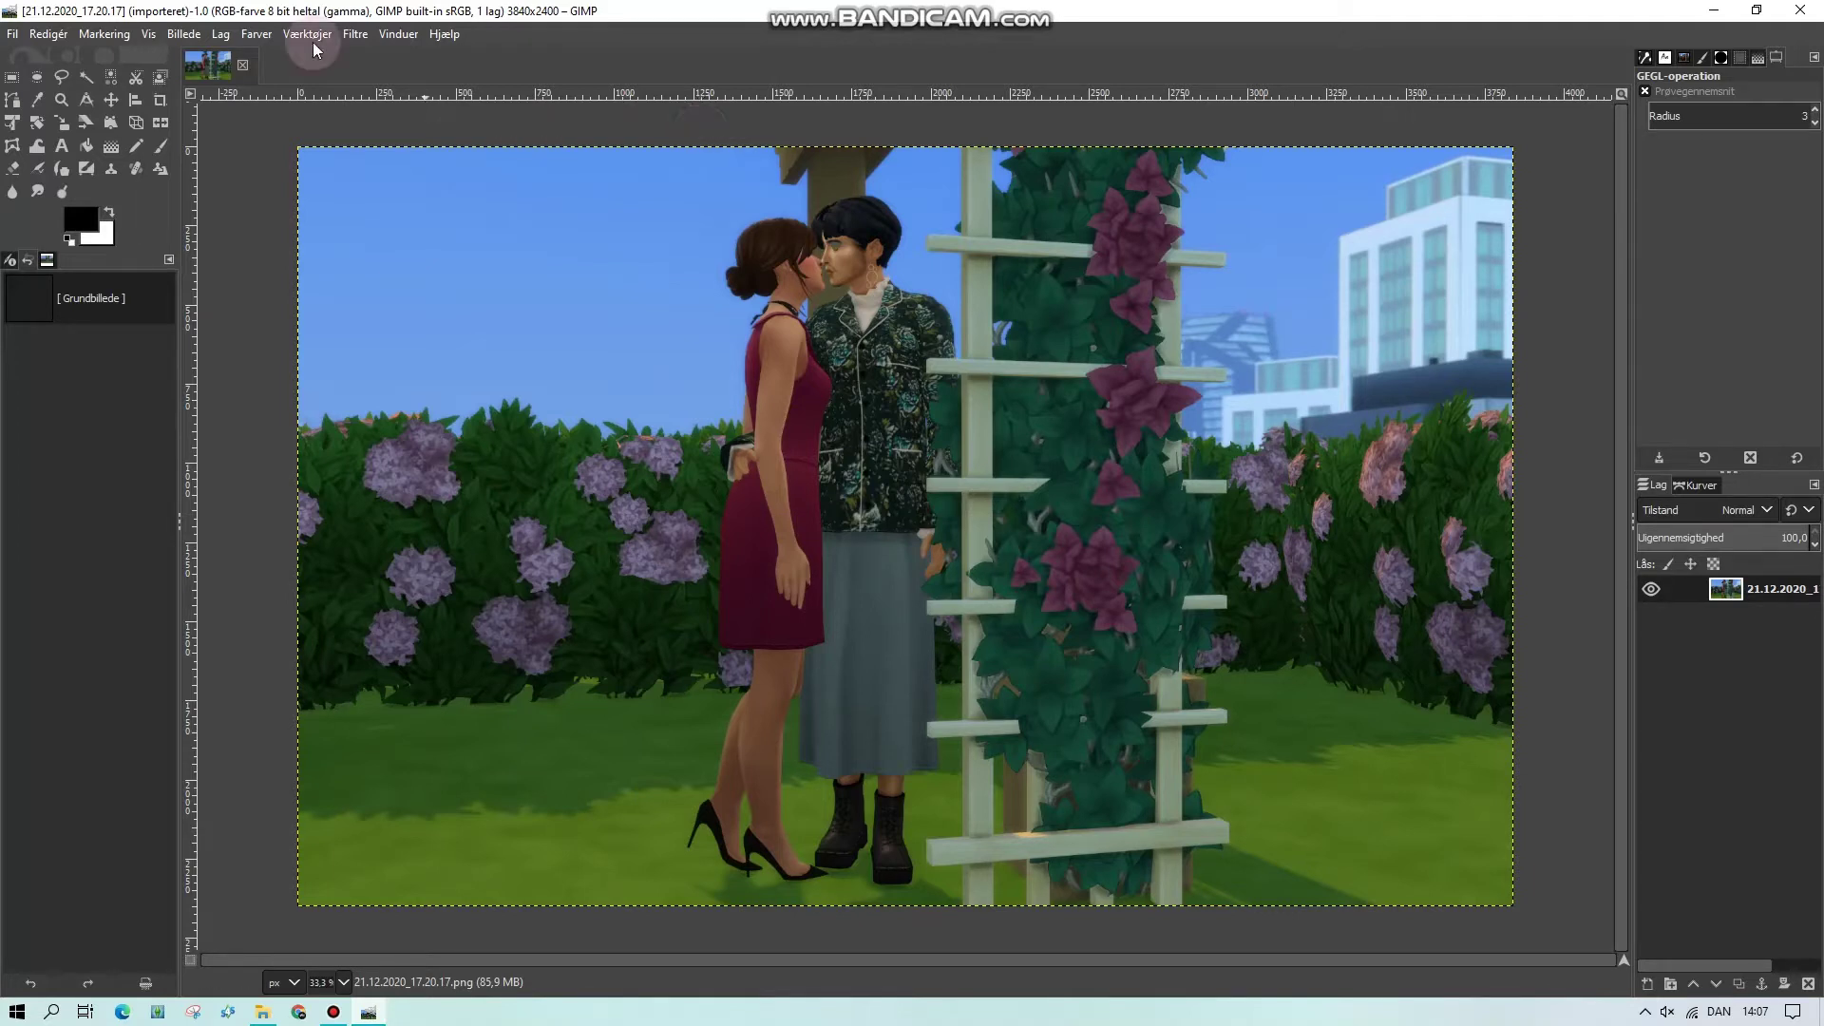
click(217, 34)
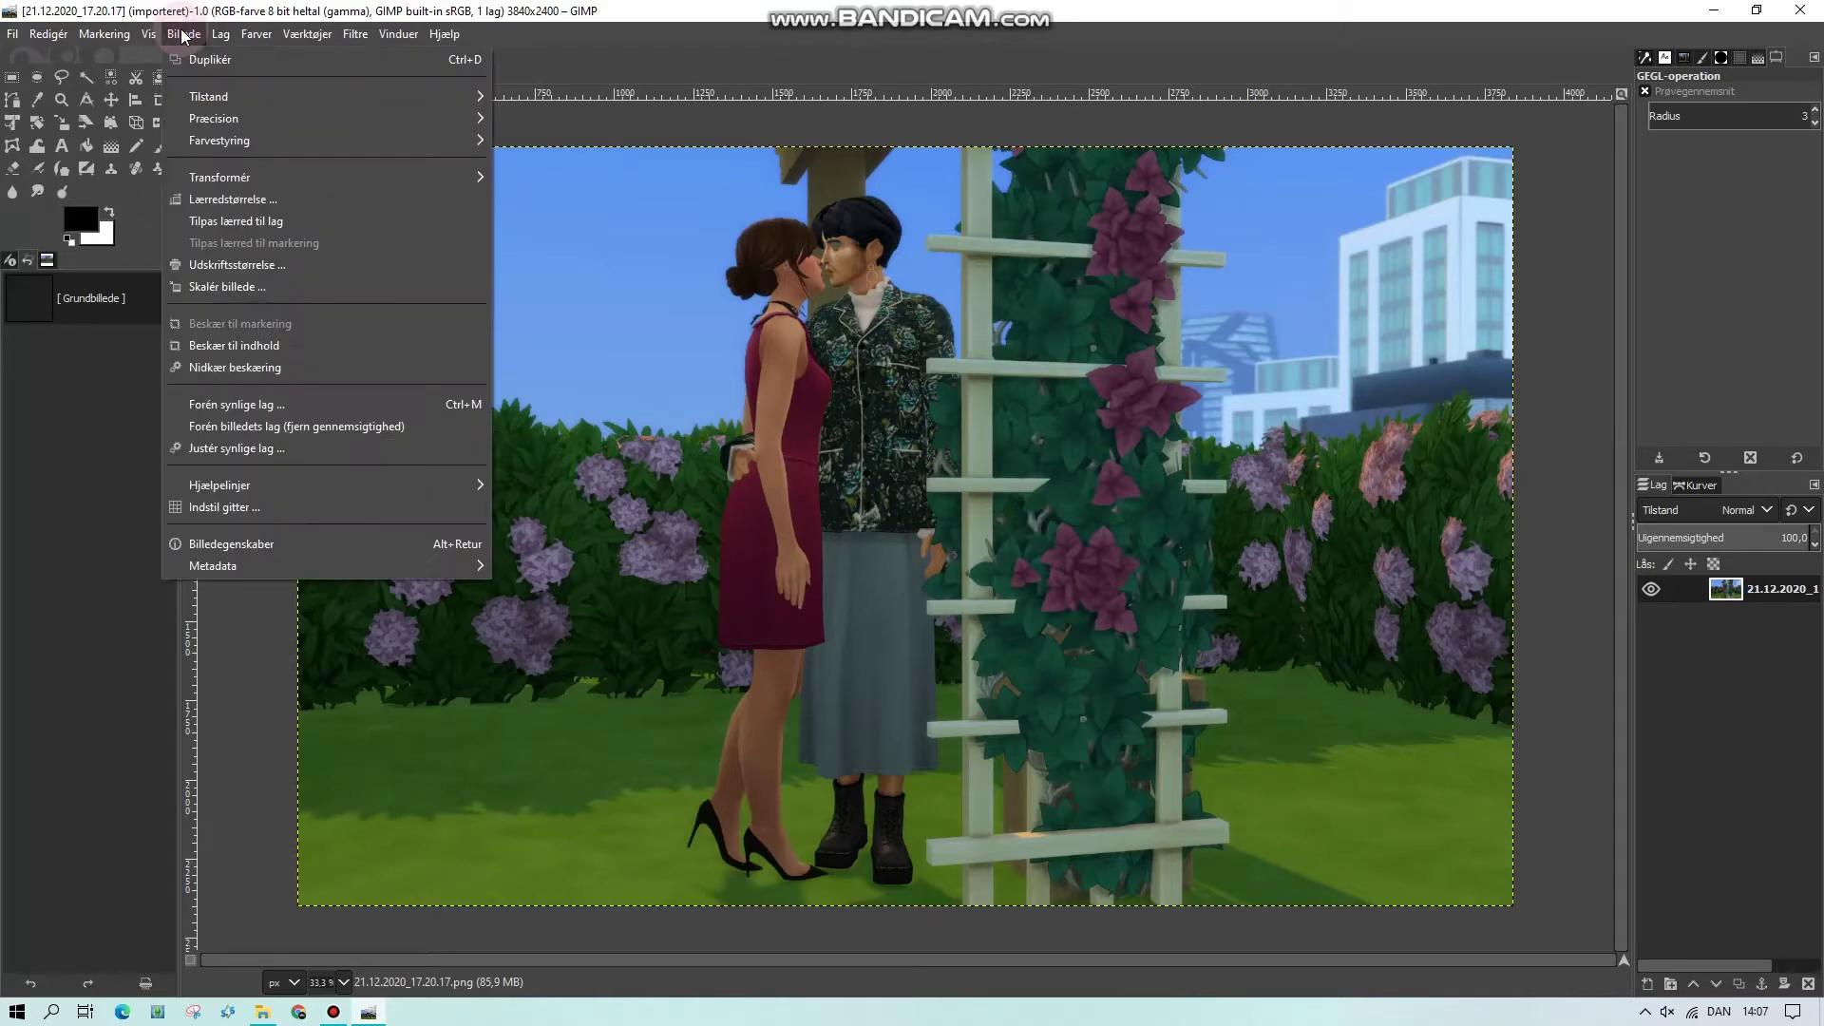
click(242, 186)
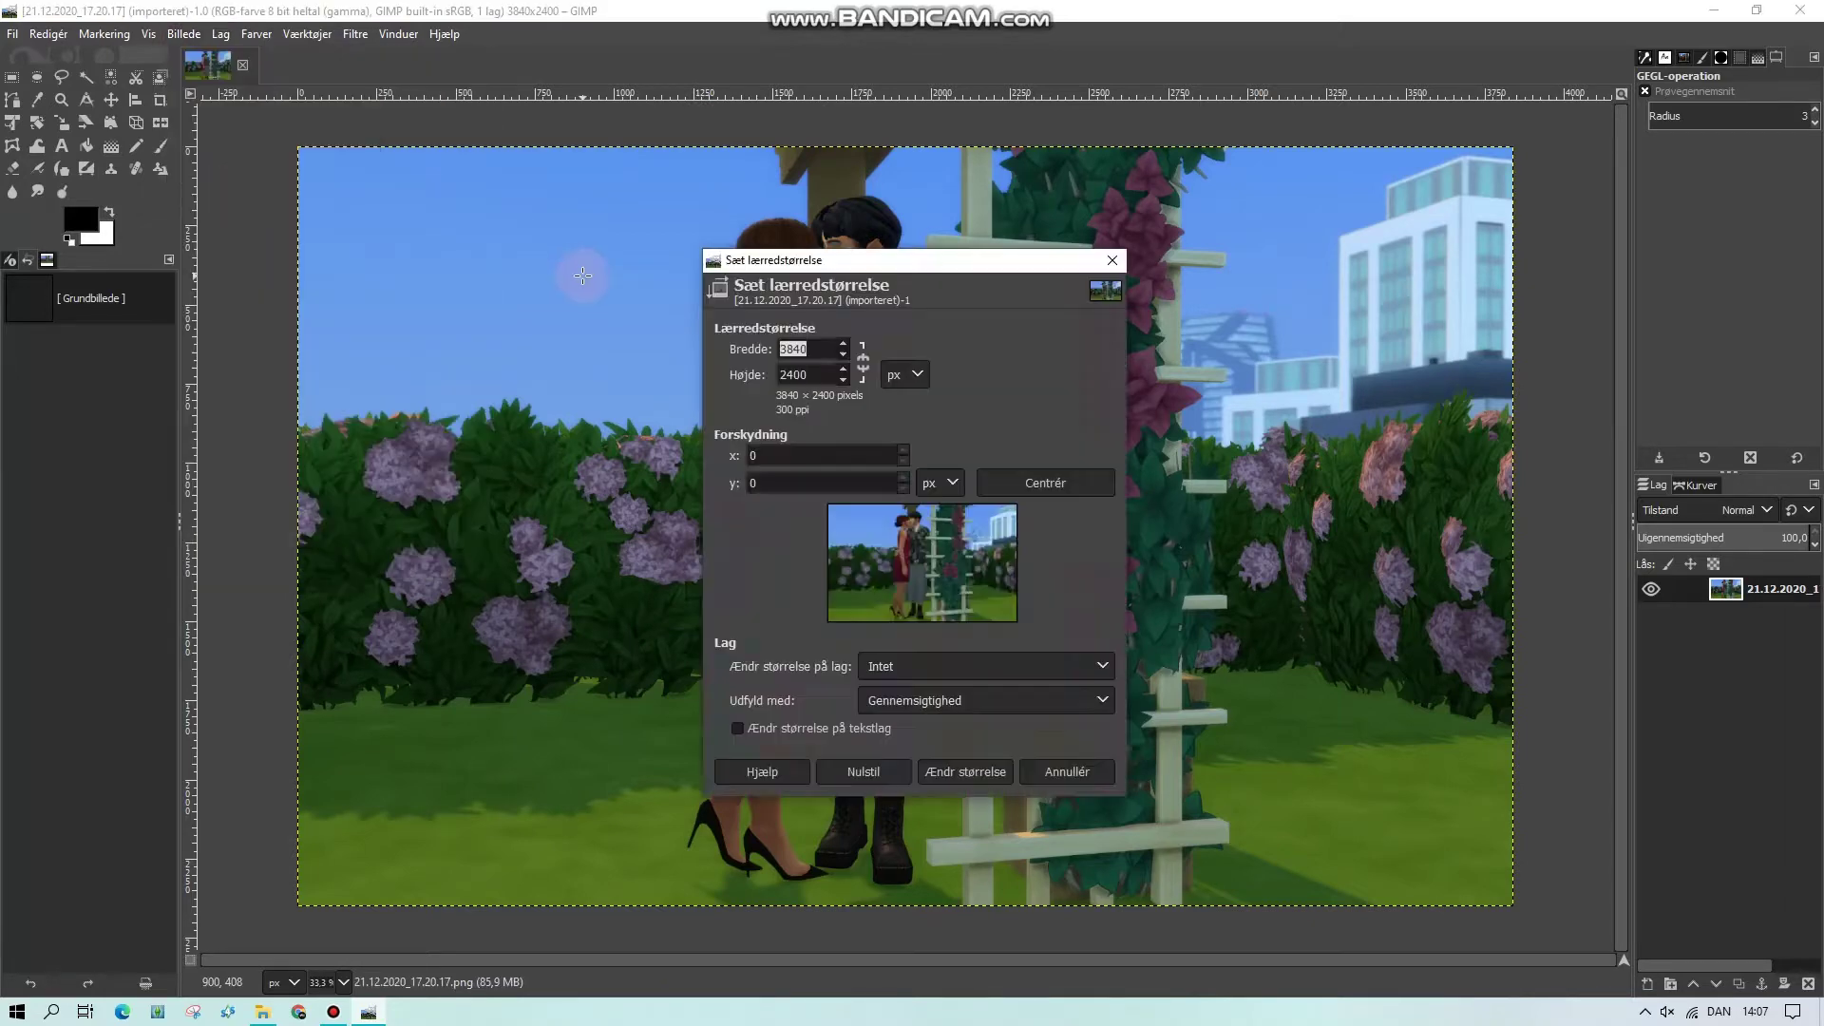
click(815, 348)
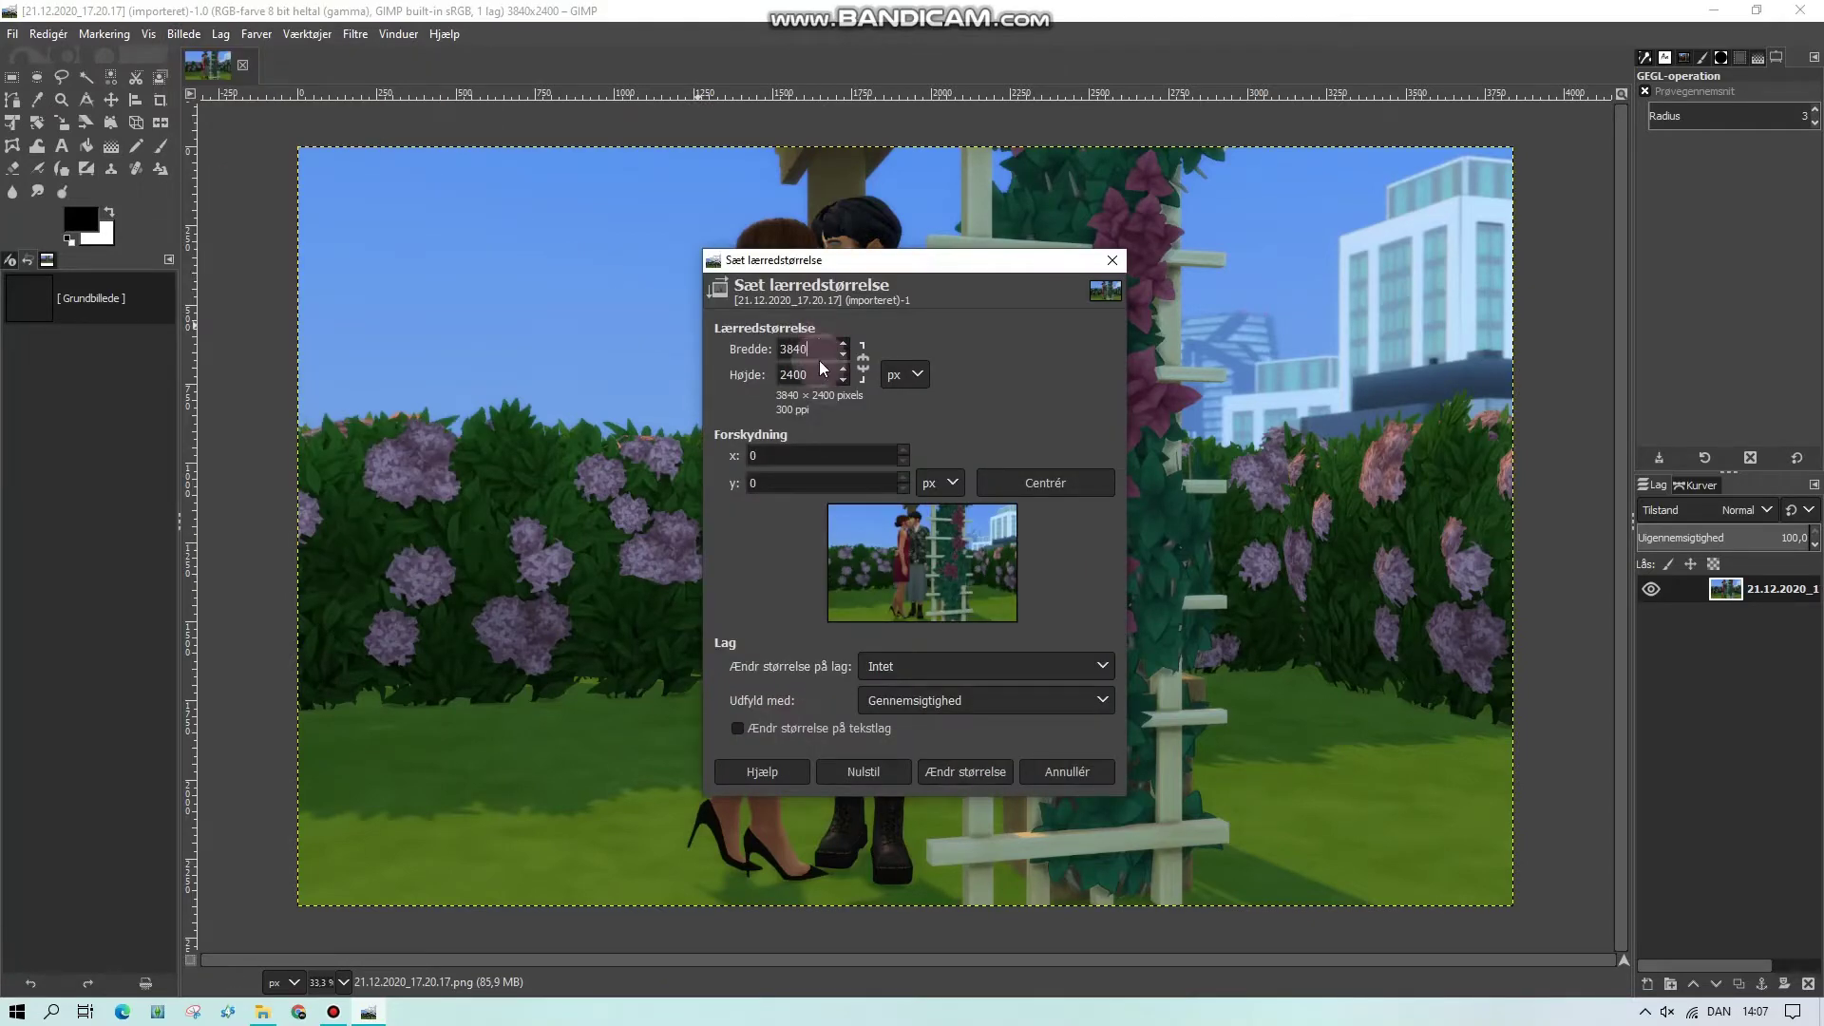
drag(819, 349, 717, 352)
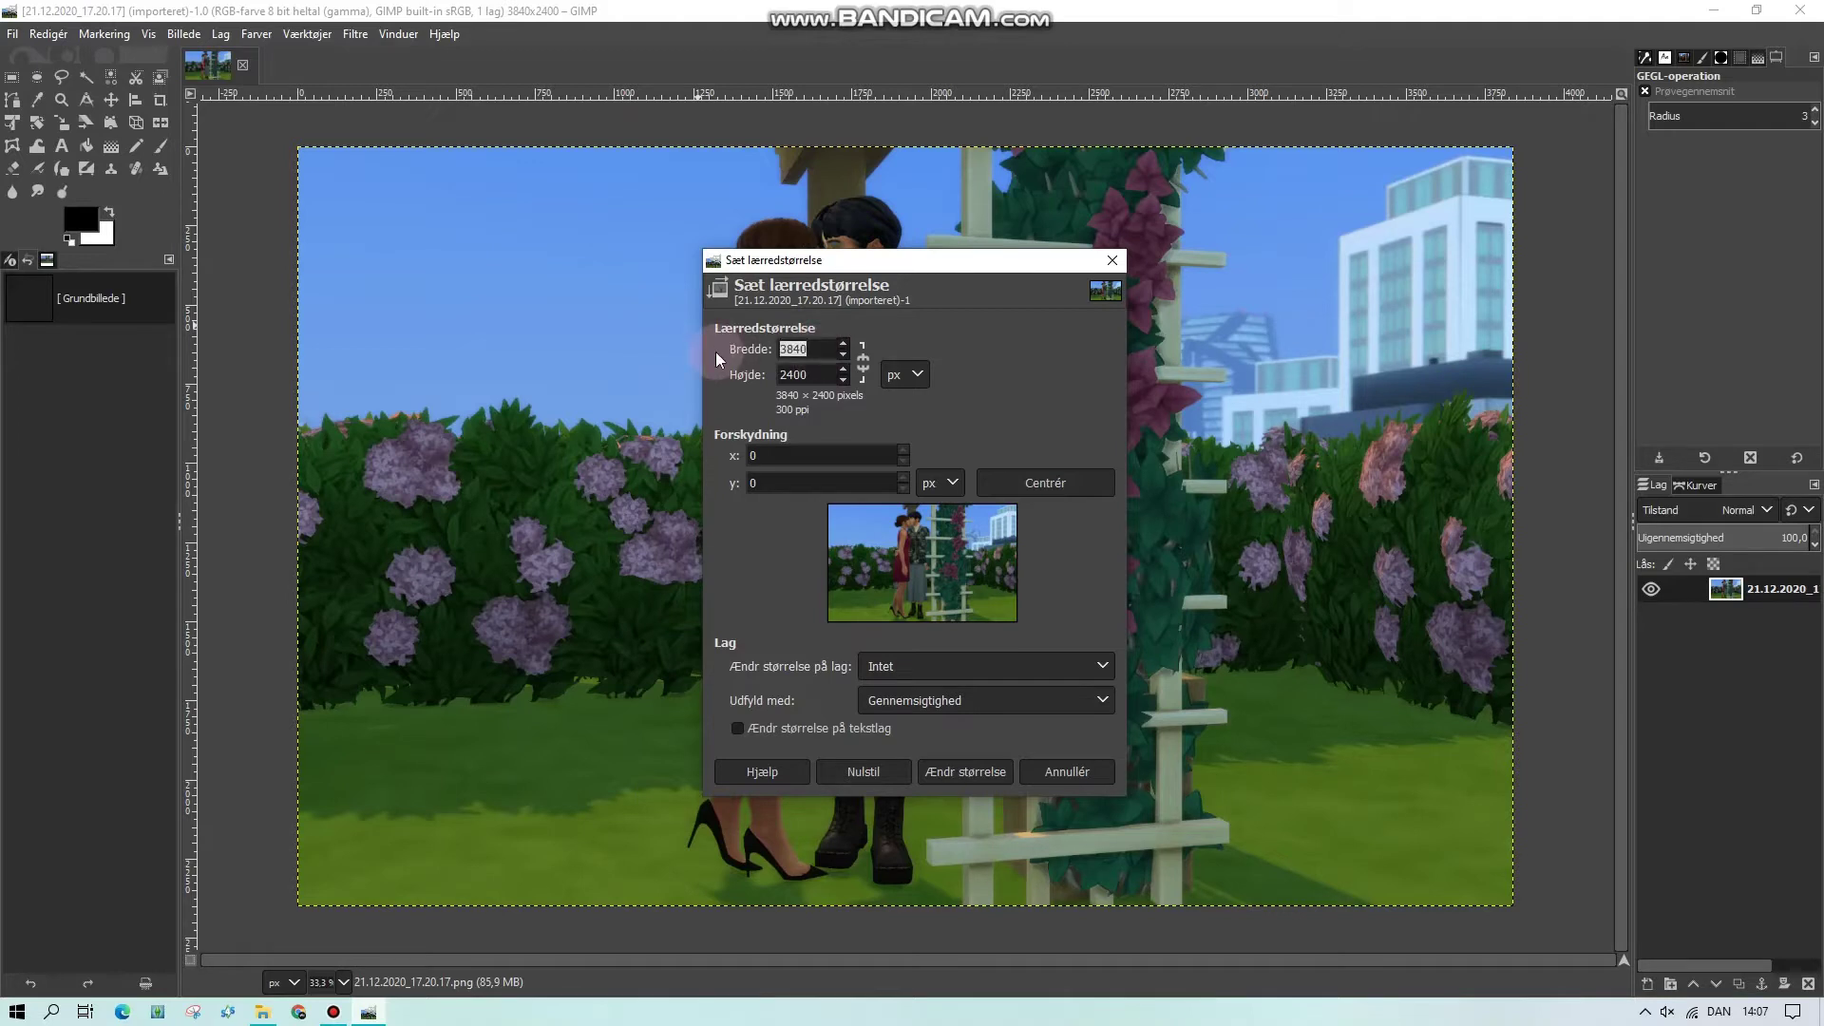
text(1920)
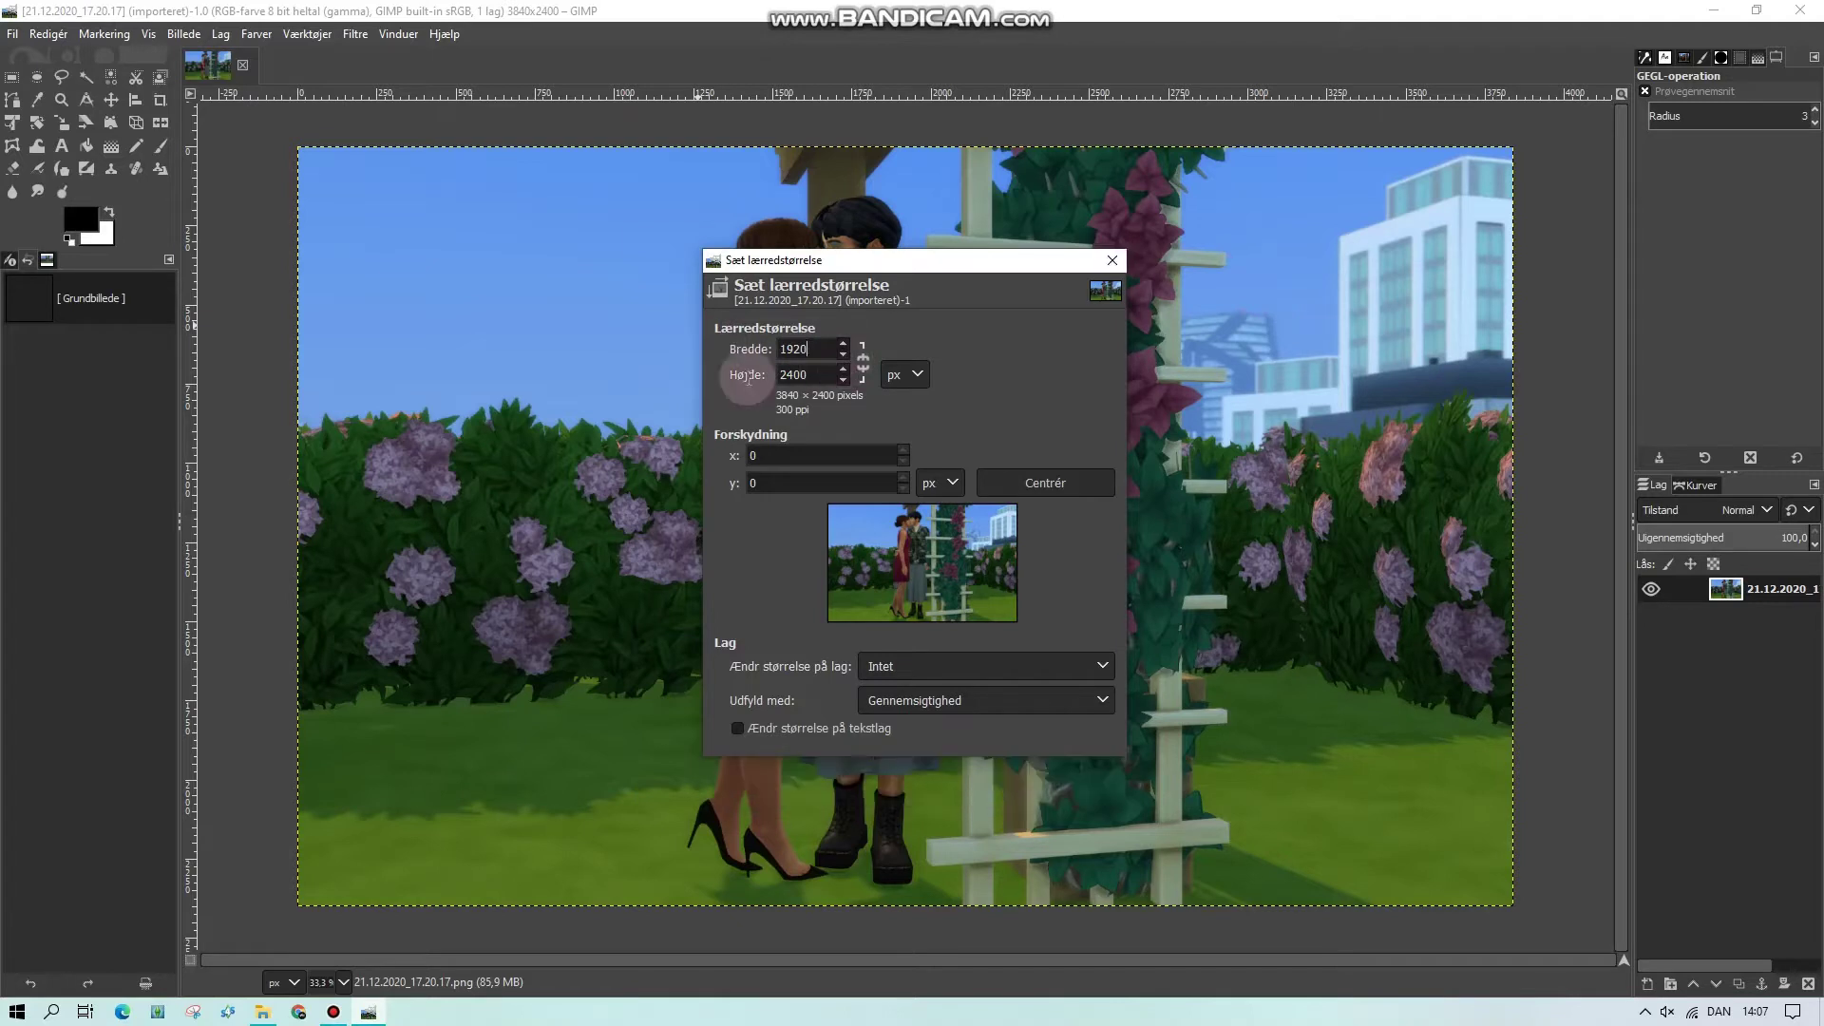
key(Tab)
text(1080)
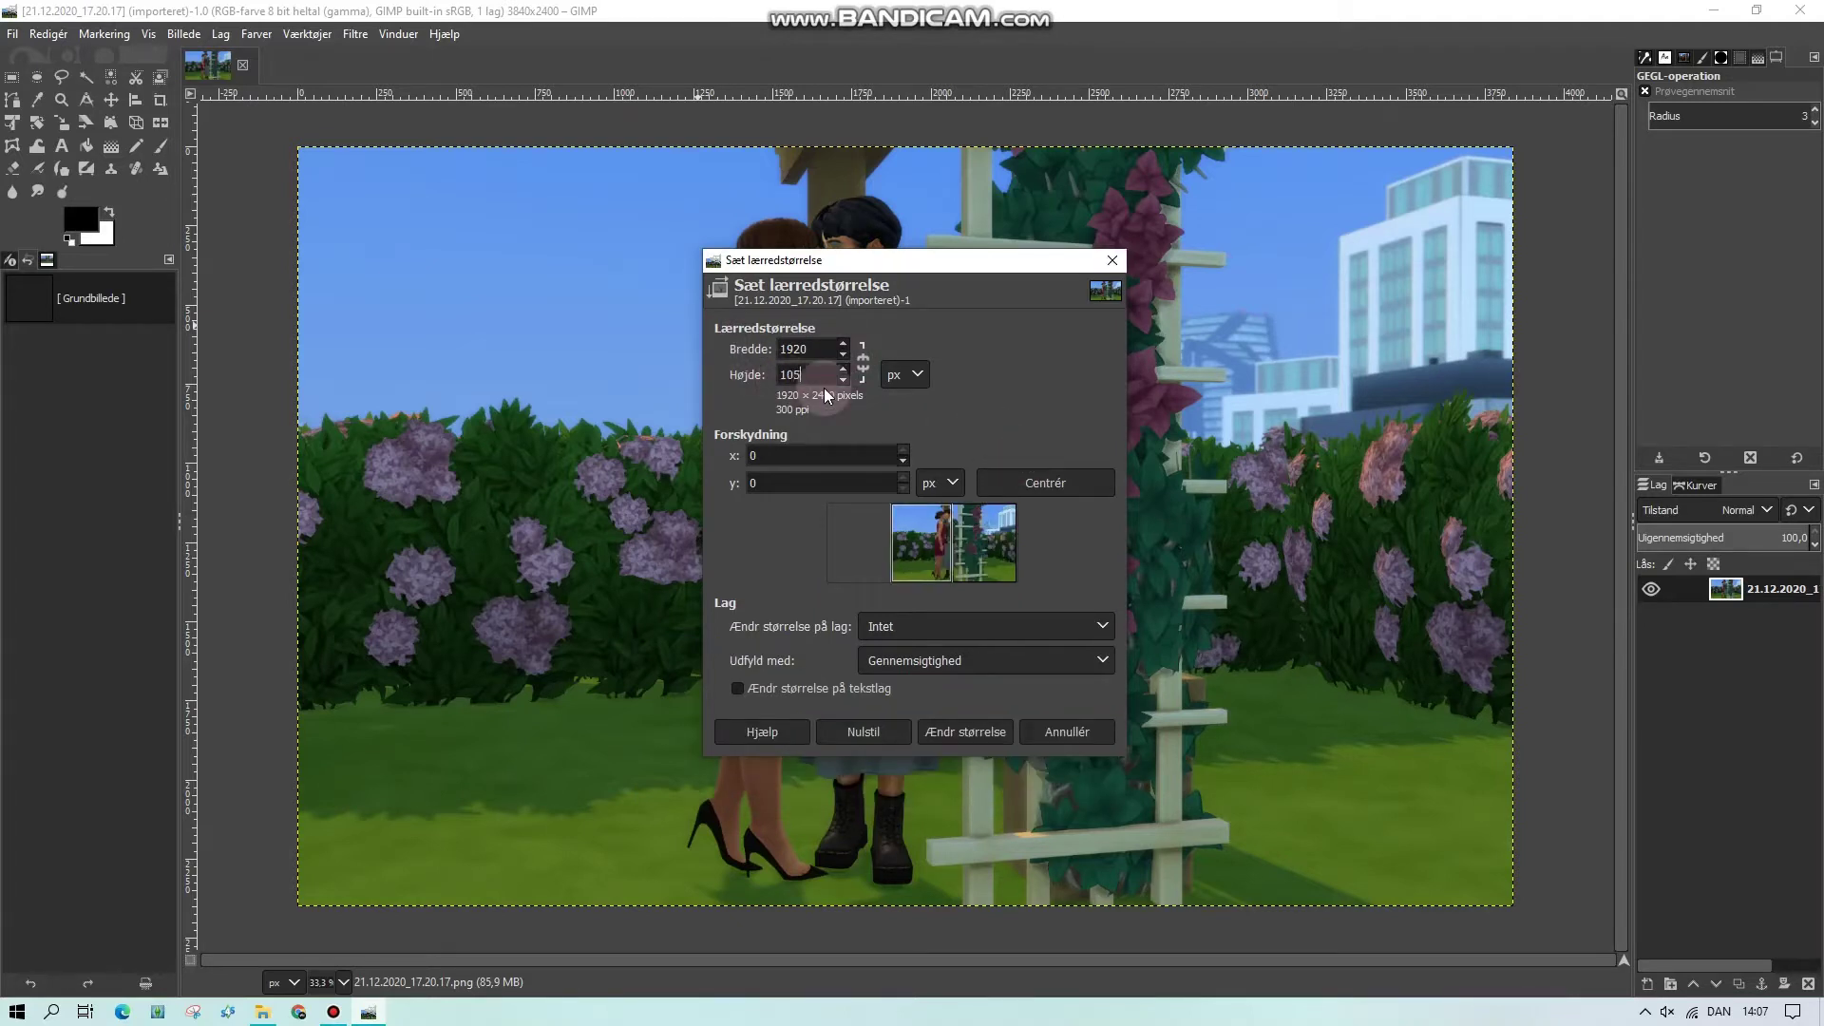
click(1028, 483)
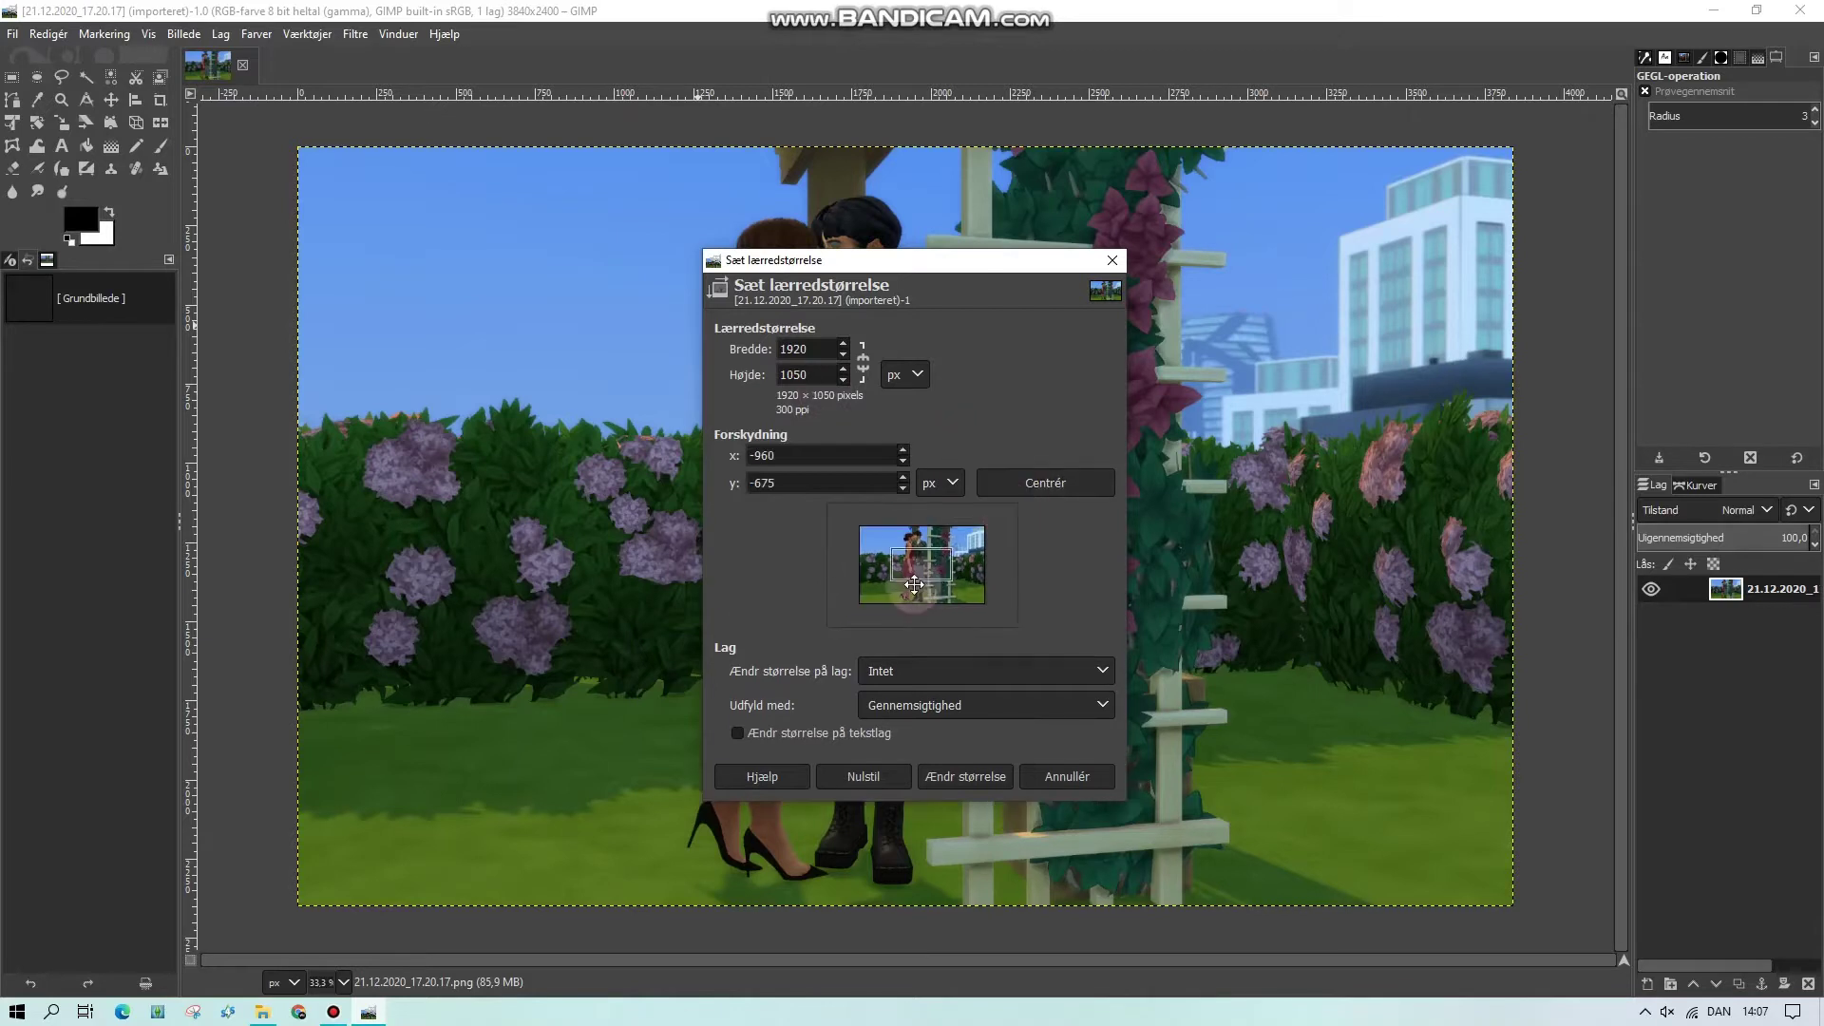
drag(903, 536, 904, 547)
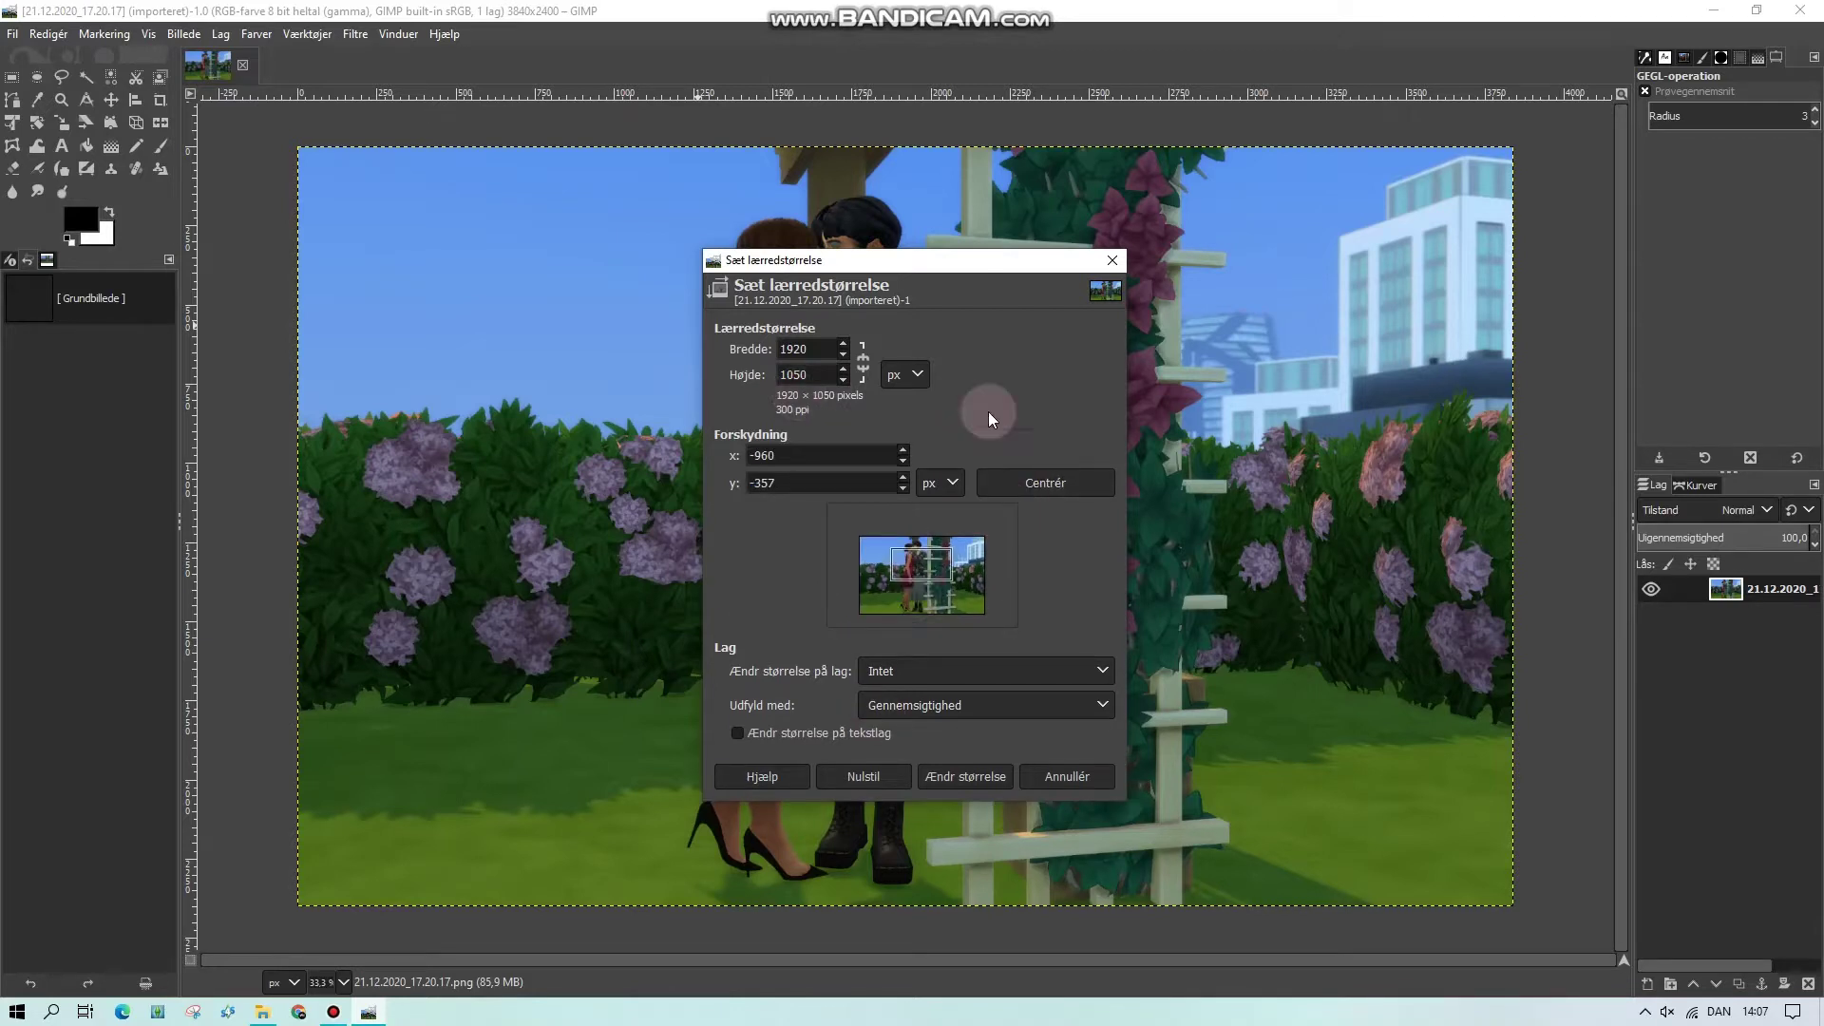
click(1052, 775)
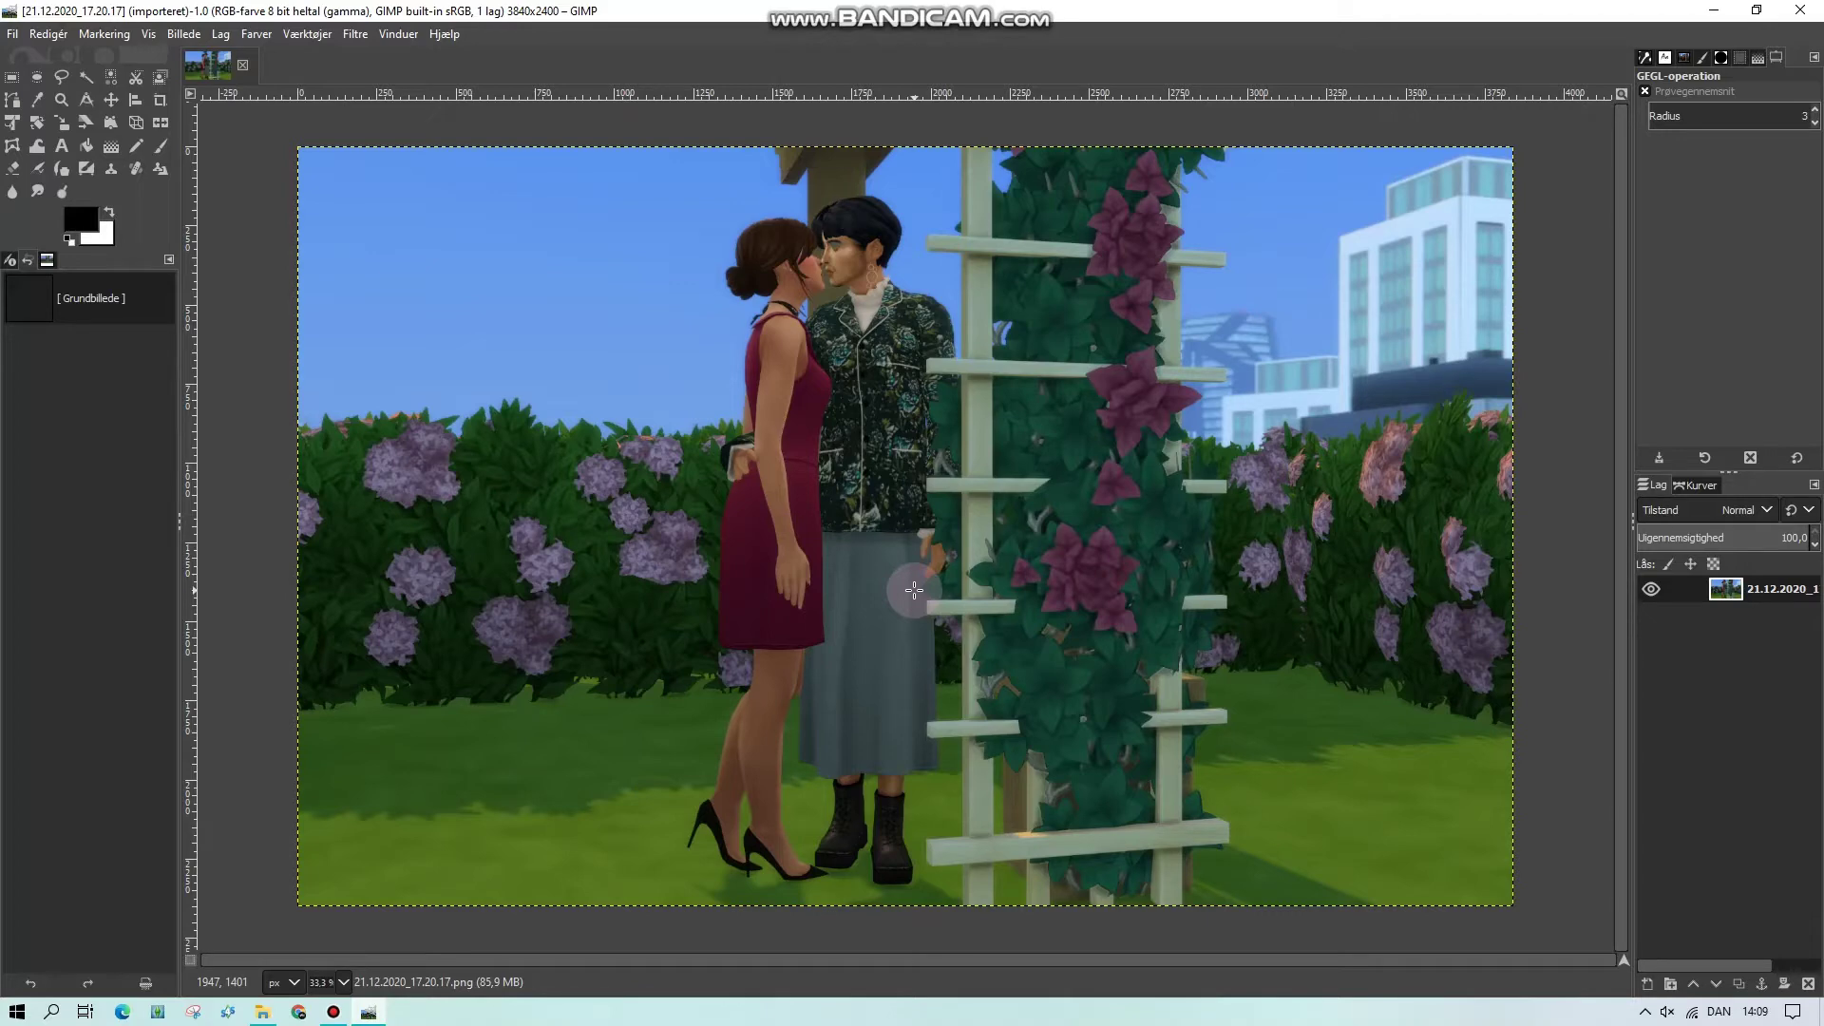
Add a transparent layer above the photo and give the photo layer an alpha channel
shift+click(1648, 984)
right_click(1671, 589)
click(1615, 566)
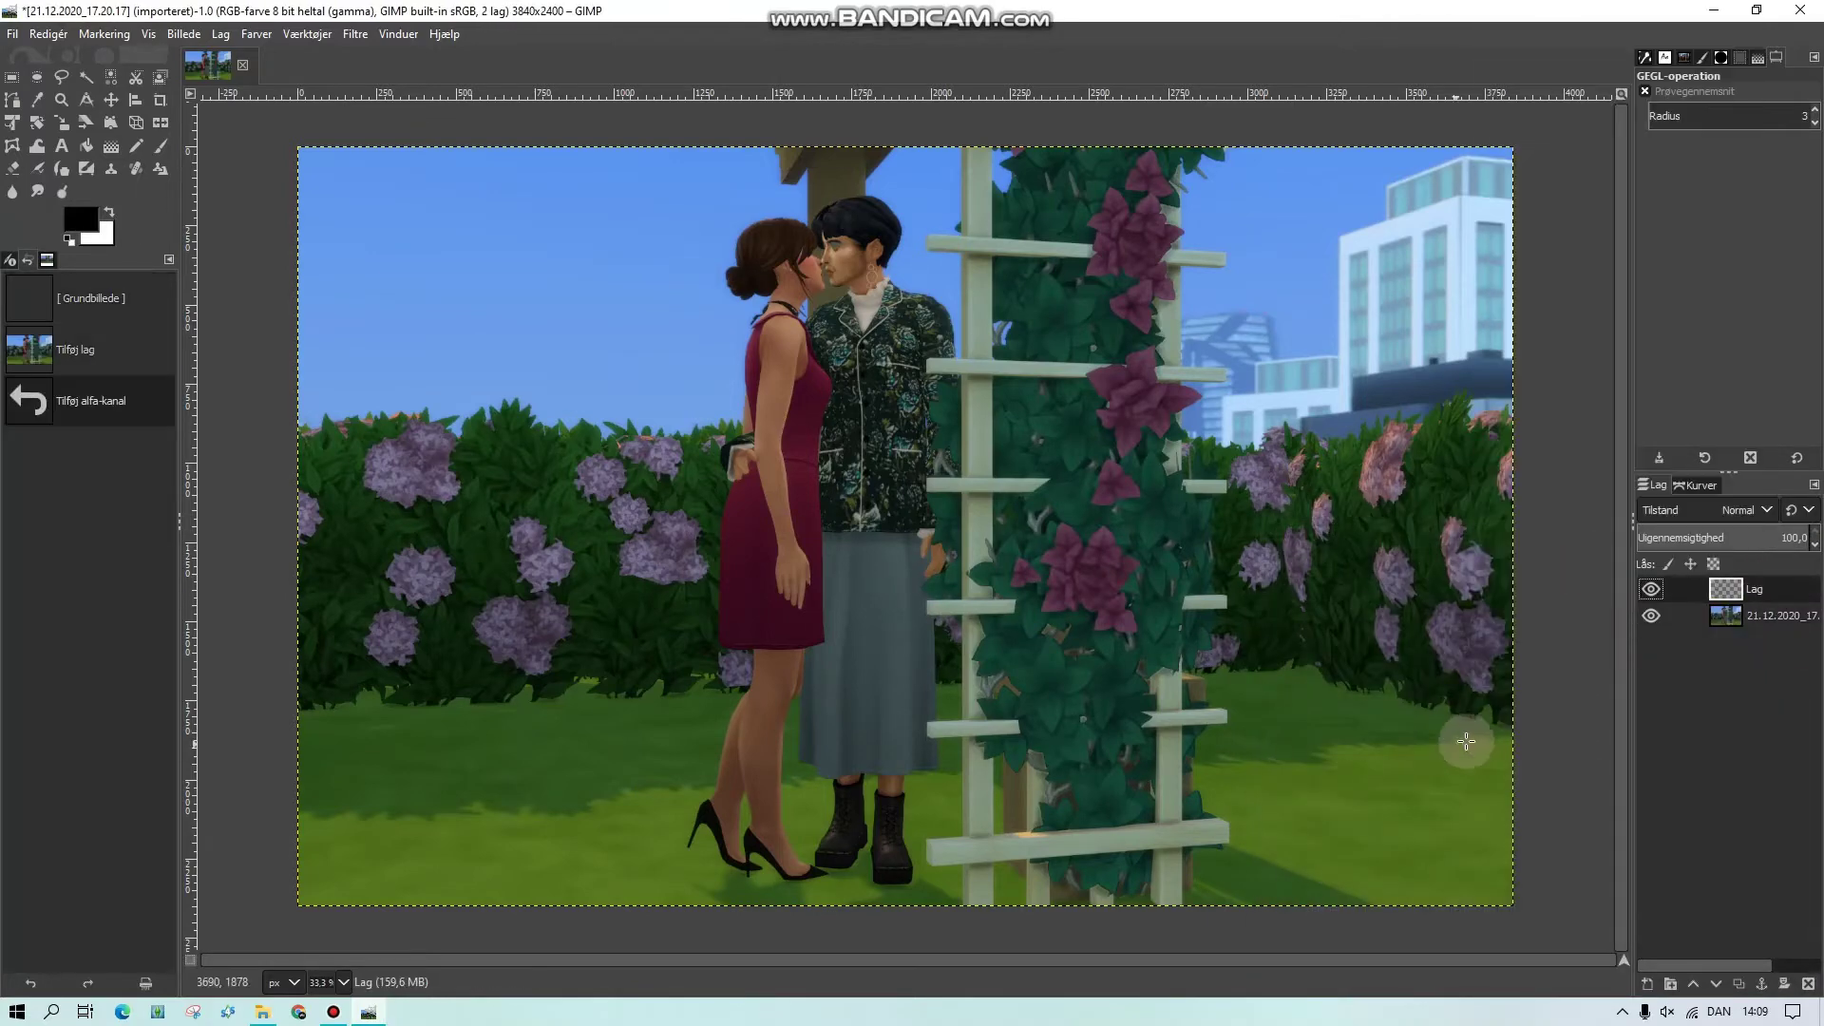
Outline the woman's upper back, hair bun and hair in black on the new layer with the Pencil at size 15.42
key(n)
click(343, 983)
click(327, 826)
click(475, 794)
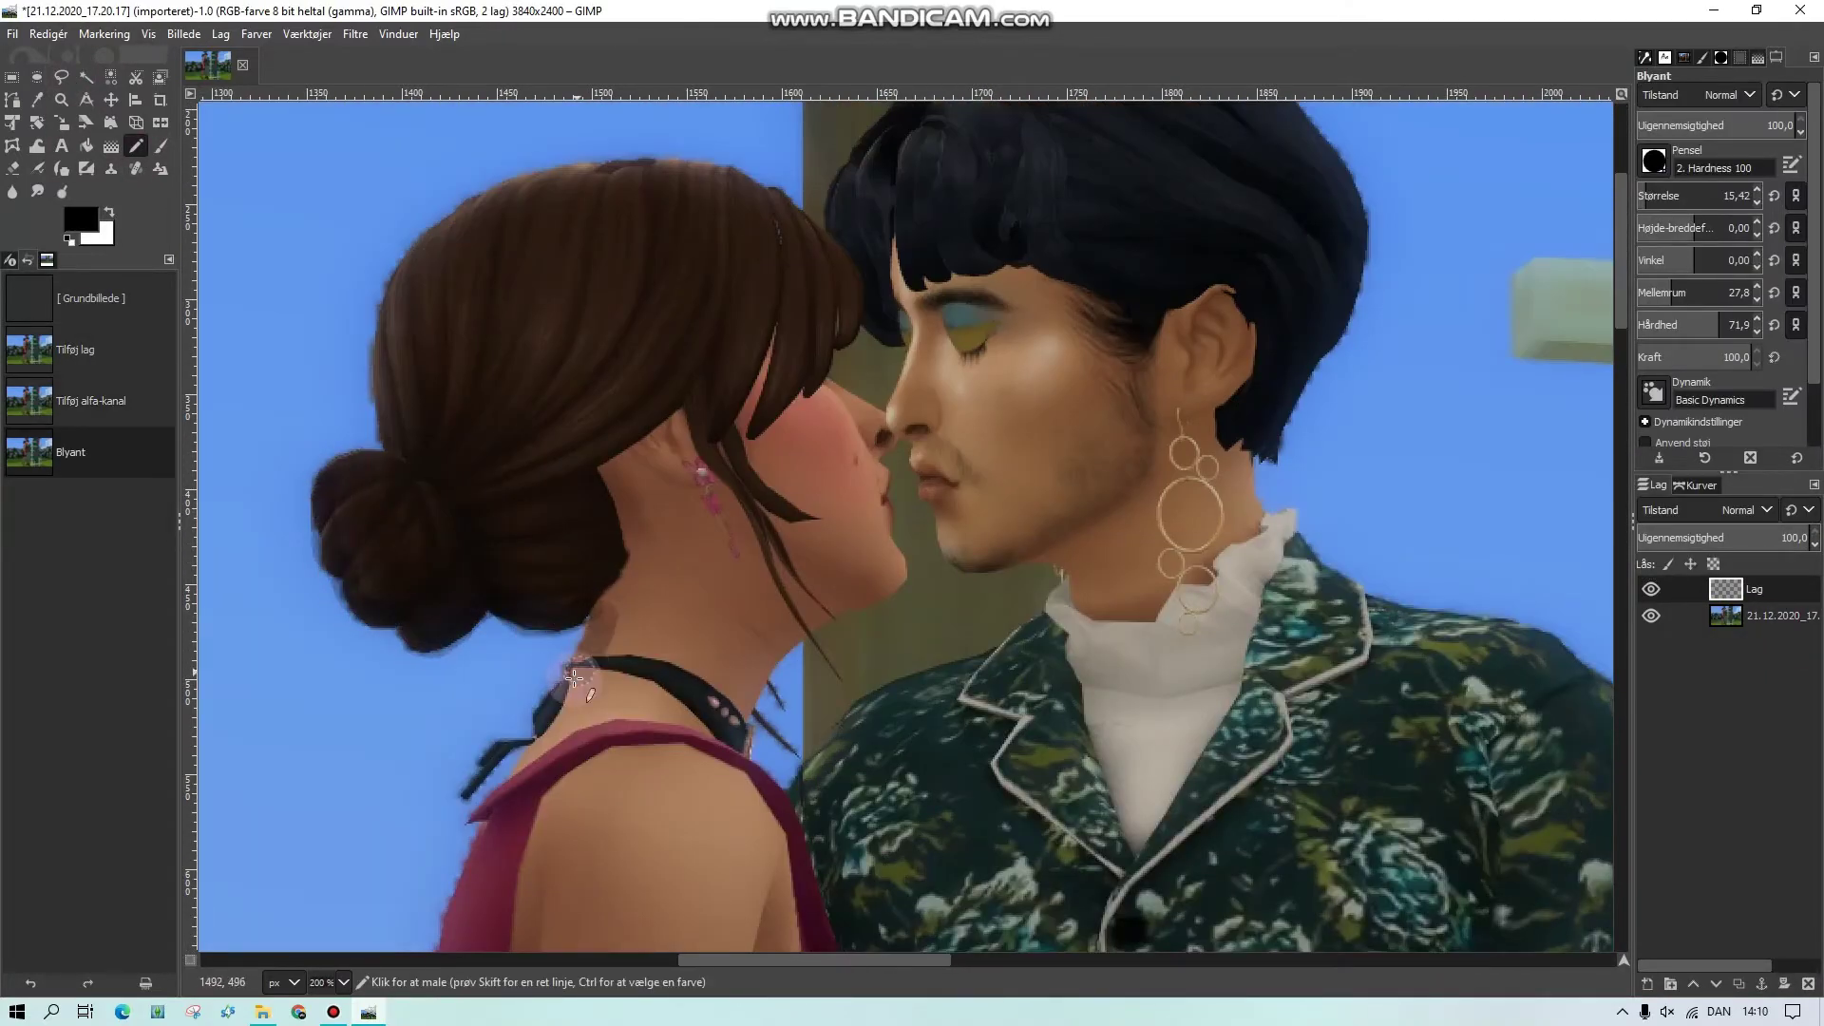
click(473, 798)
click(472, 800)
click(472, 800)
mouse_move(423, 418)
mouse_down()
mouse_move(326, 476)
mouse_move(318, 532)
mouse_up()
mouse_move(376, 442)
mouse_down()
mouse_move(478, 202)
mouse_move(770, 157)
mouse_up()
mouse_move(741, 162)
mouse_down()
mouse_move(833, 246)
mouse_move(832, 353)
mouse_move(892, 418)
mouse_move(883, 271)
mouse_up()
Trace the outline of the man's hair in black with the Pencil
scroll(834, 224, up, 5)
drag(937, 456, 1181, 408)
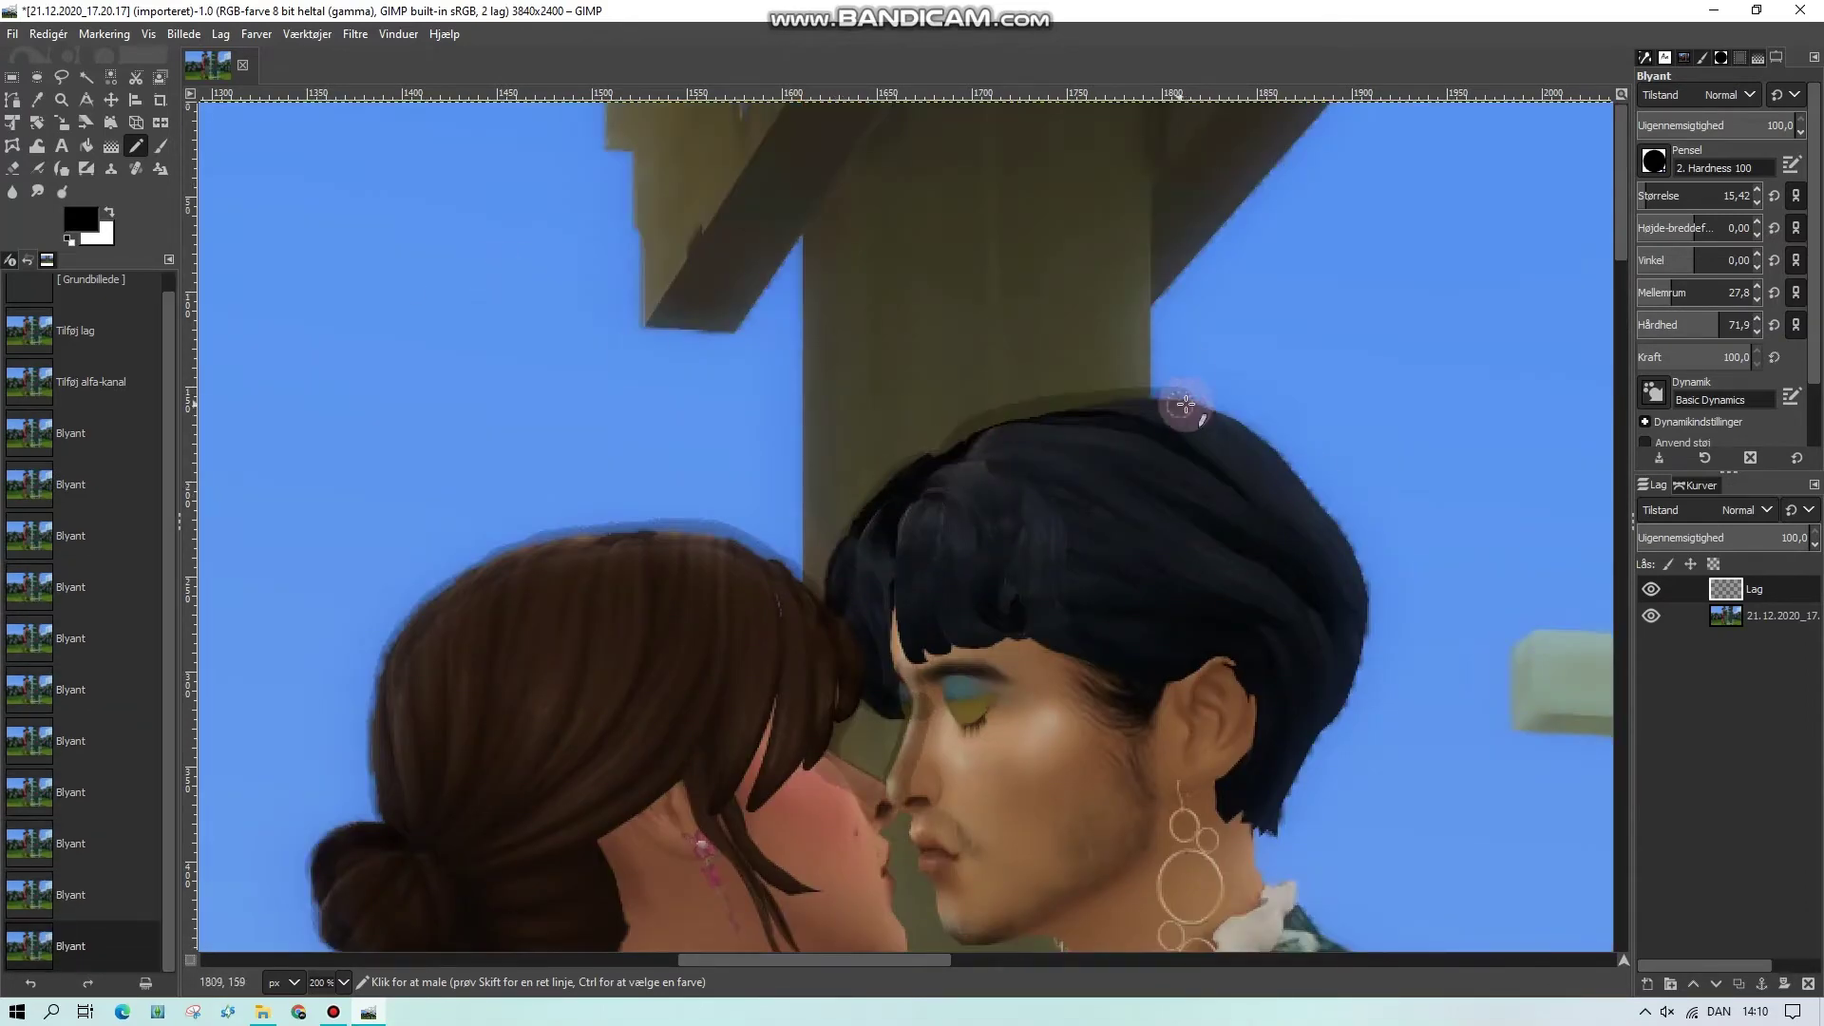
mouse_move(839, 556)
mouse_down()
mouse_move(913, 476)
mouse_move(1191, 404)
mouse_move(1269, 457)
mouse_move(1365, 620)
mouse_move(1273, 802)
mouse_up()
Outline the couple's necks and the man's shoulder and sleeve to the upper trellis slat, and recolour the outline white
scroll(1044, 522, down, 8)
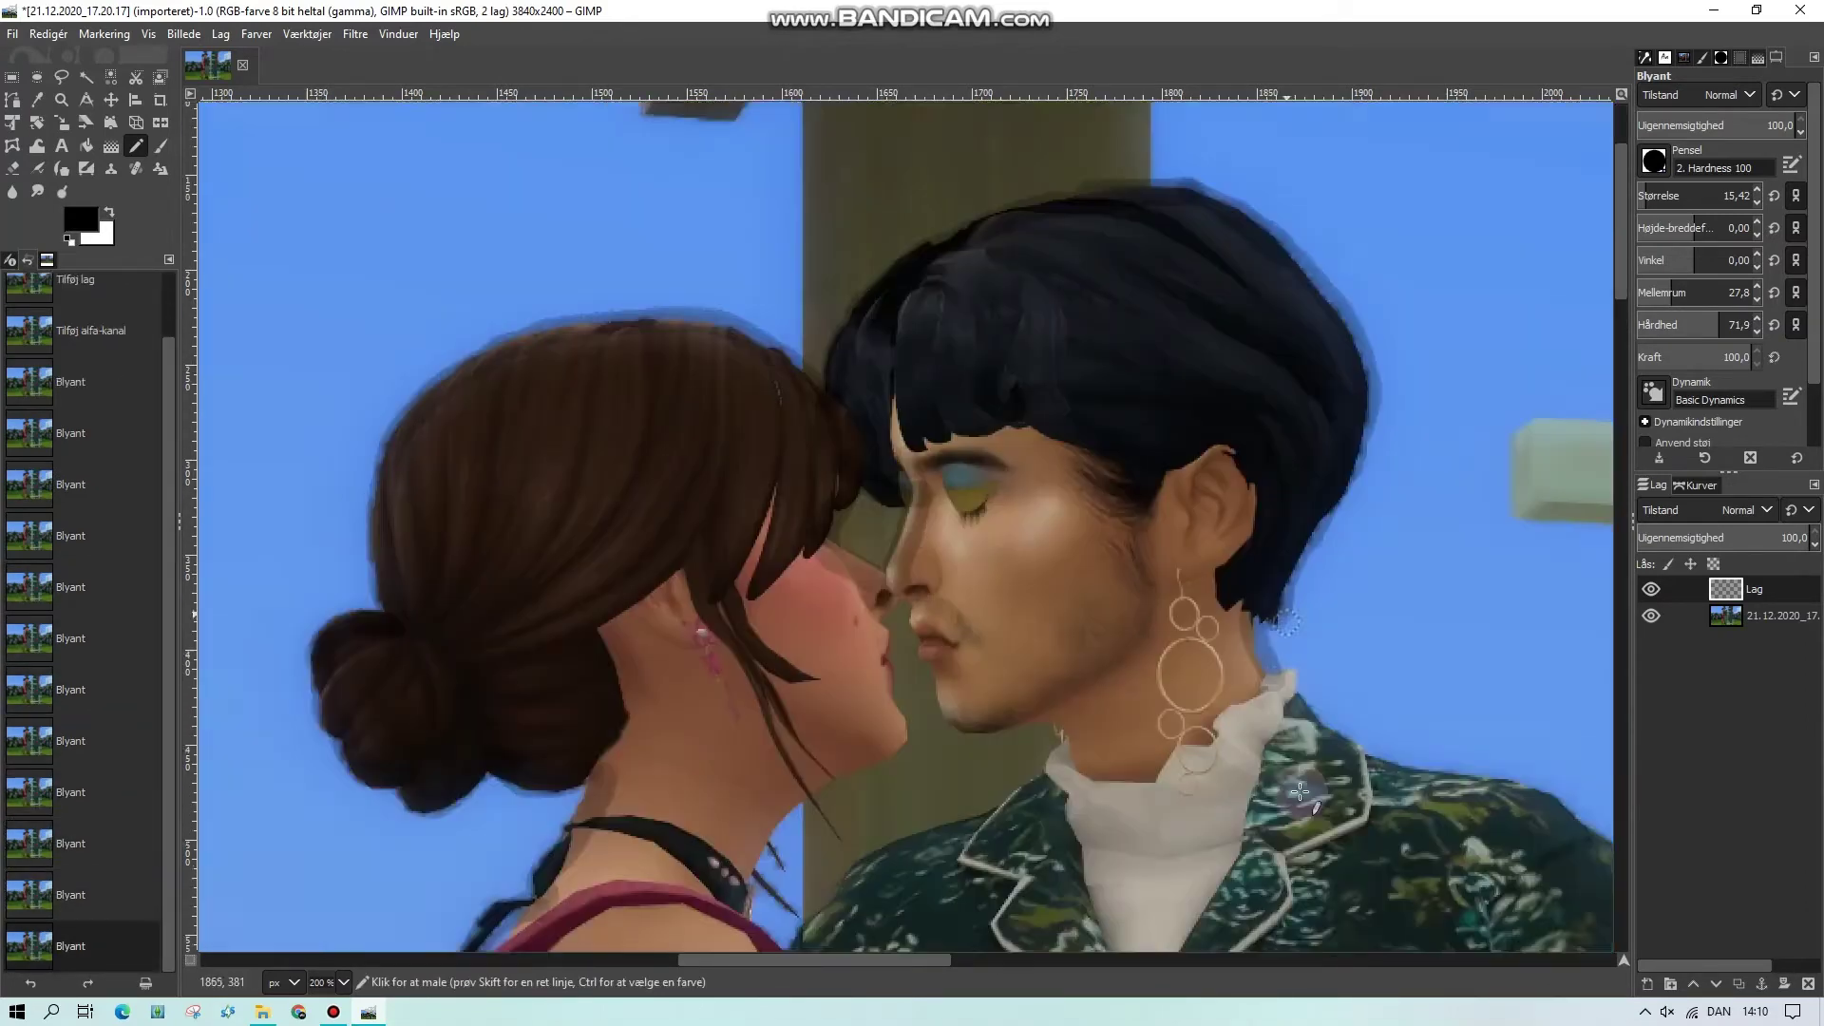
mouse_move(960, 399)
mouse_down()
mouse_move(817, 494)
mouse_move(788, 408)
mouse_up()
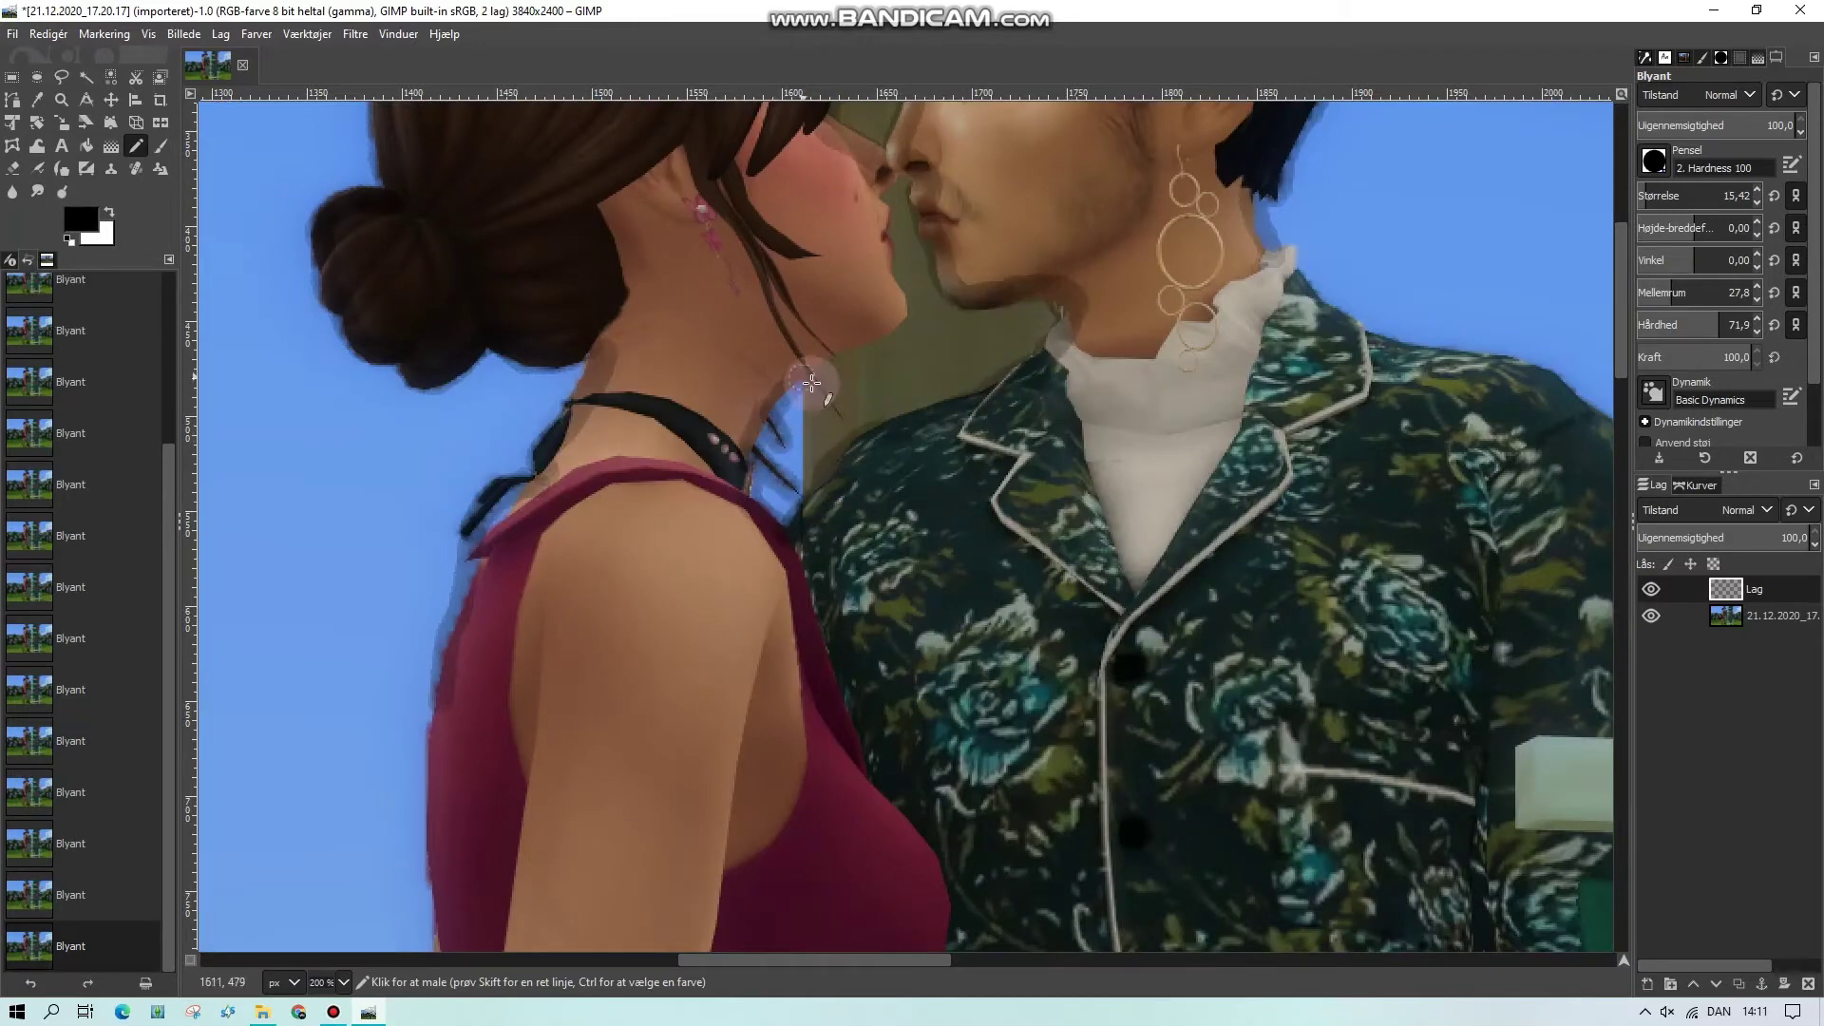
scroll(1326, 291, right, 5)
mouse_move(1041, 354)
mouse_down()
mouse_move(1325, 703)
mouse_move(1139, 742)
mouse_up()
scroll(1139, 742, down, 5)
key(x)
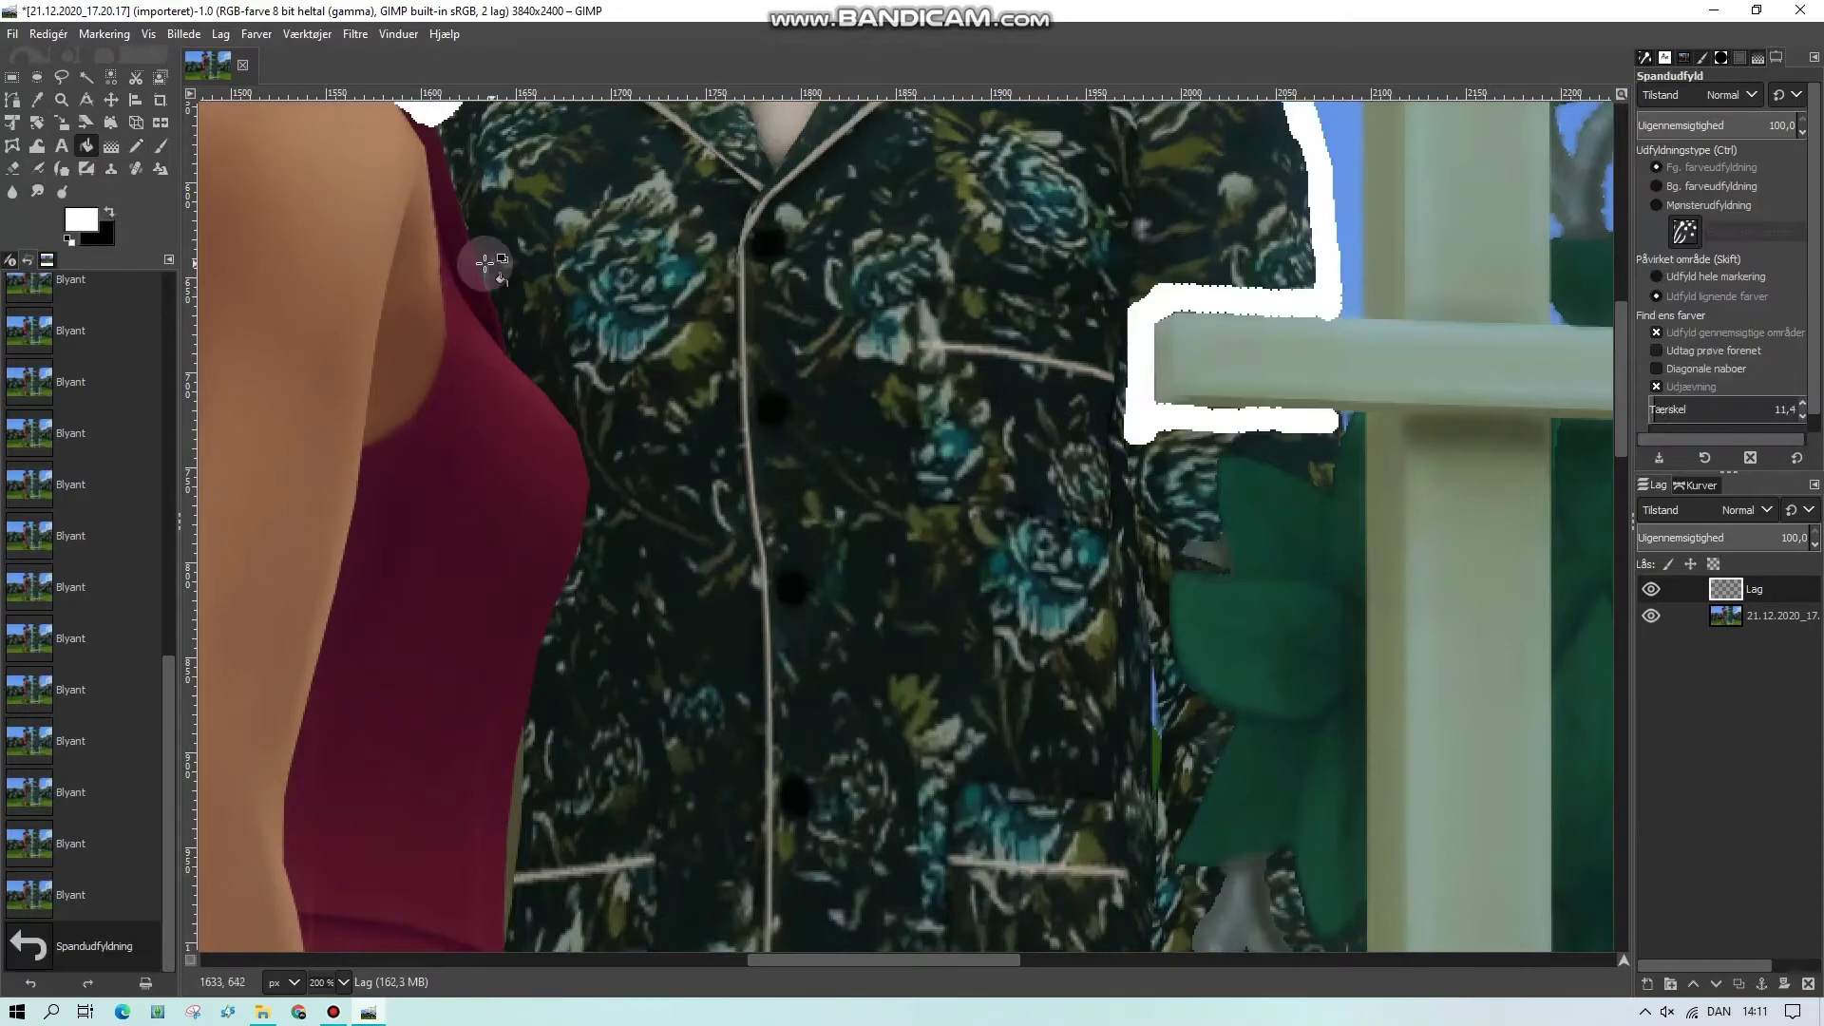
Outline the man's lower sleeve and hand along the trellis leaves in white with the Pencil at size 5.44
mouse_move(1330, 433)
mouse_down()
mouse_move(1278, 463)
mouse_move(1221, 548)
mouse_move(1237, 453)
mouse_move(1214, 540)
mouse_move(1168, 572)
mouse_move(1222, 725)
mouse_up()
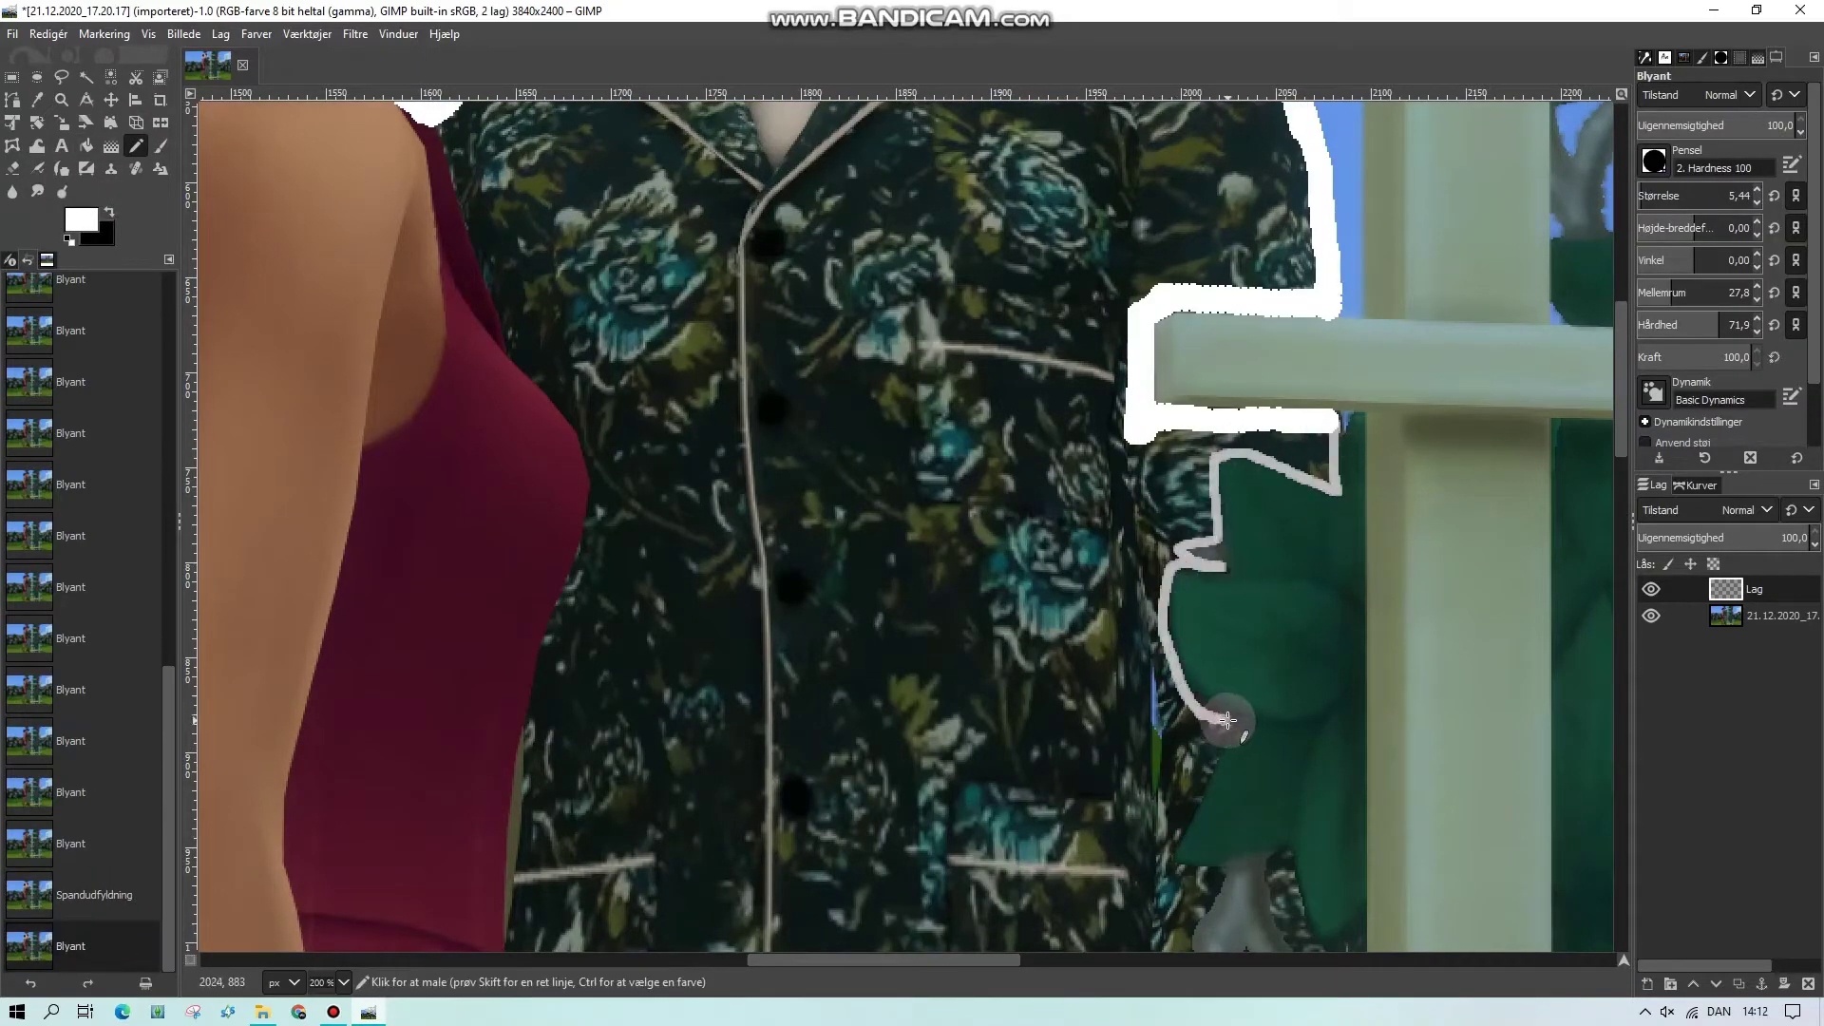
scroll(1221, 725, down, 5)
mouse_move(1230, 301)
mouse_down()
mouse_move(1174, 432)
mouse_move(1209, 485)
mouse_move(1162, 612)
mouse_move(1181, 662)
mouse_move(1269, 565)
mouse_move(1273, 584)
mouse_move(1289, 514)
mouse_move(1354, 532)
mouse_up()
scroll(1155, 245, down, 5)
mouse_move(1154, 245)
mouse_down()
mouse_move(1221, 431)
mouse_move(1177, 588)
mouse_move(1235, 583)
mouse_move(1268, 656)
mouse_up()
scroll(1268, 656, down, 3)
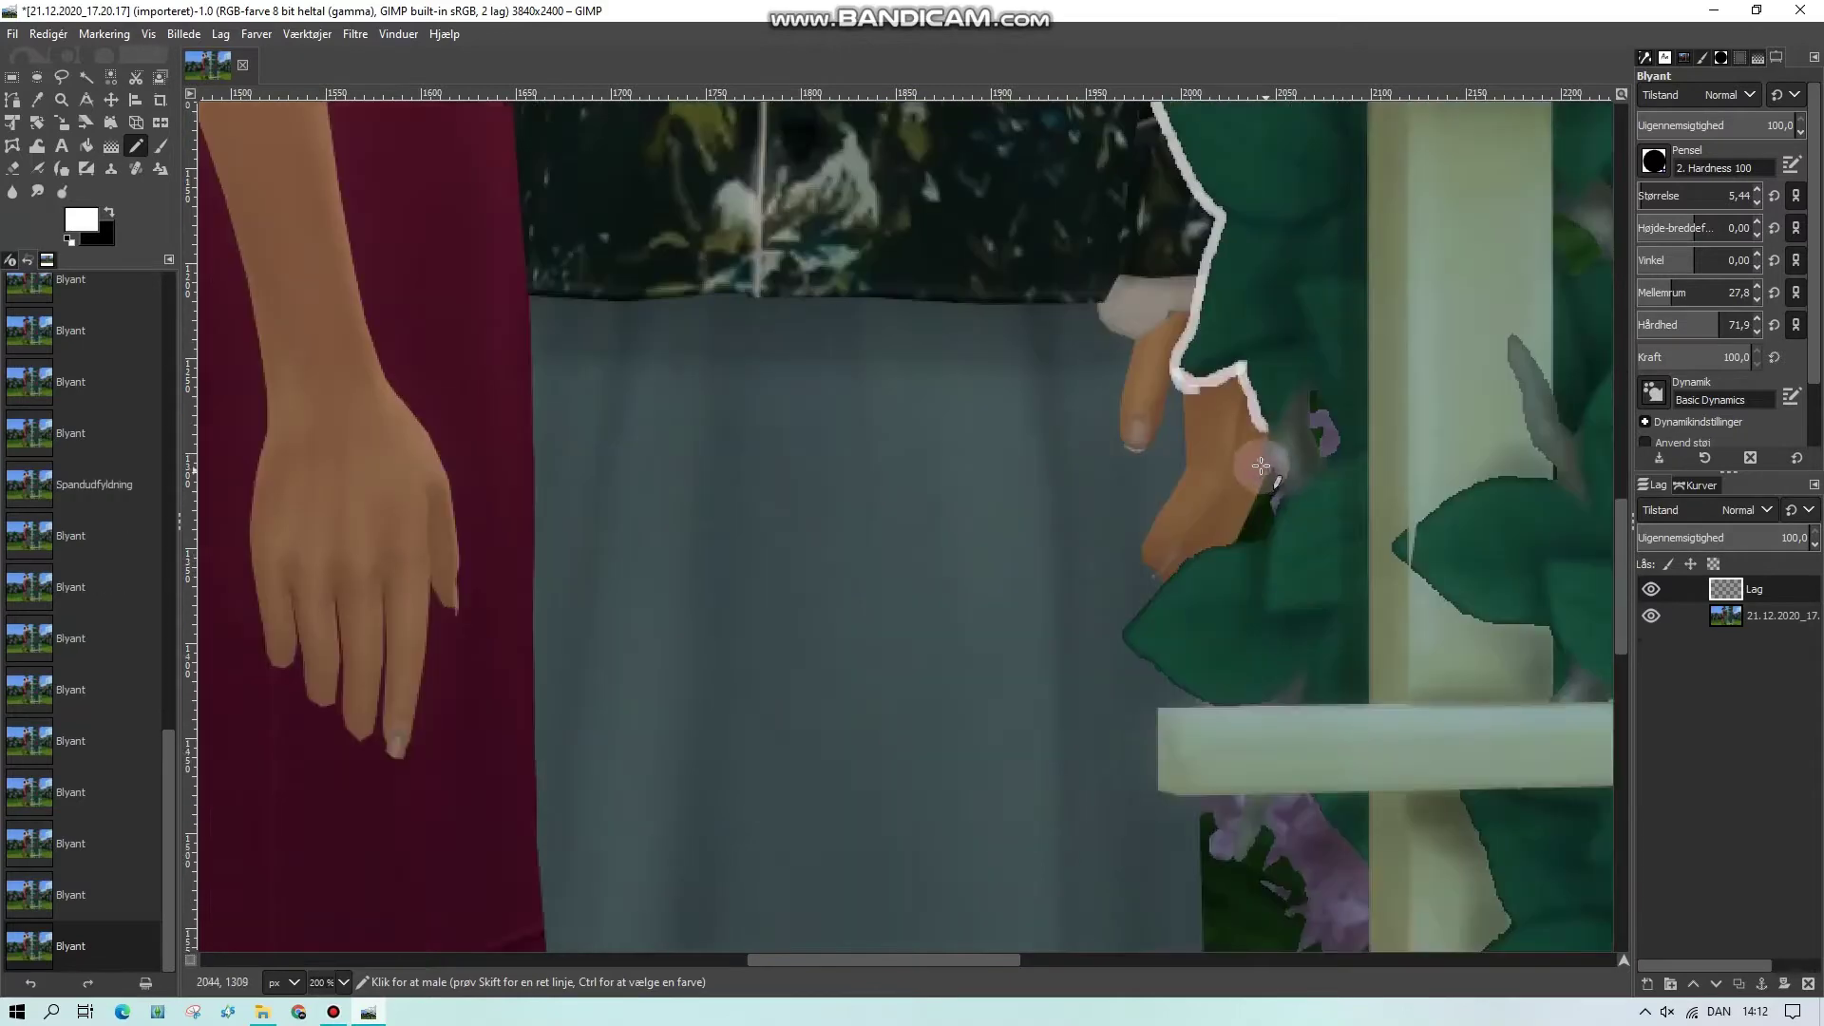
drag(1264, 427, 1159, 567)
scroll(1159, 567, down, 3)
drag(1155, 437, 1161, 570)
Free-select the skirt's edge beside the trellis down to its hem, fill it with white and clear the selection
scroll(1160, 570, down, 5)
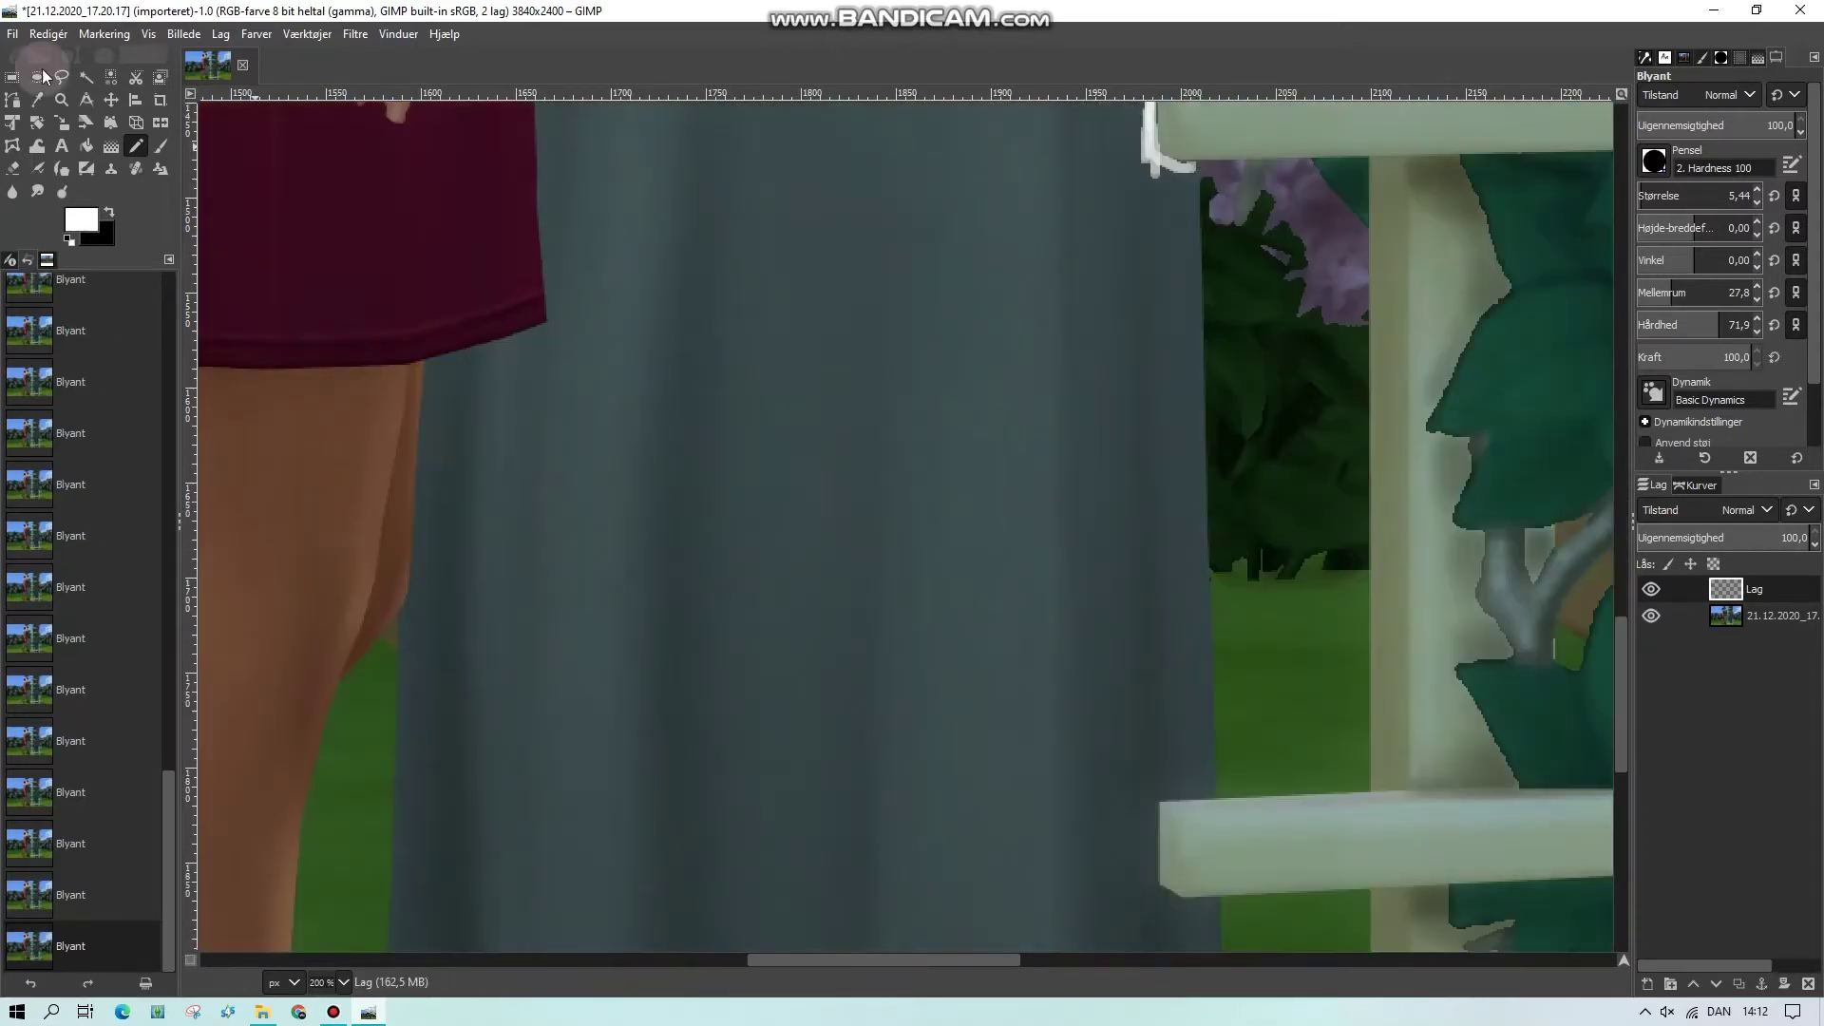
key(f)
click(1200, 159)
scroll(1212, 751, down, 2)
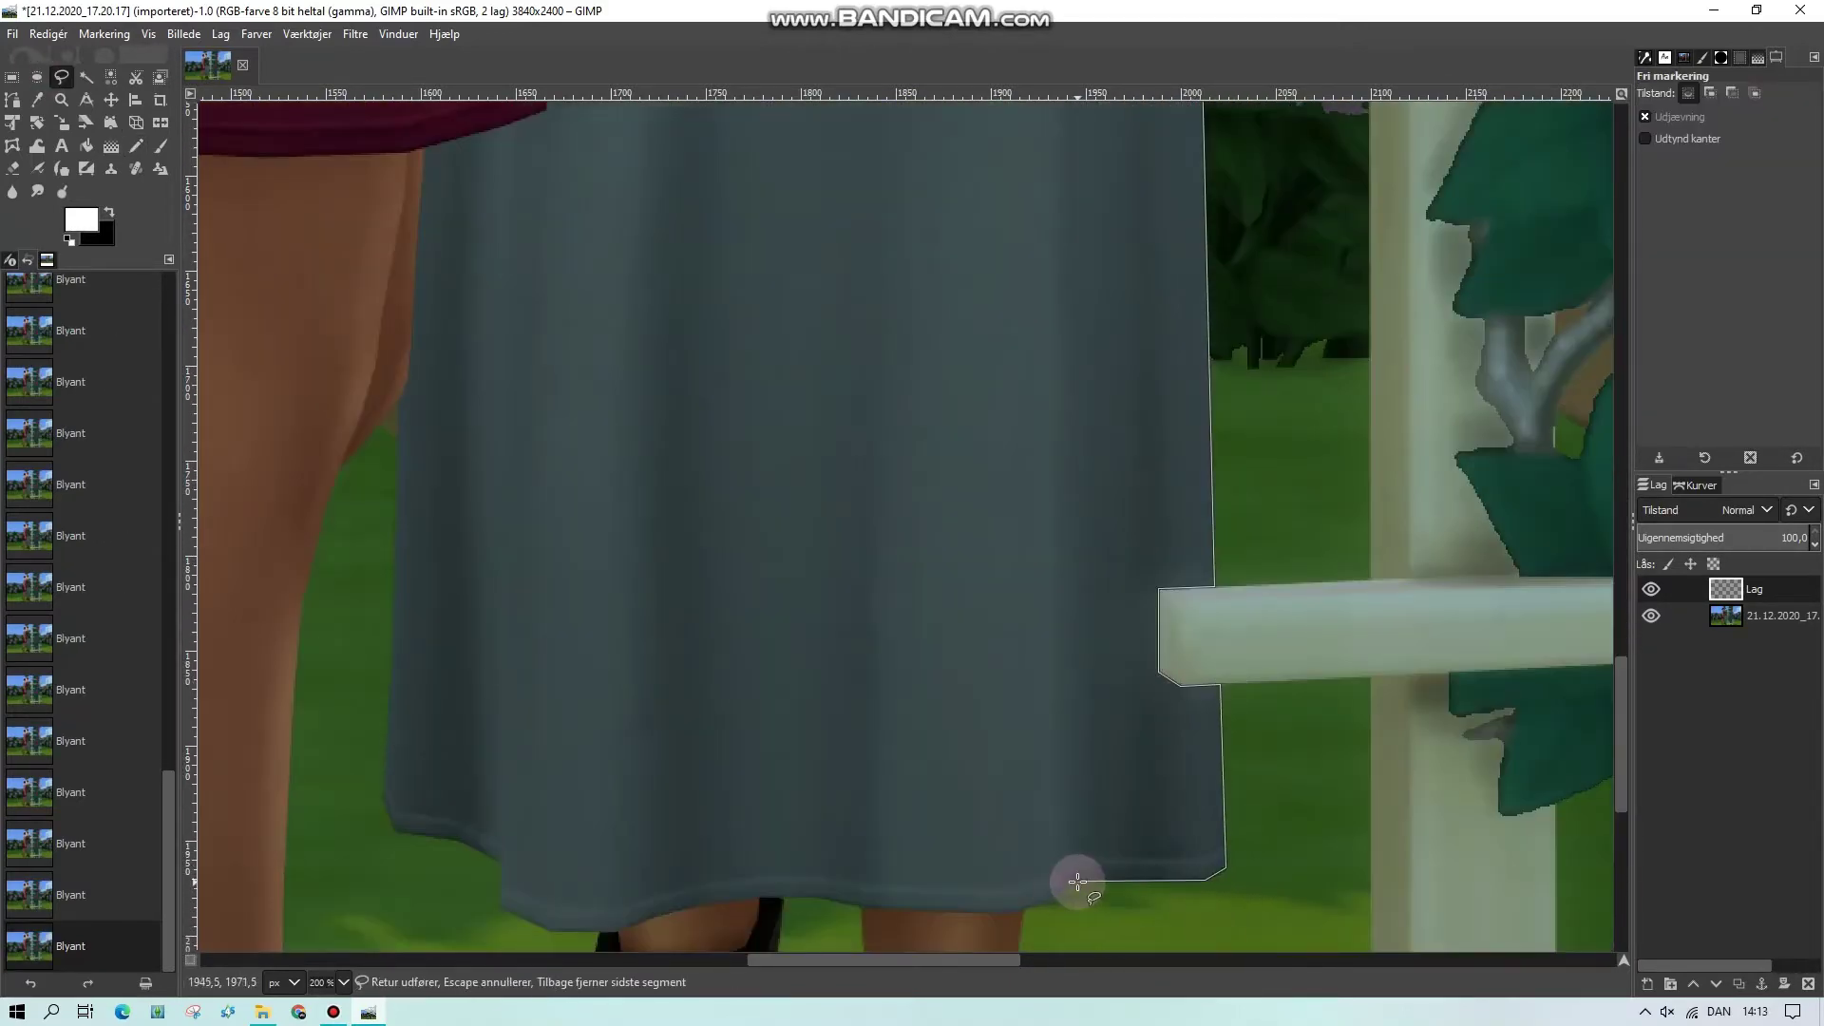
click(1006, 878)
scroll(998, 665, up, 6)
click(993, 550)
click(1178, 590)
click(86, 146)
click(1043, 604)
click(85, 149)
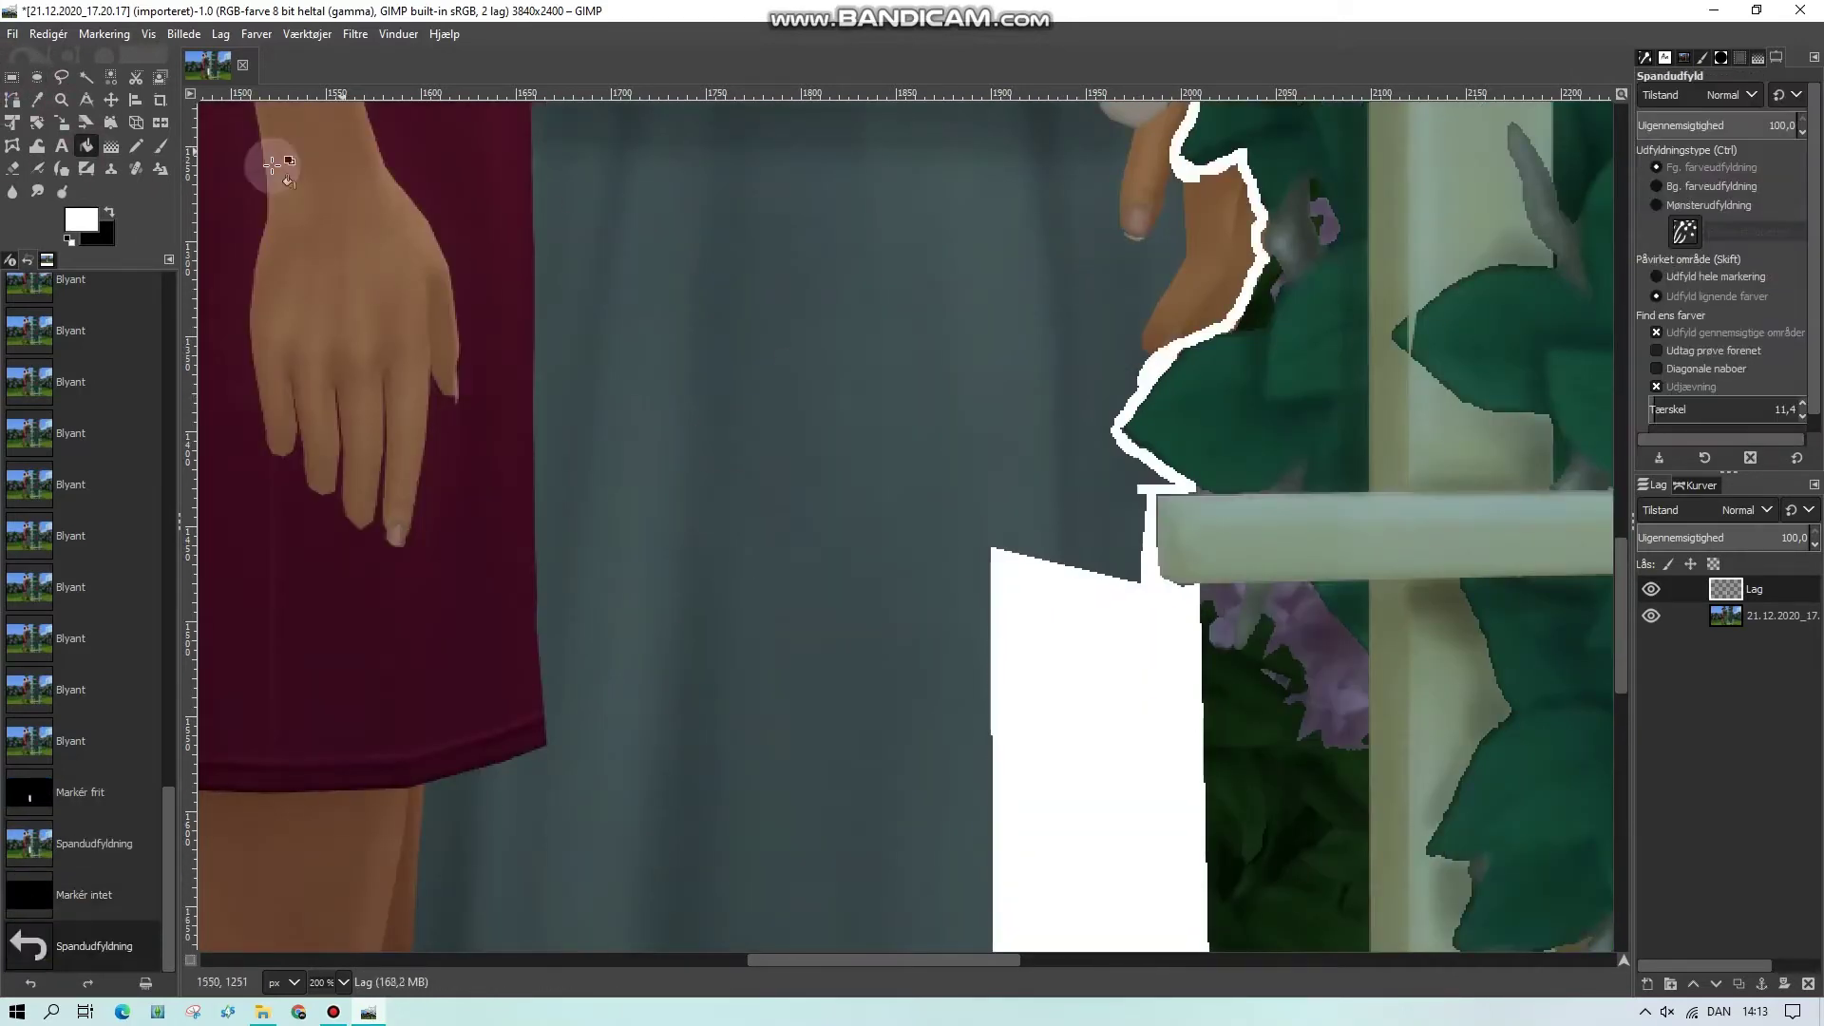
Outline the man's ankles and both boots in white with the Pencil, starting from the skirt's hem
click(136, 147)
scroll(1186, 641, down, 12)
drag(1223, 269, 1224, 451)
scroll(1210, 333, up, 2)
scroll(1209, 333, down, 2)
drag(1026, 479, 1012, 855)
scroll(1017, 522, down, 3)
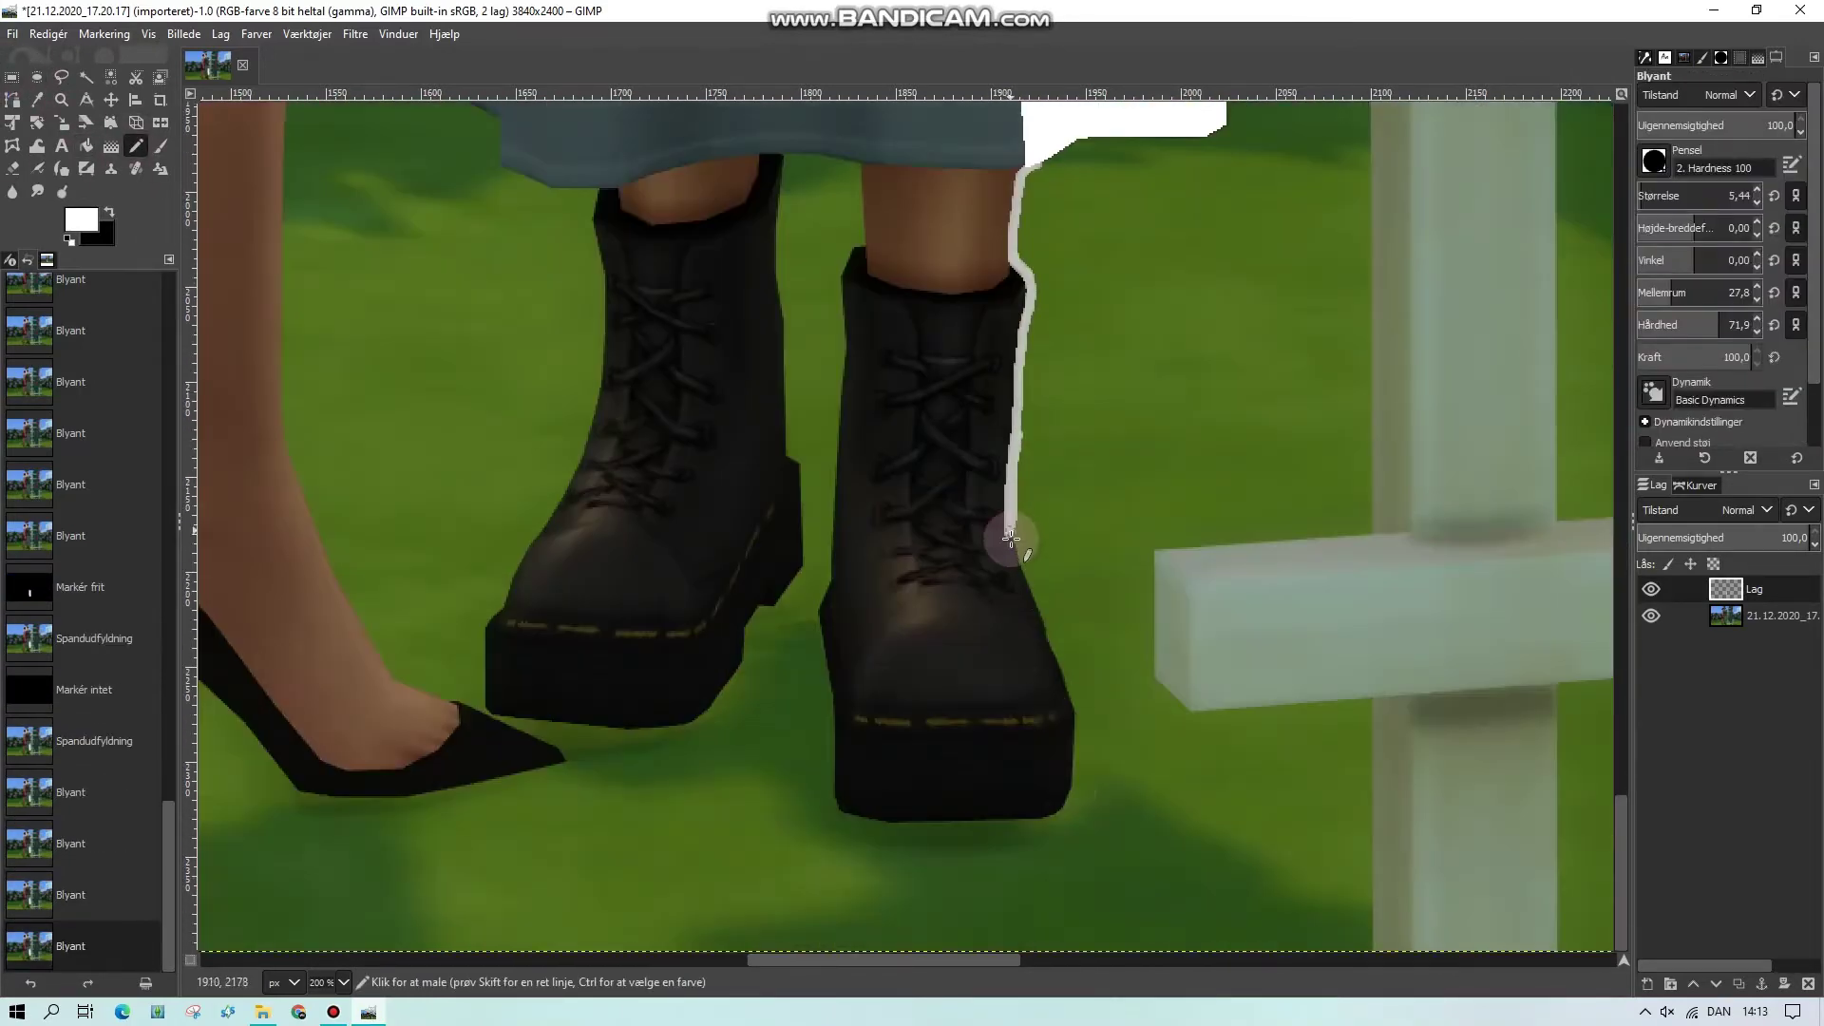
mouse_move(1017, 521)
mouse_down()
mouse_move(833, 812)
mouse_move(819, 579)
mouse_move(862, 251)
mouse_move(779, 152)
mouse_move(803, 556)
mouse_move(672, 725)
mouse_move(602, 358)
mouse_move(600, 176)
mouse_up()
Outline the skirt's lower hem and its edge facing the woman, and trace the front of her leg in white
scroll(944, 391, up, 5)
scroll(945, 390, left, 4)
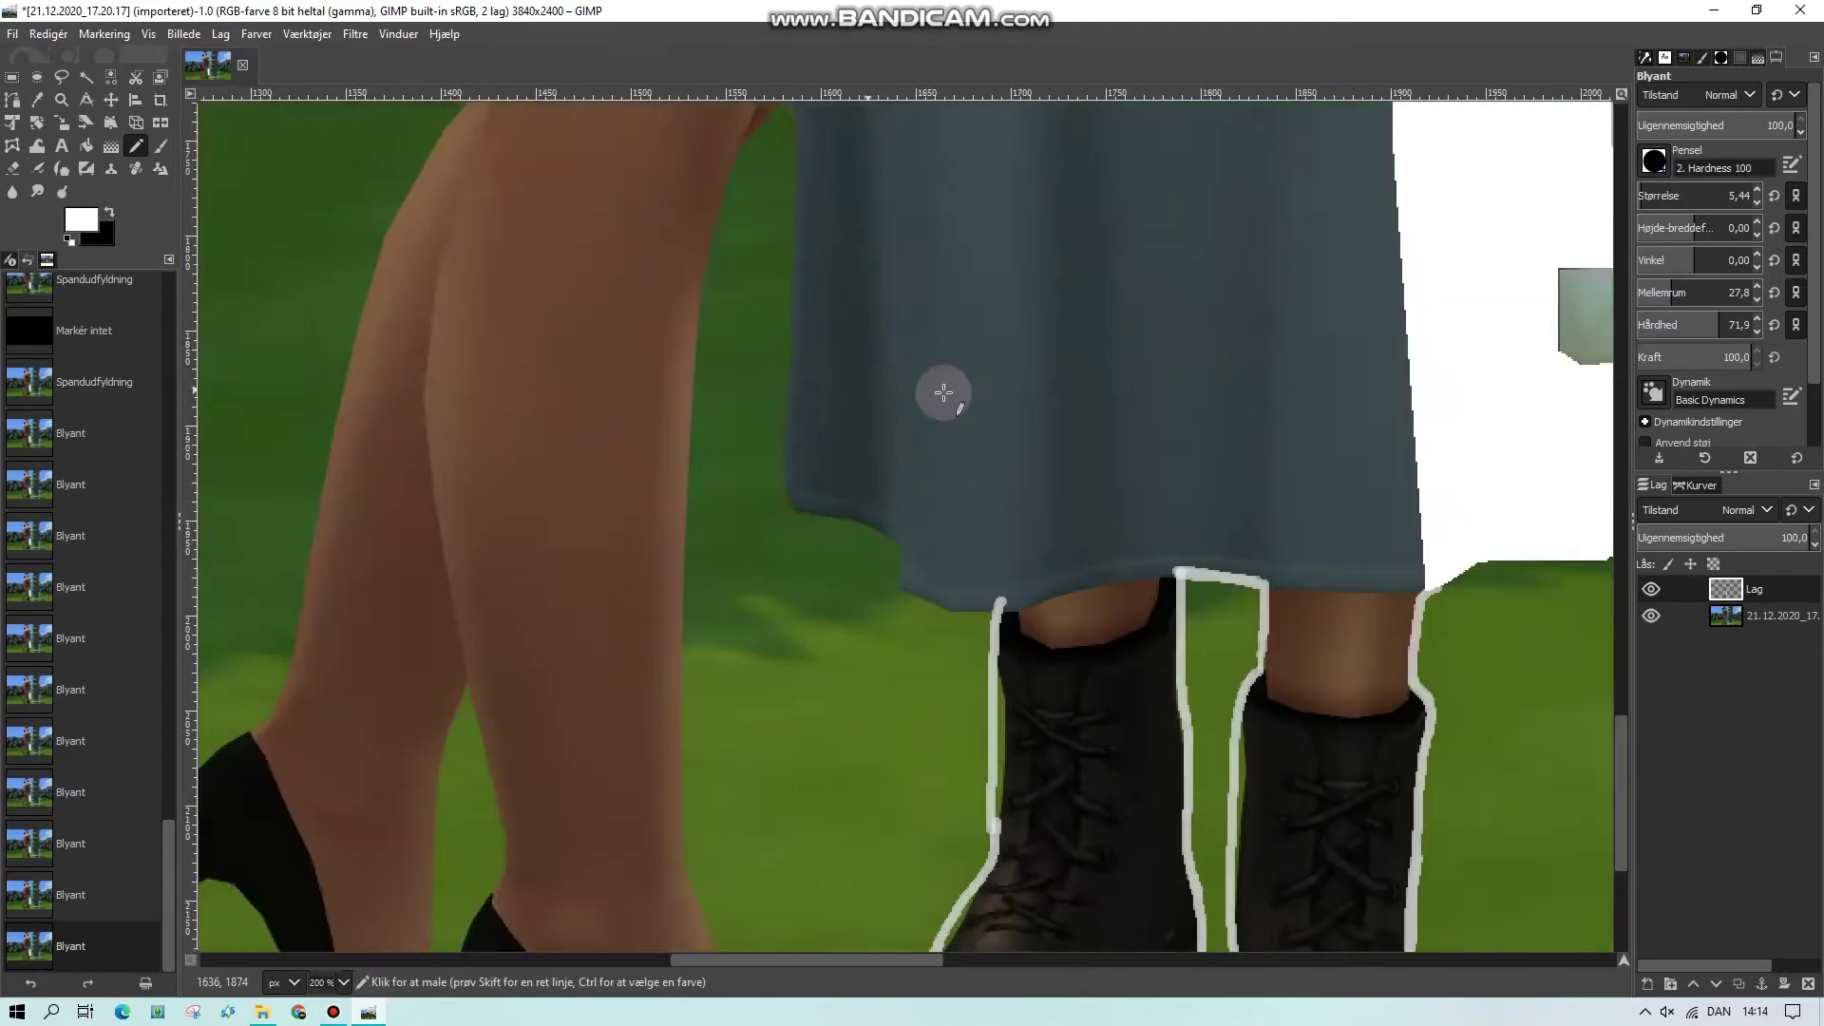
scroll(945, 391, up, 2)
mouse_move(798, 290)
mouse_down()
mouse_move(835, 732)
mouse_move(997, 815)
mouse_move(676, 562)
mouse_up()
scroll(676, 561, down, 3)
shift+click(680, 655)
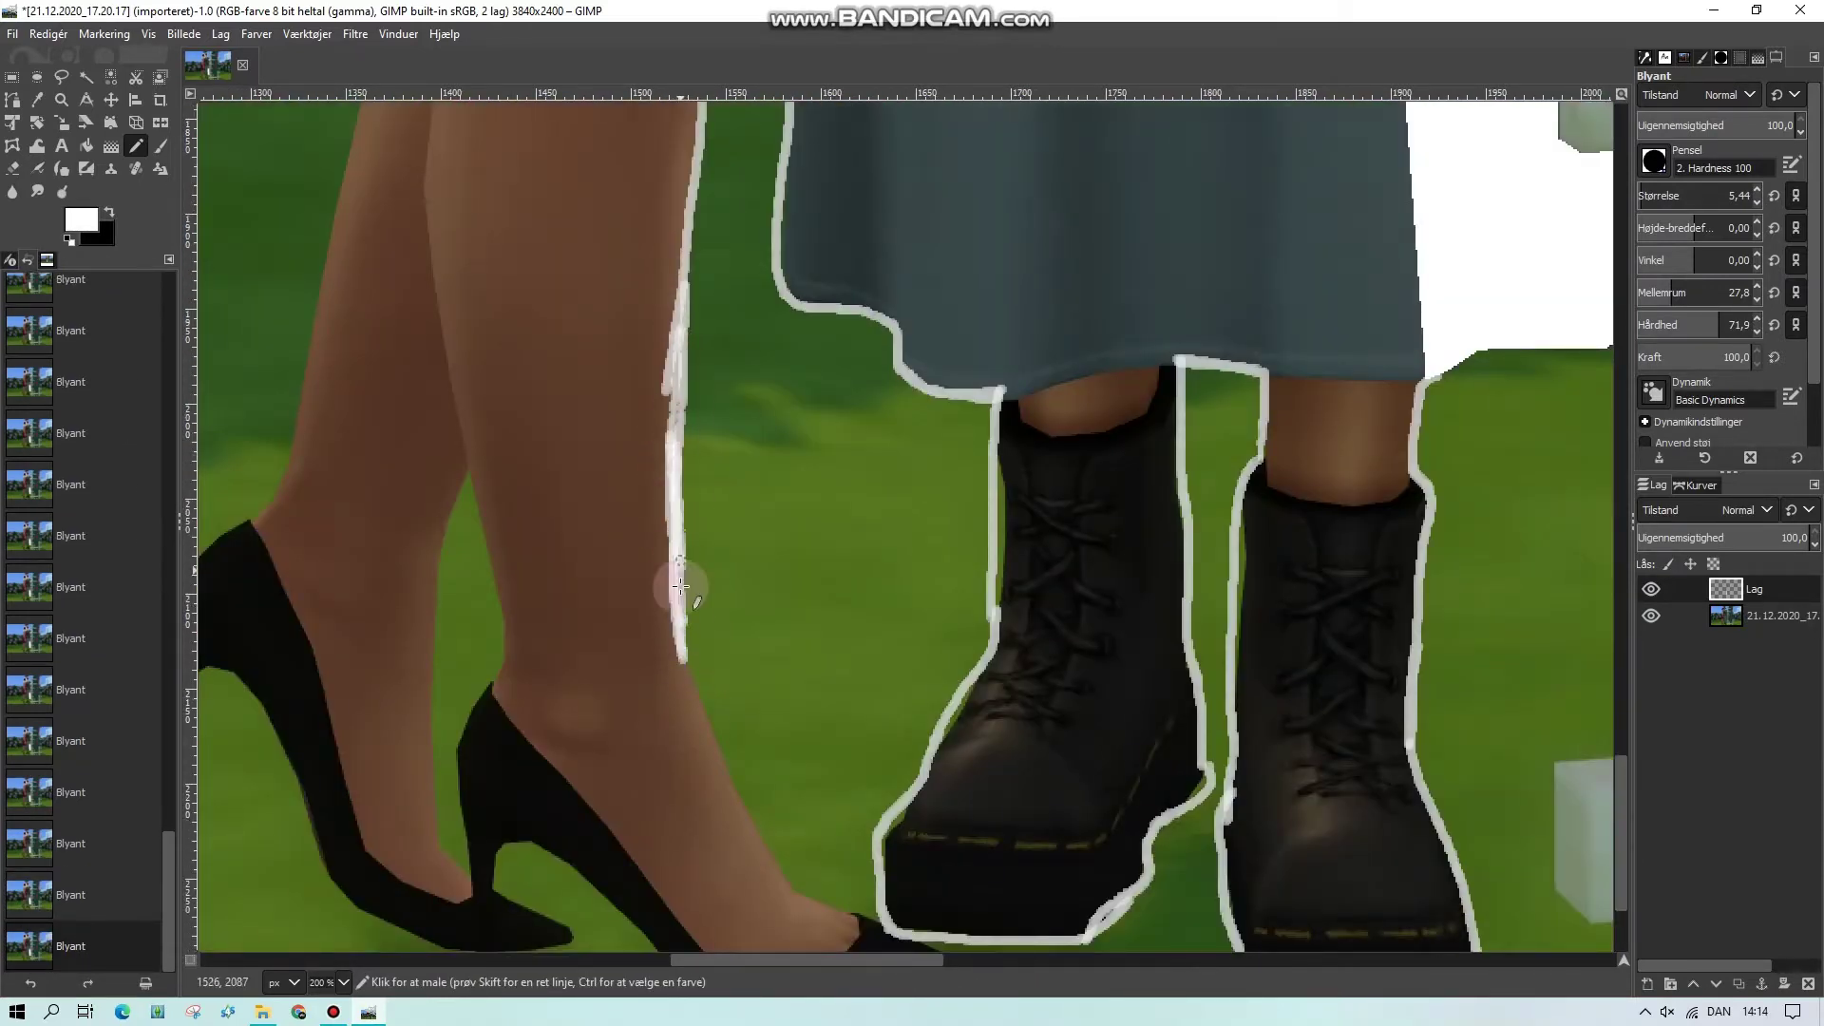
Outline the woman's feet and high-heeled shoes in white with the Pencil
scroll(680, 655, down, 2)
mouse_move(684, 485)
mouse_down()
mouse_move(948, 753)
mouse_move(599, 724)
mouse_move(489, 629)
mouse_up()
scroll(623, 700, left, 5)
mouse_move(988, 631)
mouse_down()
mouse_move(1060, 709)
mouse_move(976, 779)
mouse_move(824, 658)
mouse_move(725, 440)
mouse_up()
mouse_move(971, 670)
mouse_down()
mouse_move(949, 326)
mouse_move(971, 670)
mouse_up()
mouse_move(724, 448)
mouse_down()
mouse_move(634, 518)
mouse_move(698, 342)
mouse_move(755, 309)
mouse_up()
Outline the back of the woman's legs in white from the heel up to the dress hem
scroll(794, 411, up, 2)
mouse_move(755, 522)
mouse_down()
mouse_move(847, 387)
mouse_move(816, 487)
mouse_move(912, 216)
mouse_up()
scroll(846, 387, up, 2)
scroll(989, 456, up, 2)
mouse_move(807, 703)
mouse_down()
mouse_move(773, 785)
mouse_move(750, 950)
mouse_up()
scroll(814, 204, up, 2)
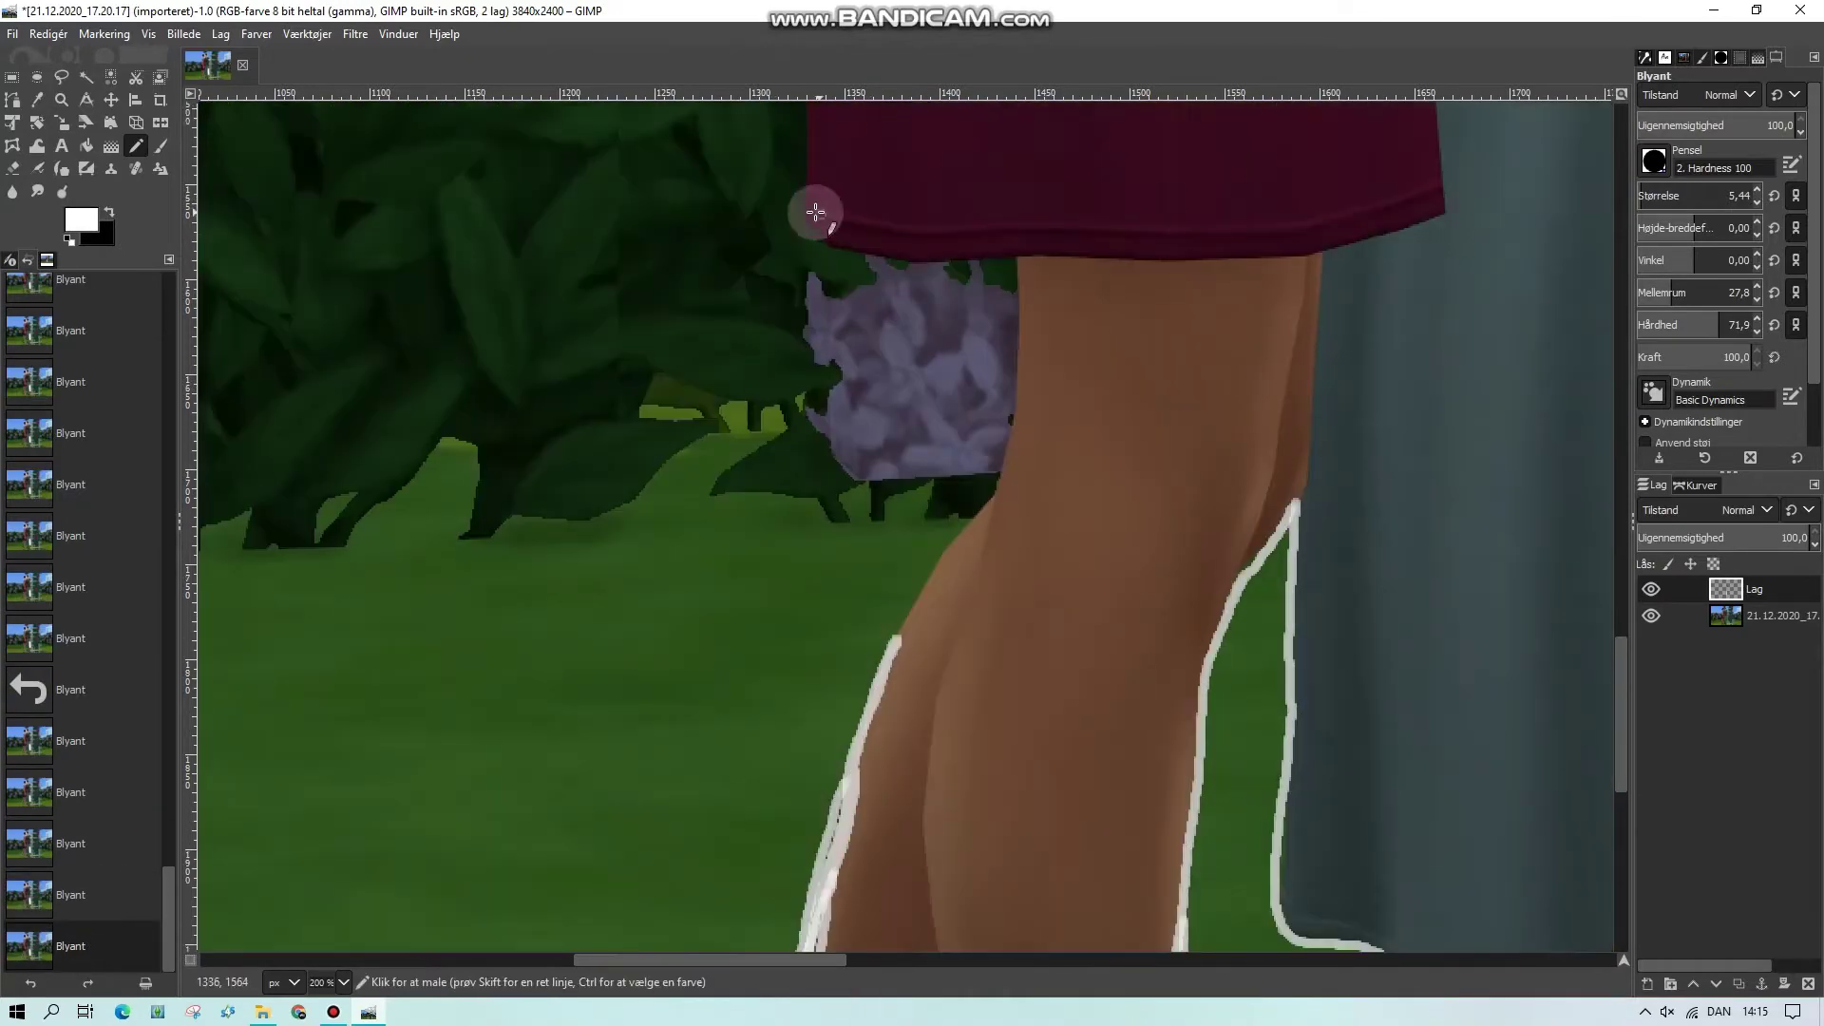
mouse_move(807, 213)
mouse_down()
mouse_move(1019, 357)
mouse_move(897, 641)
mouse_up()
Free-select the back edge of the woman's dress below the man's hand, fill it with white and clear the selection
scroll(835, 603, up, 10)
key(f)
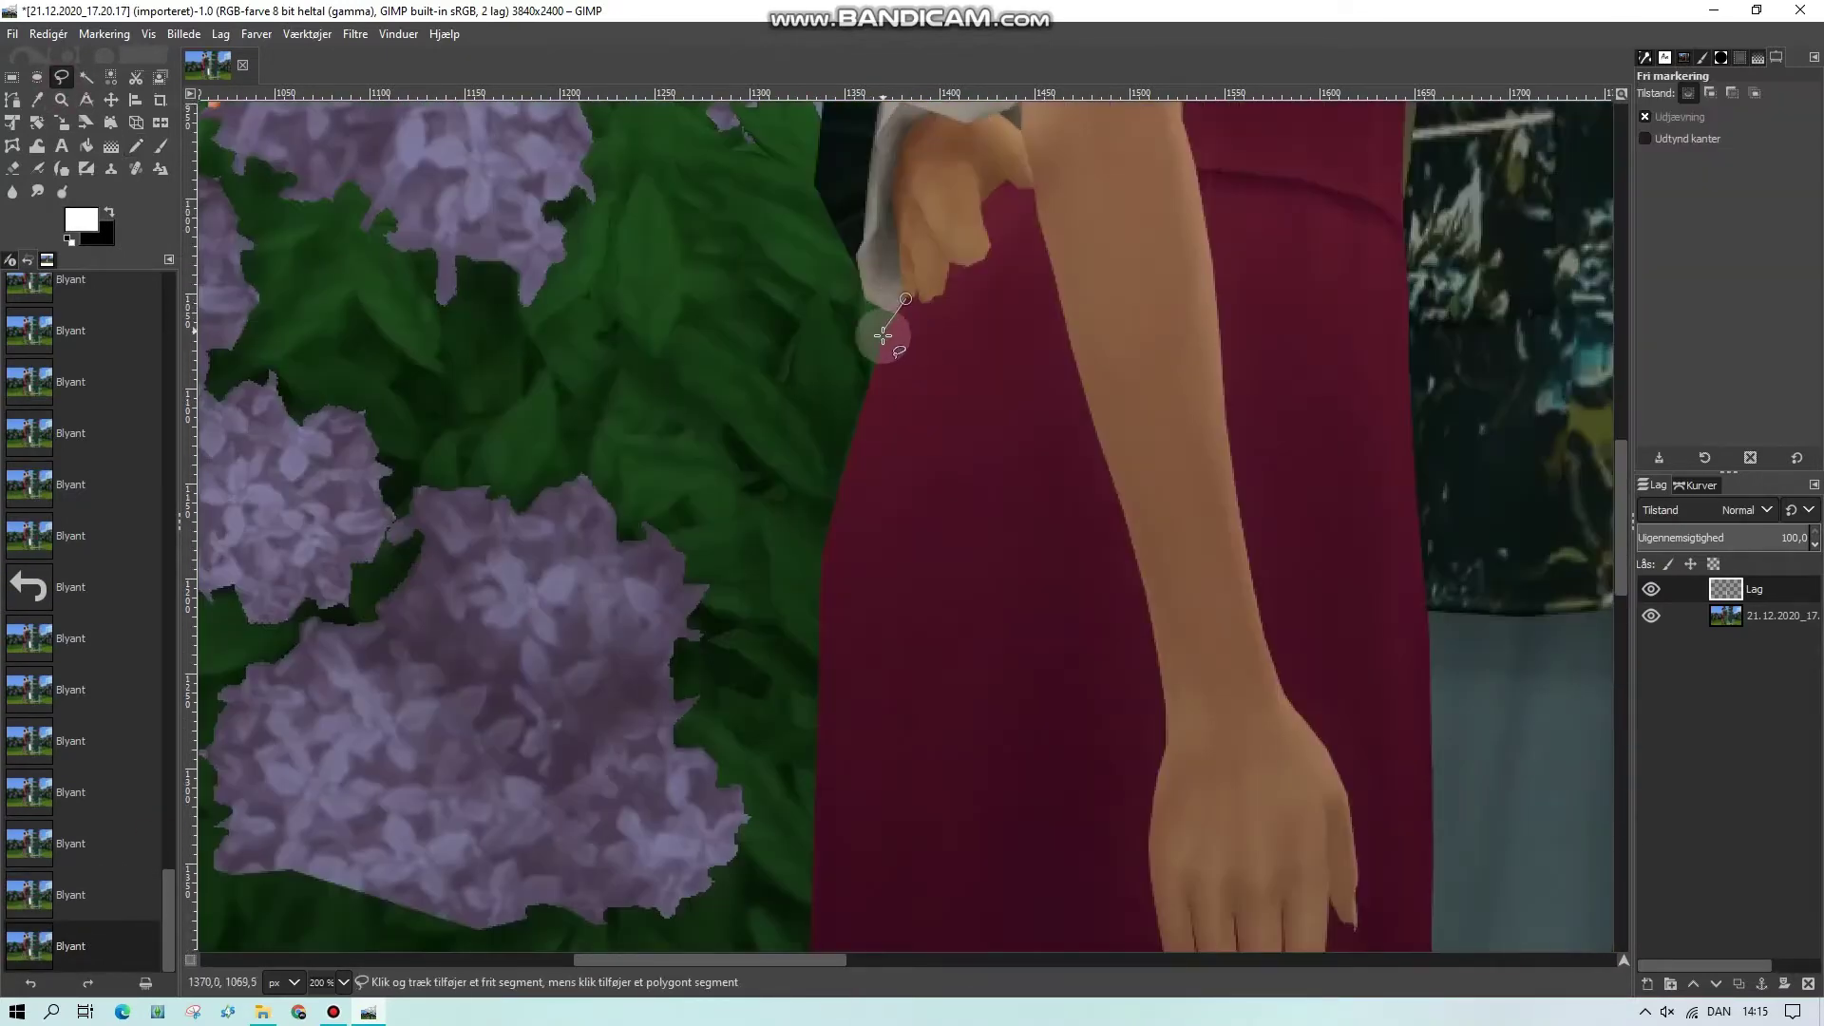
click(904, 299)
click(881, 337)
click(819, 555)
scroll(810, 828, down, 1)
click(1032, 584)
scroll(937, 323, up, 2)
click(905, 299)
key(shift+b)
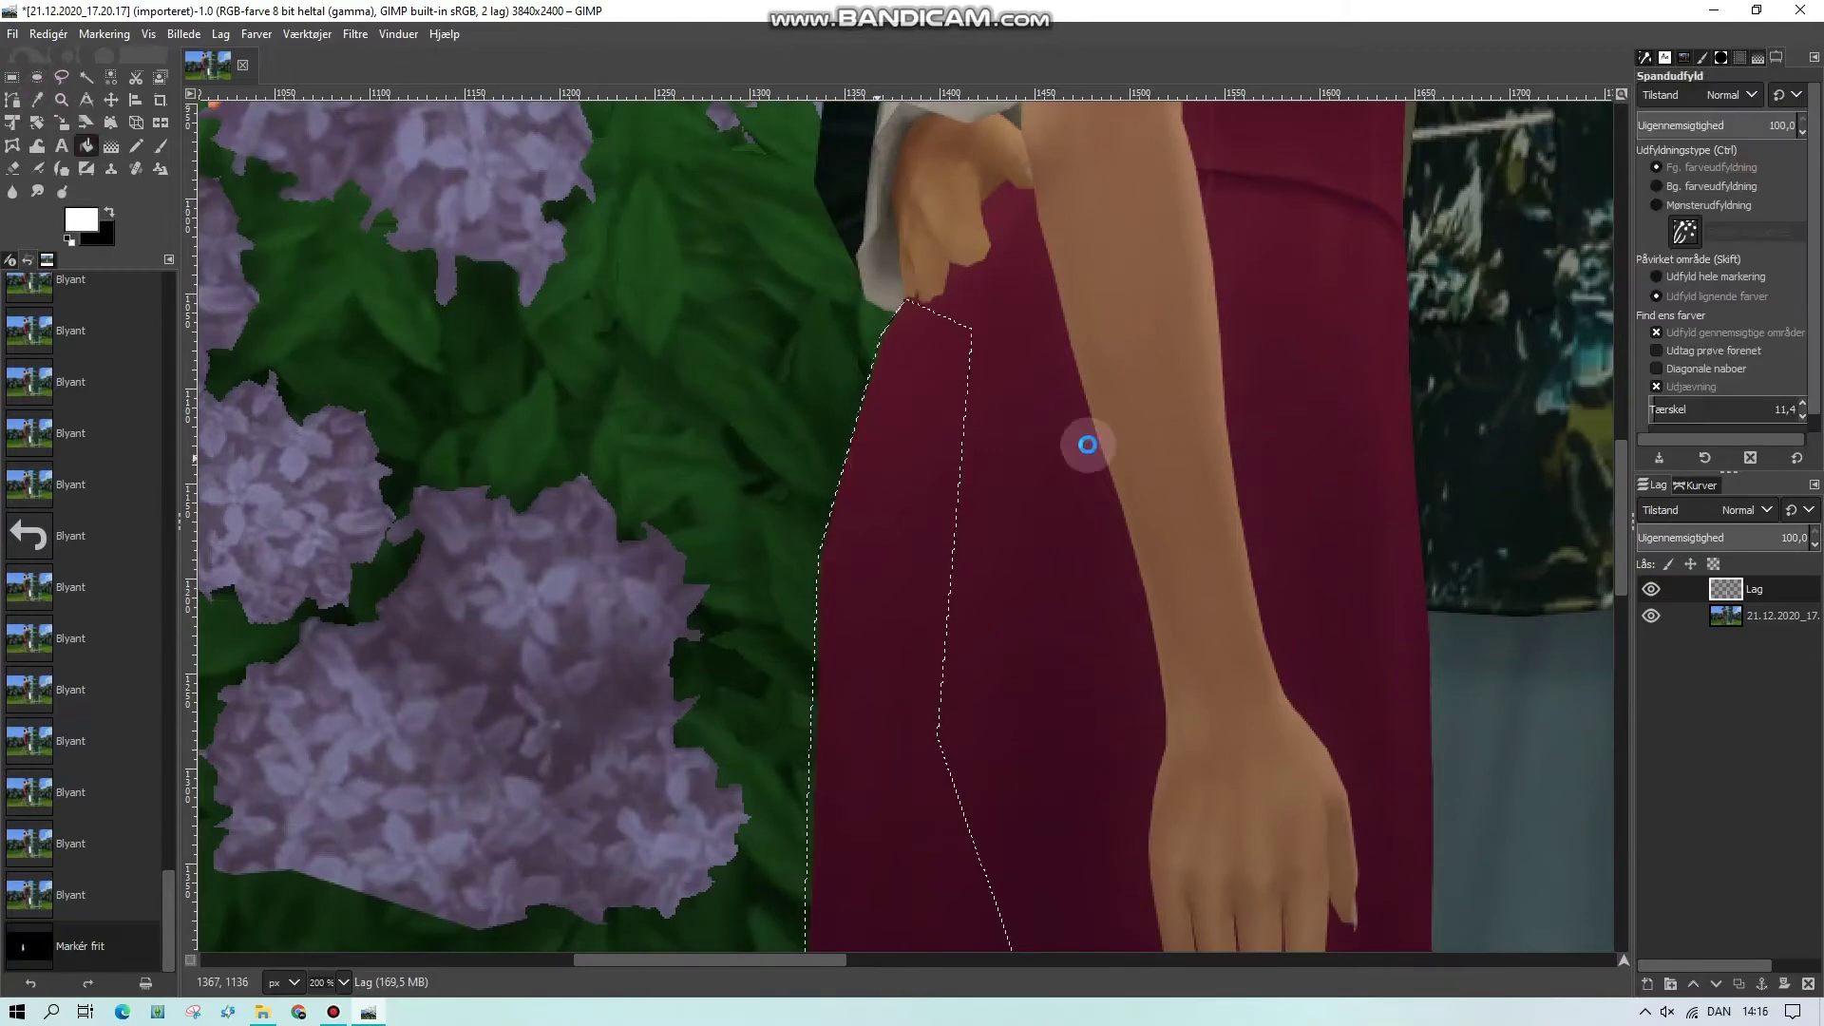
click(912, 570)
key(ctrl+shift+a)
Outline the man's cuff at the woman's waist and her back above it in white with the Pencil
scroll(1188, 876, down, 3)
key(n)
scroll(893, 520, up, 4)
mouse_move(889, 517)
mouse_down()
mouse_move(816, 349)
mouse_move(952, 237)
mouse_up()
scroll(953, 238, up, 2)
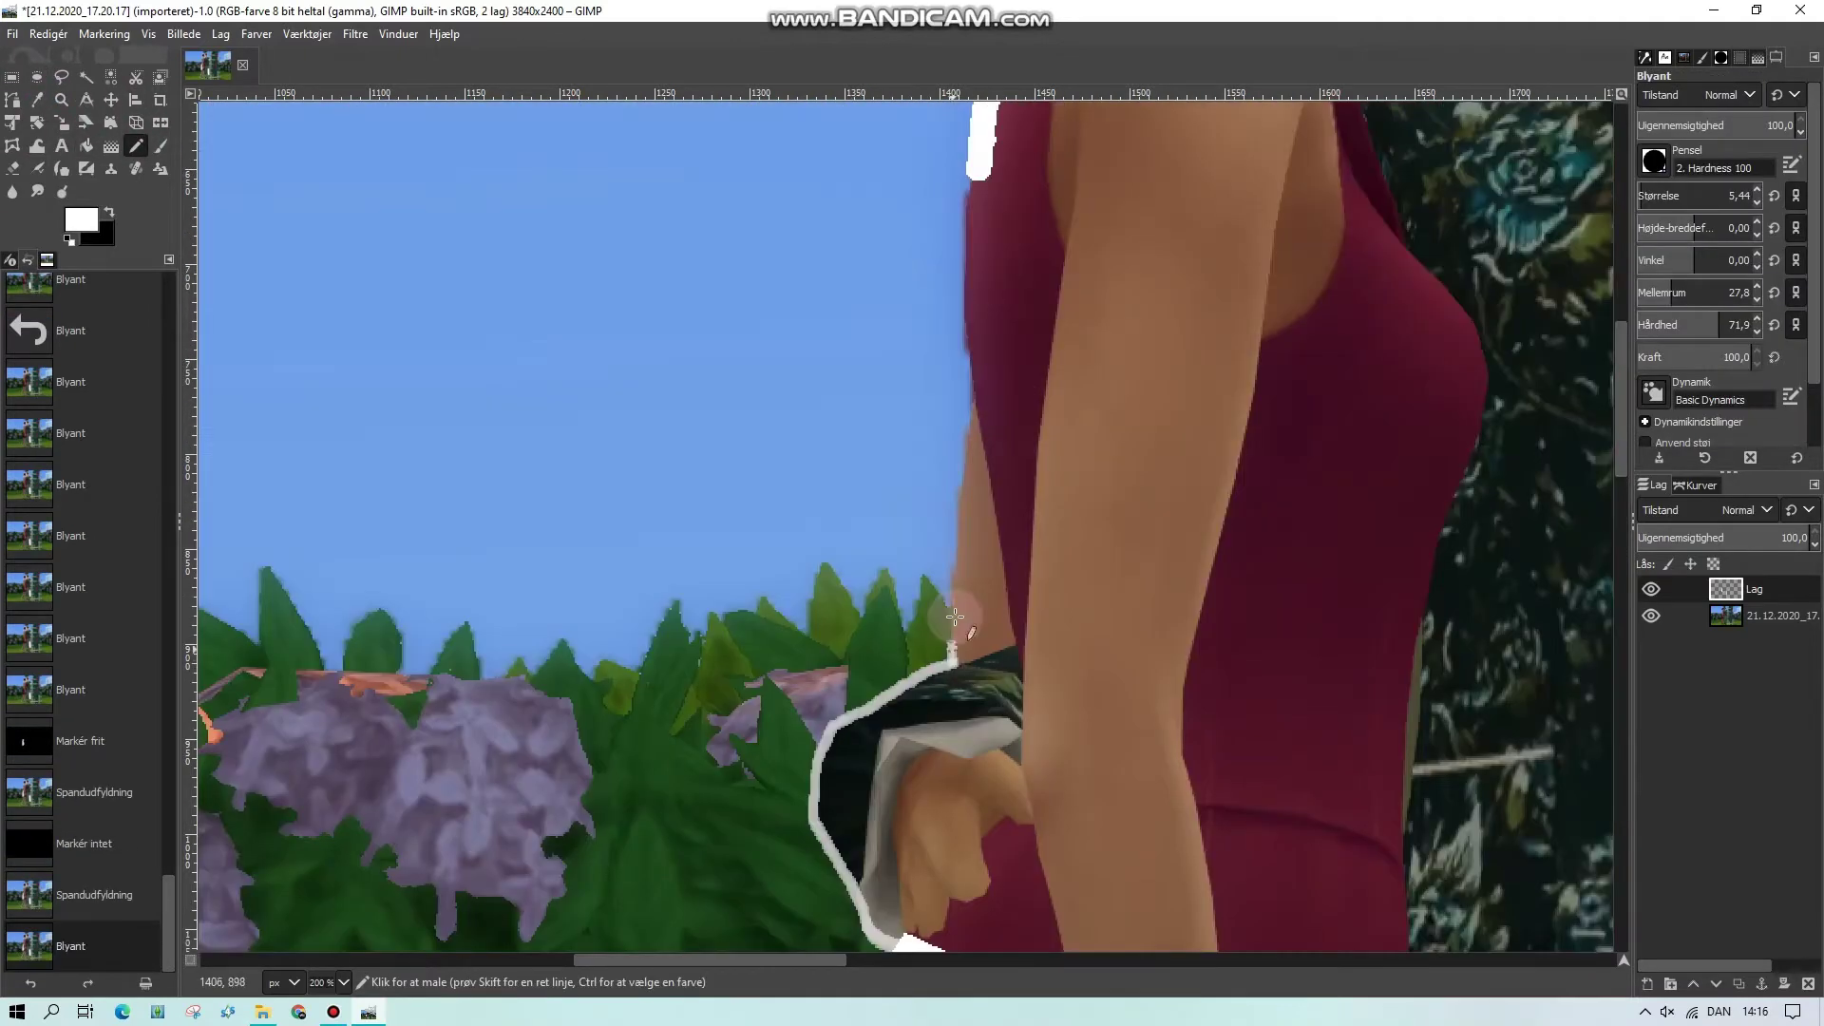
drag(950, 650, 963, 532)
drag(962, 532, 976, 378)
scroll(997, 433, up, 1)
drag(975, 593, 969, 384)
Bucket-fill the outlined couple with white, including the legs and shoes, to form a solid silhouette
scroll(965, 529, down, 4)
key(shift+b)
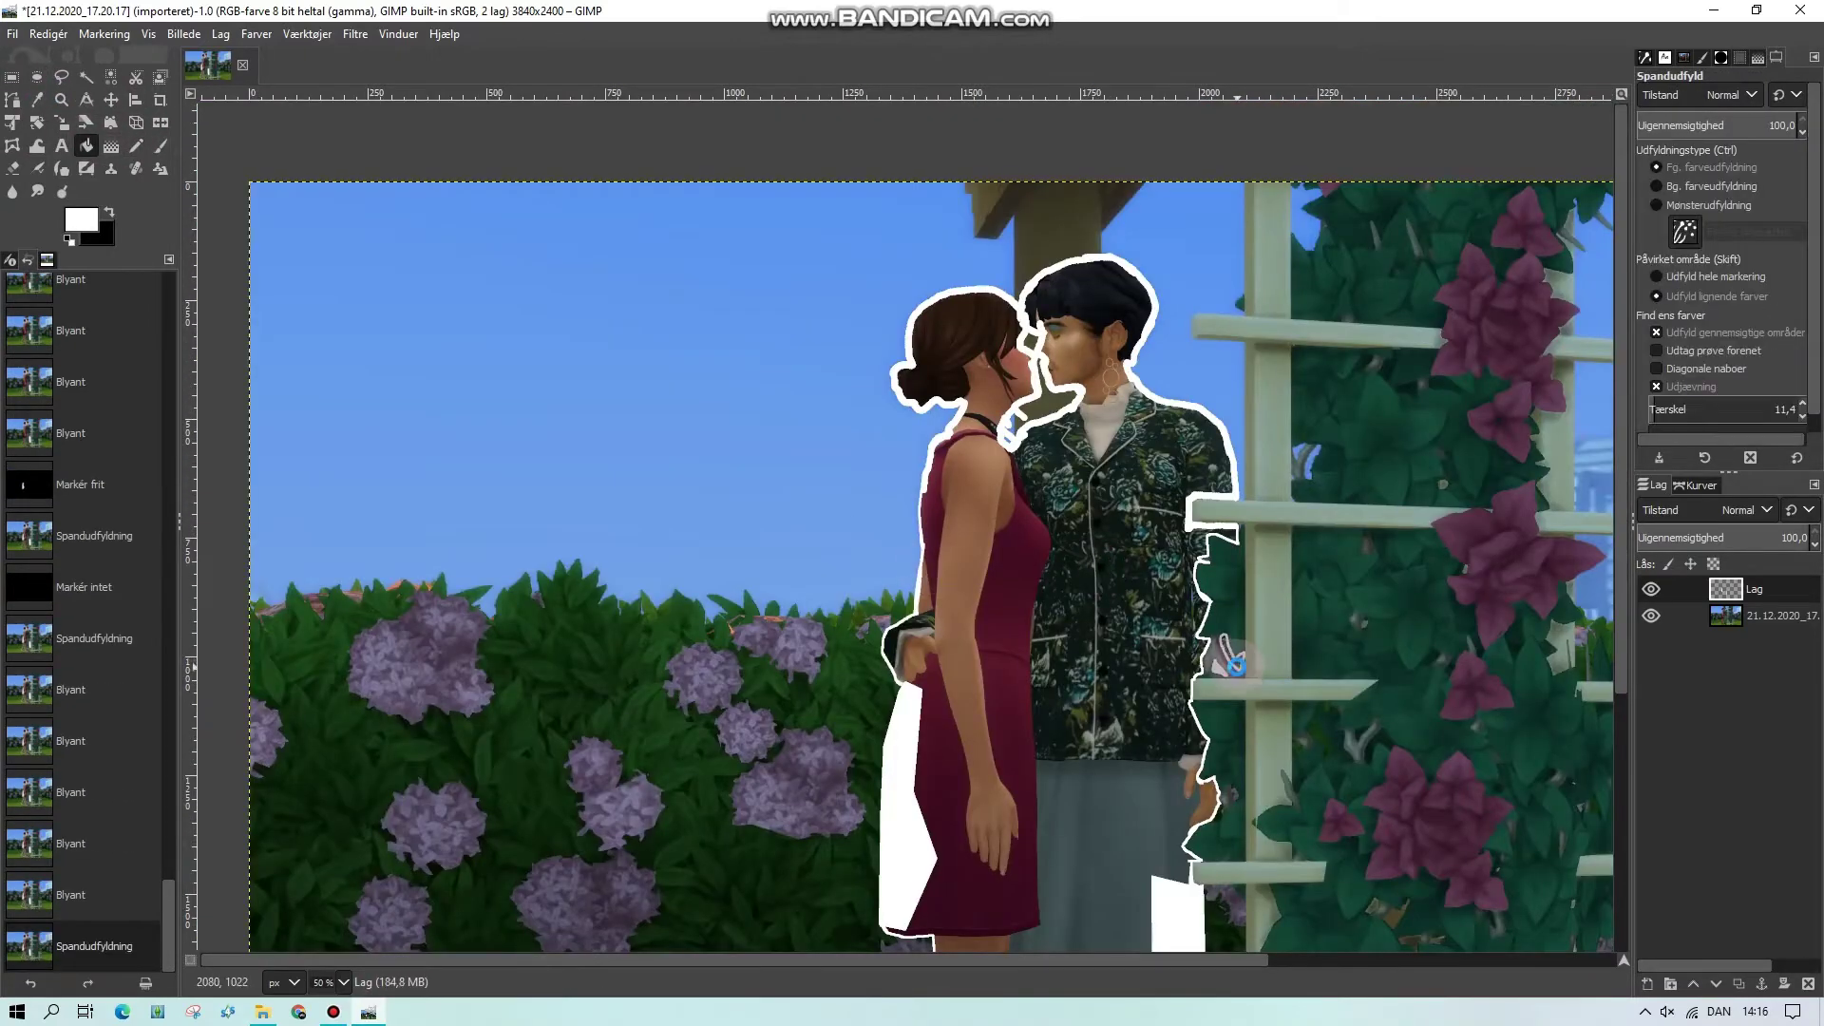
click(949, 528)
scroll(948, 528, down, 4)
click(838, 854)
click(844, 846)
click(86, 894)
click(86, 944)
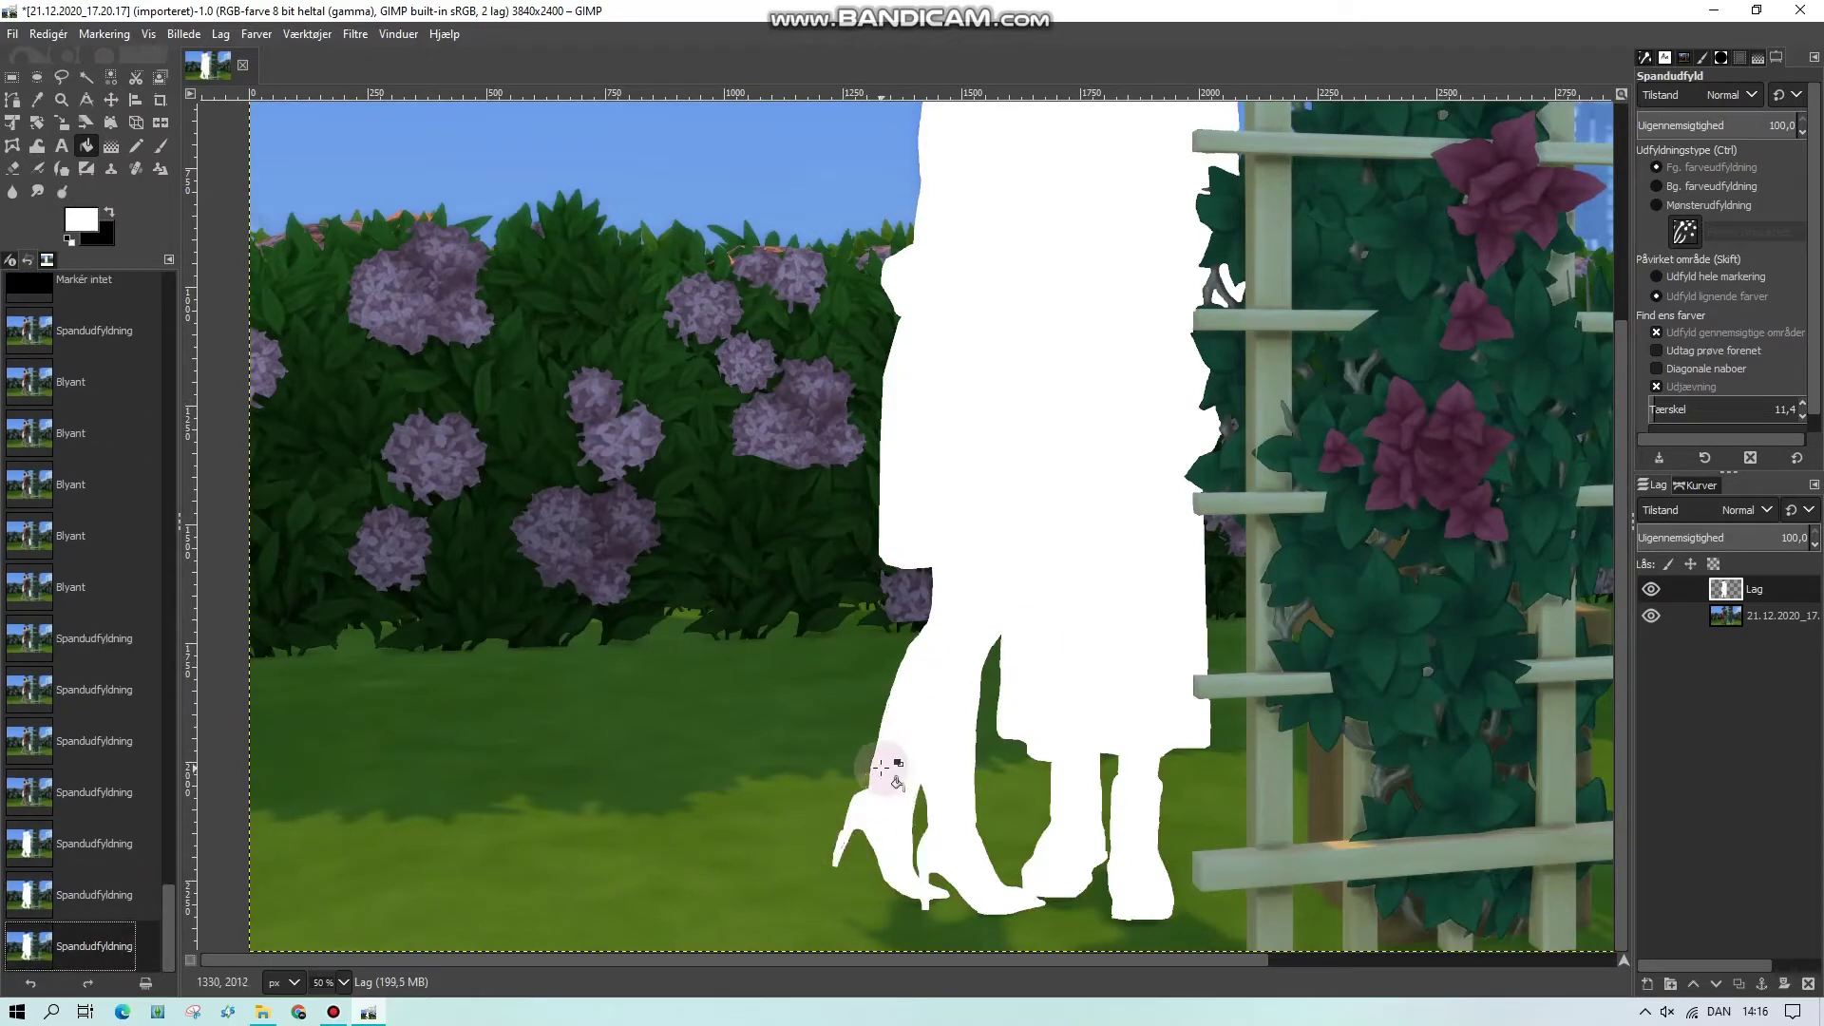
Hide and show the silhouette layer to compare it with the full photo, and make the photo layer active
key(u)
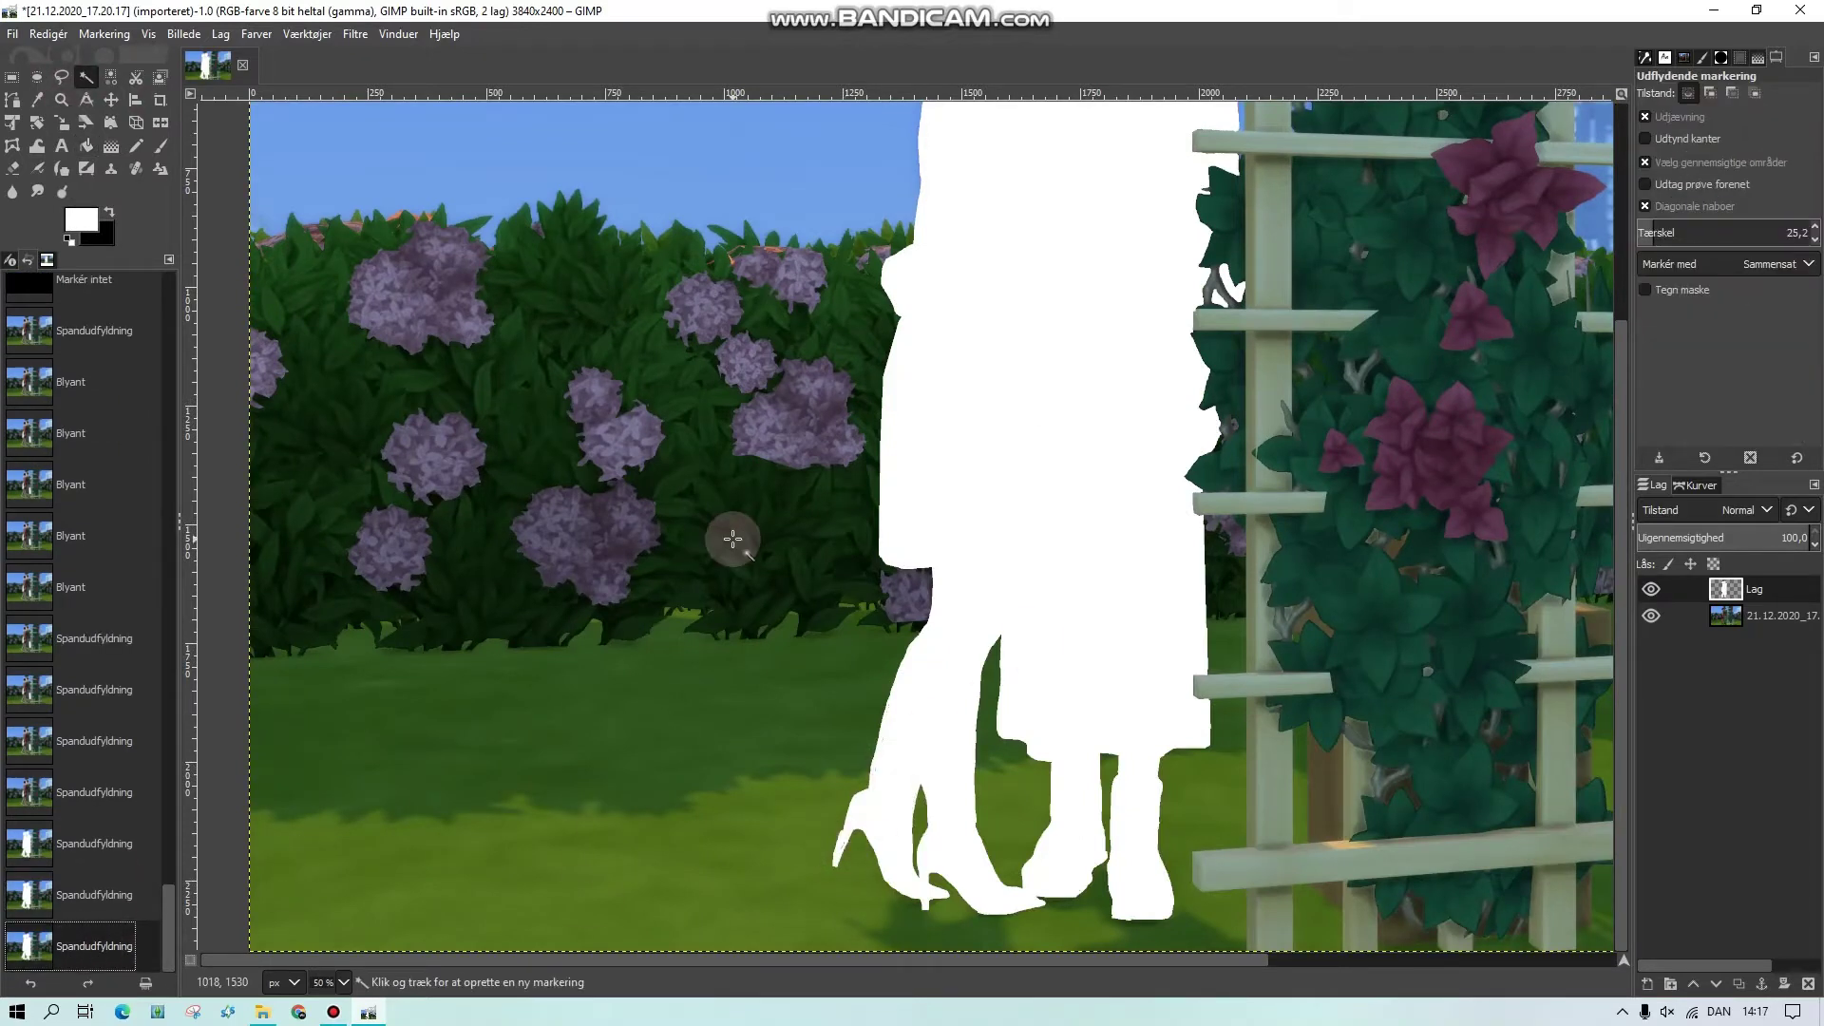
click(343, 982)
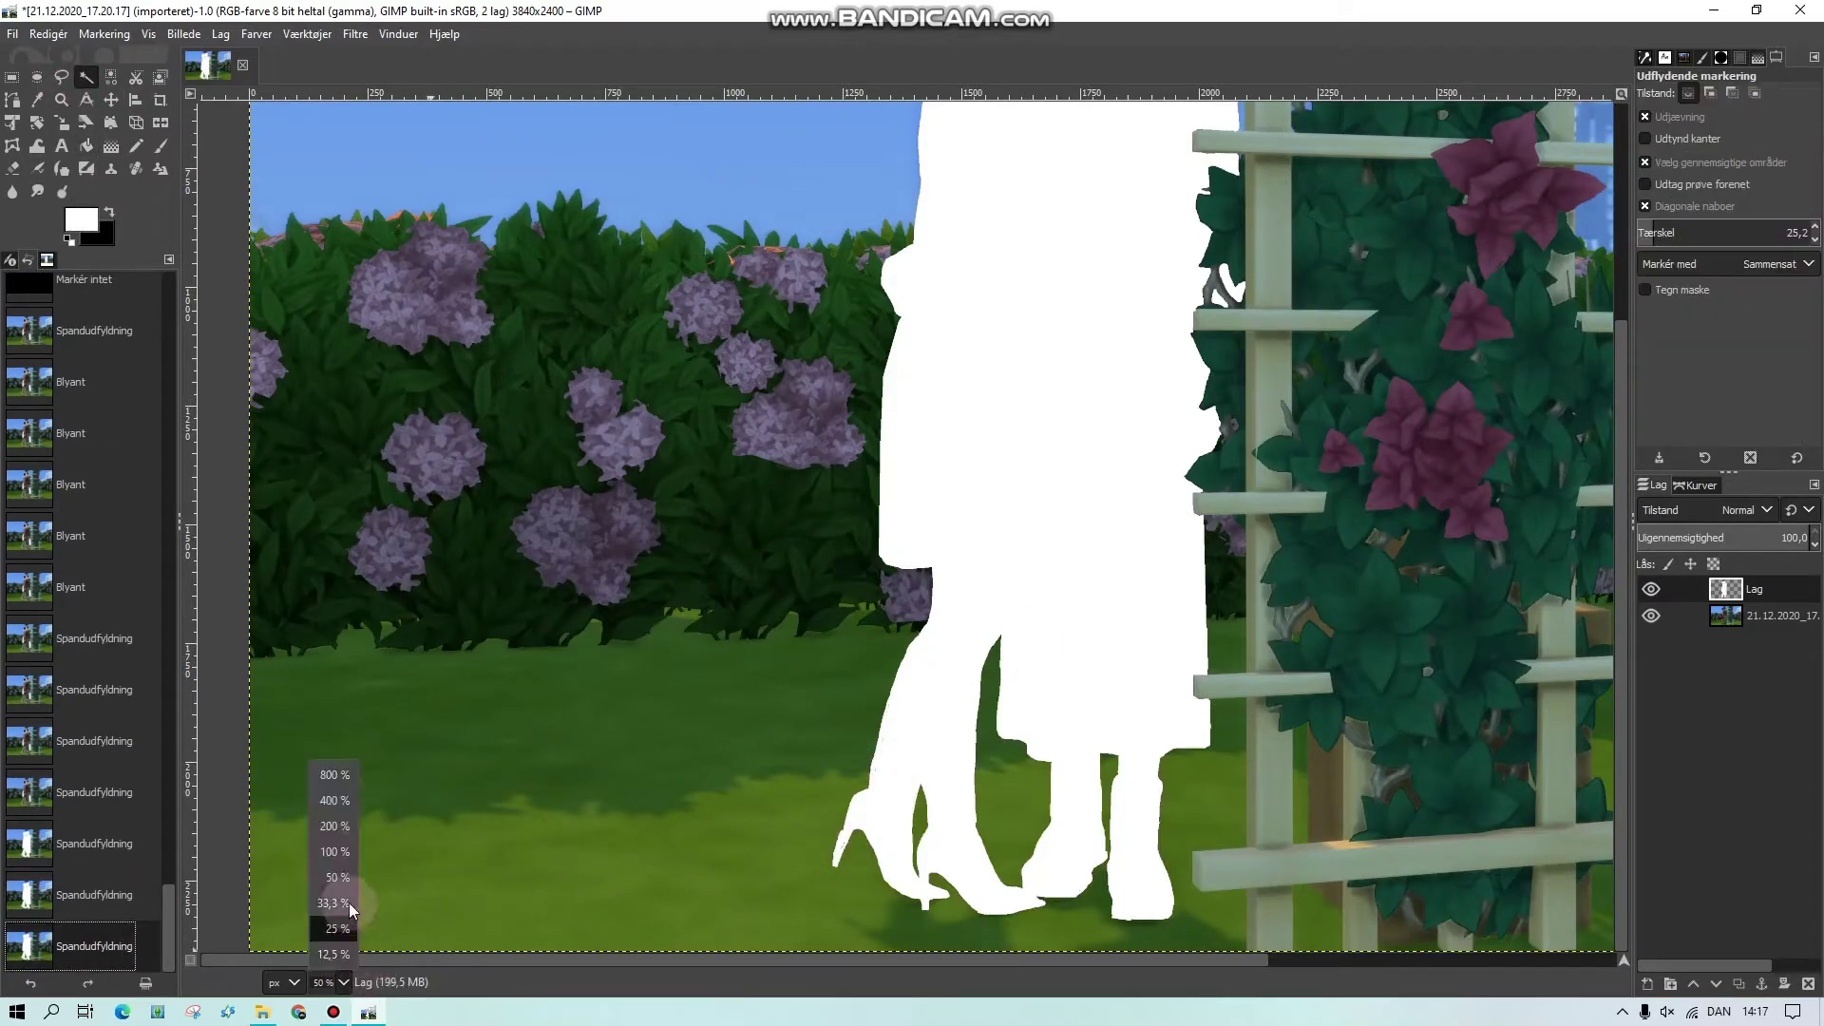
click(334, 914)
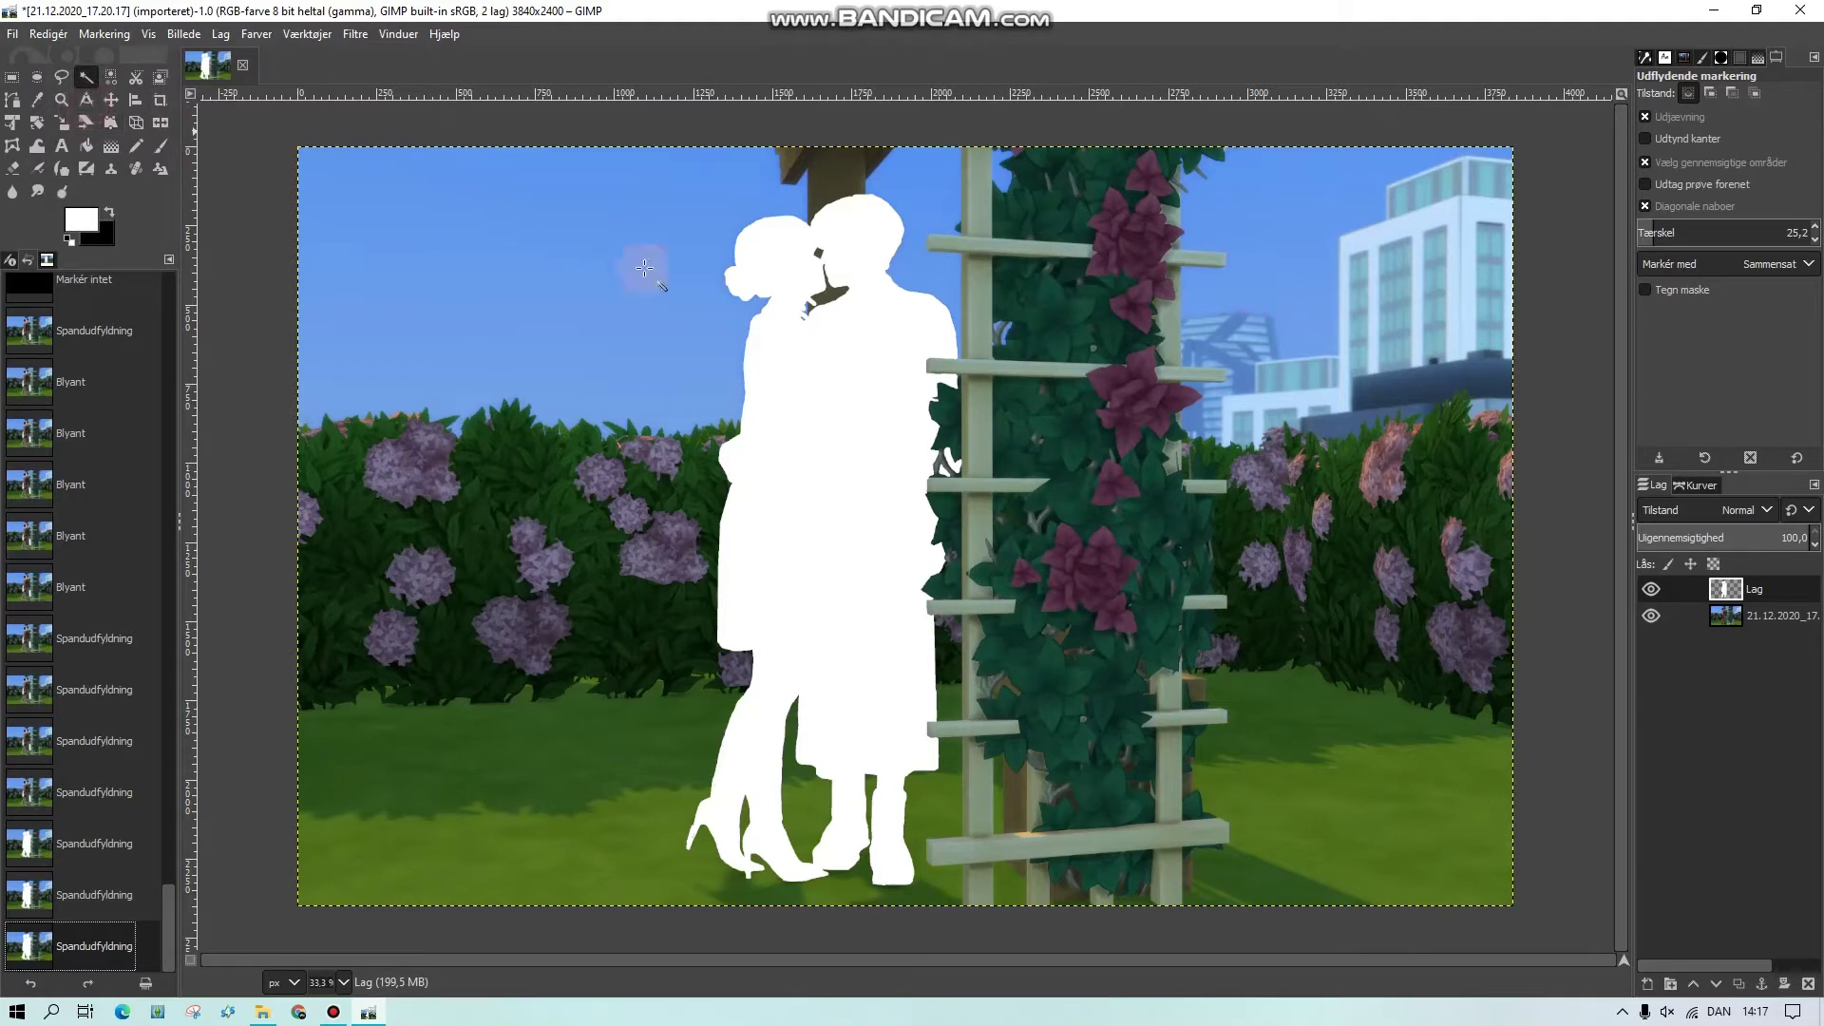
click(1654, 589)
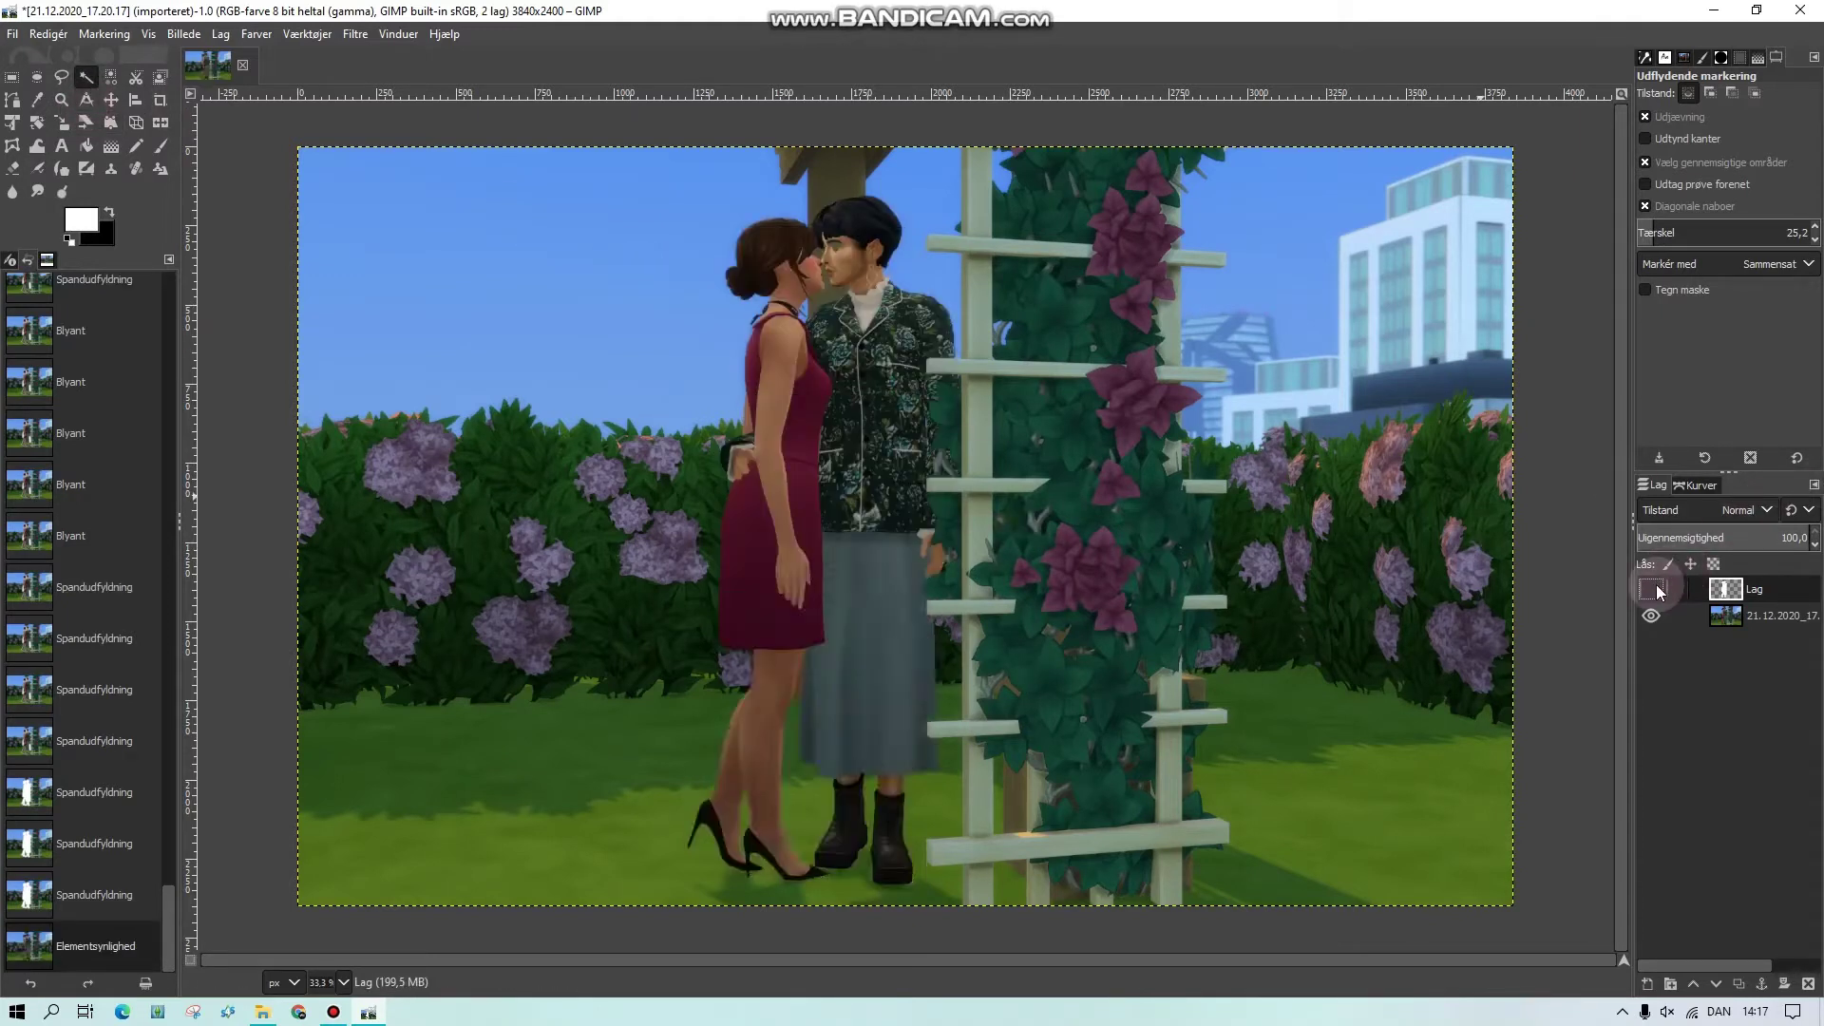
click(1655, 587)
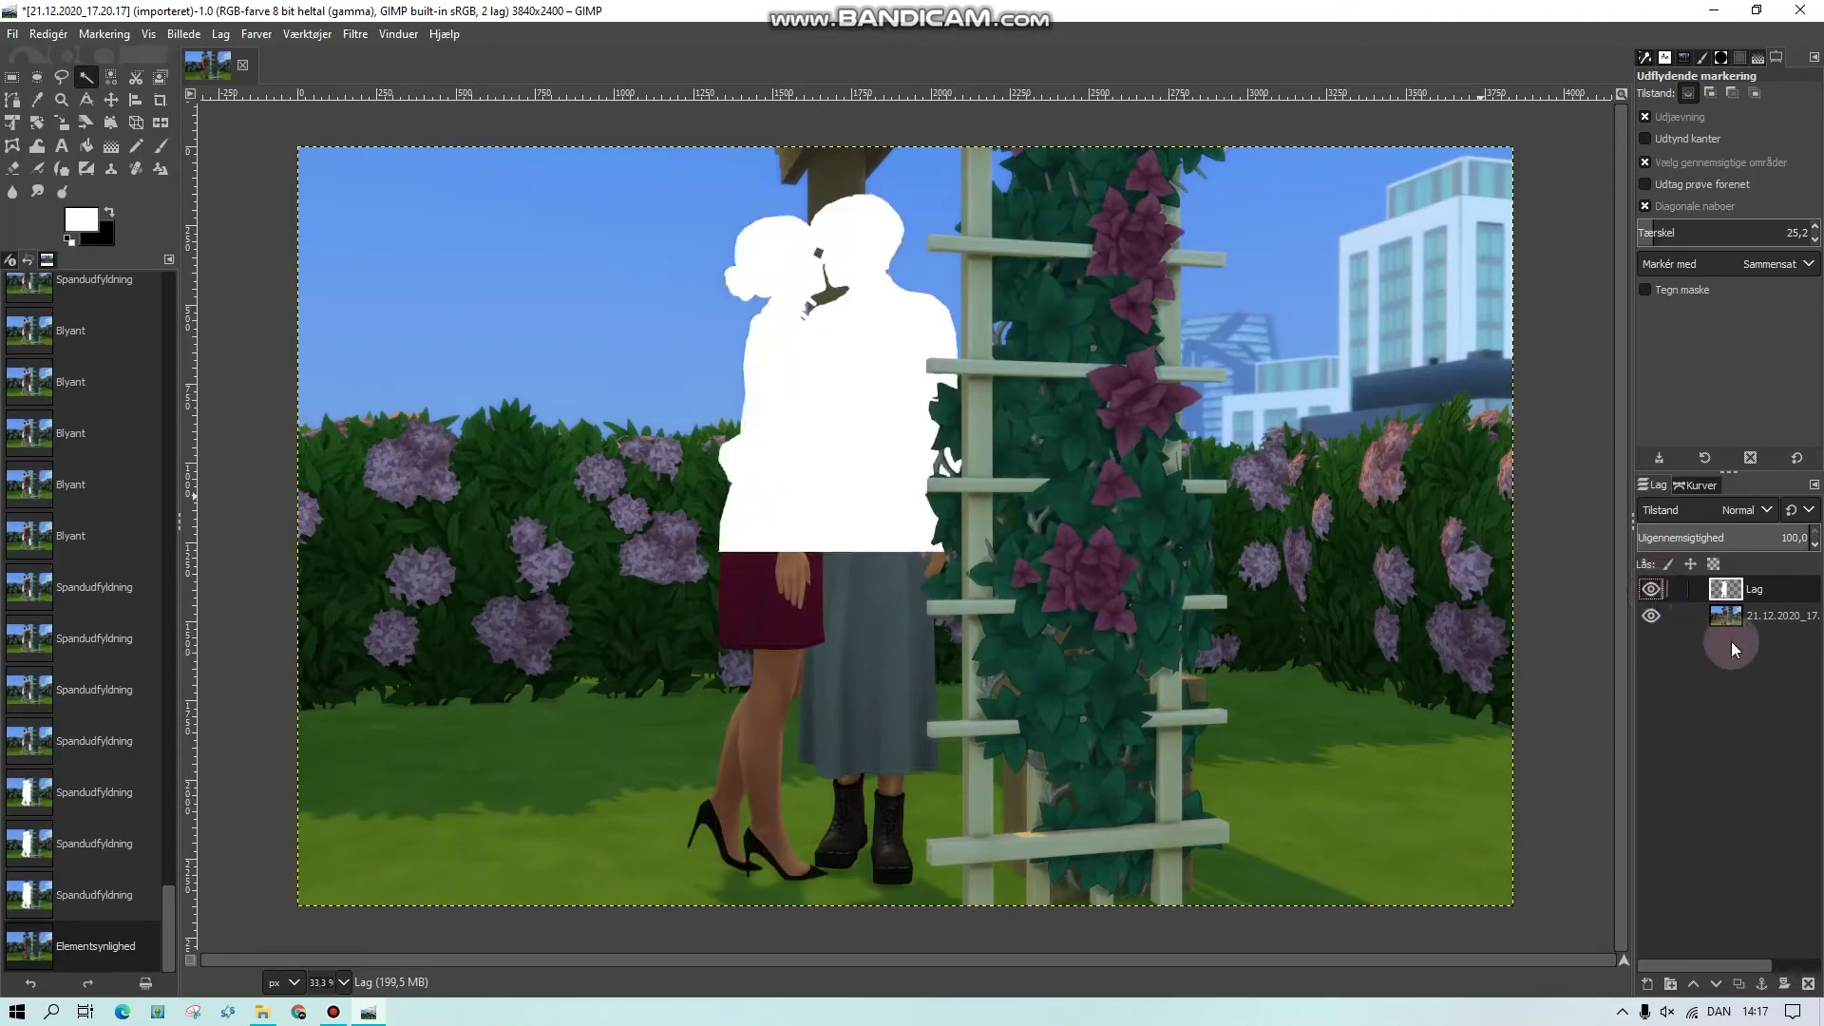
click(1774, 619)
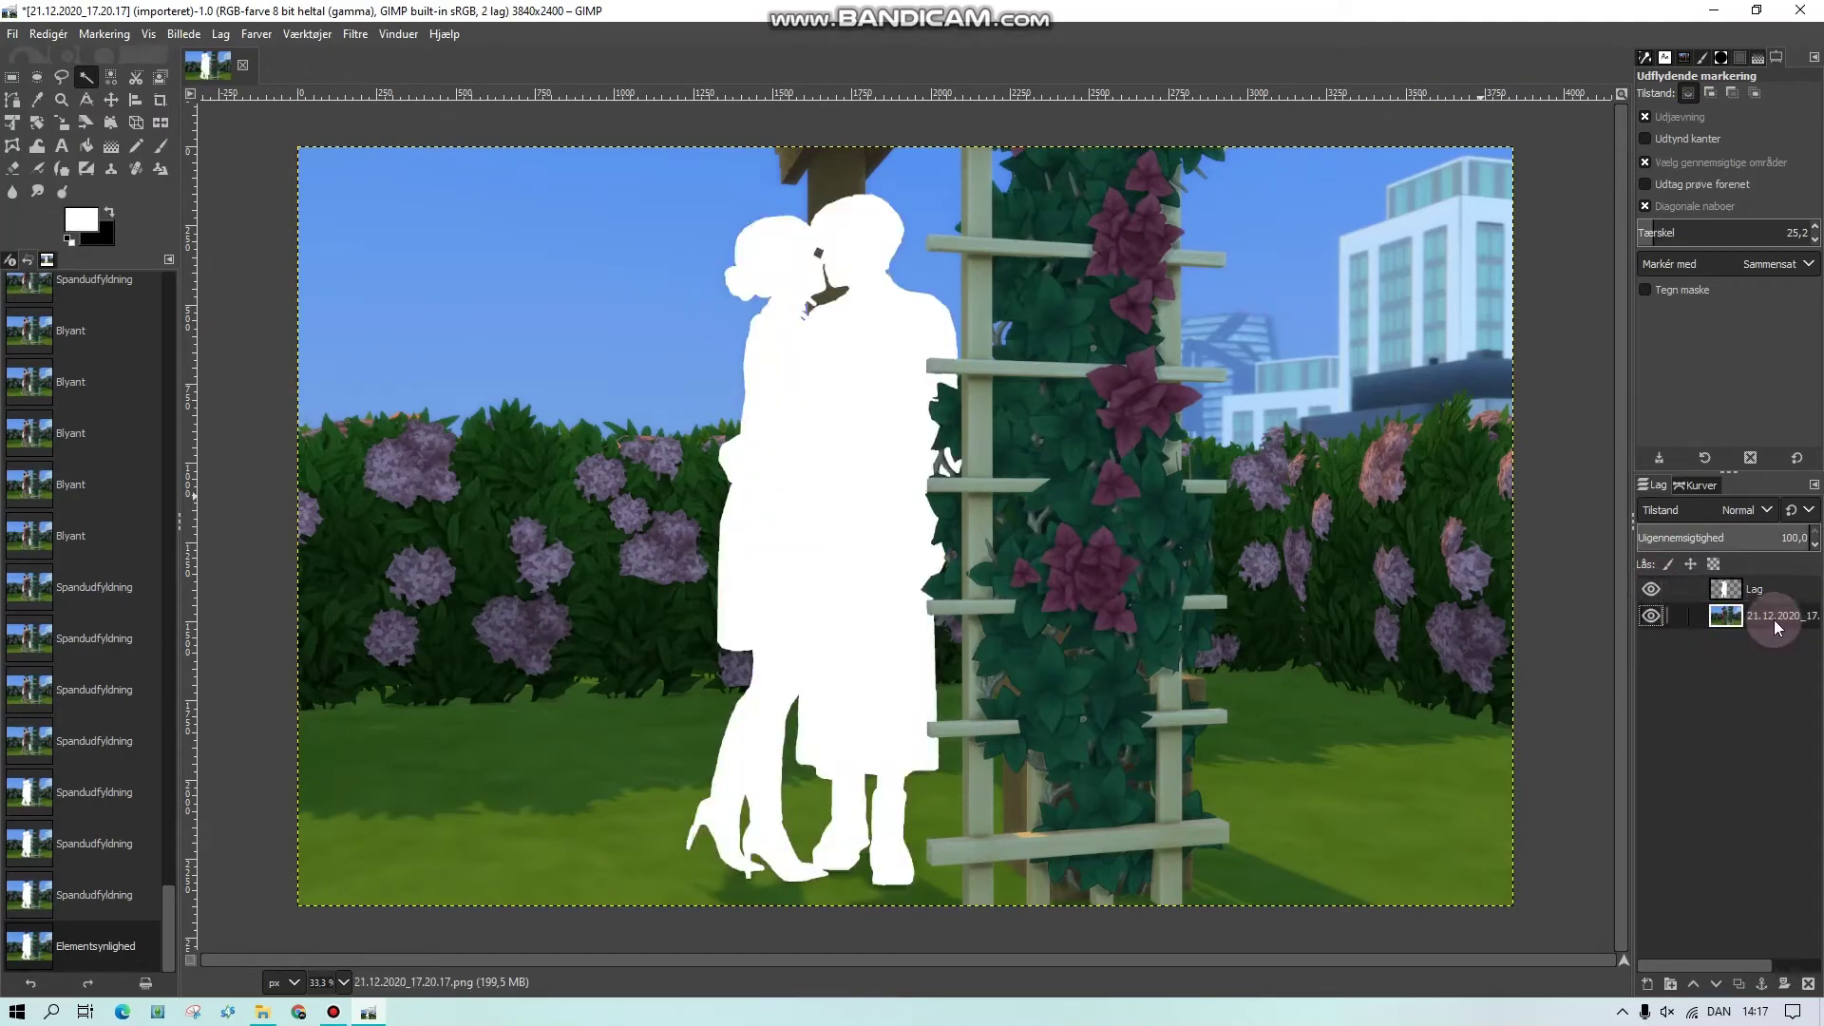
Duplicate the photo layer, and select the white couple by colour on the silhouette layer
right_click(1775, 620)
click(1557, 205)
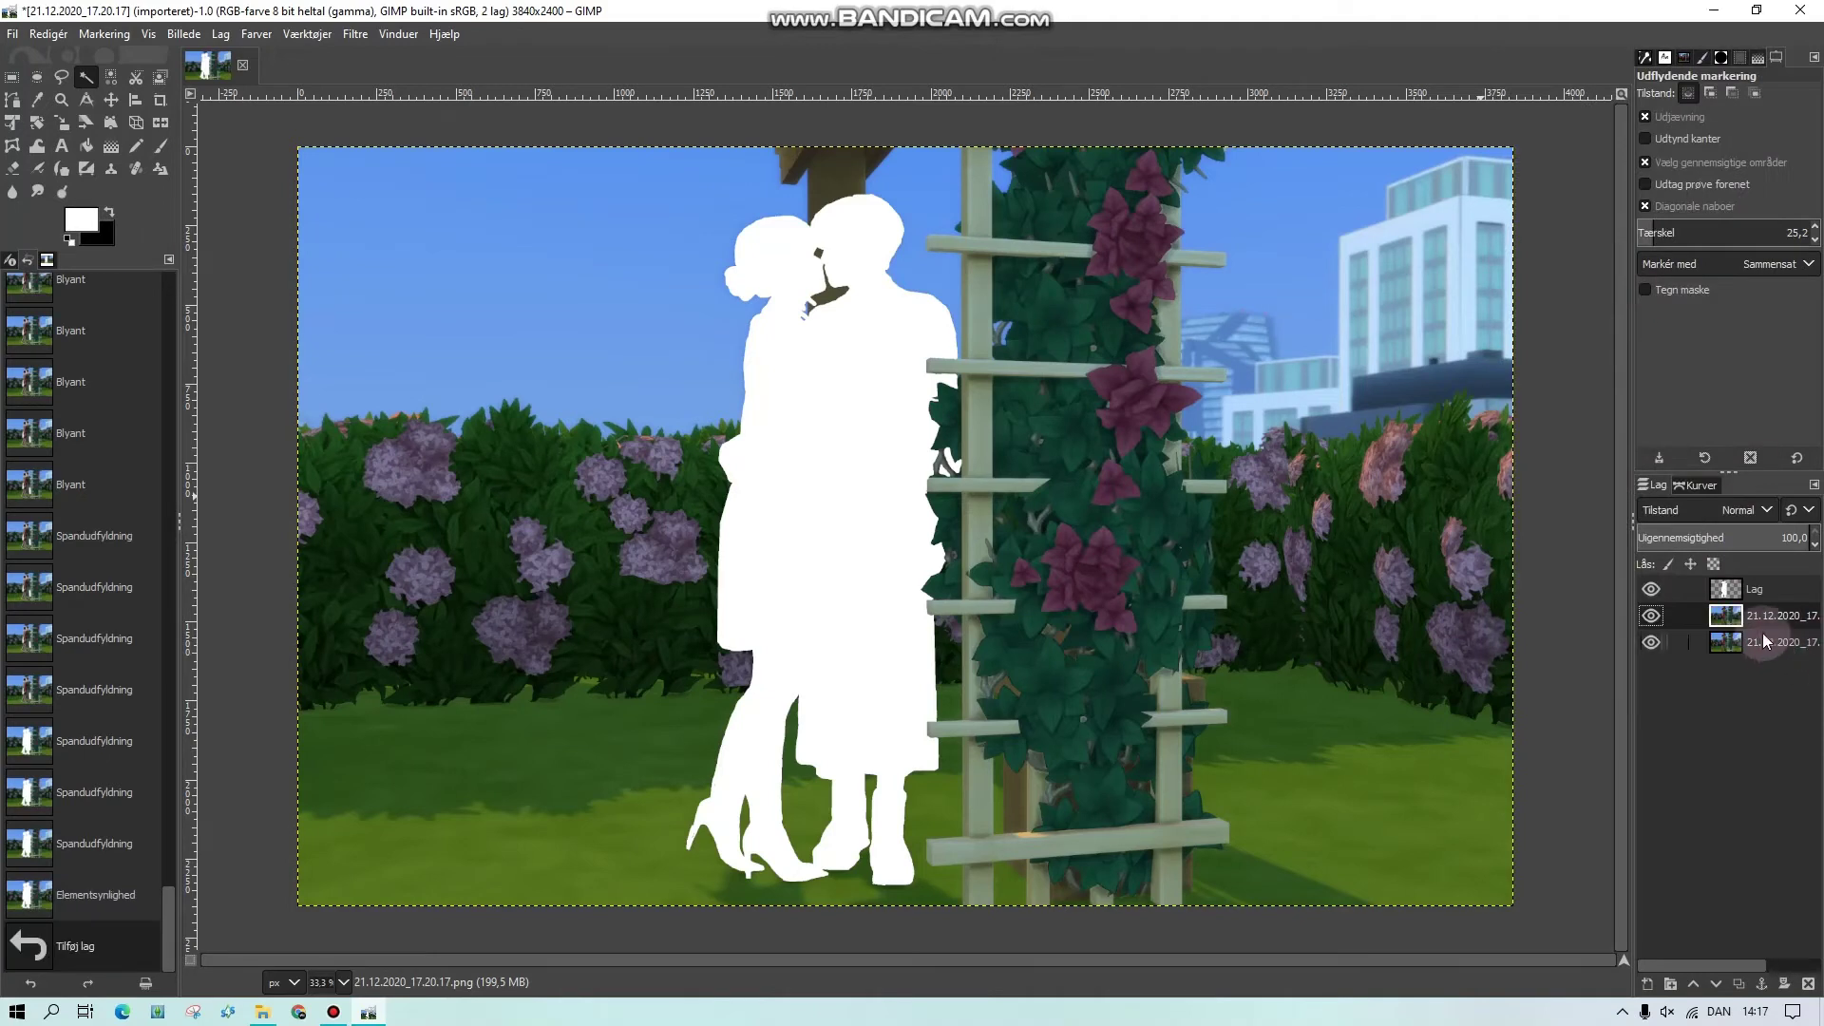
click(110, 77)
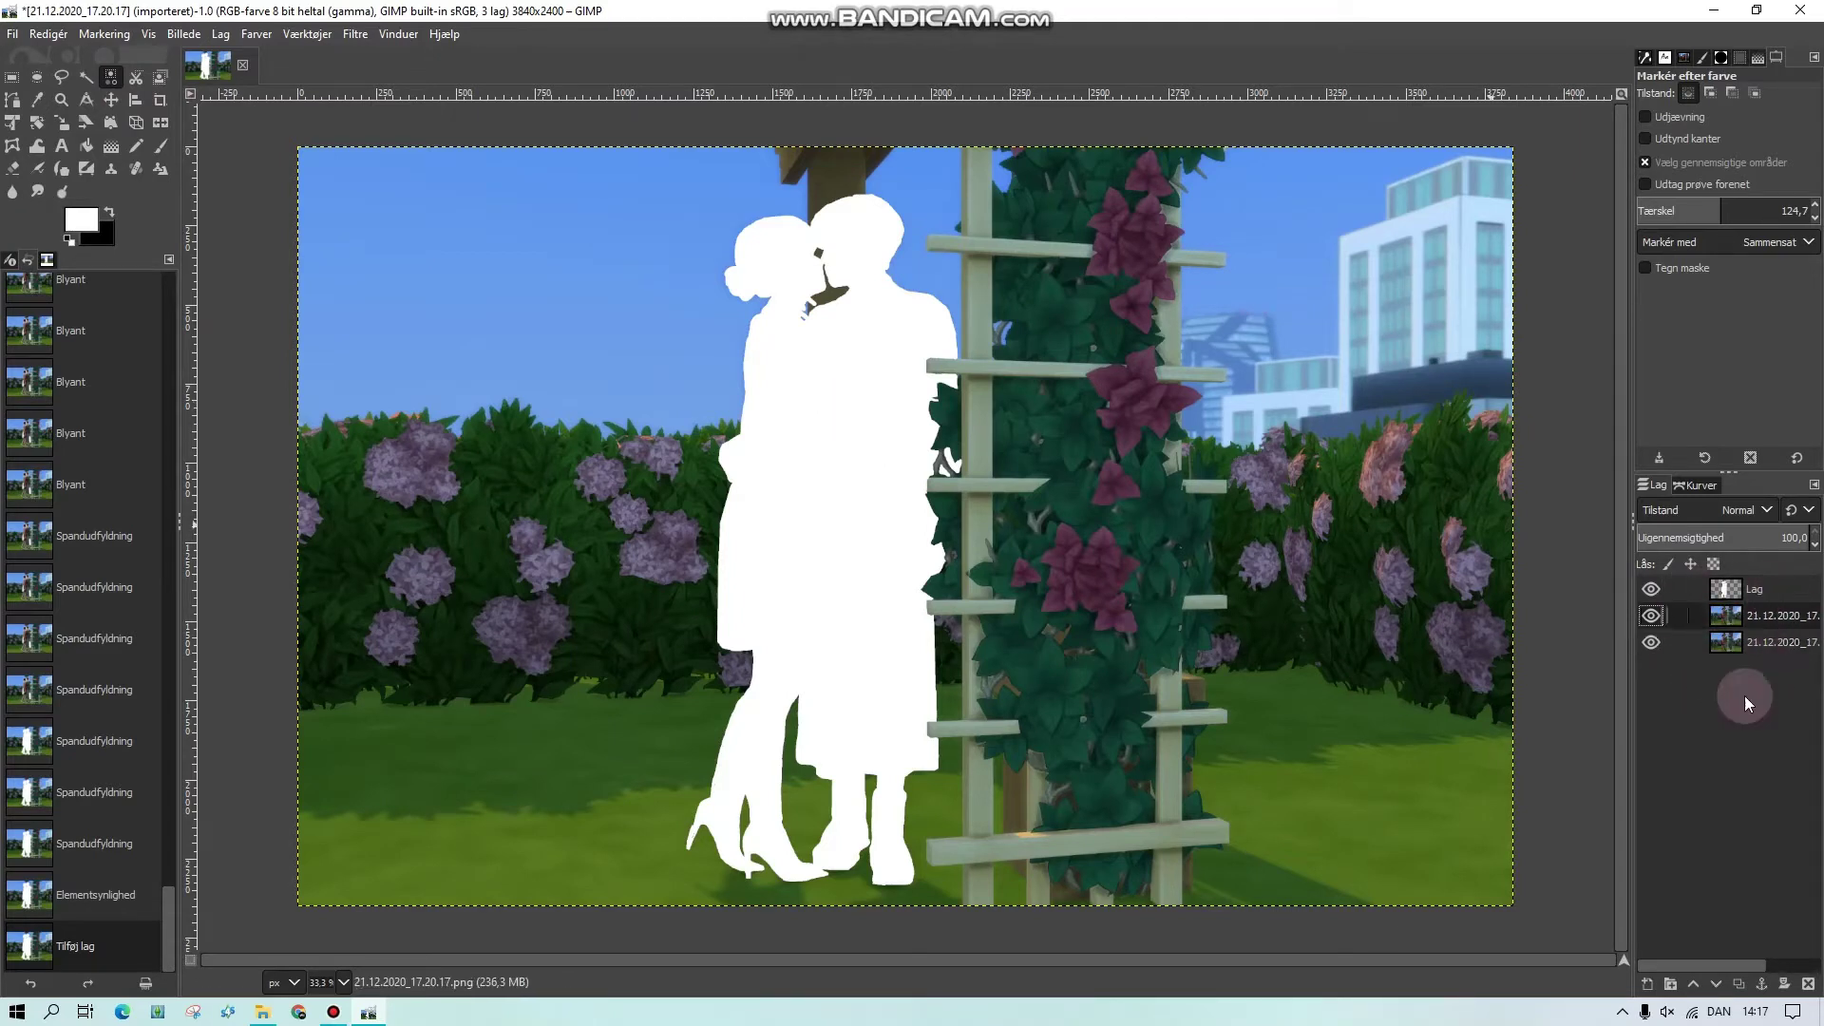
click(860, 519)
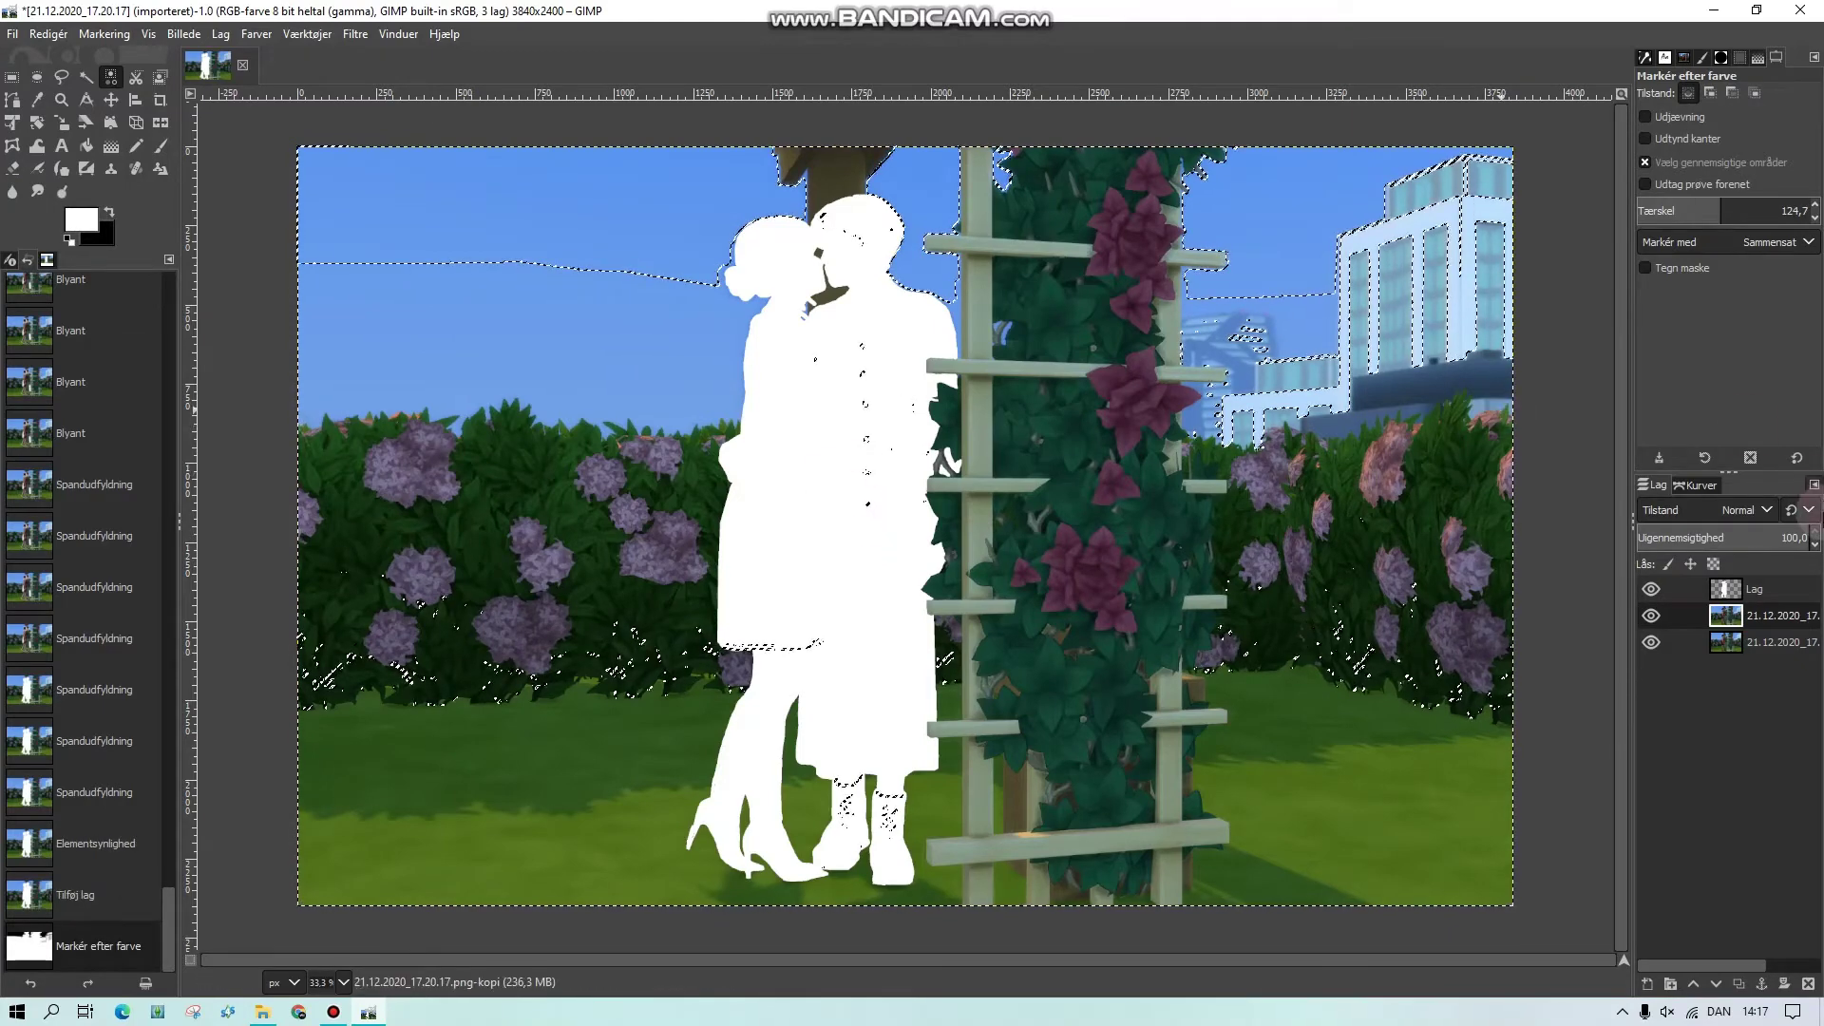
click(864, 392)
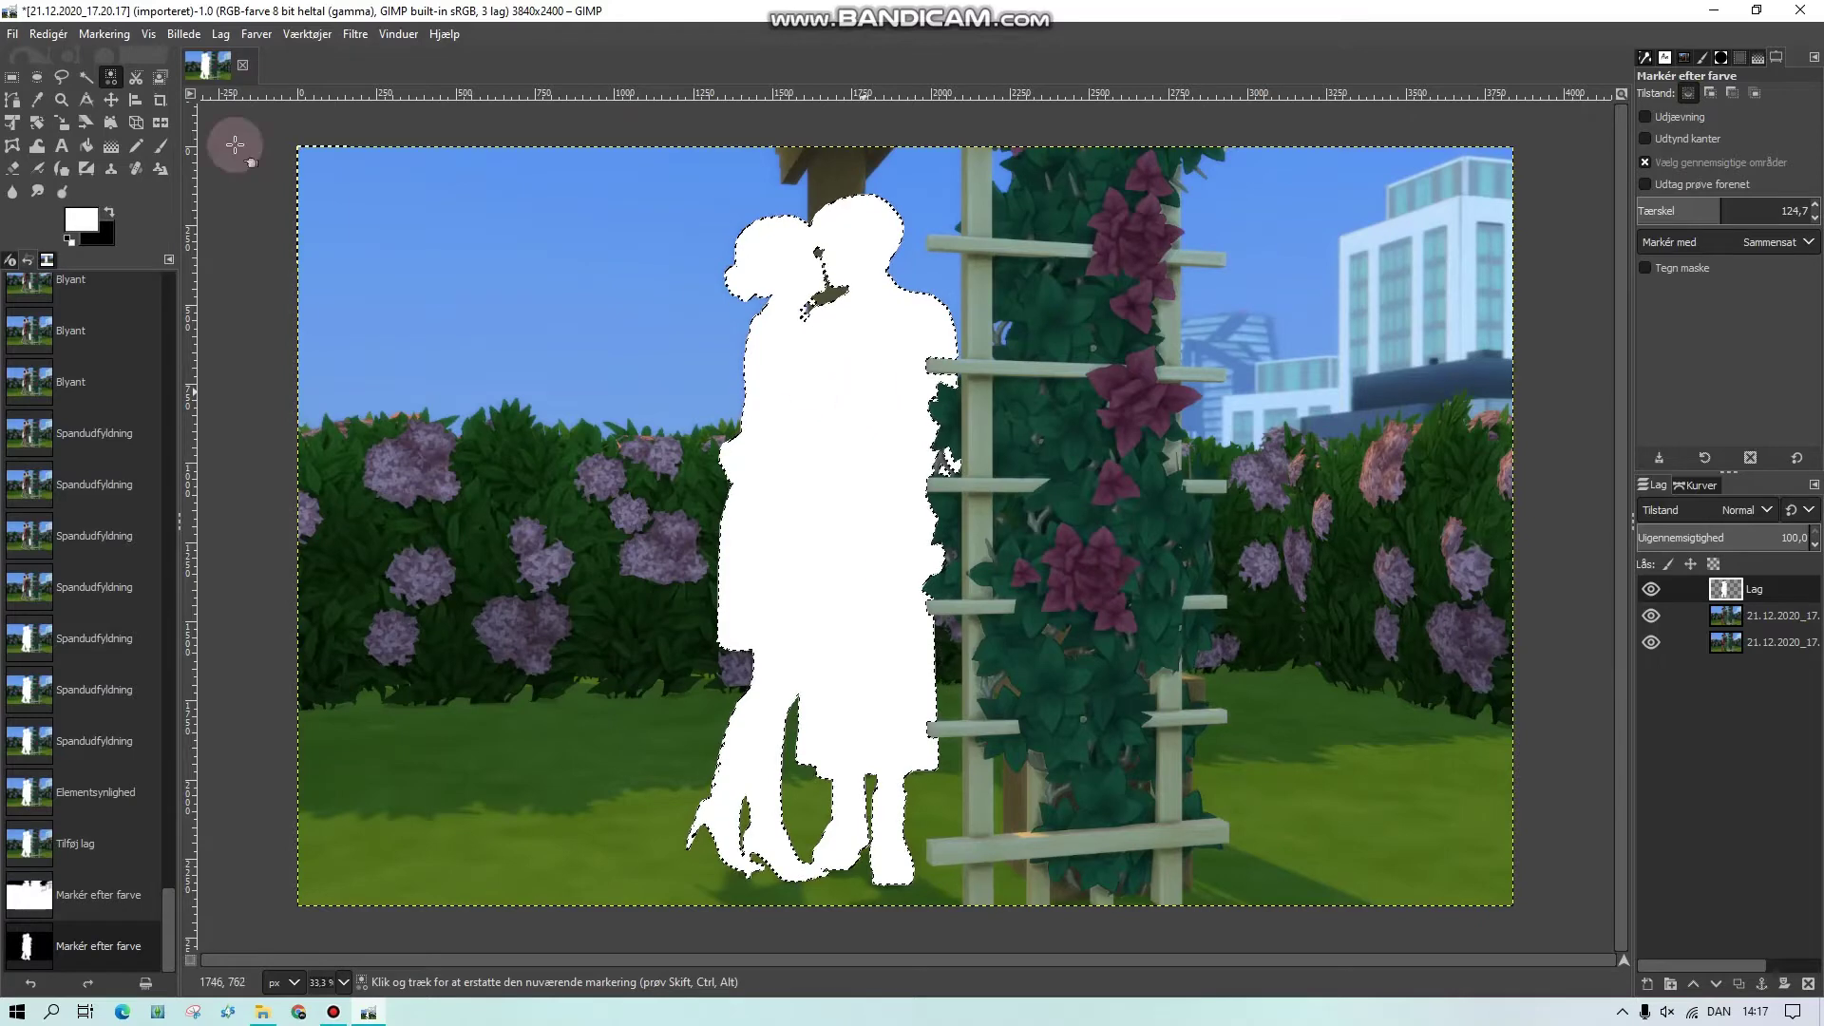
Try selecting the white silhouette with Fuzzy Select and check its edges around the legs and shoes
click(87, 77)
click(811, 423)
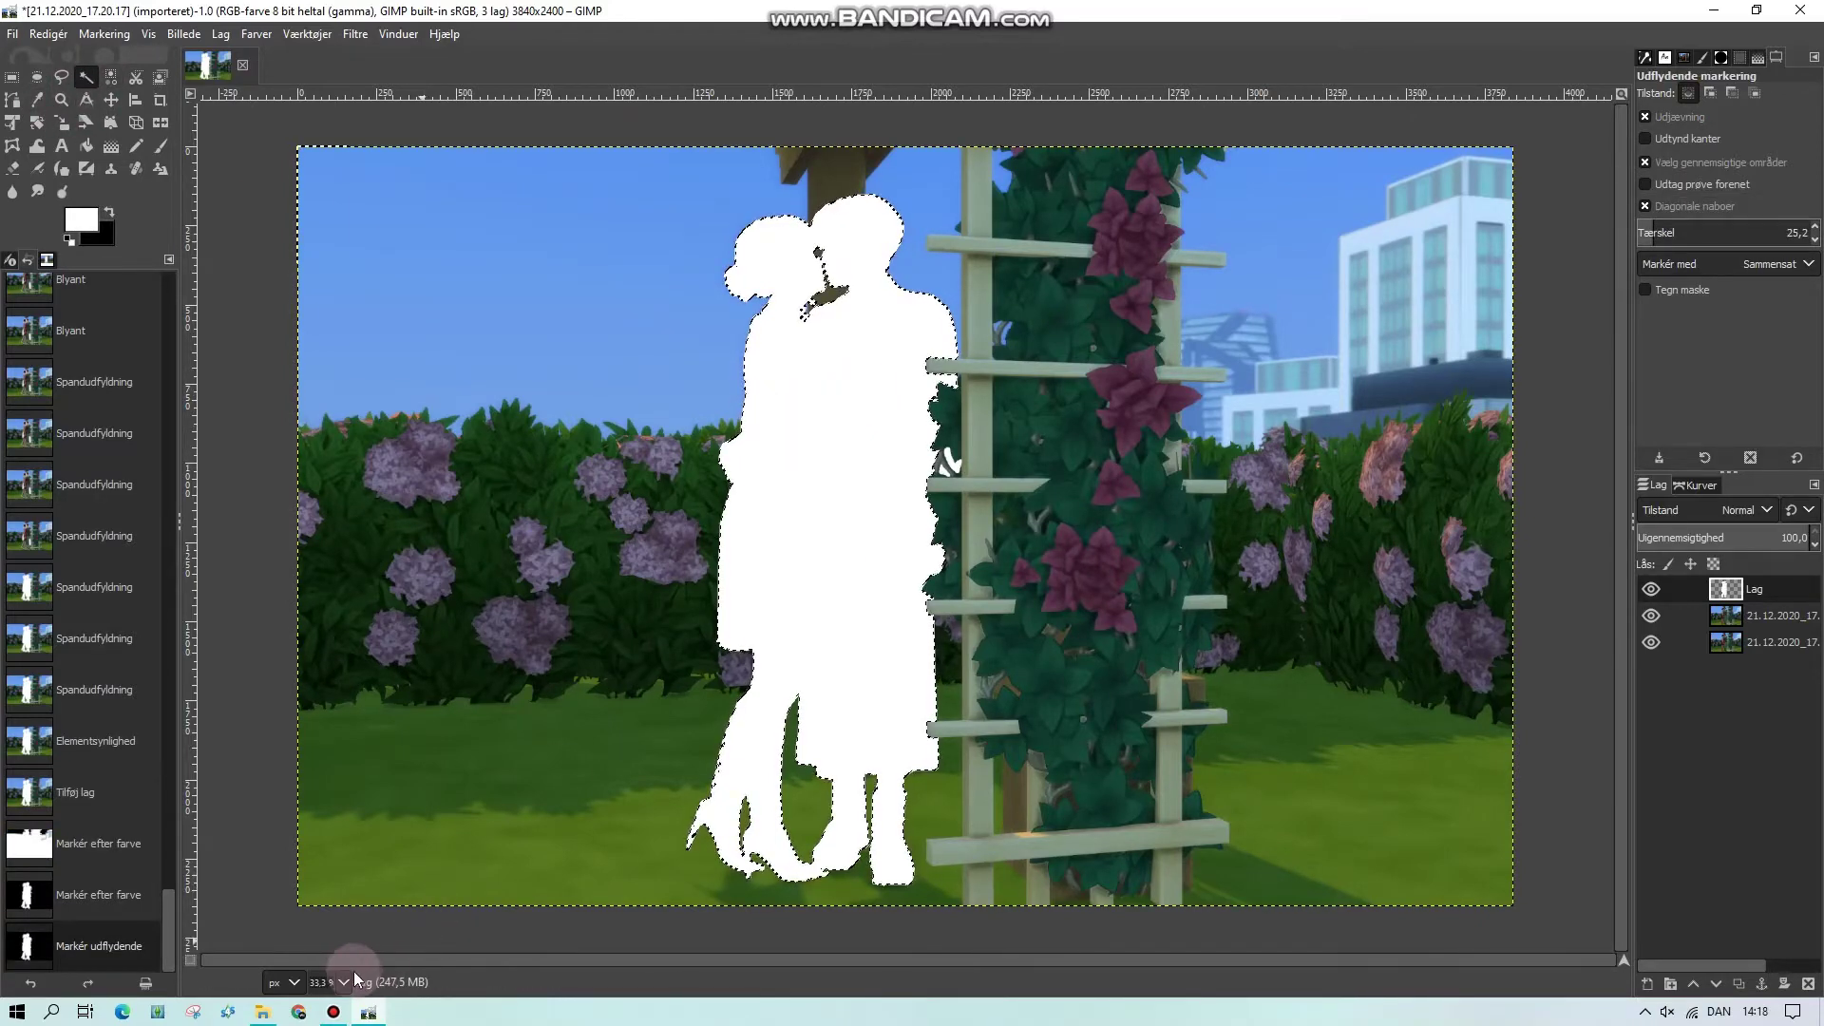
key(1)
scroll(722, 941, down, 1)
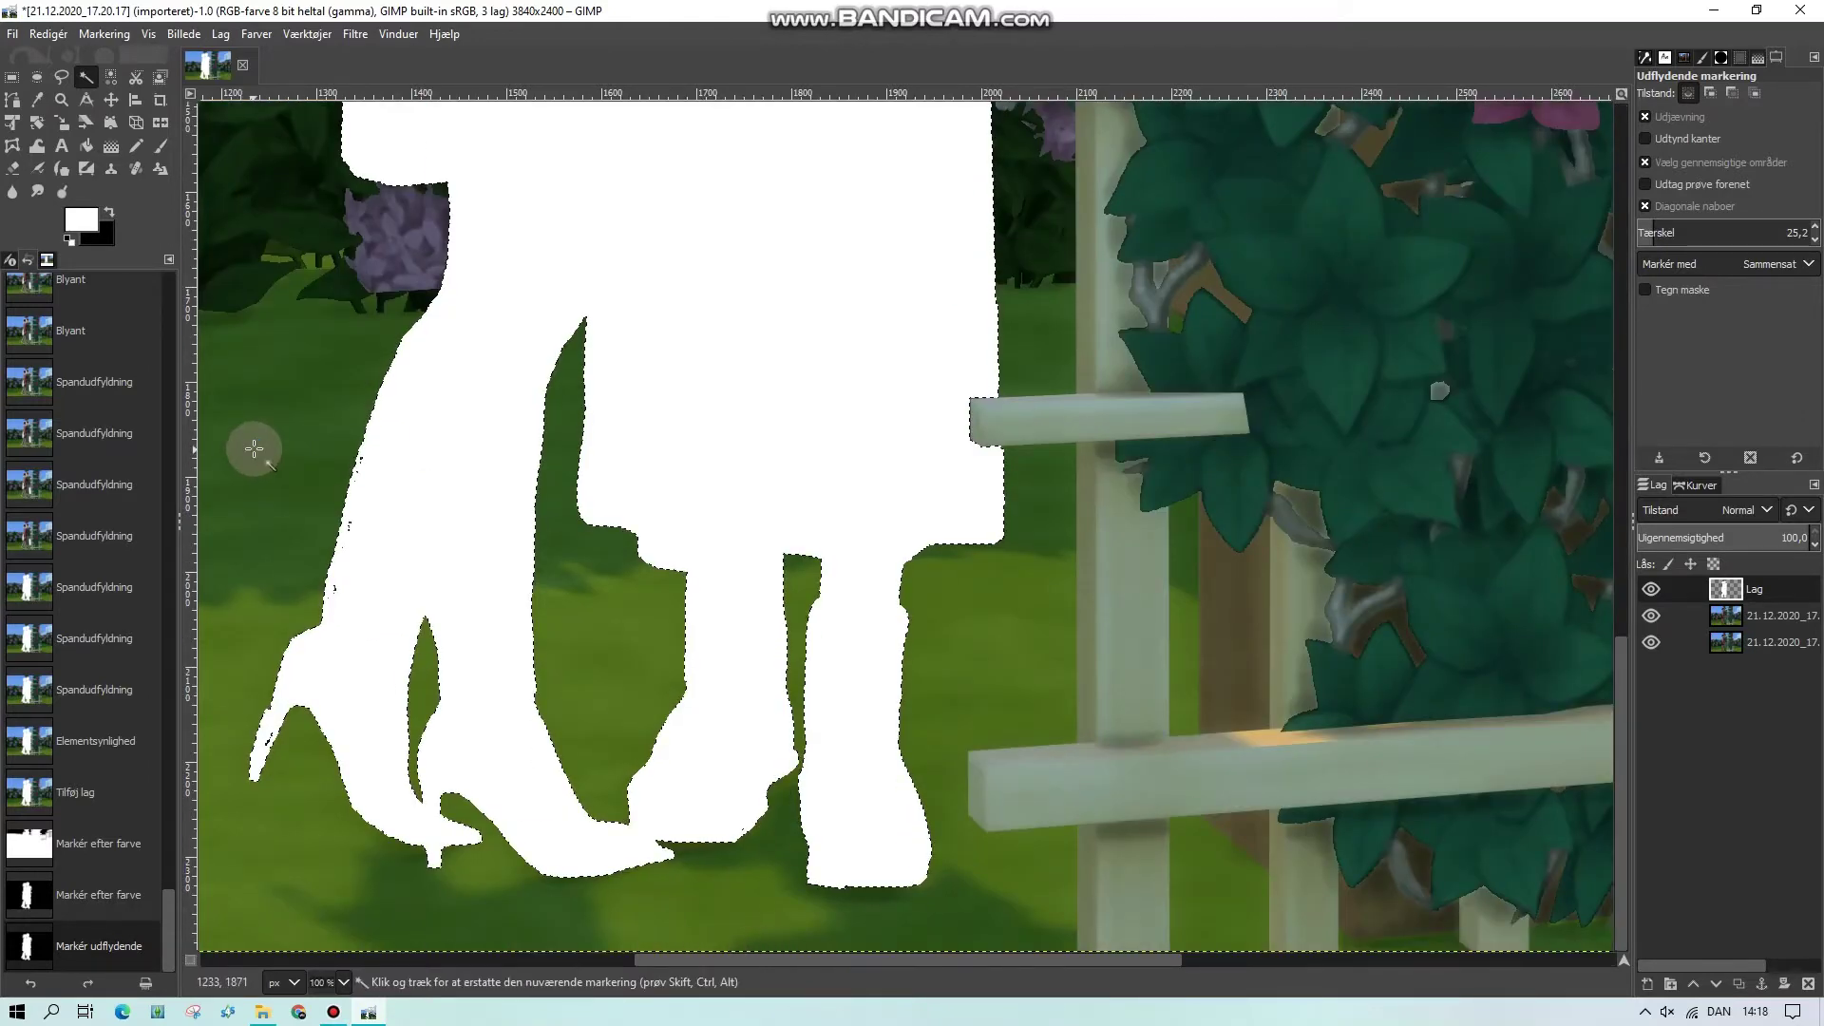
click(254, 448)
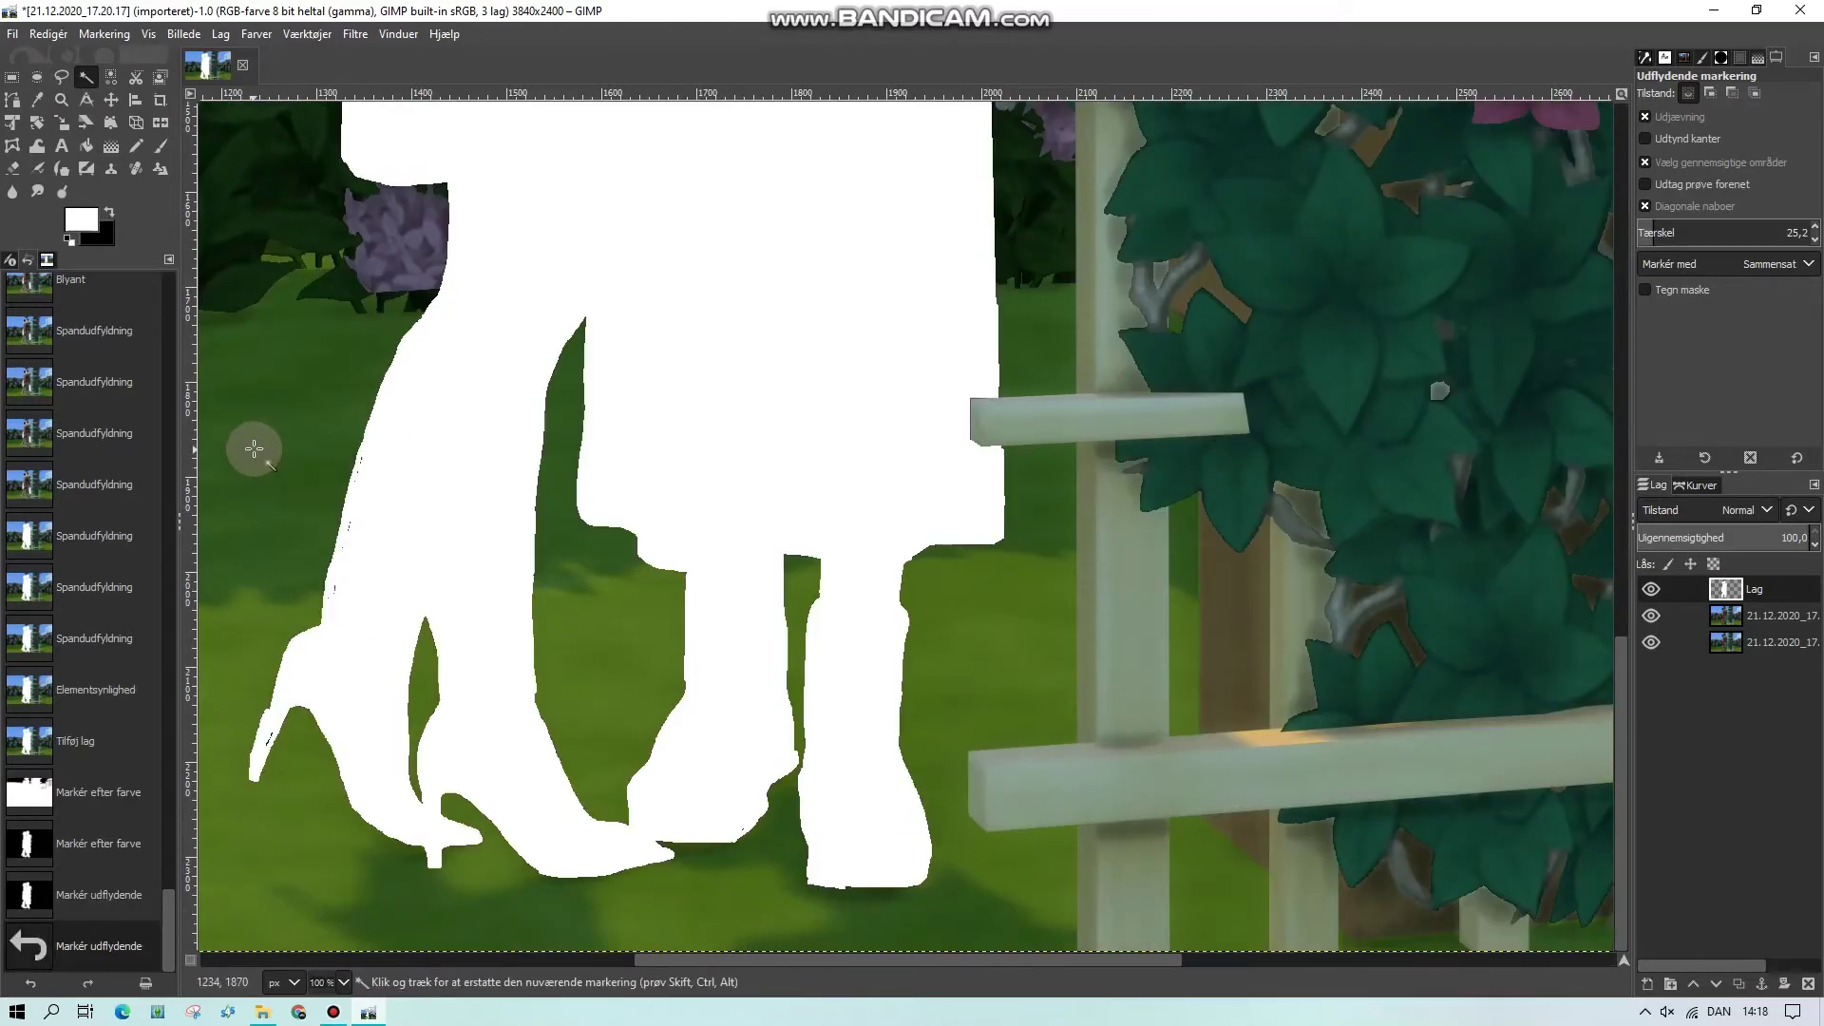
Lower the Select by Color threshold to 68.7, test it outside the silhouette, and clear the selection
click(110, 77)
click(269, 356)
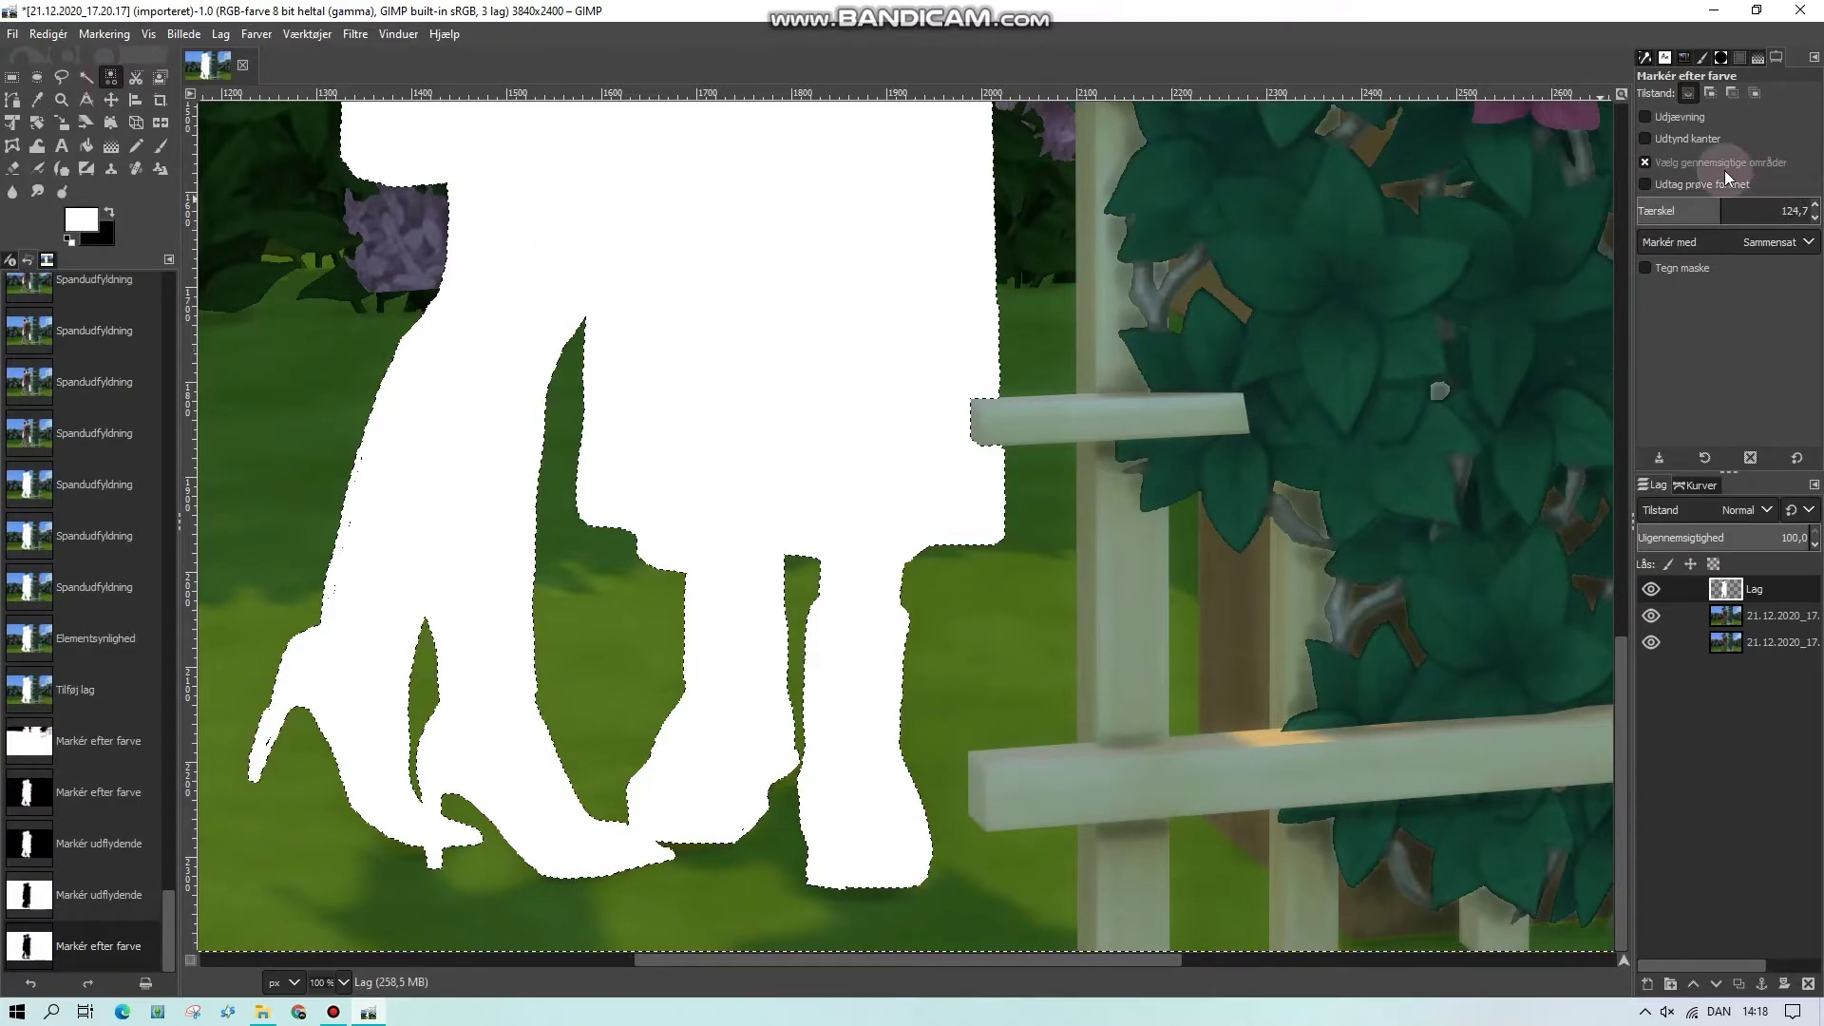
click(1677, 210)
click(979, 600)
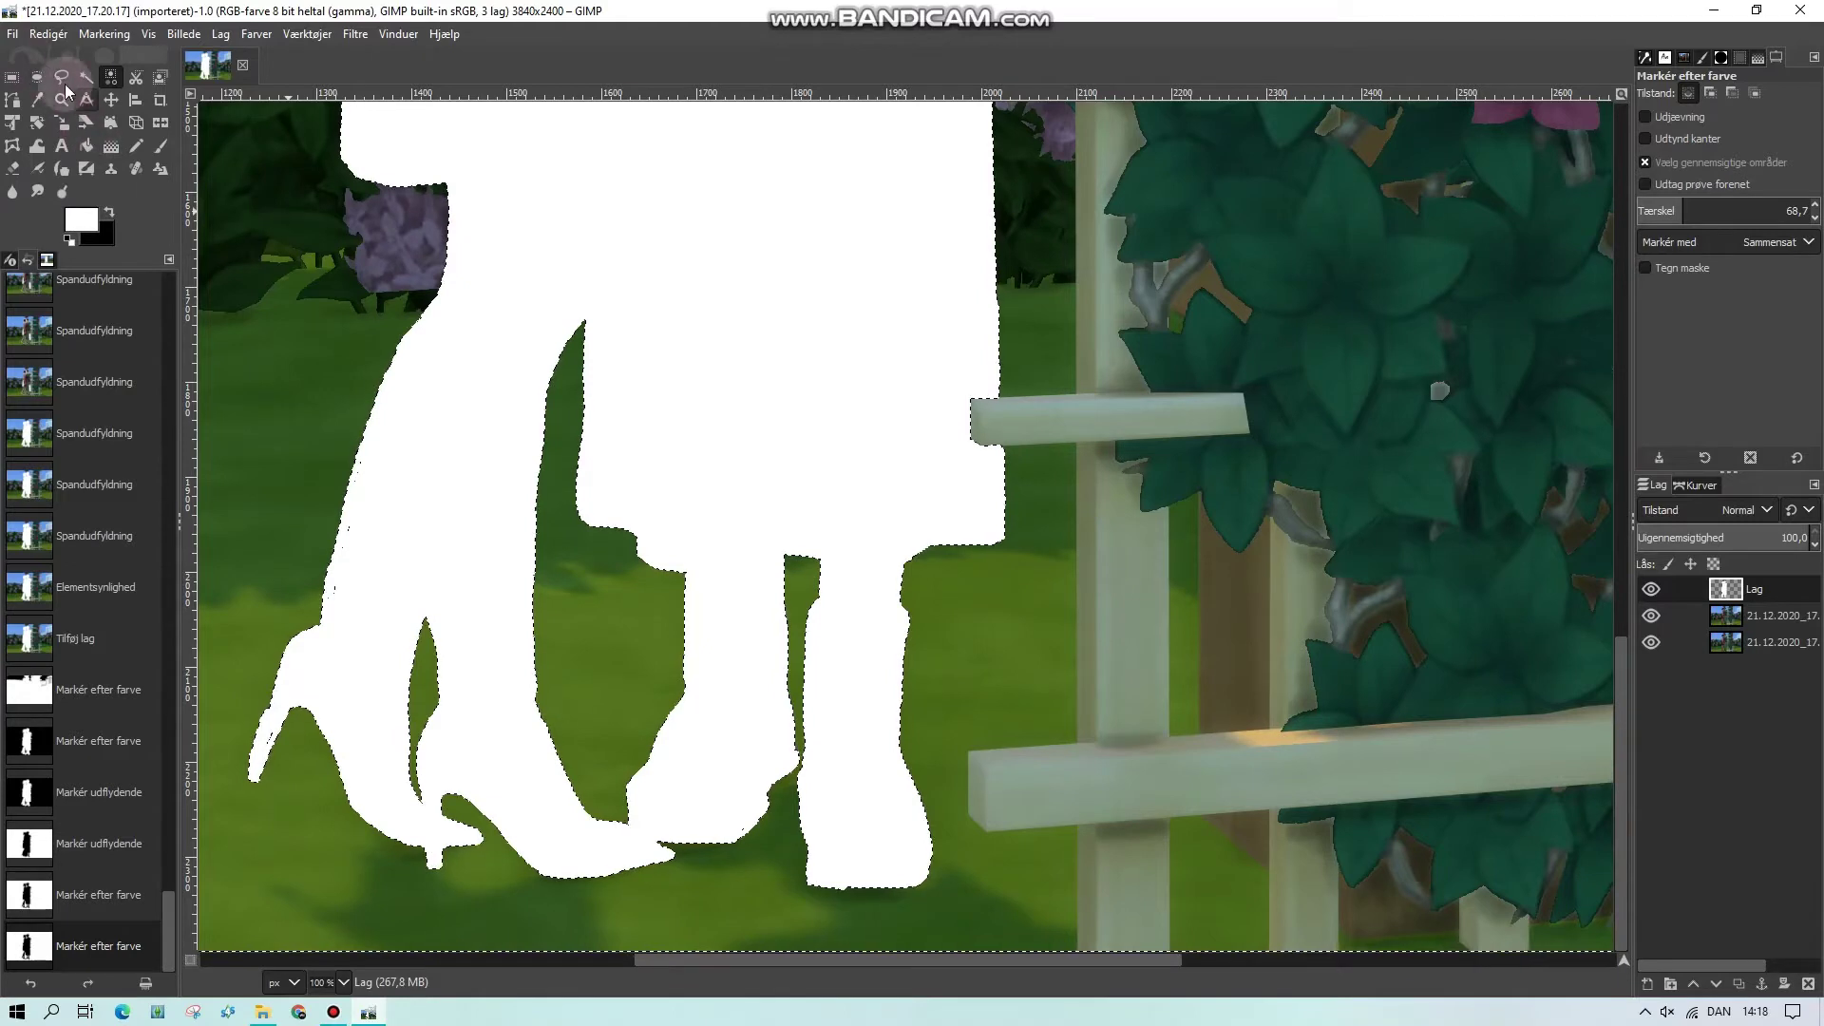
key(r)
click(633, 268)
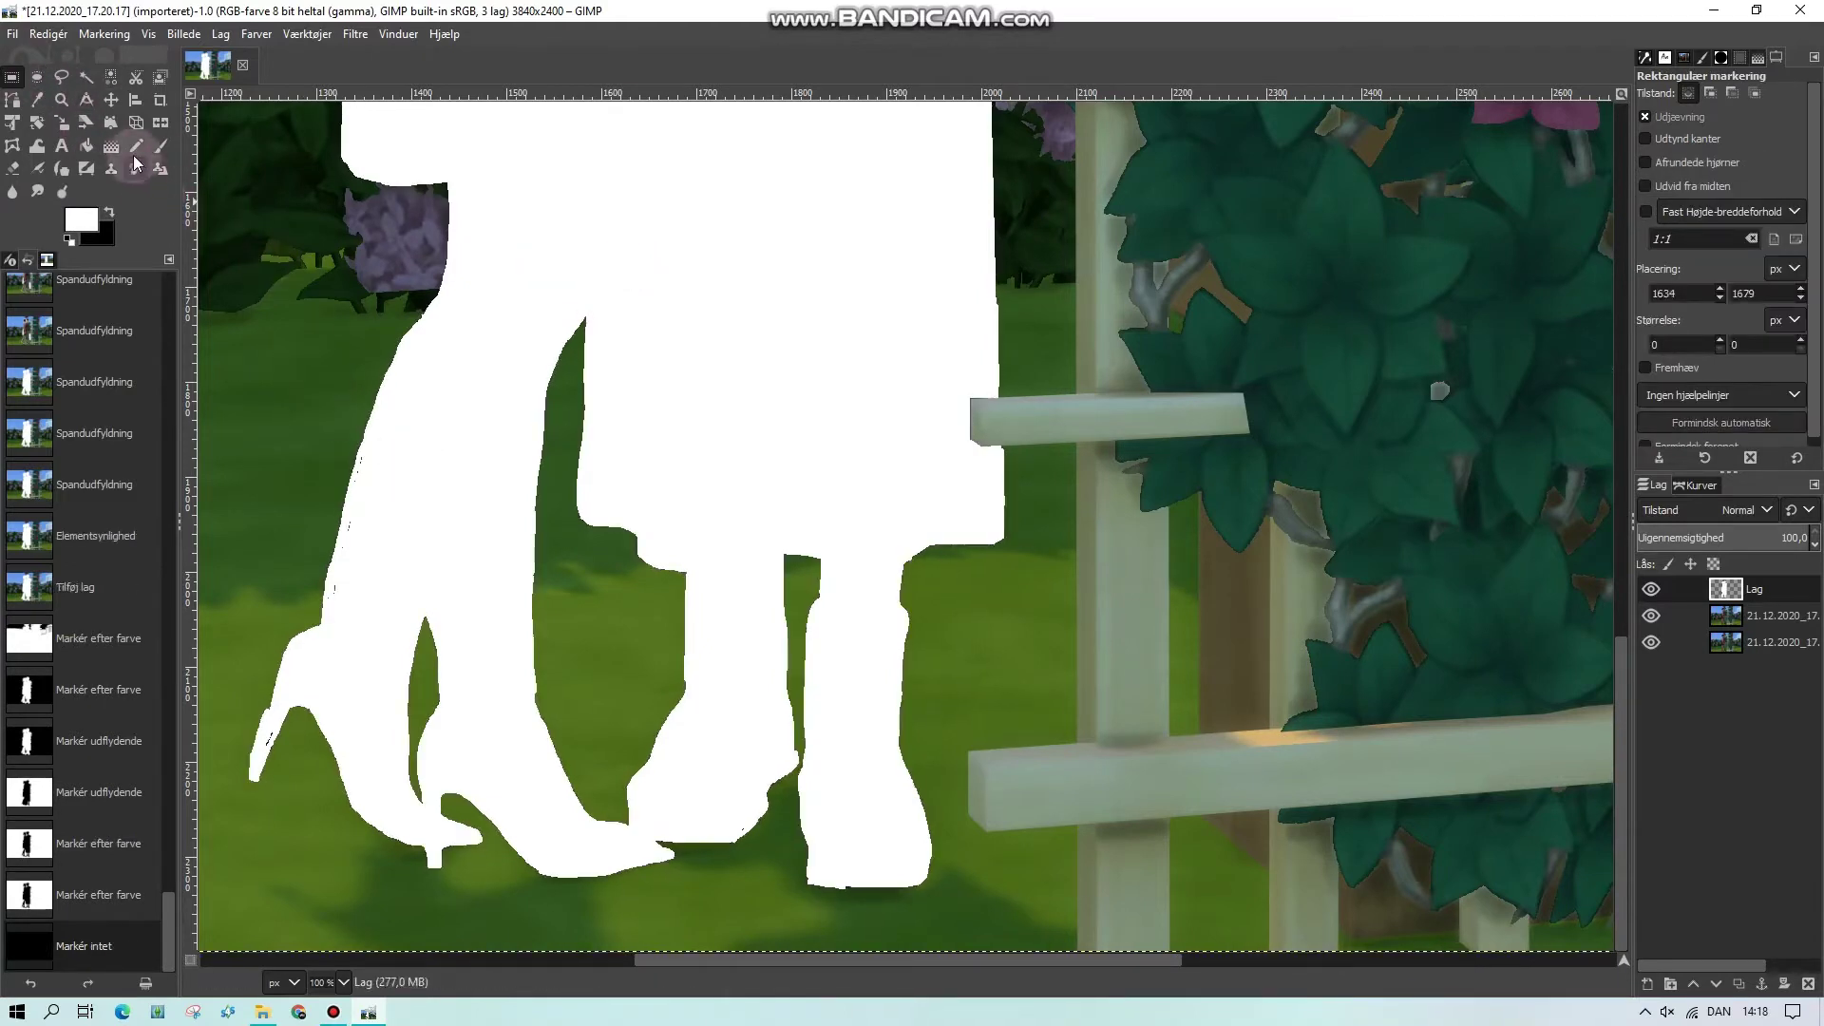
Paint over the small gaps in the woman's rear heel and leg with the white Pencil, and bucket-fill the silhouette white
click(136, 147)
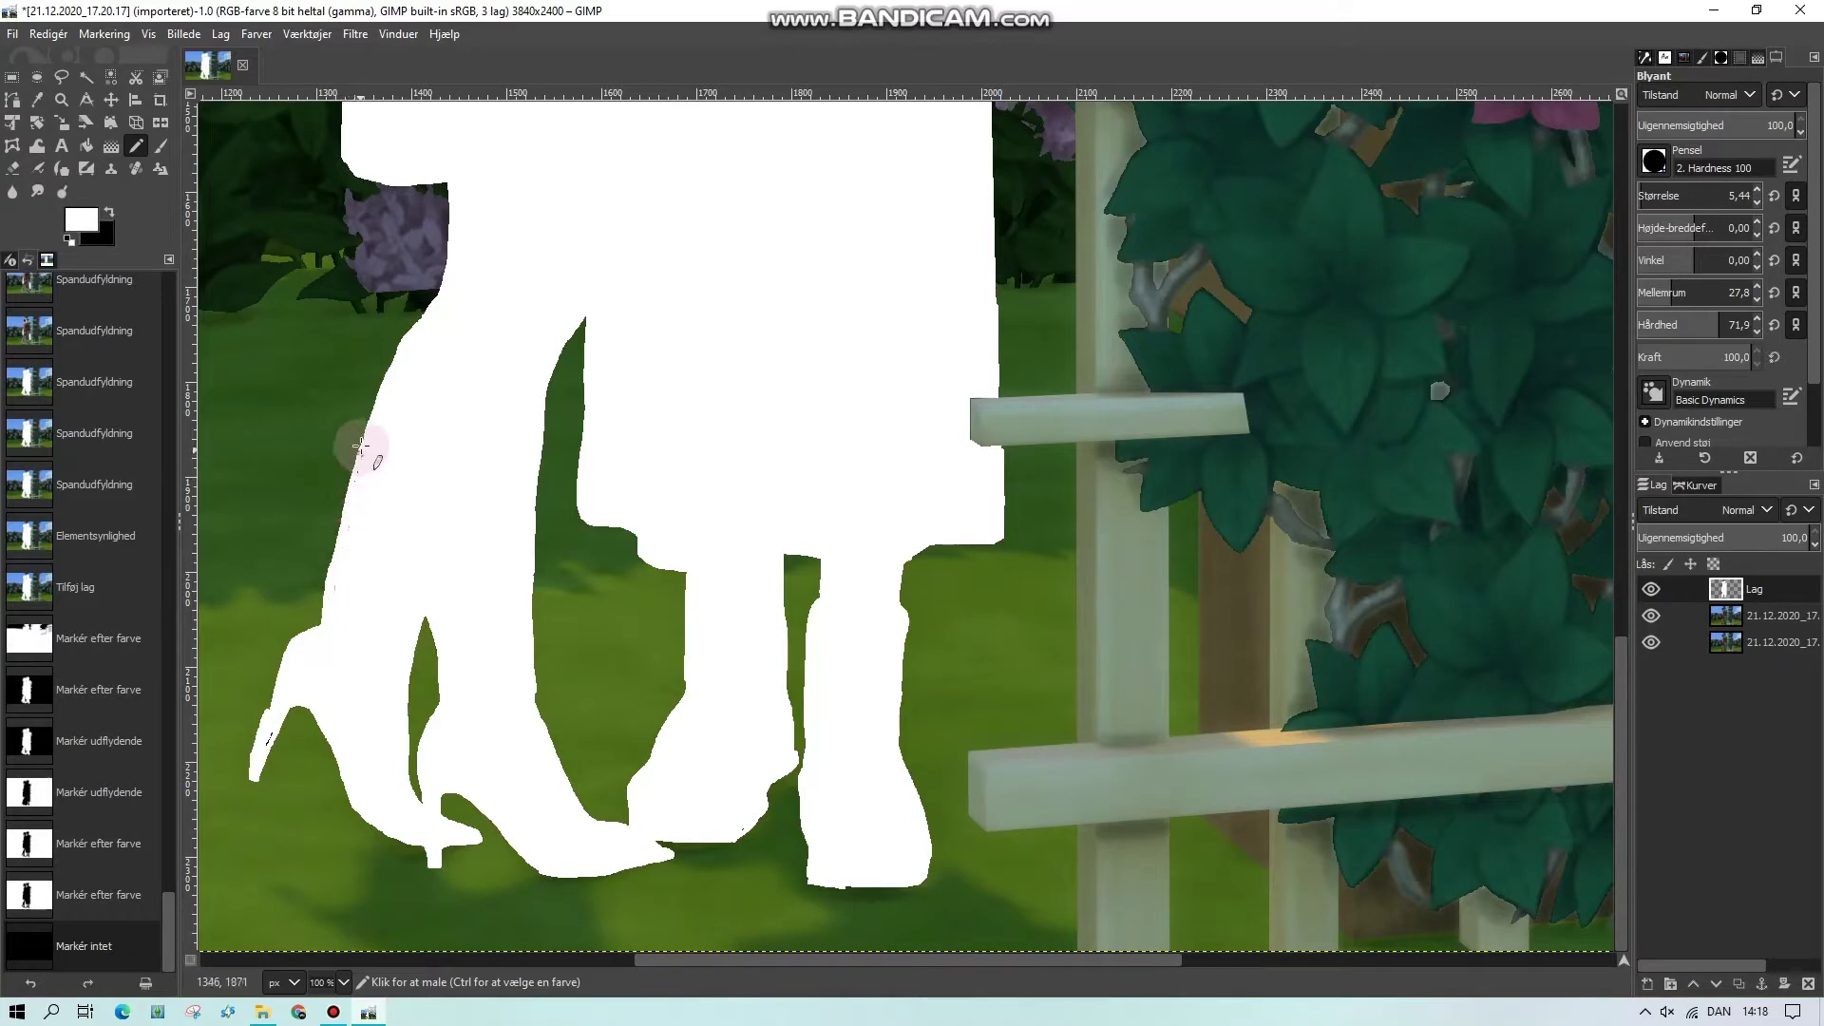
mouse_move(266, 722)
mouse_down()
mouse_move(276, 736)
mouse_move(280, 708)
mouse_up()
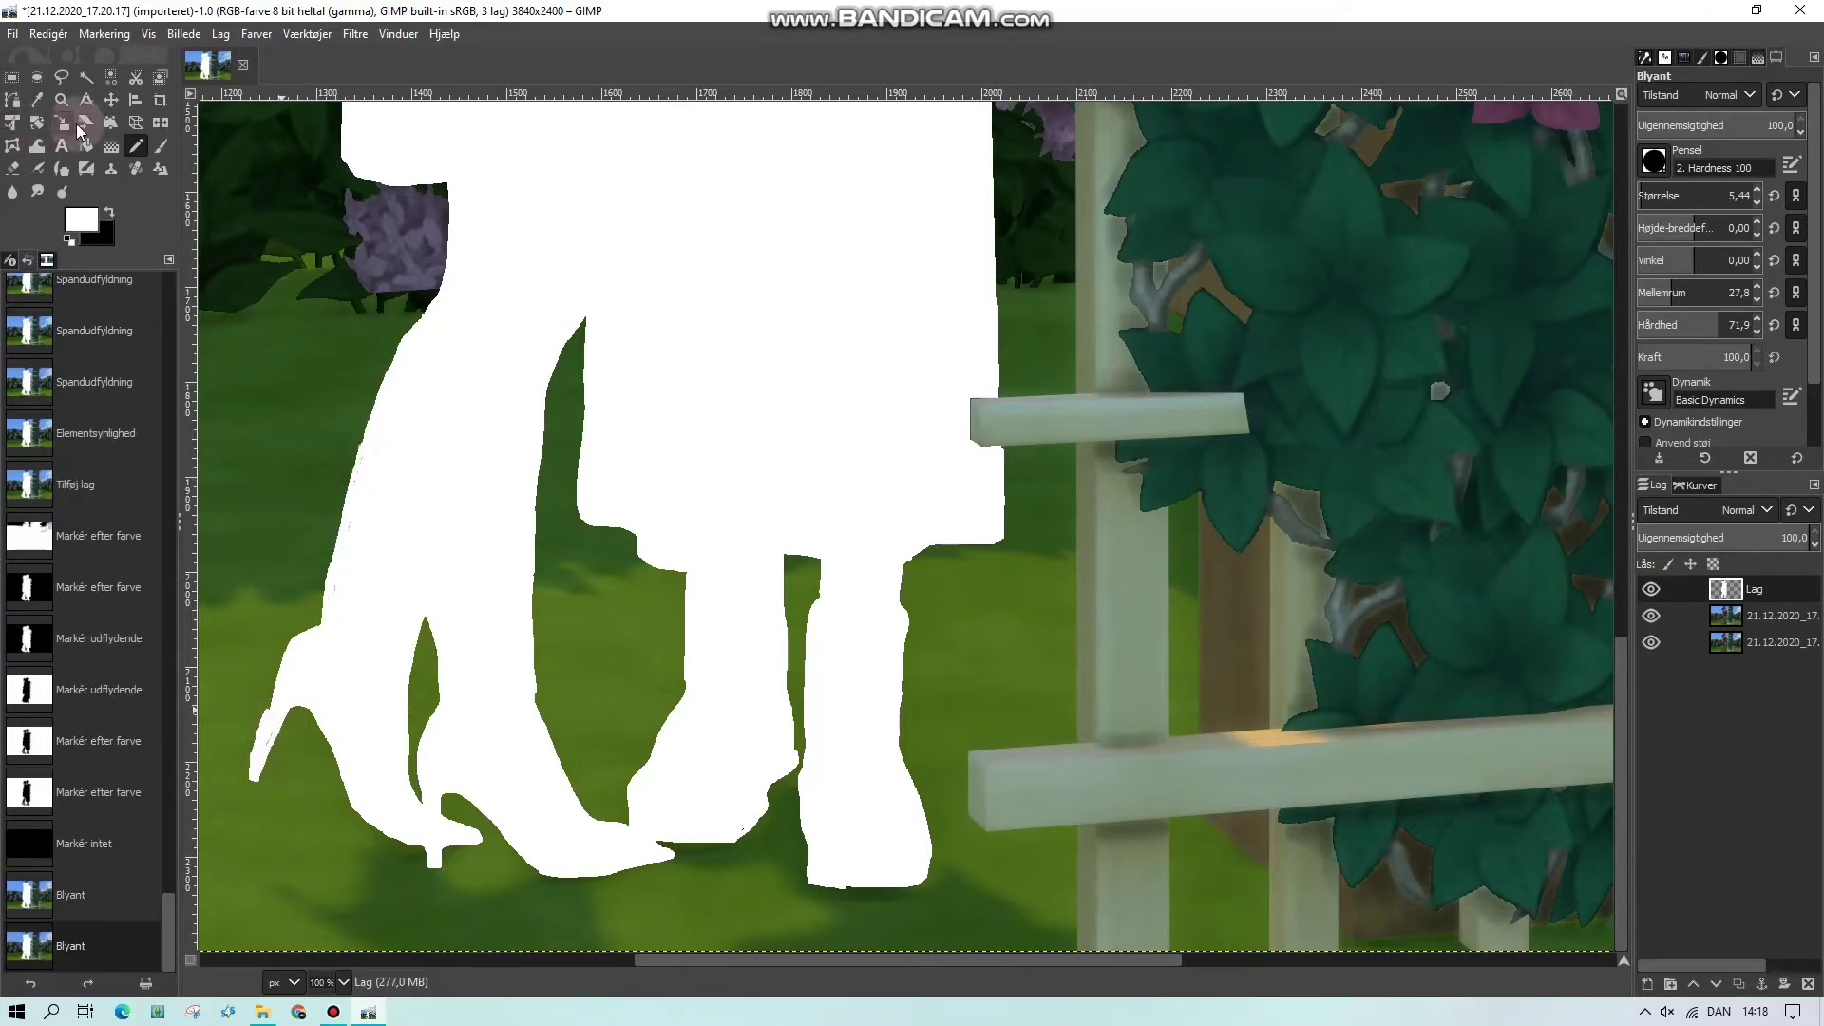
click(86, 146)
click(447, 610)
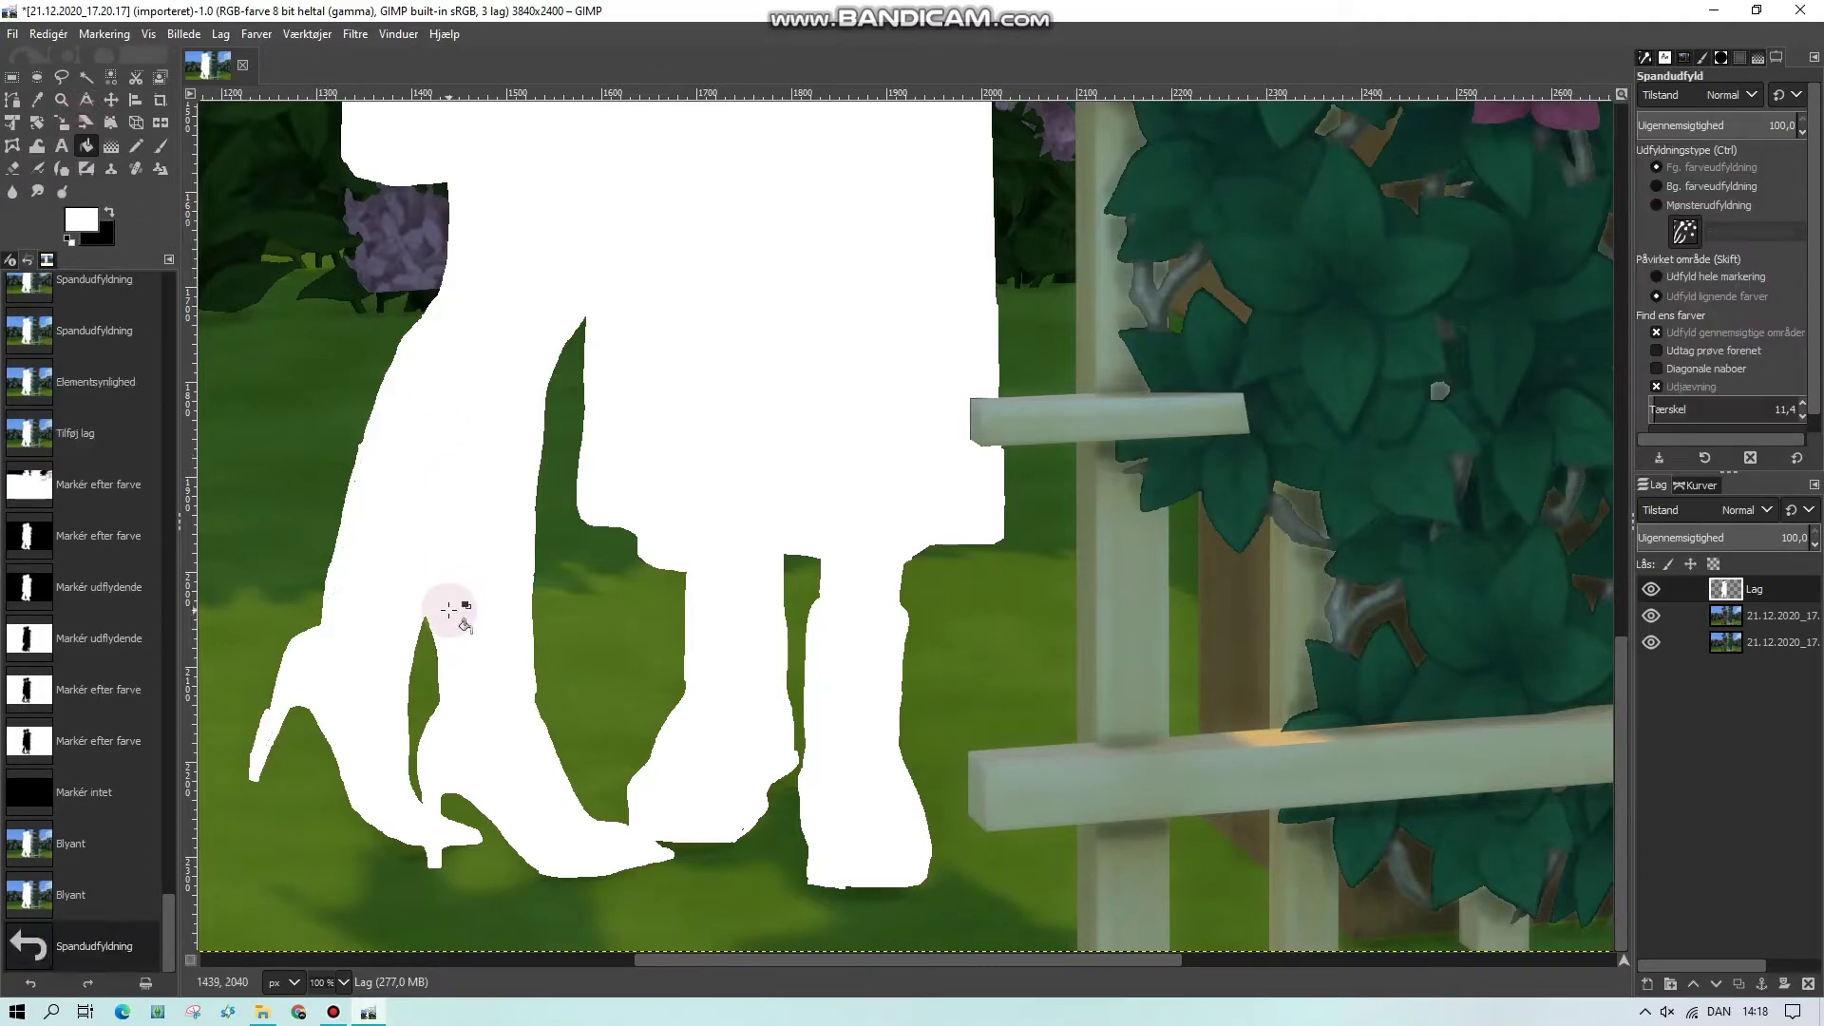
Select the whole white silhouette by colour with threshold 68.7 and check the selection along the couple
click(87, 77)
scroll(746, 411, up, 15)
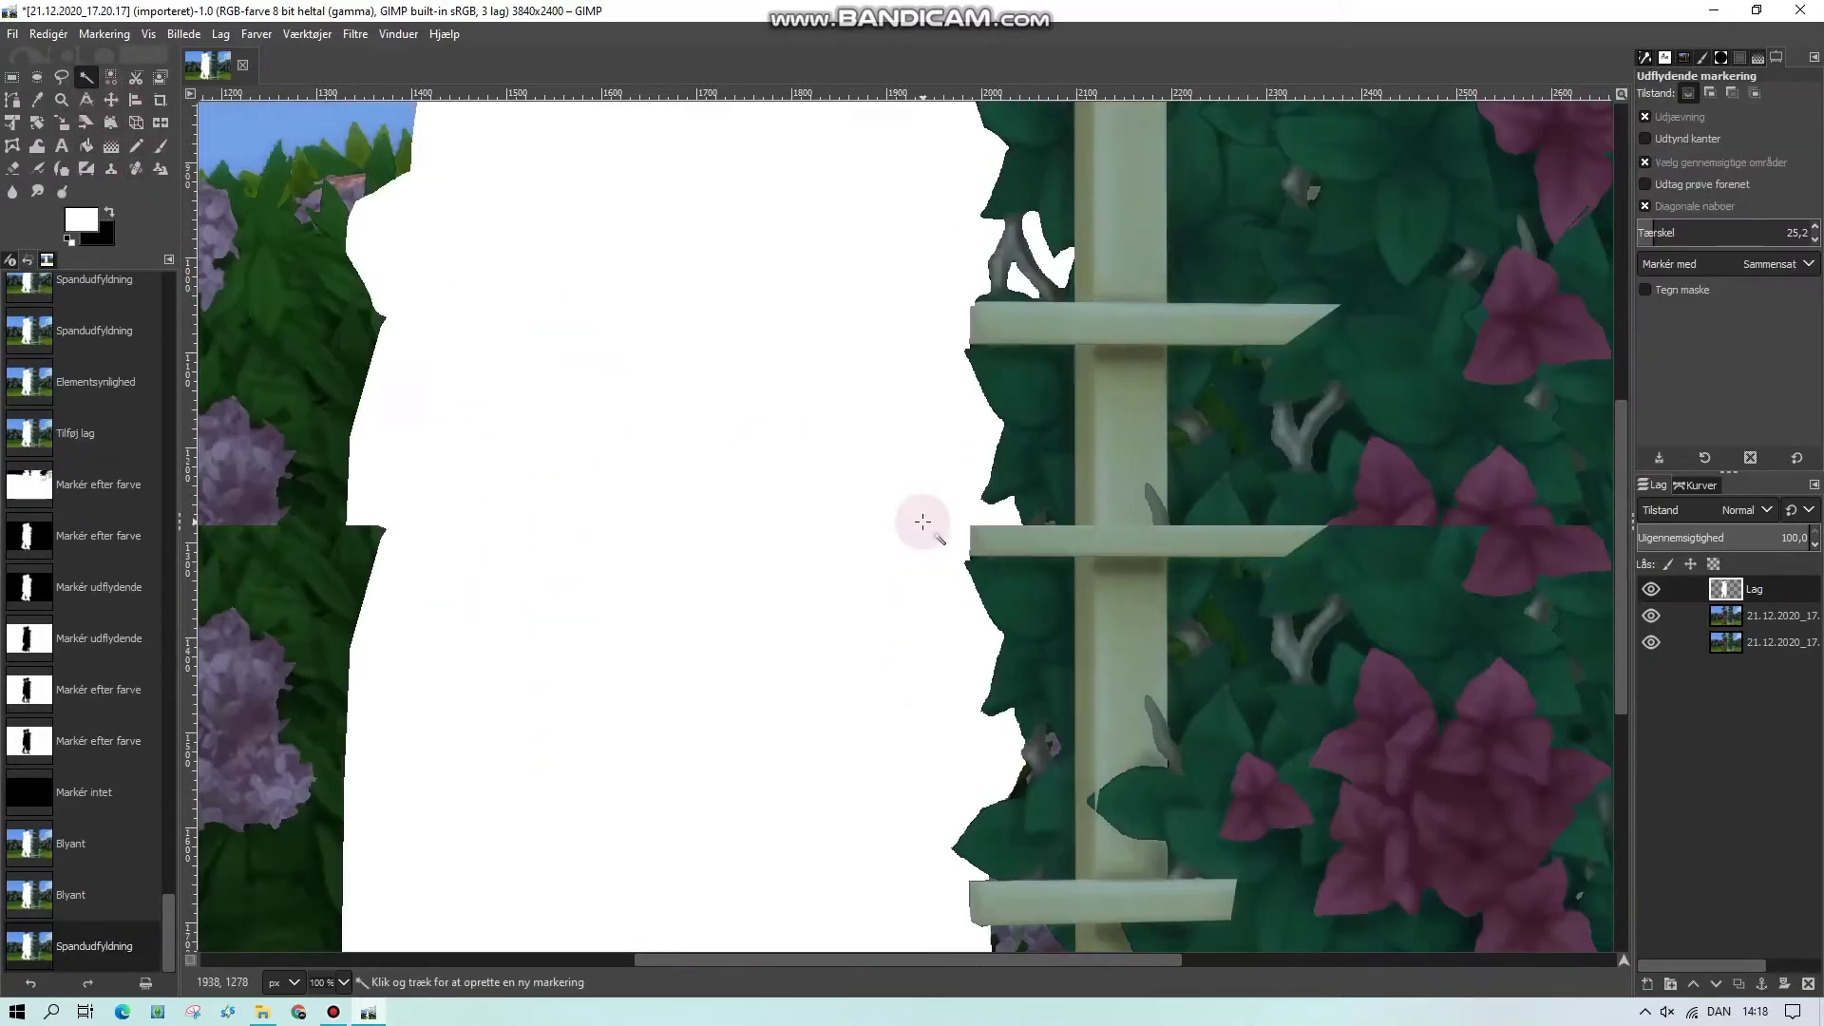
click(112, 77)
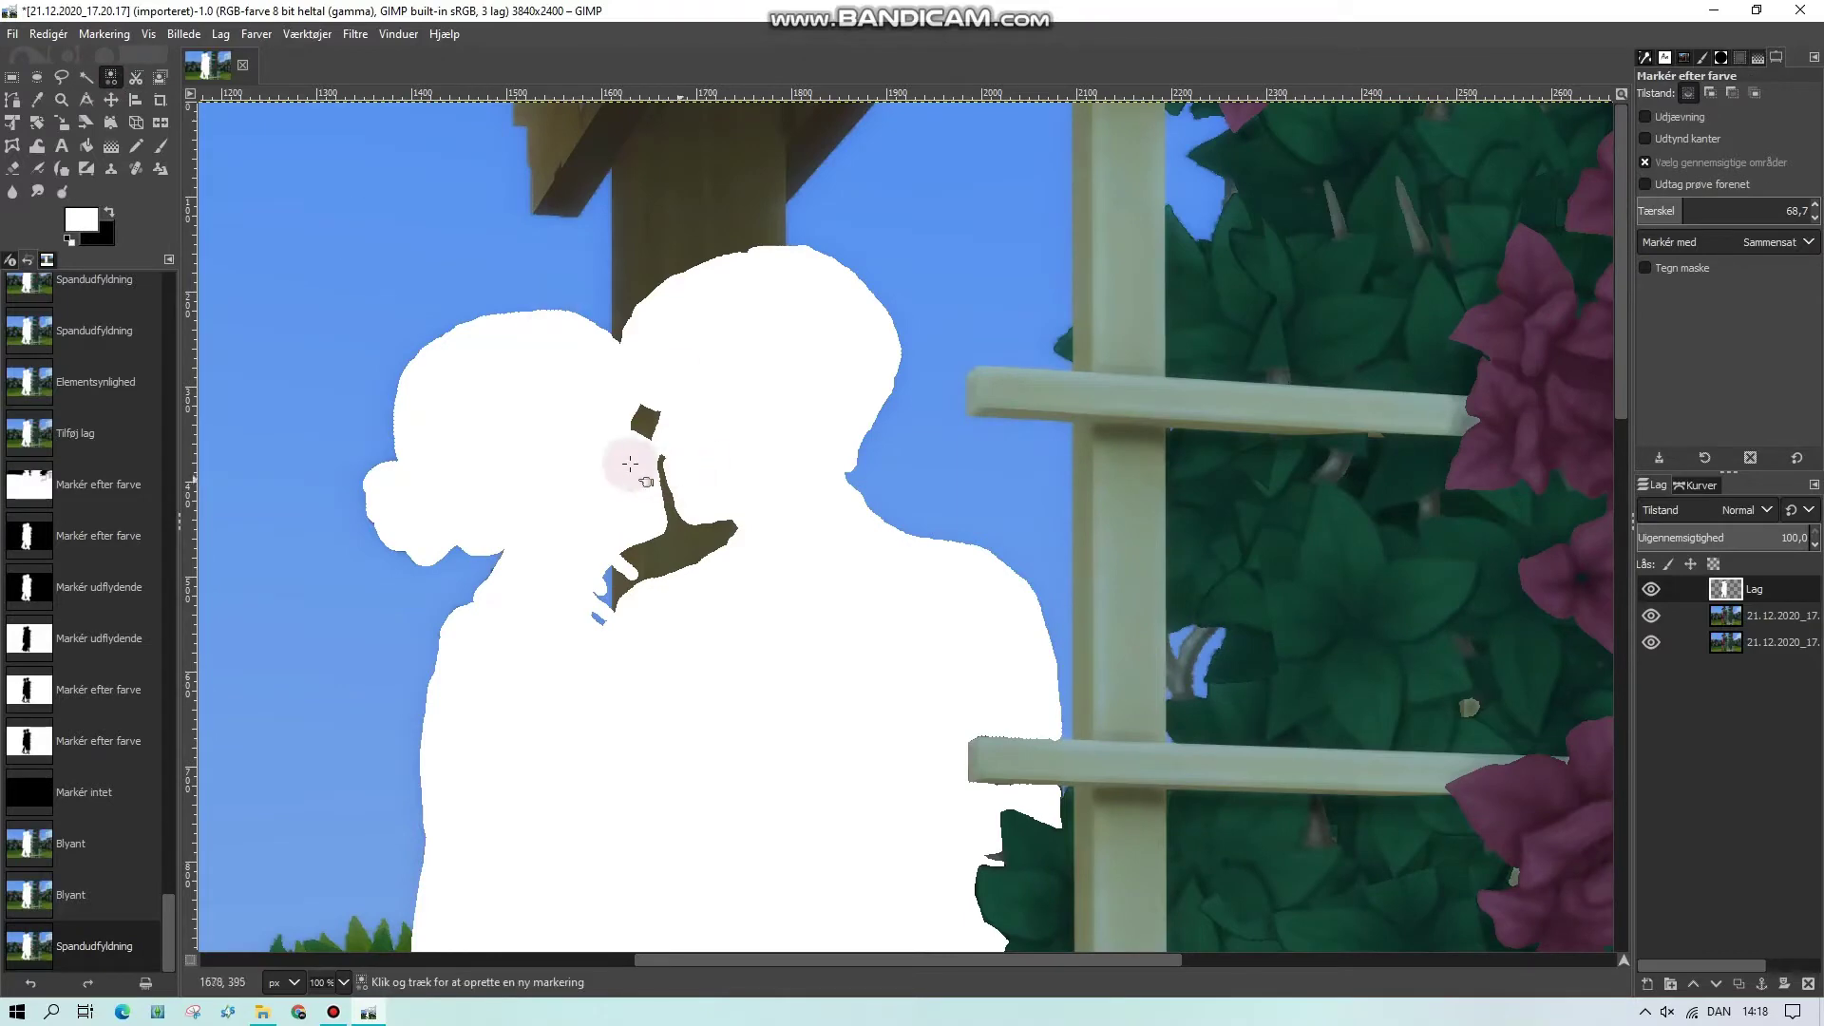
click(875, 608)
scroll(410, 854, down, 12)
scroll(410, 854, down, 5)
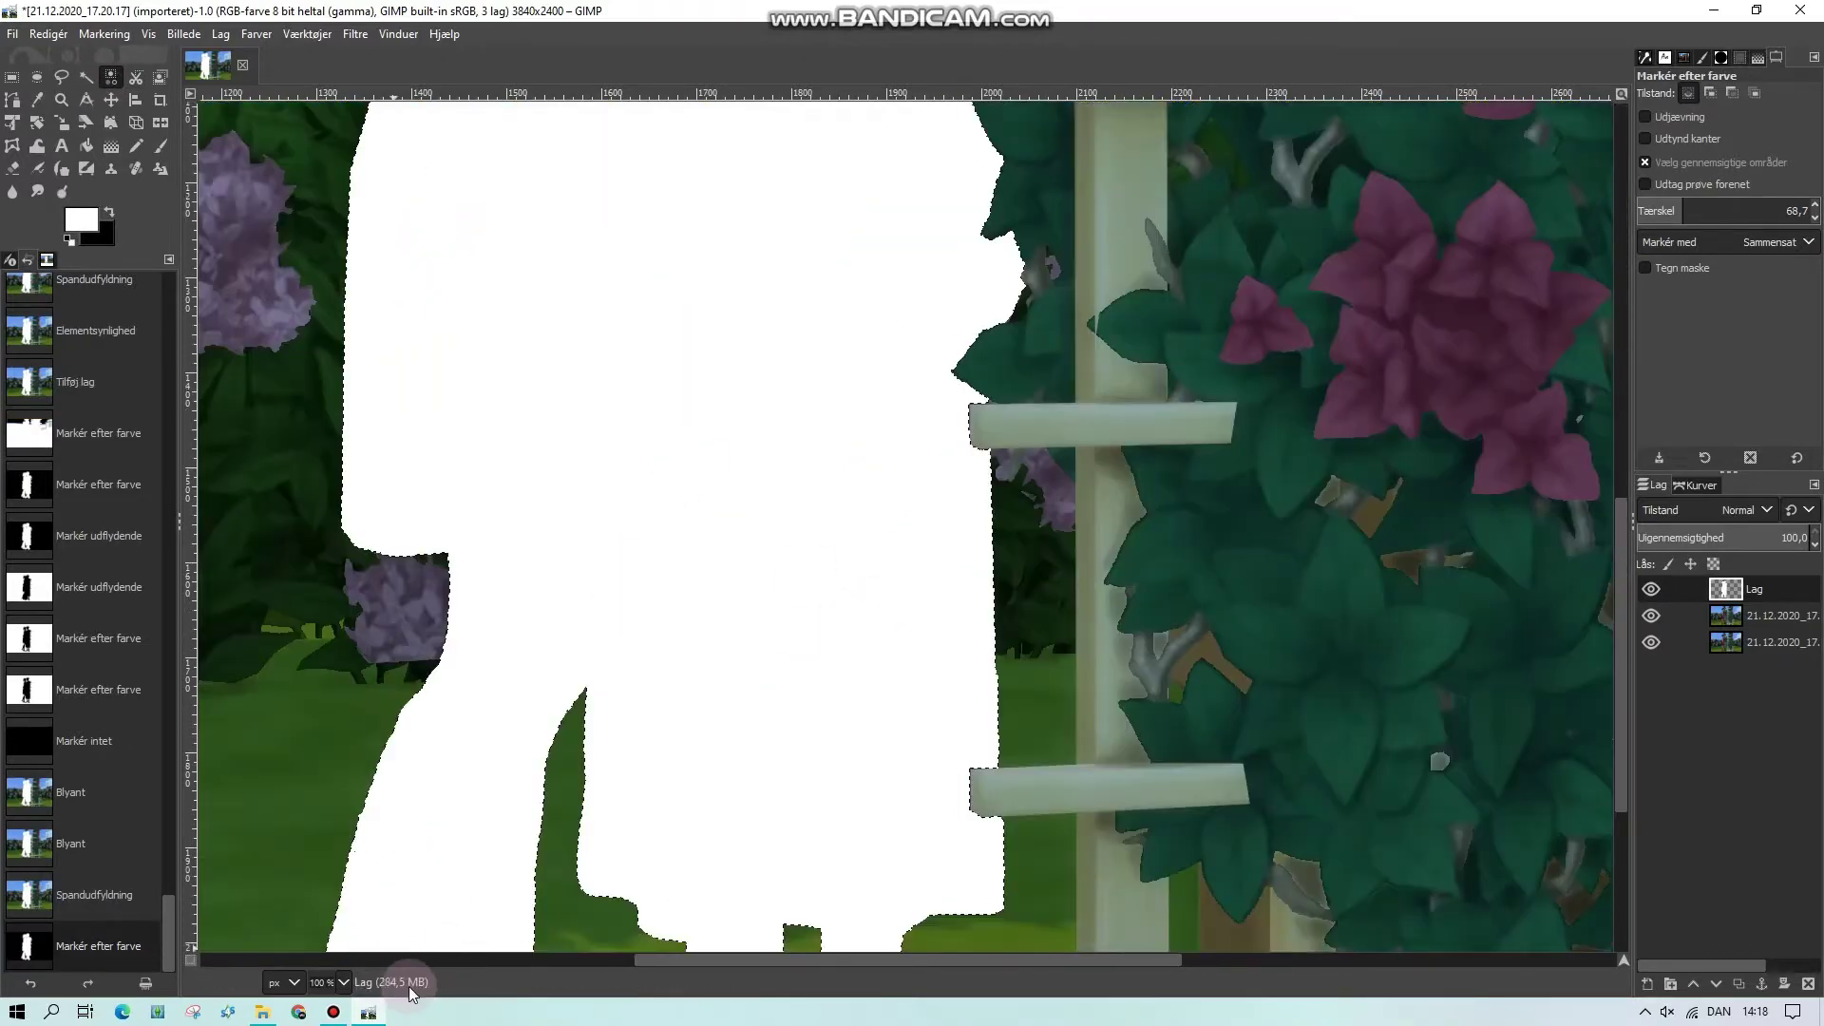
Hide the silhouette layer, delete the selected couple area from the photo copy and clear the selection
key(minus)
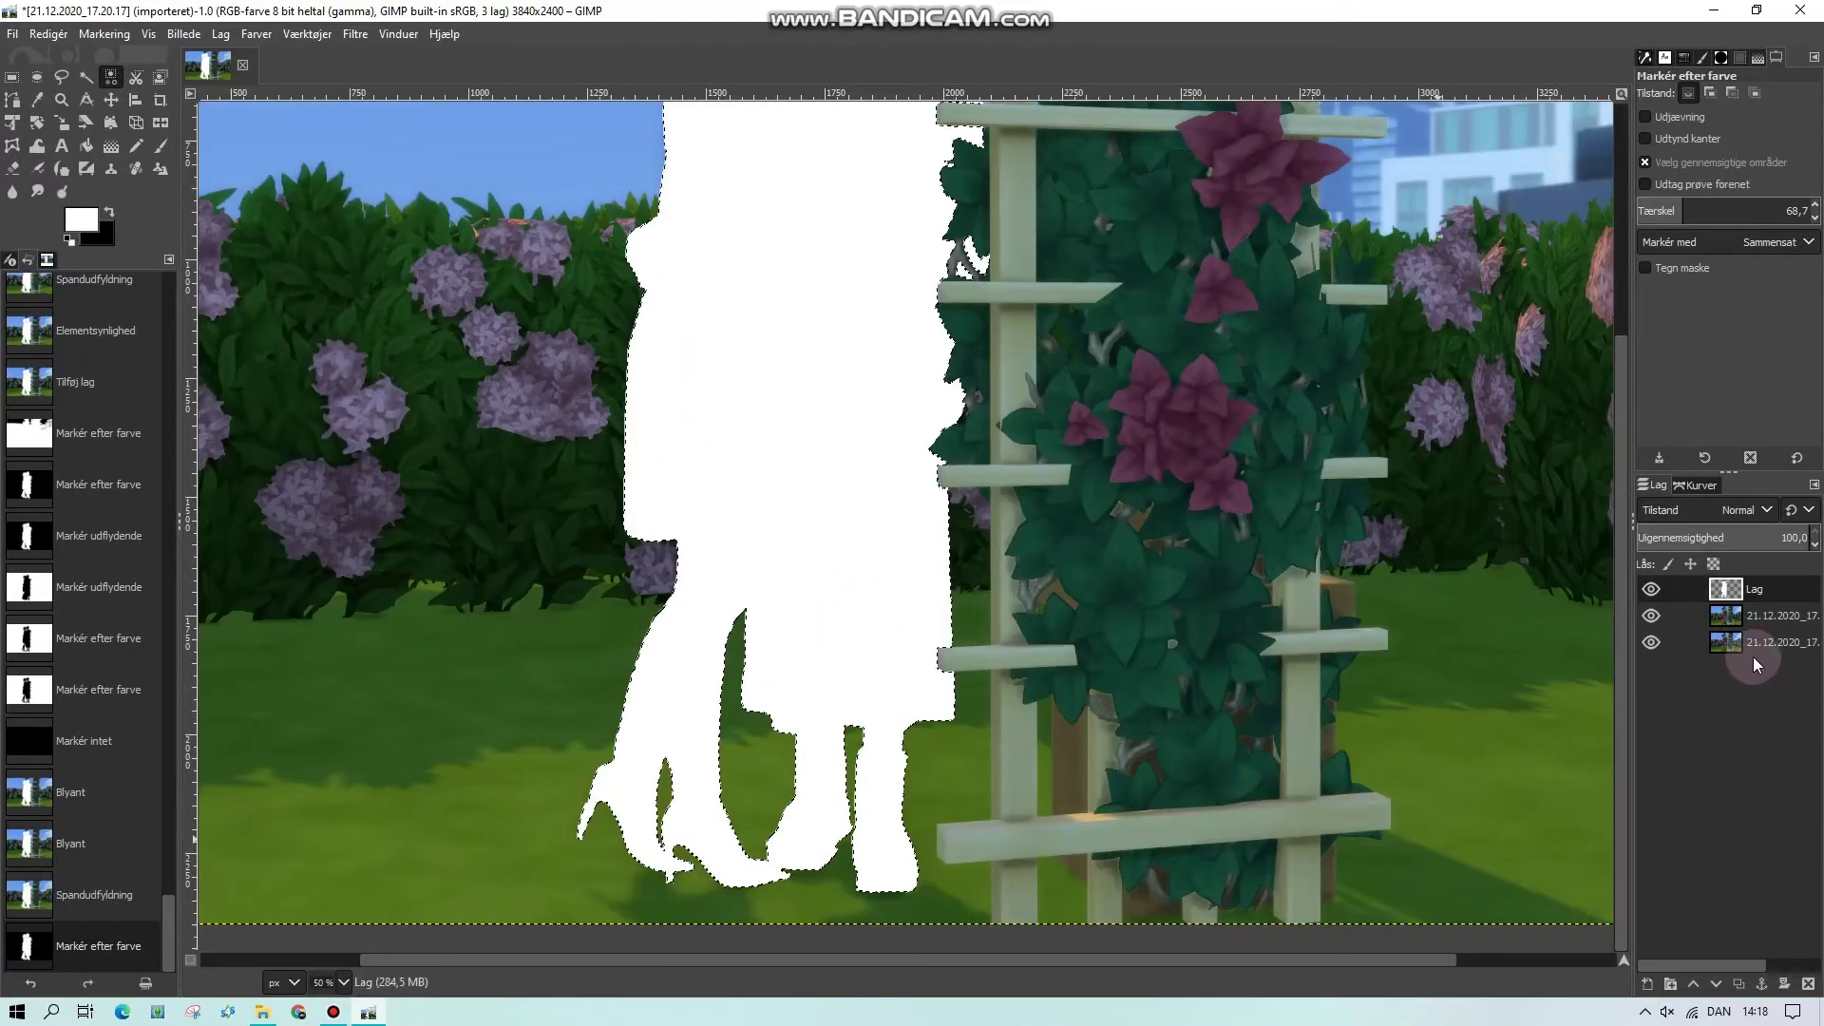
click(1650, 589)
click(1784, 622)
key(Delete)
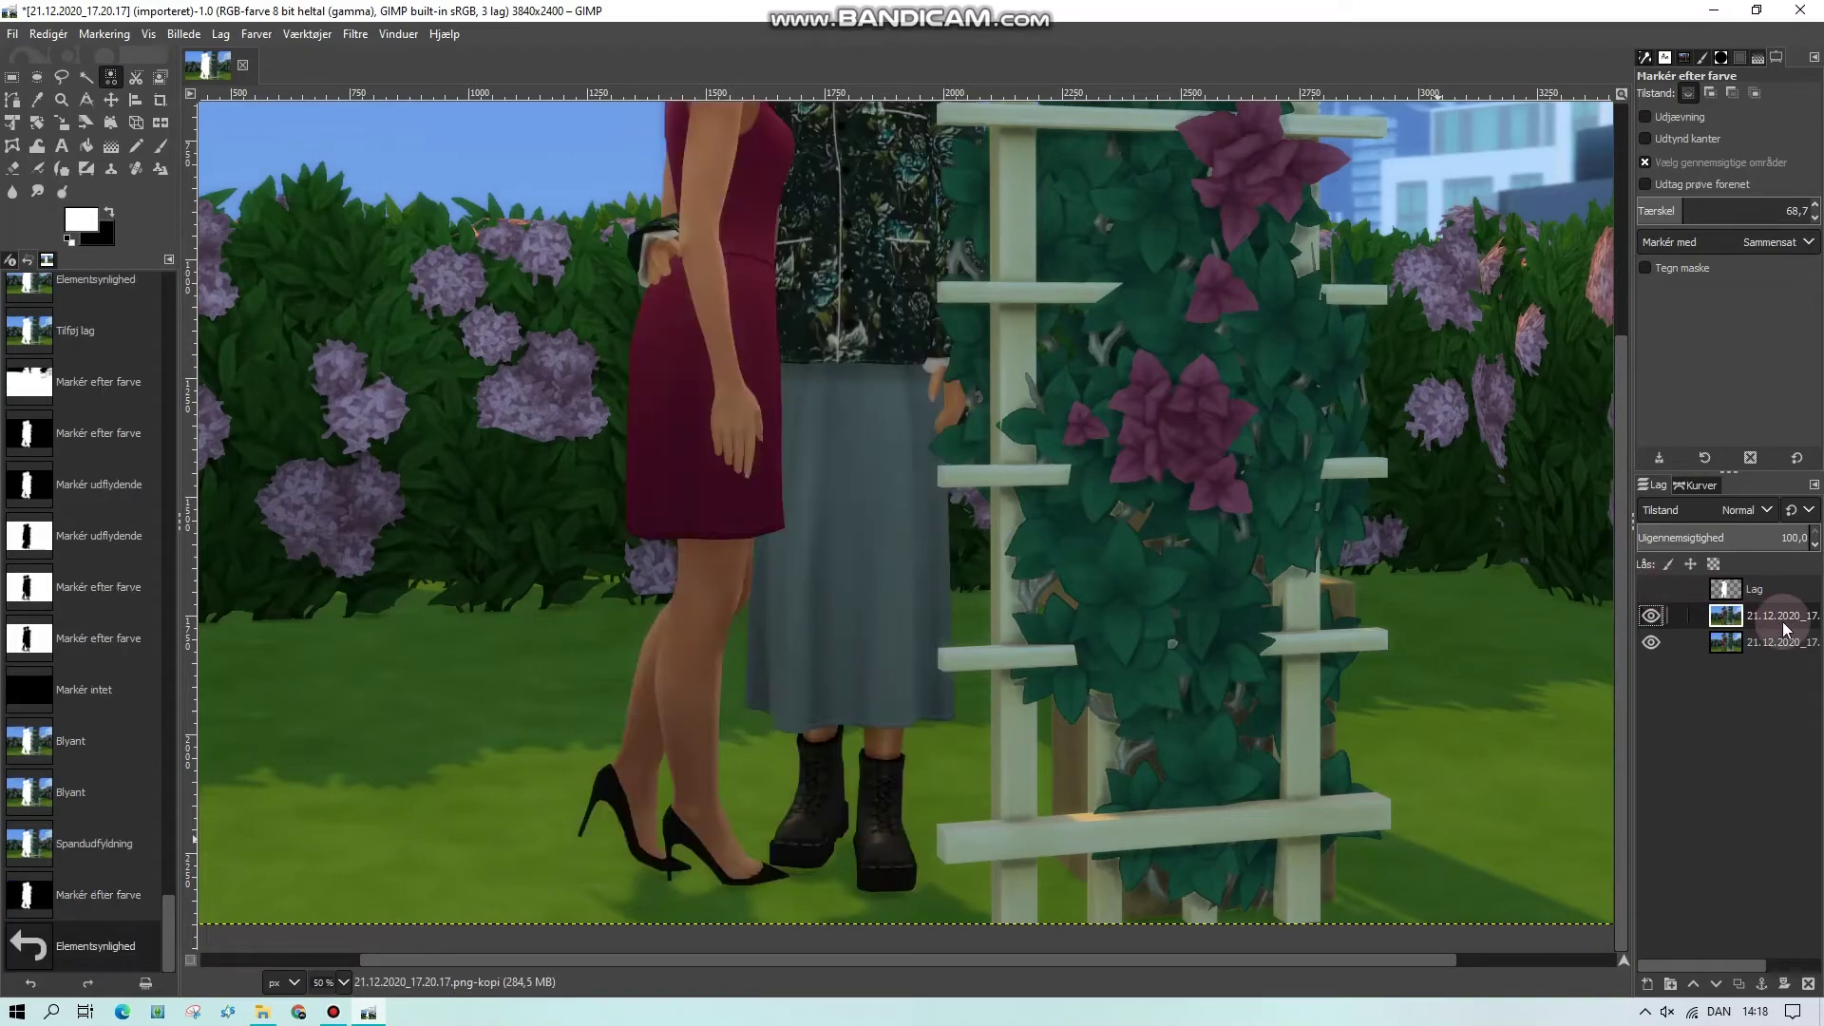
click(344, 982)
click(339, 891)
key(minus)
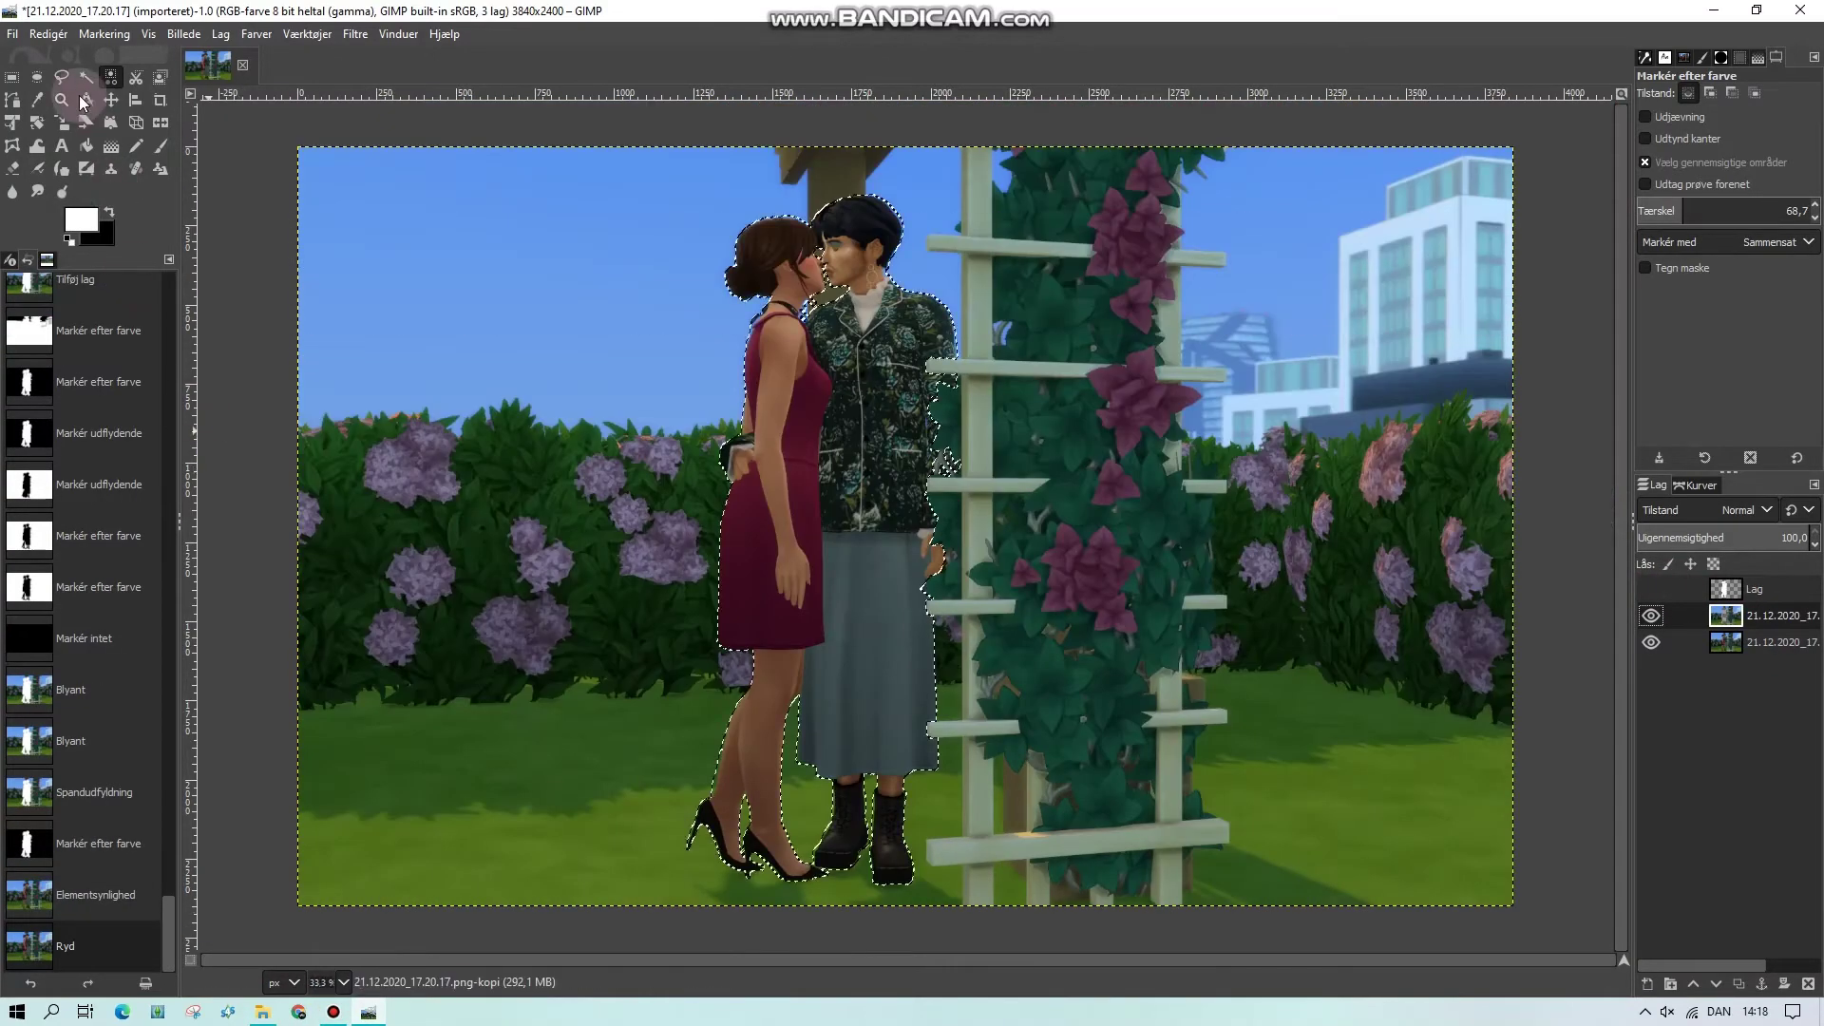
click(12, 76)
click(361, 111)
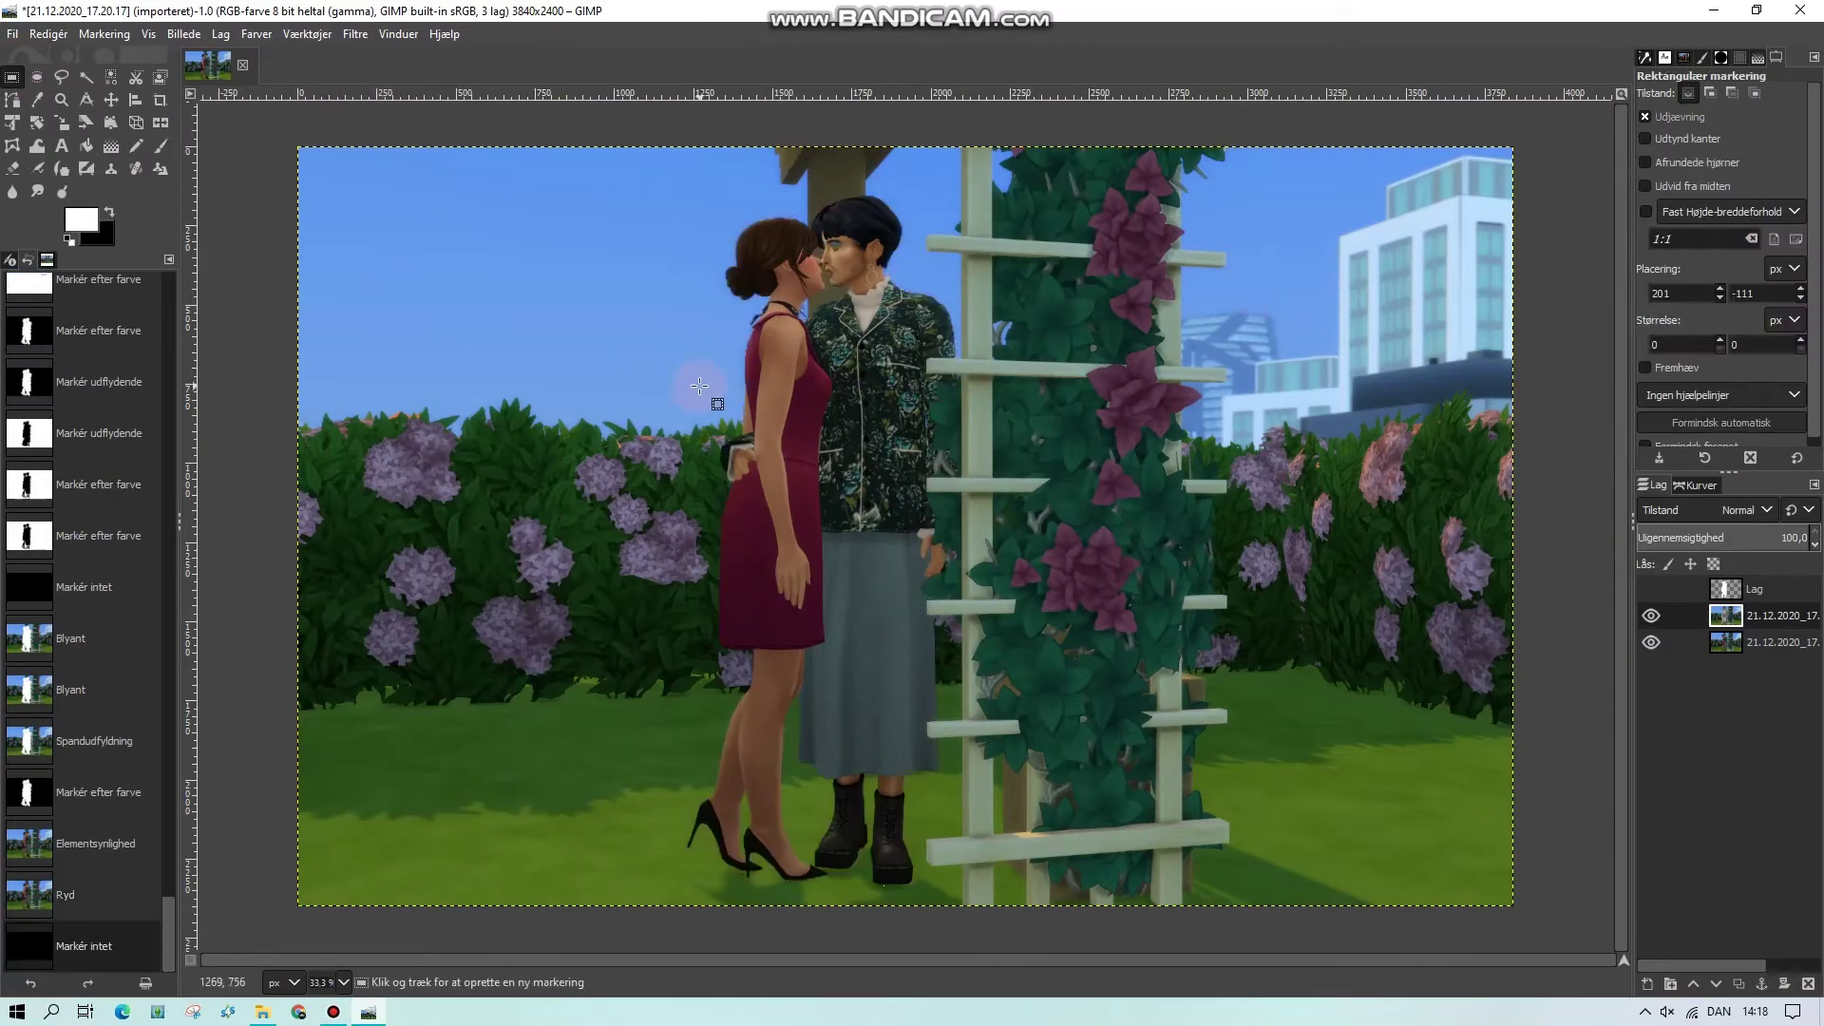
Apply a Gaussian blur with x and y size 6.00 to the photo copy
click(354, 33)
mouse_move(428, 138)
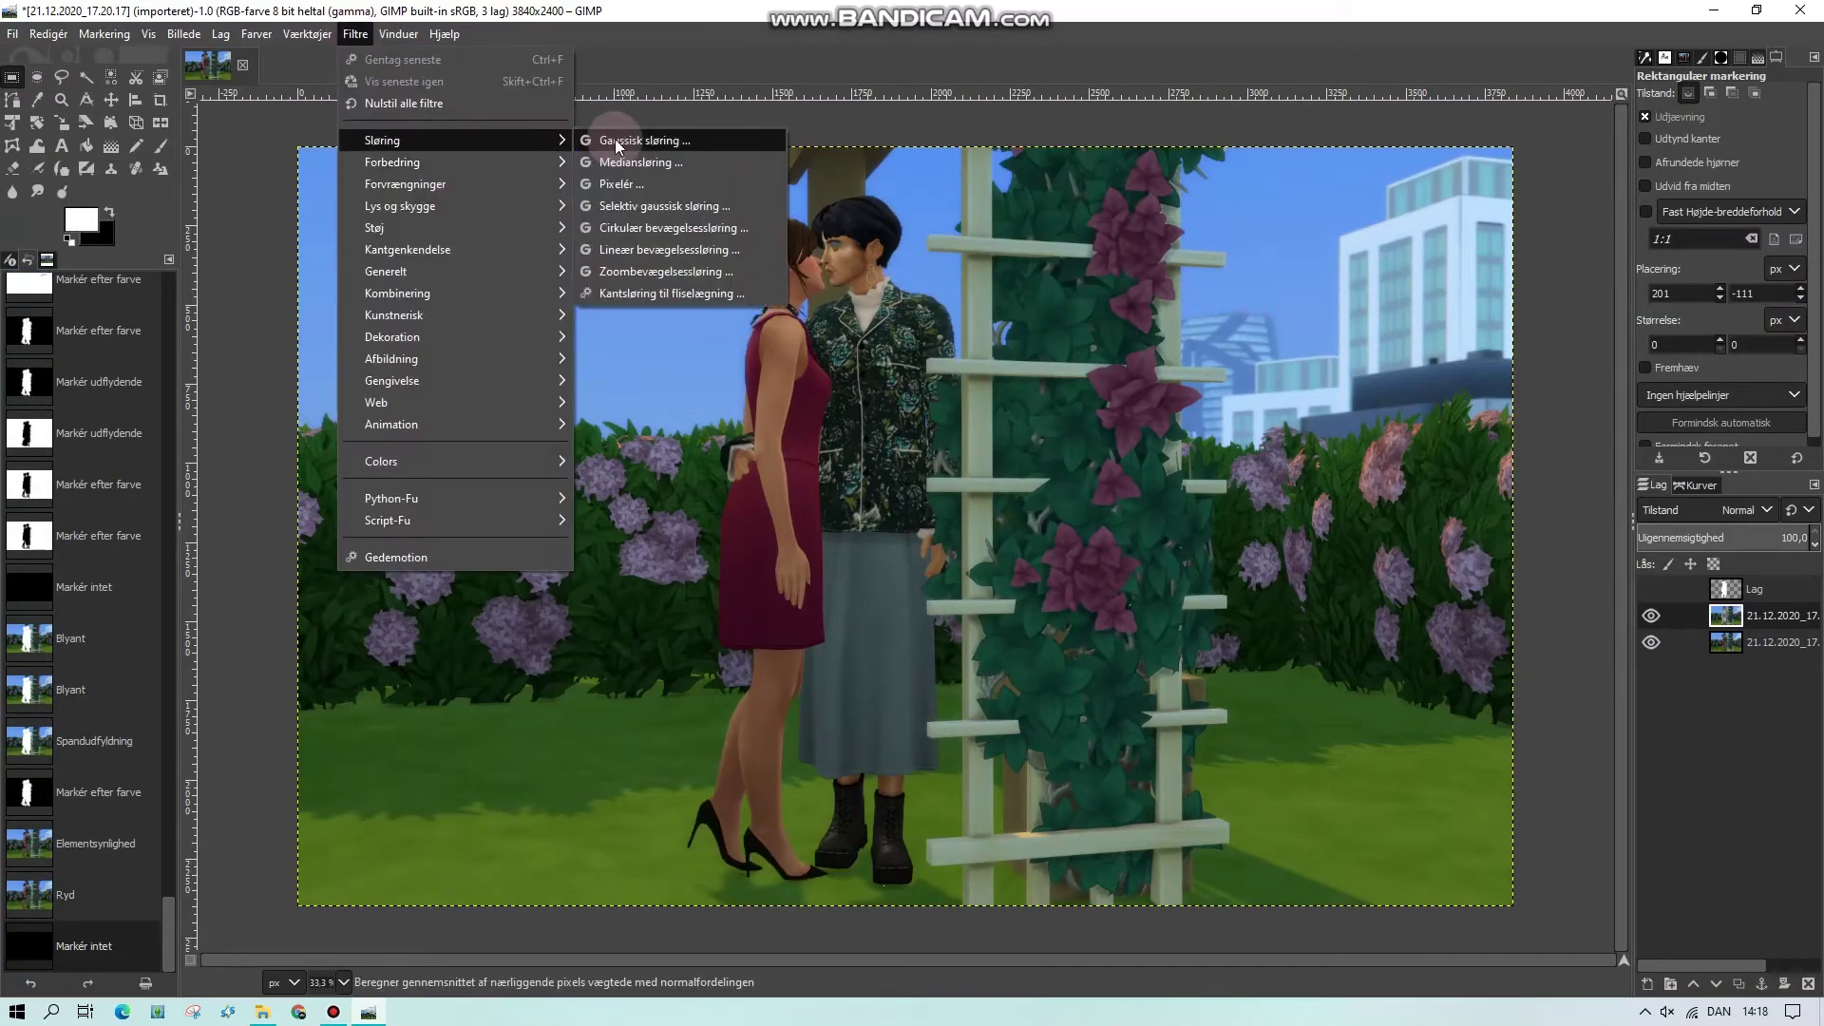
click(579, 138)
click(244, 353)
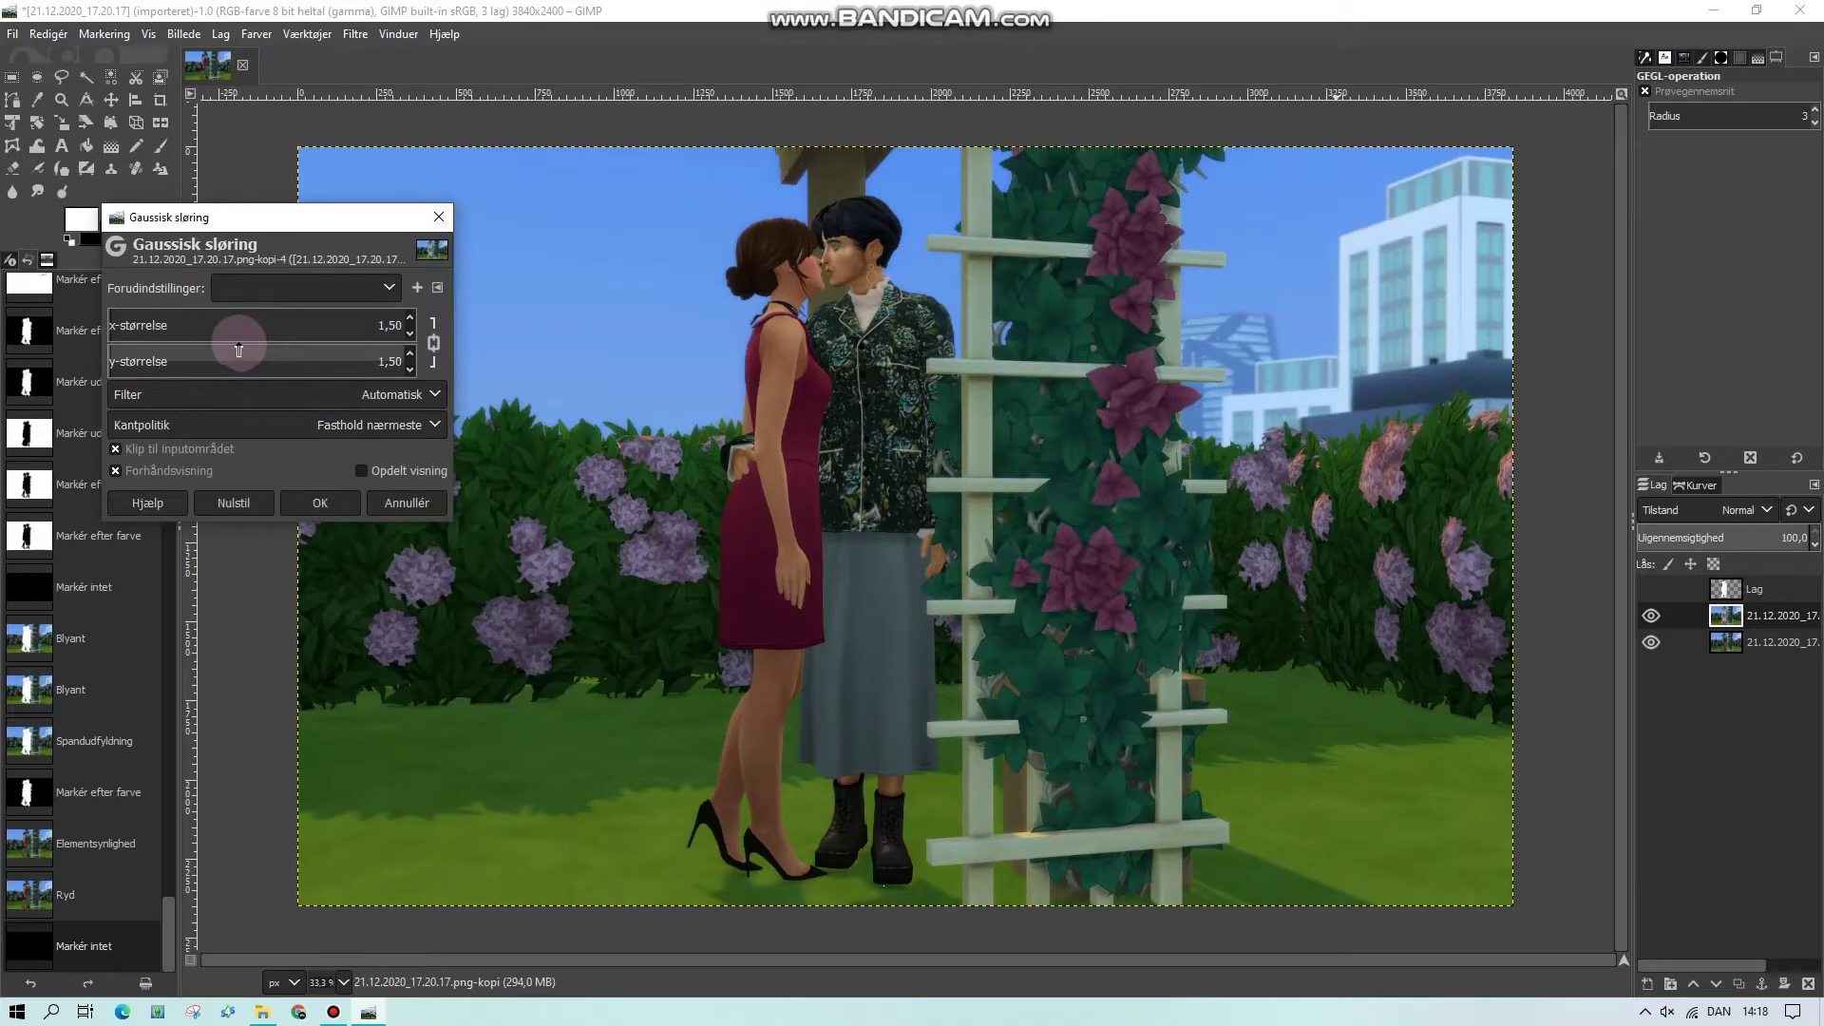
drag(238, 350, 124, 321)
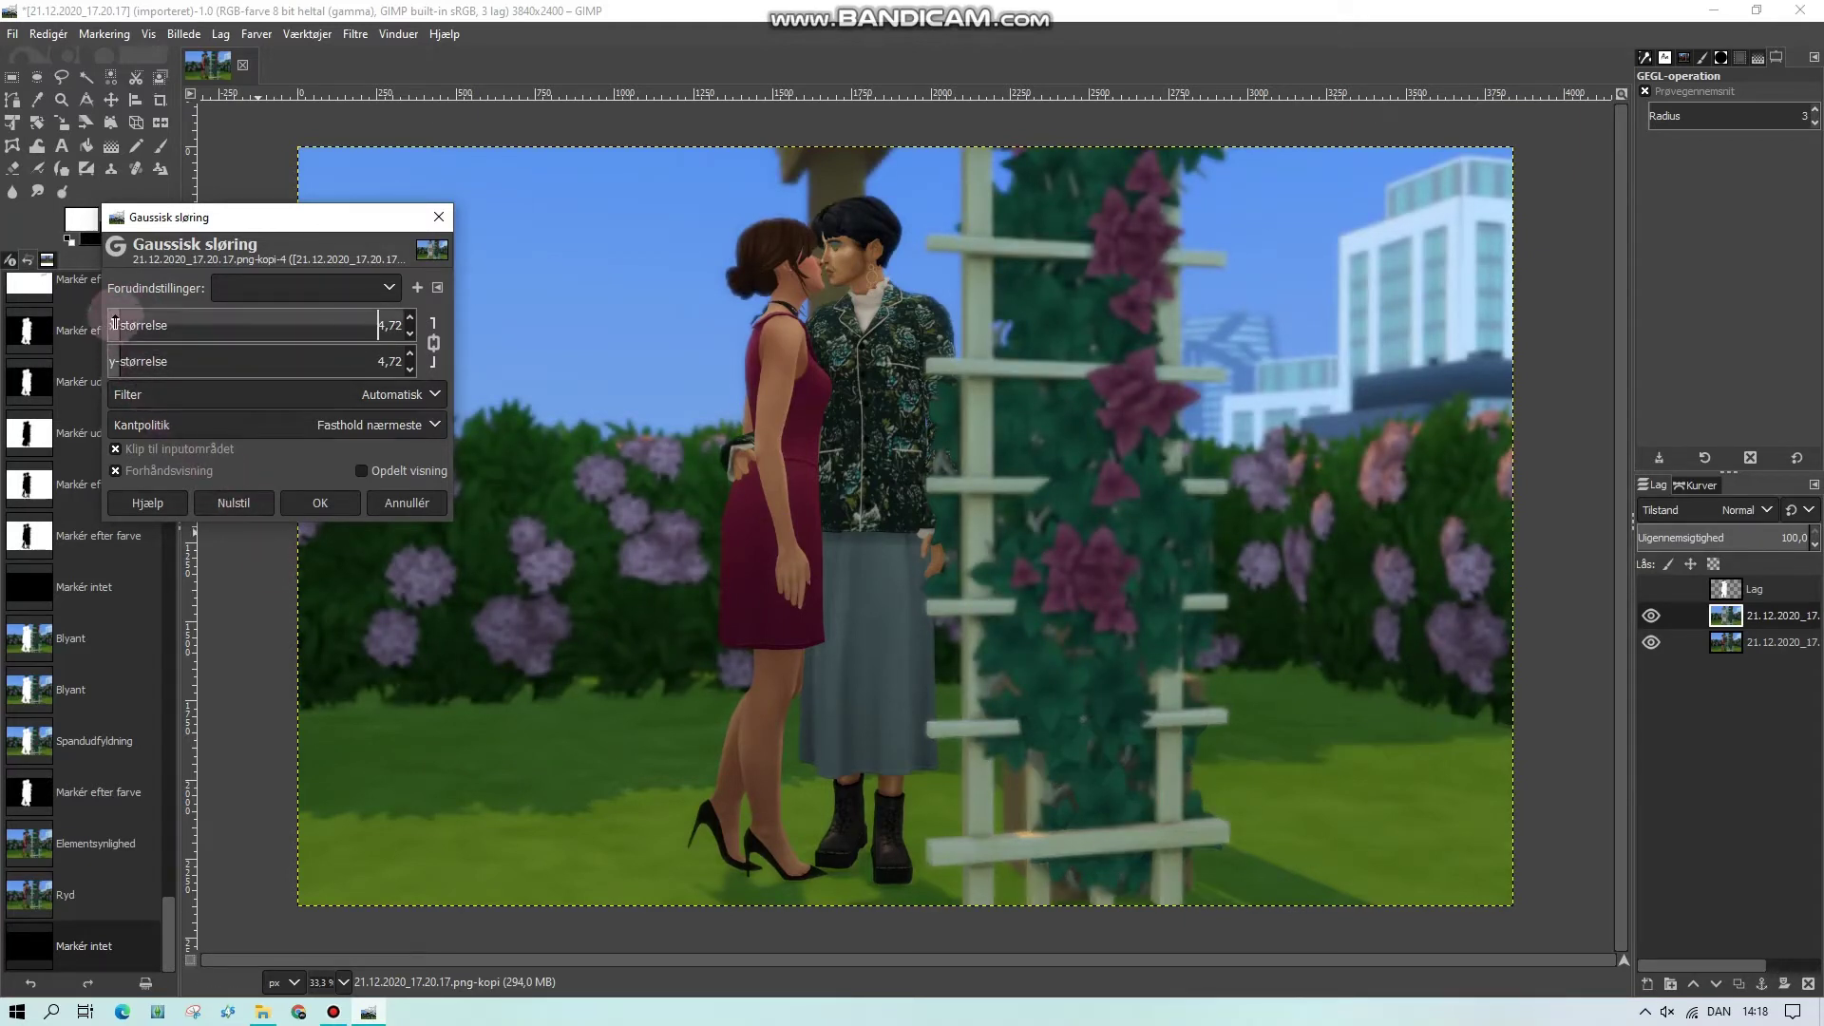
drag(116, 324, 116, 324)
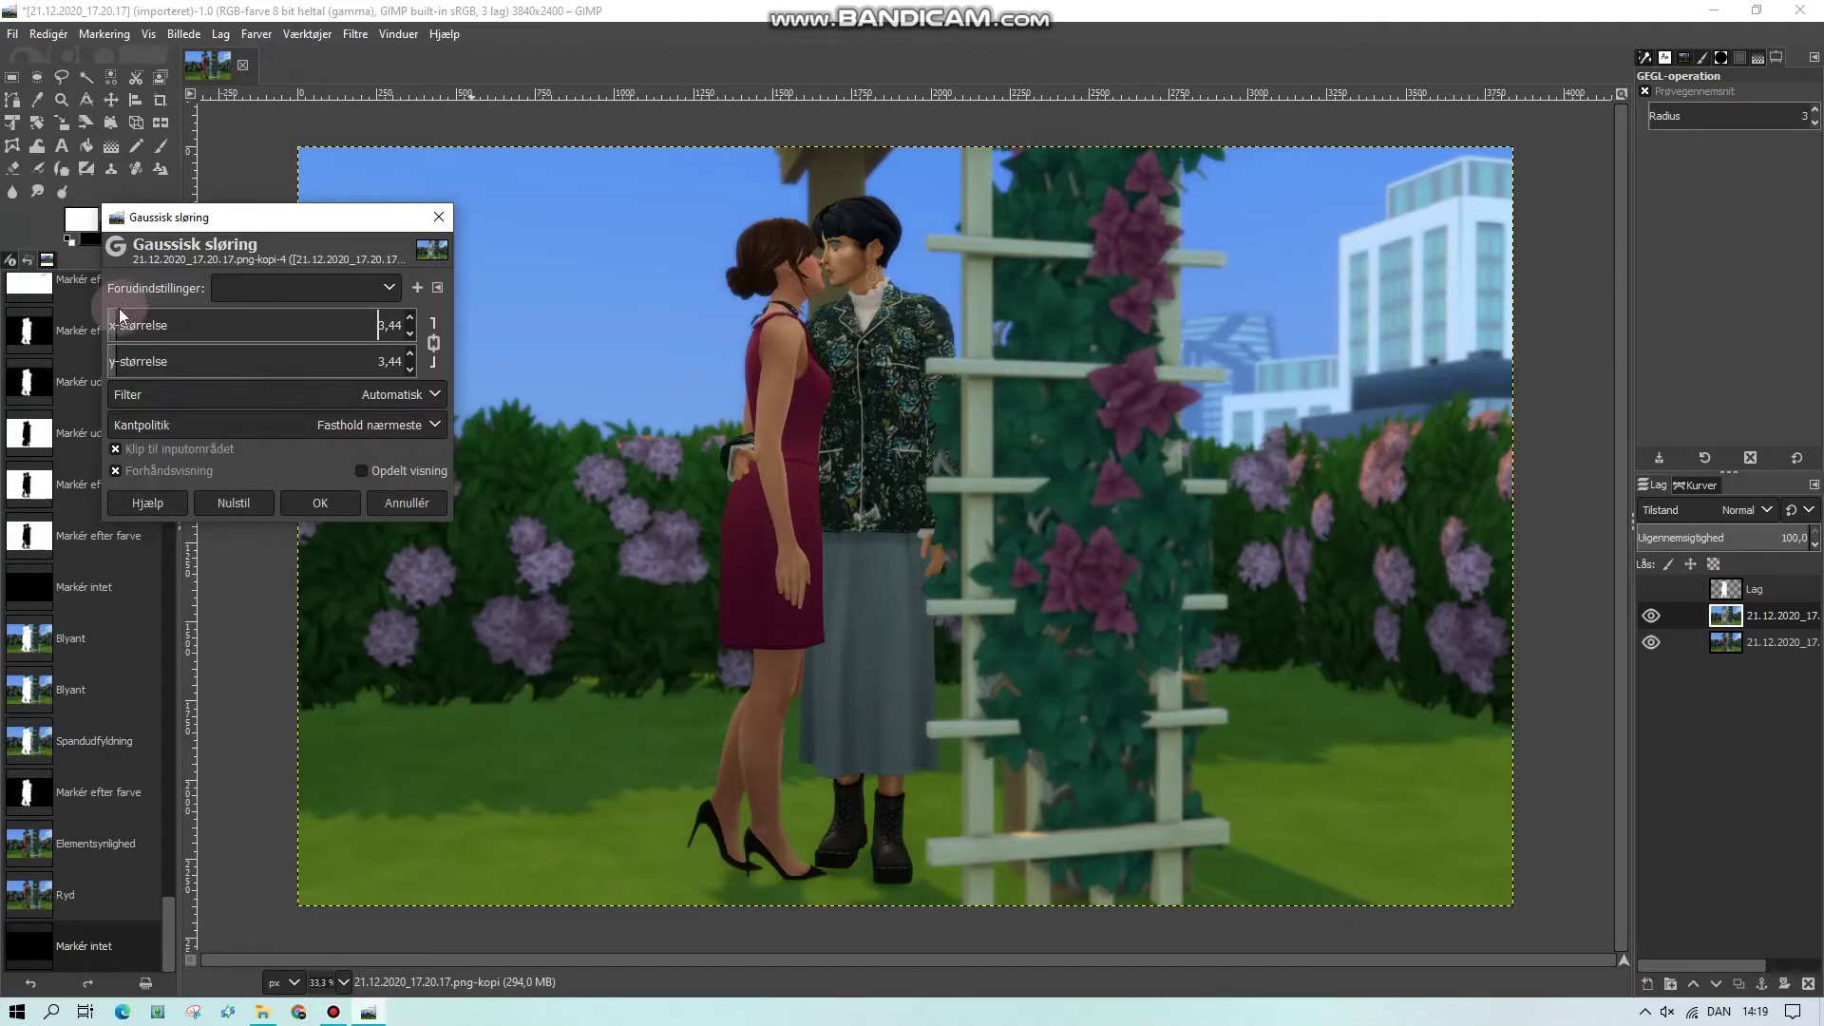
drag(118, 323, 325, 332)
click(325, 333)
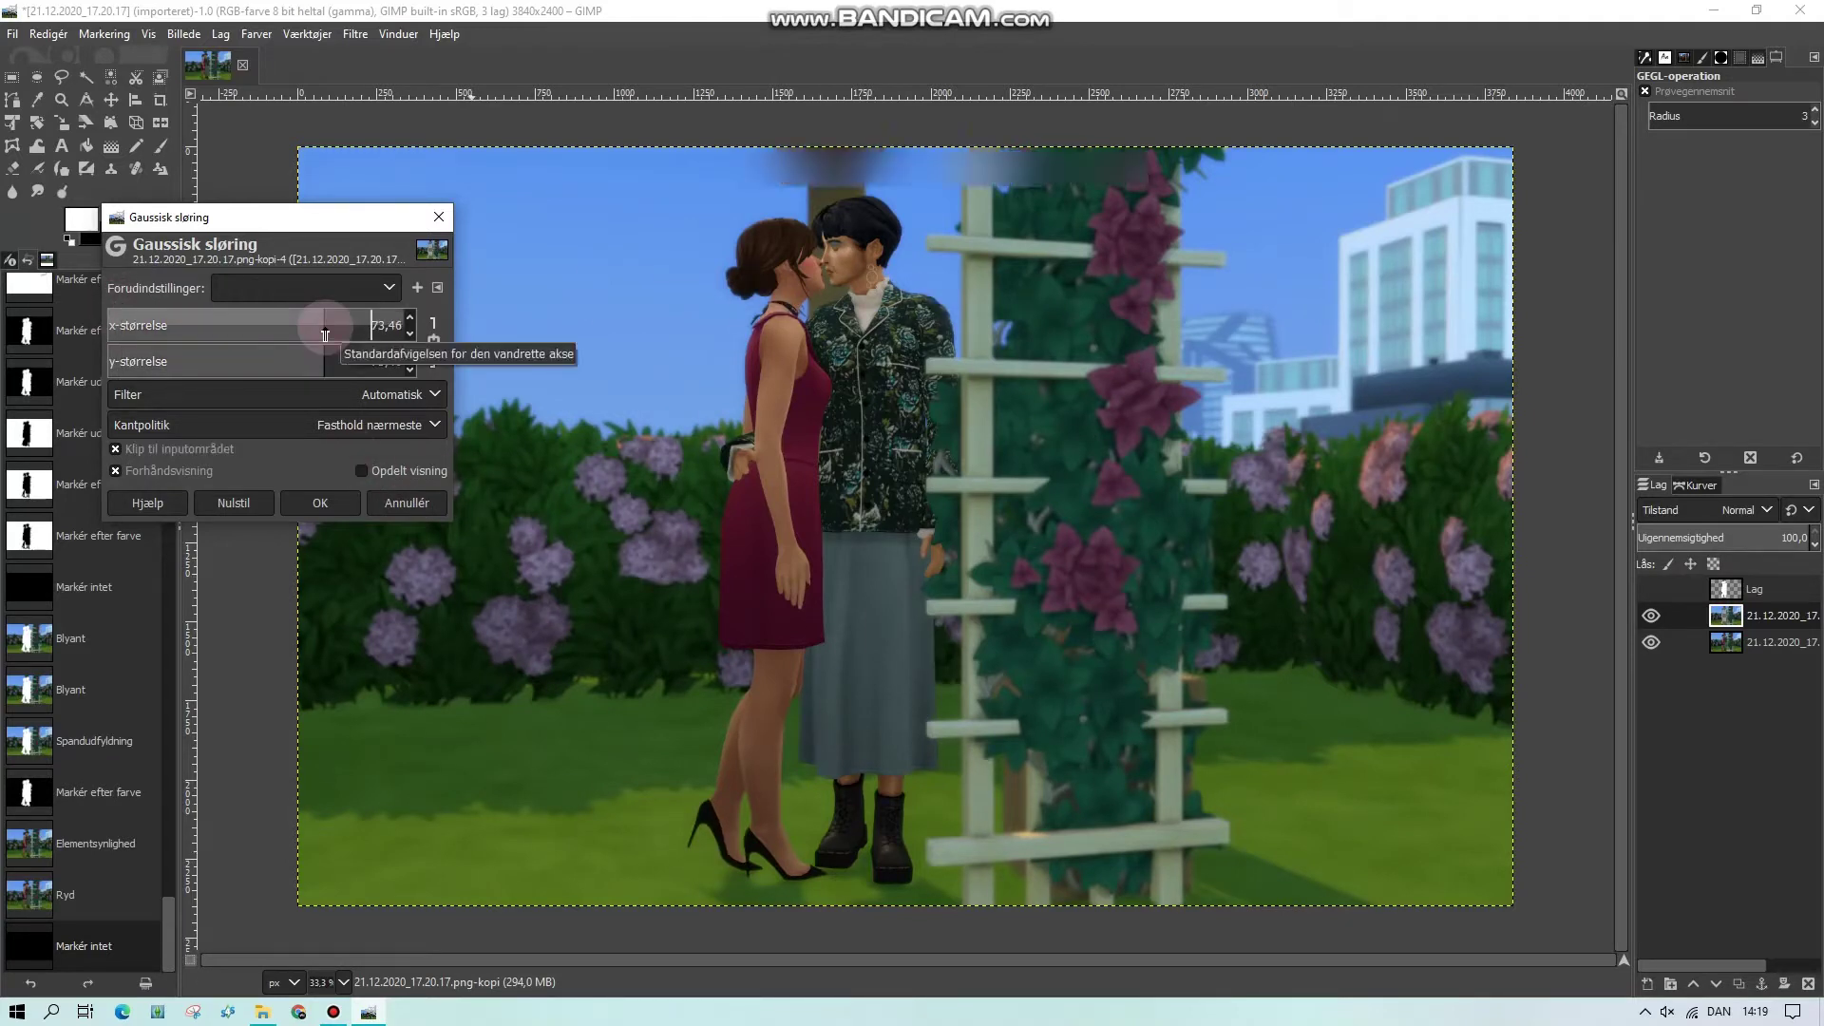
drag(325, 334, 195, 339)
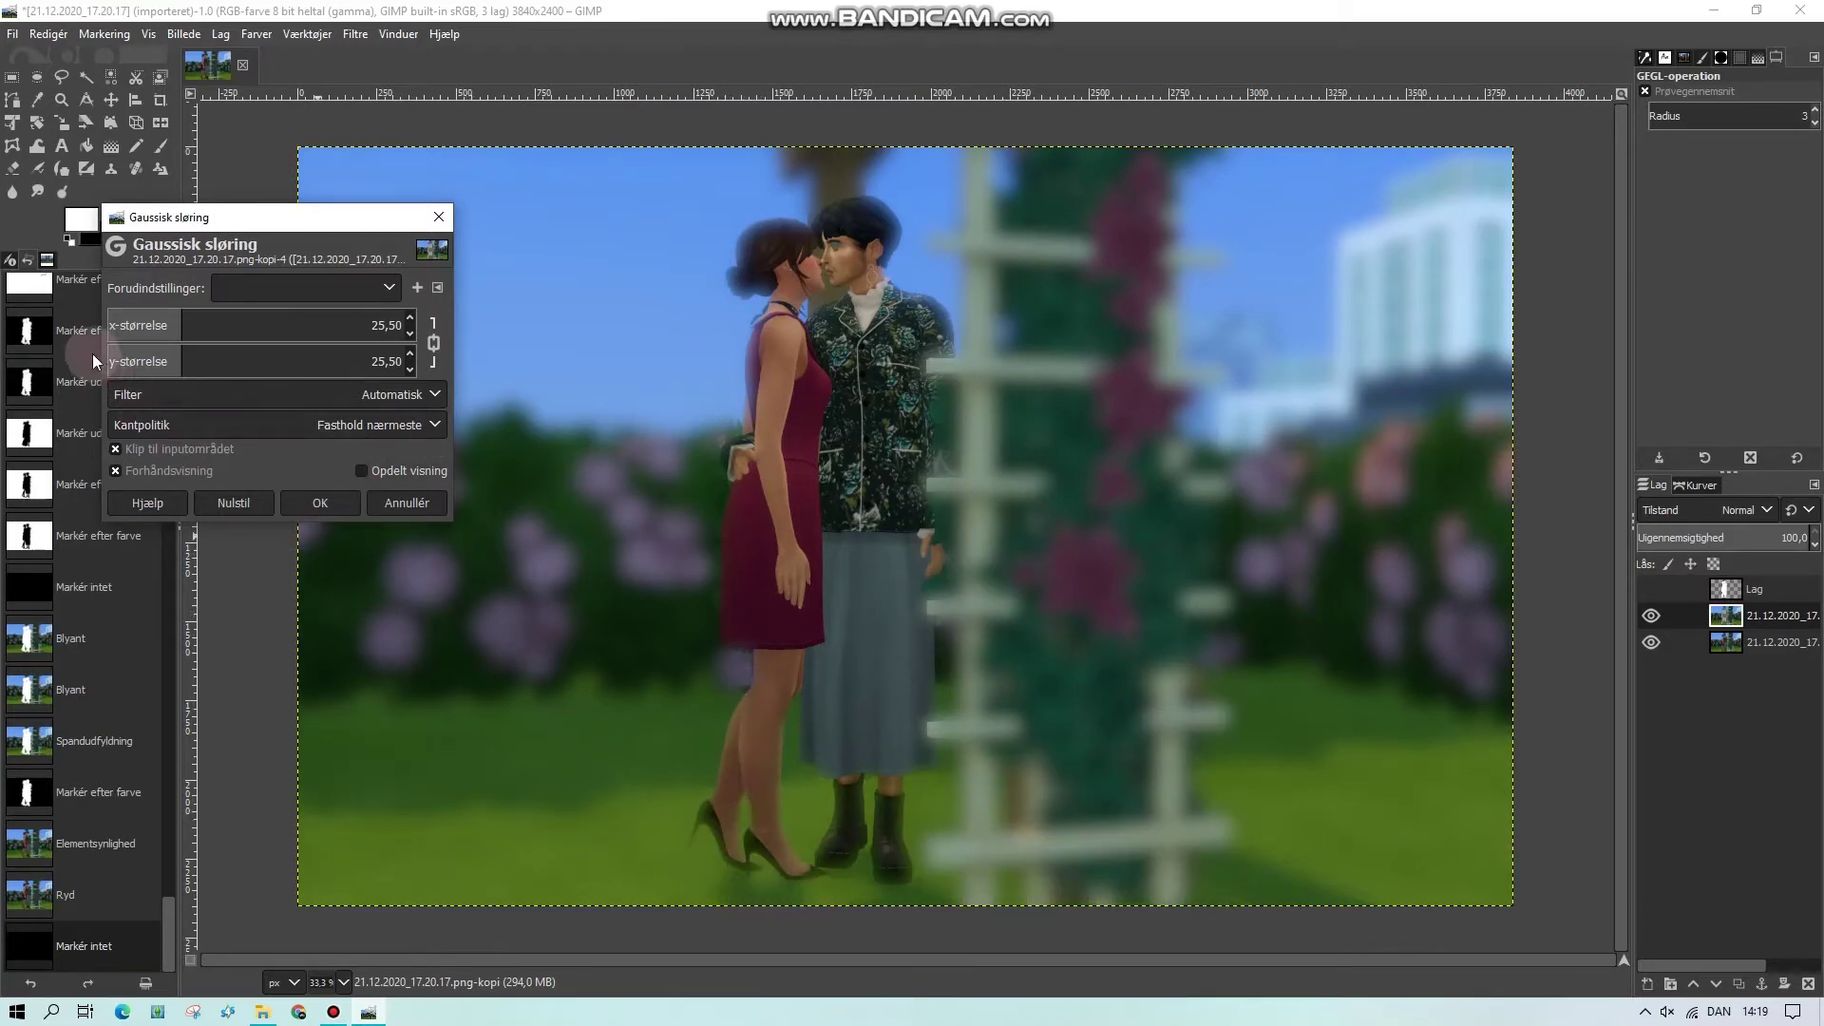
click(144, 320)
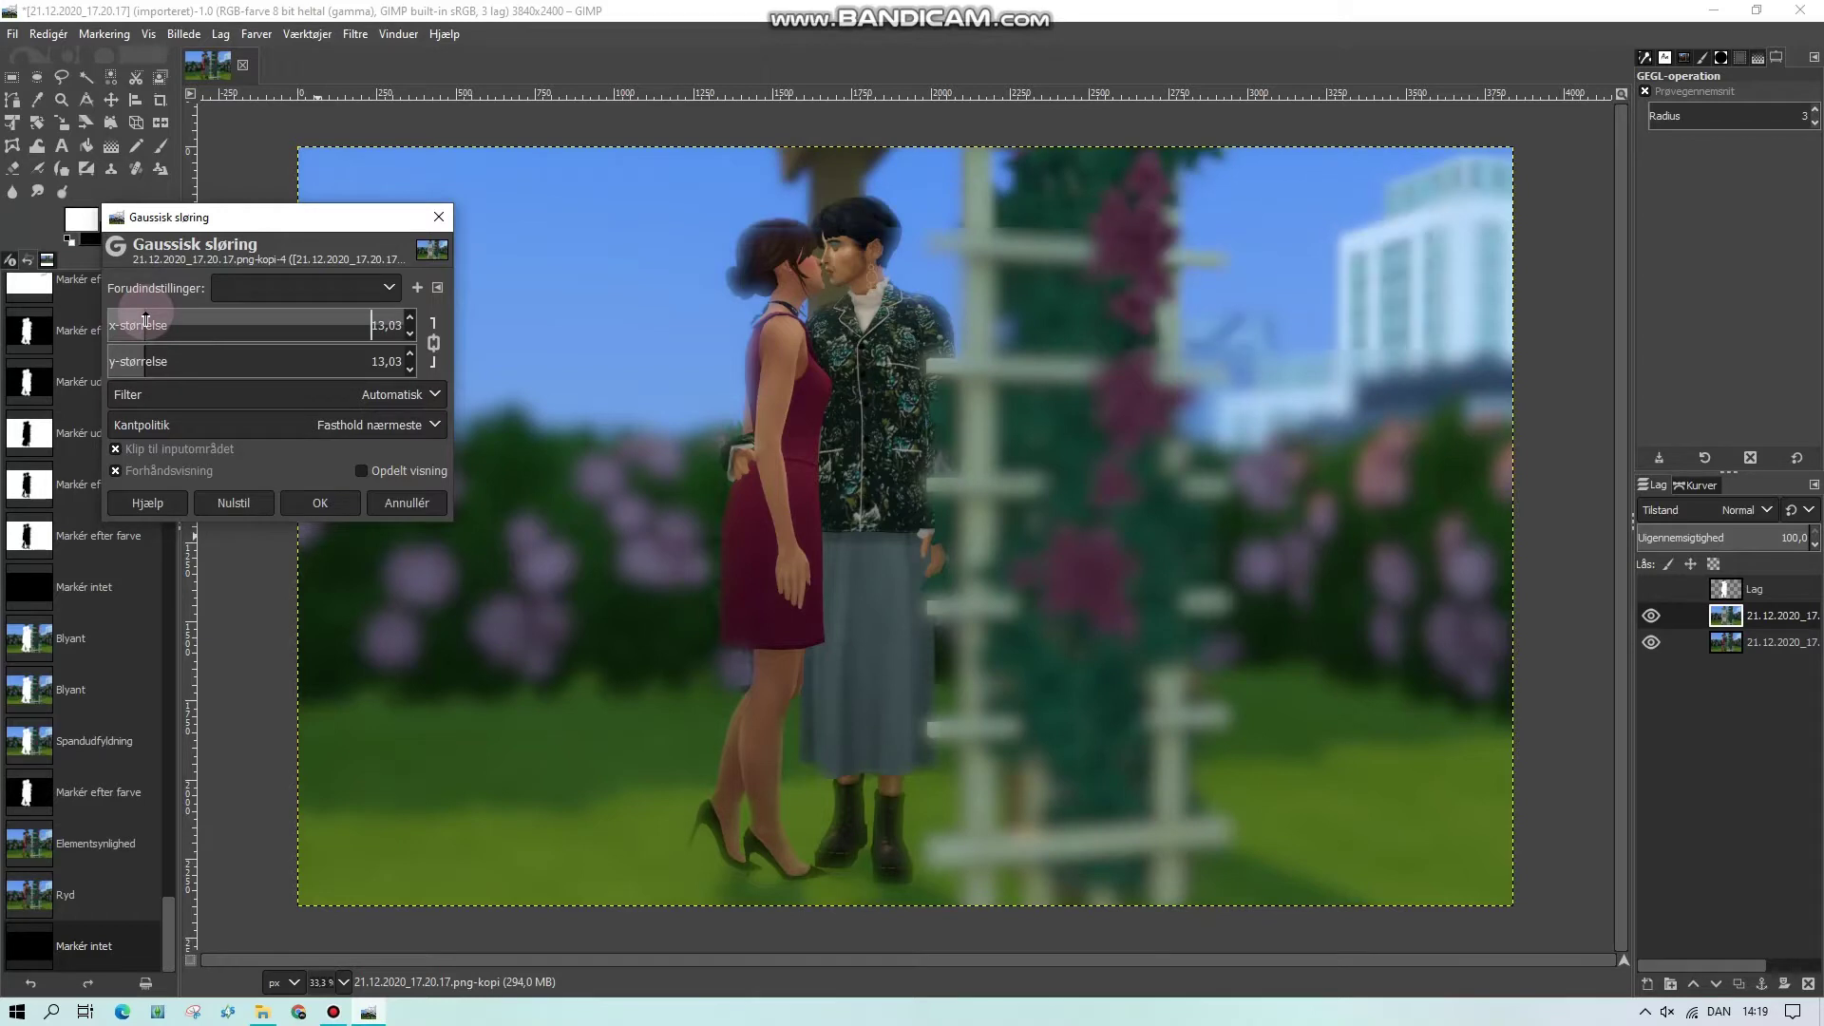
drag(145, 320, 127, 319)
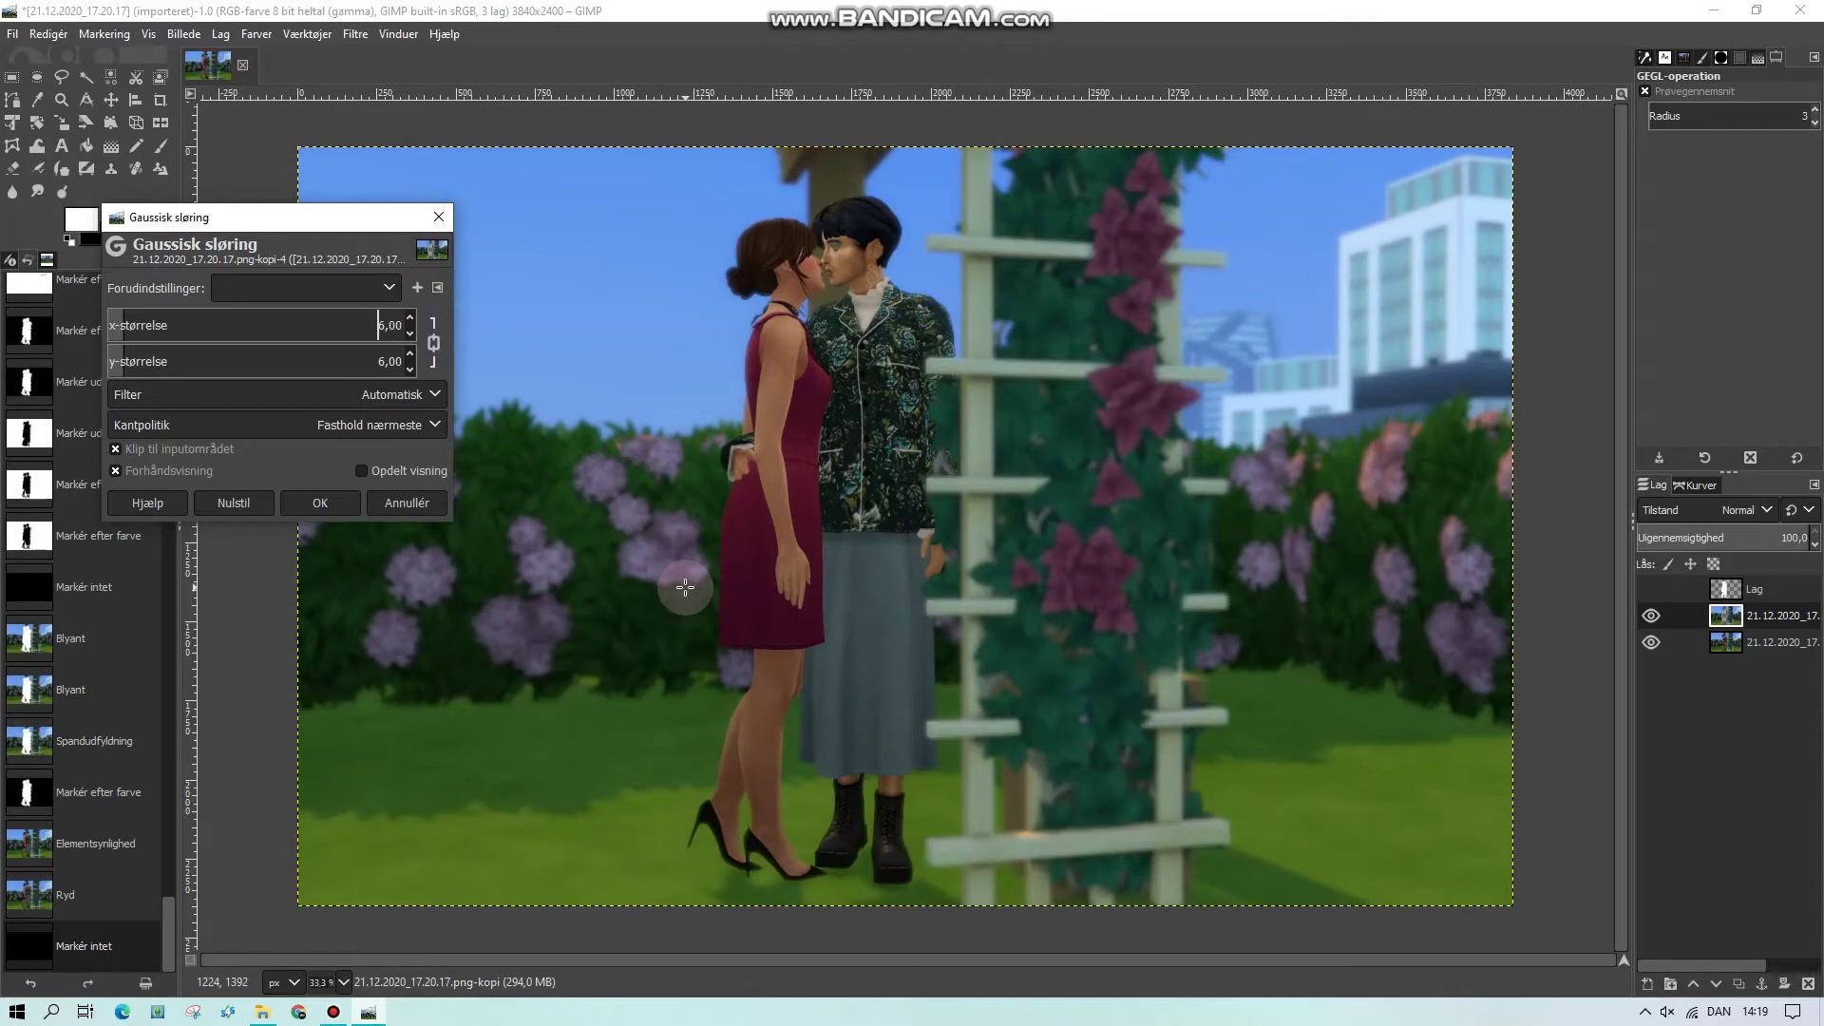
click(304, 496)
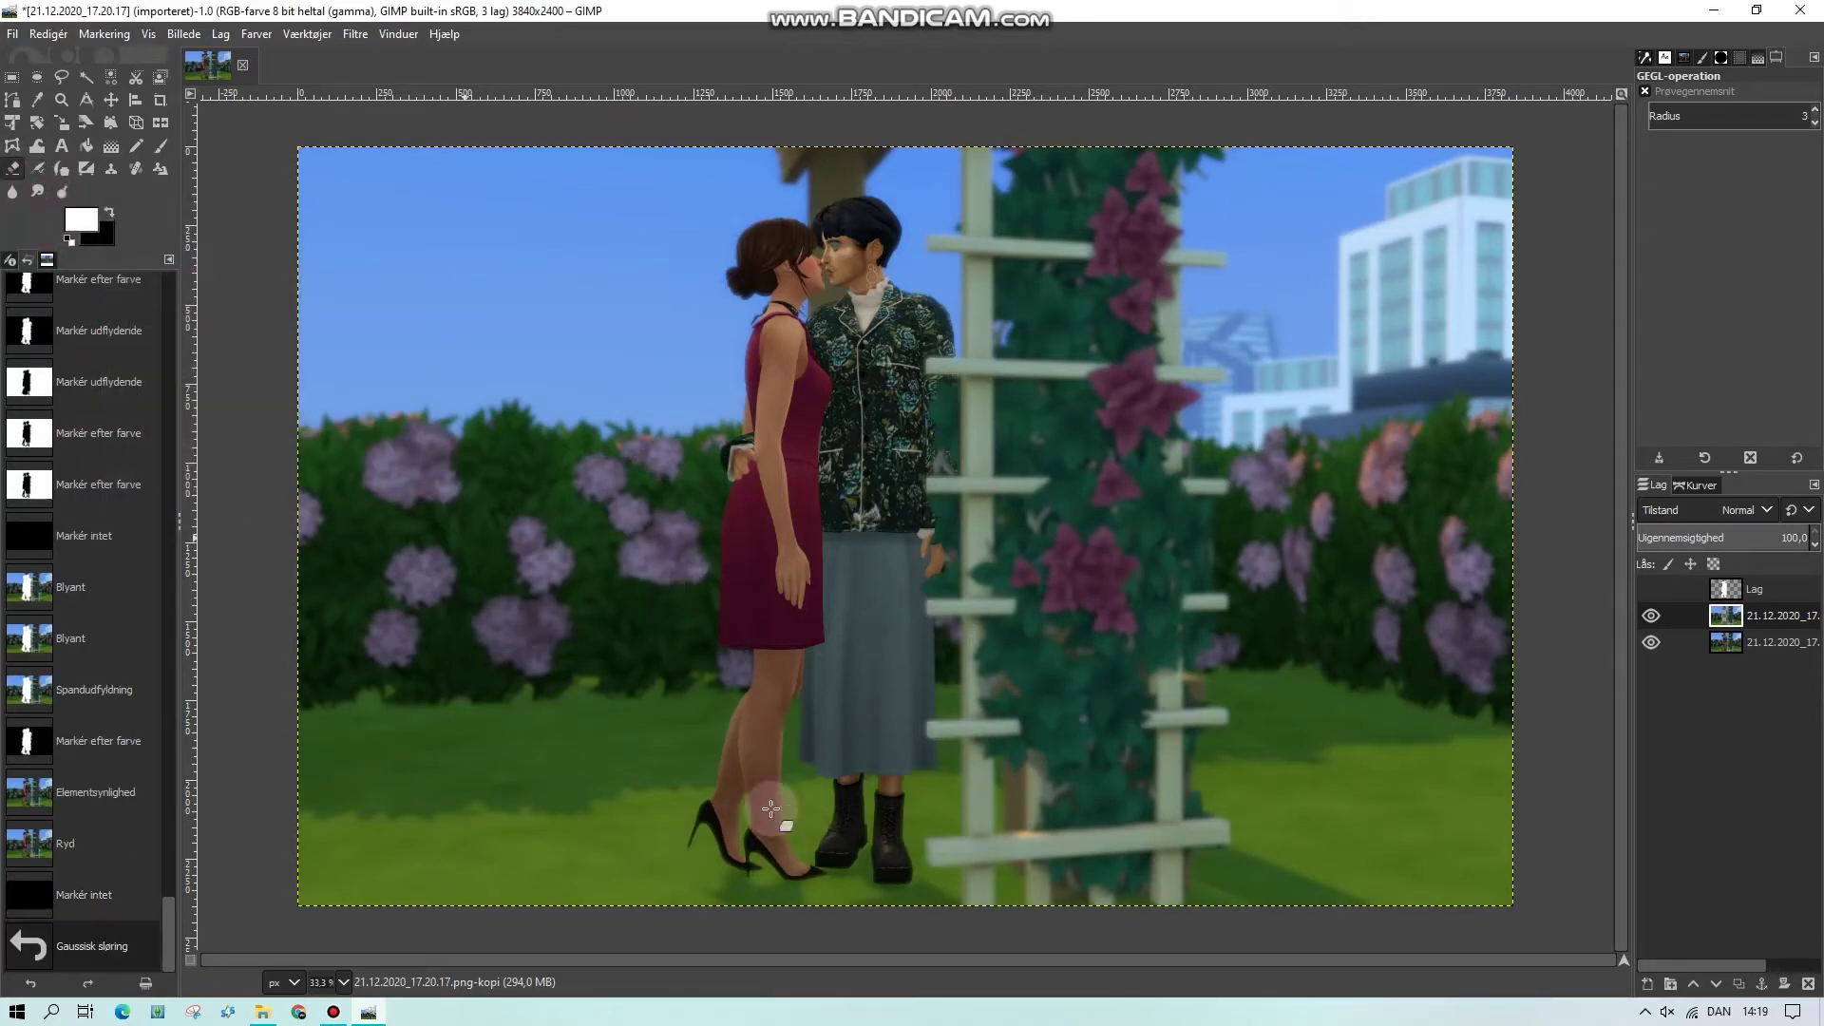
Set the Eraser size to 29.72 and erase the blurred fringe around the woman's high heels on the blurred layer
click(343, 981)
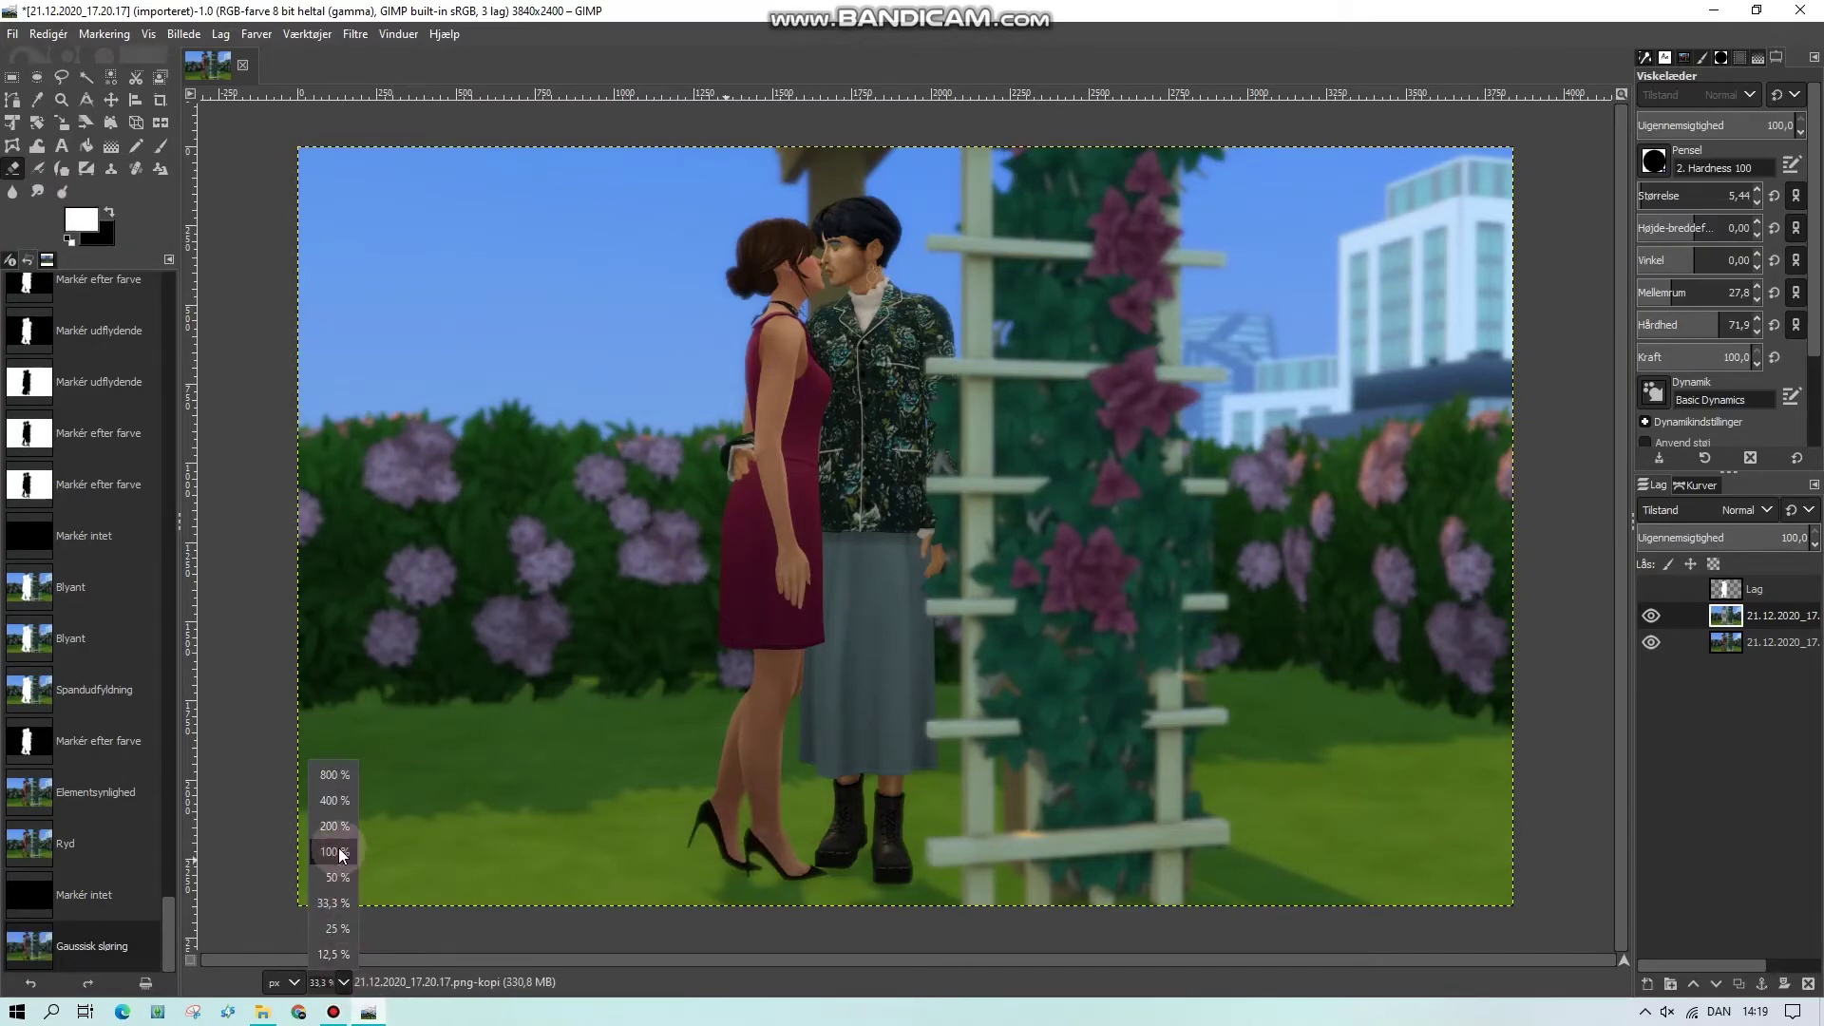
click(334, 826)
scroll(814, 916, down, 5)
drag(794, 965, 637, 969)
scroll(835, 720, down, 5)
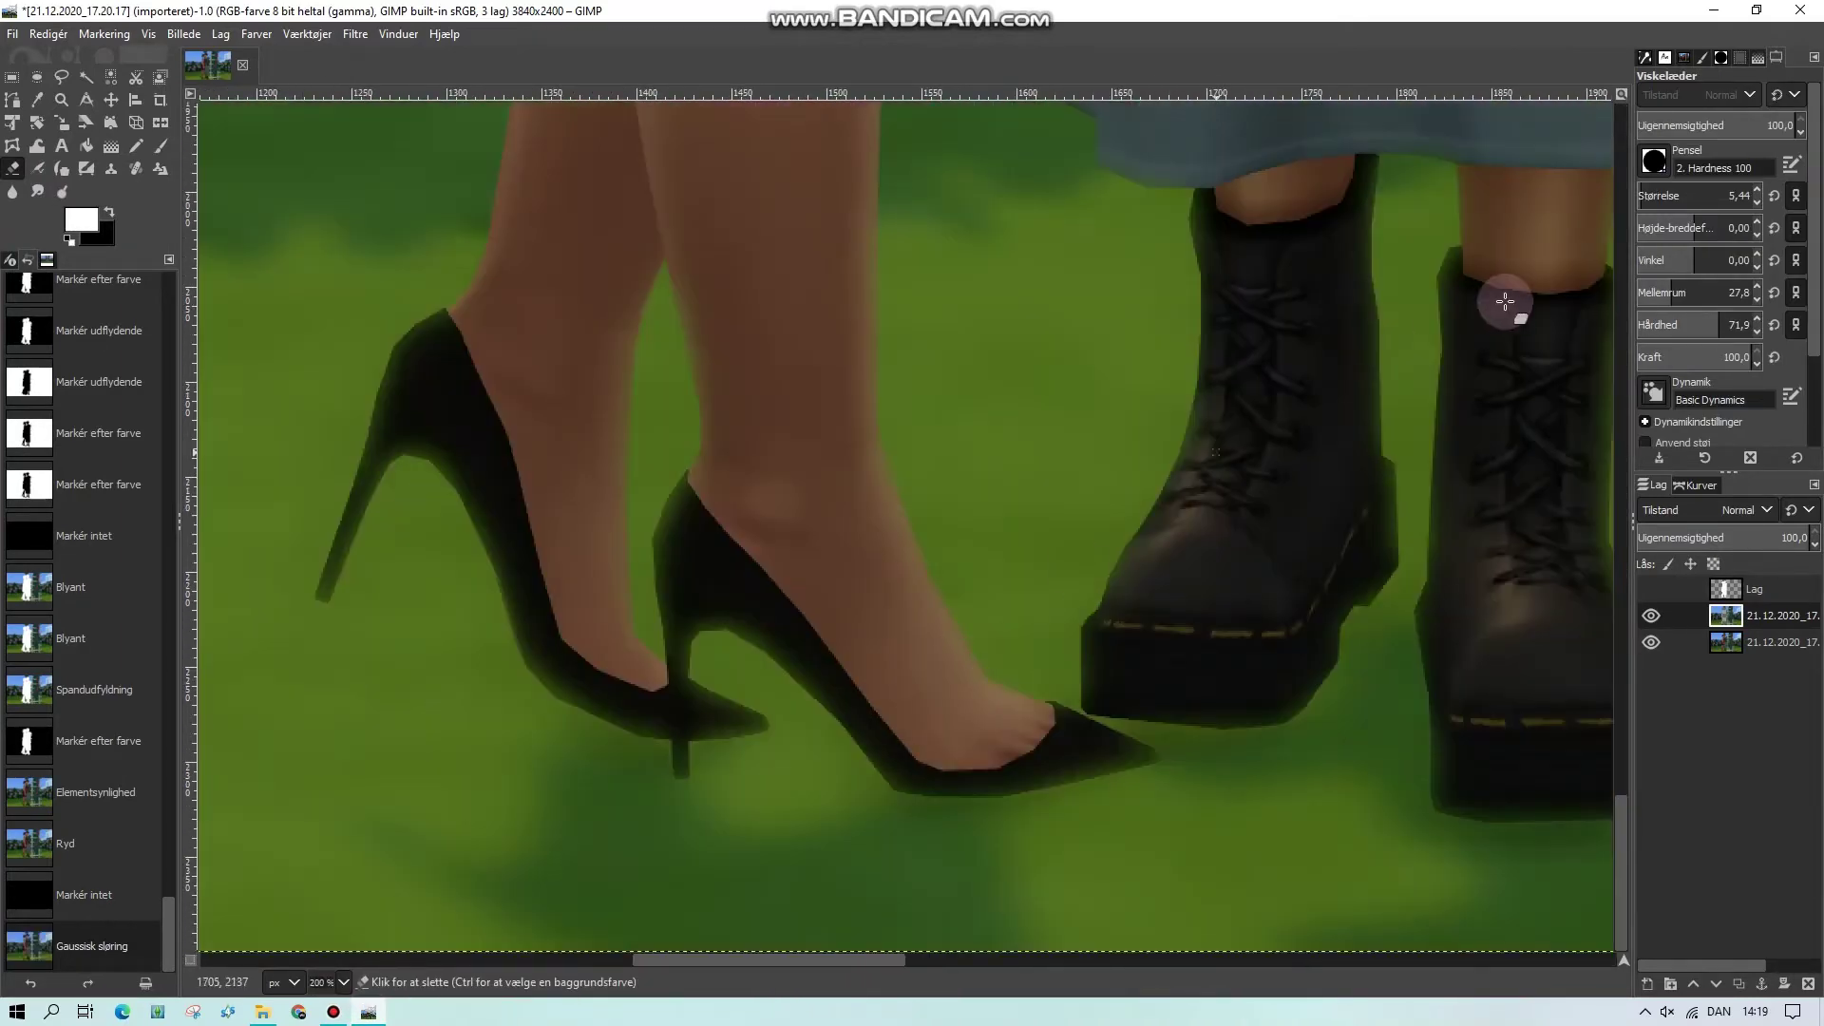
click(1650, 196)
click(727, 597)
mouse_move(696, 611)
mouse_down()
mouse_move(800, 656)
mouse_move(709, 609)
mouse_move(824, 676)
mouse_up()
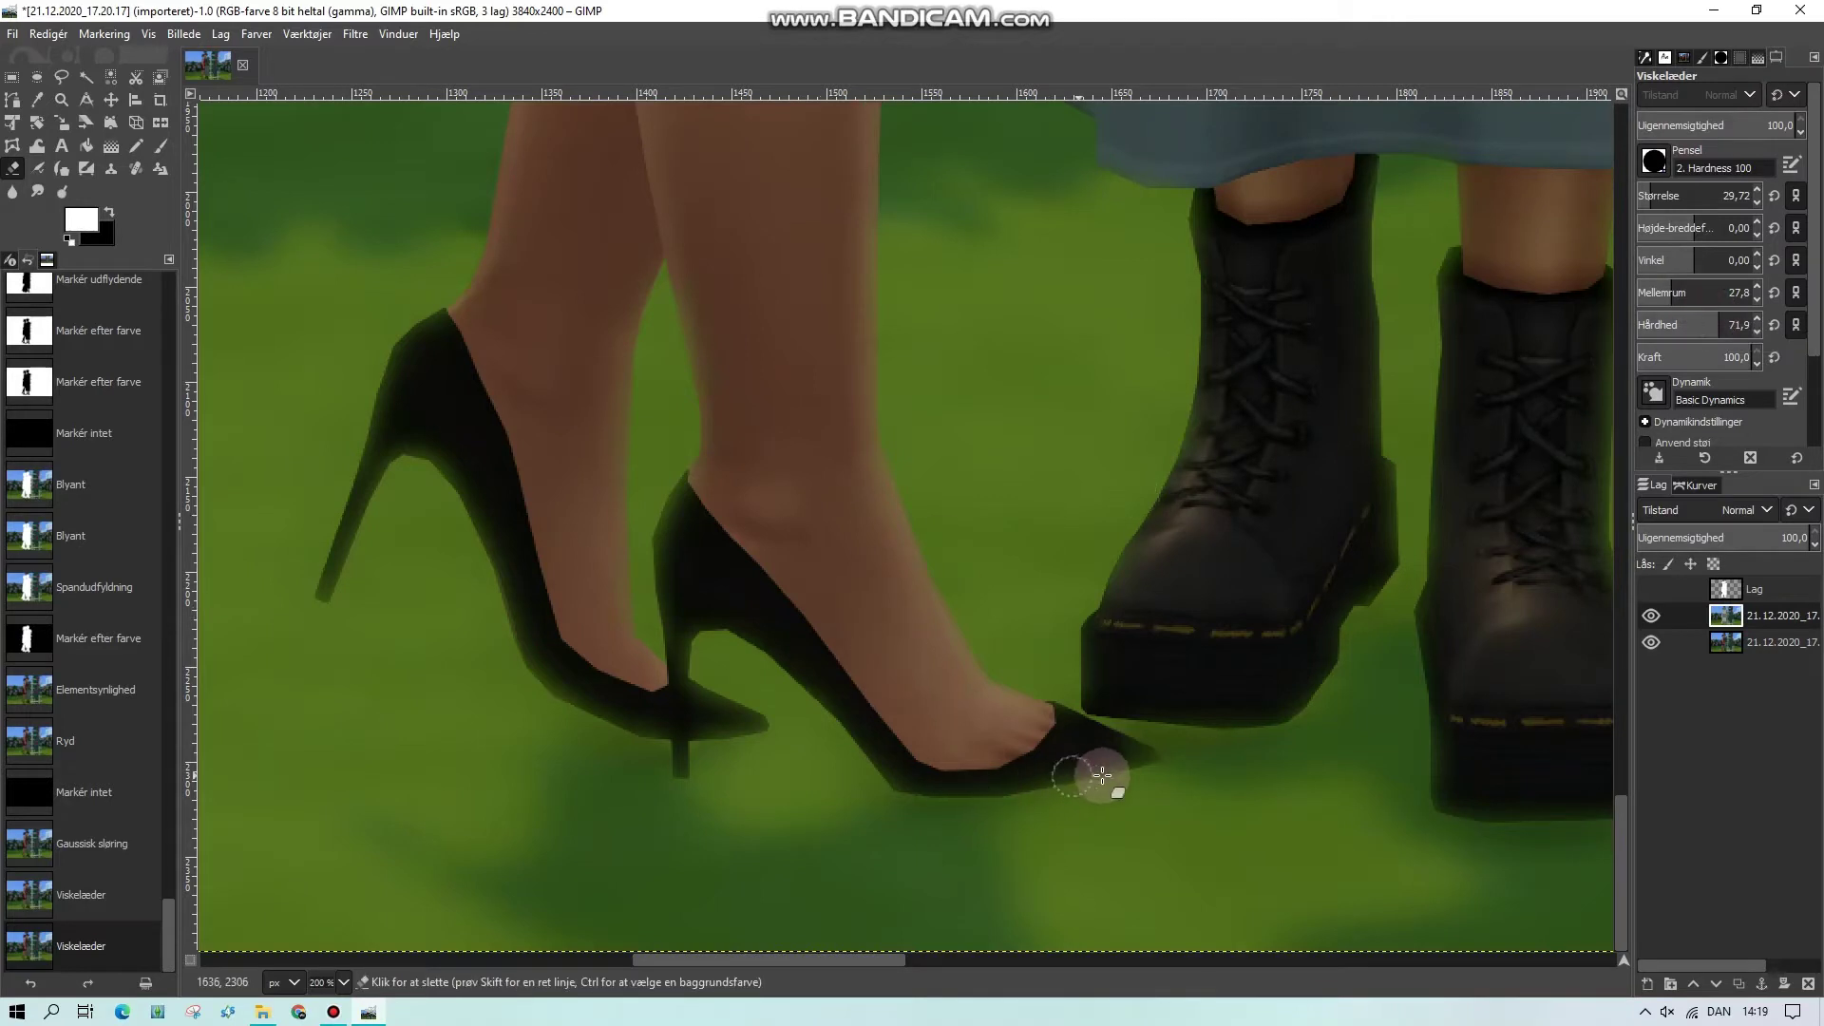
mouse_move(1140, 753)
mouse_down()
mouse_move(1045, 754)
mouse_move(1136, 750)
mouse_move(1055, 774)
mouse_move(1164, 753)
mouse_move(1009, 763)
mouse_move(1002, 781)
mouse_move(1123, 770)
mouse_move(1063, 767)
mouse_move(703, 587)
mouse_move(674, 664)
mouse_move(675, 763)
mouse_move(723, 715)
mouse_move(612, 681)
mouse_move(712, 711)
mouse_move(633, 671)
mouse_move(726, 714)
mouse_move(591, 705)
mouse_move(669, 726)
mouse_move(551, 693)
mouse_move(626, 706)
mouse_move(543, 612)
mouse_move(463, 404)
mouse_move(429, 398)
mouse_move(488, 505)
mouse_move(391, 432)
mouse_move(504, 542)
mouse_move(524, 666)
mouse_move(506, 564)
mouse_move(568, 700)
mouse_move(569, 645)
mouse_move(419, 318)
mouse_move(450, 330)
mouse_move(393, 380)
mouse_move(333, 574)
mouse_move(395, 404)
mouse_move(337, 543)
mouse_move(373, 526)
mouse_move(436, 398)
mouse_move(435, 429)
mouse_move(359, 490)
mouse_move(326, 582)
mouse_move(427, 455)
mouse_move(418, 429)
mouse_move(340, 539)
mouse_move(362, 607)
mouse_up()
Erase the blurred fringe around the pointed shoe toe, both black boots and the leg above them on the blurred layer
mouse_move(918, 692)
mouse_down()
mouse_move(748, 685)
mouse_move(681, 651)
mouse_move(681, 521)
mouse_move(660, 614)
mouse_move(736, 329)
mouse_move(686, 233)
mouse_move(712, 419)
mouse_move(643, 257)
mouse_move(614, 418)
mouse_move(626, 504)
mouse_move(679, 598)
mouse_move(681, 719)
mouse_move(873, 745)
mouse_move(900, 790)
mouse_move(1092, 767)
mouse_move(1359, 520)
mouse_move(1357, 467)
mouse_move(1402, 515)
mouse_move(1392, 565)
mouse_move(1365, 485)
mouse_move(1364, 577)
mouse_move(1311, 660)
mouse_up()
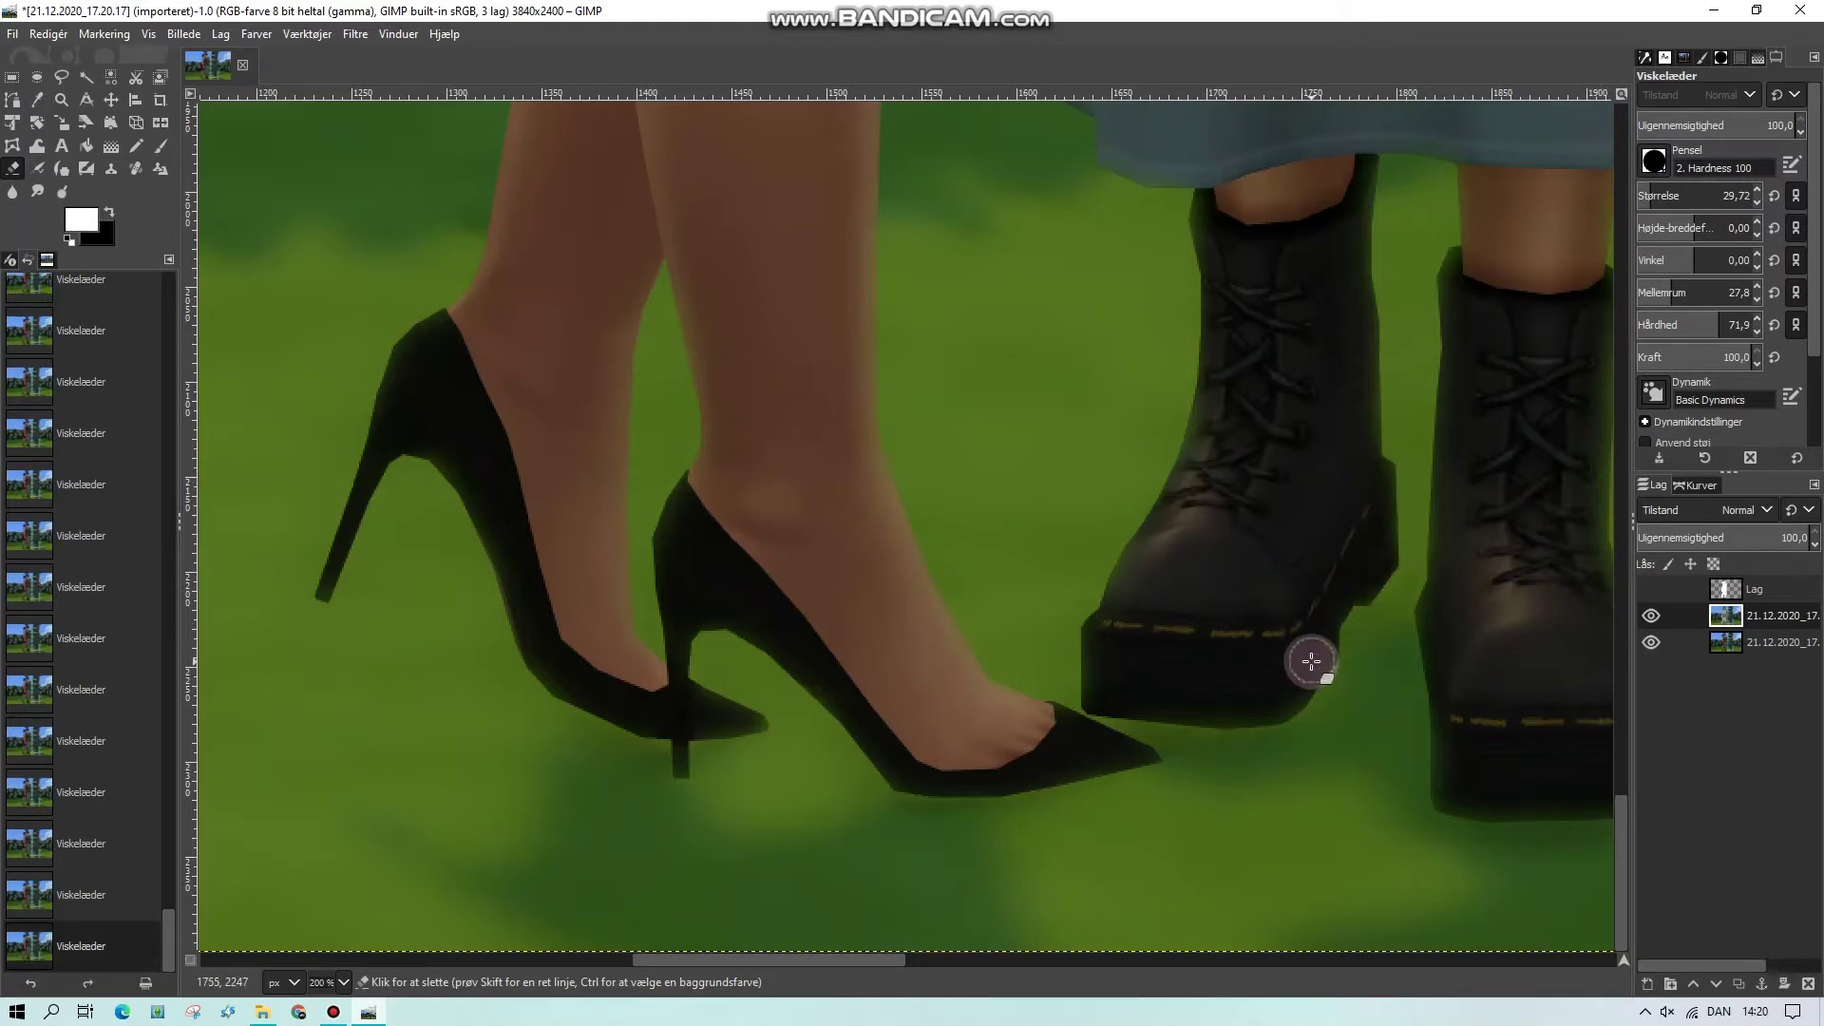
mouse_move(1209, 252)
mouse_down()
mouse_move(1203, 216)
mouse_move(1176, 312)
mouse_up()
drag(699, 959, 837, 960)
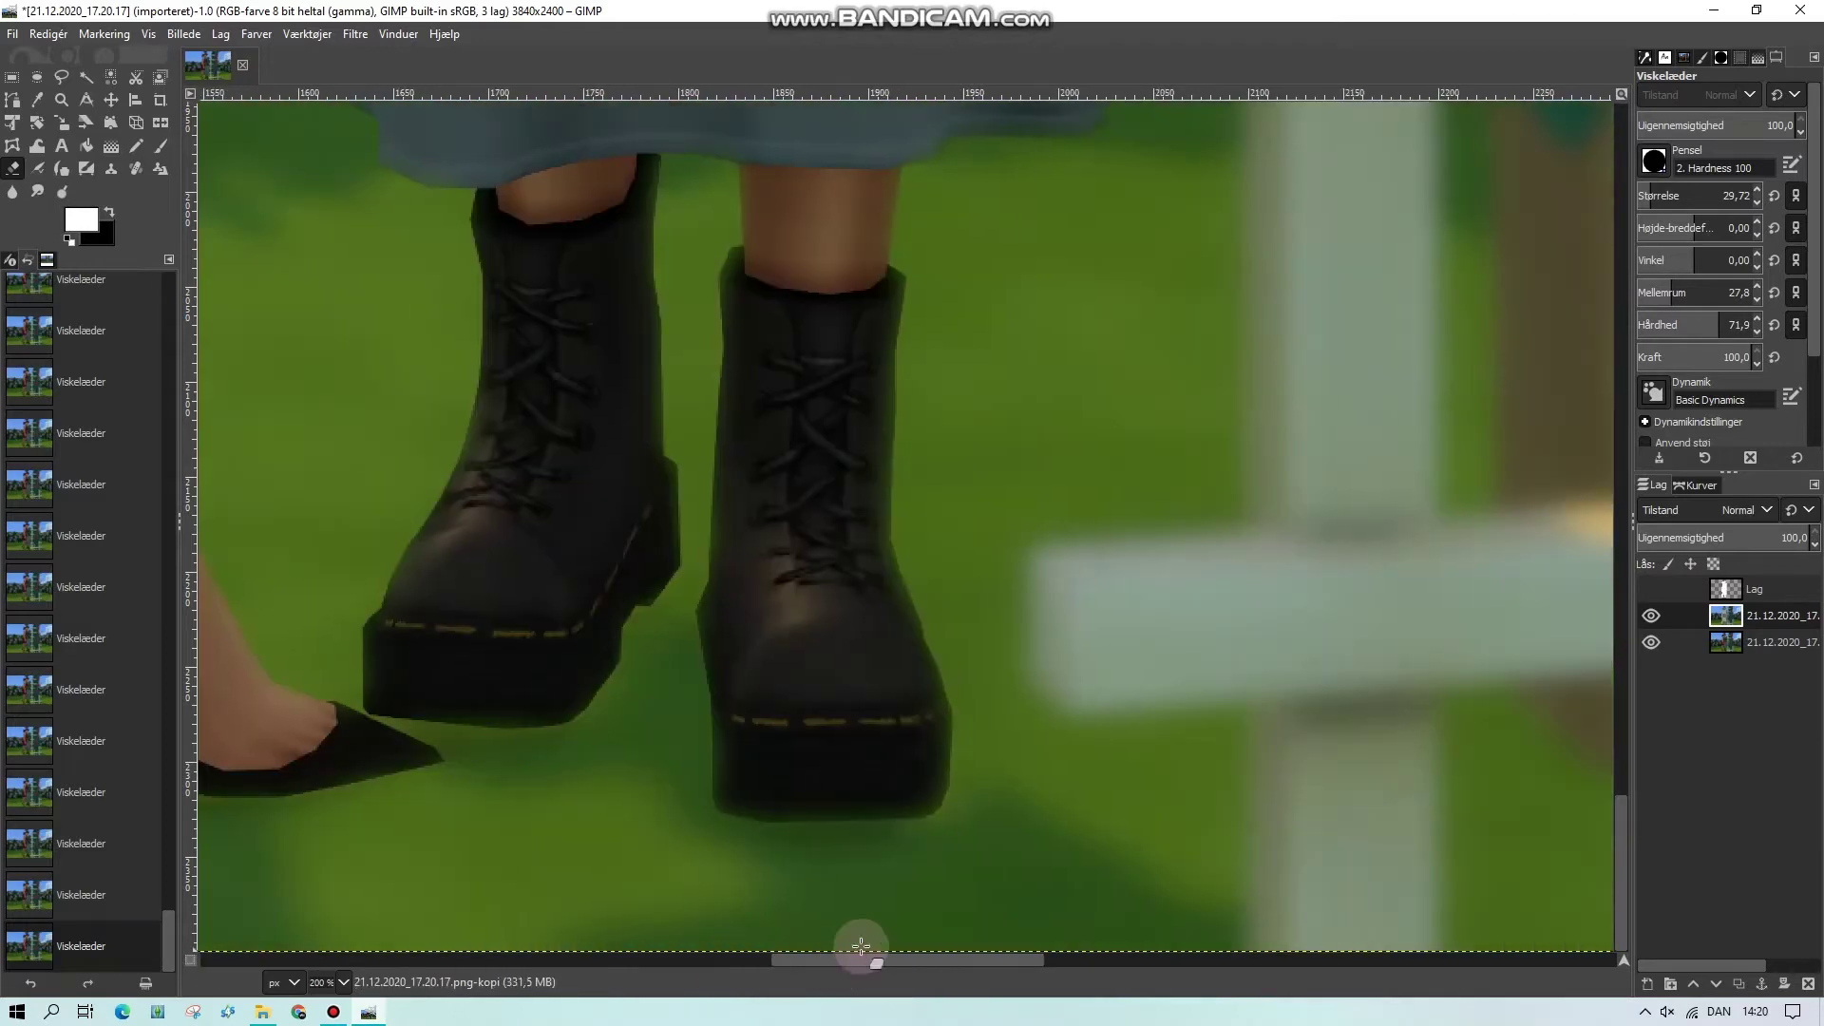
mouse_move(907, 676)
mouse_down()
mouse_move(920, 728)
mouse_move(878, 790)
mouse_move(765, 809)
mouse_move(718, 652)
mouse_move(903, 778)
mouse_move(920, 721)
mouse_move(923, 764)
mouse_move(917, 795)
mouse_move(727, 793)
mouse_move(764, 754)
mouse_move(718, 781)
mouse_move(951, 750)
mouse_move(918, 764)
mouse_move(918, 819)
mouse_move(915, 766)
mouse_move(868, 819)
mouse_move(943, 794)
mouse_move(739, 784)
mouse_up()
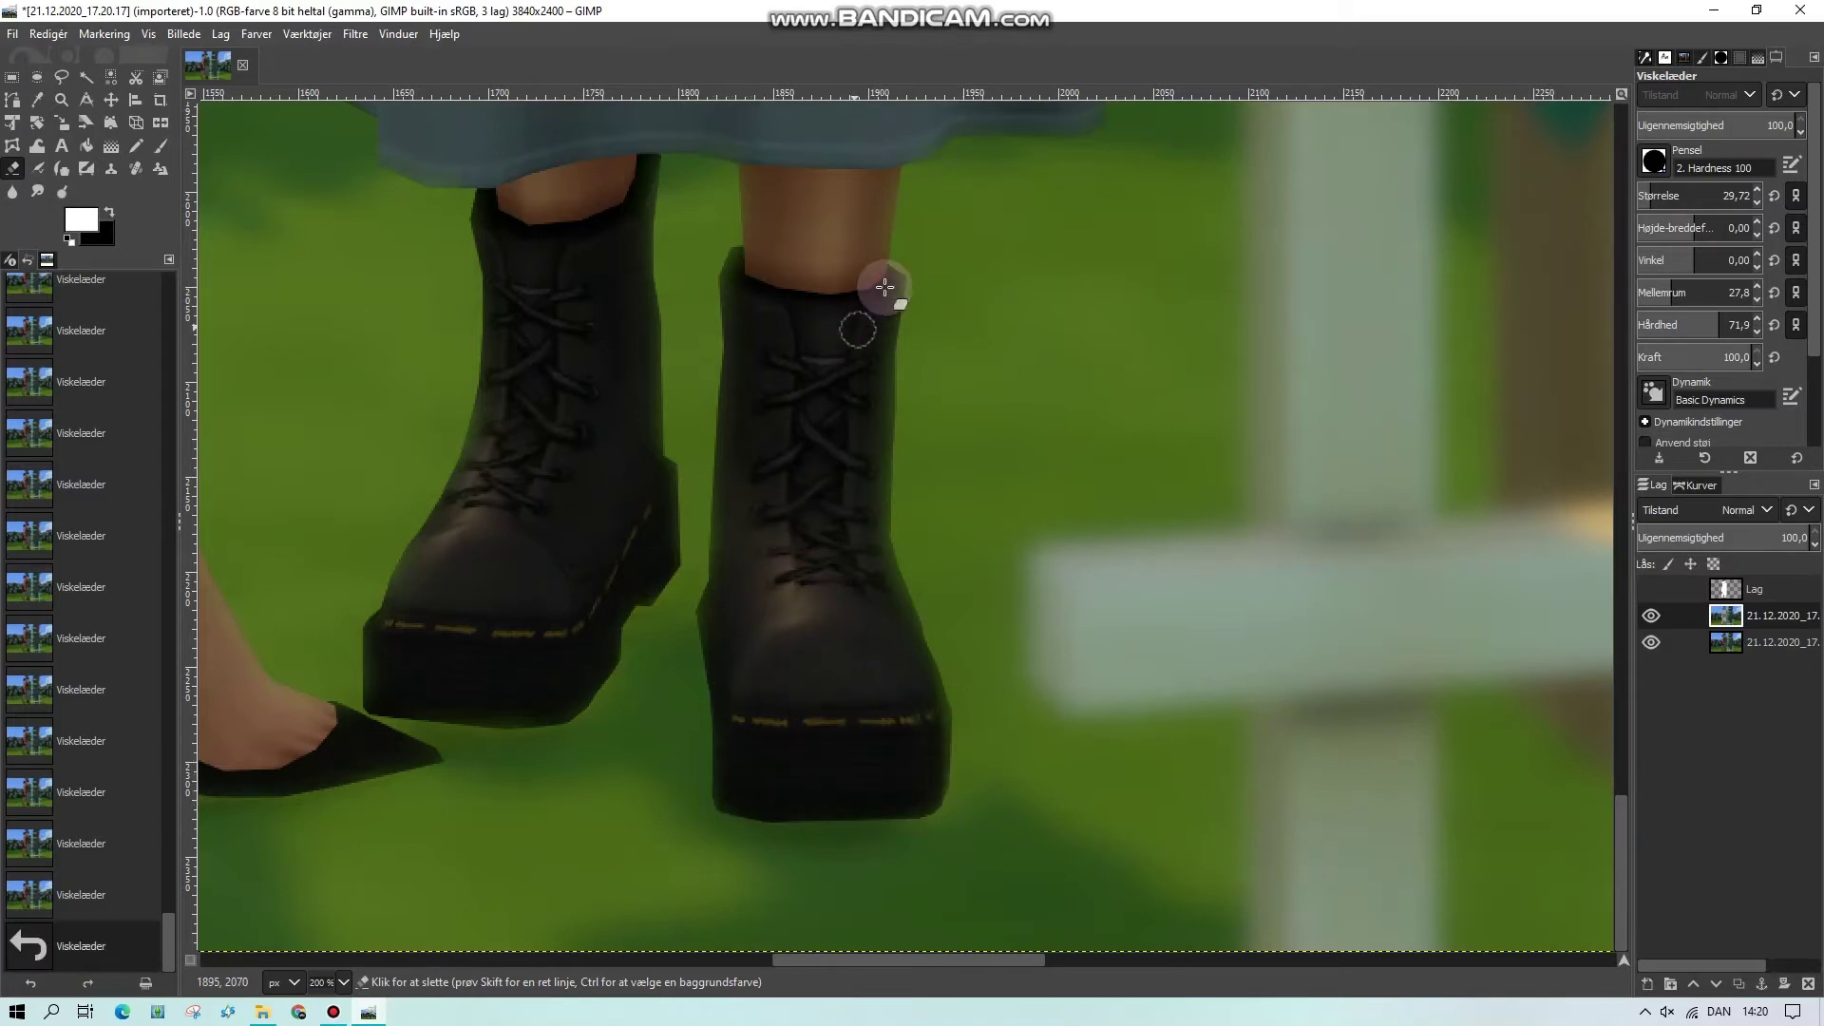
mouse_move(883, 285)
mouse_down()
mouse_move(864, 408)
mouse_move(881, 148)
mouse_up()
Erase the blurred fringe along the edge of the floral jacket beside the white trellis
scroll(969, 513, up, 5)
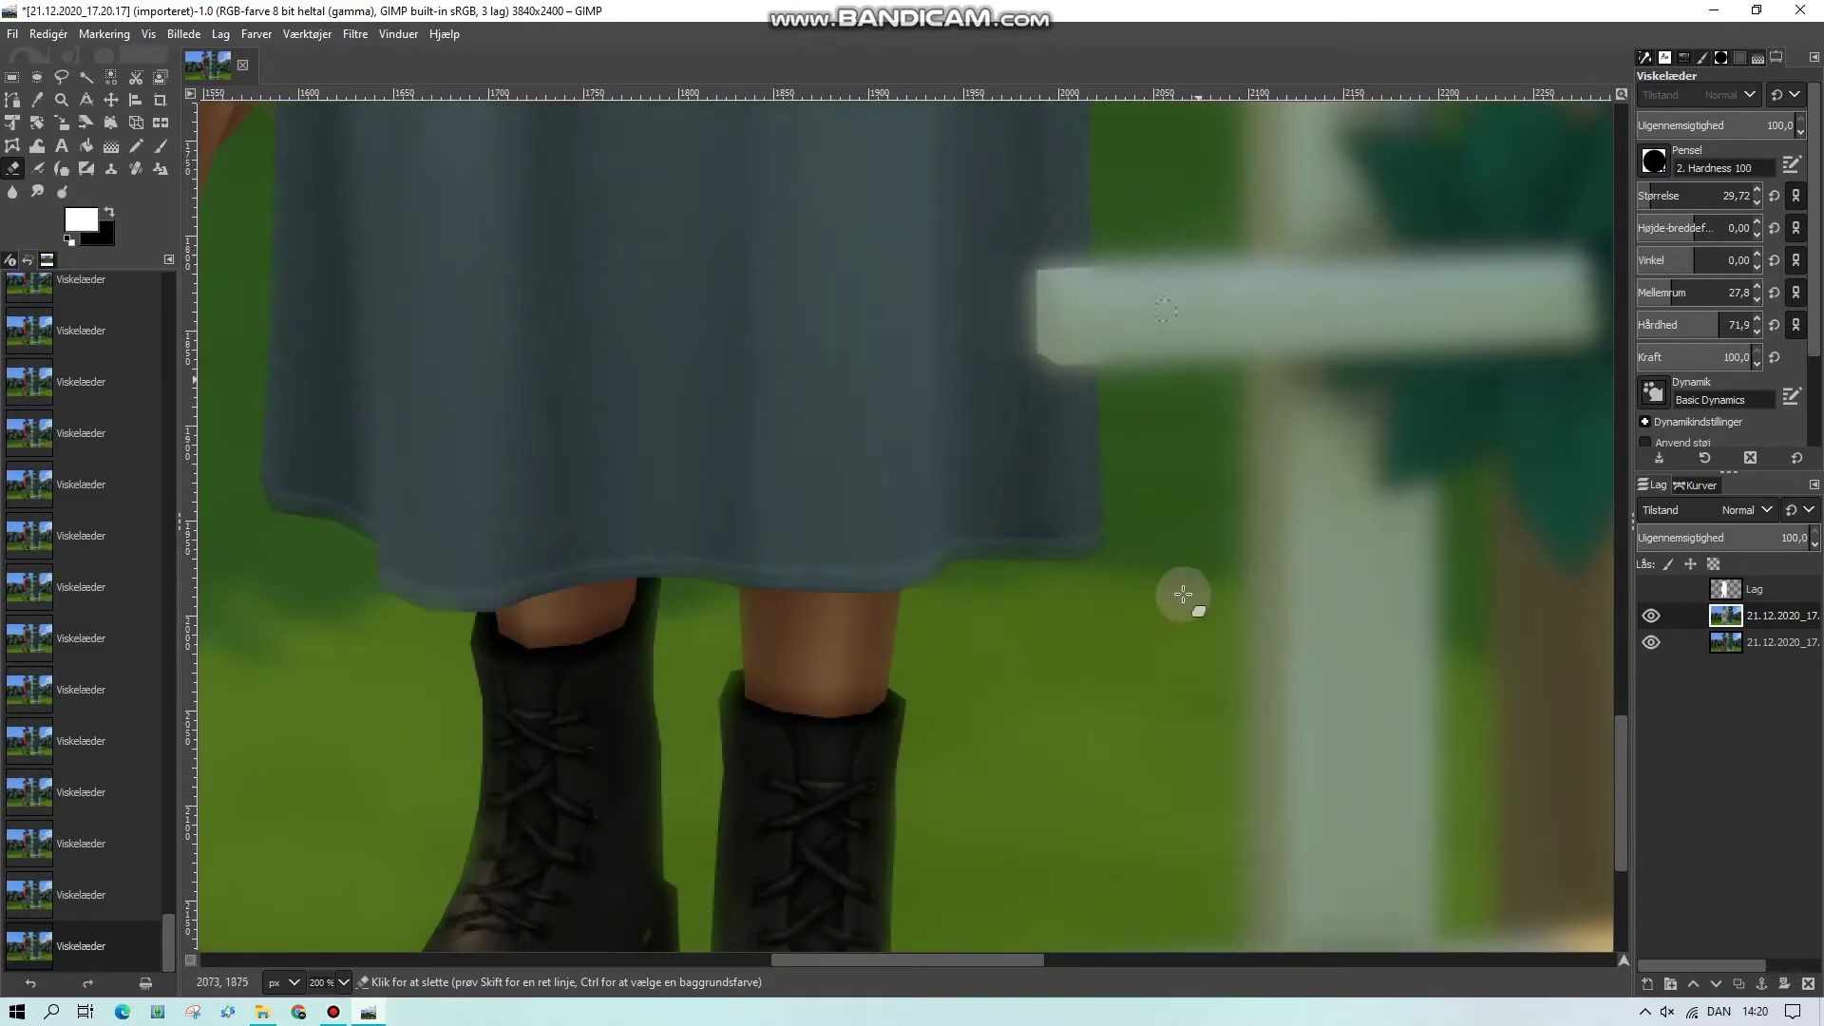
scroll(1183, 594, up, 8)
scroll(1081, 692, up, 5)
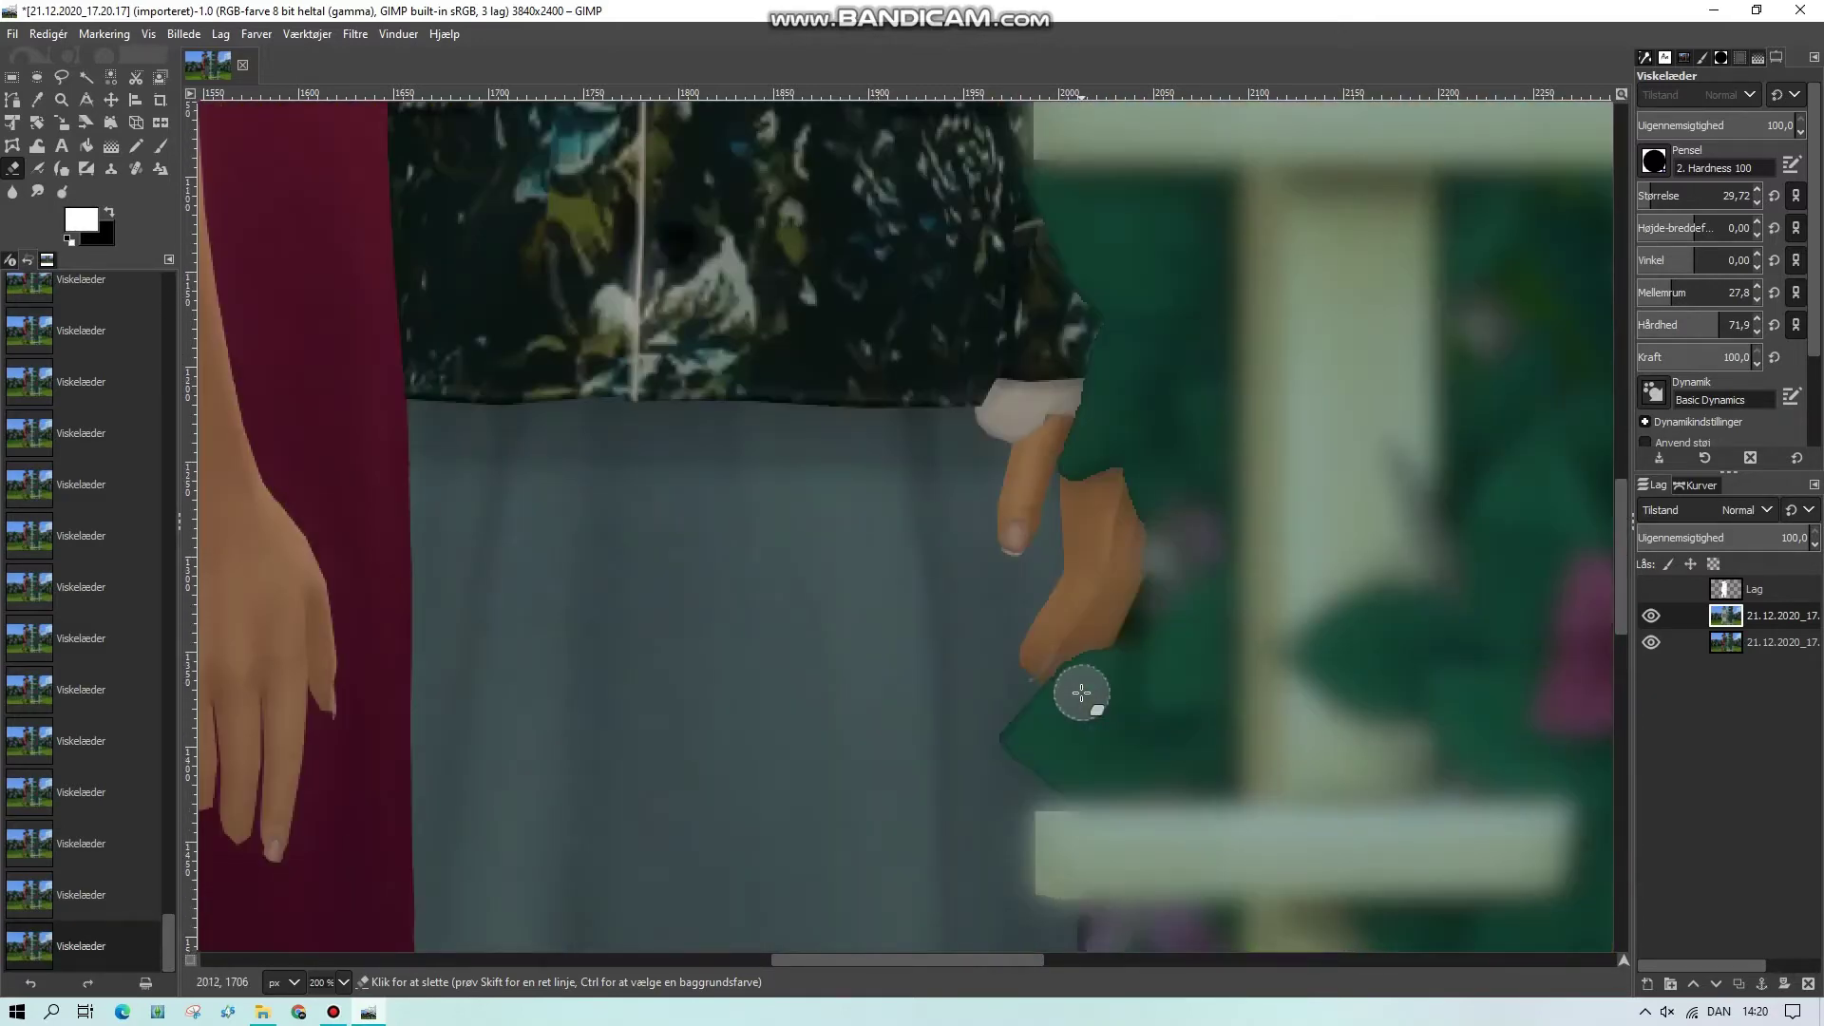
scroll(1081, 693, up, 3)
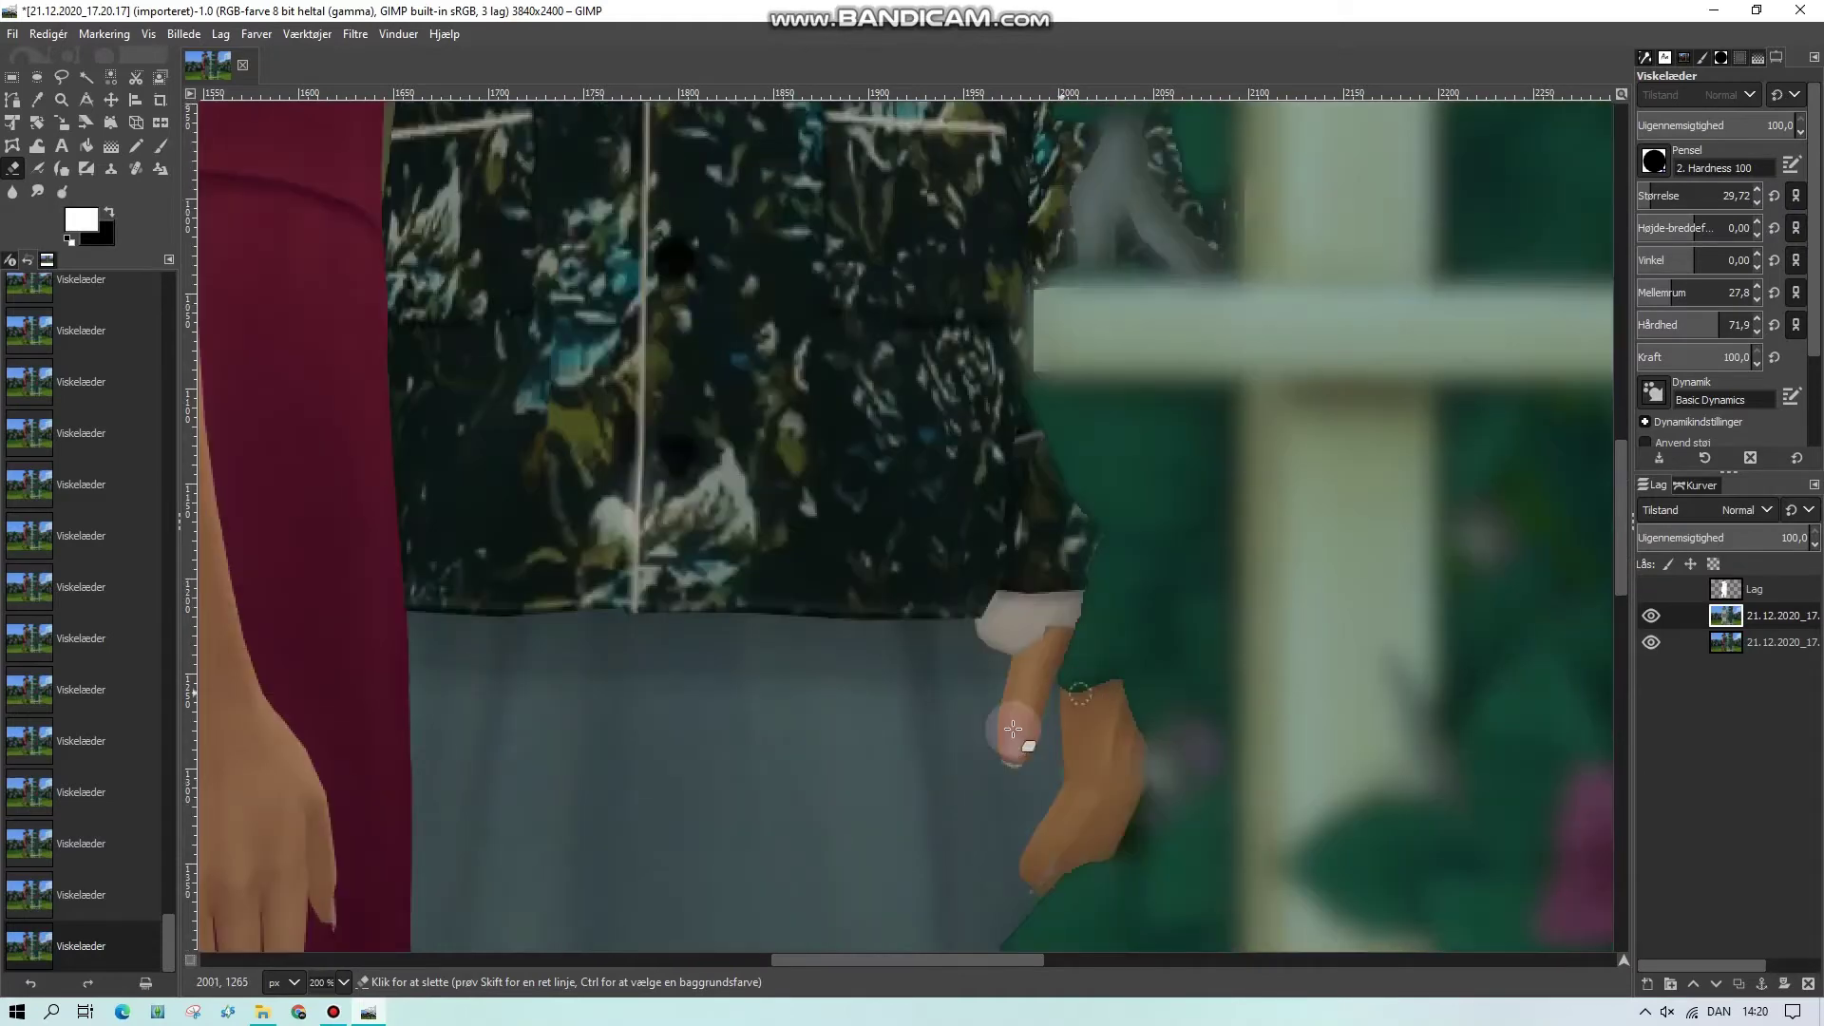
scroll(768, 762, up, 6)
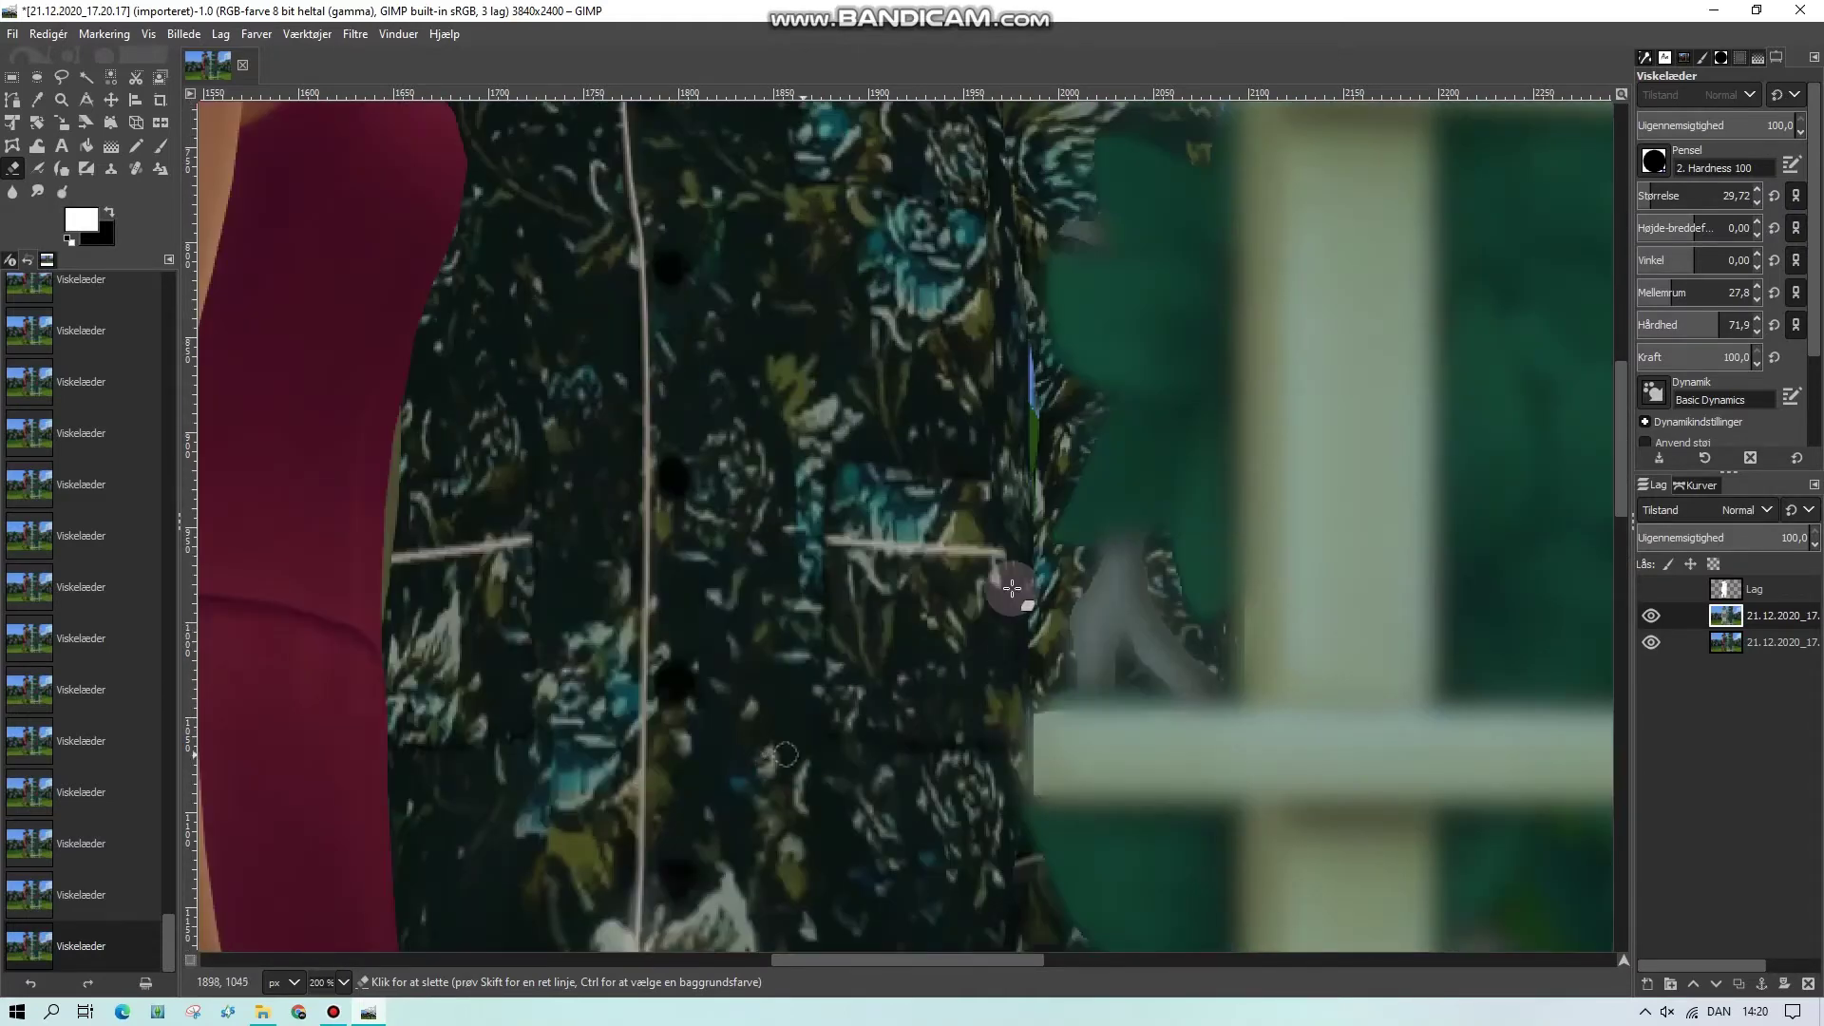
click(999, 720)
drag(998, 721, 1007, 788)
drag(1010, 711, 998, 806)
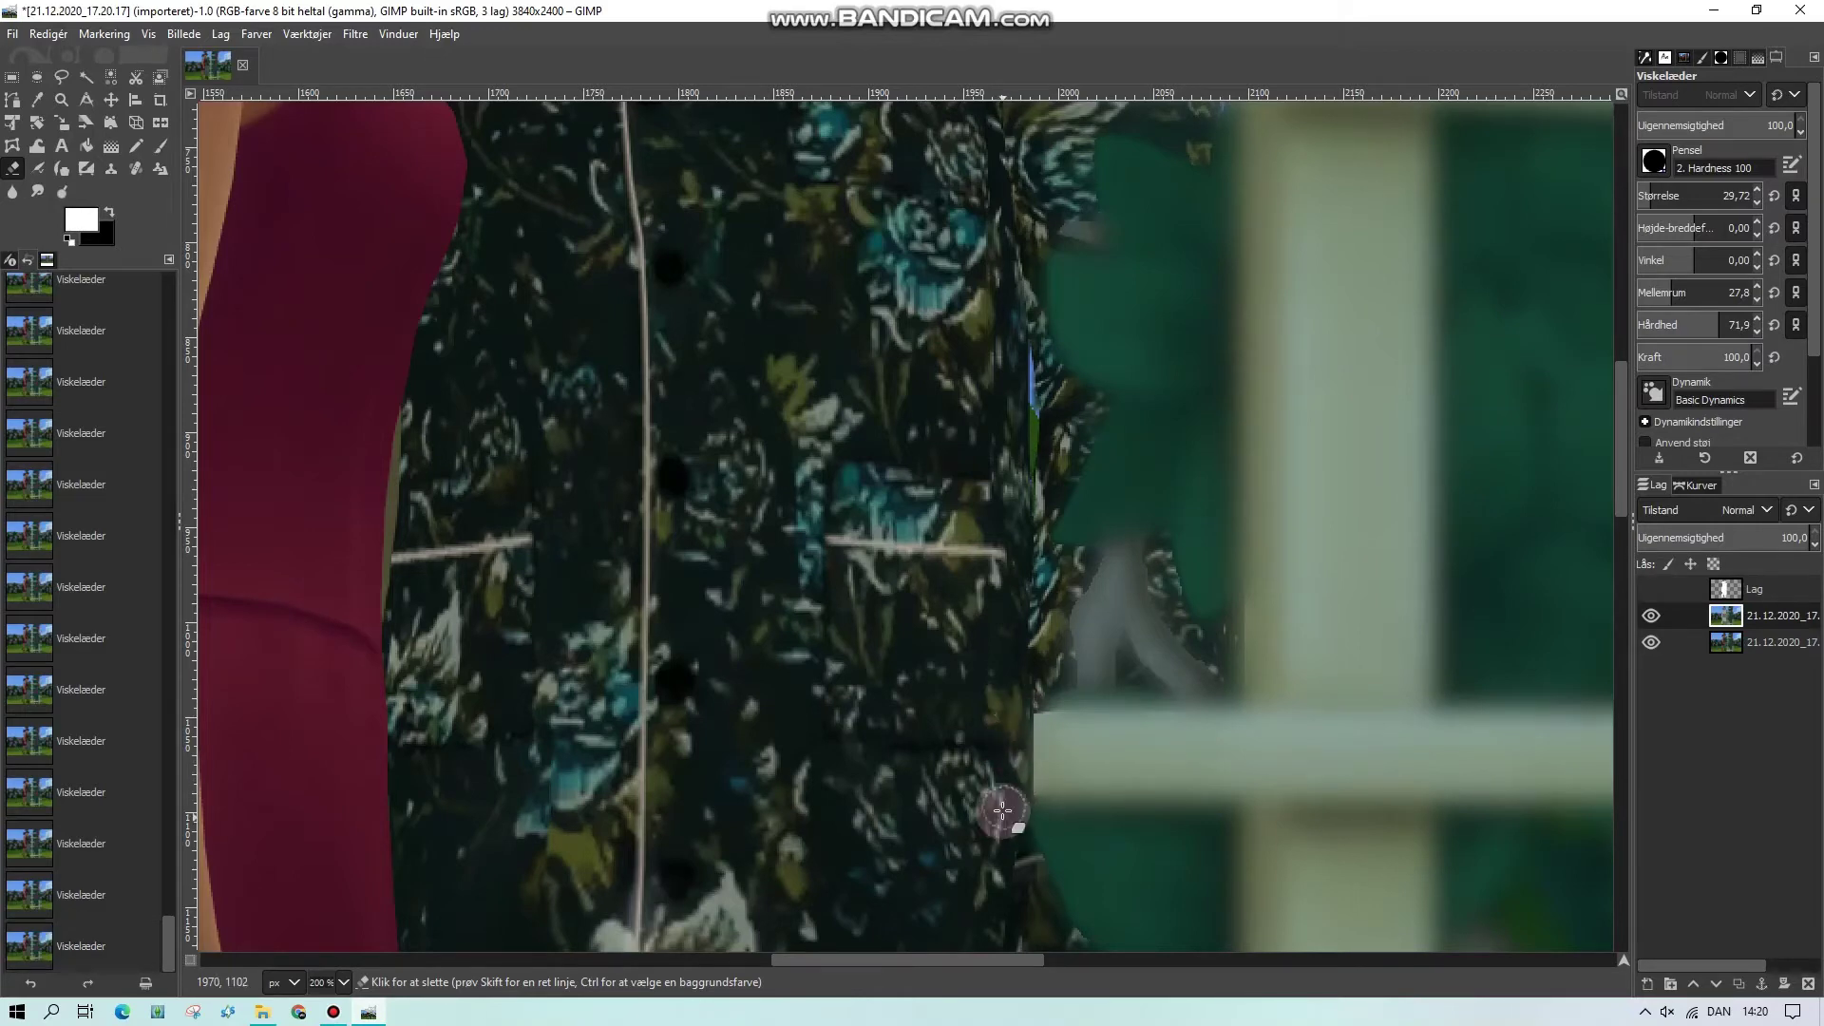
scroll(997, 806, up, 6)
mouse_move(1000, 521)
mouse_down()
mouse_move(998, 419)
mouse_move(1006, 459)
mouse_up()
mouse_move(1008, 497)
mouse_down()
mouse_move(1013, 398)
mouse_move(1087, 367)
mouse_move(1120, 387)
mouse_move(1070, 391)
mouse_move(1121, 385)
mouse_up()
Erase the blurred fringe where the grey skirt meets the trellis plank and along the back of the man's black hair
scroll(855, 703, down, 10)
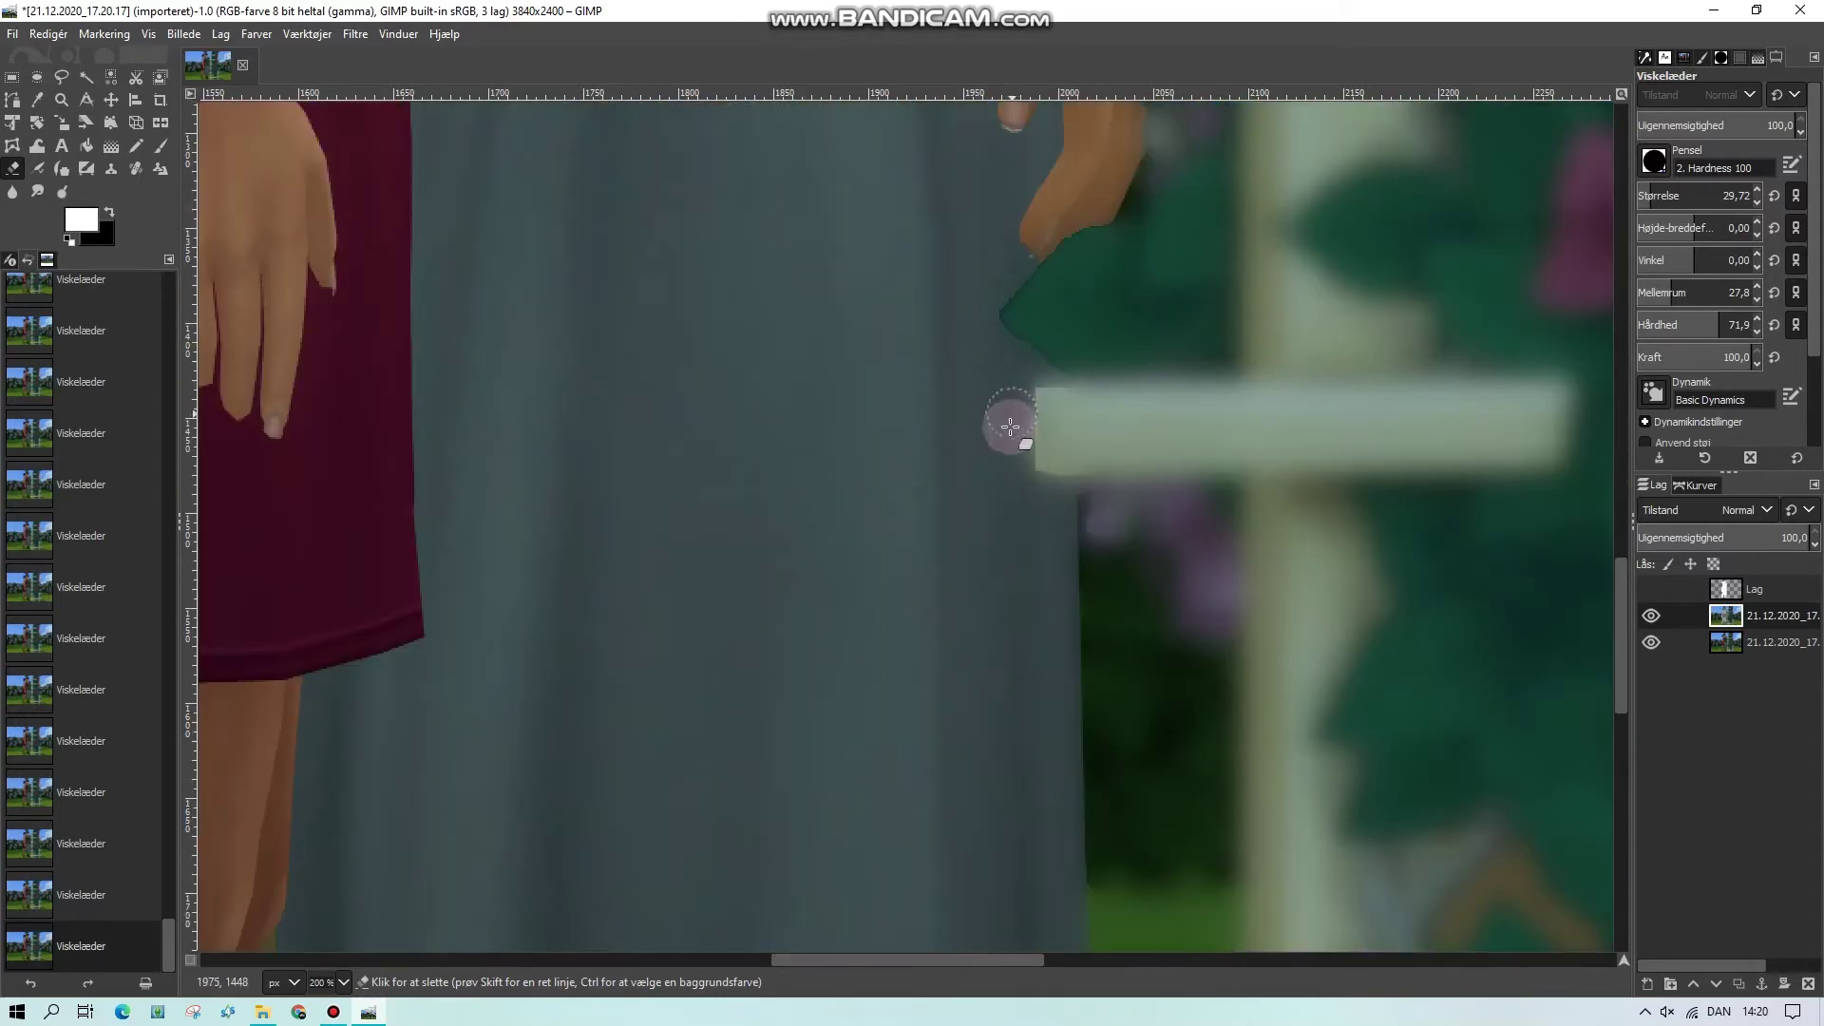
mouse_move(1011, 485)
mouse_down()
mouse_move(1060, 507)
mouse_move(1115, 502)
mouse_move(1018, 521)
mouse_move(1059, 378)
mouse_up()
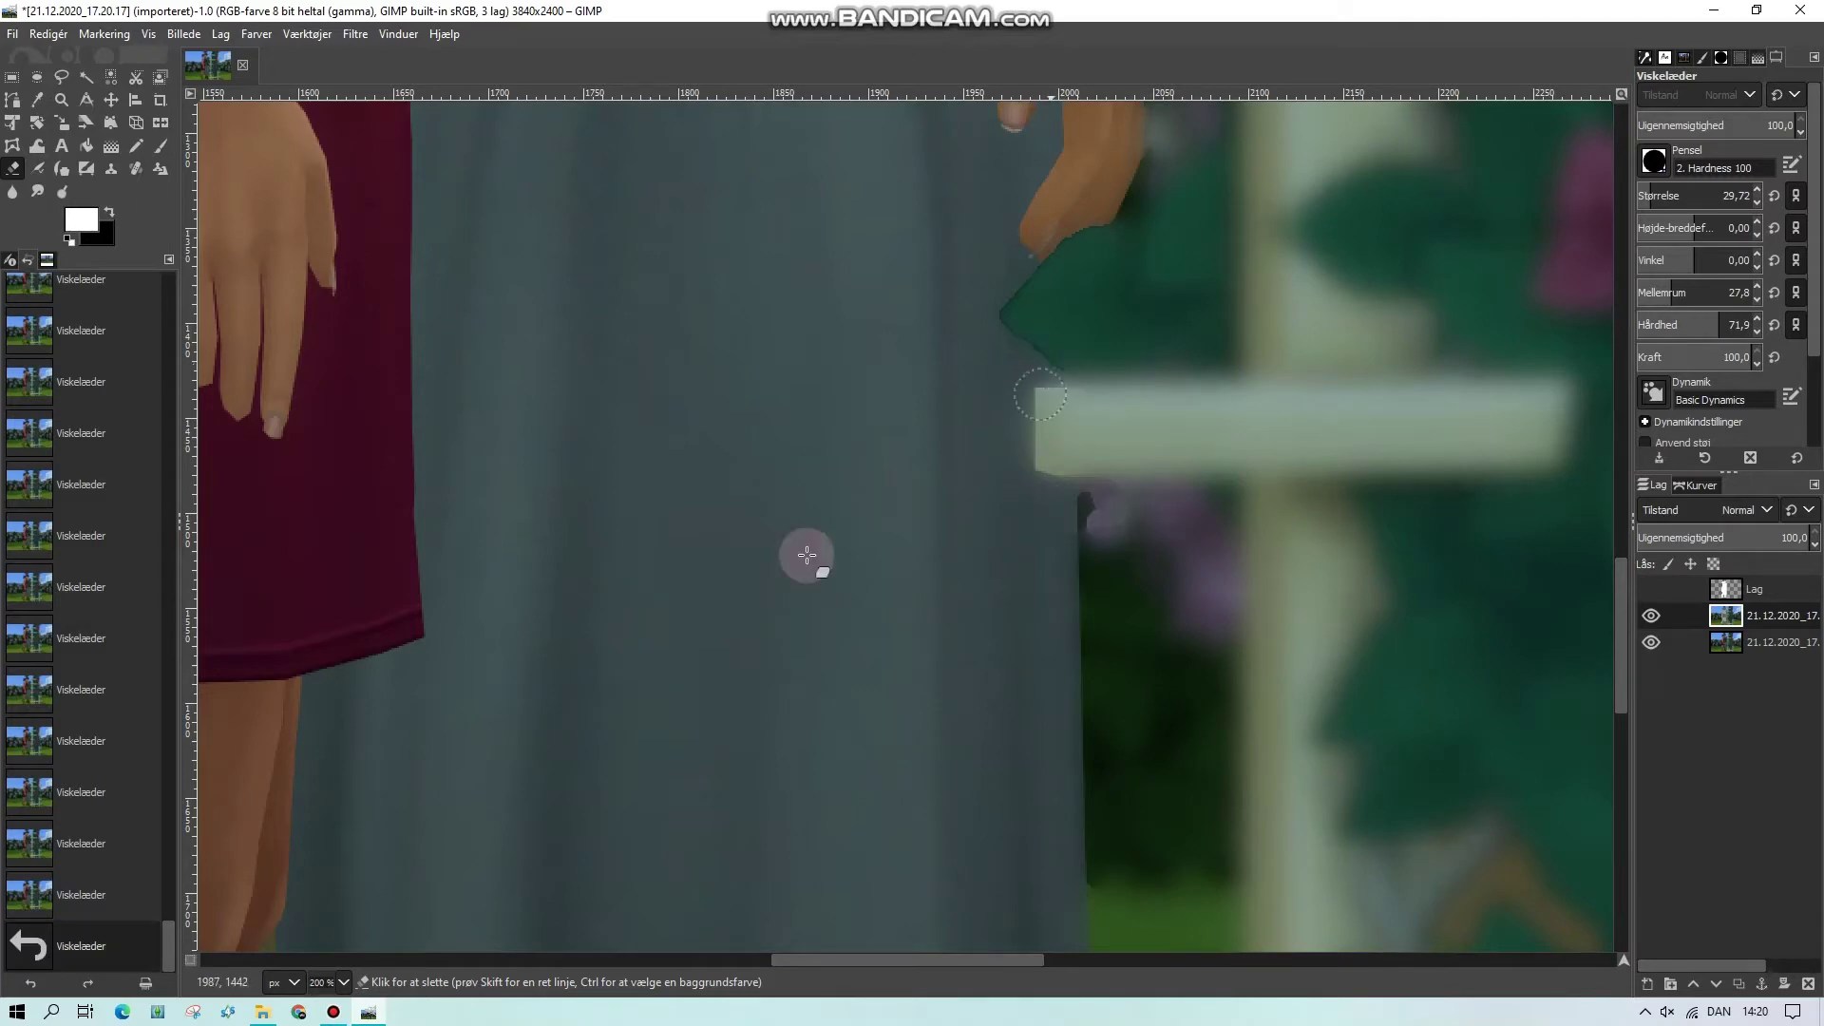
scroll(504, 757, up, 10)
scroll(895, 712, up, 5)
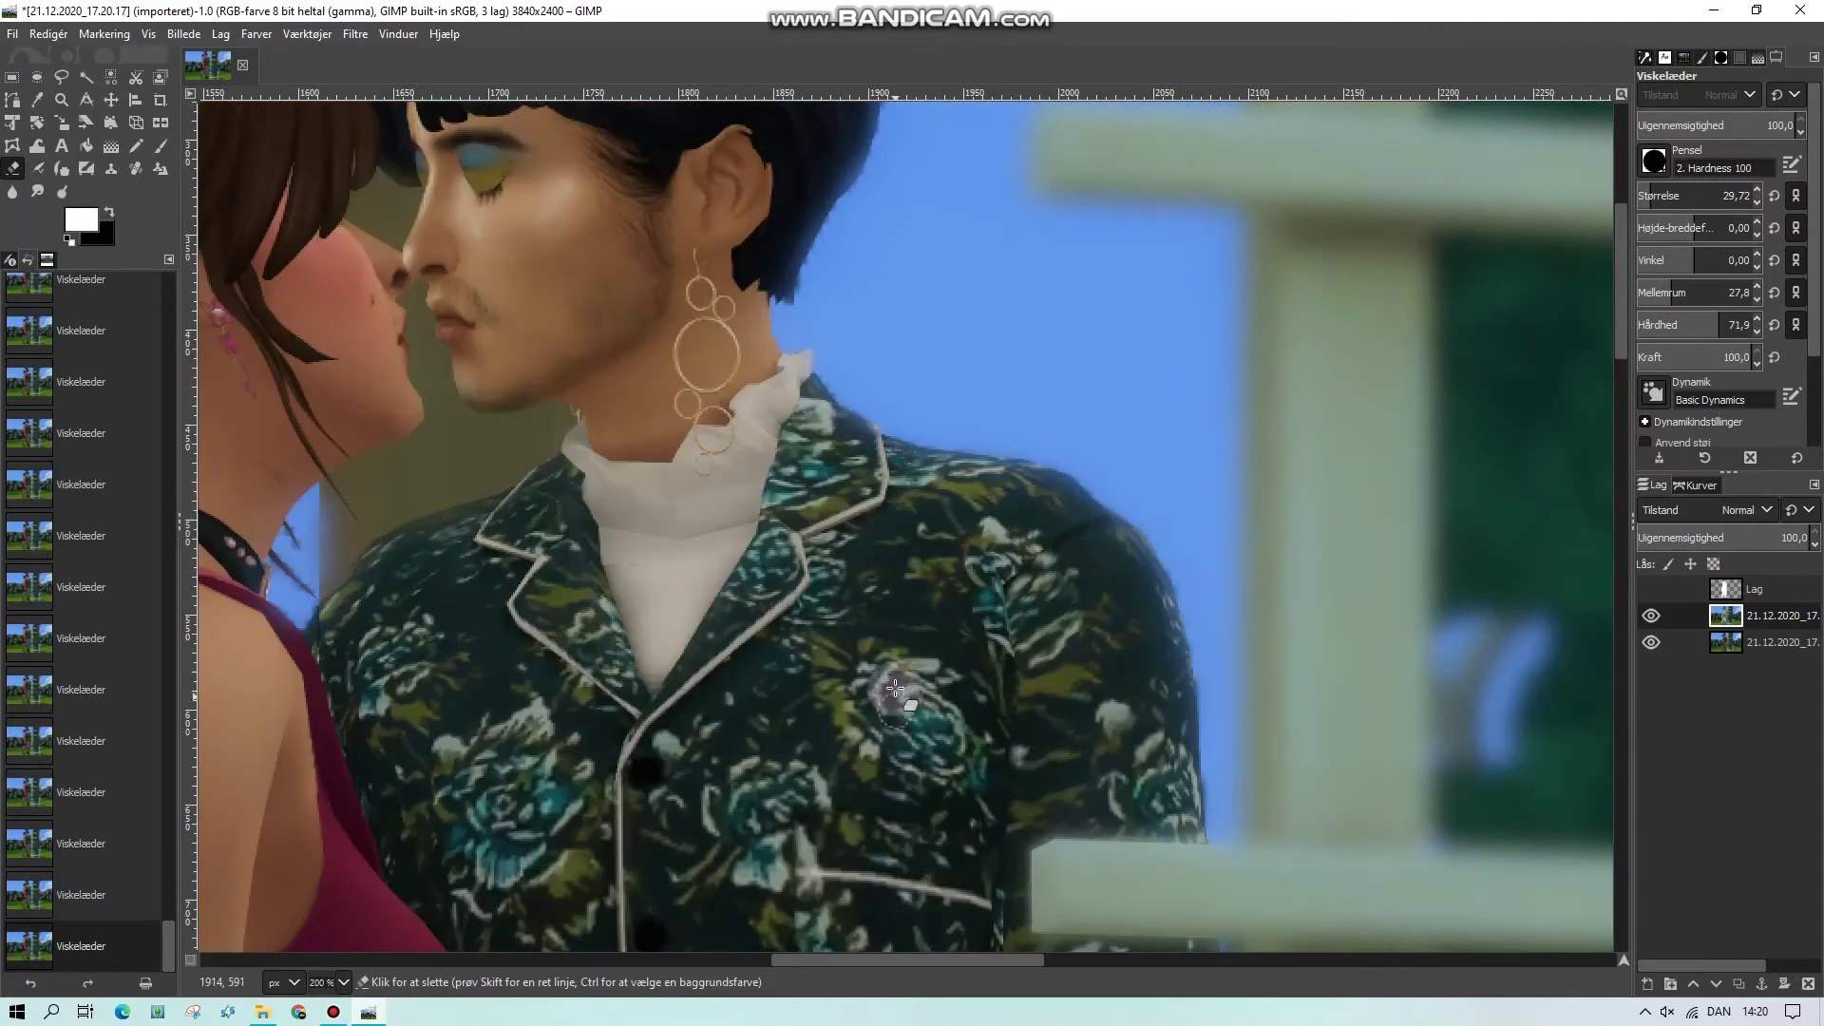
mouse_move(789, 149)
mouse_down()
mouse_move(857, 257)
mouse_move(853, 359)
mouse_up()
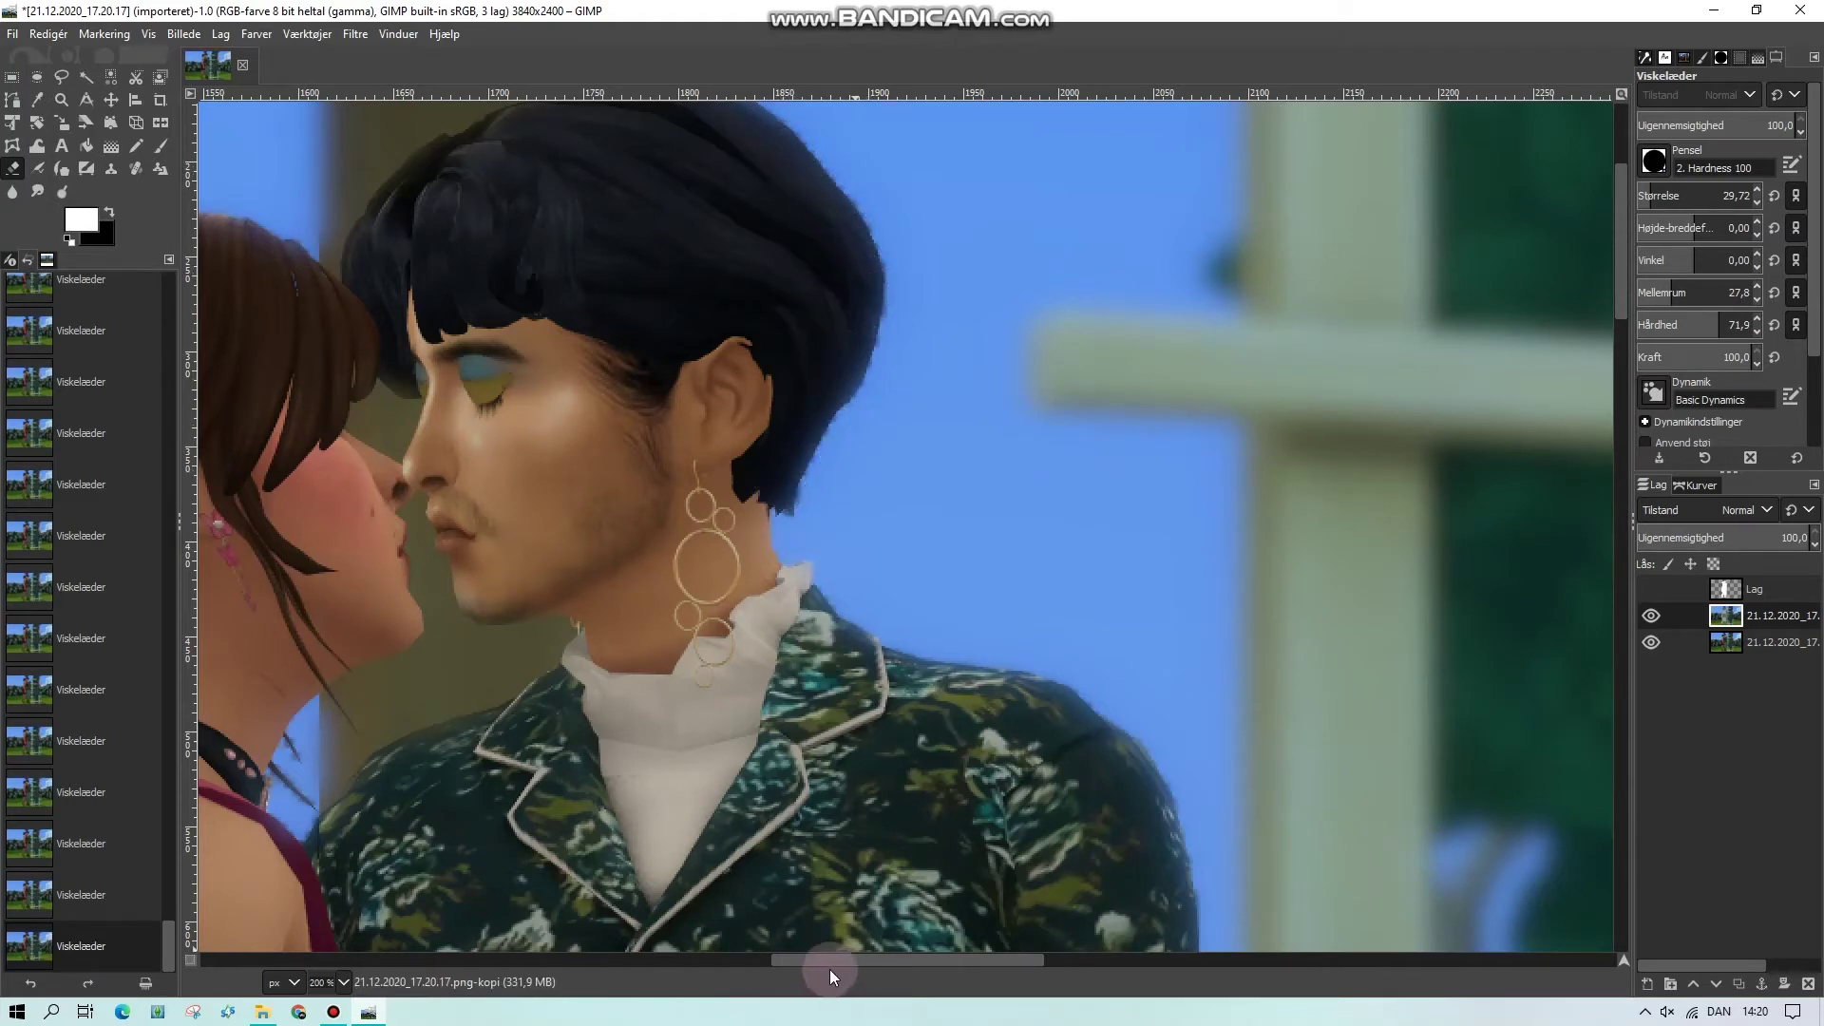
Erase the blurred fringe around the woman's hair bun, toggling the blurred layer's visibility to compare
drag(777, 966, 720, 961)
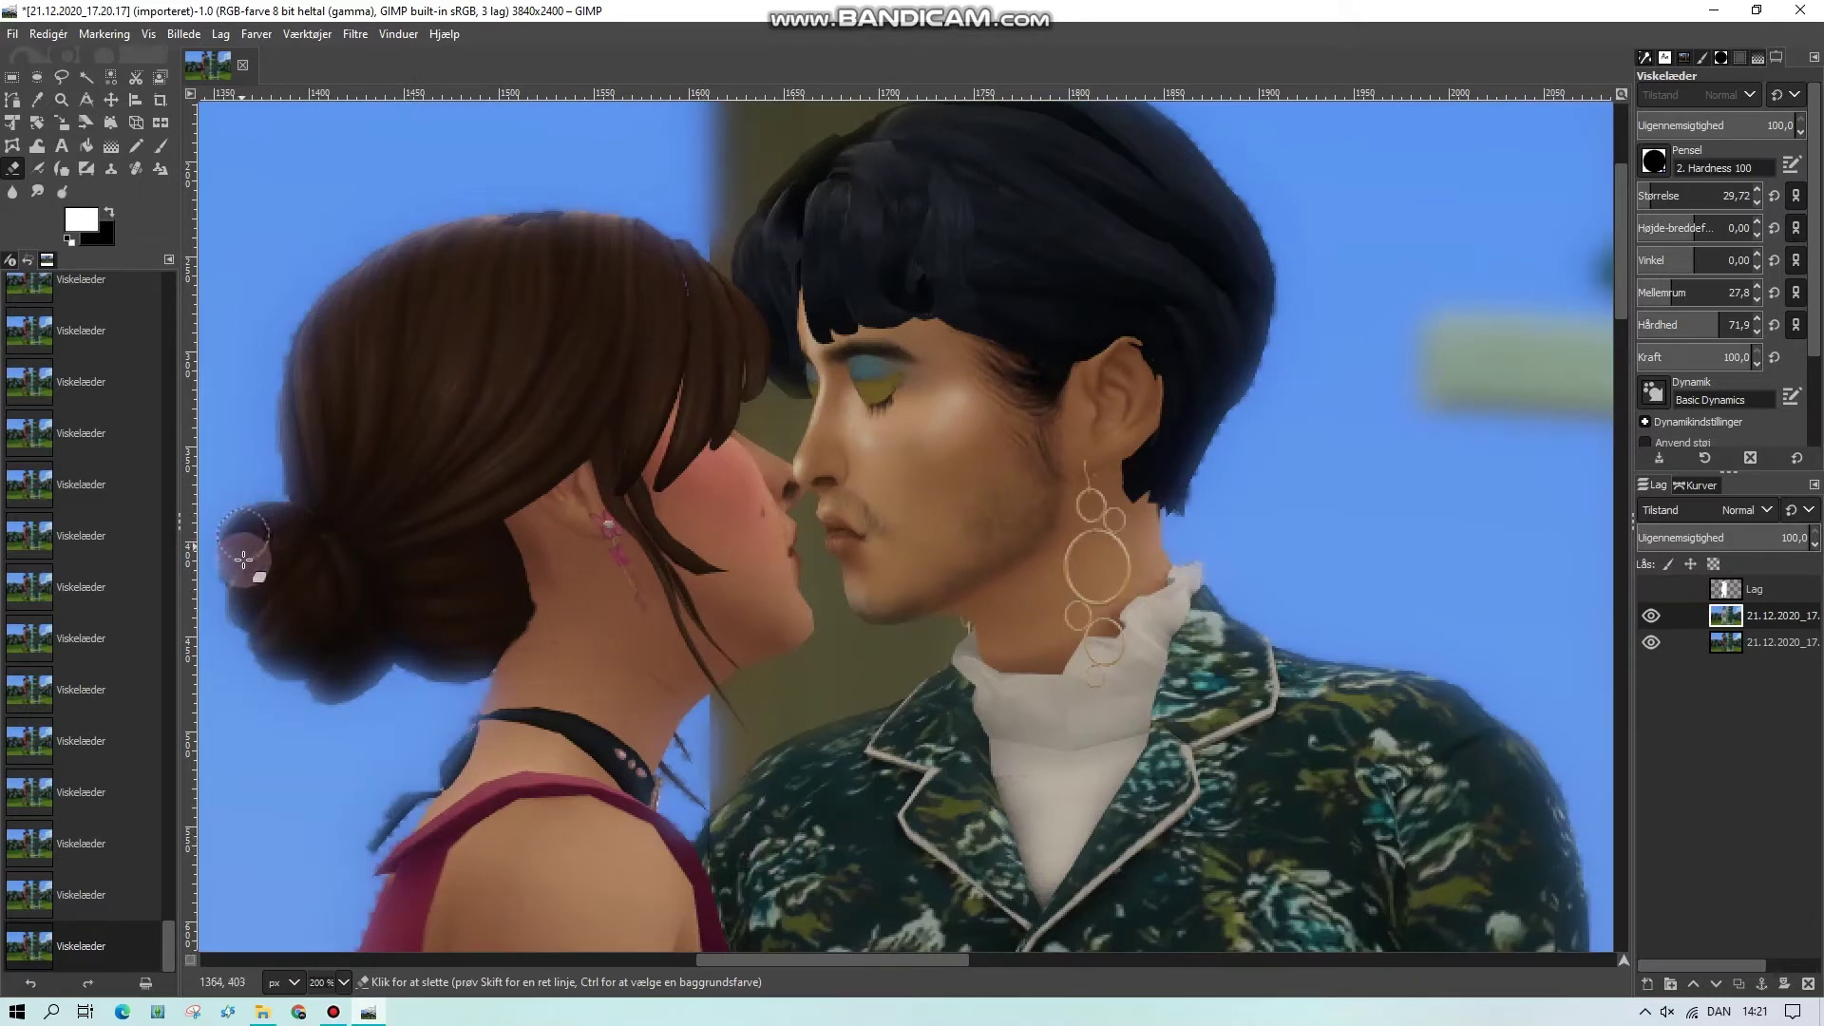
mouse_move(243, 560)
mouse_down()
mouse_move(236, 615)
mouse_move(270, 600)
mouse_move(279, 649)
mouse_move(358, 636)
mouse_move(337, 682)
mouse_move(405, 617)
mouse_move(396, 638)
mouse_move(517, 648)
mouse_move(453, 614)
mouse_move(338, 684)
mouse_move(346, 638)
mouse_up()
click(1651, 616)
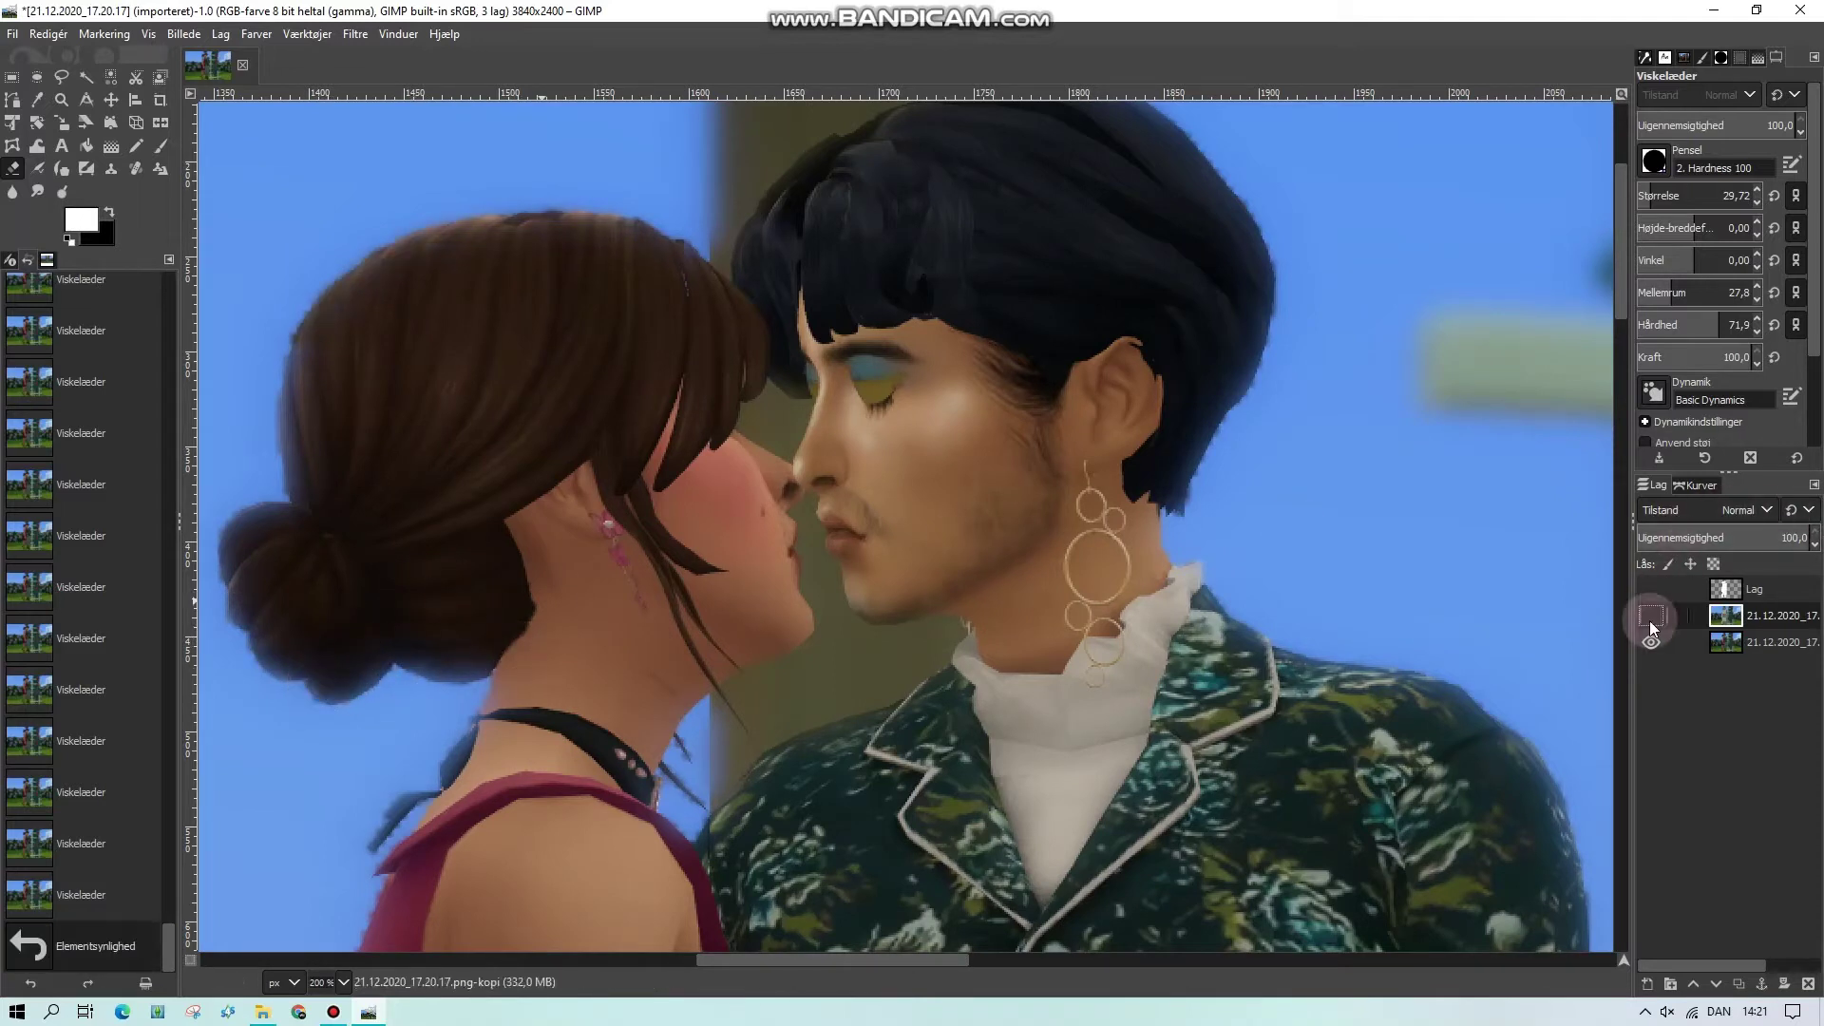
click(1651, 615)
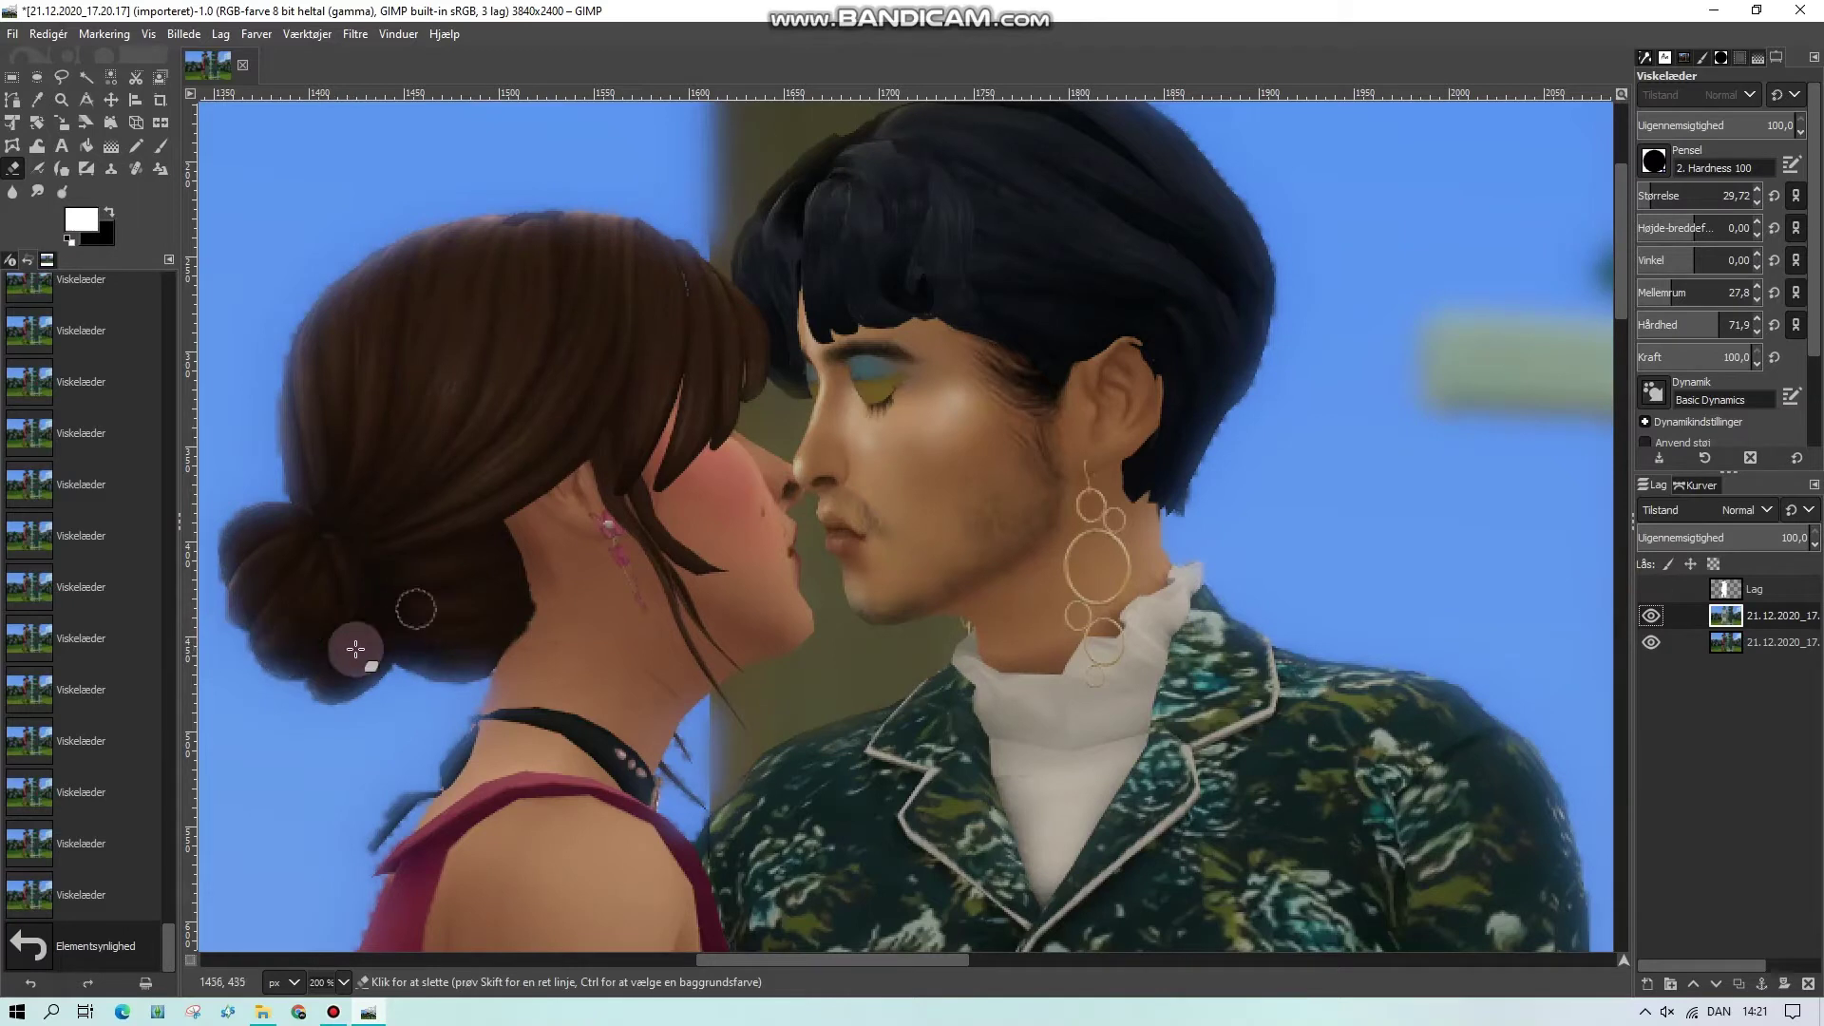
mouse_move(355, 649)
mouse_down()
mouse_move(372, 606)
mouse_move(330, 687)
mouse_move(366, 631)
mouse_up()
click(478, 384)
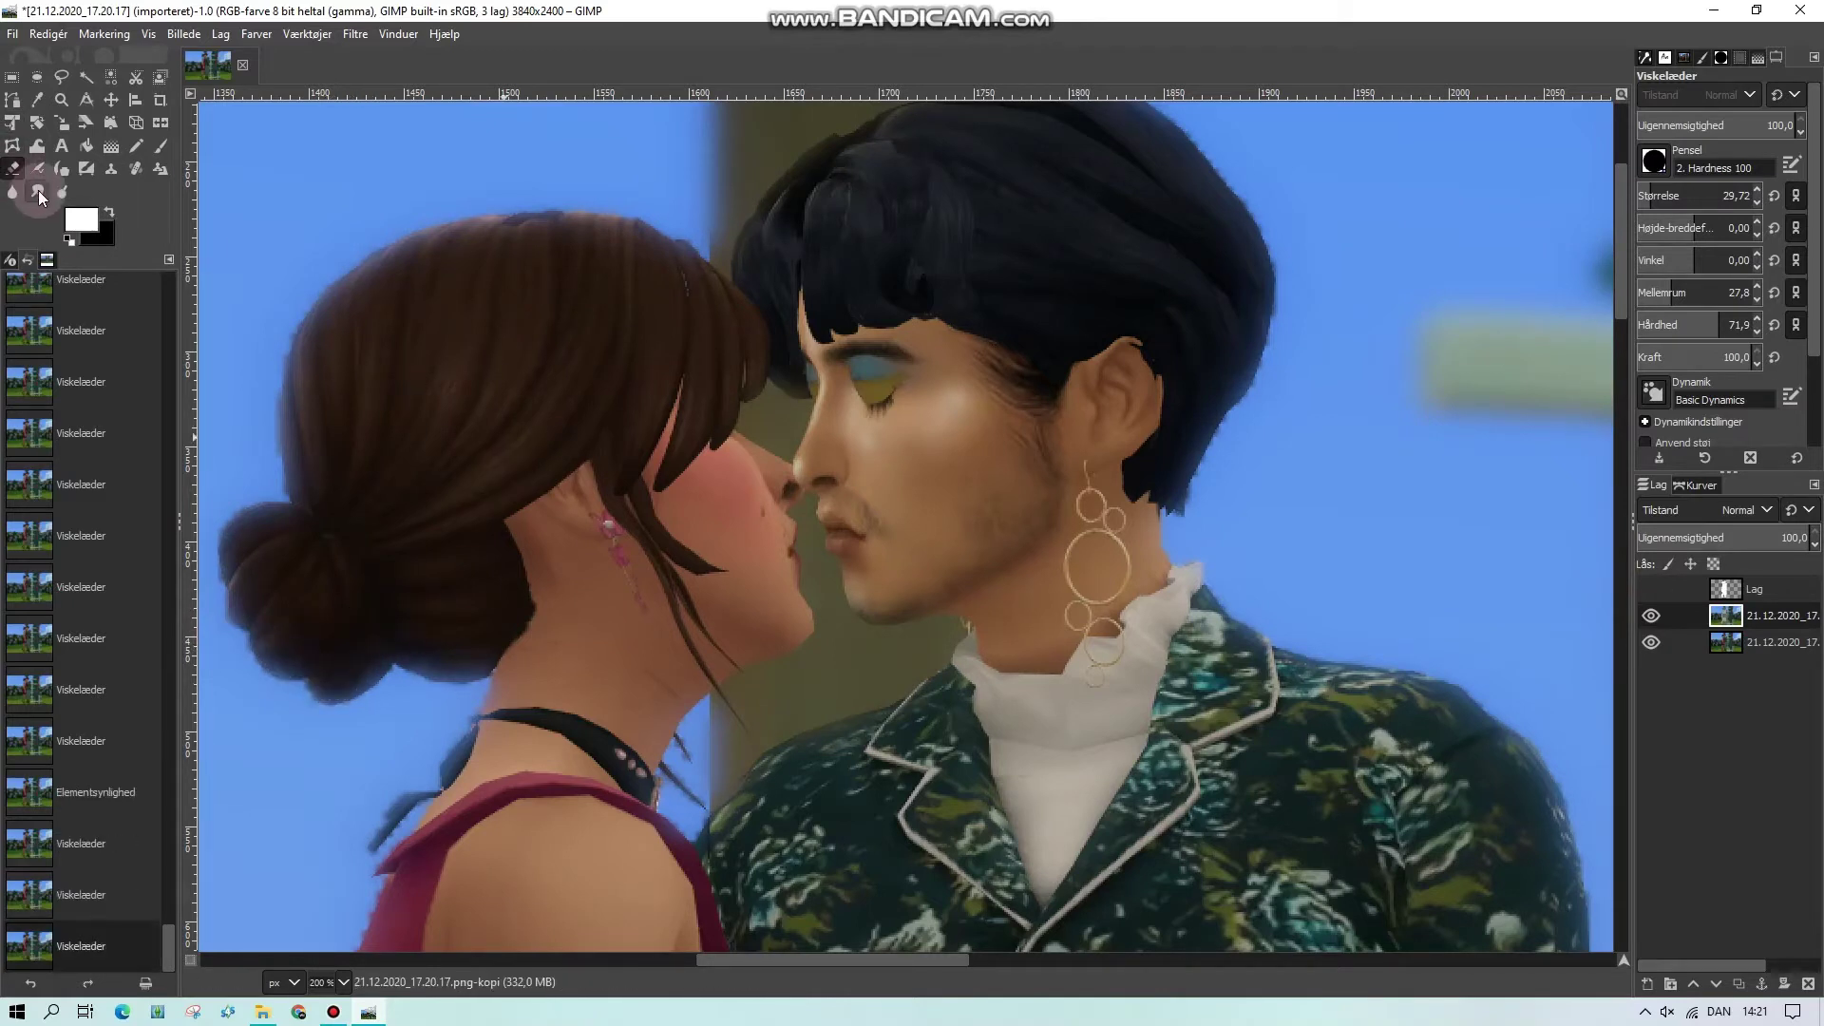
Smudge the lower edge of the woman's hair bun on the blurred layer
key(s)
mouse_move(339, 667)
mouse_down()
mouse_move(360, 626)
mouse_move(332, 655)
mouse_up()
drag(326, 631, 285, 636)
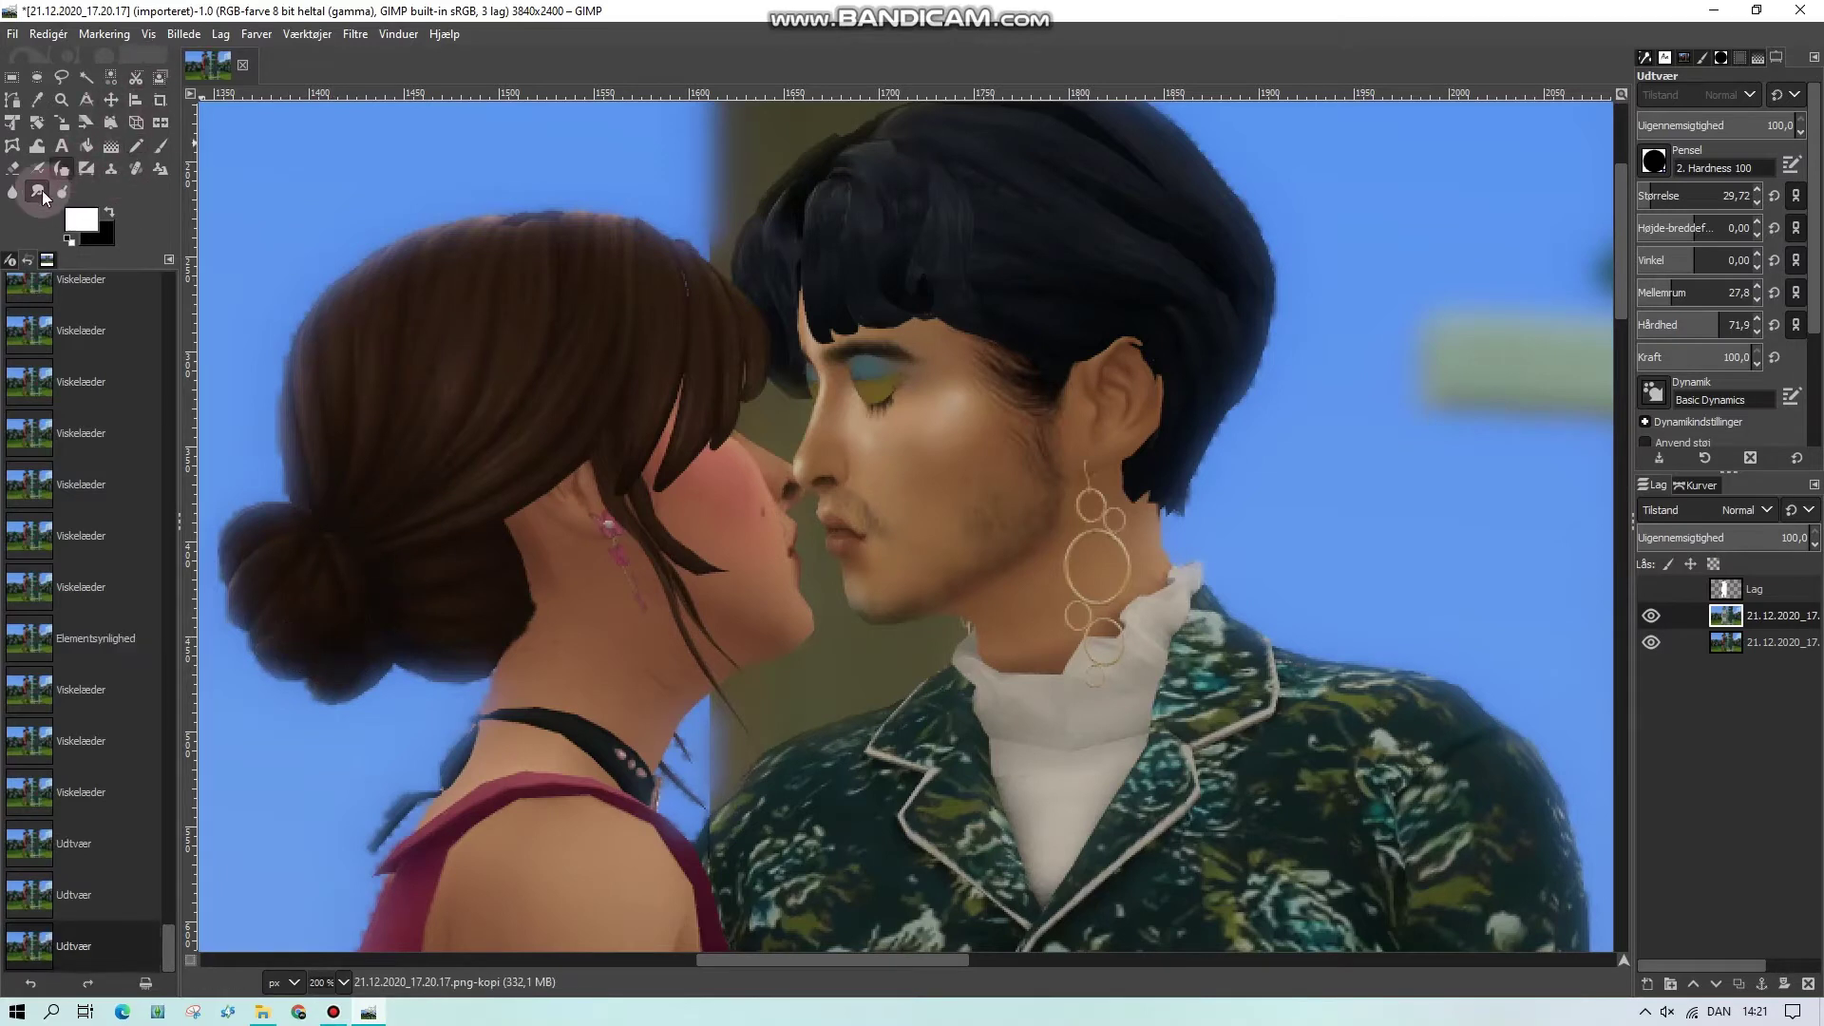
drag(395, 630, 375, 656)
mouse_move(380, 634)
mouse_down()
mouse_move(414, 663)
mouse_move(374, 657)
mouse_move(517, 674)
mouse_move(412, 660)
mouse_move(429, 616)
mouse_move(378, 661)
mouse_move(393, 609)
mouse_move(362, 668)
mouse_up()
Outline the woman's hair bun with a freehand selection, delete that area from the blurred layer and clear the selection
key(f)
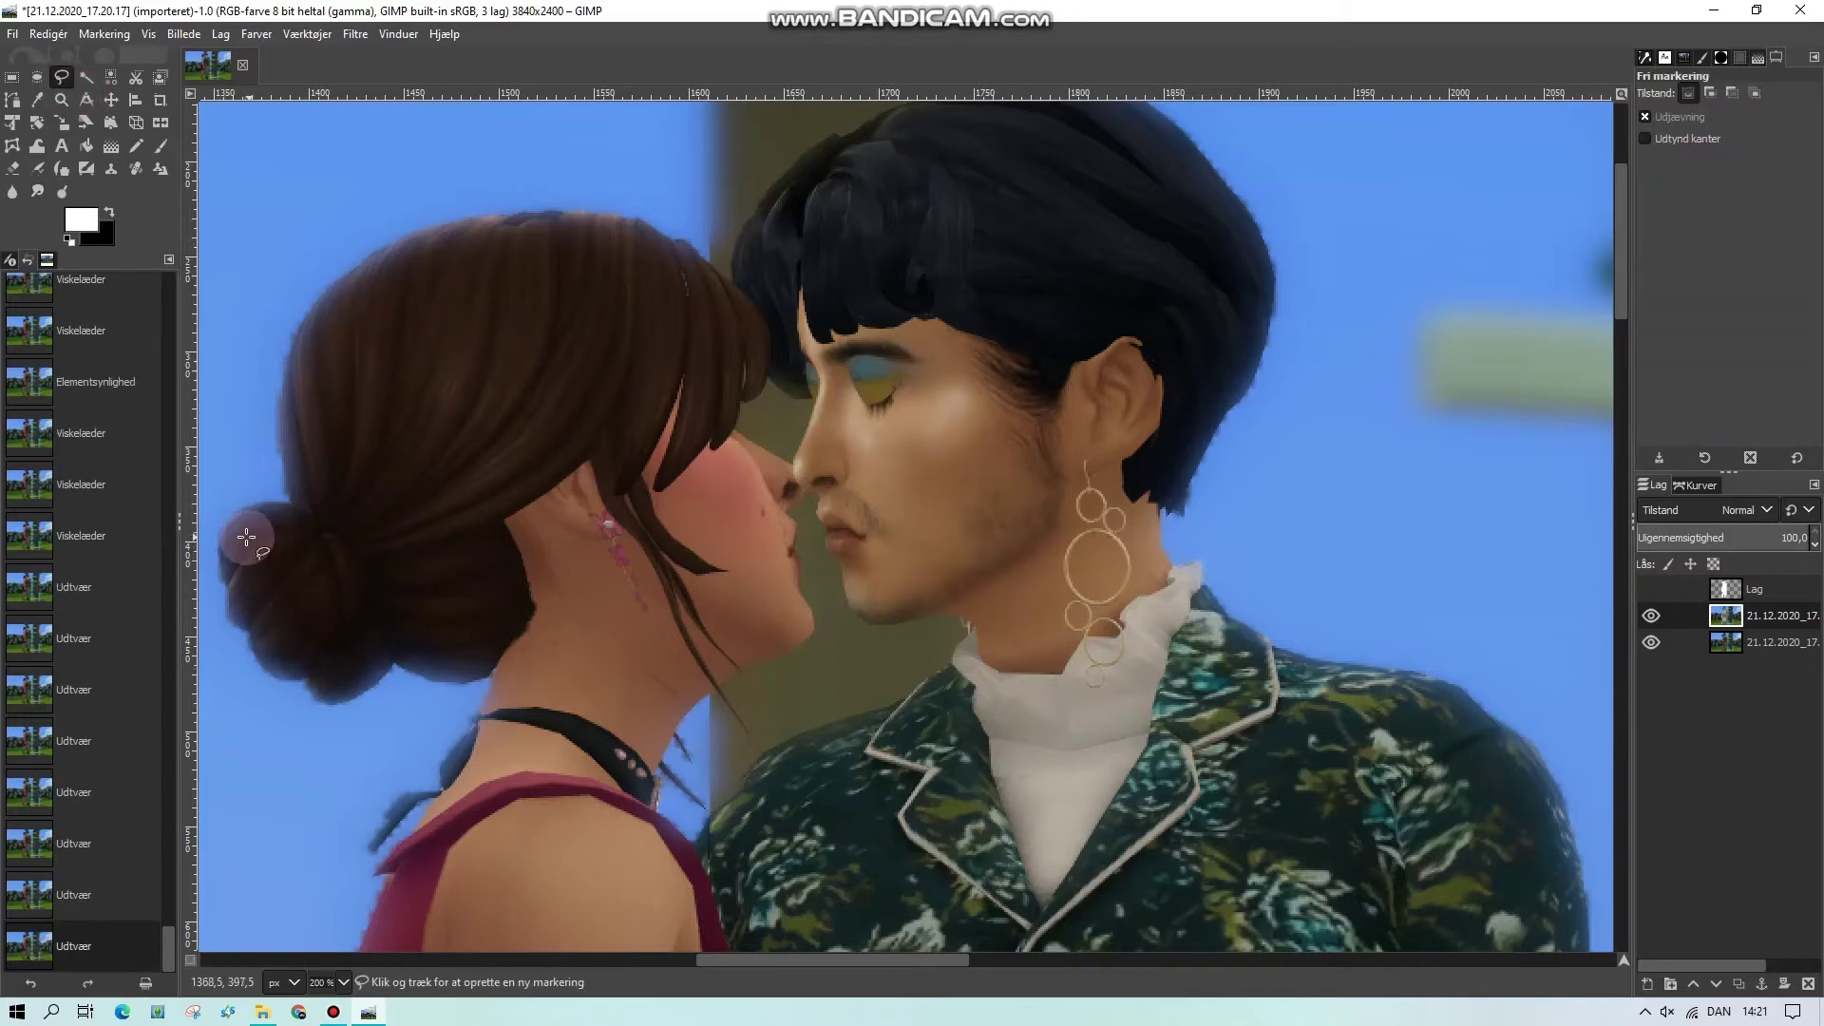
mouse_move(247, 537)
mouse_down()
mouse_move(244, 609)
mouse_move(267, 637)
mouse_up()
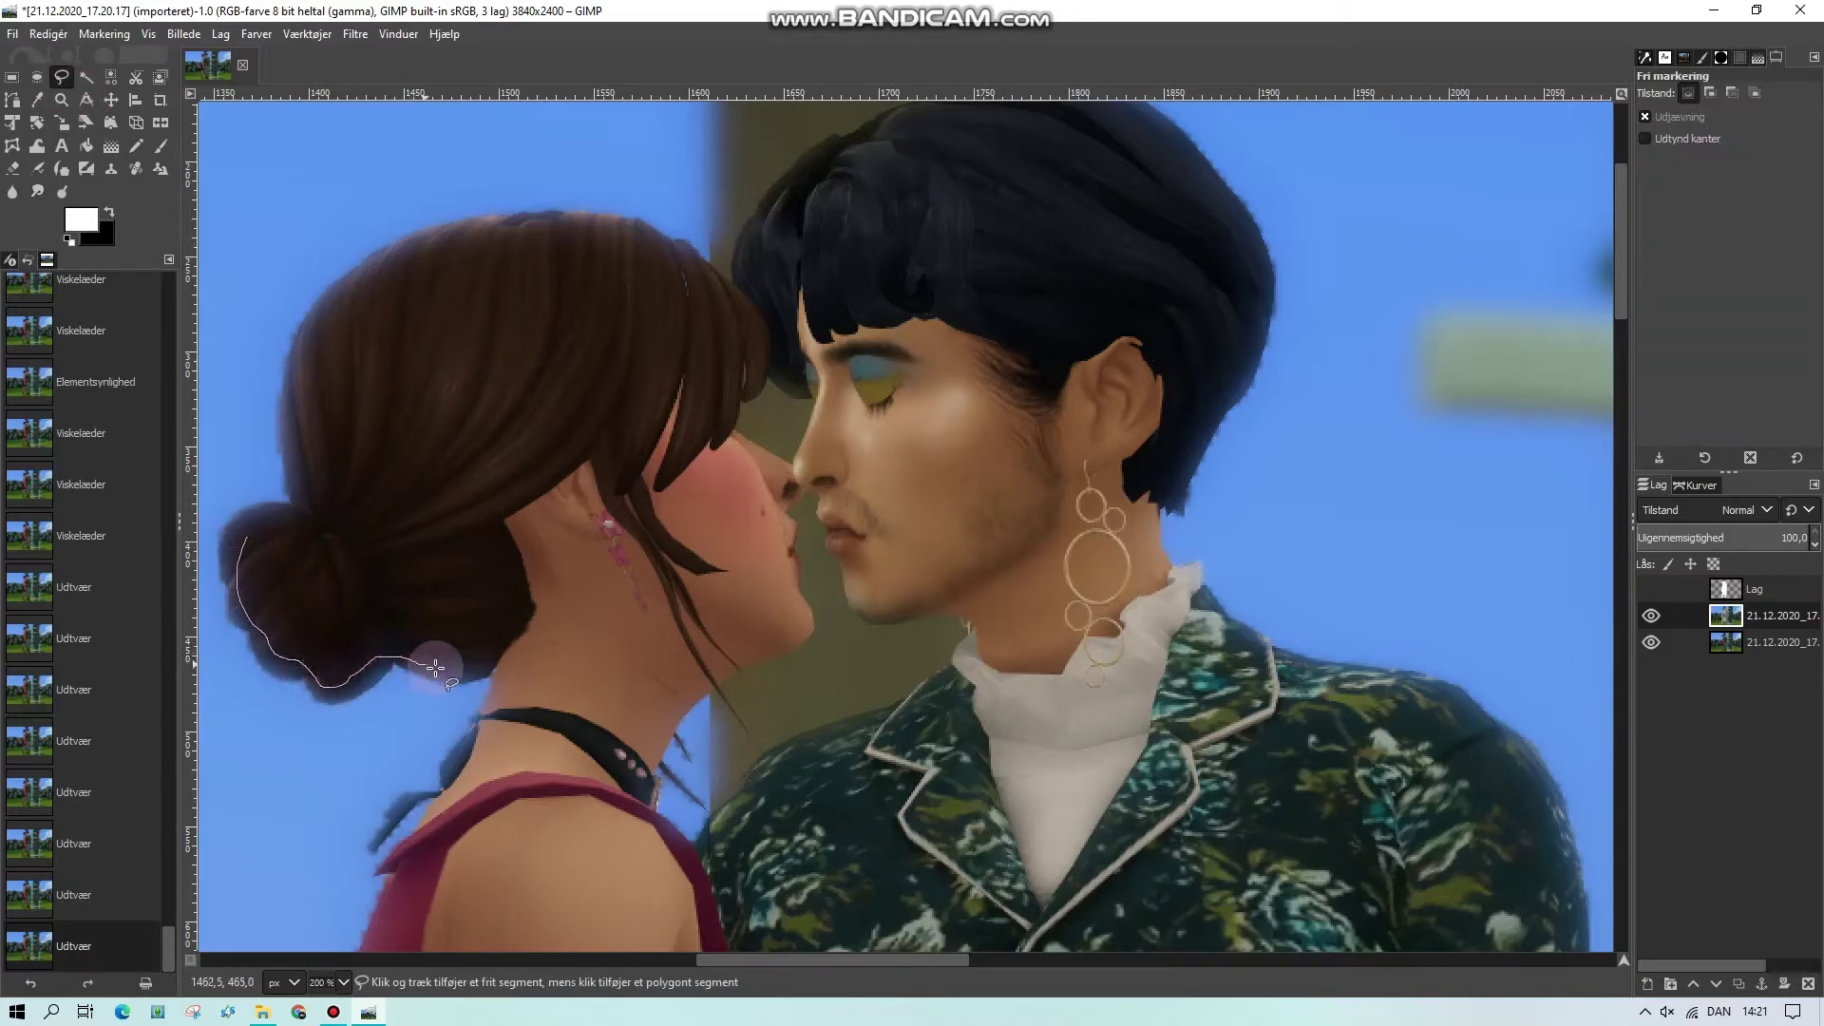
mouse_move(435, 667)
mouse_down()
mouse_move(519, 621)
mouse_move(463, 525)
mouse_move(411, 507)
mouse_move(271, 532)
mouse_up()
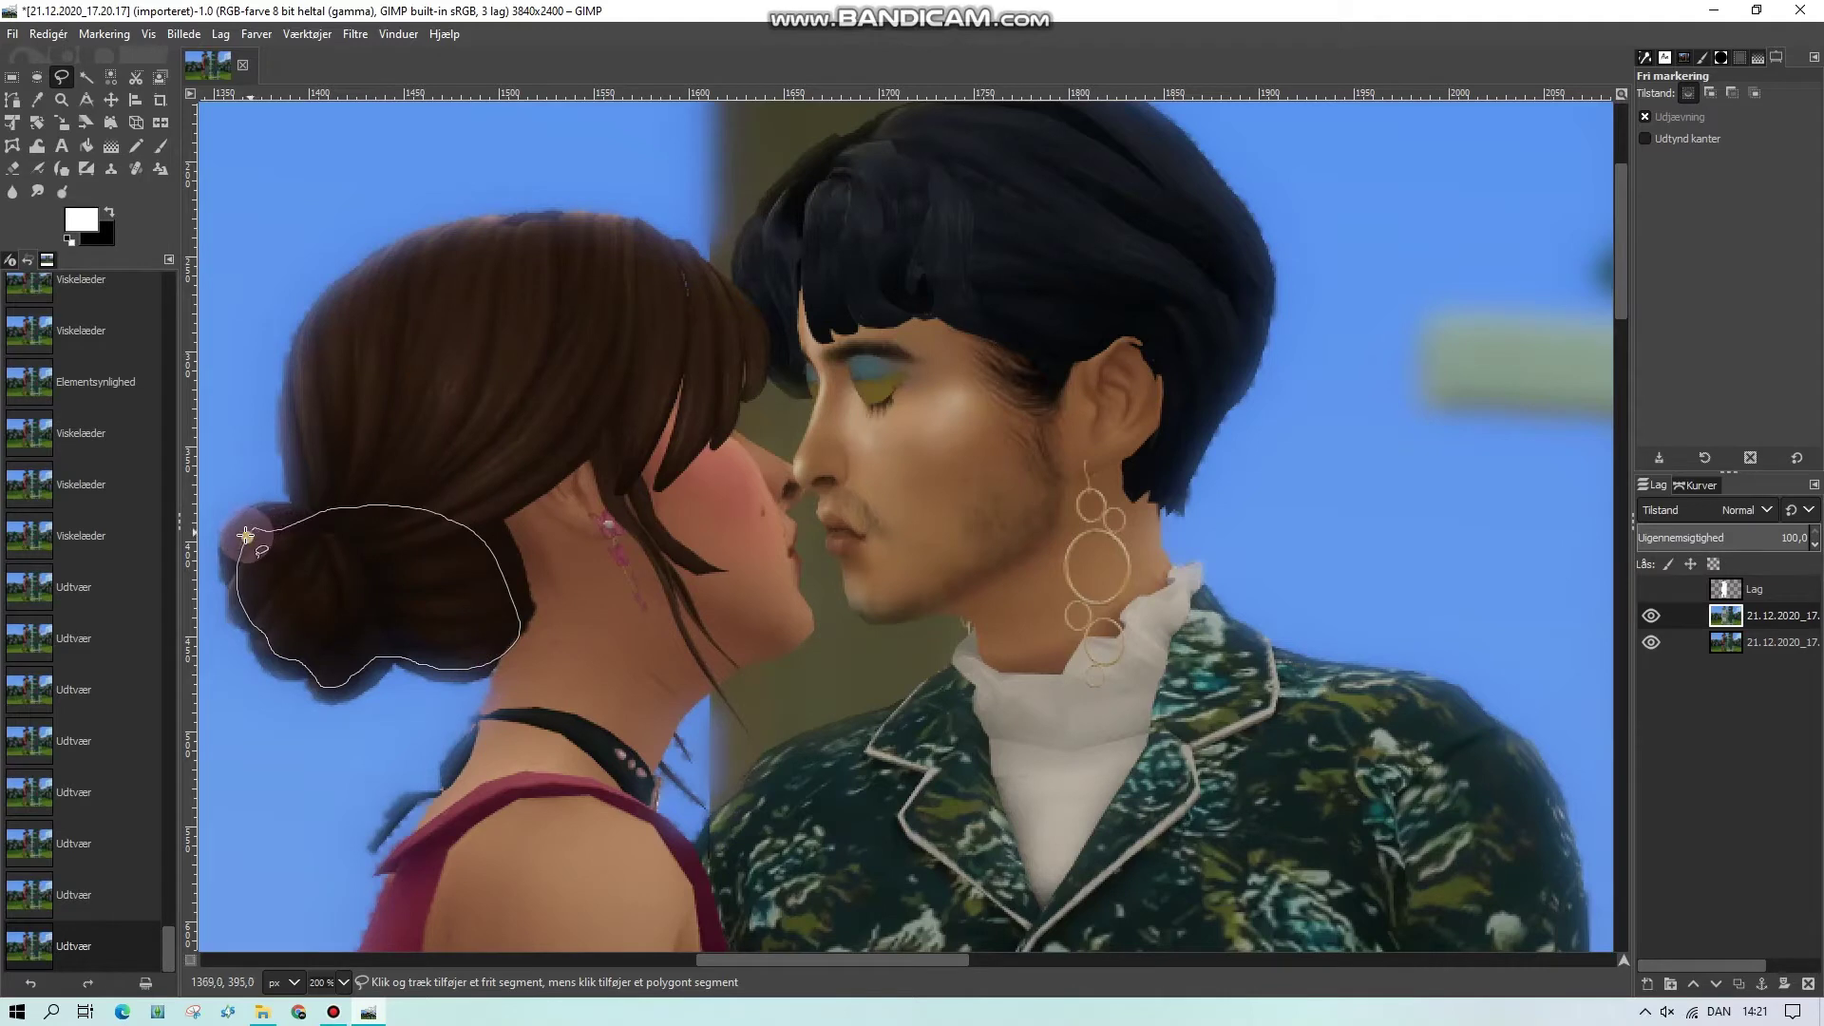
key(e)
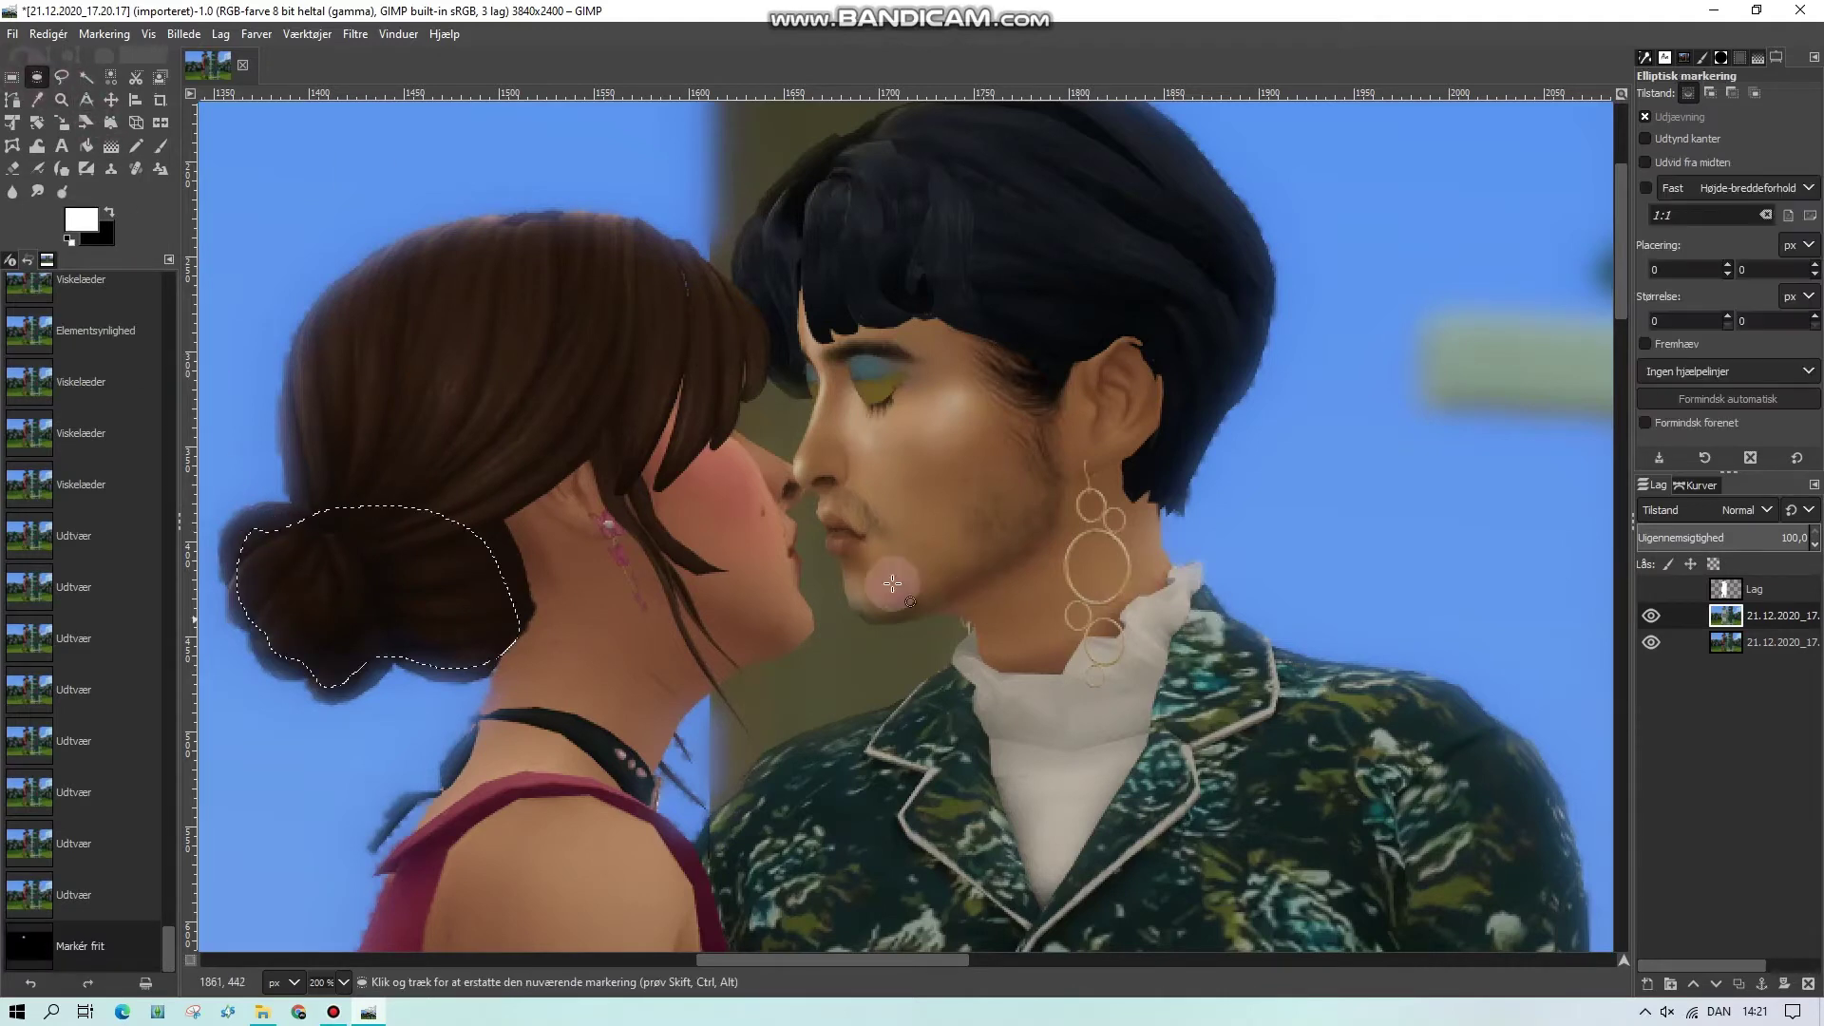
key(Delete)
click(527, 433)
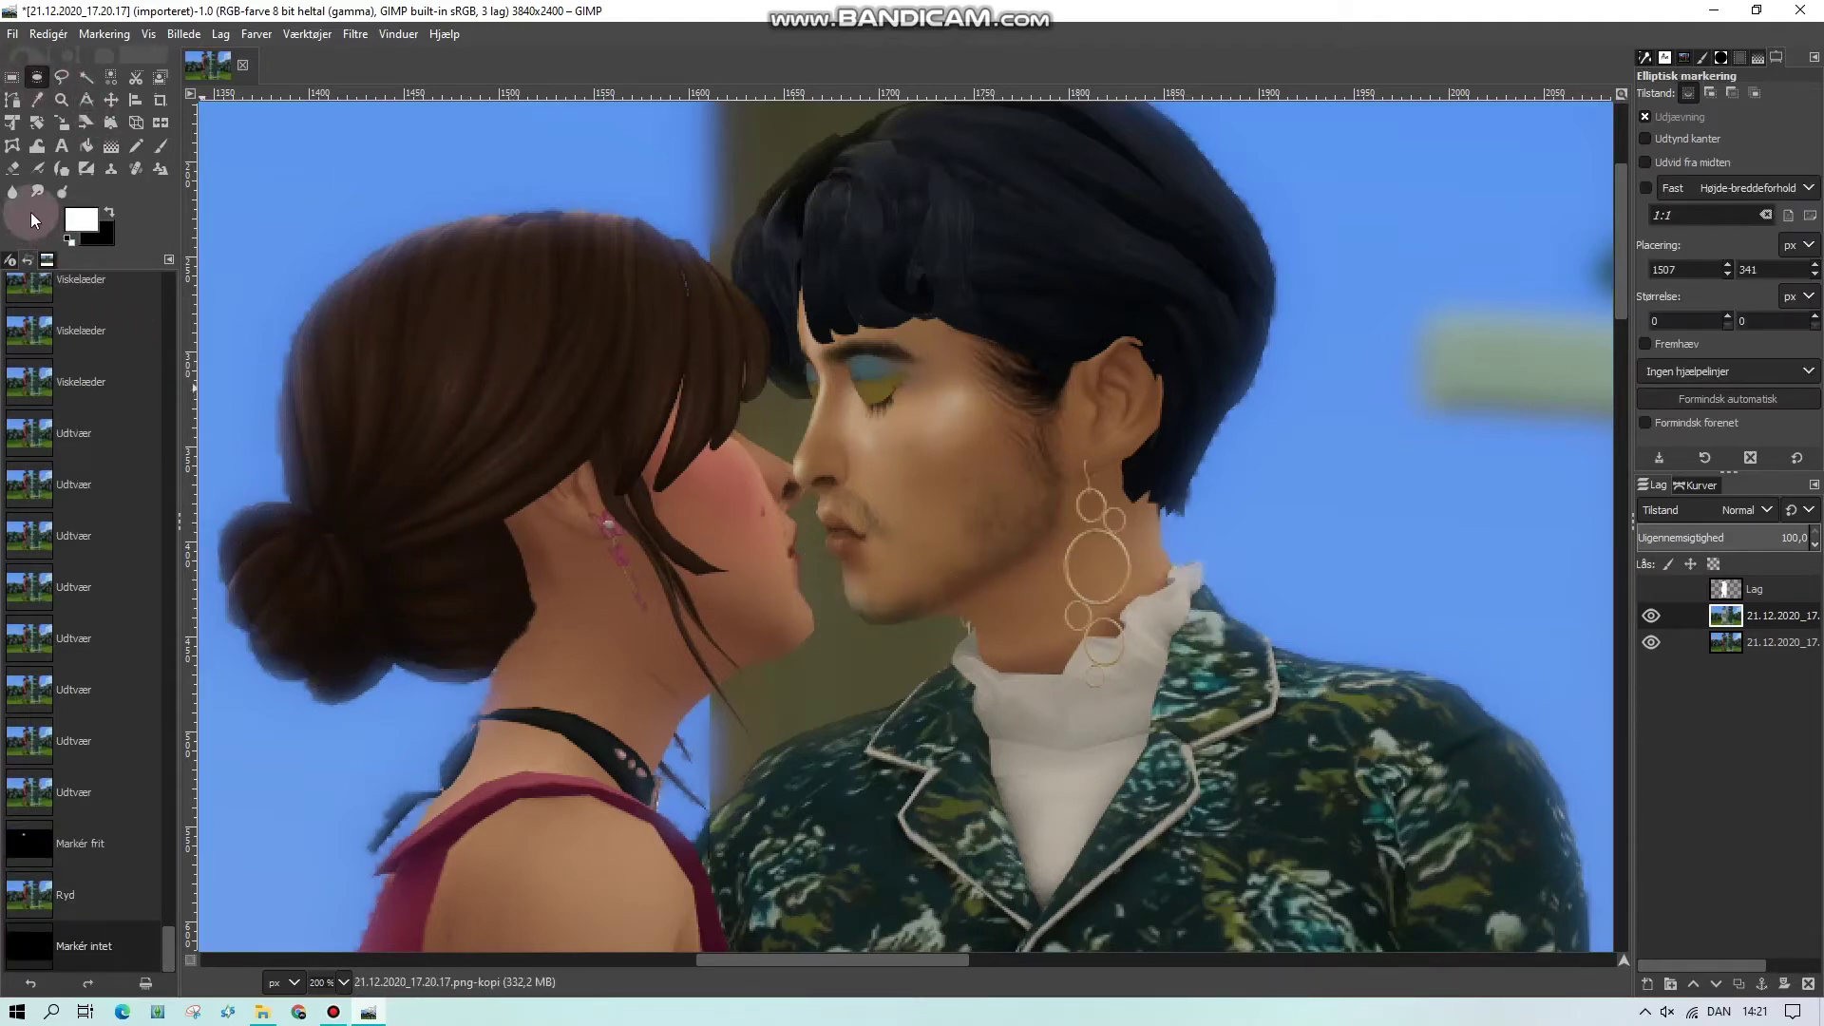
Erase the remaining fringe around the woman's bun and across the crown of her hair with the Eraser
click(14, 171)
mouse_move(269, 645)
mouse_down()
mouse_move(244, 582)
mouse_move(264, 549)
mouse_move(245, 602)
mouse_move(358, 659)
mouse_move(385, 653)
mouse_move(351, 689)
mouse_move(503, 658)
mouse_move(379, 639)
mouse_up()
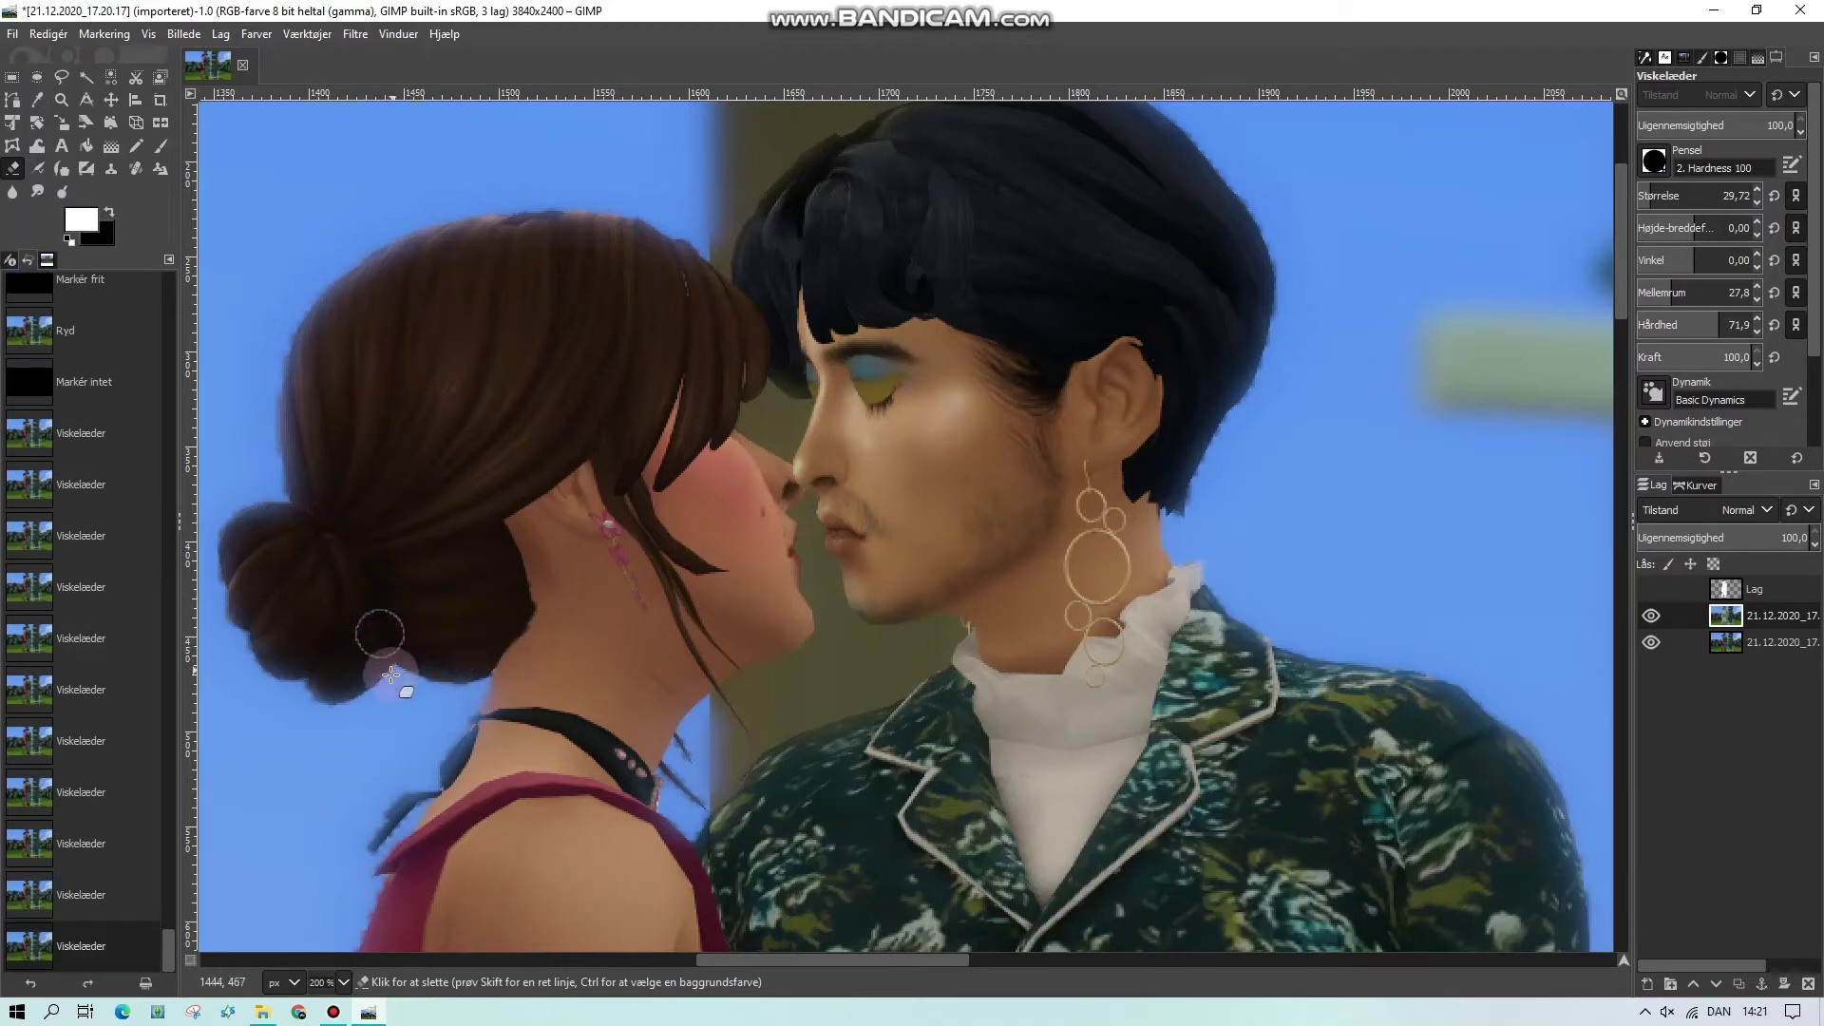
mouse_move(533, 248)
mouse_down()
mouse_move(579, 245)
mouse_move(603, 275)
mouse_move(659, 253)
mouse_up()
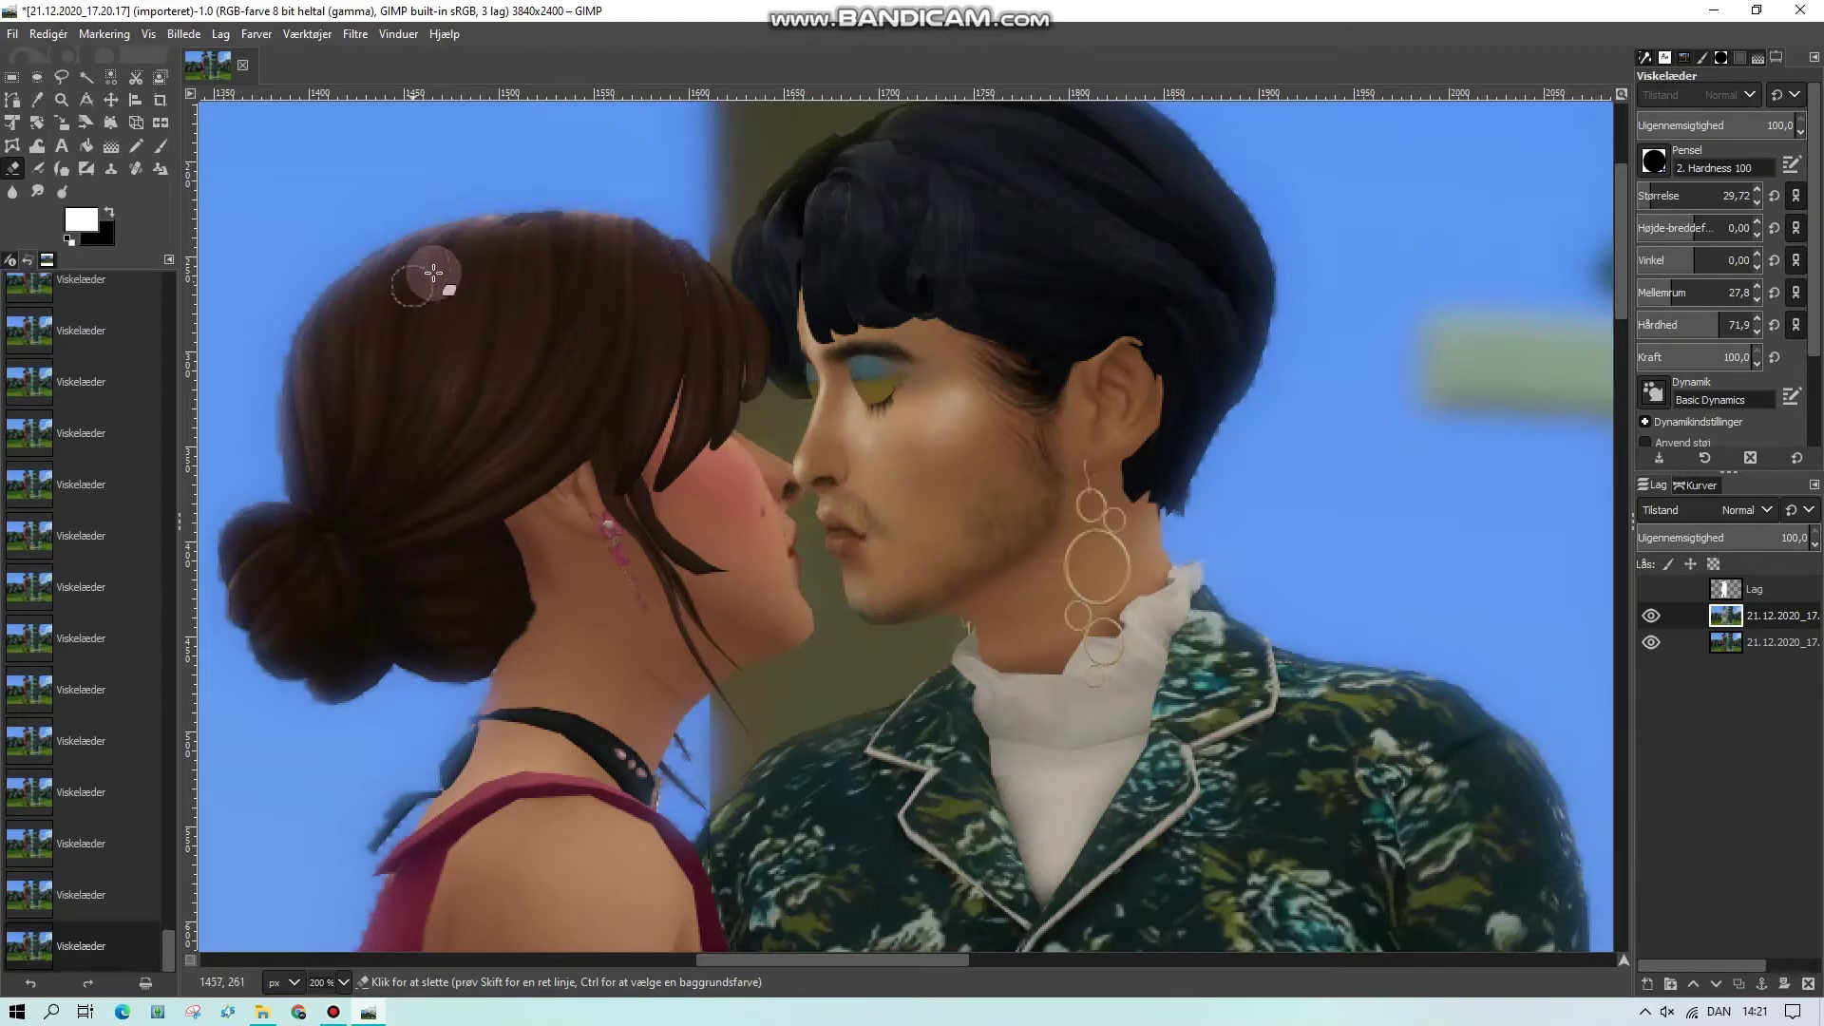
mouse_move(424, 276)
mouse_down()
mouse_move(349, 309)
mouse_move(326, 351)
mouse_up()
mouse_move(410, 280)
mouse_down()
mouse_move(590, 245)
mouse_move(509, 276)
mouse_move(542, 272)
mouse_move(529, 196)
mouse_move(459, 263)
mouse_move(558, 294)
mouse_move(602, 232)
mouse_up()
Smudge the remaining edges around the woman on the blurred layer and show the whole picture at 33.3 %
click(37, 191)
scroll(1010, 590, up, 2)
scroll(510, 837, down, 5)
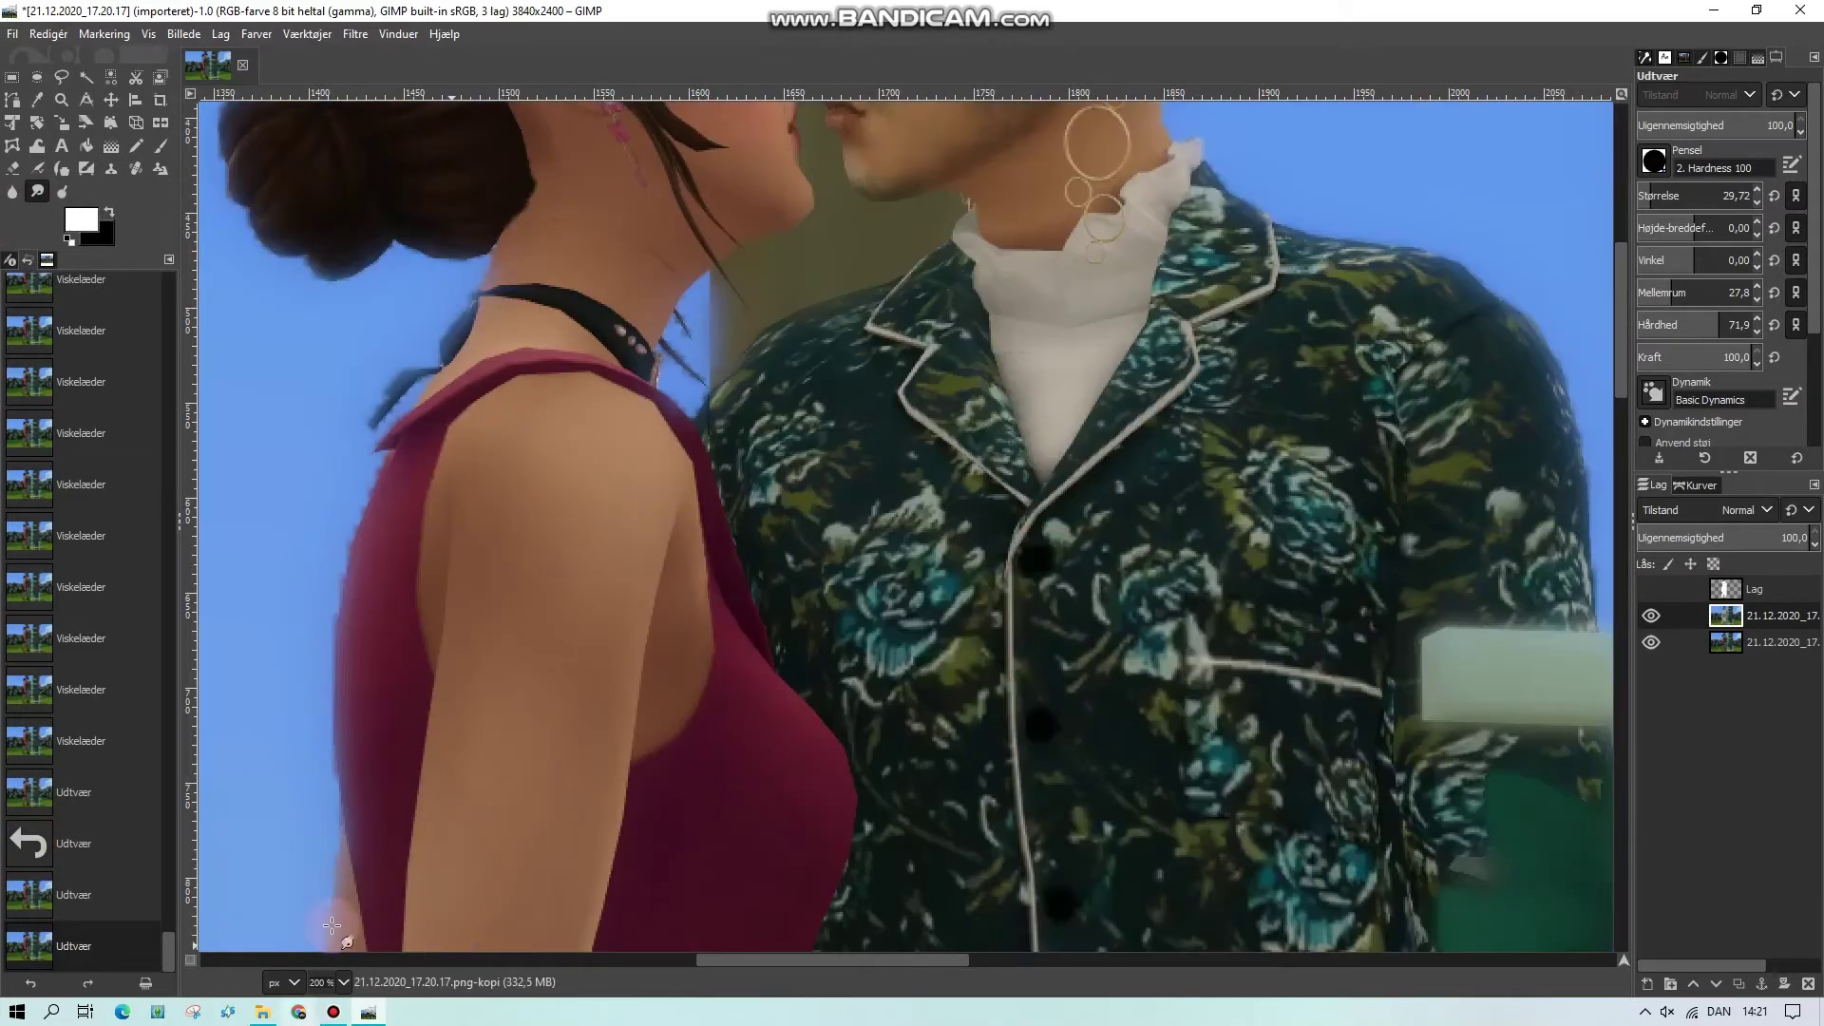
click(342, 983)
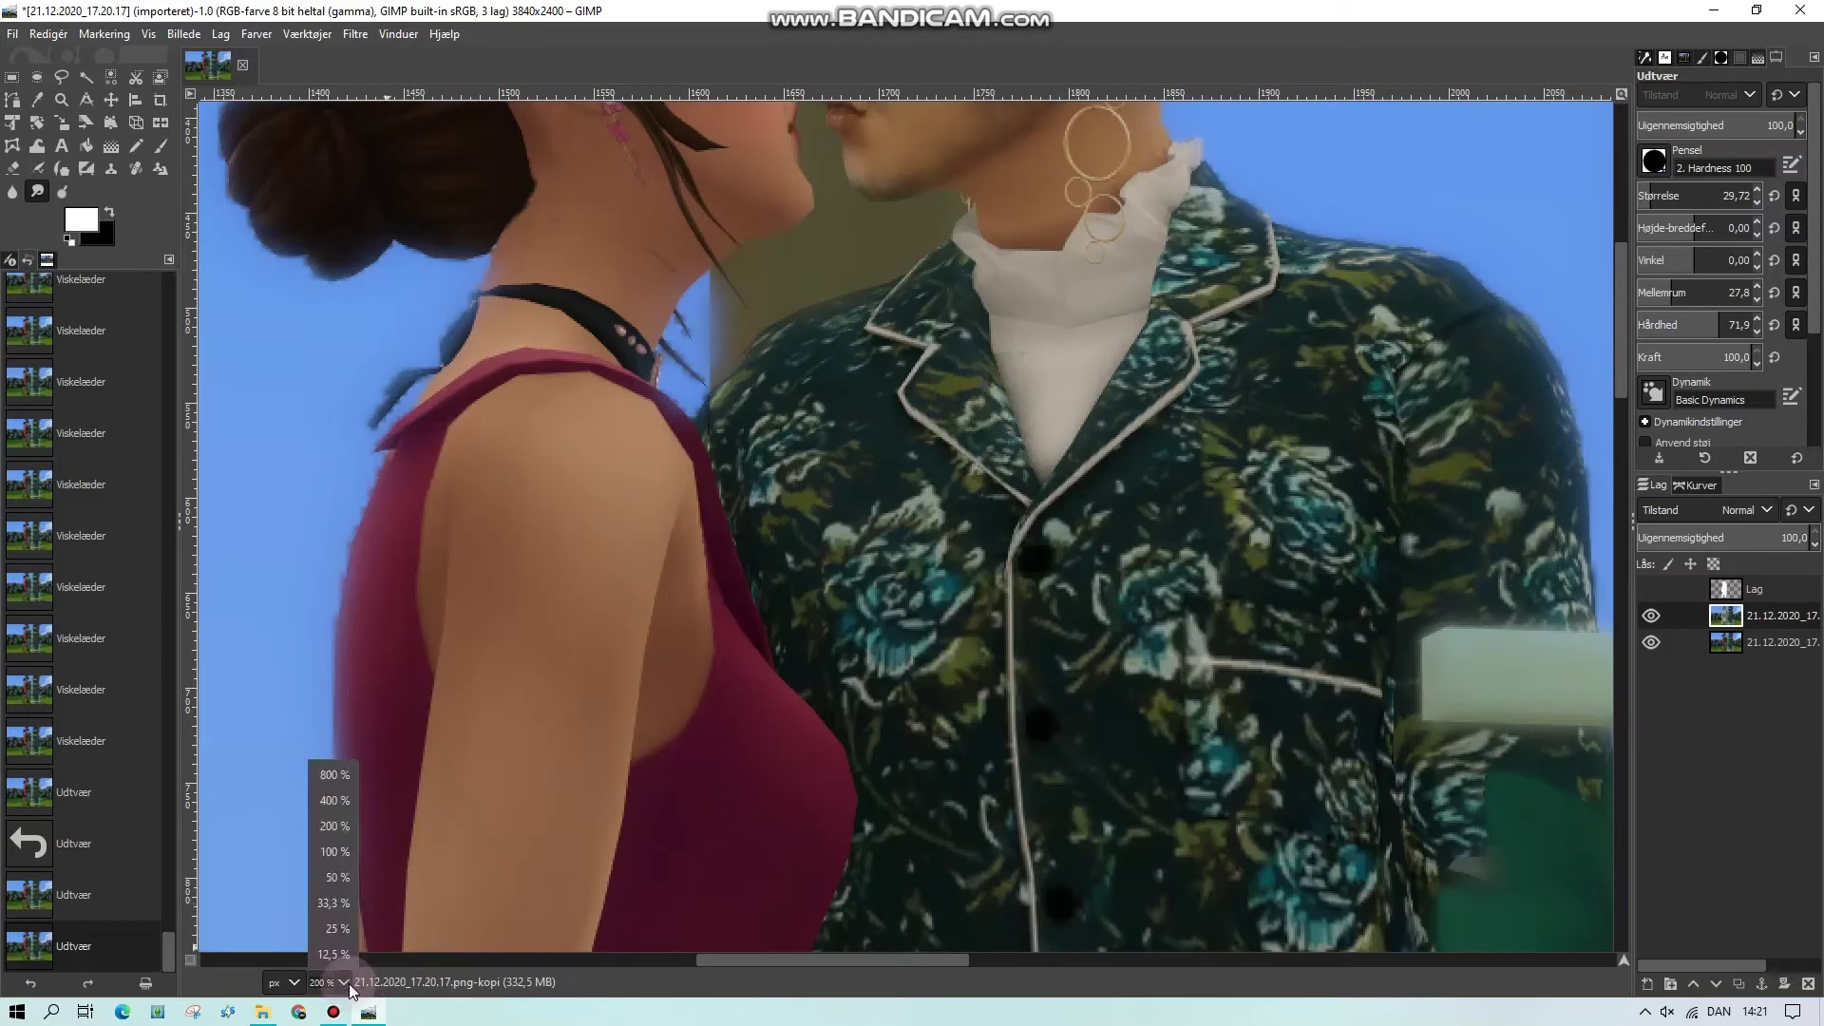
click(328, 904)
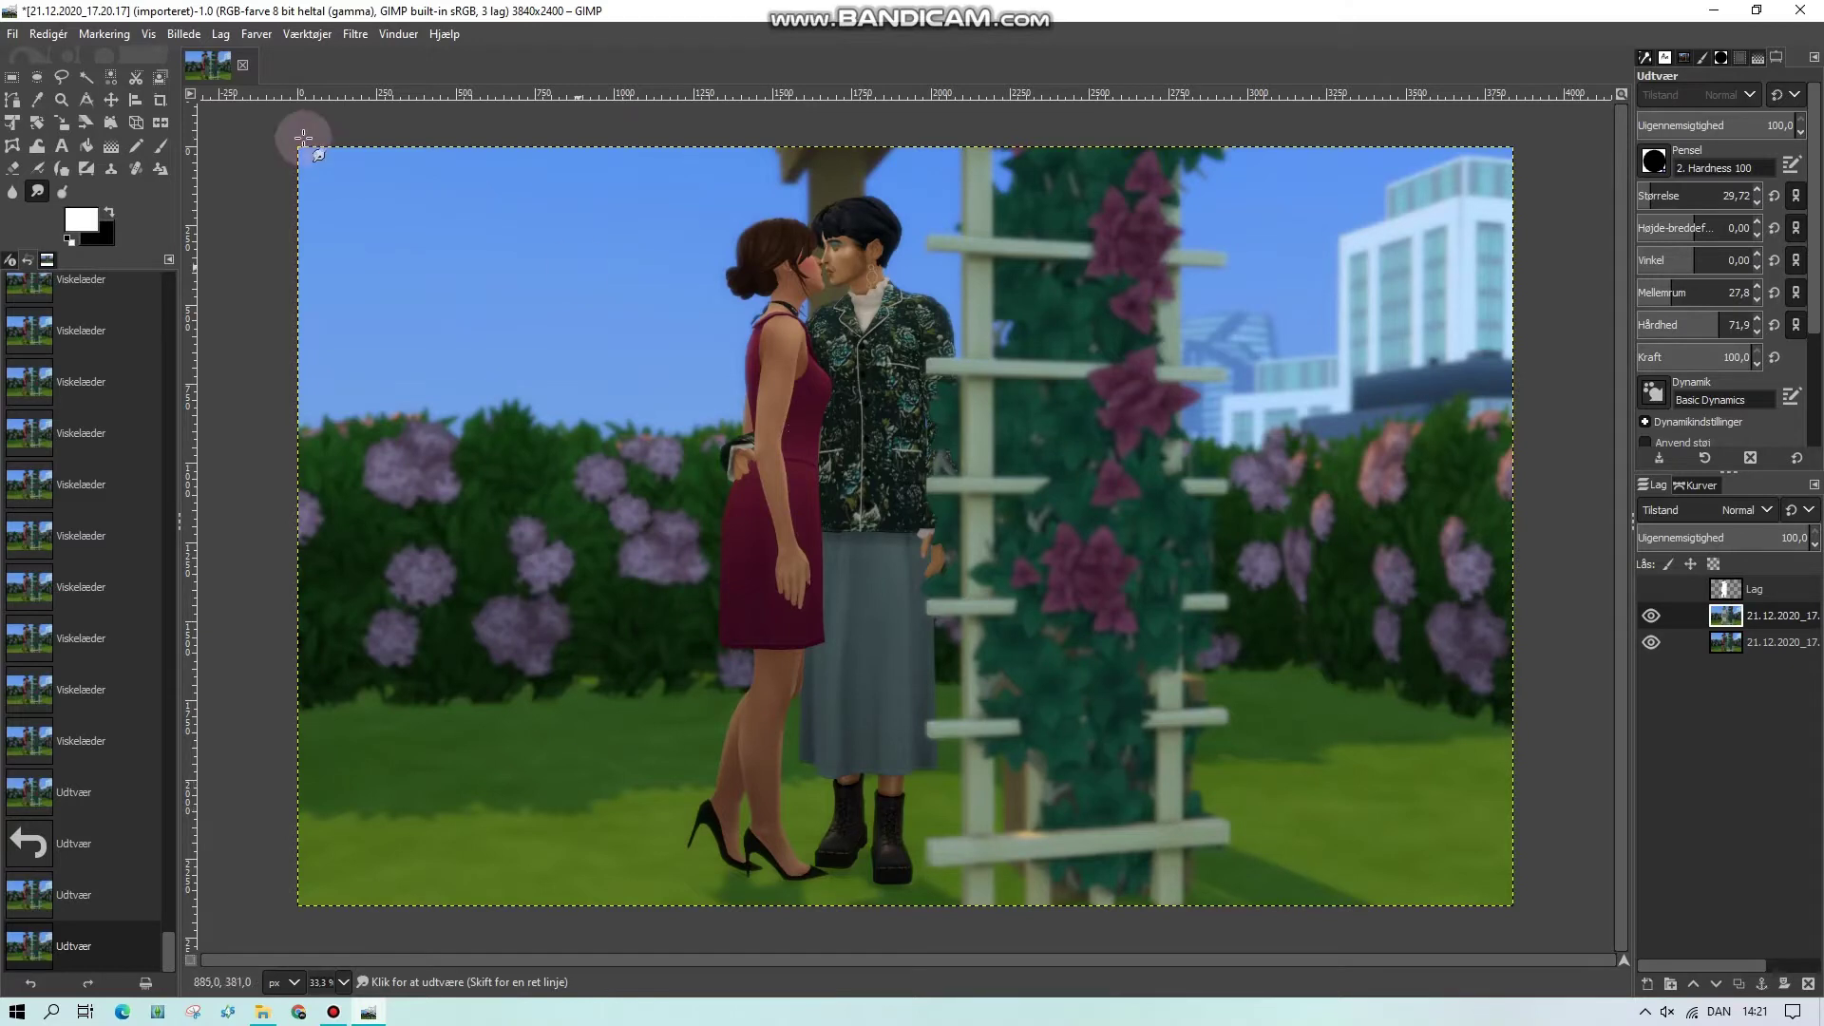
Resize the canvas to 2000 × 2400 px with an x offset of -1033 so it frames the couple and the trellis
click(187, 40)
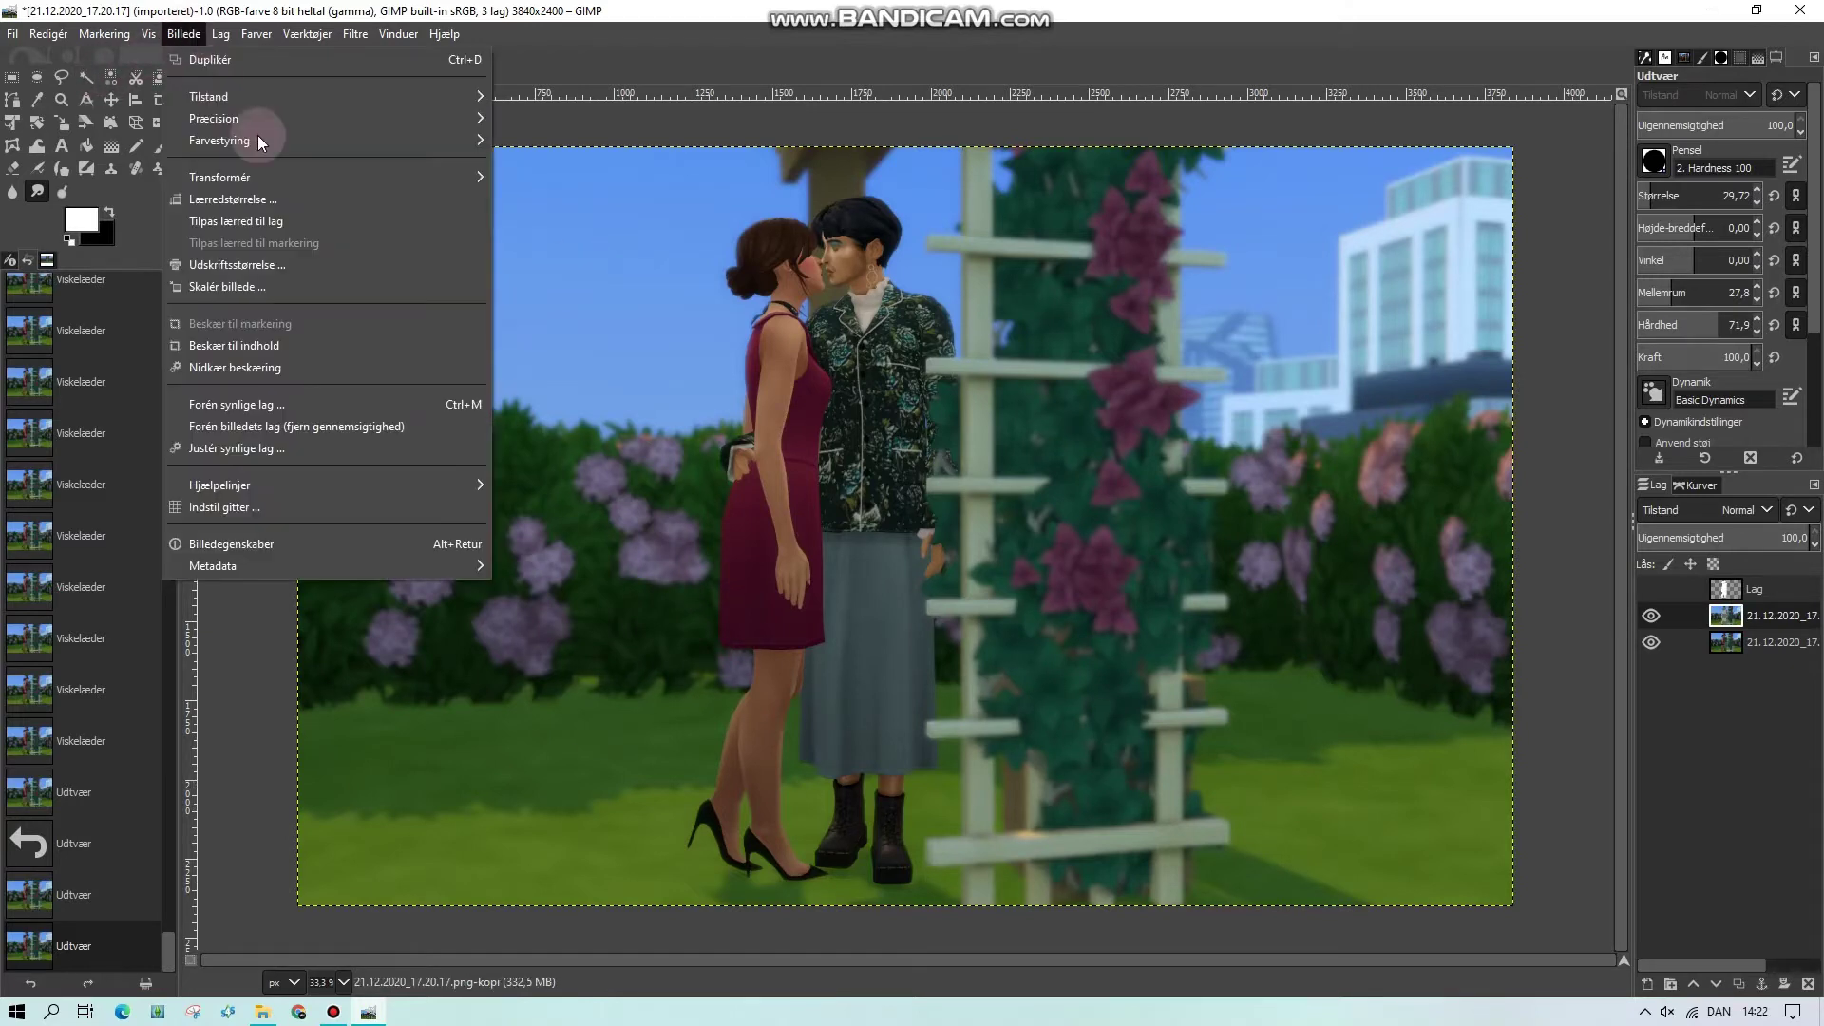
click(265, 190)
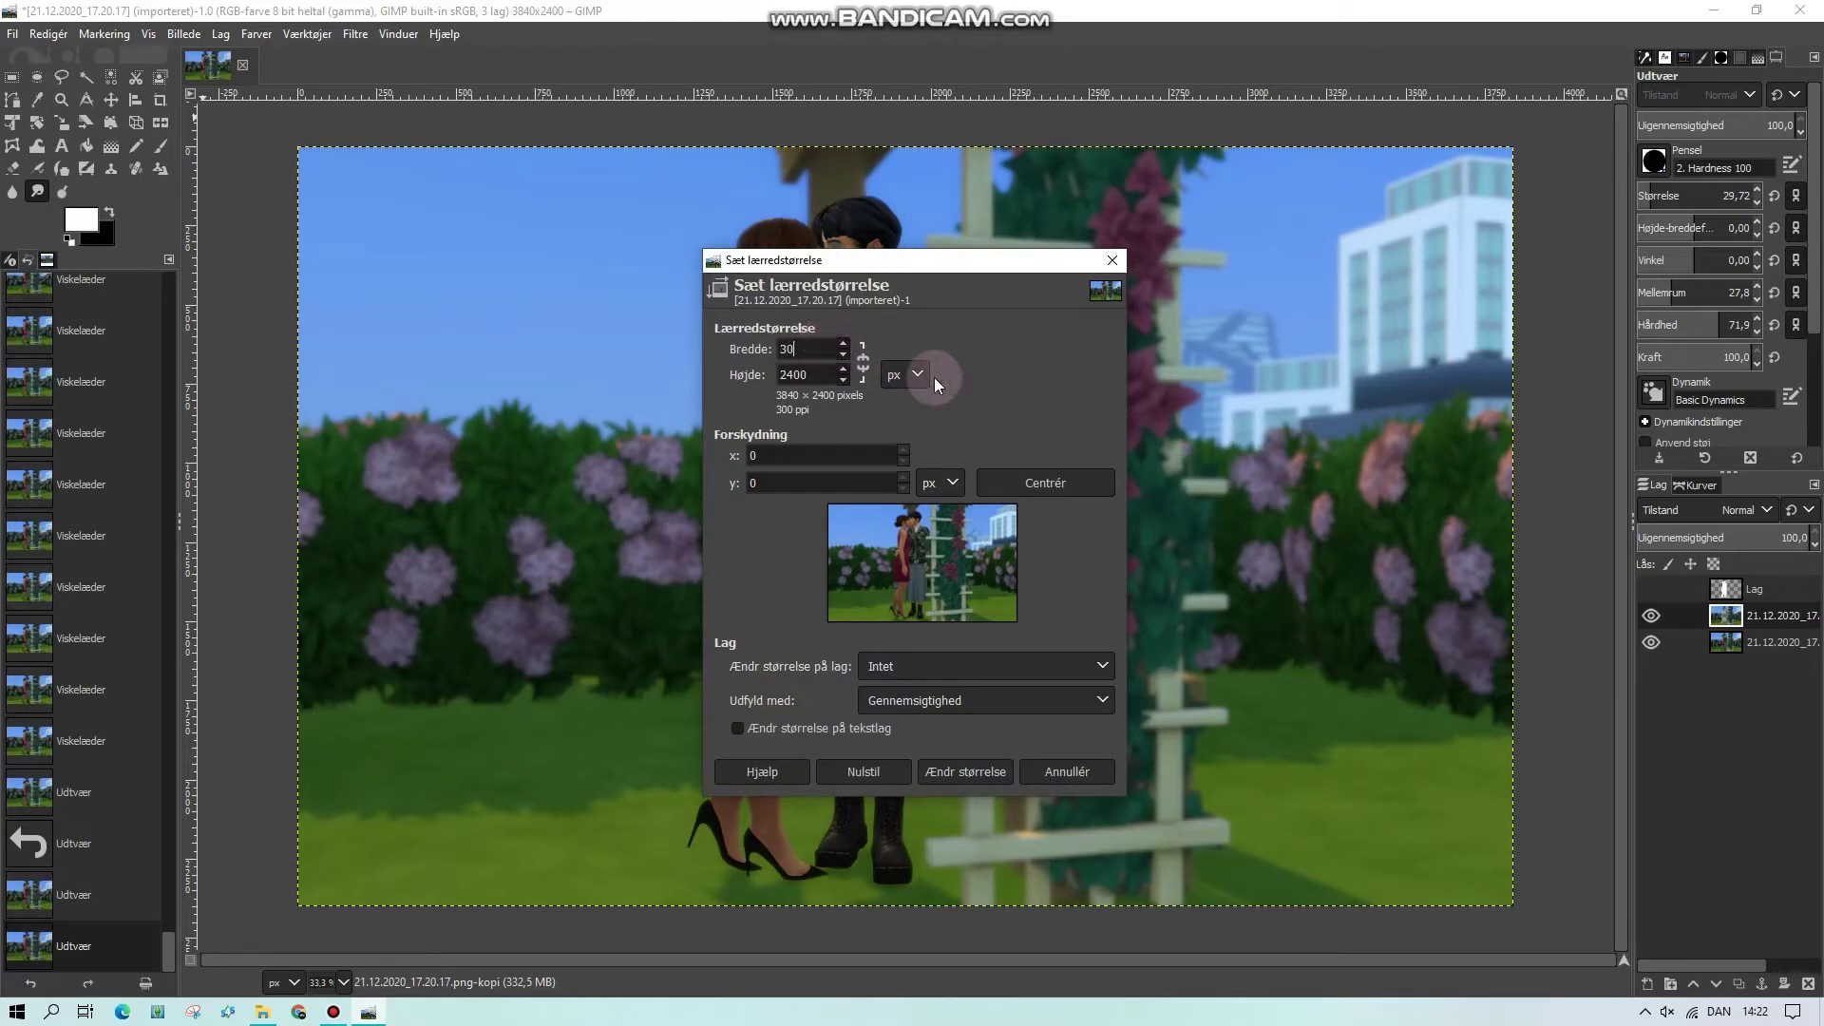
text(3000)
click(1083, 490)
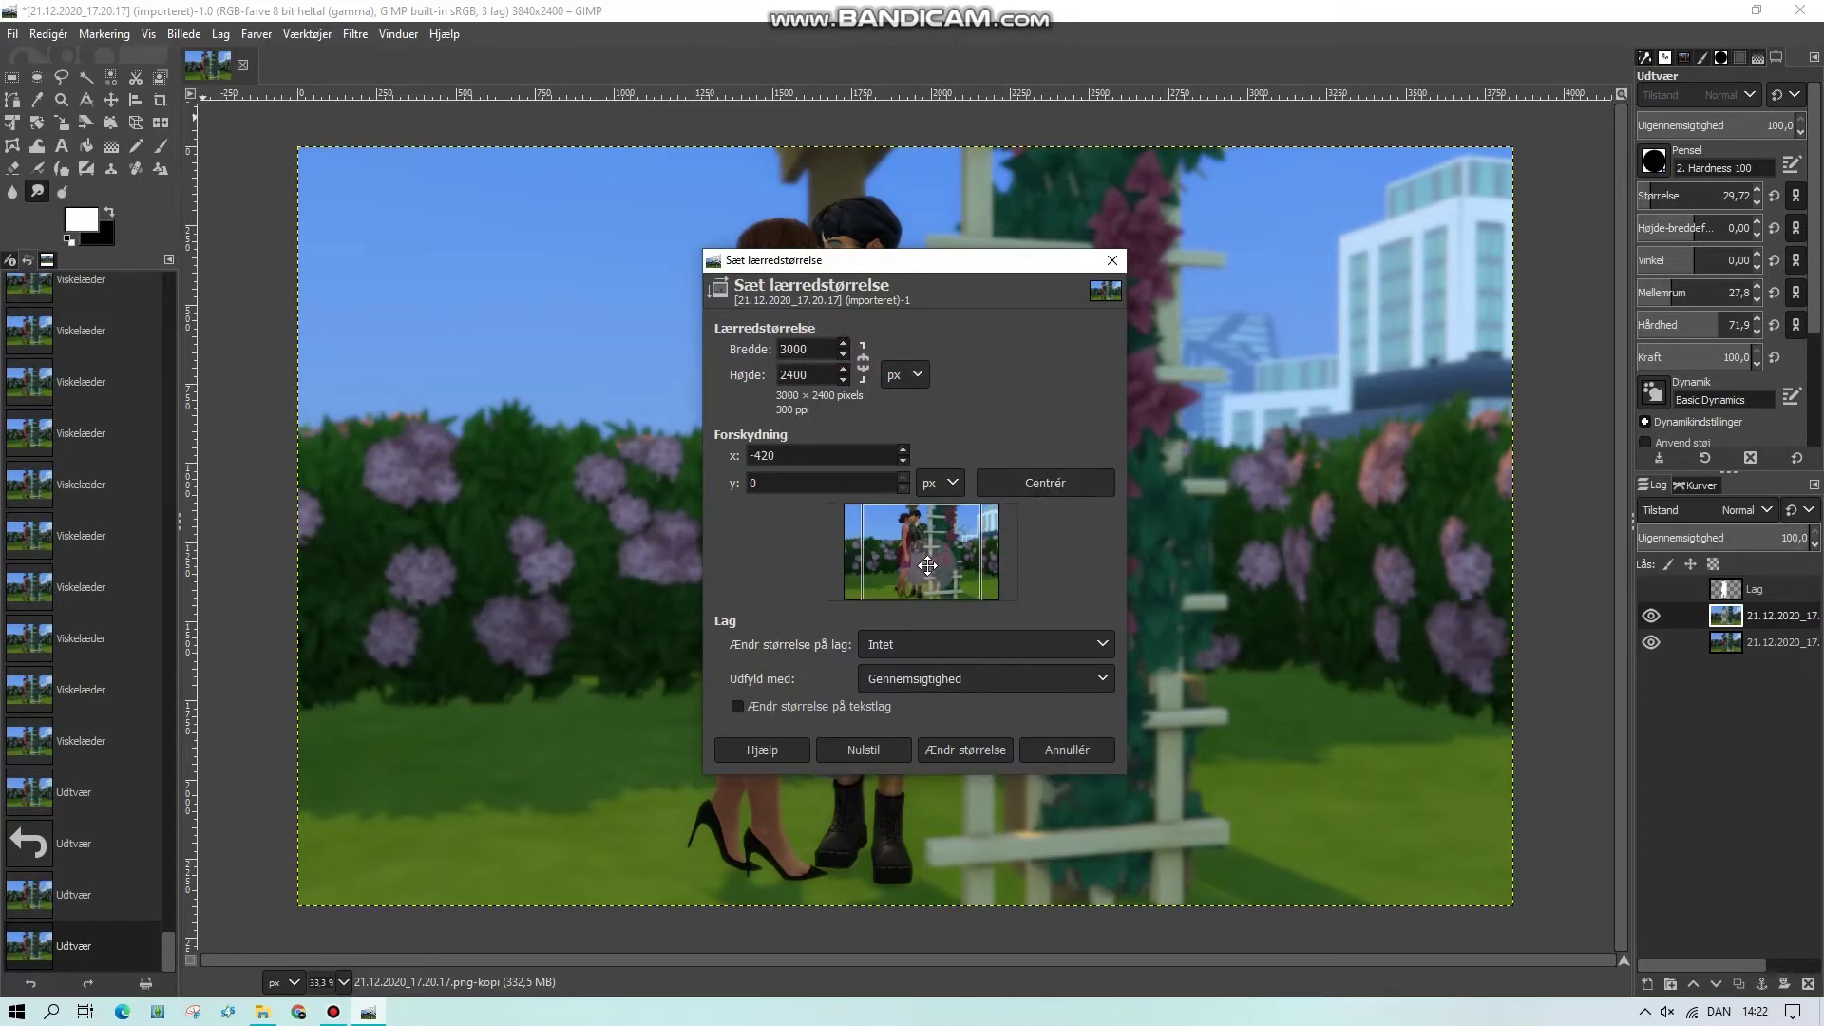
click(822, 357)
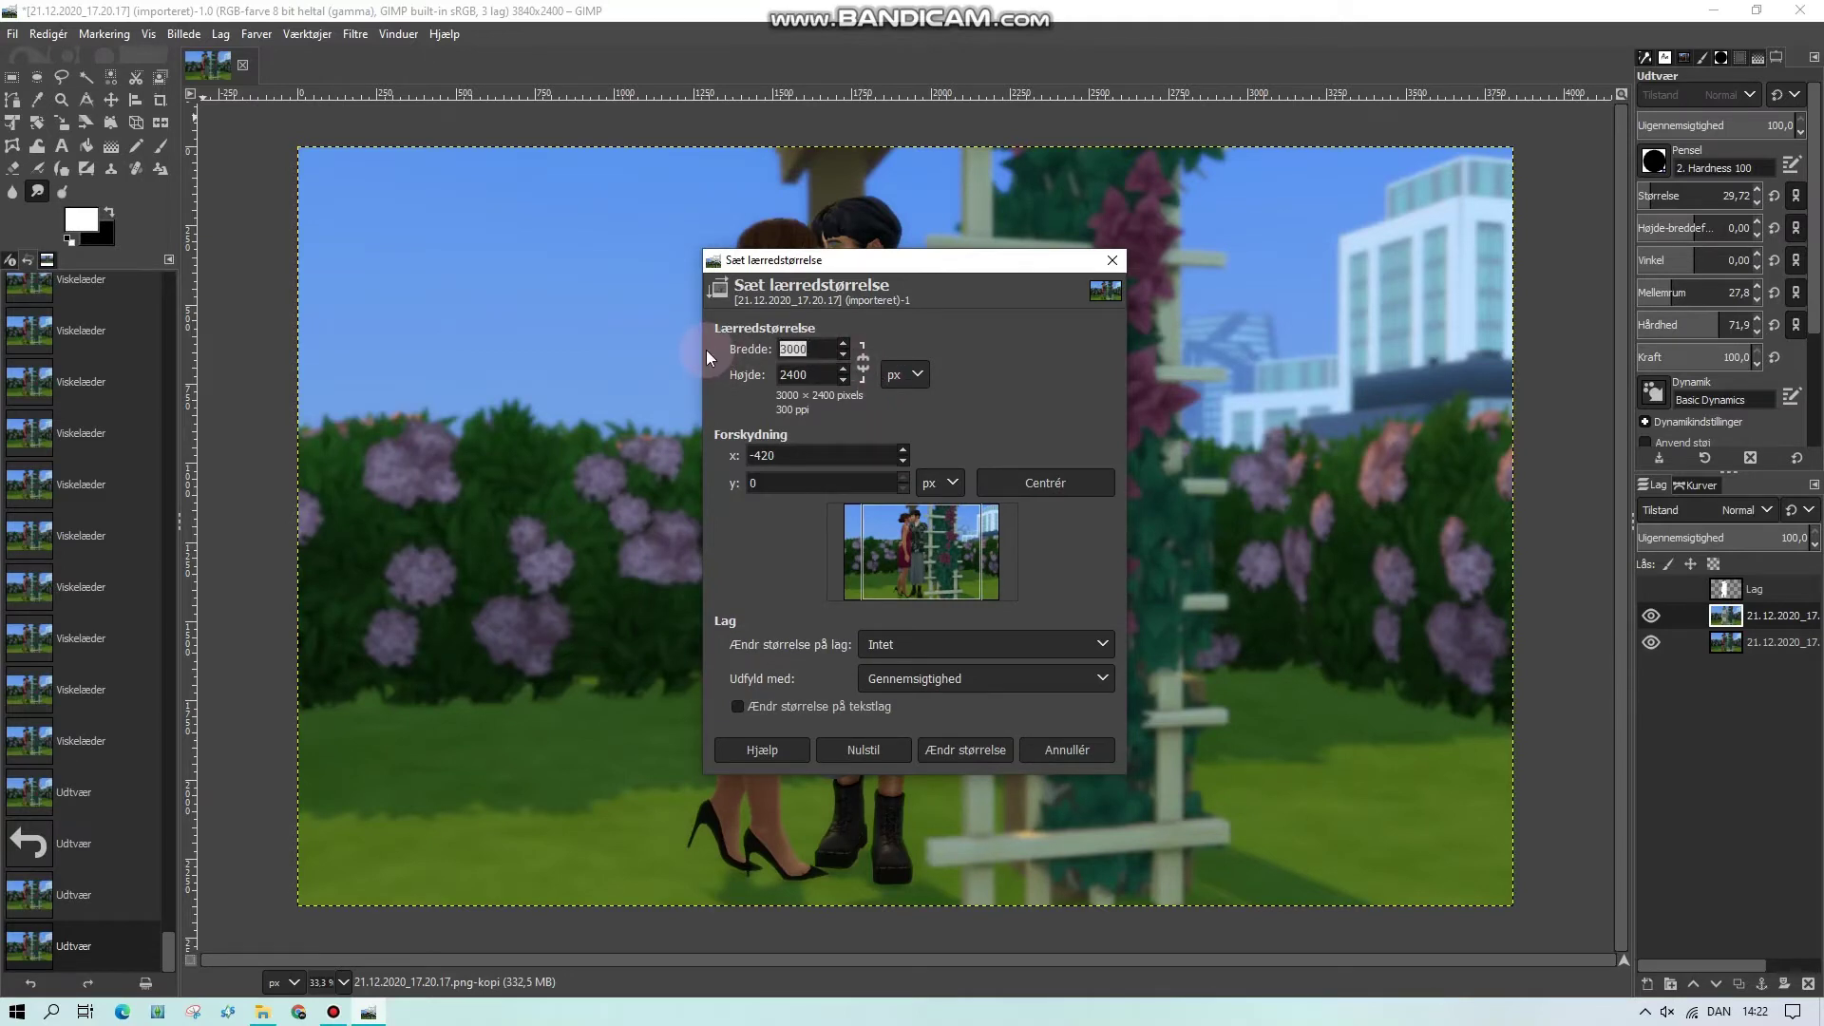
text(2000)
click(1063, 483)
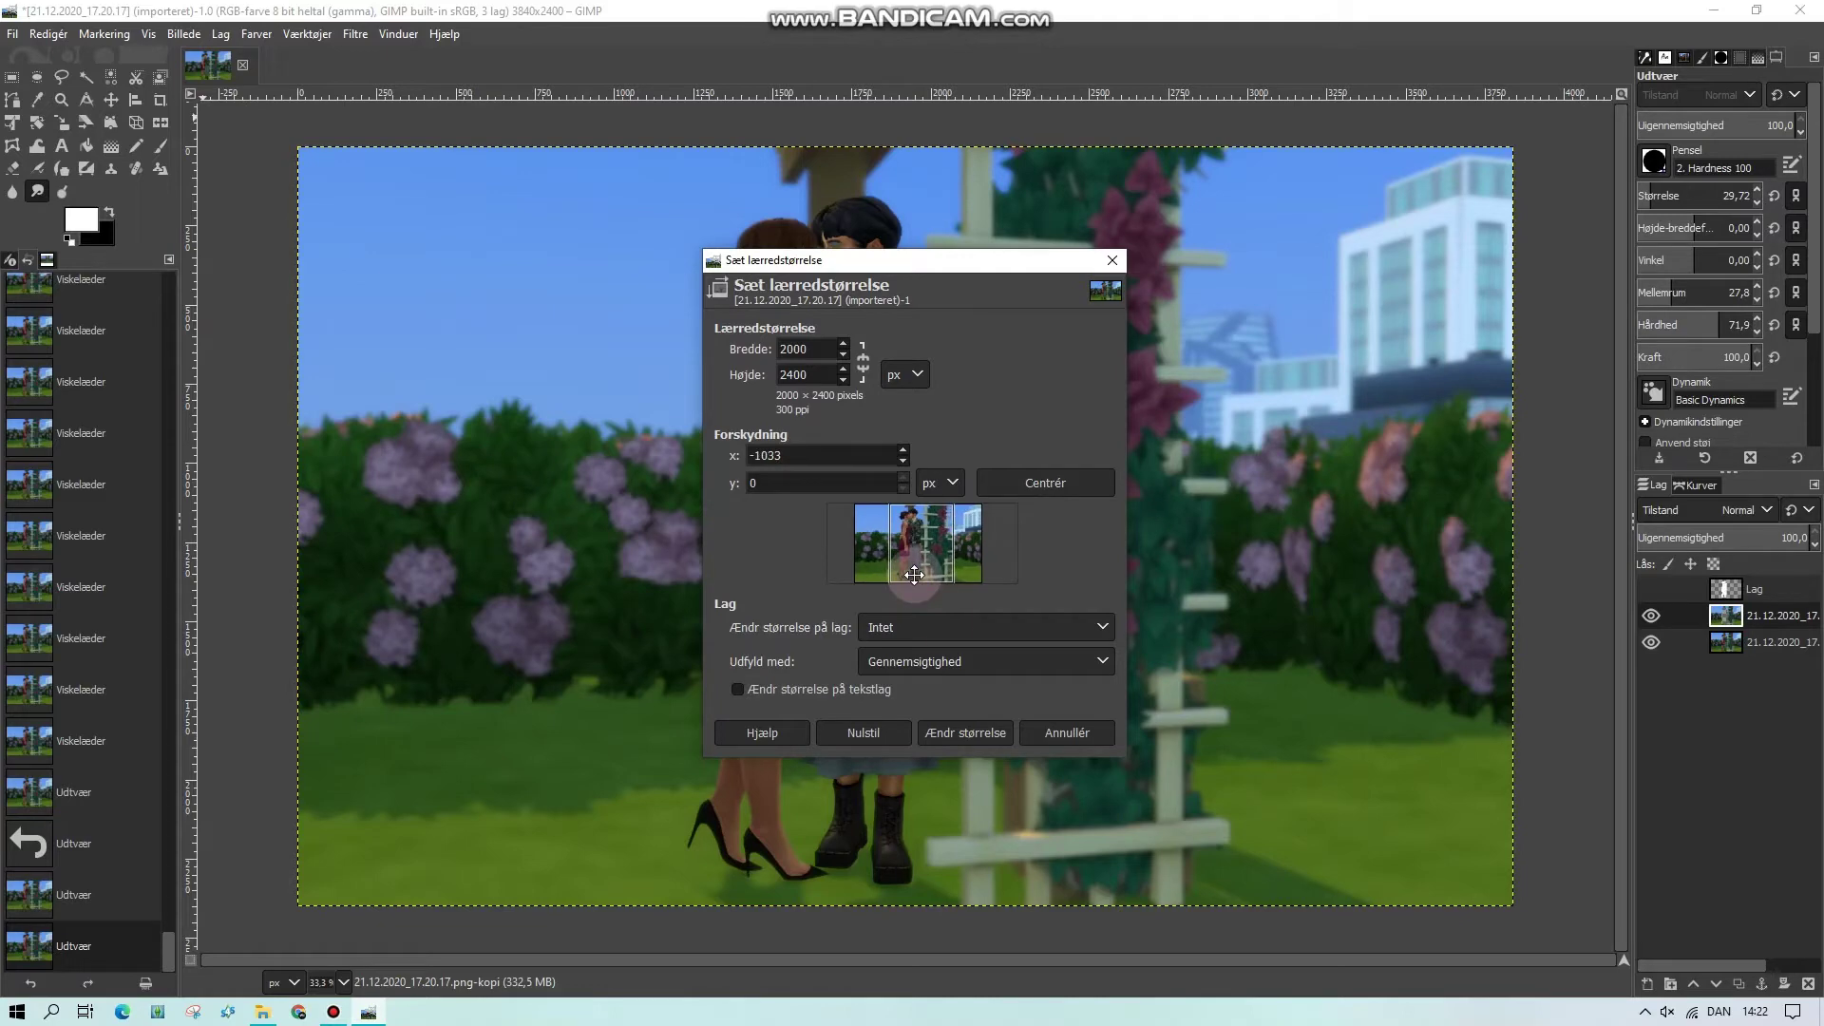
click(999, 739)
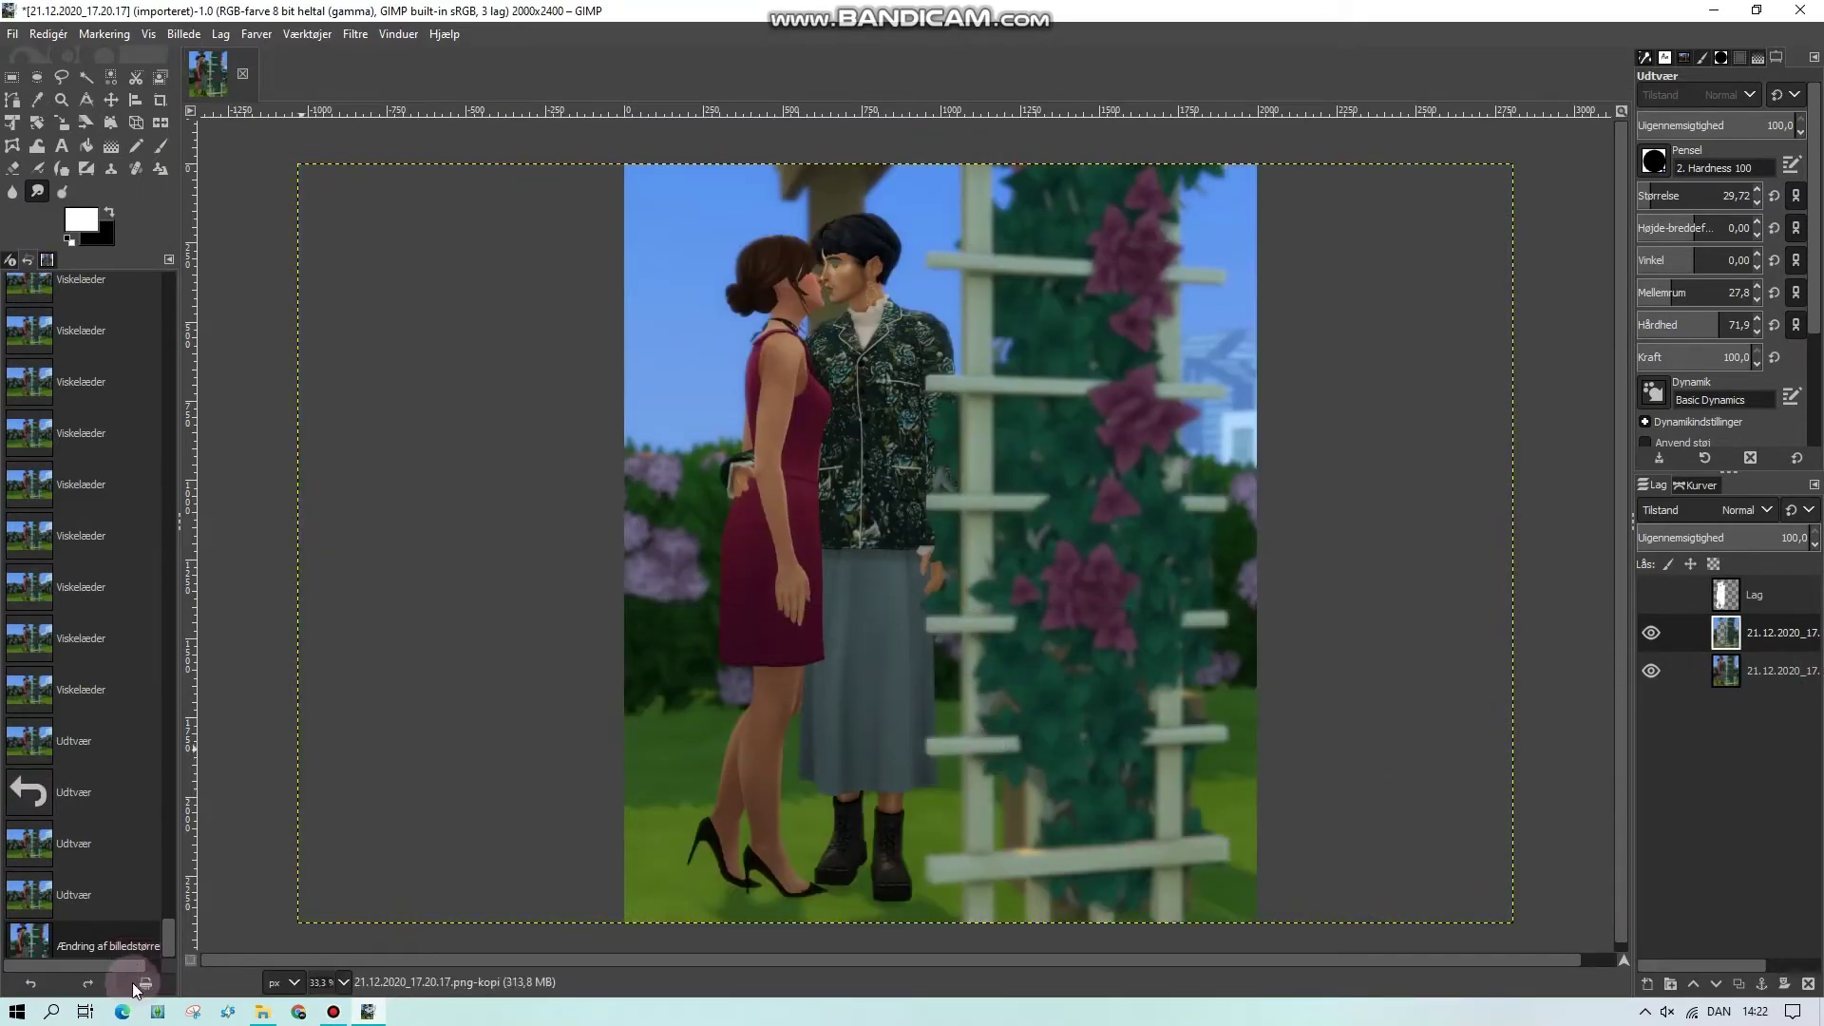
Fit both the blurred layer and the bottom original layer to the image size
click(226, 33)
click(294, 379)
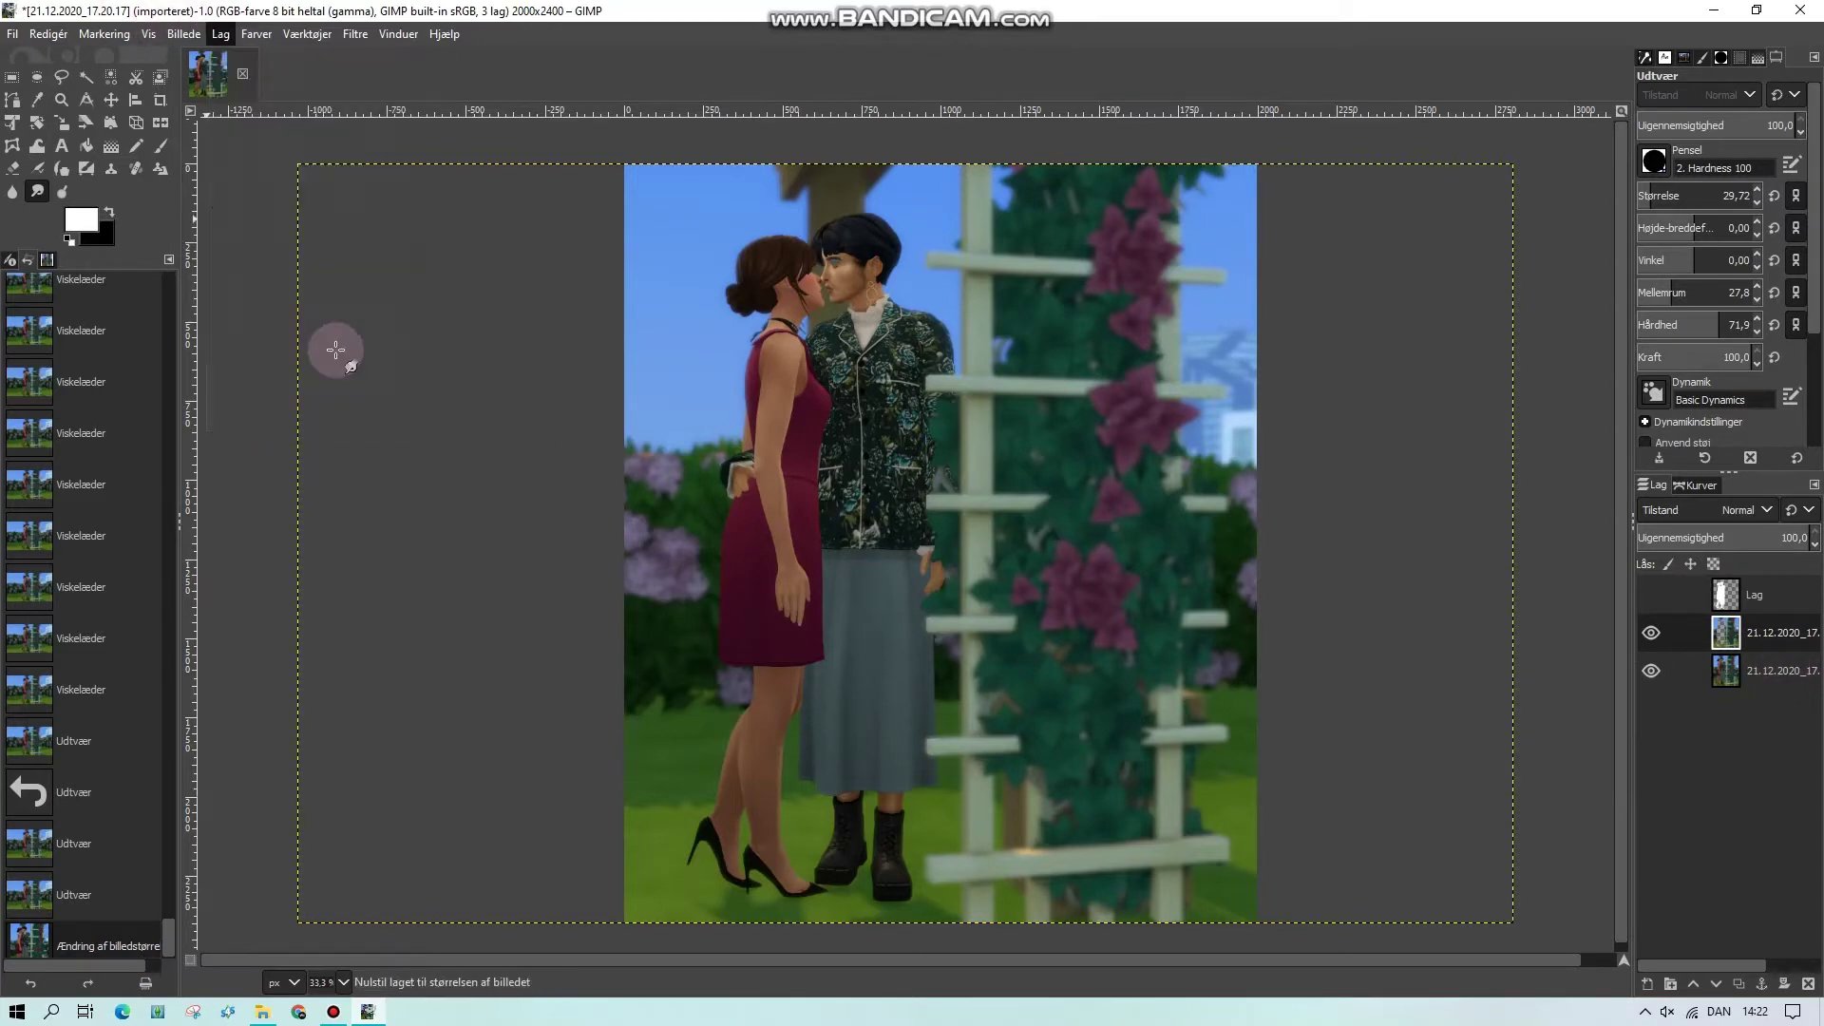
click(1784, 669)
click(220, 34)
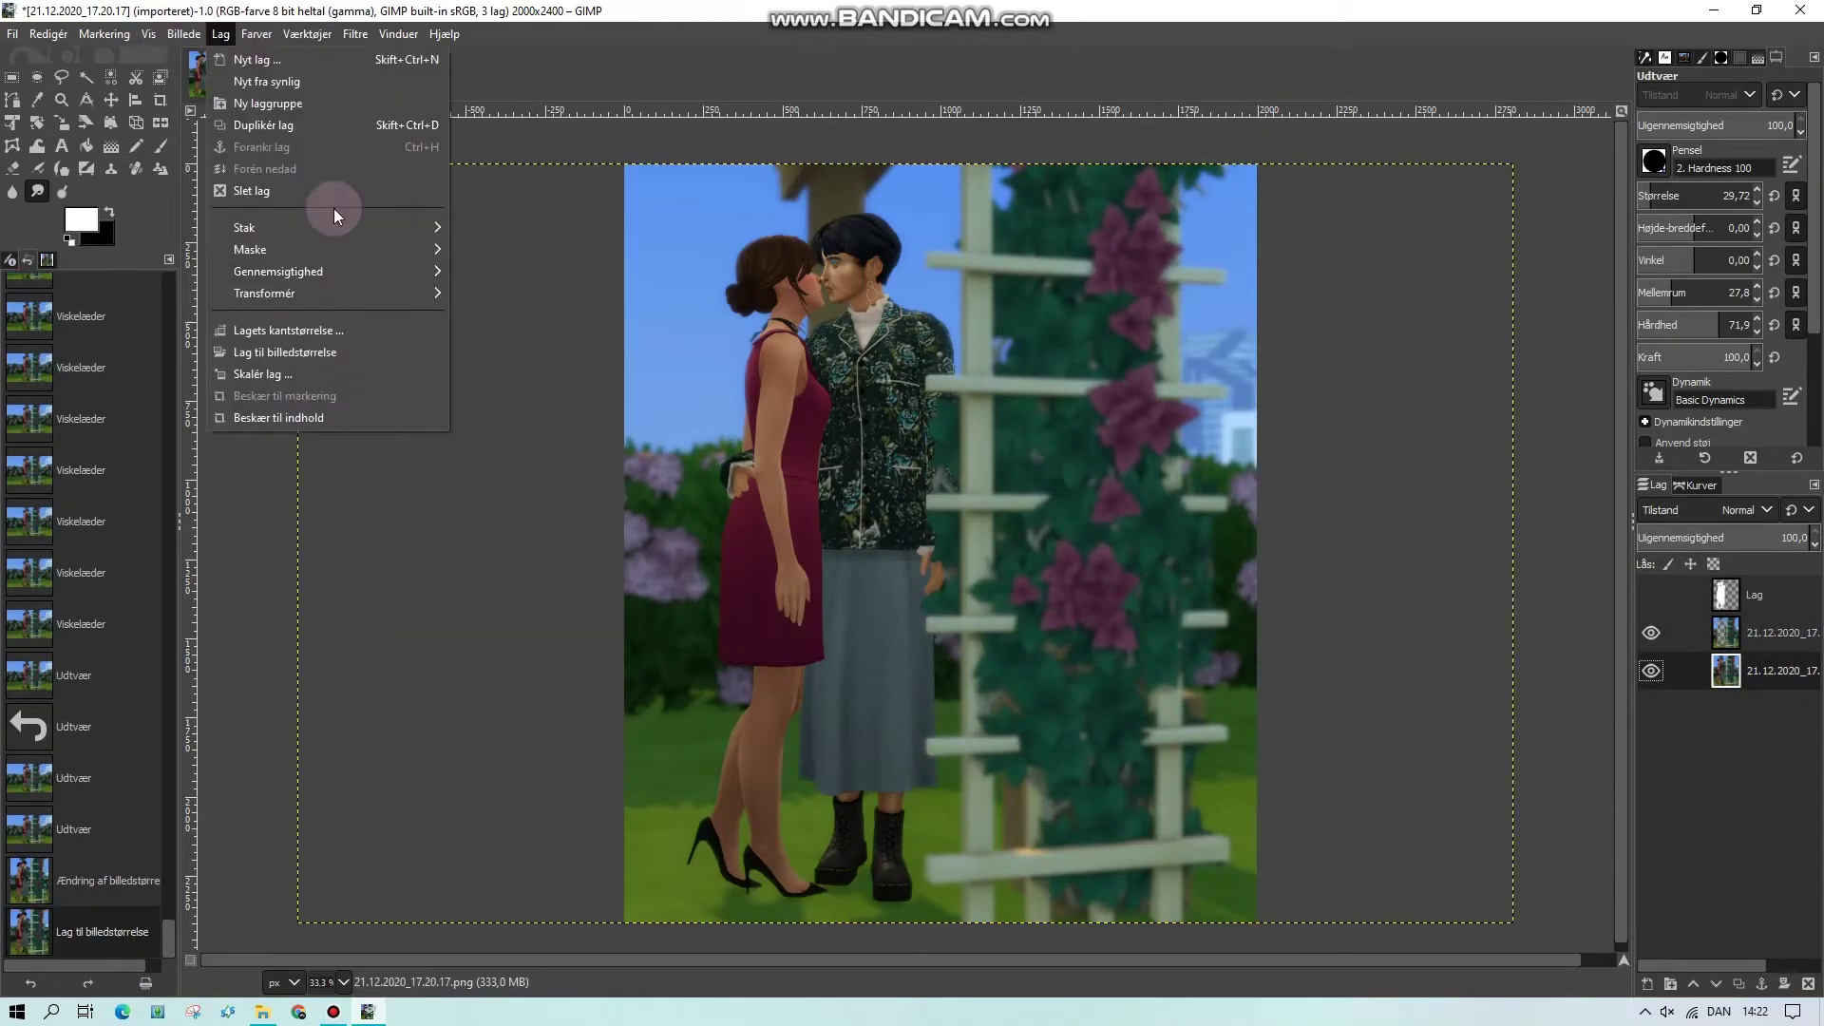
click(315, 353)
Duplicate the bottom original layer and move the copy above the blurred layer
right_click(1764, 684)
click(1751, 672)
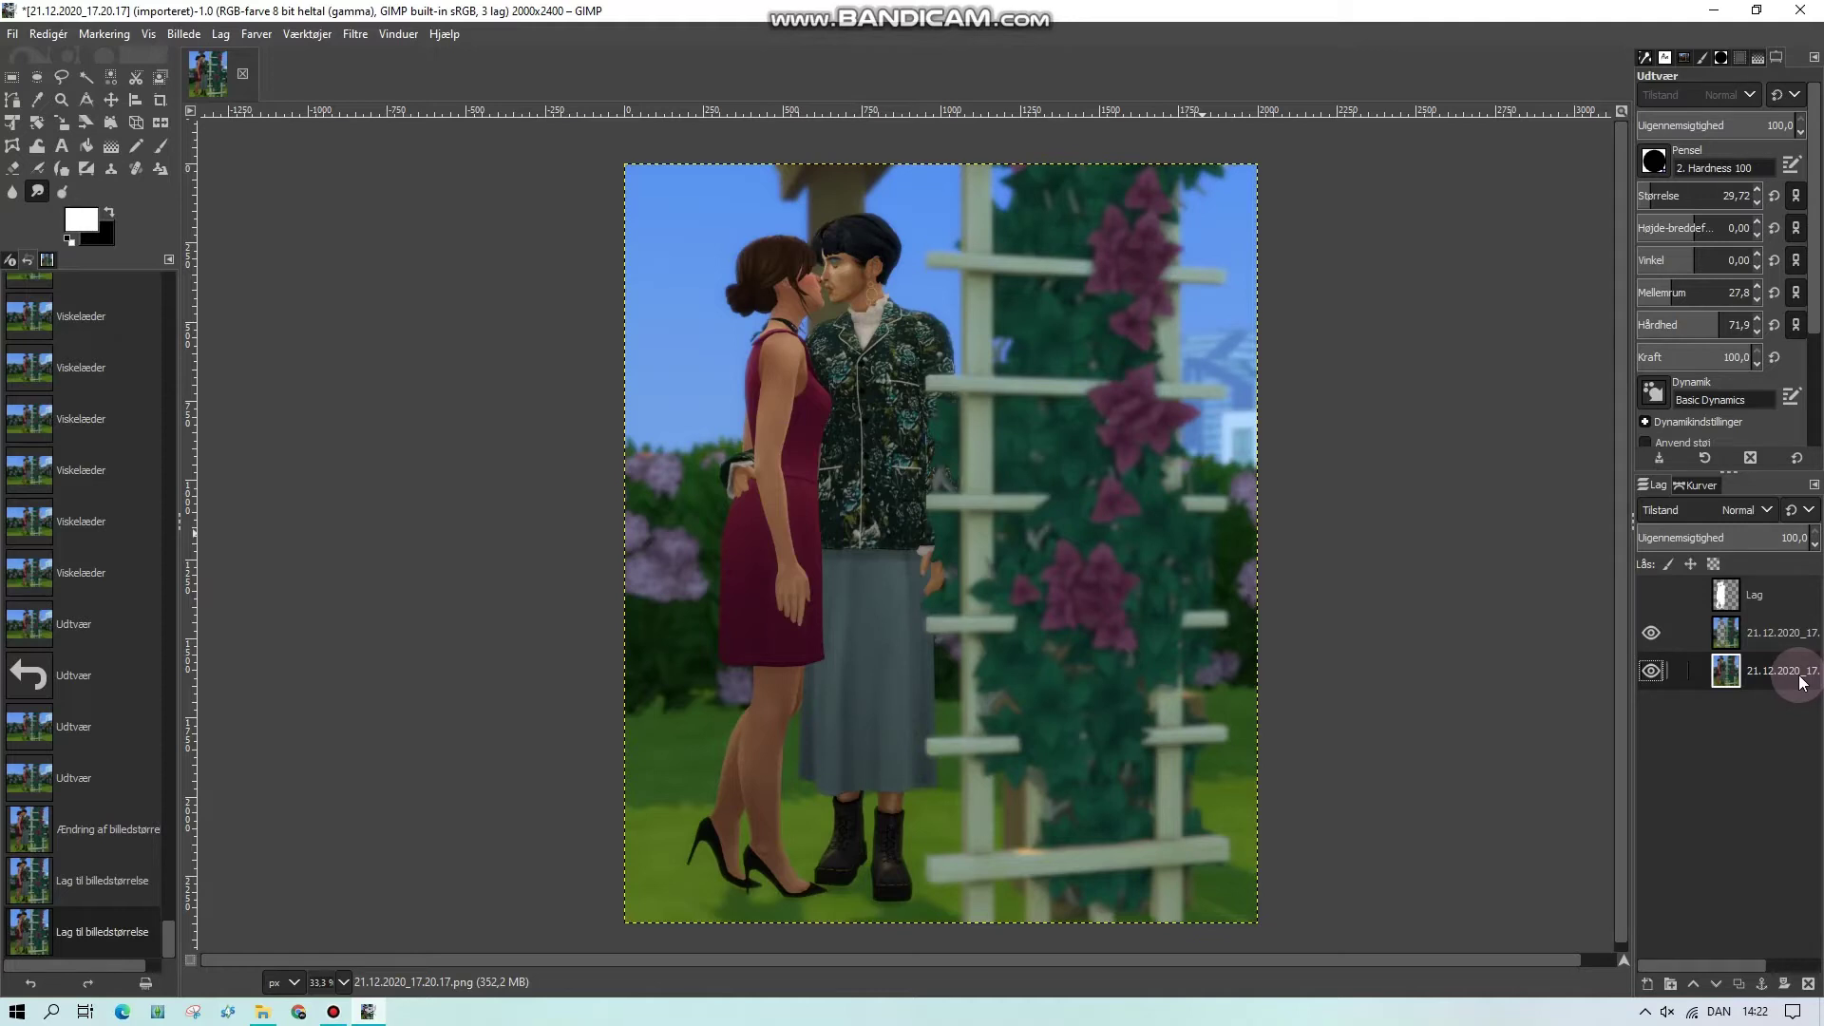
right_click(1802, 682)
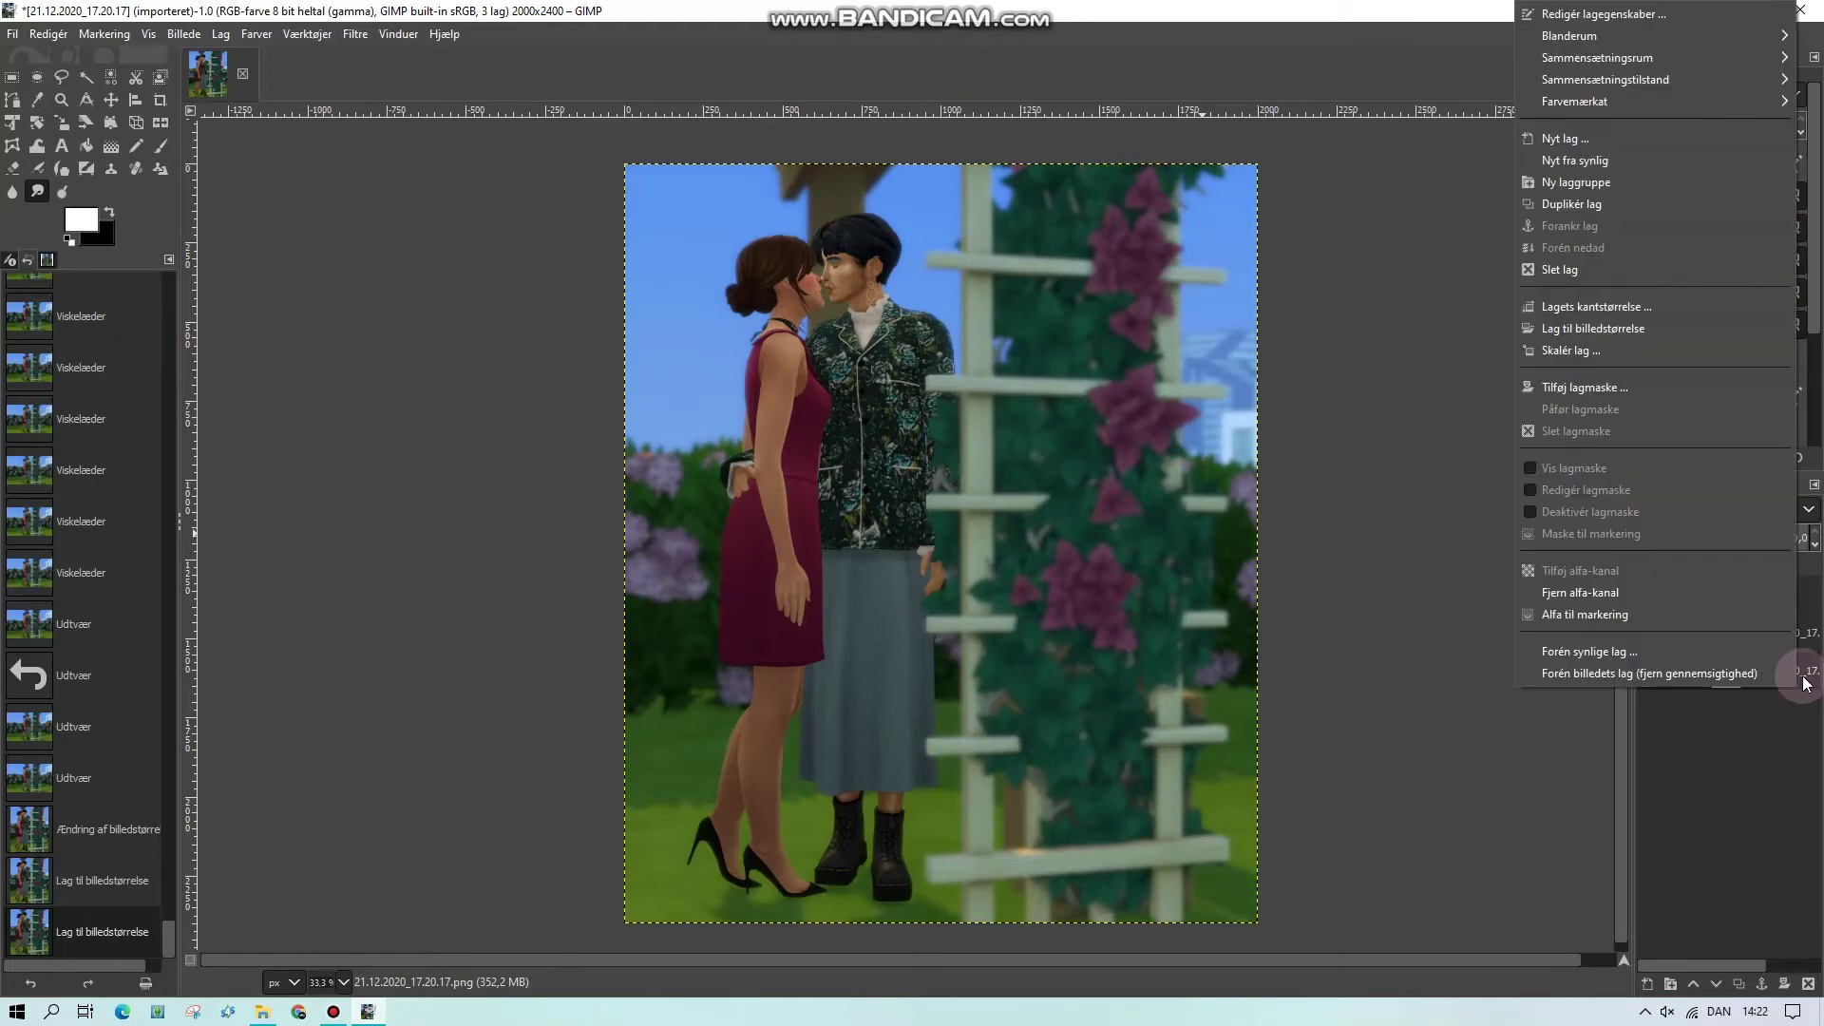
click(1549, 211)
drag(1782, 685, 1783, 602)
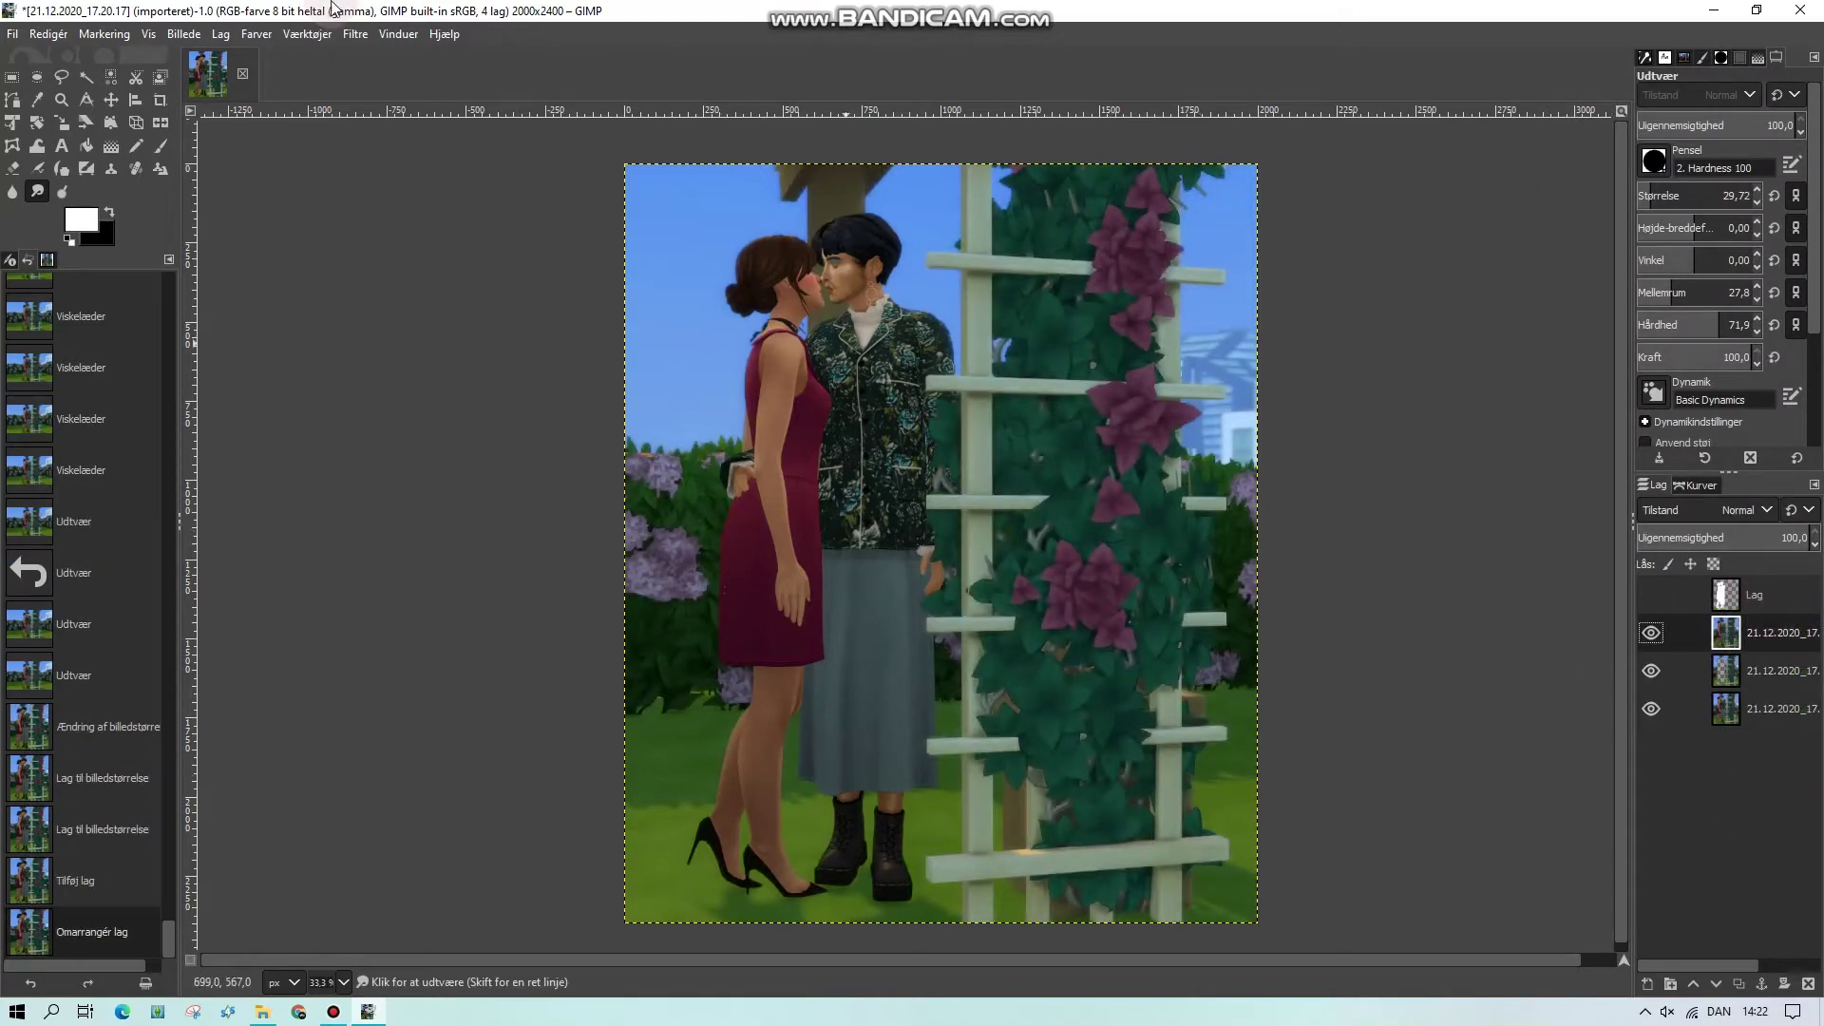
Apply a Median Blur with radius 5 to the copied layer
click(355, 34)
mouse_move(472, 168)
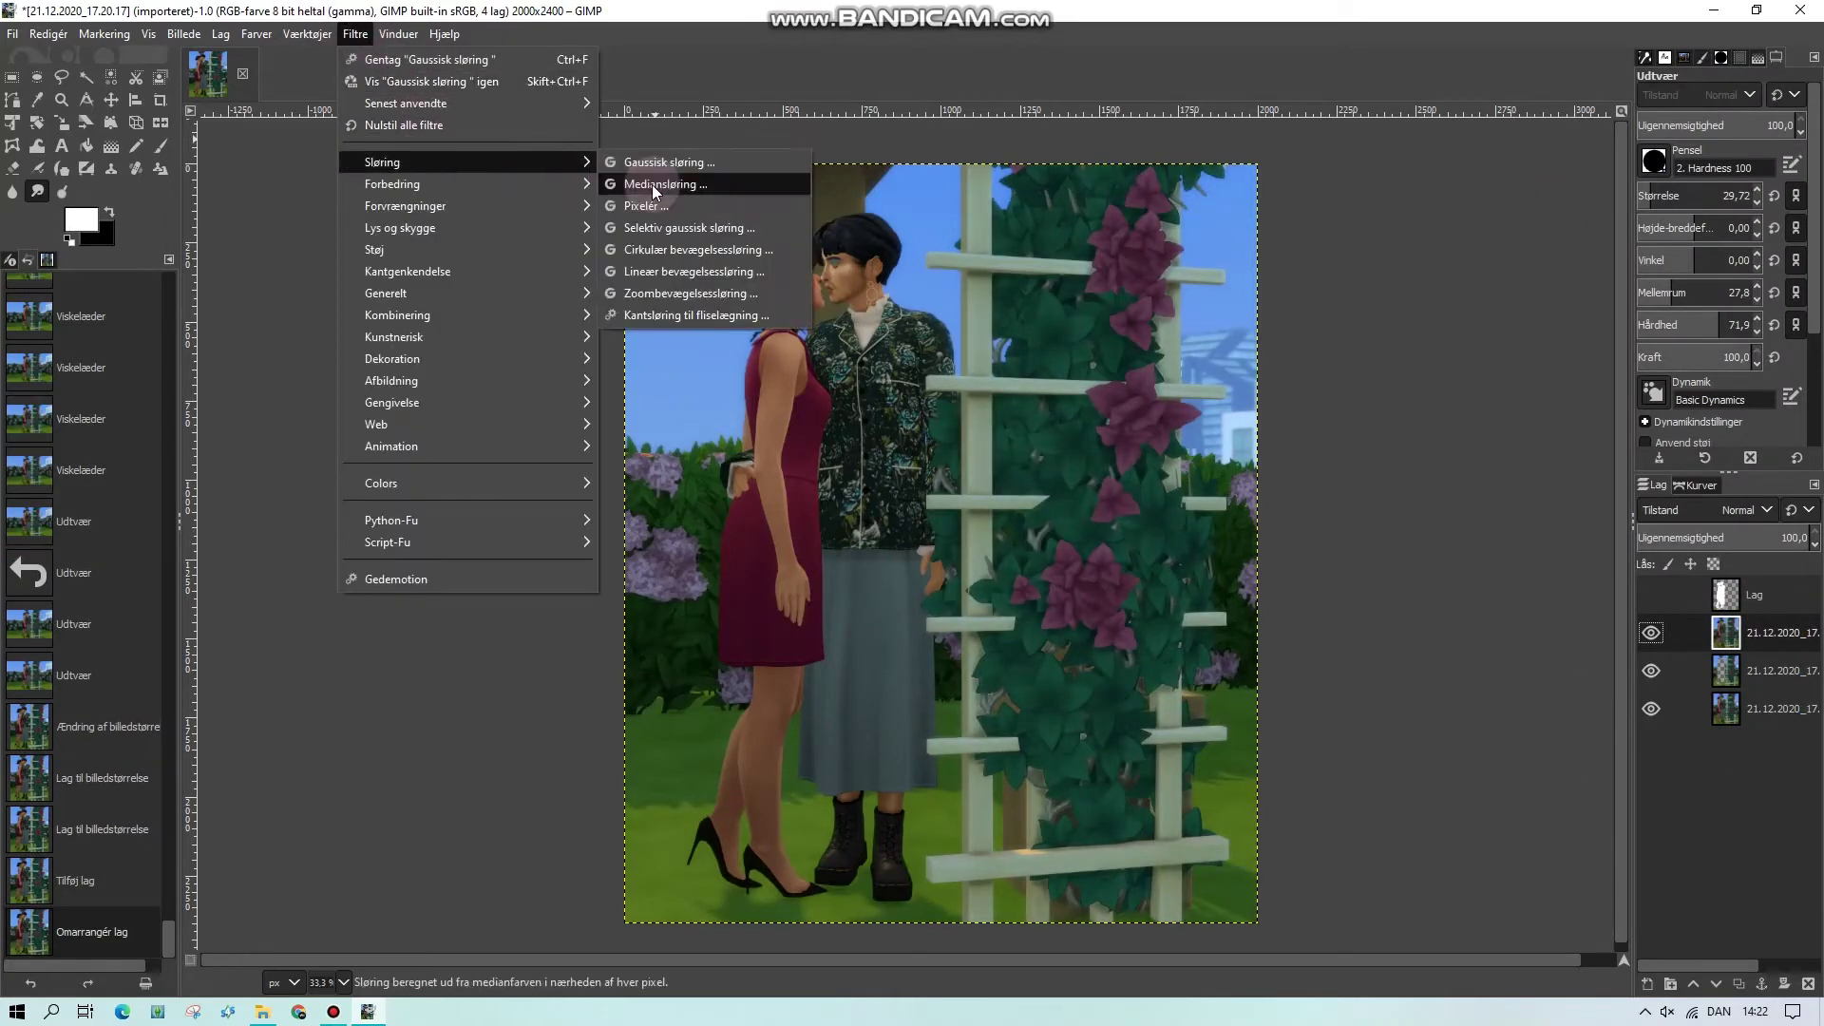
click(650, 191)
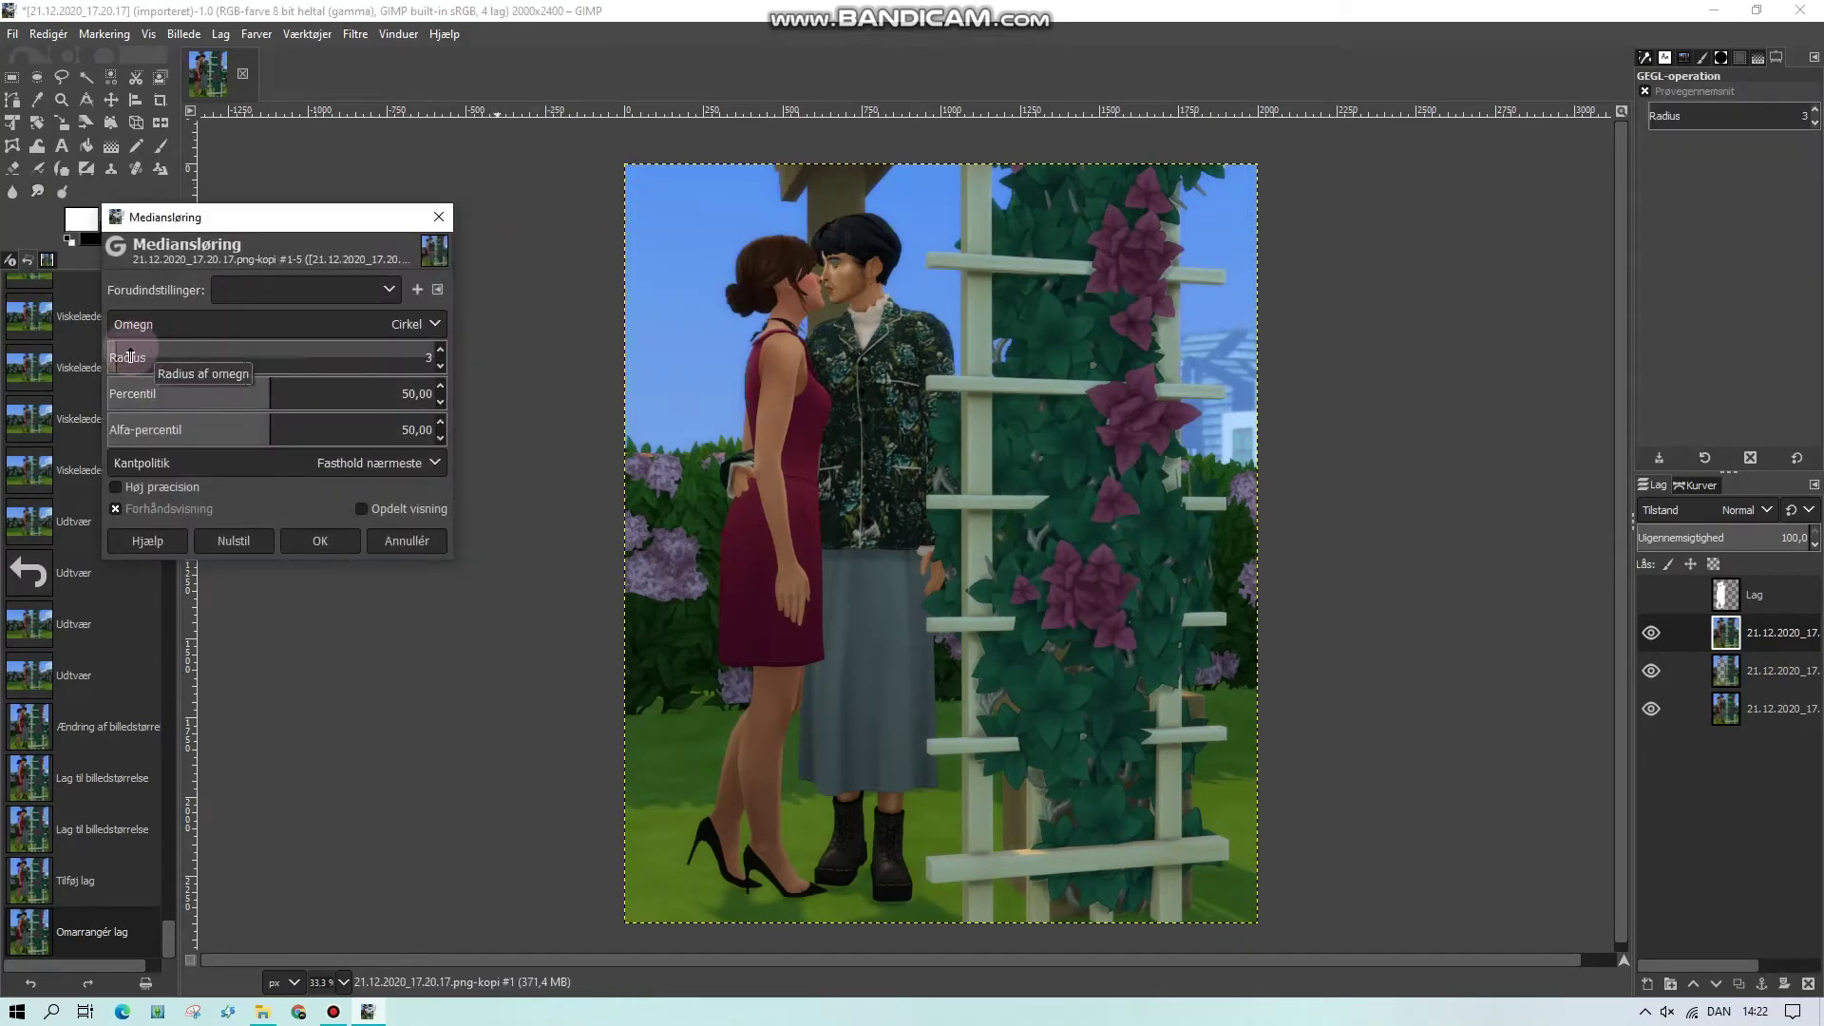
click(129, 357)
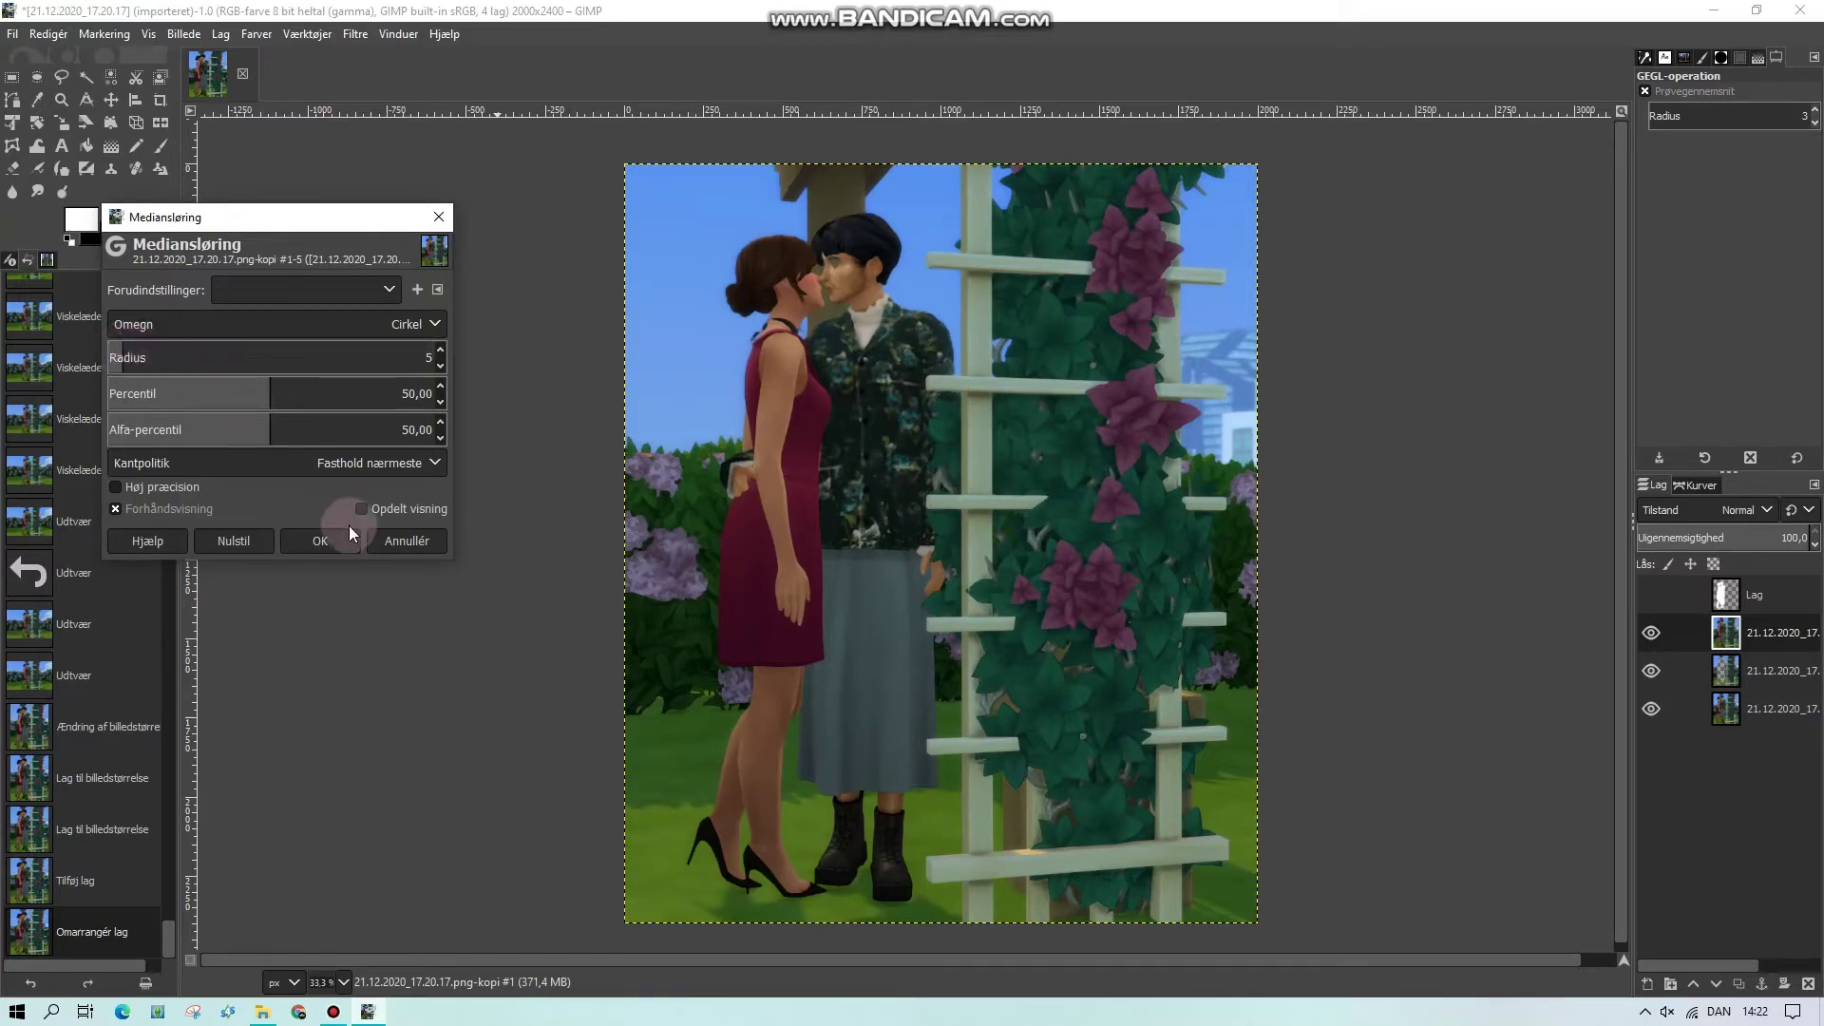
click(327, 549)
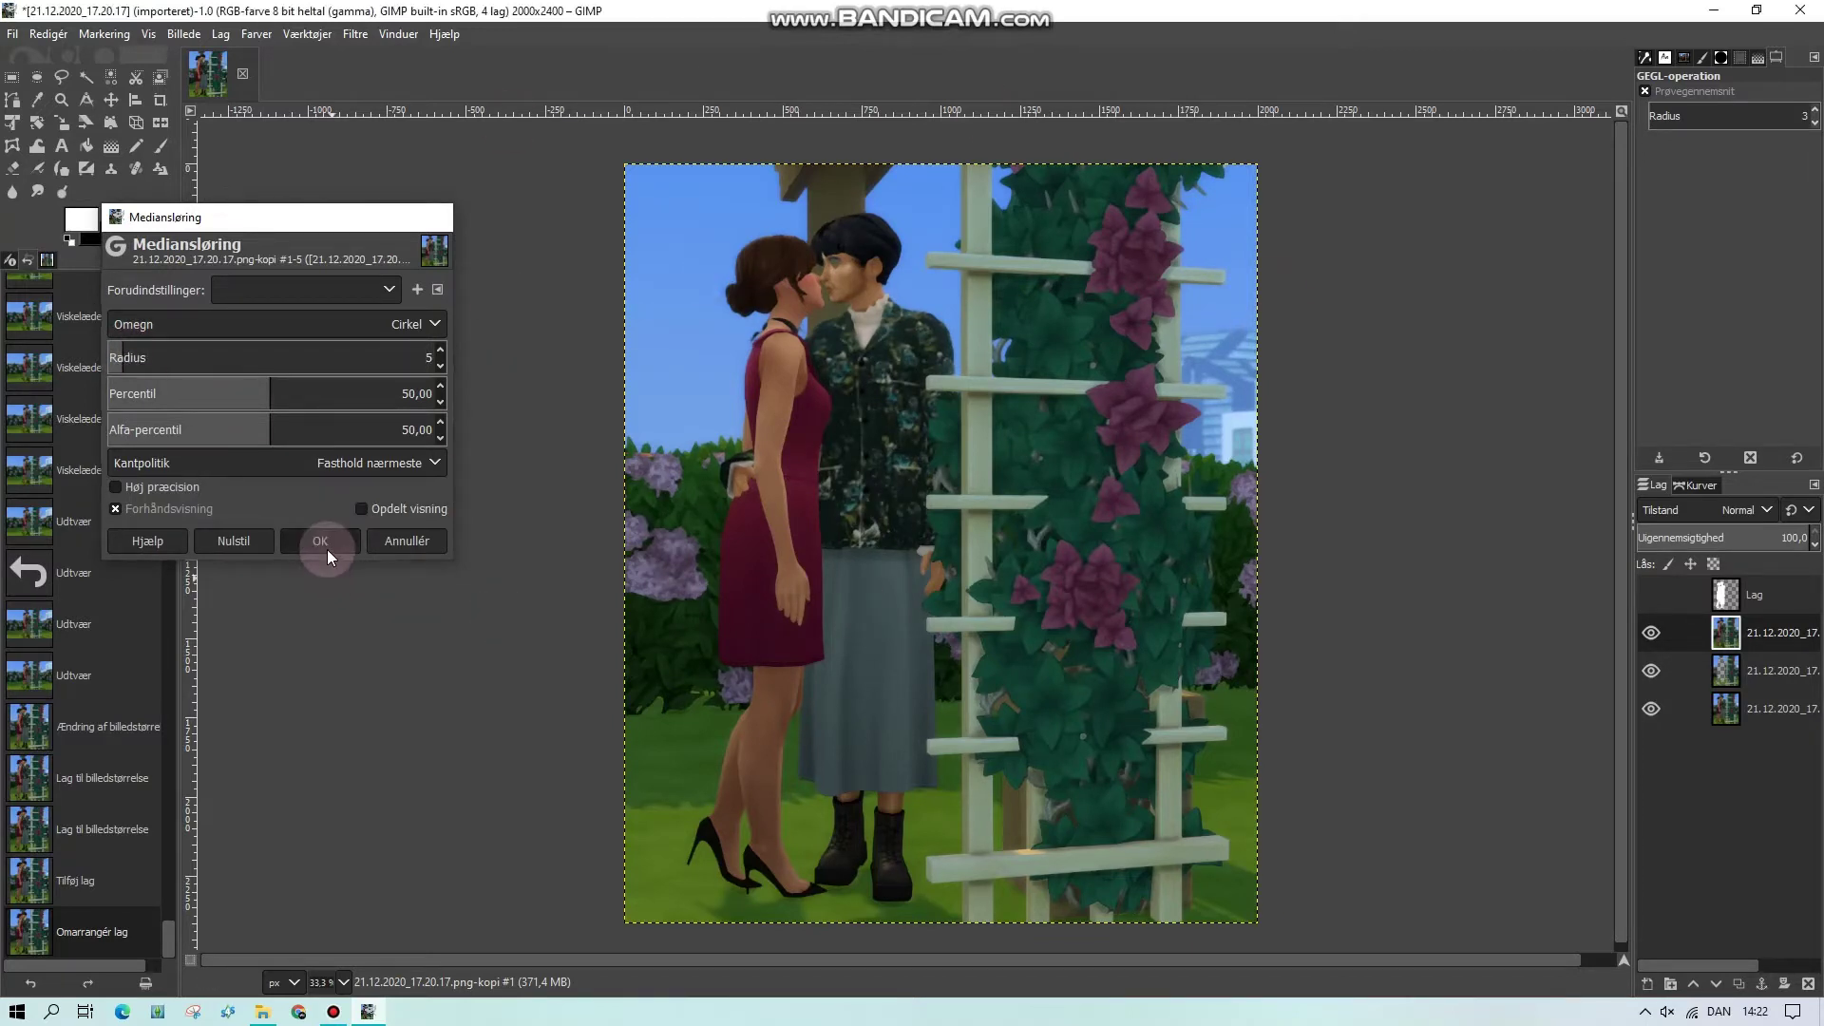
Set the median-blurred copy's blend mode to Soft light (Blødt lys)
click(1743, 511)
scroll(1712, 942, down, 2)
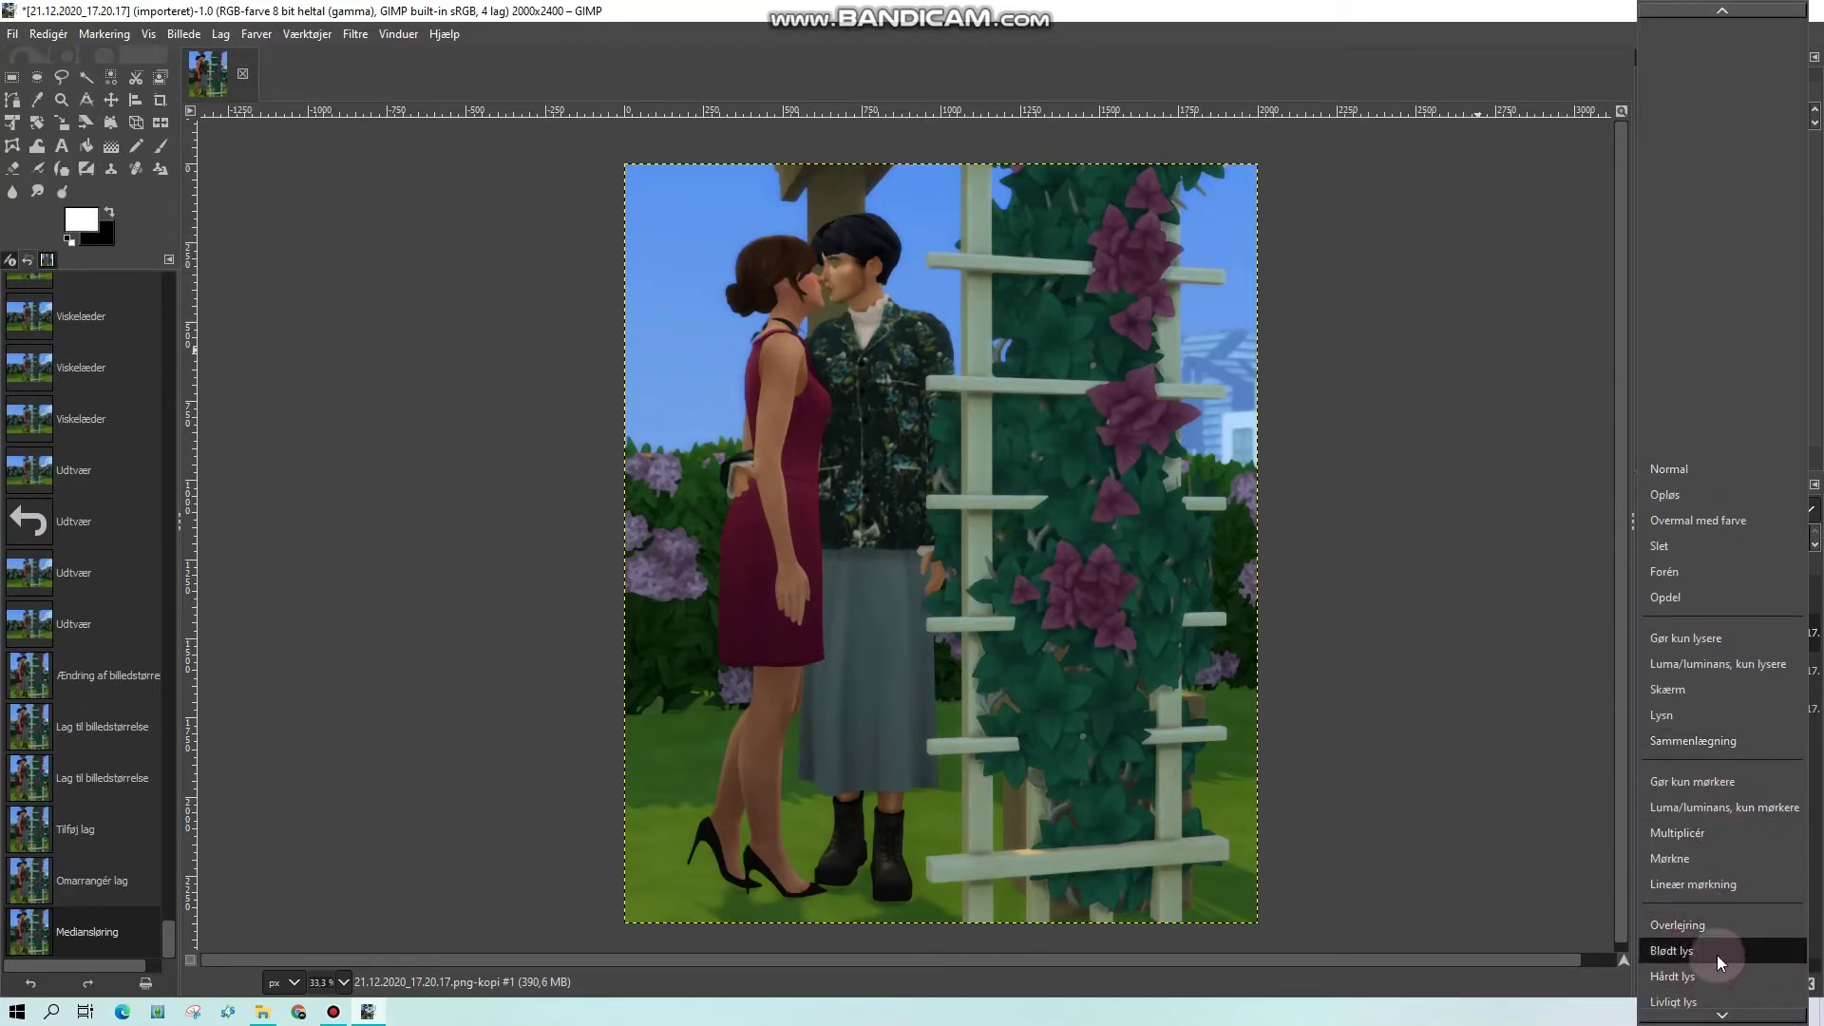
click(1717, 952)
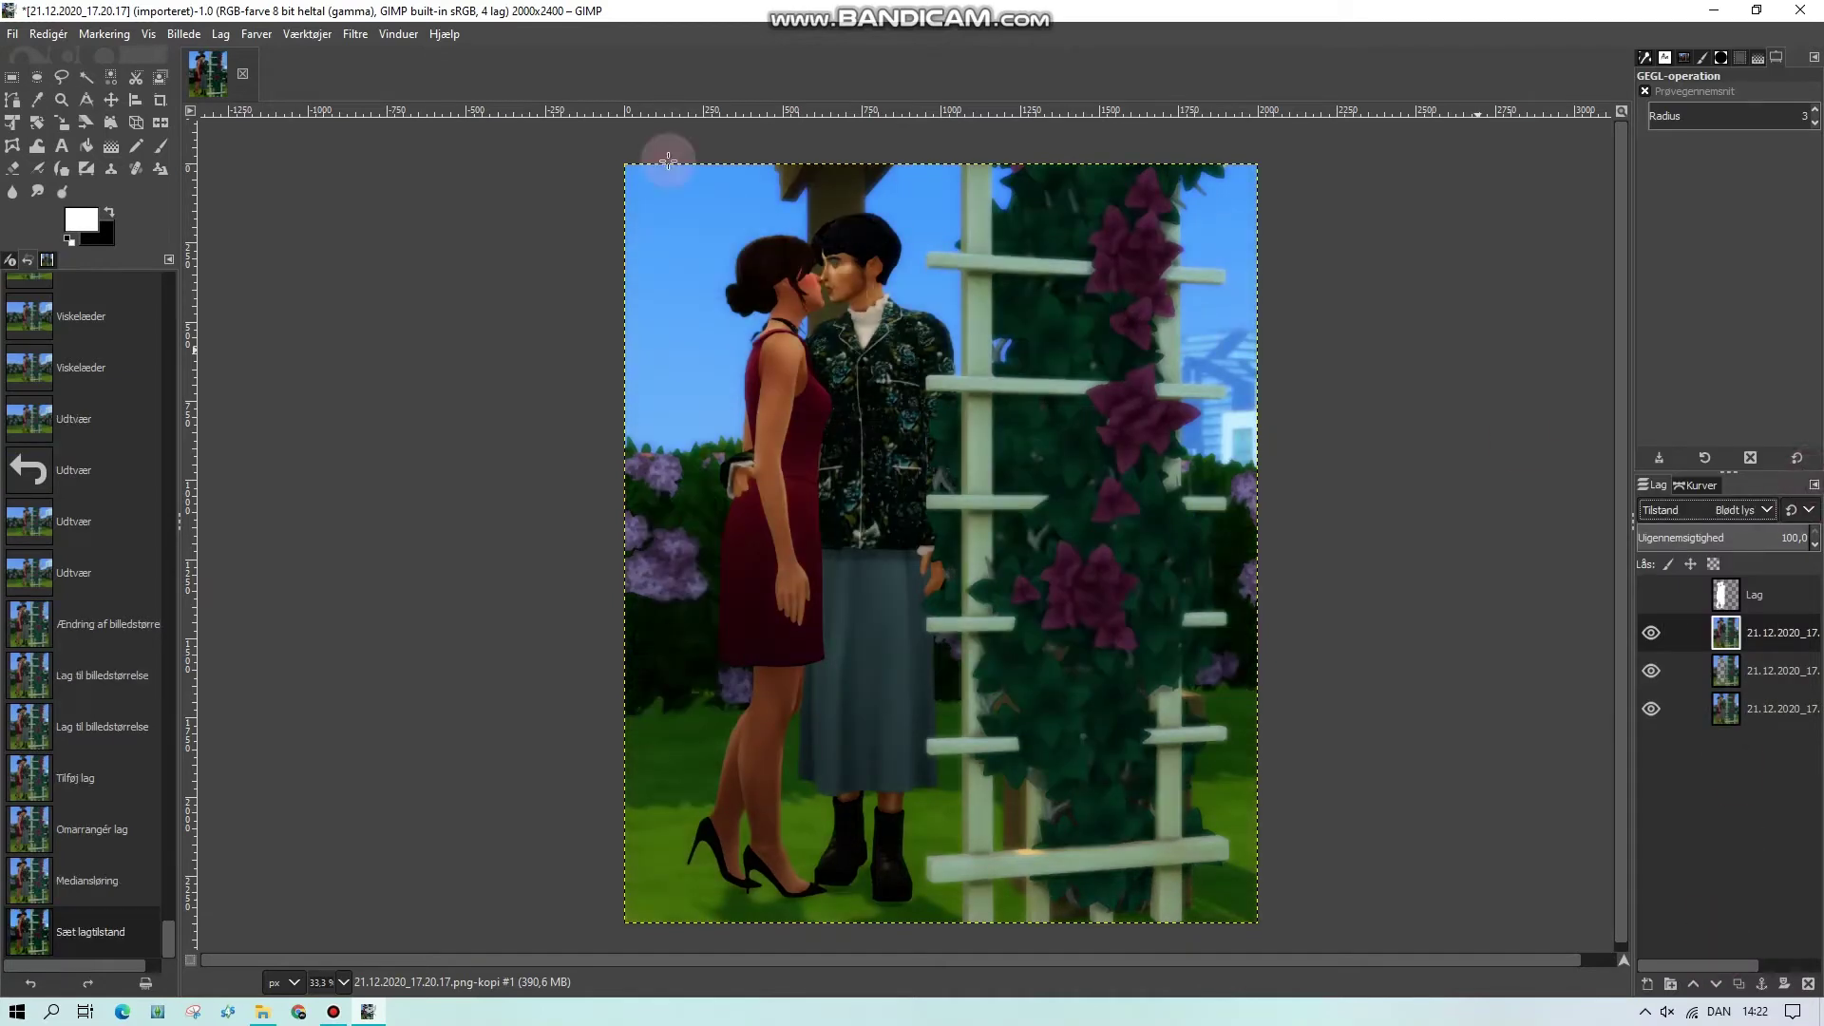
Adjust the soft-light layer with Hue-Chroma, setting chroma to -8.14 and lightness to 17.44
click(257, 34)
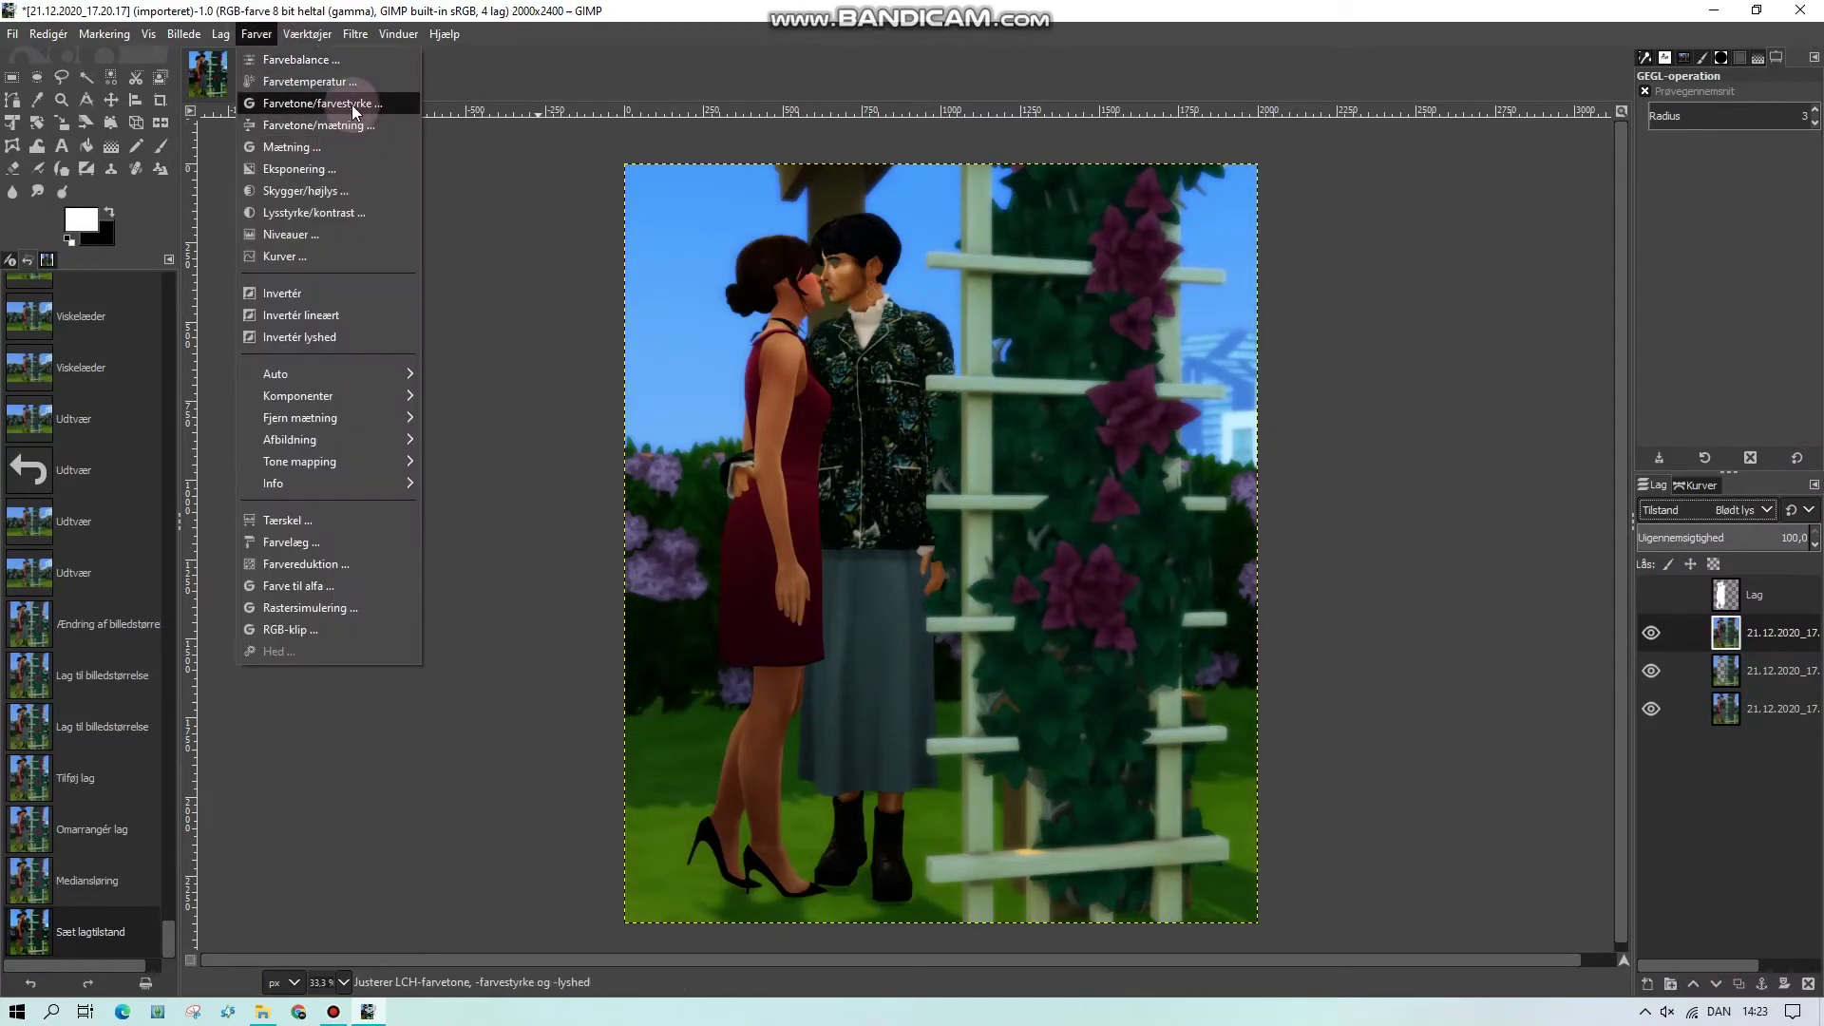
click(338, 112)
drag(380, 363, 297, 408)
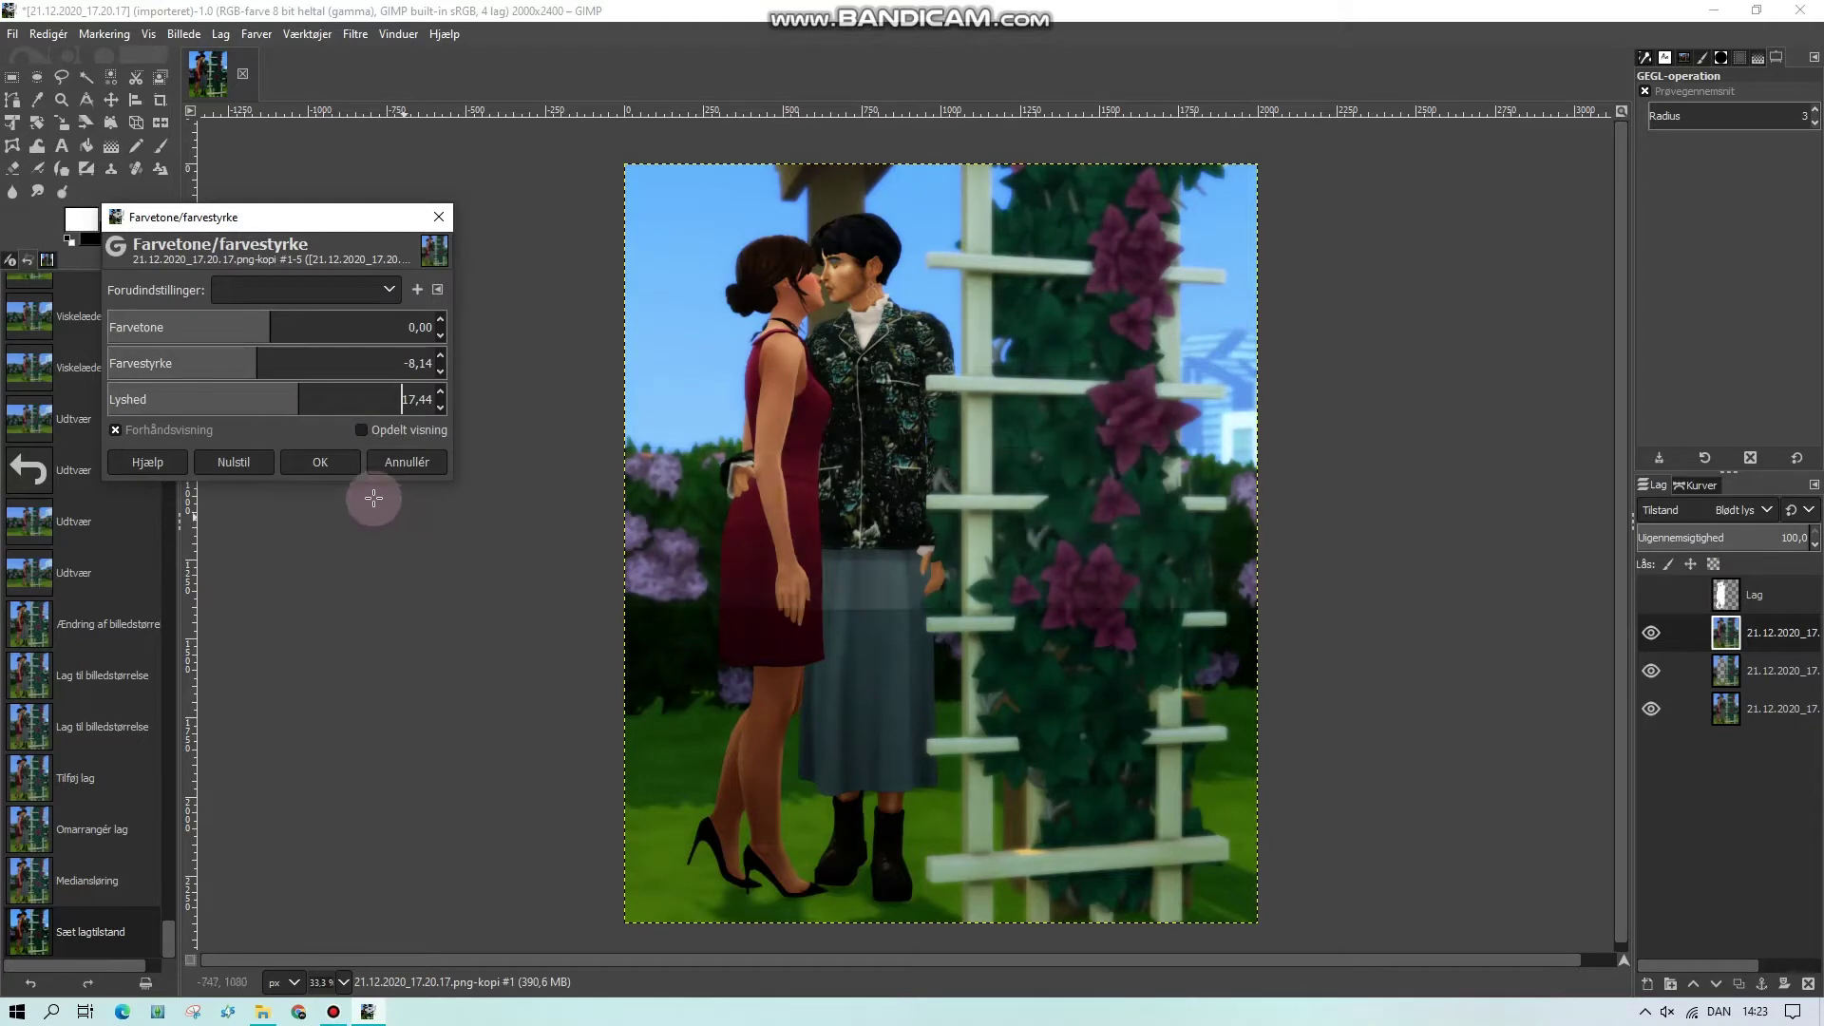
click(323, 462)
Compare the picture with and without the soft-light layer, including a closer look at 50 %
click(1653, 634)
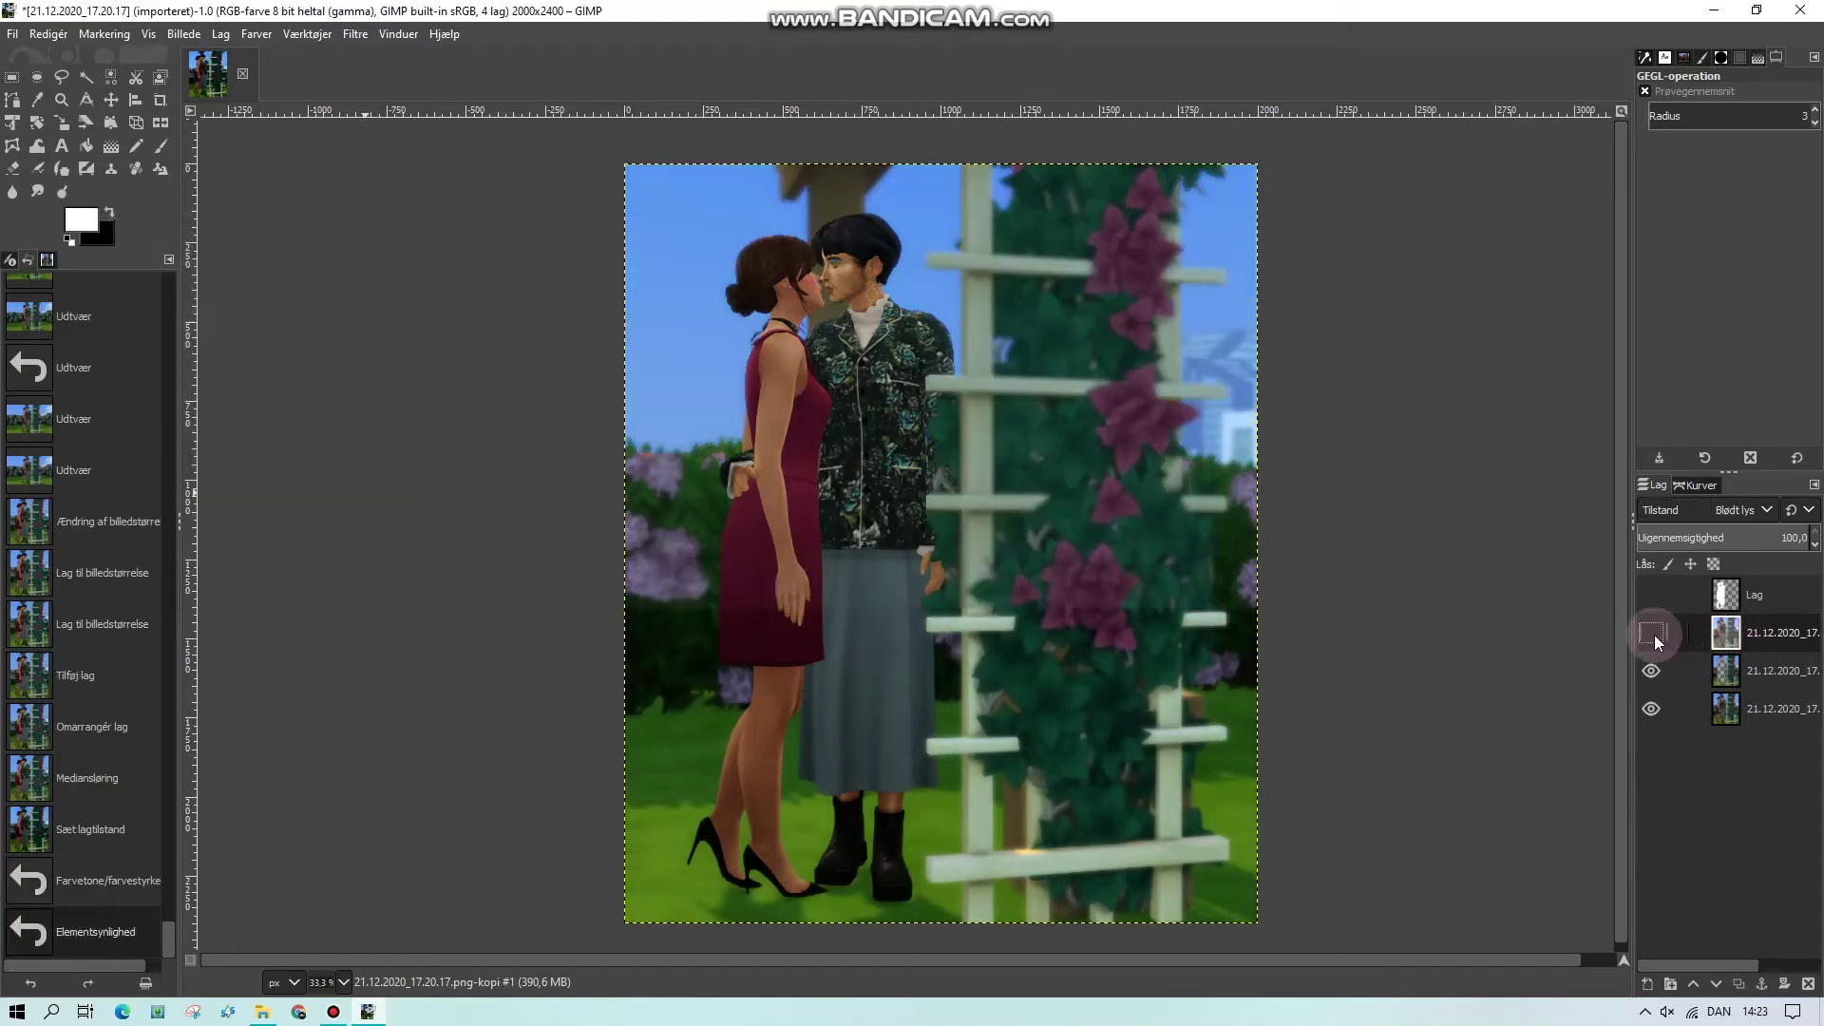
click(1653, 634)
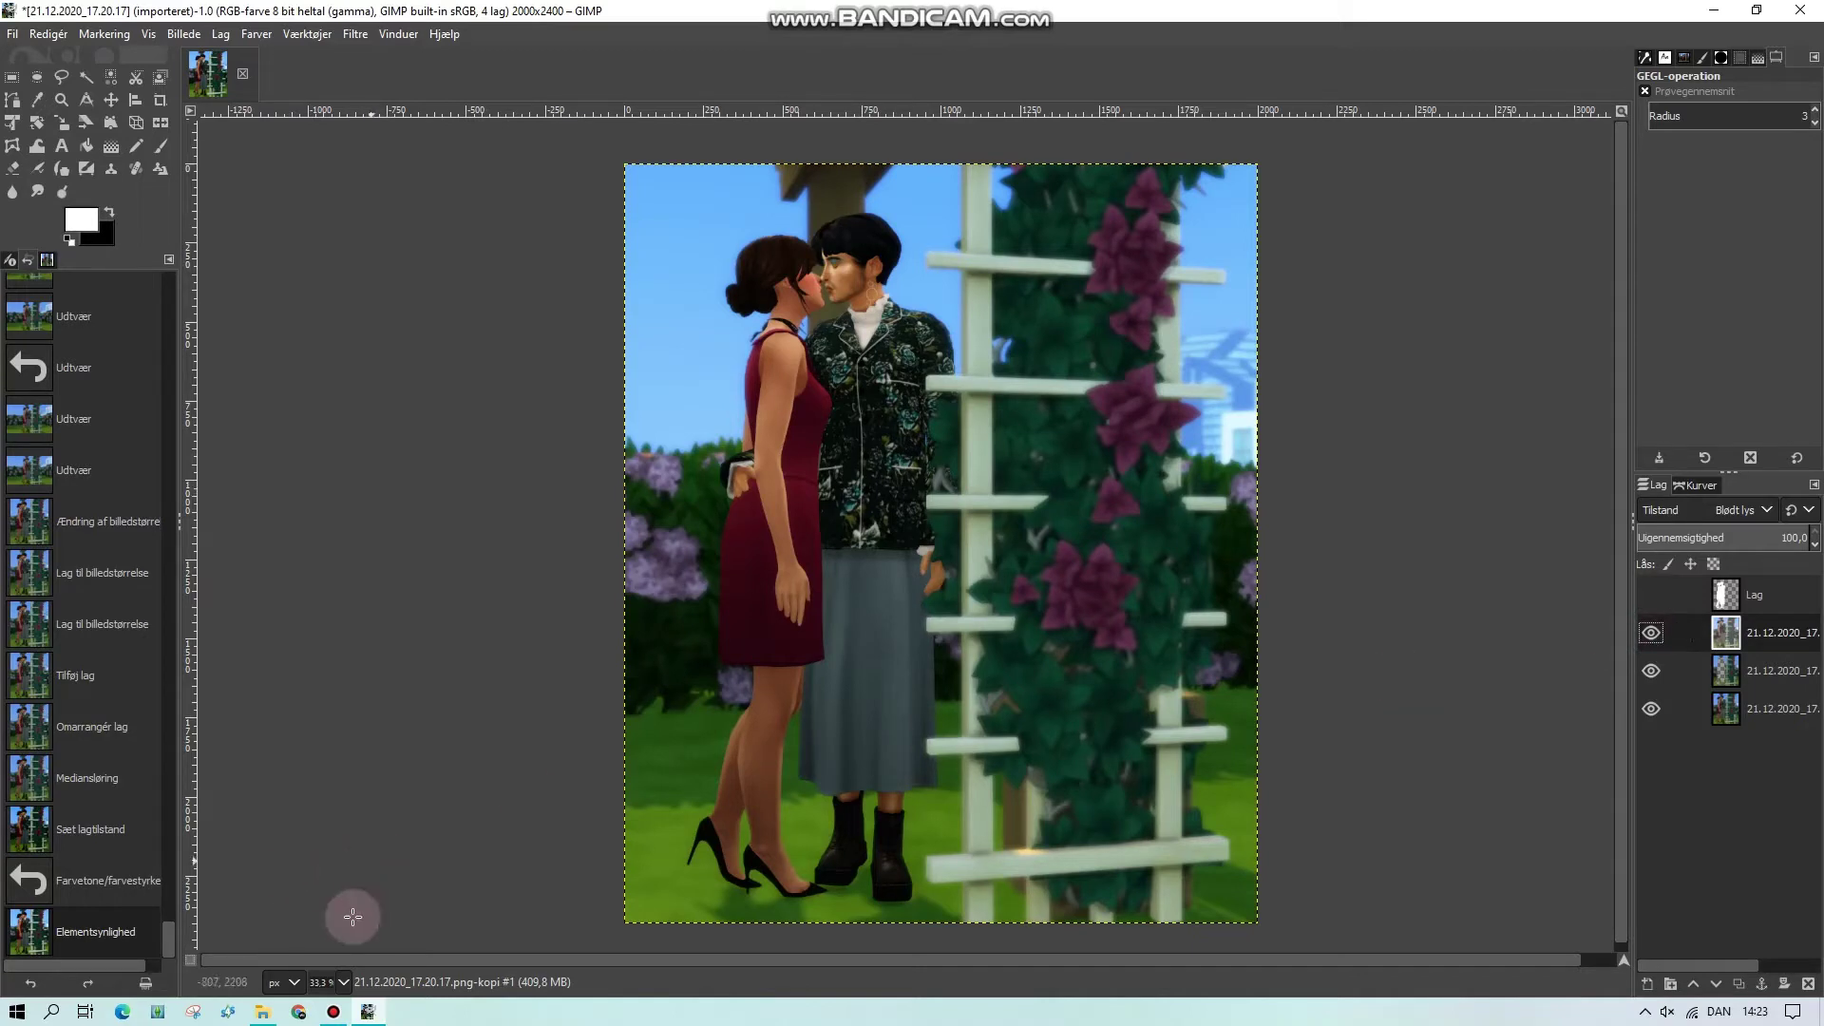
click(344, 982)
click(337, 877)
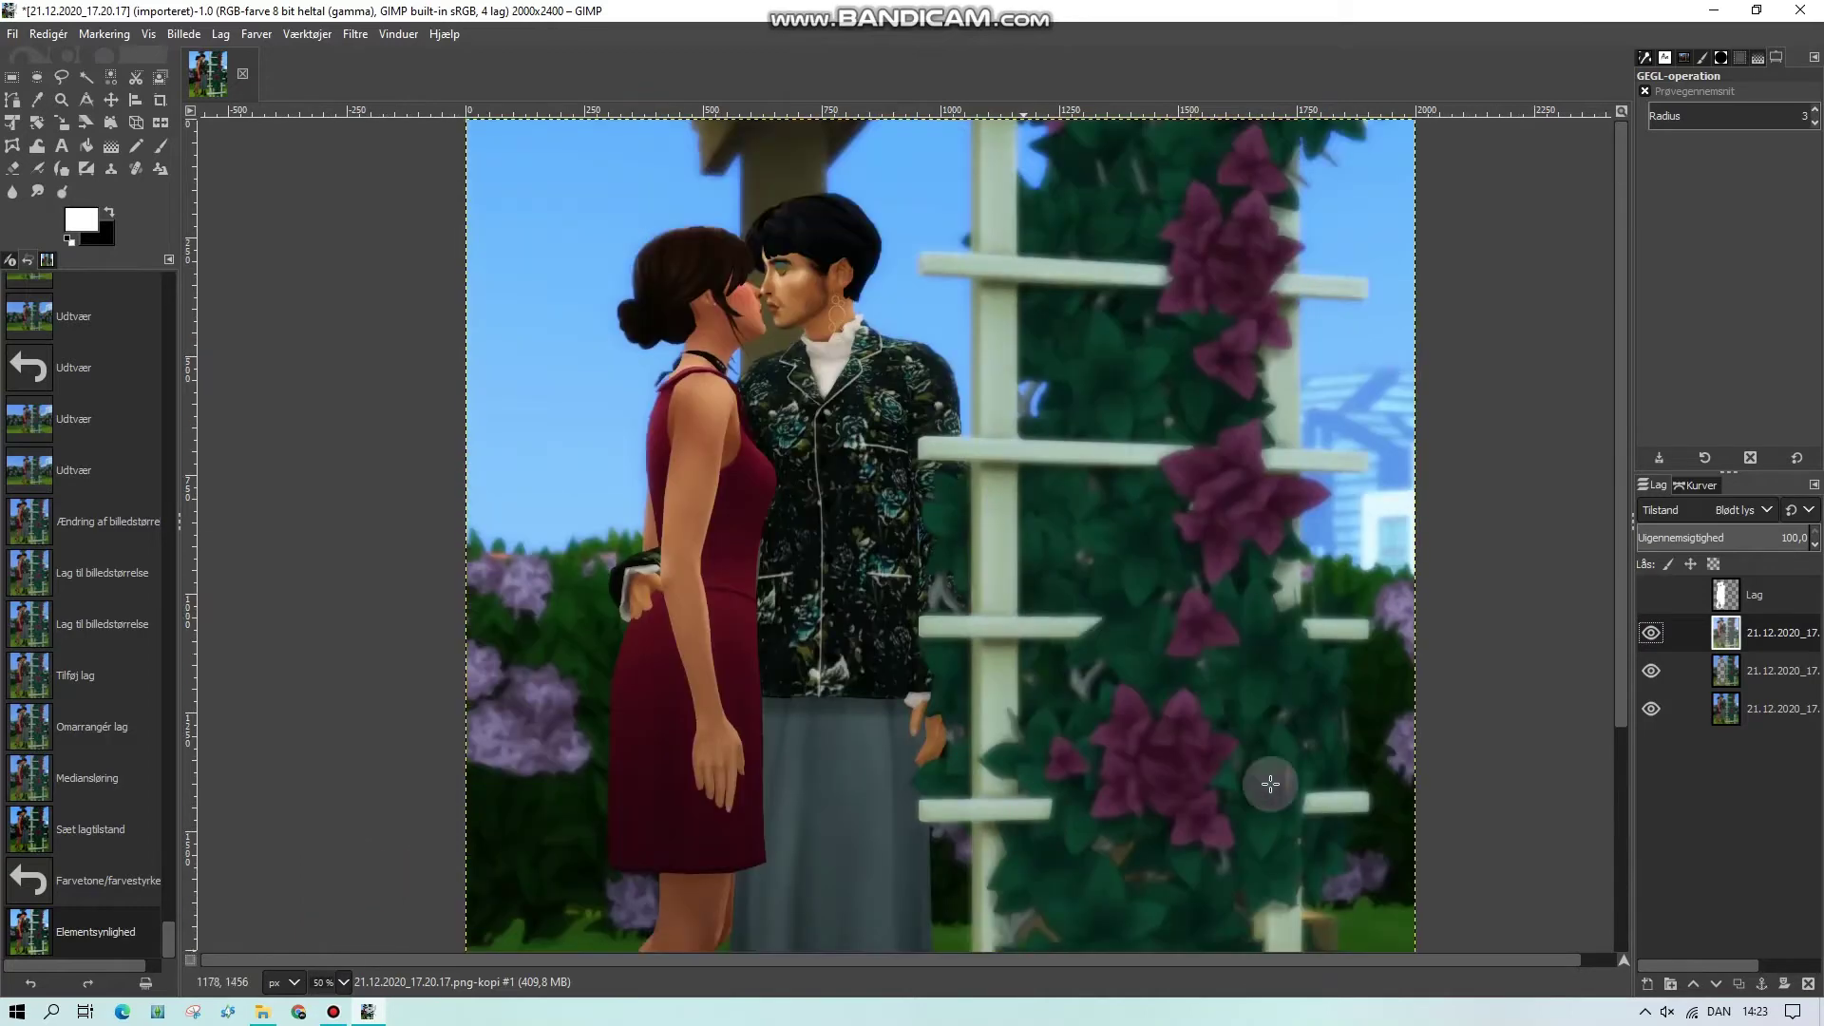
click(1651, 636)
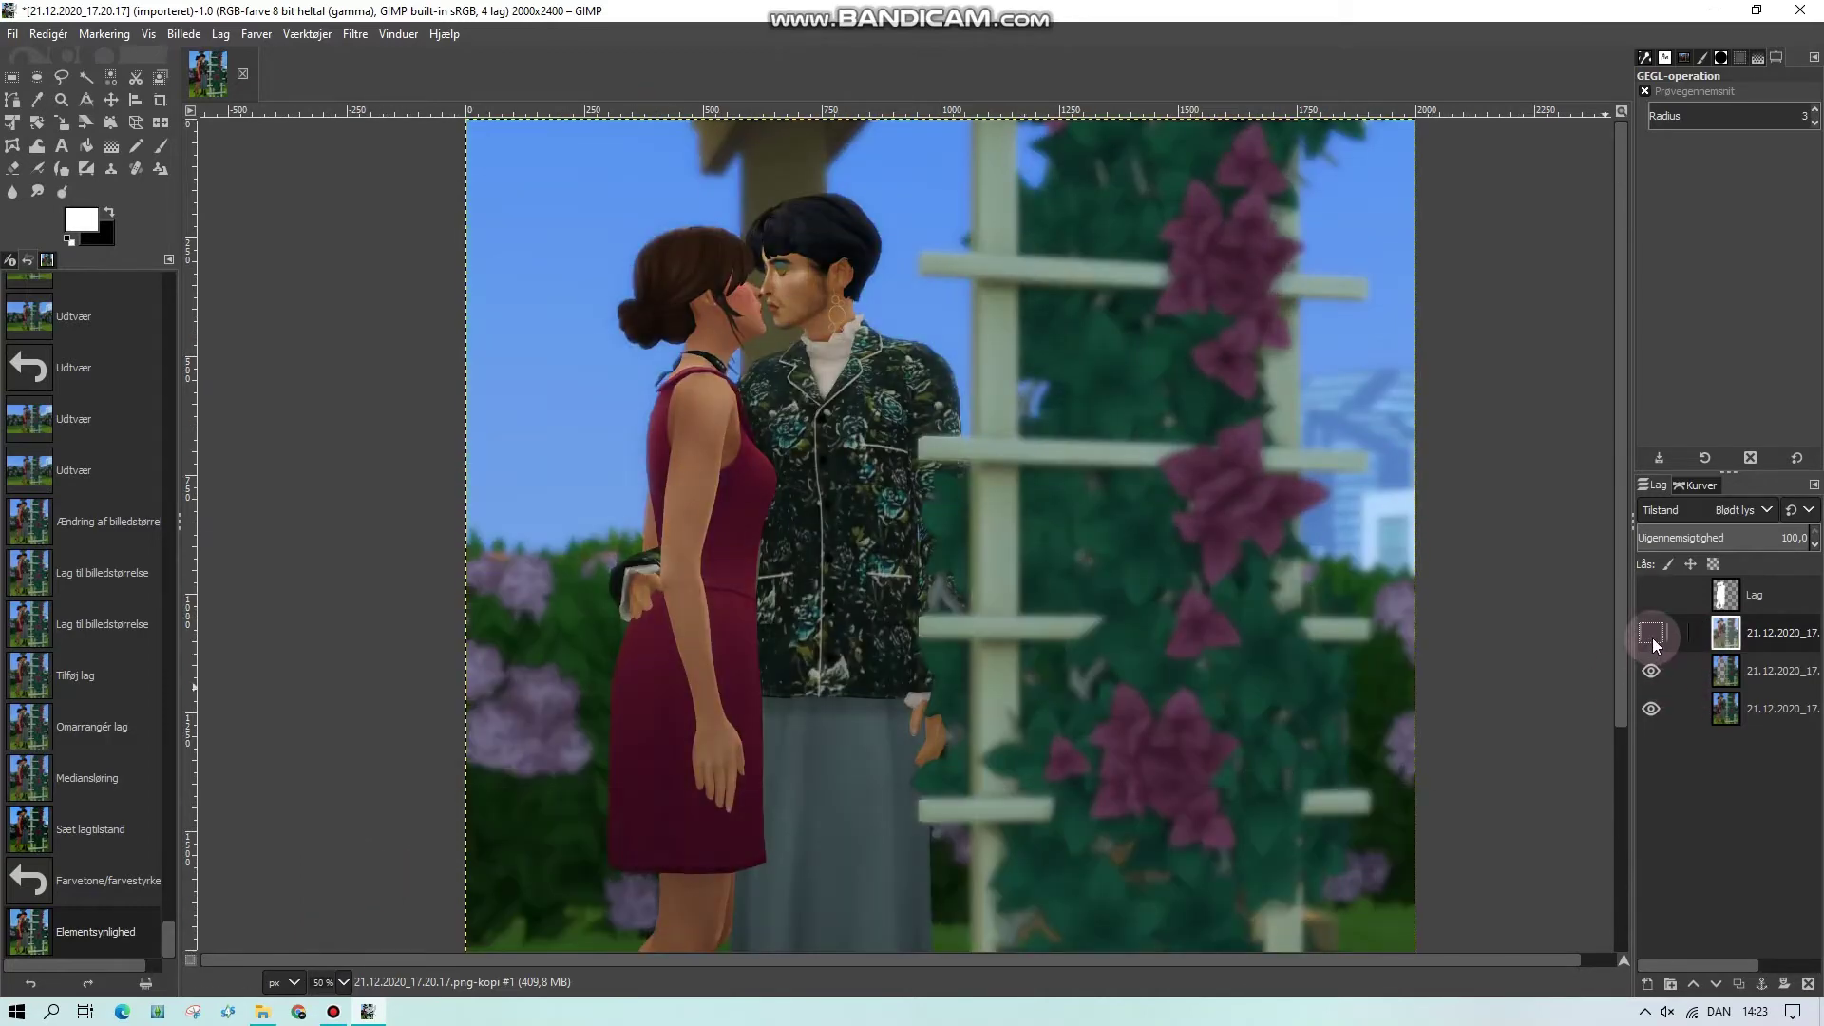
click(1651, 636)
click(1651, 637)
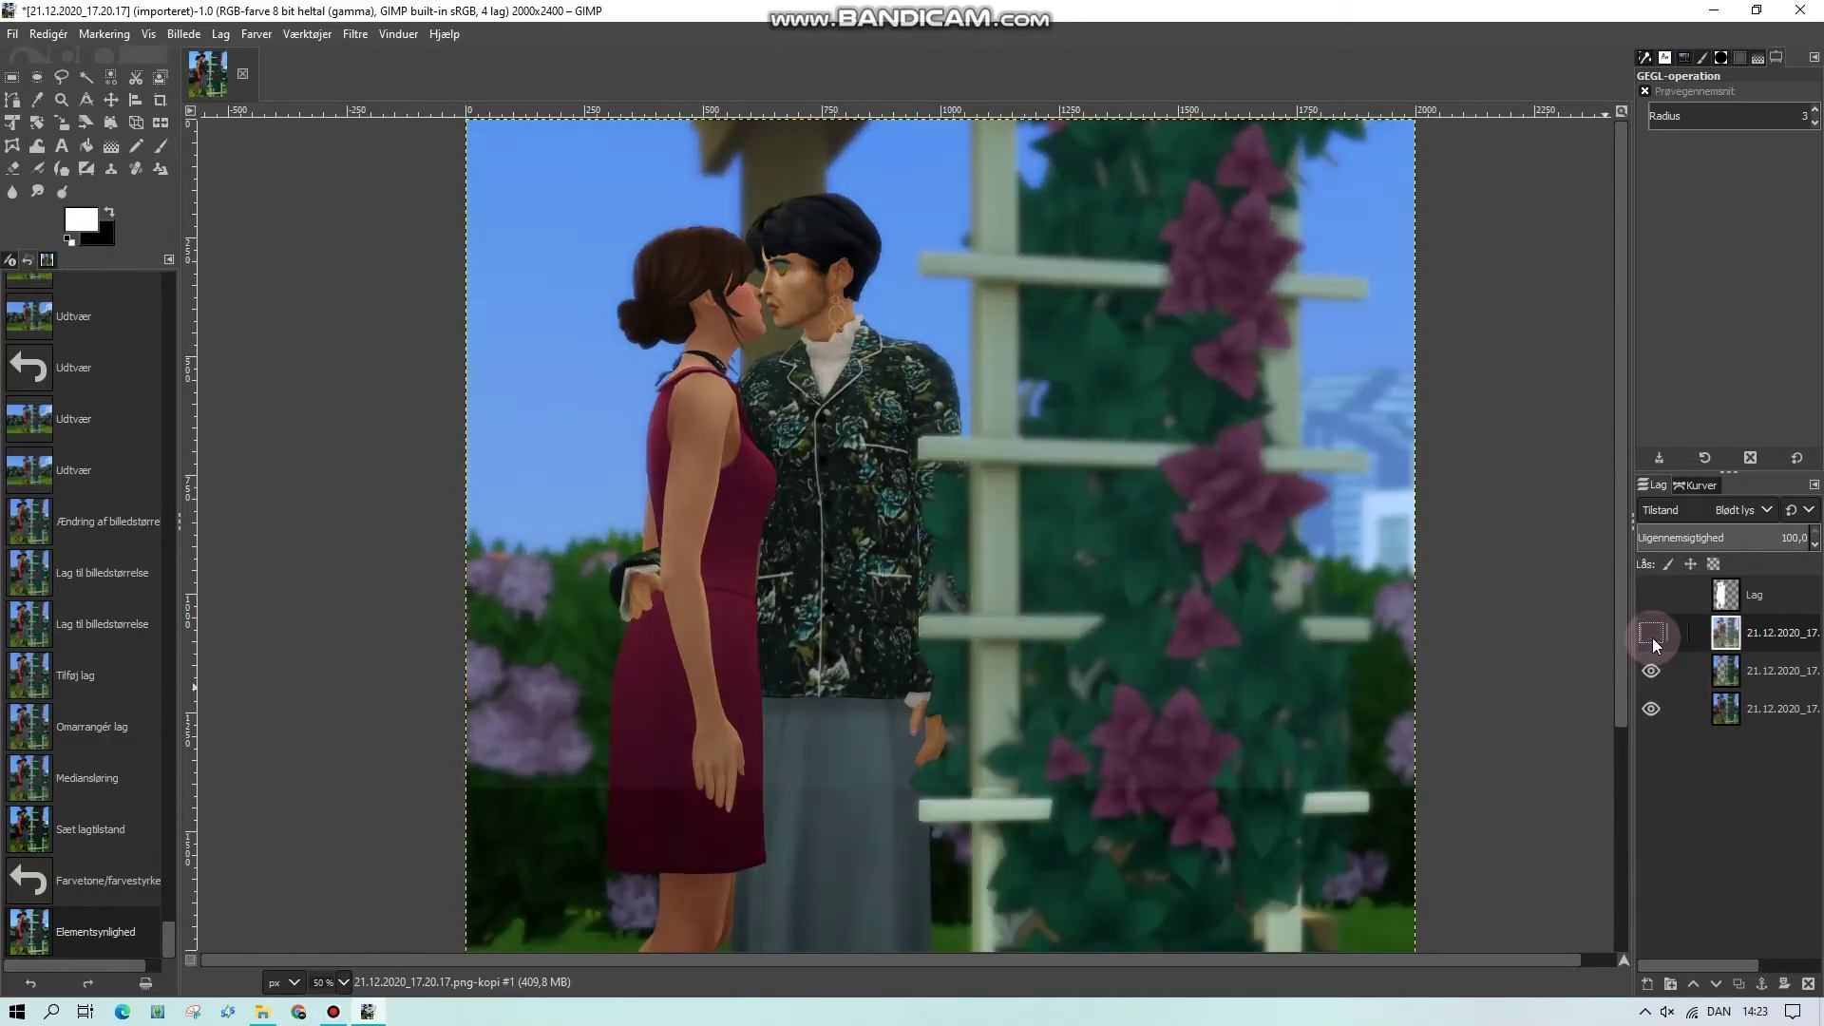
click(1651, 637)
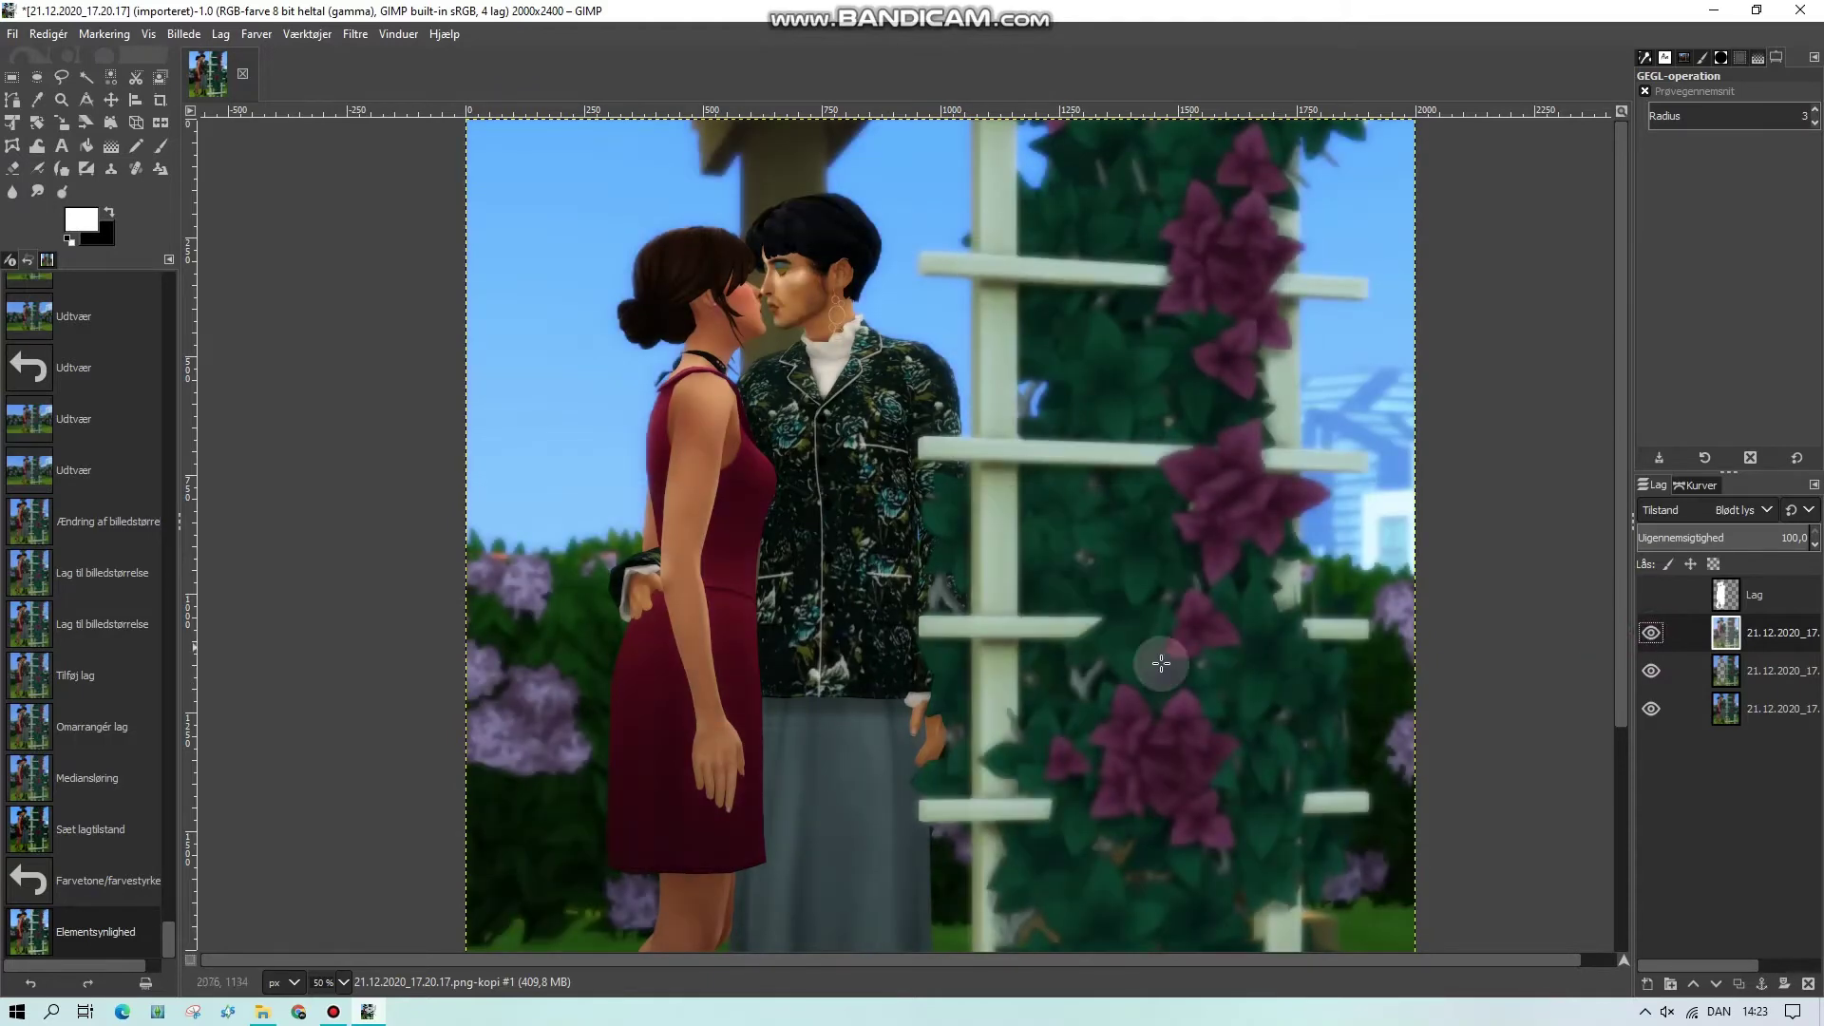
scroll(1079, 652, down, 5)
scroll(1378, 652, up, 5)
Lower the soft-light layer's opacity to 80
click(1745, 537)
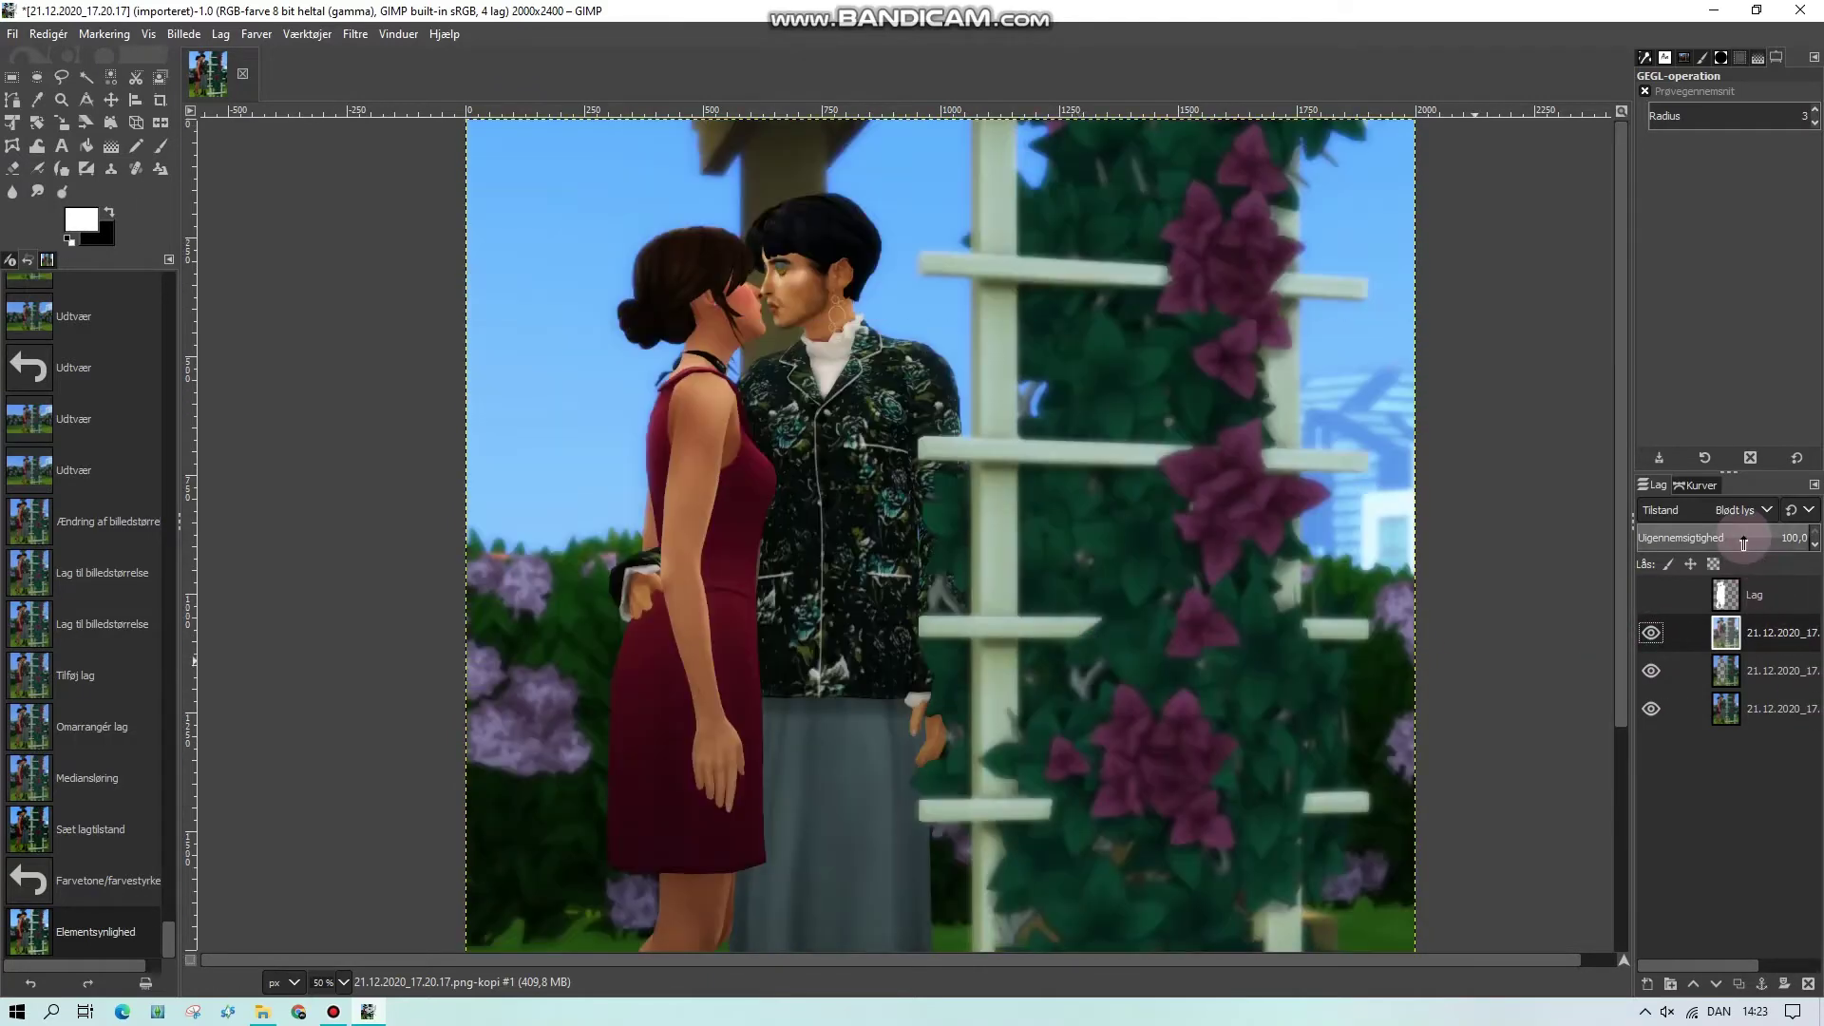
drag(1768, 548, 1790, 538)
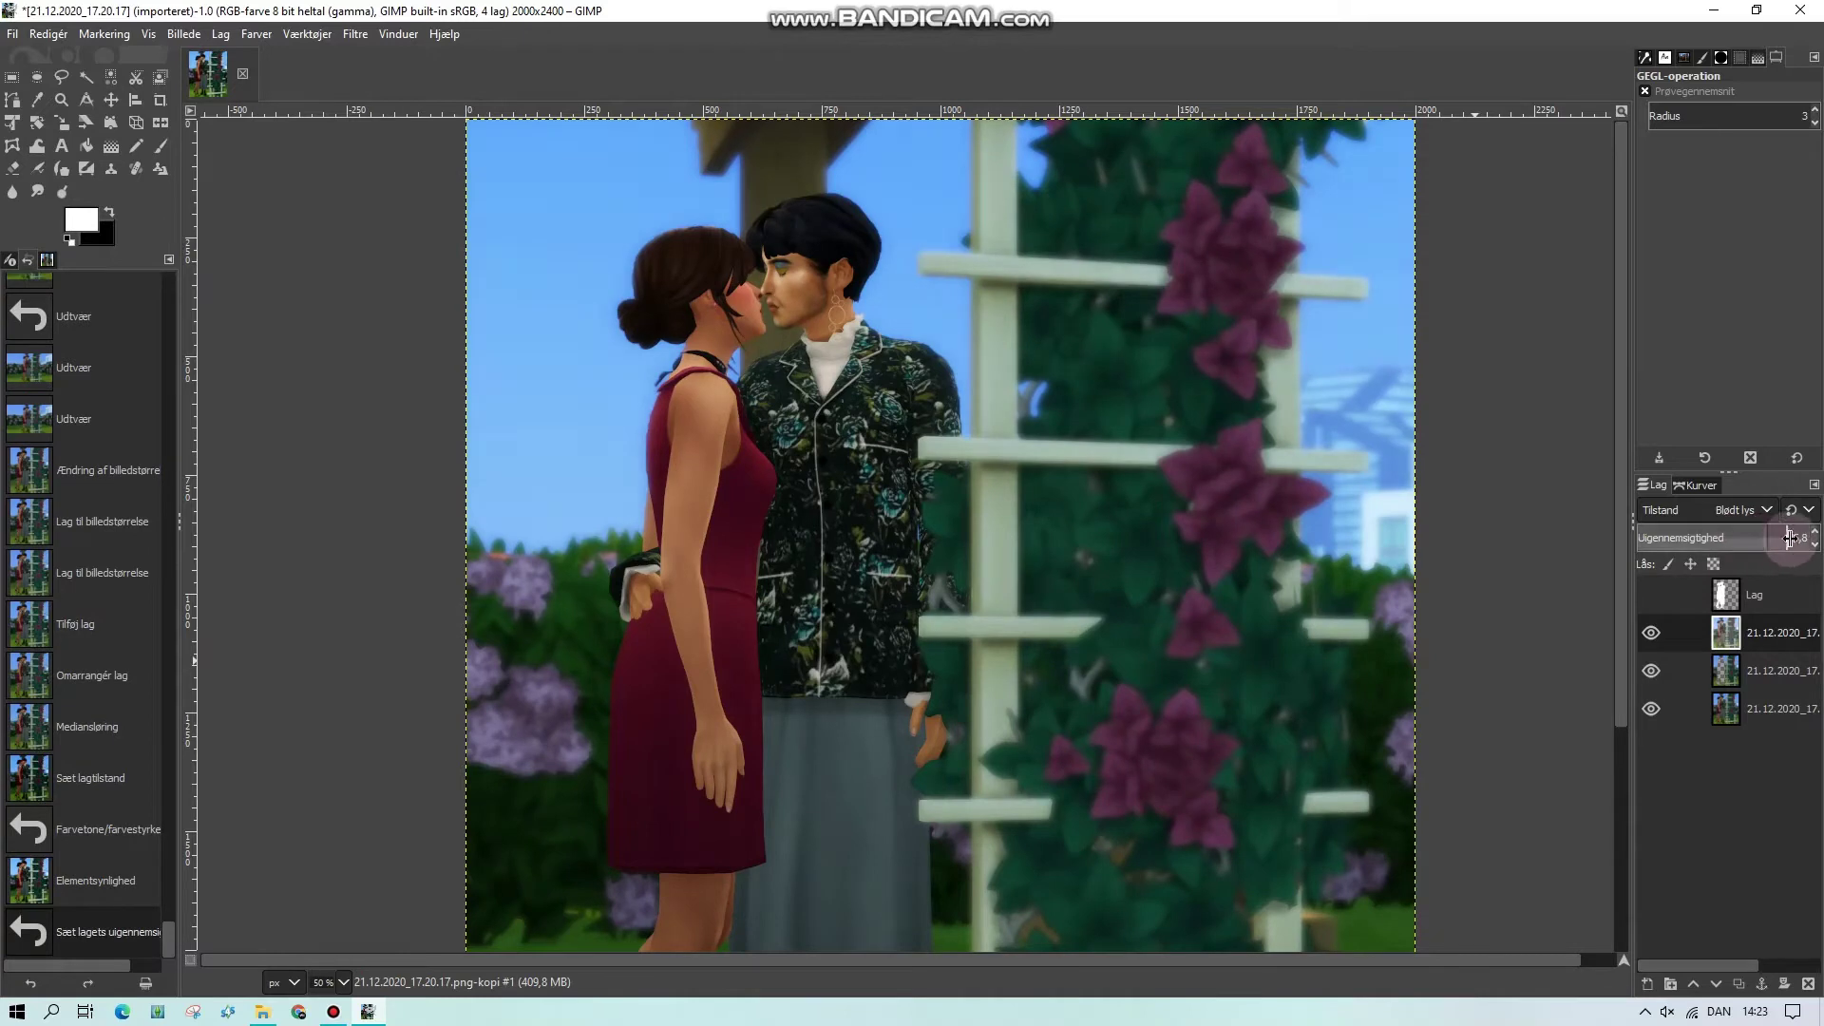
click(1750, 538)
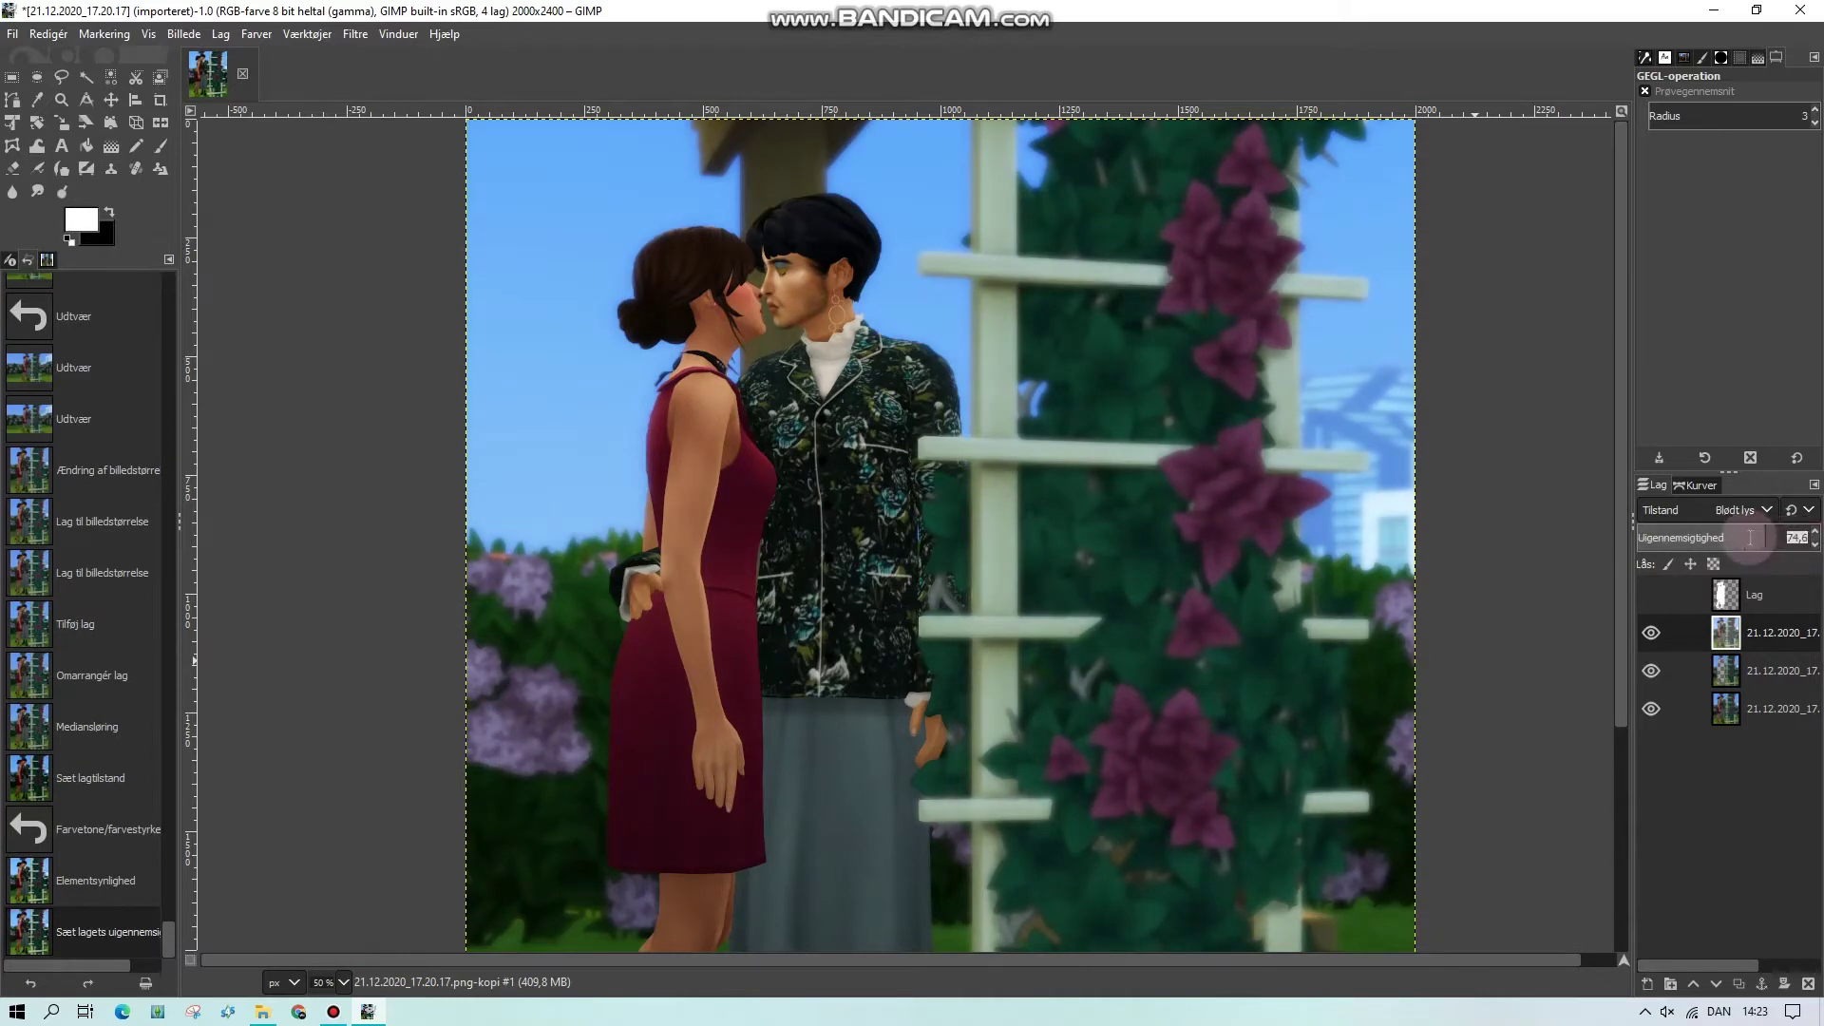
text(80)
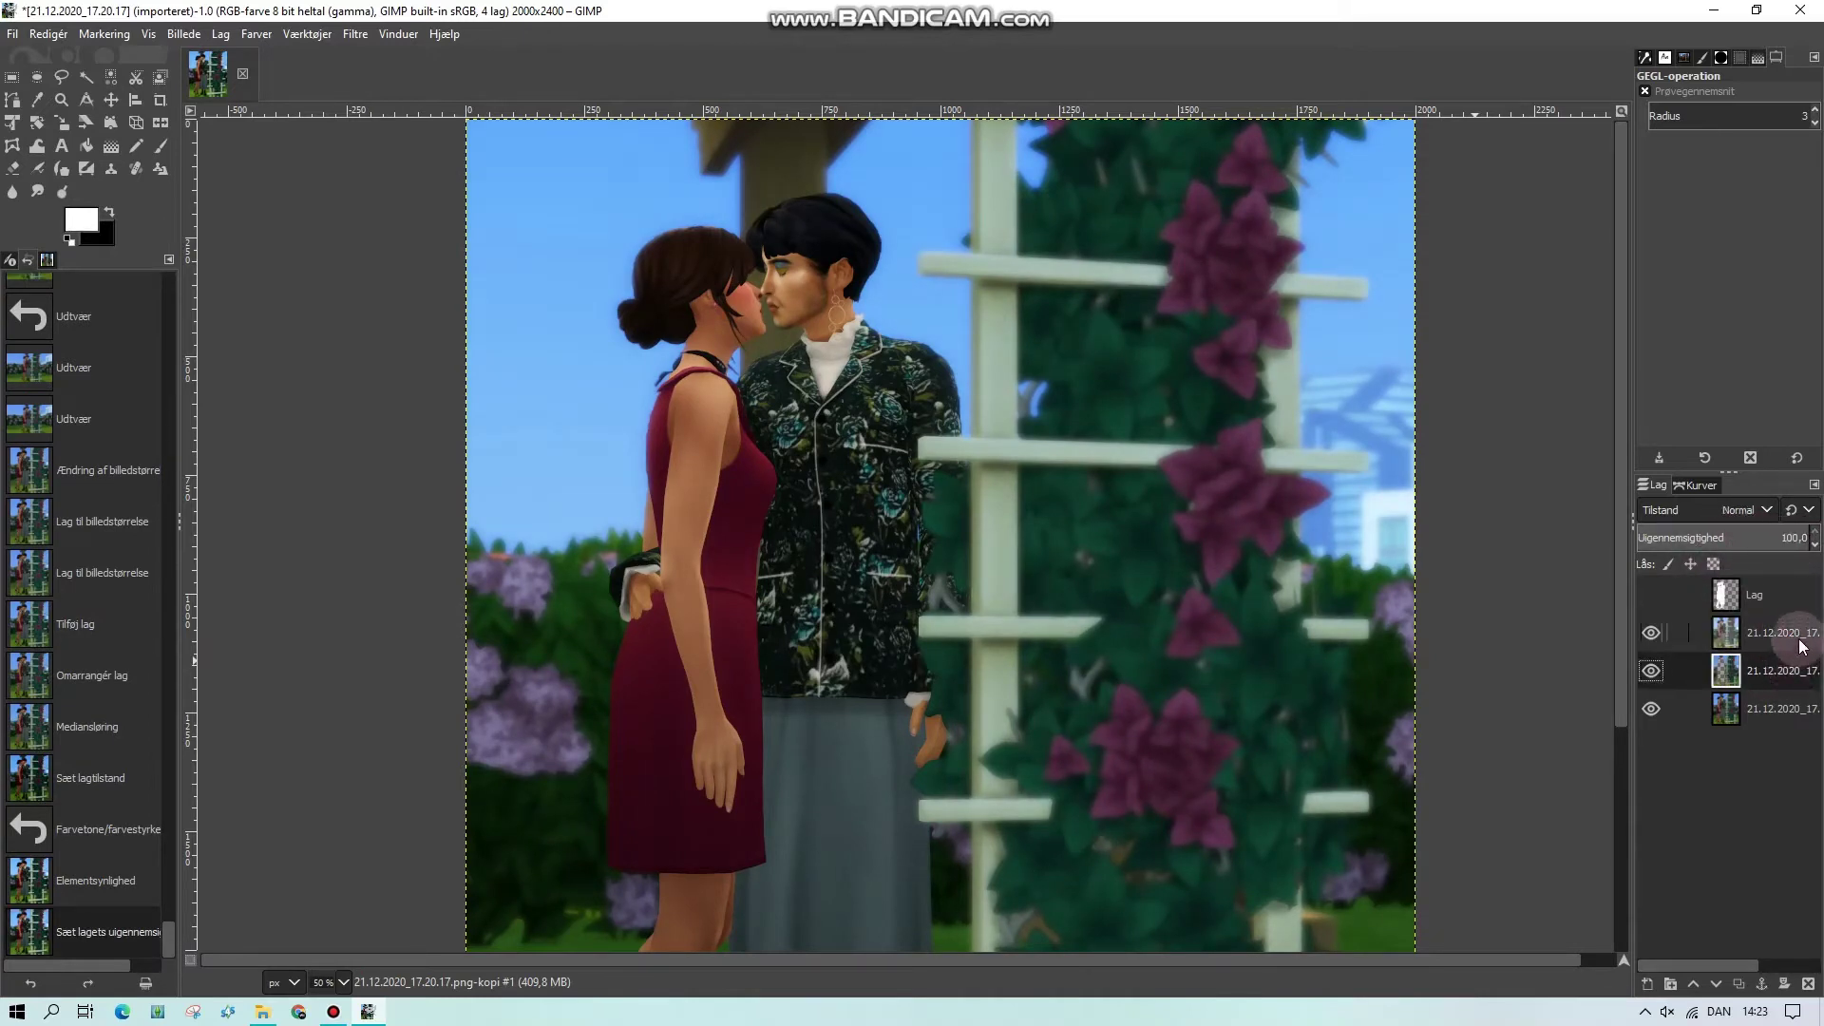
click(1700, 638)
Examine the couple's faces at 200 % with the soft-light layer hidden and shown
click(1662, 632)
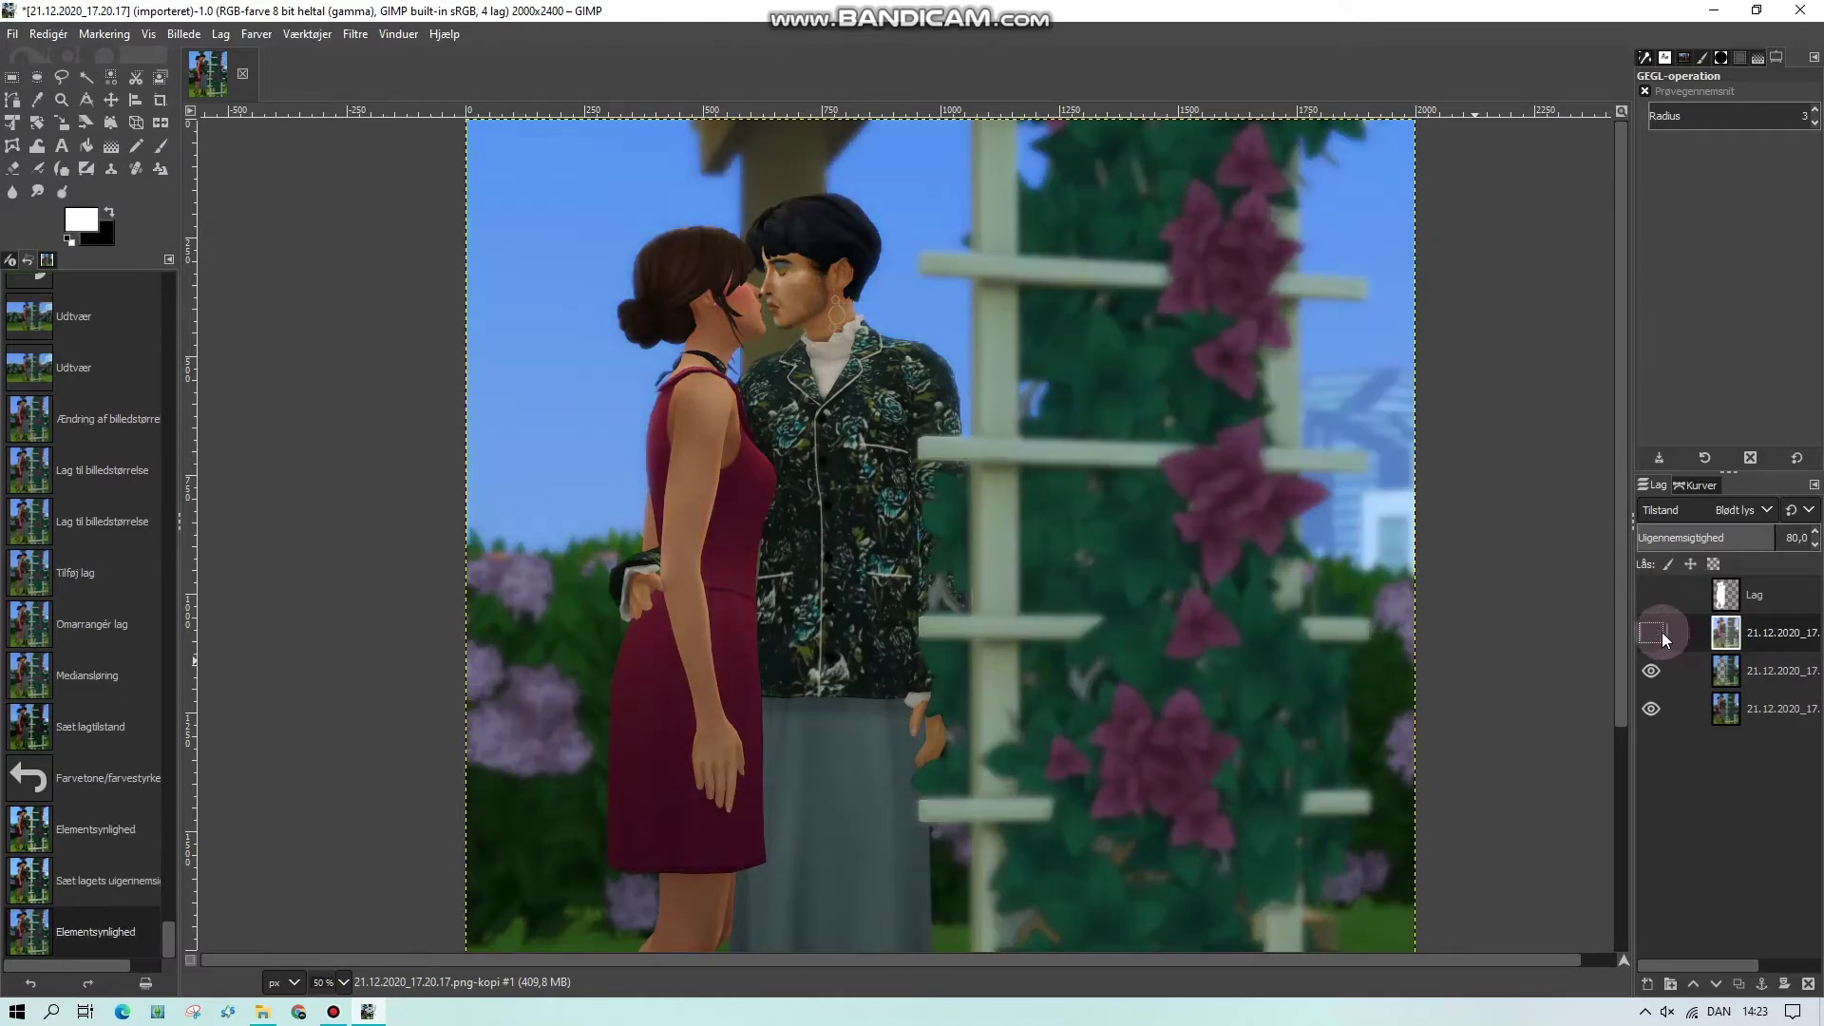
click(1661, 631)
click(146, 904)
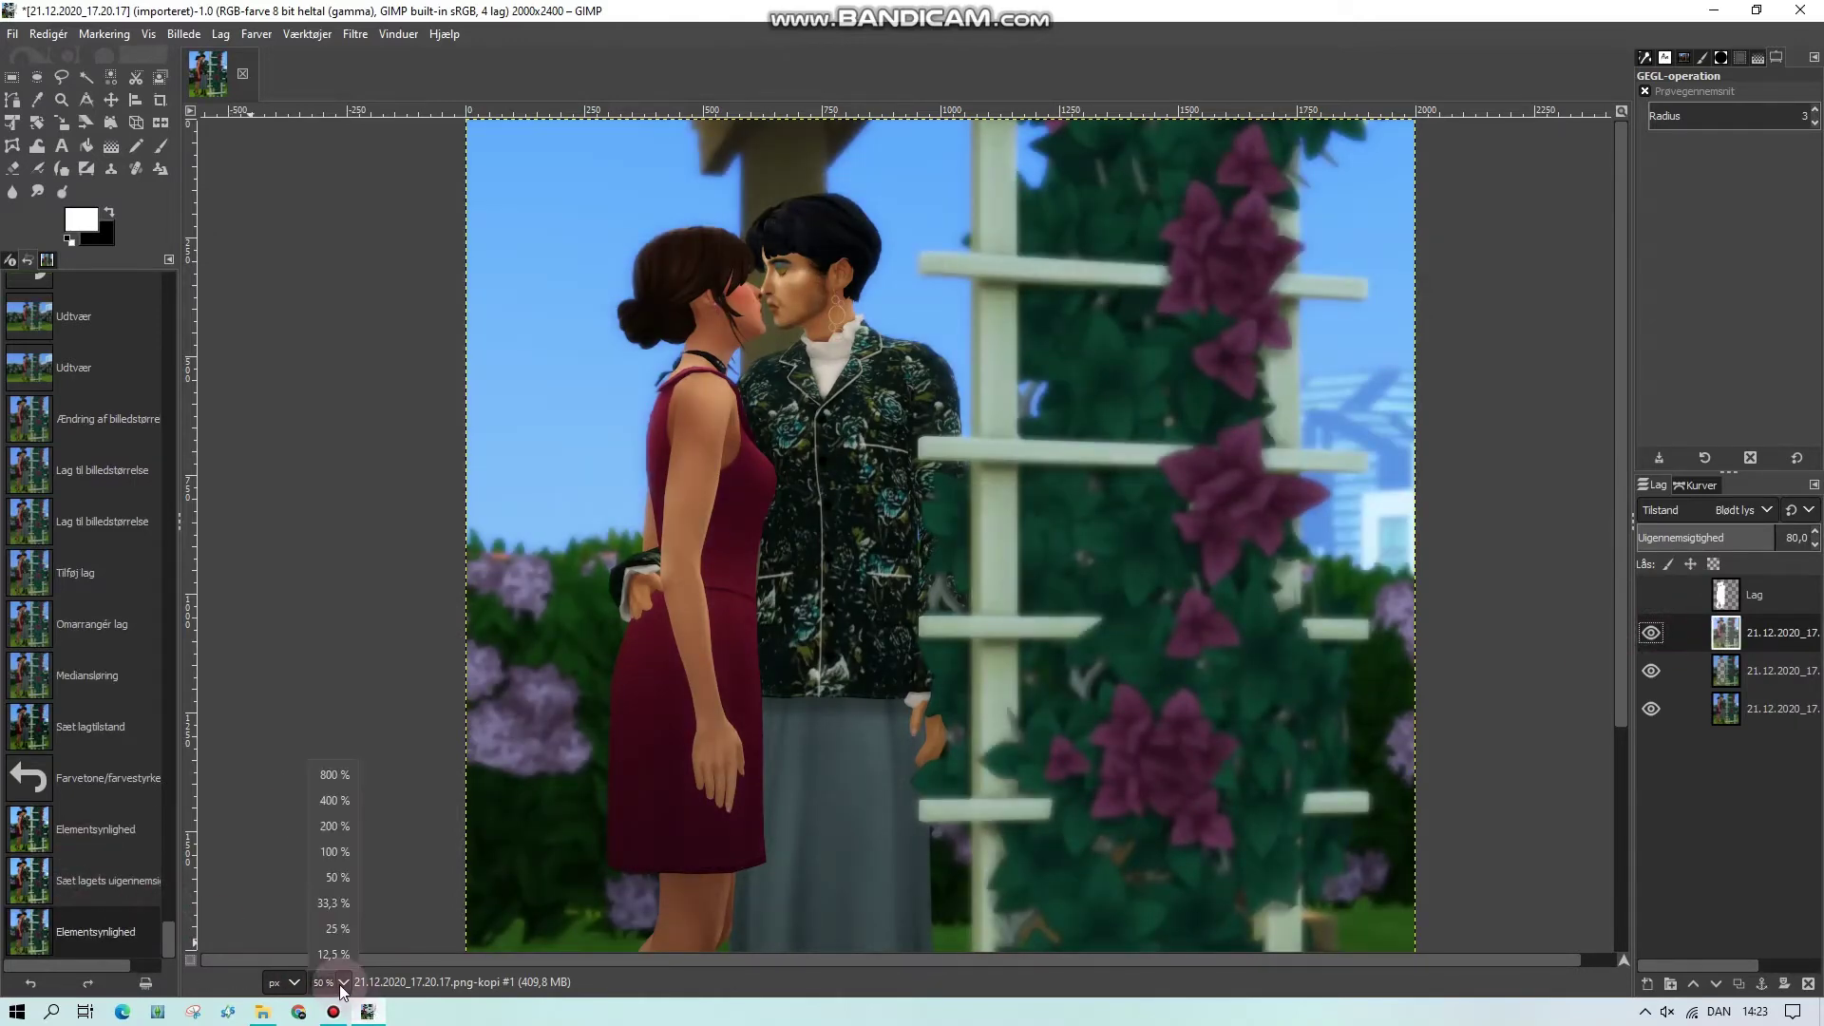
click(325, 834)
drag(932, 960, 790, 961)
scroll(1234, 665, up, 4)
click(1711, 563)
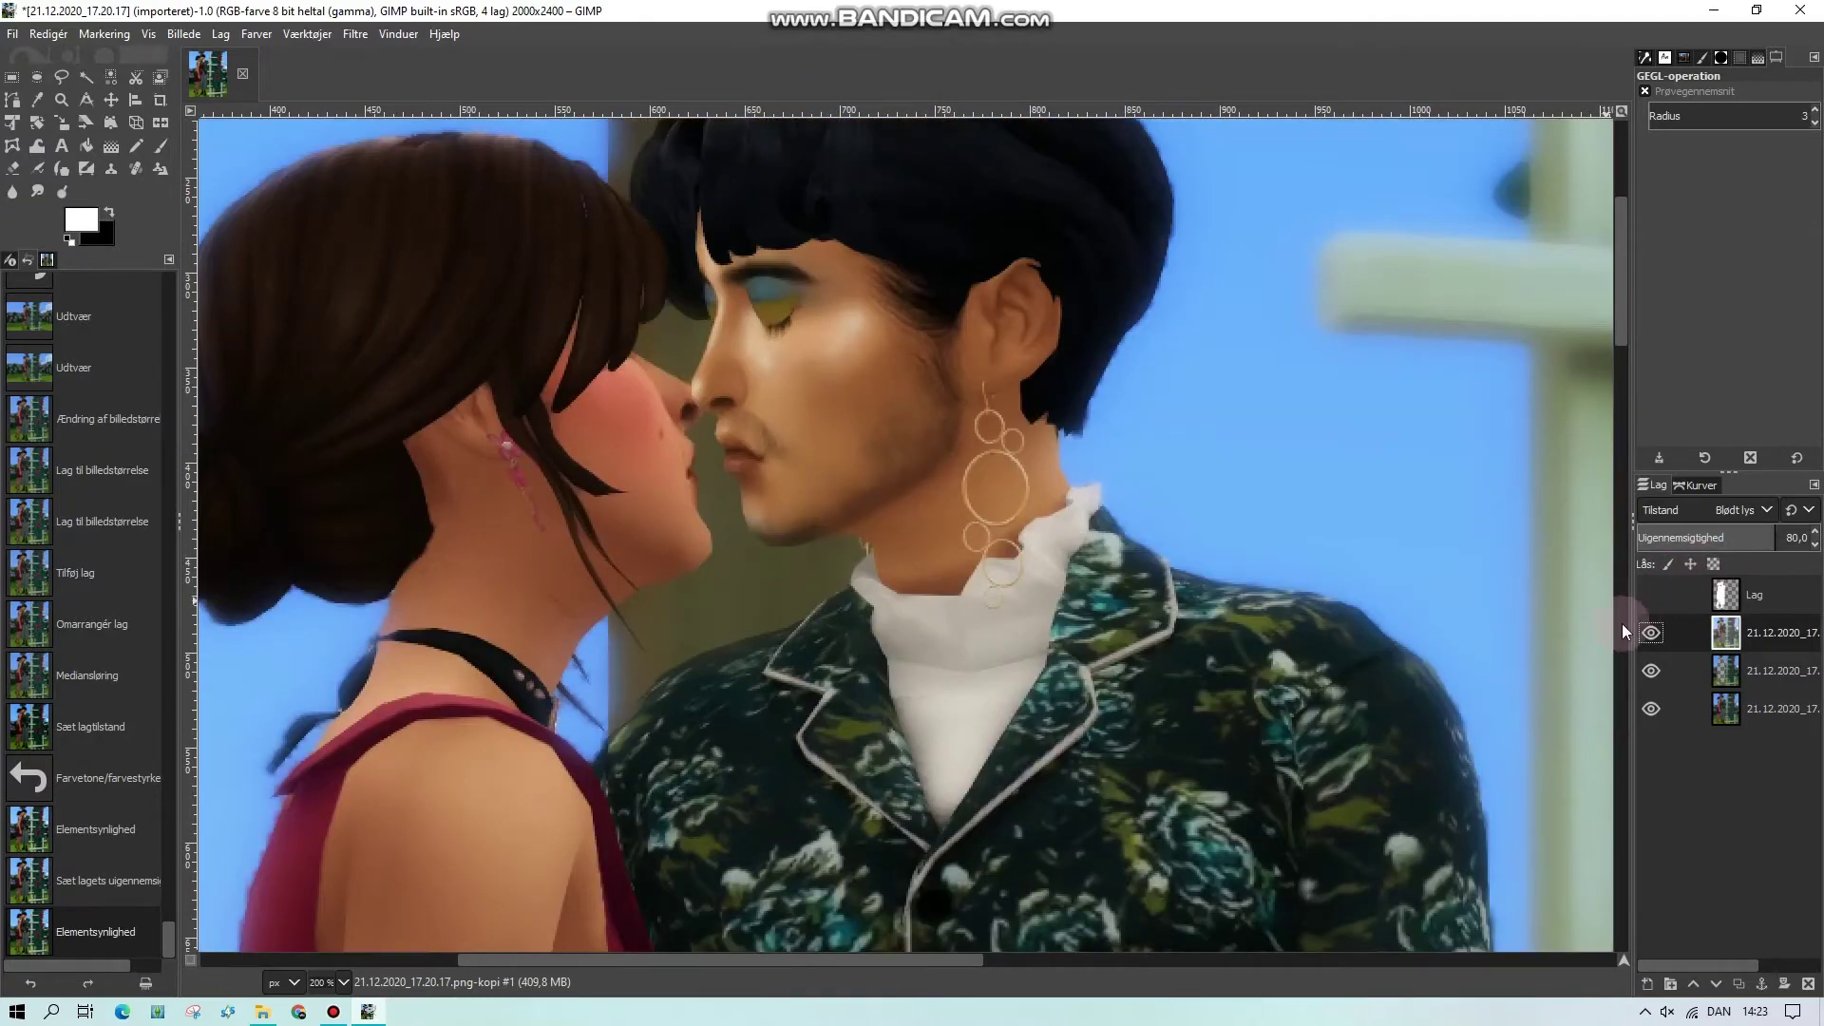
scroll(1348, 669, up, 4)
click(1695, 614)
click(1651, 634)
click(1651, 633)
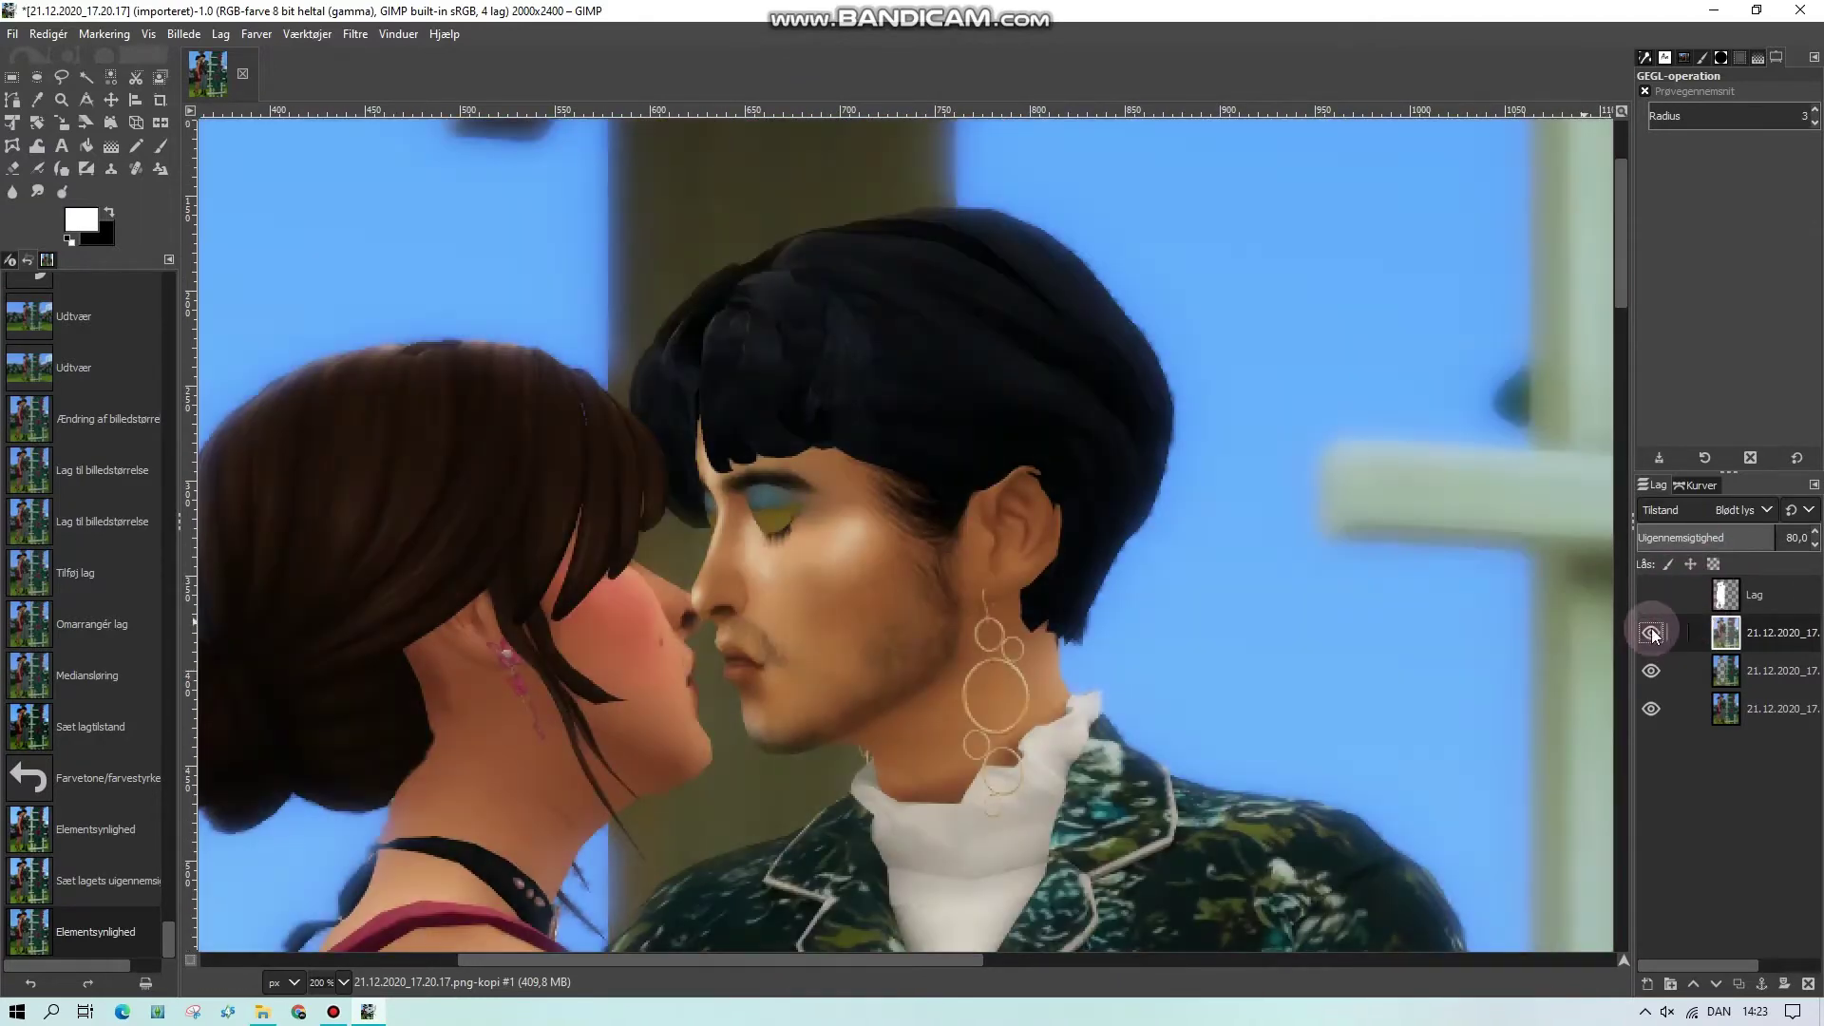
click(1651, 634)
click(1651, 634)
click(162, 921)
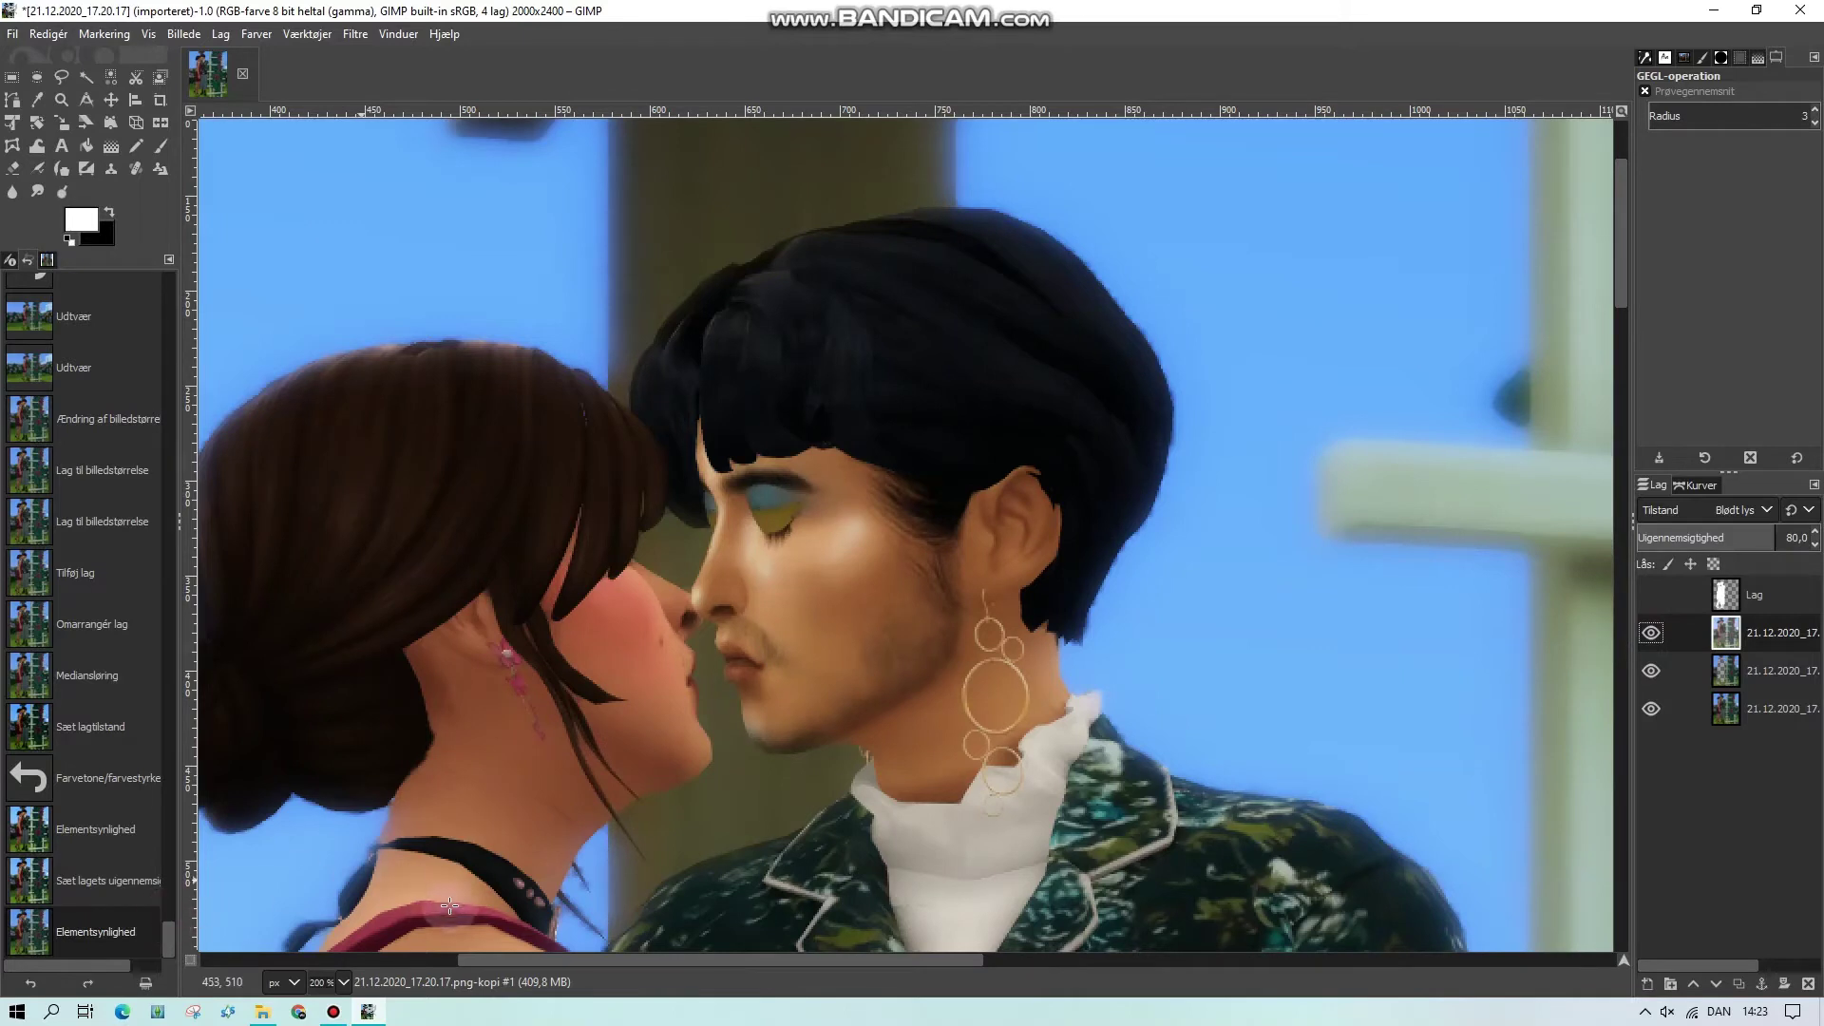
Smudge the edges around the woman's neck on the bottom layer and show the whole picture at 33.3 %
click(1762, 708)
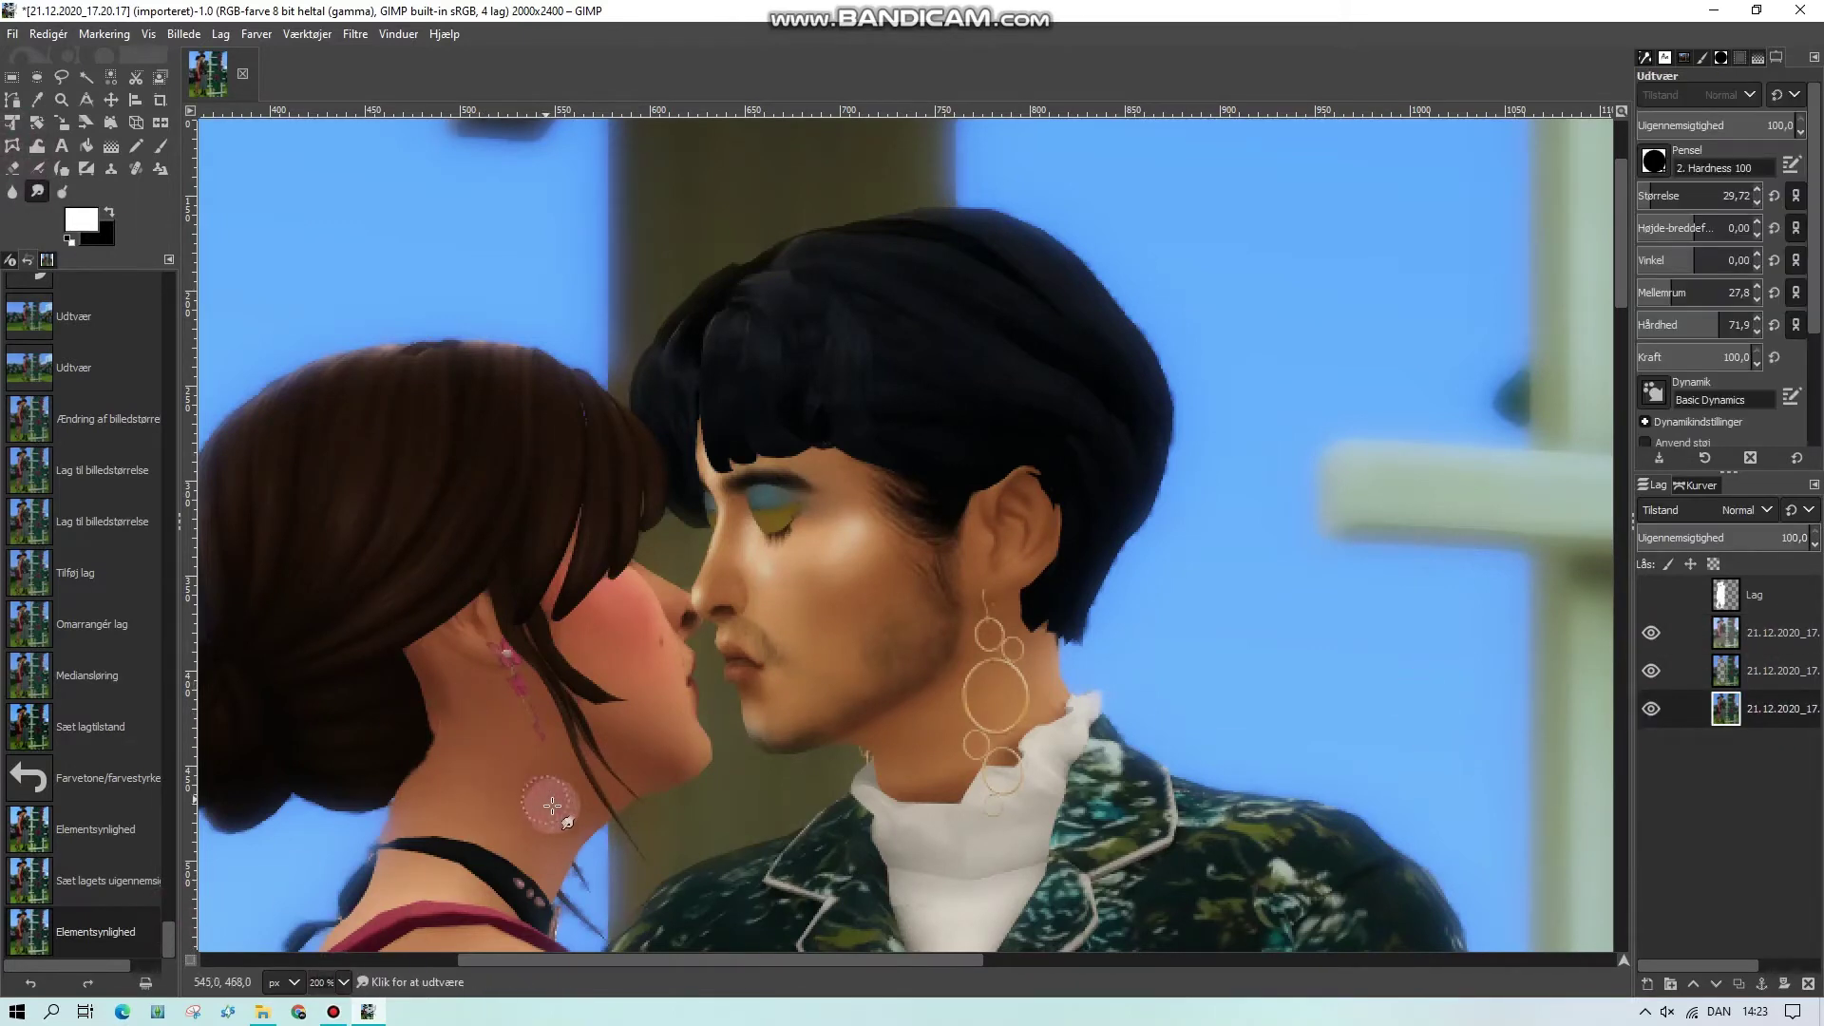
mouse_move(559, 827)
mouse_down()
mouse_move(462, 771)
mouse_move(428, 792)
mouse_move(631, 778)
mouse_up()
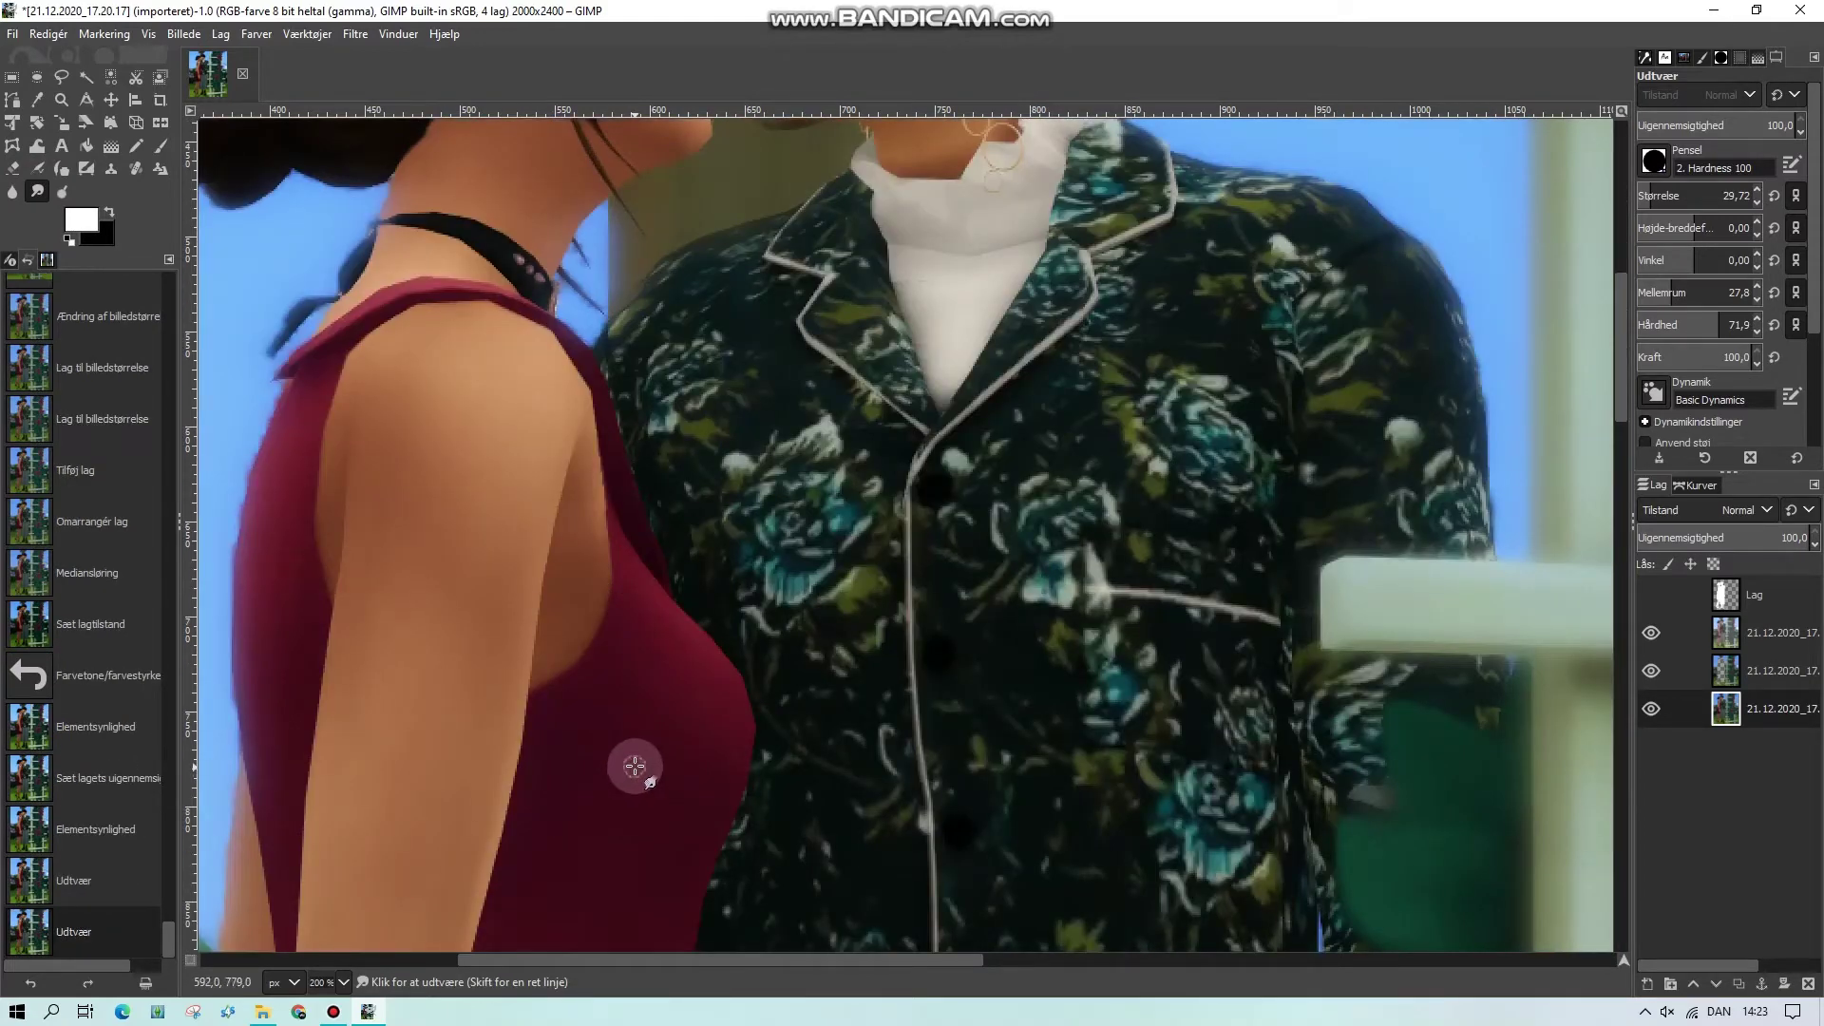
scroll(636, 762, up, 5)
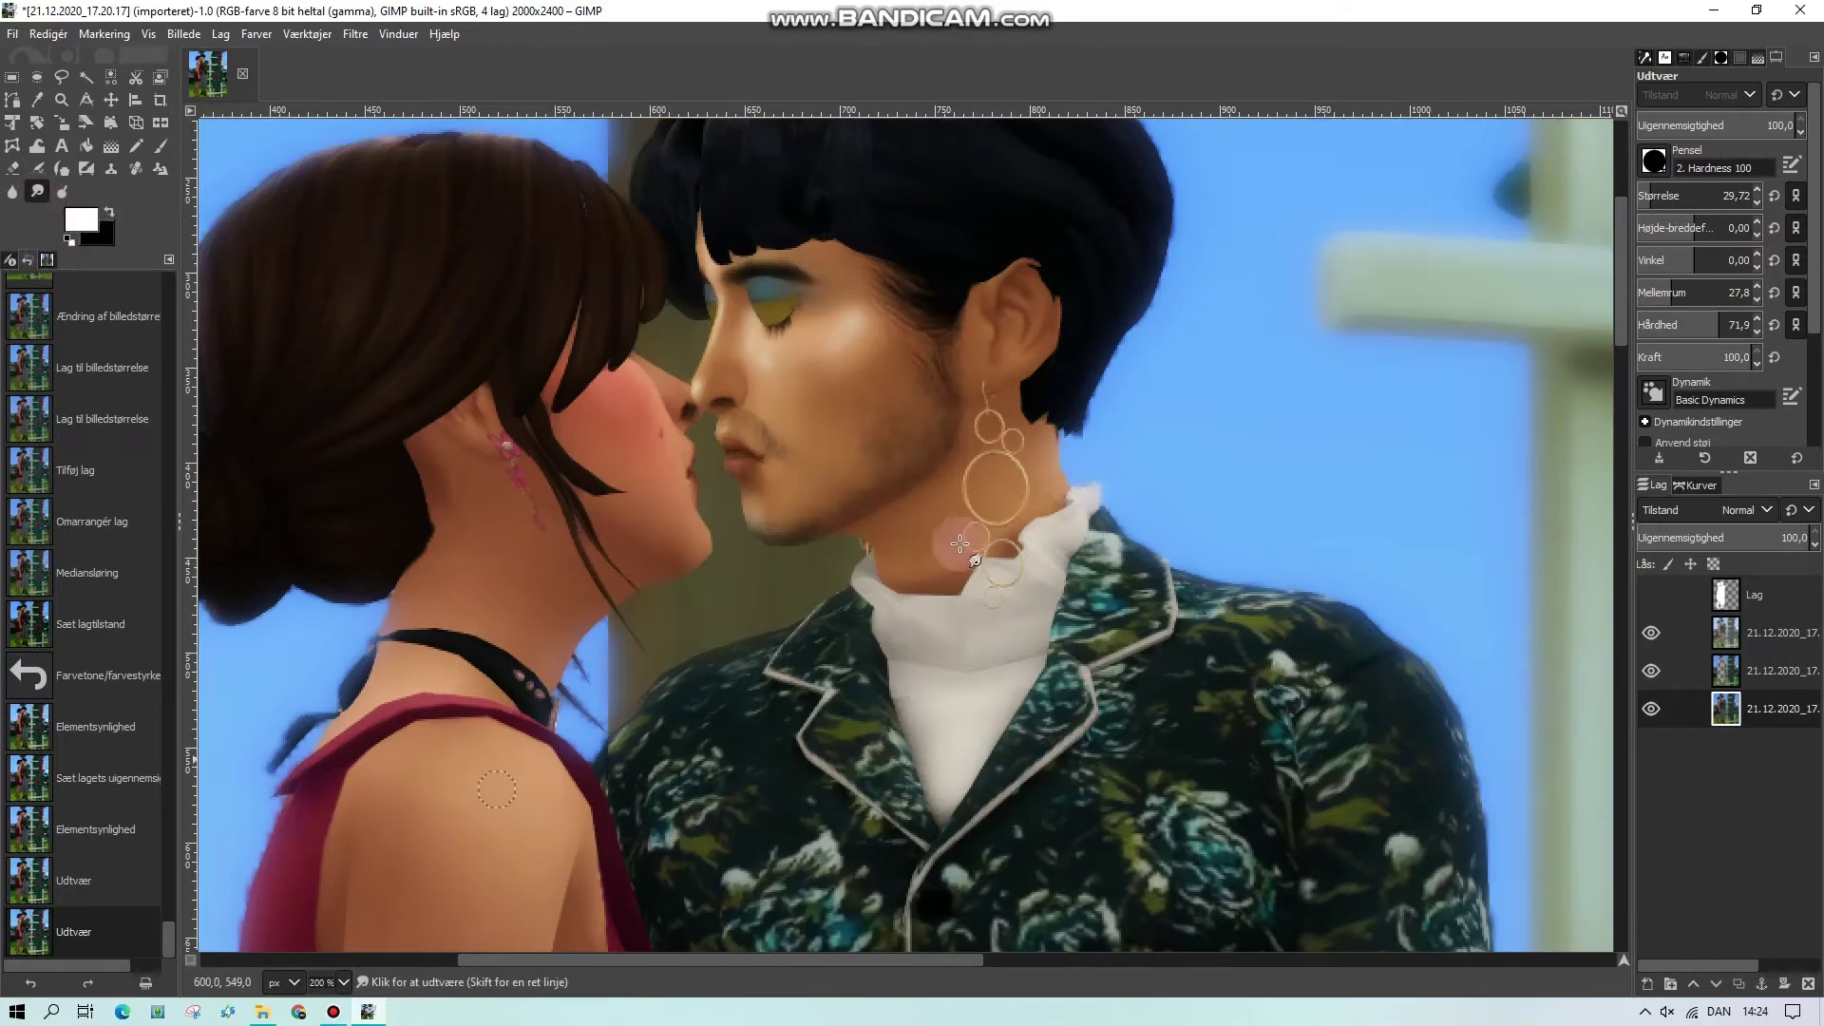
click(346, 978)
click(340, 901)
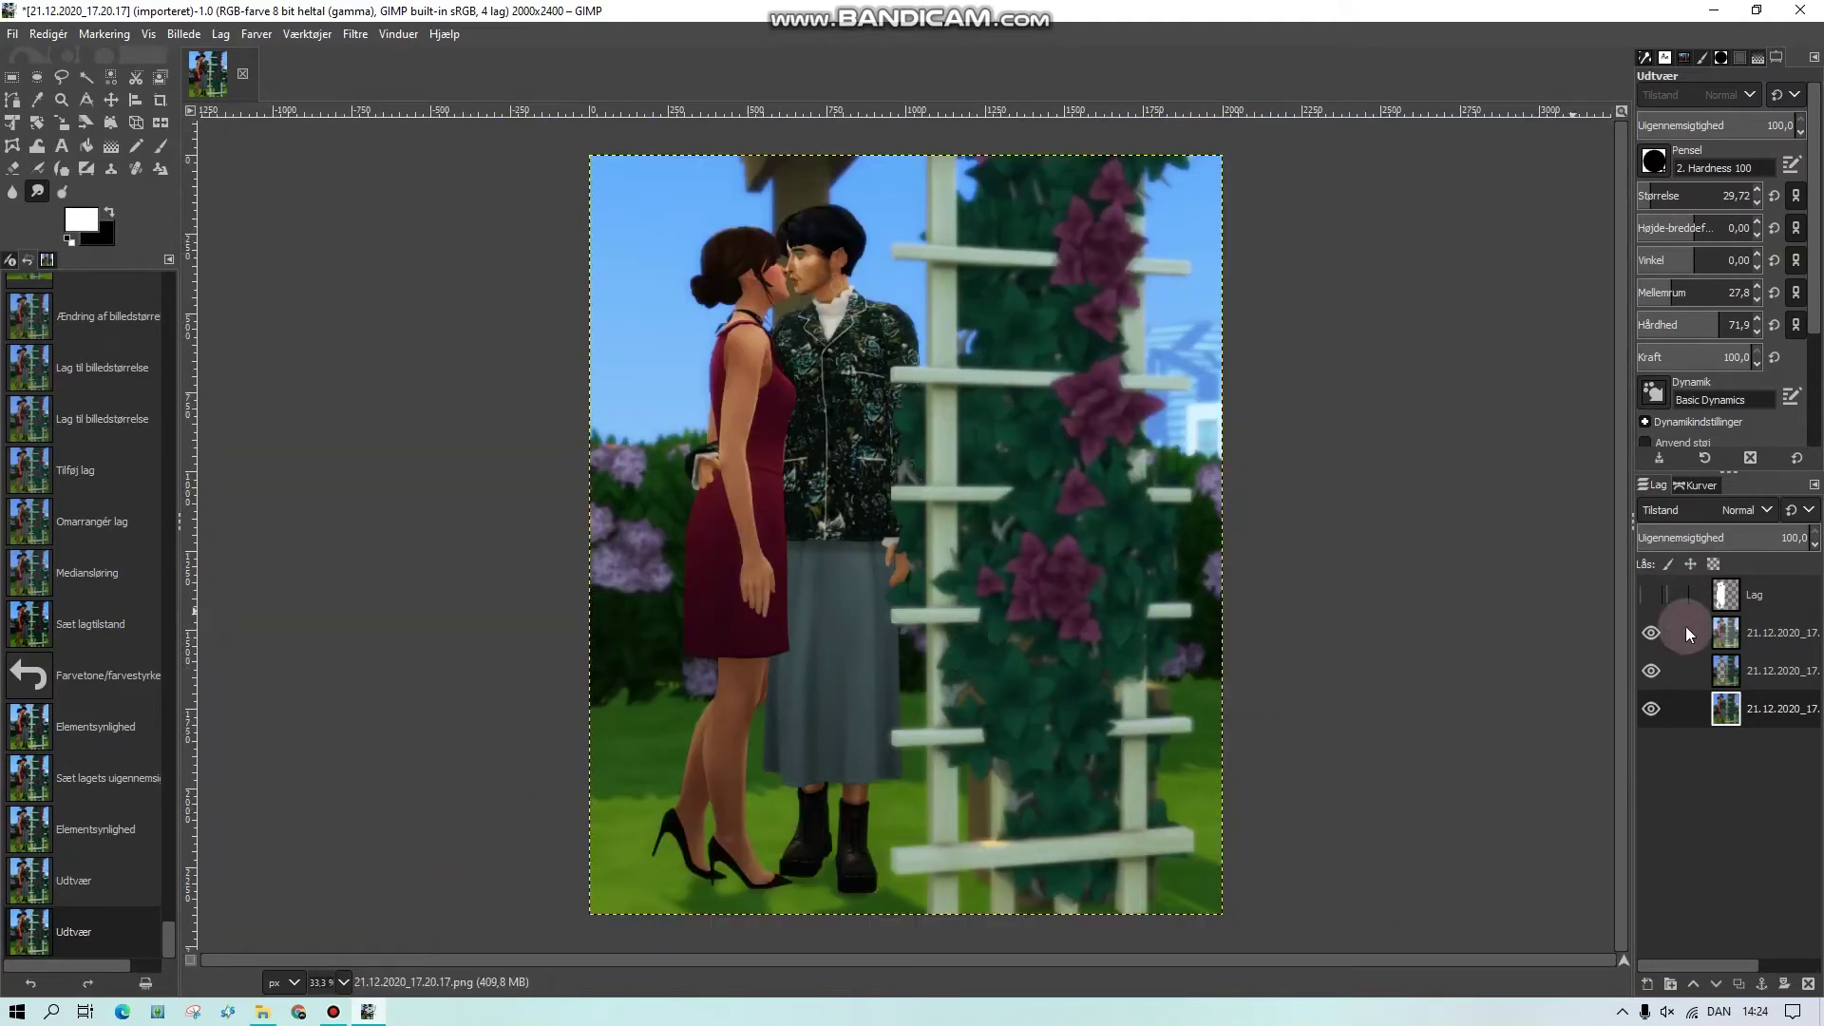
Open Shadows-Highlights for the bottom layer and set the highlights to -76.83 and the white point adjustment to 10
click(1650, 634)
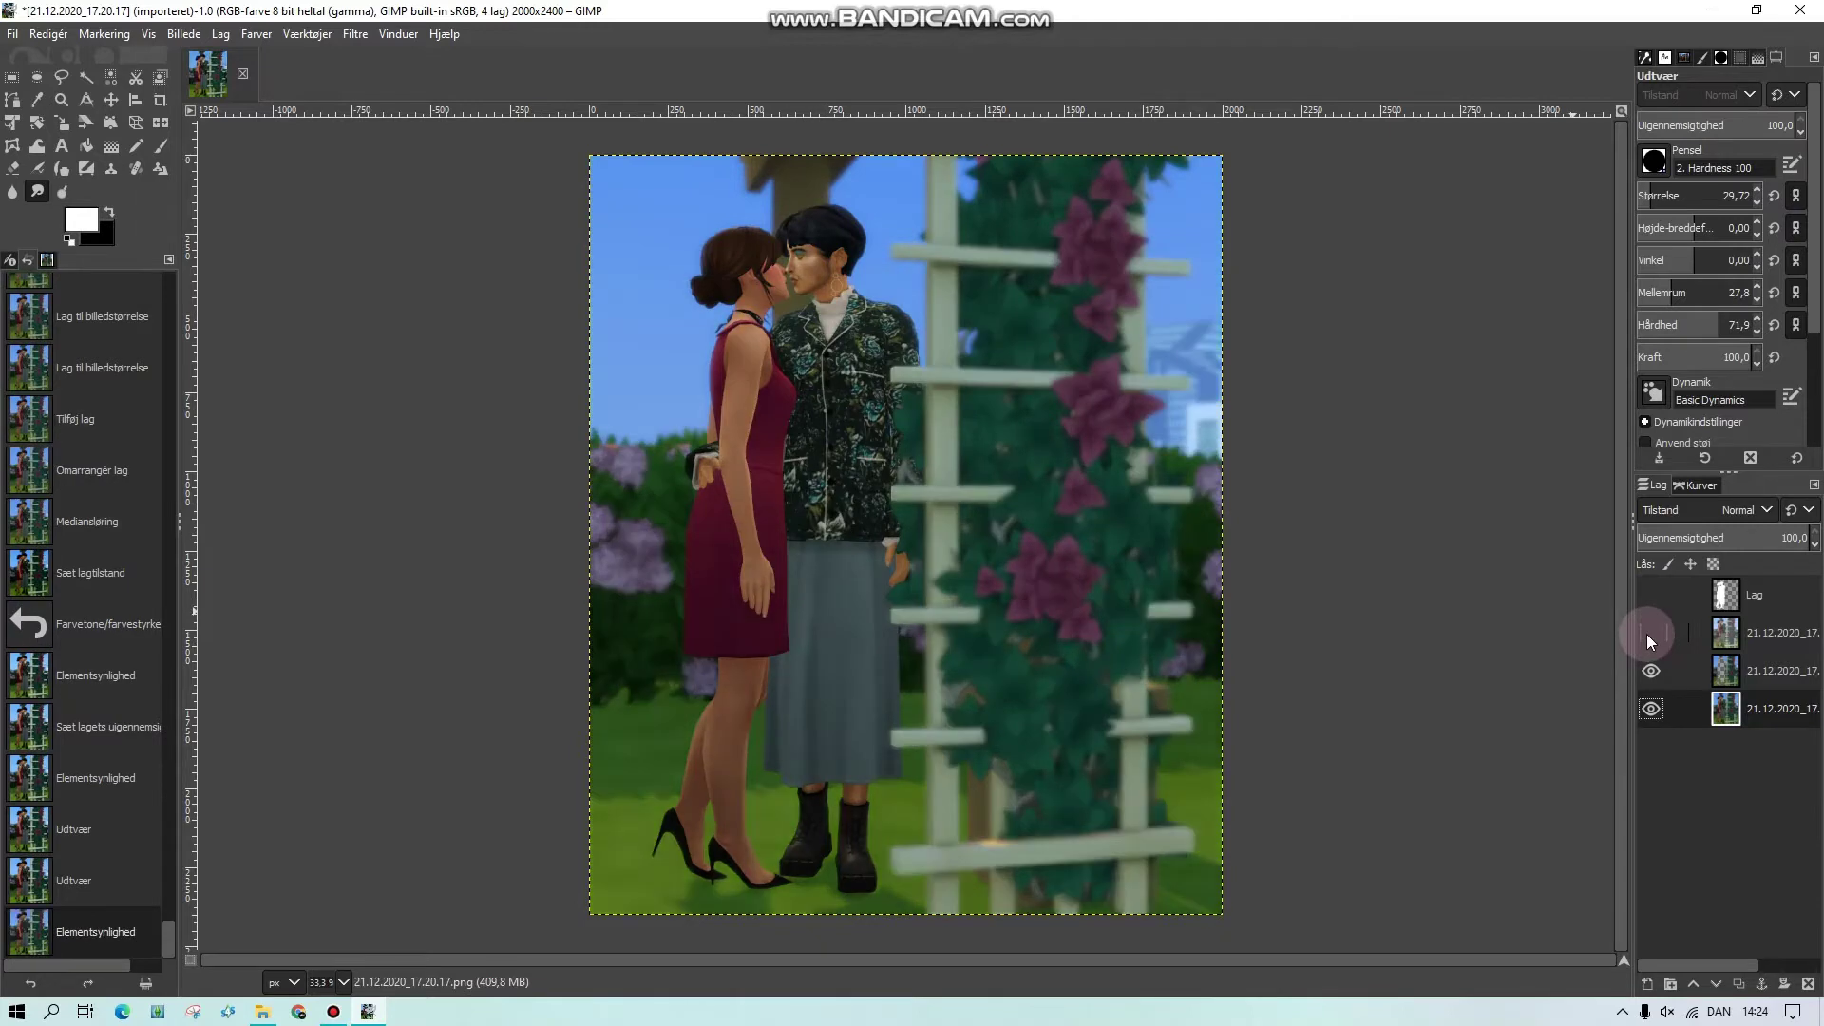
click(1650, 634)
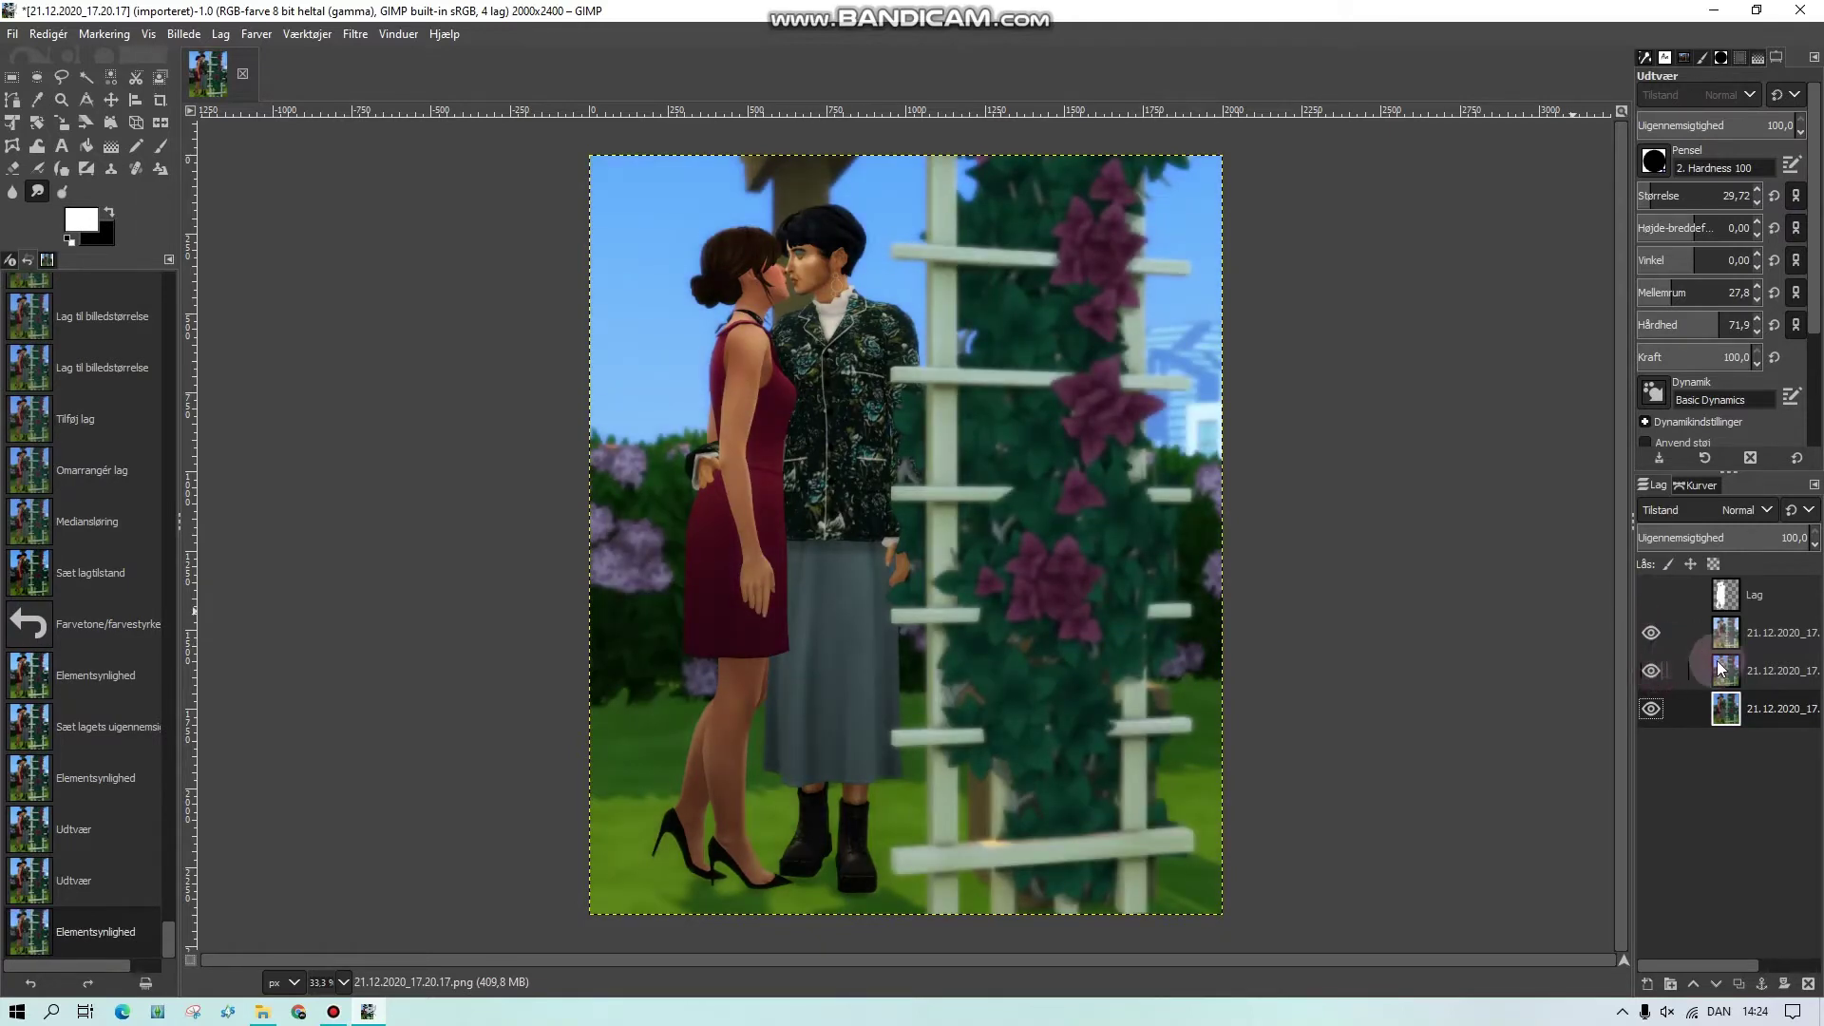
click(256, 34)
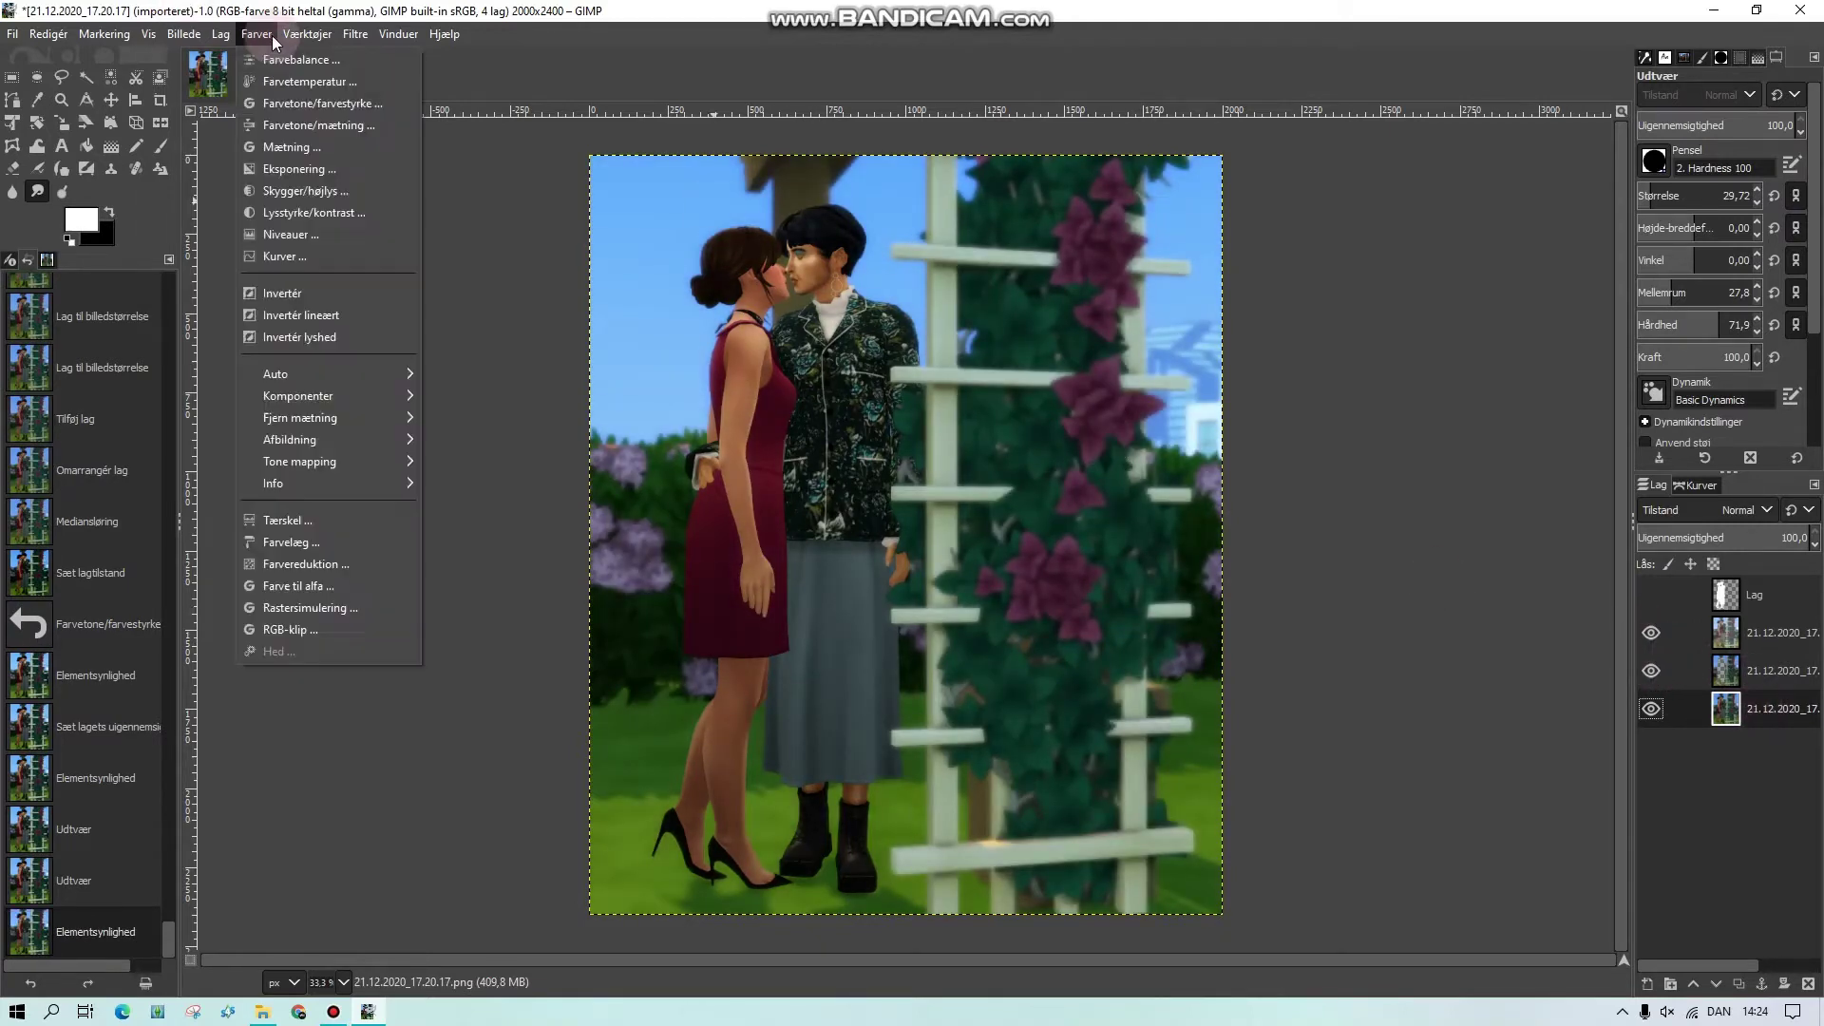
click(304, 184)
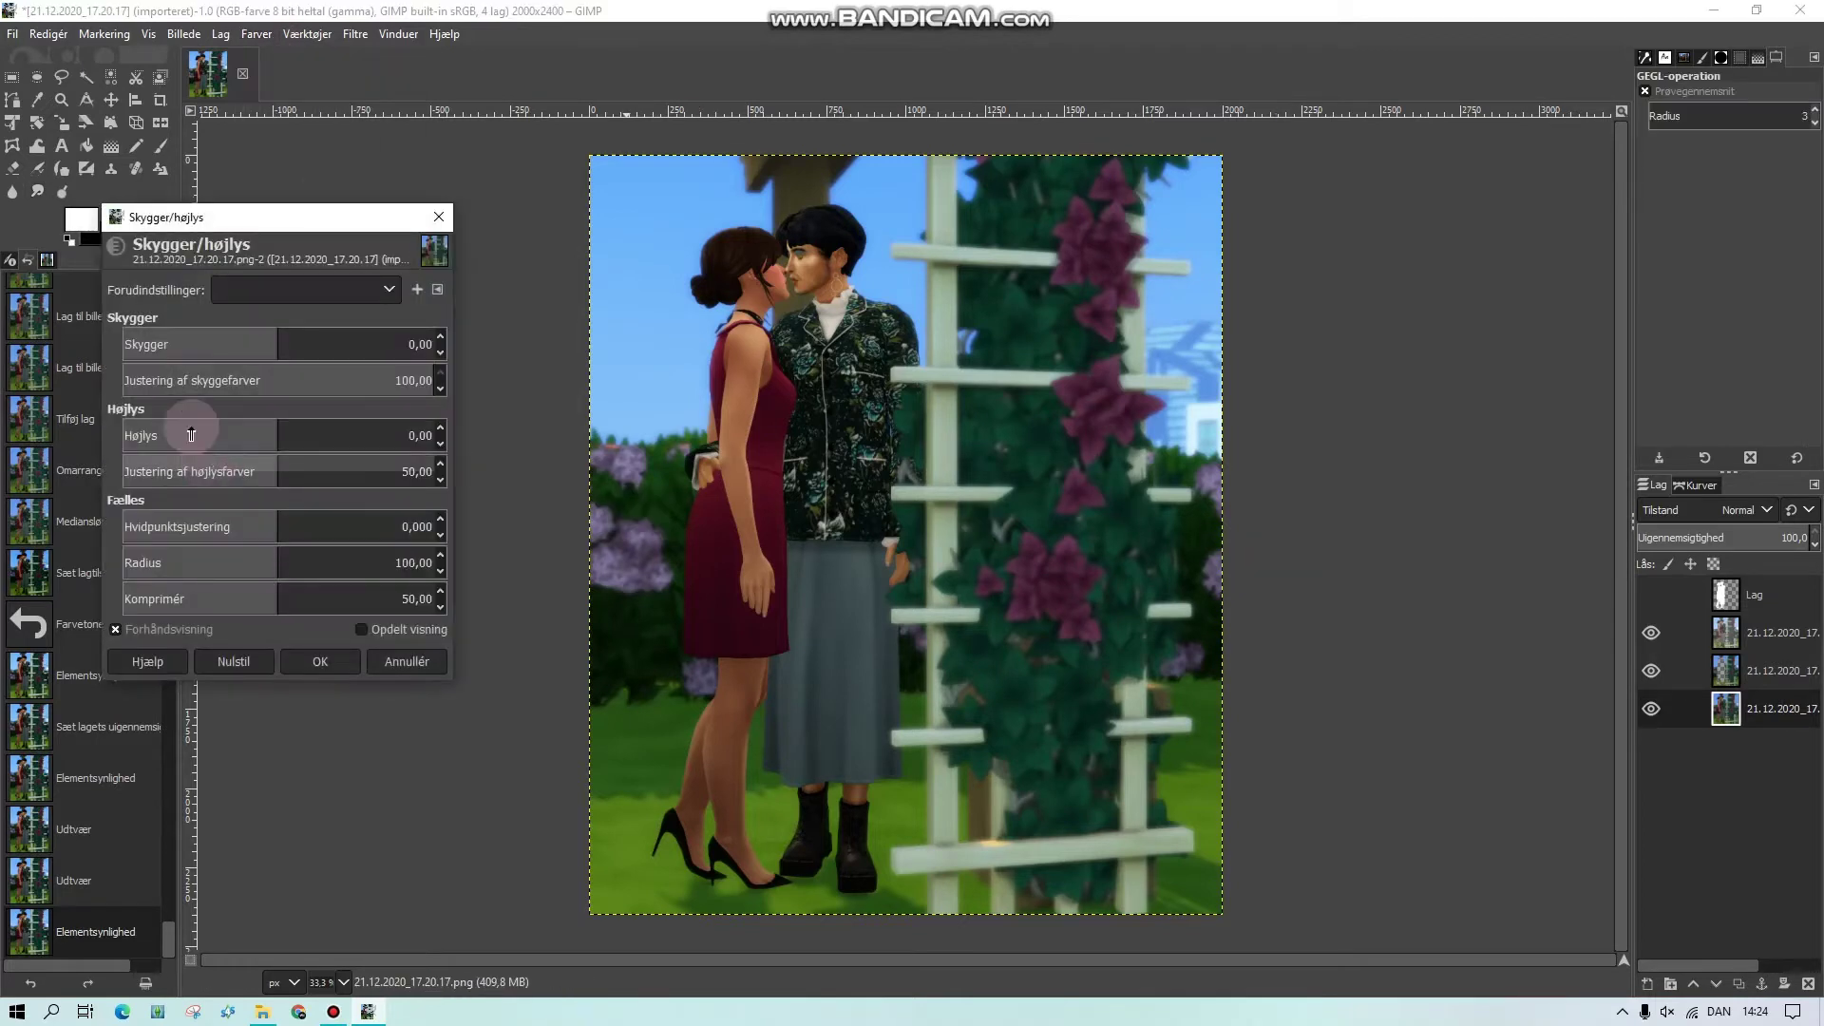
drag(183, 429, 159, 433)
drag(285, 522, 587, 544)
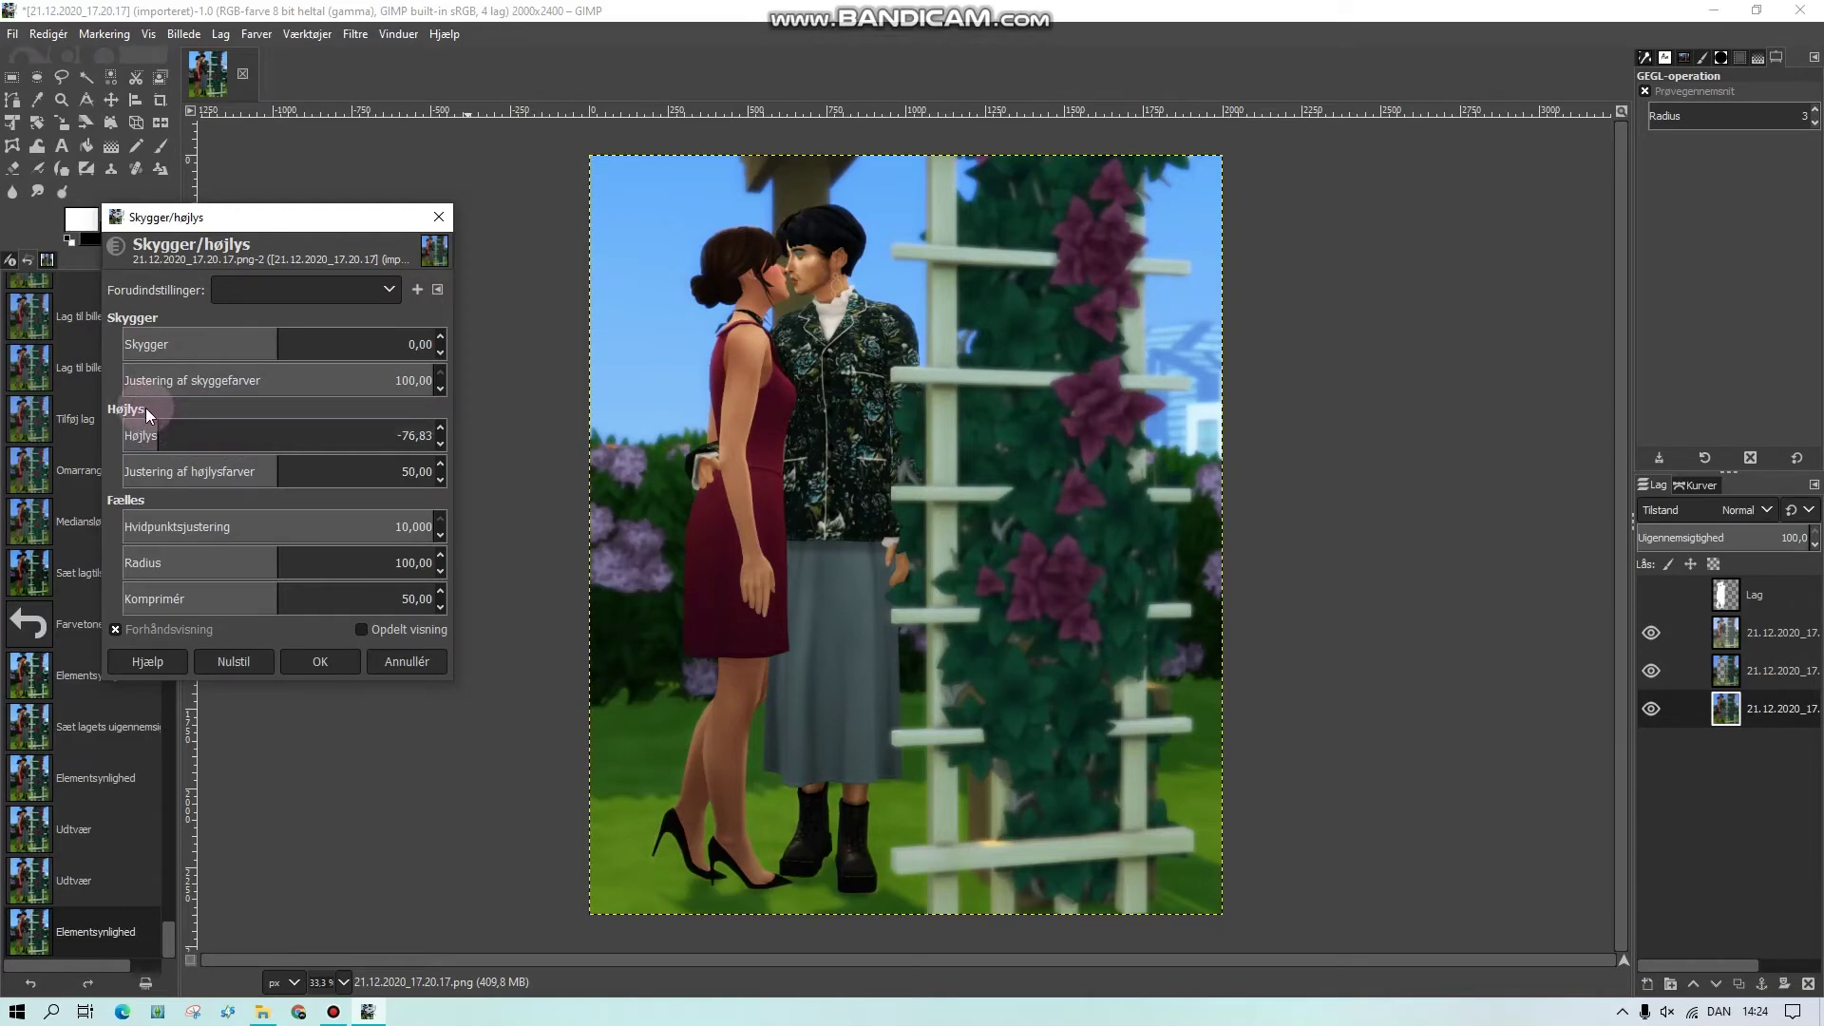
click(302, 288)
click(262, 225)
click(220, 528)
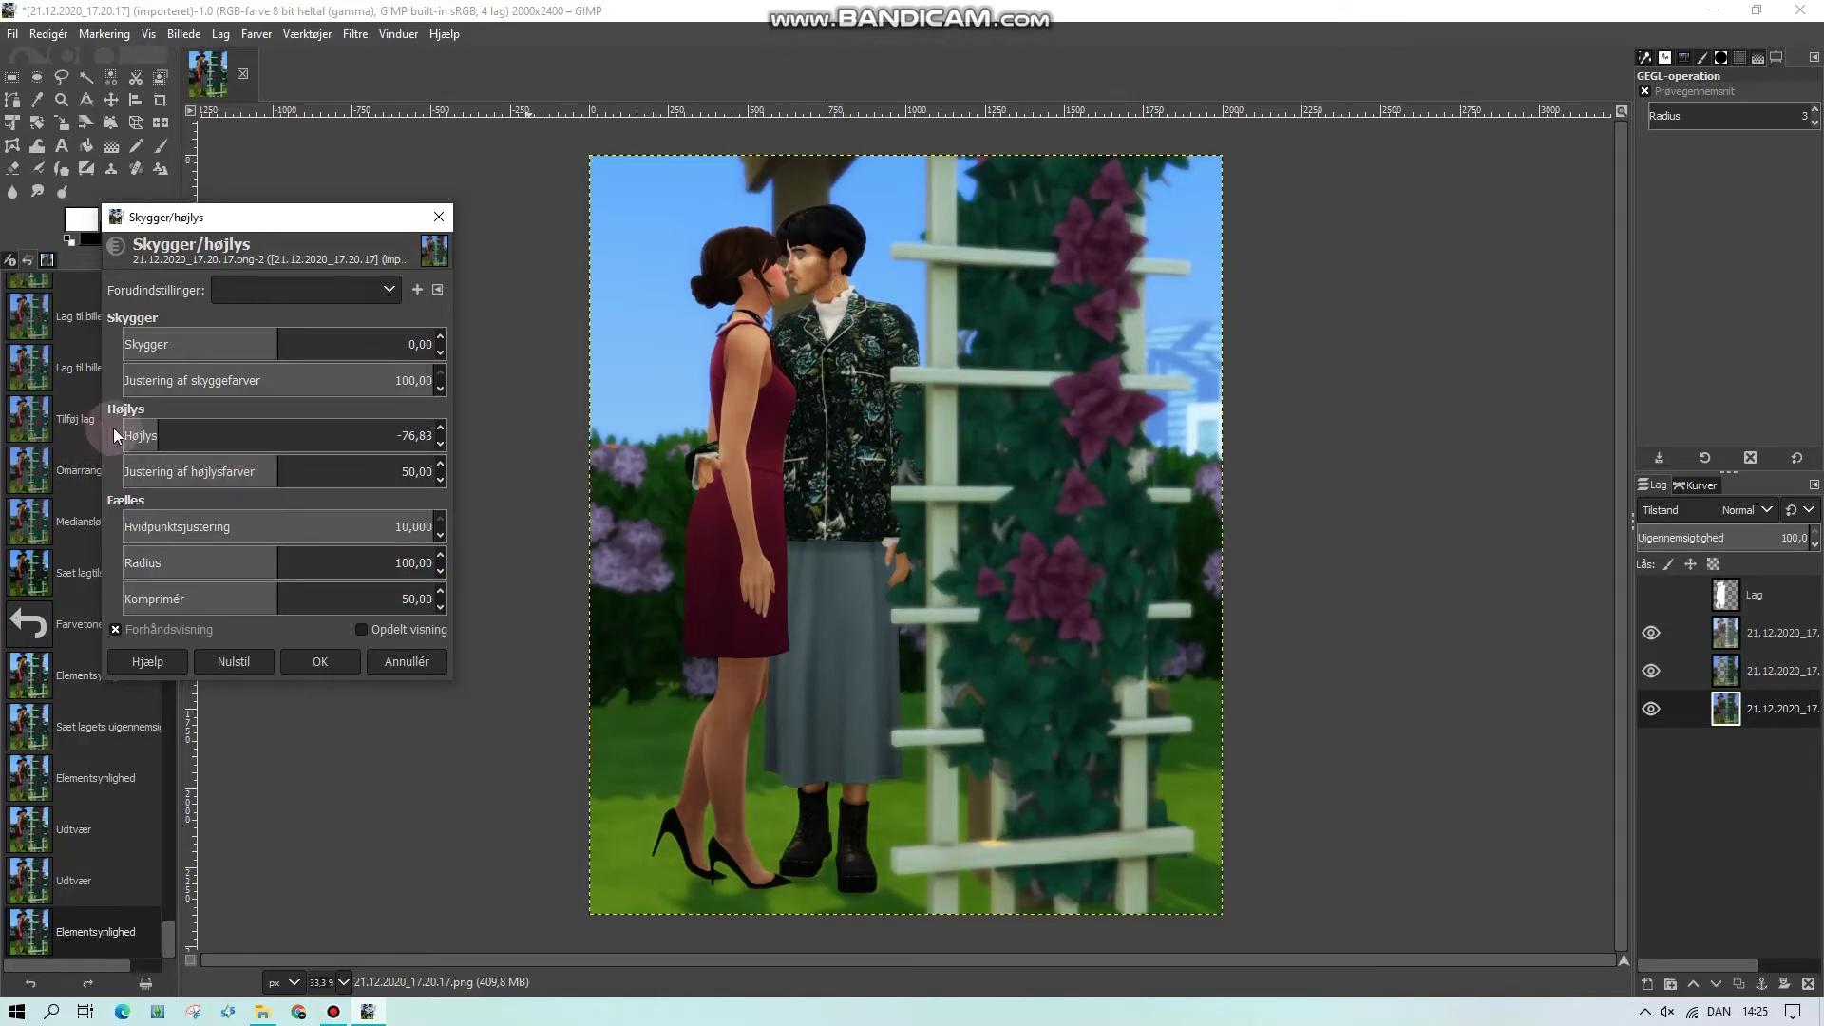
Set the highlights to -87.80 and the shadows to -27.44, and apply the adjustment to the bottom layer
click(153, 434)
drag(111, 438, 489, 438)
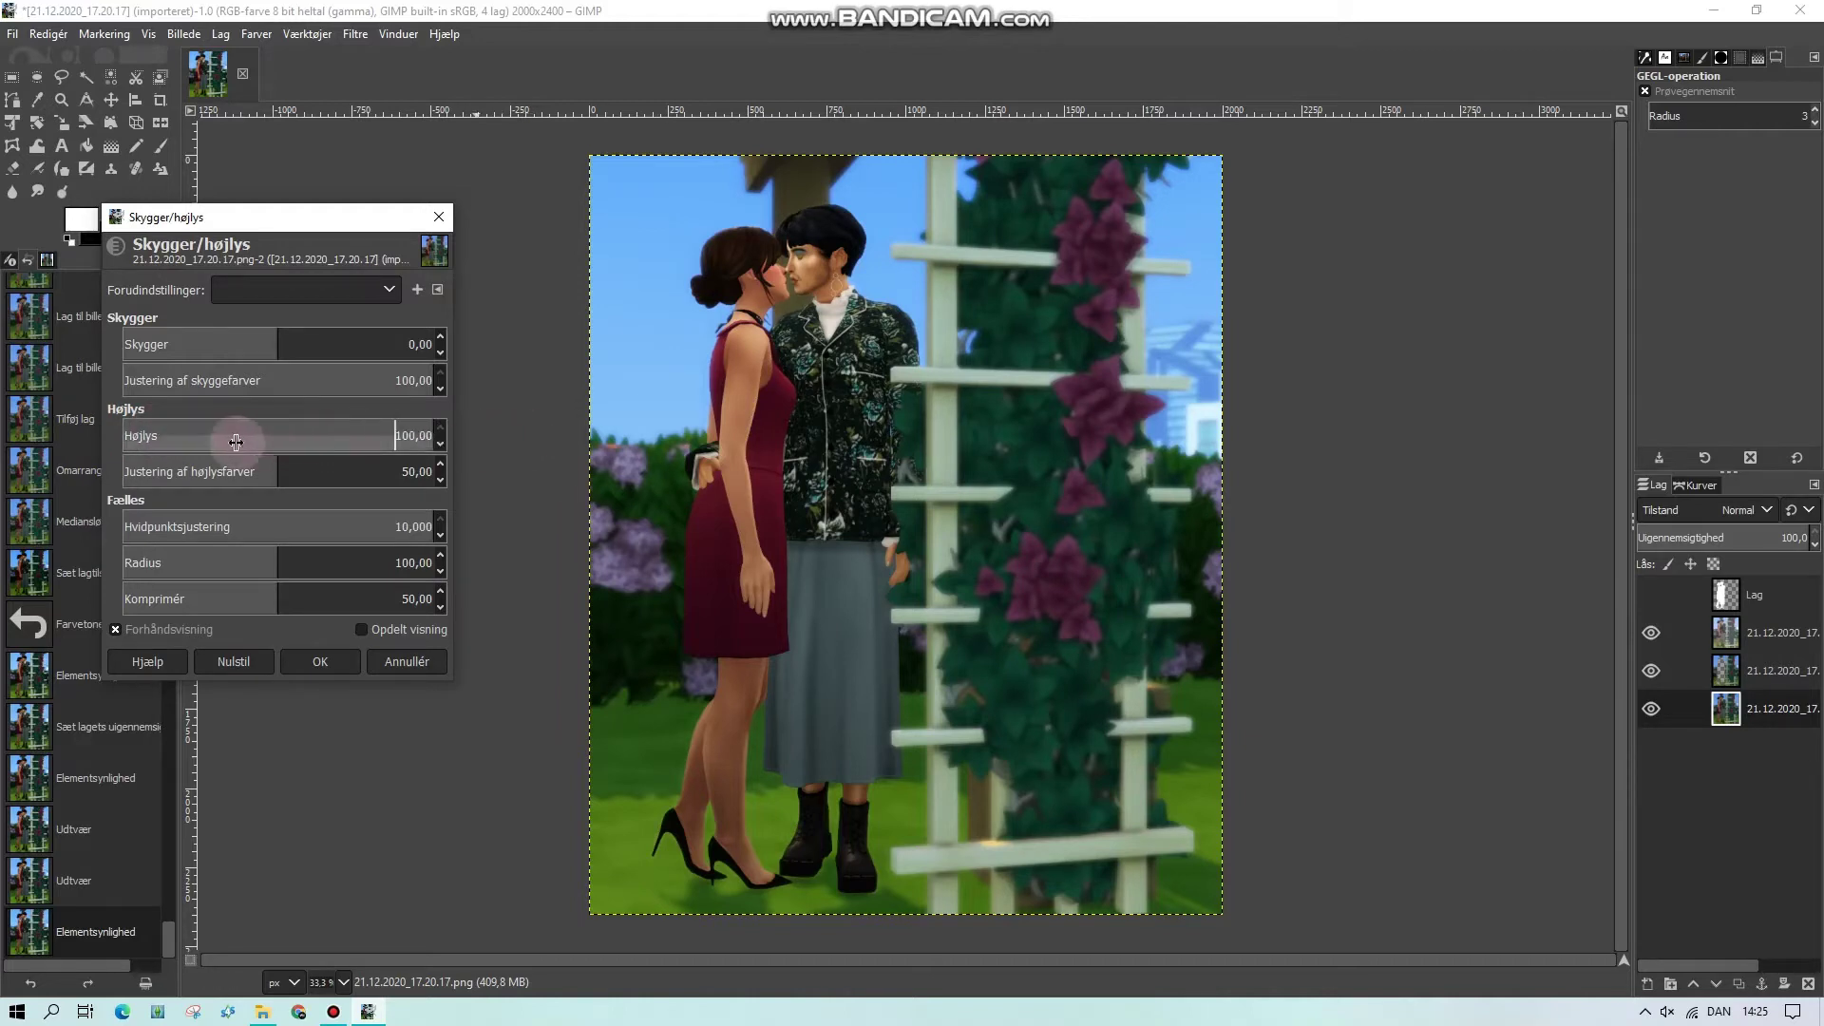
click(172, 435)
drag(173, 435, 146, 439)
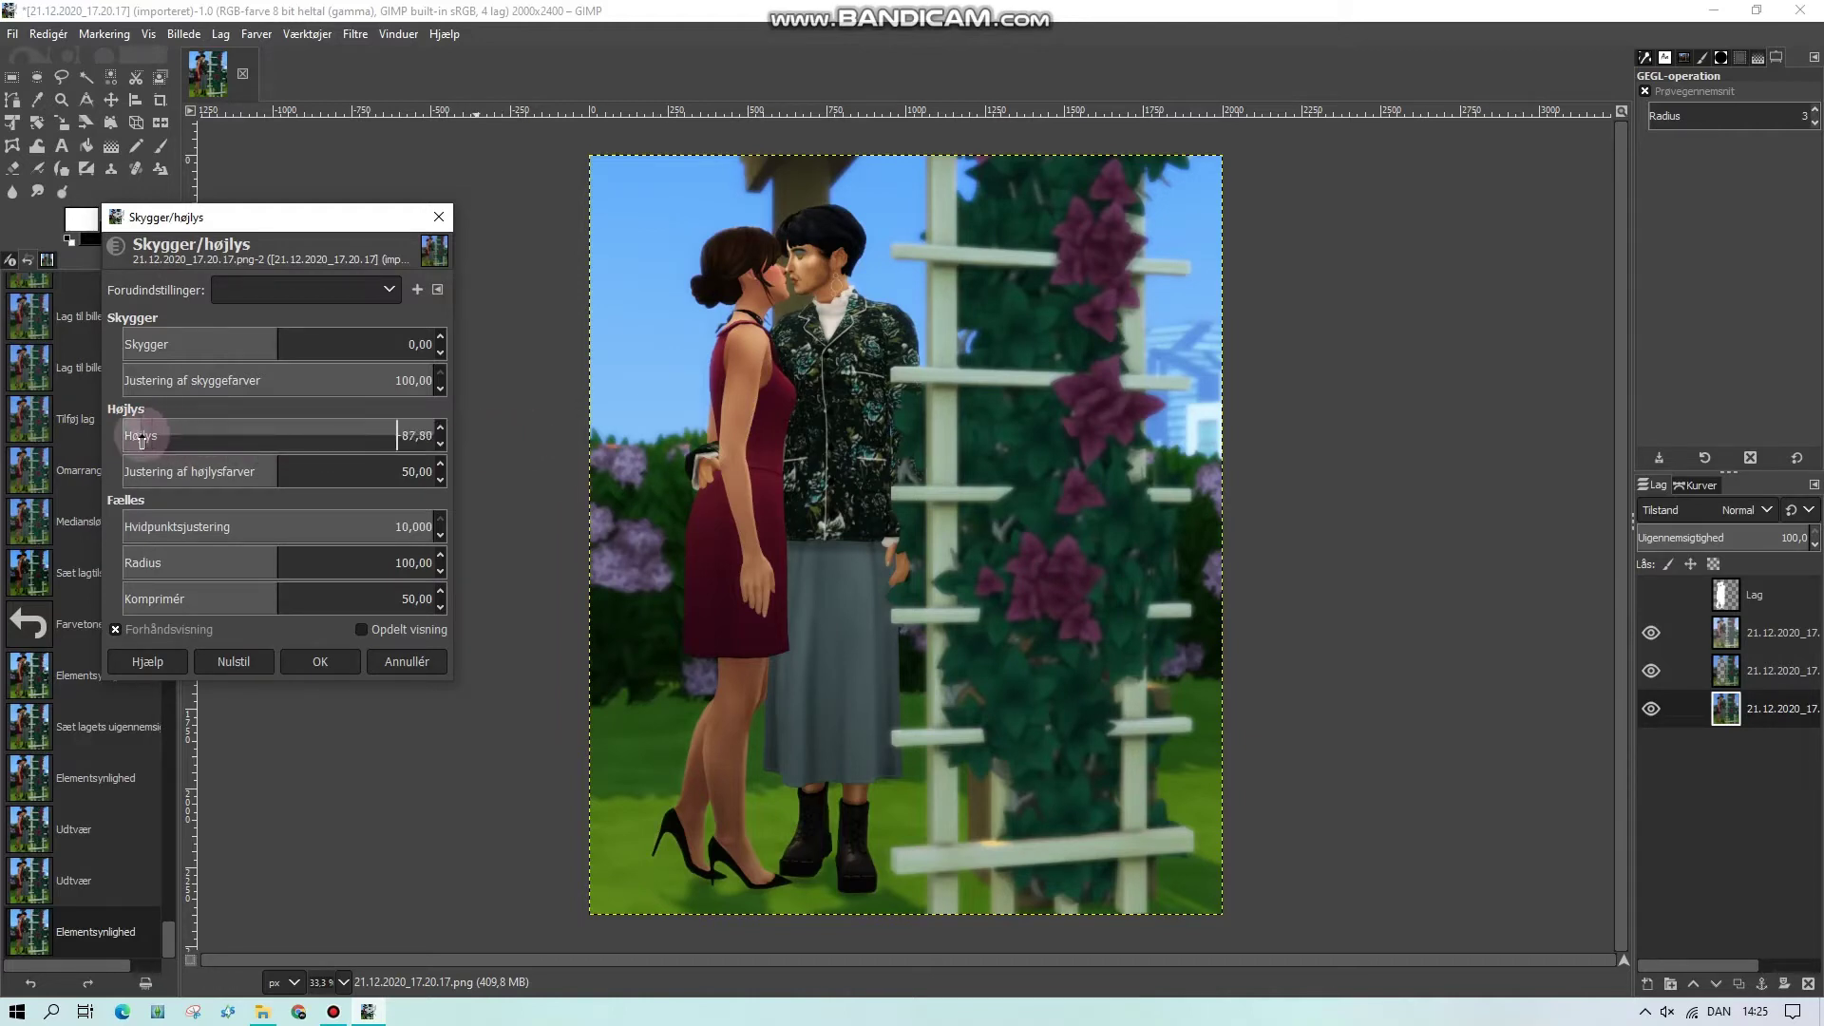
drag(223, 344, 202, 422)
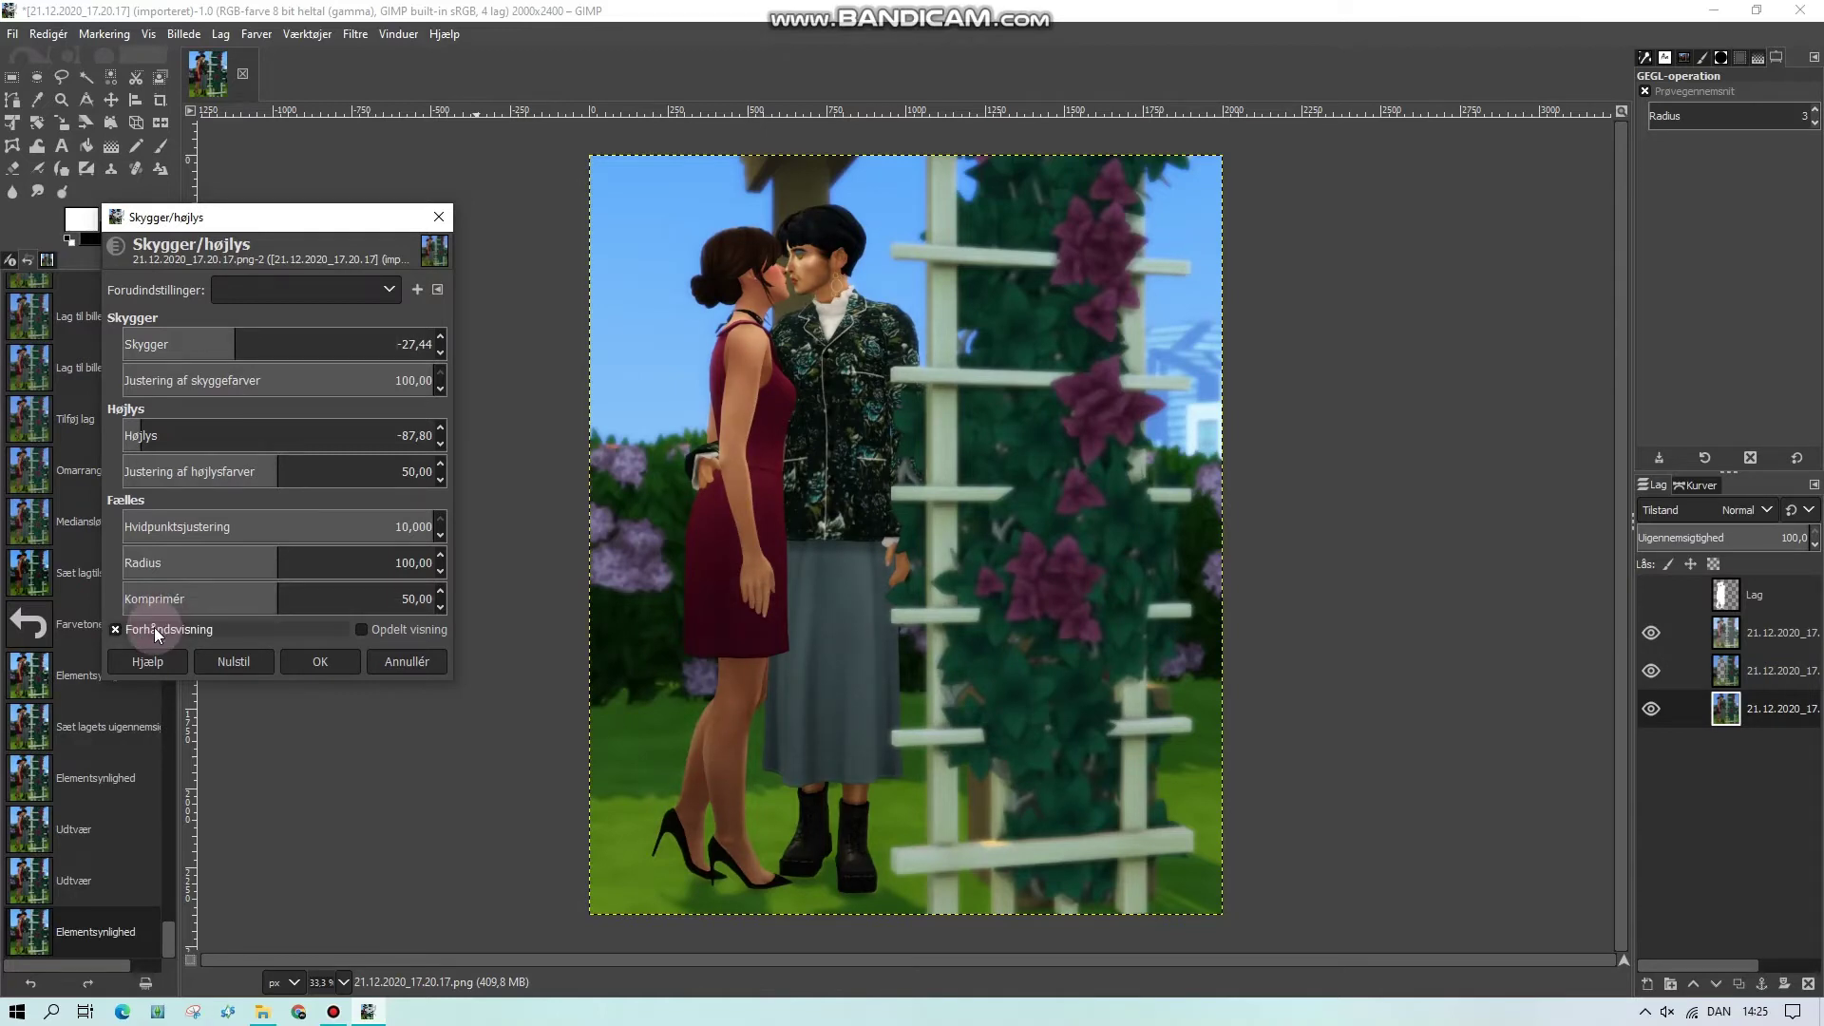
click(305, 658)
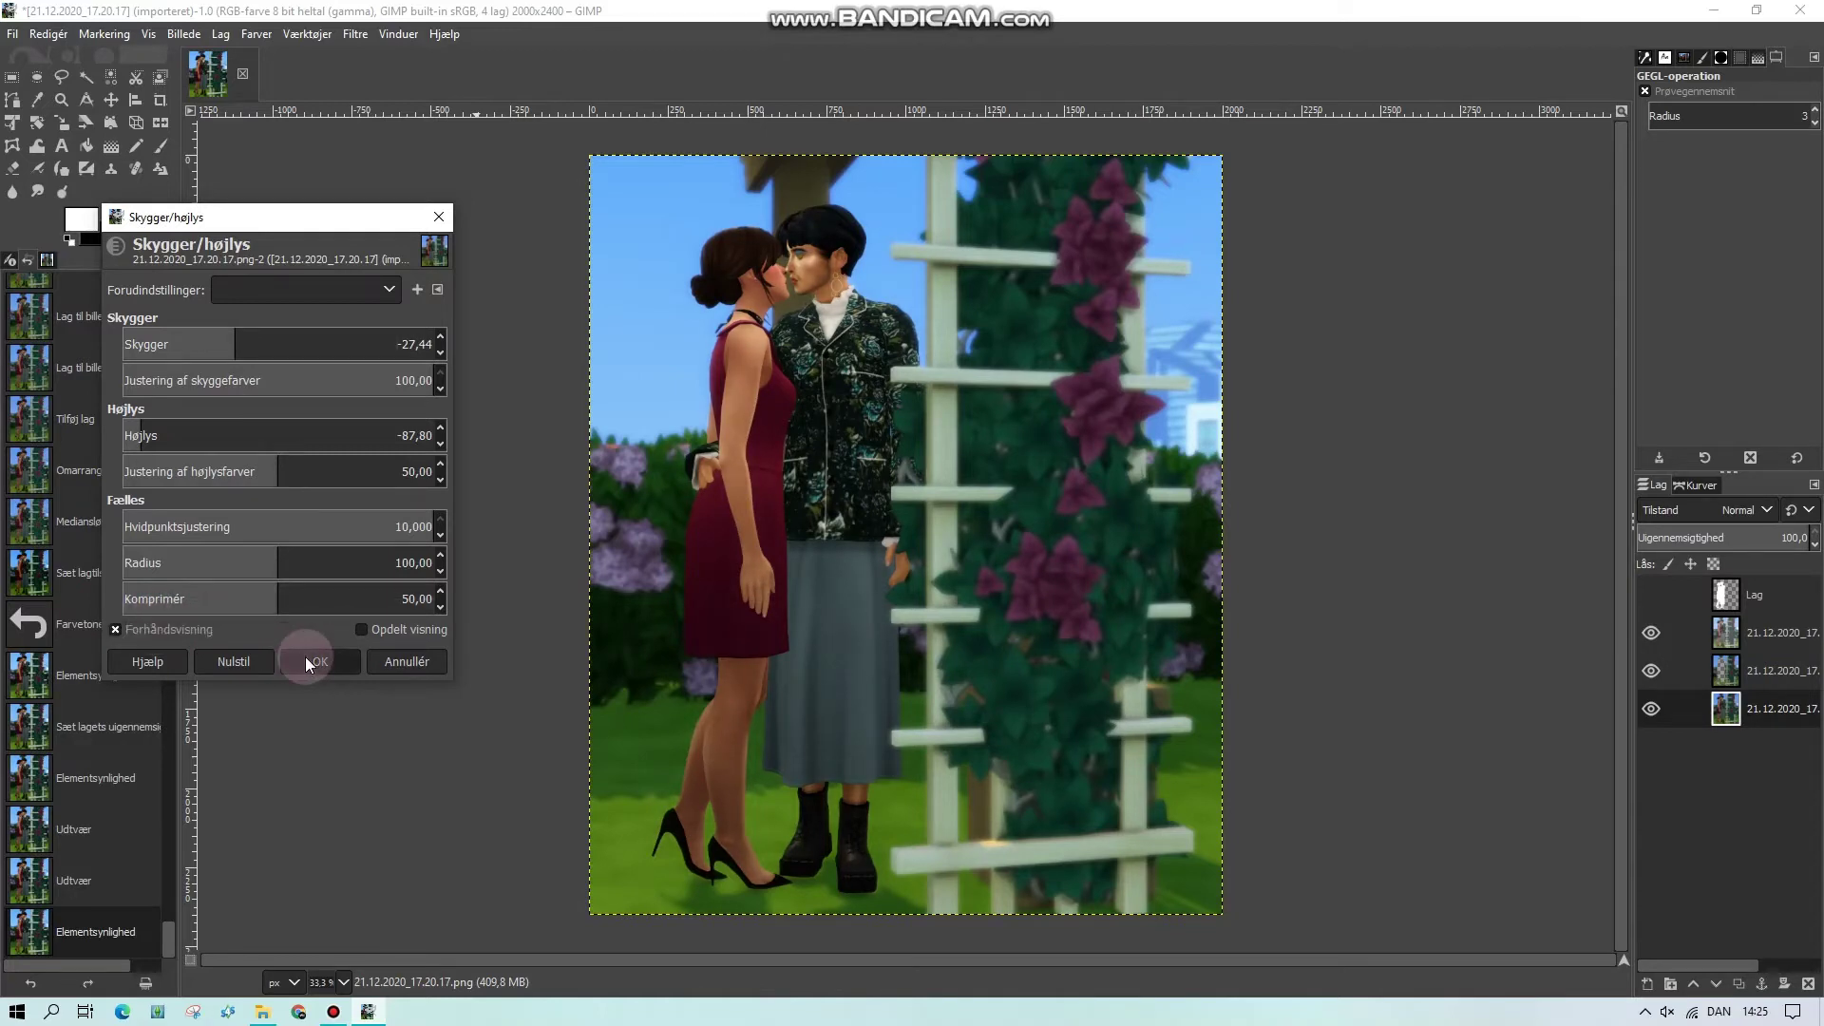
Inspect the couple's faces at 100 % and delete the hidden top layer
click(1788, 671)
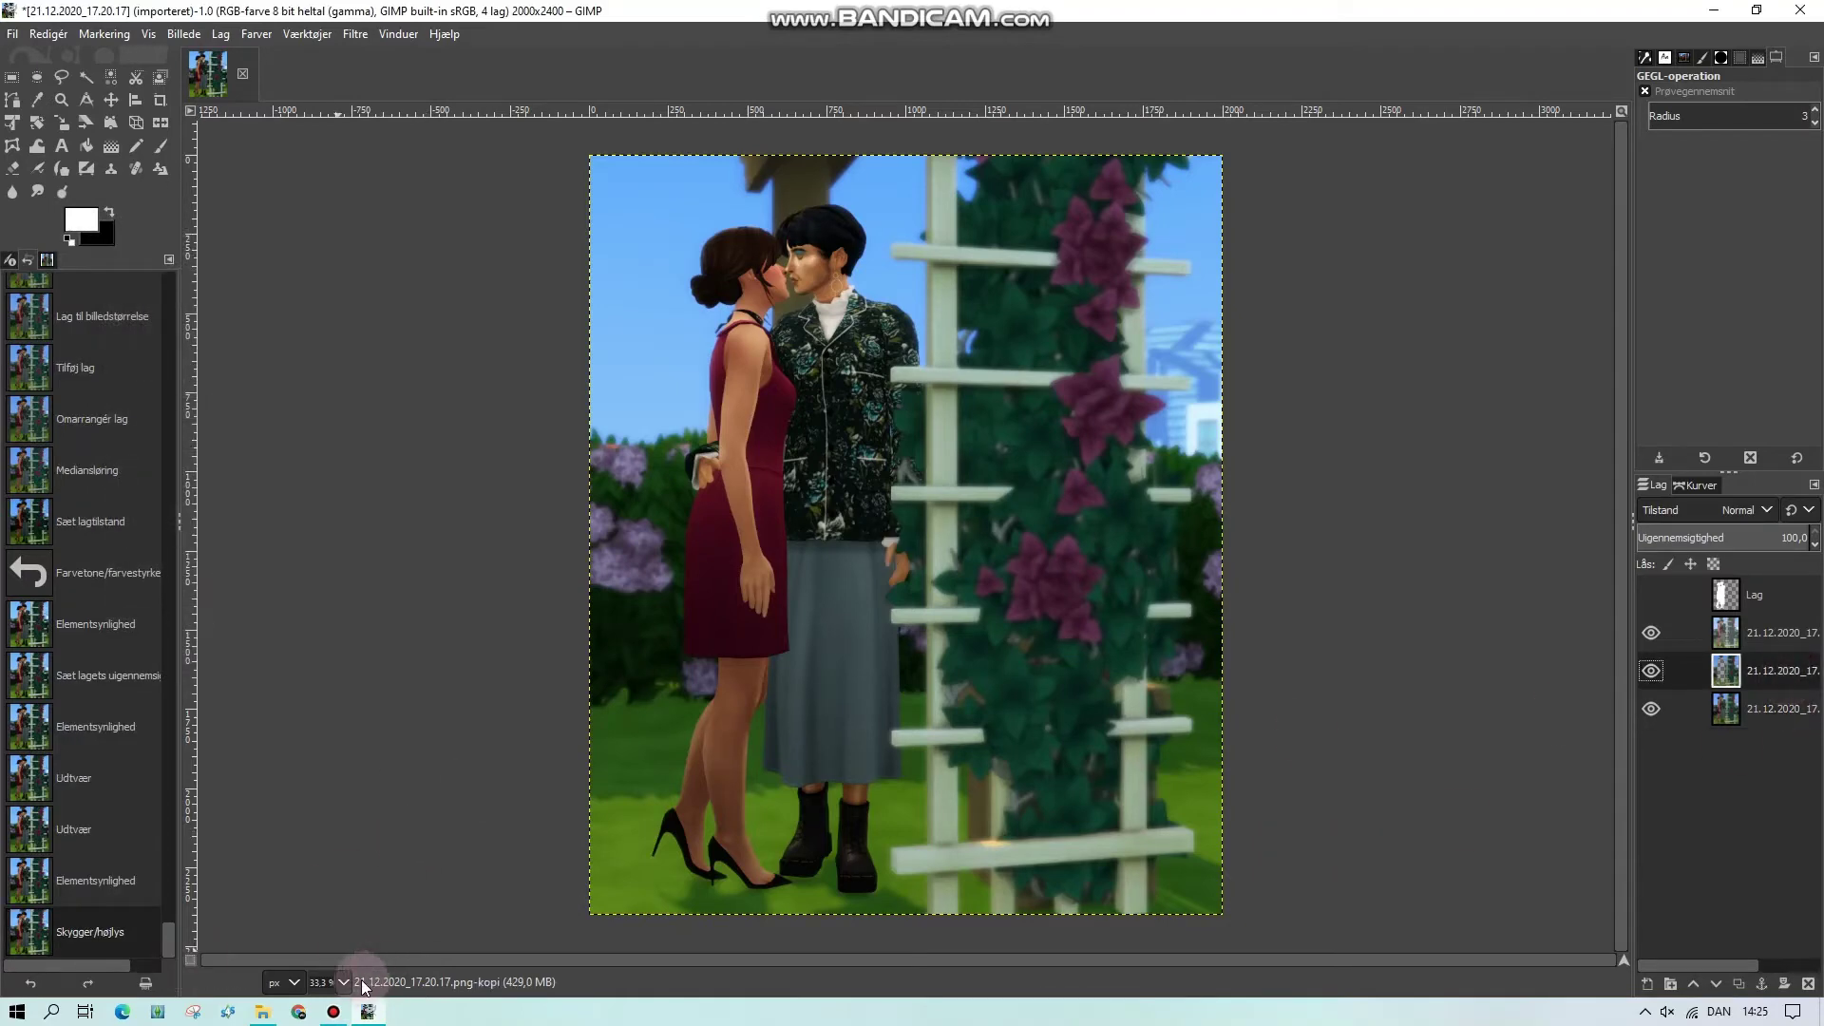
click(332, 851)
scroll(765, 807, up, 5)
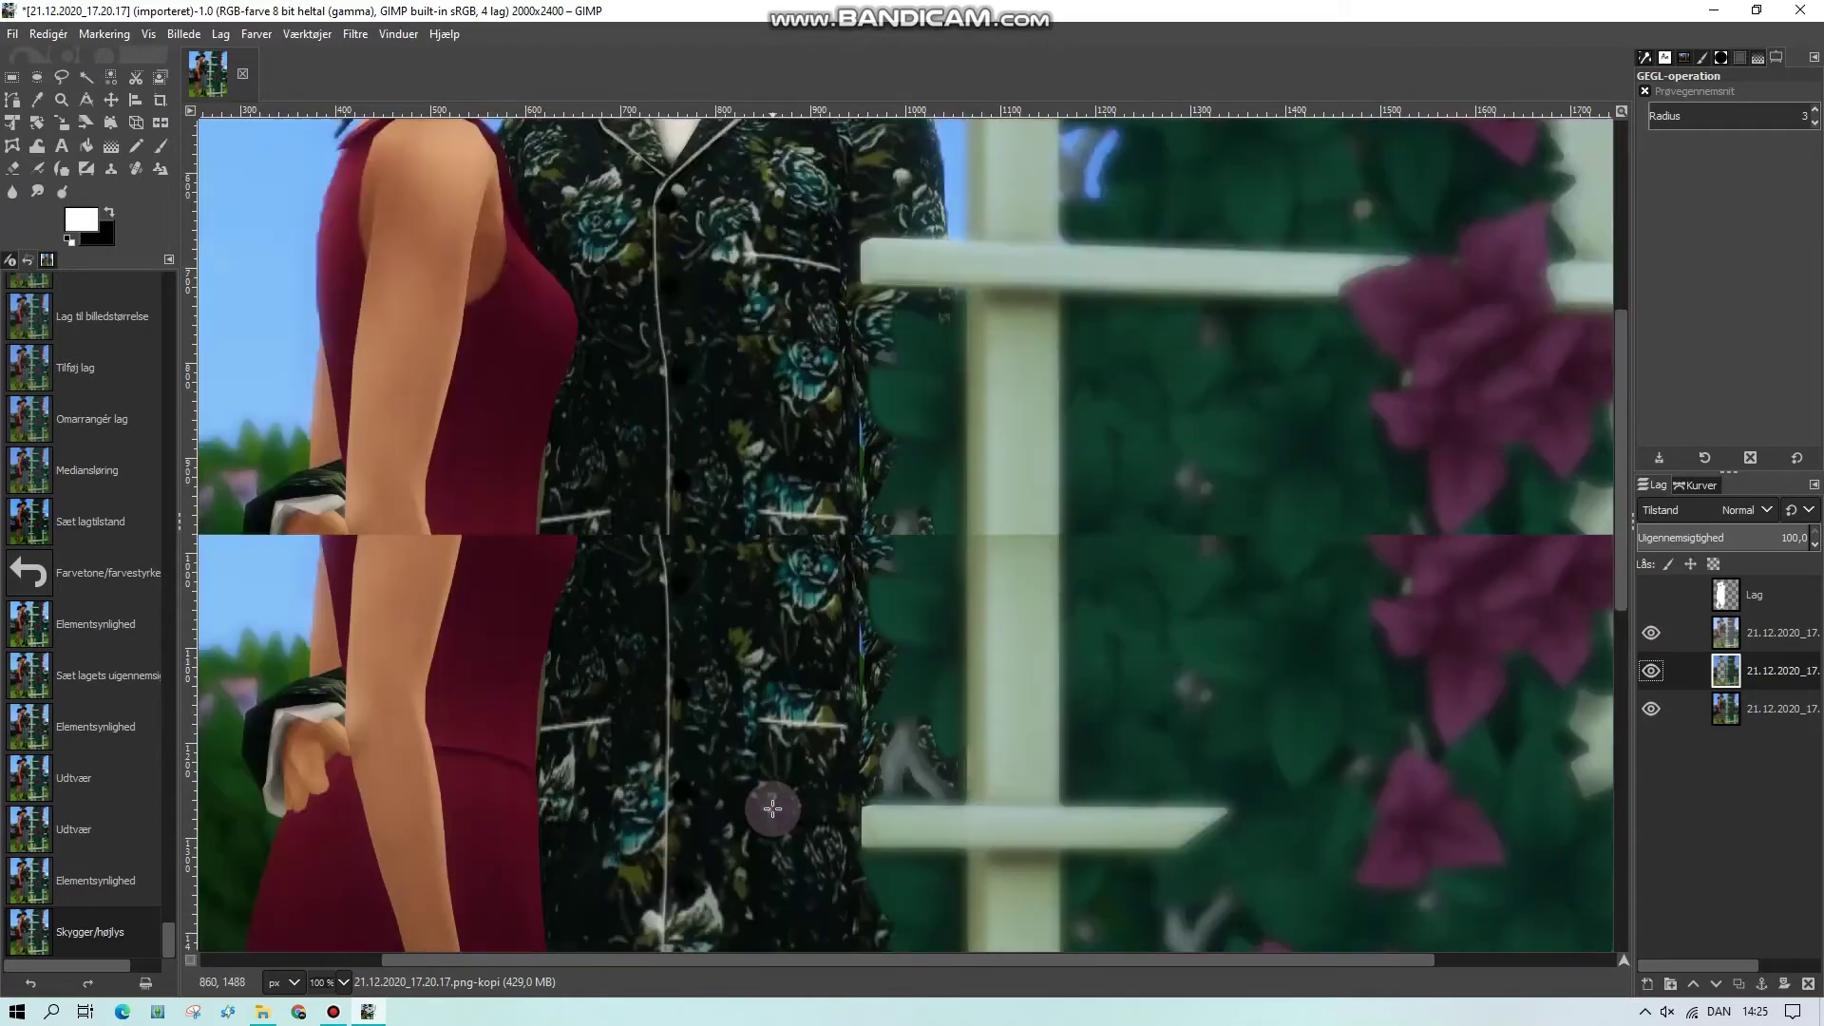
drag(788, 959, 481, 949)
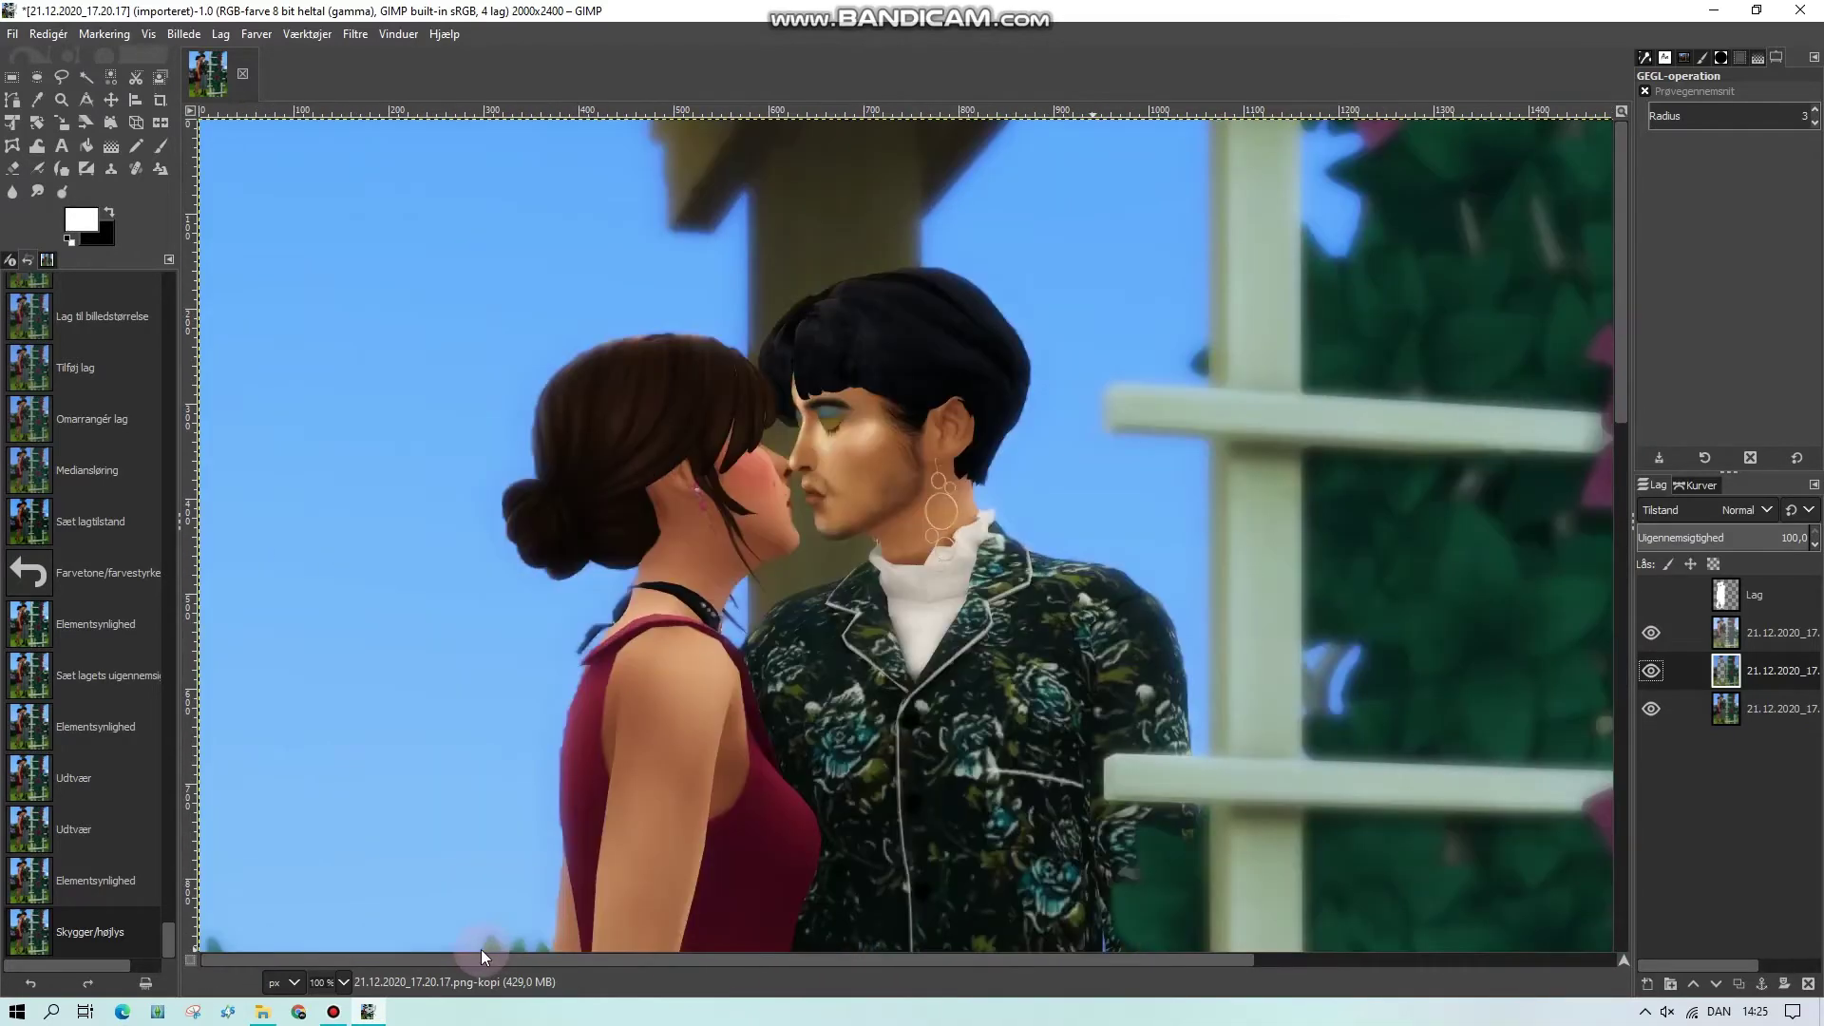
click(1771, 644)
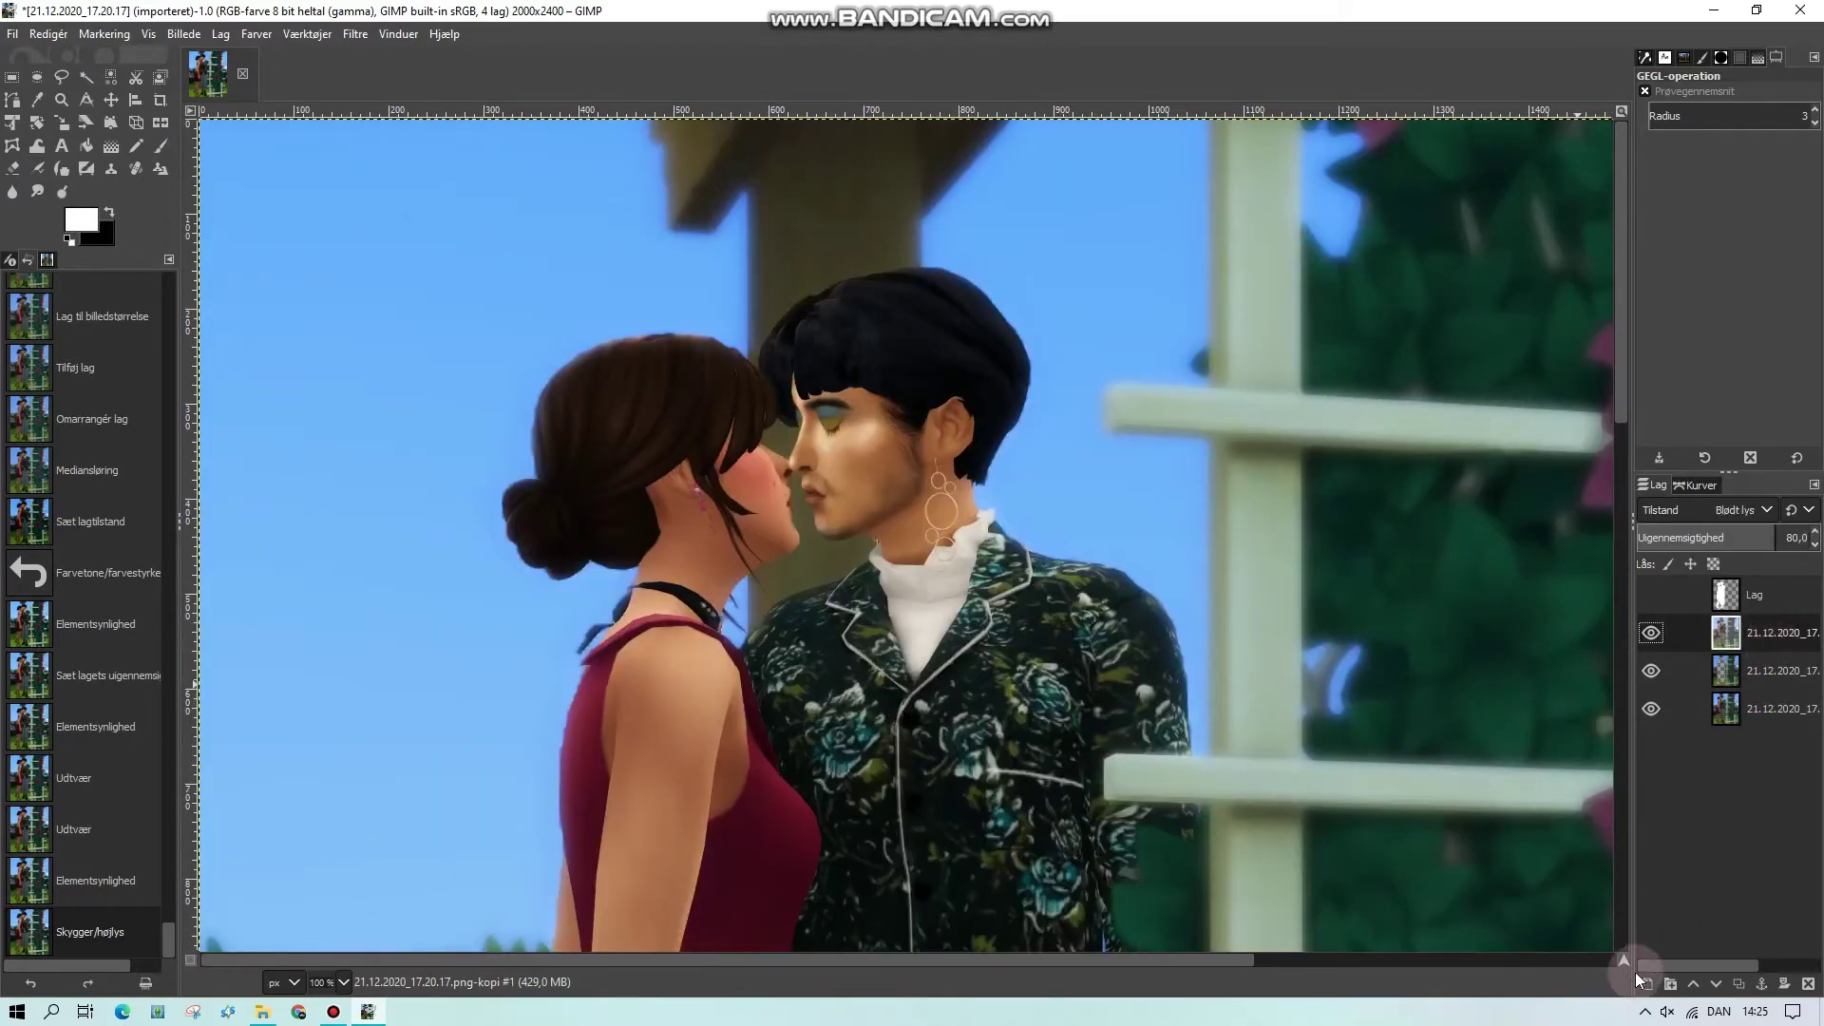
click(1781, 606)
click(1810, 984)
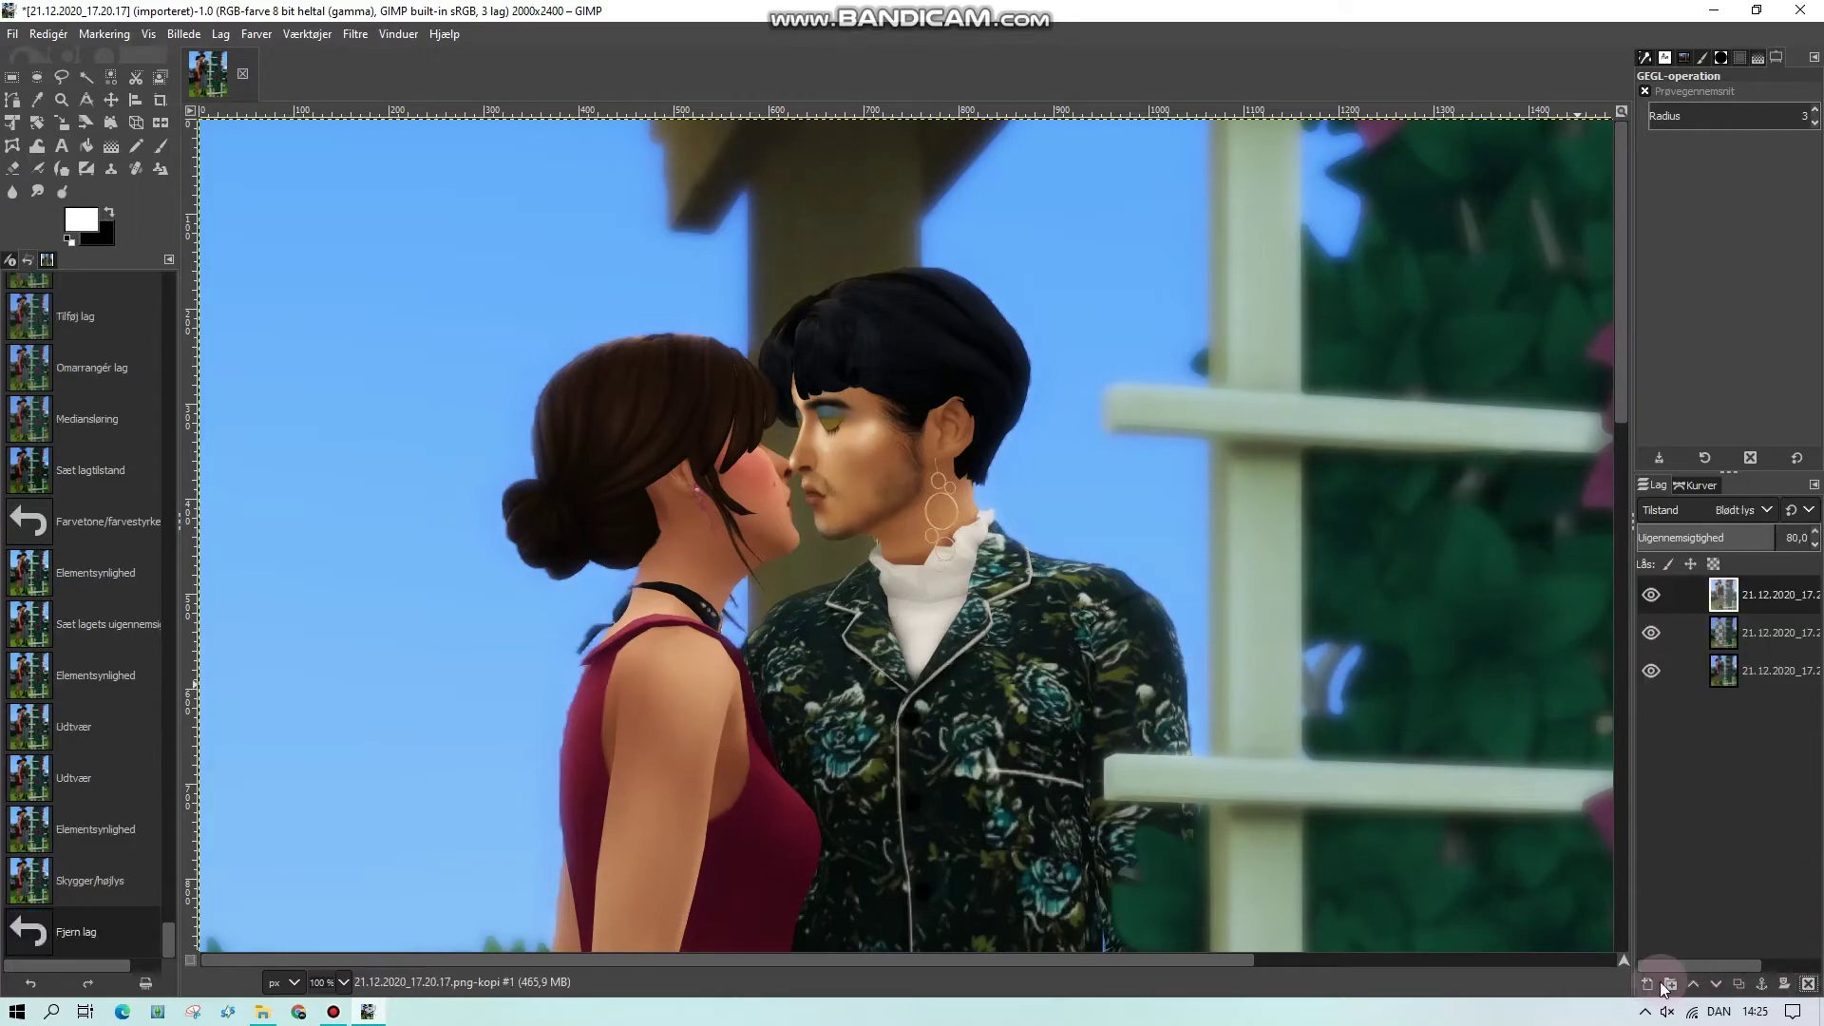
Add a new transparent 2000 × 2400 px layer above the soft-light layer
click(1661, 987)
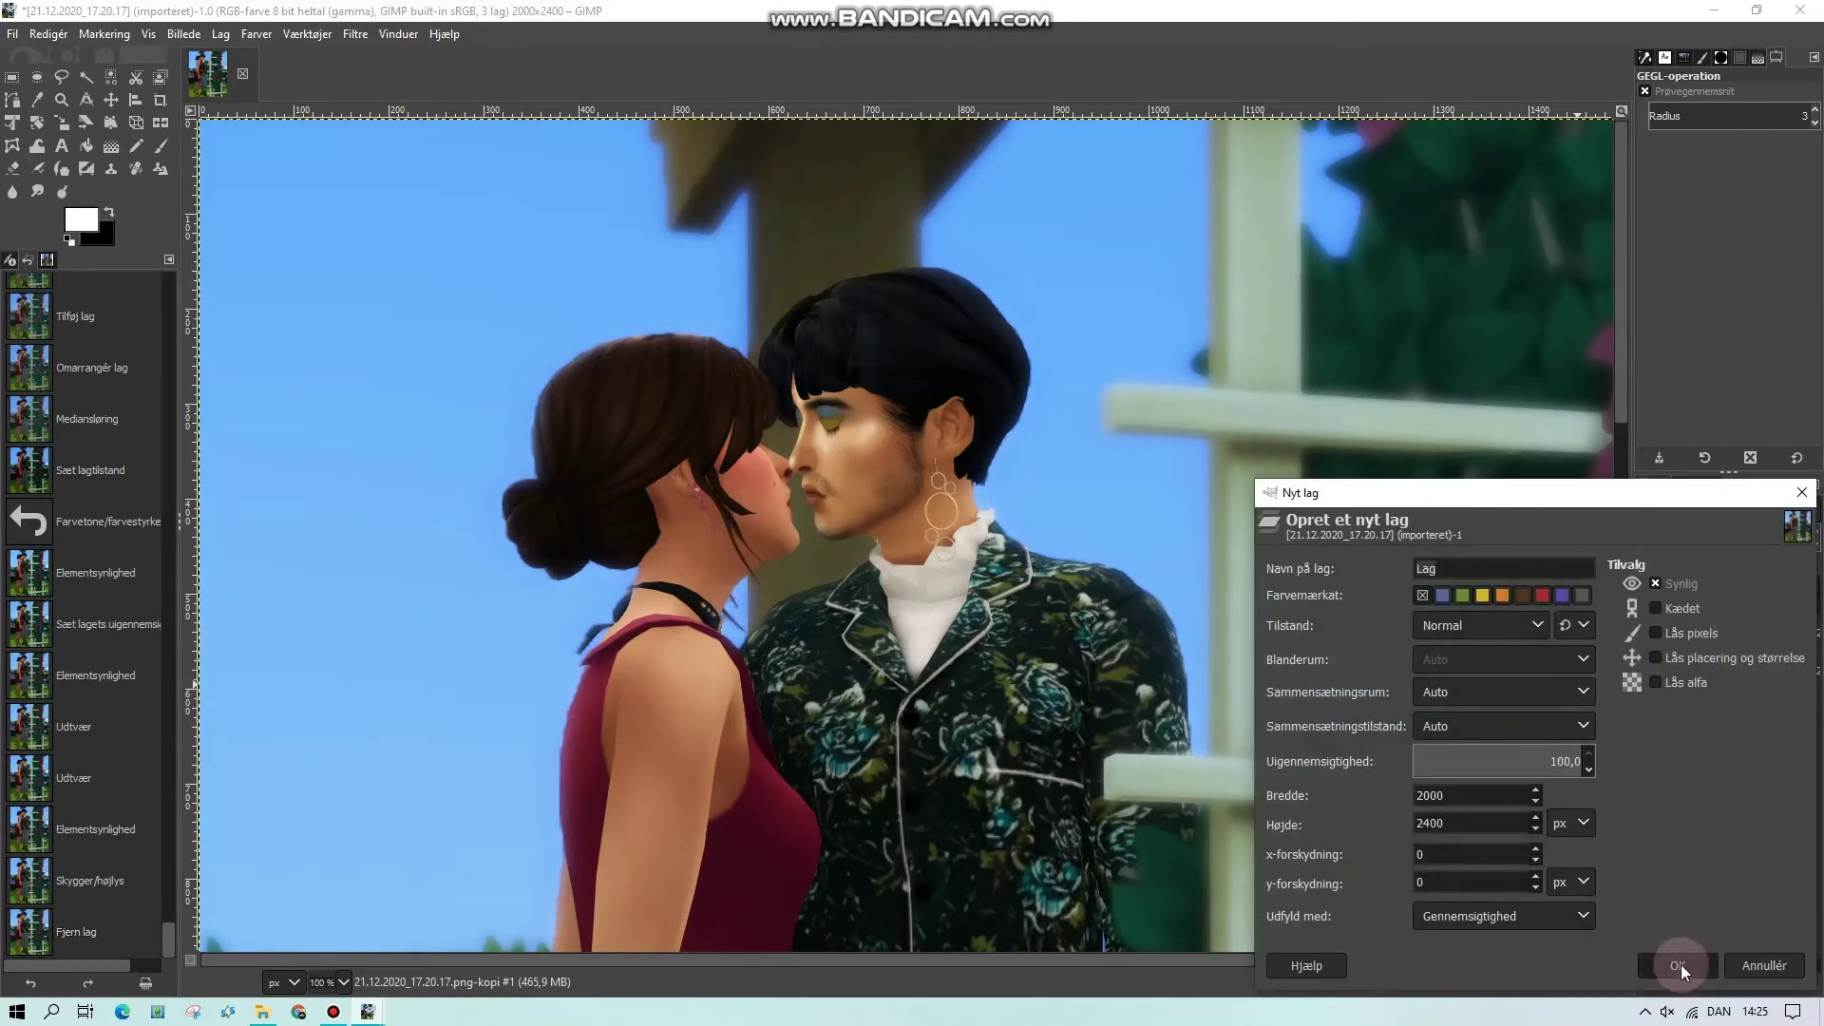
click(1680, 966)
click(1781, 602)
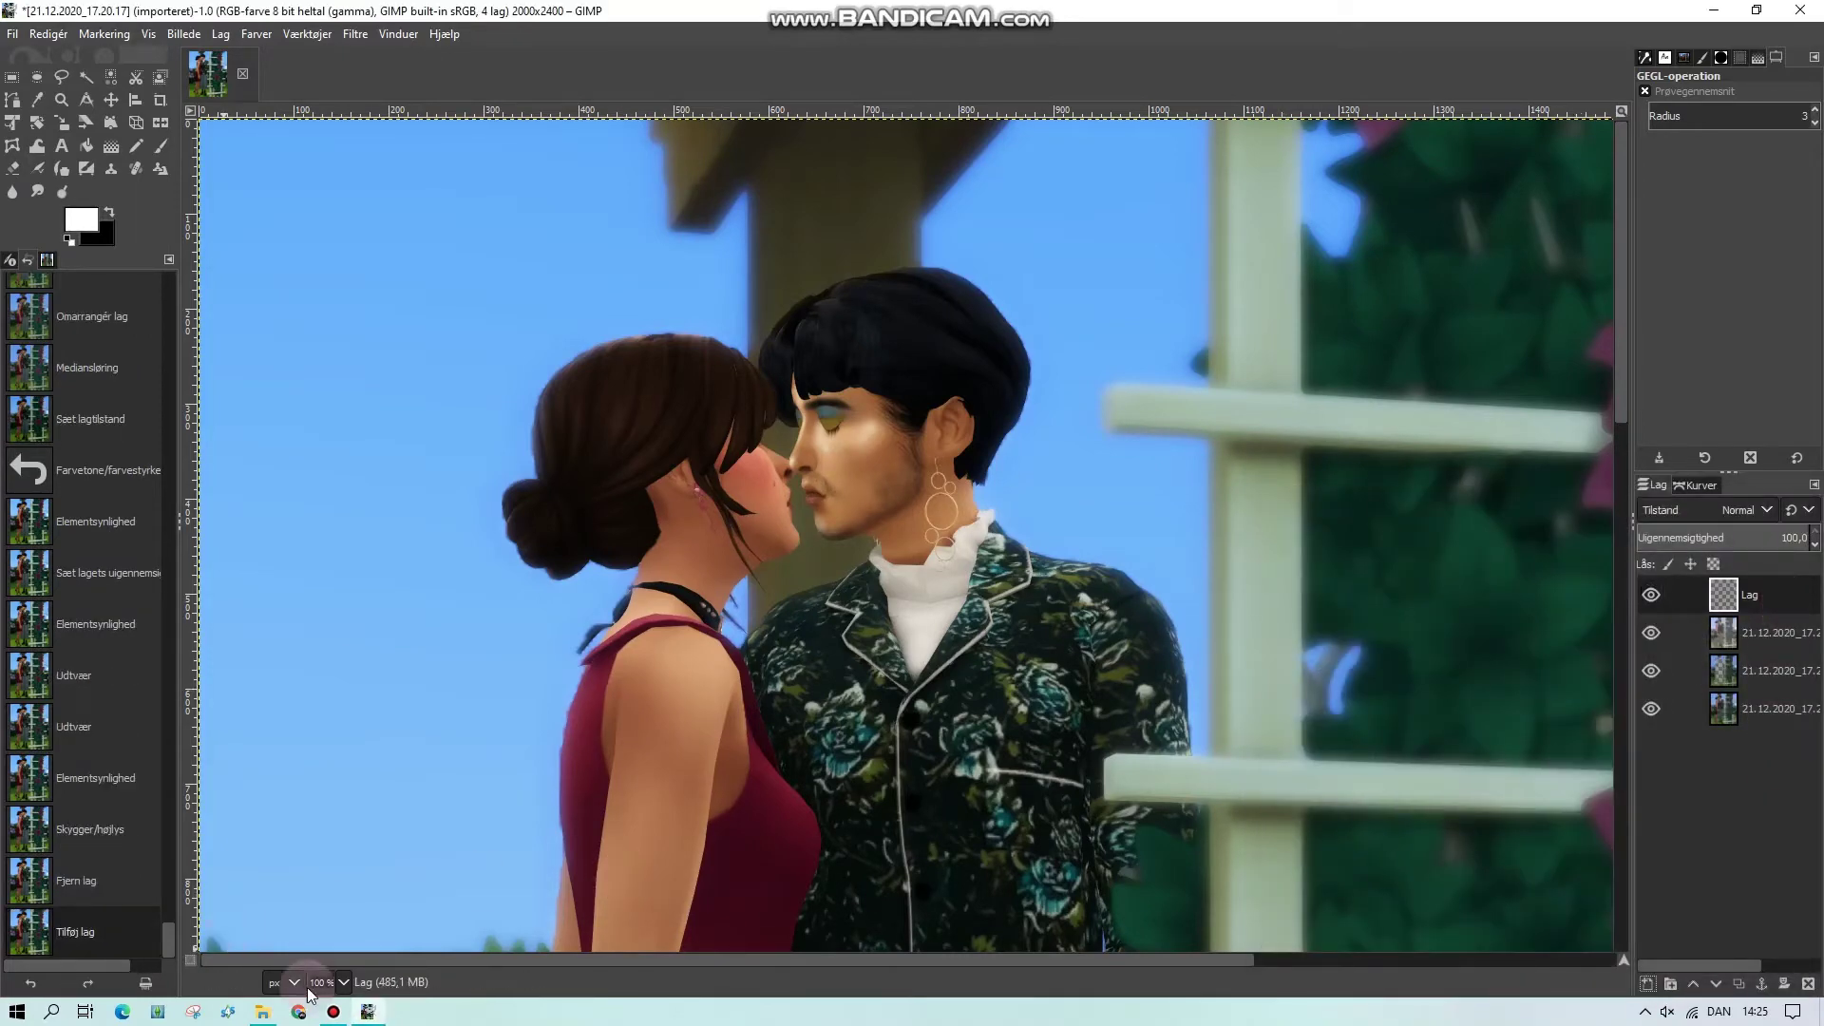
Pencil a black 2 px shadow along the man's jawline on the new layer and fill the gap beneath it
click(343, 982)
click(335, 800)
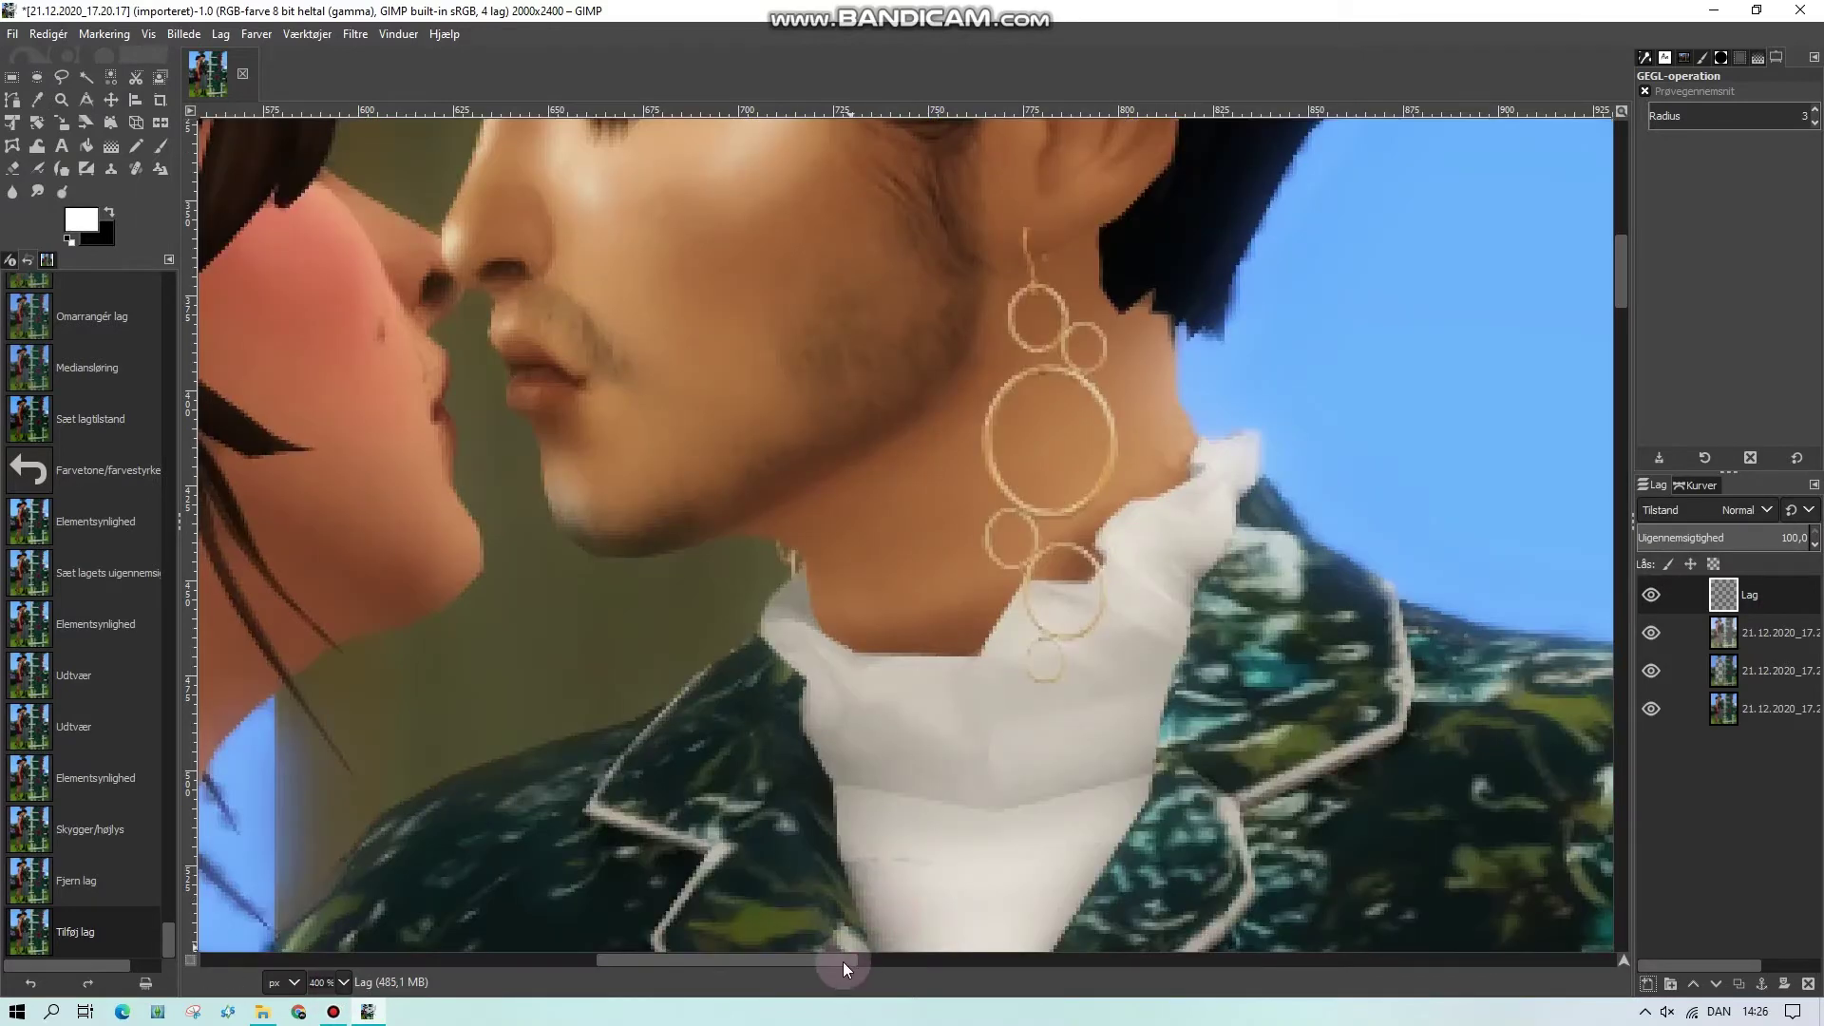
drag(842, 962, 755, 961)
click(109, 214)
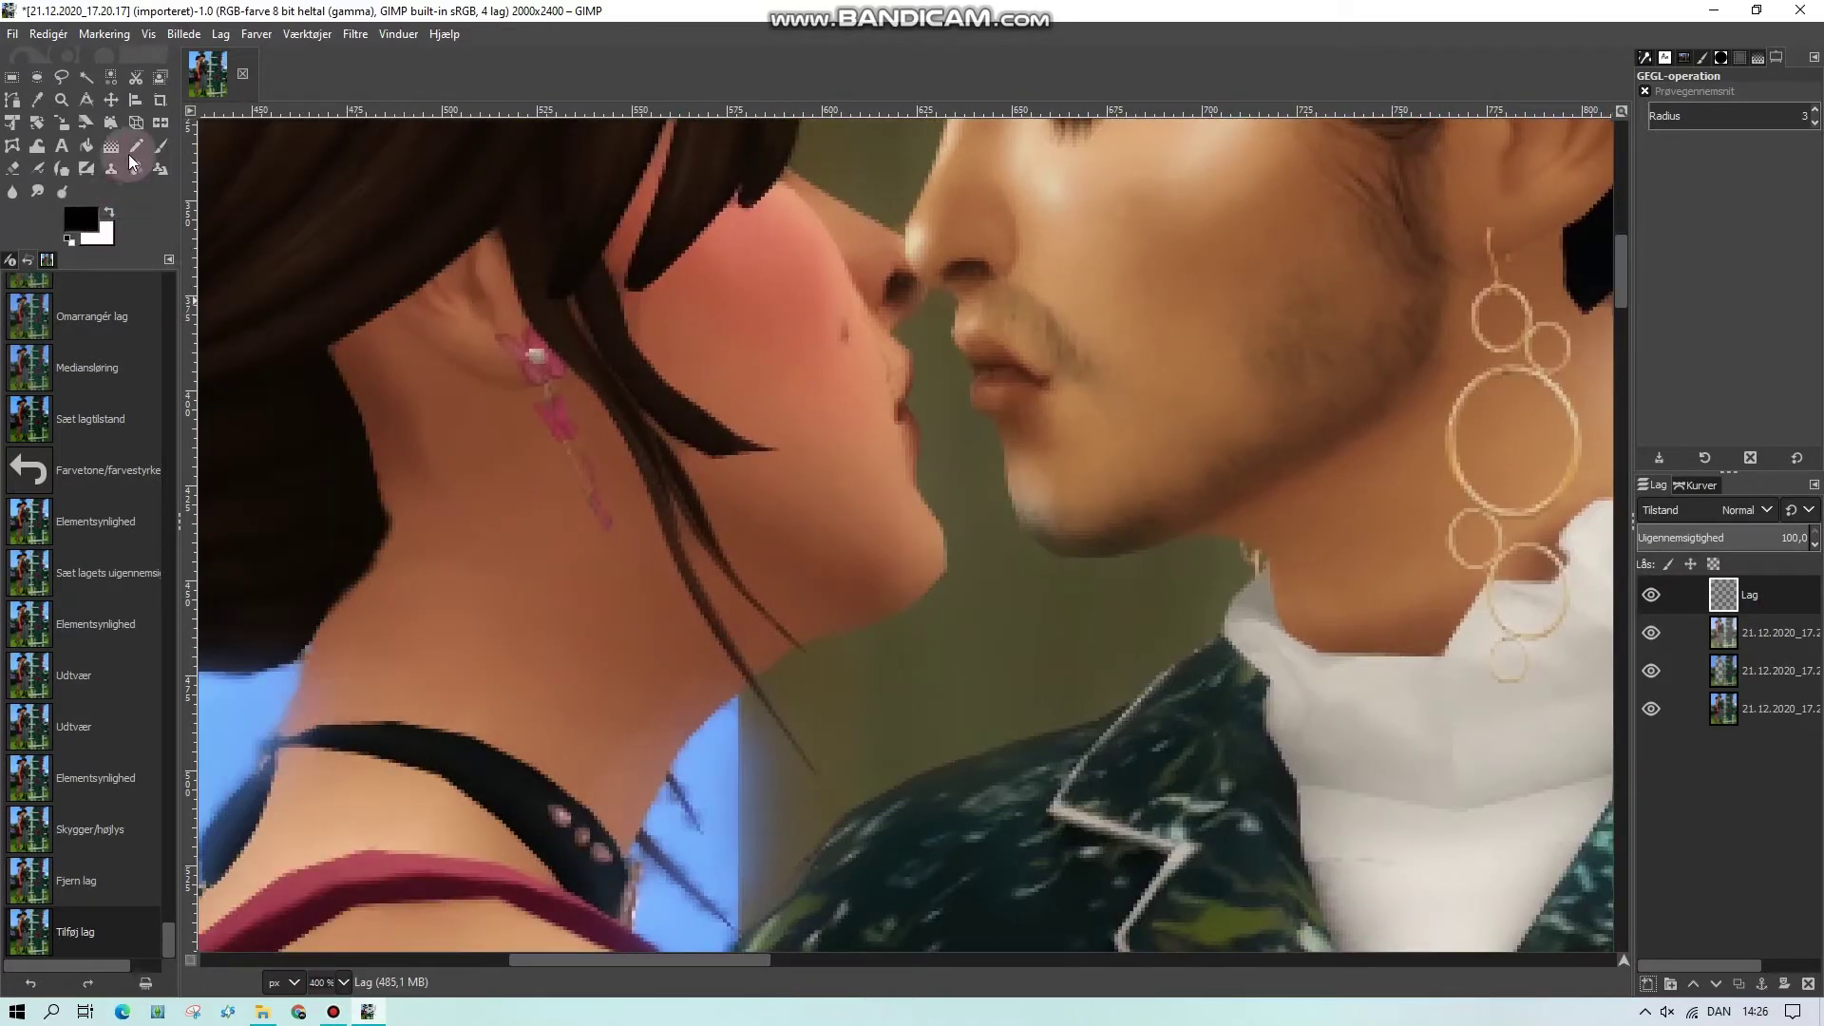
click(136, 145)
mouse_move(1422, 278)
mouse_down()
mouse_move(1405, 354)
mouse_move(1062, 541)
mouse_move(1180, 528)
mouse_up()
click(1639, 196)
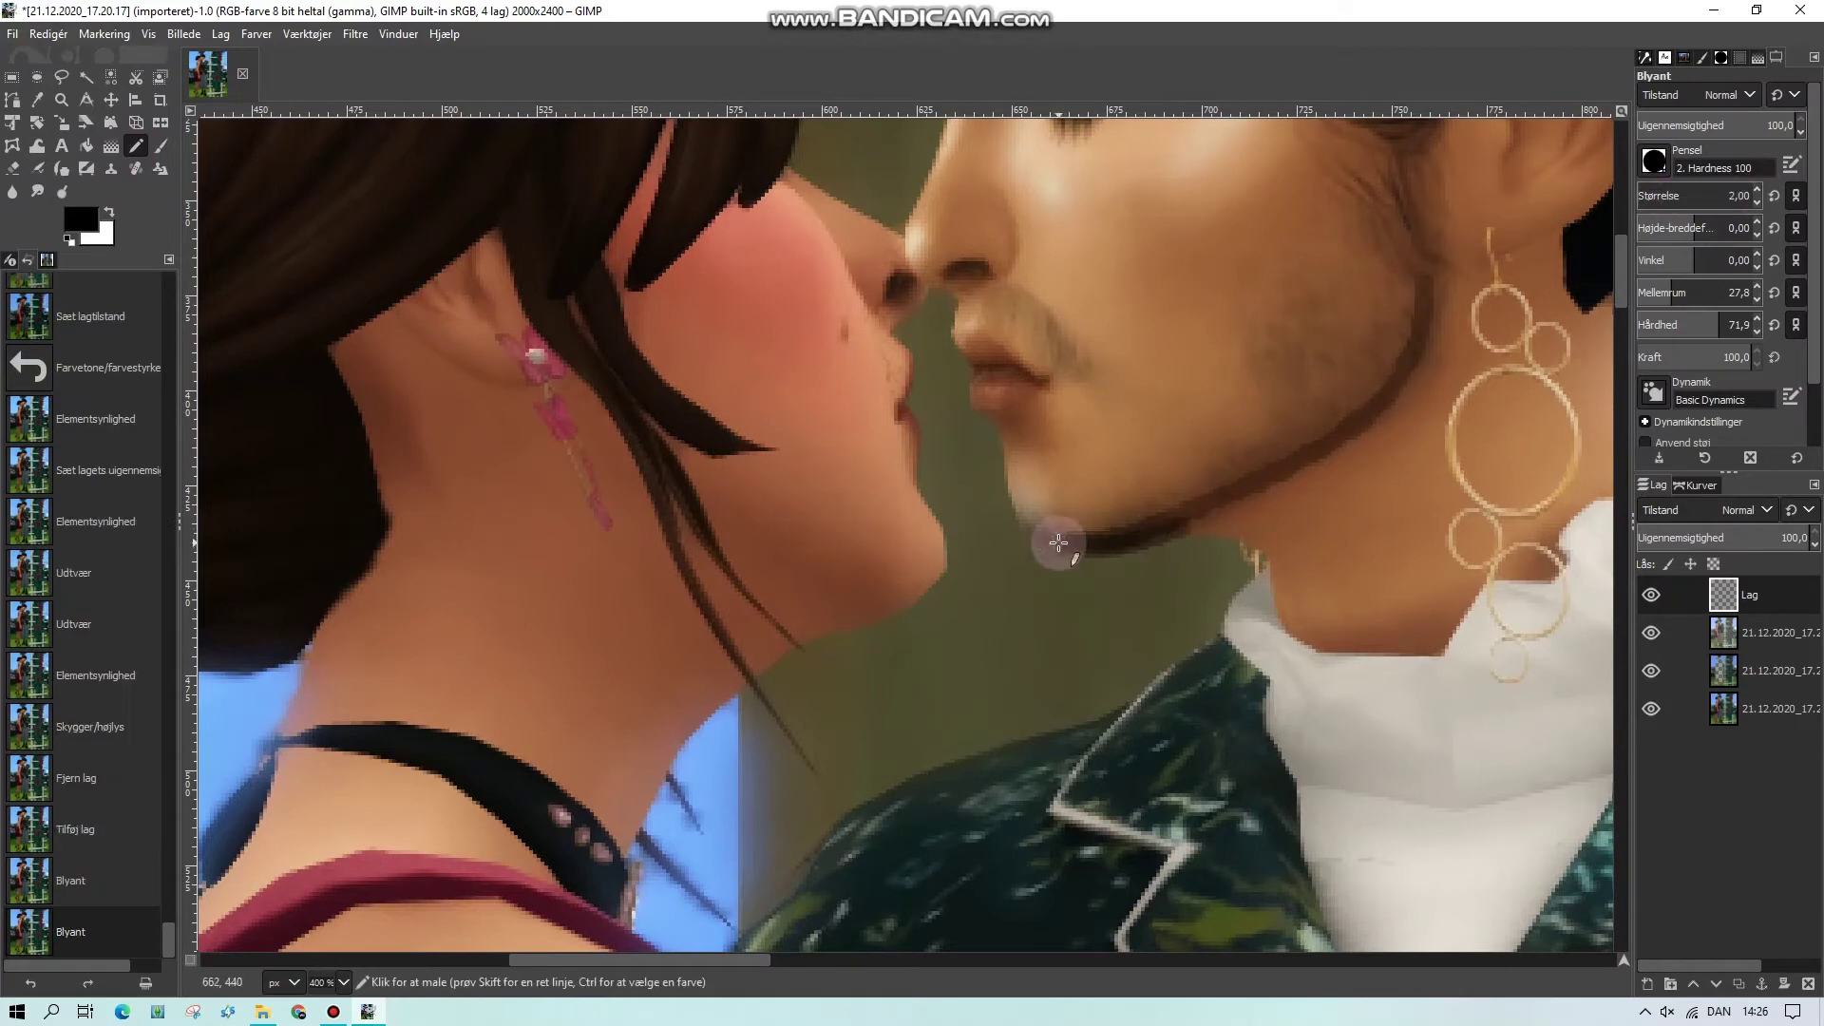
drag(1058, 542, 1026, 521)
drag(1401, 396, 1214, 528)
scroll(1259, 439, up, 1)
key(shift+b)
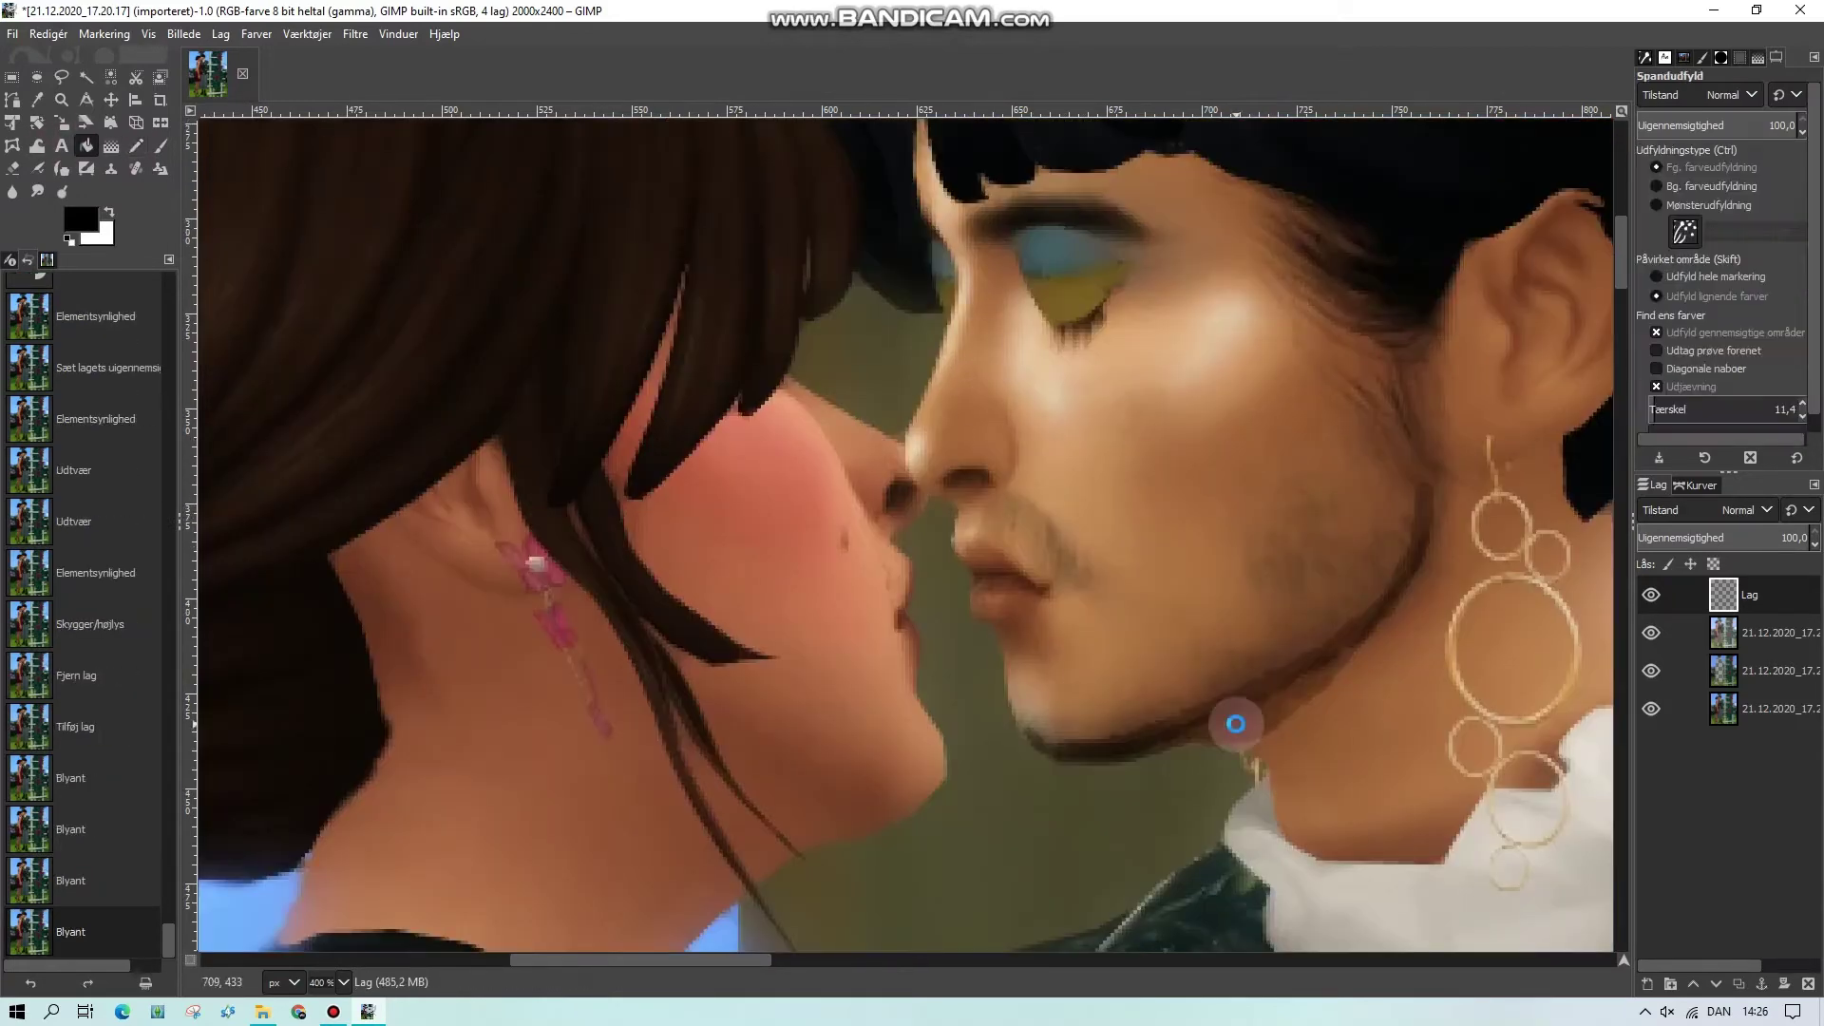
click(1233, 724)
Outline a shadow along the side of the man's nose and fill it with black at 34.3 % opacity
key(n)
mouse_move(982, 276)
mouse_down()
mouse_move(1005, 470)
mouse_move(940, 472)
mouse_move(1008, 446)
mouse_up()
click(87, 146)
click(975, 407)
click(1691, 126)
click(972, 408)
click(976, 447)
click(974, 407)
Outline the man's forehead below the hairline and fill the area with black at 34.3 % opacity
click(136, 146)
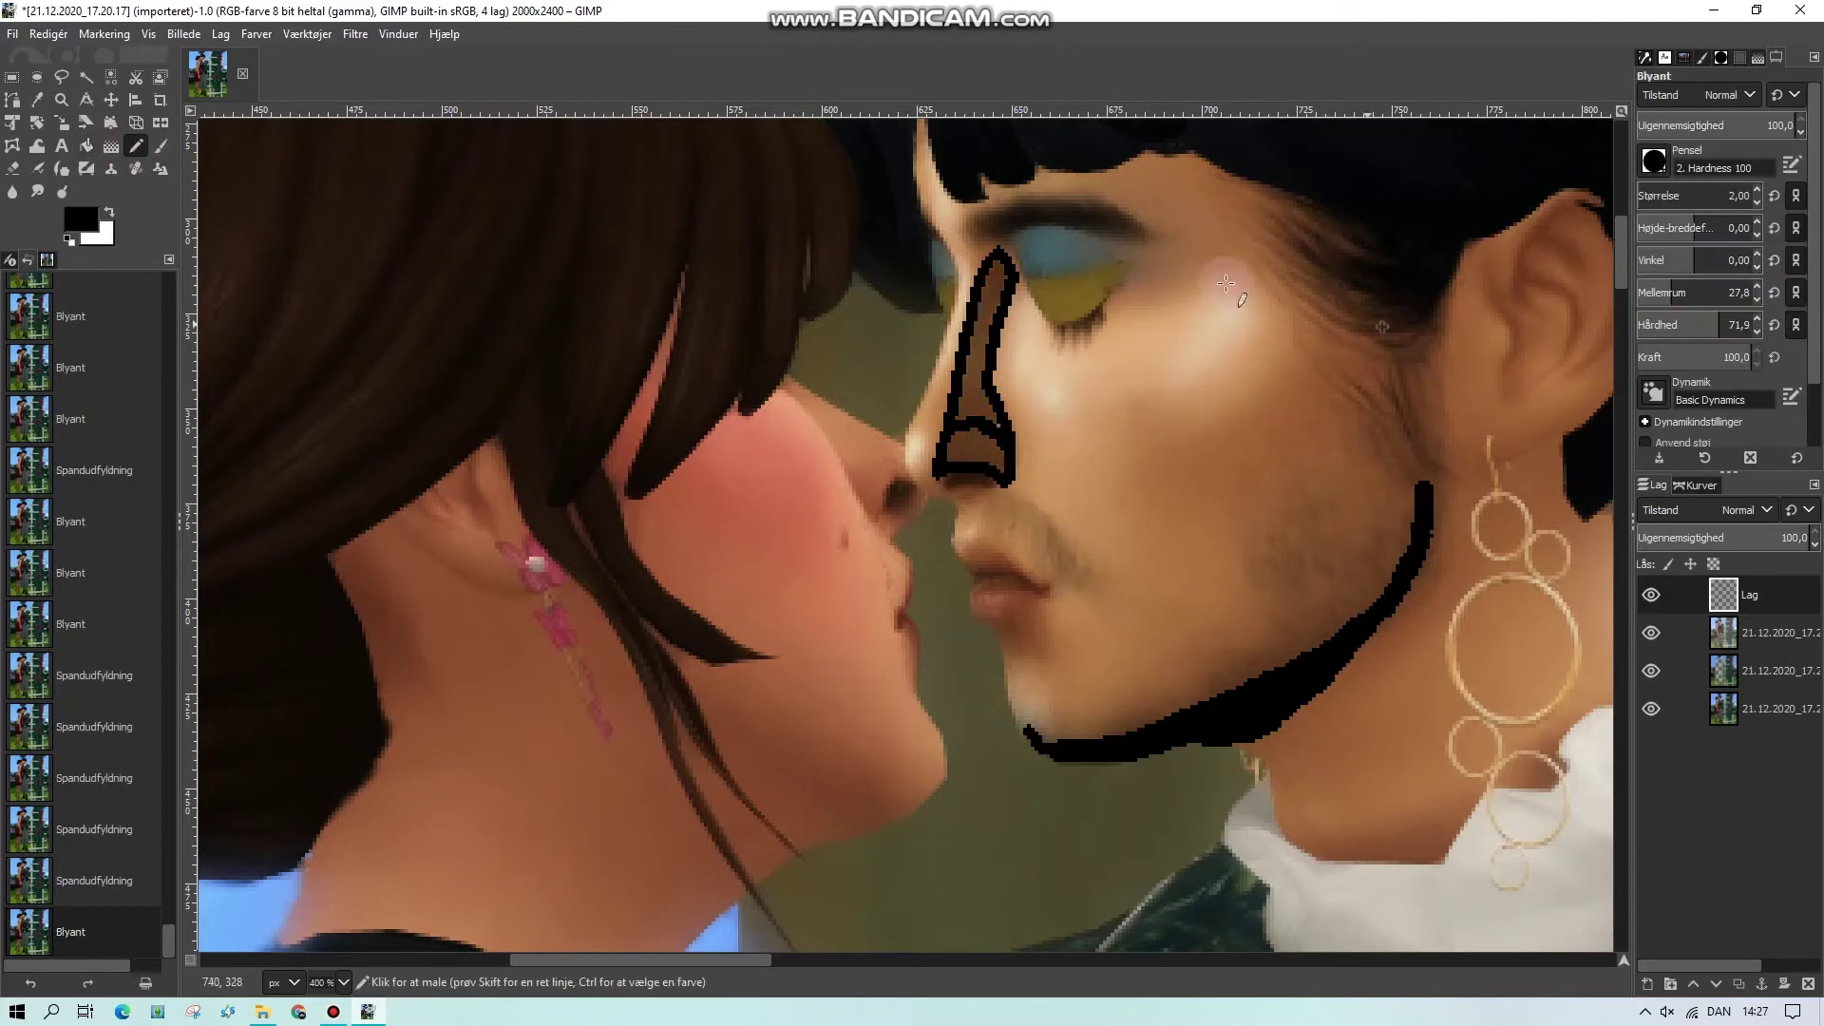
drag(959, 186, 1214, 163)
mouse_move(998, 206)
mouse_down()
mouse_move(1262, 279)
mouse_move(1360, 228)
mouse_move(1439, 363)
mouse_up()
click(87, 146)
click(1193, 244)
click(70, 880)
scroll(948, 762, up, 3)
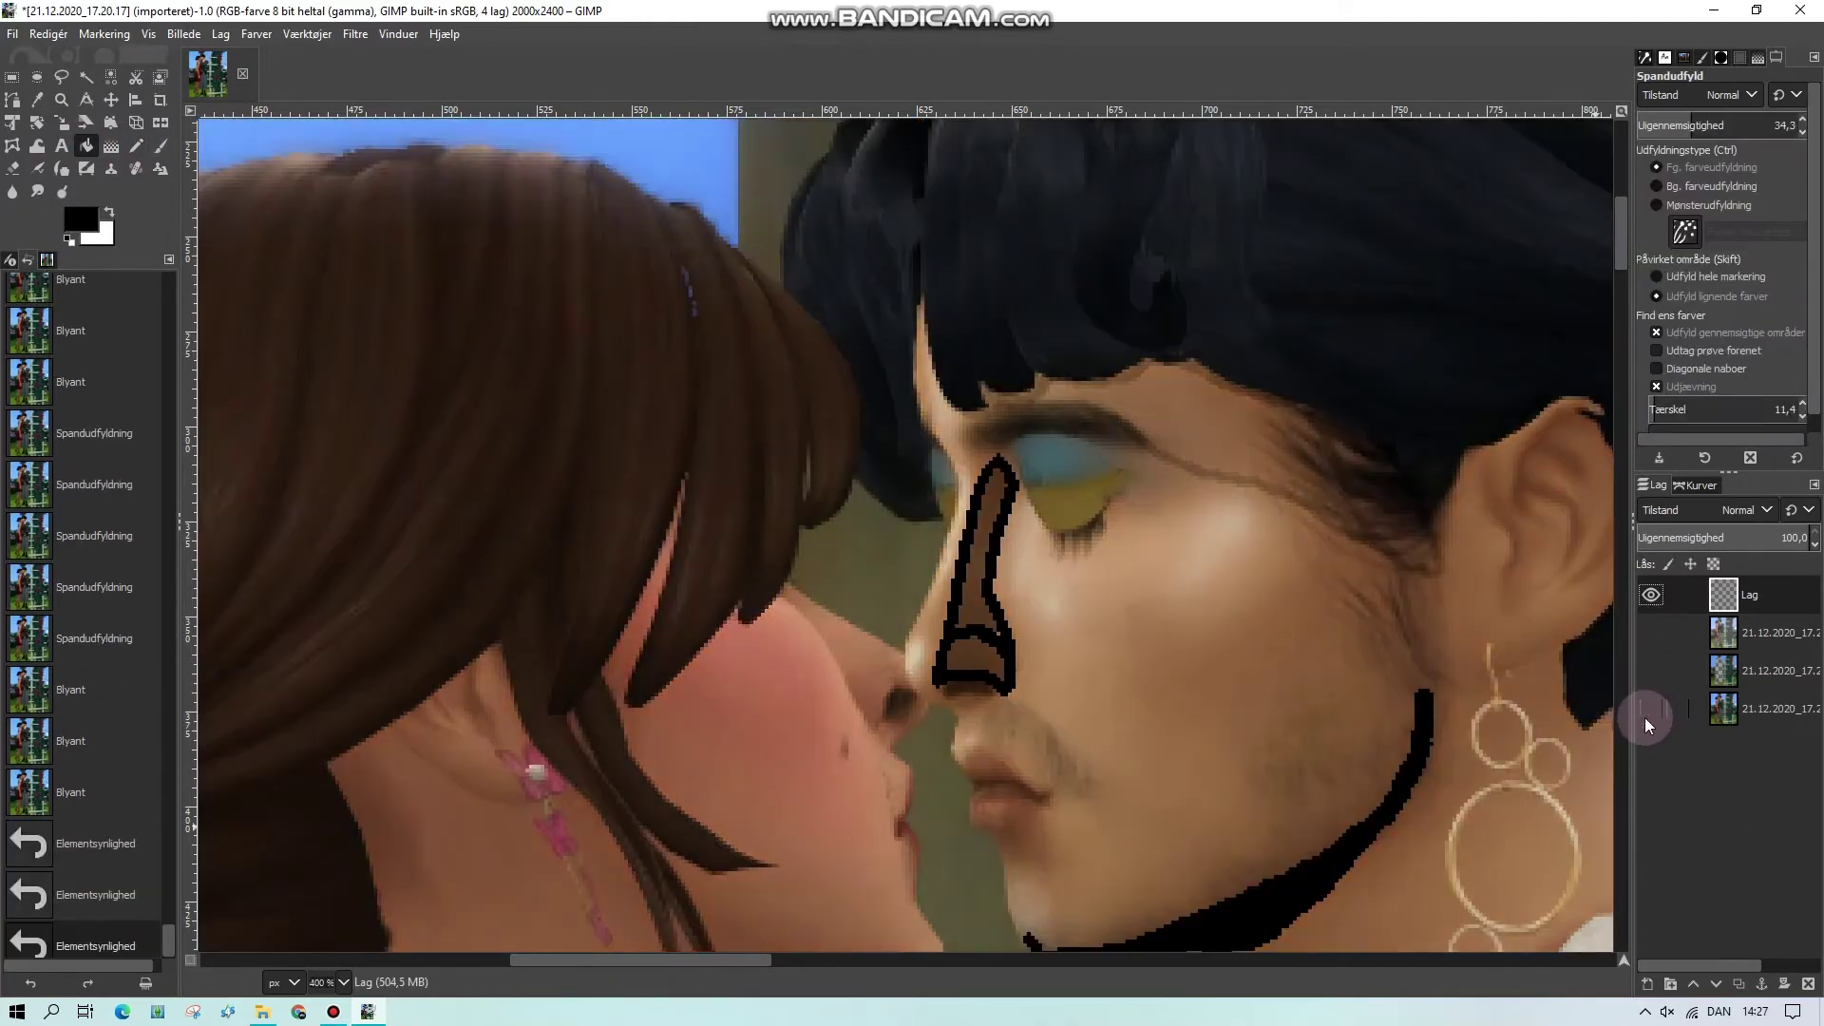
mouse_move(1651, 708)
mouse_down()
mouse_move(1650, 633)
mouse_move(1651, 709)
mouse_up()
scroll(902, 532, down, 3)
Airbrush a soft black shadow under the man's cheekbone and pencil 2 px shadow lines inside his ear
key(a)
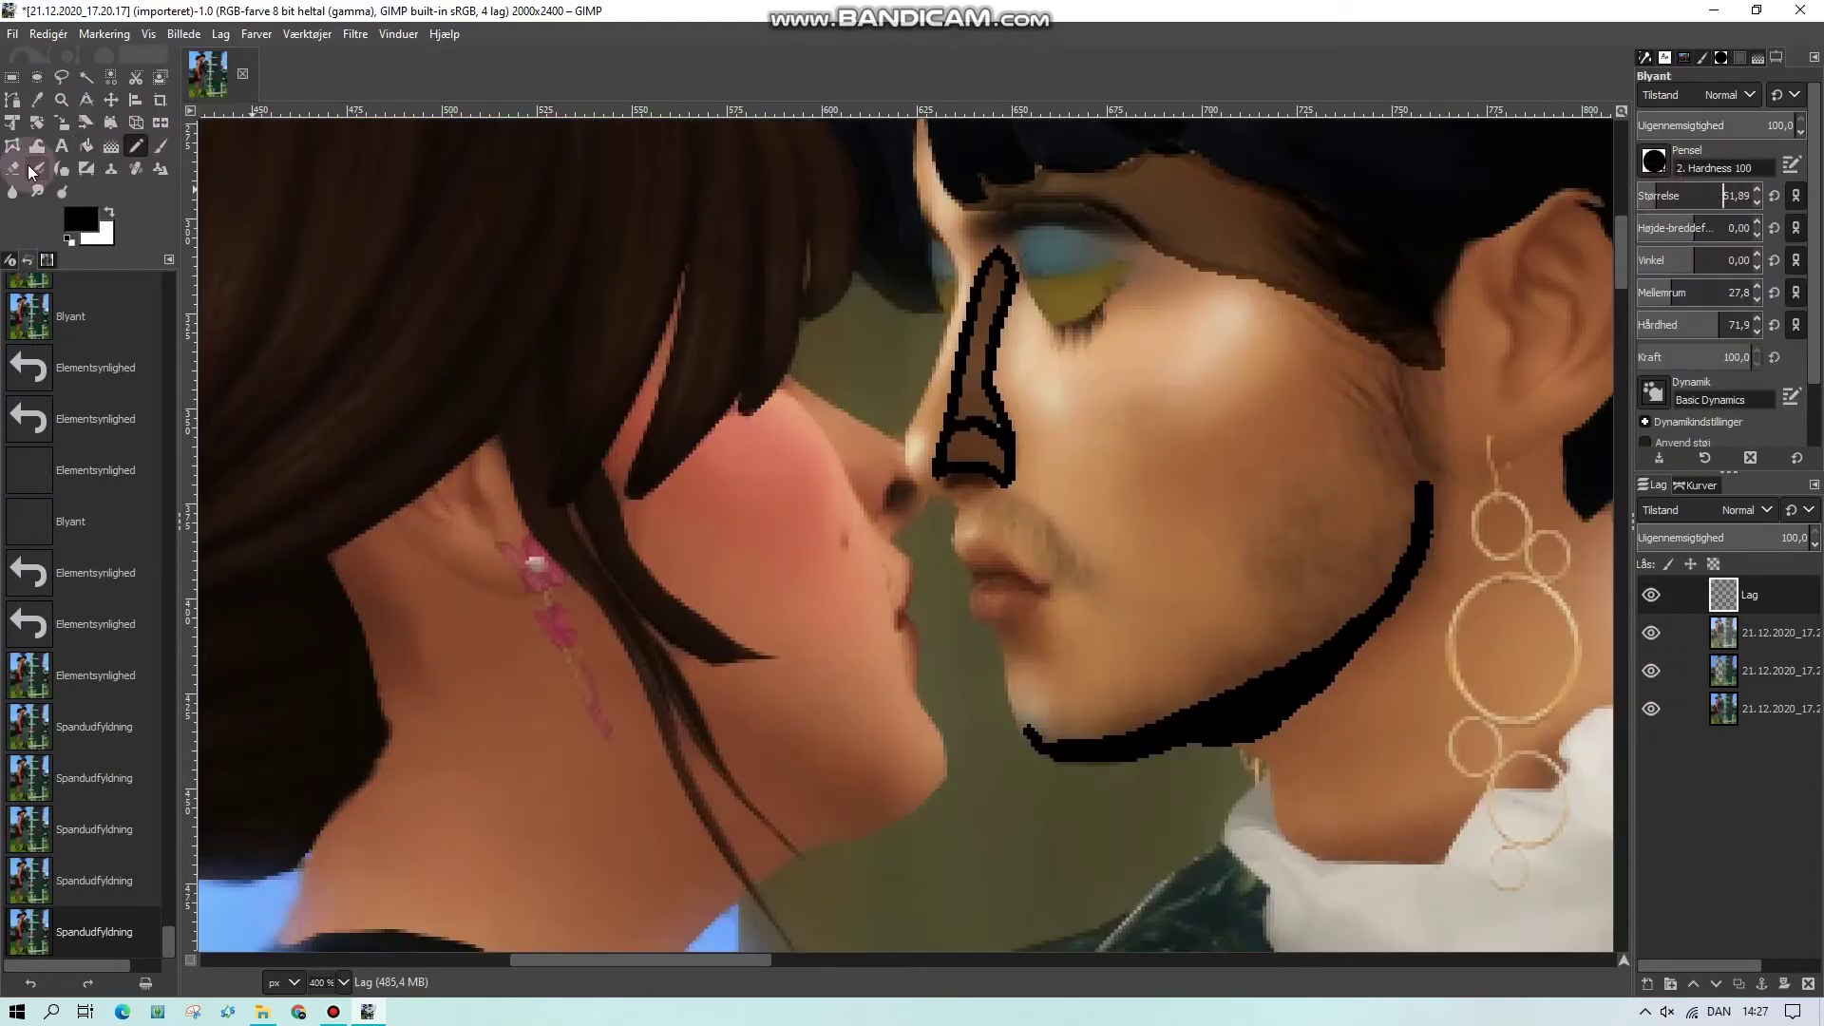
mouse_move(1234, 465)
mouse_down()
mouse_move(1182, 419)
mouse_move(1209, 476)
mouse_move(1330, 475)
mouse_up()
drag(734, 957, 826, 957)
key(n)
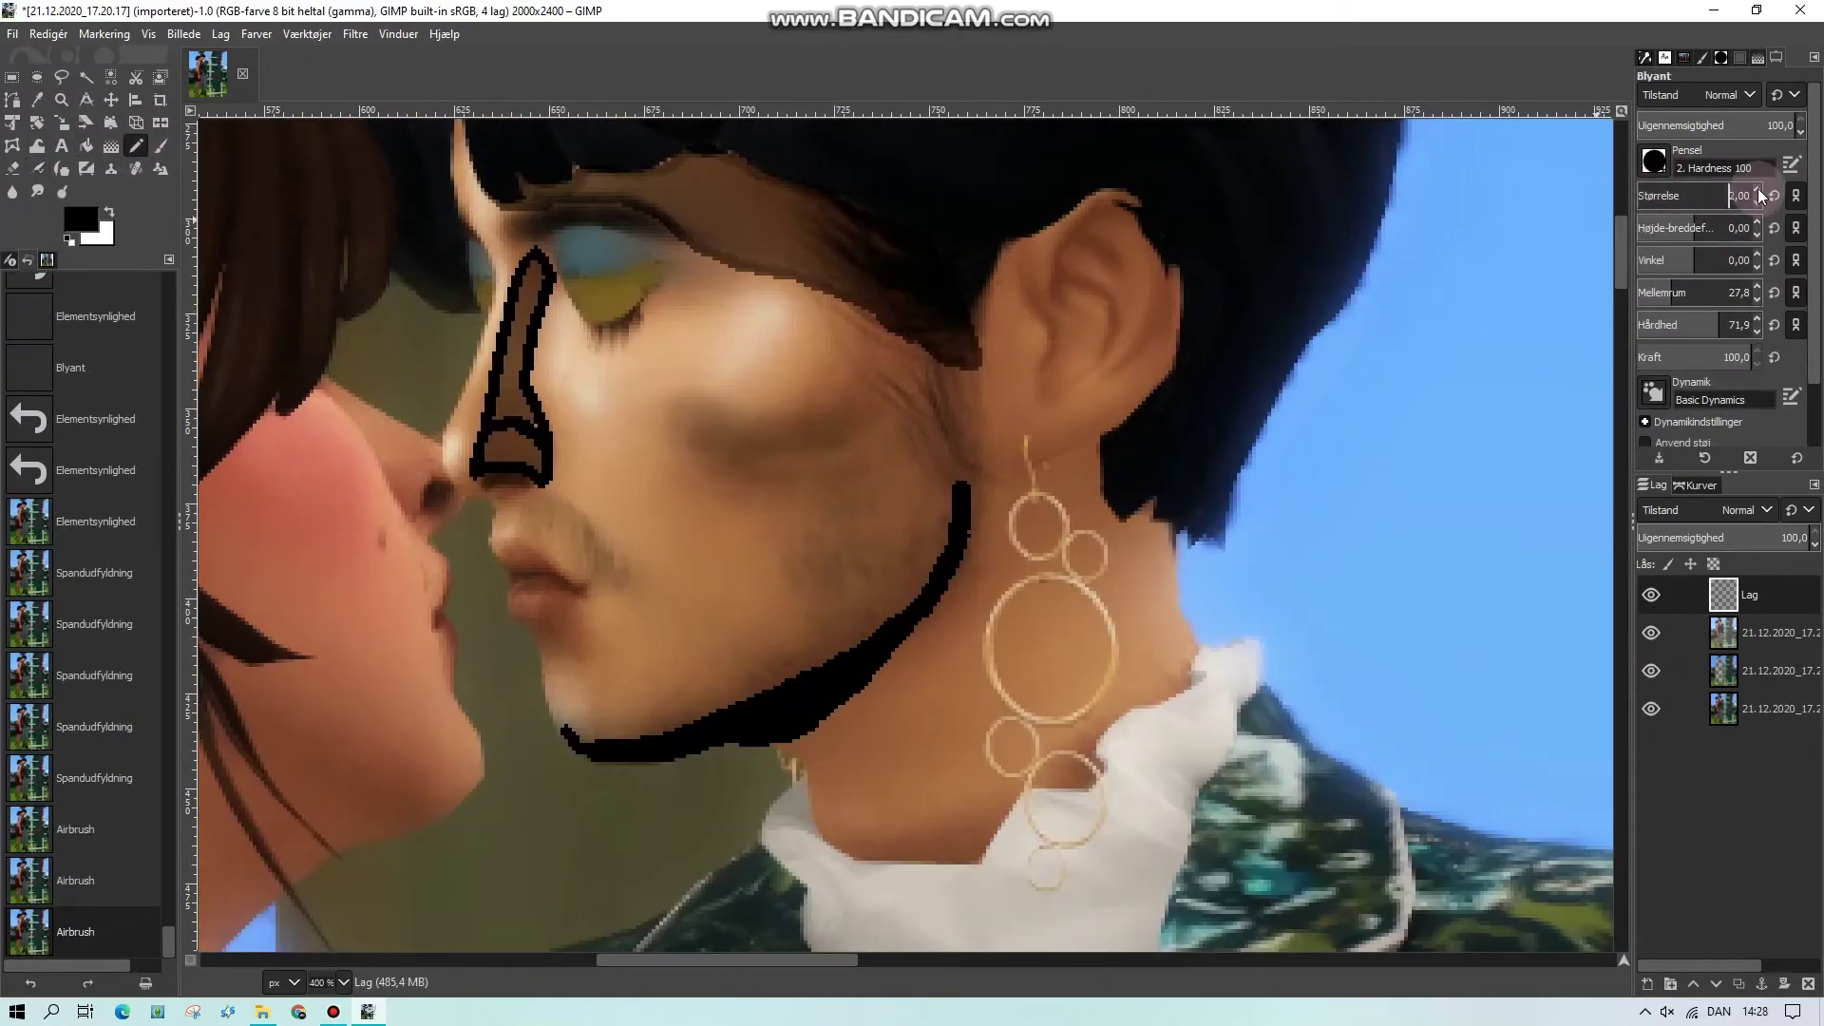
mouse_move(1045, 285)
mouse_down()
mouse_move(1092, 370)
mouse_move(1080, 266)
mouse_up()
Outline a narrow shadow on the man's neck just below the jaw and fill it with black
drag(907, 631, 814, 732)
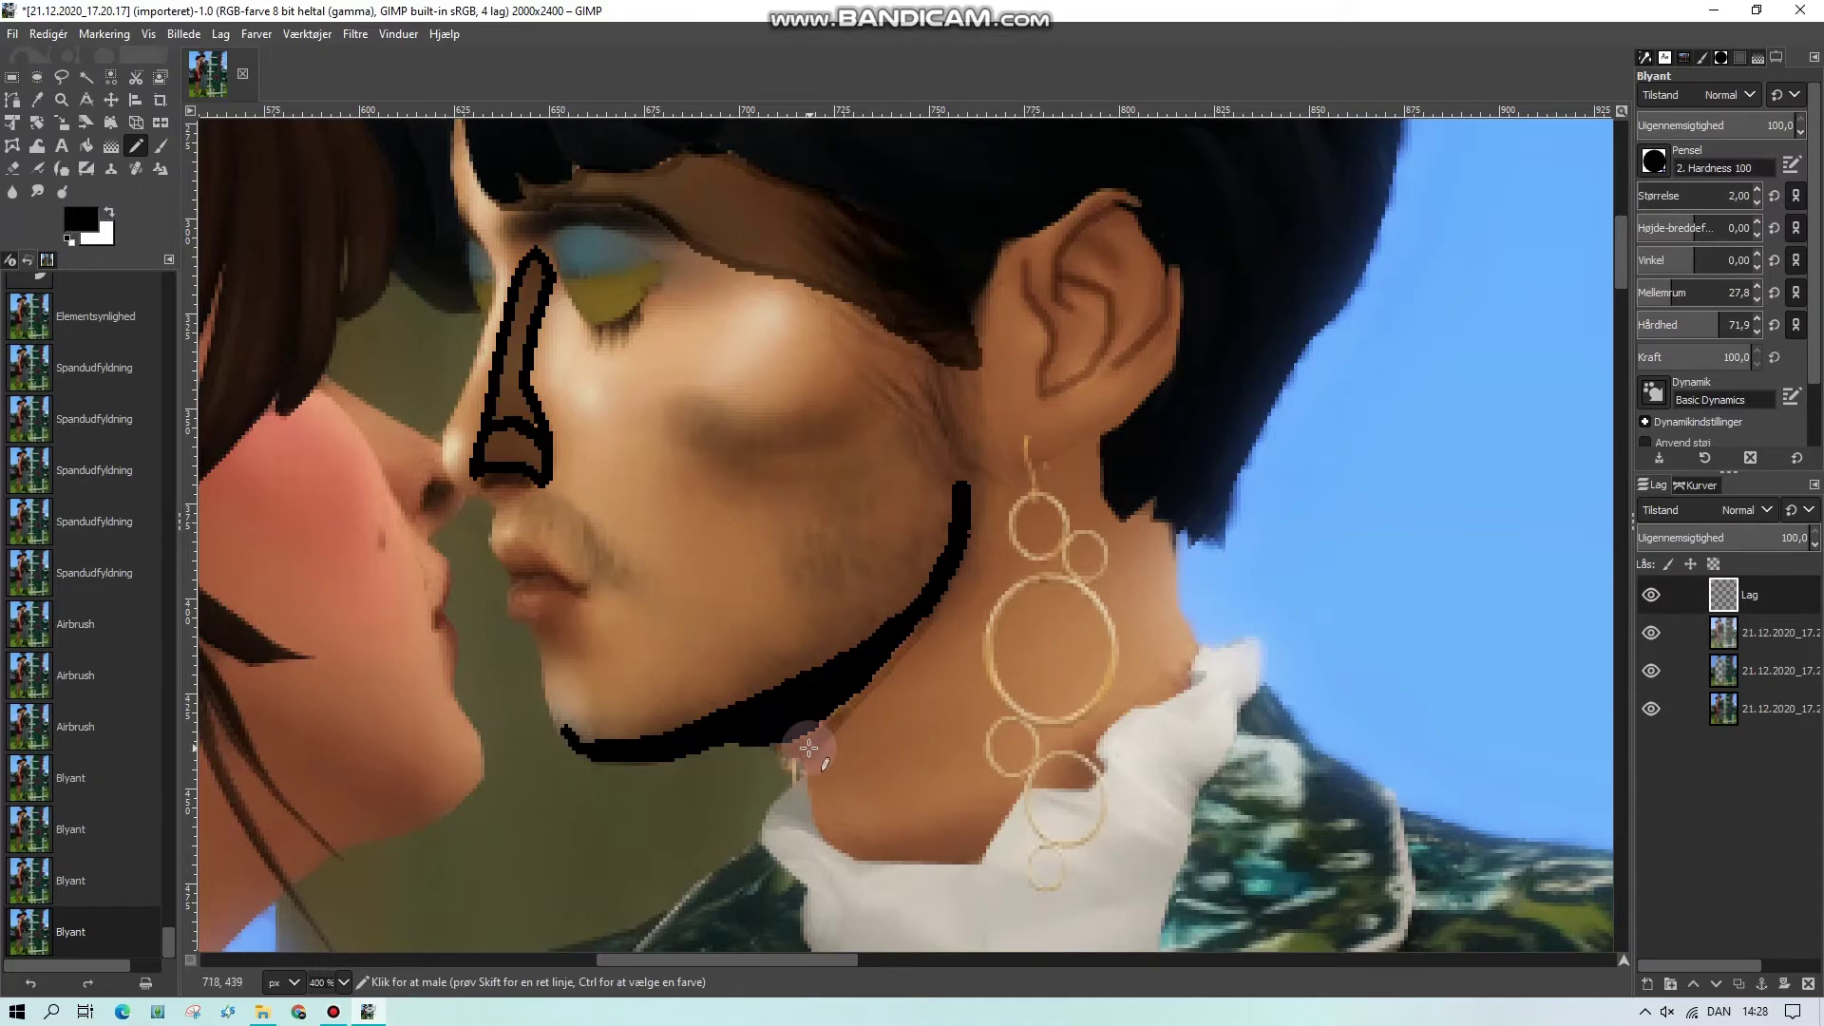
drag(855, 665, 803, 737)
key(shift+b)
click(803, 738)
Pencil a small black shadow beneath the man's eyelashes and fill it
scroll(801, 965, left, 5)
key(n)
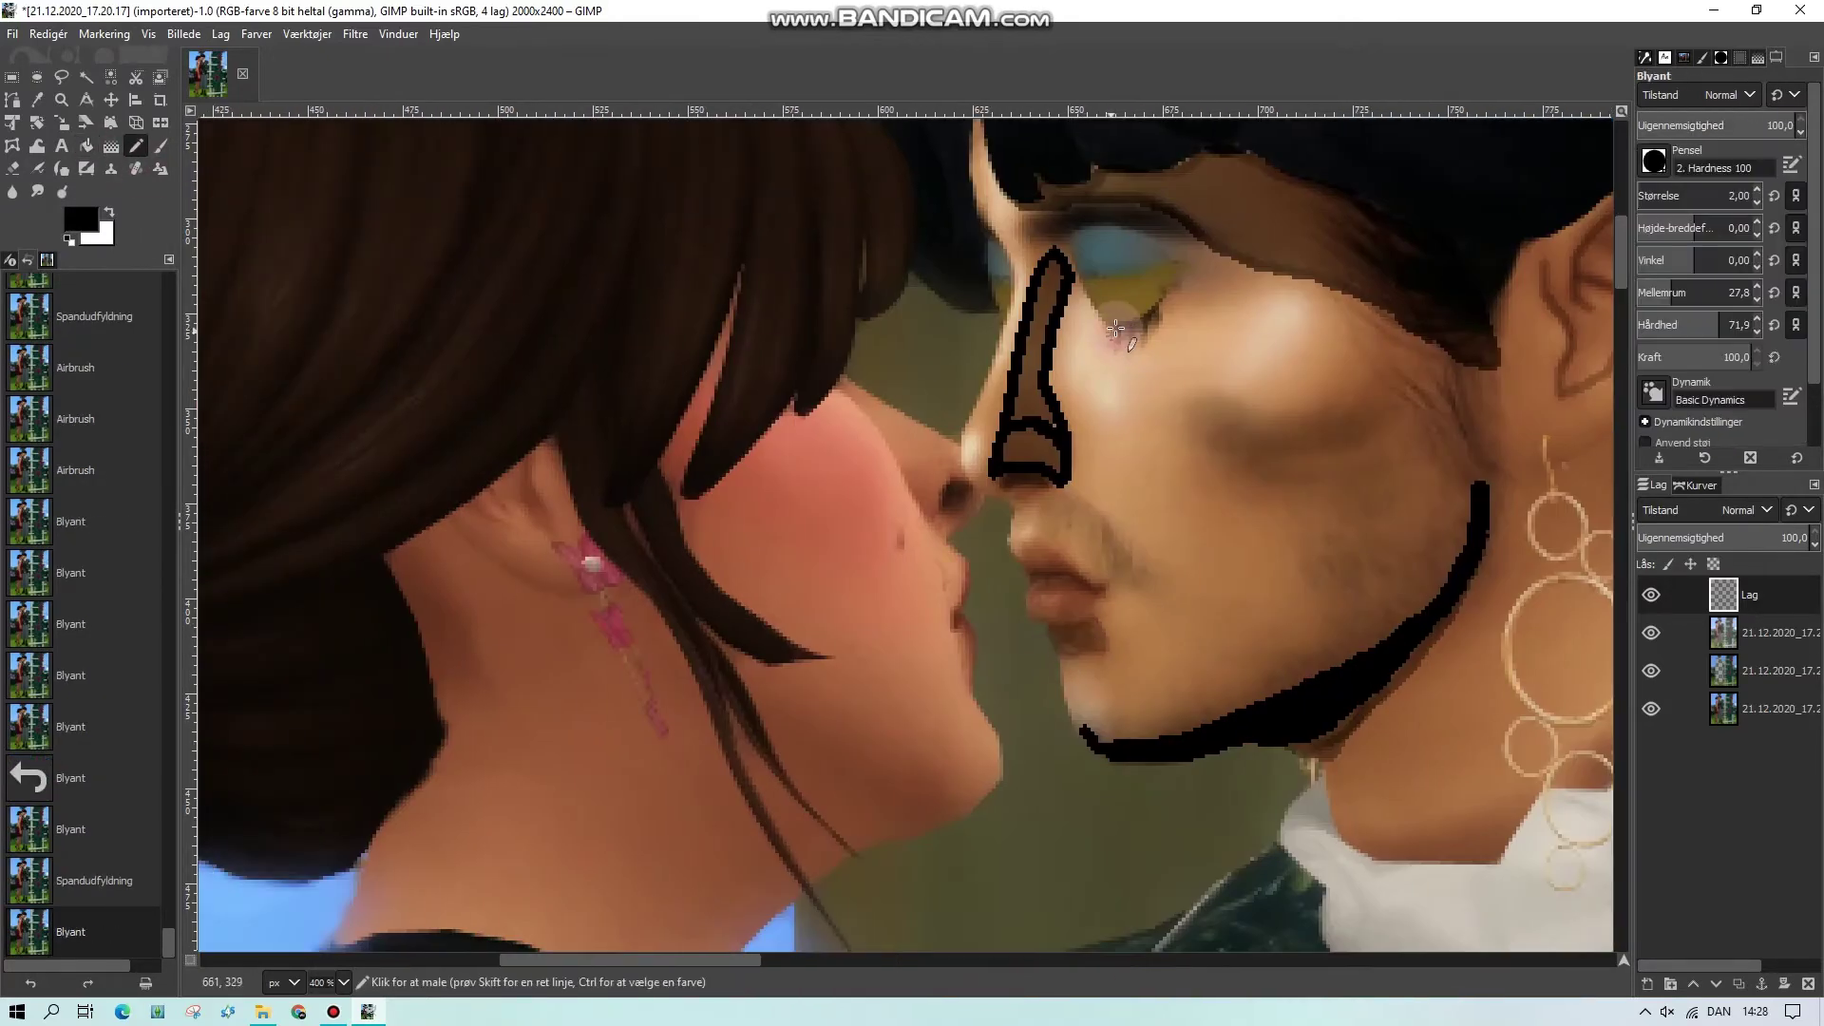
drag(1112, 332, 1151, 344)
key(shift+b)
click(817, 266)
Pencil black shadows at the woman's nose and along the underside of her jaw, and fill the jaw area
key(n)
mouse_move(954, 468)
mouse_down()
mouse_move(911, 430)
mouse_move(960, 488)
mouse_up()
mouse_move(961, 797)
mouse_down()
mouse_move(896, 839)
mouse_move(763, 727)
mouse_up()
key(shift+b)
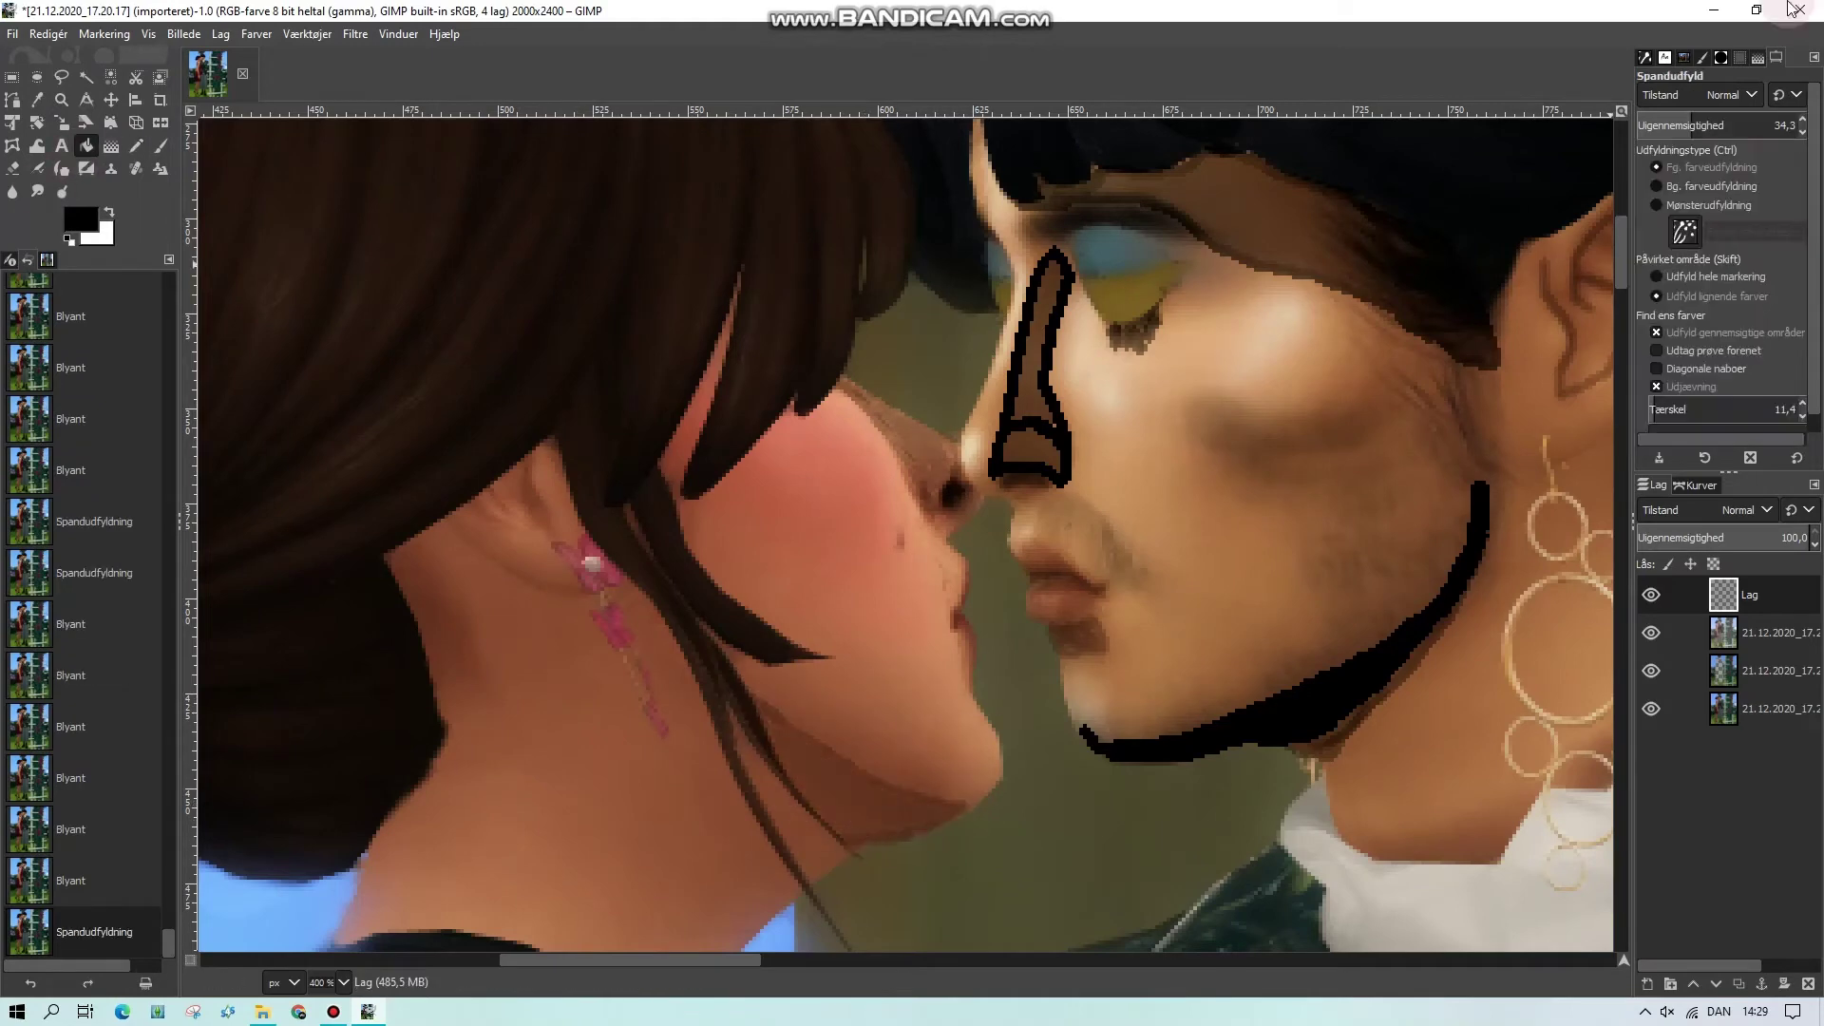
click(764, 727)
Pencil shadow lines in the woman's ear and fill the shadow between her jaw and the loose hair strand
key(n)
scroll(452, 578, down, 3)
scroll(452, 579, left, 1)
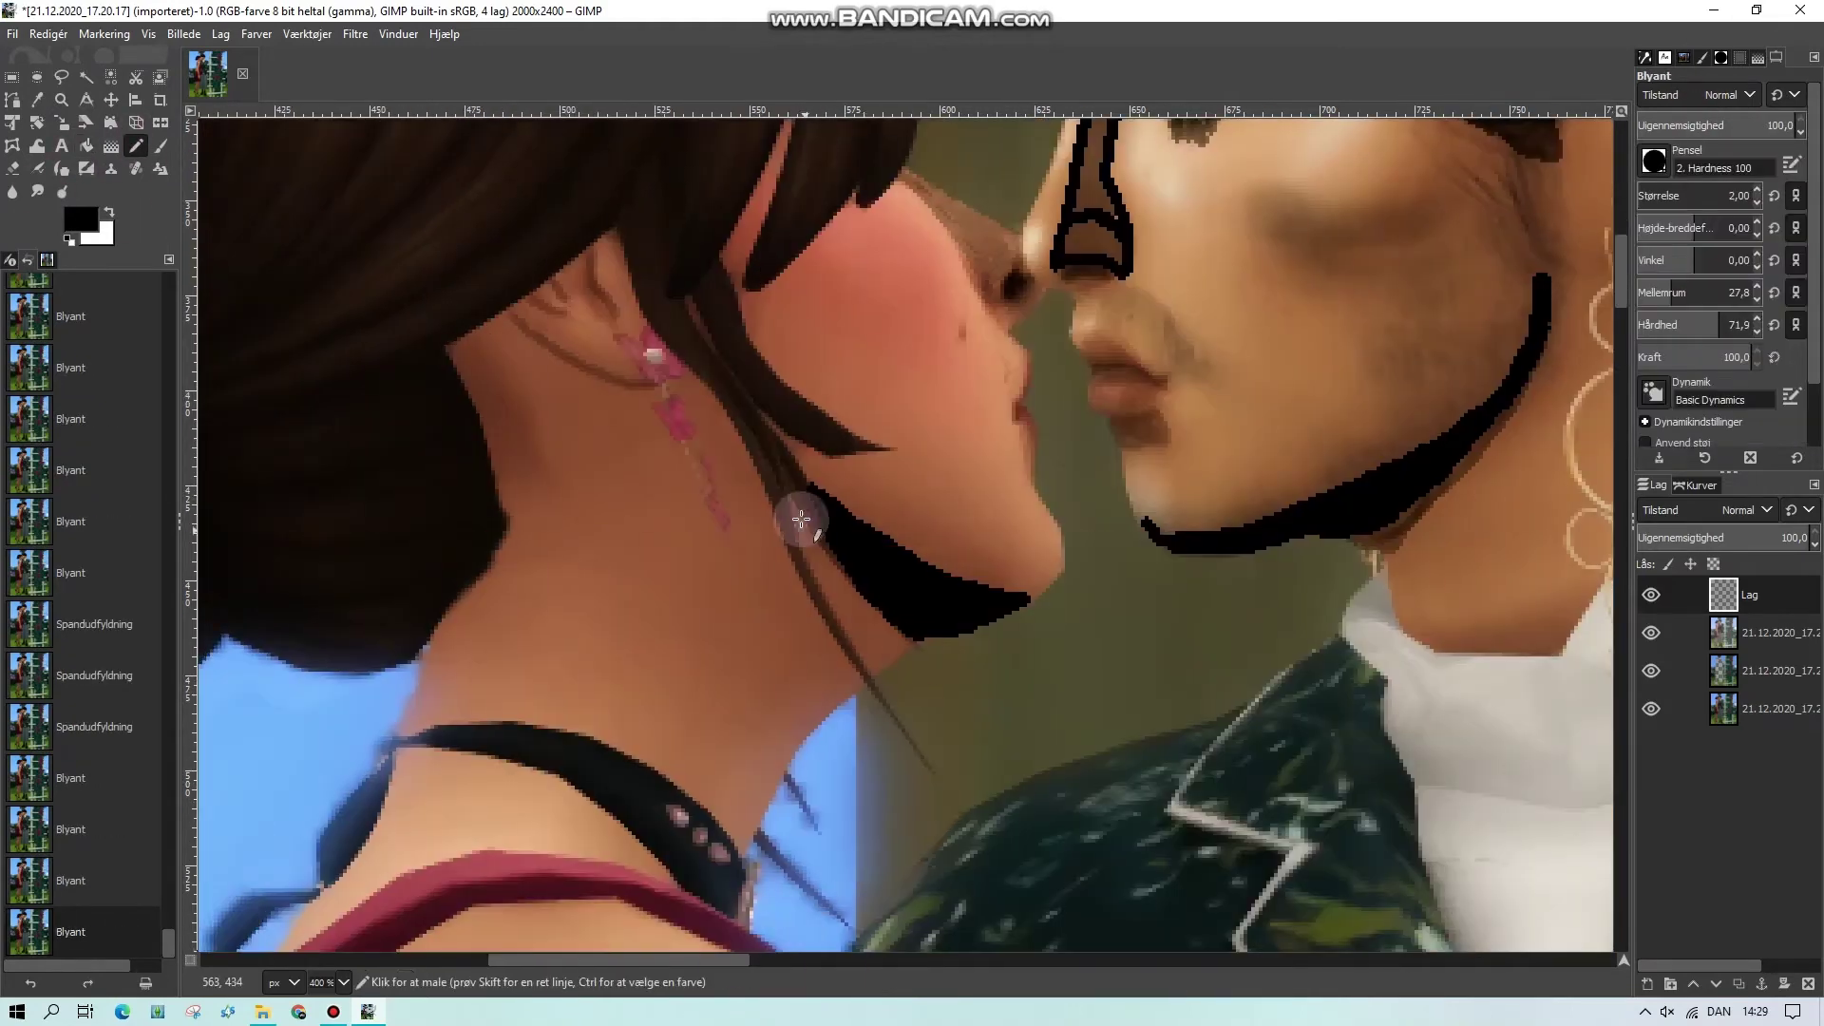
key(shift+b)
scroll(907, 954, left, 1)
key(n)
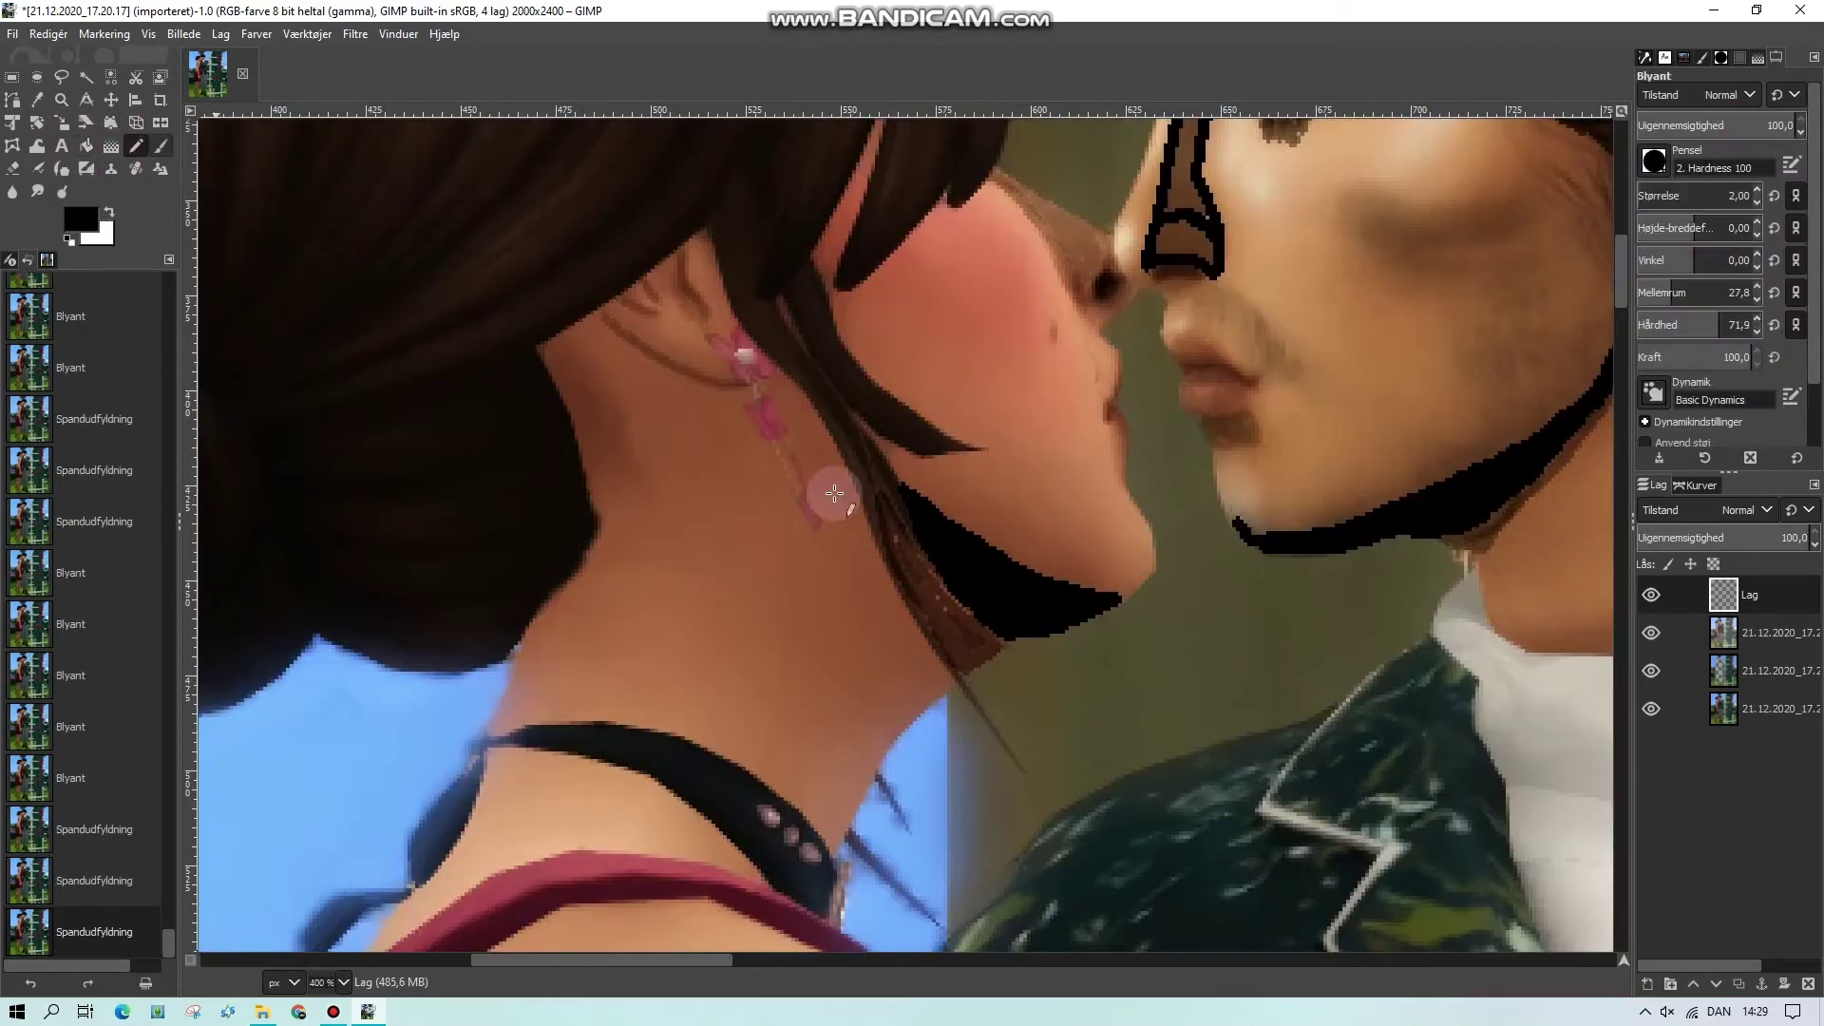
Draw a thin black shadow line down the woman's neck below the ear
key(shift+ctrl+j)
key(4)
key(3)
drag(746, 368, 767, 703)
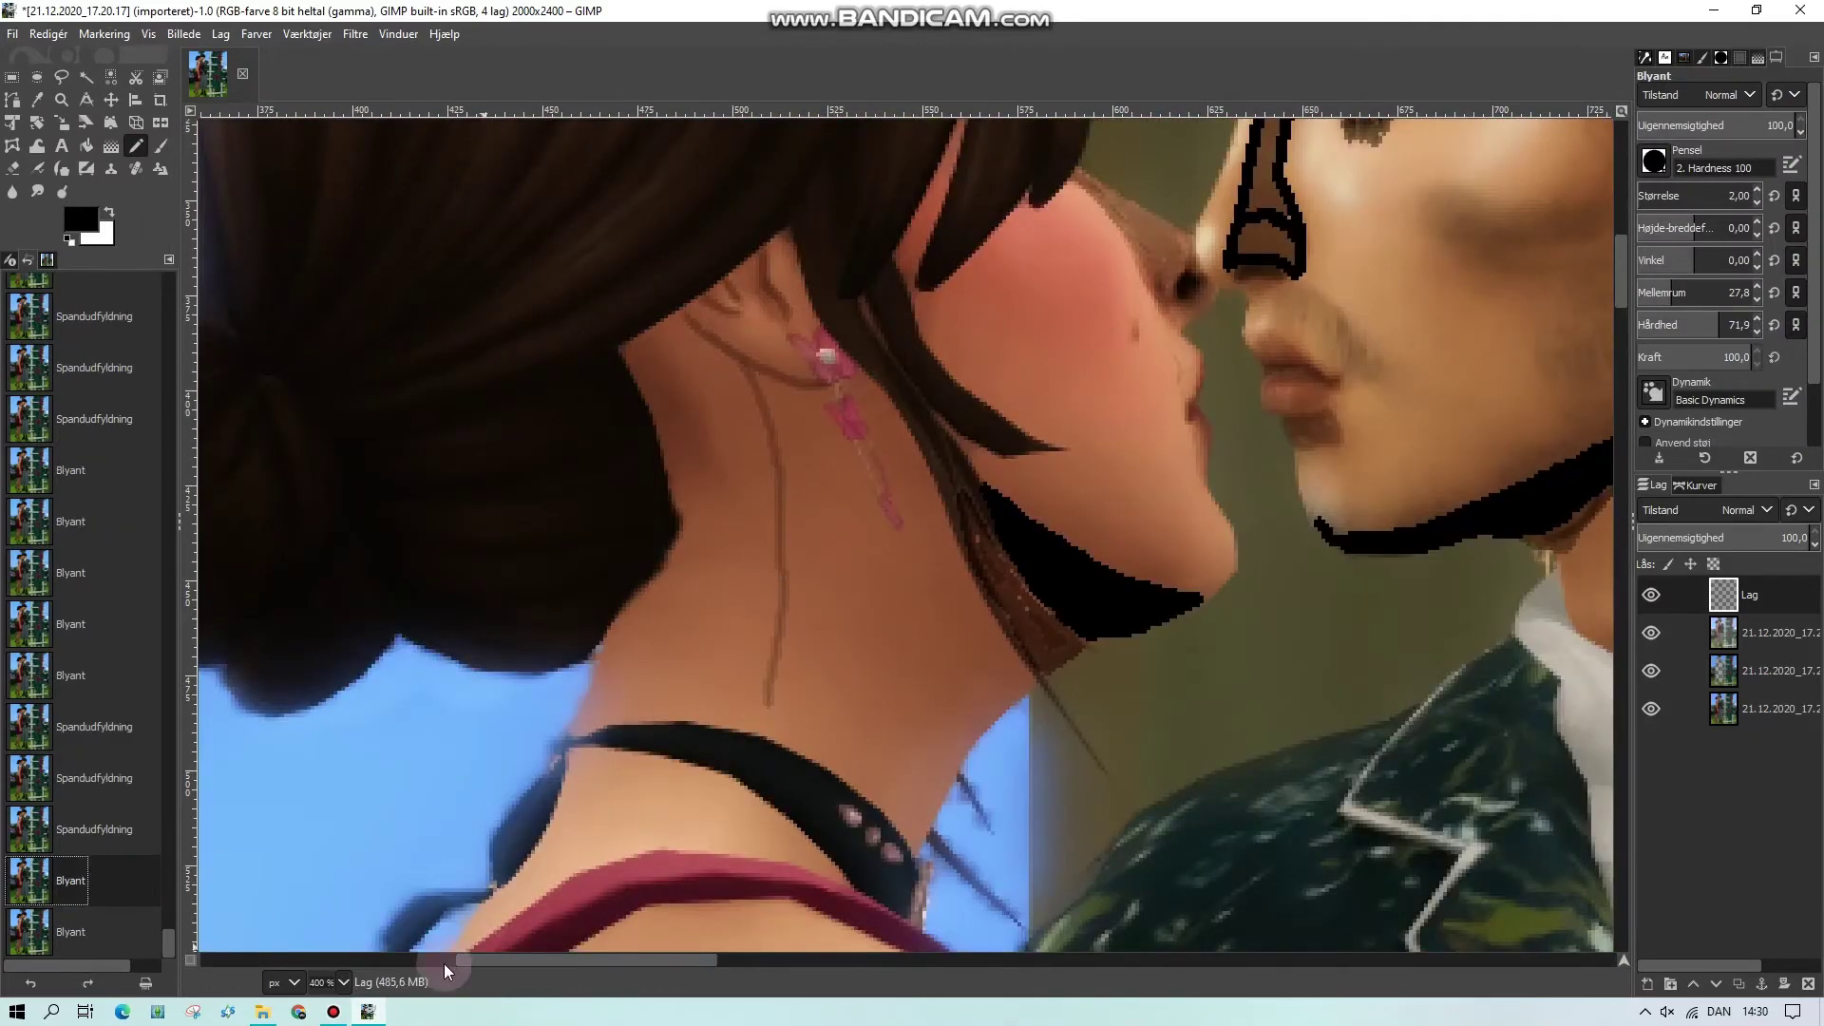
key(1)
Add a new layer on top and pencil white highlights along the front of the woman's face and her chin
shift+click(1647, 984)
click(109, 212)
key(3)
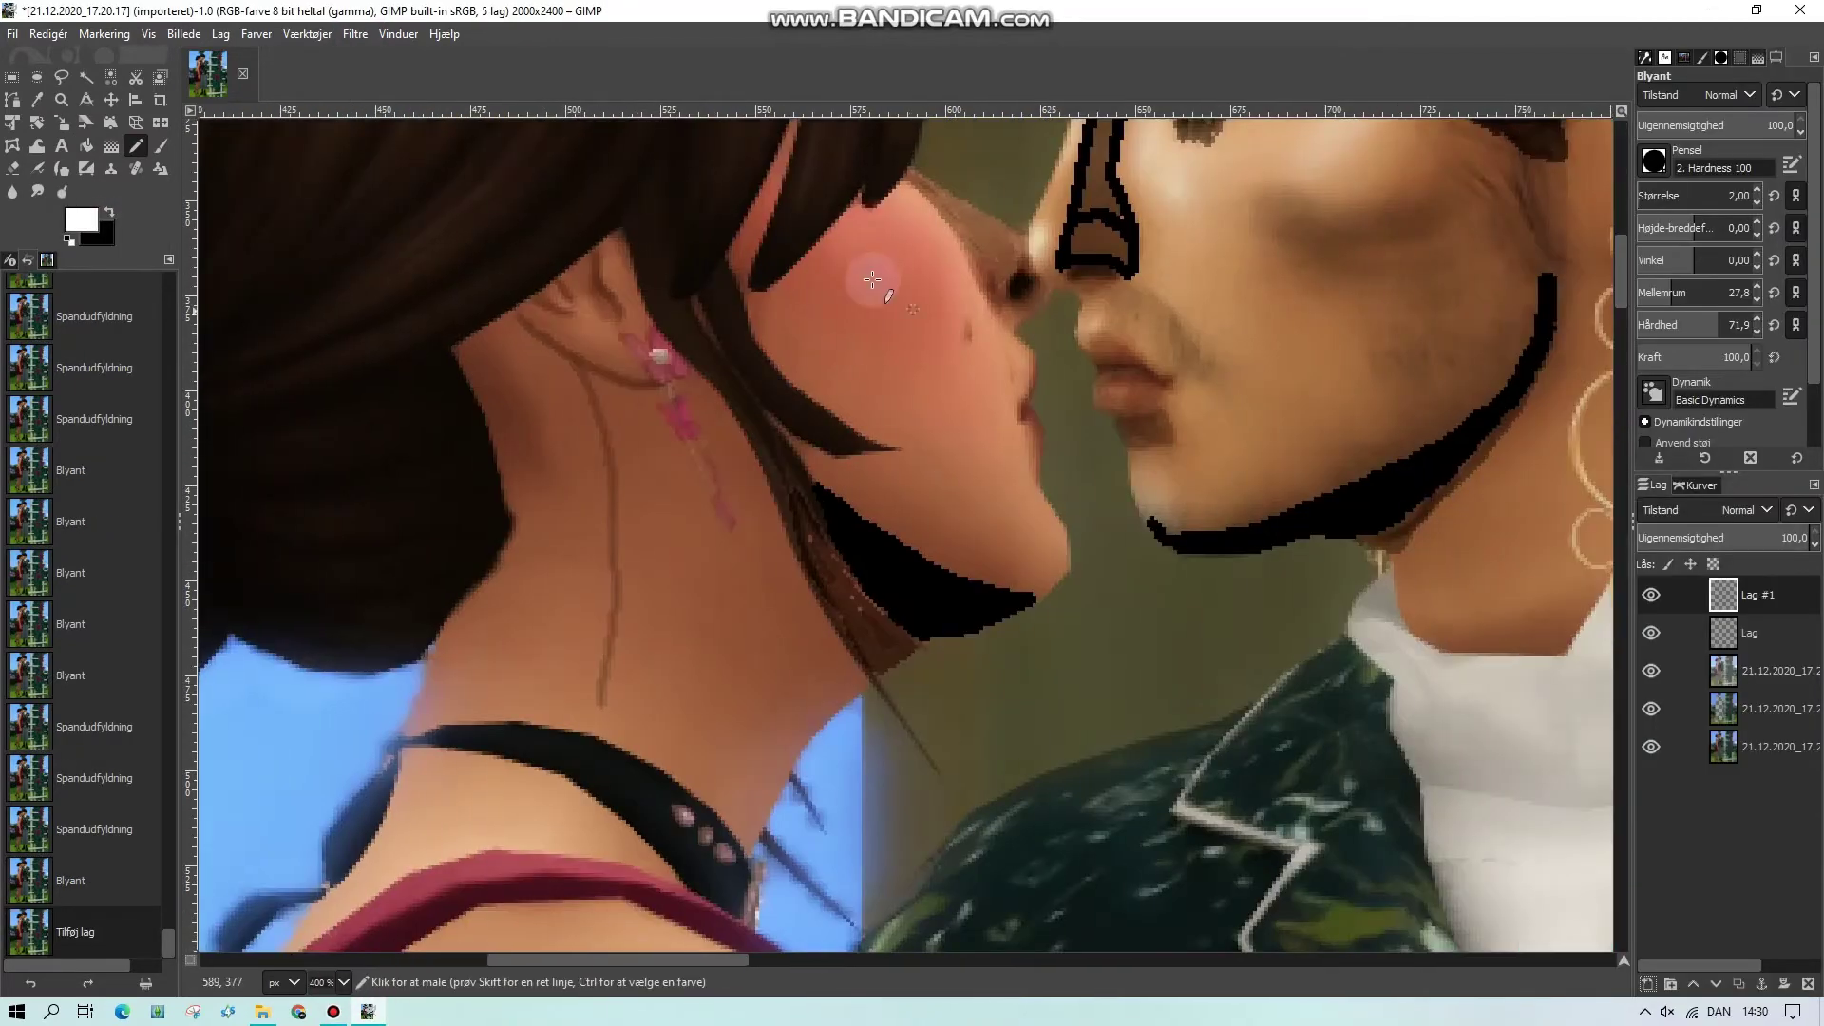
mouse_move(898, 185)
mouse_down()
mouse_move(1007, 342)
mouse_move(1018, 399)
mouse_up()
drag(1034, 489, 1045, 598)
Paint a large white highlight on the woman's cheek and smaller ones in her ear at size 2.86
scroll(954, 641, up, 3)
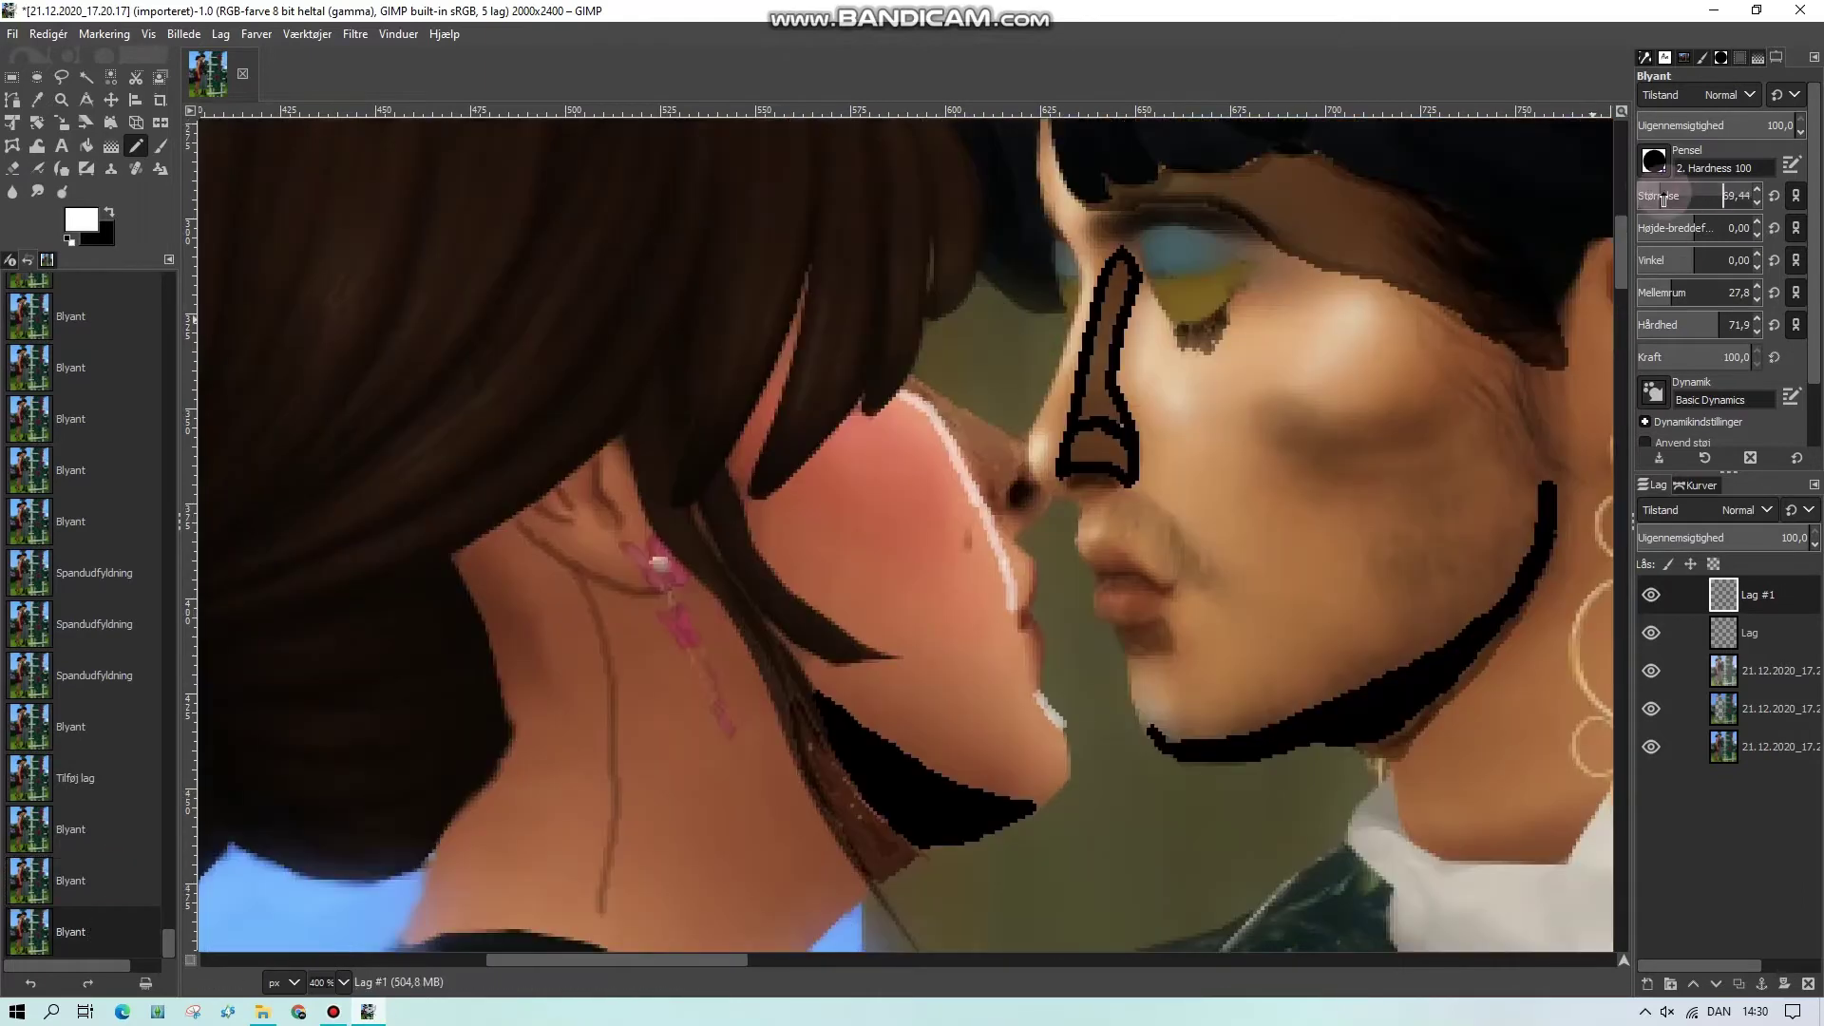
key(bracketright)
key(bracketright)
drag(860, 465, 879, 489)
key(bracketleft)
drag(618, 463, 589, 560)
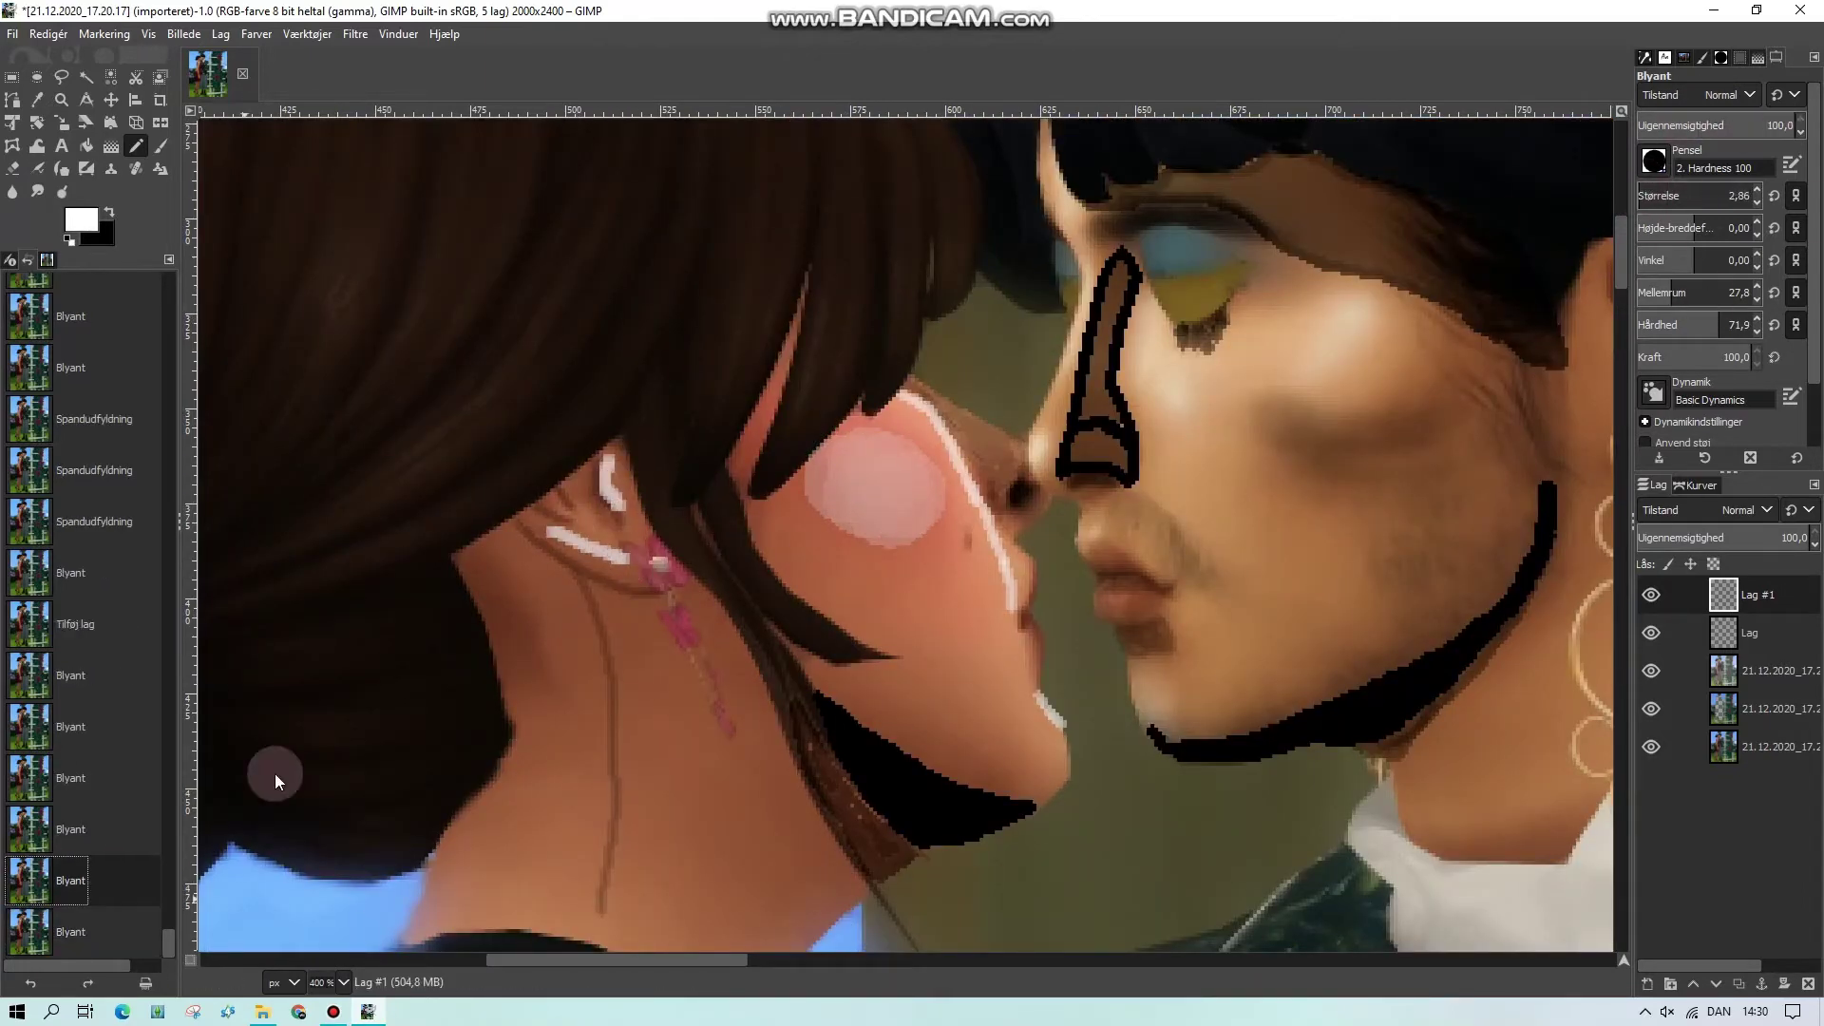
Draw a white highlight line down the woman's neck and make the shadow layer below active with black as the foreground colour
scroll(272, 770, down, 5)
drag(594, 166, 605, 508)
key(ctrl+z)
click(1748, 631)
key(shift+e)
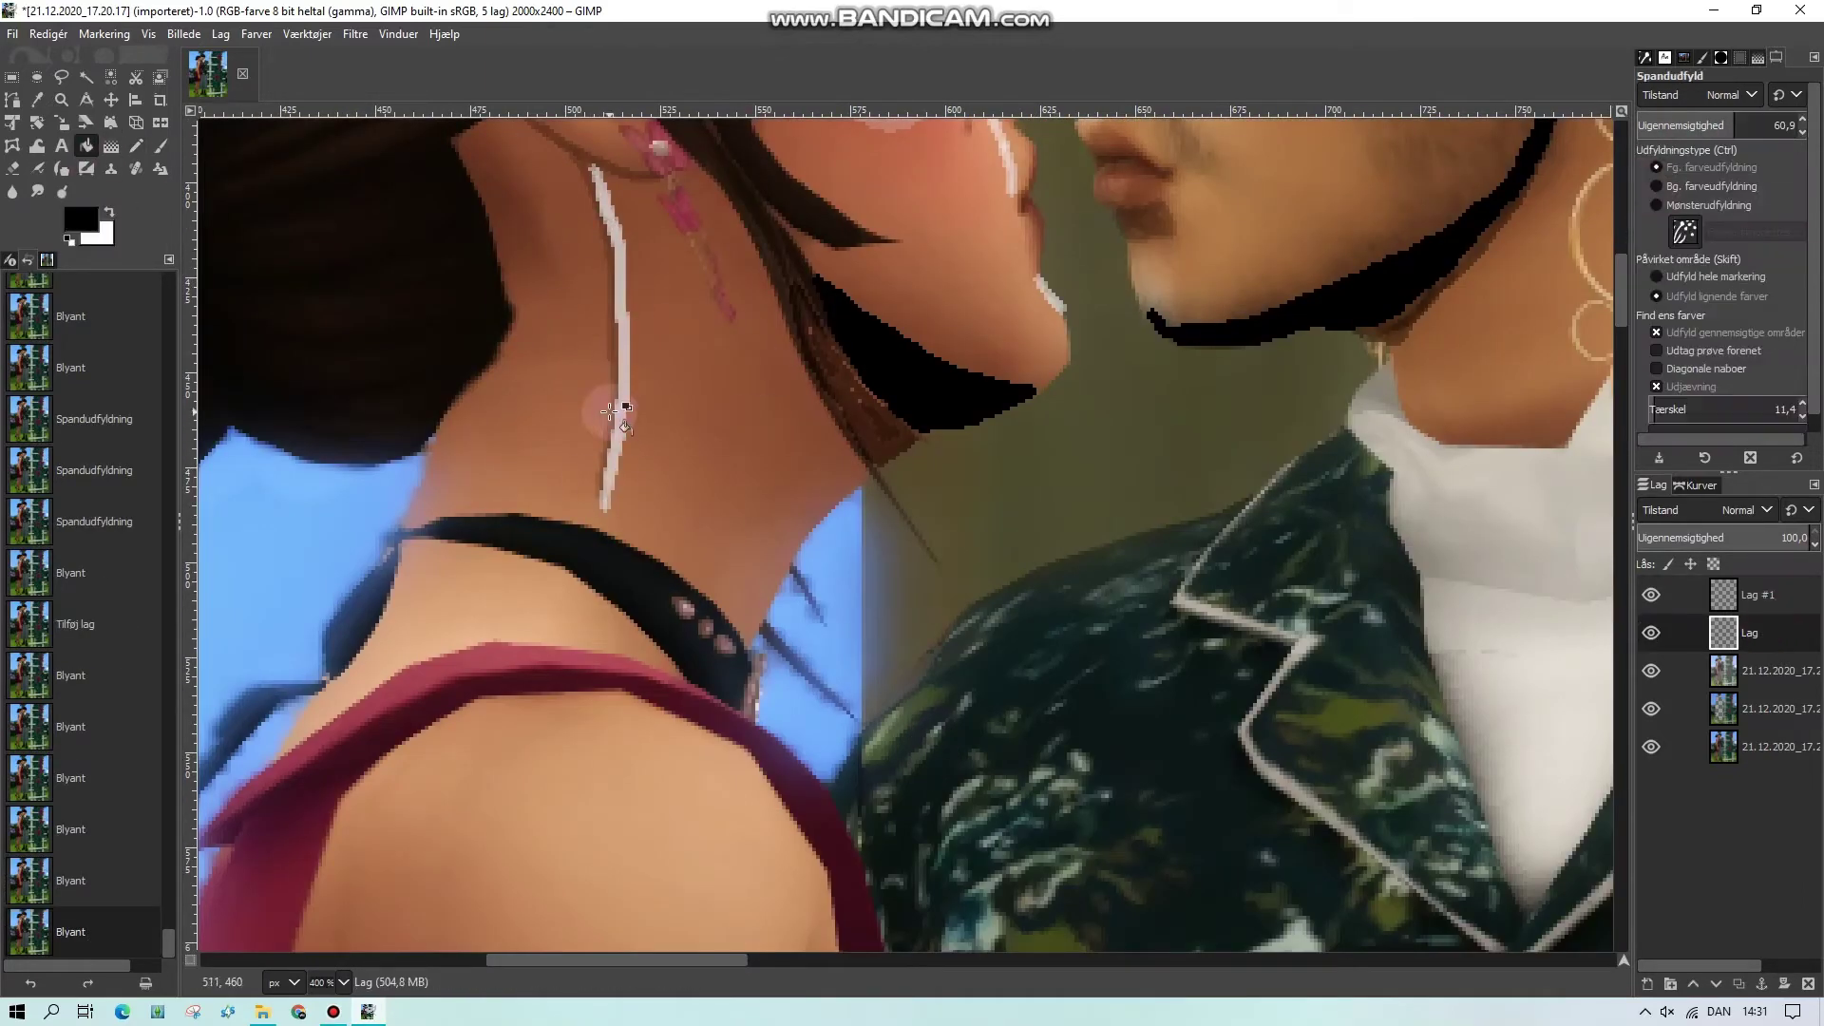
Pencil white highlights on the highlight layer down the man's nose bridge, along the woman's nose and on the man's chin
scroll(903, 532, up, 5)
scroll(902, 532, right, 4)
click(558, 356)
key(Page_Up)
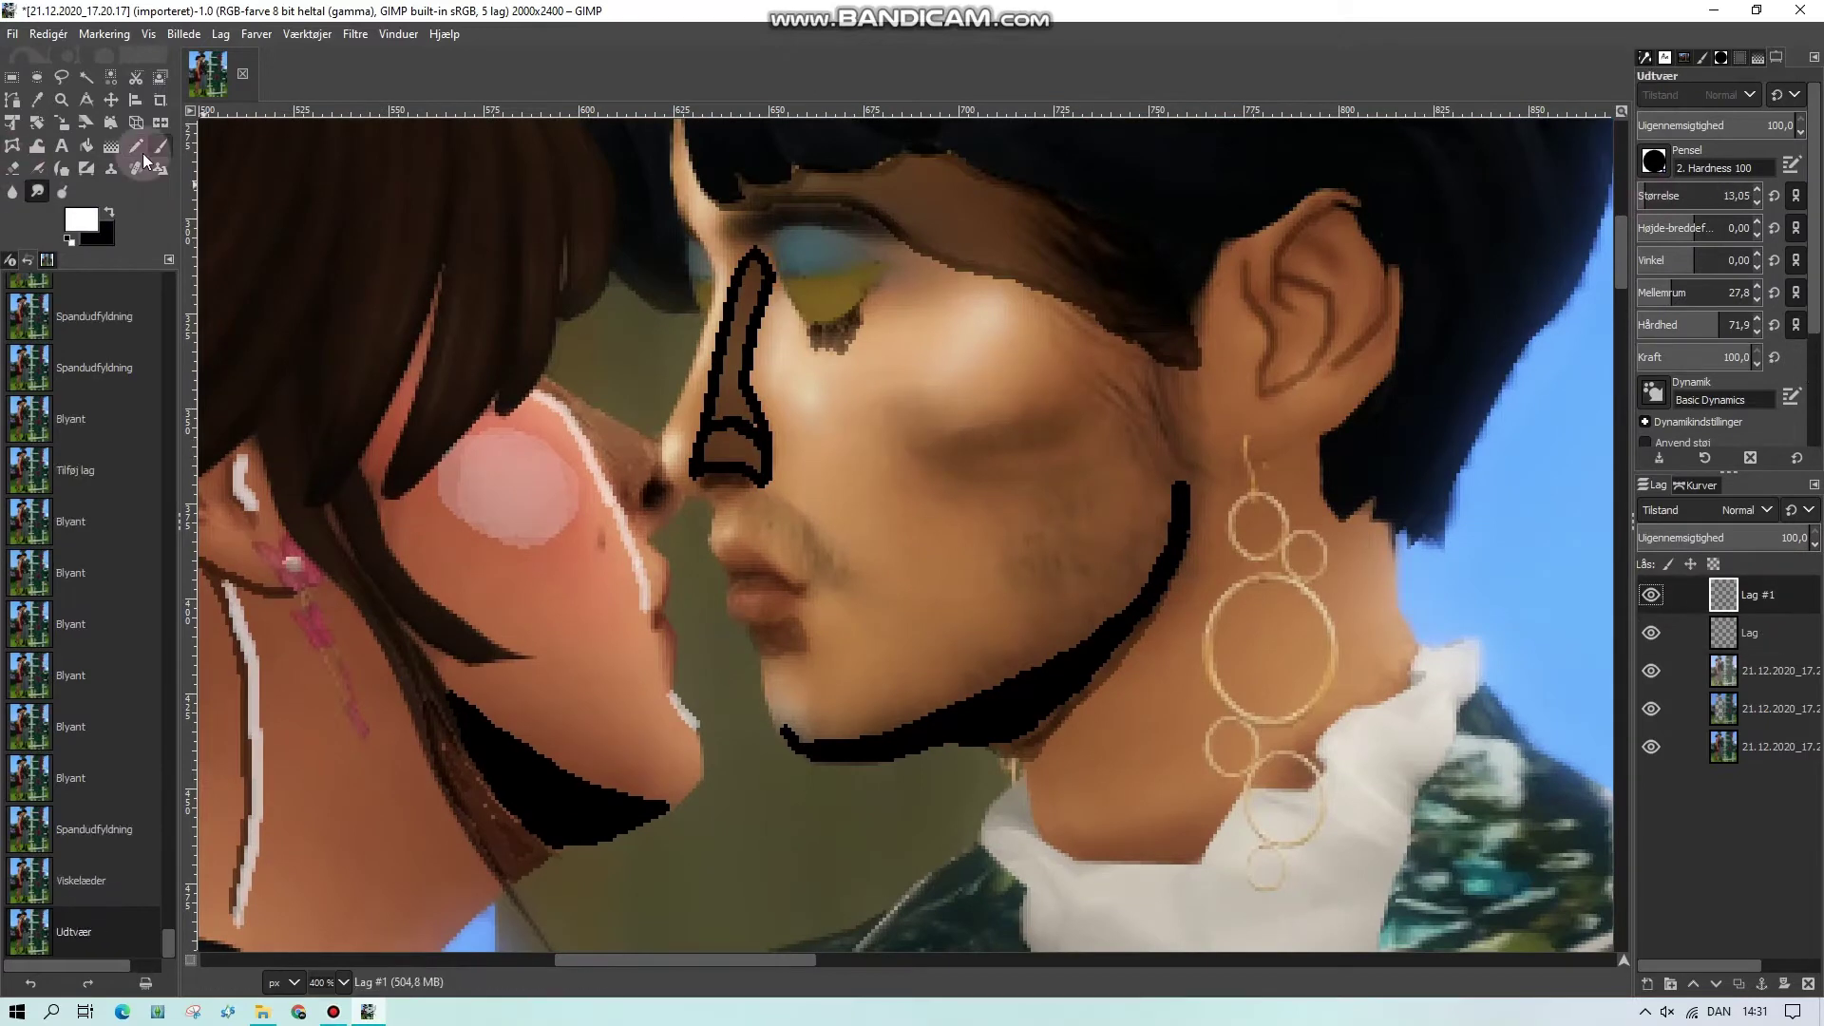
click(138, 148)
drag(671, 438, 690, 213)
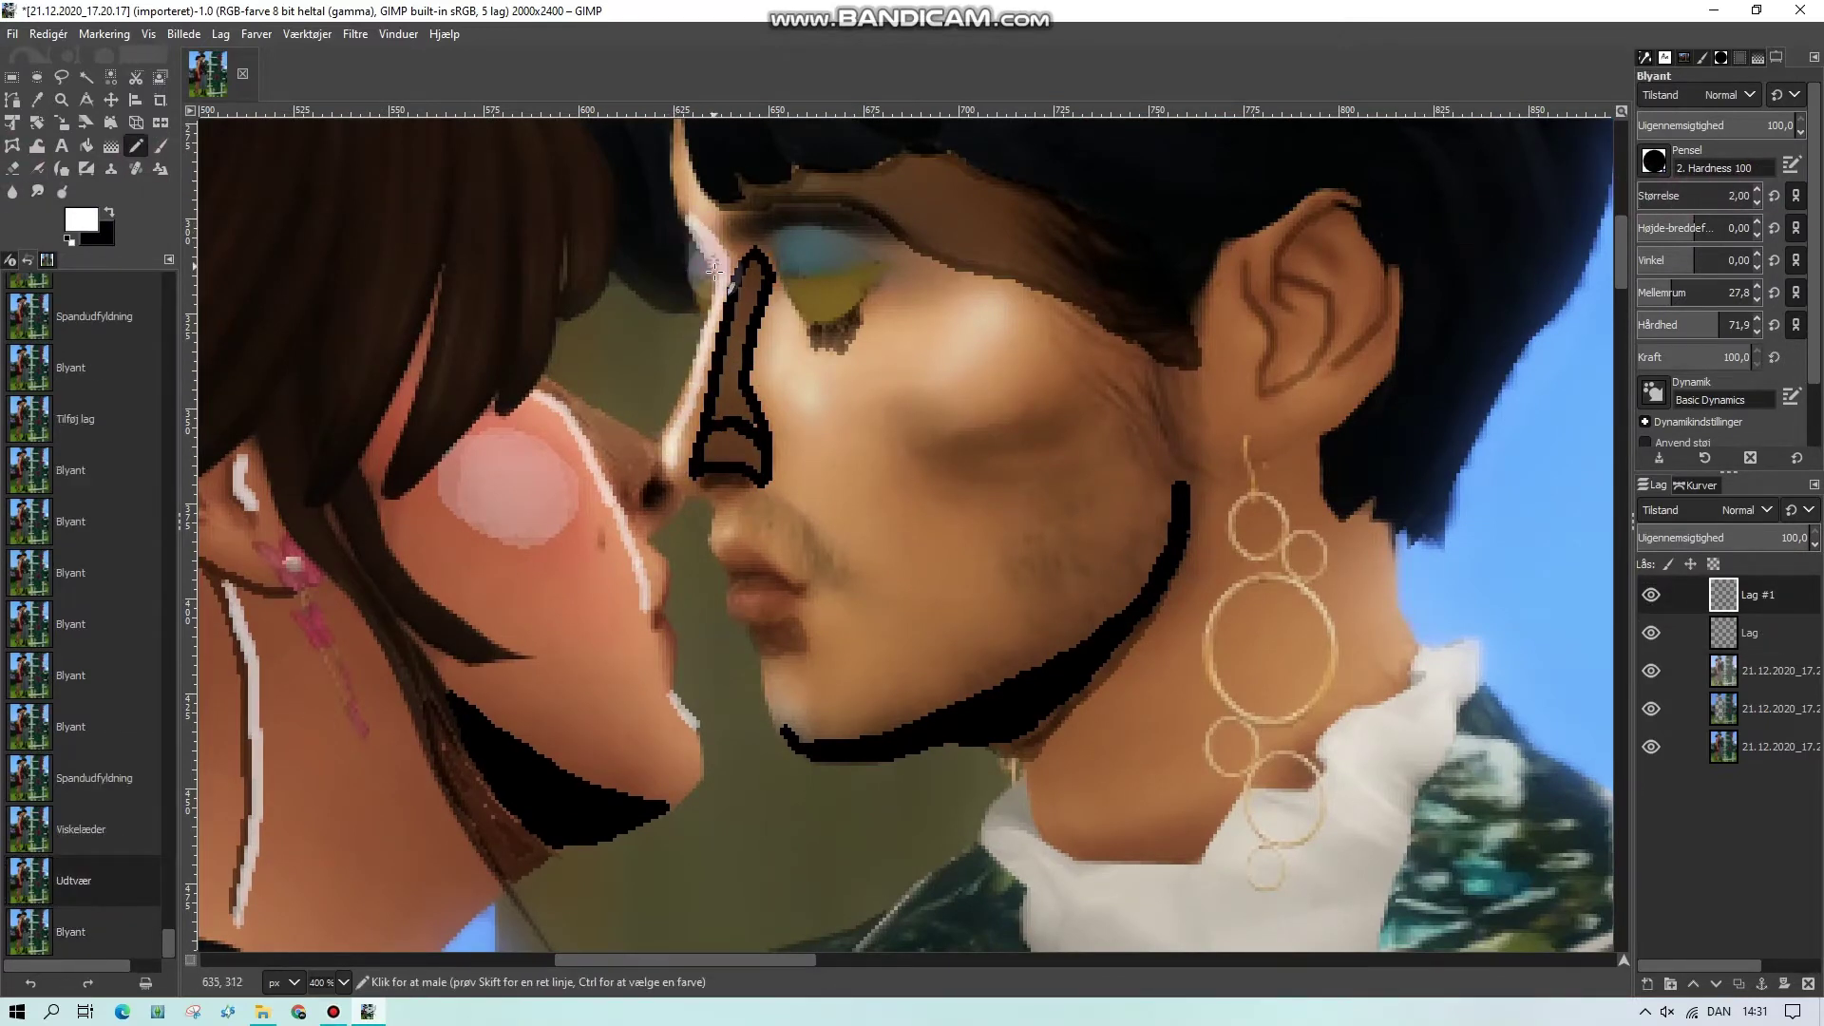
drag(543, 378, 653, 447)
drag(762, 663, 841, 739)
Airbrush white highlights at size 10.86 over the man's cheek, lower face and ear and the woman's lower cheek
key(a)
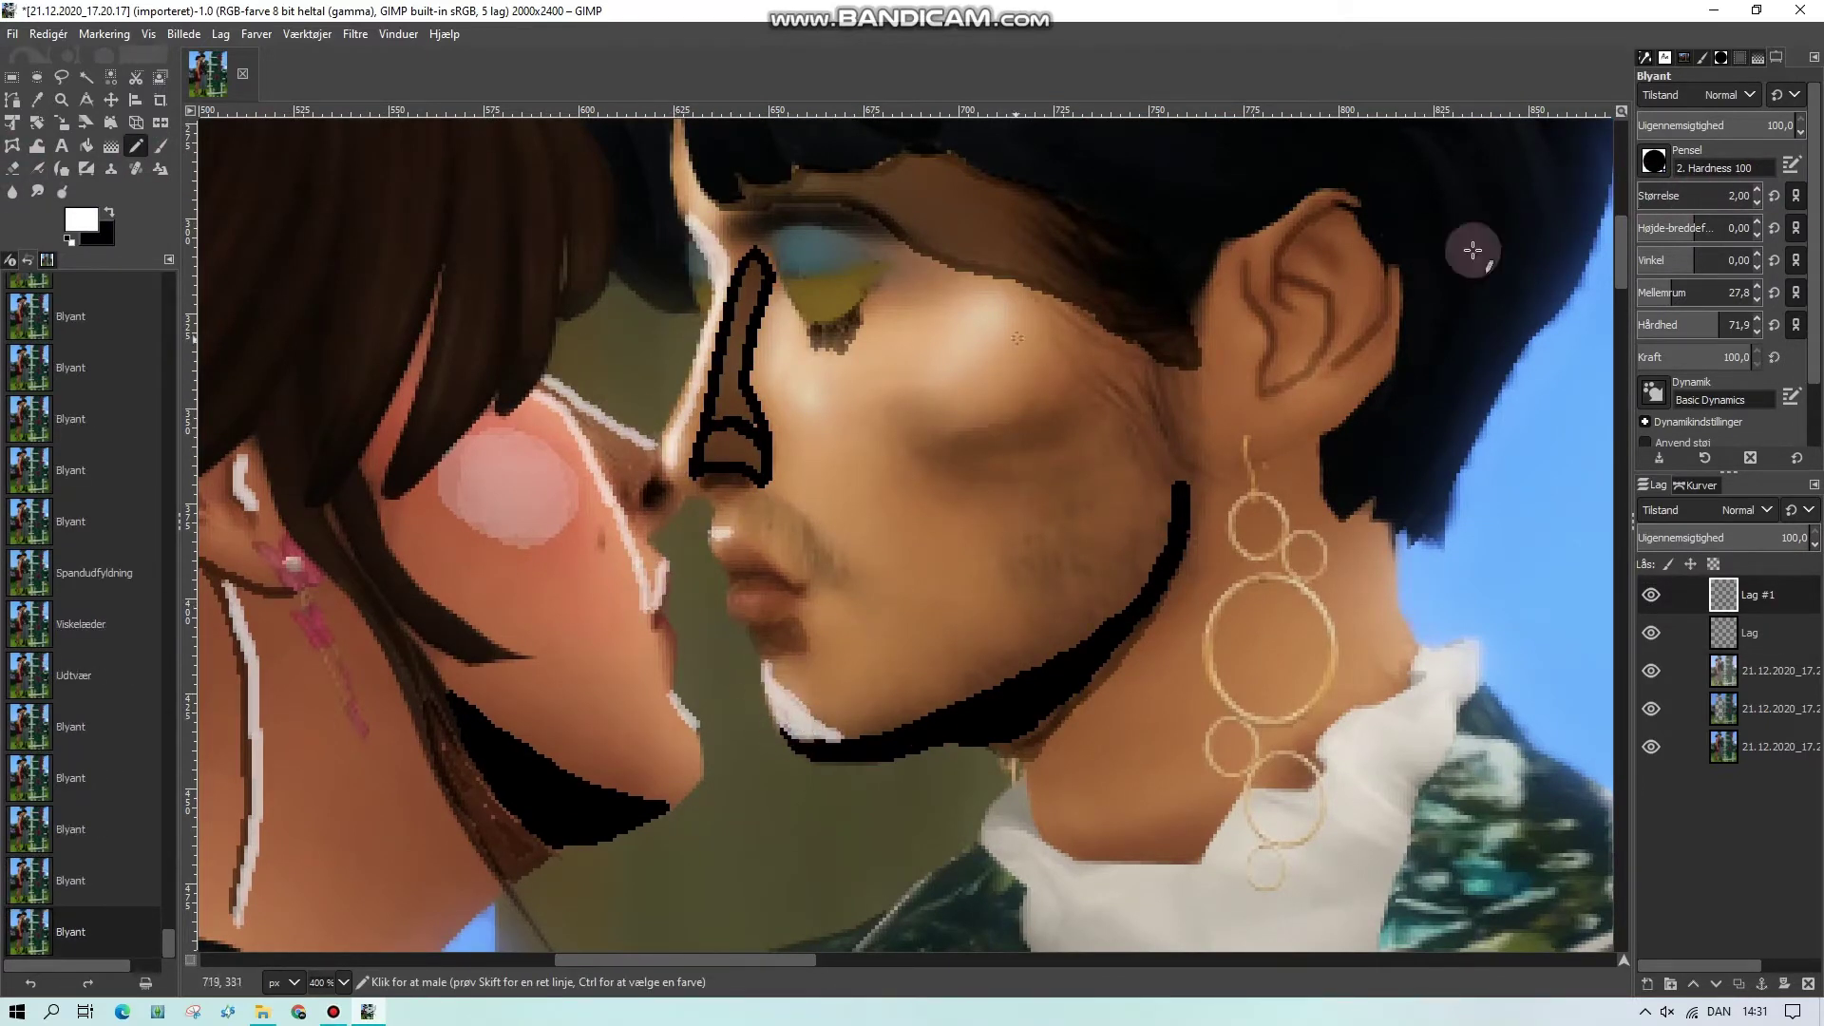
drag(935, 385, 998, 328)
drag(923, 549, 907, 617)
drag(566, 608, 584, 708)
scroll(1074, 636, up, 5)
drag(1240, 527, 1249, 551)
drag(1254, 617, 1282, 627)
mouse_move(950, 532)
mouse_down()
mouse_move(920, 595)
mouse_move(855, 646)
mouse_up()
scroll(883, 646, down, 3)
scroll(946, 674, down, 6)
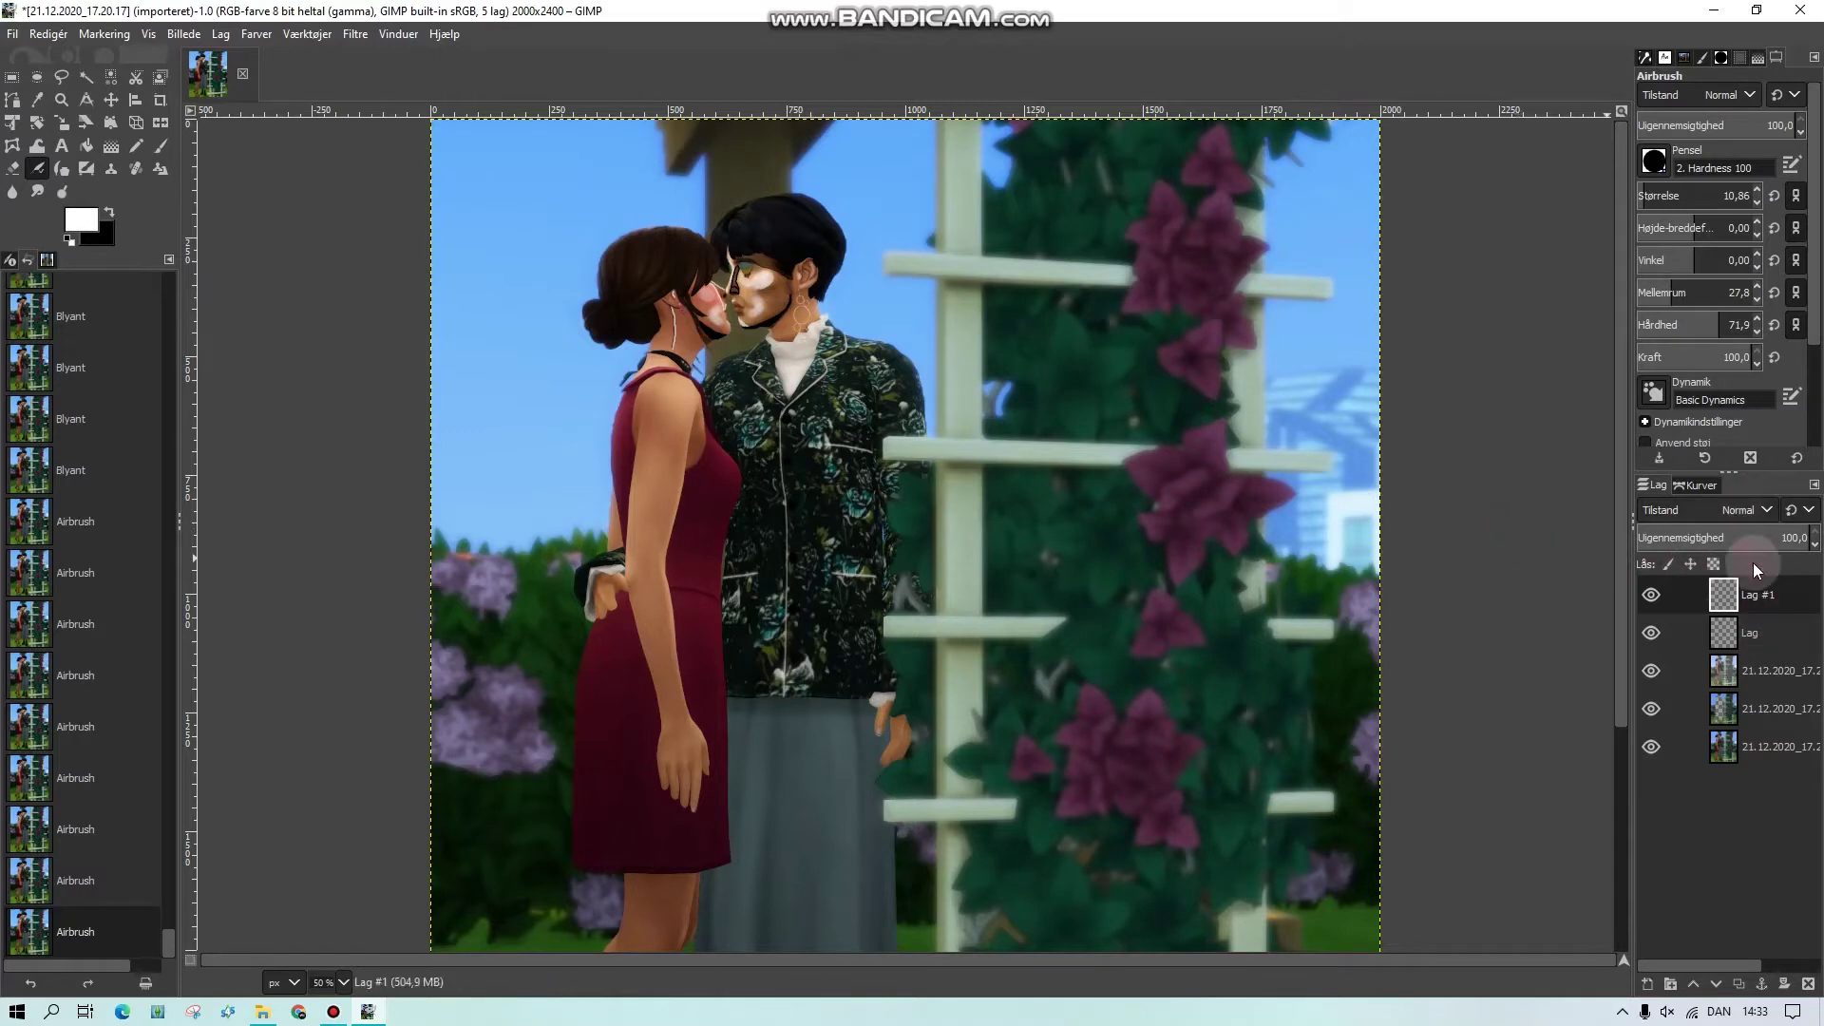
Set the blend mode of both the shadow layer and the highlight layer to Soft light (Blødt lys)
click(1757, 632)
click(1746, 520)
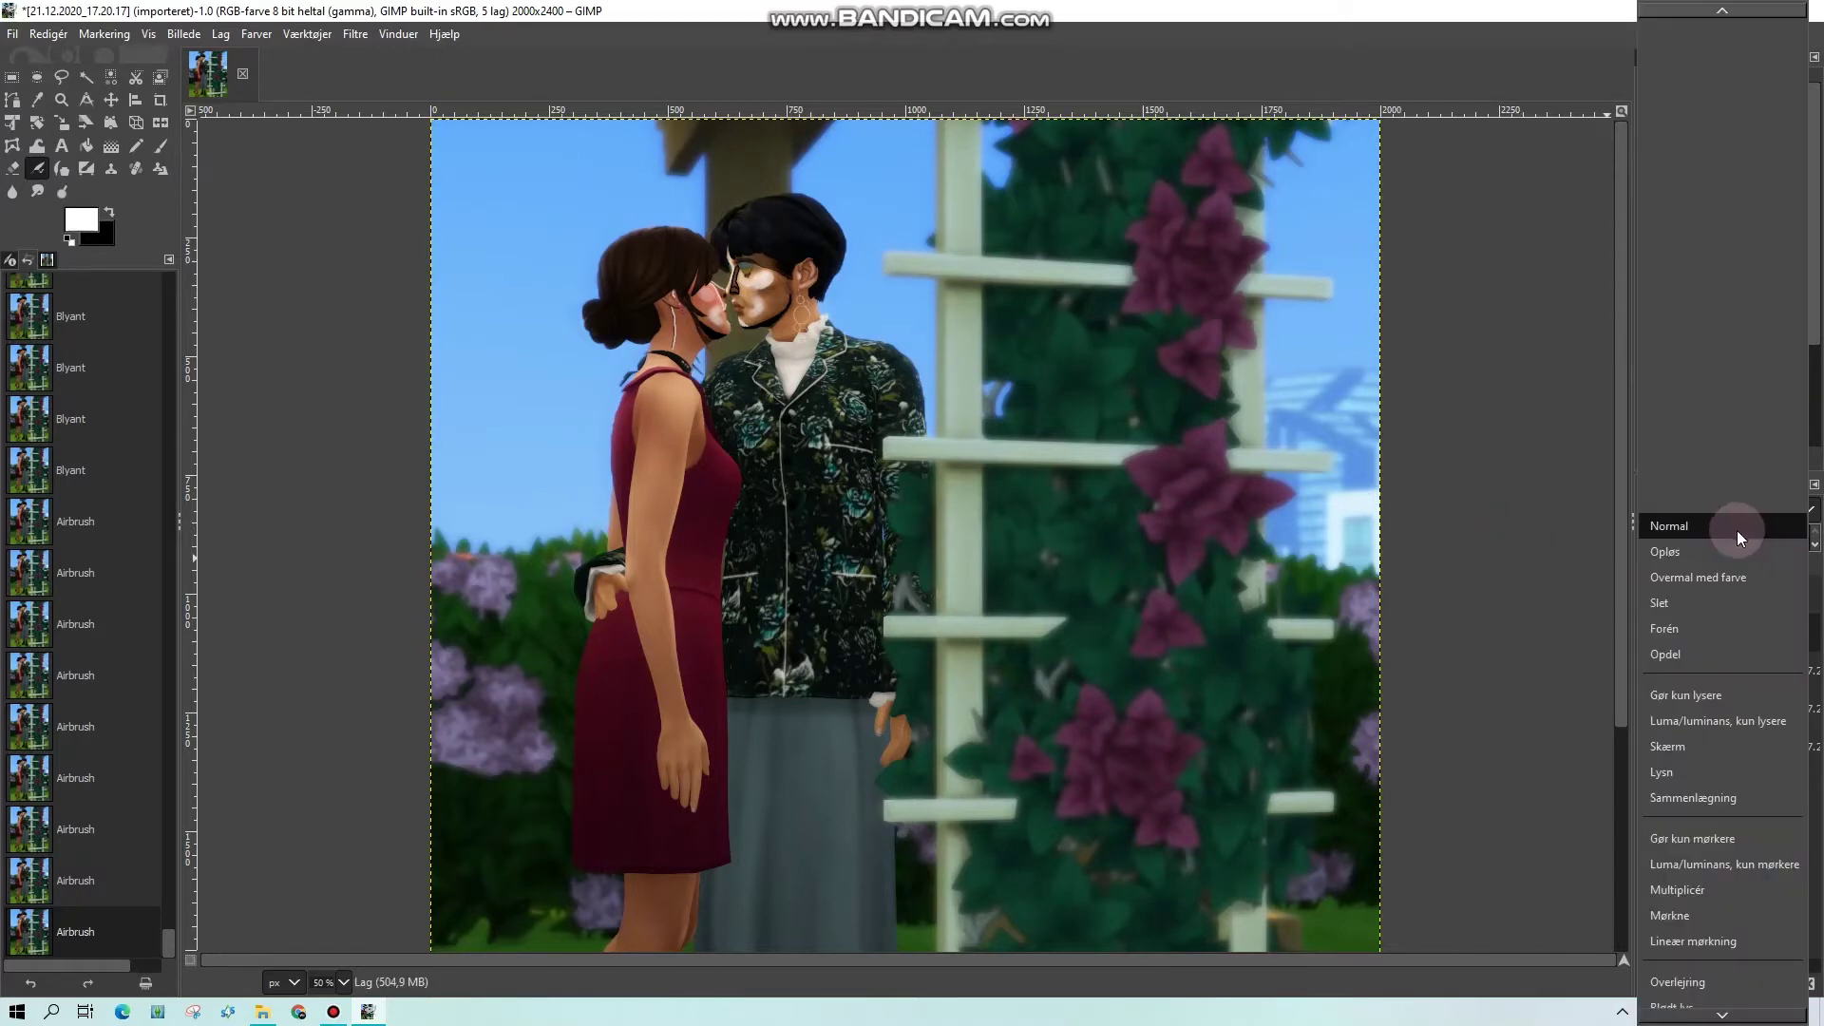
click(1700, 870)
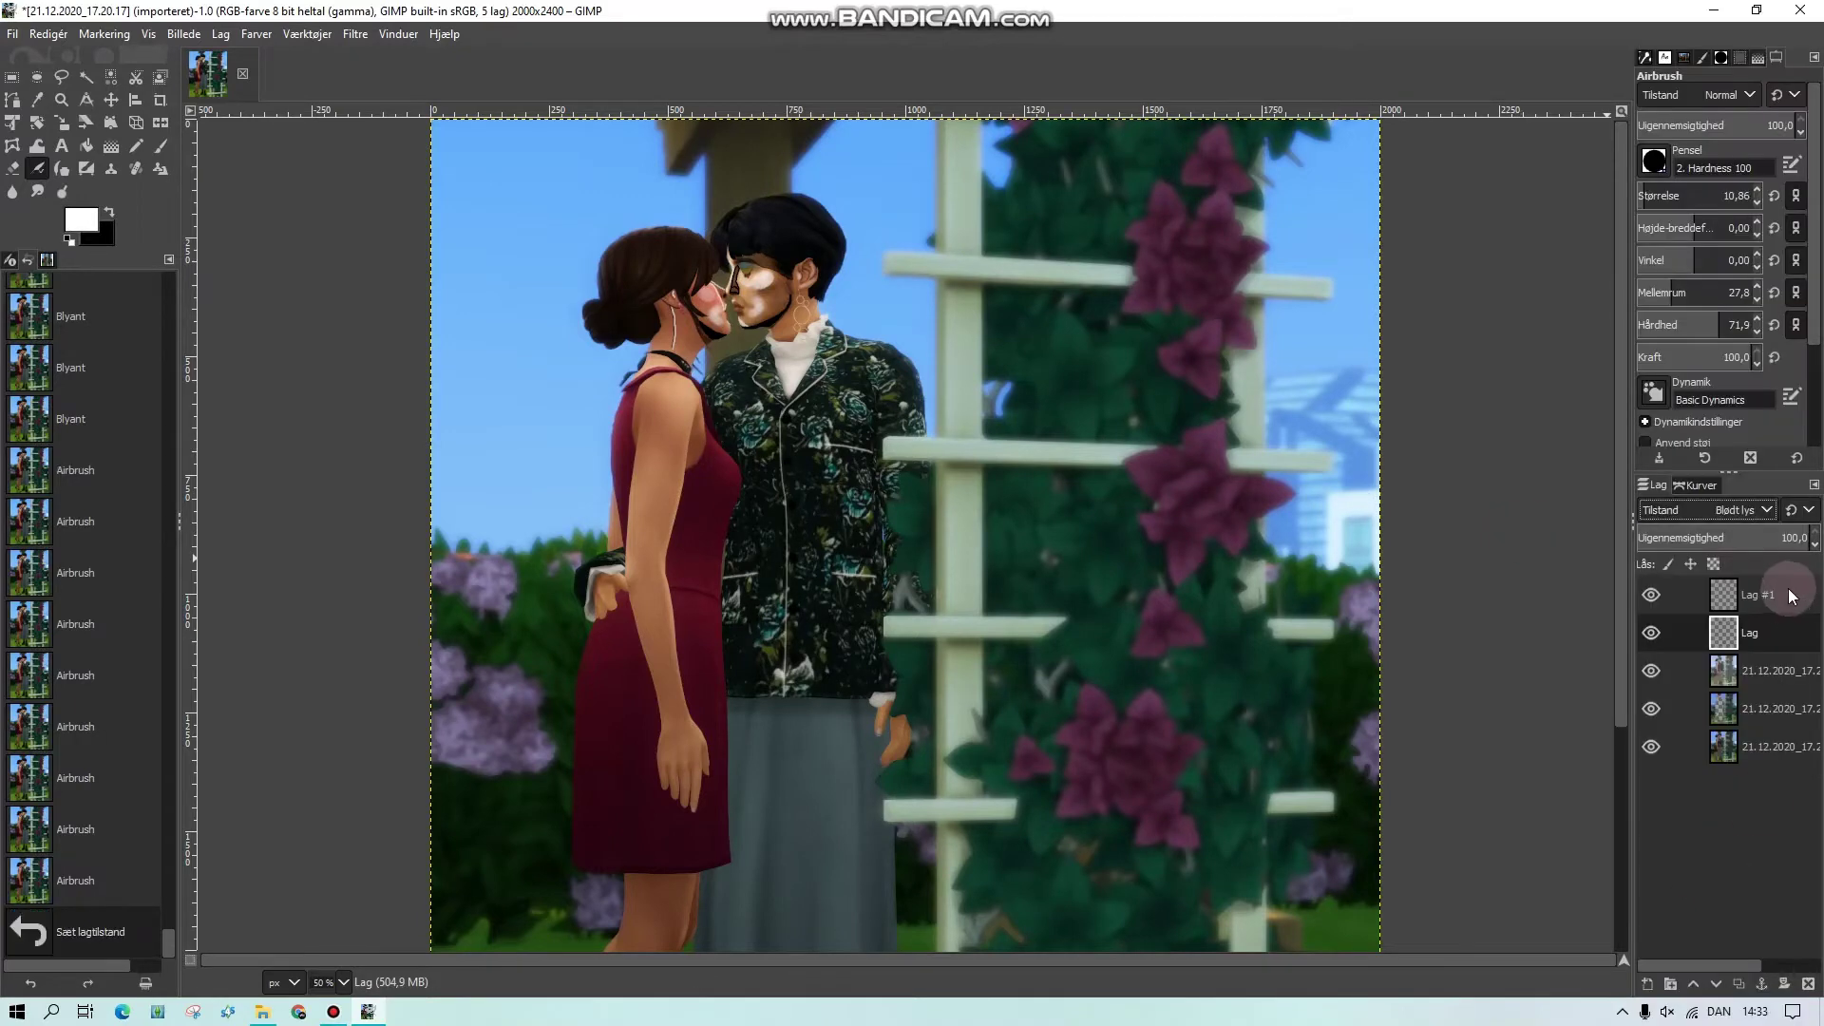
click(1757, 598)
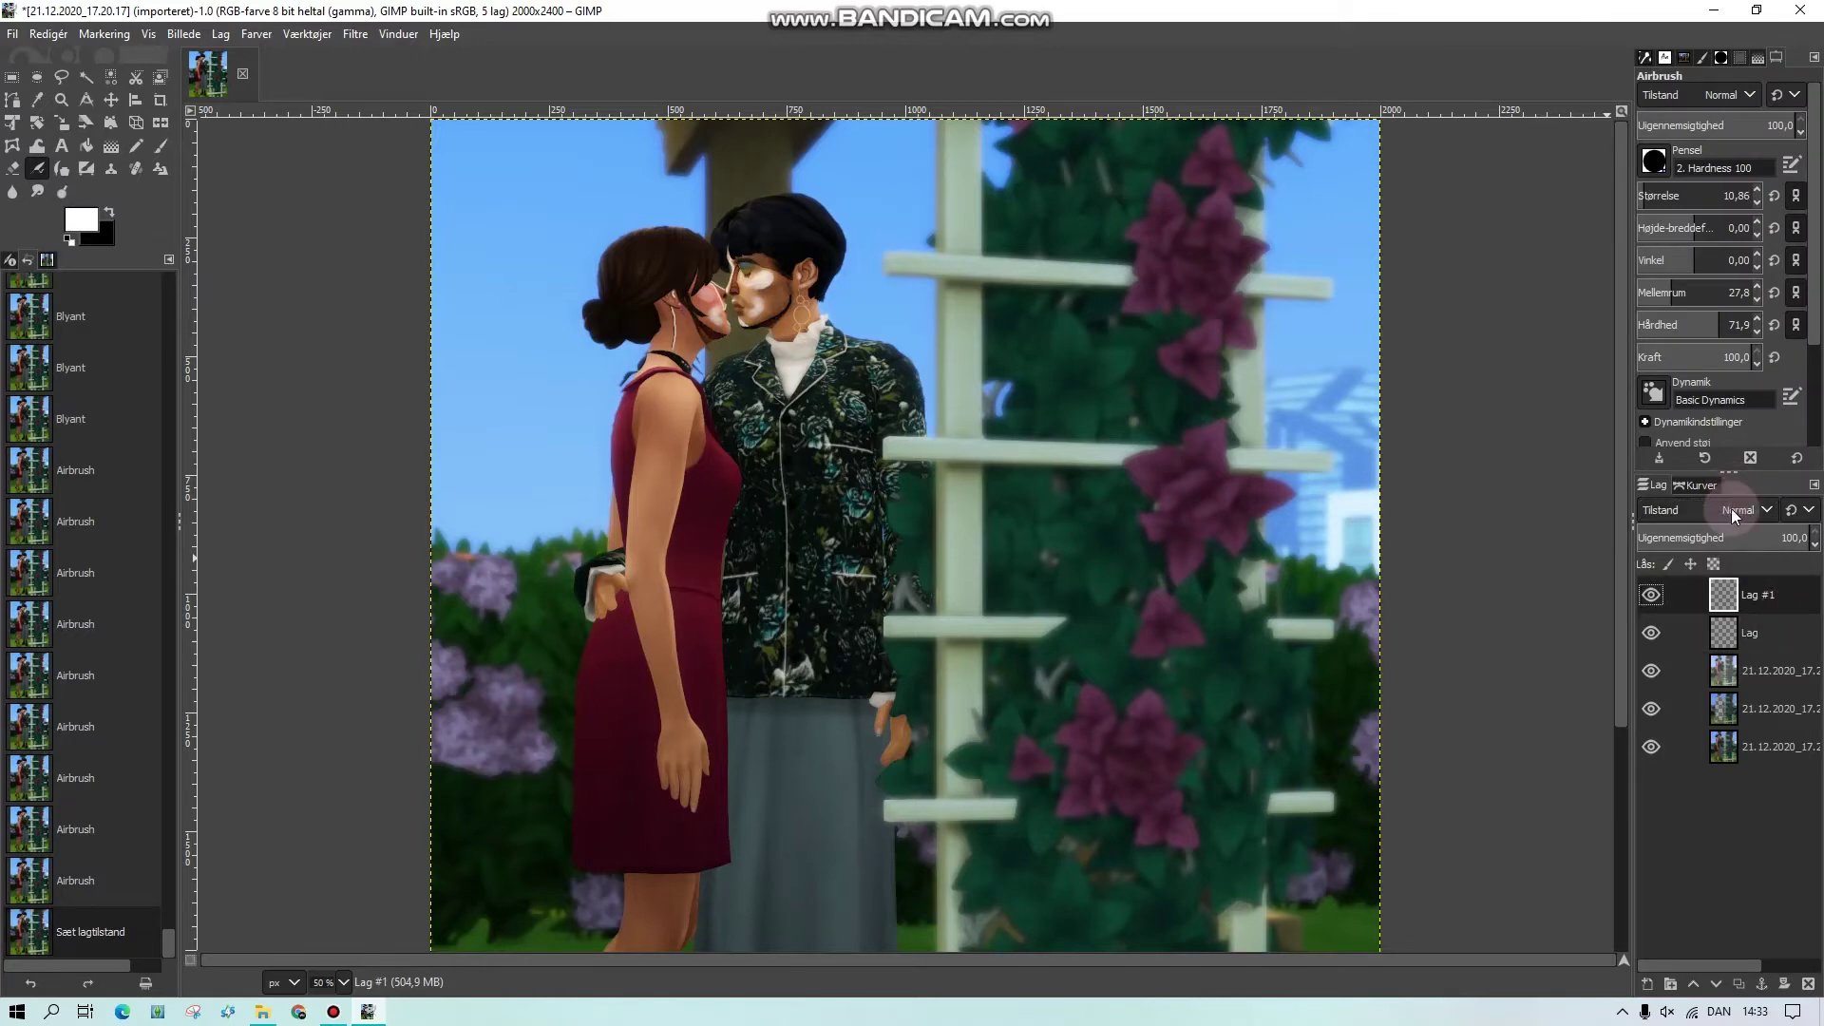
click(1731, 509)
click(1677, 997)
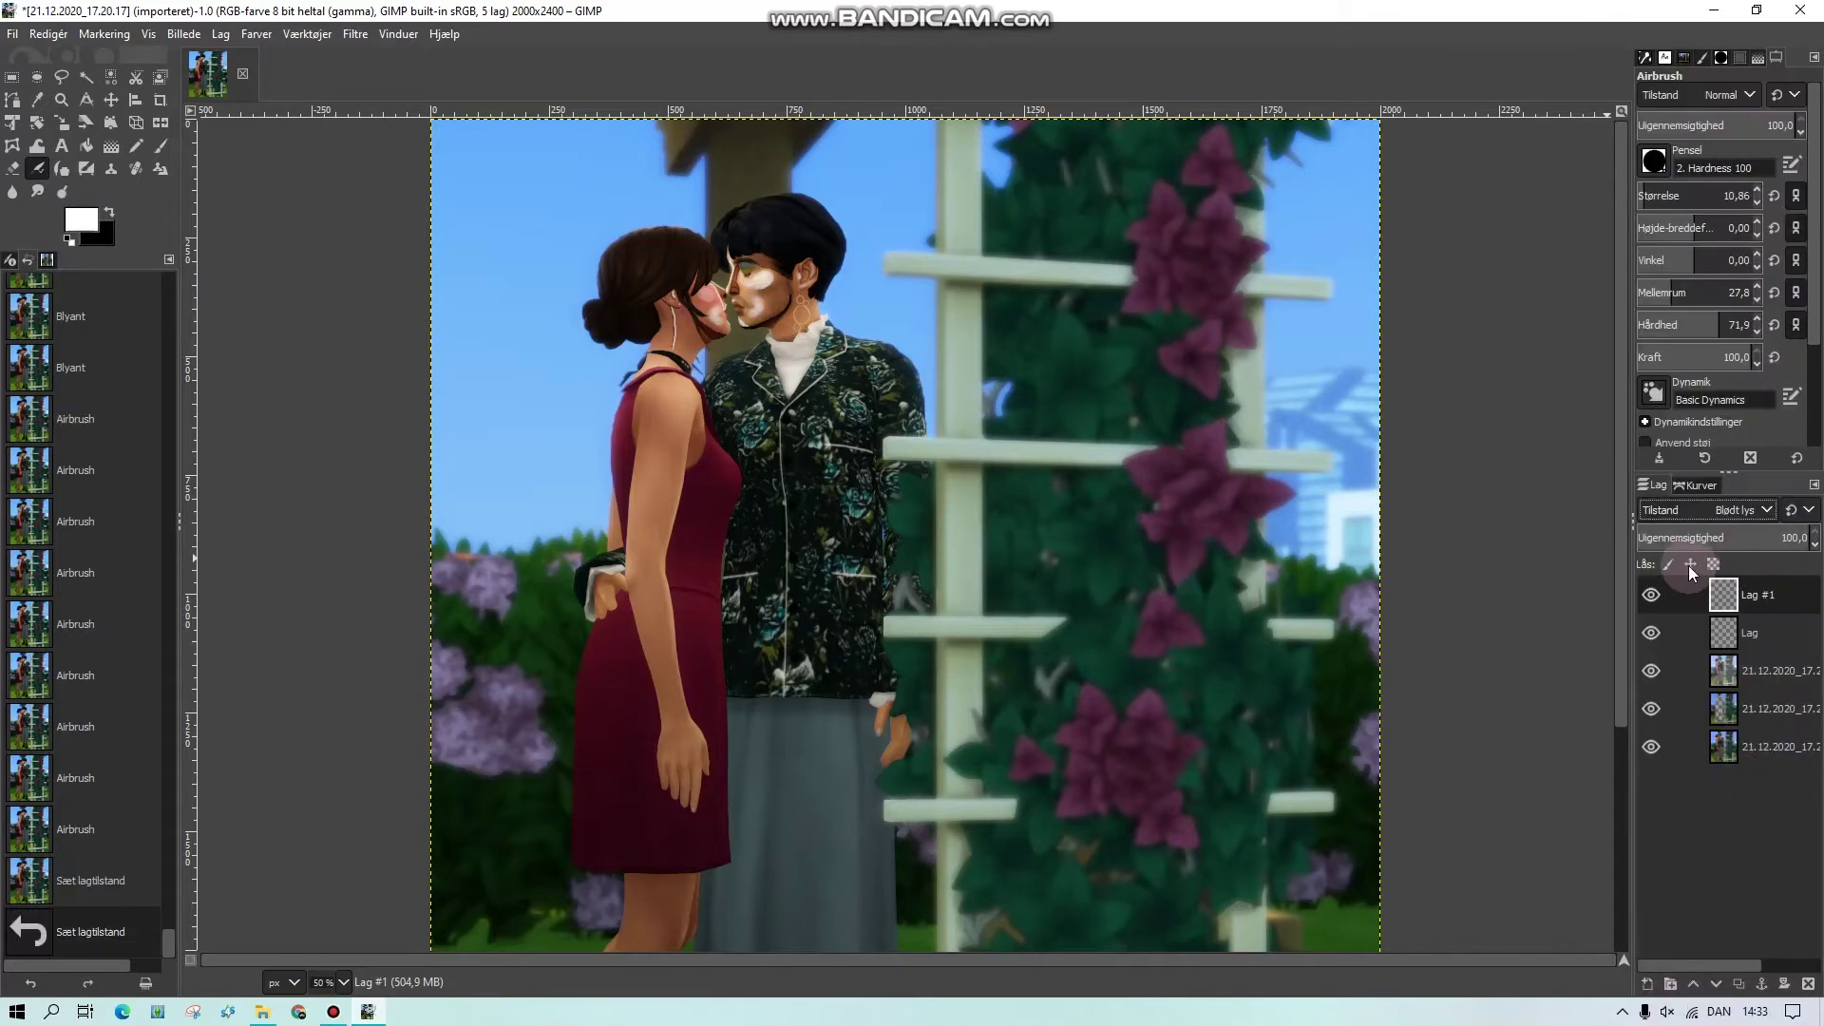
Hide the highlight layer and apply a Gaussian blur with x and y size 3.50 to the shadow layer
click(1654, 589)
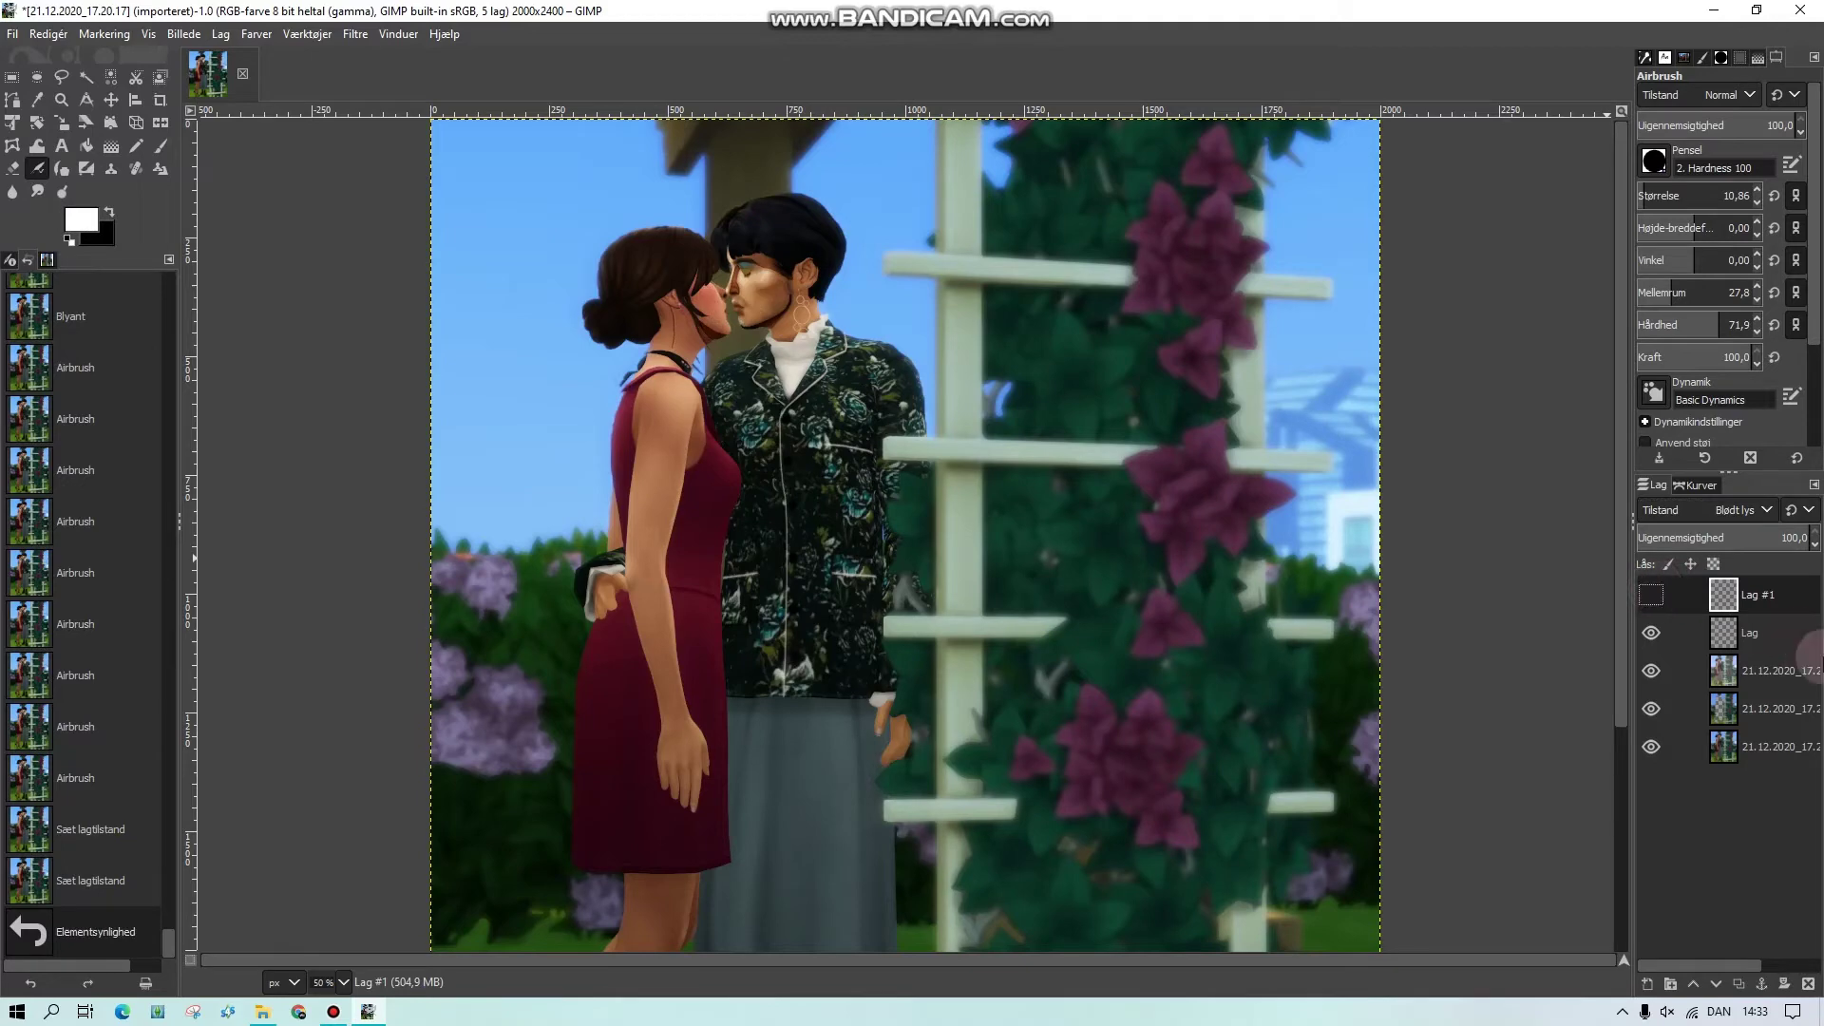
click(1778, 633)
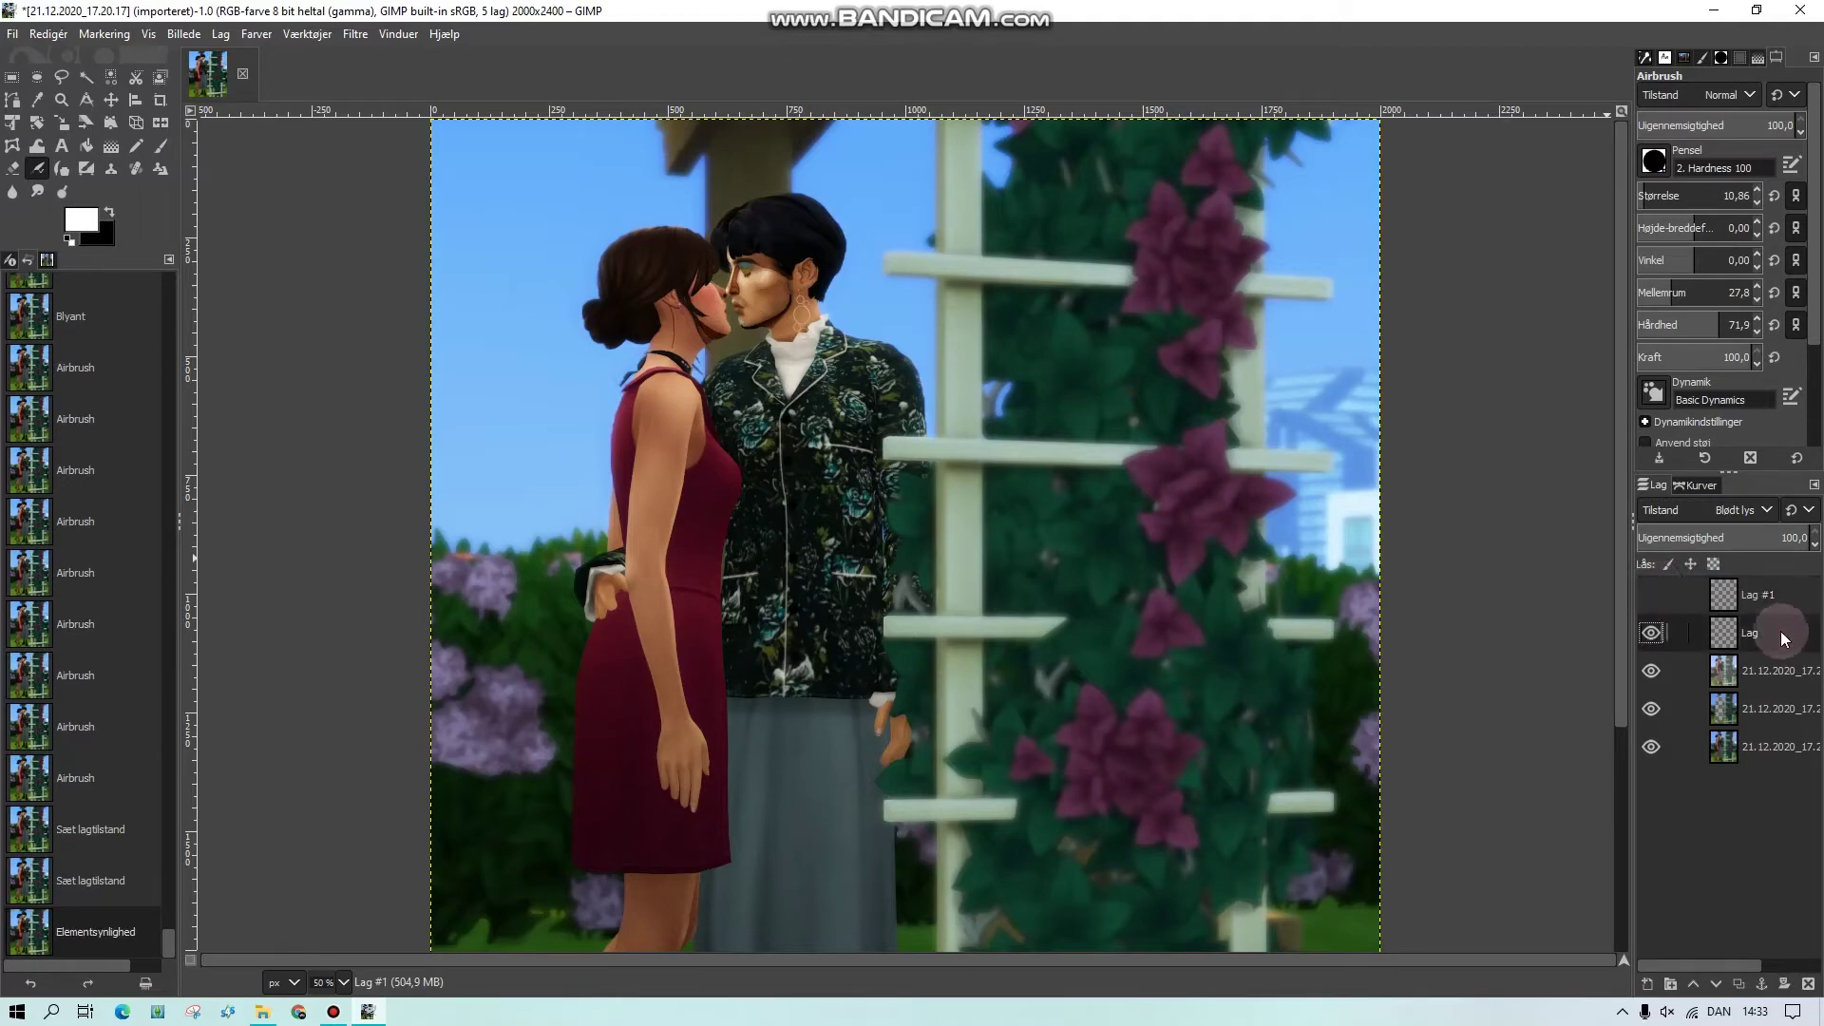
click(343, 982)
click(332, 798)
drag(847, 961, 646, 963)
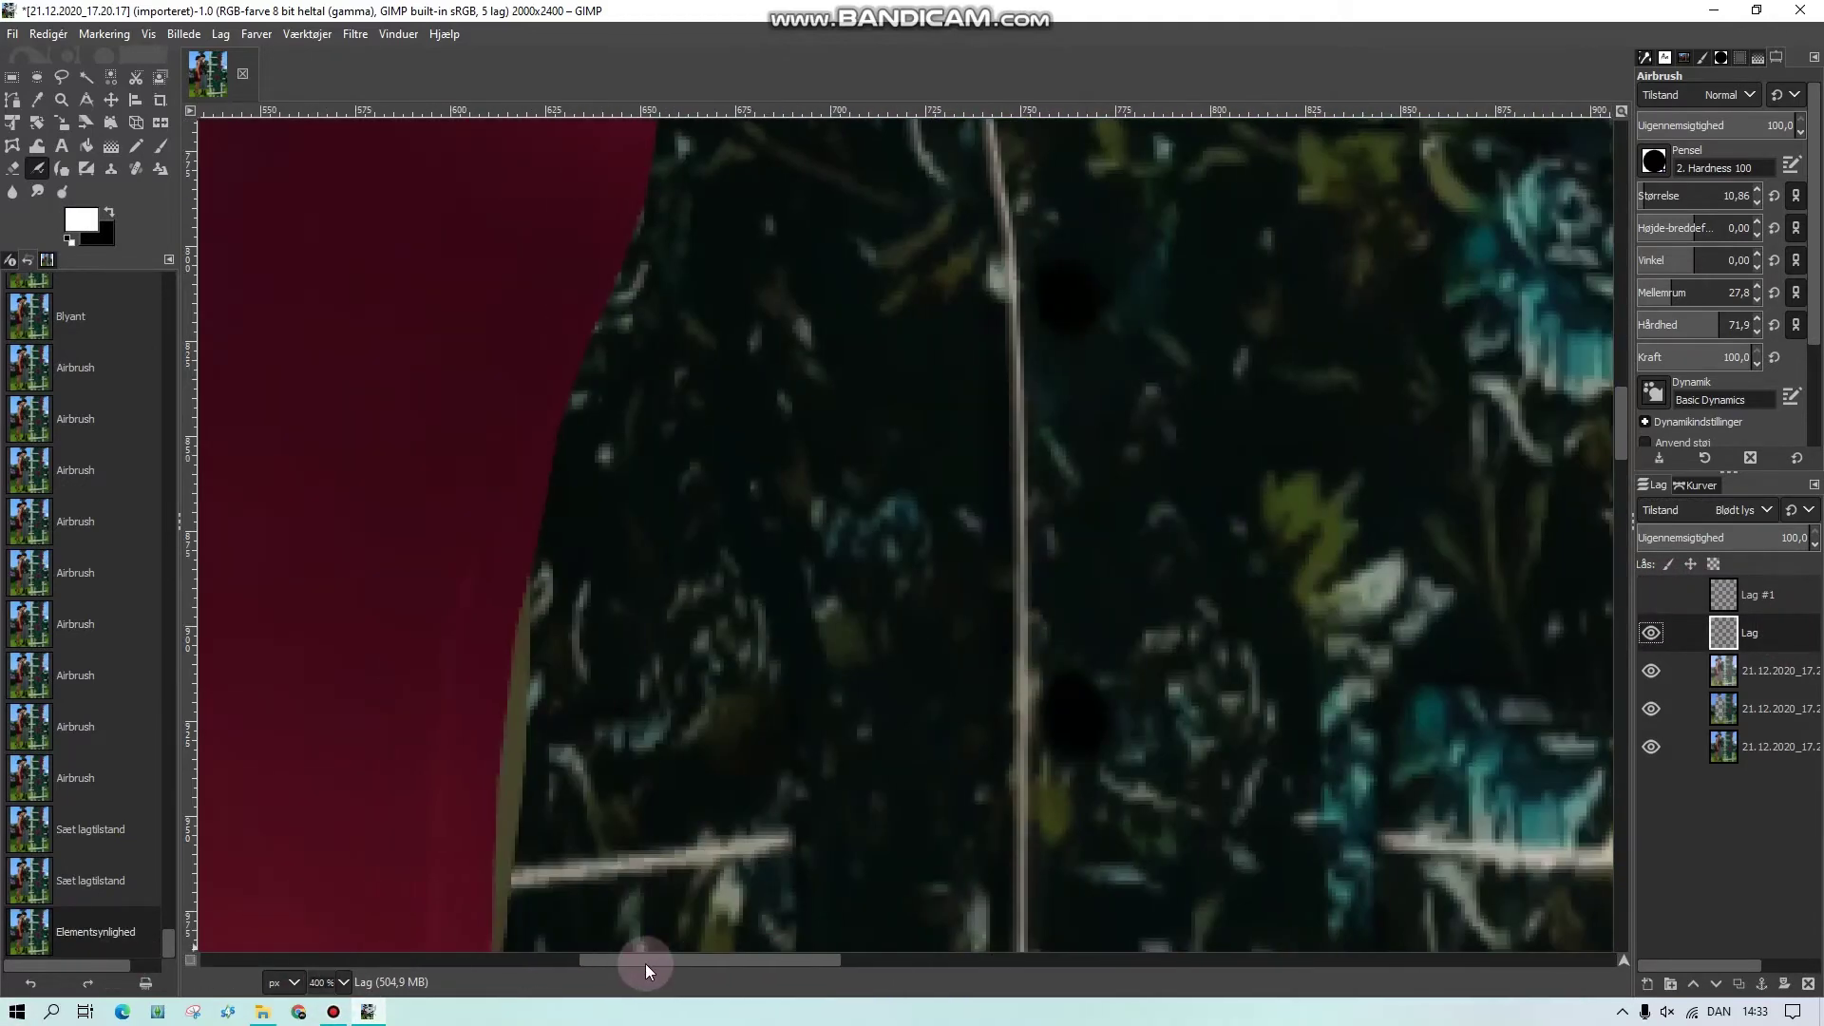
scroll(924, 818, up, 15)
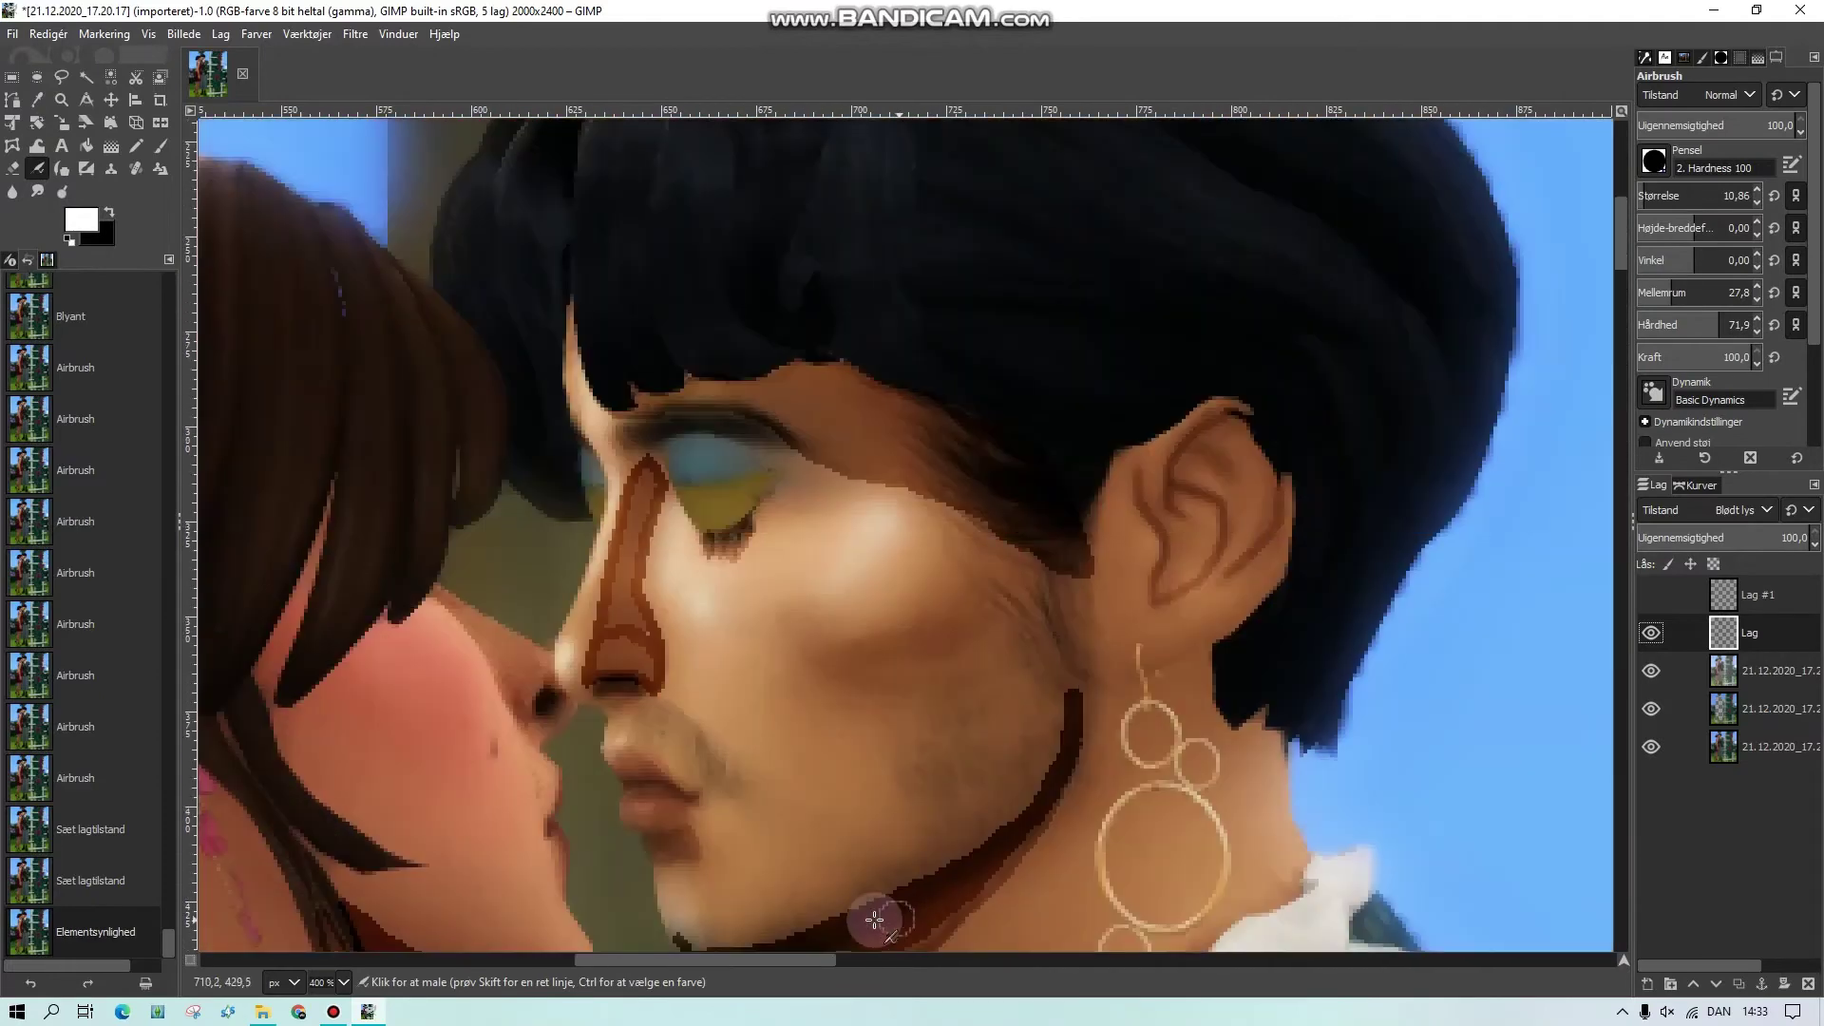
drag(828, 959, 762, 965)
scroll(883, 717, down, 3)
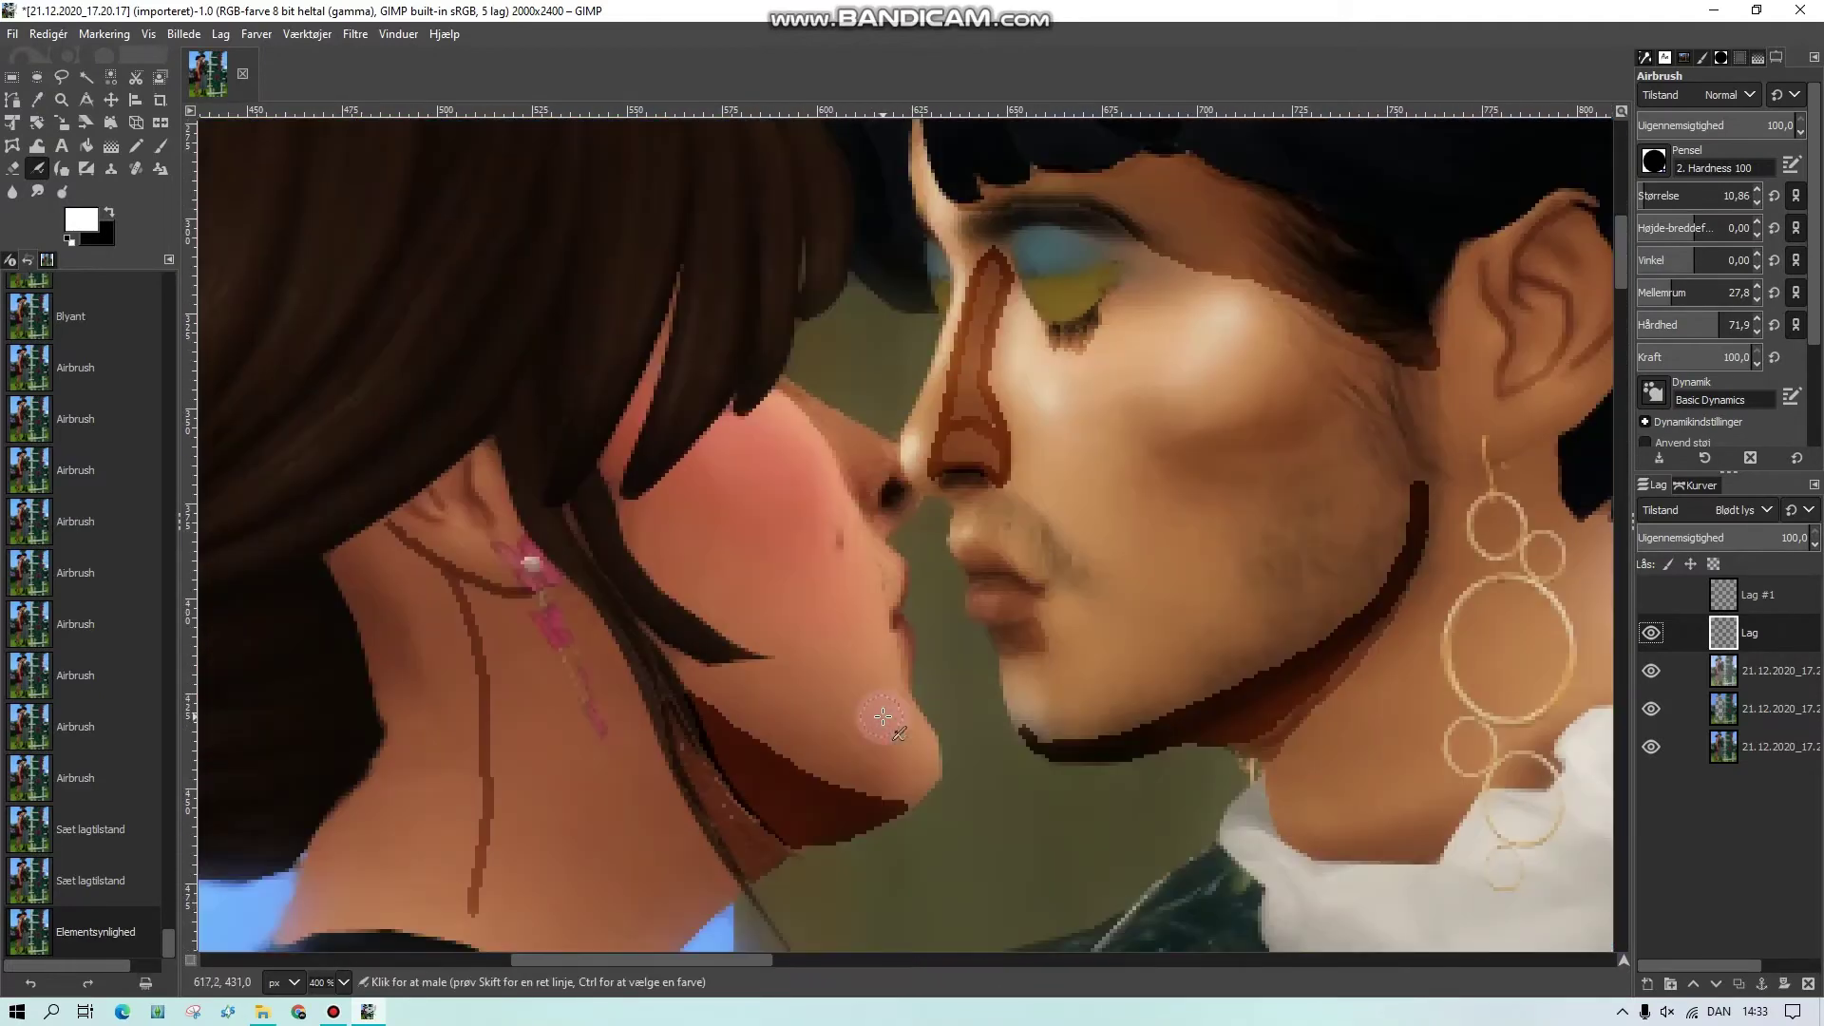
click(355, 35)
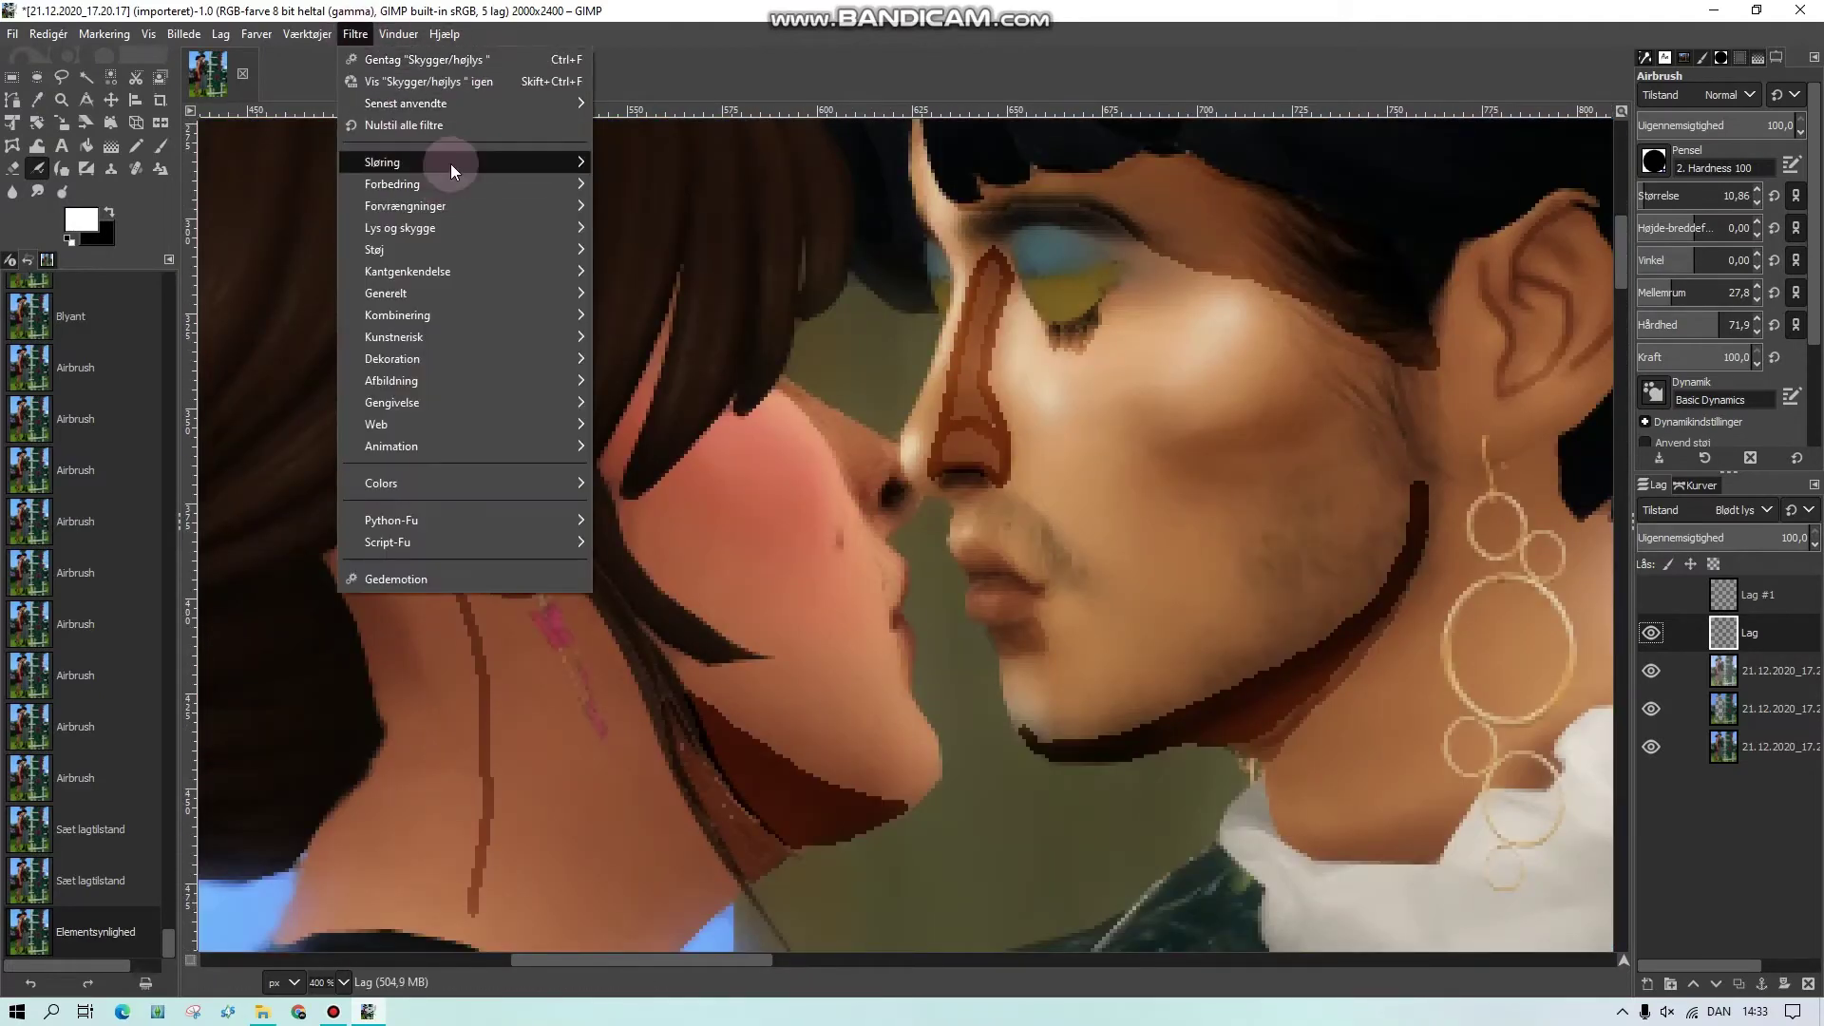
mouse_move(469, 162)
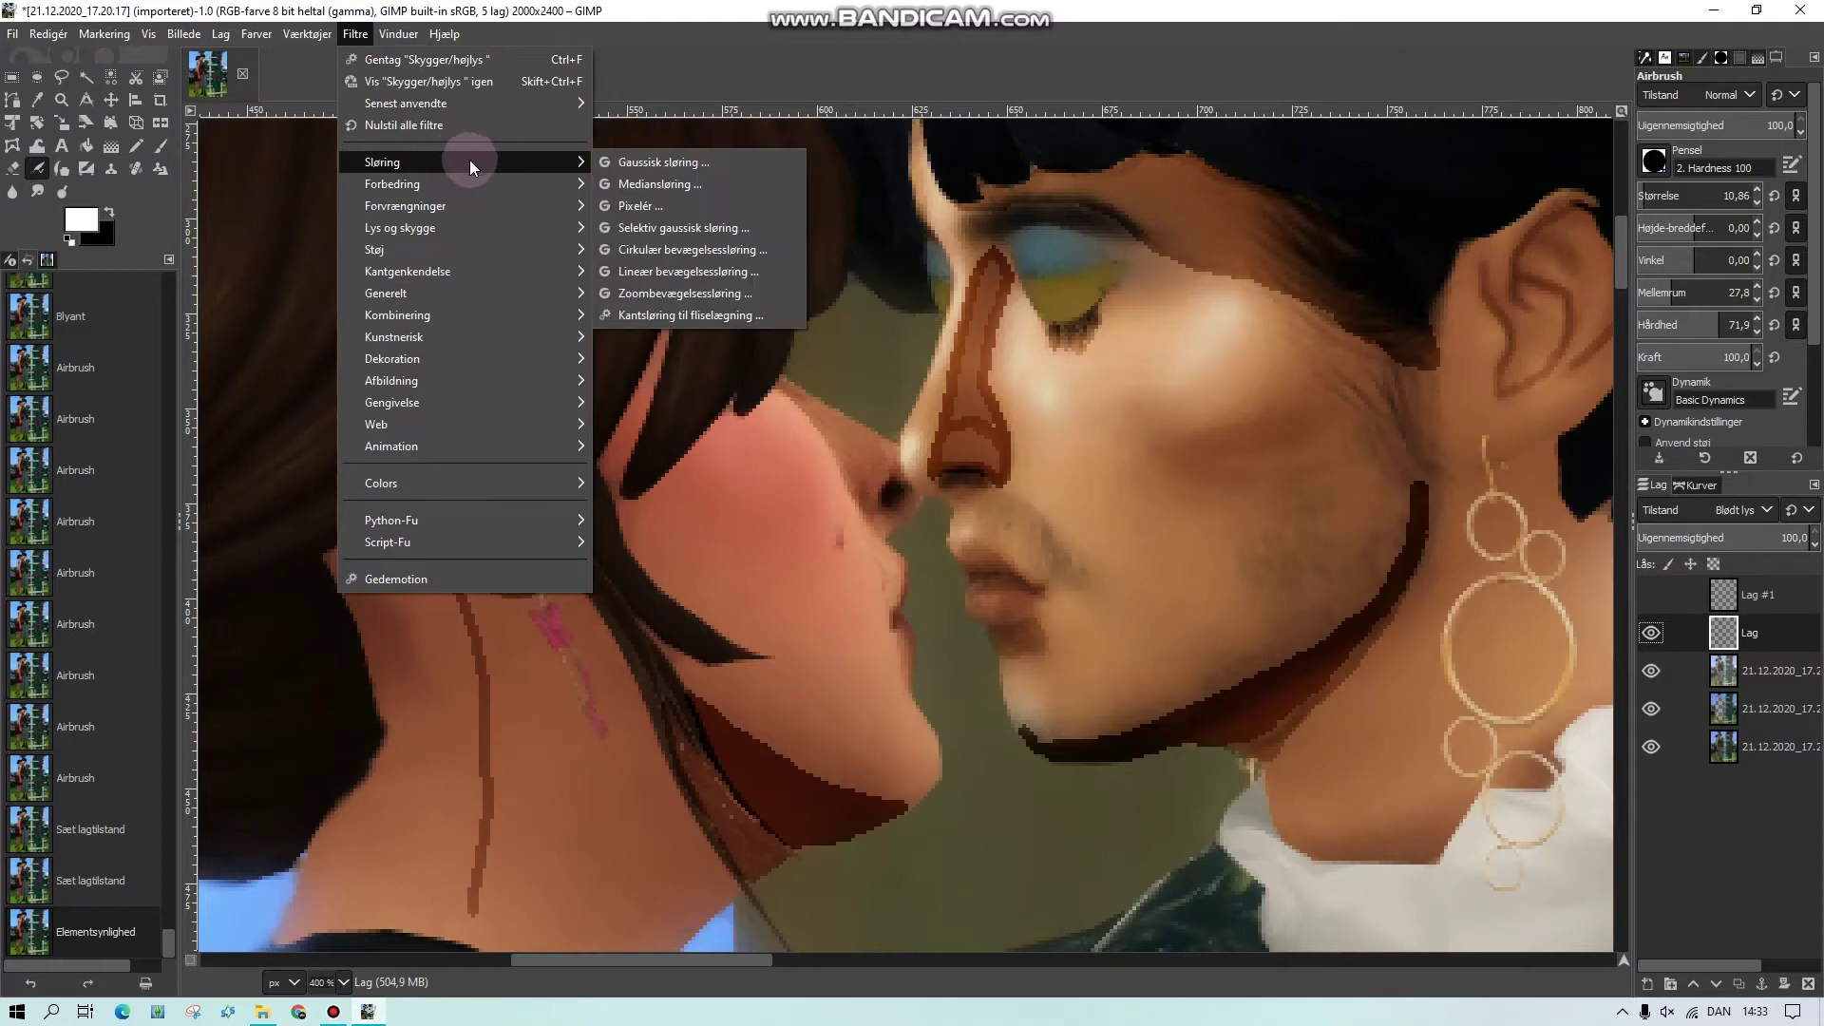
click(634, 162)
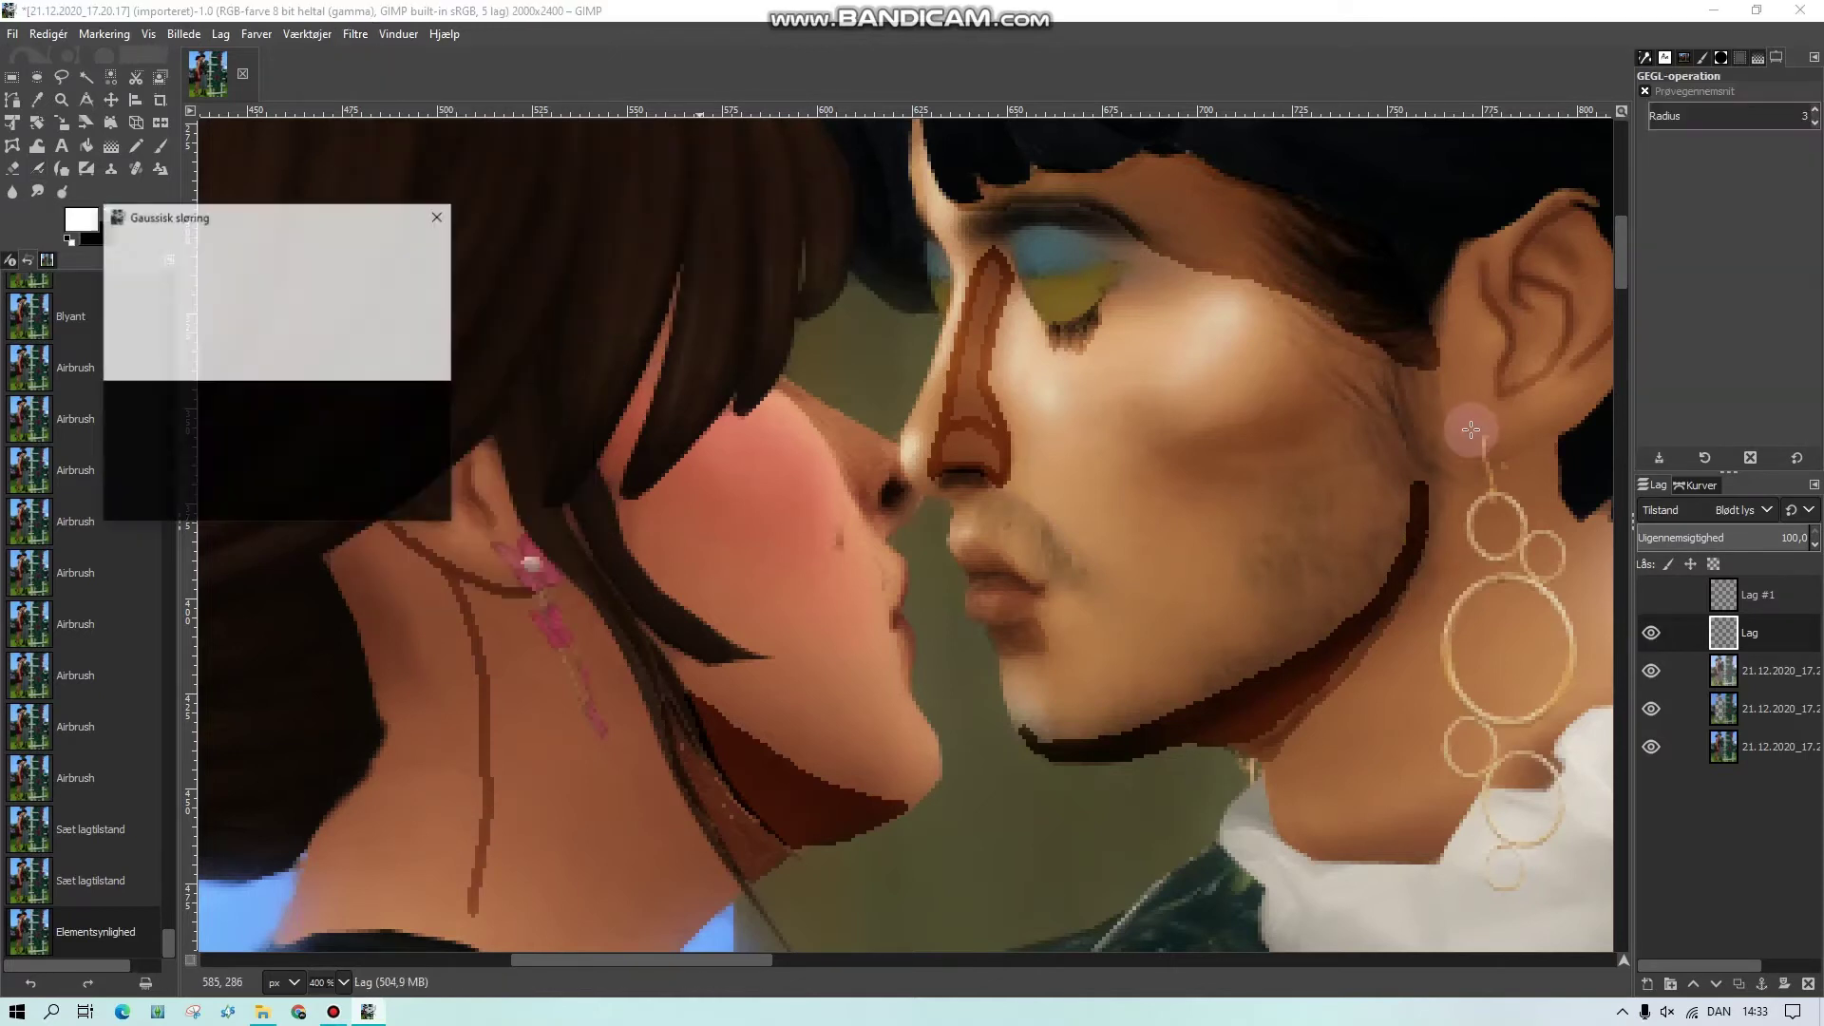
click(344, 983)
click(335, 828)
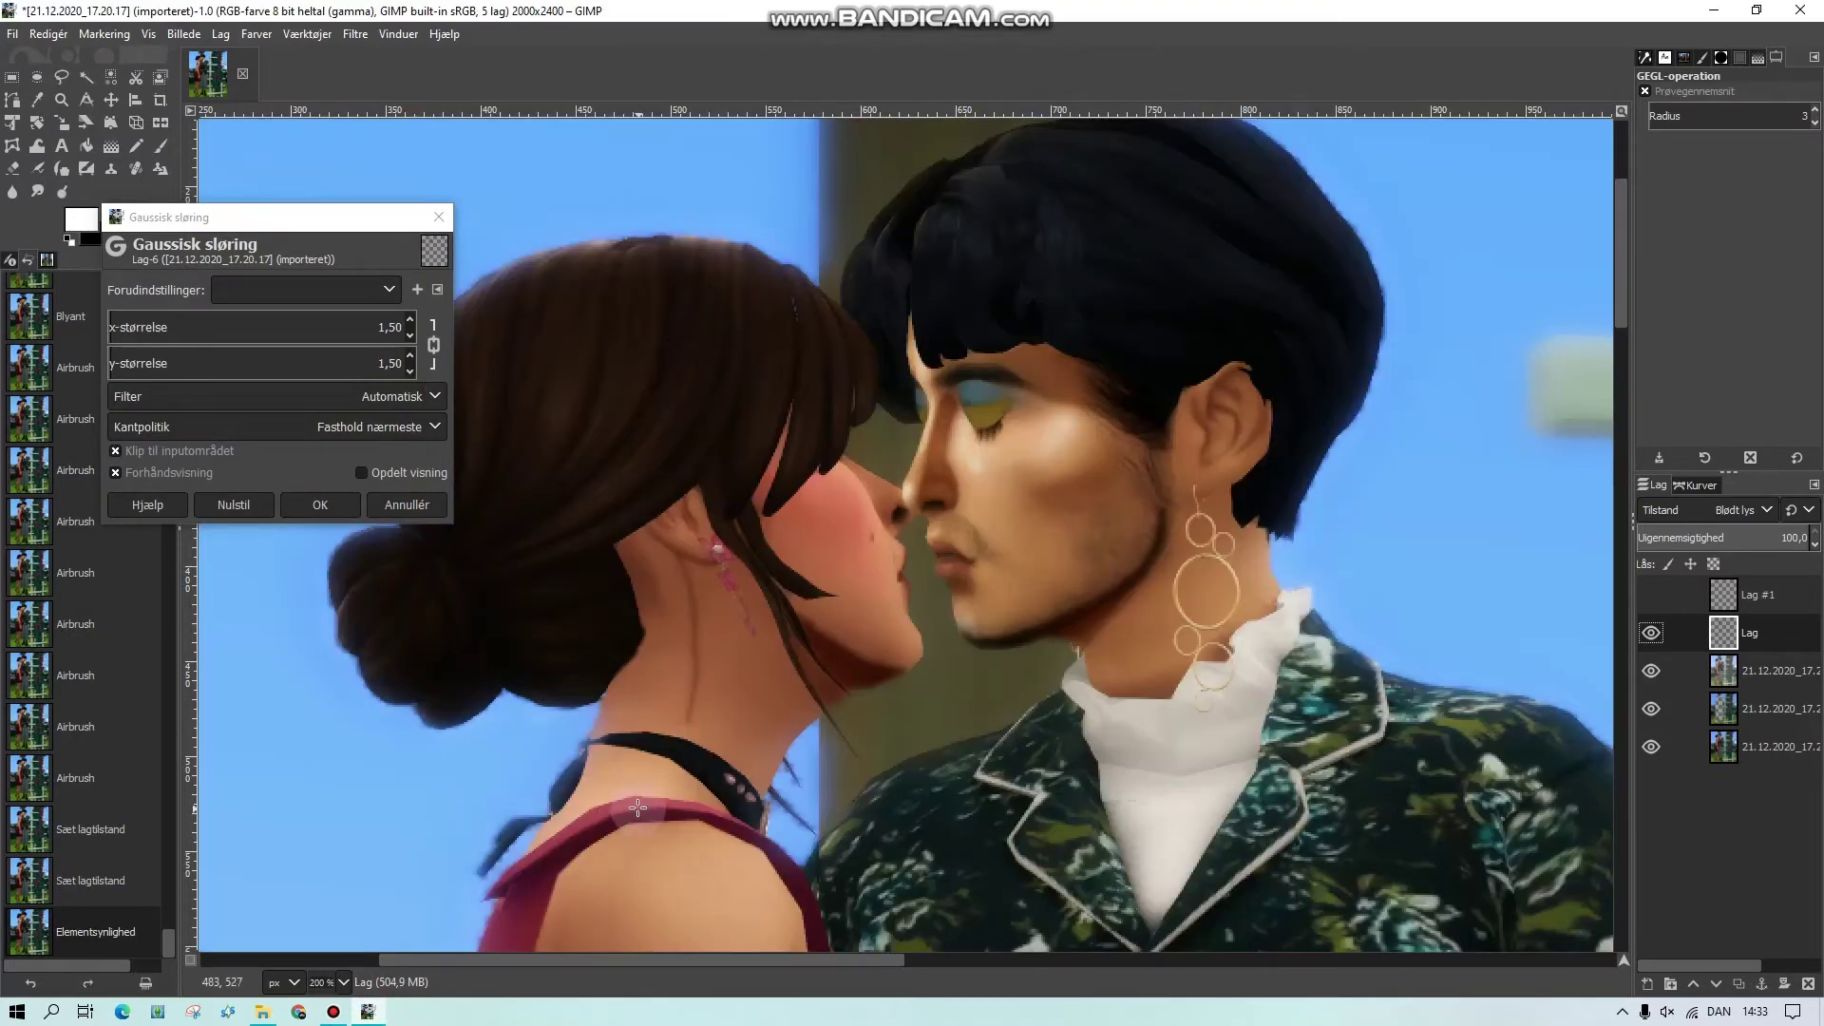
click(433, 335)
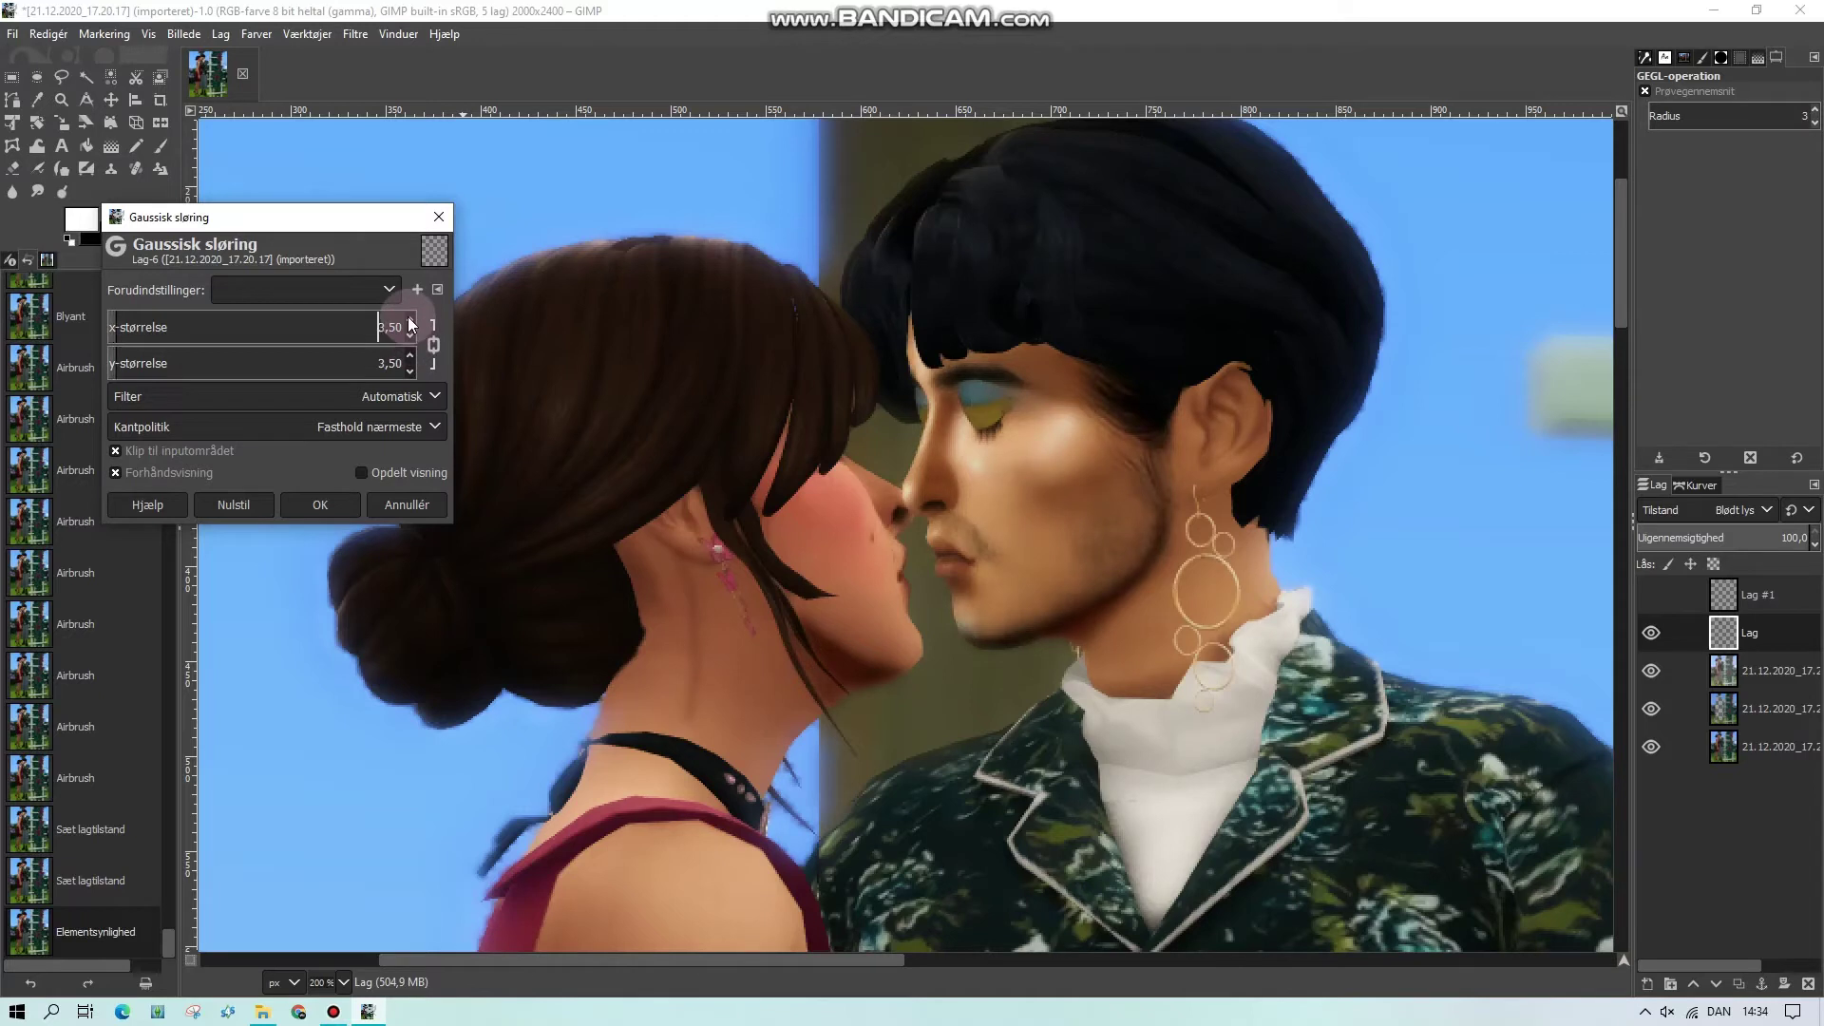
click(321, 504)
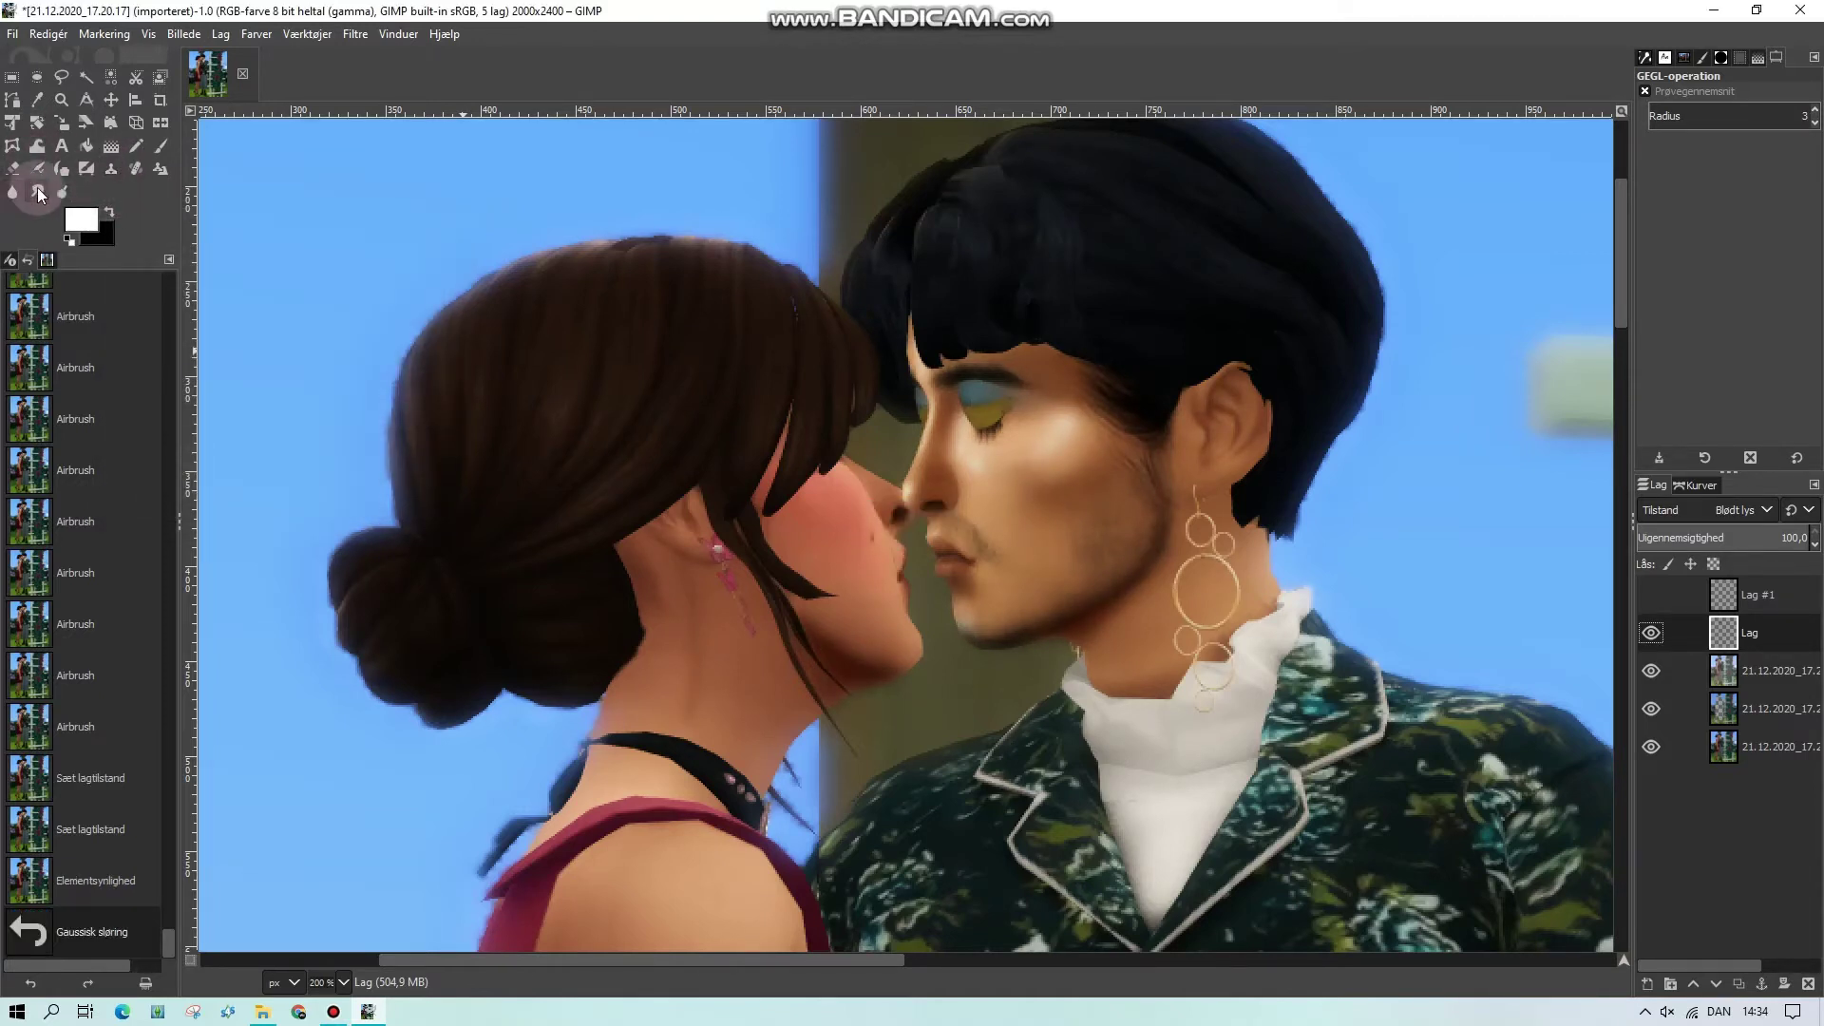
Erase the blurred shadow spilling over the hair strand beside the woman's jaw with a 26.54 eraser
click(15, 167)
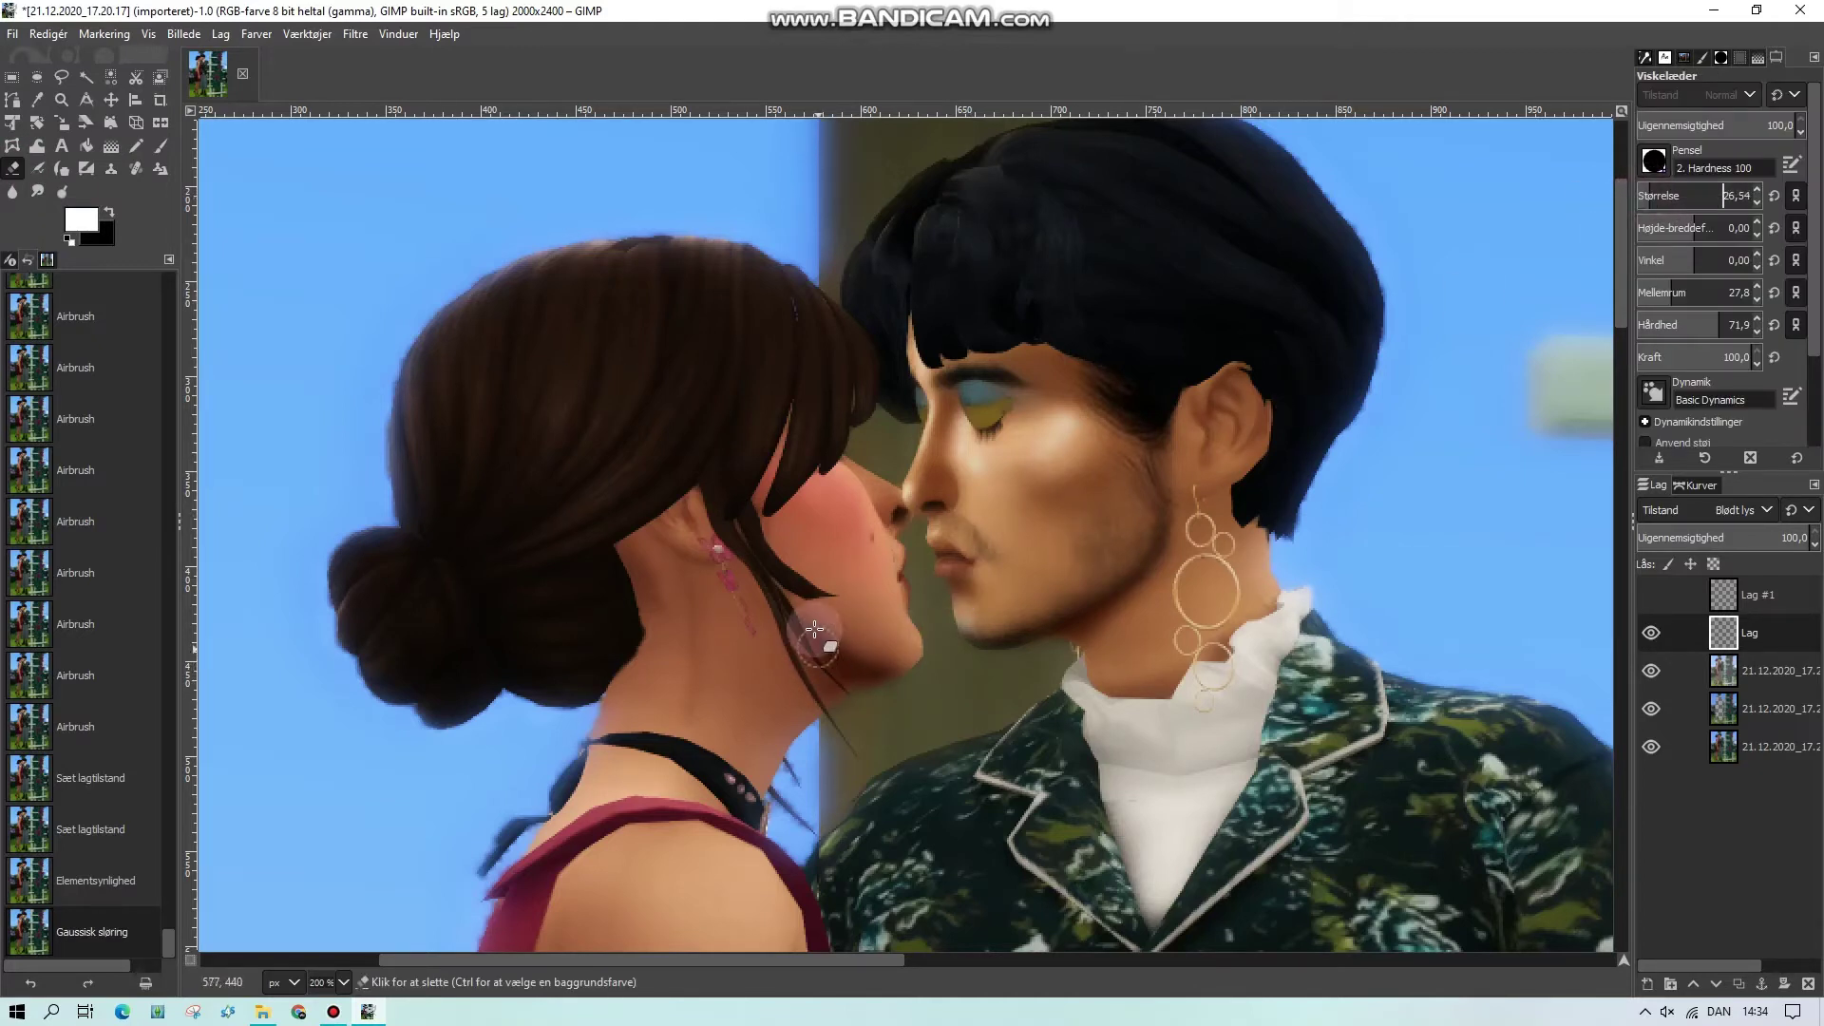
mouse_move(822, 639)
mouse_down()
mouse_move(826, 686)
mouse_move(899, 667)
mouse_move(813, 665)
mouse_move(900, 674)
mouse_move(820, 695)
mouse_move(793, 619)
mouse_move(808, 684)
mouse_up()
click(807, 686)
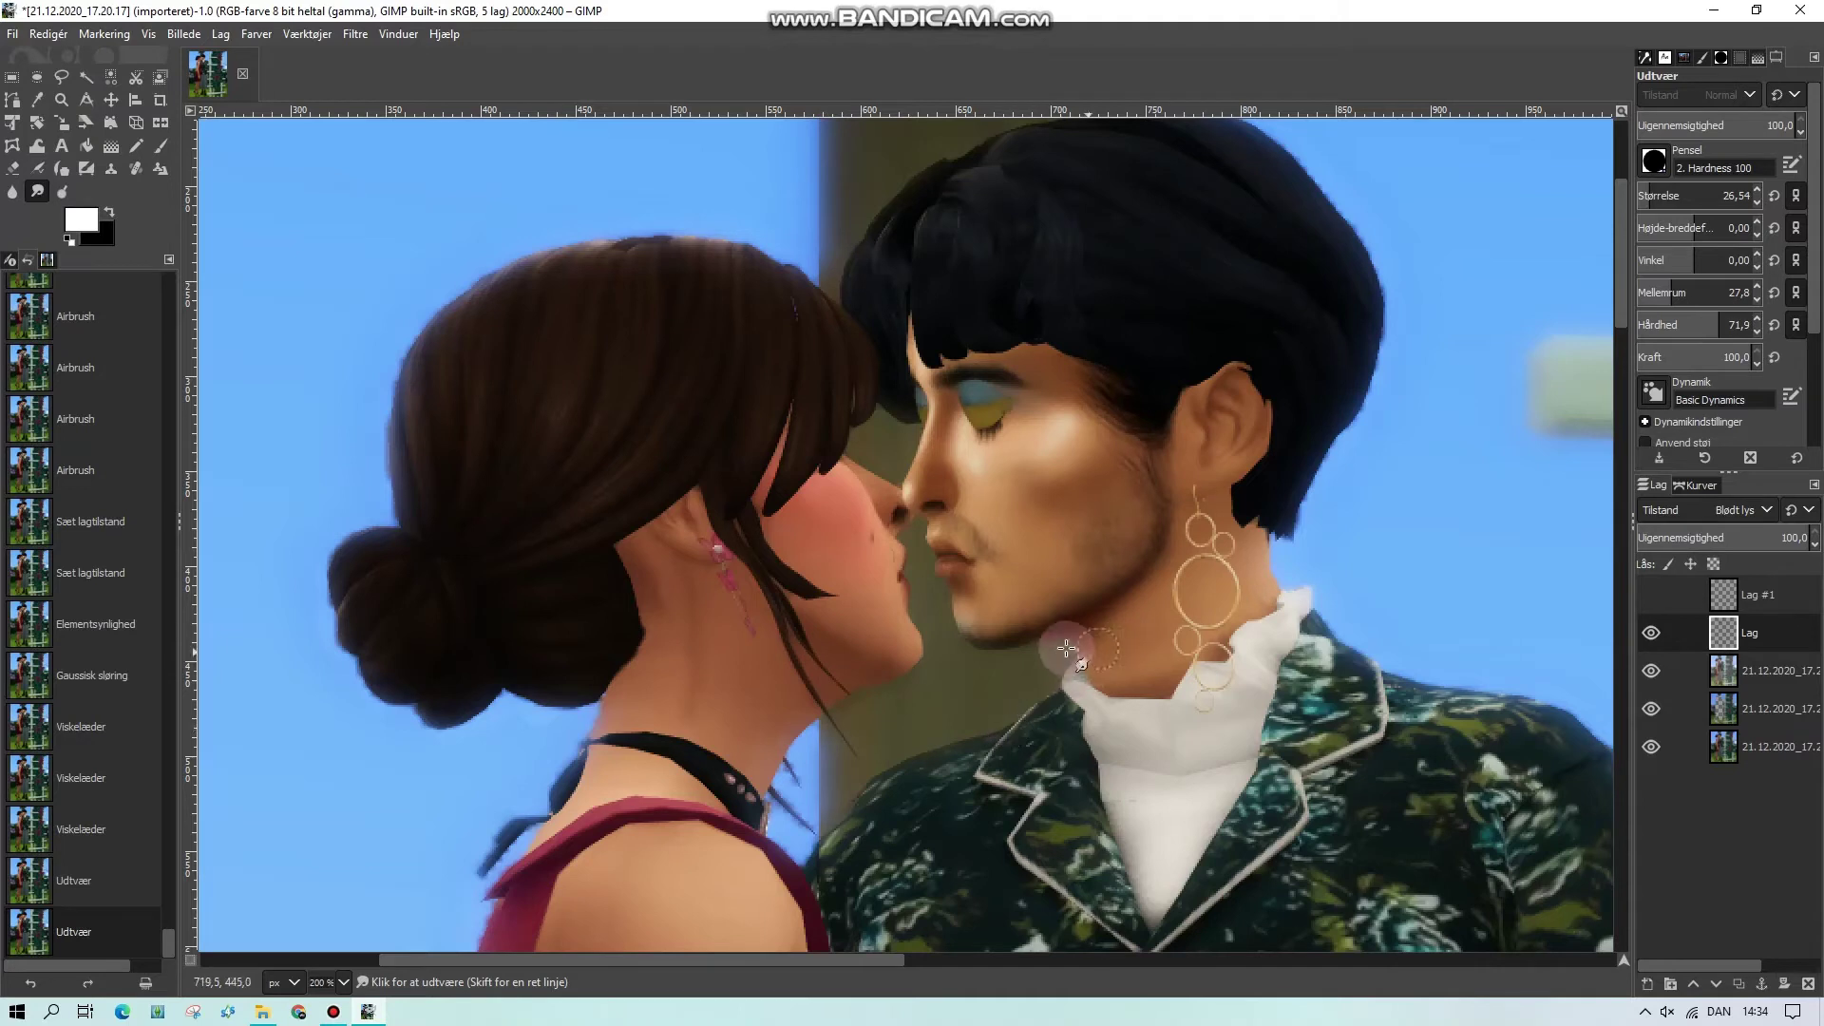
Smudge the shadow under the man's jaw at size 26.54 and compare the picture with and without the shadow layer
mouse_move(1073, 646)
mouse_down()
mouse_move(1127, 599)
mouse_move(1058, 651)
mouse_move(1252, 646)
mouse_move(1121, 596)
mouse_move(1065, 665)
mouse_move(1049, 648)
mouse_move(1104, 689)
mouse_move(1125, 752)
mouse_move(1040, 639)
mouse_move(1102, 650)
mouse_up()
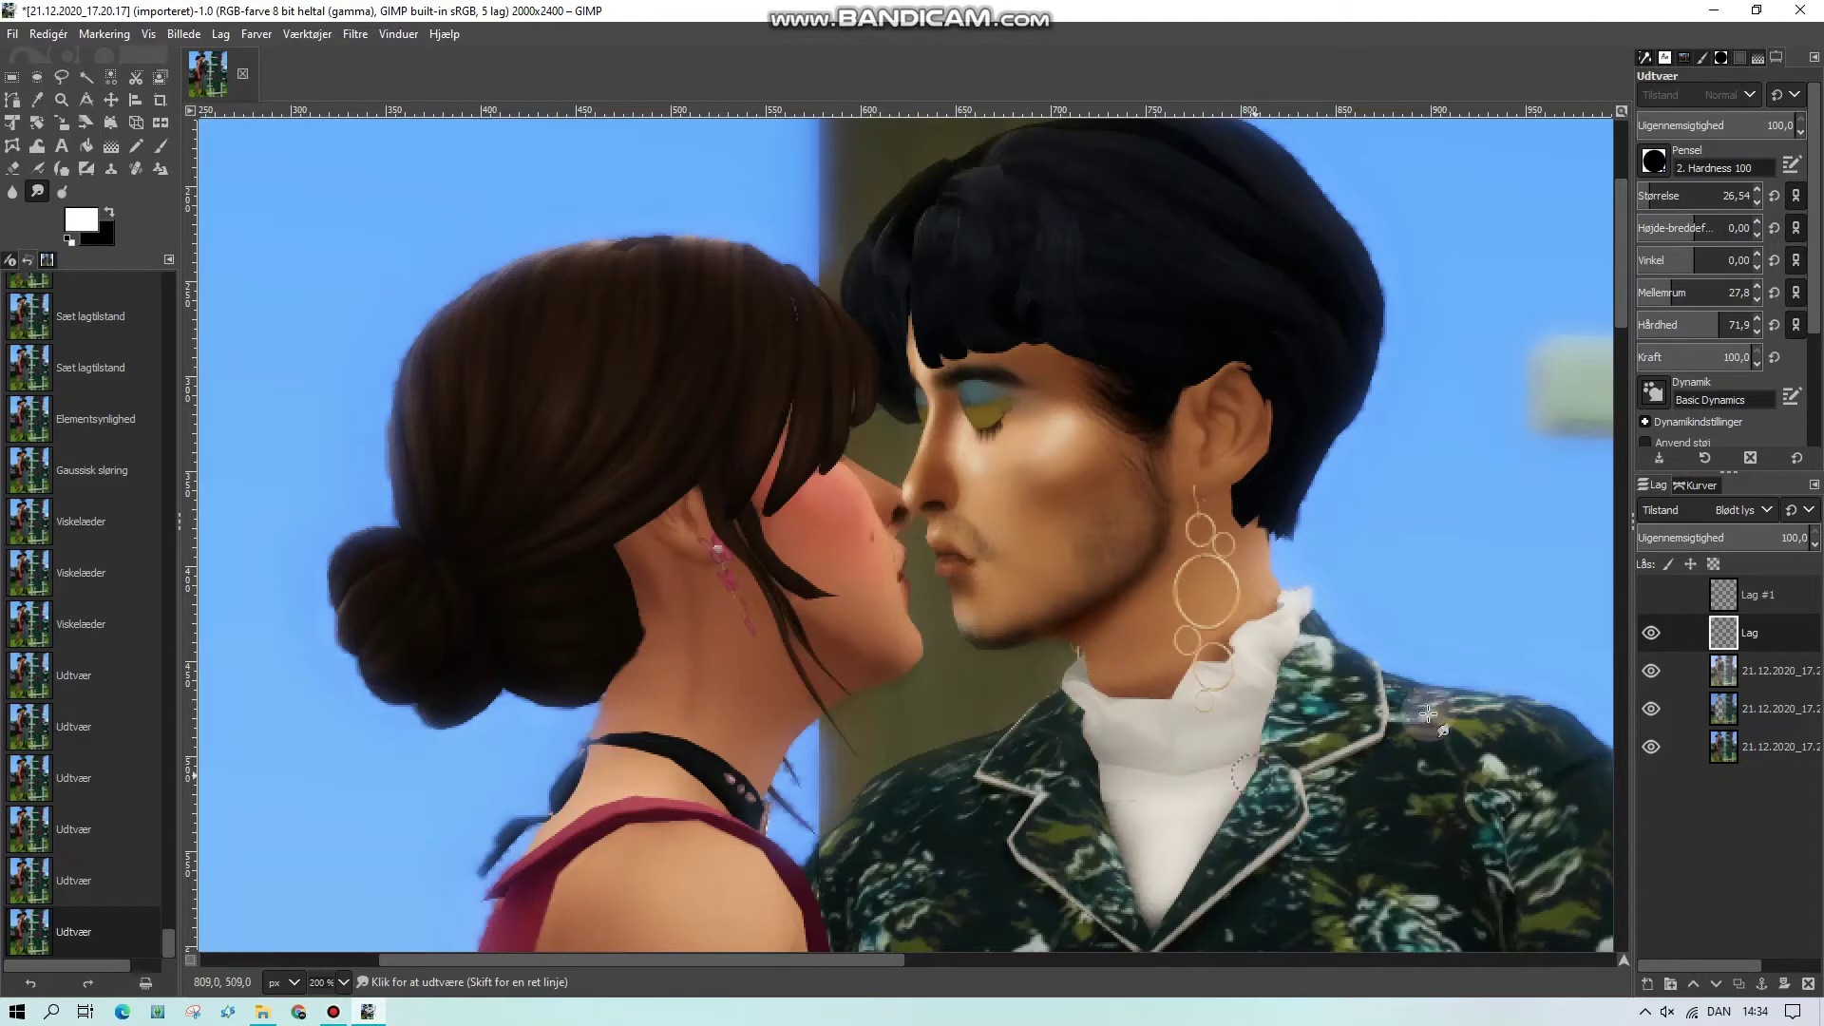
click(1650, 631)
click(1650, 632)
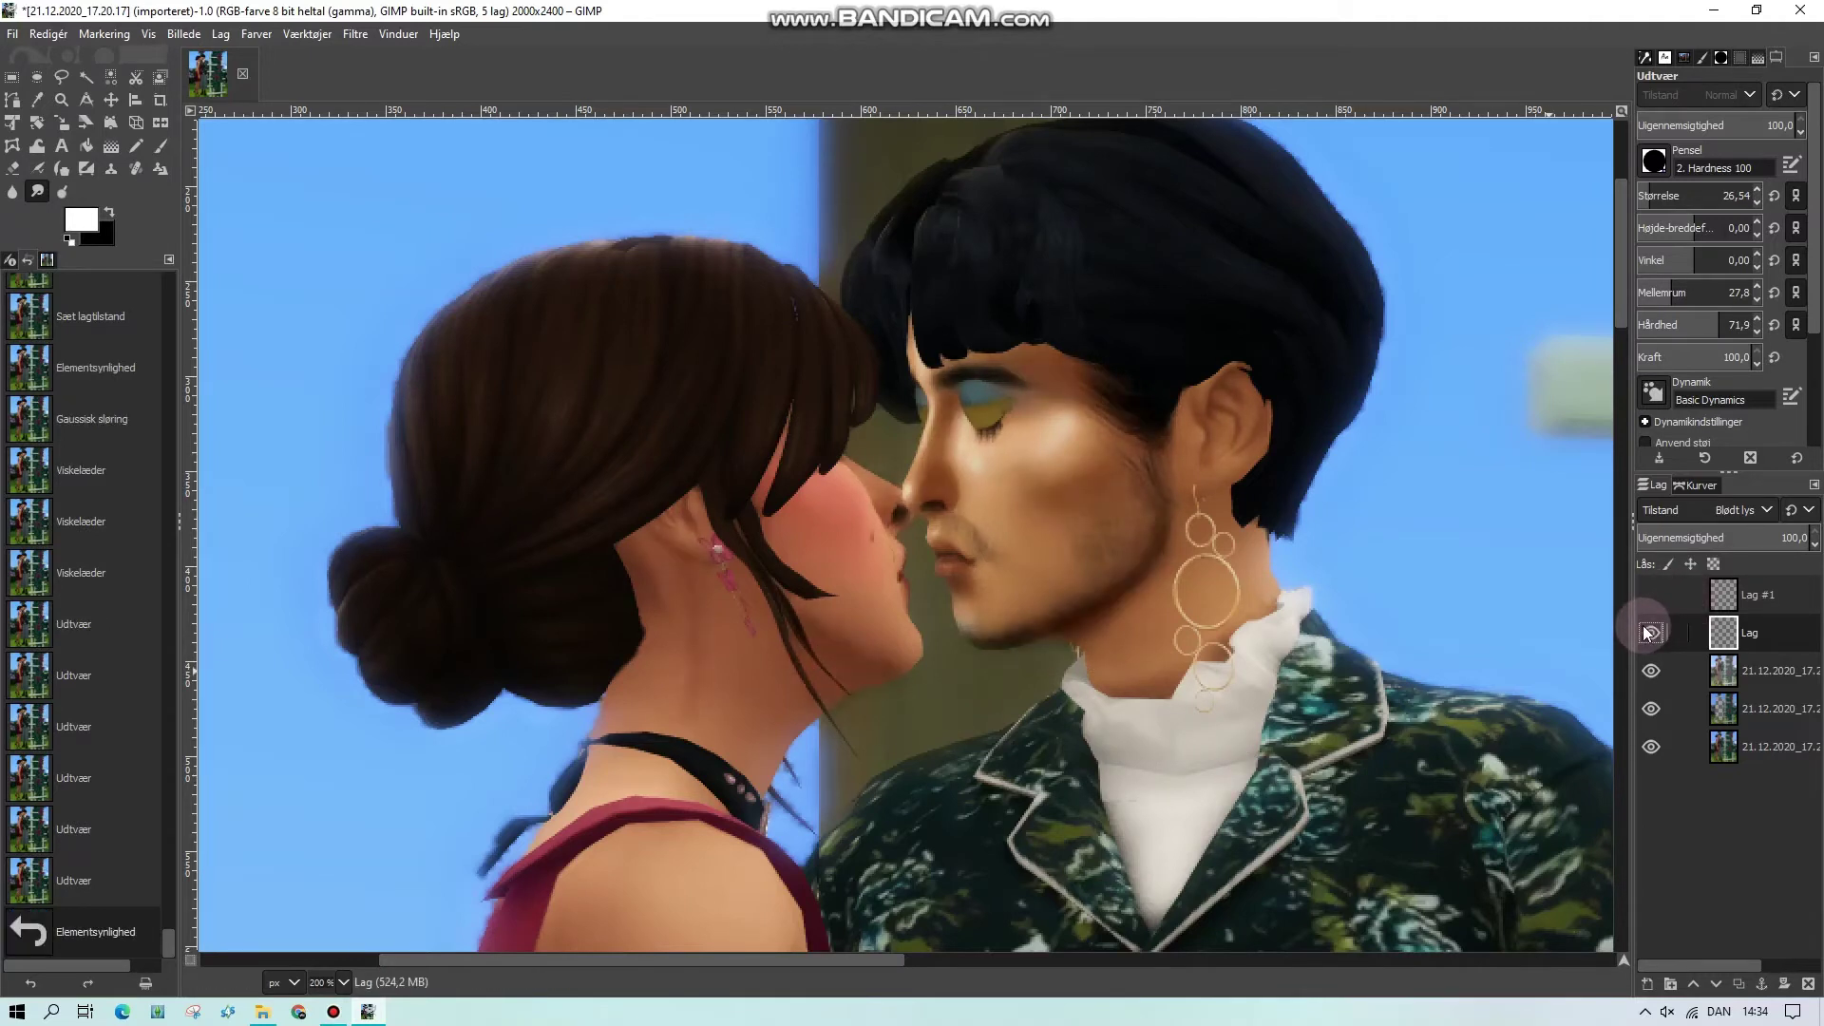
click(1650, 631)
click(1650, 632)
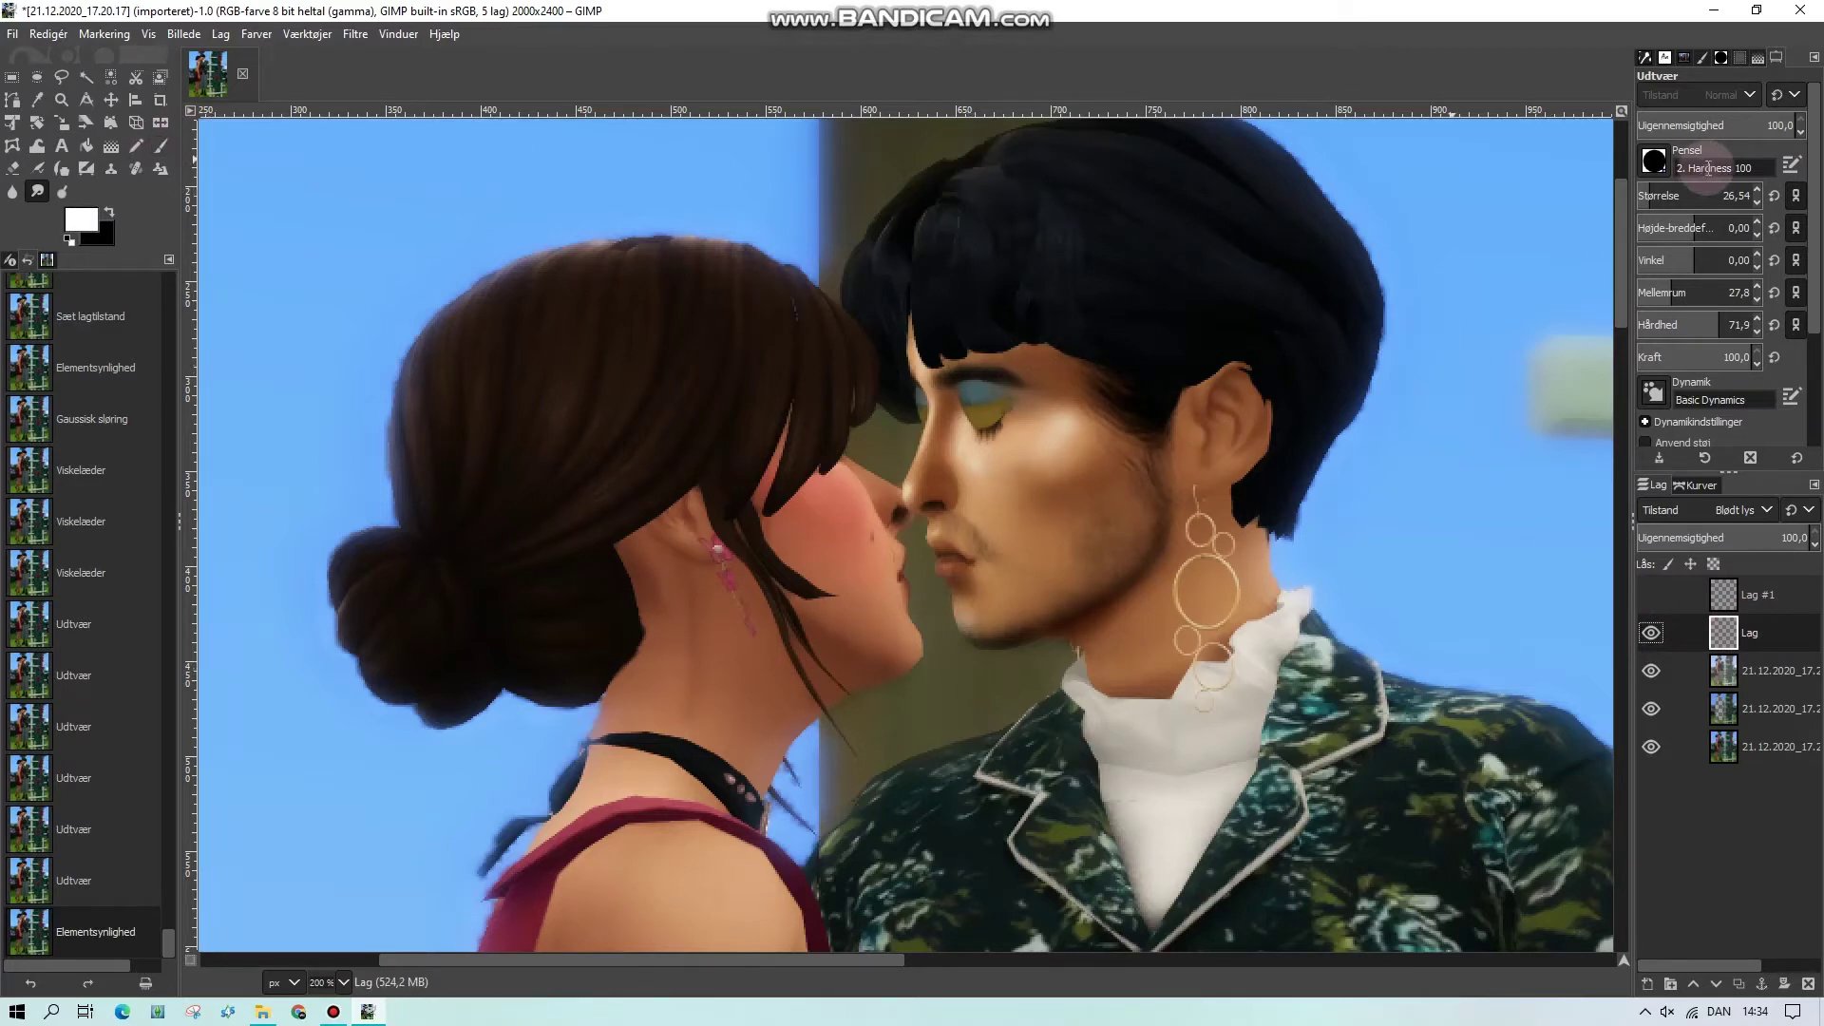
Smudge the shadows at the man's temple and the side of his face with the size at 60.40
click(1722, 193)
mouse_move(1026, 415)
mouse_down()
mouse_move(1044, 376)
mouse_move(1225, 396)
mouse_move(1063, 385)
mouse_move(1042, 364)
mouse_move(1167, 406)
mouse_move(1057, 382)
mouse_up()
mouse_move(1092, 475)
mouse_down()
mouse_move(1100, 494)
mouse_move(1051, 474)
mouse_move(1150, 492)
mouse_up()
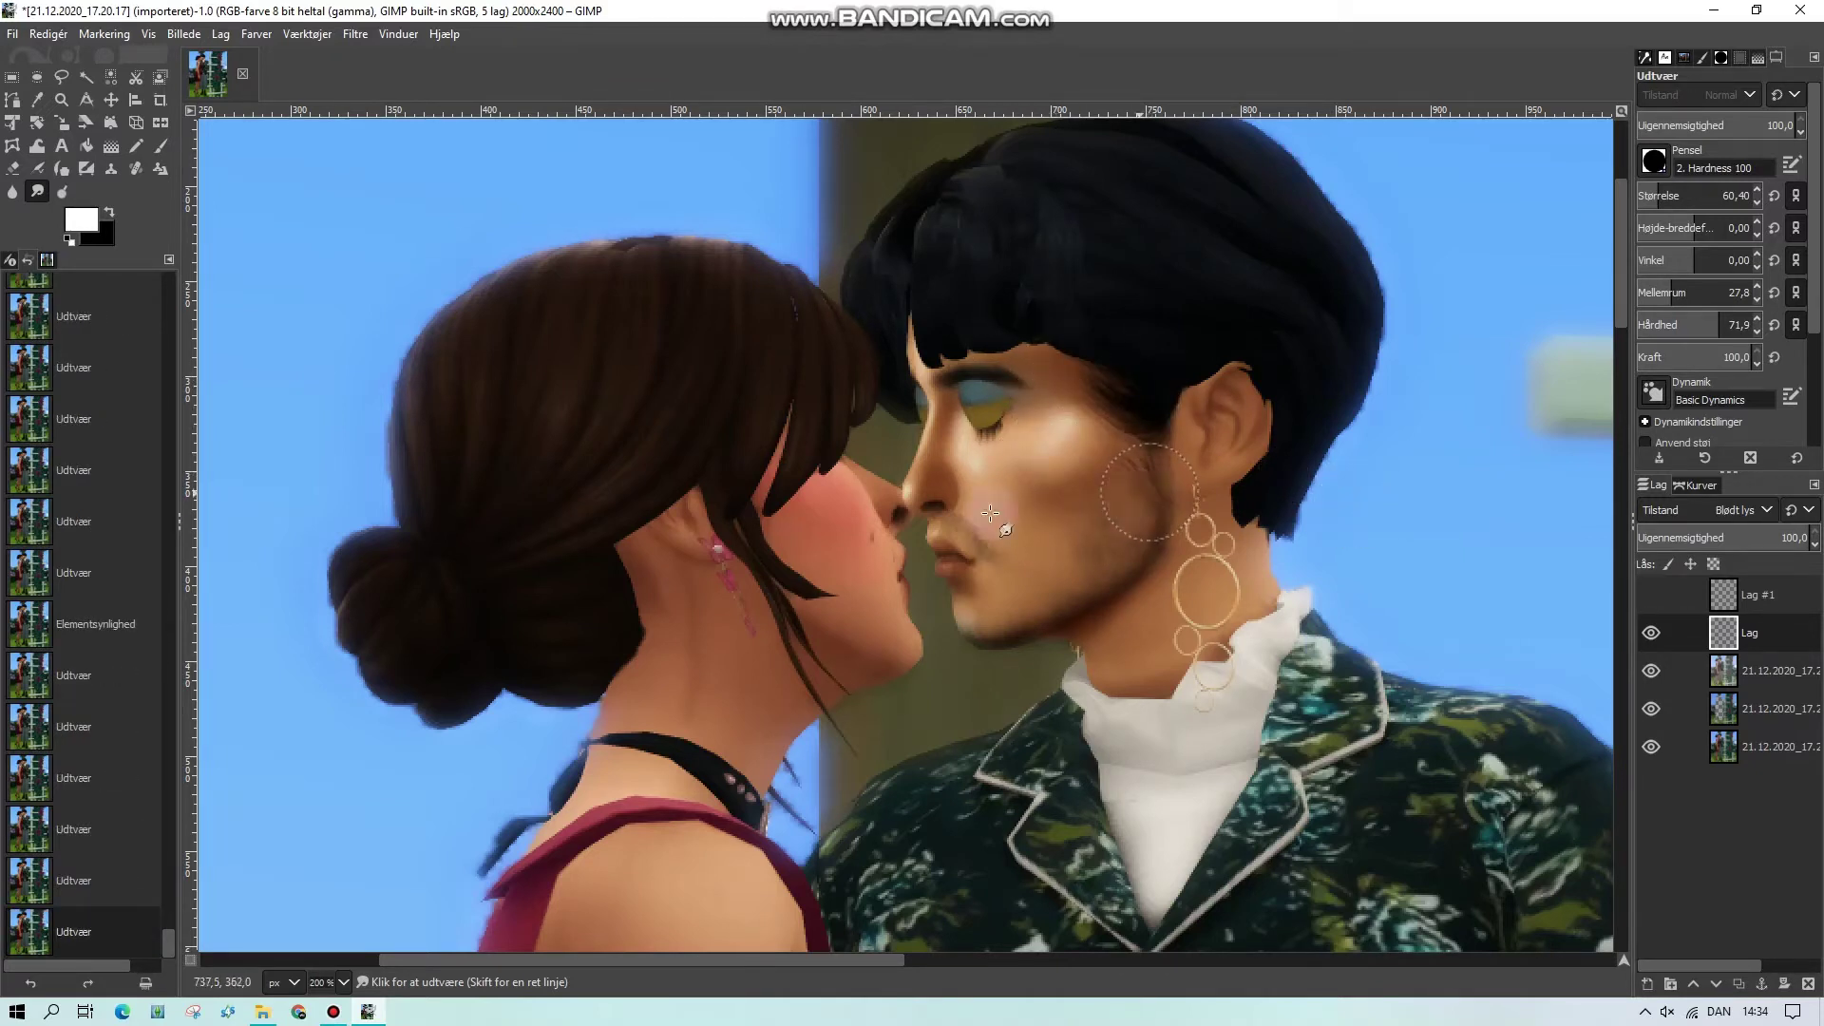
Show the highlight layer again and apply a Gaussian blur with x and y size 2.50 to it
click(1748, 594)
click(1651, 595)
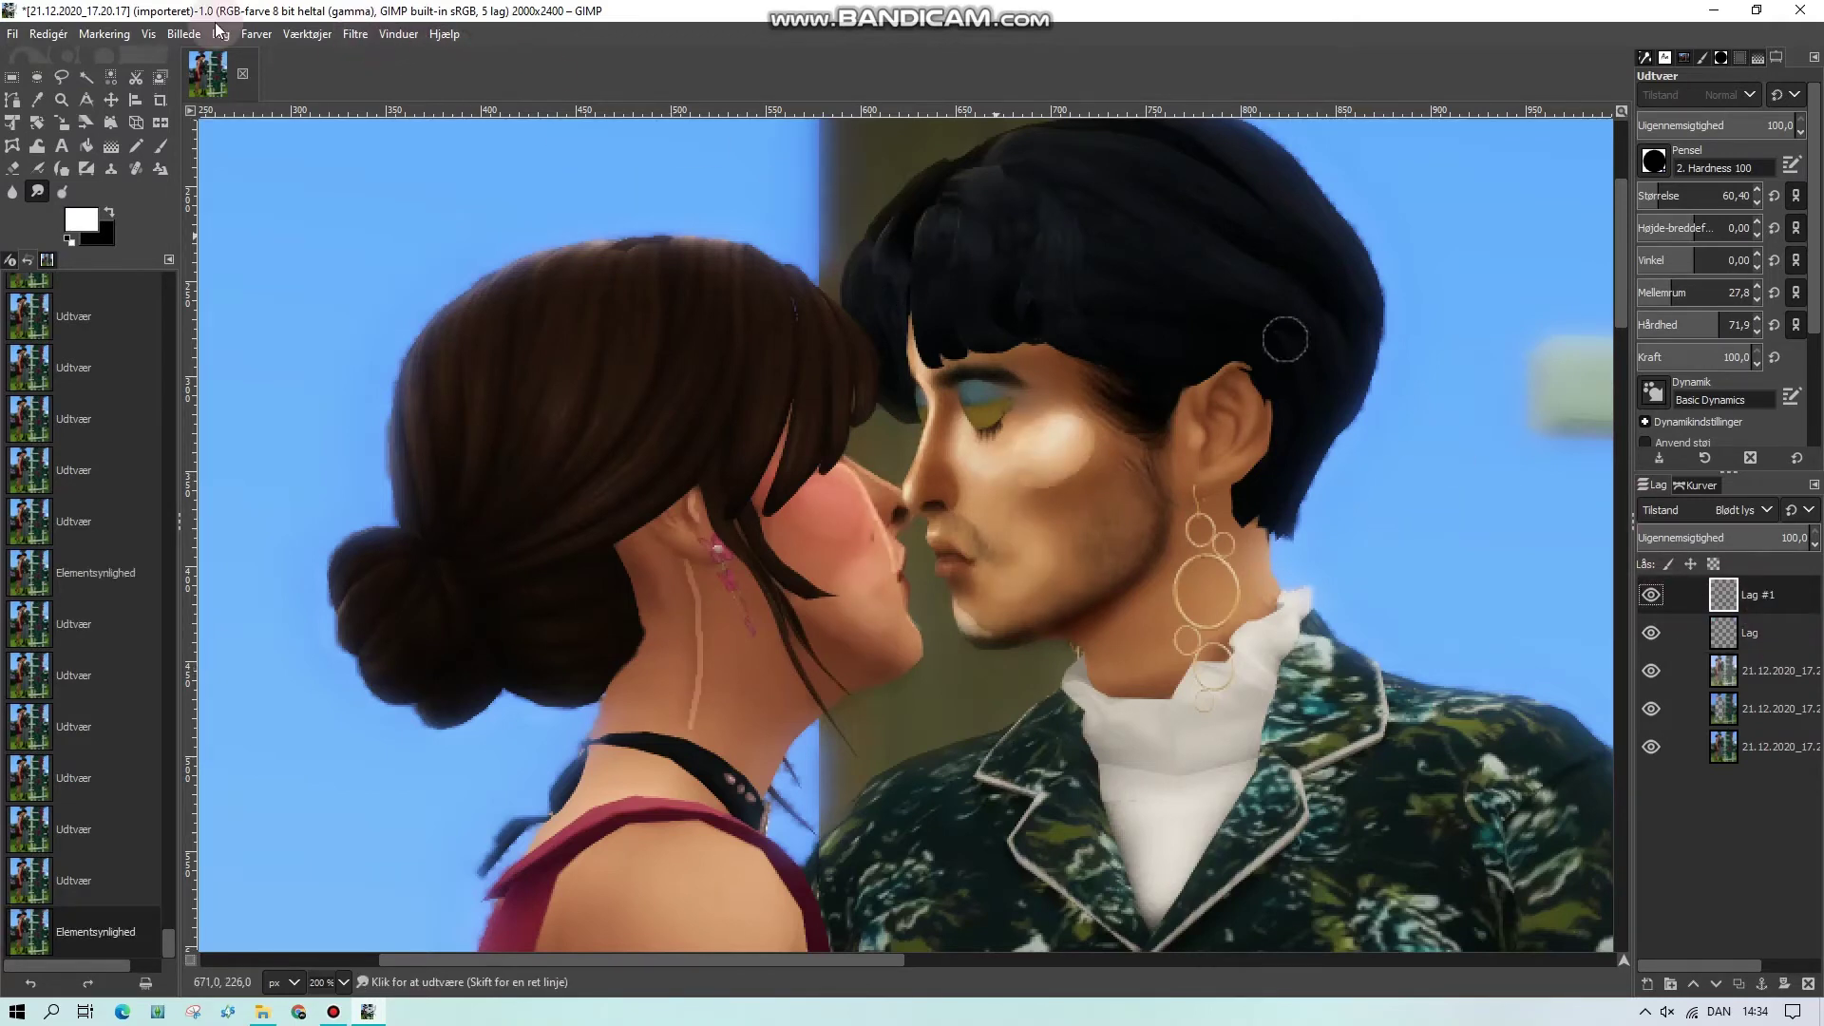
click(363, 42)
mouse_move(435, 183)
click(647, 163)
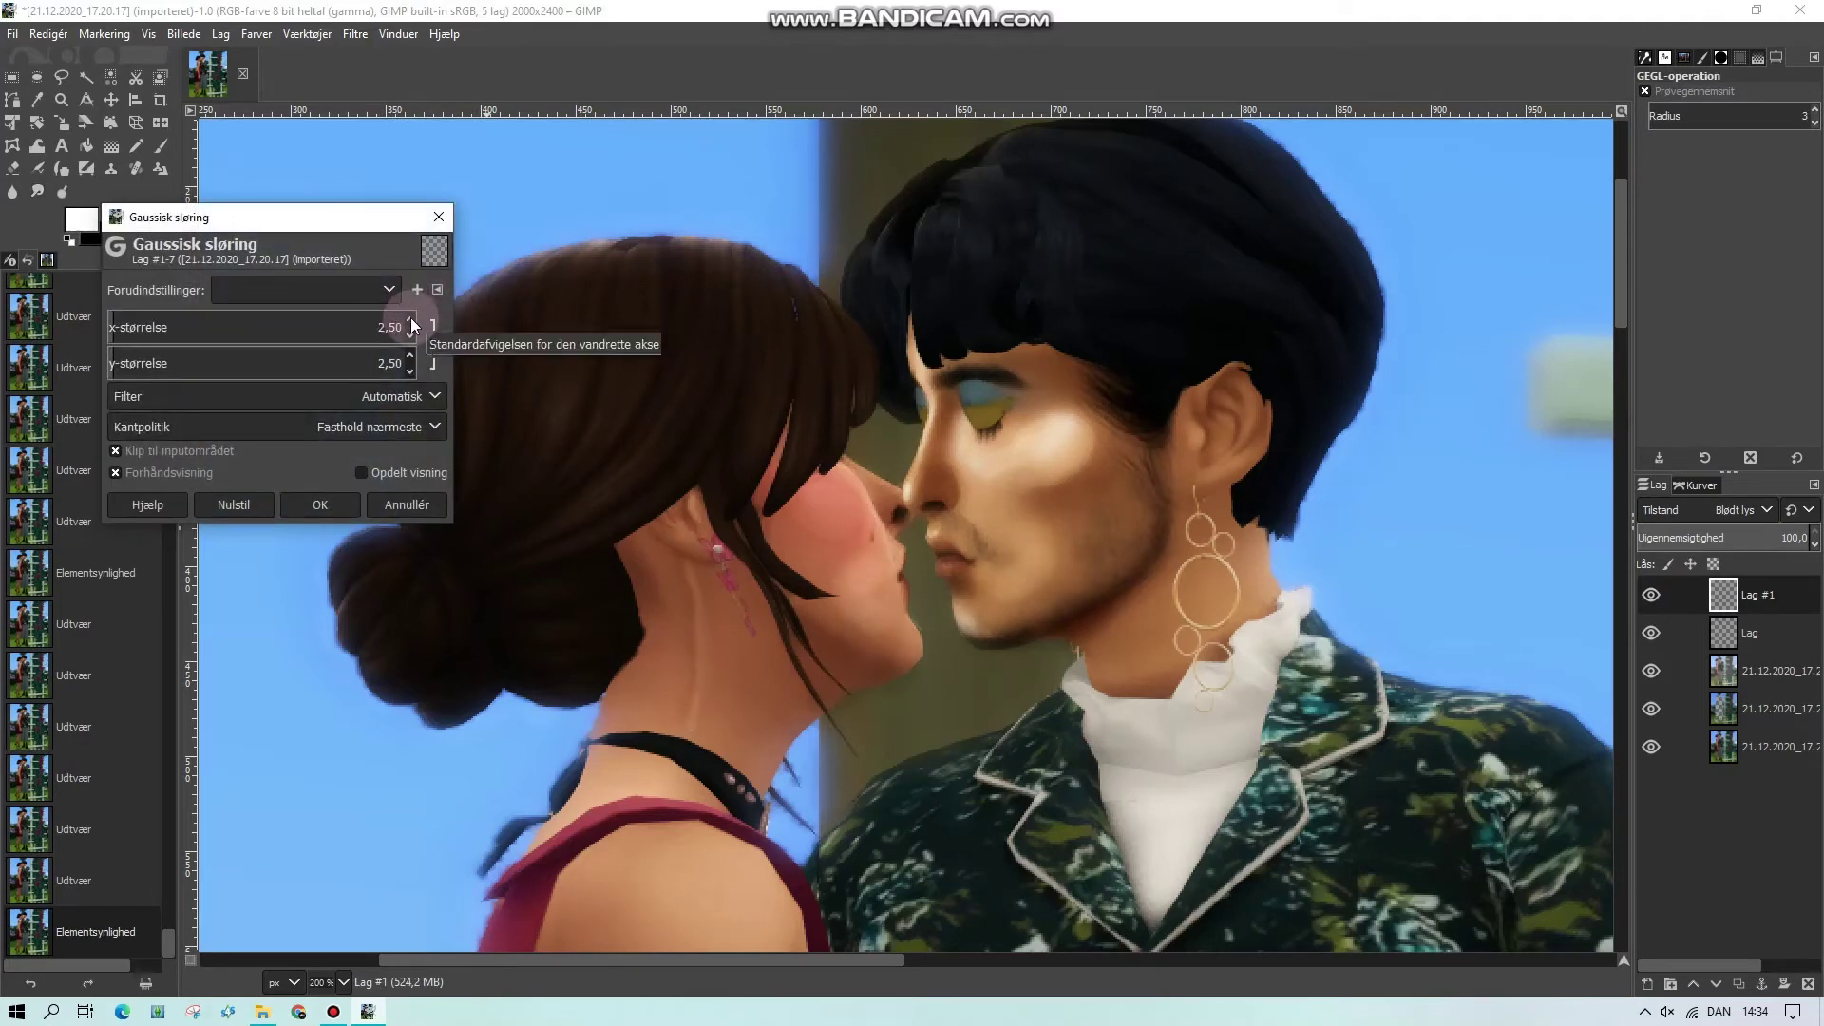
click(308, 513)
Smudge the highlight on the woman's neck, and the neck shadow on the layer below, at size 60.40
click(37, 191)
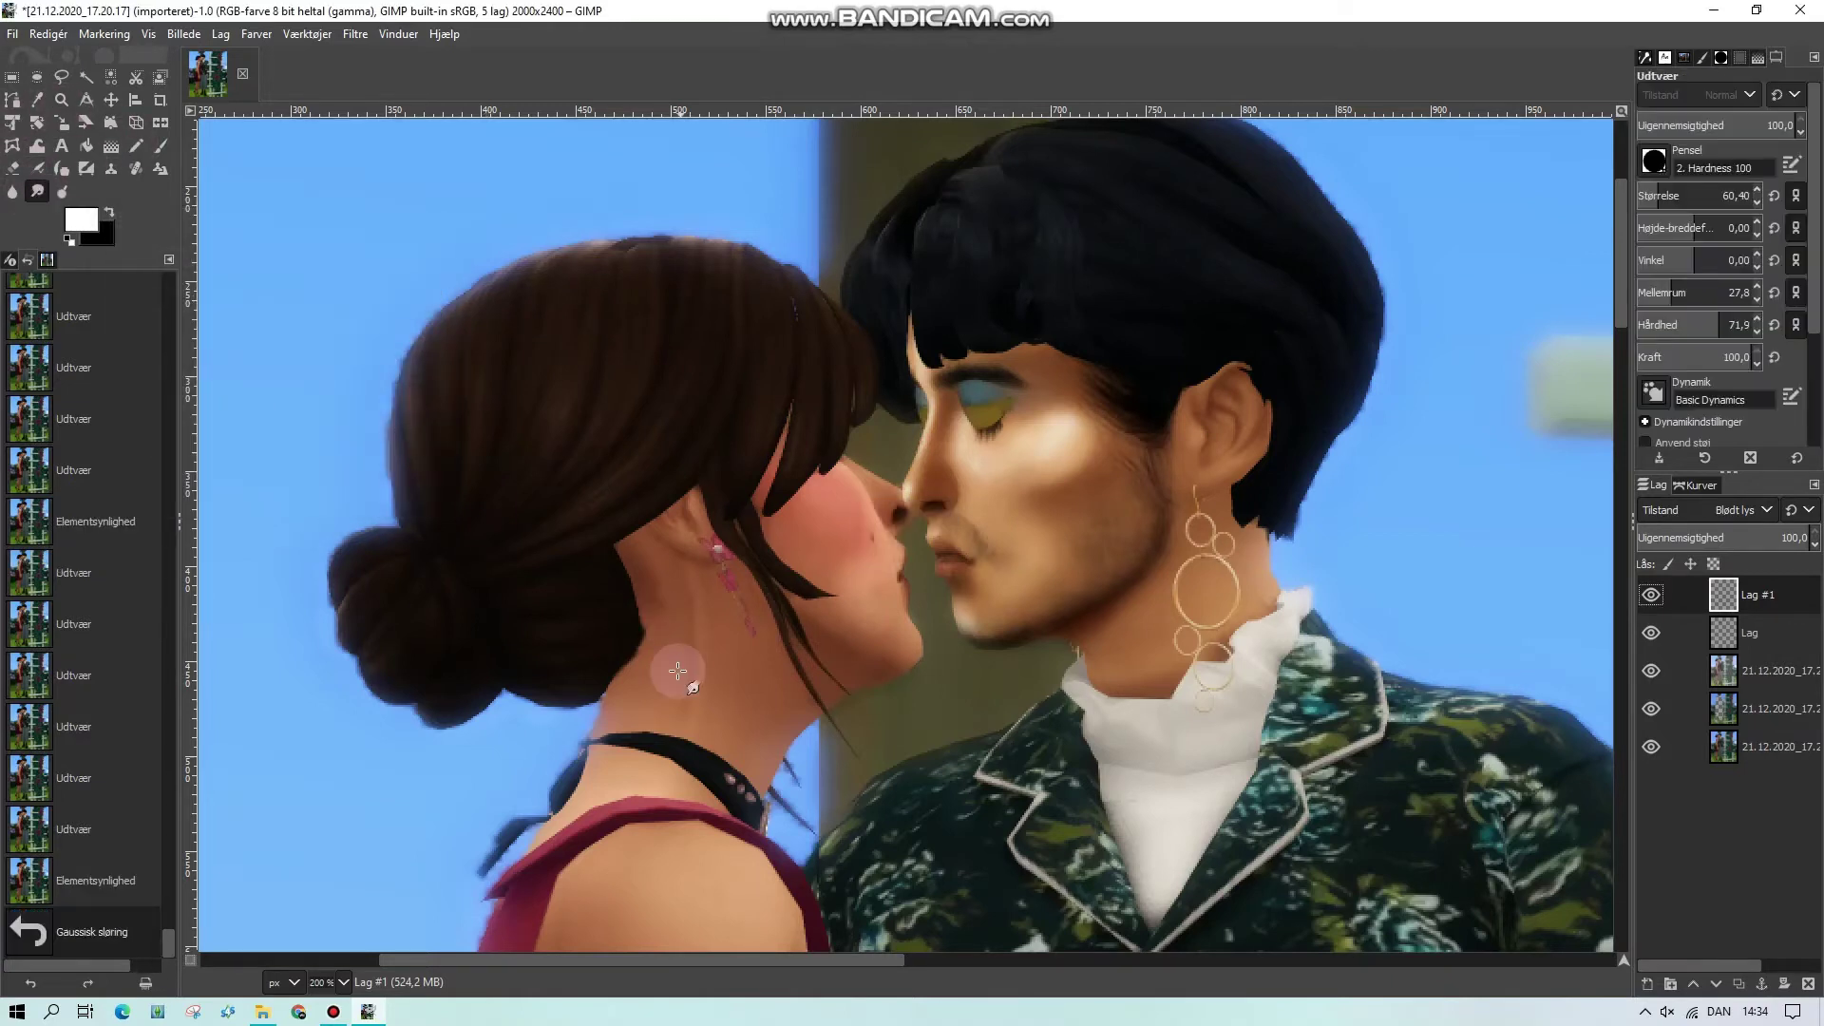
mouse_move(677, 670)
mouse_down()
mouse_move(690, 726)
mouse_move(690, 589)
mouse_up()
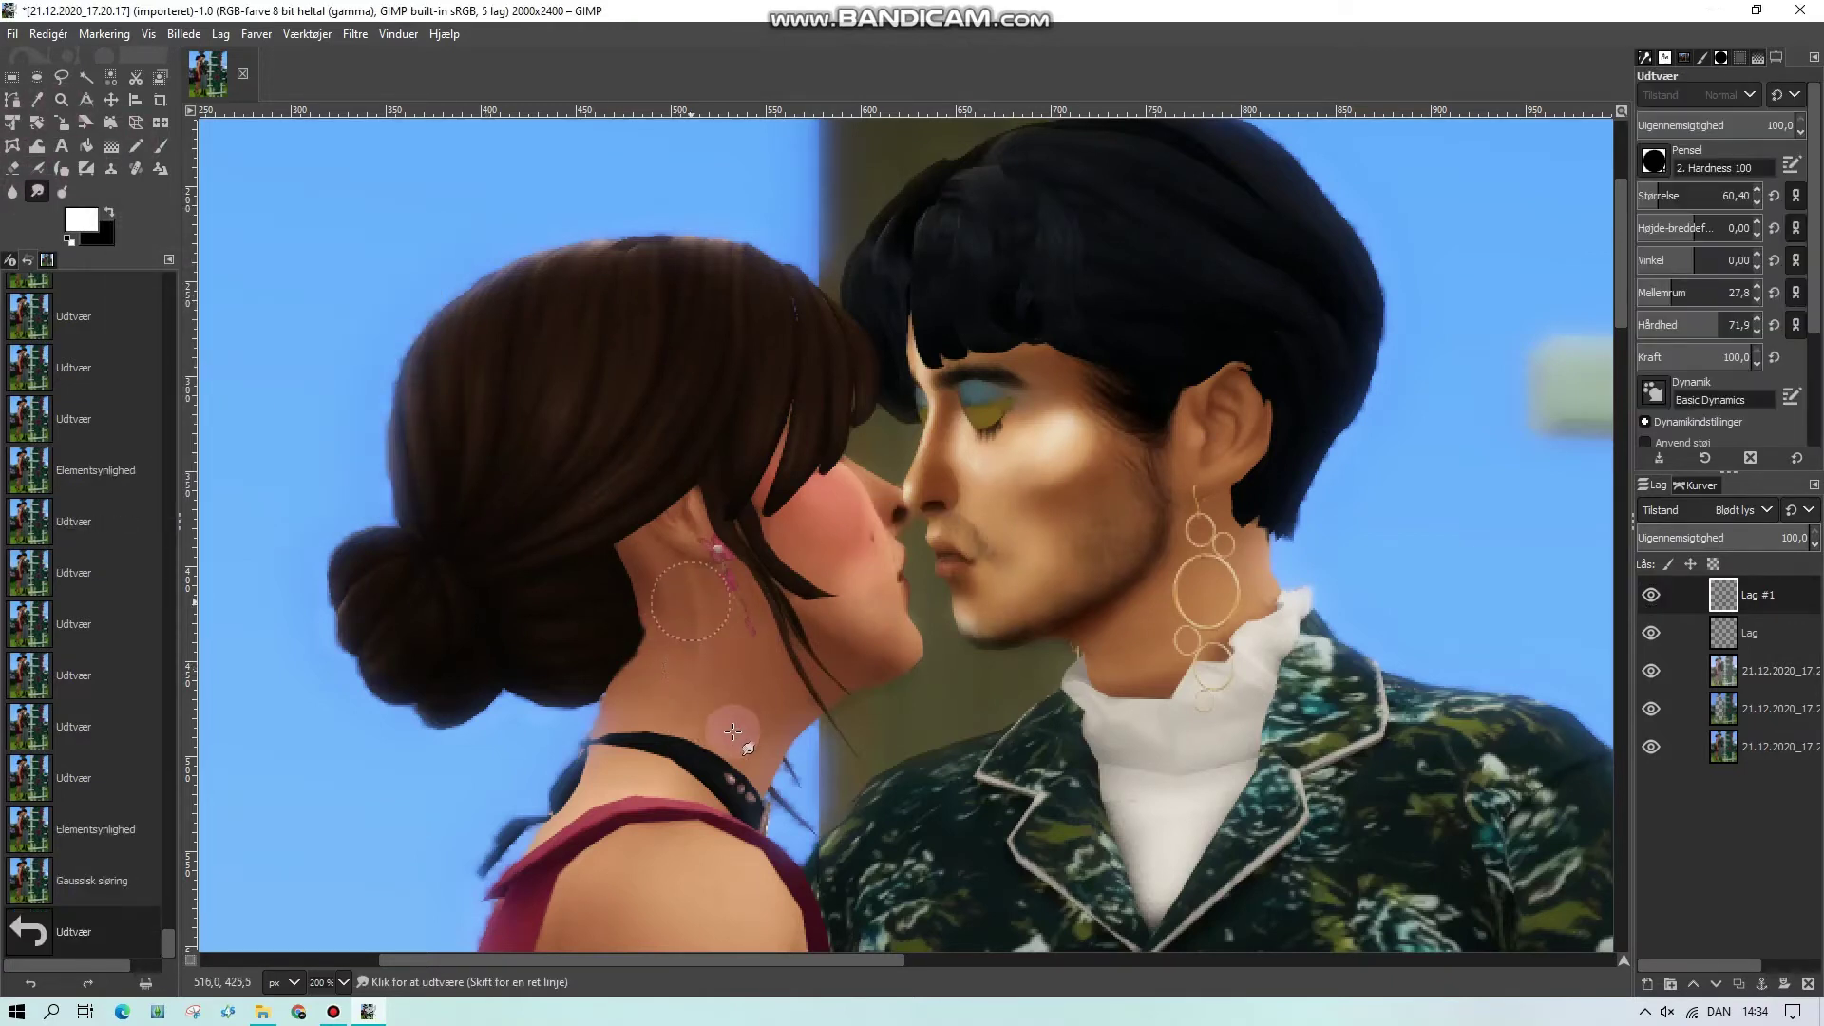
click(1803, 648)
mouse_move(669, 698)
mouse_down()
mouse_move(673, 771)
mouse_move(683, 716)
mouse_up()
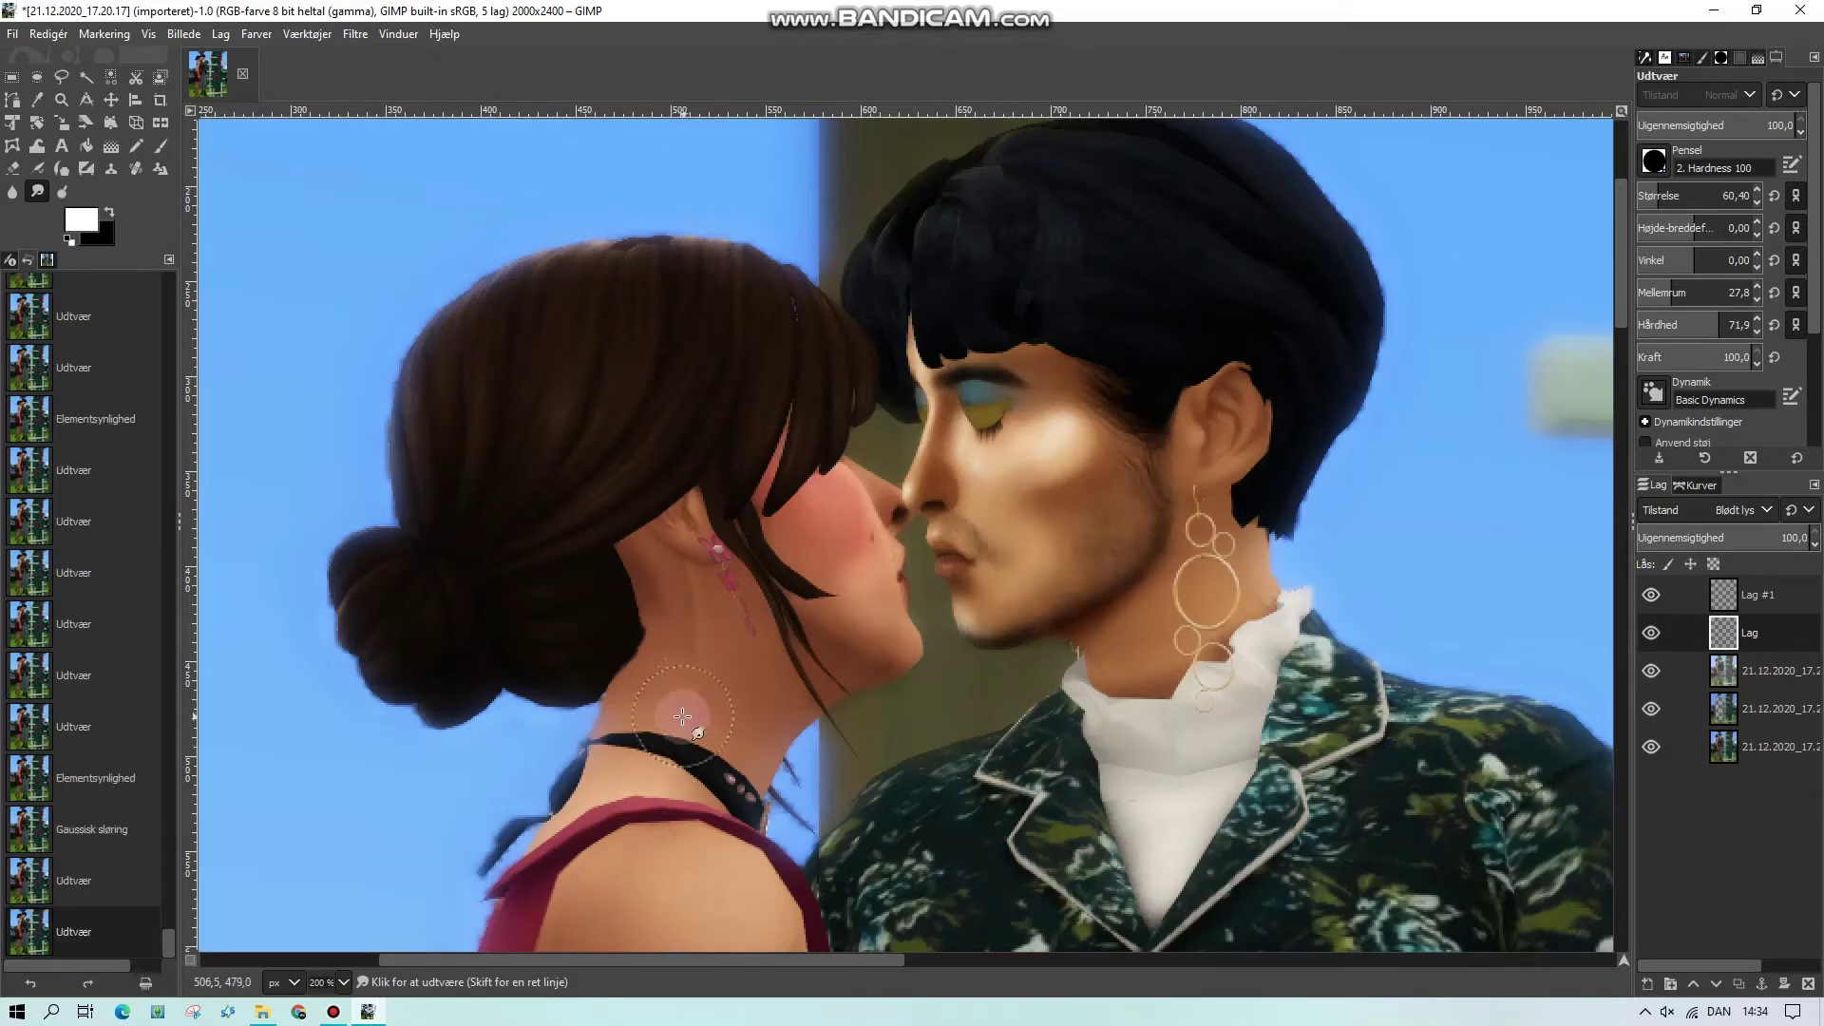
Compare the picture with and without the highlight and shadow layers, leaving both visible
click(1649, 600)
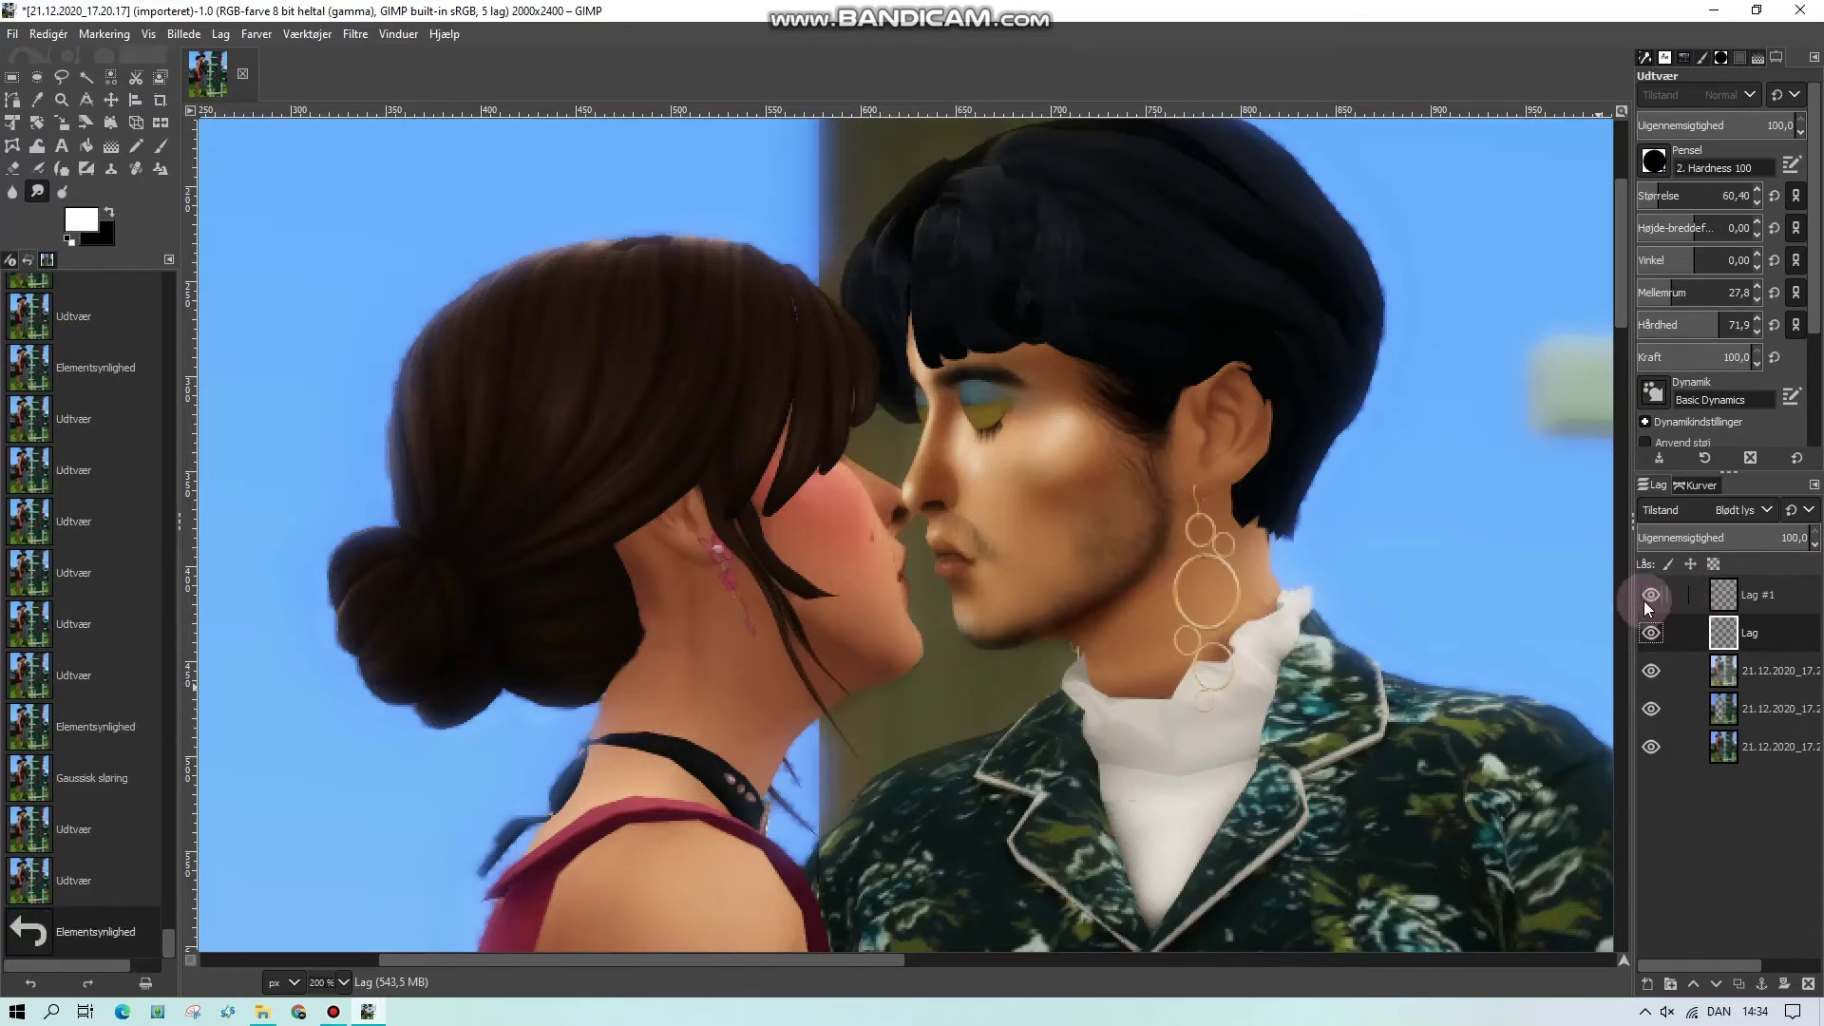
click(1644, 600)
click(1643, 620)
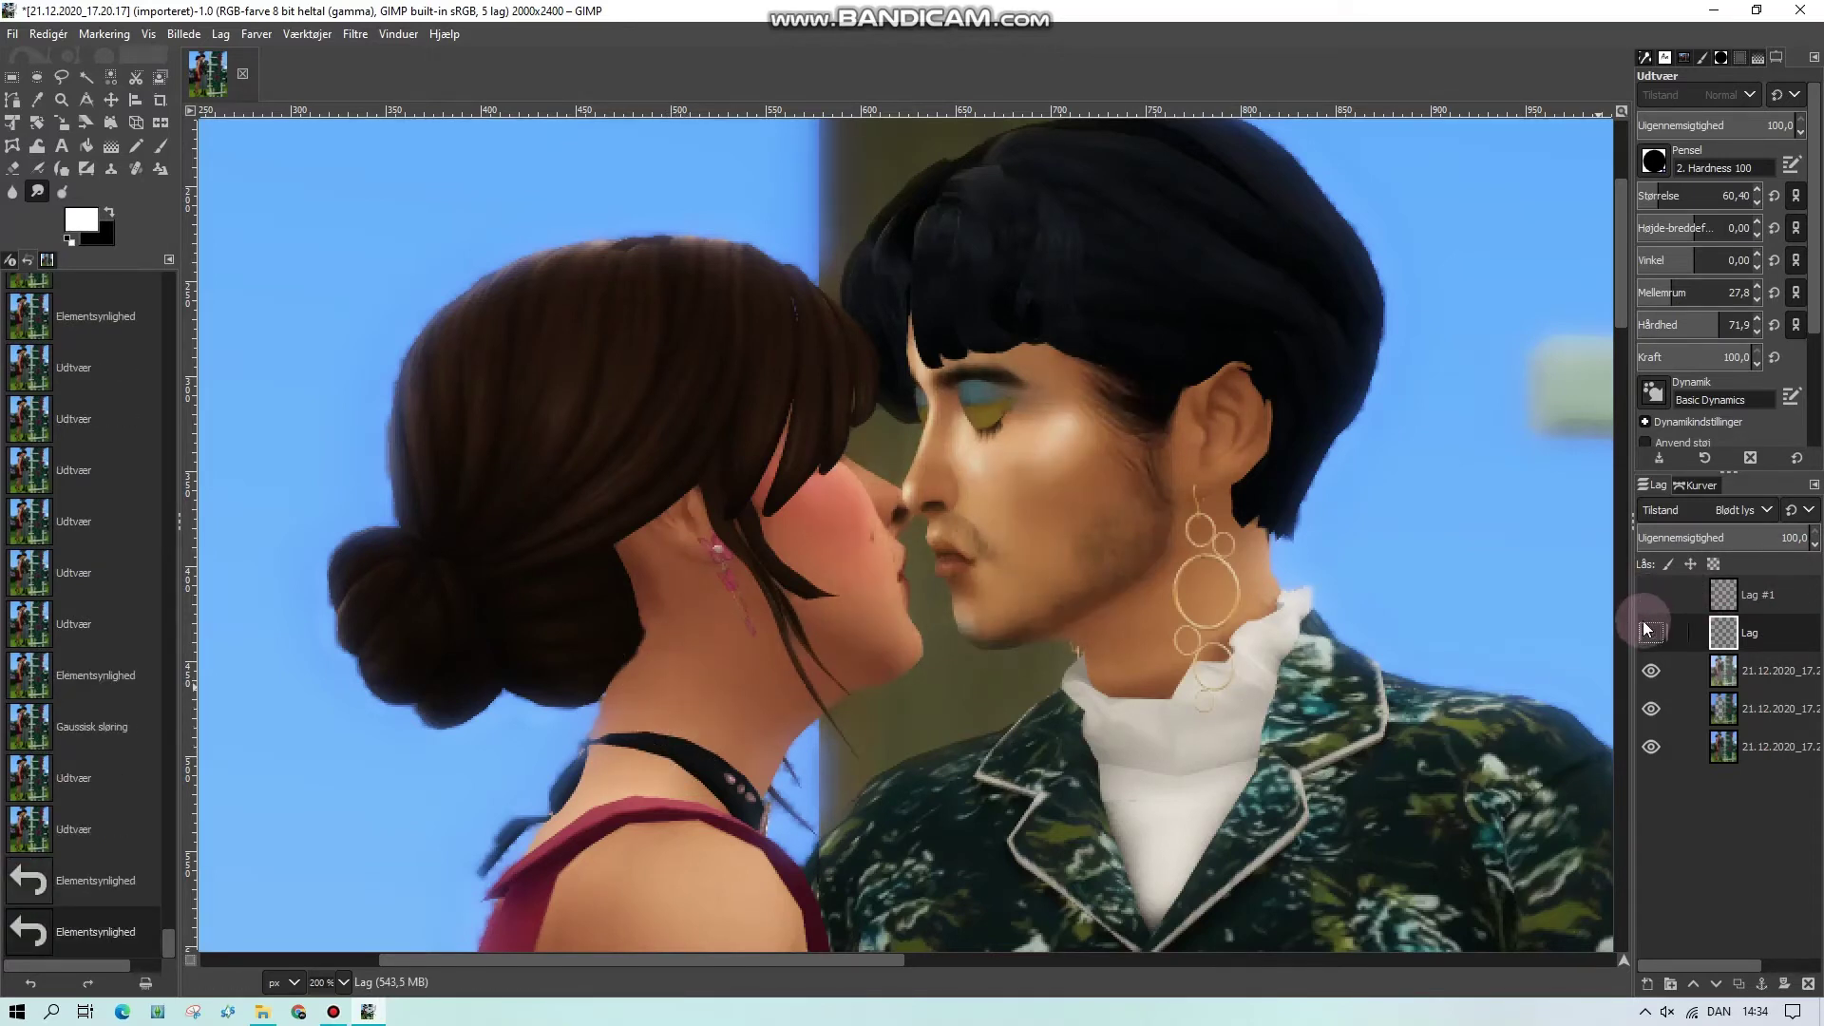
click(1649, 632)
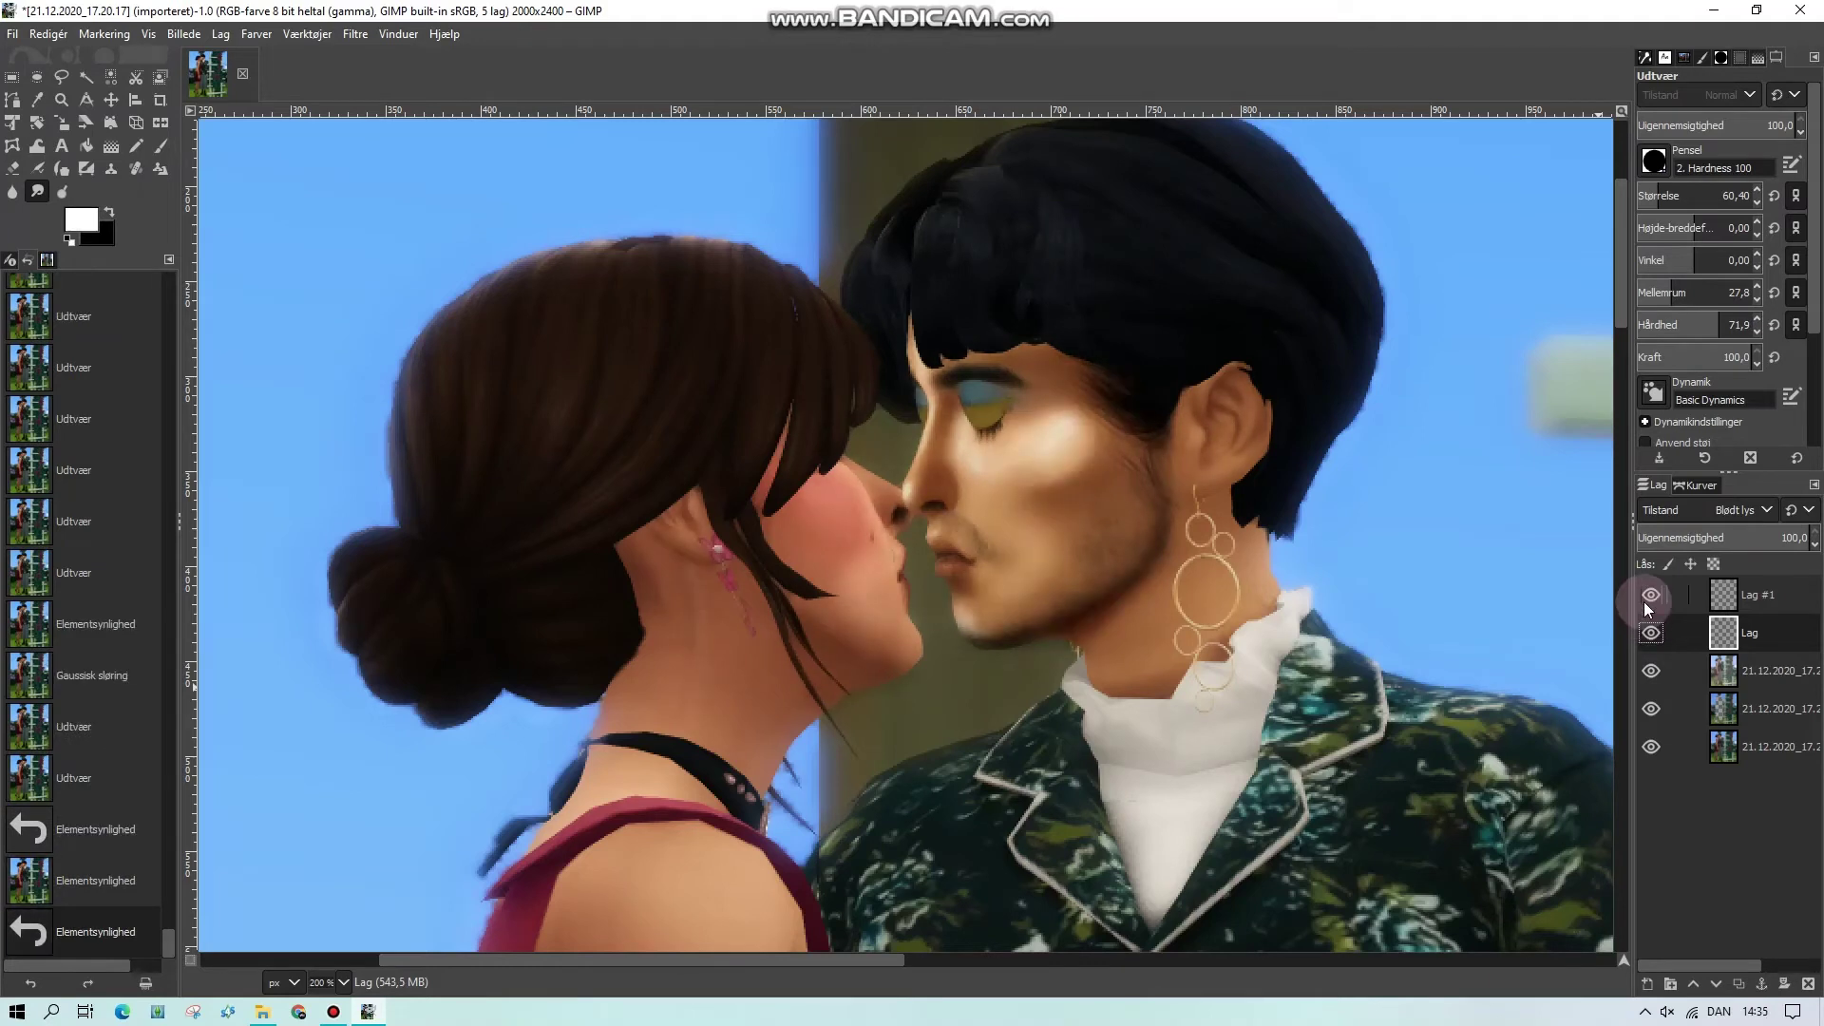
click(1649, 599)
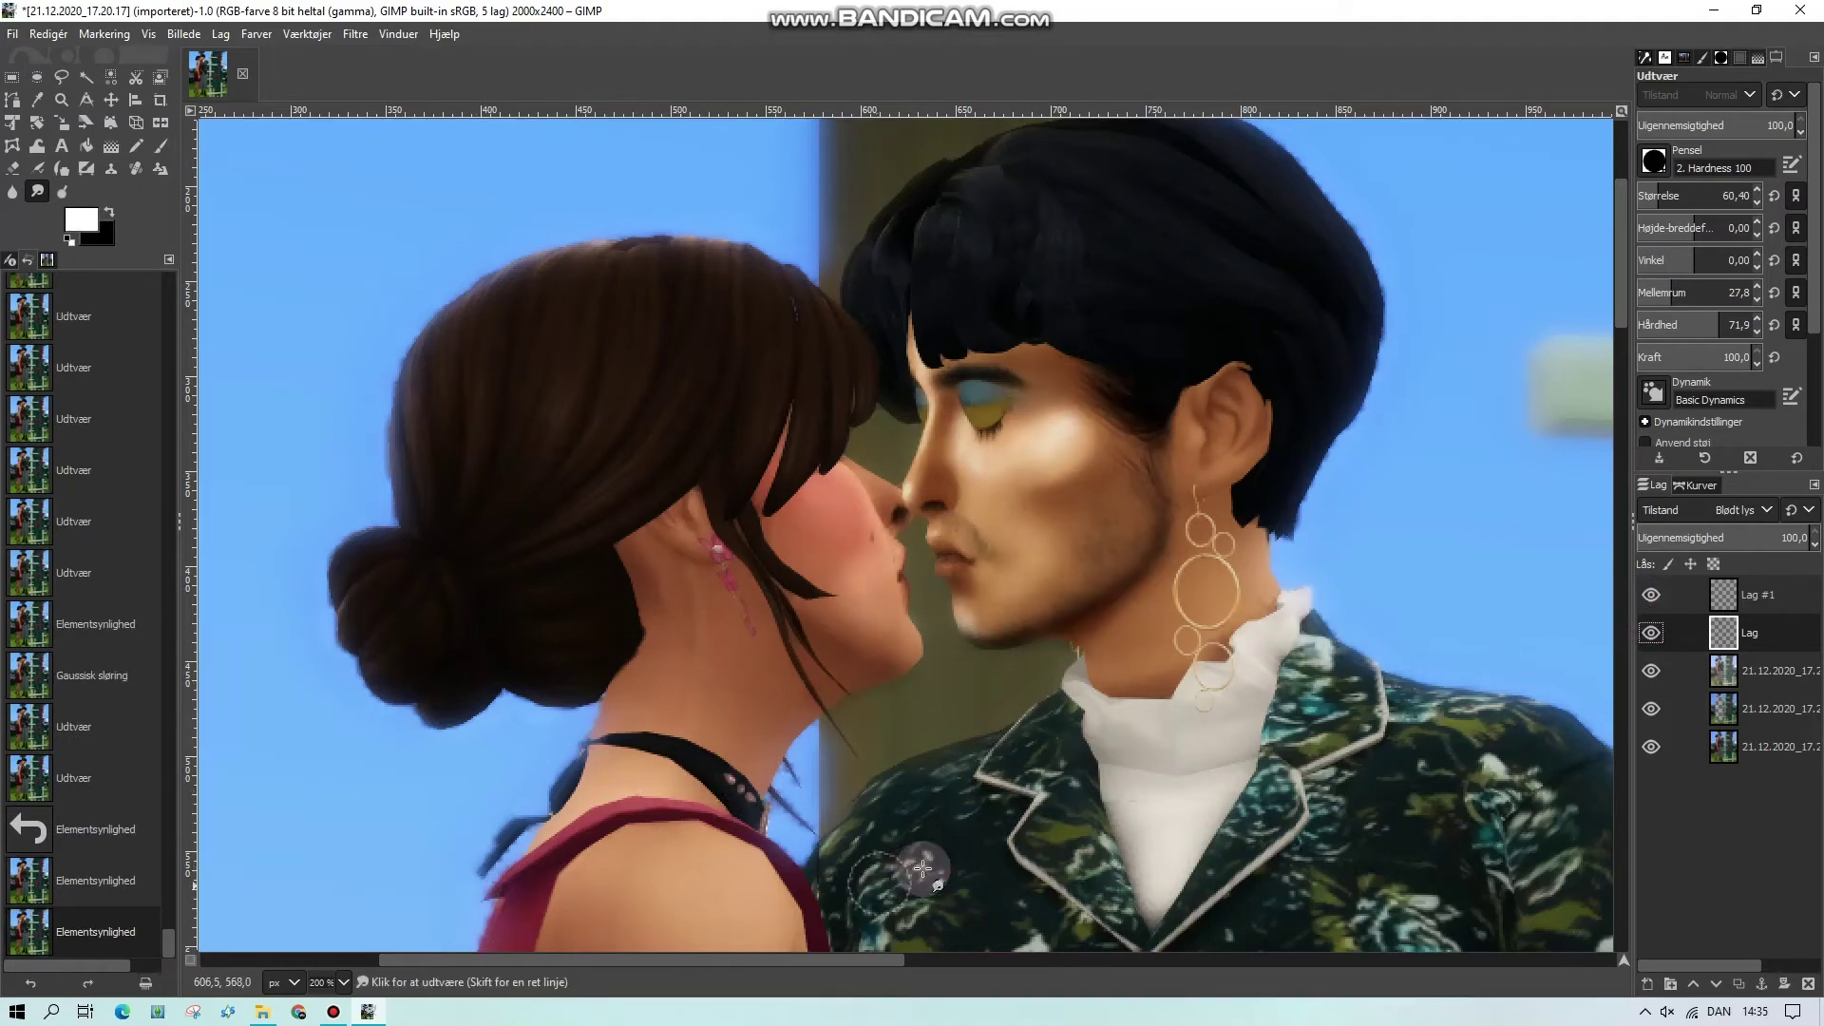
click(1656, 595)
click(1654, 597)
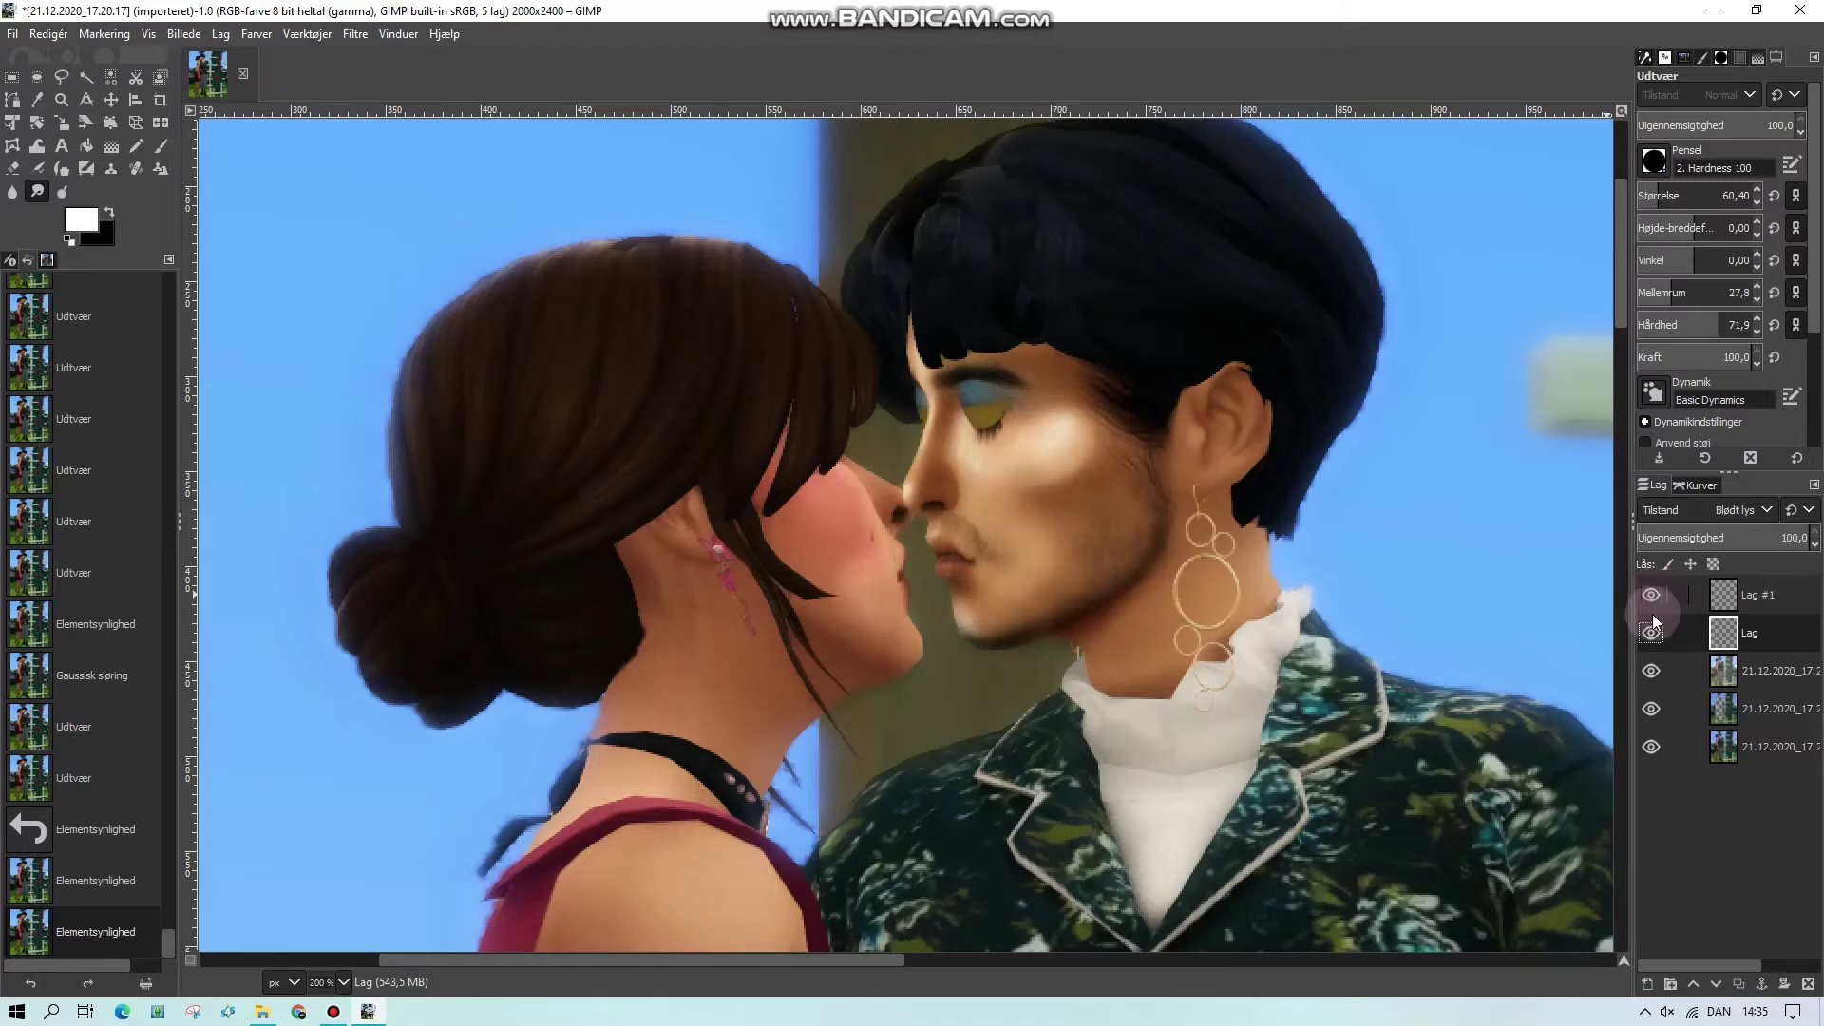
Toggle the Lag #1 and Lag layers to compare the couple's faces with and without them, leaving both visible
click(1651, 600)
click(1651, 632)
click(1651, 632)
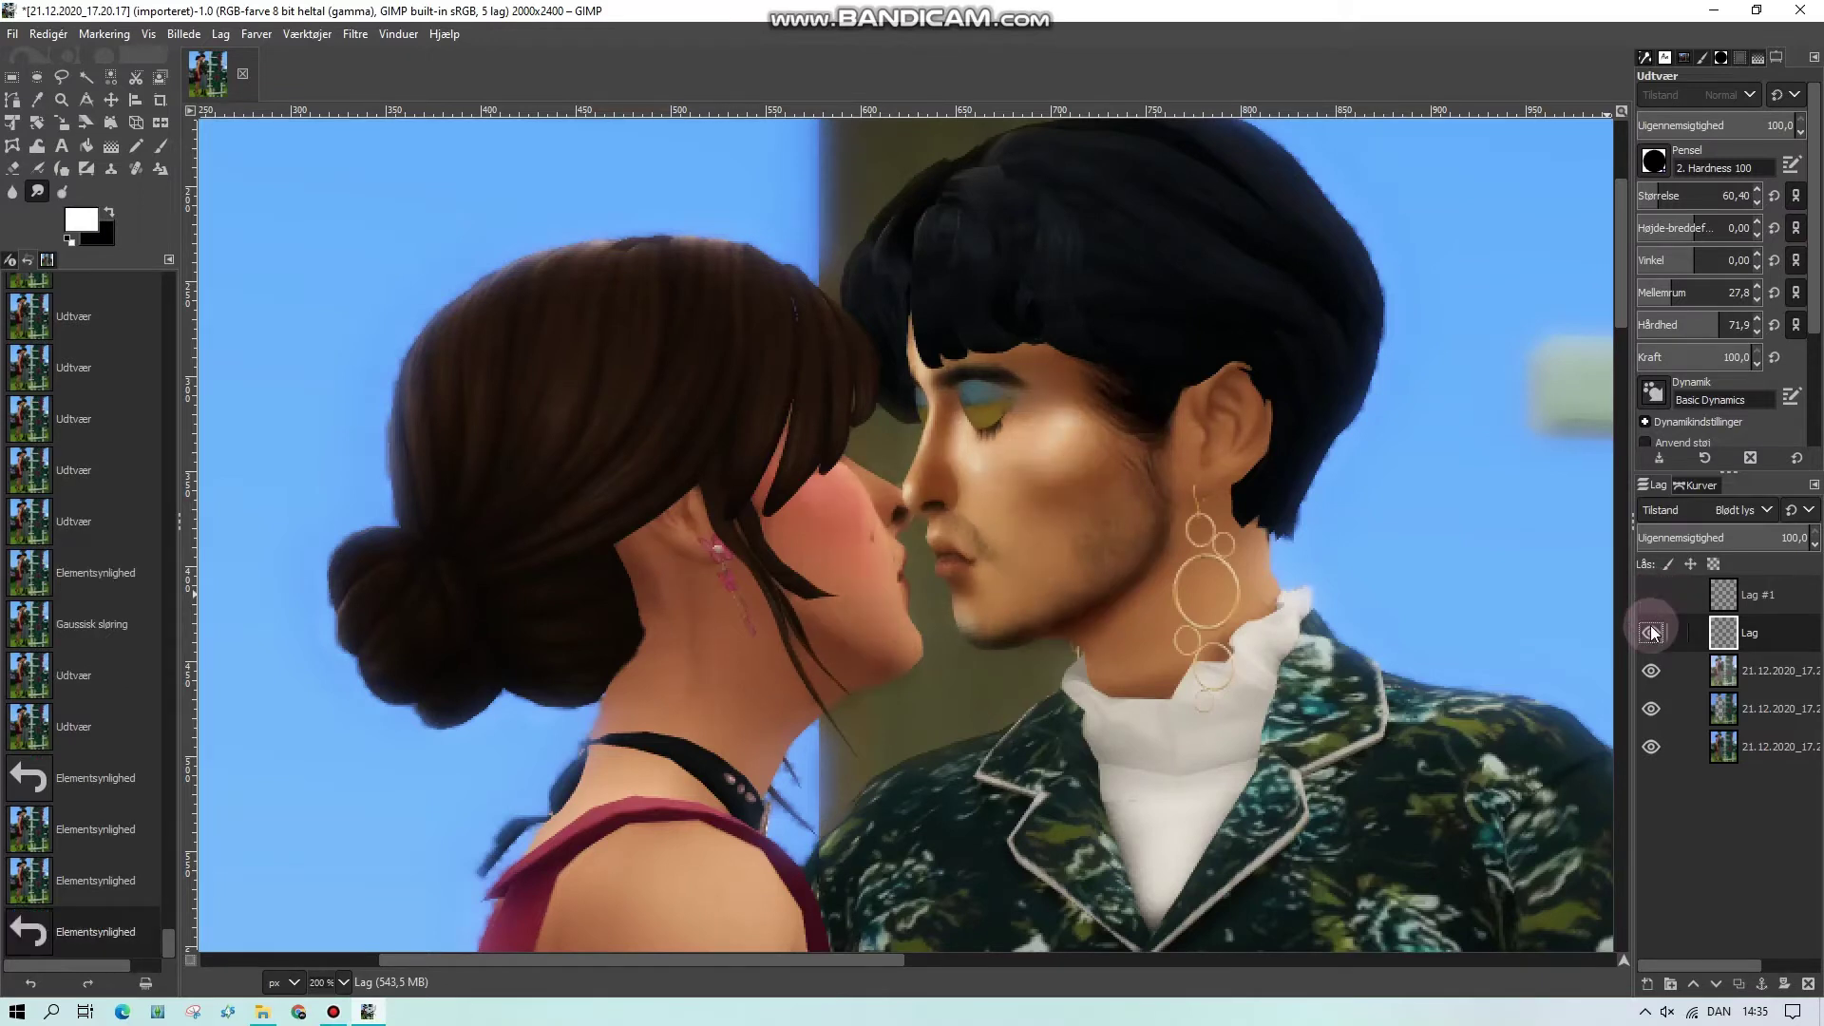
click(1651, 632)
click(1651, 632)
click(1651, 594)
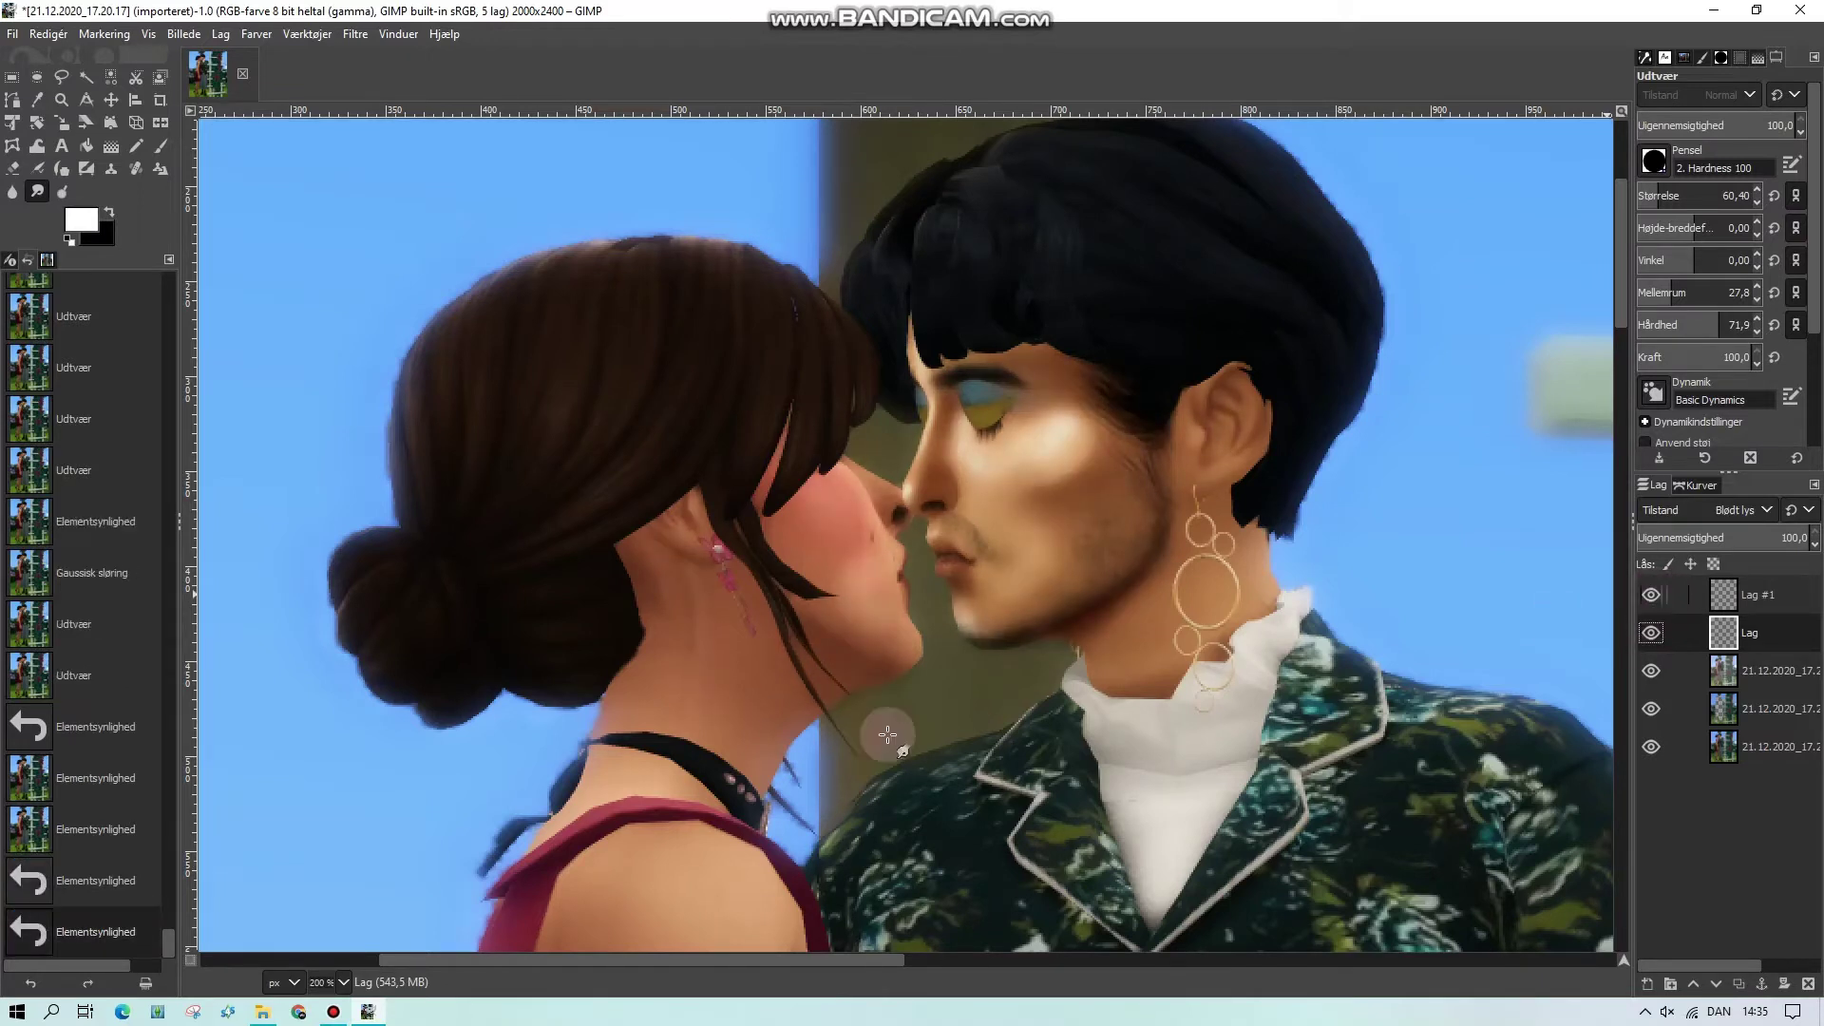
View the whole picture at 33.3% and compare it with and without both painted light and shadow layers
click(342, 983)
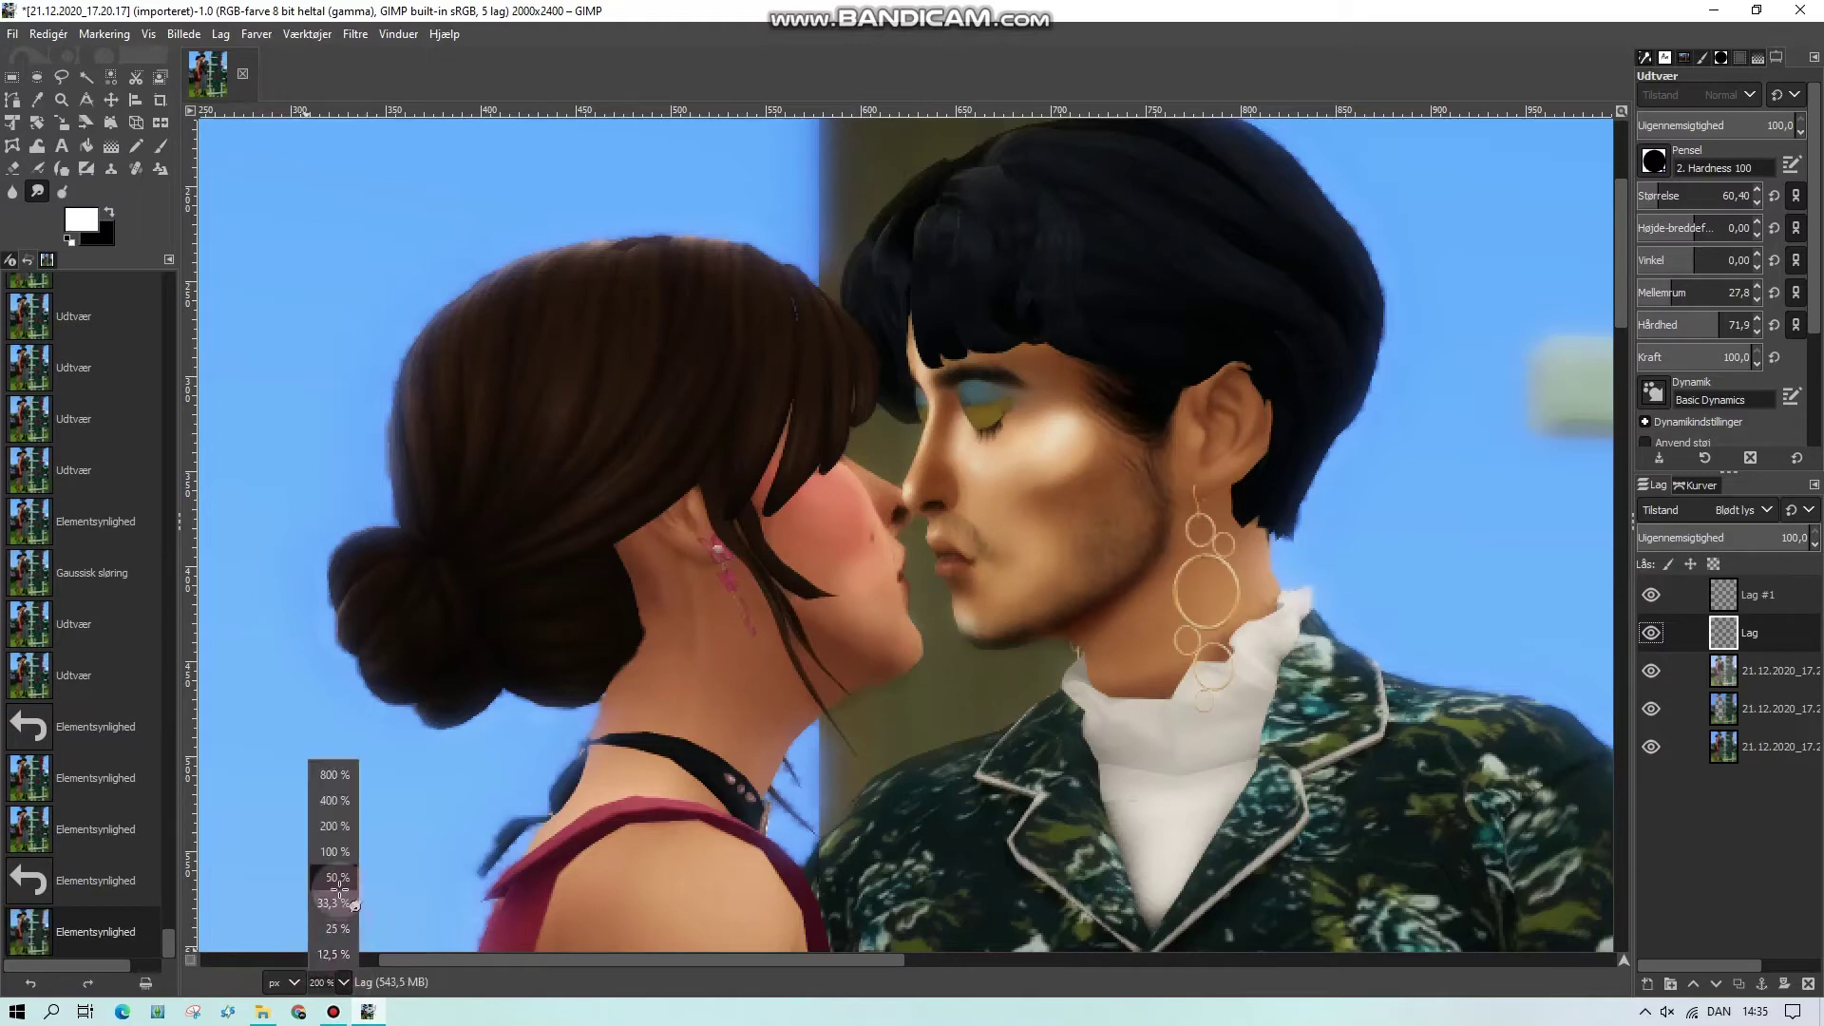
click(333, 895)
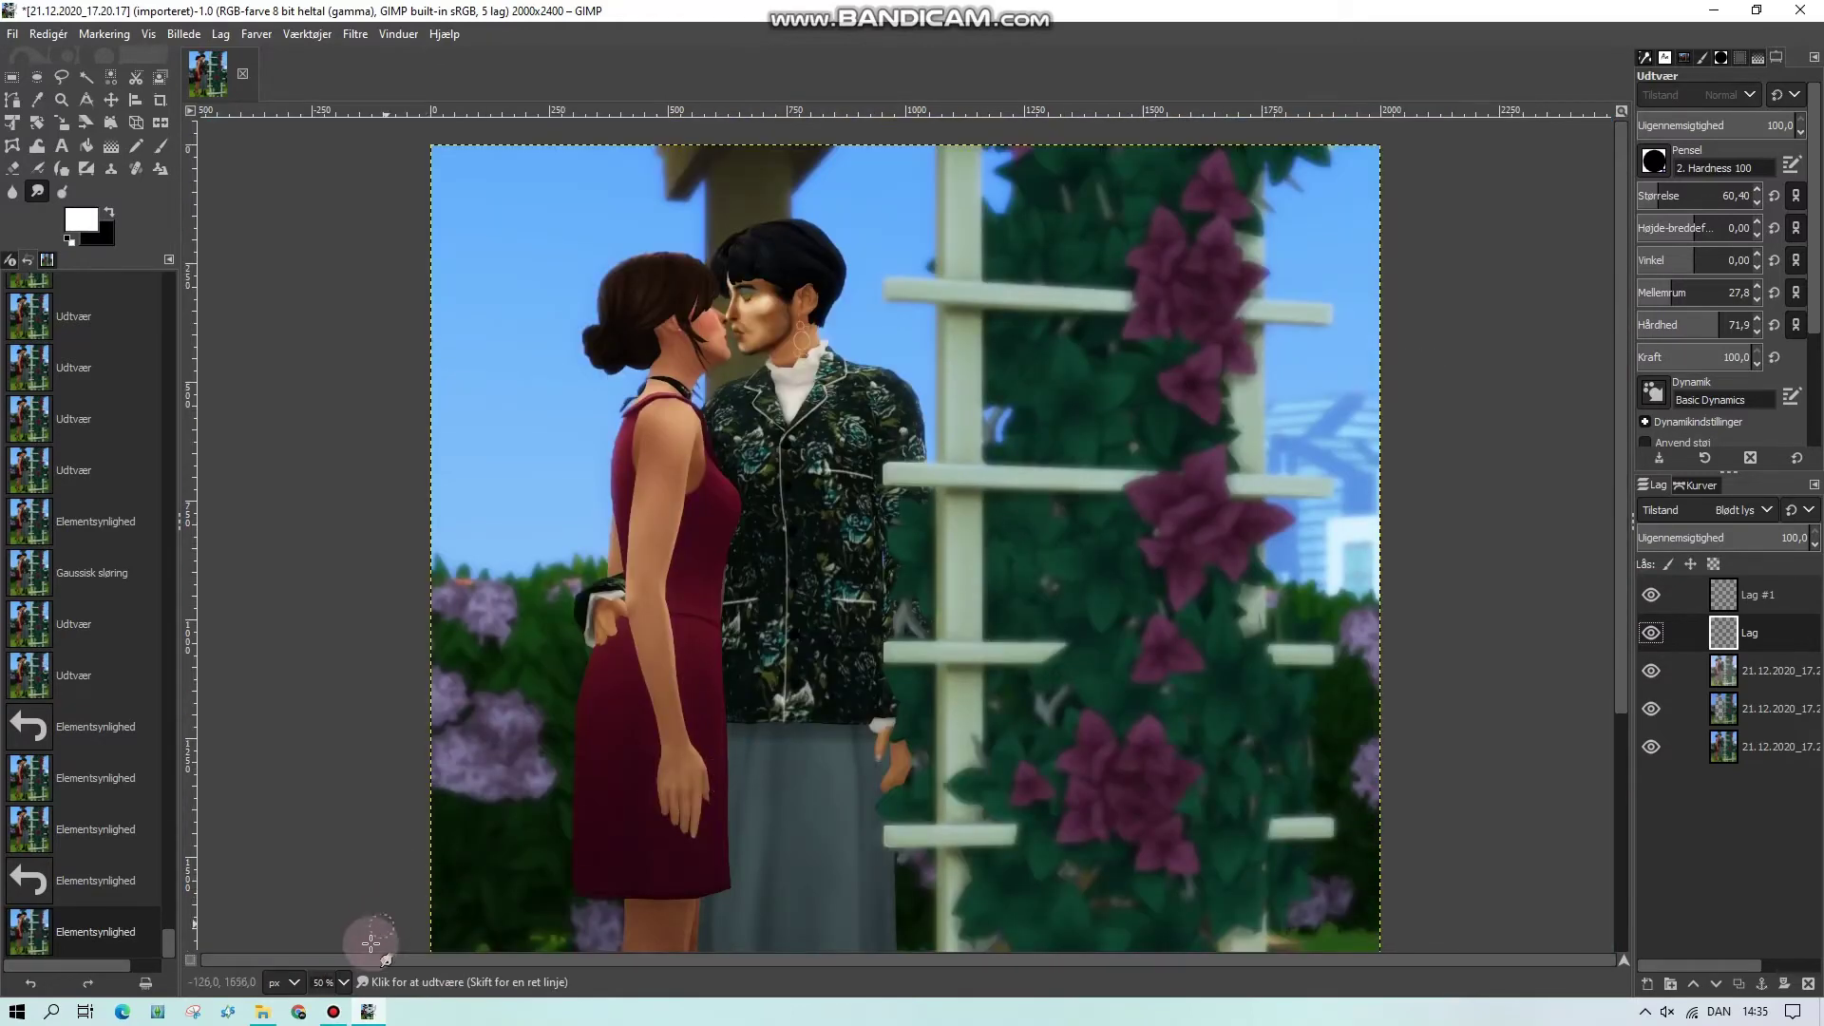
click(350, 981)
click(397, 881)
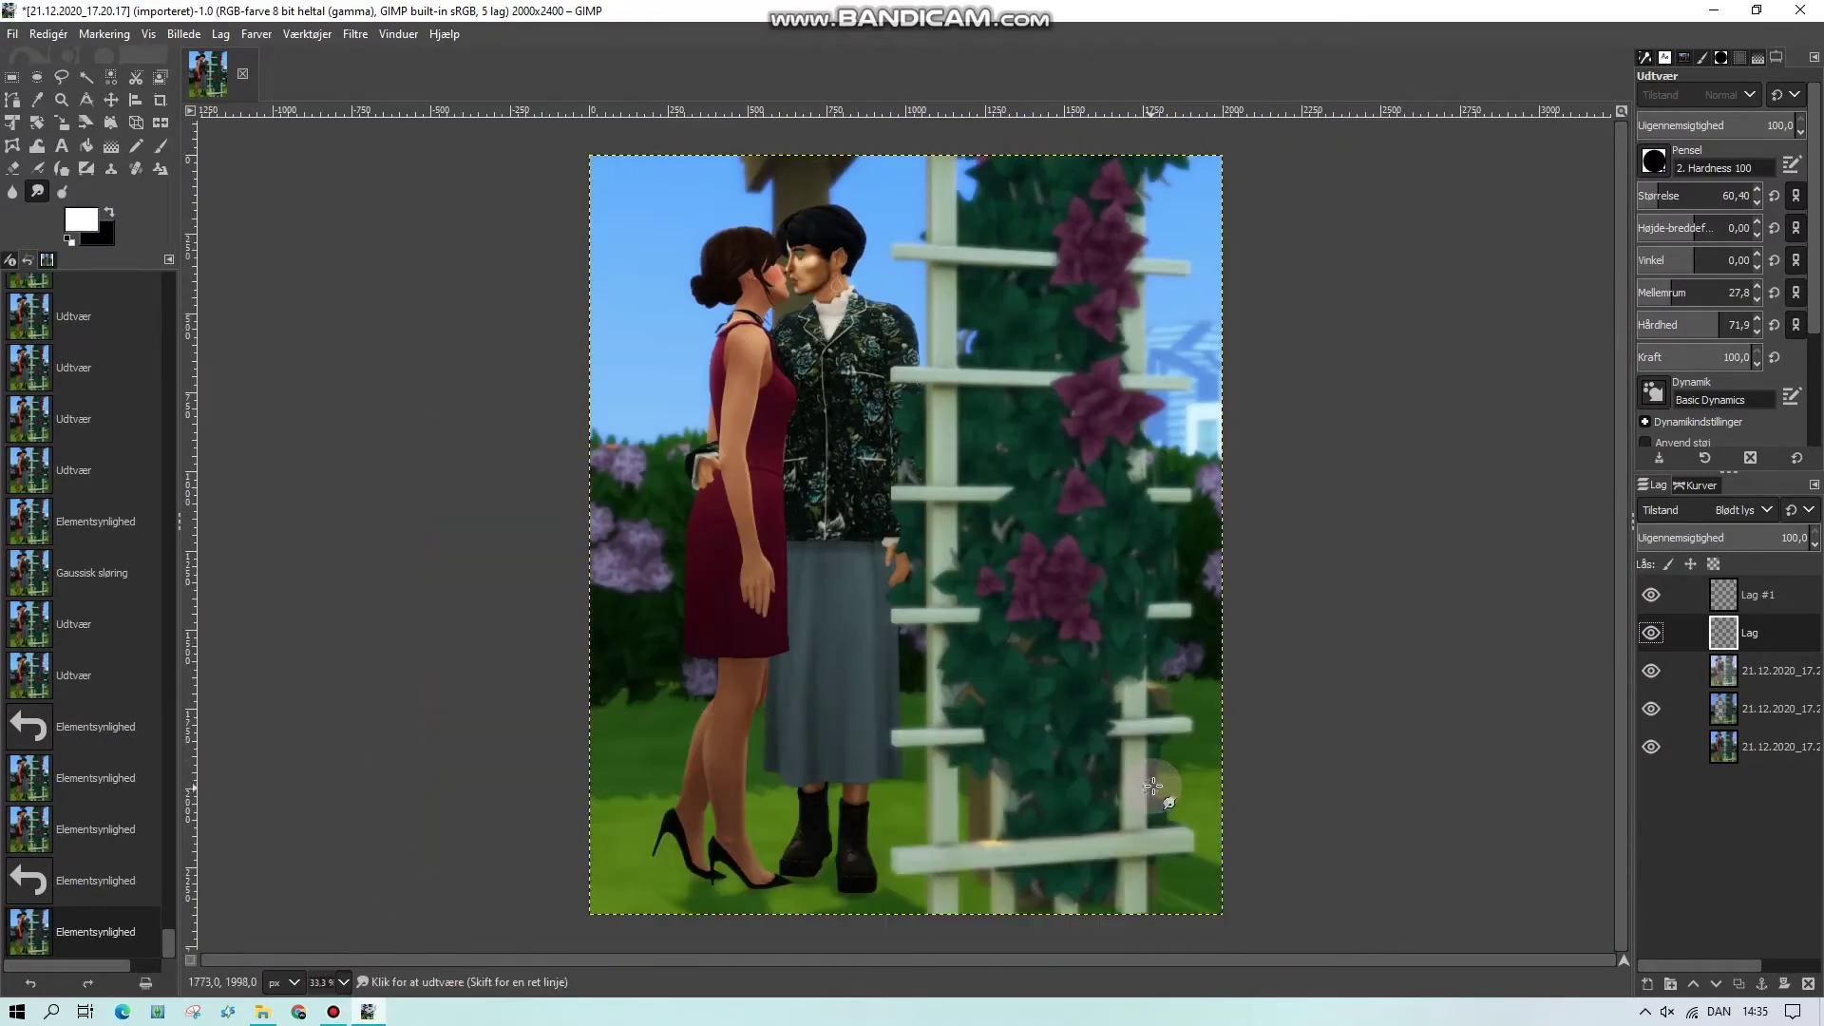
click(1746, 634)
click(1651, 633)
click(1651, 596)
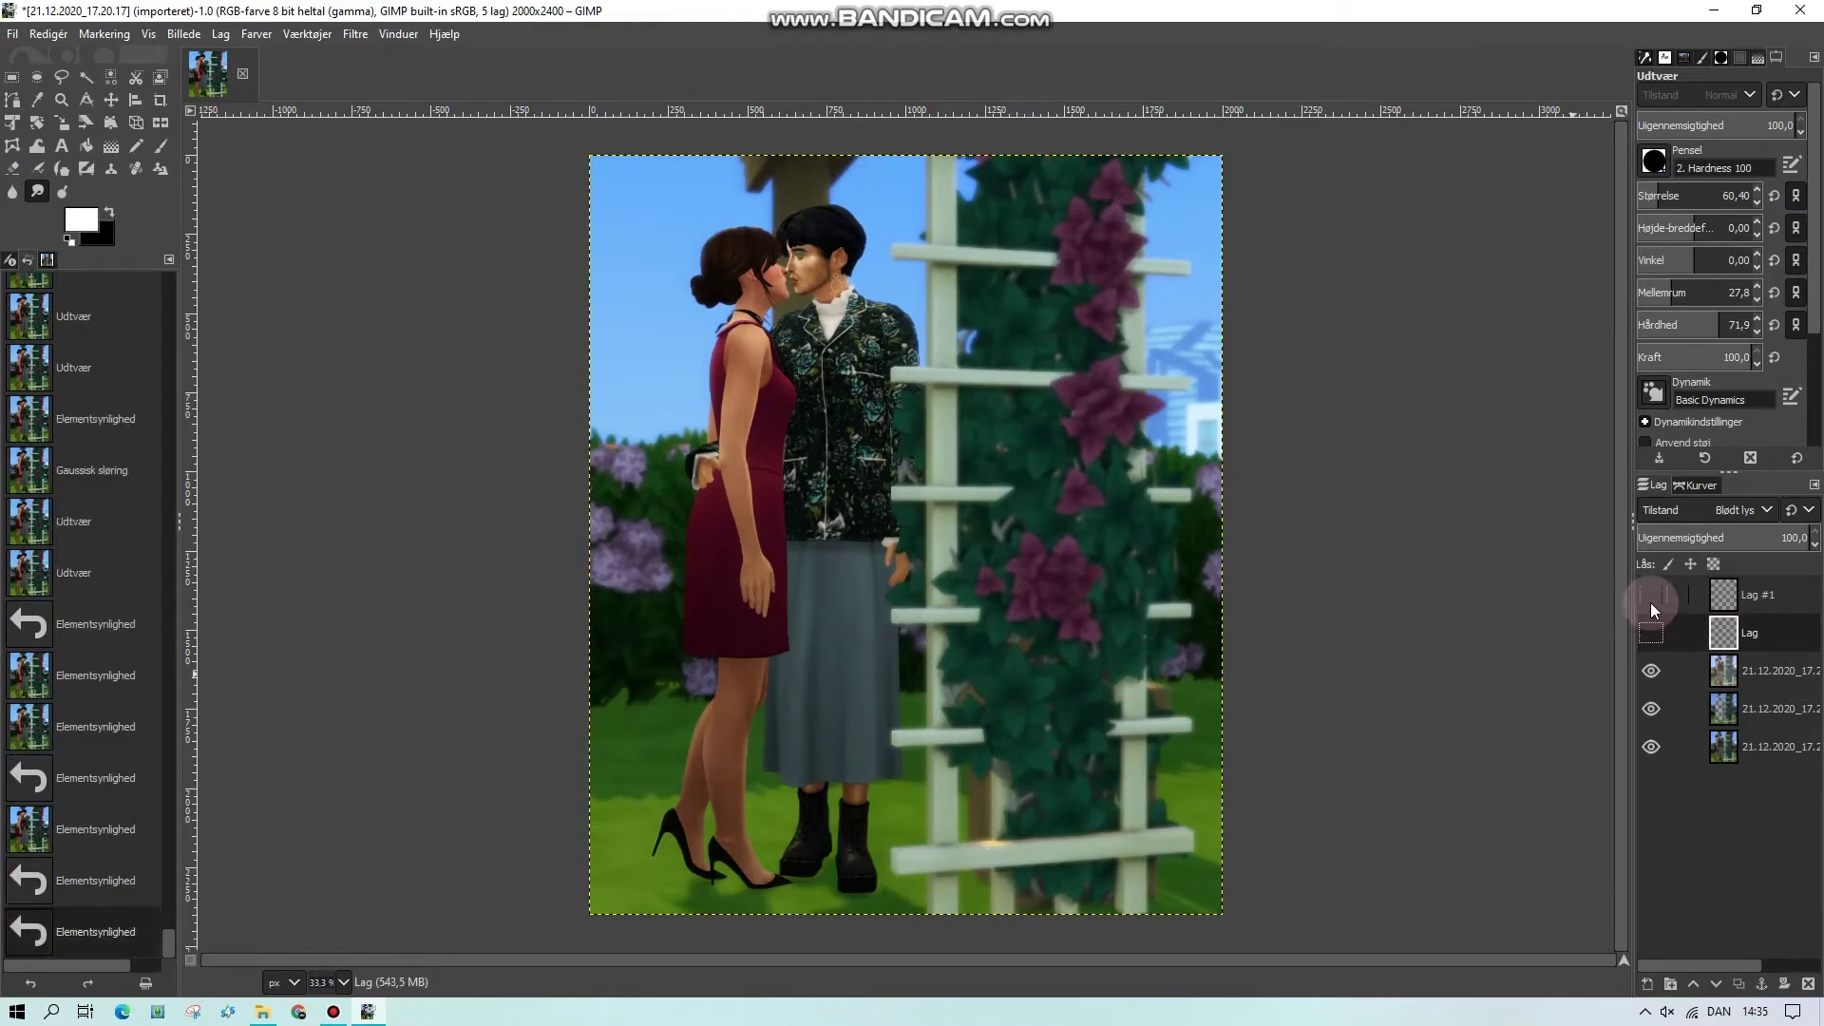
drag(1651, 608, 1650, 630)
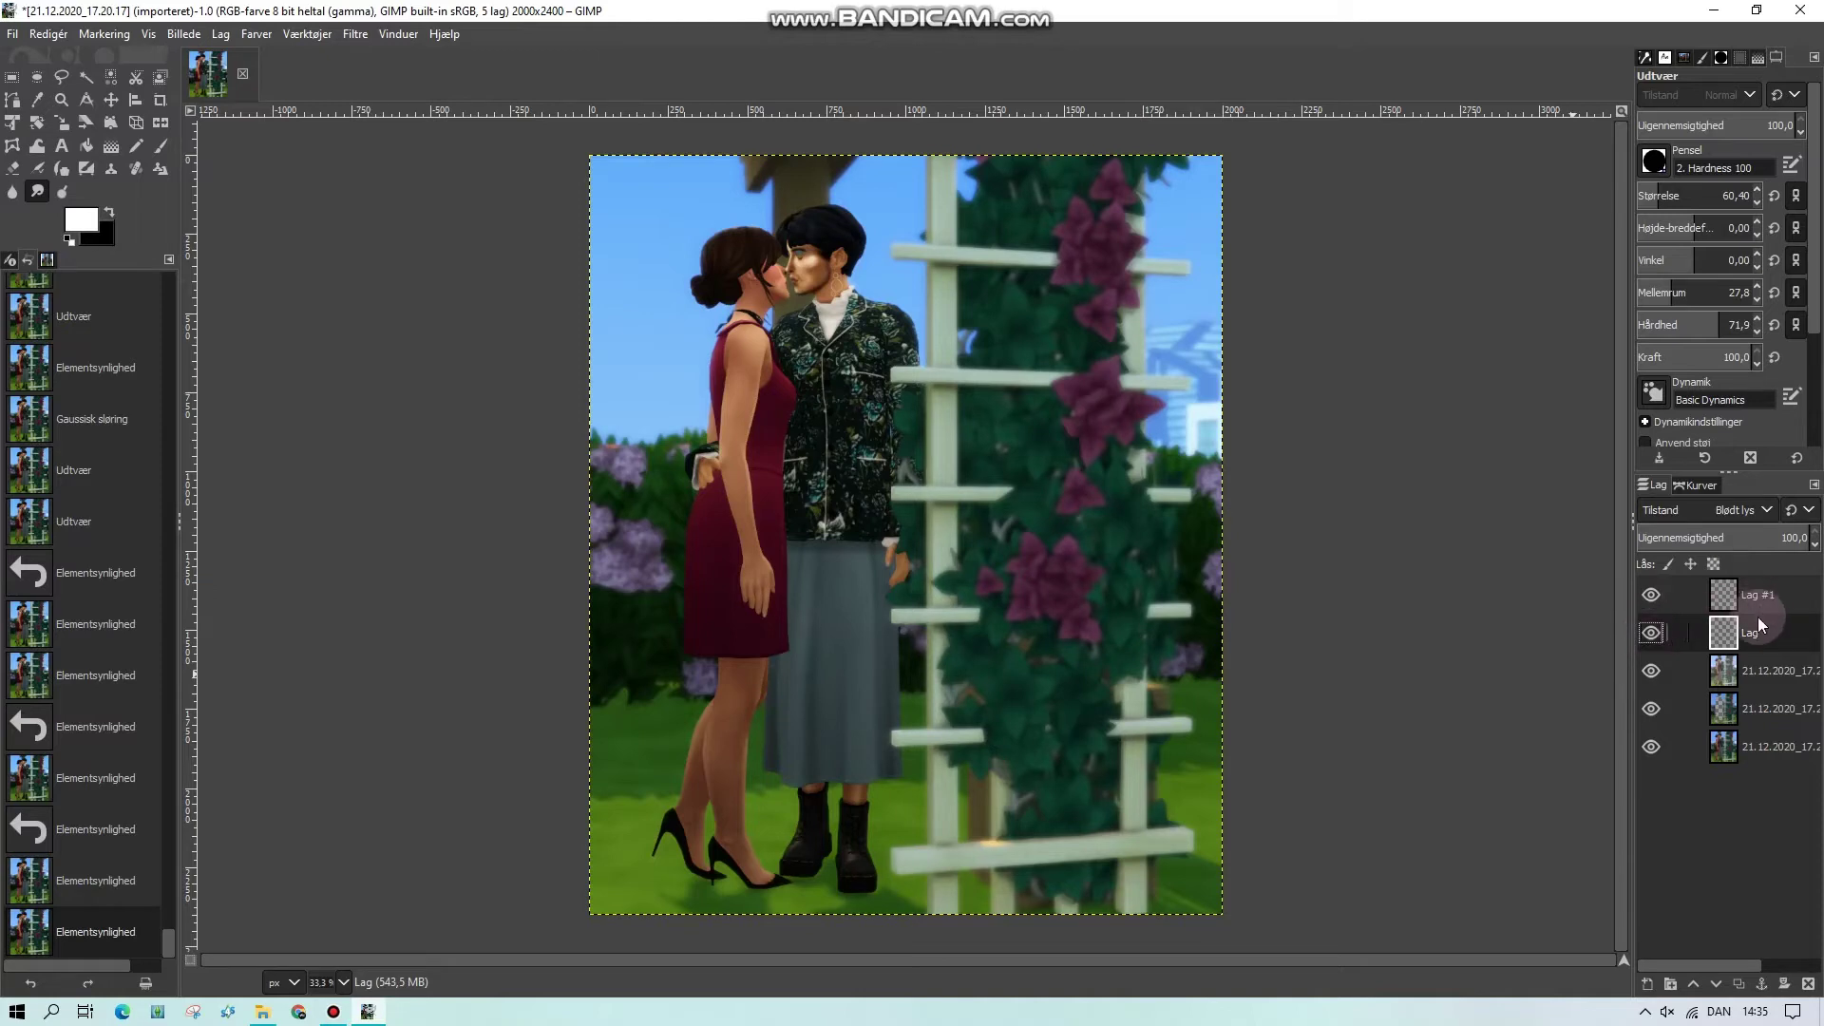
Smudge the shadow on the woman's neck on the Lag layer, and the neck highlight on Lag #1, at size 60.40
click(344, 981)
click(336, 801)
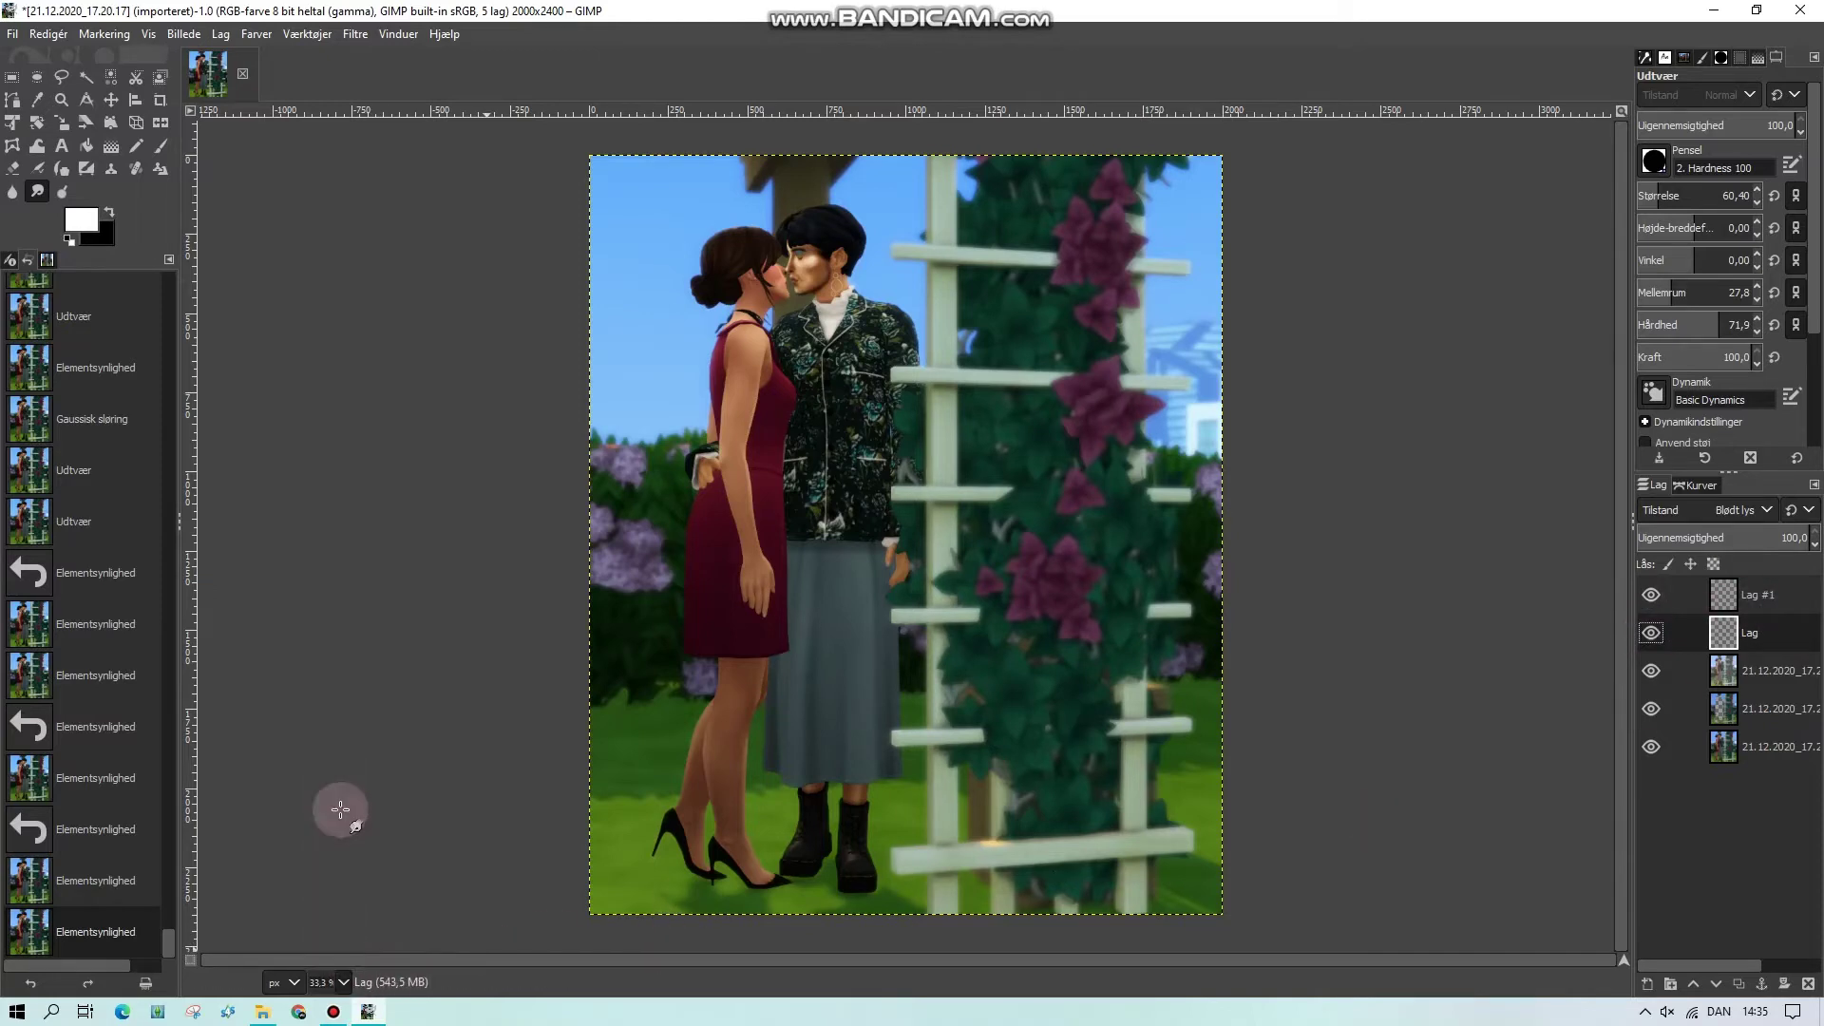
drag(755, 961, 561, 961)
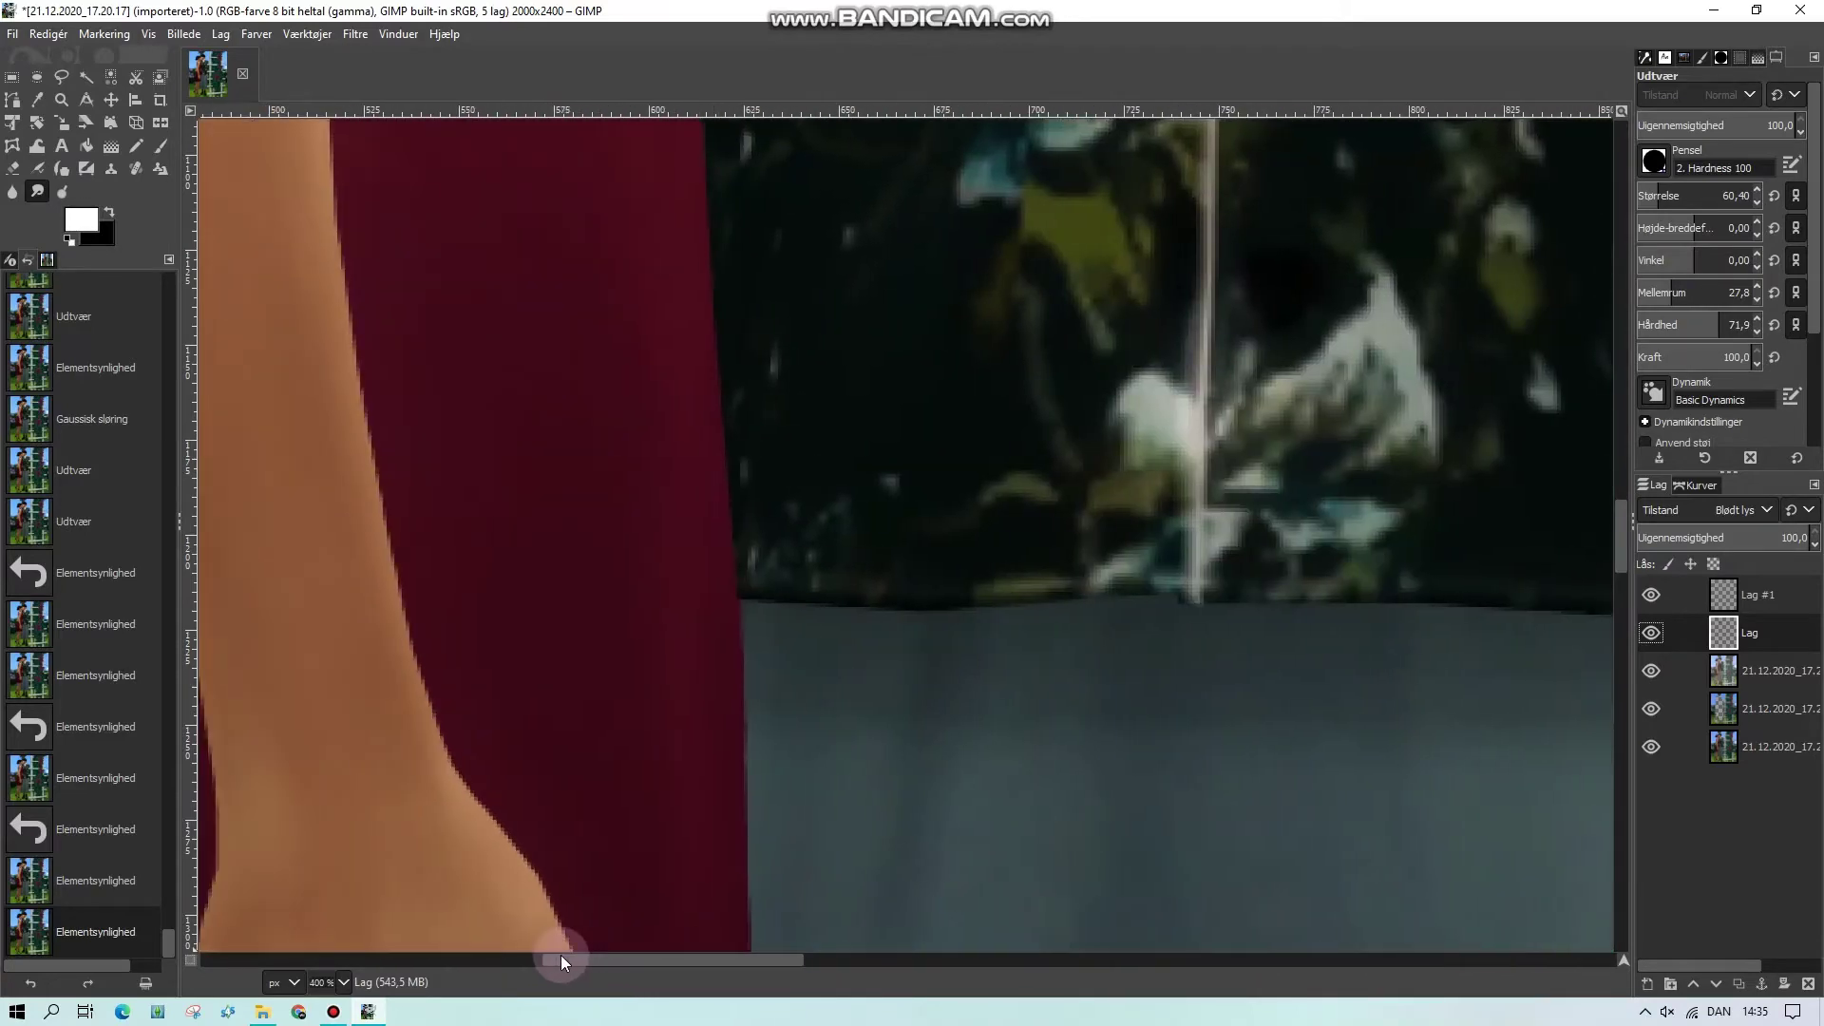
scroll(603, 750, up, 10)
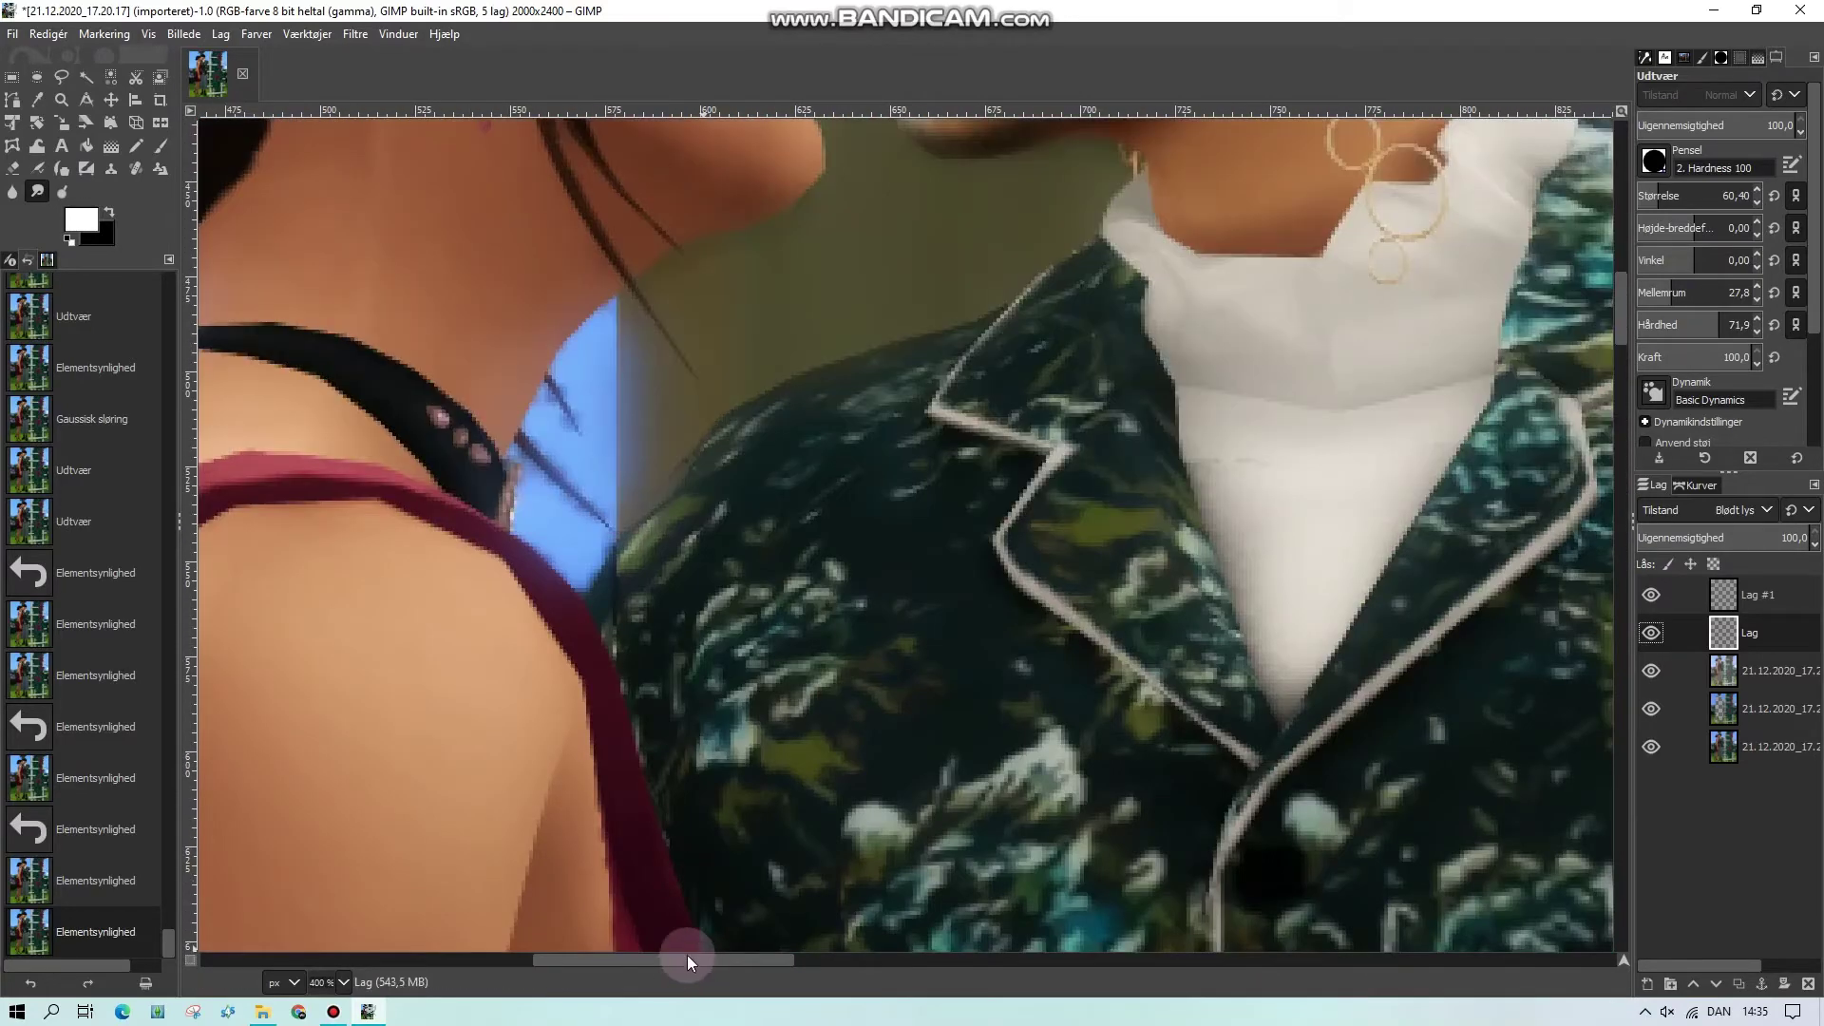
drag(687, 955, 625, 959)
scroll(599, 605, up, 5)
mouse_move(833, 765)
mouse_down()
mouse_move(715, 727)
mouse_move(684, 549)
mouse_up()
drag(687, 644, 673, 524)
click(1767, 595)
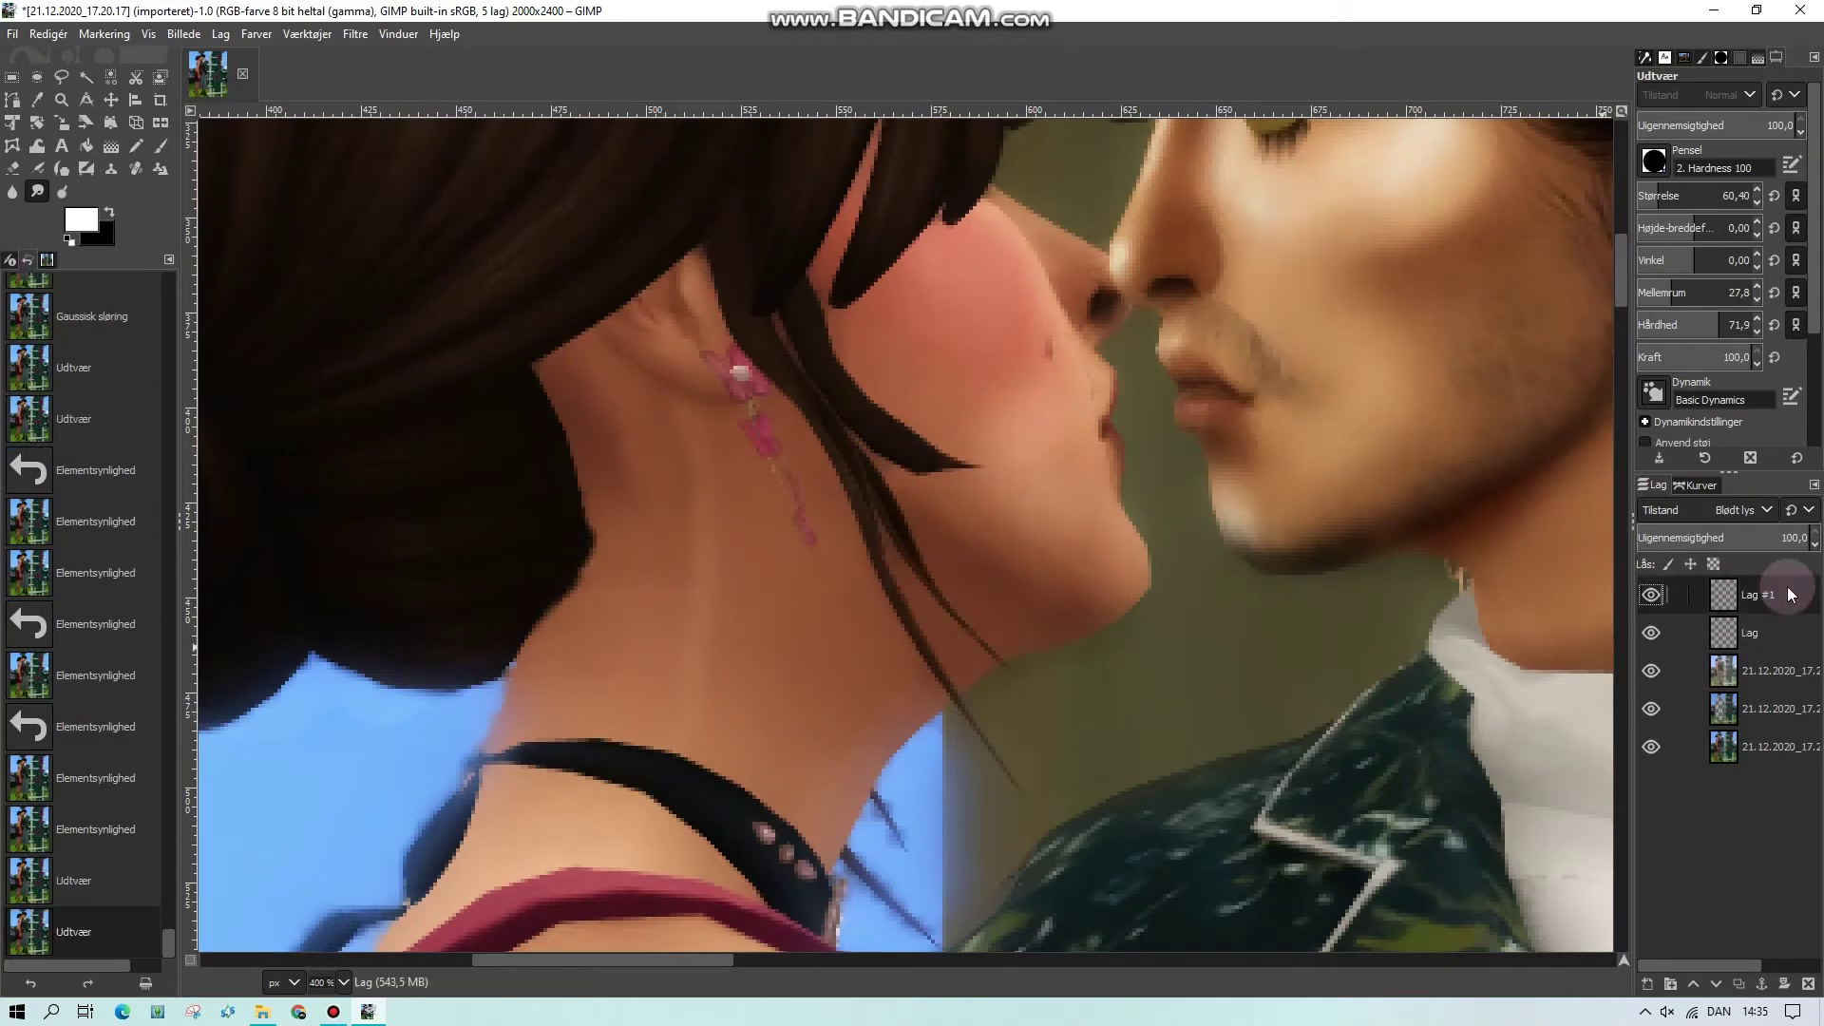
mouse_move(618, 713)
mouse_down()
mouse_move(694, 707)
mouse_move(695, 557)
mouse_move(675, 720)
mouse_move(714, 518)
mouse_move(702, 583)
mouse_move(701, 491)
mouse_move(723, 621)
mouse_move(692, 487)
mouse_move(712, 623)
mouse_move(690, 716)
mouse_move(723, 649)
mouse_move(754, 745)
mouse_move(665, 594)
mouse_up()
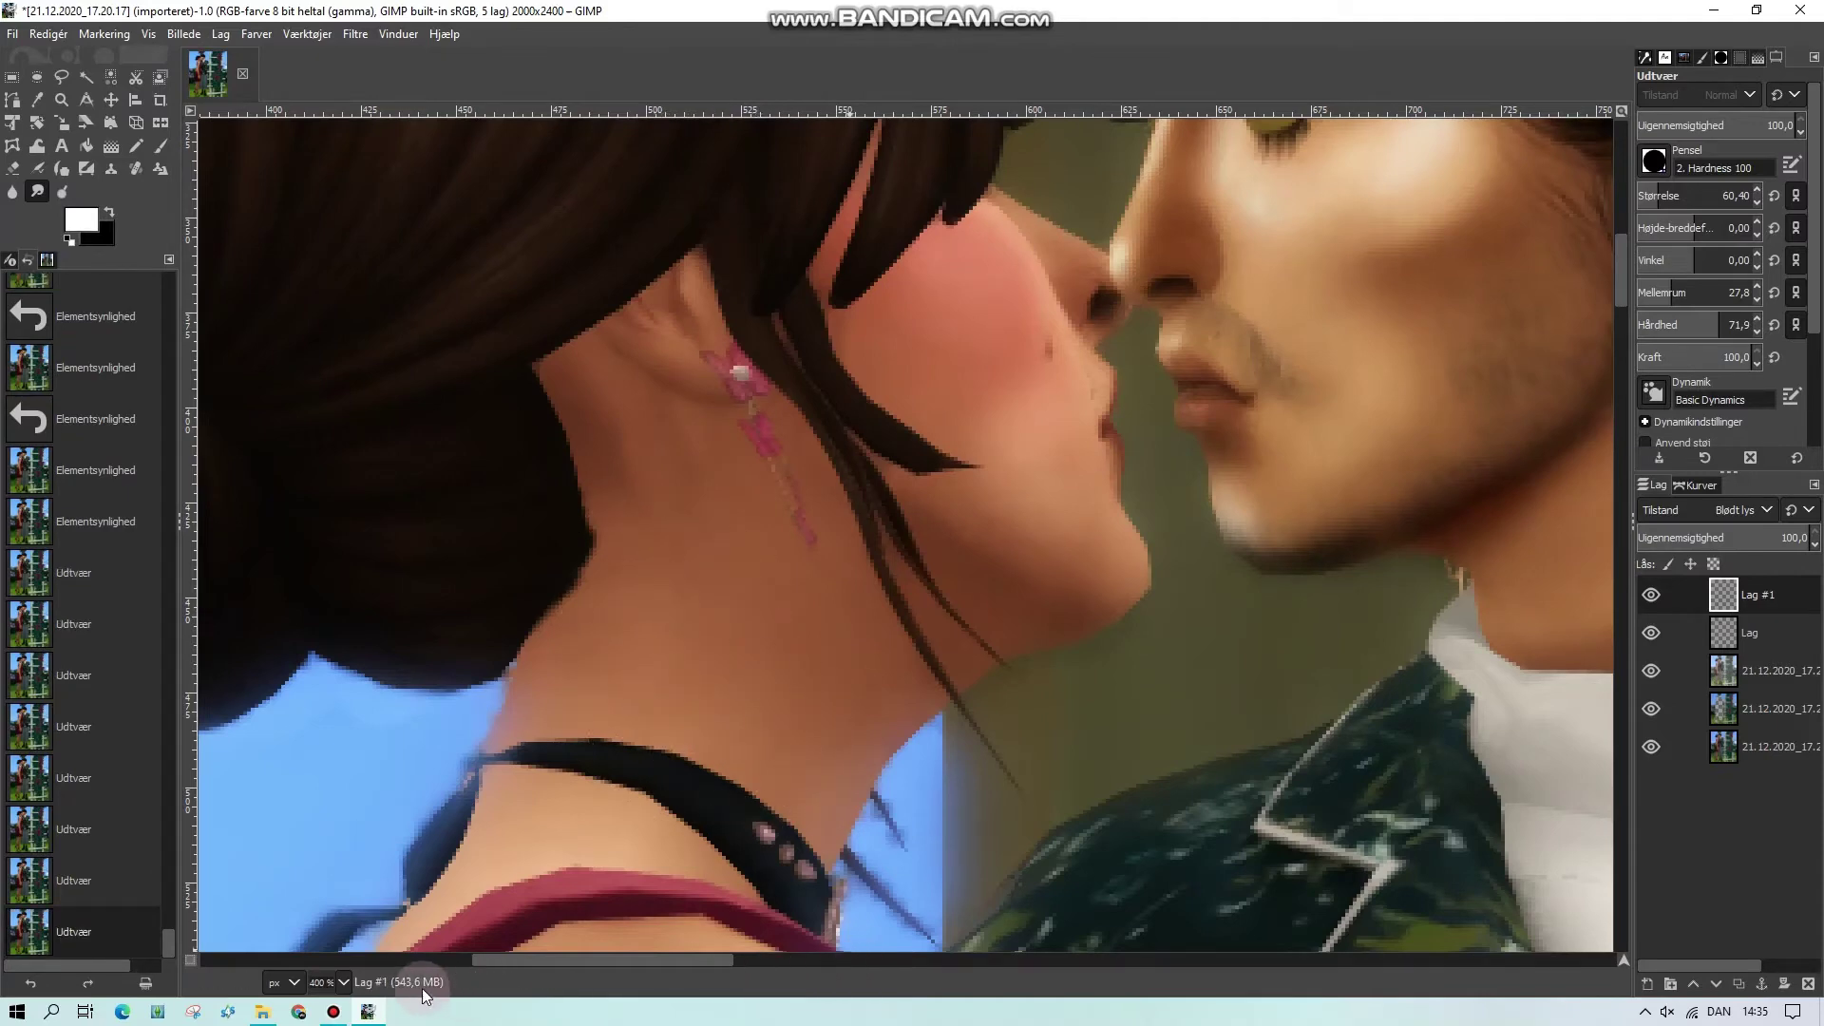
Review the whole picture, and compare the couple at 200% with and without the Lag #1 highlight layer
click(345, 978)
click(344, 891)
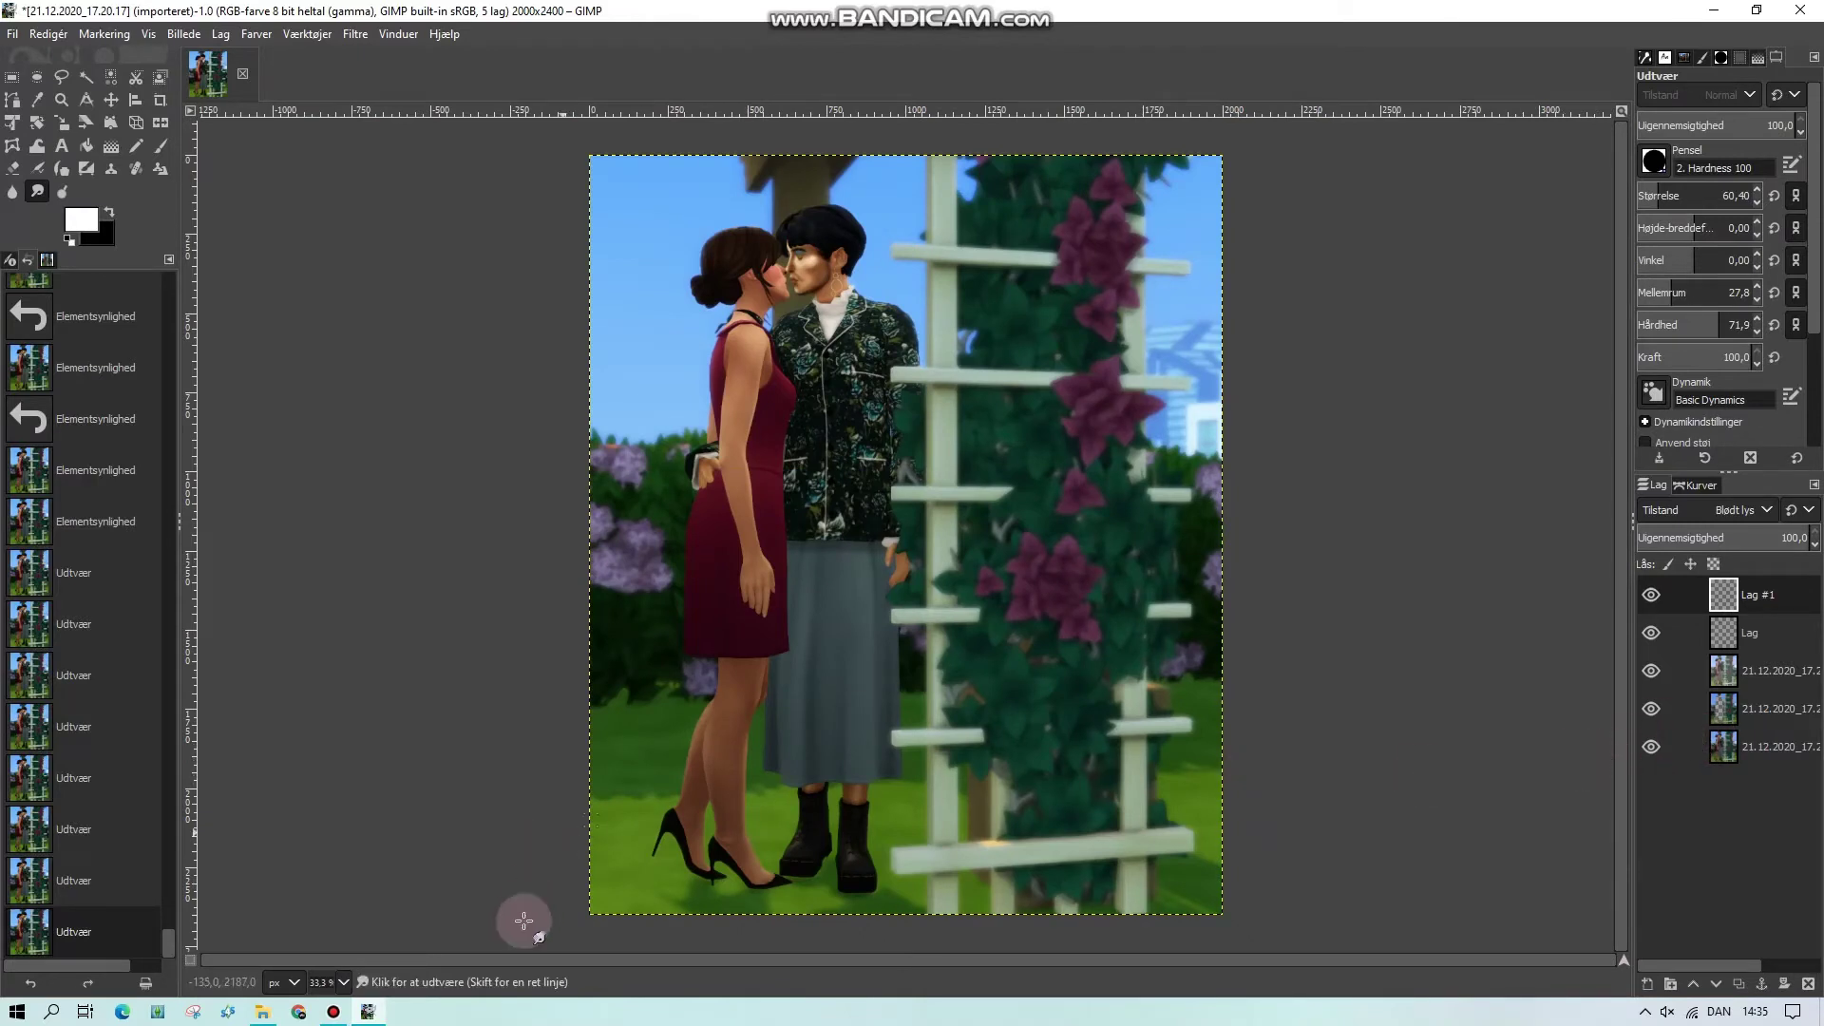
click(344, 982)
click(317, 823)
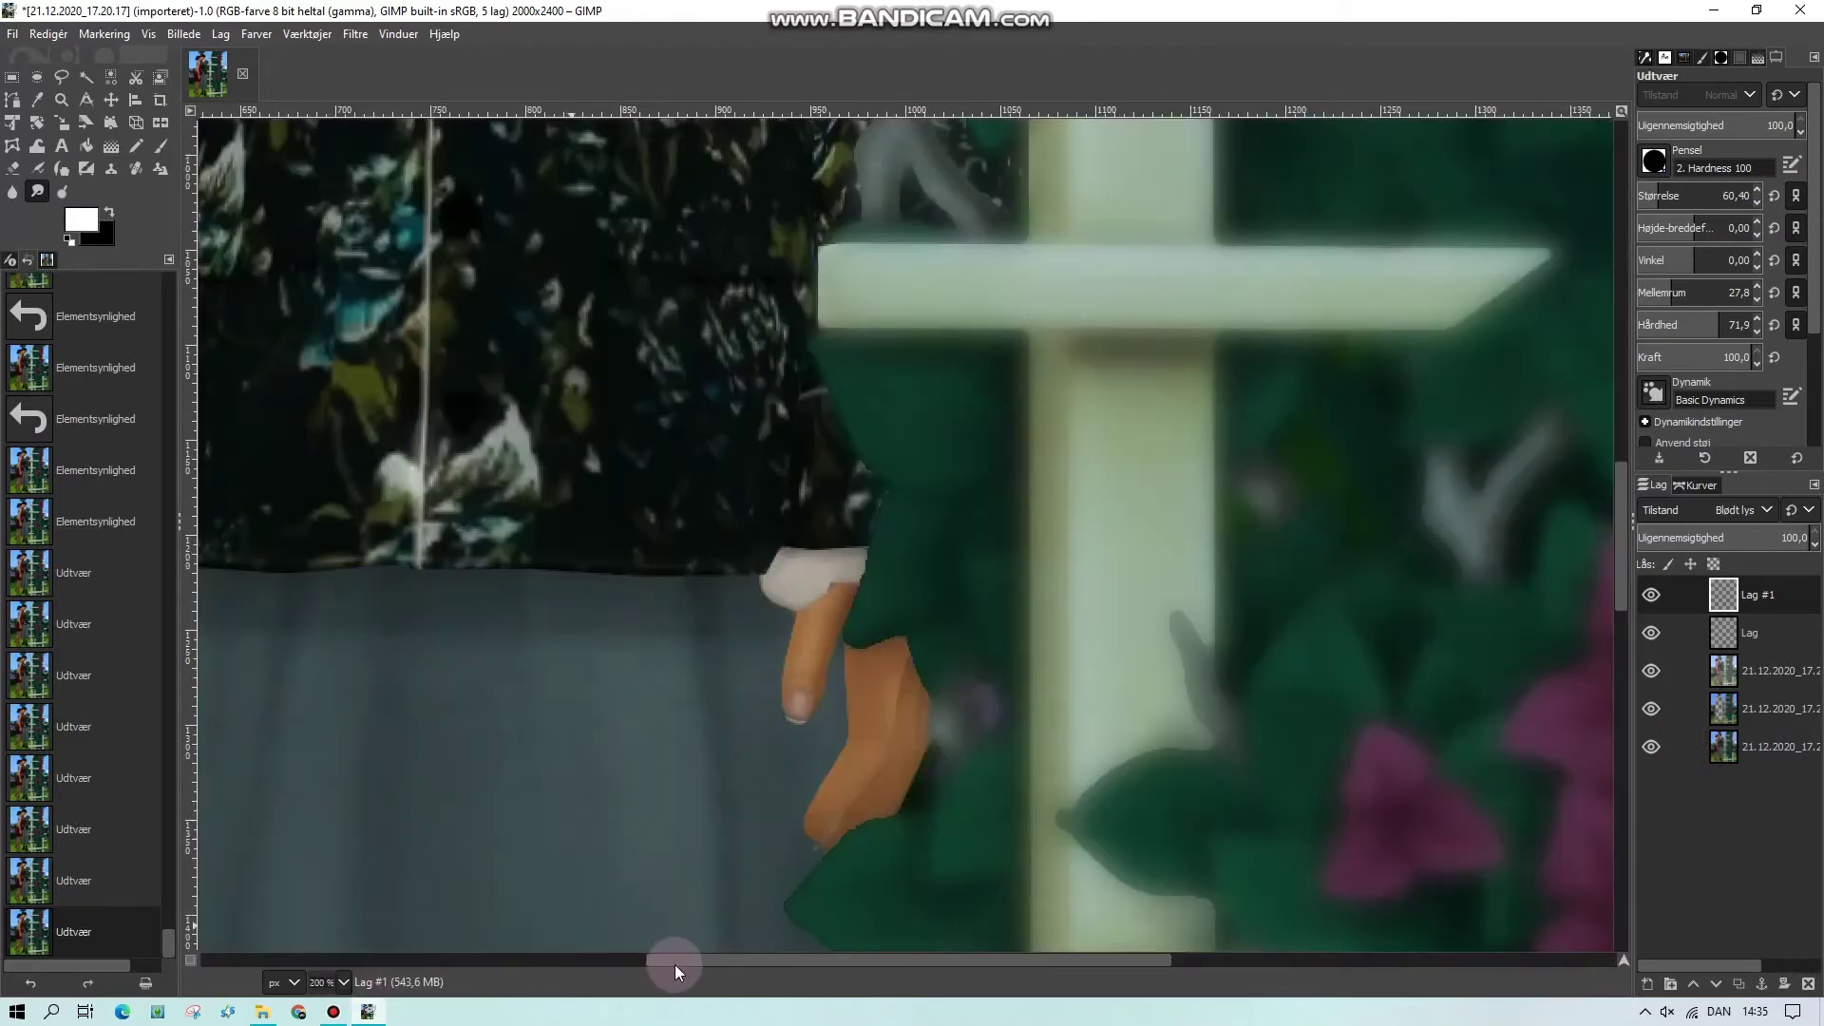
drag(674, 961, 431, 957)
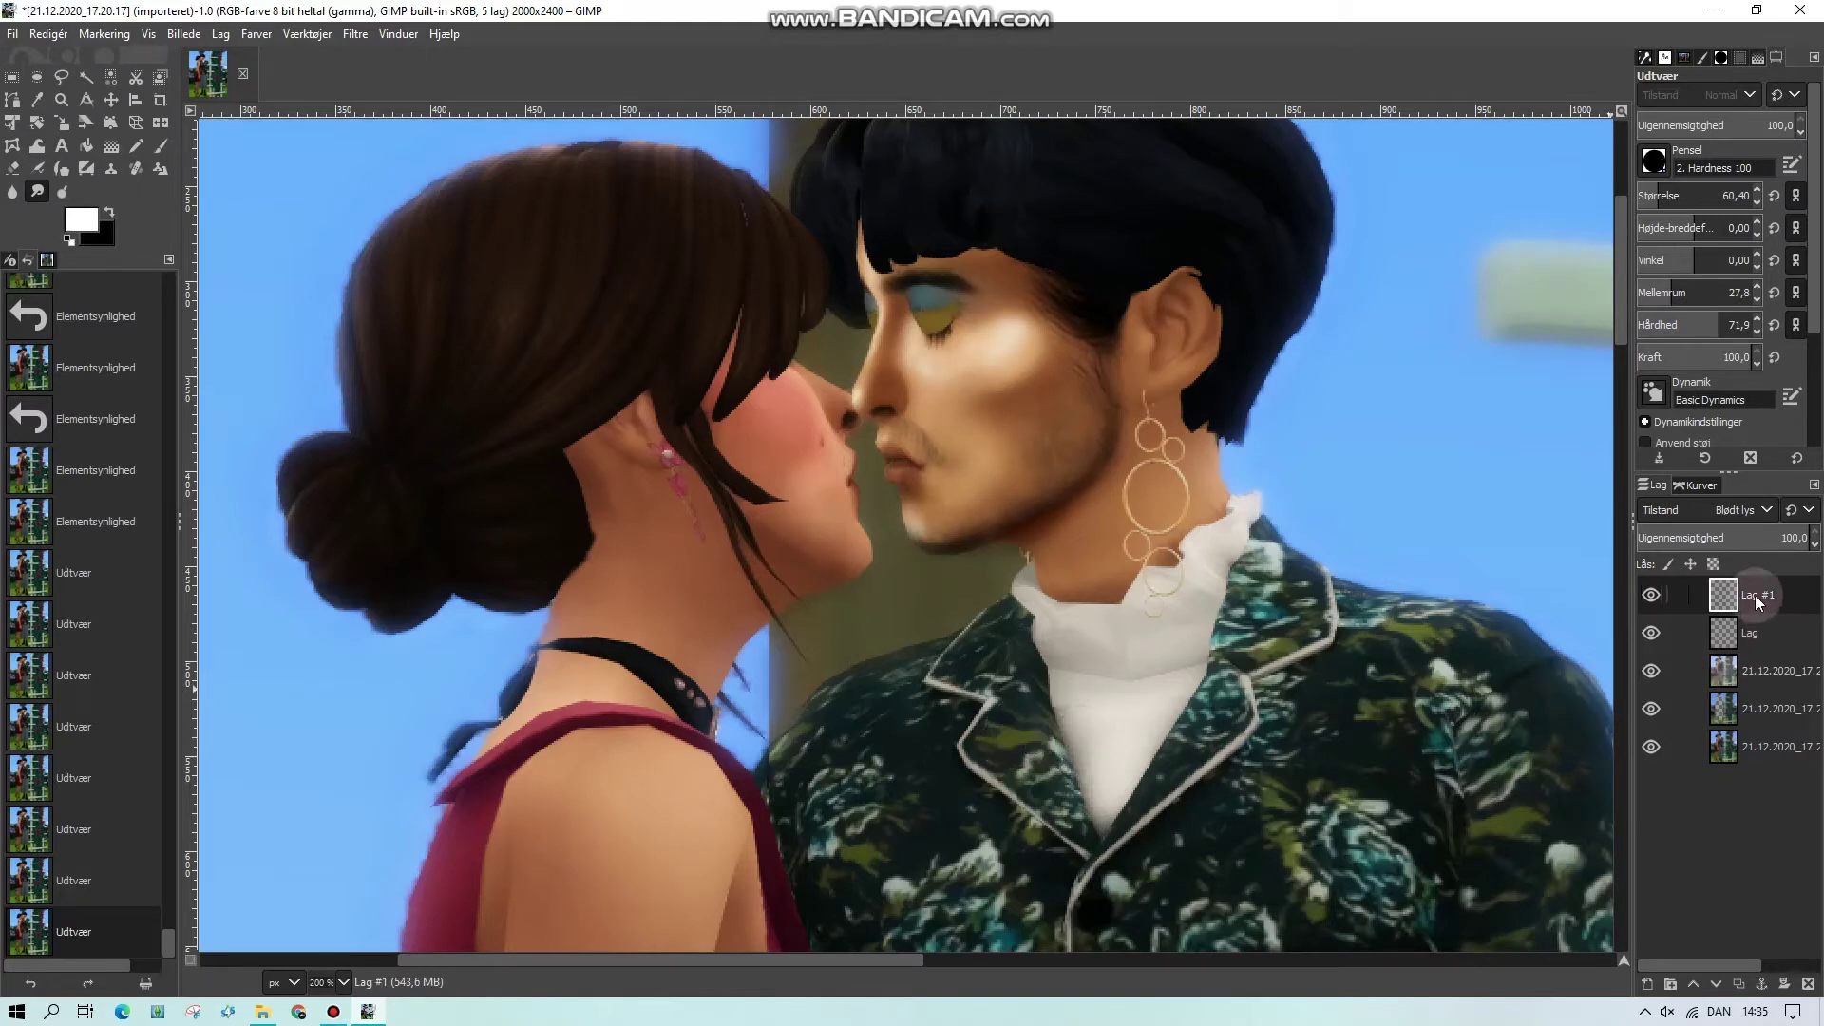
click(1653, 594)
click(1653, 595)
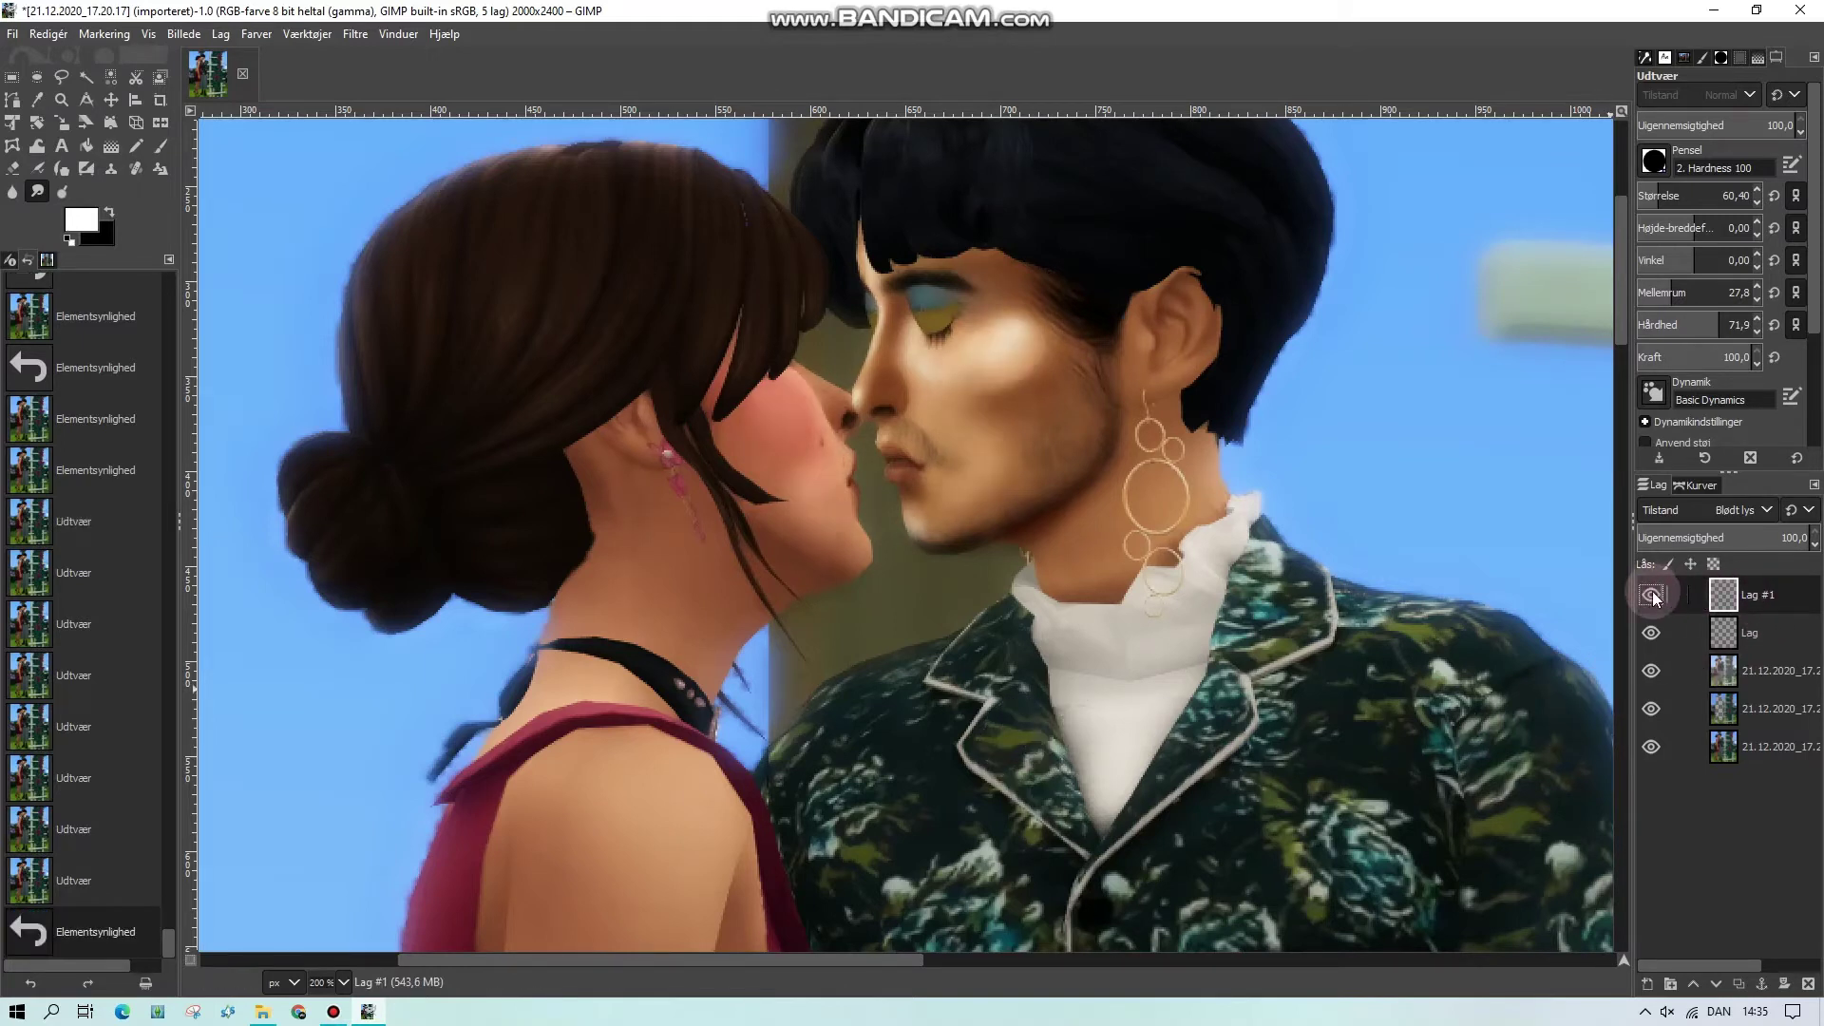
click(1653, 596)
click(1652, 595)
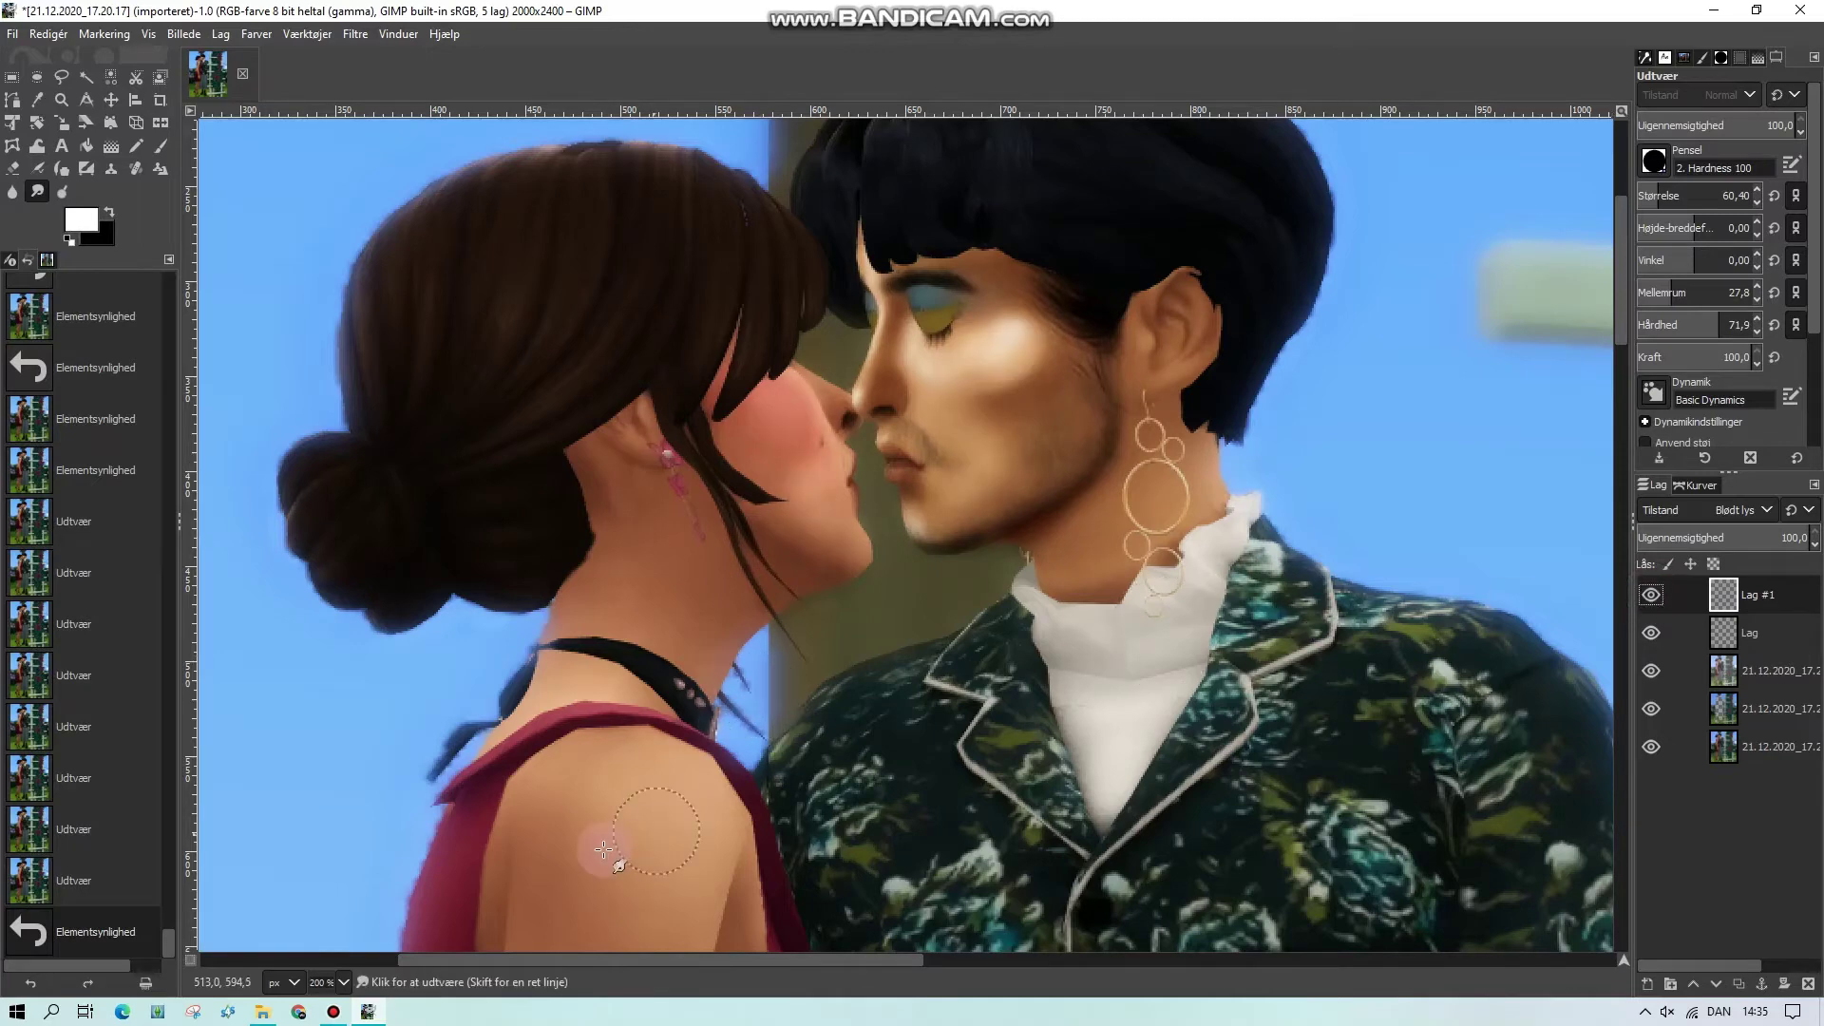
drag(615, 806, 623, 836)
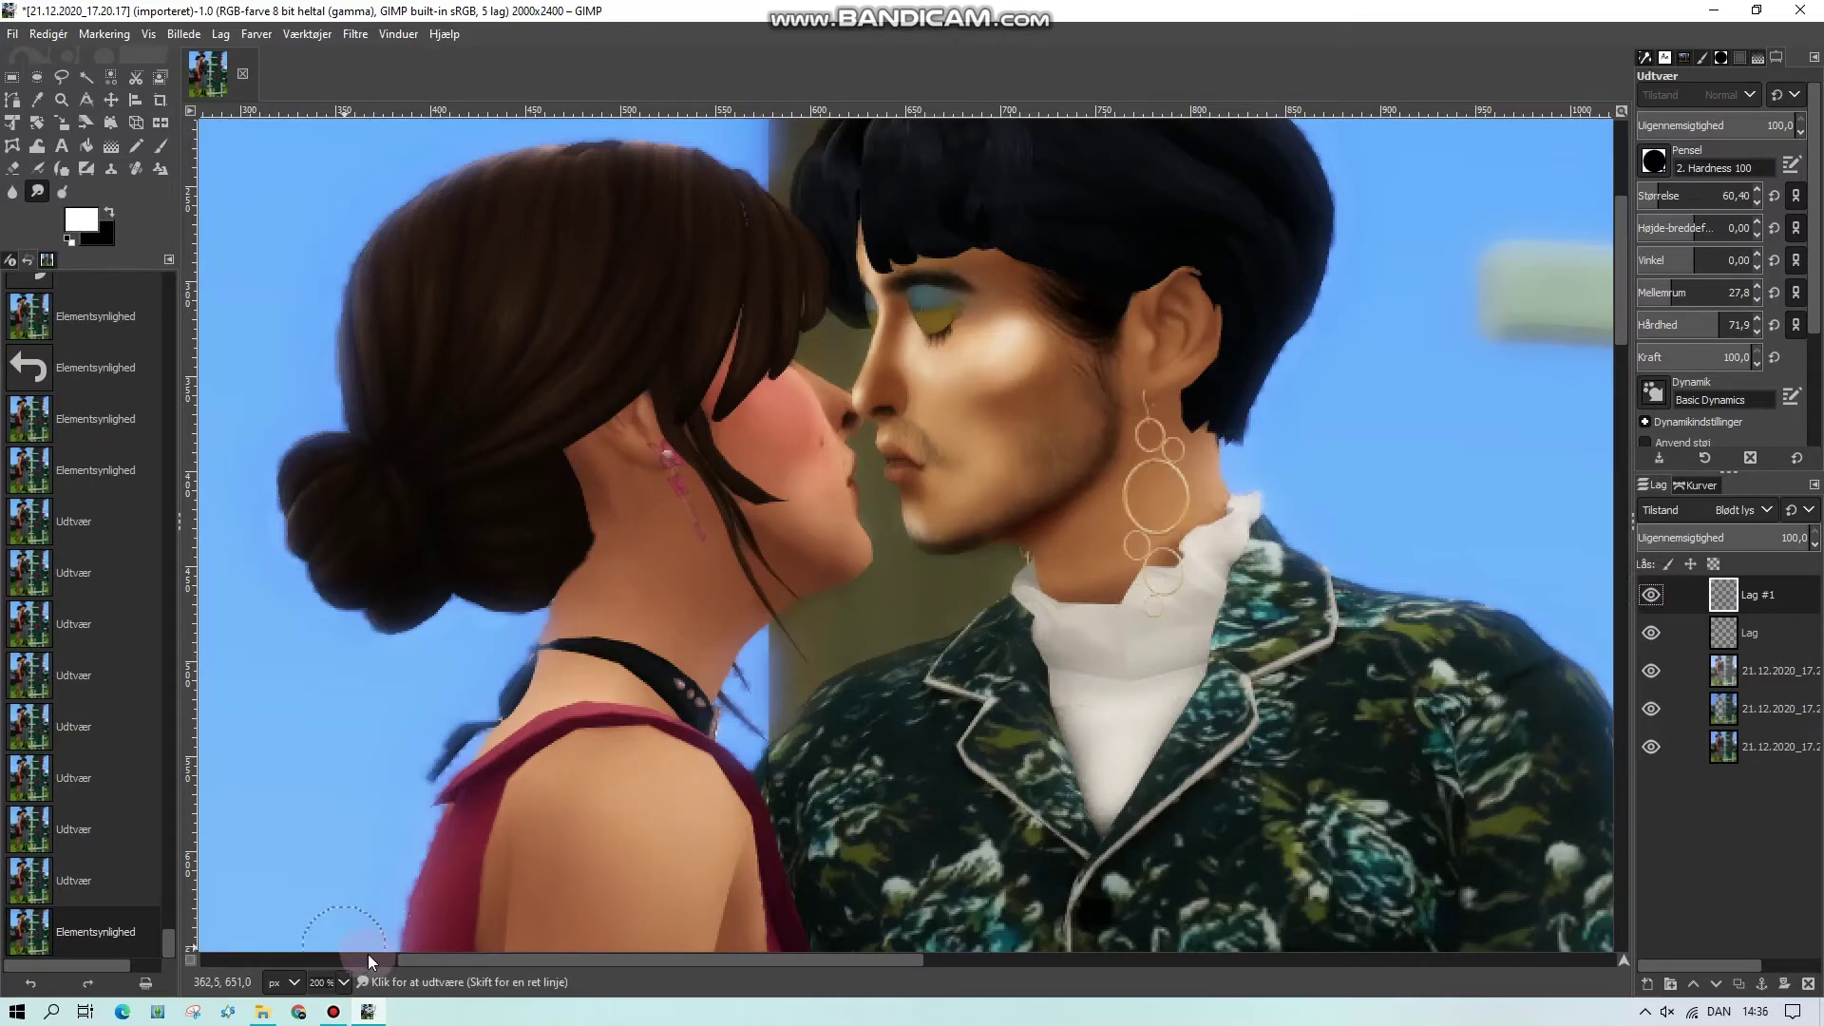
Duplicate the bottom picture layer and move the copy to the top of the layer stack
click(344, 982)
click(332, 826)
click(1779, 748)
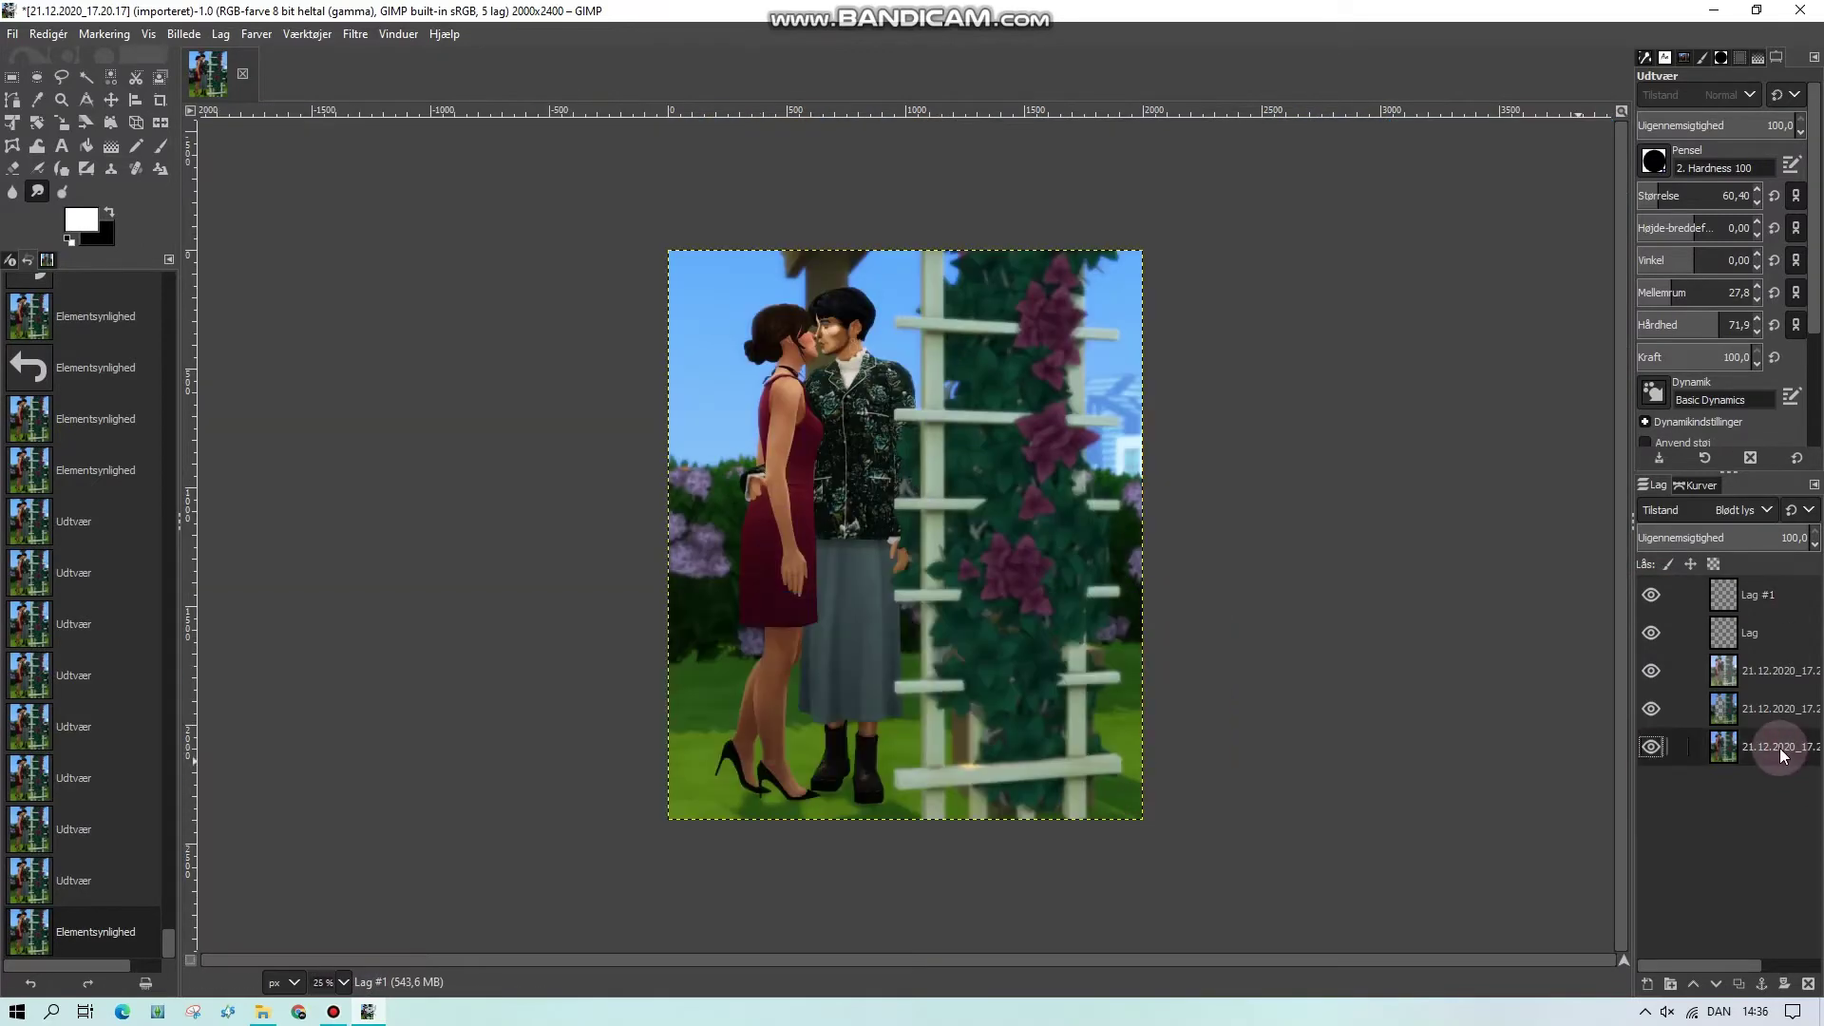
right_click(1781, 755)
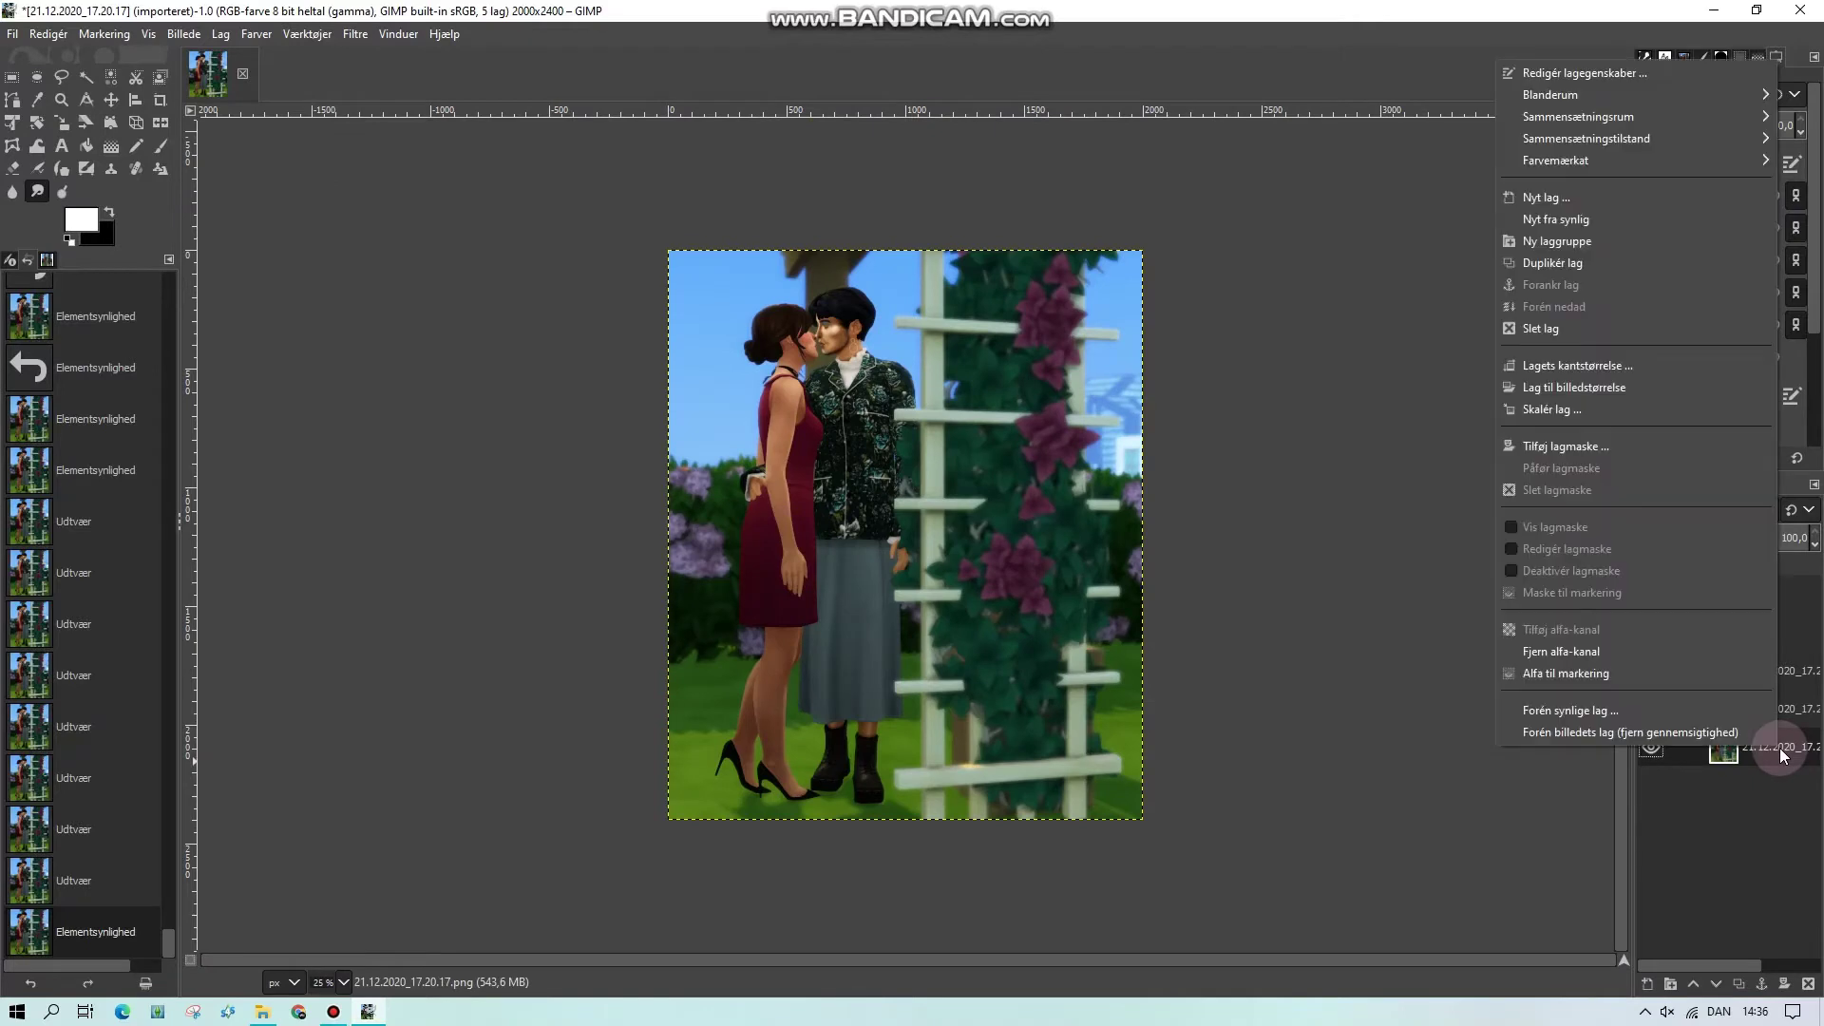
click(1554, 262)
drag(1788, 686, 1767, 594)
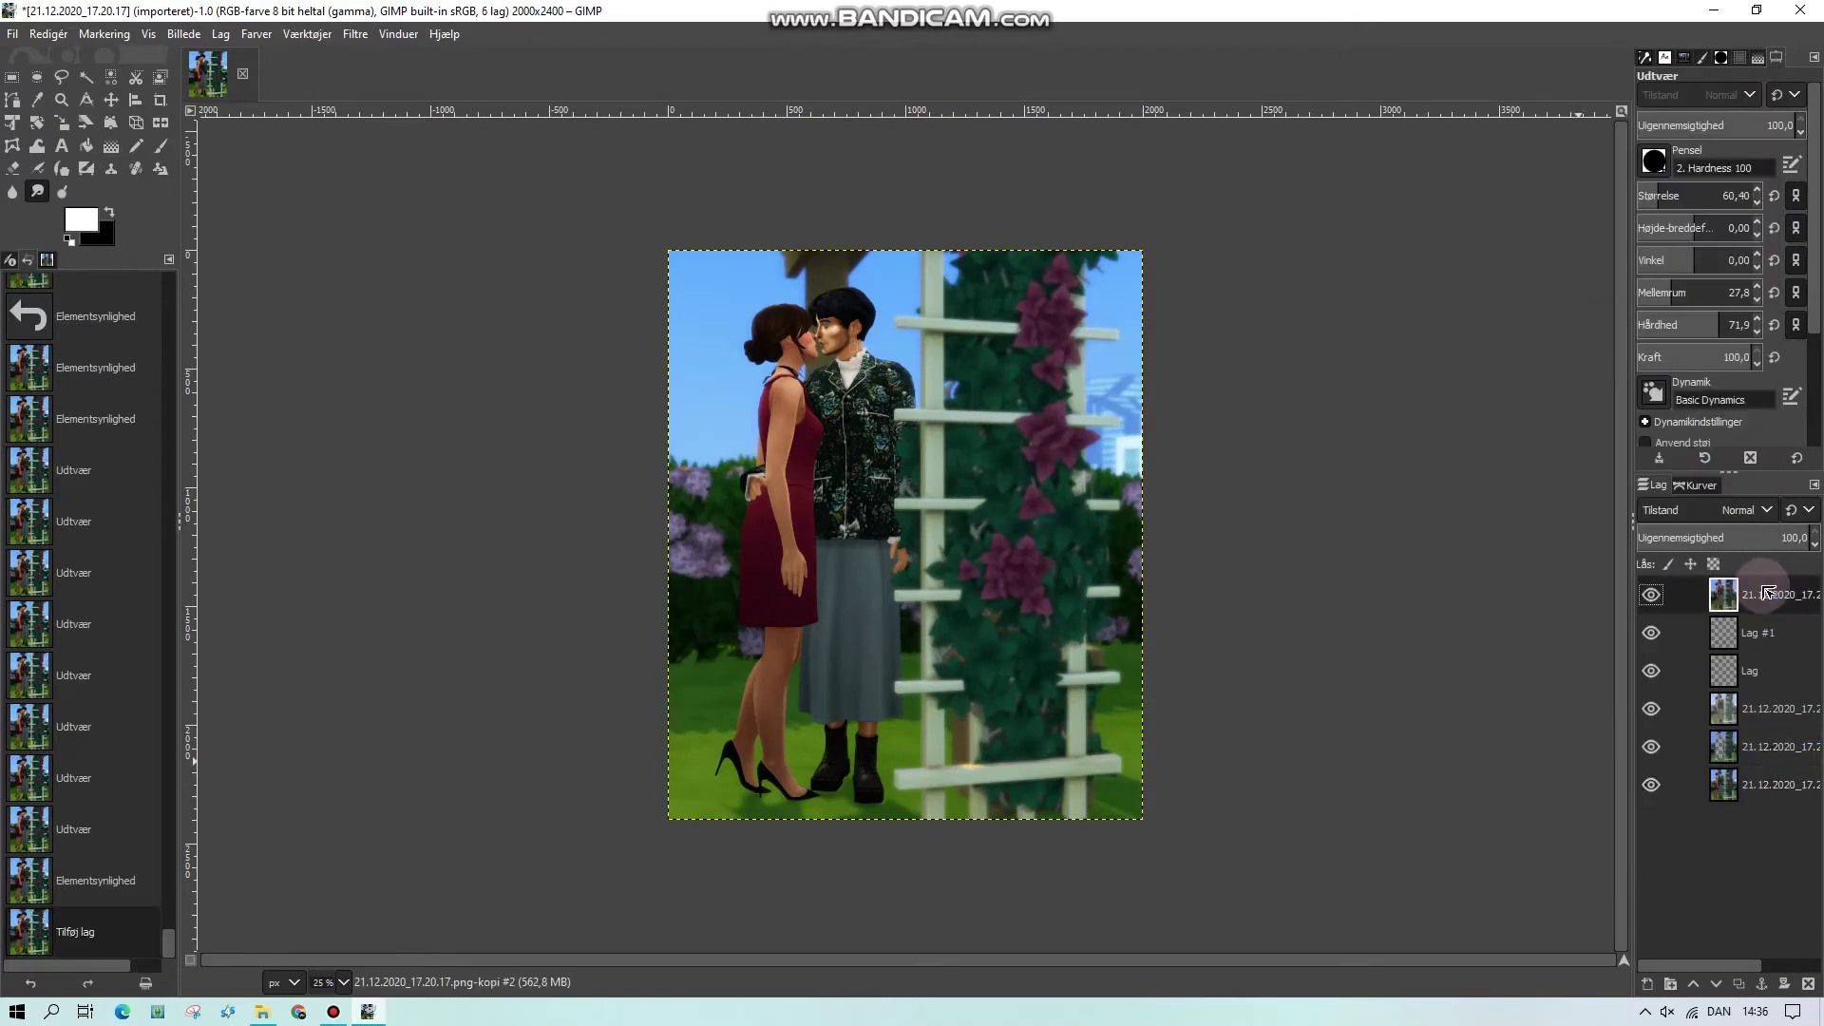
Compare the unedited copy on top with the edited picture at 50%, and hide the copy
click(343, 982)
click(334, 895)
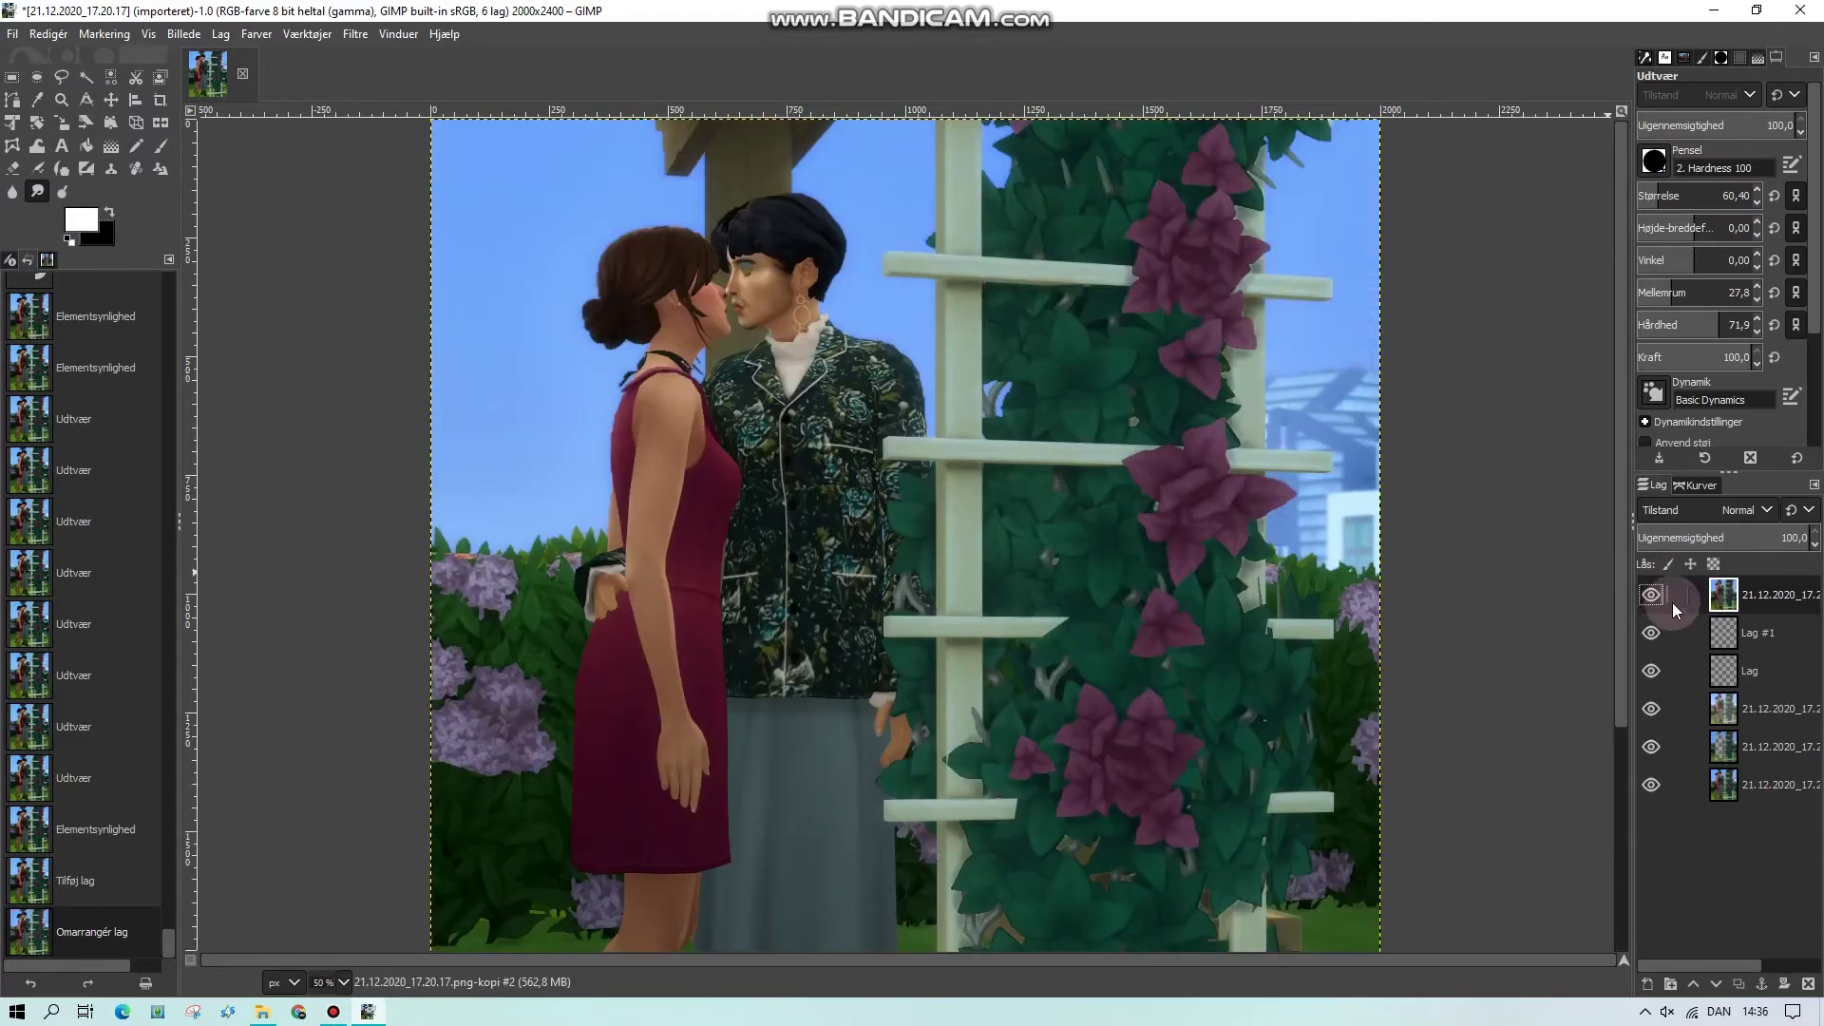
click(1651, 594)
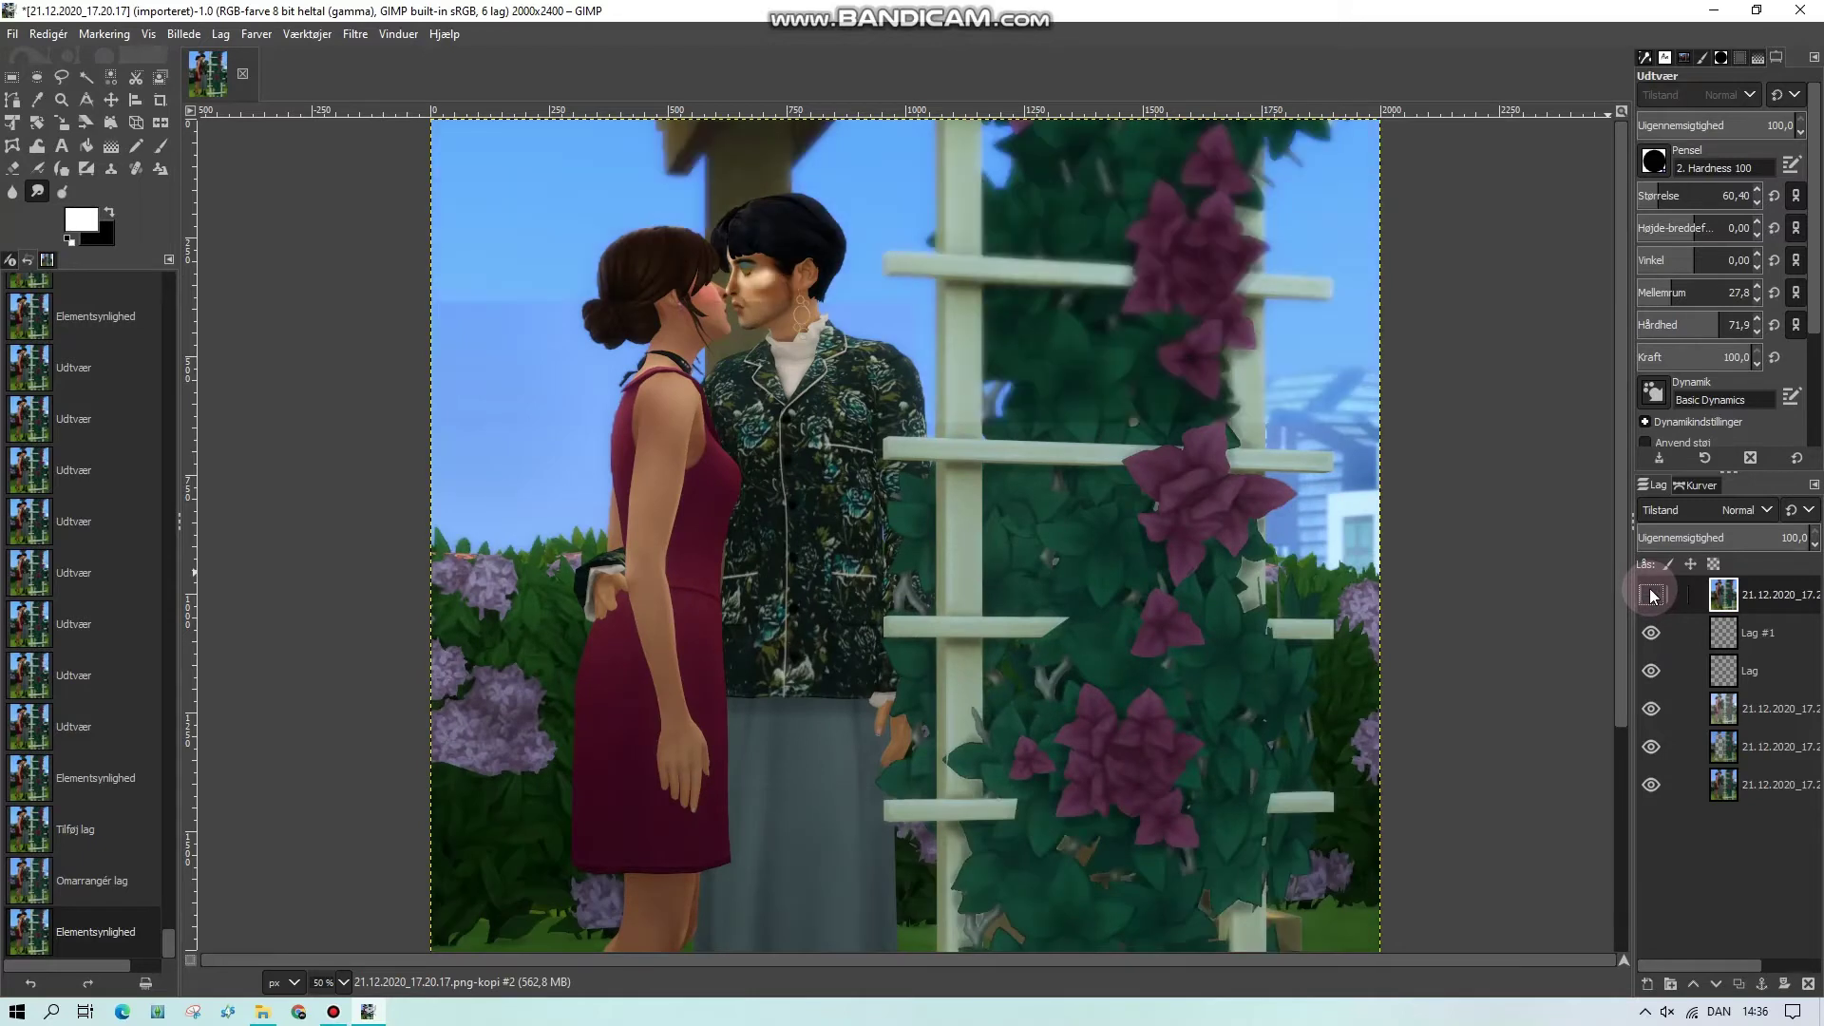
click(1650, 593)
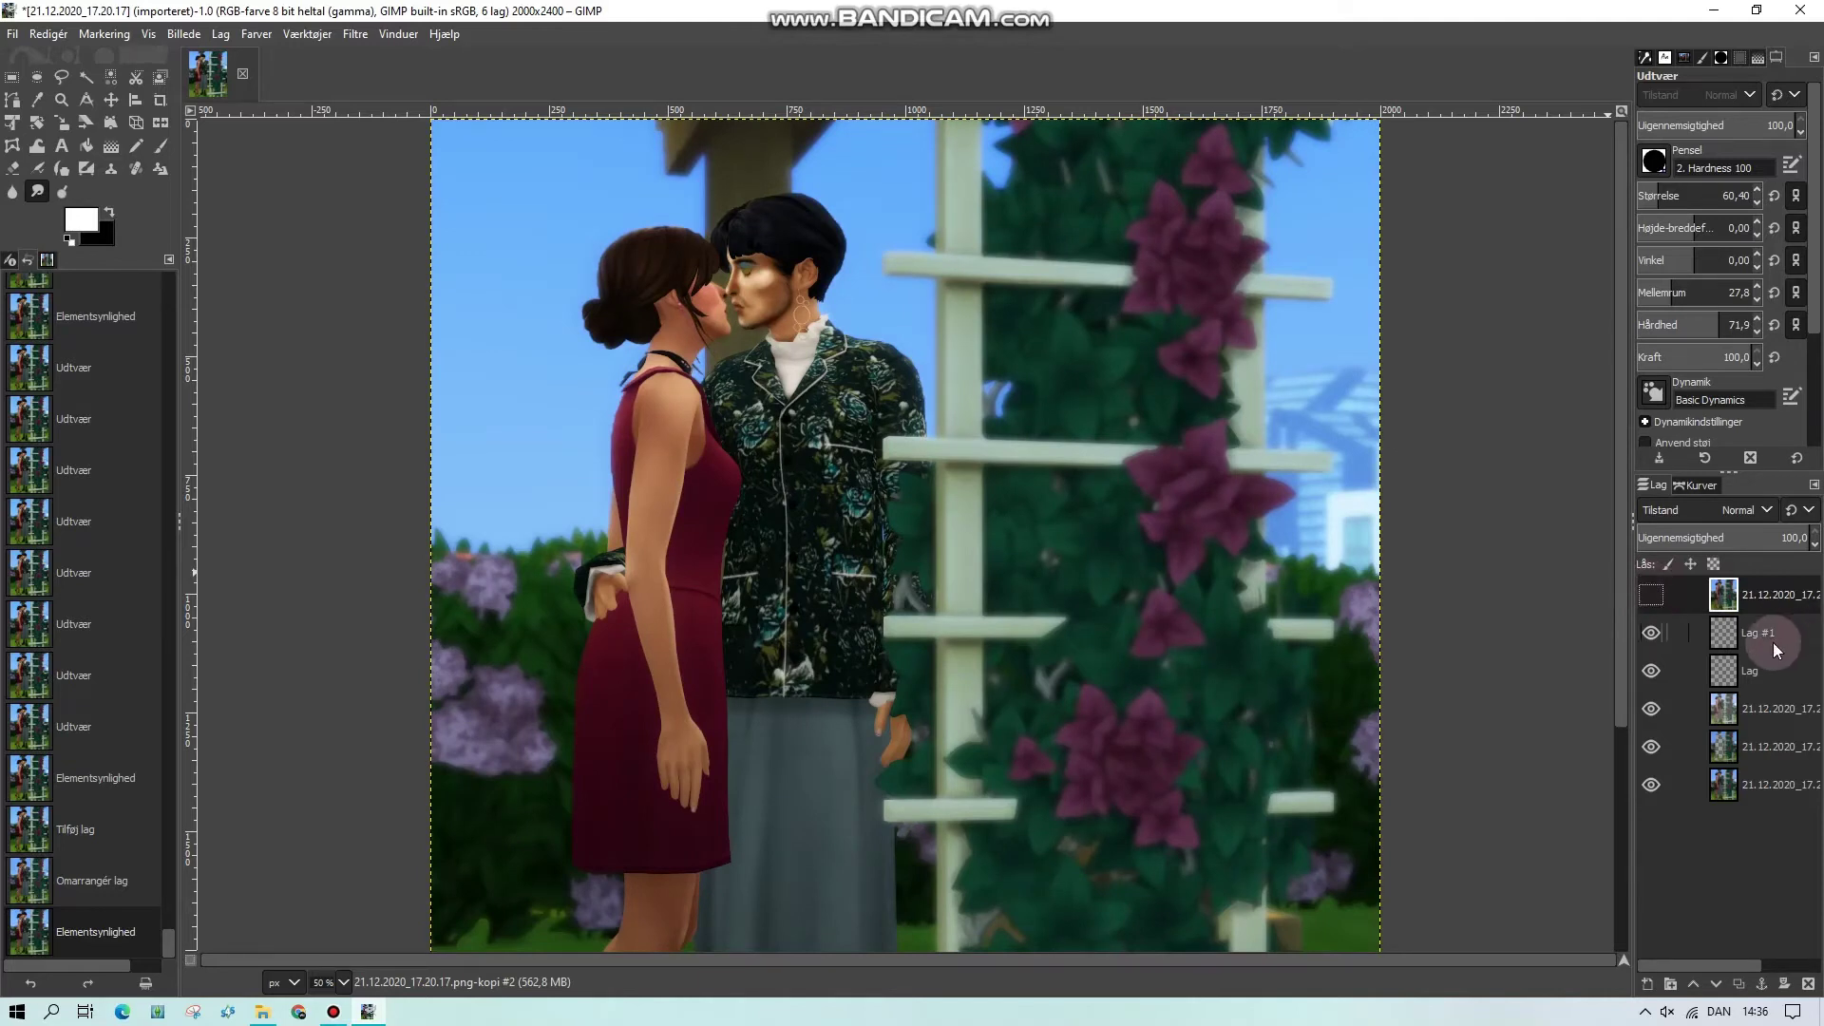
Add a new transparent layer above Lag #1 and rename the hidden top picture copy to original
click(1670, 632)
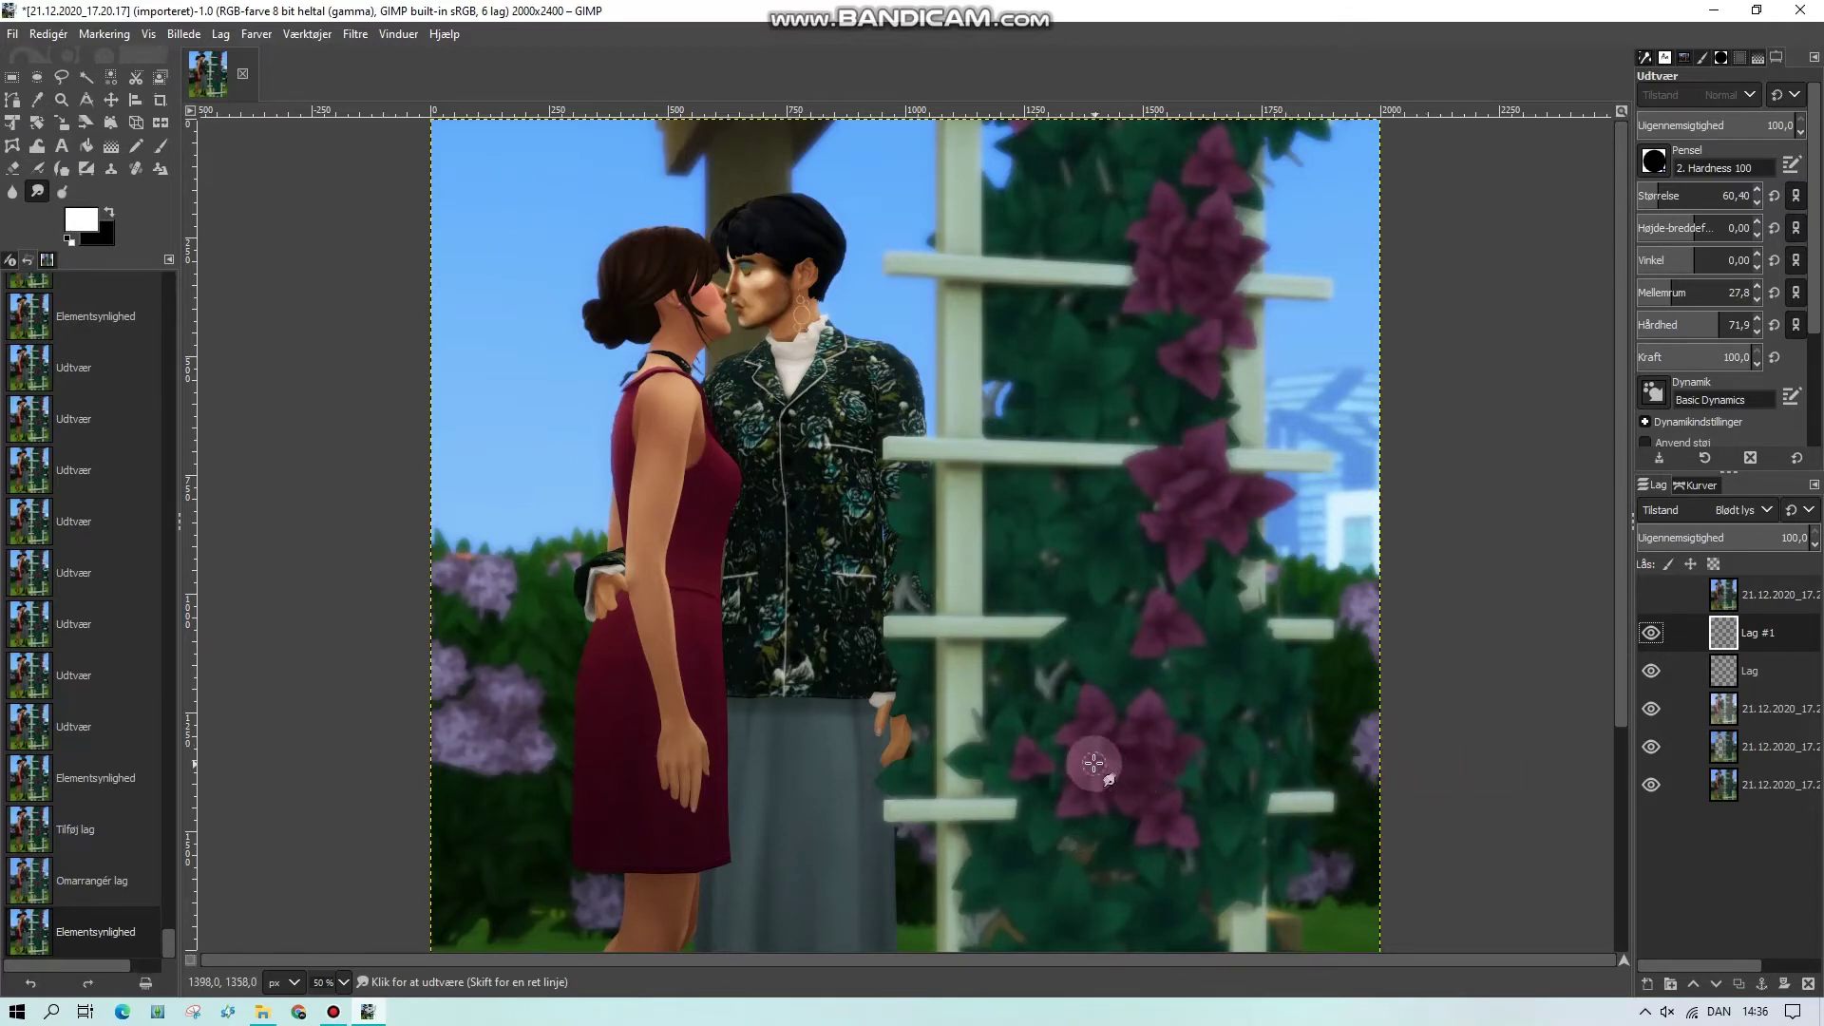
click(1767, 680)
click(1752, 644)
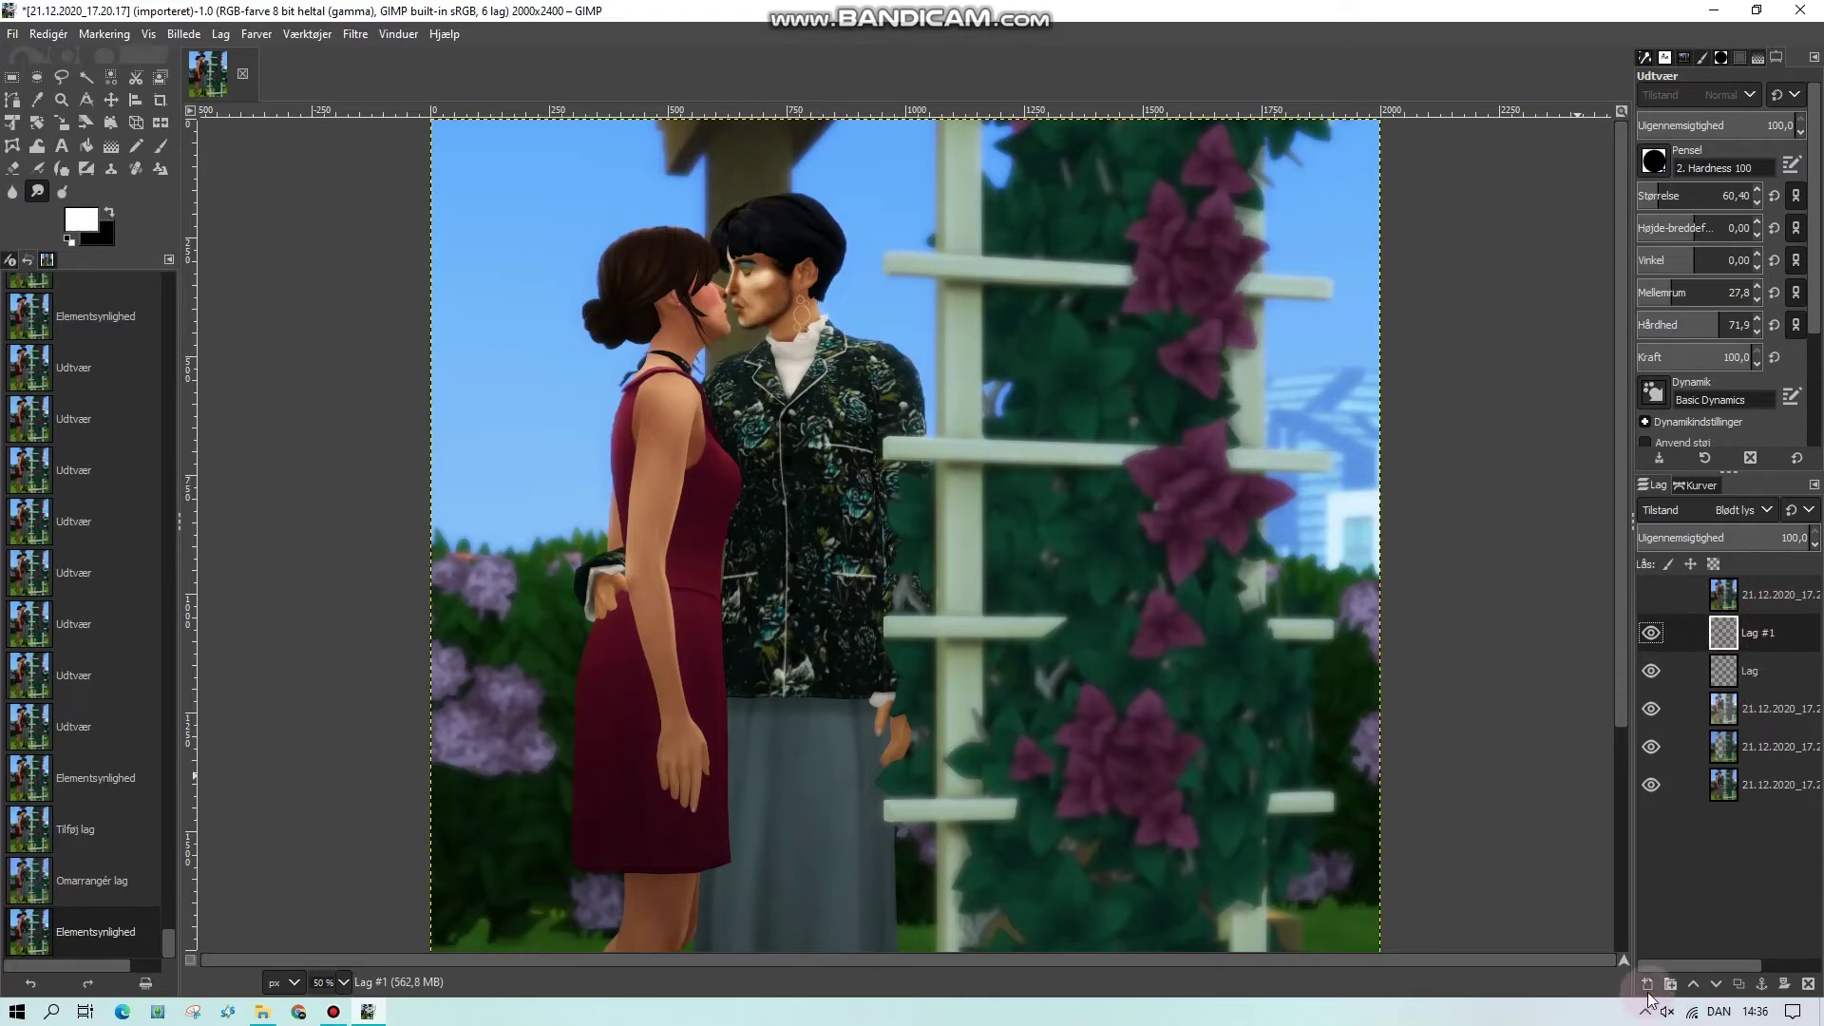
double_click(1708, 955)
click(1689, 958)
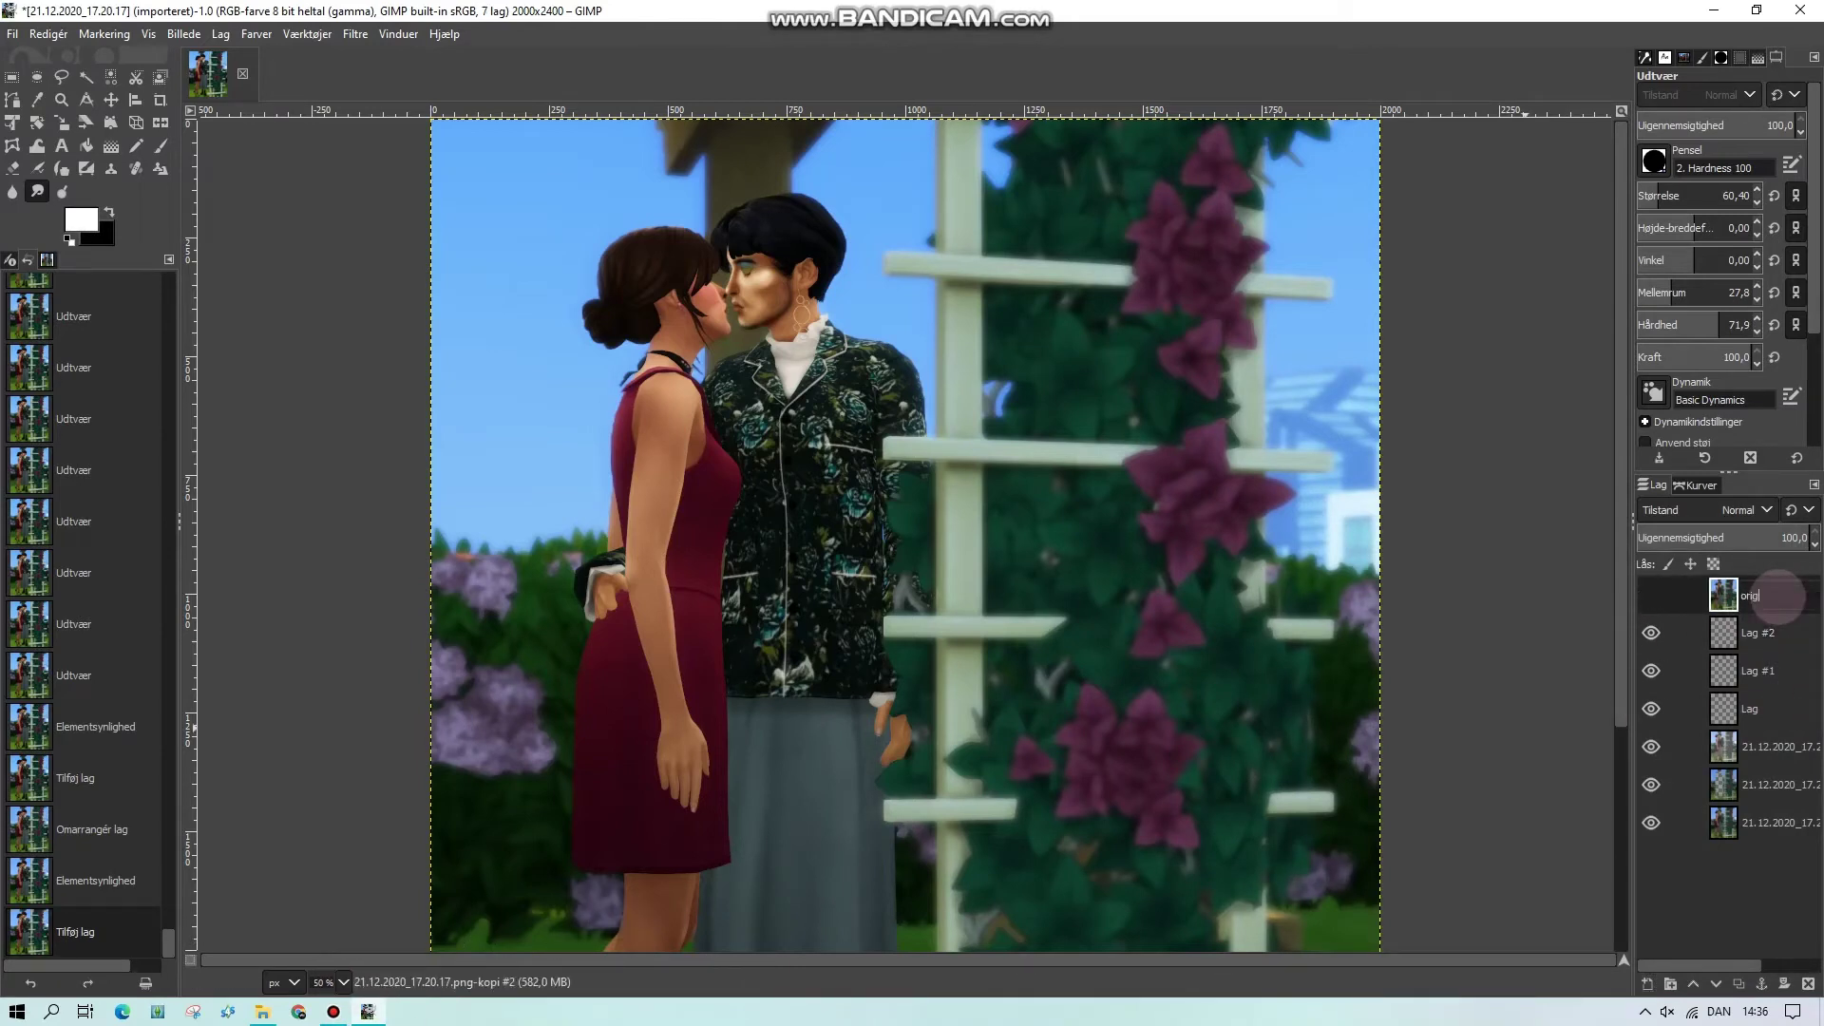
key(Return)
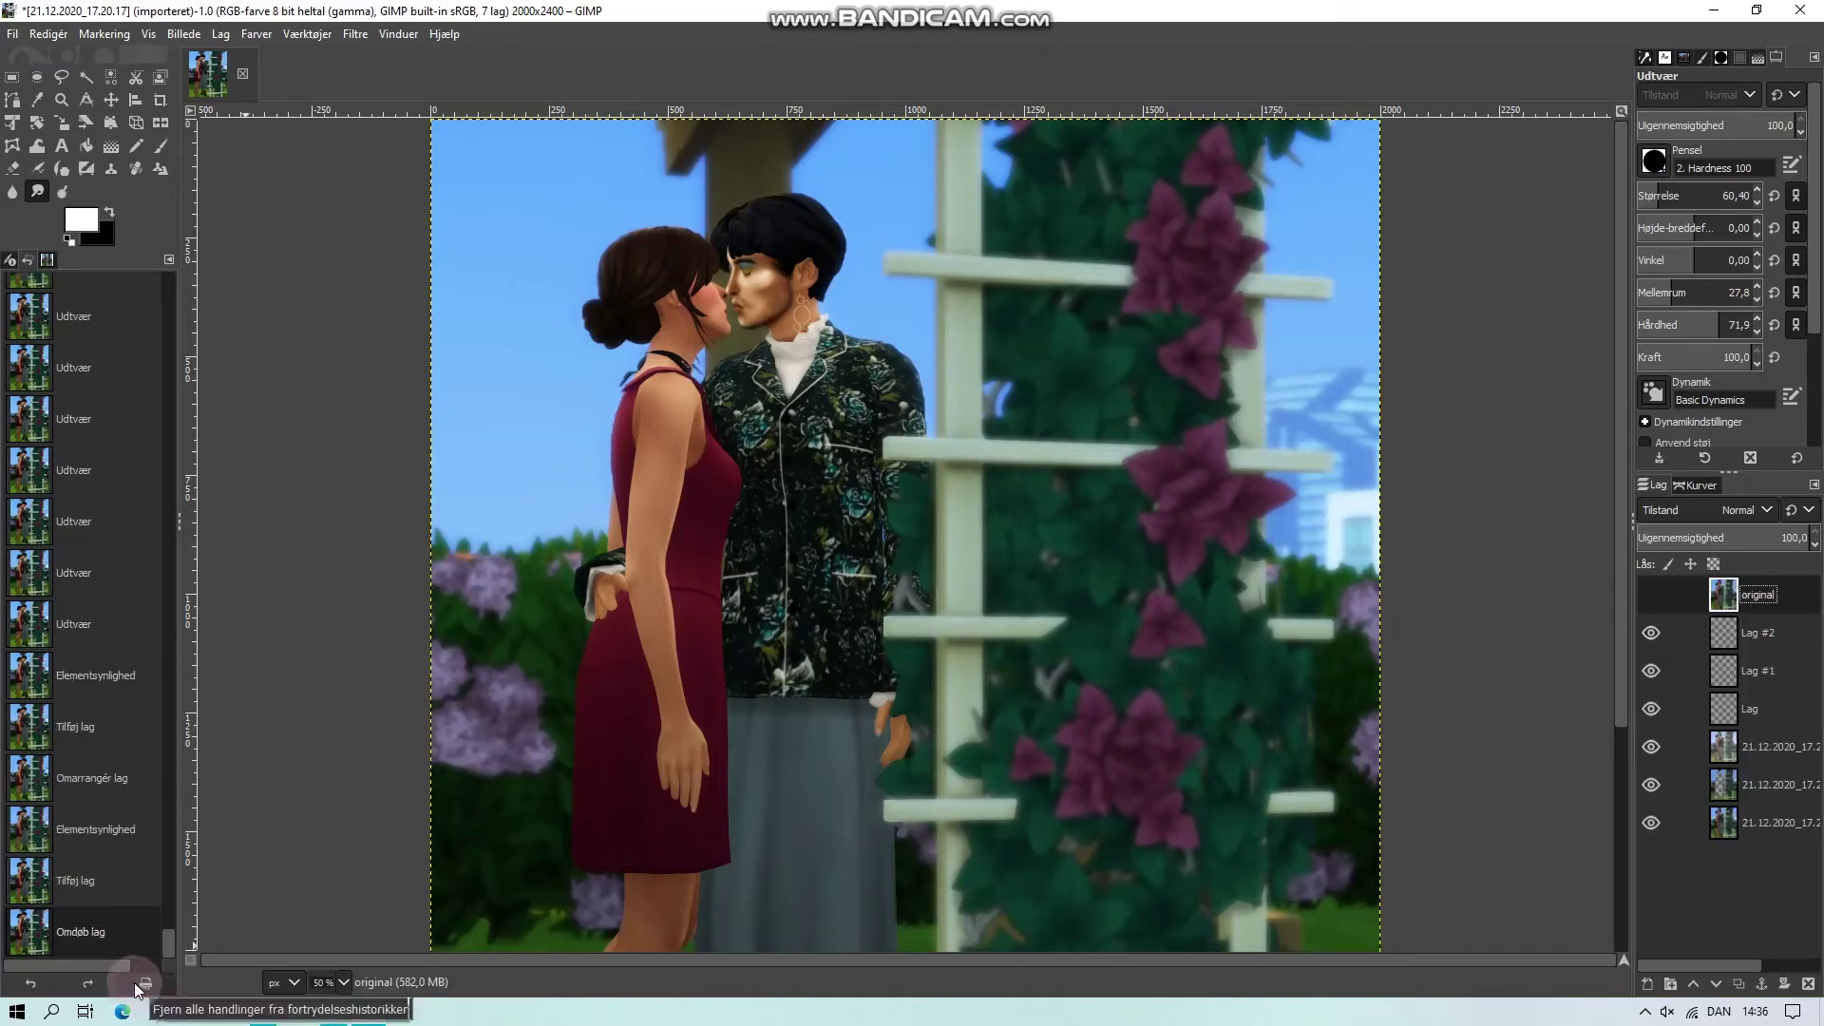
Select the new Lag #2 layer for work on the faces at 400%, and set the foreground colour to yellow eeee06
click(337, 981)
click(328, 801)
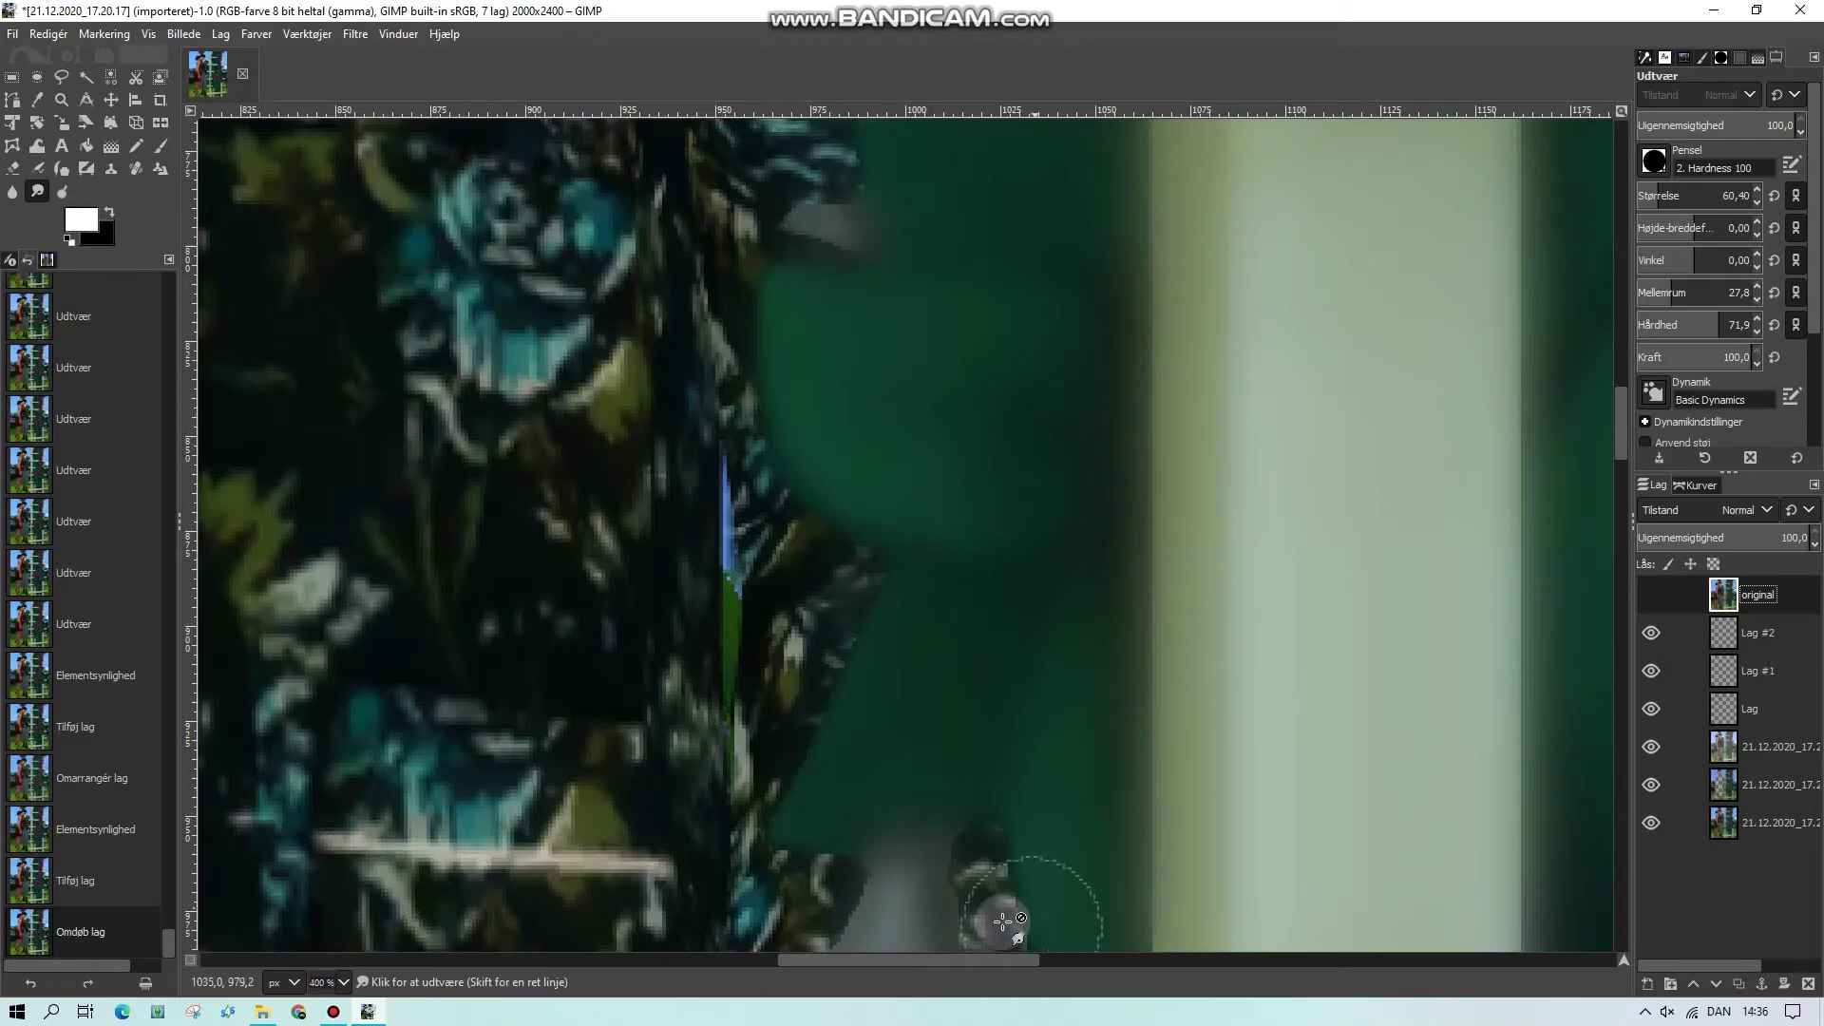
click(1765, 648)
drag(946, 963, 693, 954)
scroll(668, 835, up, 10)
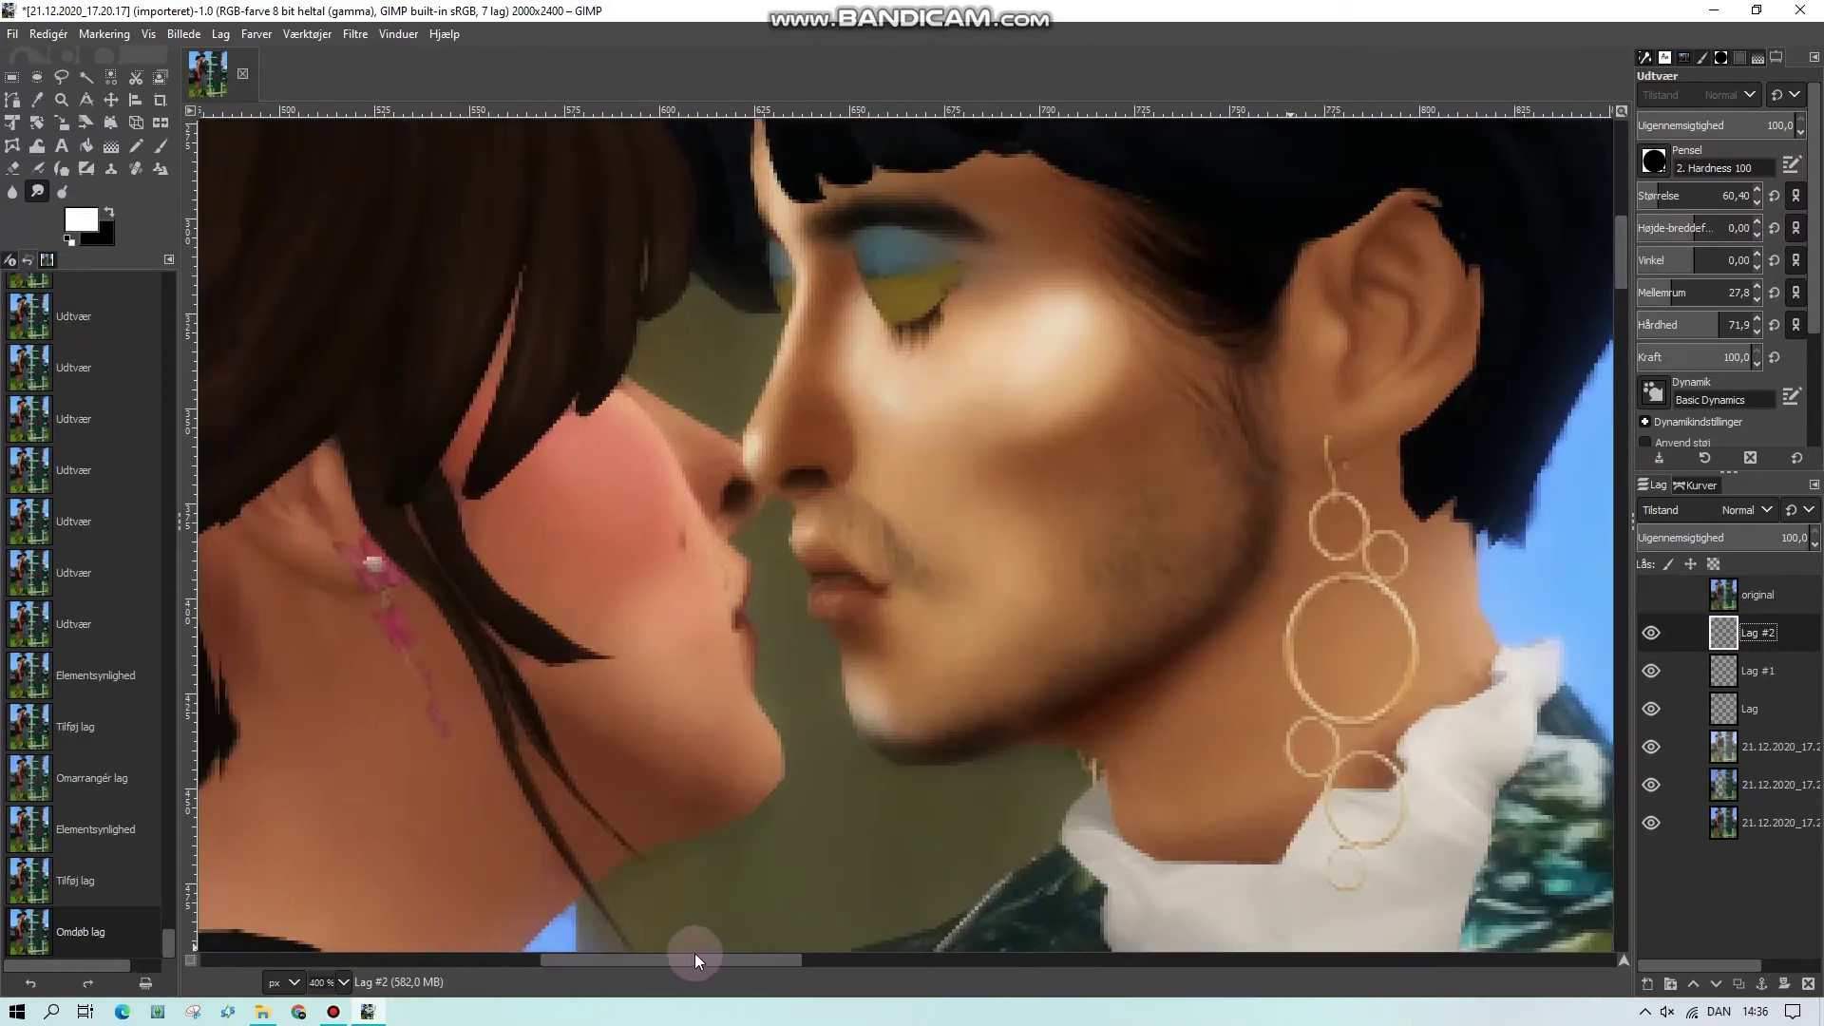
click(73, 234)
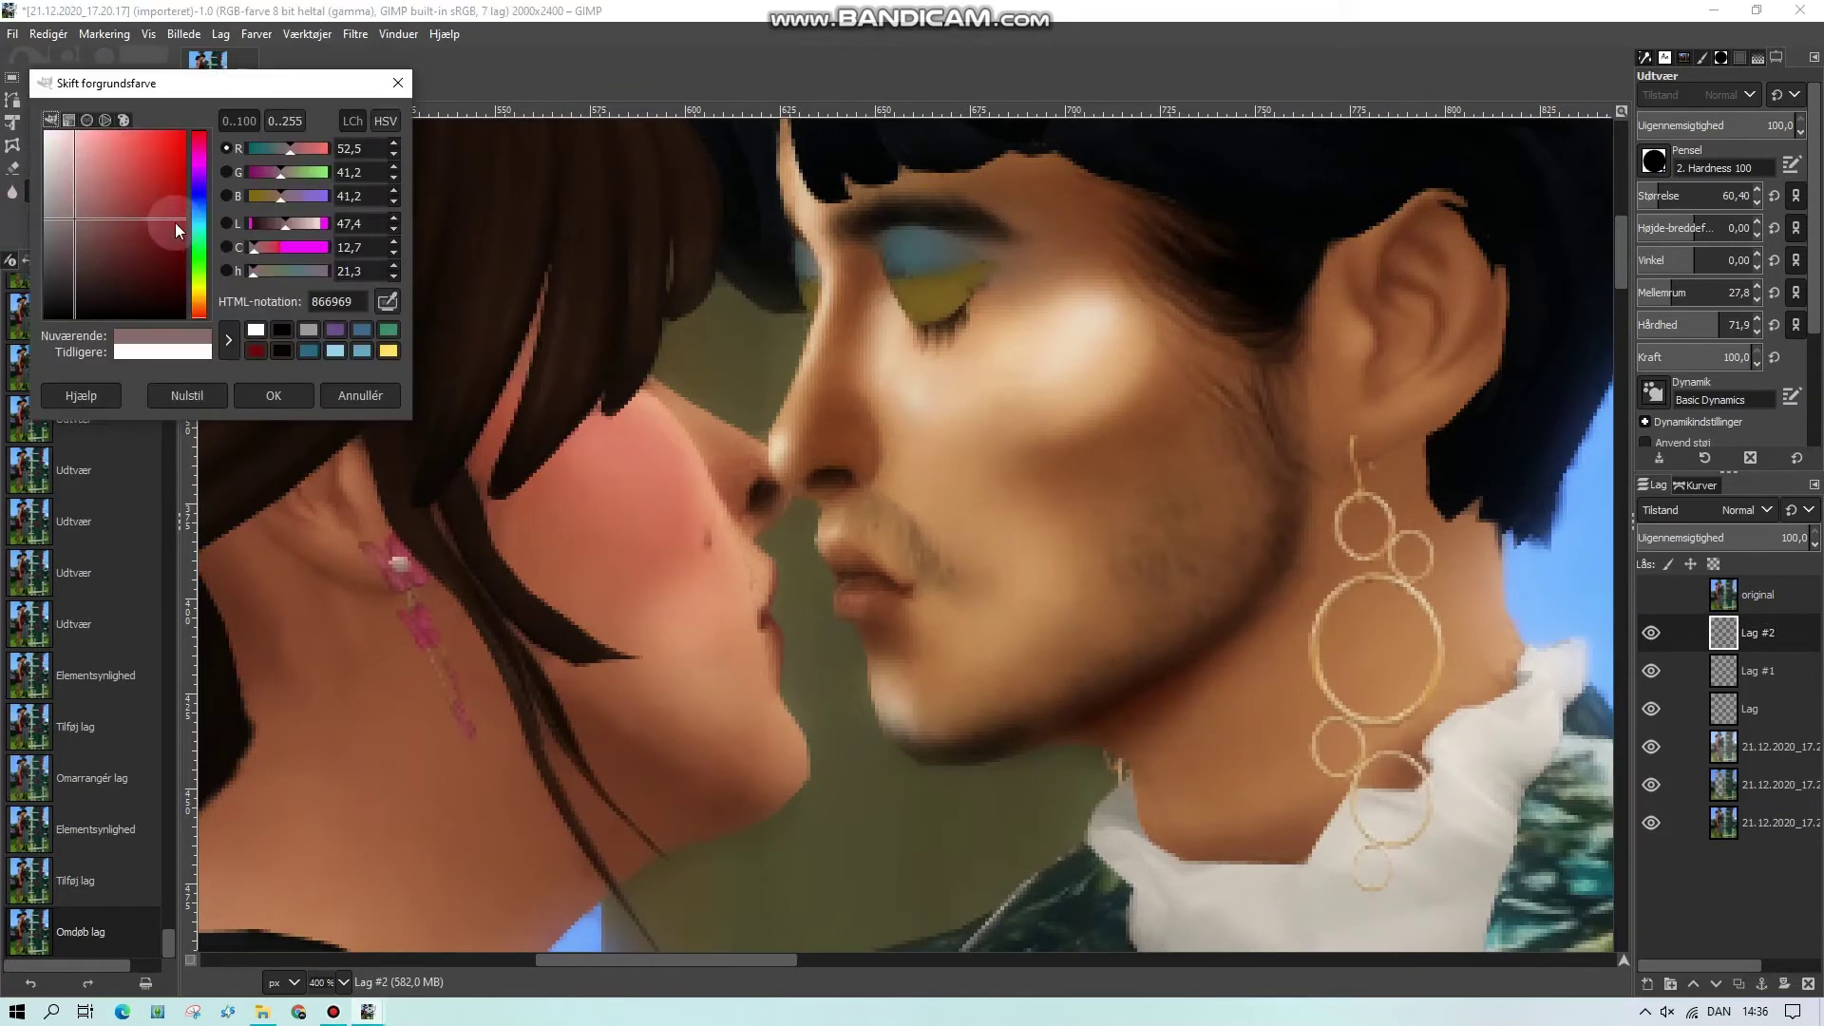
click(204, 278)
click(181, 142)
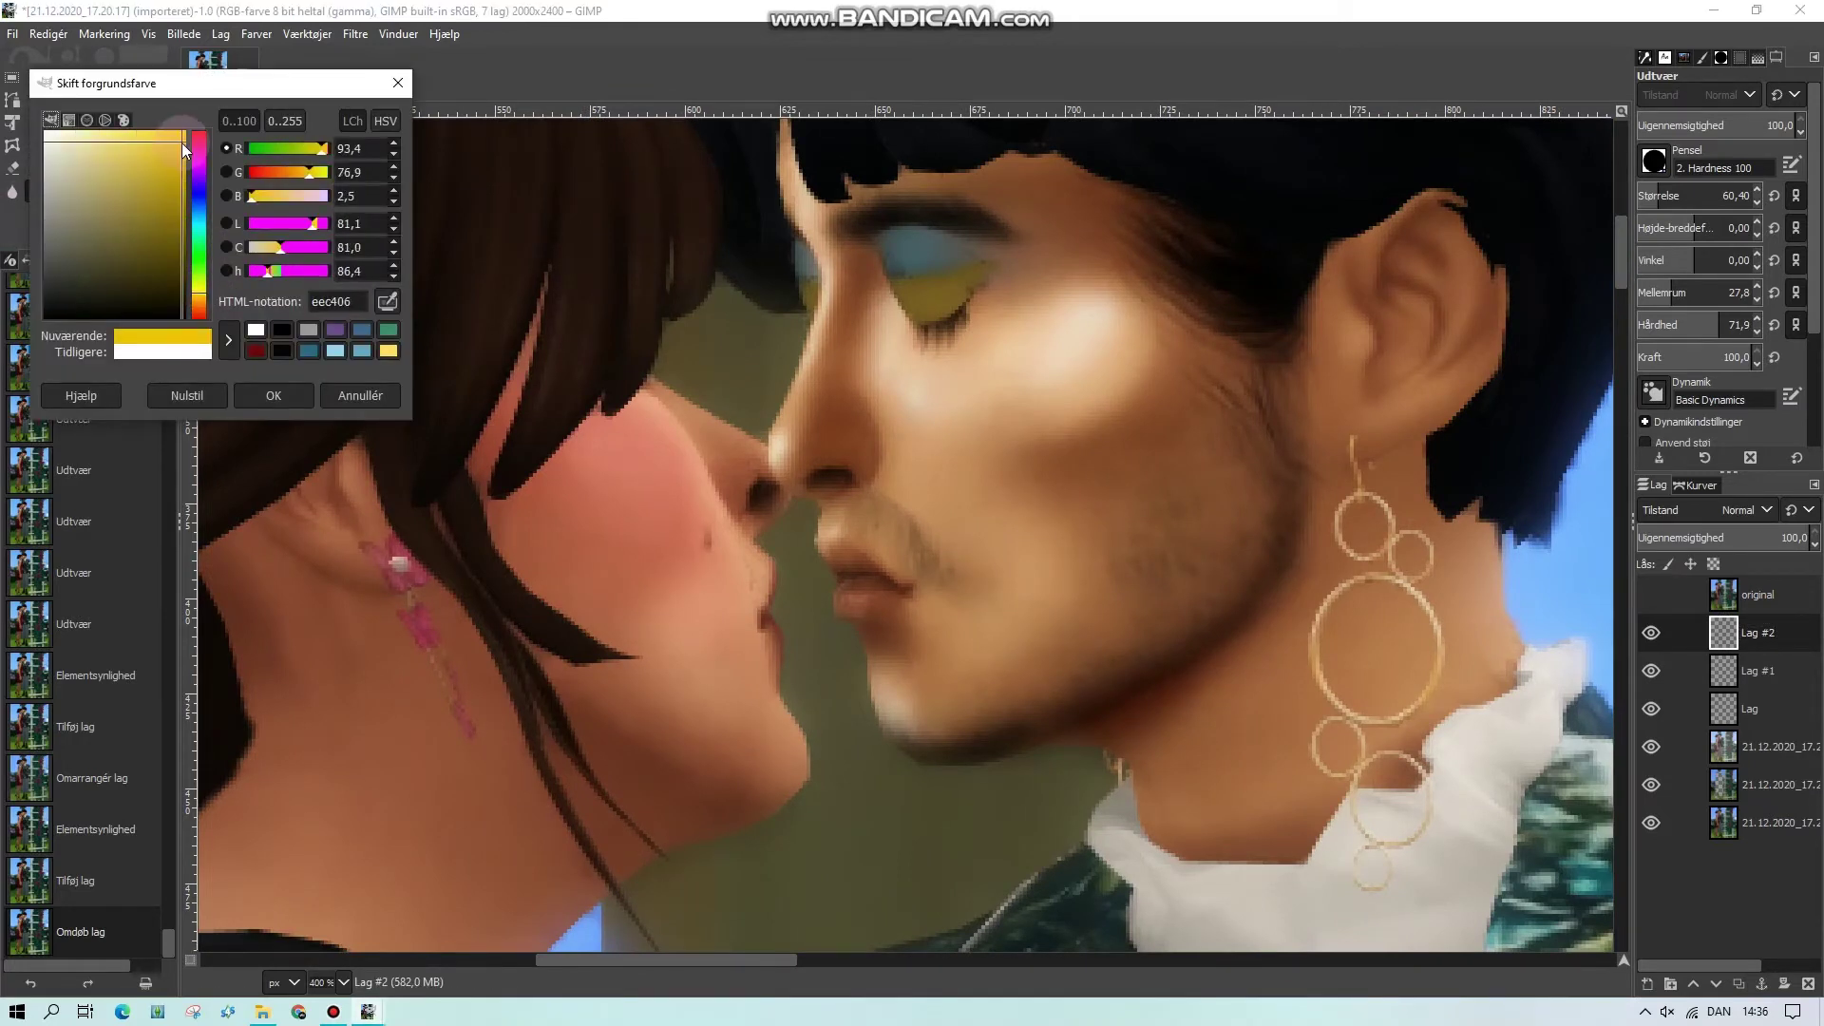
click(198, 287)
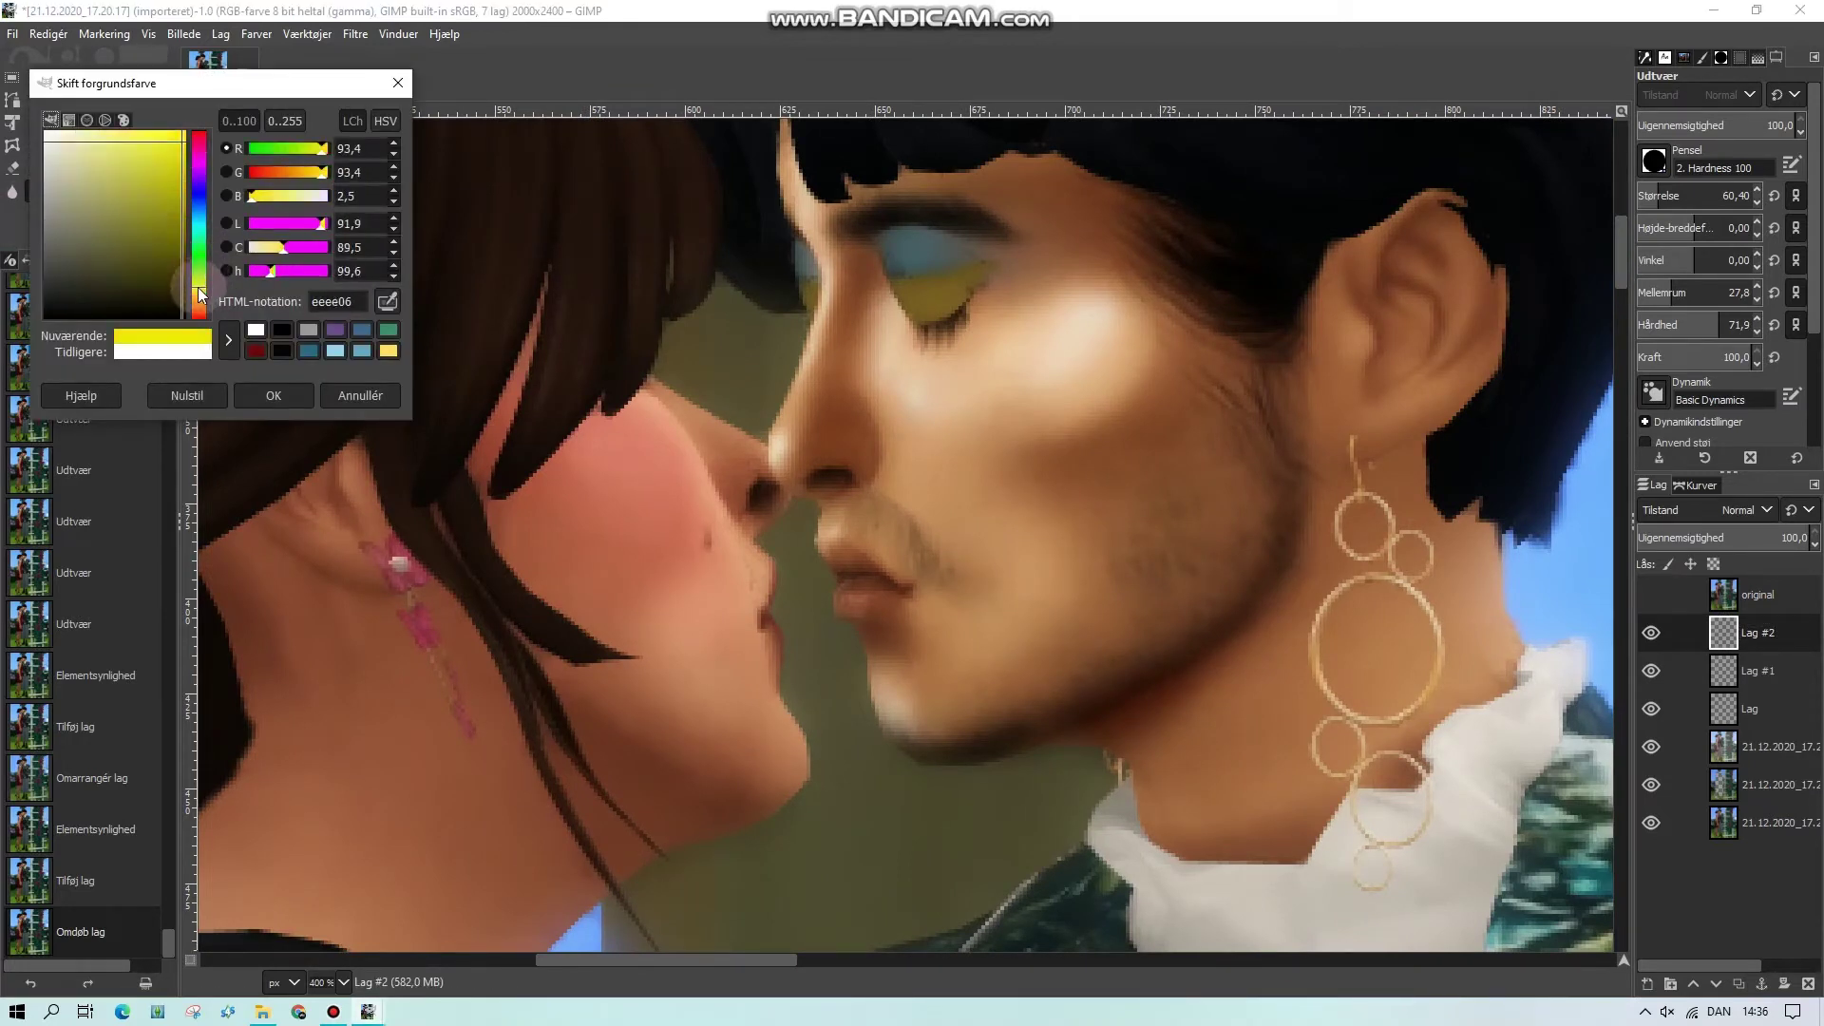
click(245, 393)
Switch to the Pencil and give it a very small brush size and a higher opacity
click(134, 147)
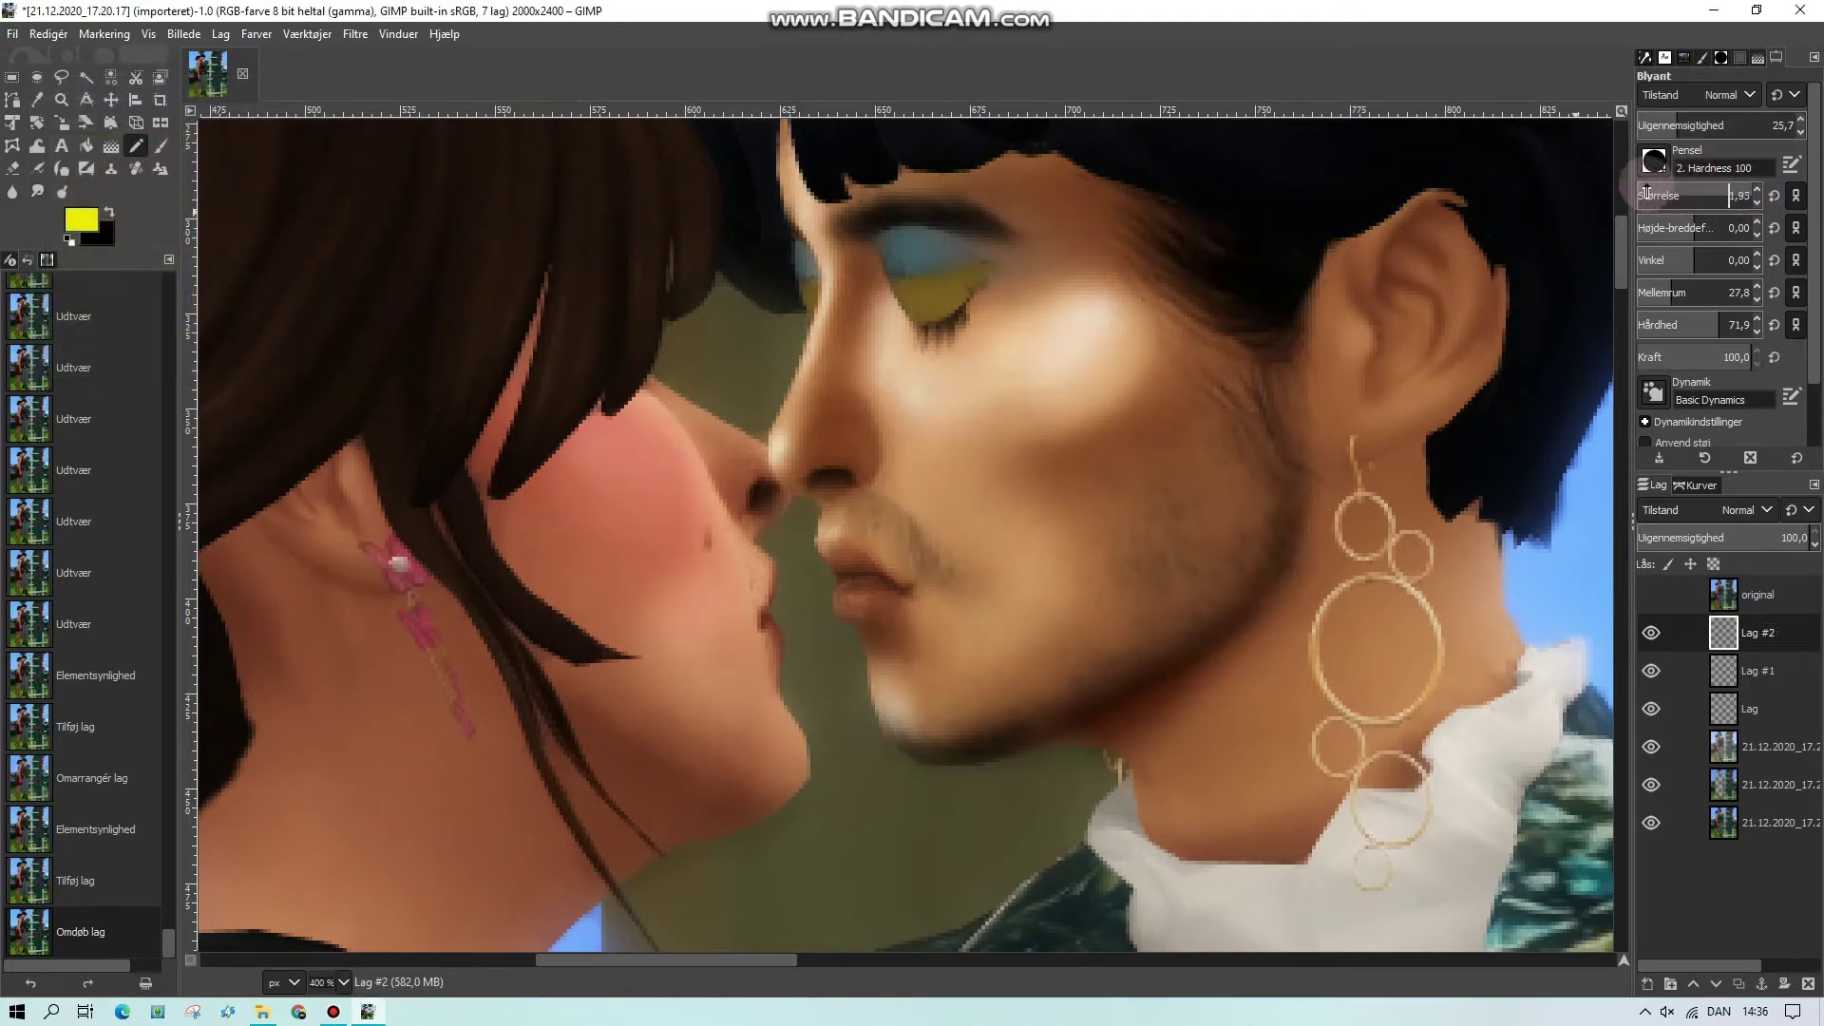
drag(1646, 193, 1644, 192)
drag(1674, 121, 1792, 135)
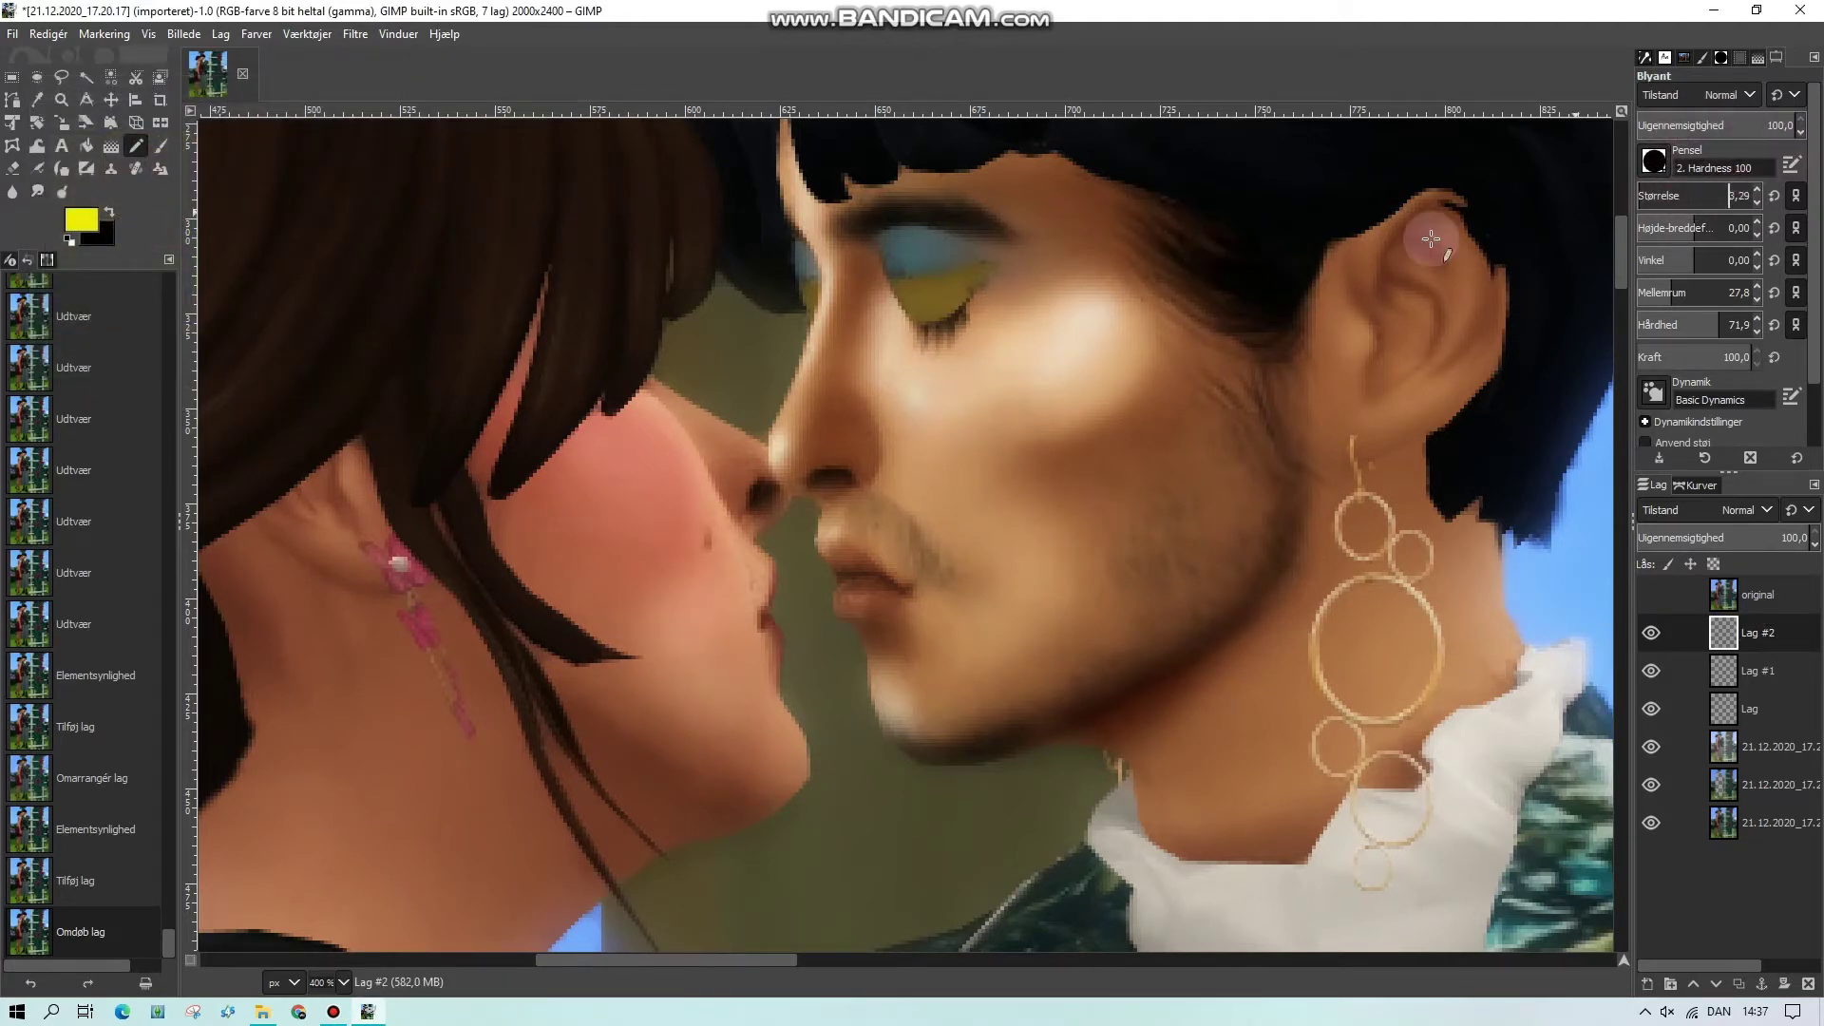
Paint yellow over the lower part of both of the man's eyelids on Lag #2
drag(923, 311, 945, 286)
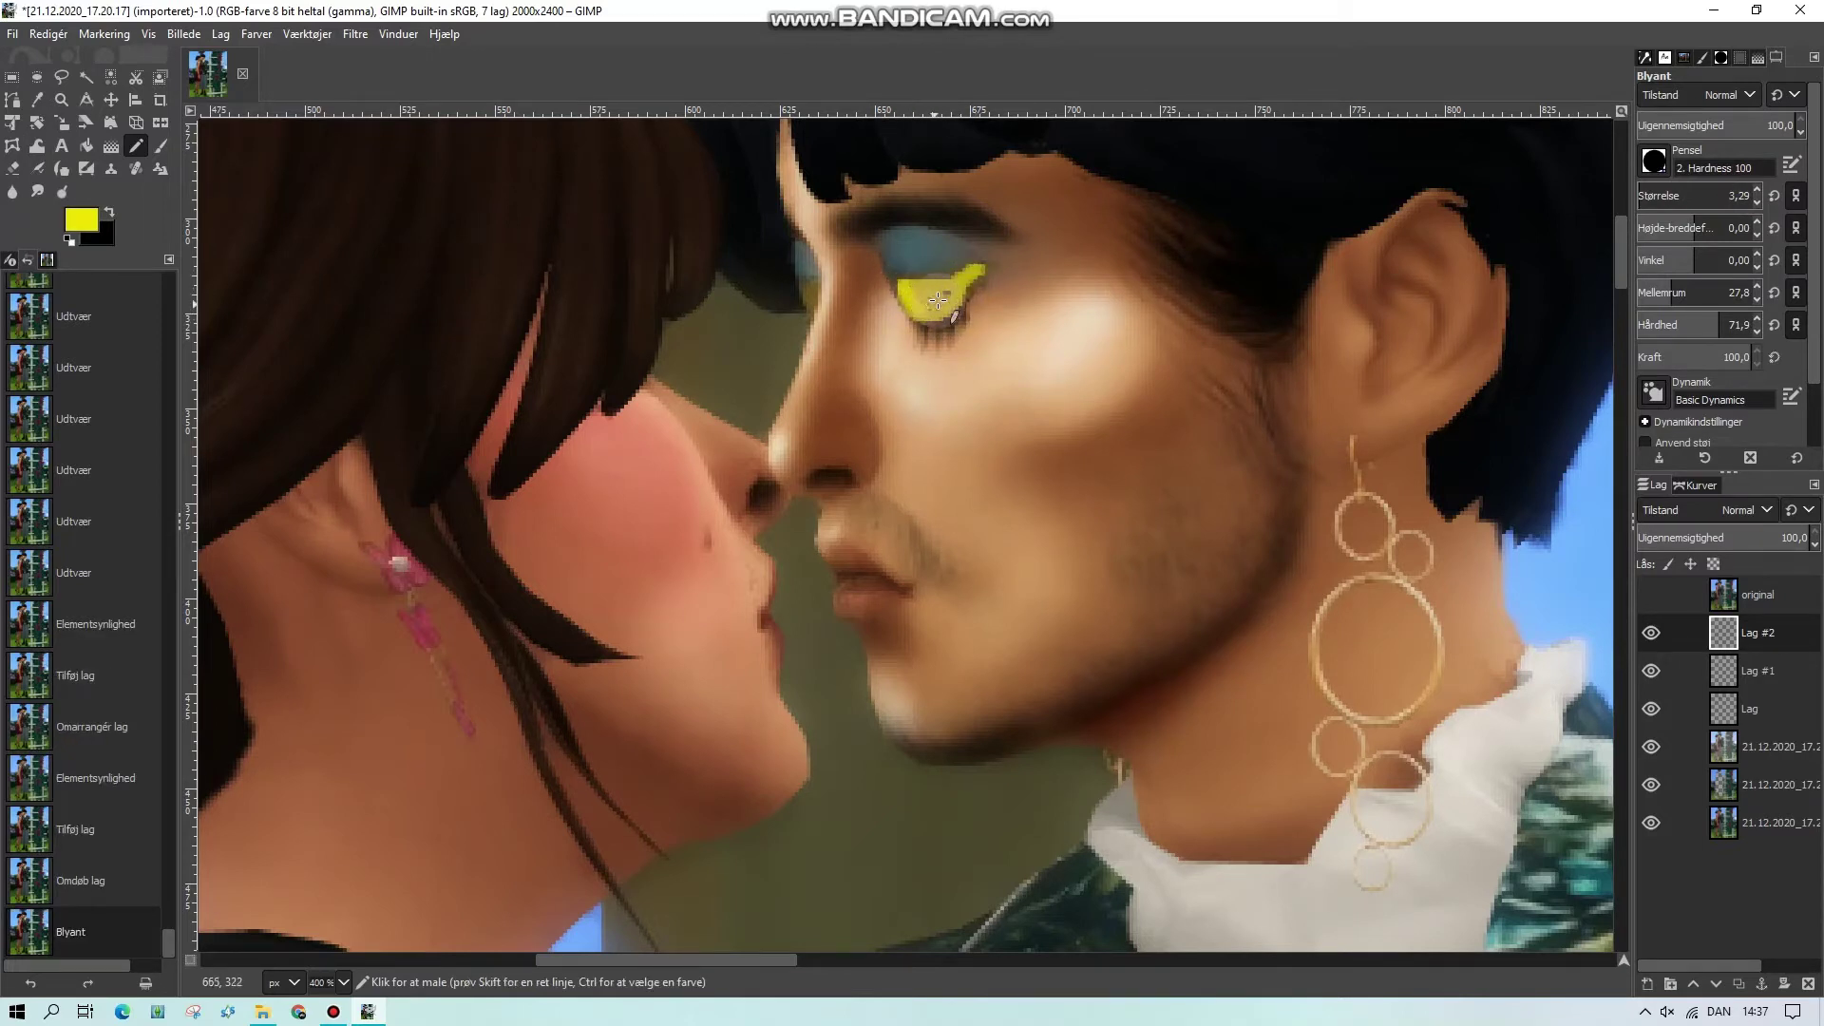
click(905, 284)
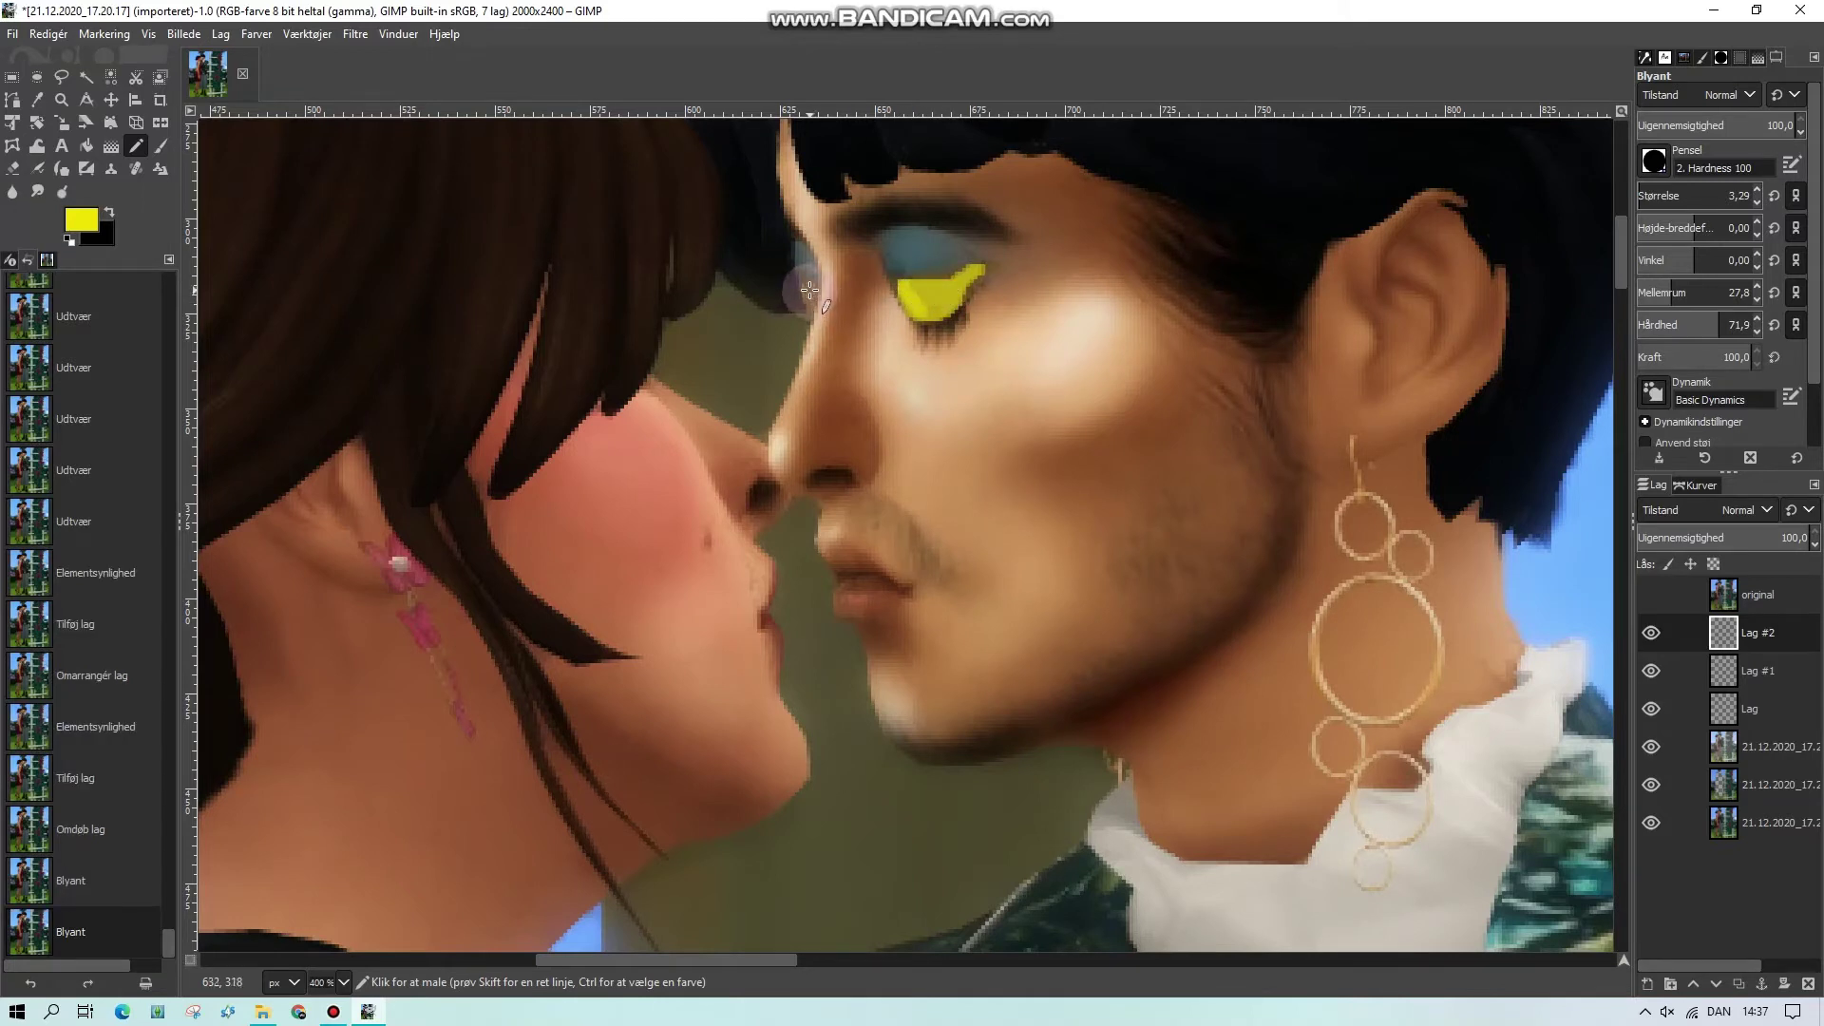
drag(809, 304, 812, 289)
click(808, 292)
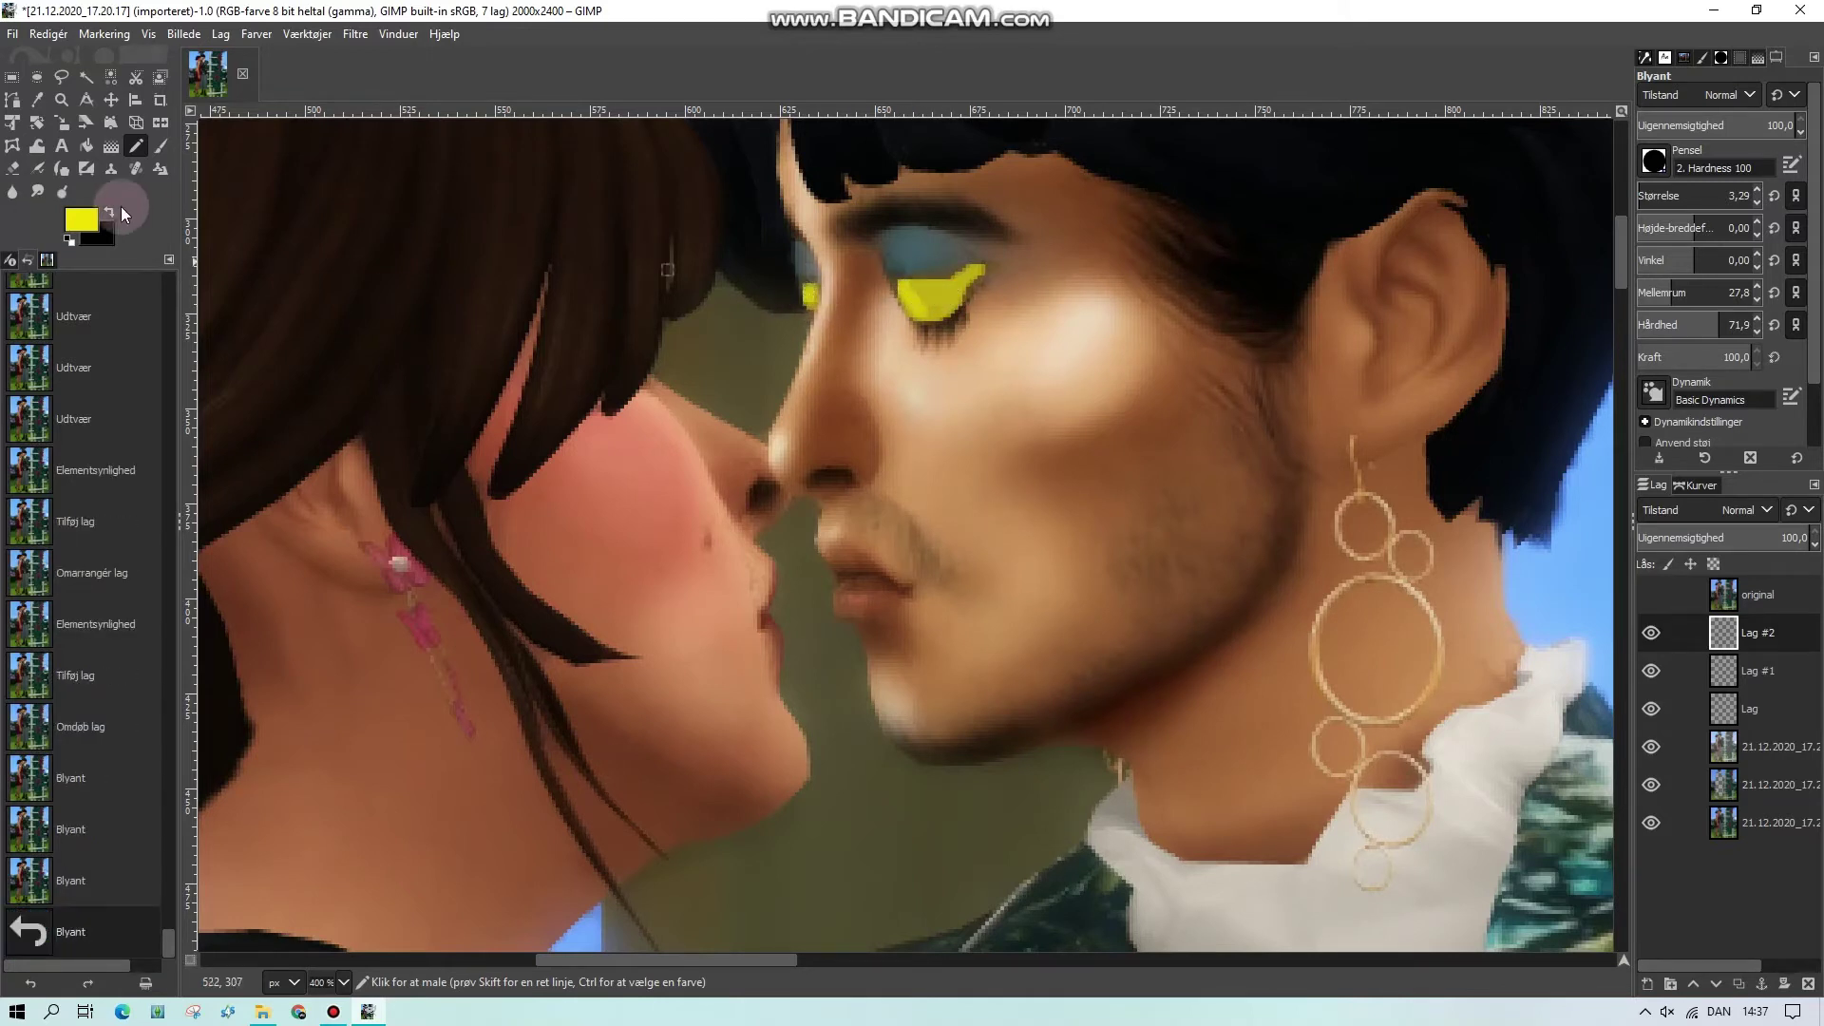
Set the foreground colour to light blue 4bd4f9 and paint the upper part of both of the man's eyelids
click(80, 220)
click(173, 196)
drag(173, 195, 140, 129)
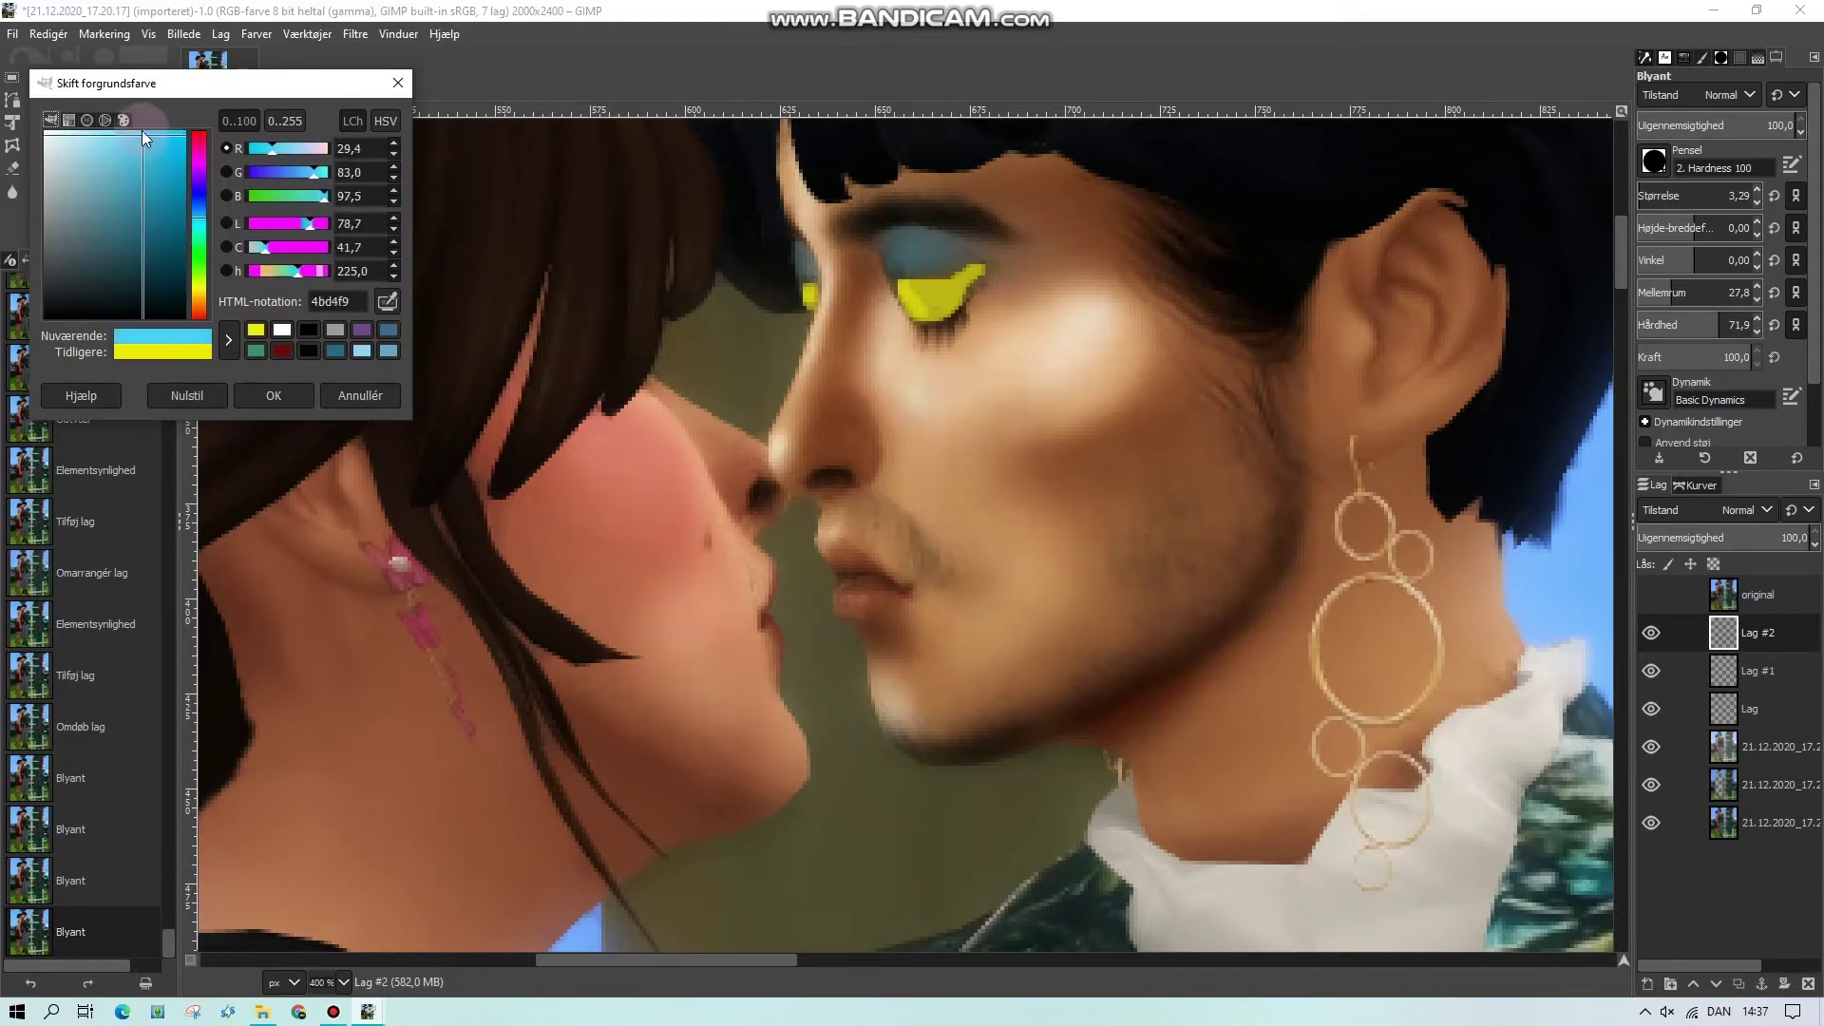
click(271, 395)
mouse_move(912, 233)
mouse_down()
mouse_move(883, 251)
mouse_move(935, 234)
mouse_up()
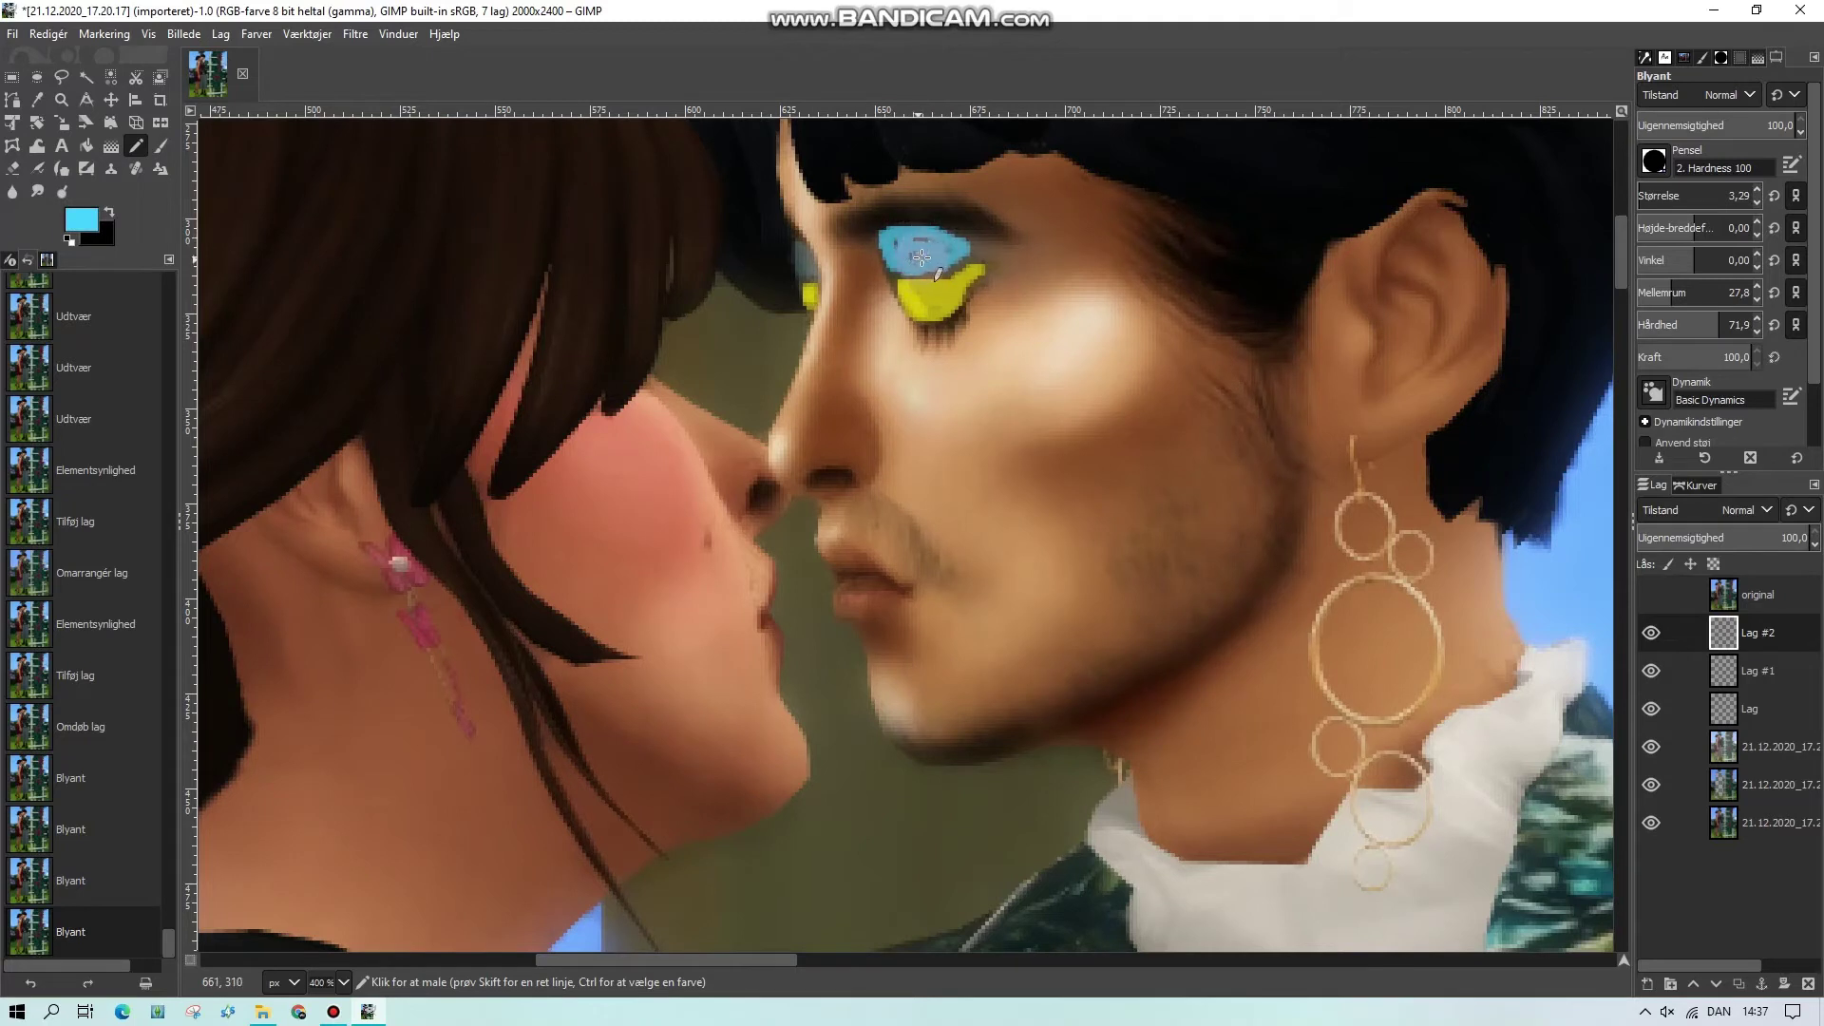
click(811, 273)
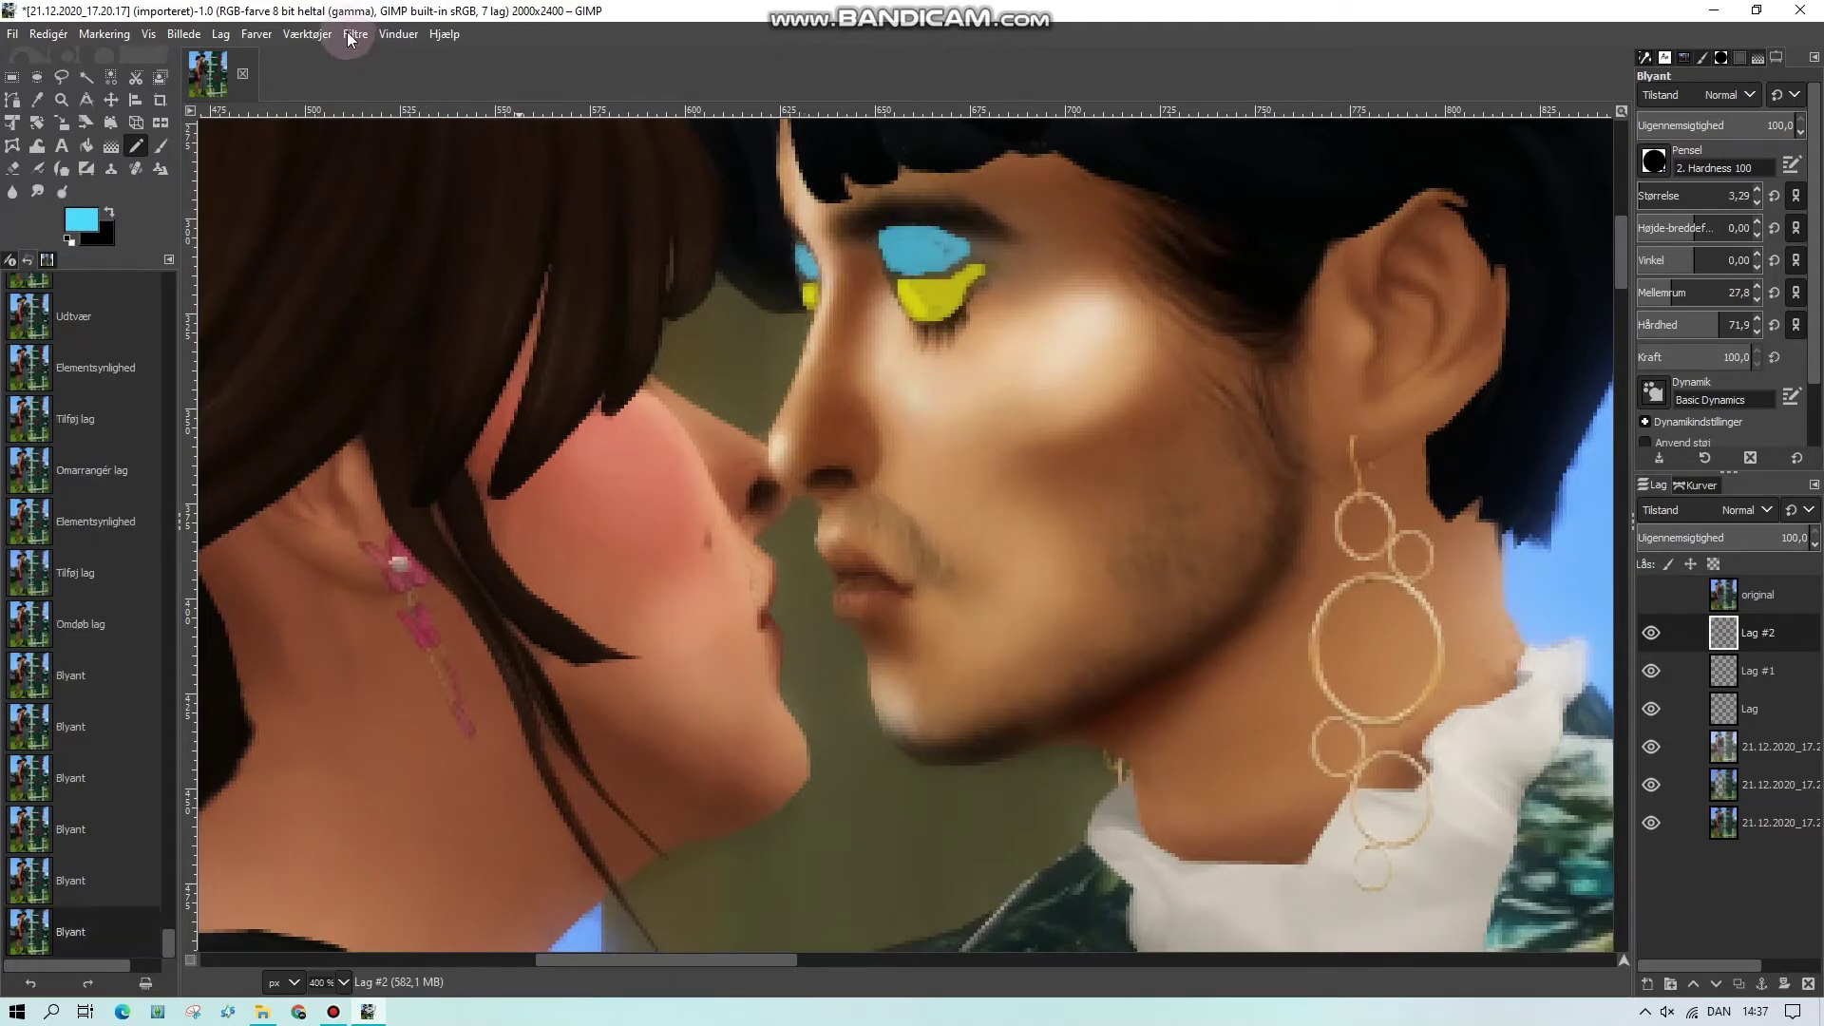
Set Lag #2 to the Soft light (Blødt lys) mode and apply a Gaussian blur of 1.50 in both directions
click(1741, 510)
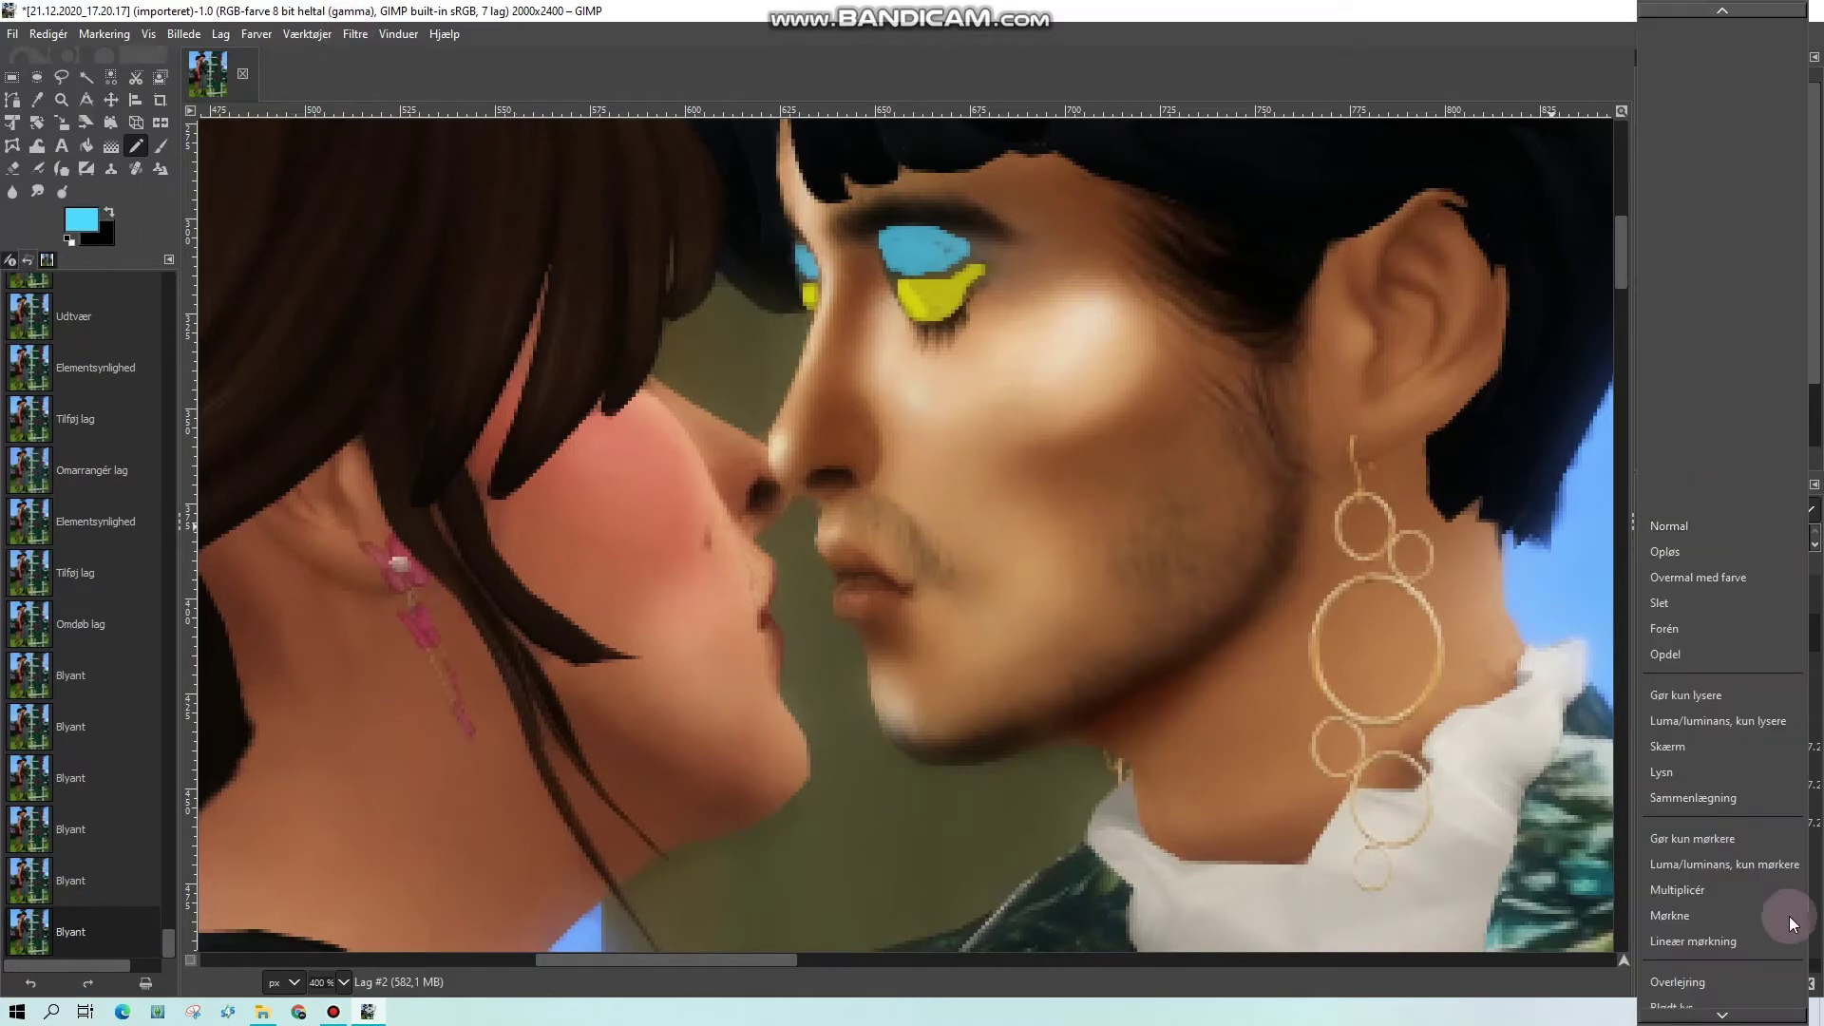
click(1730, 998)
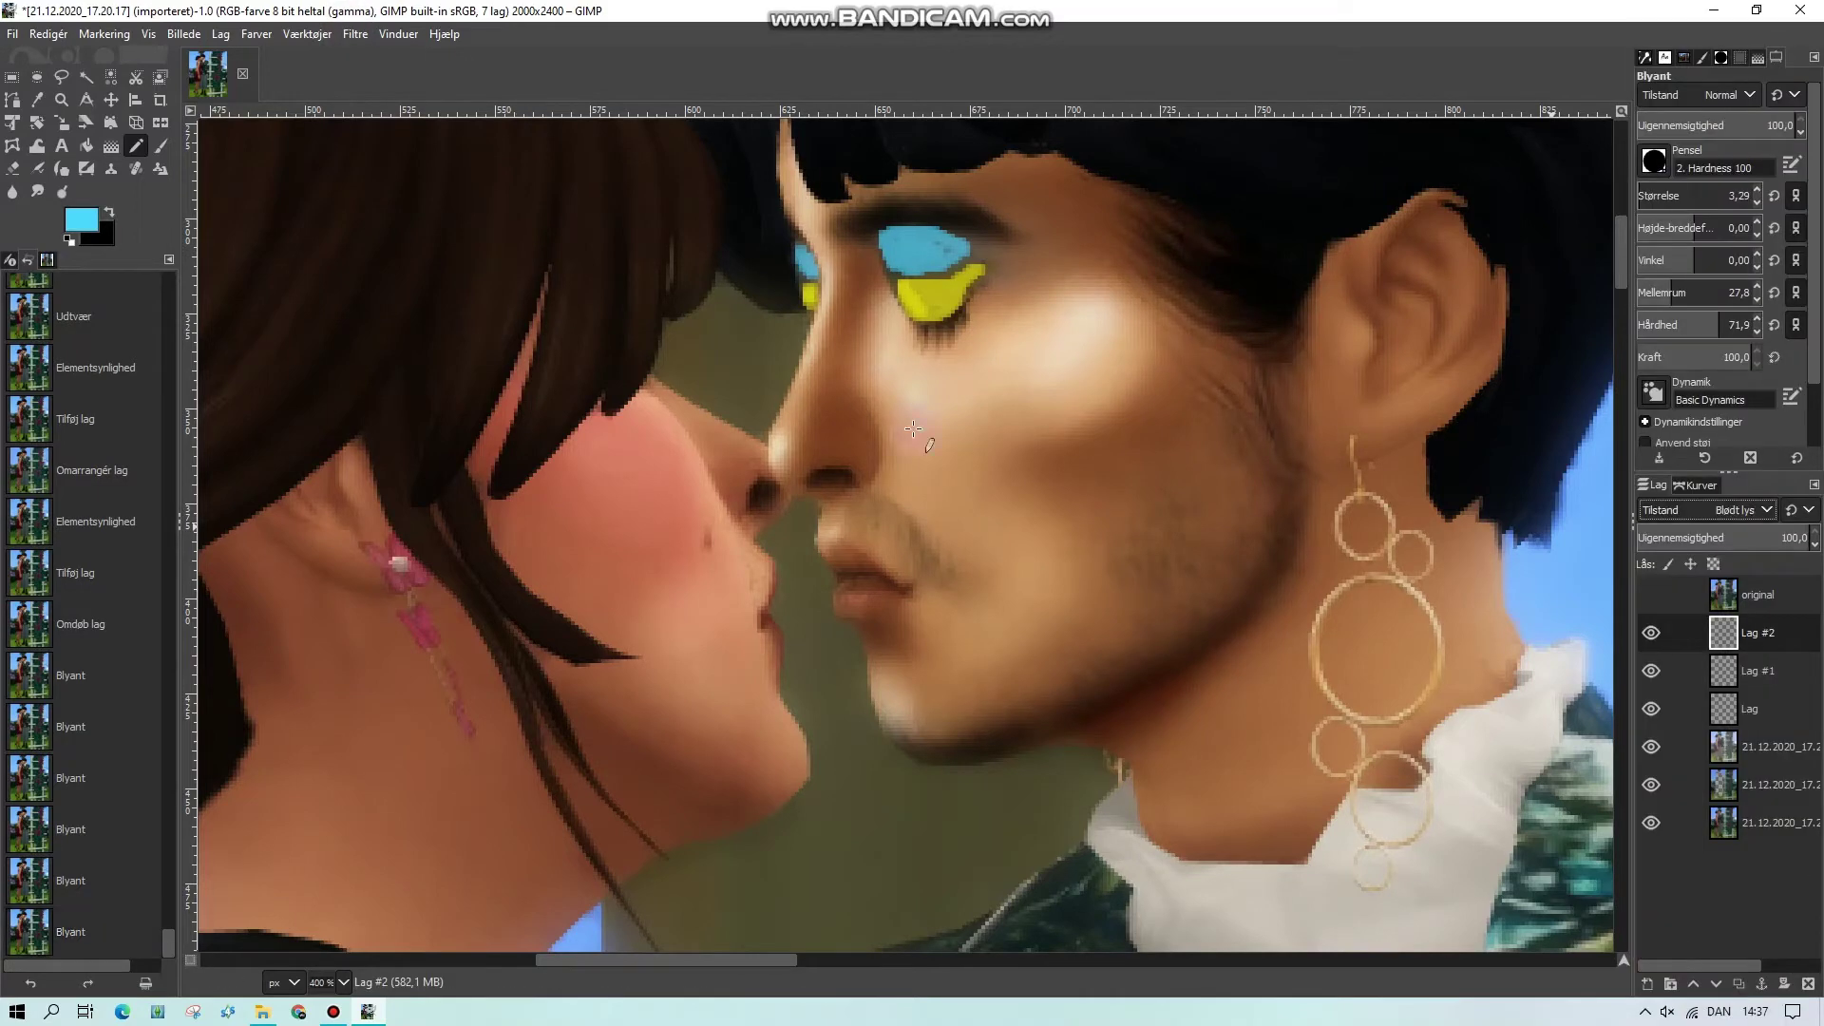
click(355, 34)
mouse_move(426, 162)
click(629, 184)
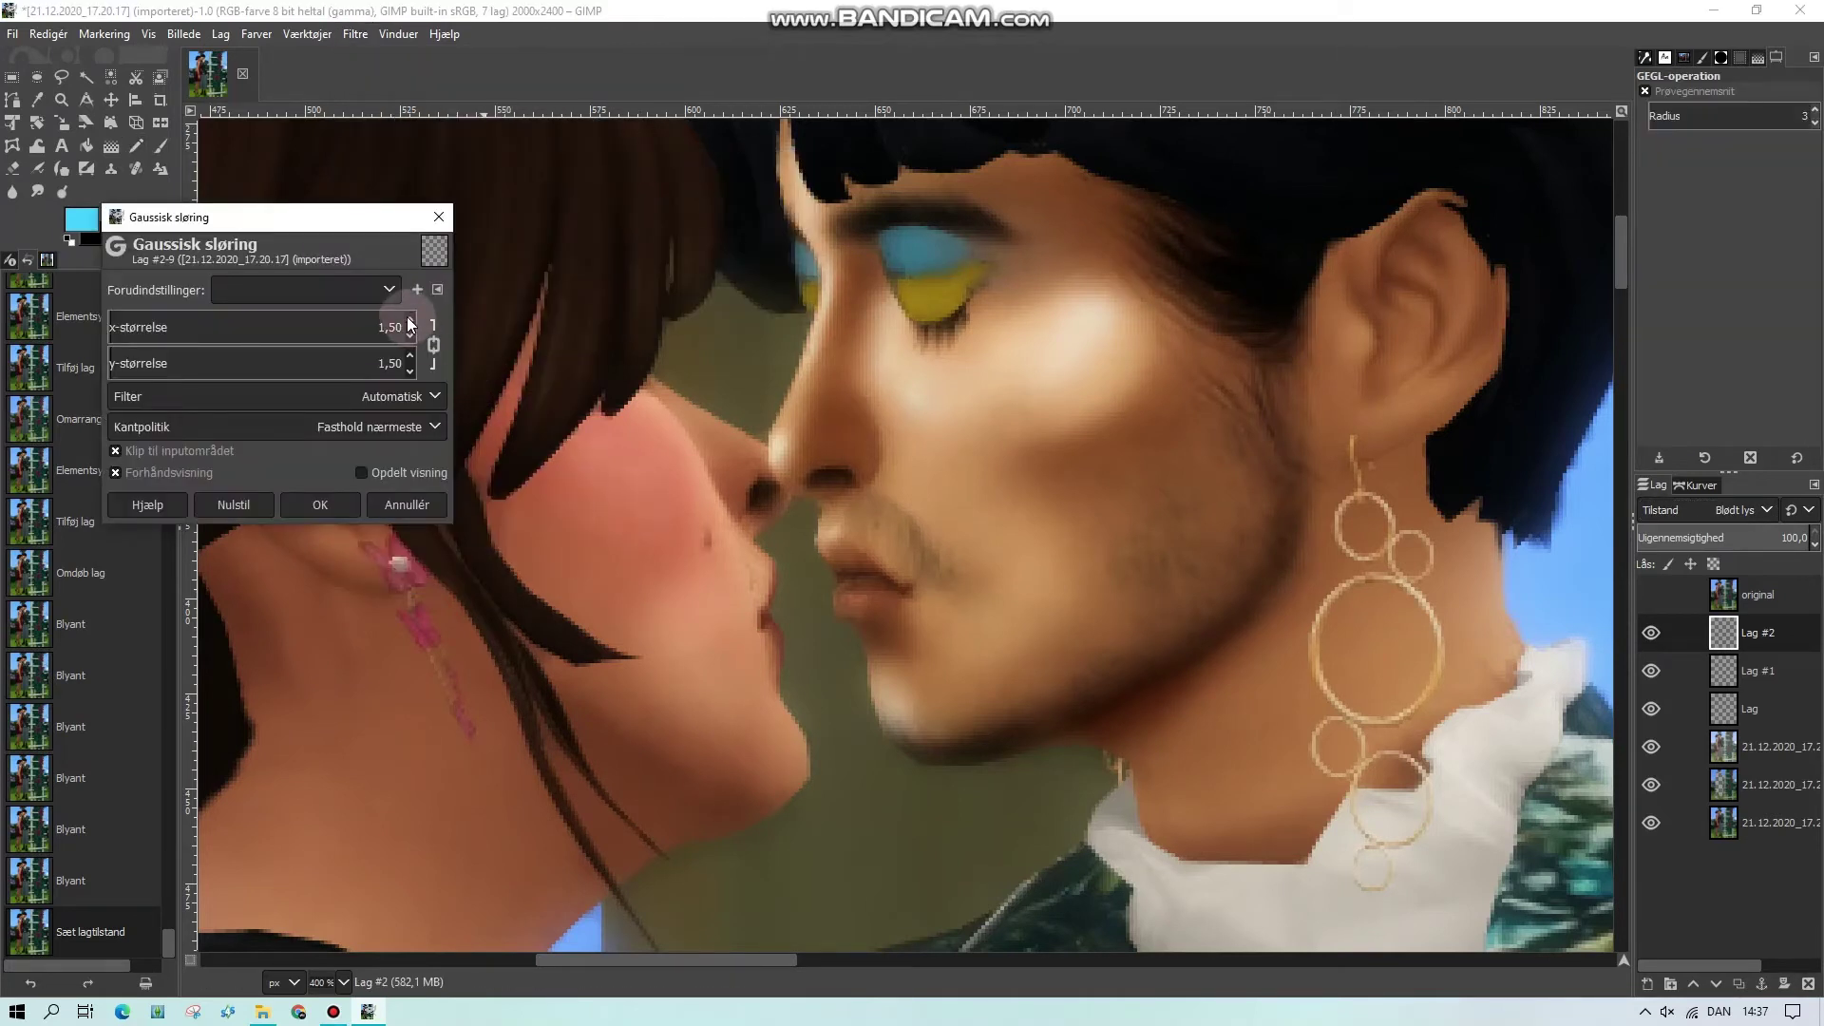
click(320, 505)
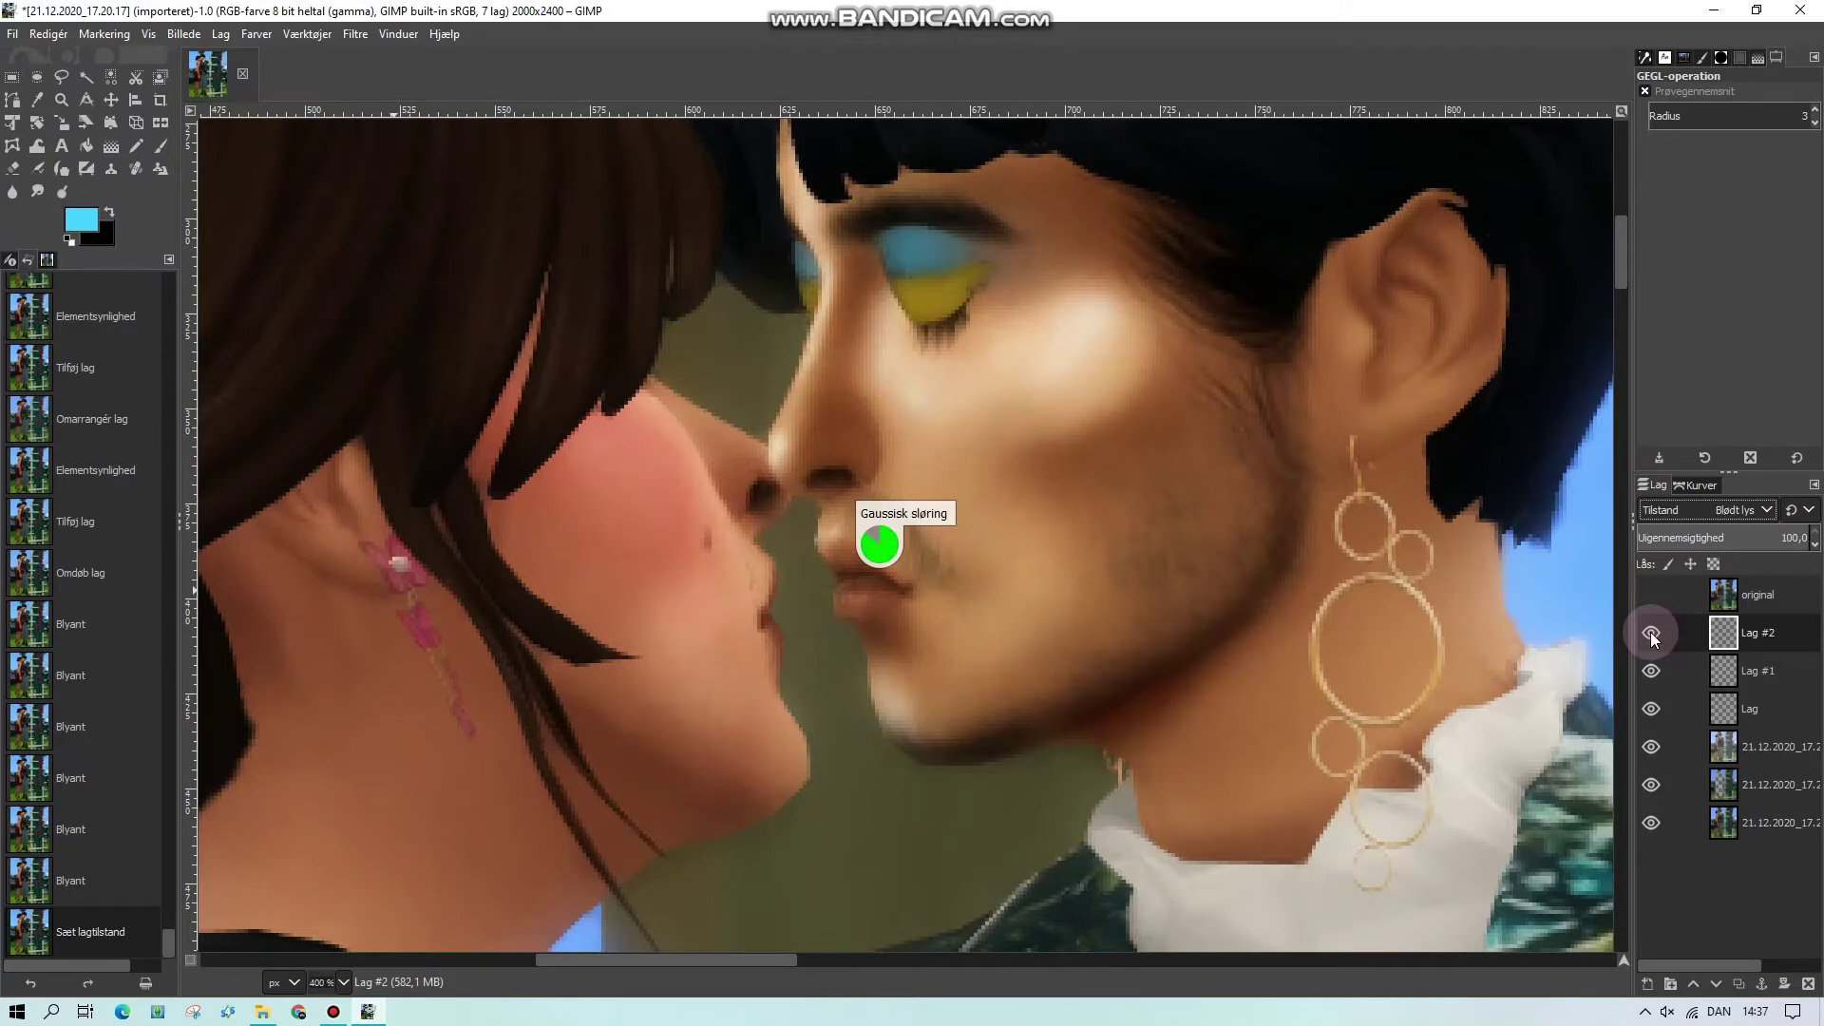
Compare the picture with and without Lag #2, and set the layer's mode to Overlay (Overlejring)
click(1650, 634)
click(1651, 633)
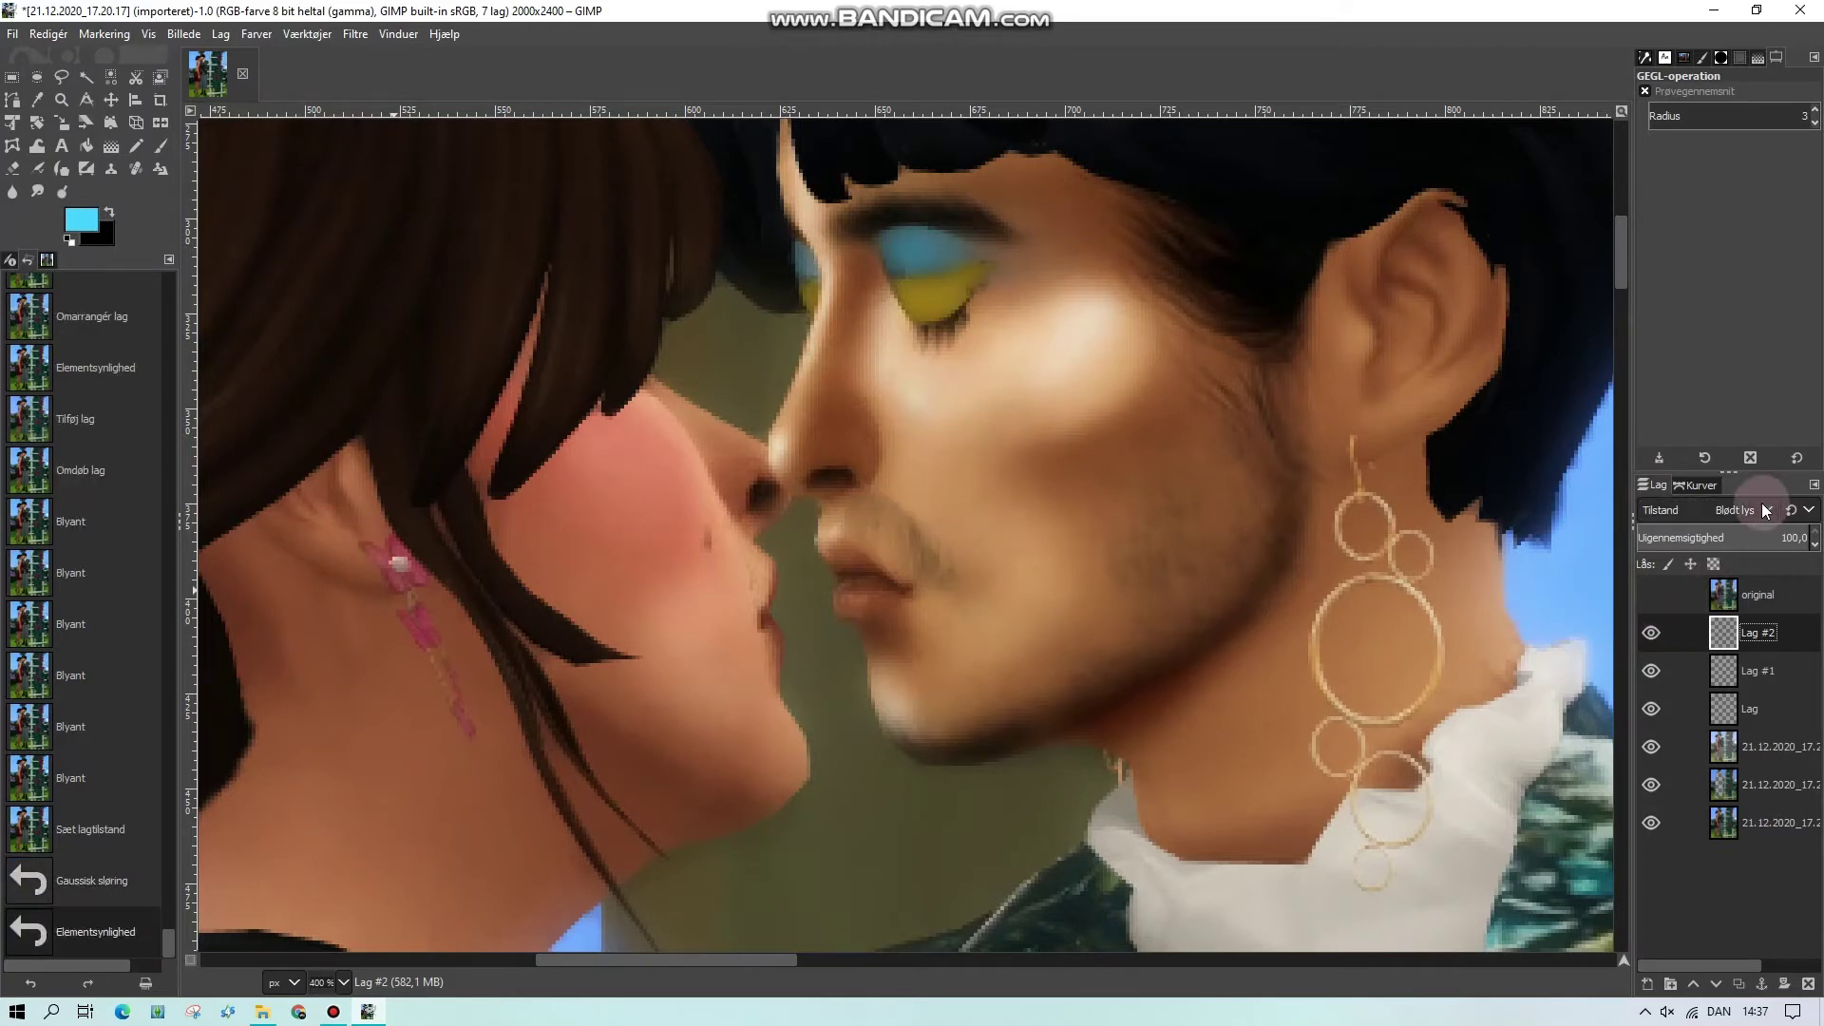
click(1670, 505)
click(1666, 498)
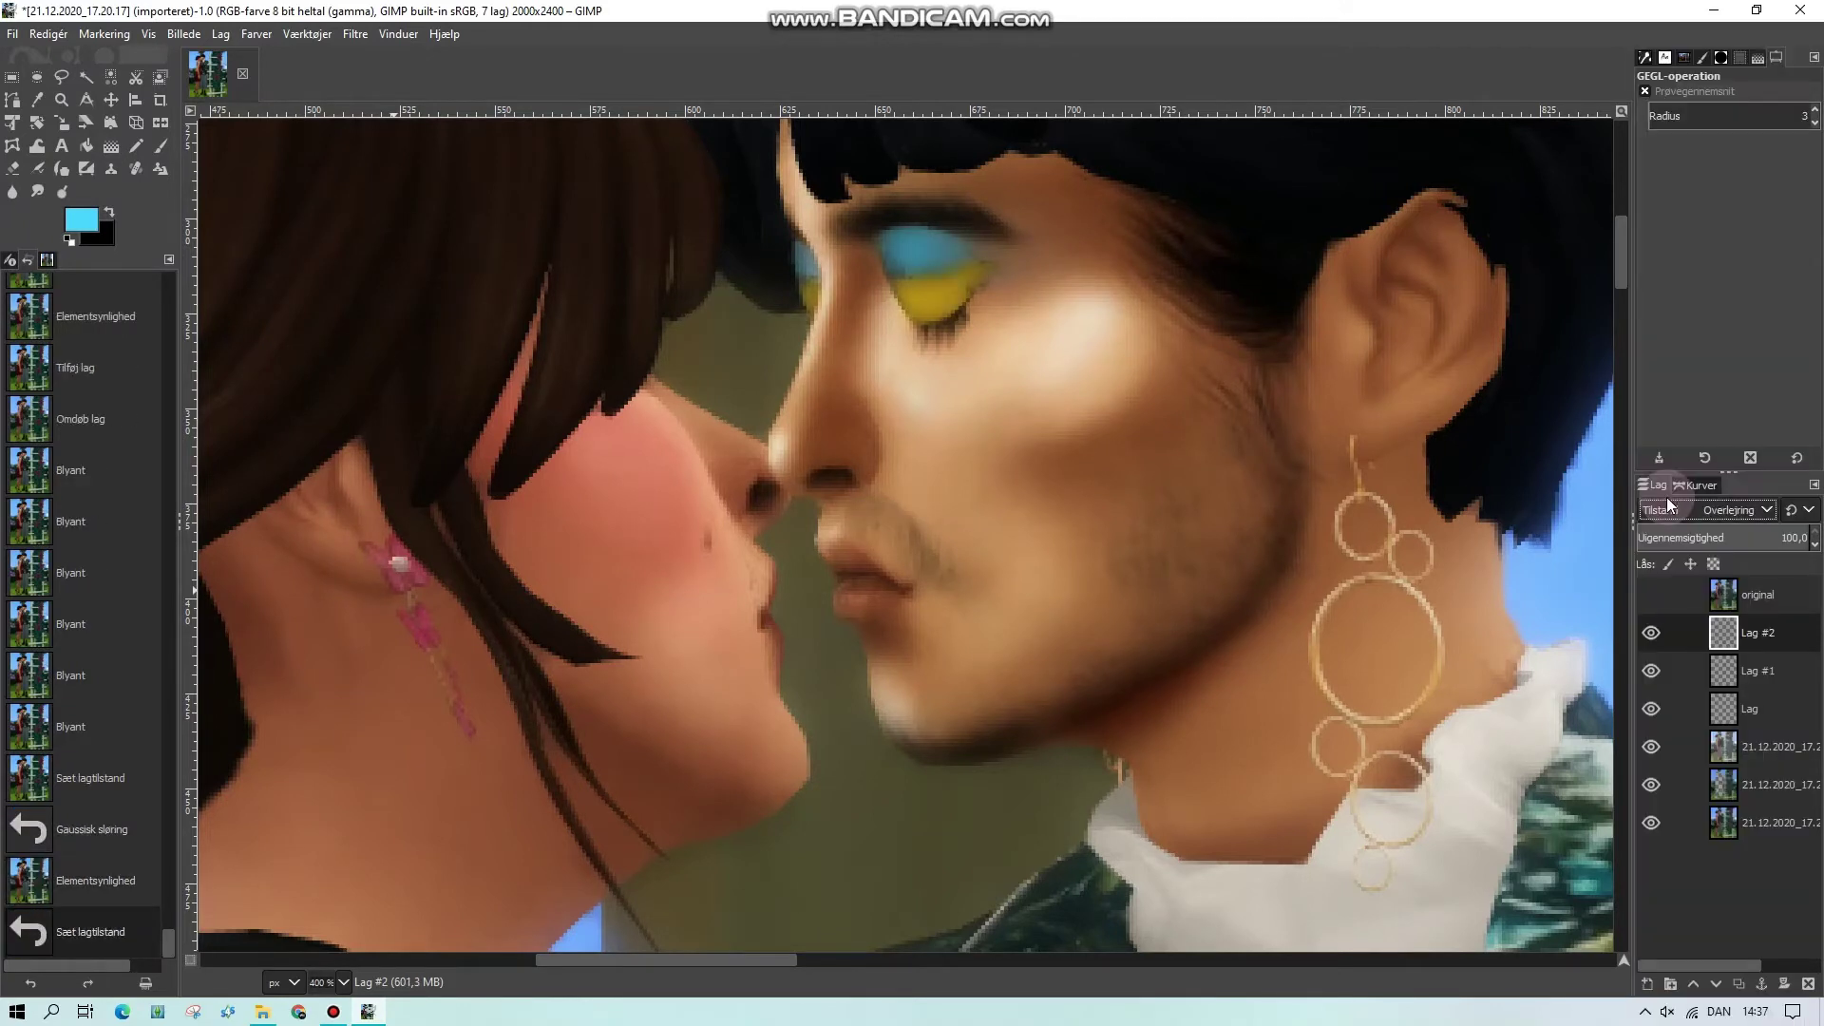
Check the effect of Lag #2 on the whole picture at 33.3% by hiding and showing the layer
click(343, 983)
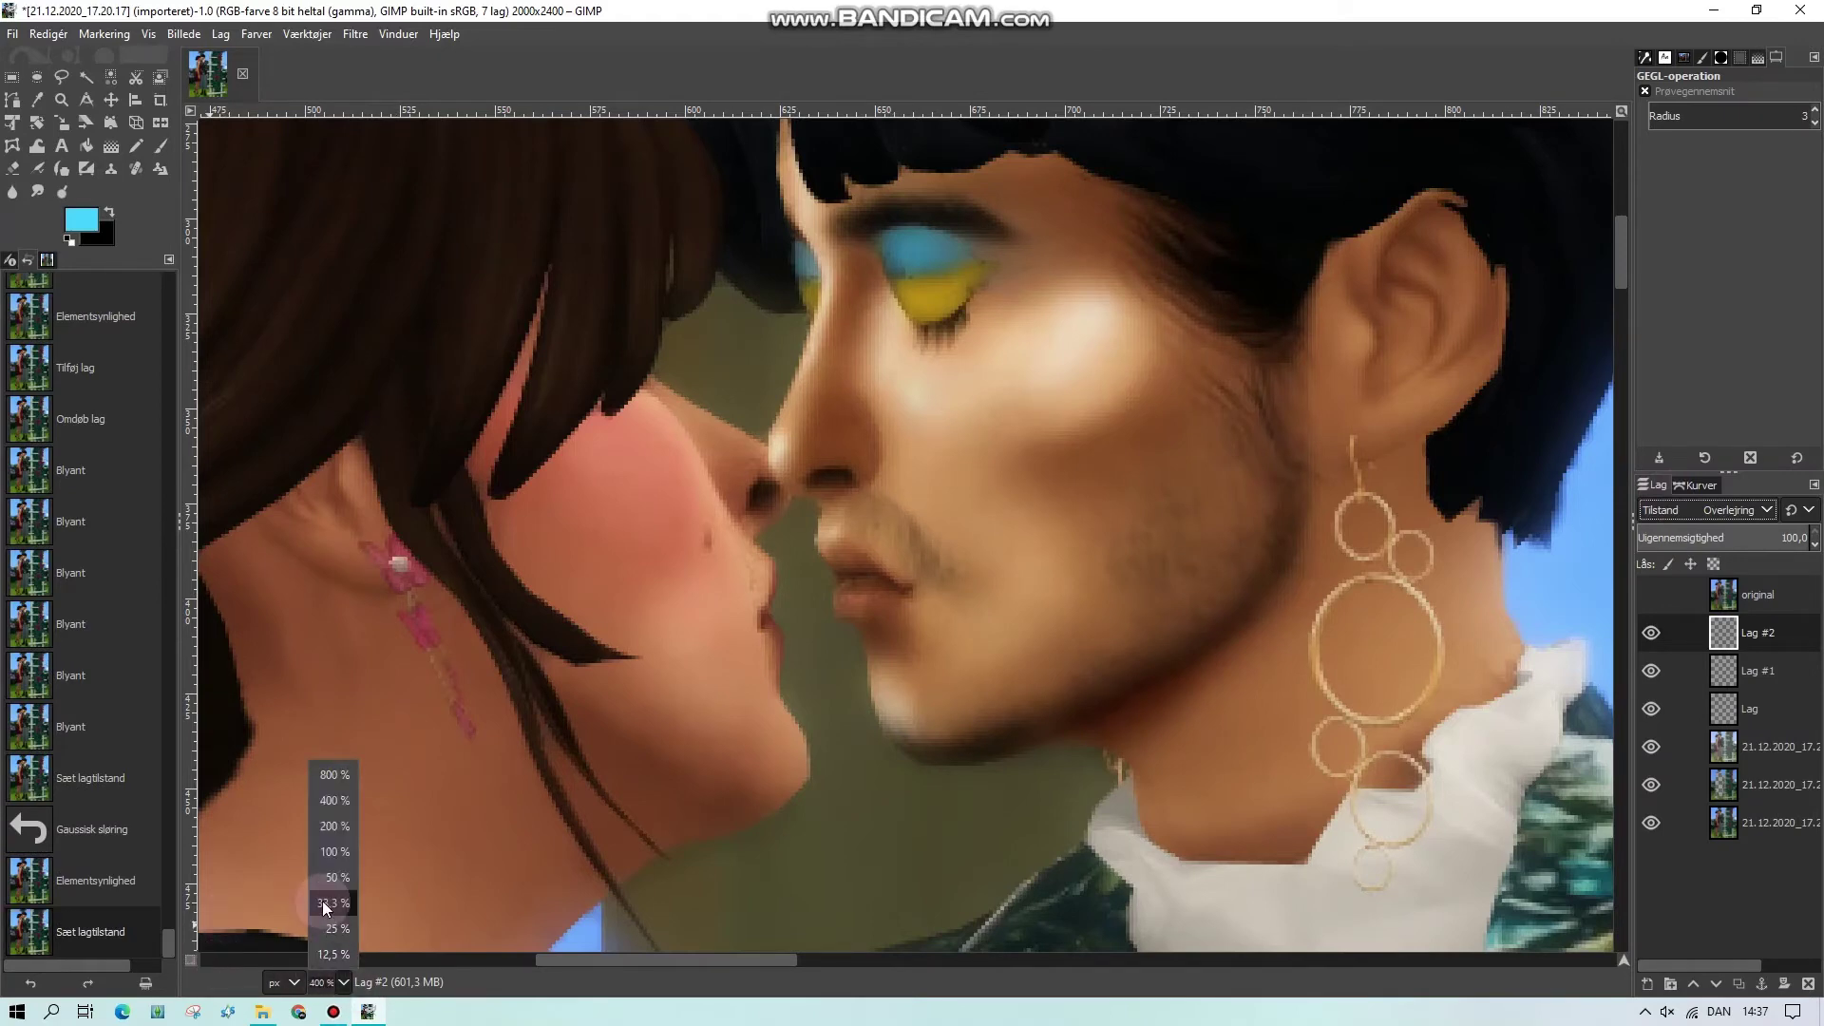
click(322, 901)
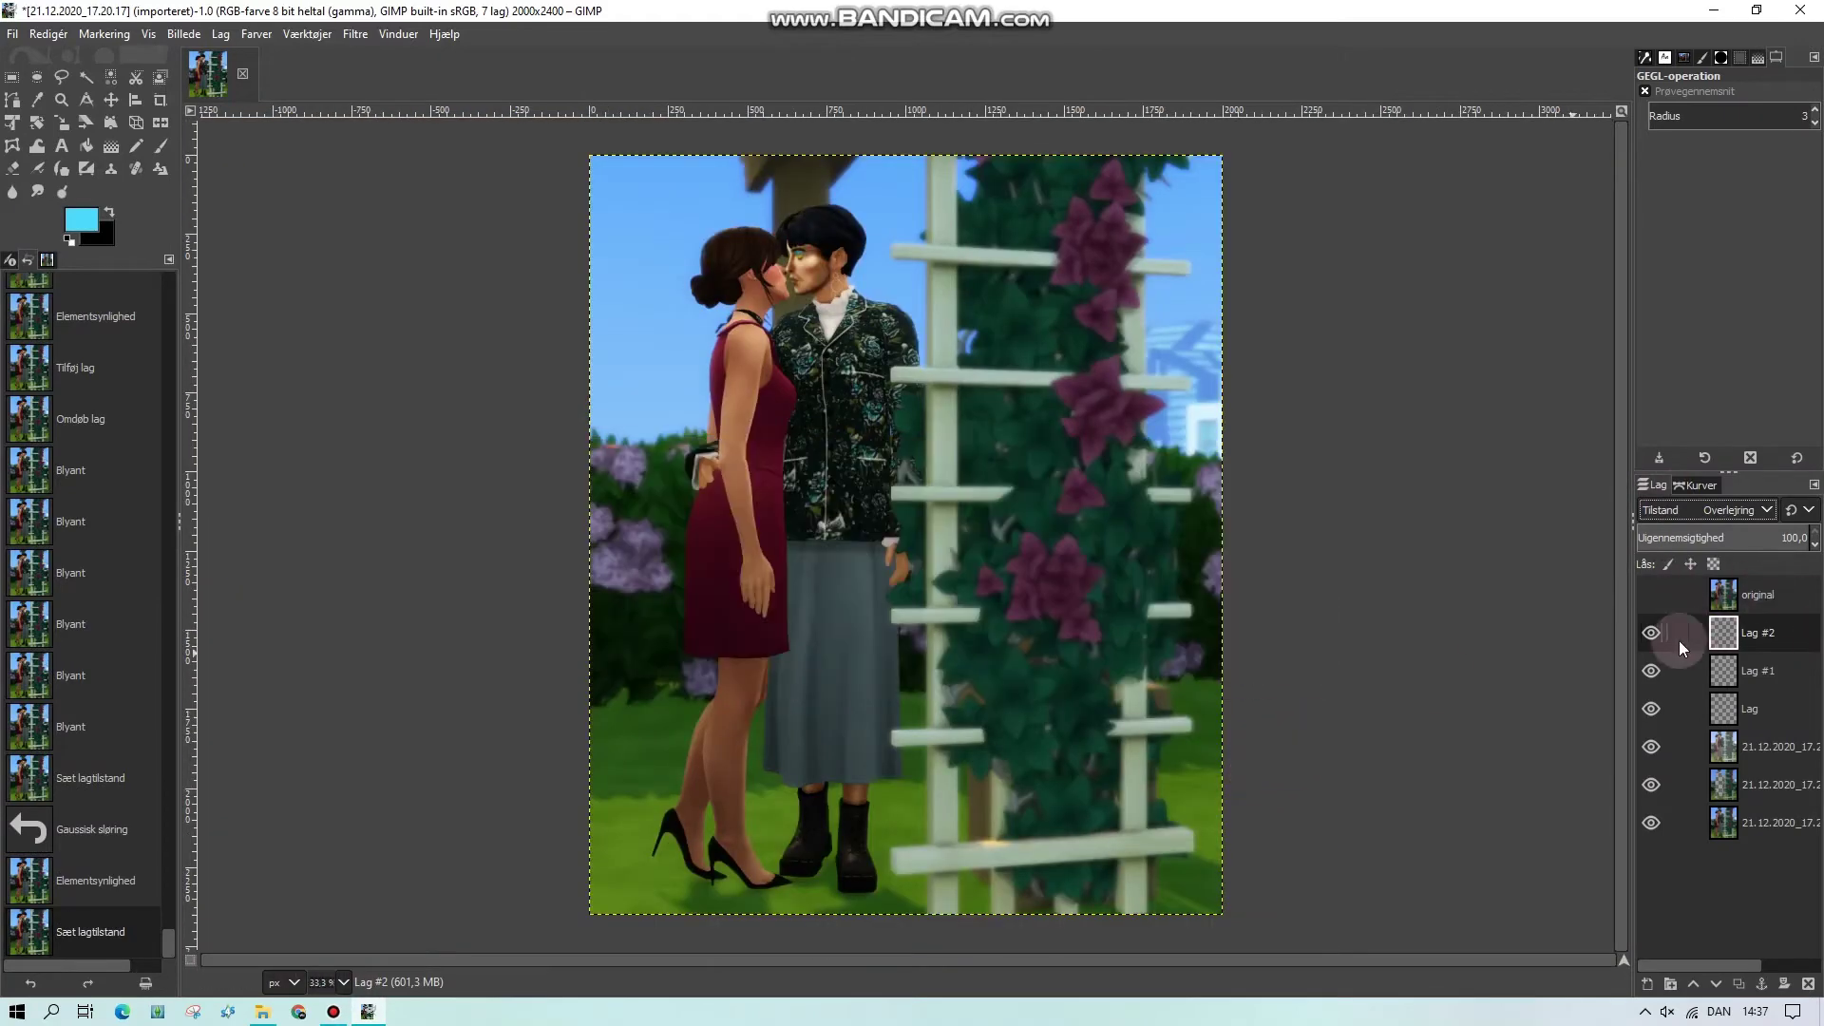
click(1650, 633)
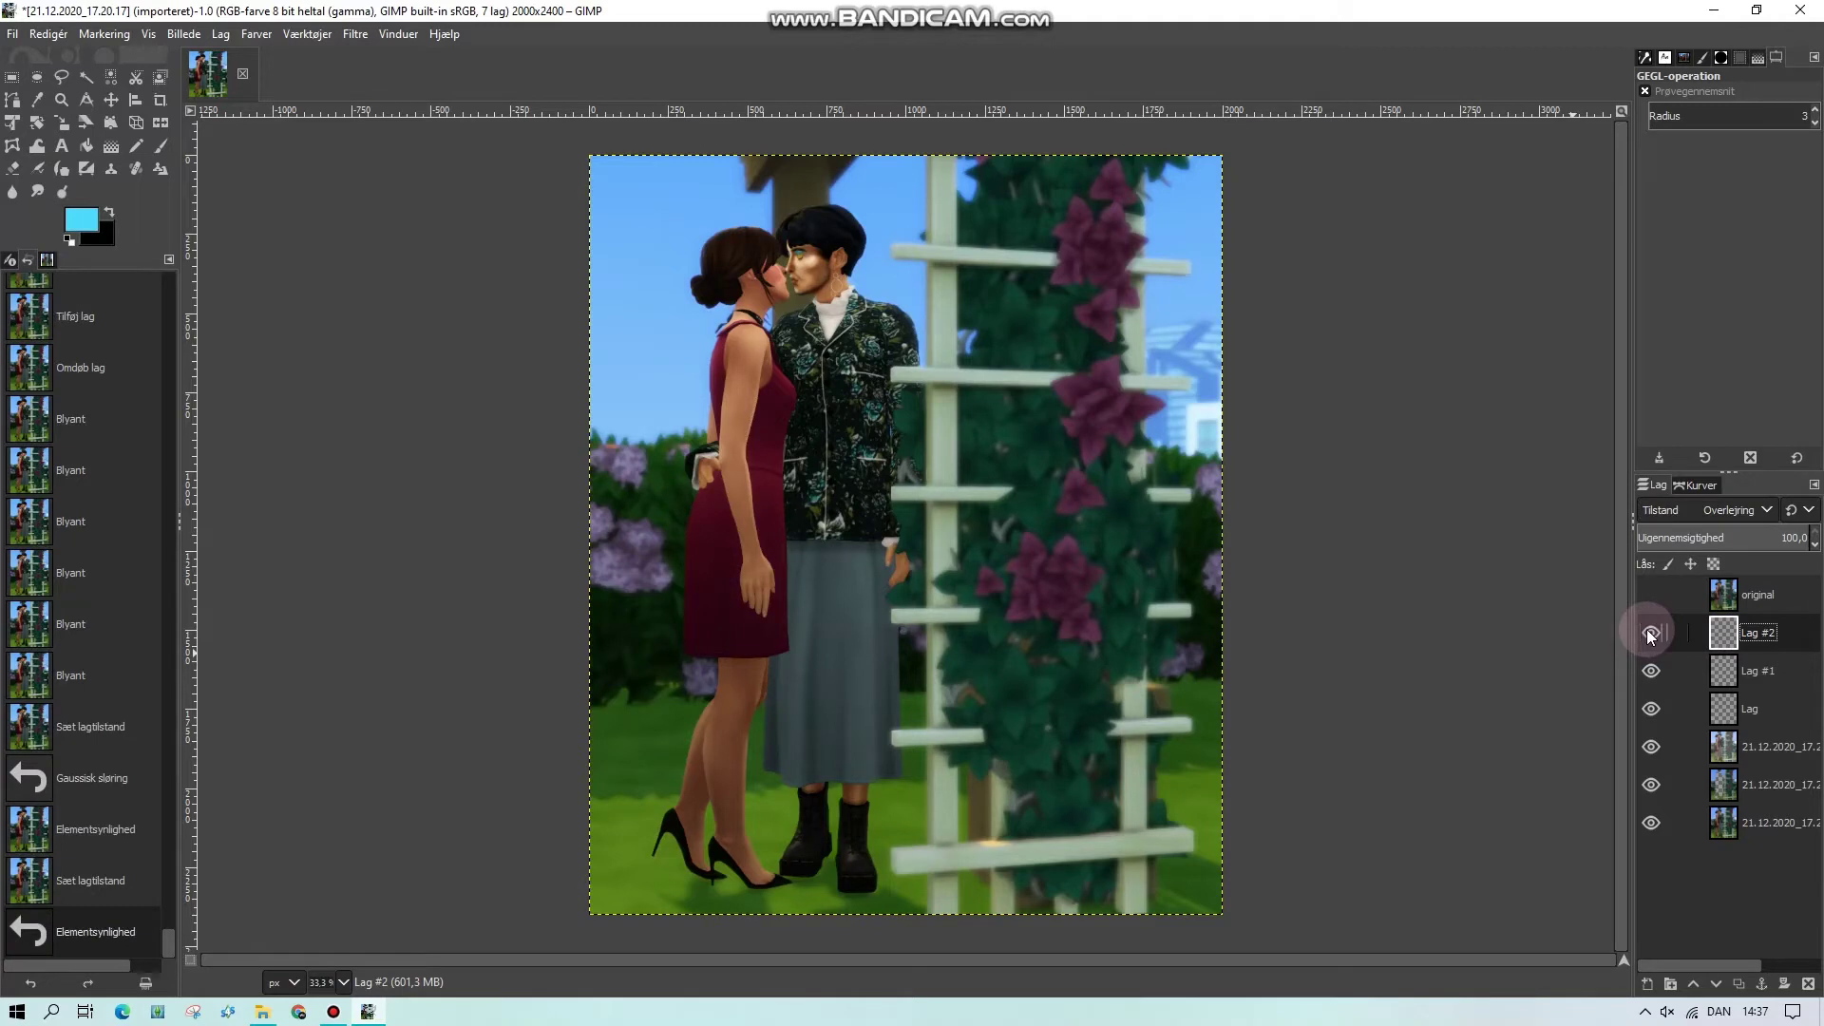
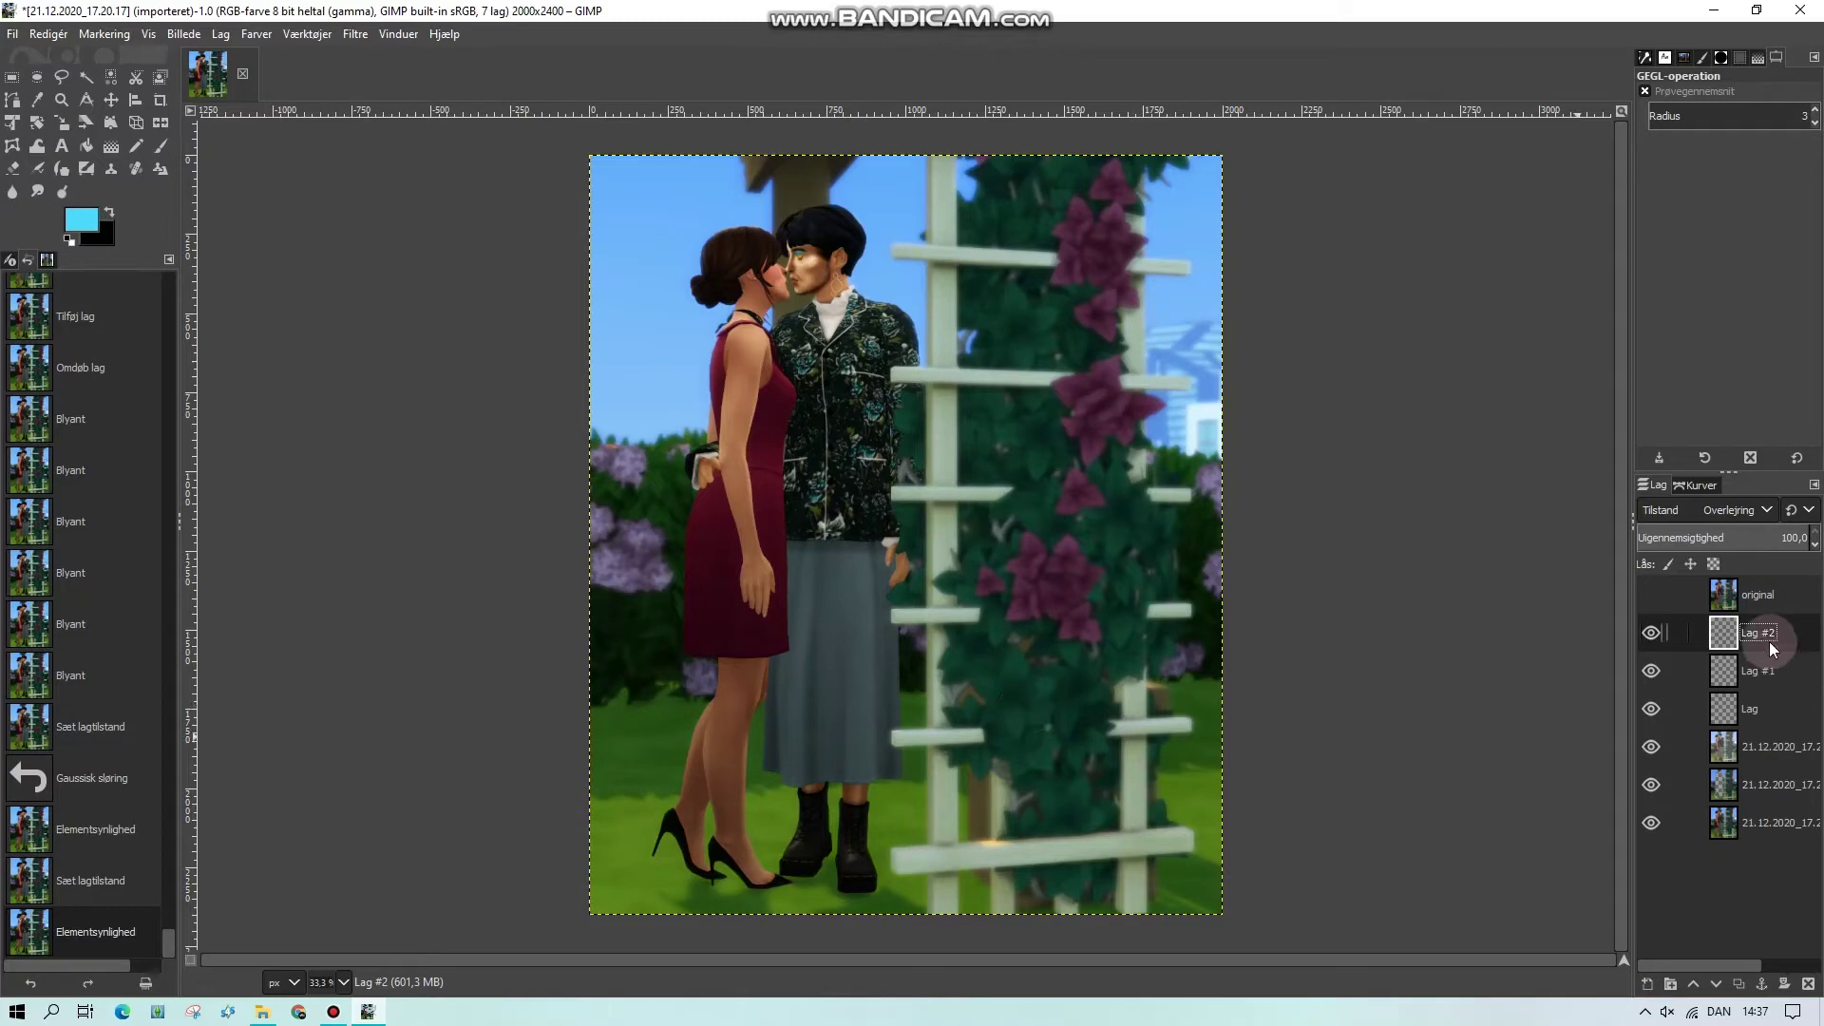
Add a new transparent layer above Lag #2 and set the foreground colour to brown a67b46
click(1647, 984)
click(1755, 965)
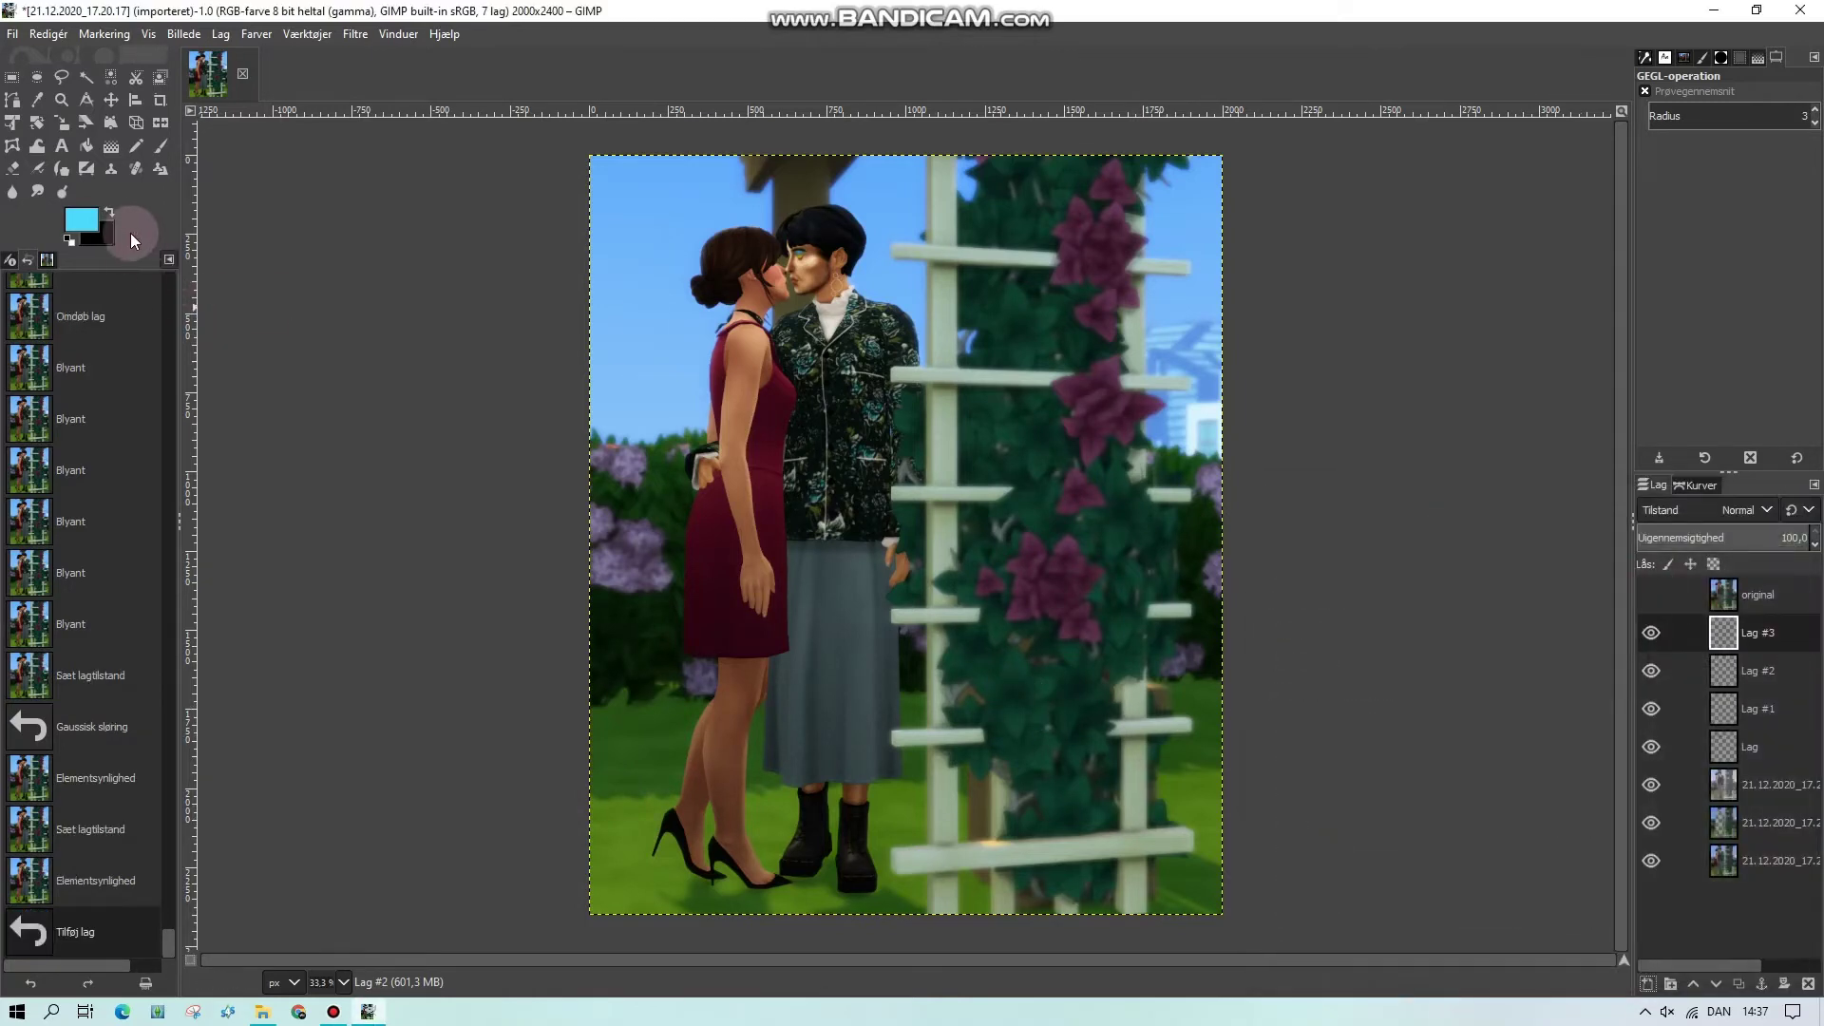
click(112, 211)
click(88, 228)
click(196, 303)
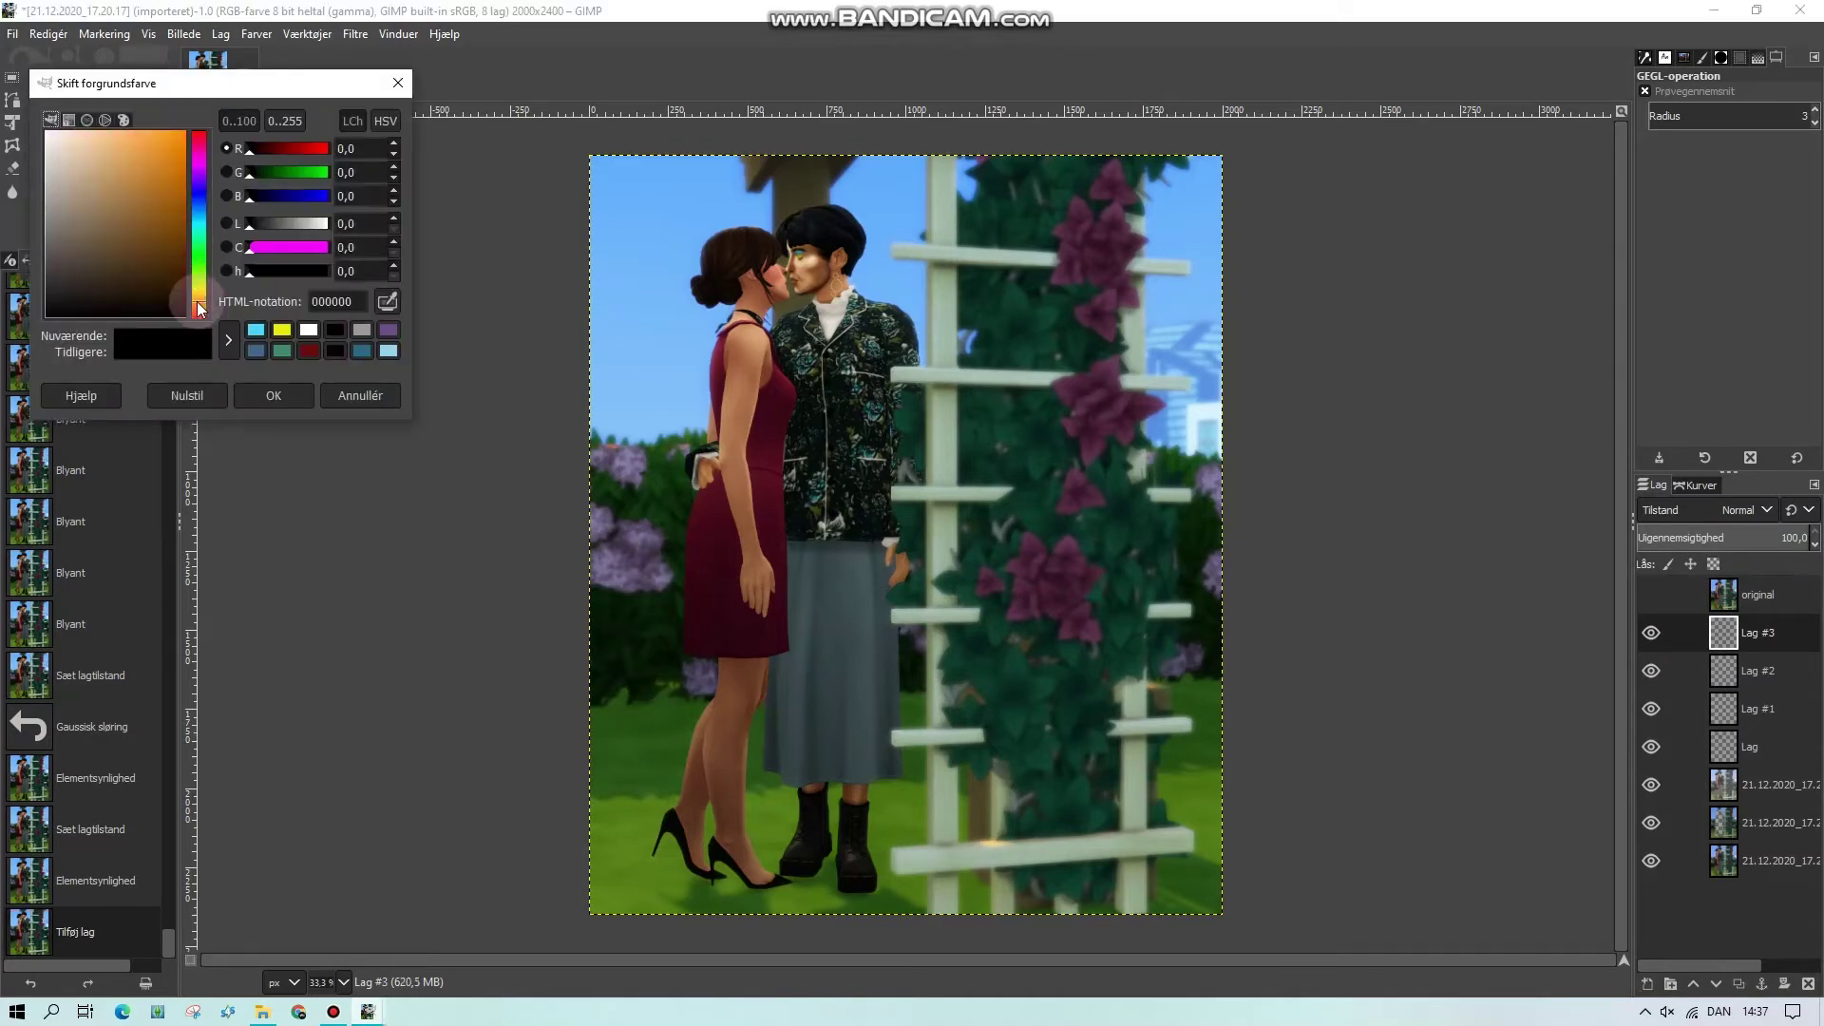
click(132, 182)
key(Return)
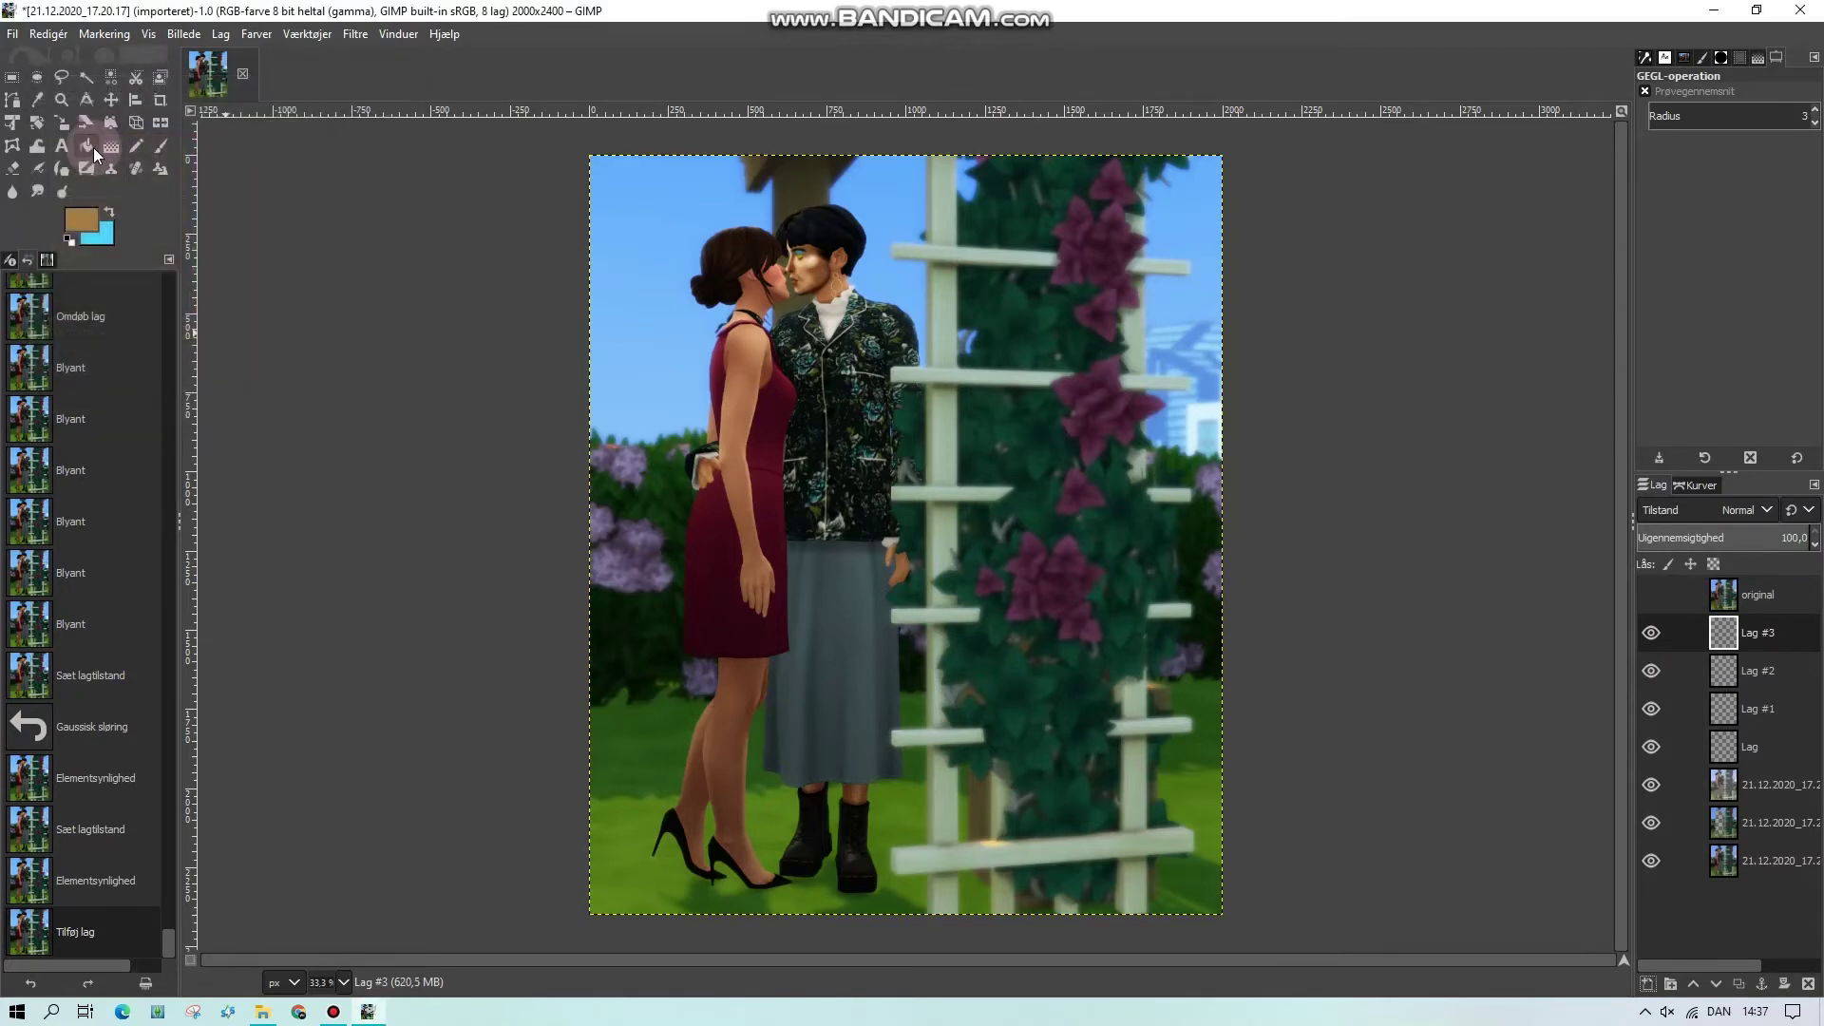
Bucket-fill Lag #3 with the brown colour and set the layer to the Soft light (Blødt lys) mode
click(87, 146)
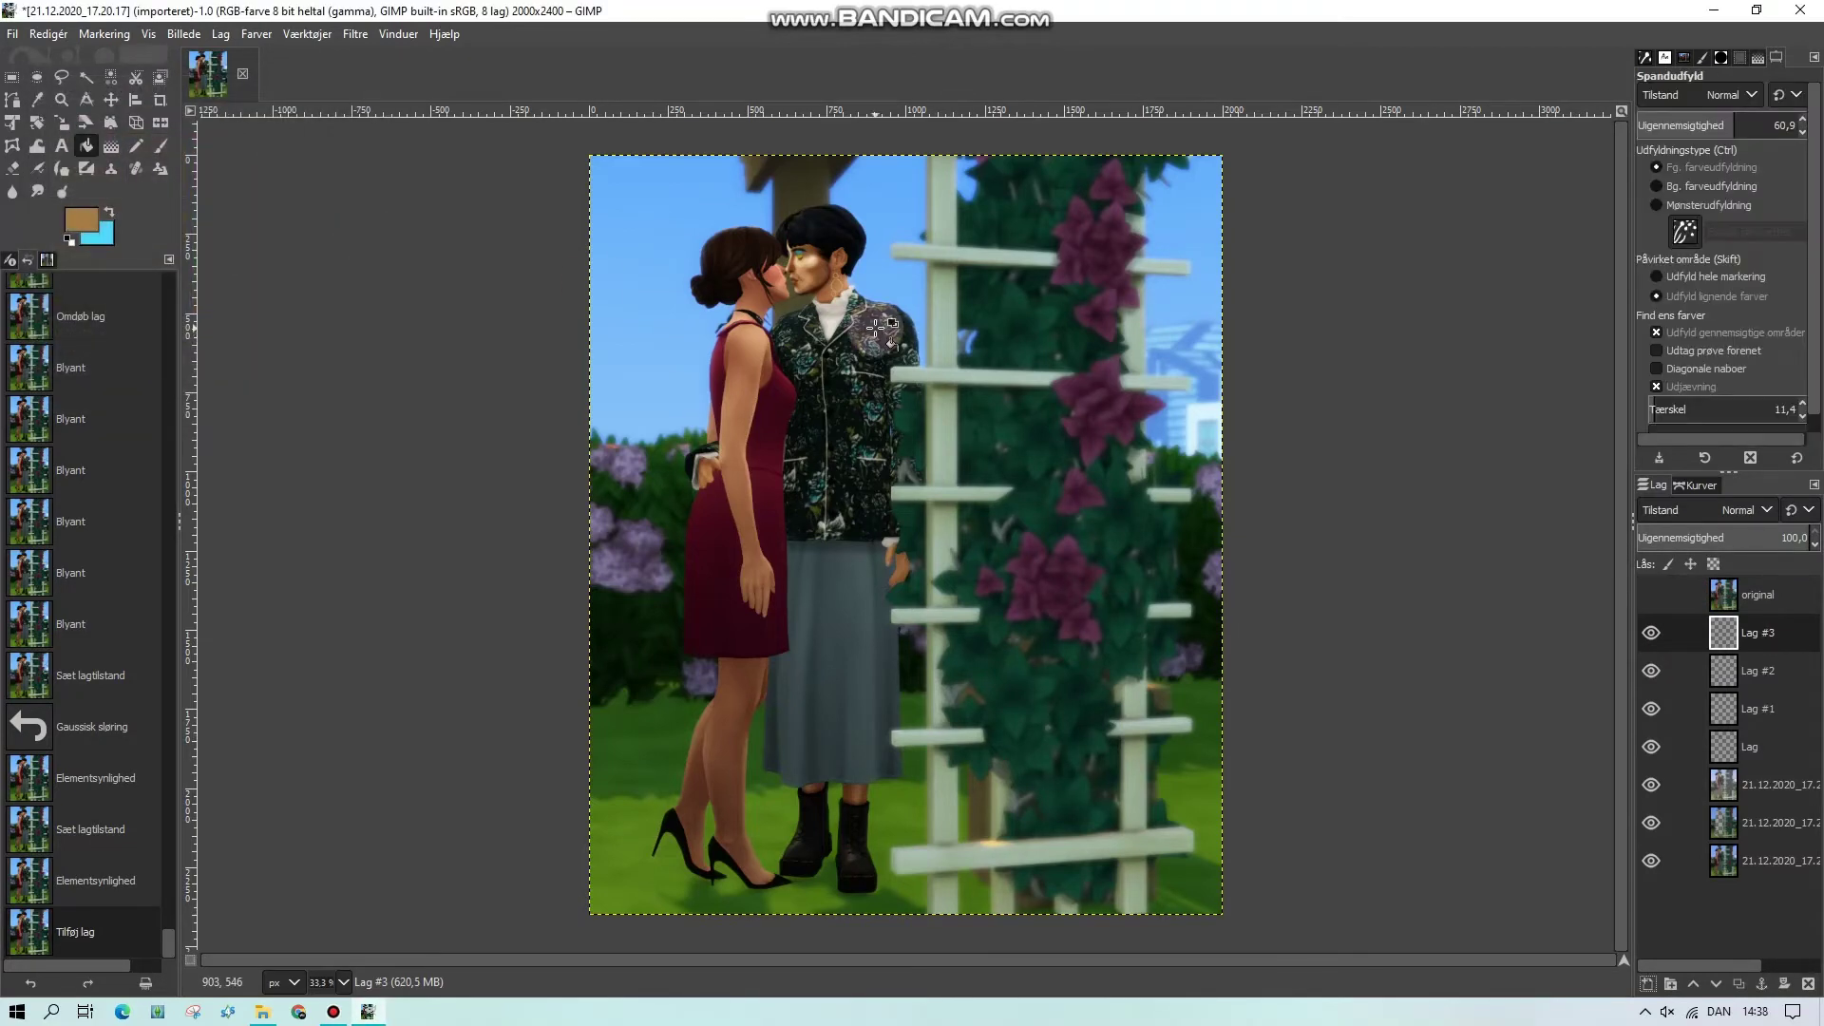
click(1754, 513)
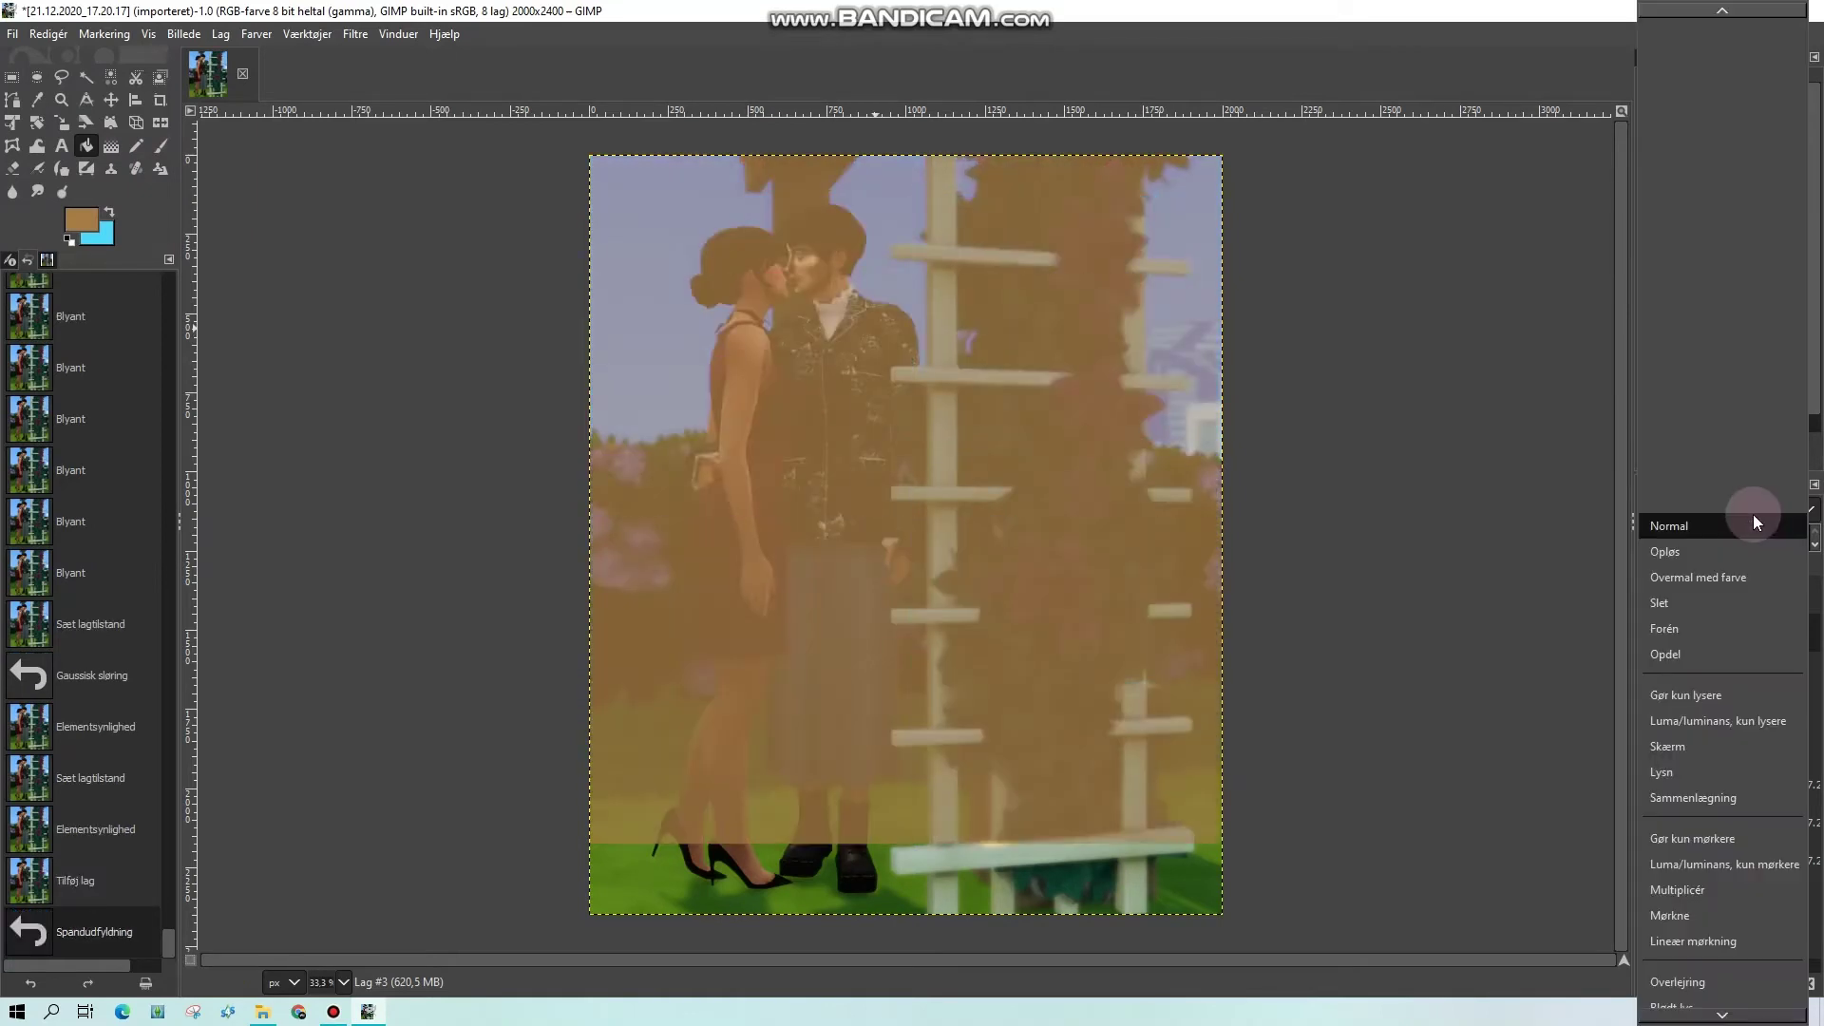
click(1693, 893)
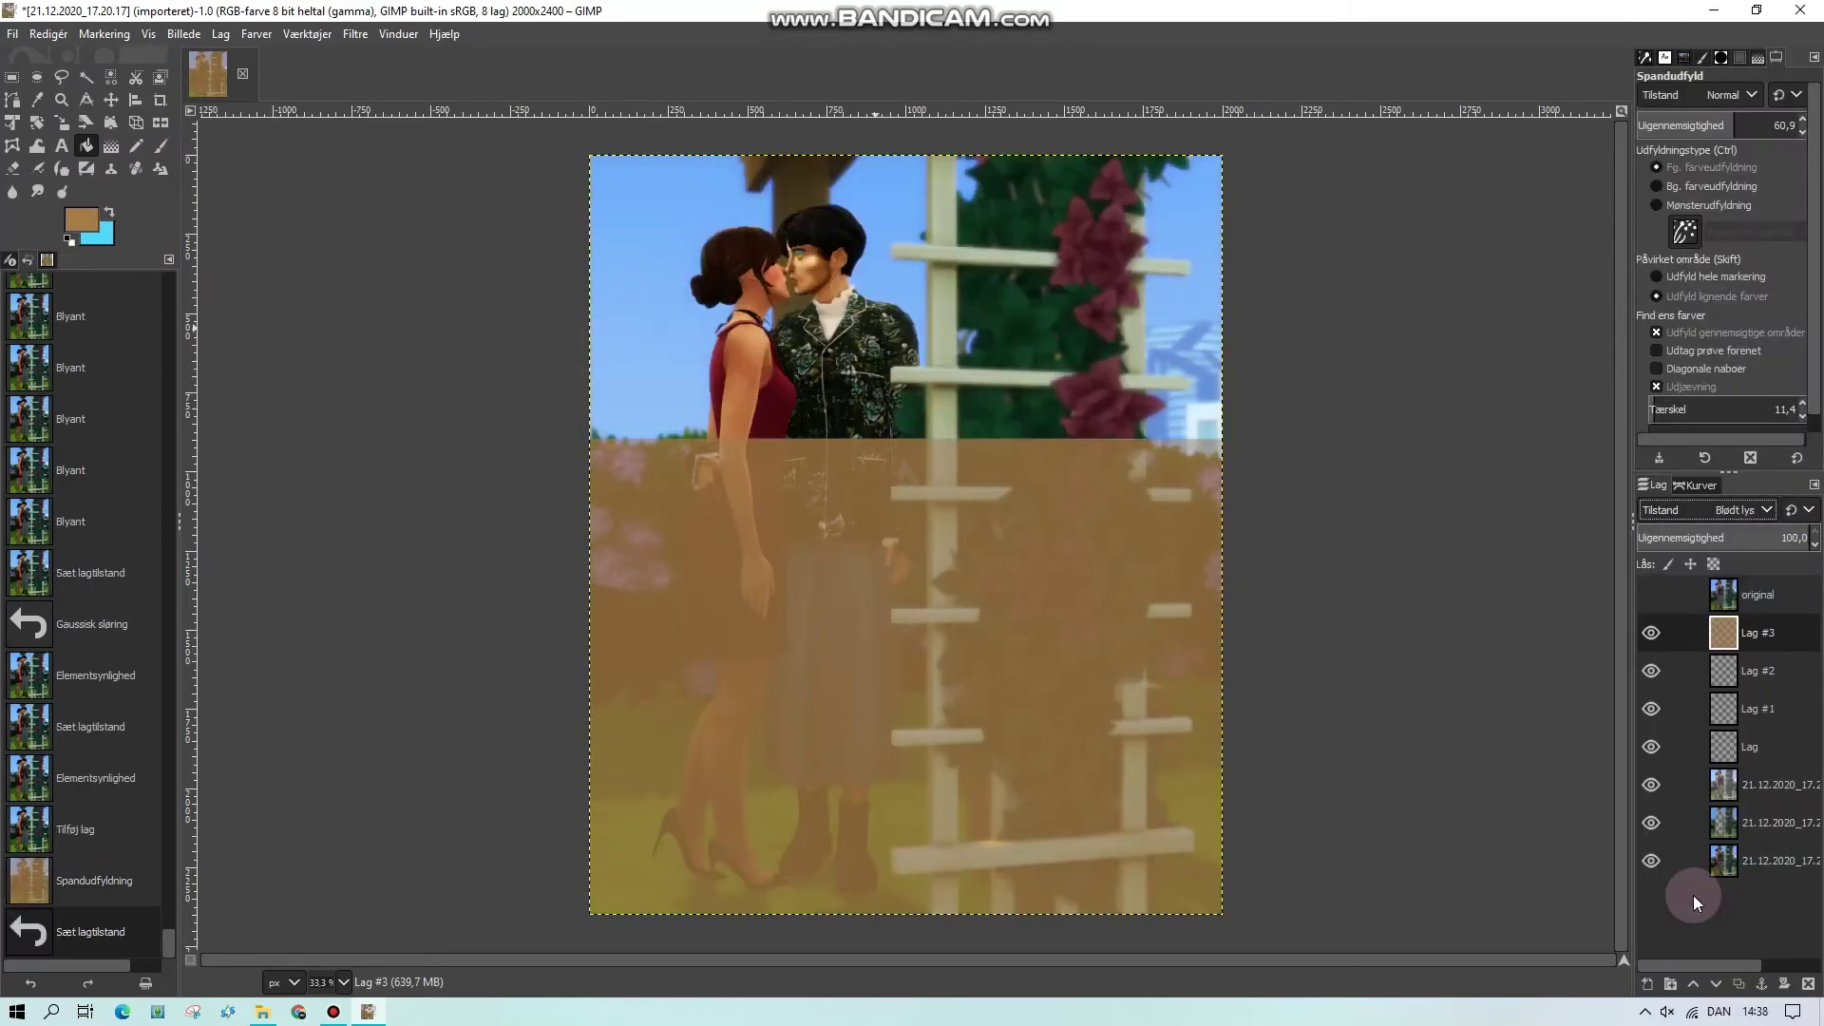
Raise the Bucket Fill opacity to 100, choose a muted blue foreground colour and fill Lag #3 with it
click(108, 211)
click(1798, 122)
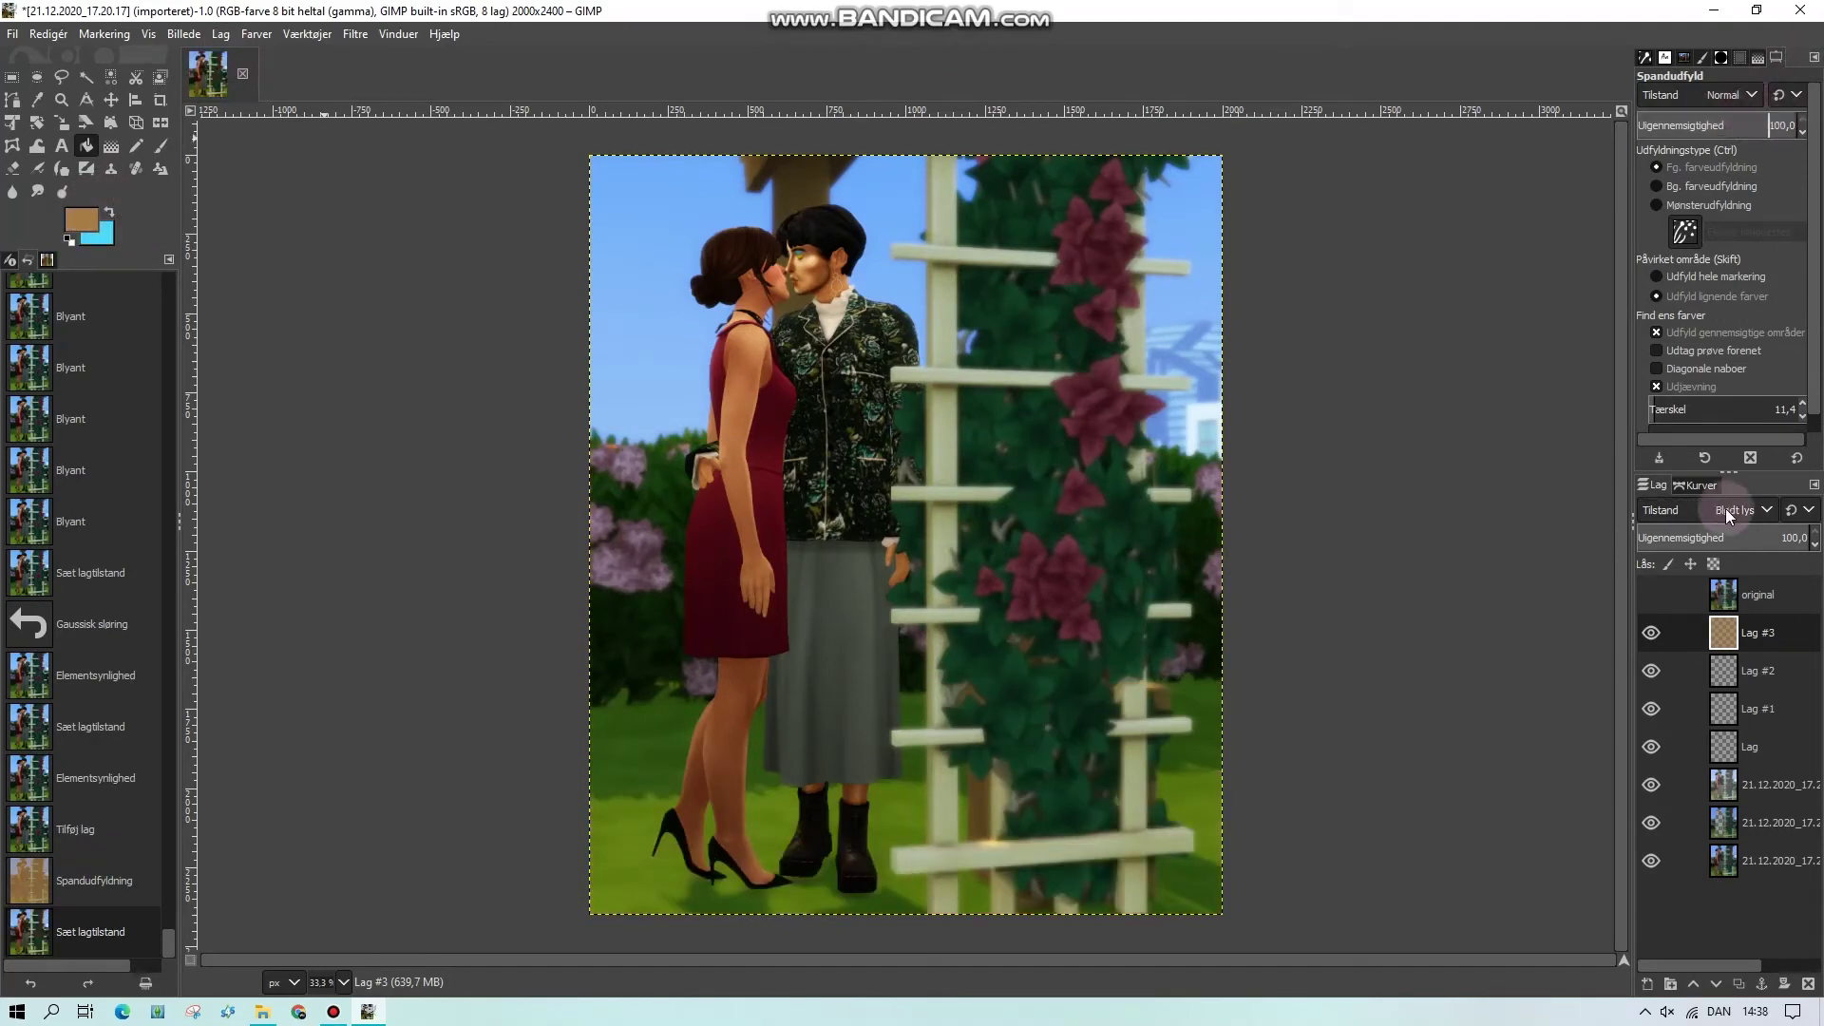
click(93, 218)
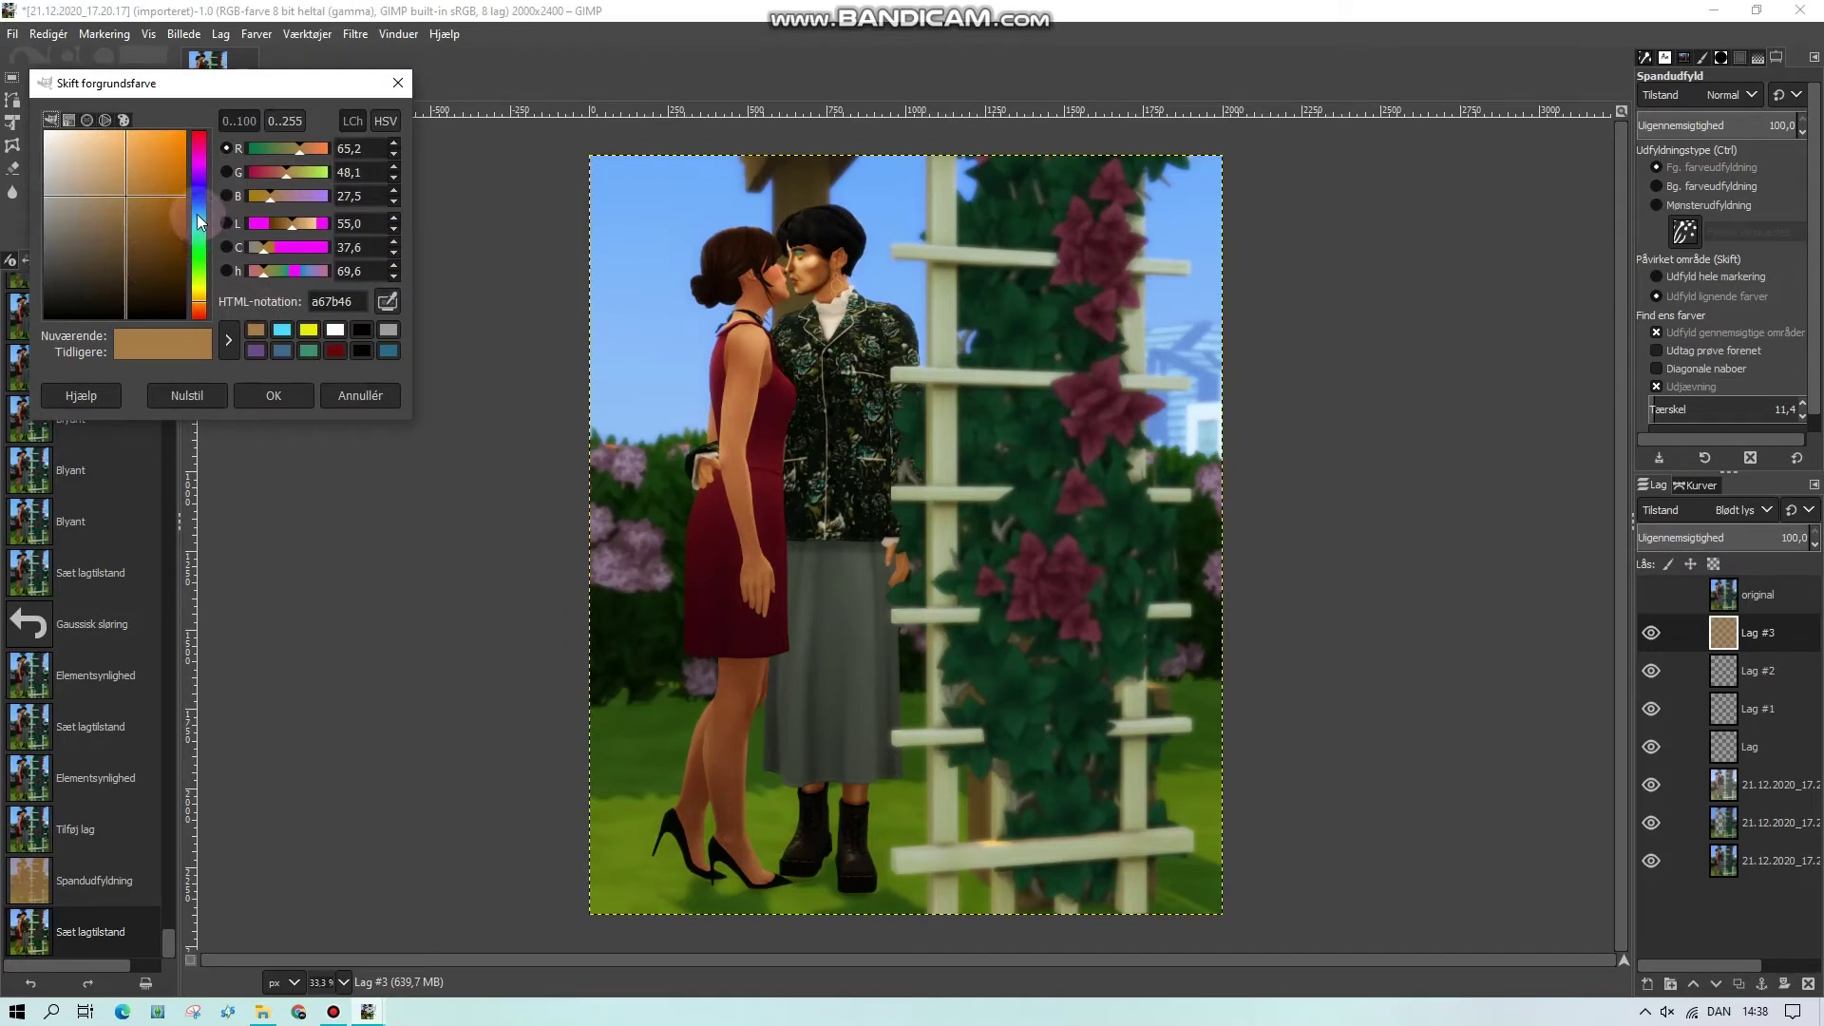
click(196, 214)
click(100, 196)
click(273, 395)
click(315, 218)
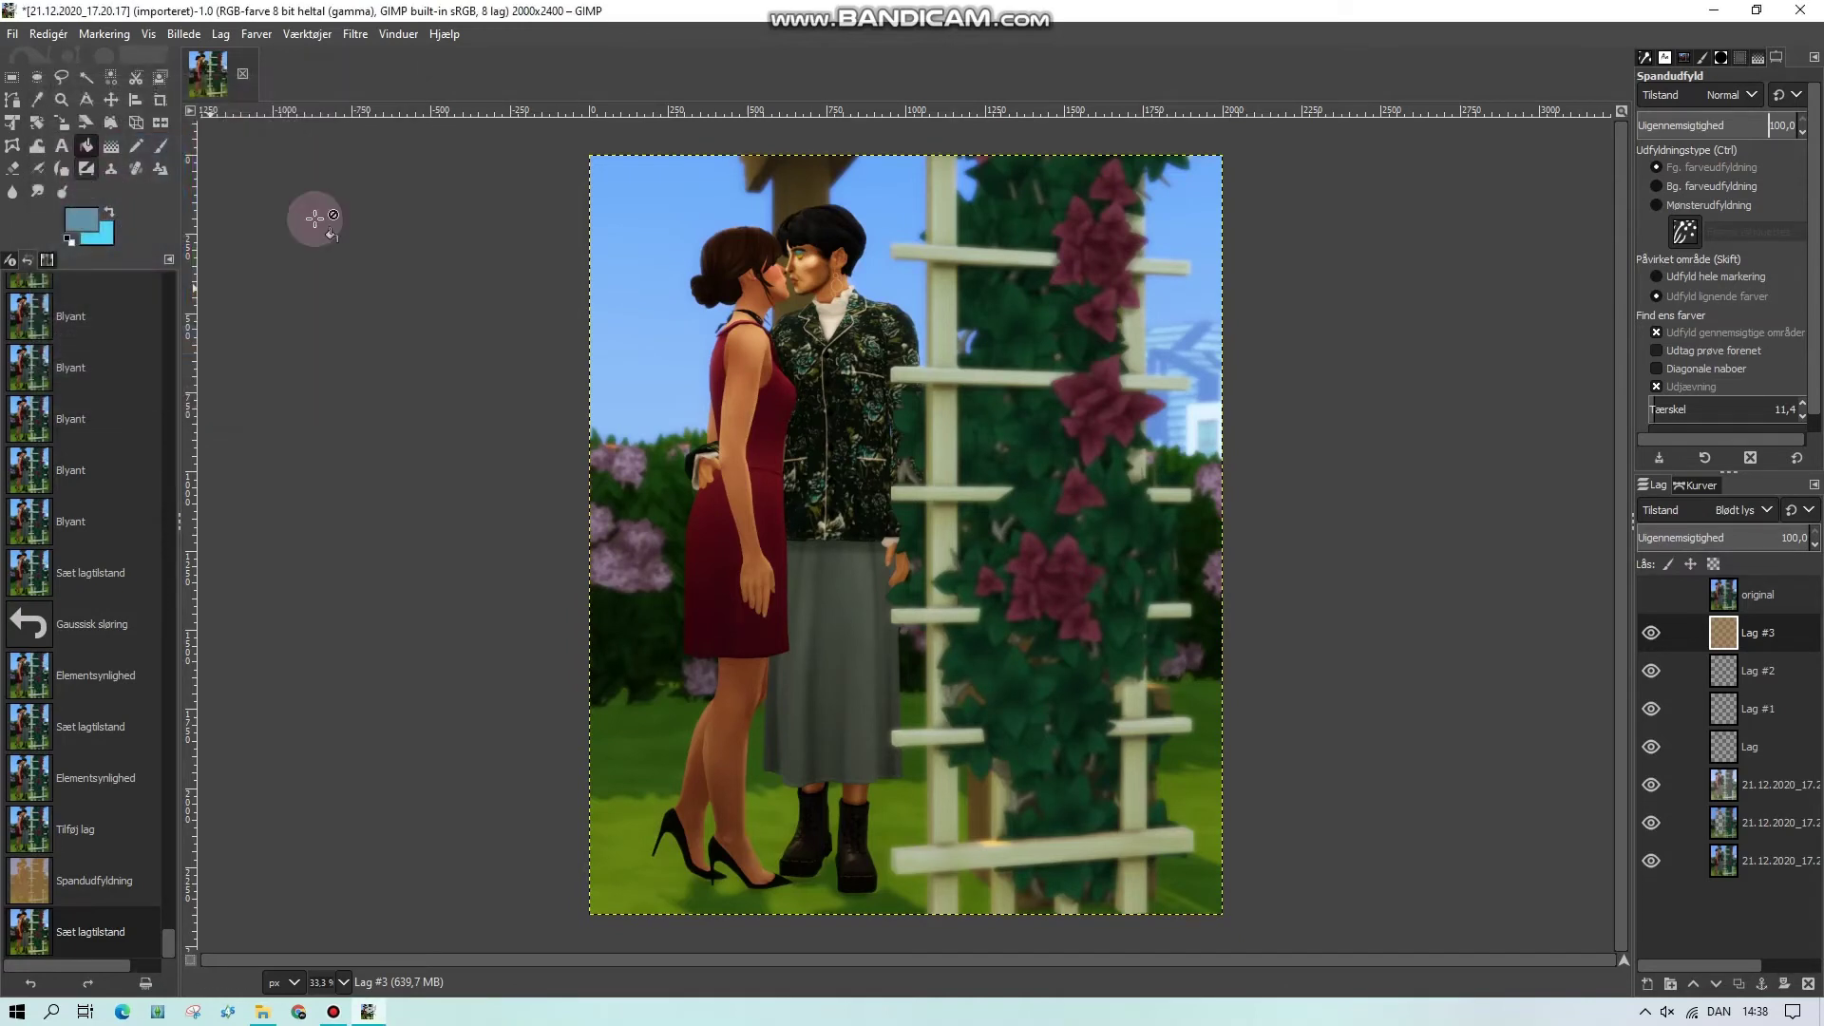
click(640, 643)
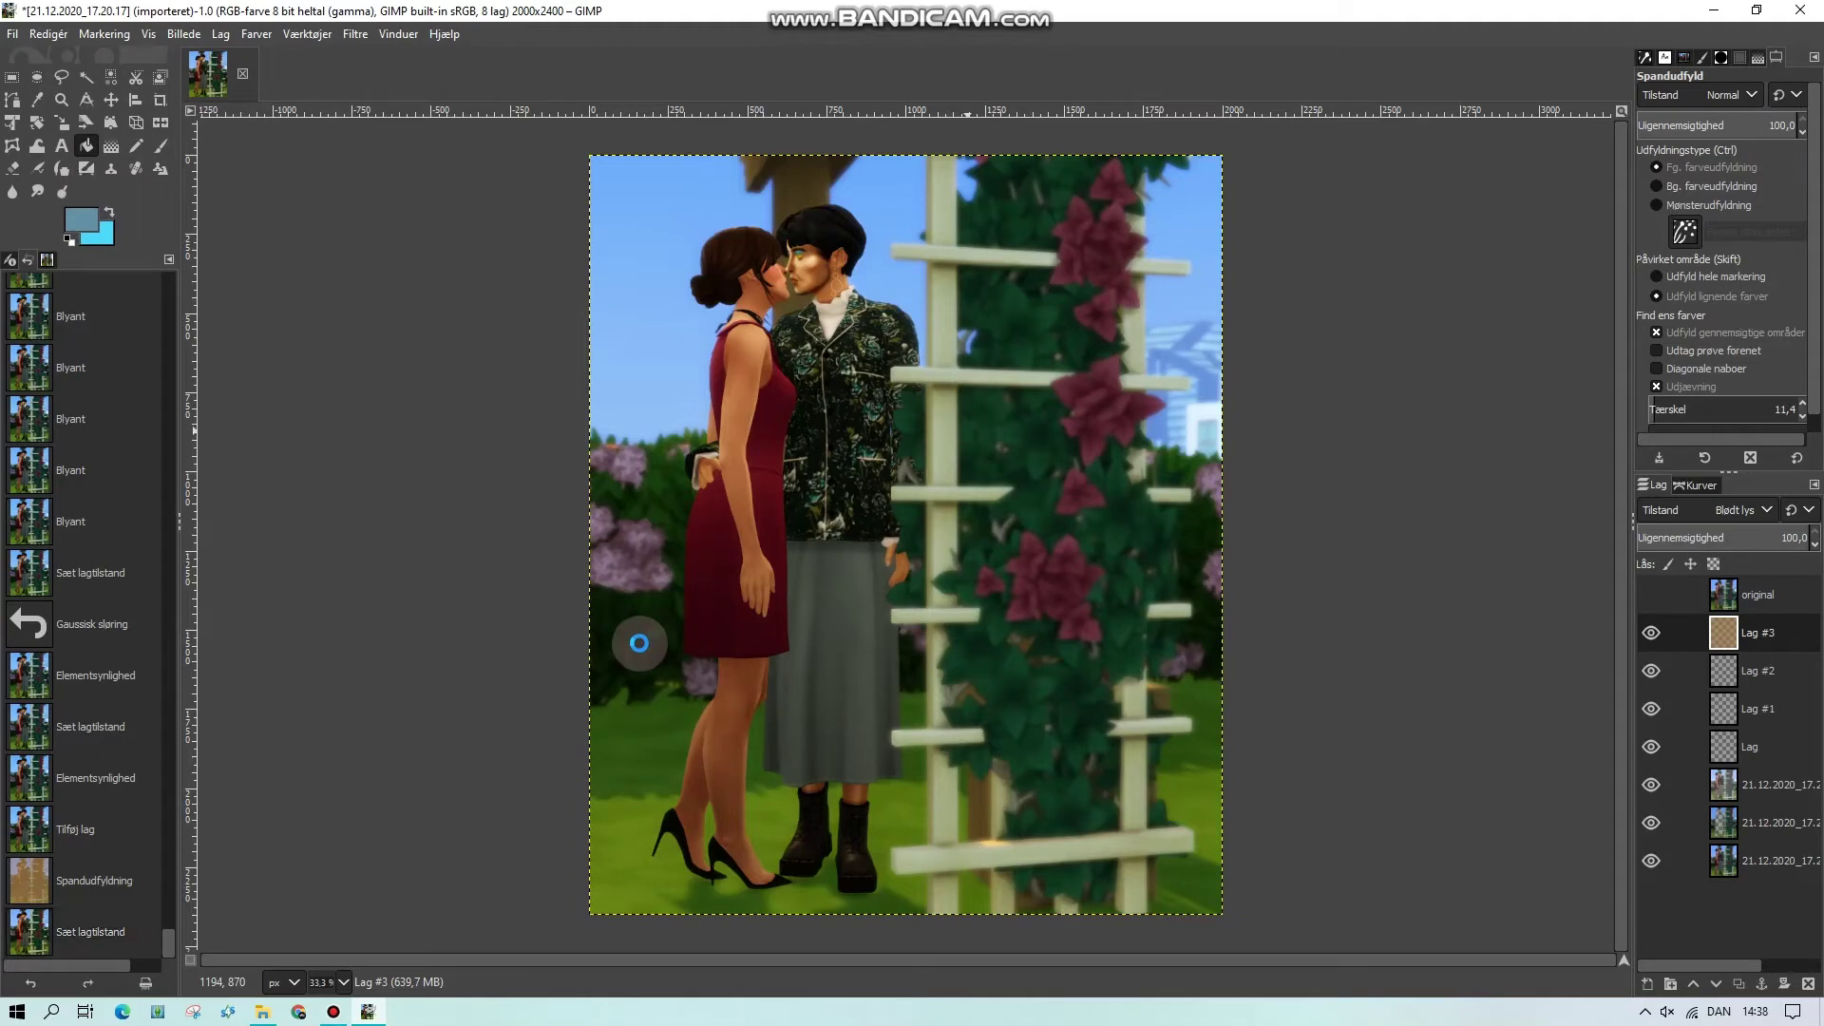
Refill Lag #3 with grey-blue 7c919b and compare the picture with the layer hidden and shown
click(81, 201)
drag(77, 198, 72, 203)
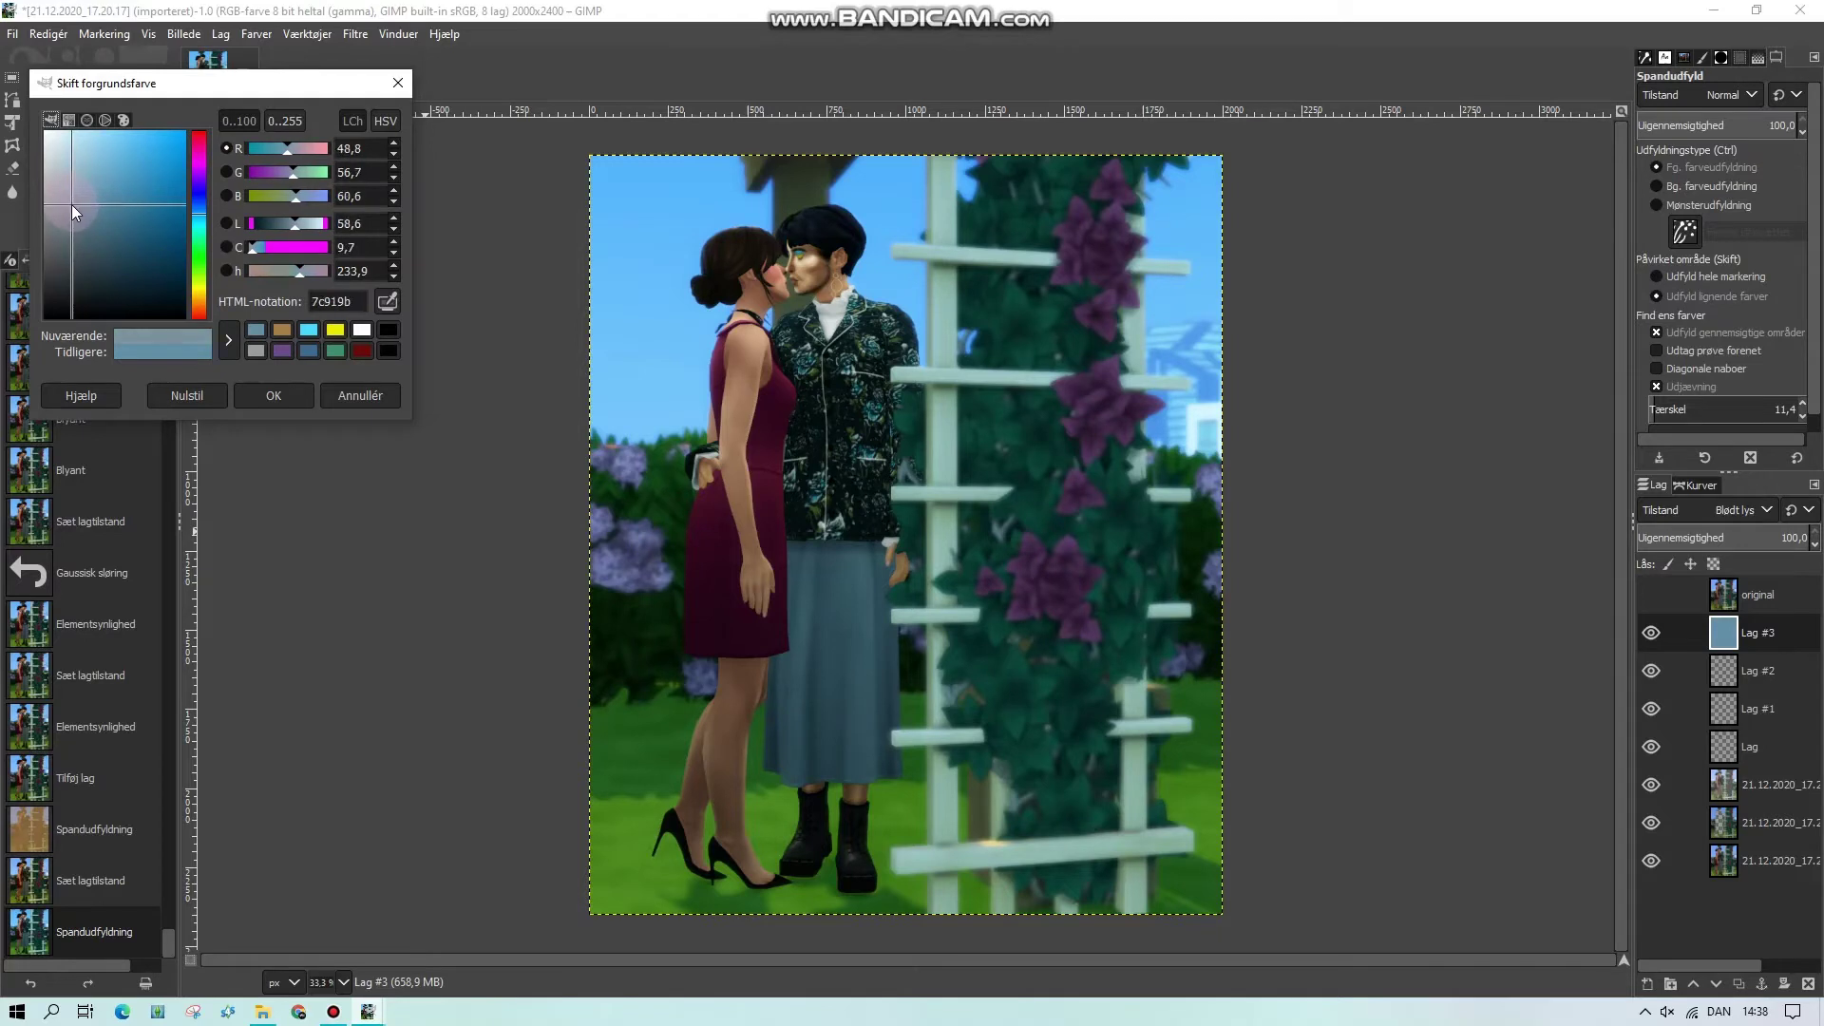
click(304, 397)
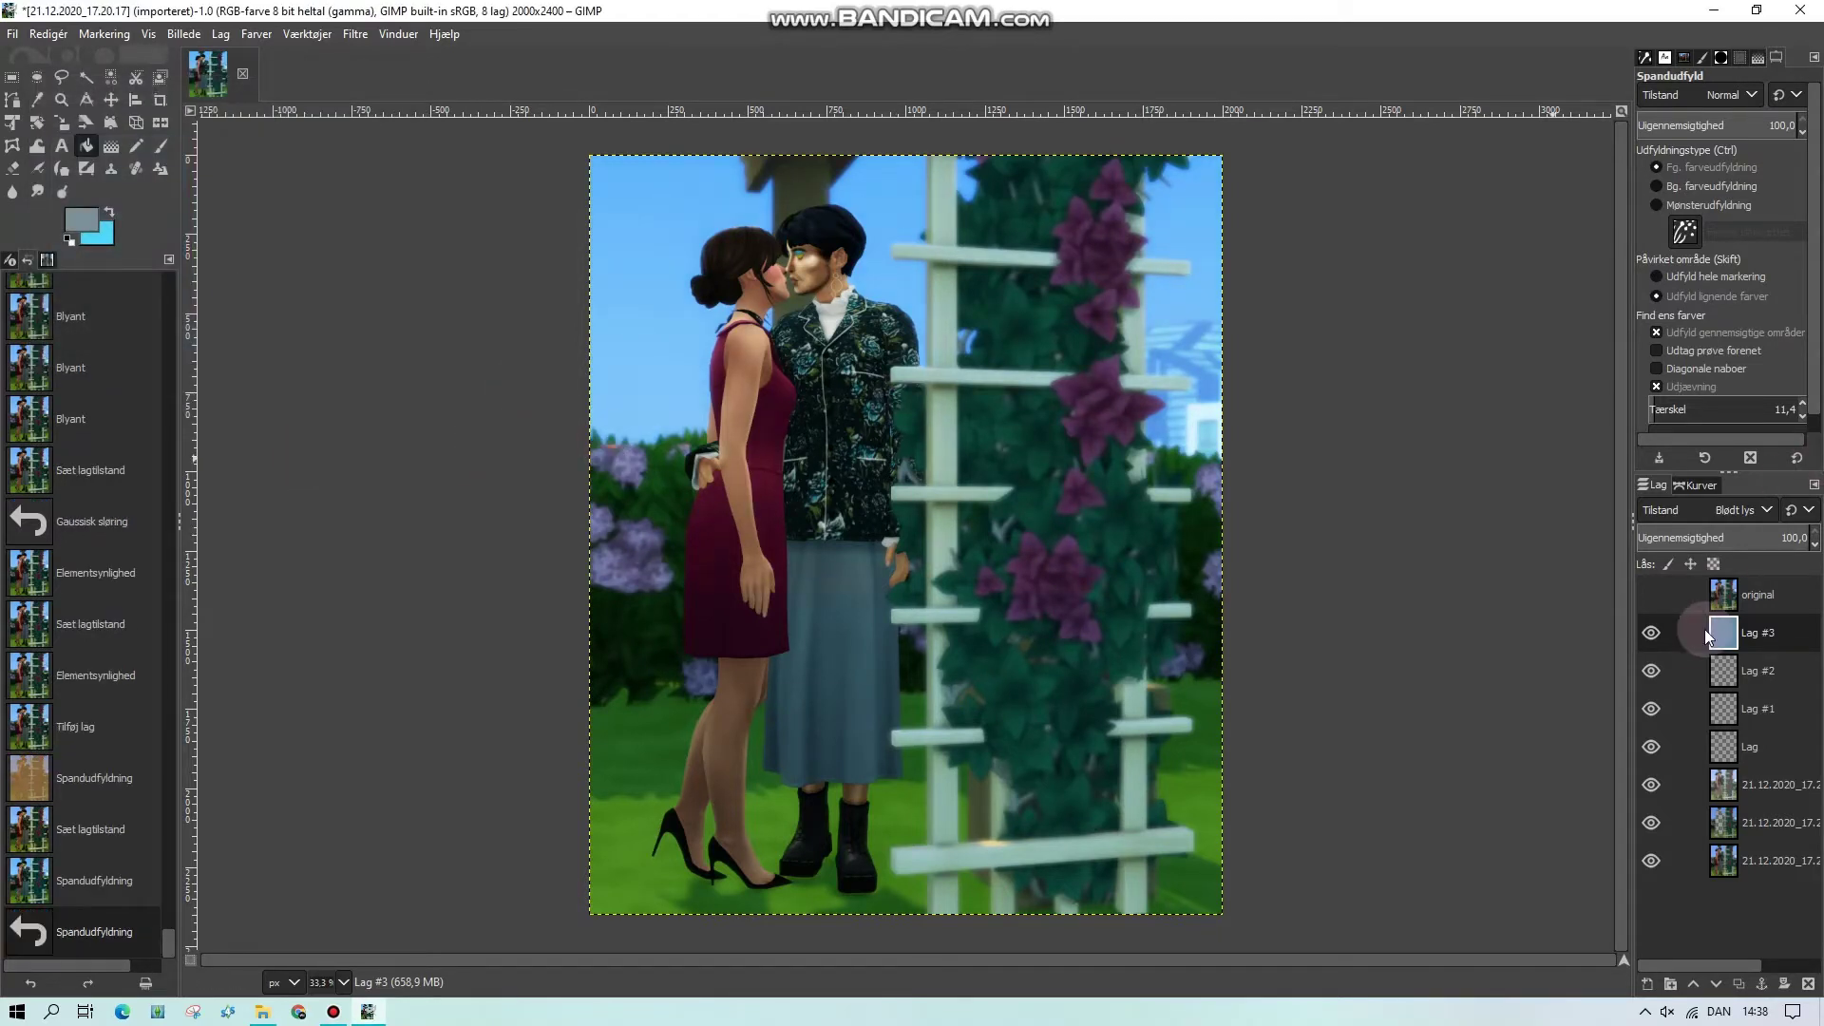
click(1652, 632)
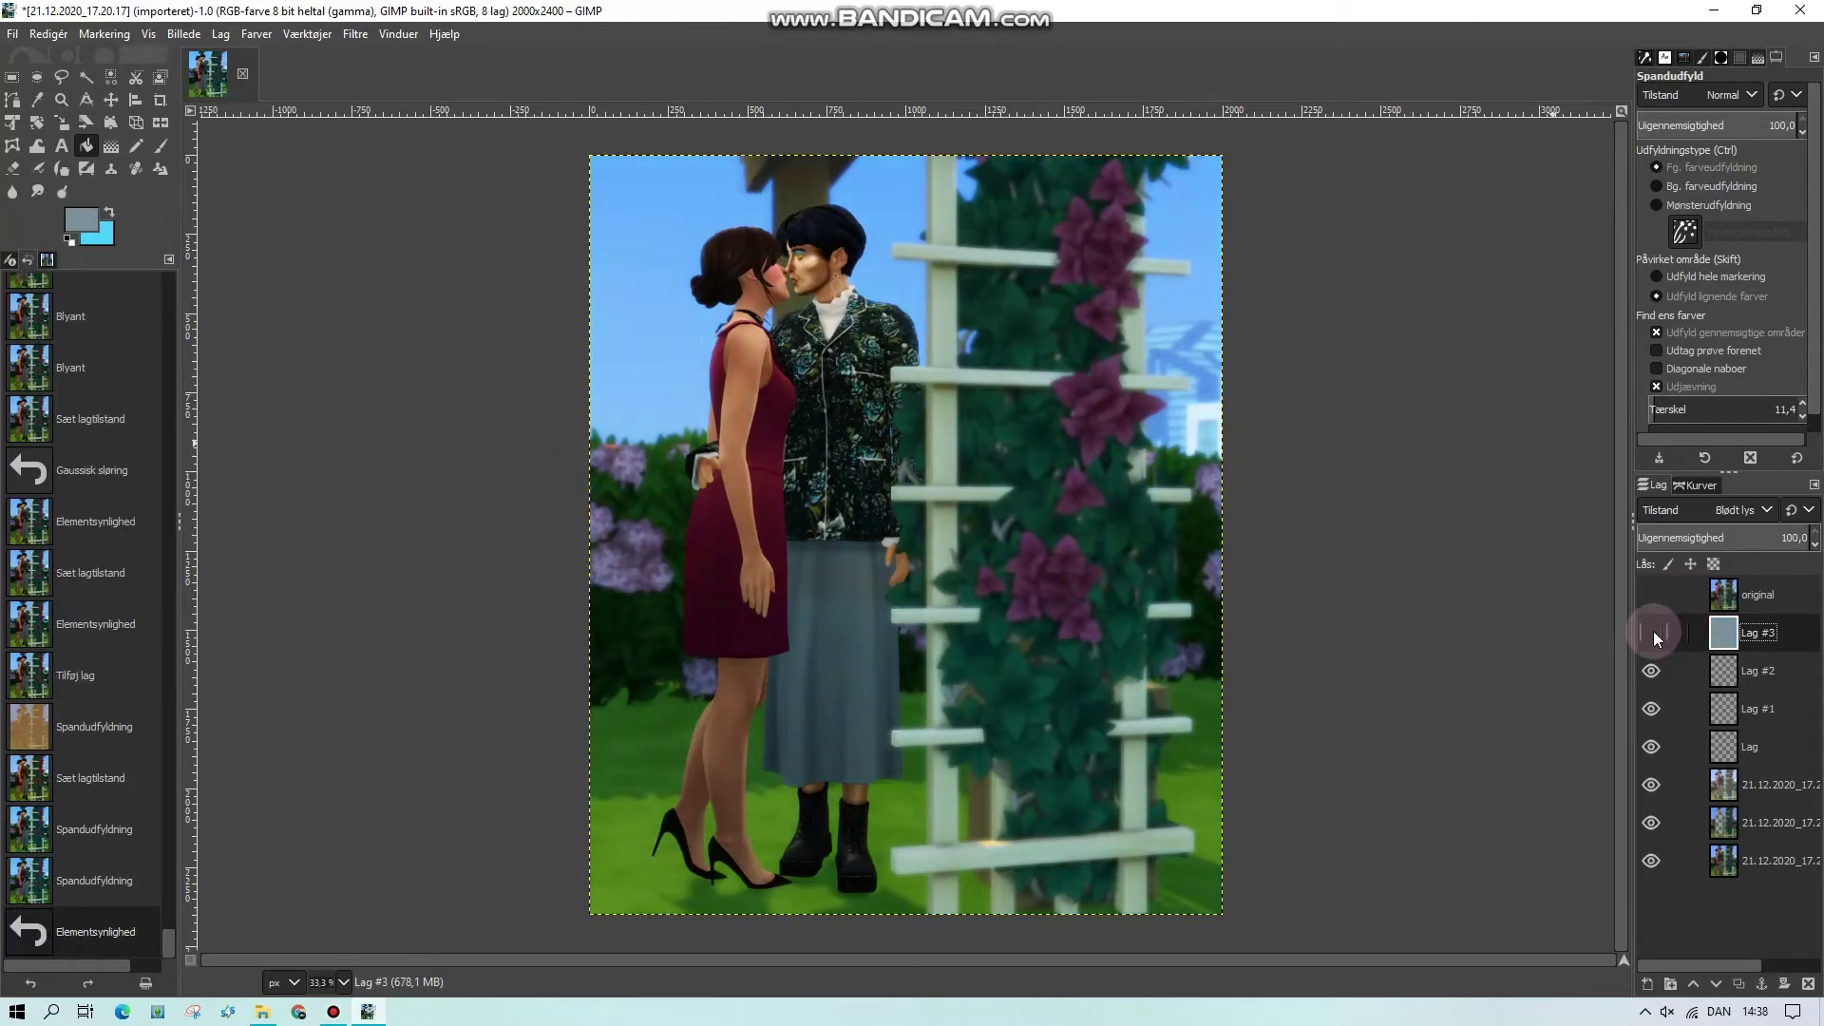
Change the foreground colour to a light pink and refill Lag #3 with it
click(65, 210)
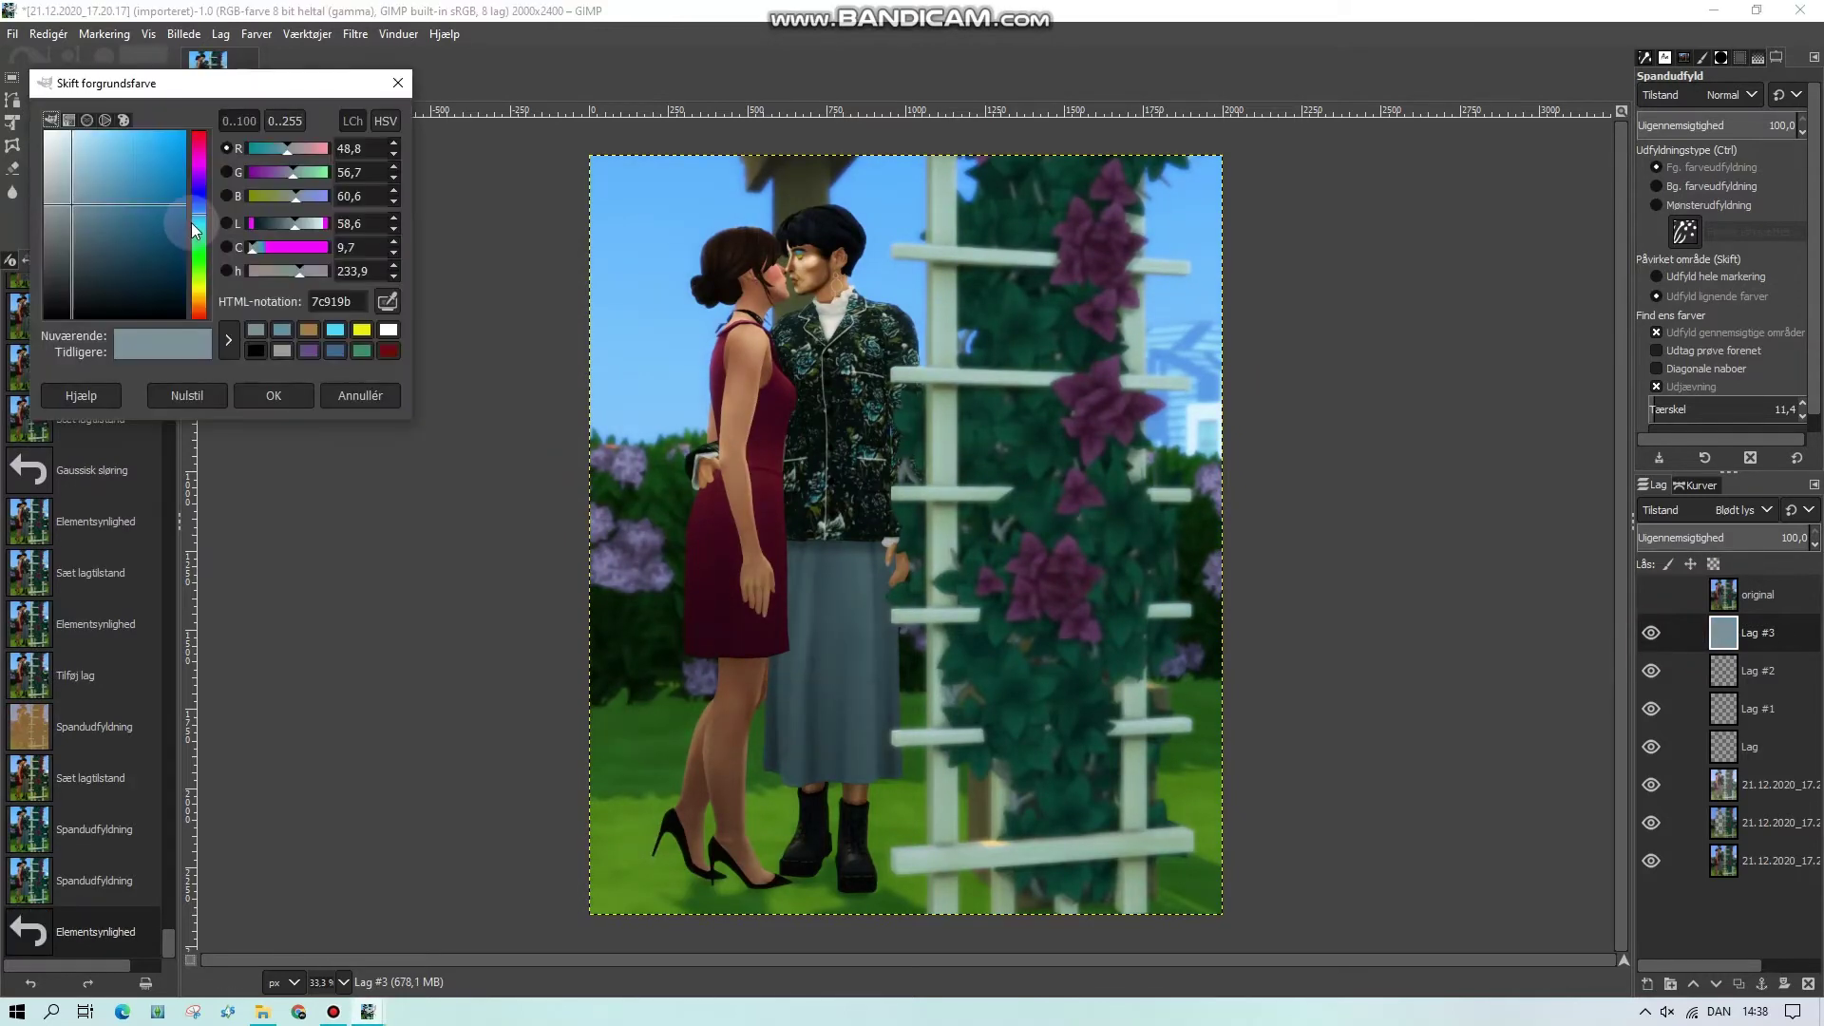
drag(200, 204, 202, 133)
drag(83, 180, 68, 134)
click(266, 394)
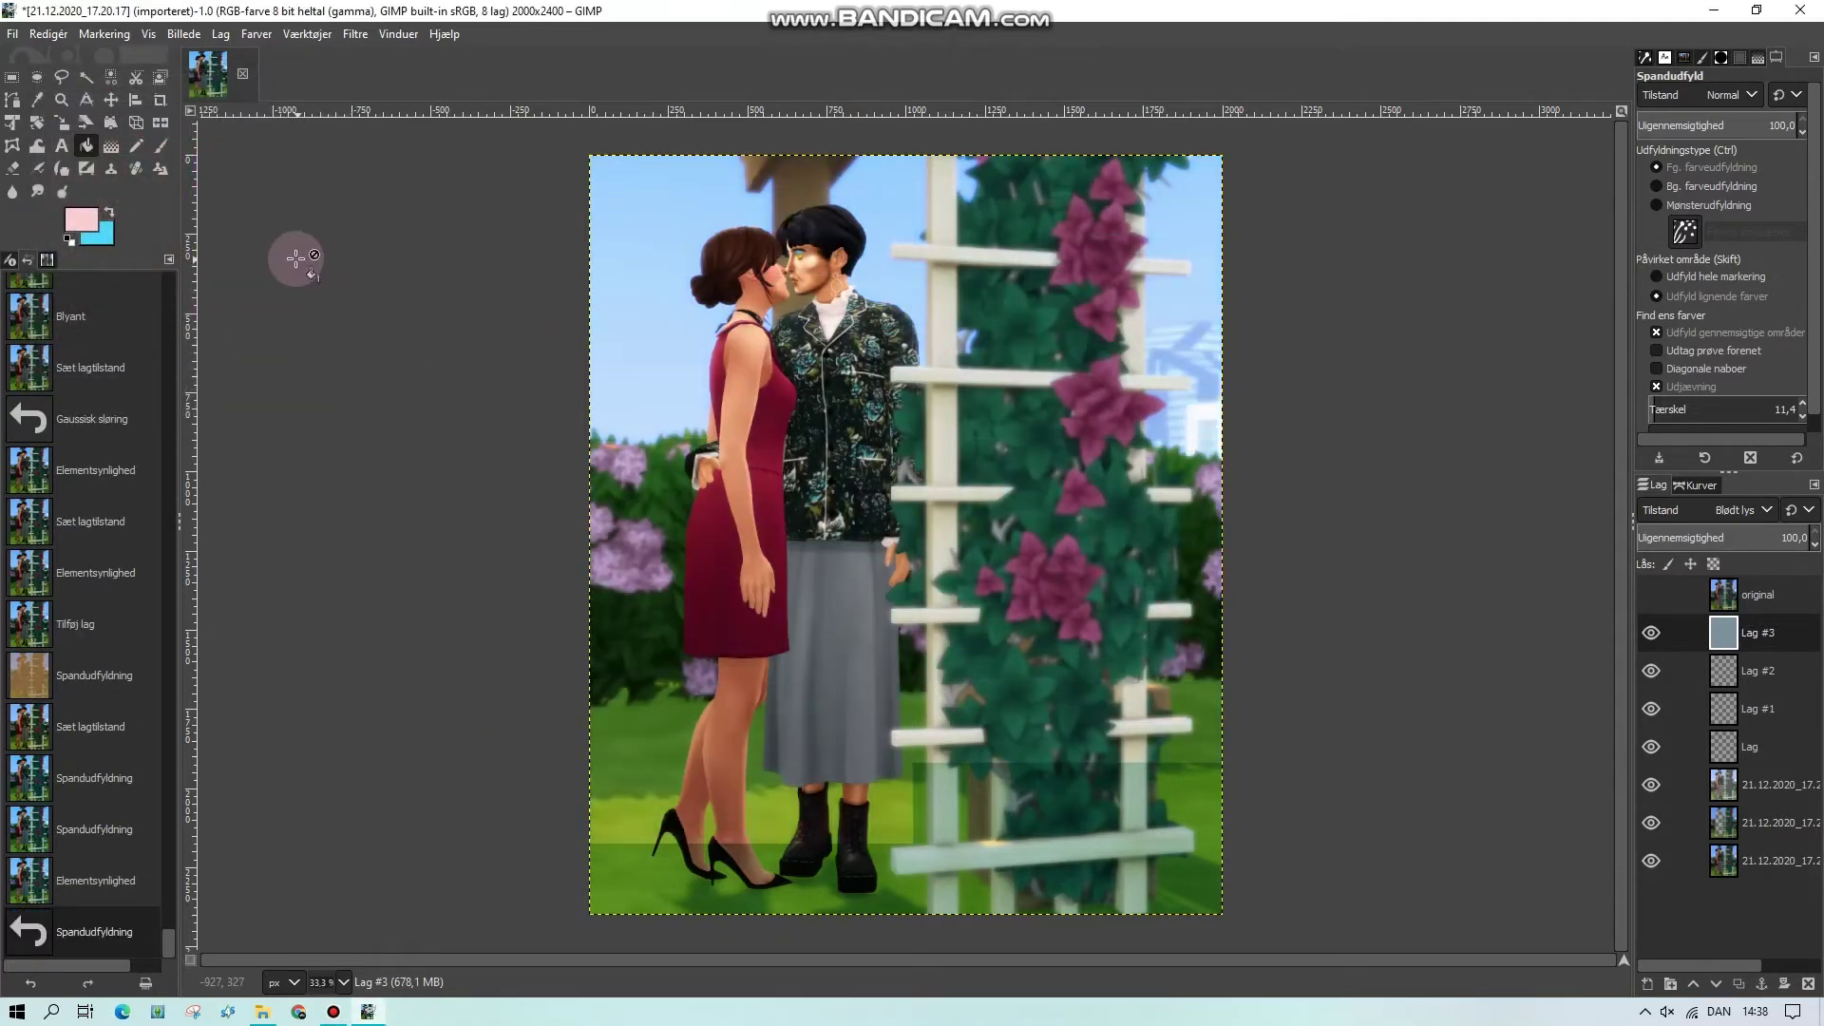
Set the foreground colour to greyish pink a58e90 and refill Lag #3 with it
click(76, 222)
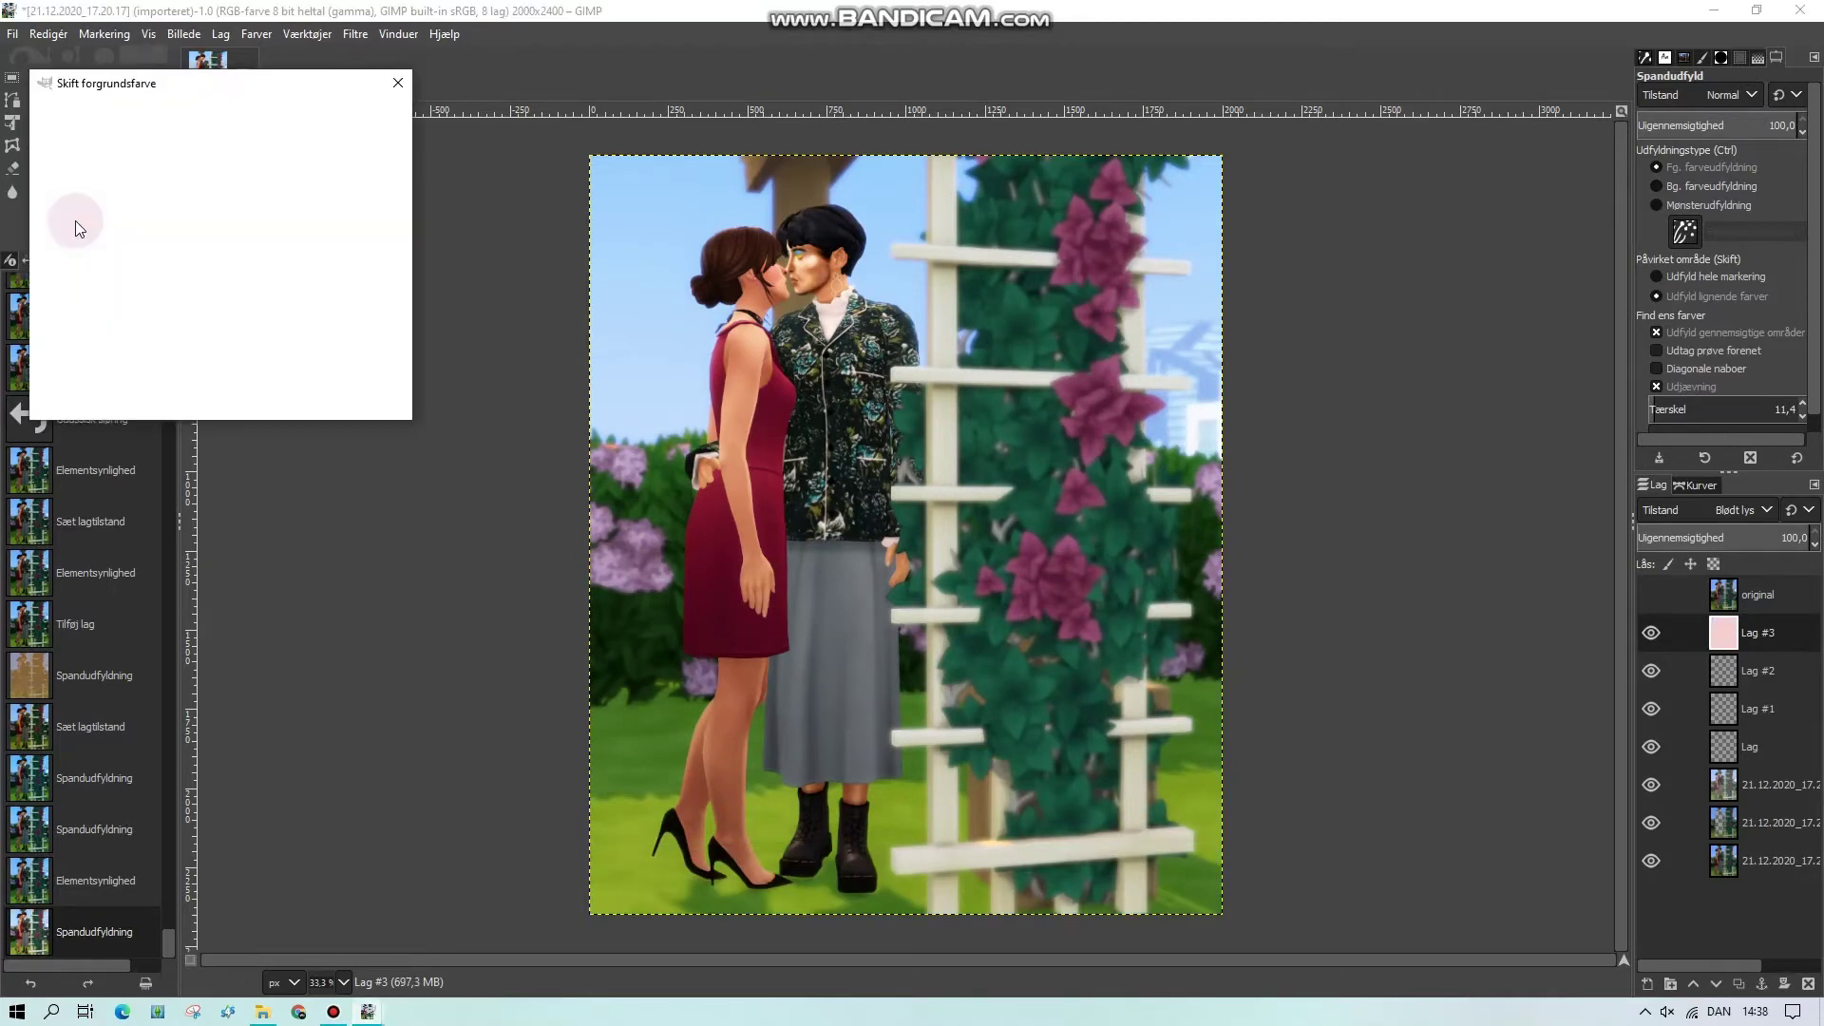
click(64, 197)
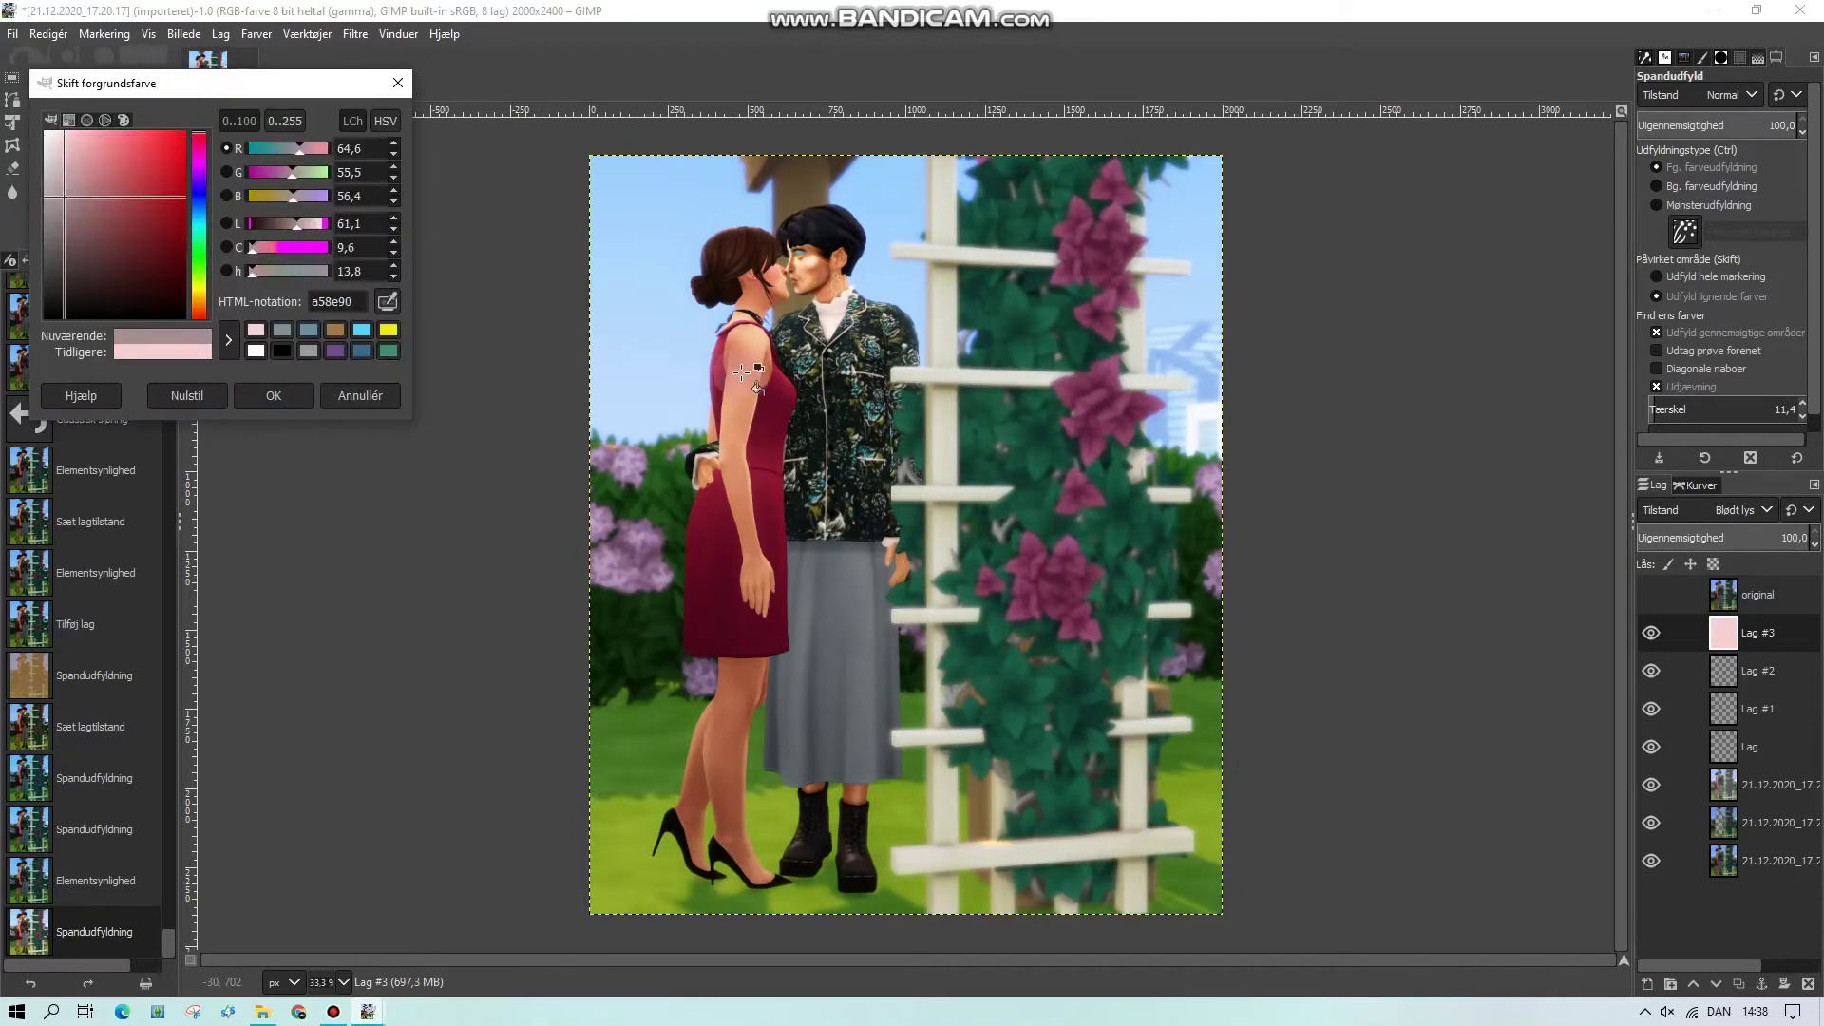
click(273, 396)
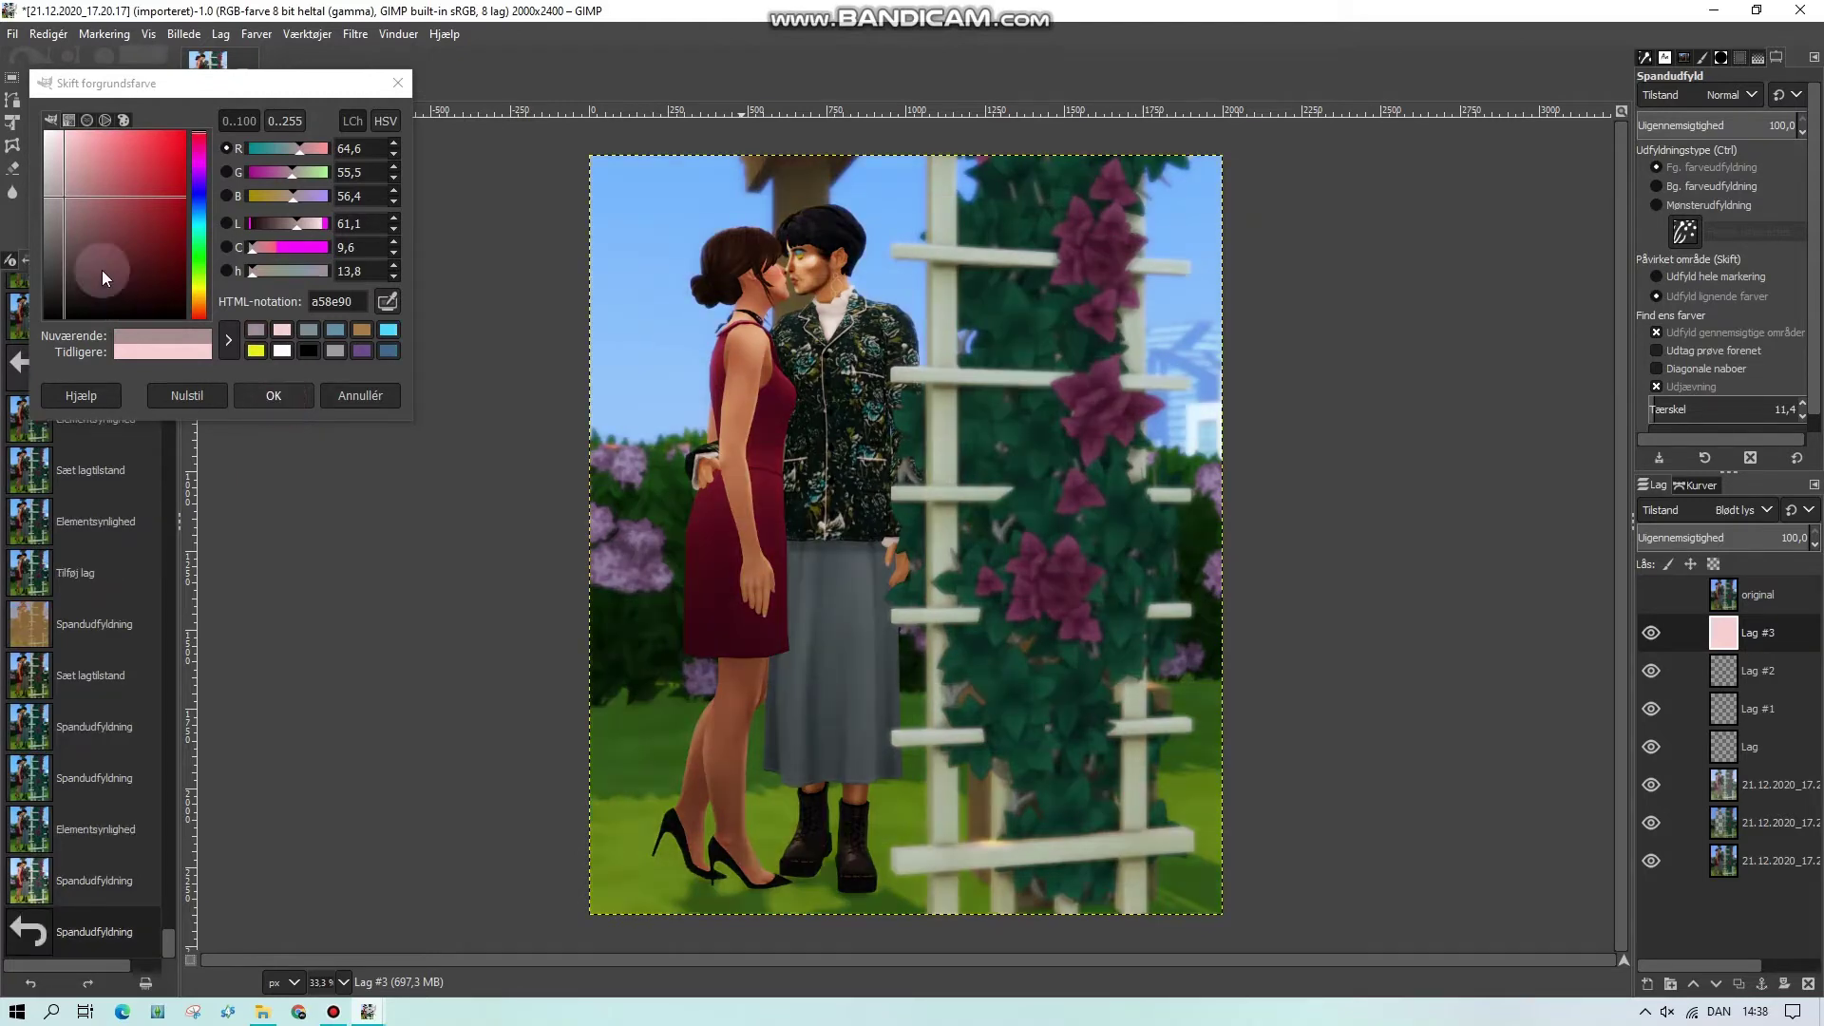
Set the foreground colour to light greyish pink d6b9bc
click(60, 166)
drag(60, 165, 63, 162)
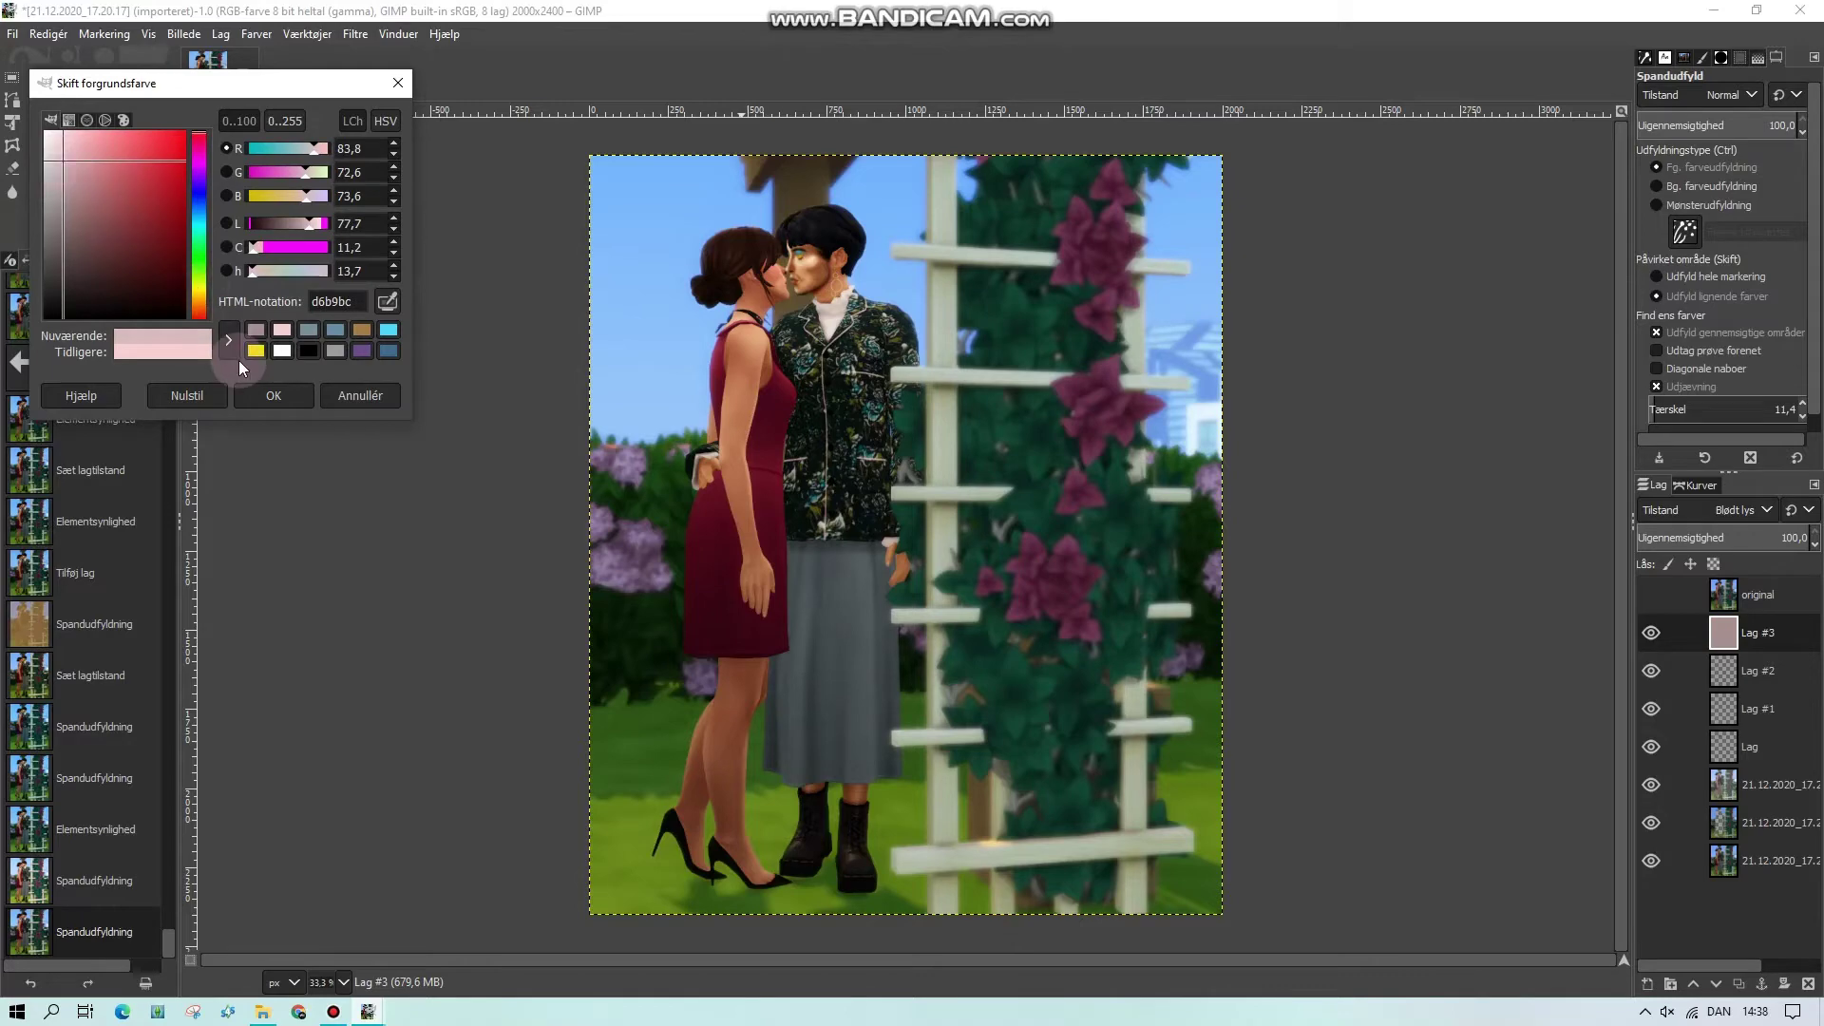
click(259, 388)
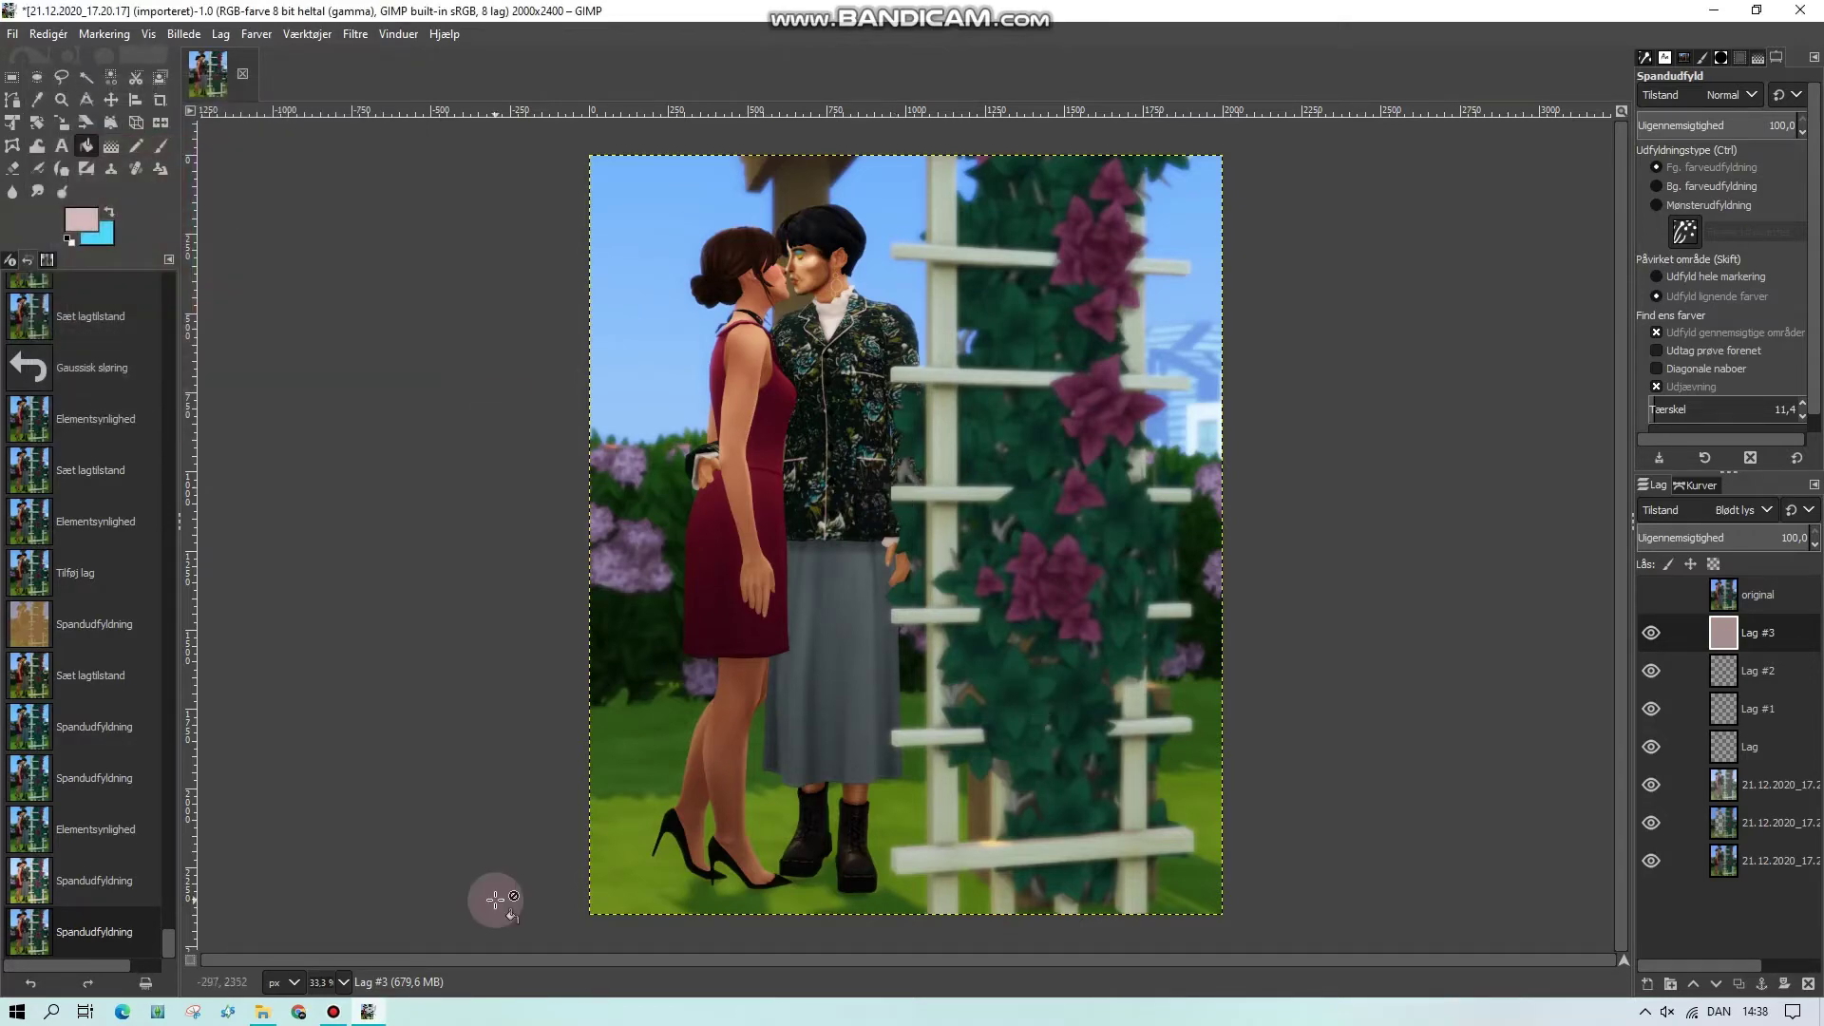
Examine the couple's faces at 200 % zoom with Lag #3 hidden and shown
click(347, 978)
click(321, 822)
scroll(643, 871, up, 10)
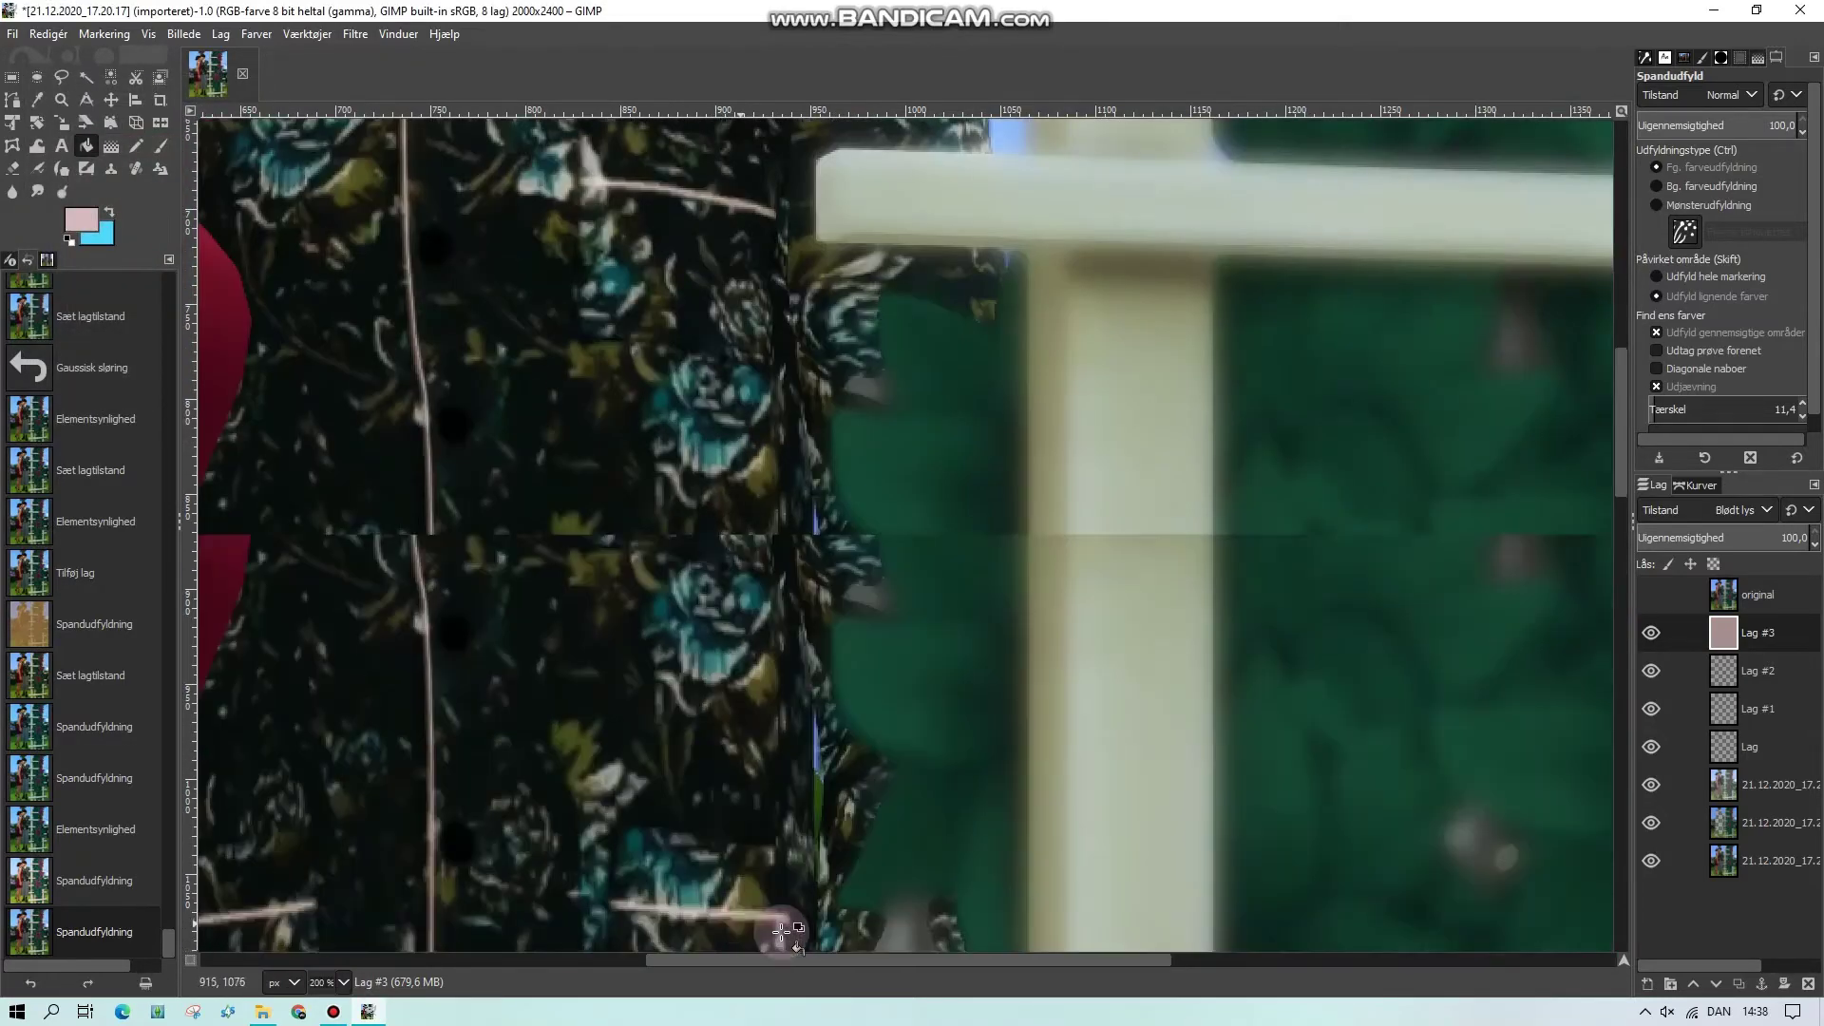
drag(688, 965, 566, 949)
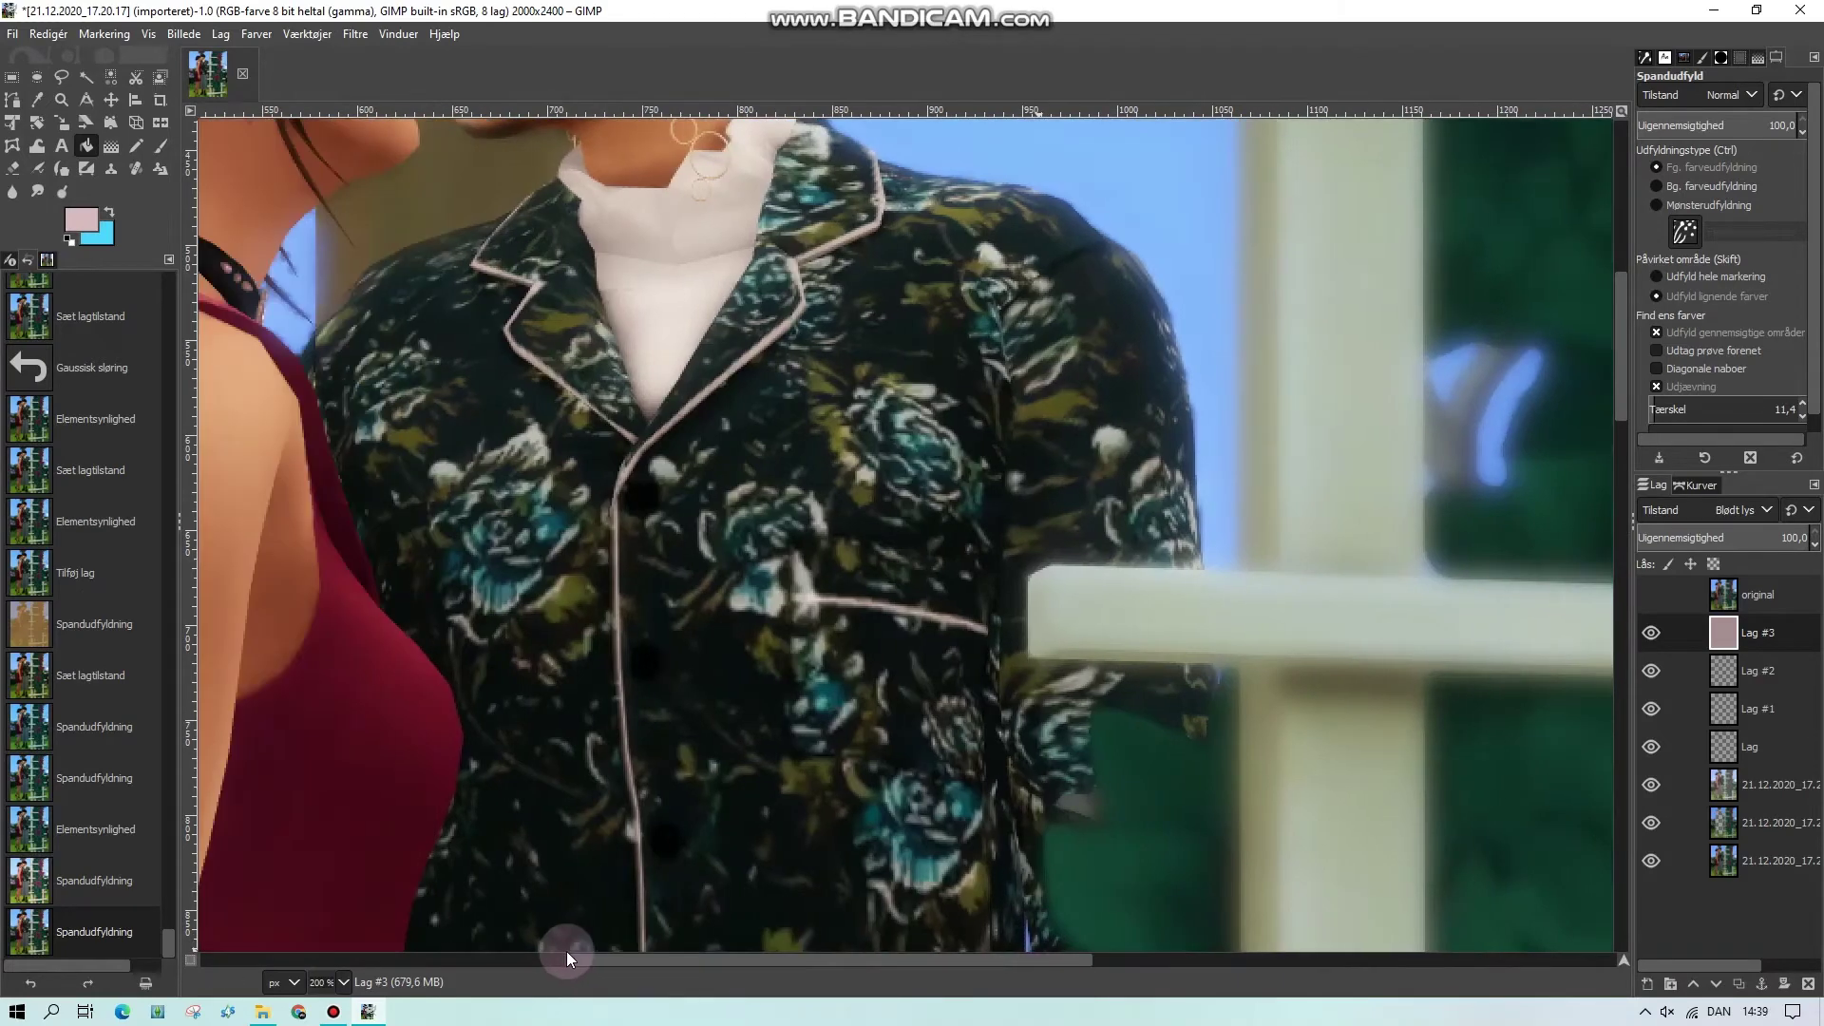
scroll(618, 806, up, 5)
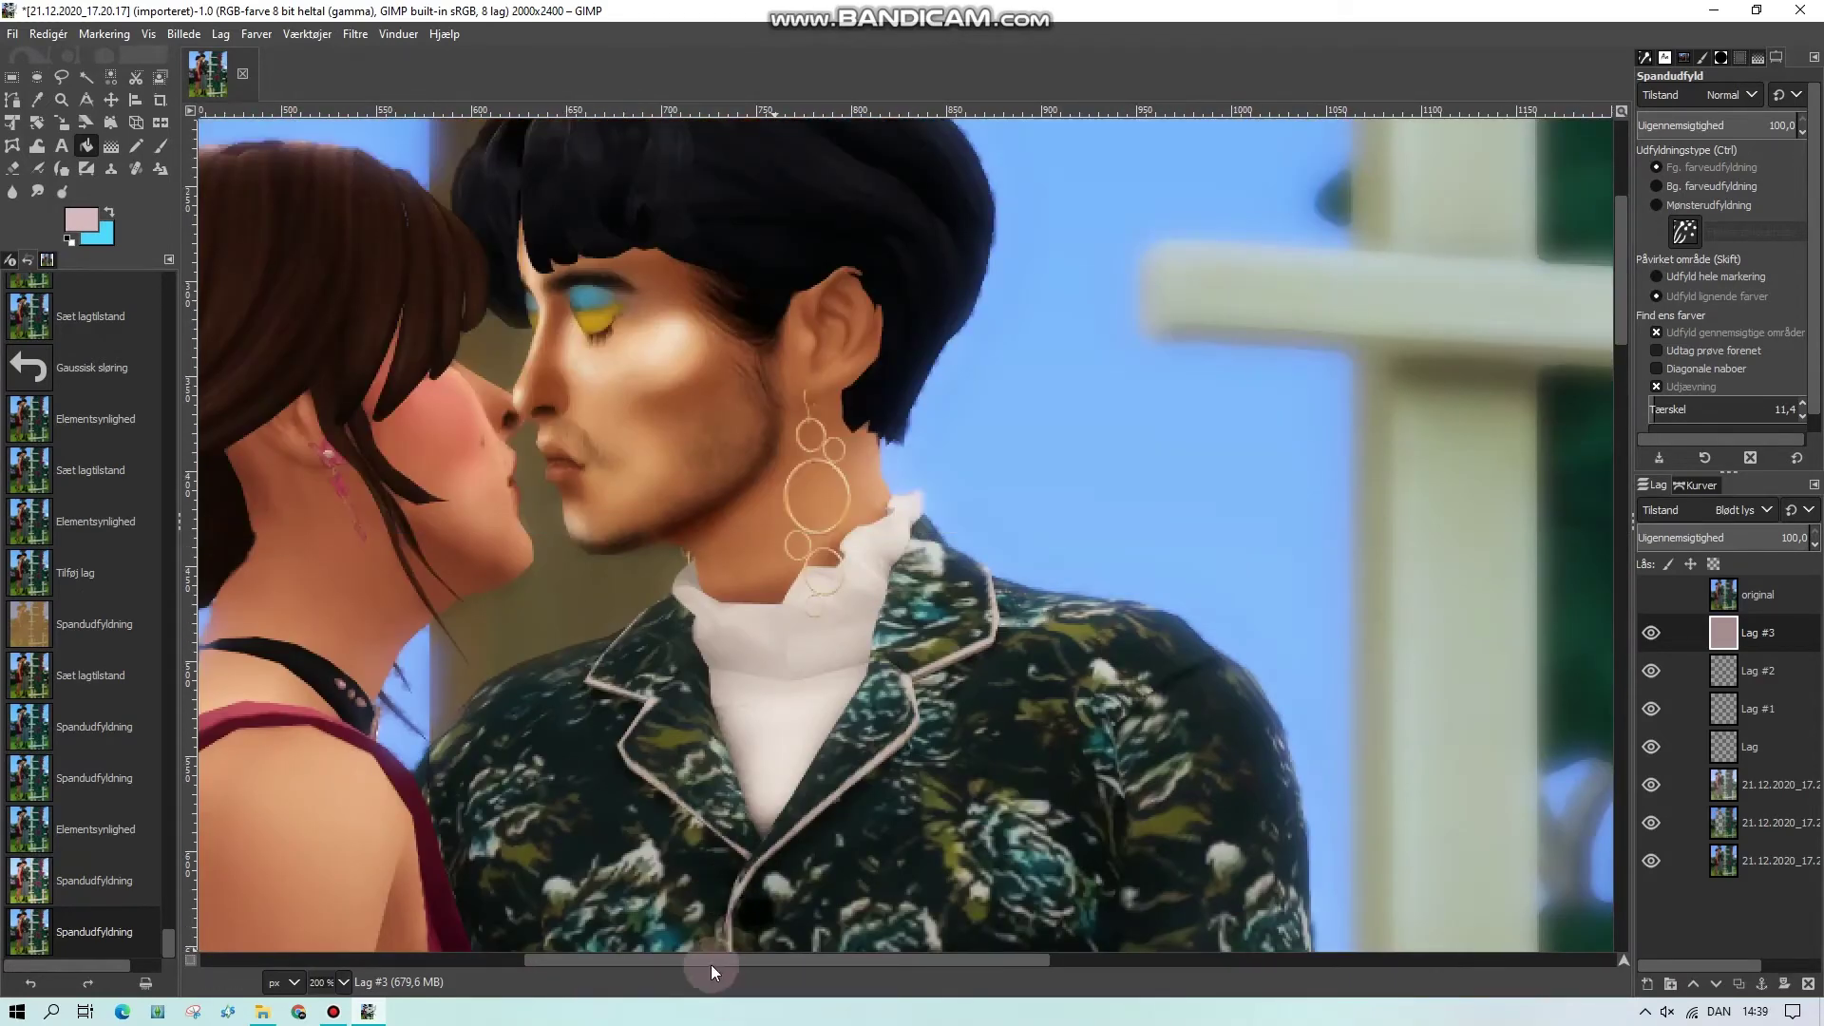
drag(711, 965, 583, 961)
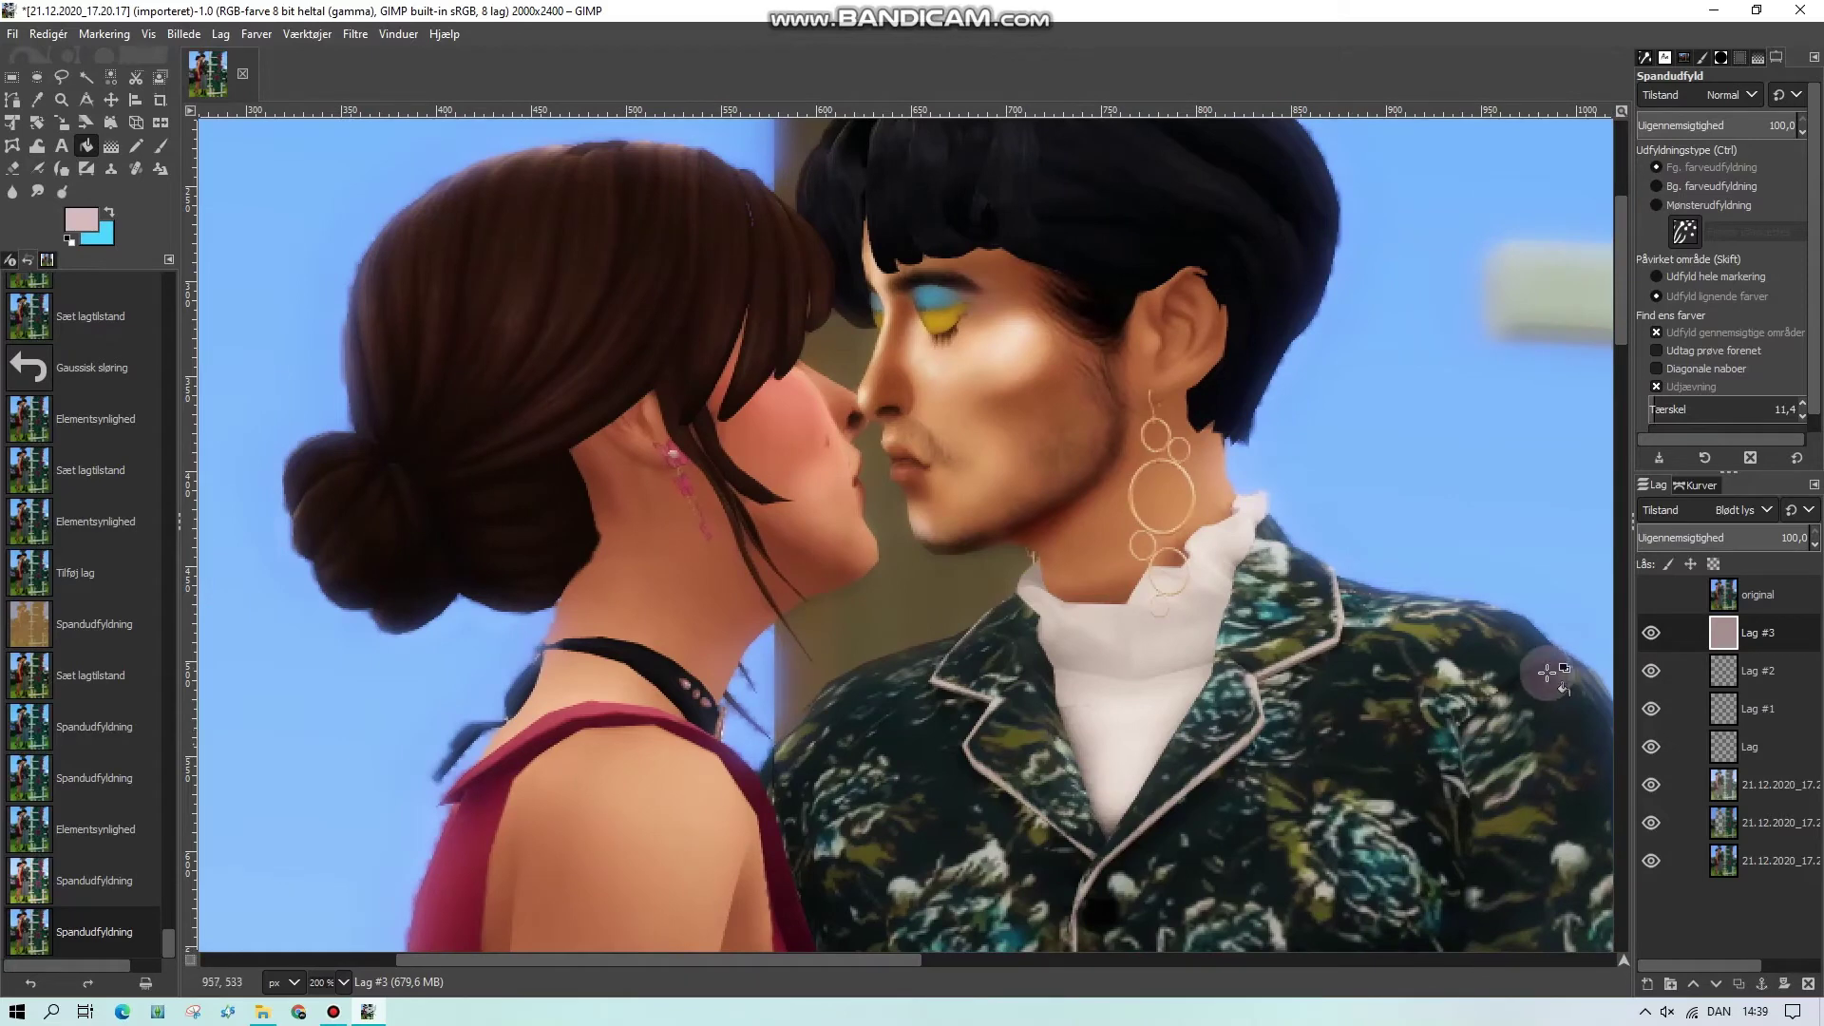
click(1646, 635)
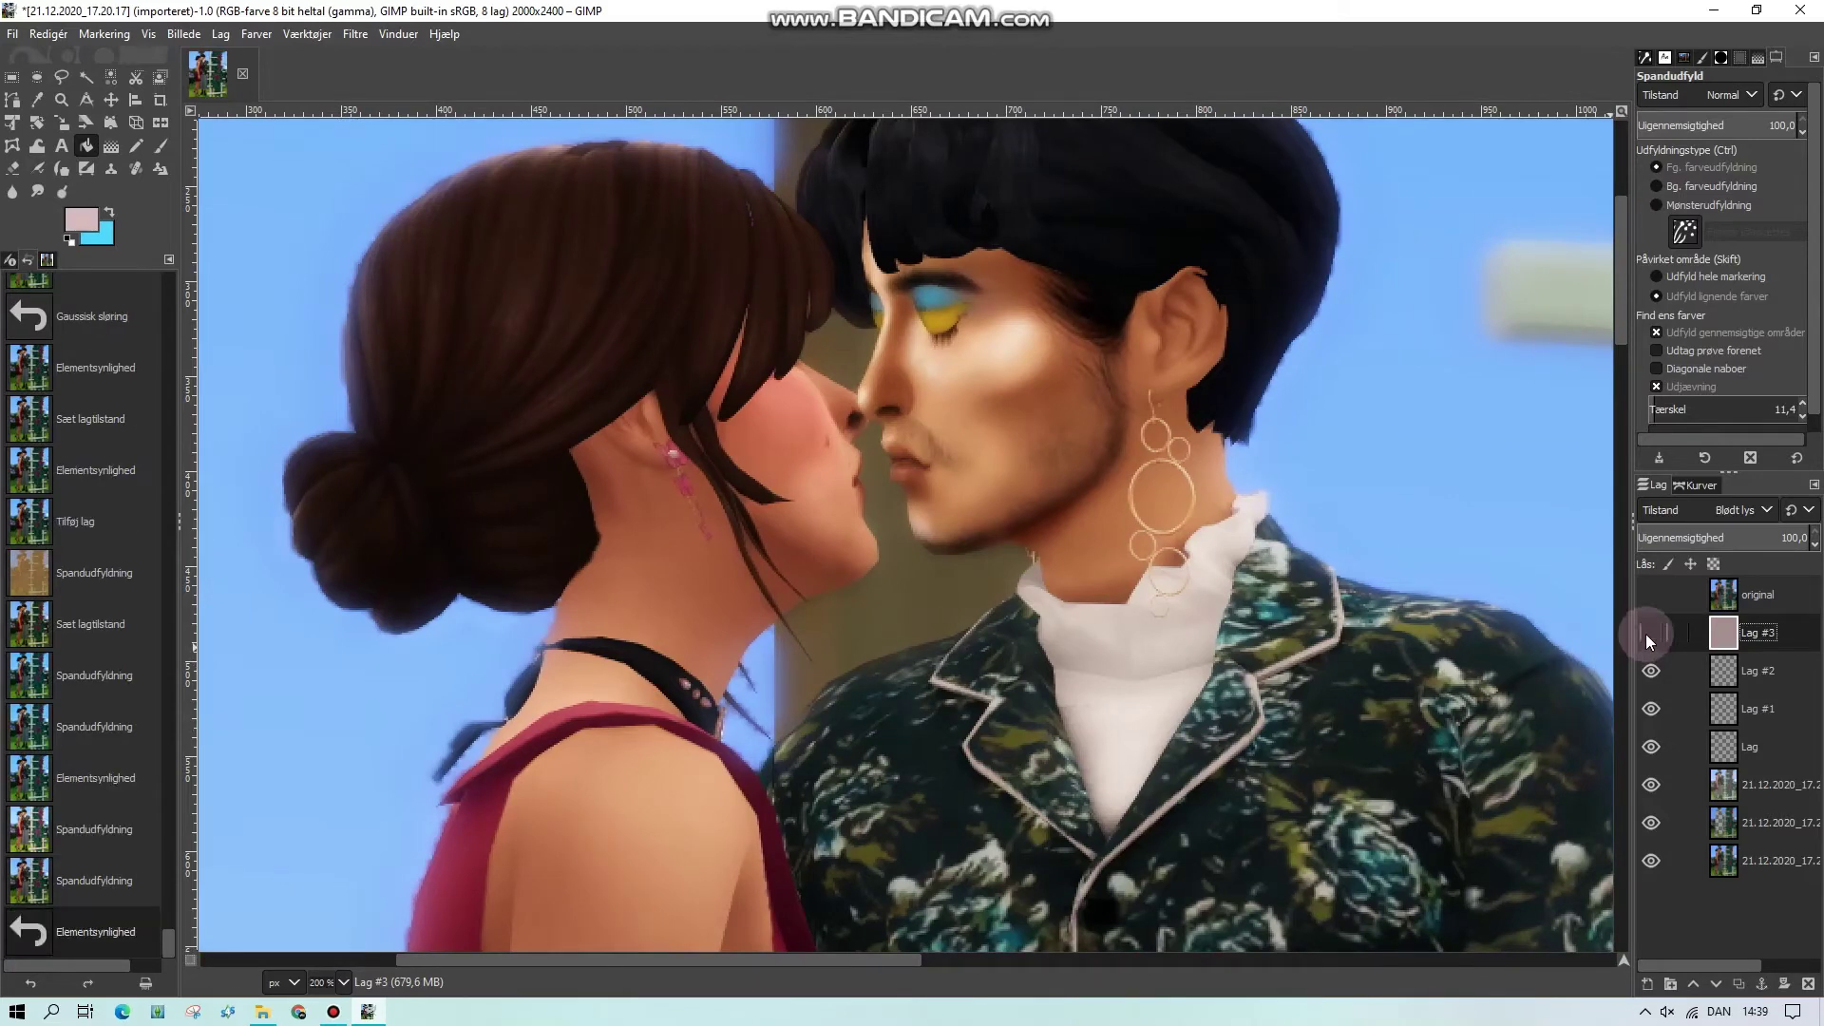
click(1646, 635)
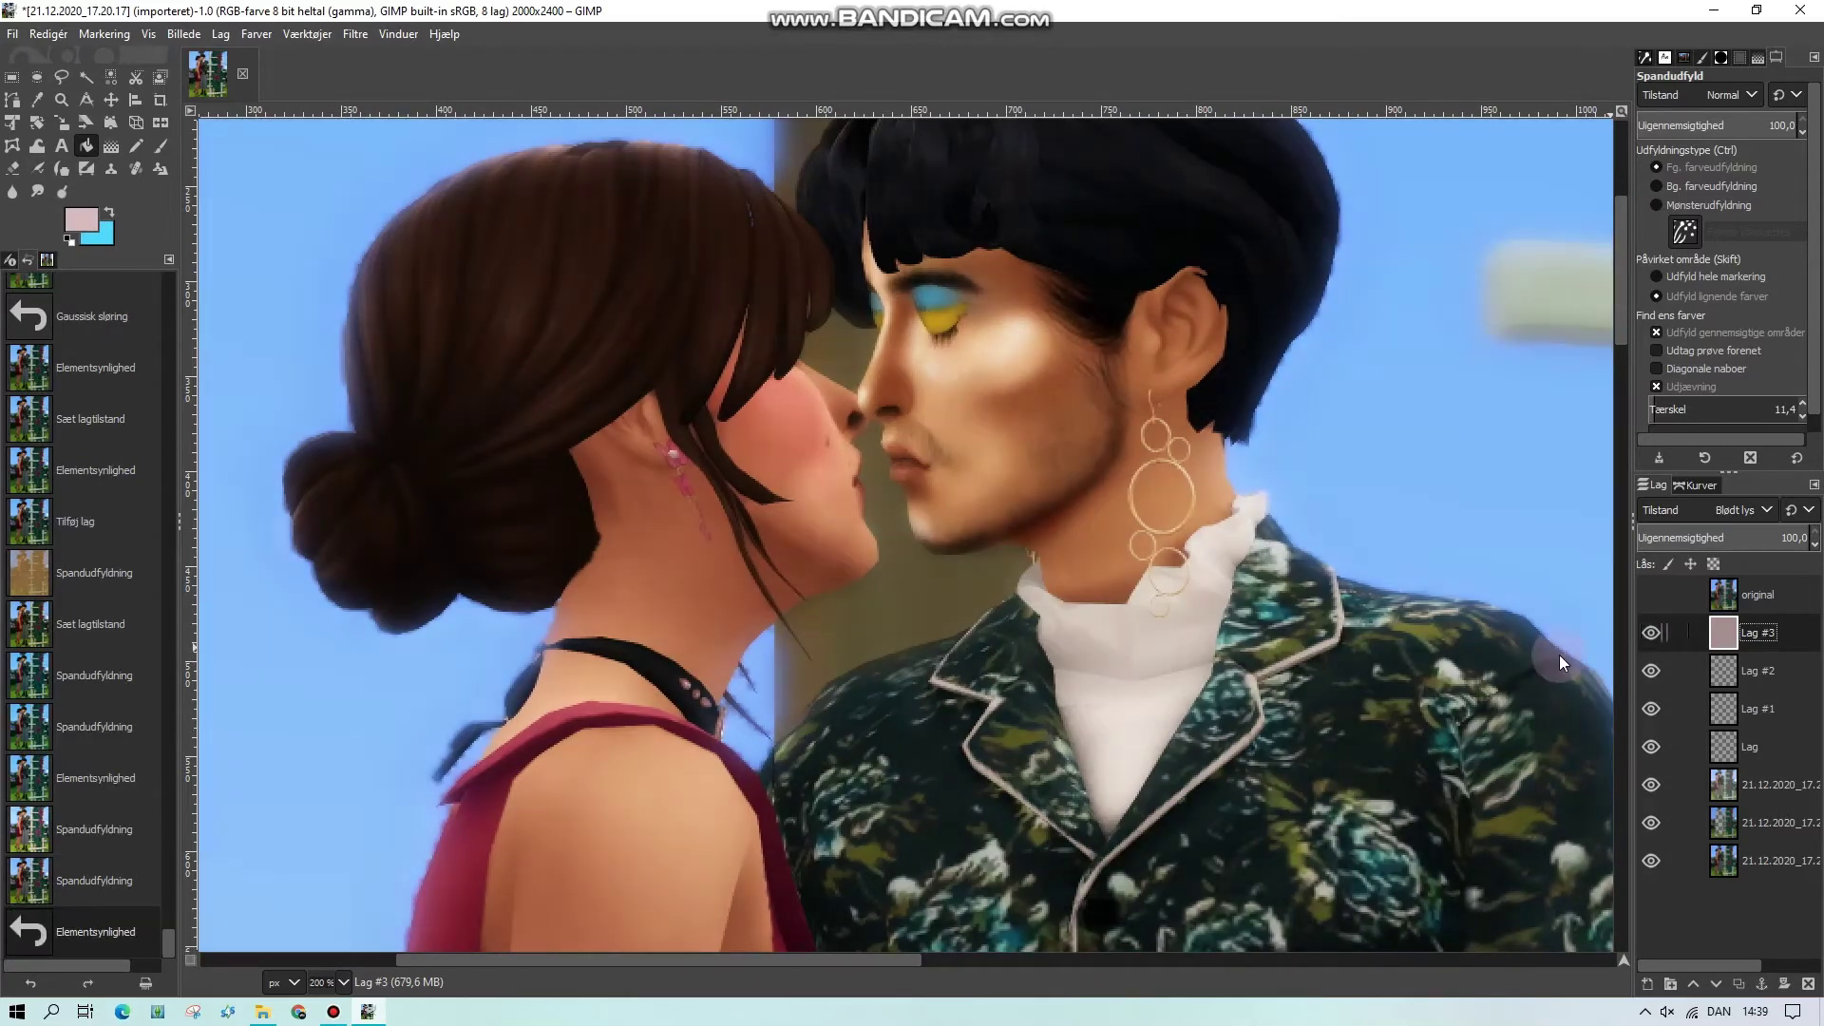
Compare the whole picture at fit size with Lag #3 hidden and shown
click(343, 982)
click(328, 912)
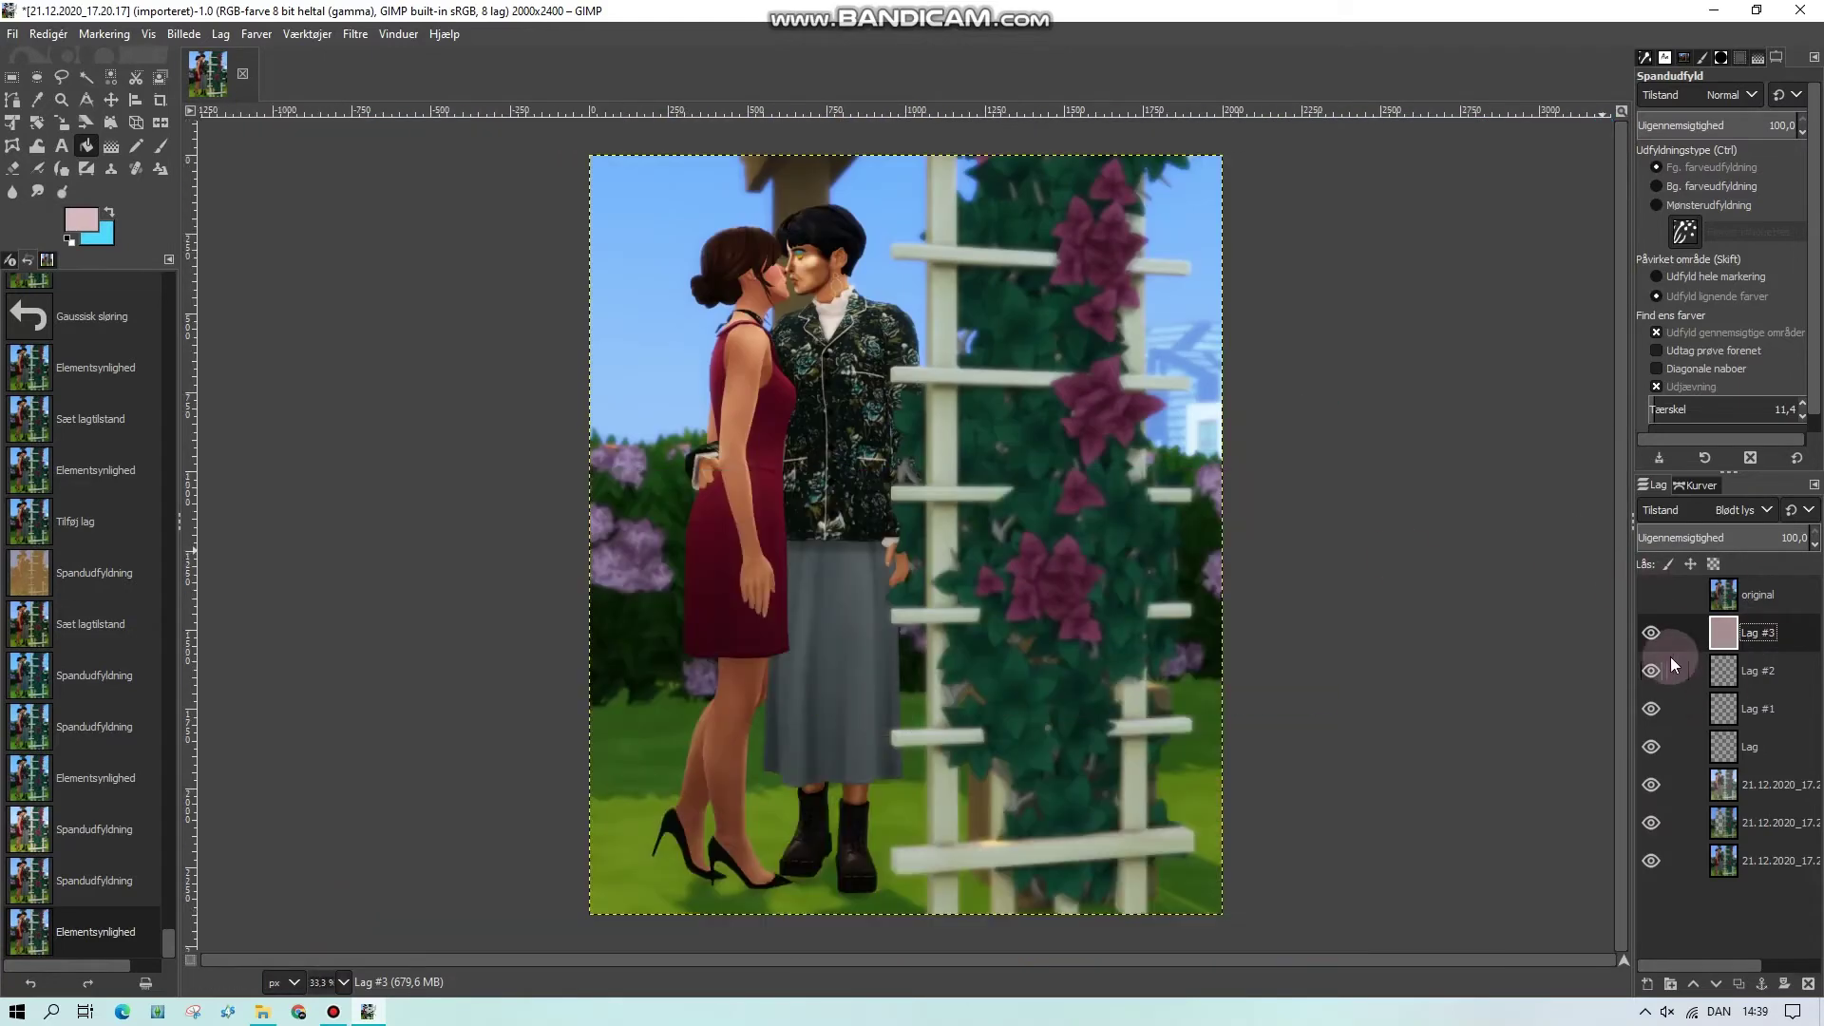
click(1649, 633)
click(1650, 633)
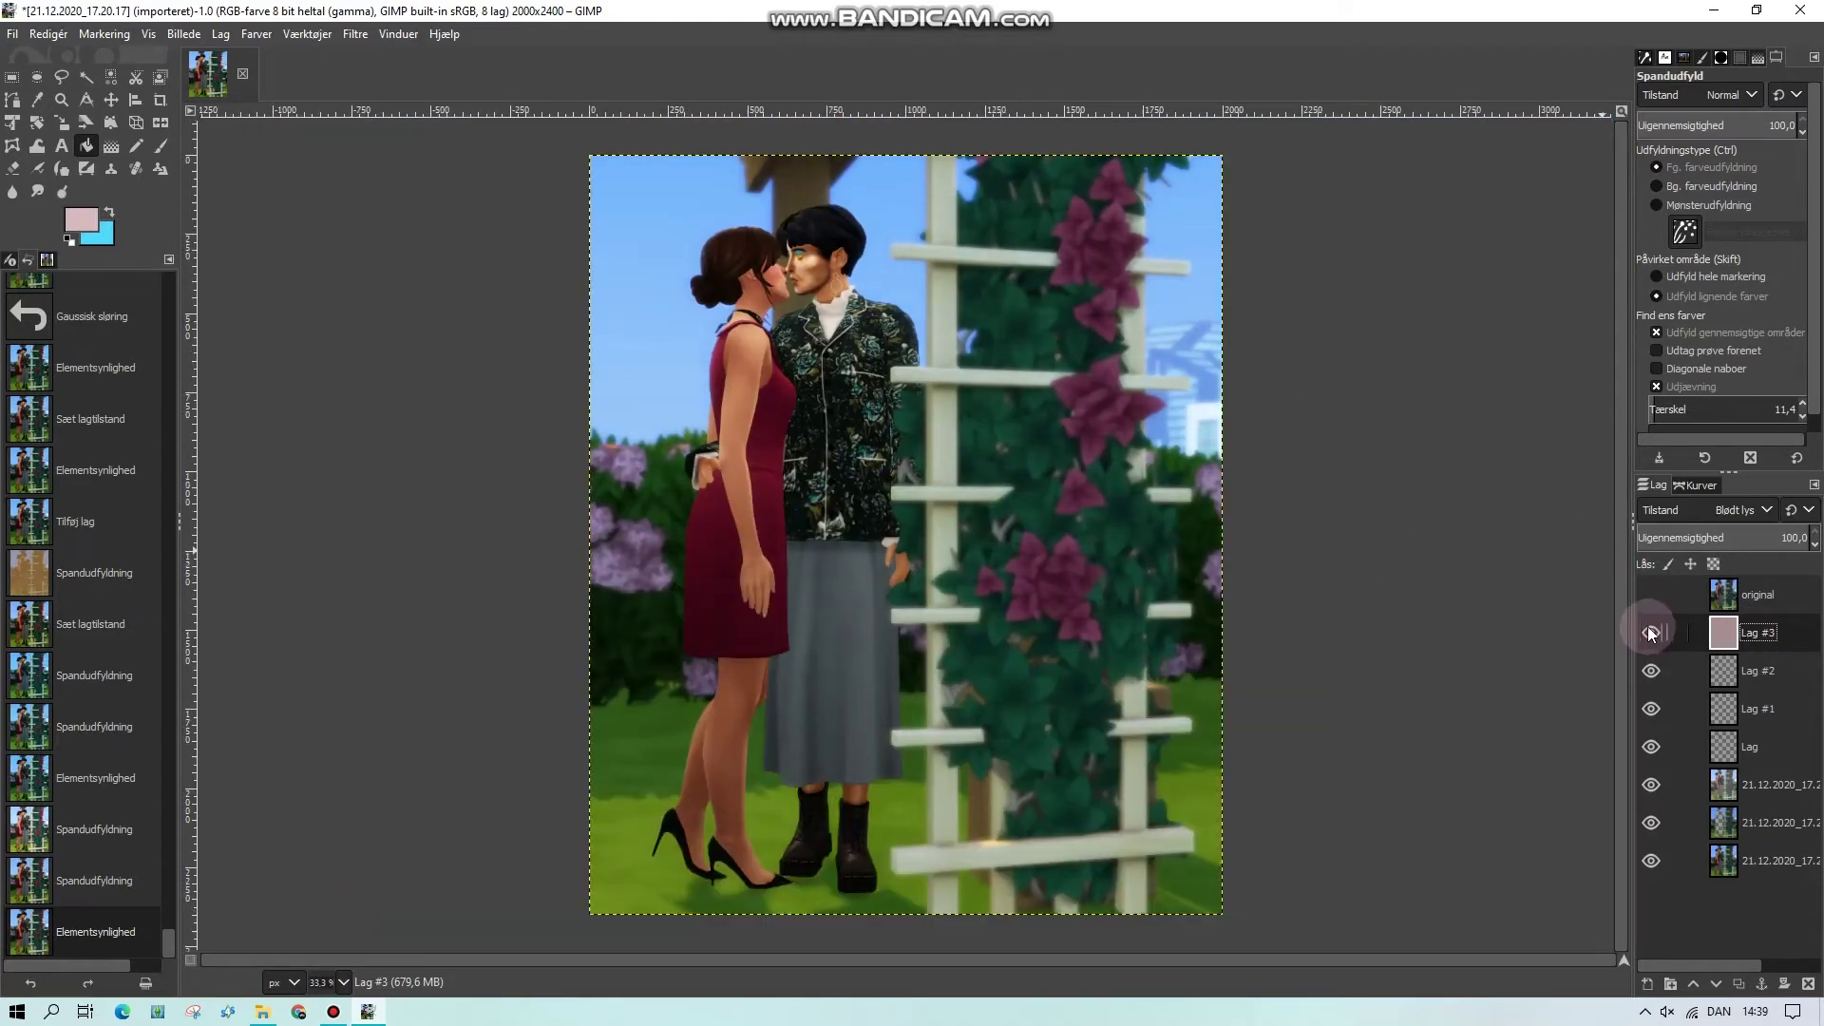
click(1650, 633)
click(1650, 633)
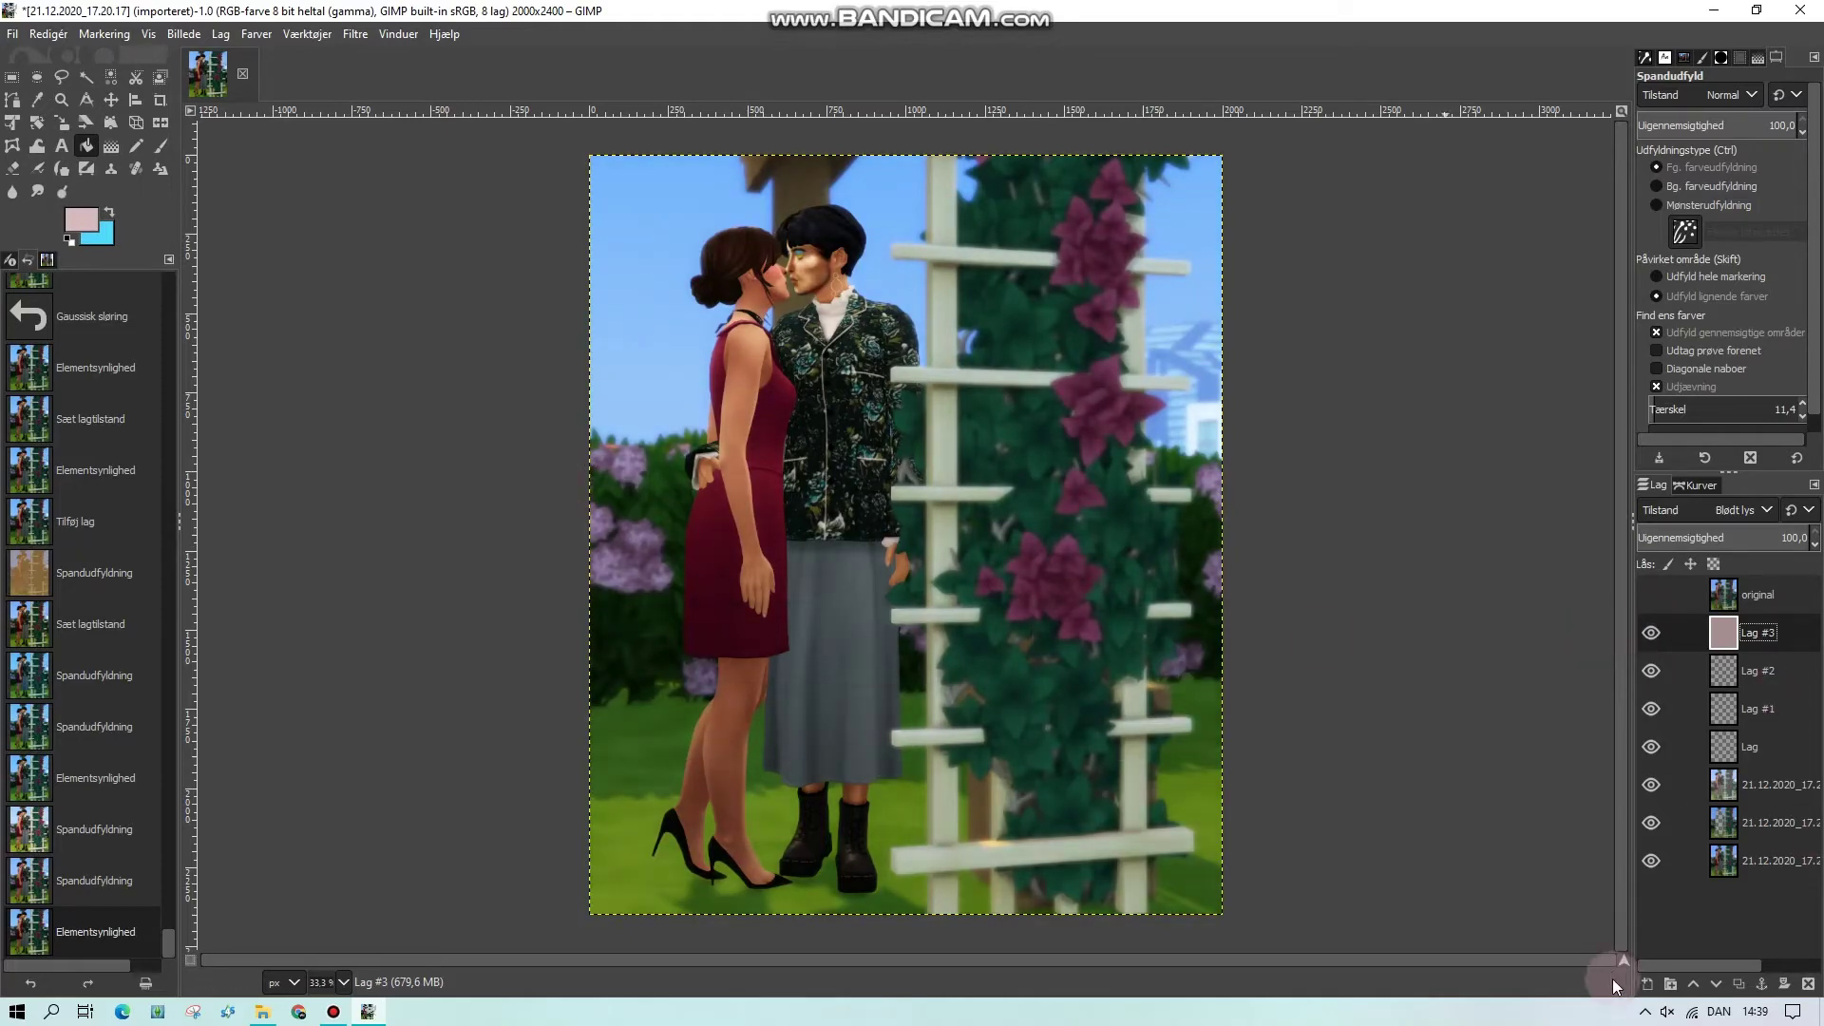
Add a new transparent layer above Lag #3 and set the foreground colour to pink ff82c6
click(1647, 984)
key(Return)
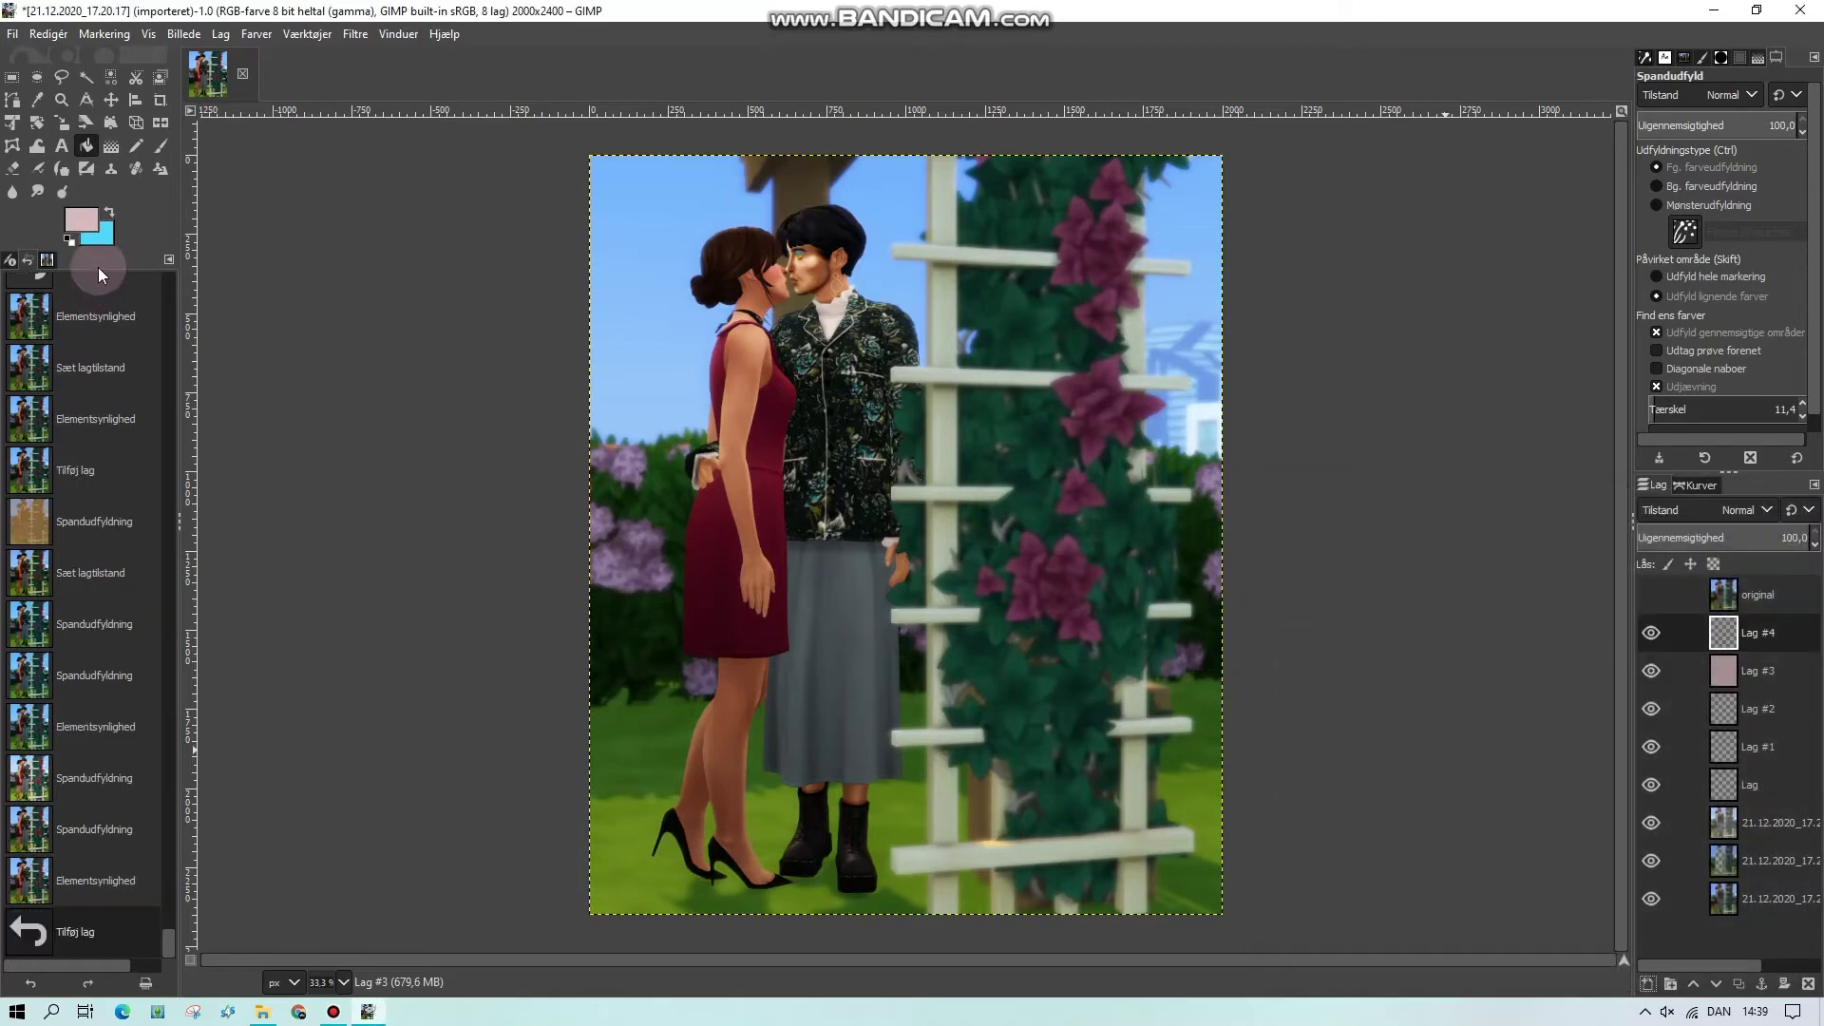
click(90, 230)
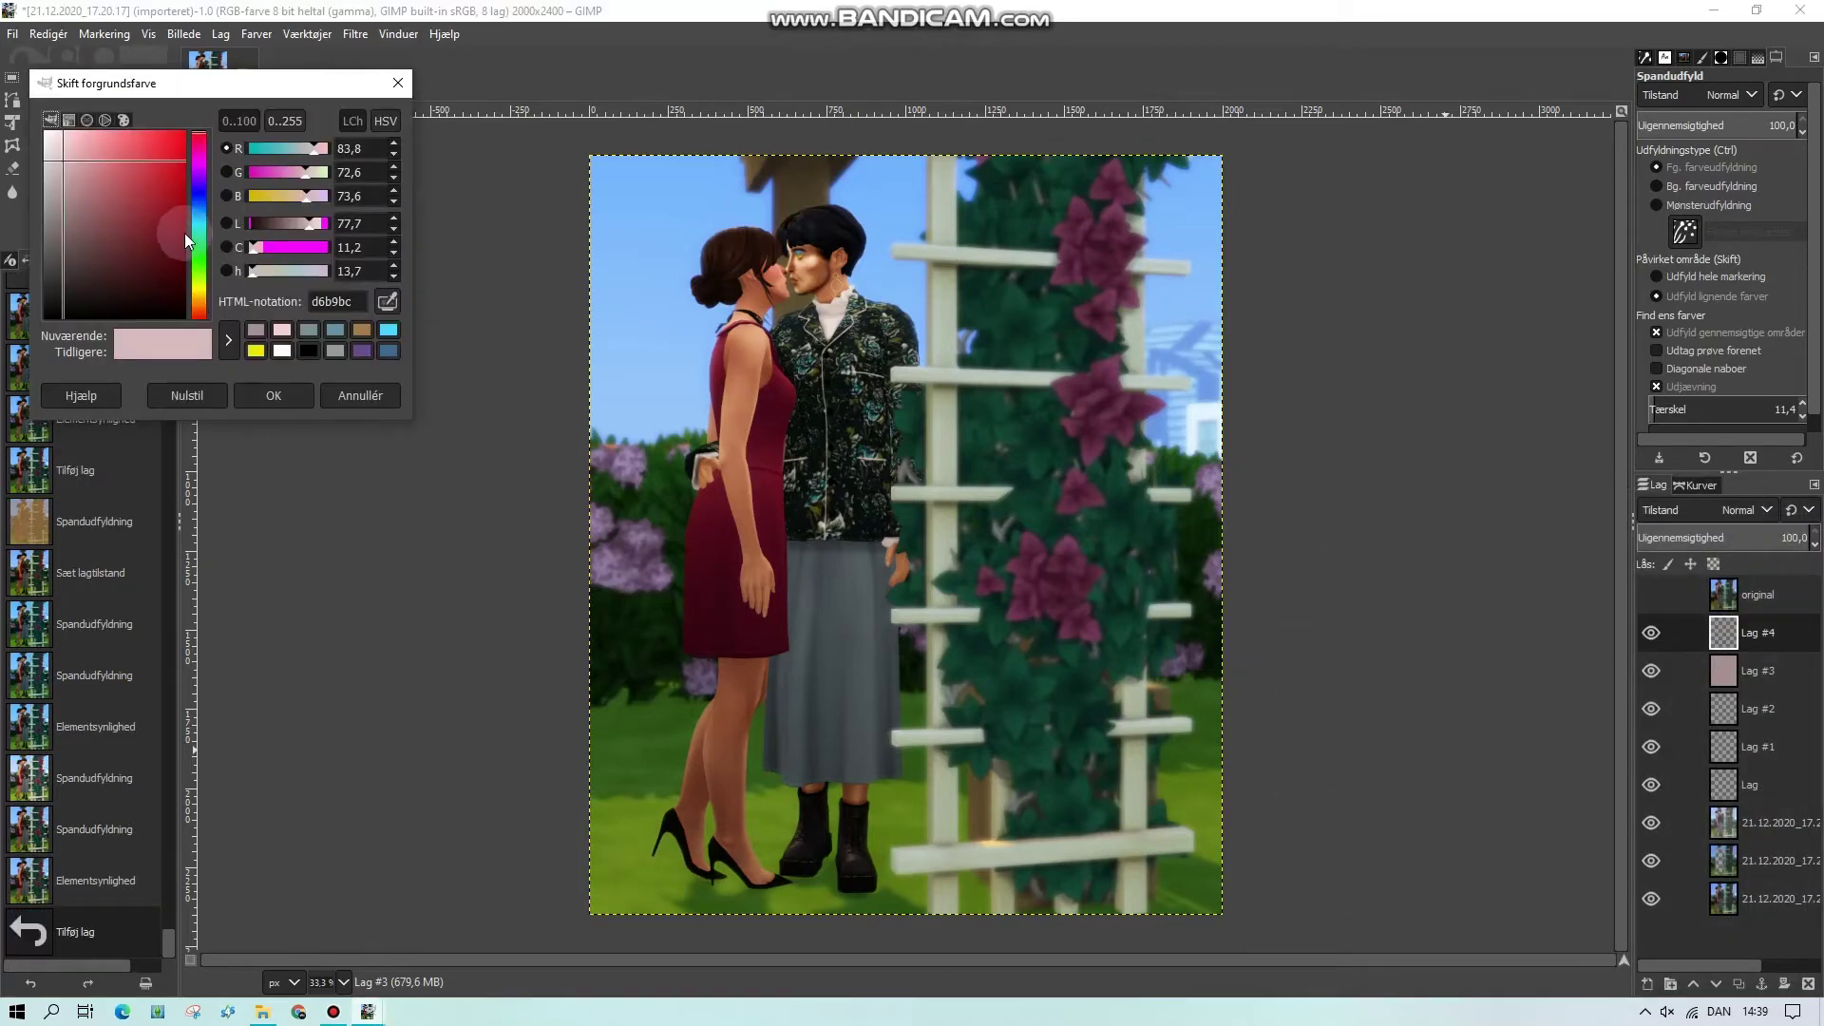
click(199, 144)
drag(123, 130, 113, 130)
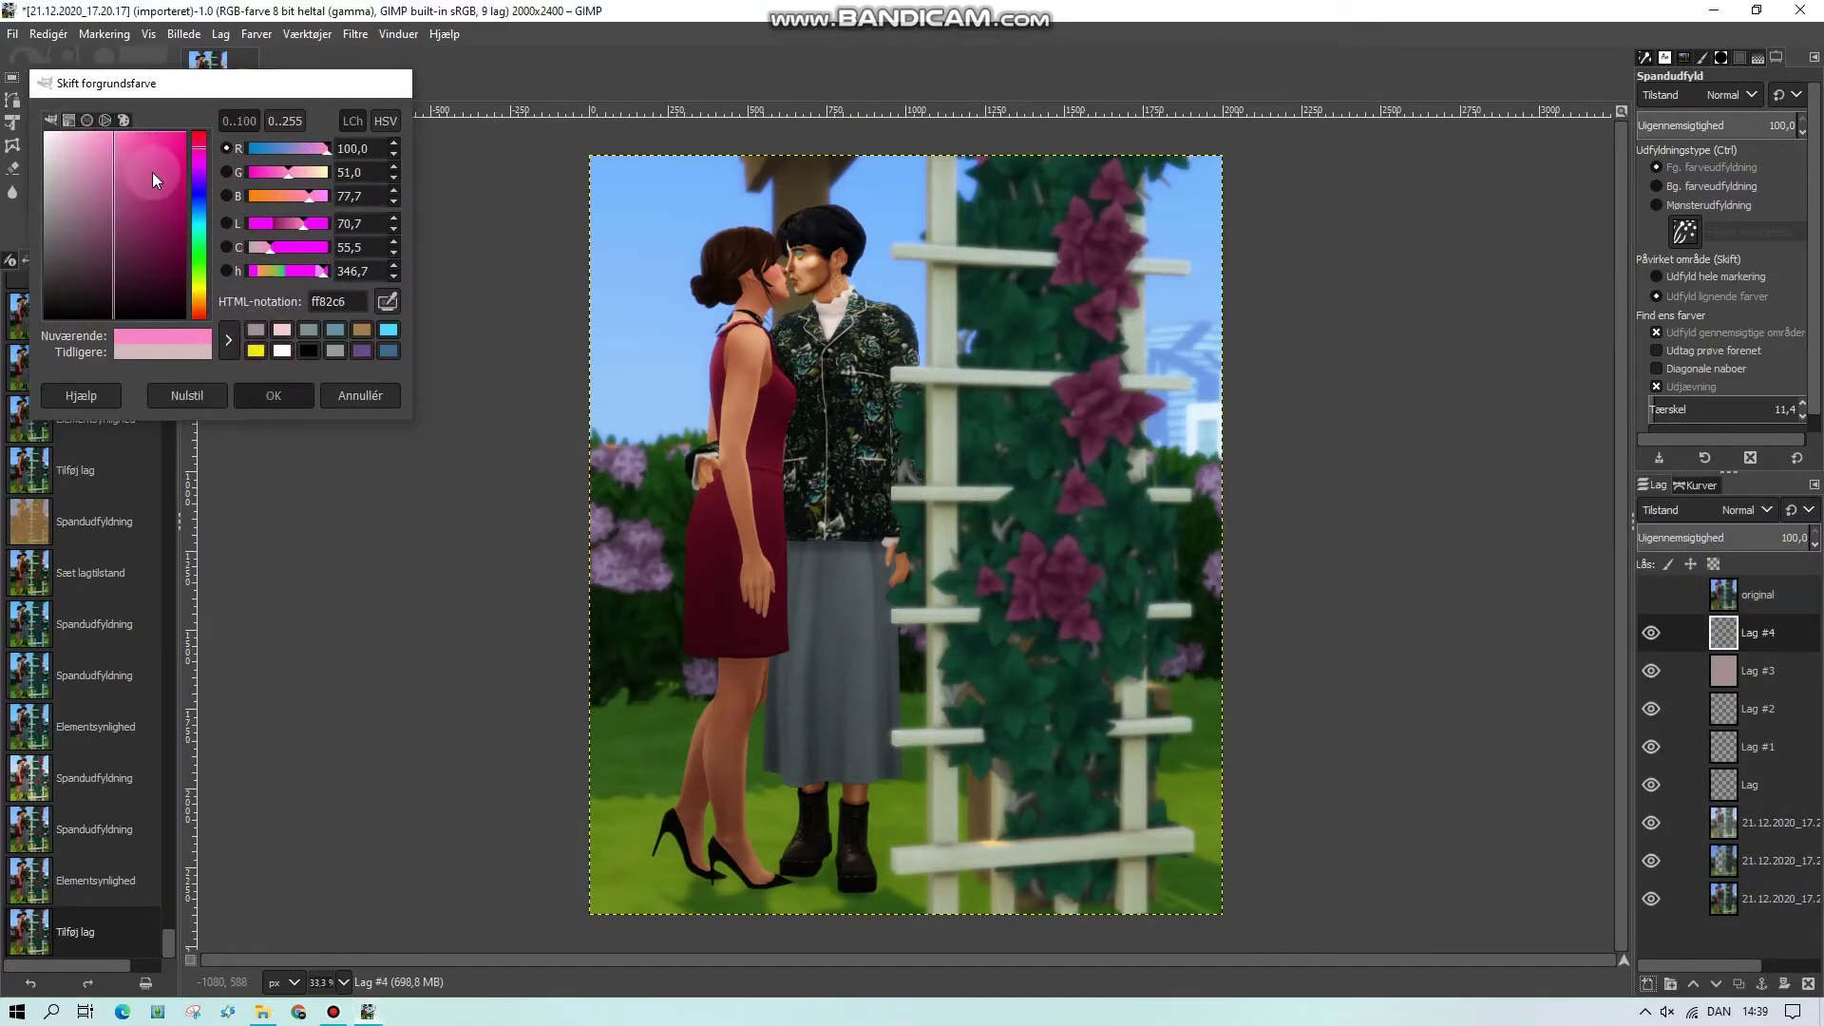
click(274, 396)
Outline the purple flowers in the background hedges on Lag #4 using the Pencil at size 33.05
click(136, 145)
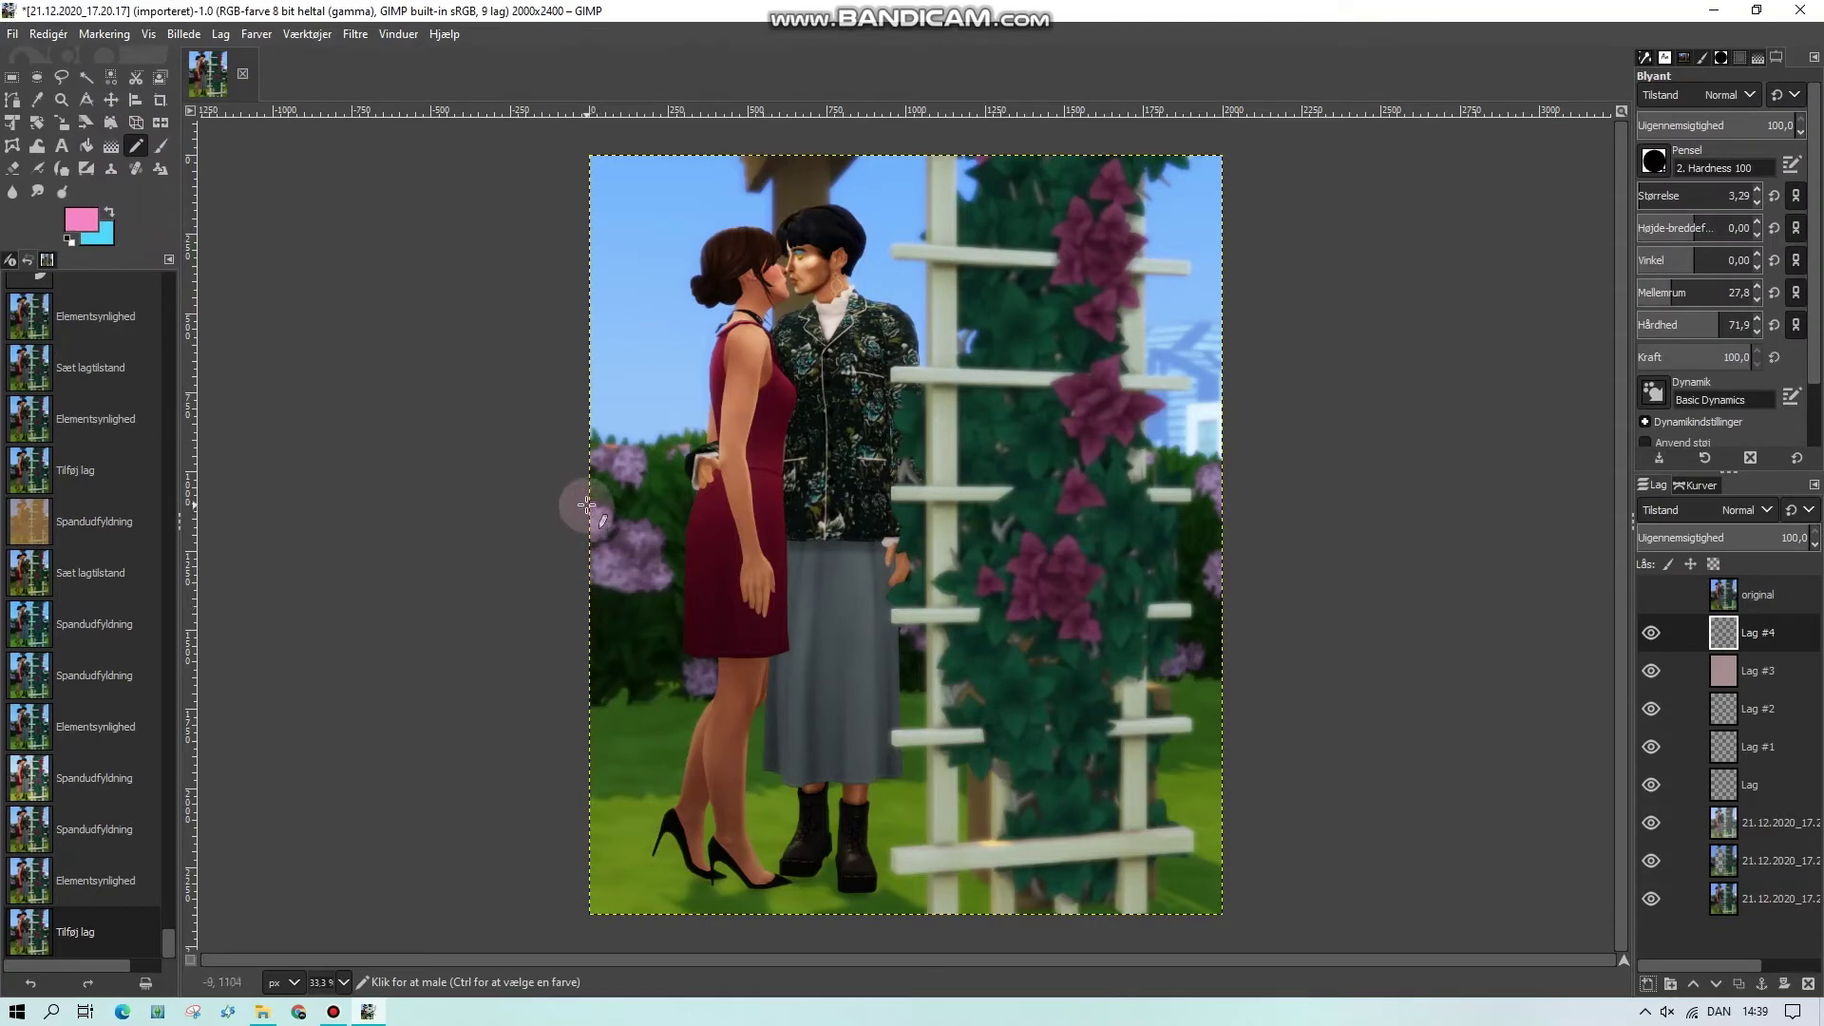
drag(1727, 194, 1653, 190)
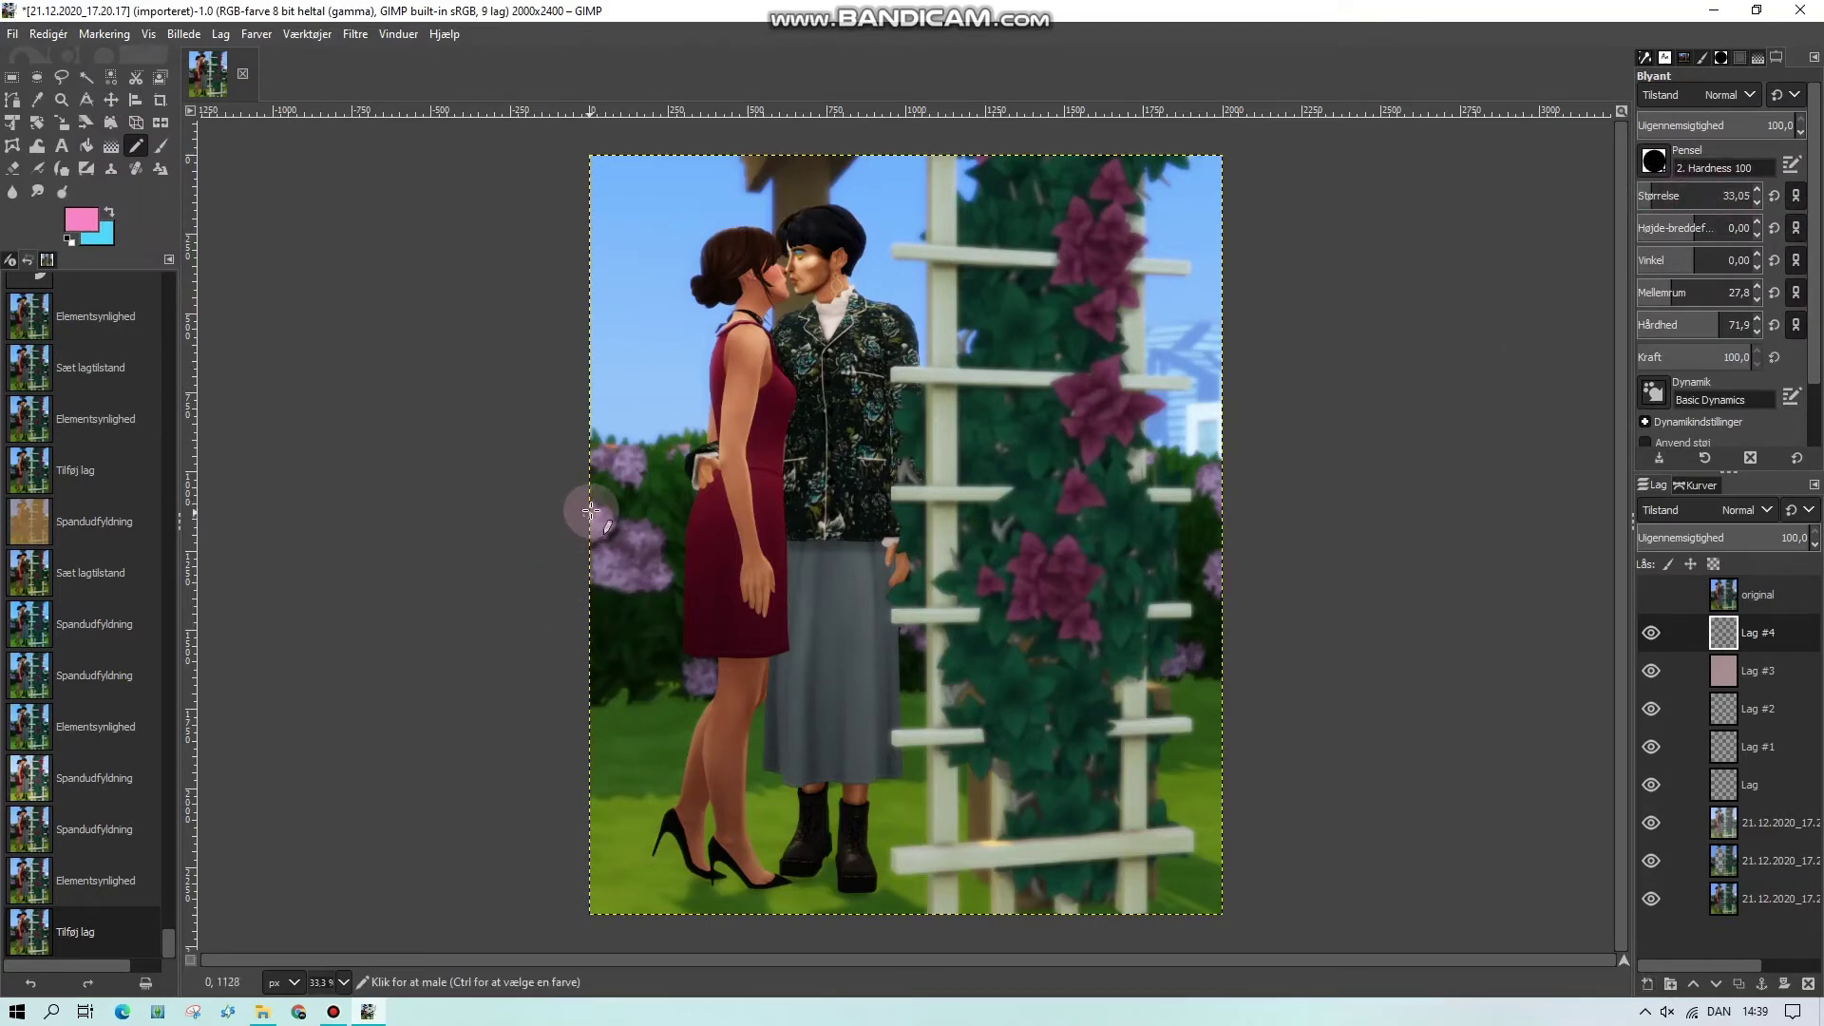
mouse_move(593, 538)
mouse_down()
mouse_move(644, 524)
mouse_move(667, 570)
mouse_move(598, 604)
mouse_move(590, 551)
mouse_move(615, 542)
mouse_move(622, 458)
mouse_up()
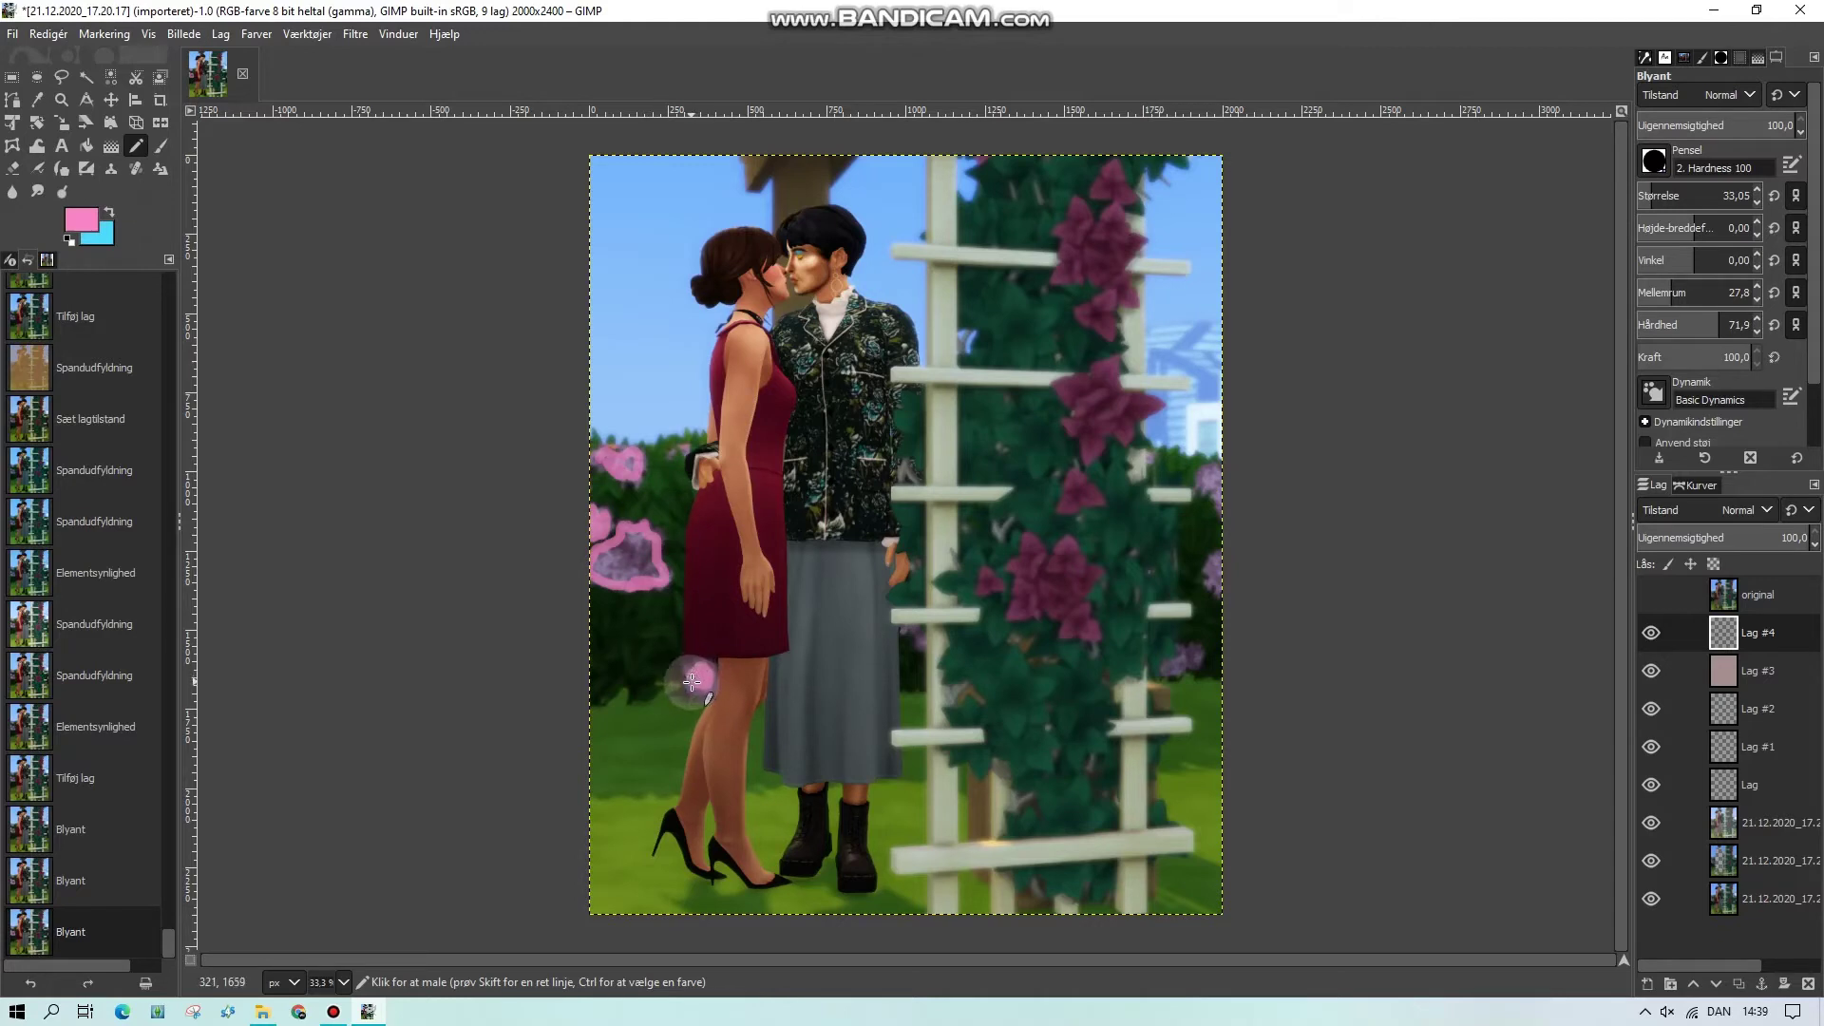
click(692, 681)
drag(1183, 662, 1193, 653)
drag(1208, 570, 1223, 580)
drag(1206, 475, 1213, 476)
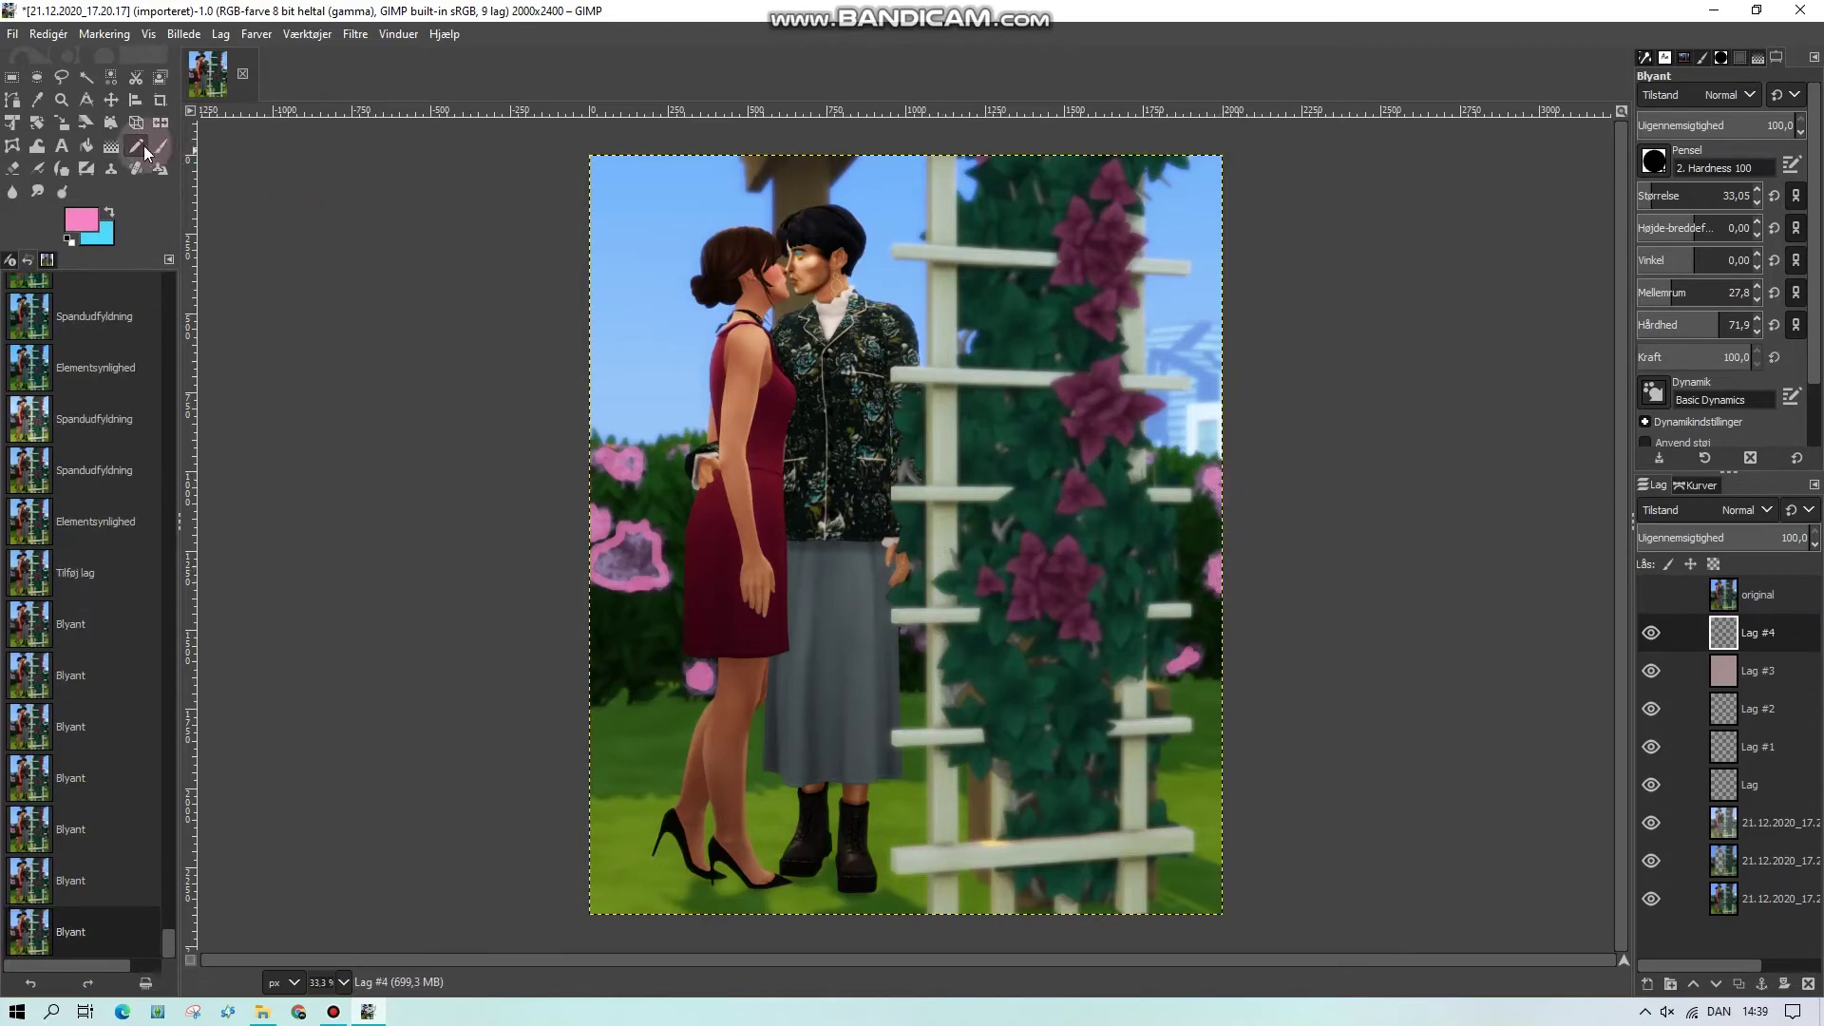
Fill the outlined background flowers on both sides of the picture with the pink using Bucket Fill
click(86, 145)
click(632, 562)
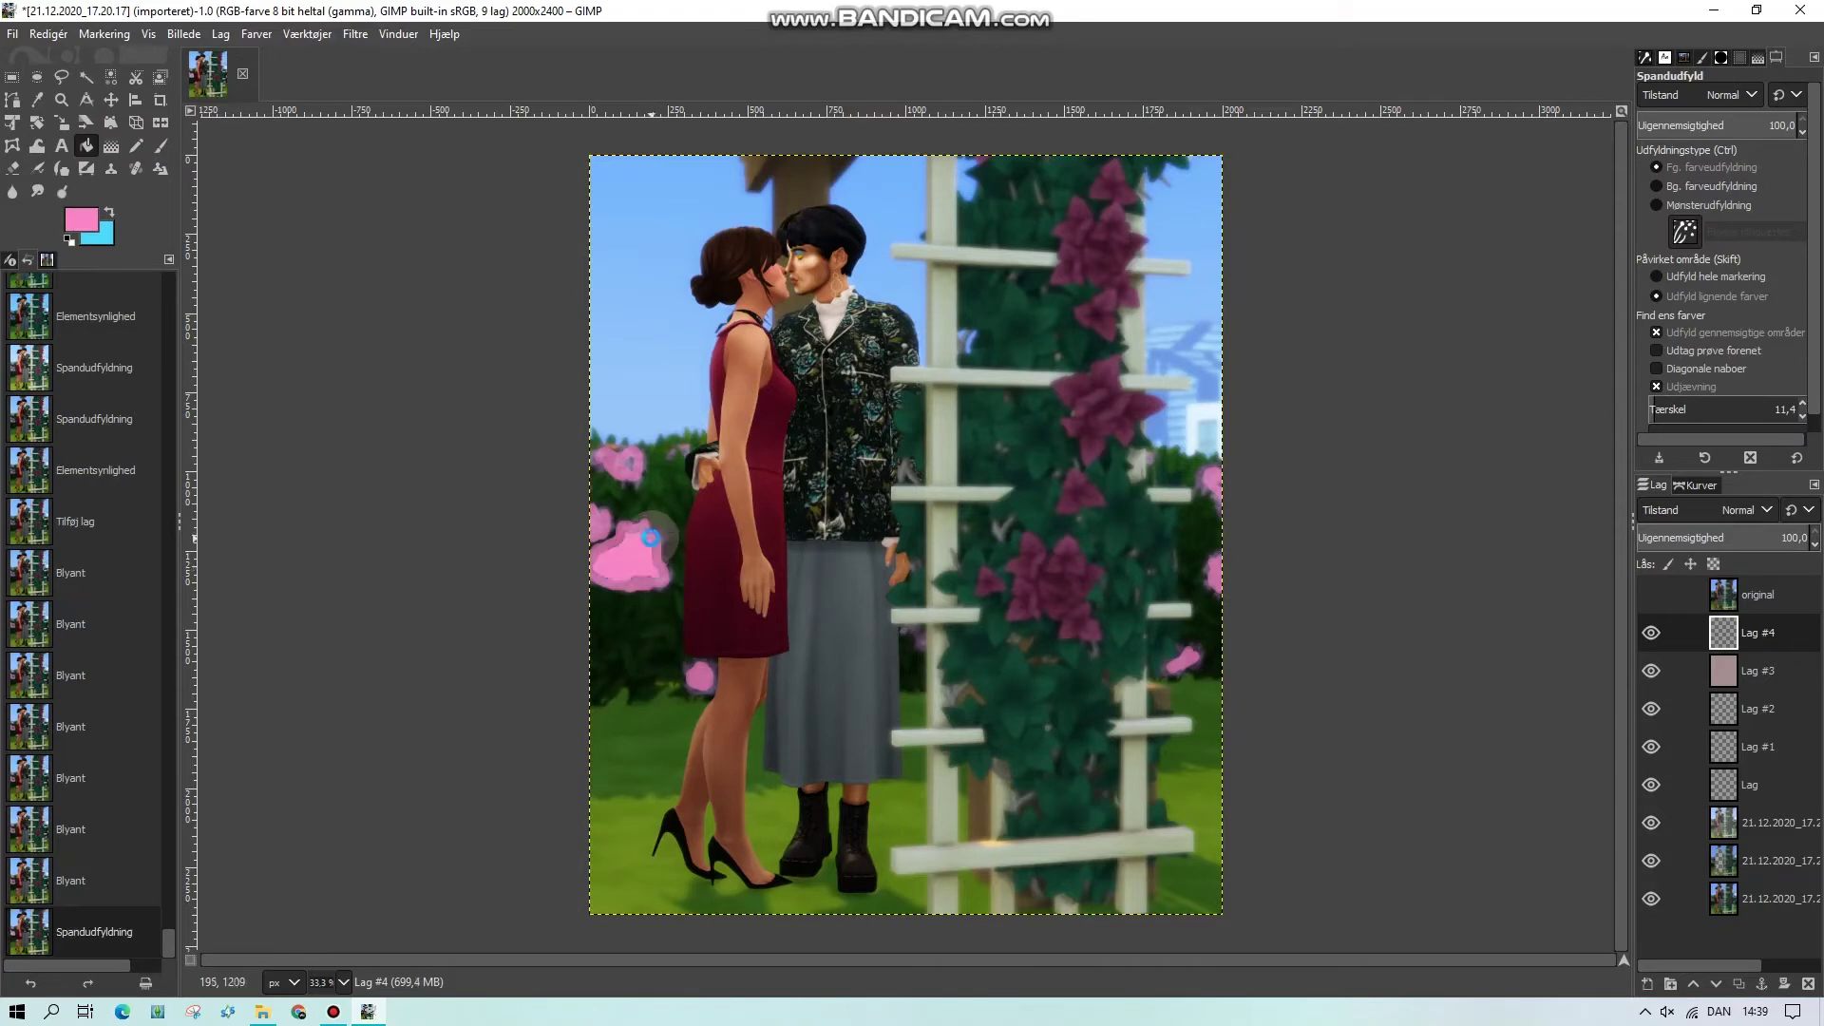
click(601, 523)
click(600, 518)
click(622, 466)
click(632, 475)
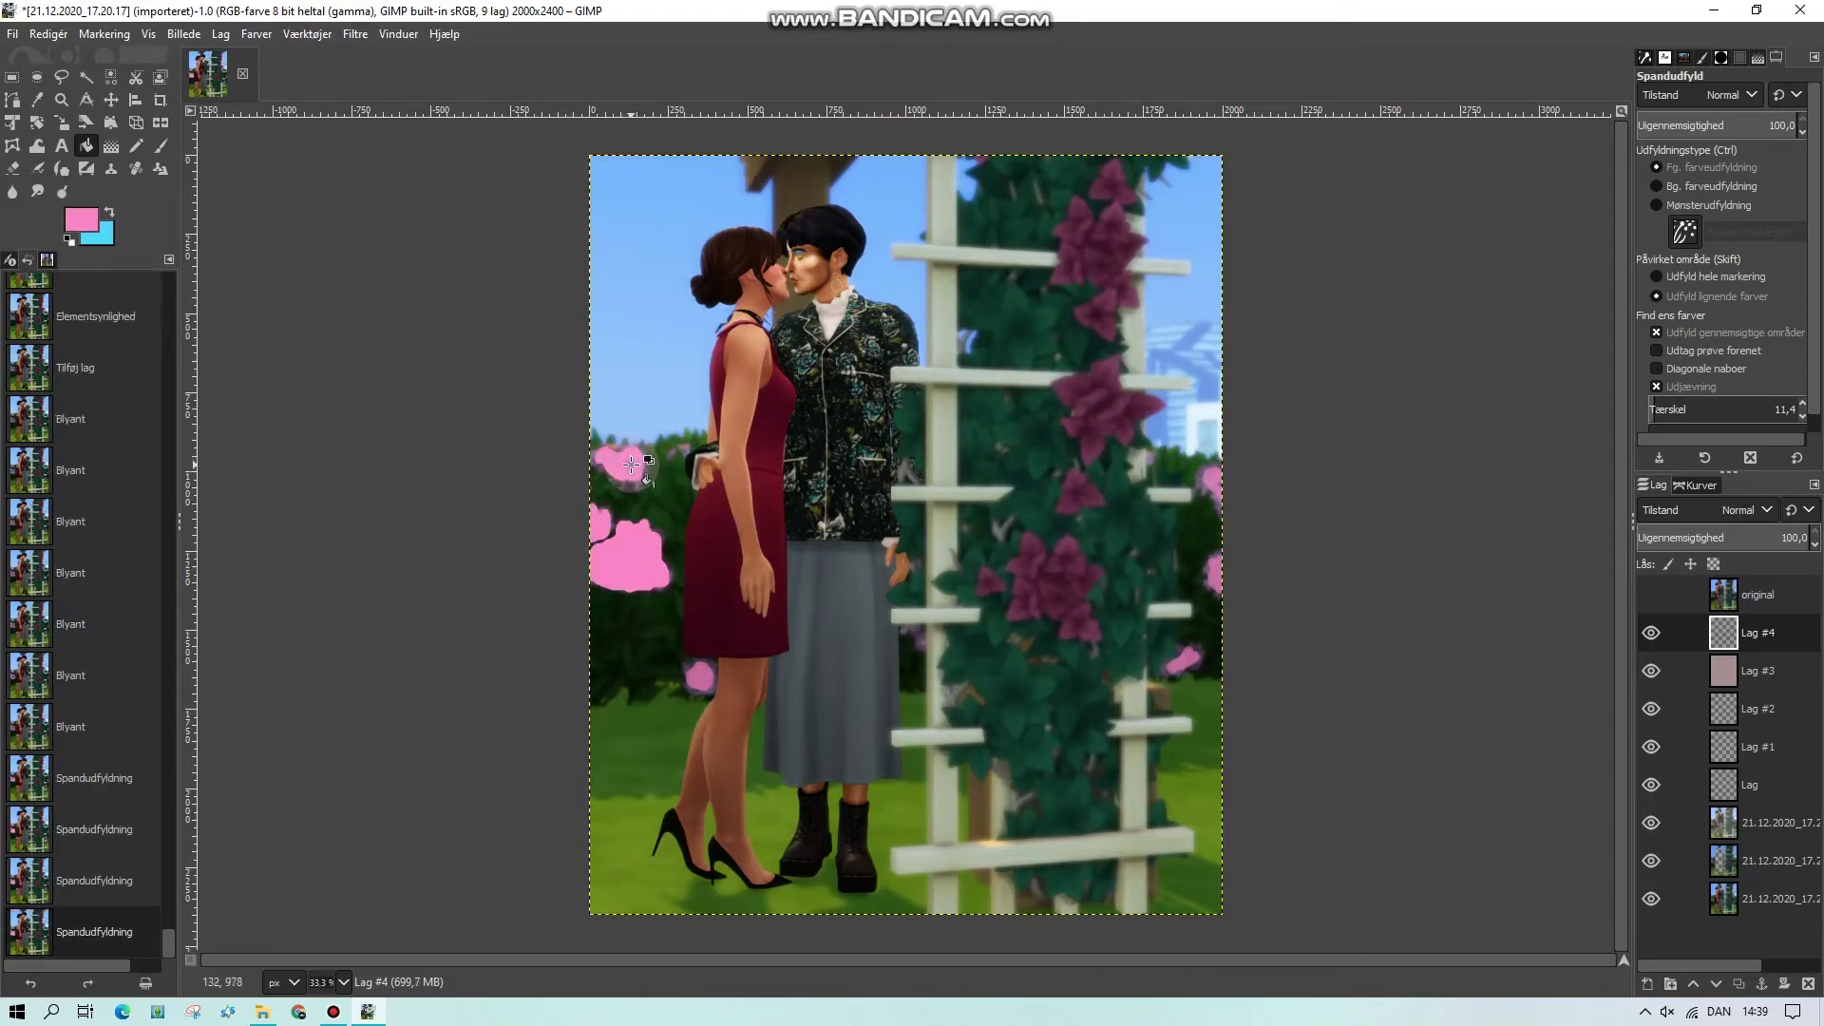
click(1216, 573)
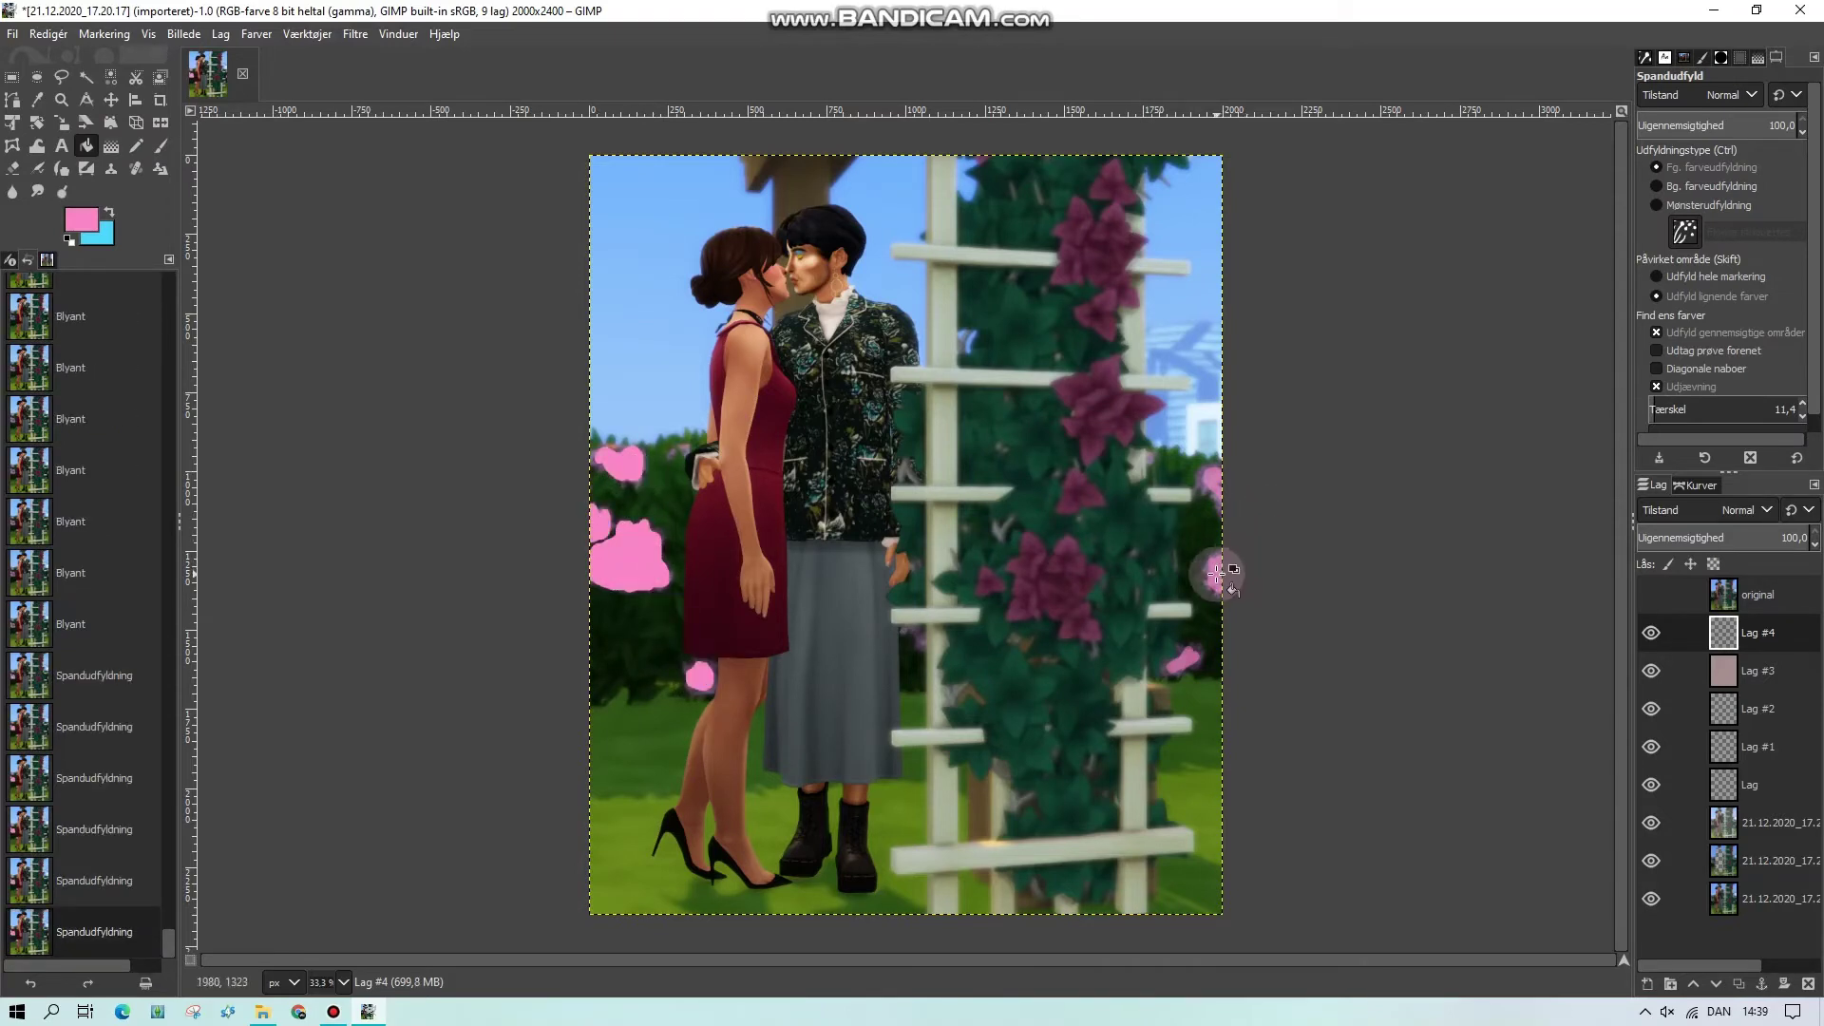
click(1218, 484)
click(1176, 665)
click(1183, 659)
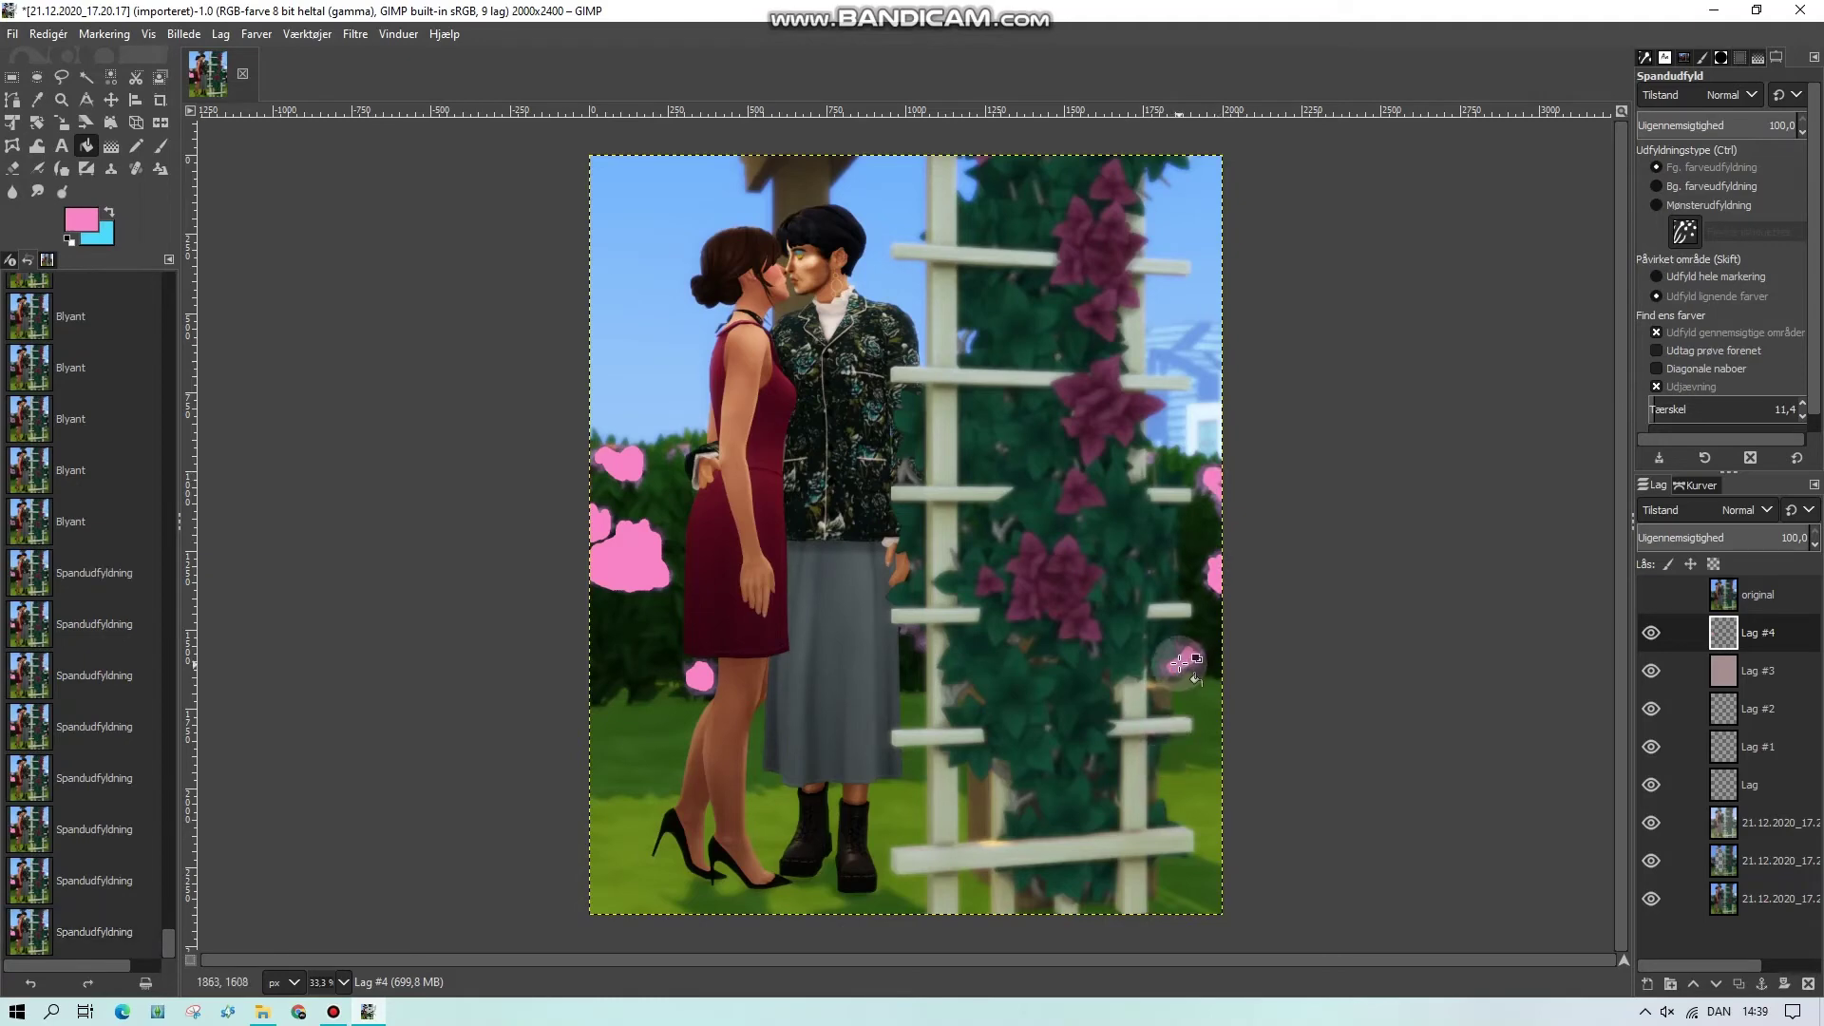
Set Lag #4 to Blødt lys mode, soften it with a Gaussian blur of 15.27 and compare it hidden and shown
click(1694, 520)
click(1690, 959)
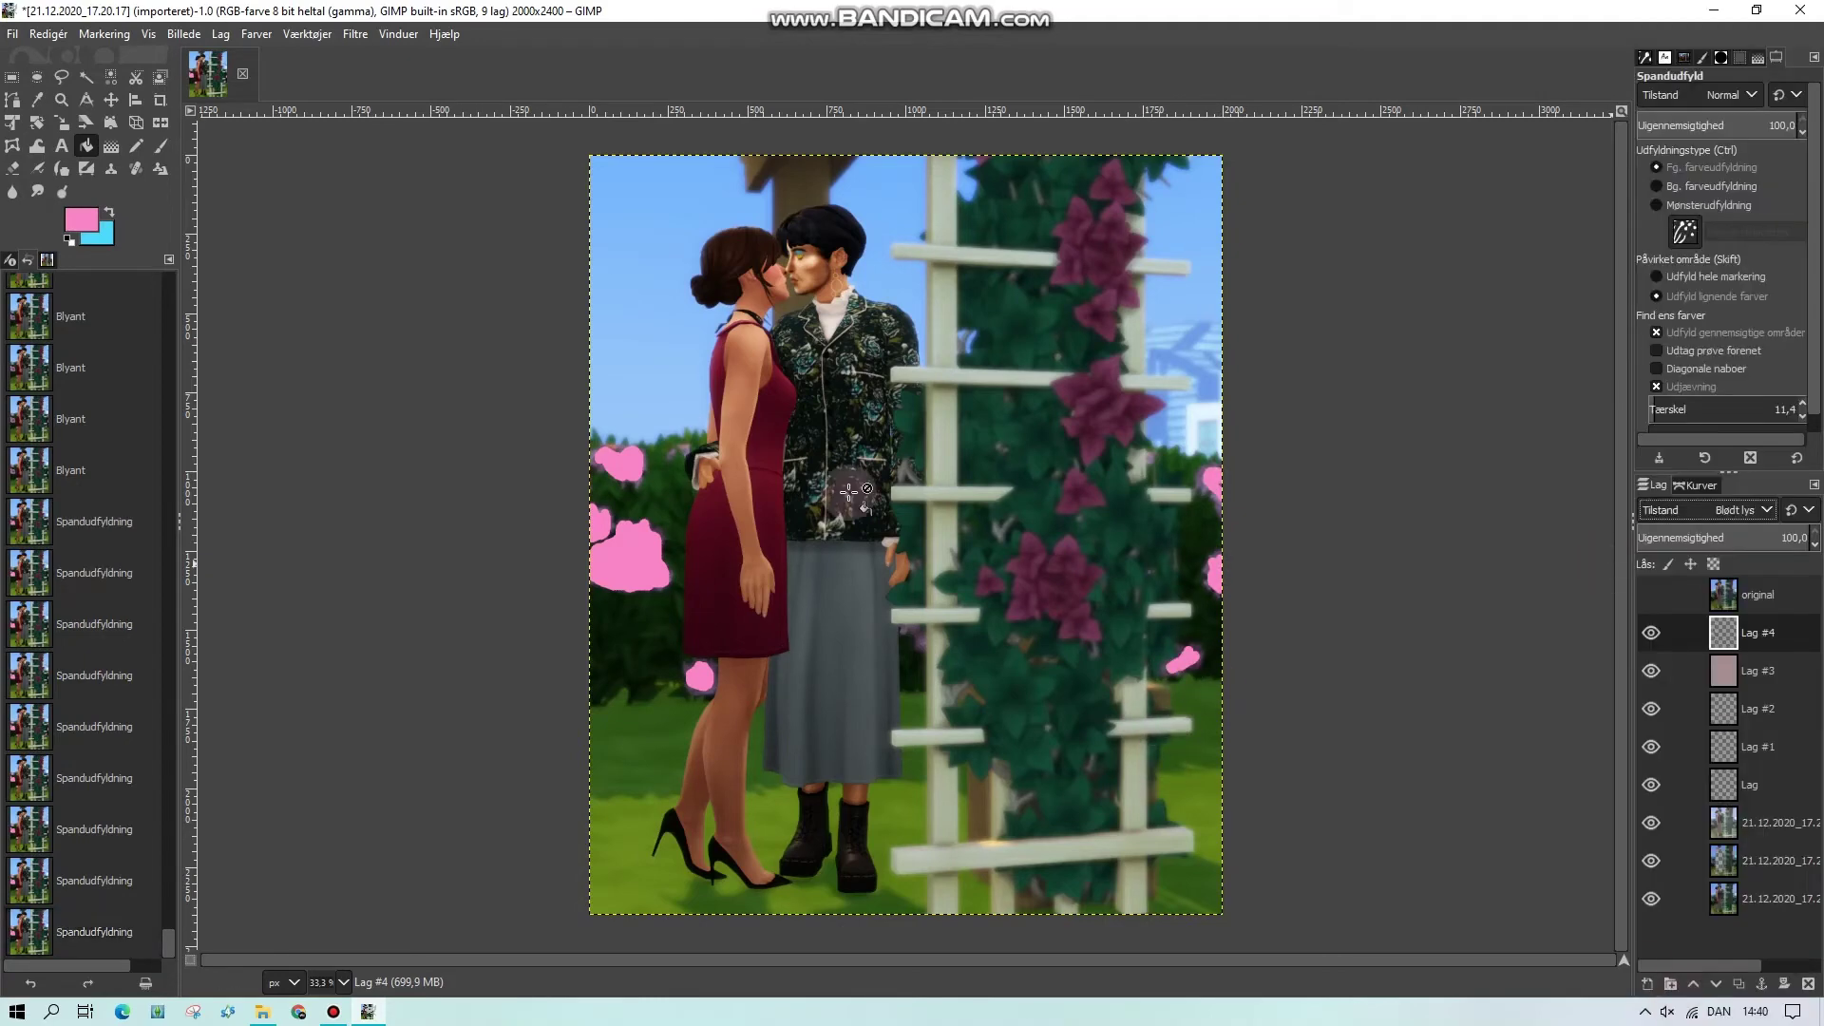
click(355, 34)
mouse_move(418, 154)
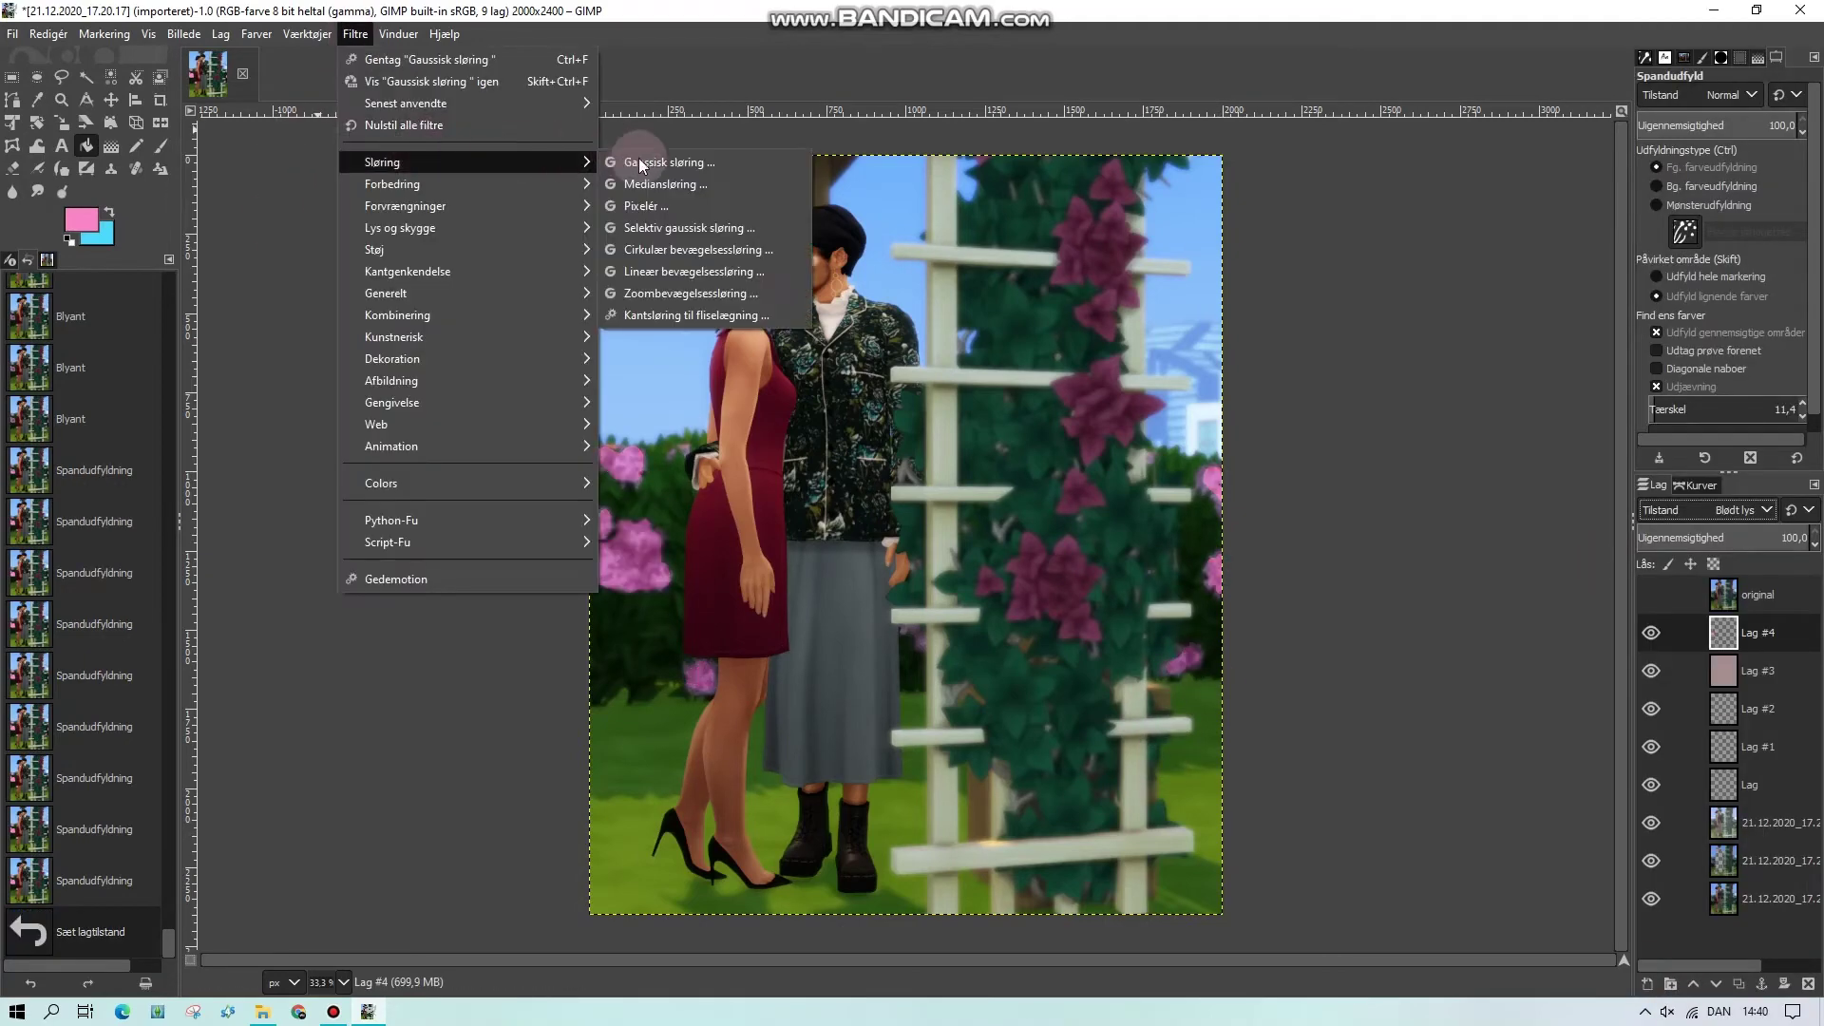
click(665, 183)
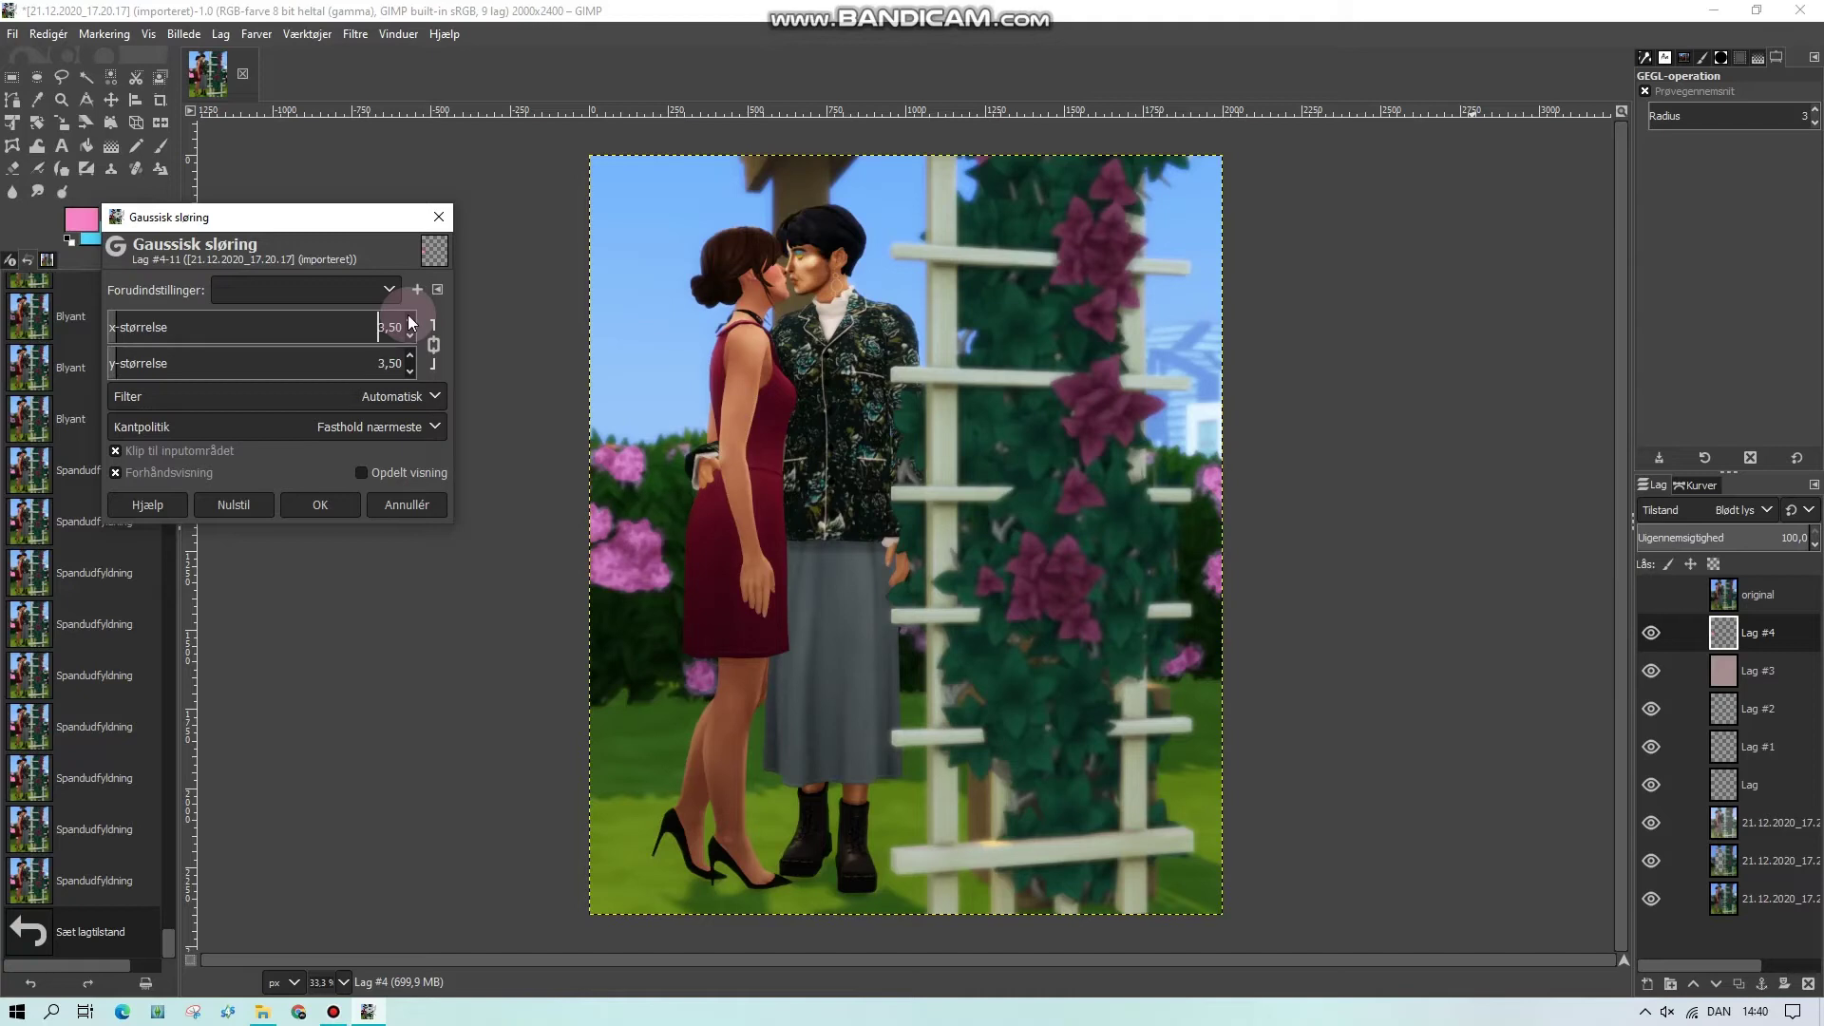
drag(412, 323, 132, 326)
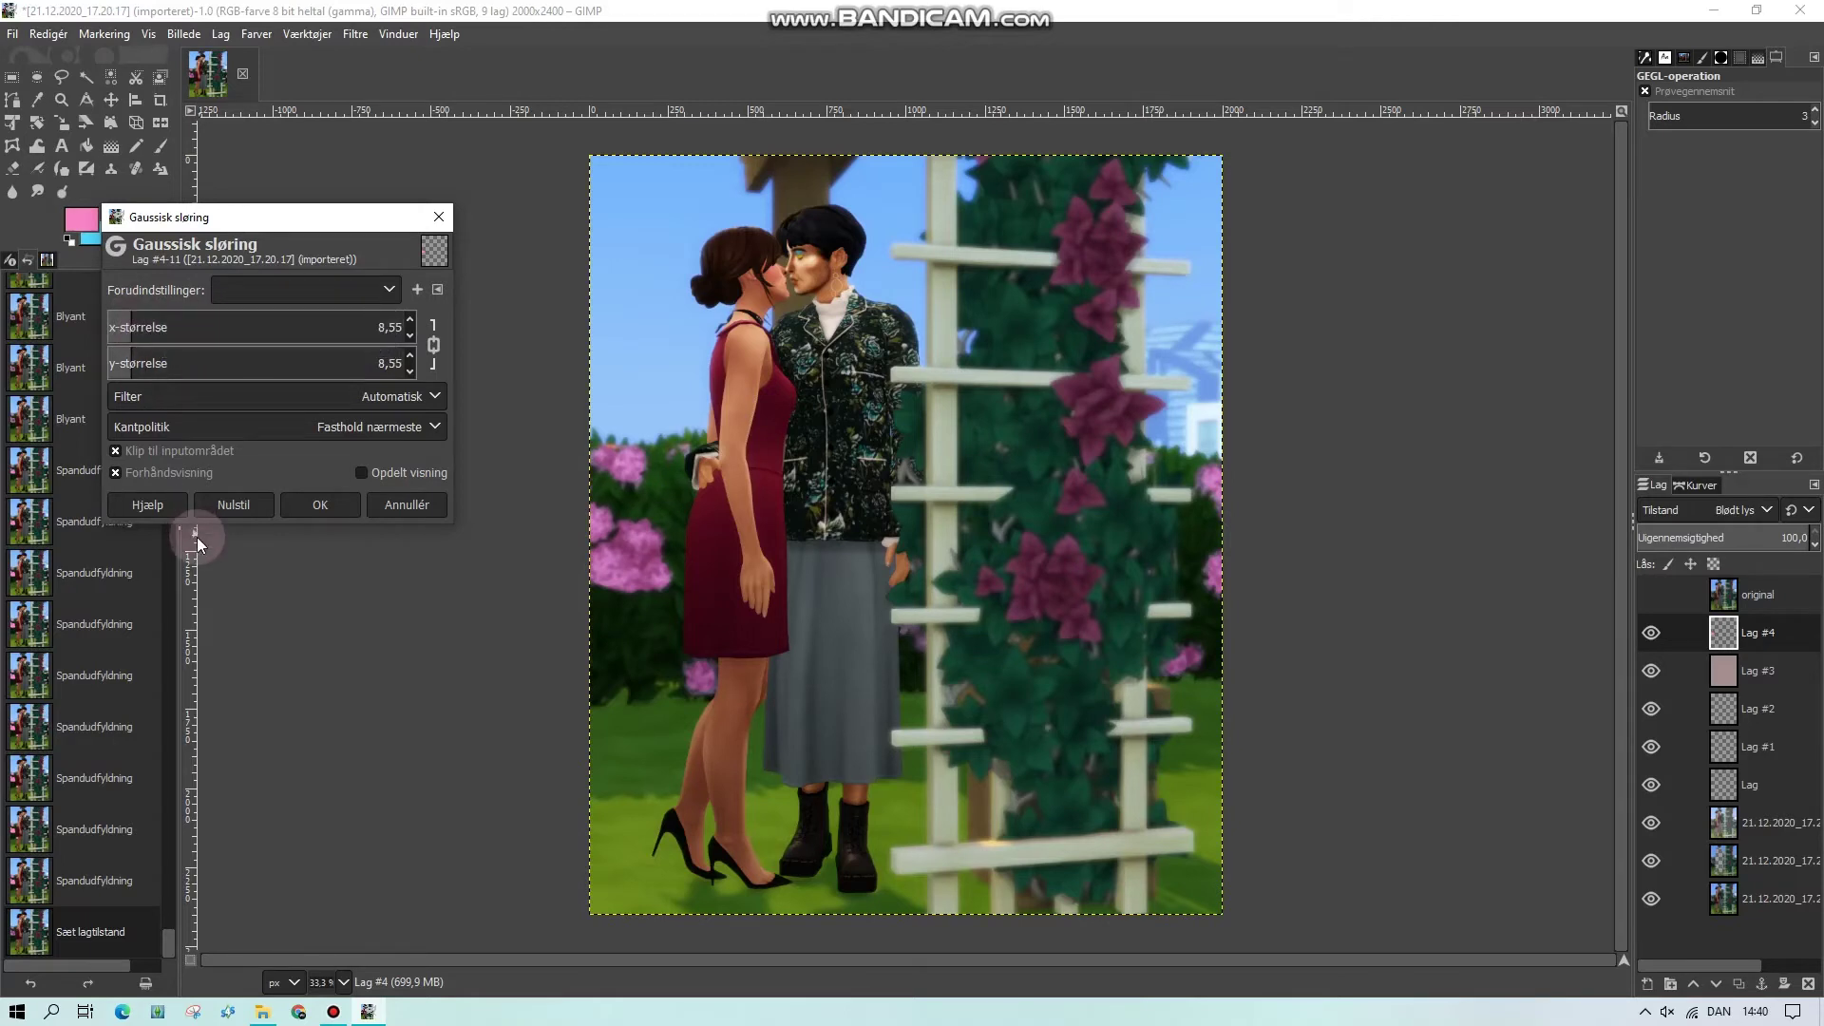
drag(140, 328, 152, 329)
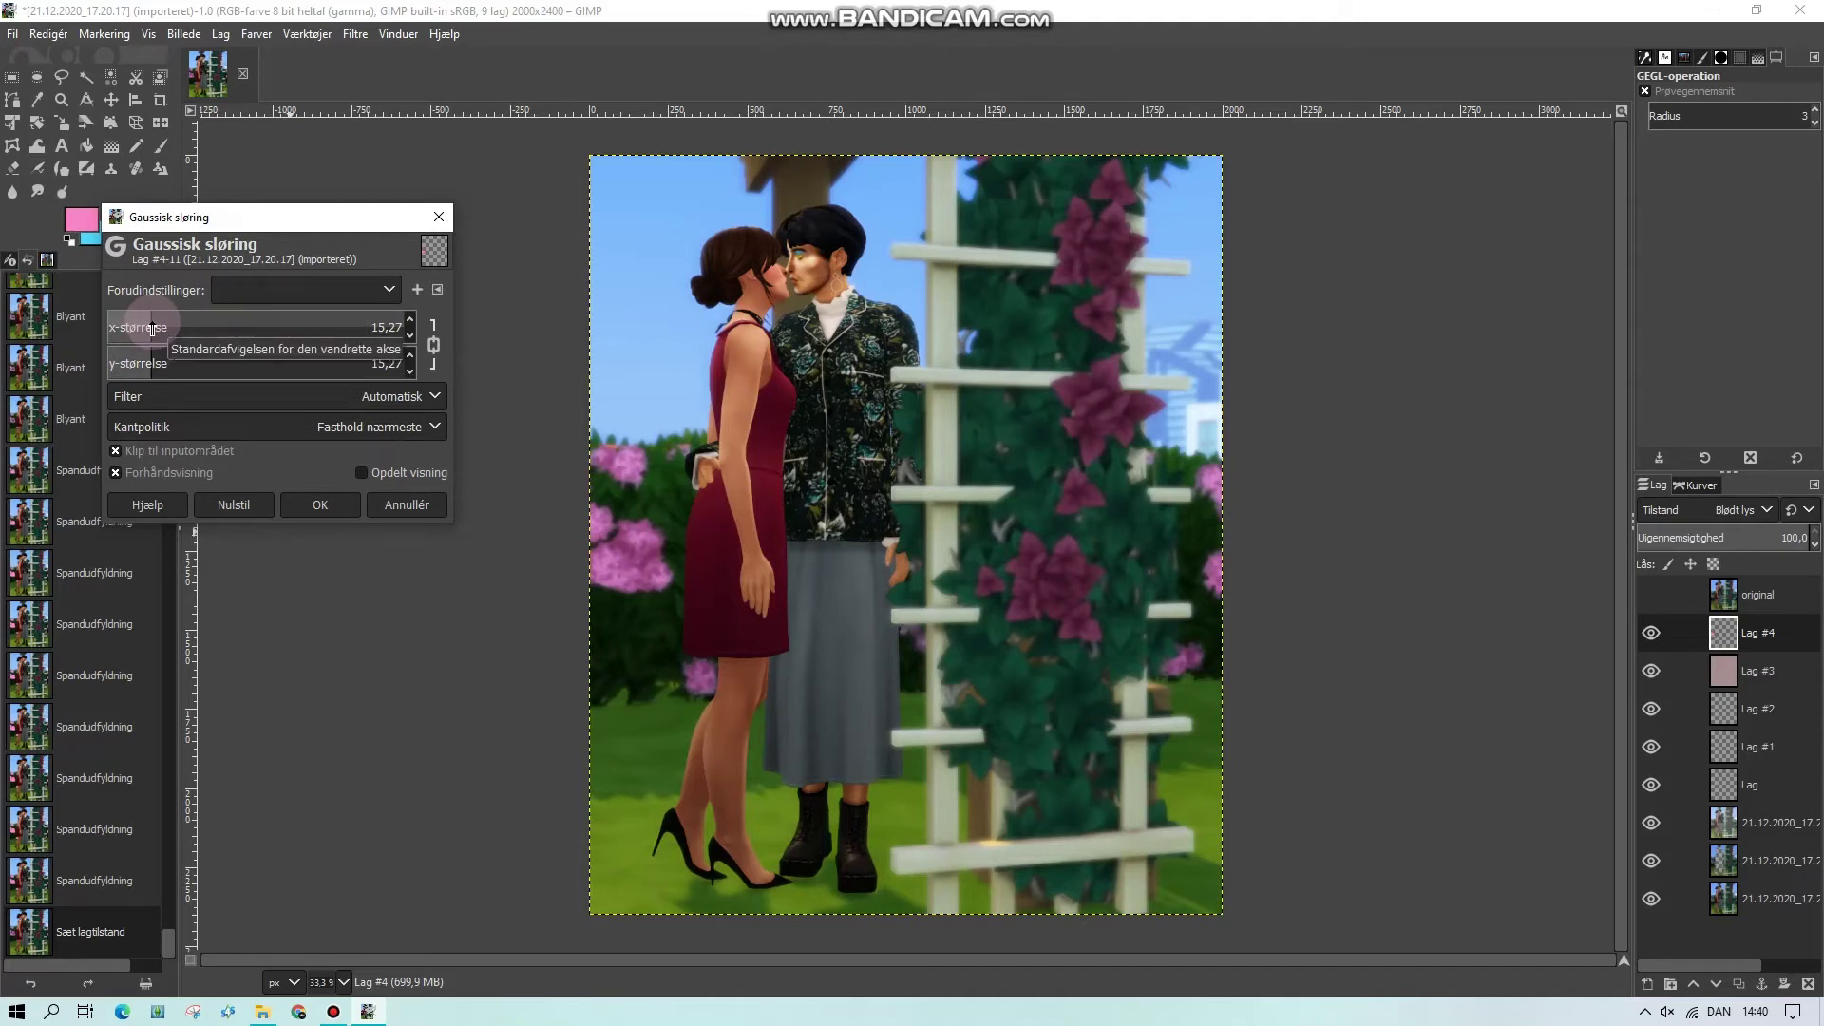
click(305, 504)
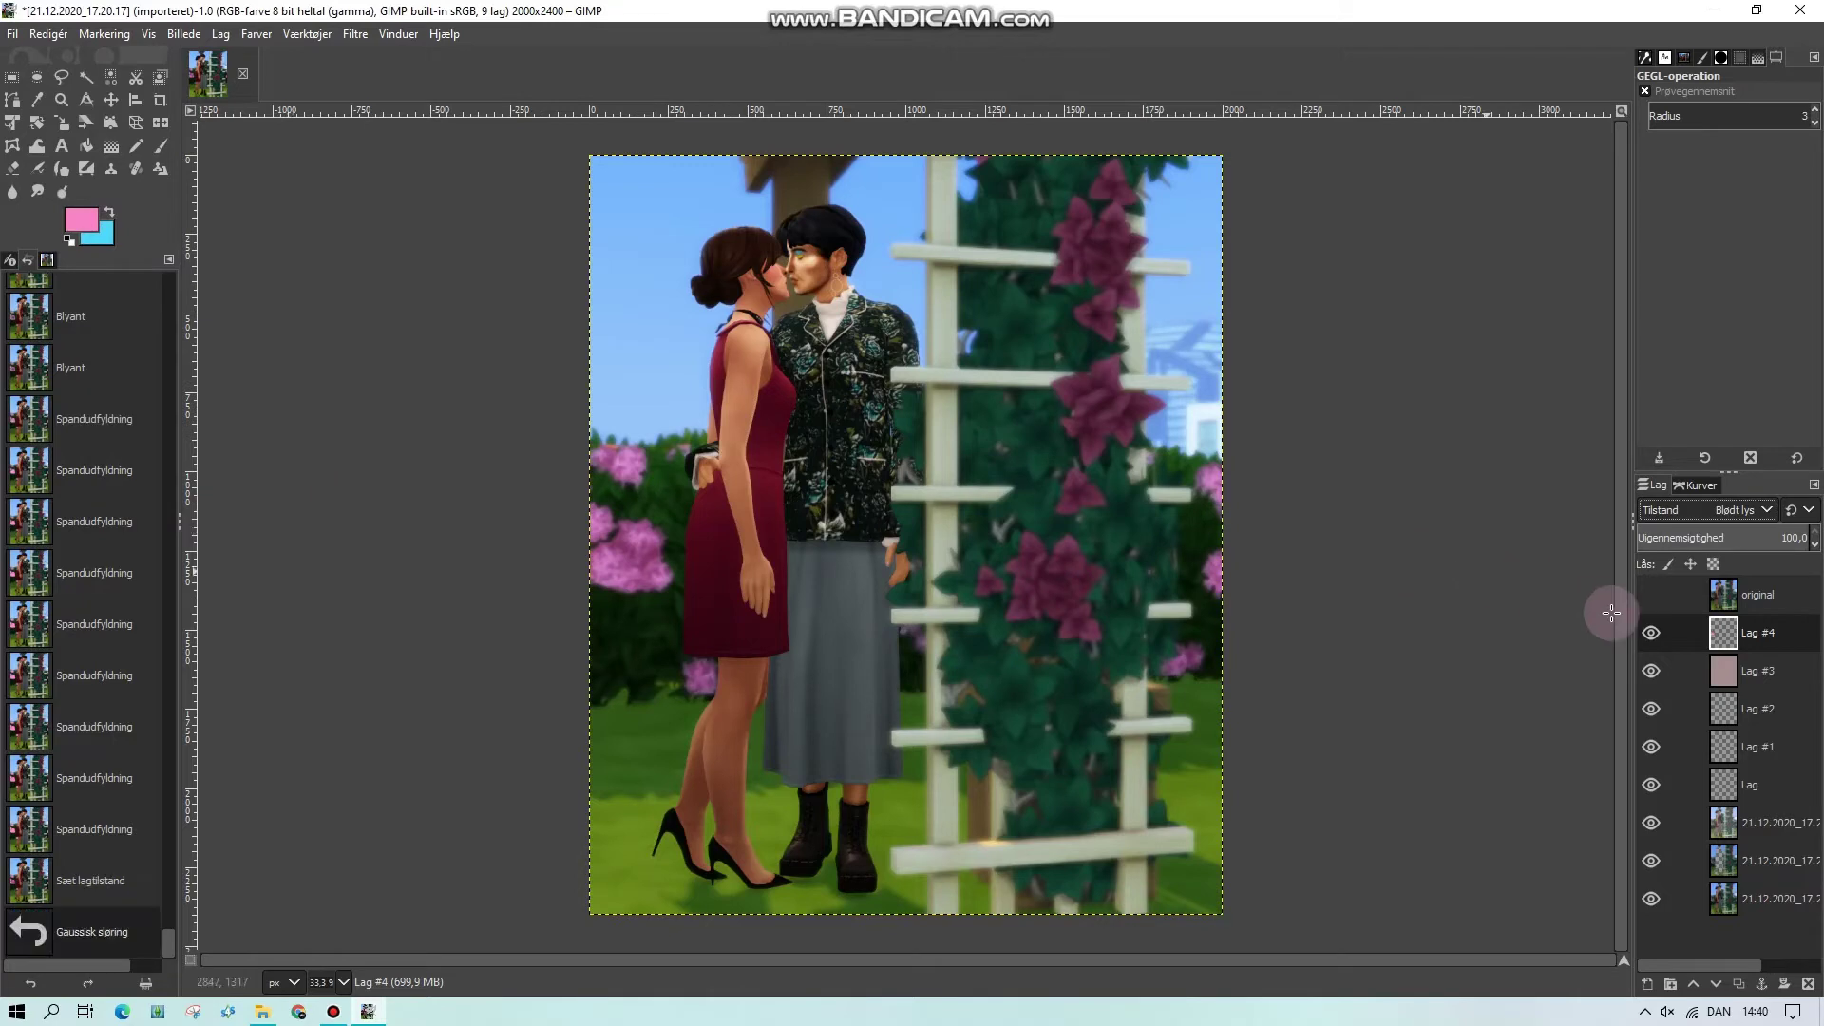
click(1653, 632)
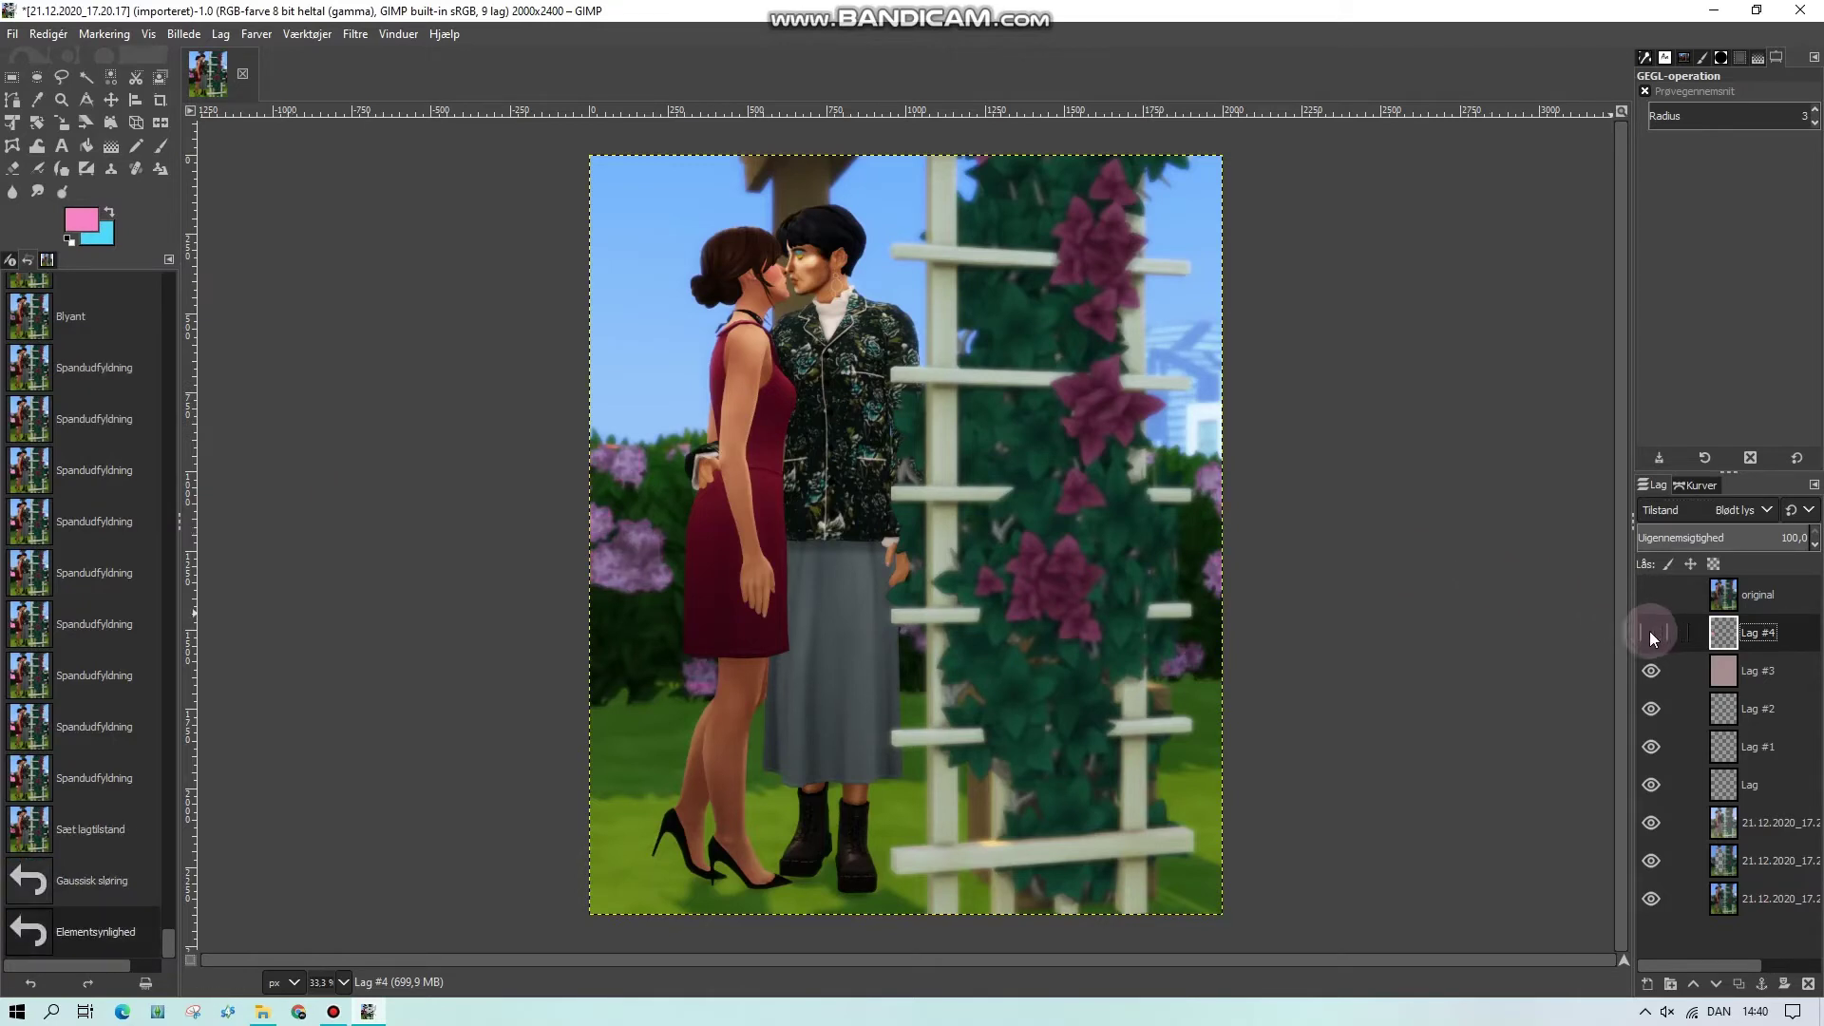
Try a Farvetone/farvestyrke adjustment on Lag #4 with hue 92.09, chroma -15.70 and lightness 29.07, and reset it
click(269, 38)
click(353, 99)
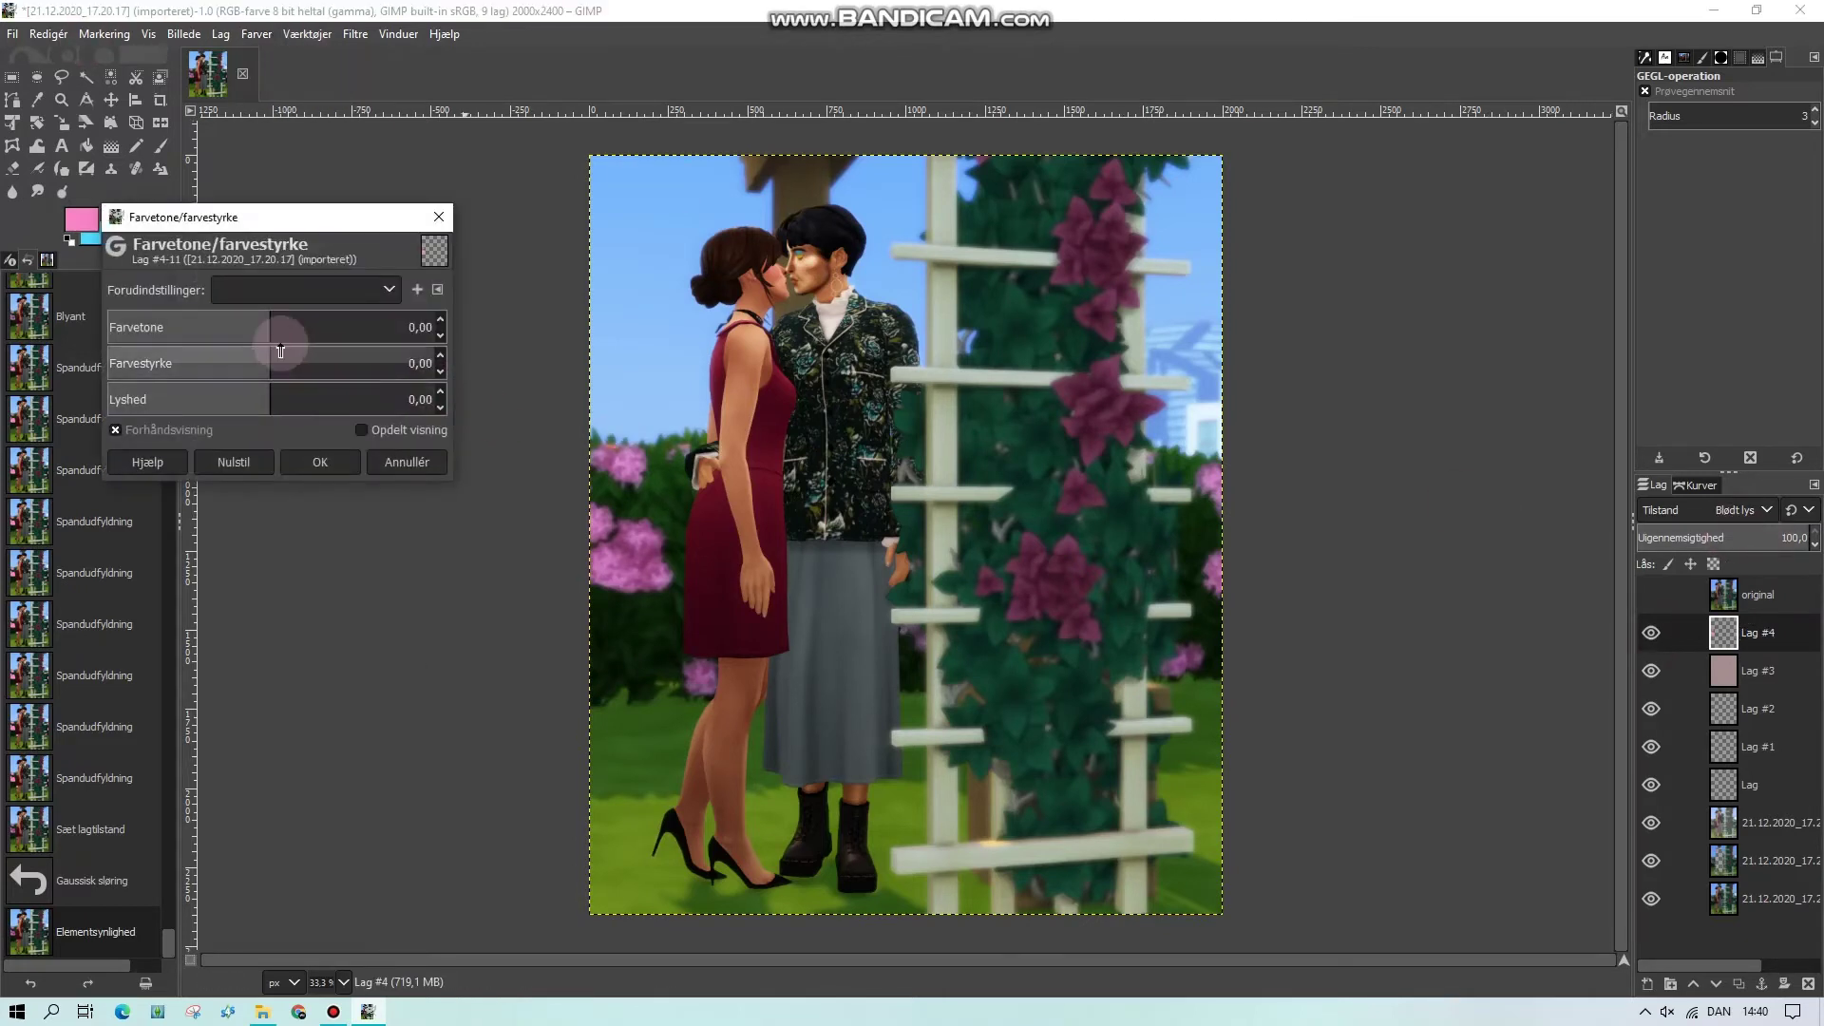
drag(276, 319, 369, 332)
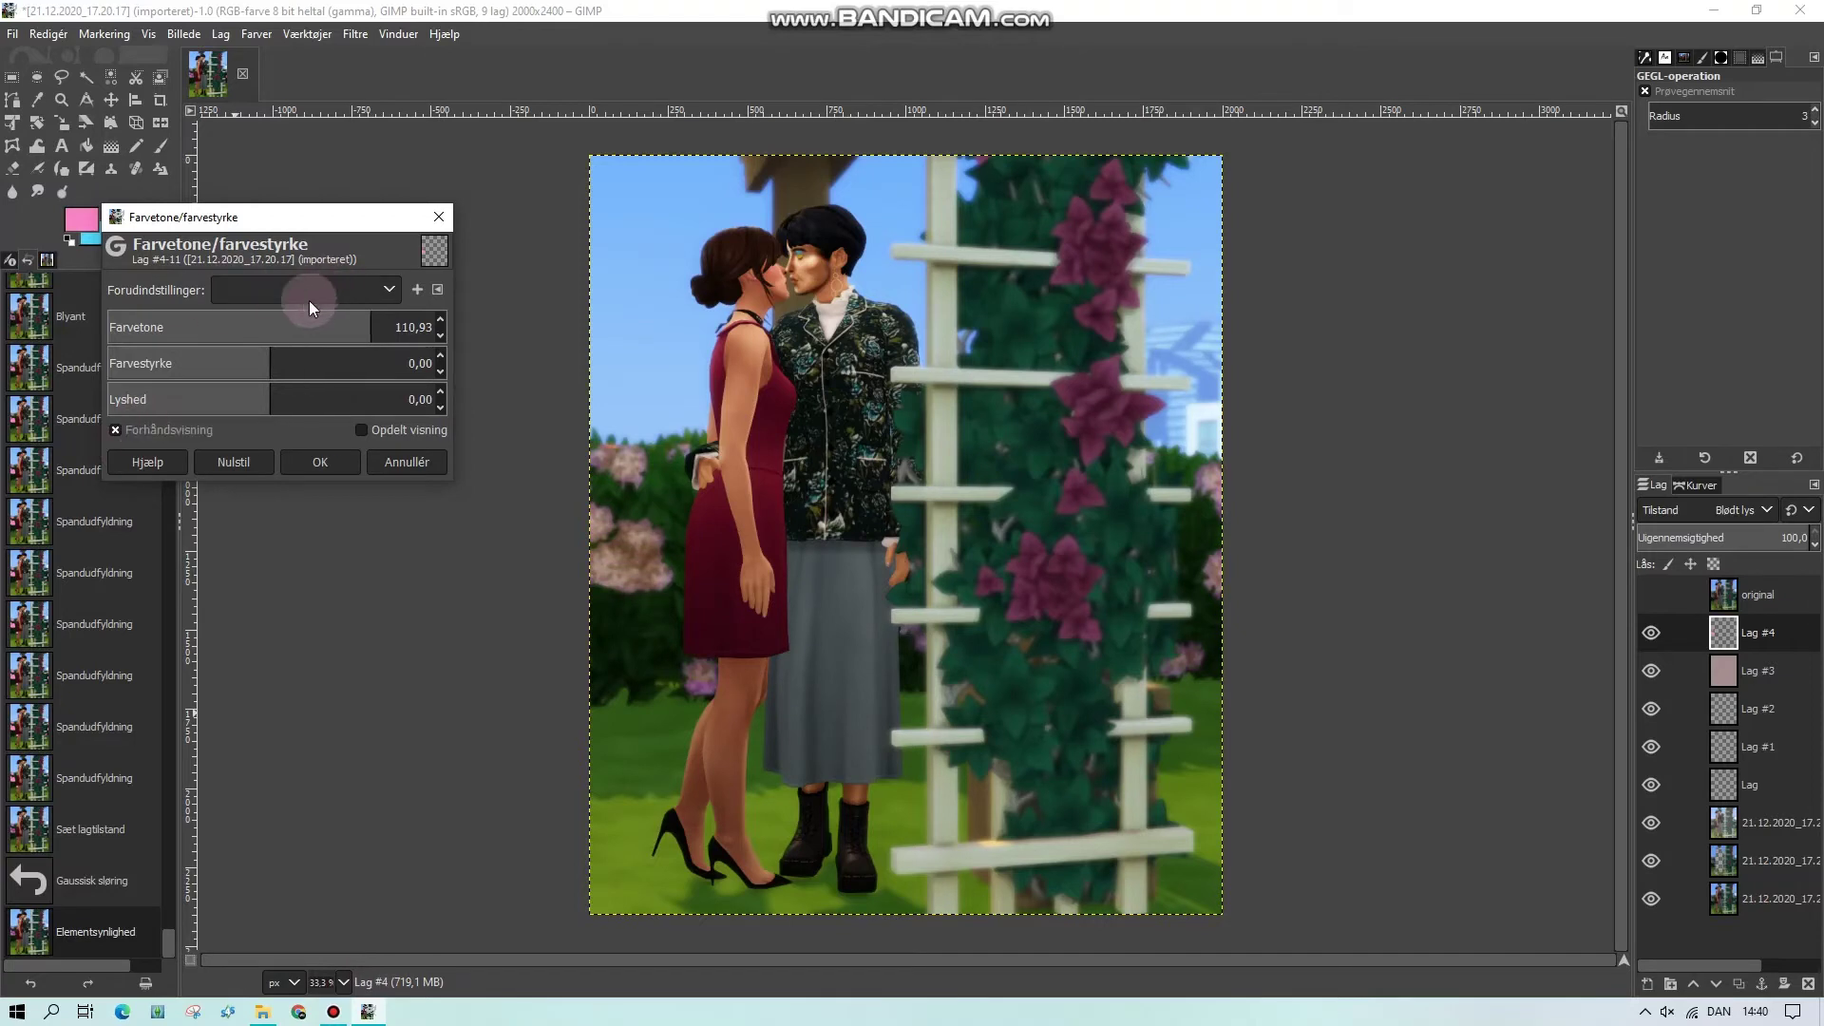
drag(179, 332, 378, 327)
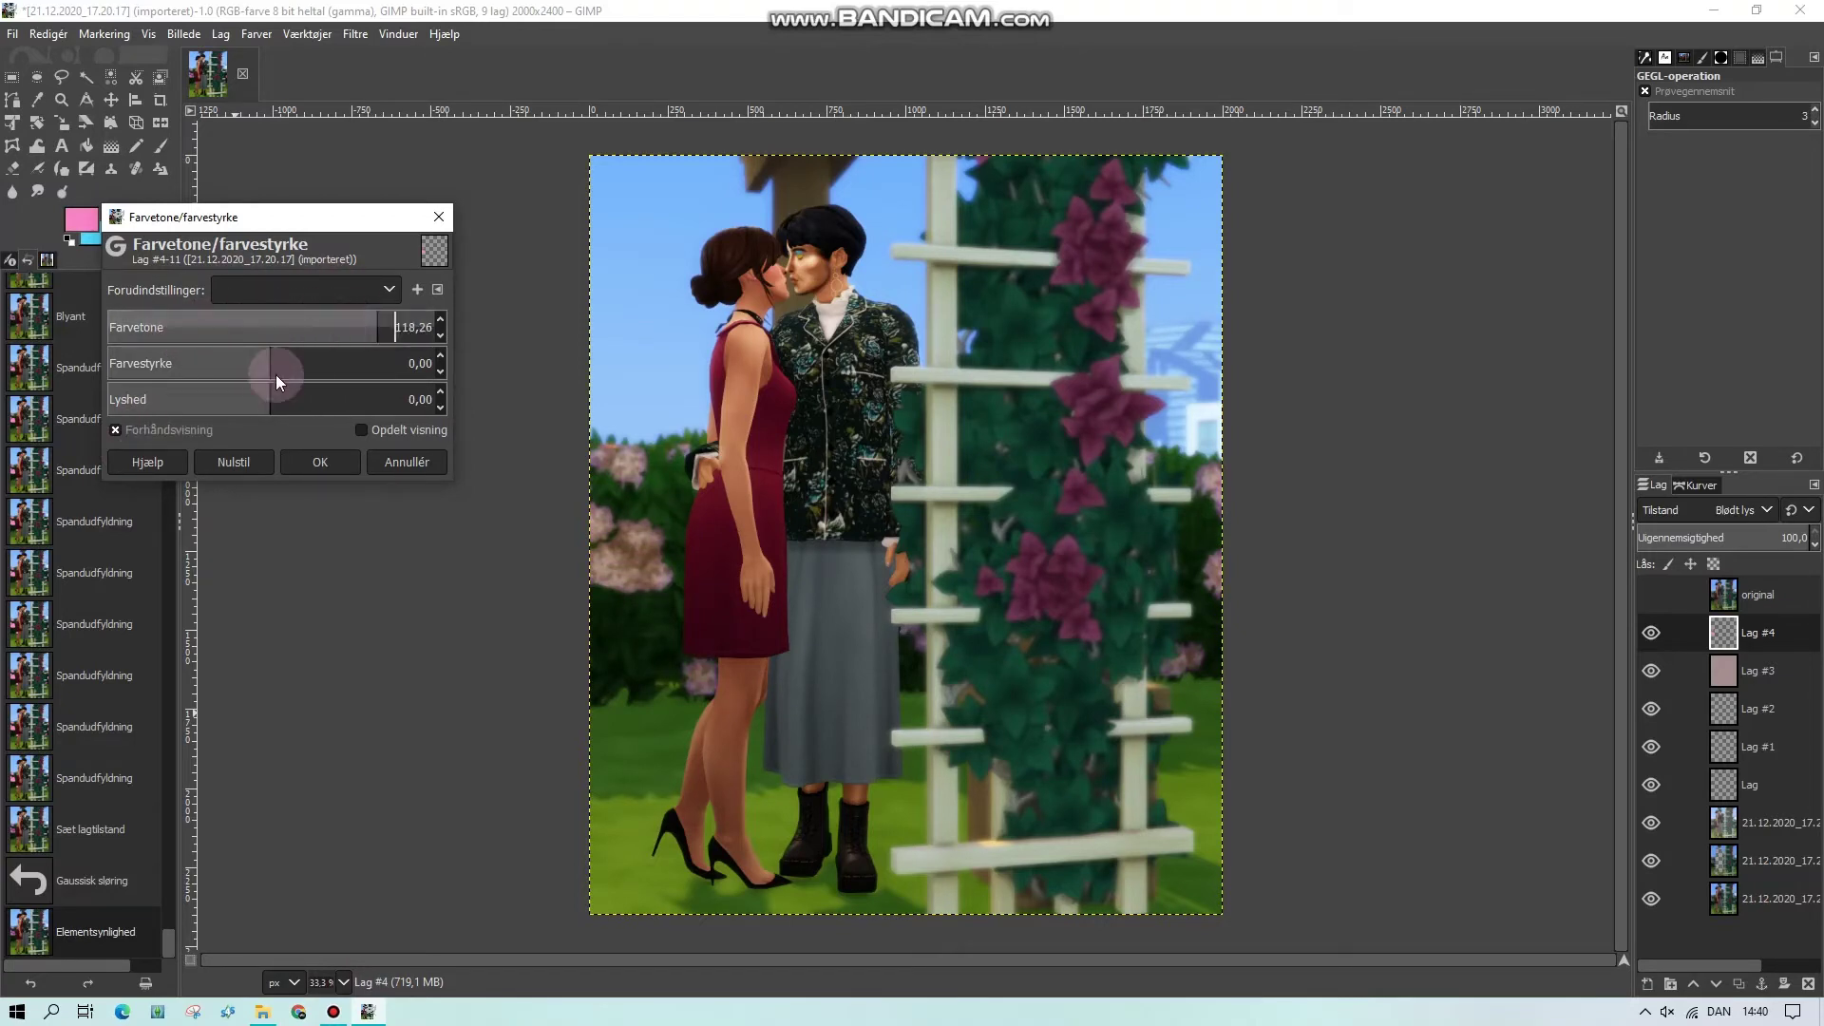
drag(285, 398, 346, 397)
drag(251, 361, 254, 494)
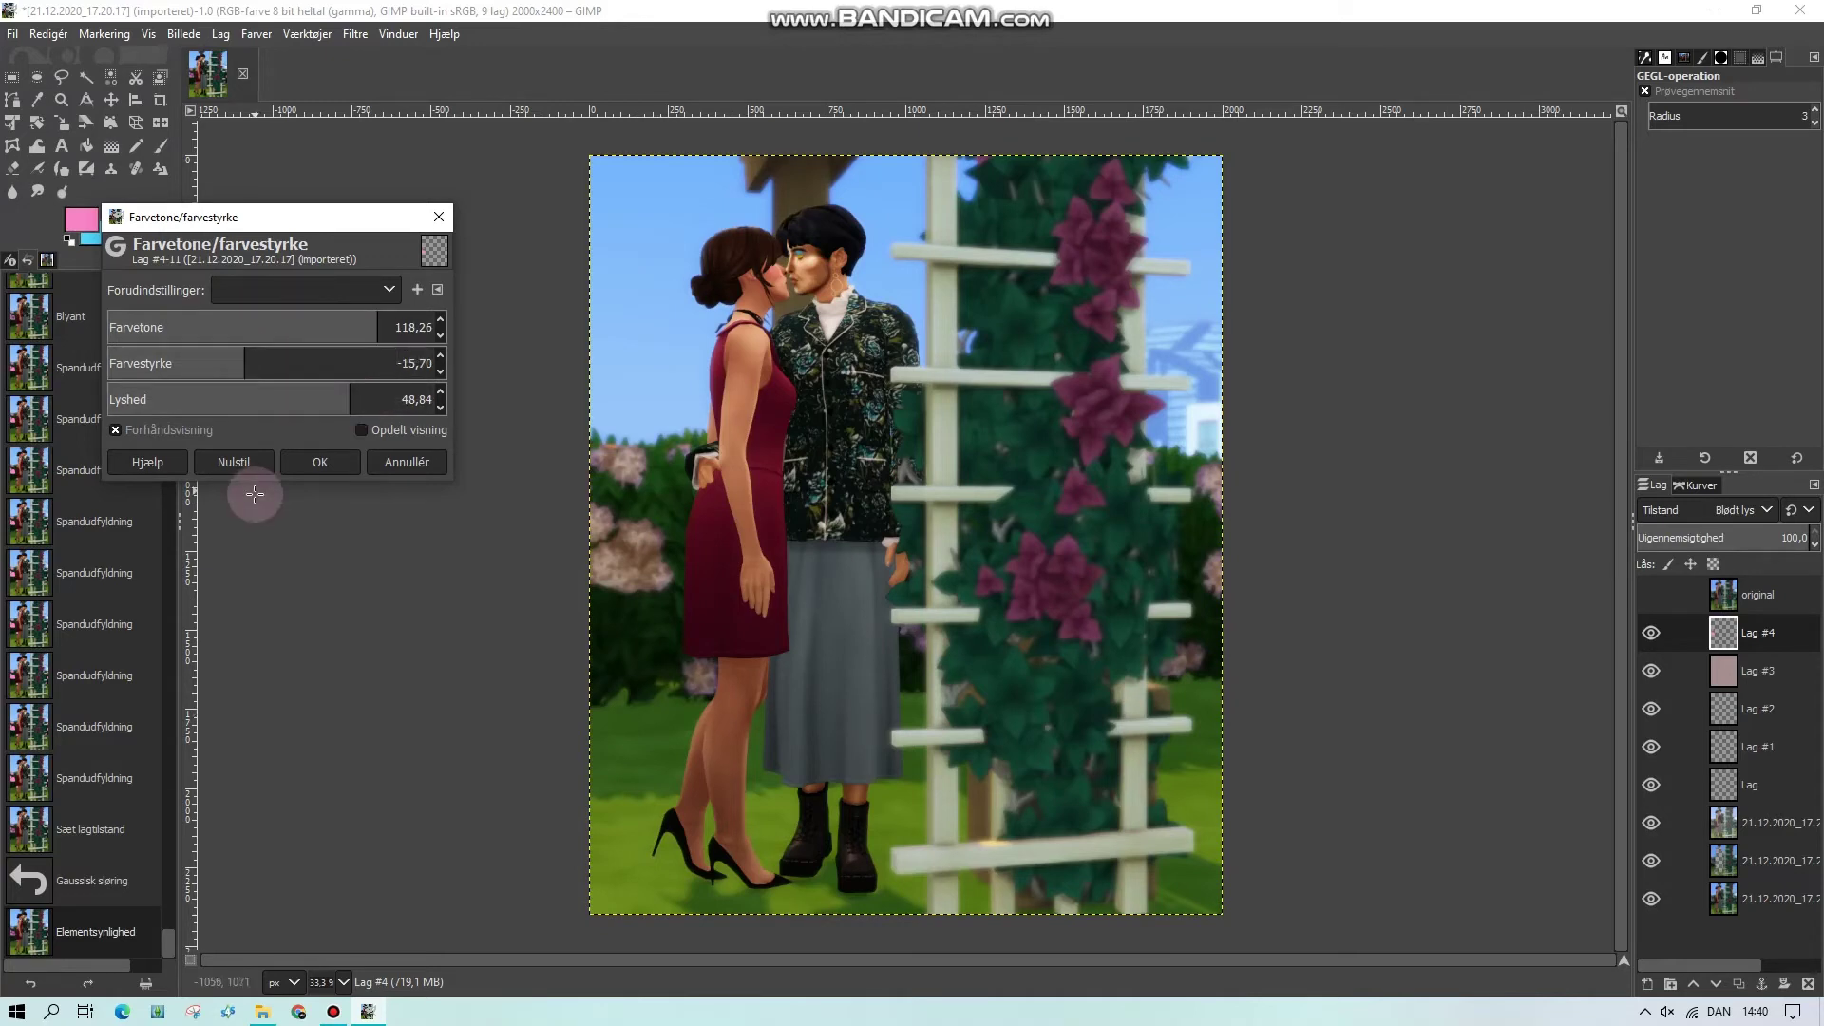
click(364, 328)
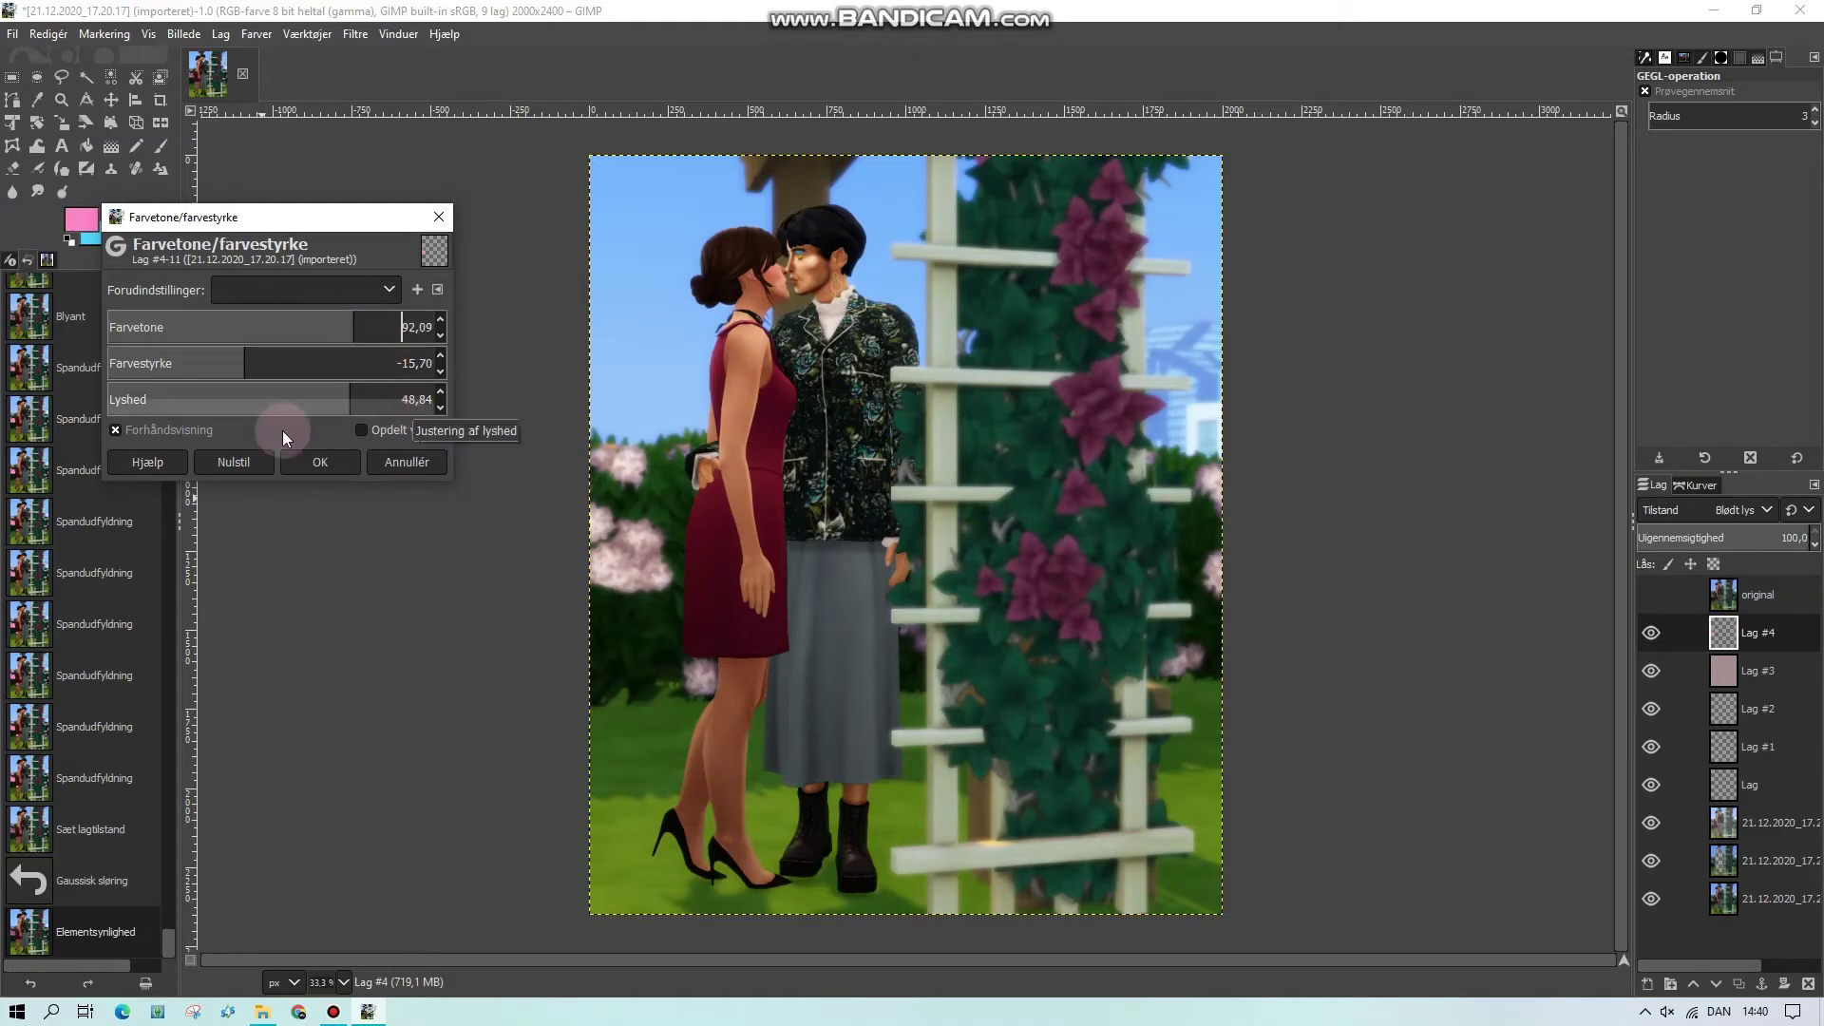
click(325, 397)
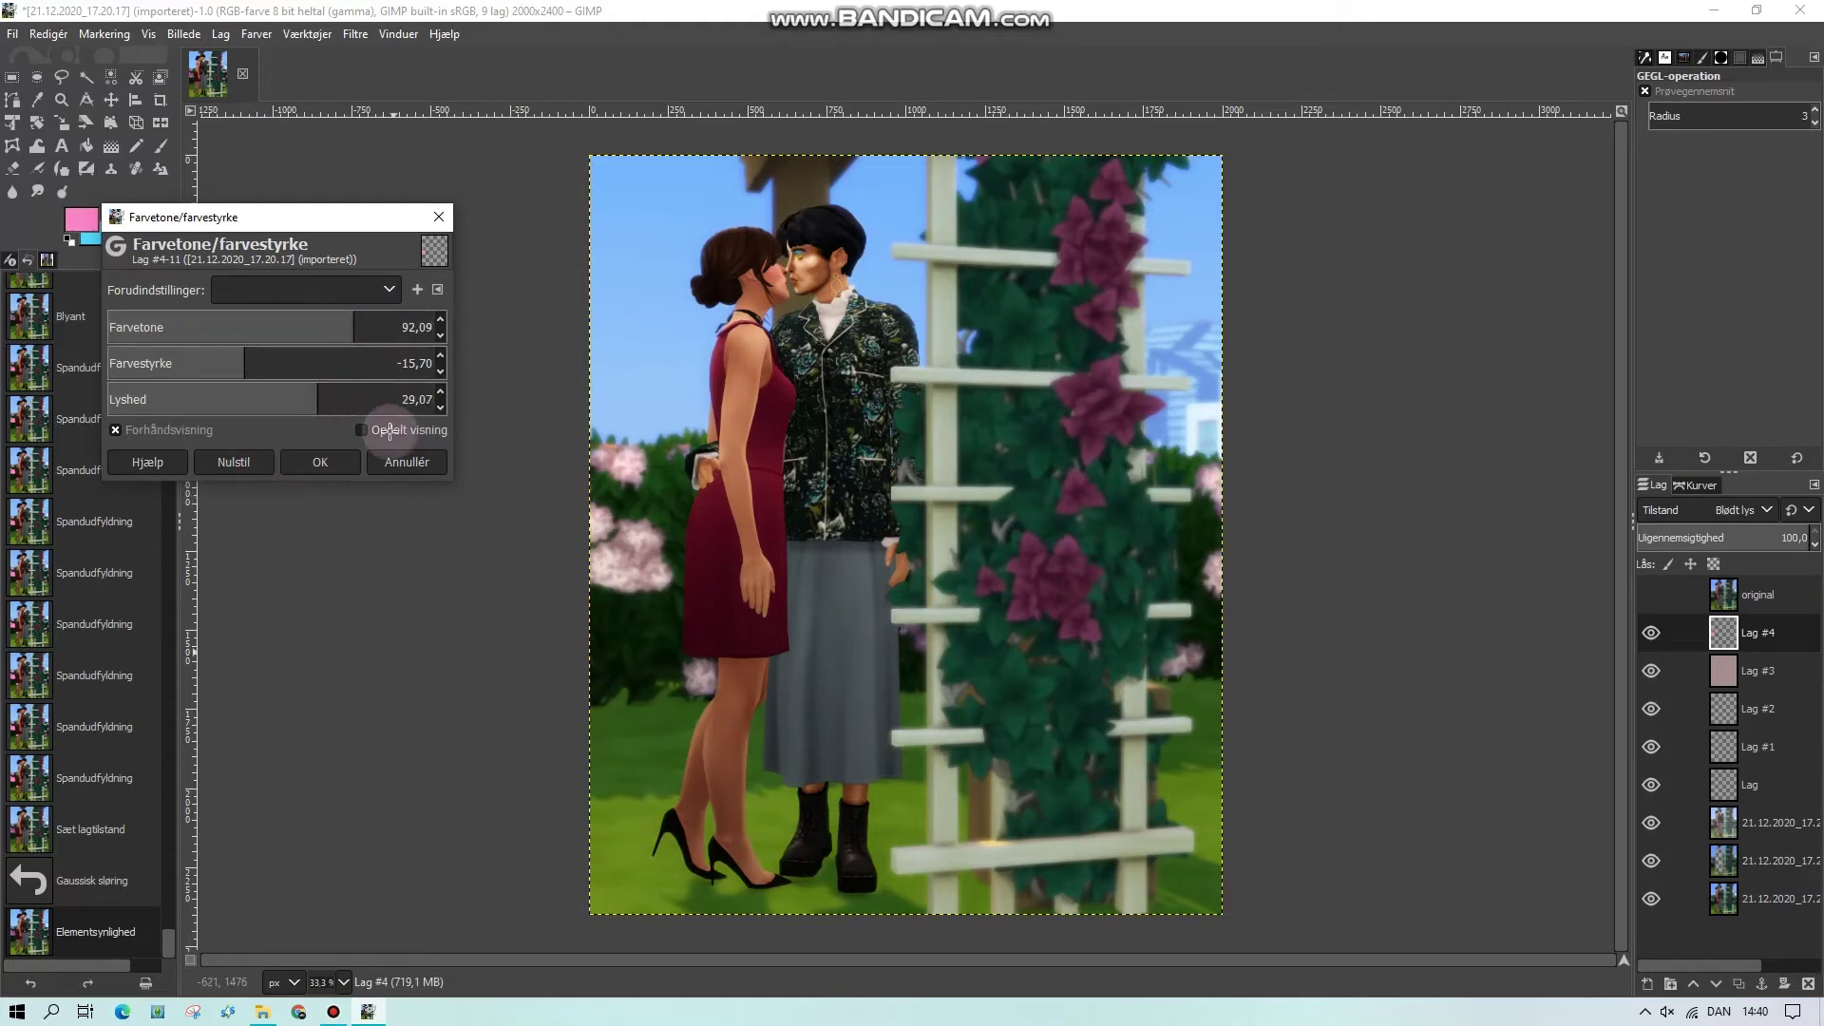
click(233, 462)
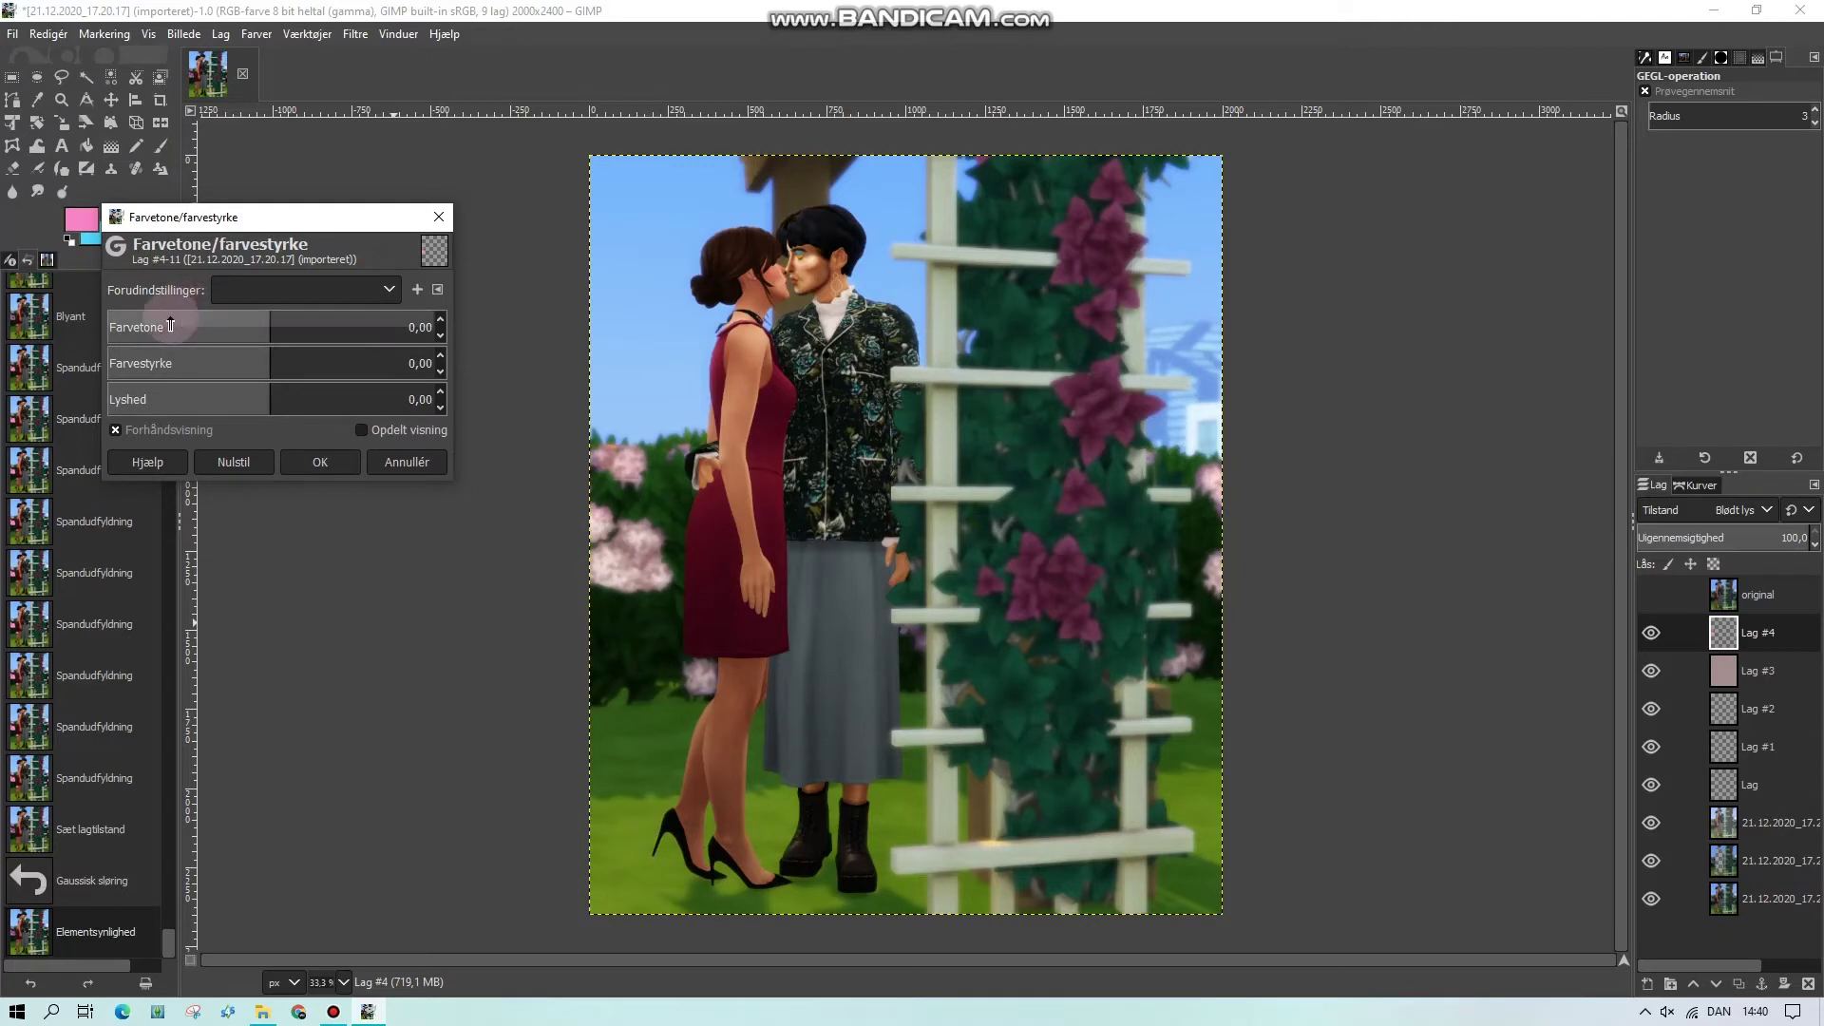
Try a blue tint for the Lag #4 flowers with hue -95.23 and chroma -12.21, and cancel the adjustment
click(170, 326)
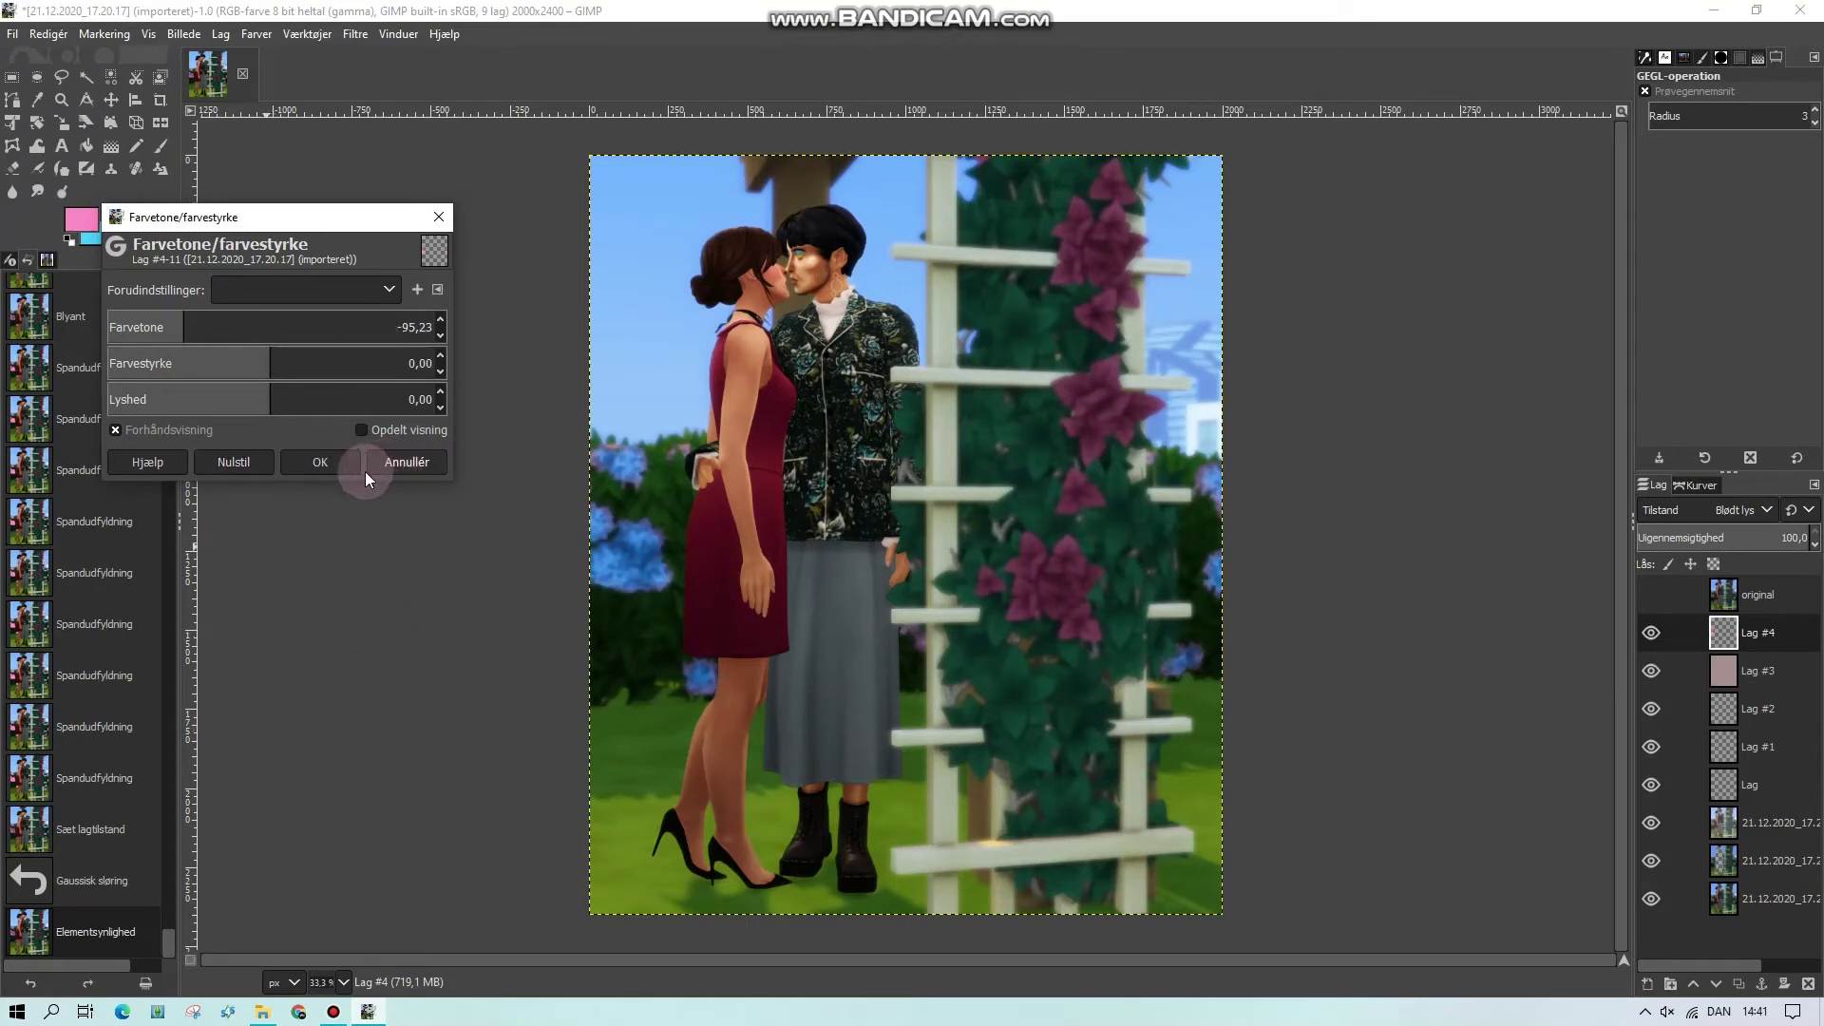
click(257, 362)
click(251, 362)
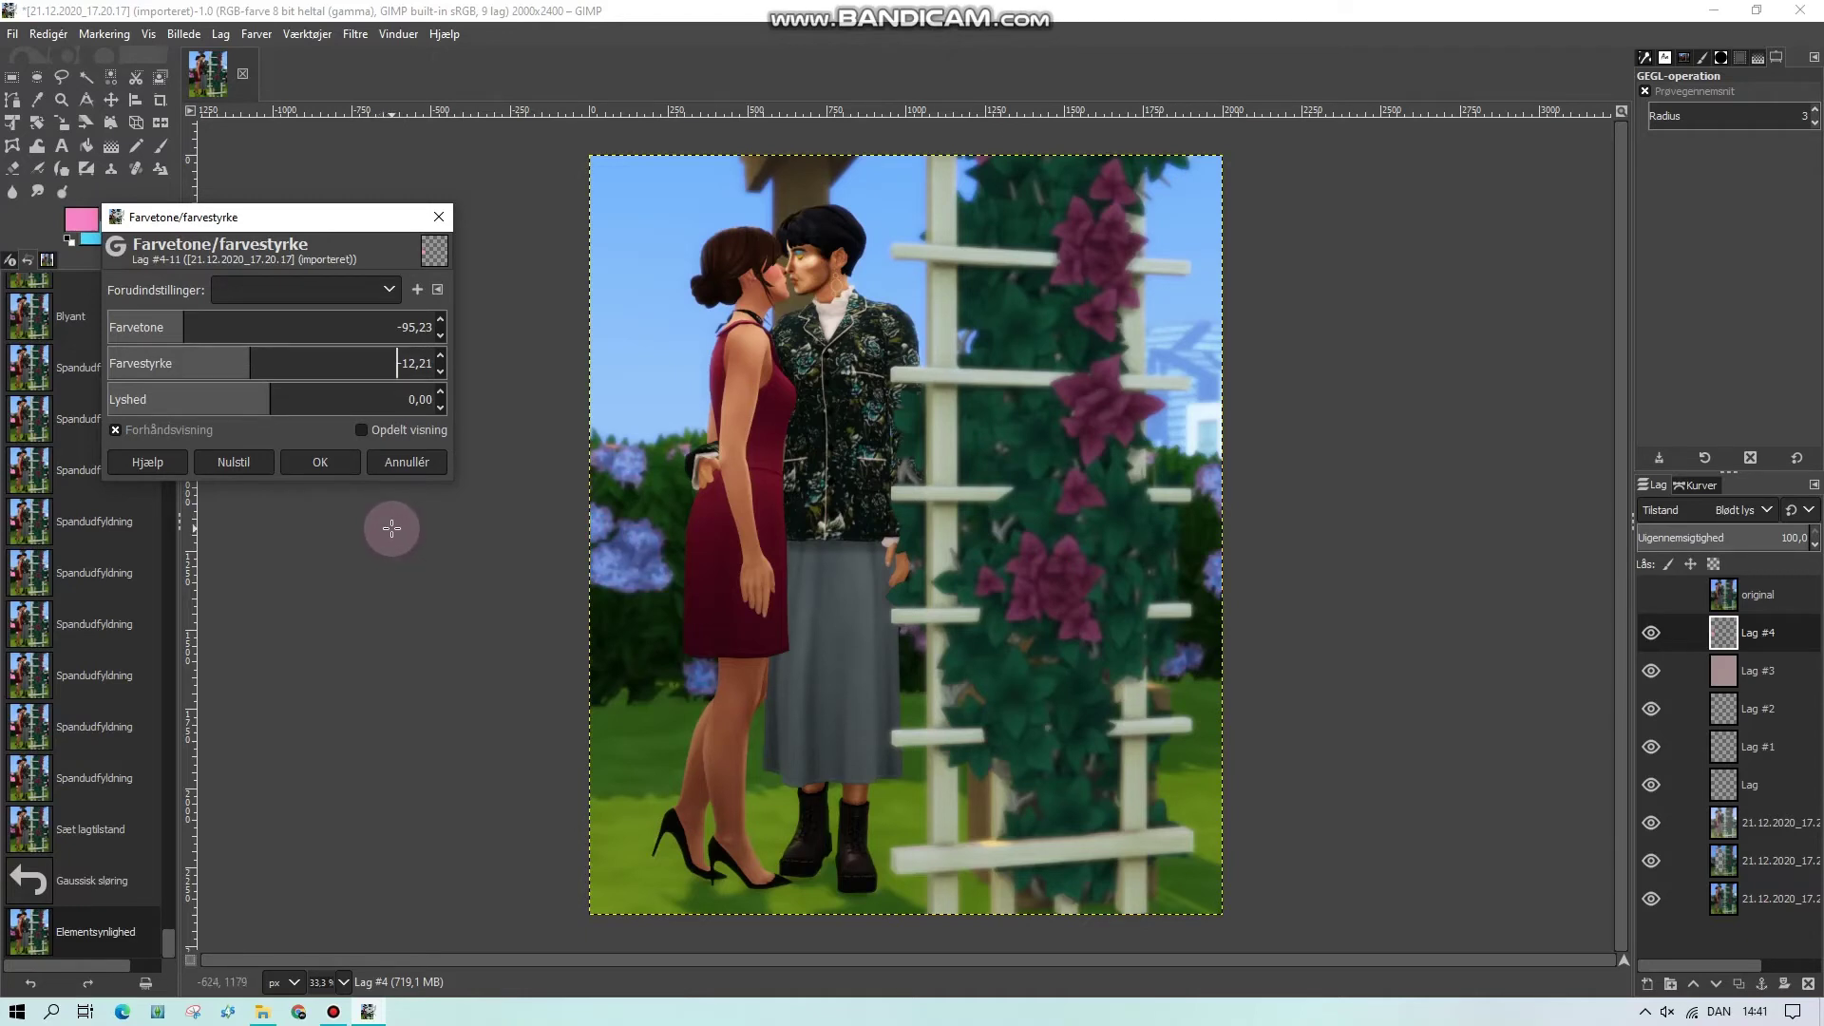
click(388, 462)
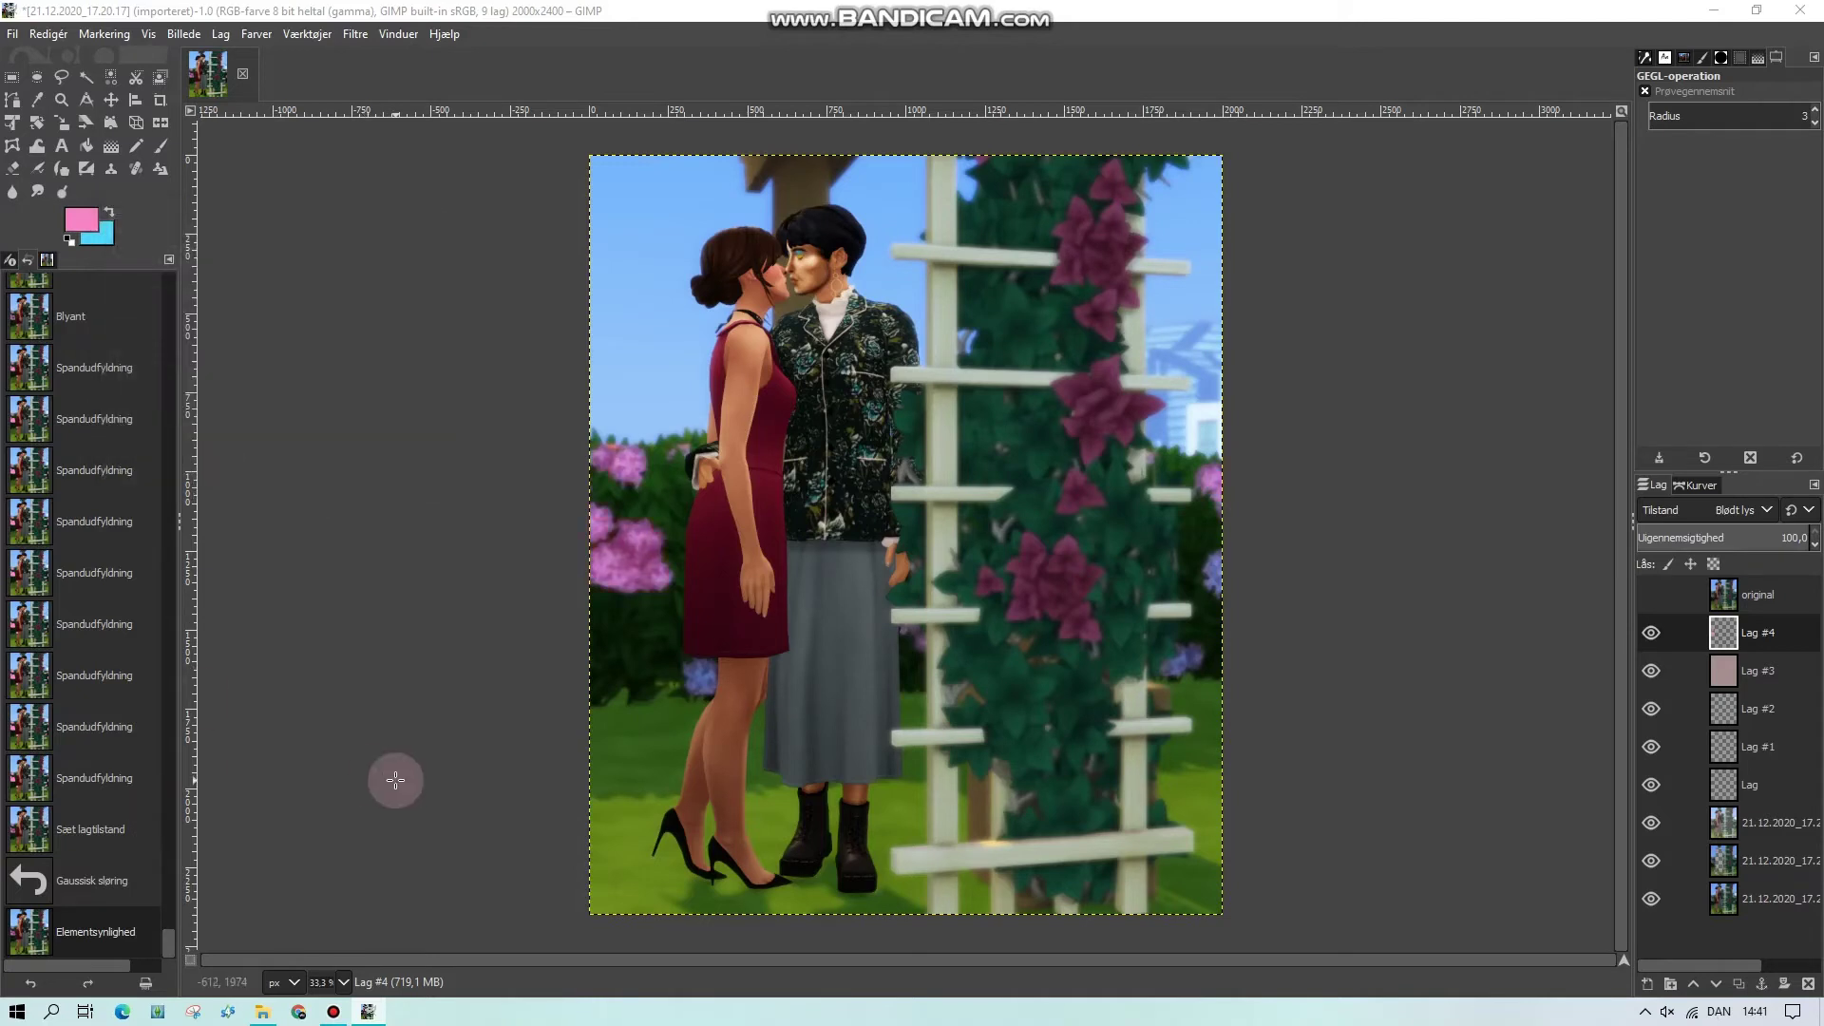
Lower the opacity of Lag #4 to 57.1 and compare the edited picture with the original layer
click(1733, 537)
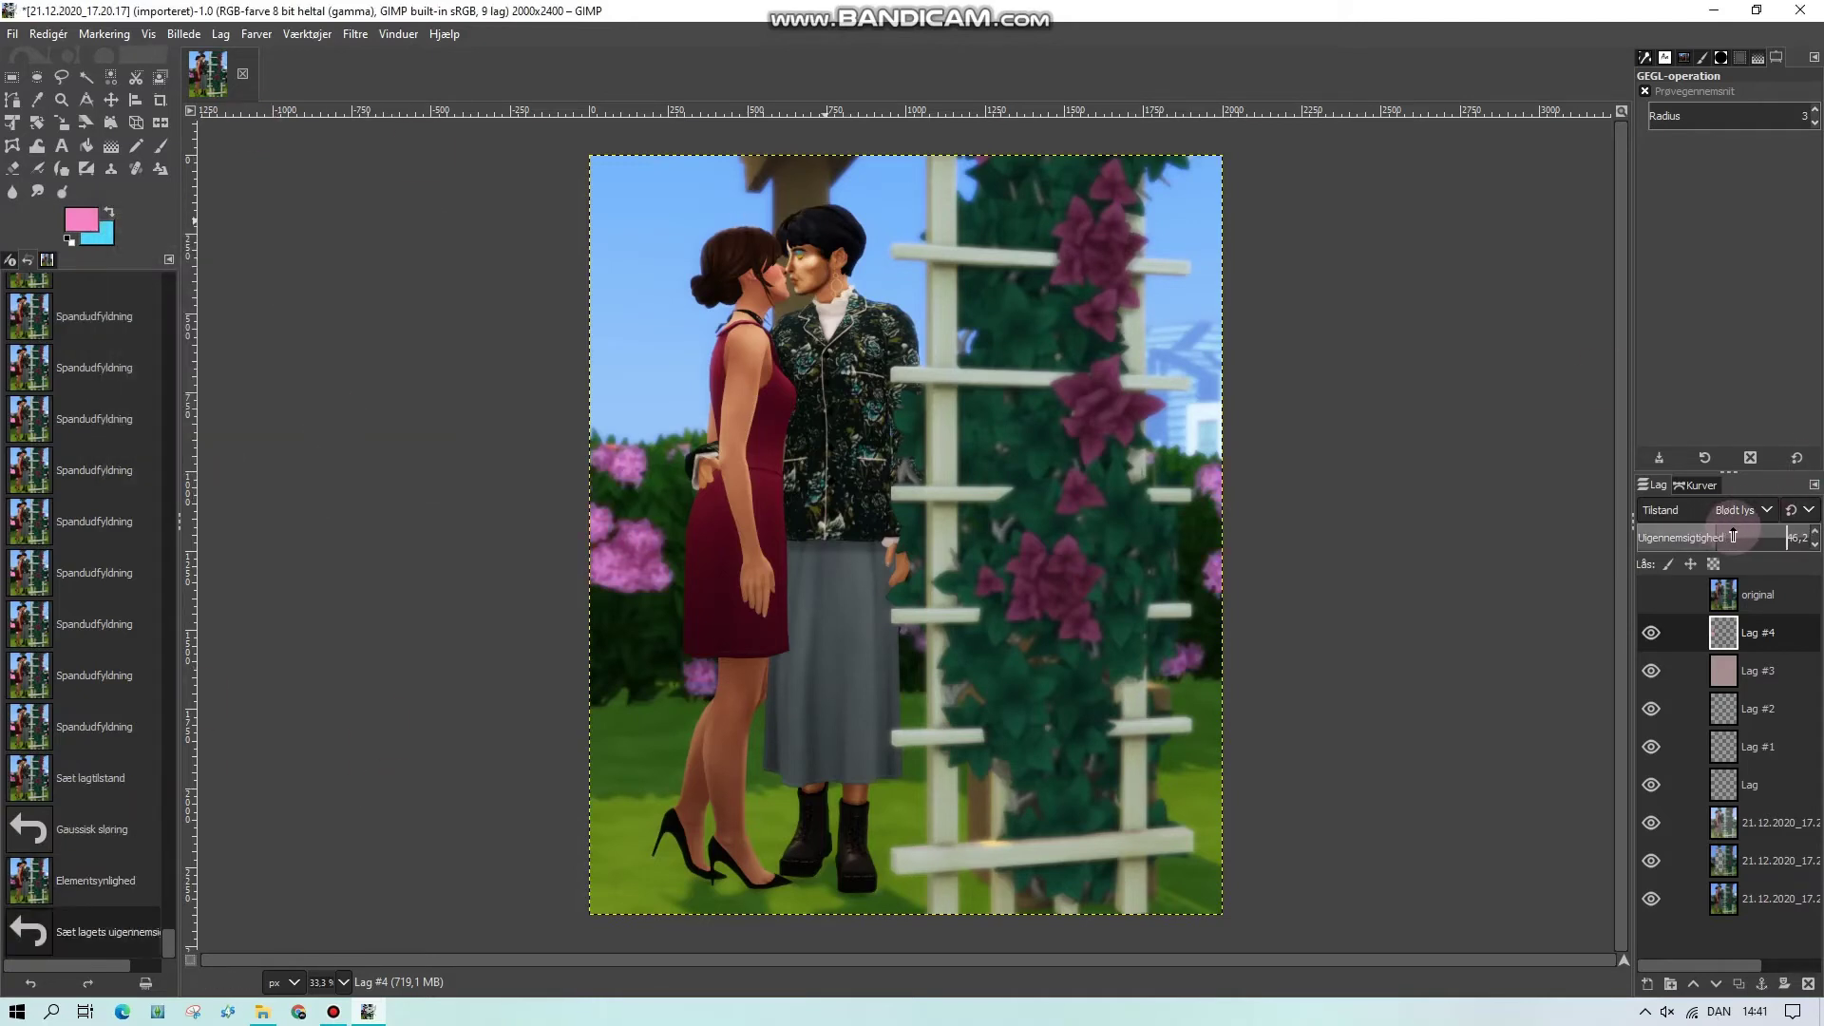
drag(1732, 537, 1736, 537)
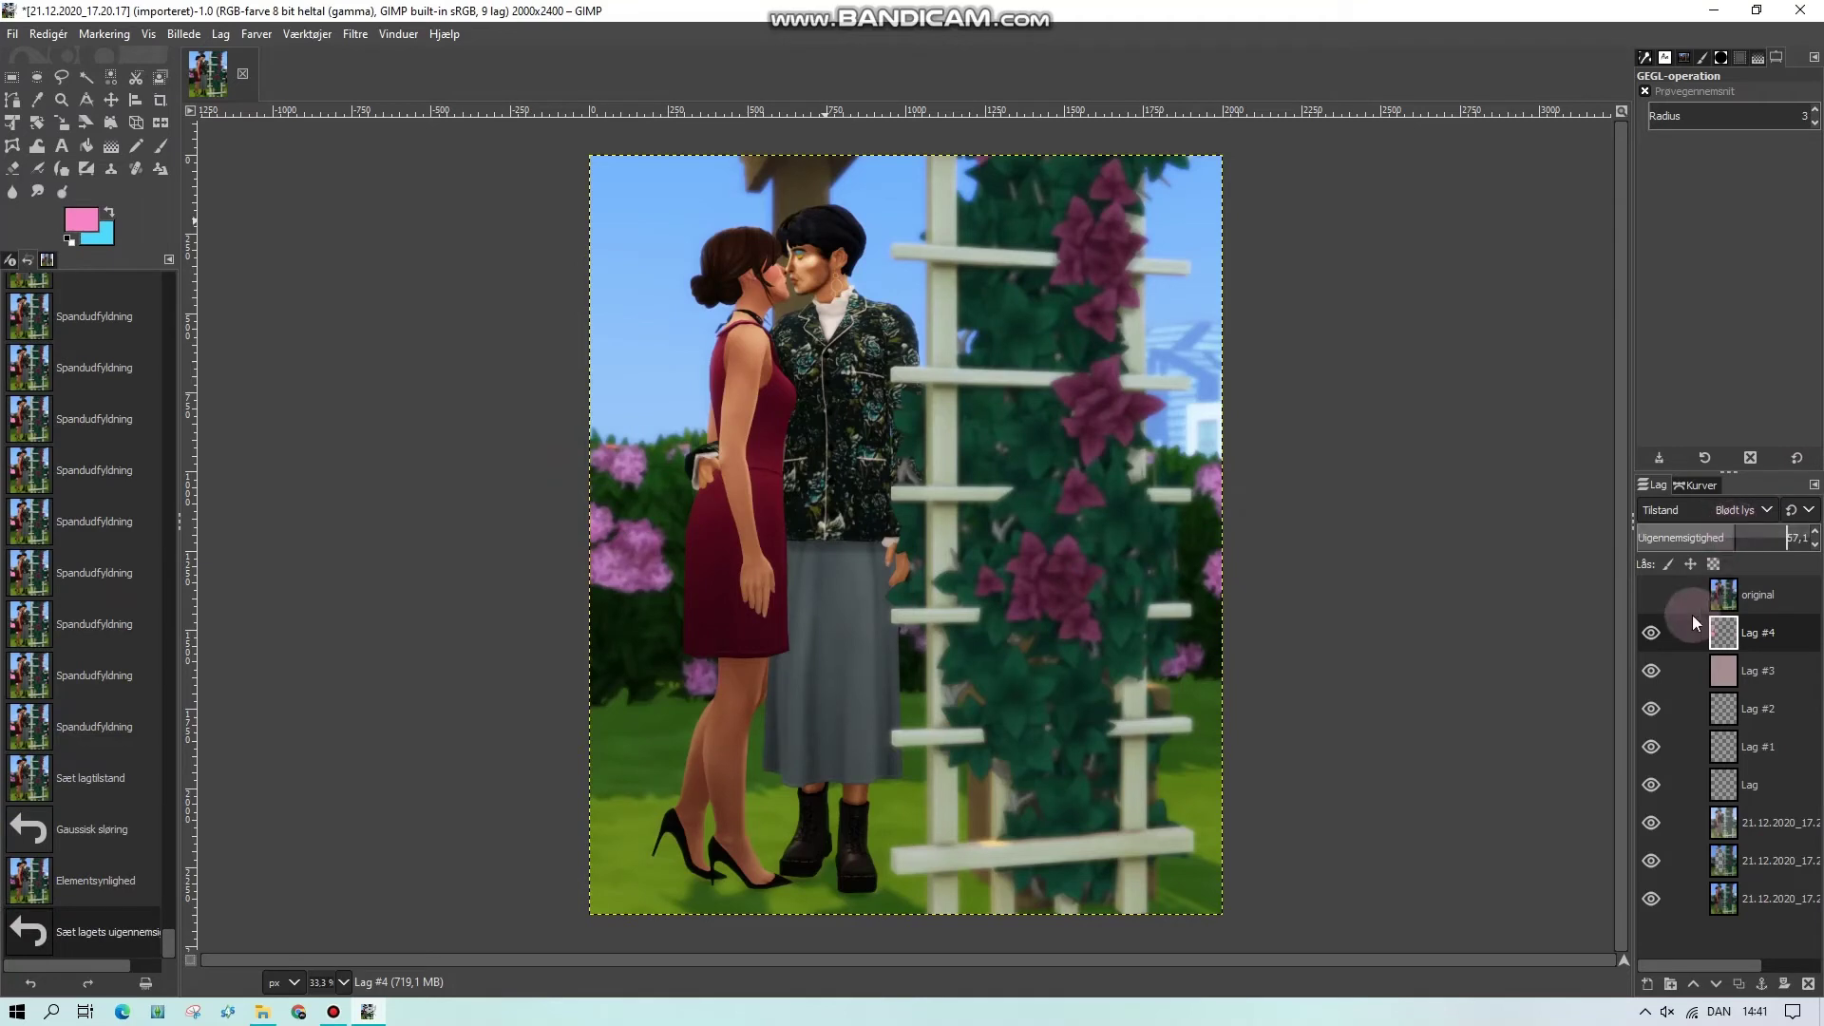
click(1651, 632)
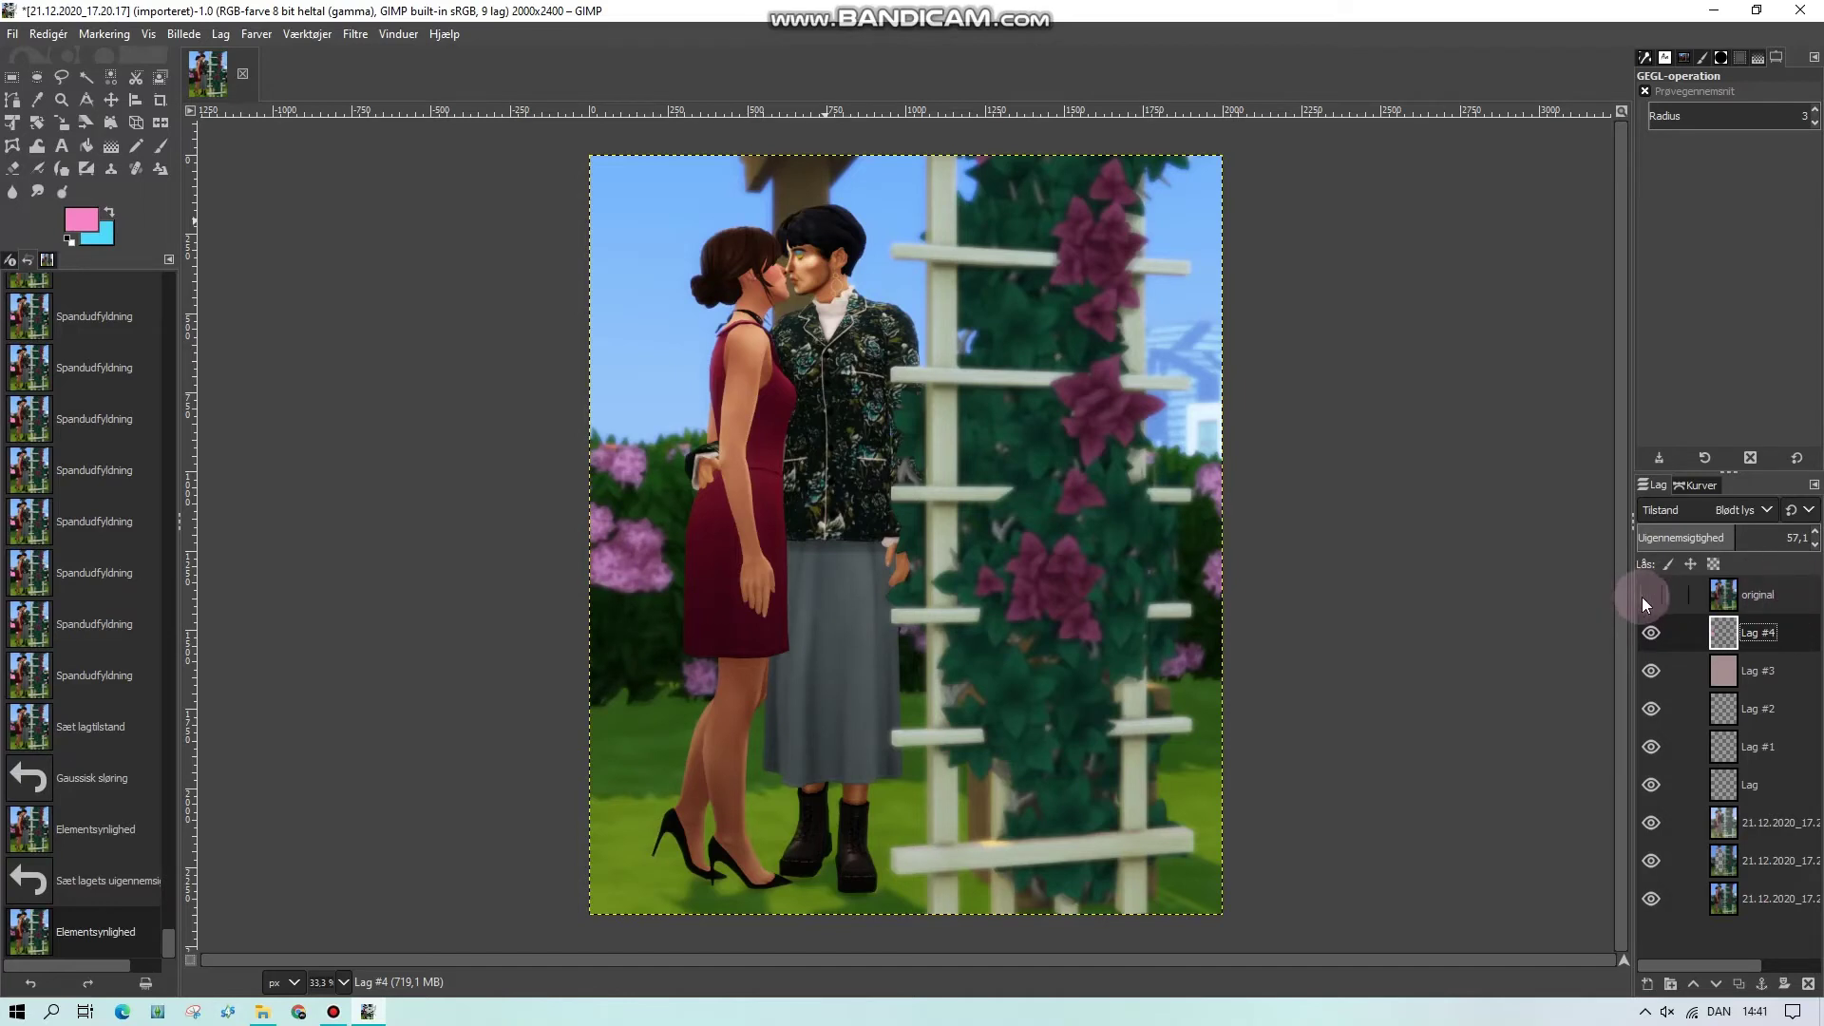
click(1648, 599)
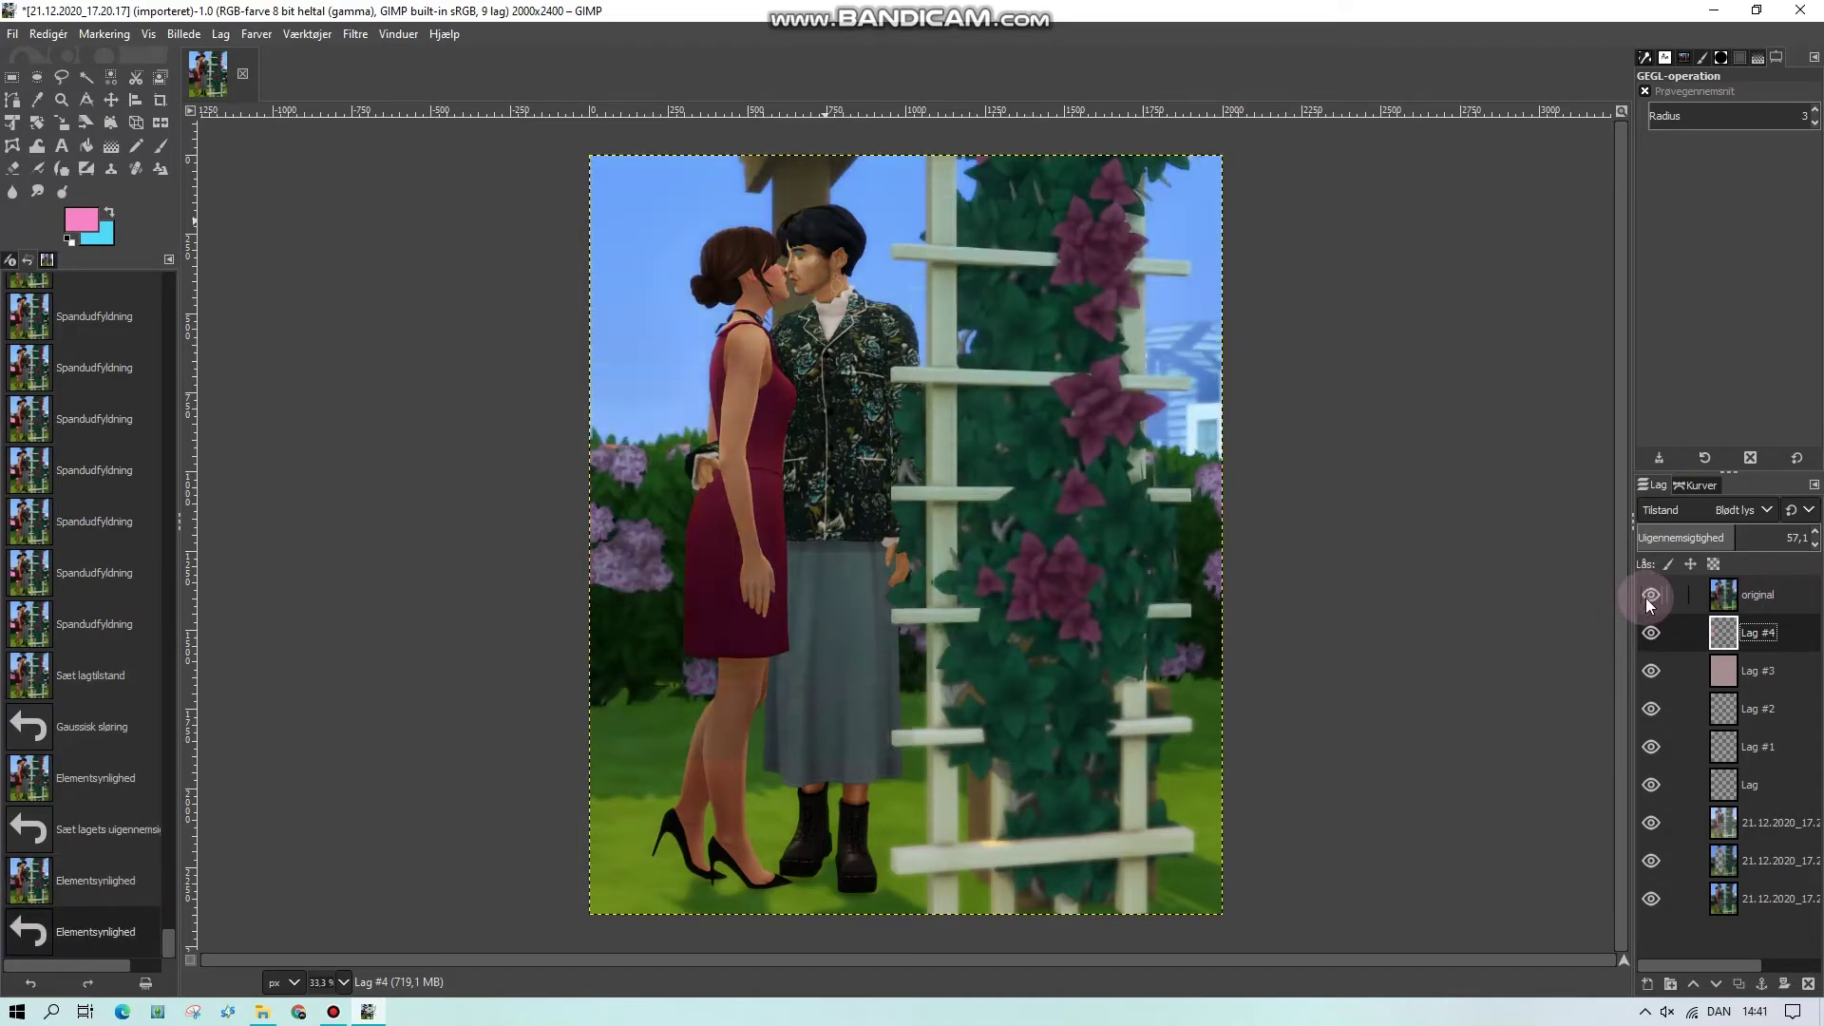
click(1649, 598)
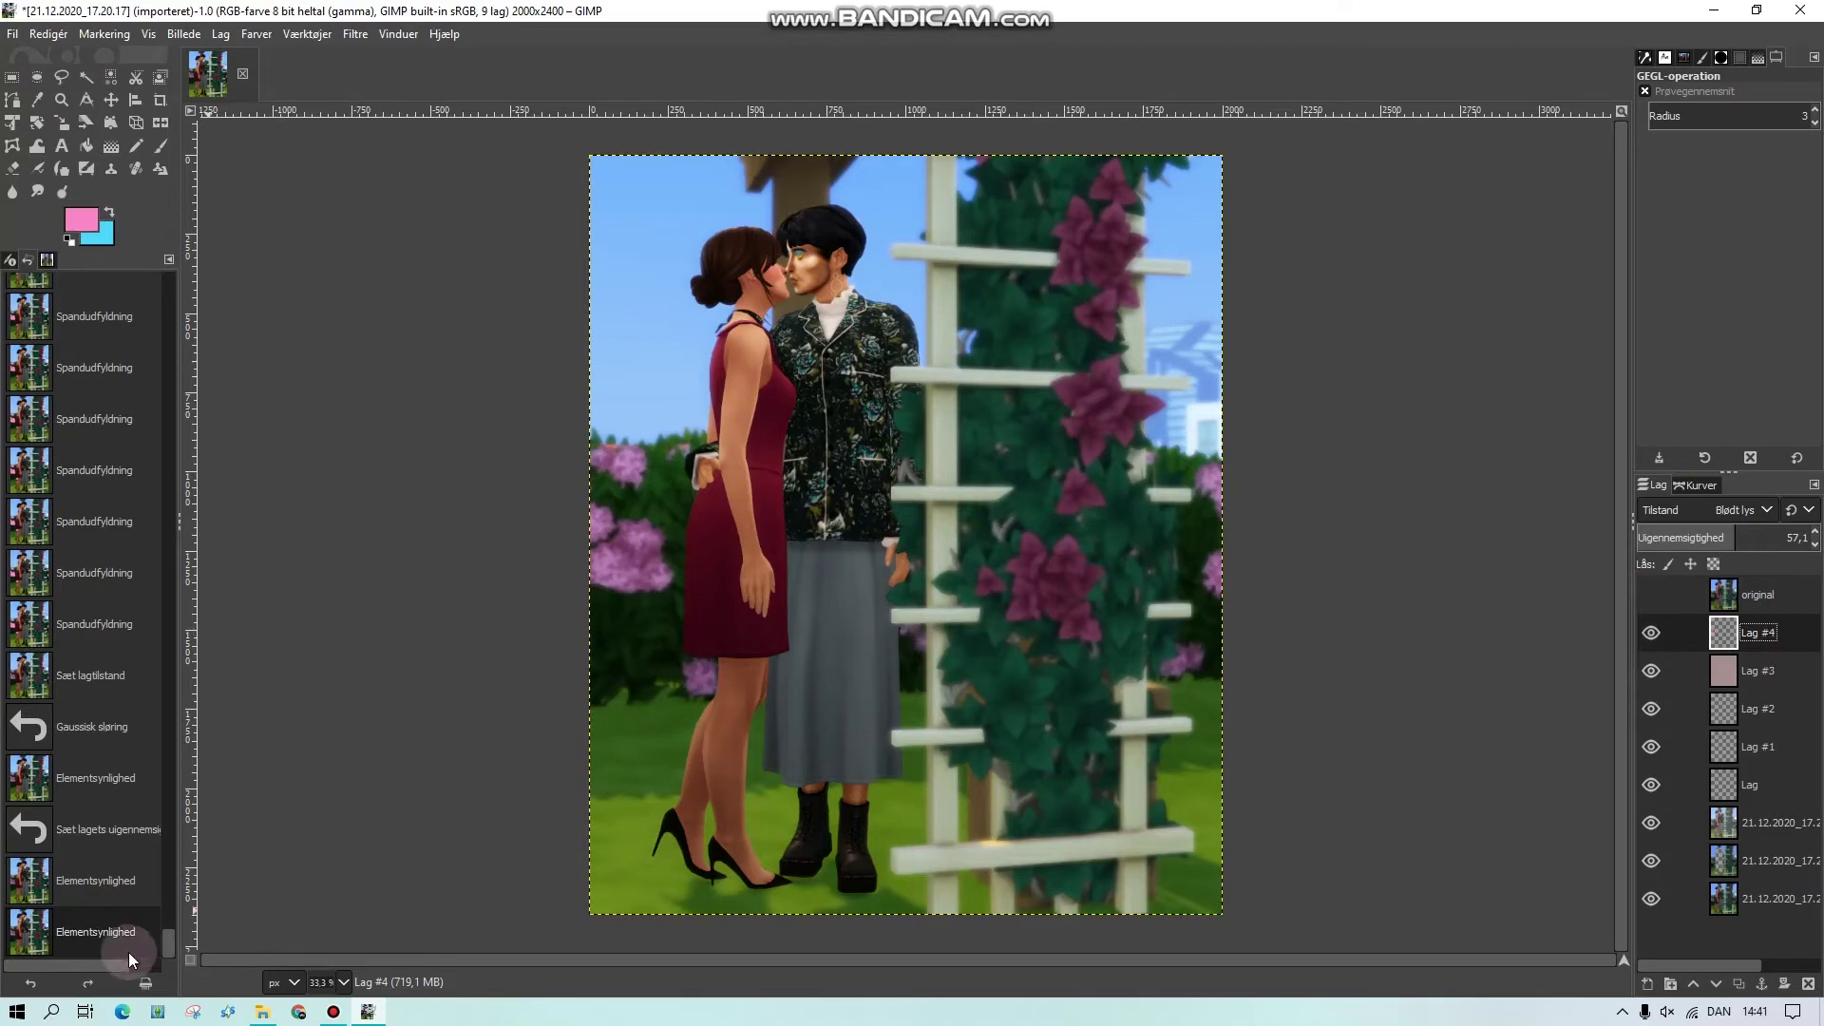
Clear the image's undo history and save the project as 21.12.2020_17.20.17.xcf in the Skærmbilleder folder
click(142, 984)
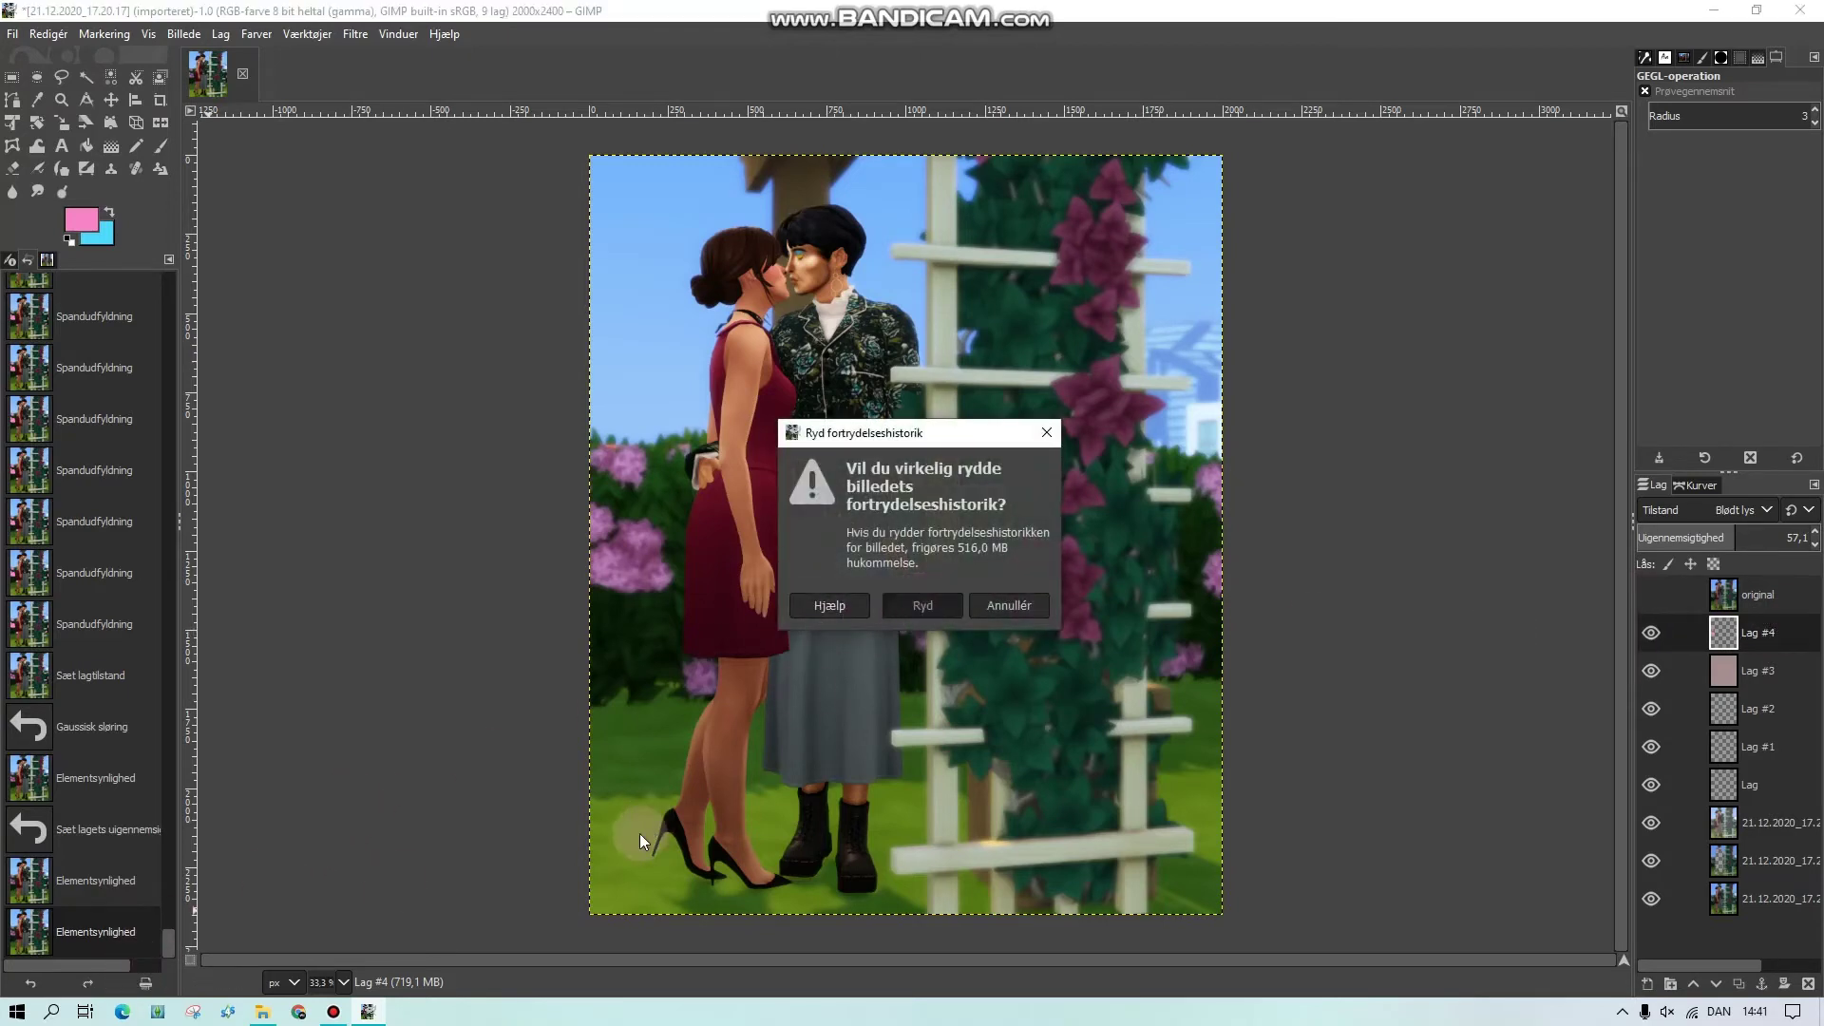
click(13, 34)
click(71, 214)
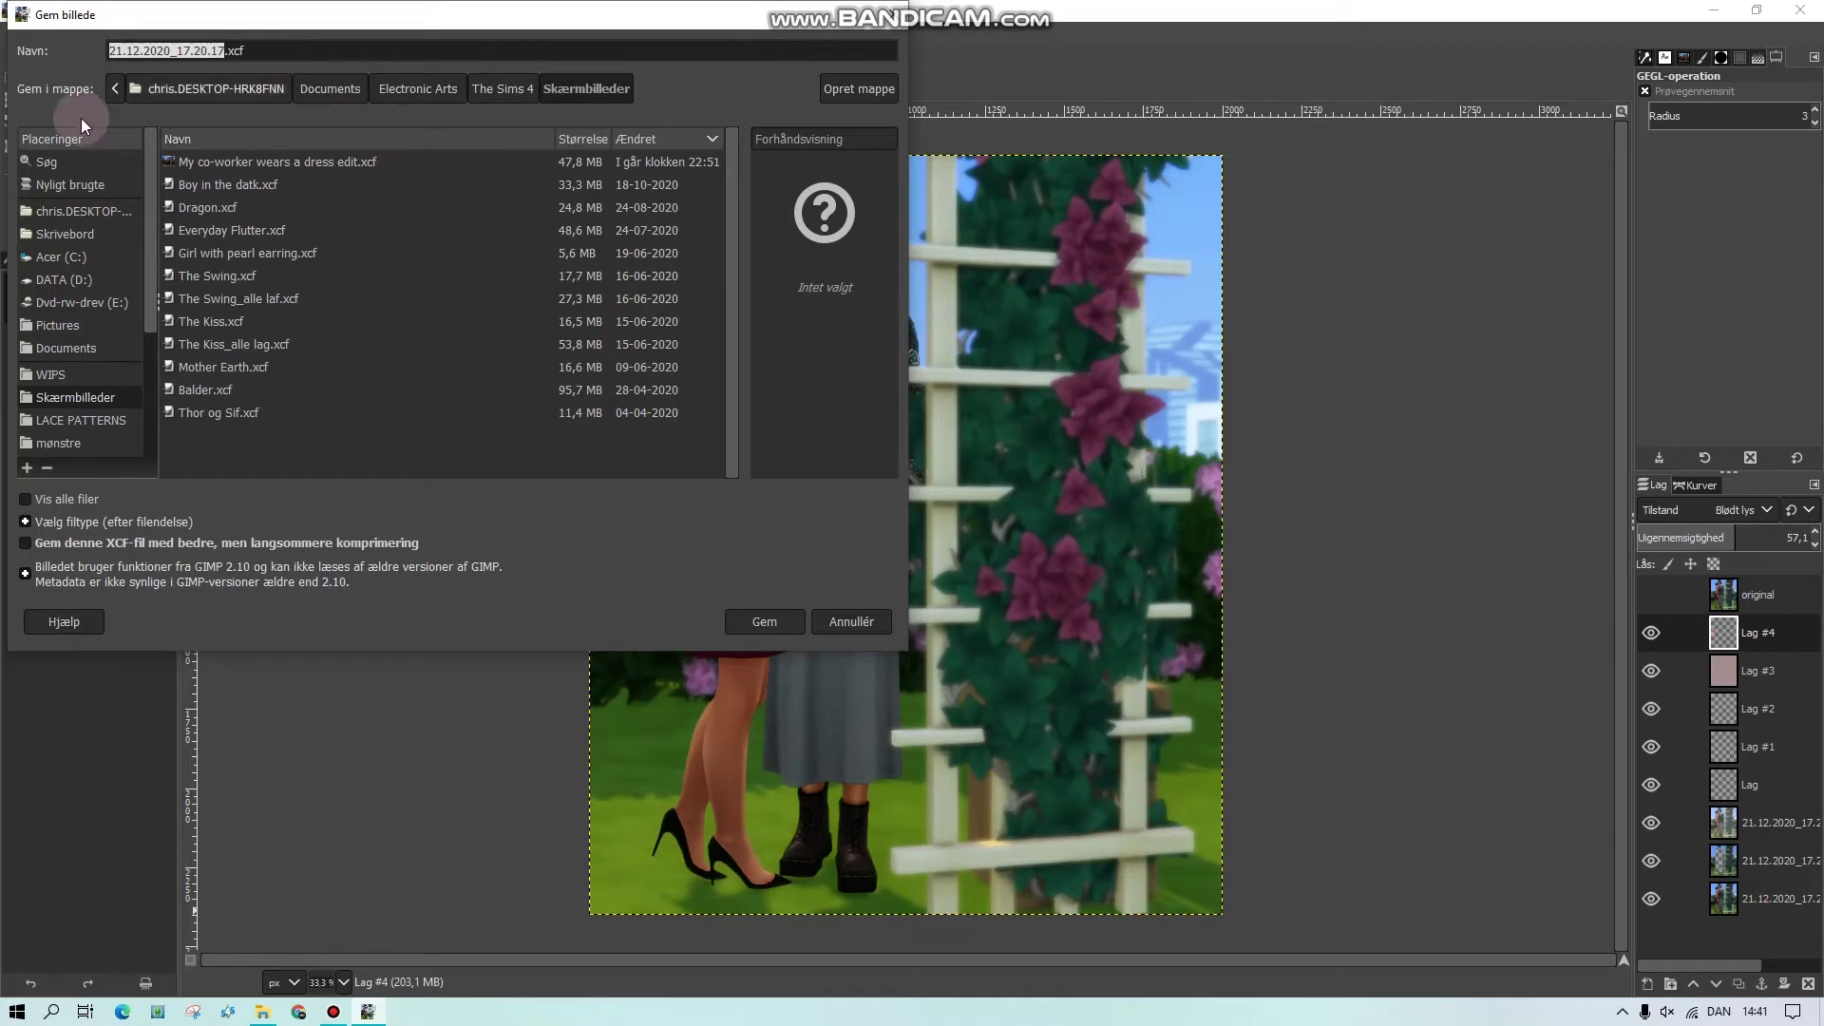
click(765, 619)
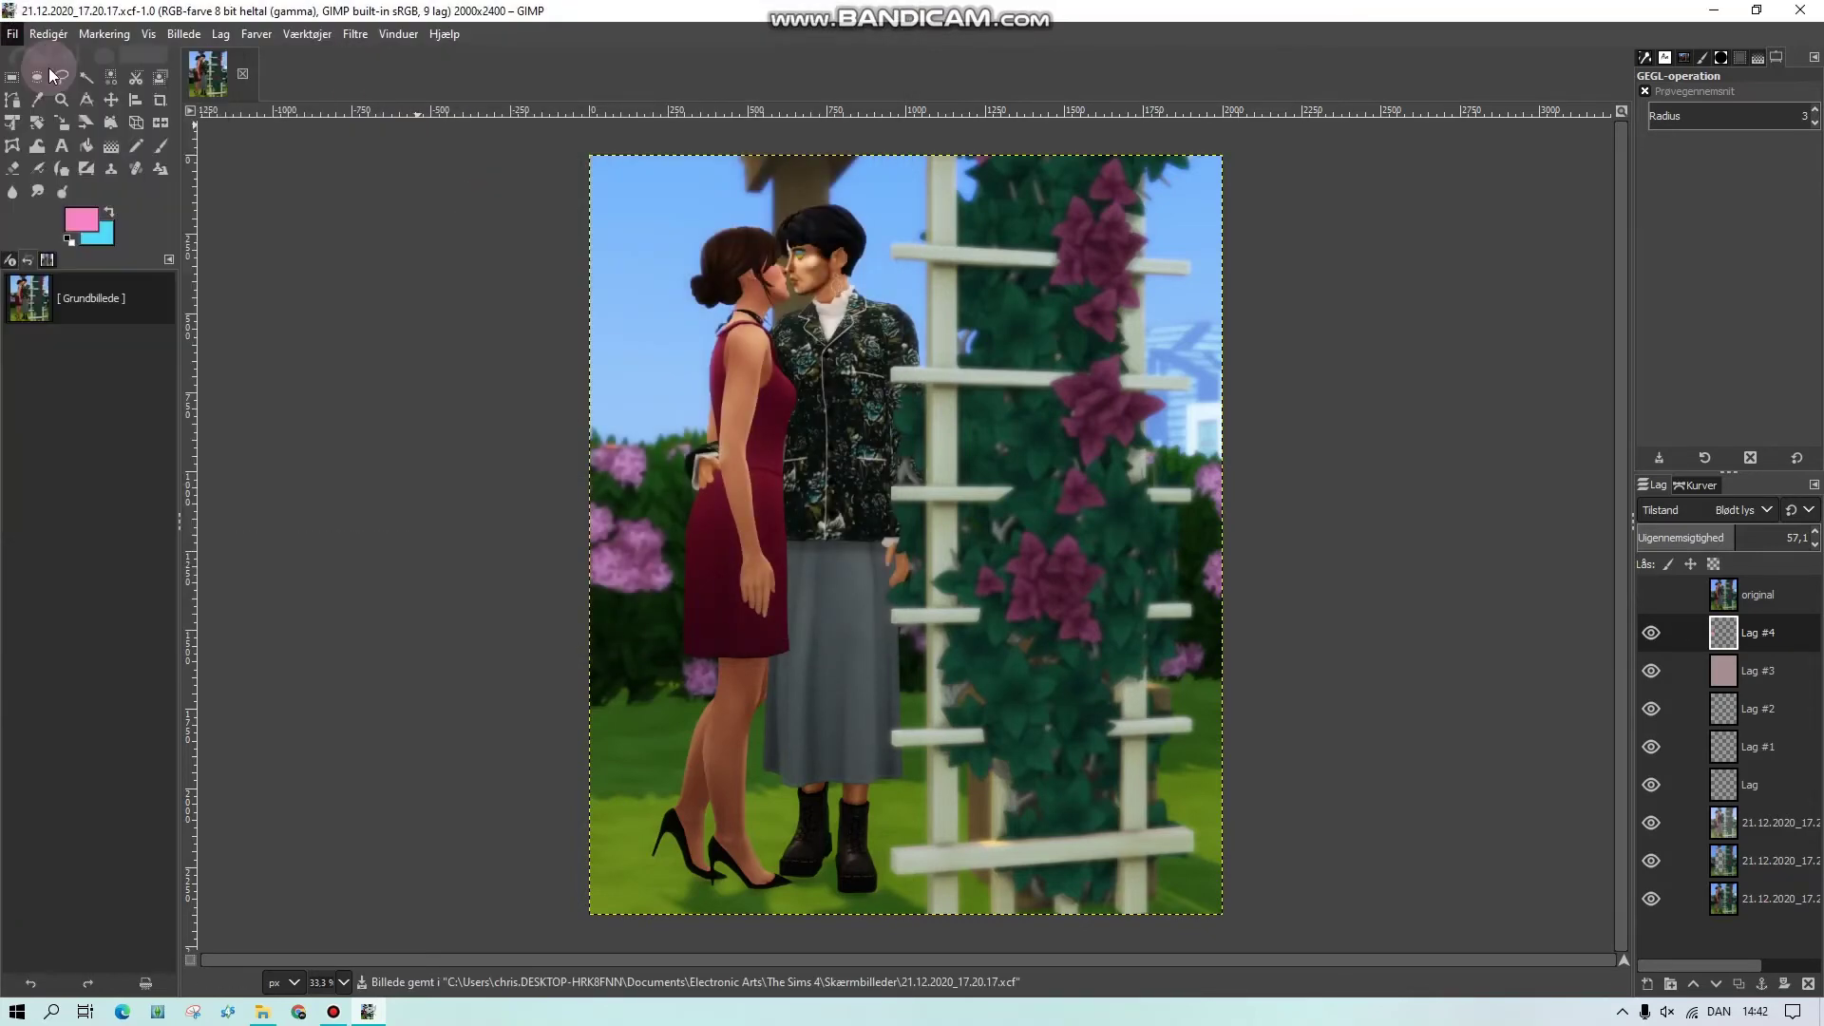
Import white-sparkles-vector-set.jpg from the desktop (Skrivebord) as a new layer above Lag #4
click(11, 35)
click(88, 124)
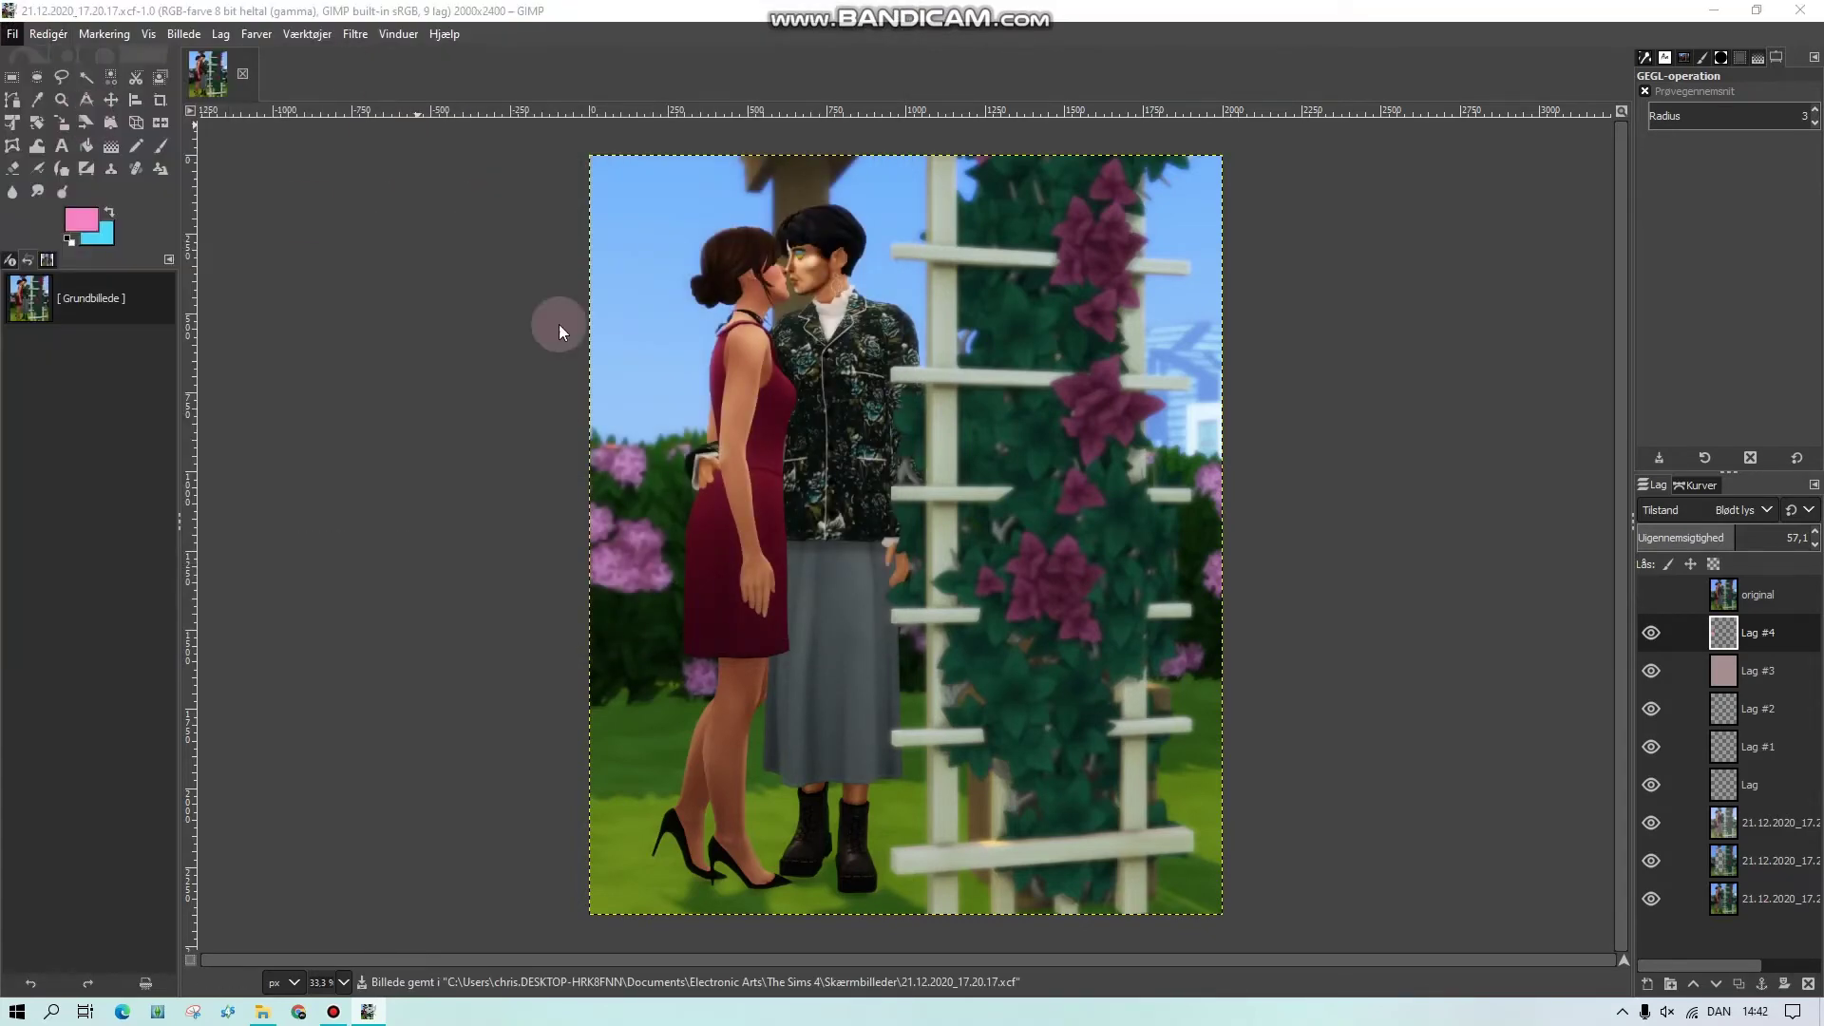
click(751, 296)
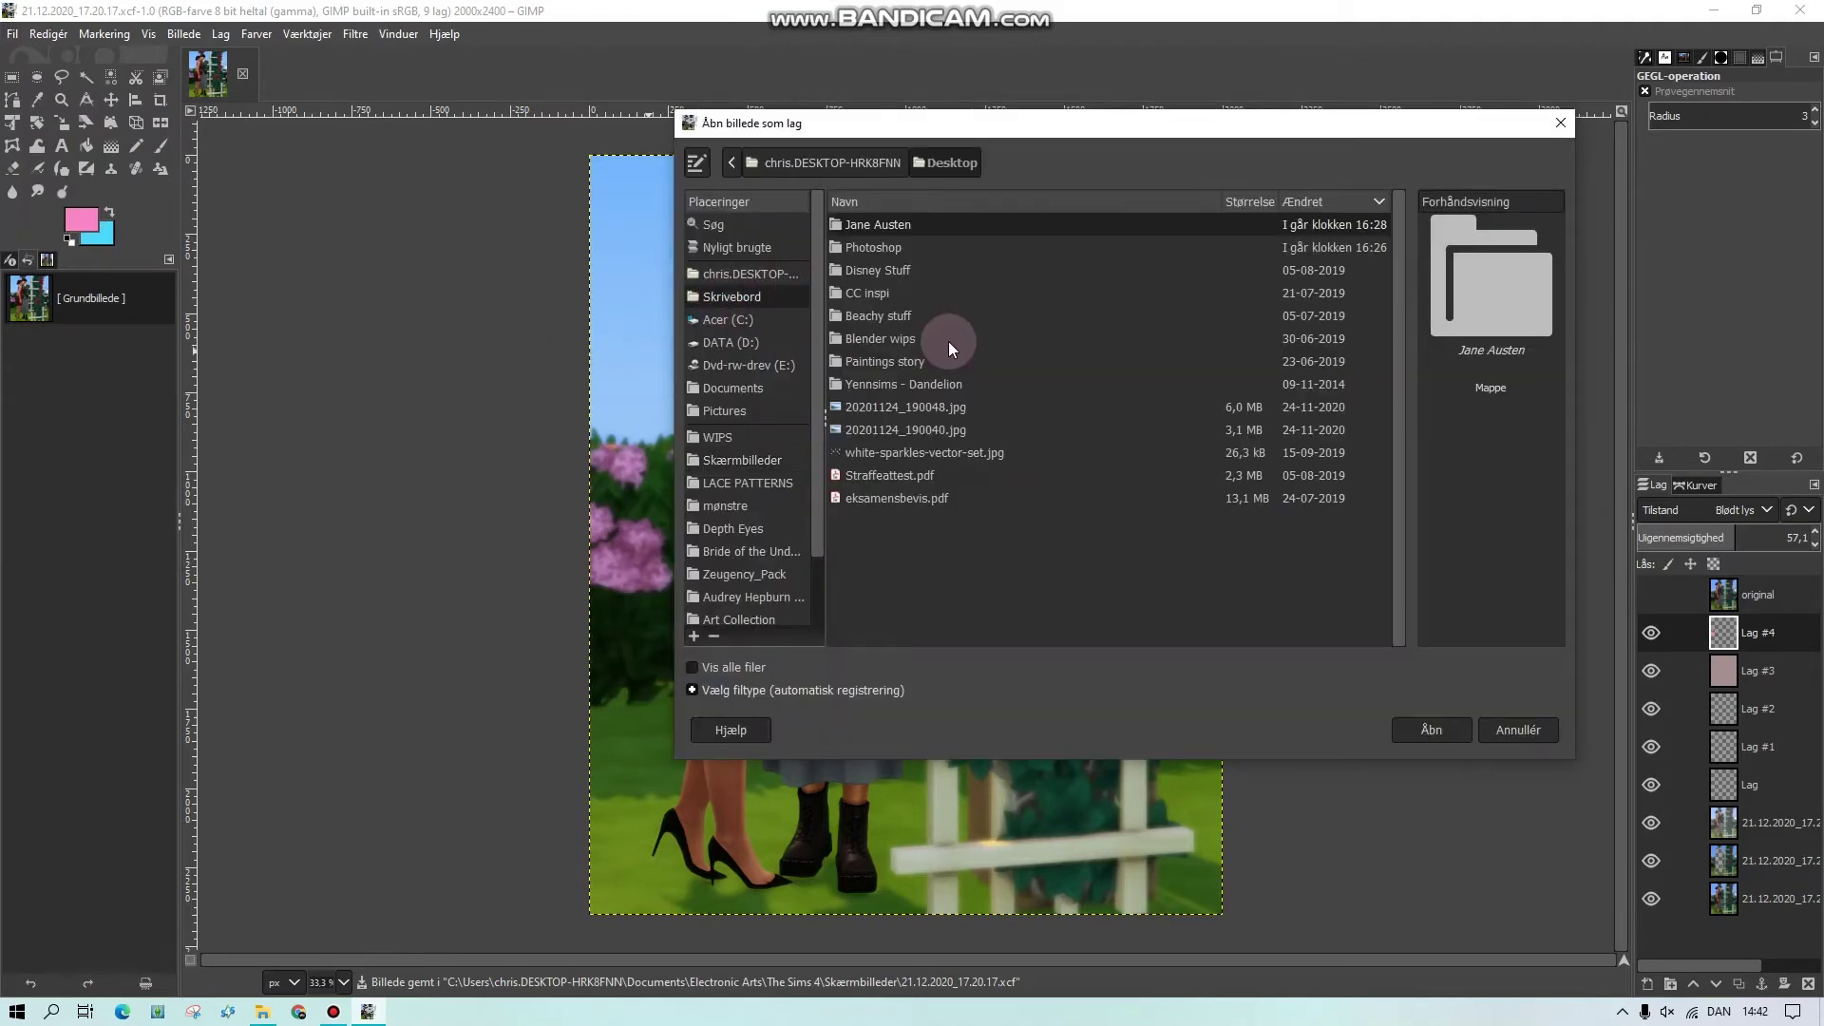
click(967, 454)
key(Return)
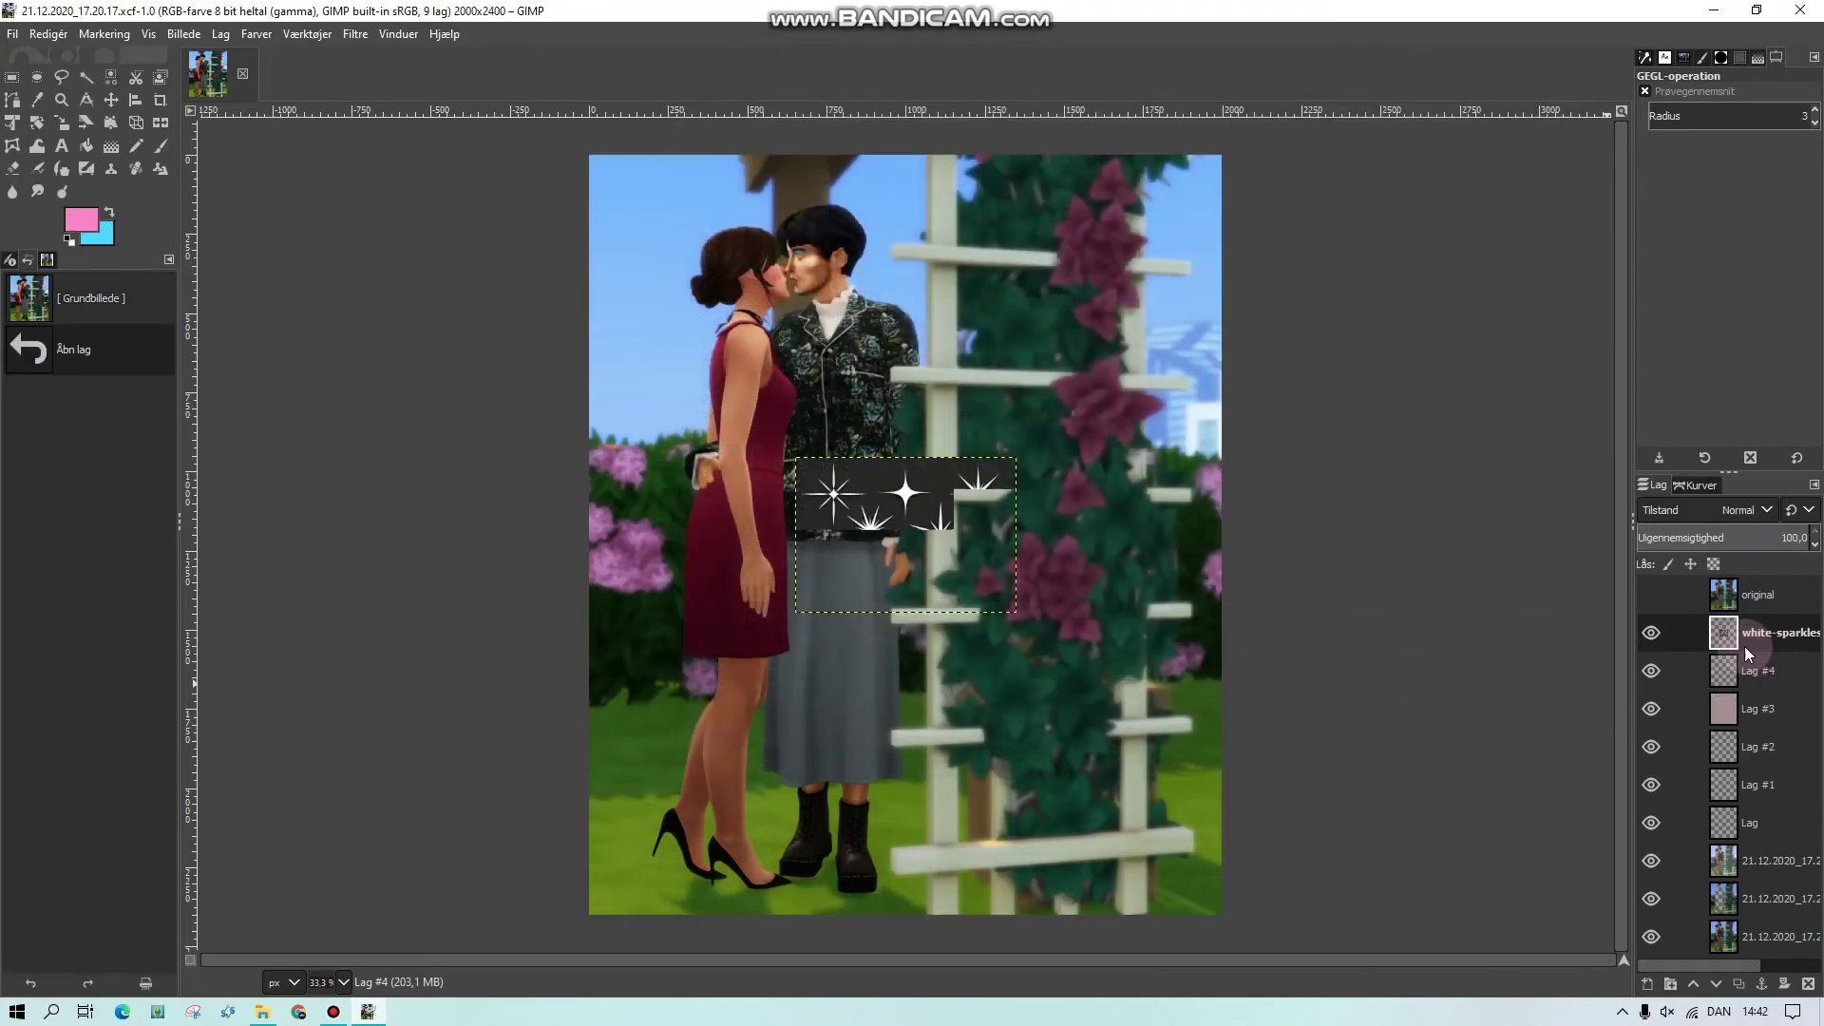
Add an alpha channel to the white-sparkles-vector-set.jpg layer
click(351, 982)
click(404, 826)
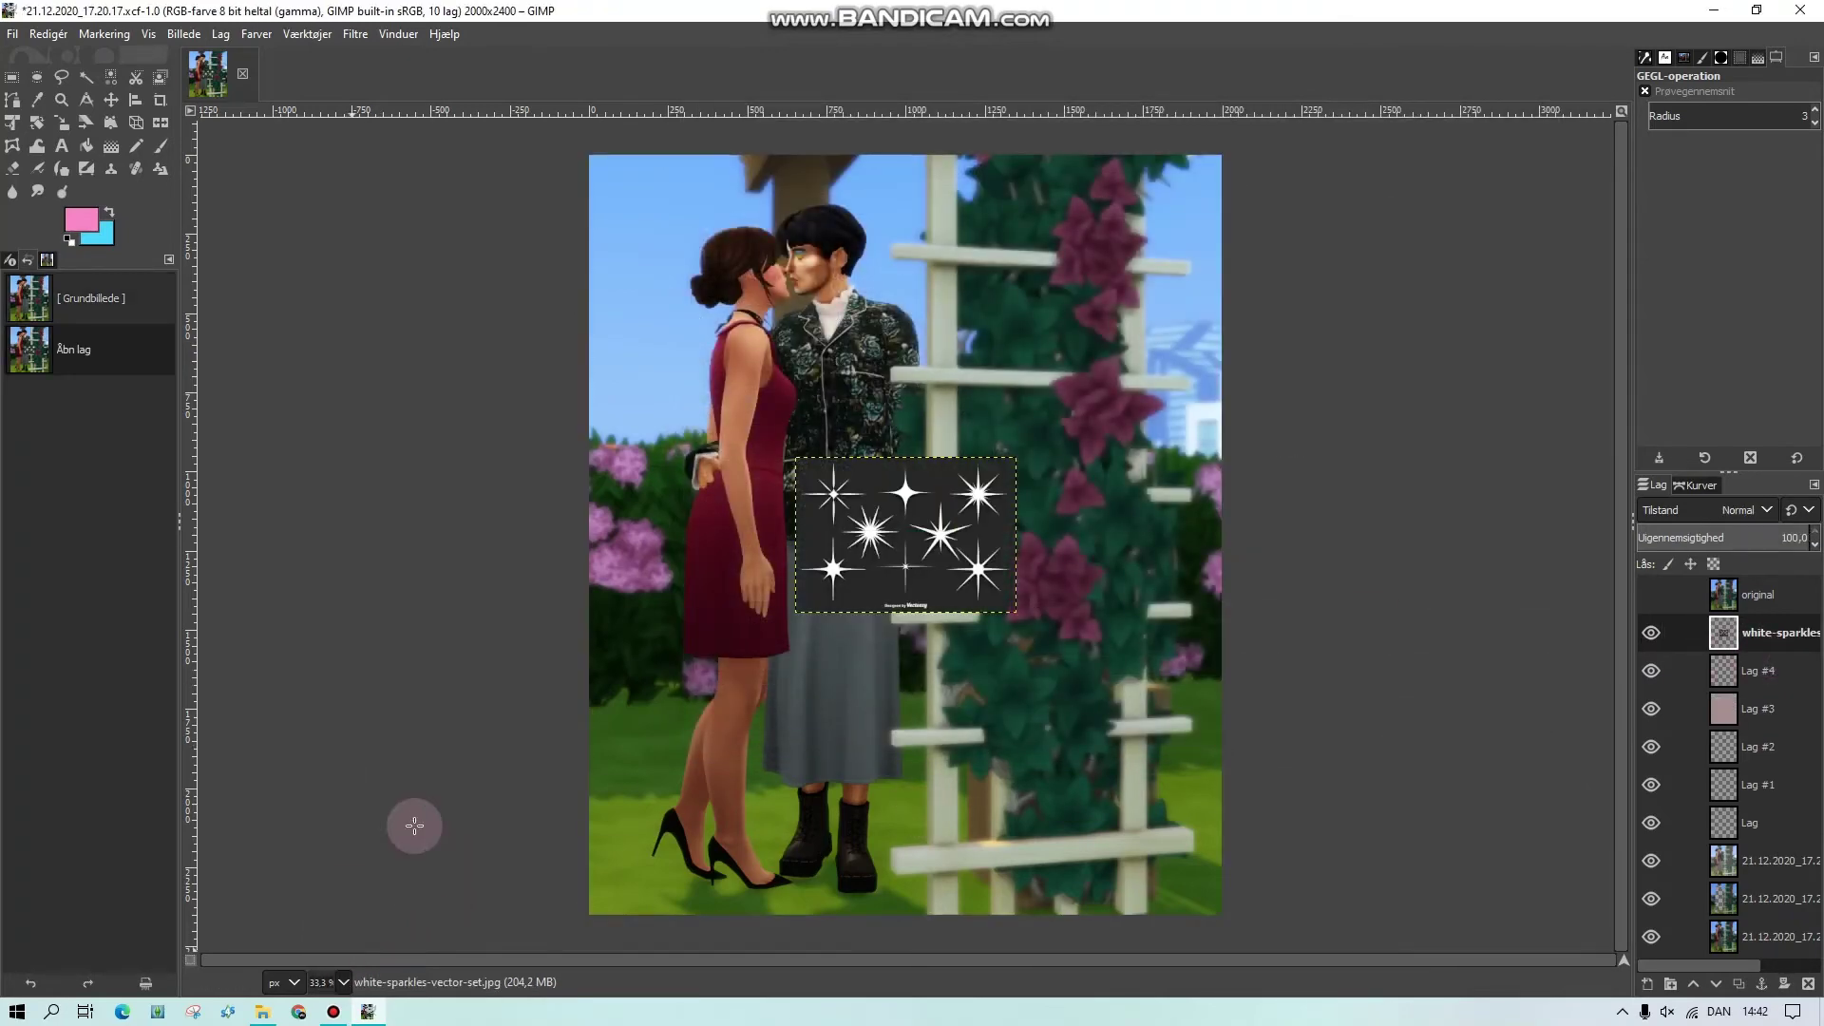
right_click(1764, 635)
click(1592, 571)
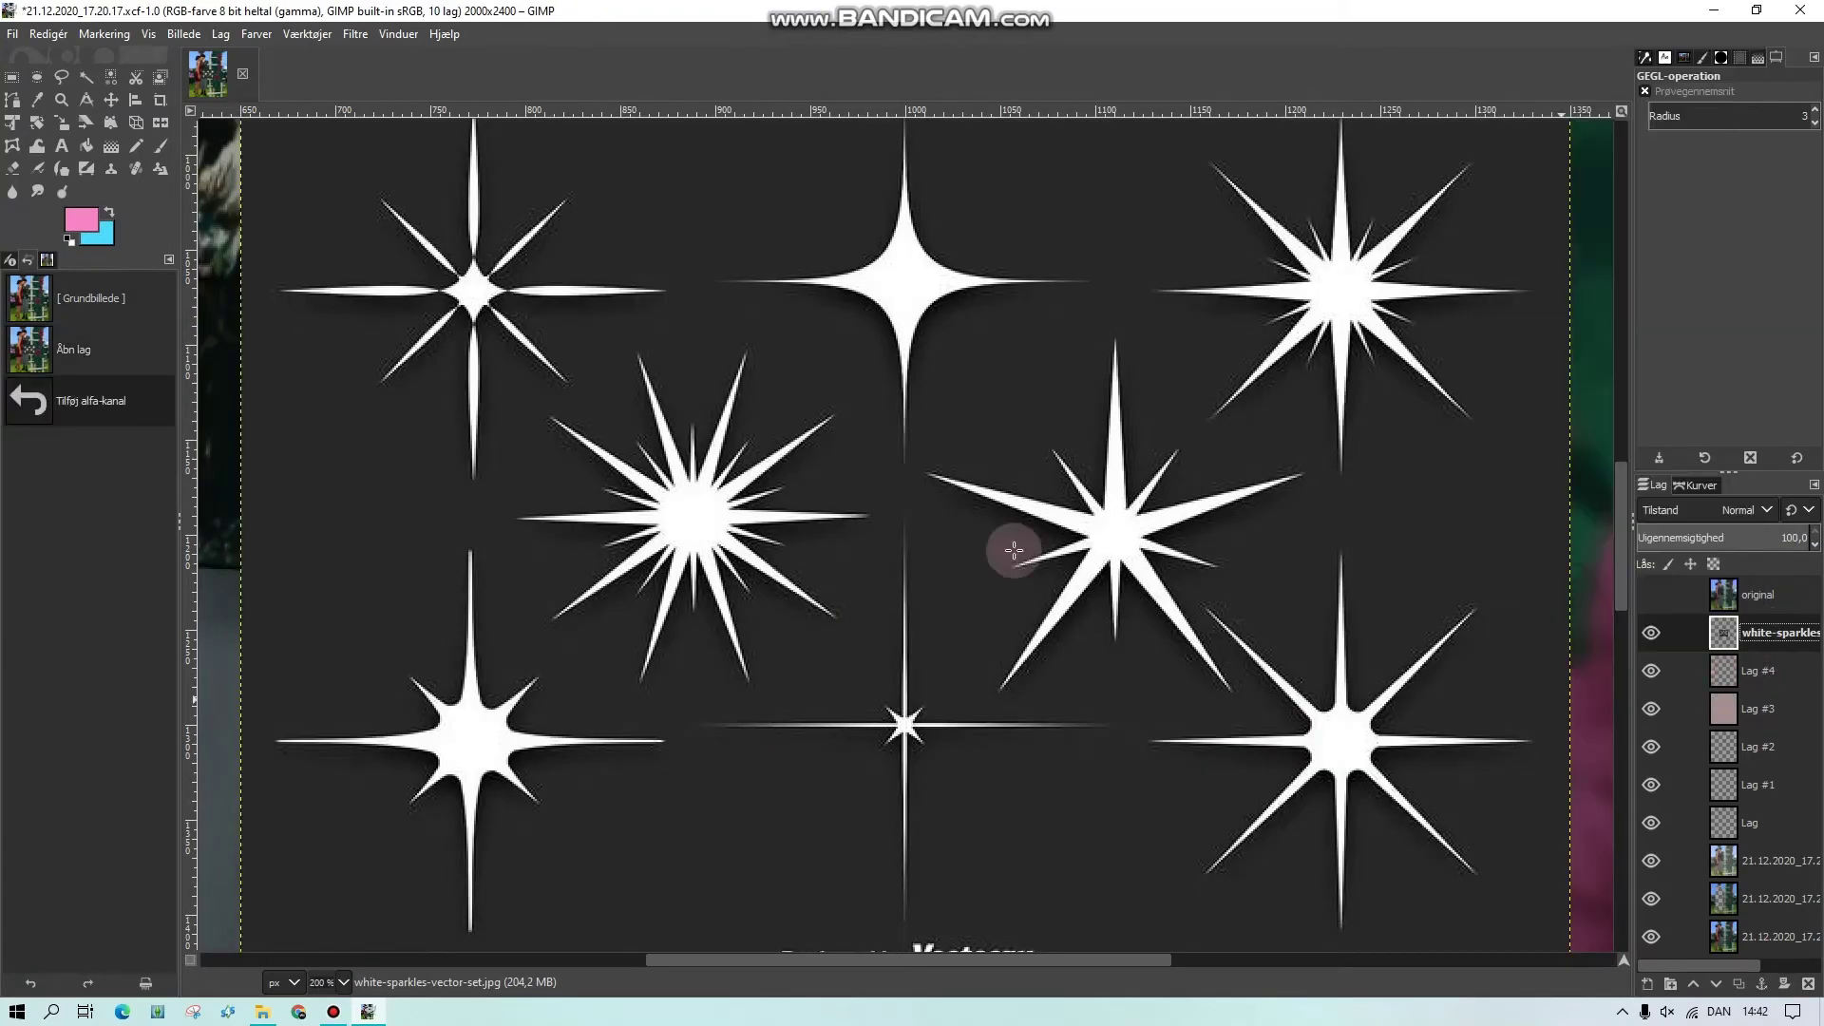
Delete the "Designed by Vecteezy" text from the sparkles layer with a rectangular selection about 201 × 84 px, and clear the selection
click(11, 80)
scroll(794, 770, down, 3)
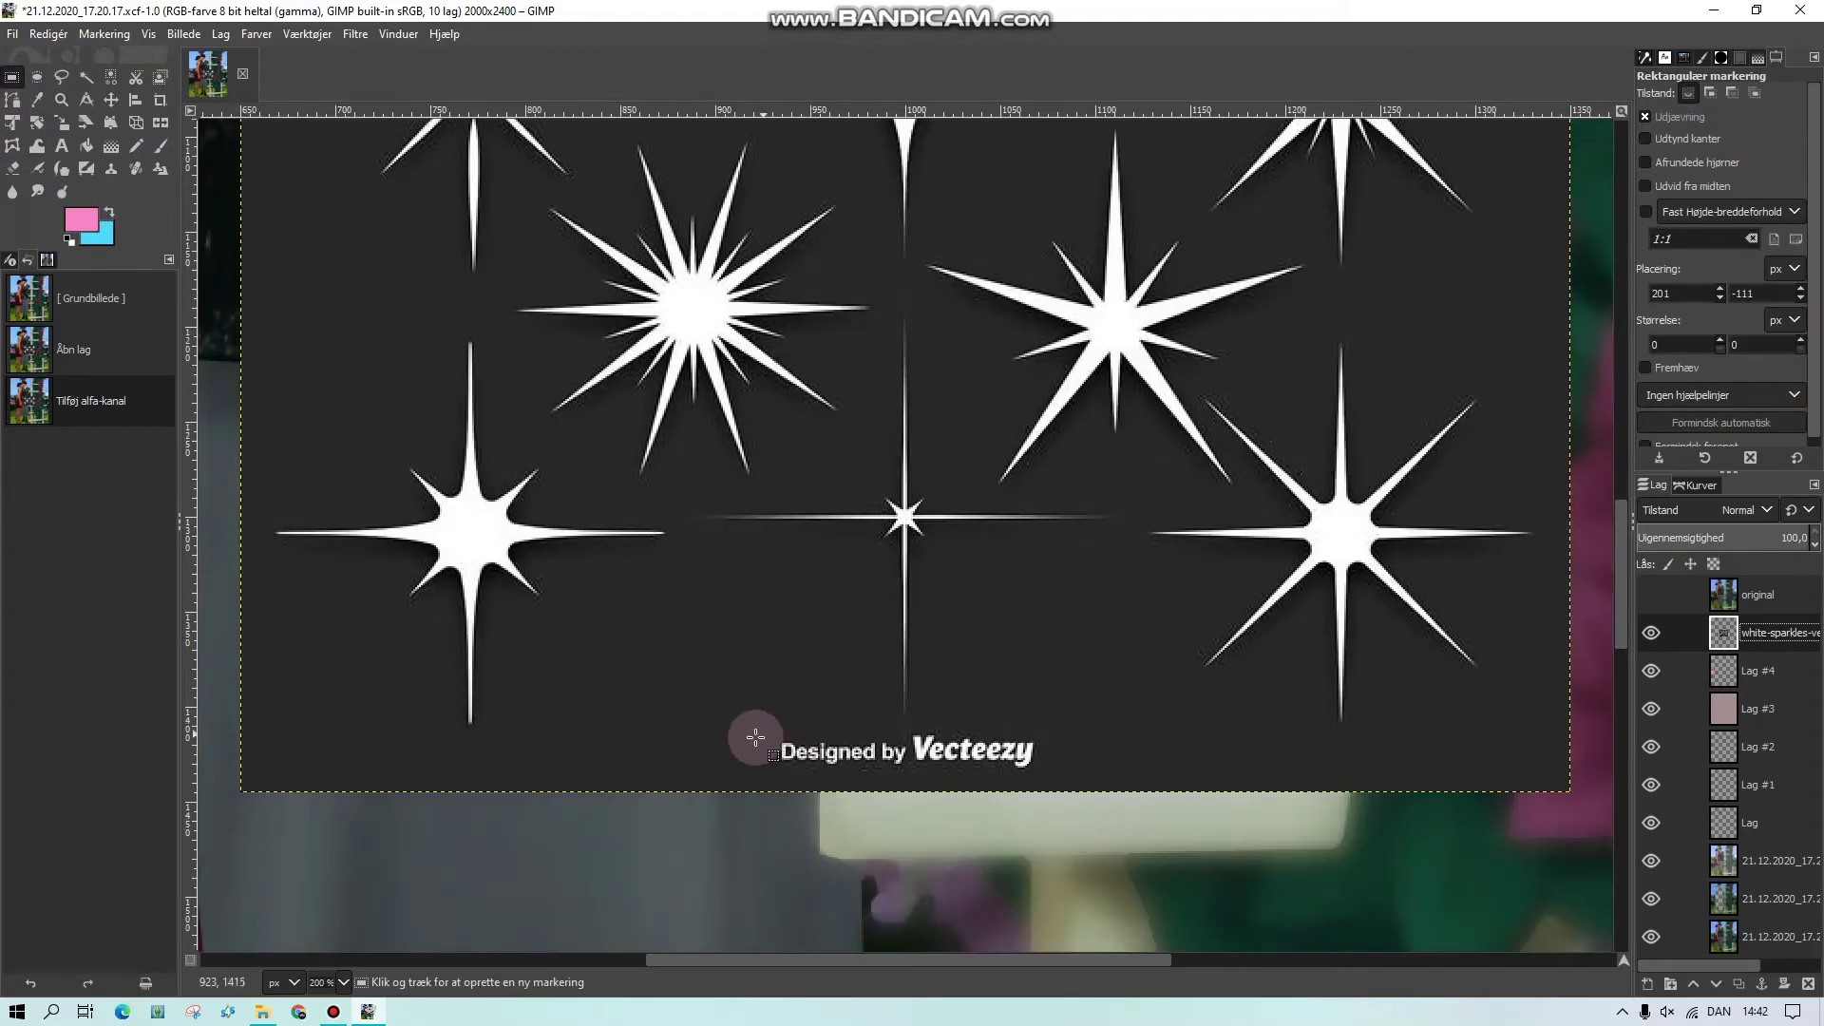
drag(755, 737, 1137, 886)
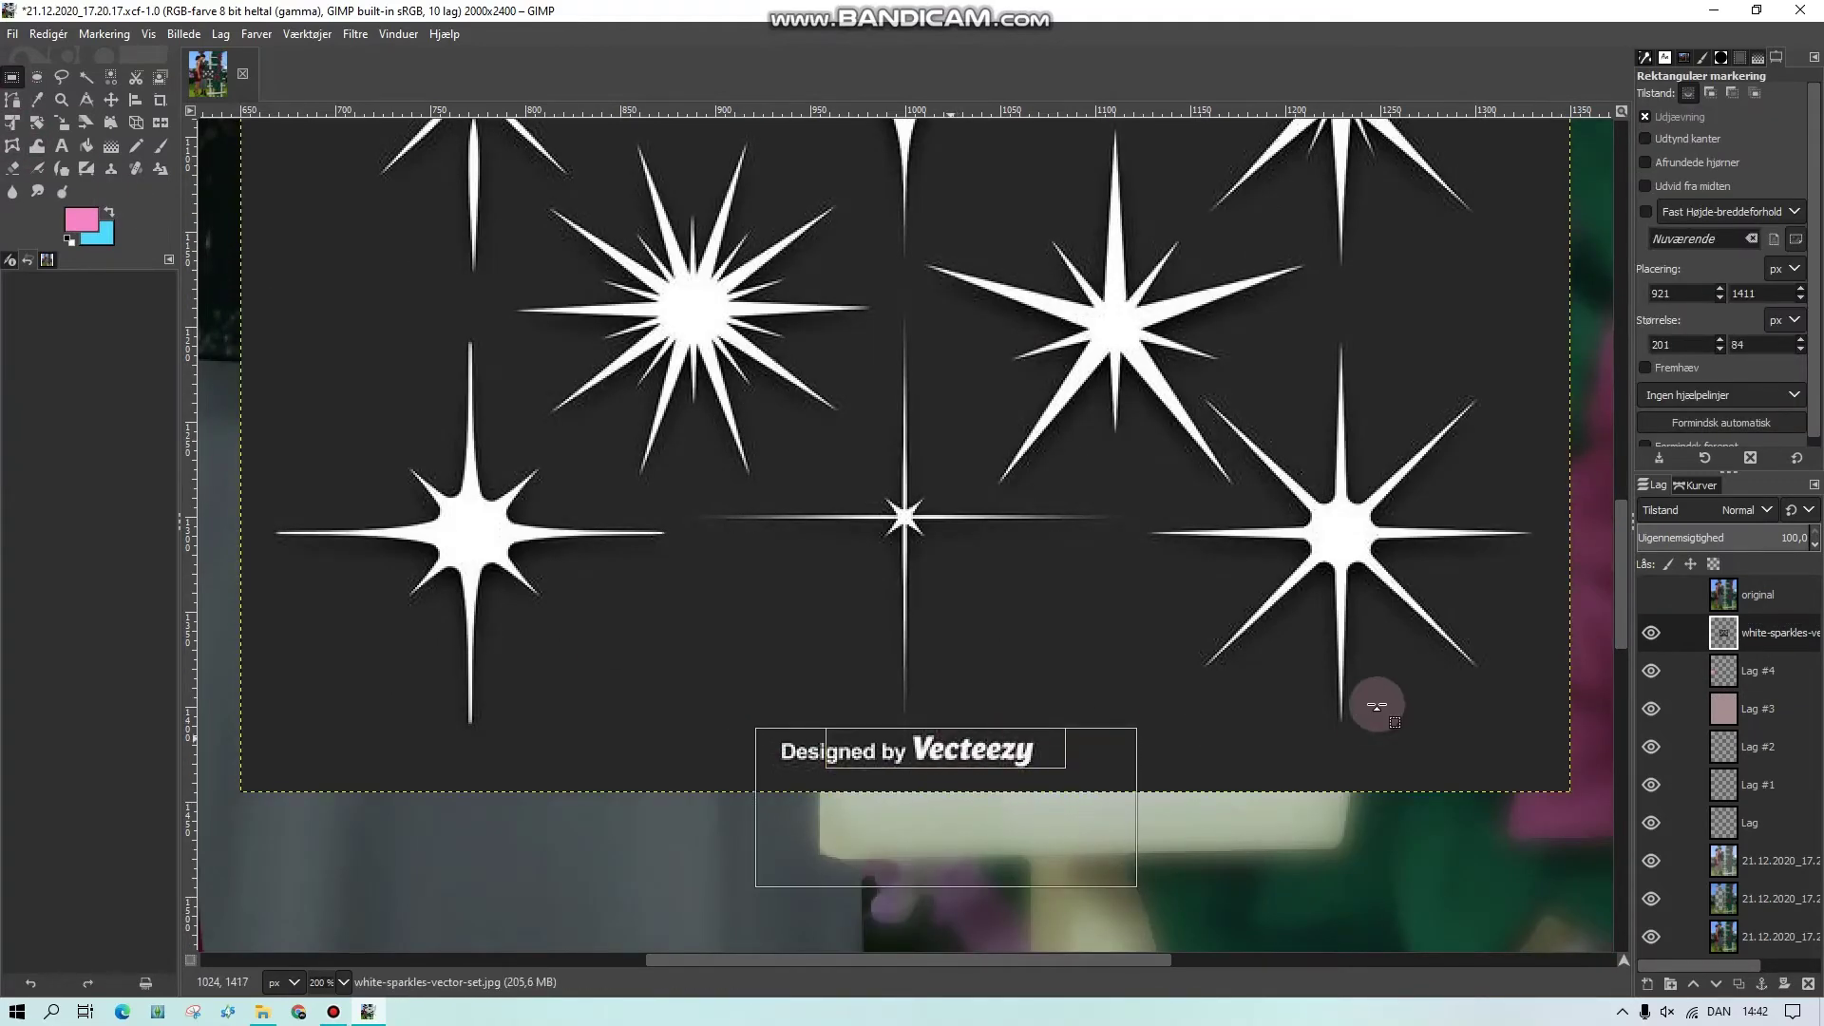
key(Delete)
key(ctrl+shift+a)
Display the available colour operations for the sparkles layer
click(256, 33)
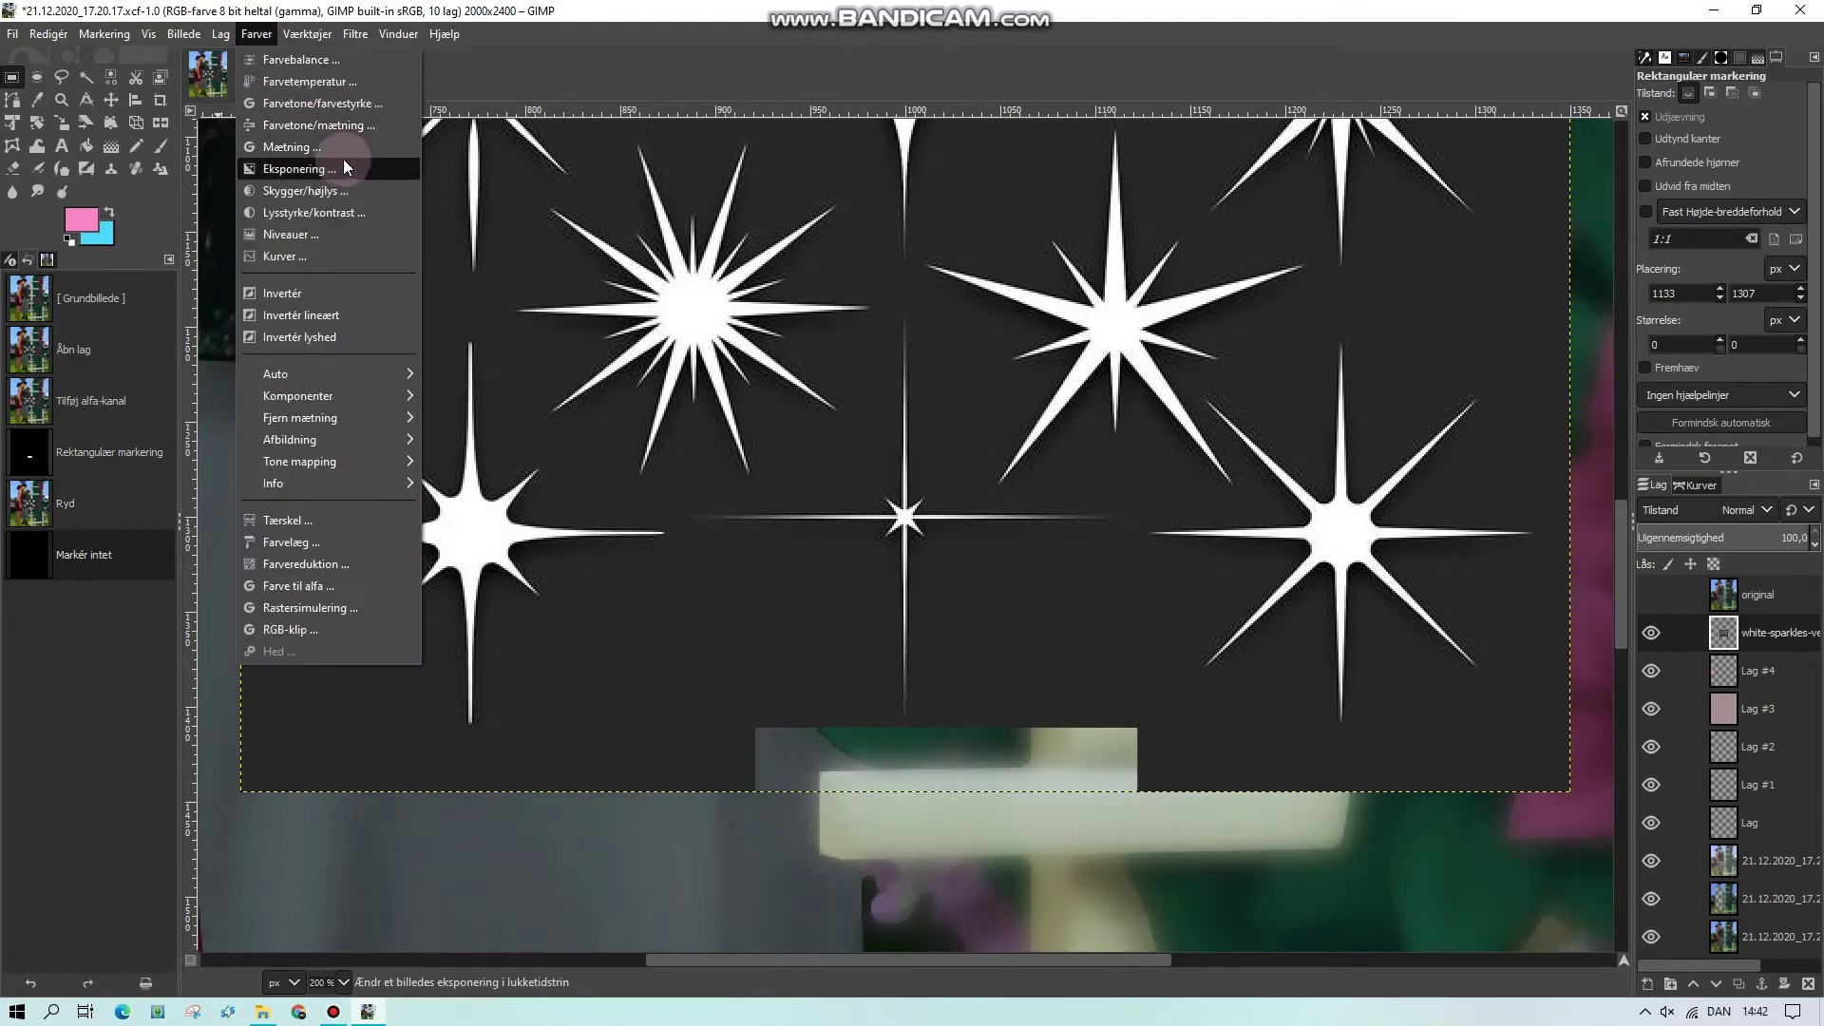
Apply an Exposure adjustment to the sparkle layer with black level 0.100 and exposure about 1.453
click(344, 168)
drag(305, 325, 1105, 415)
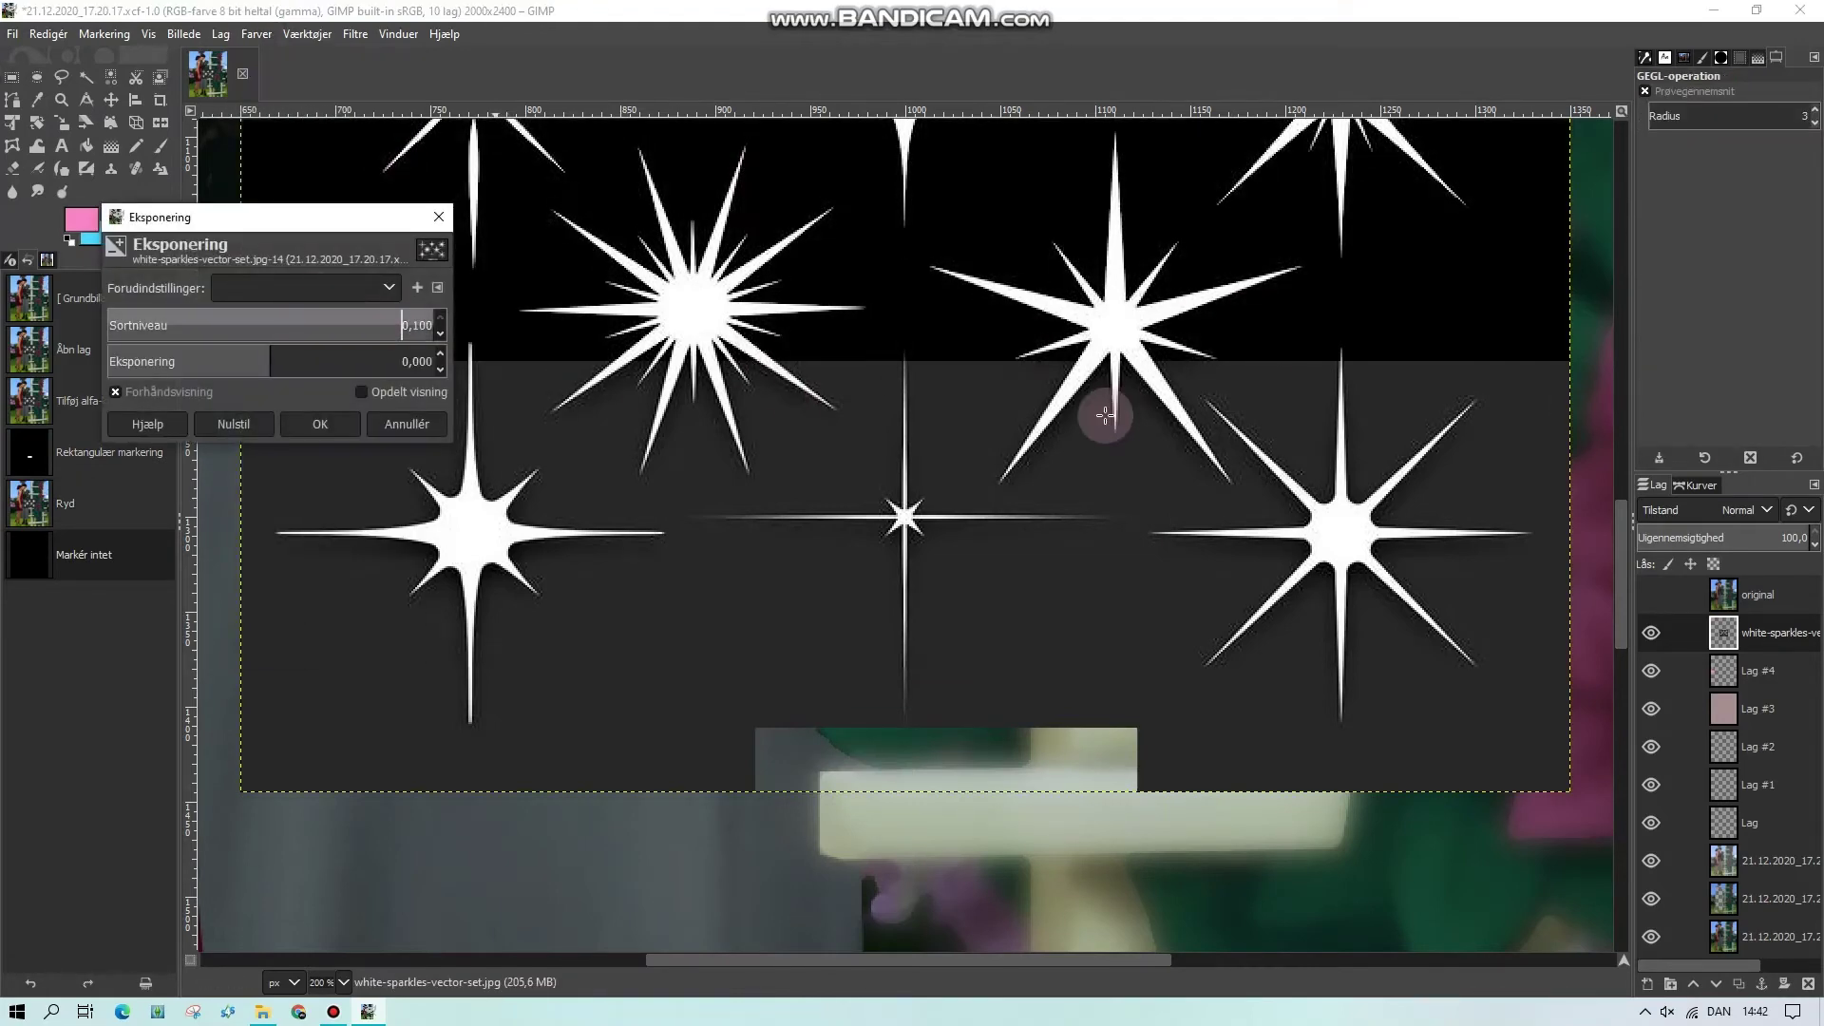
drag(285, 364, 295, 368)
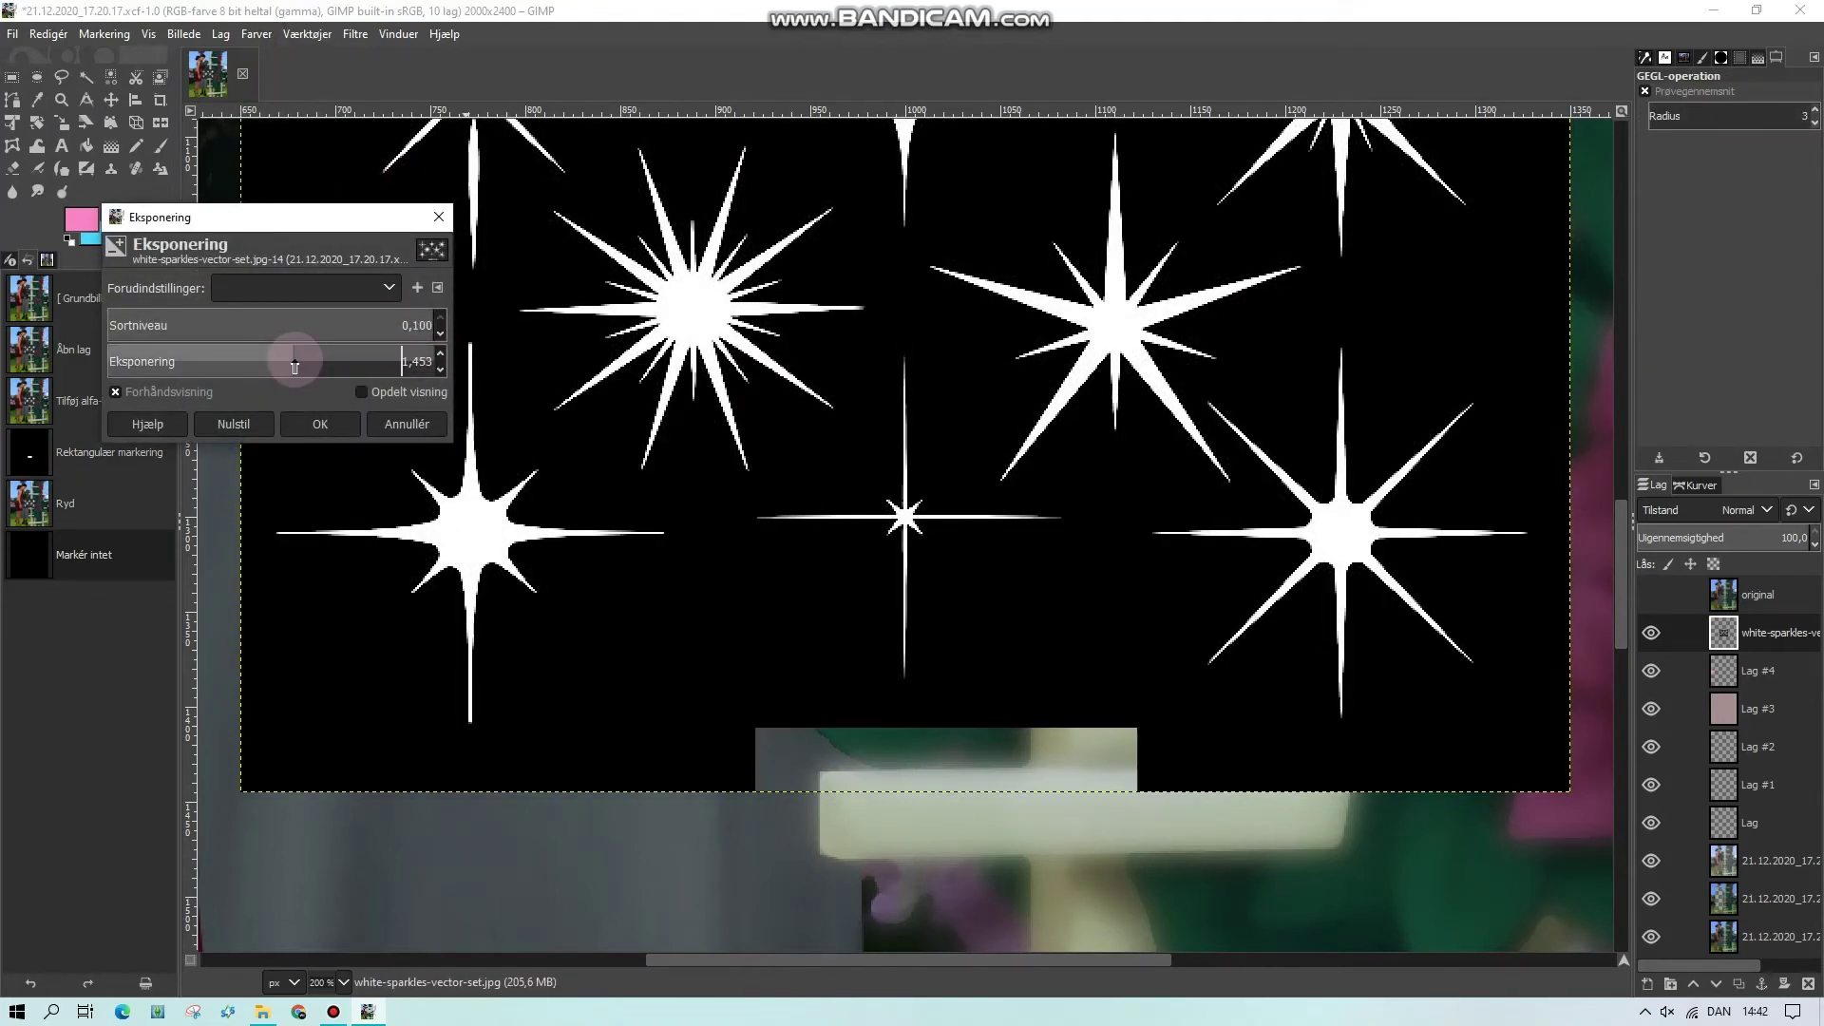
click(320, 425)
Delete the sparkle layer's black background using a by-color selection, and clear the selection
click(603, 419)
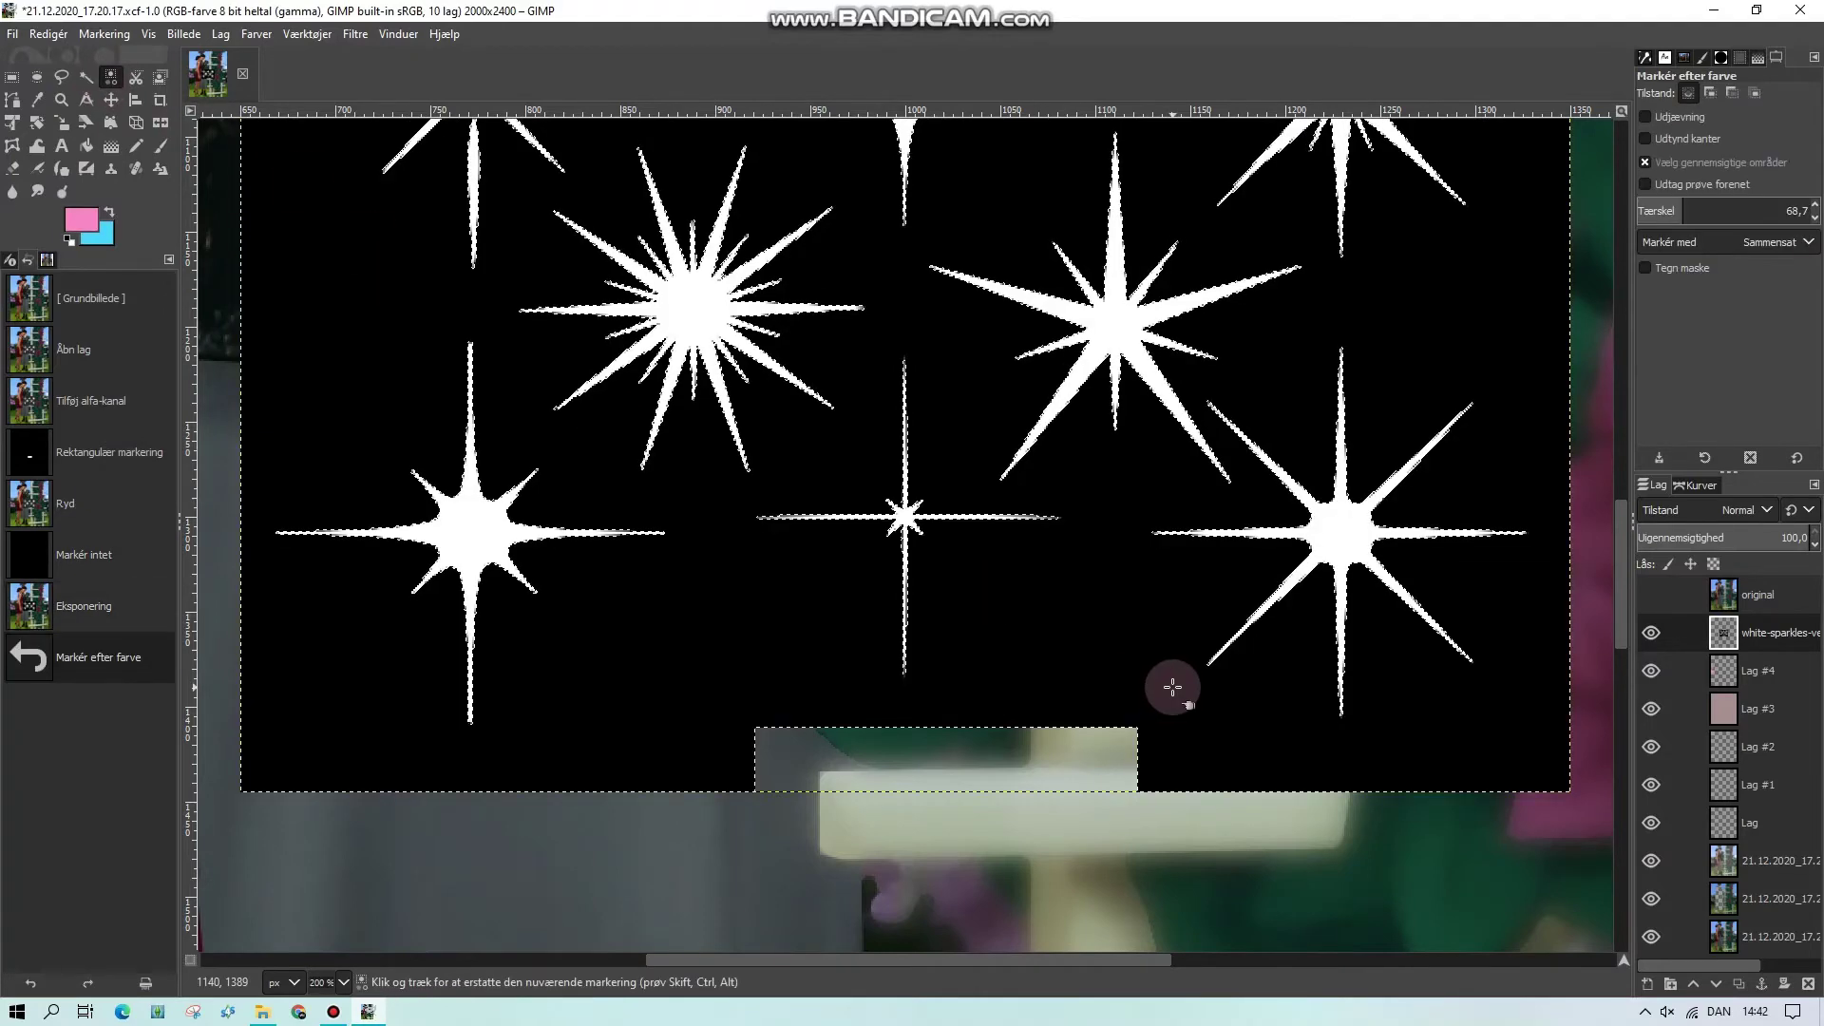
key(Delete)
scroll(1109, 682, up, 5)
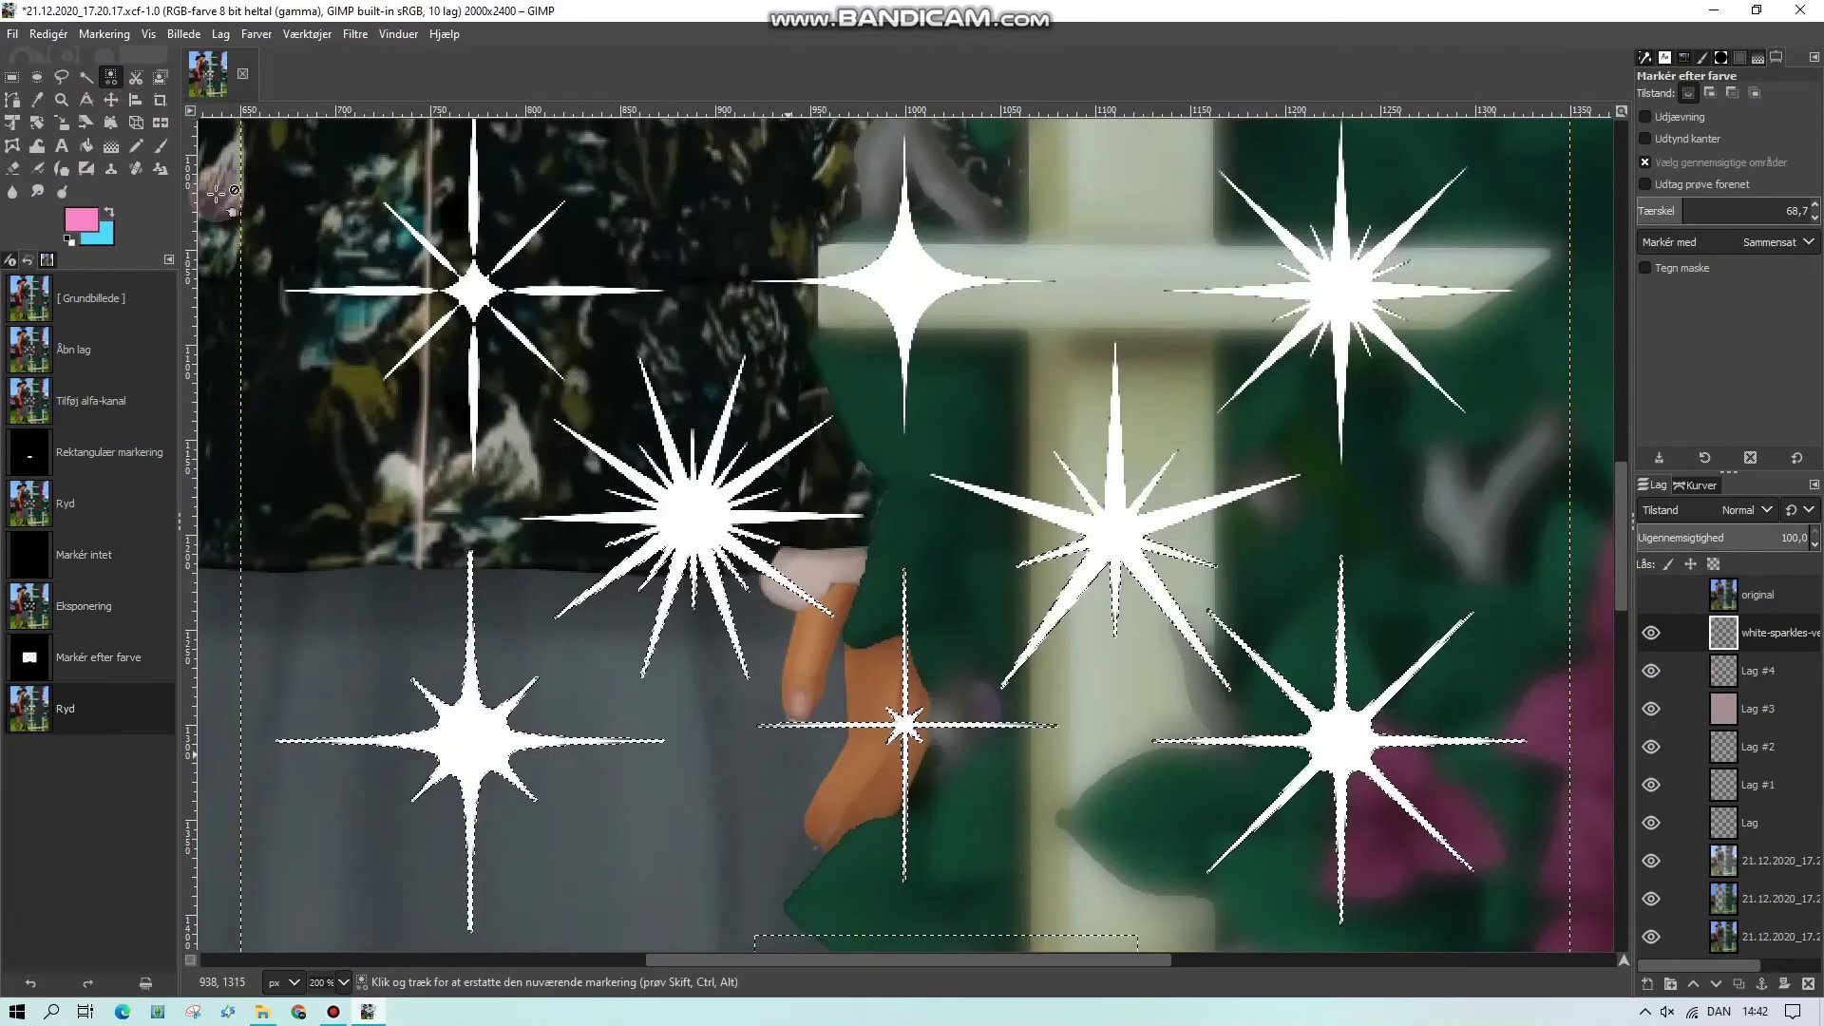
click(11, 76)
click(705, 503)
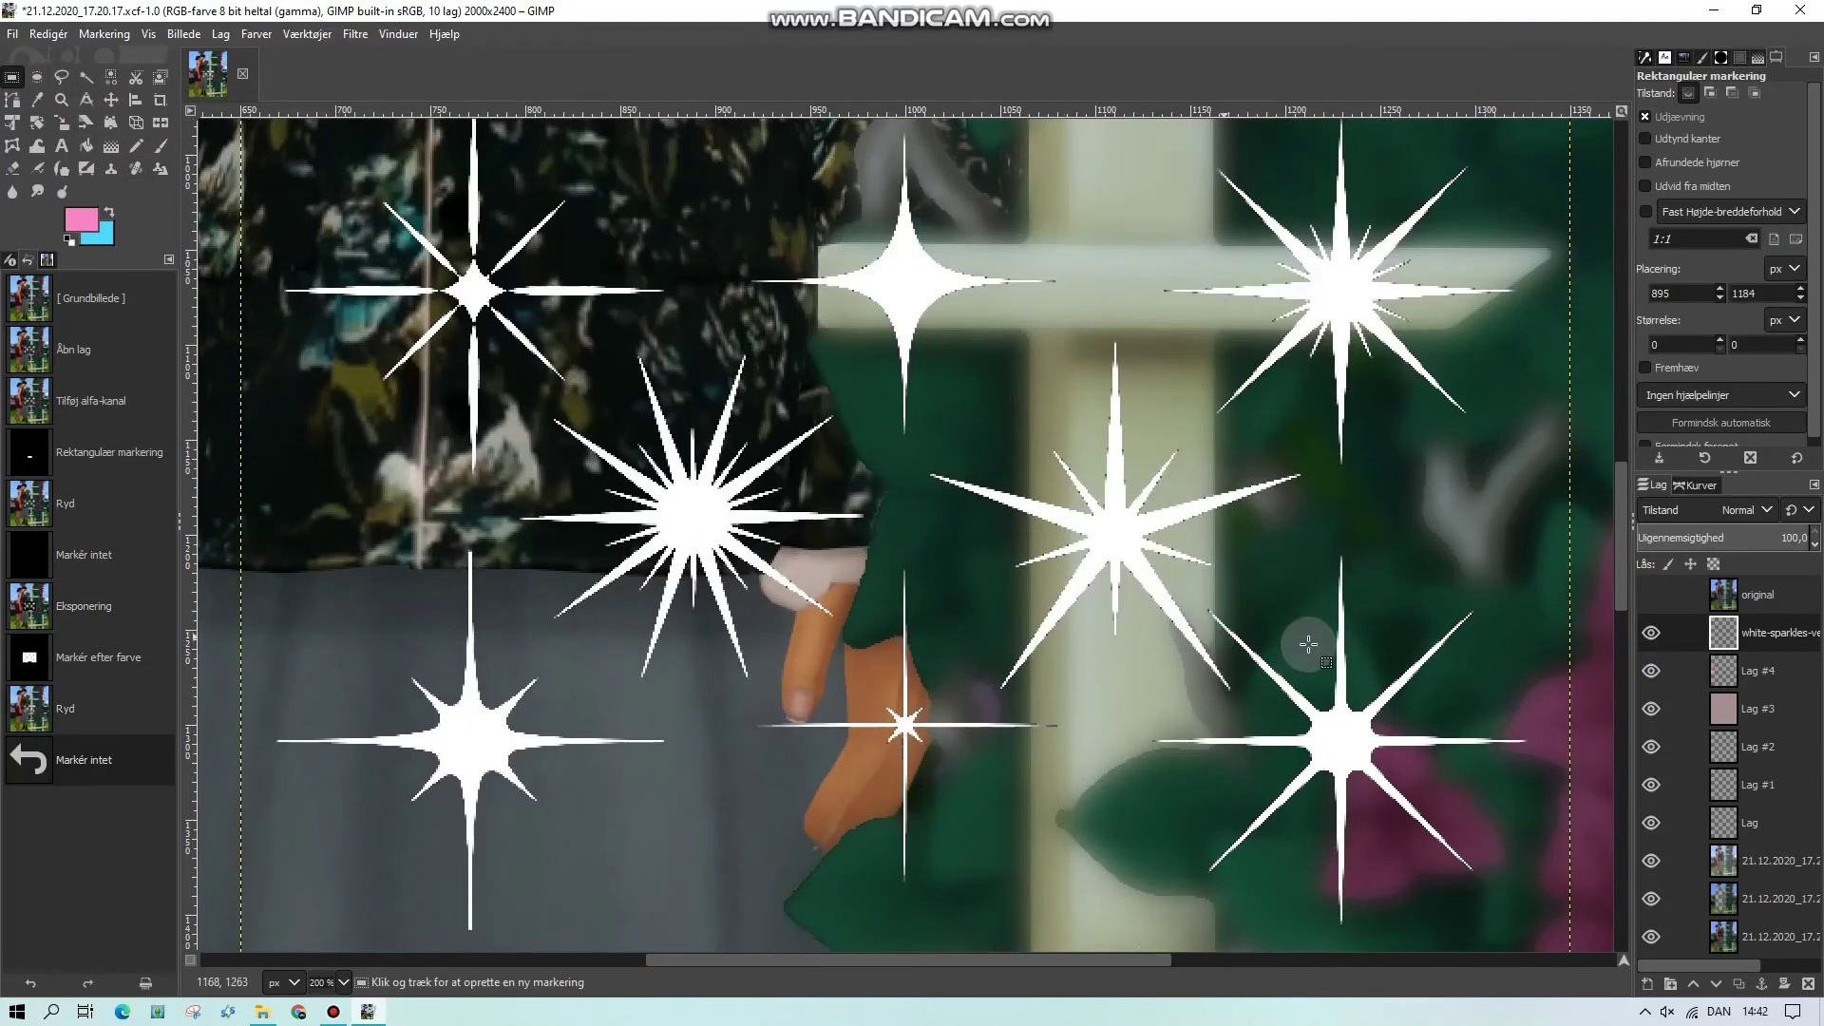
Brighten the sparkles with a Hue-Chroma adjustment, setting the lightness to 100
right_click(1775, 632)
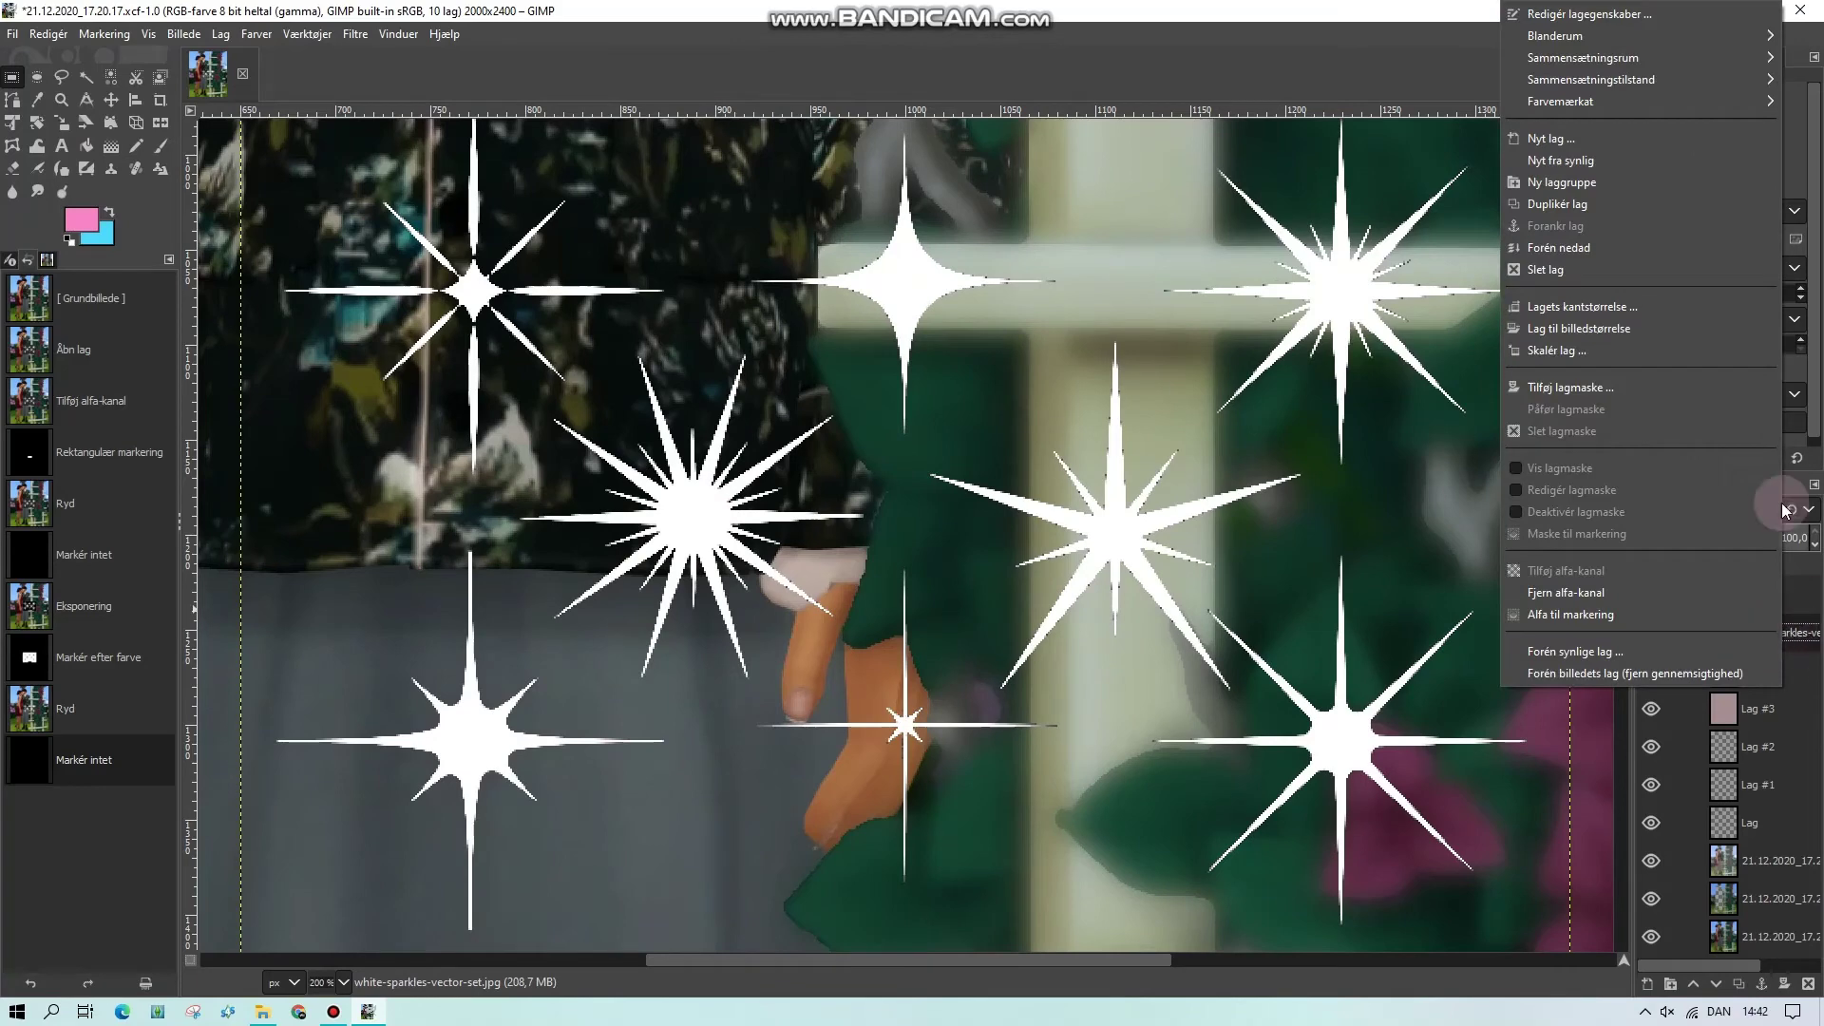
click(295, 35)
click(302, 34)
click(300, 87)
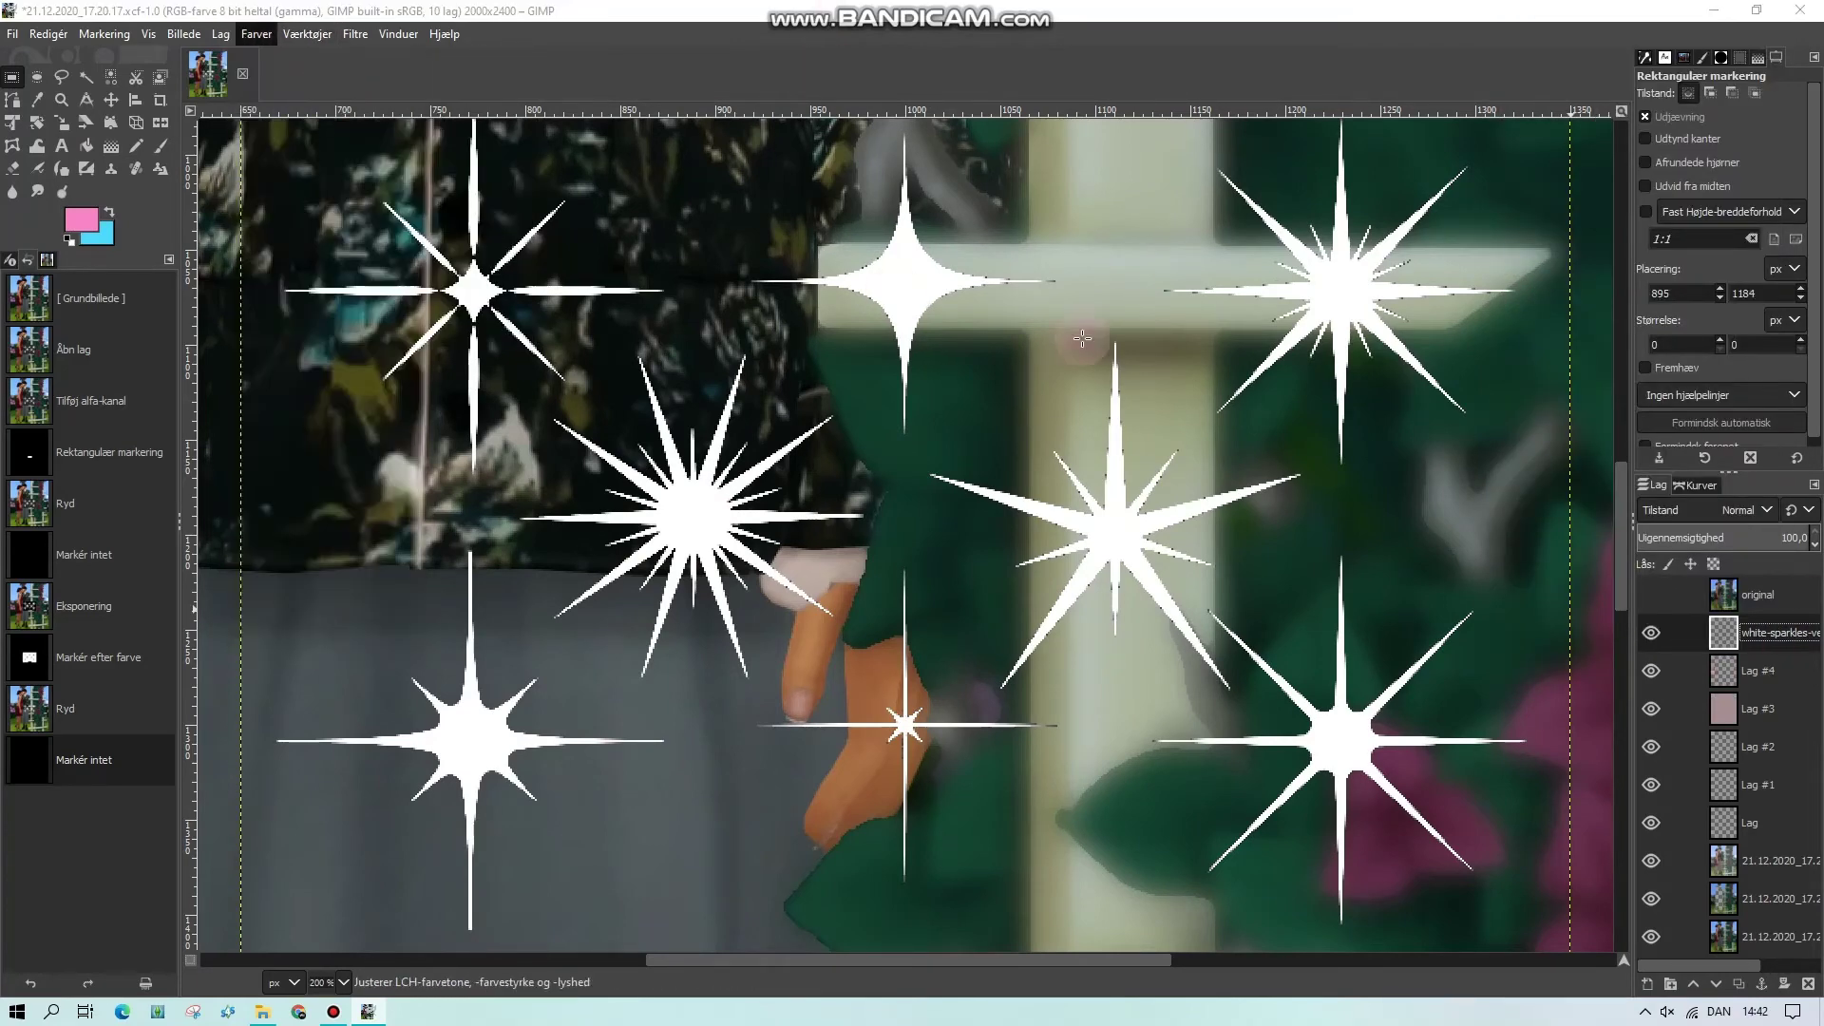
drag(244, 397, 494, 409)
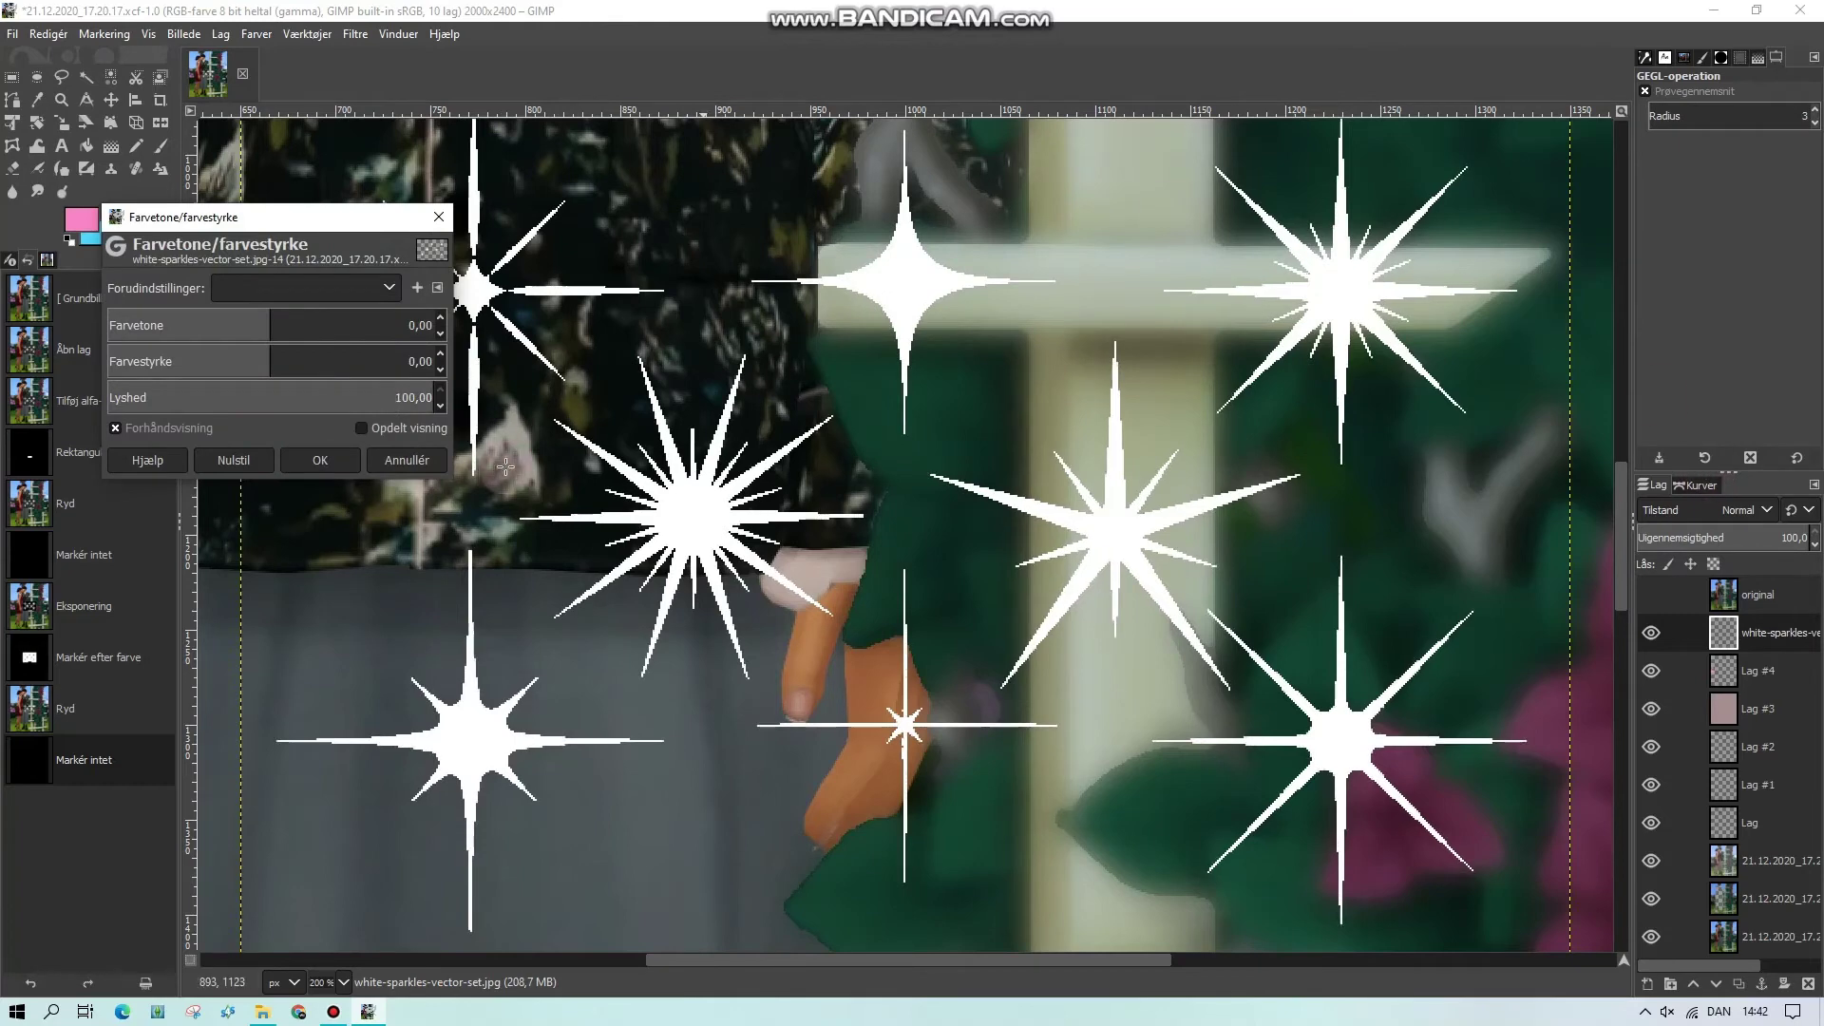
click(320, 460)
Duplicate the sparkle layer and place both copies in a new layer group with the lower copy hidden
right_click(1759, 629)
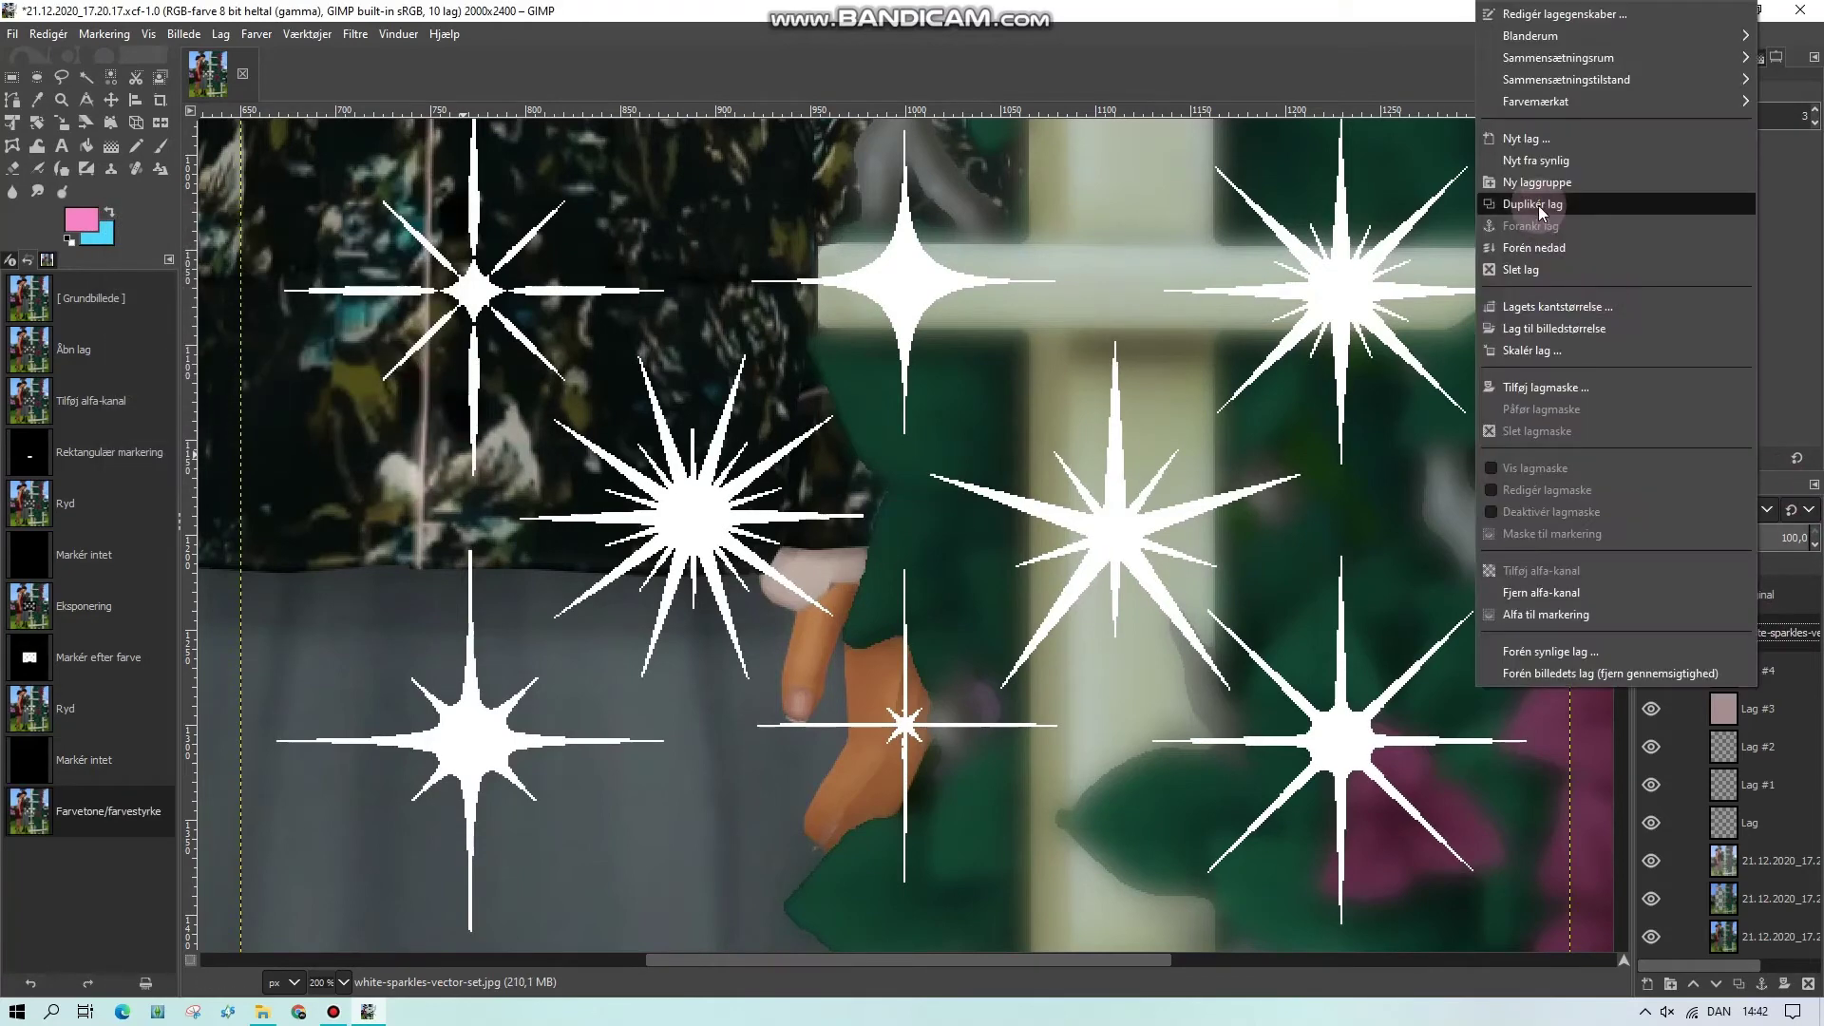
click(1541, 203)
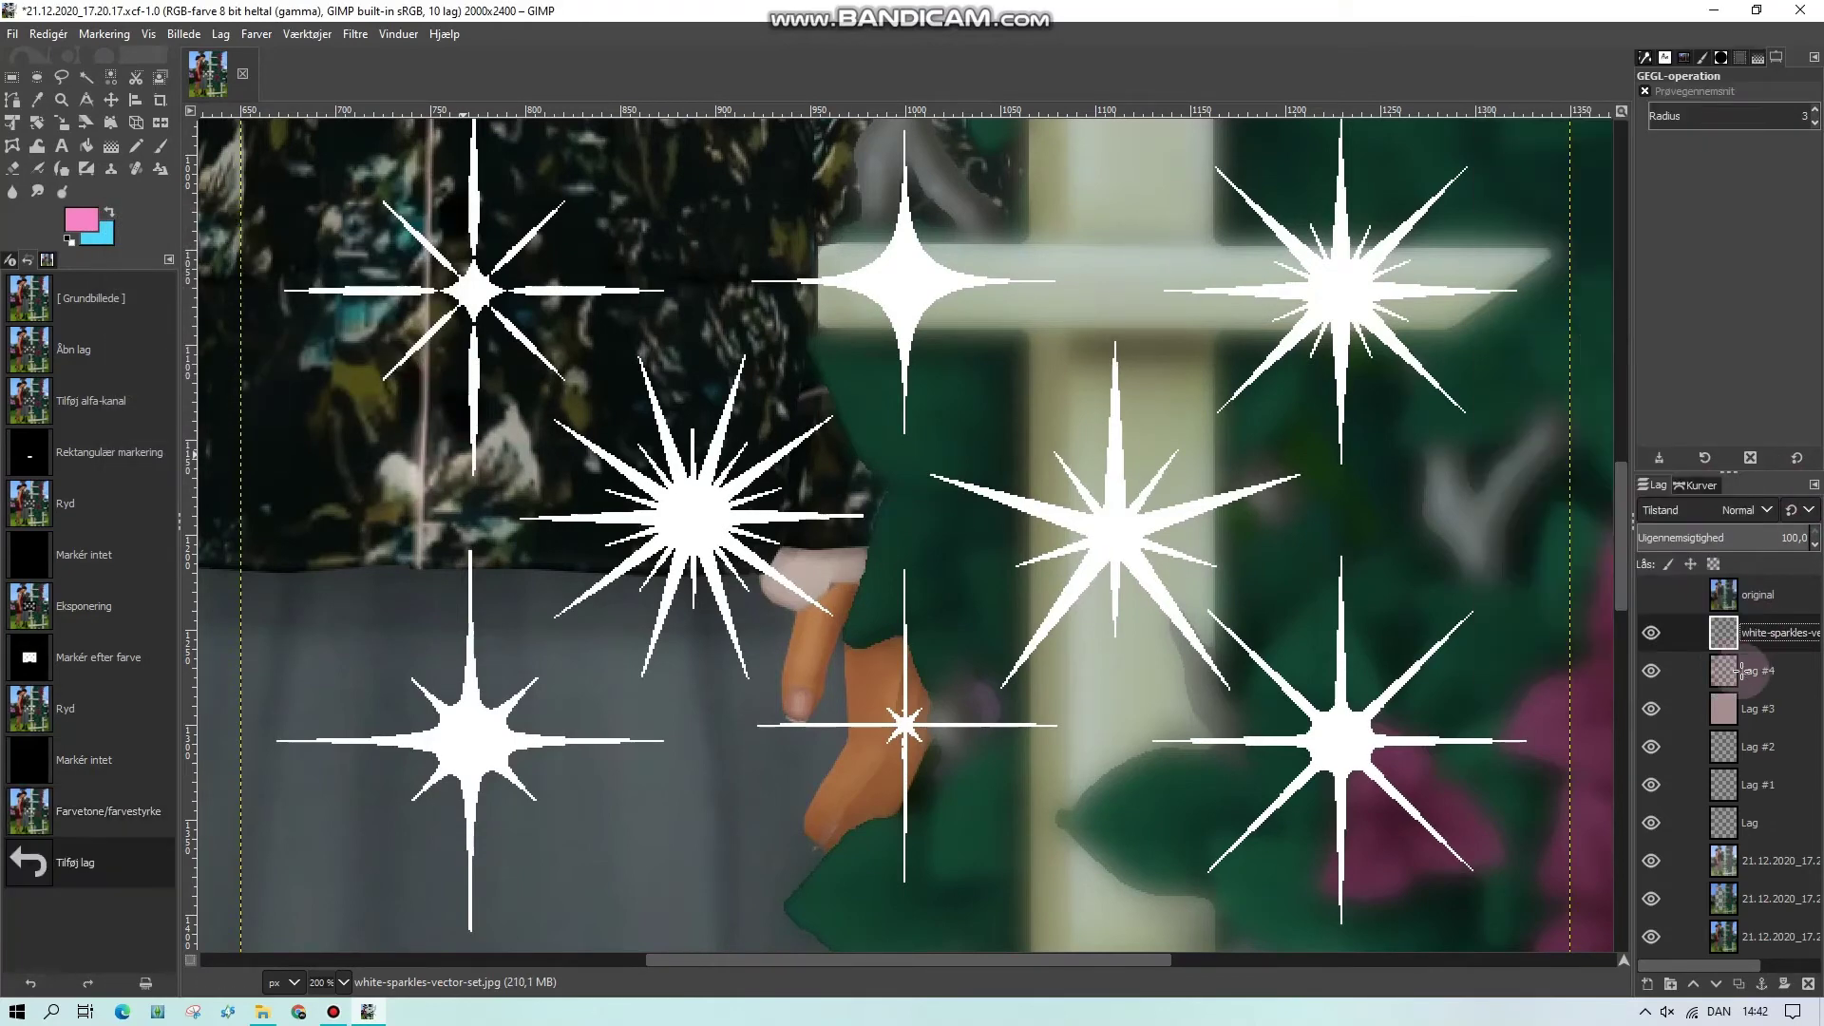
click(1670, 984)
drag(1768, 709, 1773, 678)
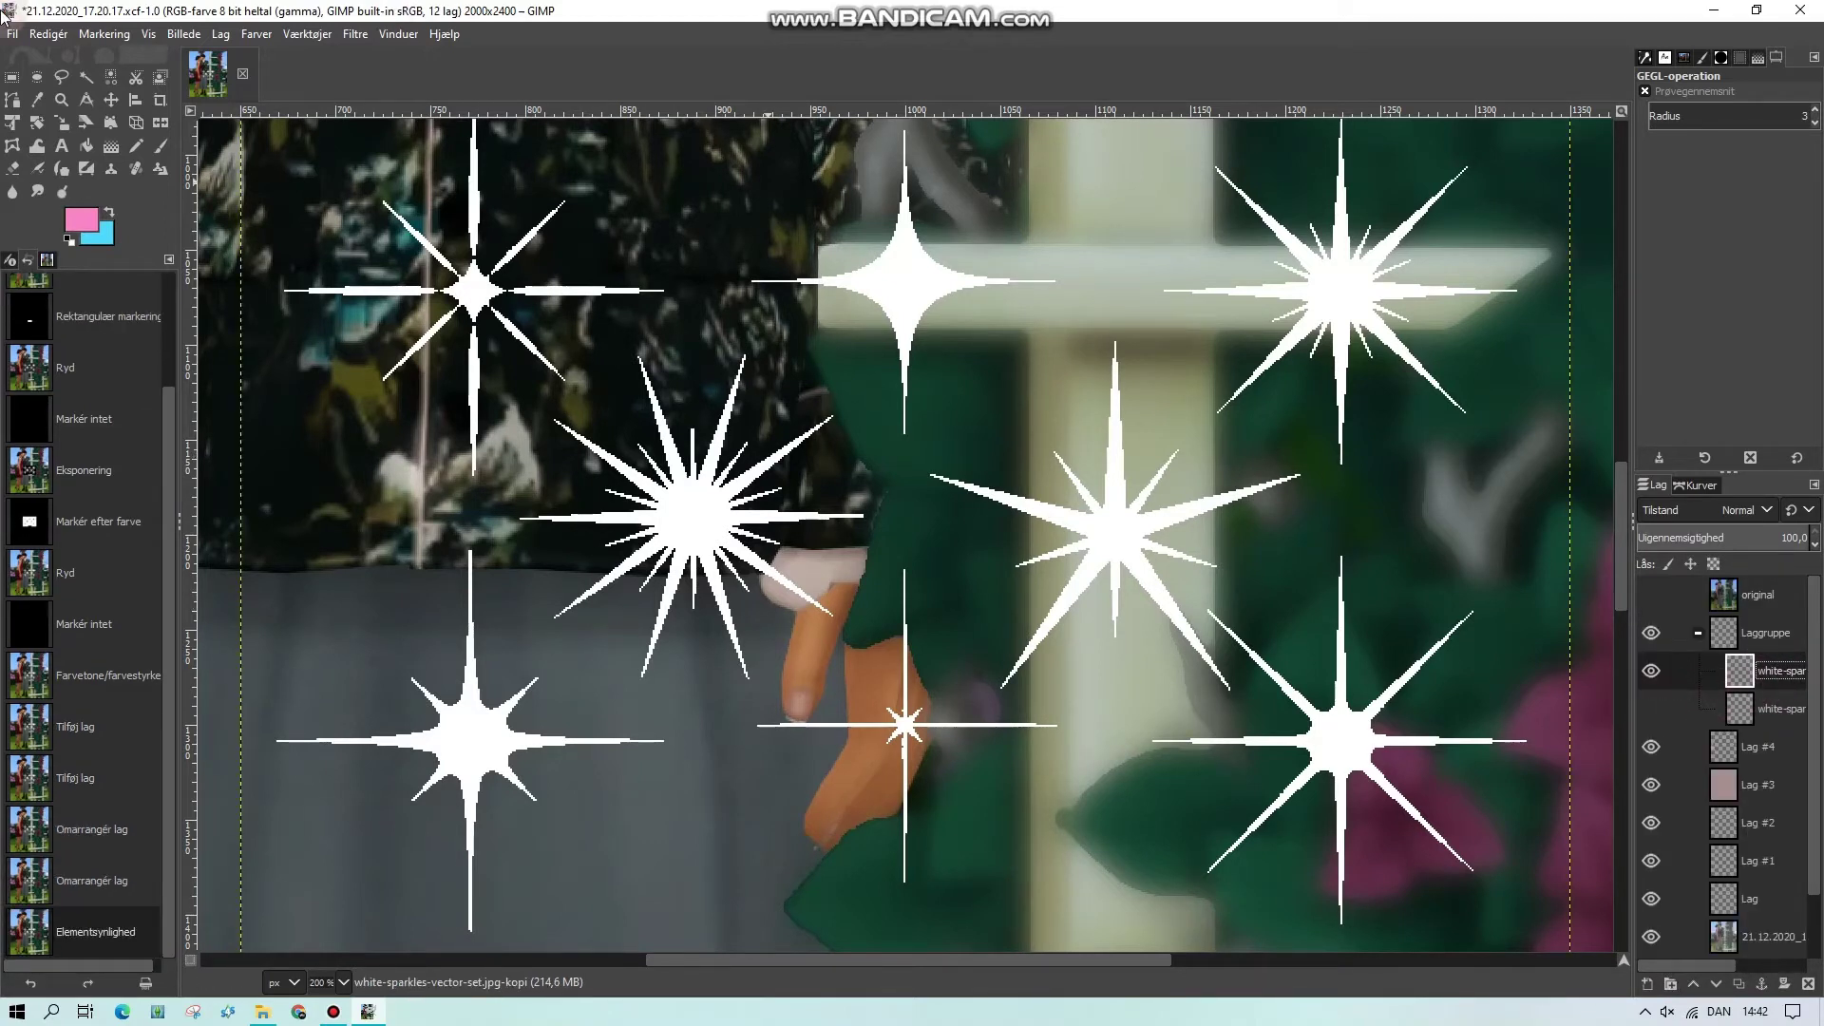
Draw a closed freehand selection around the thin four-point sparkle in the middle of the lowest row
click(61, 82)
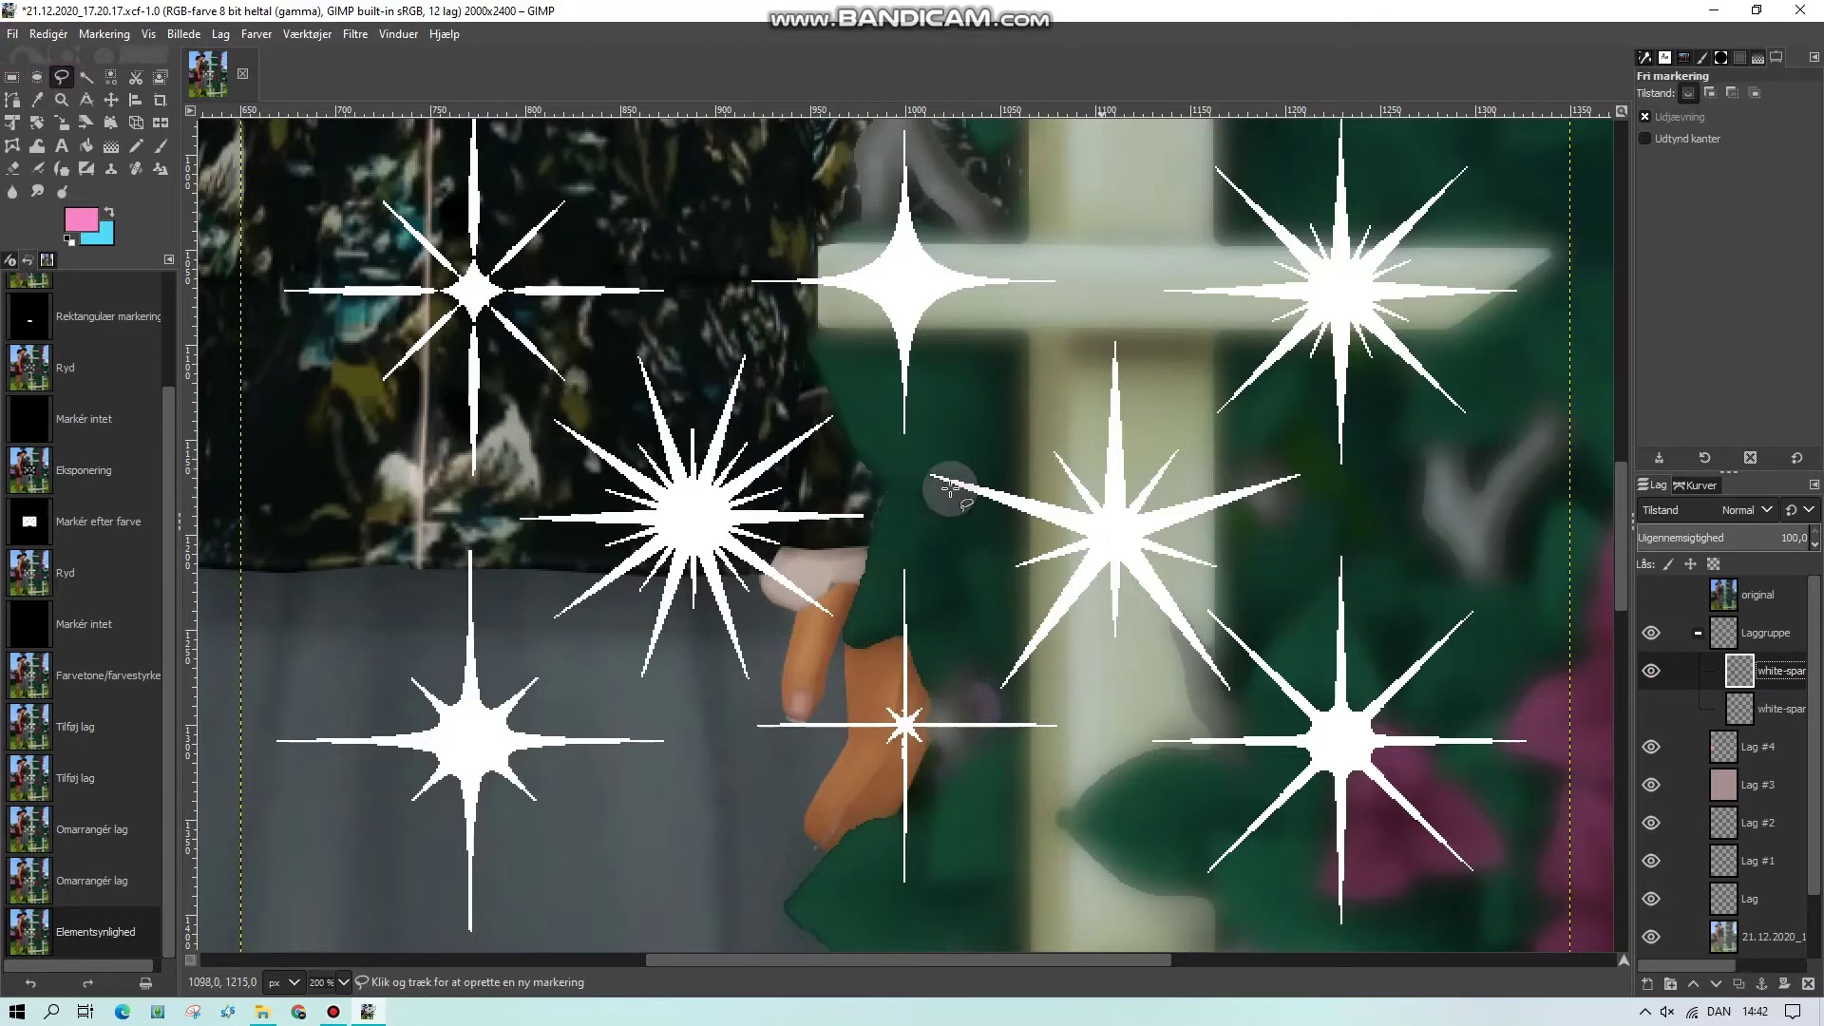
click(872, 537)
click(872, 656)
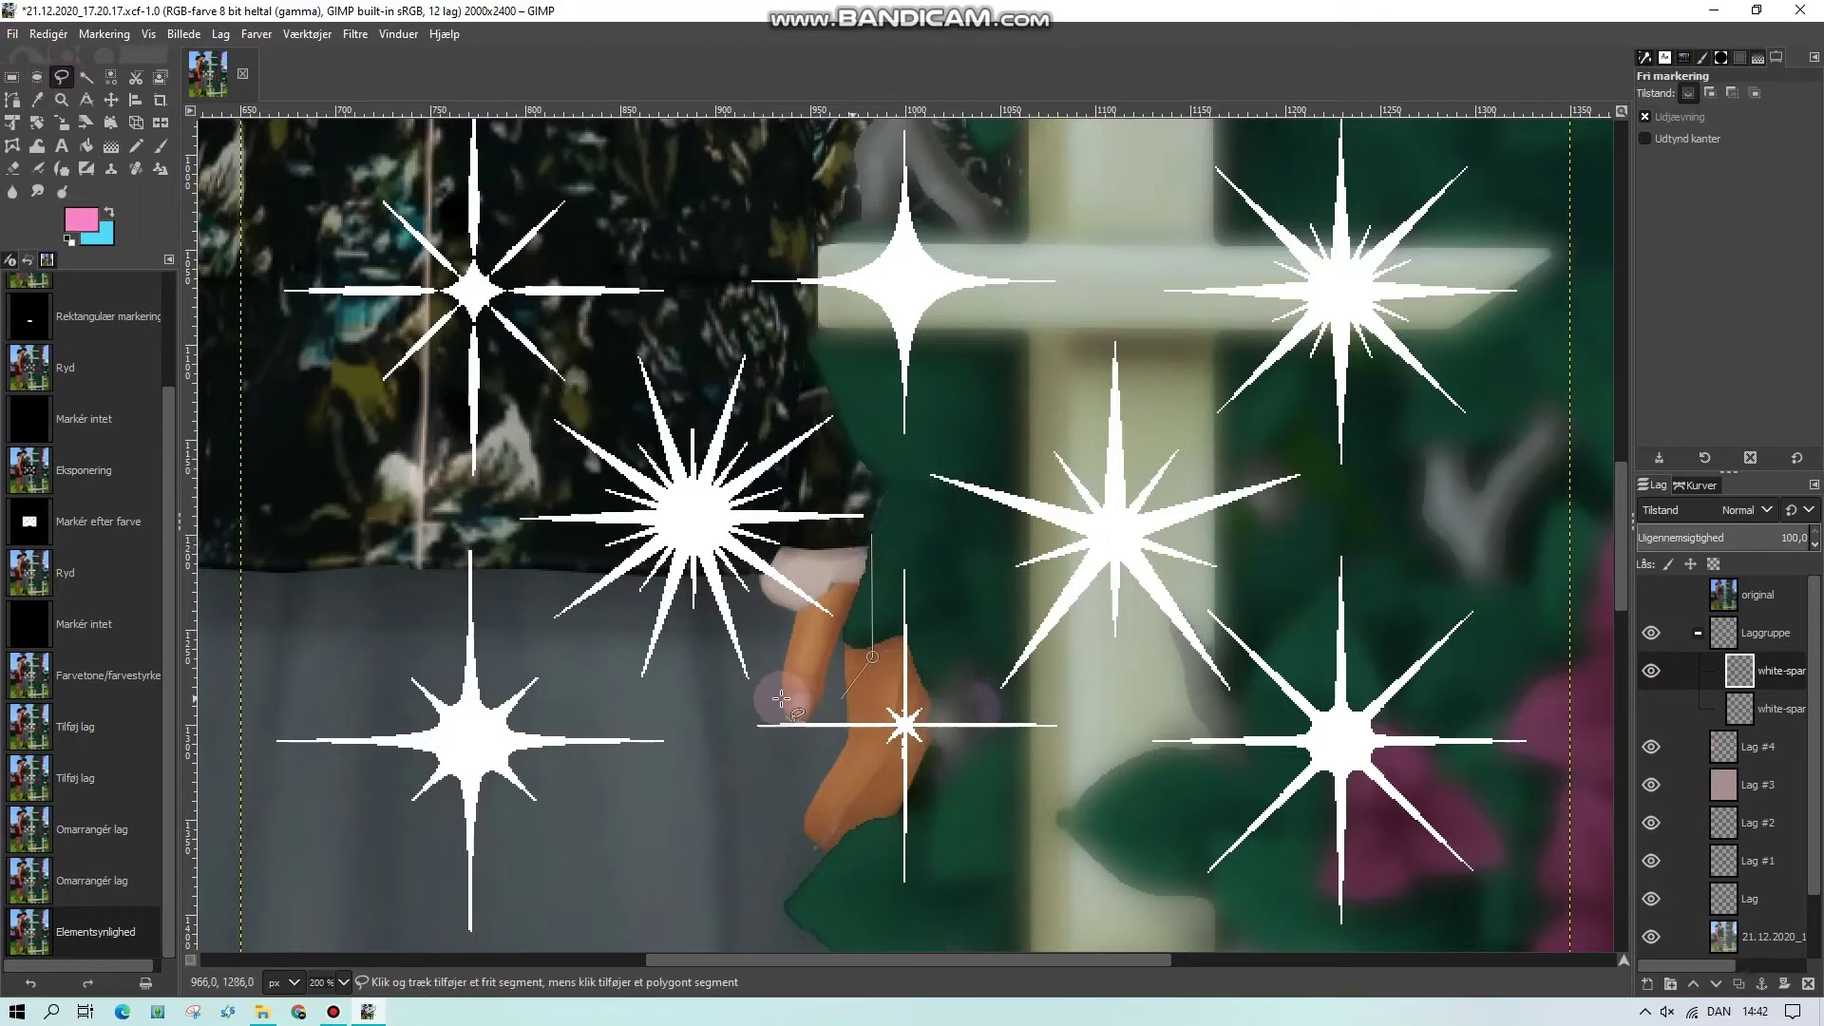
click(698, 726)
click(724, 815)
click(840, 884)
click(893, 901)
click(964, 909)
click(1028, 866)
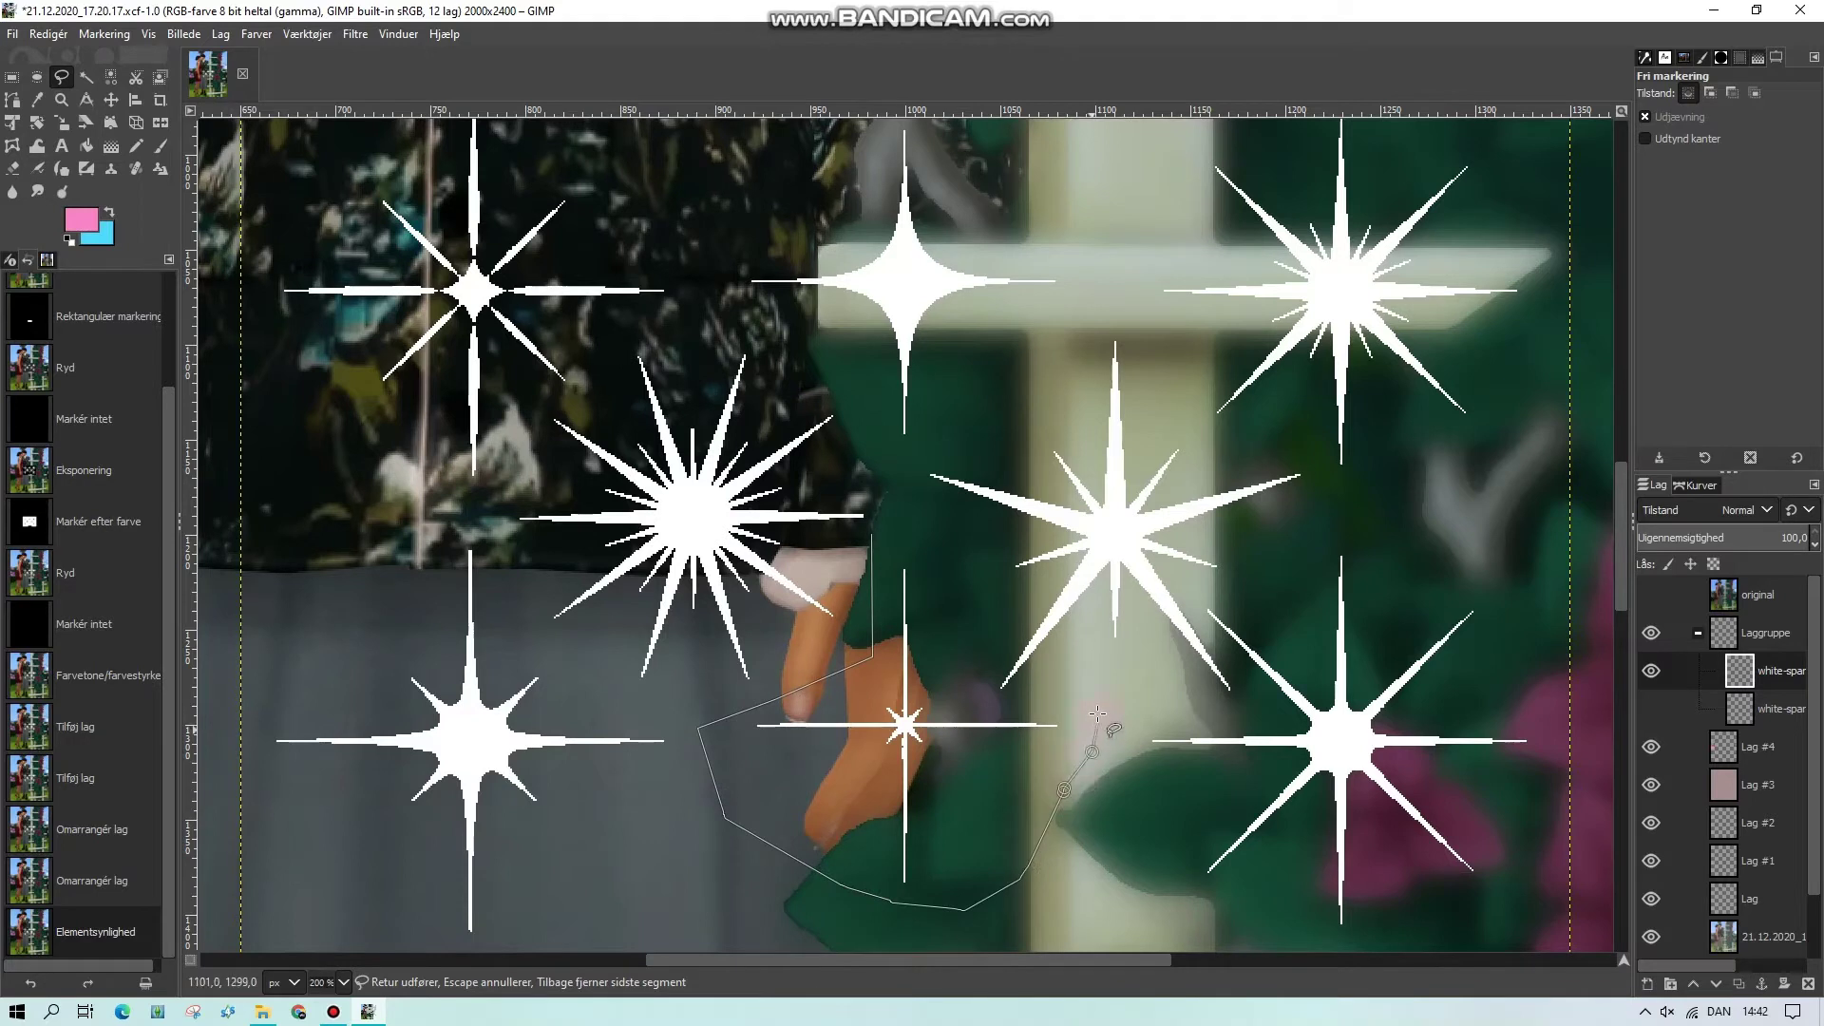
click(976, 698)
click(959, 625)
click(923, 533)
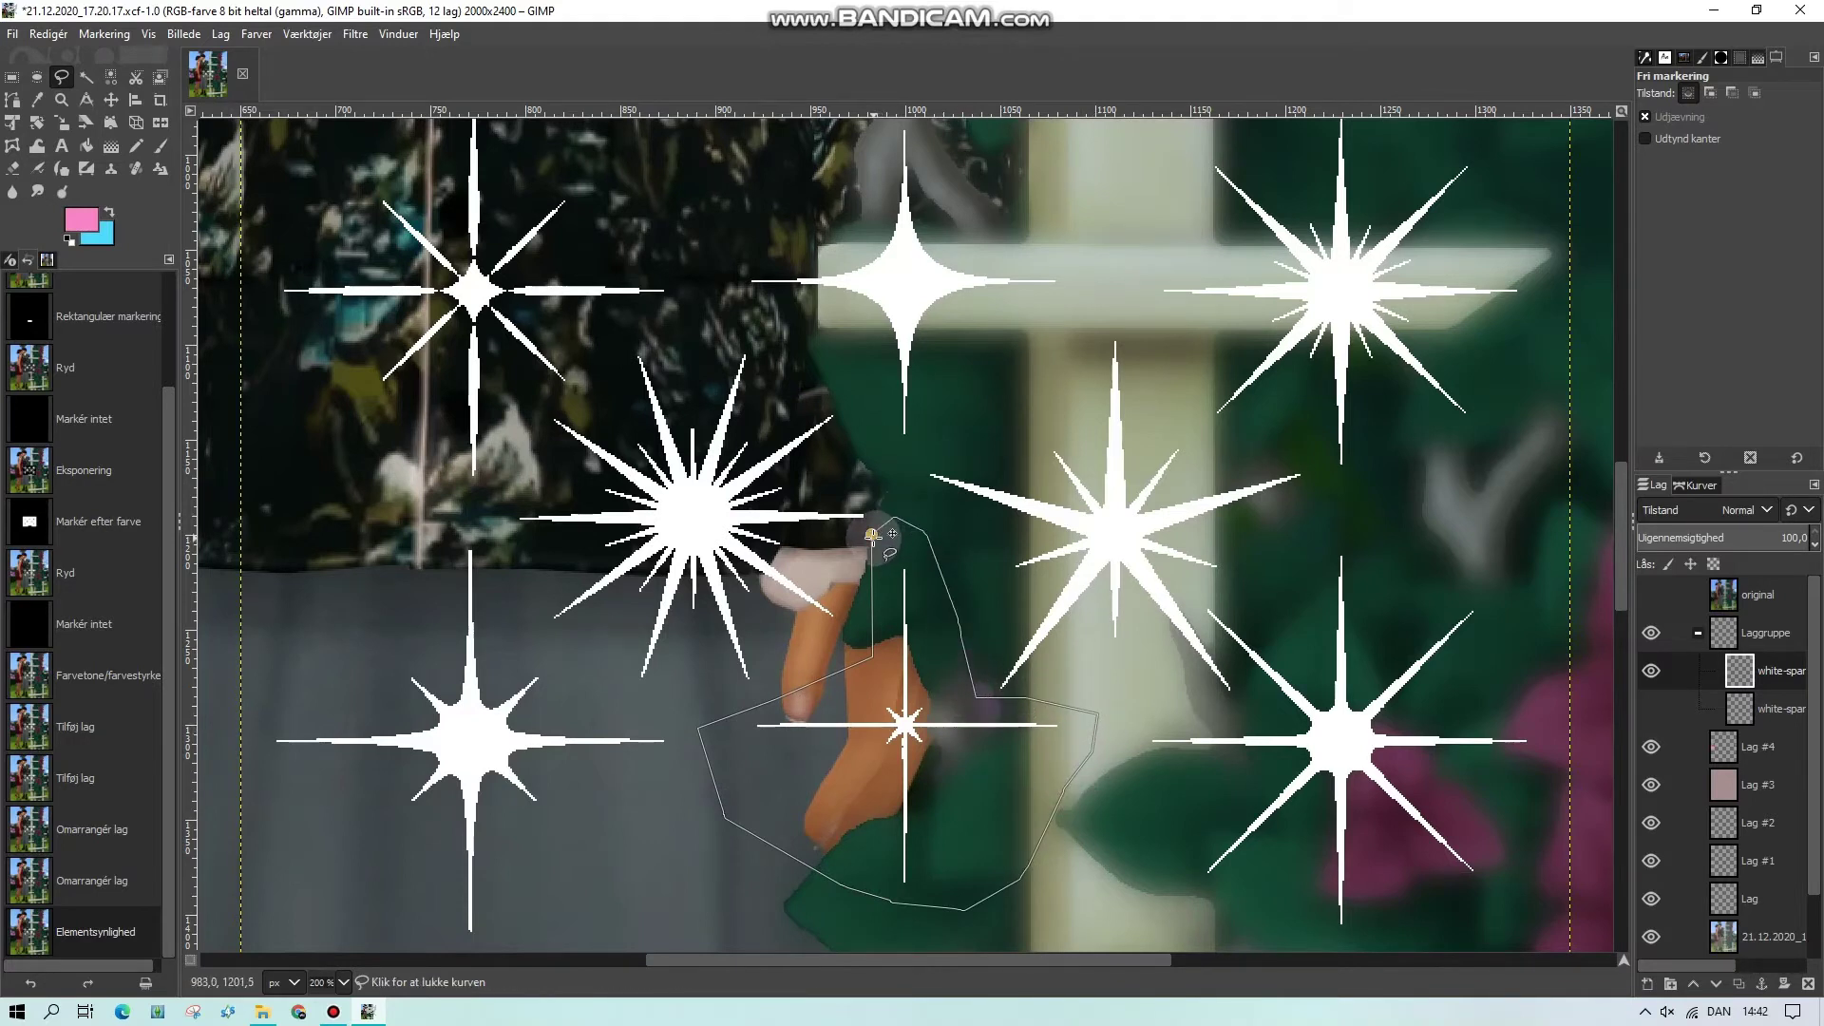
click(872, 537)
key(Return)
Invert the selection and delete all the other sparkles from the copied layer
key(e)
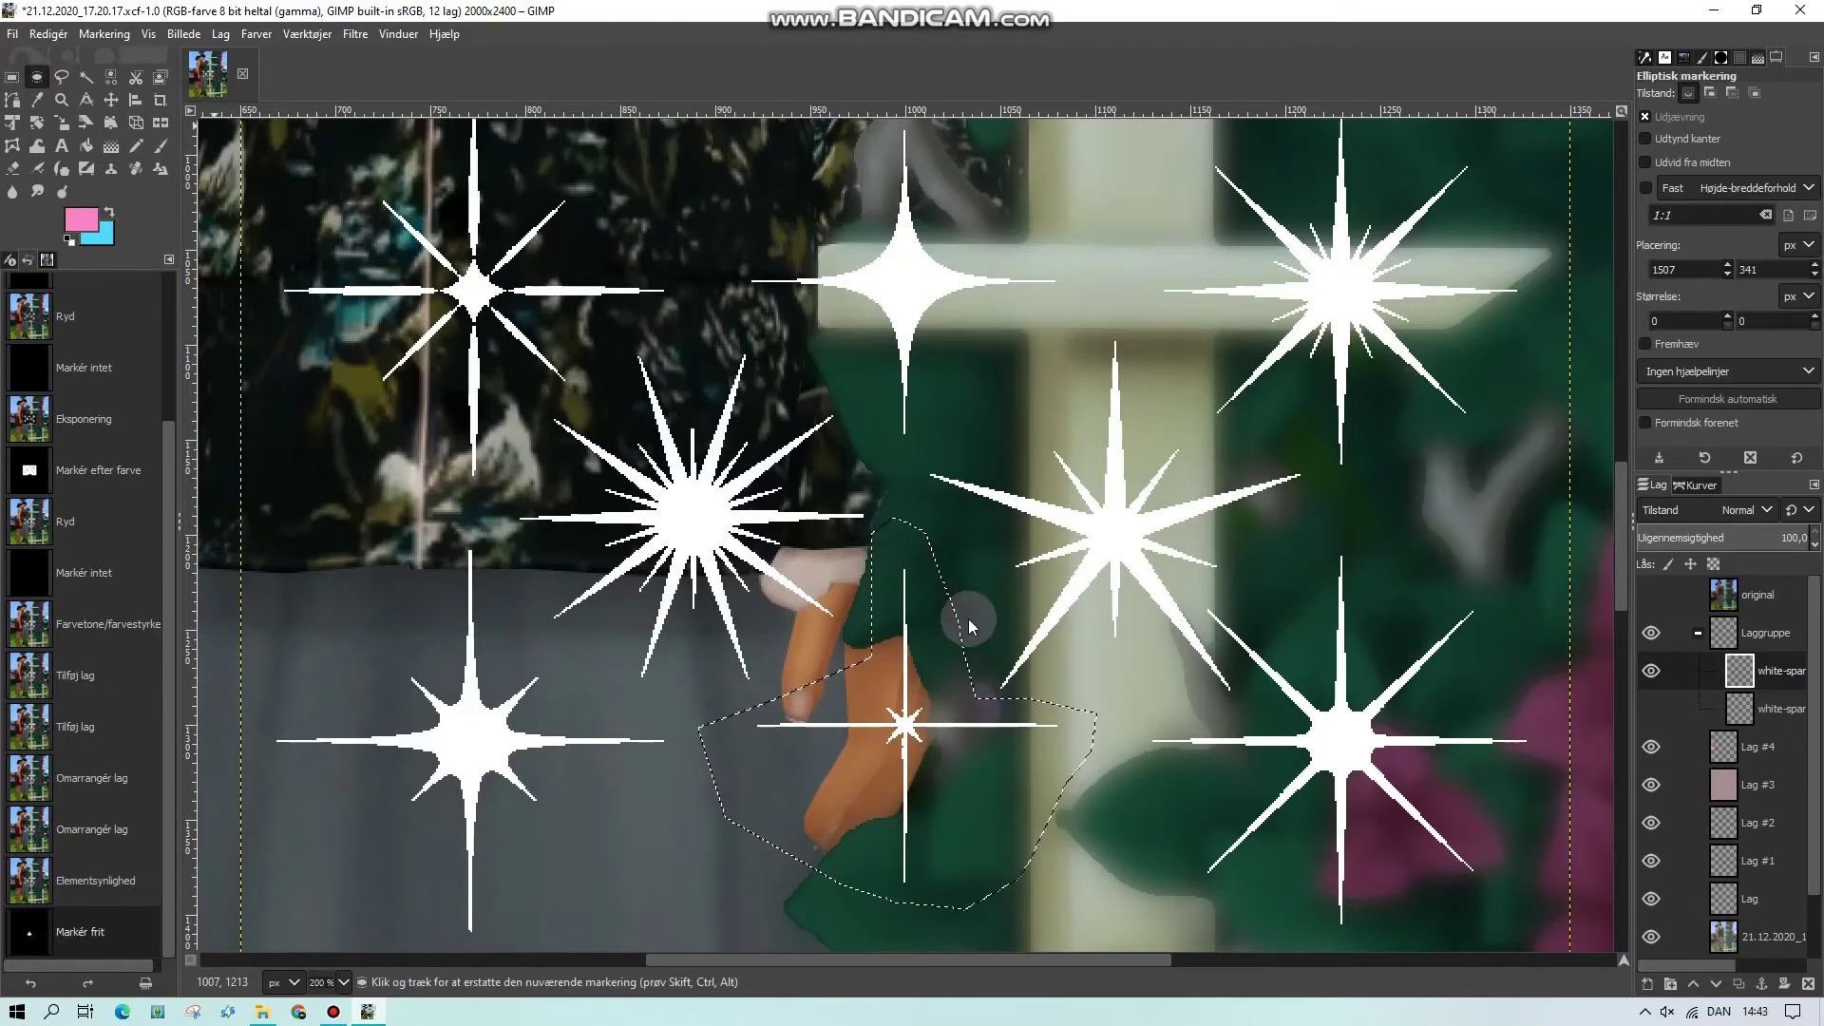
right_click(941, 620)
mouse_move(1073, 694)
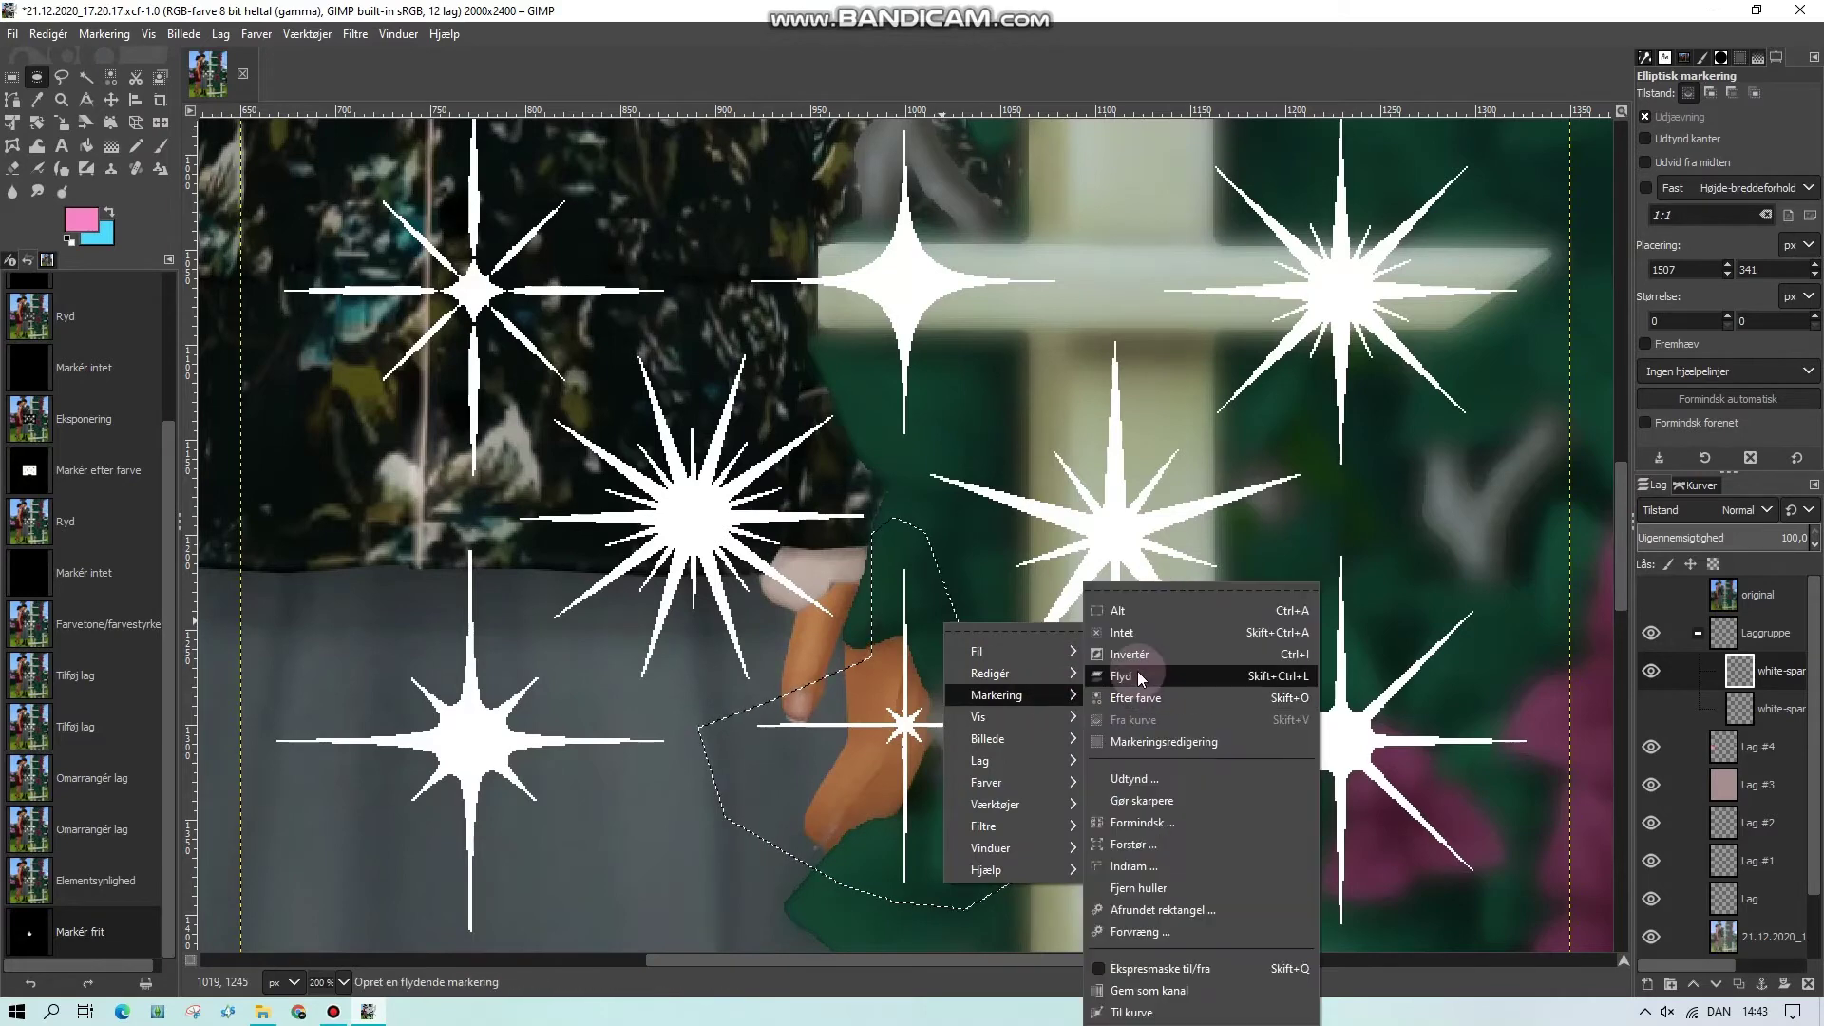
click(1137, 673)
key(Delete)
Crop the layer to a rectangular selection of about 198 × 240 px around the remaining sparkle, and clear the selection
click(12, 77)
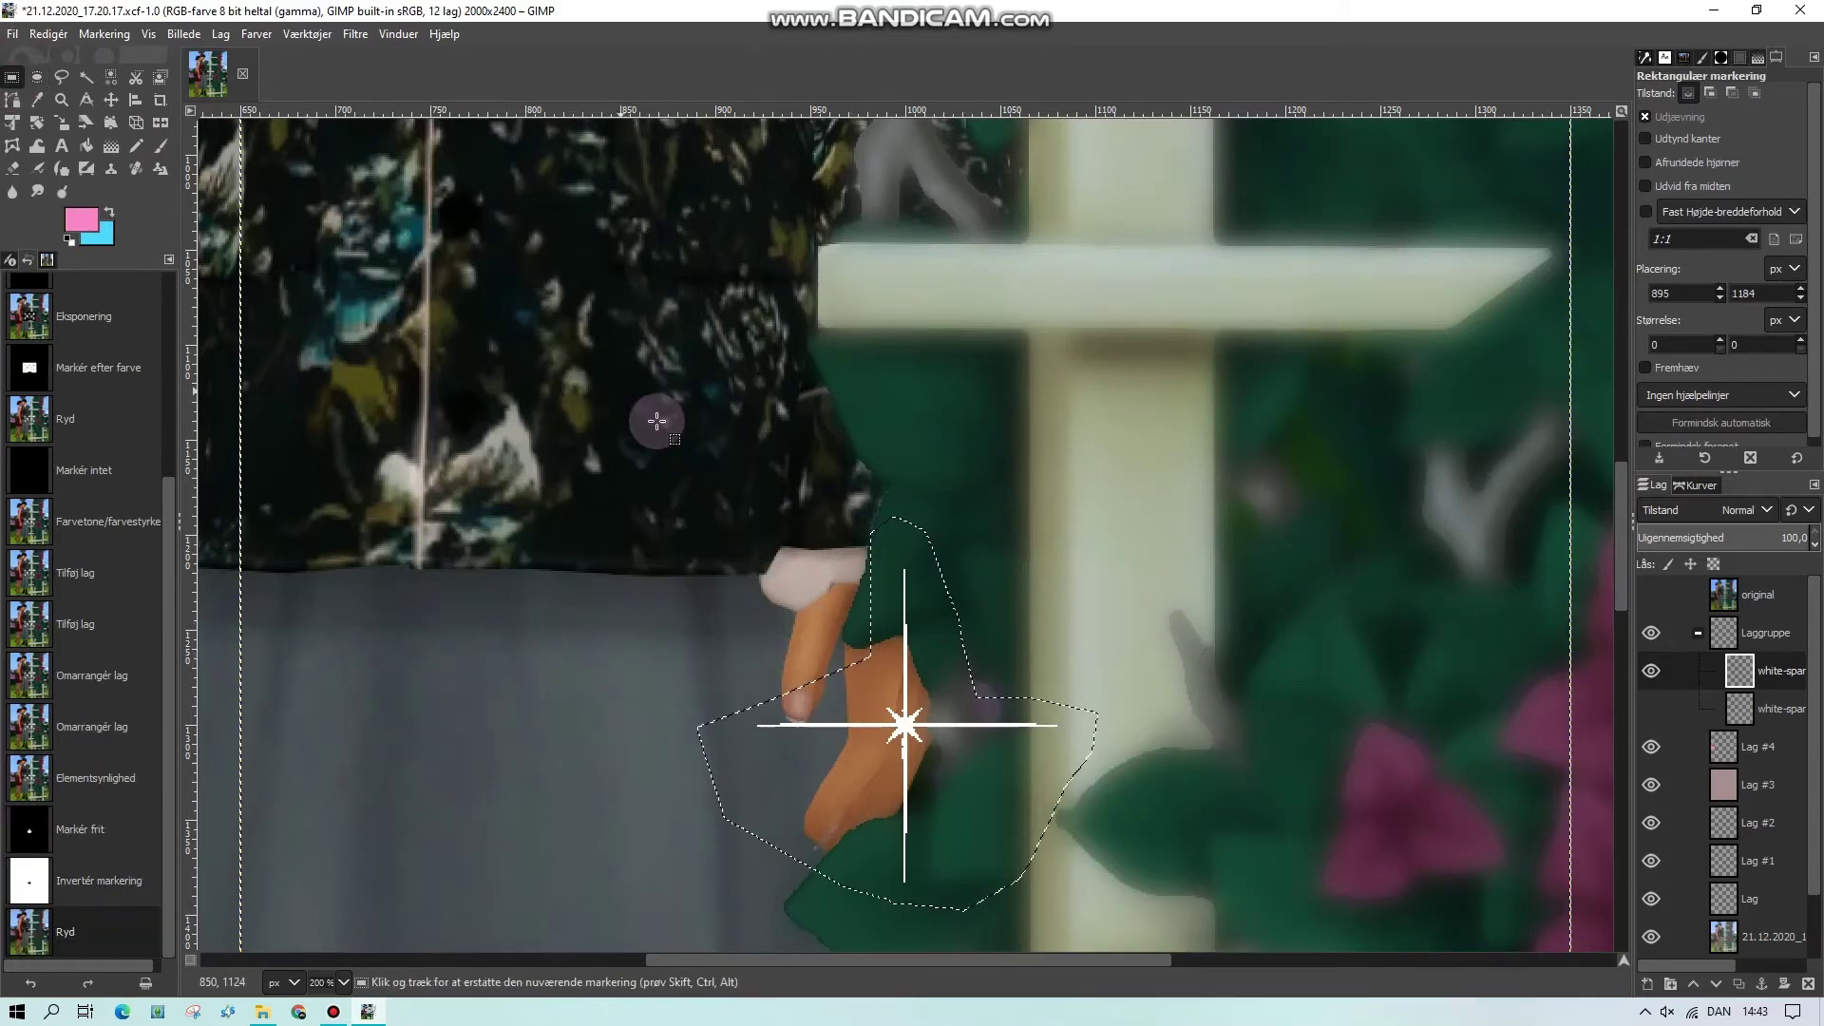
drag(730, 492, 1106, 946)
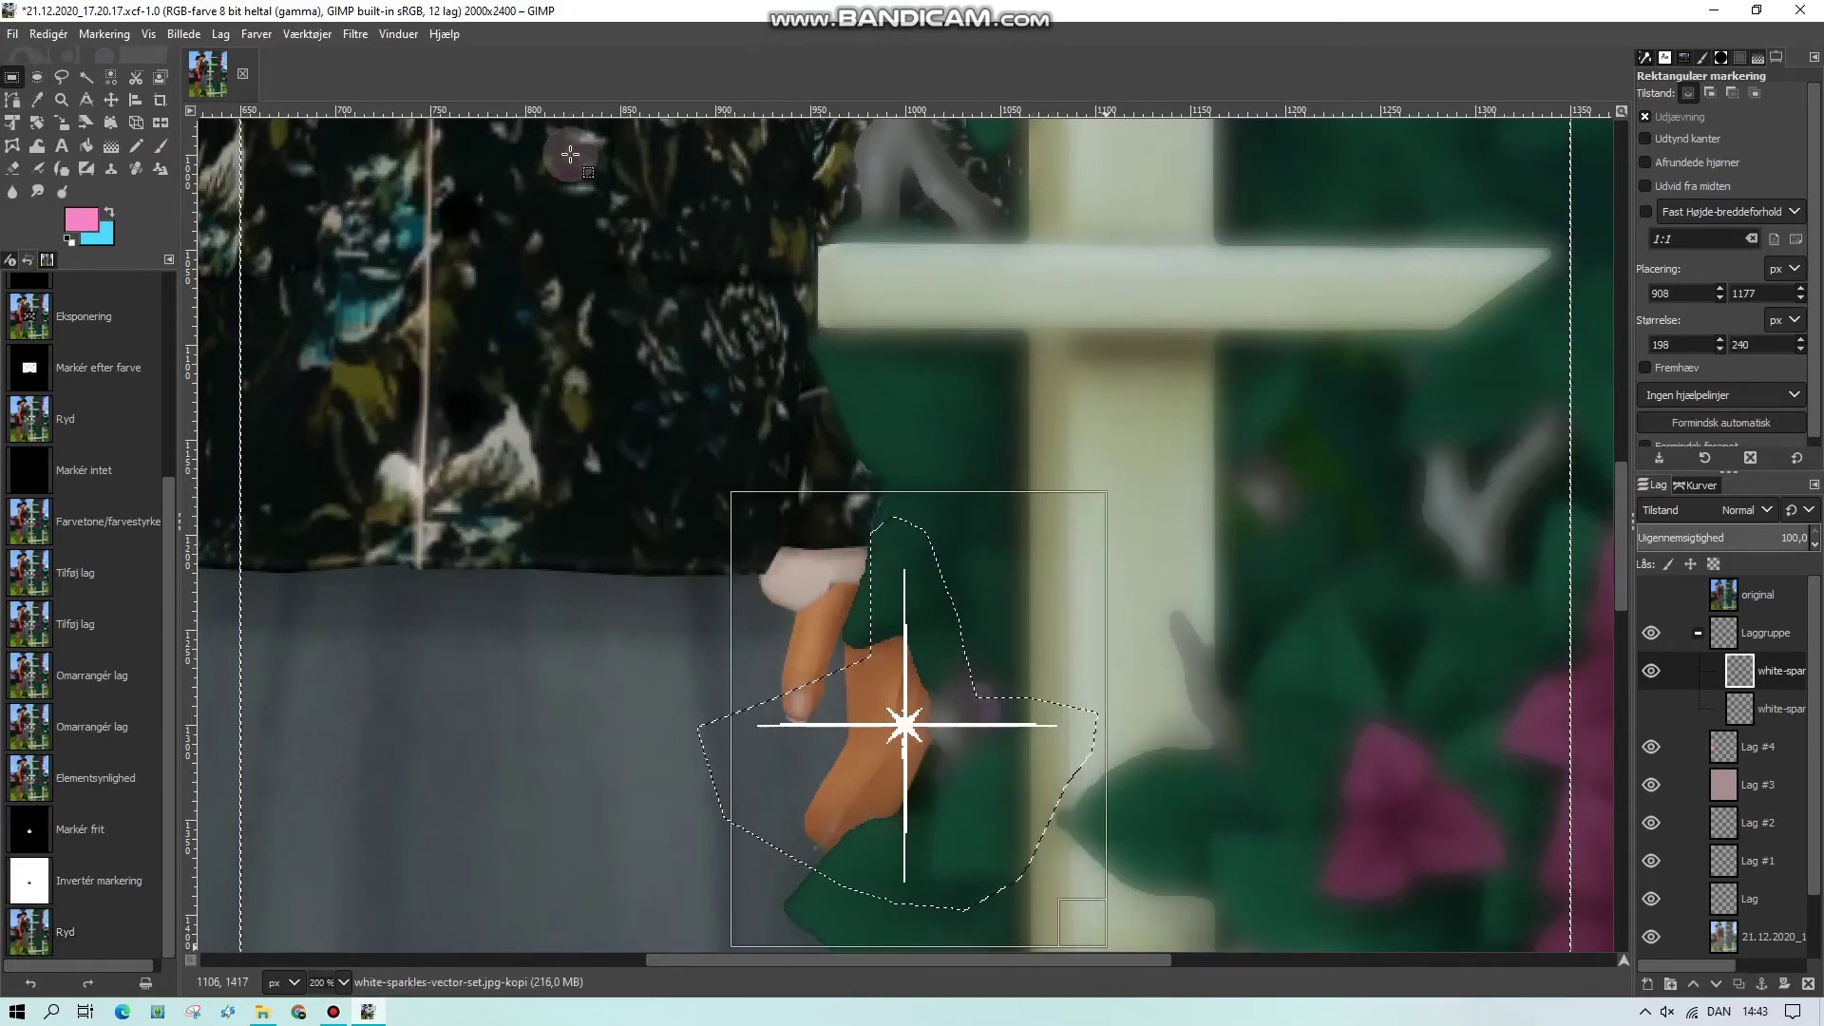
click(220, 34)
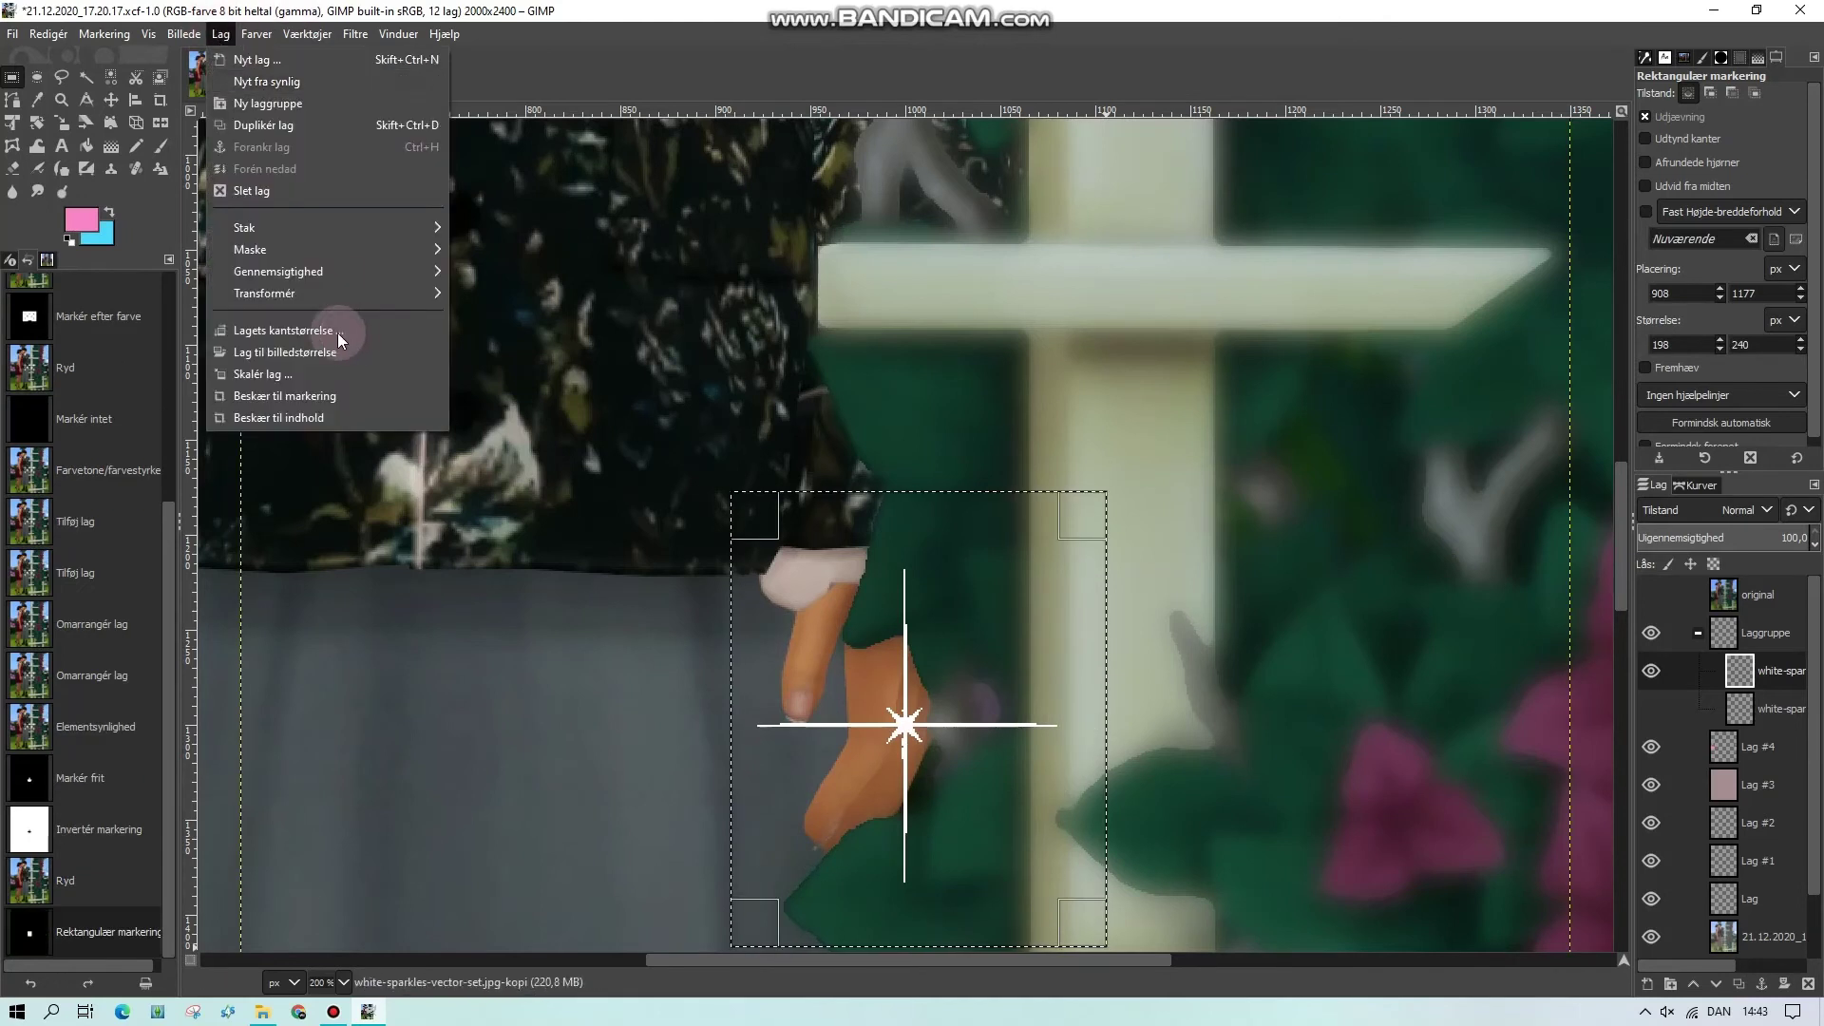
click(315, 396)
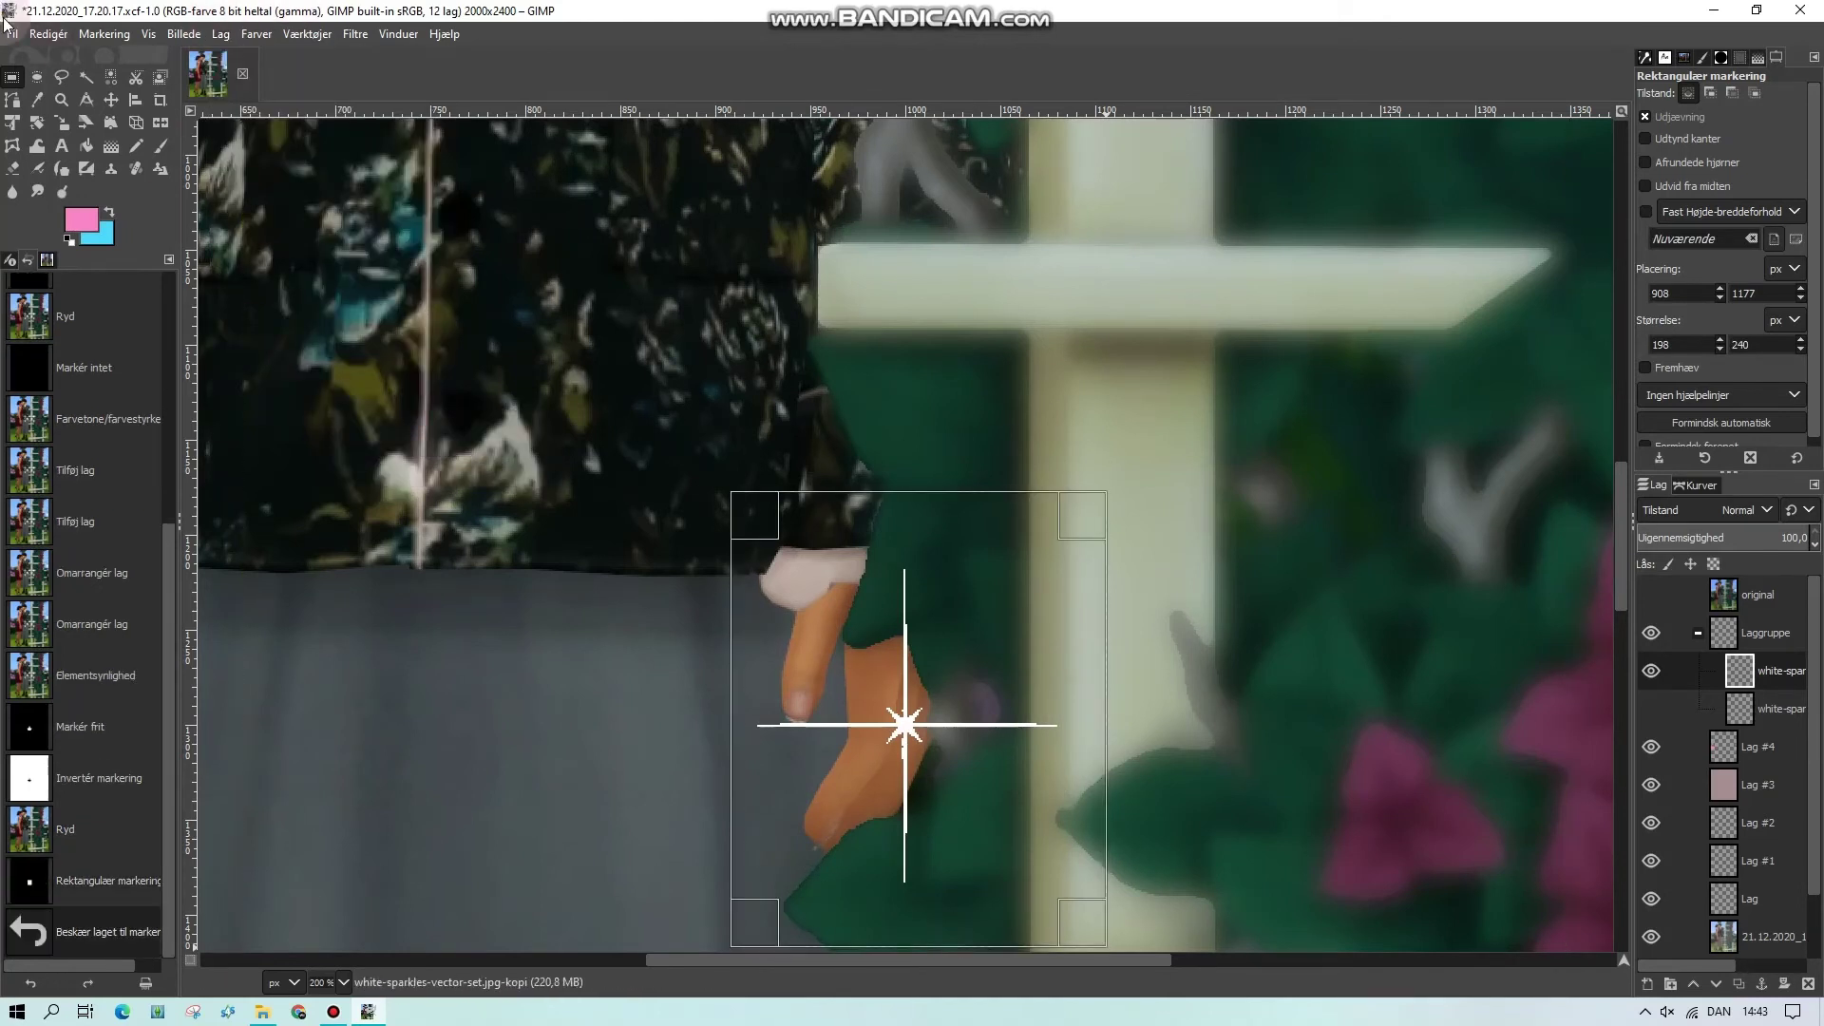
click(626, 308)
Move the single sparkle onto the man's hoop earring and scale its layer down to a small glint
click(111, 100)
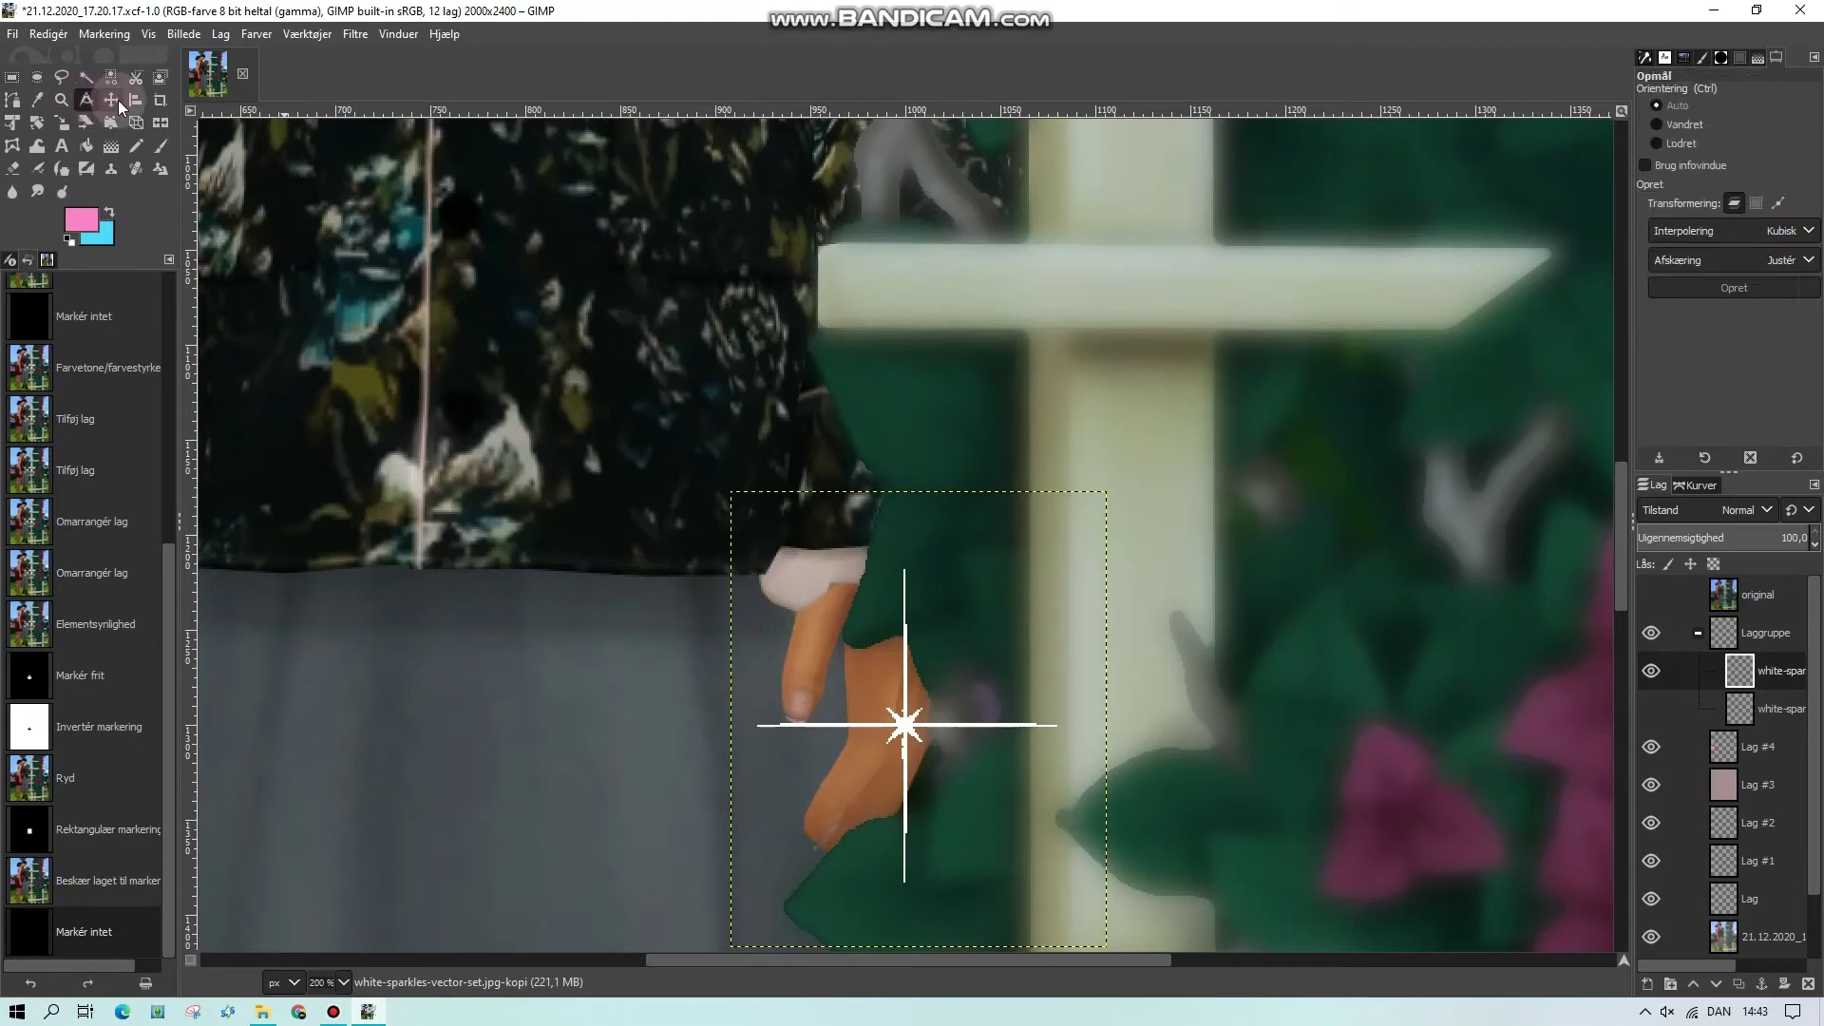
drag(907, 746, 515, 299)
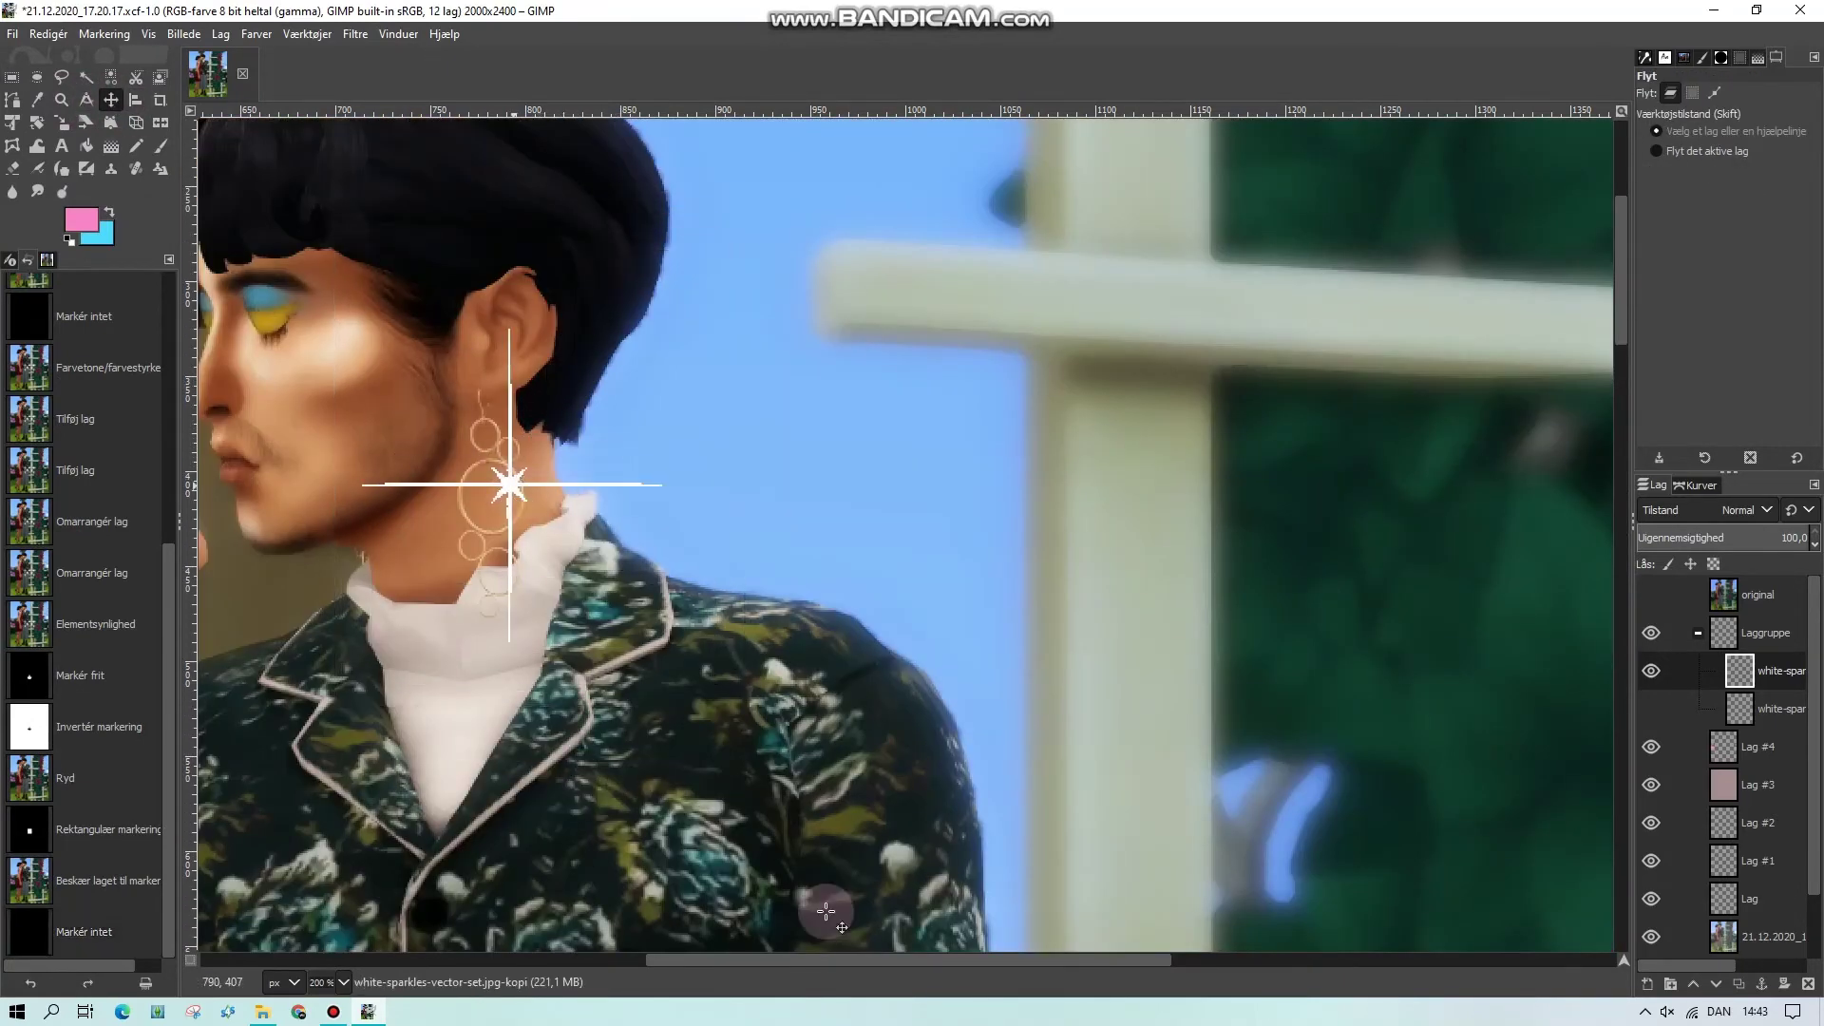
drag(759, 961, 468, 965)
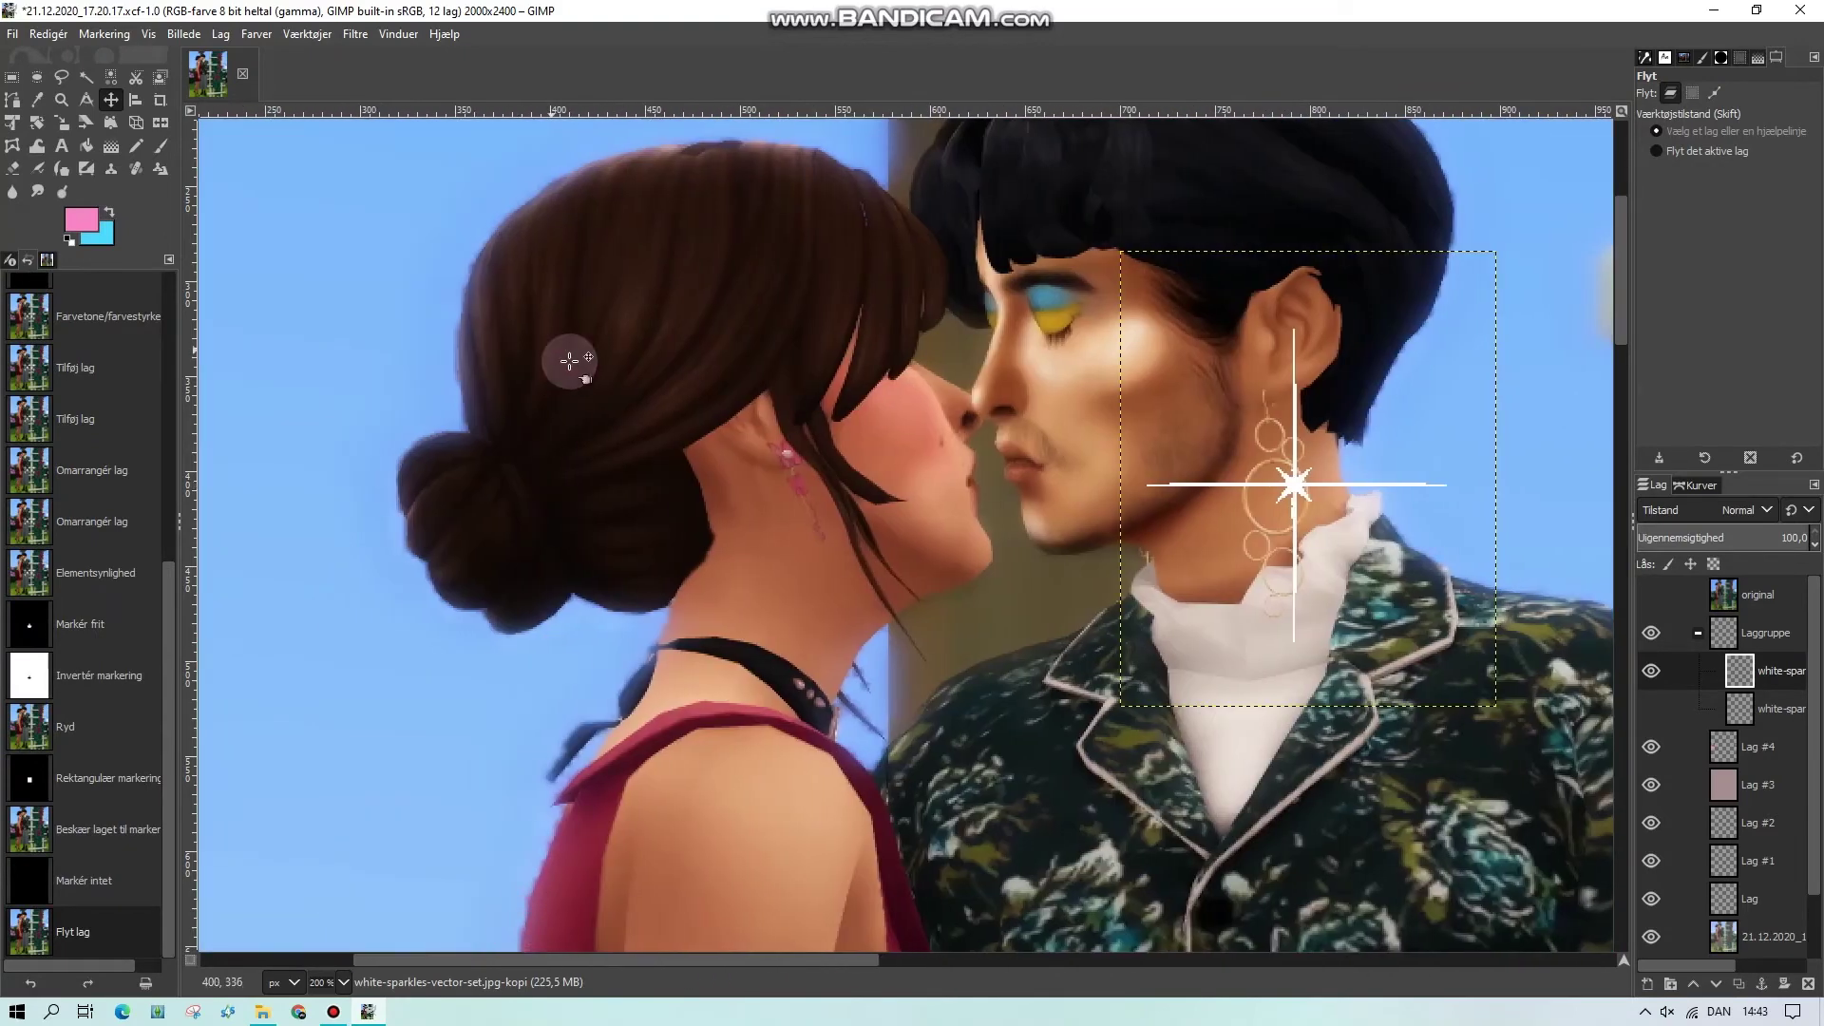
click(221, 36)
click(353, 382)
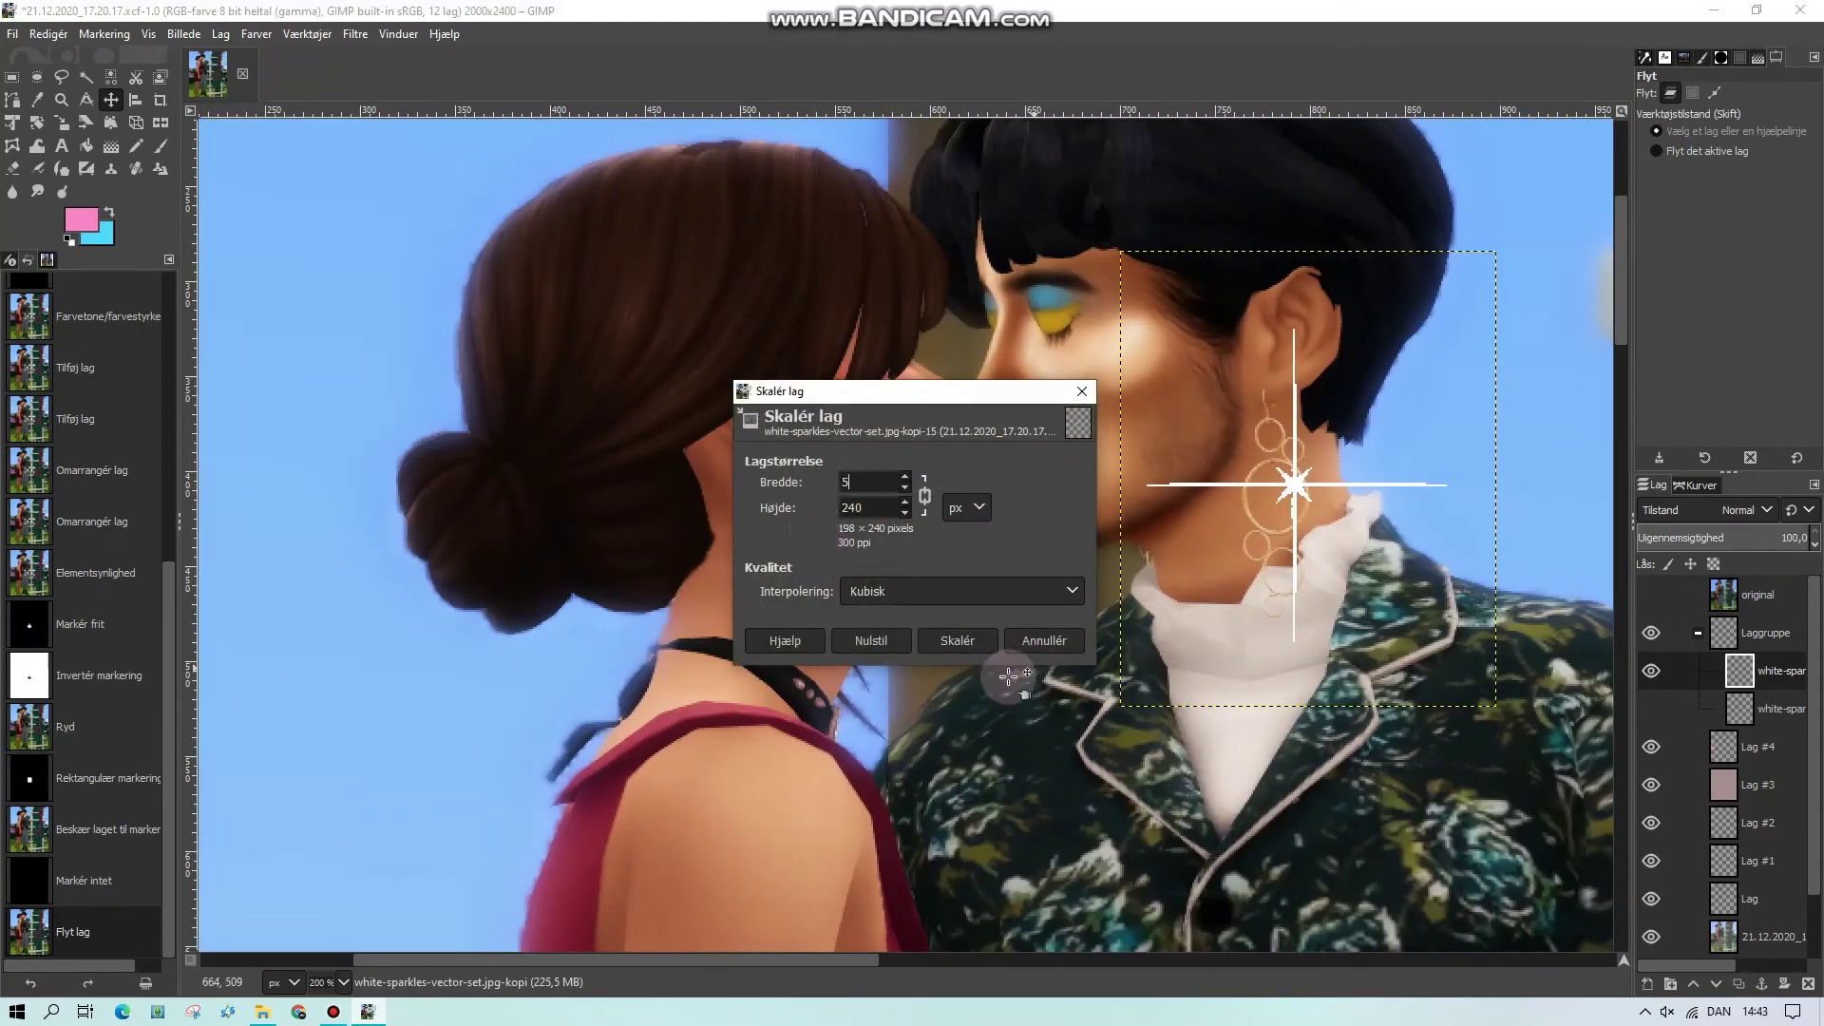
click(948, 639)
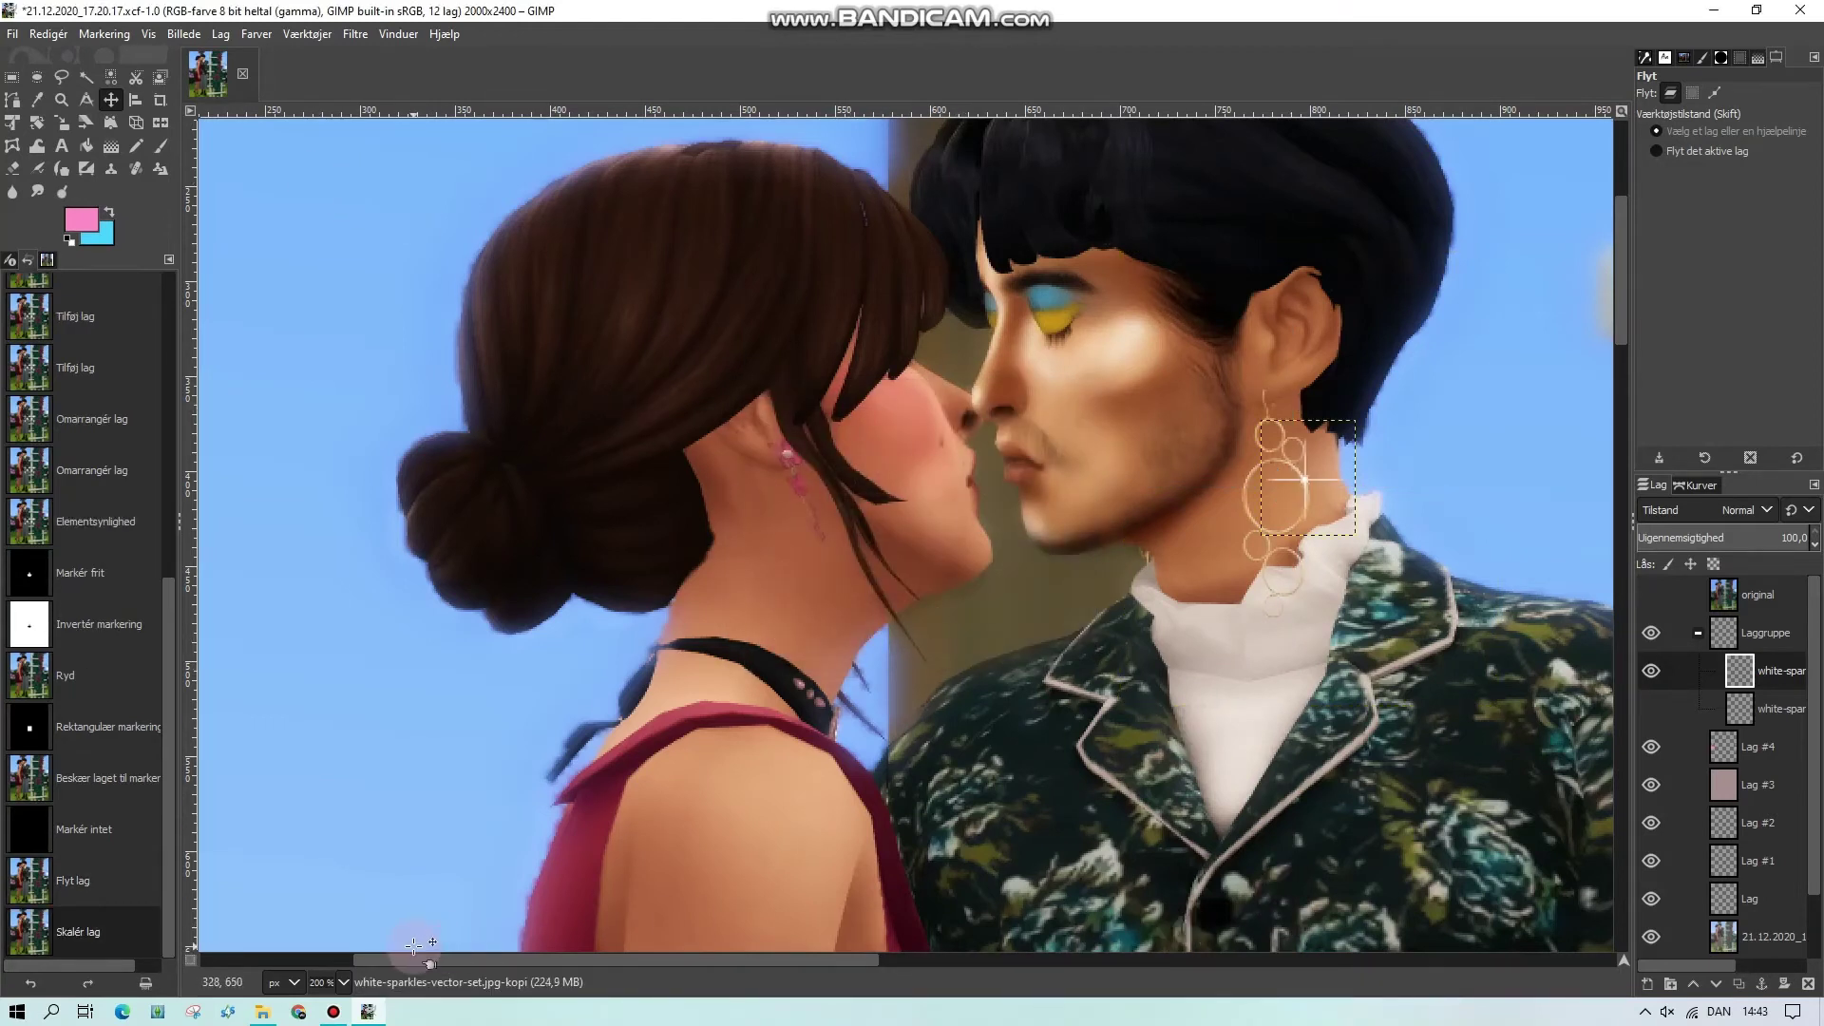
Select the full sparkle-set layer in the layer group and make it visible
click(344, 982)
click(333, 882)
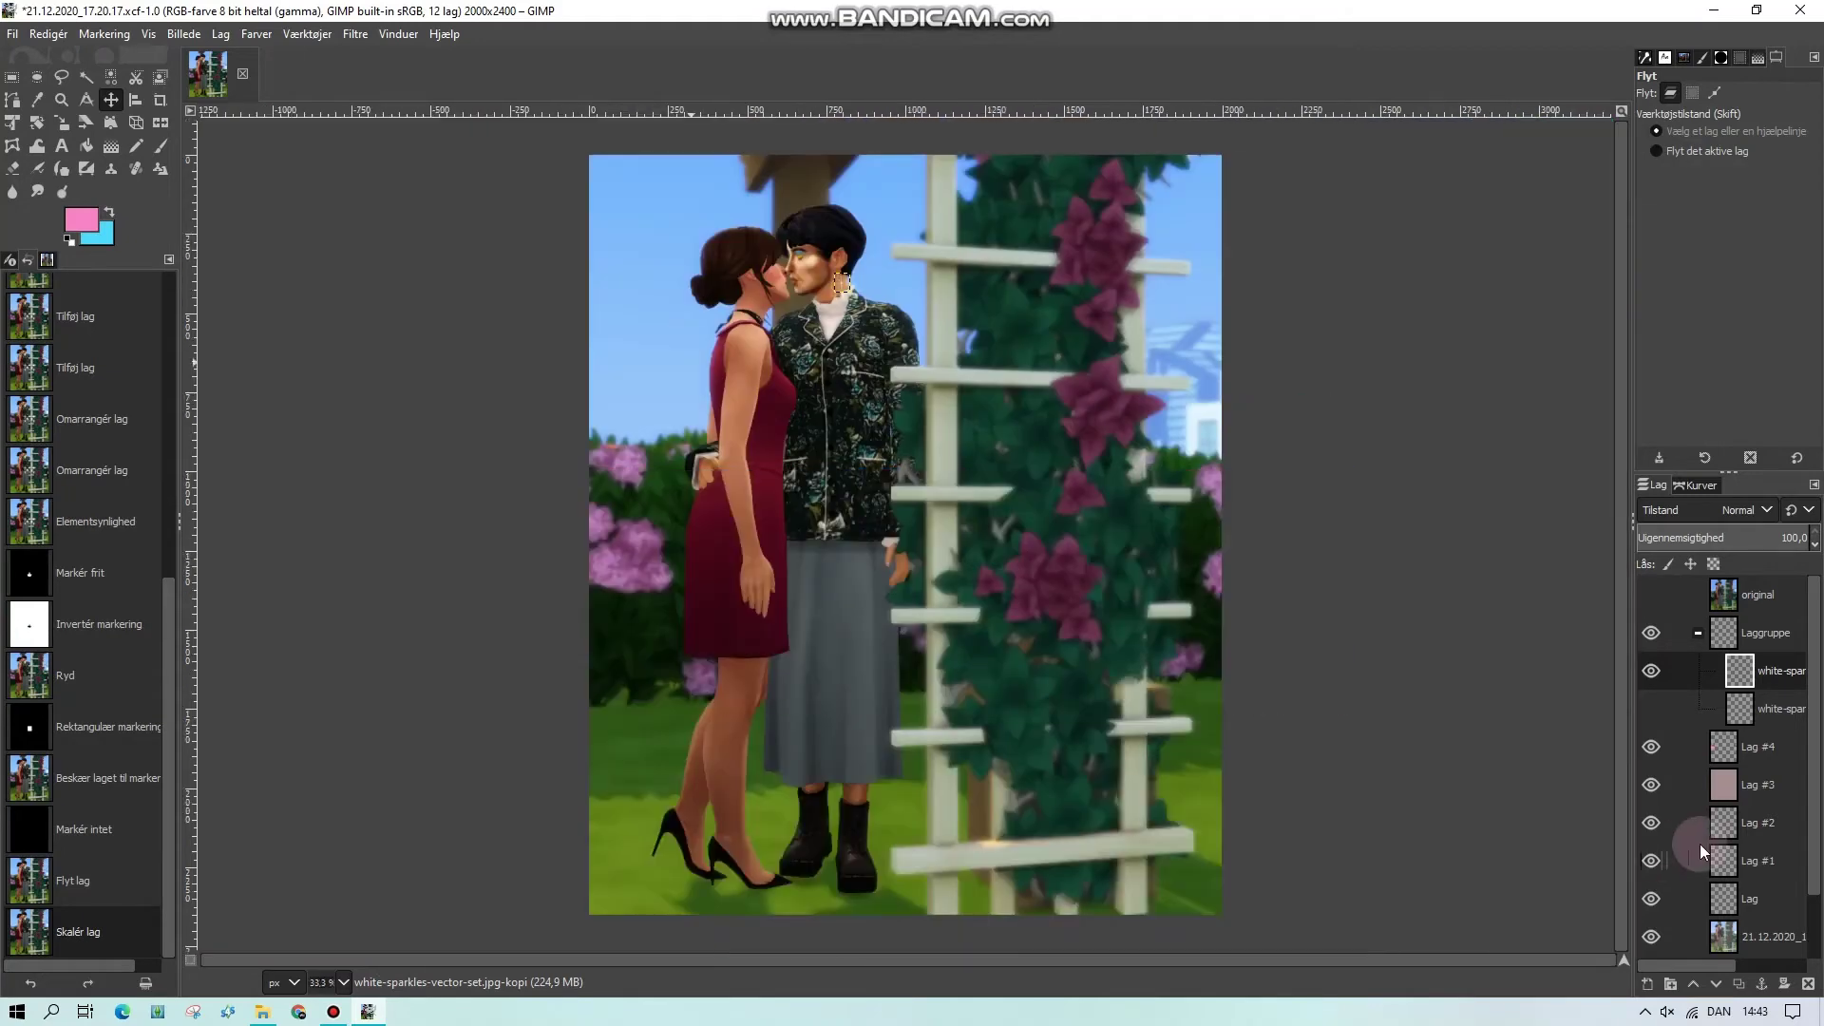
click(1788, 720)
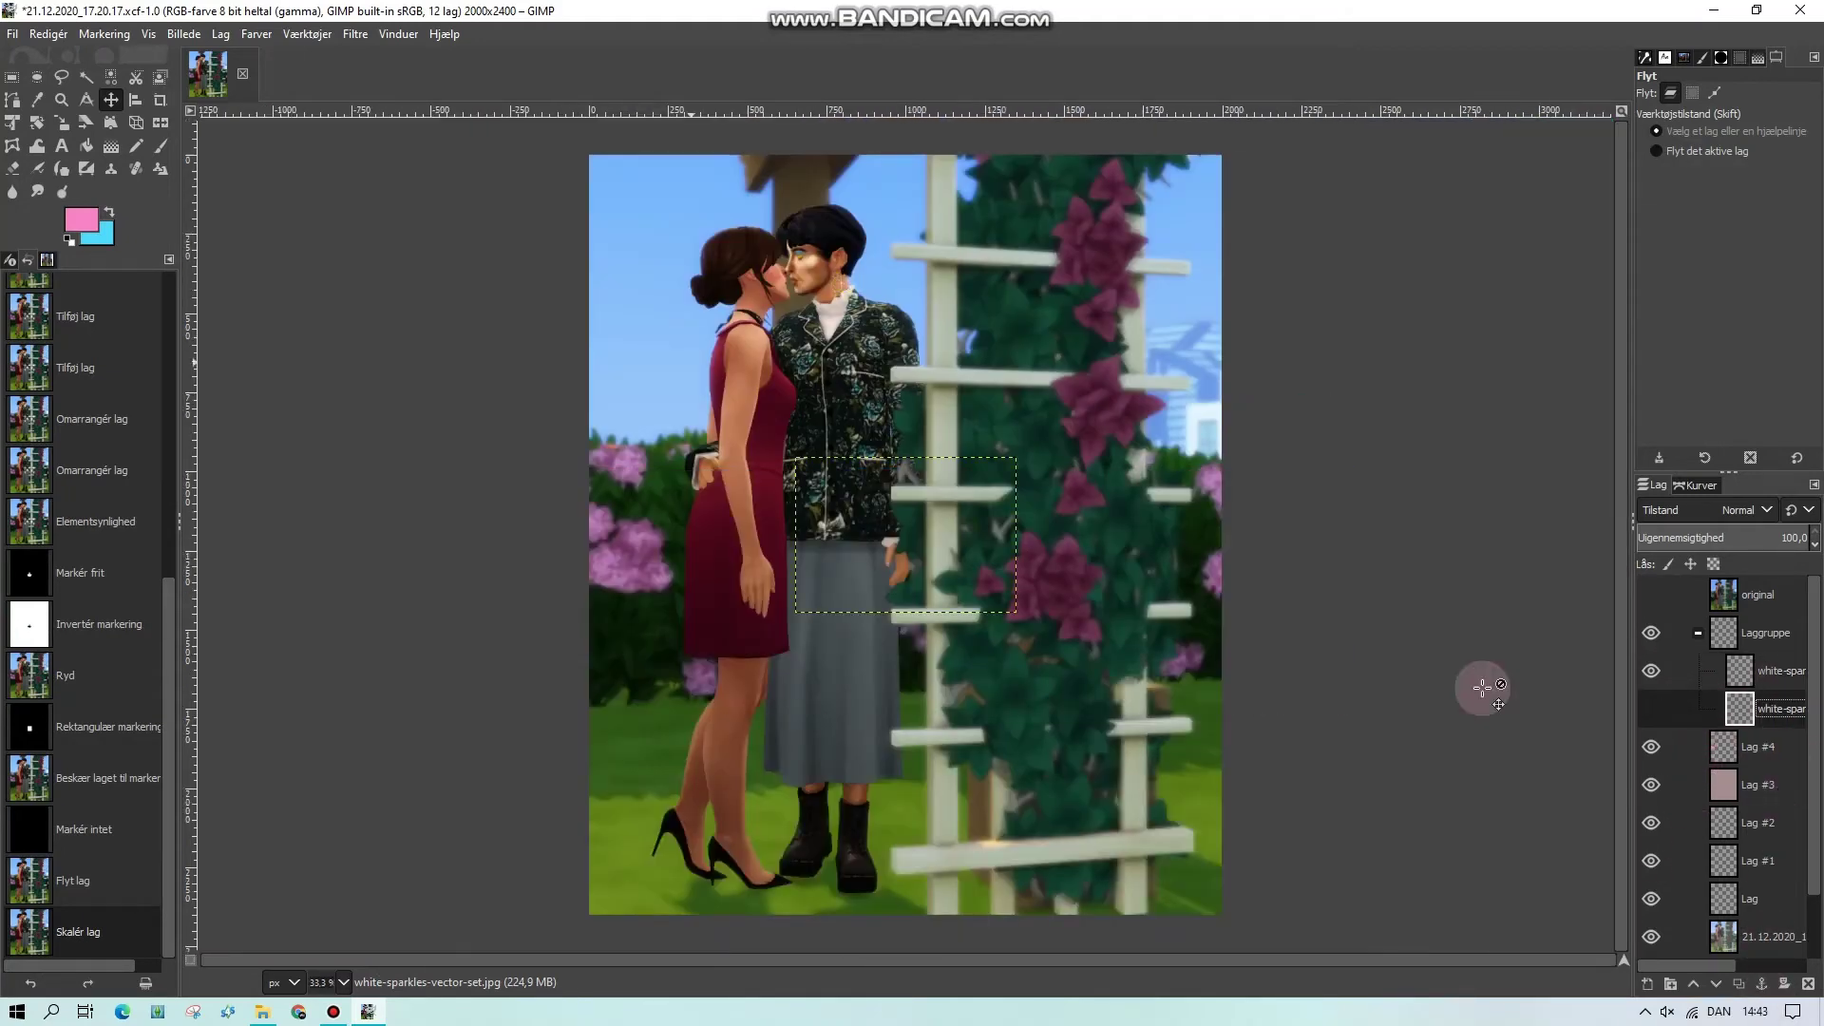
click(344, 982)
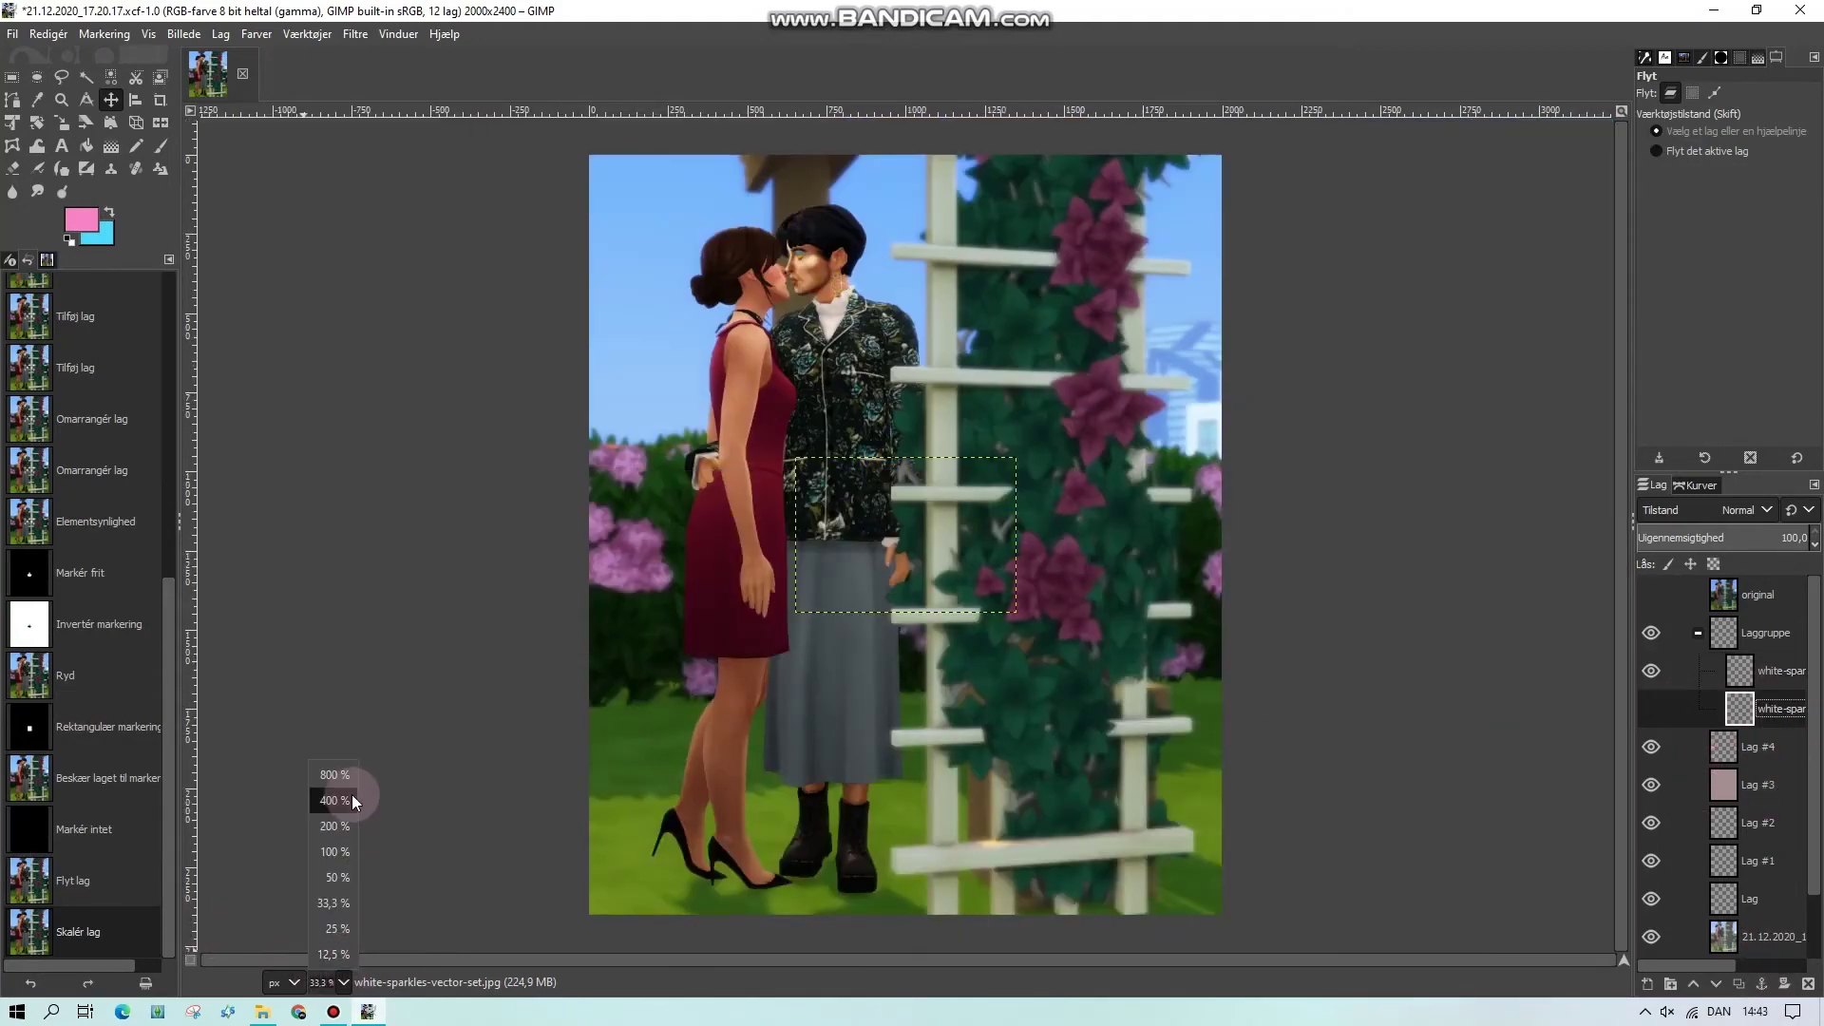
click(344, 801)
drag(786, 960, 617, 960)
scroll(744, 731, up, 20)
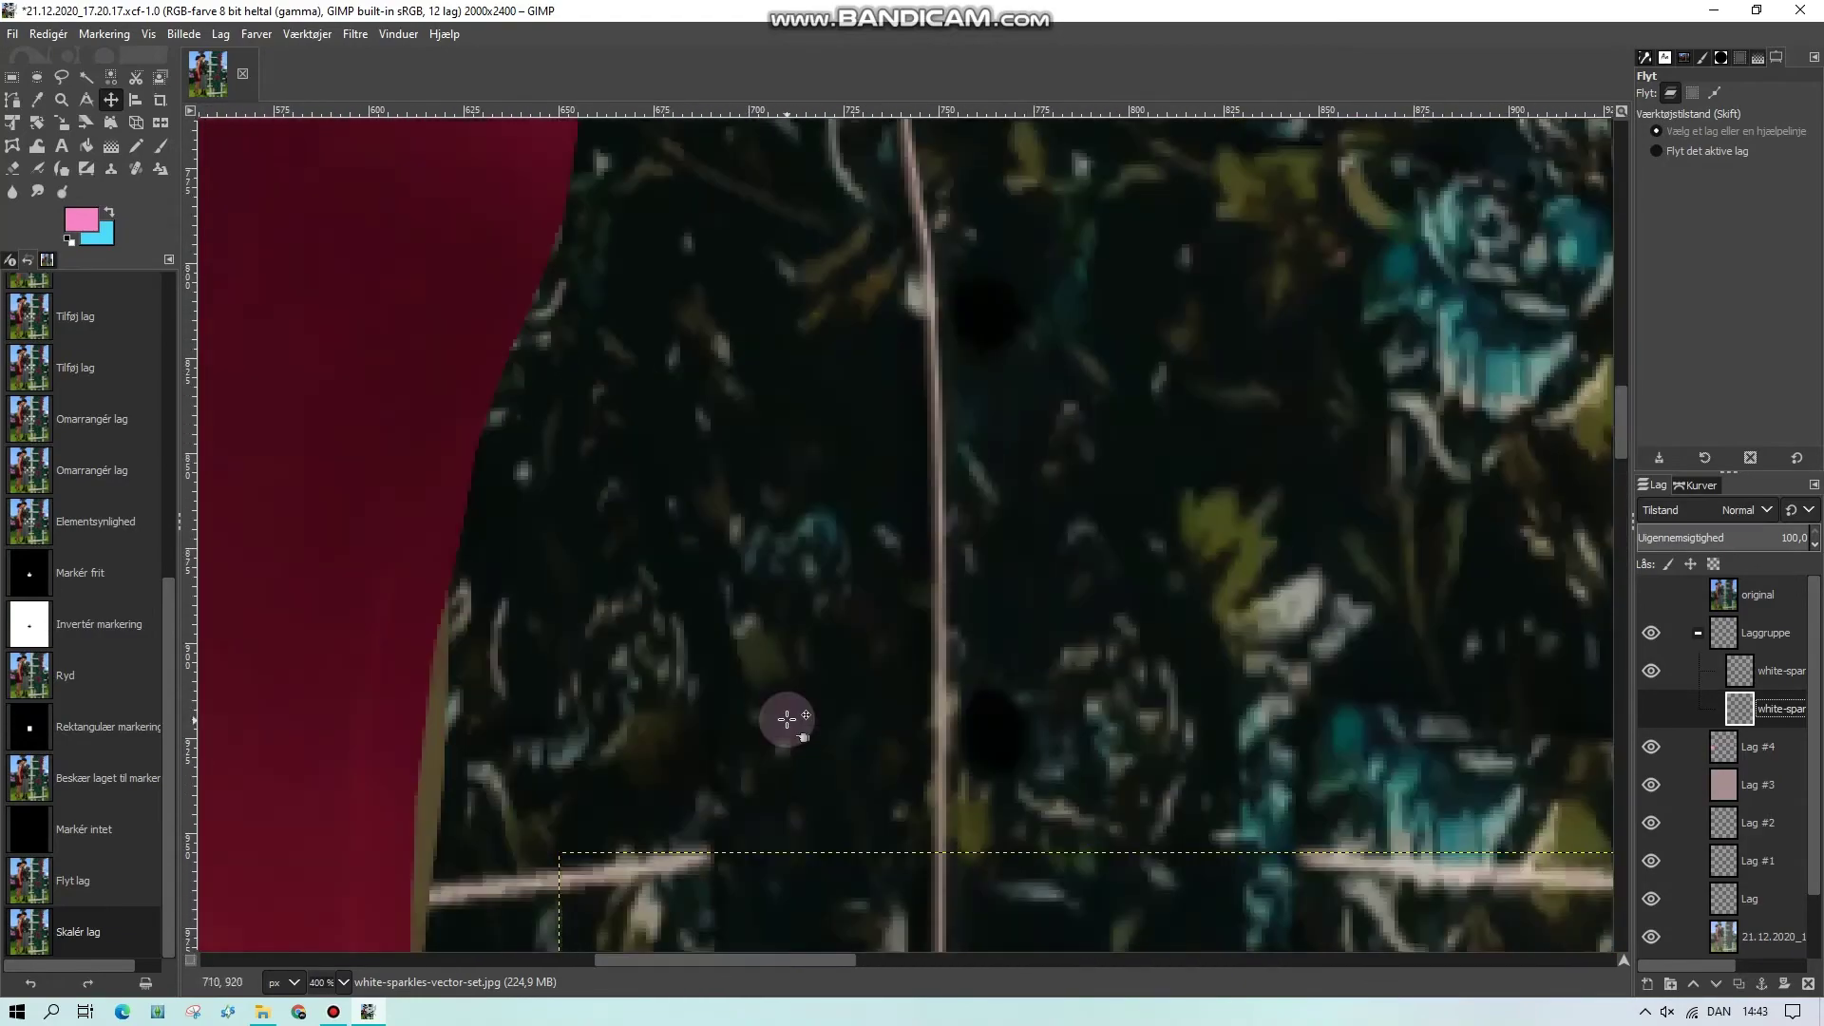
scroll(792, 719, down, 7)
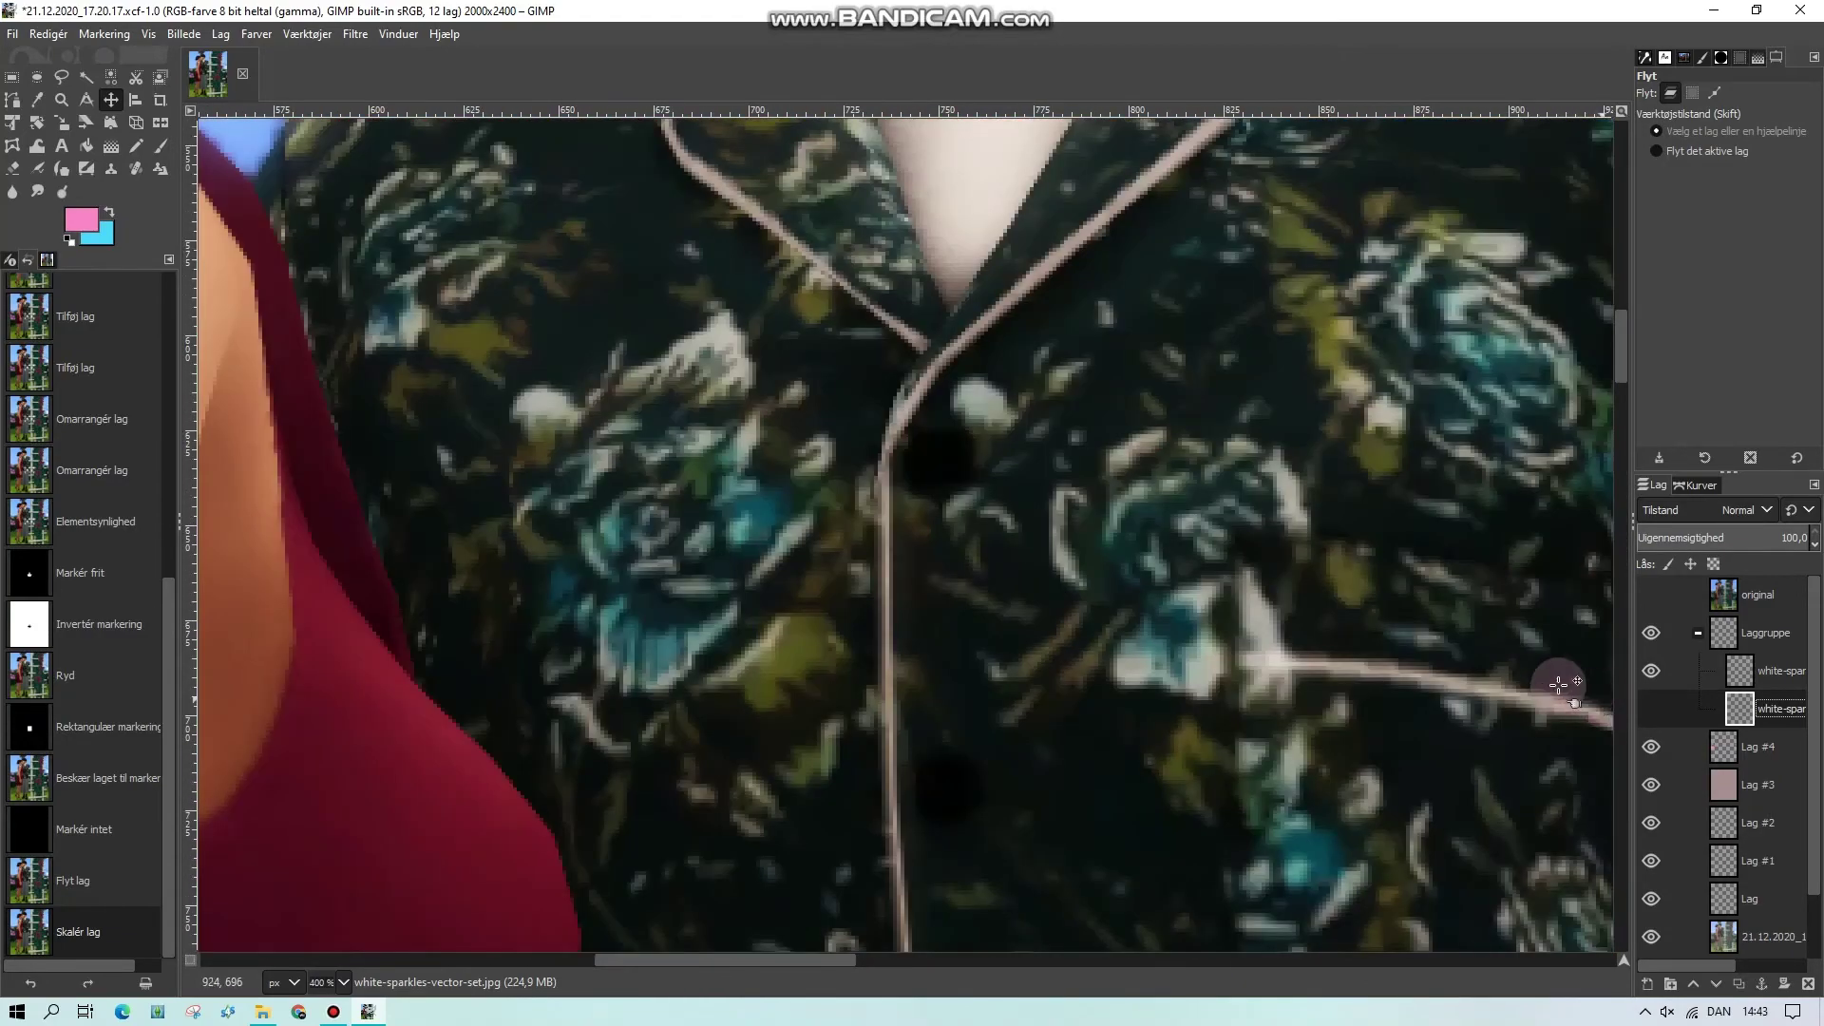
click(1651, 708)
Move the full sparkle-set layer up over the couple's faces and the man's upper body
scroll(1187, 697, down, 3)
scroll(1198, 698, down, 14)
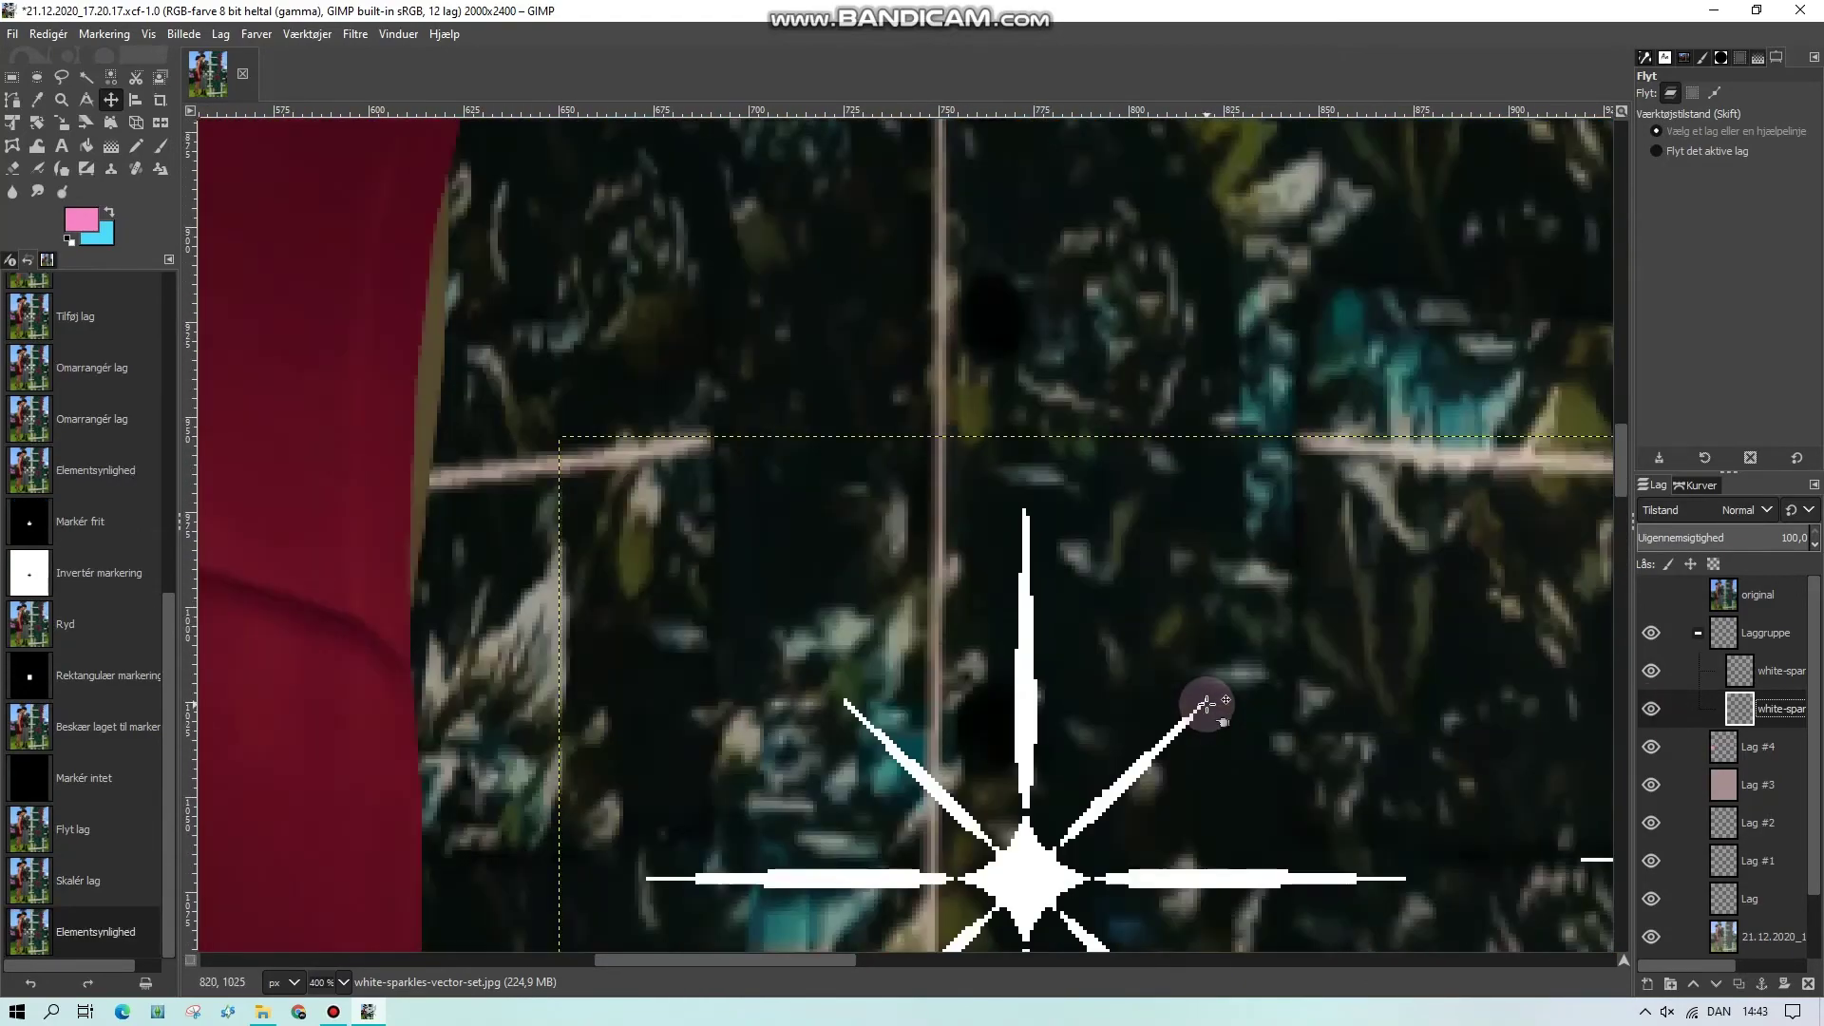
scroll(1038, 521, up, 2)
drag(907, 271, 631, 420)
scroll(692, 265, up, 15)
scroll(616, 338, up, 5)
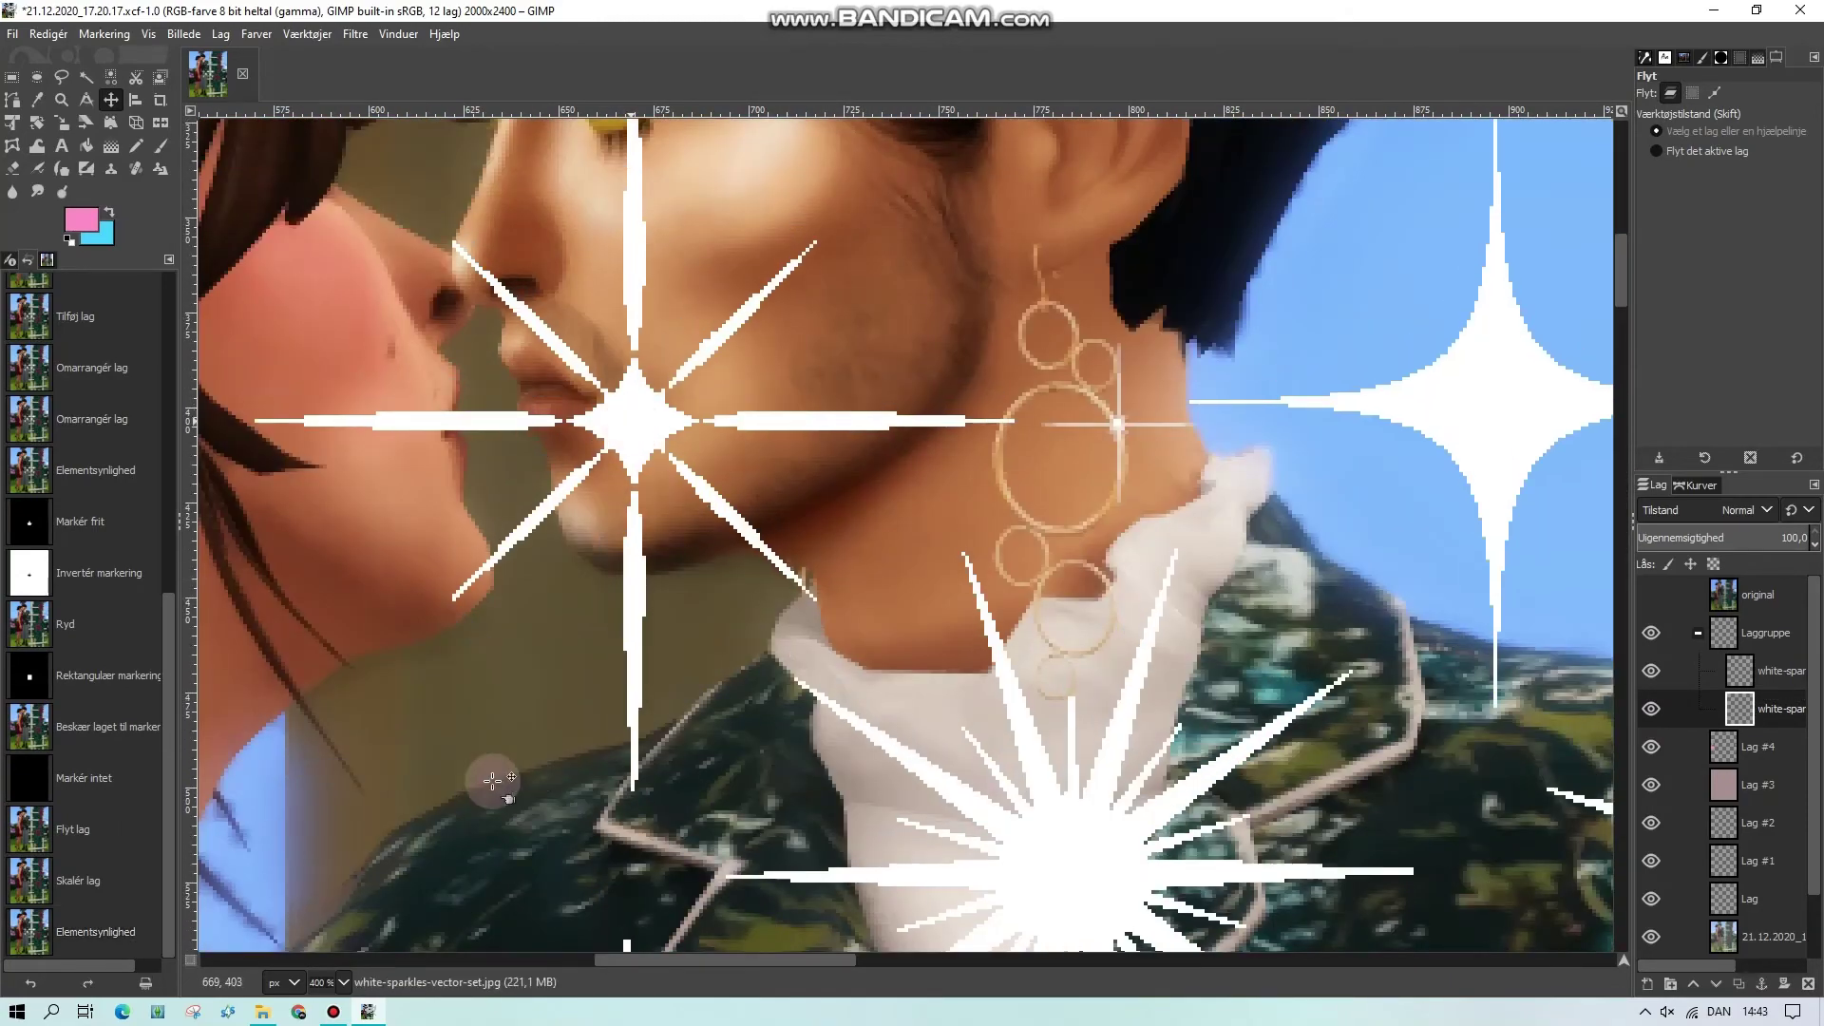
Duplicate the full sparkle-set layer and hide the lower copy
click(344, 982)
click(333, 836)
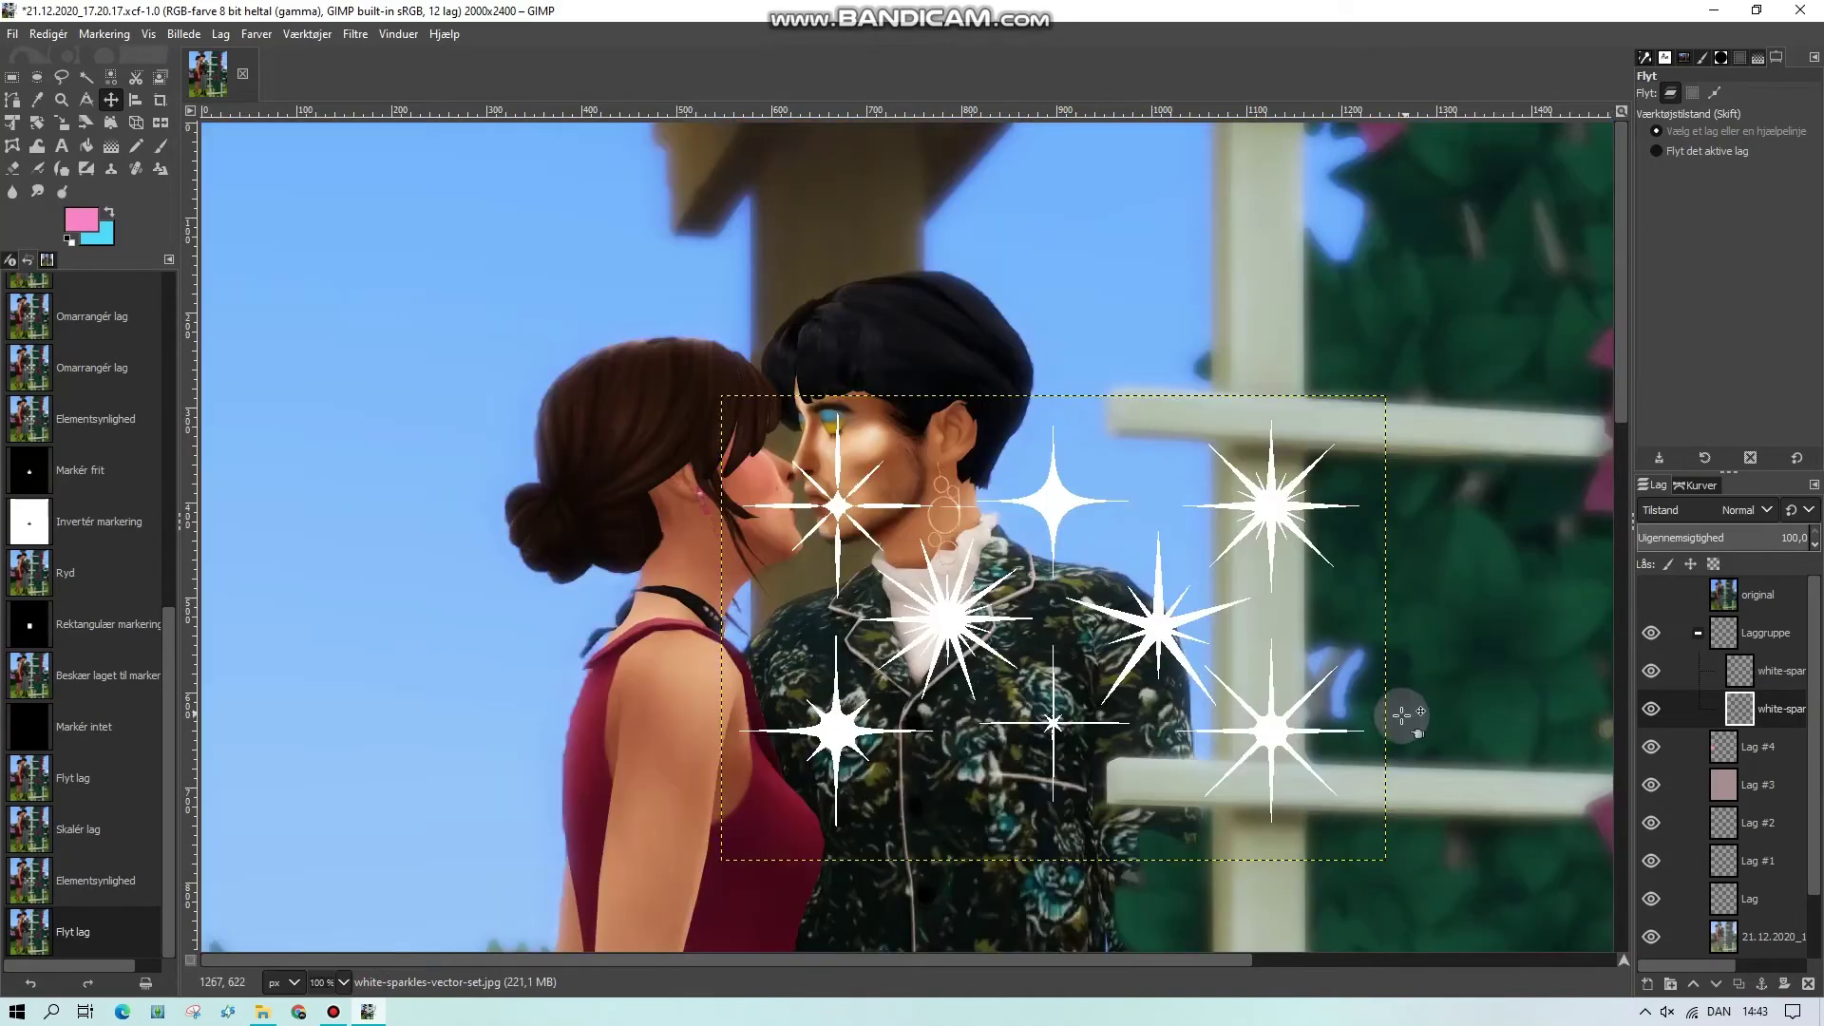
right_click(1762, 708)
click(1558, 216)
click(1652, 746)
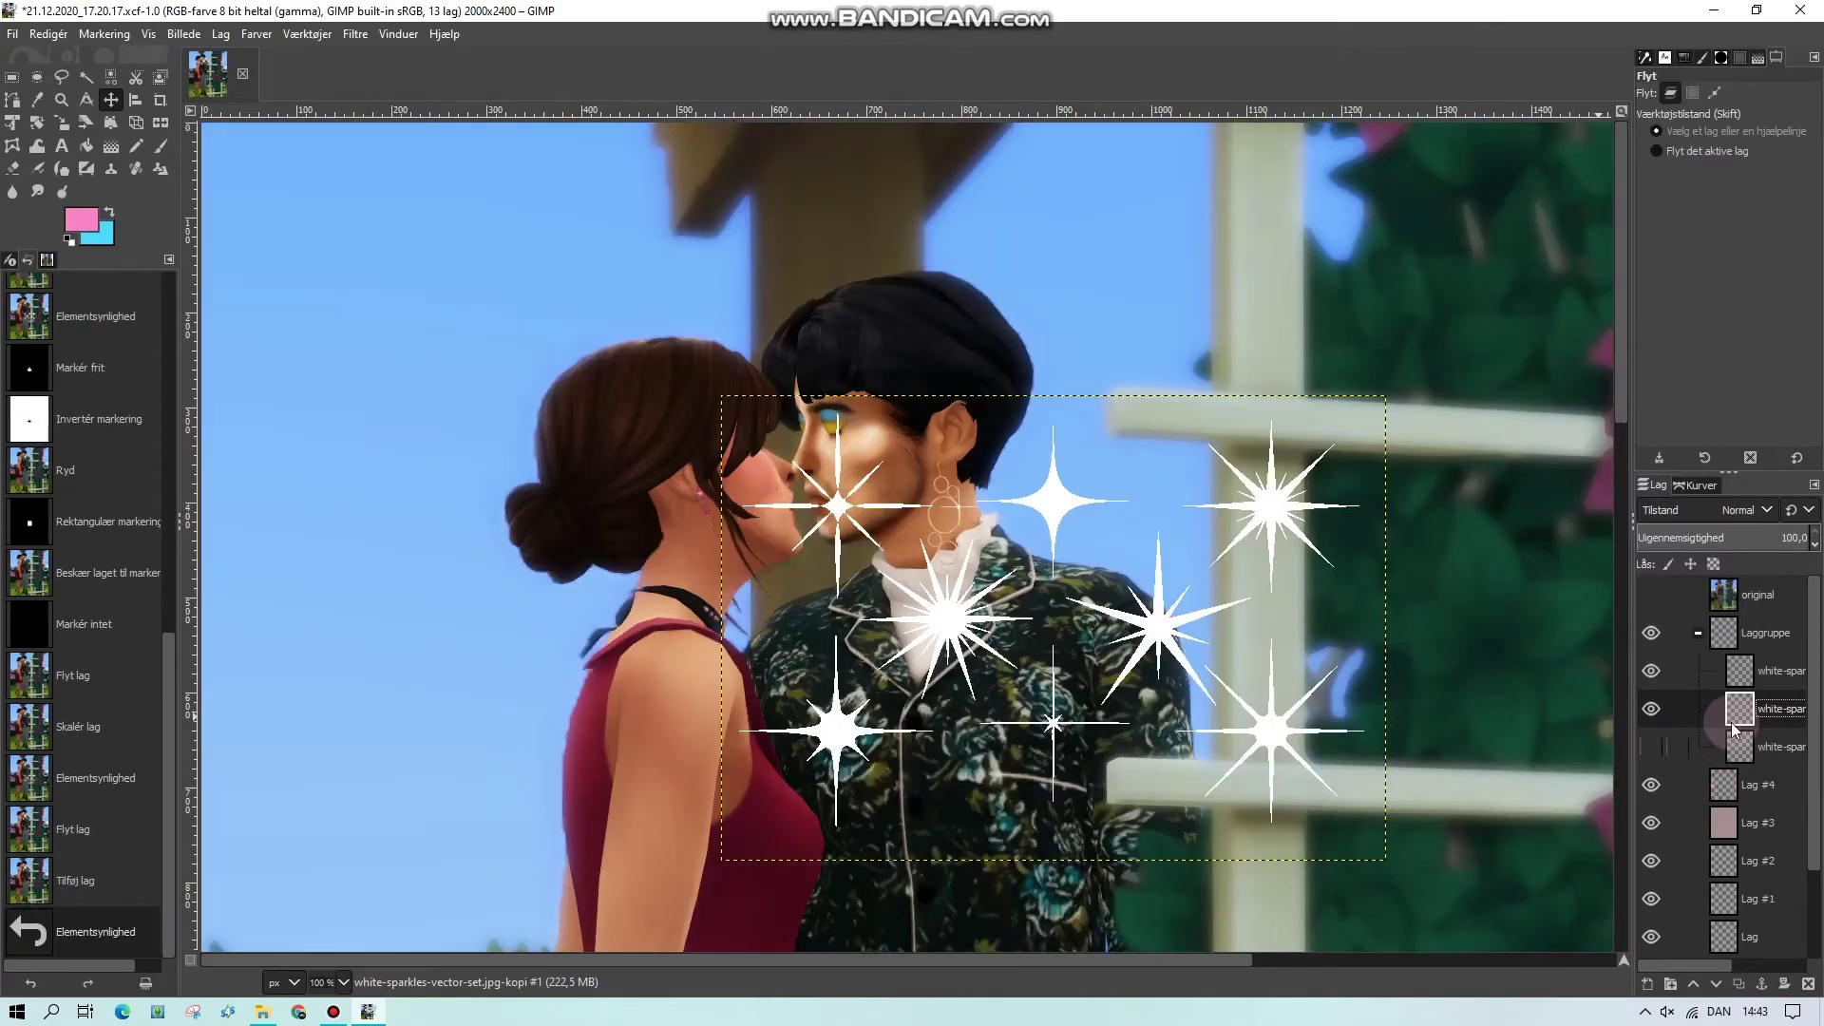
Isolate the upper-middle four-pointed sparkle by outlining it with a free selection, inverting the selection, clearing the rest of the layer and deselecting
click(68, 75)
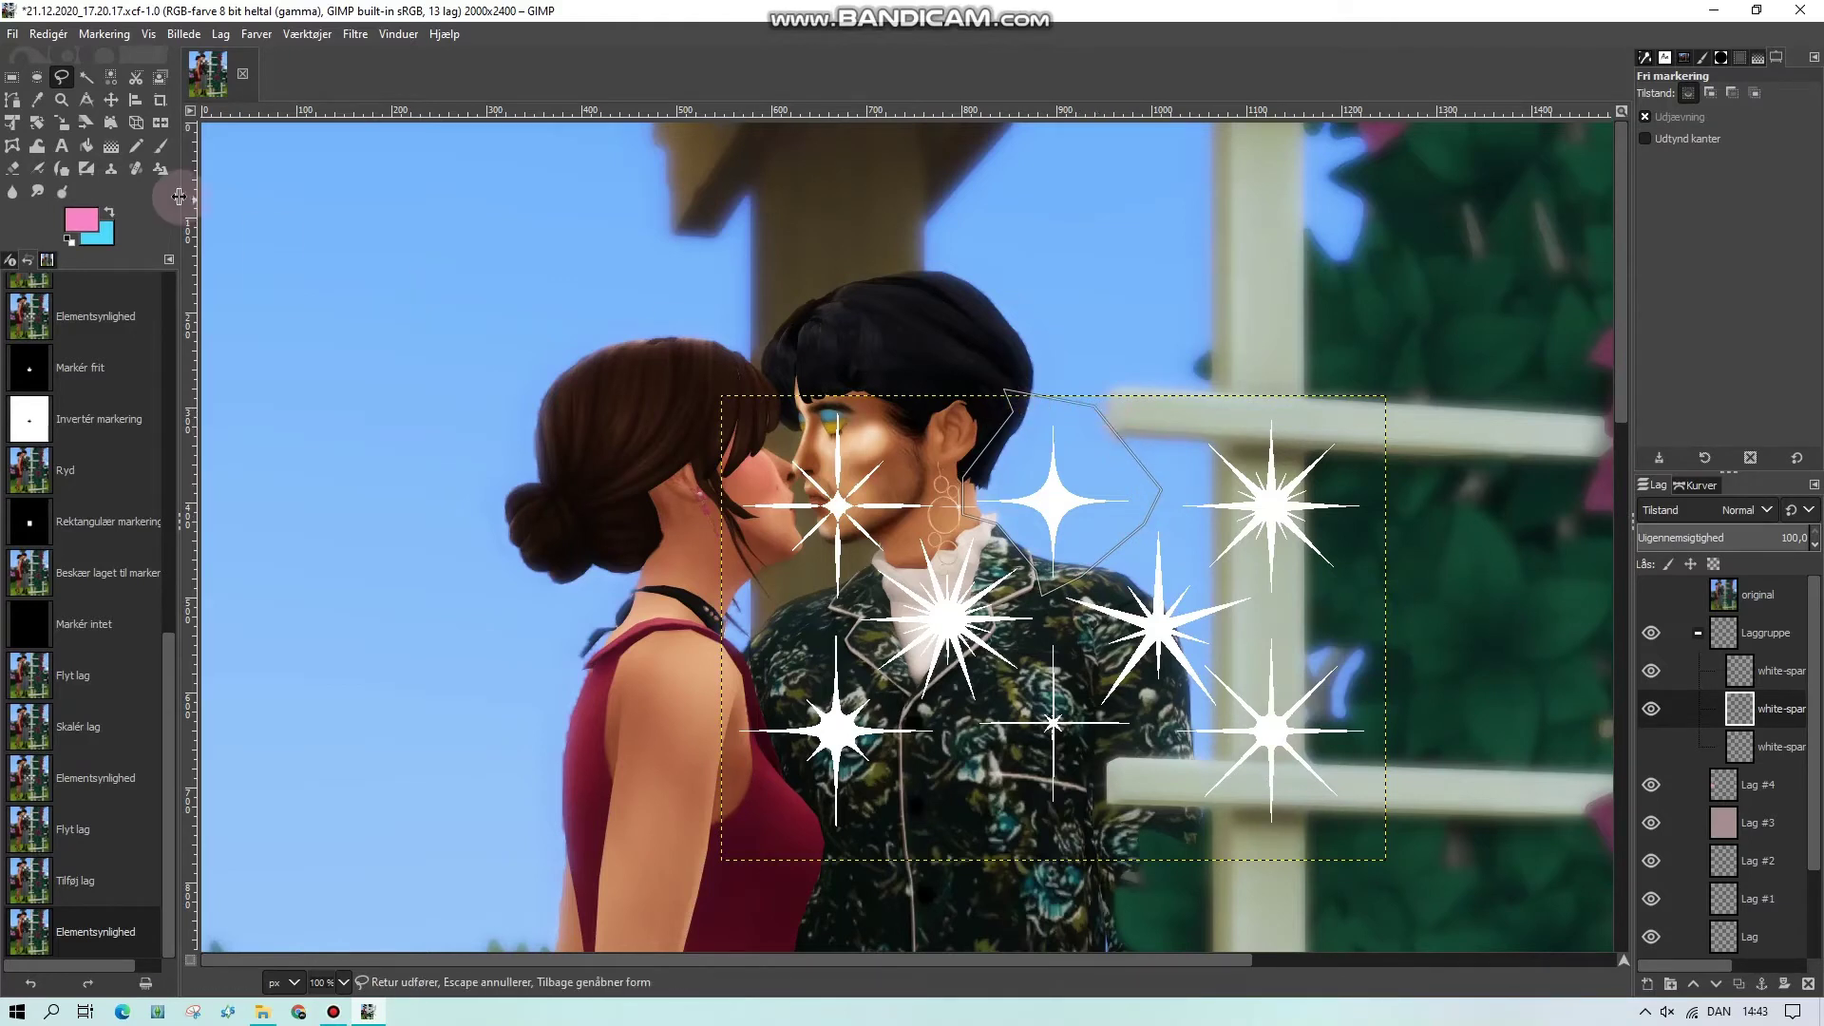
click(36, 76)
right_click(1040, 520)
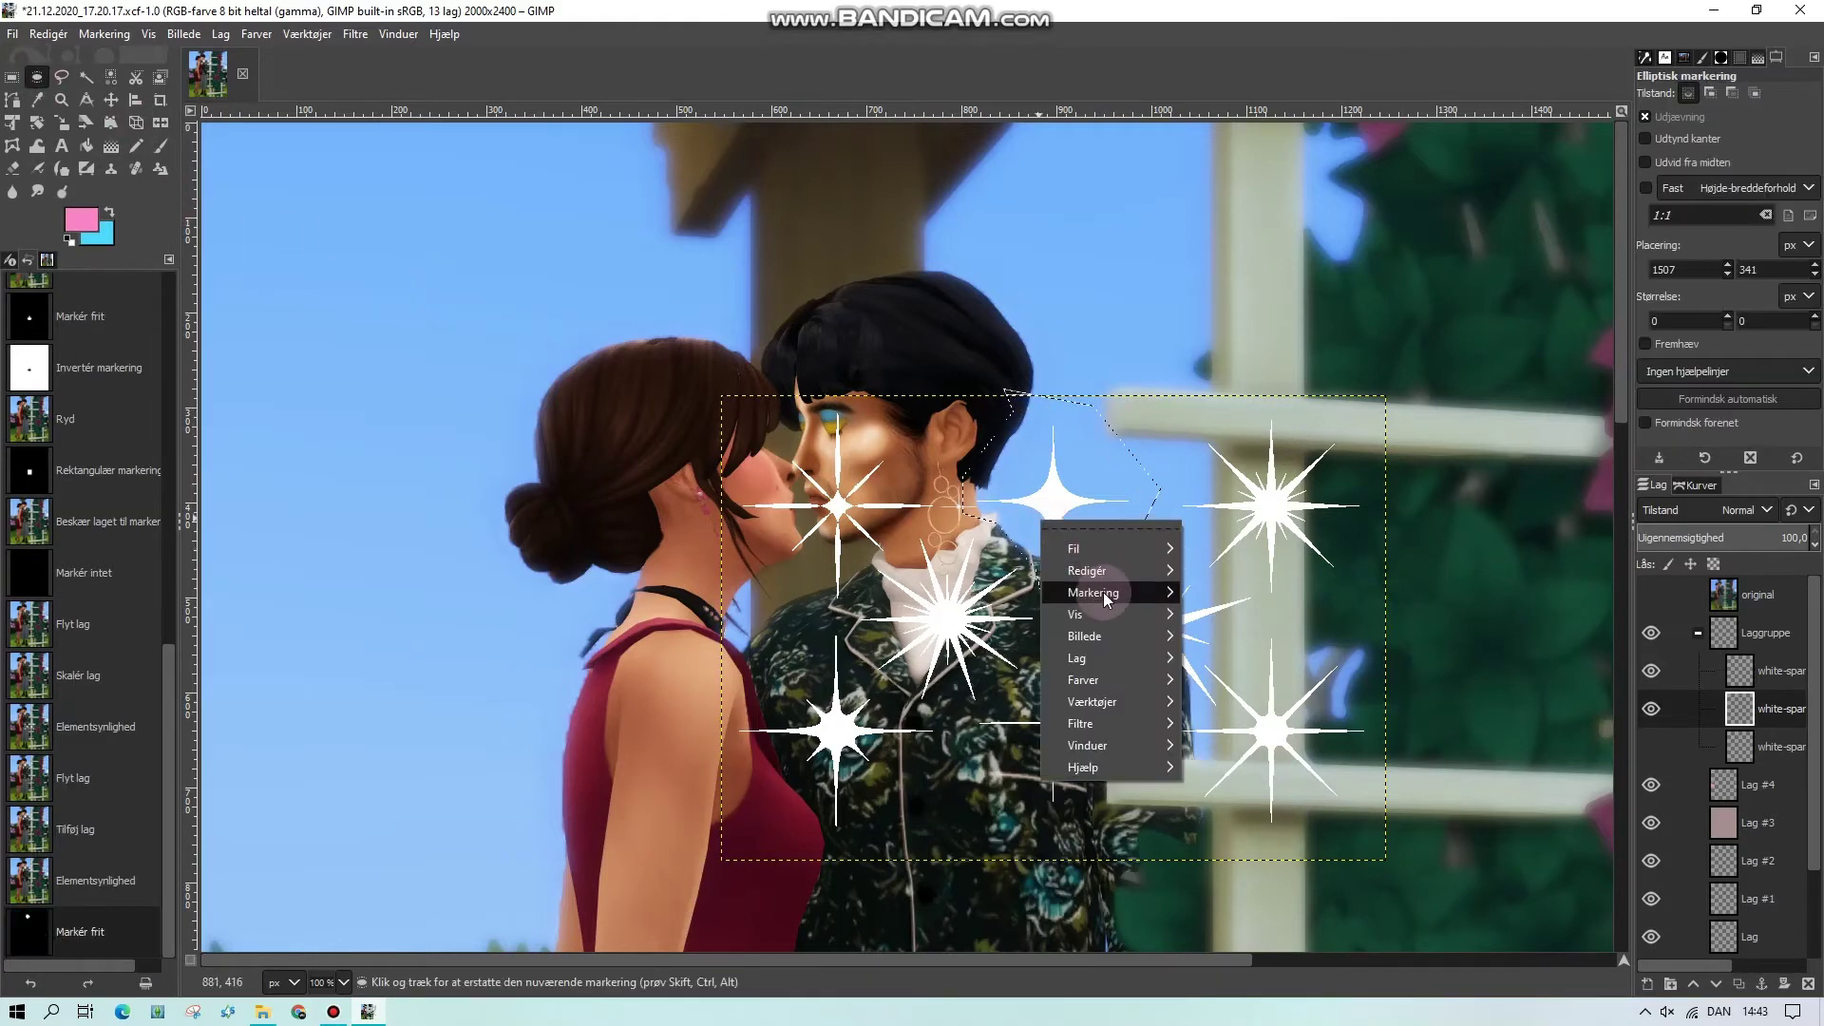
mouse_move(1105, 594)
click(1225, 631)
key(Delete)
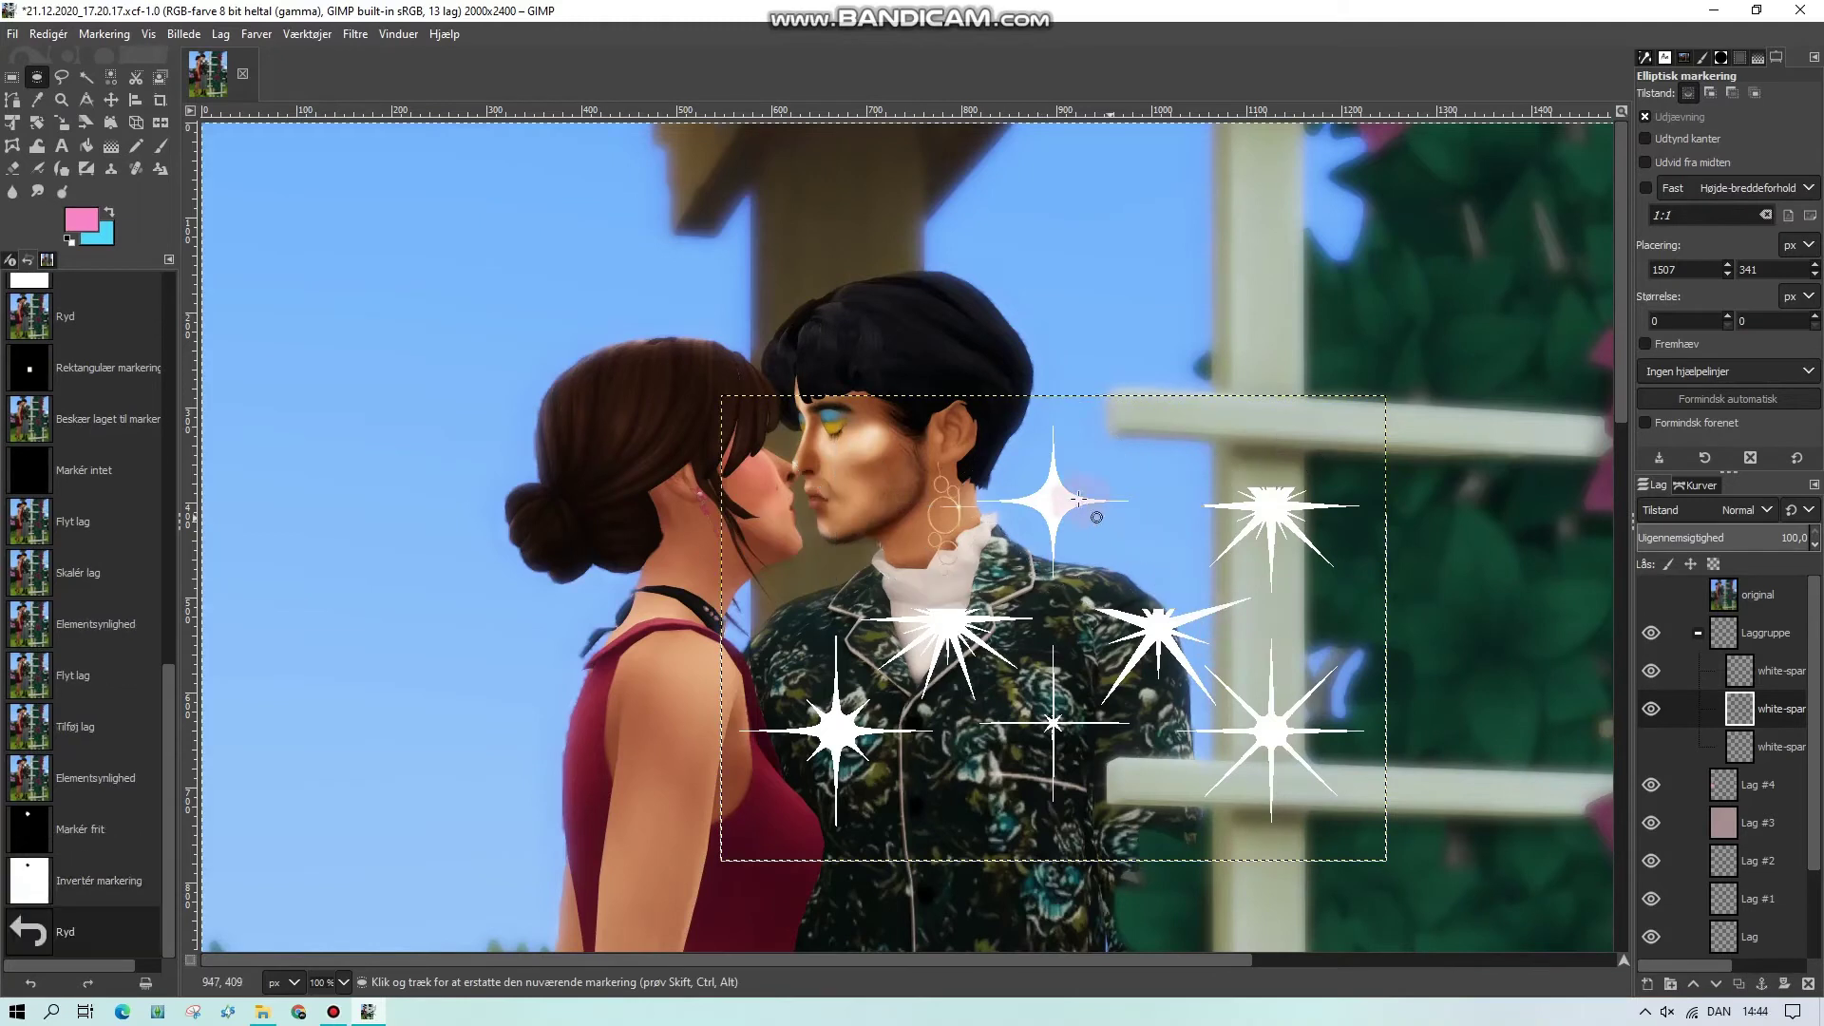
key(ctrl+shift+a)
Crop the layer to a rectangular selection of about 211 × 215 px around the isolated four-pointed sparkle
click(13, 82)
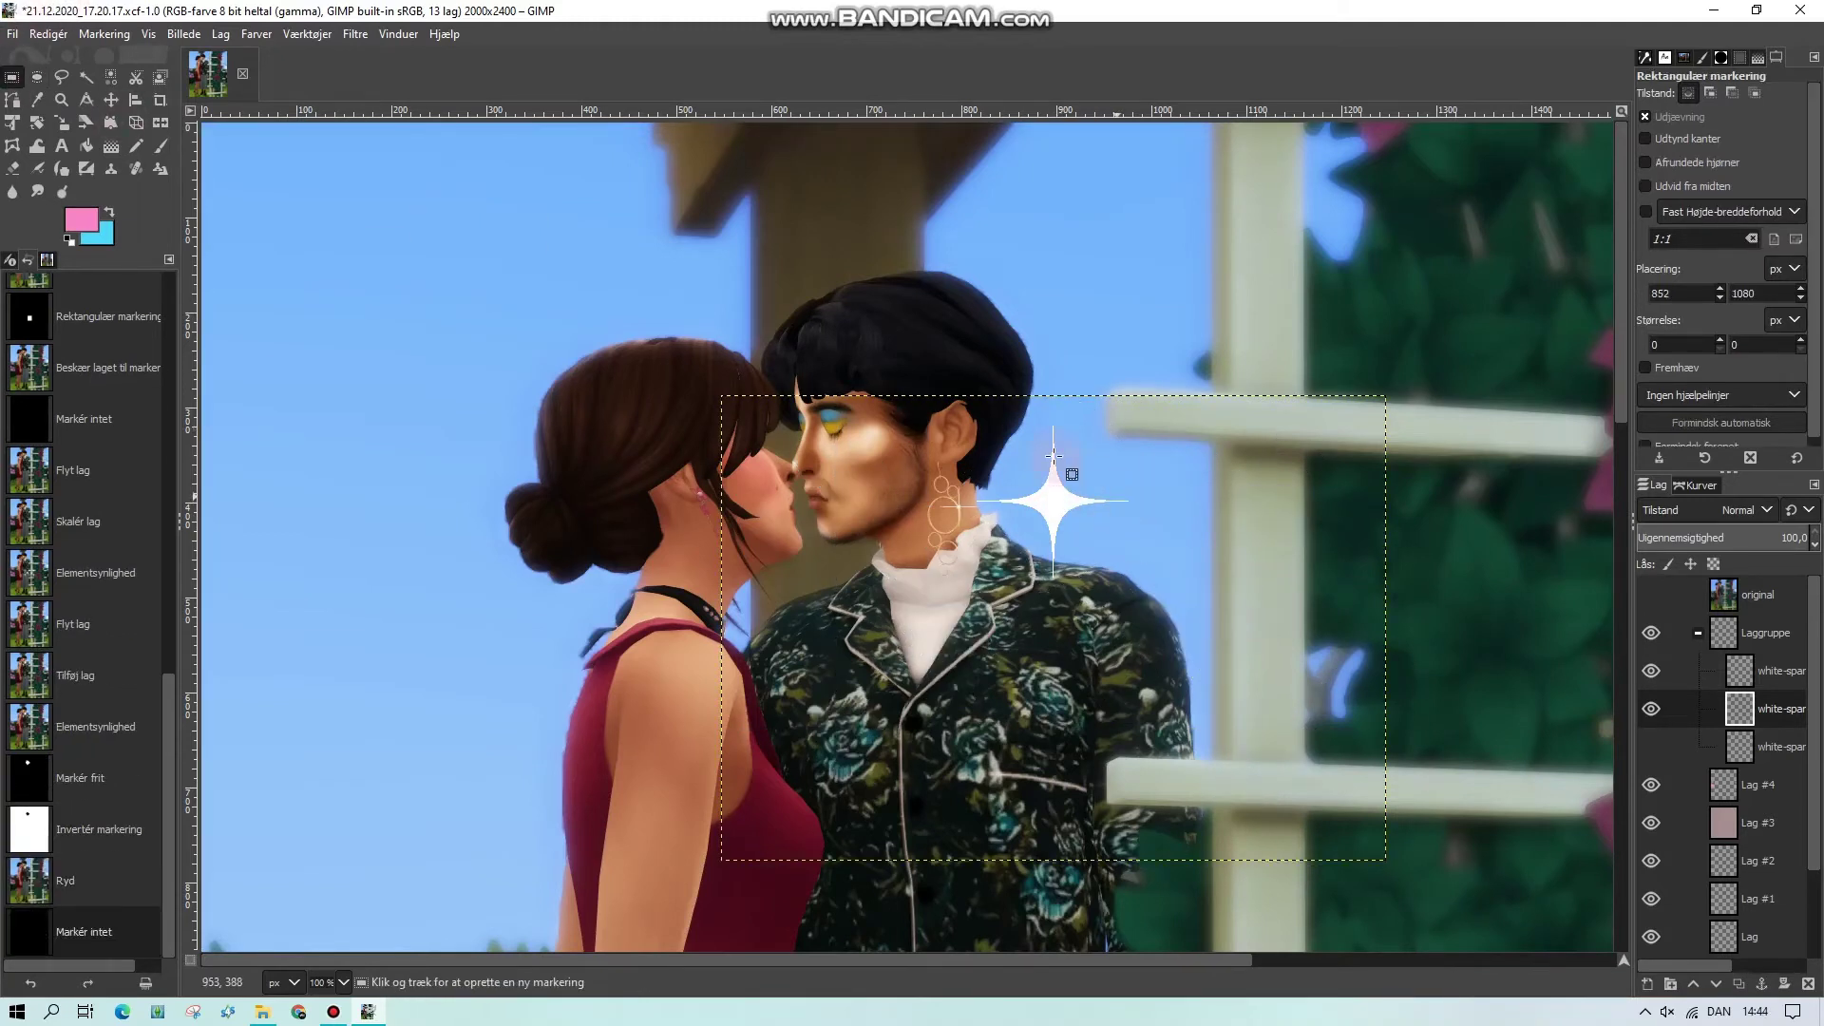
drag(960, 407, 1156, 608)
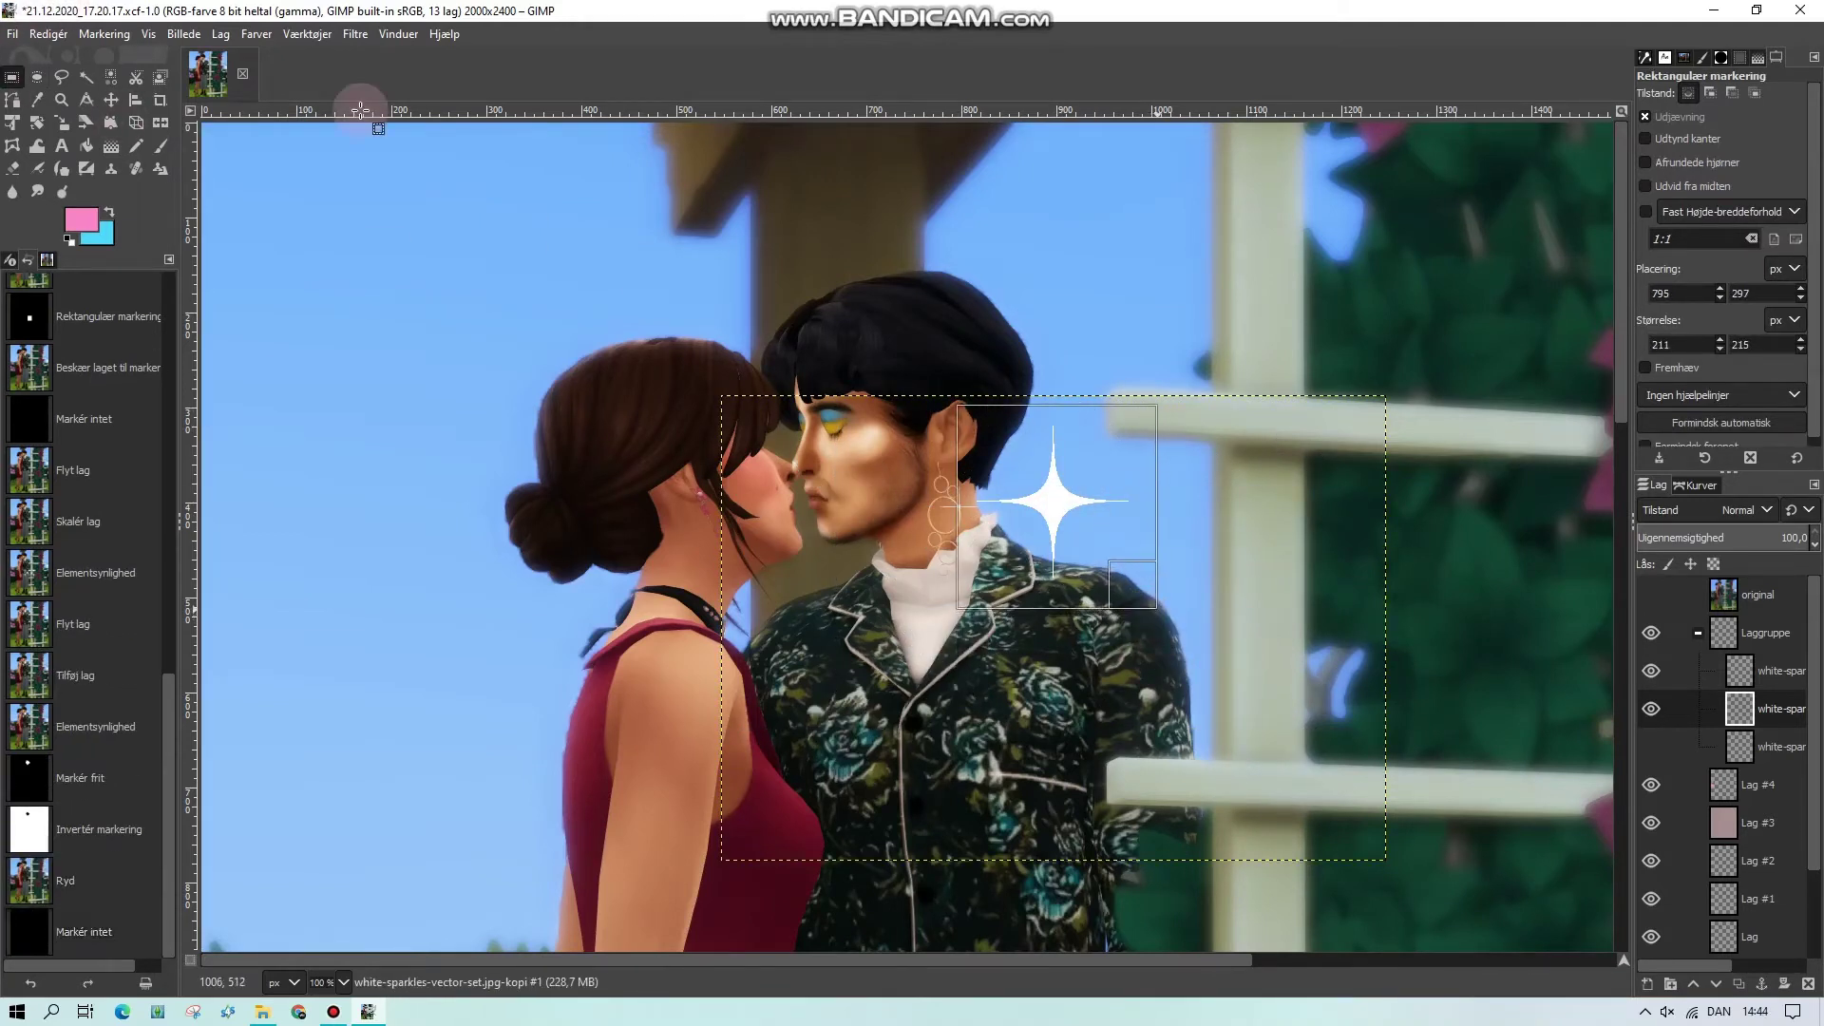
click(218, 34)
click(339, 404)
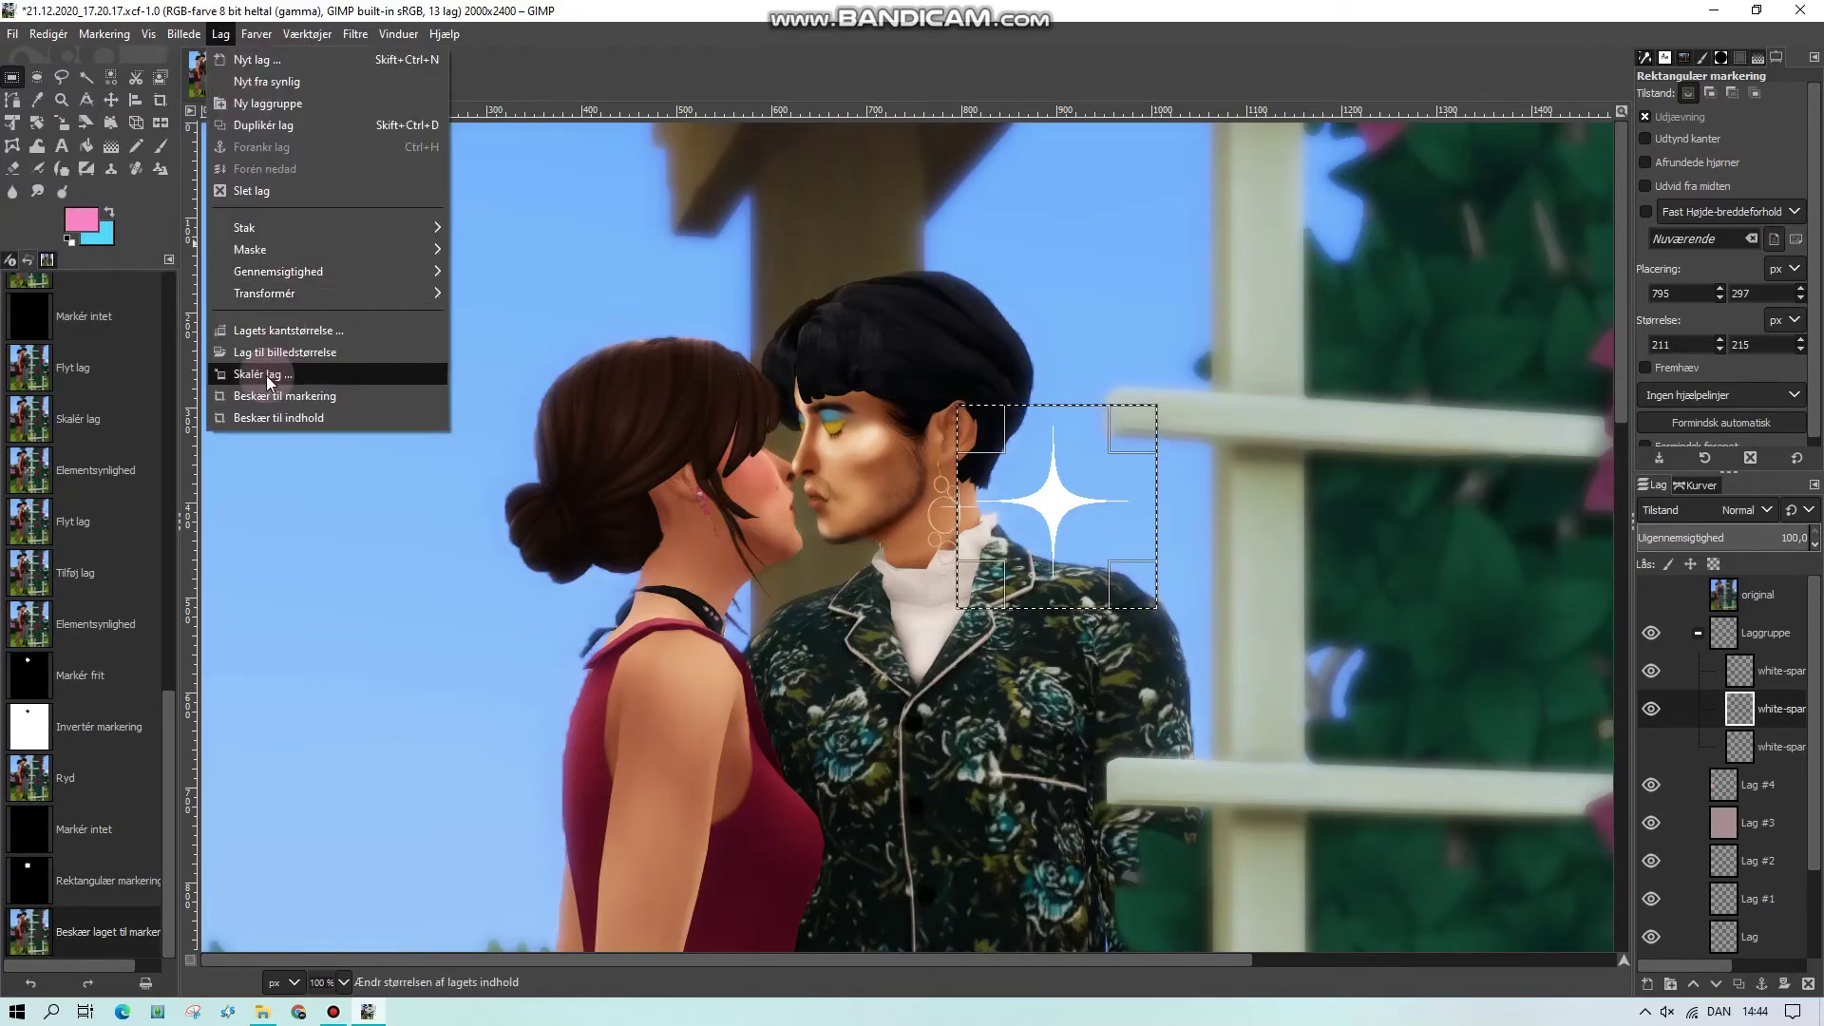
Try scaling the cropped sparkle layer to 35 px wide and placing it on the man's earring, and revert to the cropped state
click(266, 374)
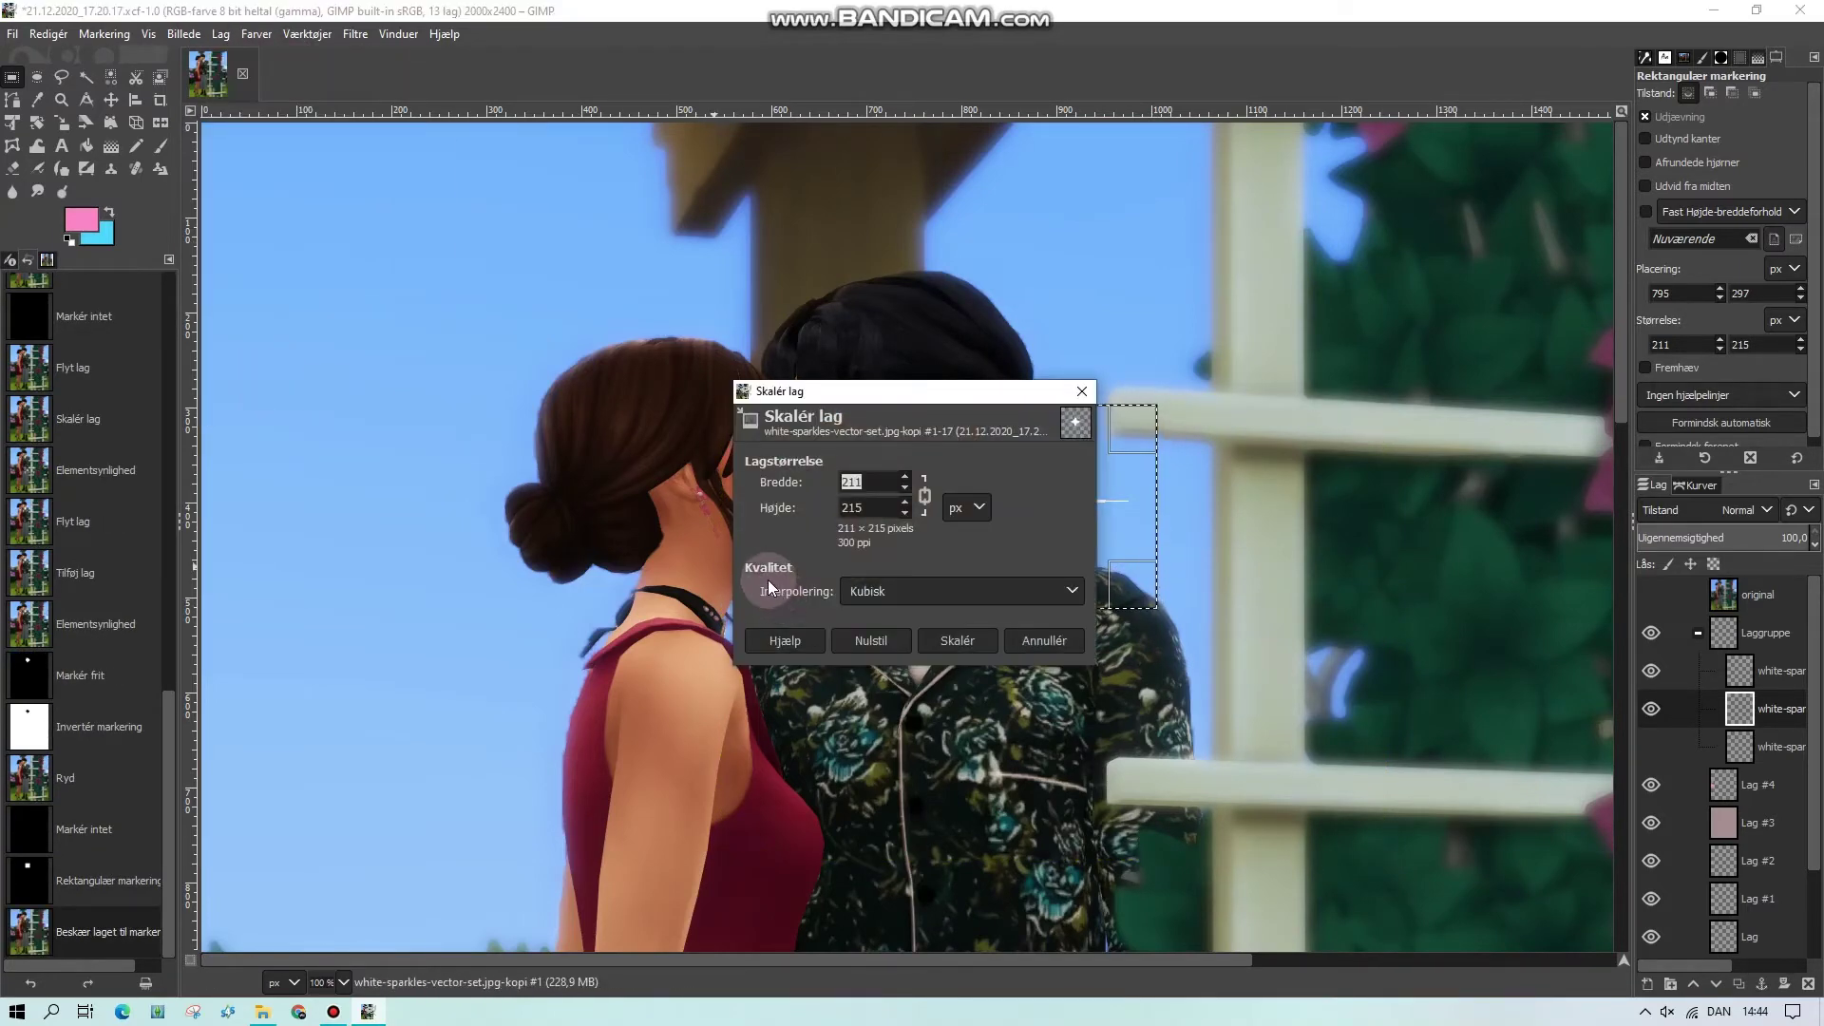
text(35)
click(950, 642)
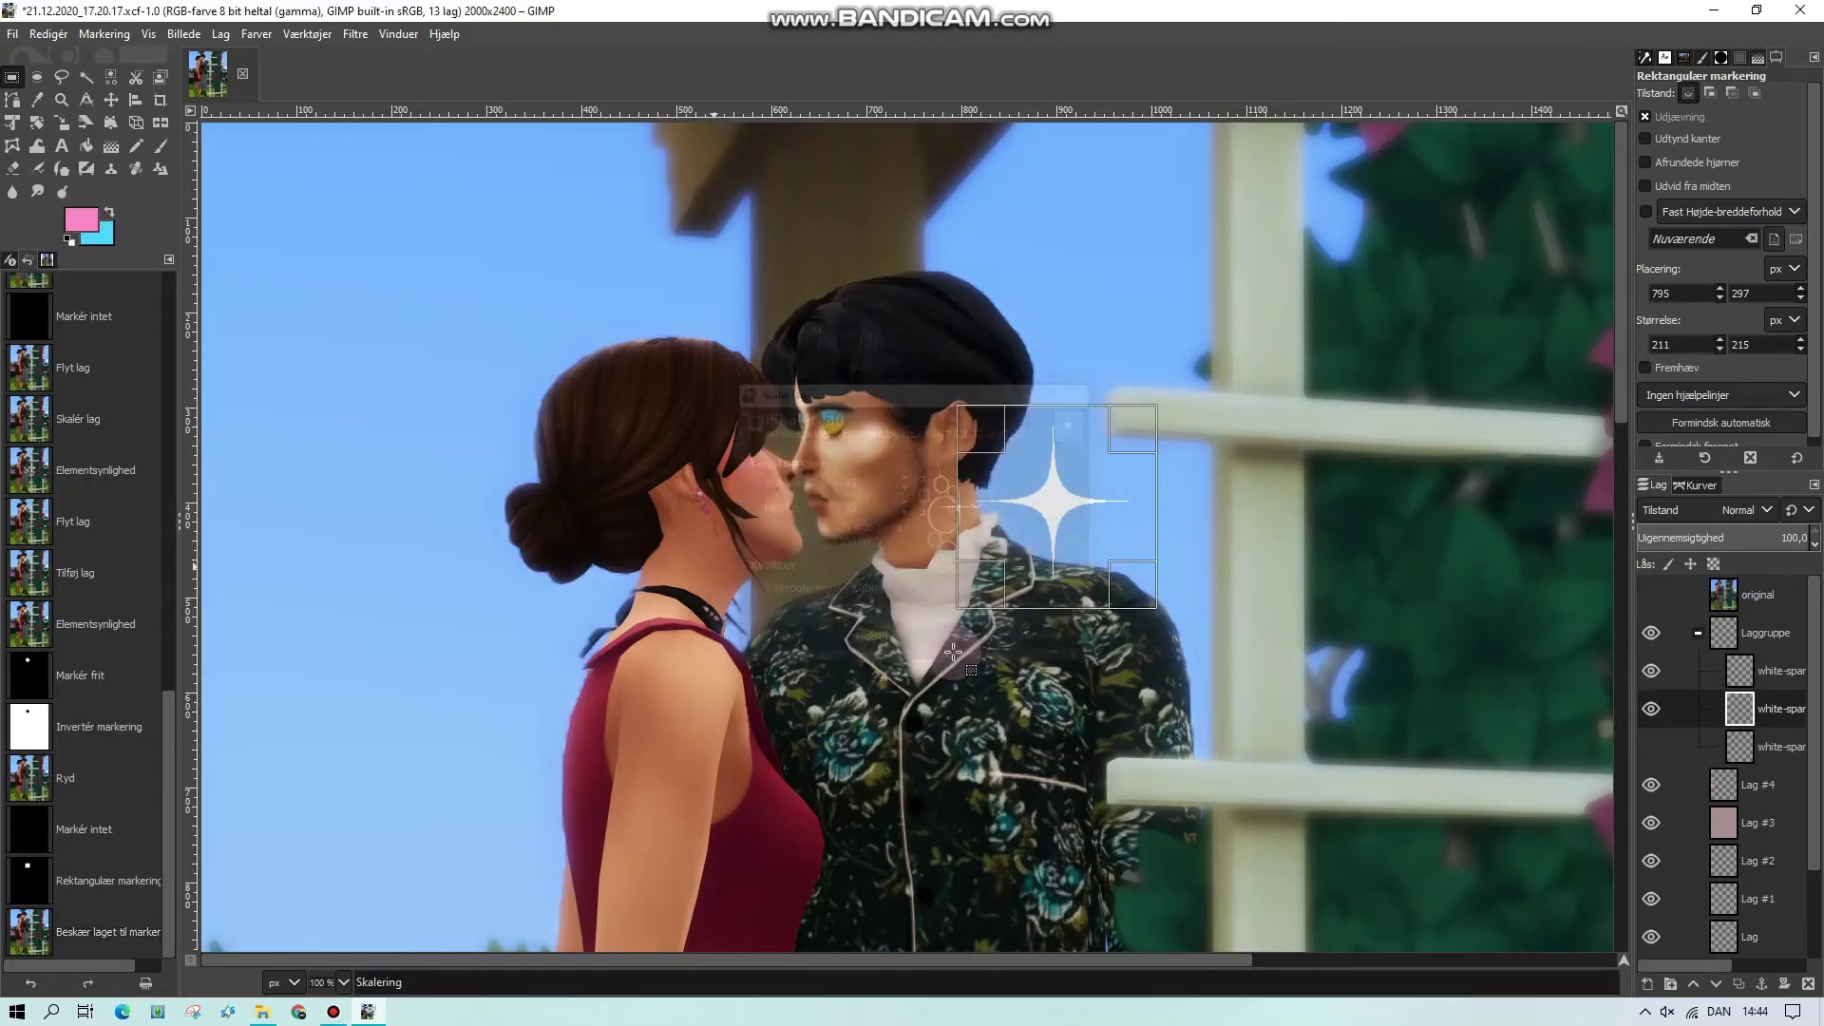
click(112, 99)
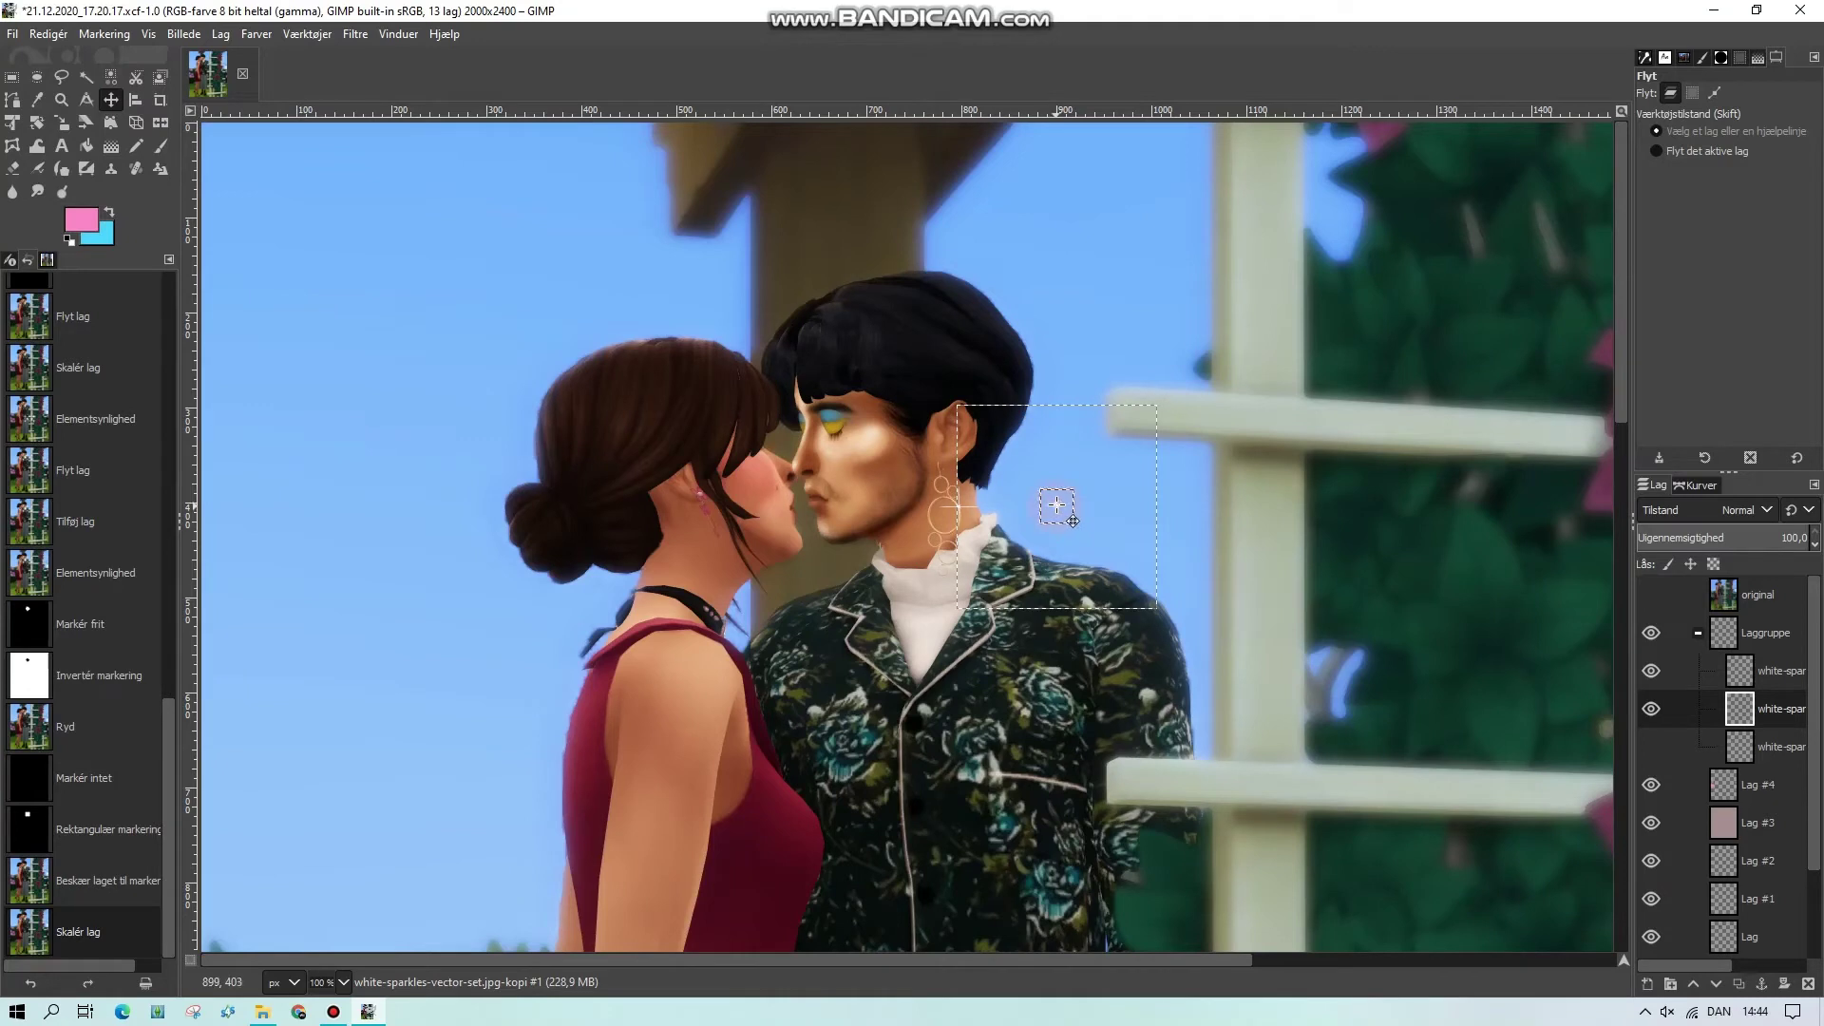
drag(972, 538, 951, 548)
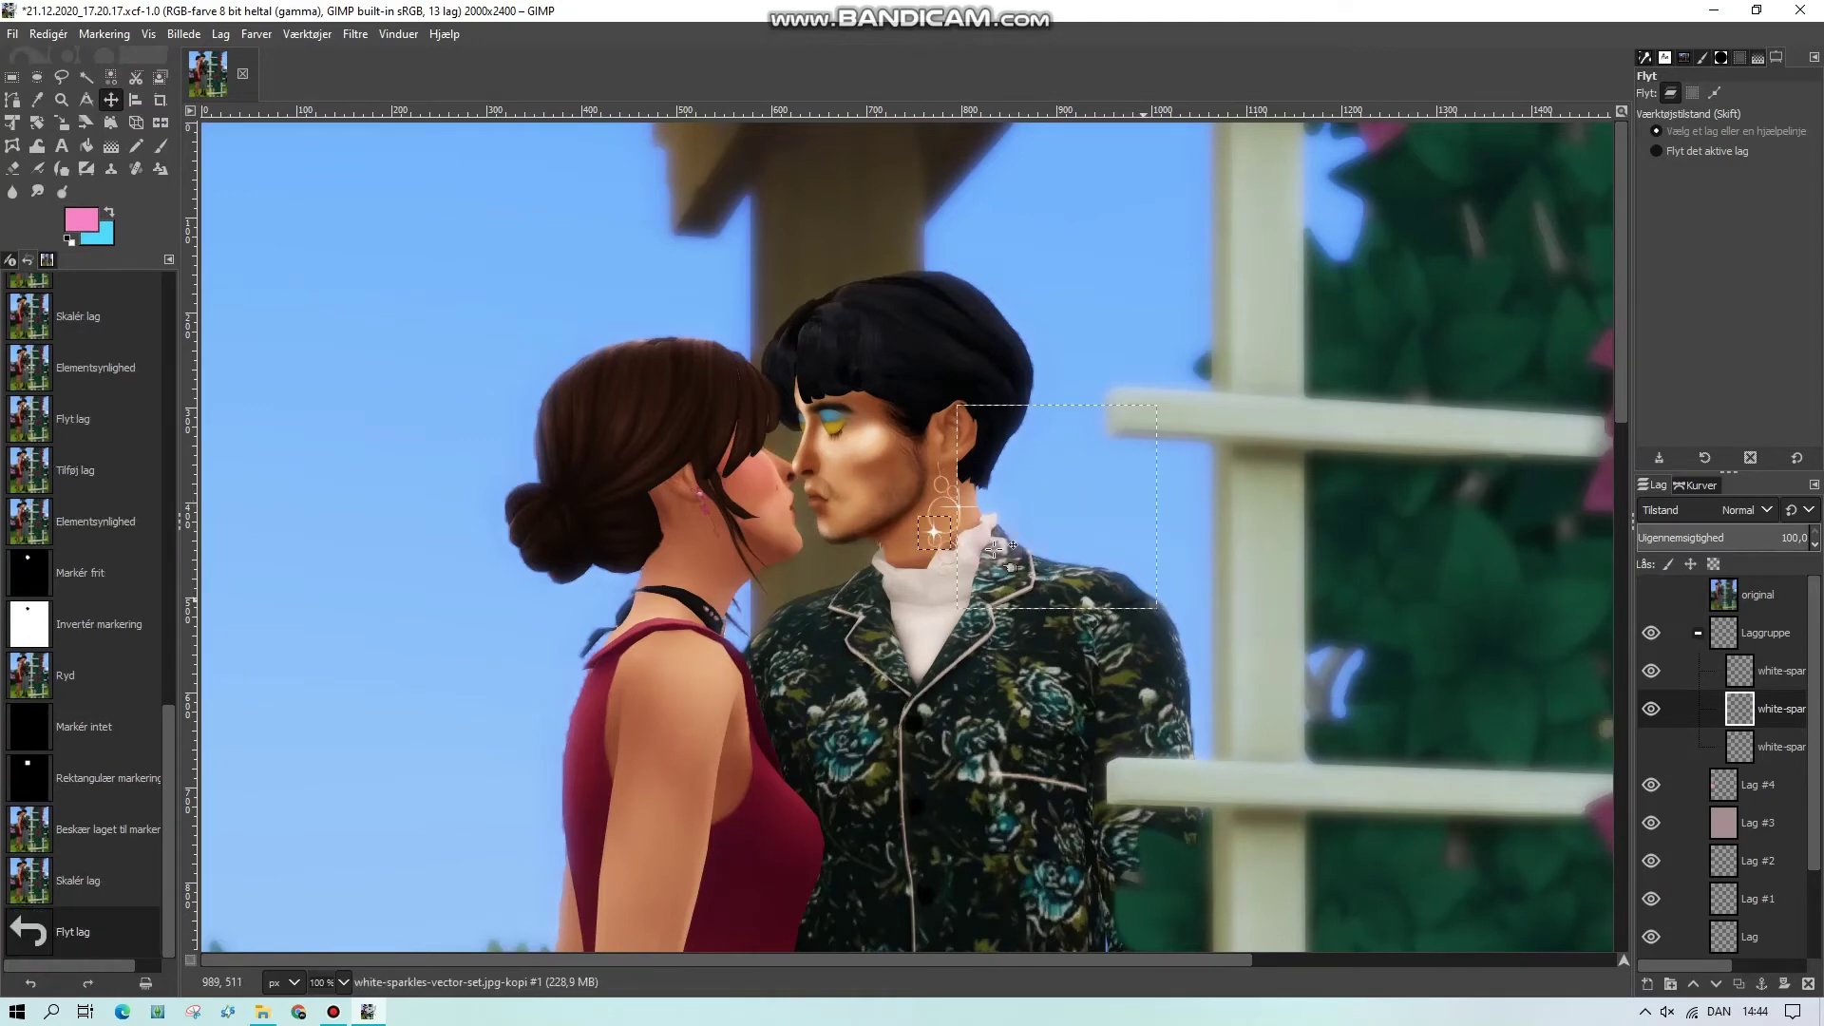
click(112, 851)
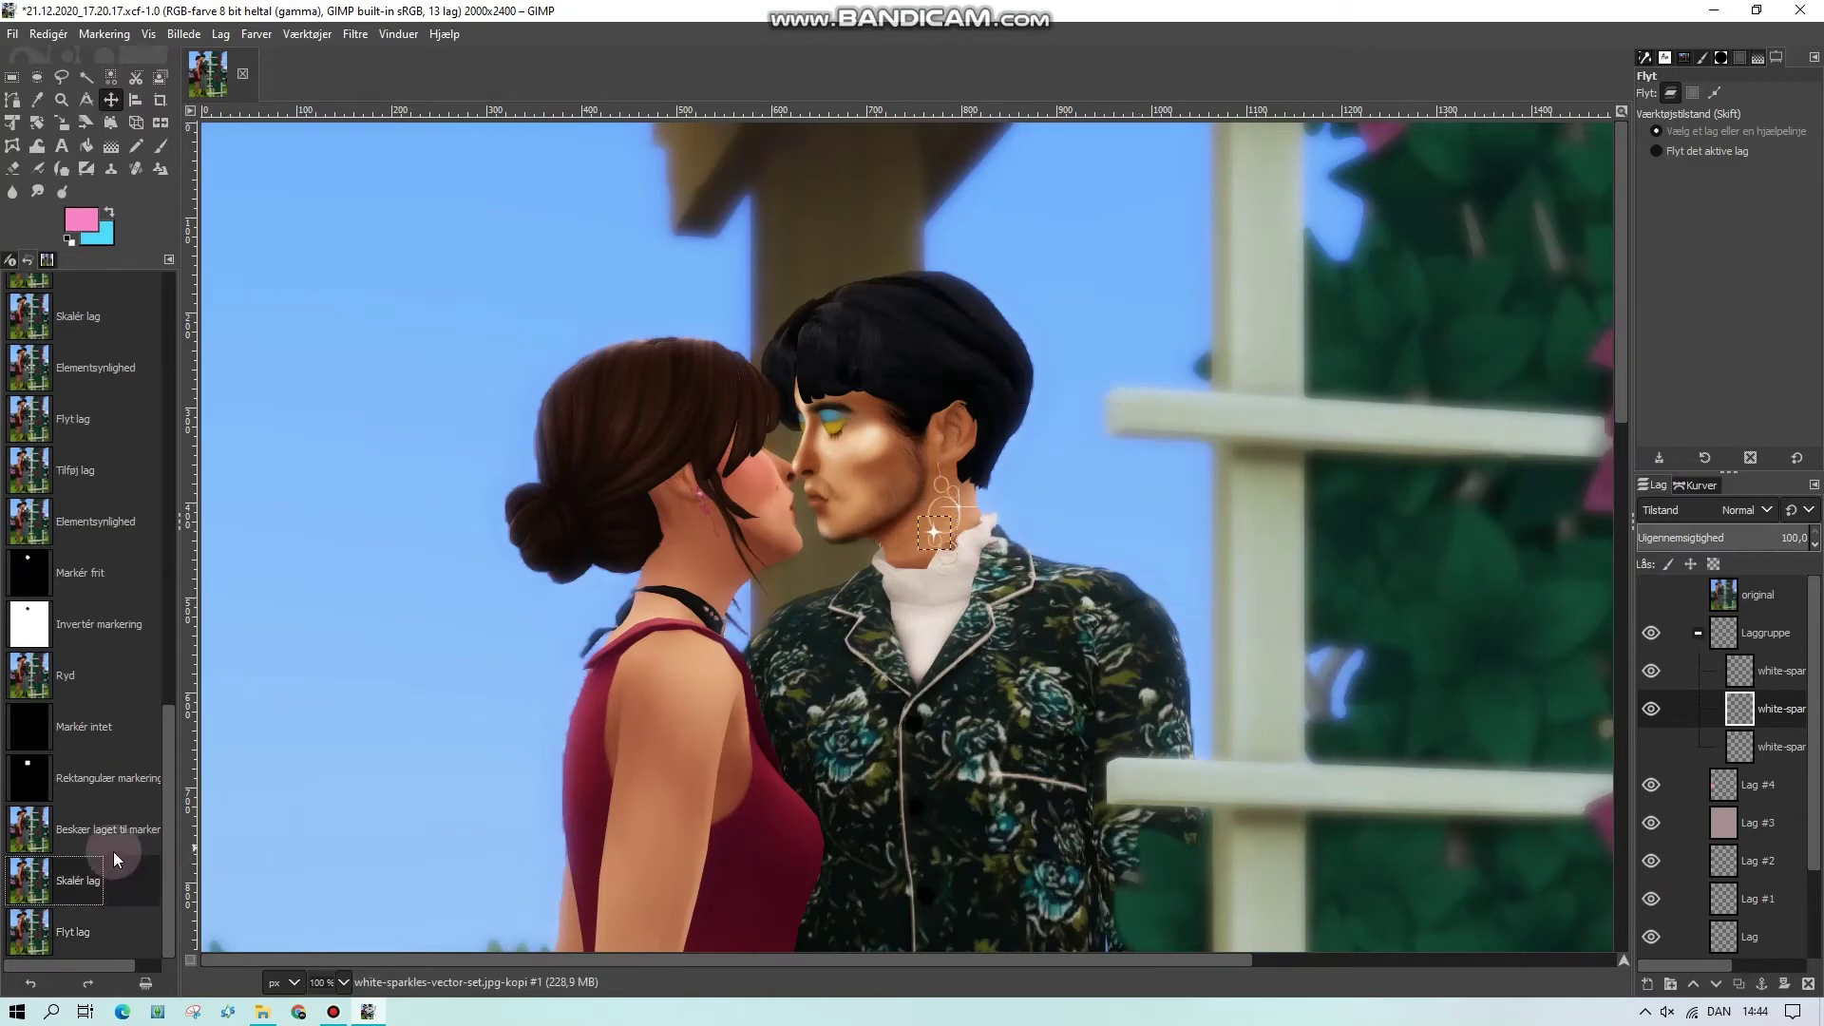
Scale the cropped sparkle layer down to a tiny glint and move it onto the small lower-left ring of the man's earring
click(220, 34)
click(296, 368)
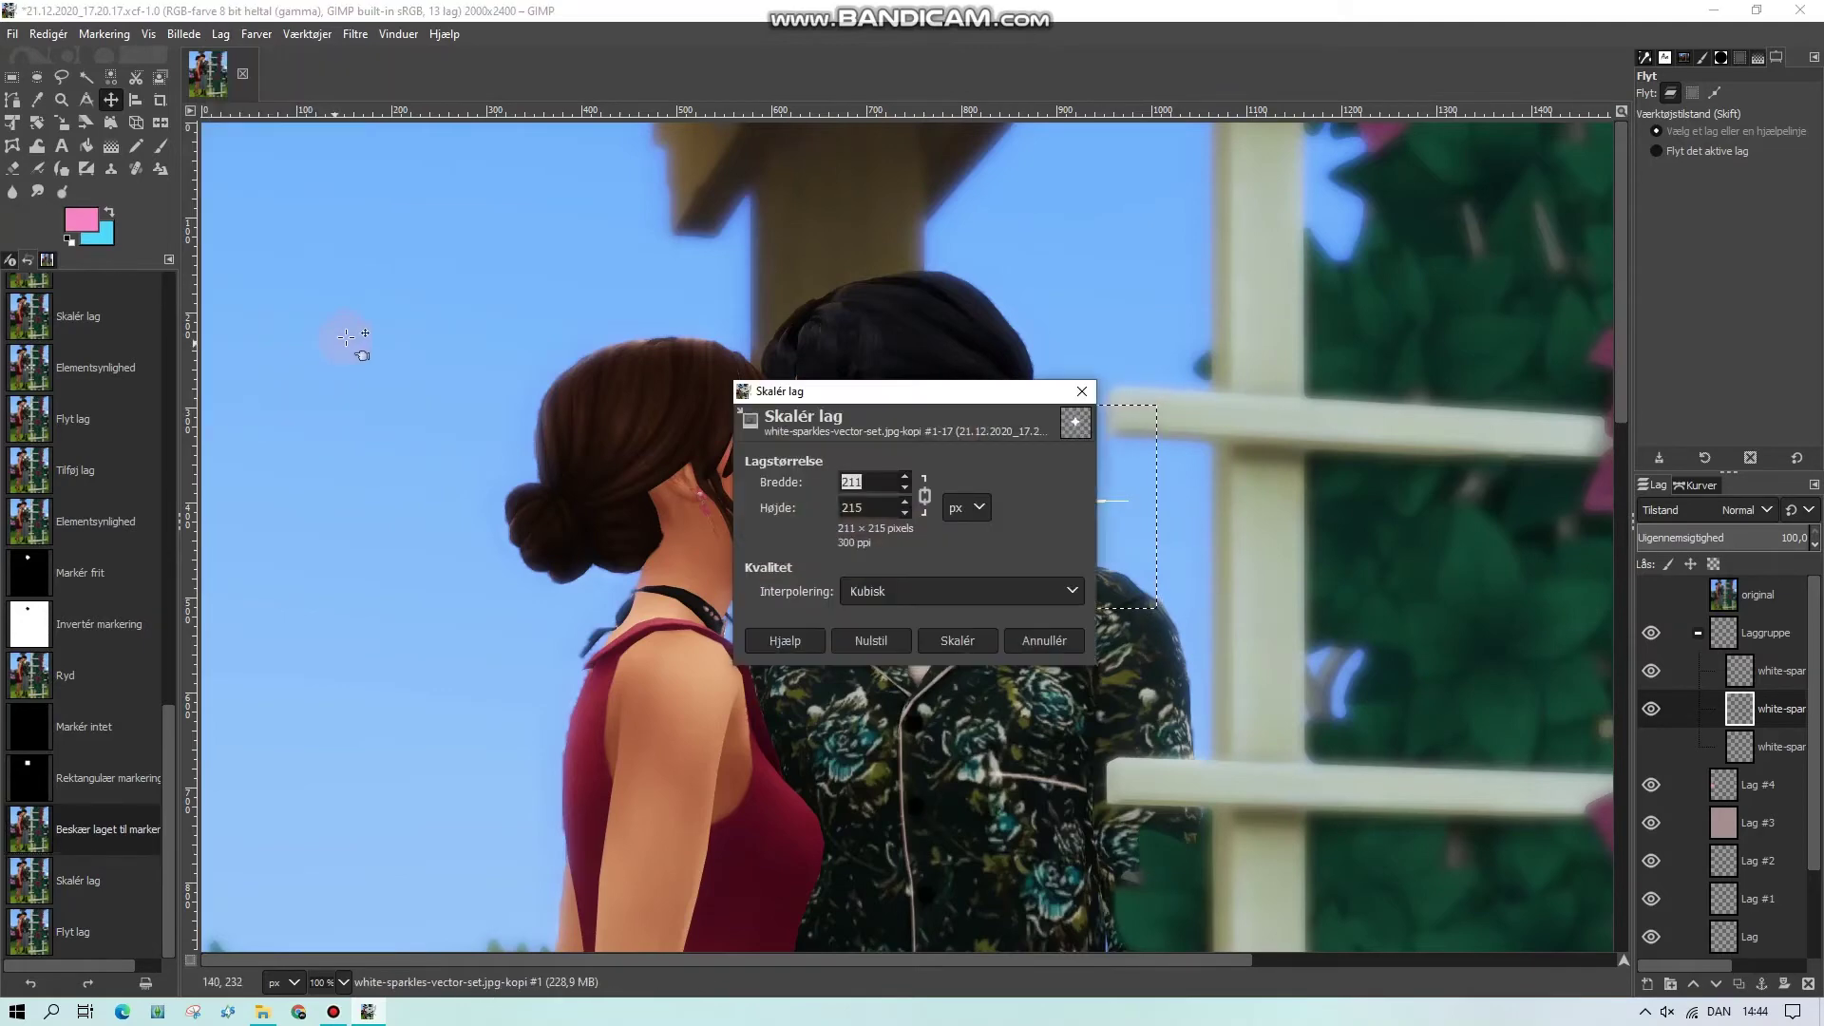
click(962, 639)
click(317, 994)
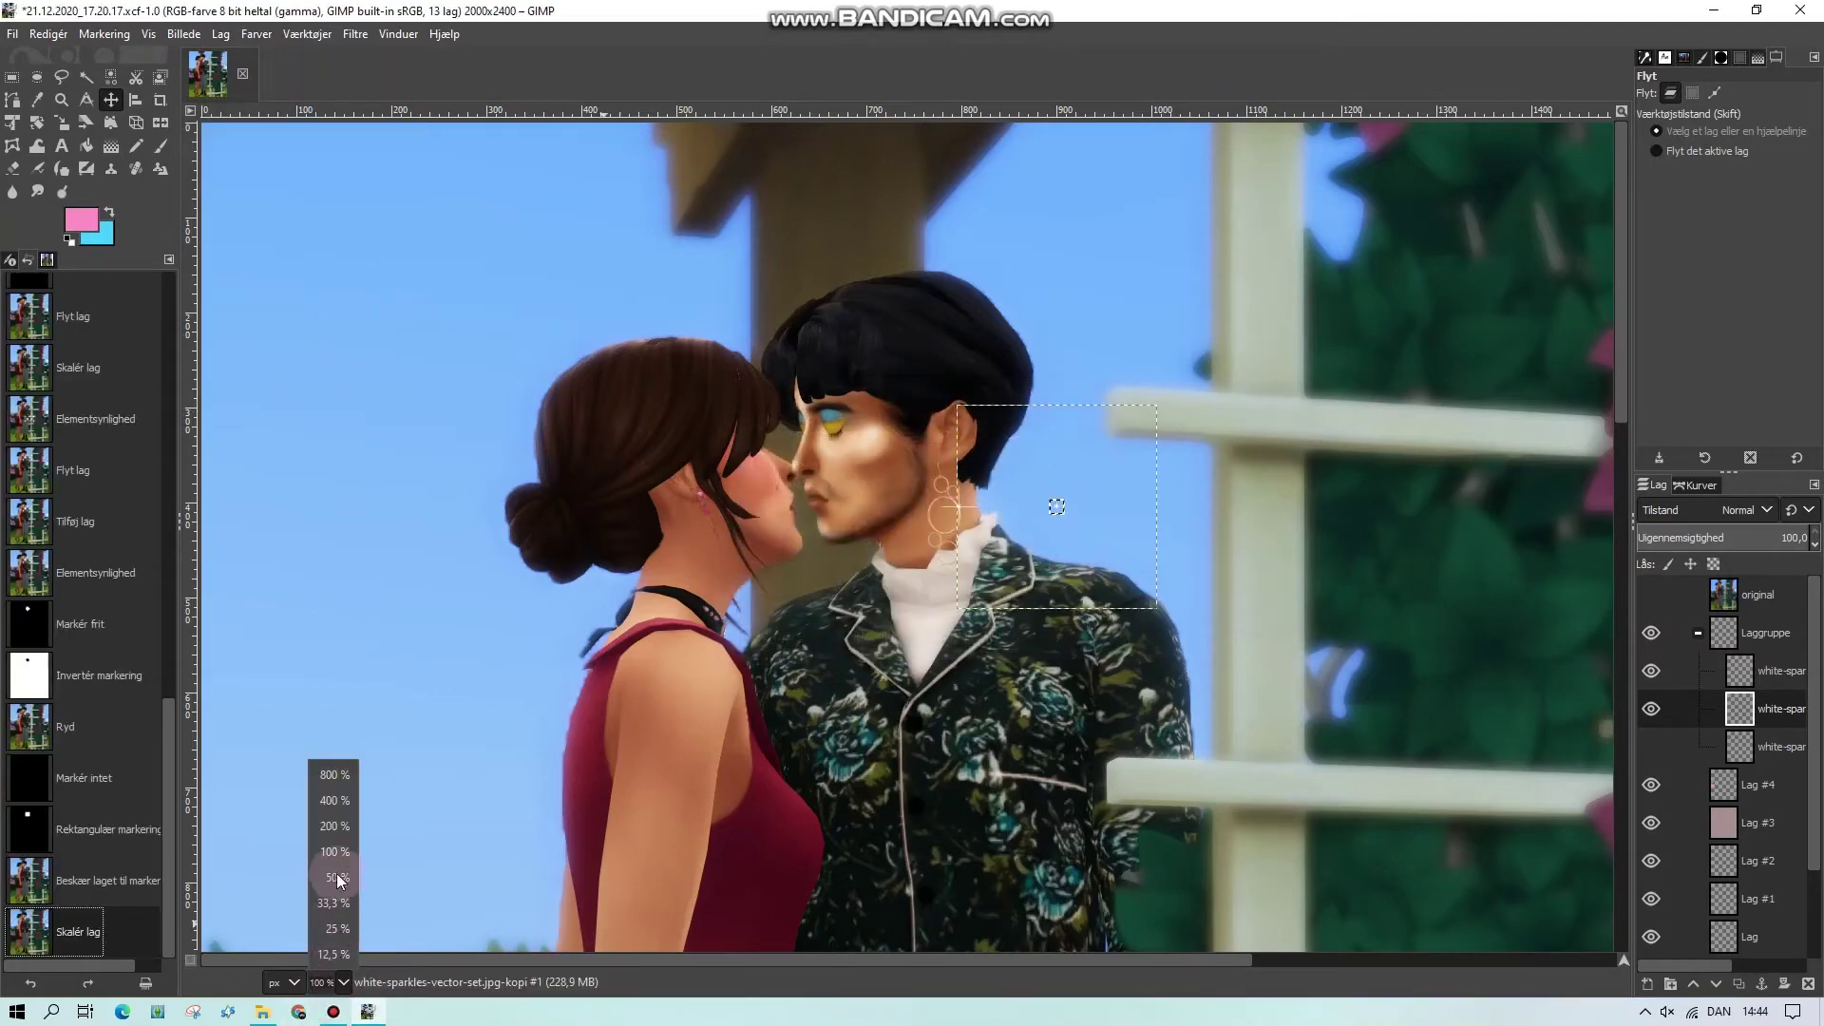
click(333, 809)
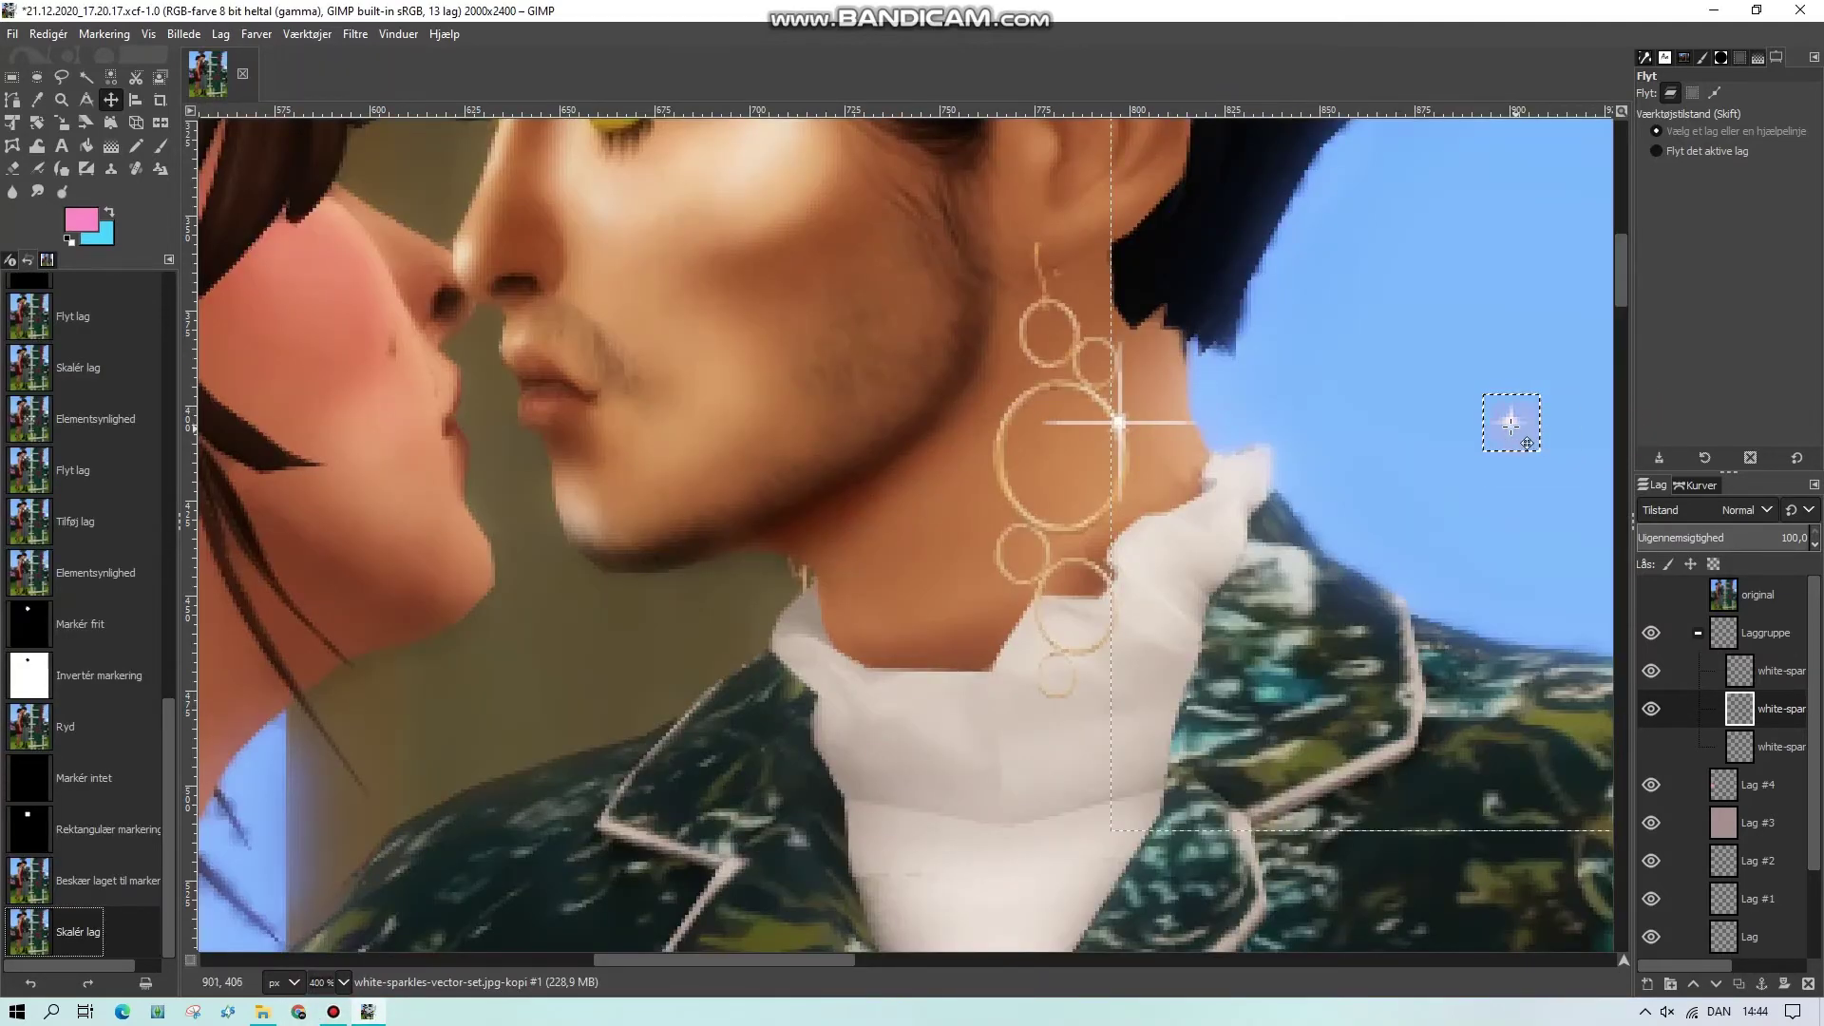
drag(1526, 443, 1003, 563)
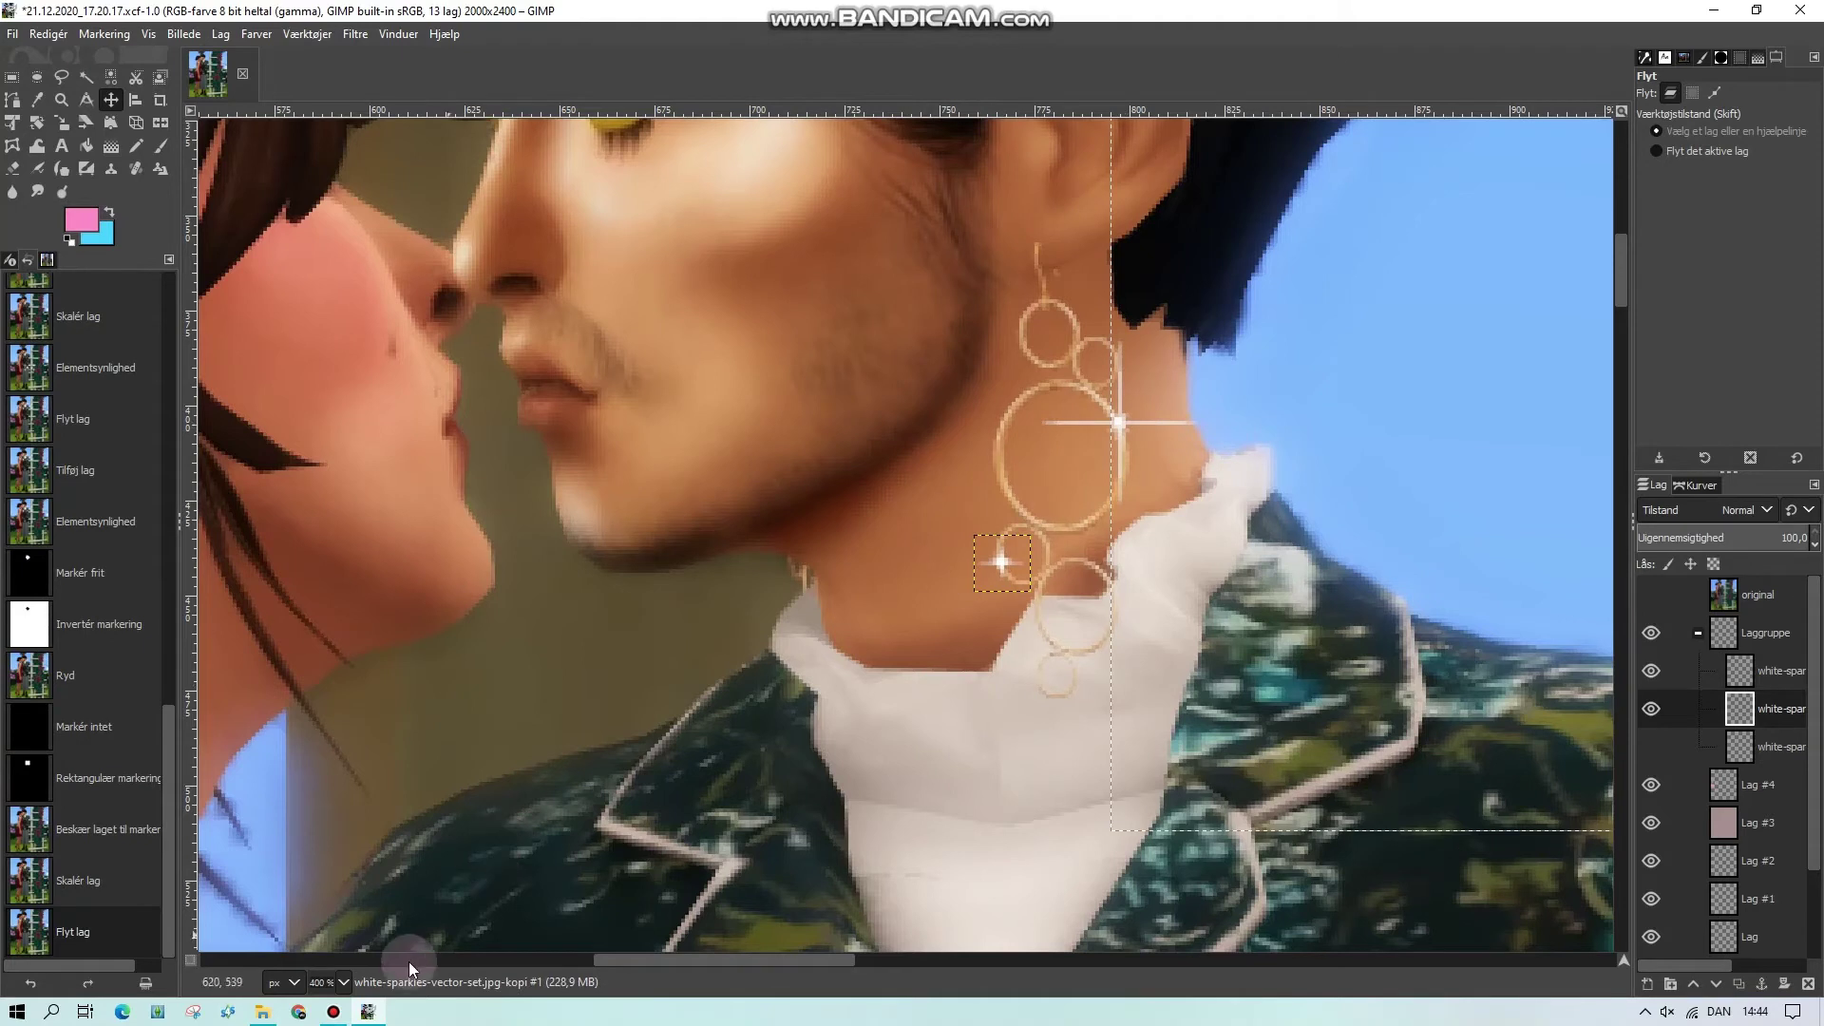
Activate the layer Lag #3 and clear the remaining rectangular selection
click(1800, 825)
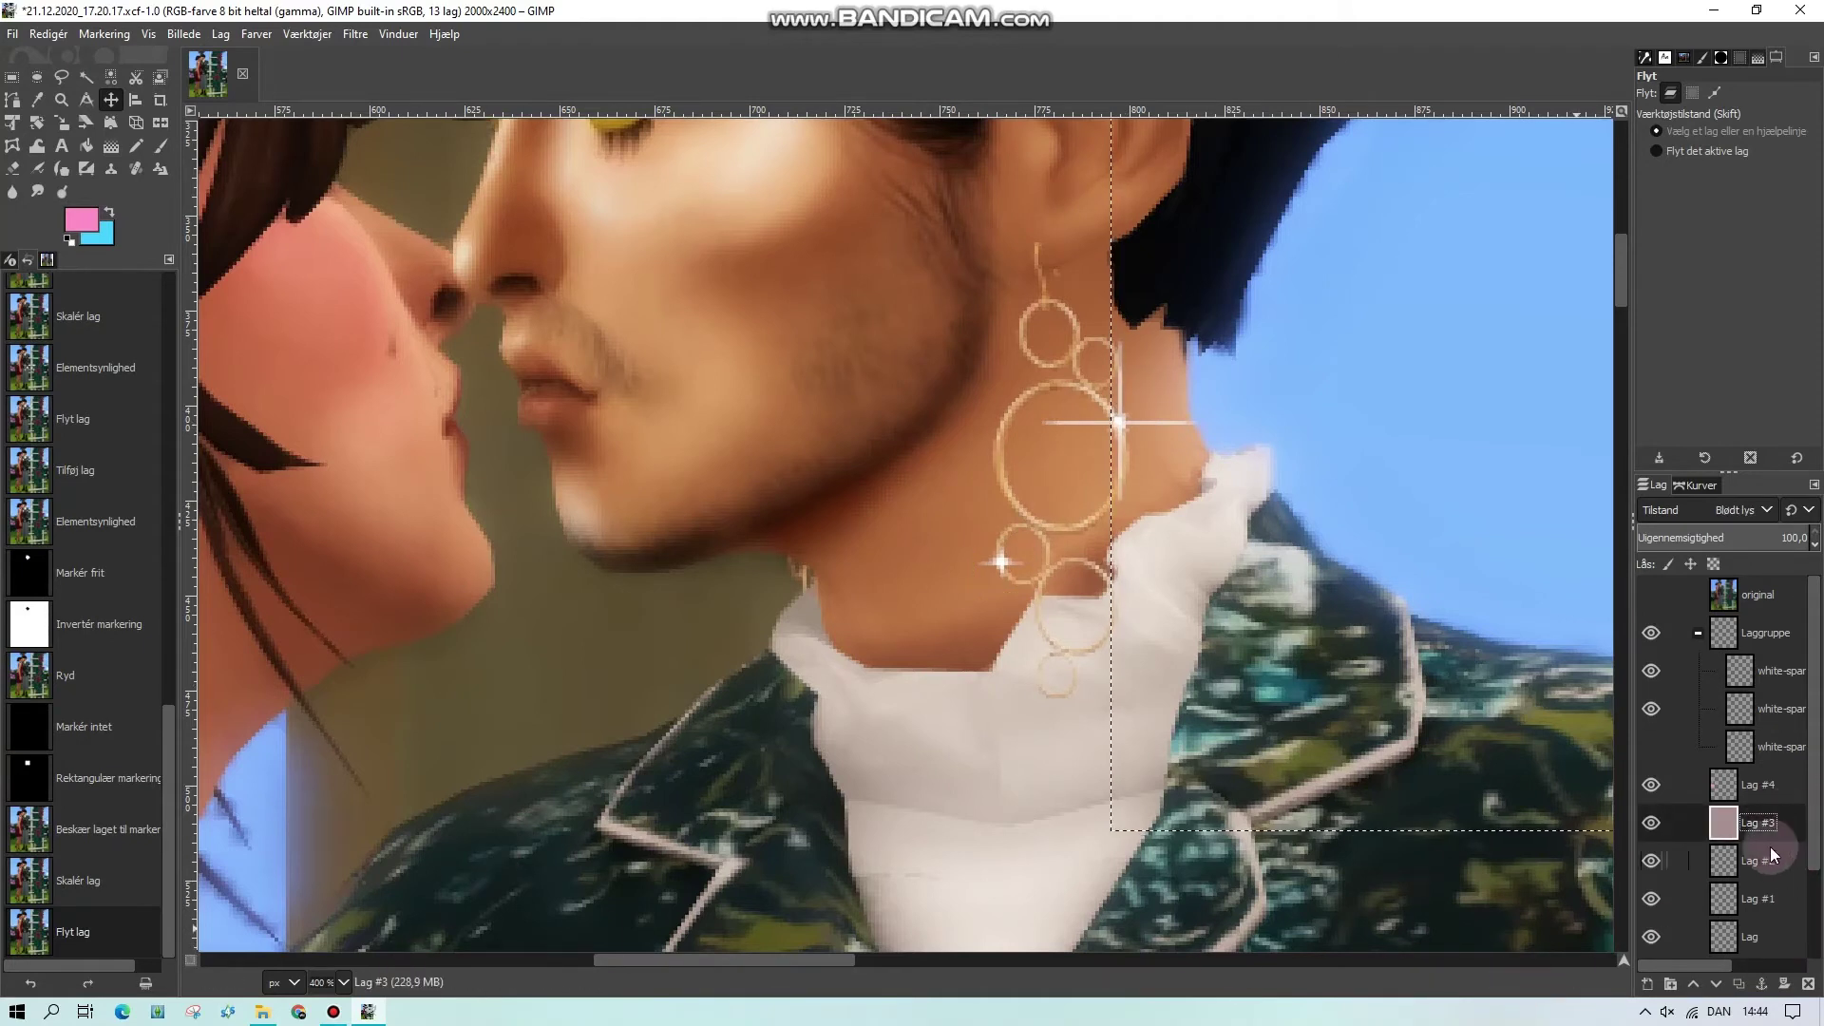
click(12, 77)
click(590, 663)
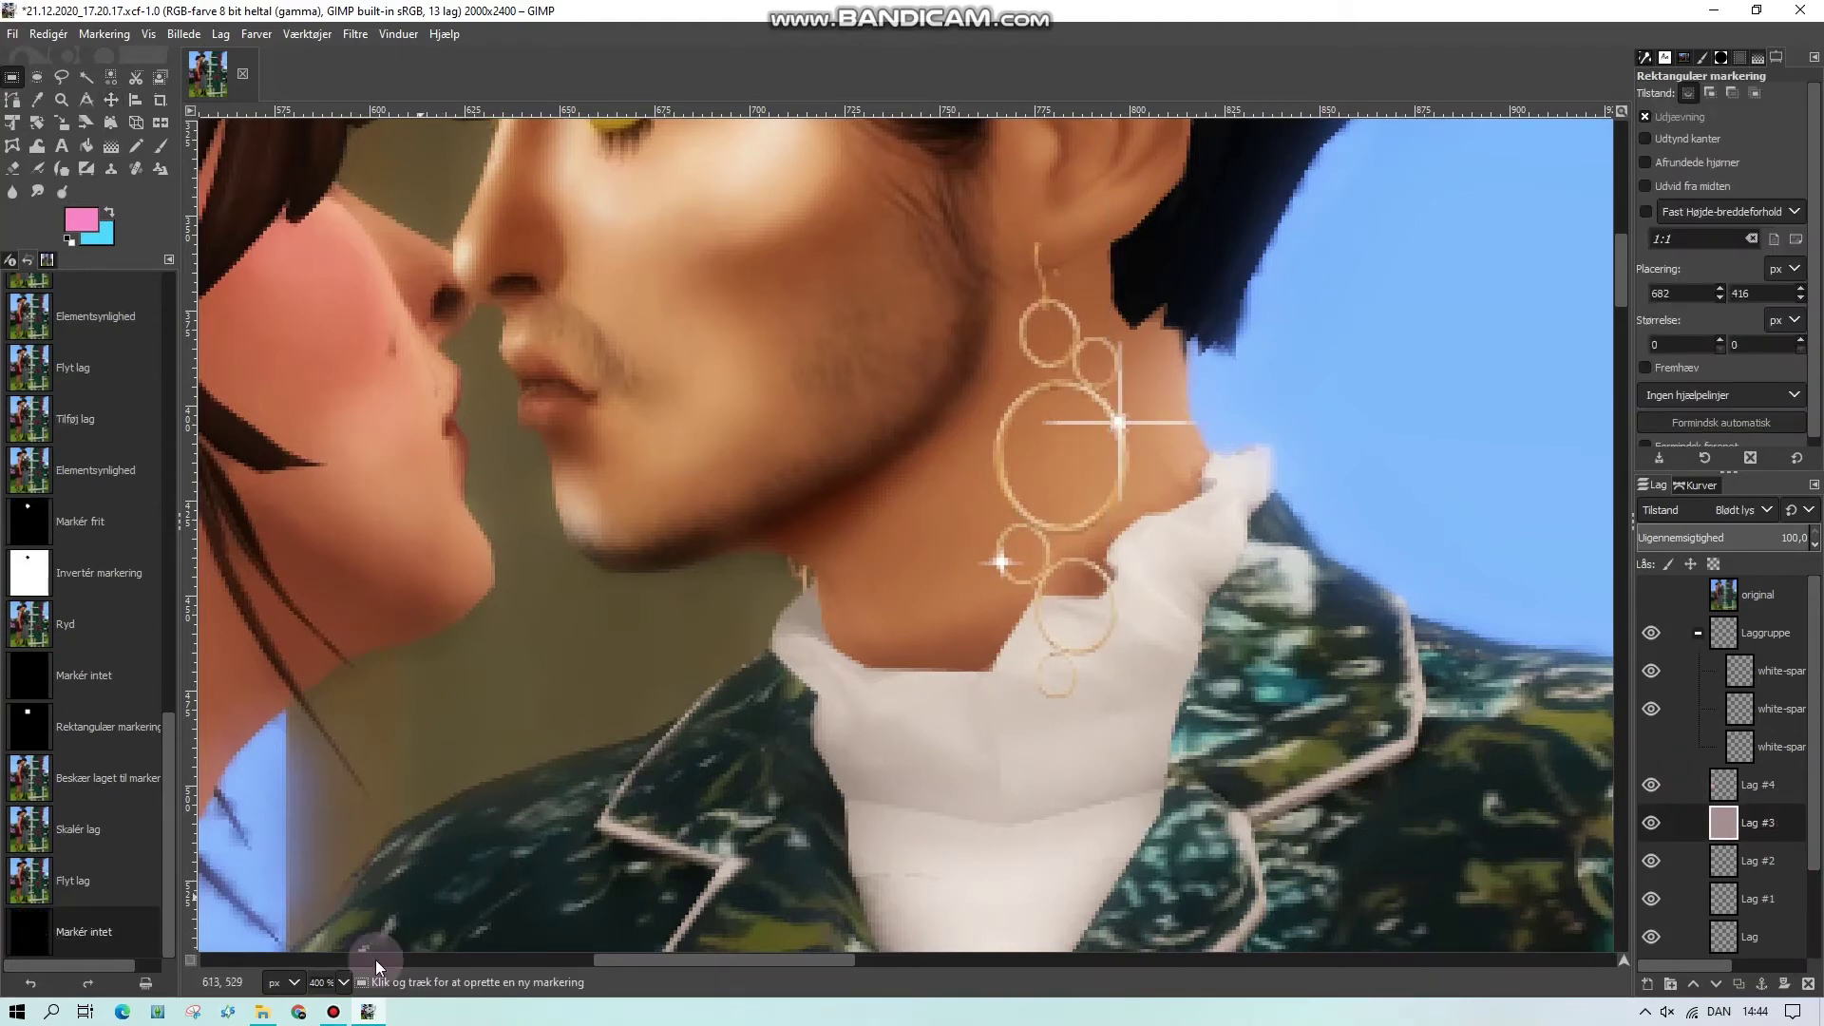
Examine the glints in the whole picture, the man's hand, and the couple's faces and jewelry at close range
click(346, 977)
click(335, 886)
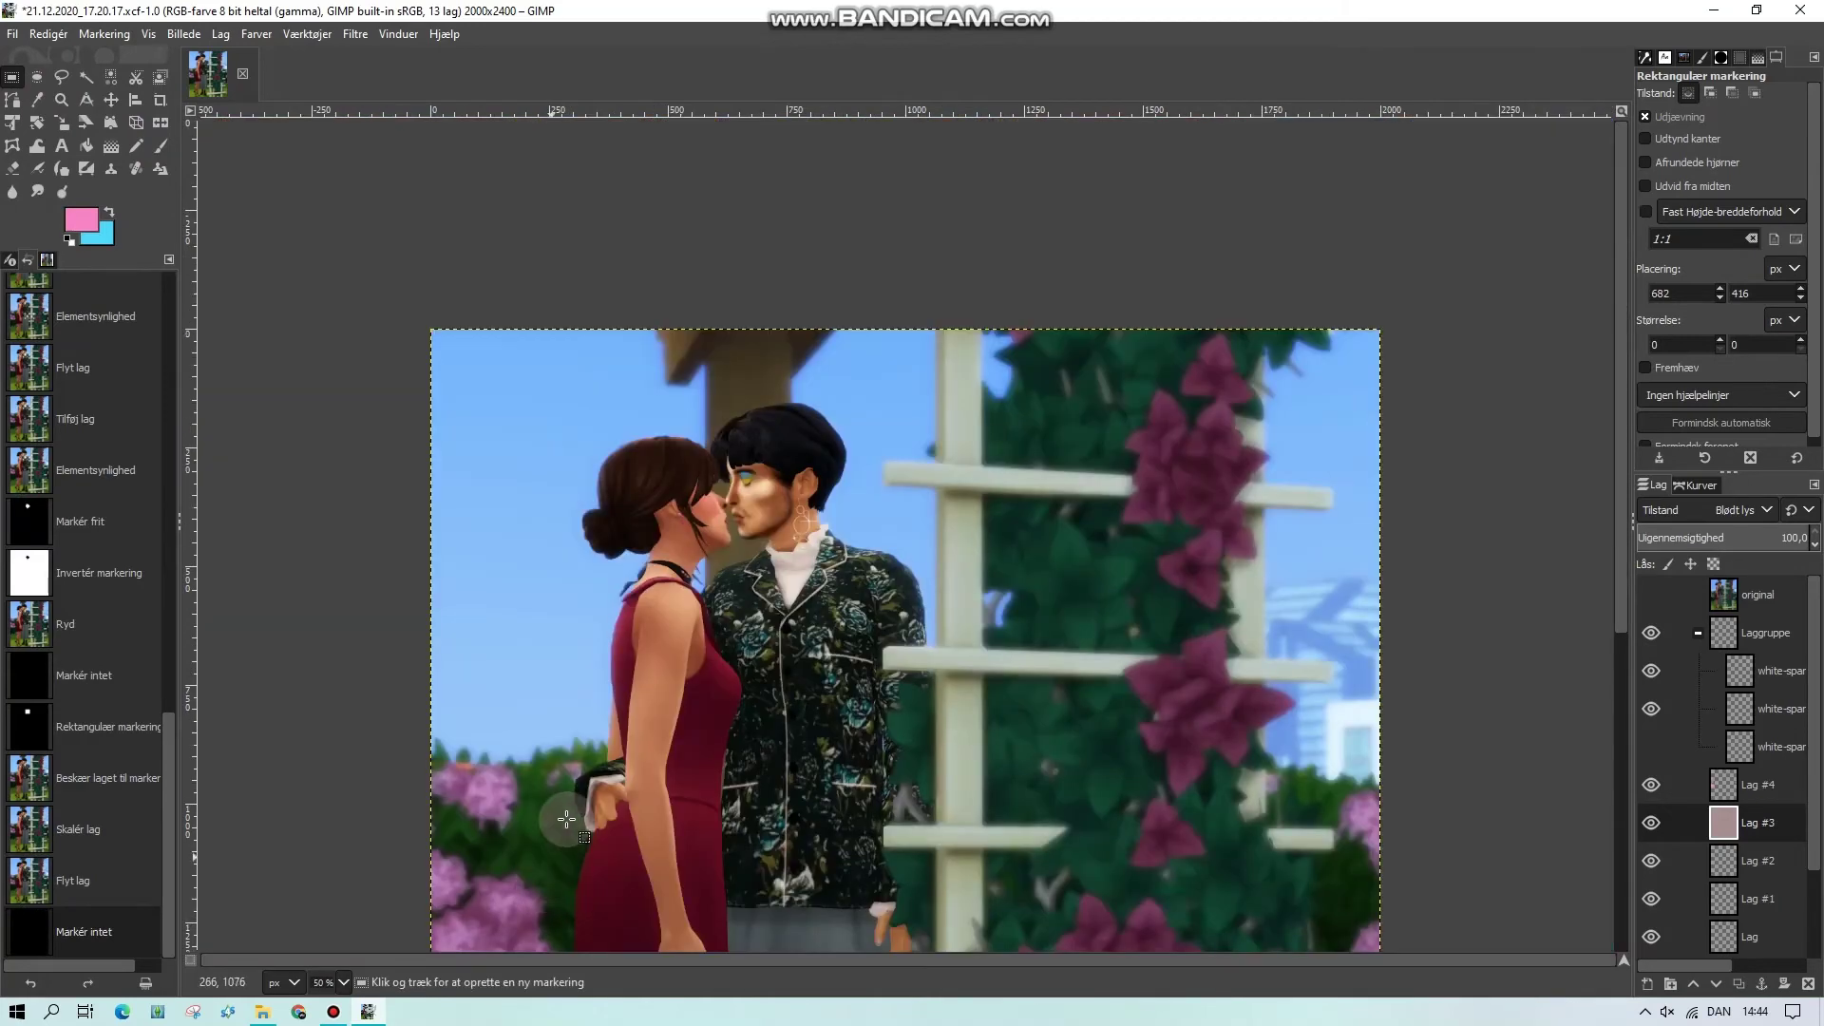
scroll(570, 807, down, 5)
scroll(570, 808, up, 4)
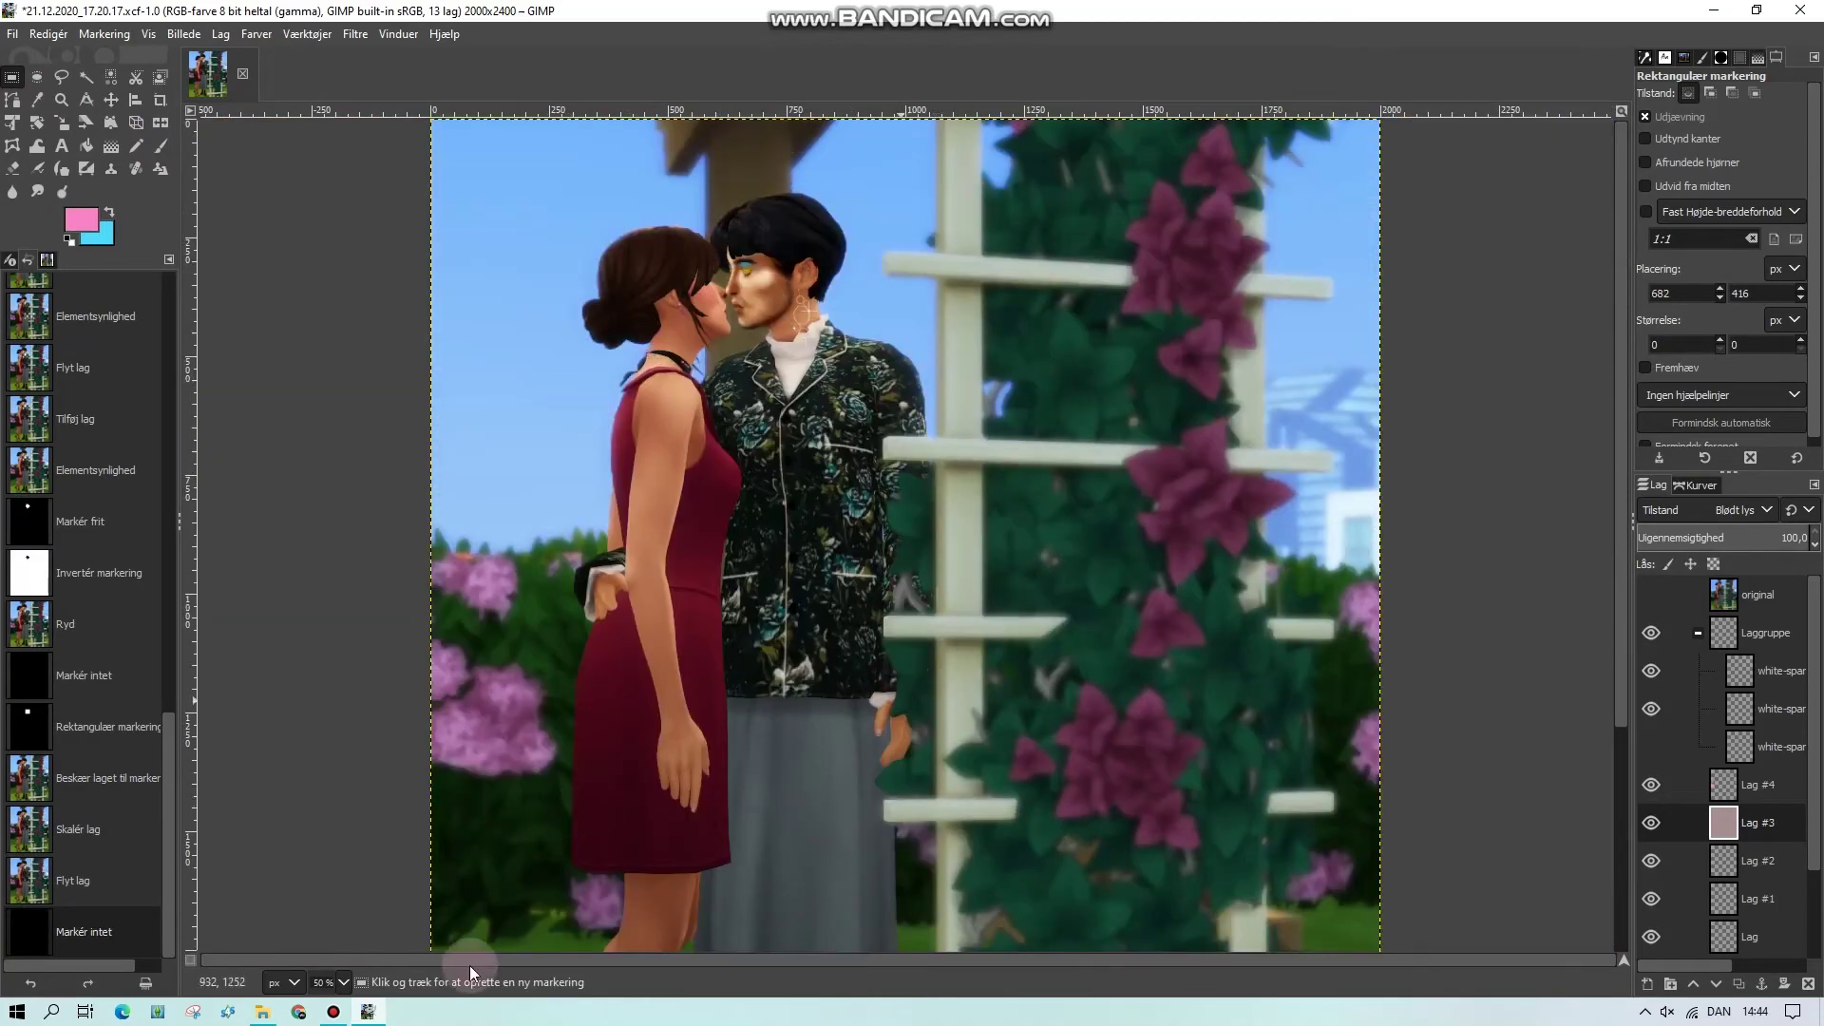
click(344, 982)
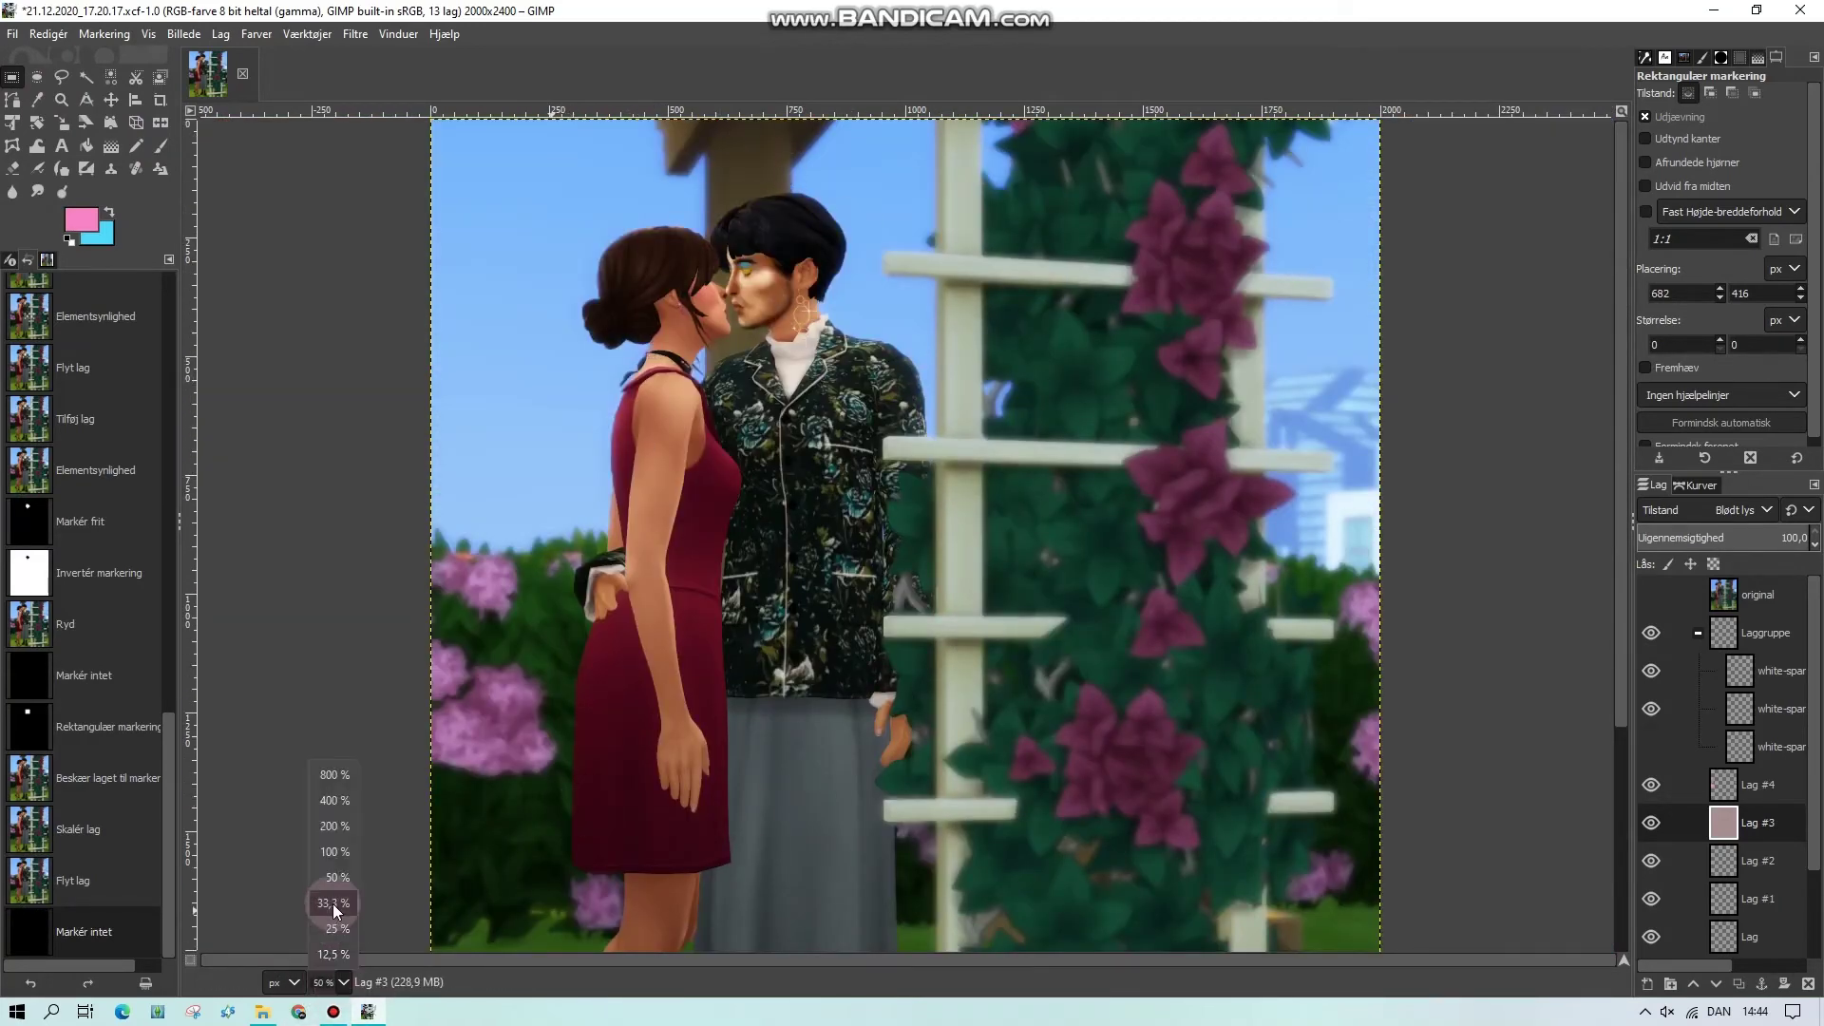
click(333, 904)
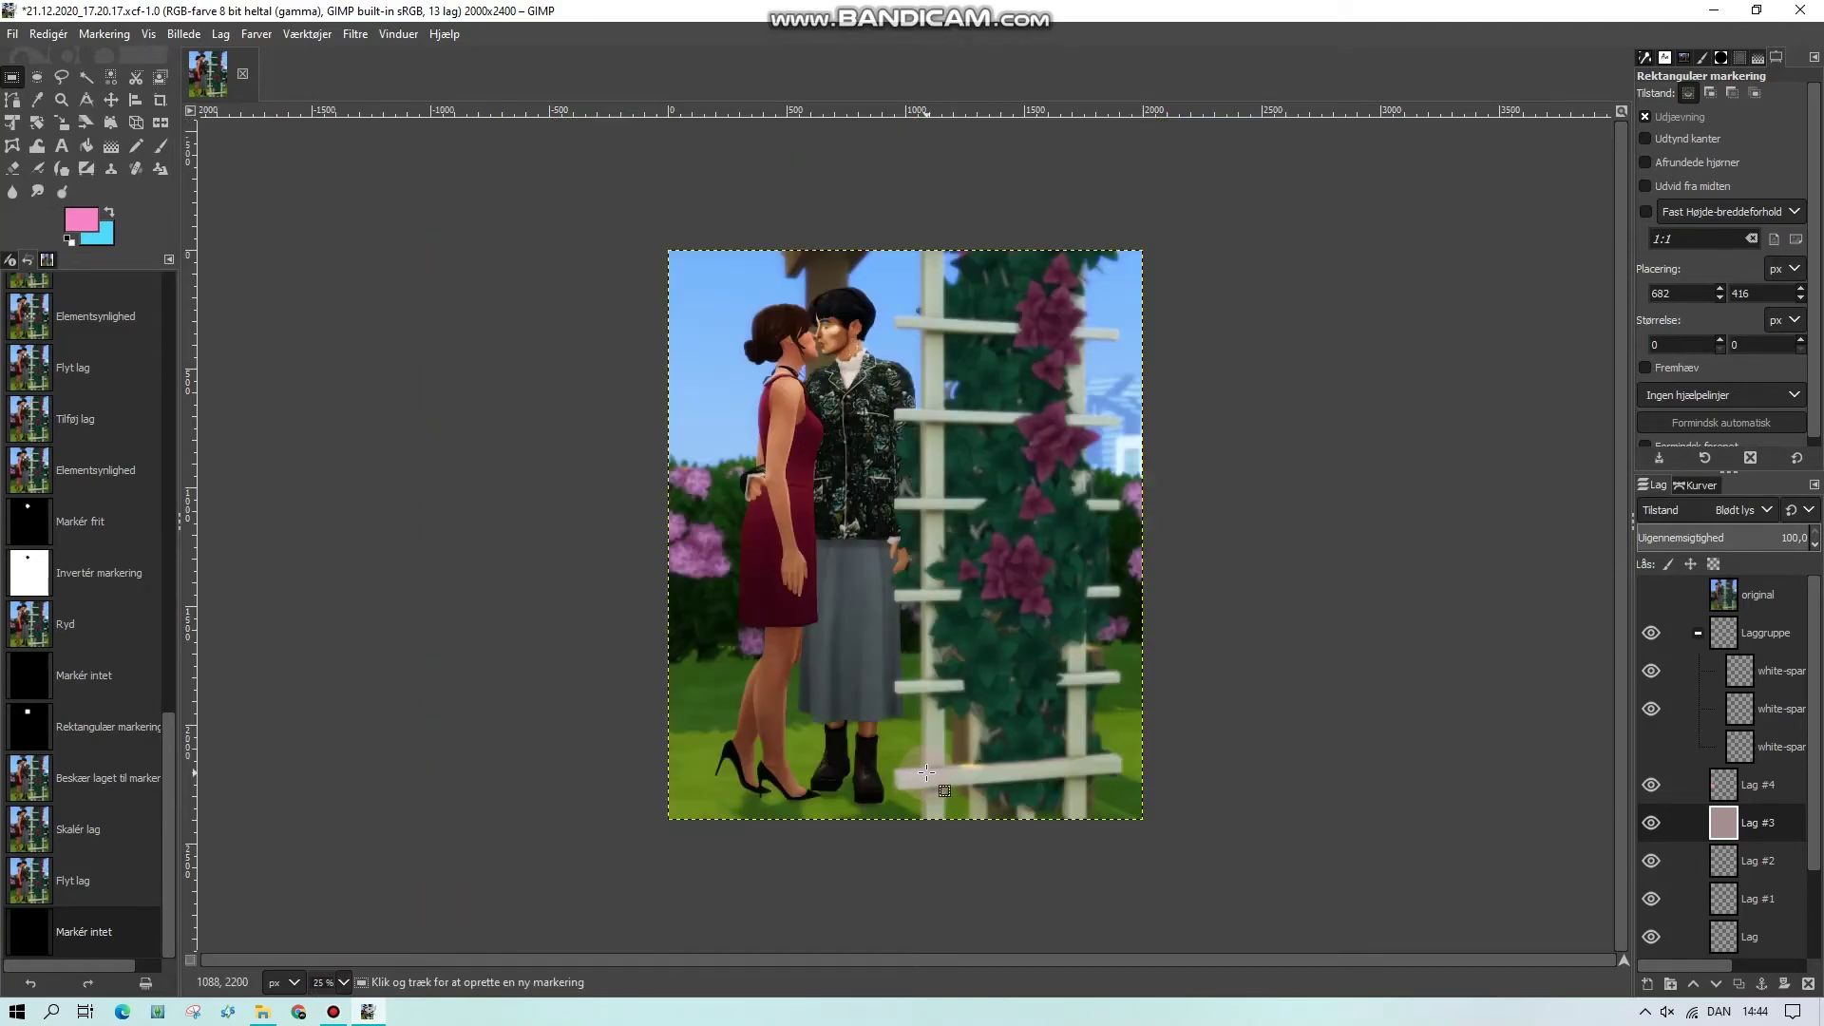
click(363, 909)
click(333, 799)
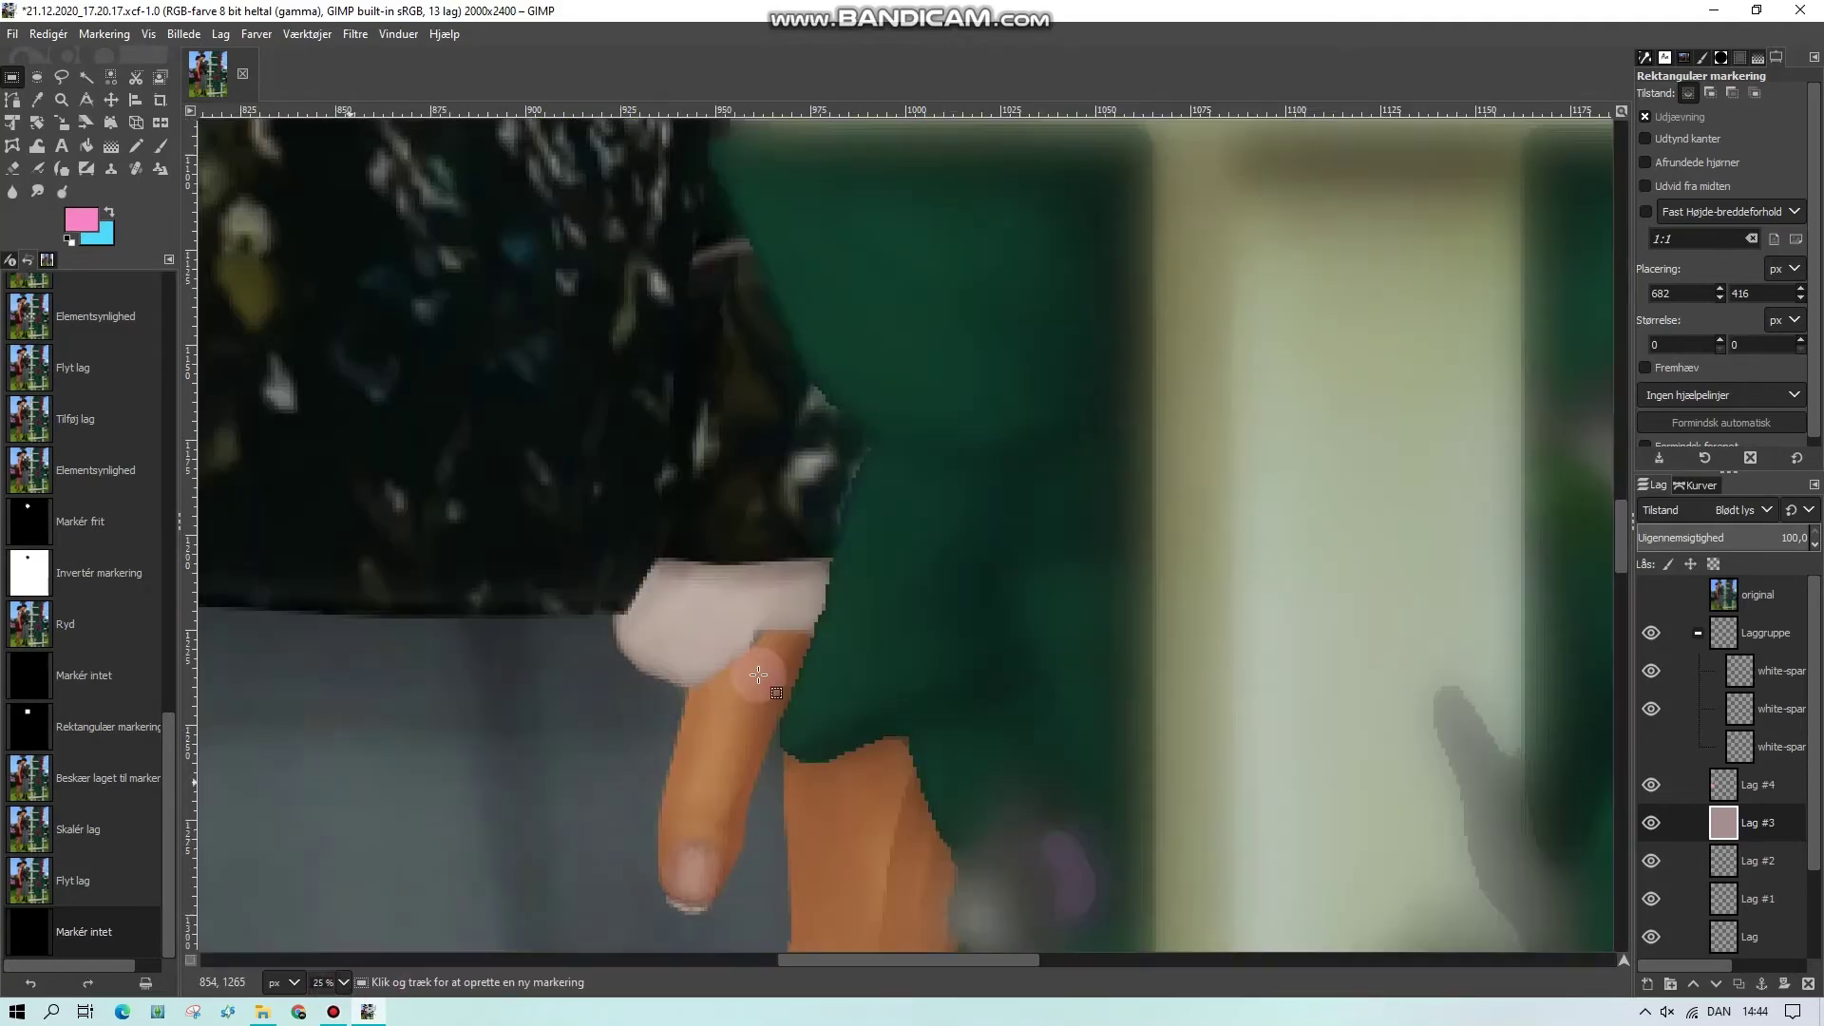
scroll(1018, 782, up, 5)
drag(1020, 965, 803, 959)
scroll(1012, 732, up, 5)
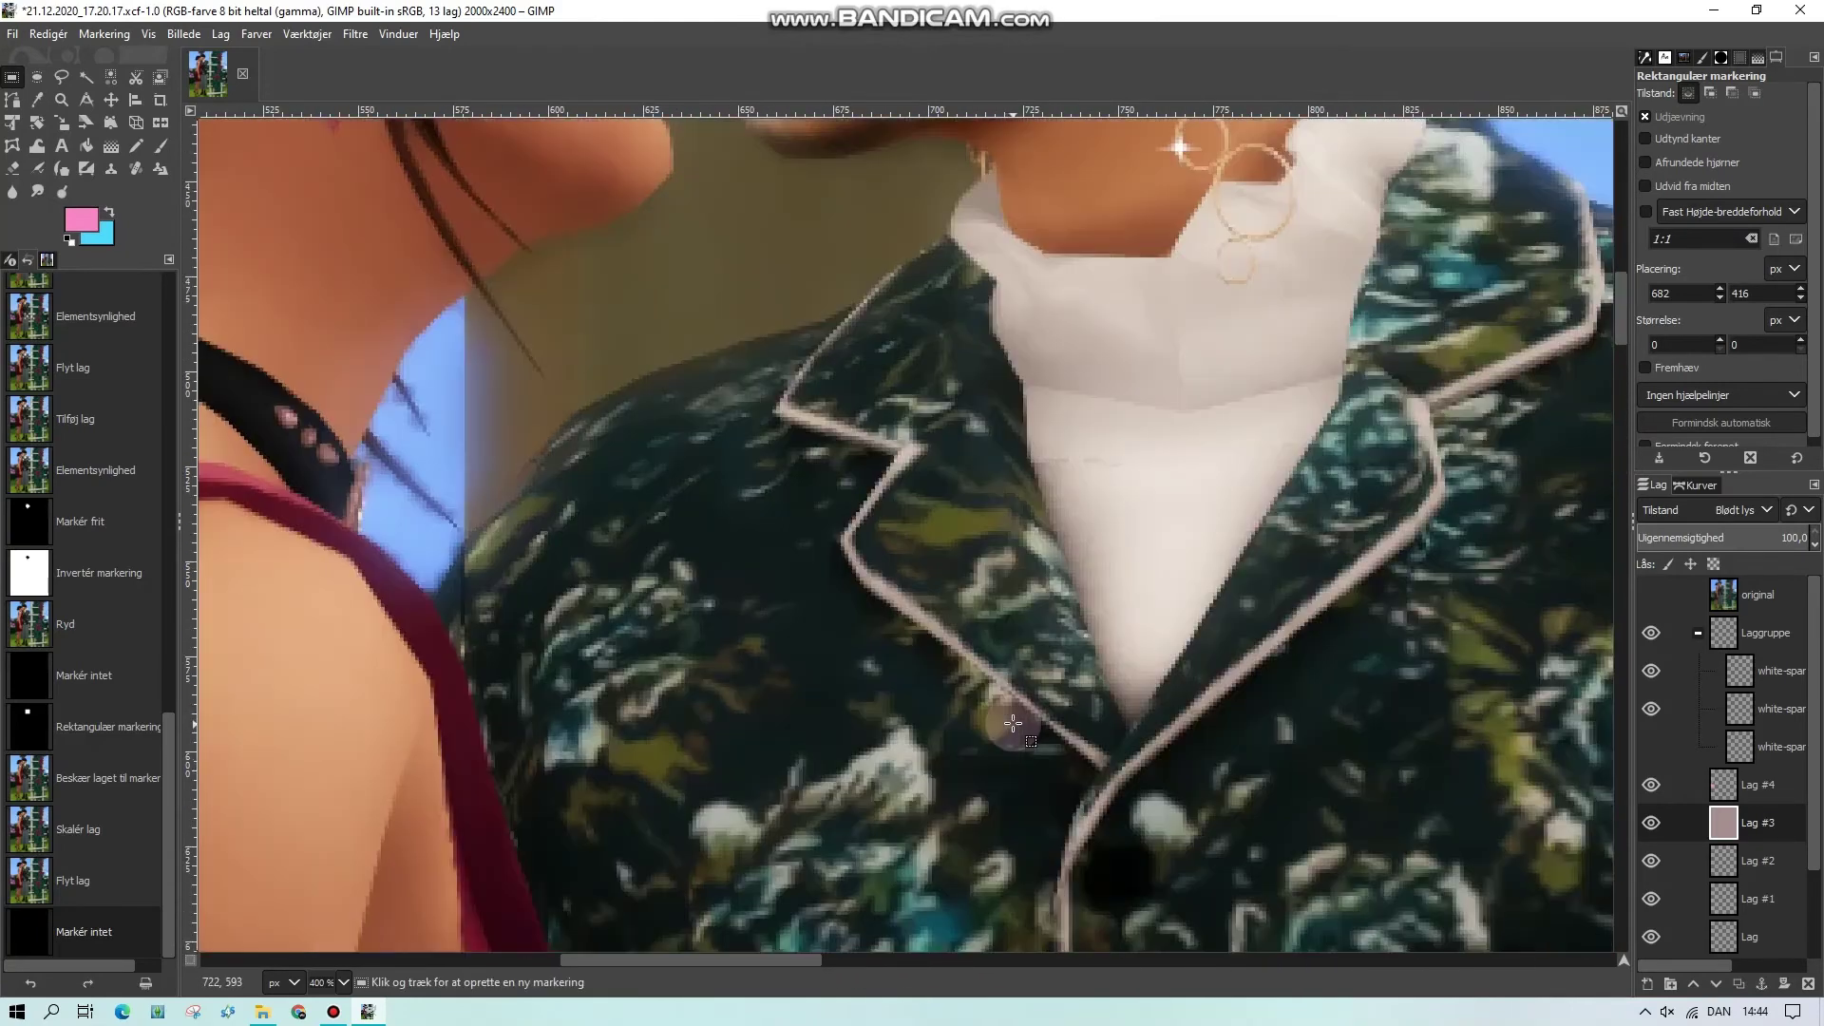
scroll(1013, 719, up, 5)
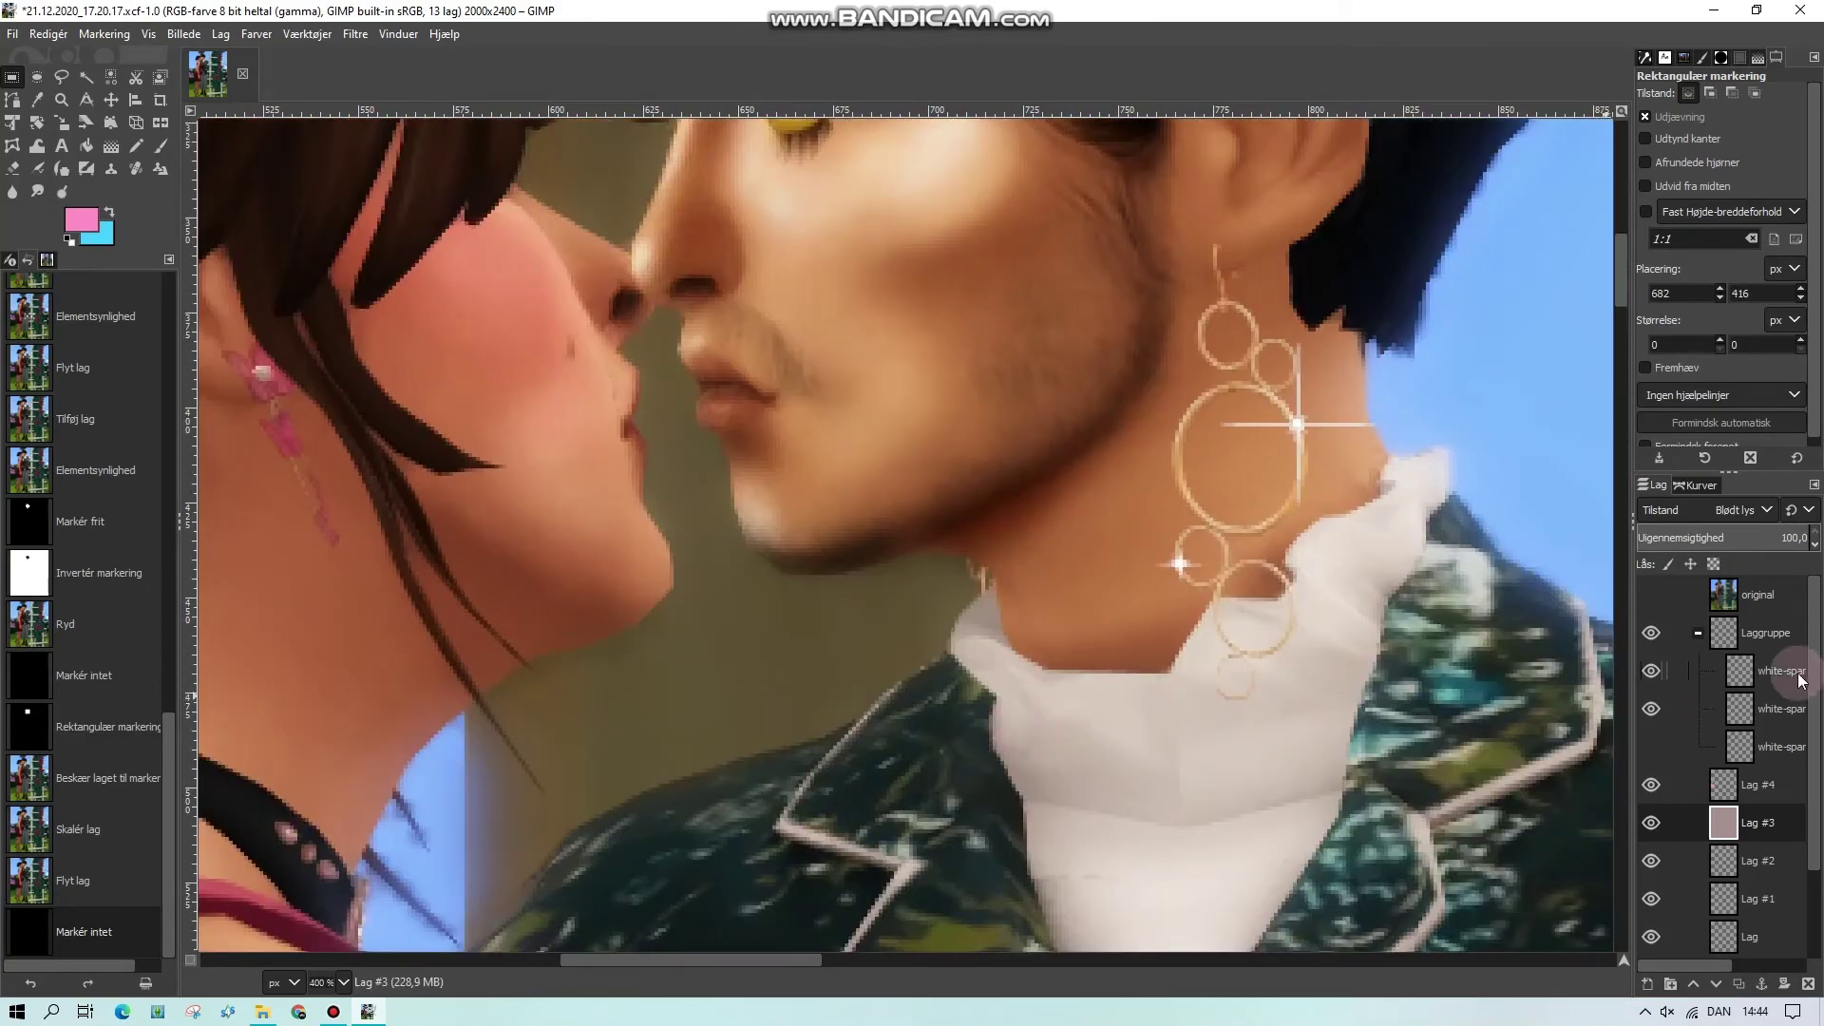
Duplicate the tiny glint layer and move the copy onto the man's other earring just below his jaw
click(1781, 670)
click(1781, 708)
right_click(1778, 710)
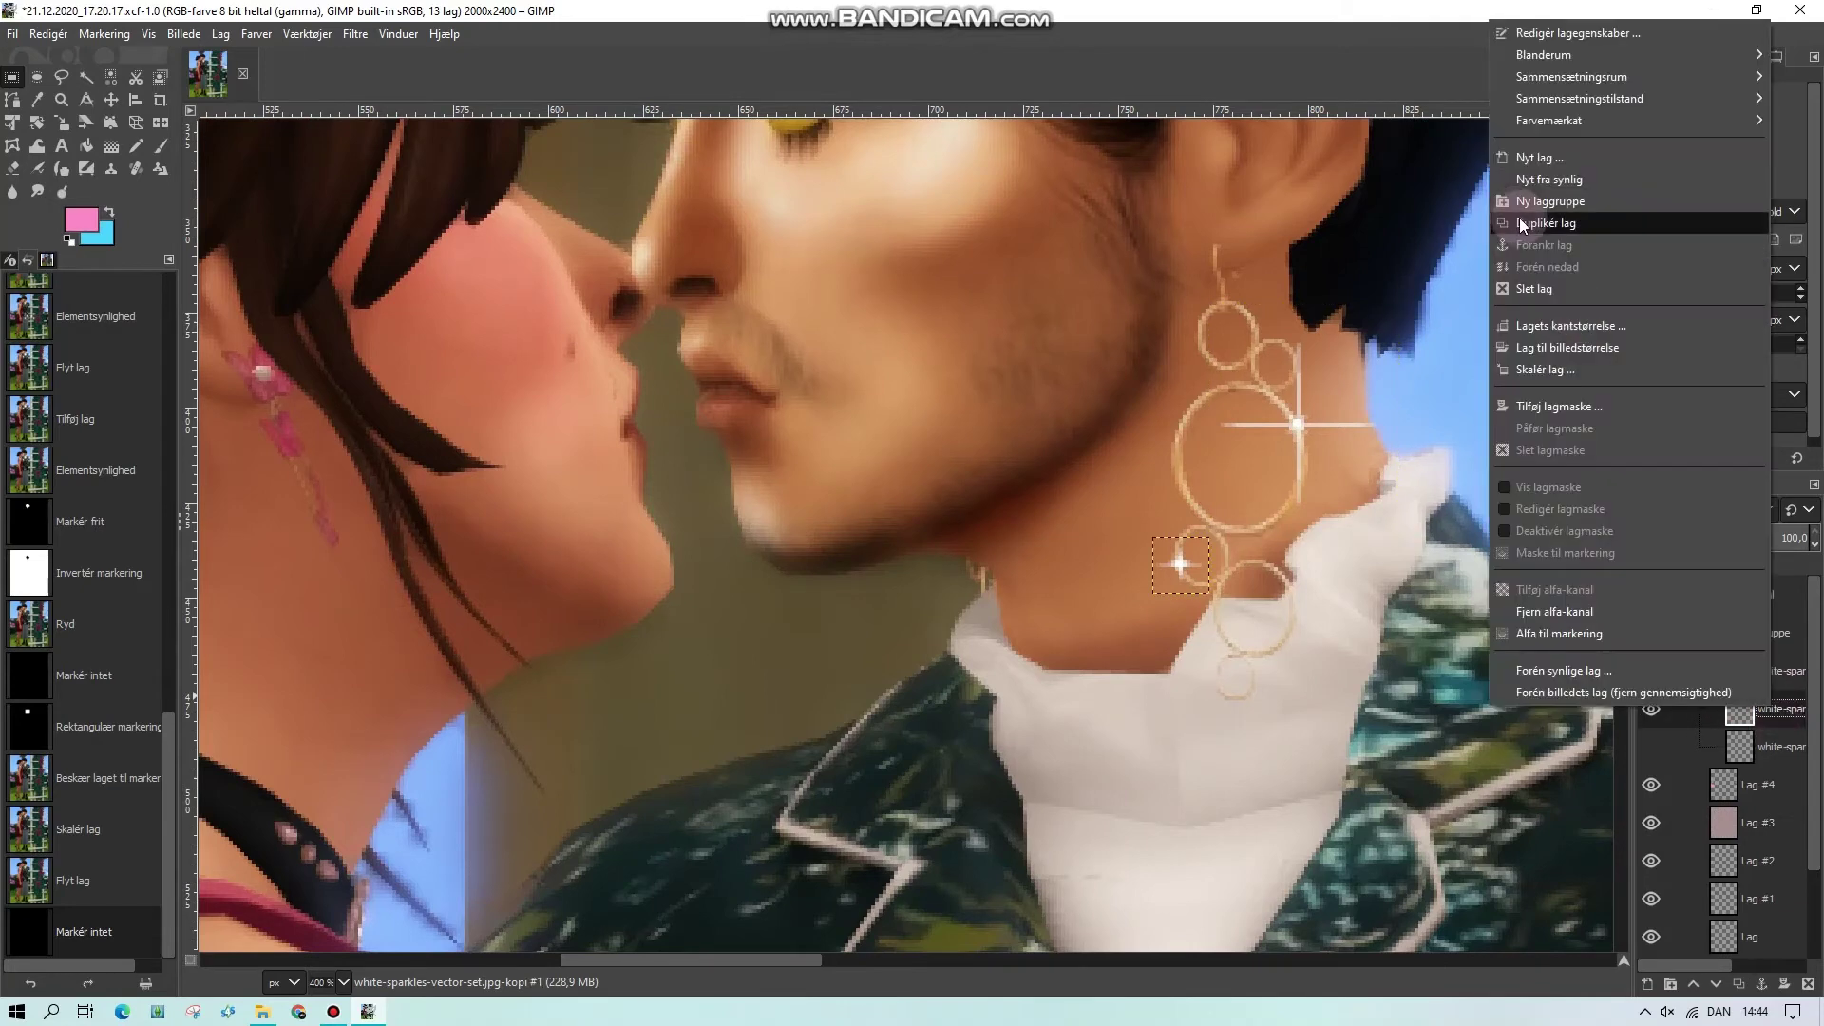
key(Escape)
key(shift+ctrl+d)
click(135, 99)
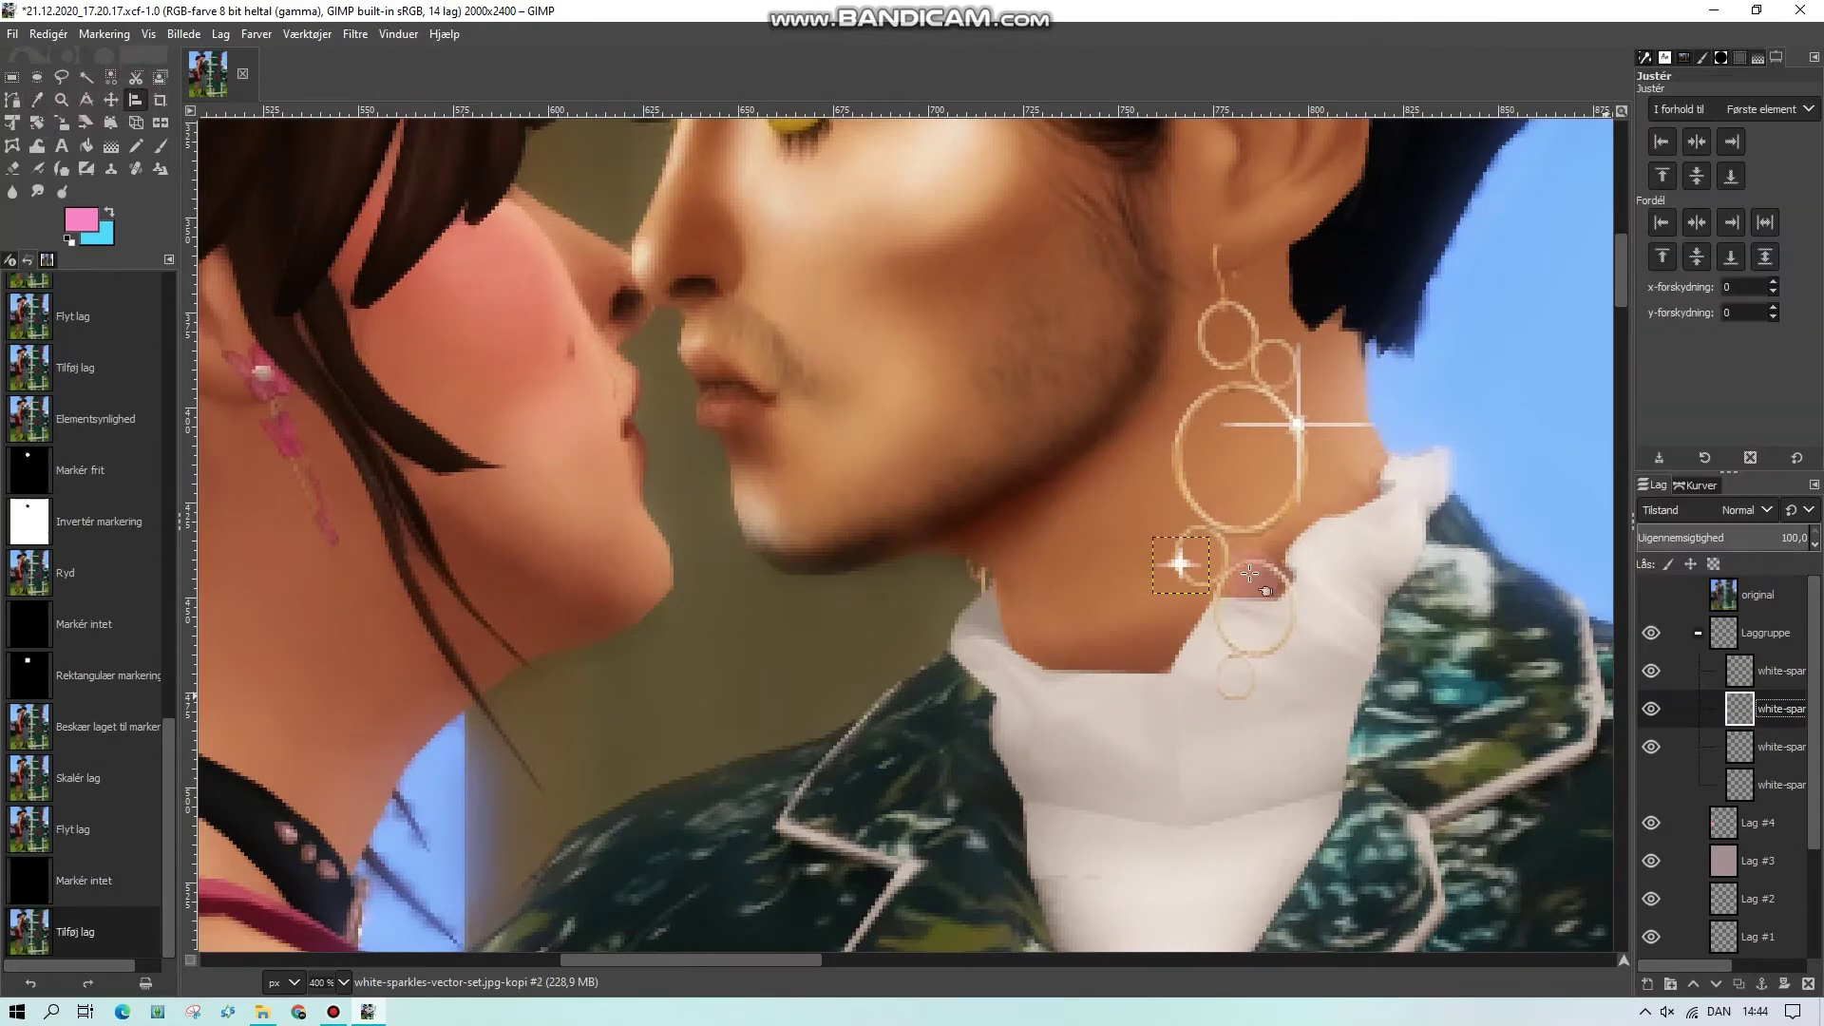
drag(1181, 563, 971, 574)
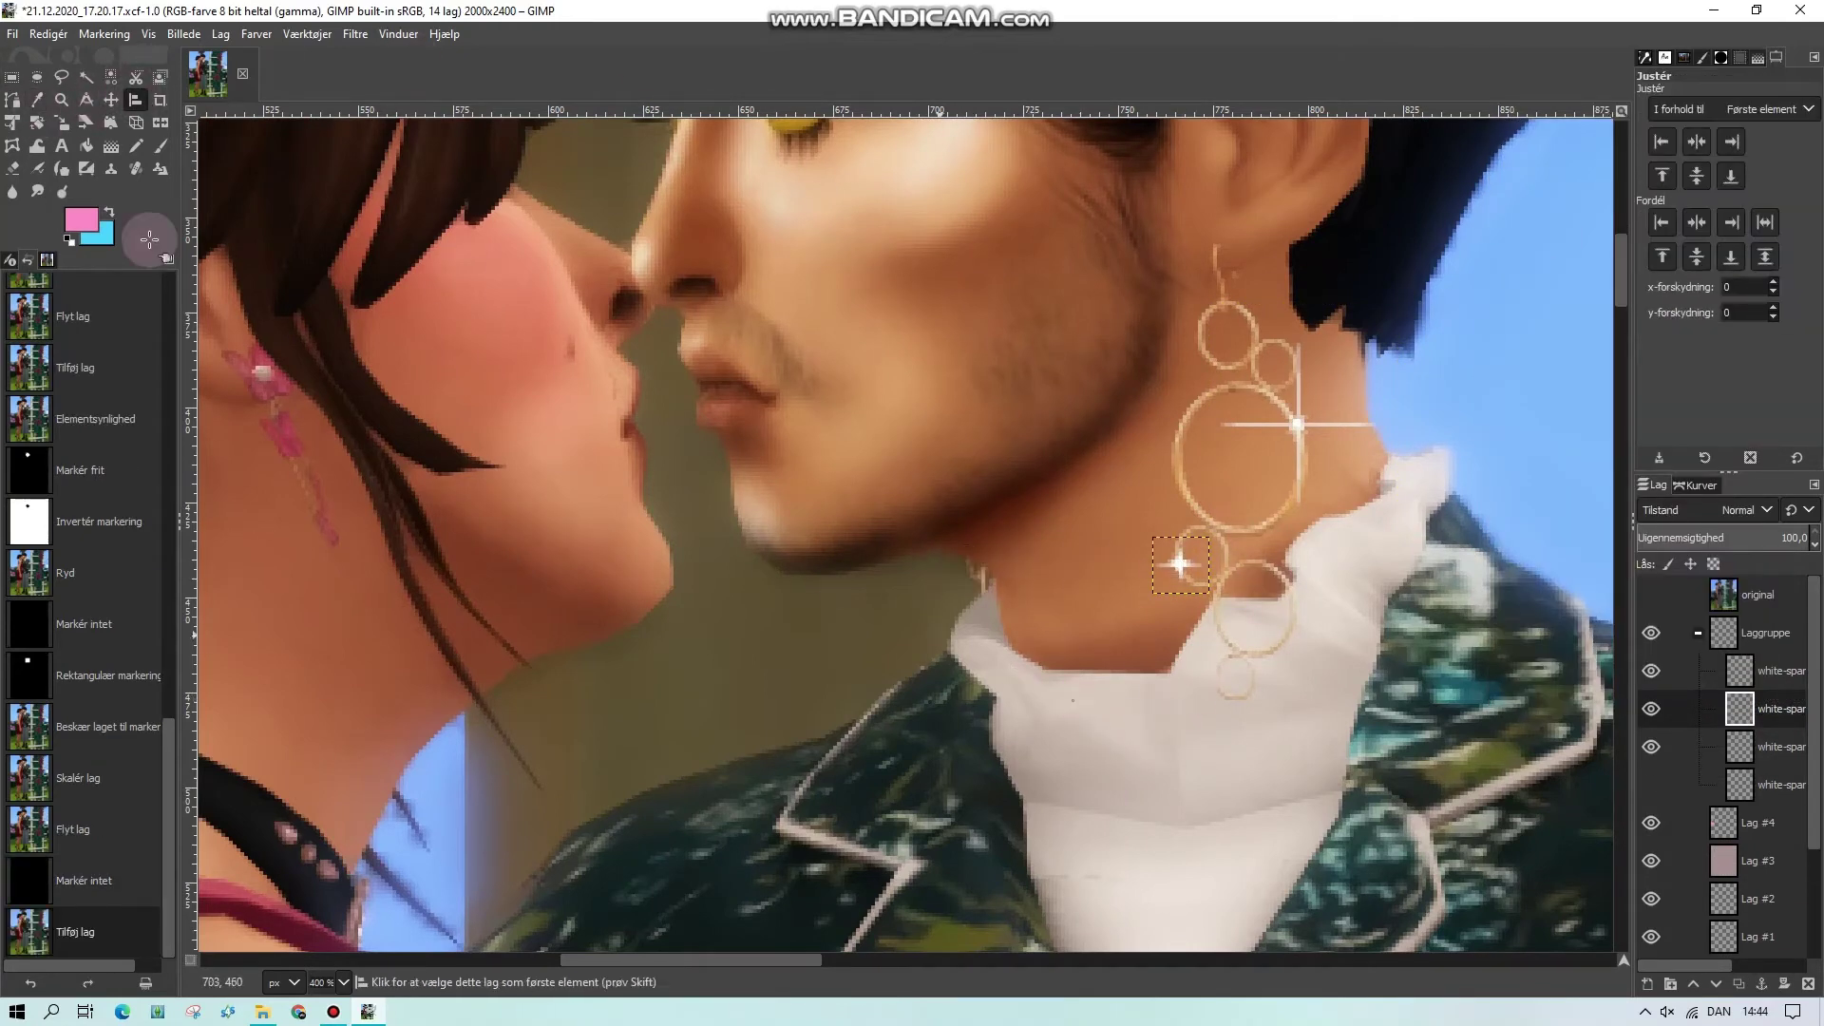
click(111, 99)
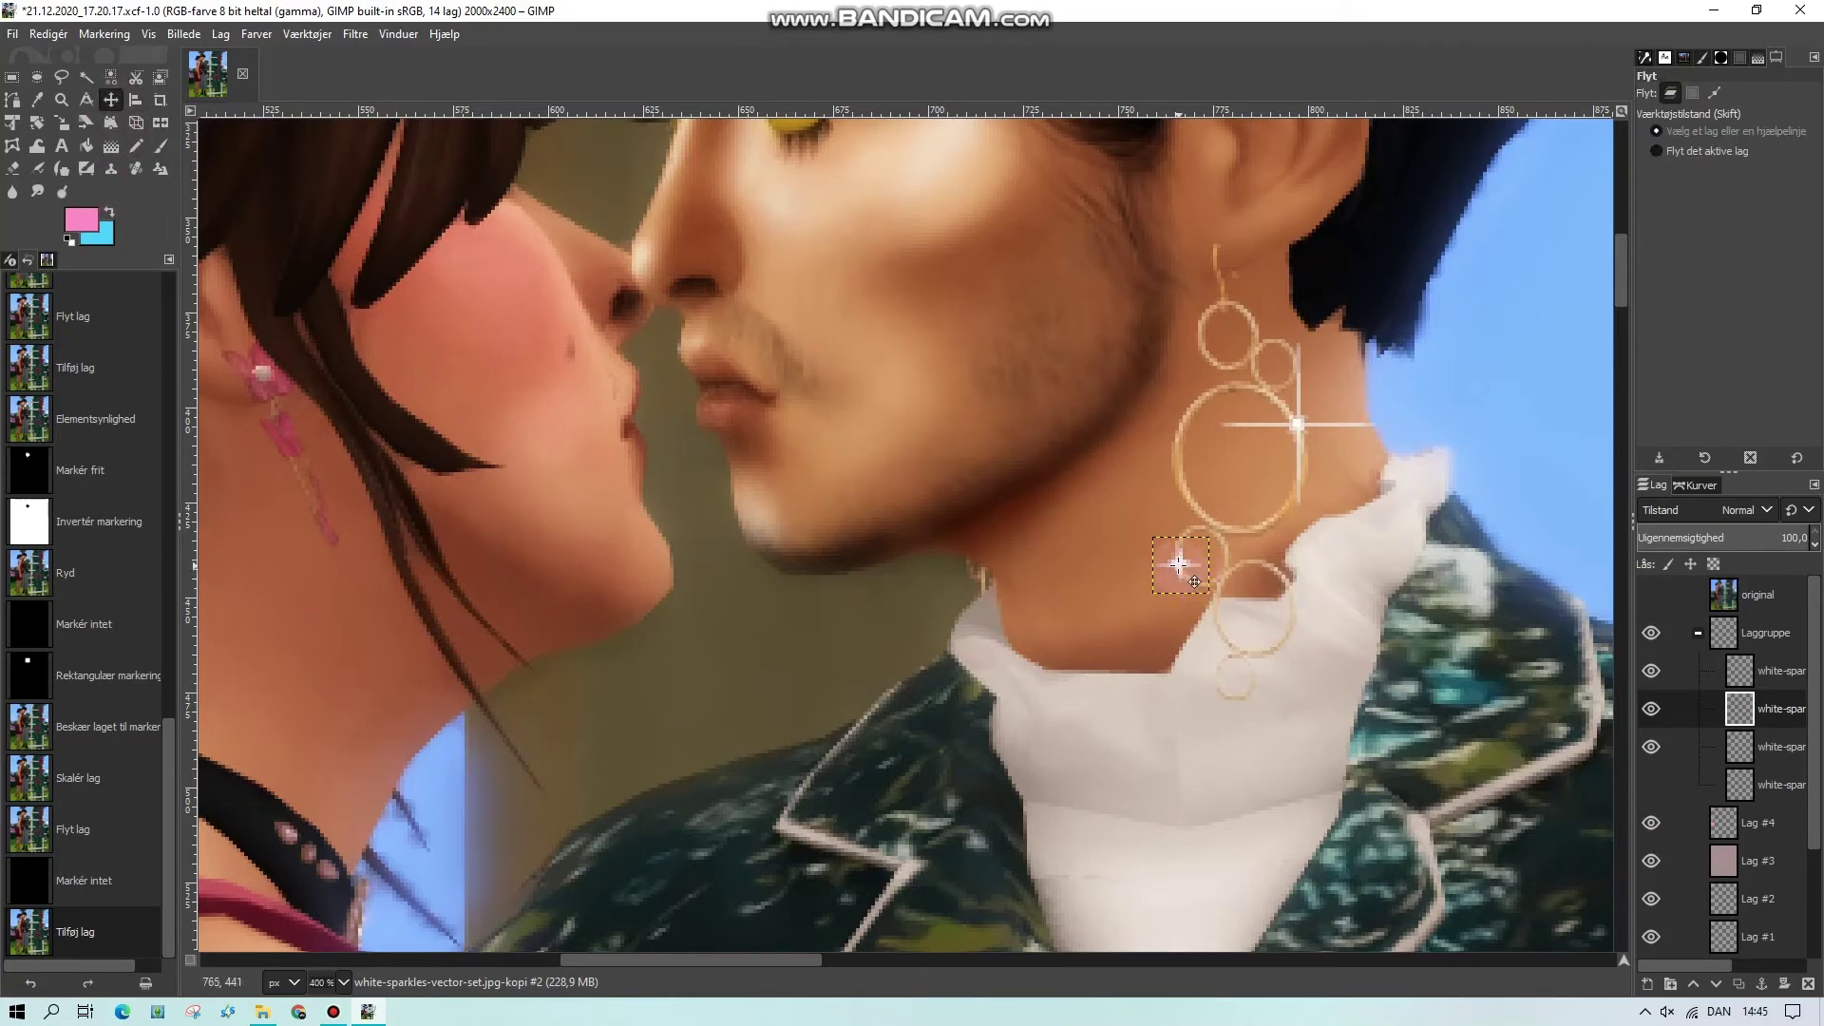
drag(1179, 564, 990, 592)
Scale the copied glint layer to 7 px wide and adjust its position on the earring below the man's jaw
click(220, 35)
click(276, 353)
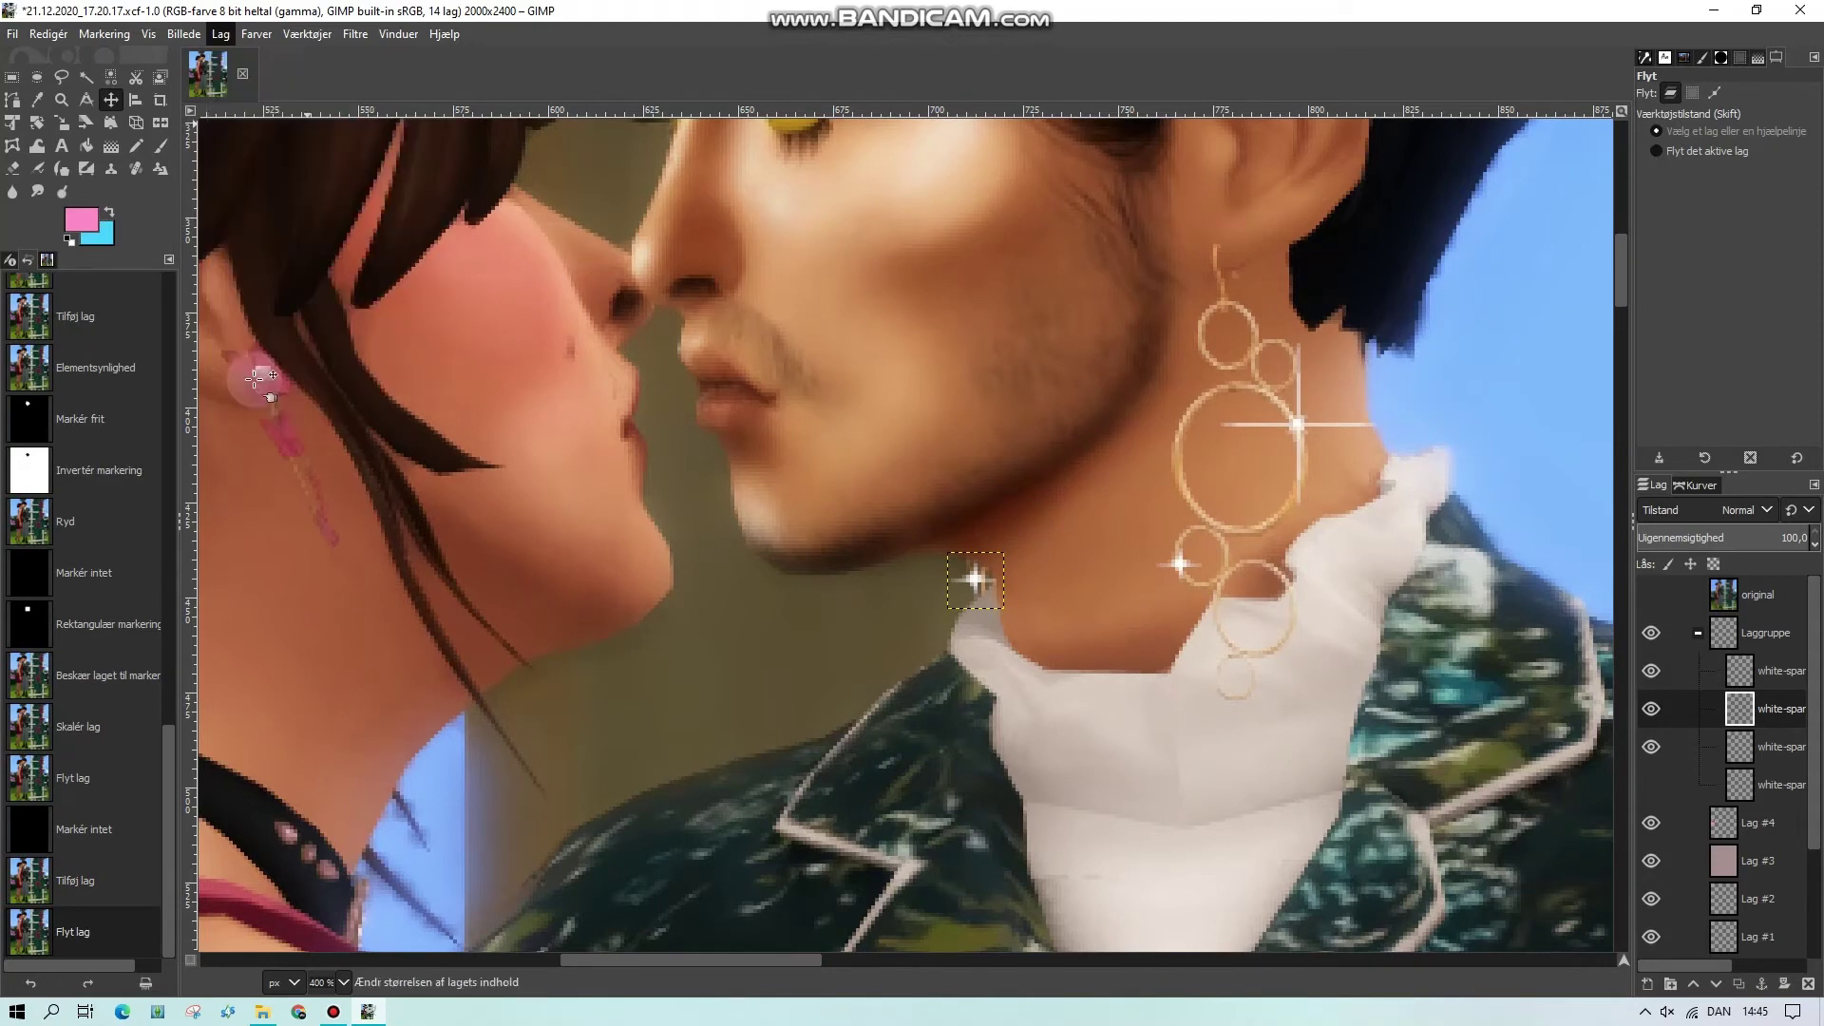
text(7)
click(954, 640)
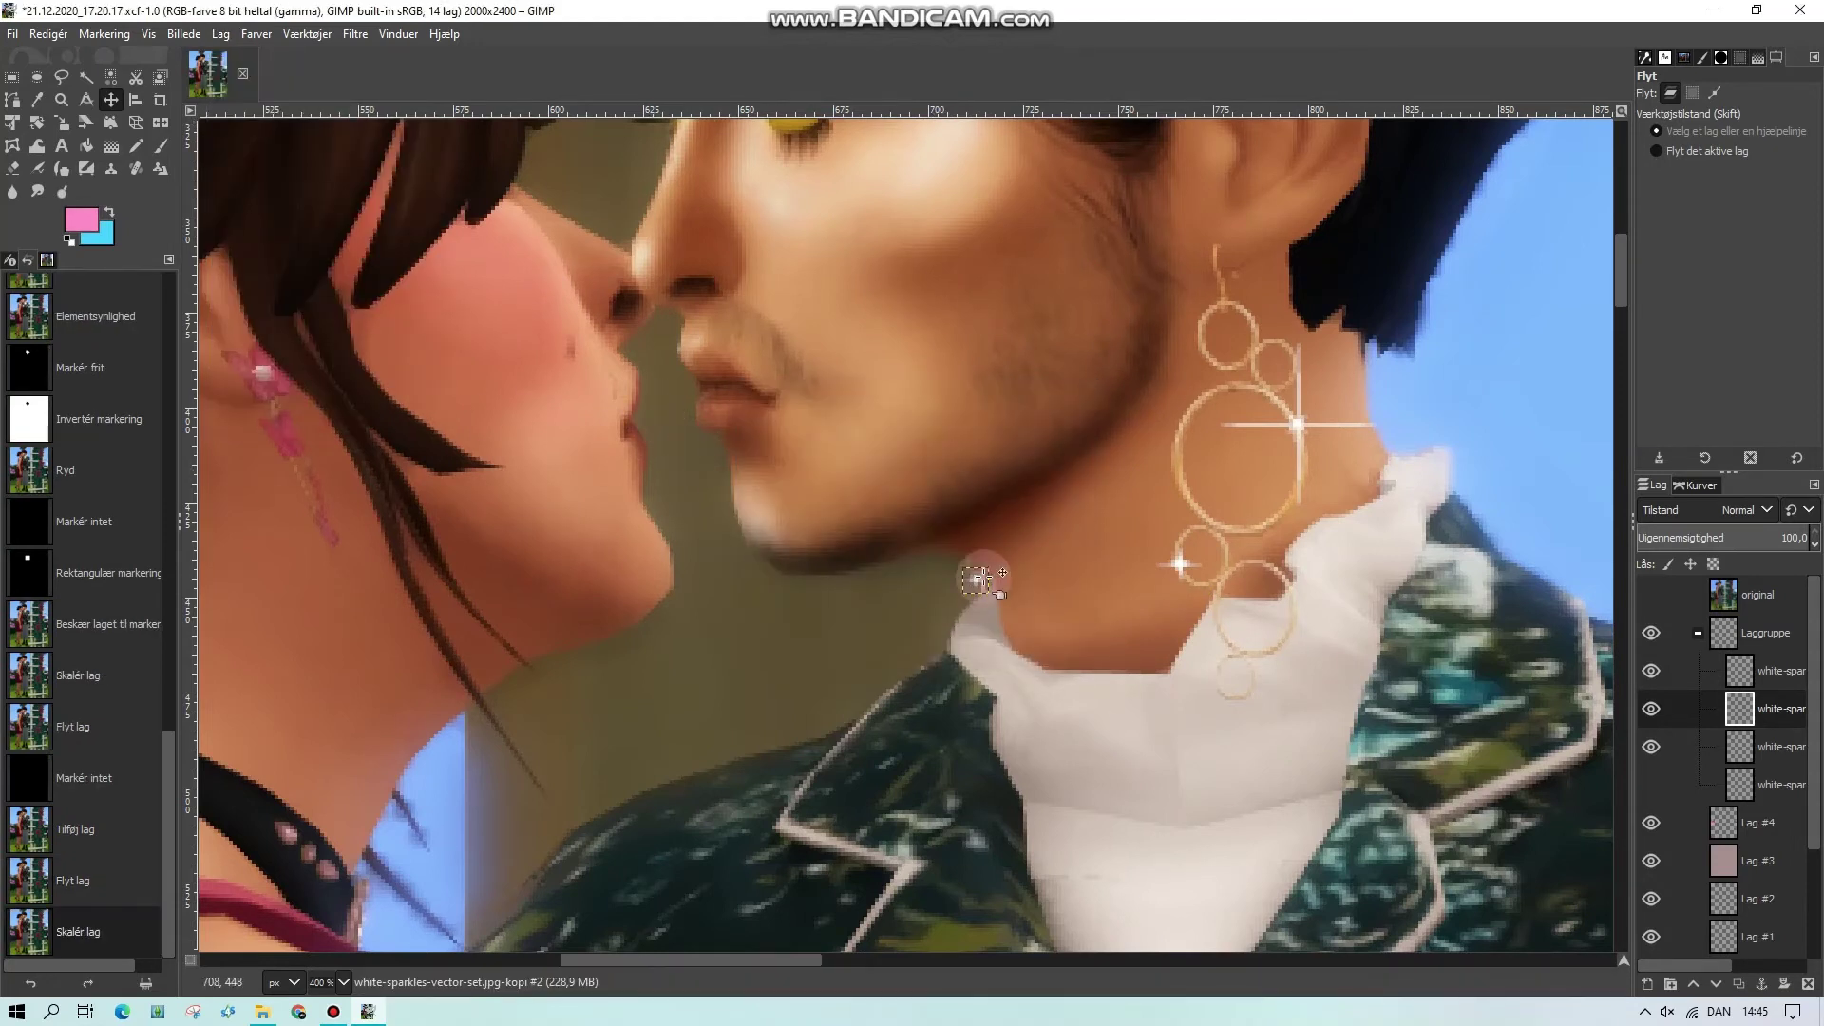
drag(990, 594, 991, 593)
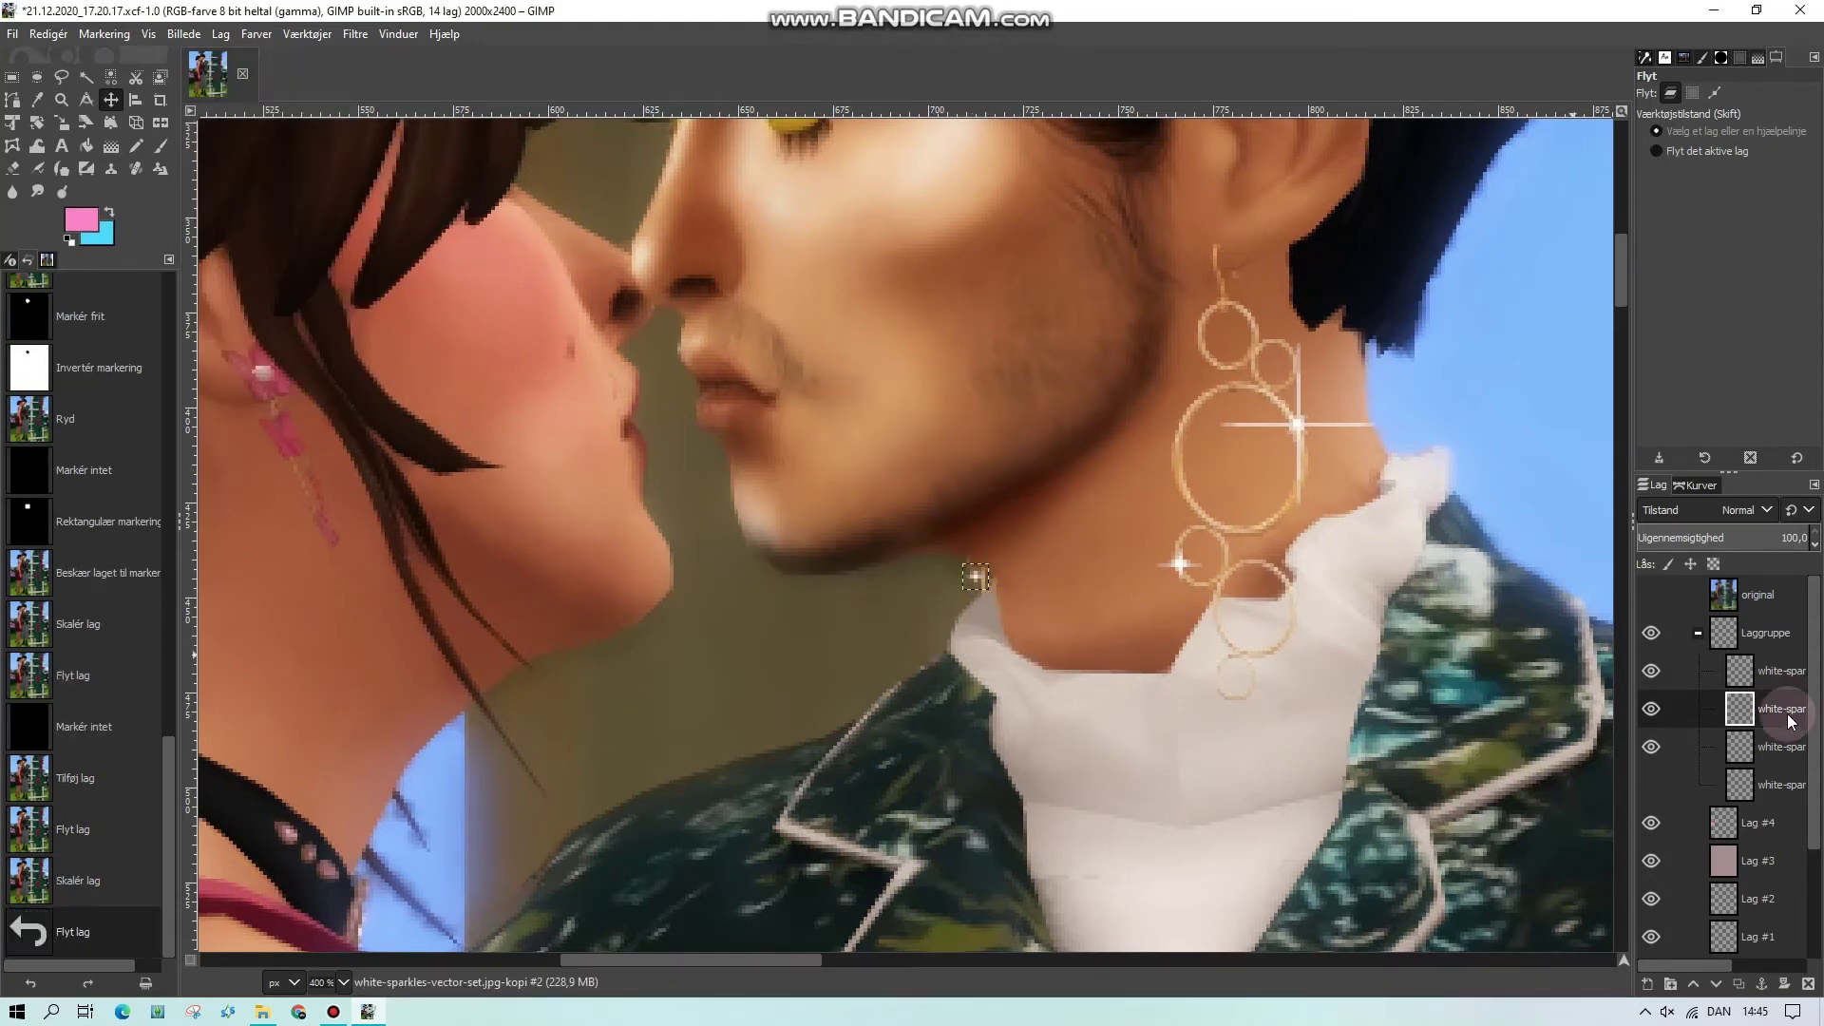
Duplicate the glint layer from the man's small earring ring and move the copy onto the beads of the woman's choker
click(1777, 727)
right_click(1776, 728)
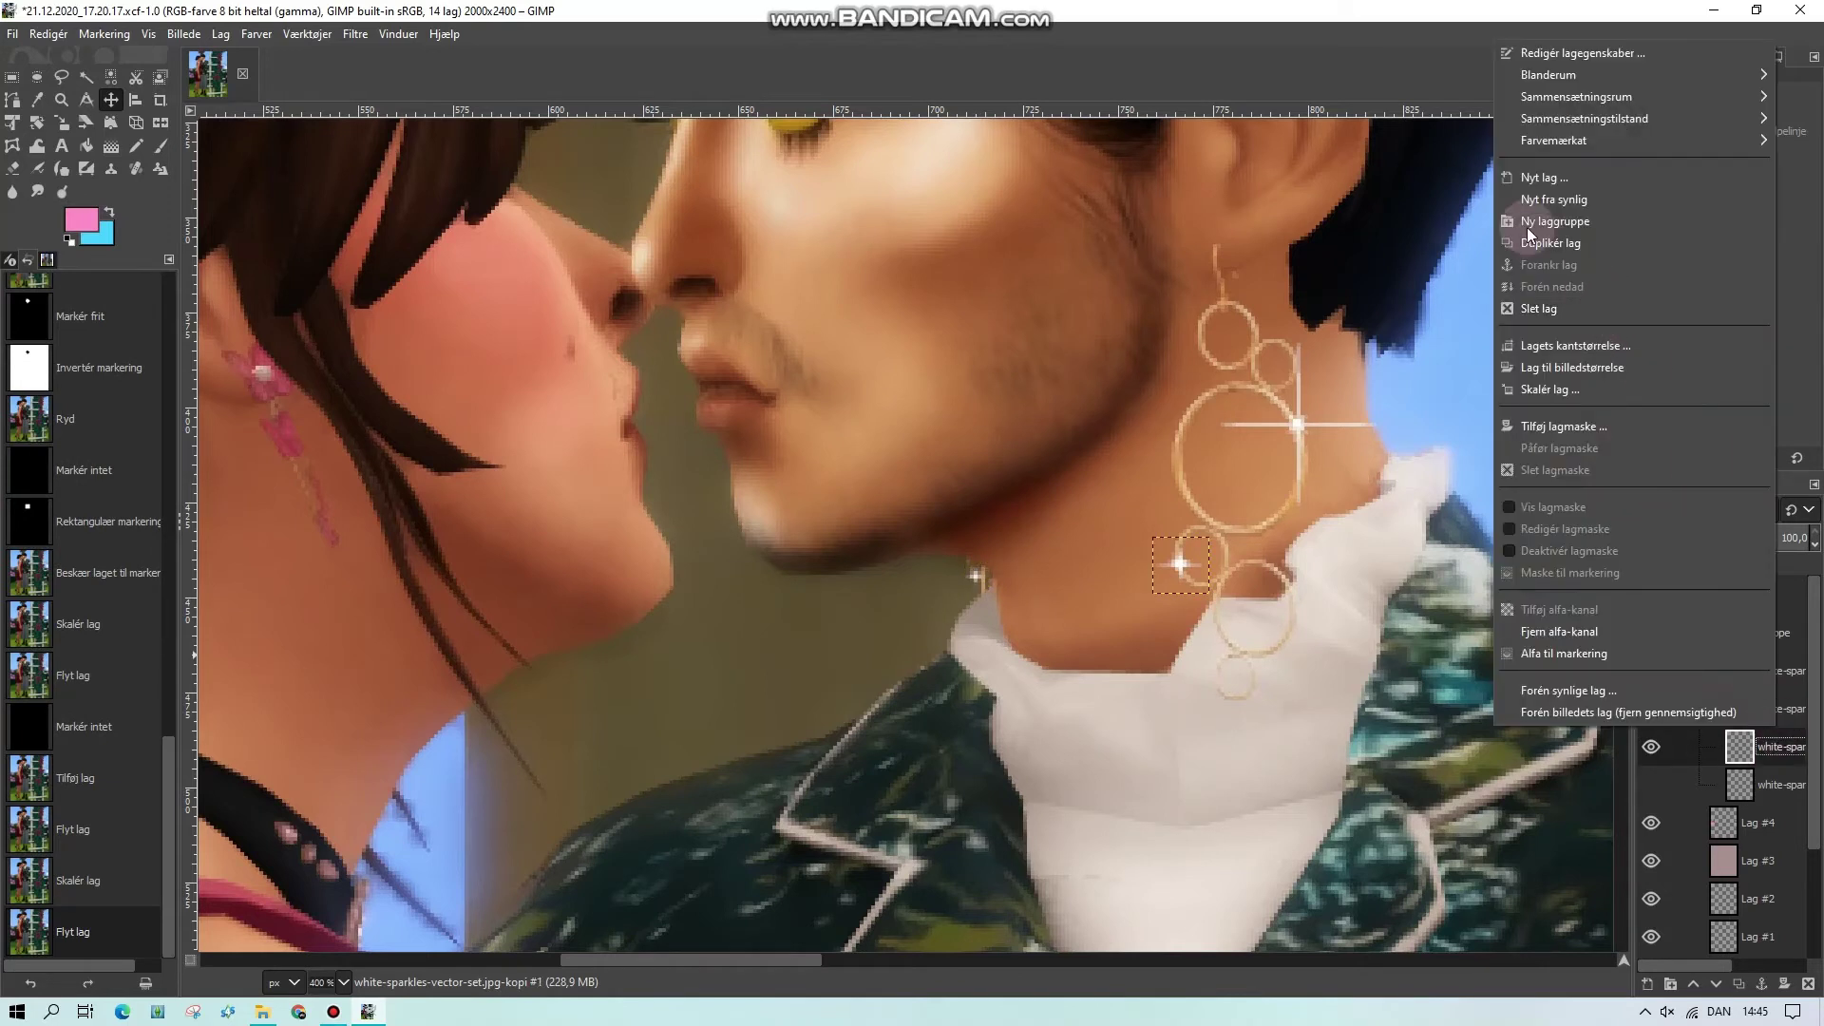
click(1525, 226)
drag(1182, 564, 281, 420)
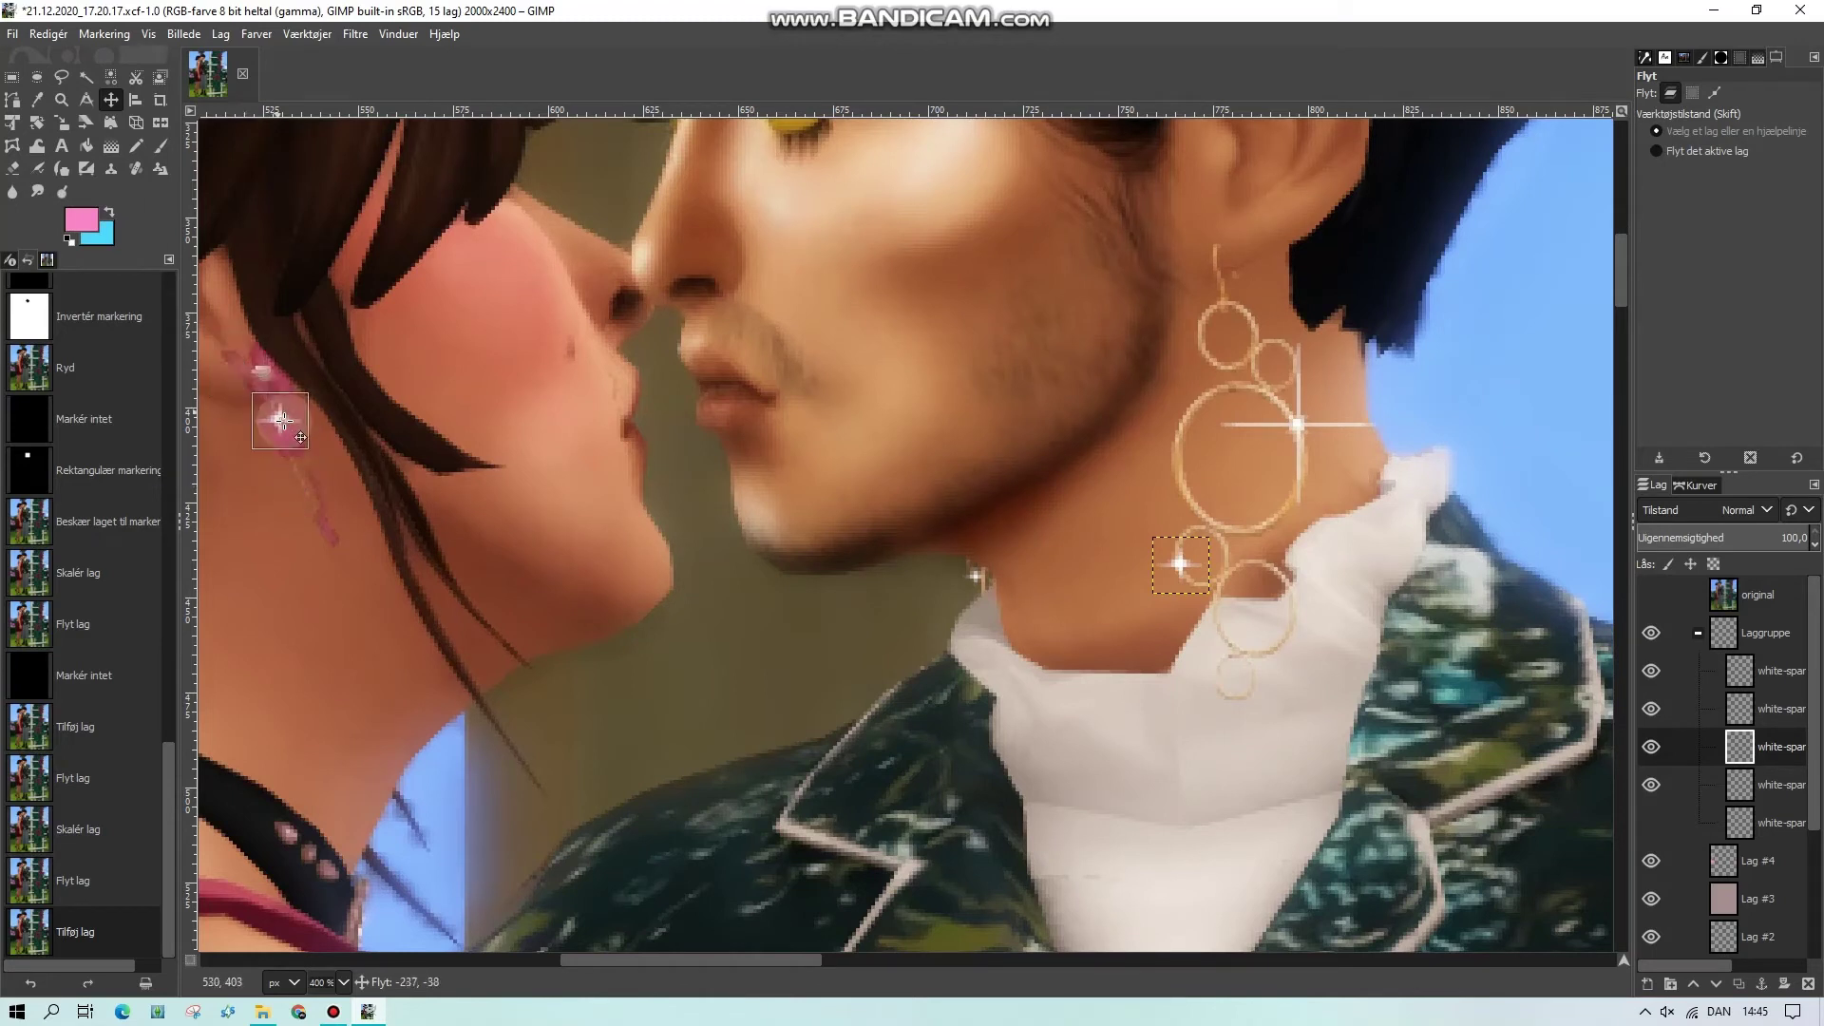
drag(717, 960, 633, 955)
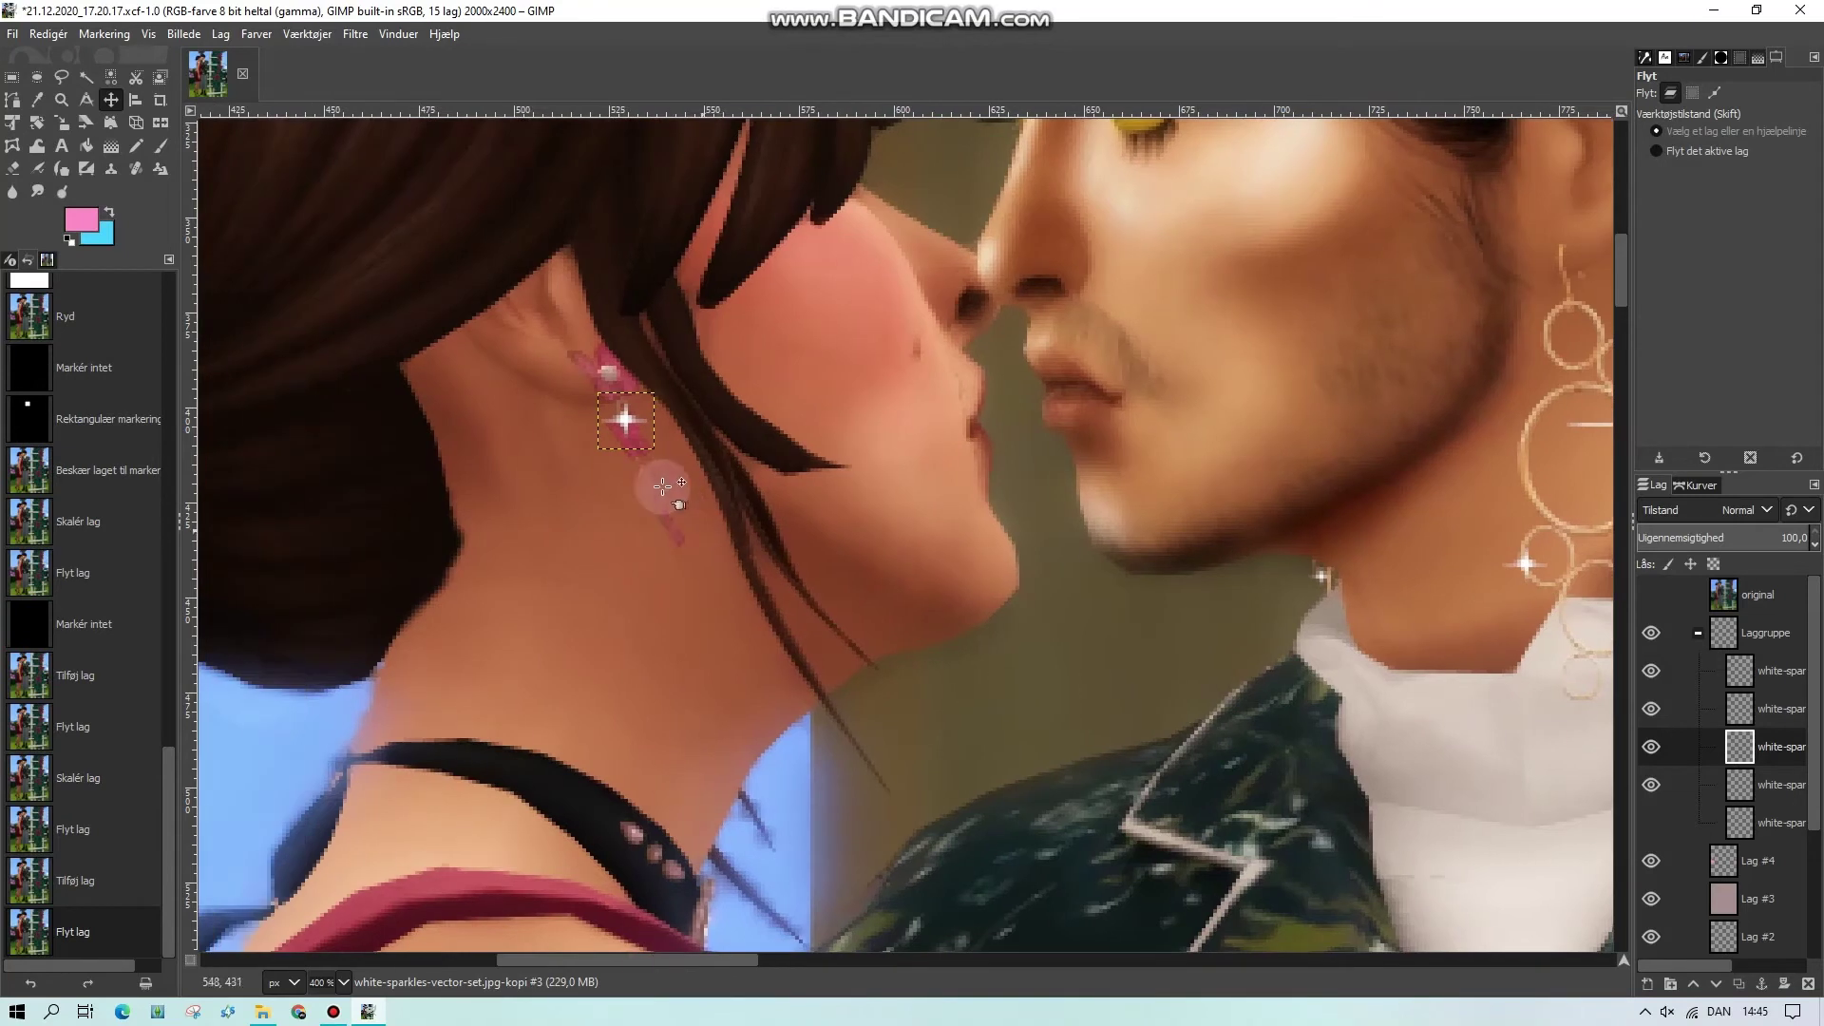
drag(624, 418, 664, 851)
Hide the glint layer on the woman's earring to compare the jewelry without it, and check the whole picture
click(1675, 832)
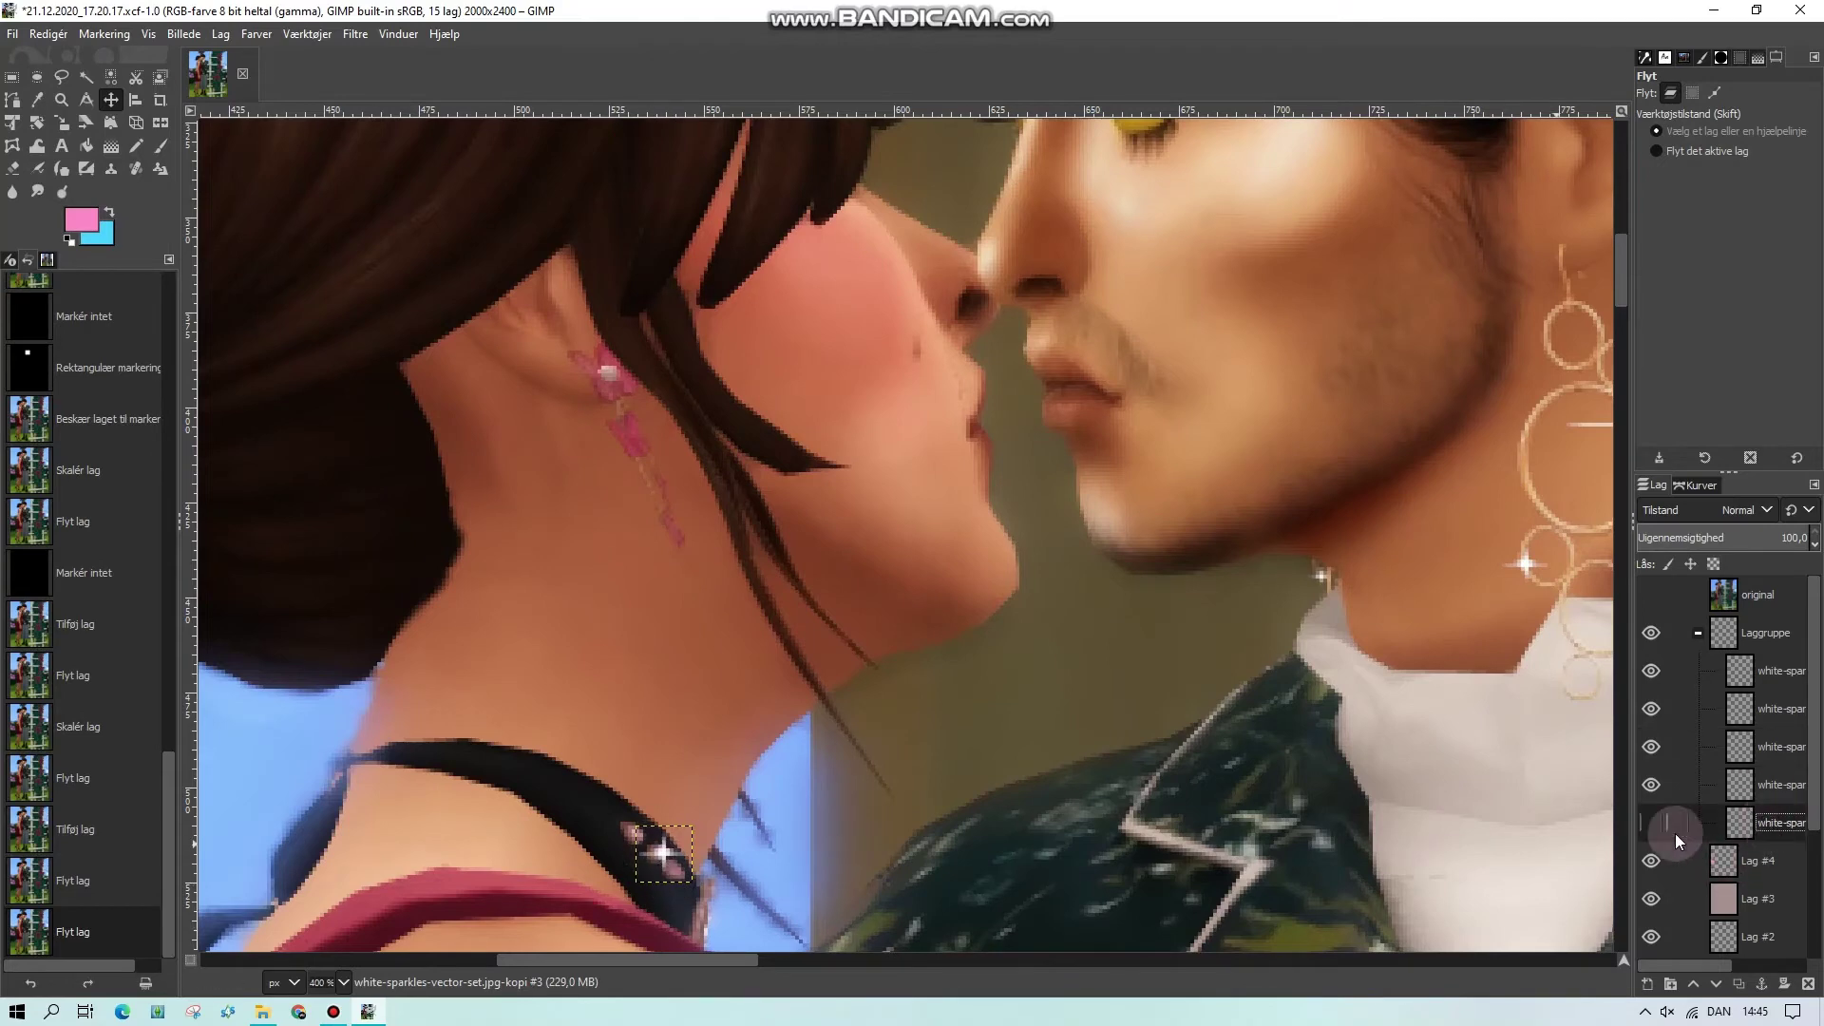
click(343, 981)
click(335, 817)
Add a transparent 2000 × 2400 px layer at the top of the layer stack
click(1759, 898)
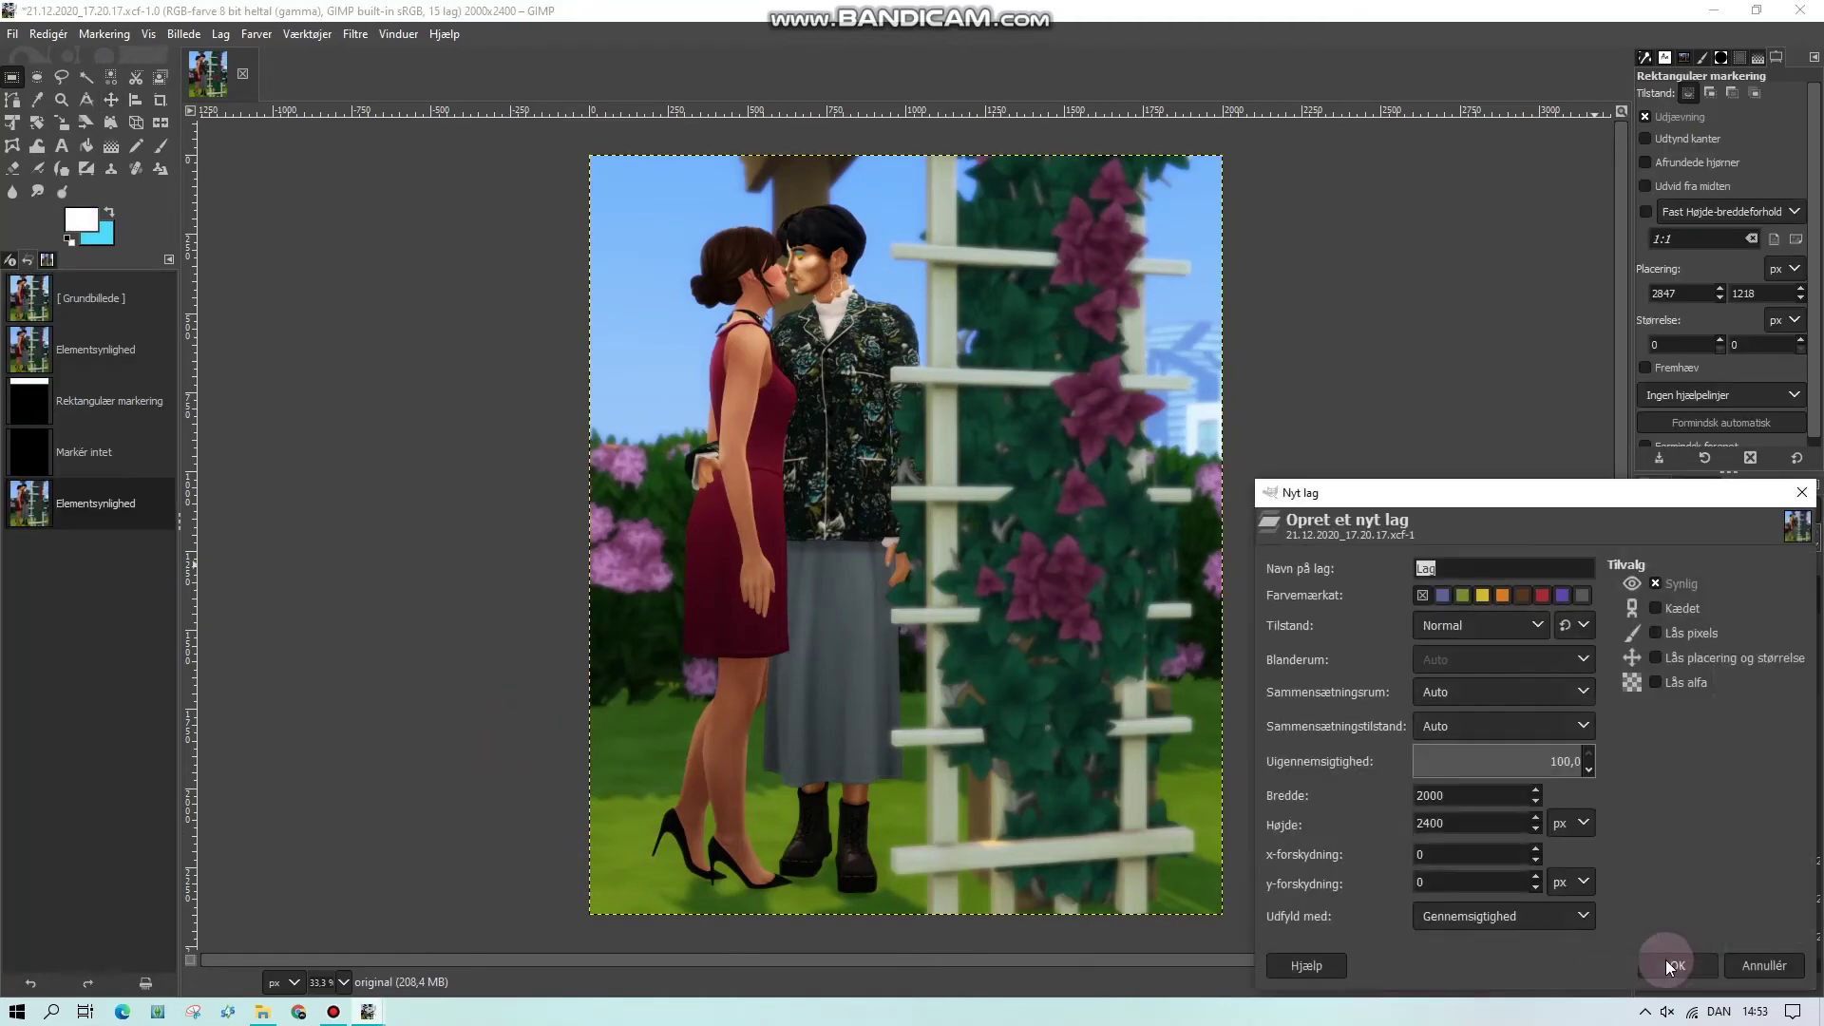
click(1669, 960)
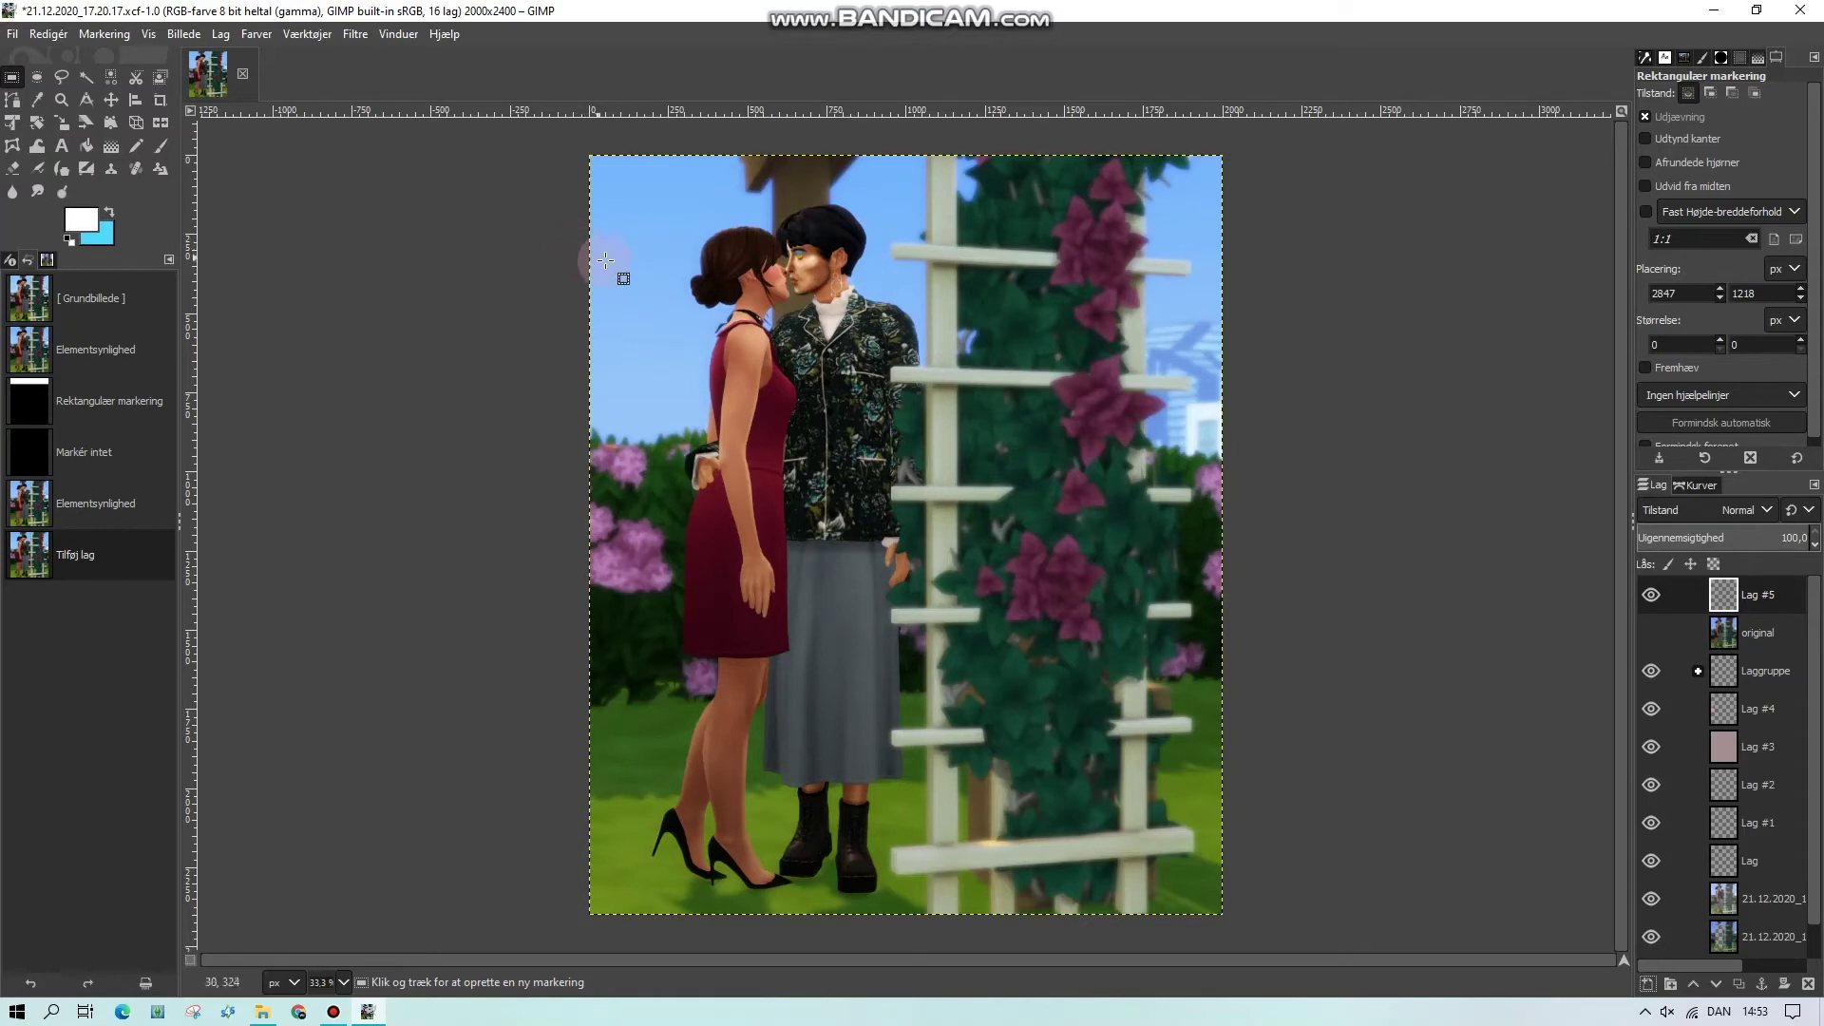
drag(611, 278, 1207, 915)
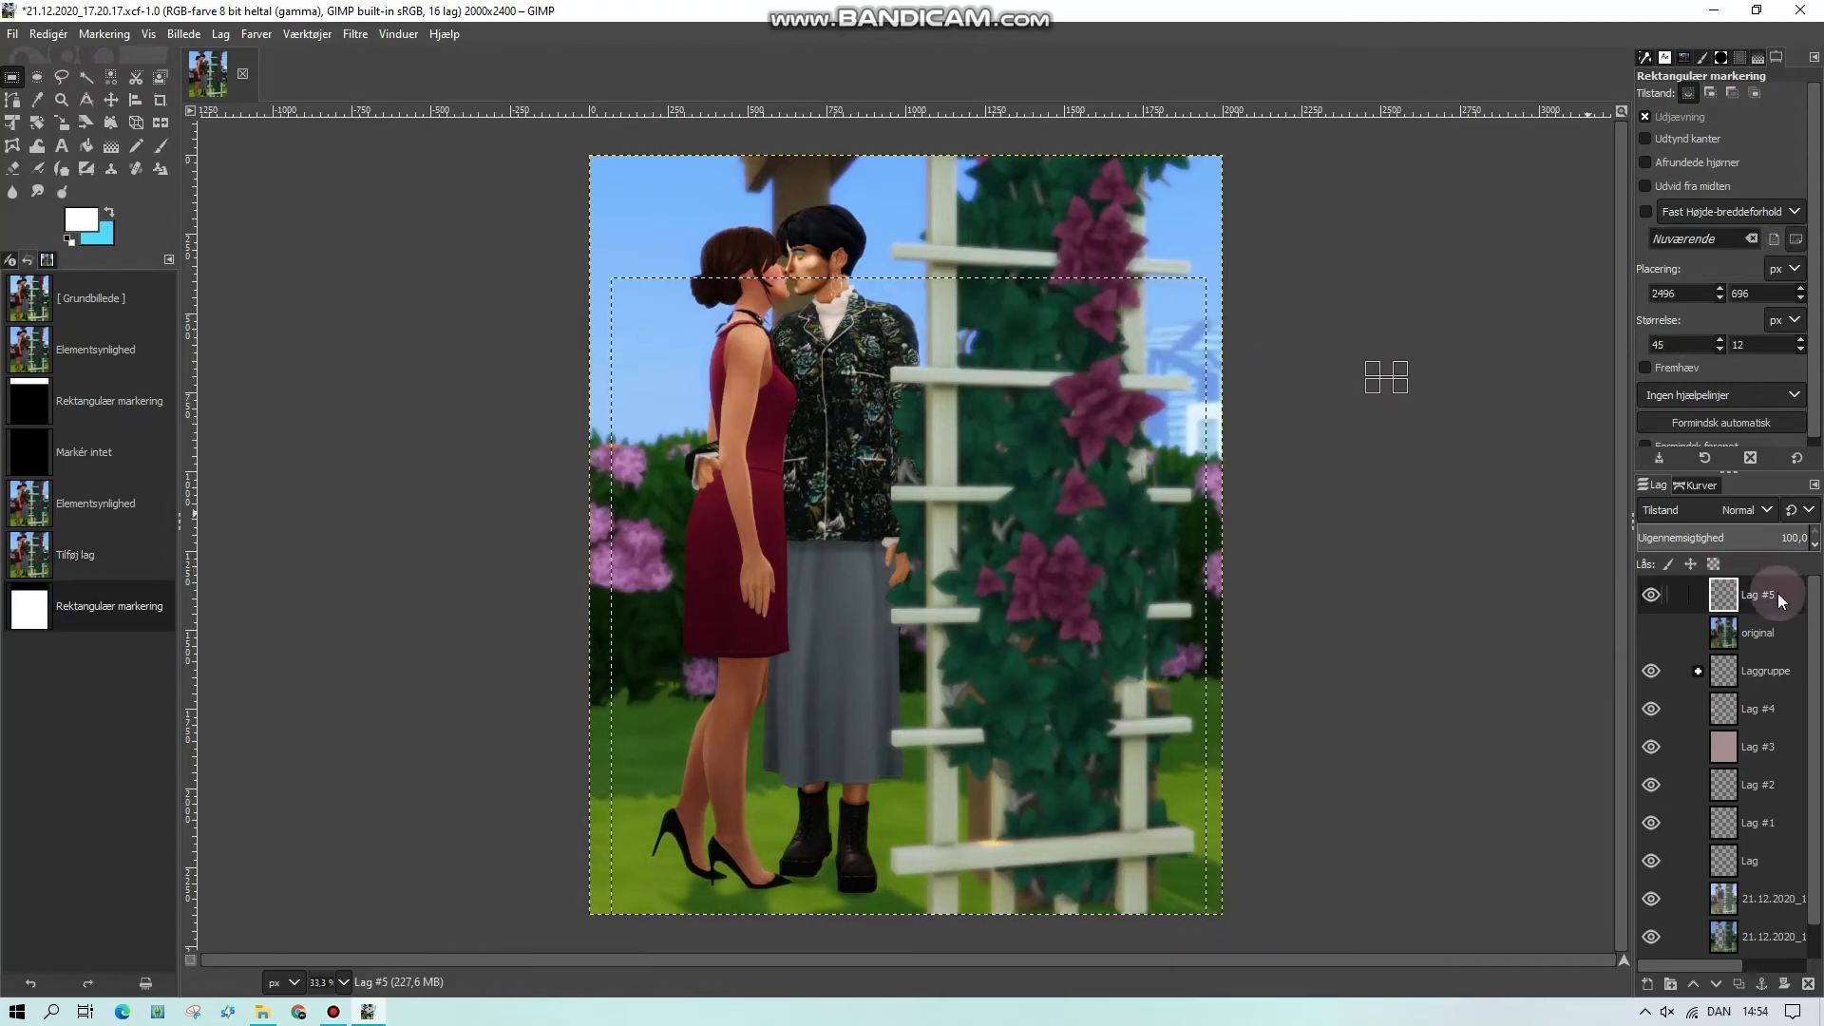
click(321, 256)
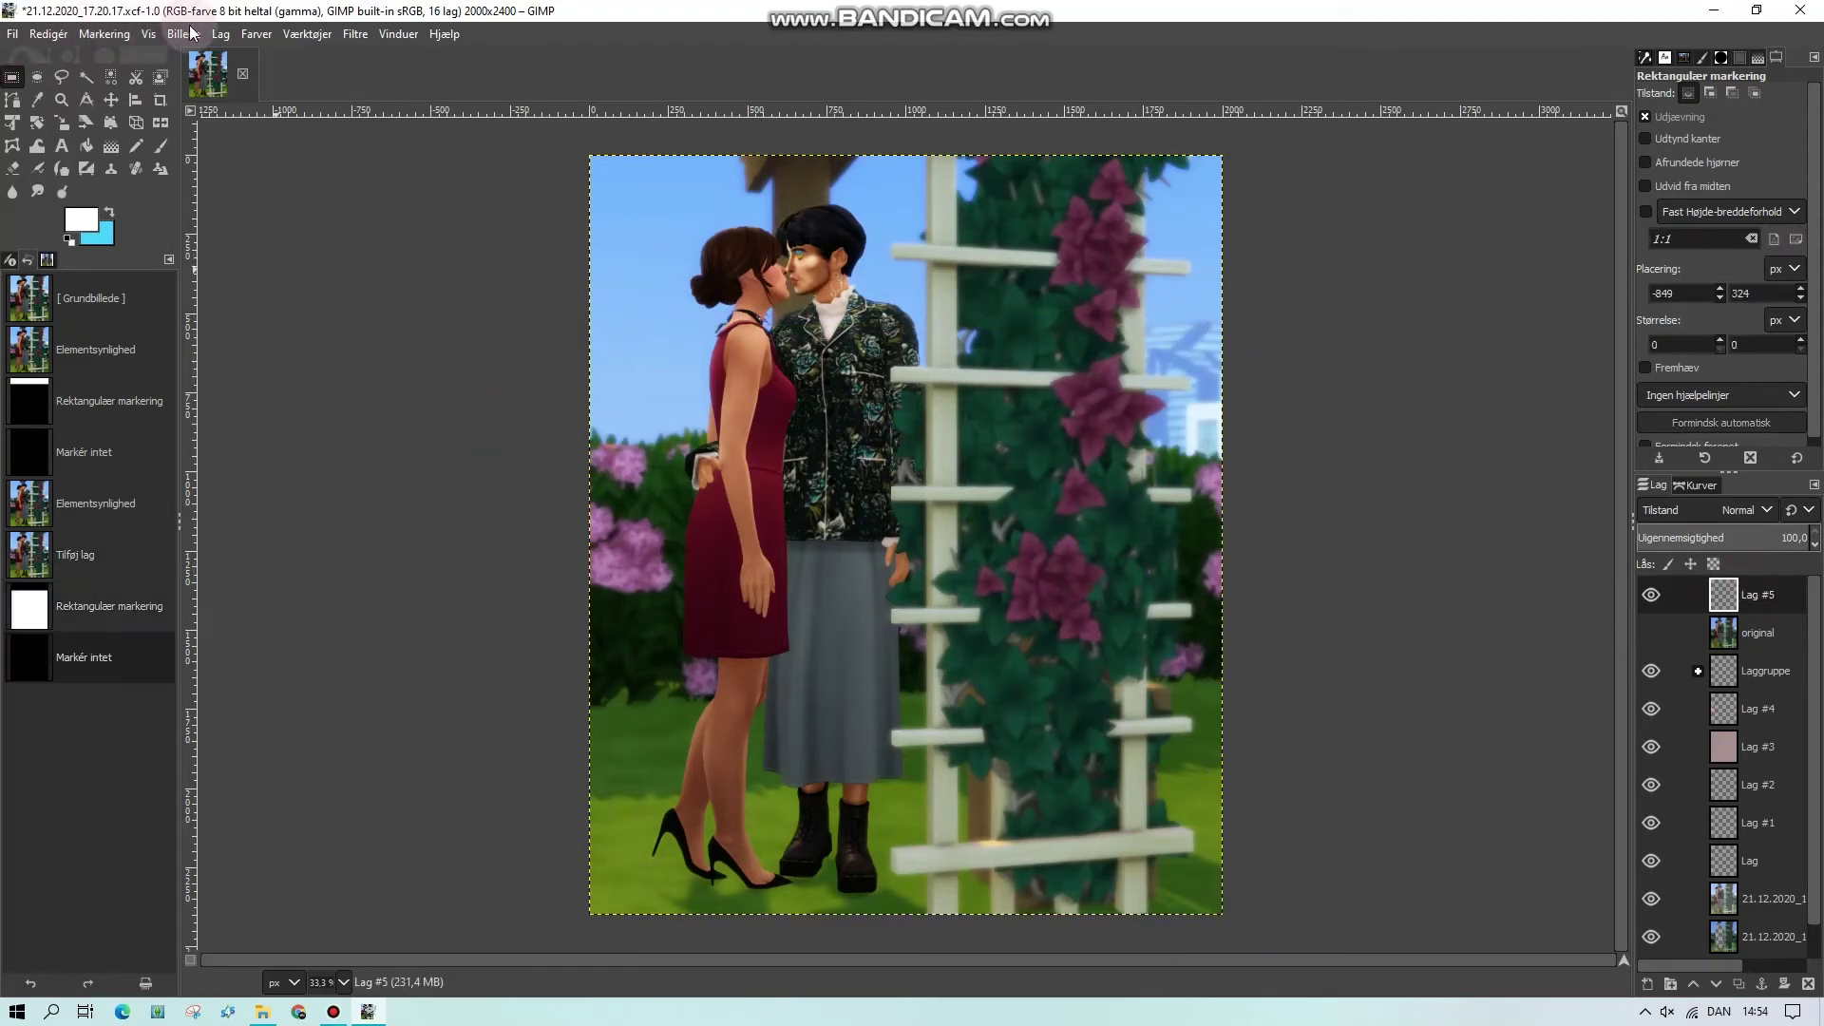
Scale the new empty layer to 1800 px wide with its width and height unlinked
click(221, 35)
click(304, 371)
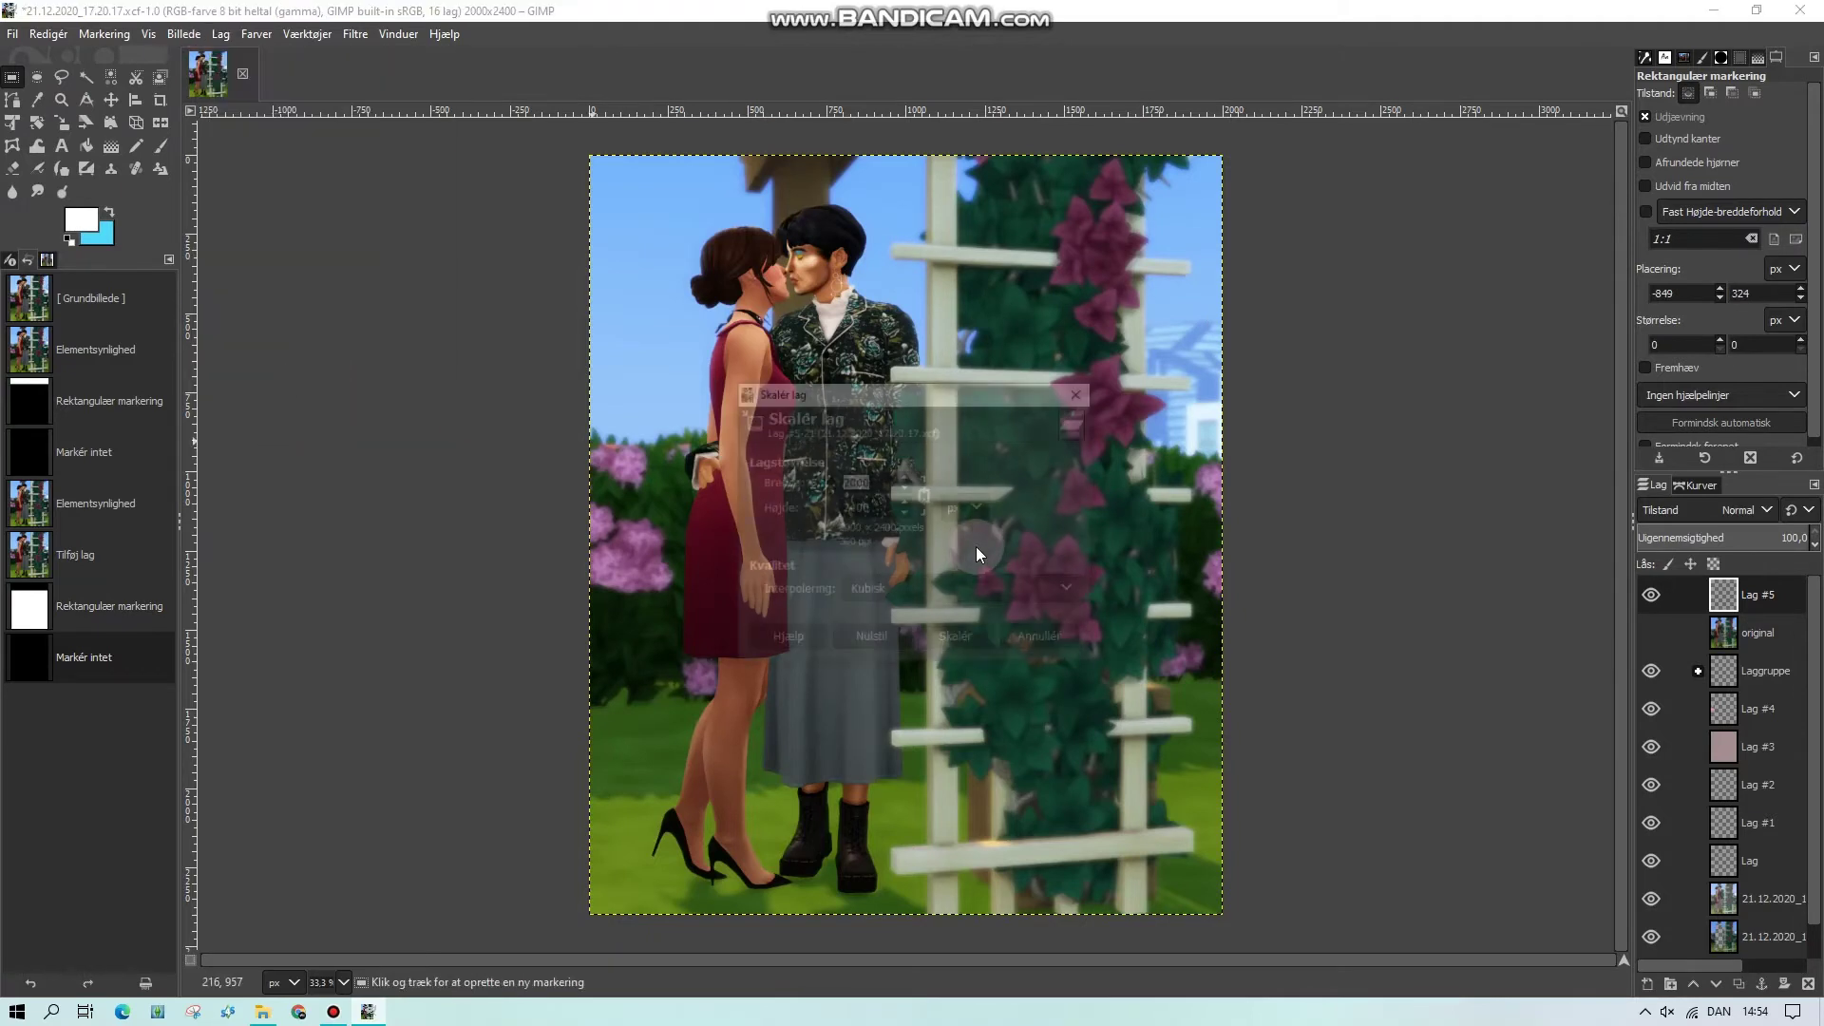
click(927, 500)
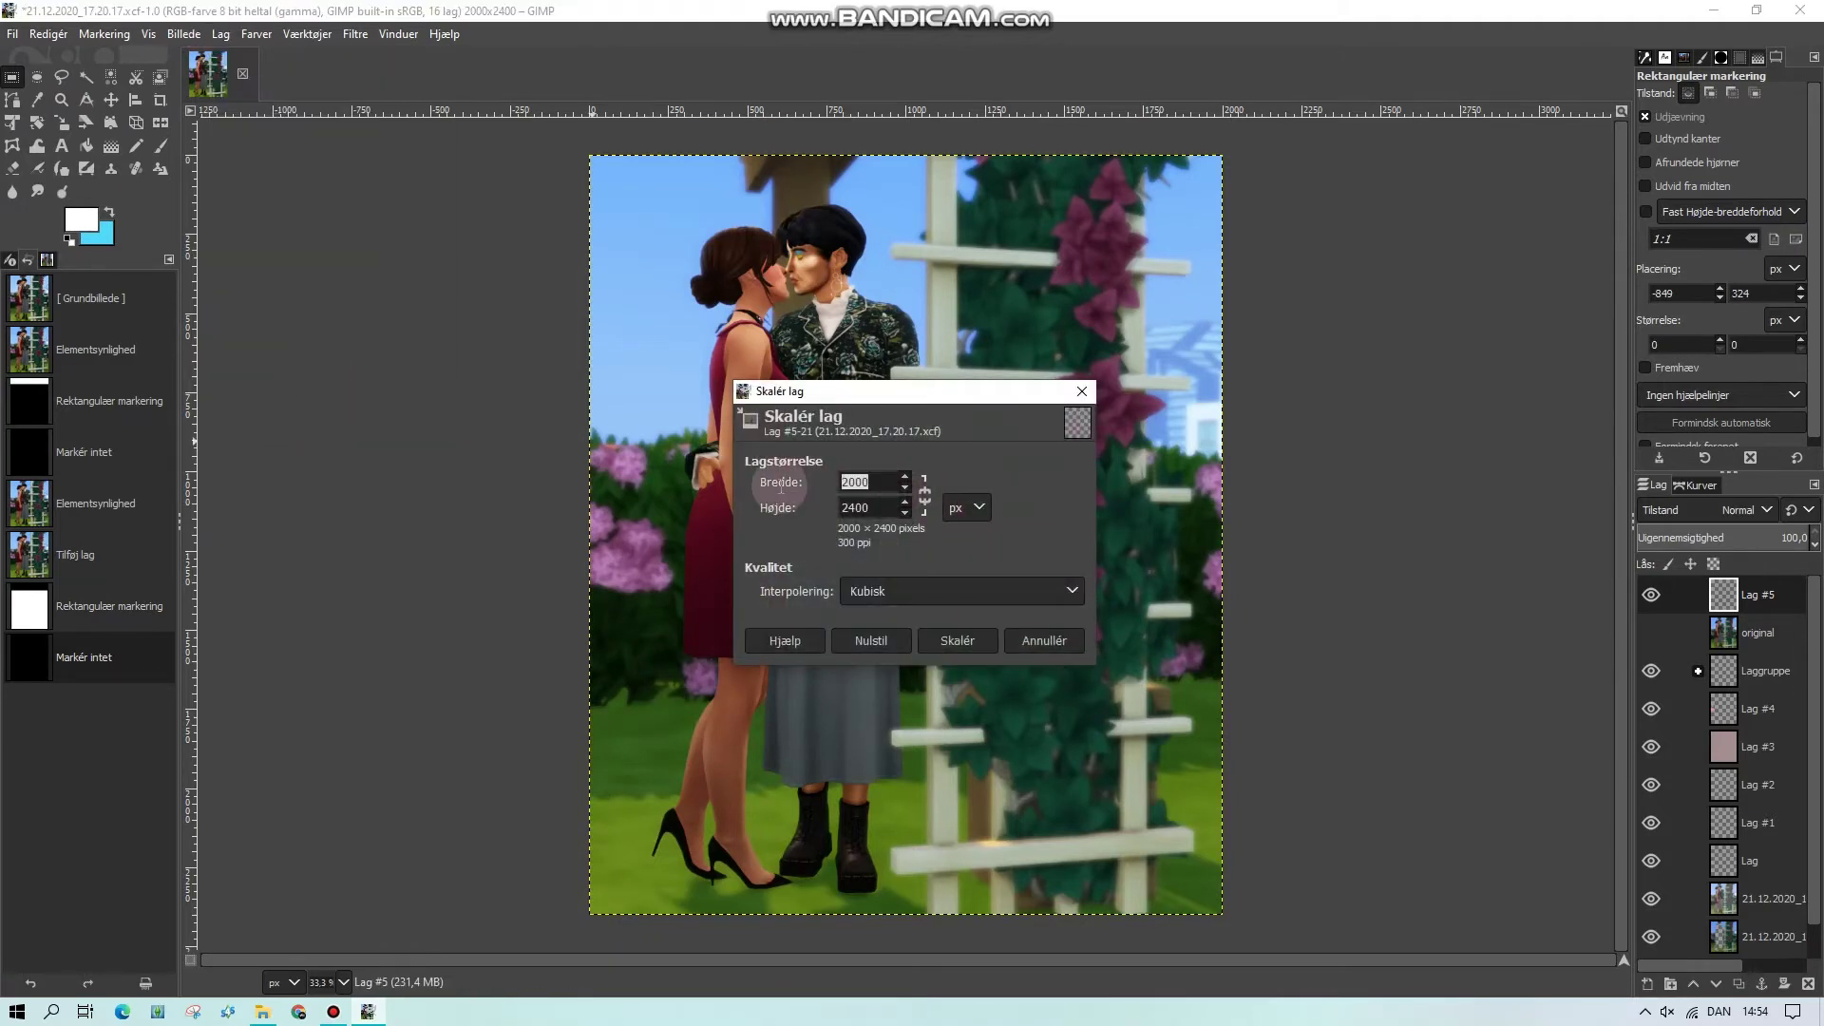
text(18)
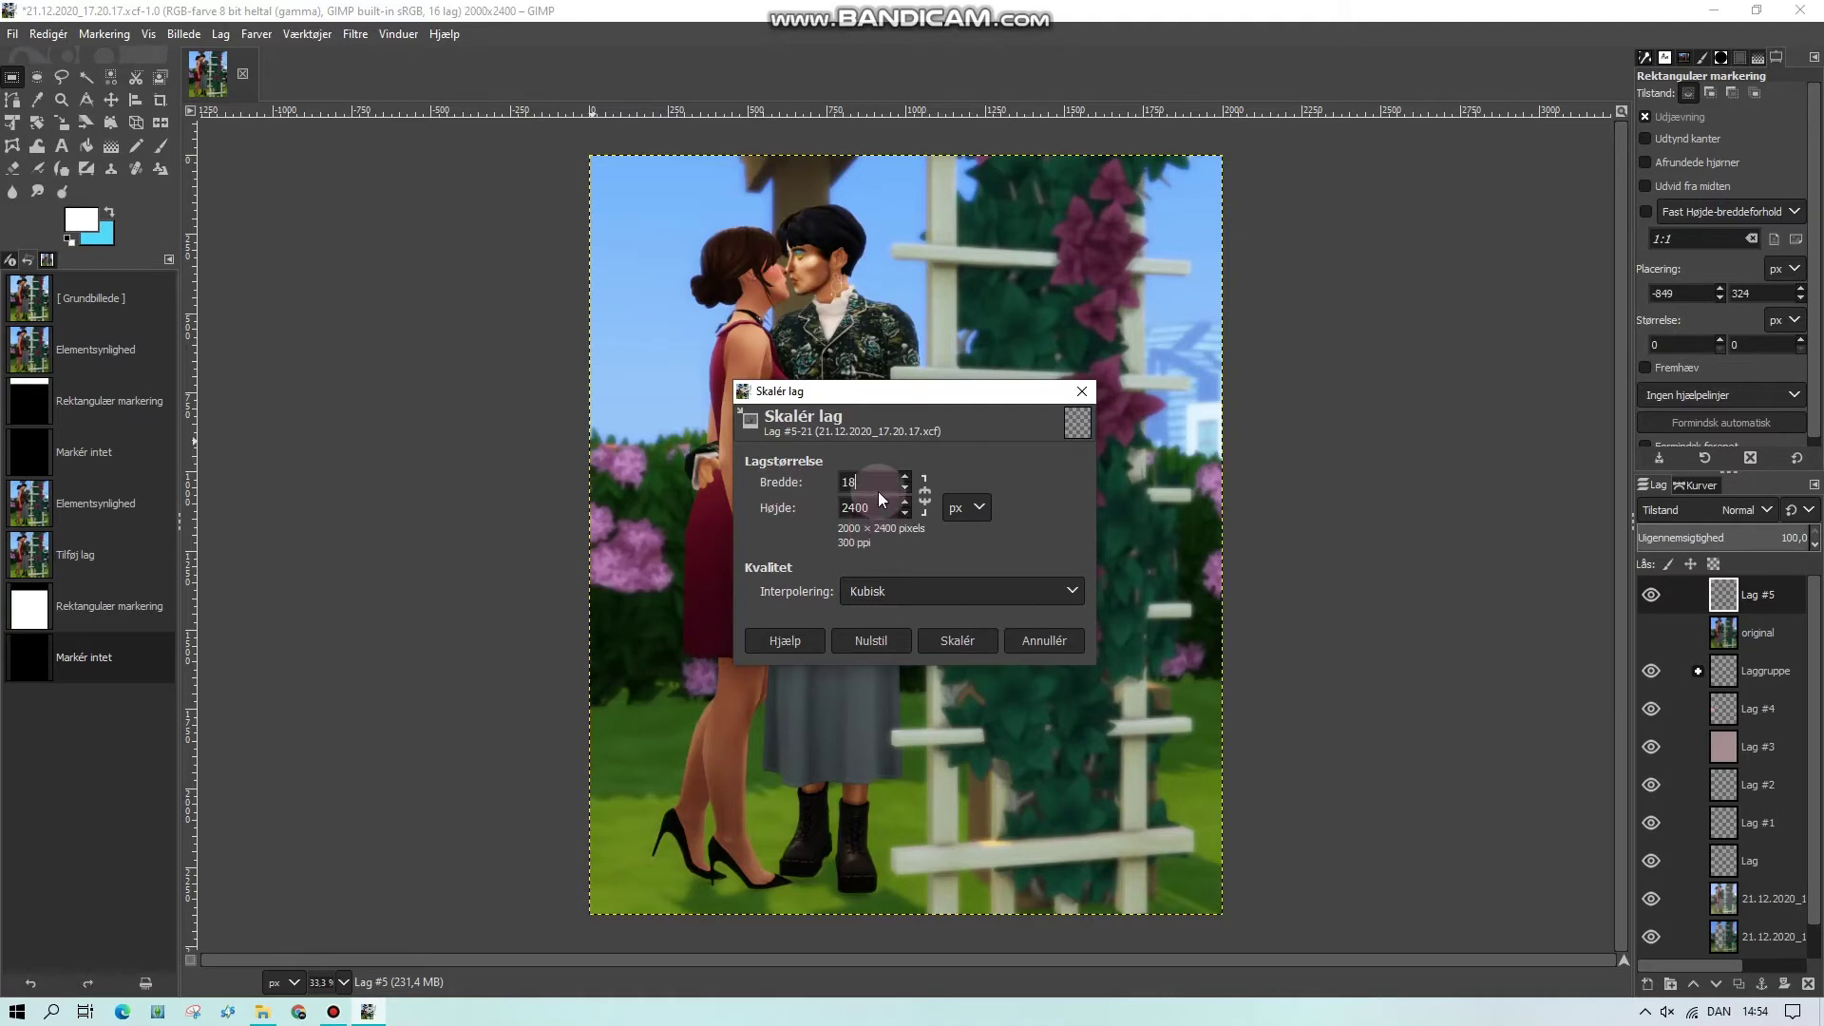
text(00)
click(944, 635)
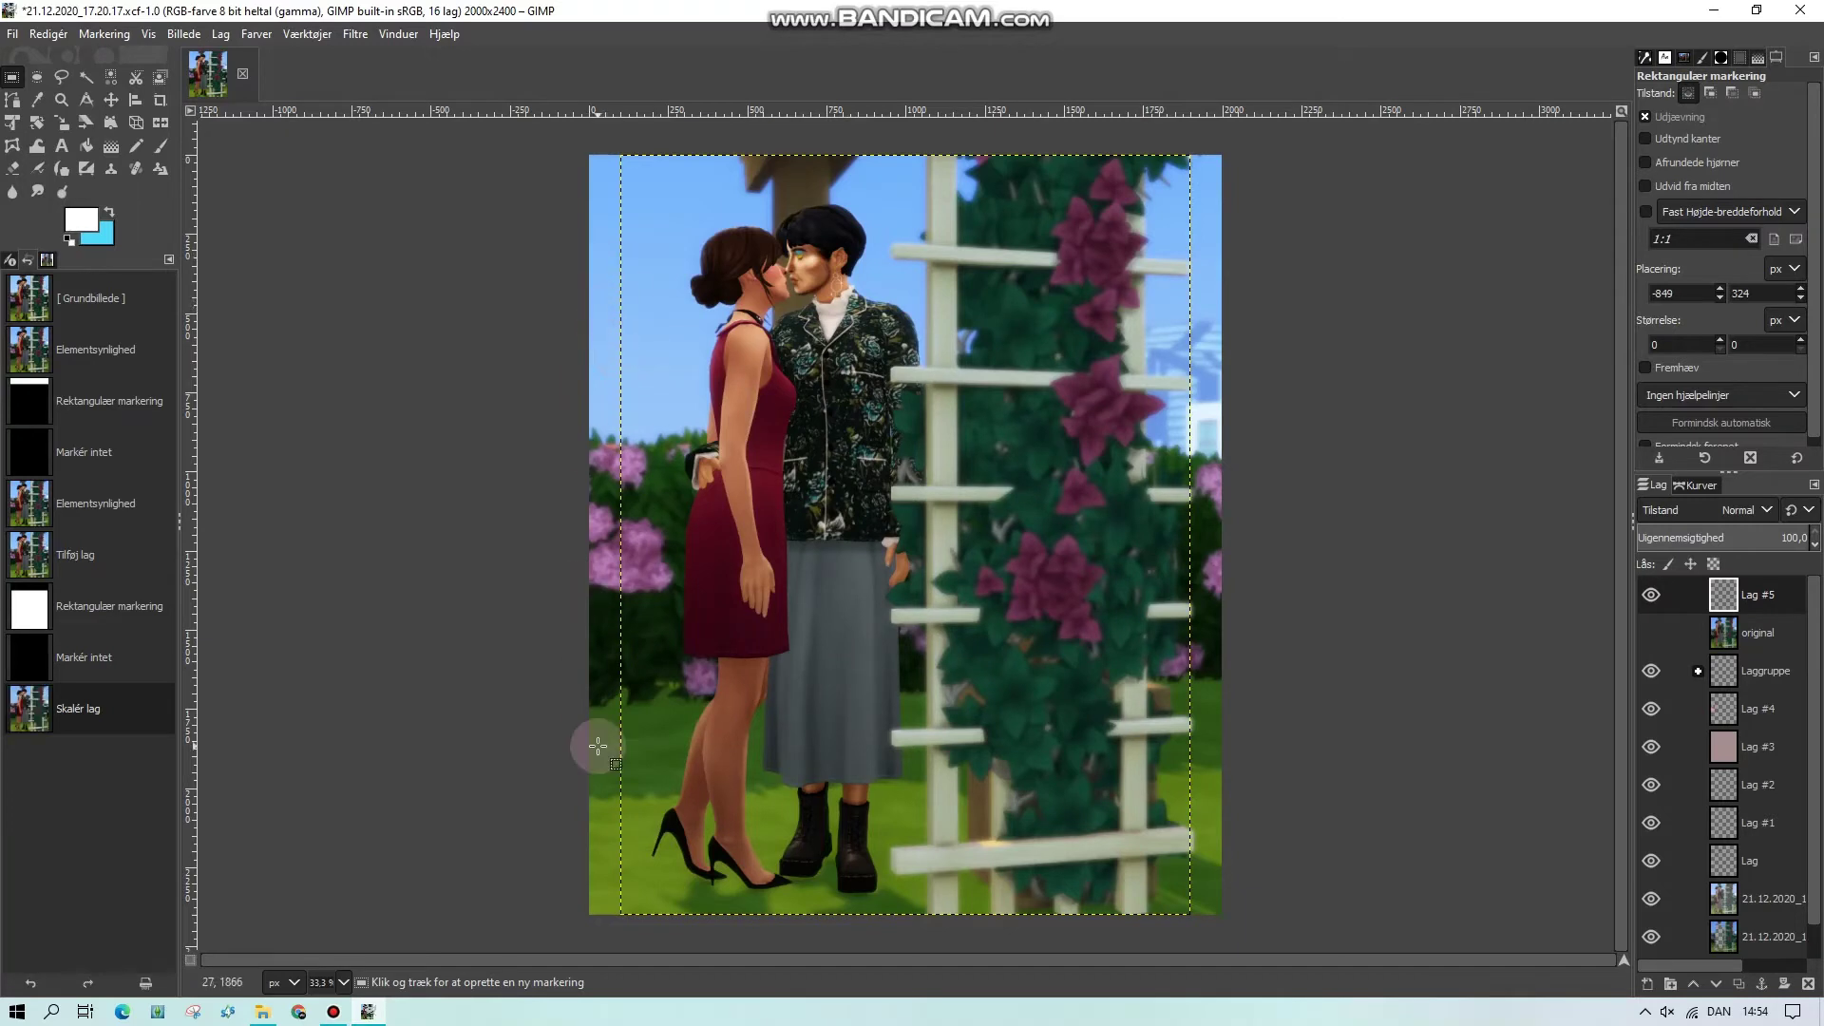
Fill the narrowed layer with white and expand its boundary to the image size
click(84, 146)
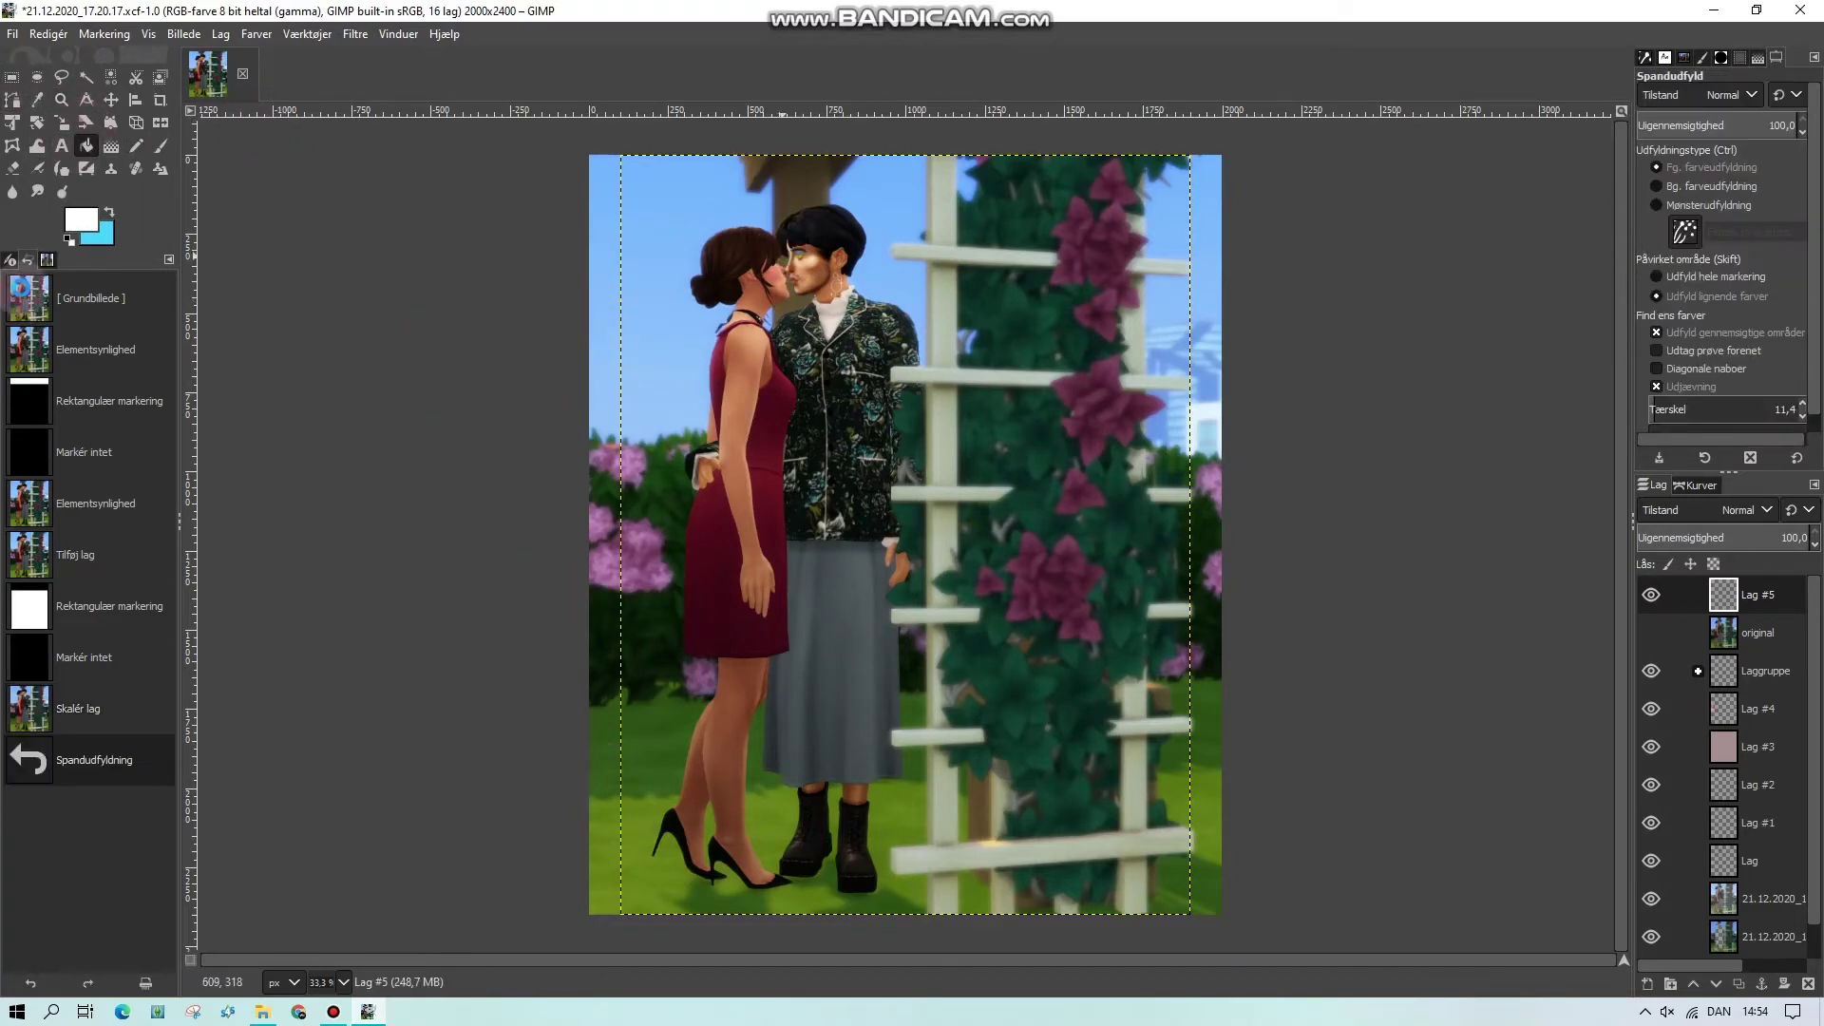
click(11, 78)
click(326, 260)
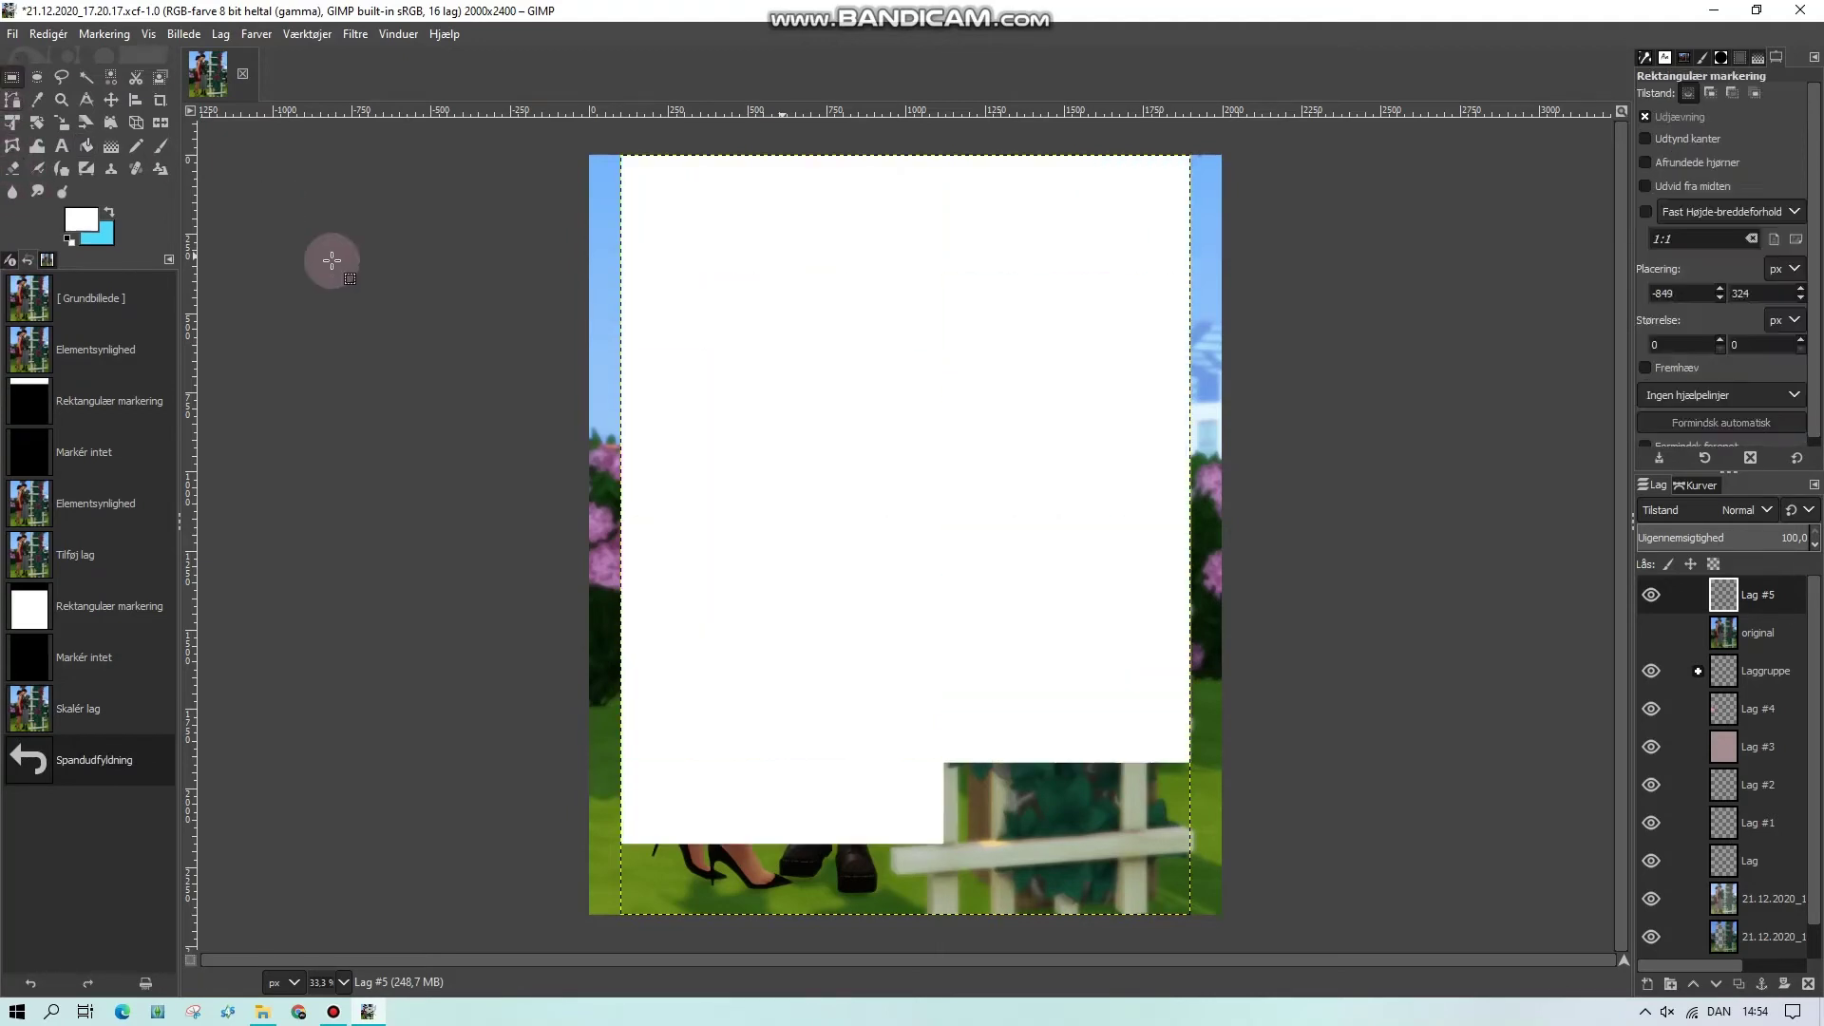
click(220, 33)
click(285, 352)
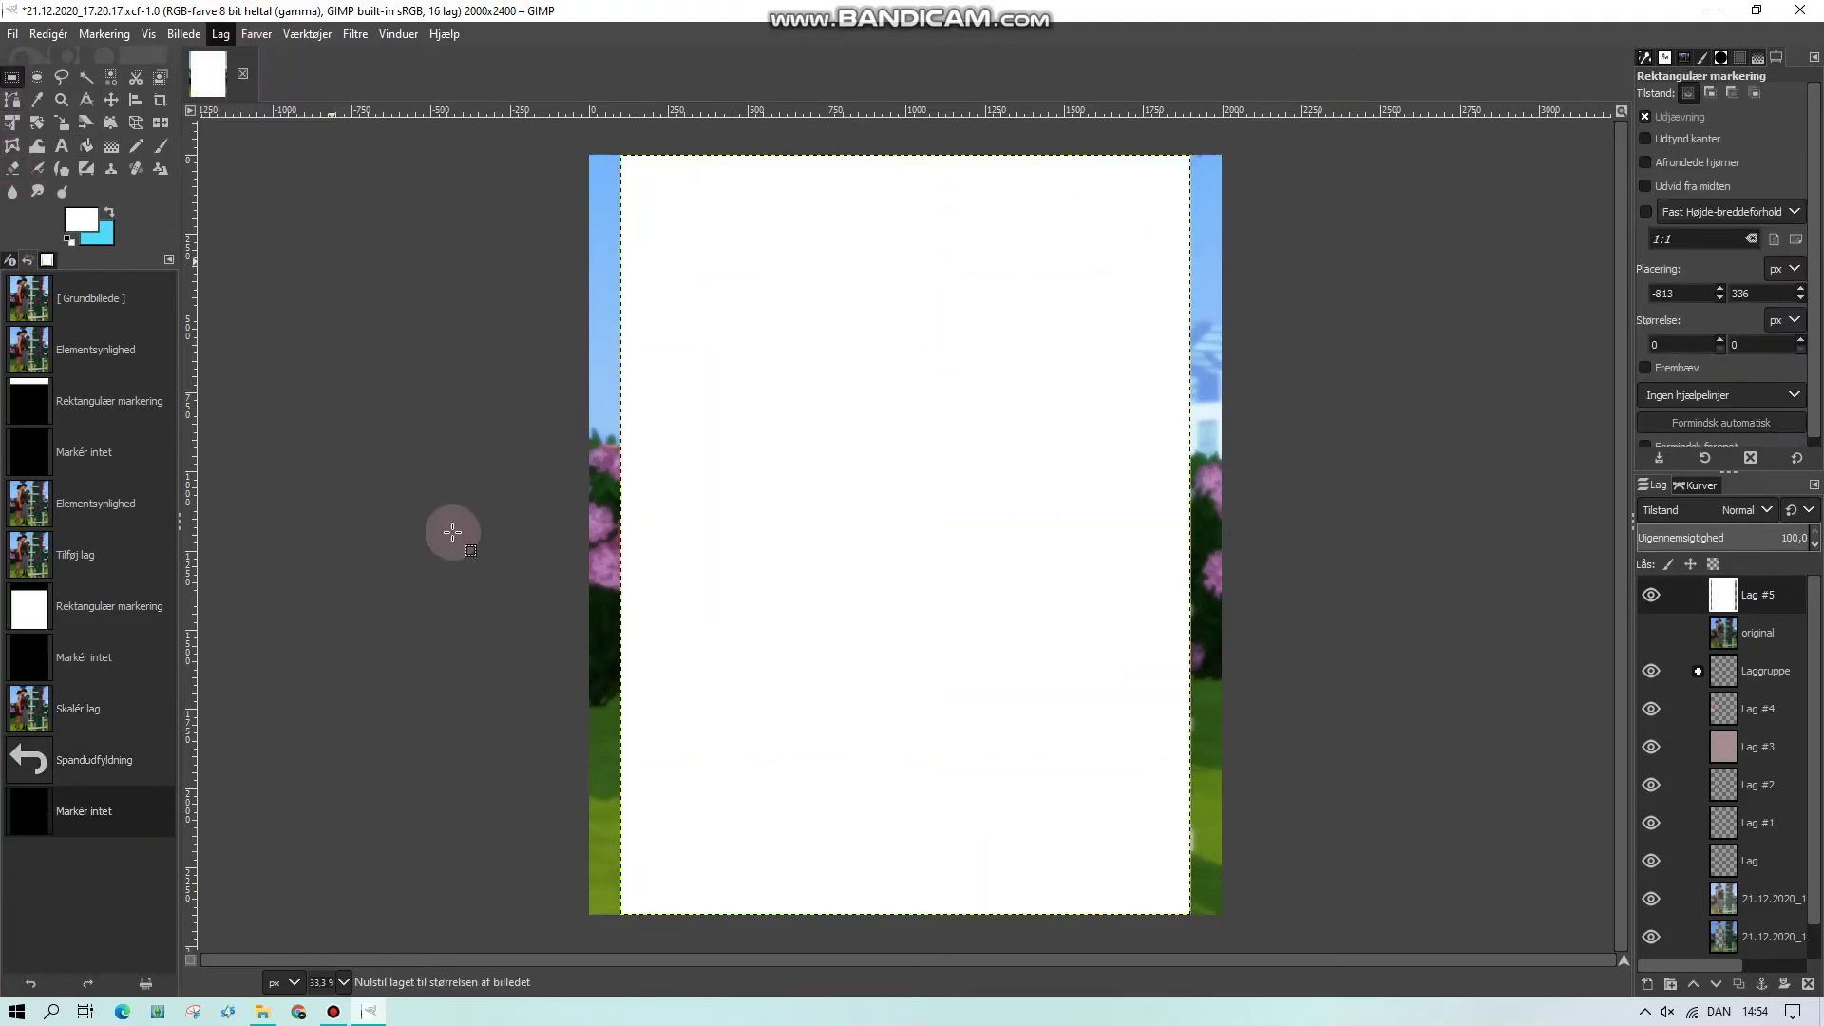
Clear a rectangular strip about 3153 × 420 px across the top of the white layer, using the hidden picture beneath as a guide
click(1651, 595)
drag(529, 139, 1522, 269)
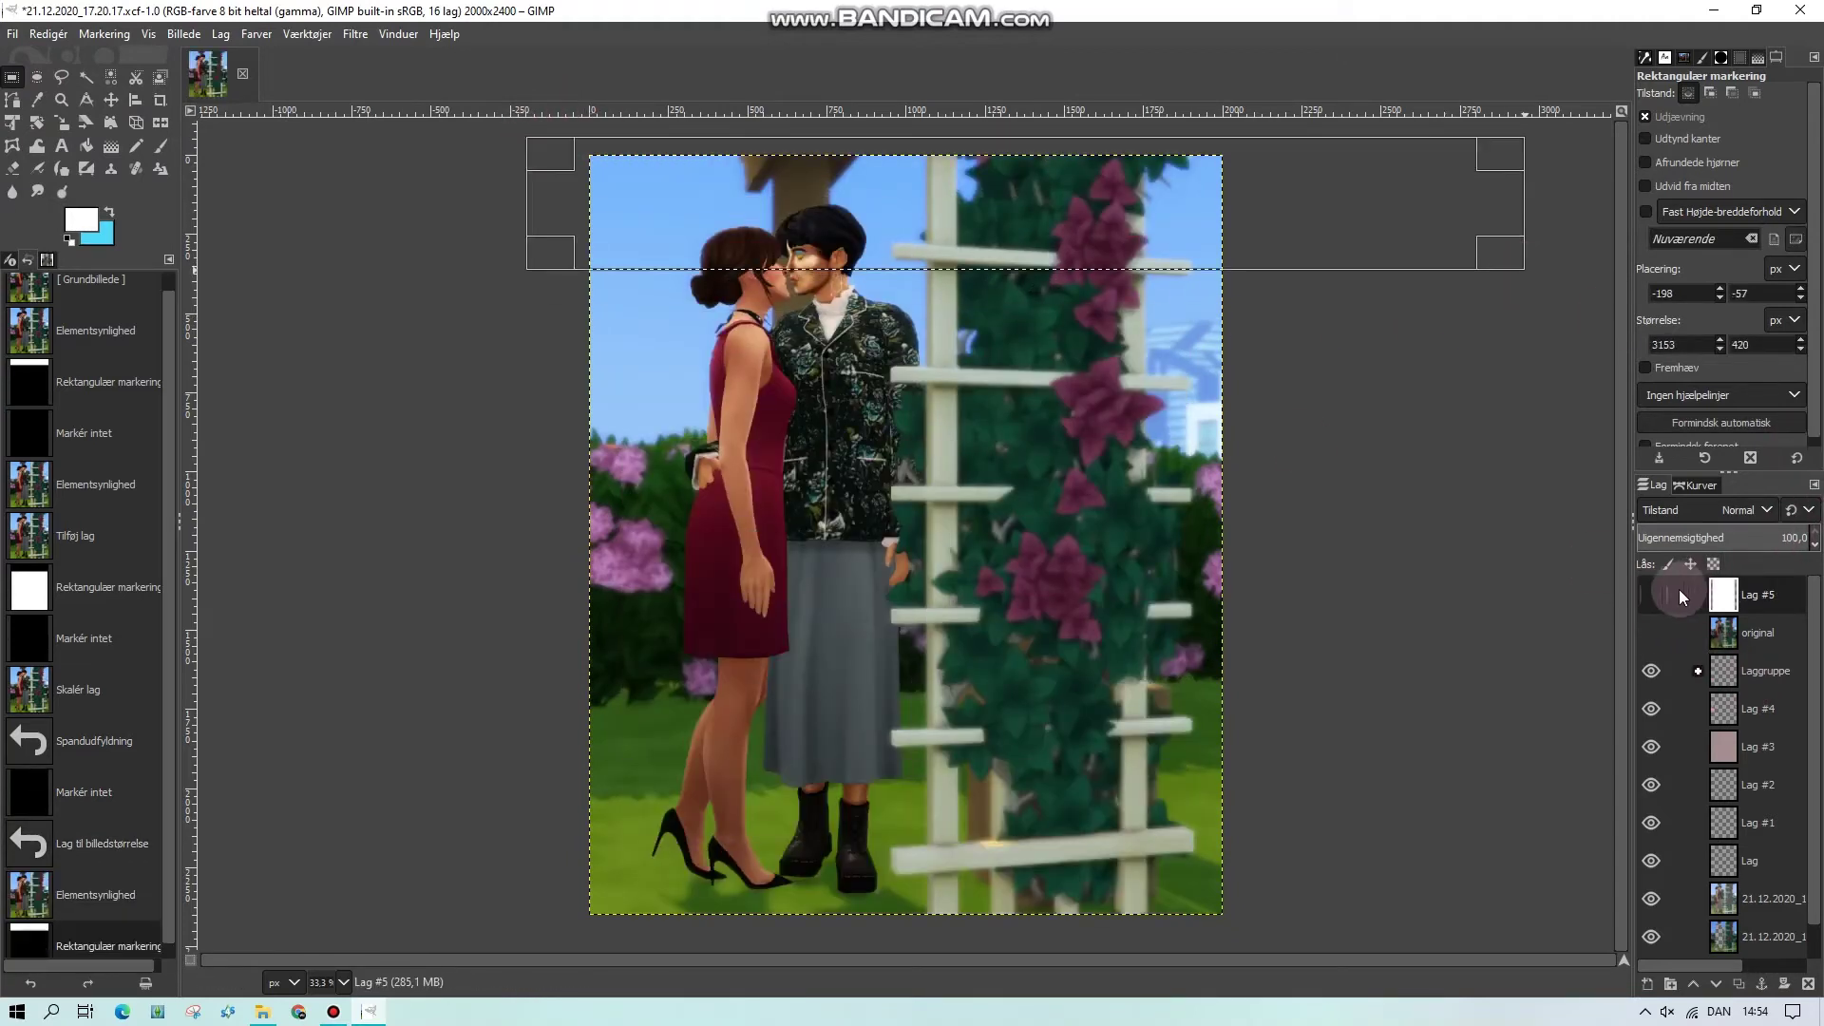
click(1651, 595)
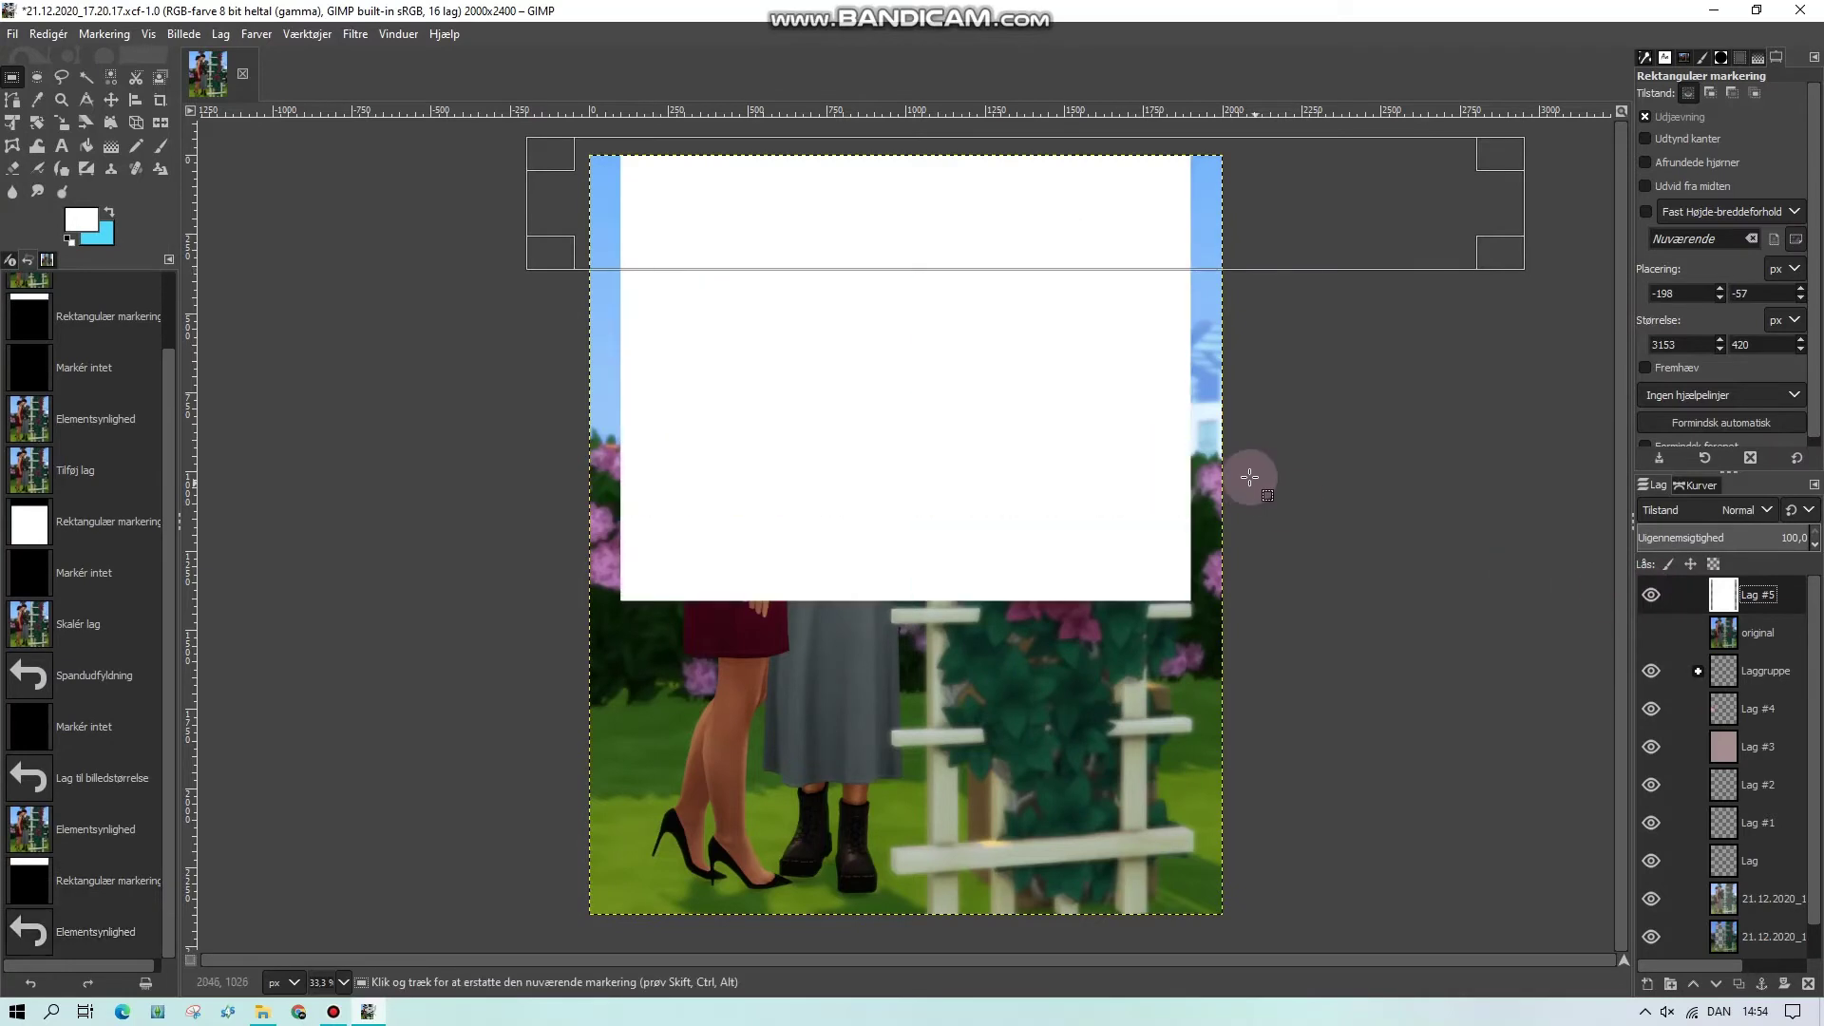
key(Delete)
click(1491, 498)
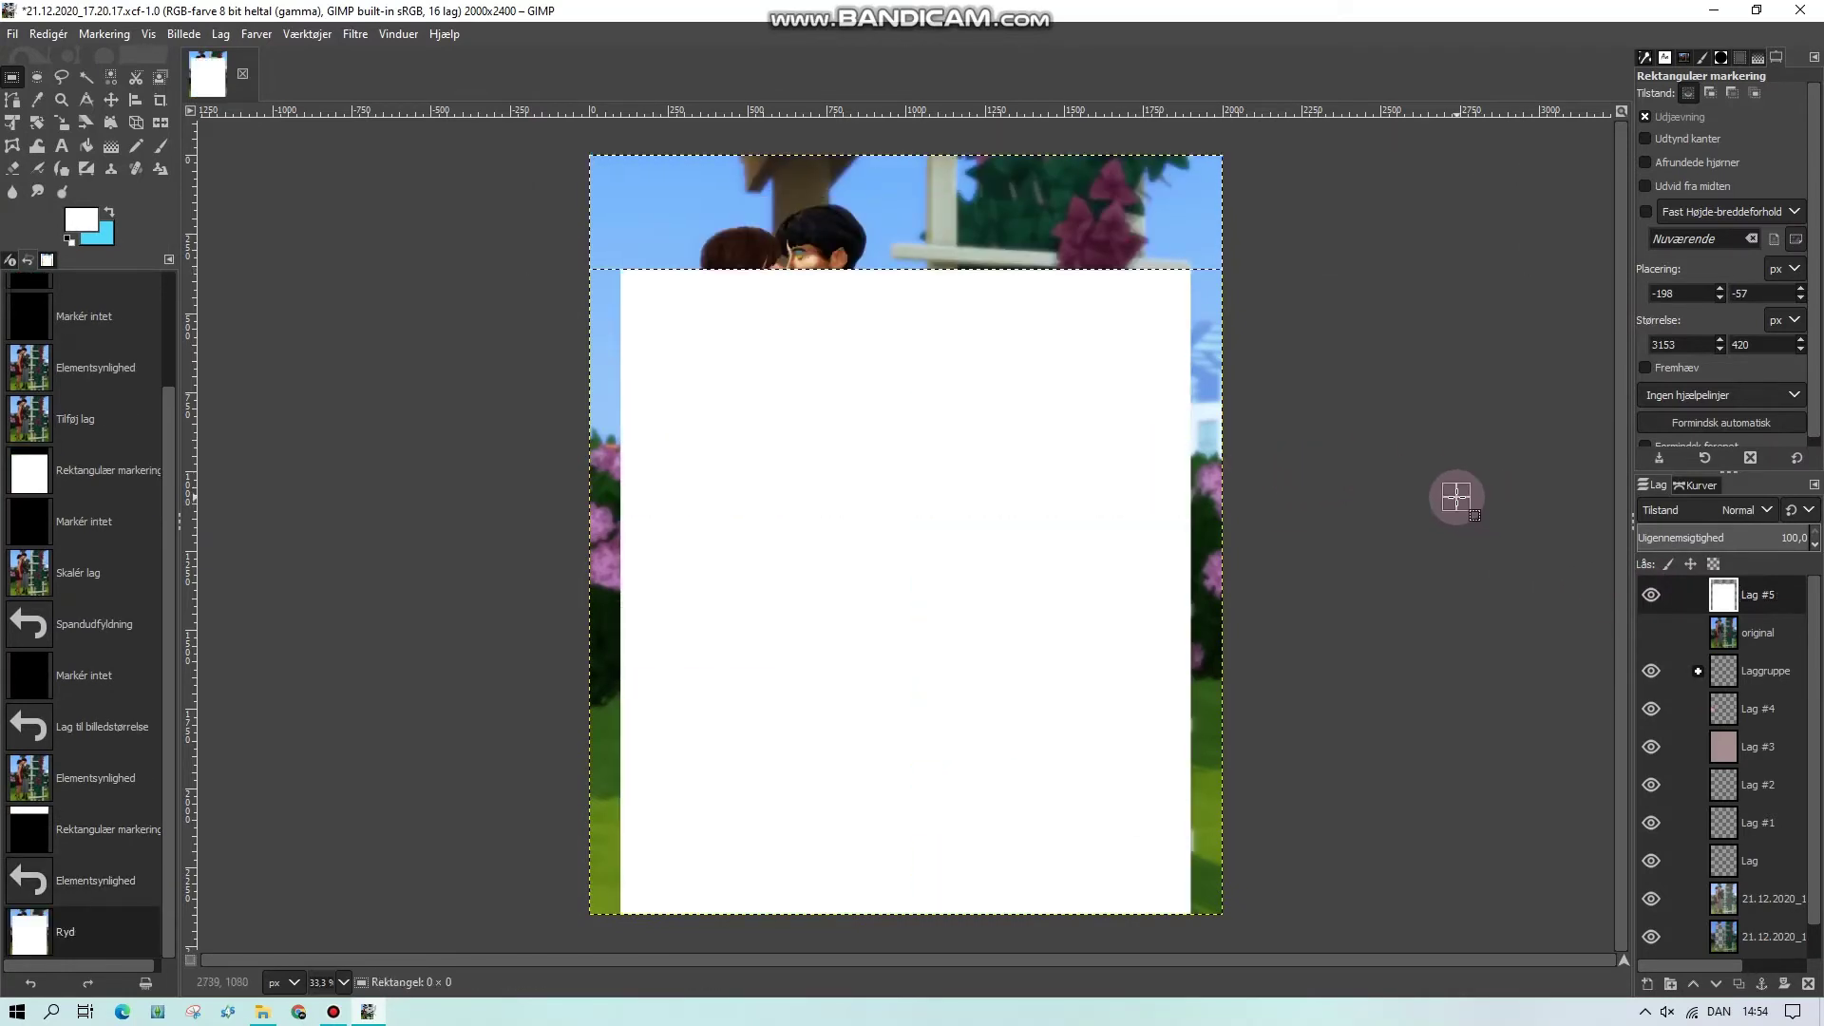
click(1651, 597)
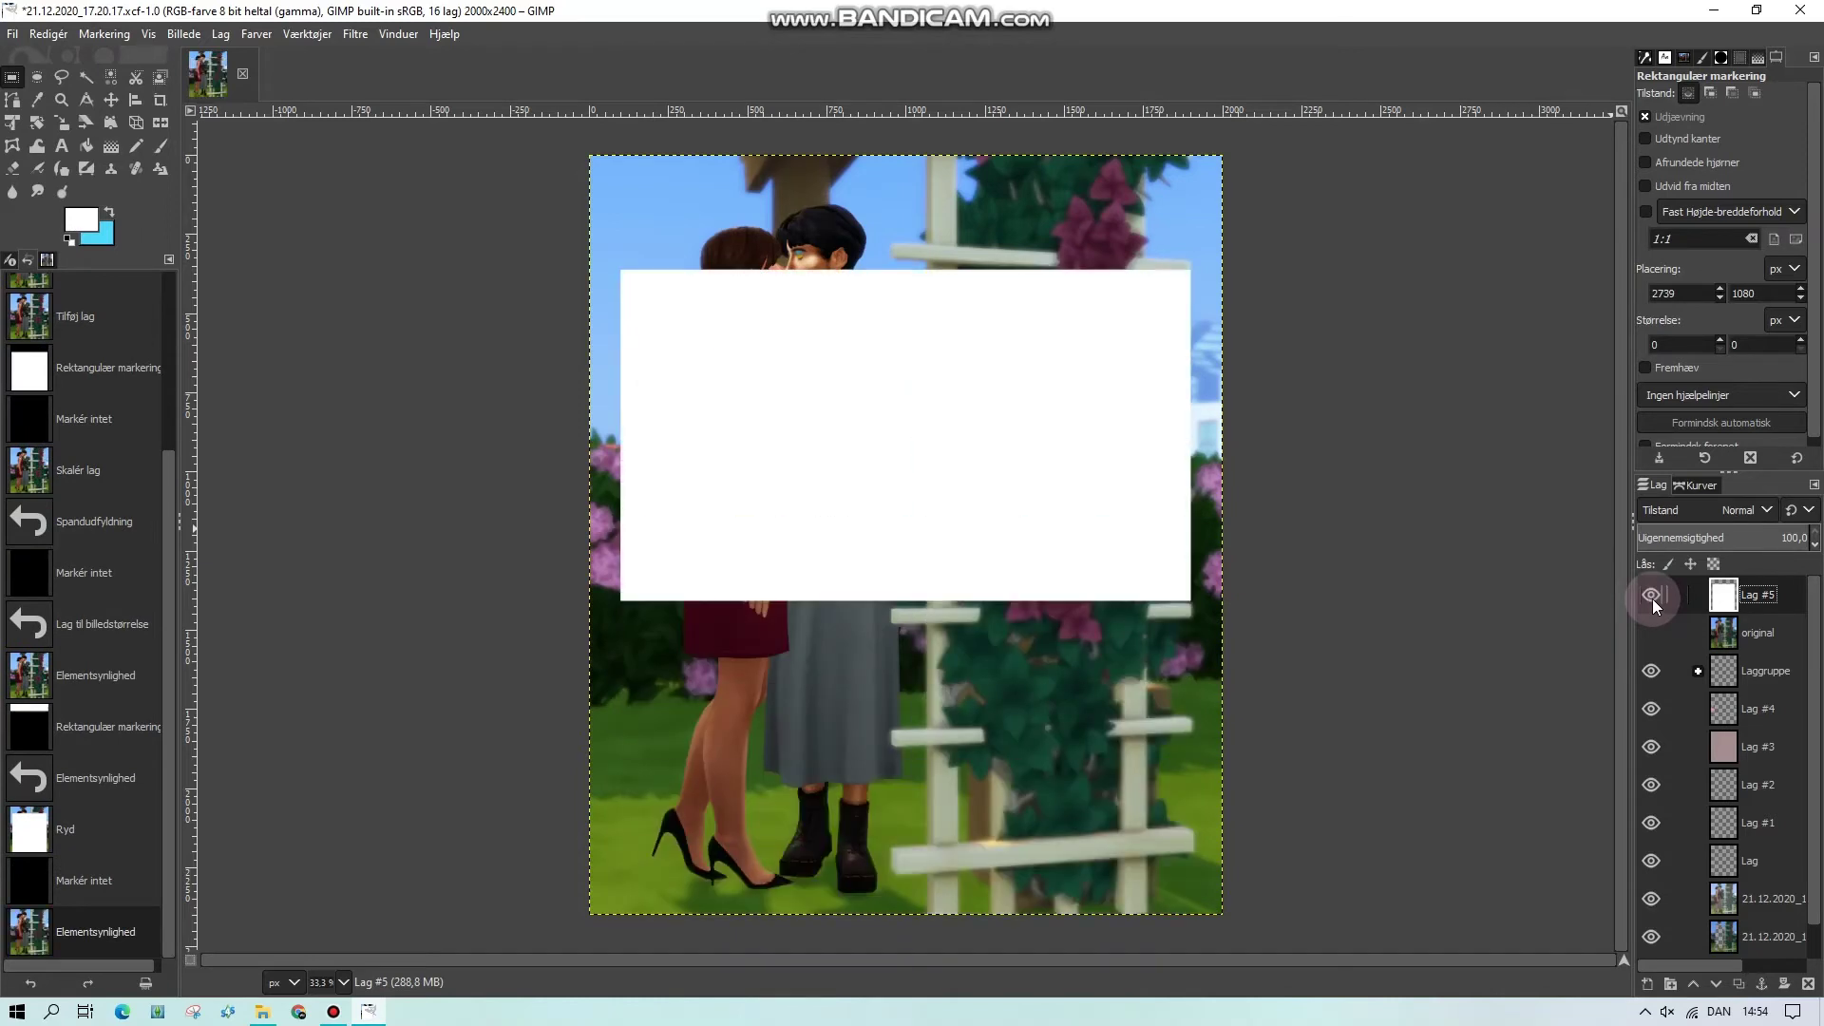
Trace a free selection along the woman's hair at 400% zoom, from the white area's top edge over the crown towards the man's hair
click(343, 983)
click(326, 793)
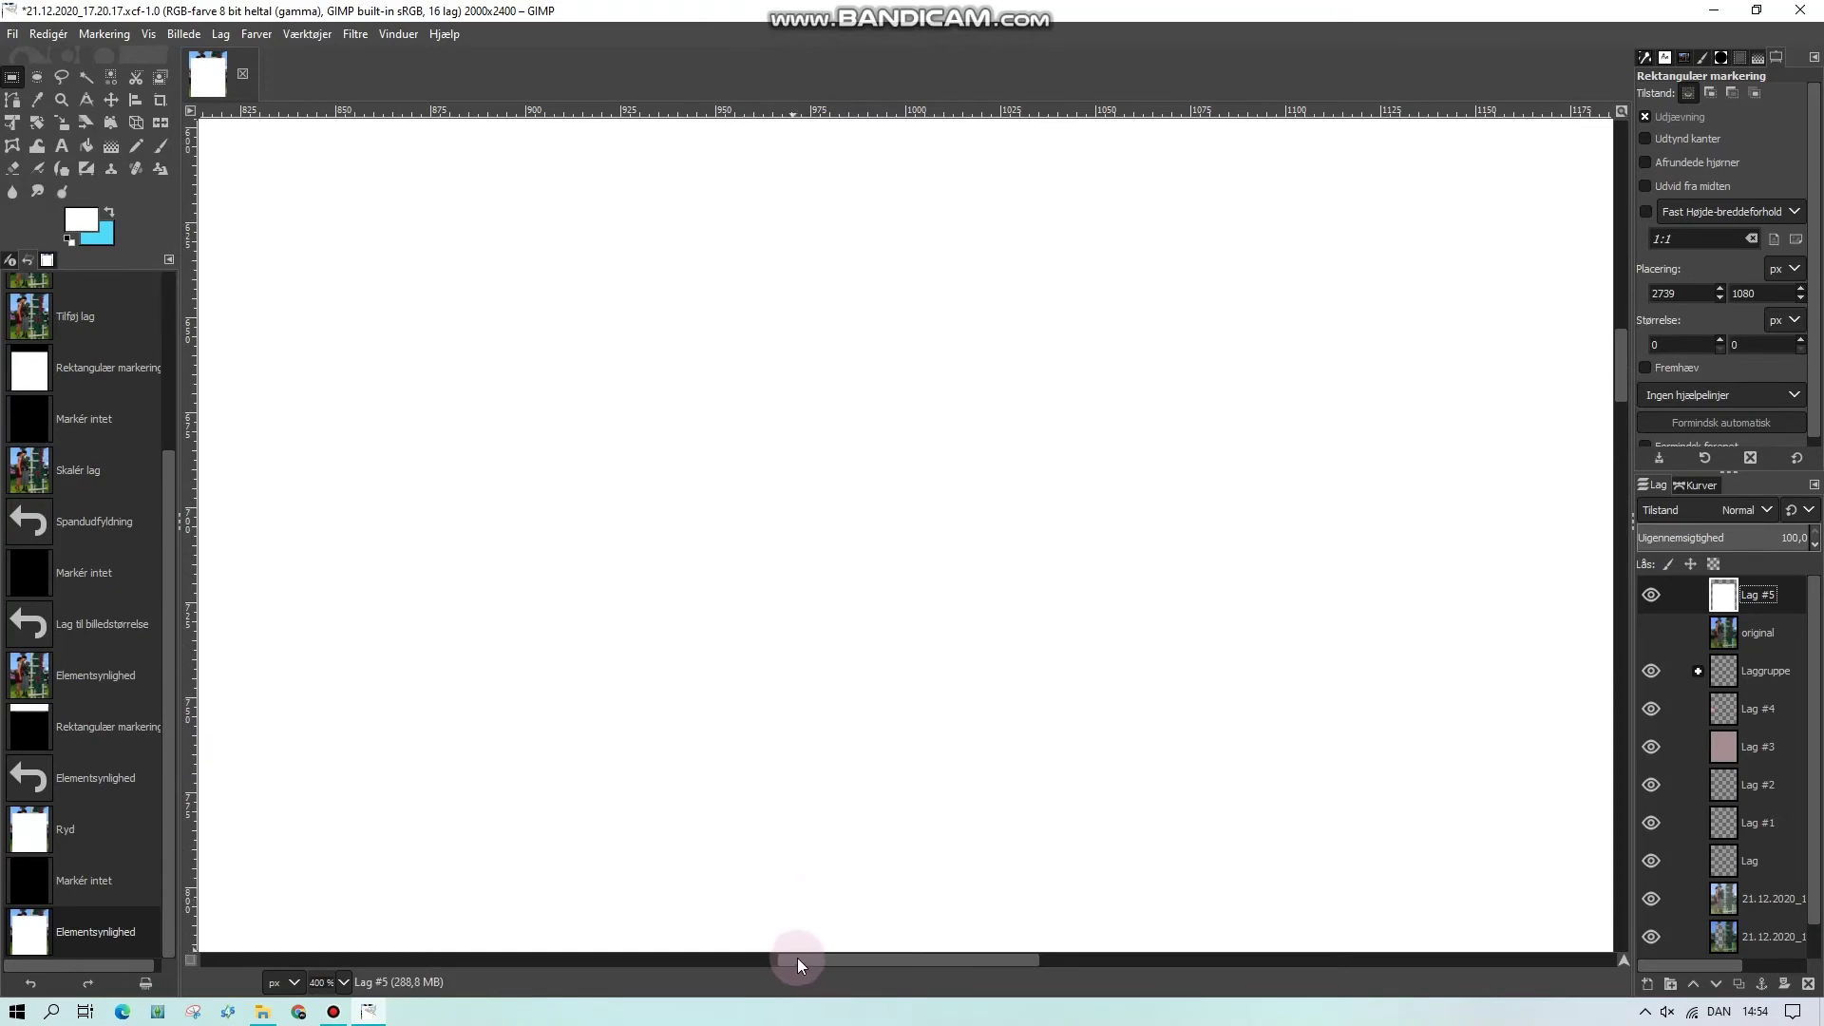
drag(801, 960, 654, 959)
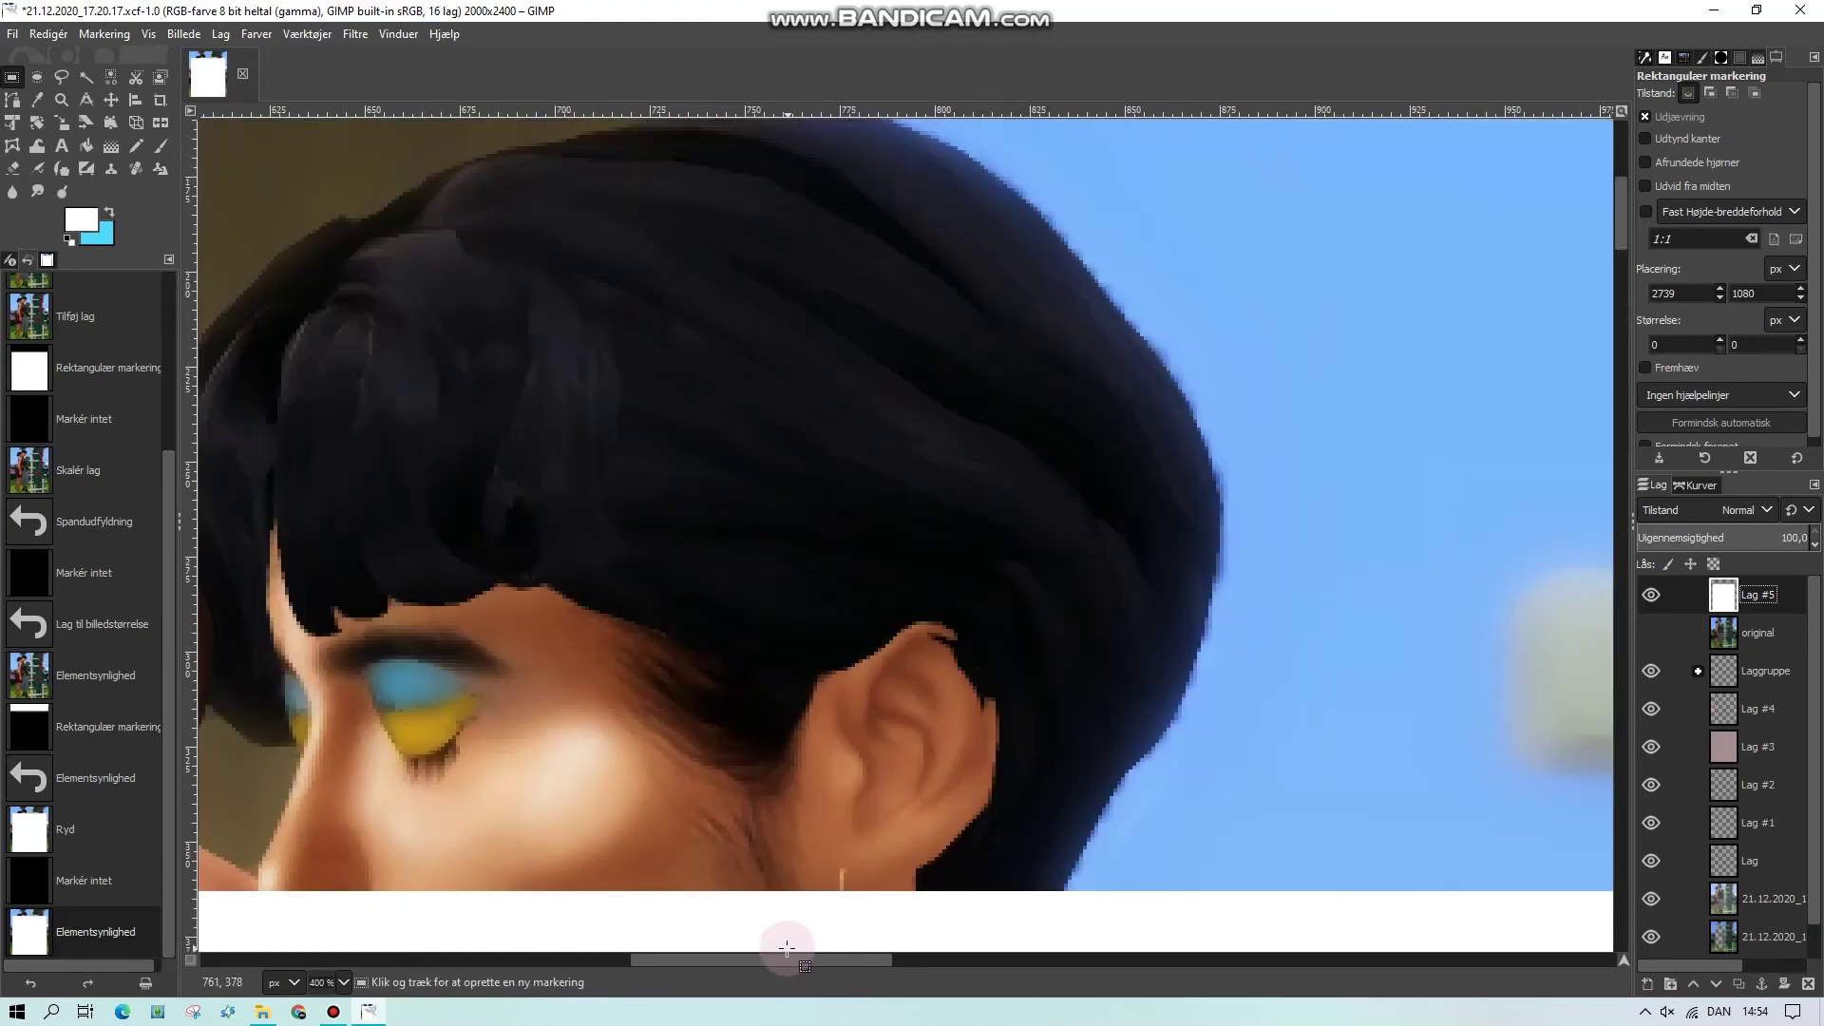
drag(773, 961, 563, 958)
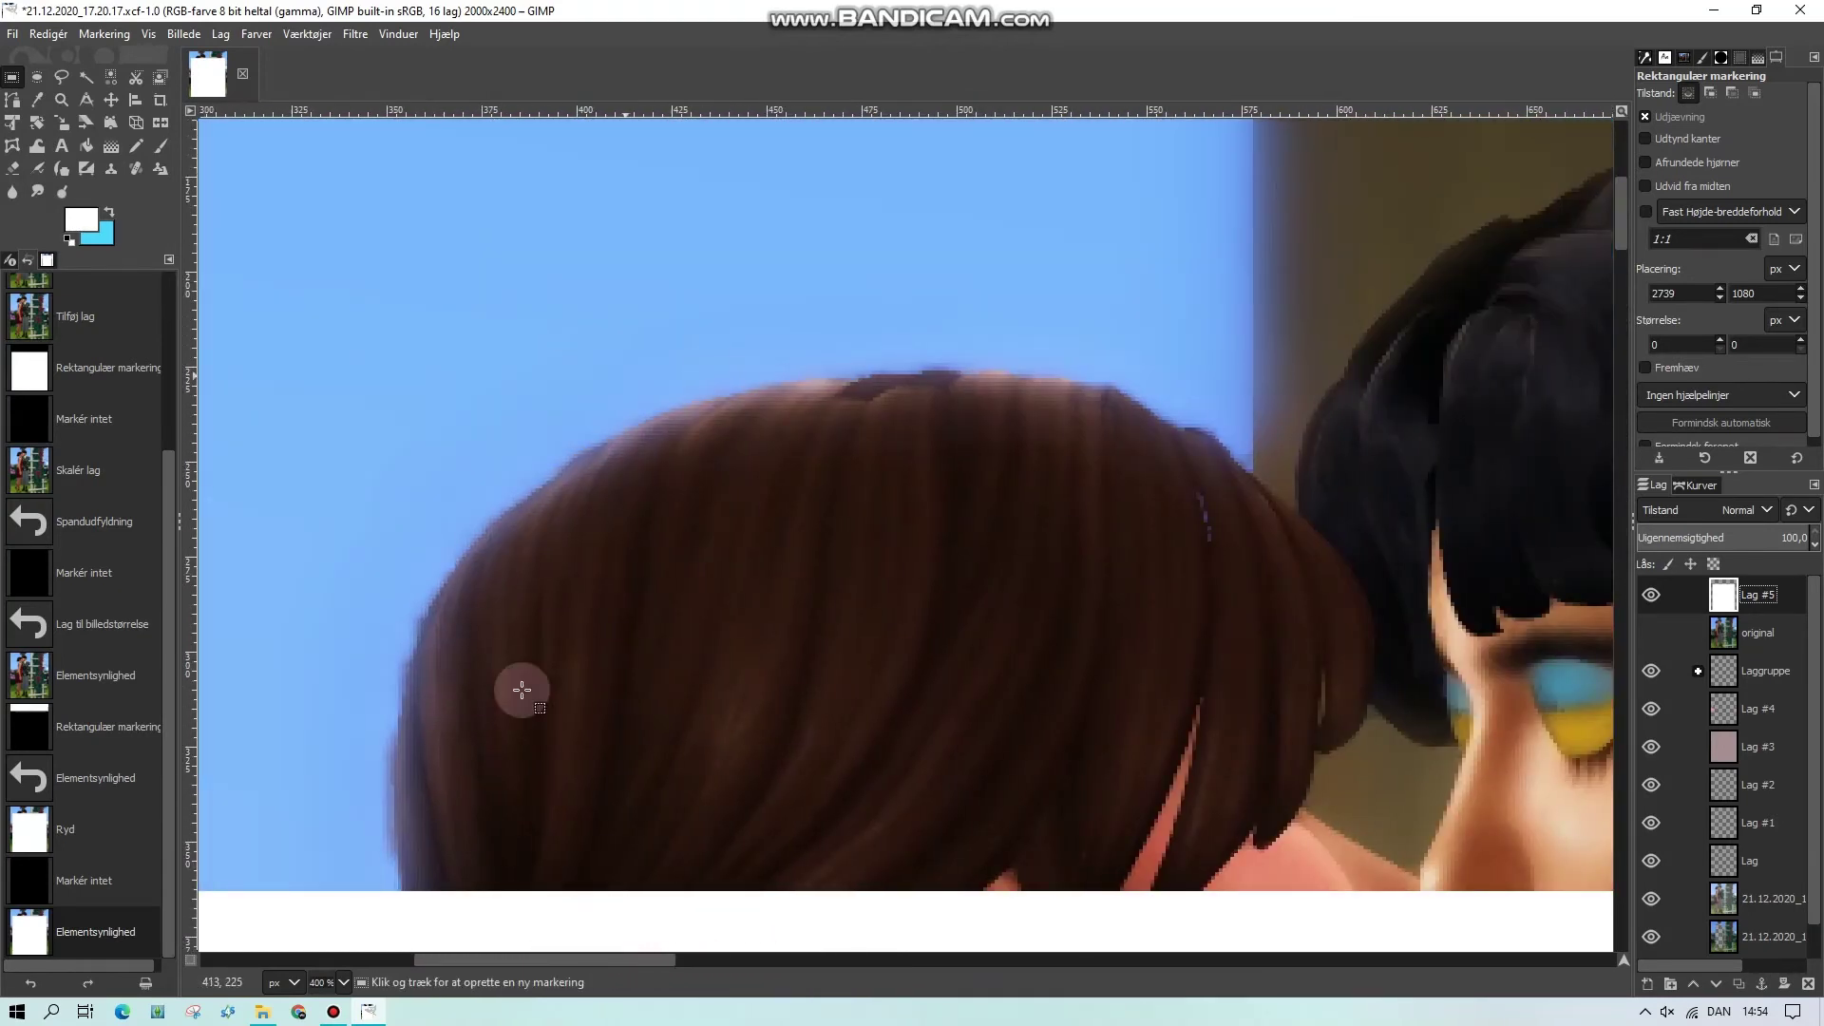
click(60, 78)
scroll(399, 626, down, 3)
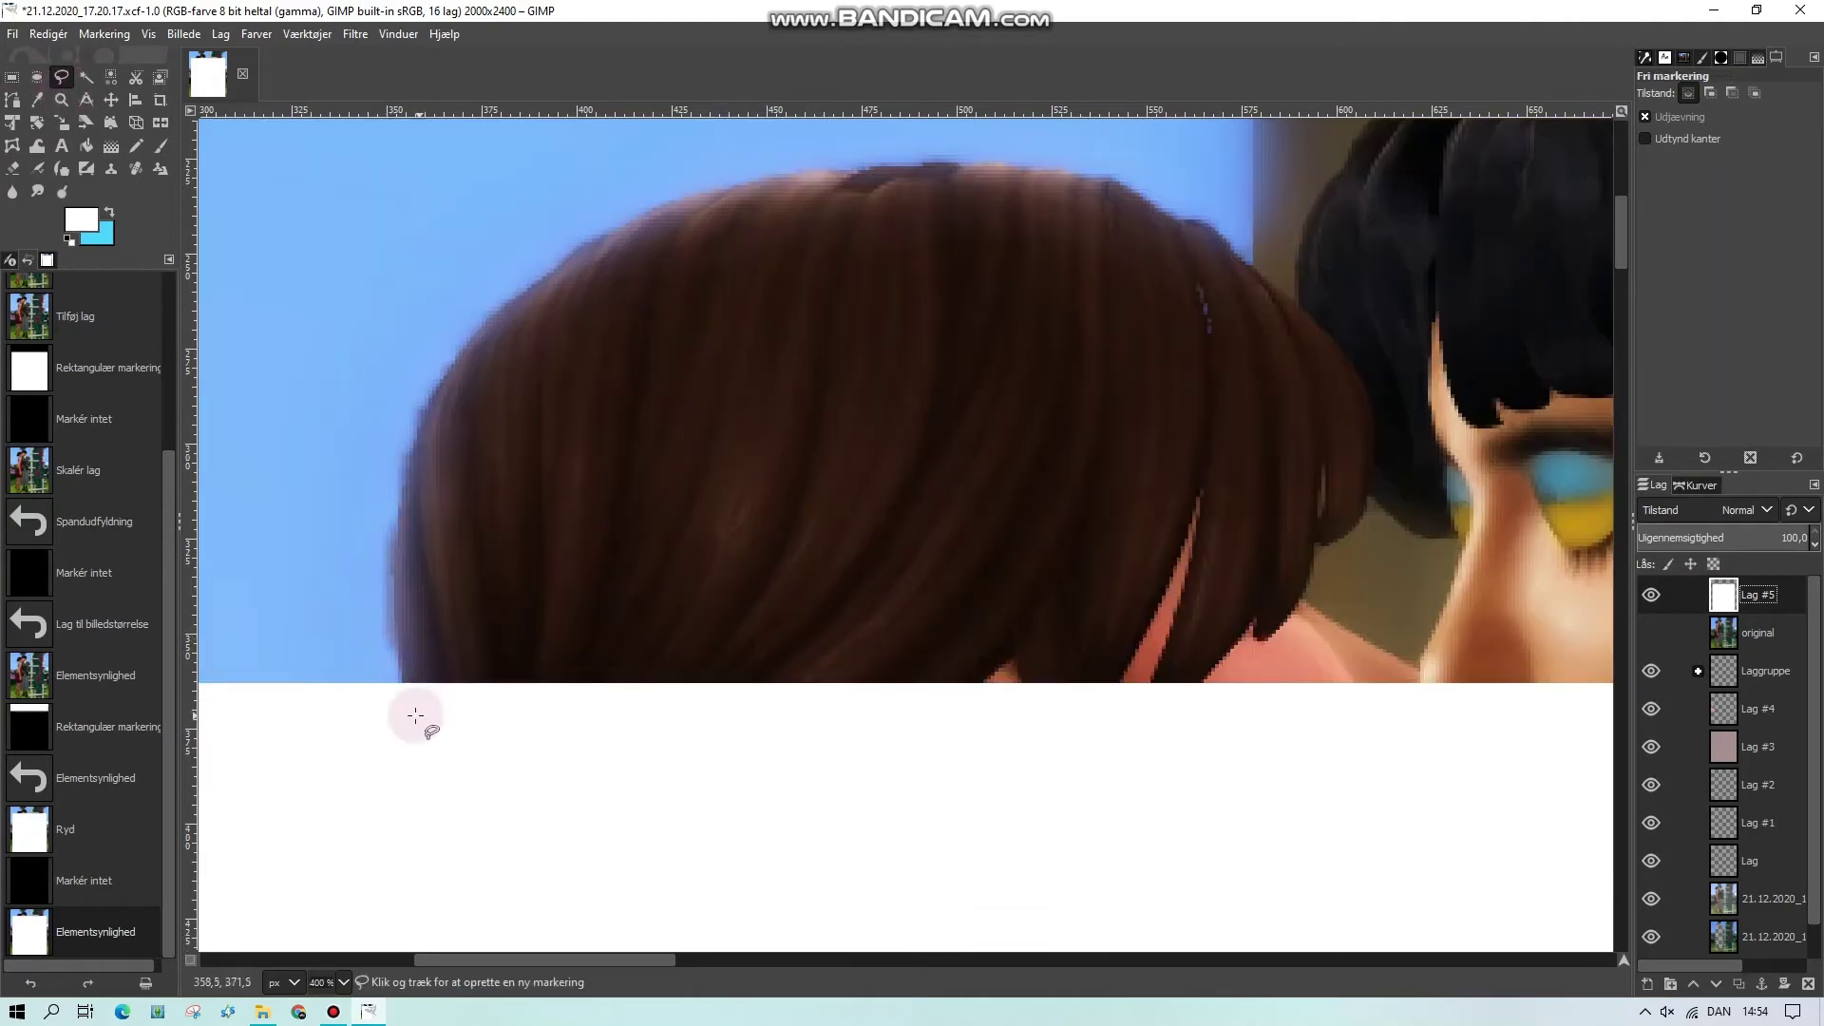
click(402, 686)
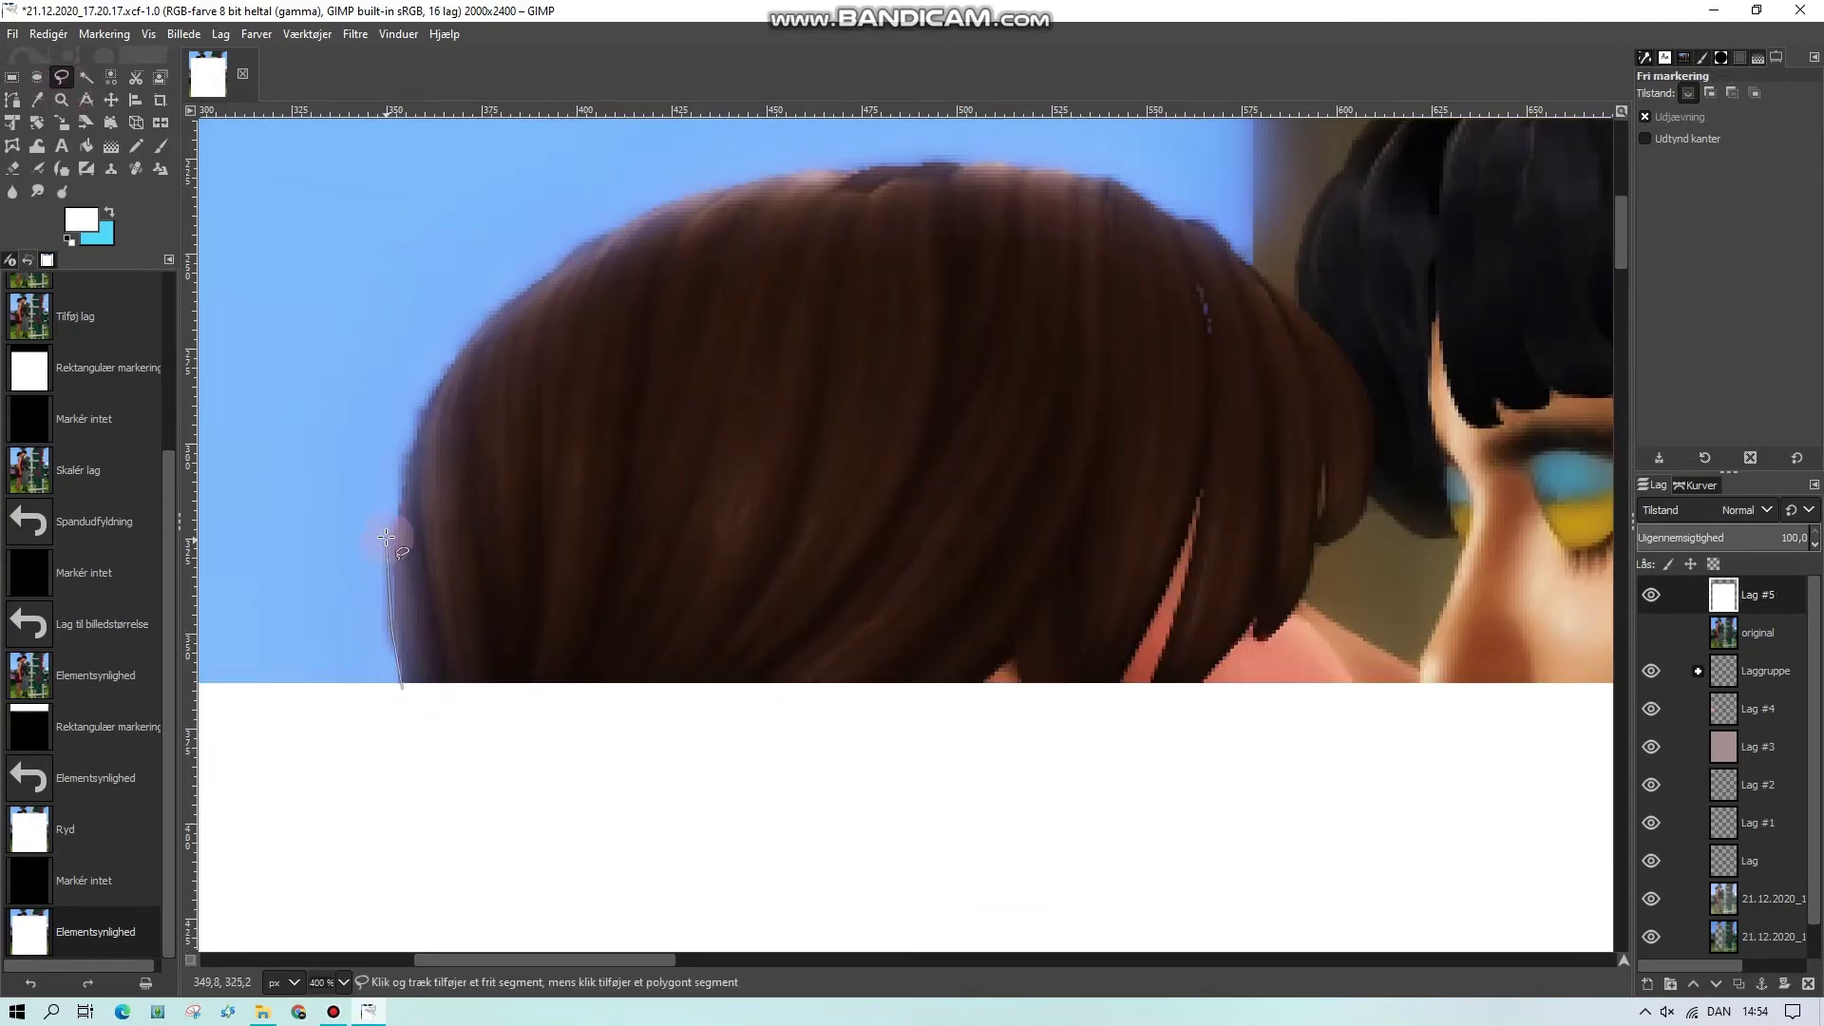
click(422, 425)
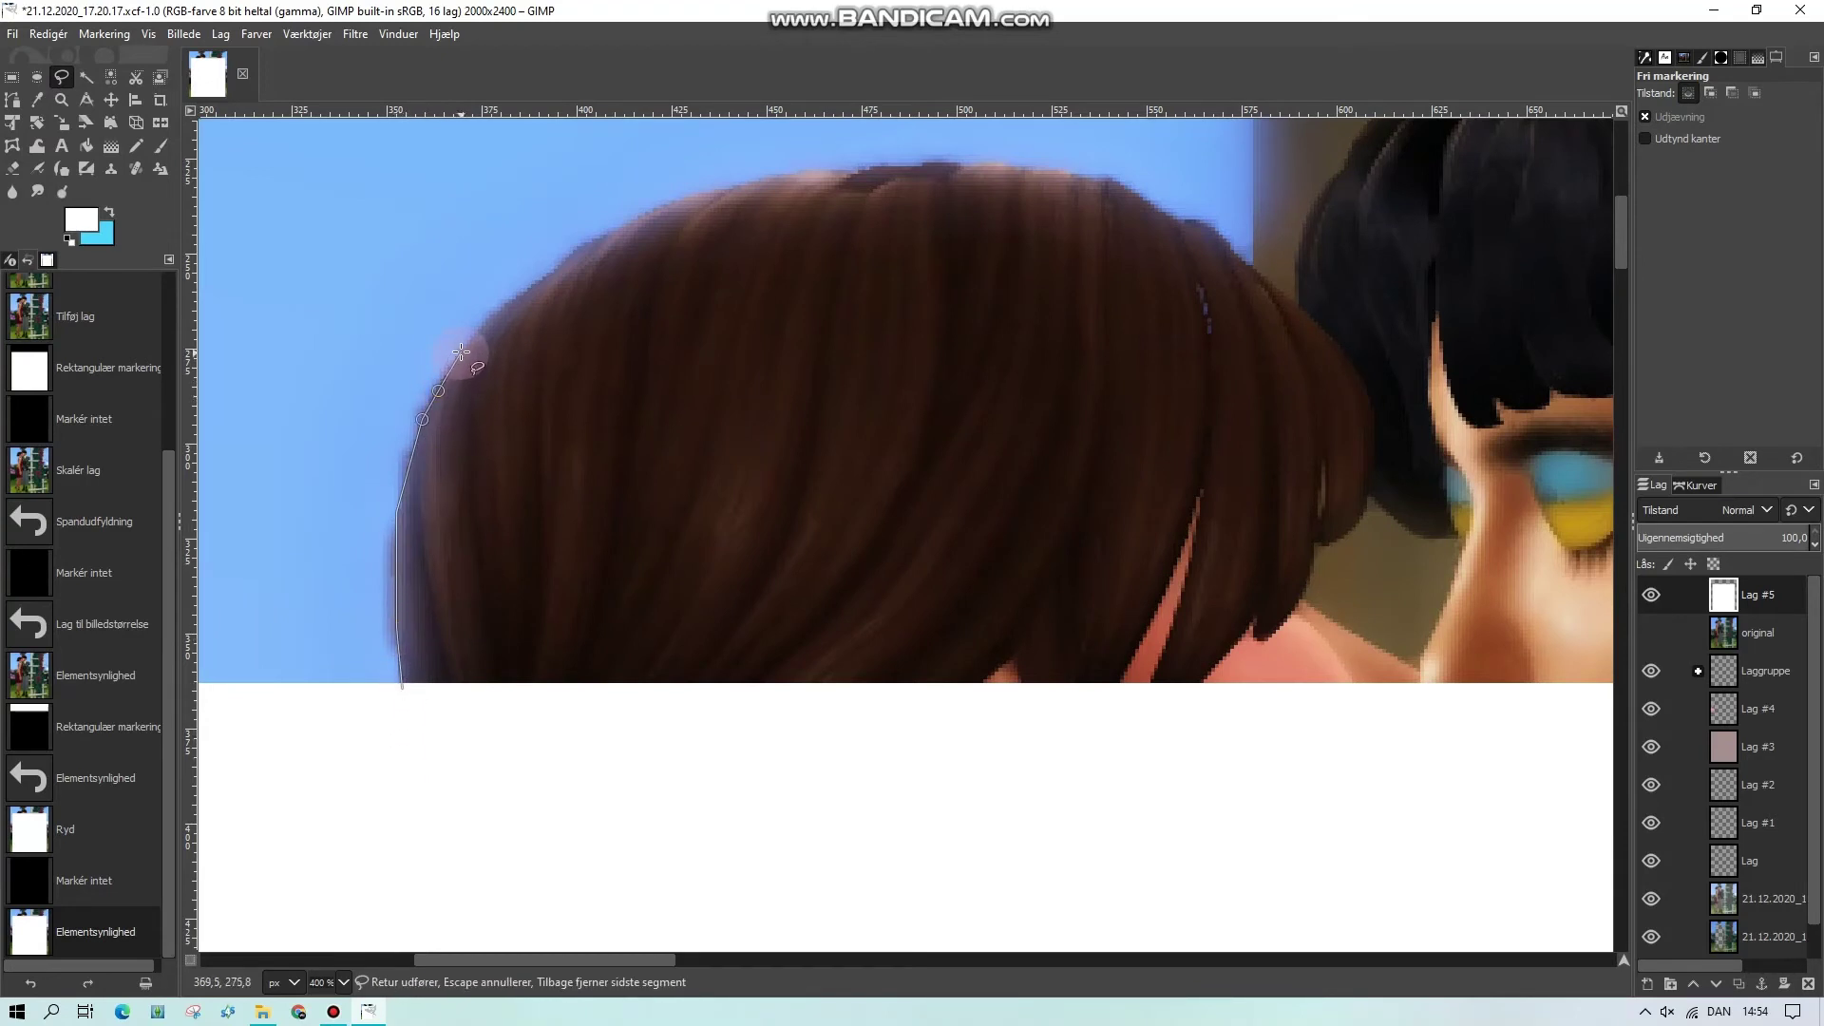
click(460, 351)
click(491, 315)
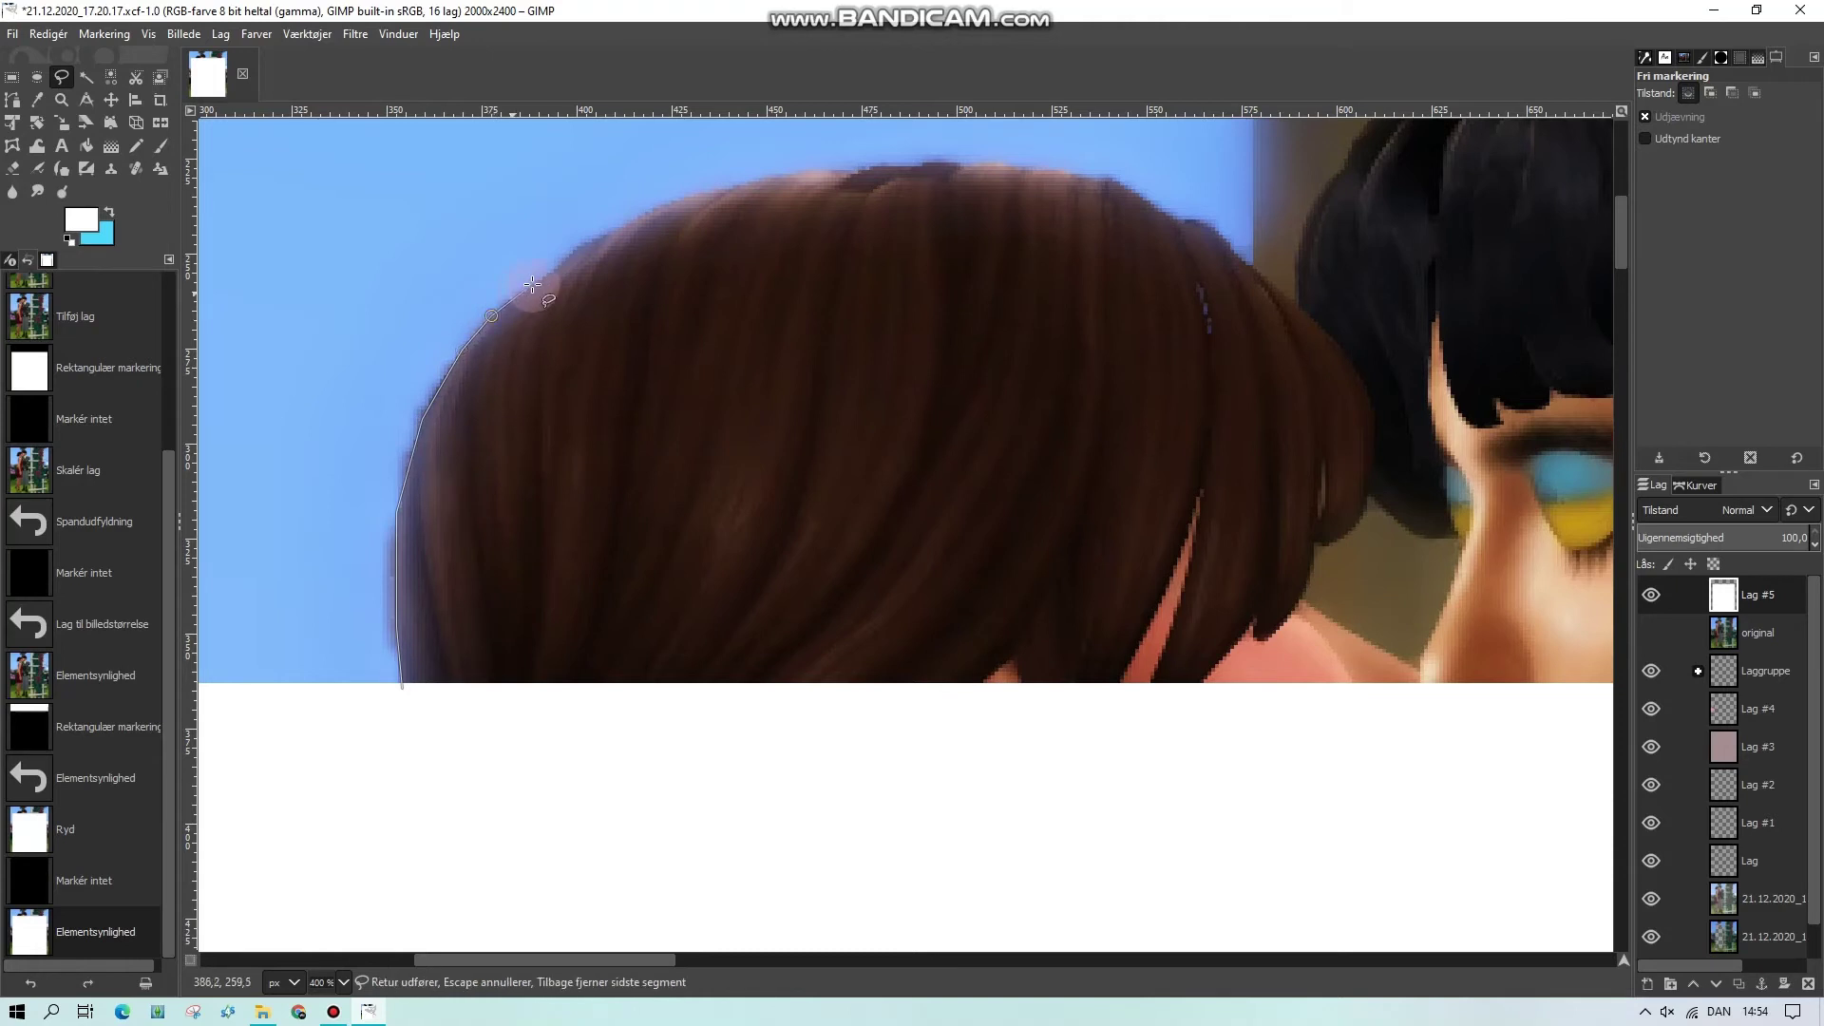
click(562, 264)
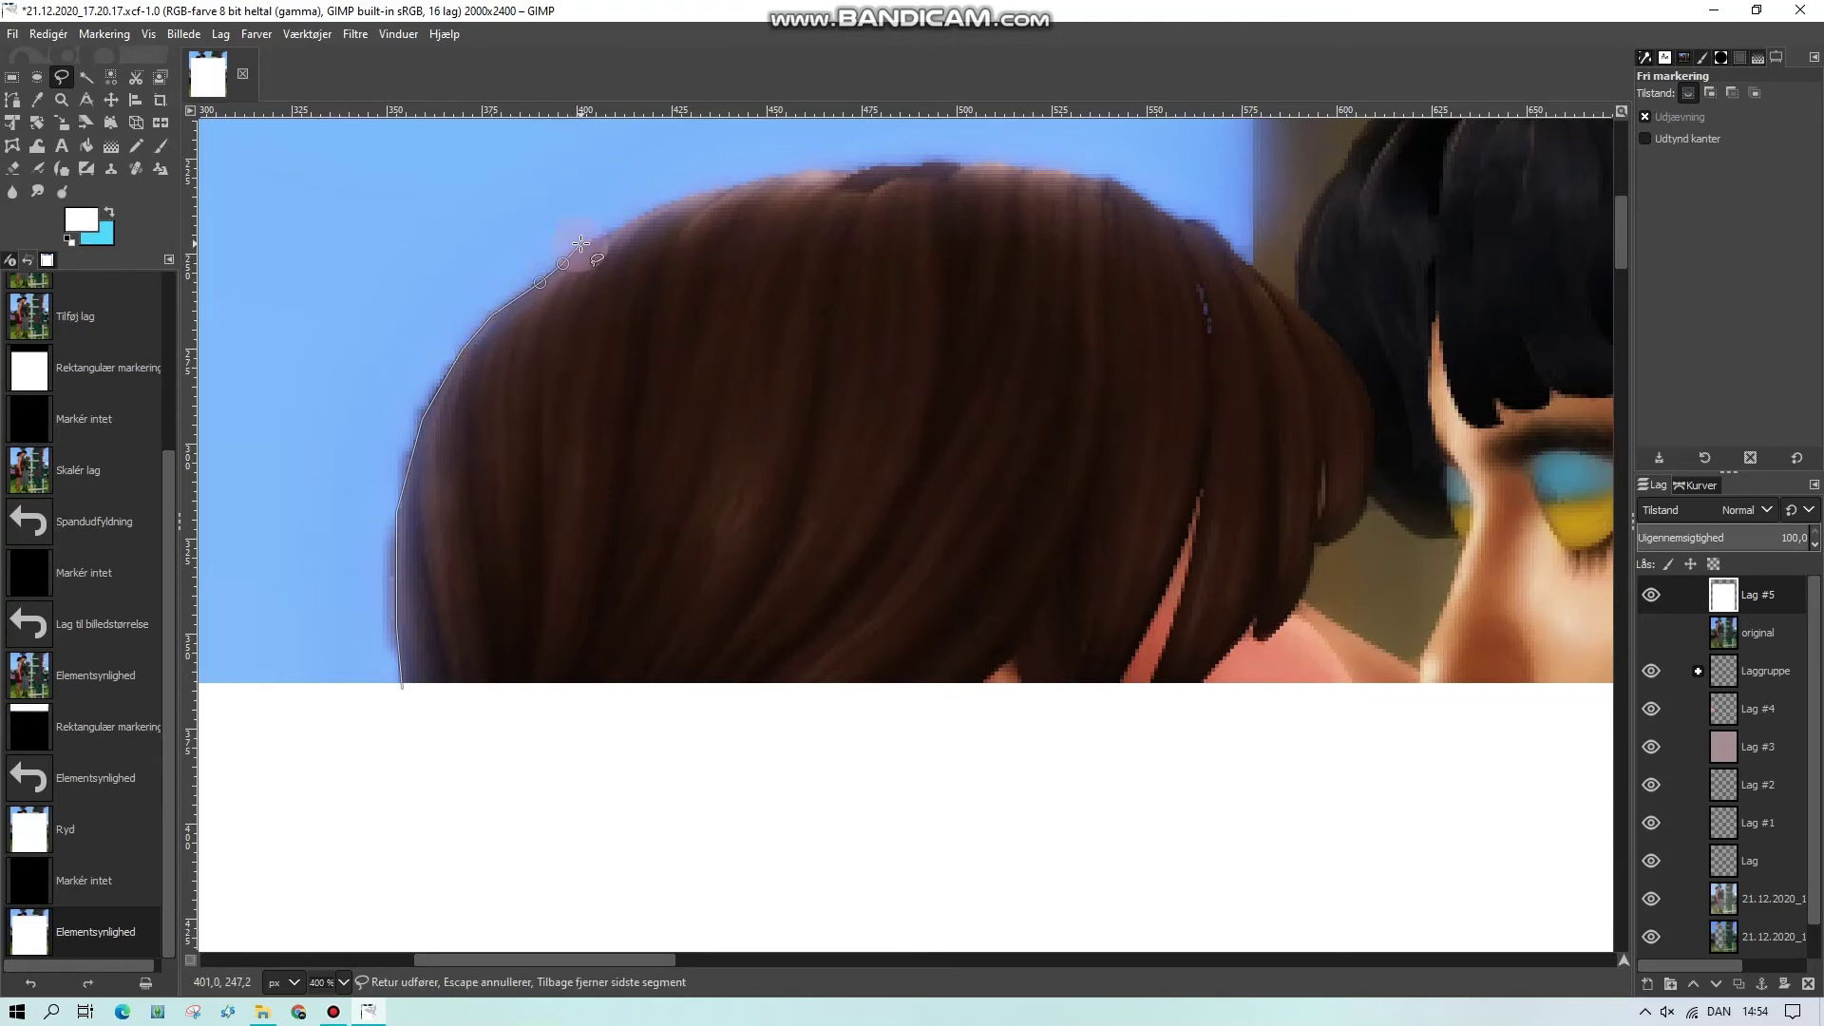
click(602, 236)
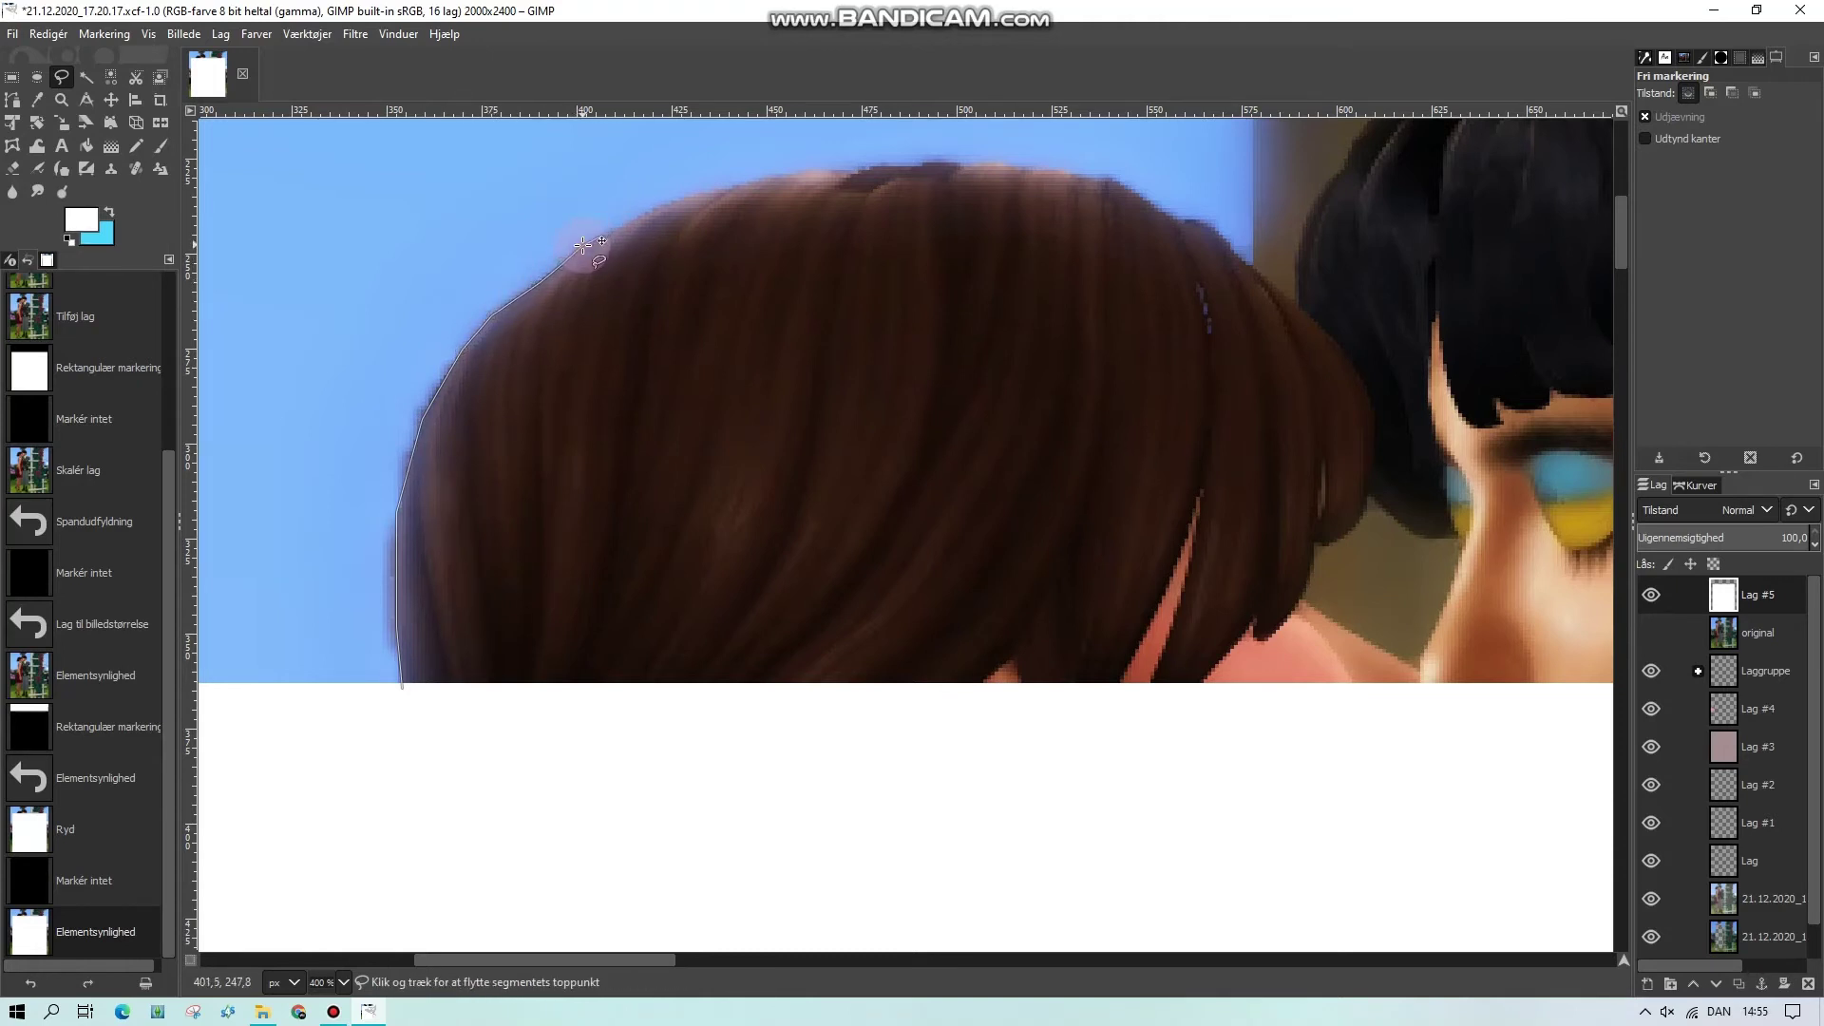
click(602, 236)
click(644, 217)
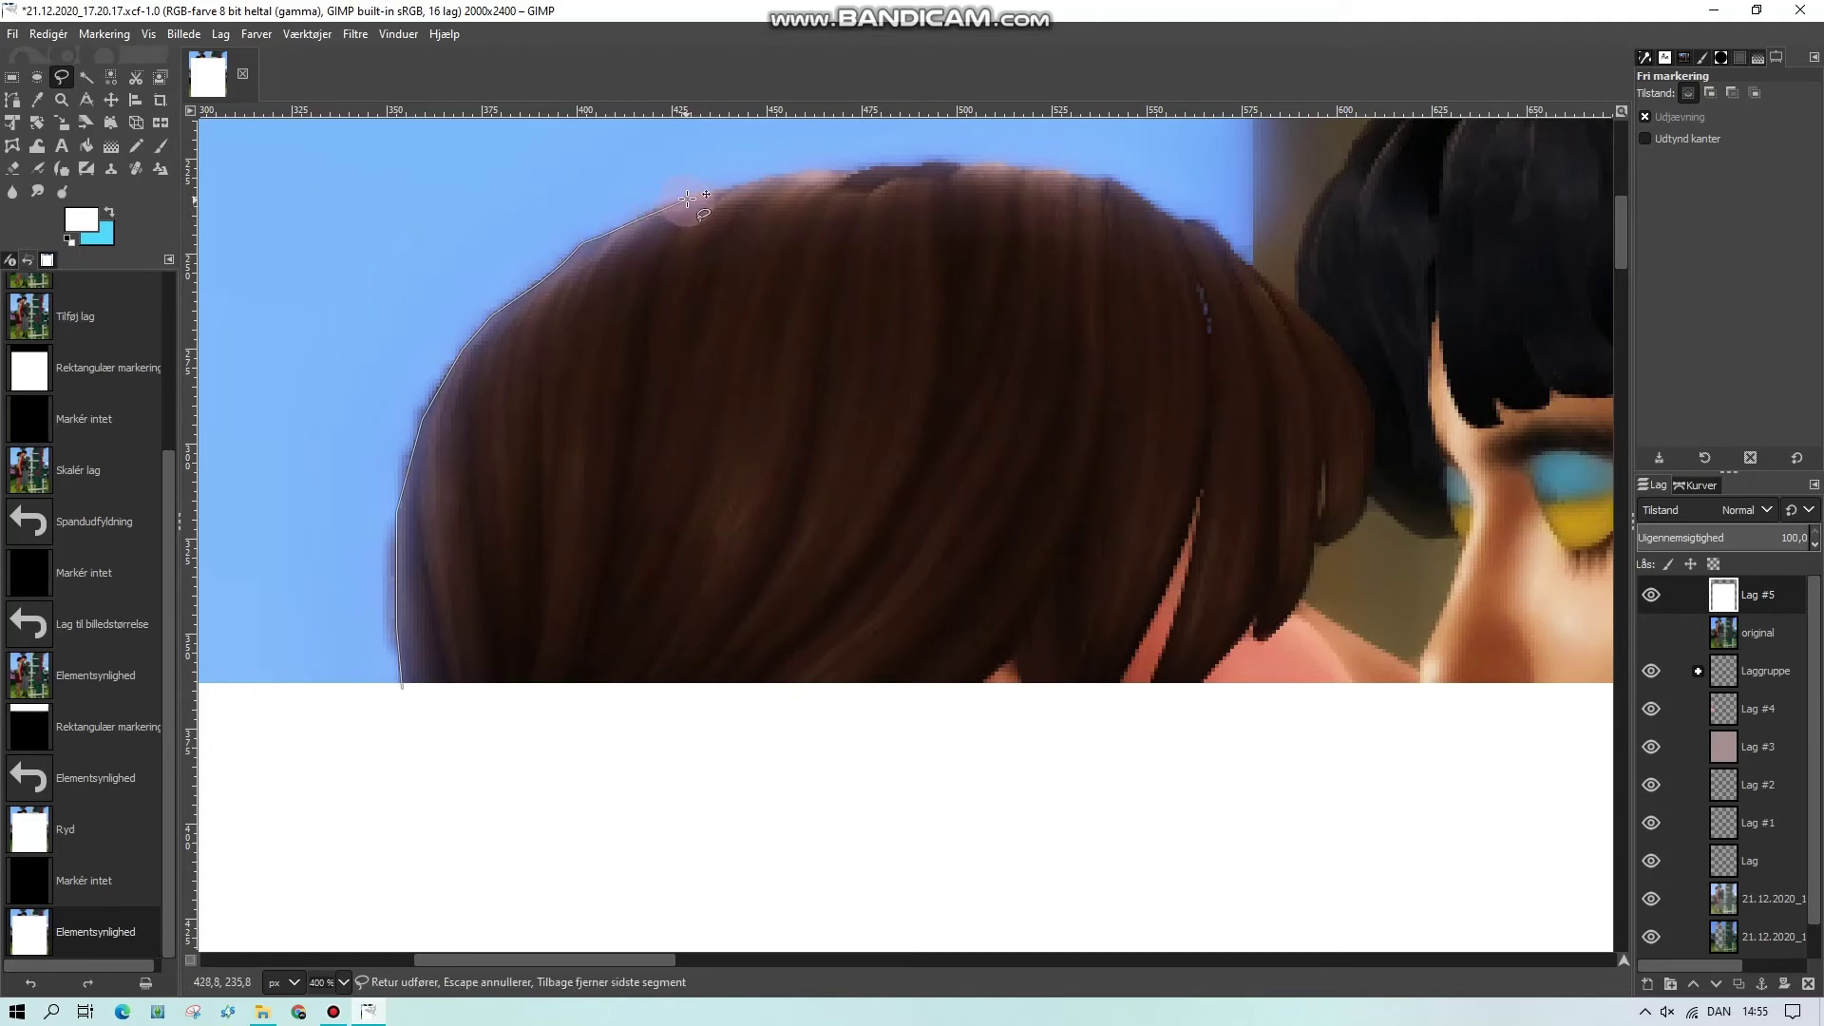
click(829, 171)
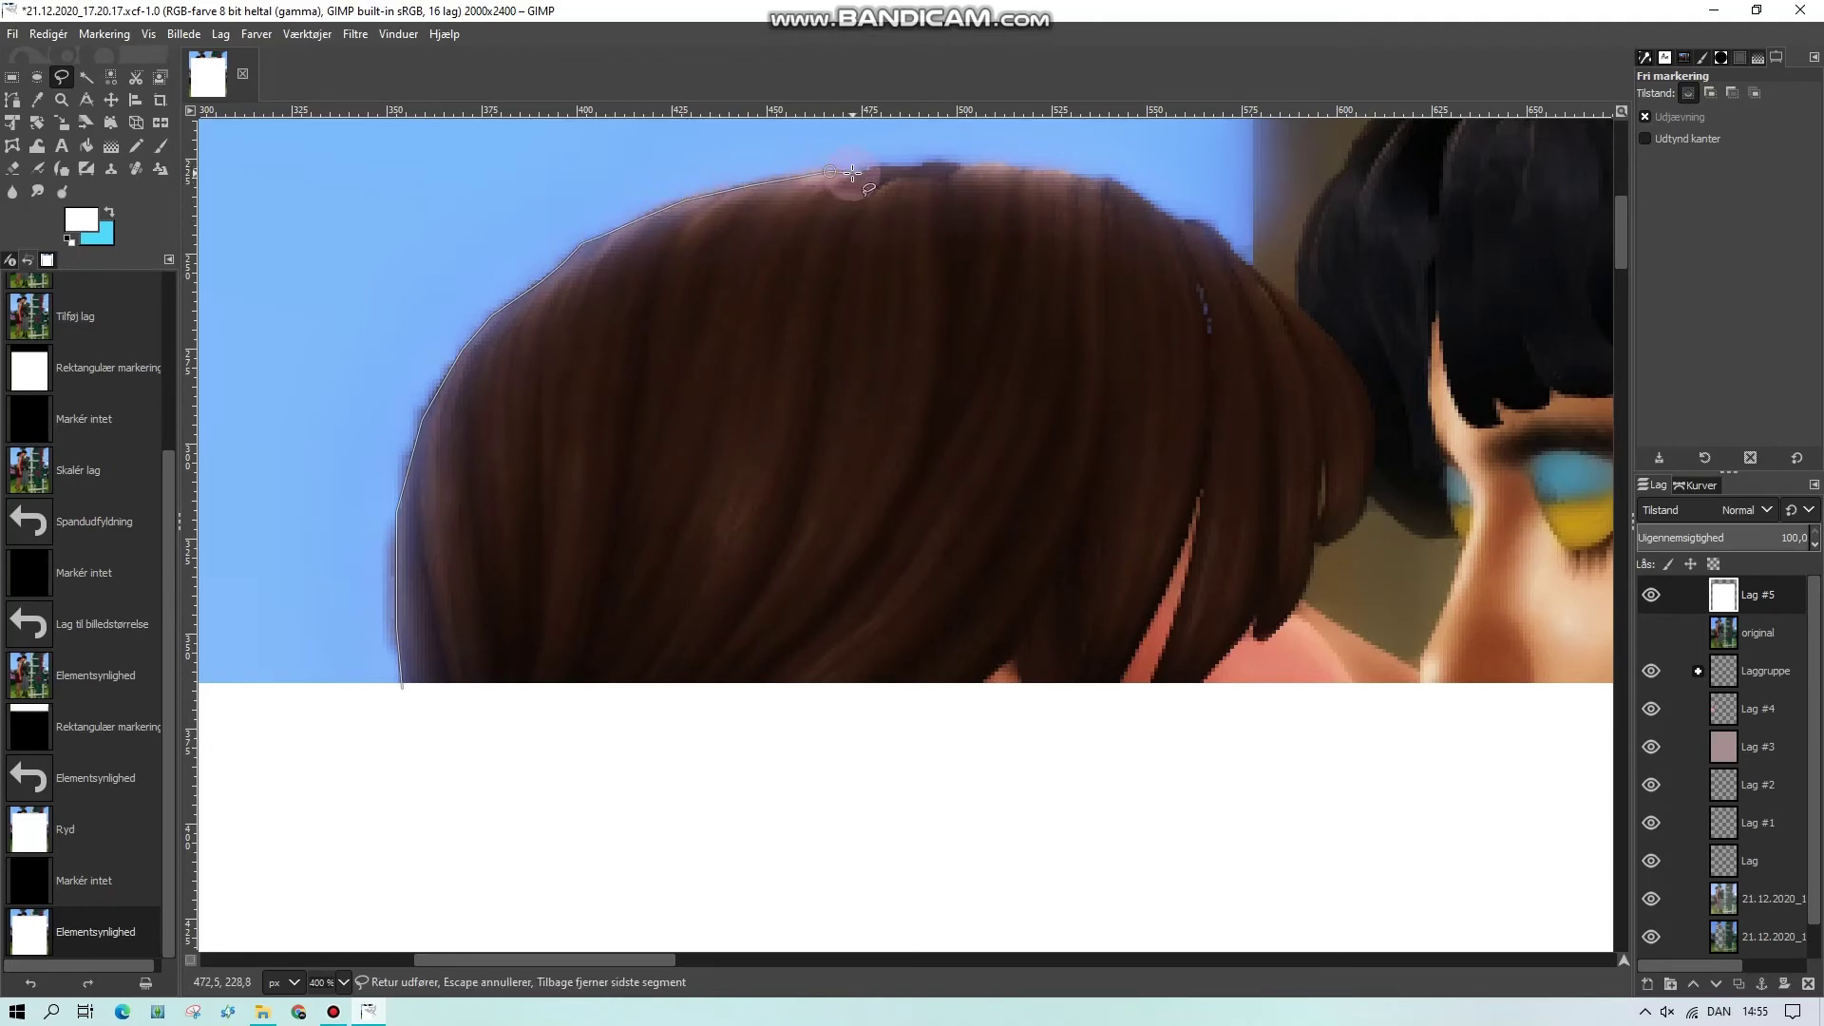
click(874, 169)
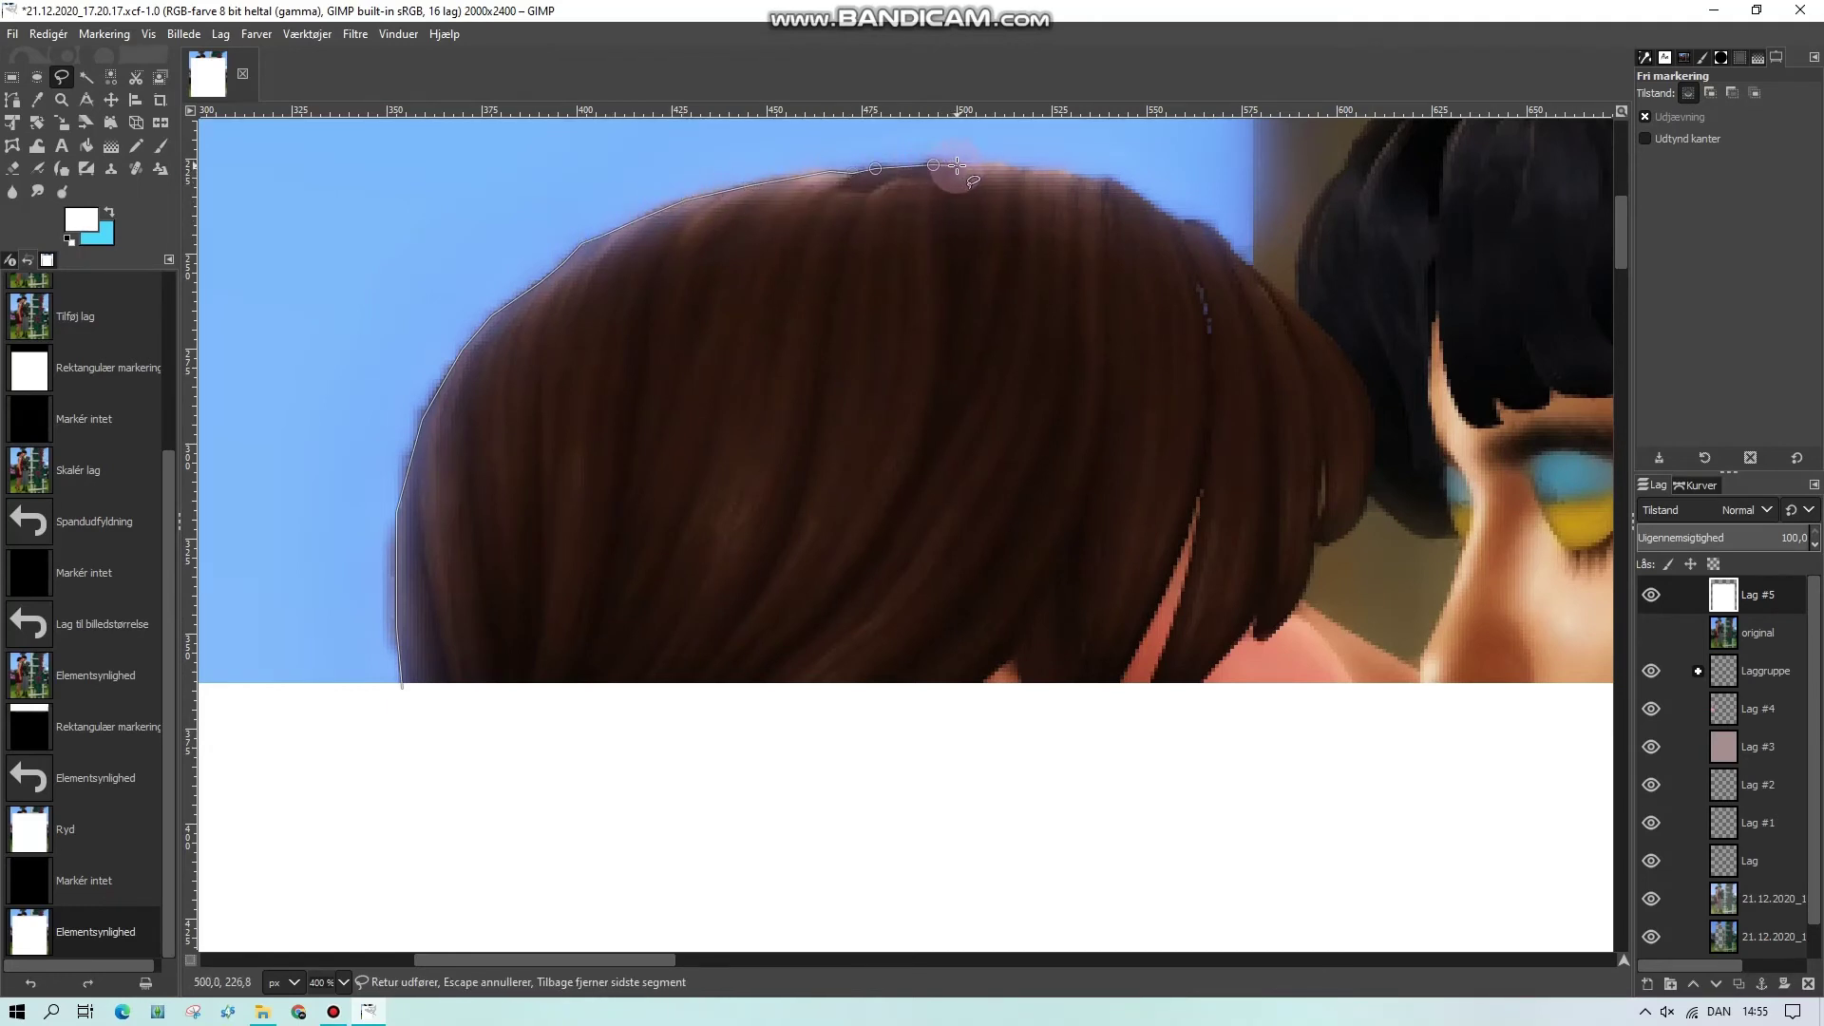
click(1009, 165)
click(1036, 171)
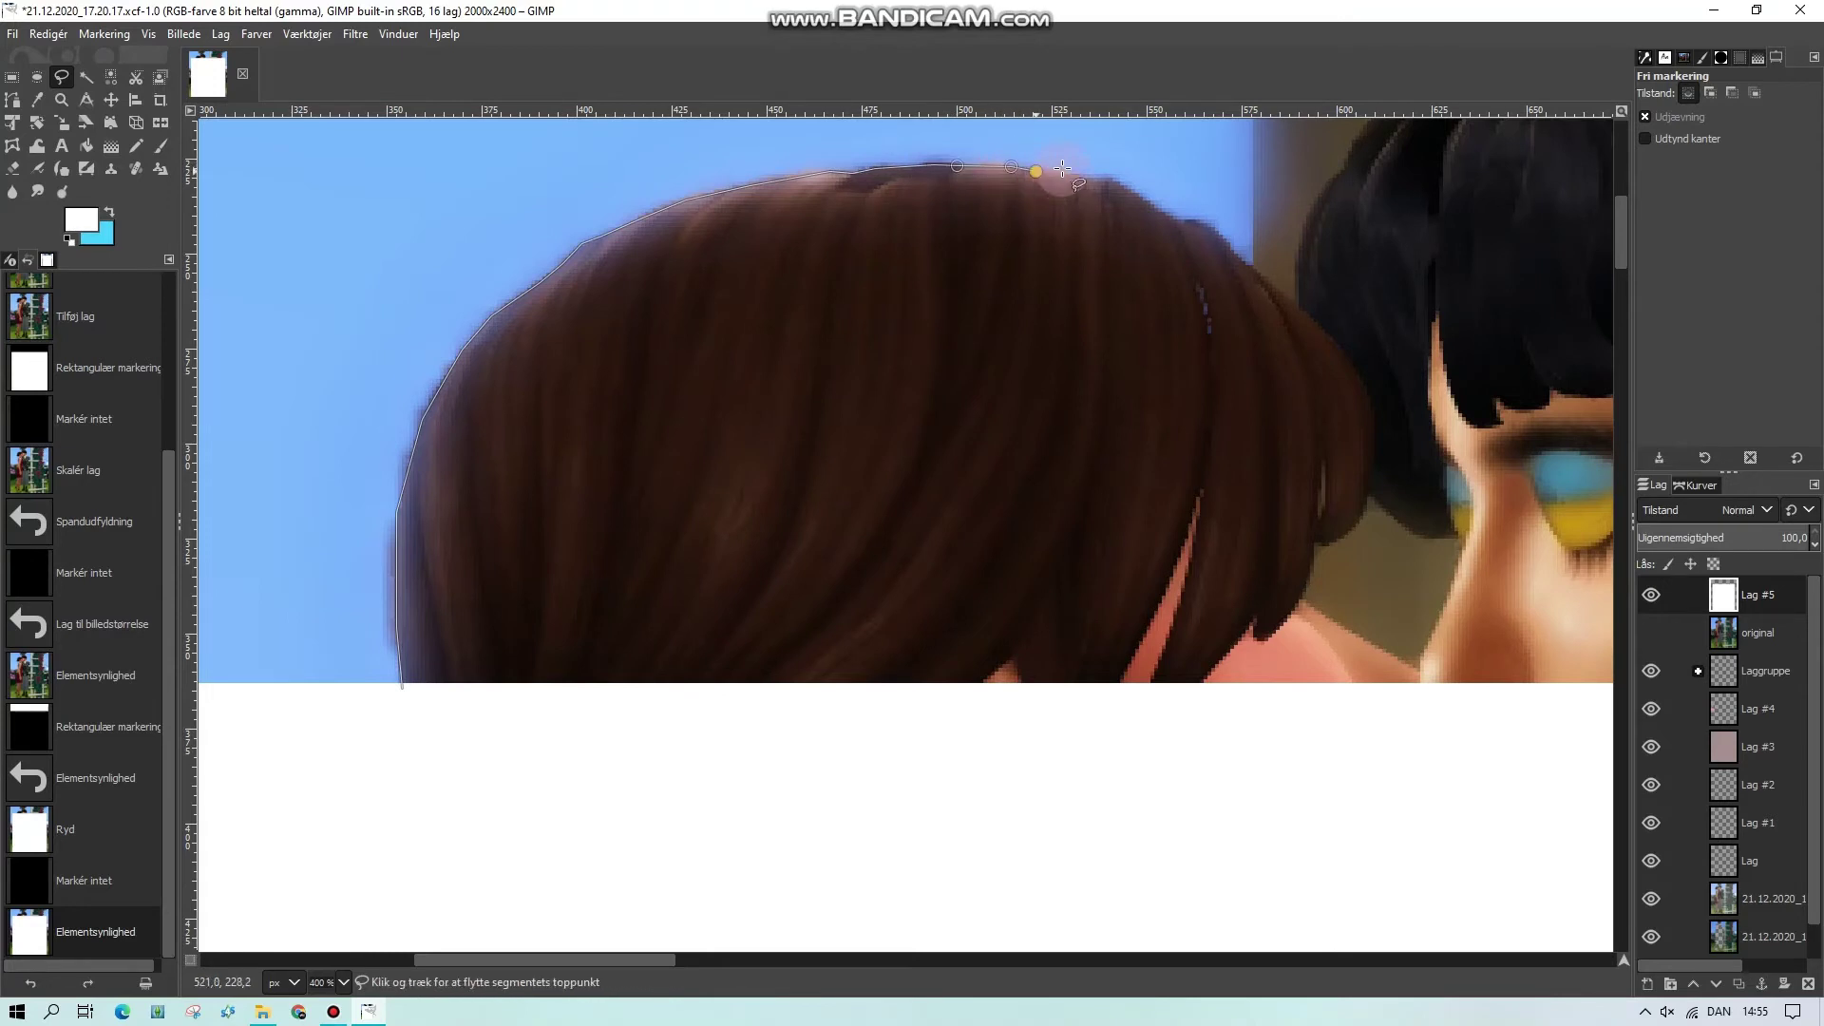
click(1119, 183)
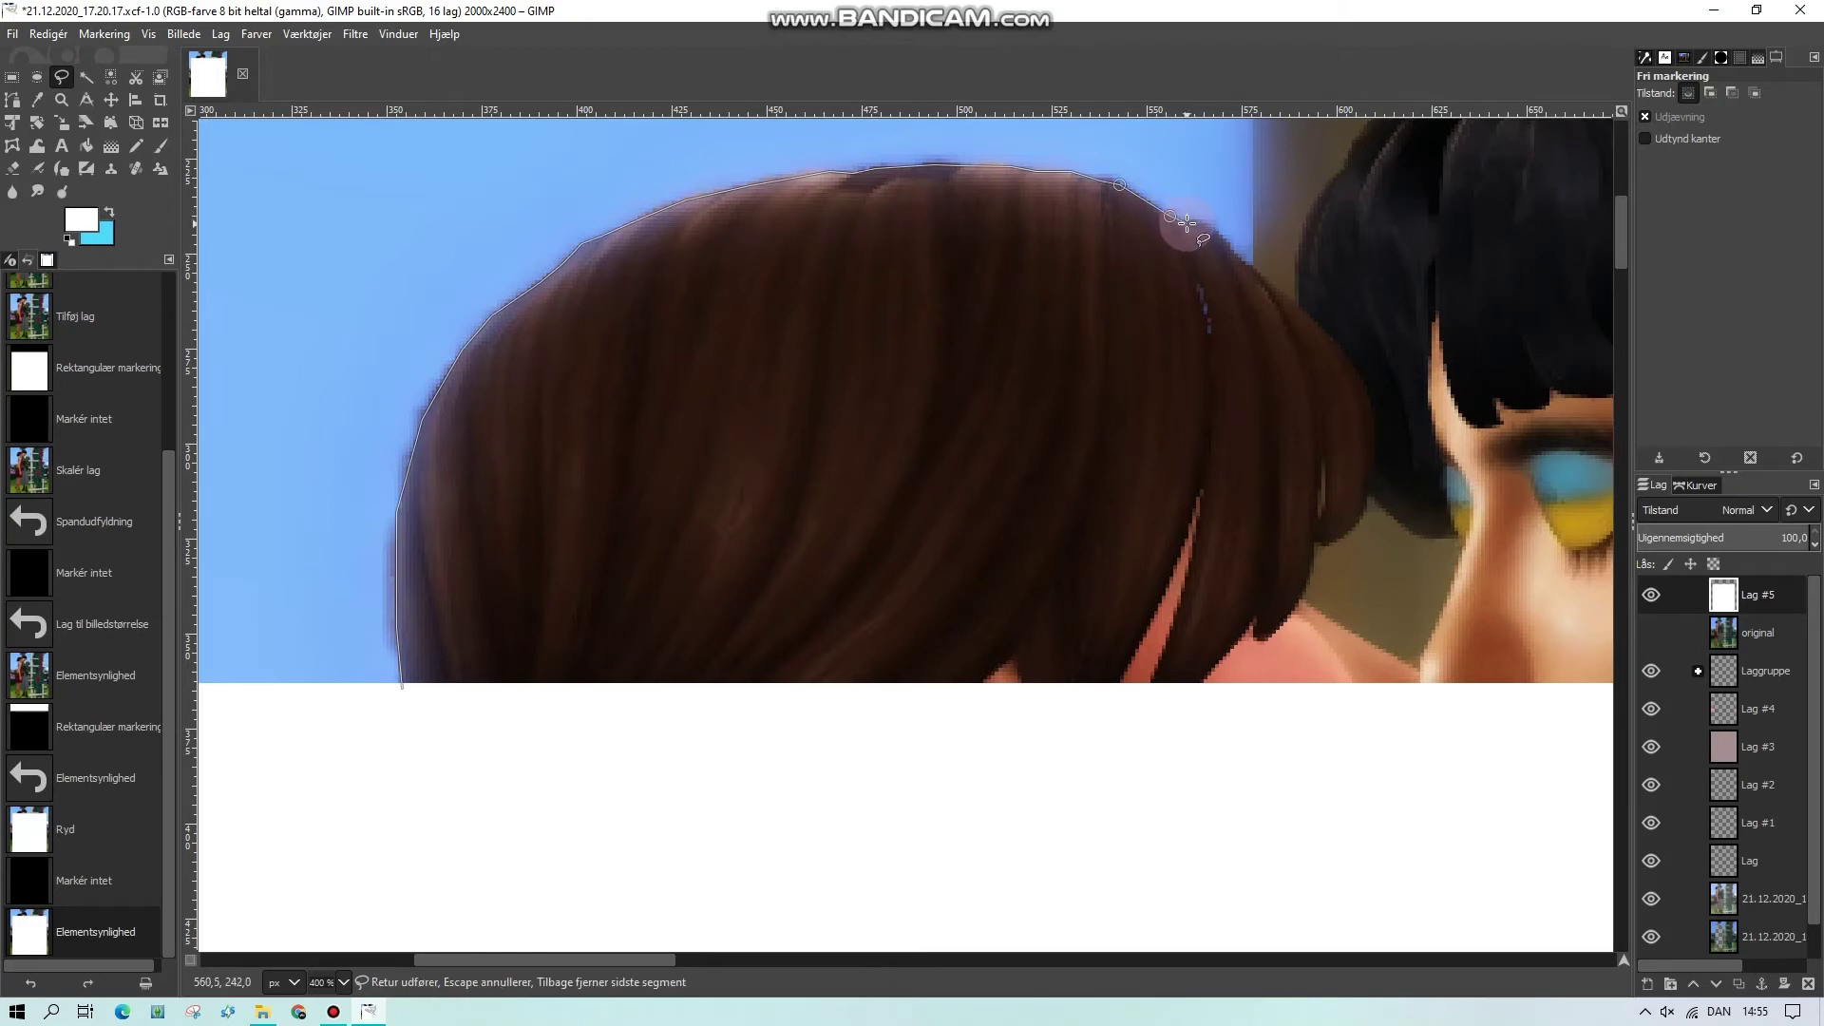
click(1195, 222)
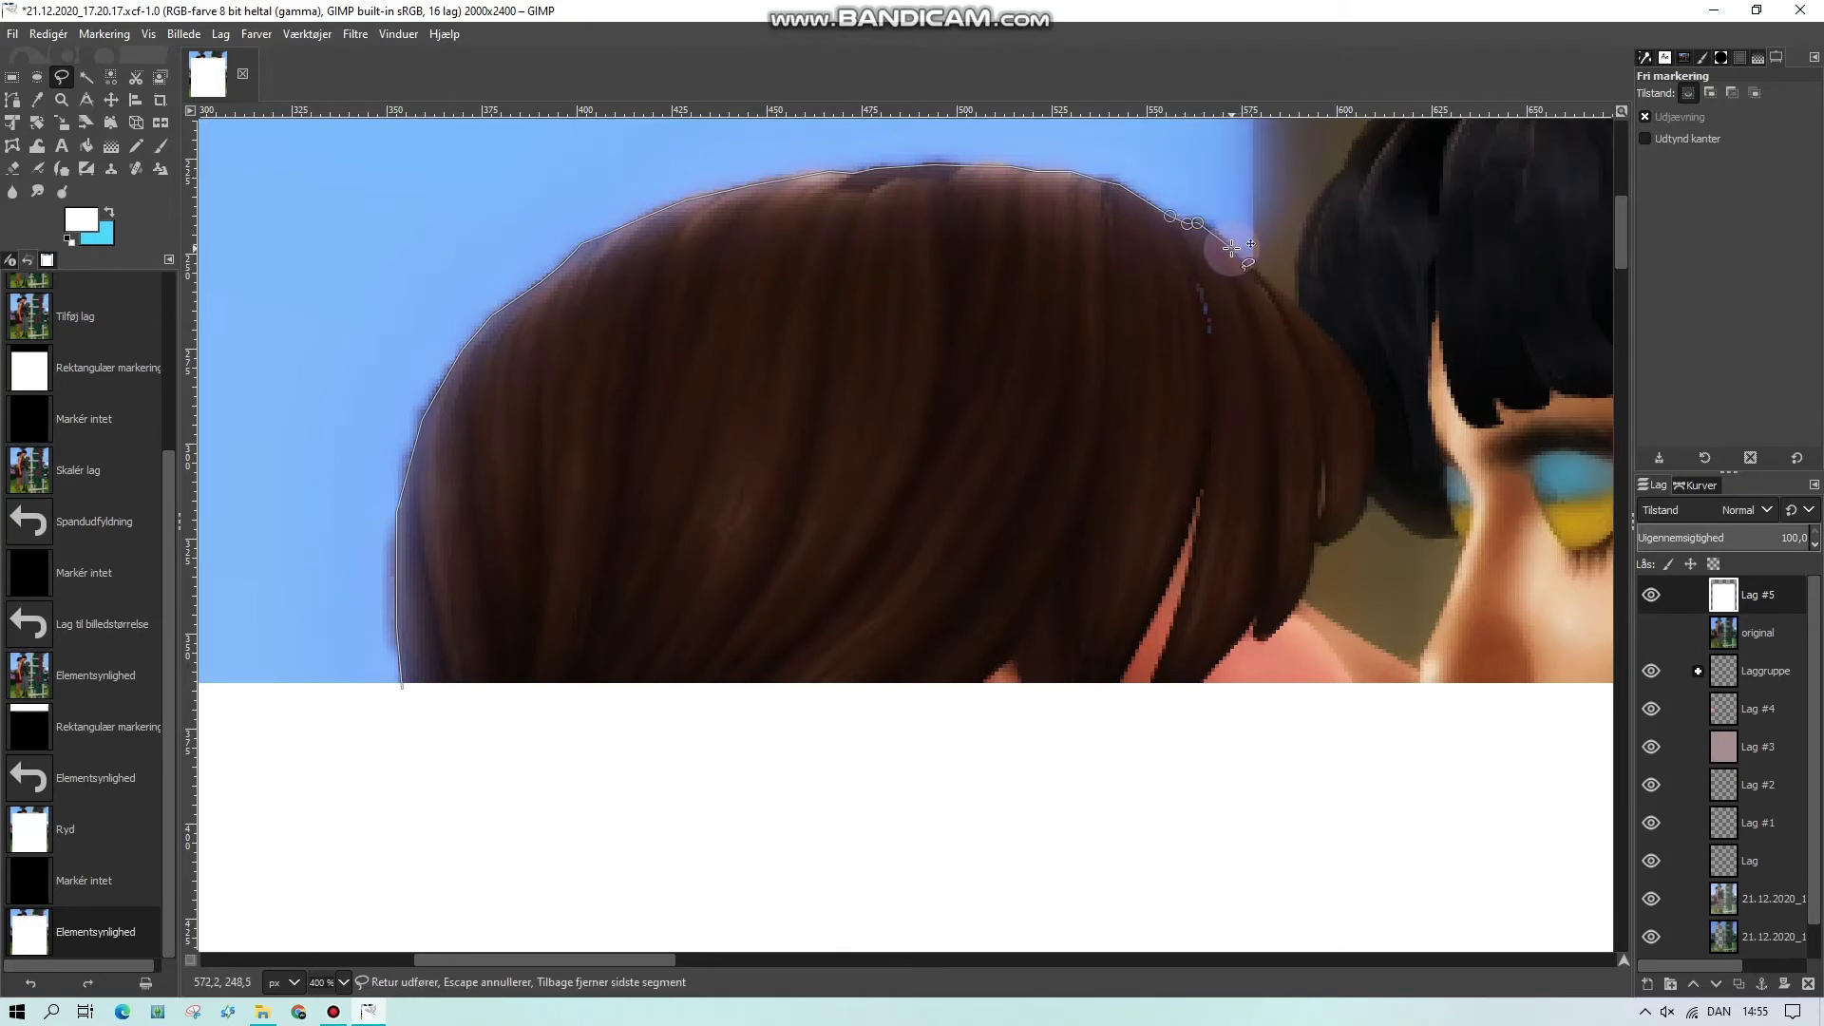
click(1260, 273)
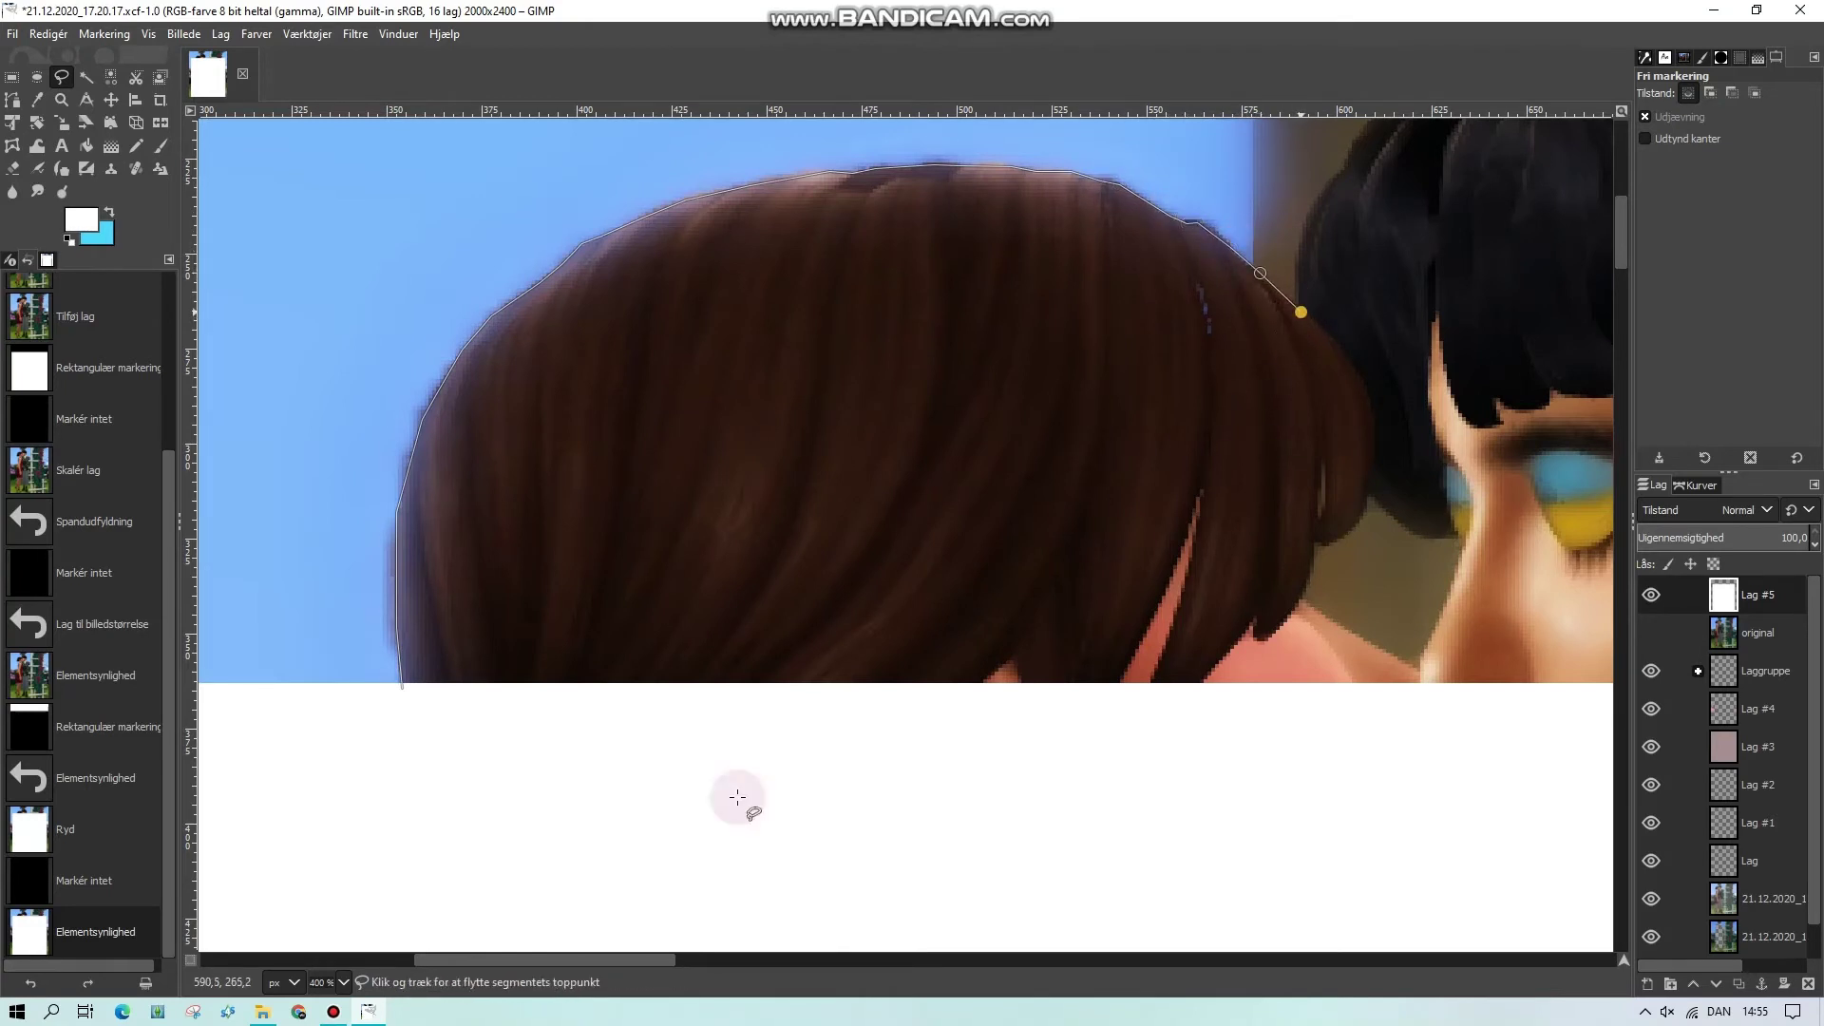
Continue the free selection from the woman's hair up the front edge of the man's hair
drag(590, 960, 759, 952)
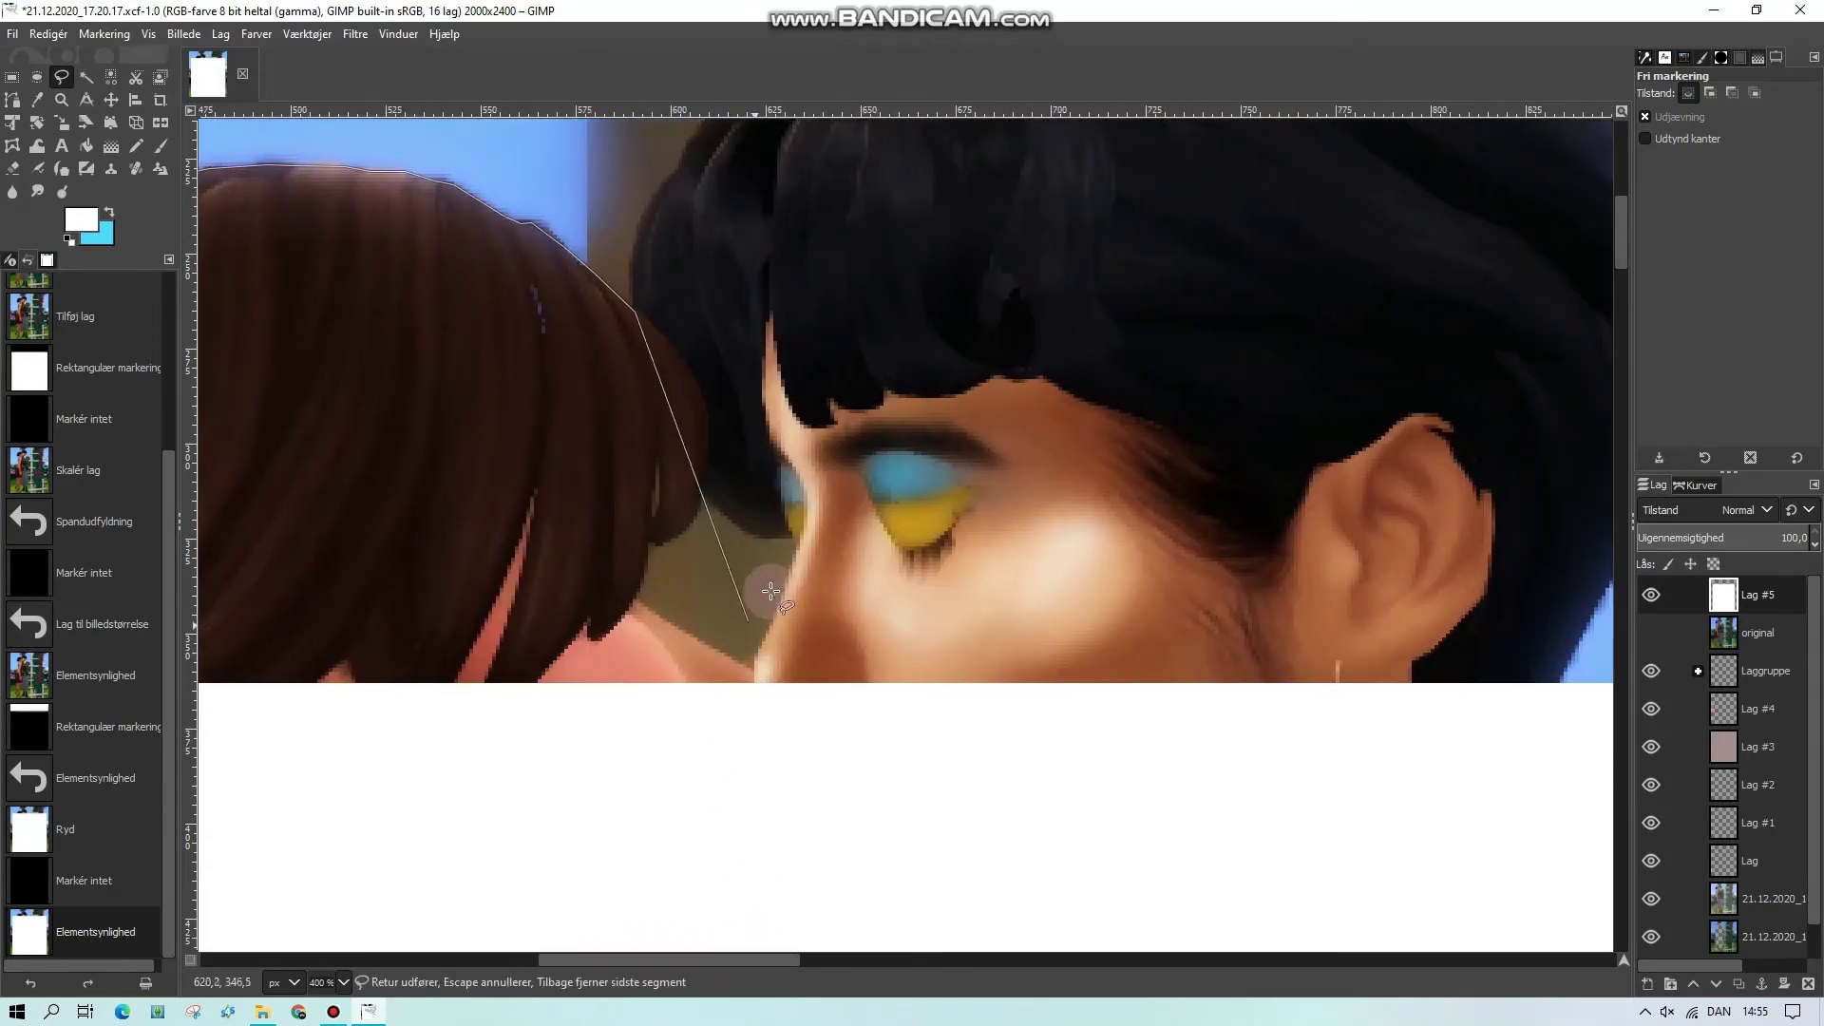
scroll(761, 582, up, 5)
click(632, 465)
click(644, 419)
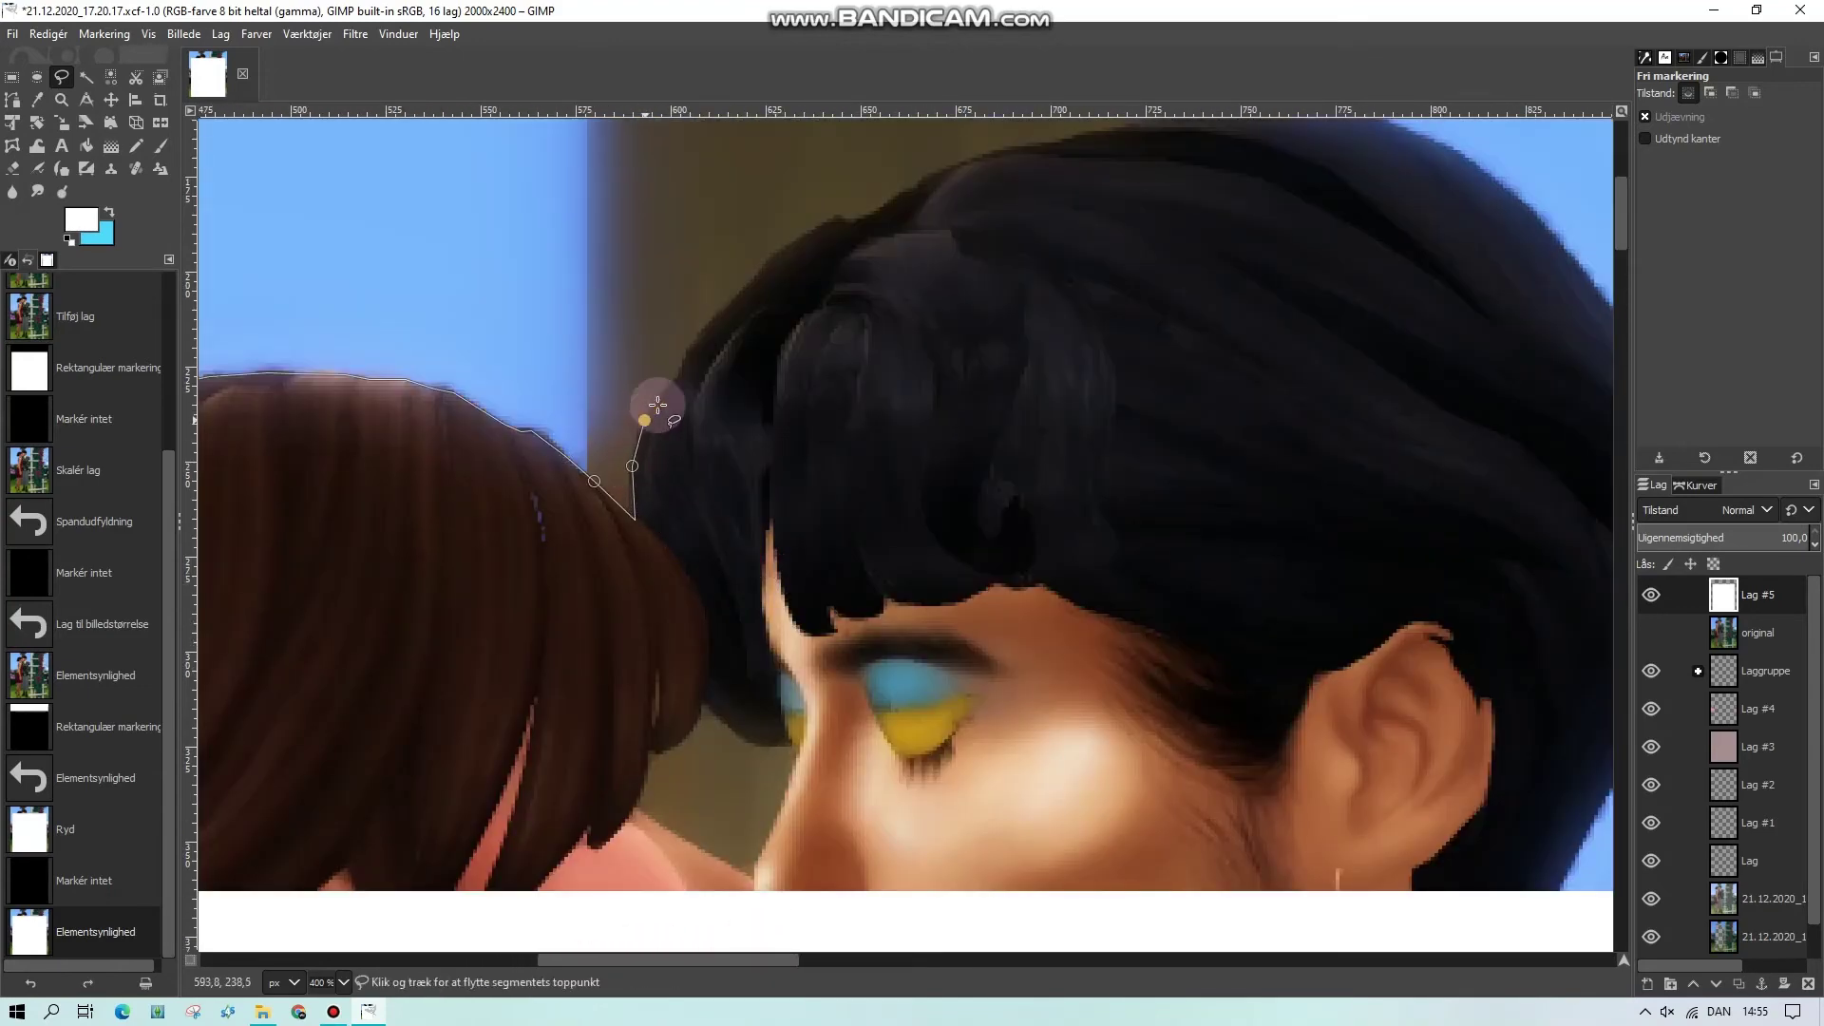
click(681, 377)
click(696, 345)
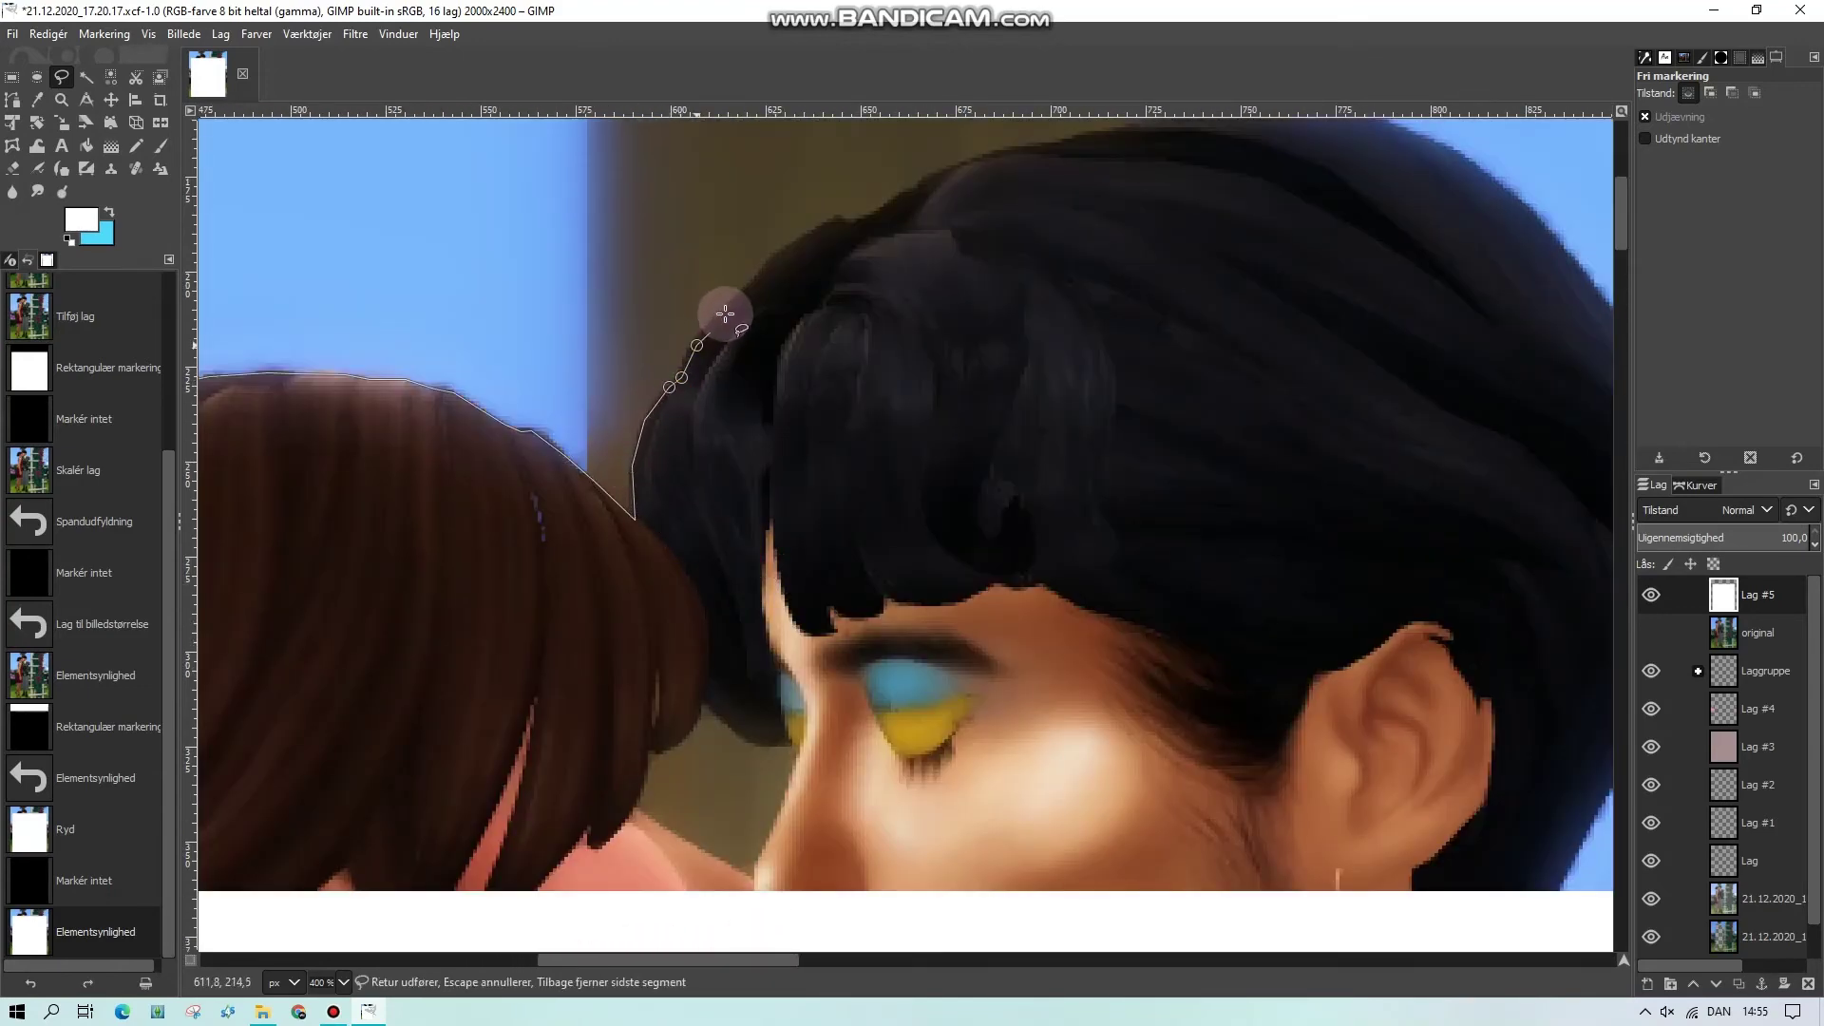
click(770, 259)
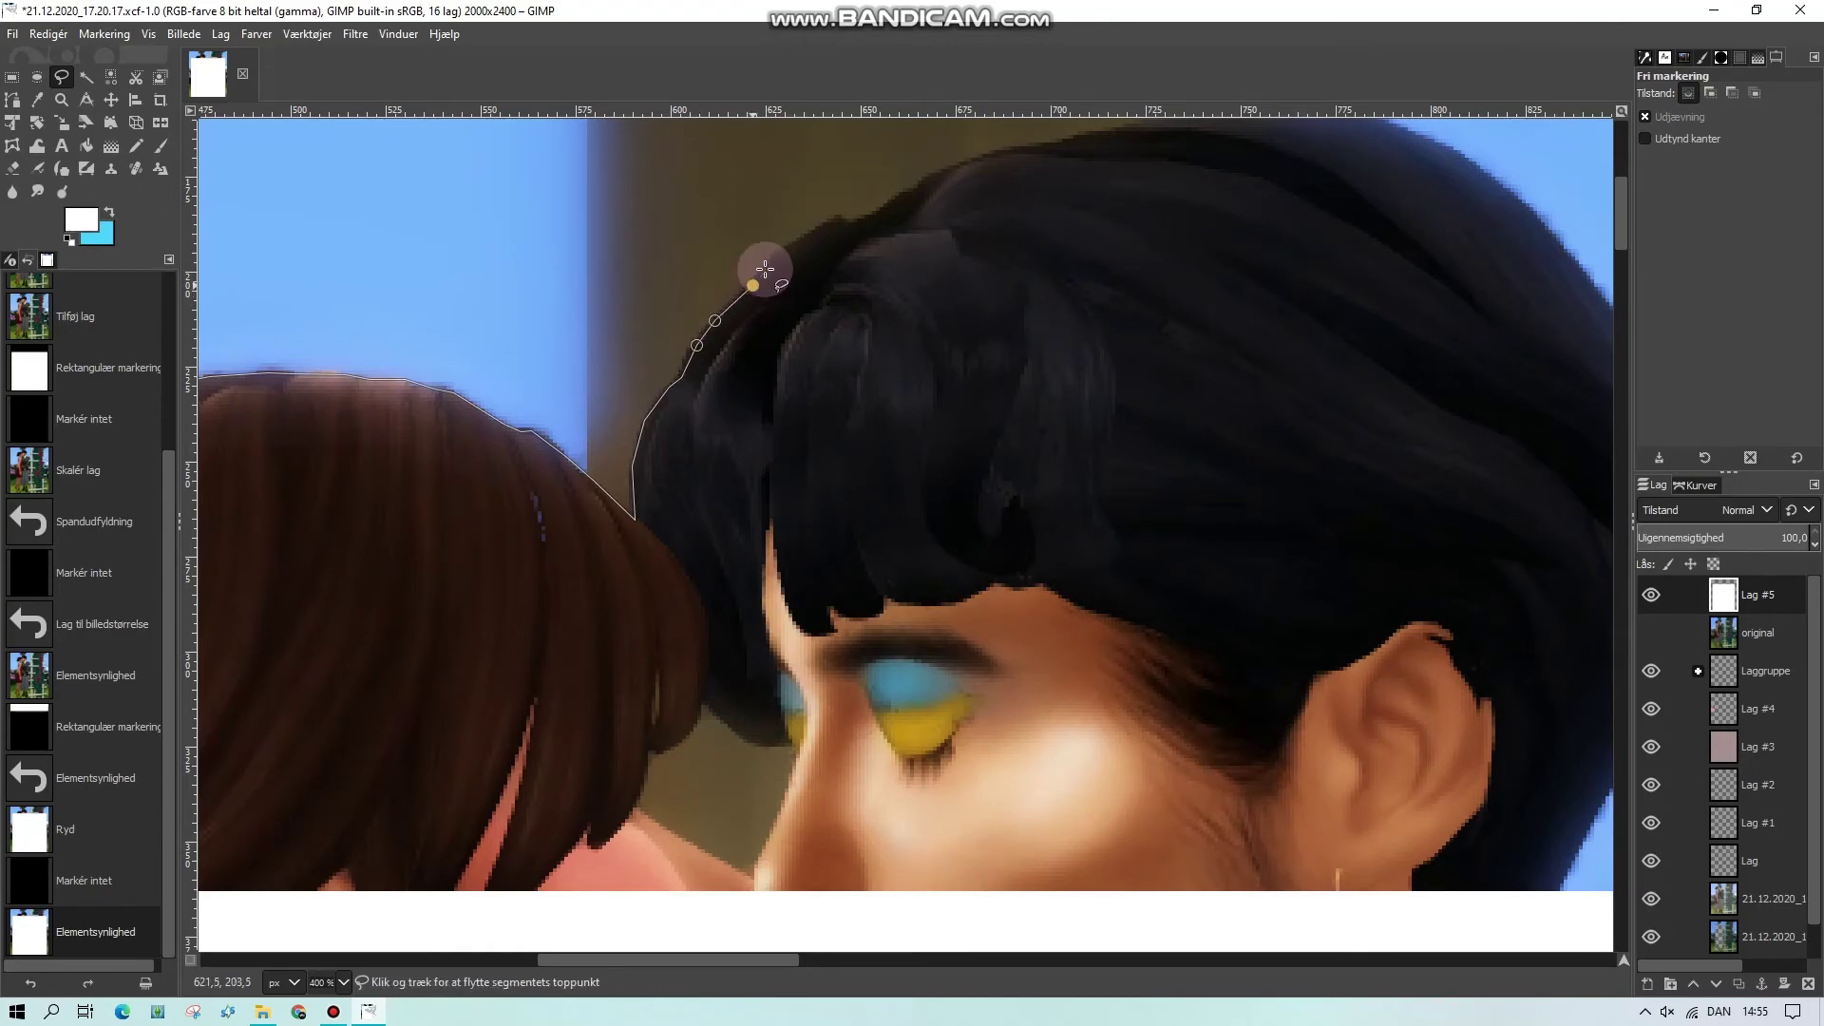
click(814, 232)
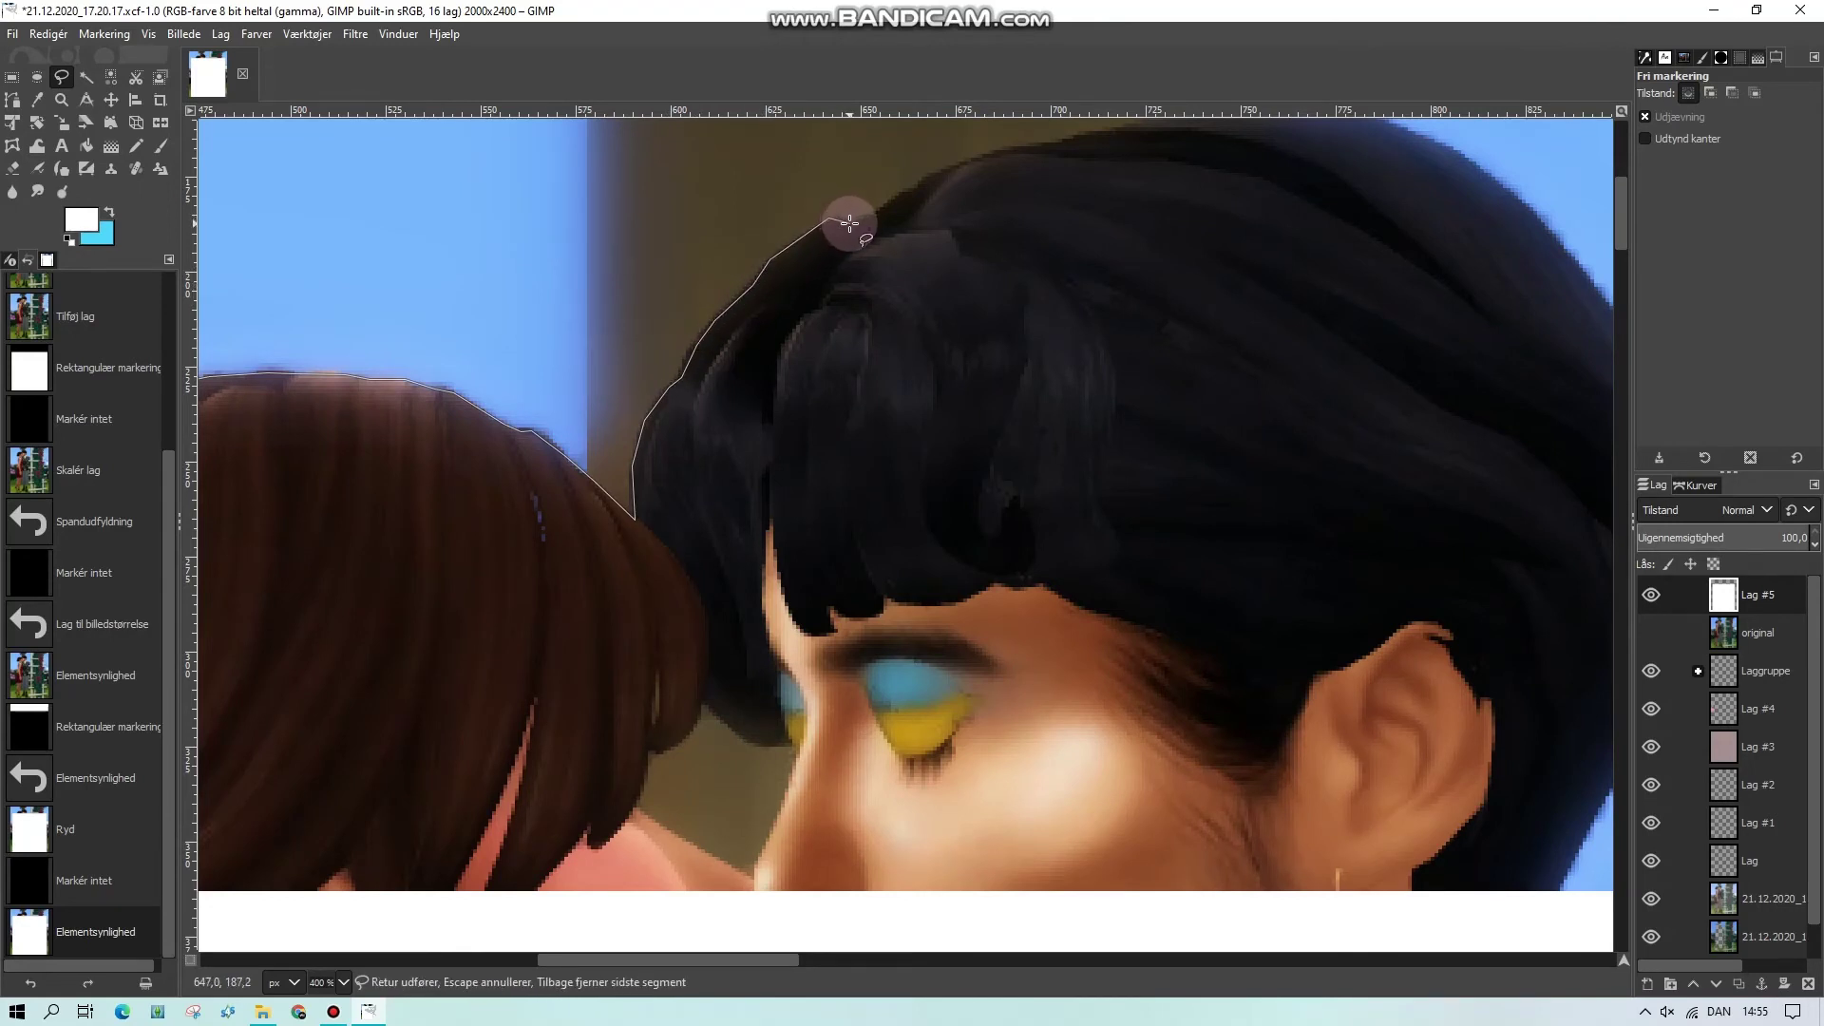
Extend the free selection along the upper front edge of the man's hair towards the crown
click(849, 223)
click(883, 208)
click(925, 180)
click(962, 166)
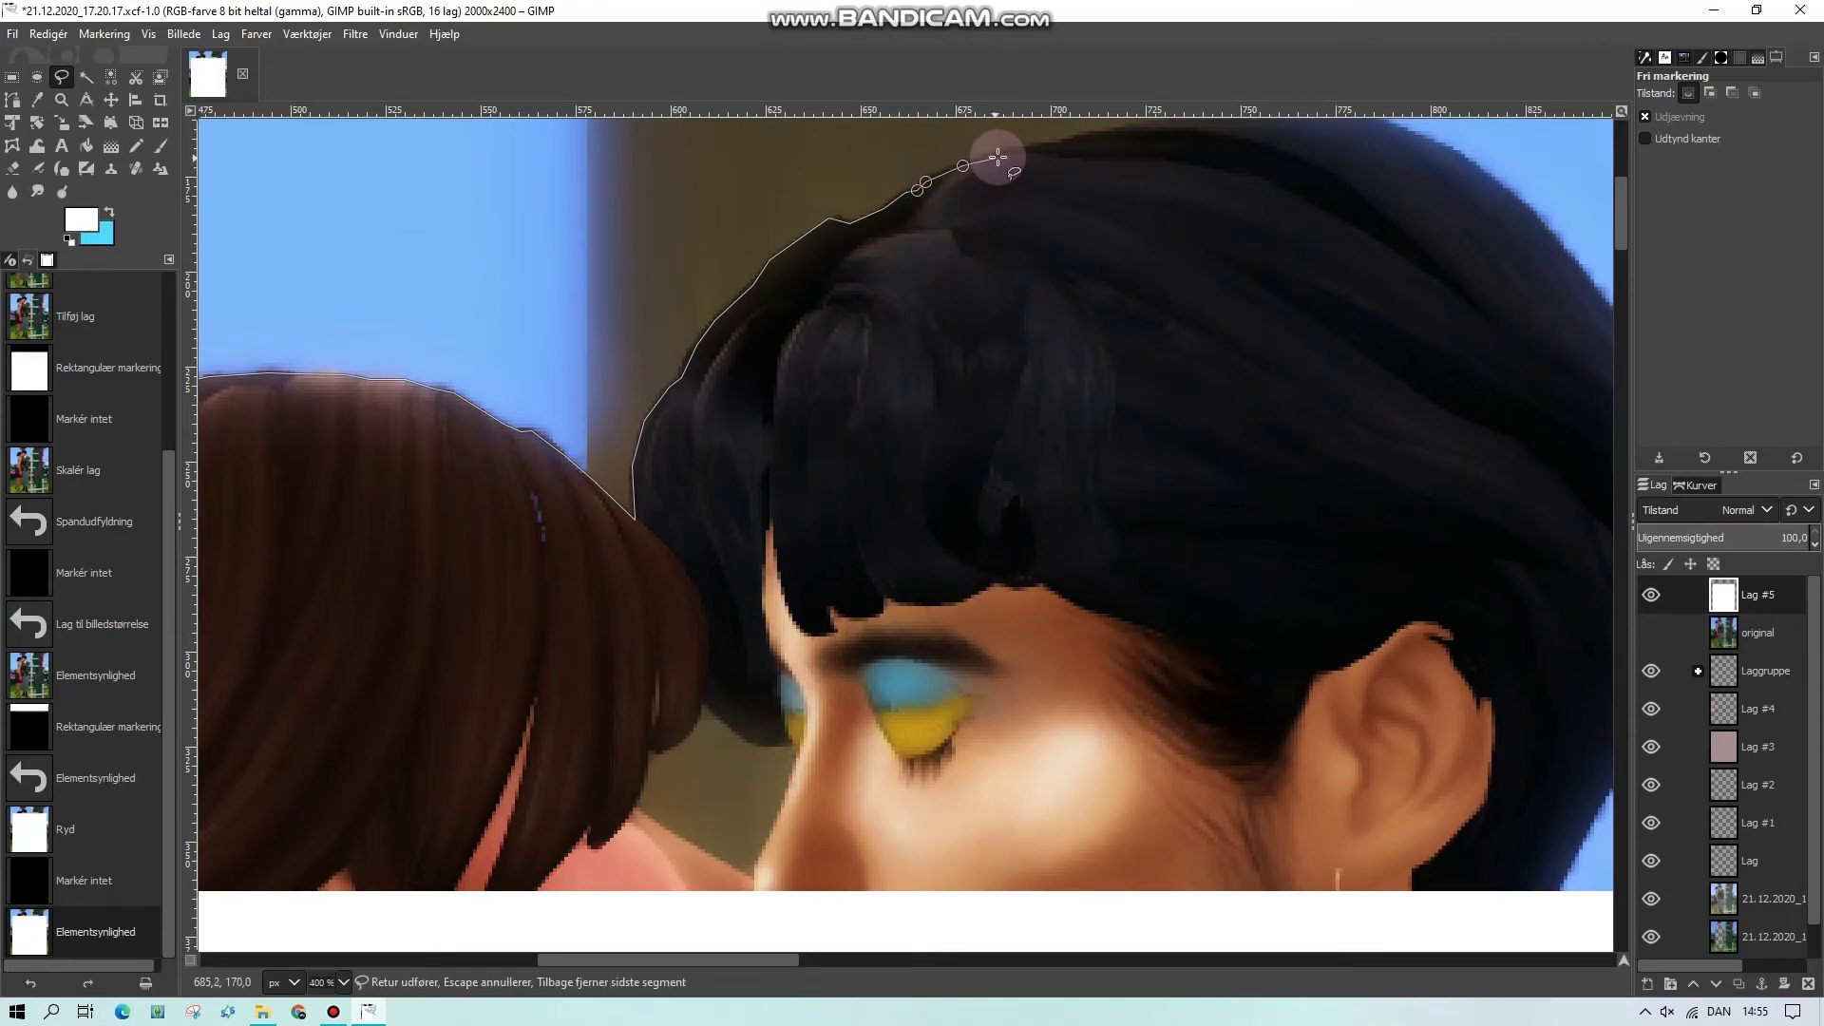
click(995, 153)
click(1092, 134)
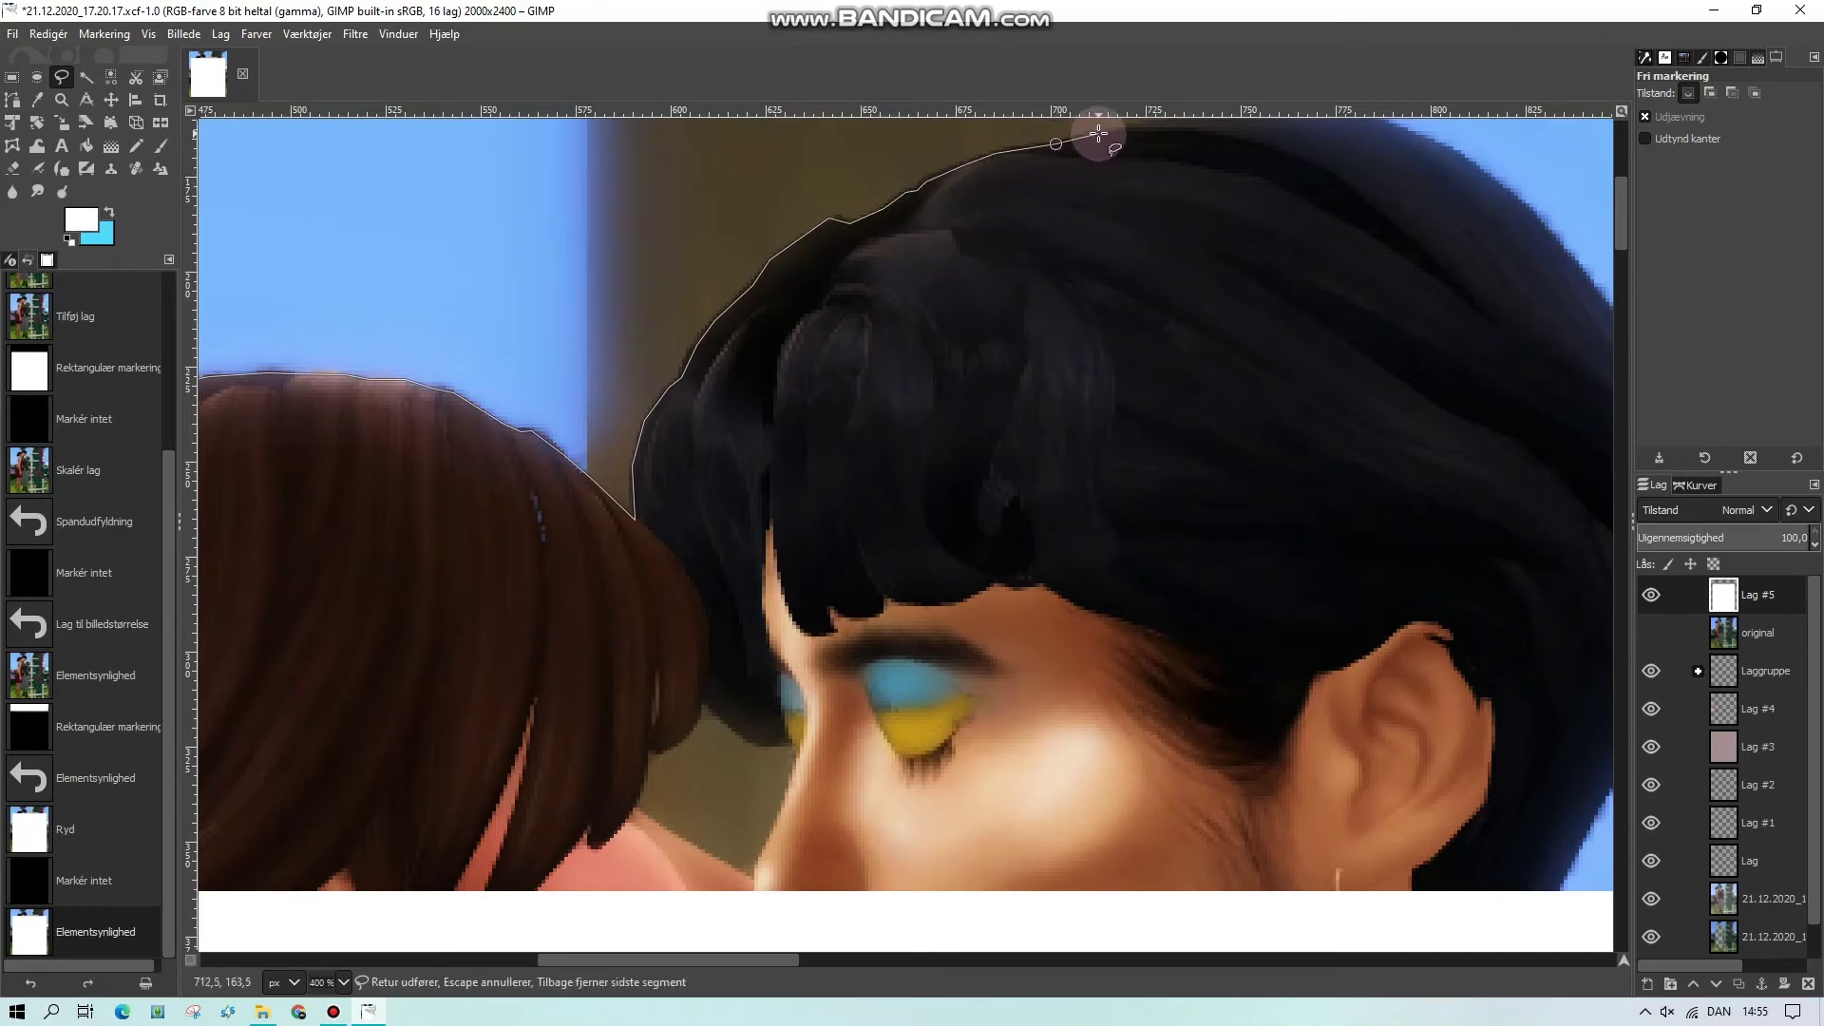
Carry the free selection outline over the man's crown and down the upper back of his head
drag(652, 961, 706, 948)
scroll(875, 408, up, 5)
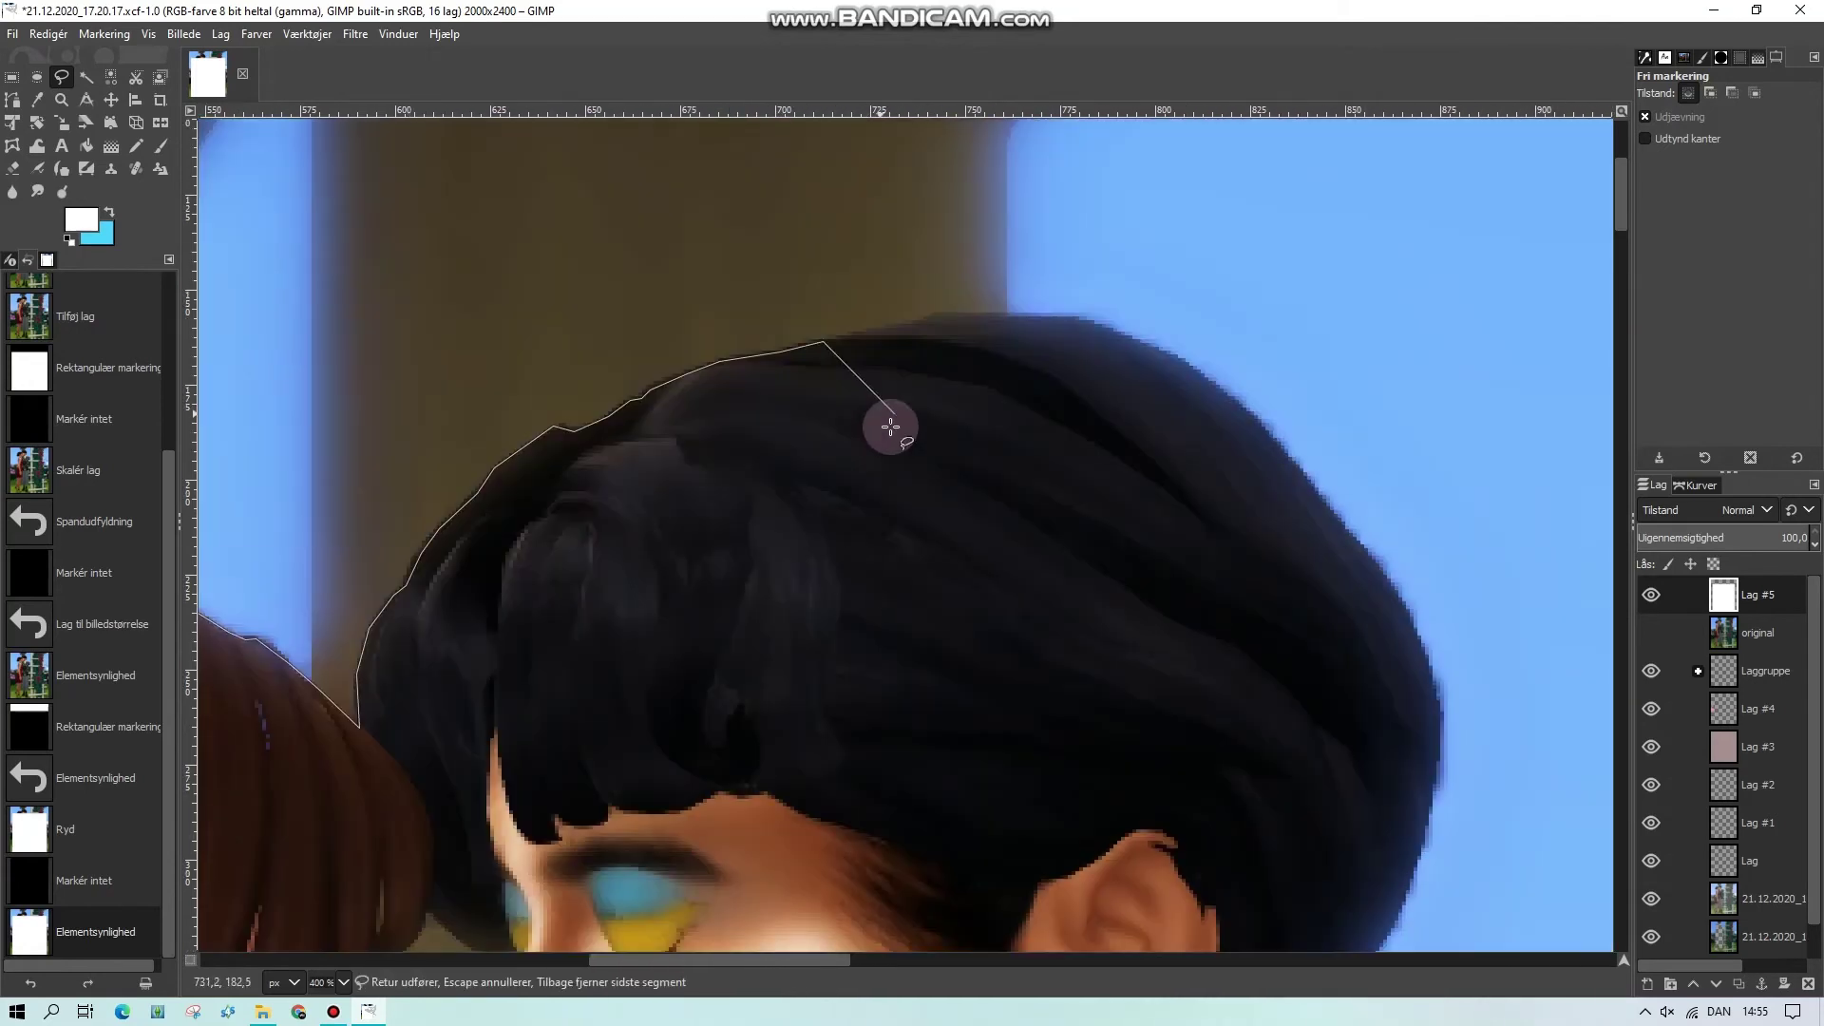
click(958, 315)
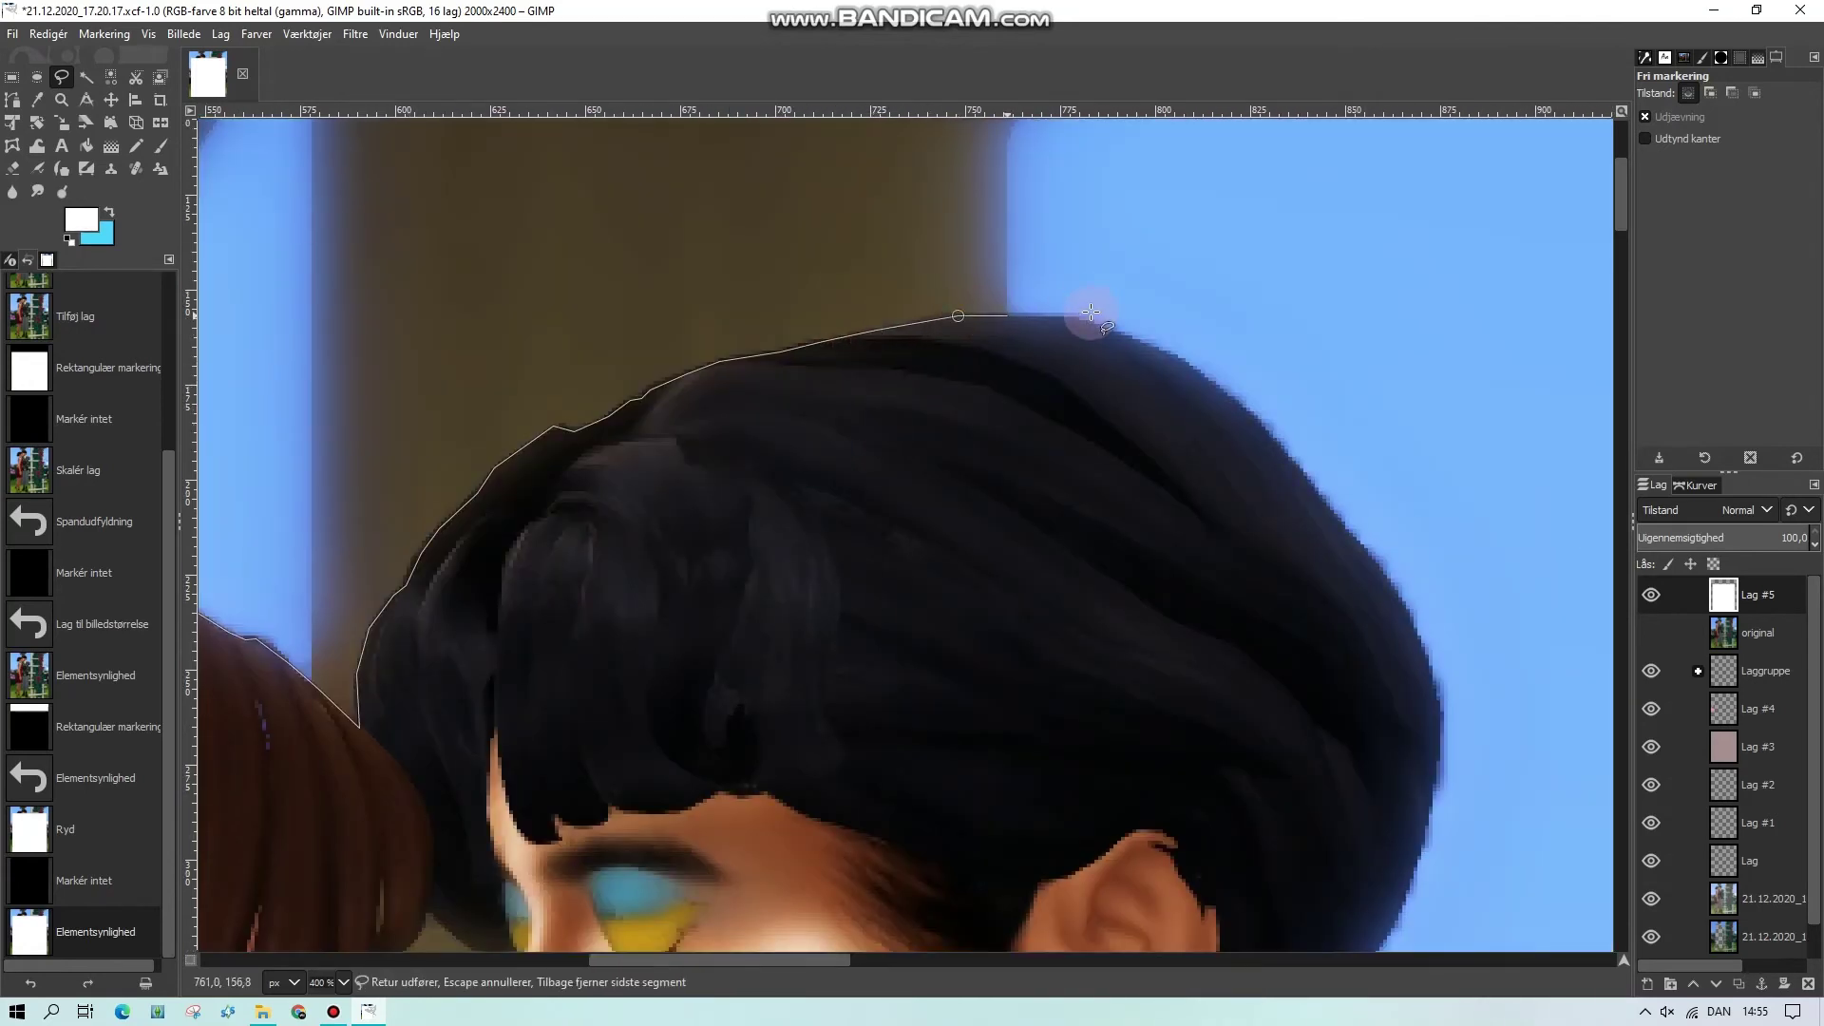
click(1080, 318)
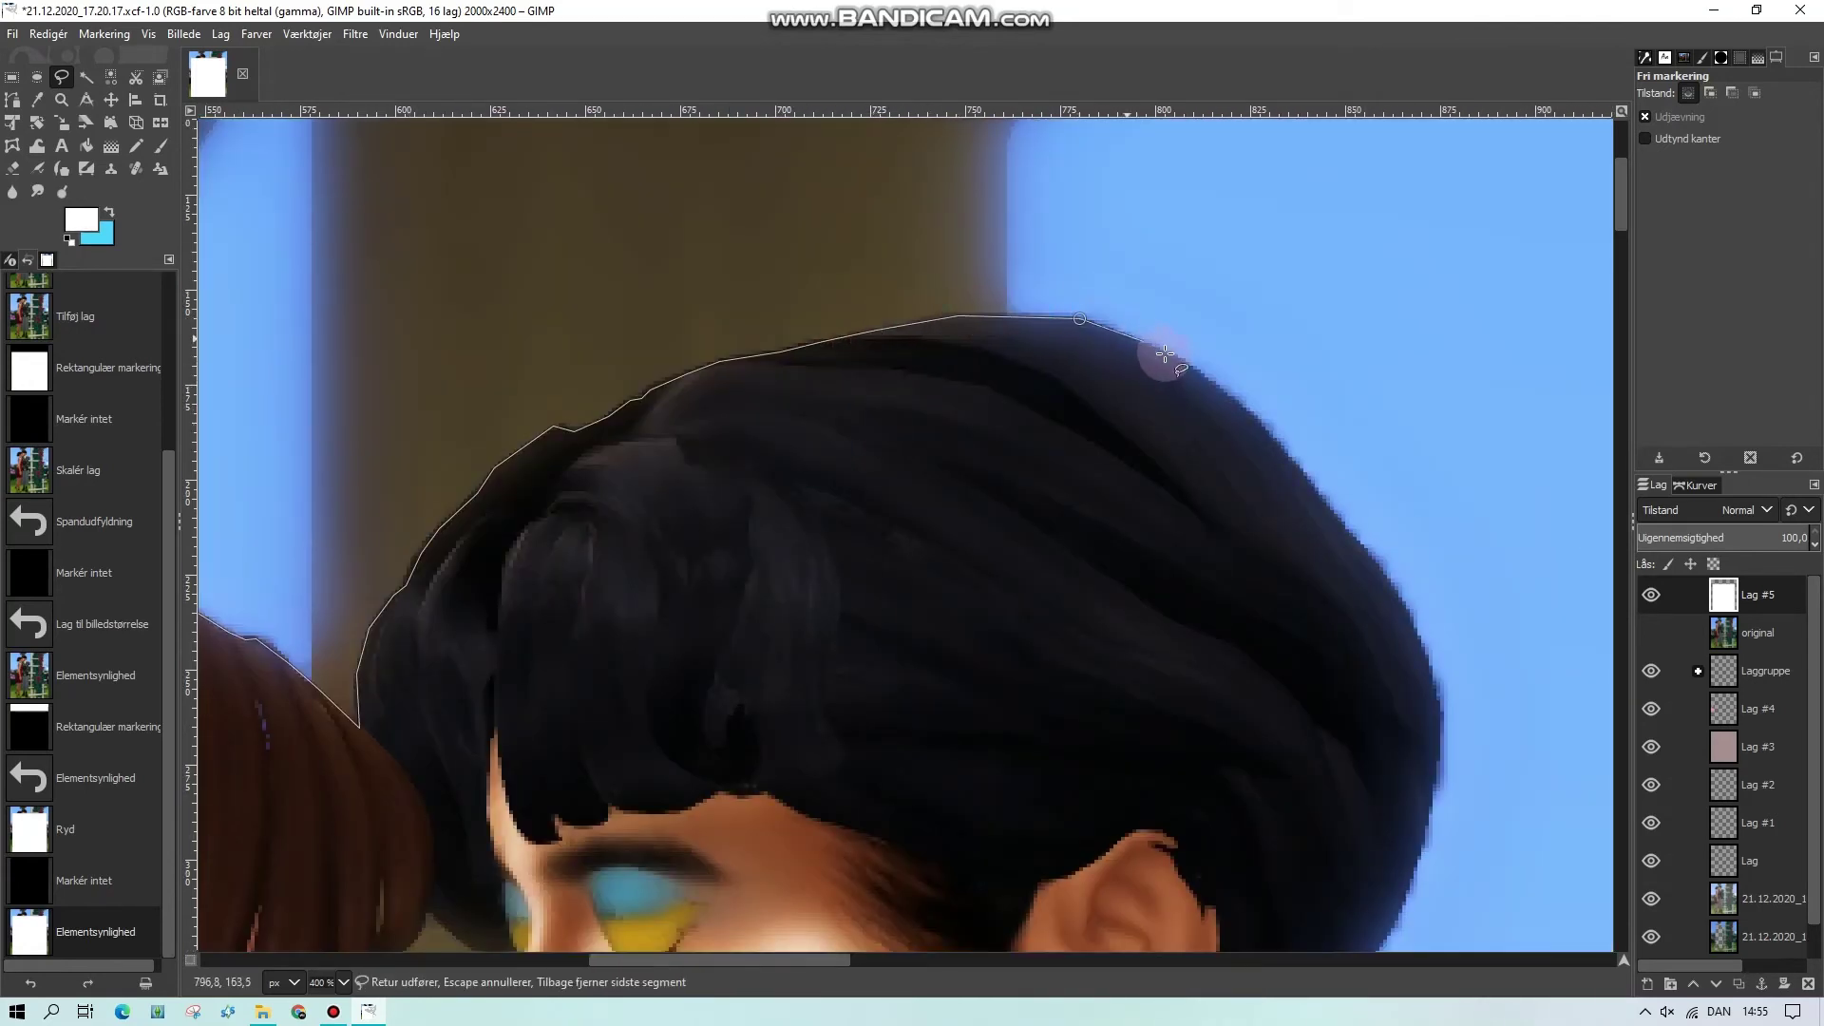
click(1262, 423)
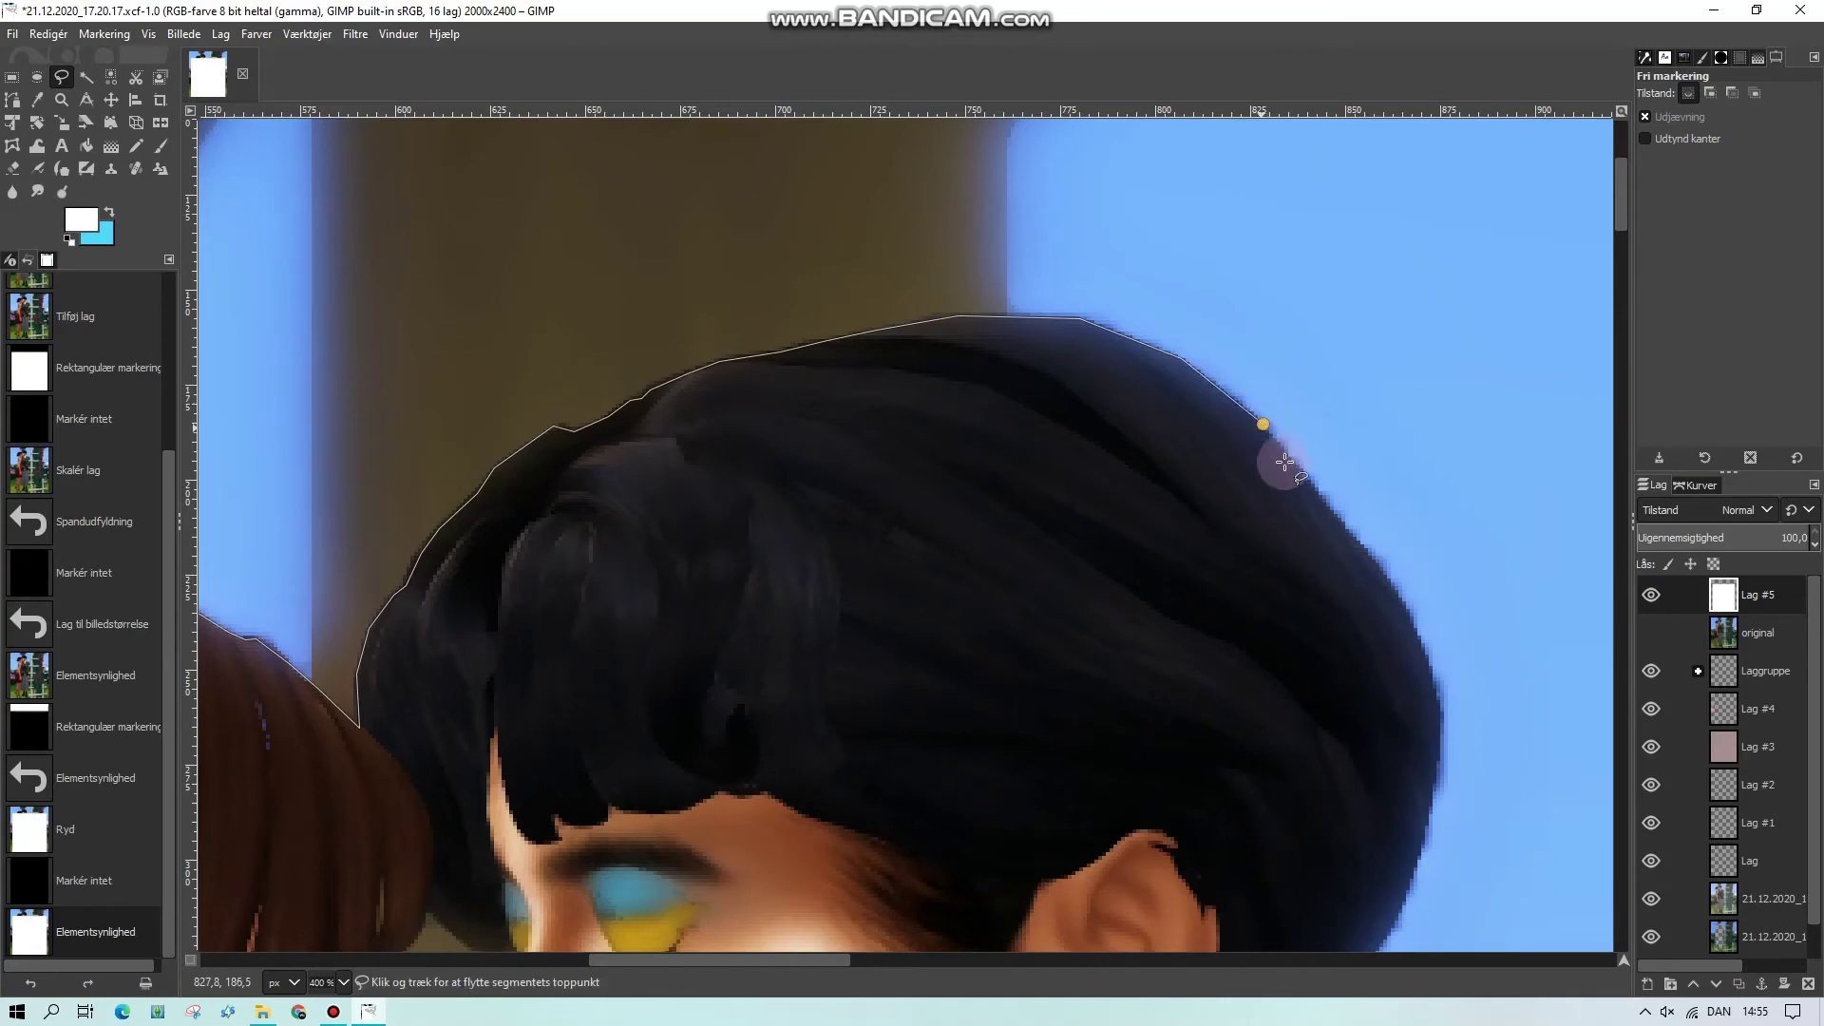
click(1333, 512)
click(1379, 568)
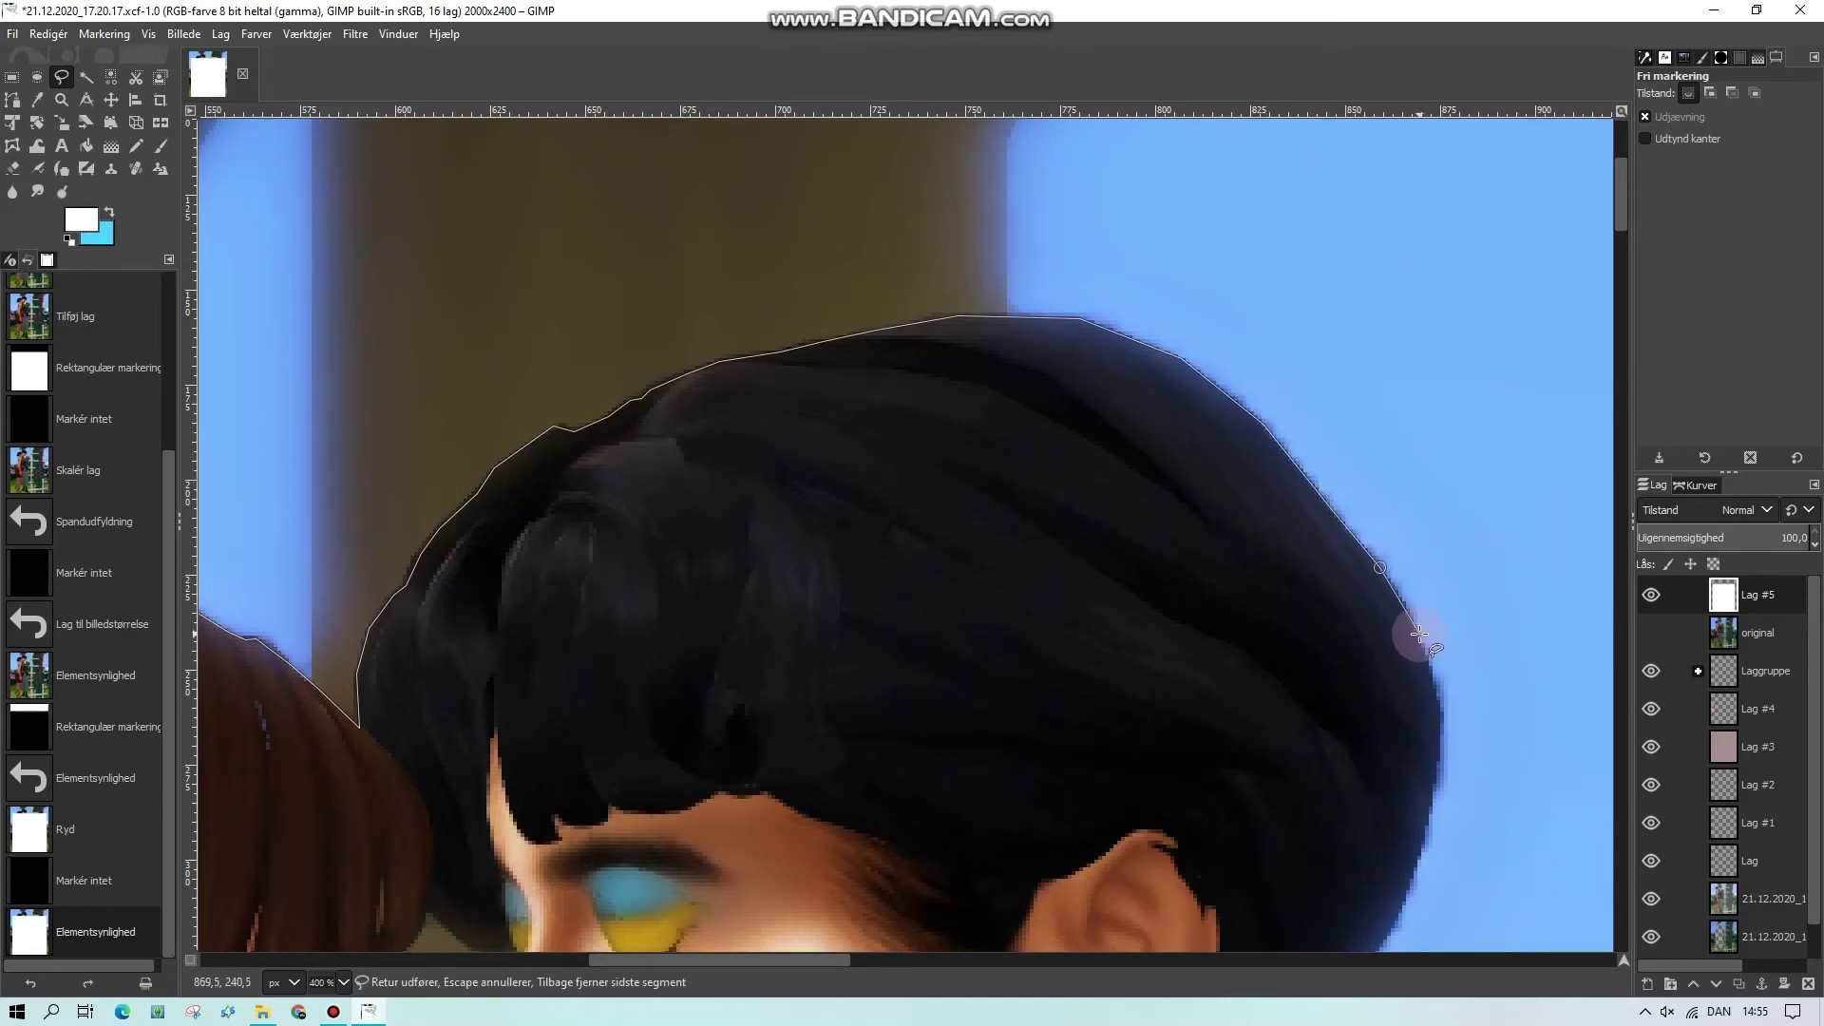
Trace the free selection down the back of the man's hair and past his nape into the white area
click(1434, 681)
click(1441, 734)
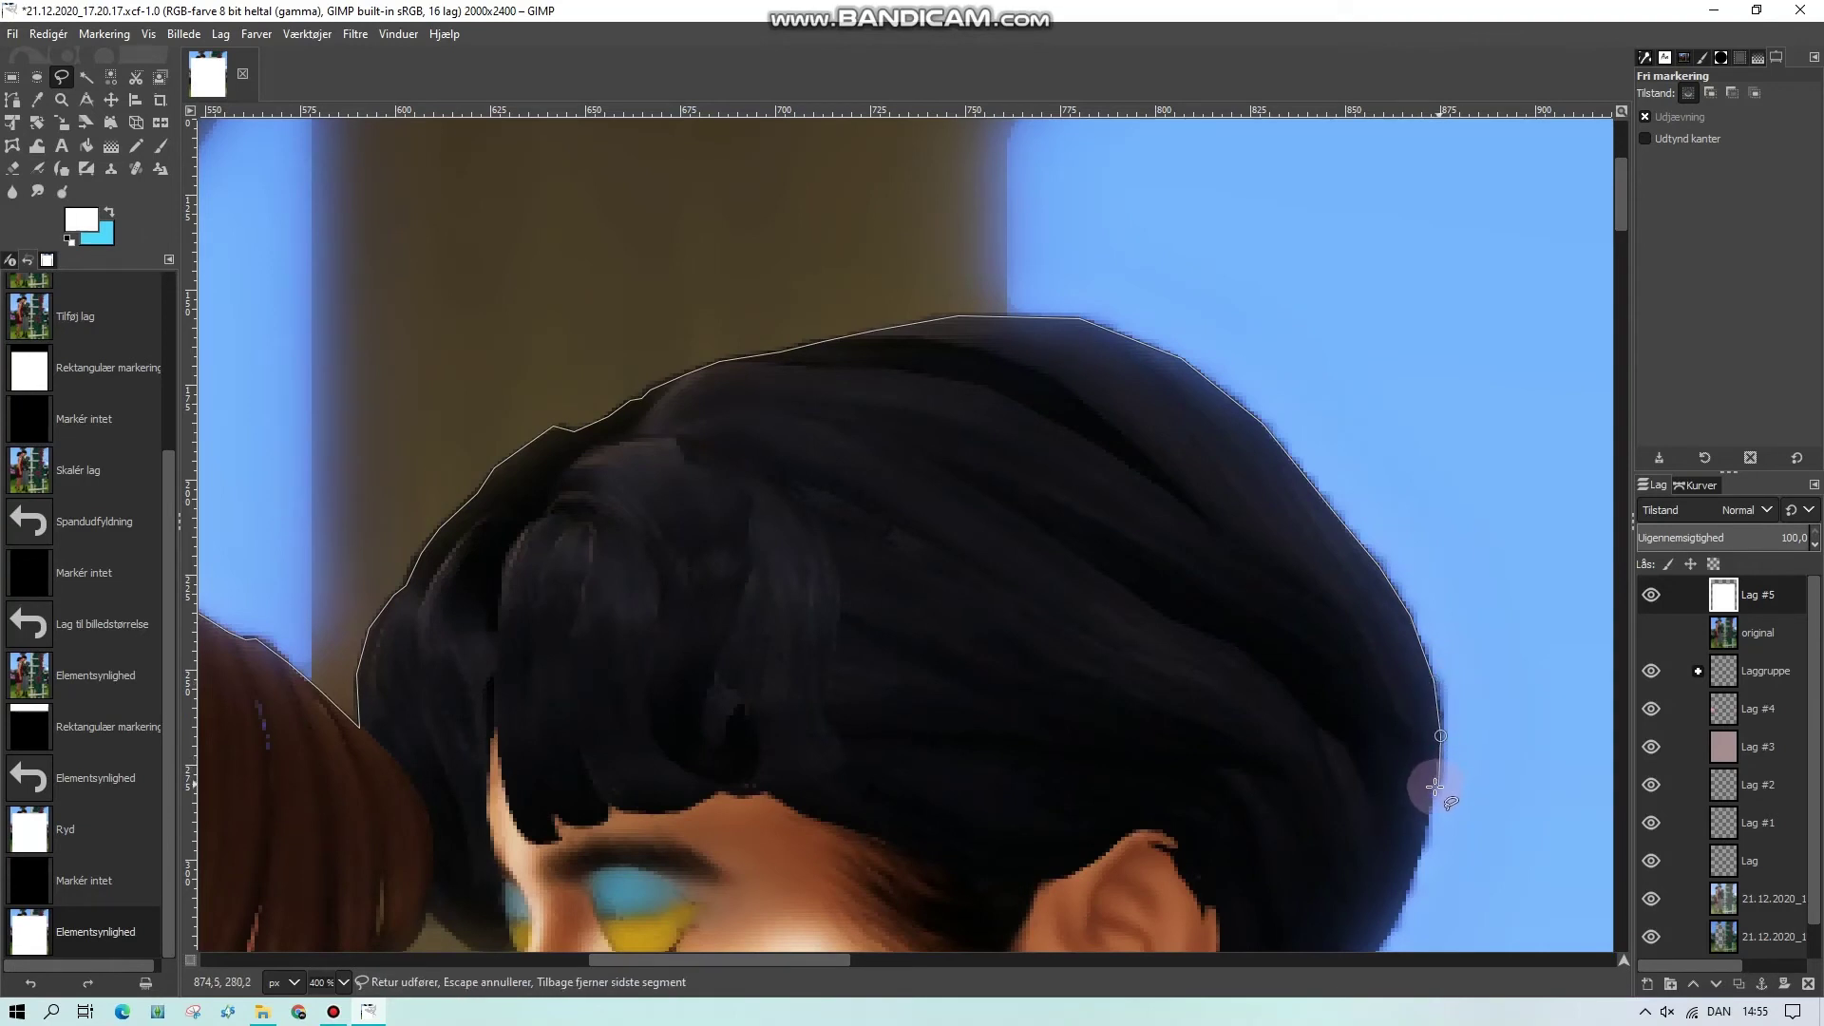
scroll(1456, 662, down, 3)
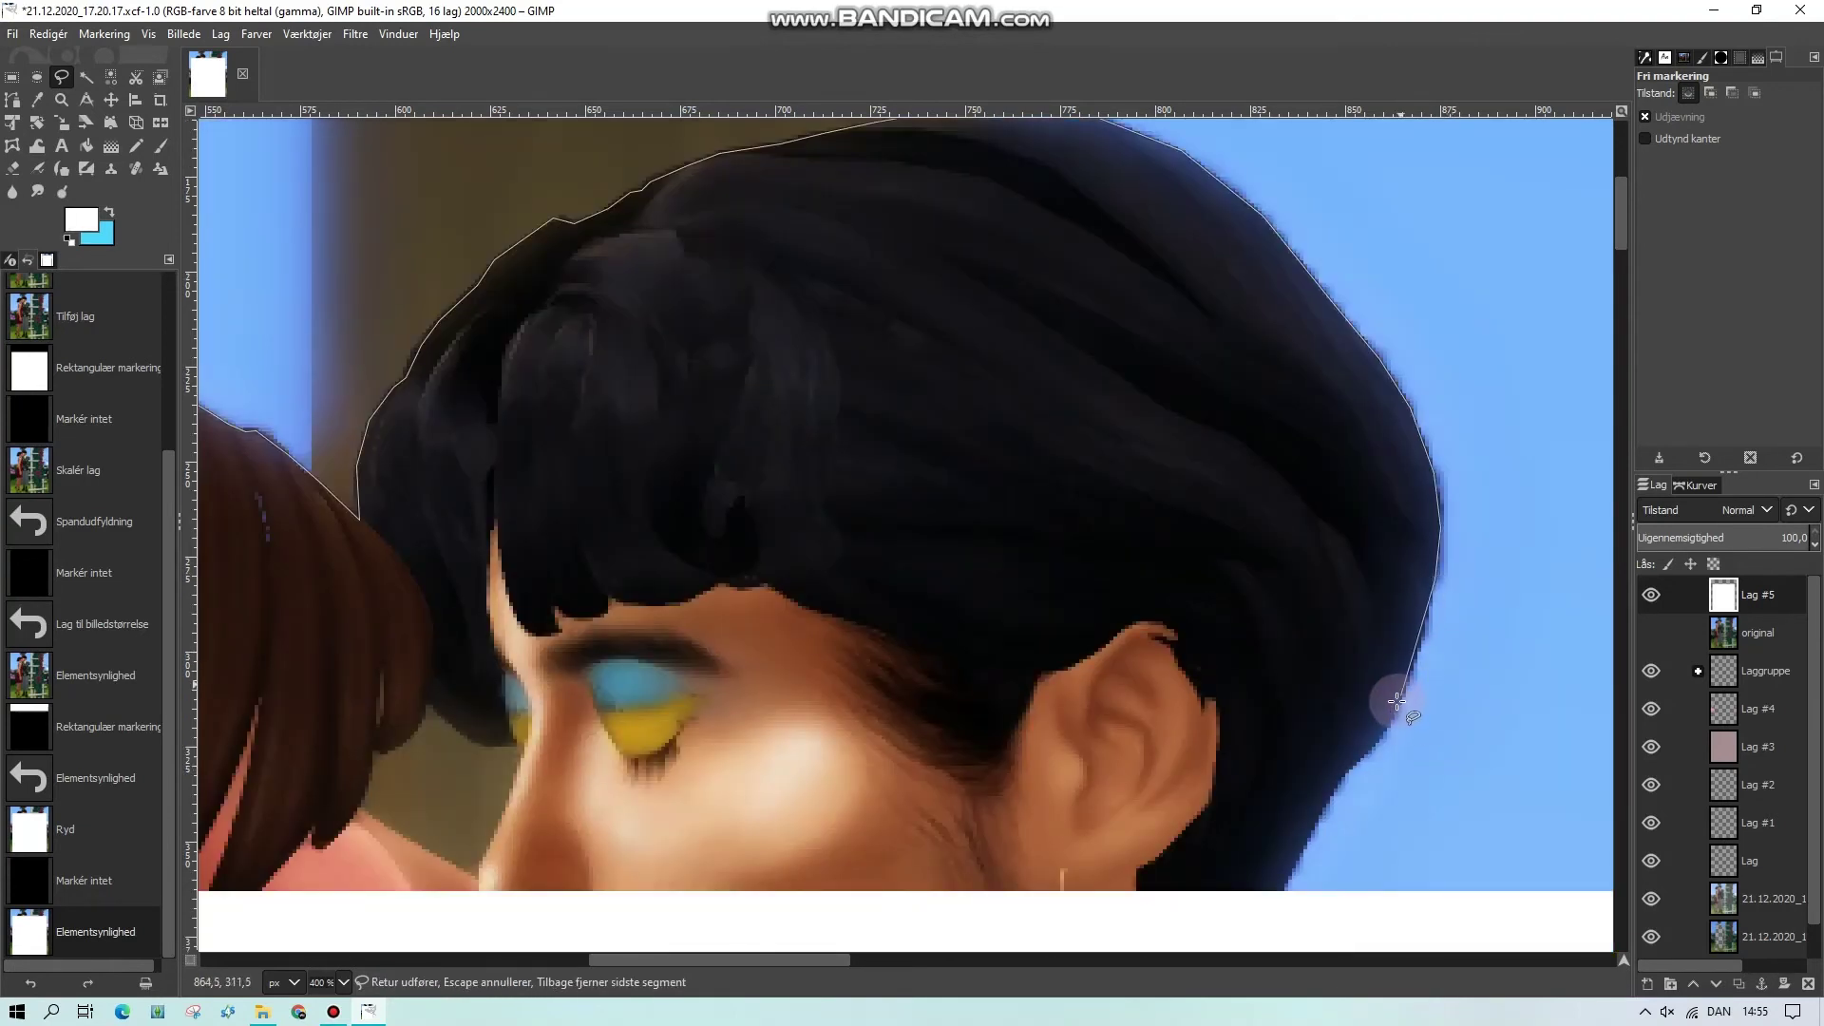
click(1414, 663)
click(1377, 744)
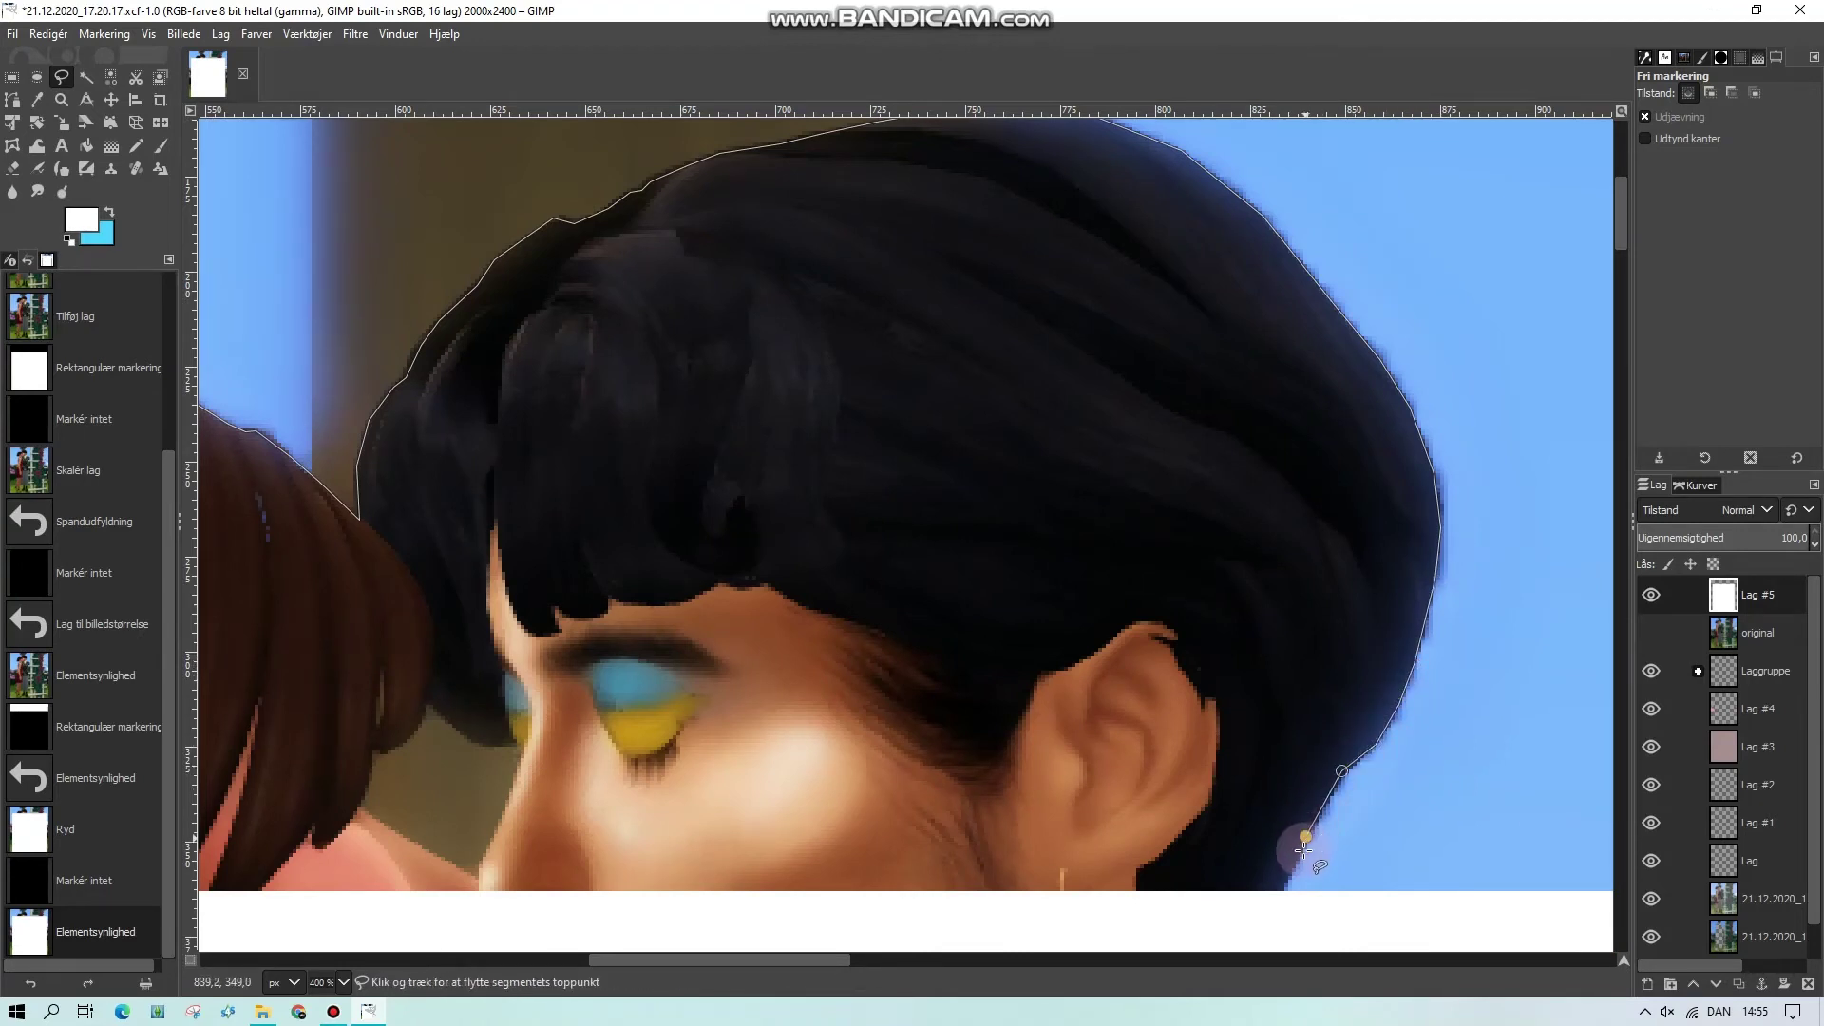
click(1274, 909)
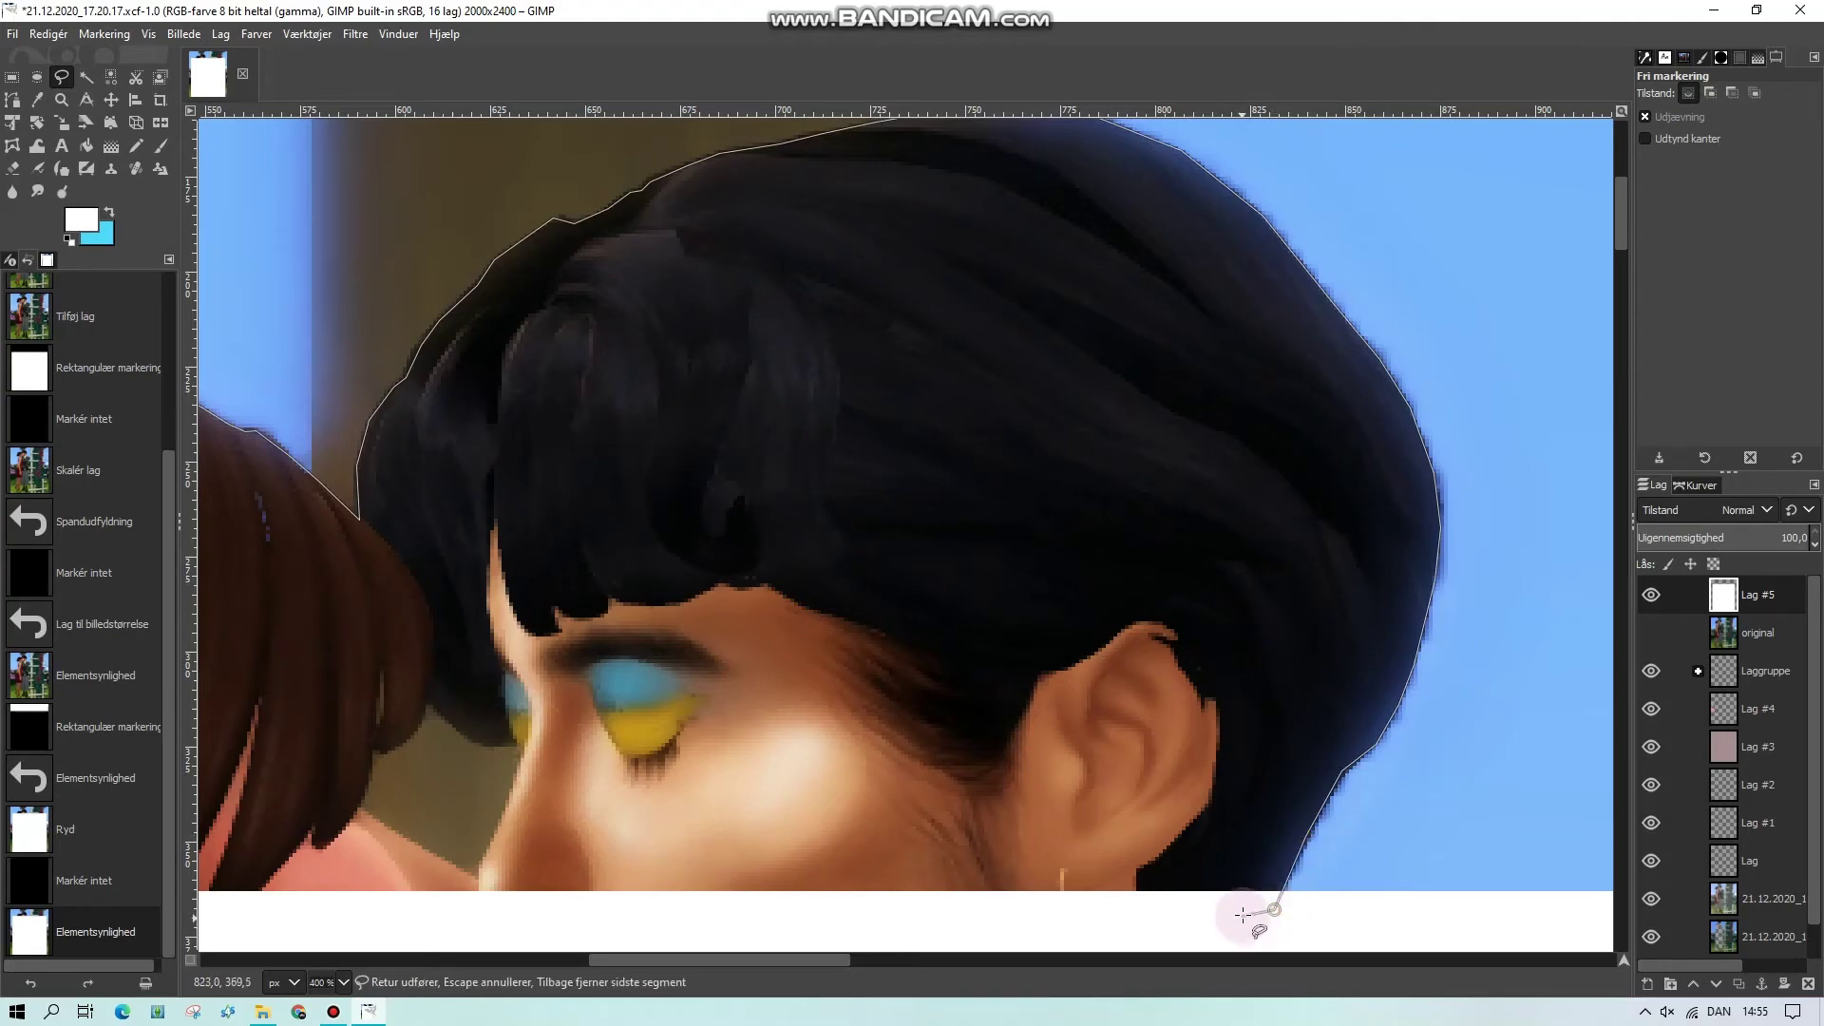
Close the heads' outline through the white area below the woman's hair and fill the selection with white
scroll(1045, 884, down, 3)
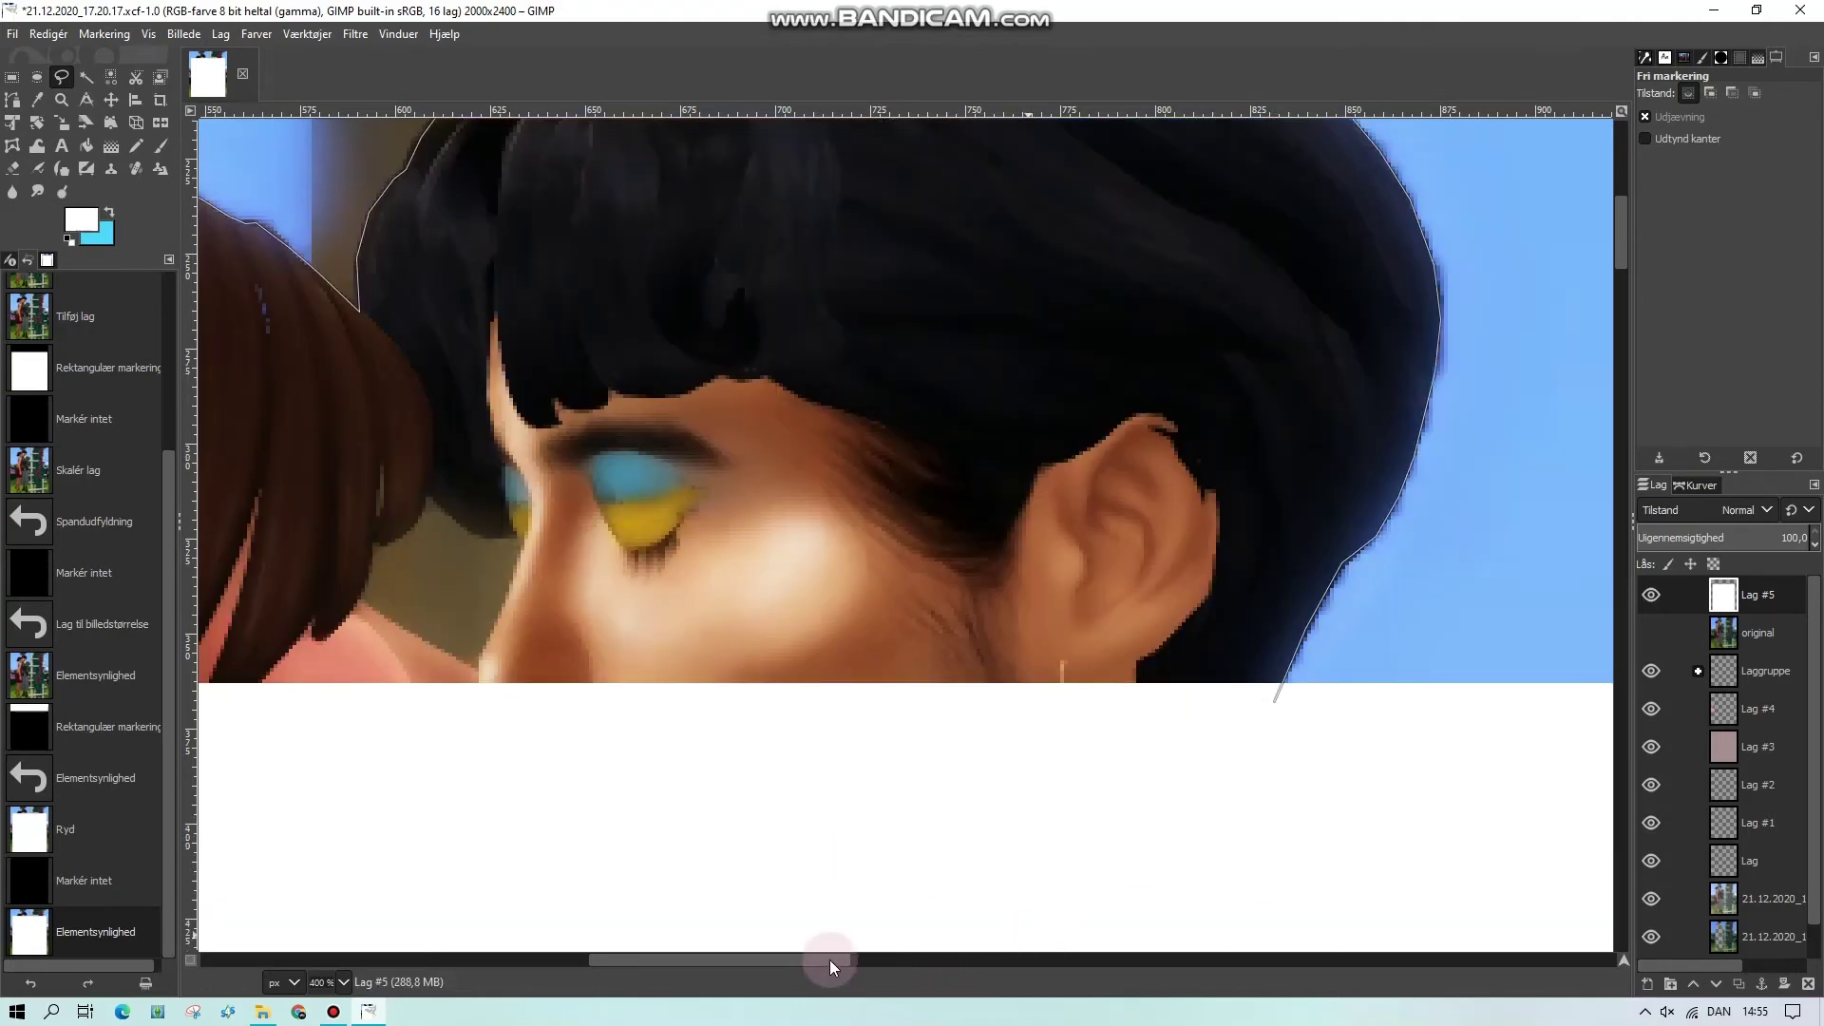
drag(830, 960, 683, 960)
click(489, 780)
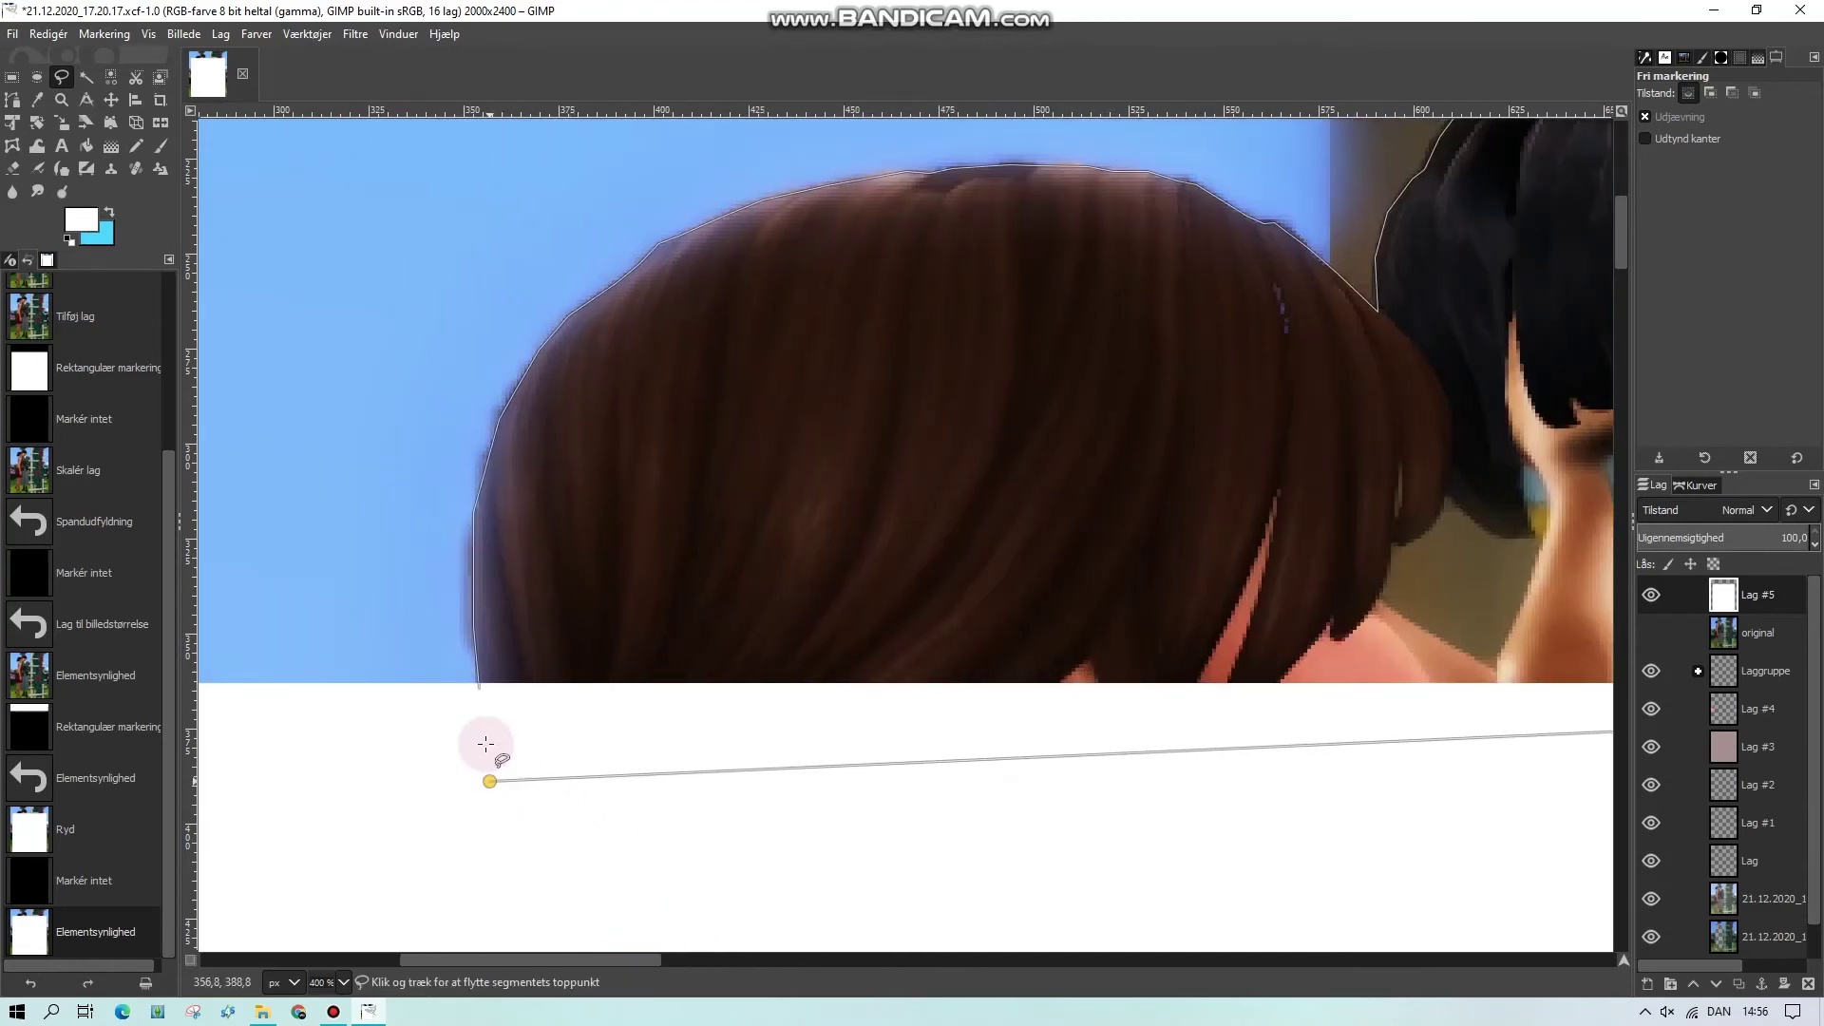
key(Return)
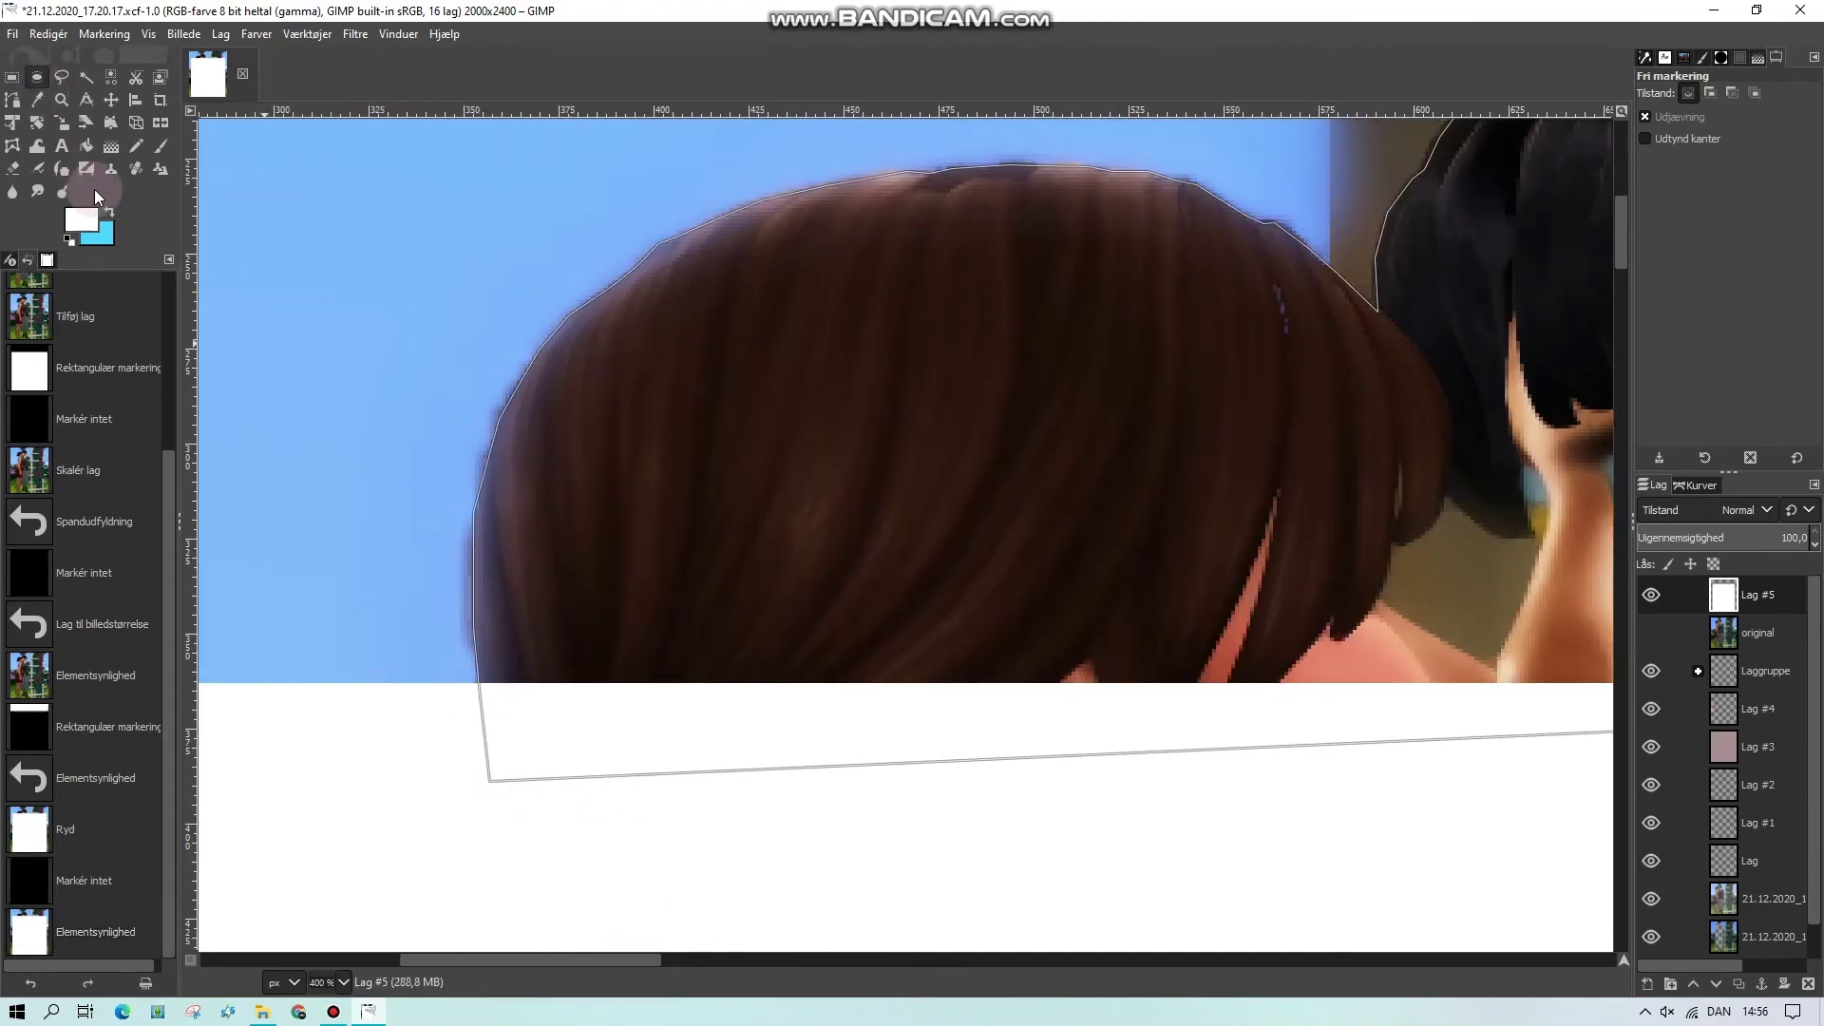
click(86, 145)
click(1043, 542)
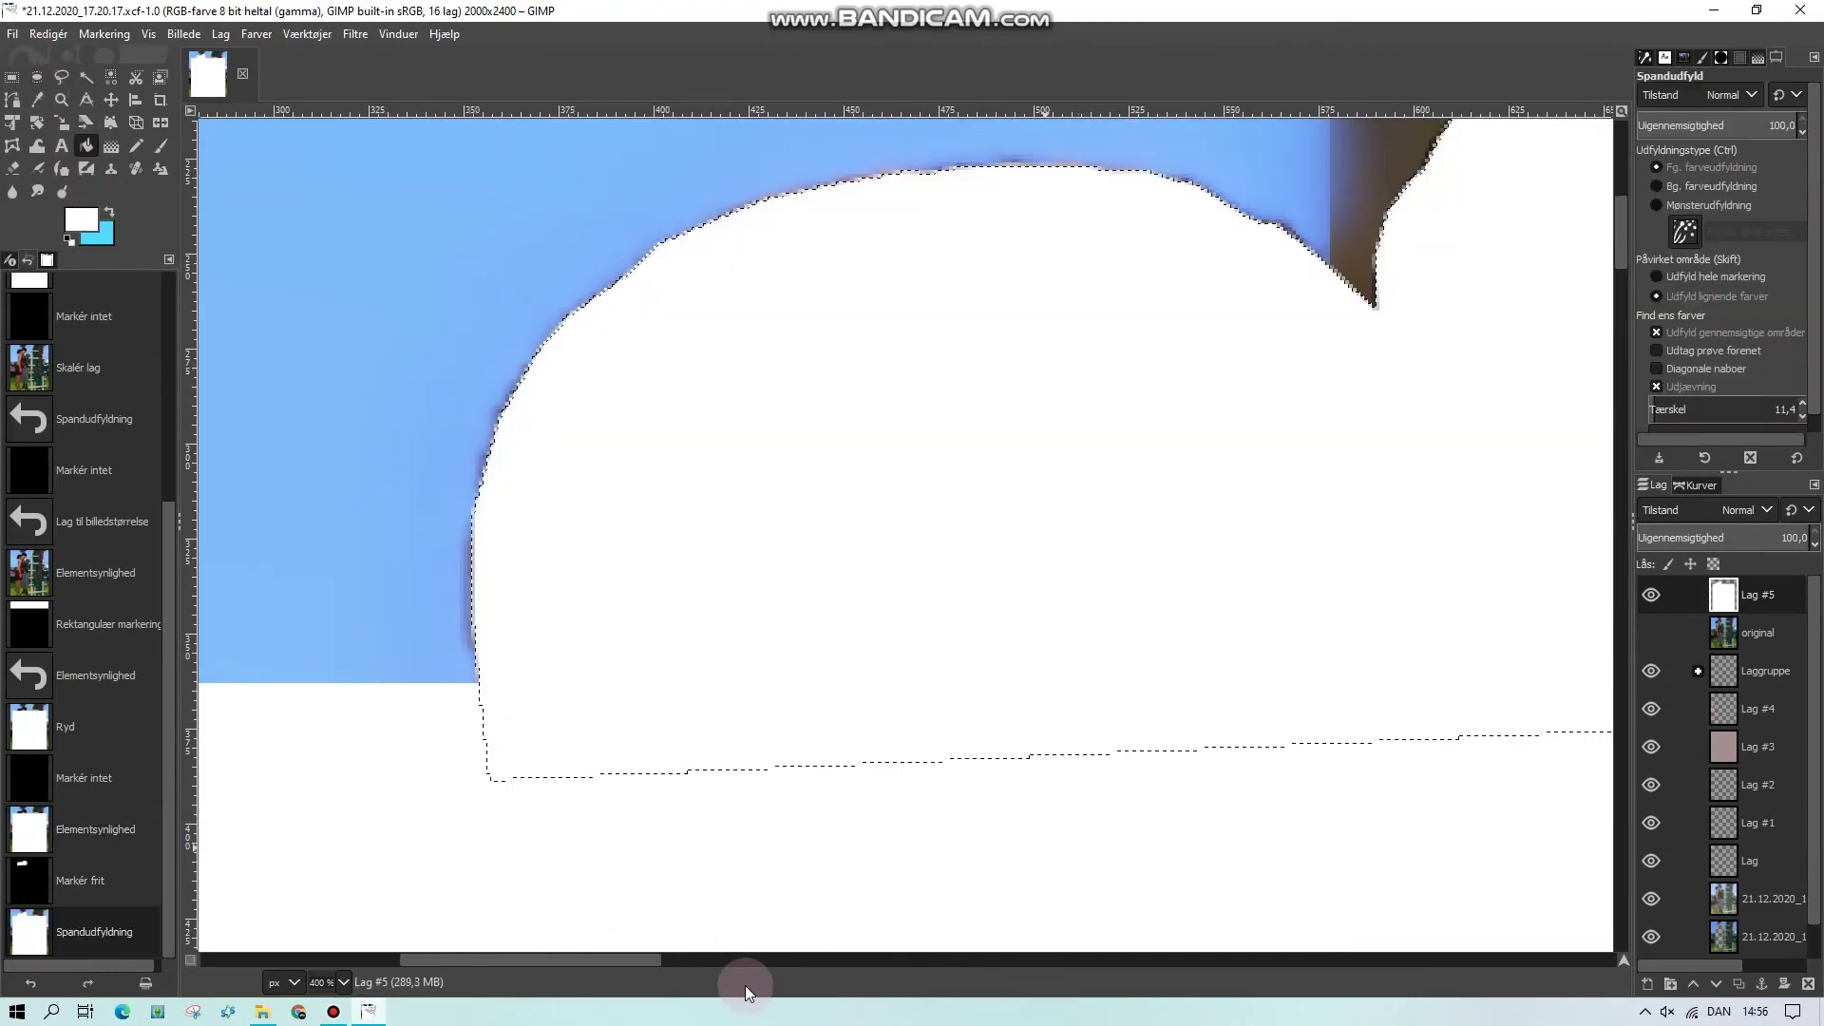
Hide the white layer and trace a closed free selection around the background gap between the woman's hair and the couple's noses
drag(638, 959, 777, 961)
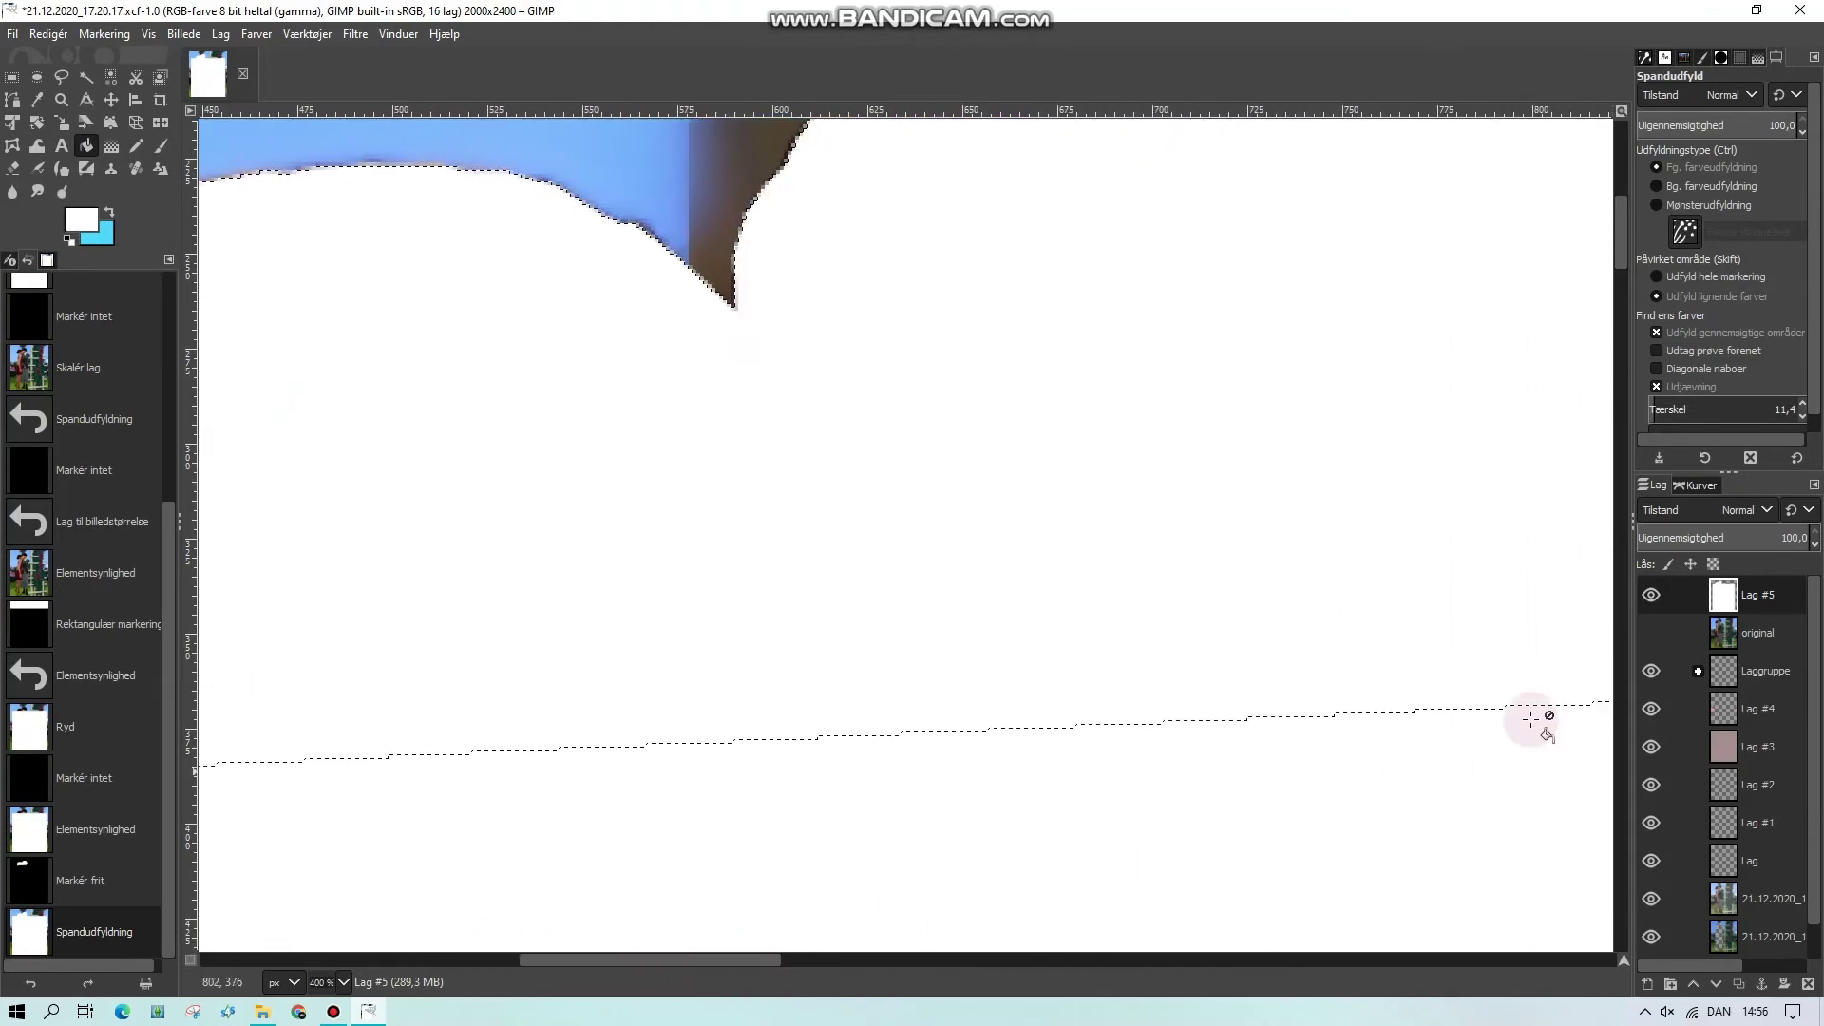
click(1651, 595)
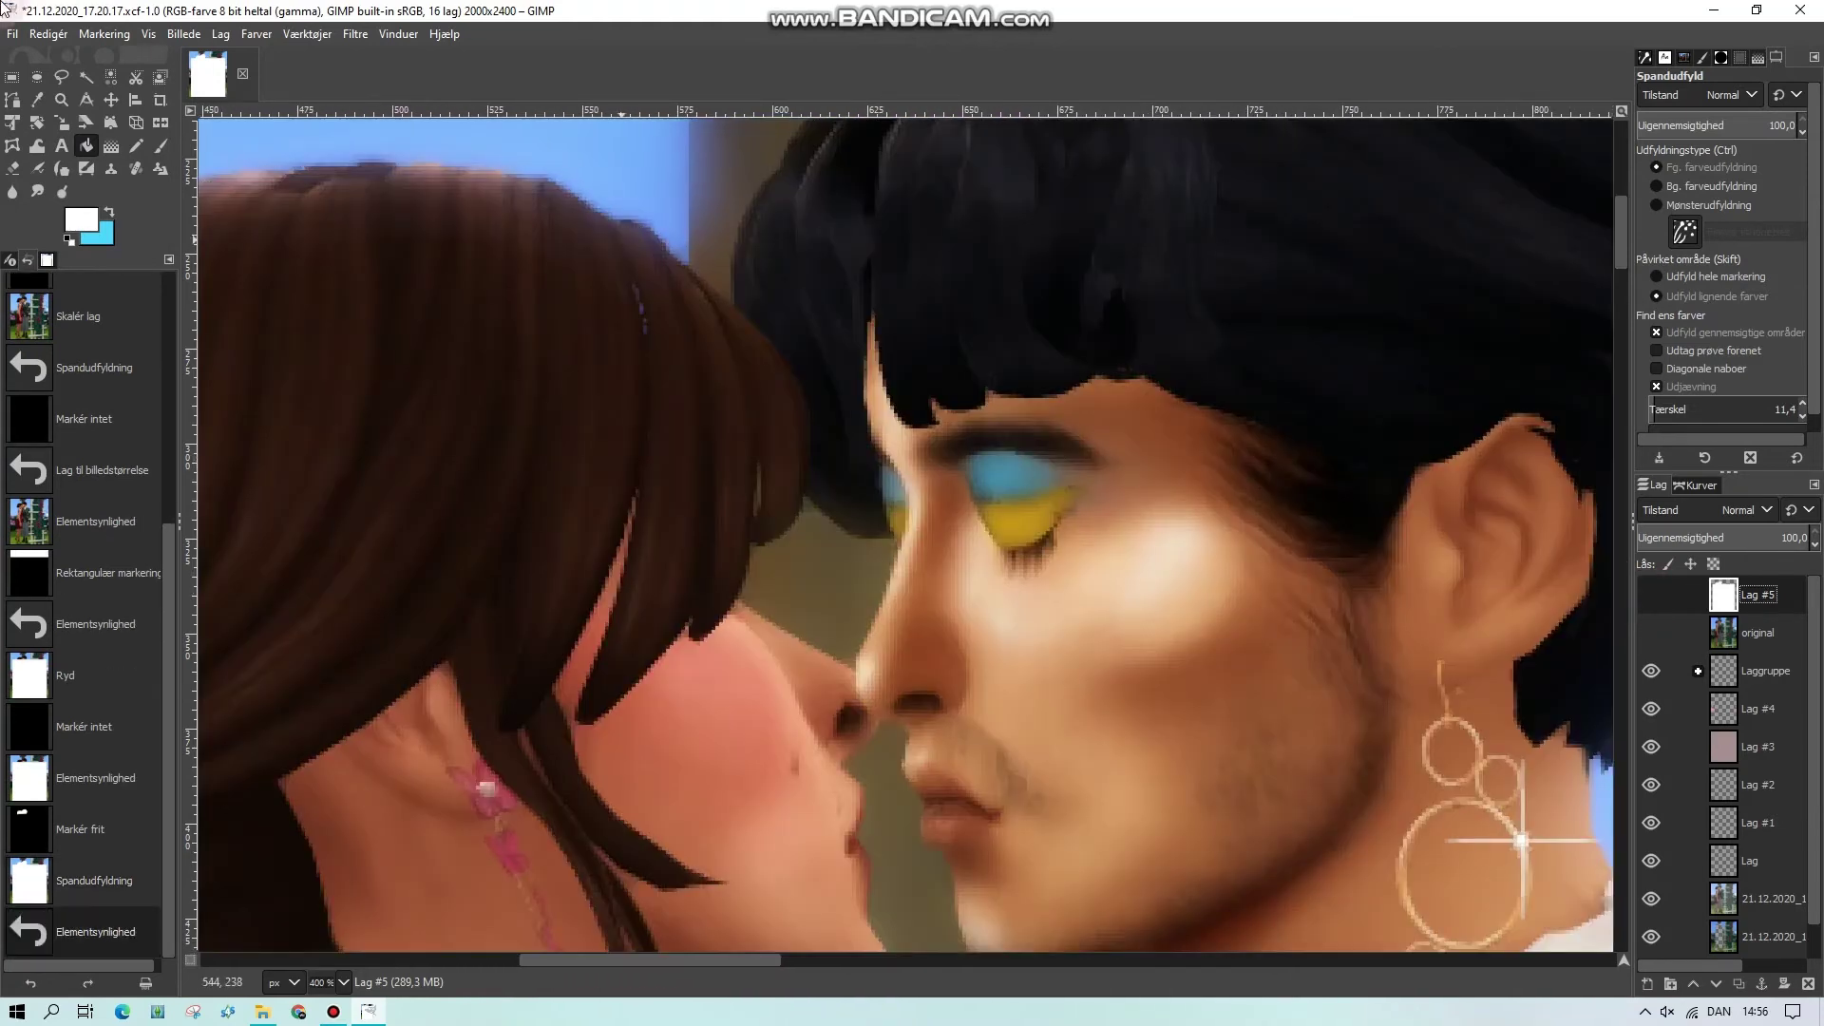
click(63, 78)
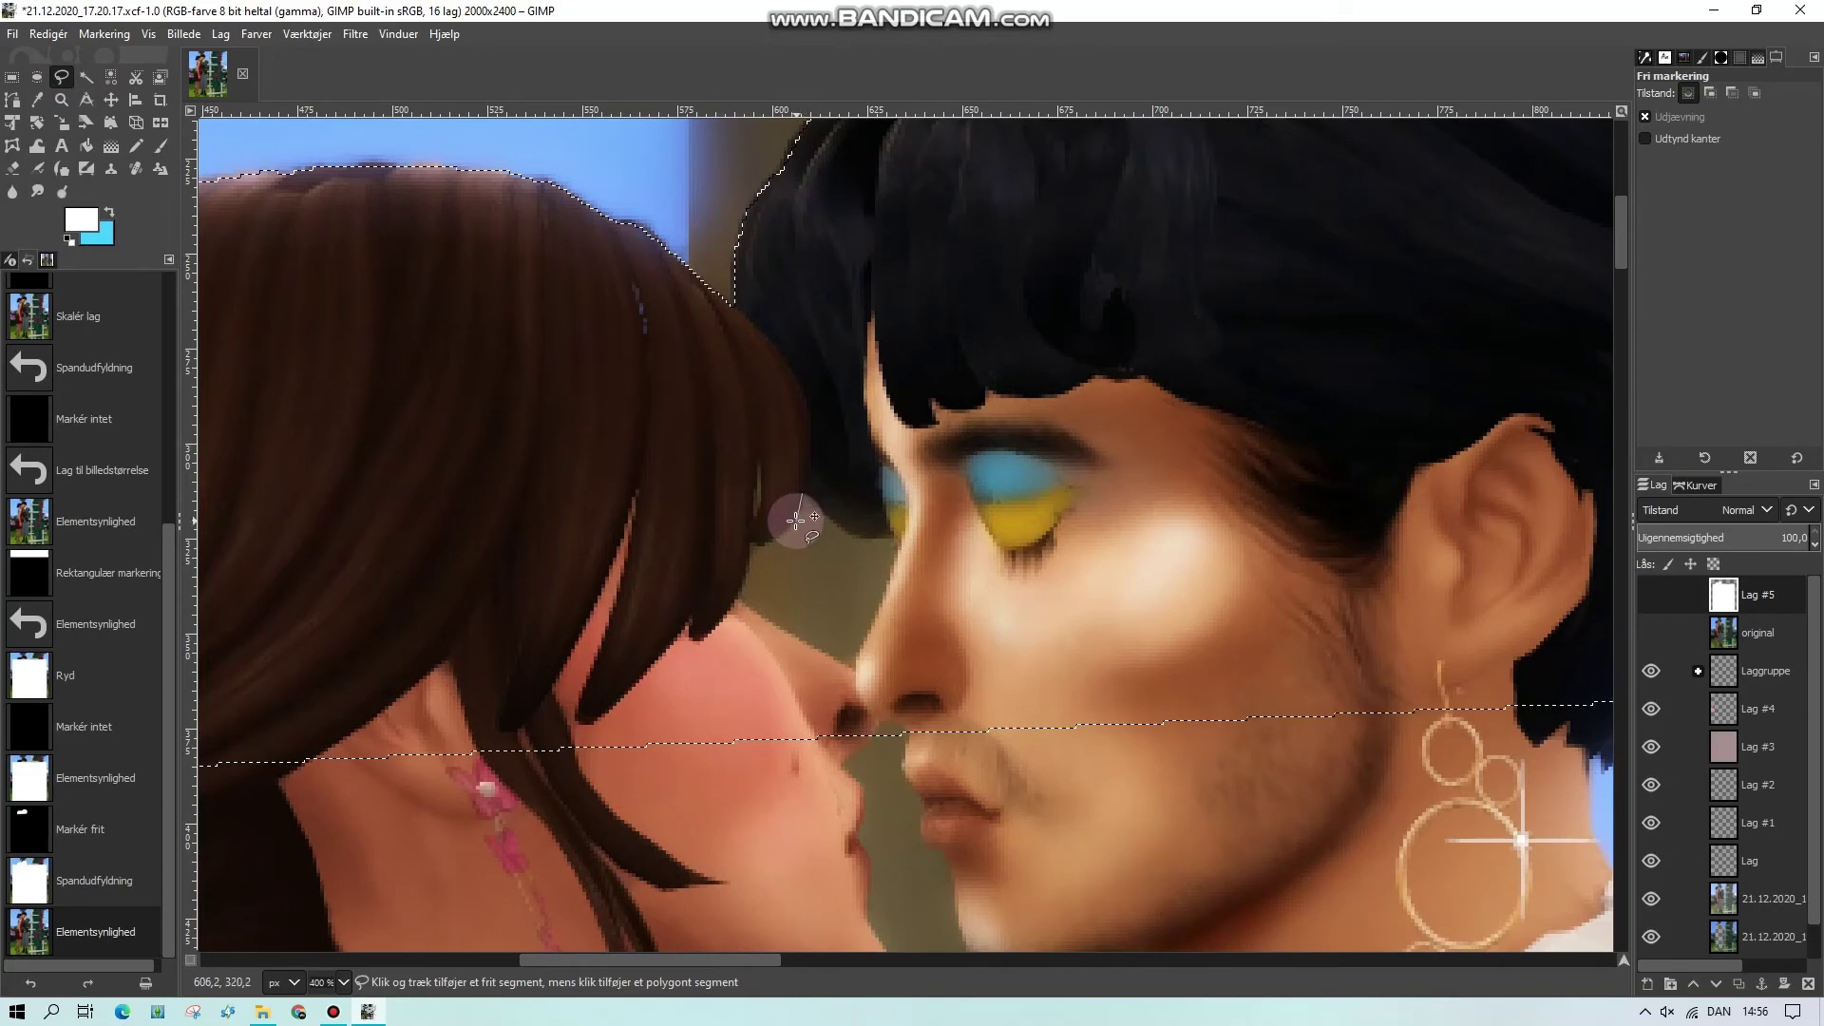
click(771, 541)
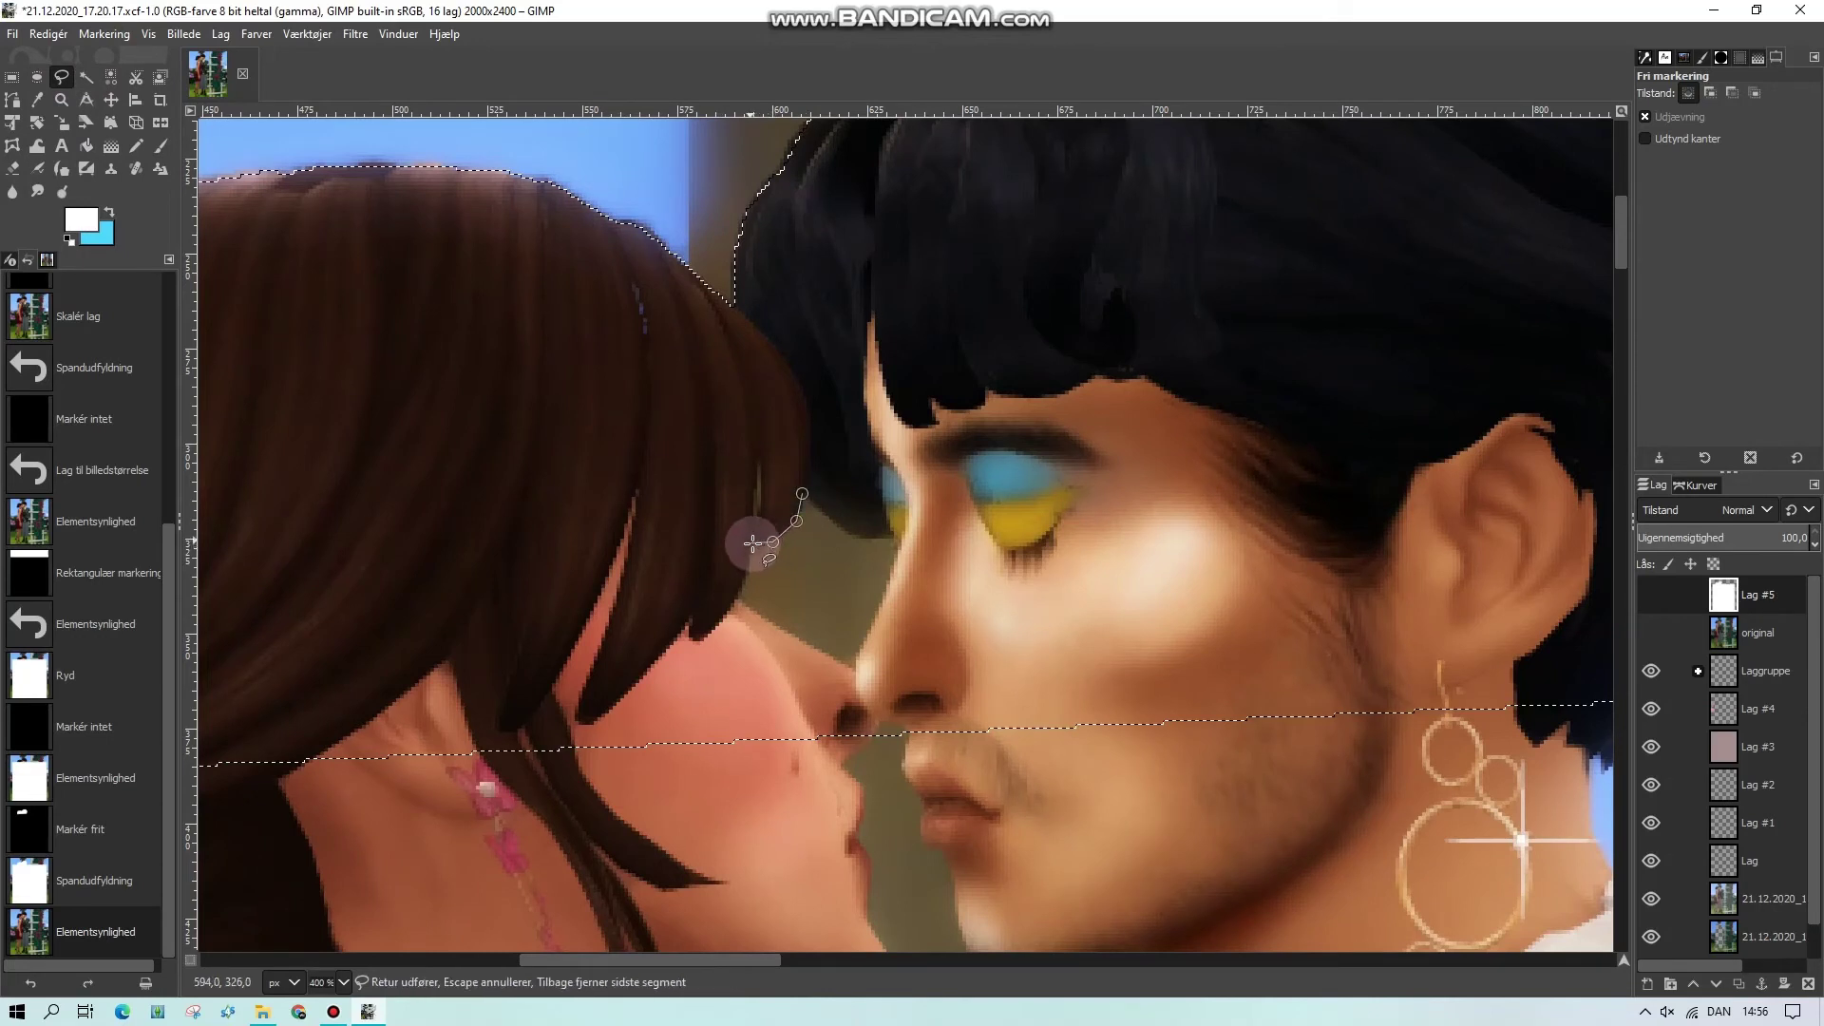
click(747, 577)
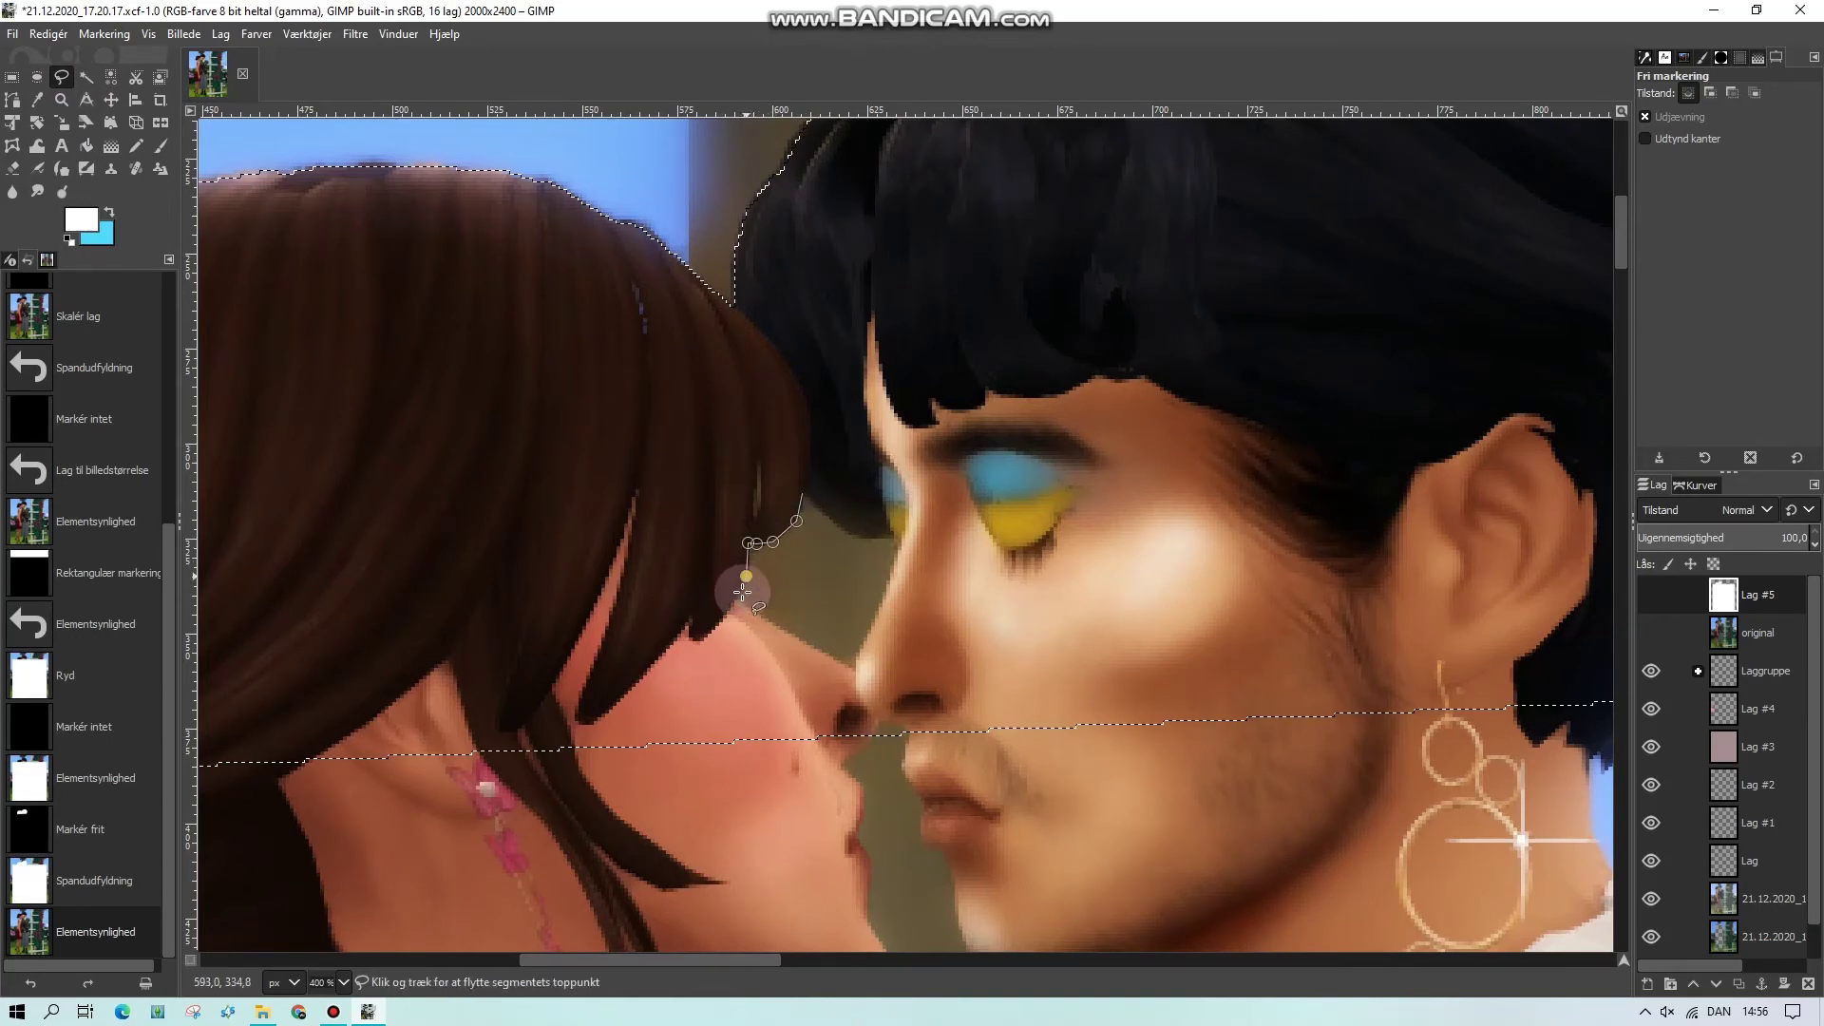
click(738, 598)
click(800, 638)
click(856, 654)
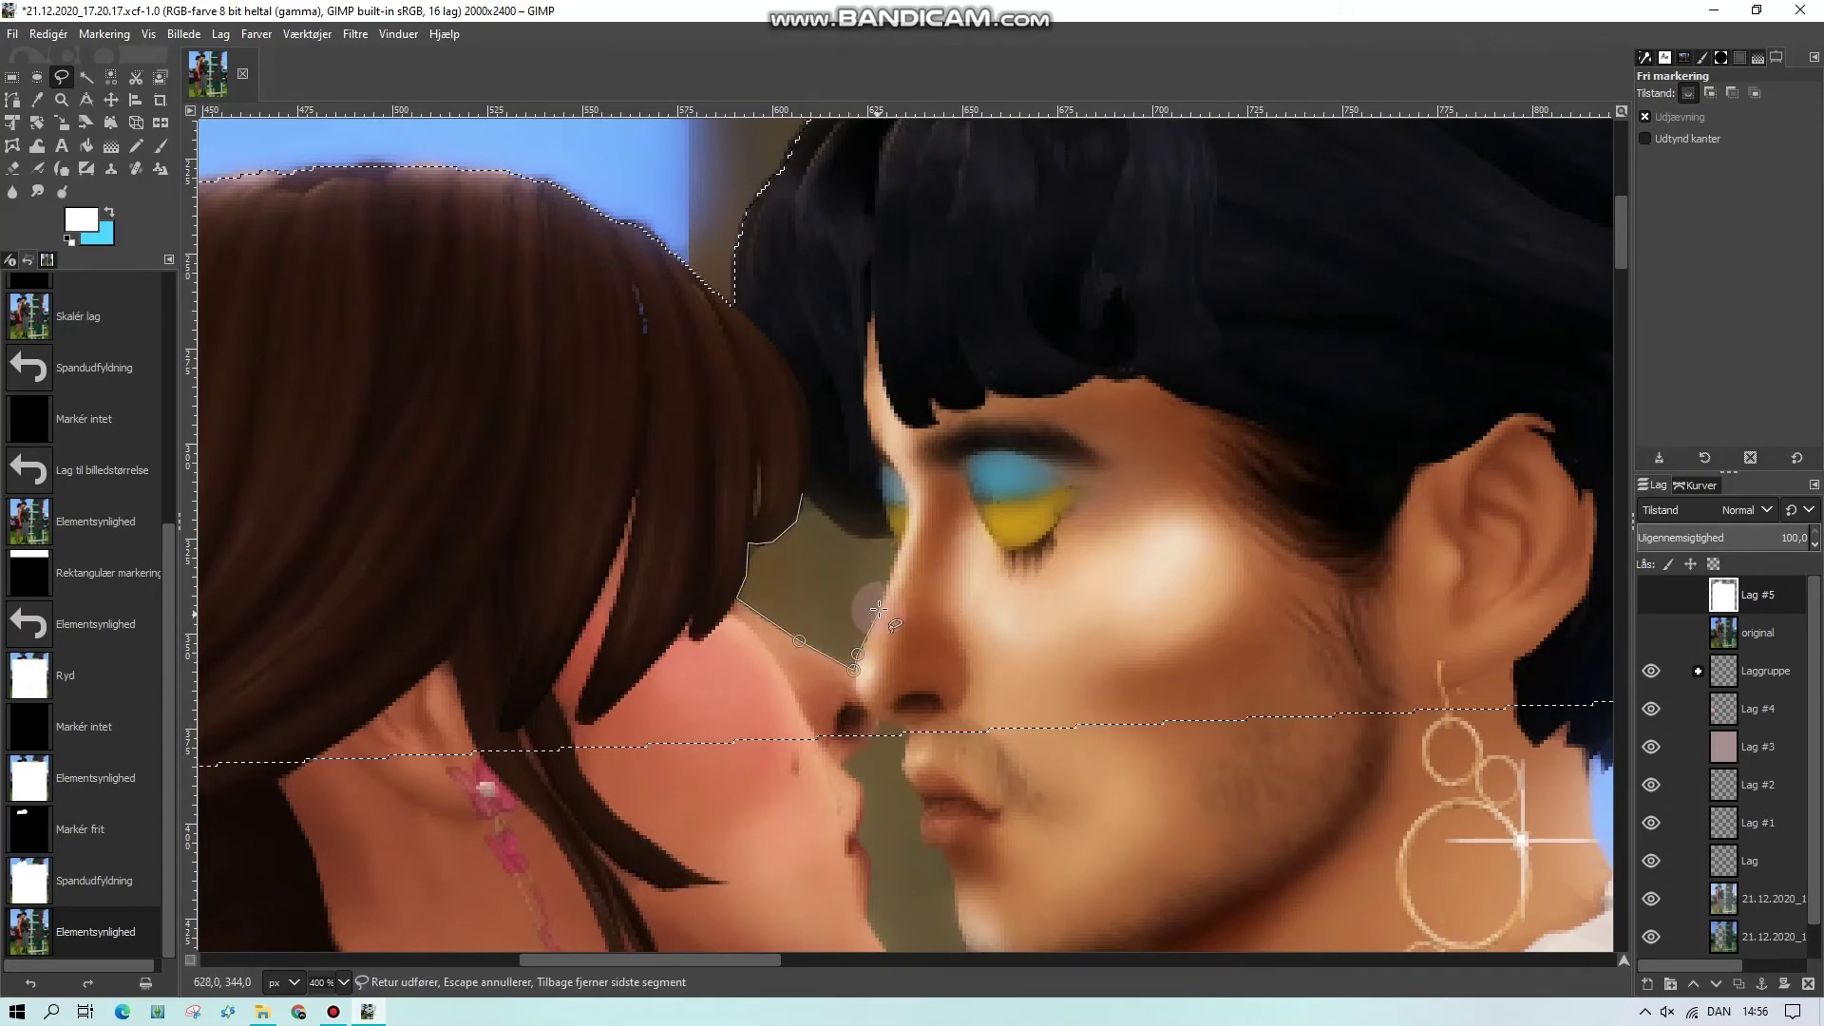
click(879, 607)
click(803, 495)
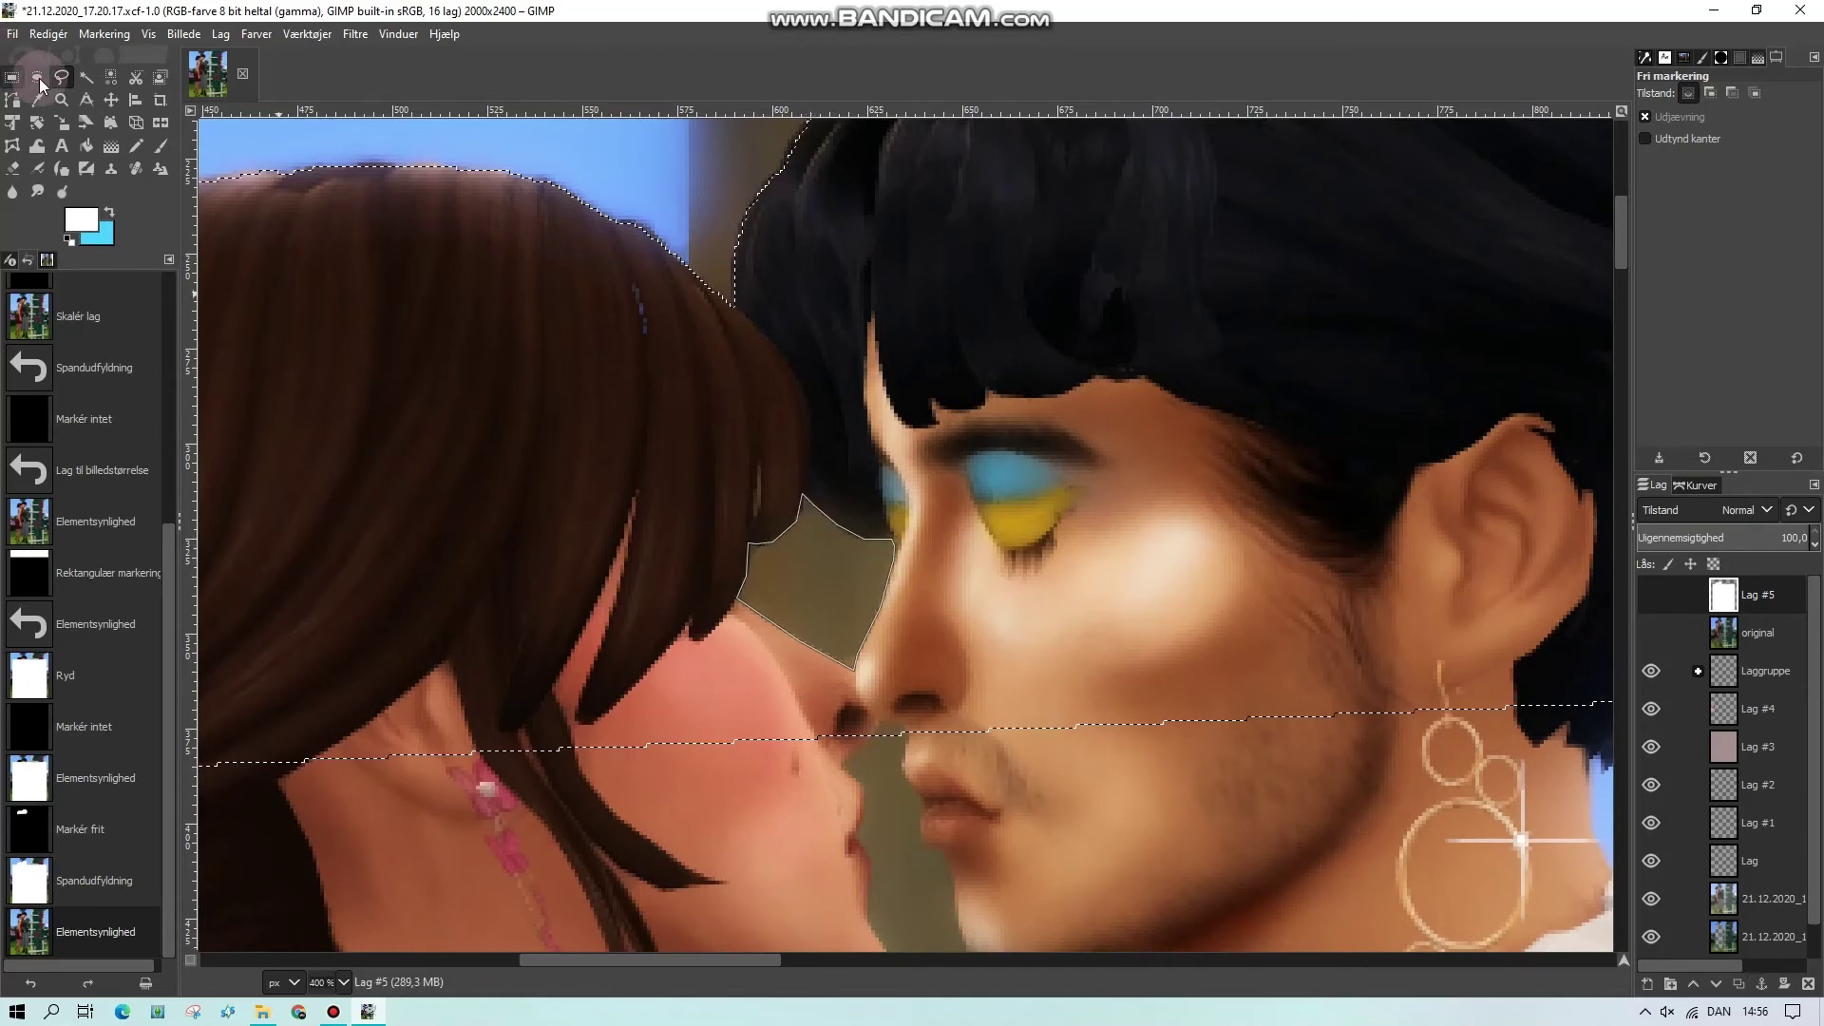
Apply the gap selection, show the white layer Lag #5 again and clear the selected area from it
click(37, 77)
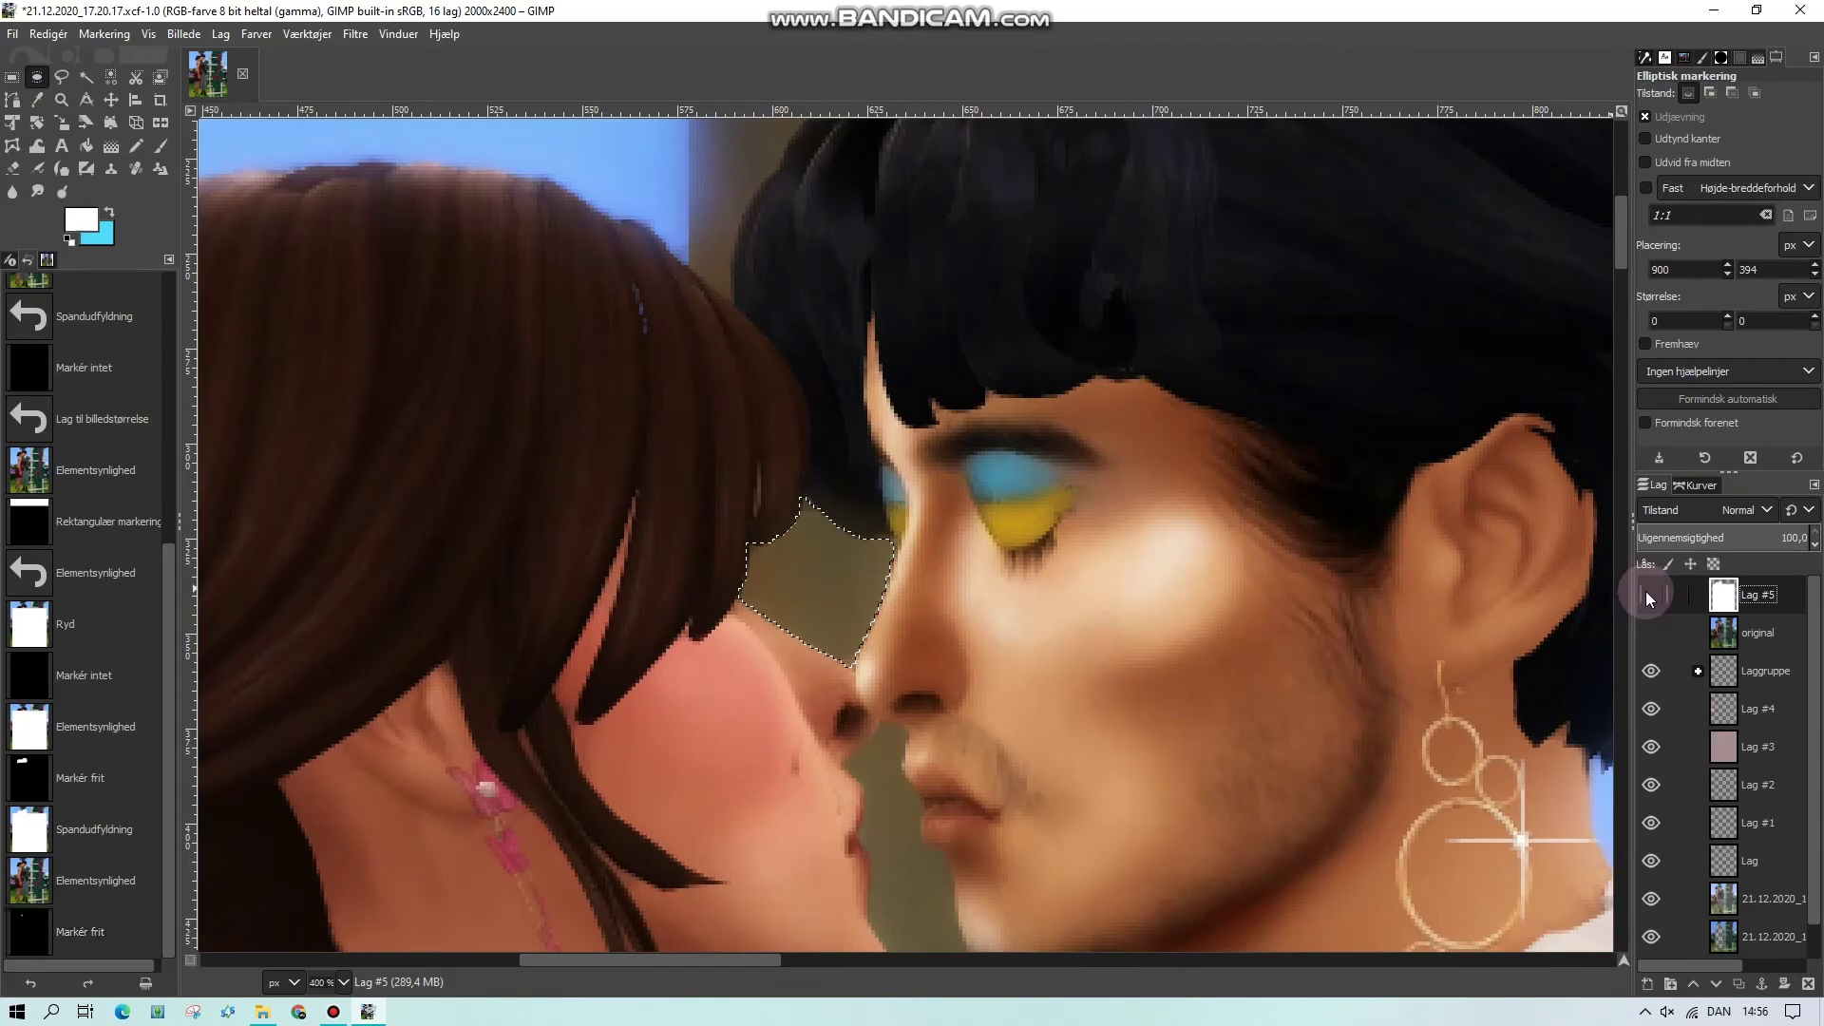
click(1648, 594)
key(Delete)
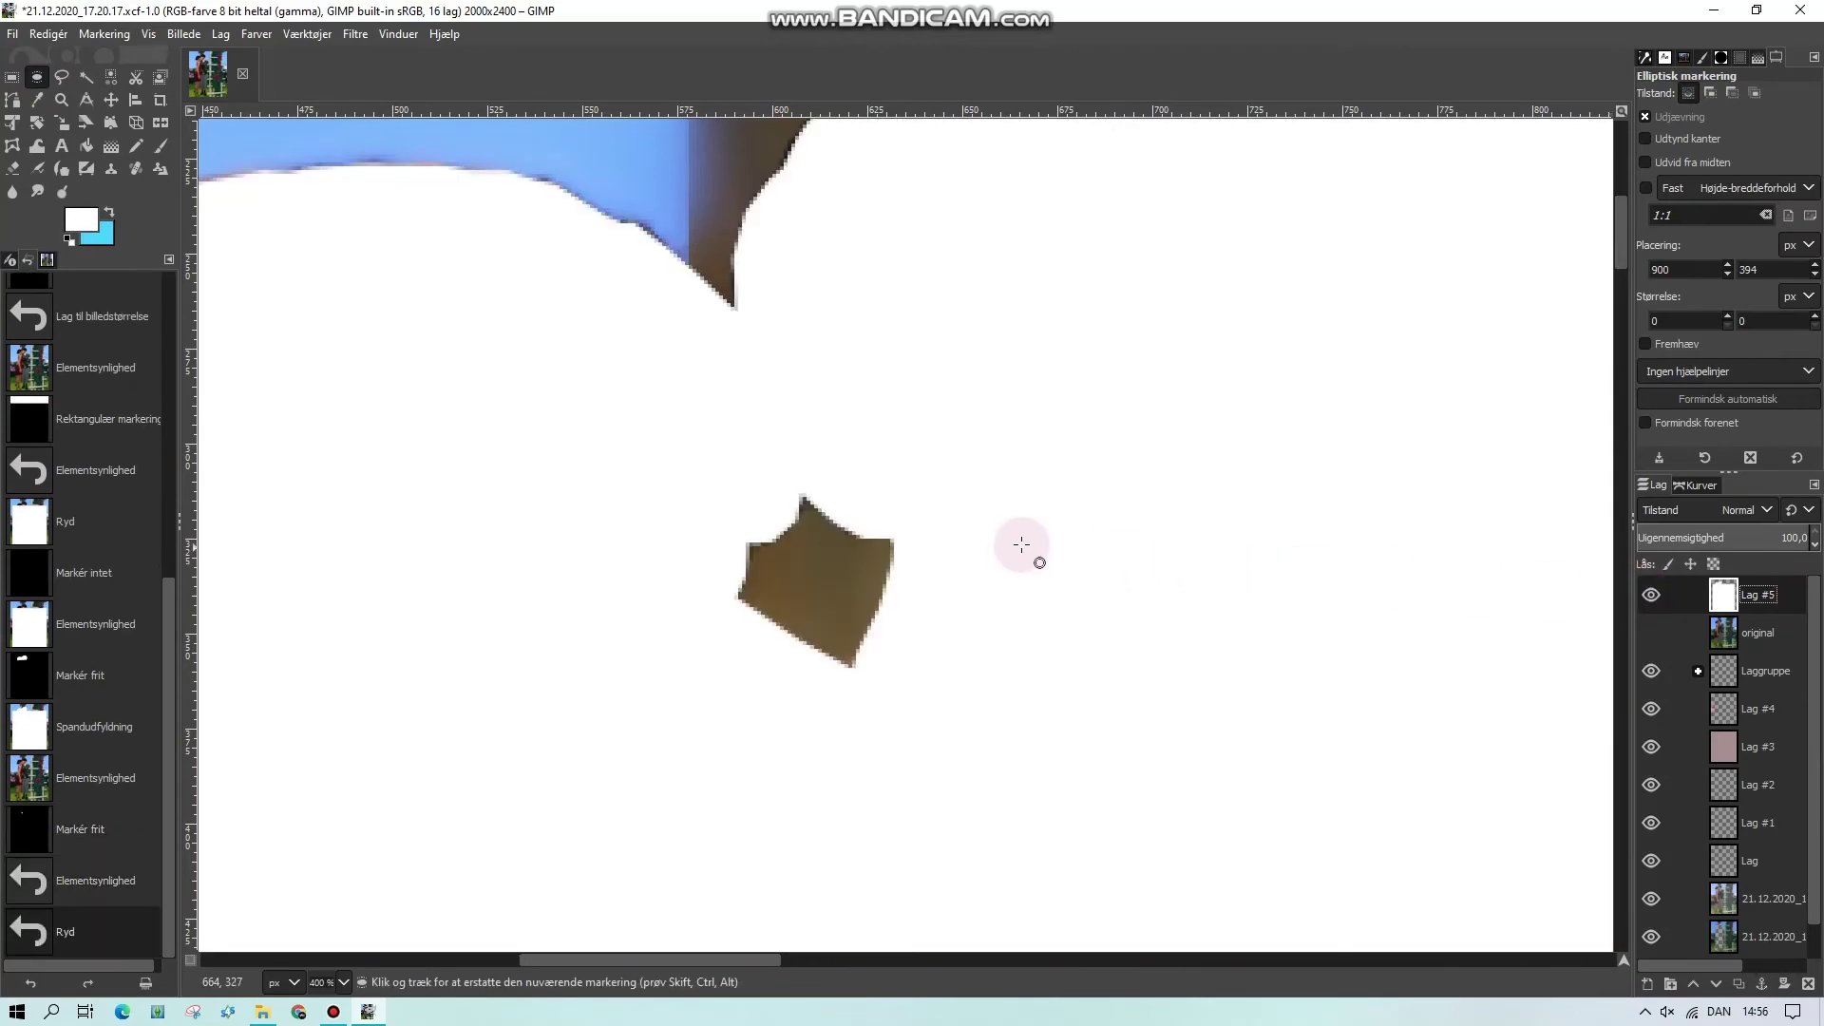
Select by colour the transparent area around the white shape, with the image zoomed out to 33.3%
click(111, 79)
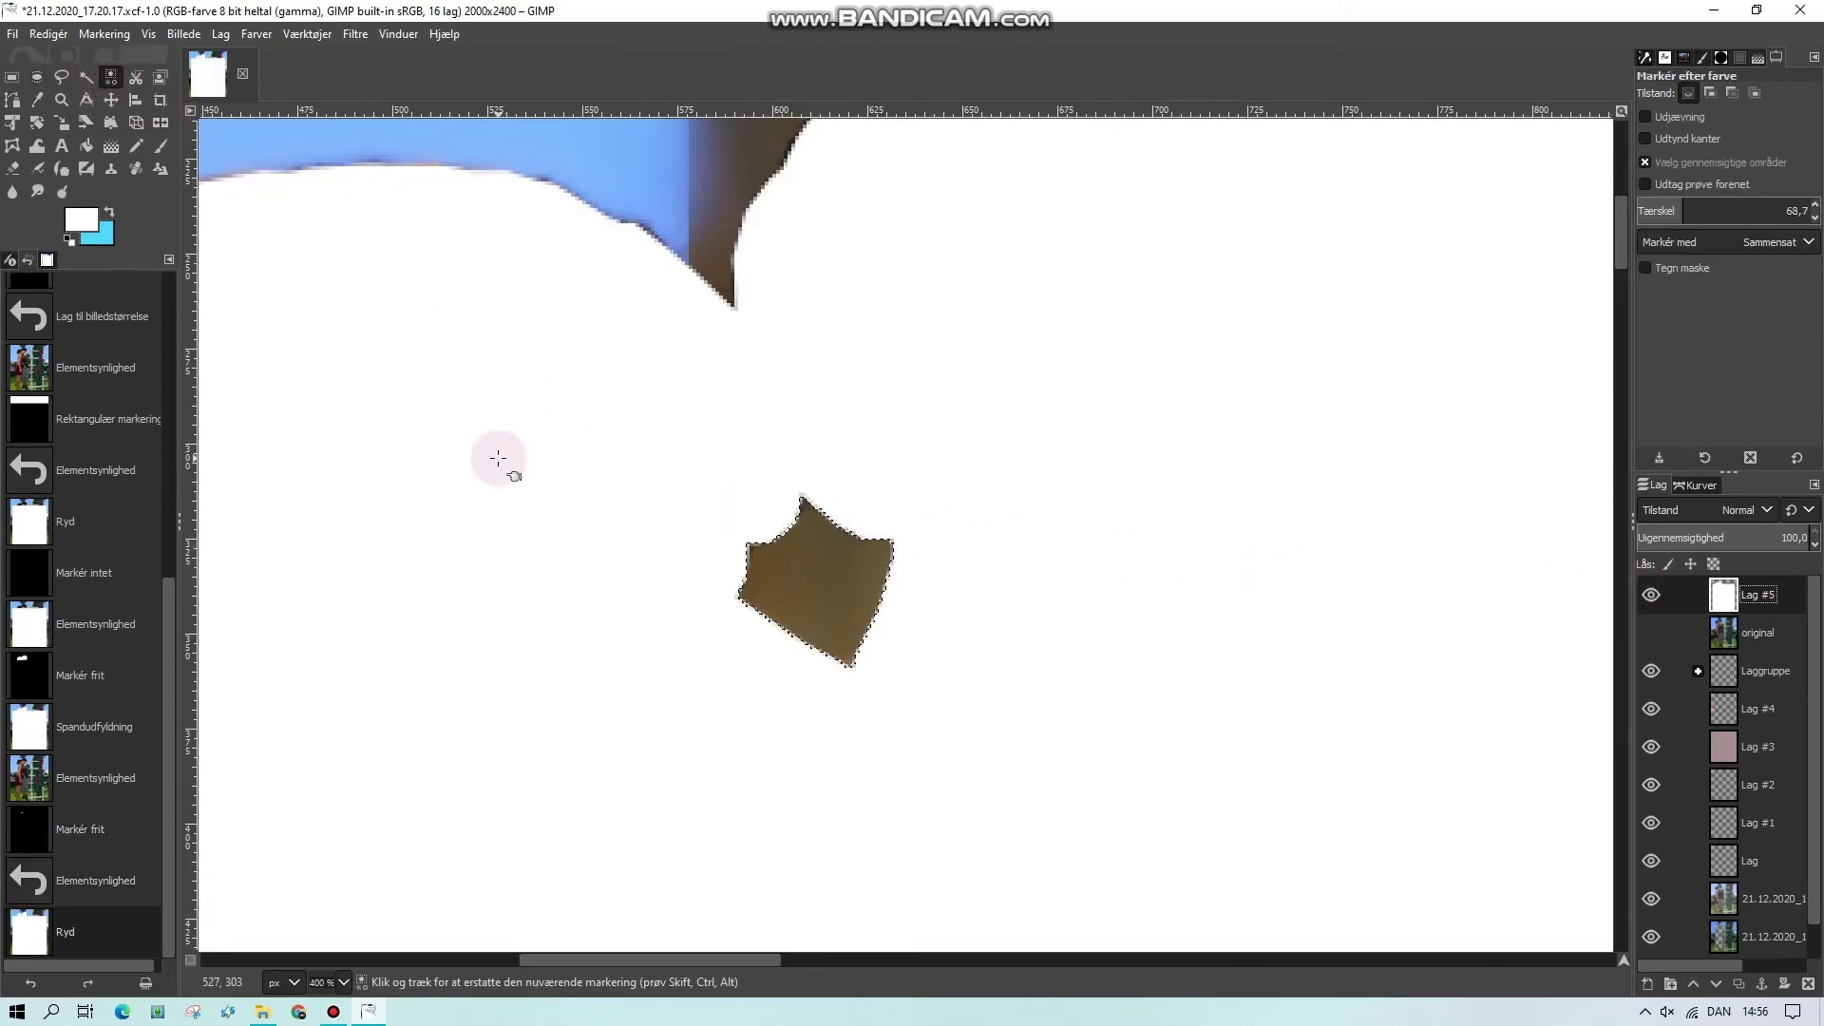
click(500, 458)
click(343, 982)
click(344, 904)
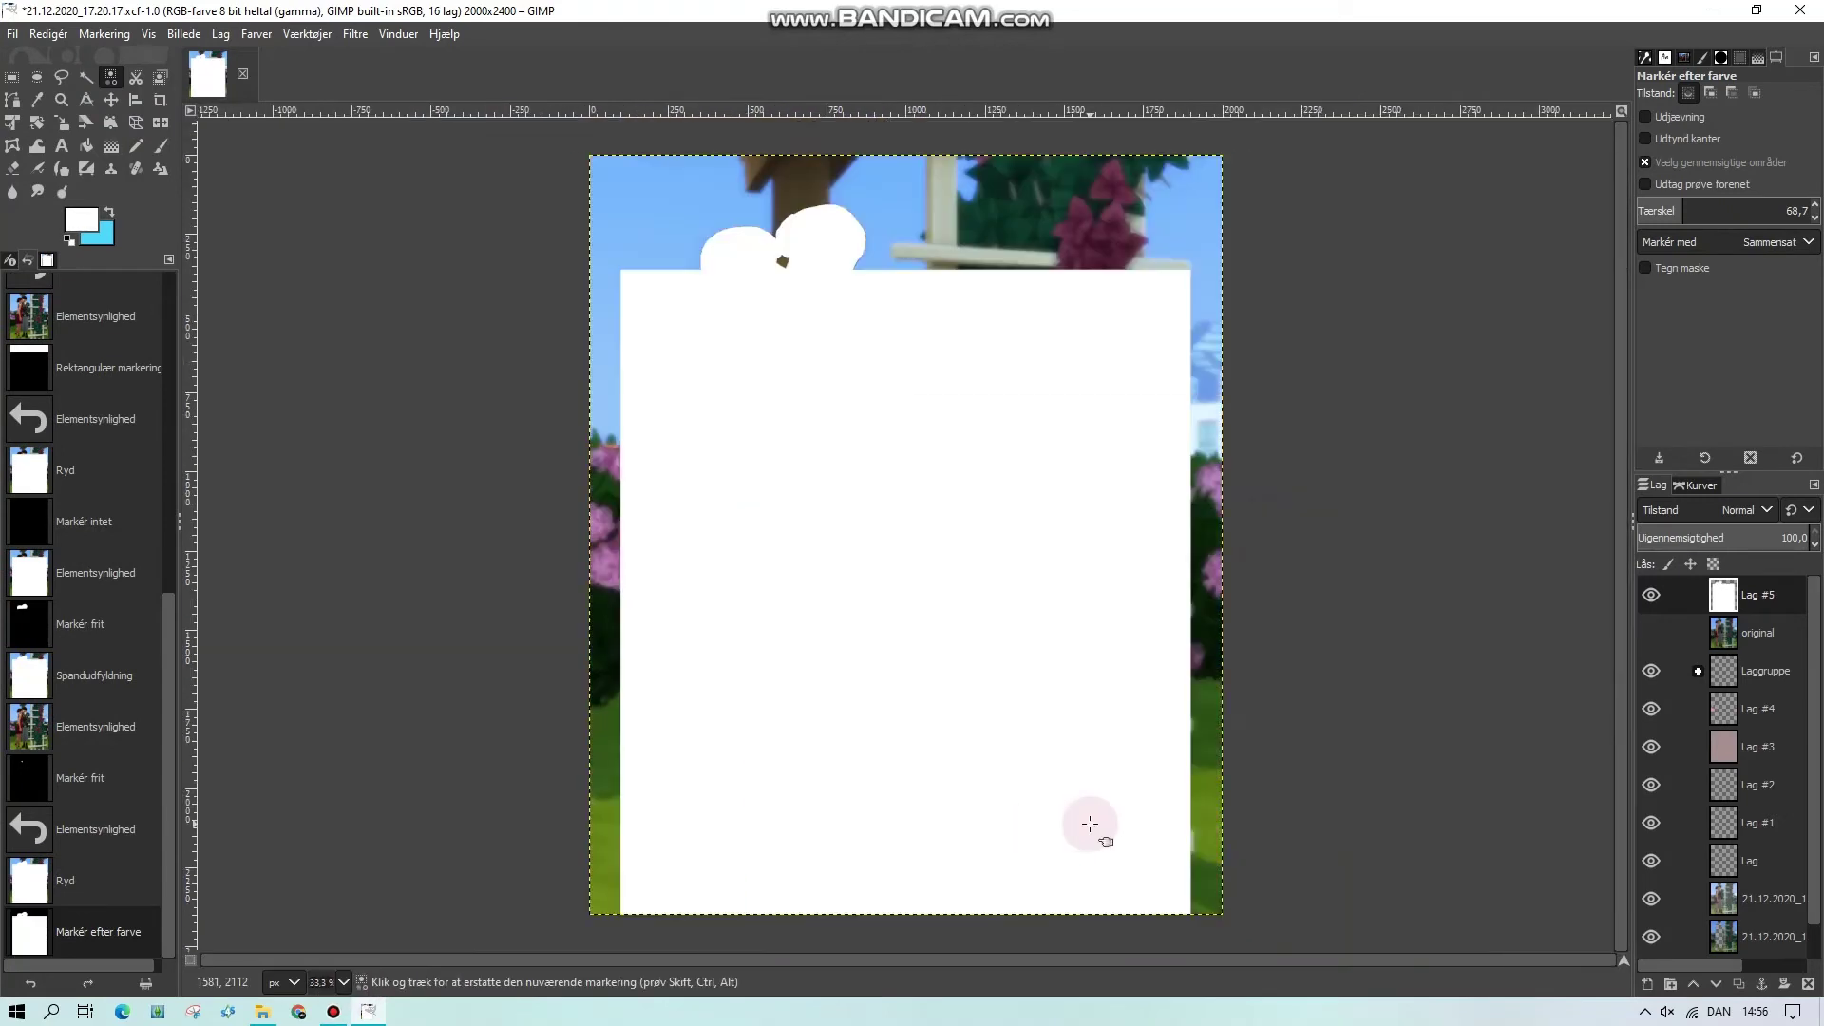
click(959, 234)
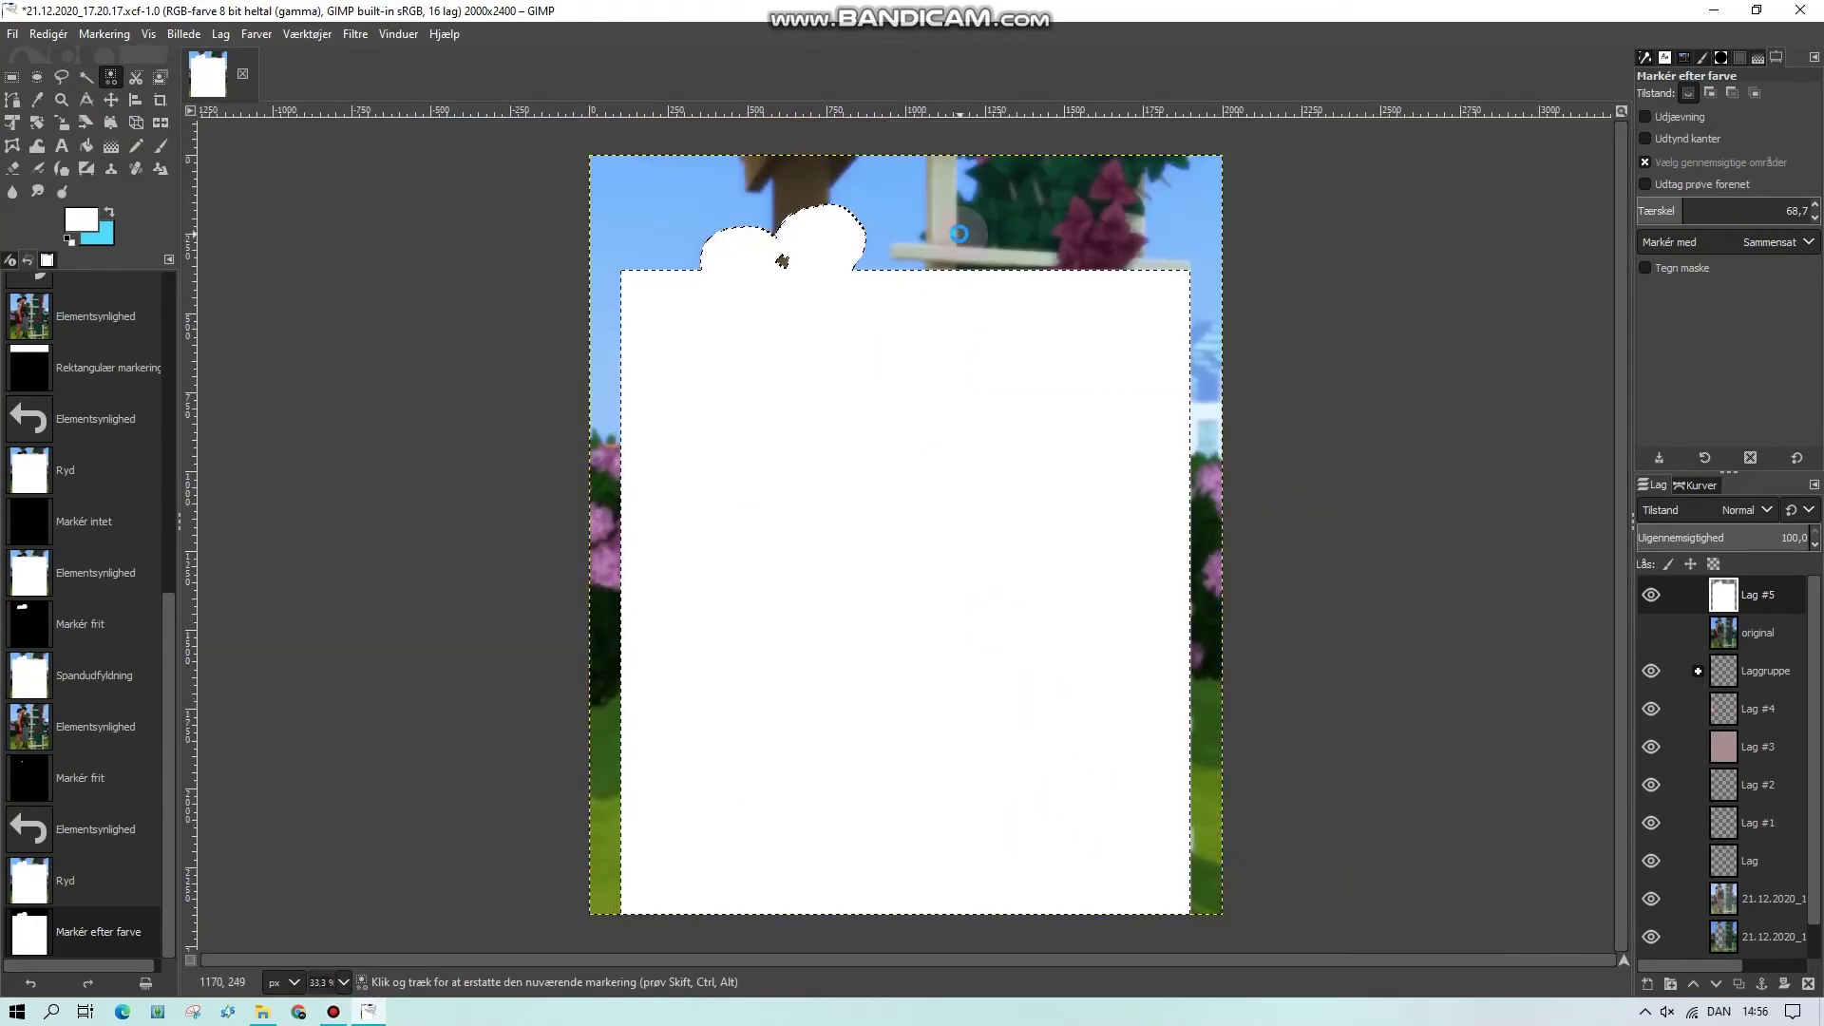
Hide the white layer Lag #5 and clear the selected surroundings from the three picture layers at the end of the layer stack
click(1650, 595)
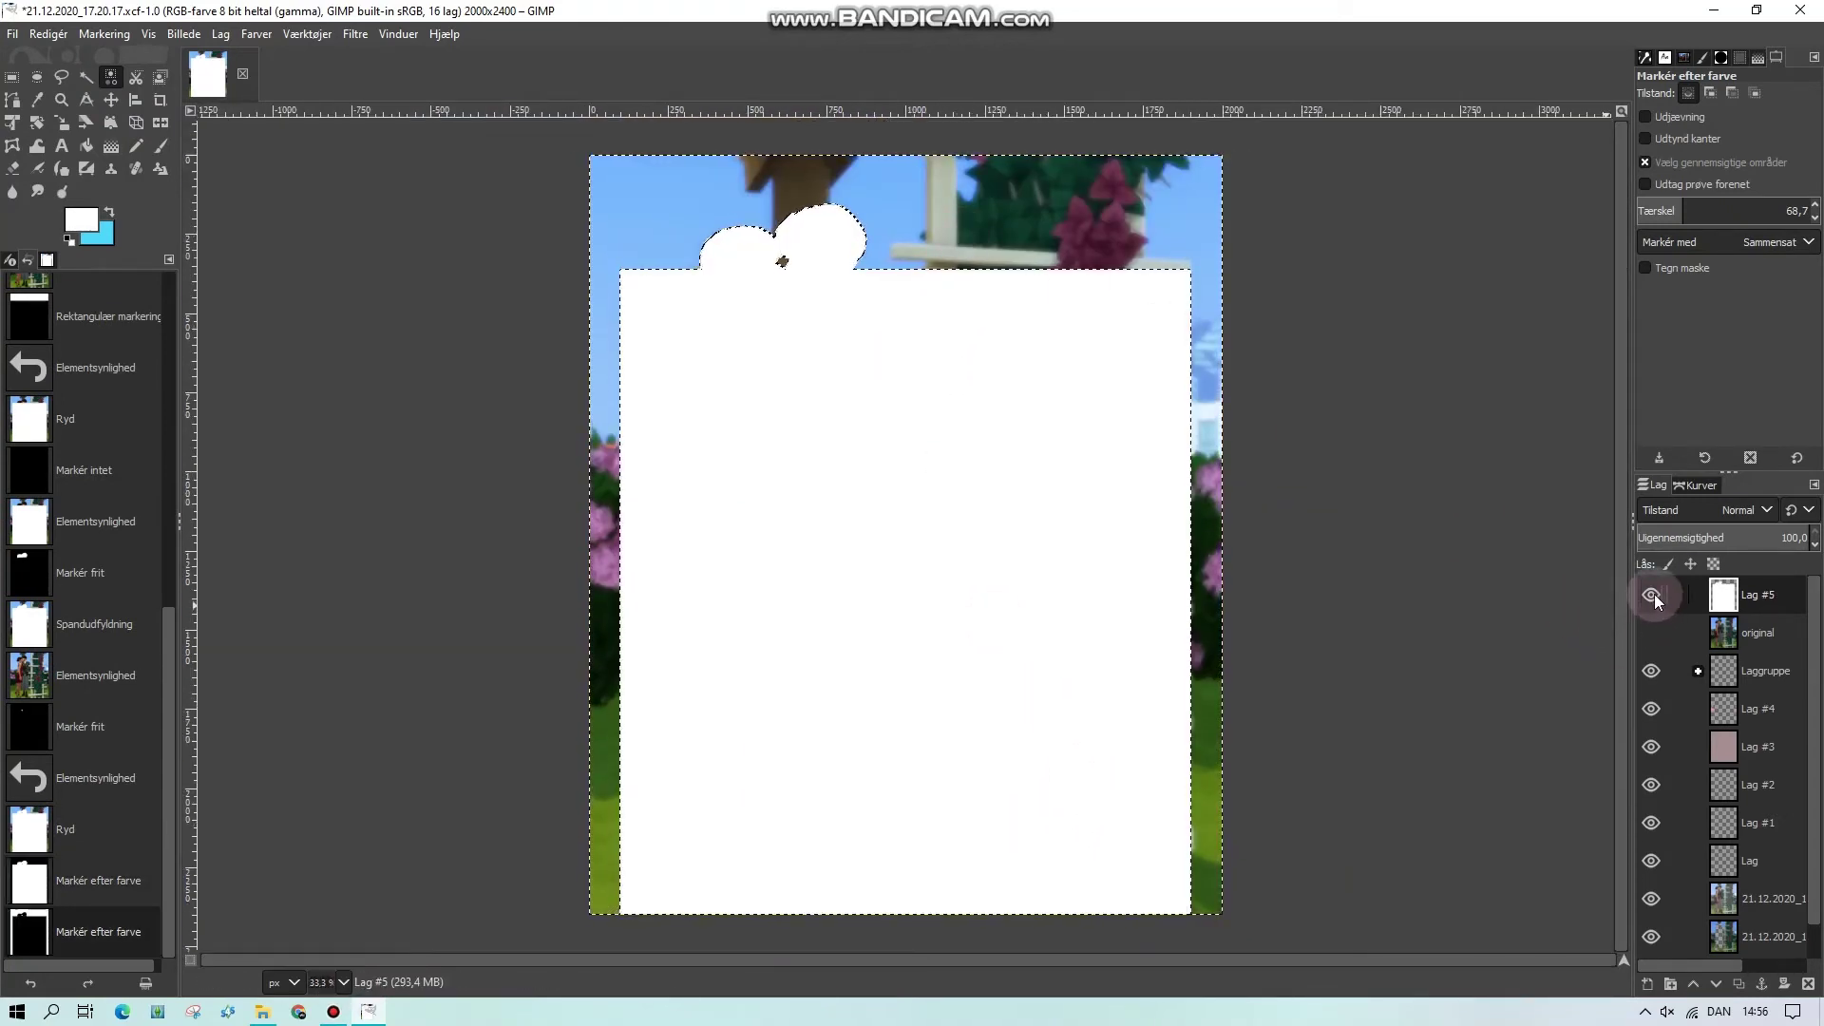
scroll(1751, 760, down, 1)
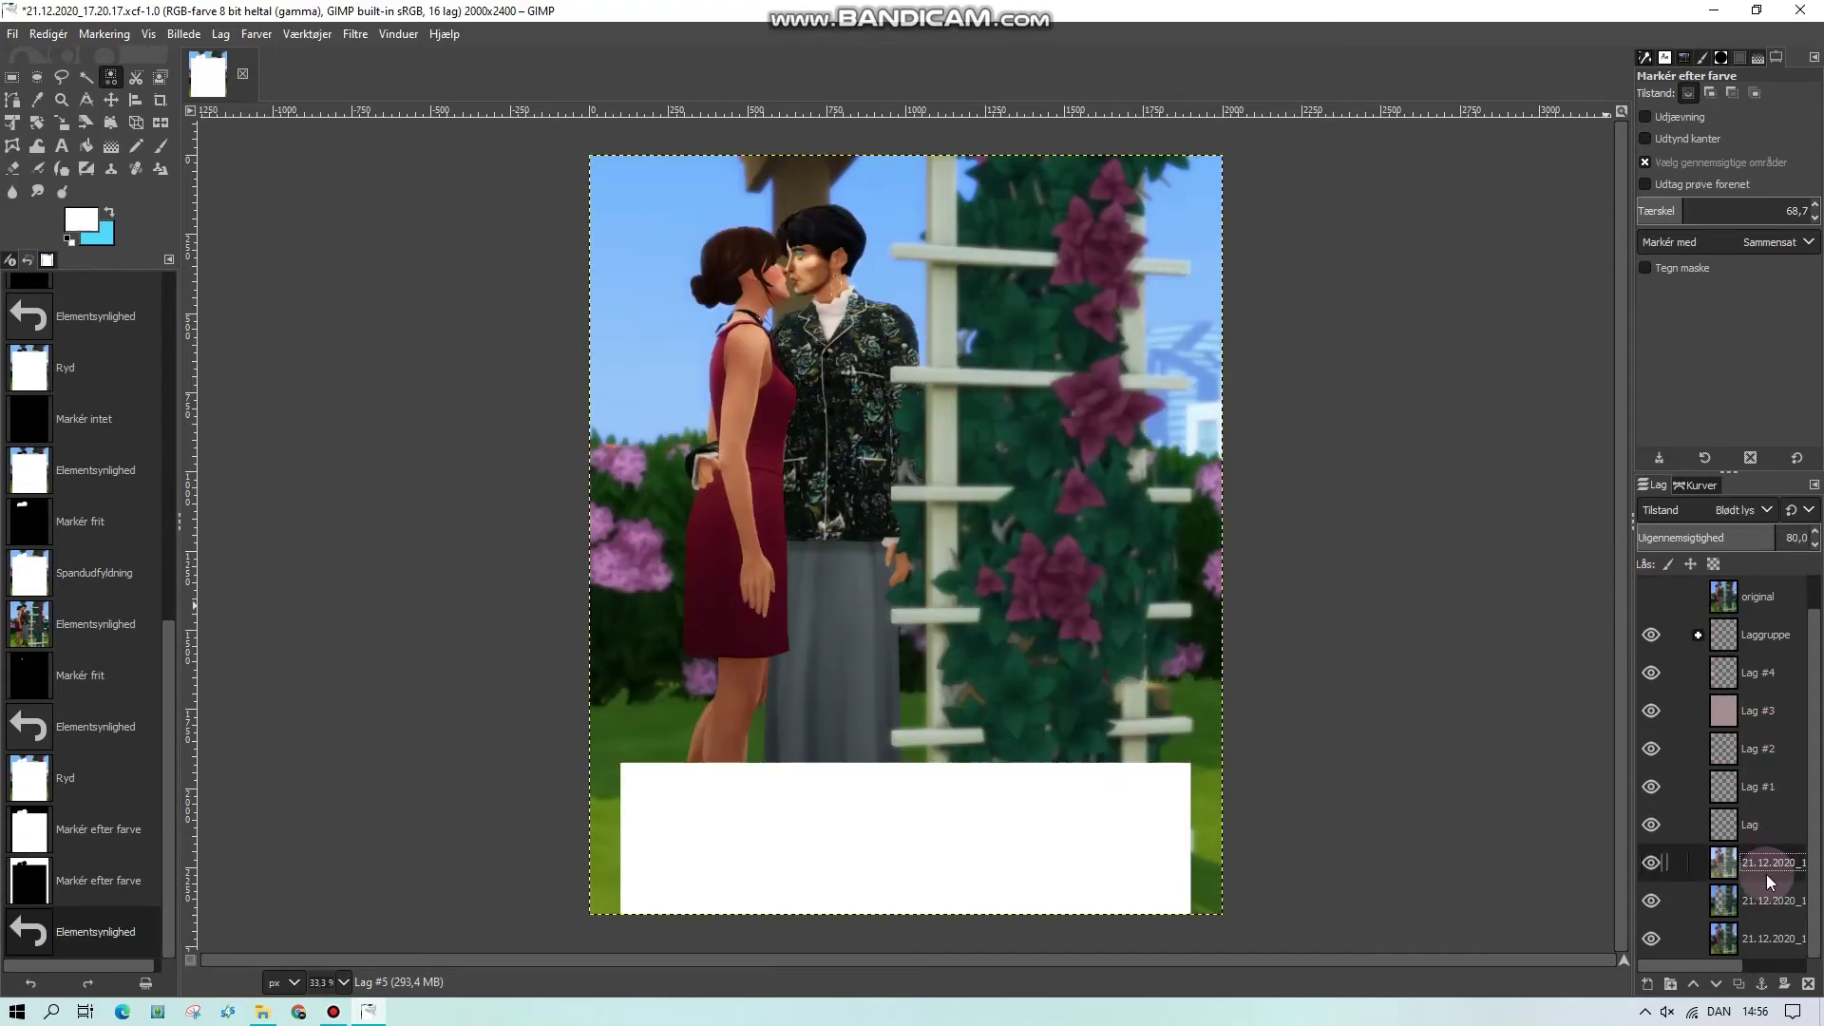
click(1768, 900)
click(1771, 940)
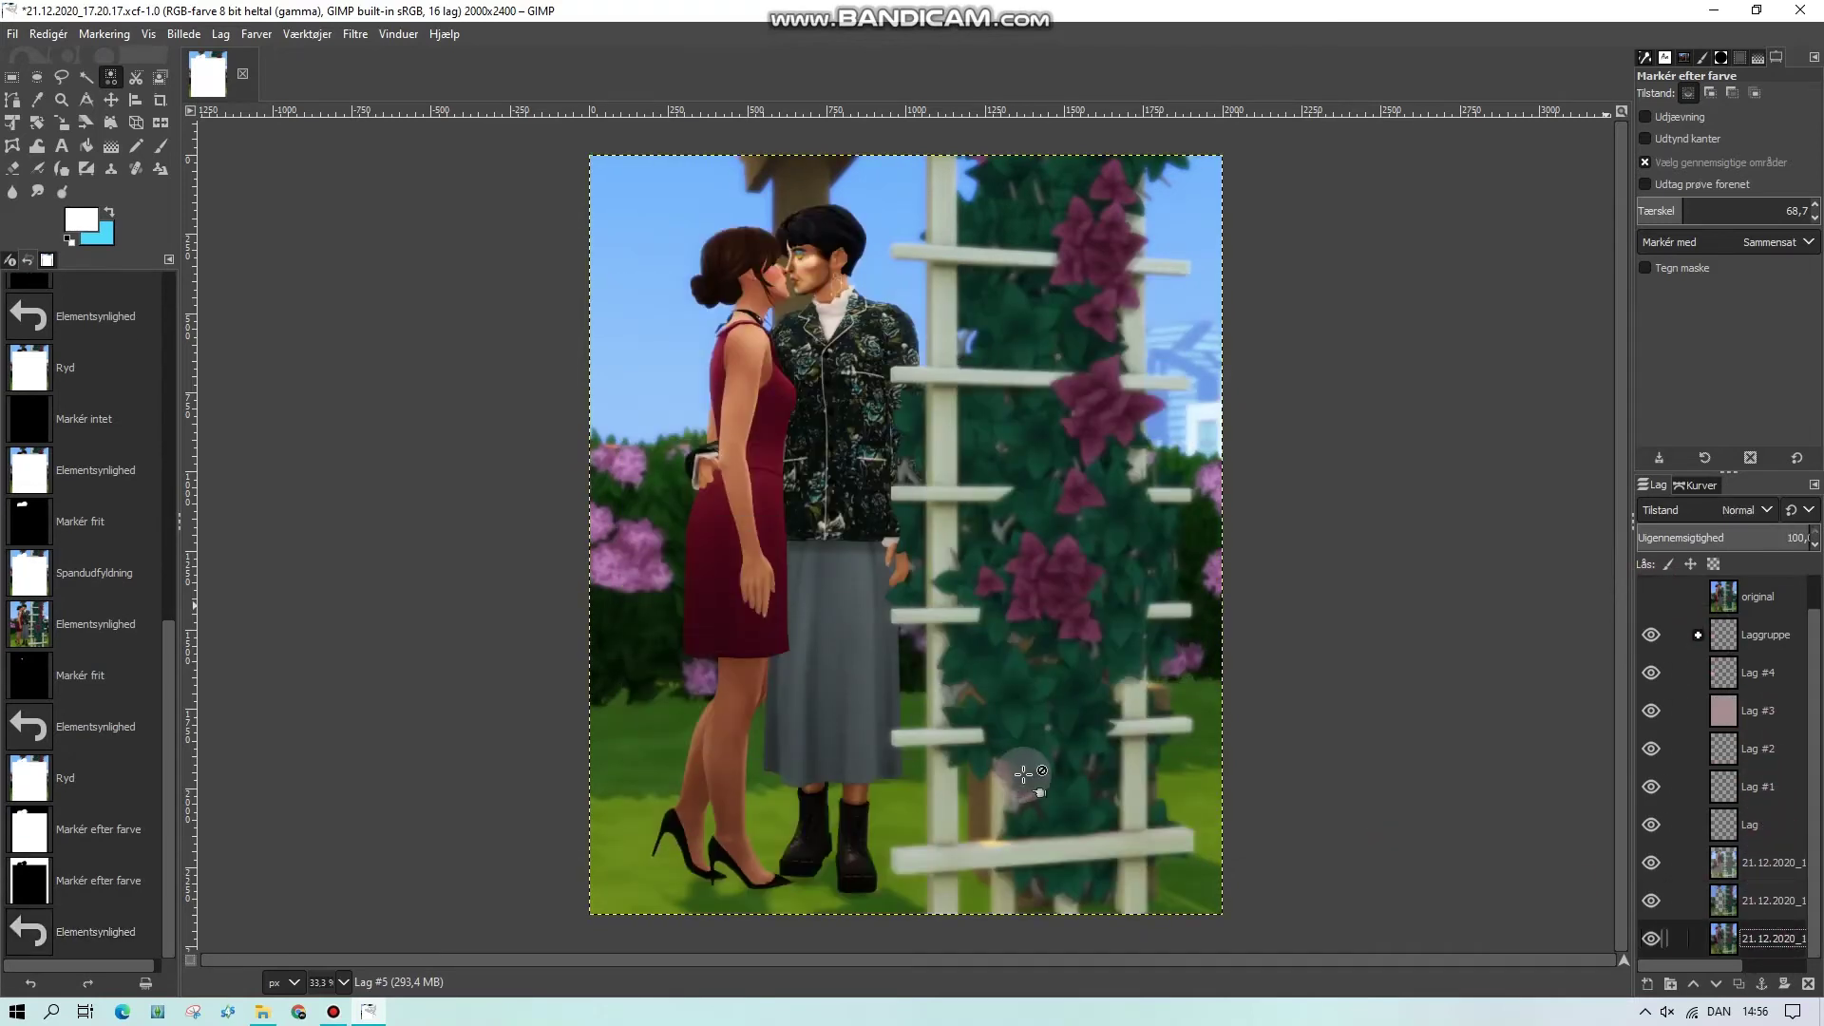
key(Delete)
key(Delete)
key(Delete)
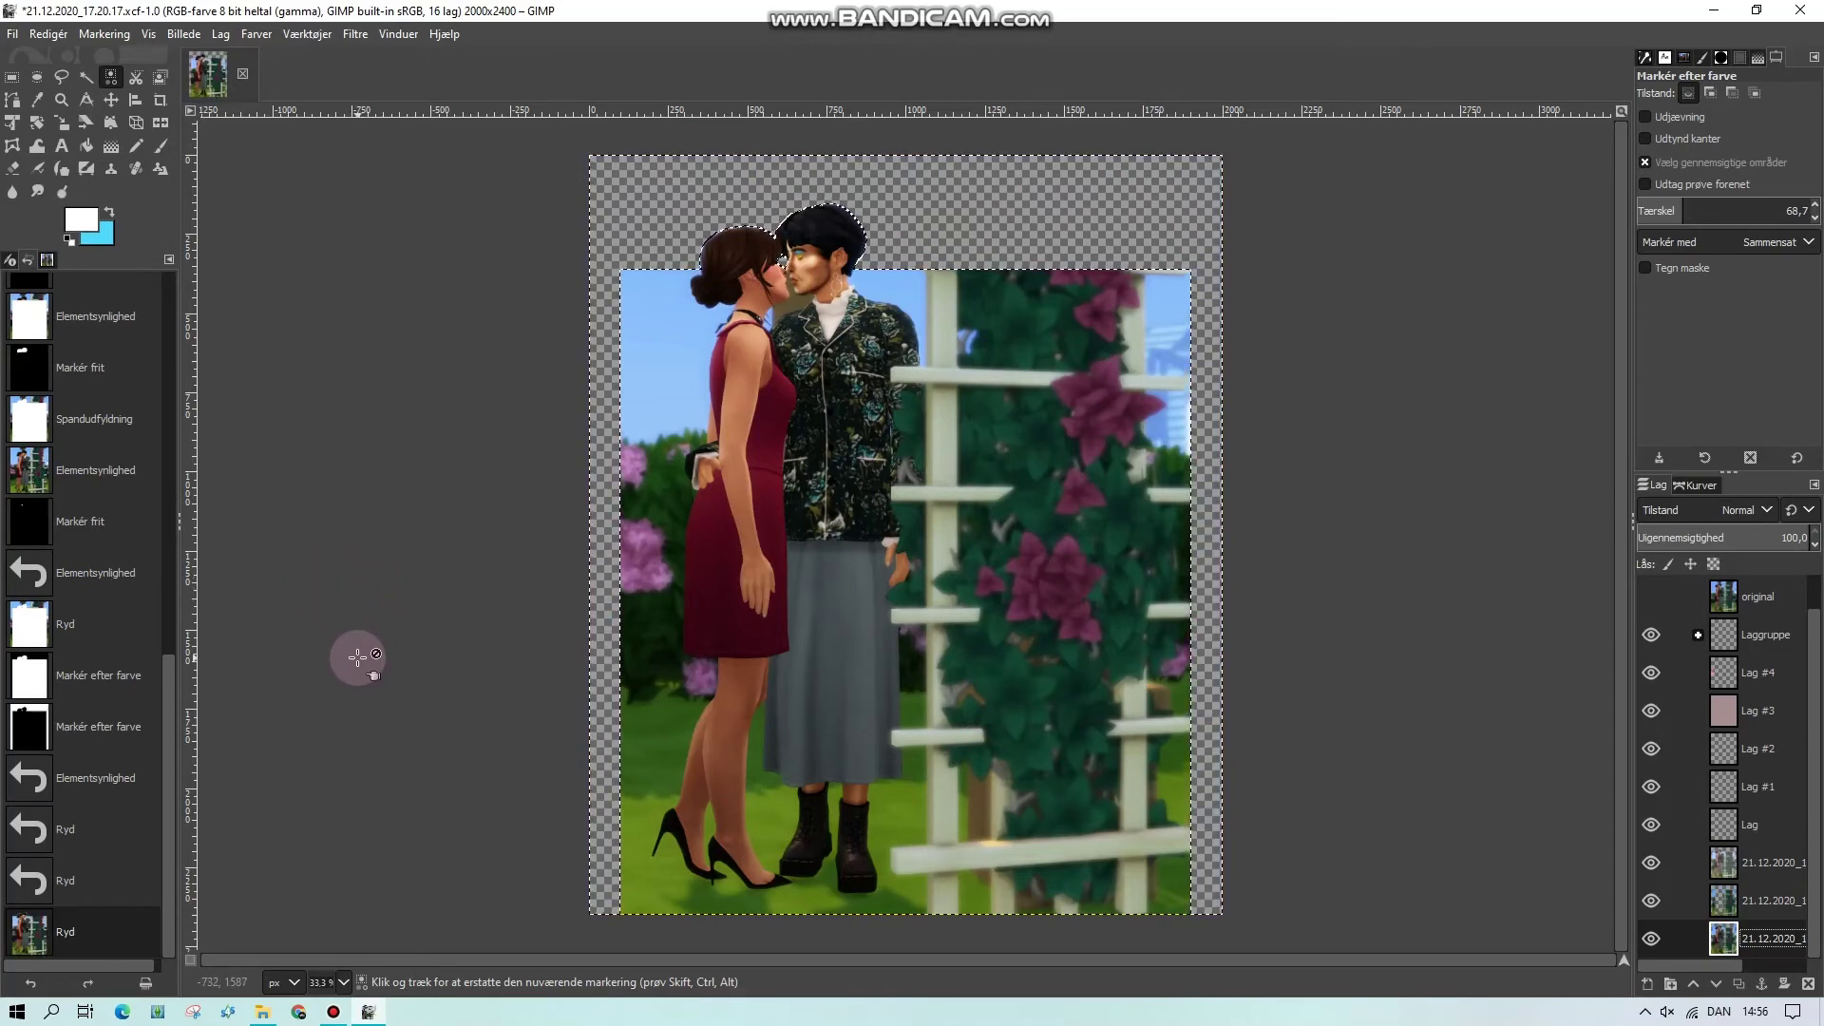
Try a rectangular selection across the lower image edge and a new layer, and revert the history to the state before the layers were cleared
key(r)
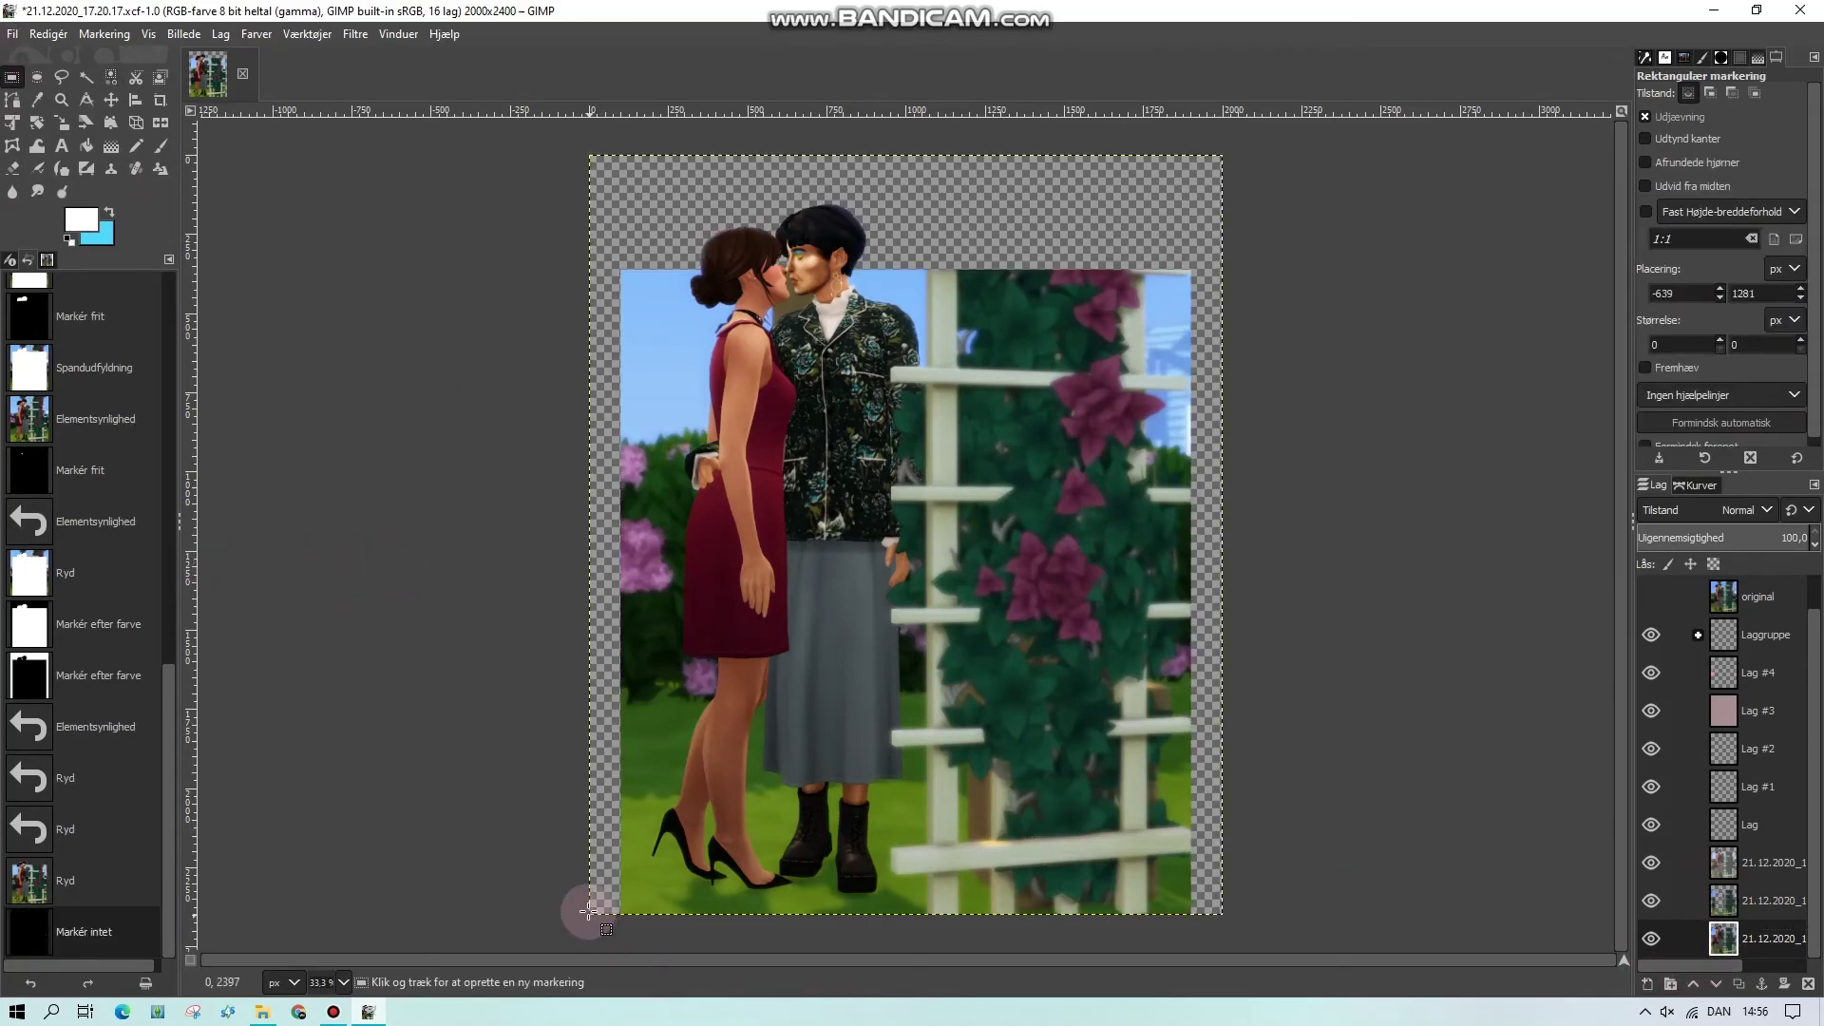
drag(583, 907, 1491, 1025)
drag(798, 908, 798, 886)
click(517, 770)
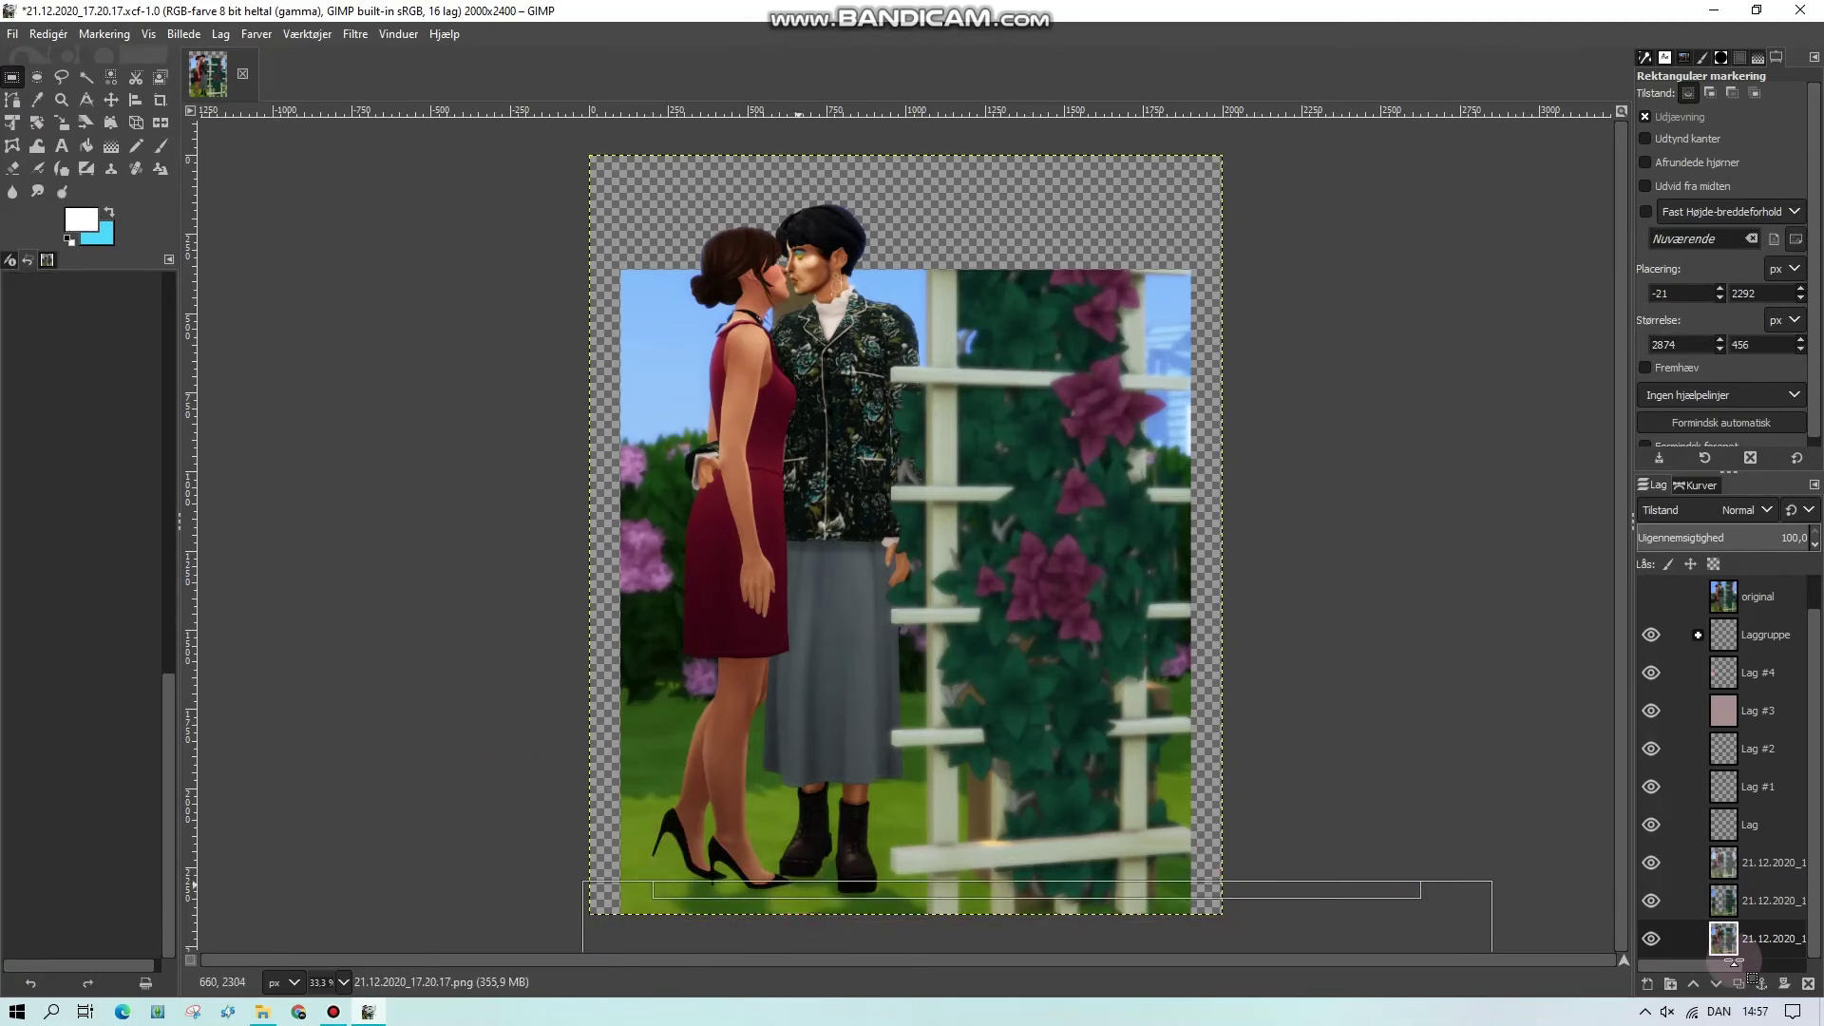
click(1648, 988)
click(1662, 973)
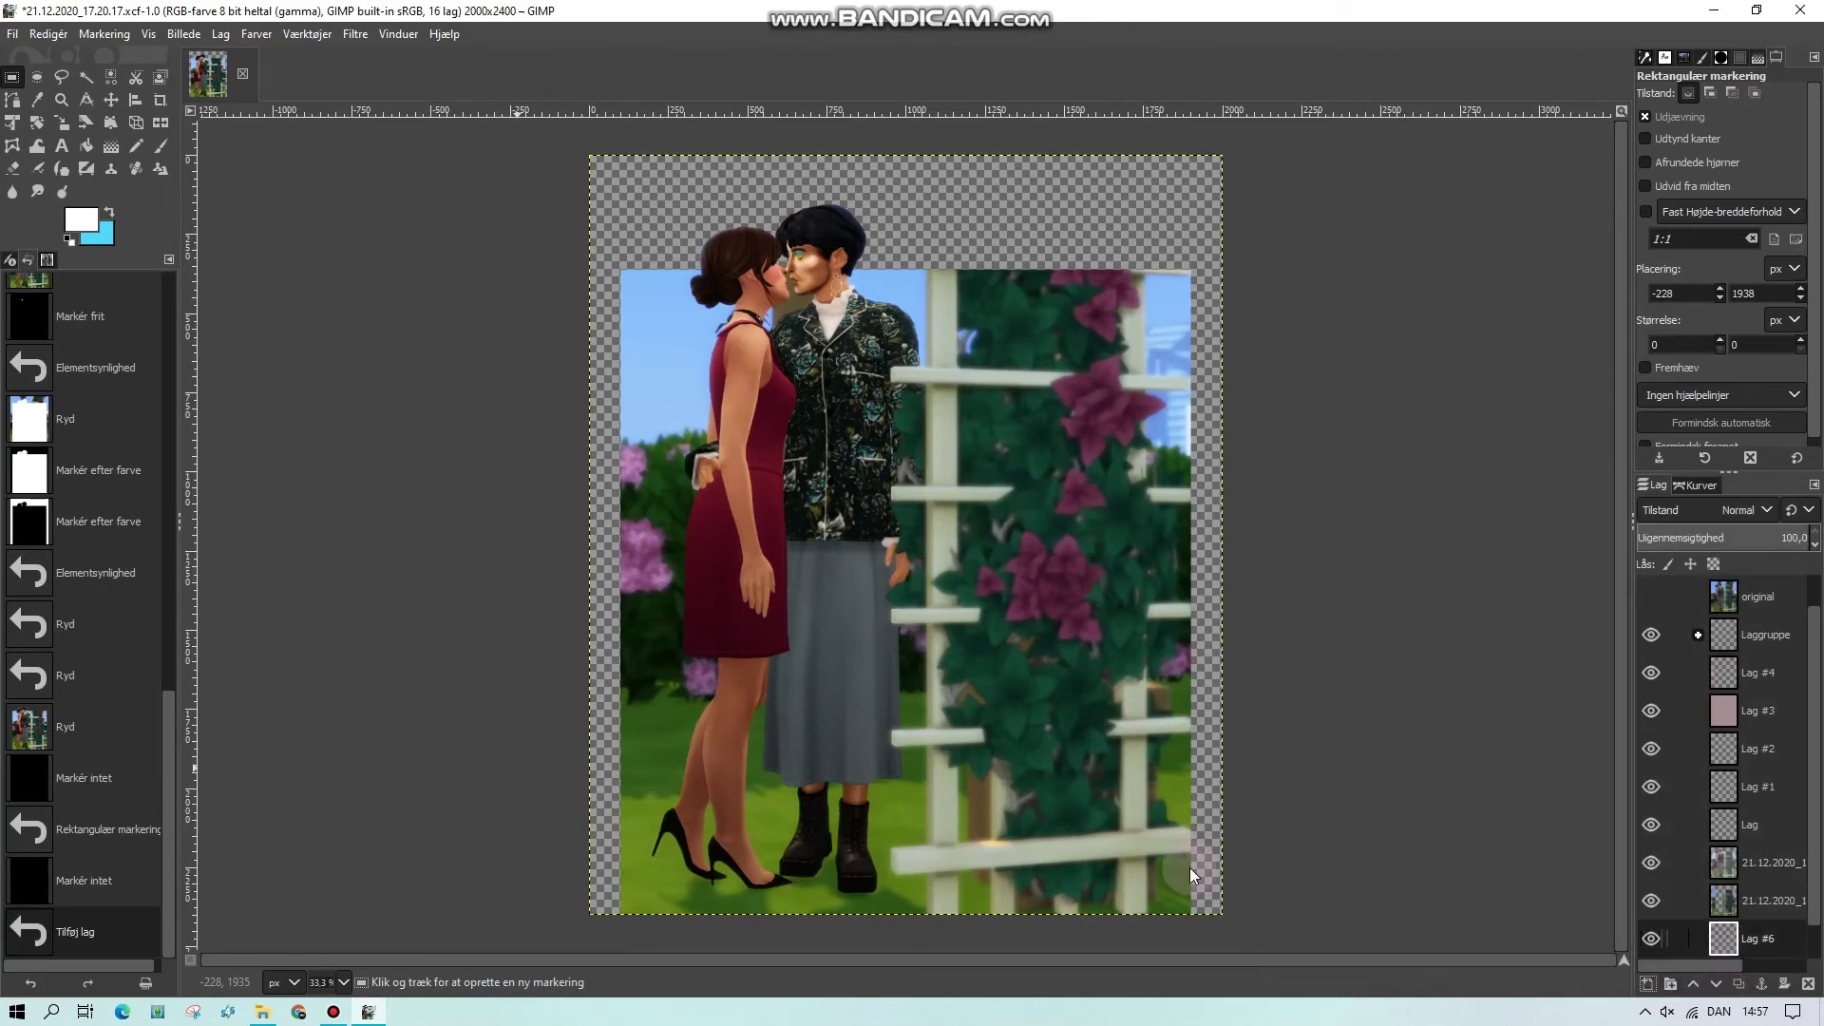
click(83, 573)
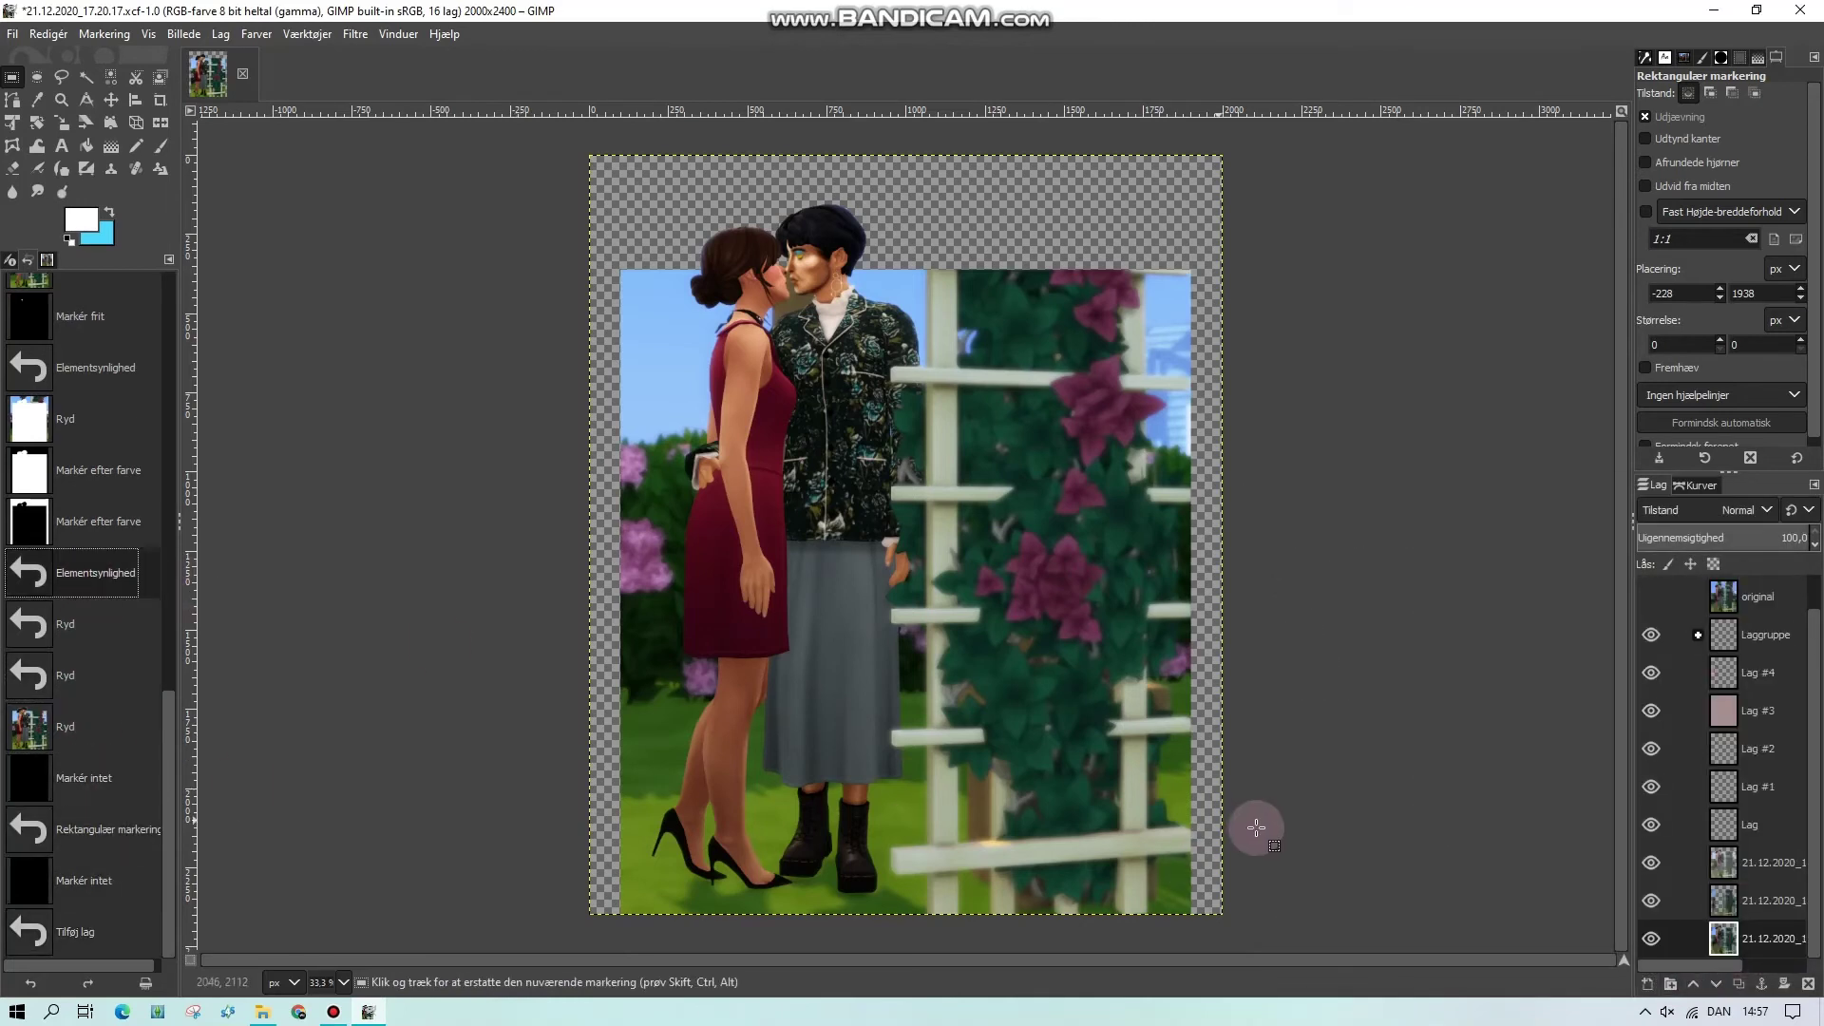
Activate Lag #5, keep it hidden, and clear a rectangular strip about 2217 × 291 px from it across the feet and lower image edge
scroll(1662, 599, up, 1)
click(1651, 594)
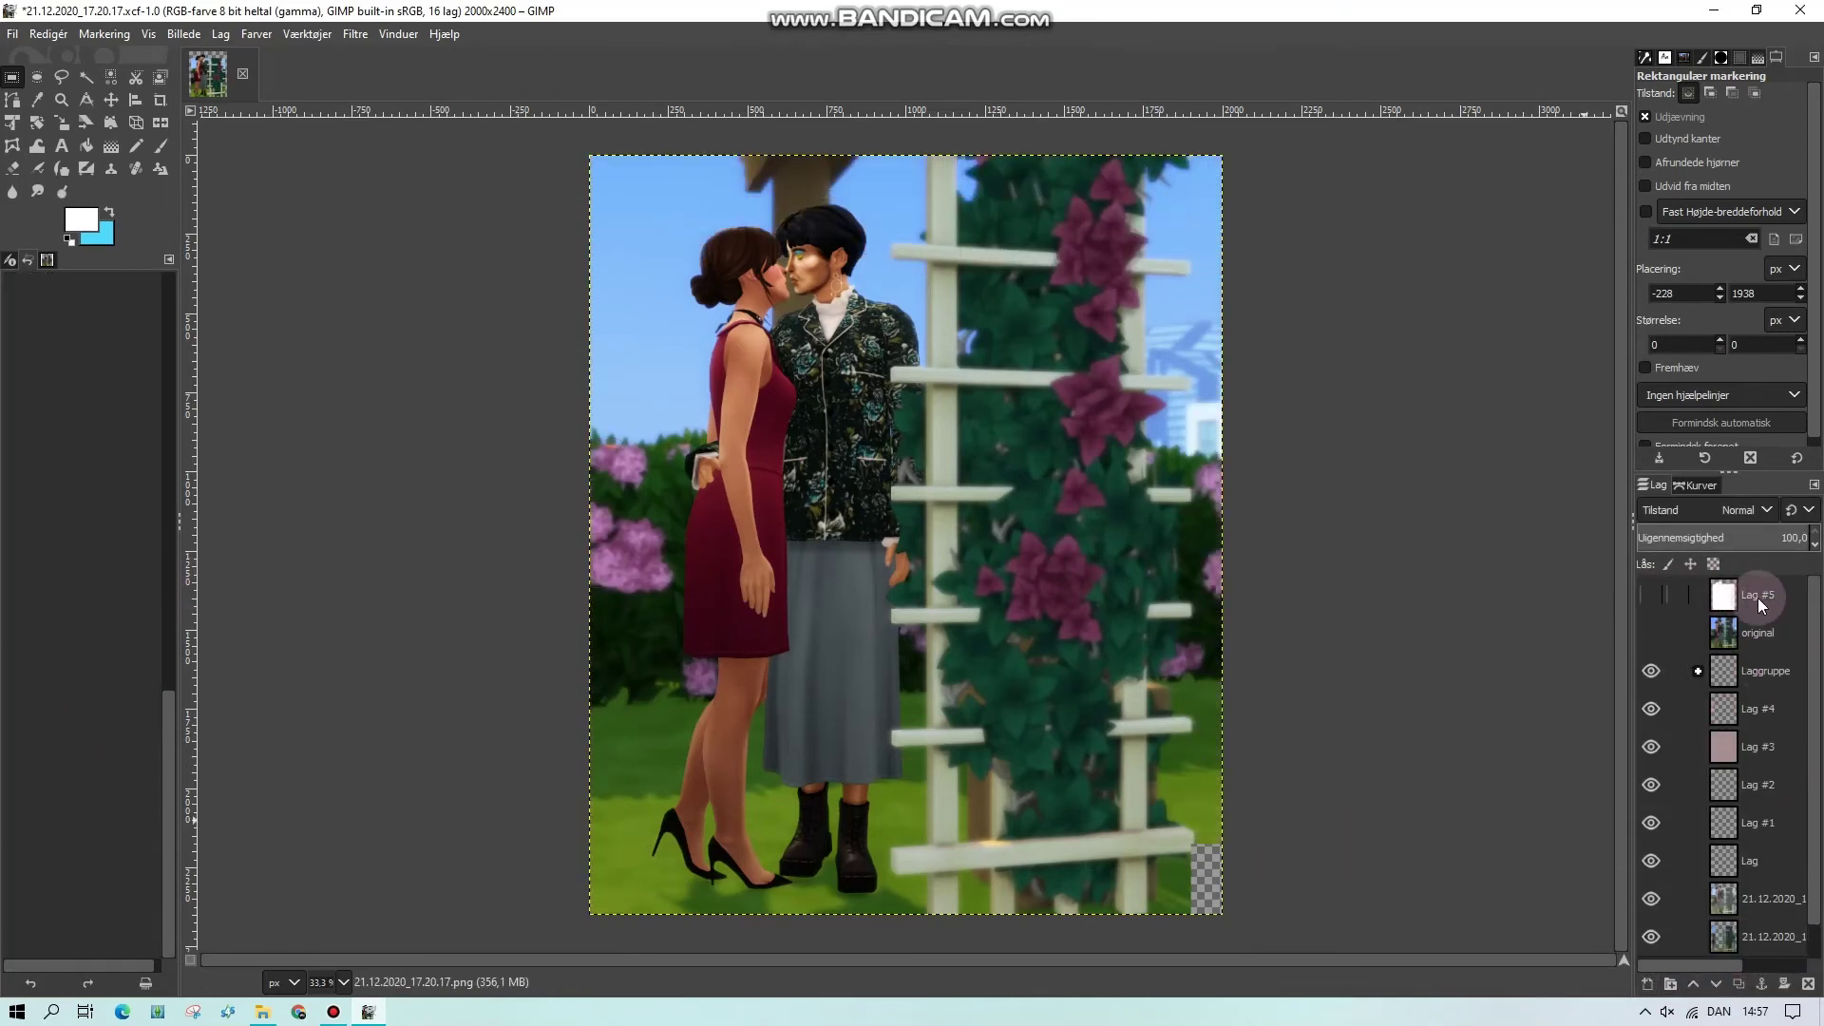
click(1758, 596)
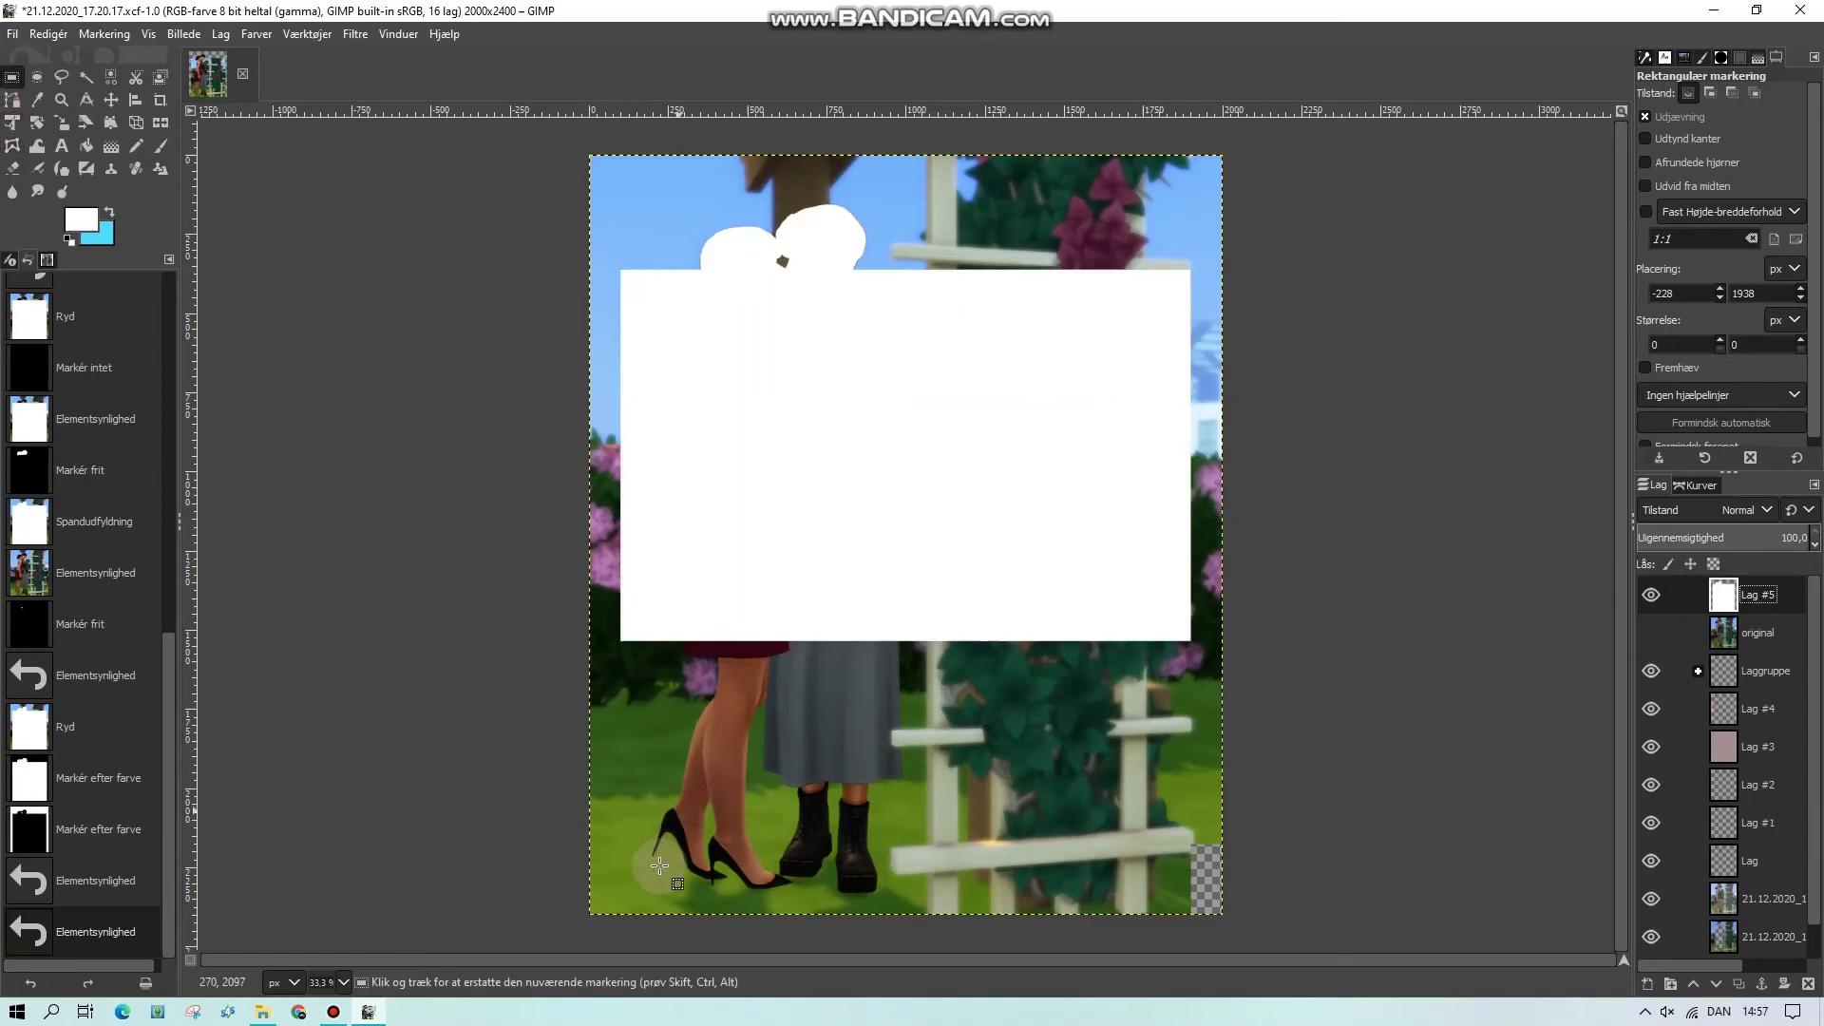
click(1651, 595)
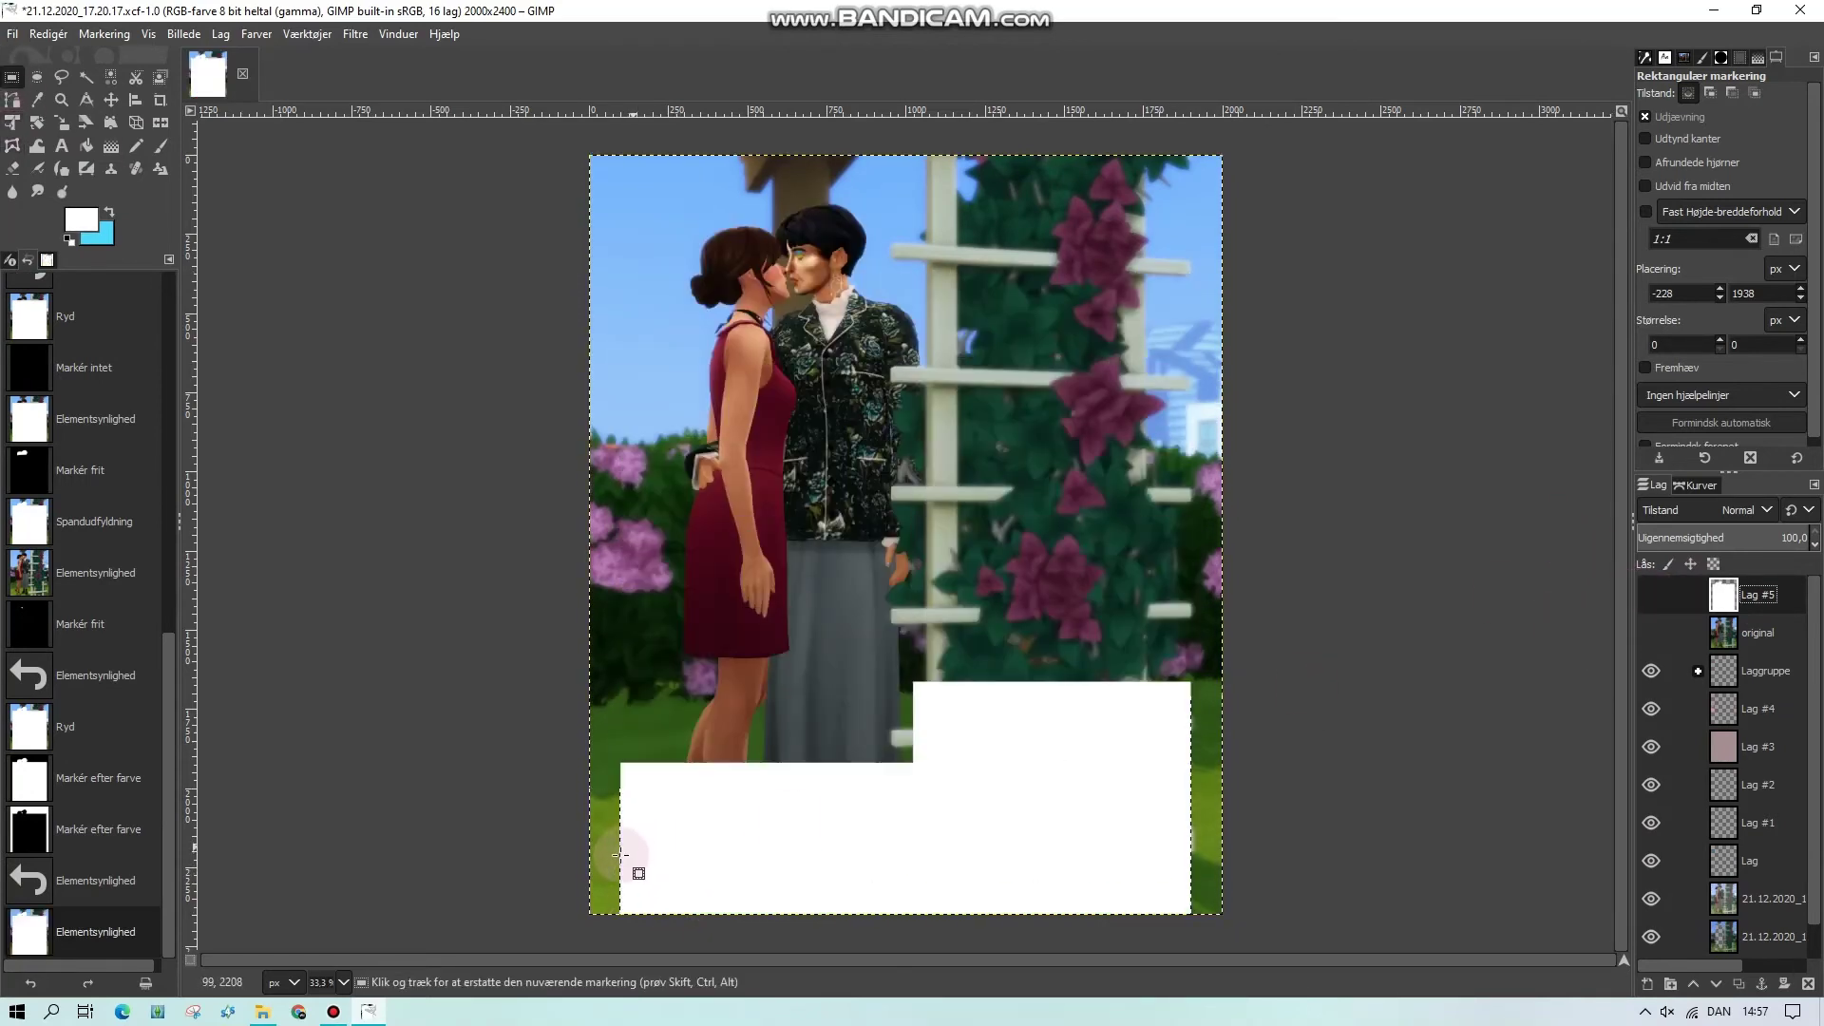
drag(586, 856, 1285, 961)
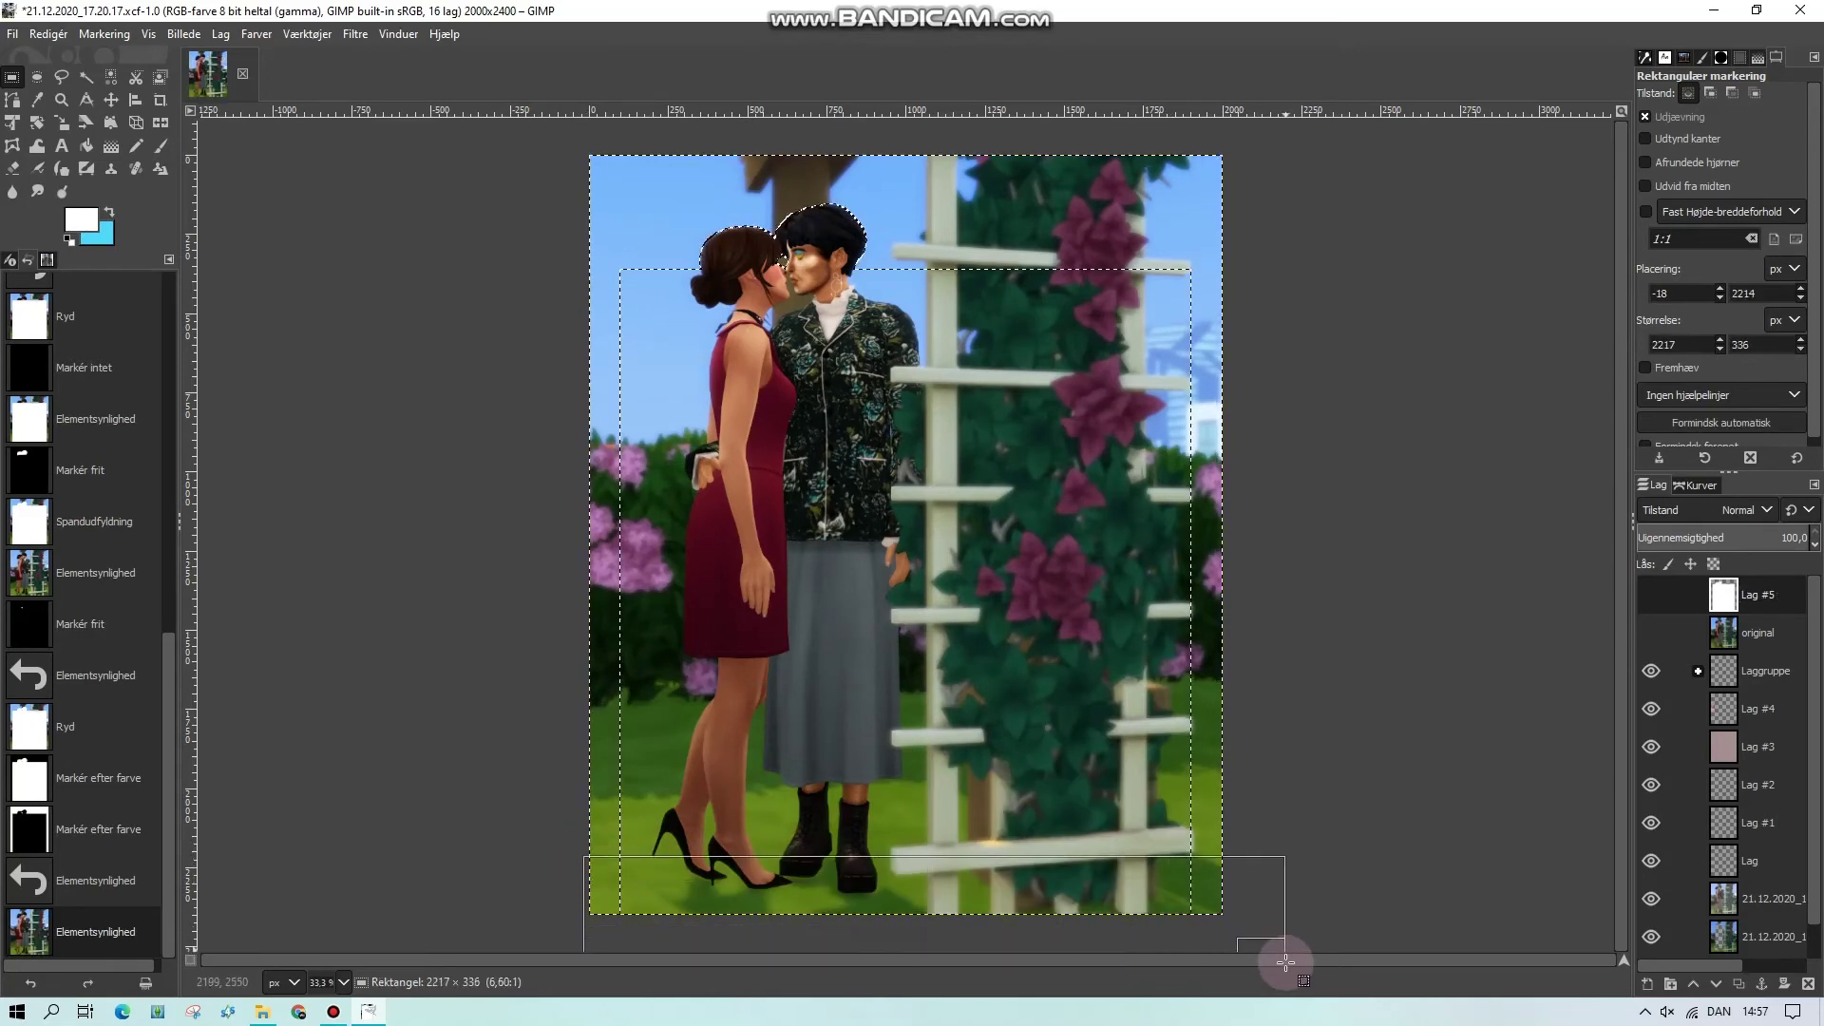
click(1023, 931)
drag(796, 861, 799, 876)
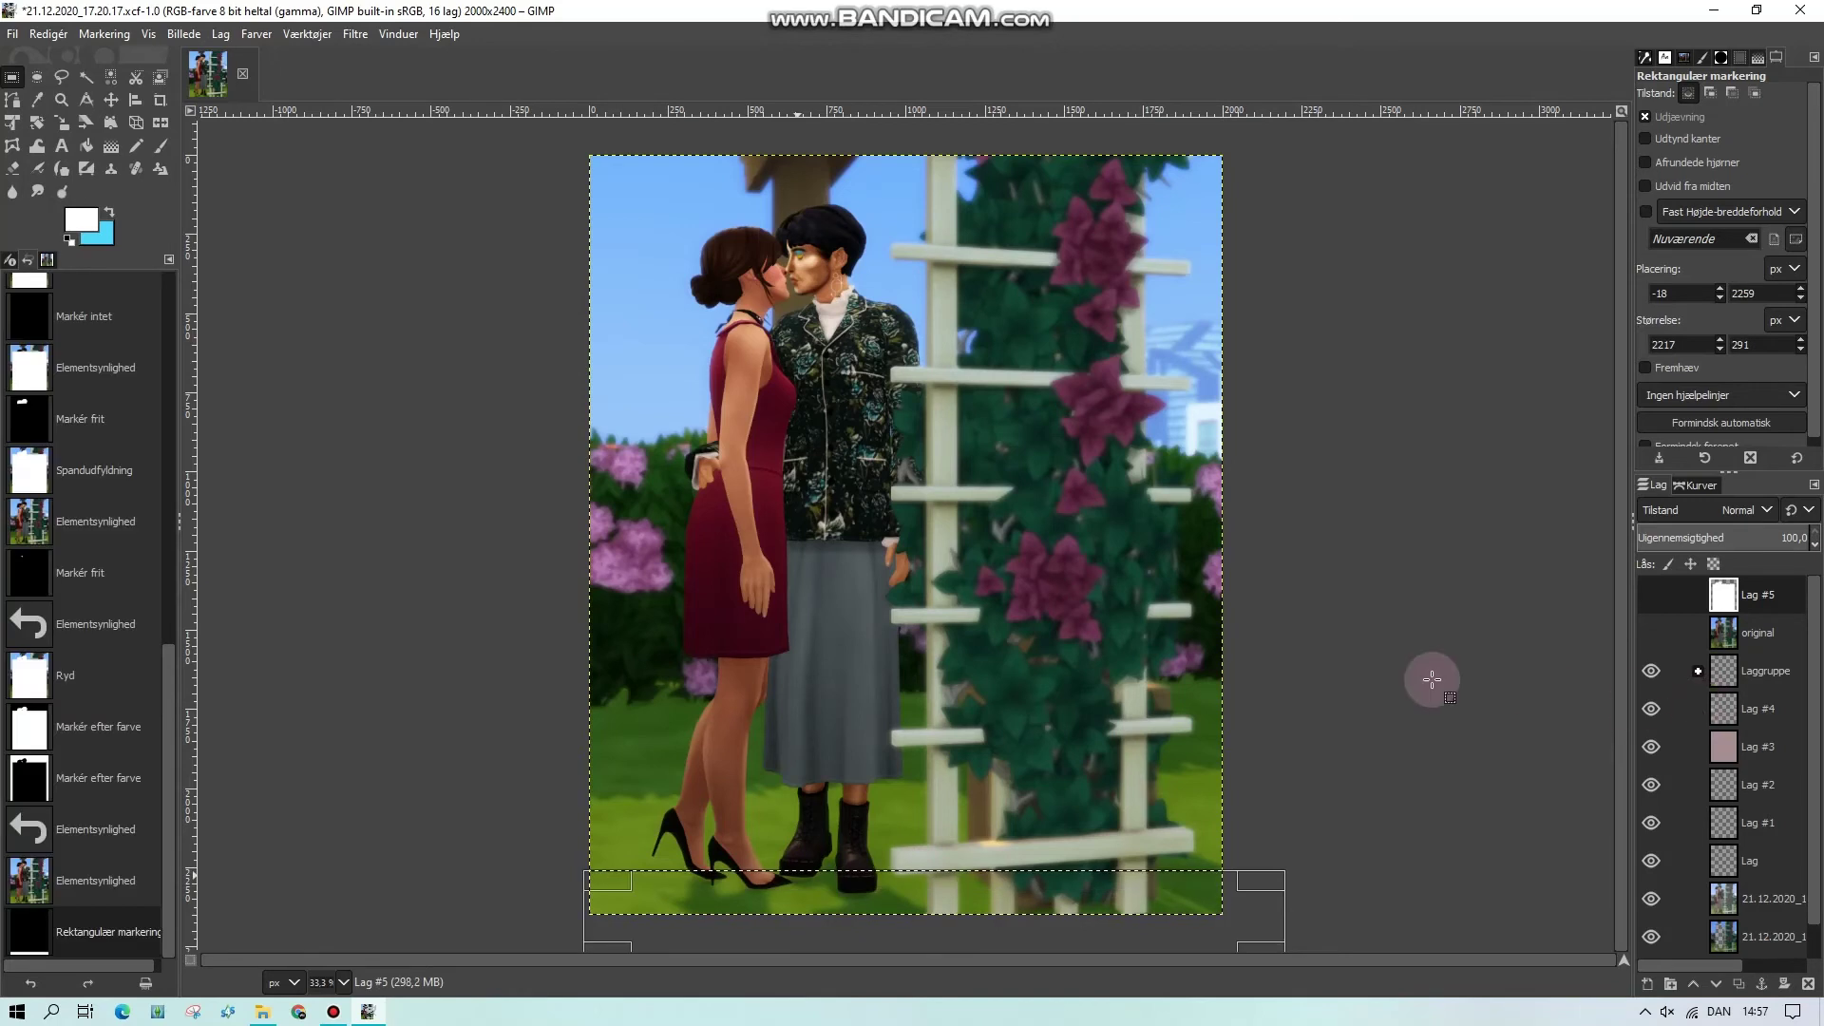
key(Delete)
click(1392, 675)
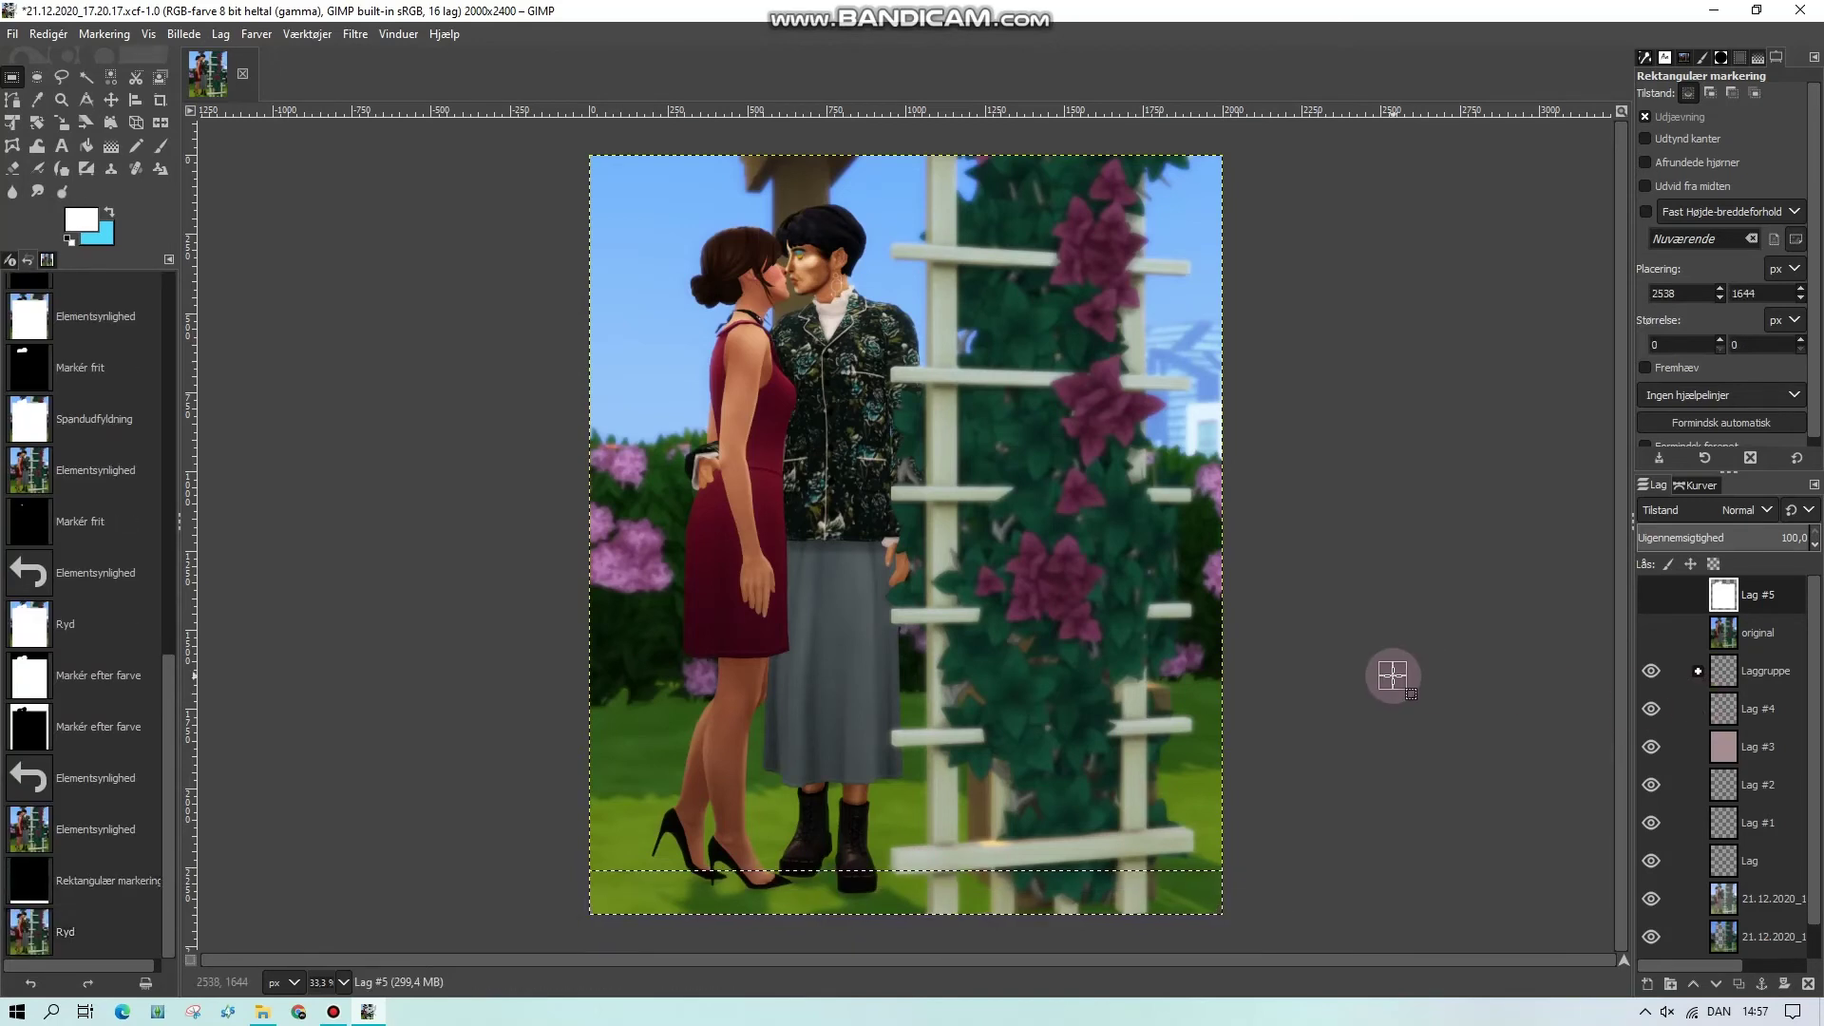
Show Lag #5 again and trace a free selection down the trellis-side edge of the man's nearest boot and around its lower corner
click(1651, 594)
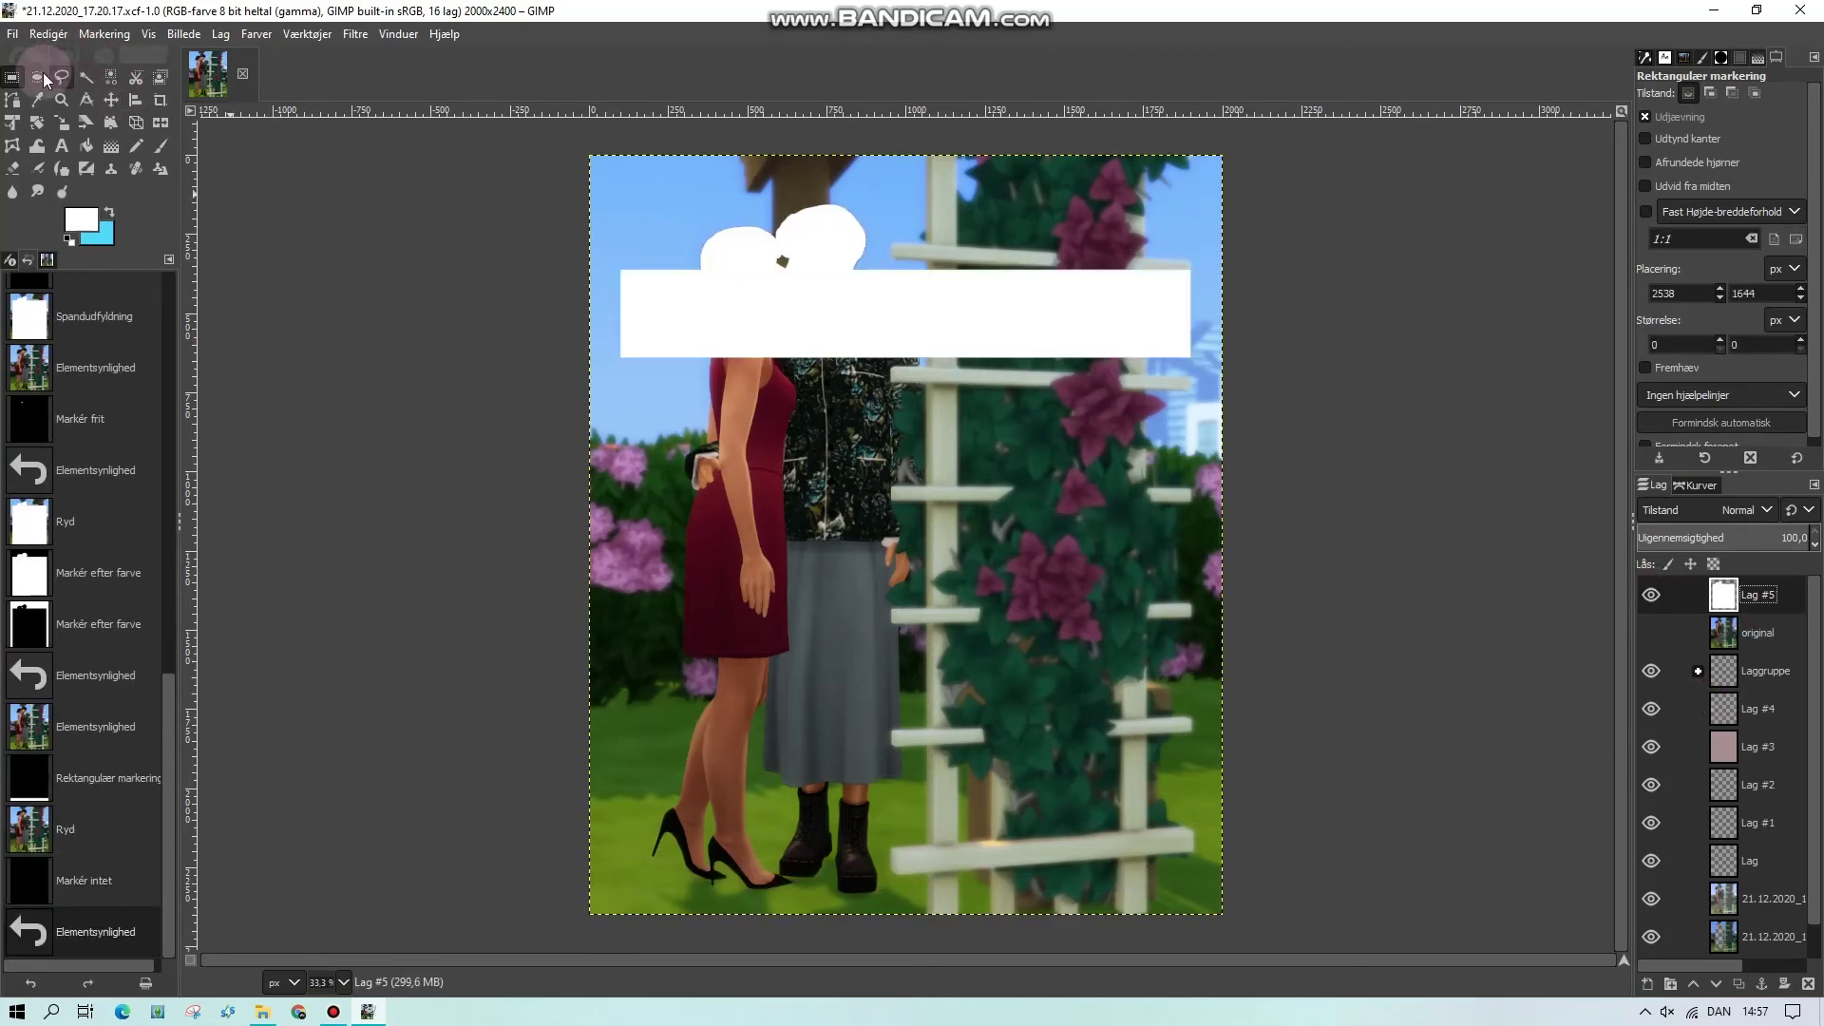
click(62, 76)
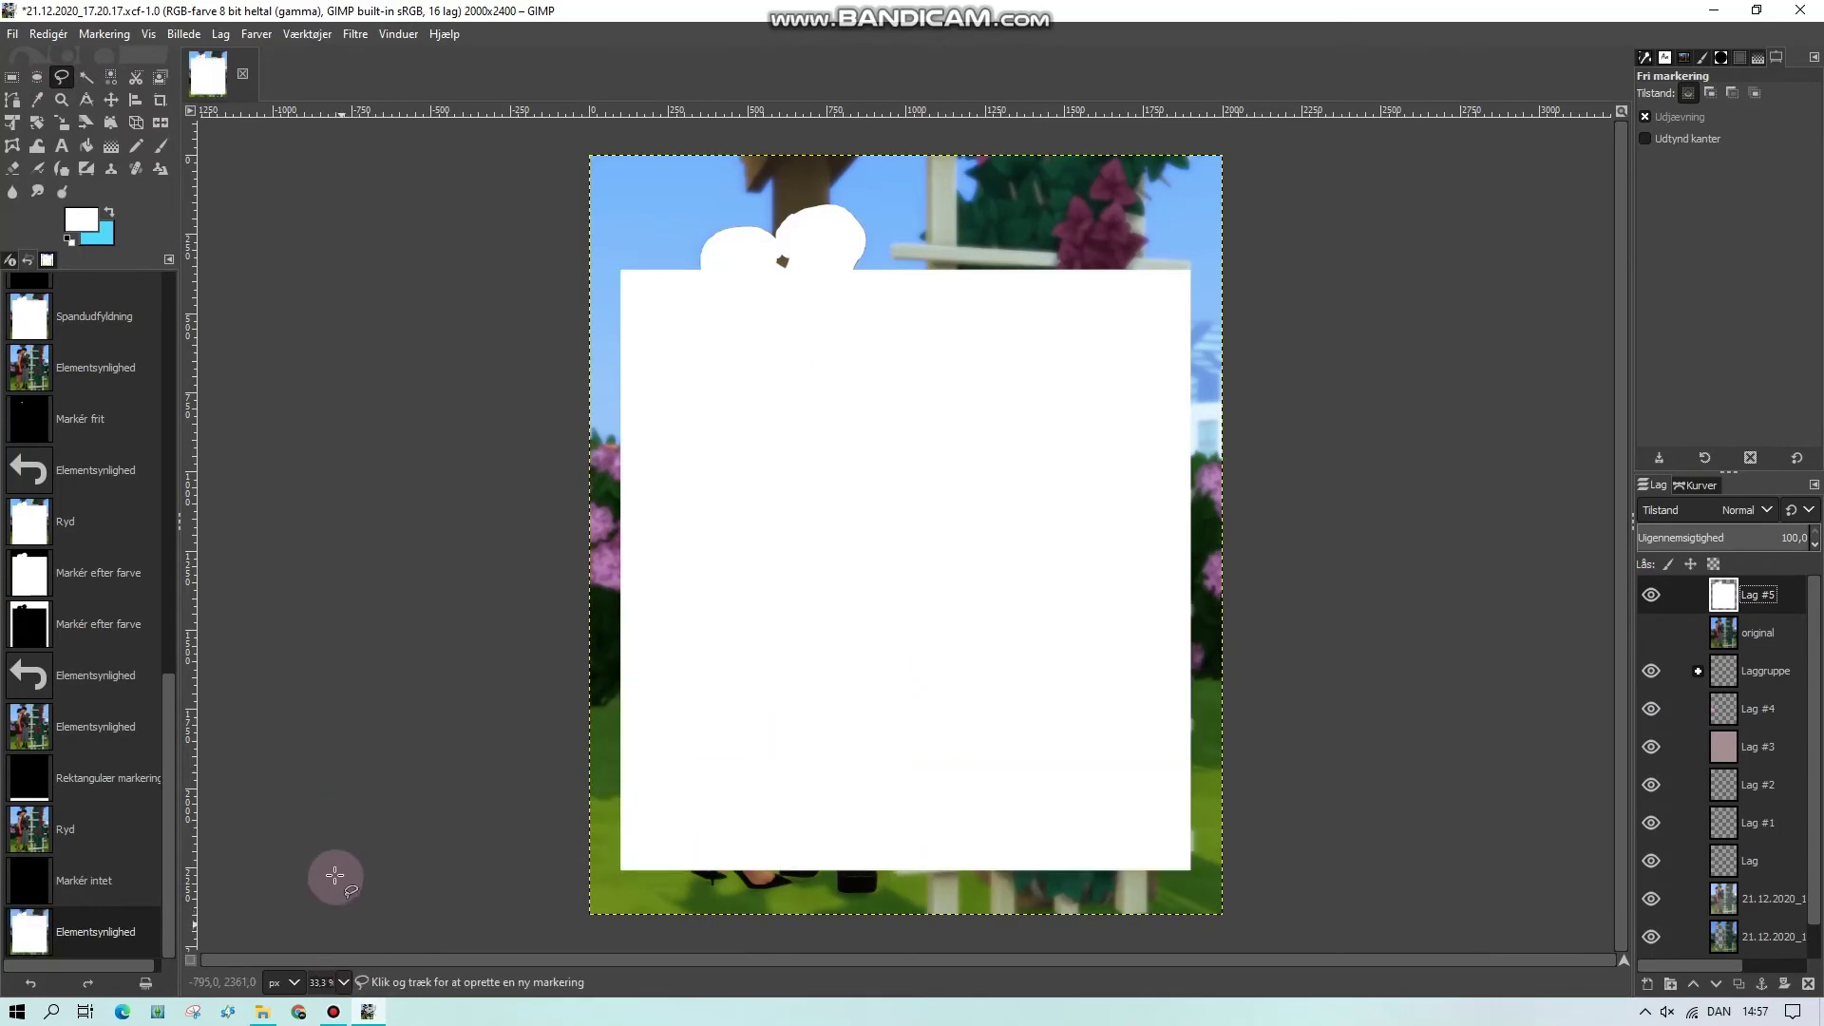
click(343, 981)
click(334, 801)
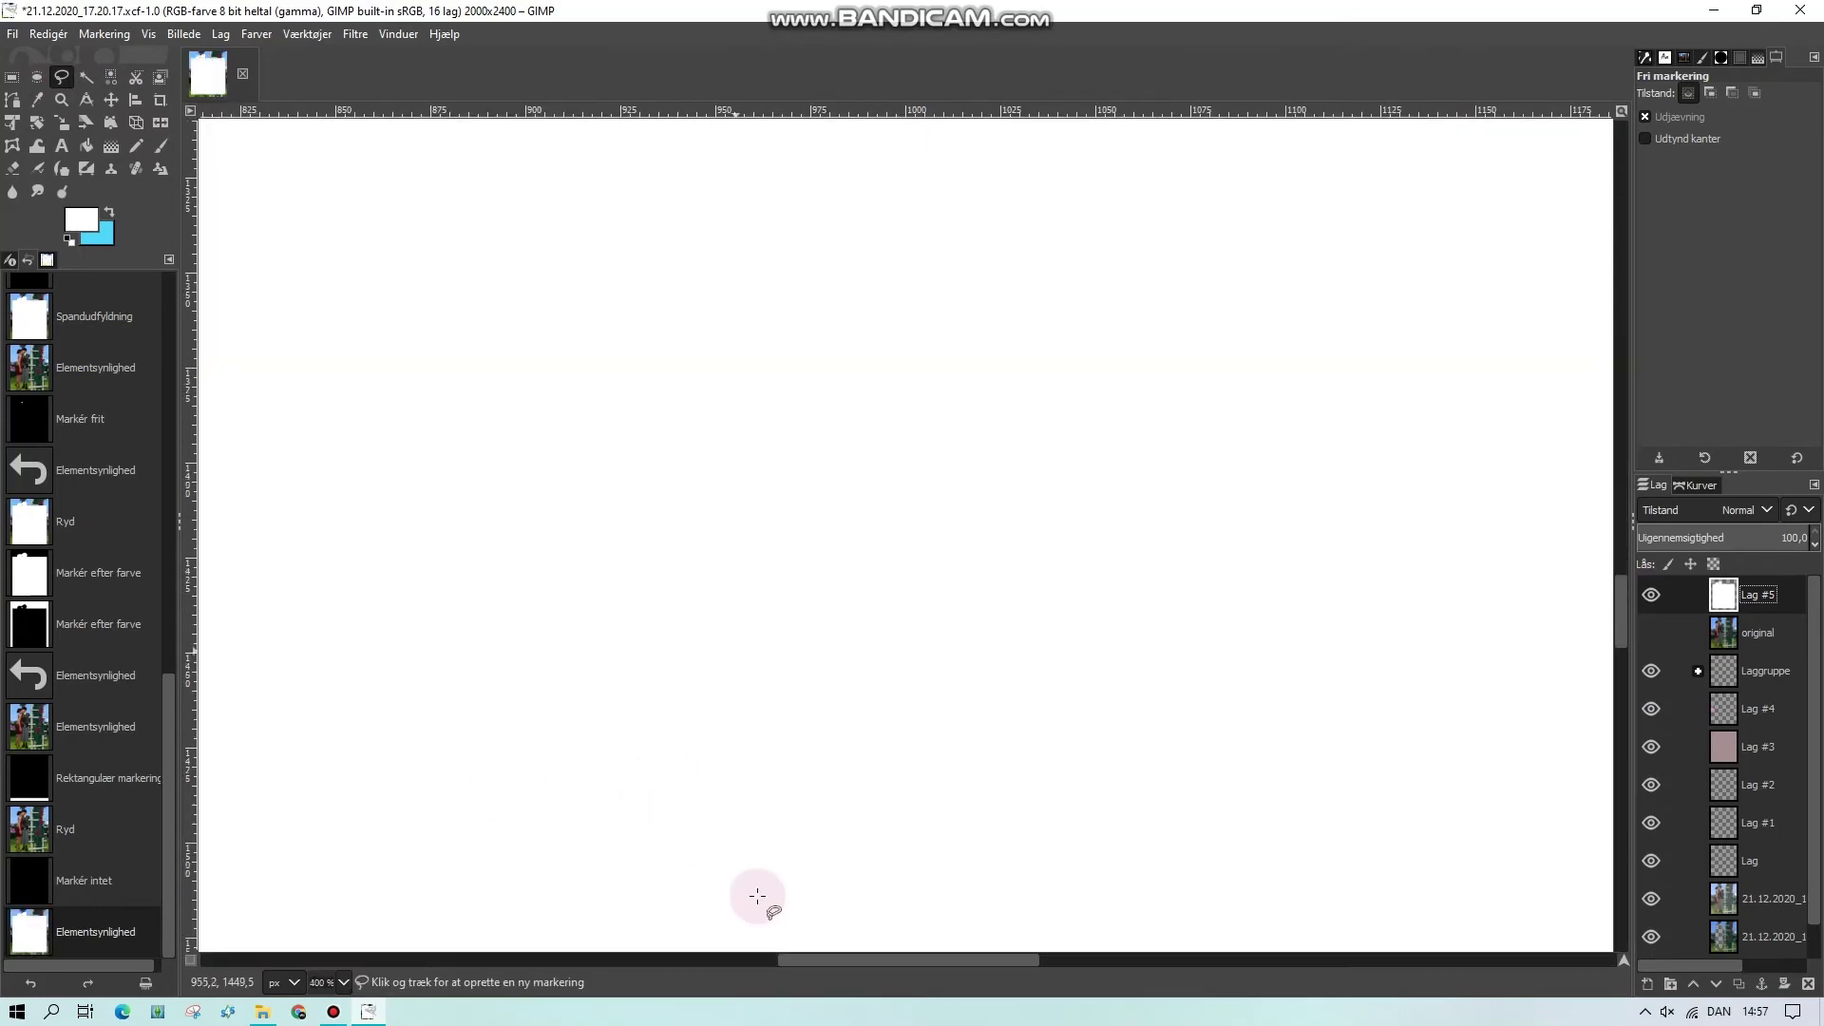
scroll(846, 889, down, 5)
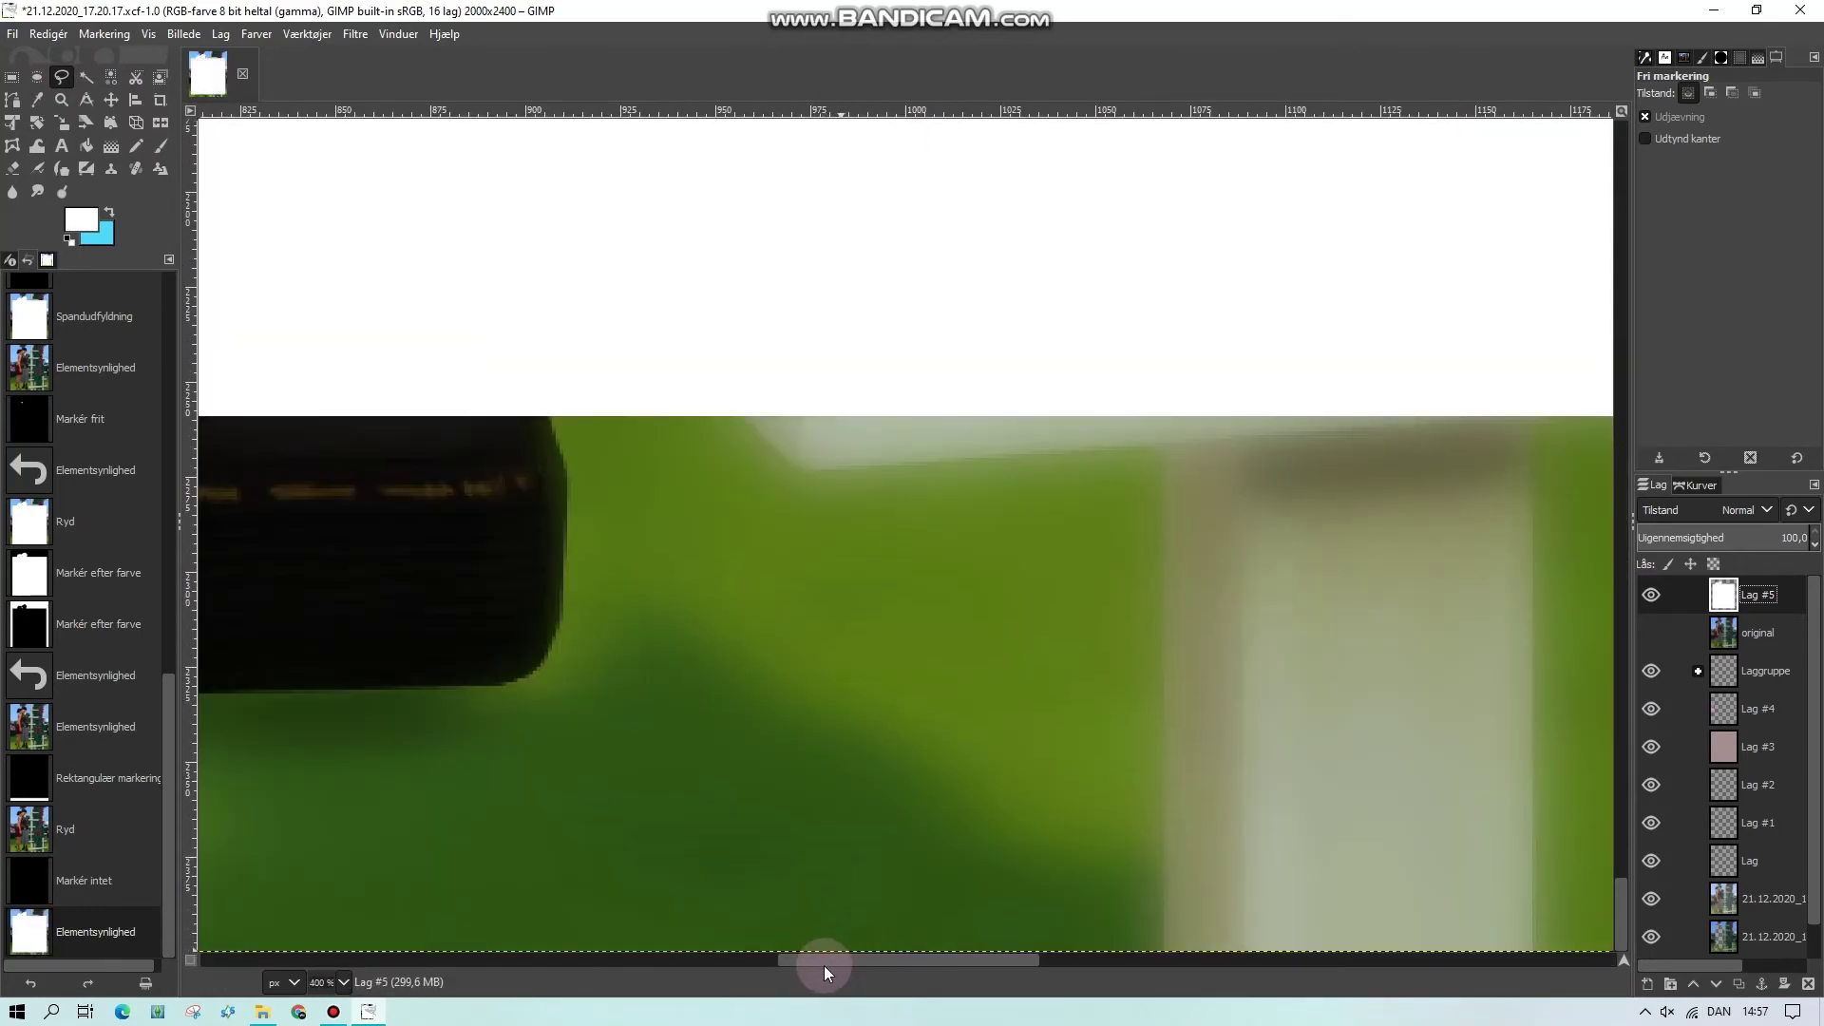
drag(824, 965, 722, 962)
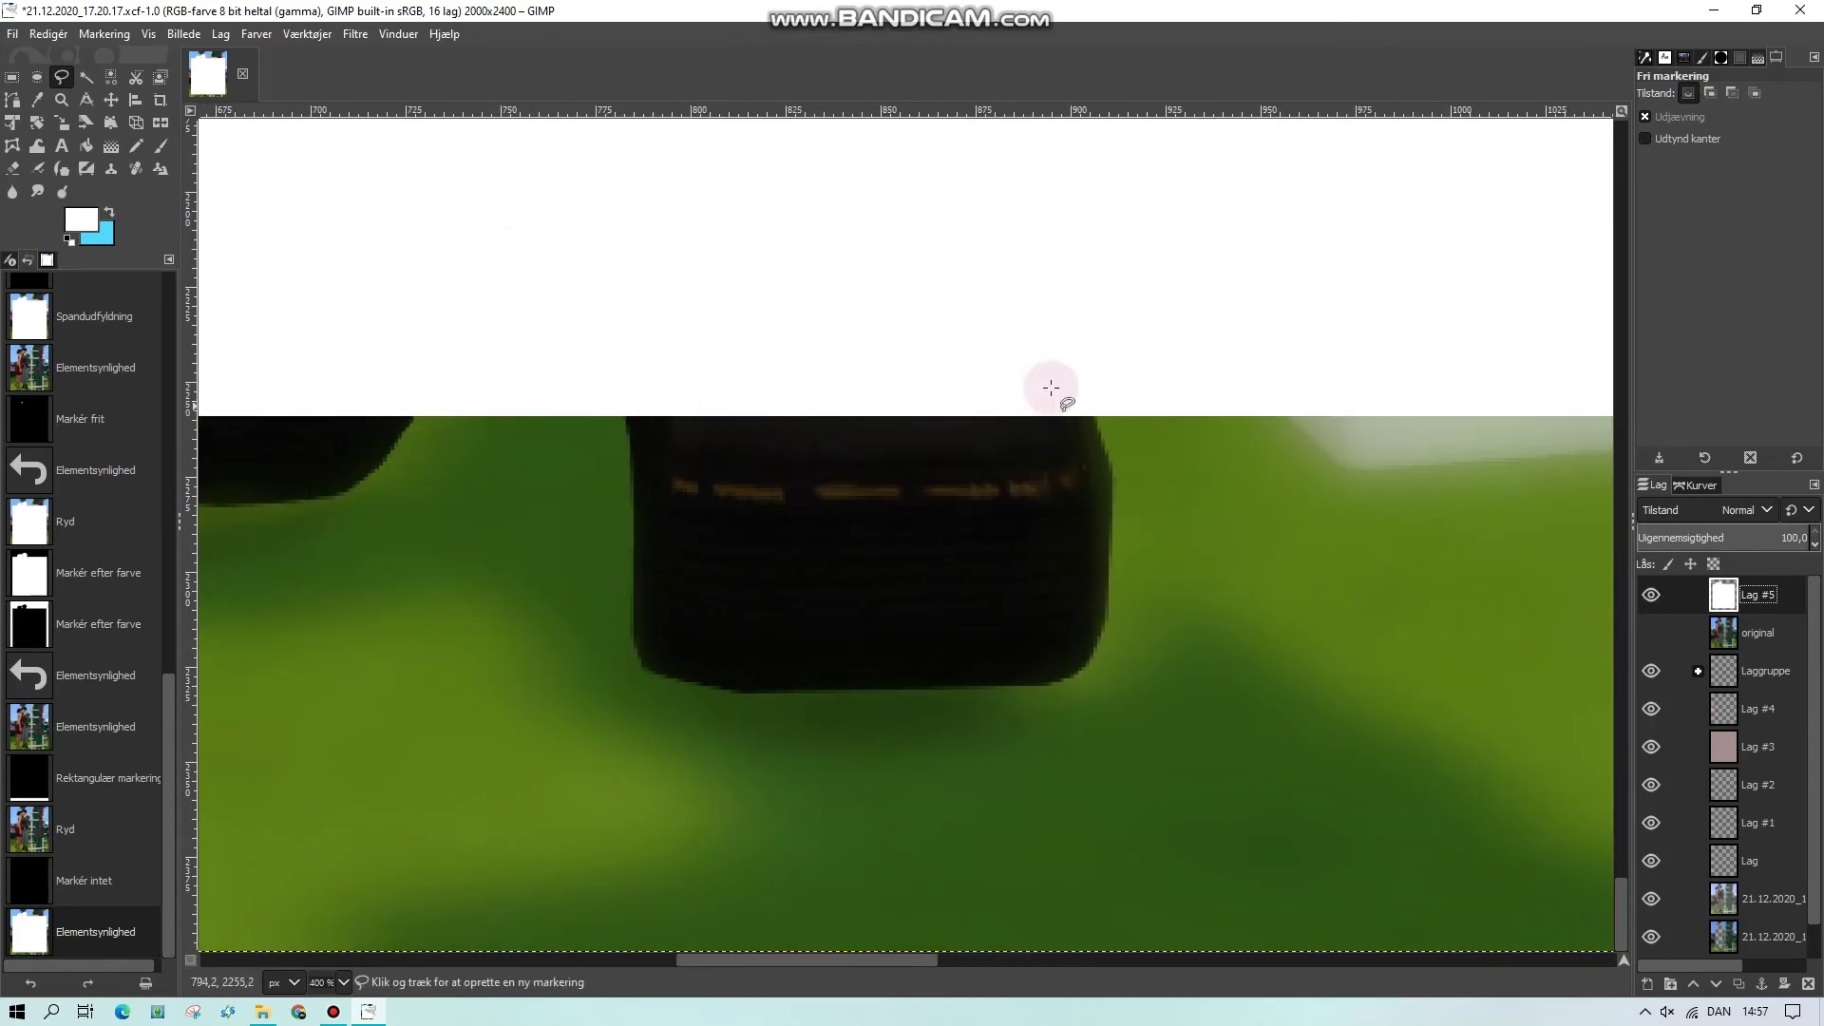
click(1092, 409)
click(1110, 465)
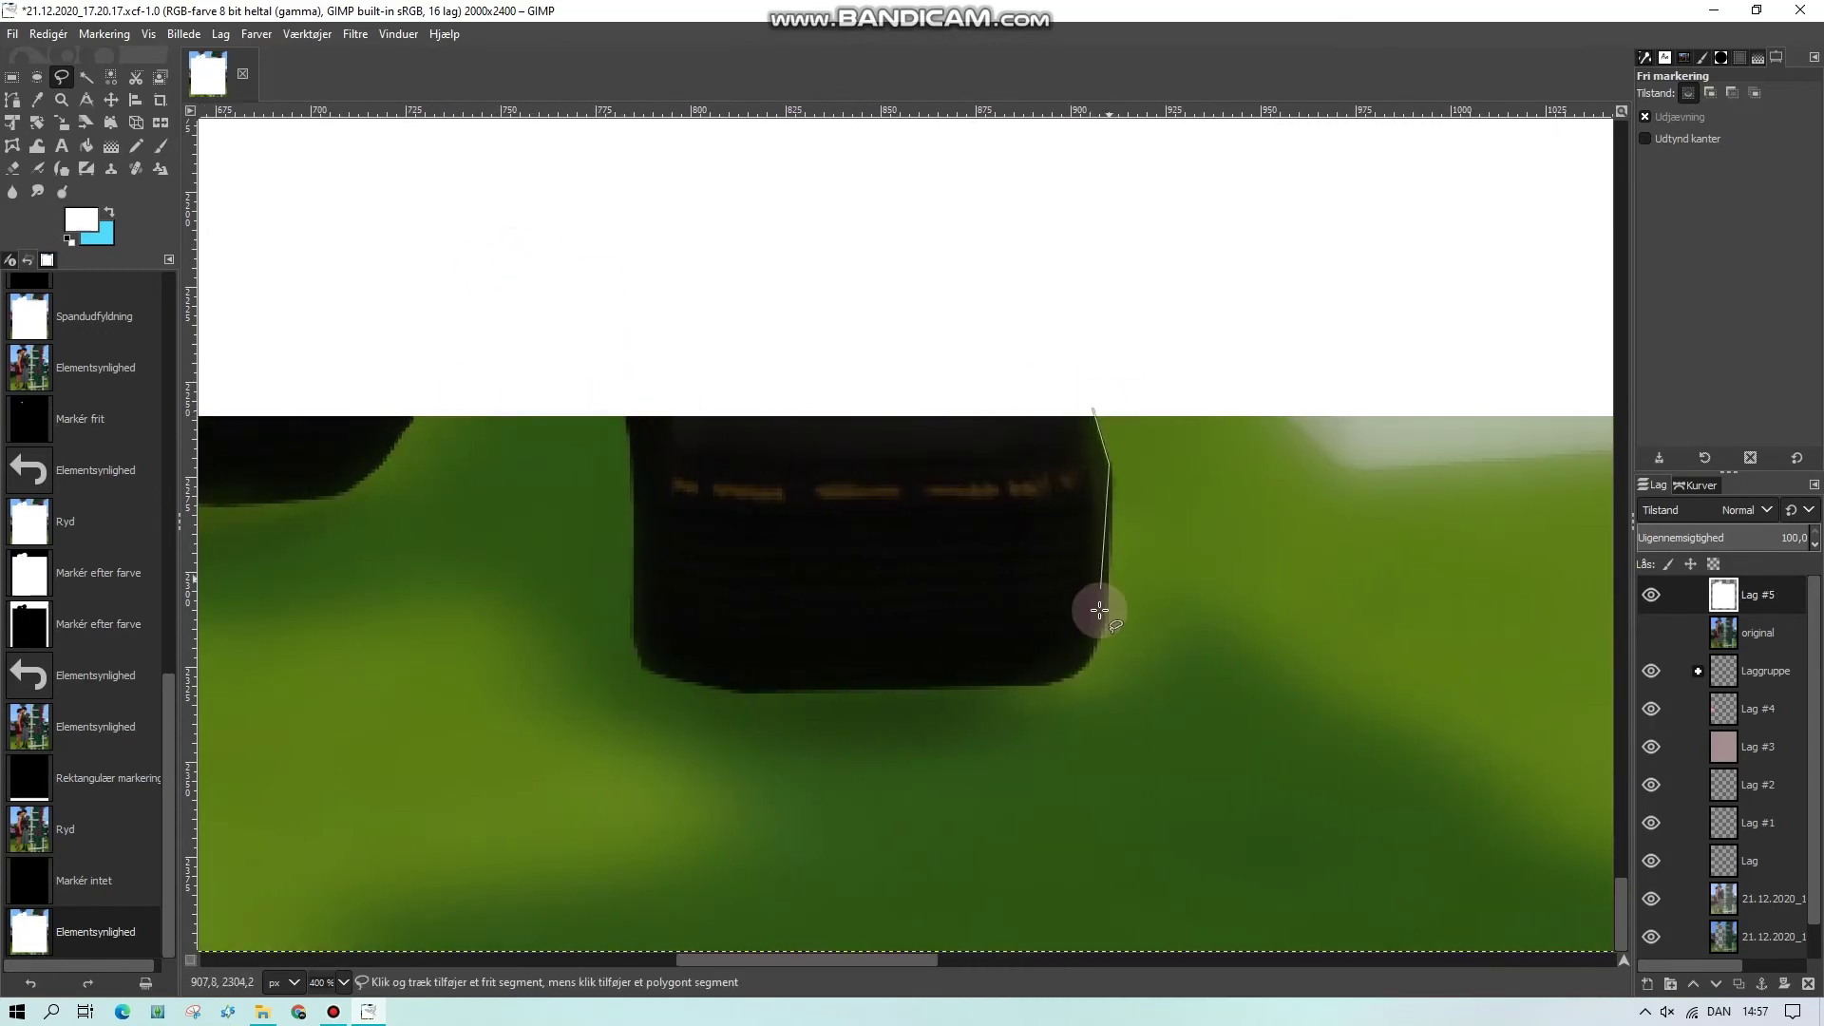
click(1104, 623)
click(1089, 666)
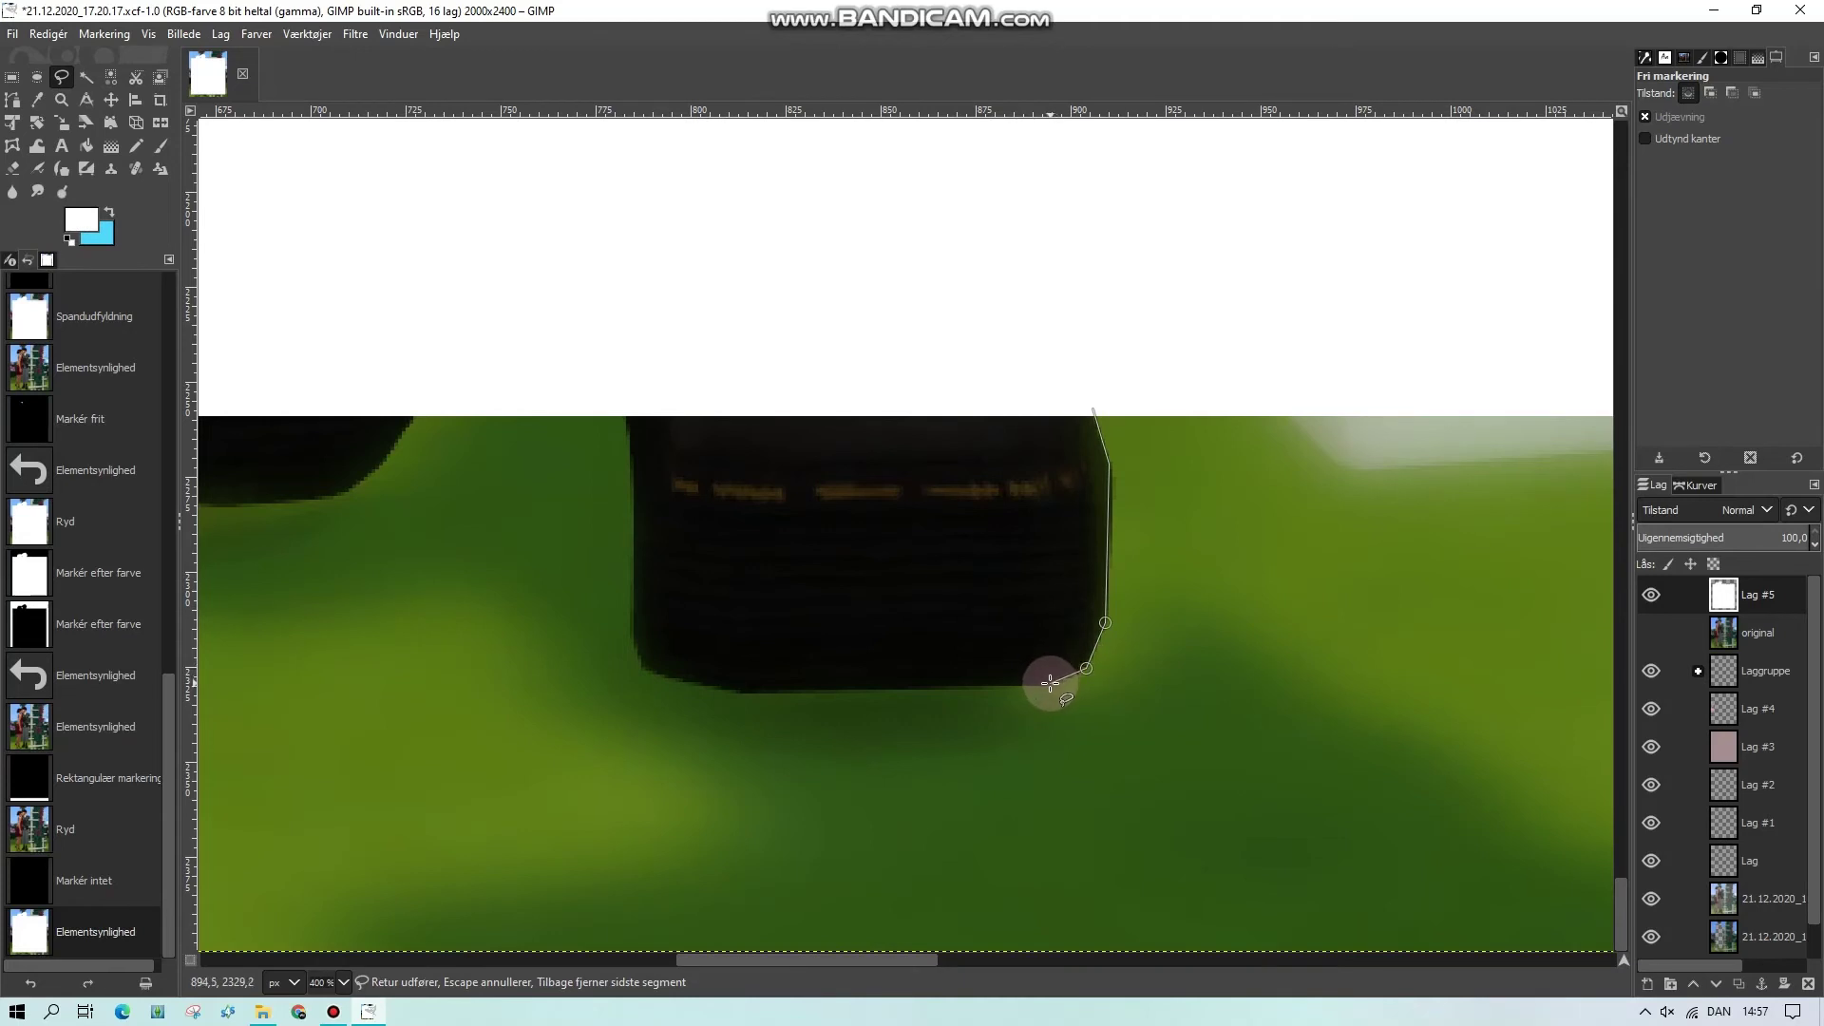
click(1051, 683)
Complete the boot's outline along its sole, close it through the white area and fill the selection with white
click(744, 690)
click(694, 681)
click(635, 632)
click(627, 309)
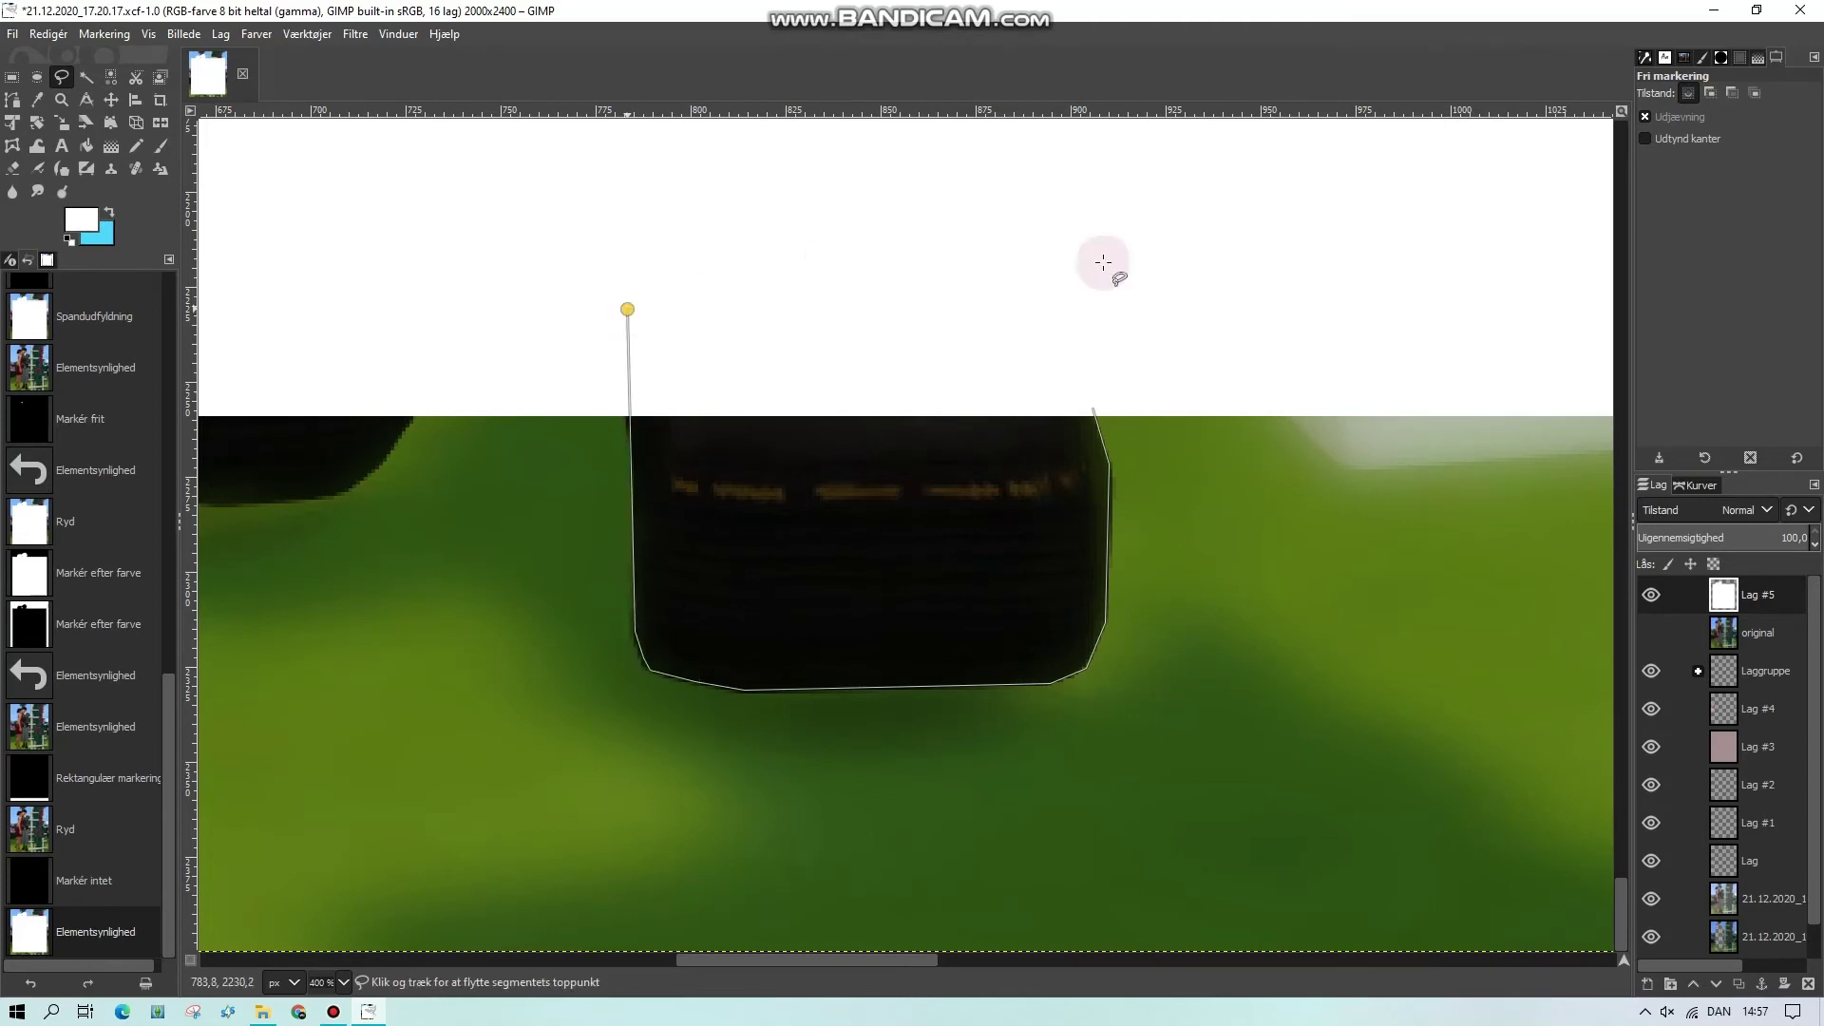
click(1107, 261)
click(1092, 408)
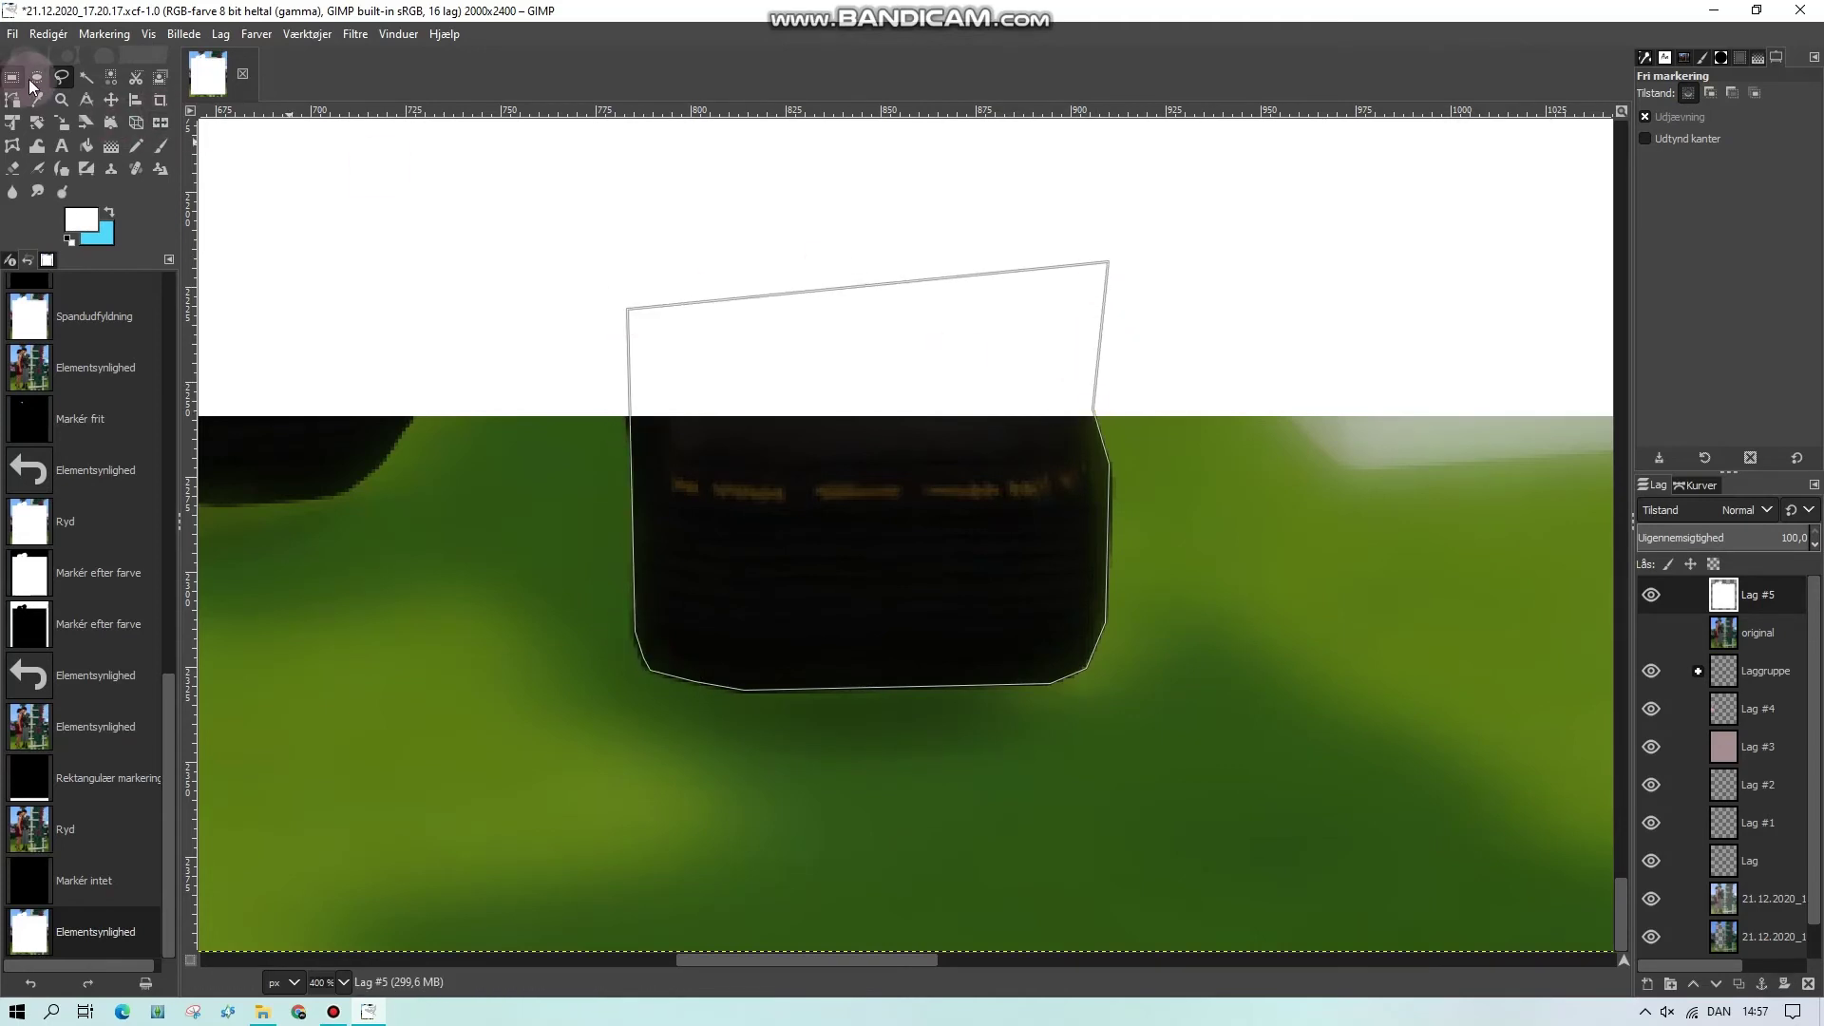
click(79, 145)
click(855, 550)
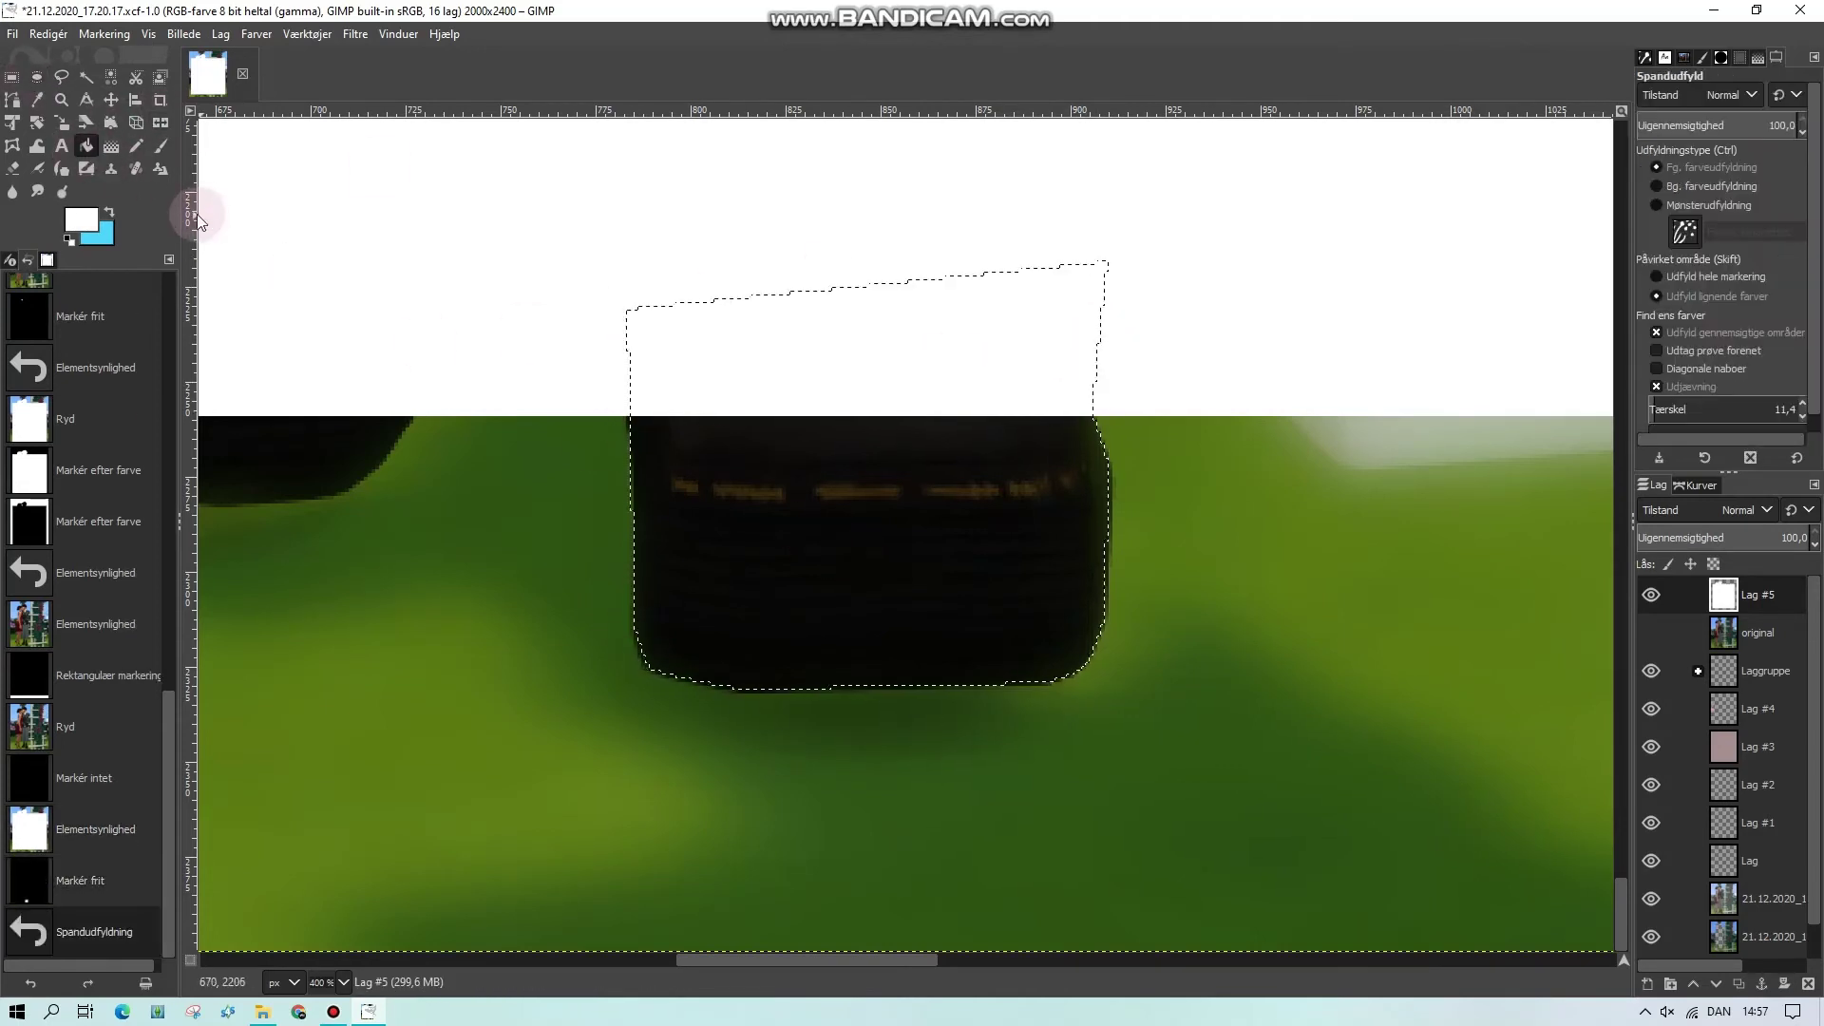
Trace a free selection around the toe and sole of the man's other boot, up to its edge beside the woman's shoe
click(61, 78)
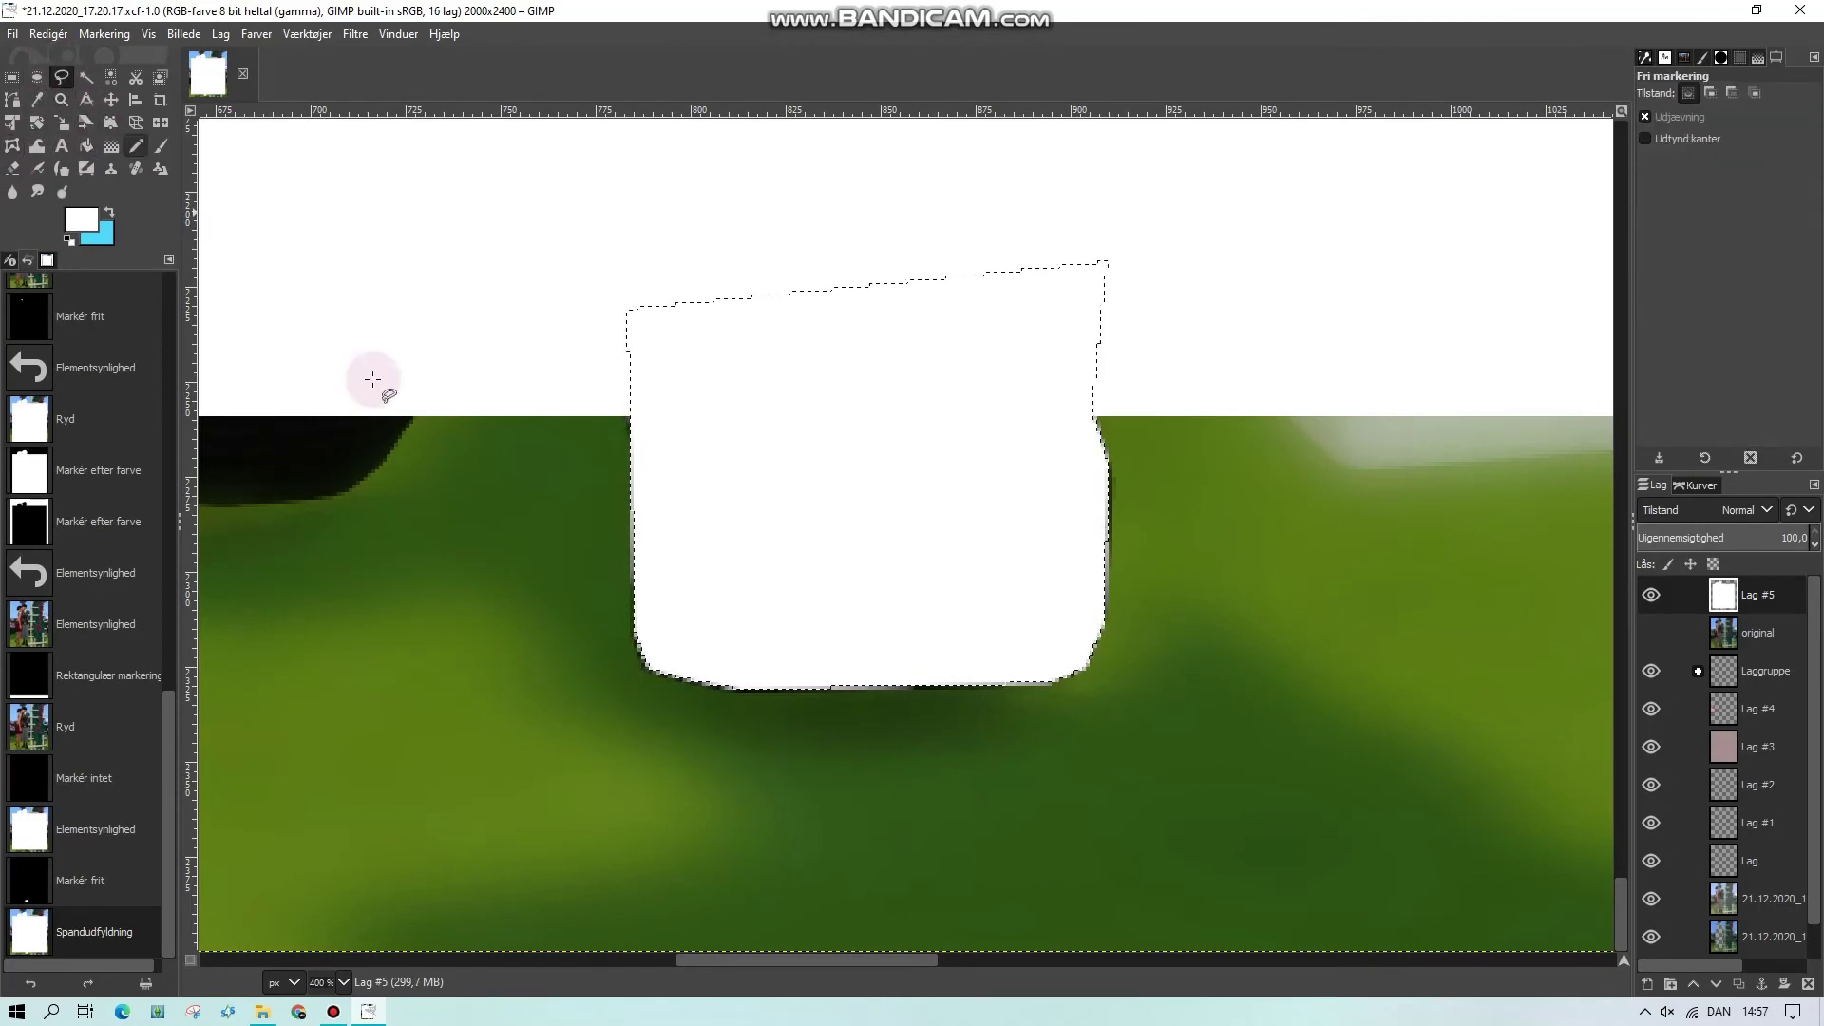
drag(724, 959, 568, 950)
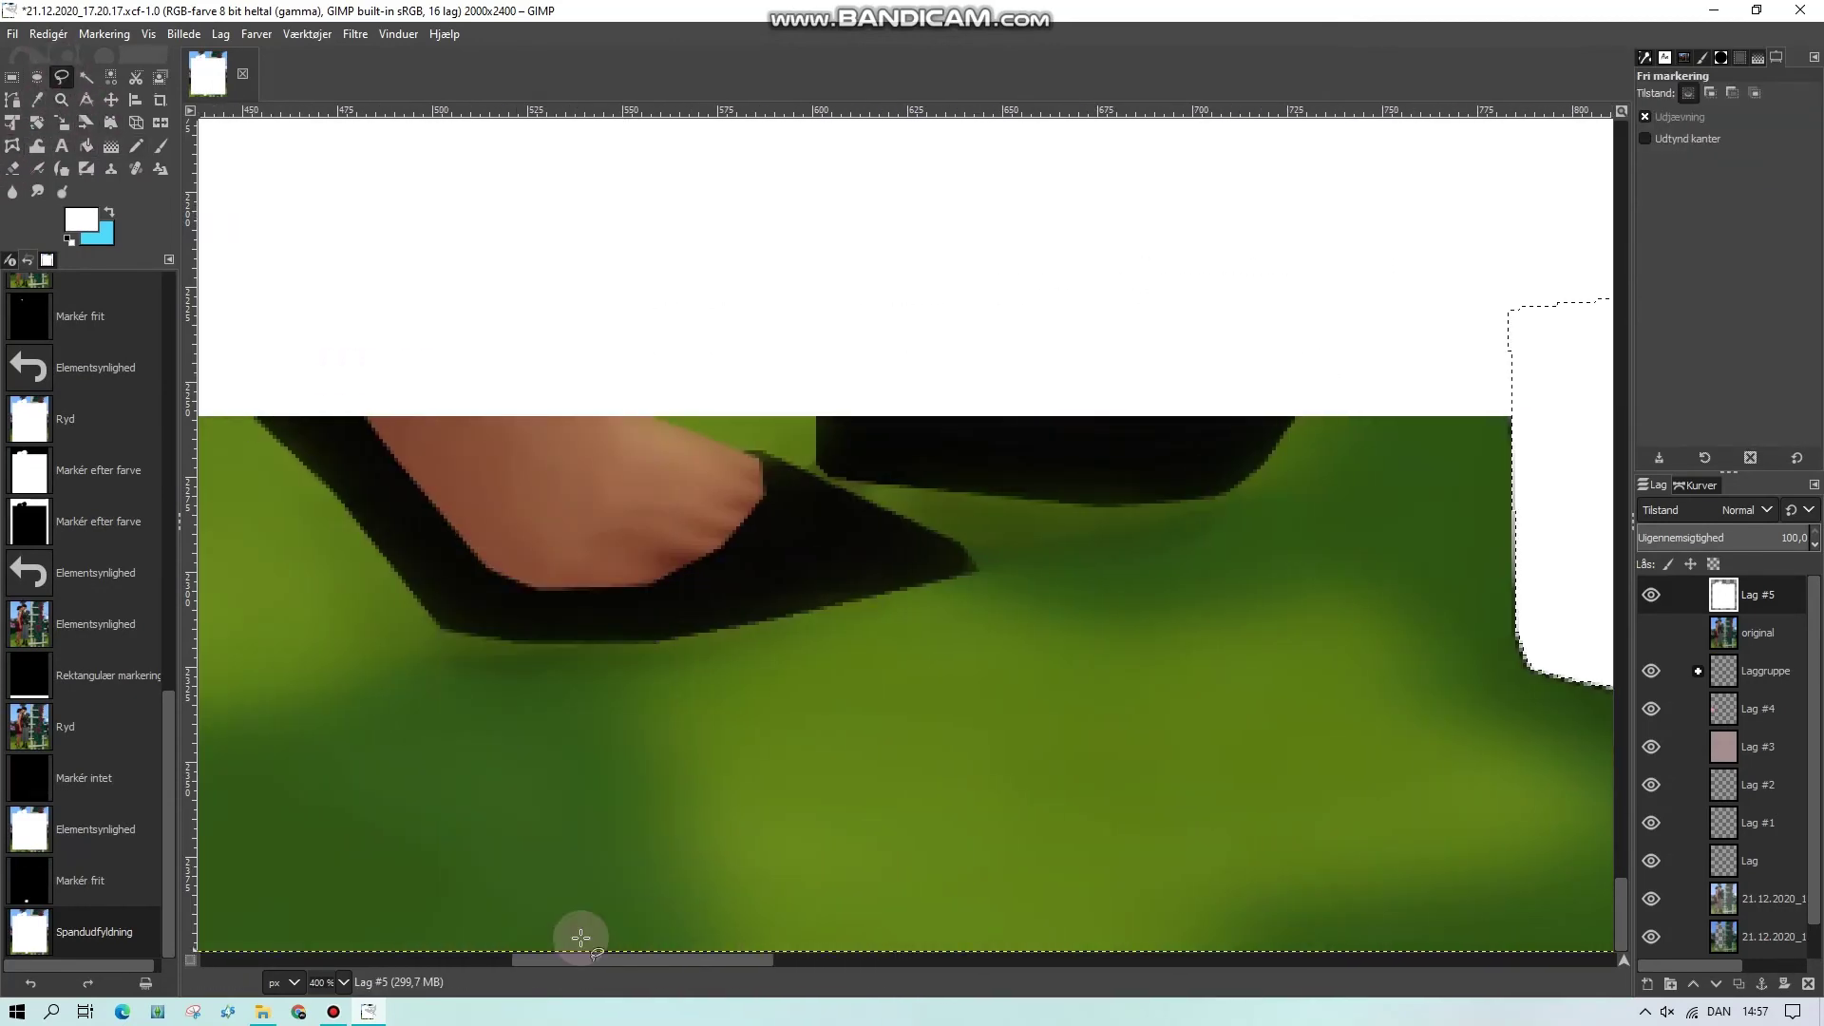
click(1299, 411)
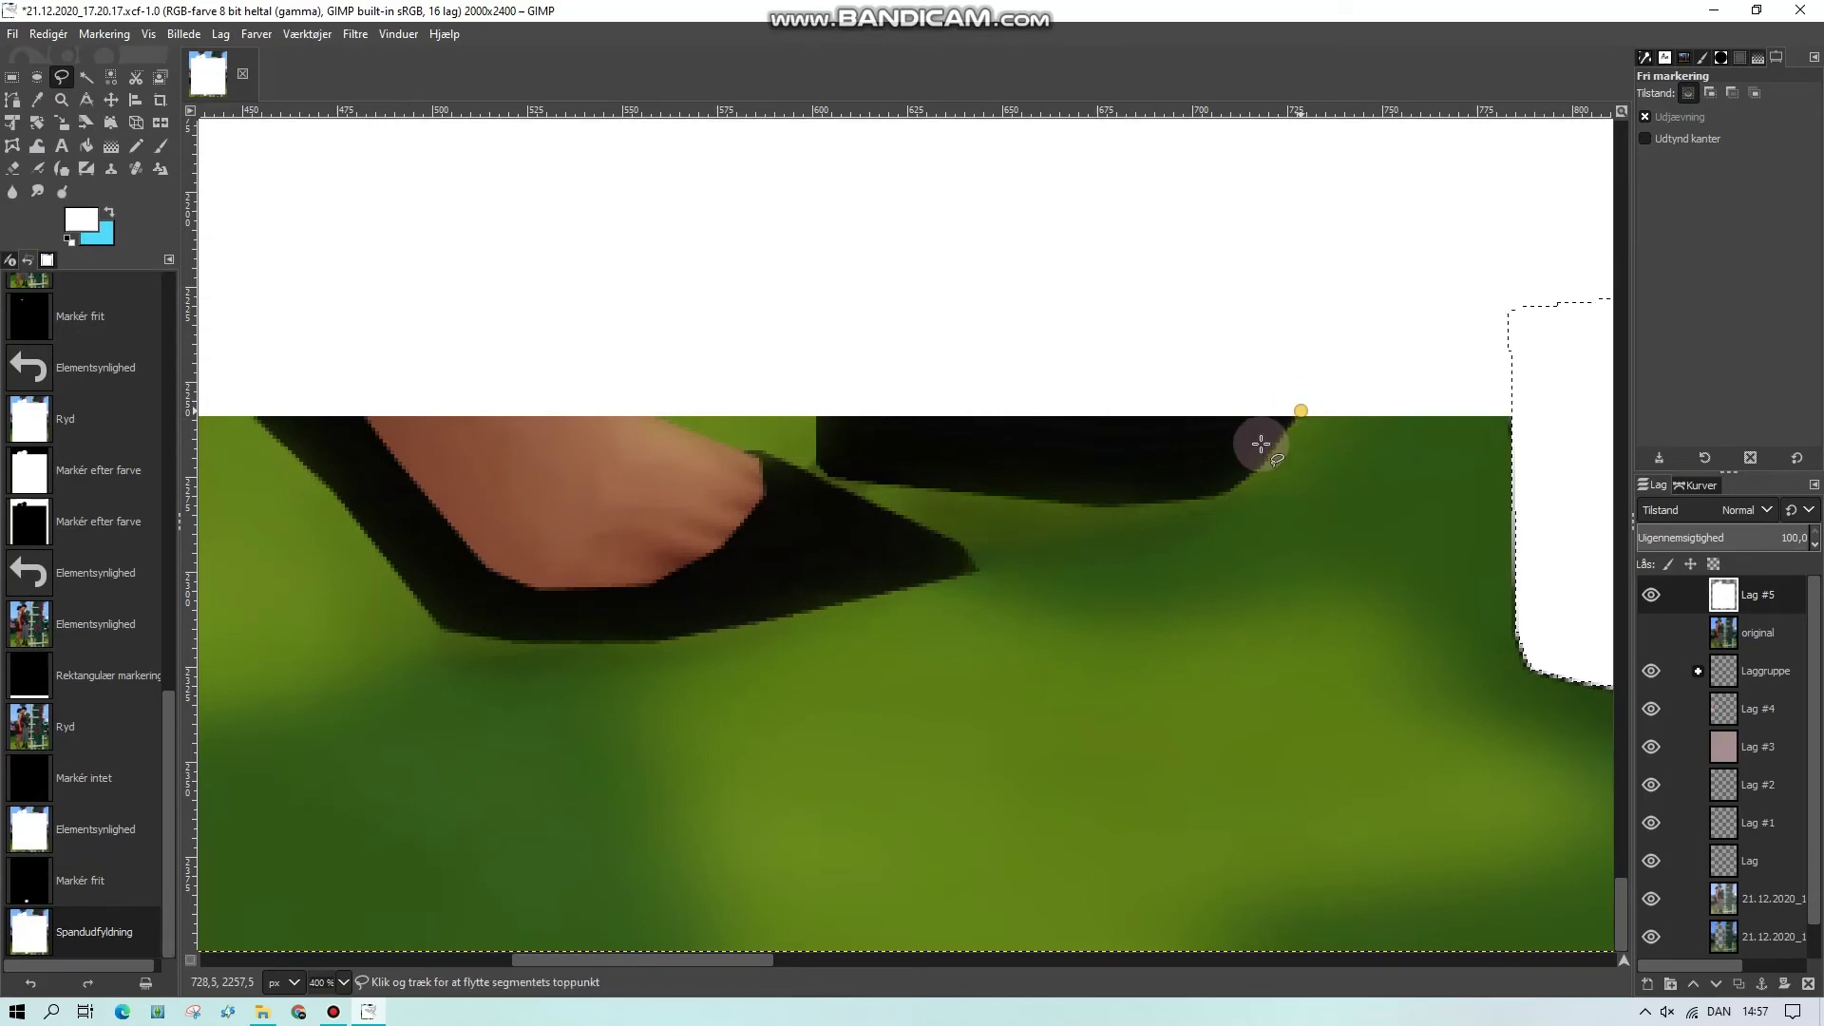
mouse_move(1264, 460)
mouse_down()
mouse_move(1223, 490)
mouse_move(1057, 499)
mouse_up()
click(938, 488)
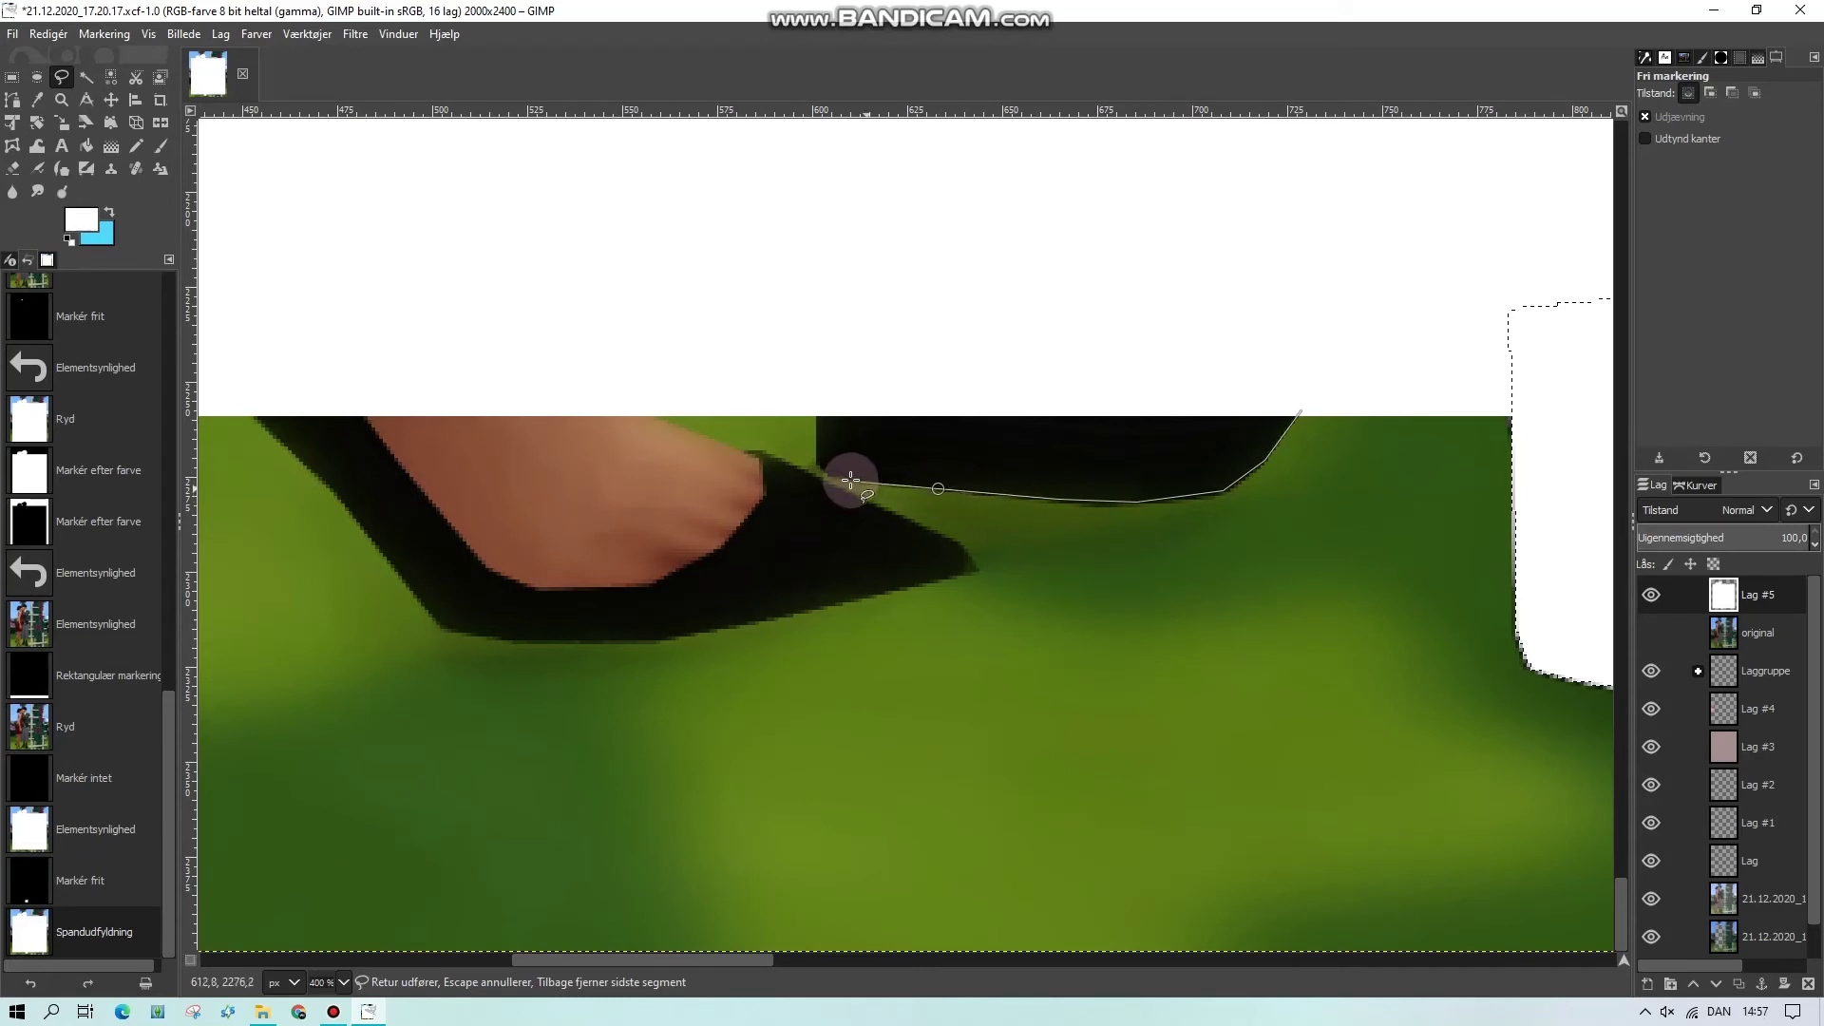
click(819, 466)
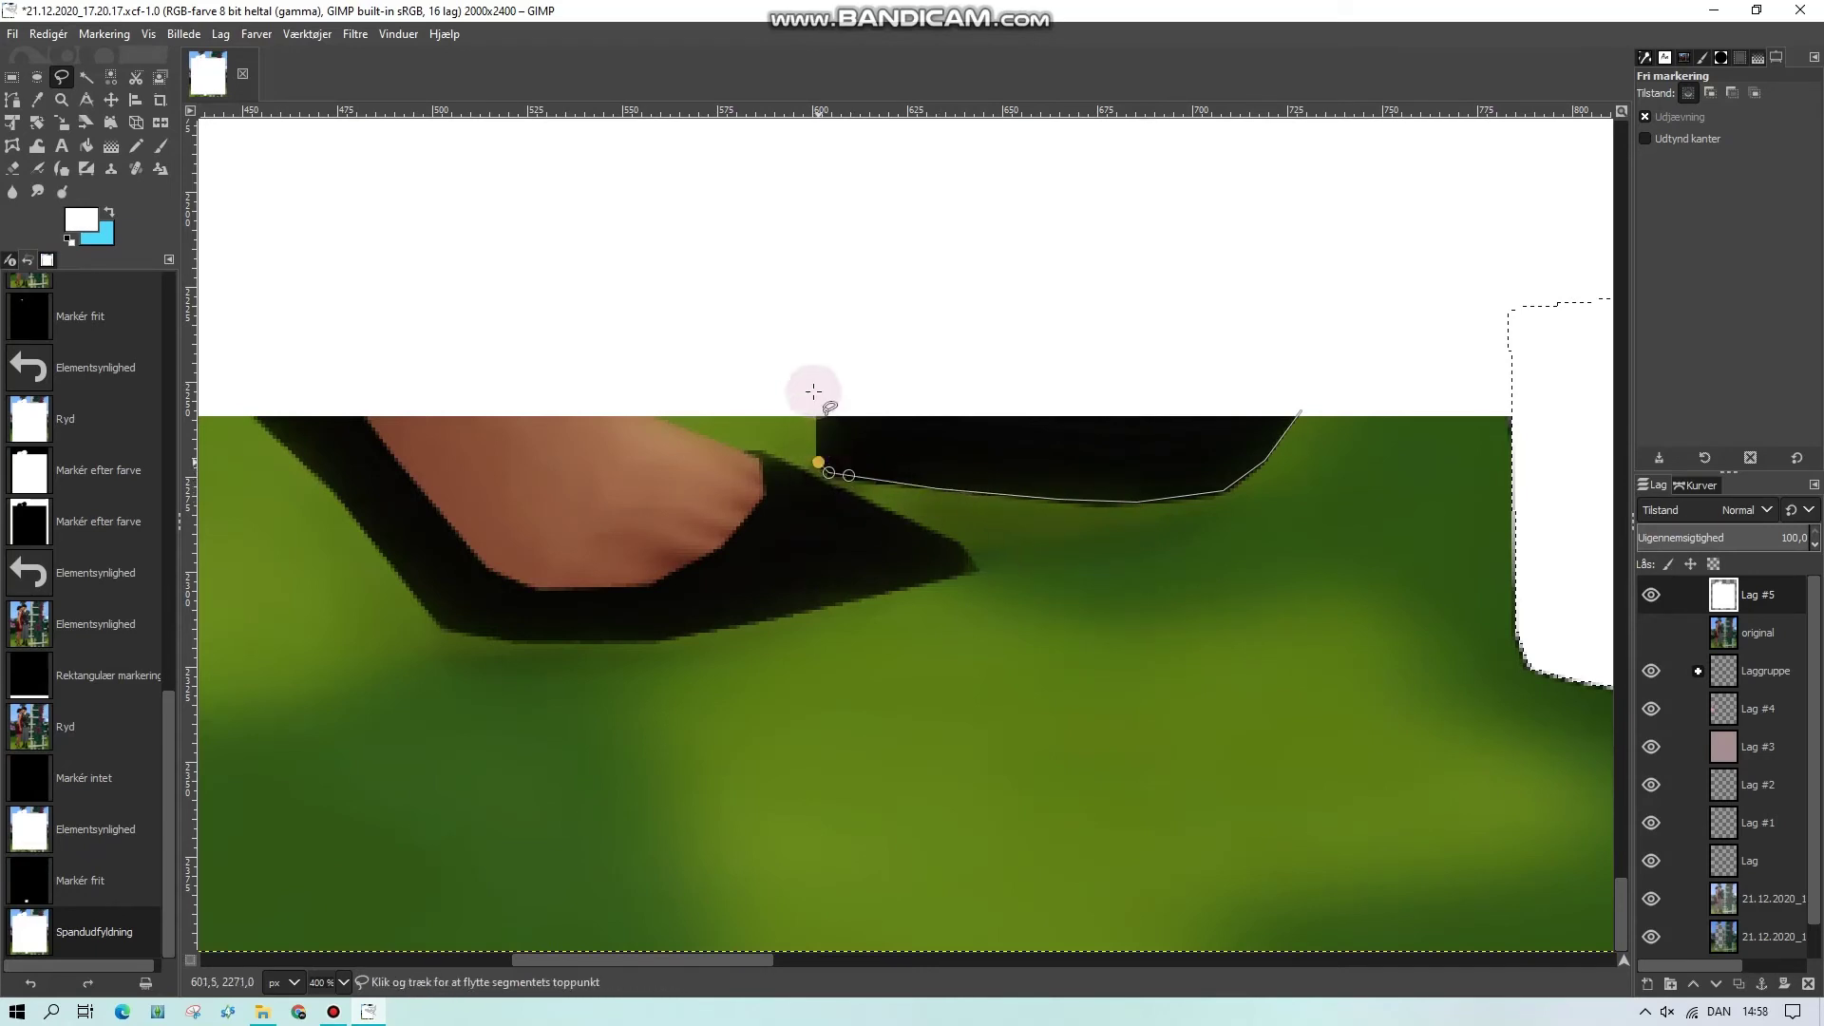
Close the second boot's outline through the white area, apply the selection and fill it with white
click(814, 345)
click(1257, 175)
click(1380, 349)
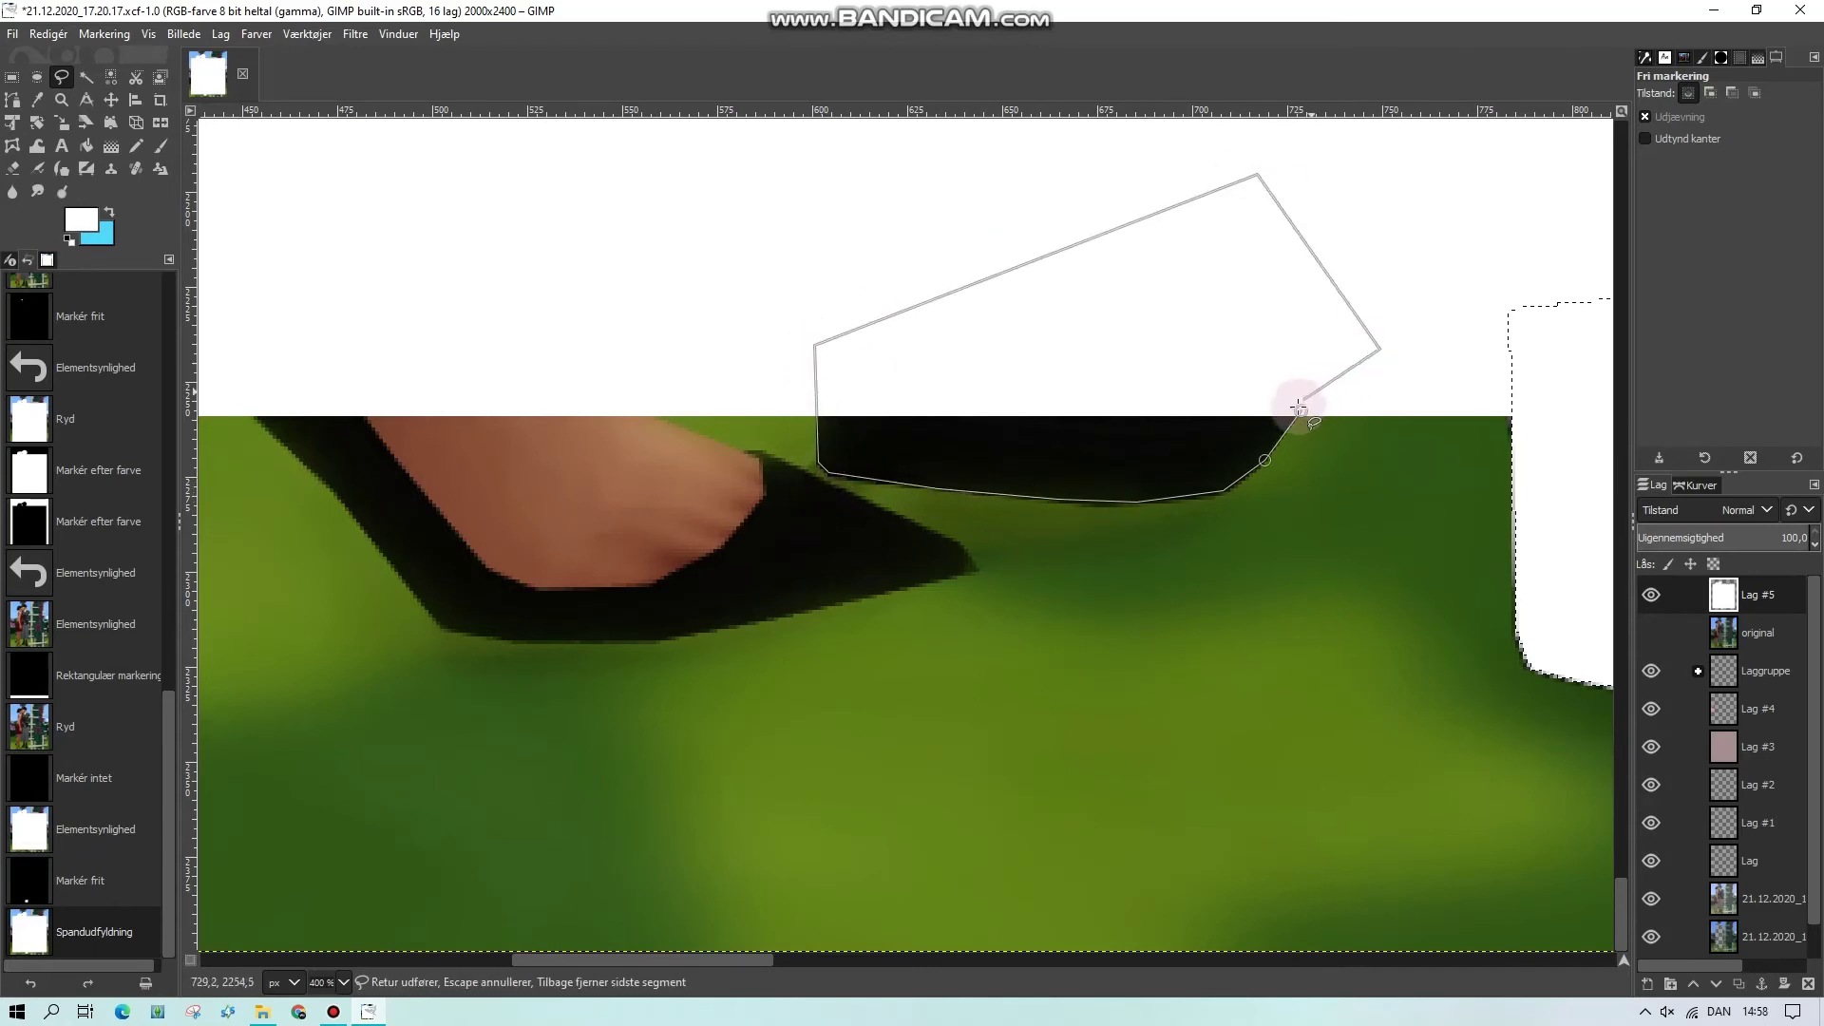
click(1300, 411)
key(Return)
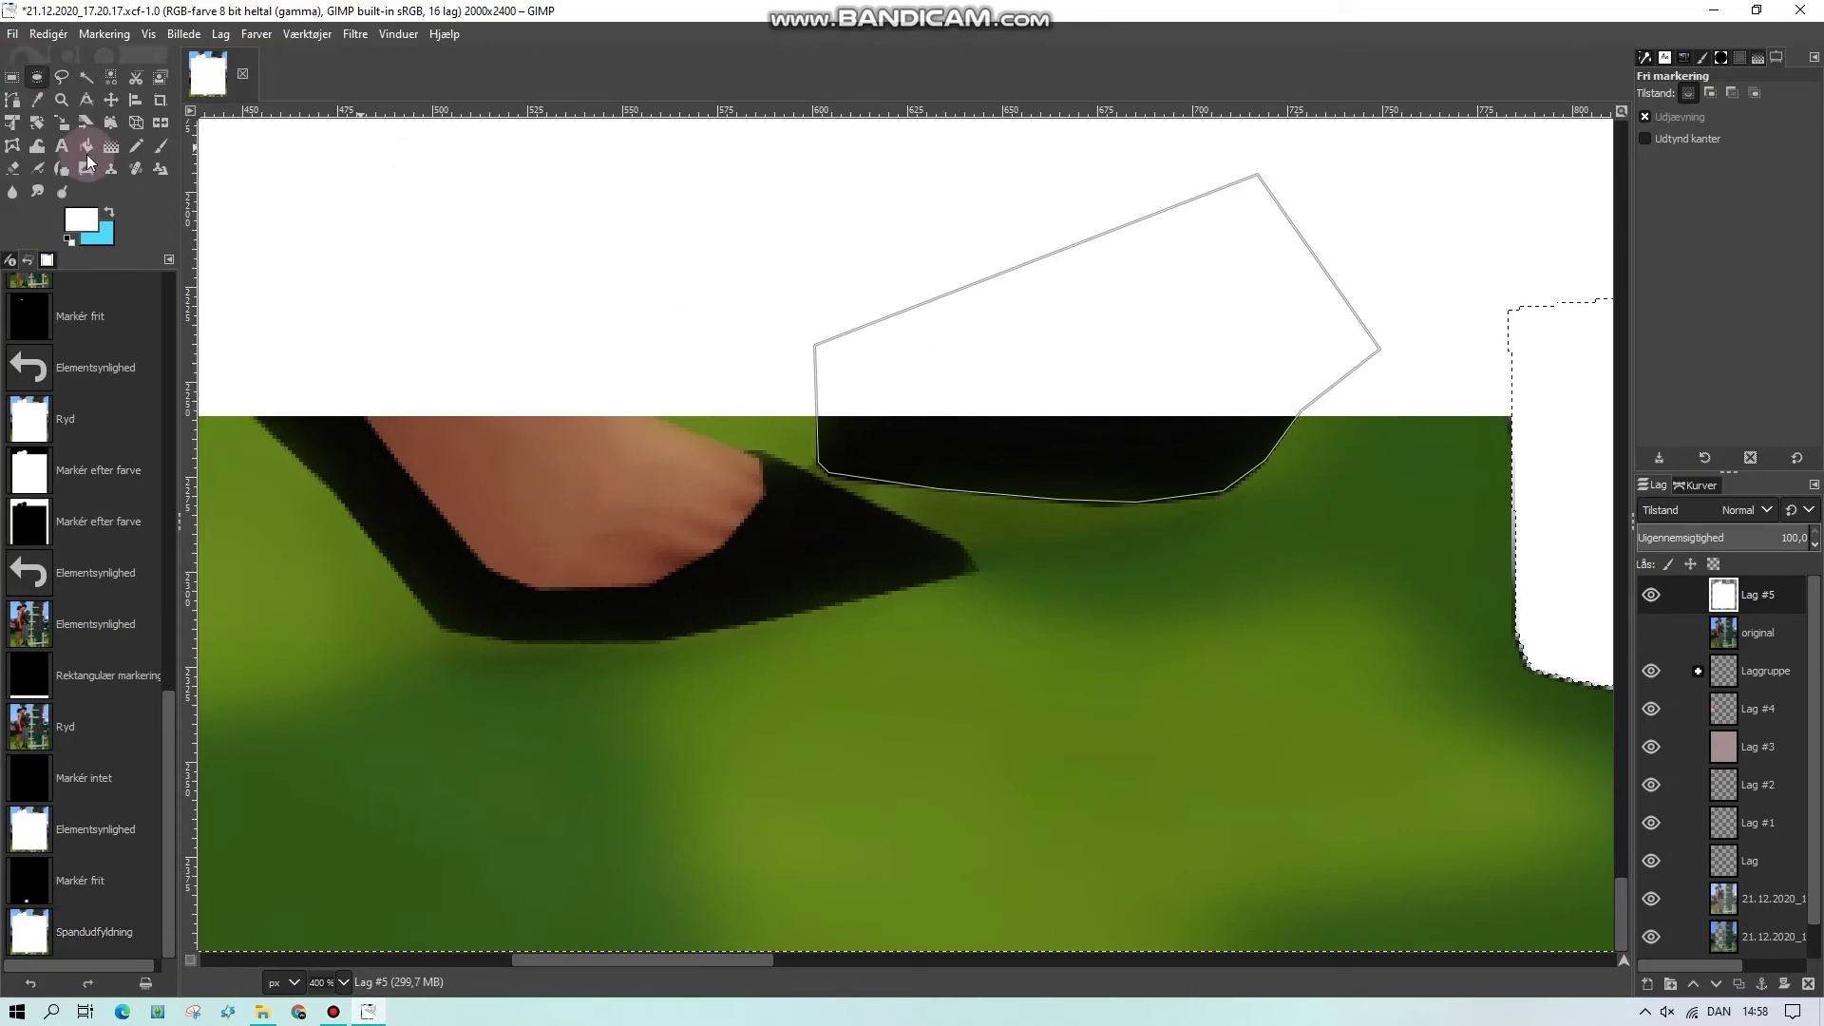
click(87, 145)
click(900, 451)
Trace a free selection from the woman's front foot around the shoe's pointed toe and along its sole
click(60, 77)
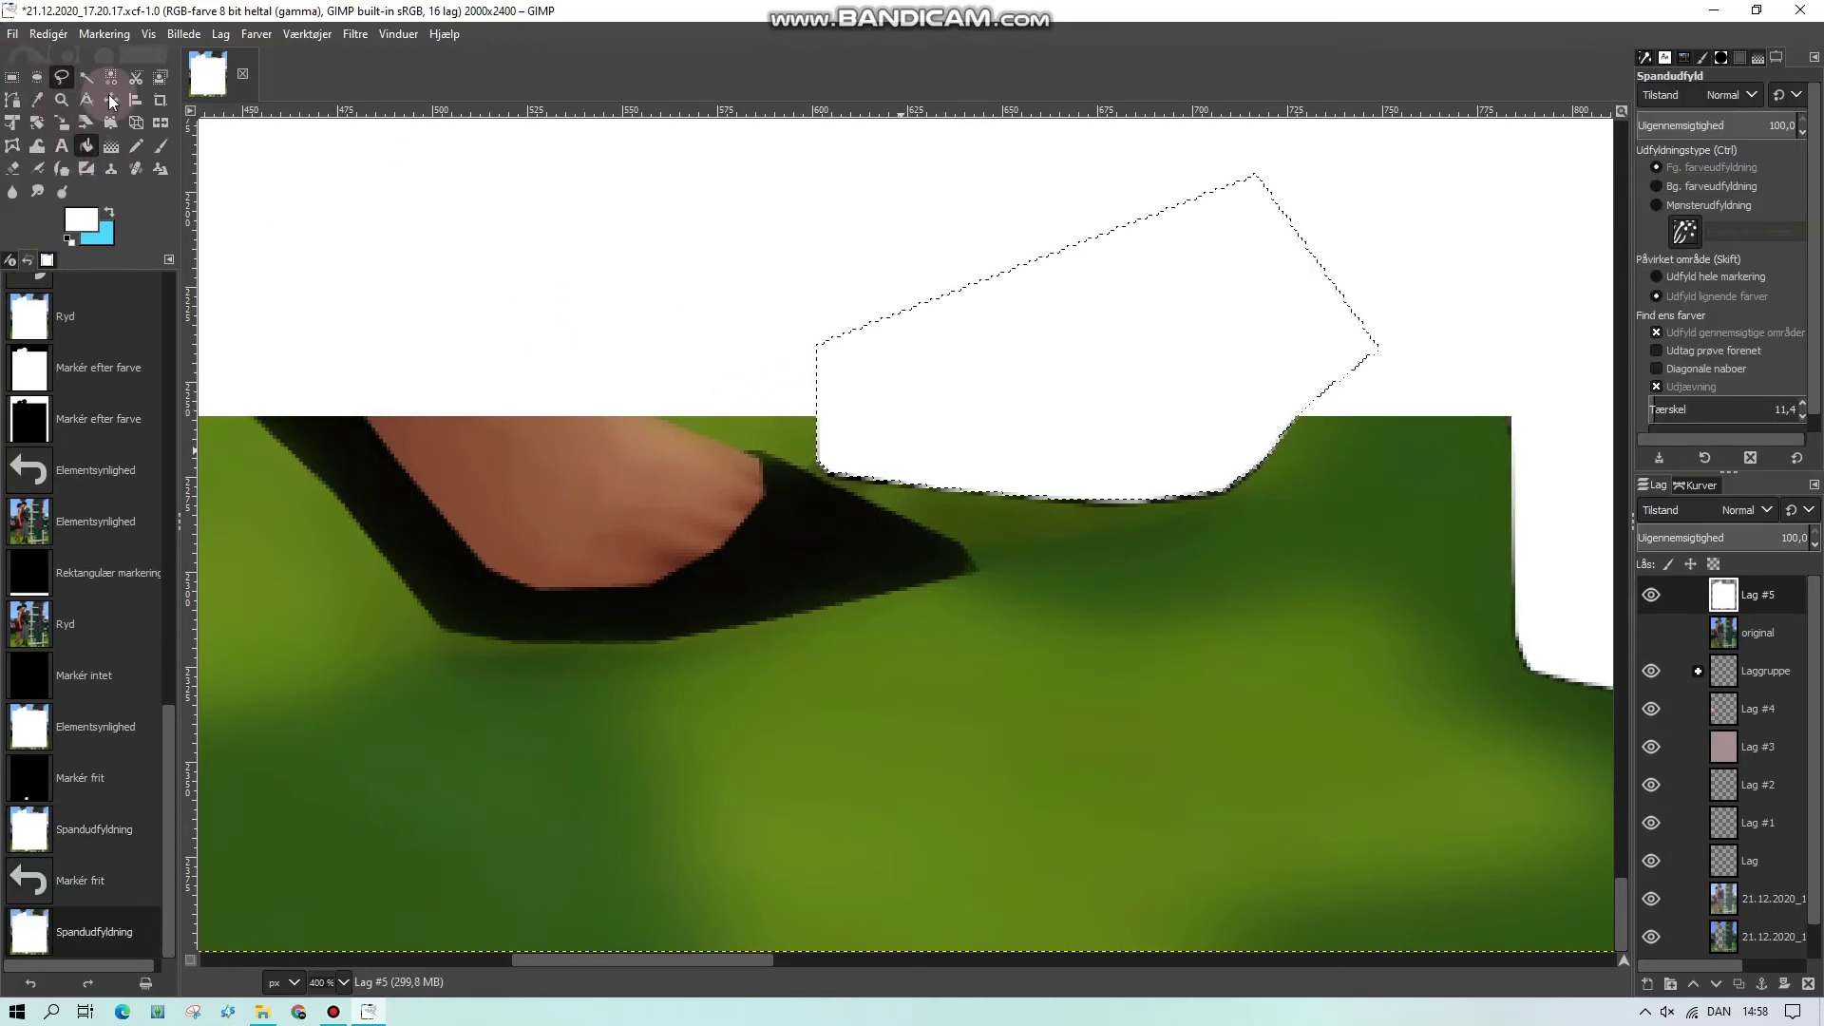
drag(754, 961, 690, 954)
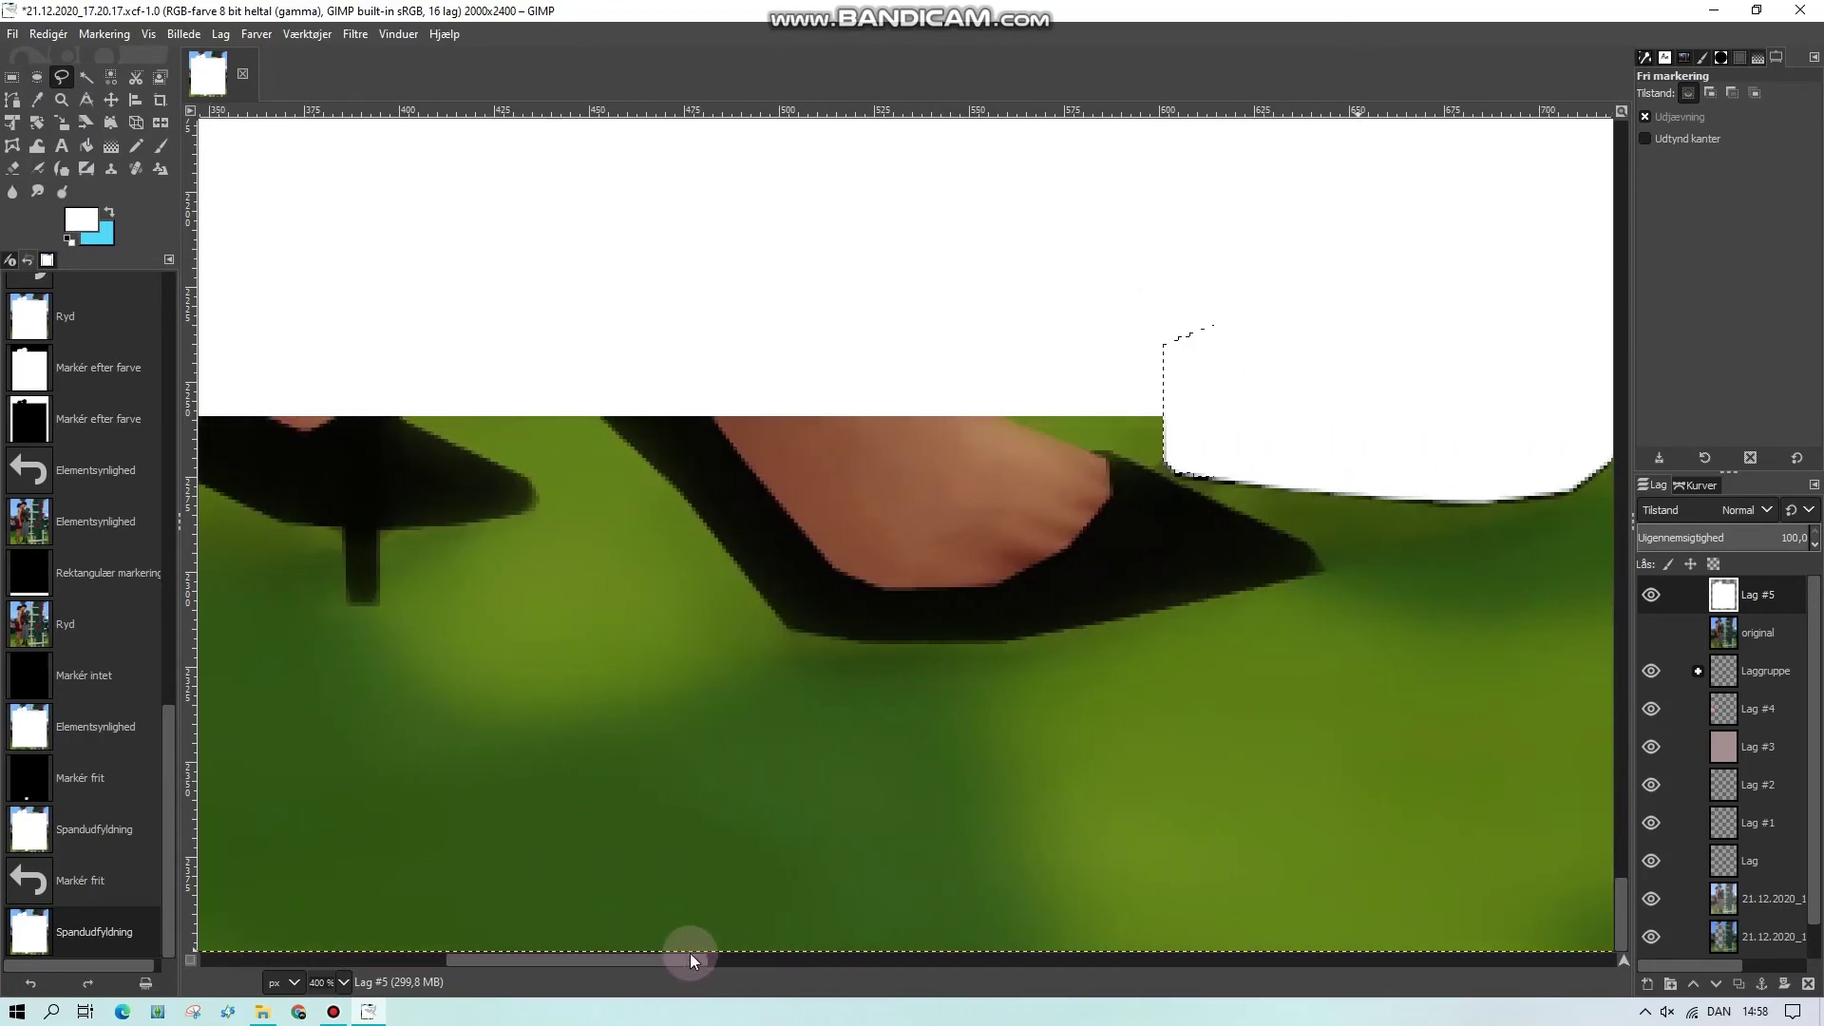
click(982, 410)
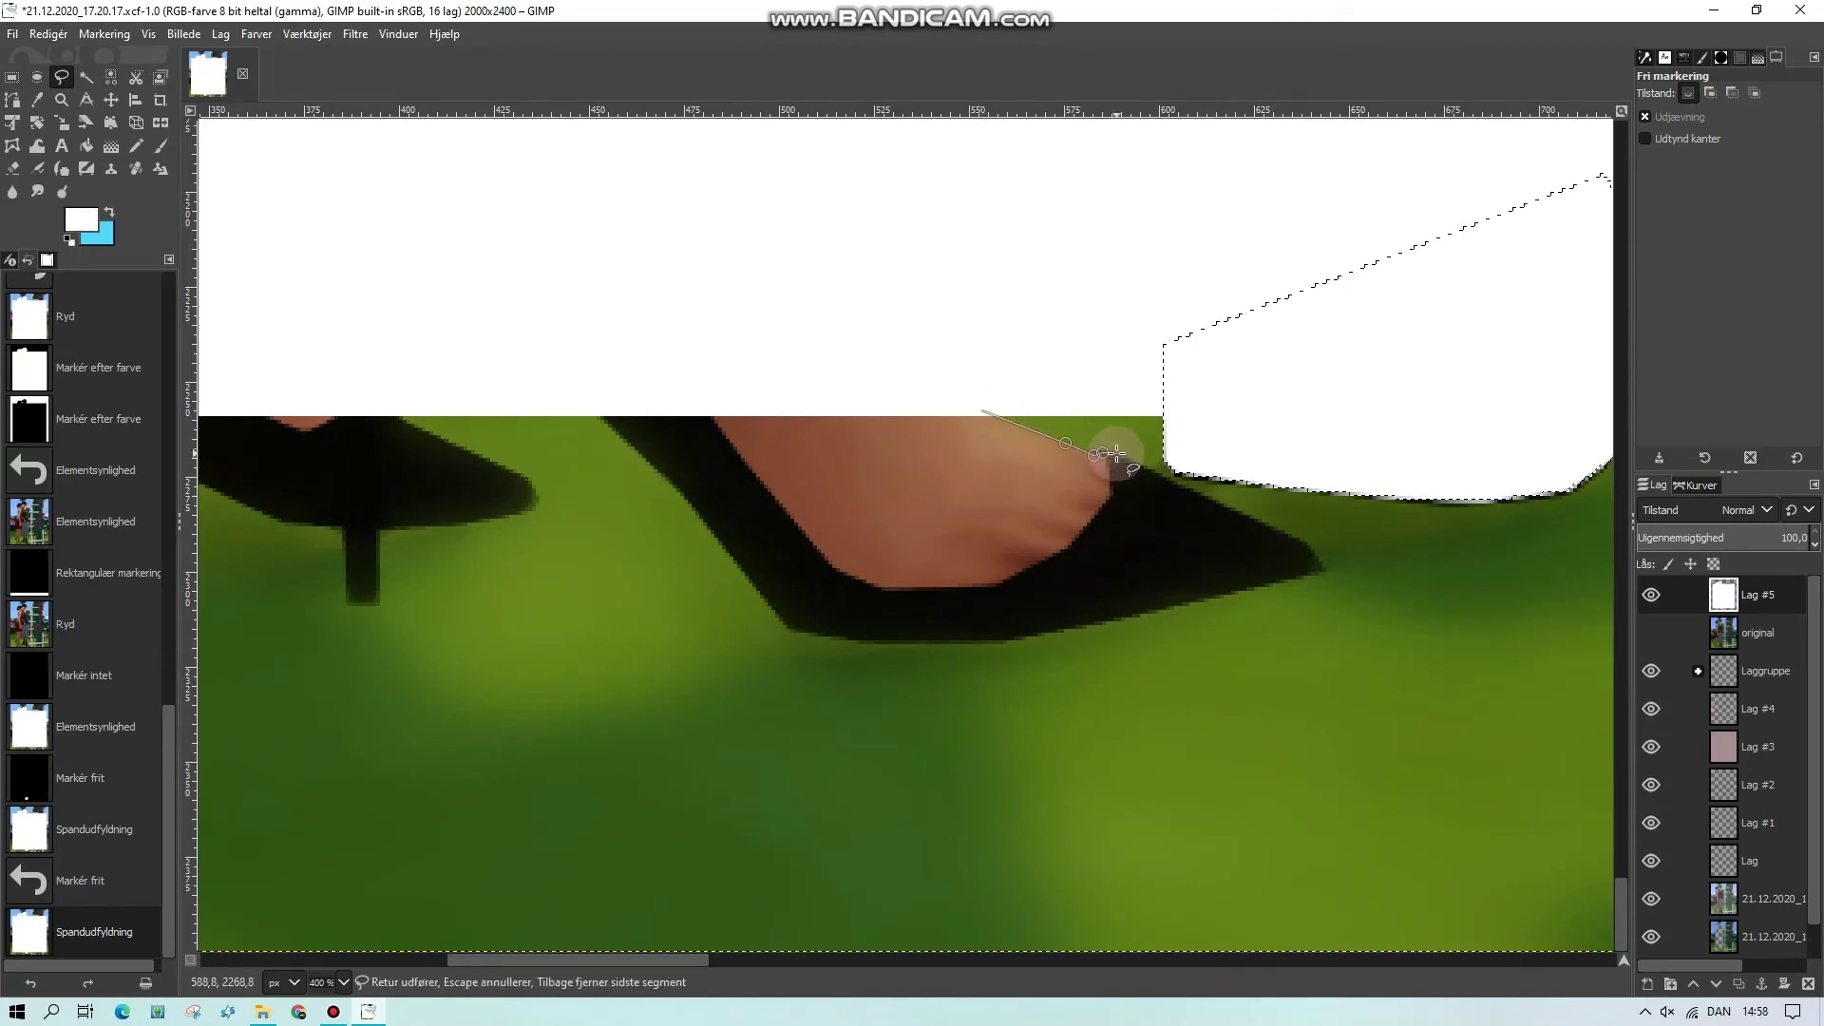
click(1229, 508)
click(1309, 548)
click(1298, 576)
click(1138, 611)
click(982, 639)
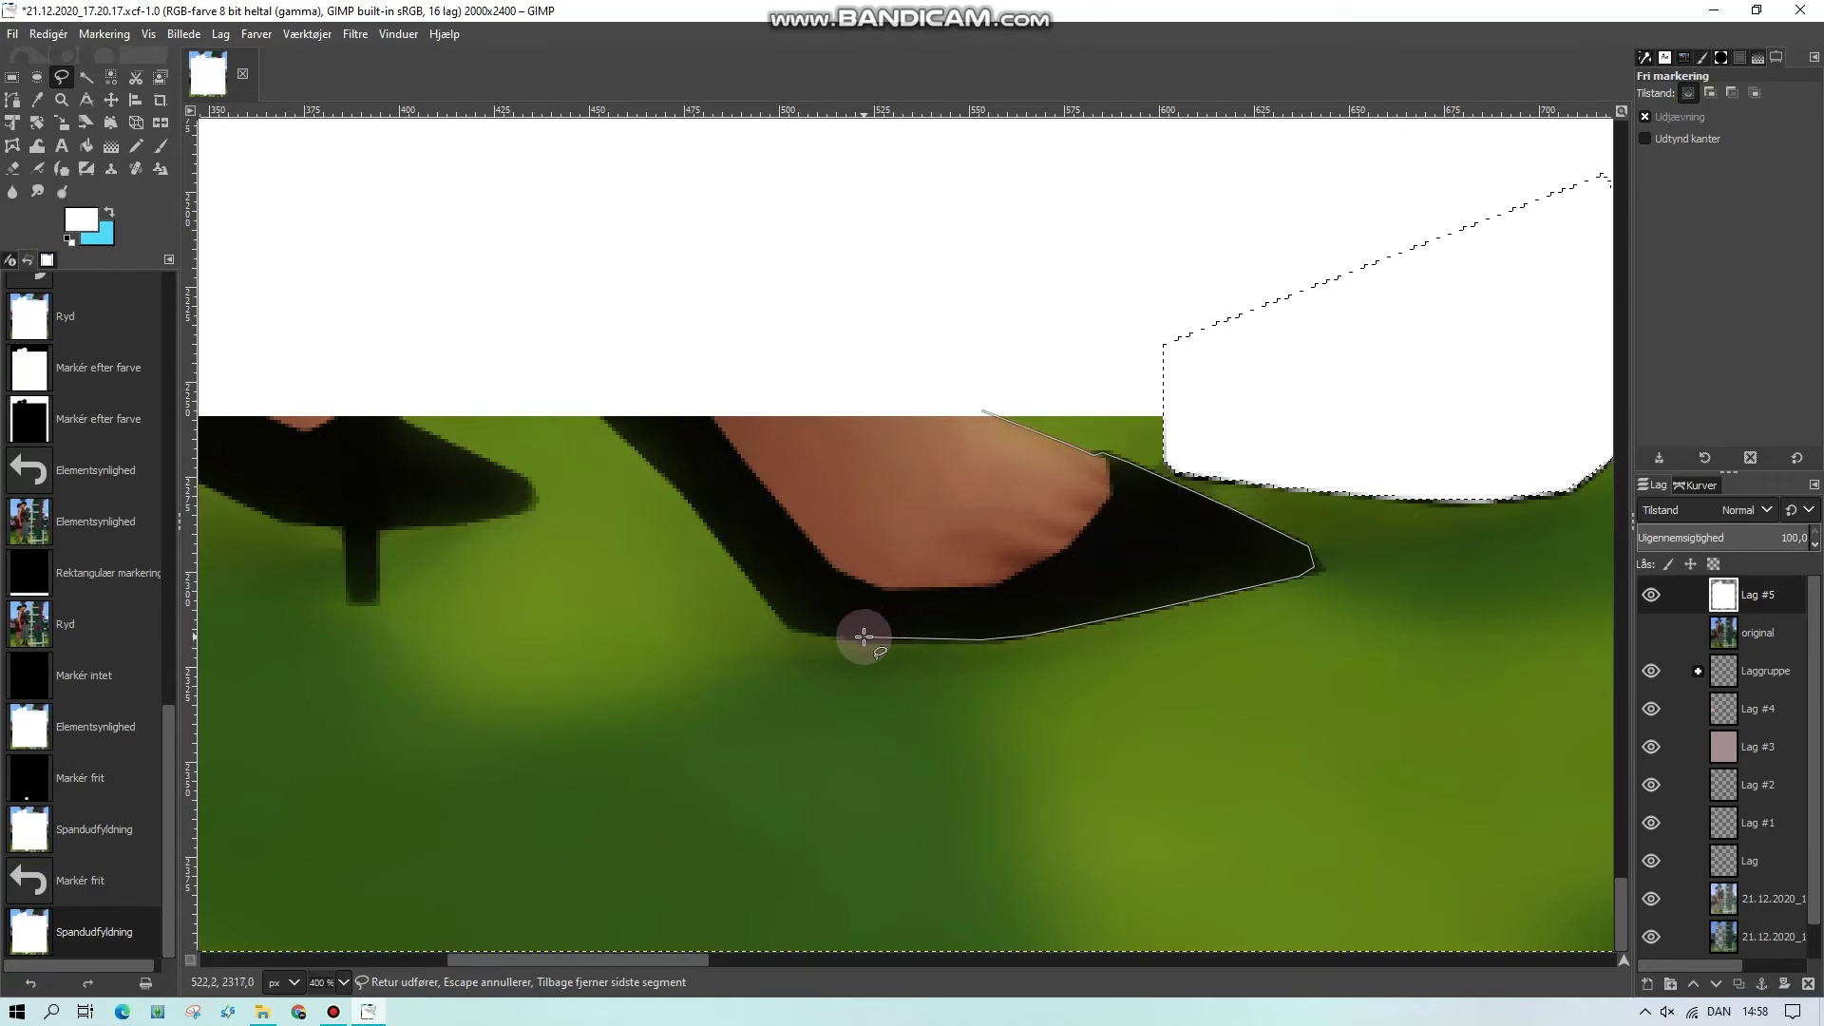
Complete the front shoe's outline up its back edge, close it through the white area and fill the selection with white
click(864, 636)
click(789, 627)
click(736, 554)
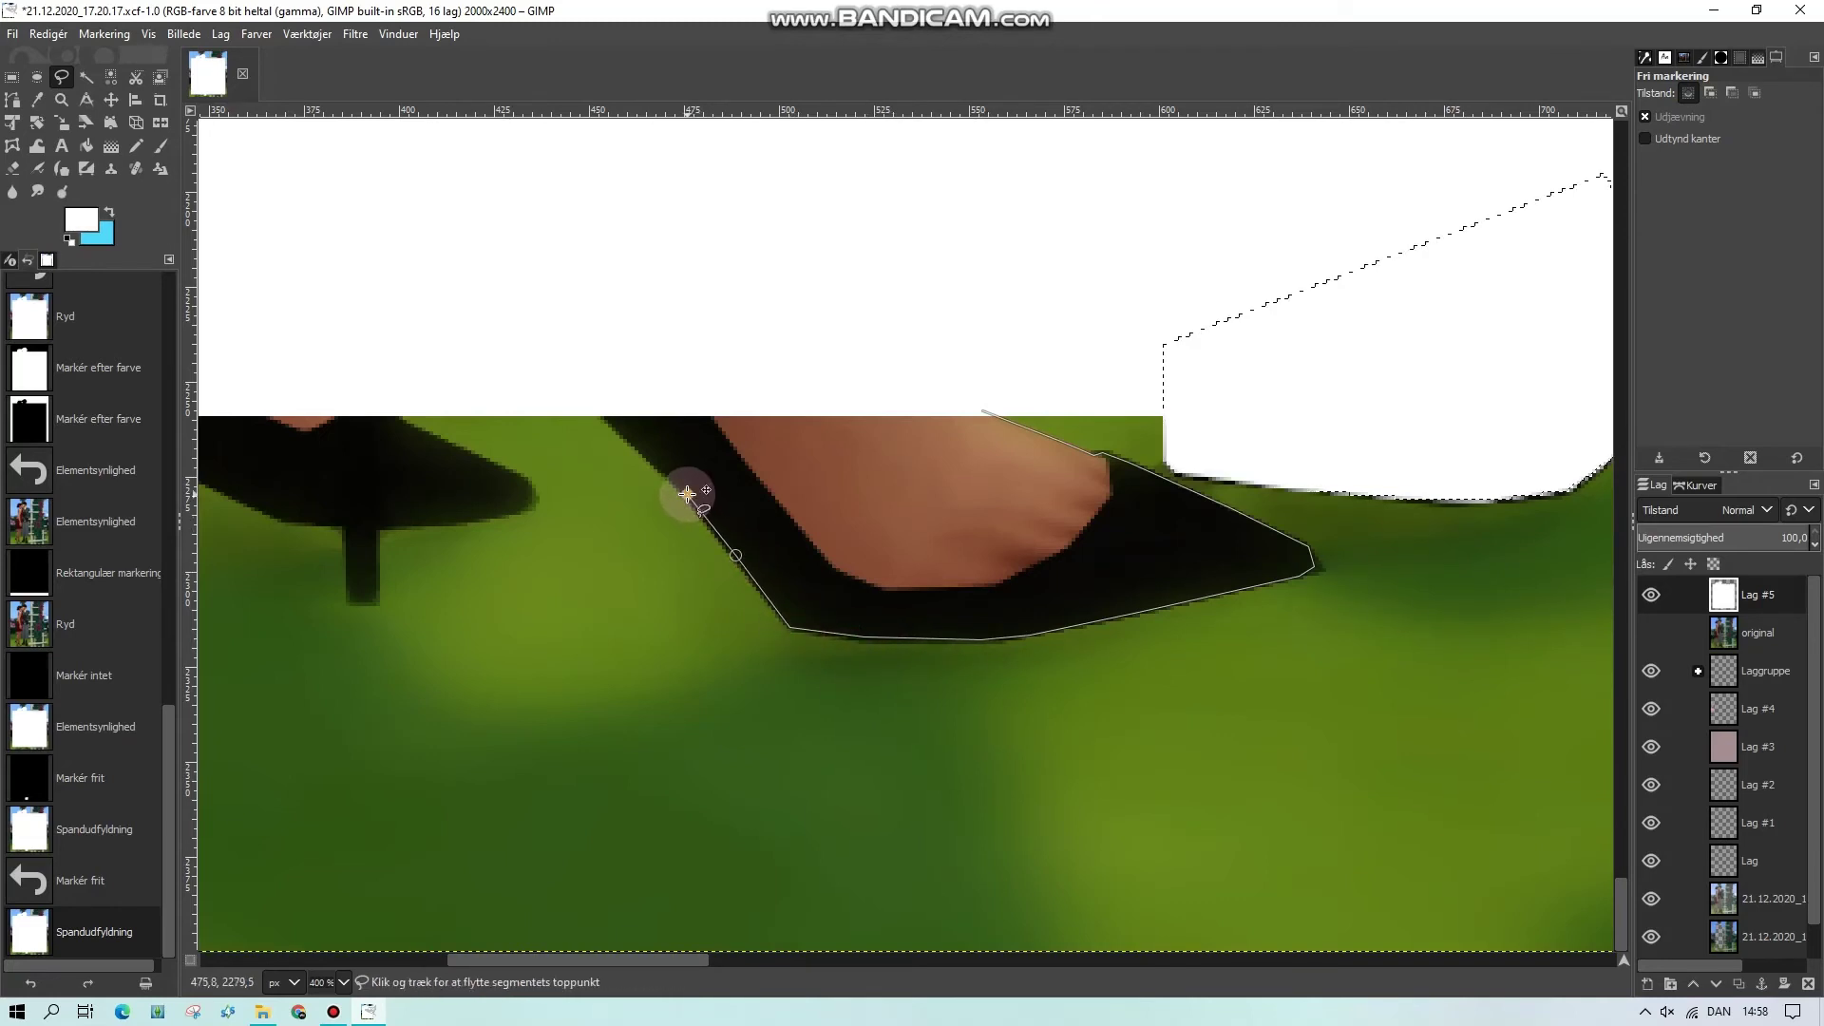
click(686, 492)
click(560, 381)
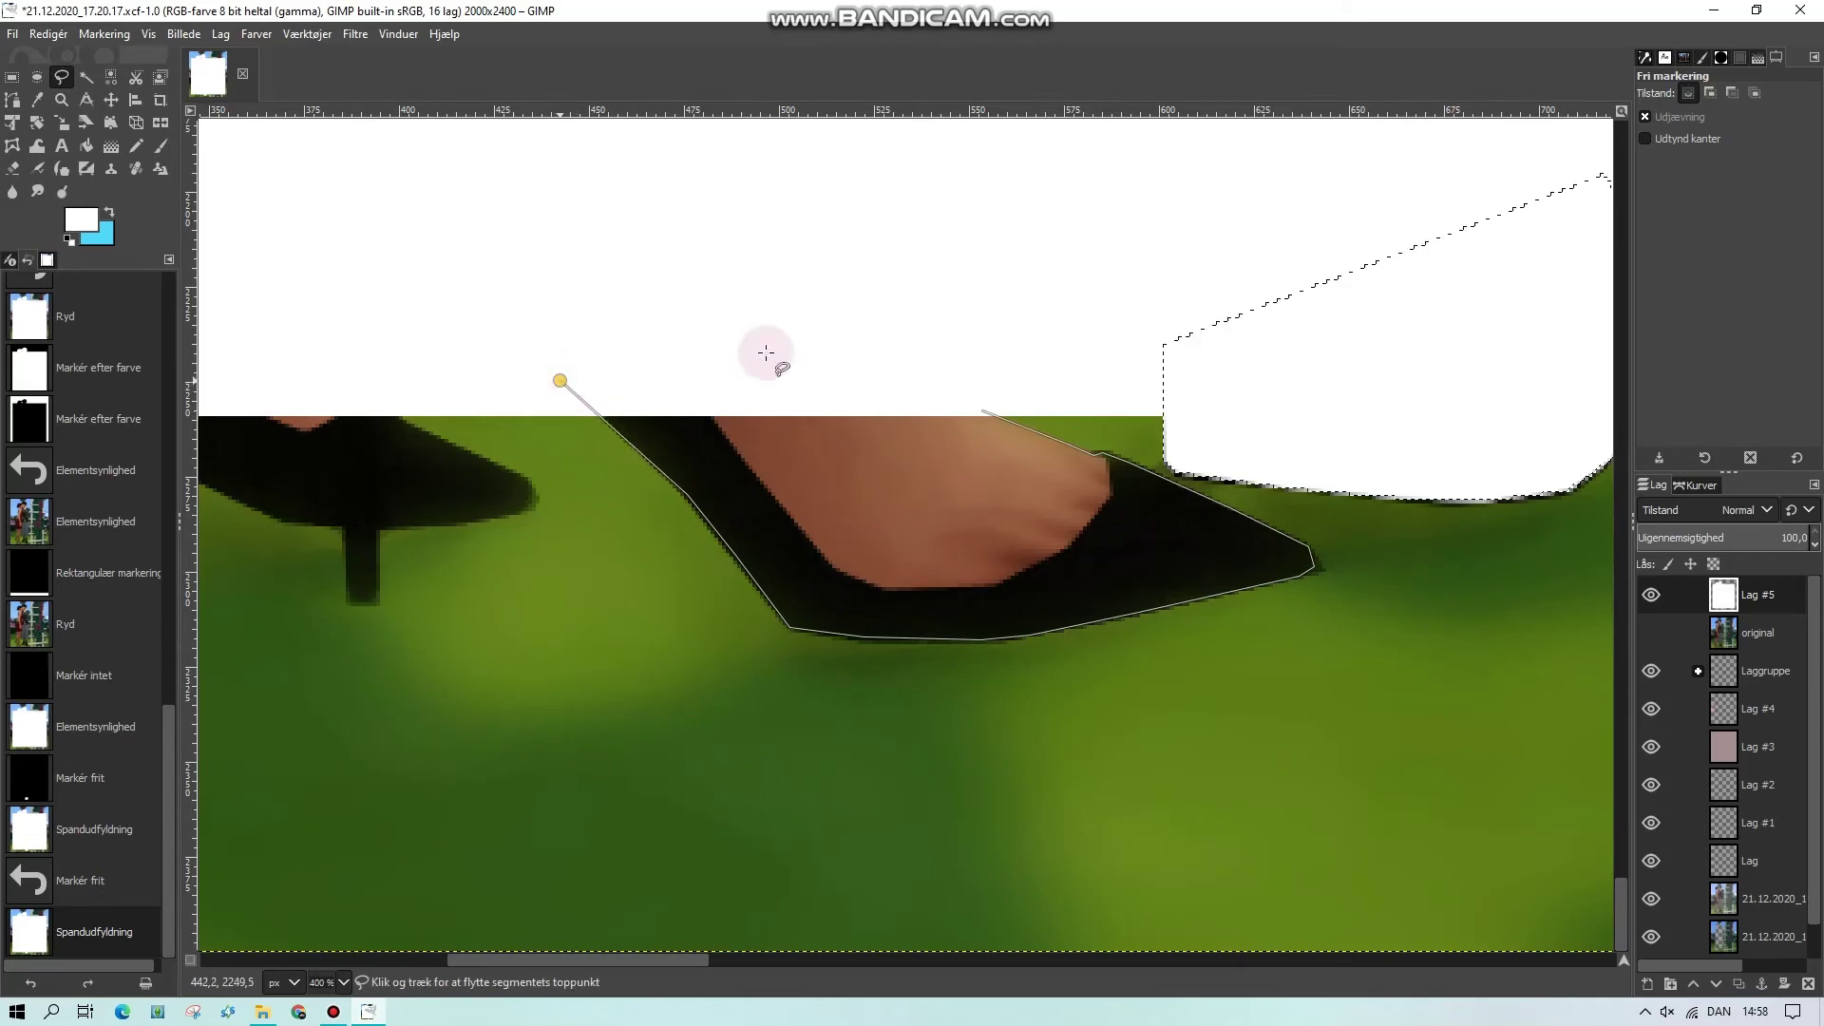
click(895, 330)
click(986, 408)
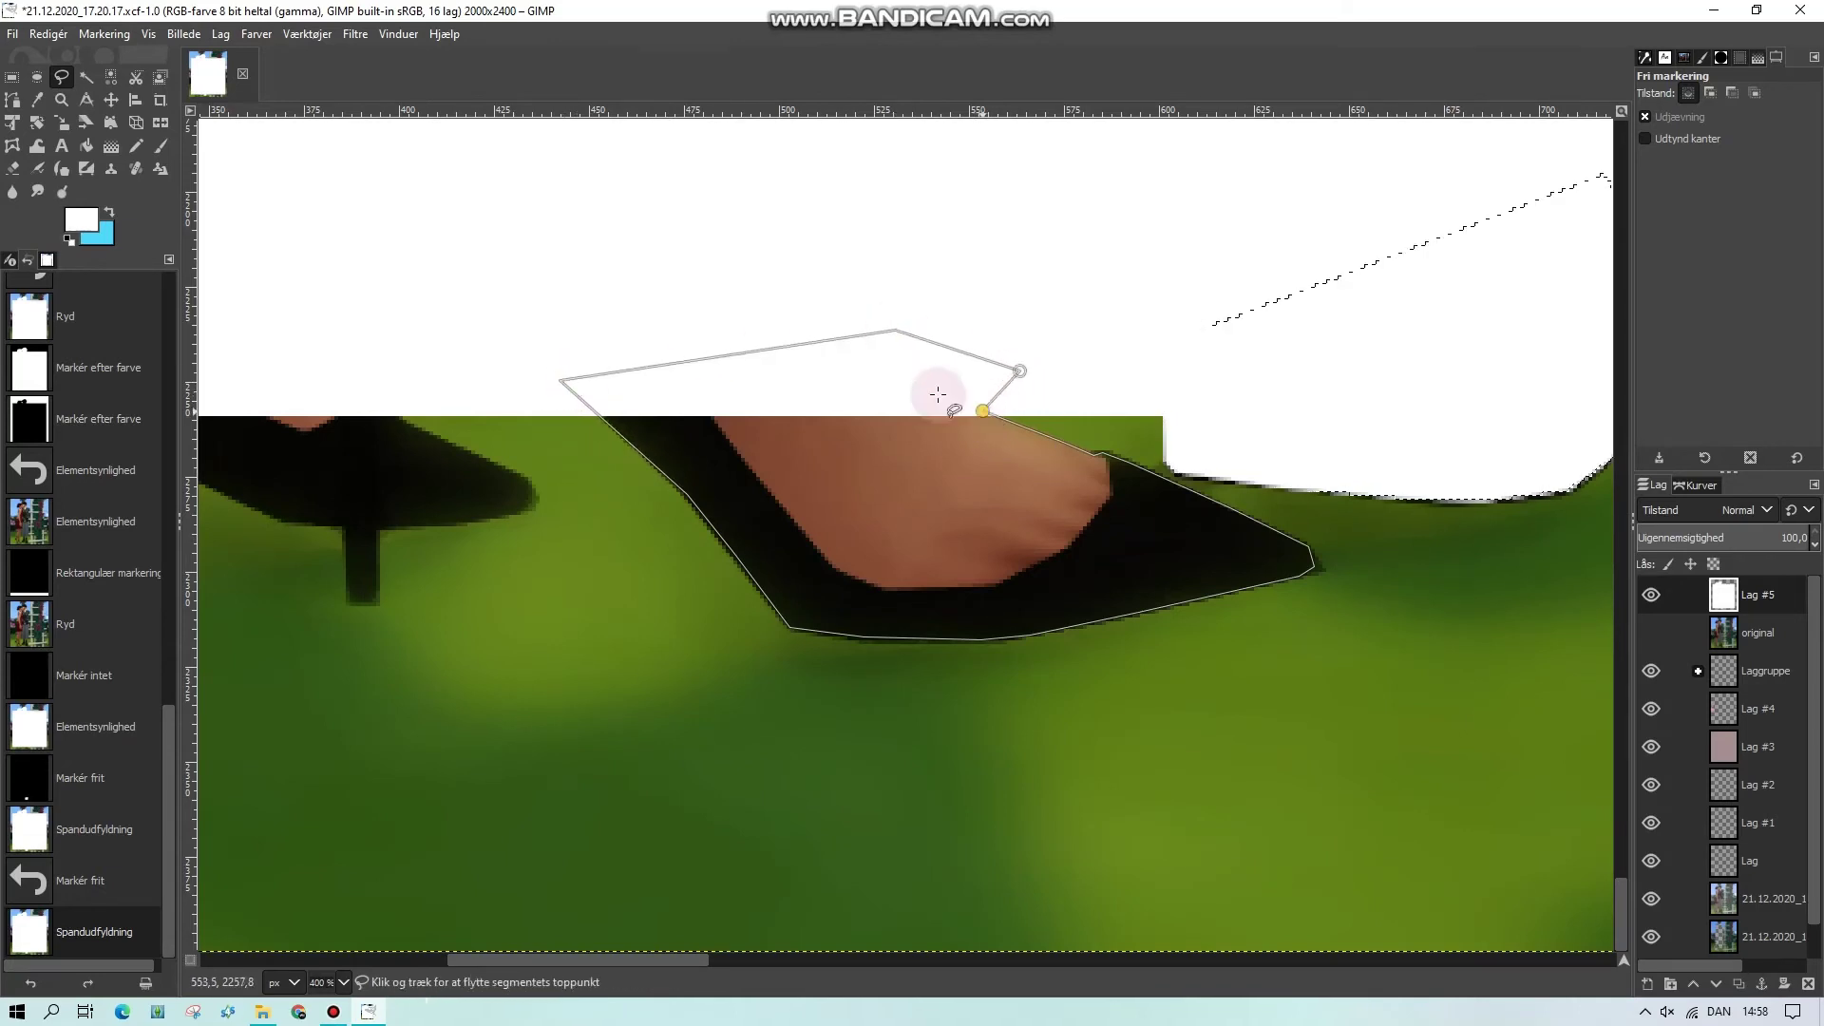
click(86, 146)
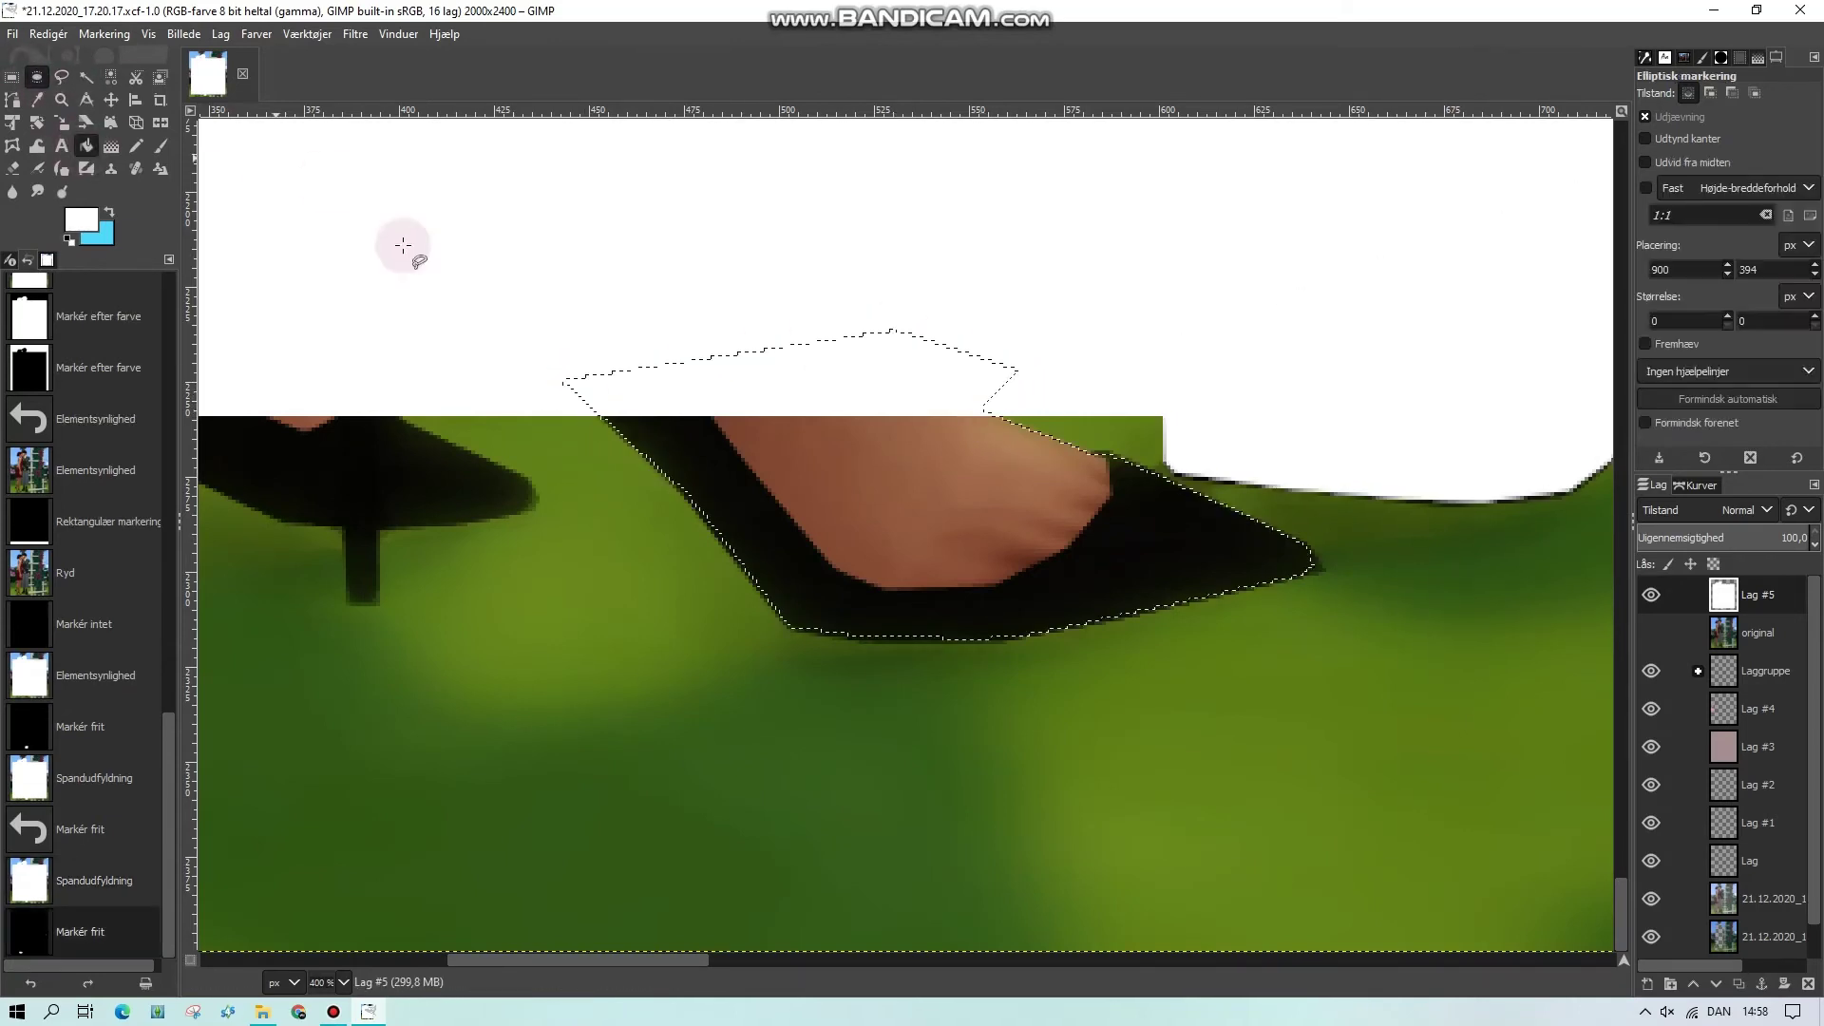
click(712, 448)
Trace a free selection along the sole of the woman's other shoe and around its narrow heel
click(62, 77)
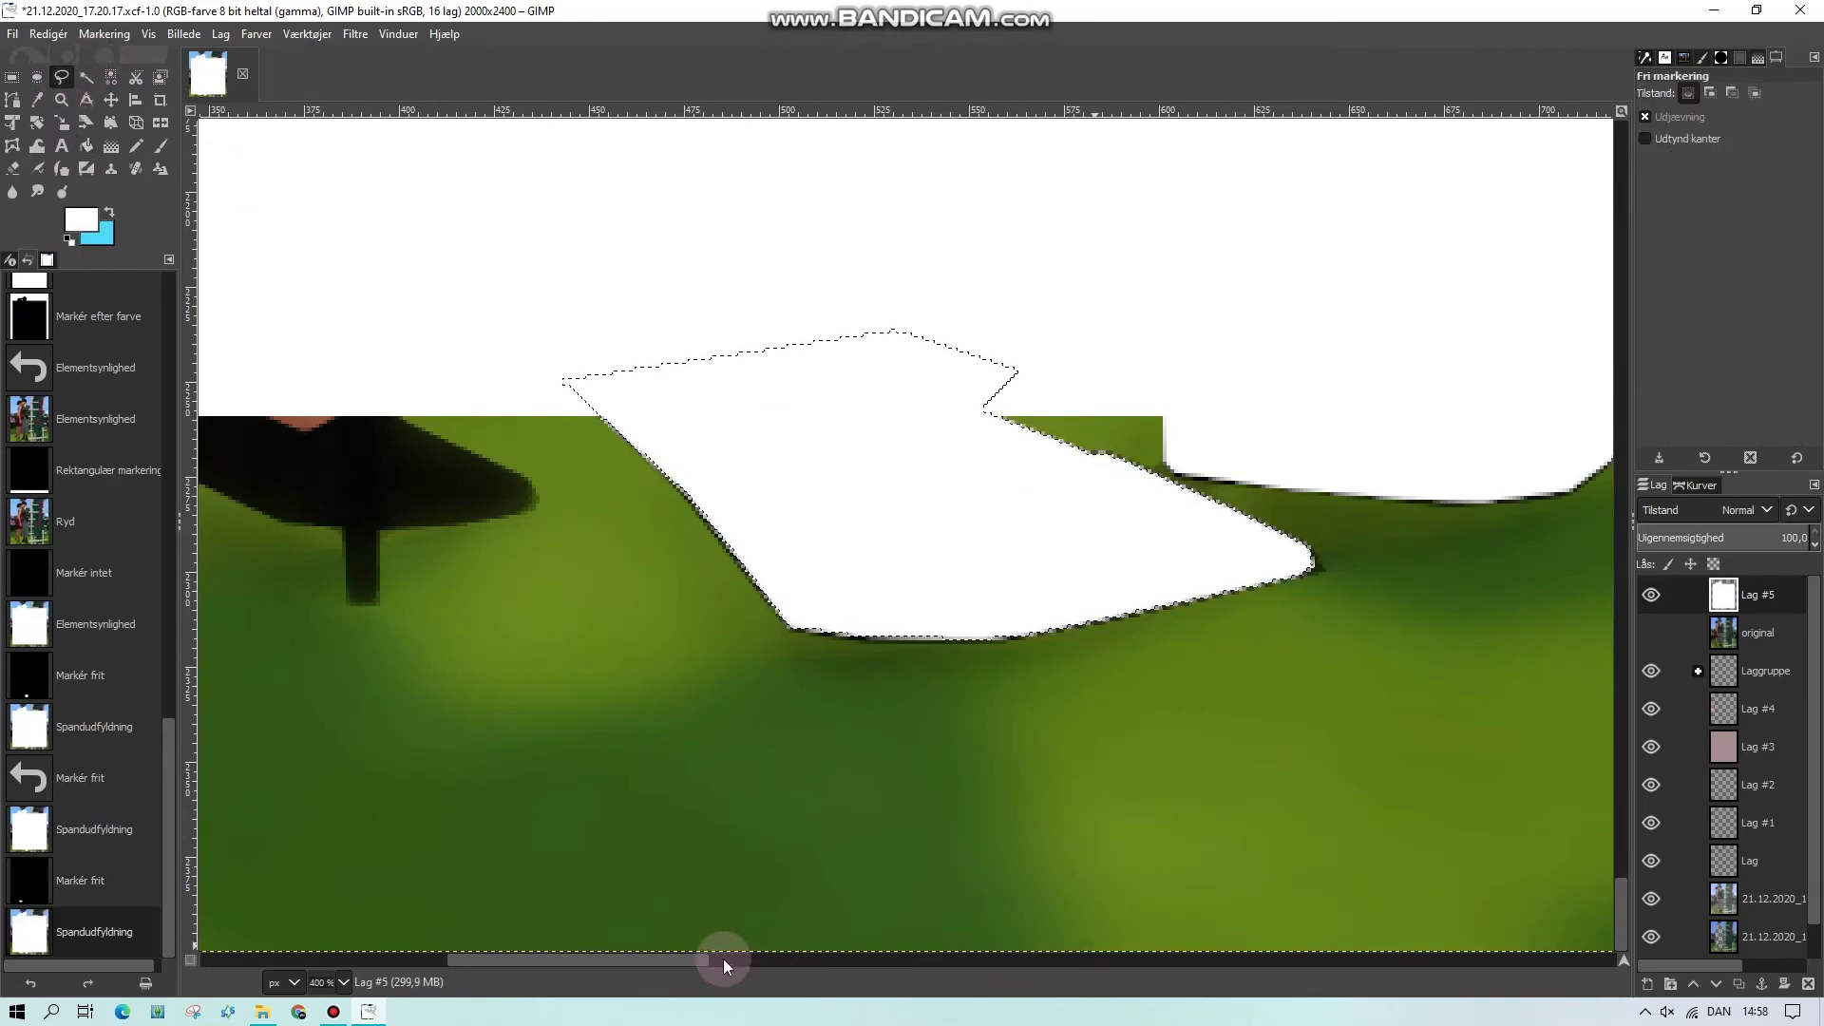
drag(703, 959, 570, 960)
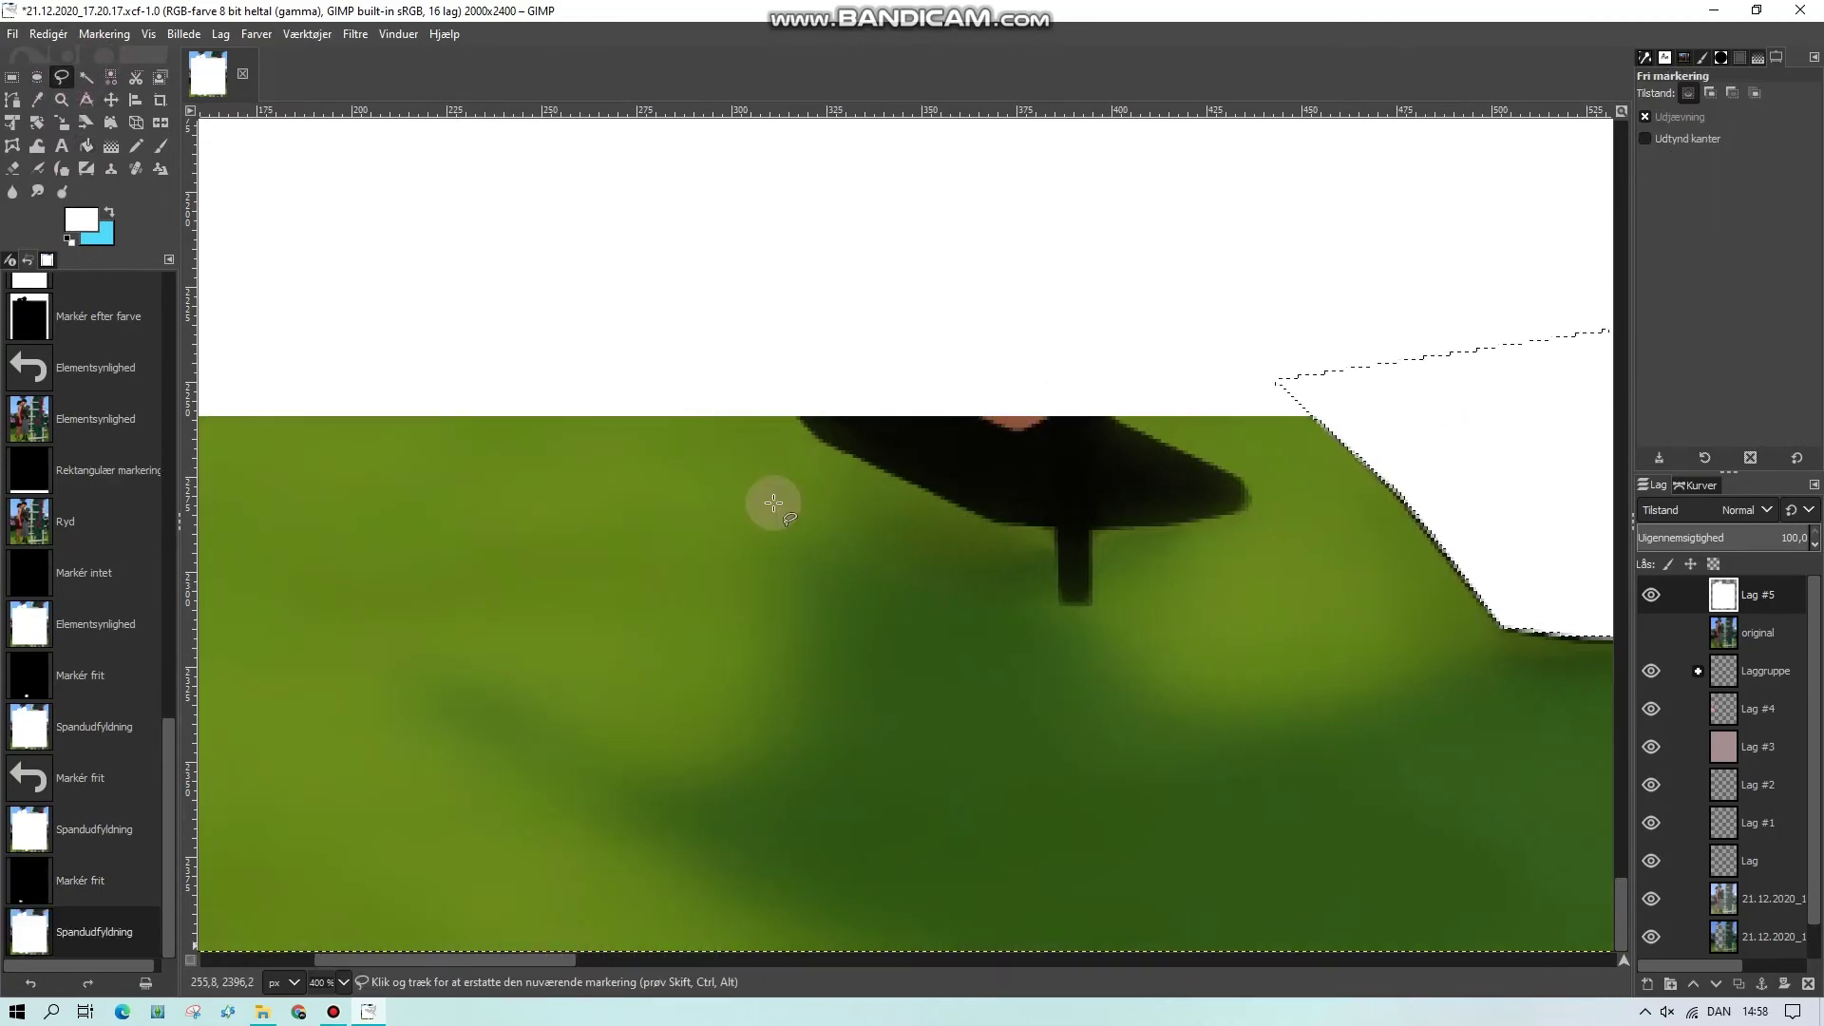
click(788, 409)
click(825, 442)
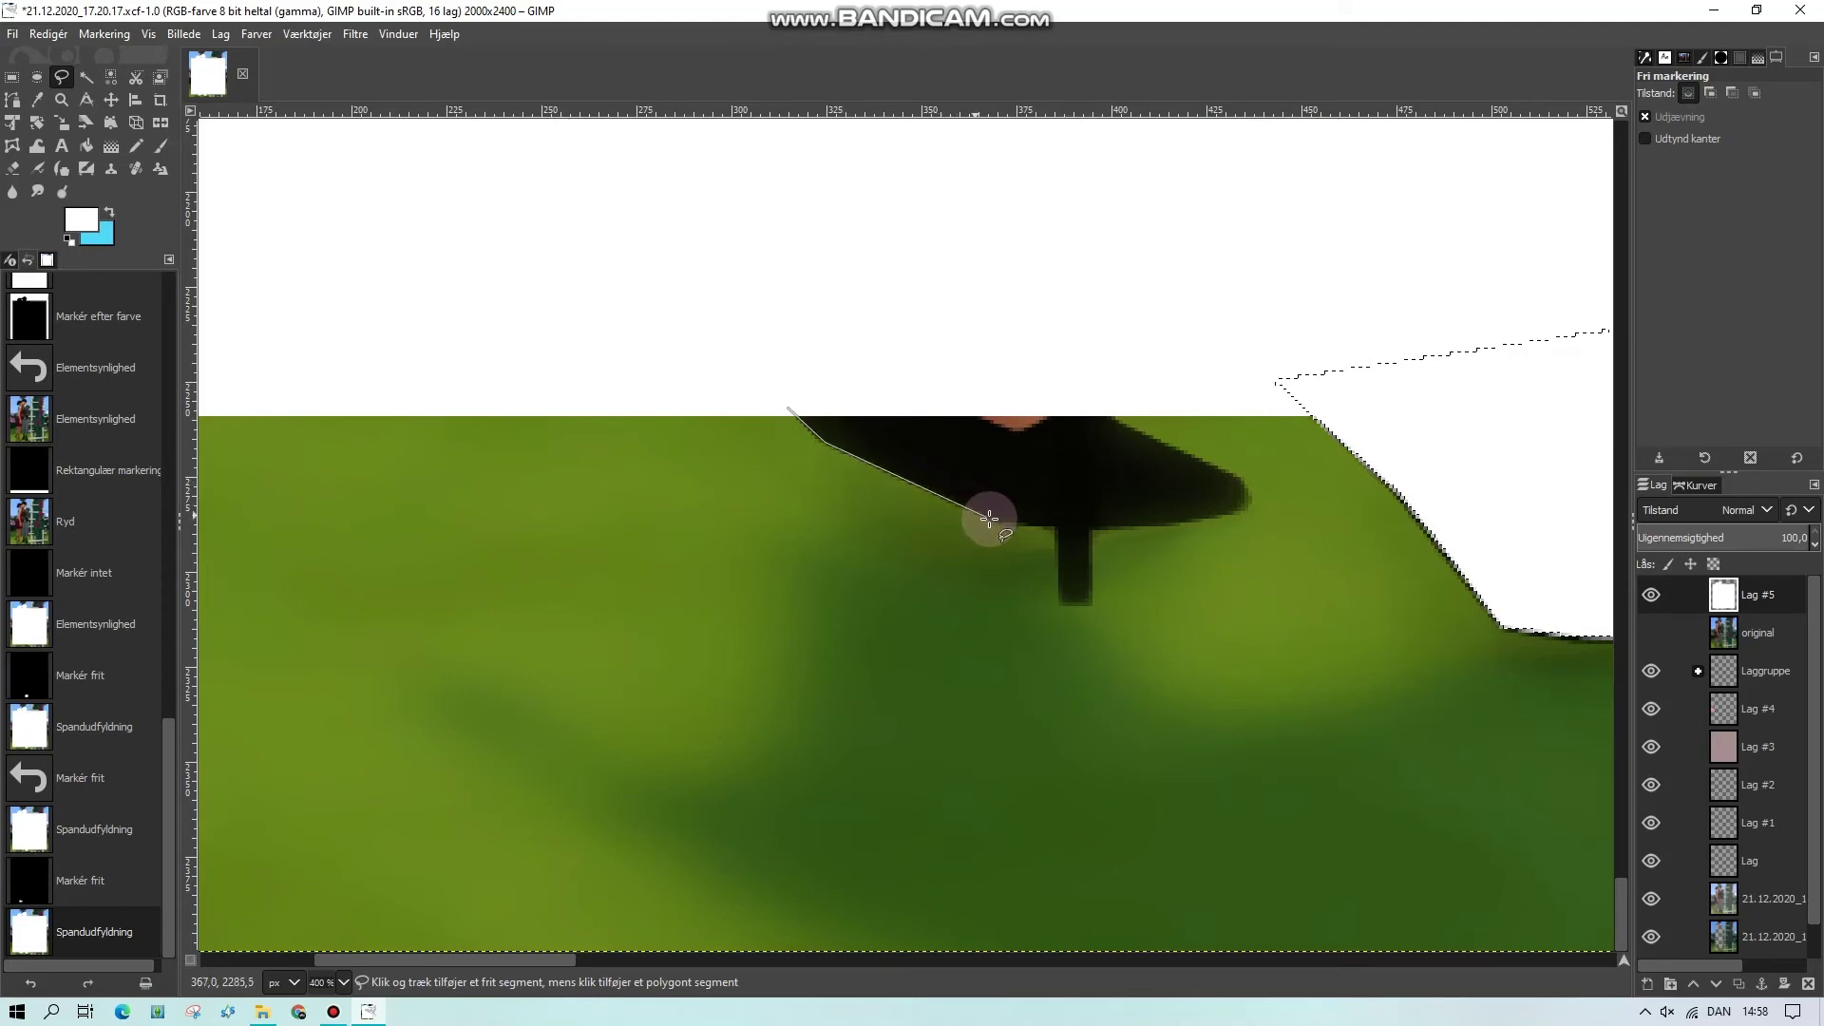
click(1055, 525)
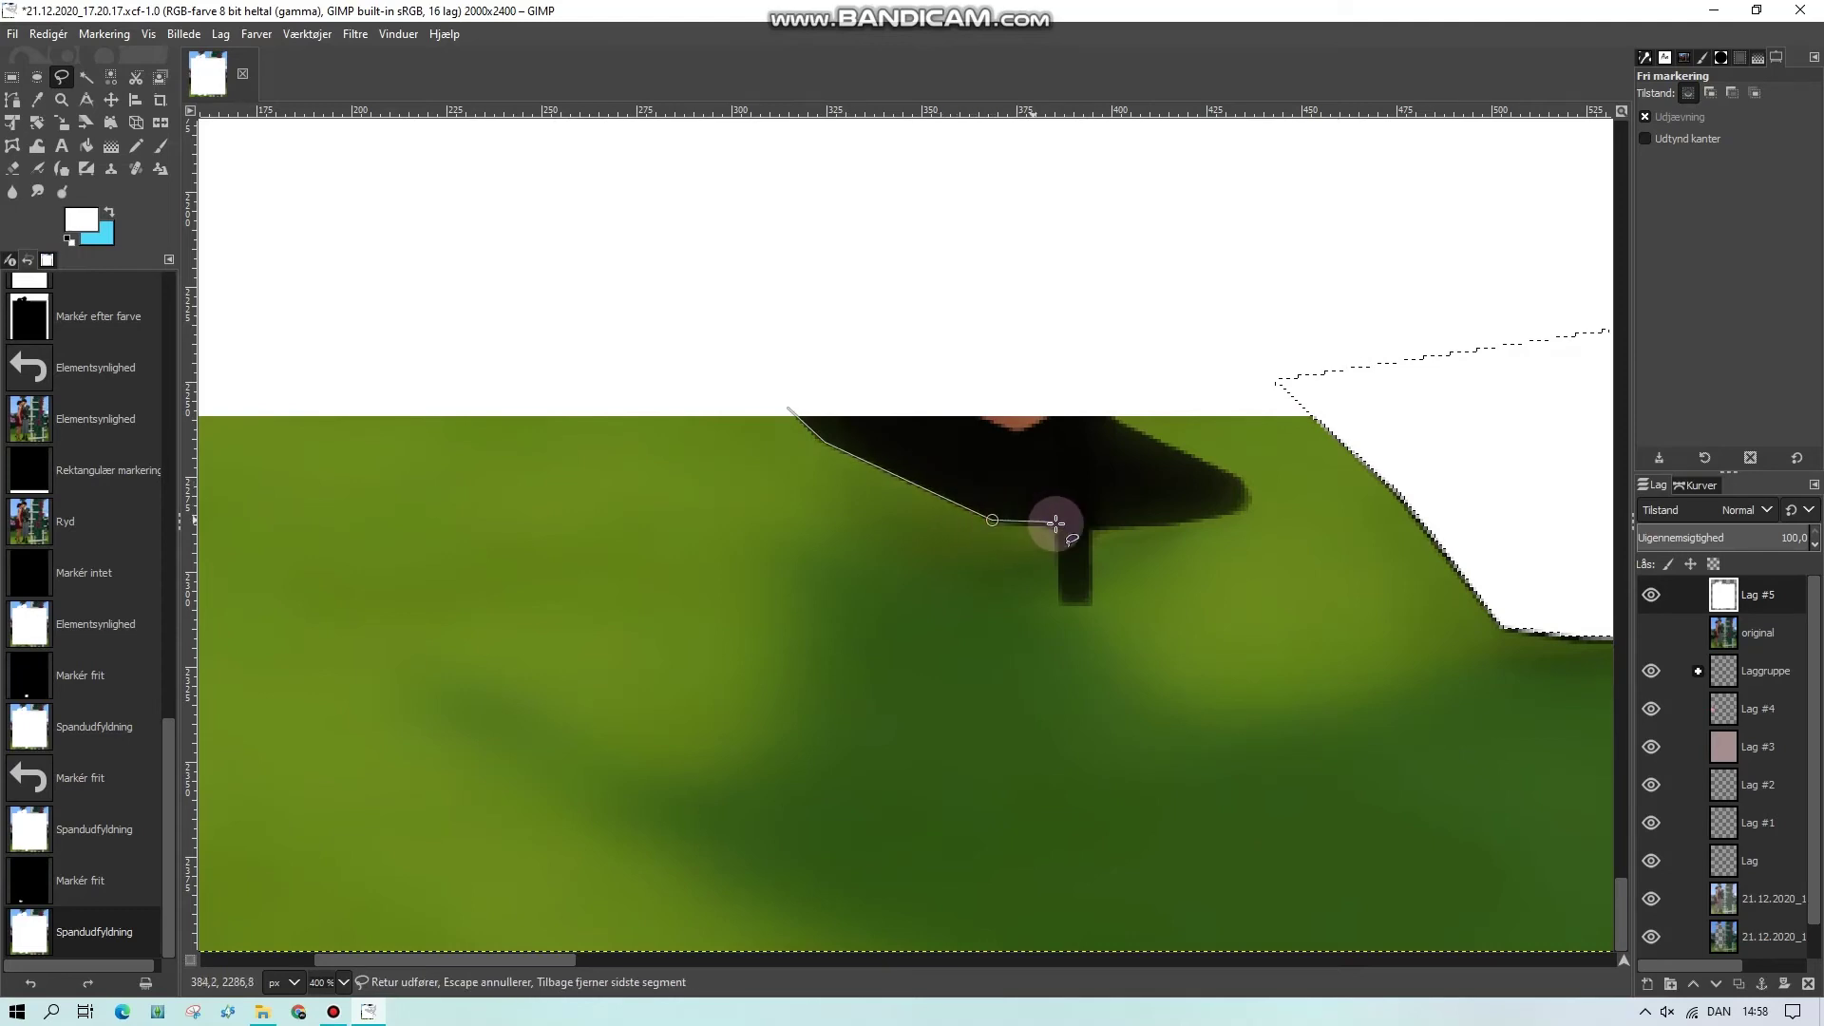
click(1058, 602)
click(1092, 602)
click(1090, 525)
Continue the outline around the second shoe's toe, close it through the white area and fill the selection with white
click(1177, 523)
click(1237, 476)
click(1150, 438)
click(1042, 360)
click(658, 308)
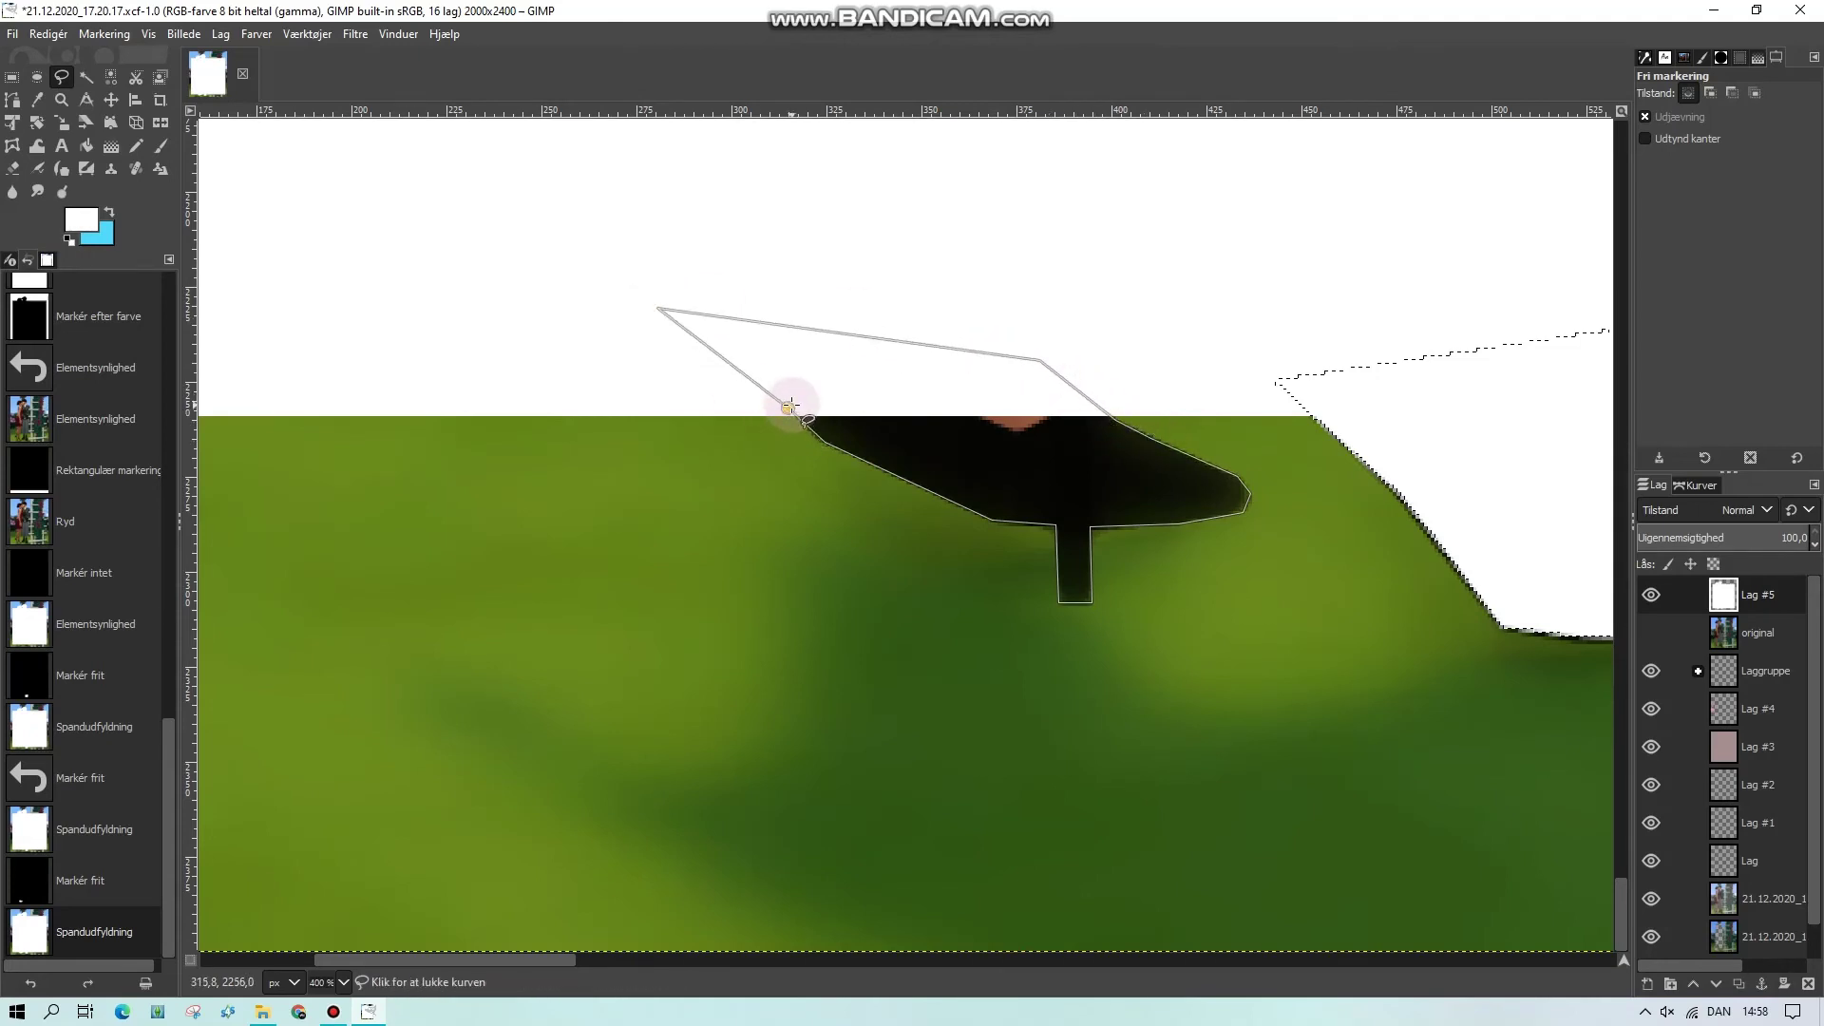
click(789, 407)
click(86, 146)
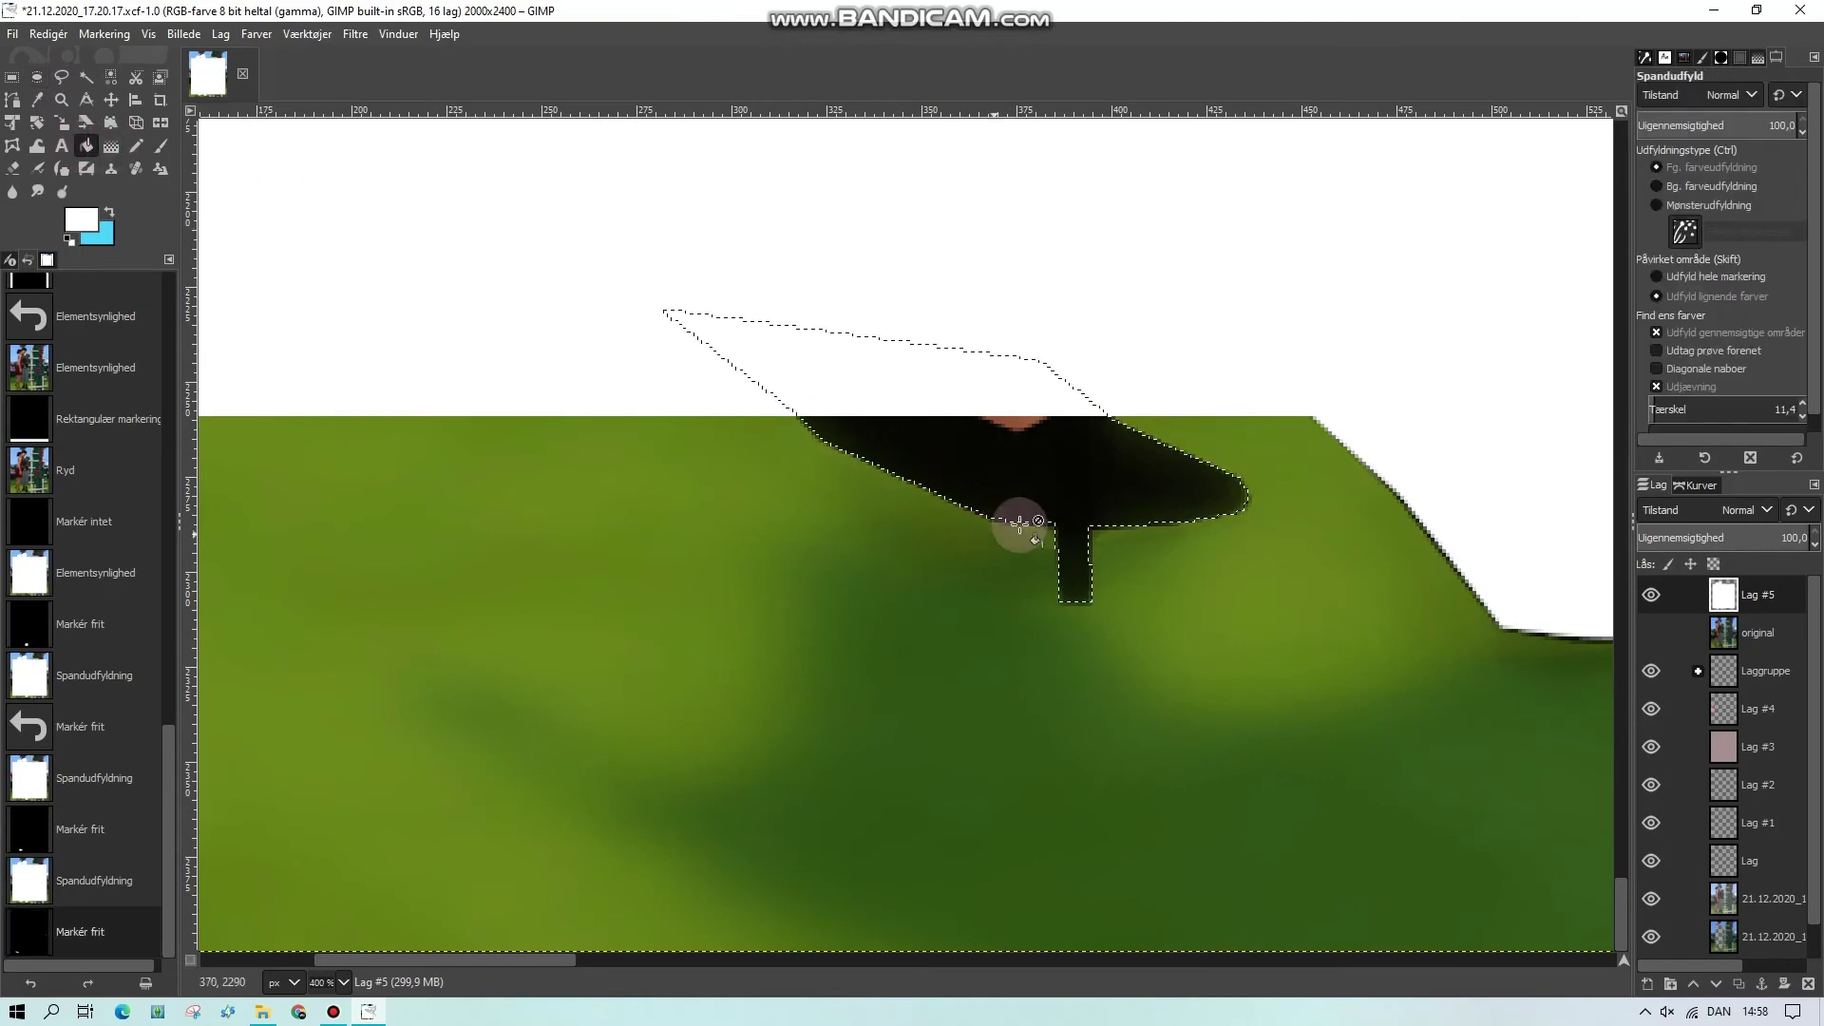
click(1071, 487)
Clear the selection, fit the whole image in view and select by colour the transparent surroundings of the white panel on Lag #5
key(r)
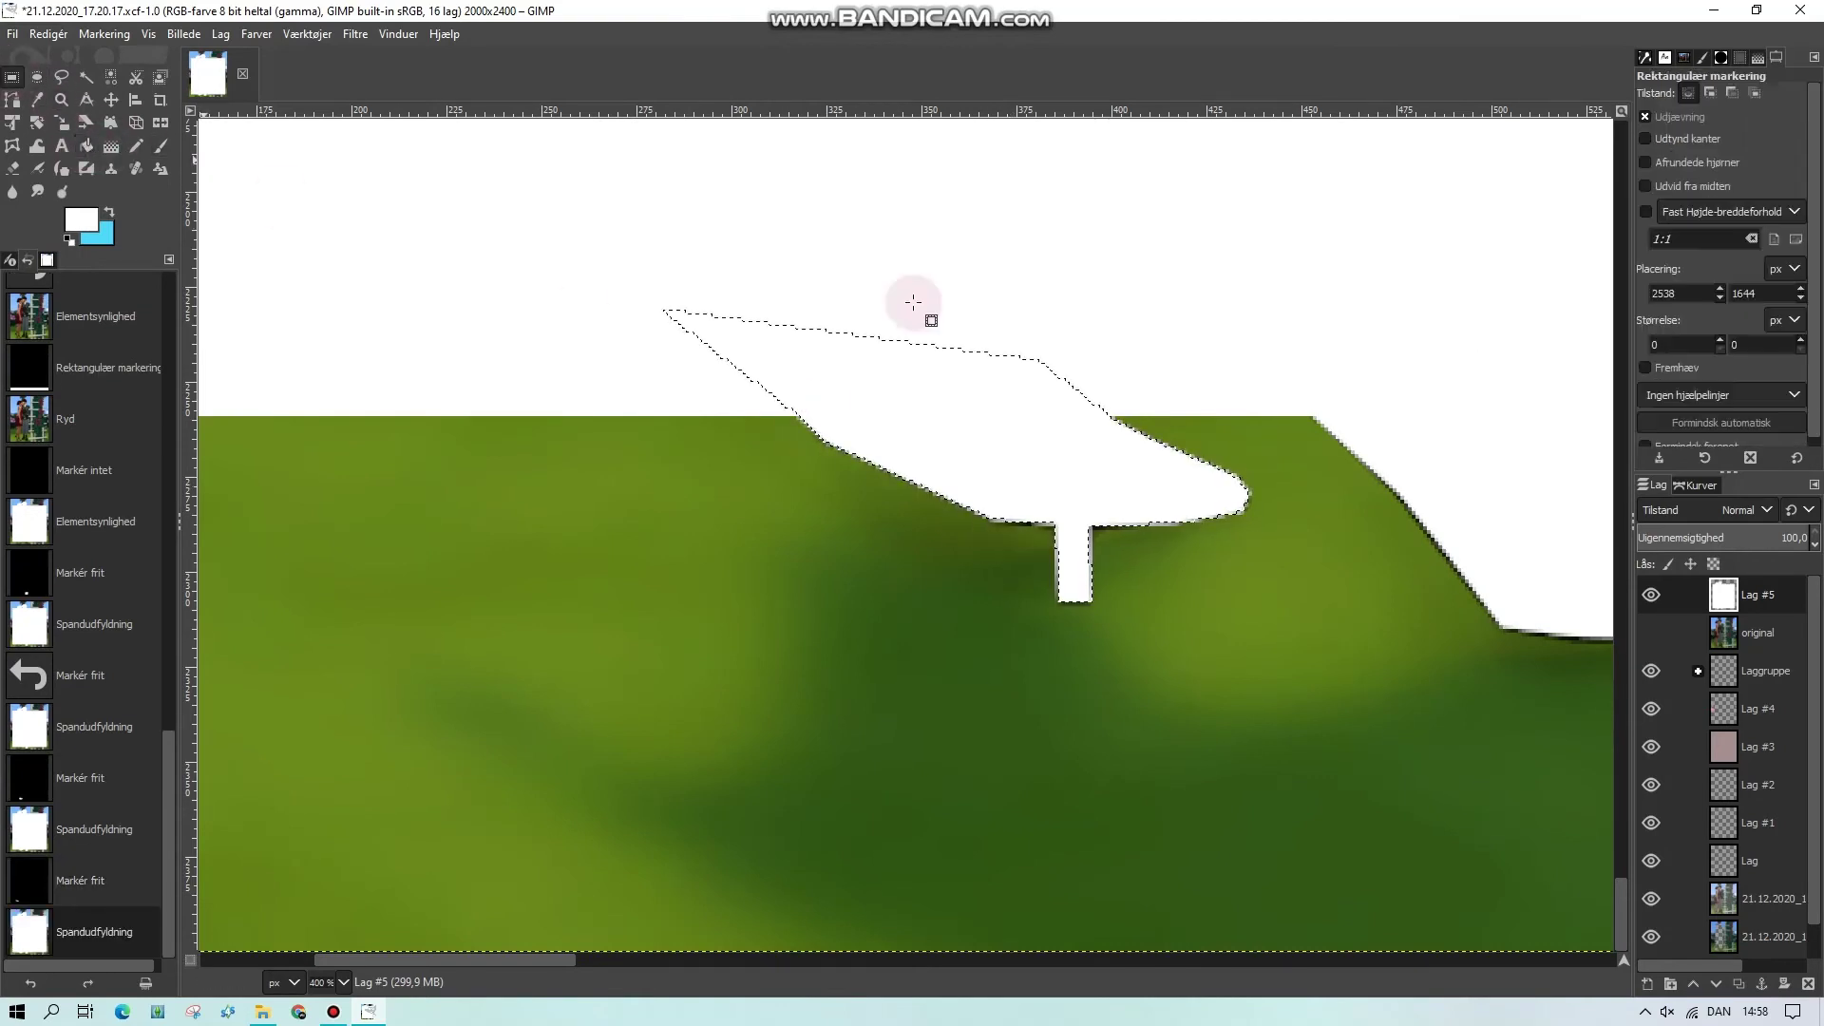
click(964, 807)
click(345, 982)
click(345, 898)
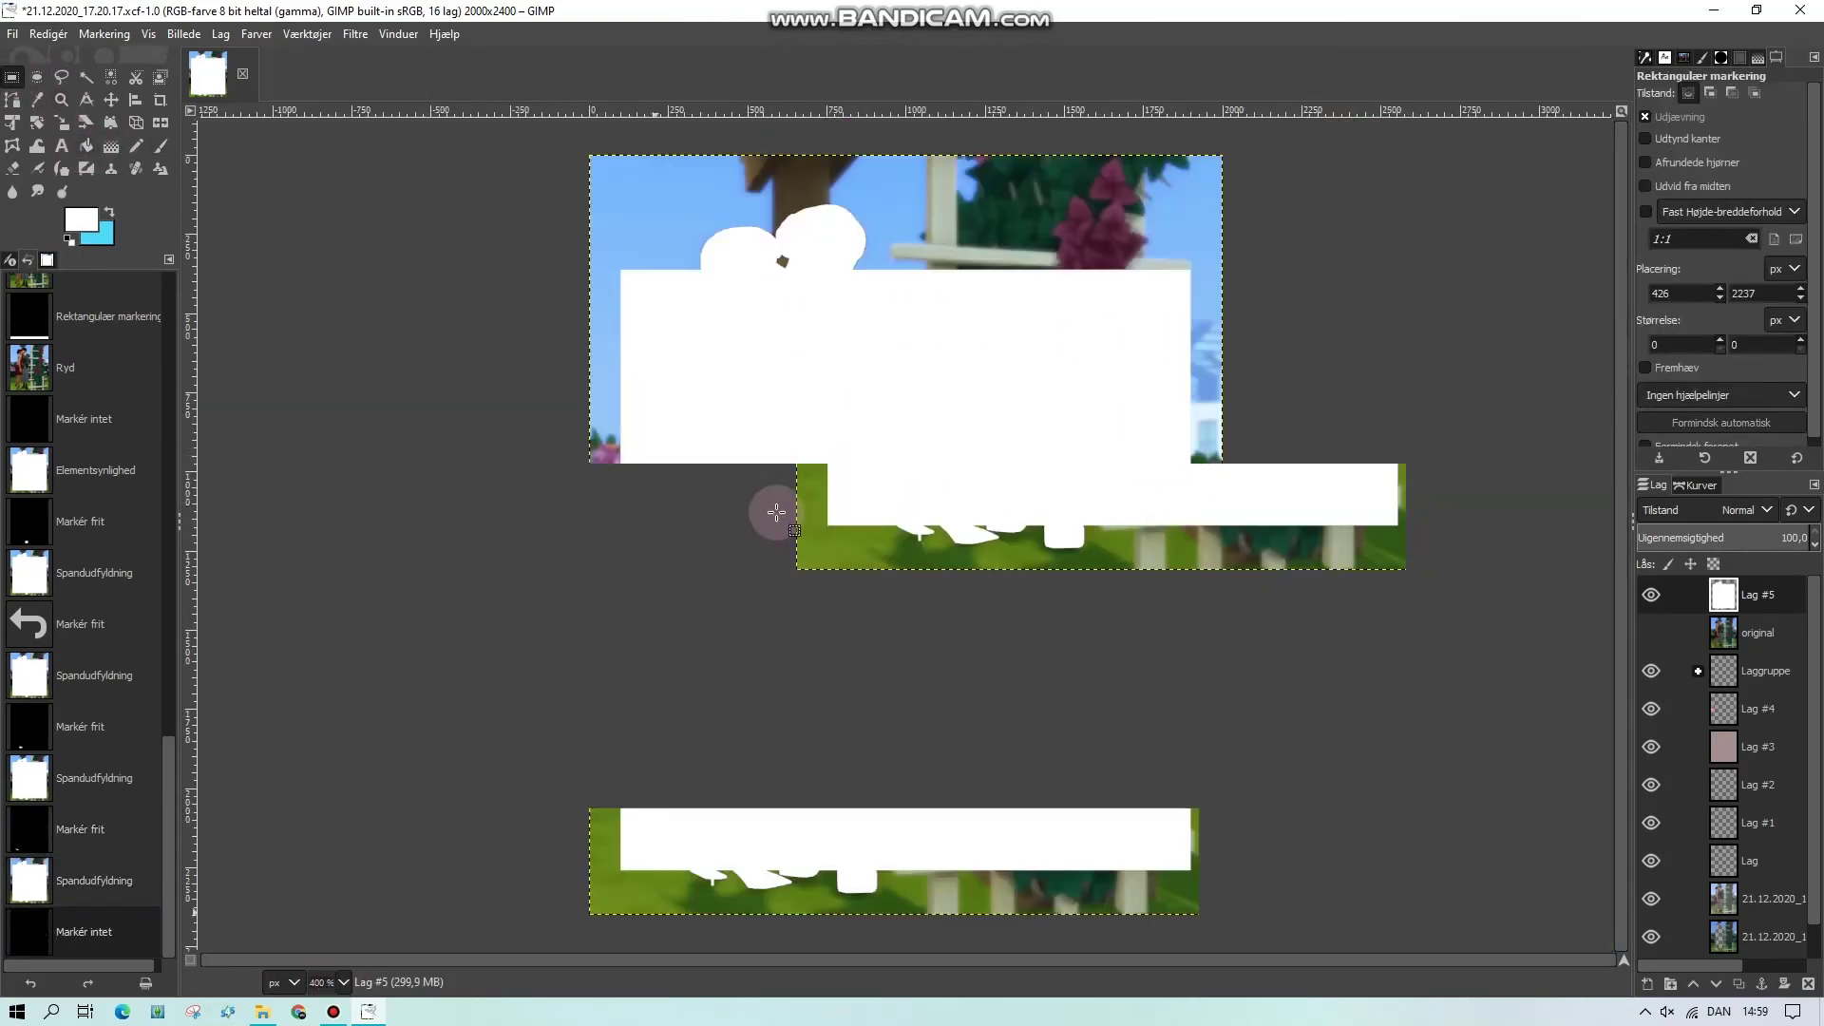
click(111, 76)
click(922, 231)
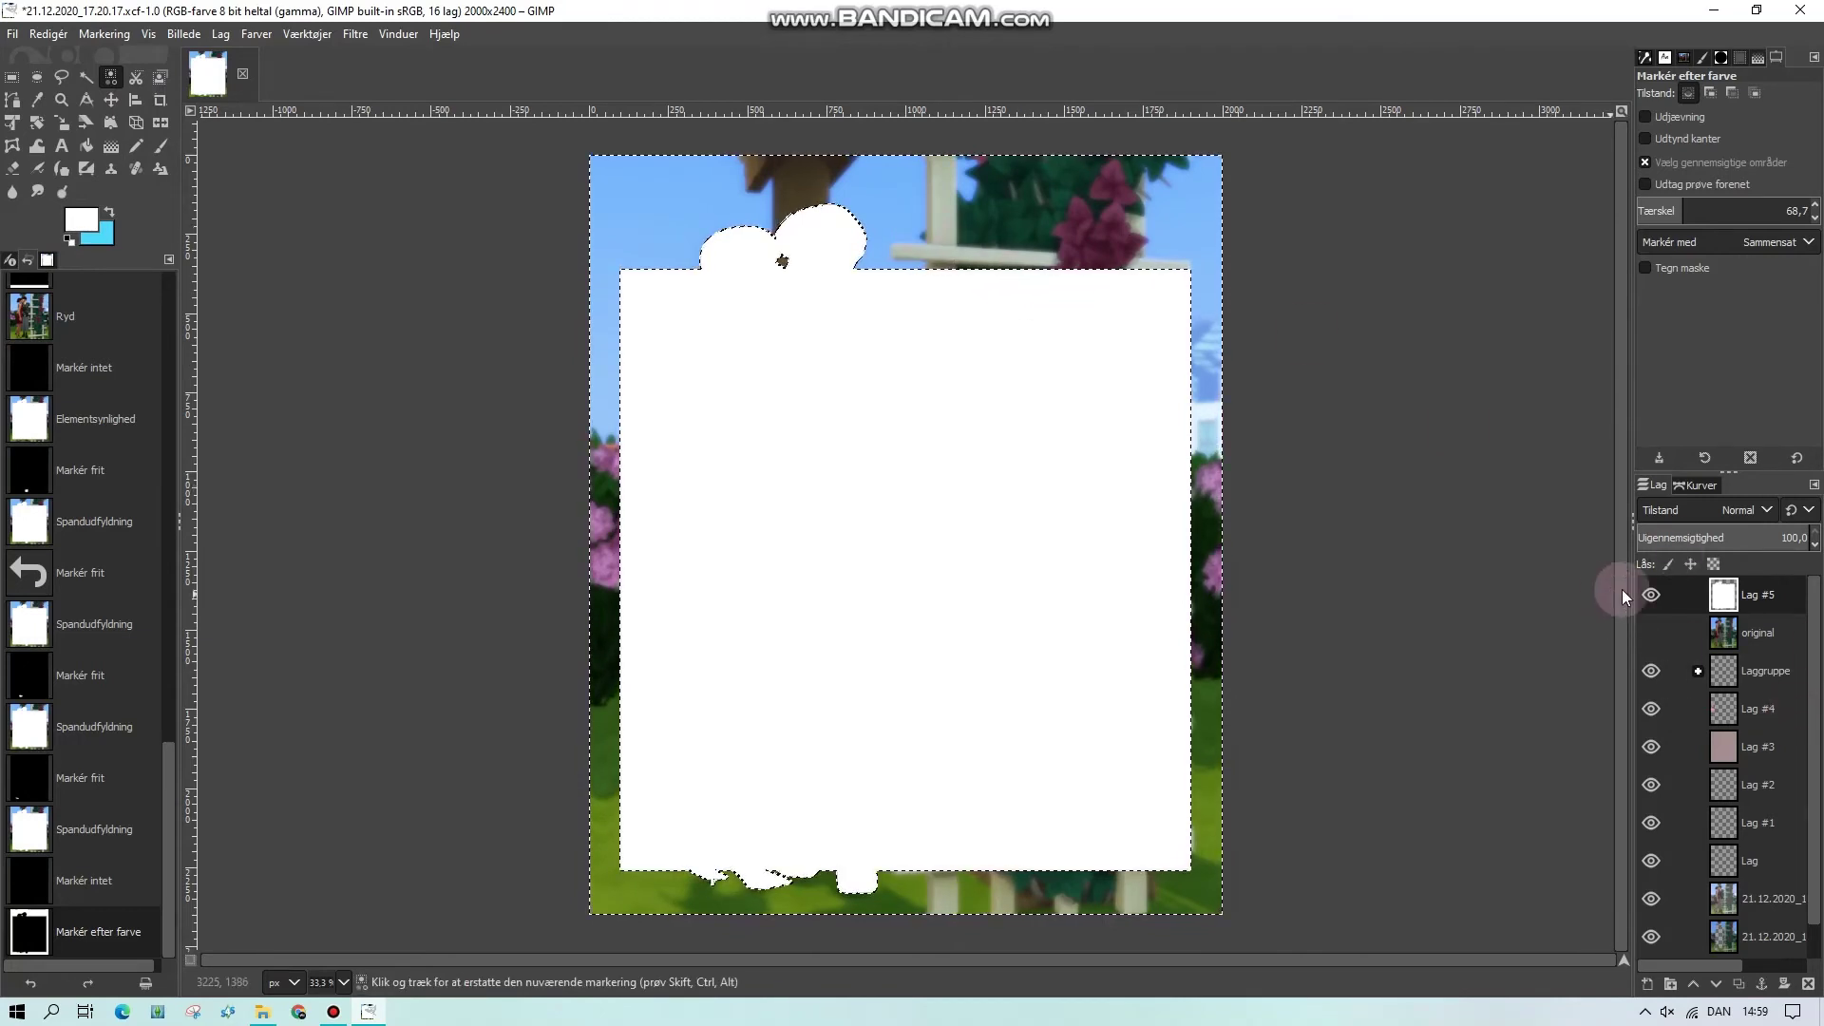
Hide Lag #5, delete the selected surroundings from all three 21.12.2020 picture layers and clear the selection
click(1651, 594)
scroll(1777, 850, down, 1)
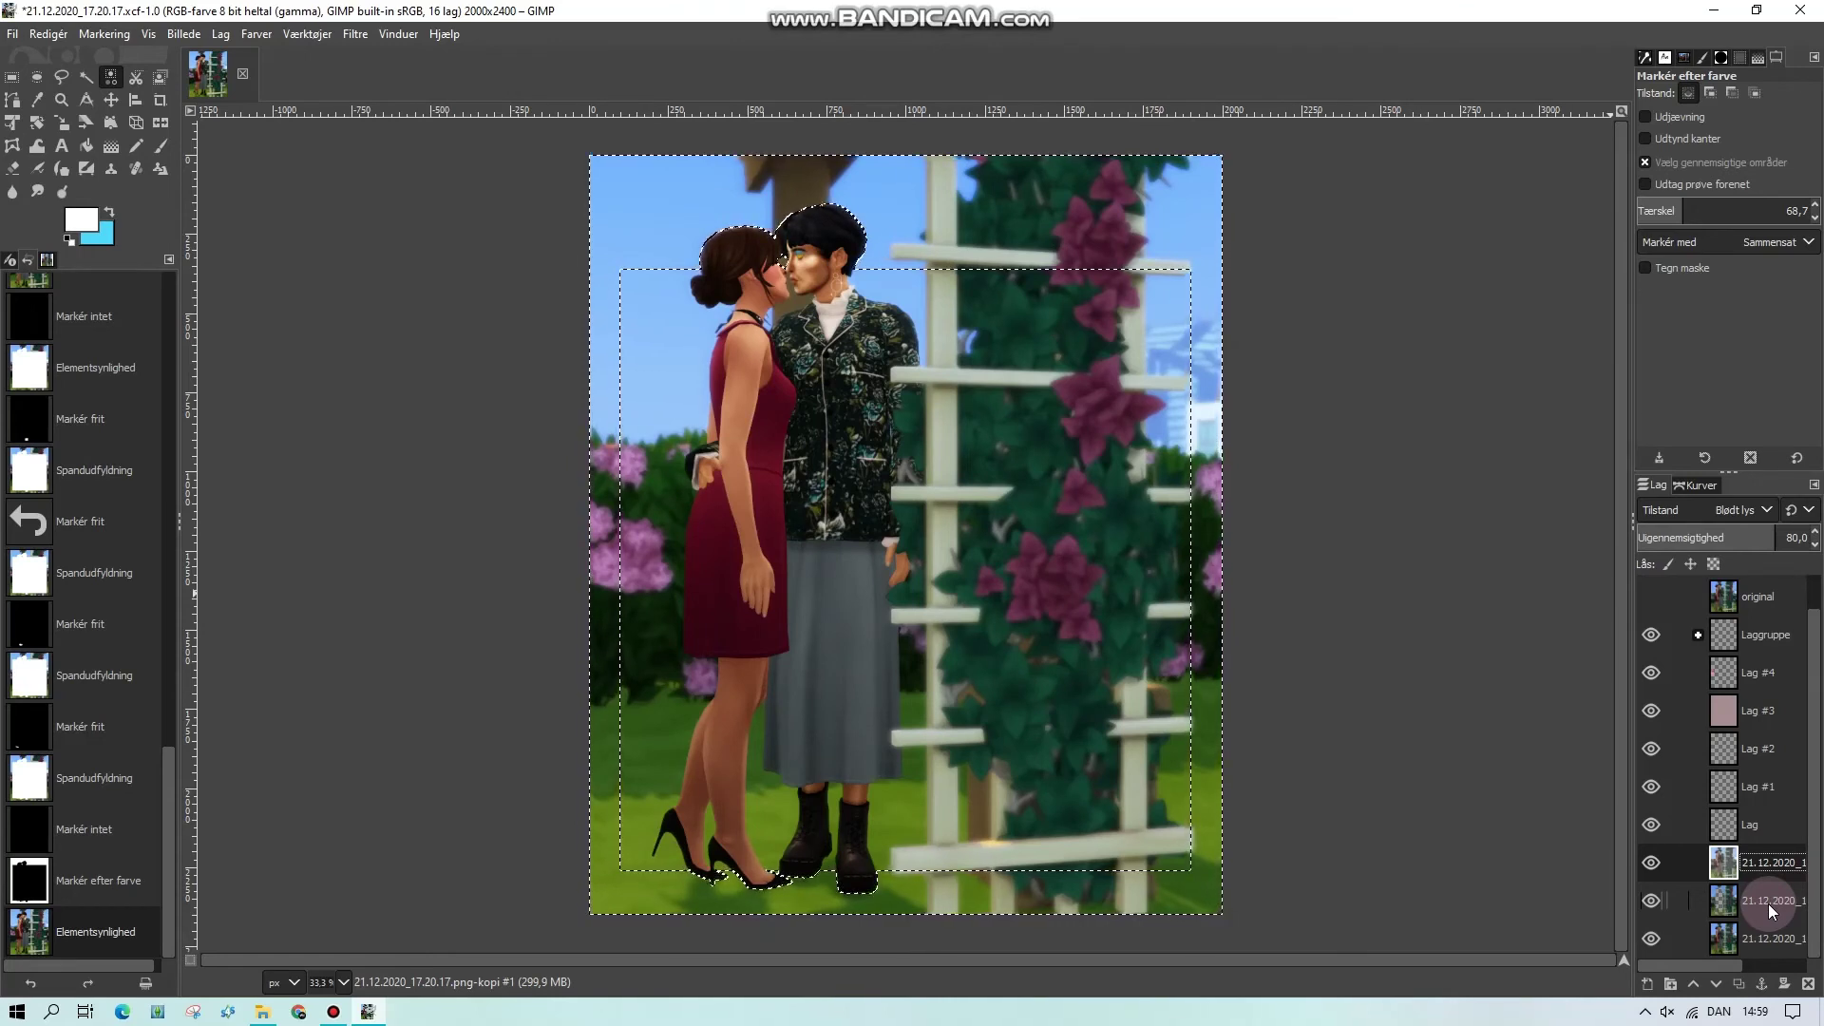
key(Delete)
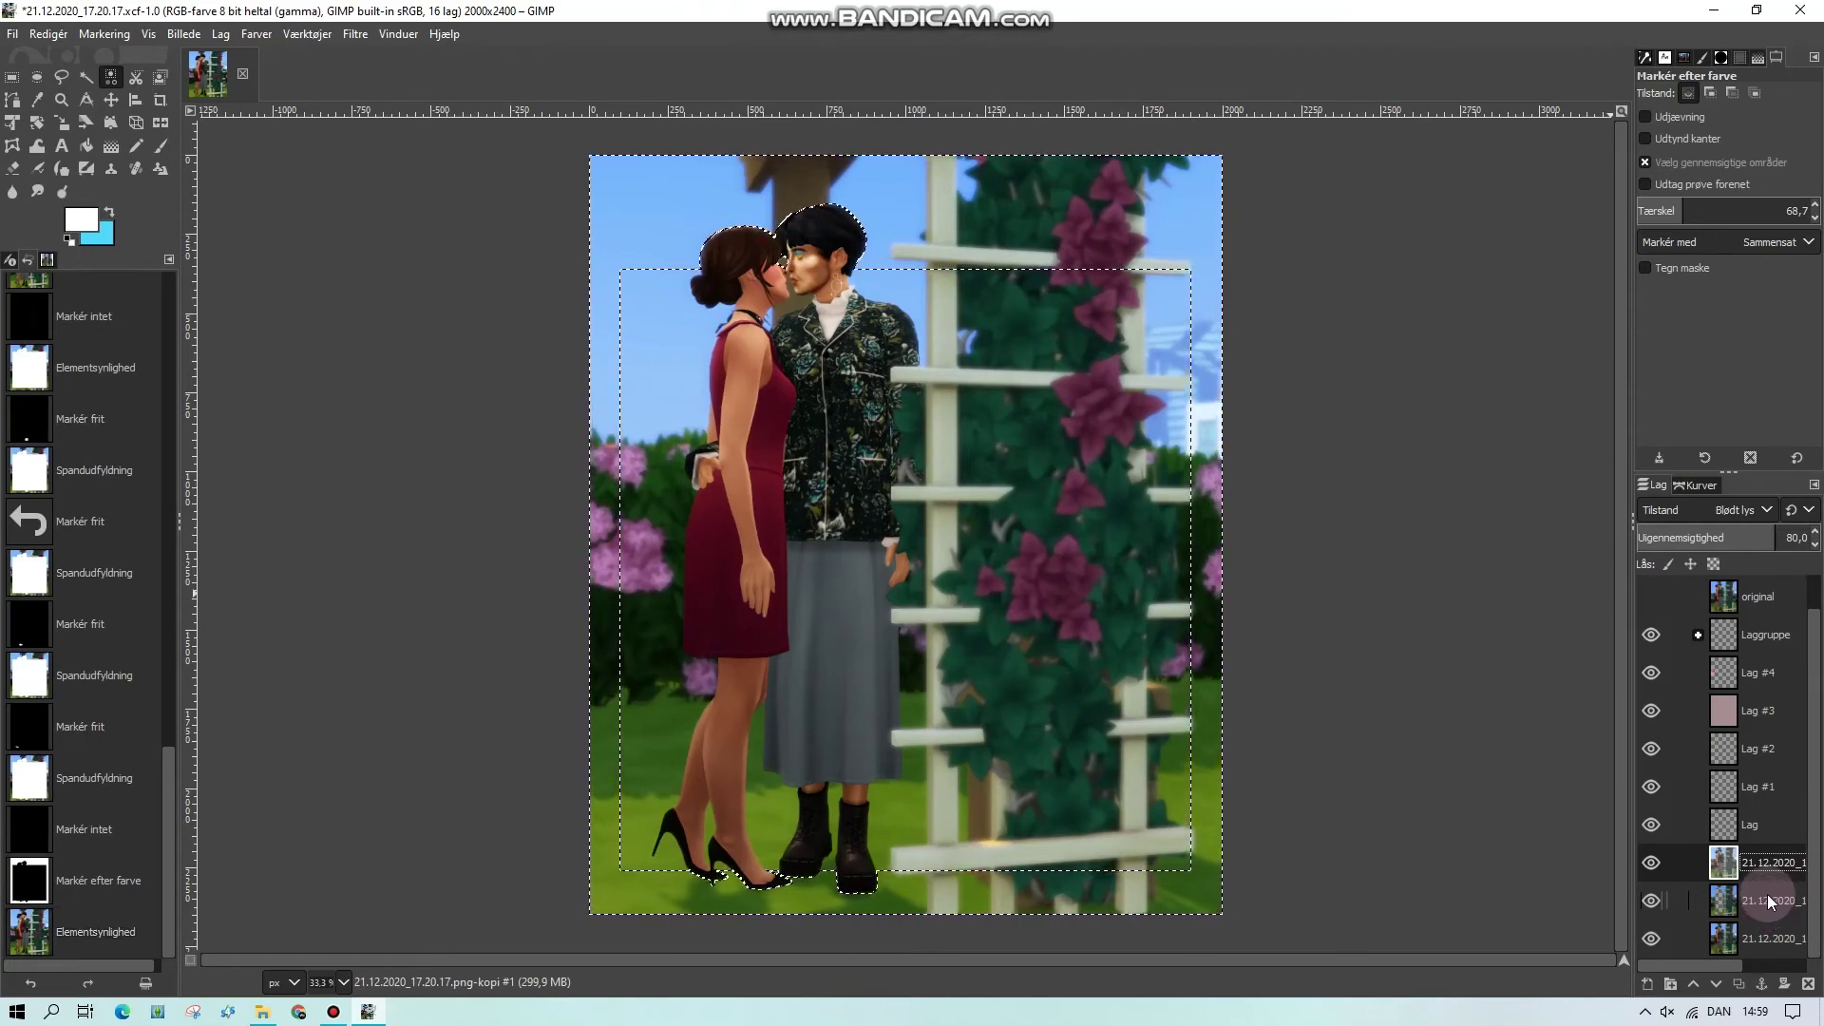
click(1761, 899)
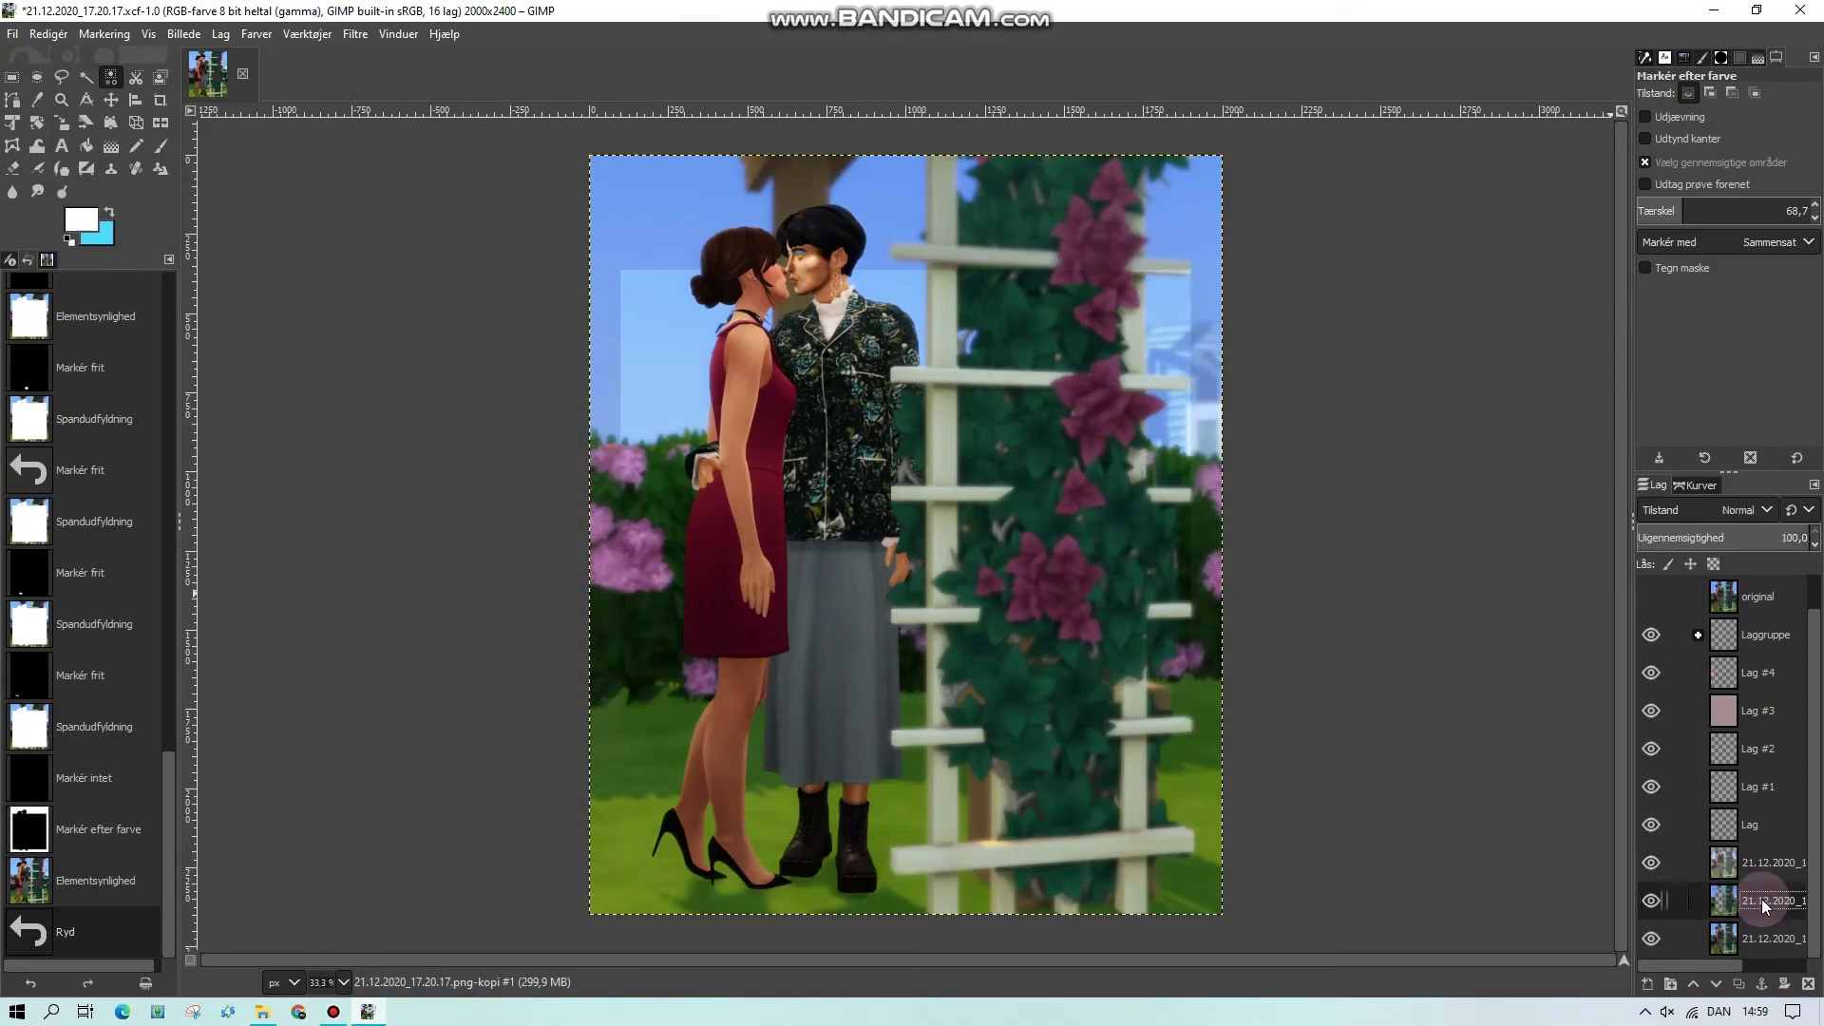
key(Delete)
click(1750, 937)
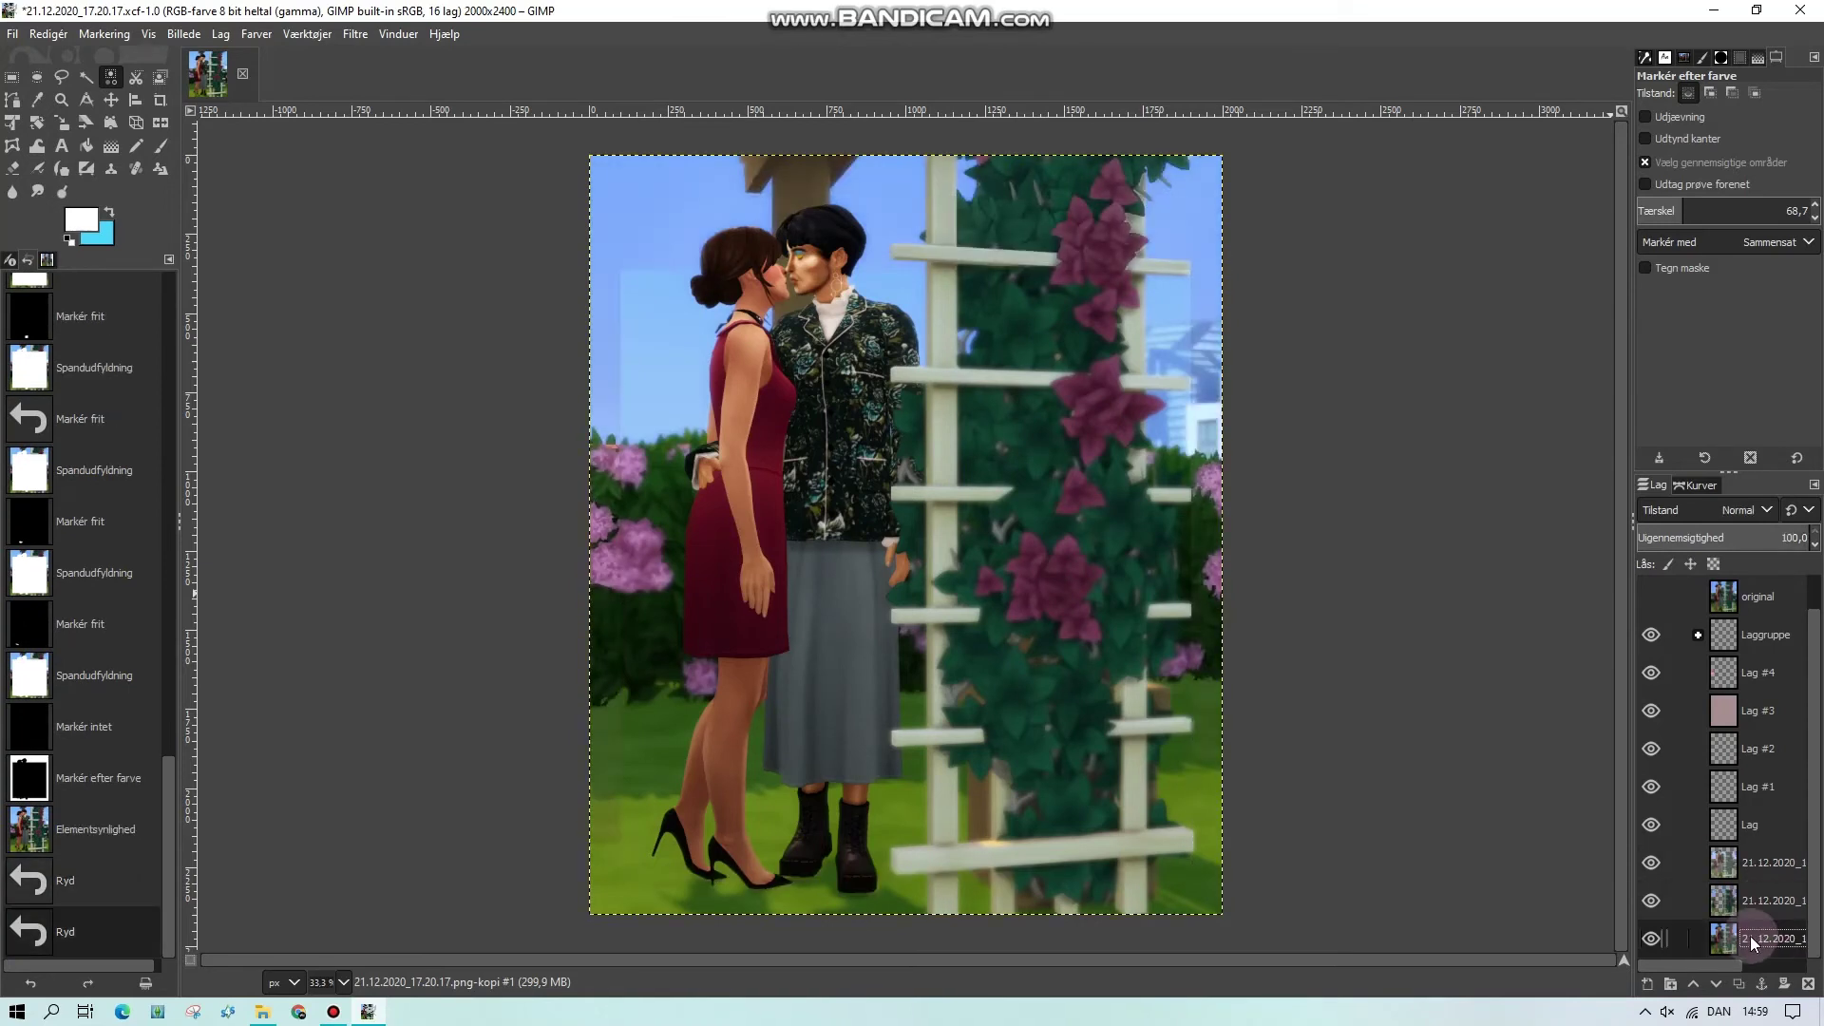
key(Delete)
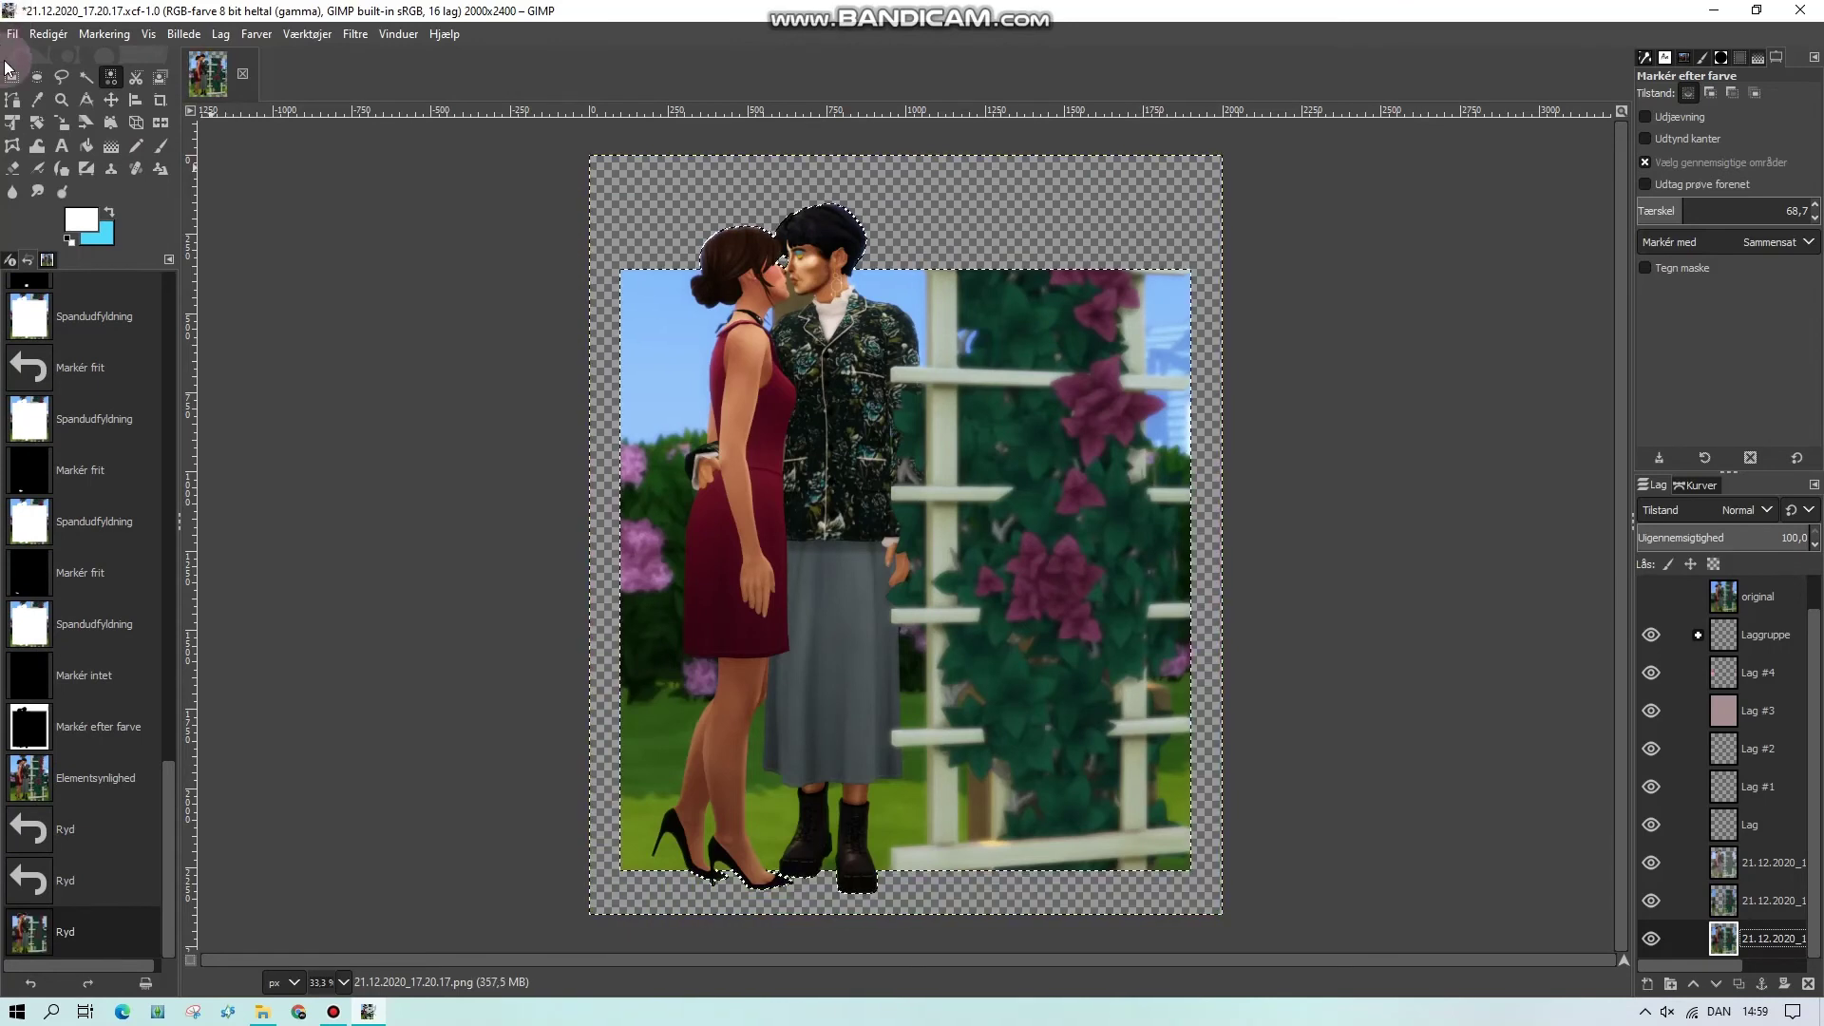
click(11, 76)
click(460, 690)
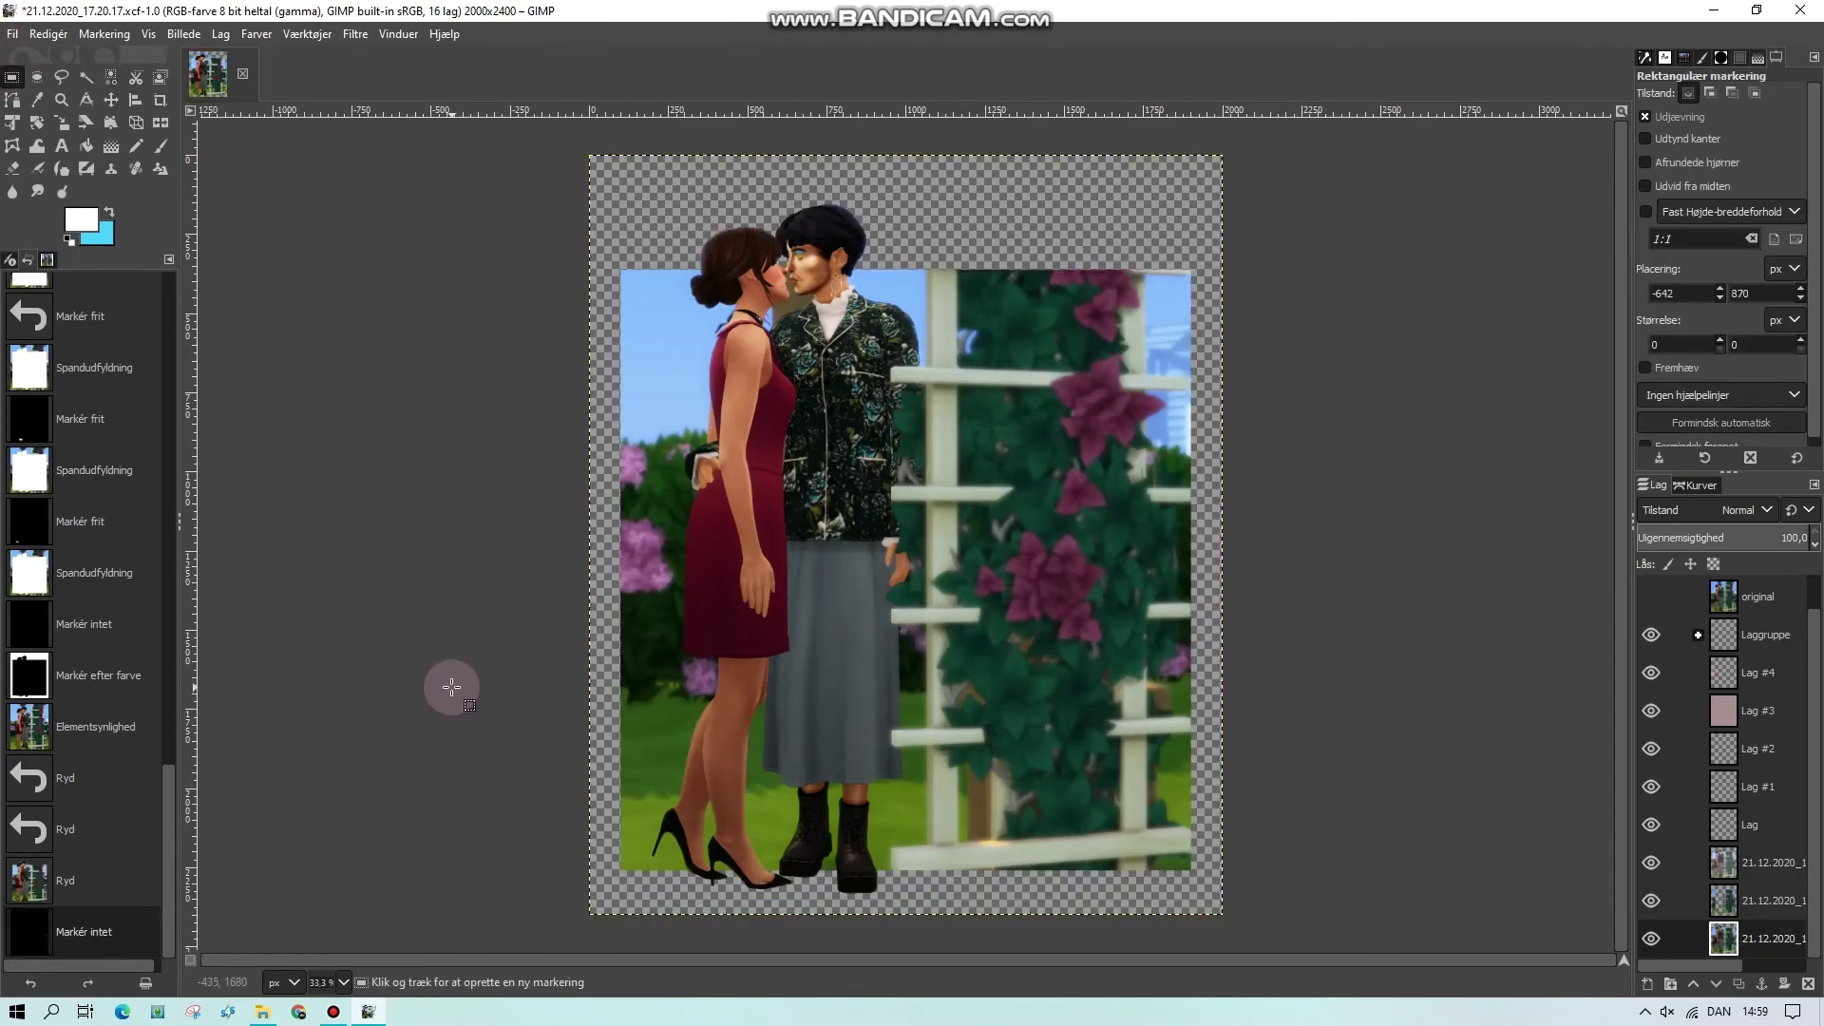
Add a new layer, place it at the bottom of the layer stack and fill it with white
click(1650, 993)
click(1759, 945)
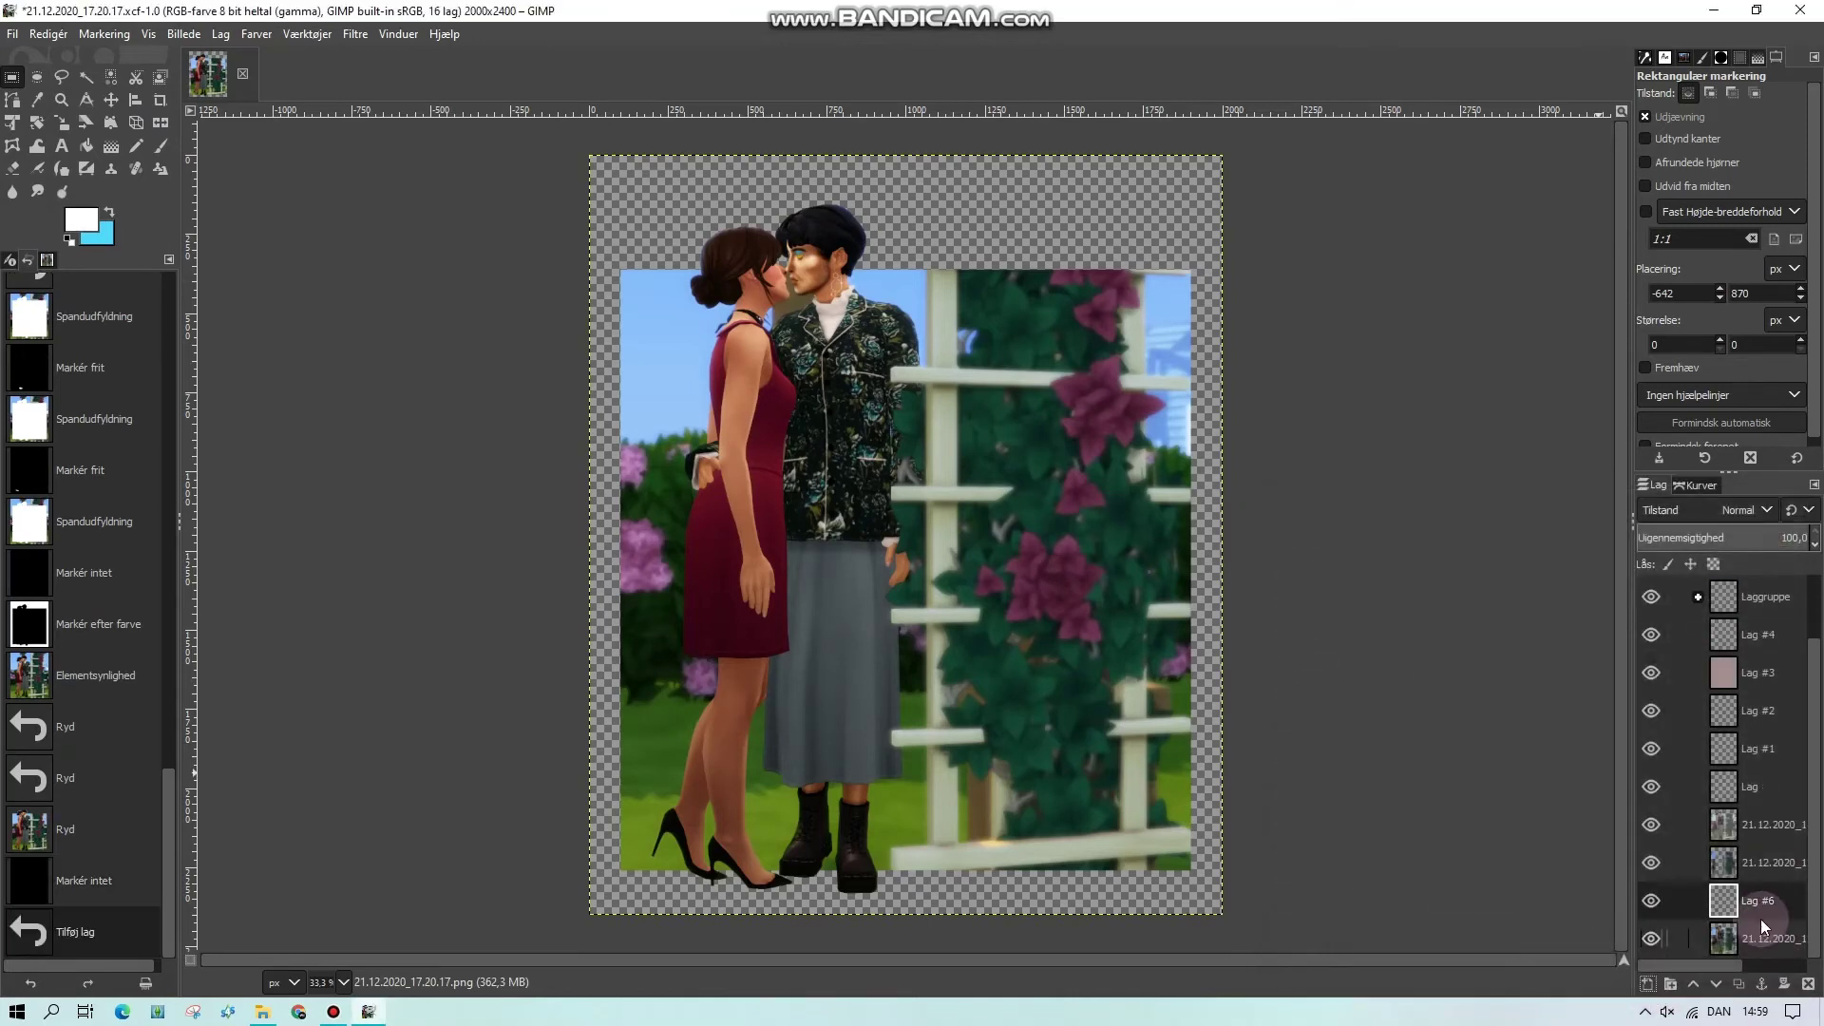
mouse_move(1762, 926)
mouse_down()
mouse_move(1765, 966)
mouse_move(1777, 950)
mouse_up()
click(86, 147)
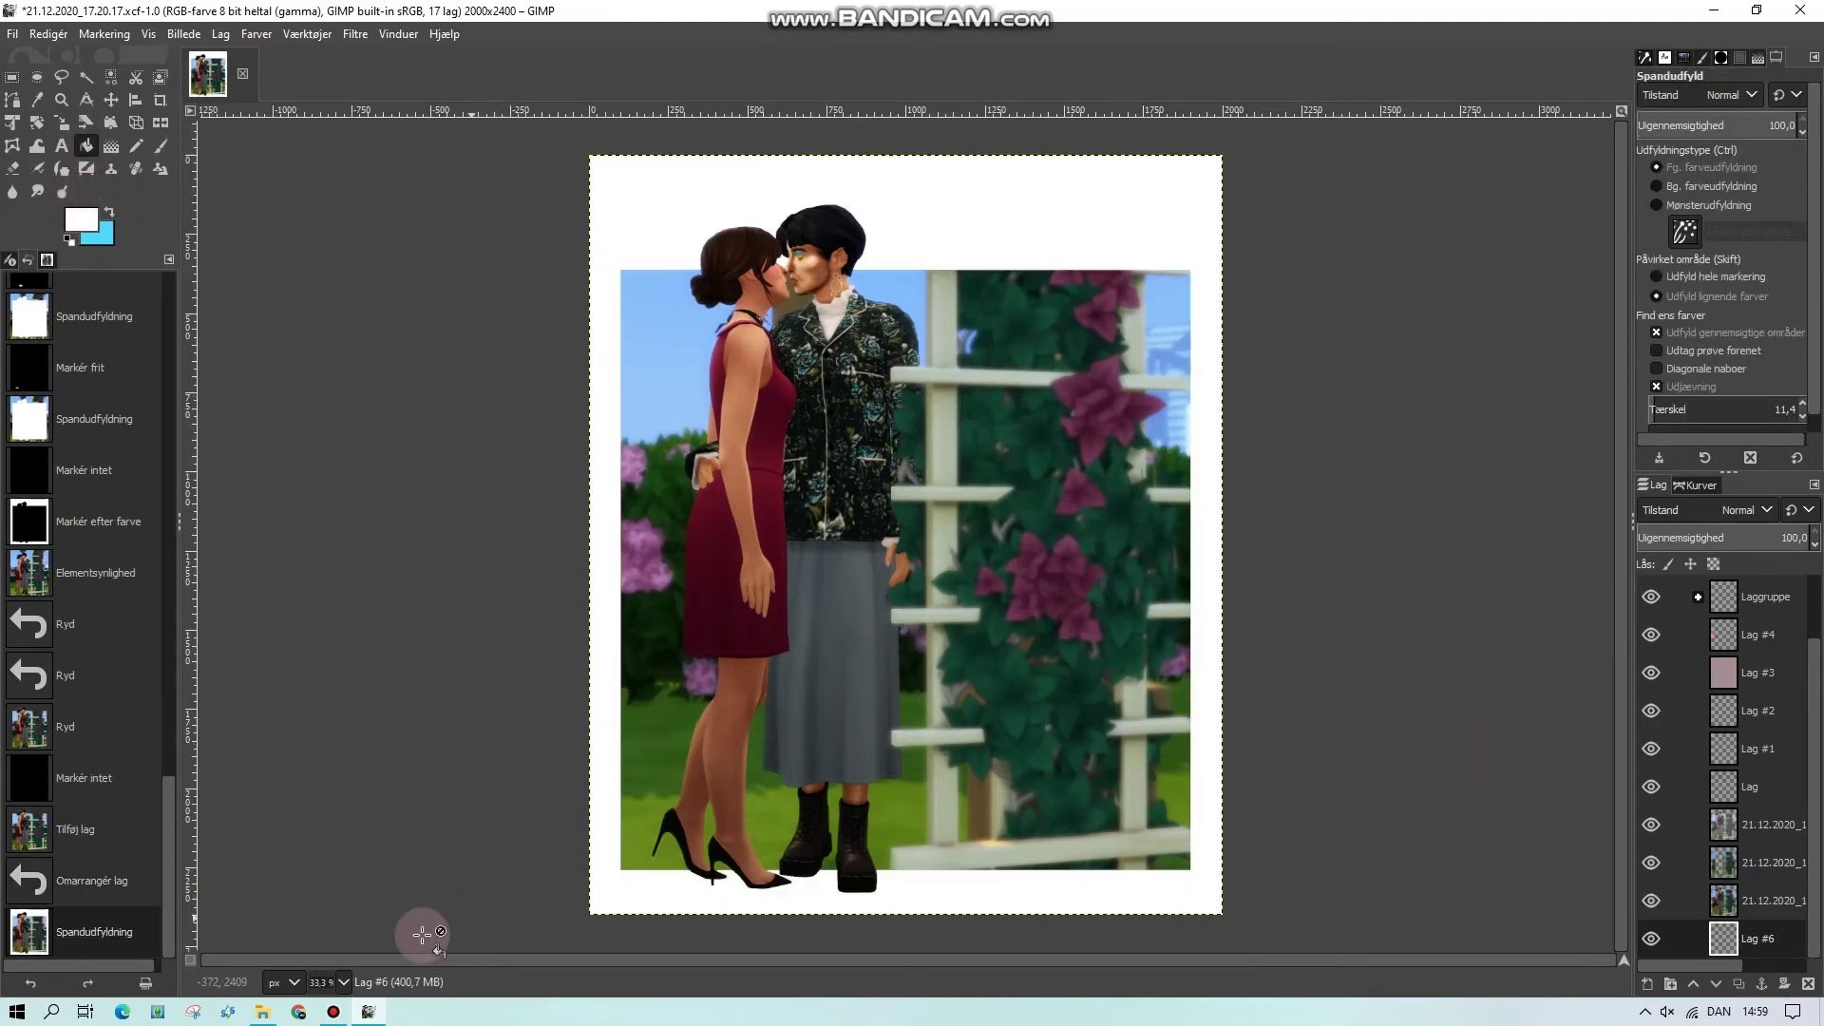
Smudge the cut edge at the top of the man's hair on the lower picture layers and revert the last stroke
click(343, 982)
click(340, 830)
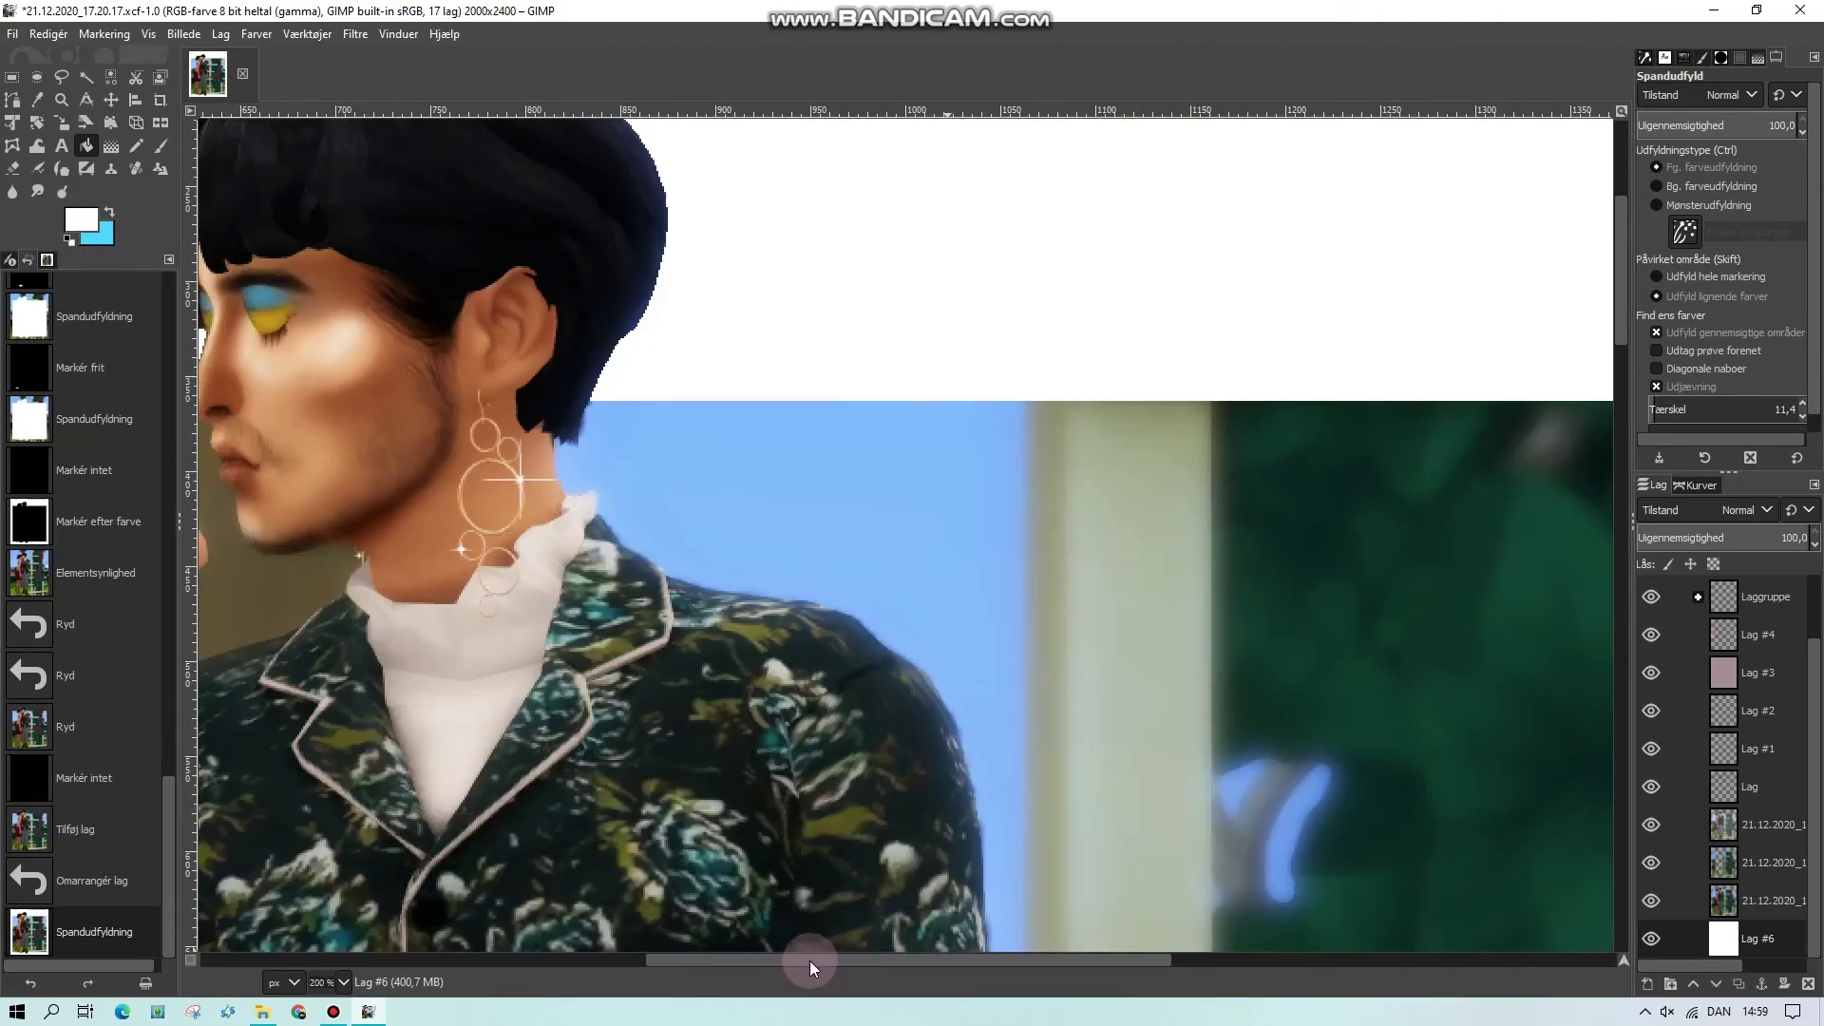
drag(809, 960, 629, 960)
click(1757, 863)
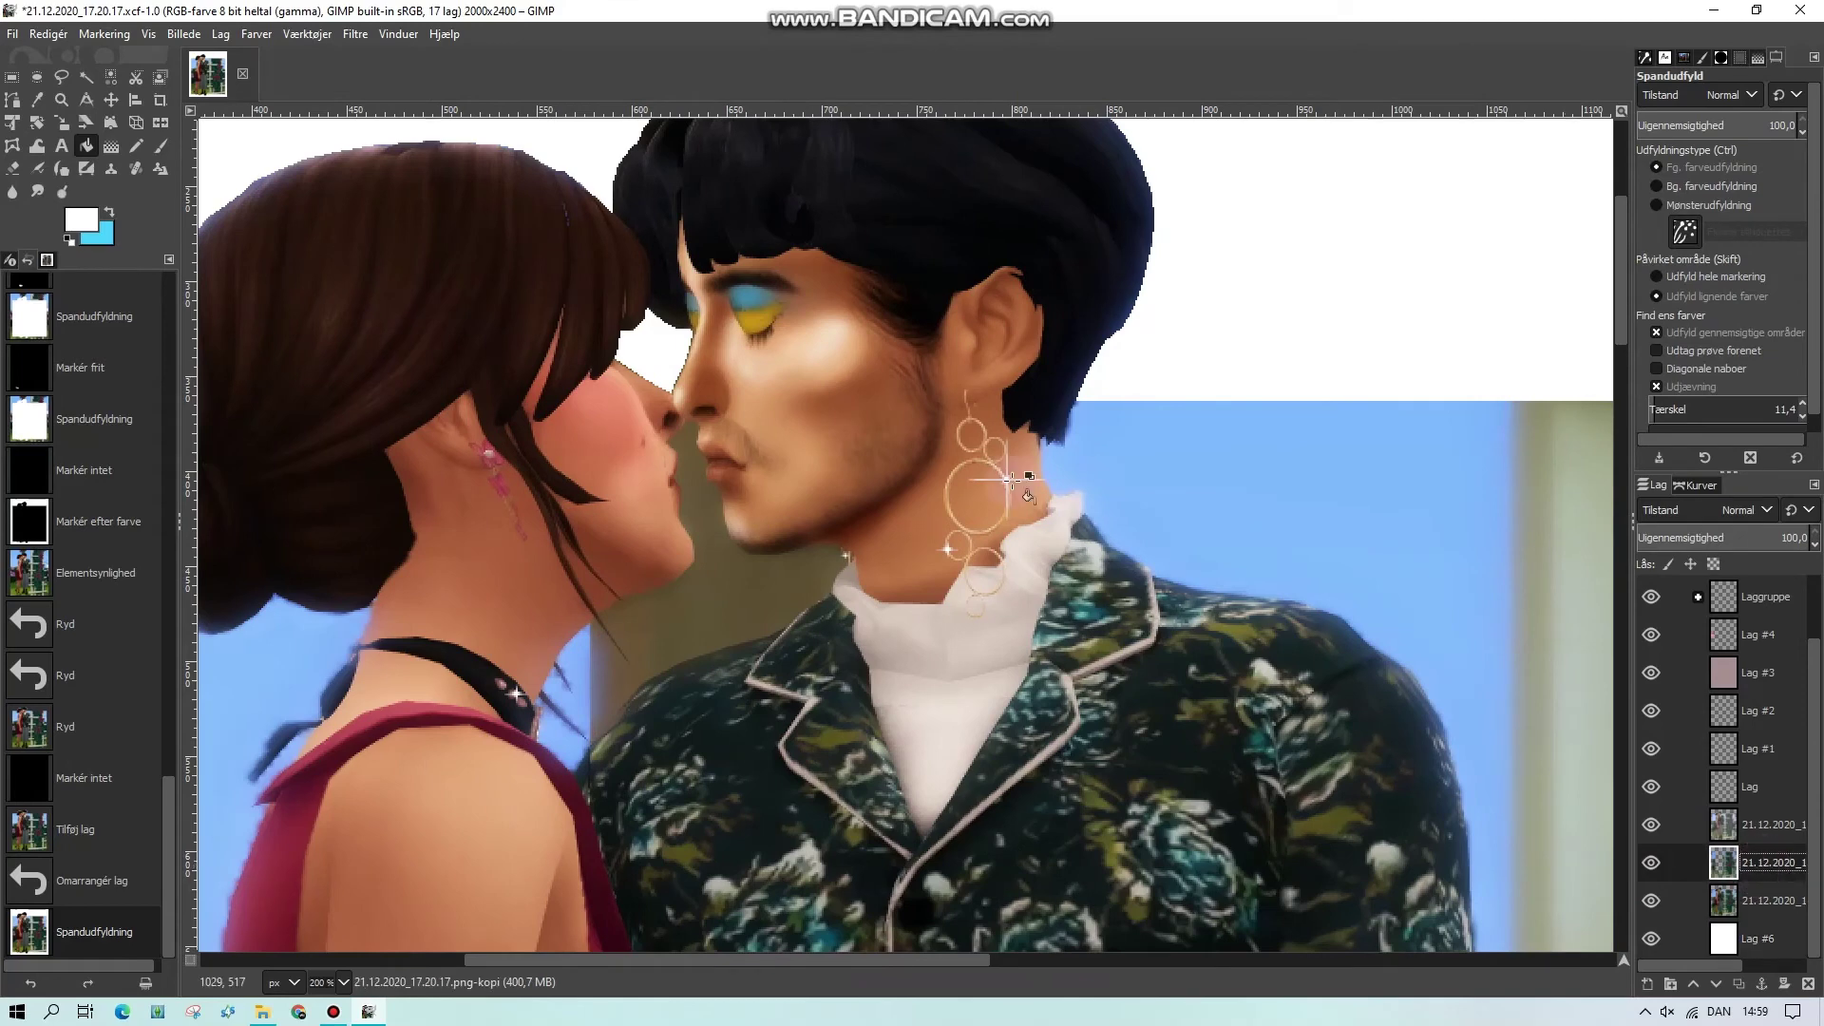
scroll(1017, 489, up, 4)
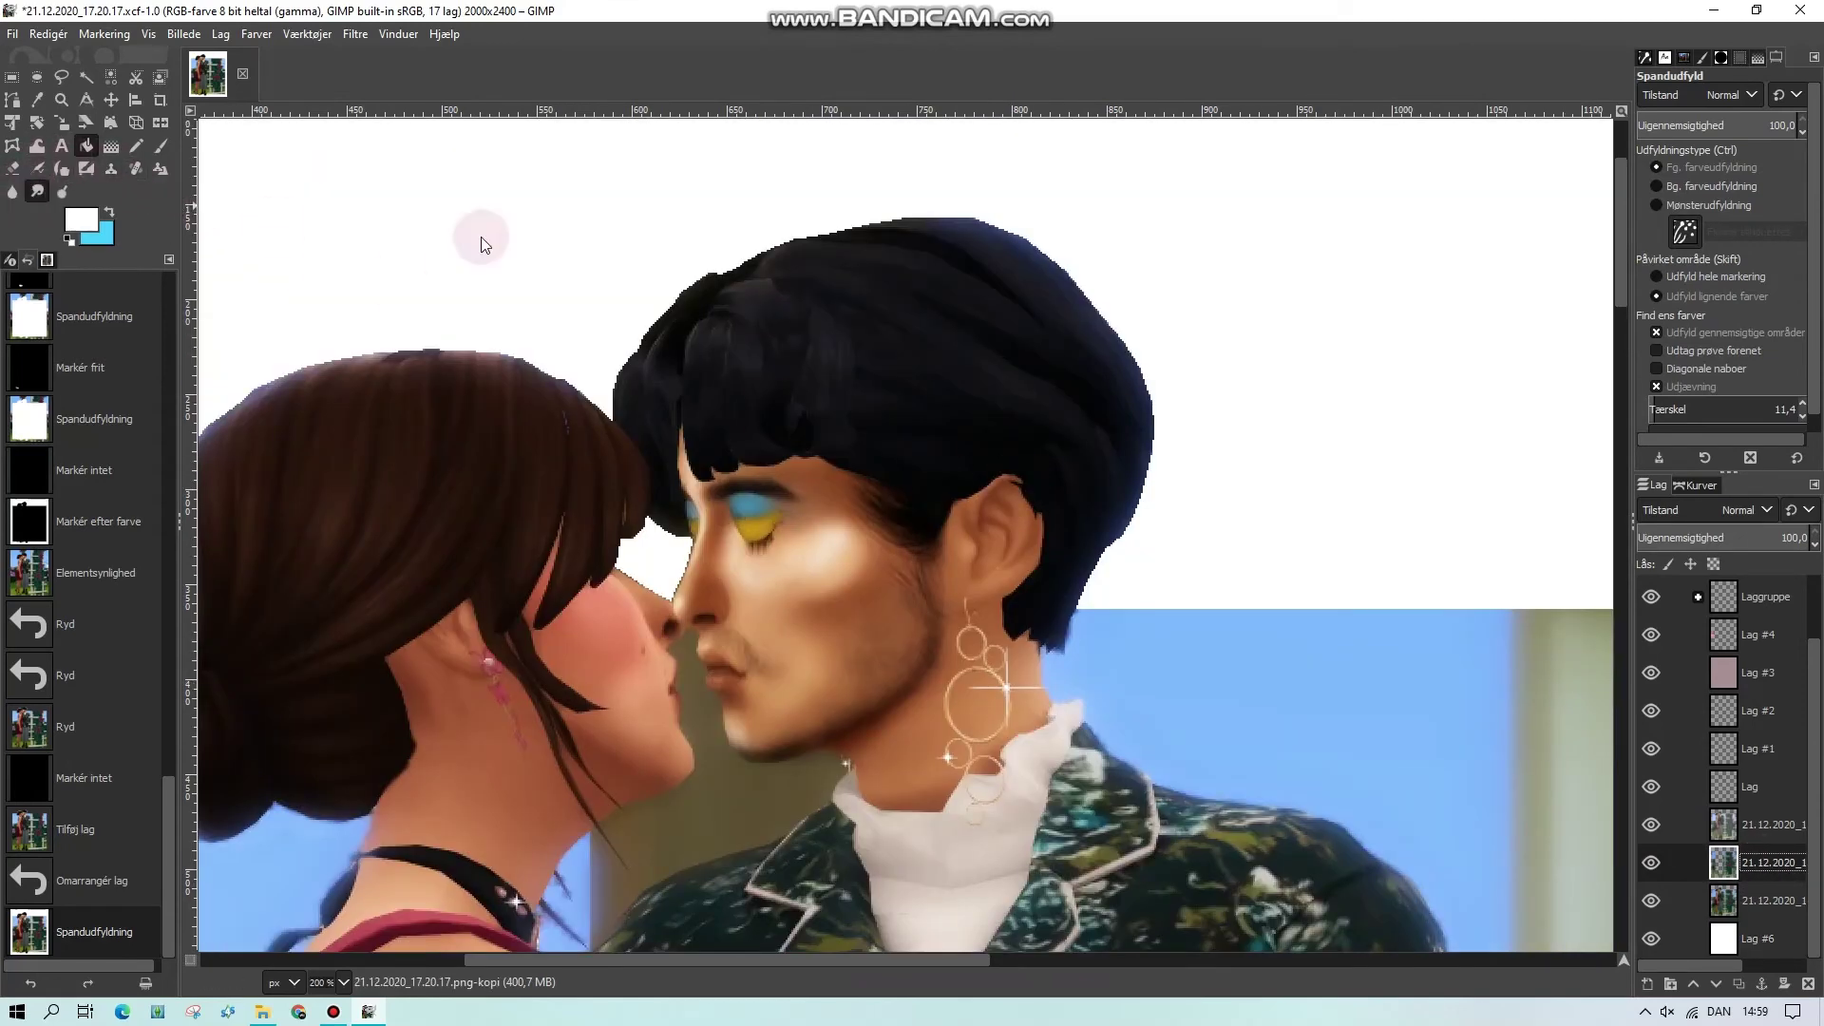
key(s)
mouse_move(834, 236)
mouse_down()
mouse_move(904, 228)
mouse_move(1084, 289)
mouse_move(978, 352)
mouse_move(917, 251)
mouse_move(817, 237)
mouse_move(887, 225)
mouse_up()
click(1759, 901)
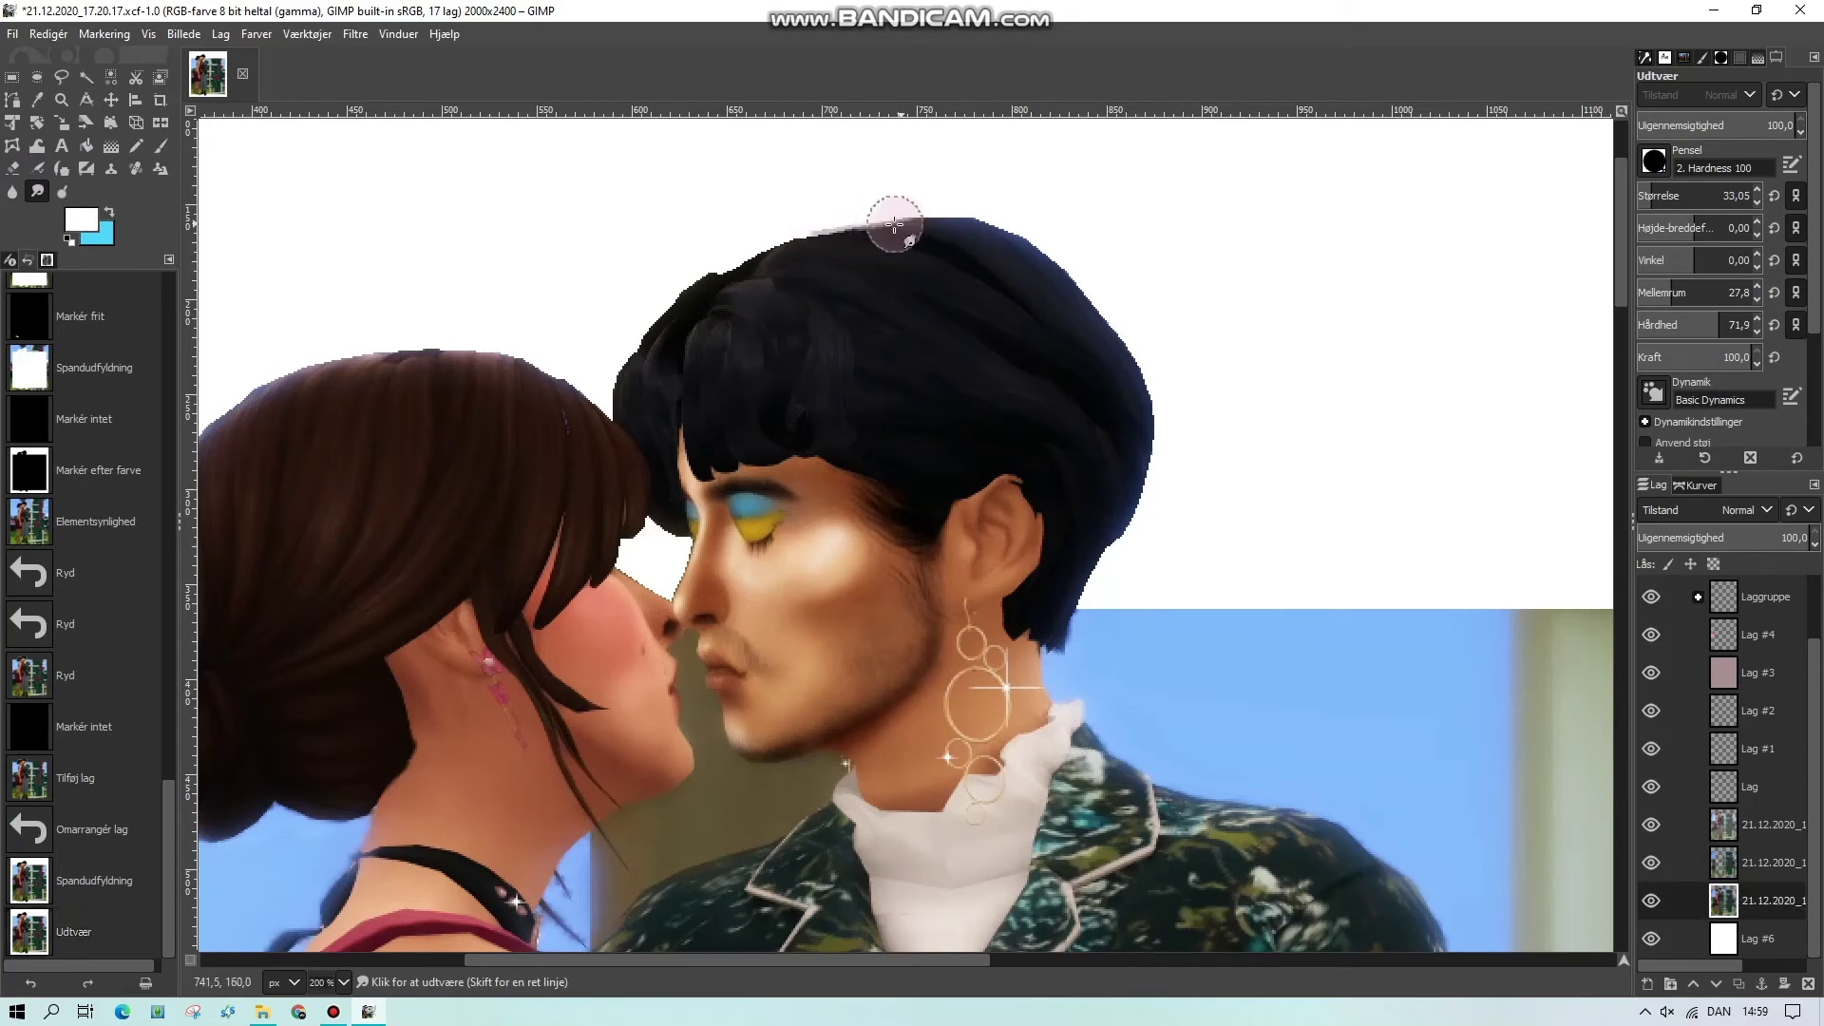
click(73, 881)
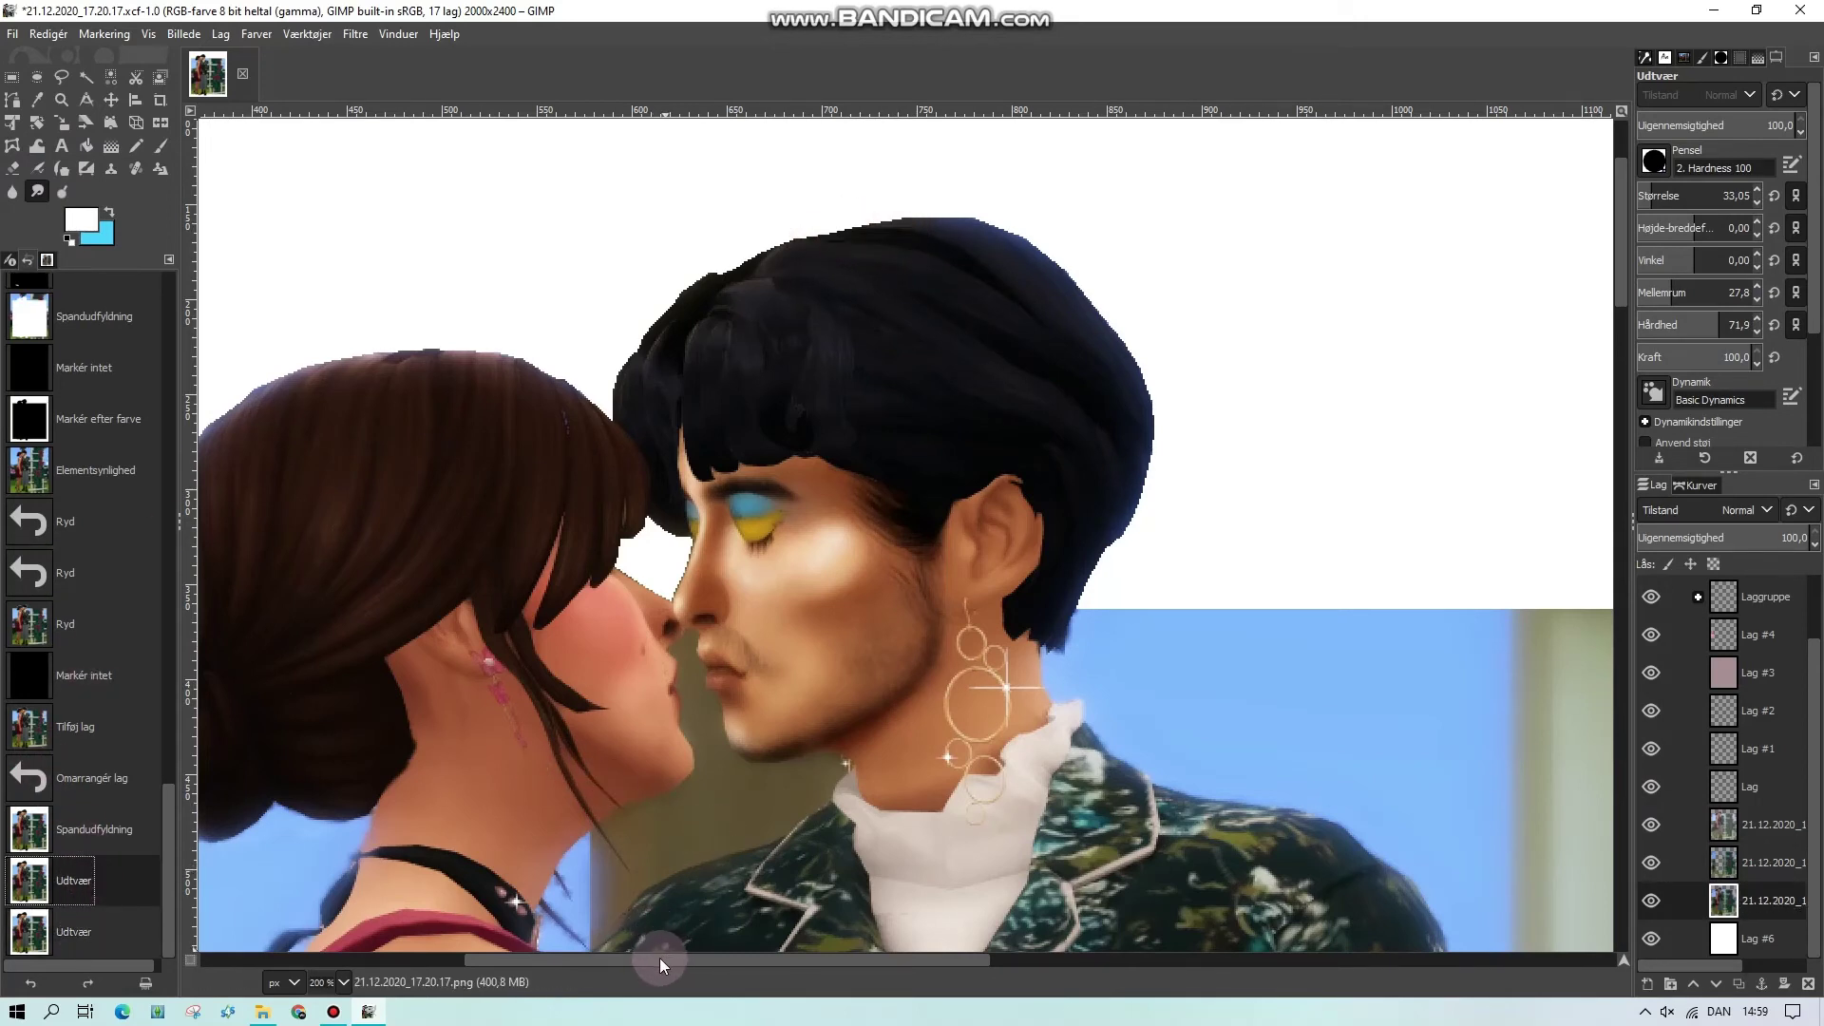
Smudge the cut edge along the man's nose bridge on the lowest picture layer with a brush size of 8.86 at 400% zoom
drag(659, 957, 579, 956)
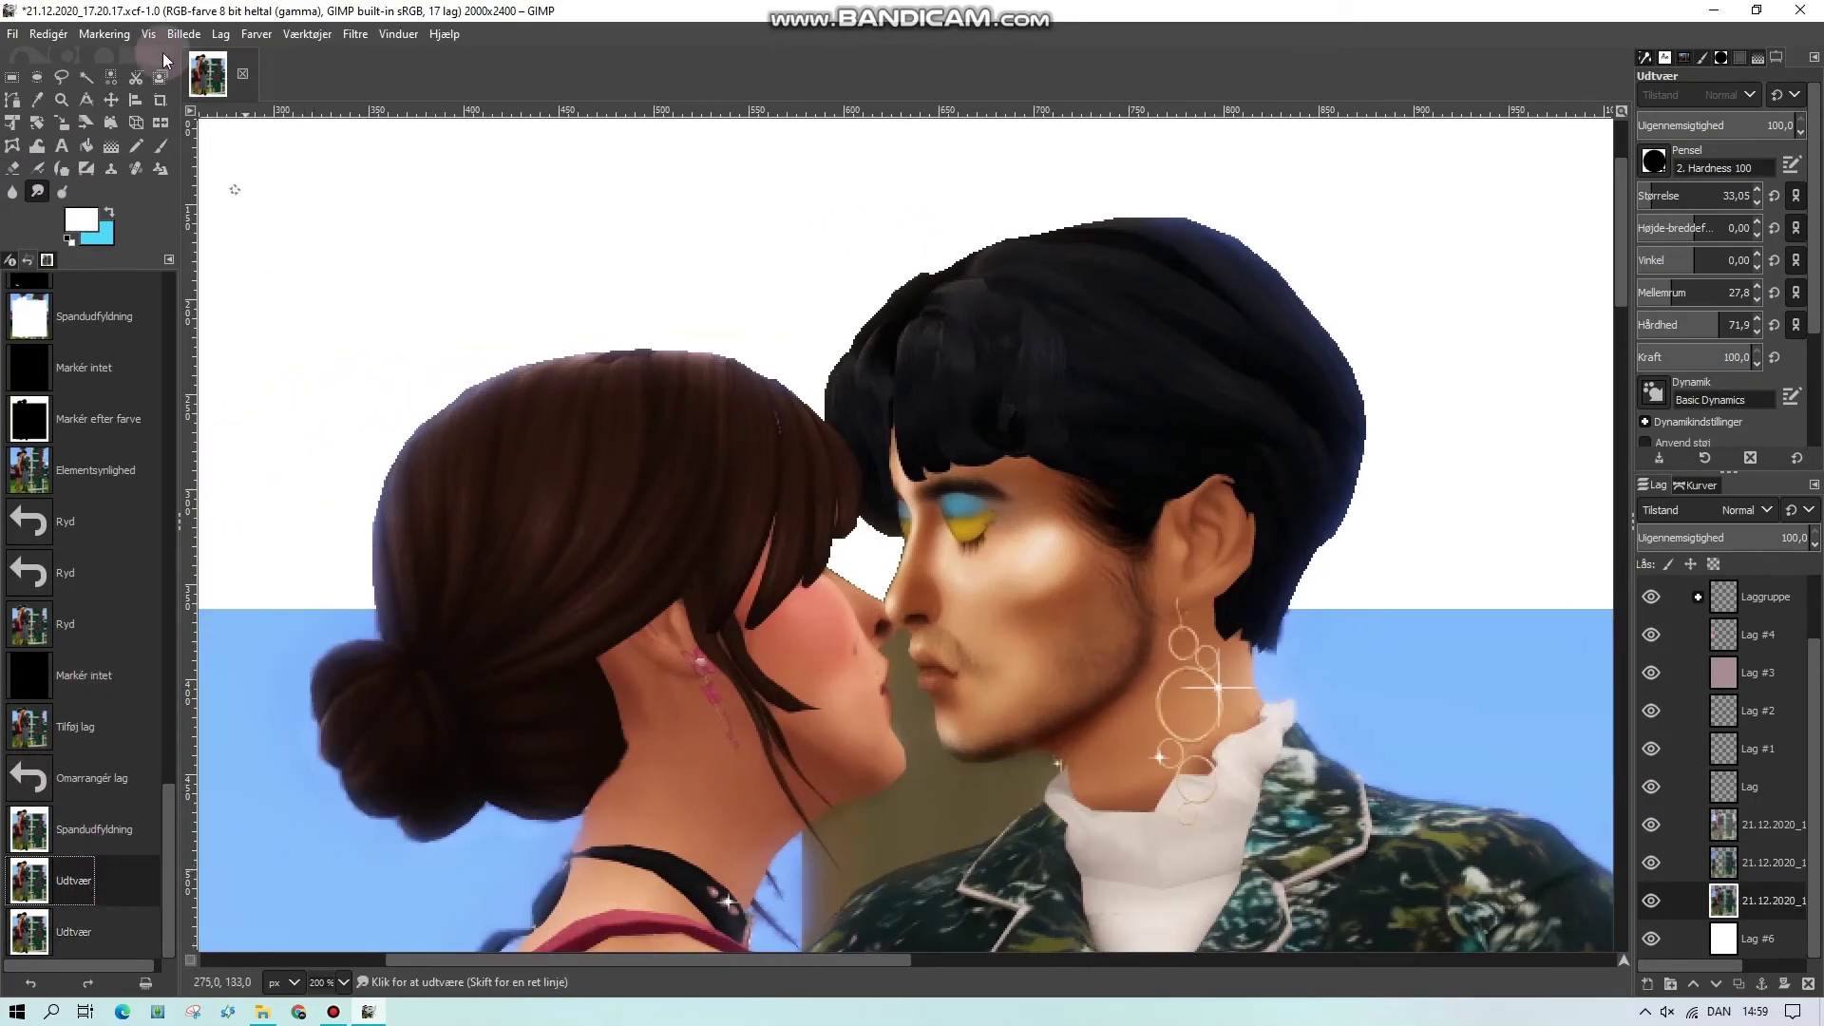
click(11, 77)
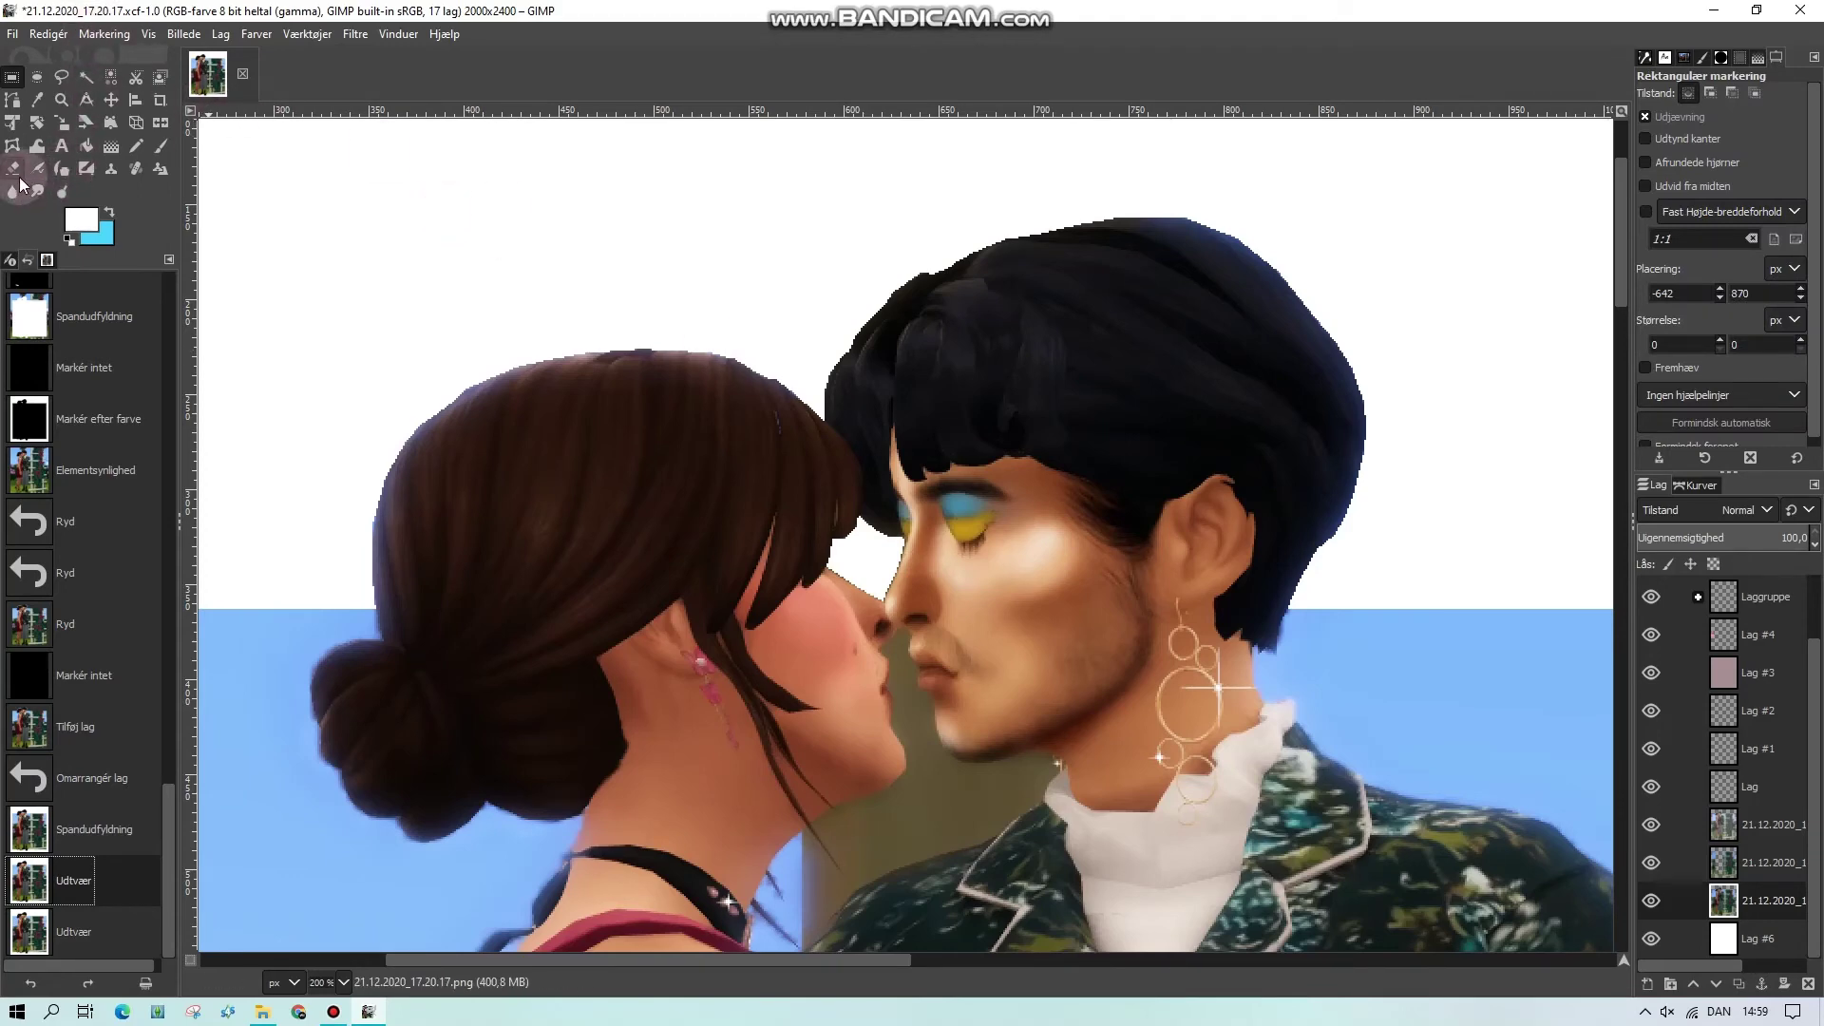
click(37, 191)
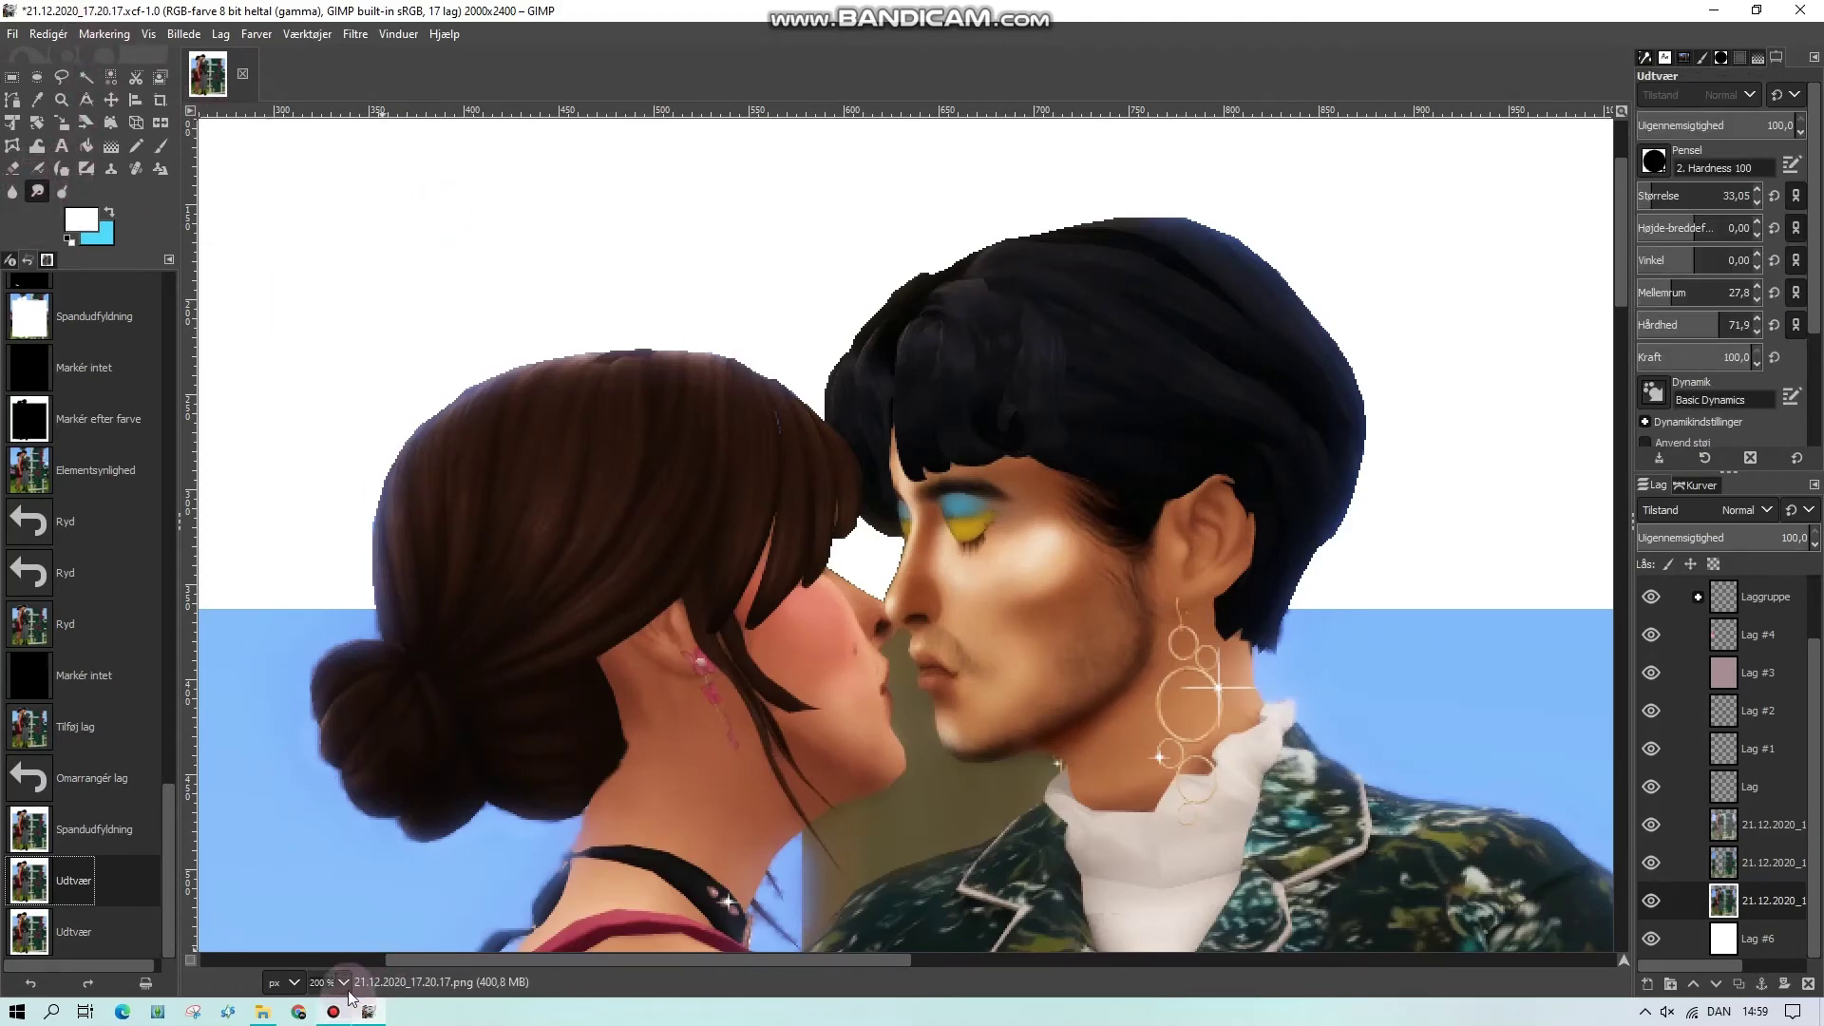
click(344, 982)
click(328, 884)
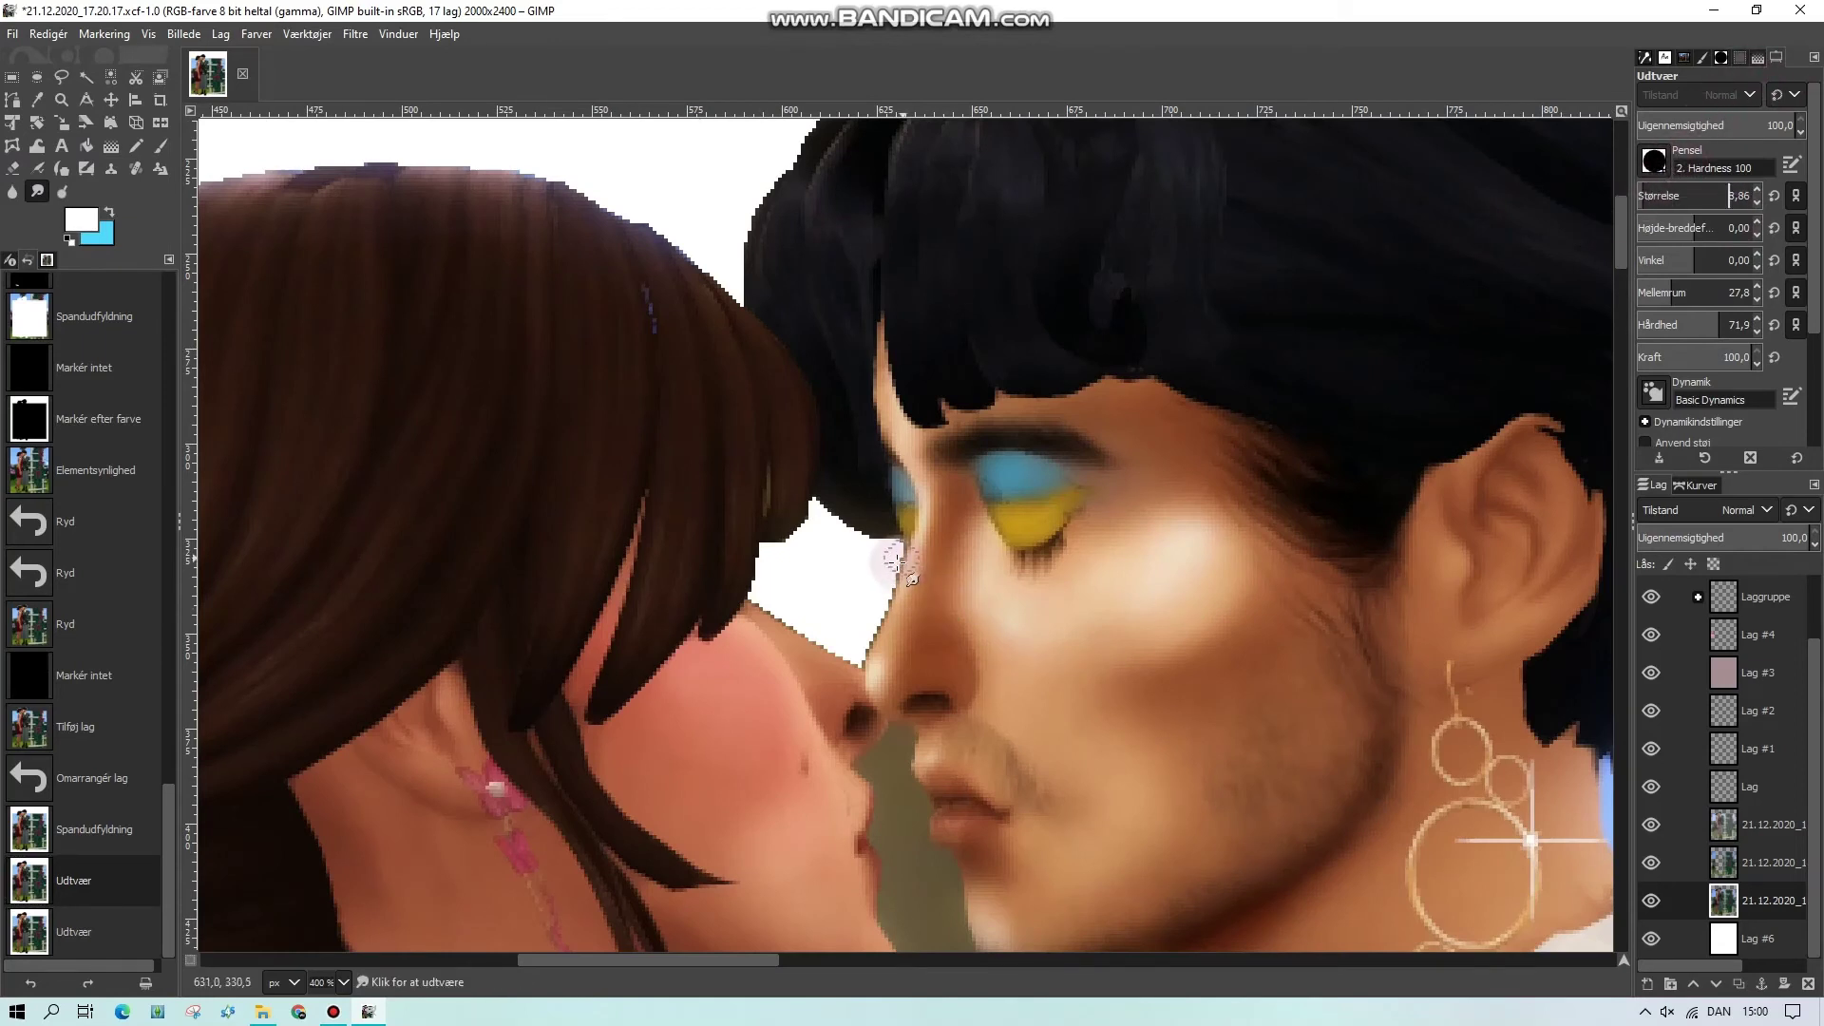
drag(871, 620, 898, 556)
drag(874, 629, 880, 627)
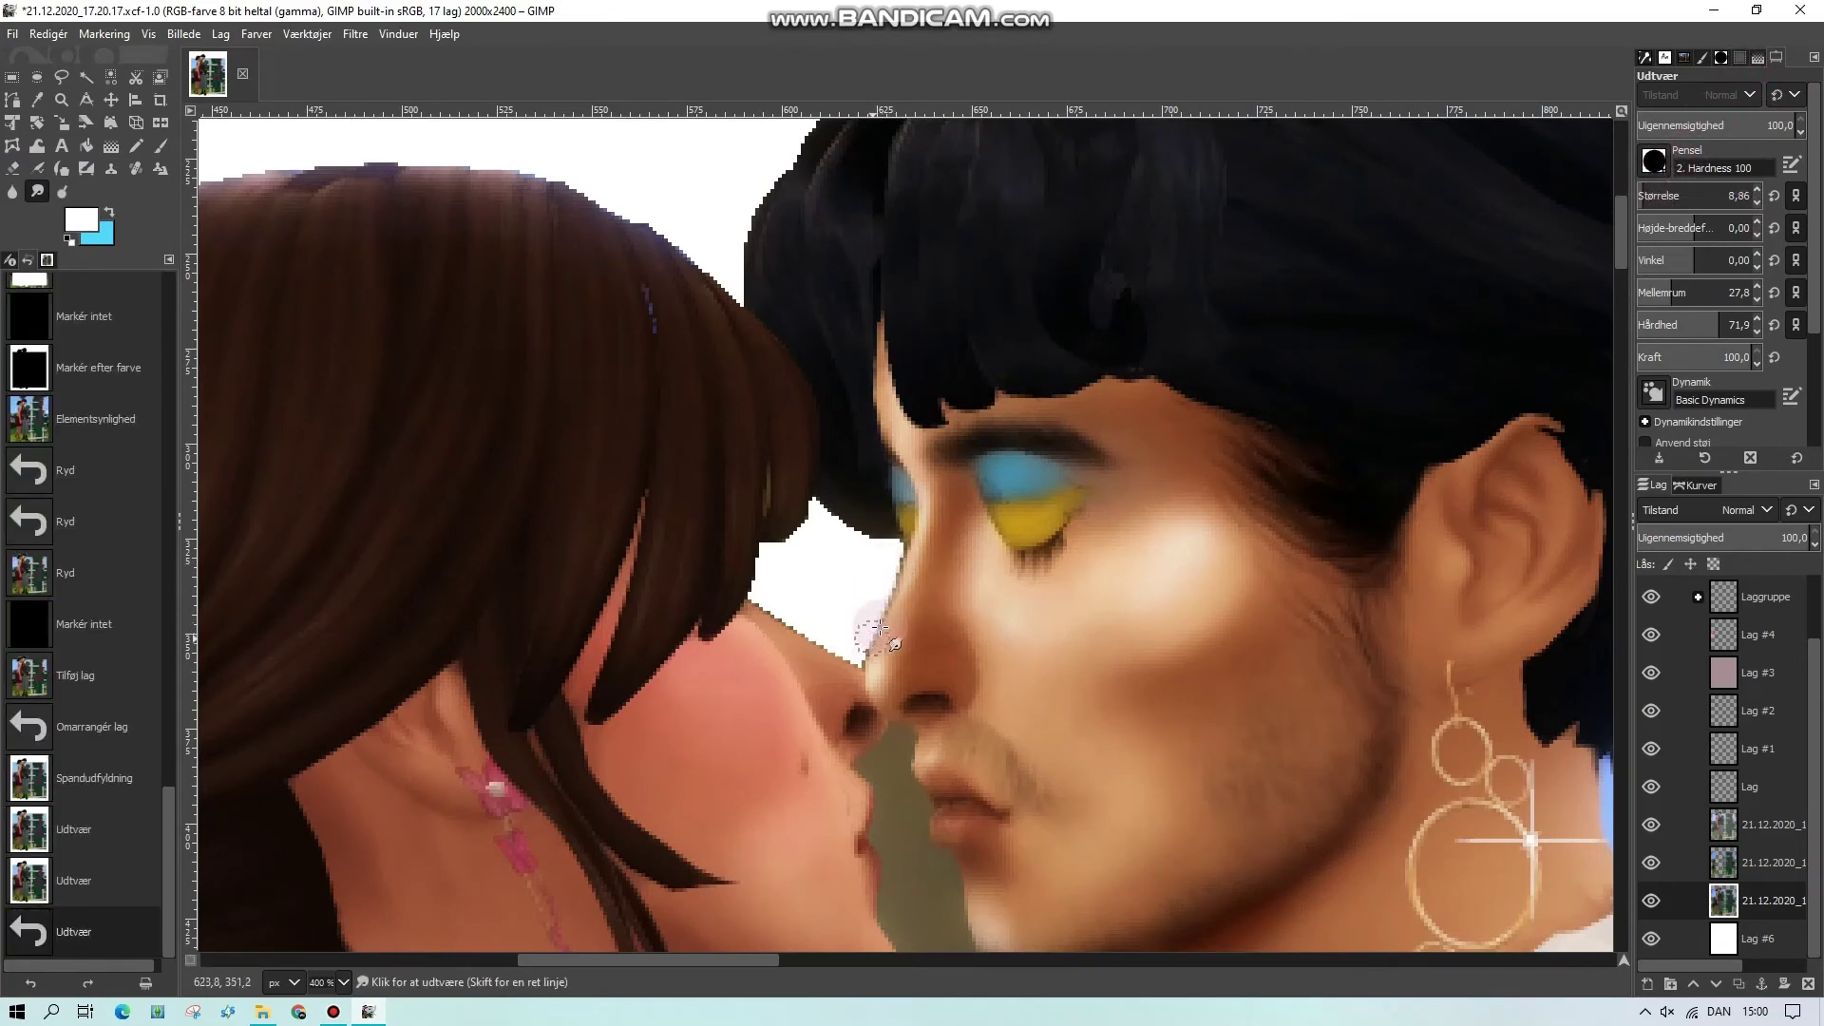
Smudge the cut edges of the man's nose and the woman's nose, and revert the last stroke
drag(898, 558, 864, 653)
click(143, 874)
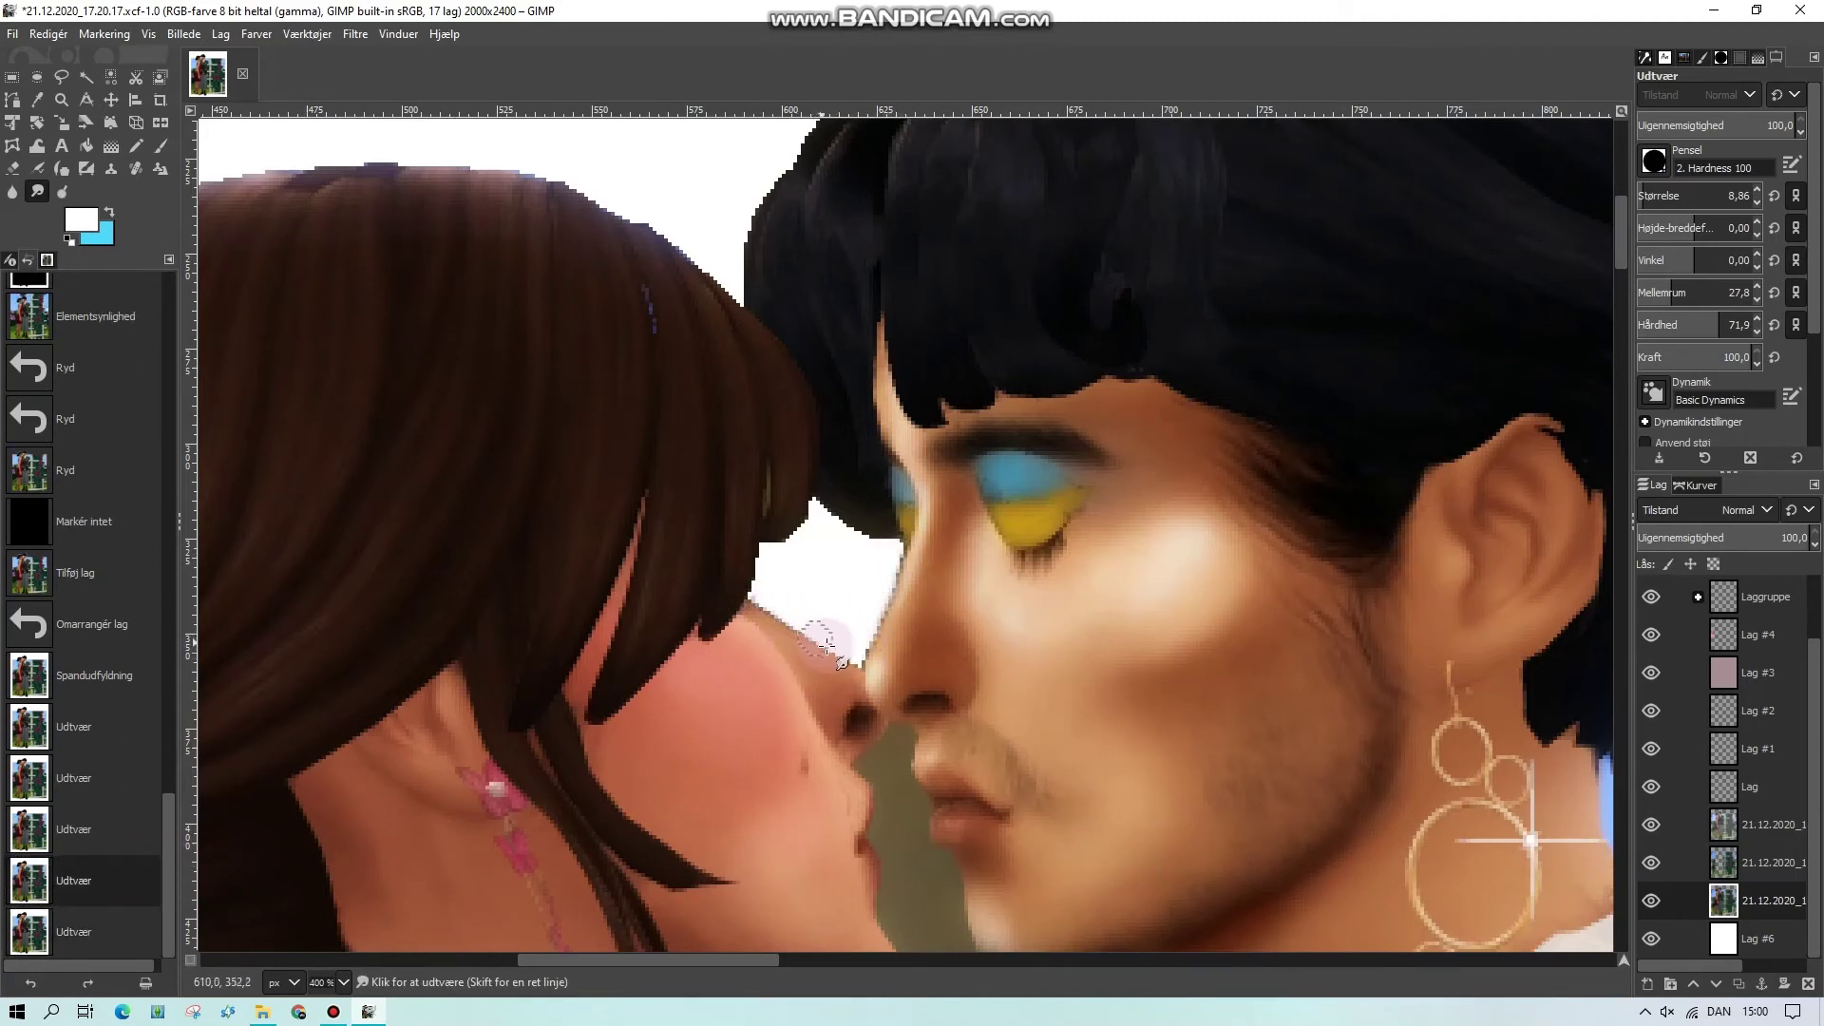
click(81, 874)
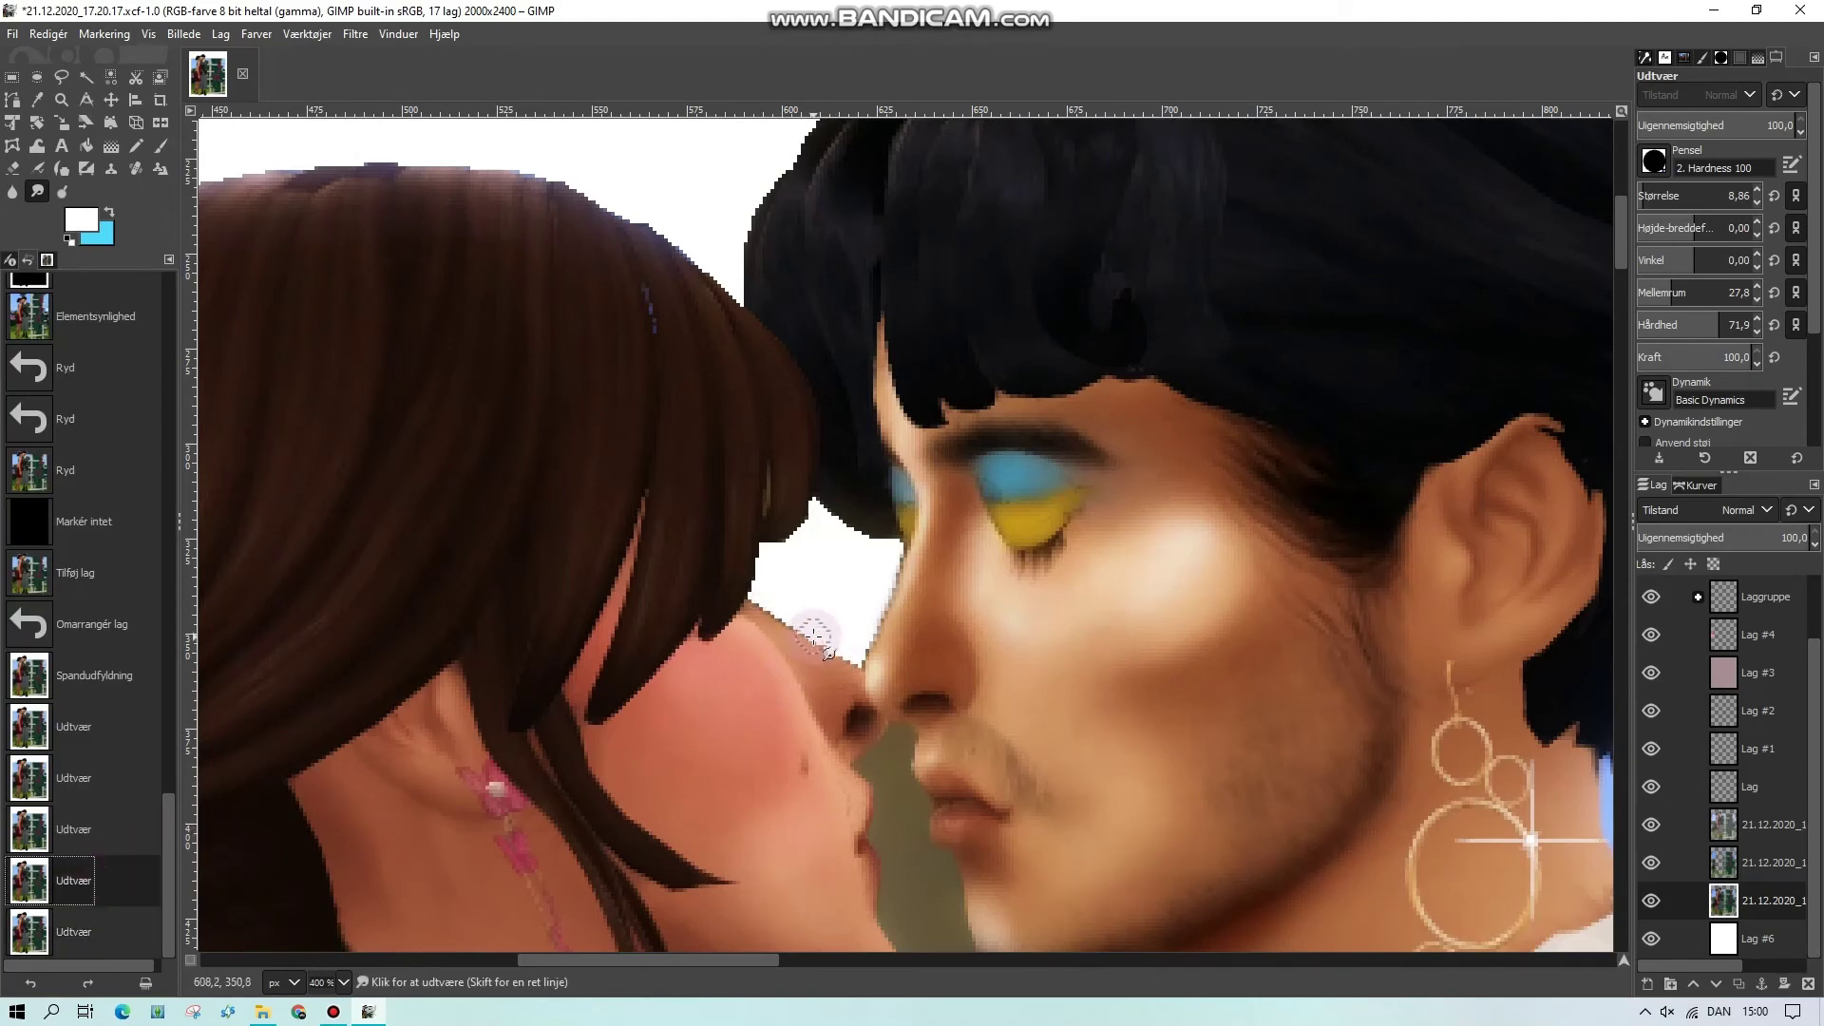
click(57, 879)
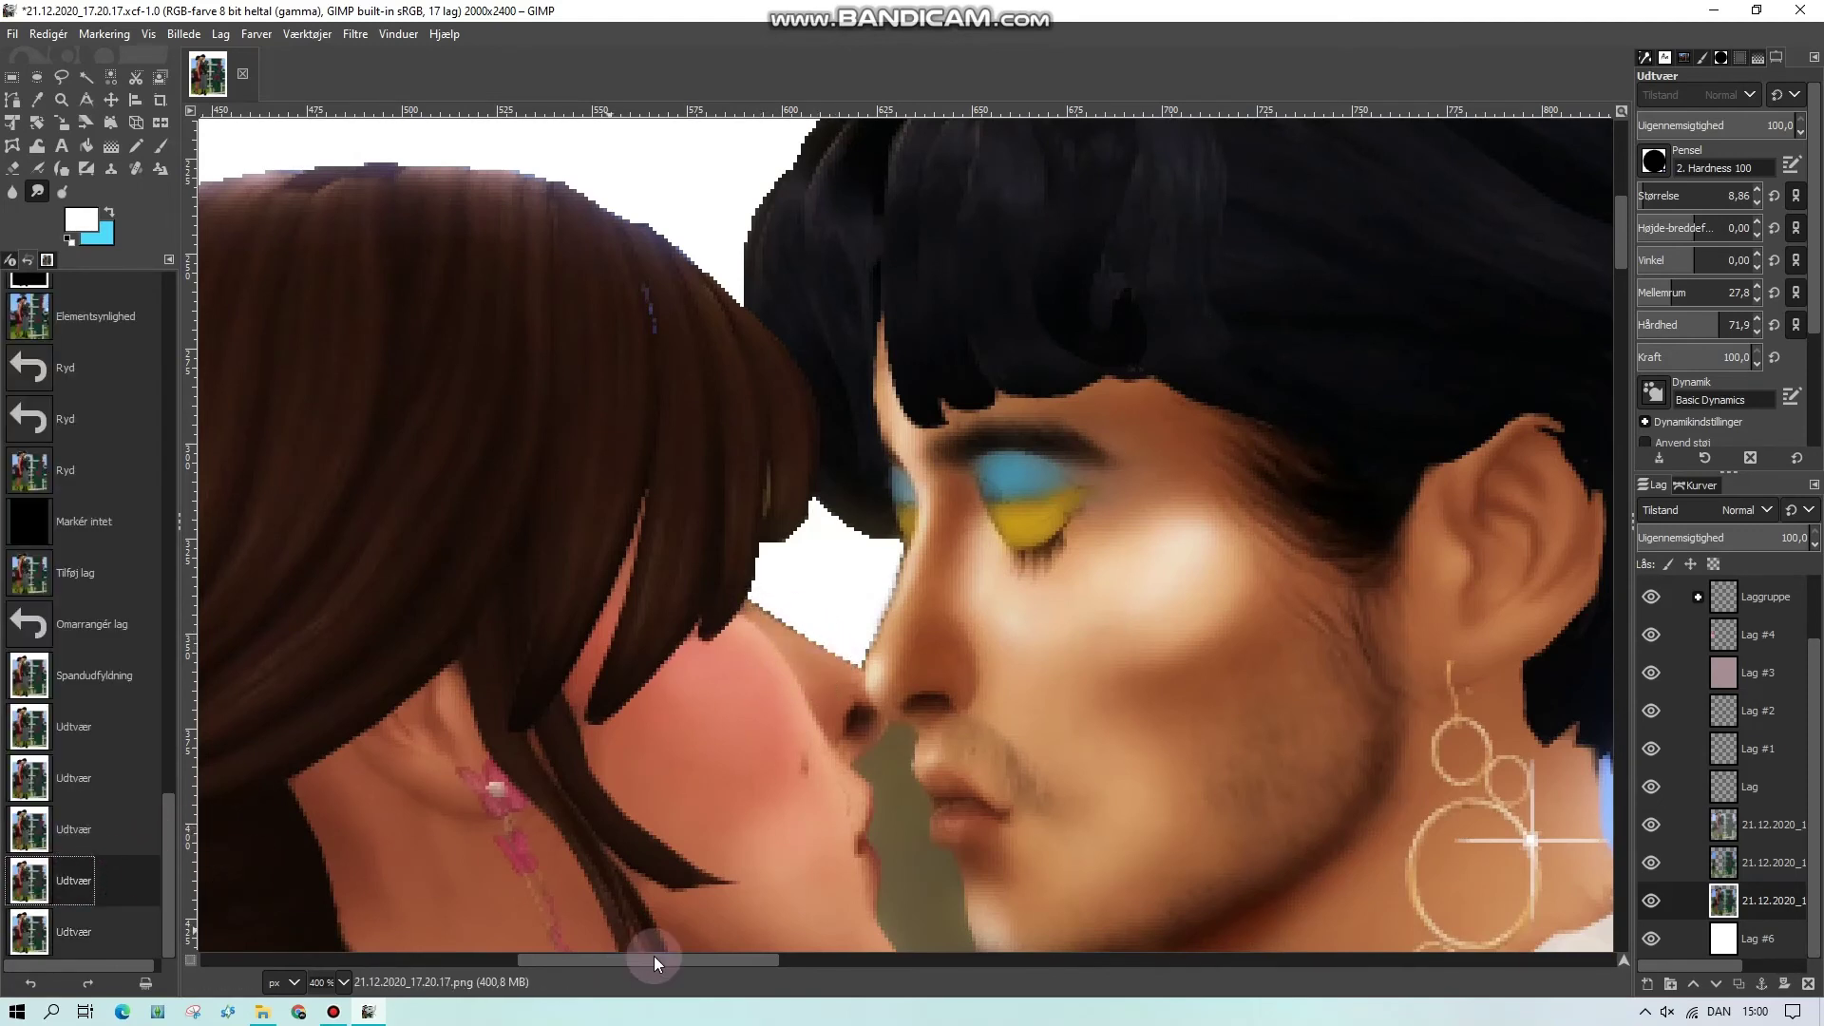
Smudge the cut edges along the woman's nose and the man's nose bridge with a brush size of 2.00 at 800% zoom
click(344, 983)
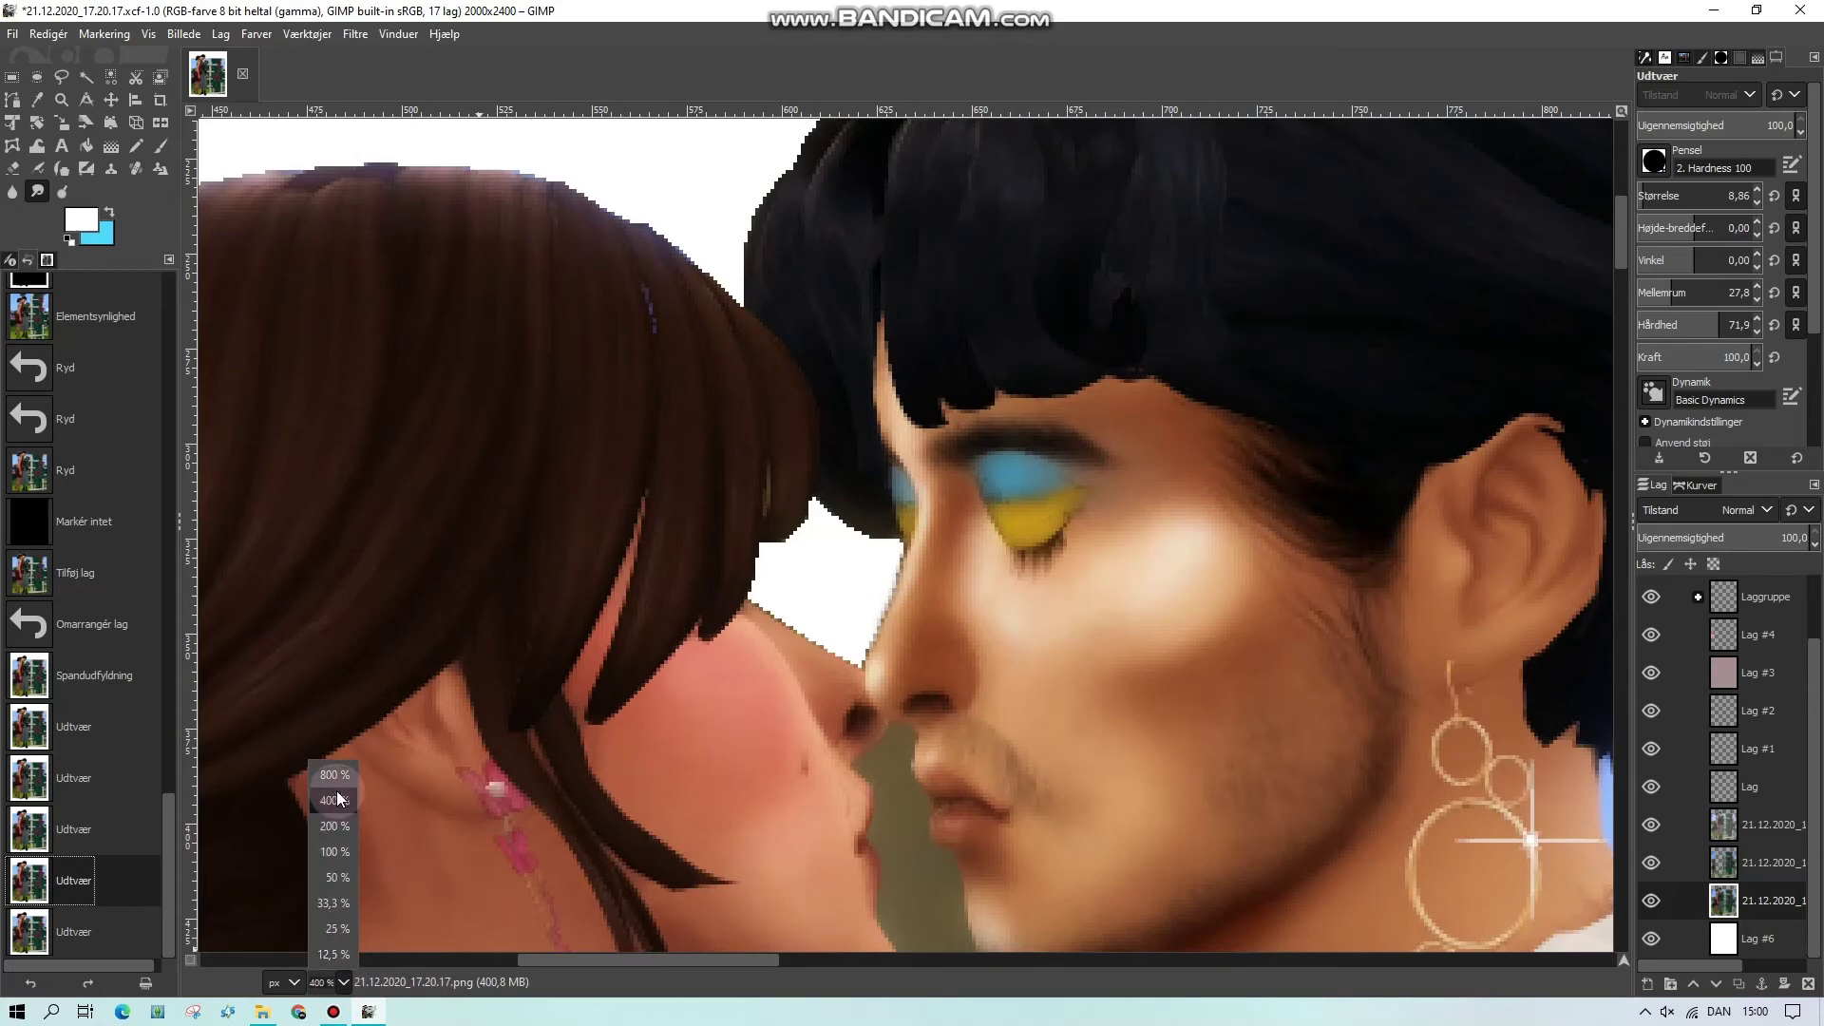
click(337, 809)
drag(1664, 195, 1709, 196)
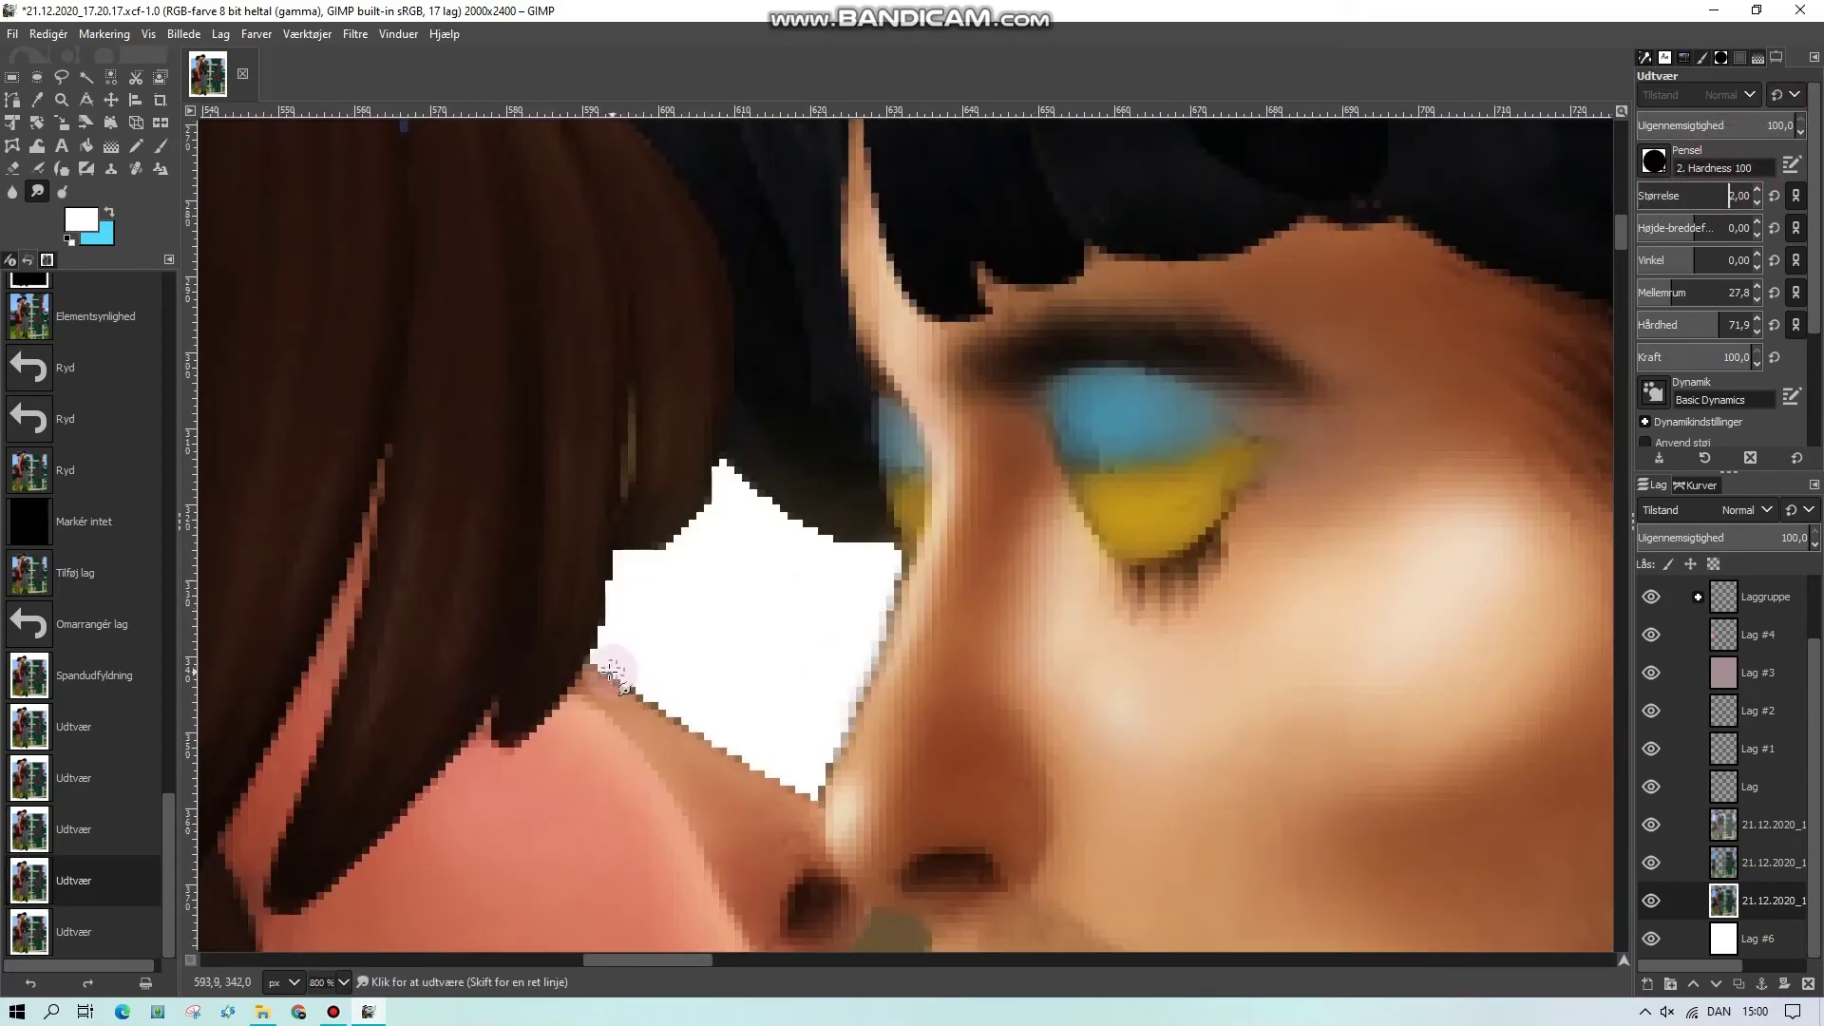
drag(677, 707, 717, 732)
mouse_move(616, 688)
mouse_down()
mouse_move(679, 722)
mouse_move(597, 663)
mouse_move(815, 790)
mouse_move(888, 677)
mouse_move(916, 568)
mouse_move(900, 567)
mouse_move(884, 628)
mouse_up()
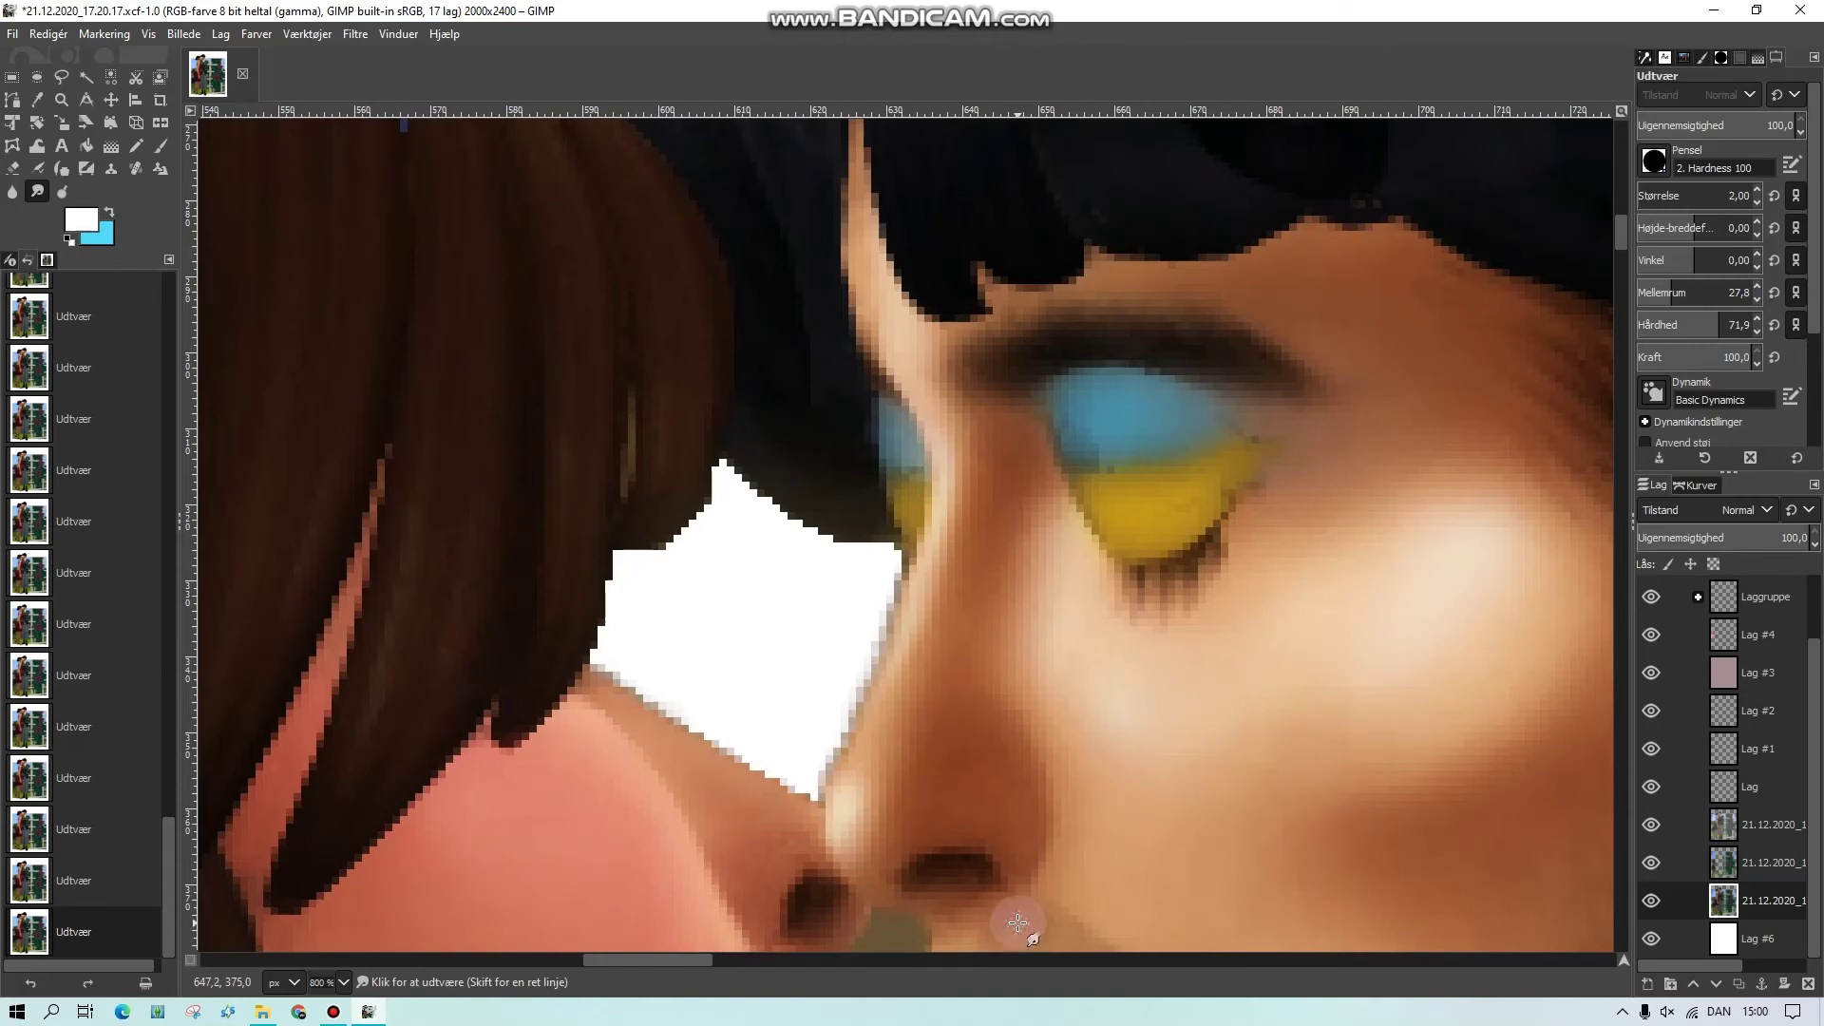
Smudge the cut edge along the back of the woman's hair above the panel with a brush size of 10.86
mouse_move(690, 954)
mouse_down()
mouse_move(651, 956)
mouse_move(667, 956)
mouse_up()
scroll(892, 848, down, 5)
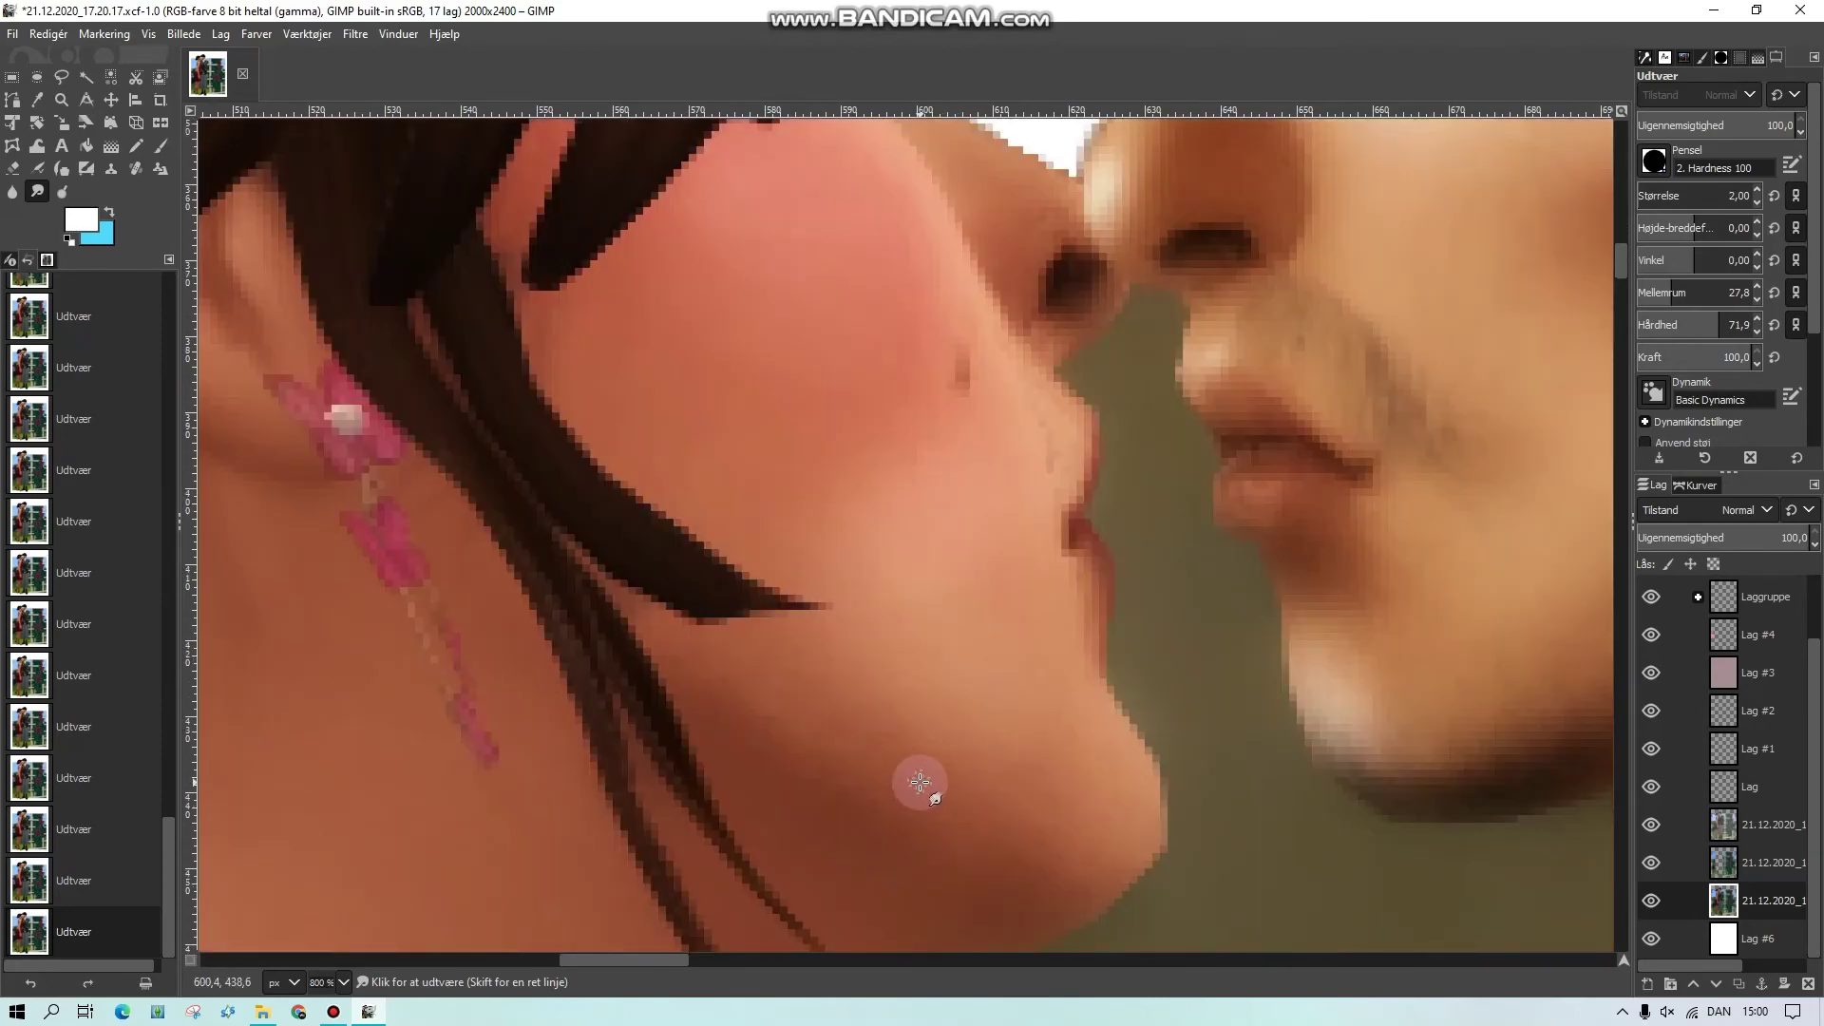
drag(619, 958, 460, 954)
scroll(764, 441, up, 3)
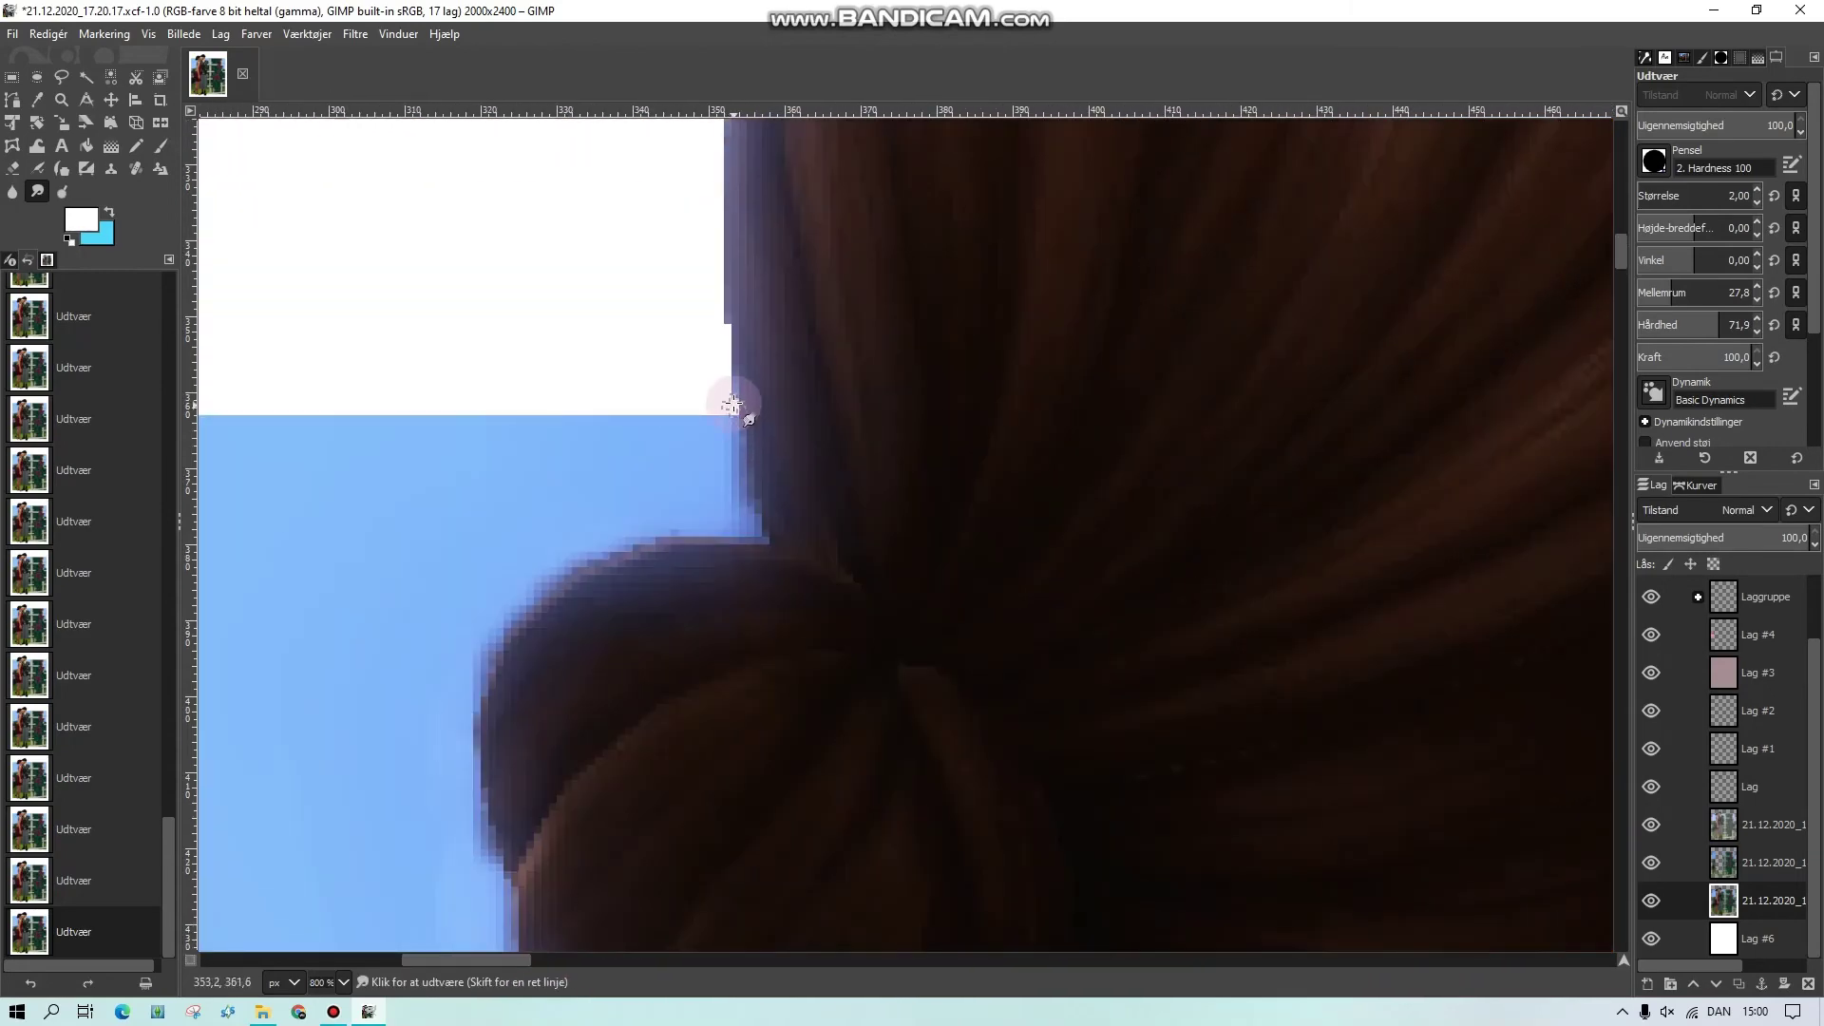
scroll(734, 284, up, 3)
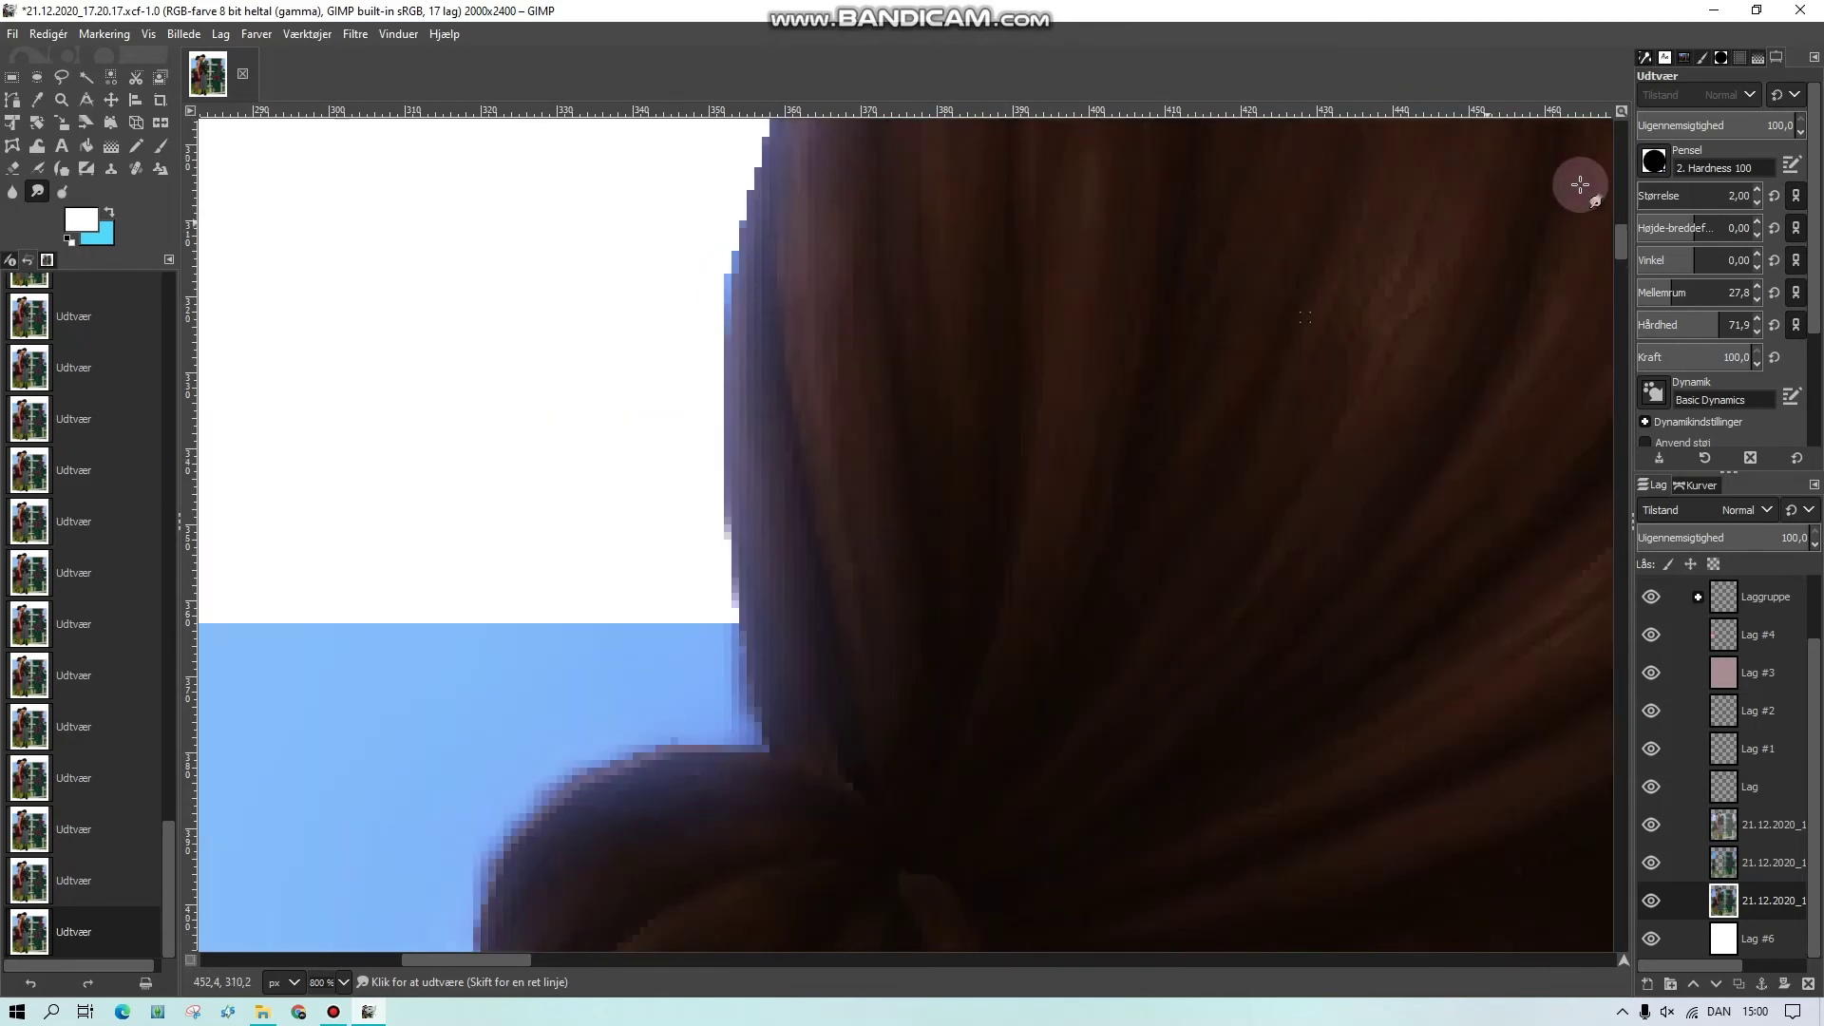
drag(1645, 198, 1635, 198)
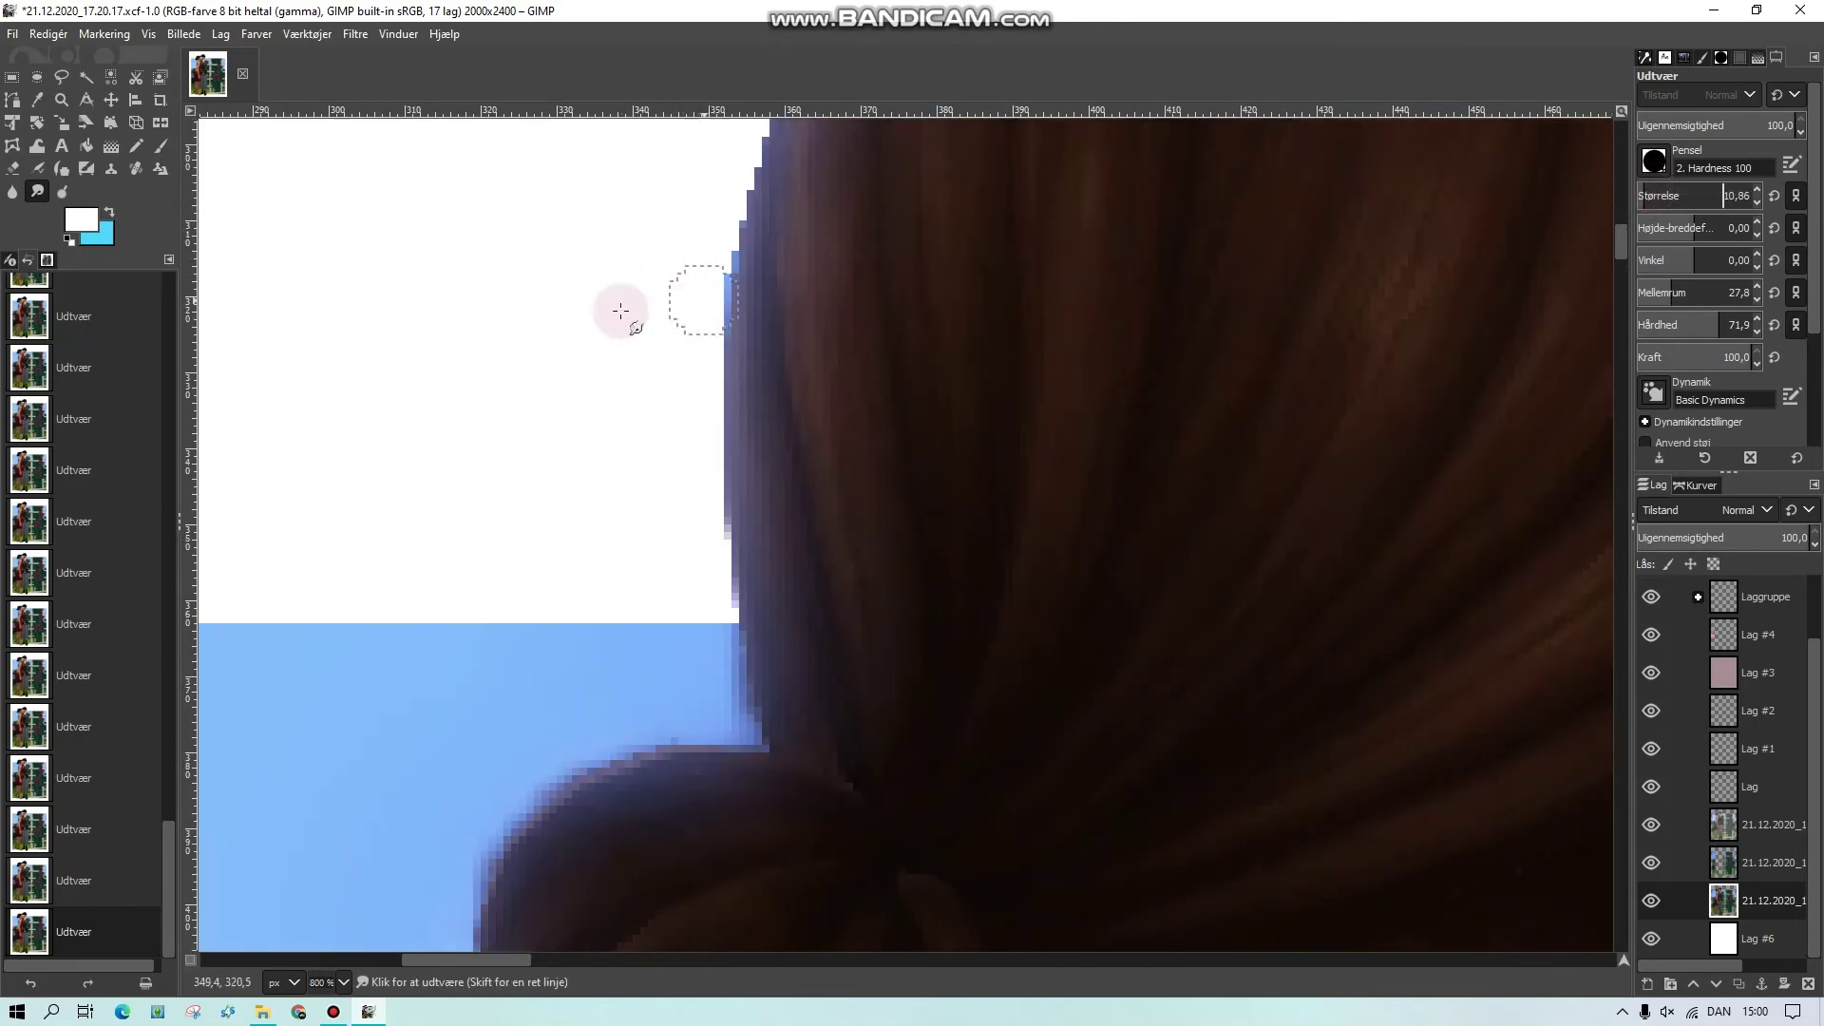
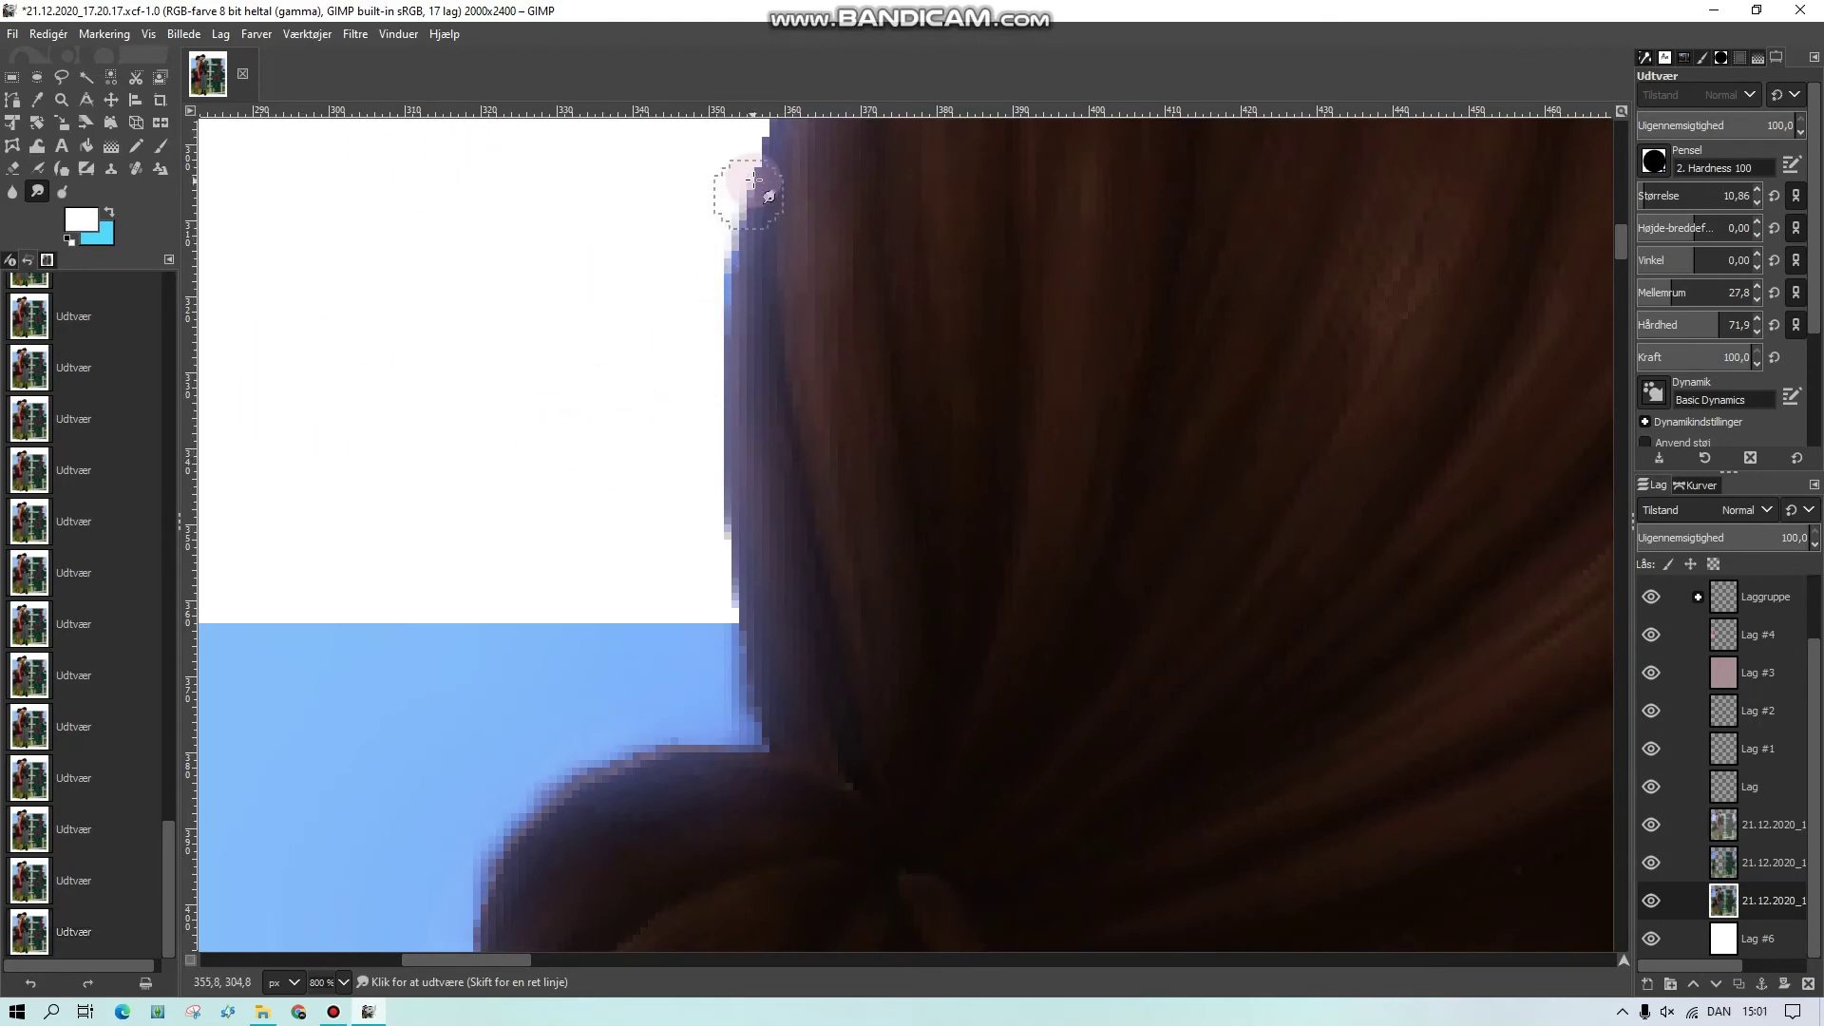
scroll(785, 424, up, 3)
mouse_move(770, 350)
mouse_down()
mouse_move(773, 265)
mouse_move(782, 297)
mouse_move(814, 196)
mouse_move(764, 339)
mouse_up()
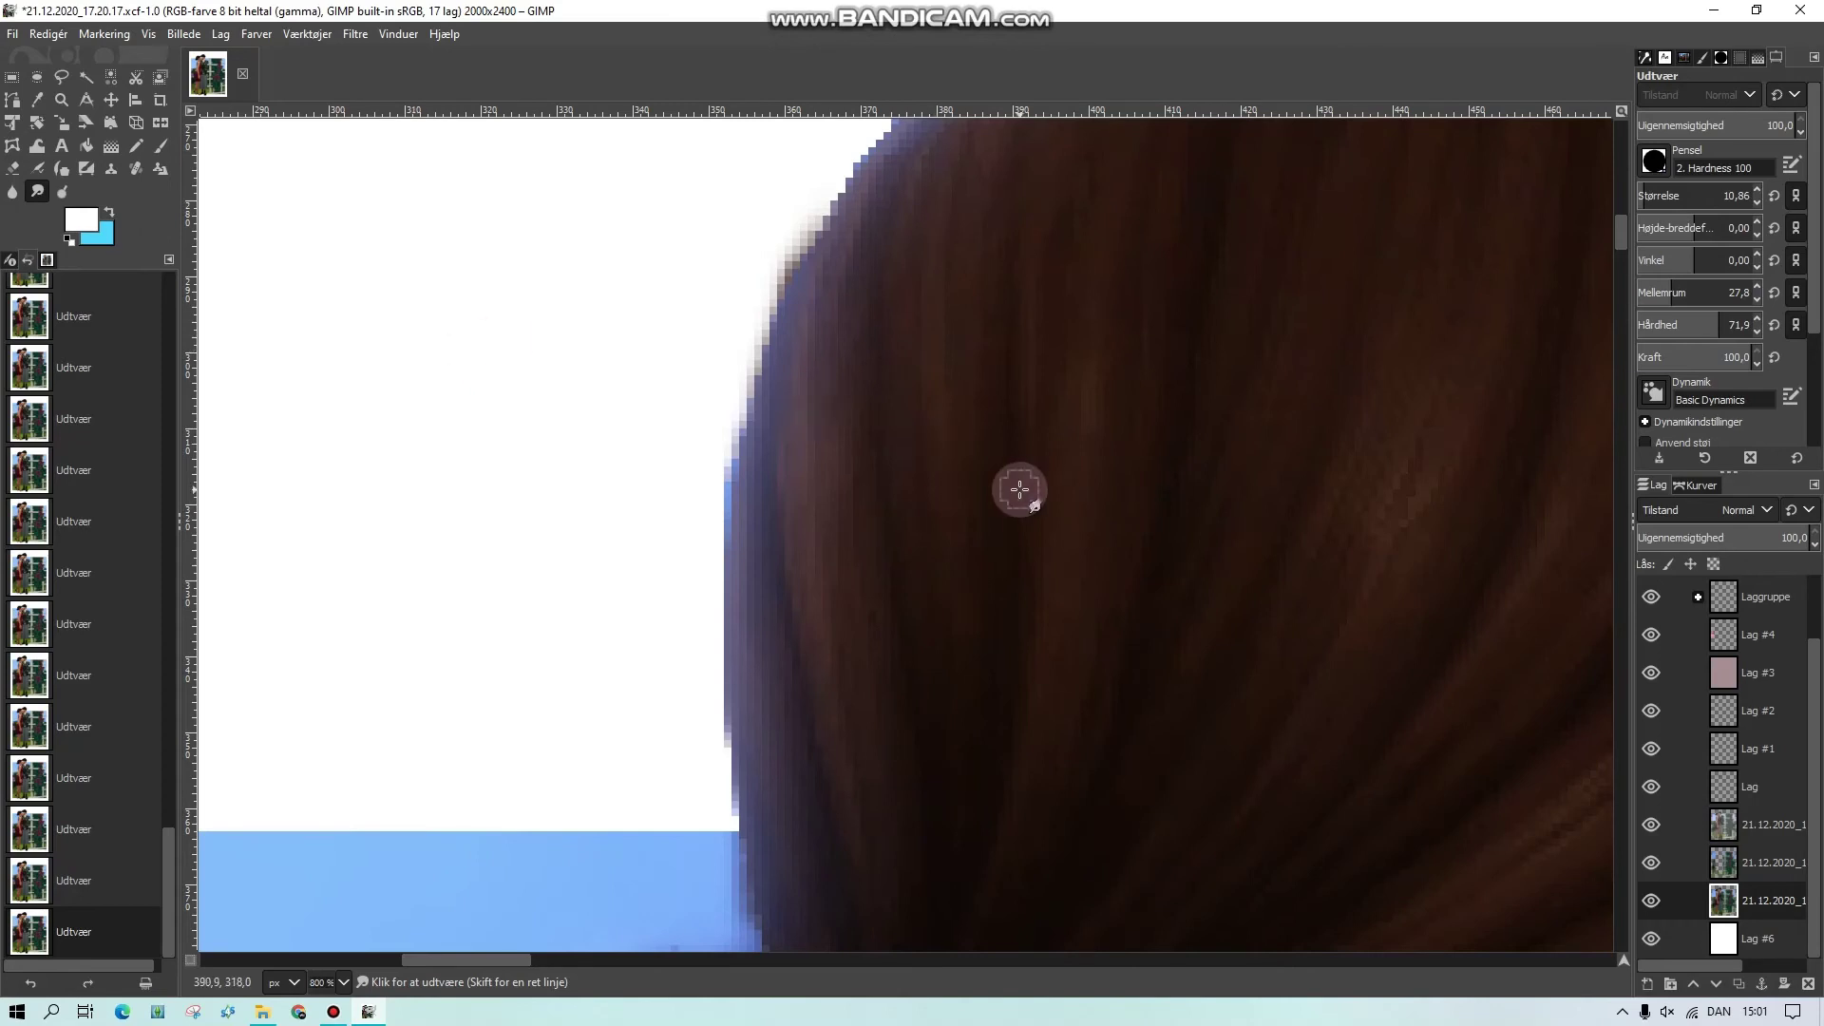
scroll(903, 437, up, 2)
drag(857, 363, 933, 305)
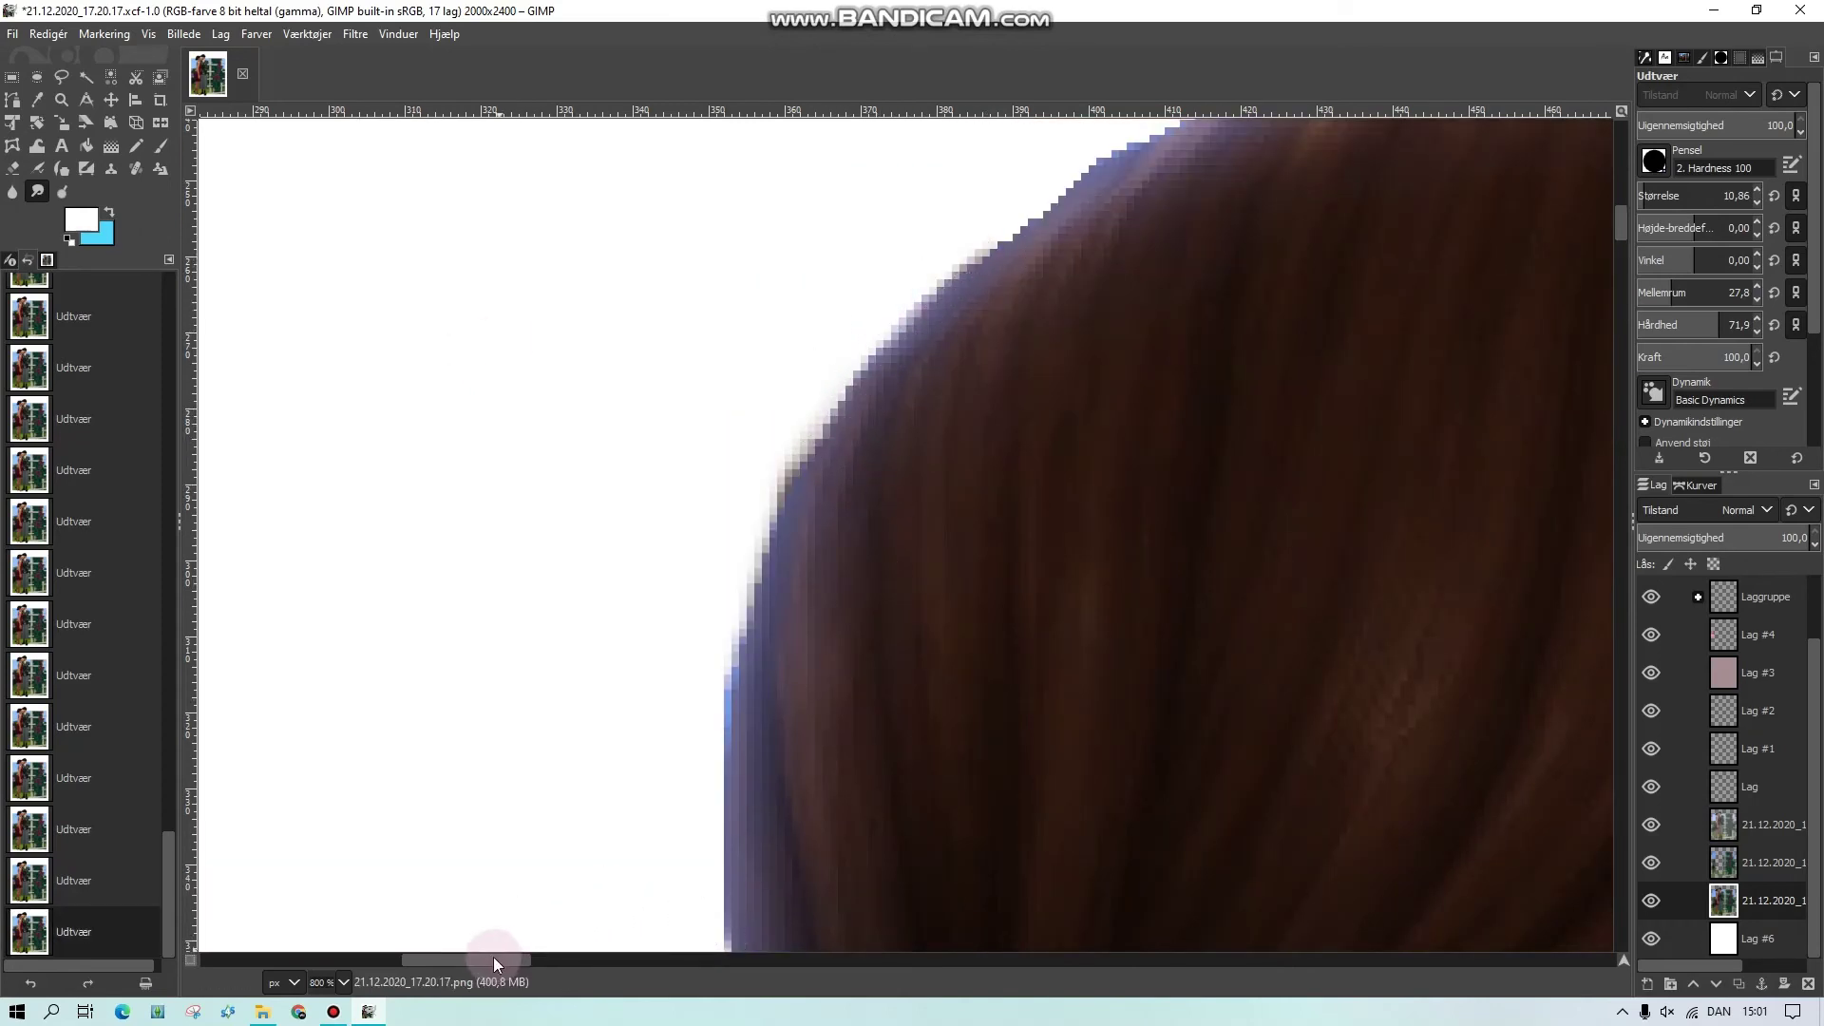
Smudge the cut edge across the top of the woman's hair and down its front toward the man's hair
mouse_move(493, 955)
mouse_down()
mouse_move(568, 954)
mouse_move(542, 948)
mouse_up()
scroll(591, 517, up, 2)
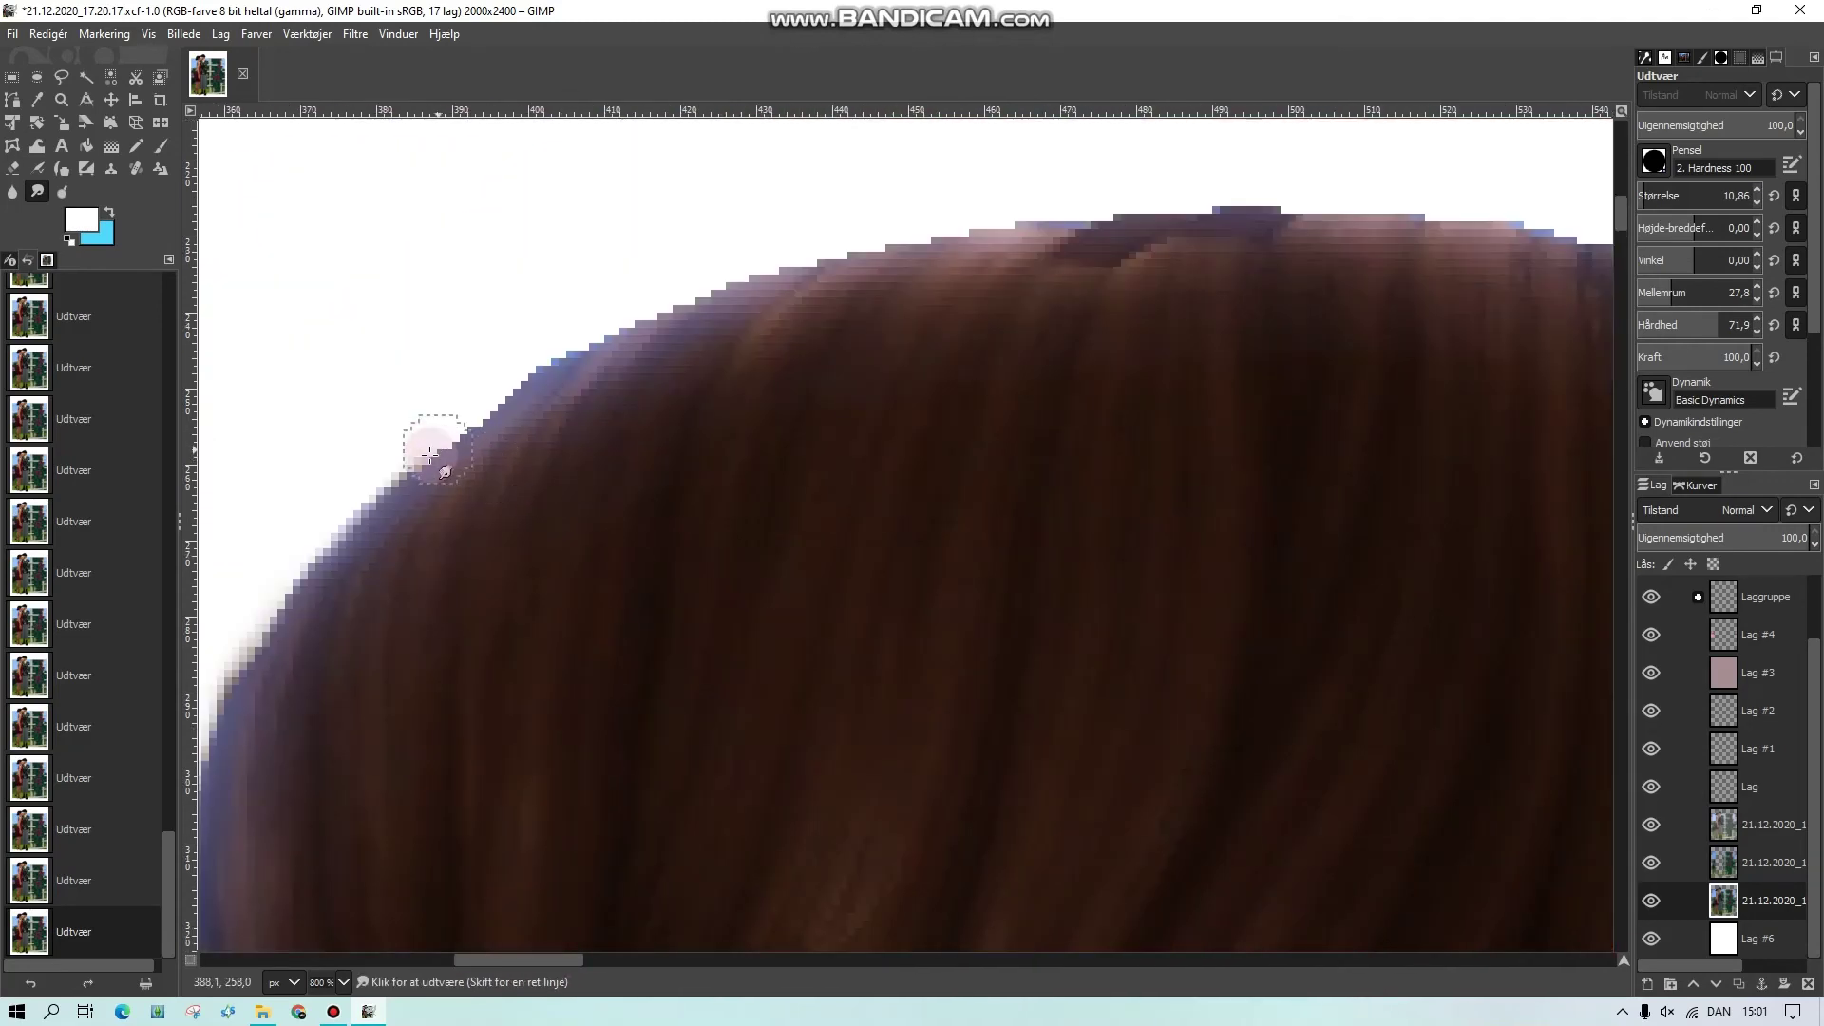
mouse_move(525, 390)
mouse_down()
mouse_move(810, 263)
mouse_move(792, 273)
mouse_move(1095, 224)
mouse_move(1215, 219)
mouse_move(1252, 232)
mouse_up()
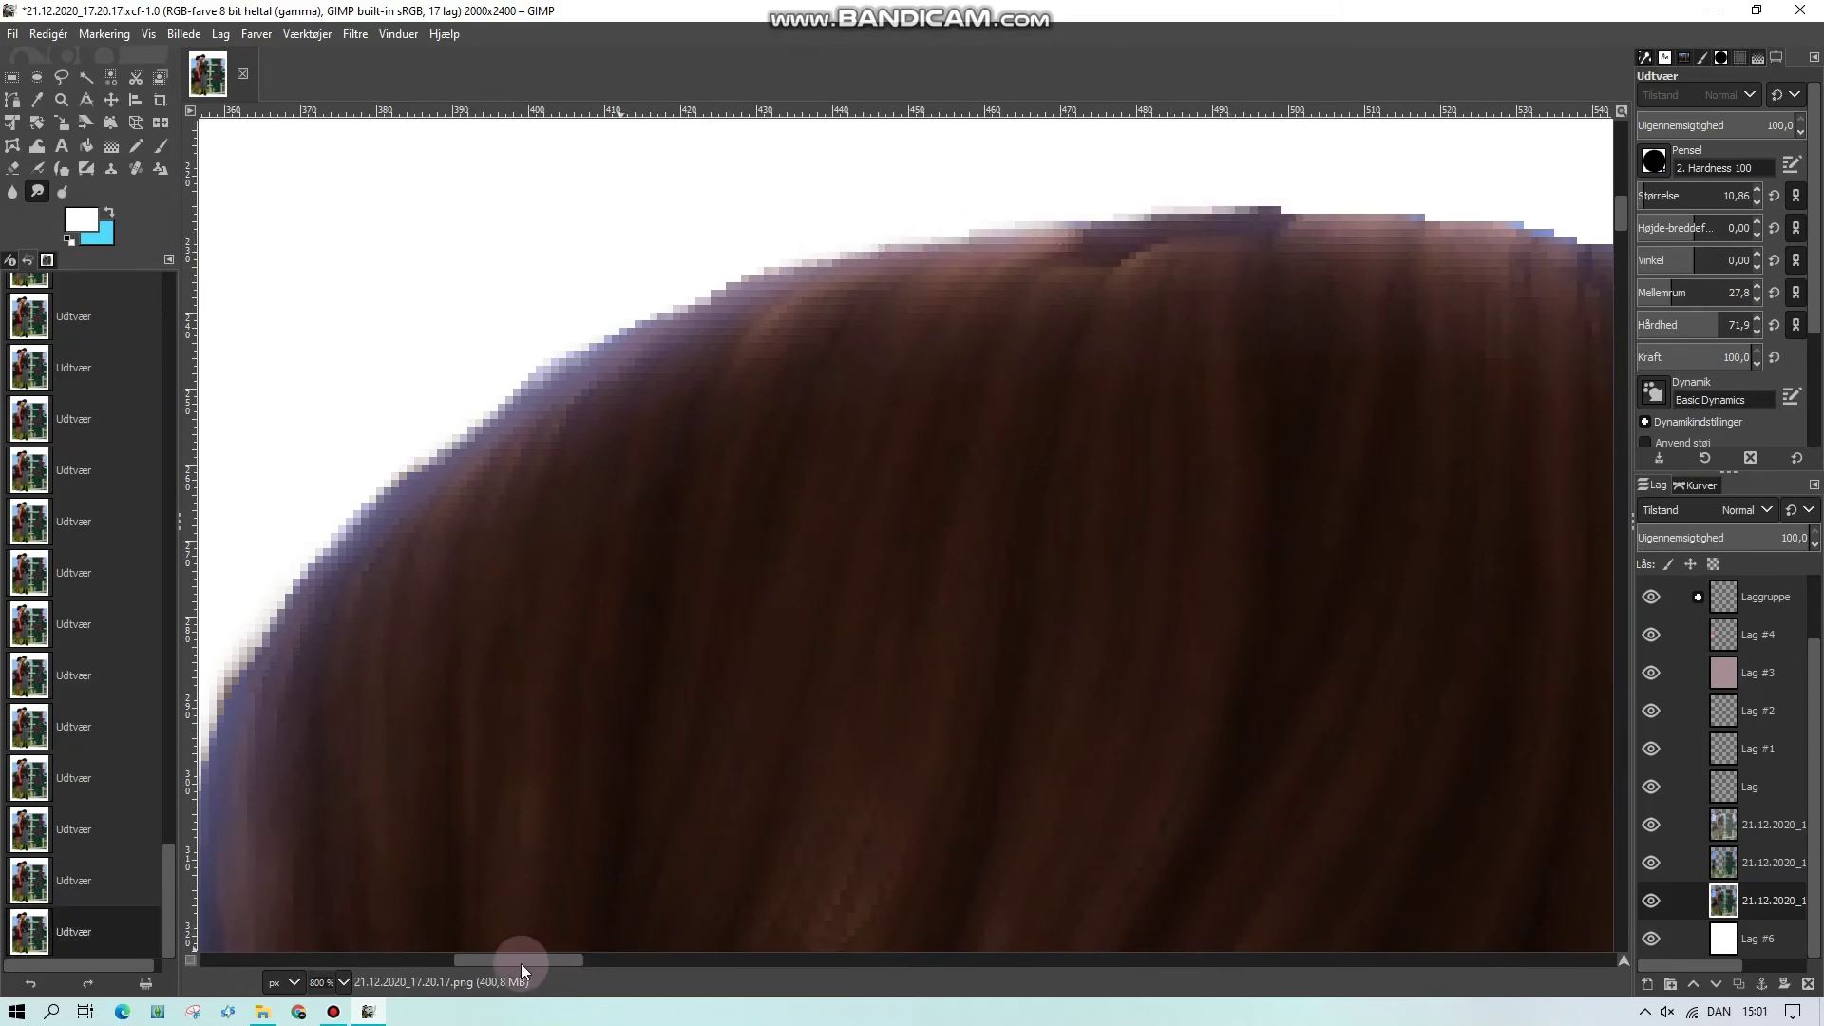
drag(529, 965, 611, 961)
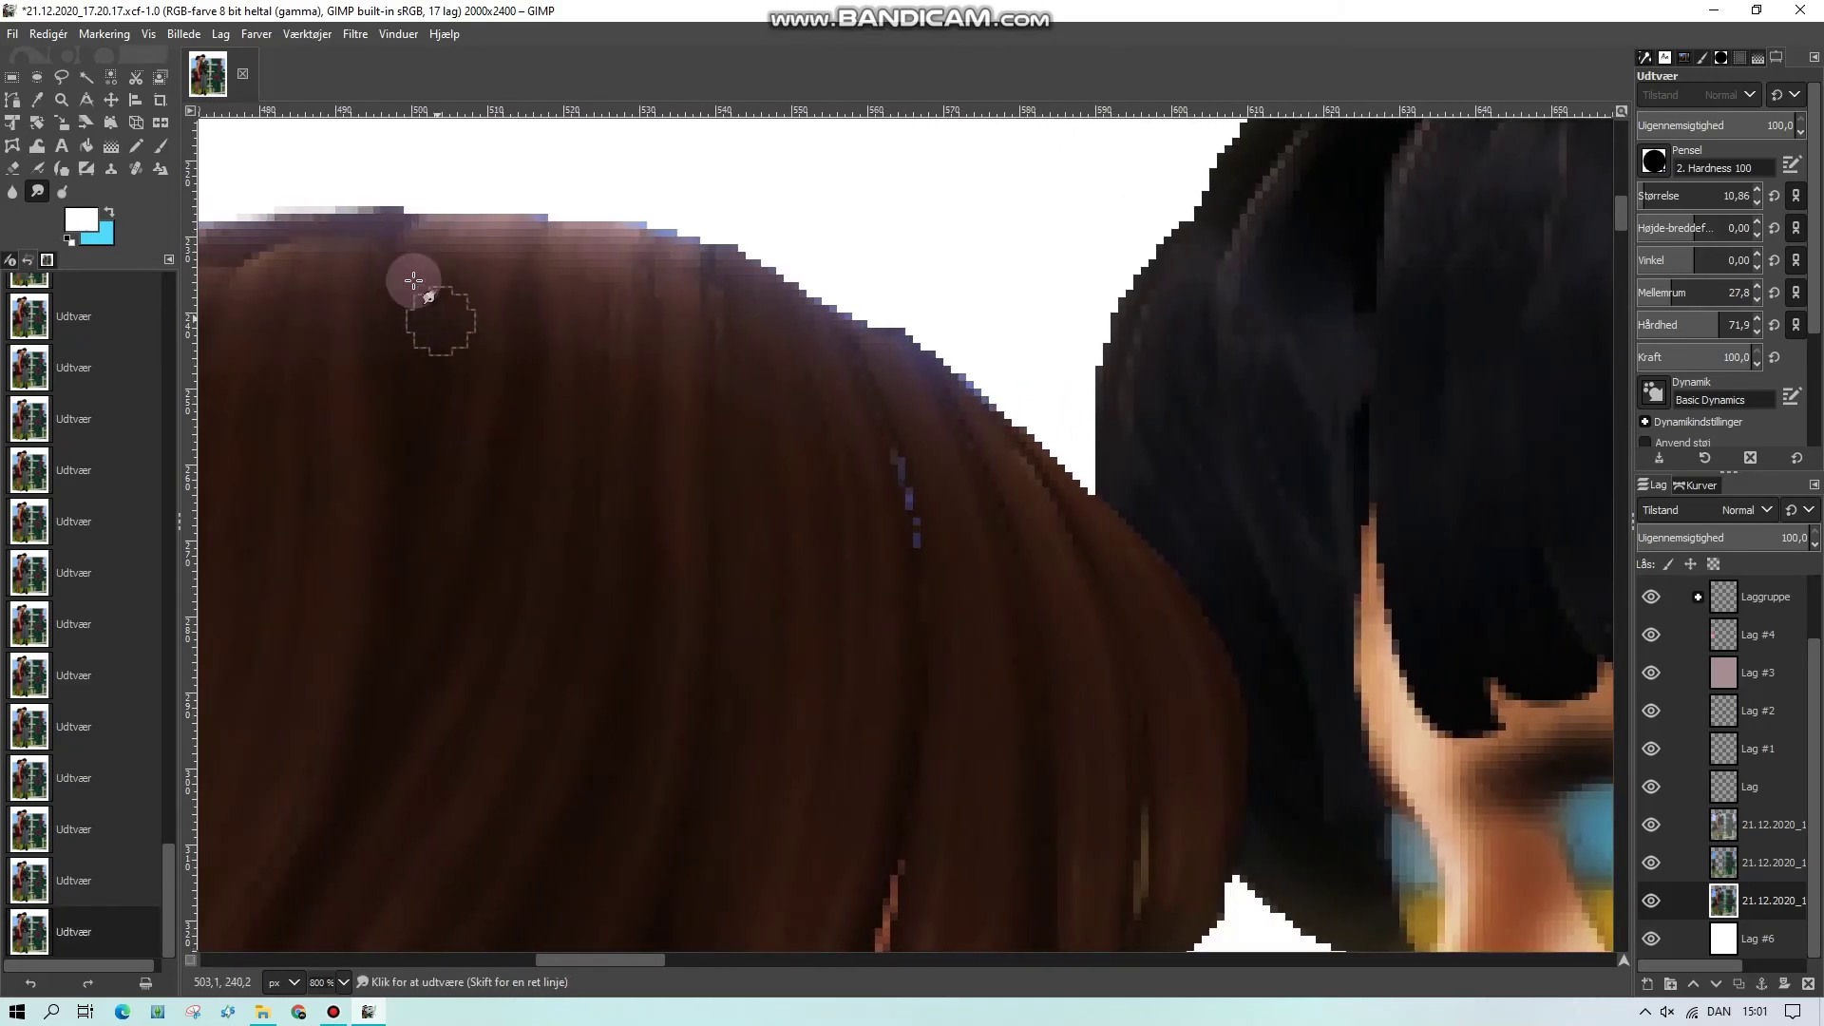
mouse_move(462, 222)
mouse_down()
mouse_move(656, 223)
mouse_move(712, 271)
mouse_move(846, 305)
mouse_move(863, 338)
mouse_move(985, 379)
mouse_move(1071, 459)
mouse_up()
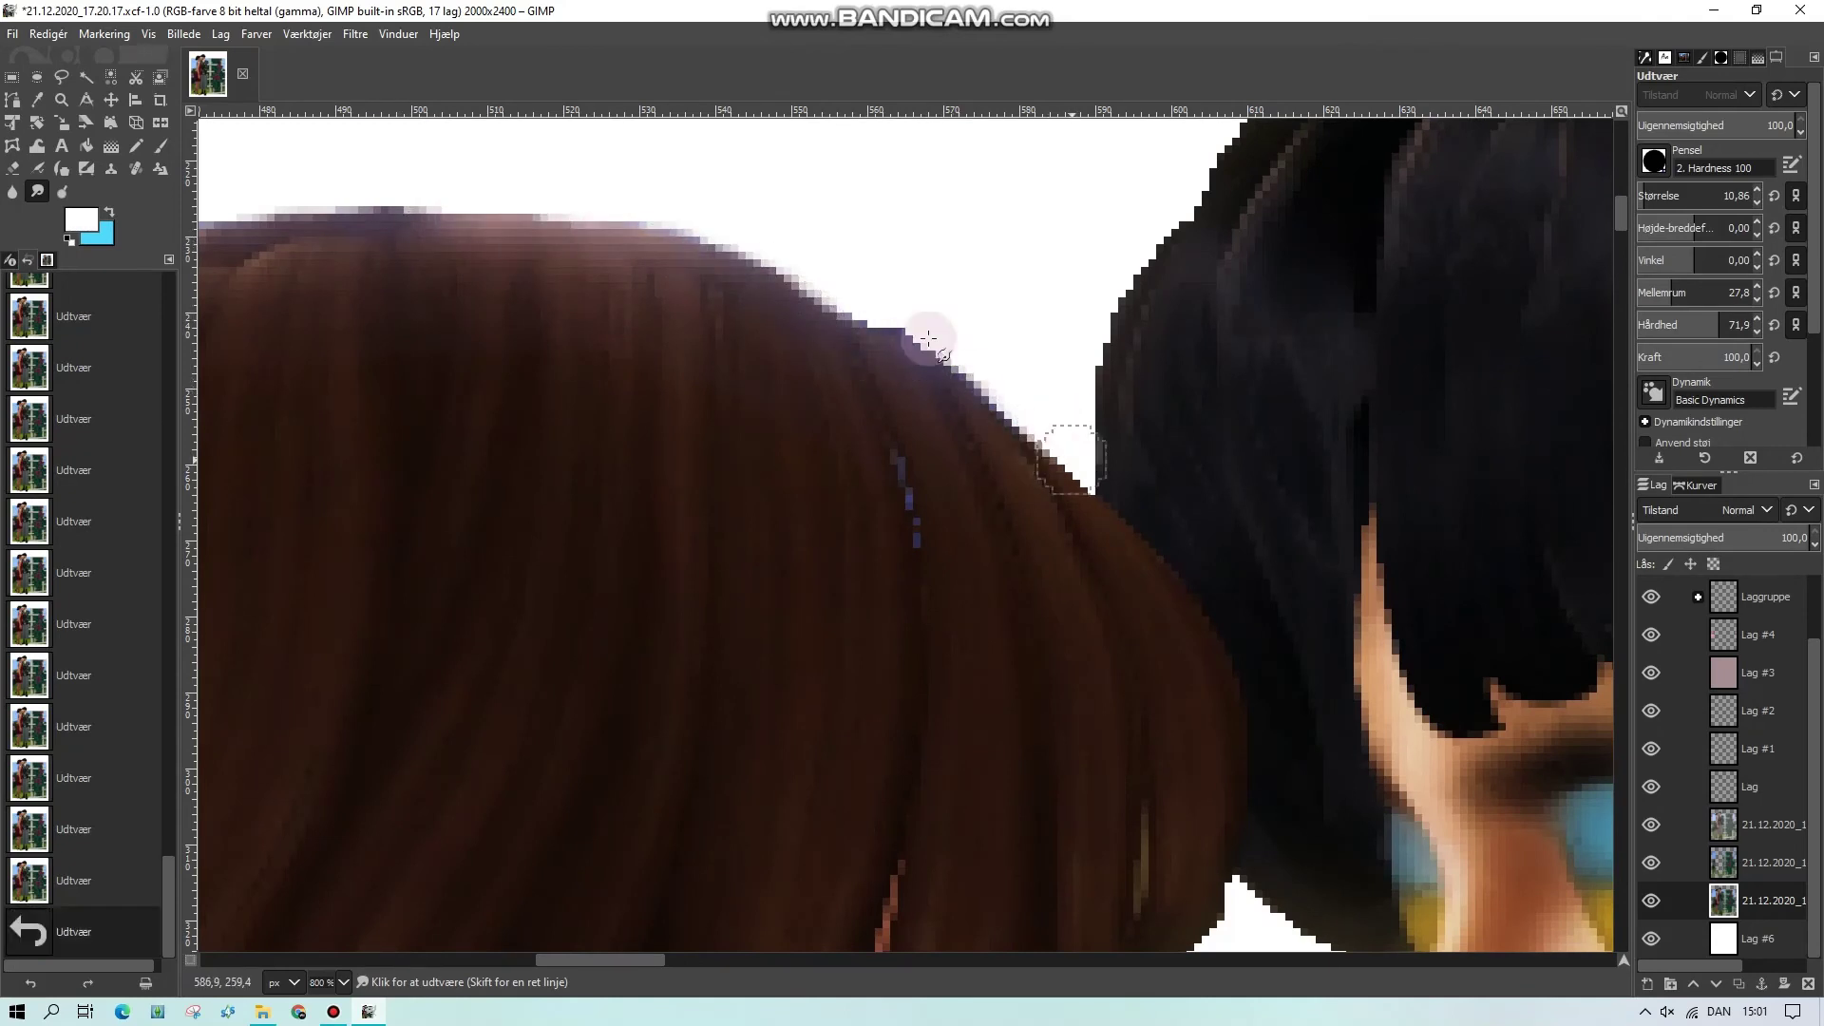
Smudge the cut edge along the front of the man's hair with a brush size of 8.86
scroll(1682, 196, down, 2)
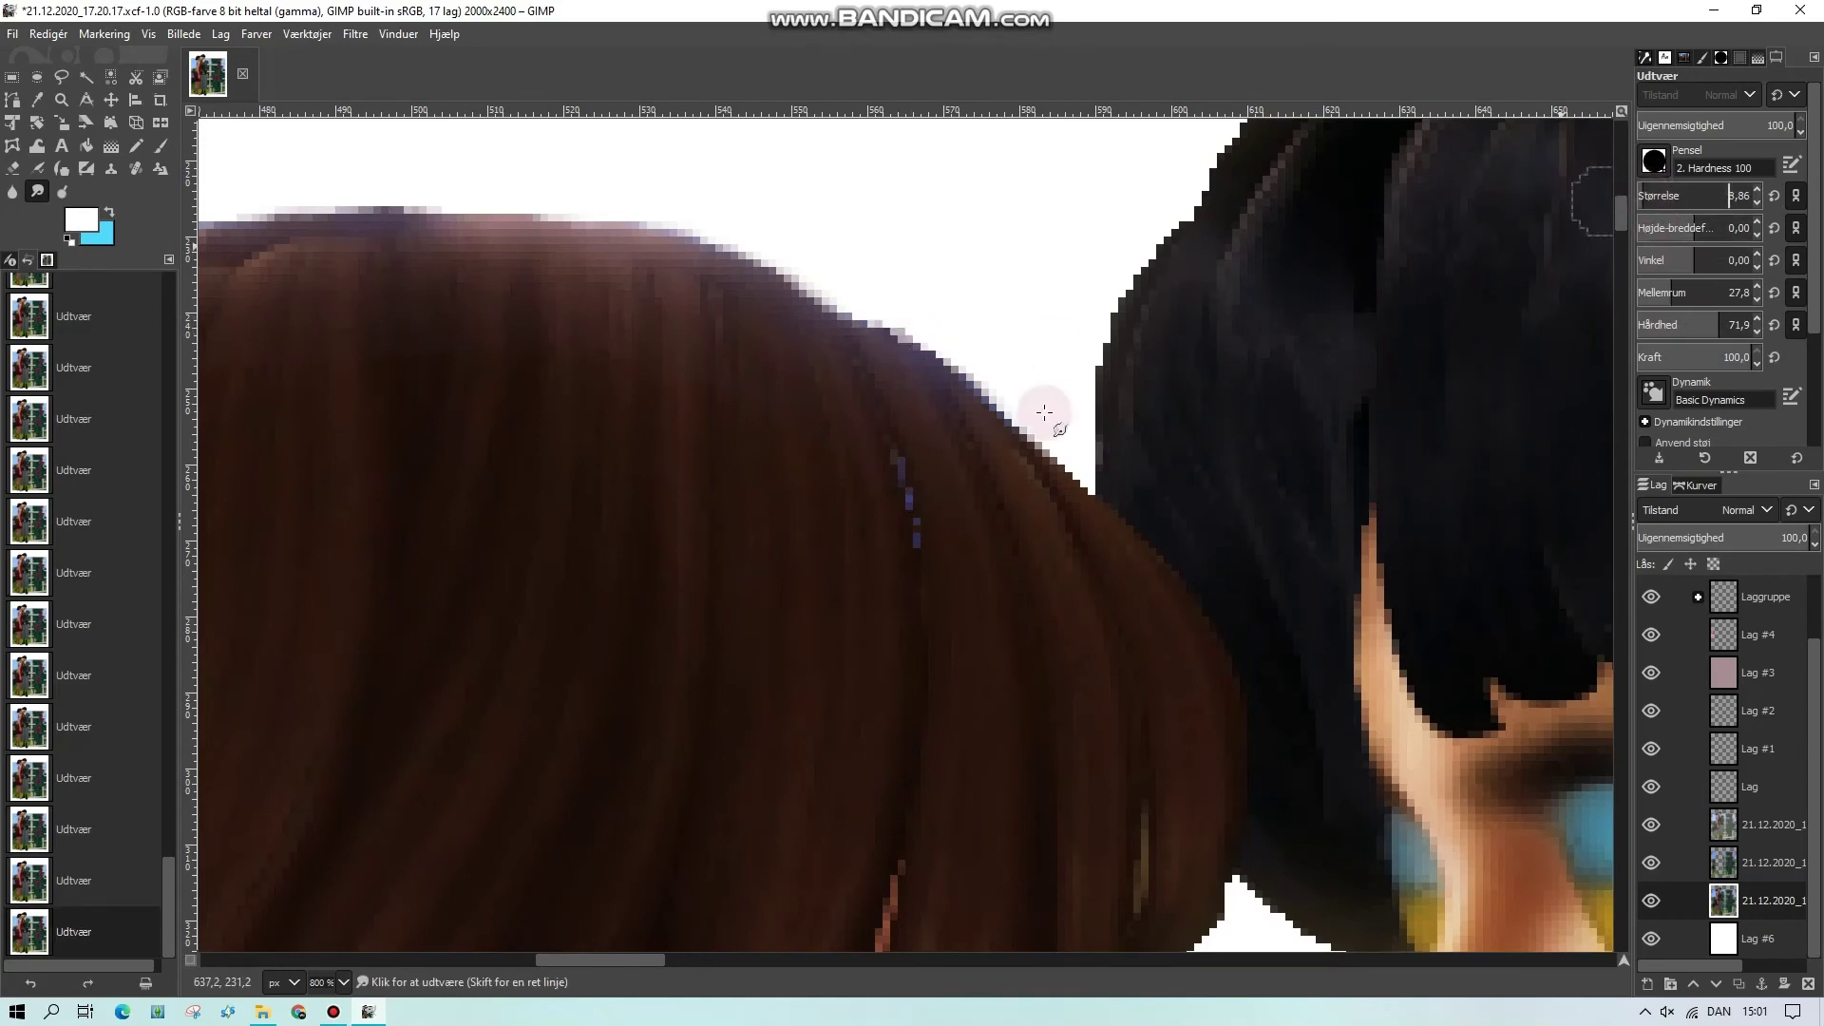
mouse_move(1123, 301)
mouse_down()
mouse_move(1193, 219)
mouse_move(1158, 249)
mouse_move(1139, 305)
mouse_up()
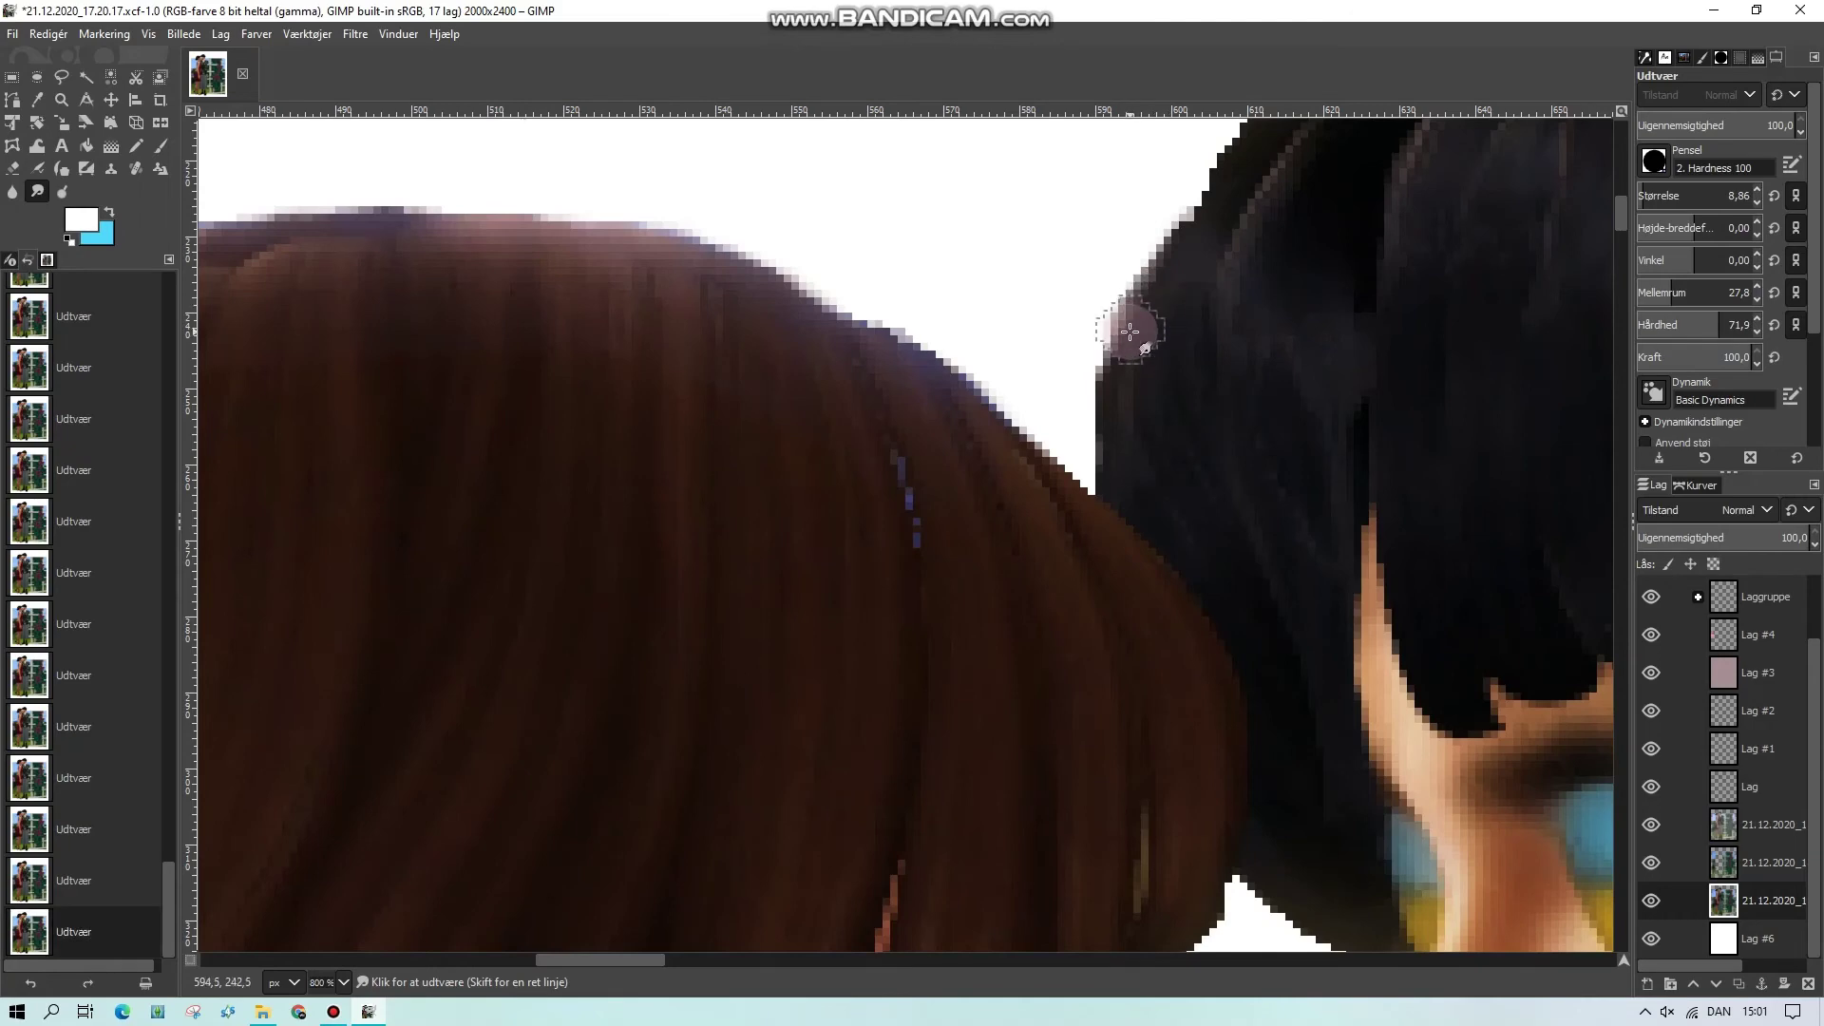
drag(596, 965, 657, 960)
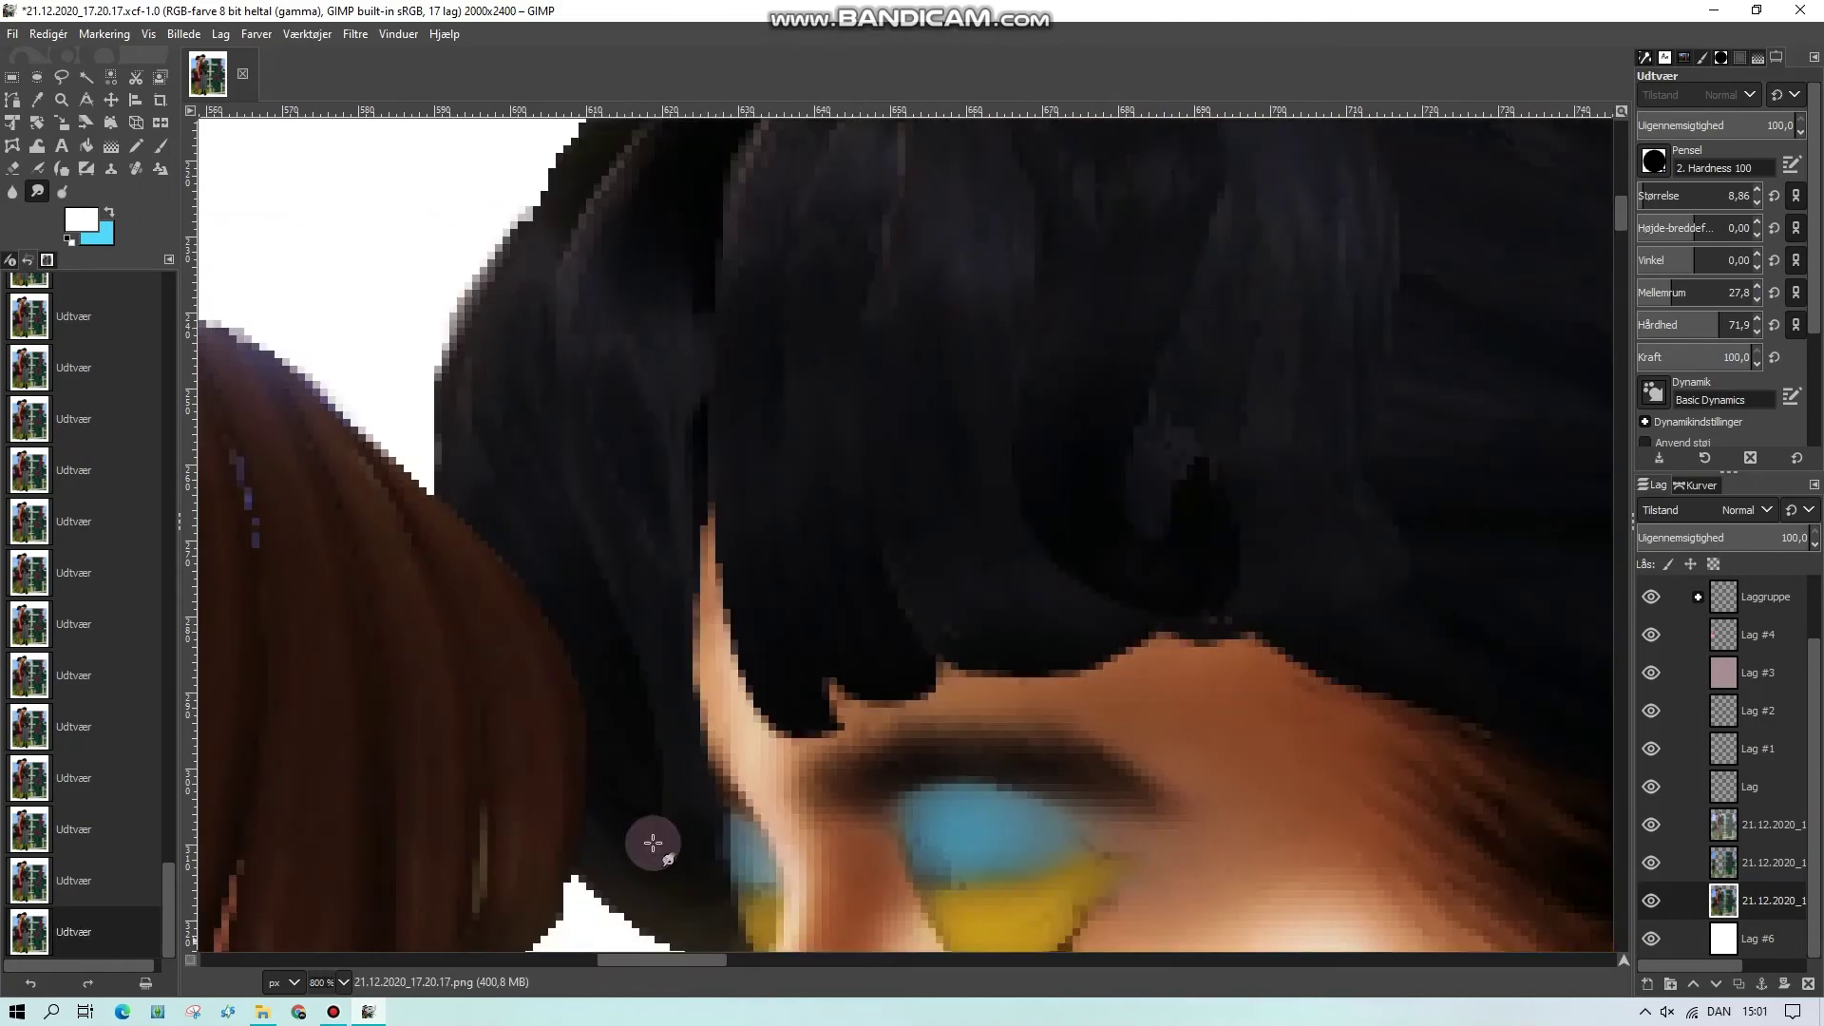
scroll(655, 741, up, 4)
mouse_move(559, 570)
mouse_down()
mouse_move(798, 337)
mouse_move(941, 291)
mouse_move(914, 305)
mouse_move(1086, 210)
mouse_move(1063, 223)
mouse_move(1180, 187)
mouse_up()
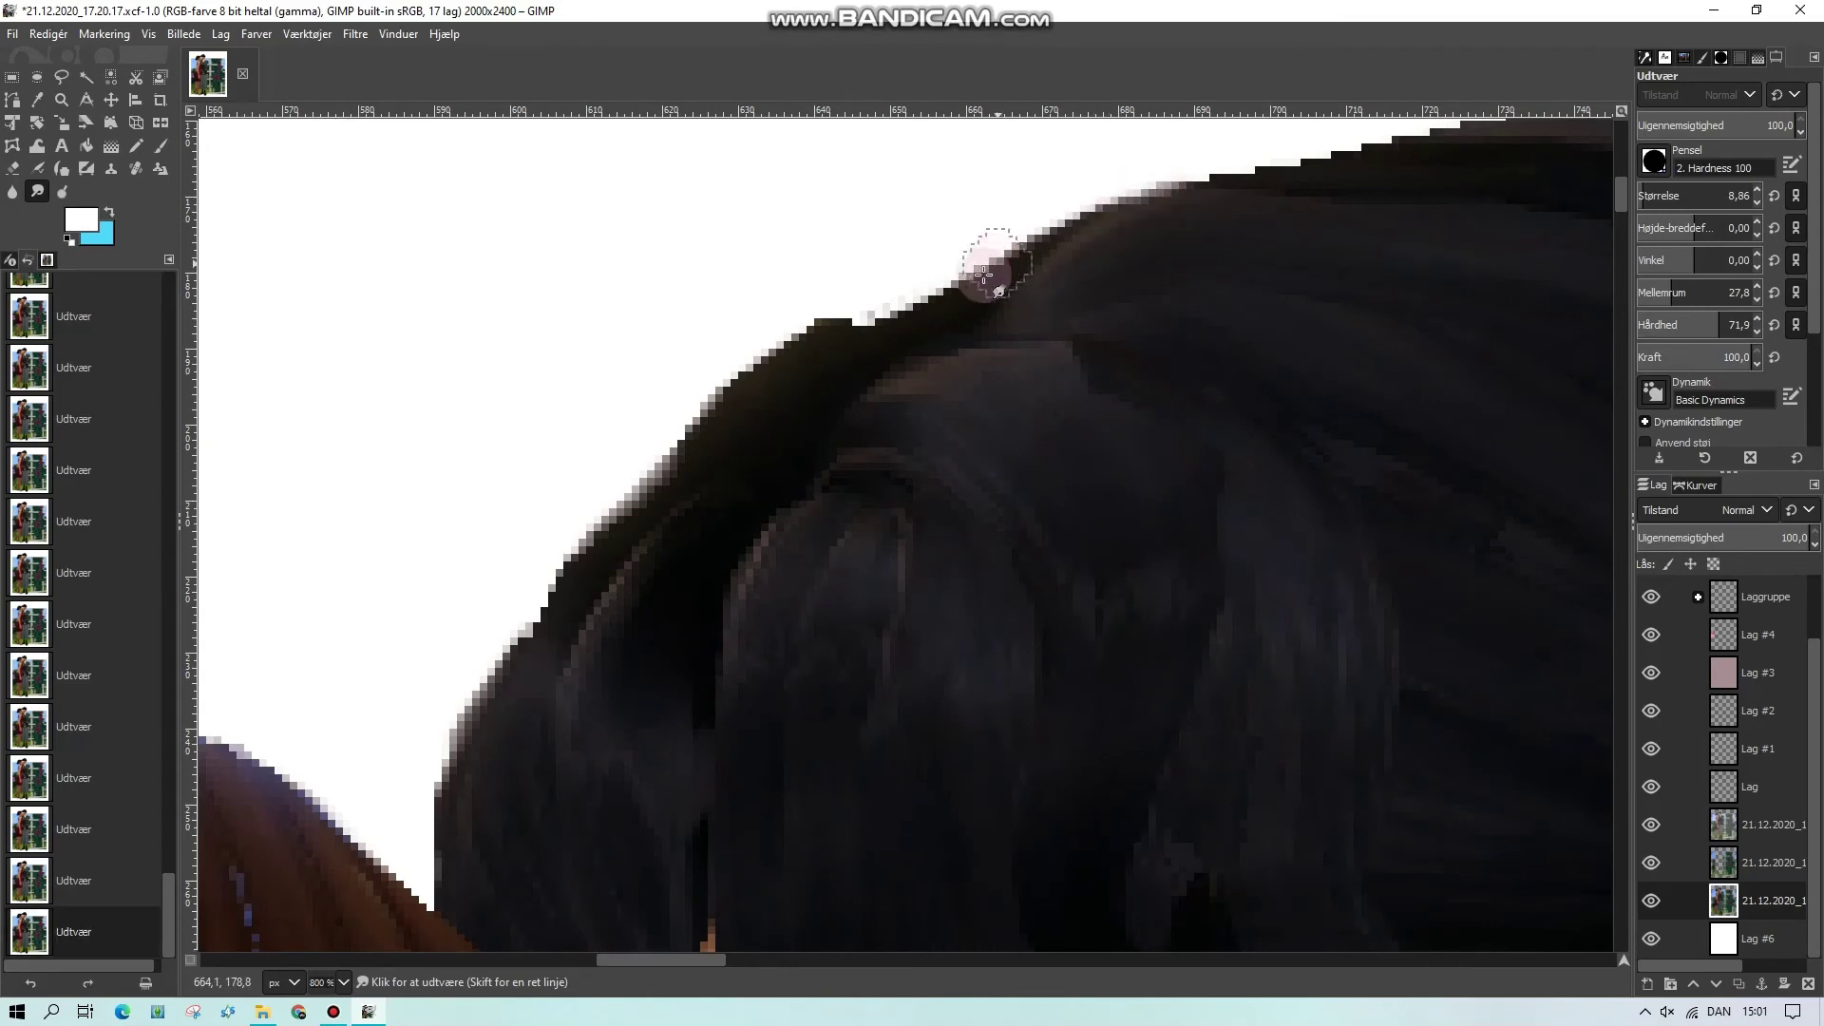
mouse_move(984, 276)
mouse_down()
mouse_move(903, 293)
mouse_move(855, 333)
mouse_move(867, 390)
mouse_move(889, 328)
mouse_move(944, 294)
mouse_up()
Smudge the cut edge over the crown of the man's hair and down its upper back slope
drag(631, 960, 708, 960)
scroll(502, 337, up, 3)
mouse_move(495, 380)
mouse_down()
mouse_move(888, 313)
mouse_move(533, 393)
mouse_move(1015, 390)
mouse_move(1236, 357)
mouse_move(1120, 320)
mouse_move(1311, 386)
mouse_up()
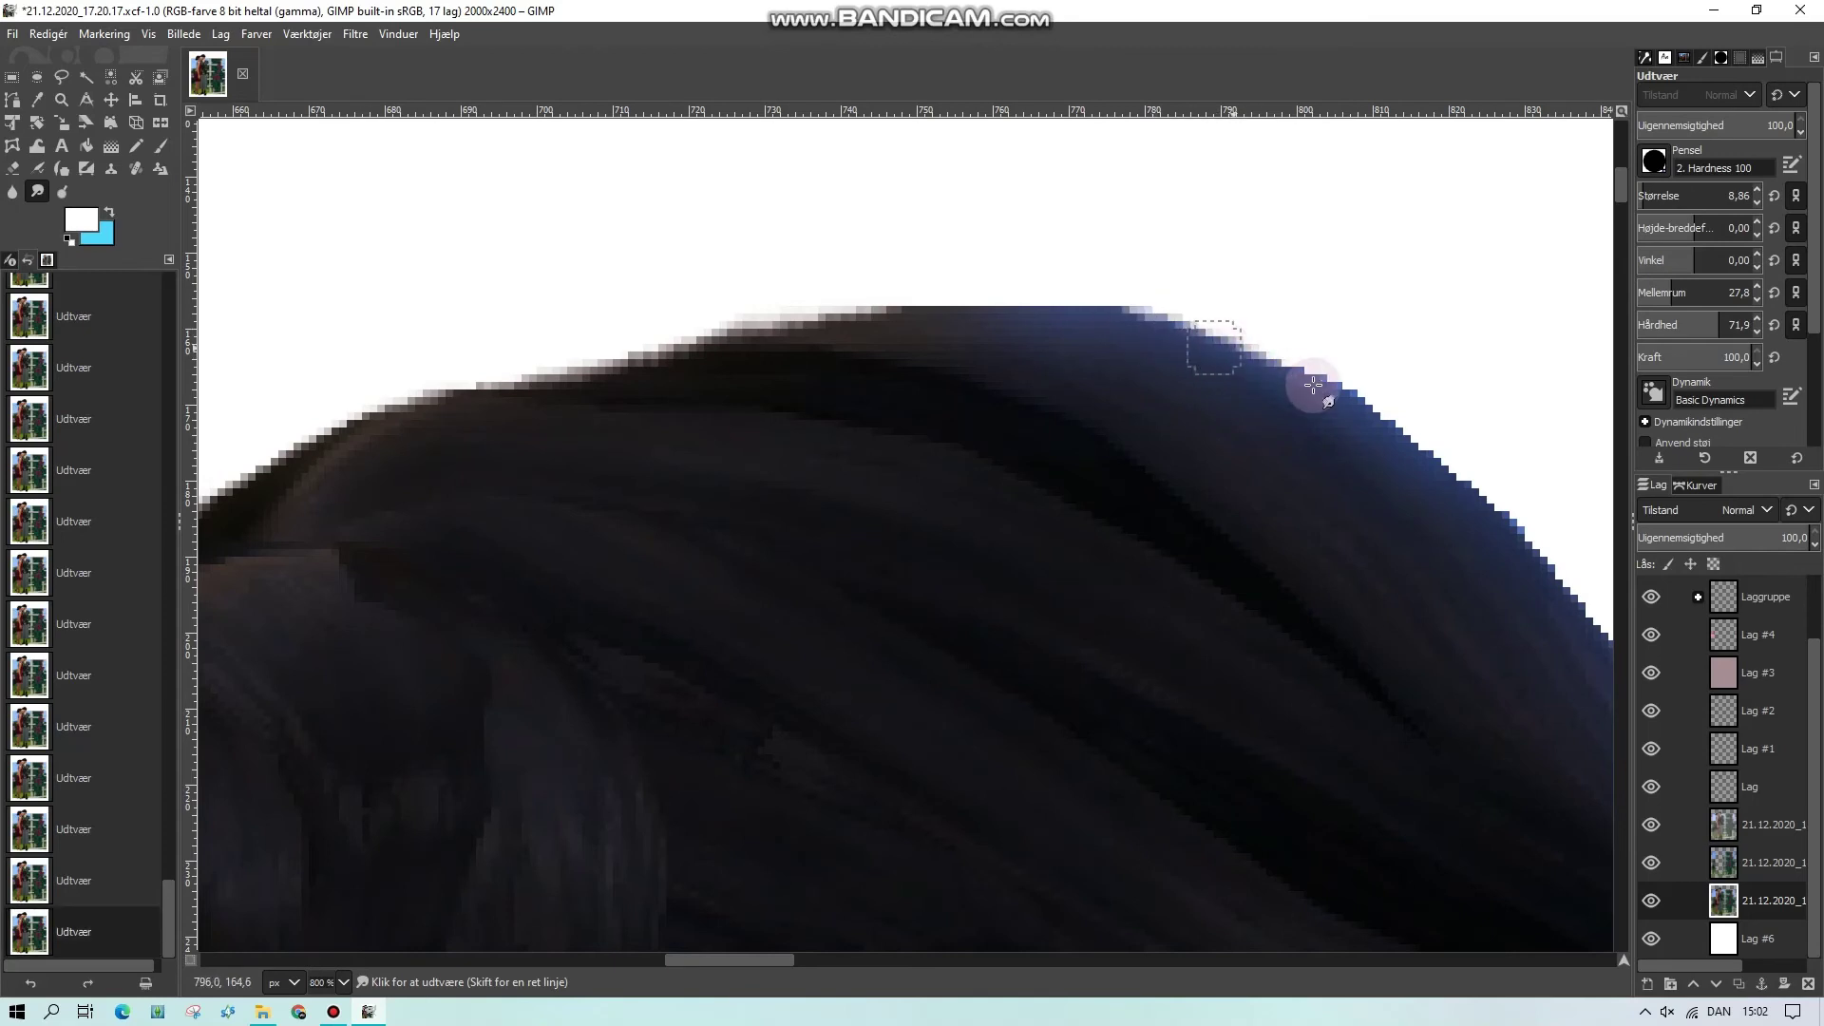
drag(708, 973, 794, 969)
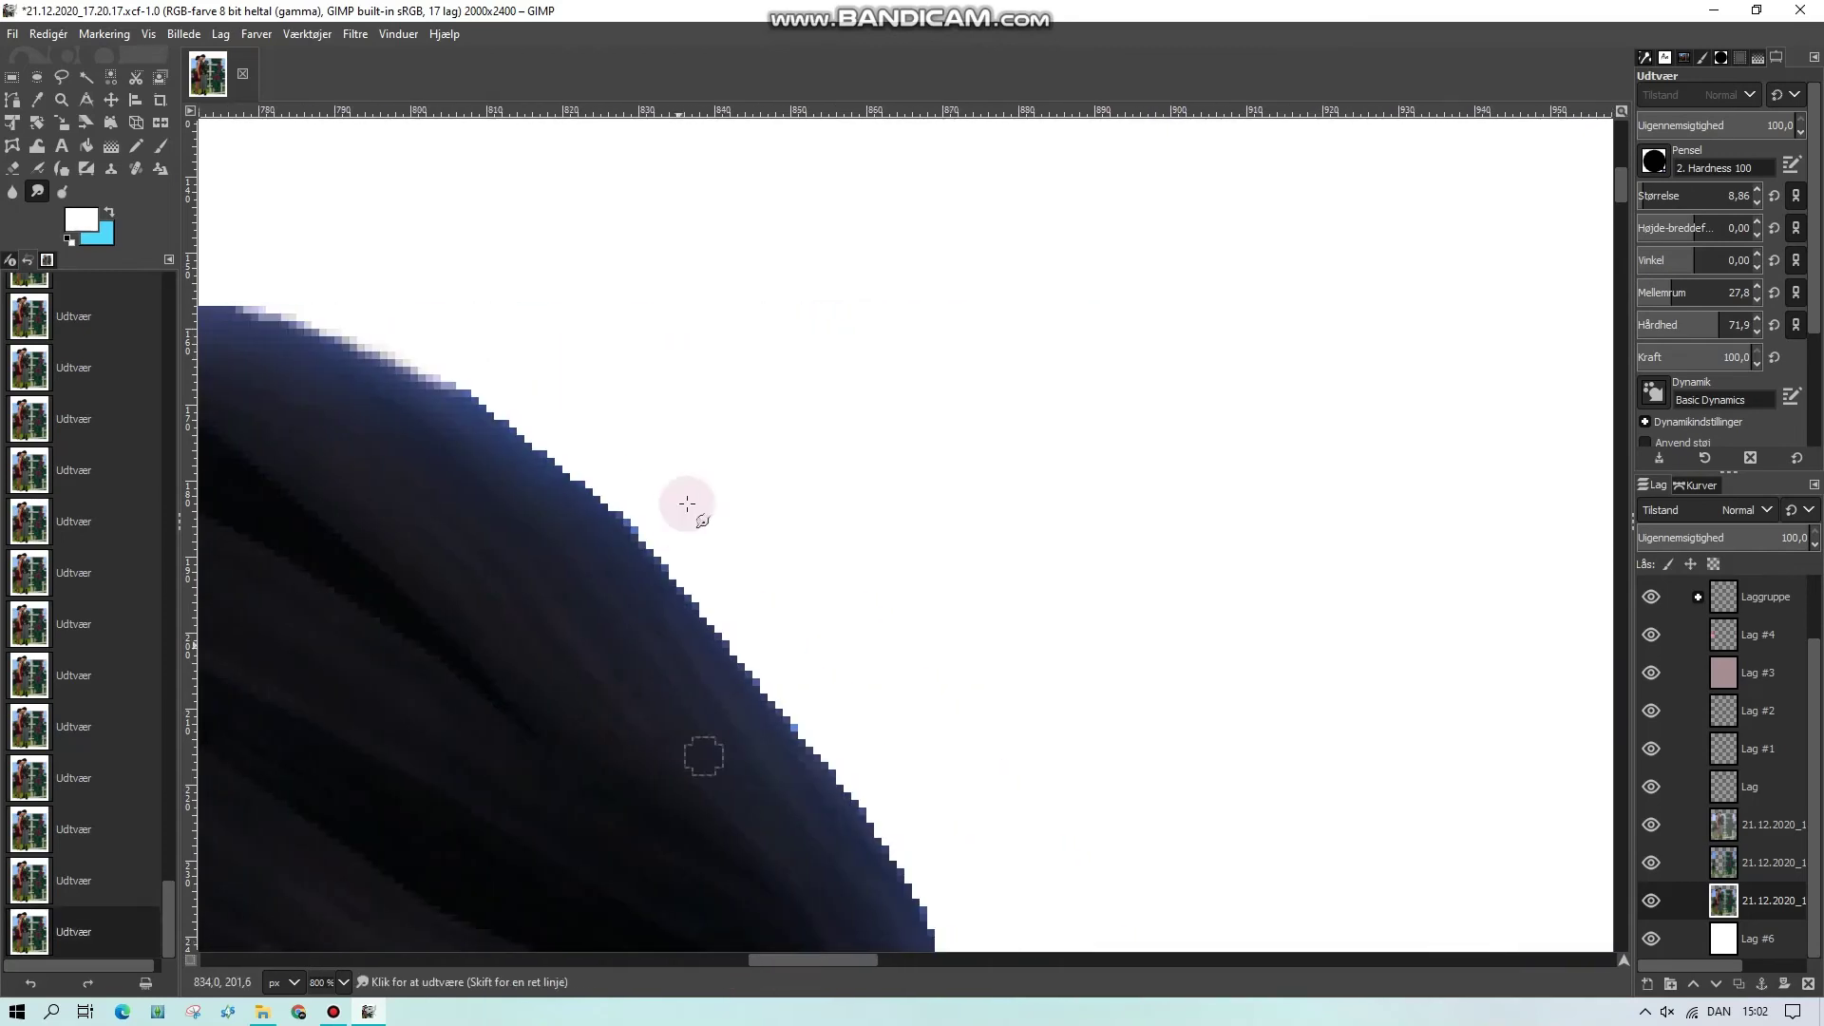
mouse_move(541, 444)
mouse_down()
mouse_move(643, 516)
mouse_move(550, 419)
mouse_move(814, 745)
mouse_up()
scroll(836, 693, down, 3)
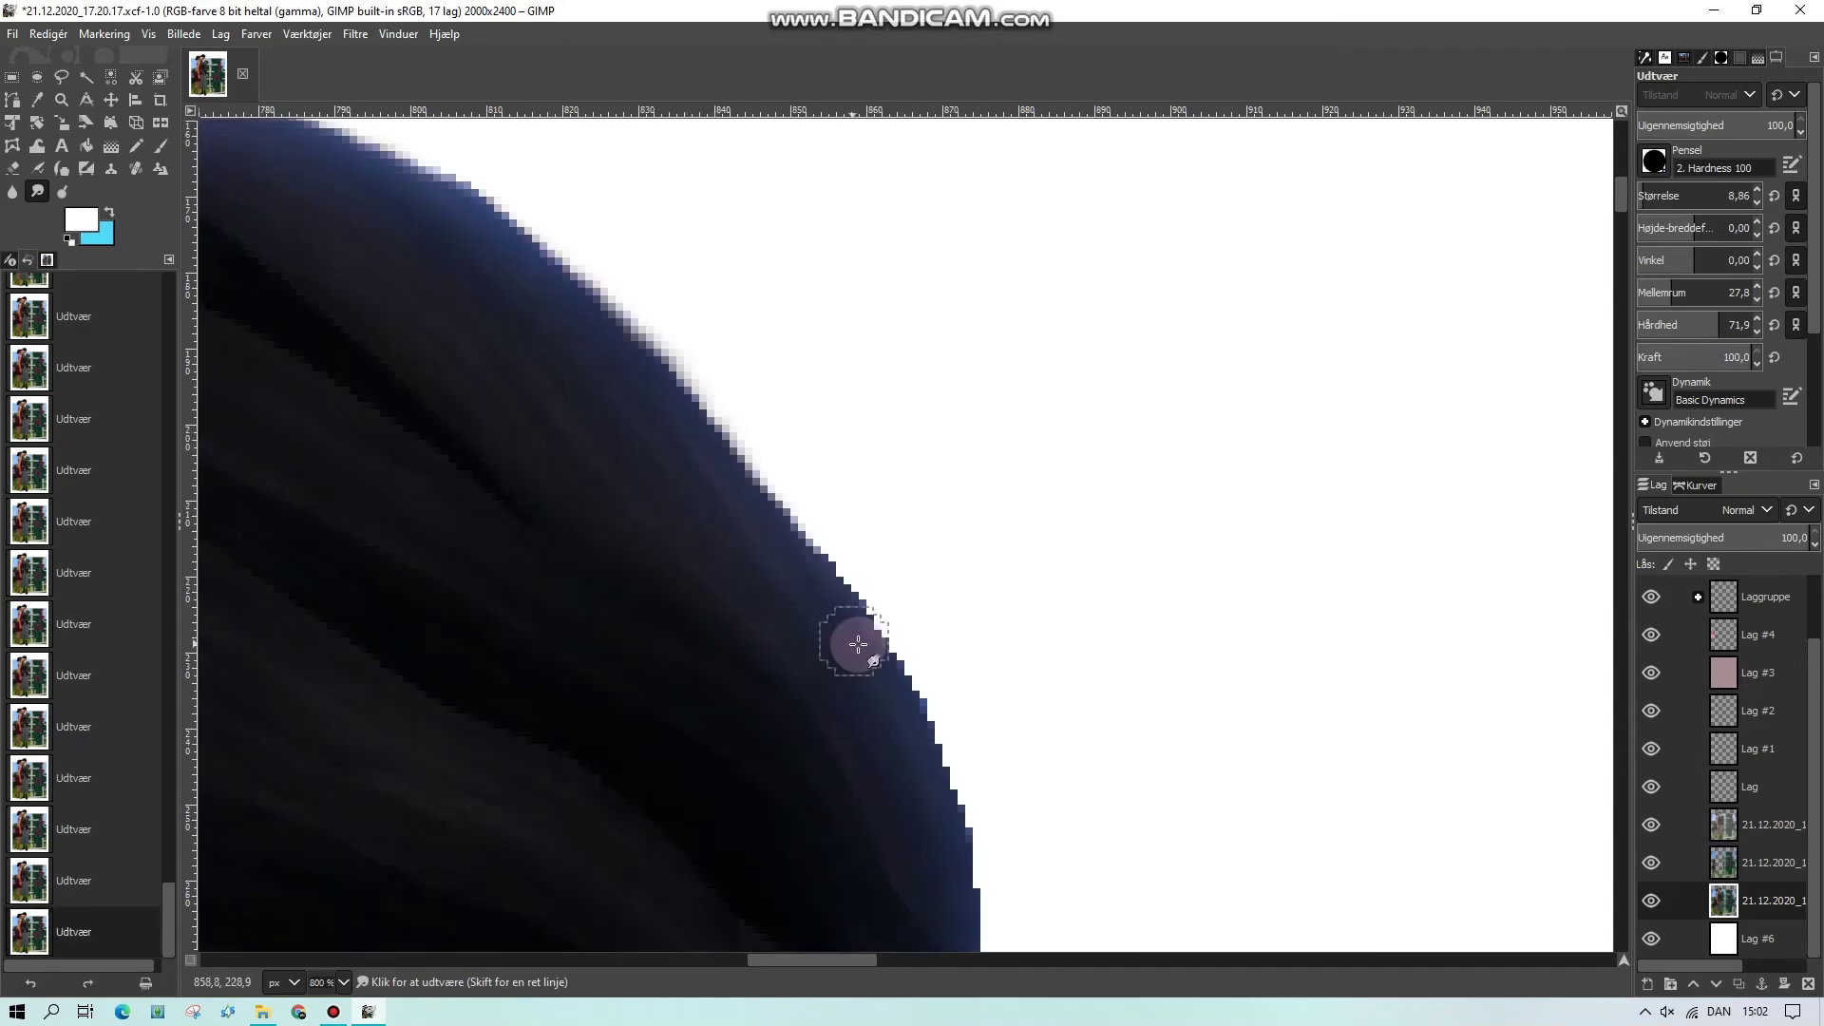
mouse_move(855, 640)
mouse_down()
mouse_move(785, 515)
mouse_move(892, 624)
mouse_move(957, 761)
mouse_up()
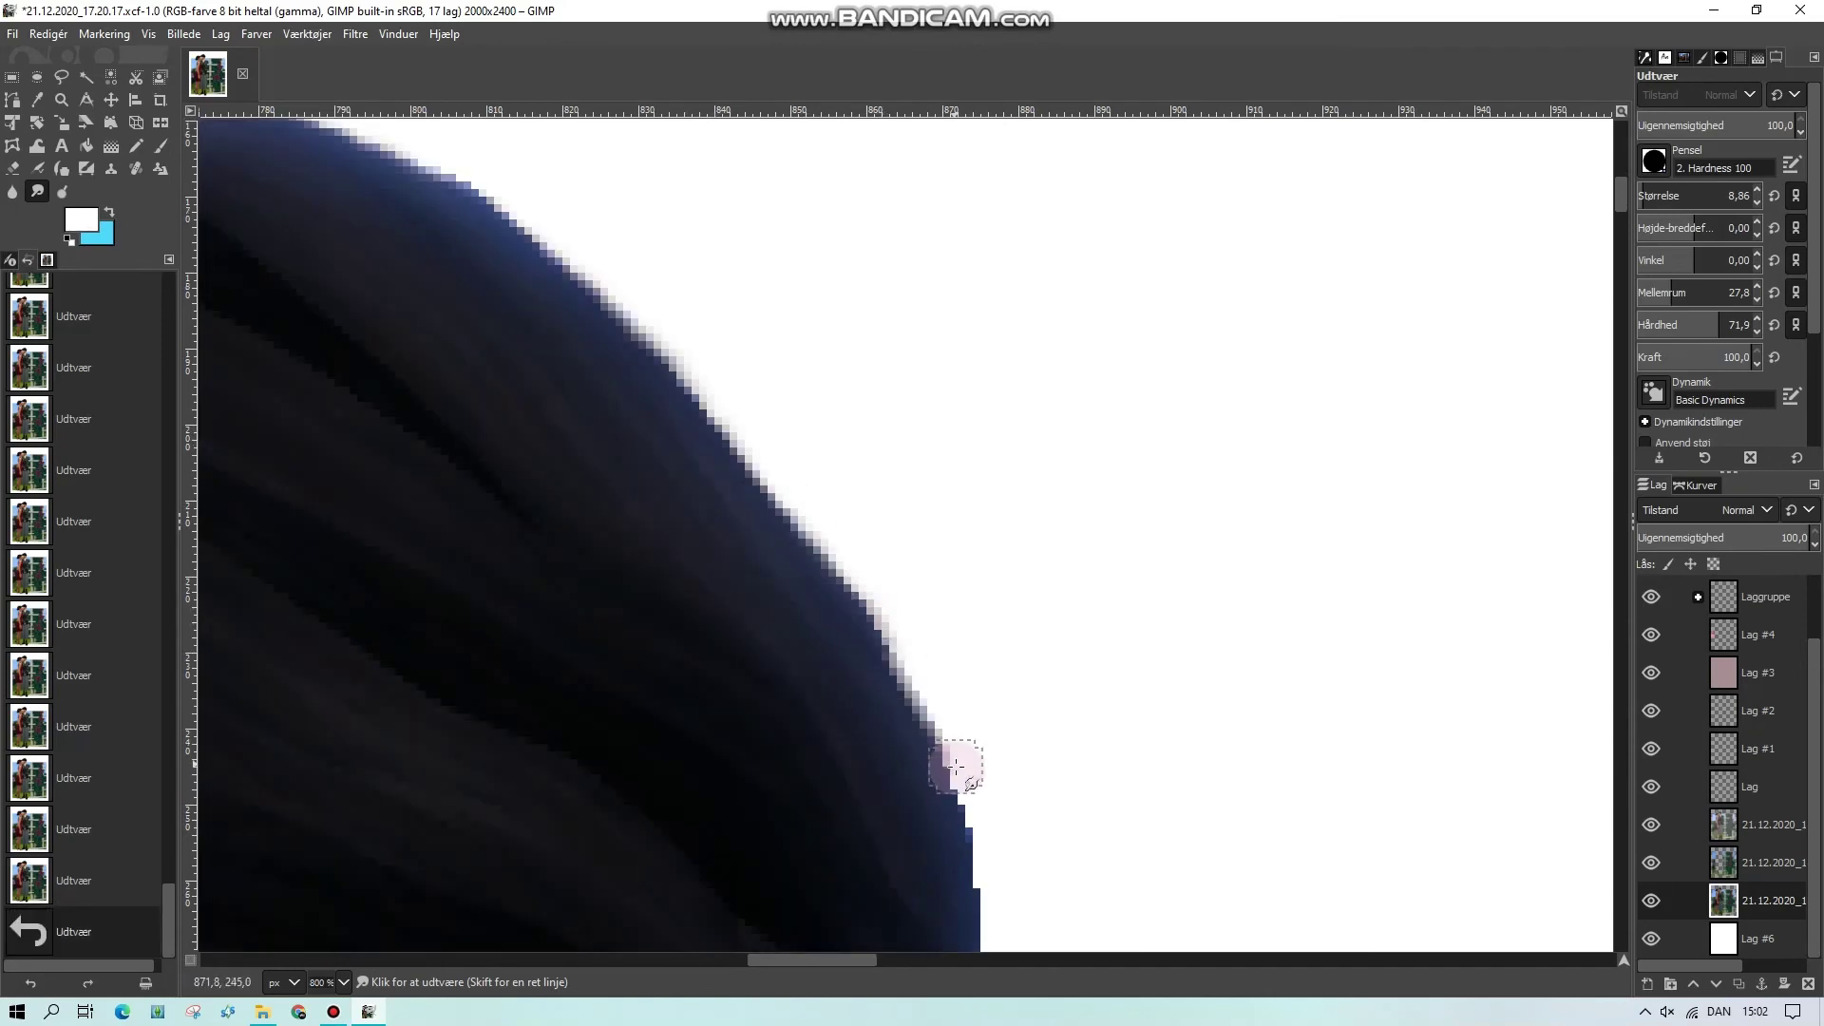
Smudge the cut edge down the back of the man's head and nape to the panel's upper edge
scroll(955, 750, down, 3)
mouse_move(953, 627)
mouse_down()
mouse_move(964, 583)
mouse_move(982, 888)
mouse_up()
scroll(981, 855, down, 6)
mouse_move(932, 517)
mouse_down()
mouse_move(851, 757)
mouse_move(884, 785)
mouse_up()
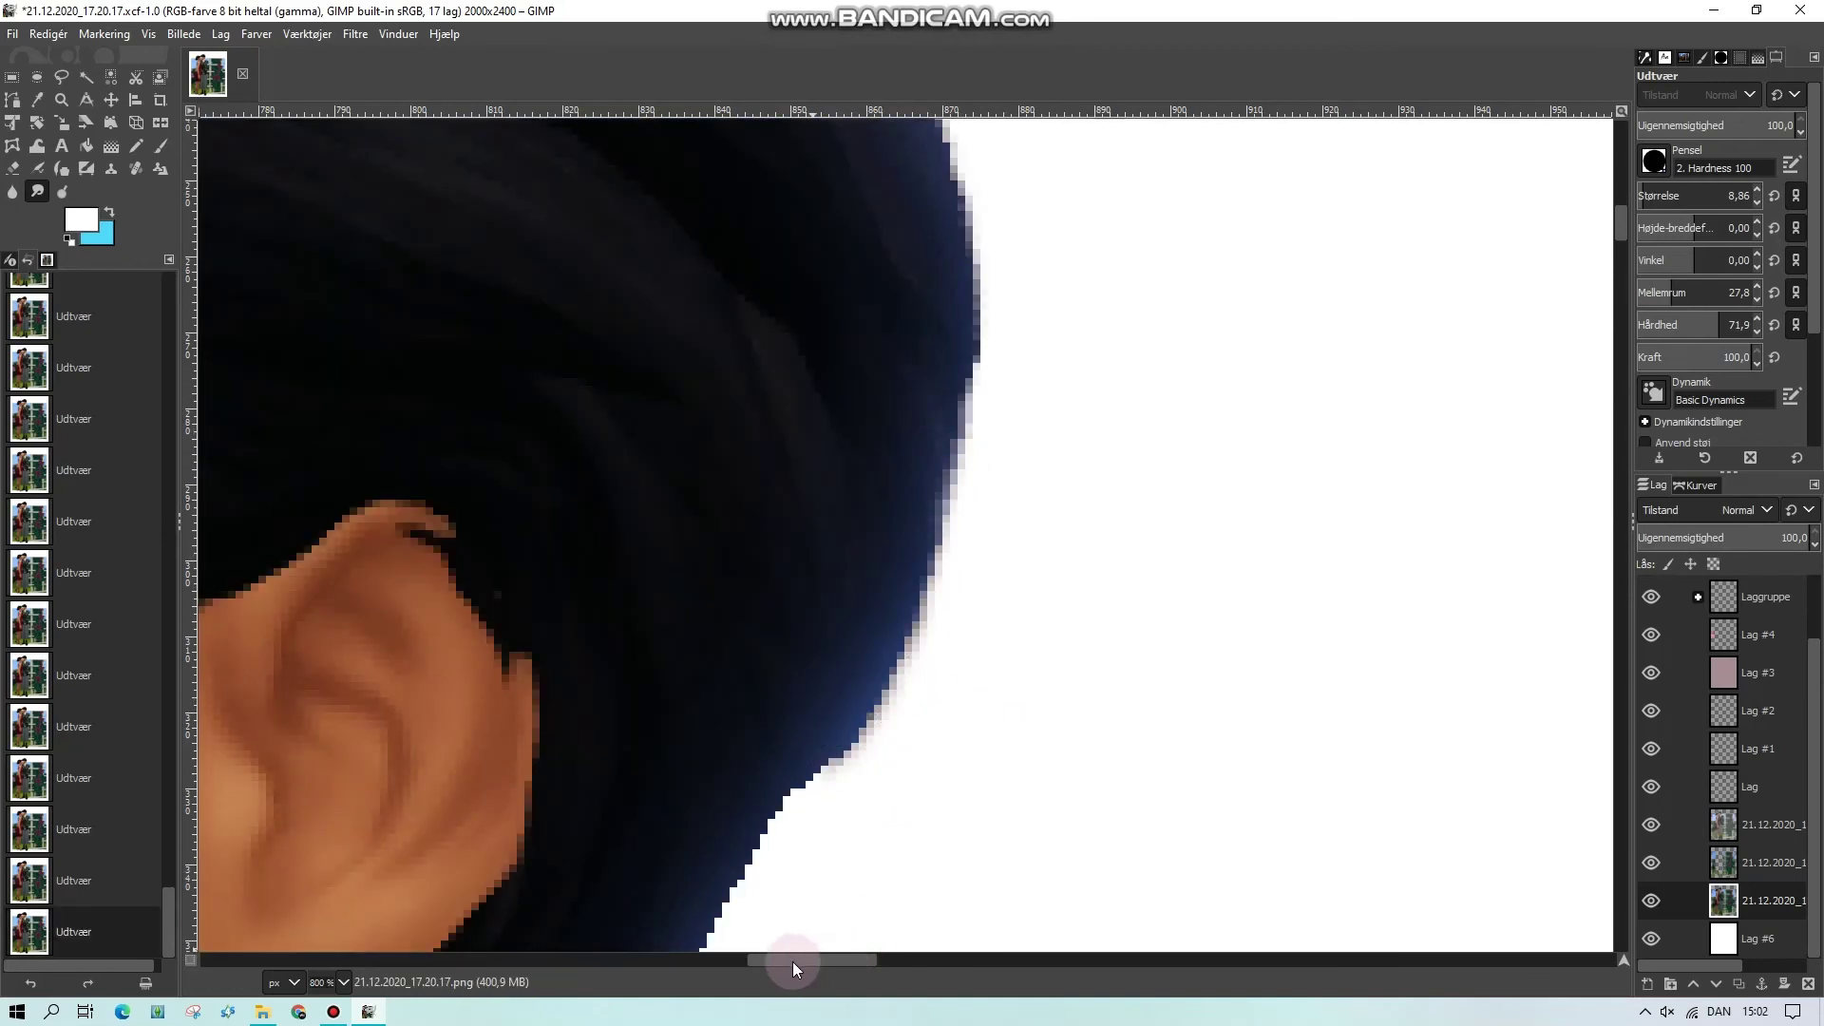
scroll(949, 836, down, 3)
scroll(950, 836, left, 6)
drag(1241, 505, 1137, 665)
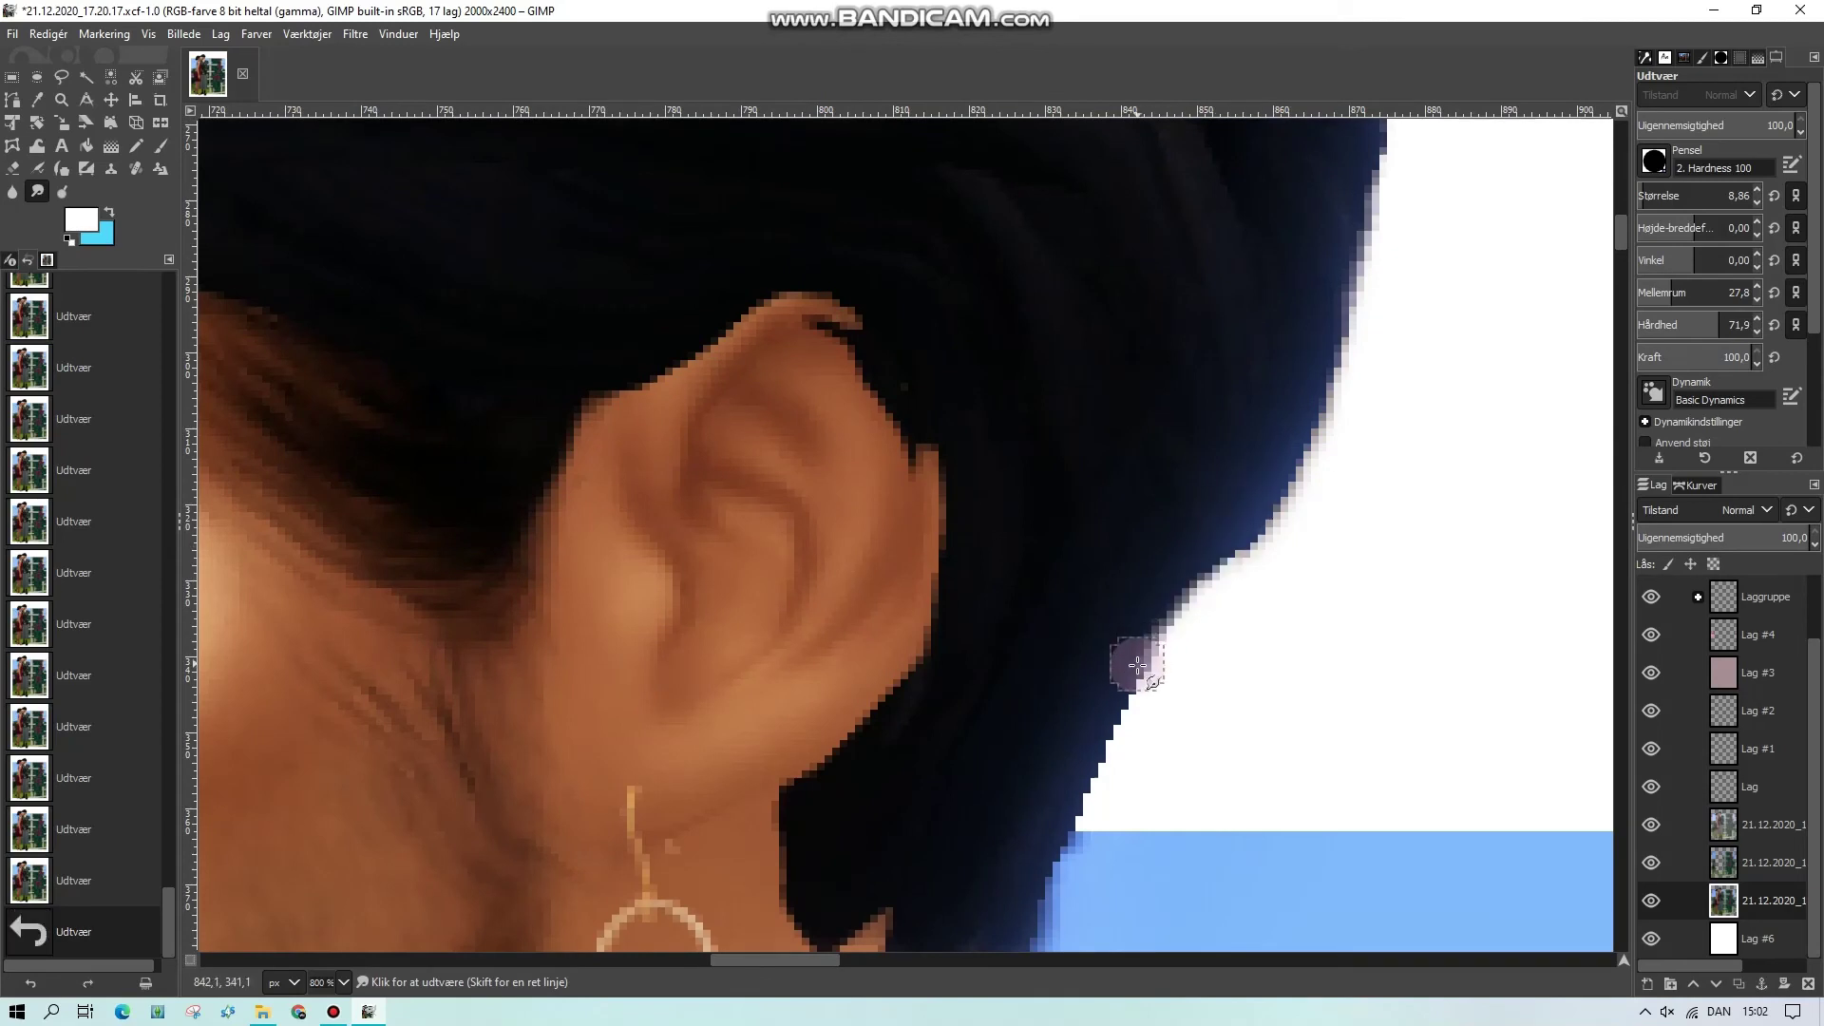
drag(1107, 736, 1079, 802)
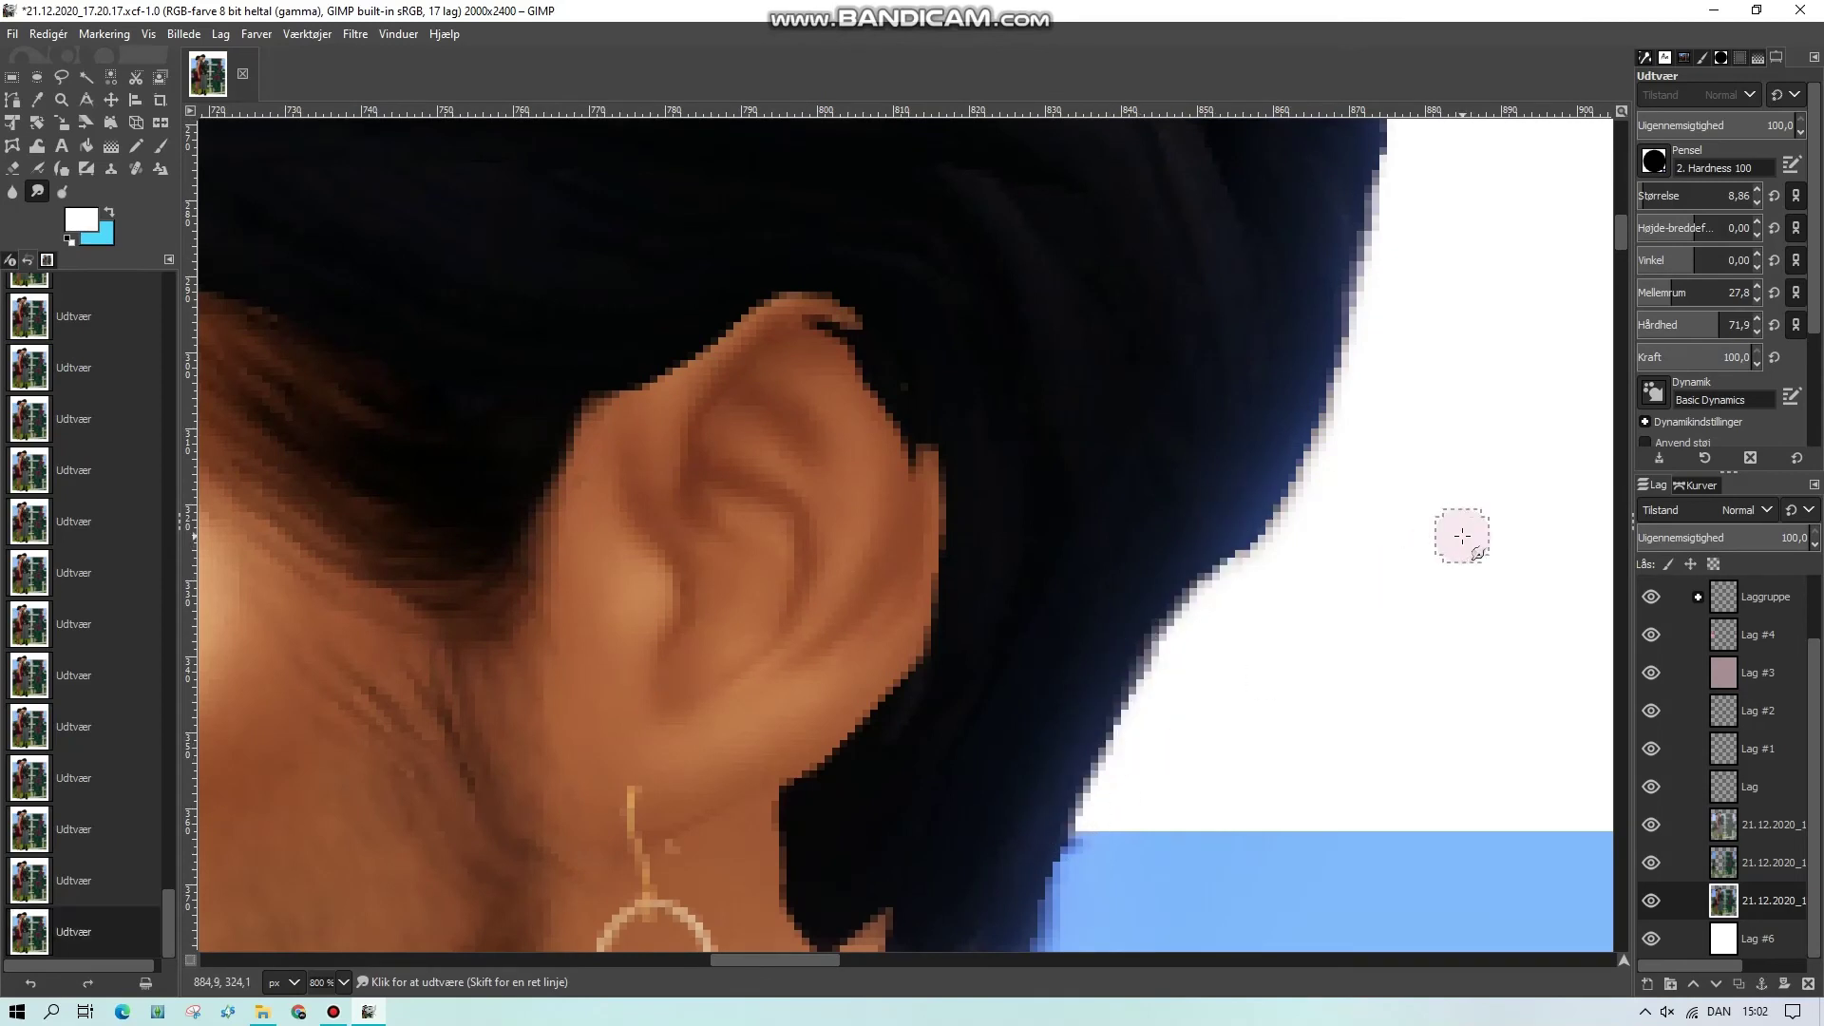
View the whole picture at 33.3% and compare it with the unedited version by briefly showing the original layer
scroll(1368, 579, up, 8)
click(343, 982)
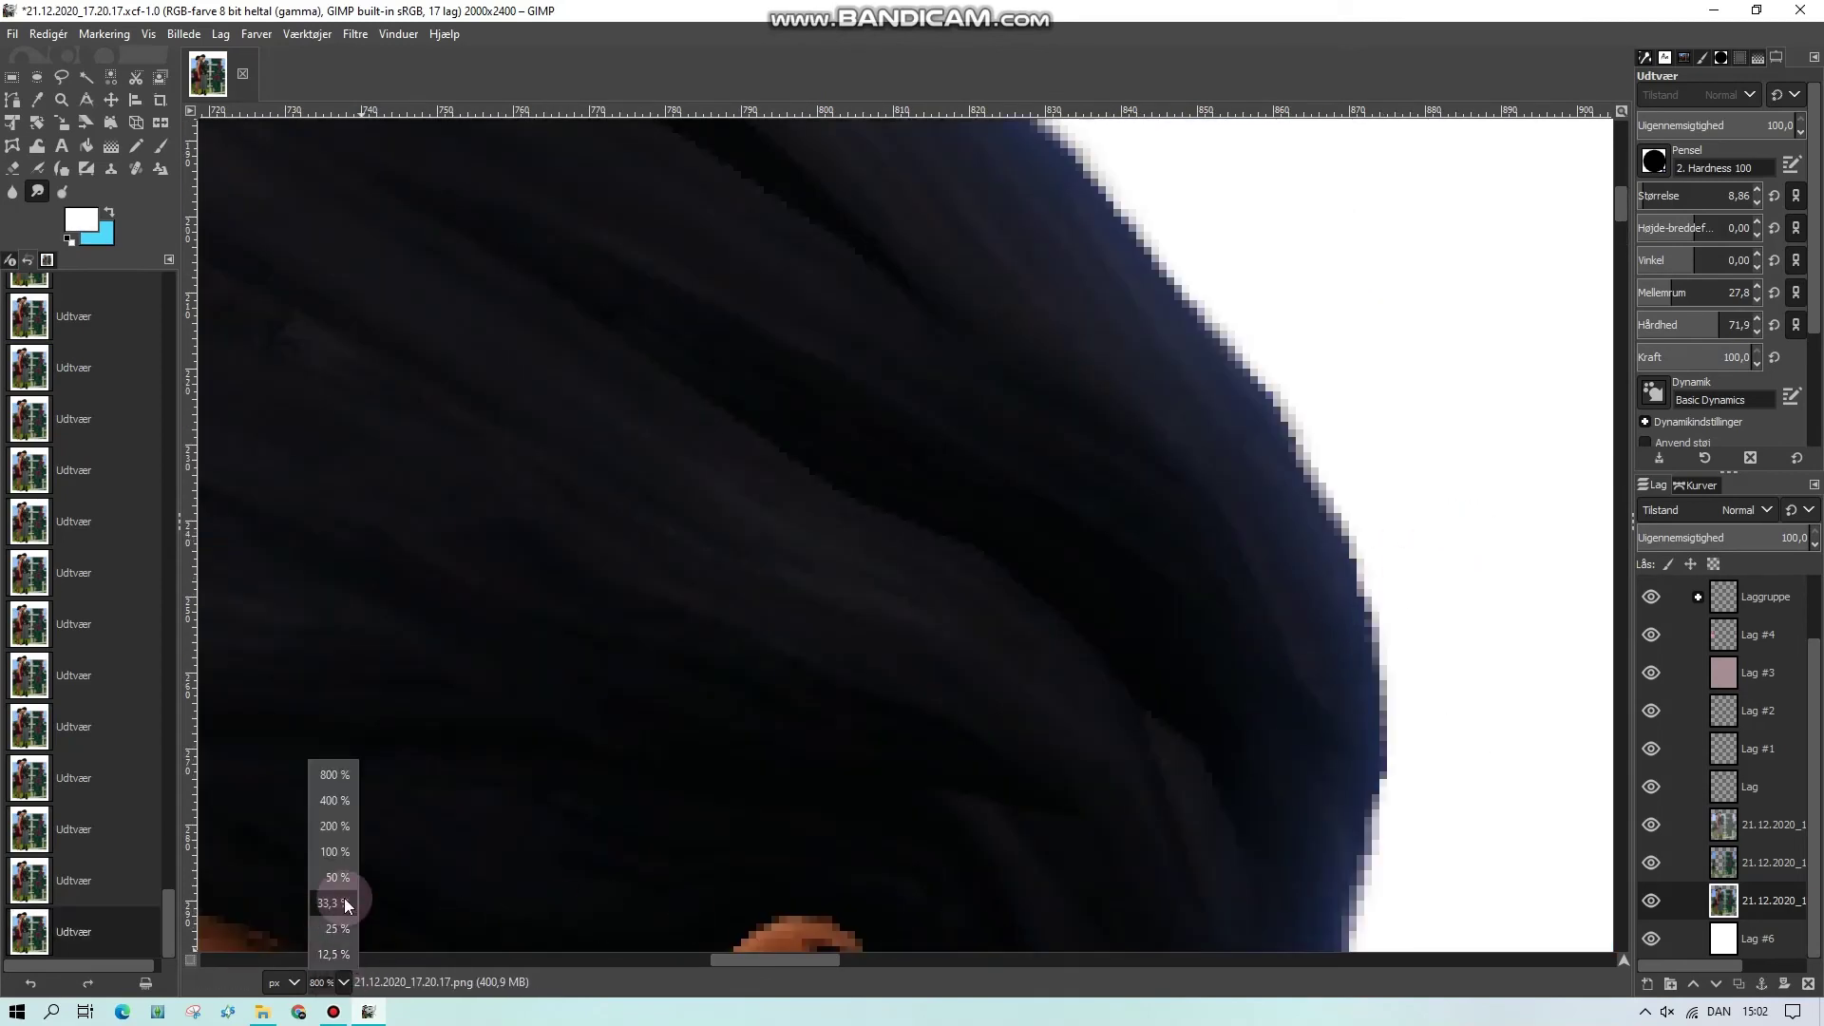
click(334, 900)
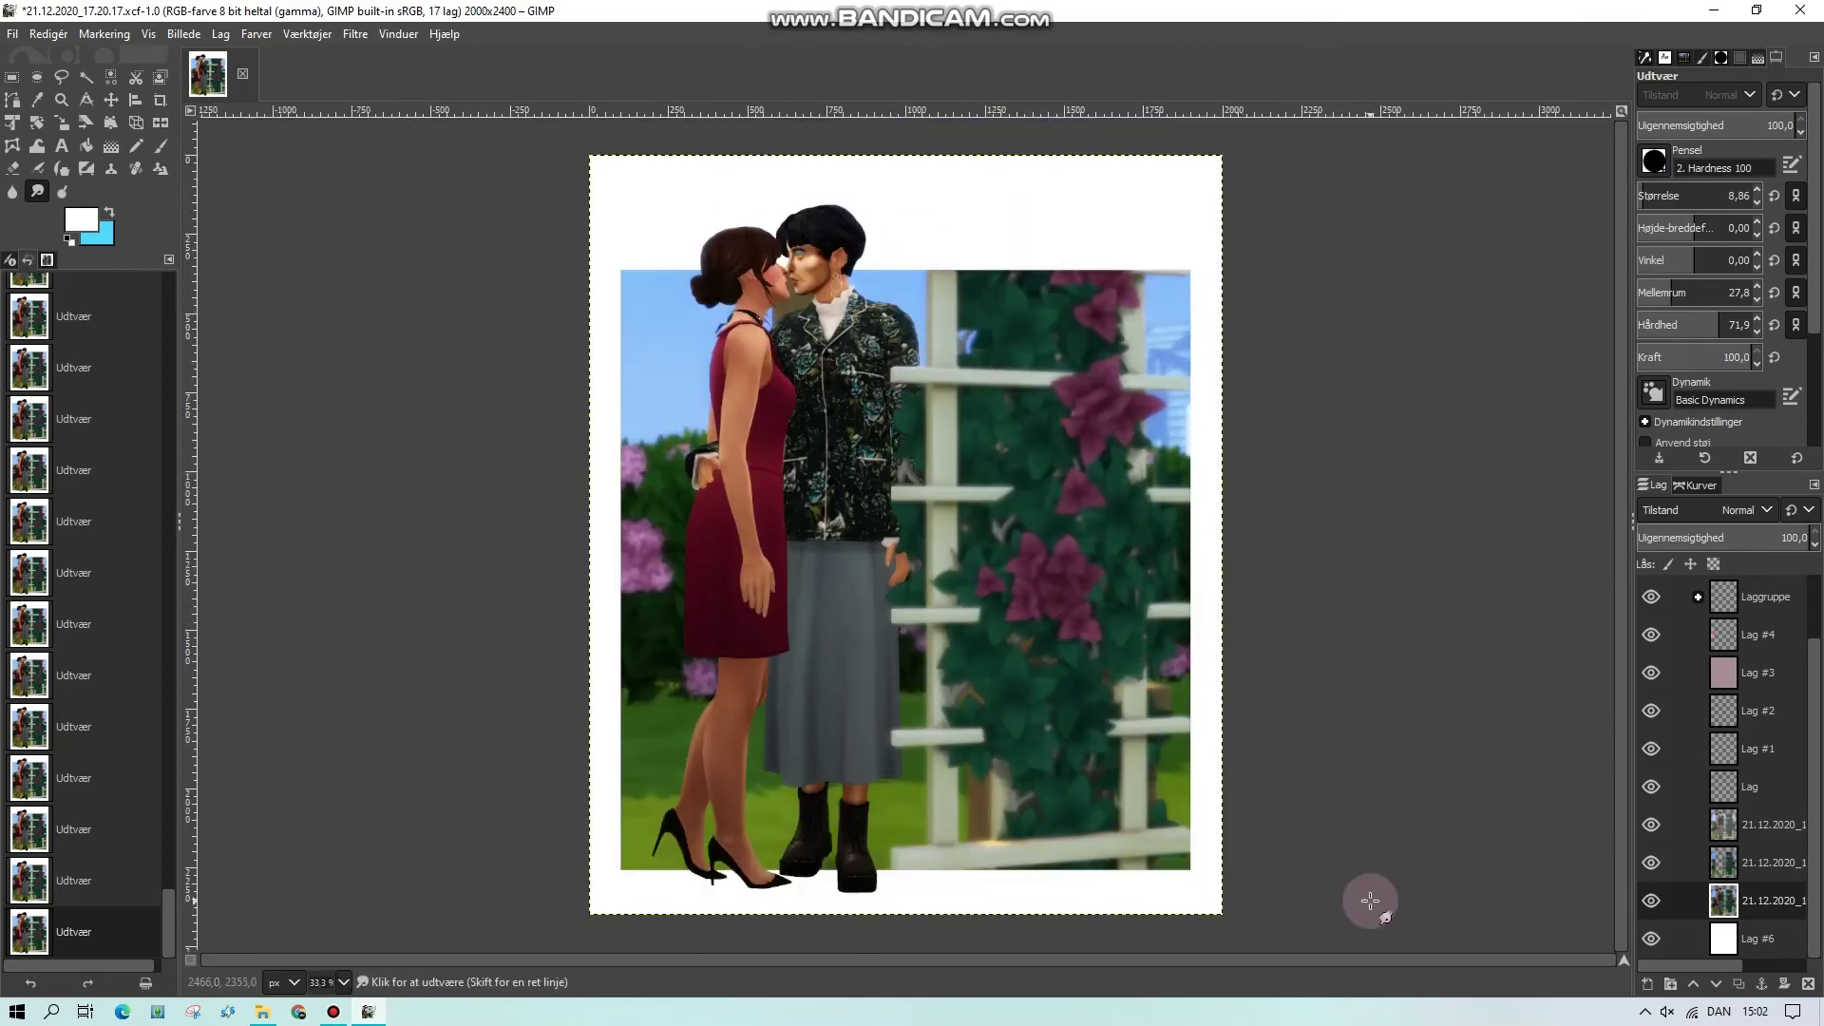
scroll(1725, 752, up, 2)
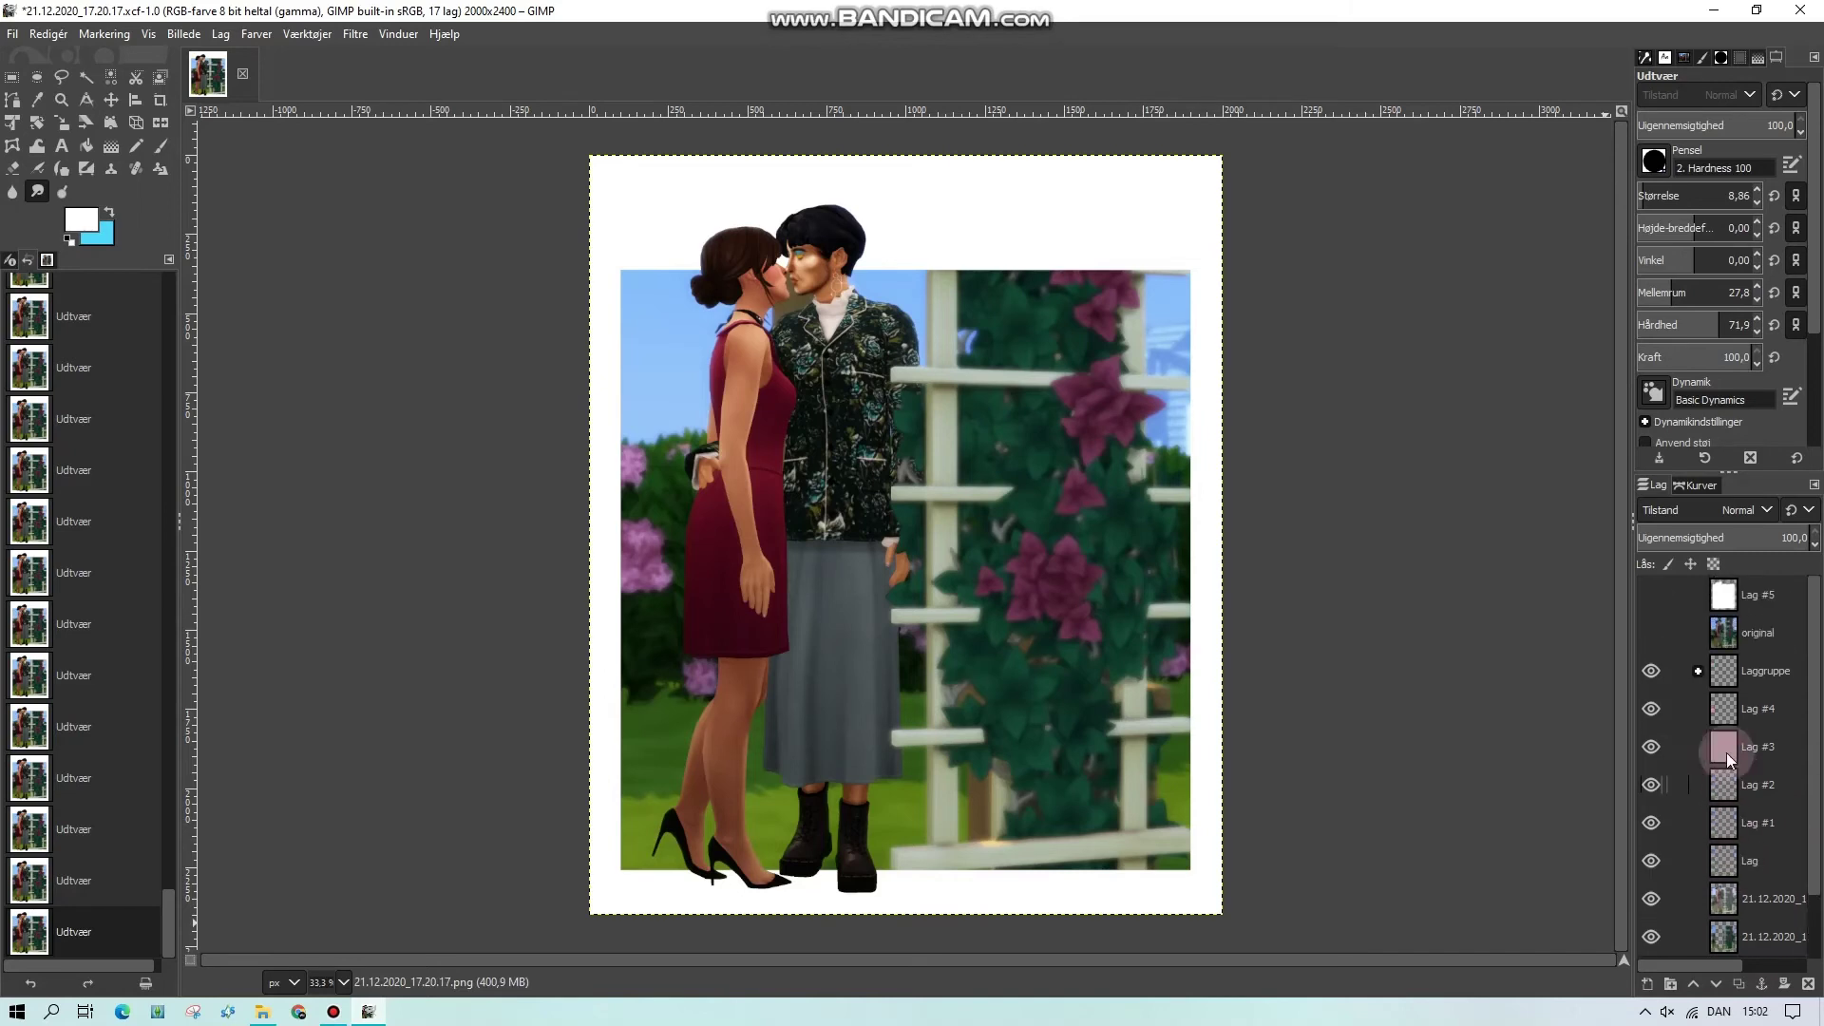
click(1655, 627)
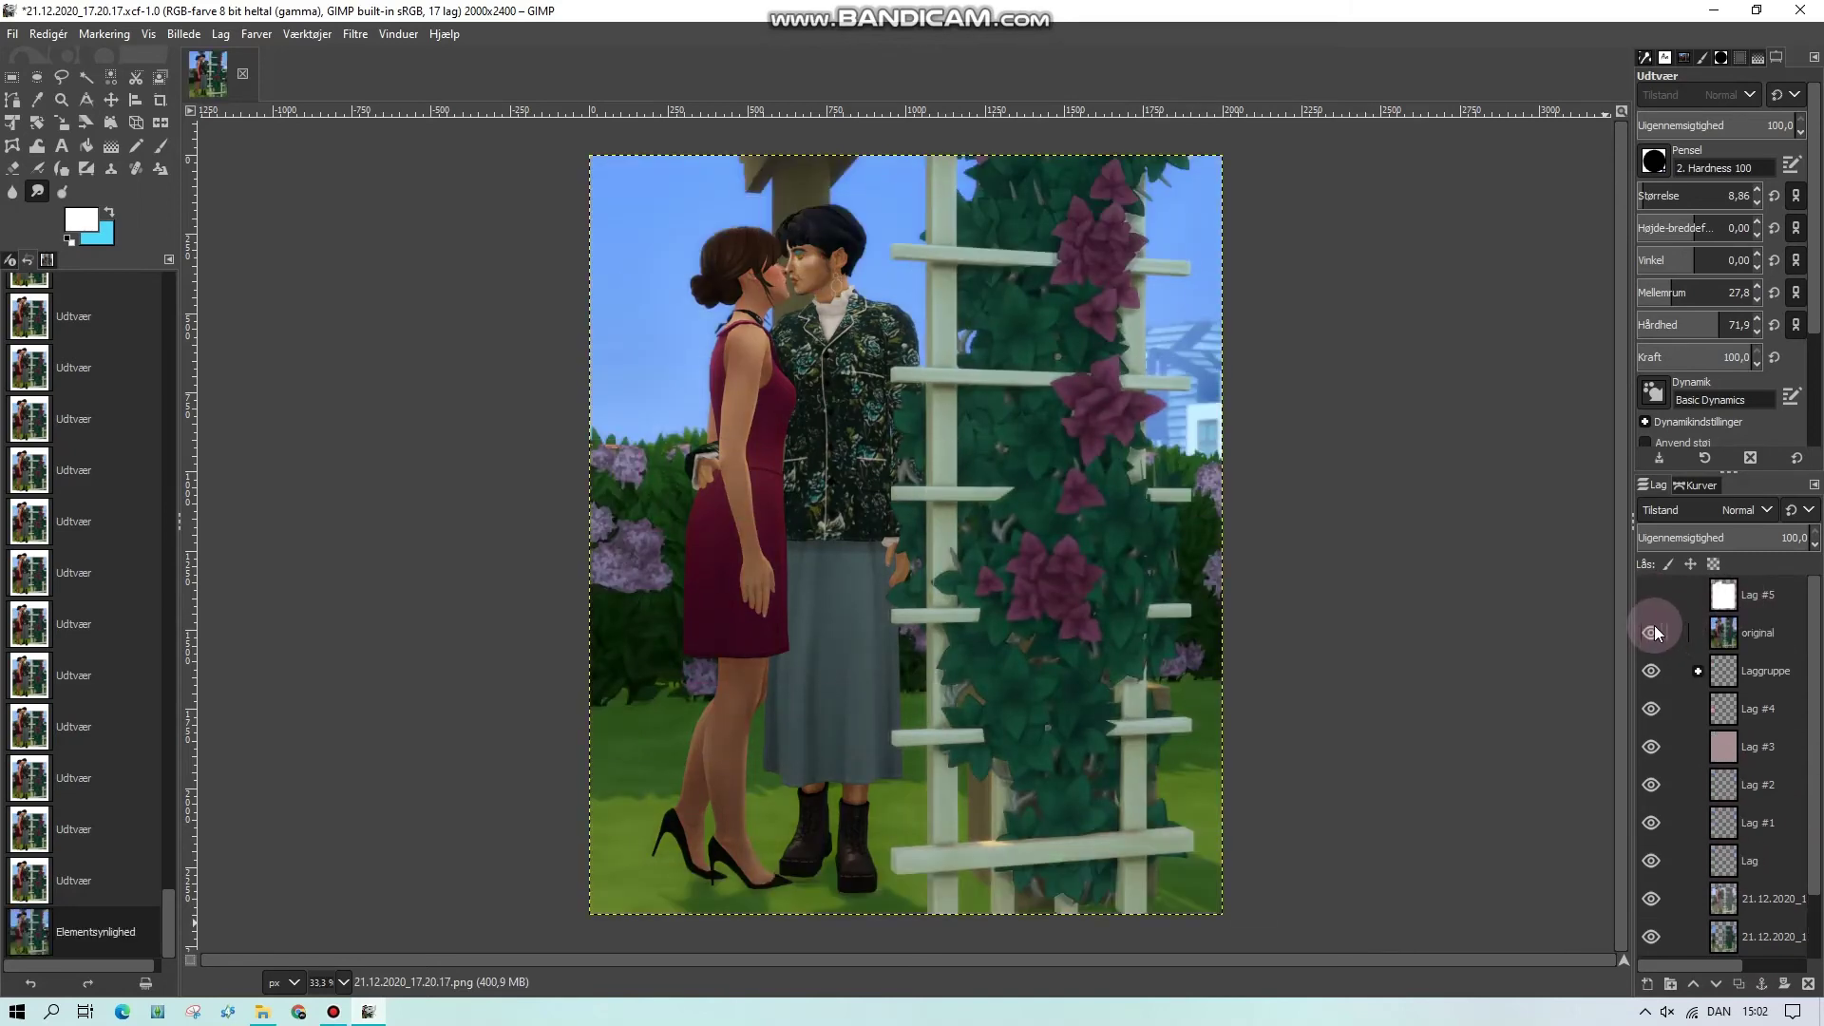
click(1655, 628)
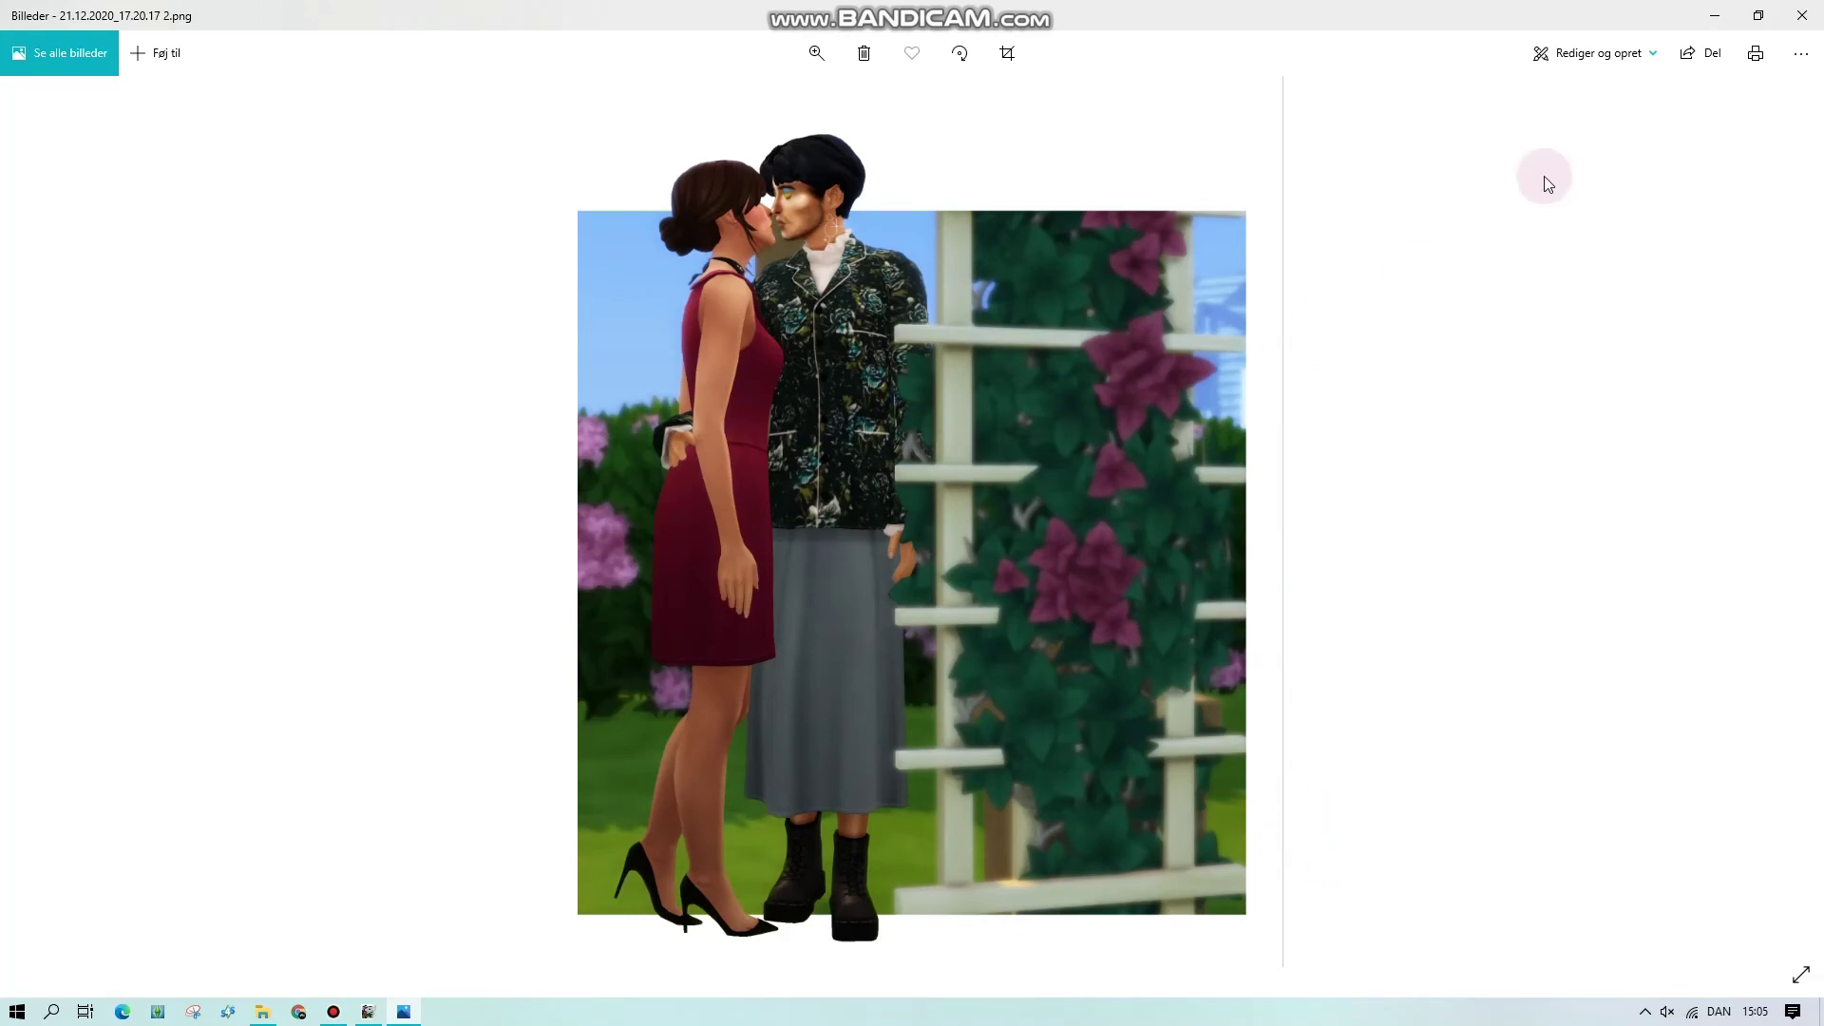
View the exported picture 21.12.2020_17.20.17 2.png at actual size in the Photos app
click(1812, 50)
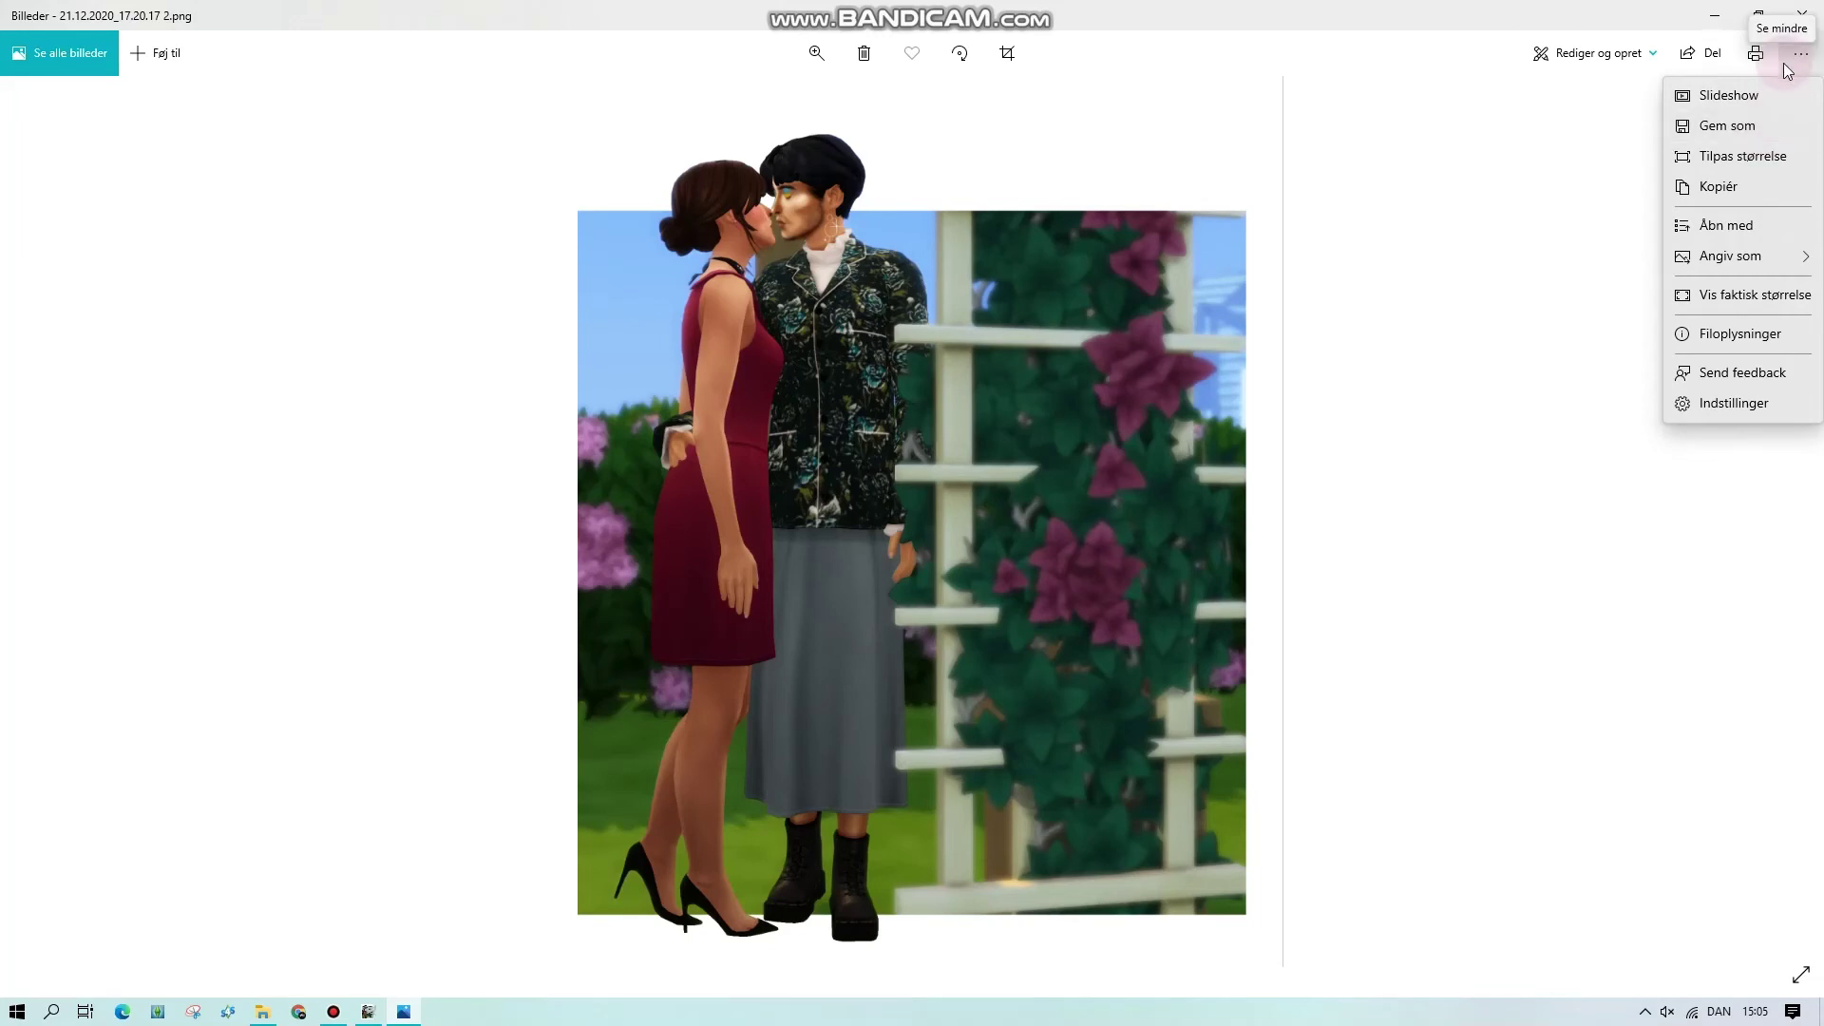
click(1730, 294)
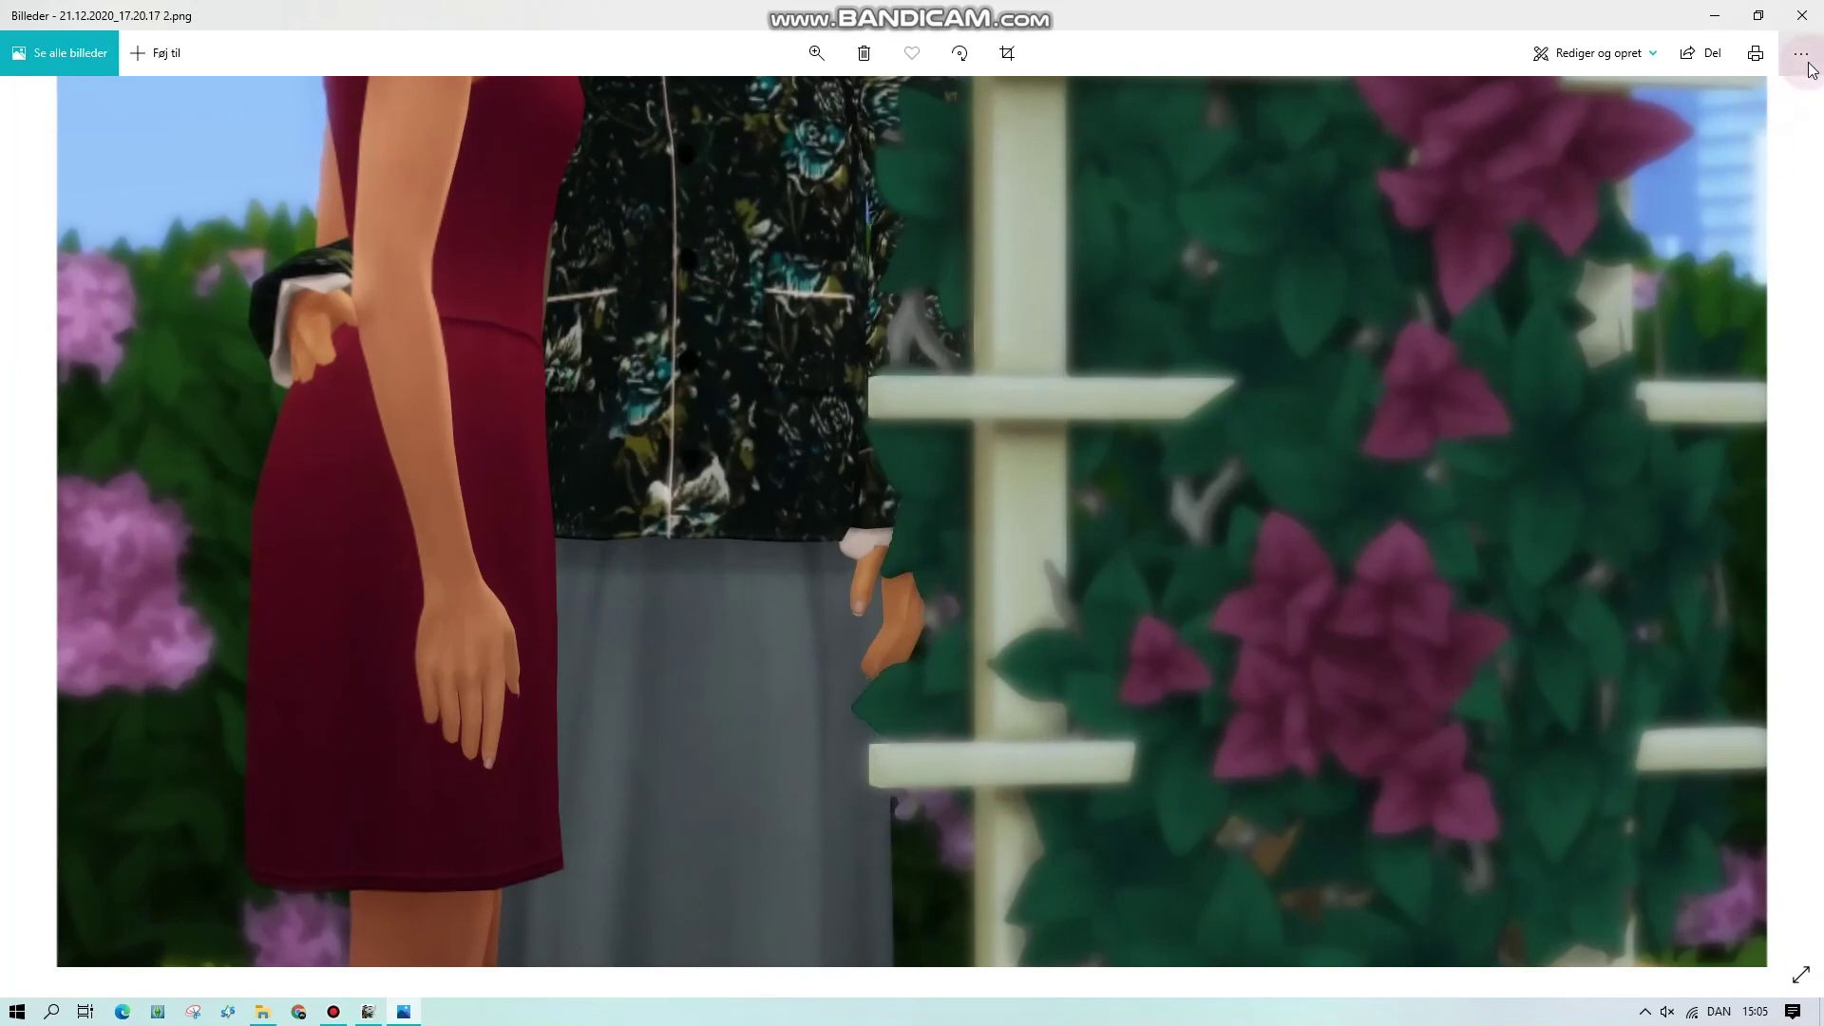
View the exported picture full screen and compare it with the original screenshot by switching back and forth between them
click(1800, 53)
click(1743, 302)
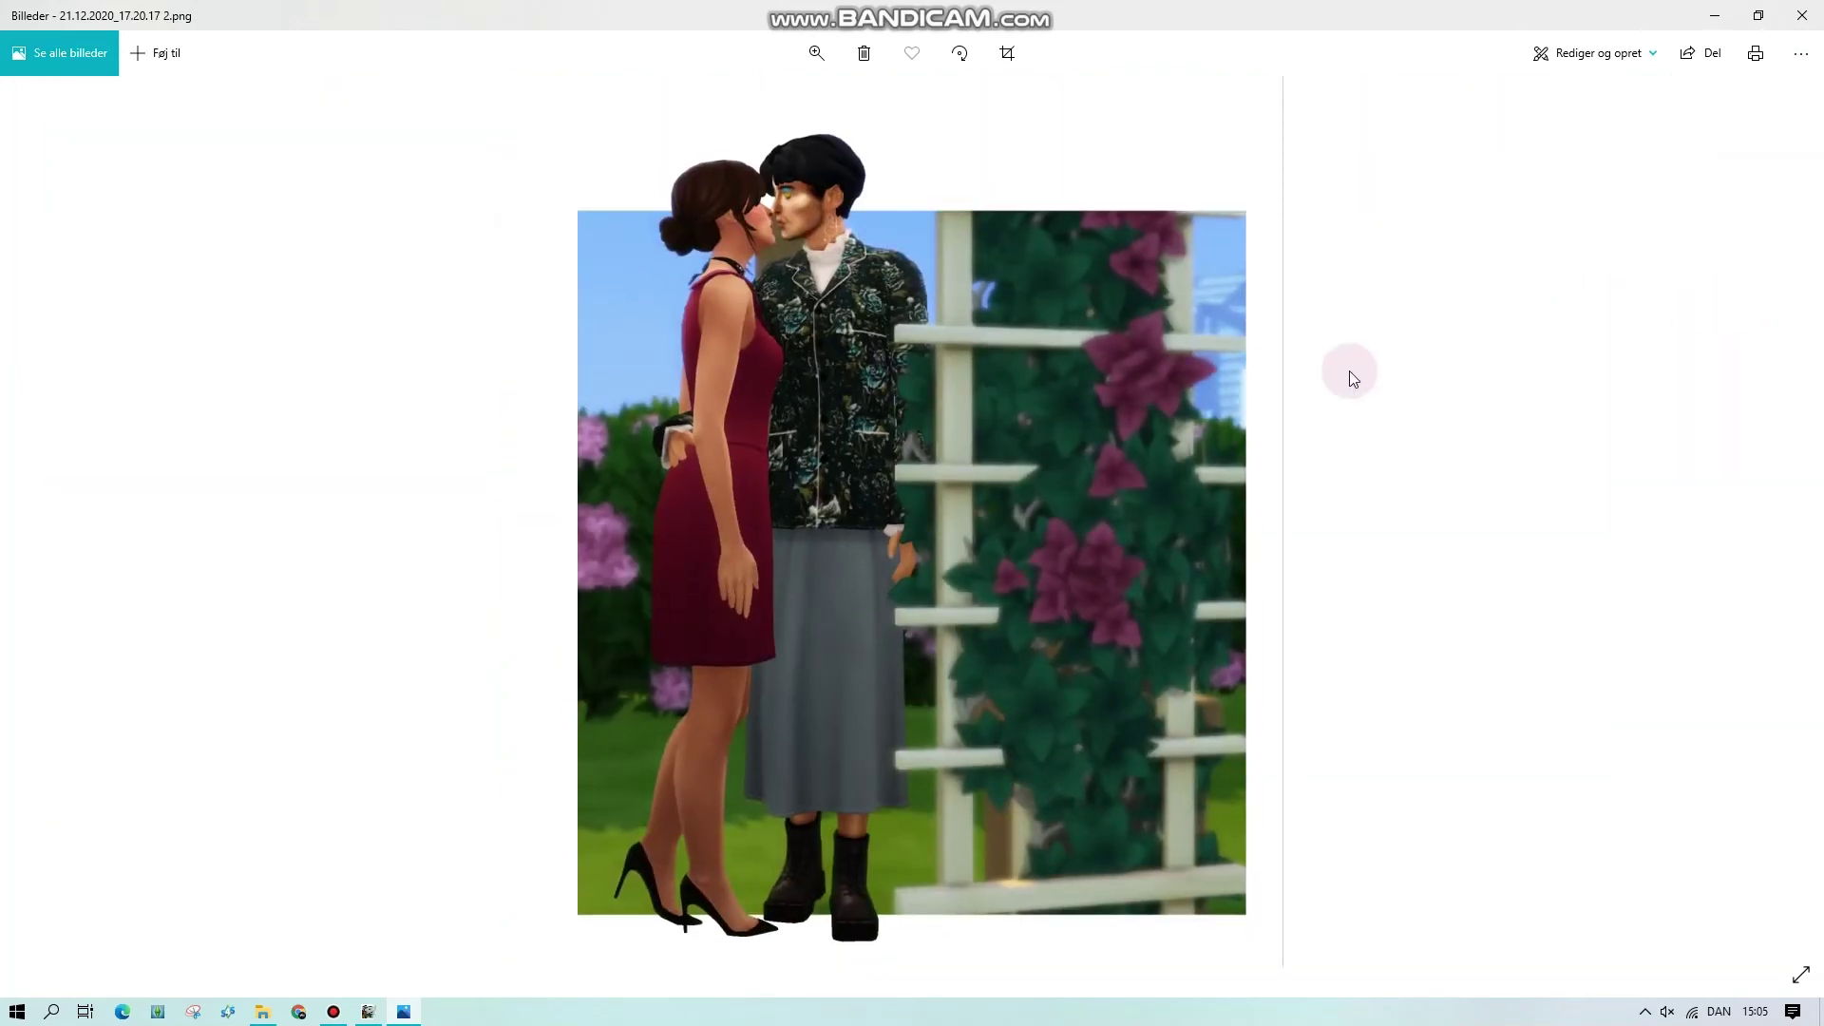
click(1802, 979)
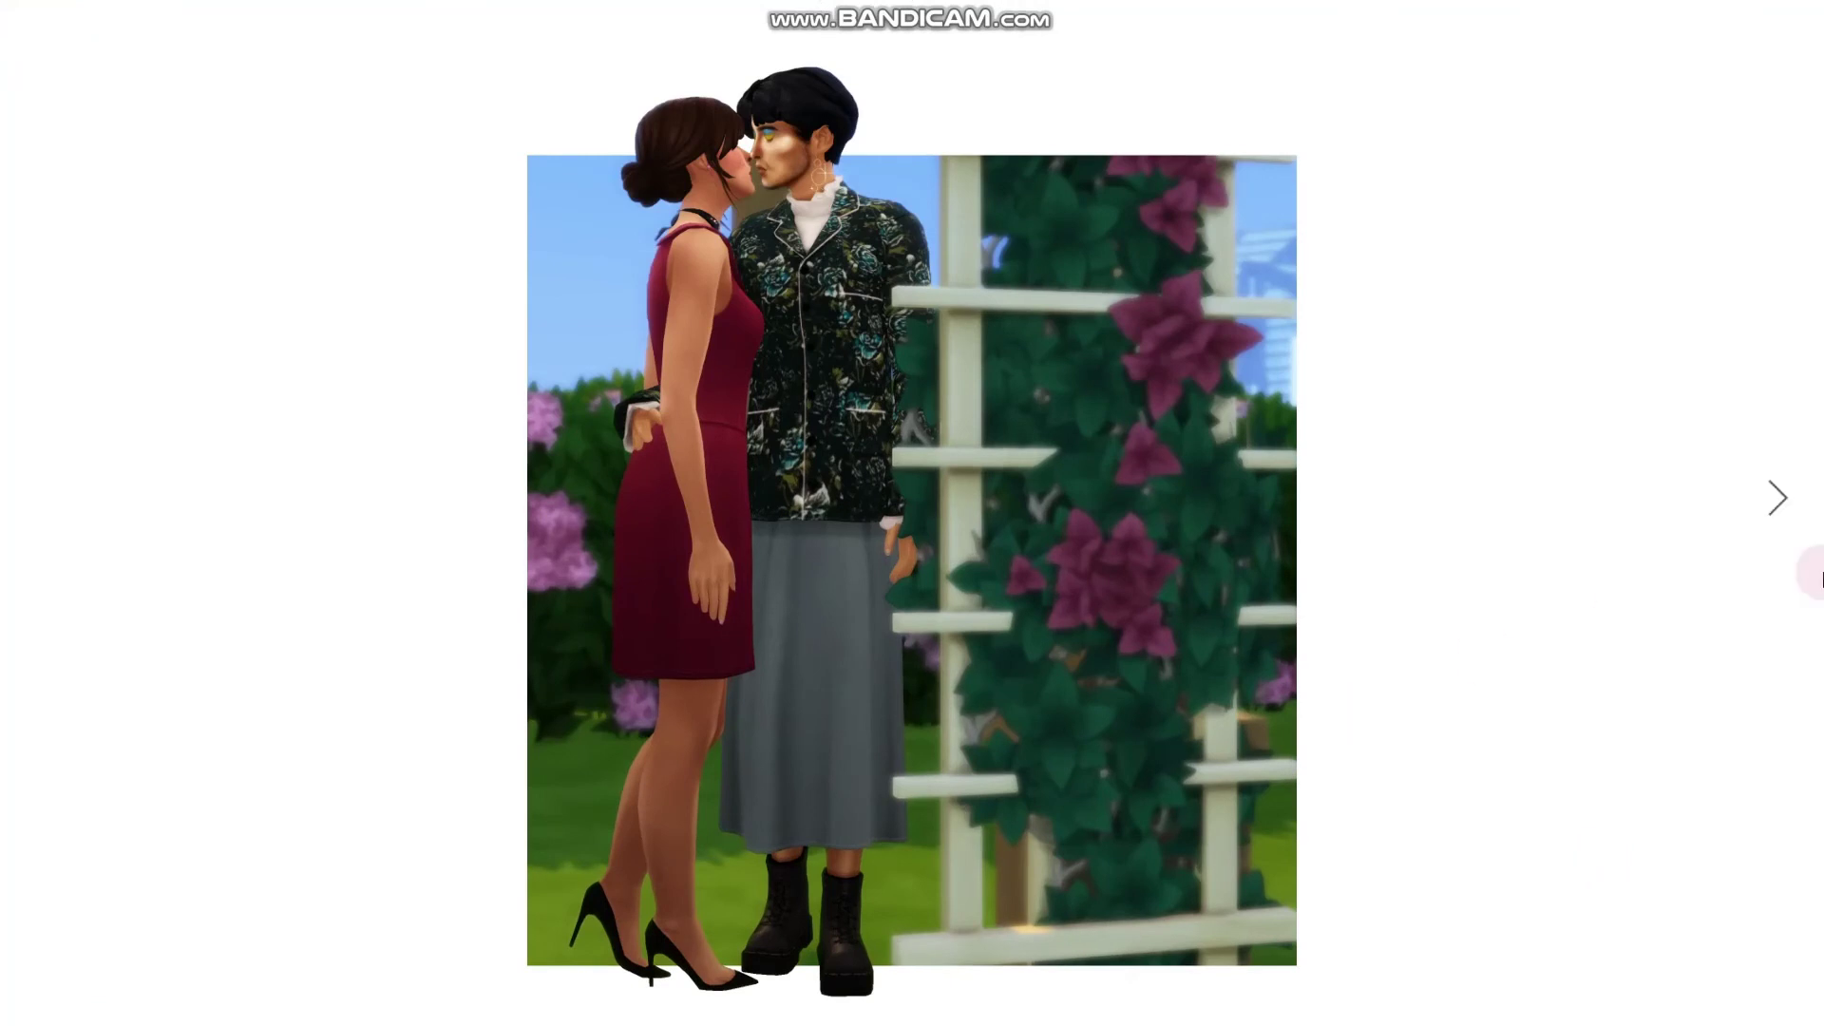
click(1820, 576)
click(1820, 576)
key(Left)
key(Right)
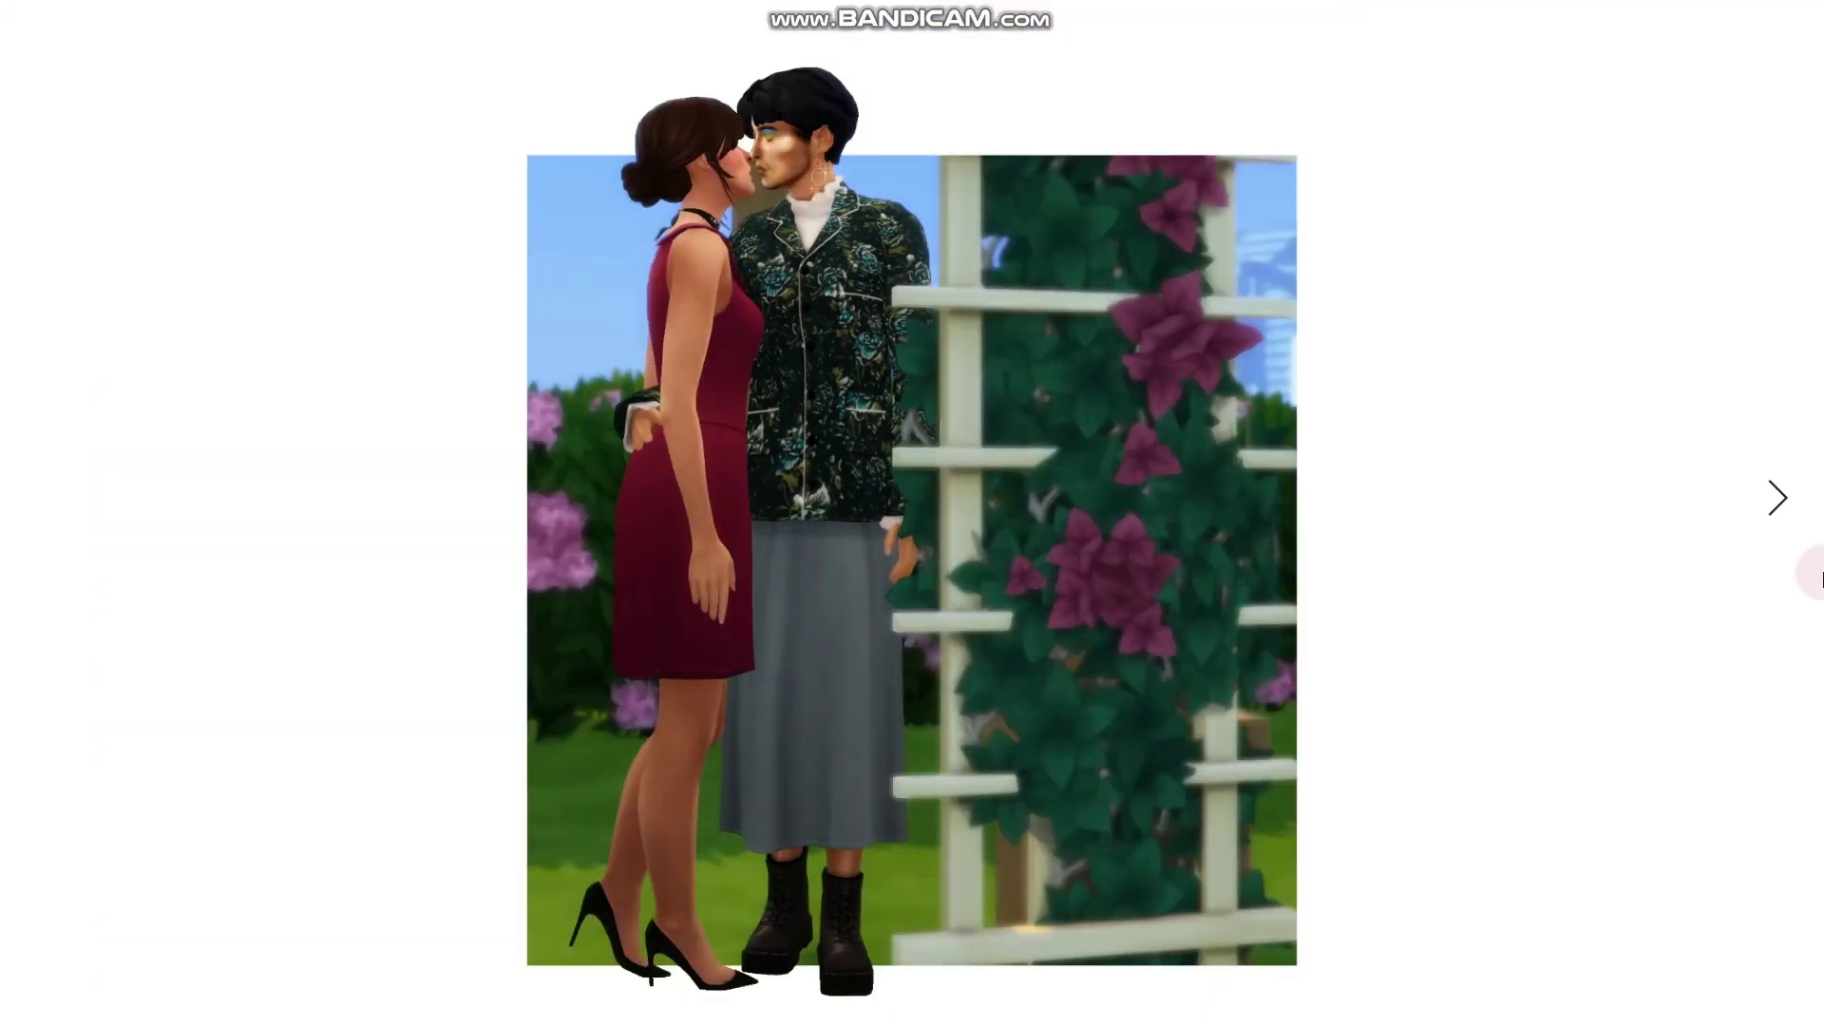
key(Left)
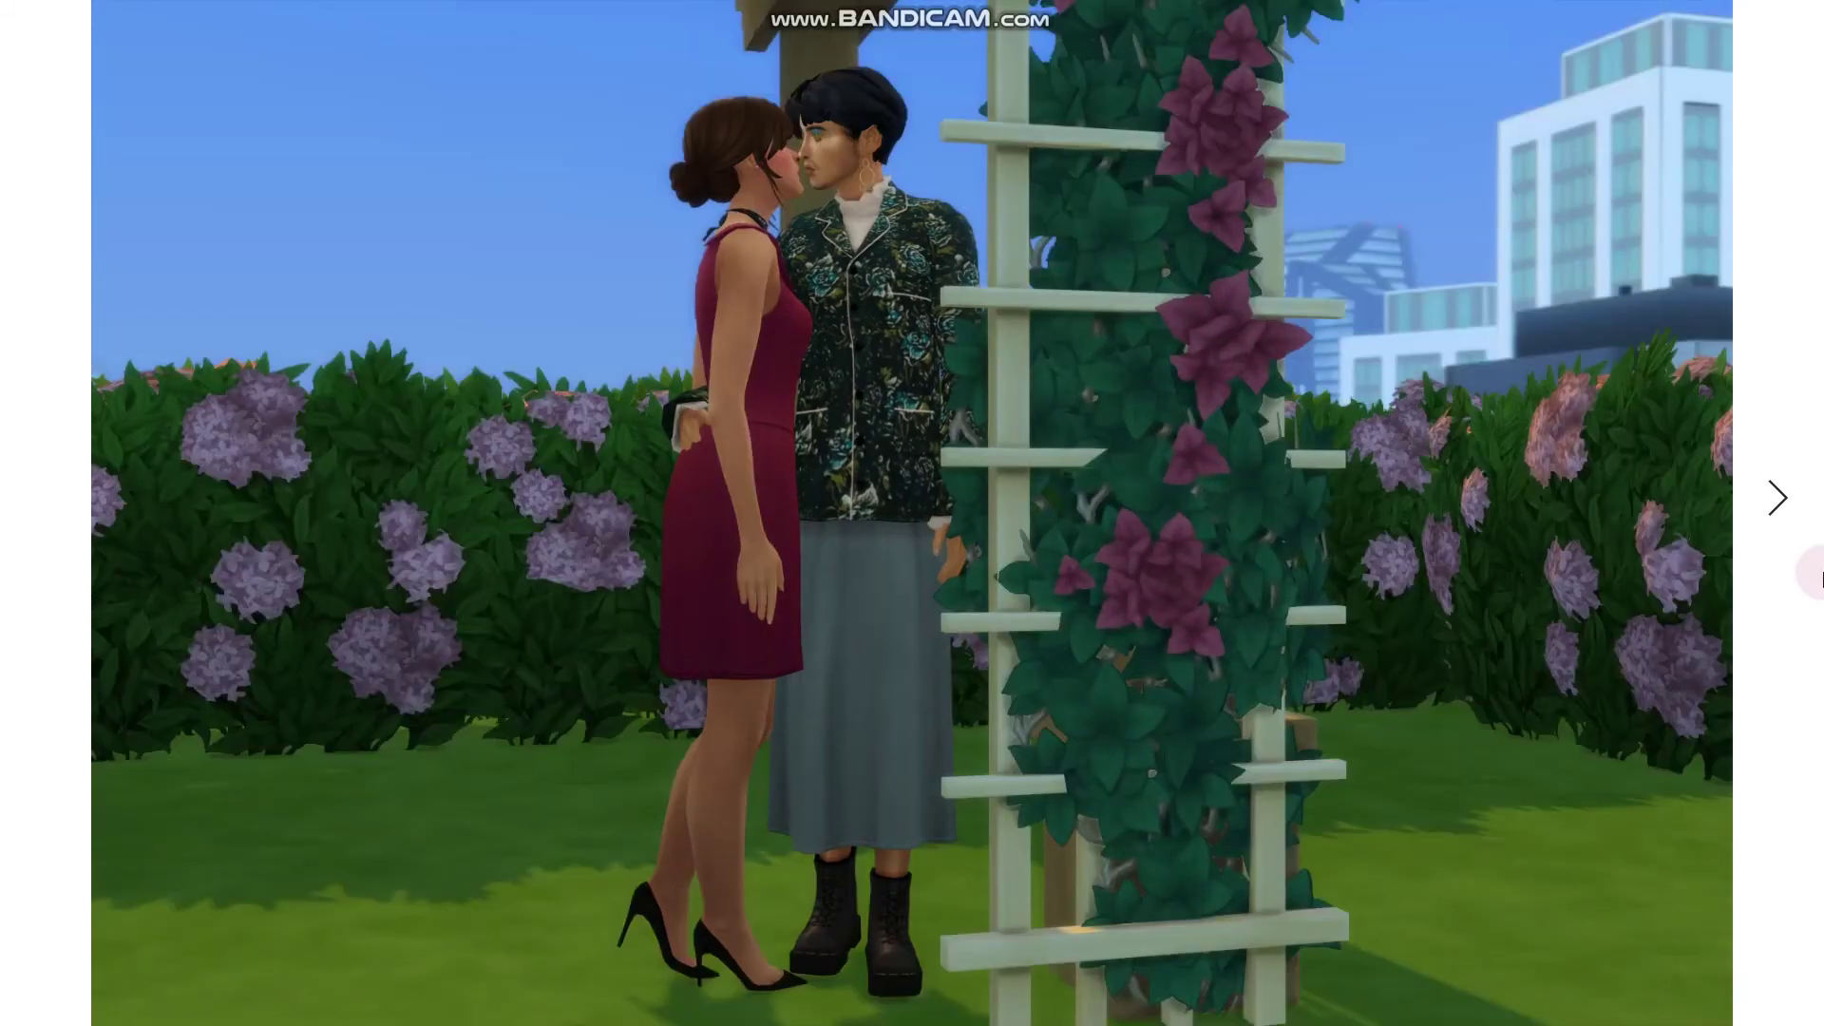
key(Right)
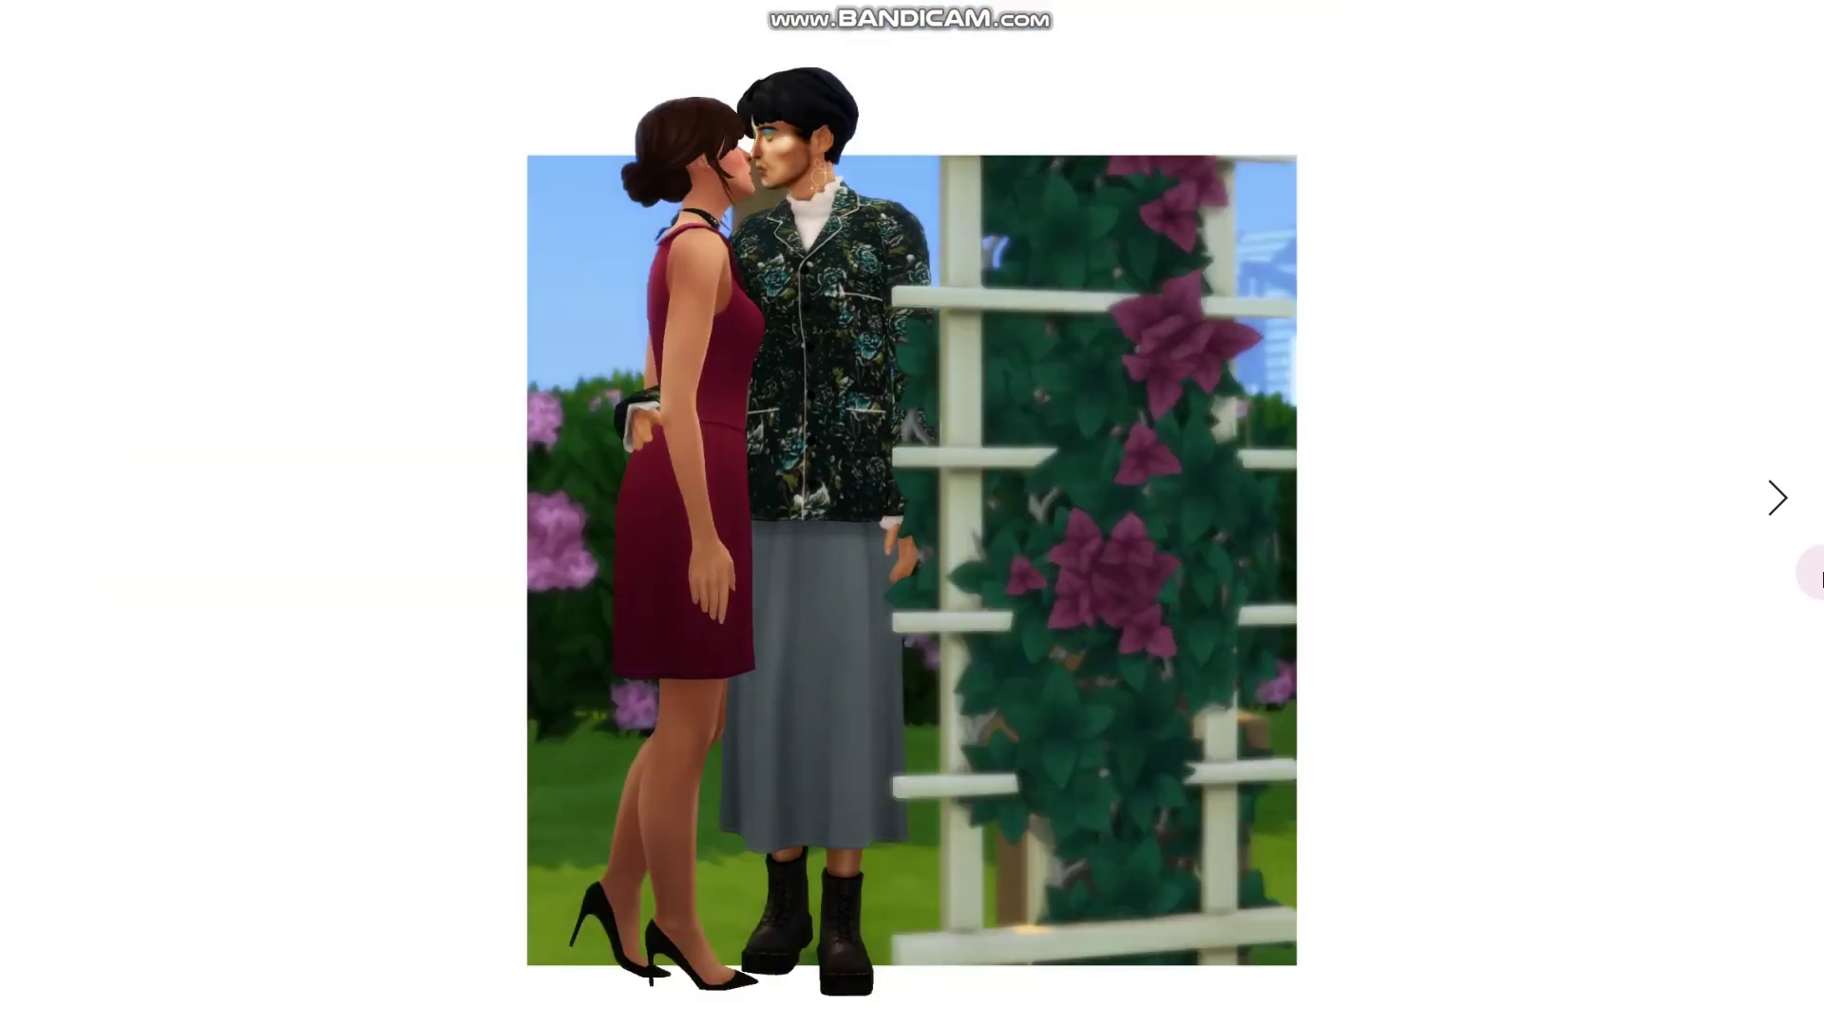
click(298, 800)
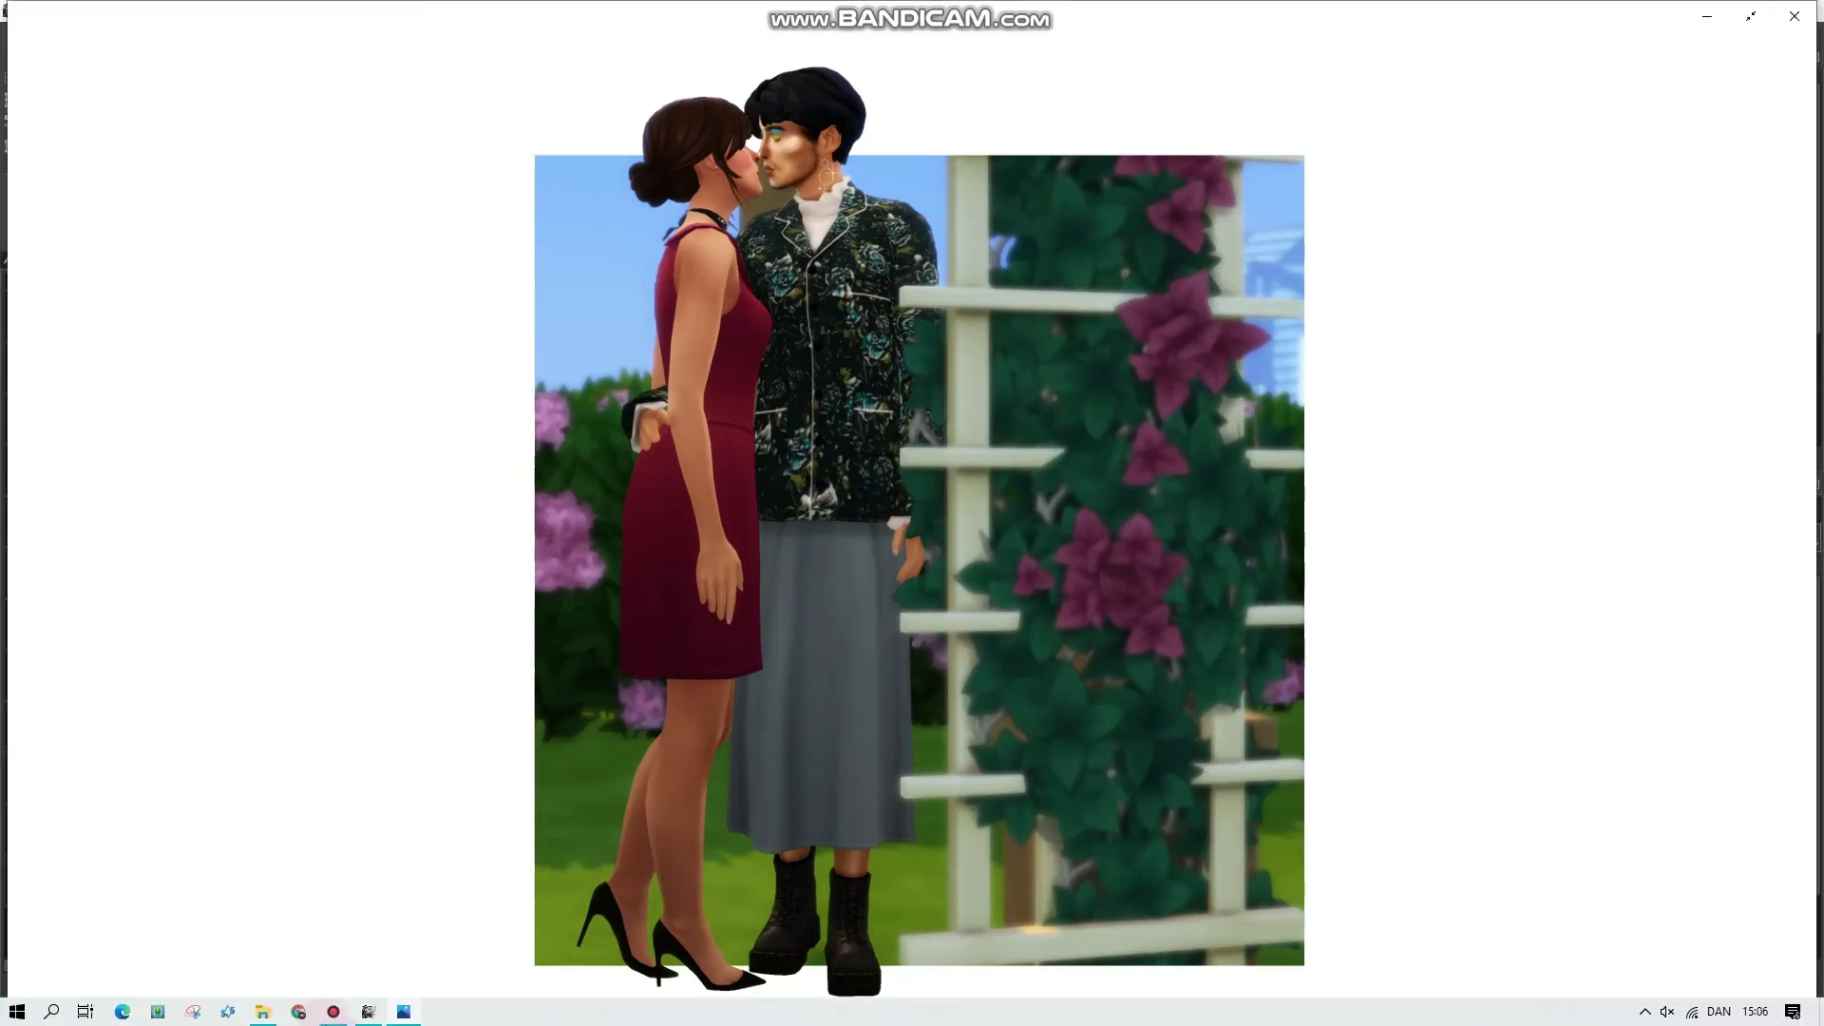
Switch to GIMP, save the project and clear the image's undo history
click(367, 1011)
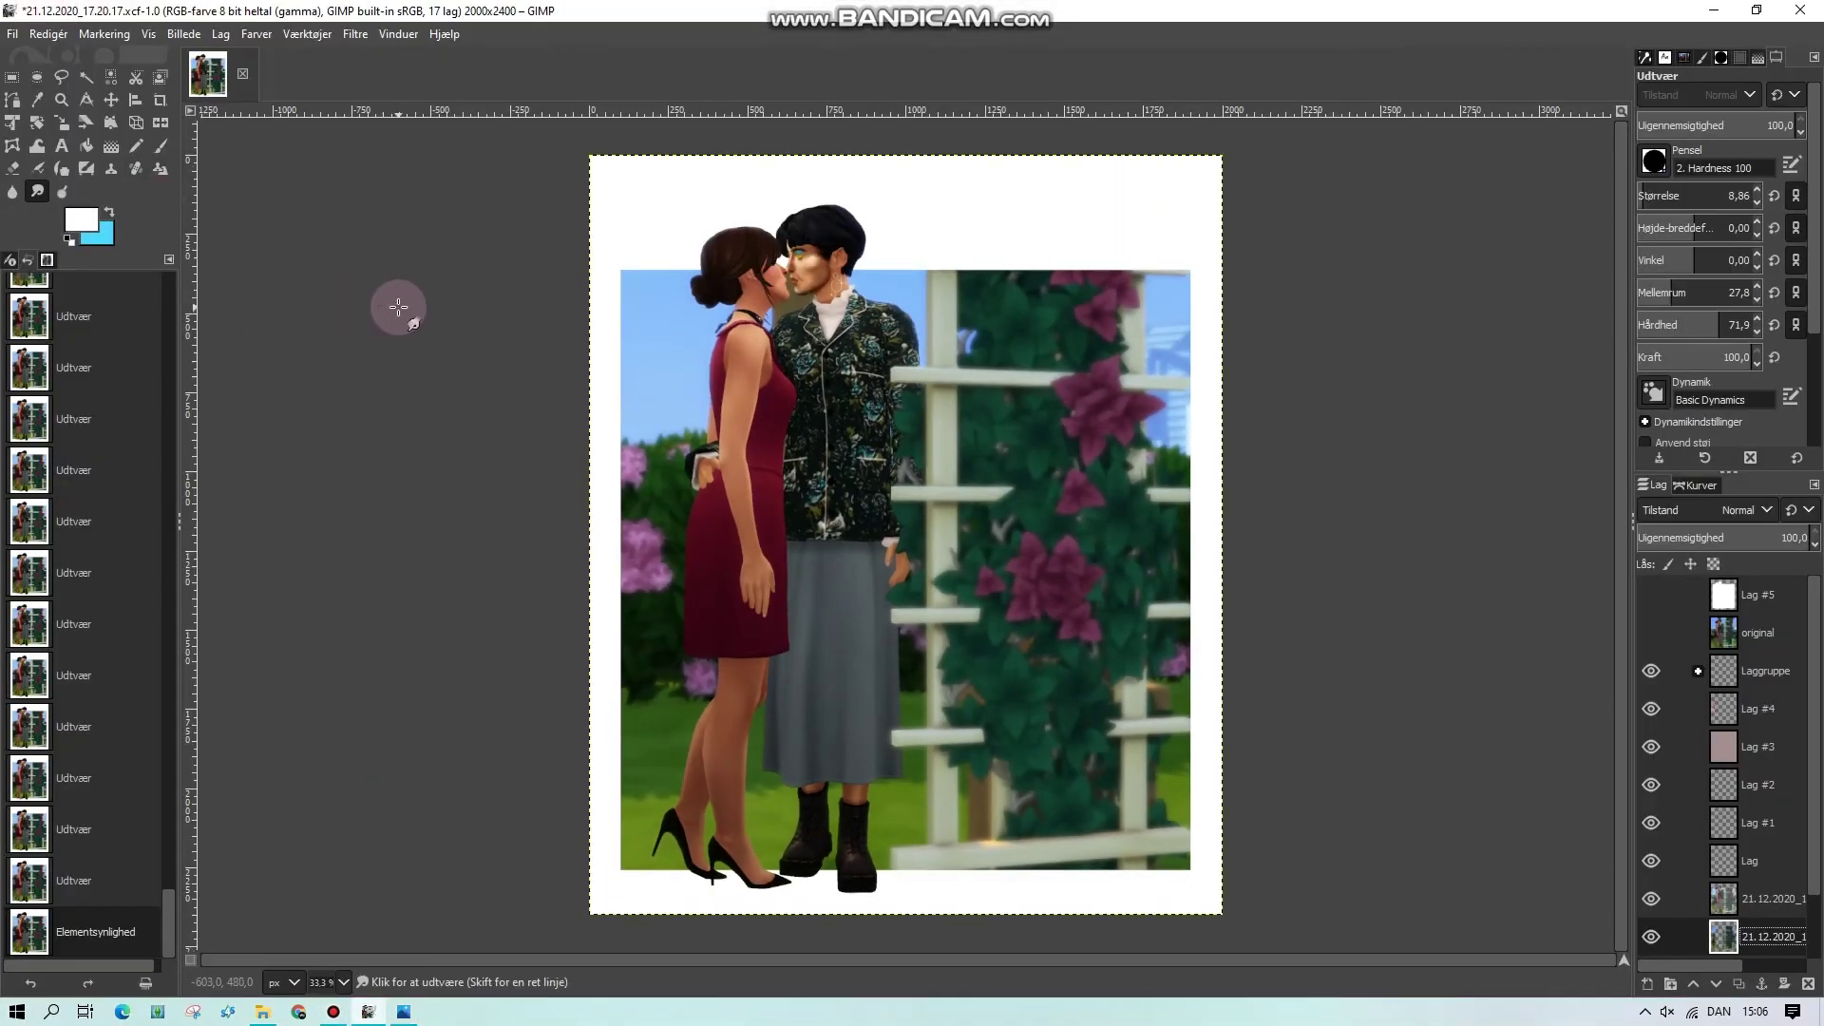
key(ctrl+s)
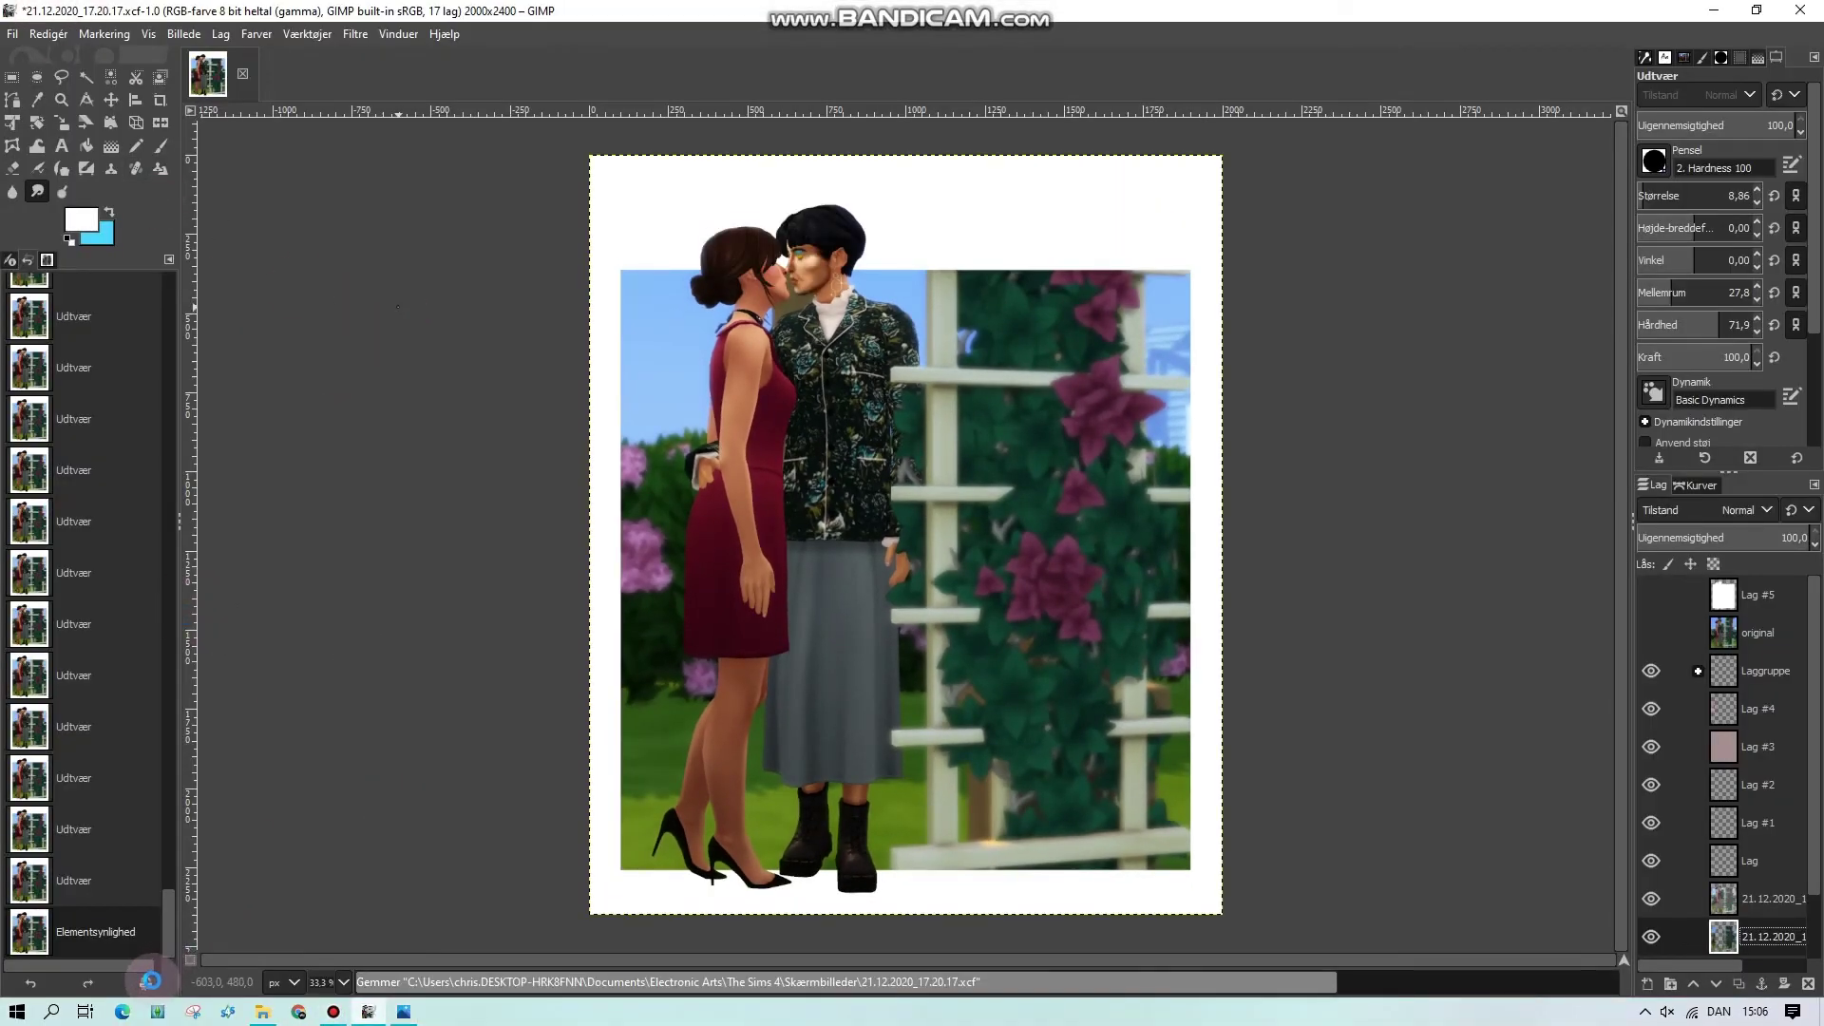
click(147, 982)
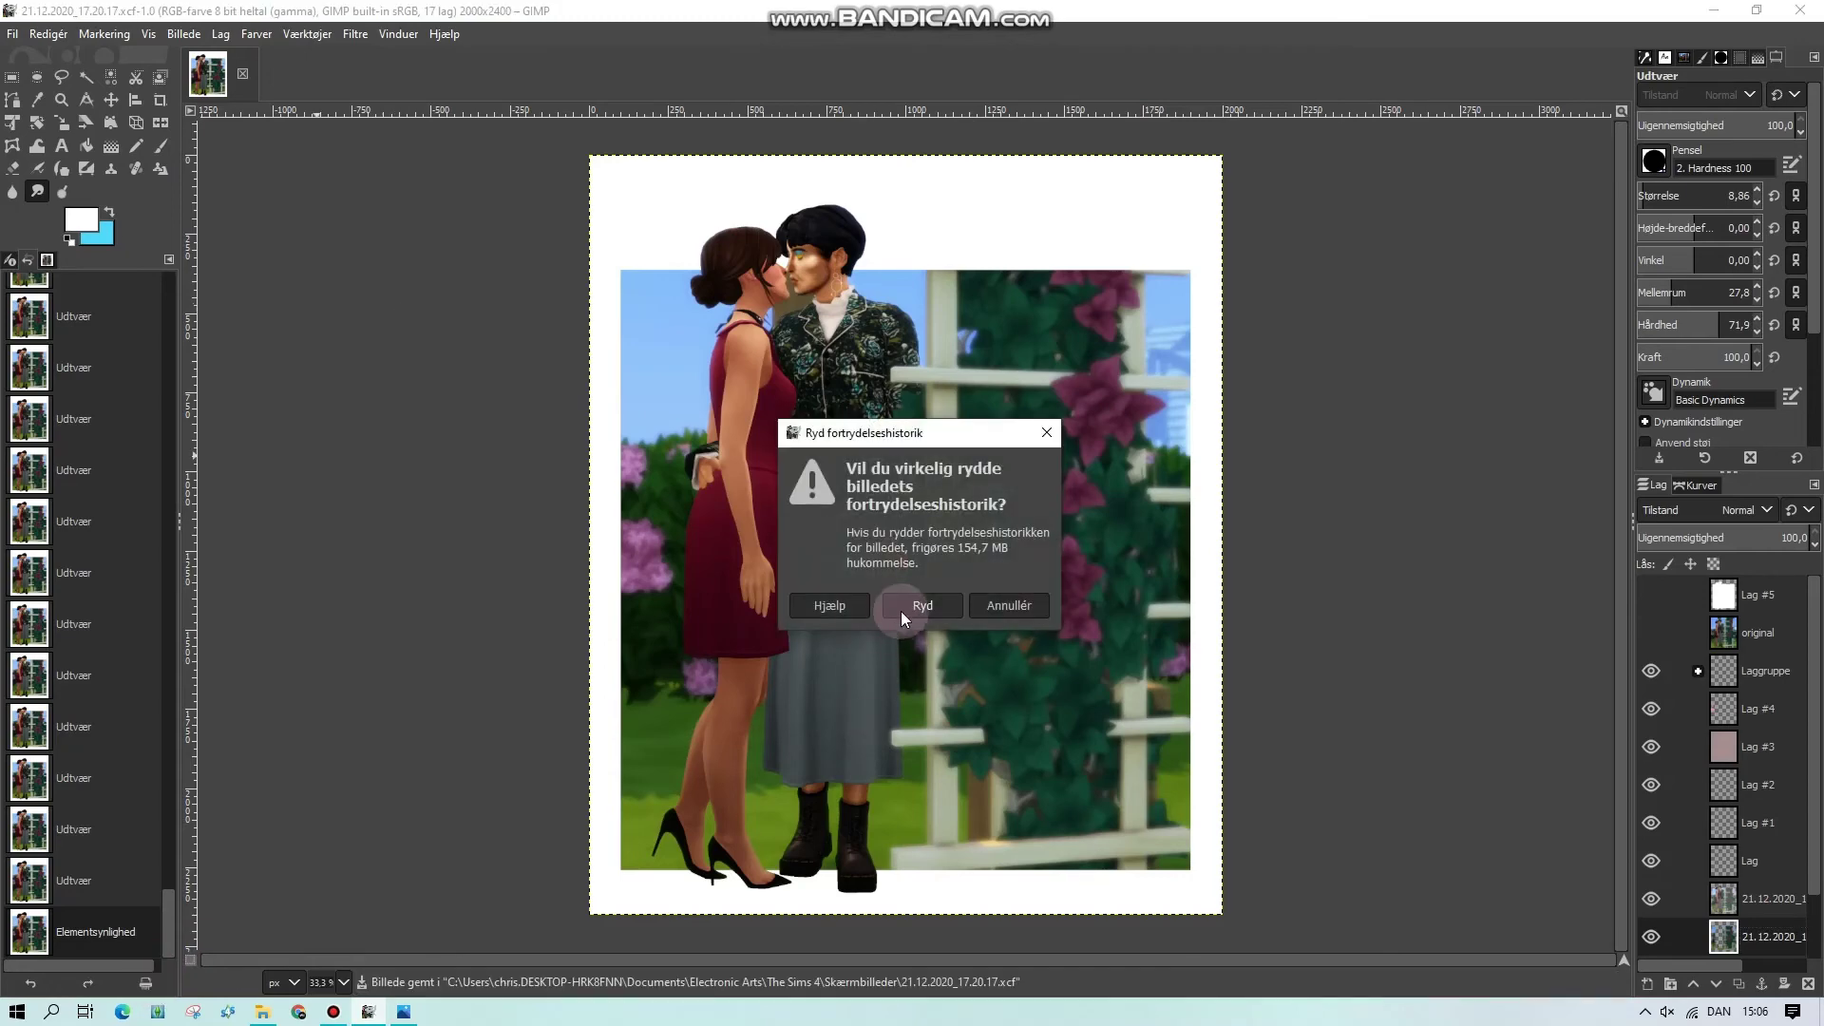
key(Return)
Add a new transparent 2000 × 2400 px layer directly above the layer Lag #5
click(1765, 630)
click(1762, 597)
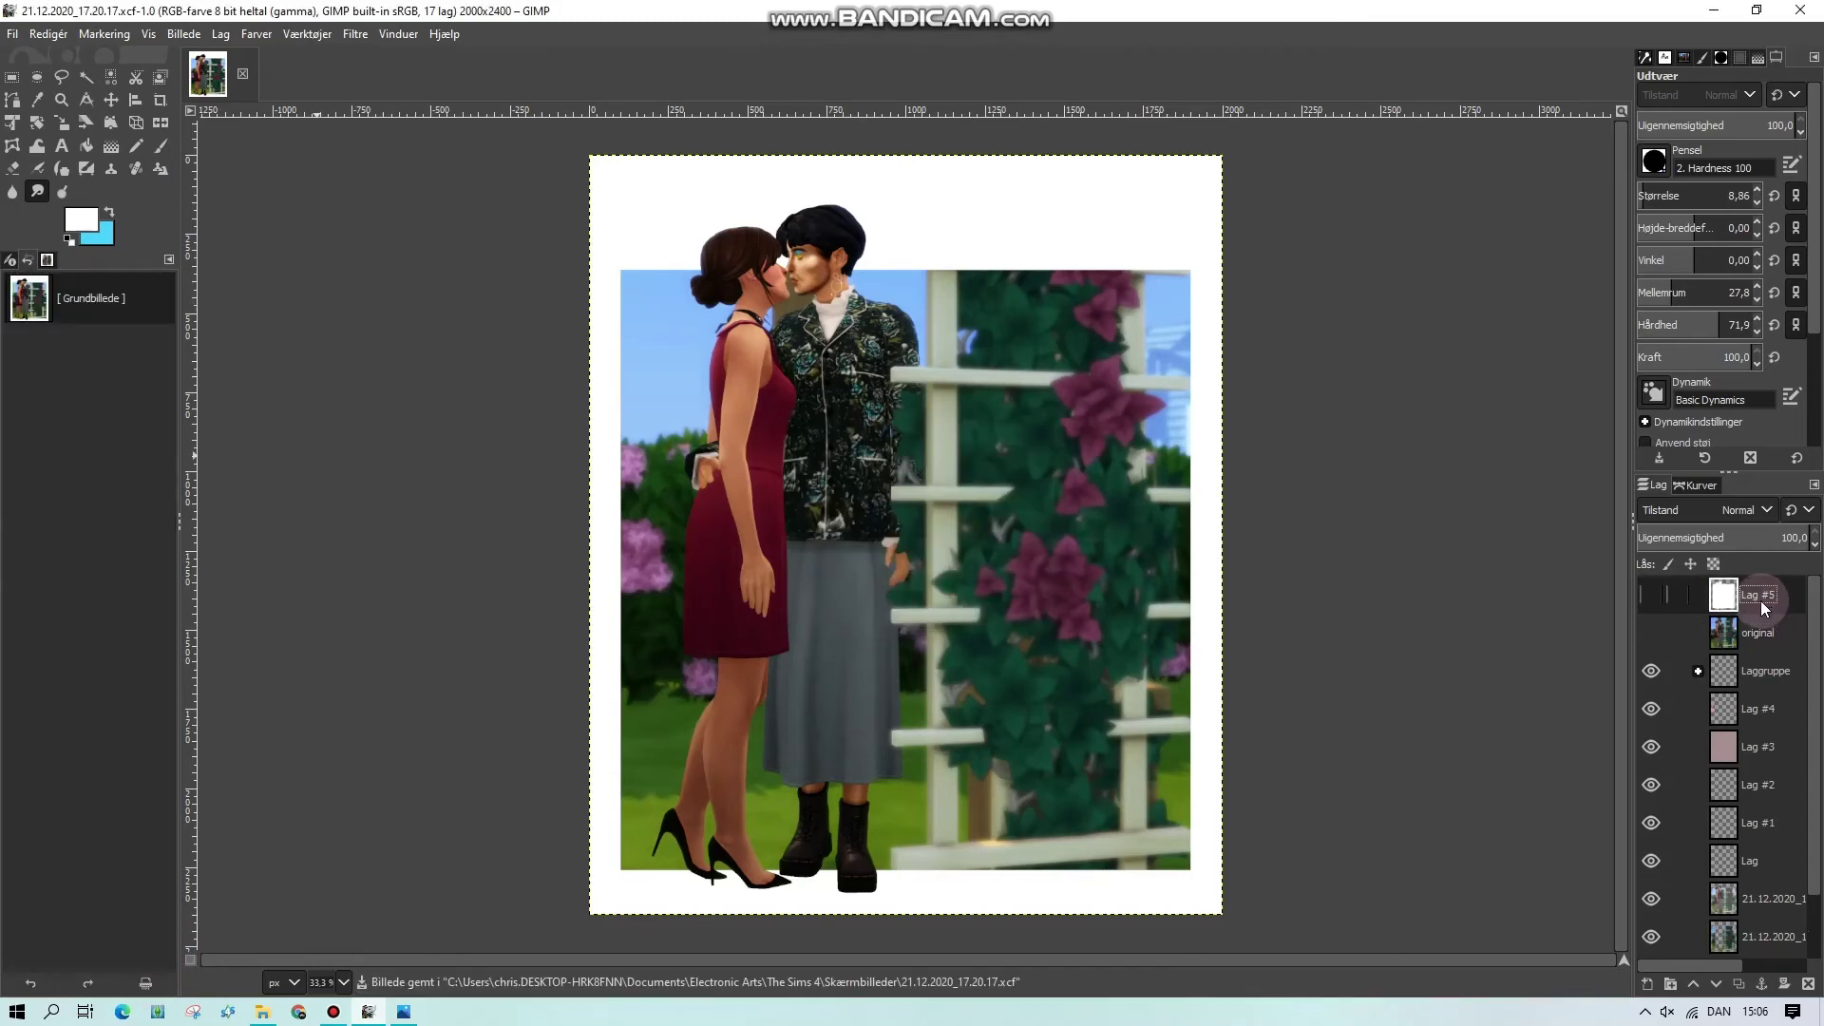
click(1647, 984)
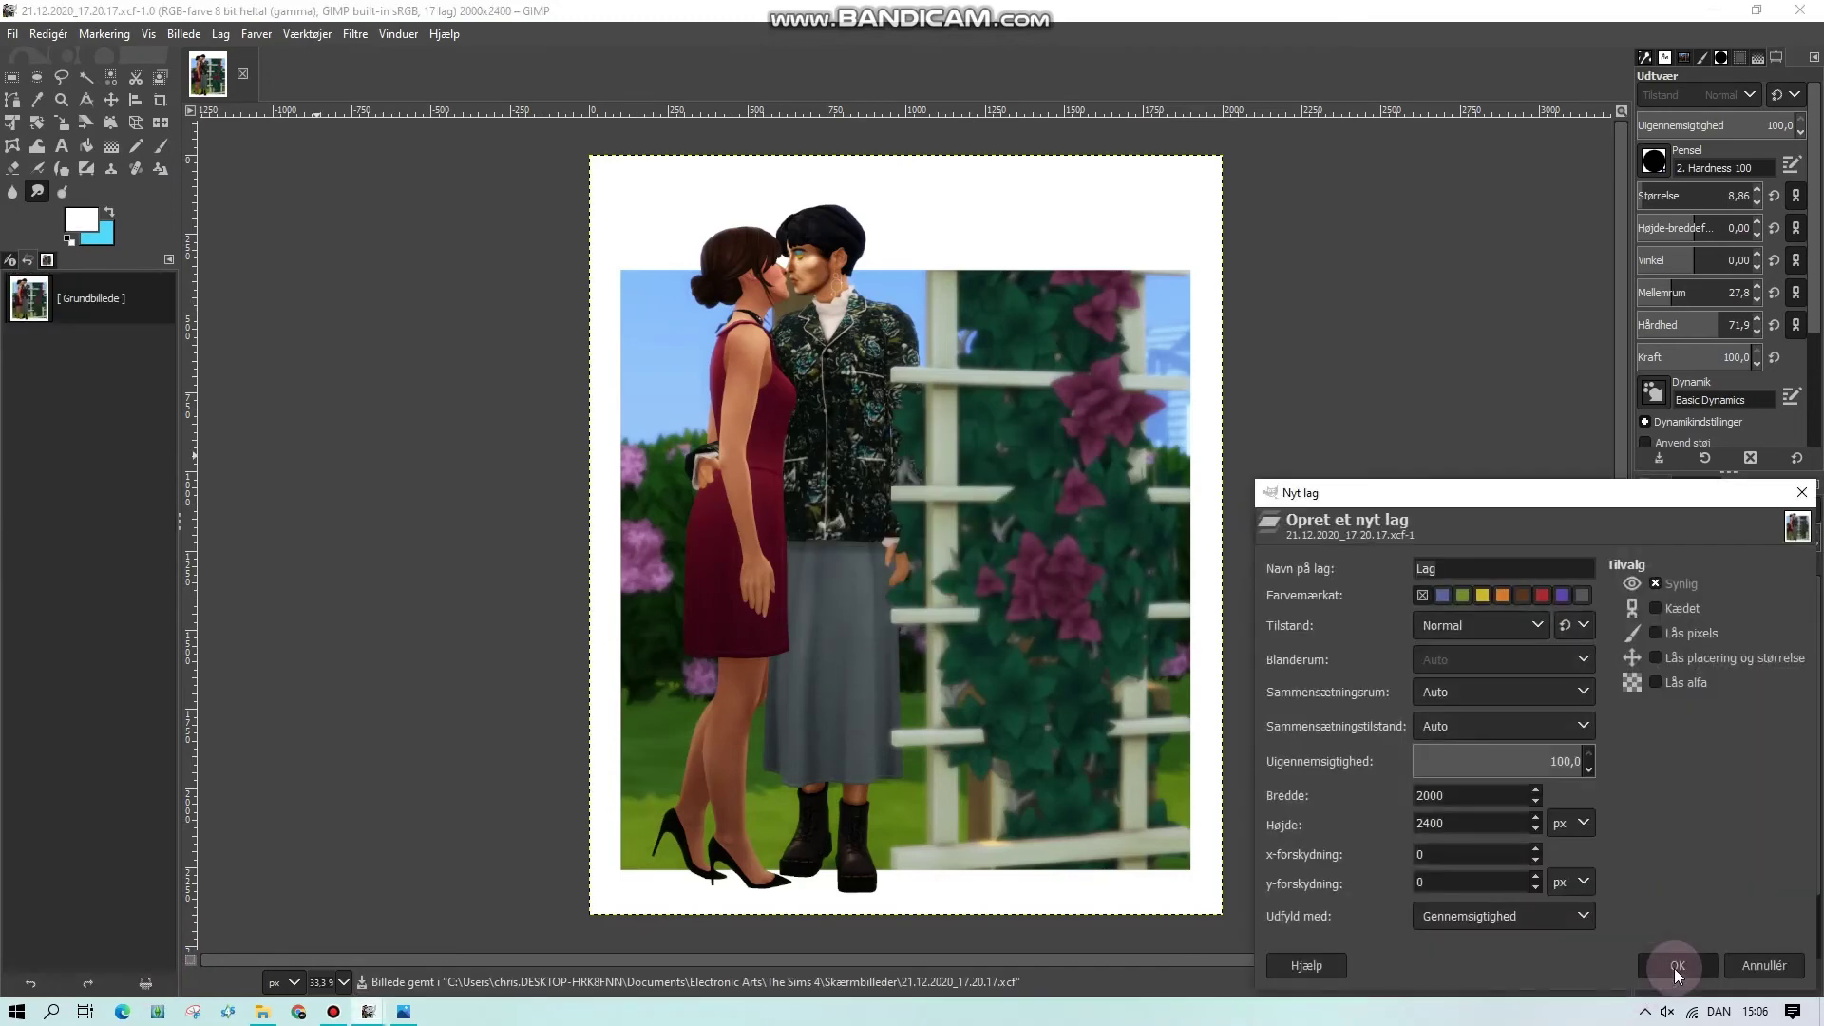
click(1674, 967)
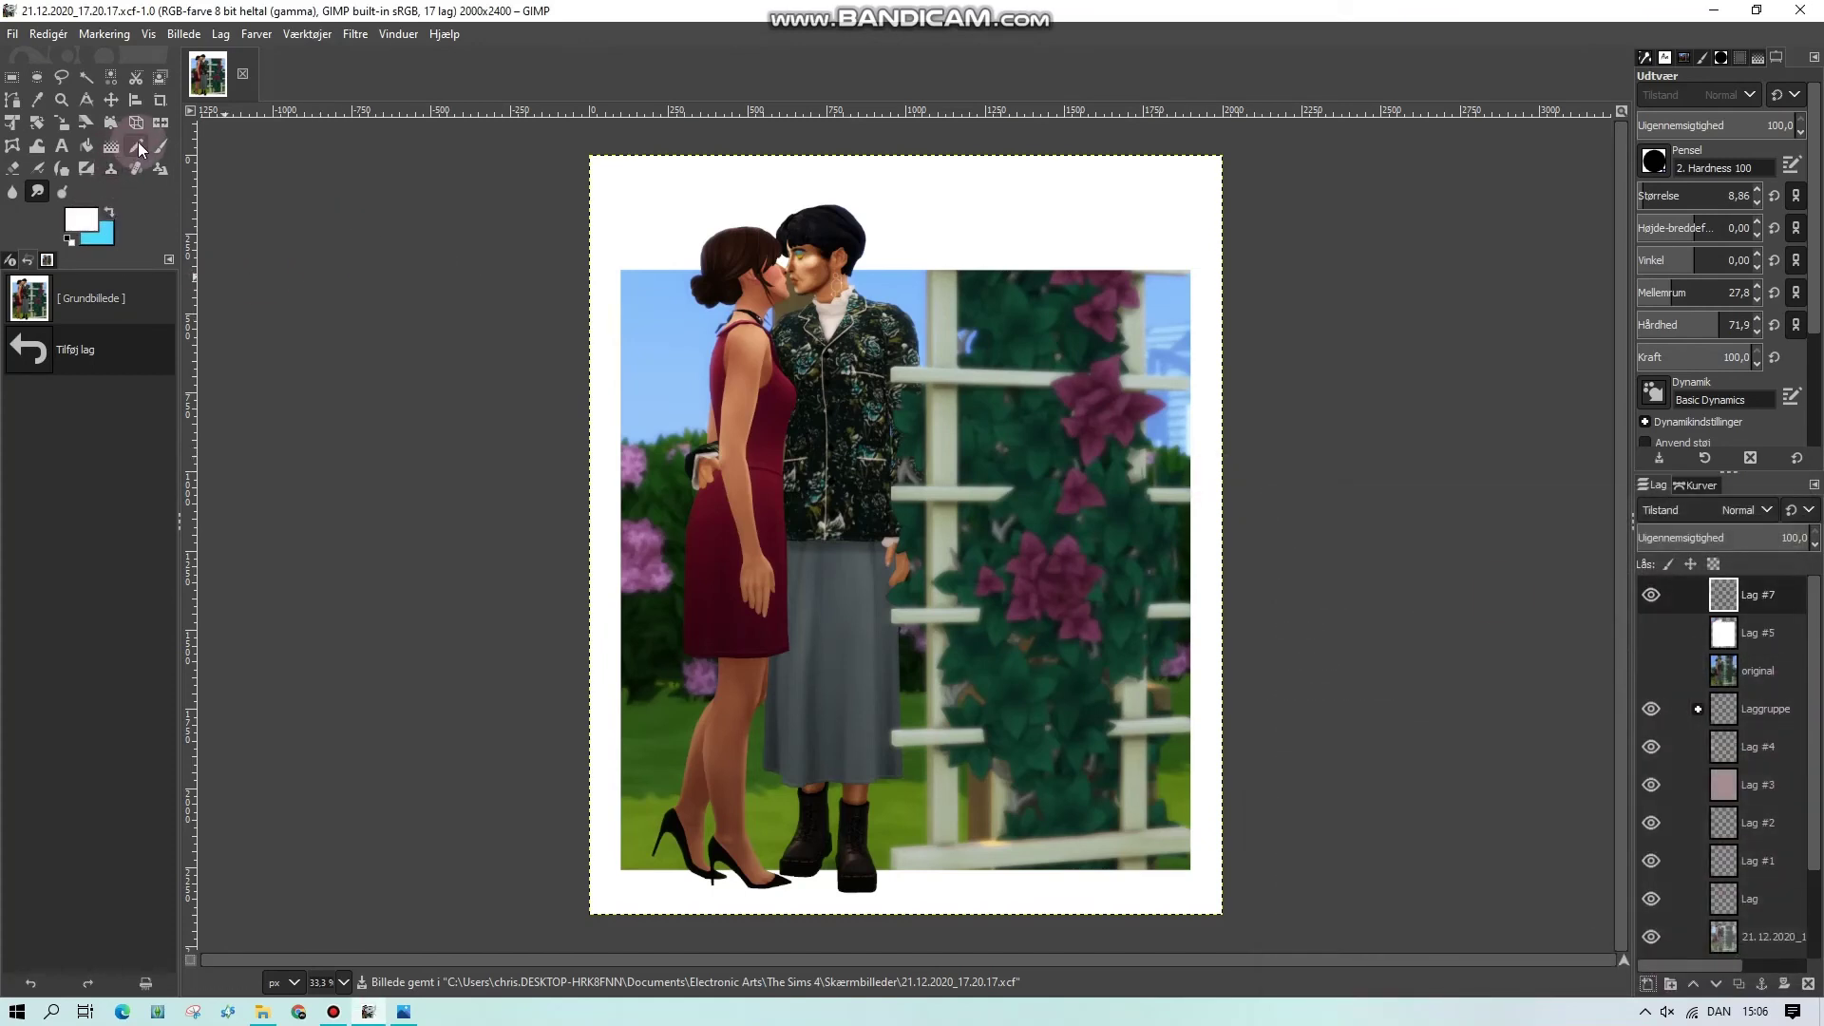
Scribble light-blue strokes across the whole picture with the Pencil tool at a brush size of 40.16
click(139, 148)
click(110, 211)
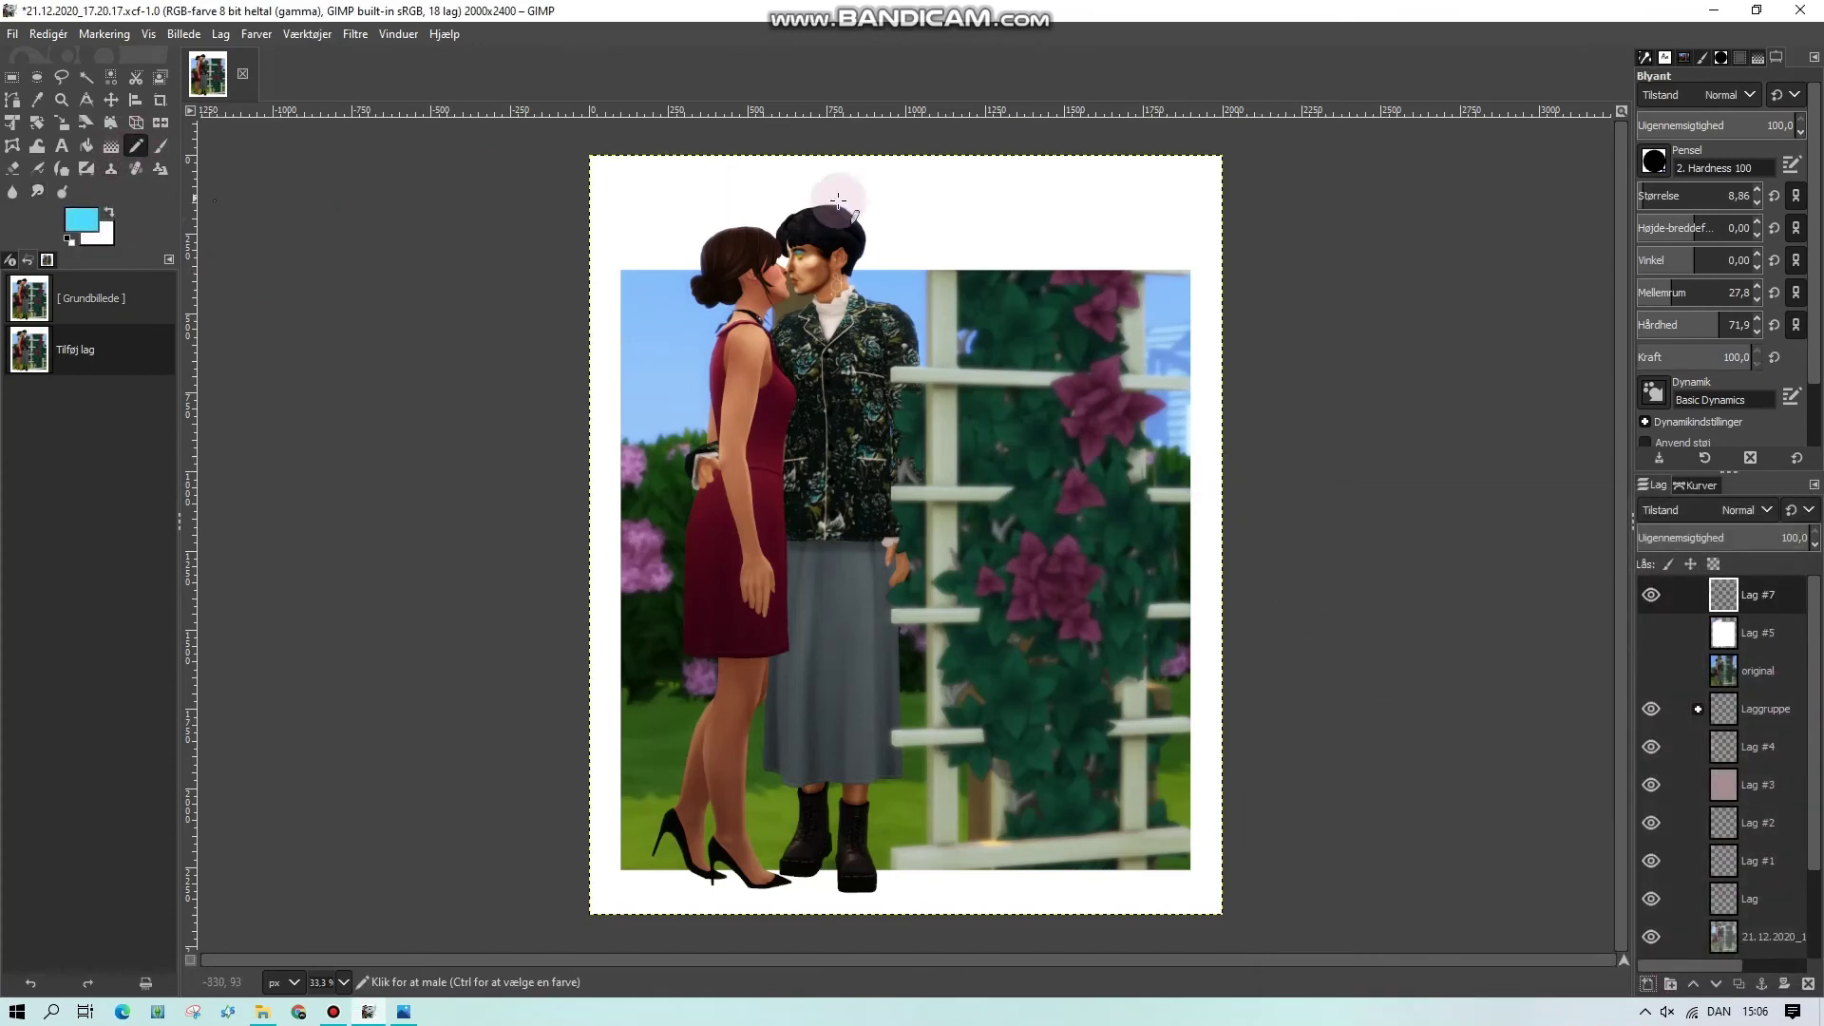
mouse_move(817, 255)
mouse_down()
mouse_move(822, 289)
mouse_move(815, 269)
mouse_up()
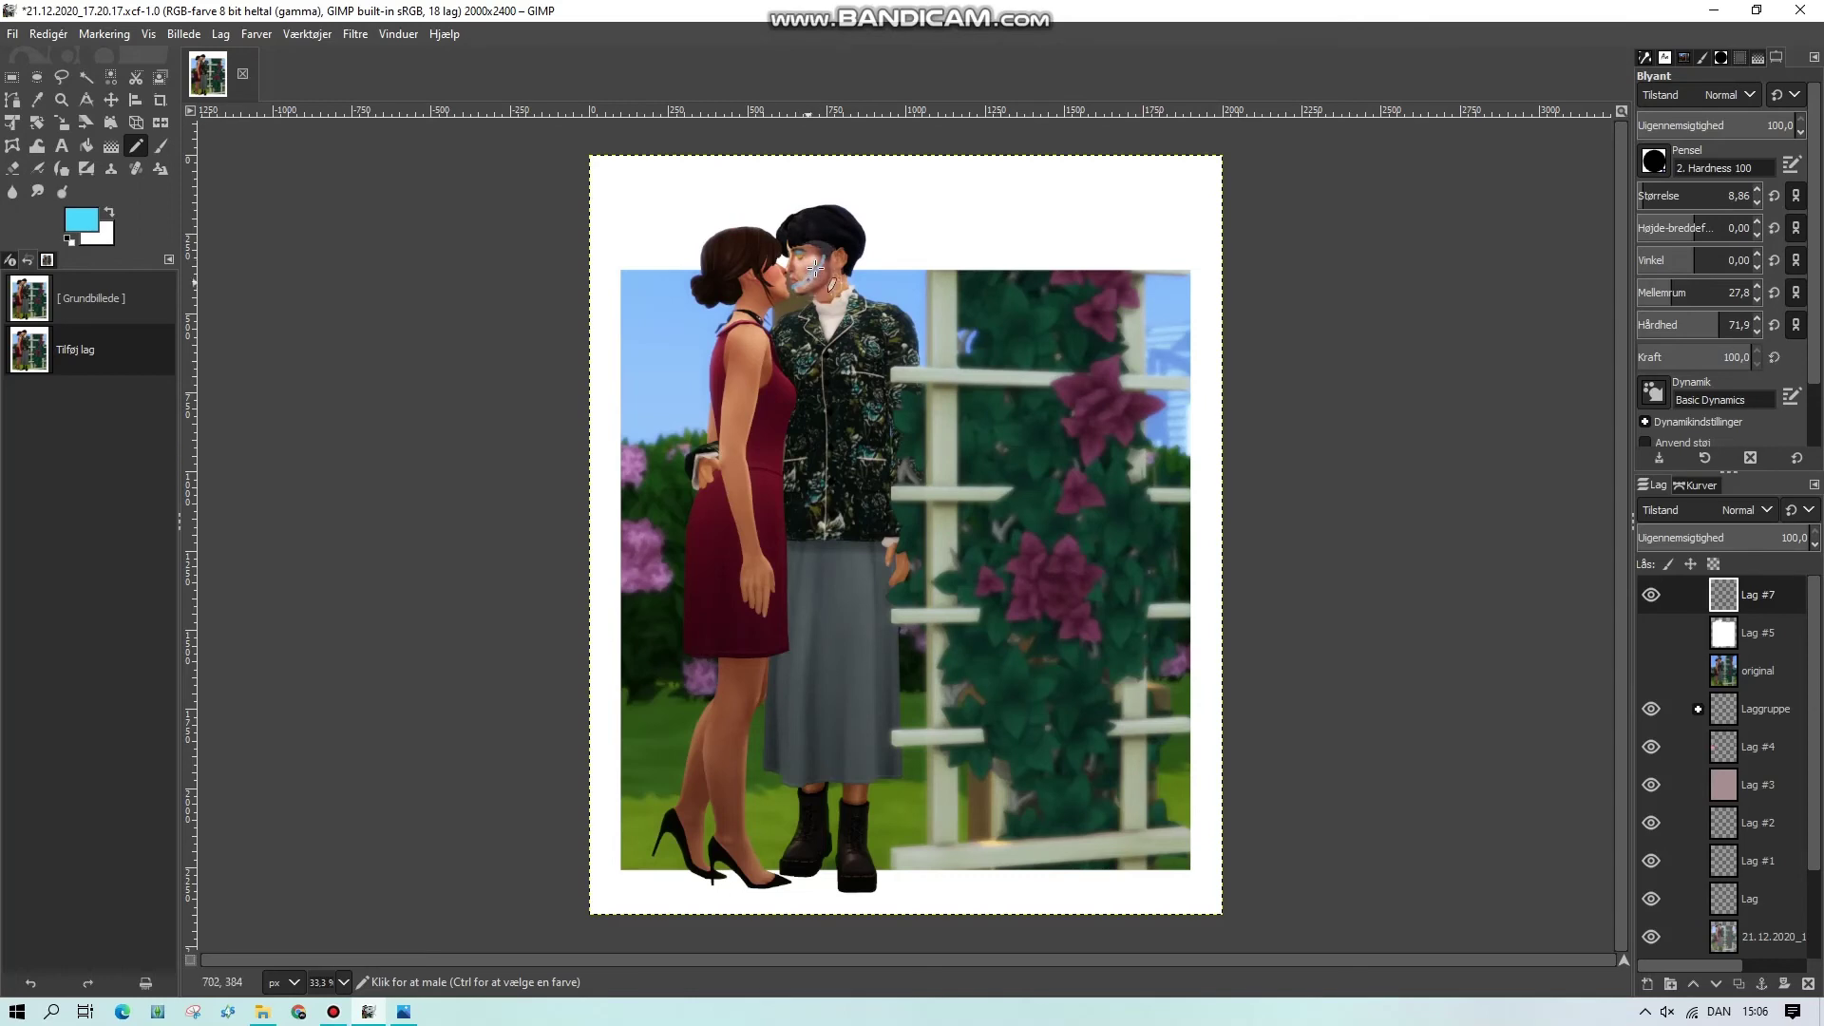
key(ctrl+z)
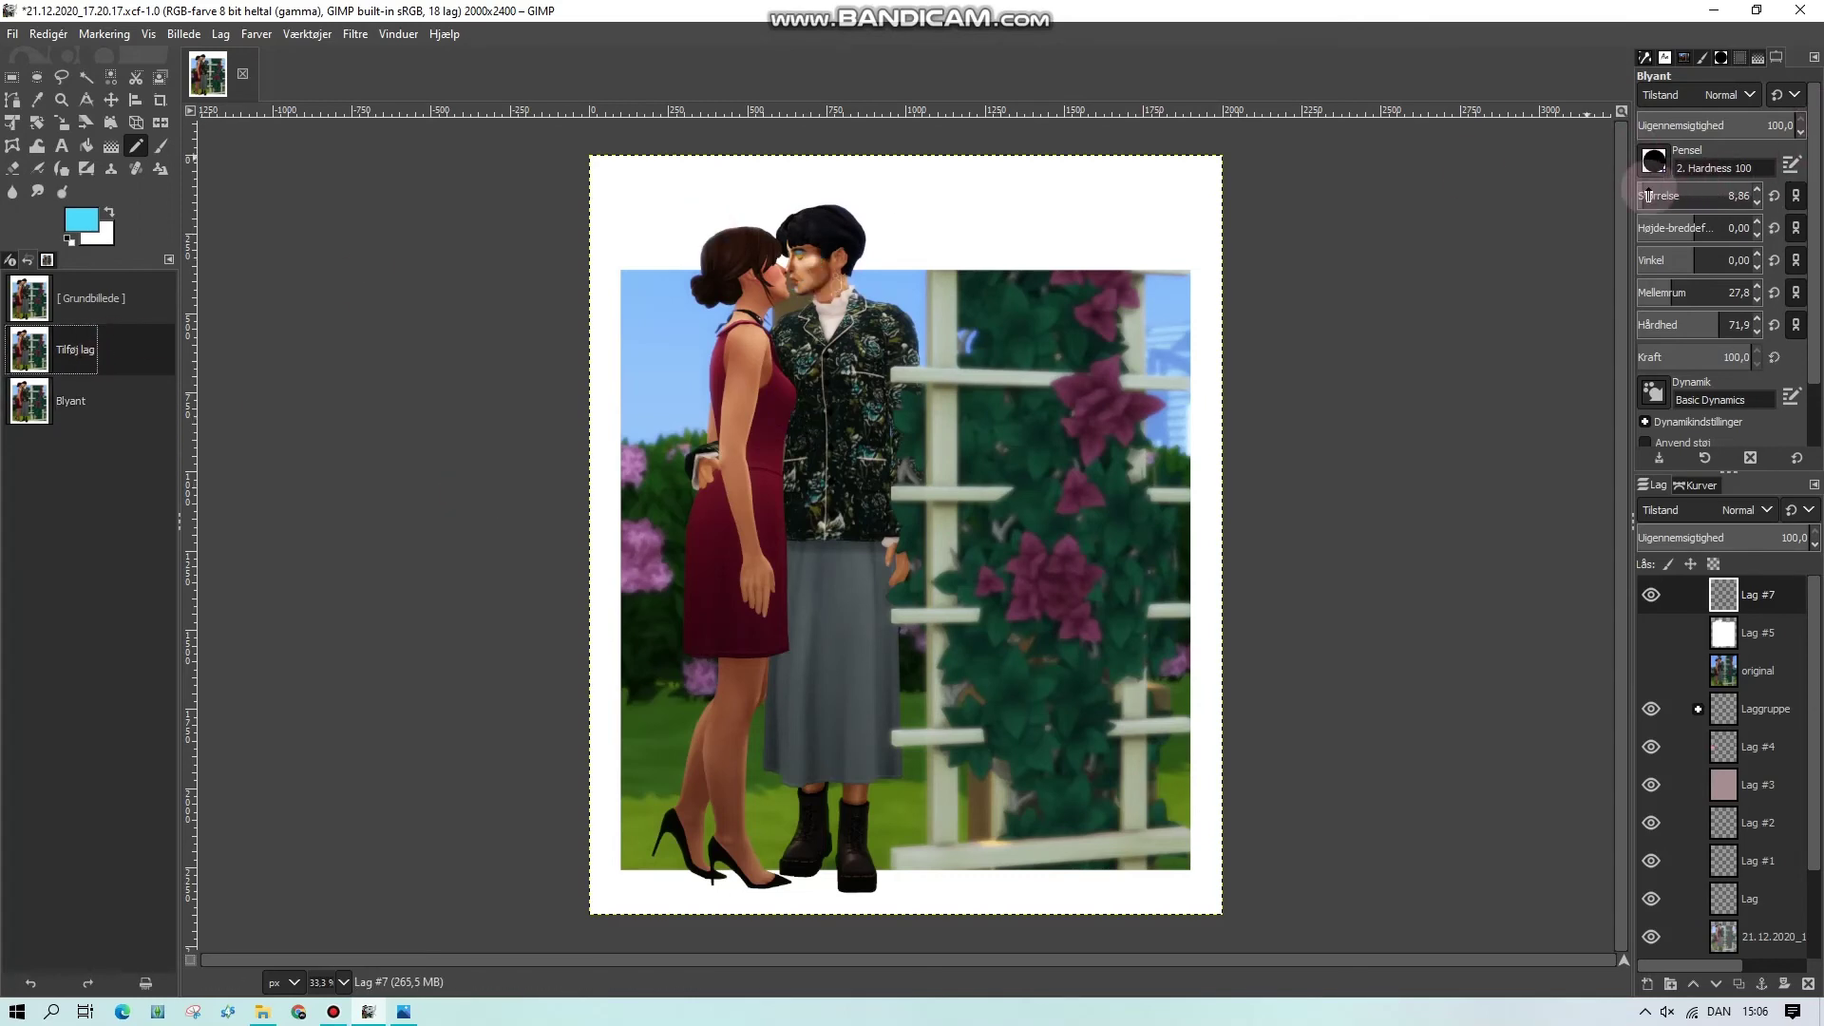
drag(1648, 196, 1663, 196)
click(722, 418)
shift+click(859, 207)
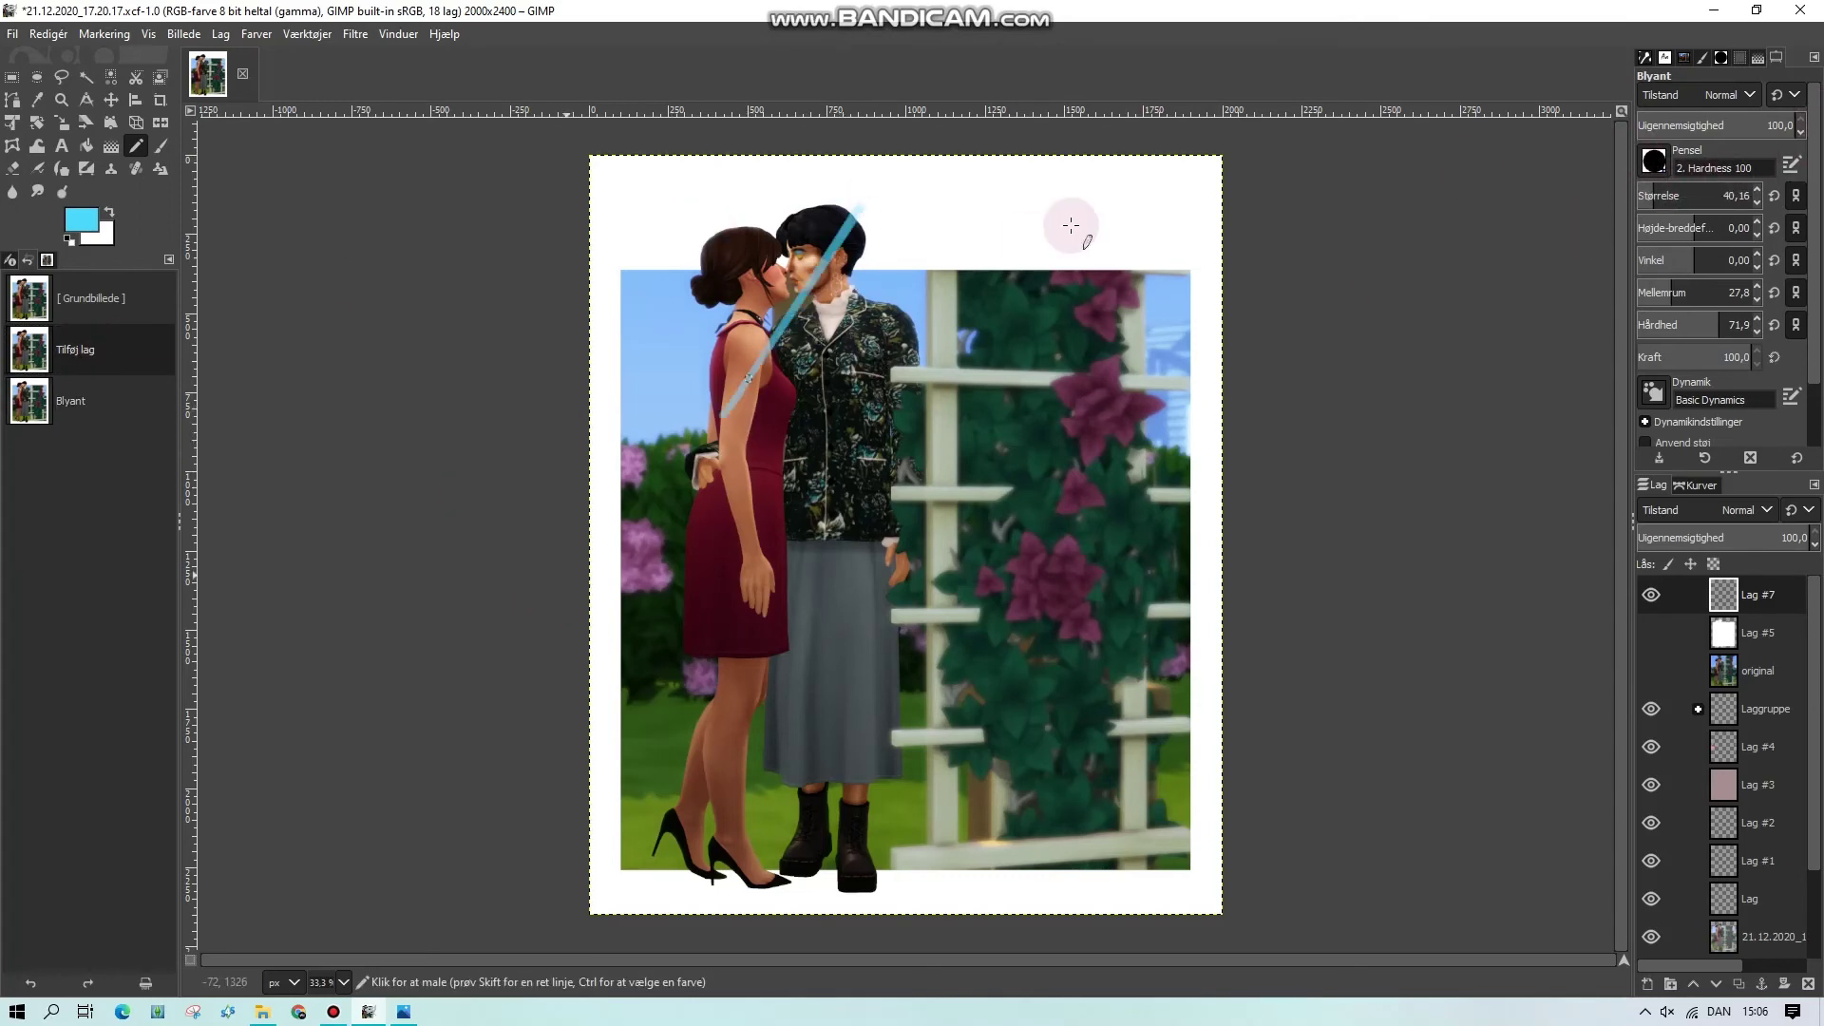
mouse_move(1071, 226)
mouse_down()
mouse_move(994, 495)
mouse_move(632, 765)
mouse_move(916, 772)
mouse_move(1098, 842)
mouse_move(976, 954)
mouse_move(1106, 948)
mouse_move(799, 630)
mouse_move(663, 705)
mouse_move(766, 634)
mouse_move(924, 475)
mouse_move(546, 390)
mouse_move(745, 249)
mouse_move(706, 198)
mouse_move(580, 166)
mouse_up()
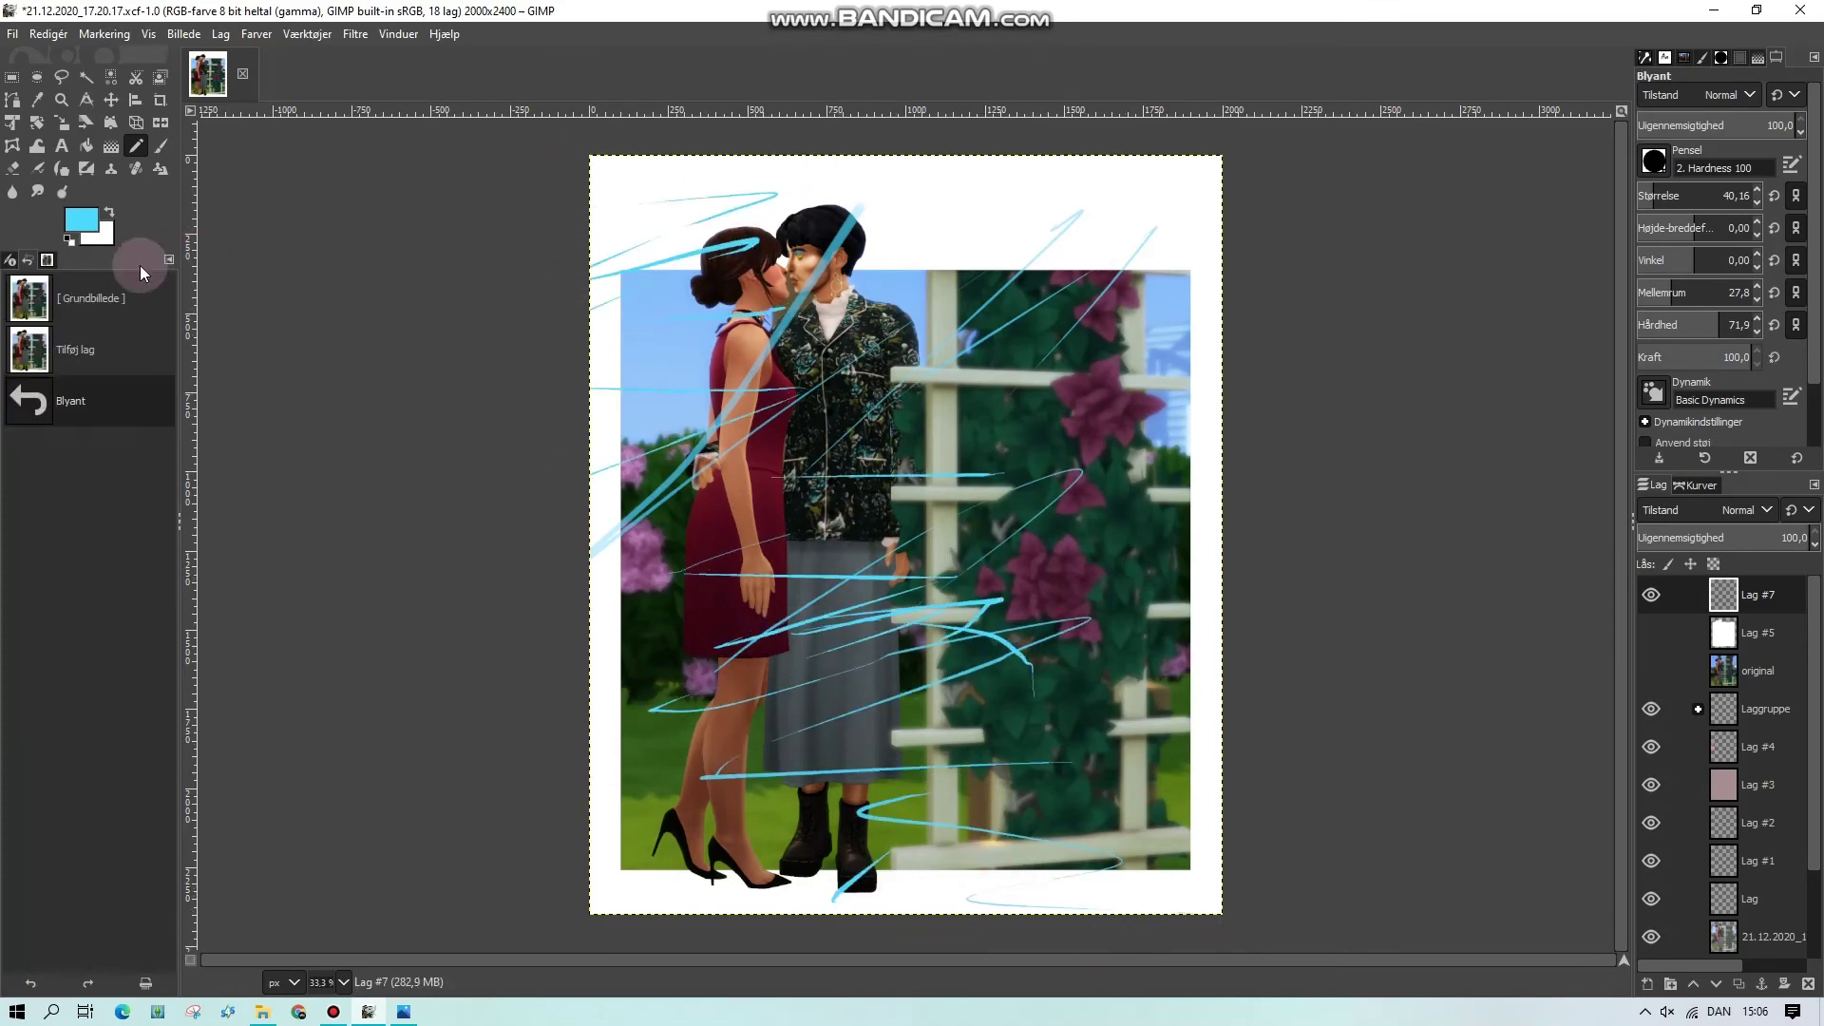
Change the pencil colour to golden yellow and scribble zigzags over the couple from their heads to their feet
click(82, 219)
click(202, 294)
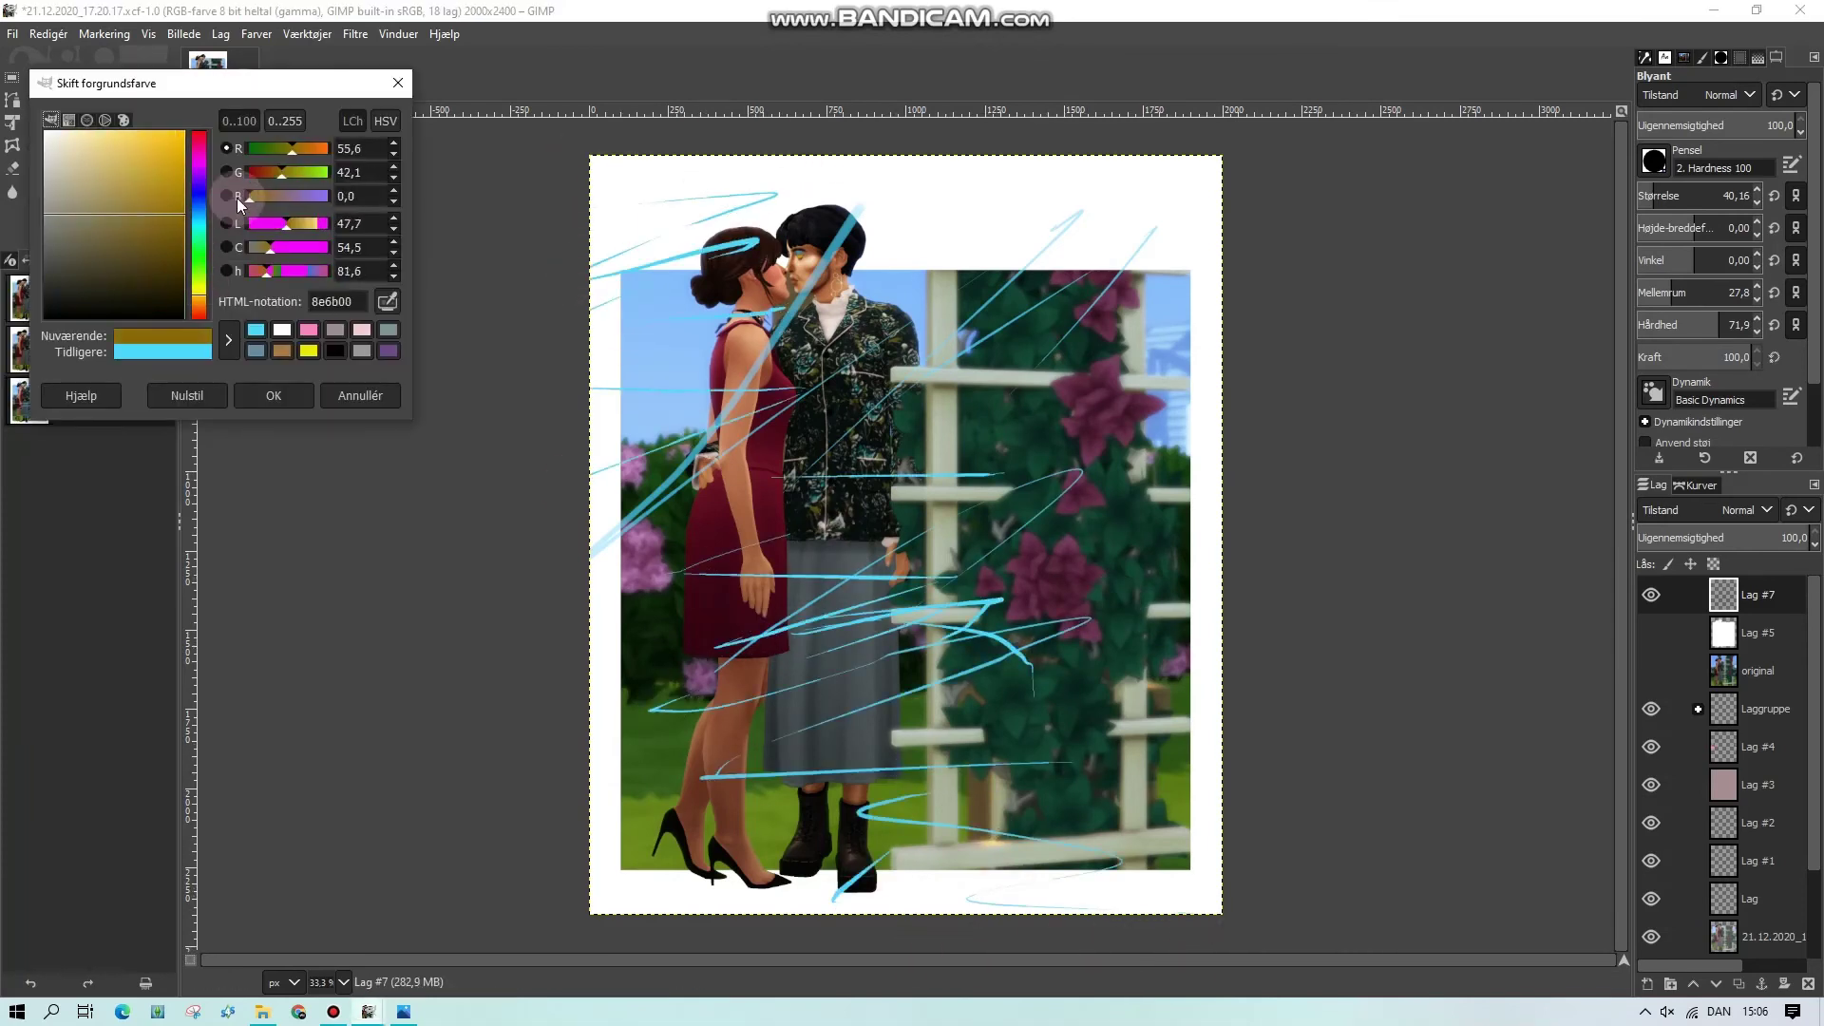
drag(181, 214, 256, 152)
click(271, 394)
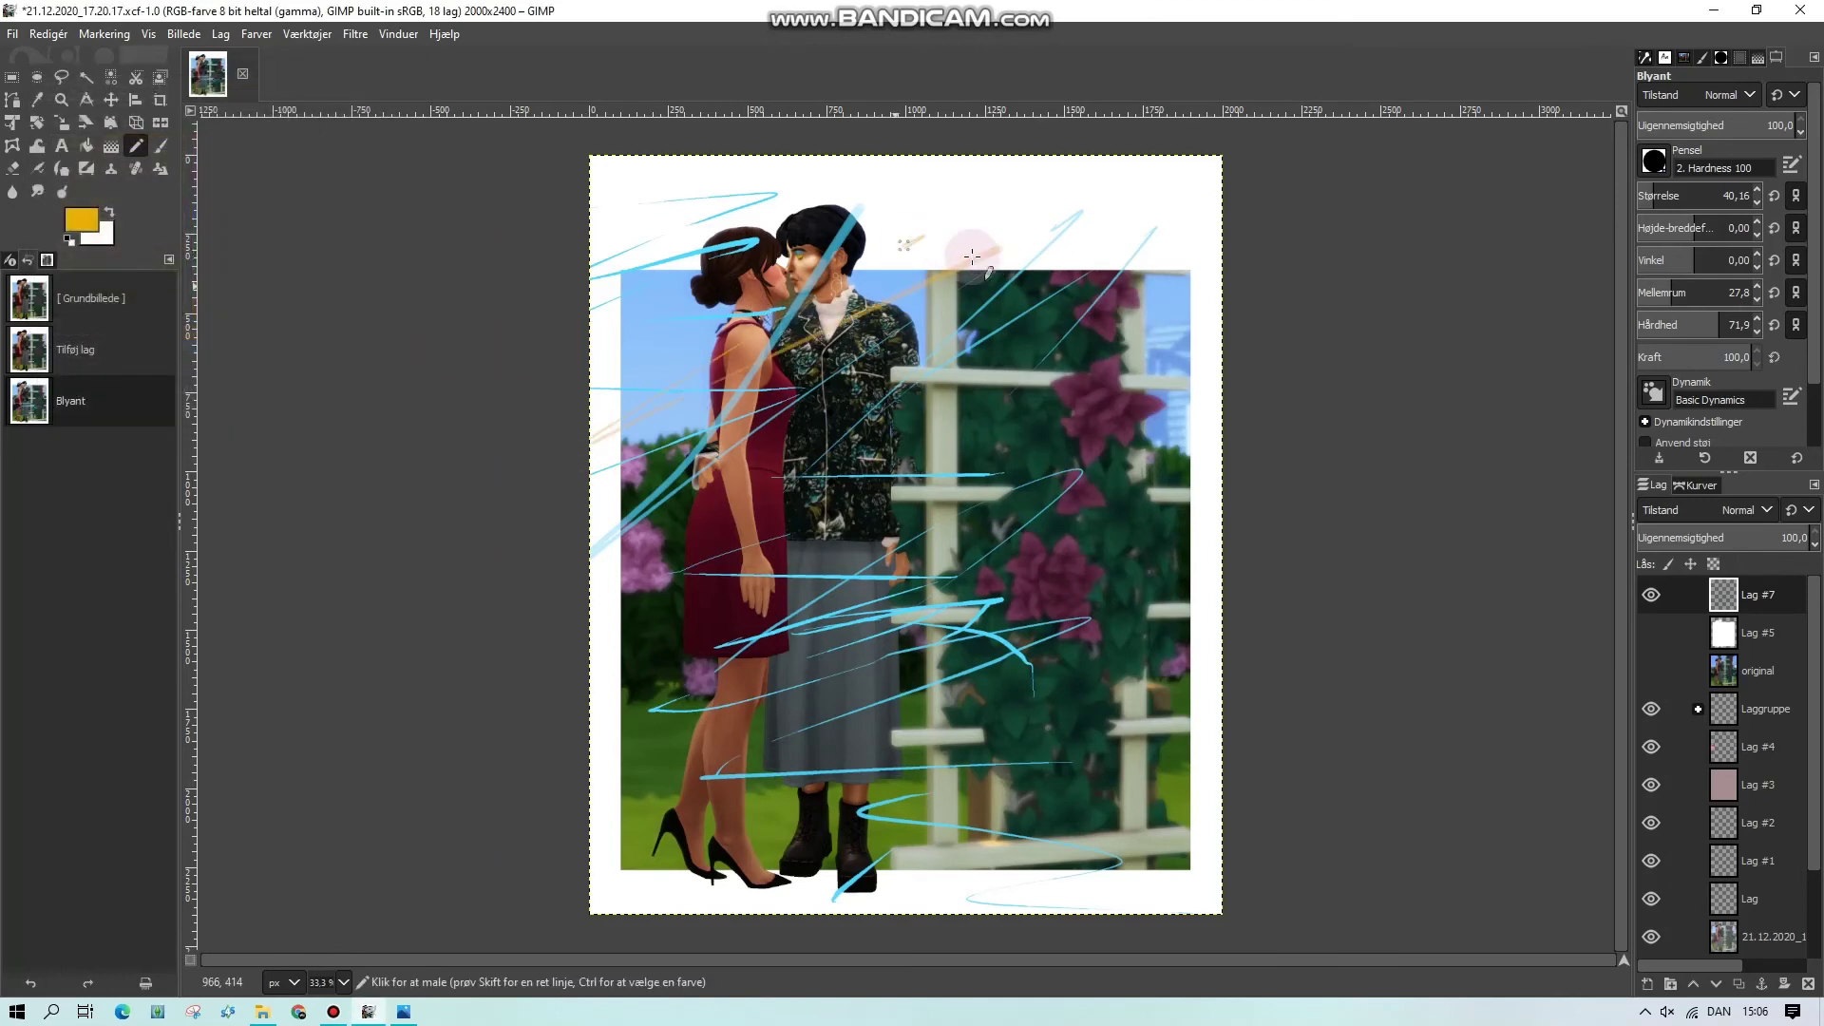
mouse_move(971, 257)
mouse_down()
mouse_move(892, 245)
mouse_move(719, 380)
mouse_move(752, 800)
mouse_move(798, 855)
mouse_up()
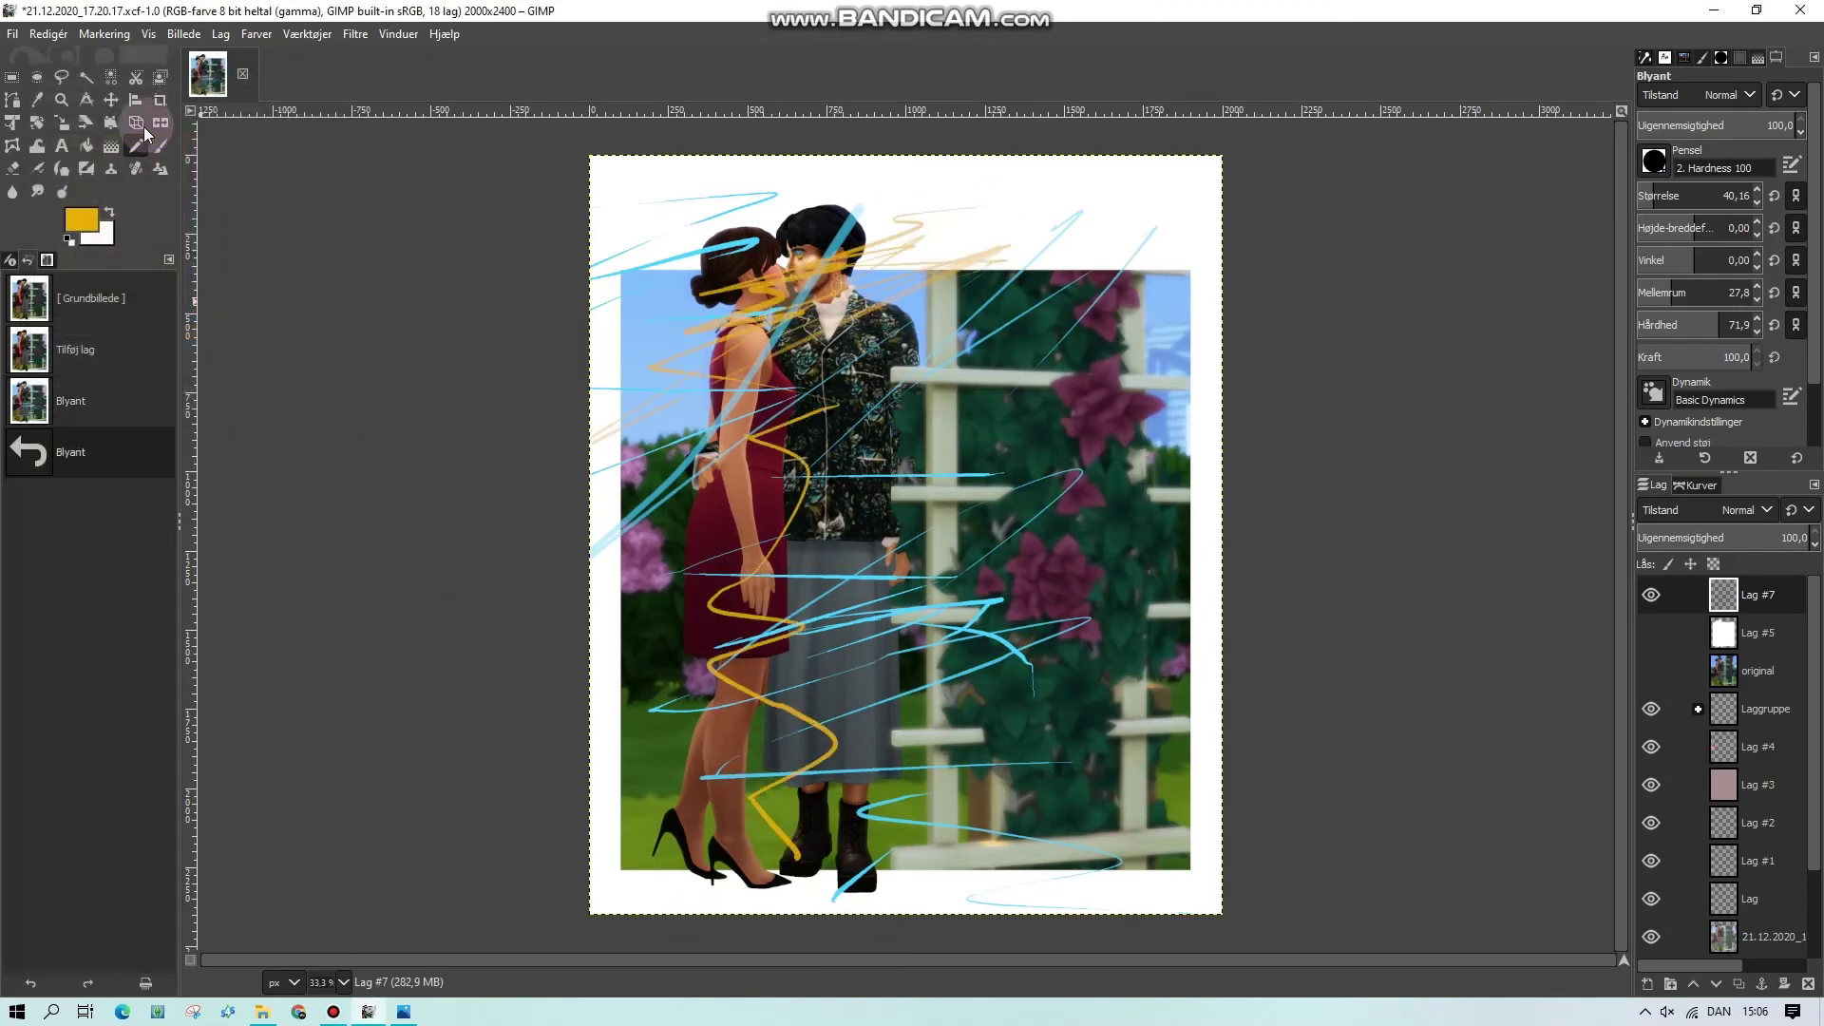
Change the pencil colour to pink fc7fbc and scribble over the couple and the lower part of the trellis
click(92, 211)
click(201, 150)
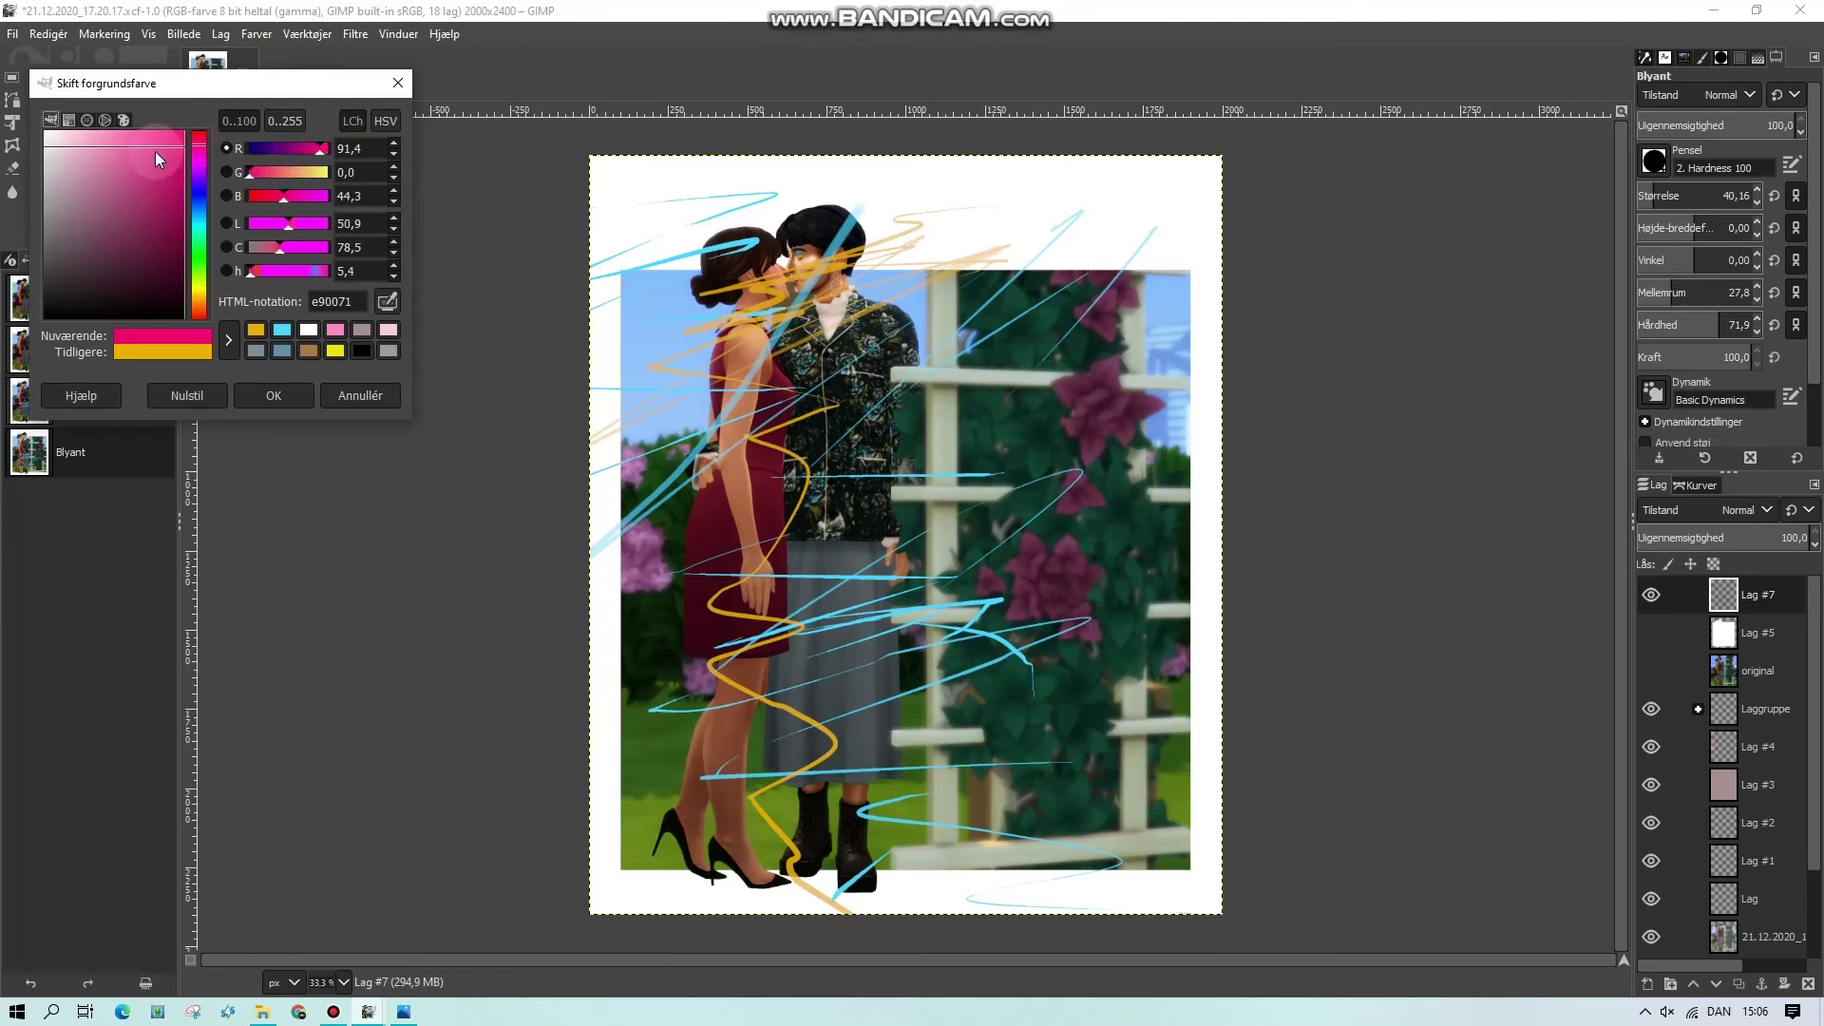
click(156, 151)
click(272, 396)
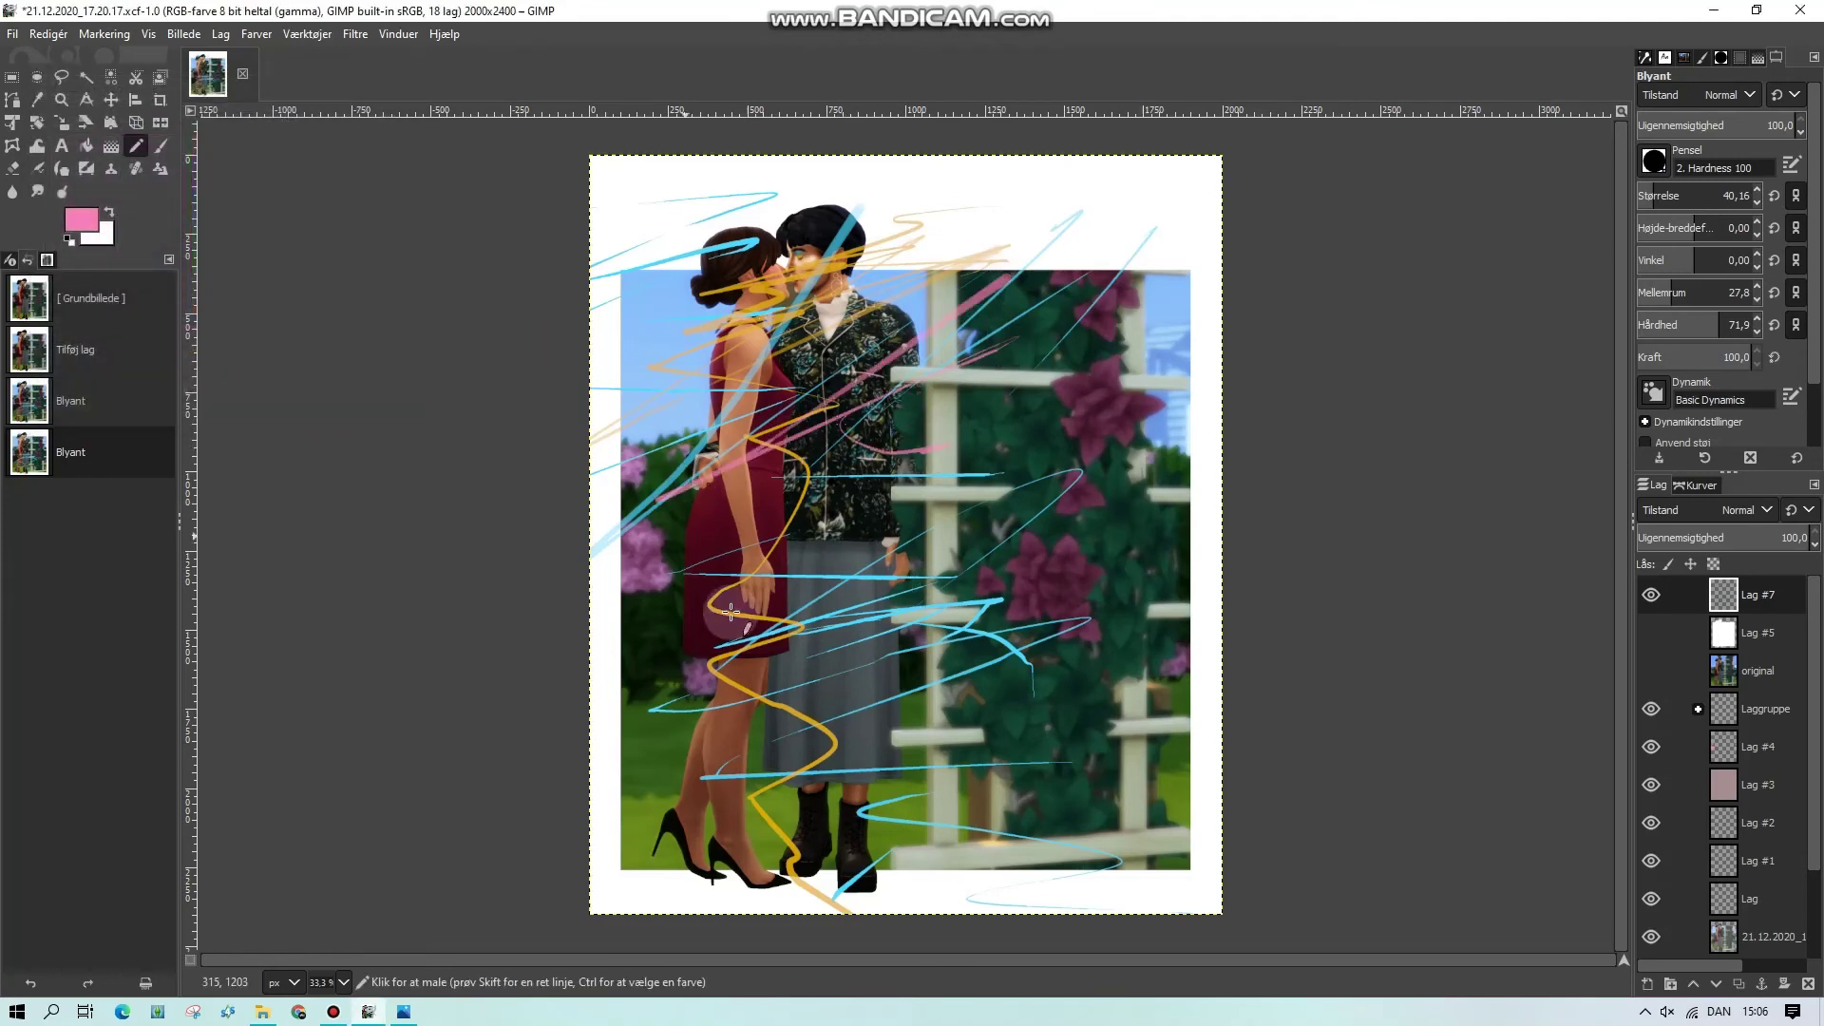
mouse_move(732, 612)
mouse_down()
mouse_move(908, 779)
mouse_move(897, 413)
mouse_move(693, 304)
mouse_move(684, 760)
mouse_move(816, 750)
mouse_up()
Change the pencil colour to green and scribble strokes across the couple's heads and upper bodies
click(74, 214)
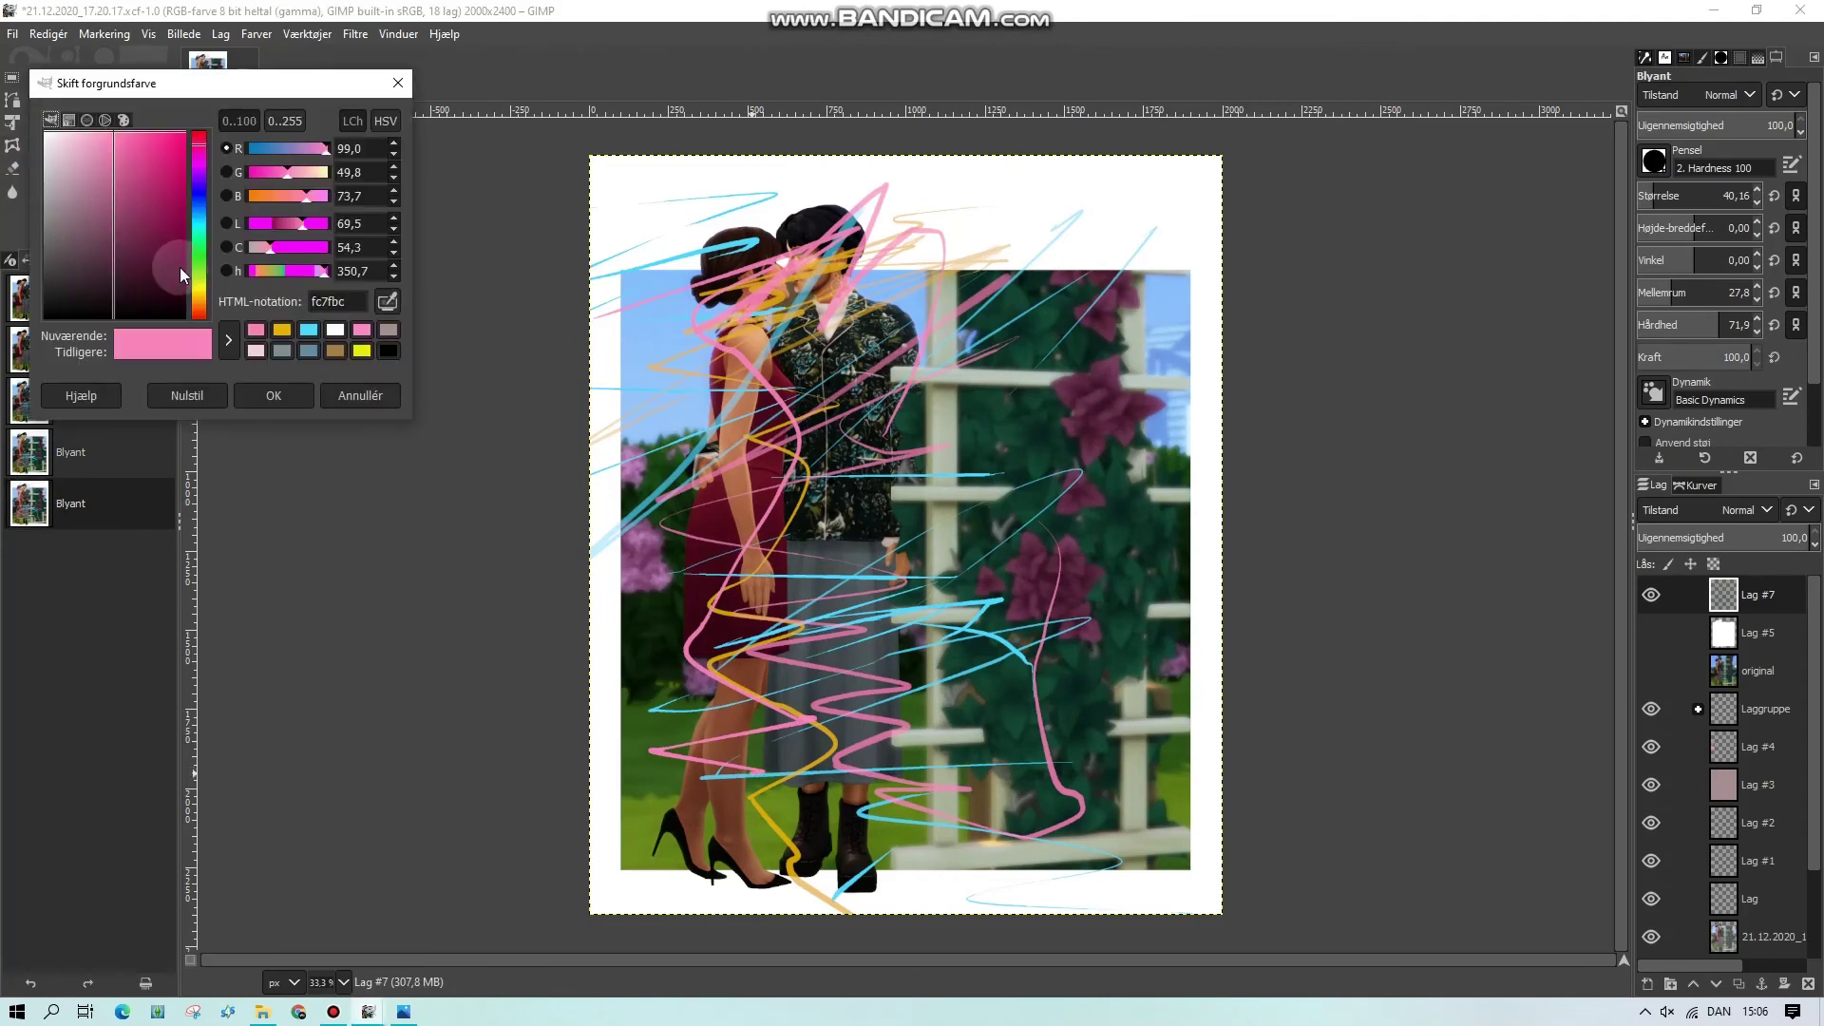
click(199, 248)
click(147, 191)
click(270, 396)
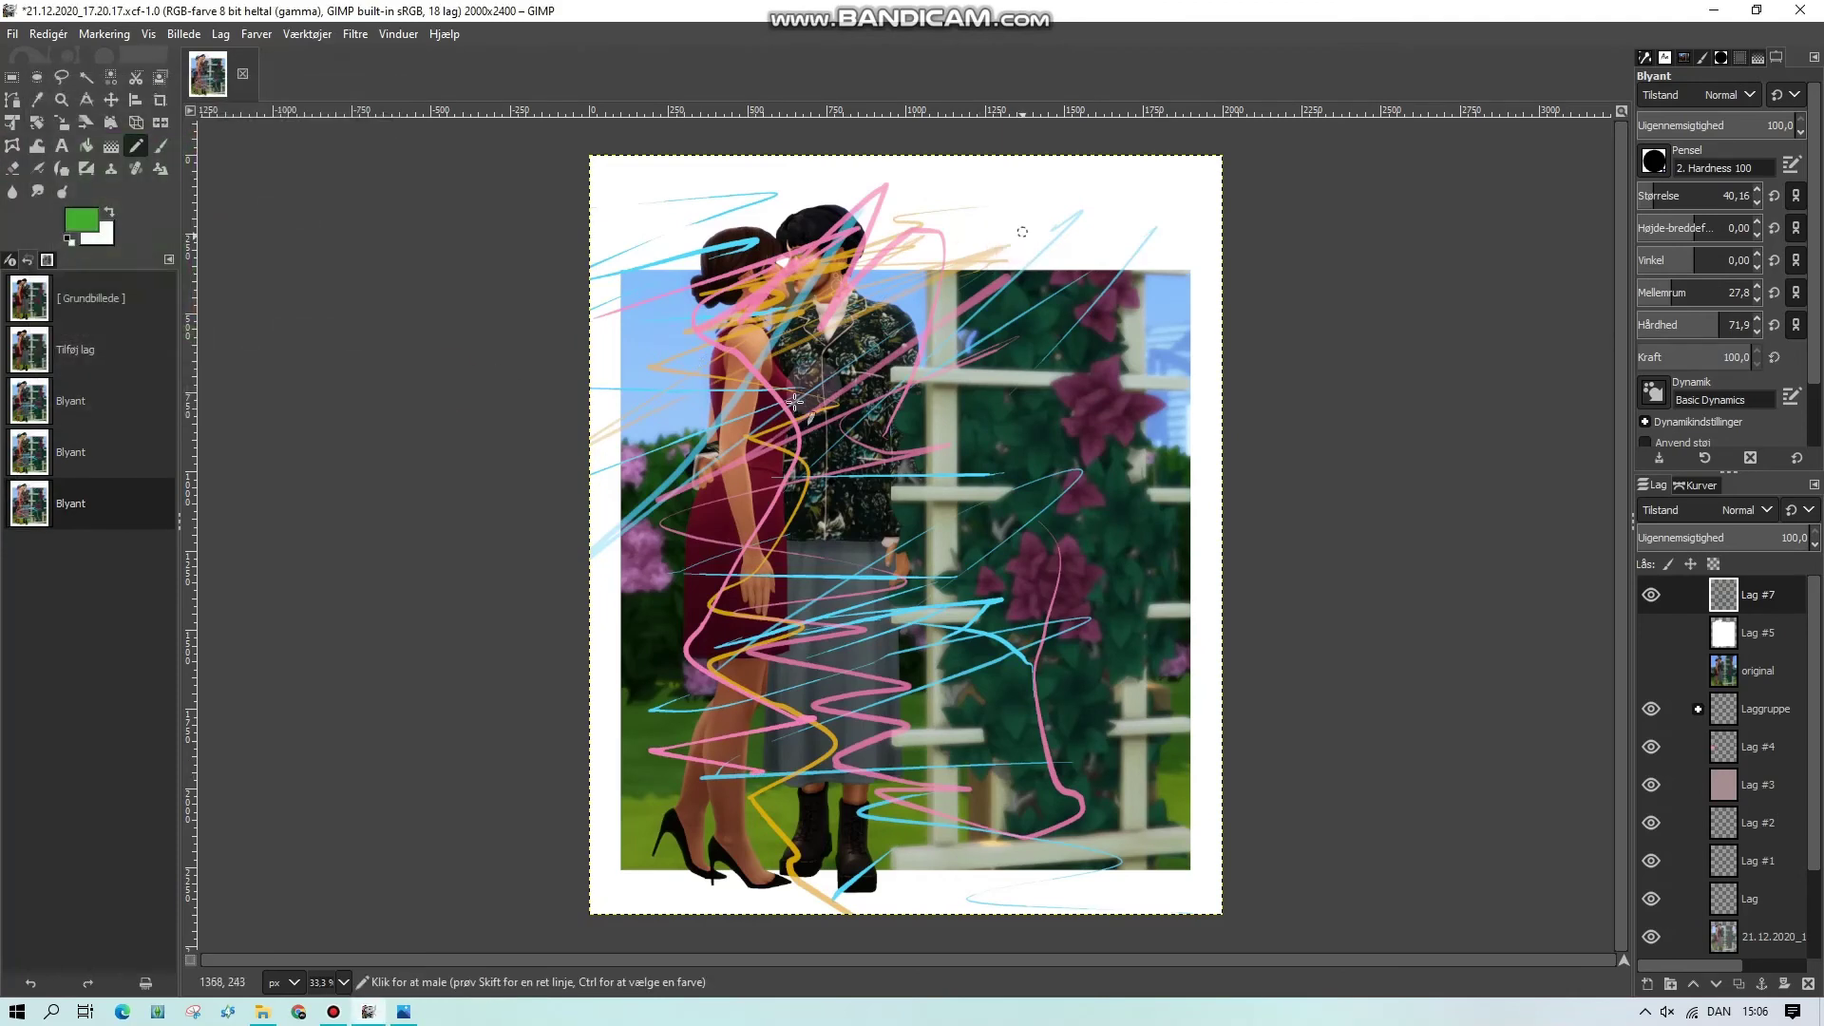
mouse_move(940, 211)
mouse_down()
mouse_move(715, 358)
mouse_move(739, 284)
mouse_move(619, 330)
mouse_move(689, 285)
mouse_move(1012, 430)
mouse_move(704, 548)
mouse_move(859, 673)
mouse_move(739, 705)
mouse_move(883, 674)
mouse_up()
Set the scribble layer's mode to Soft light (Blødt lys) and apply a Gaussian blur of 27.74 to it
click(1734, 508)
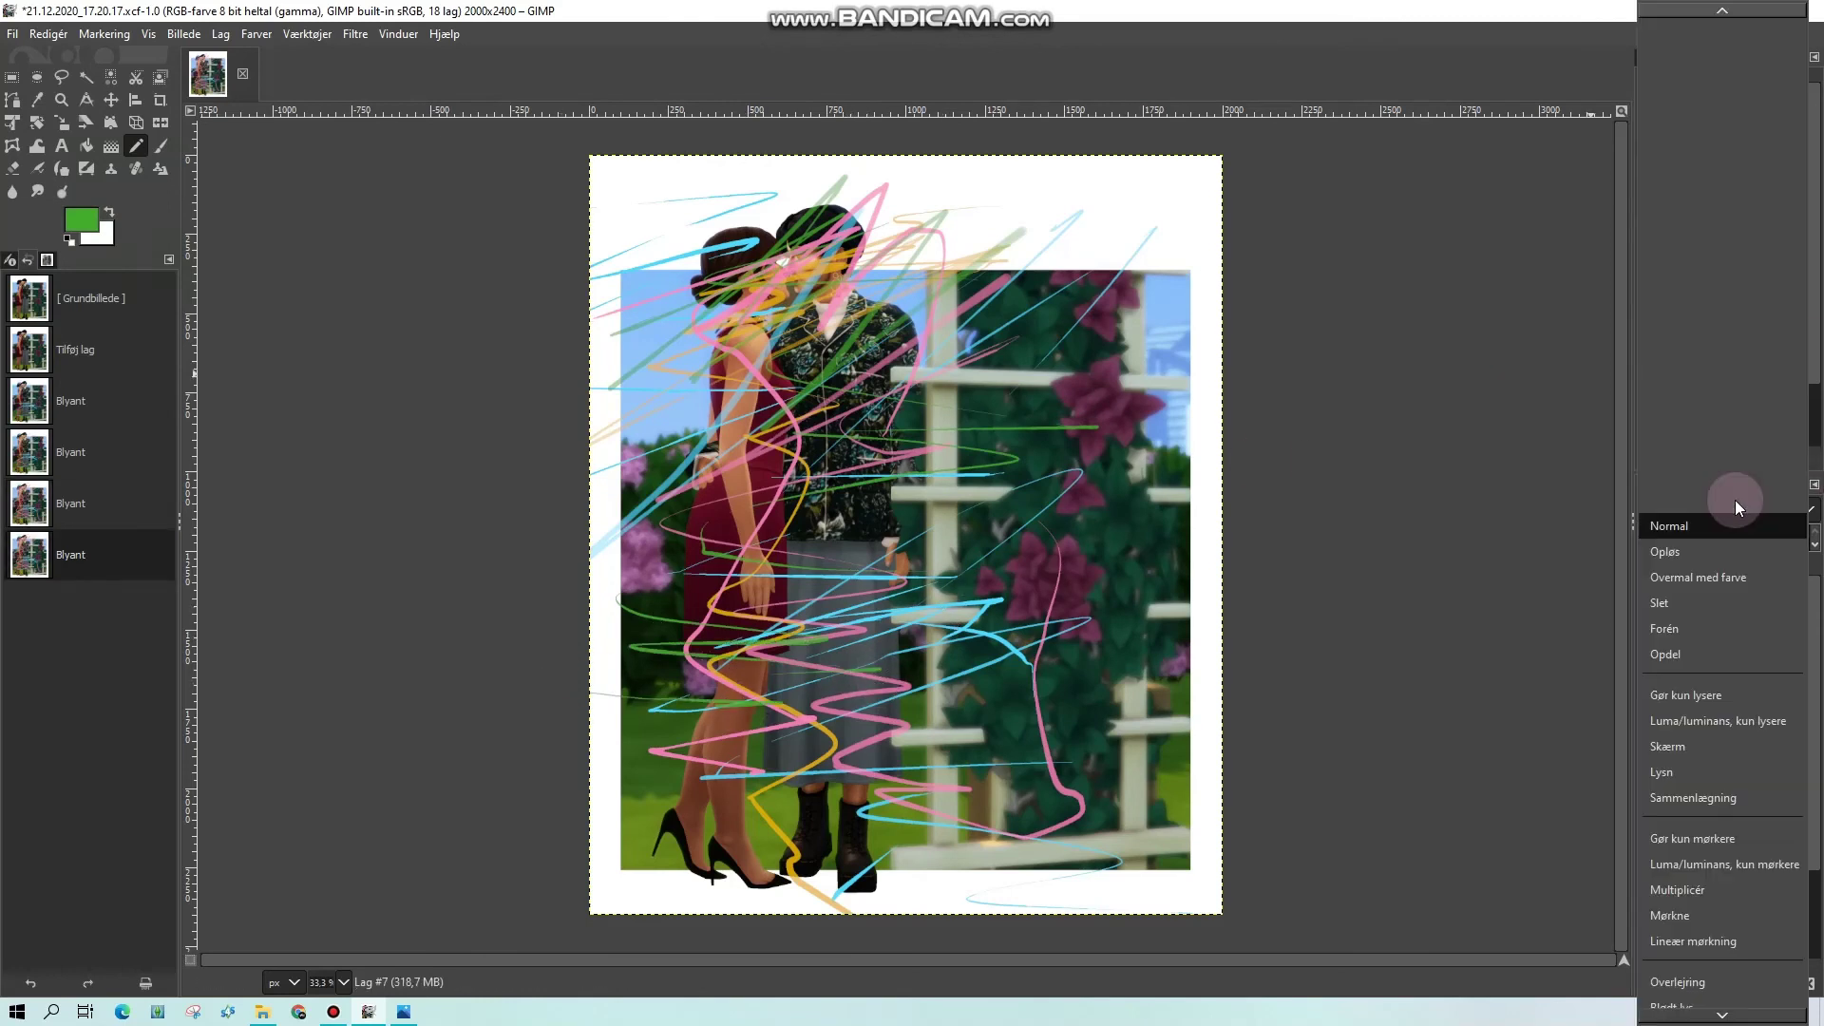
click(1672, 996)
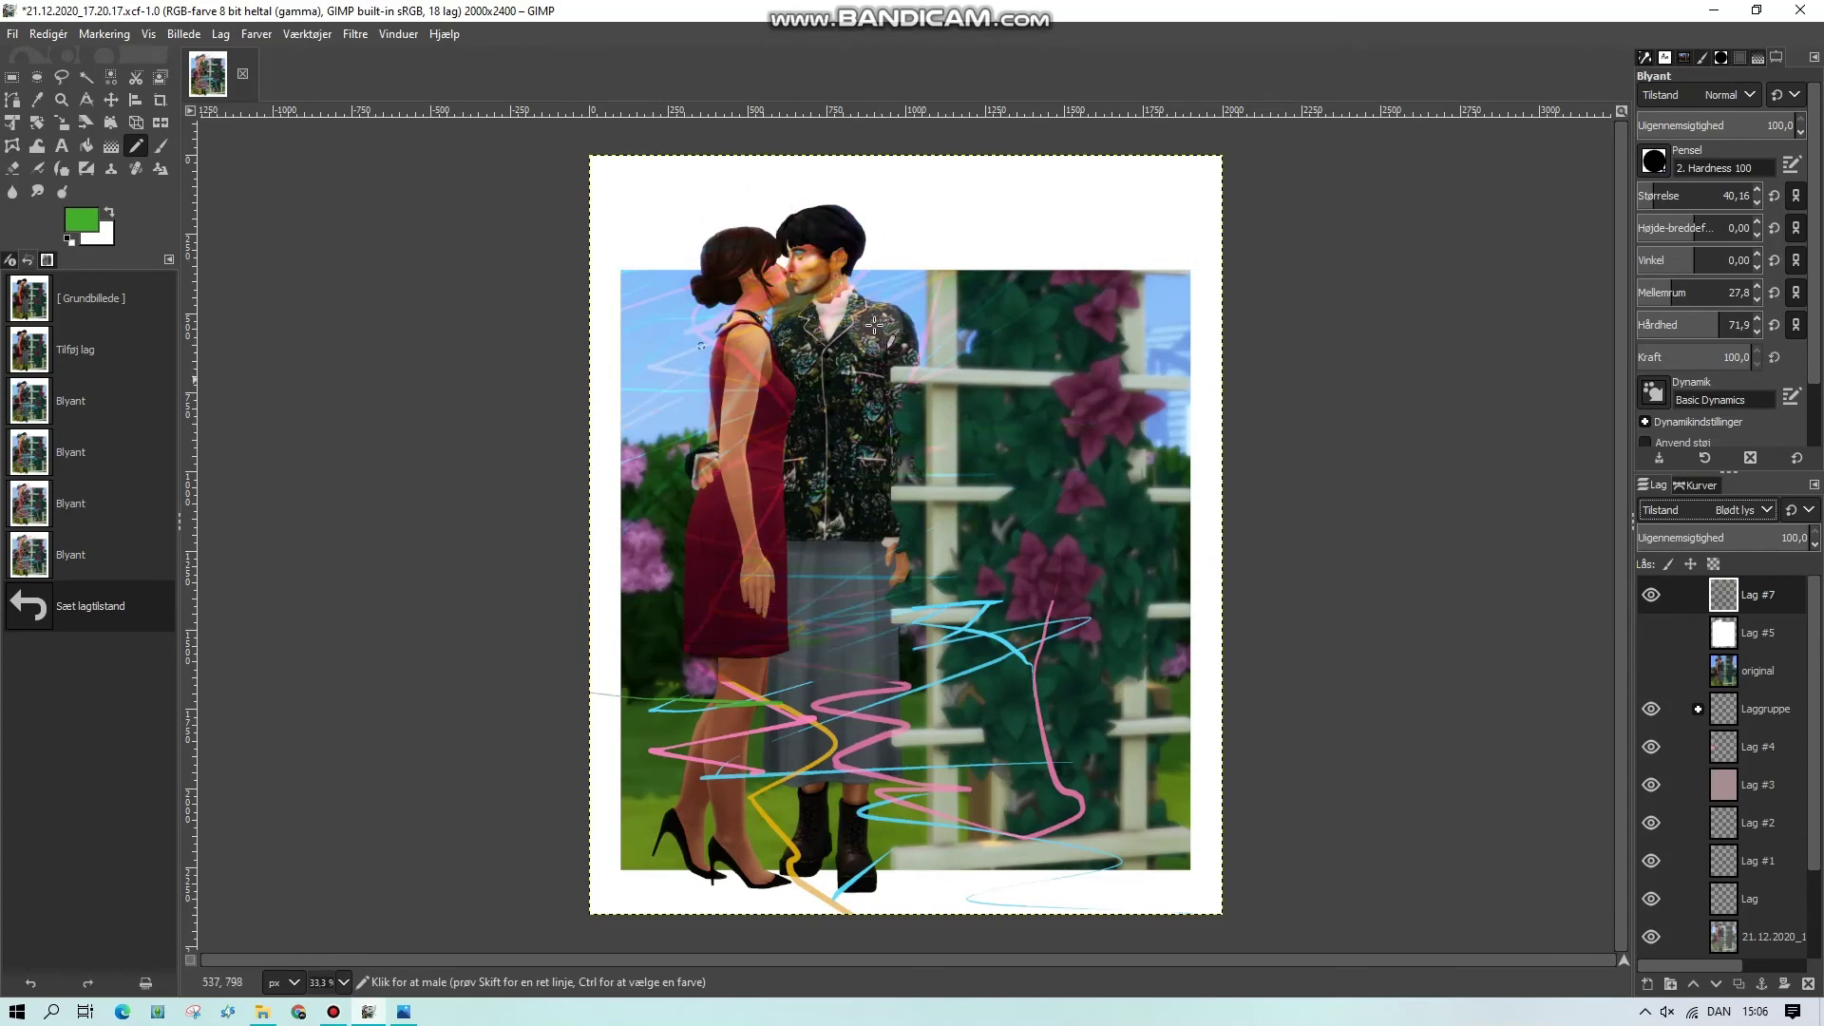
click(354, 33)
mouse_move(427, 163)
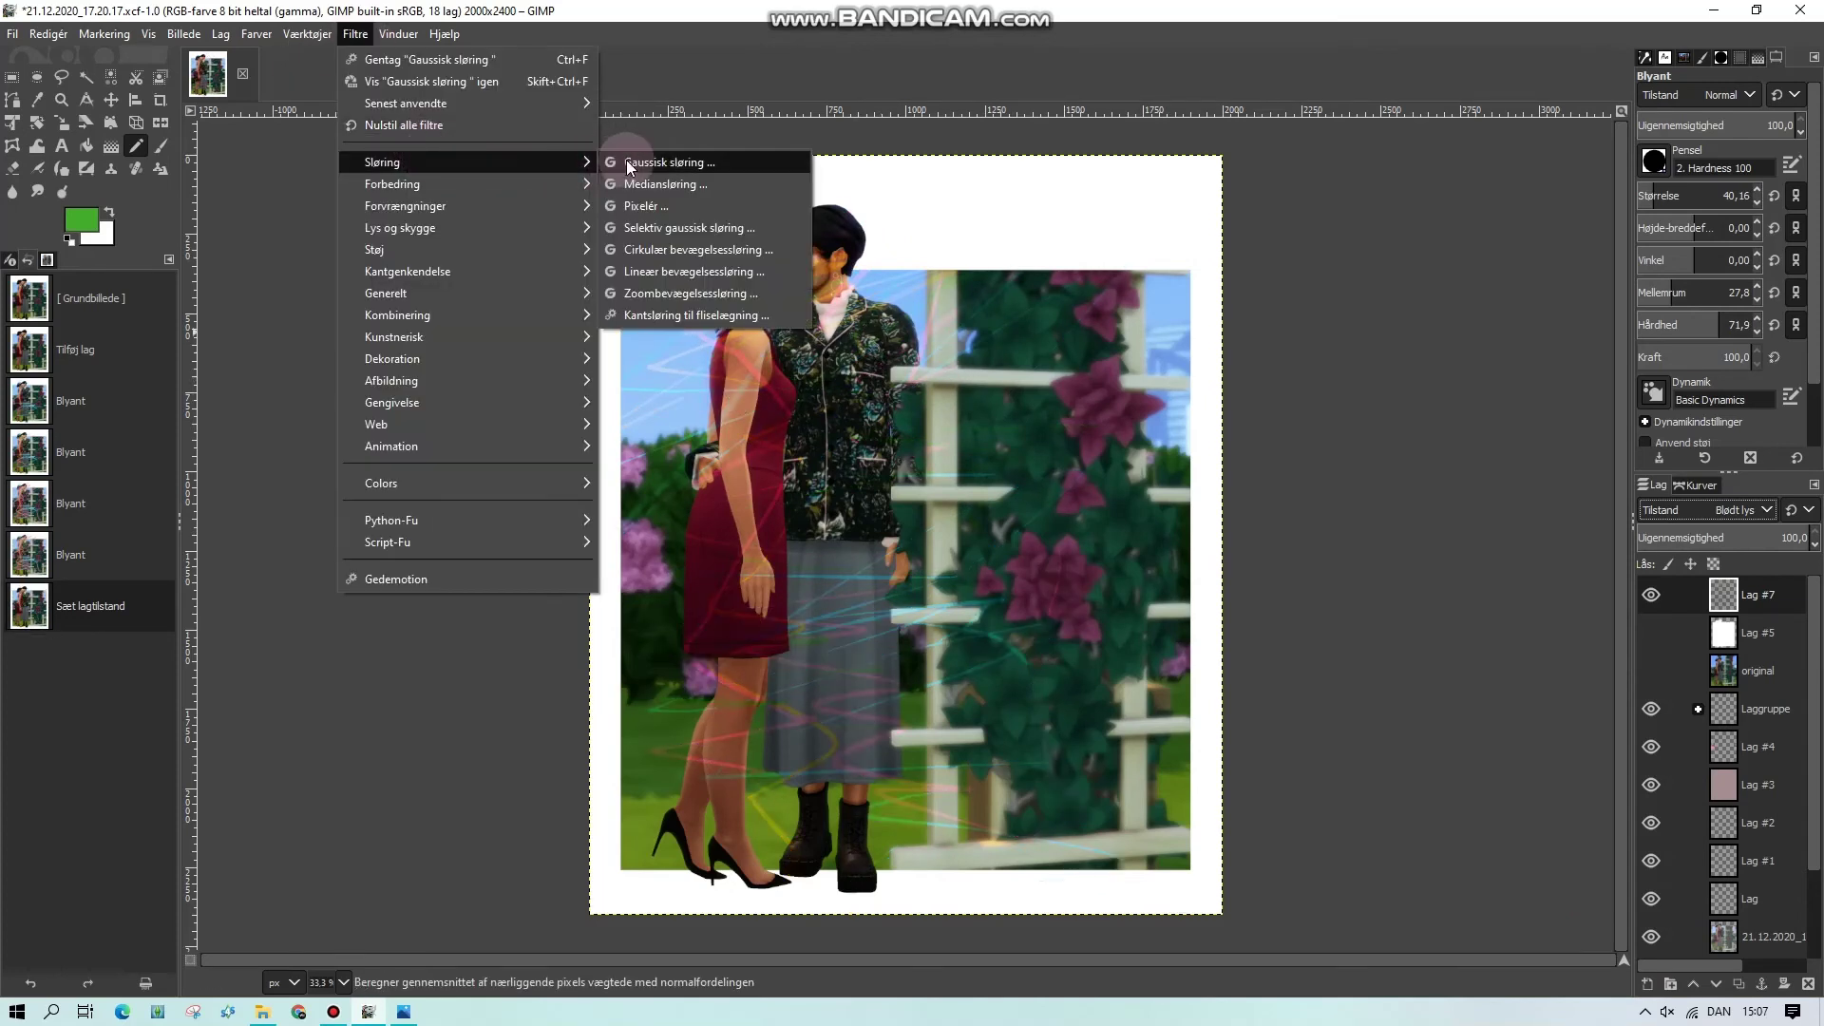
click(625, 160)
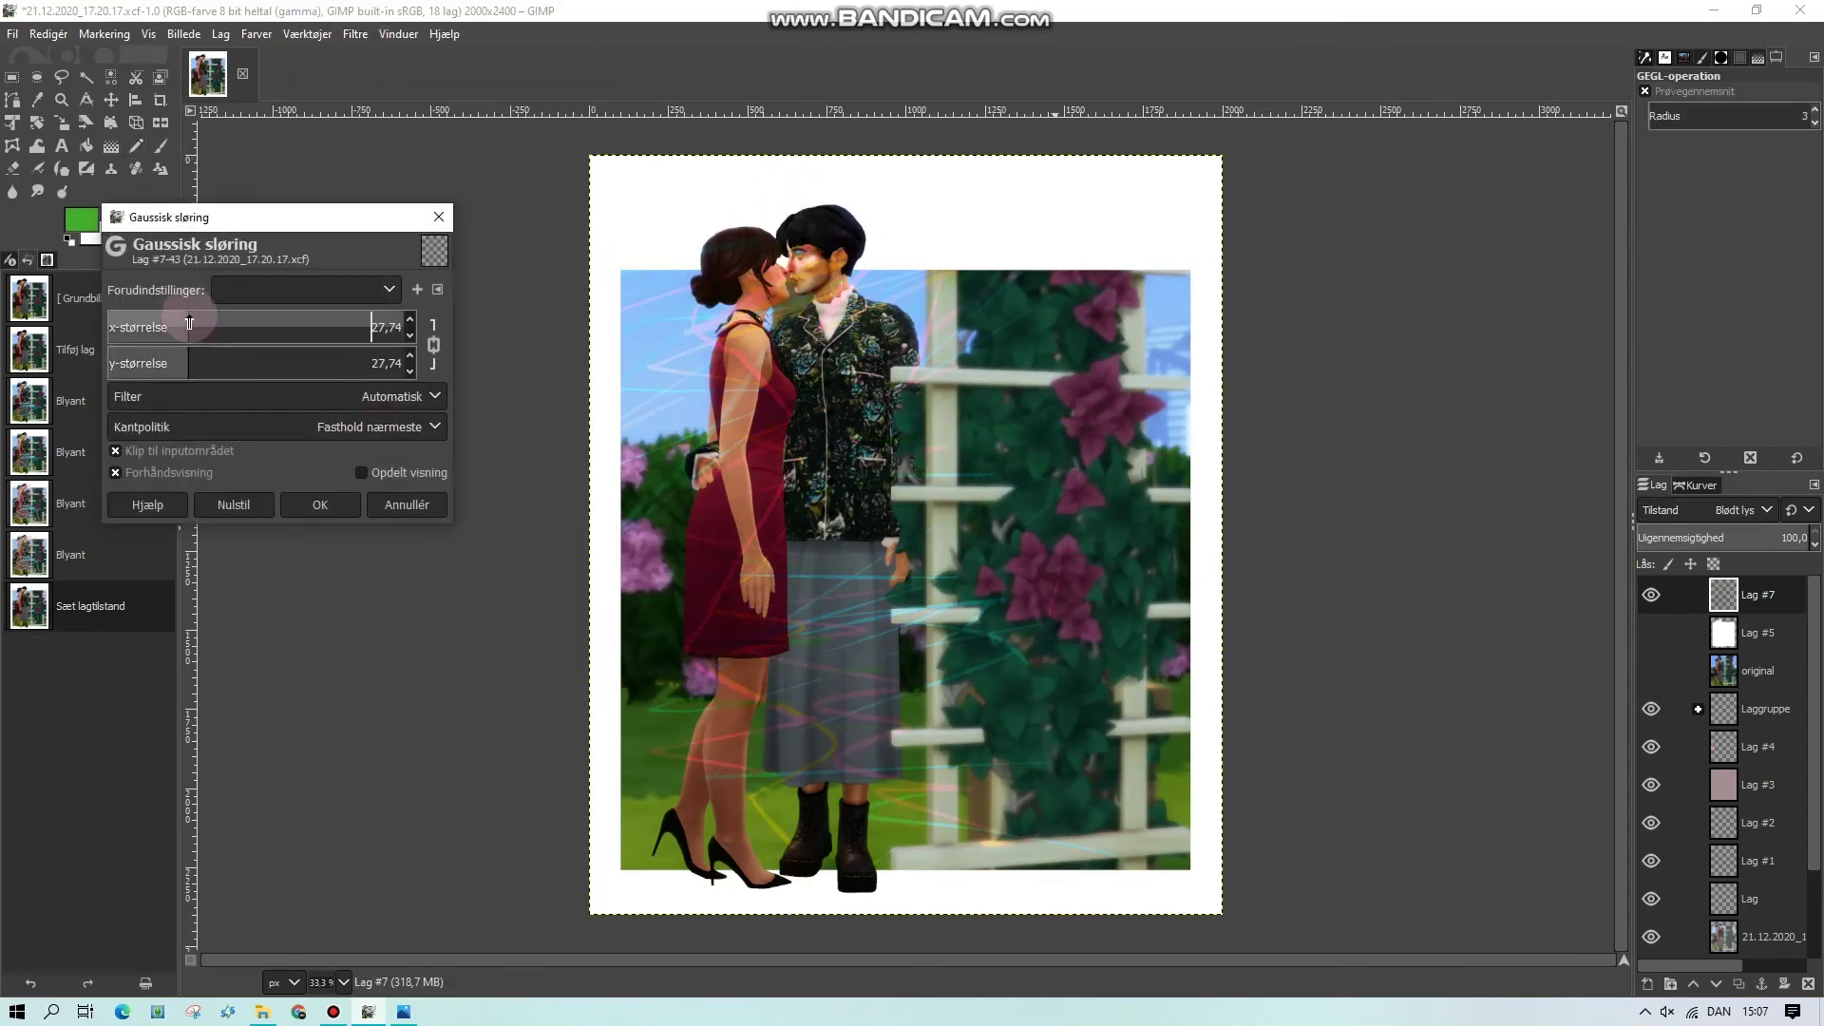
click(323, 504)
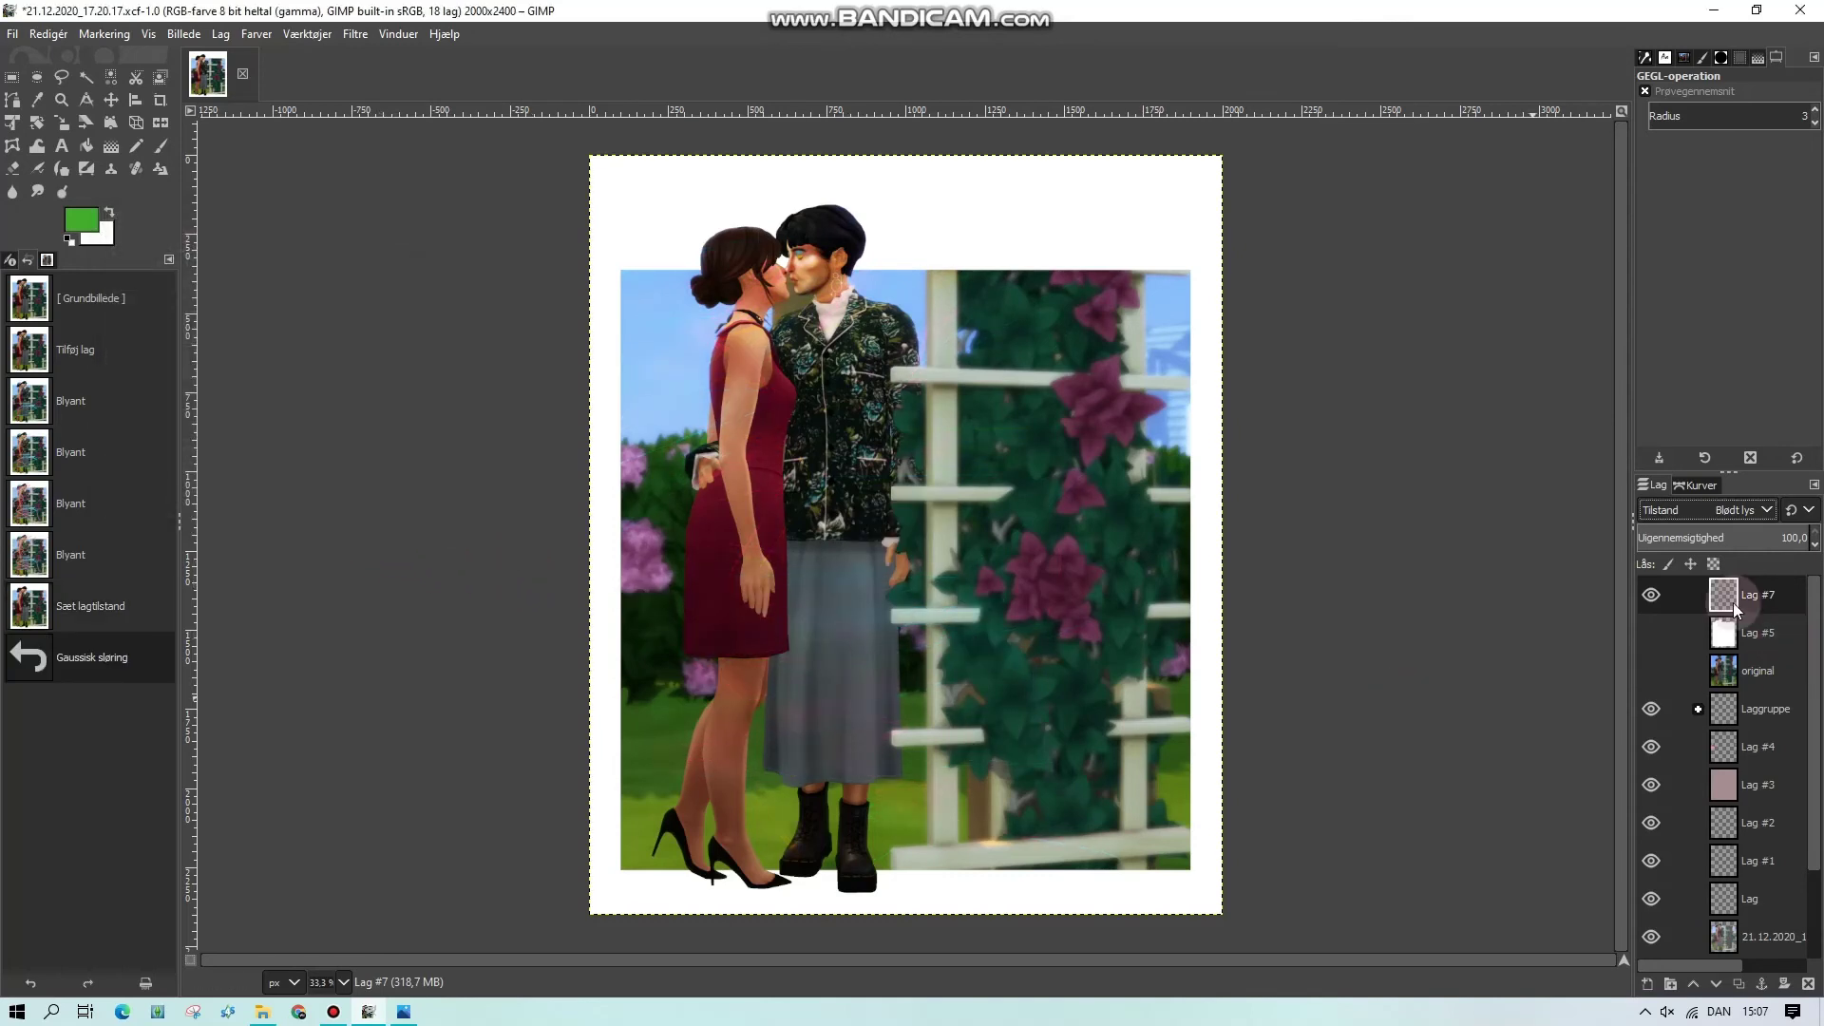
Compare the picture with and without the blurred colour layer, first as a whole and at 200% on the couple's faces
click(1652, 595)
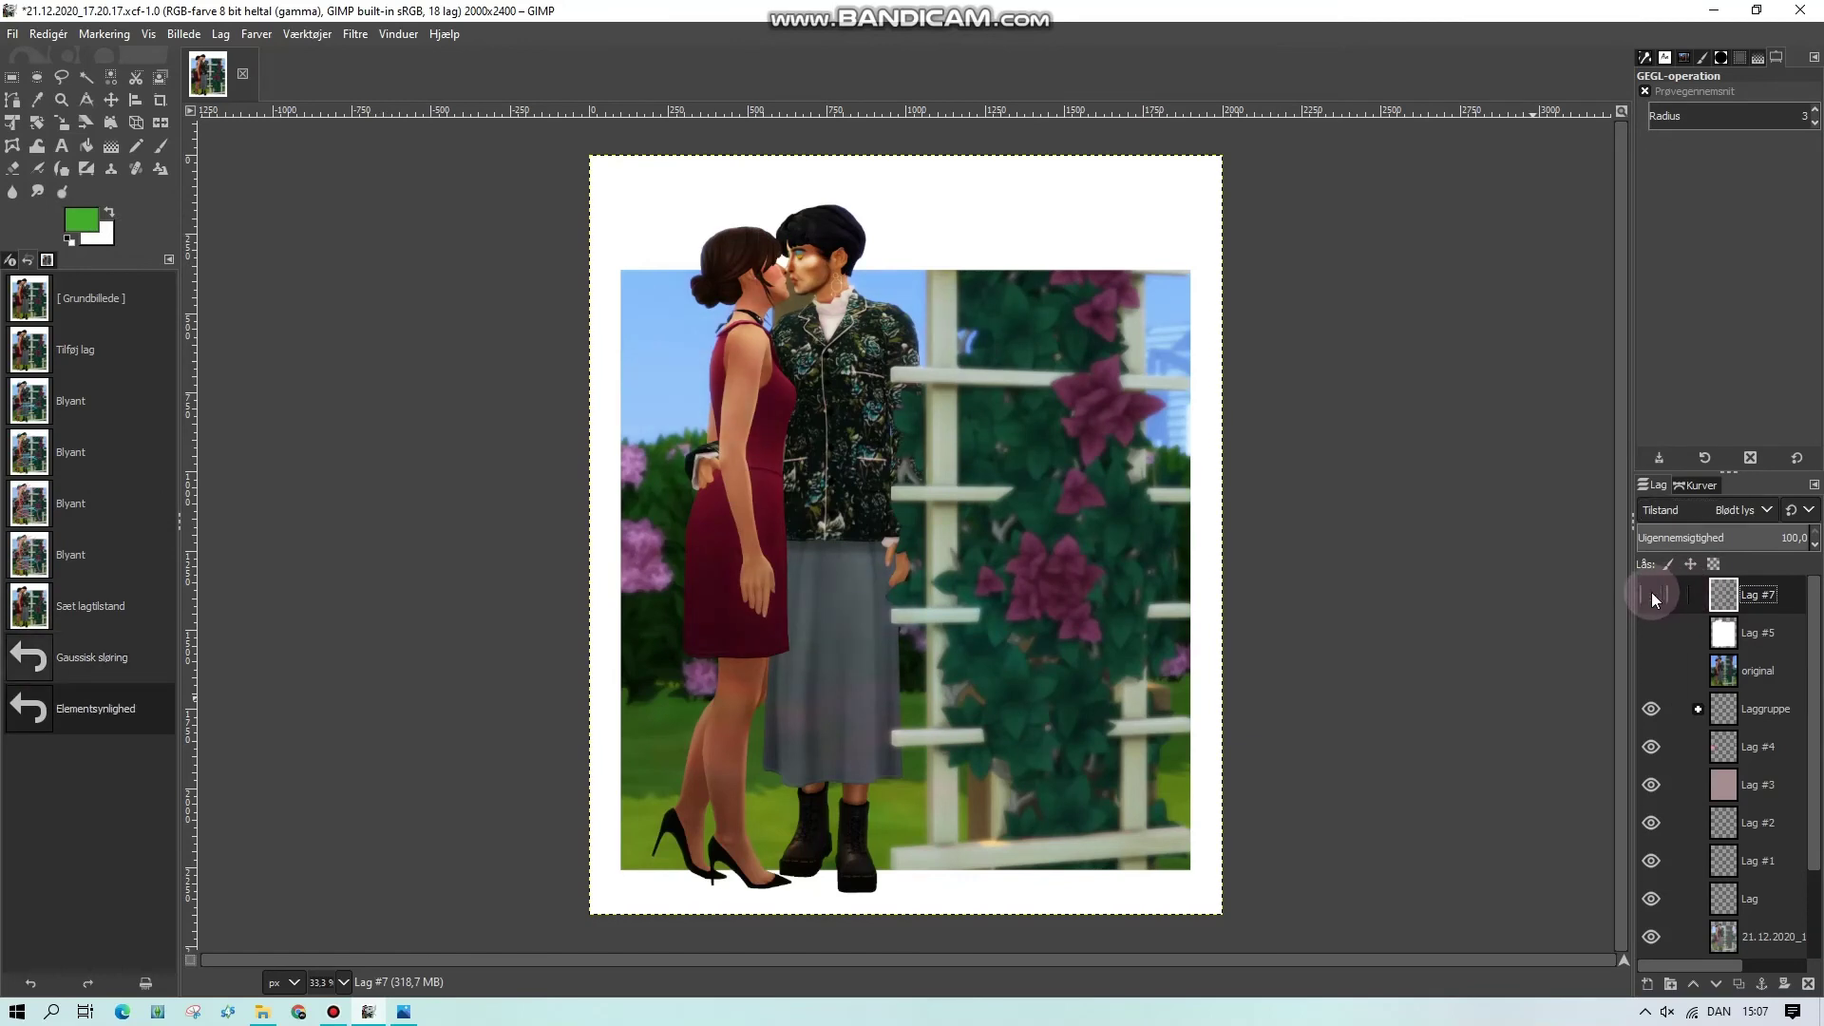
click(1651, 594)
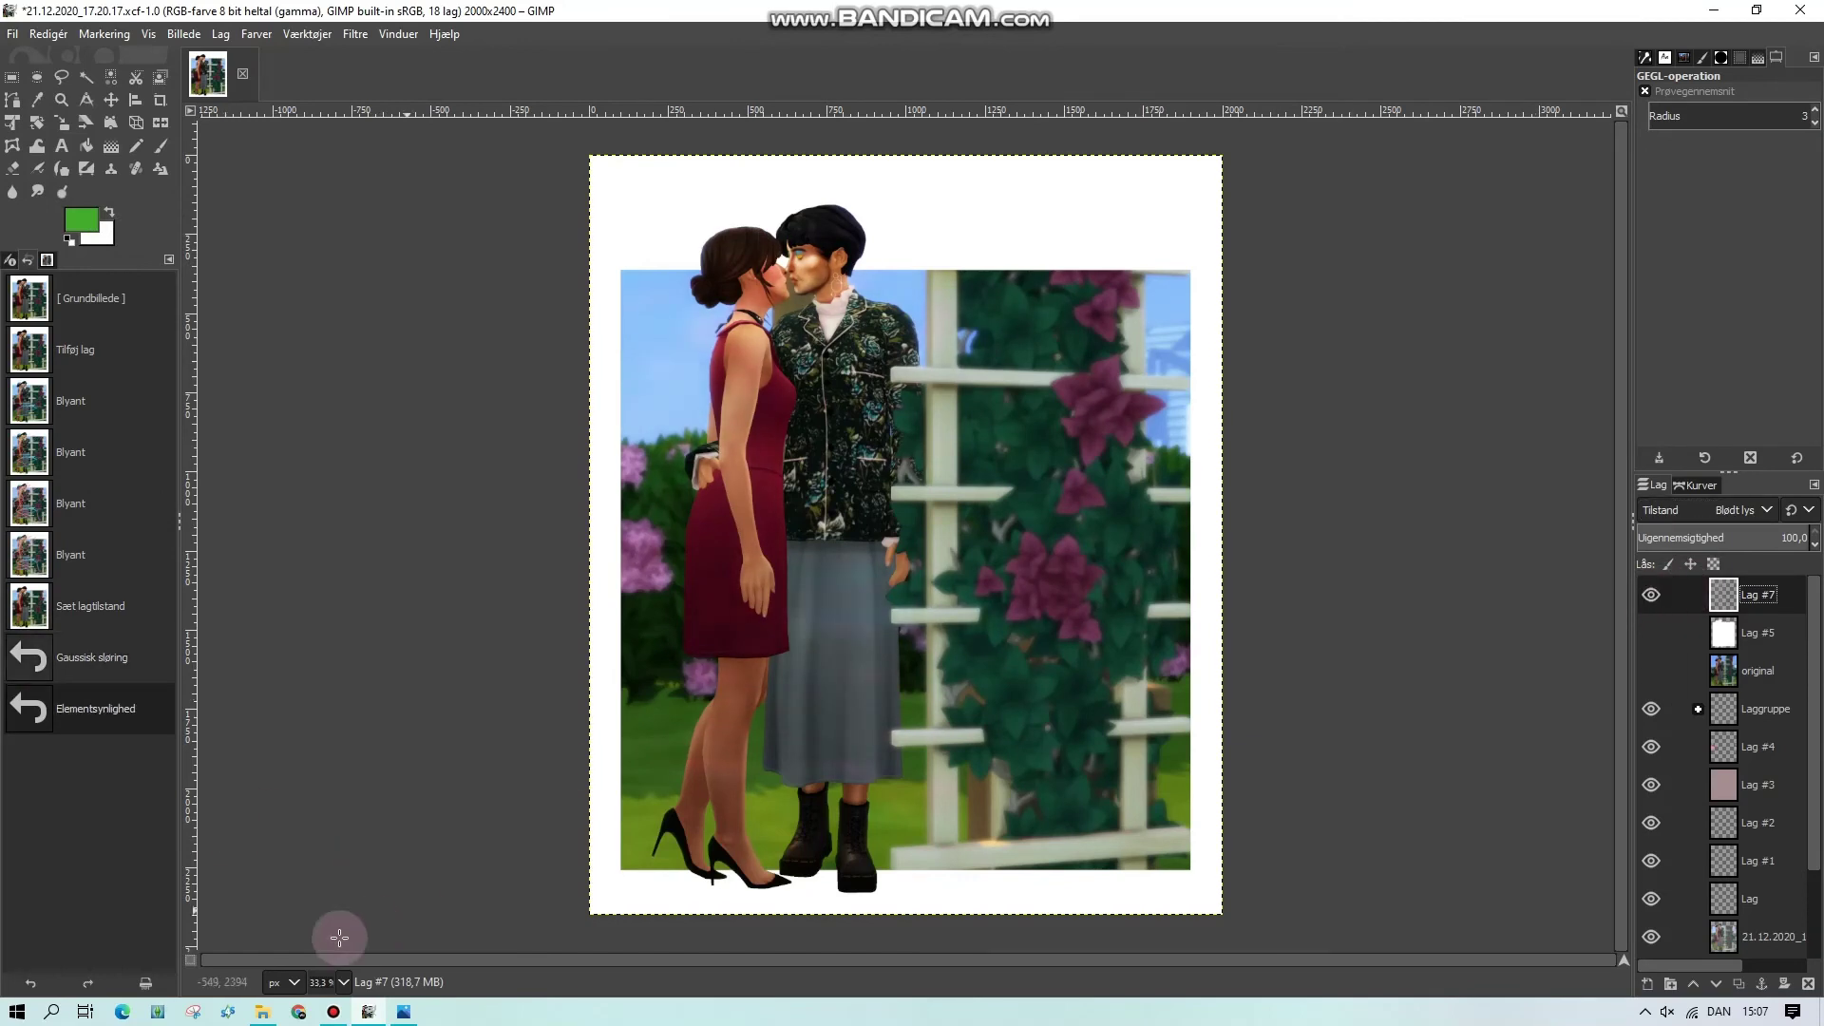
click(342, 983)
click(333, 826)
scroll(863, 913, down, 2)
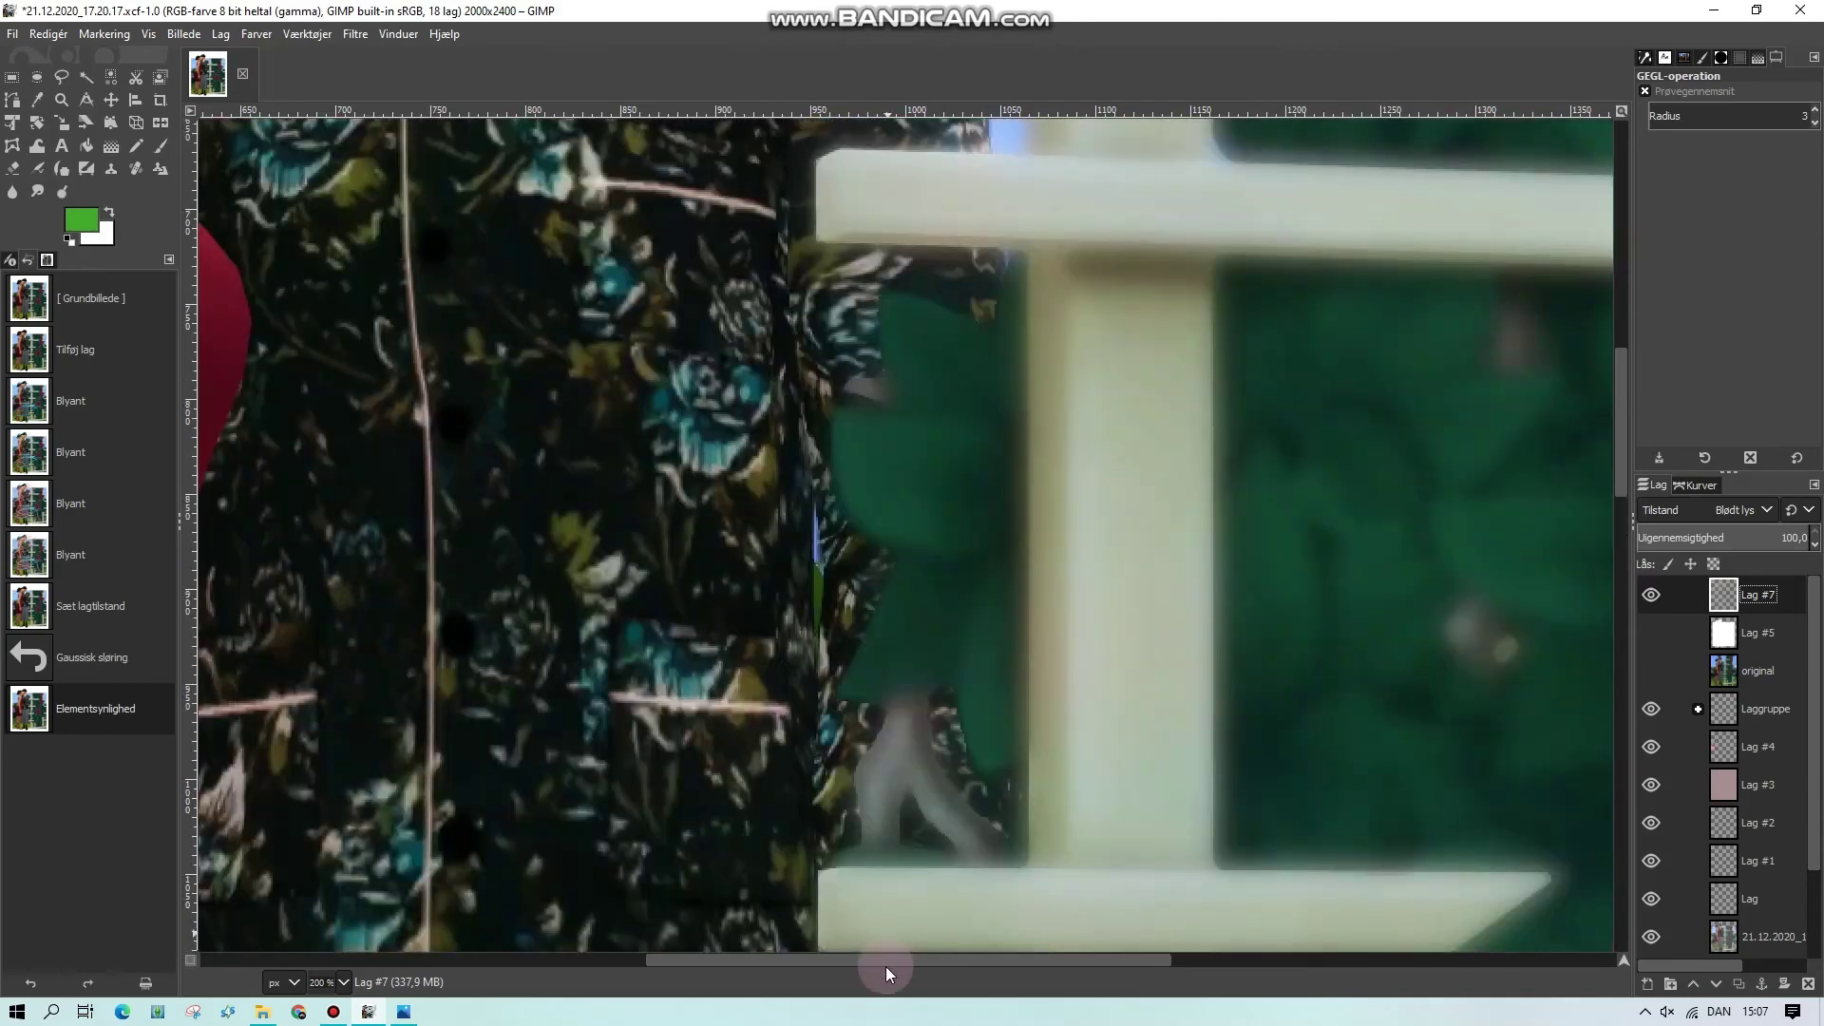
drag(886, 966, 643, 961)
scroll(903, 531, up, 10)
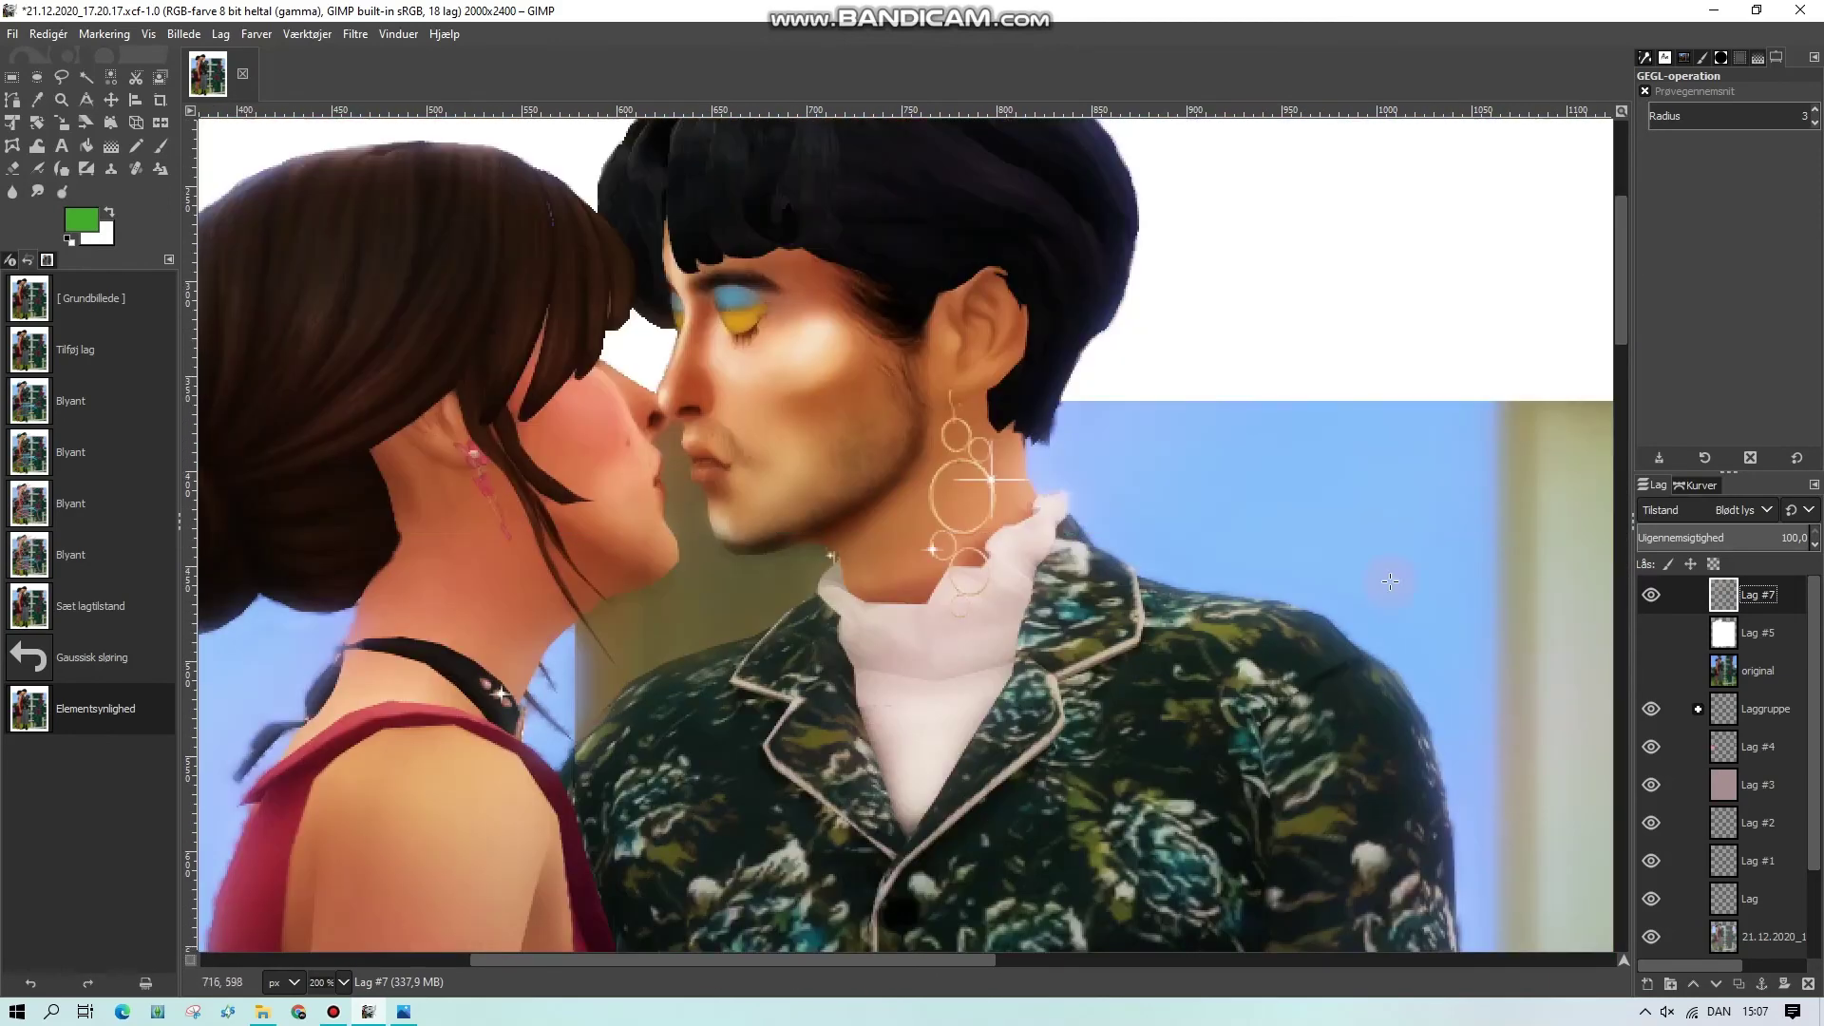
click(1651, 595)
click(1651, 595)
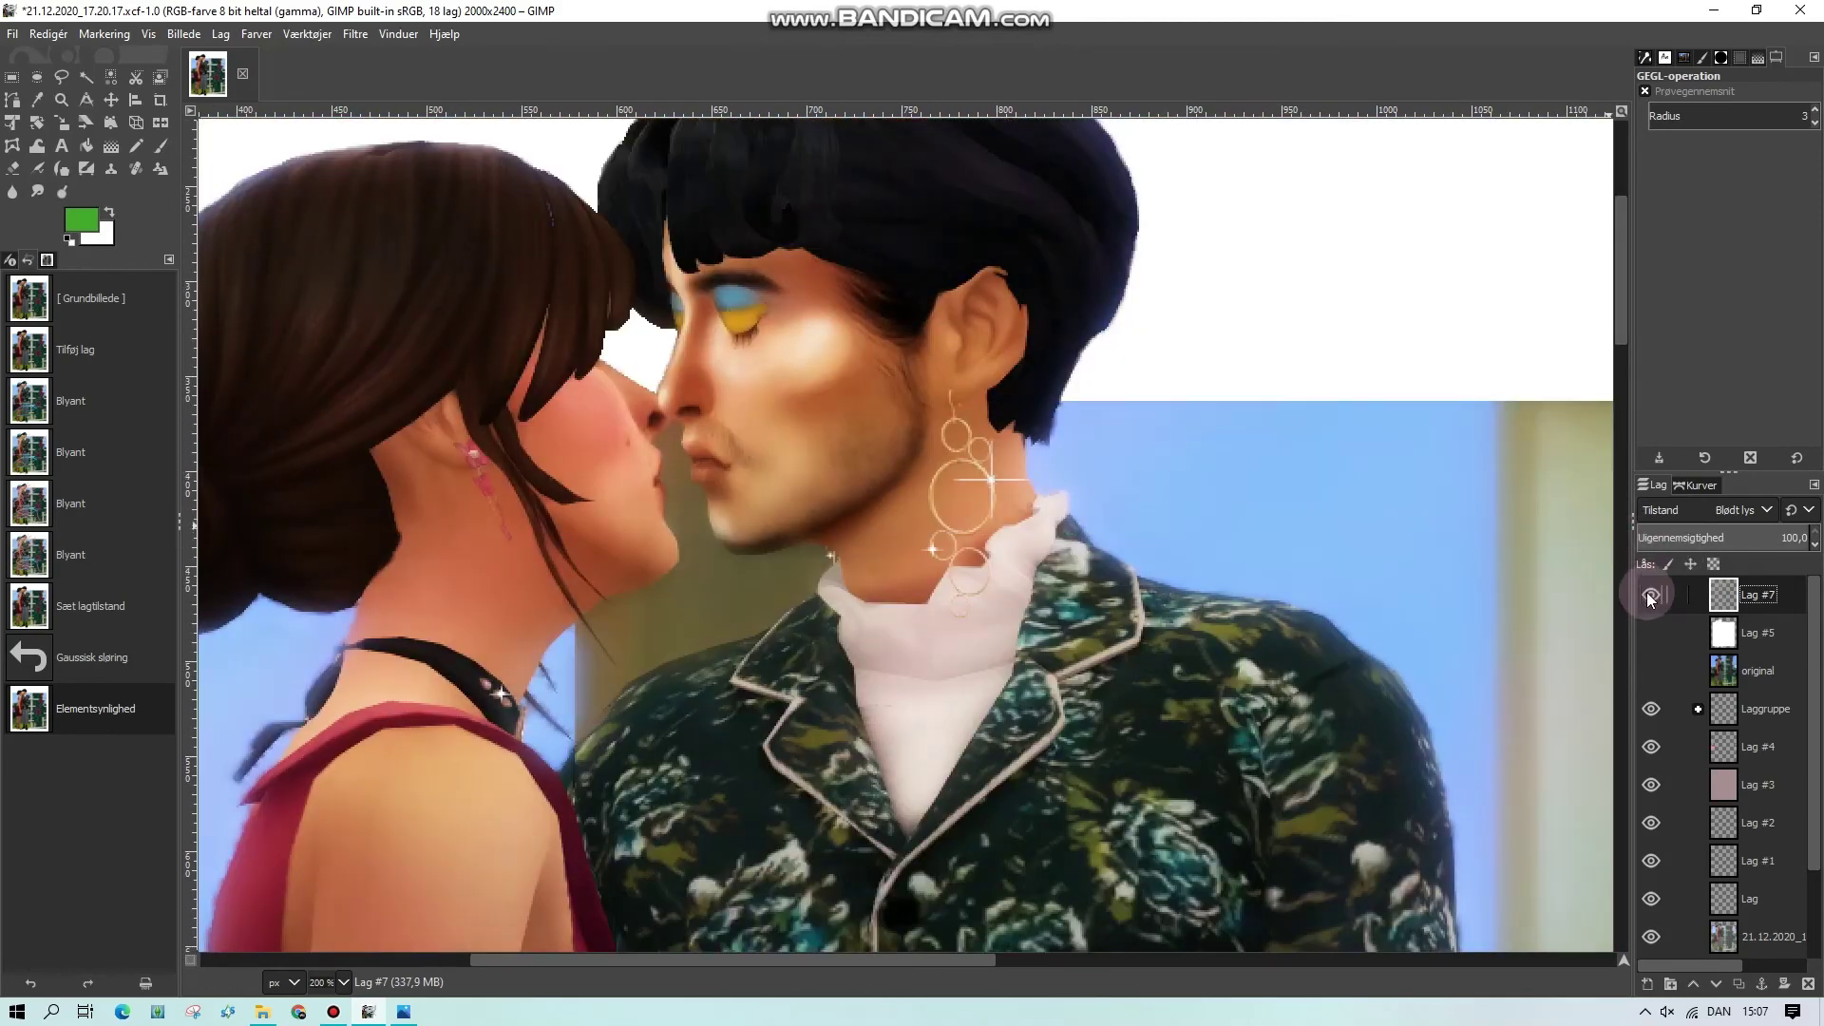
click(1651, 595)
click(1651, 596)
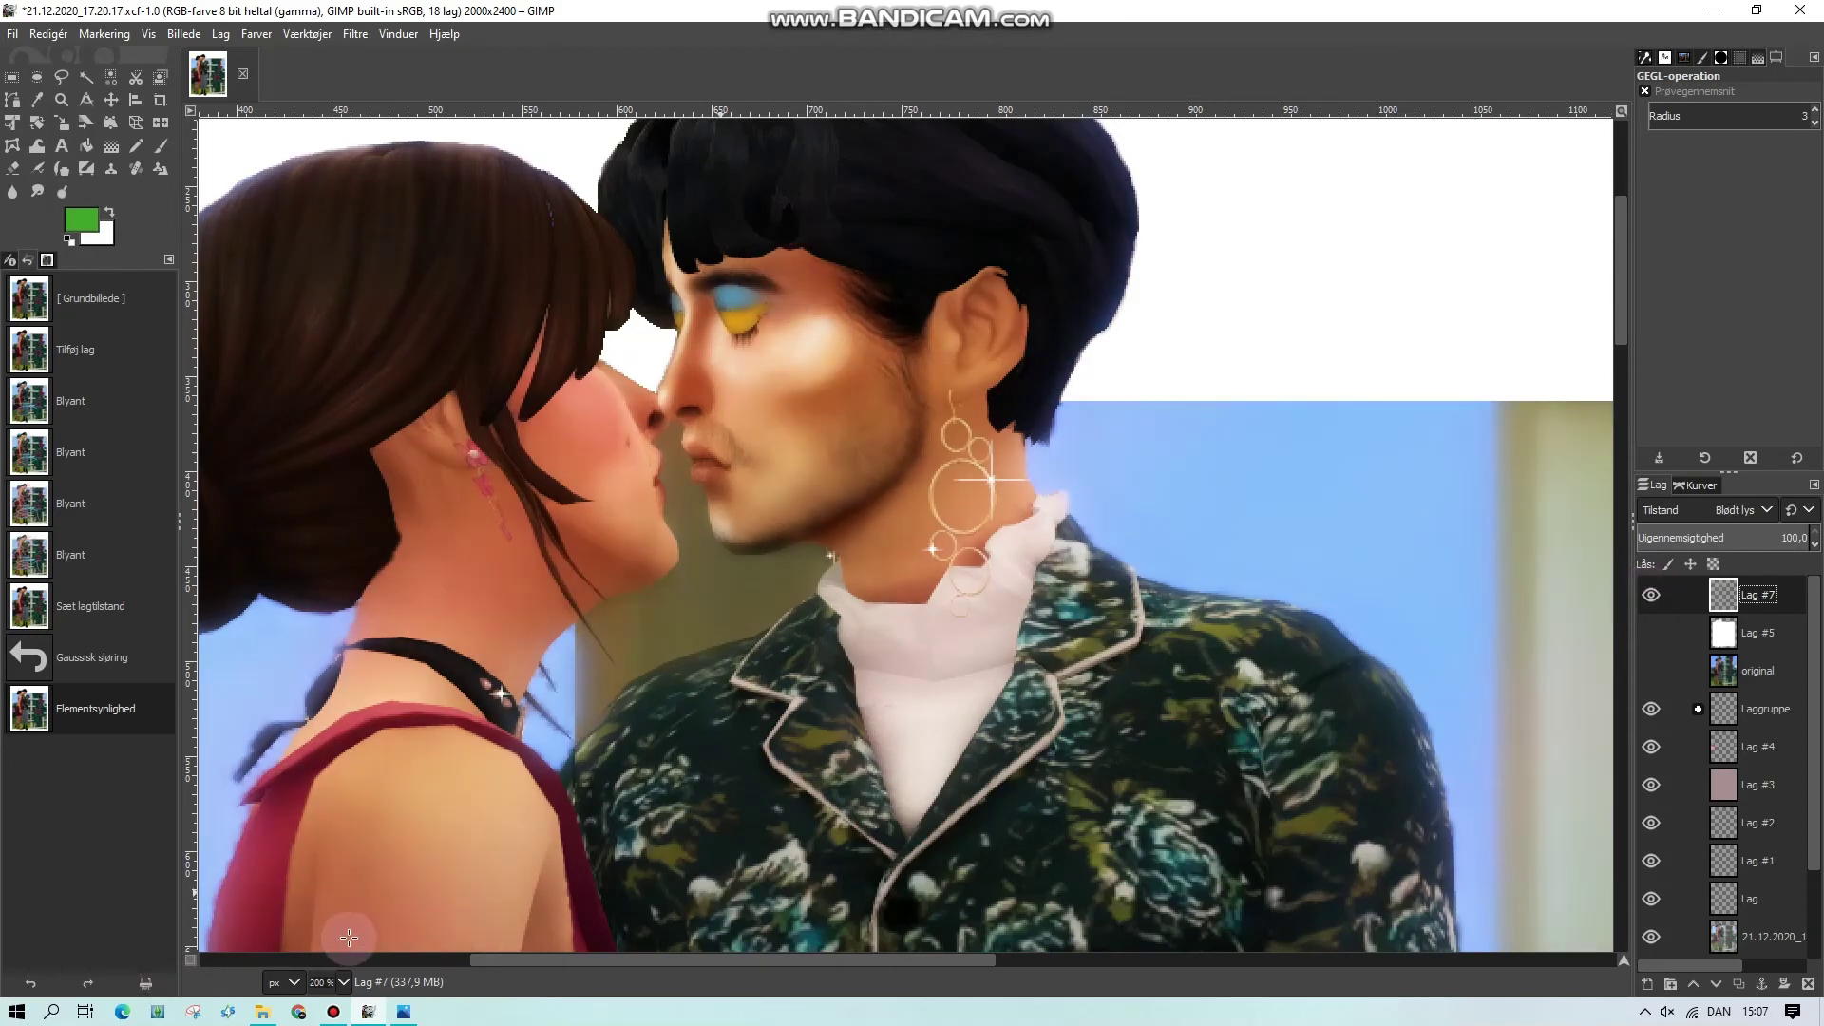
Apply a second, stronger Gaussian blur to the scribble layer and compare the whole picture with and without that layer
click(343, 980)
click(335, 938)
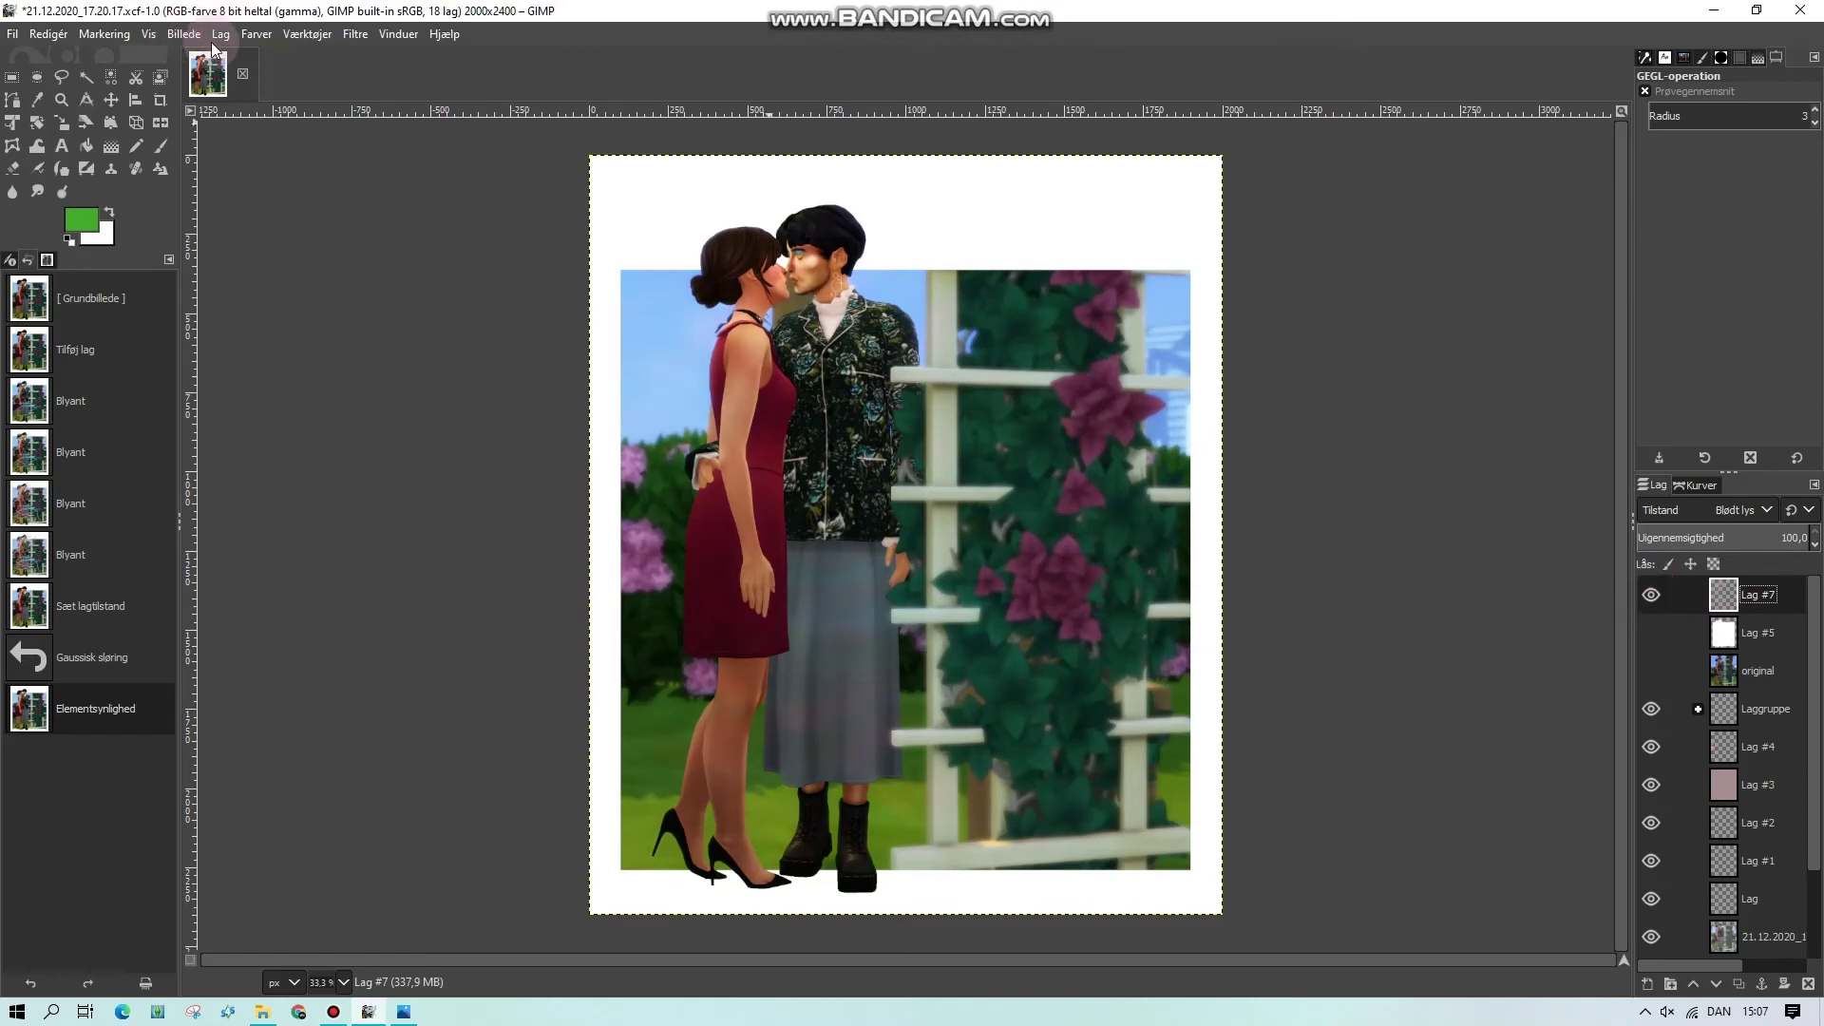
click(358, 34)
mouse_move(419, 151)
click(685, 156)
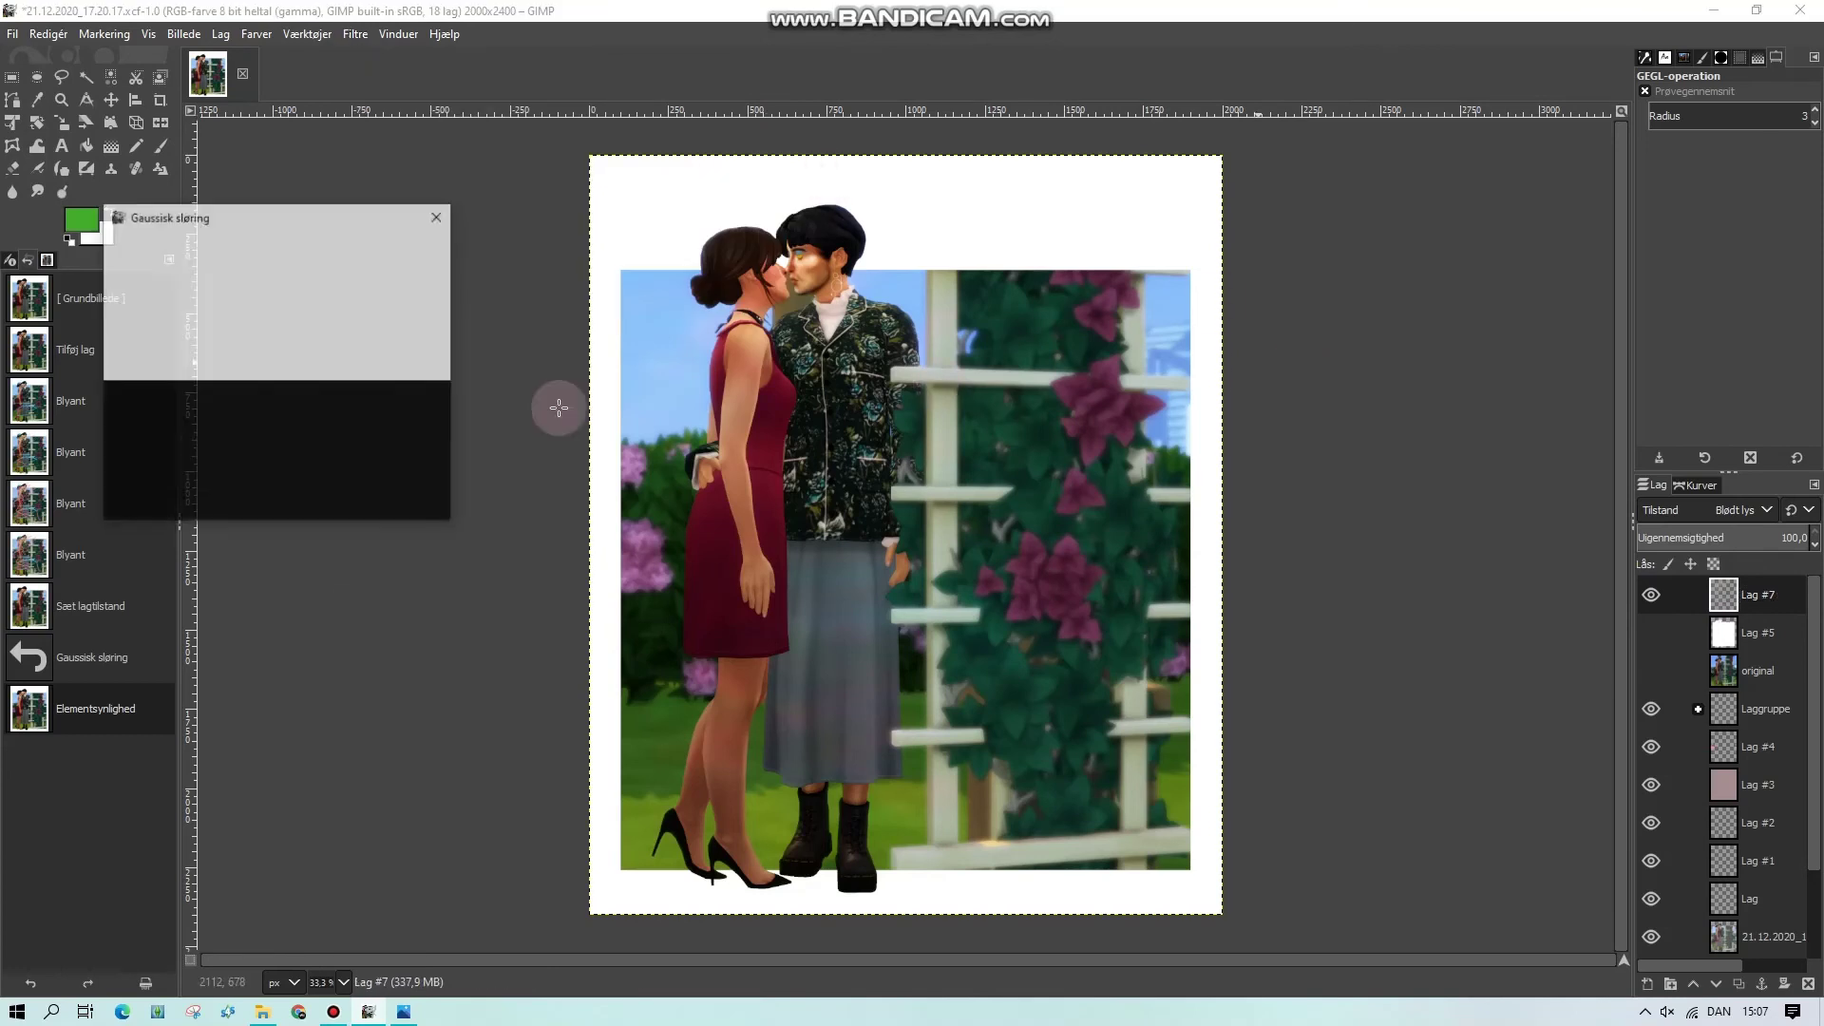
click(433, 347)
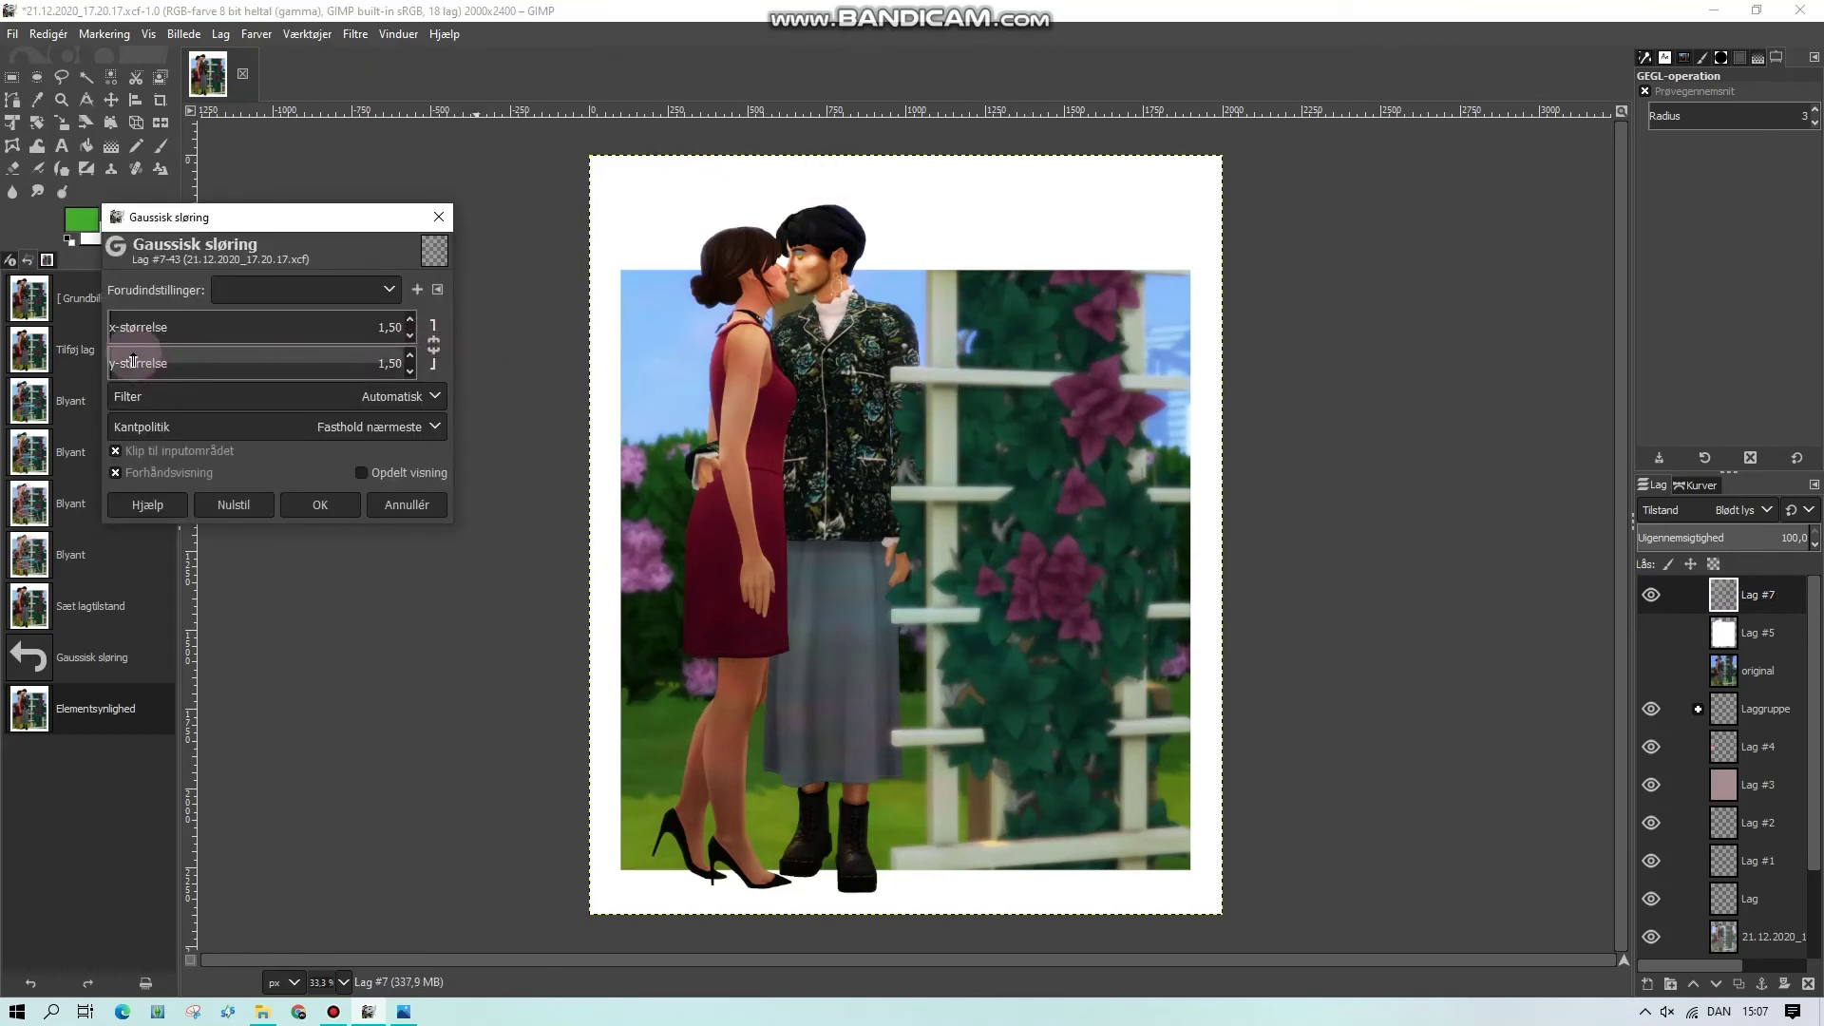
drag(143, 363, 282, 371)
click(335, 513)
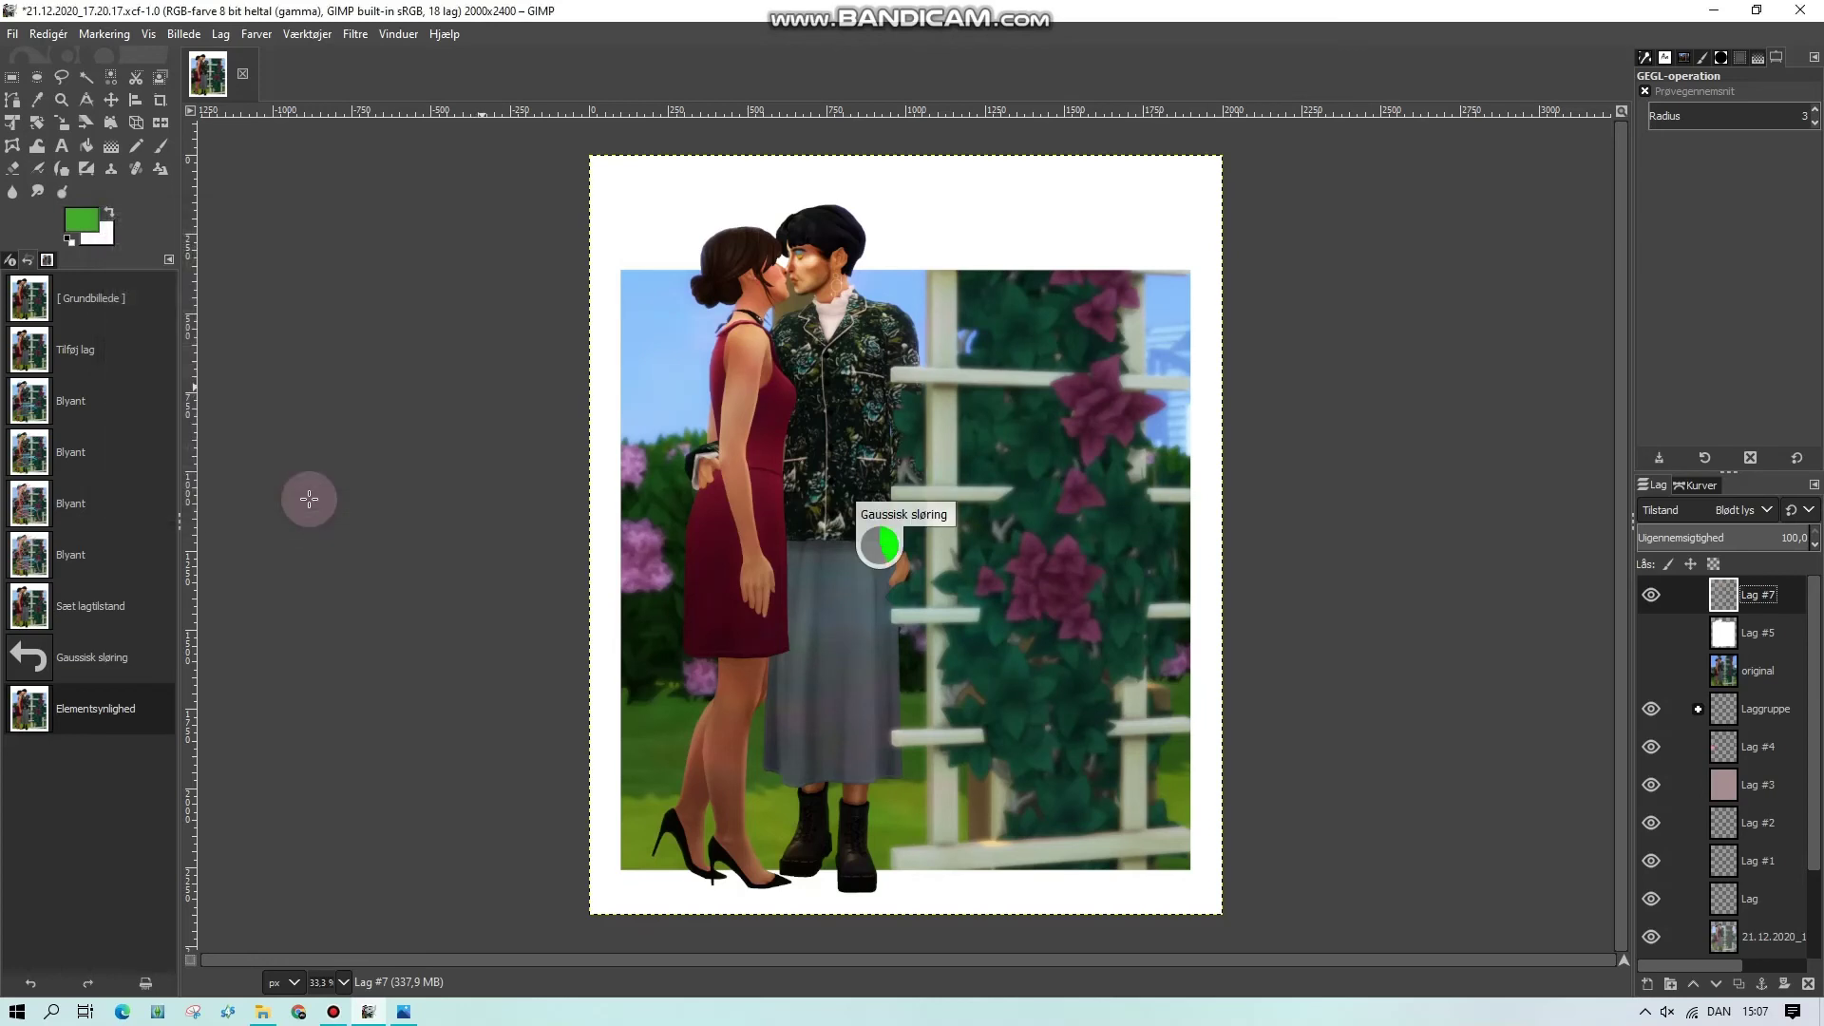
click(1651, 594)
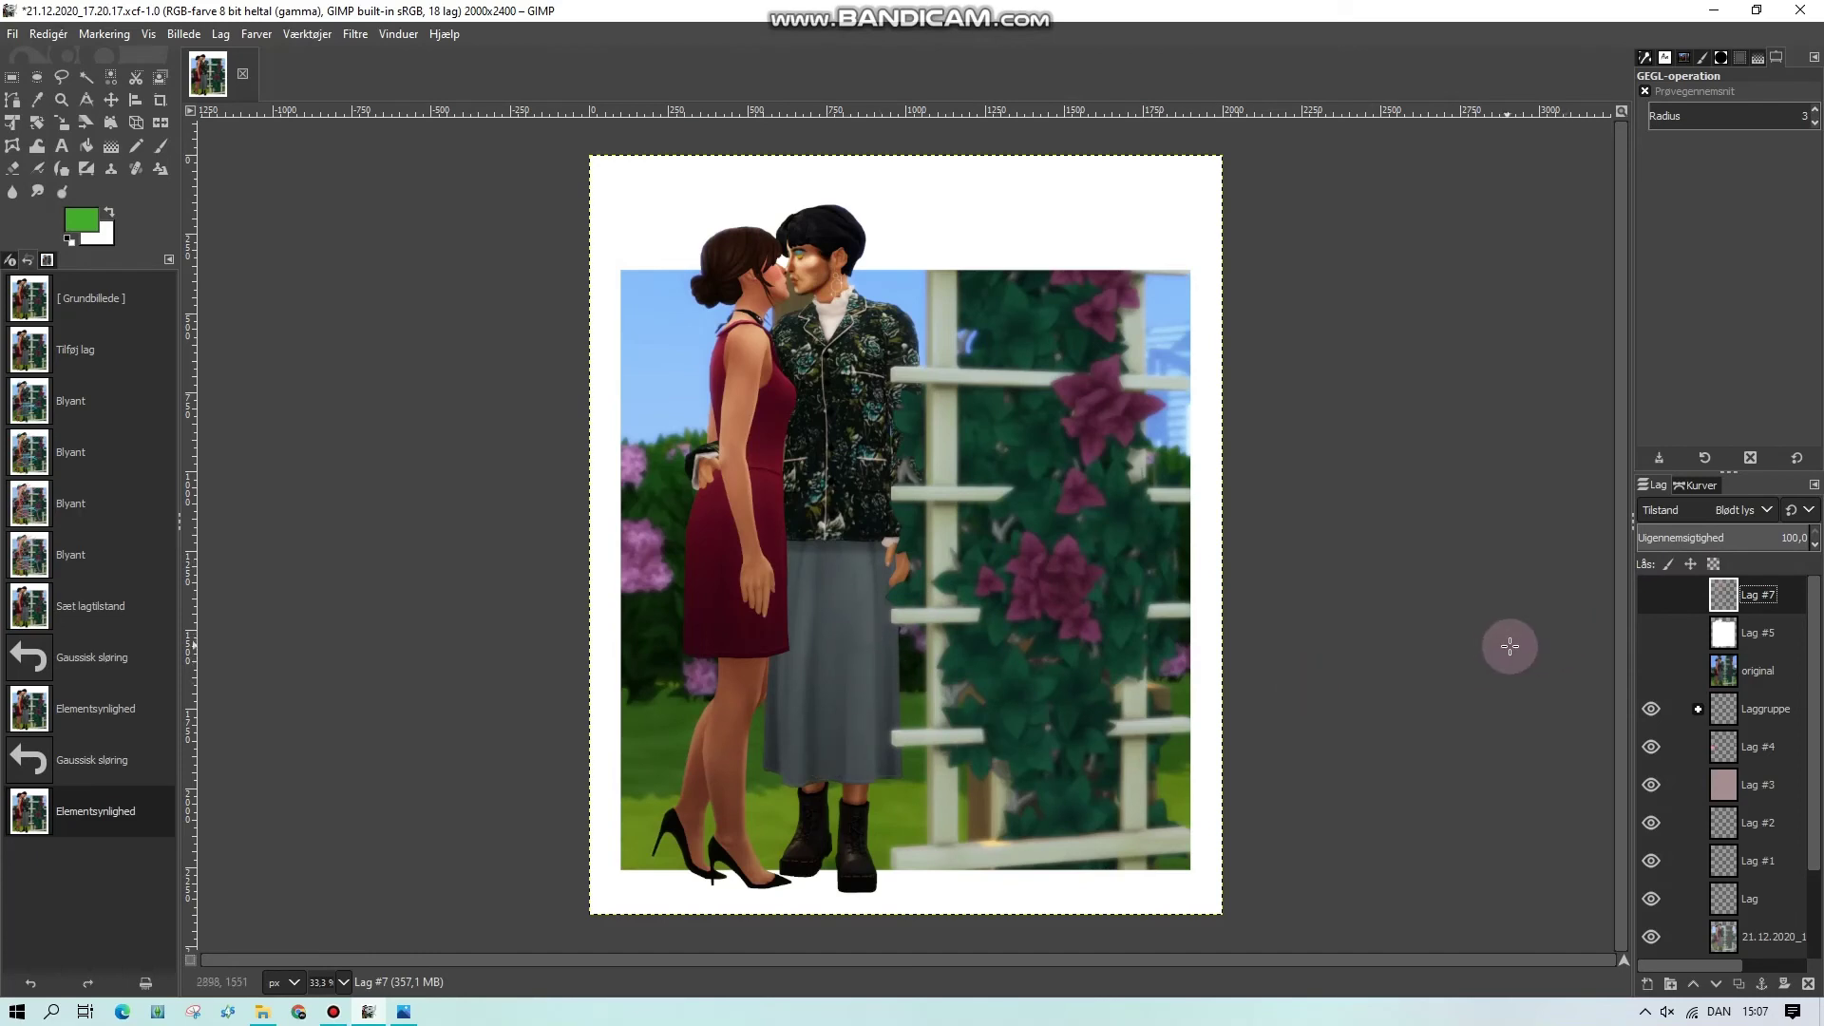
click(1653, 595)
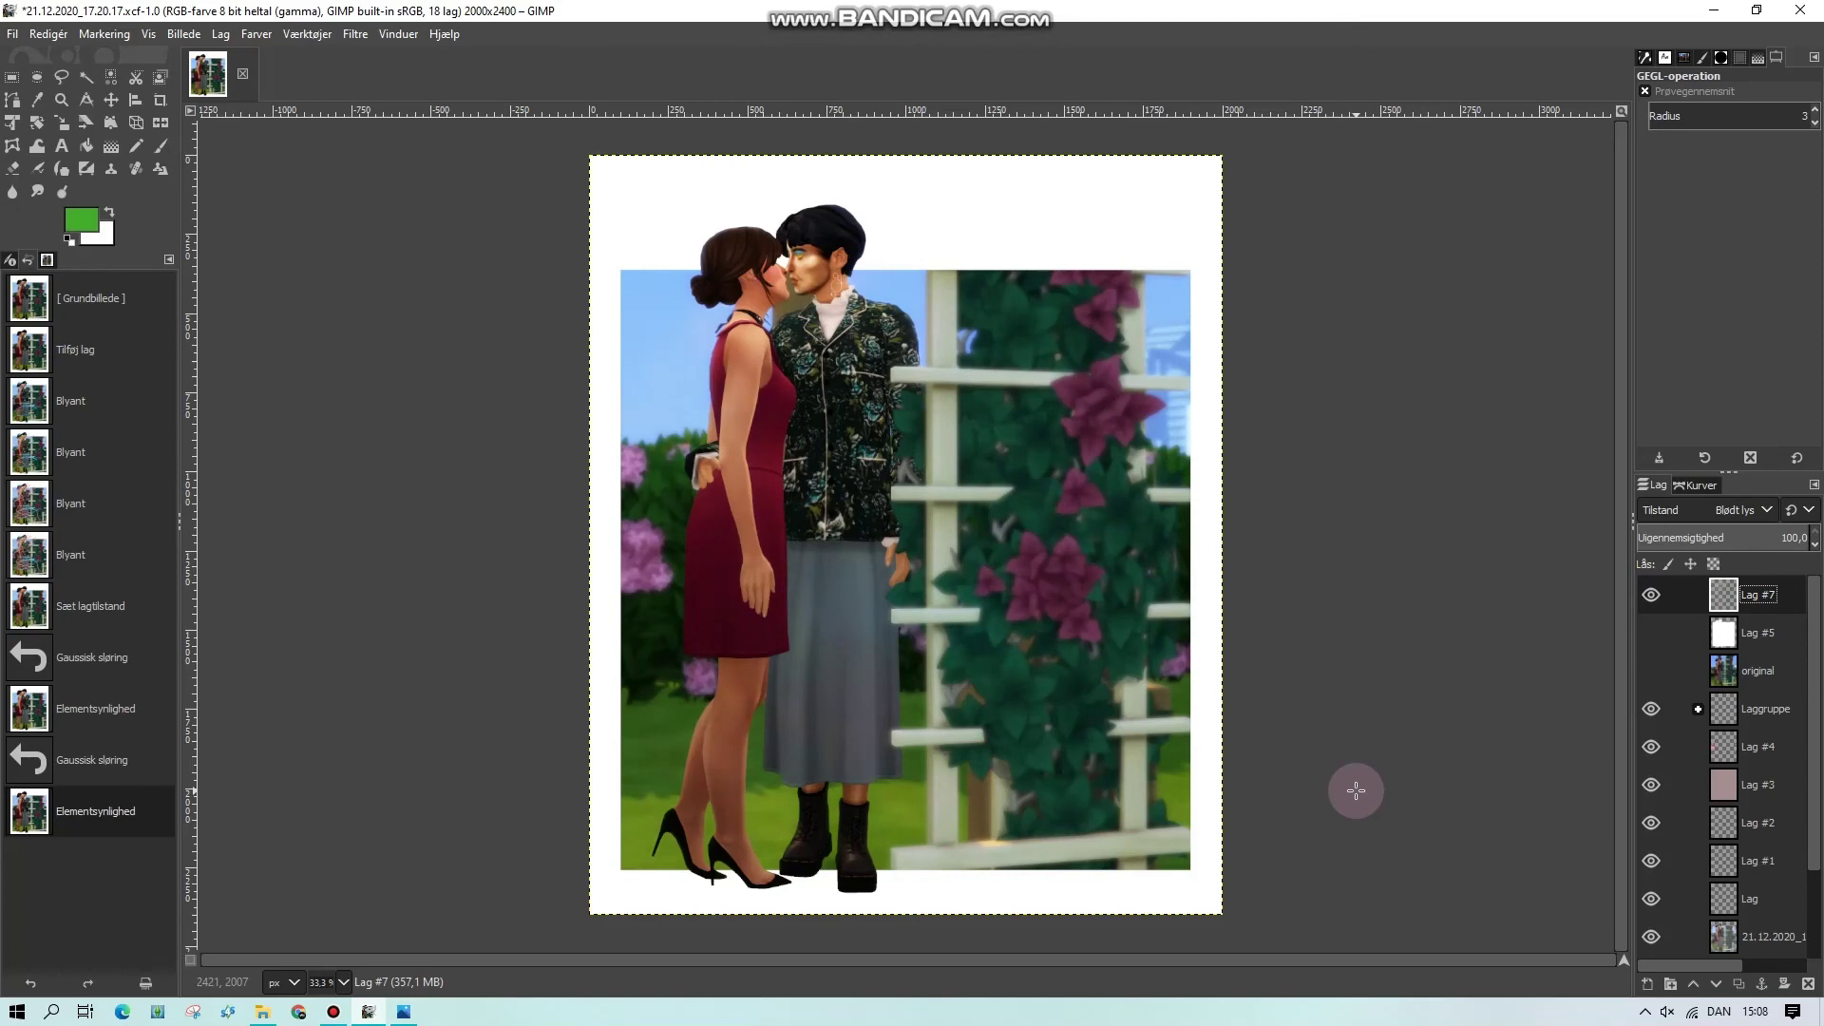
Export the picture over the existing file 21.12.2020_17.20.17 2.png
click(13, 34)
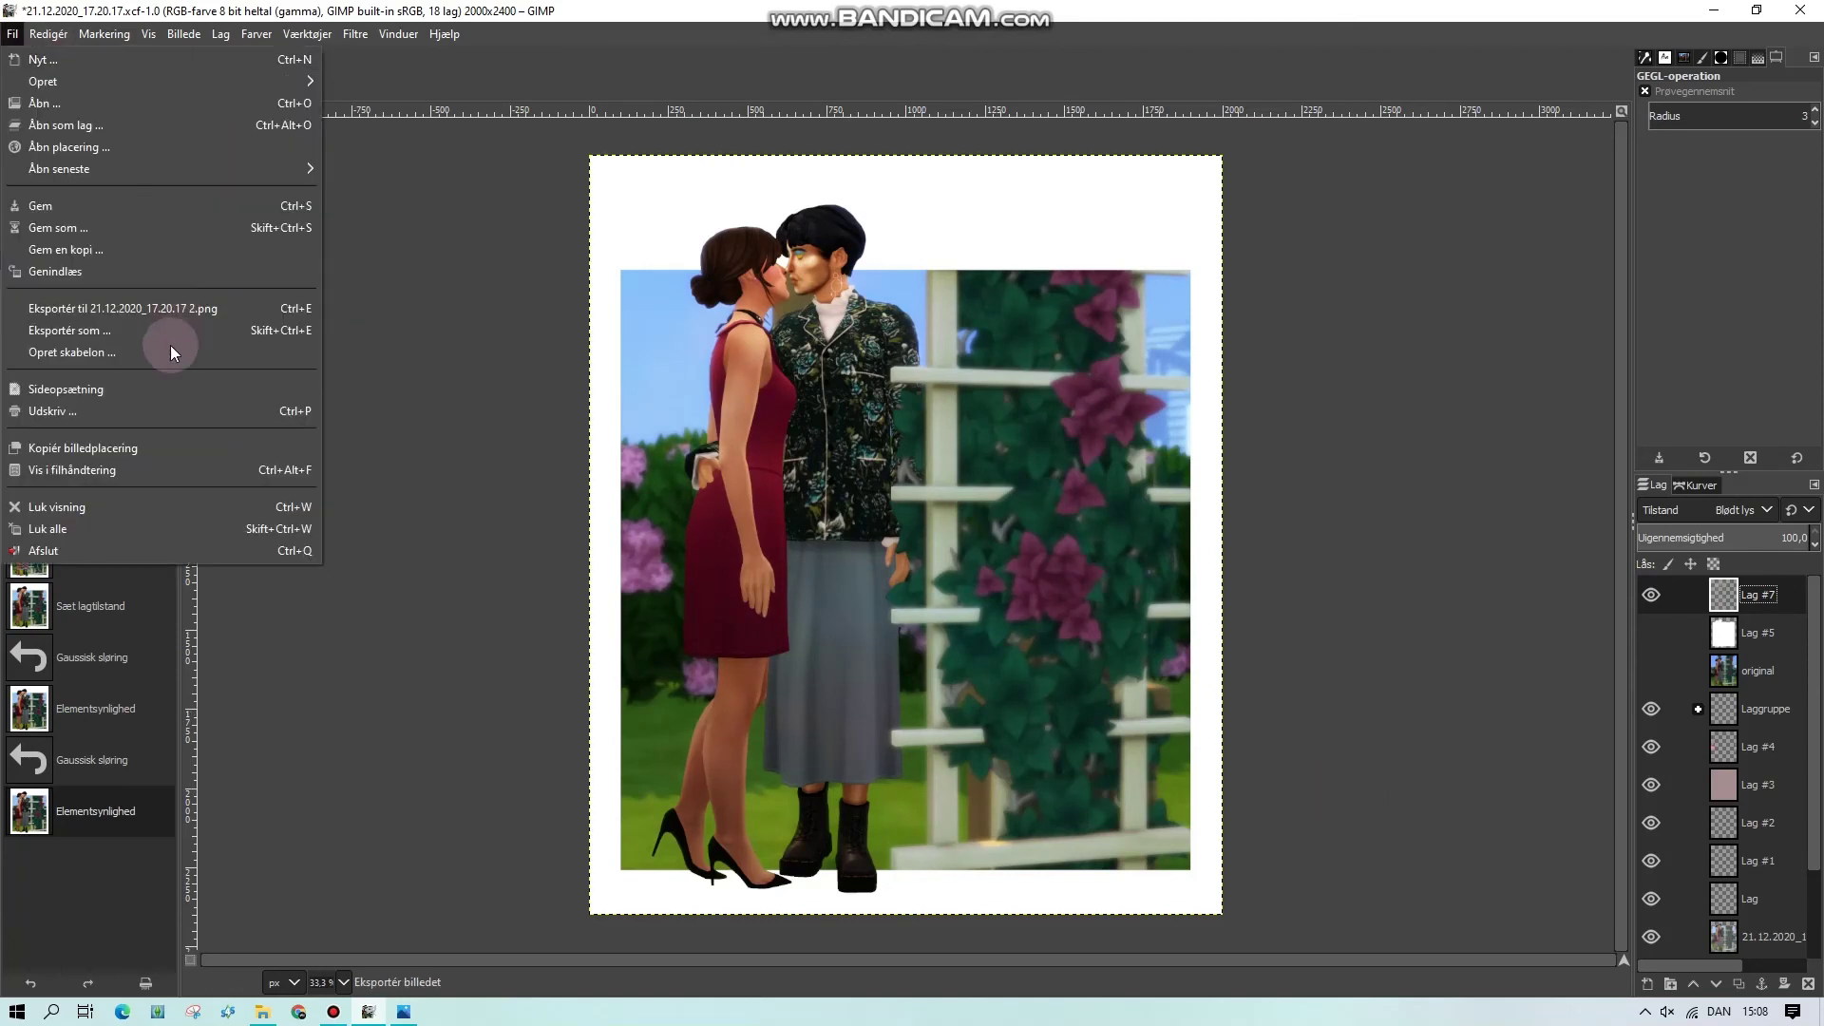
click(169, 310)
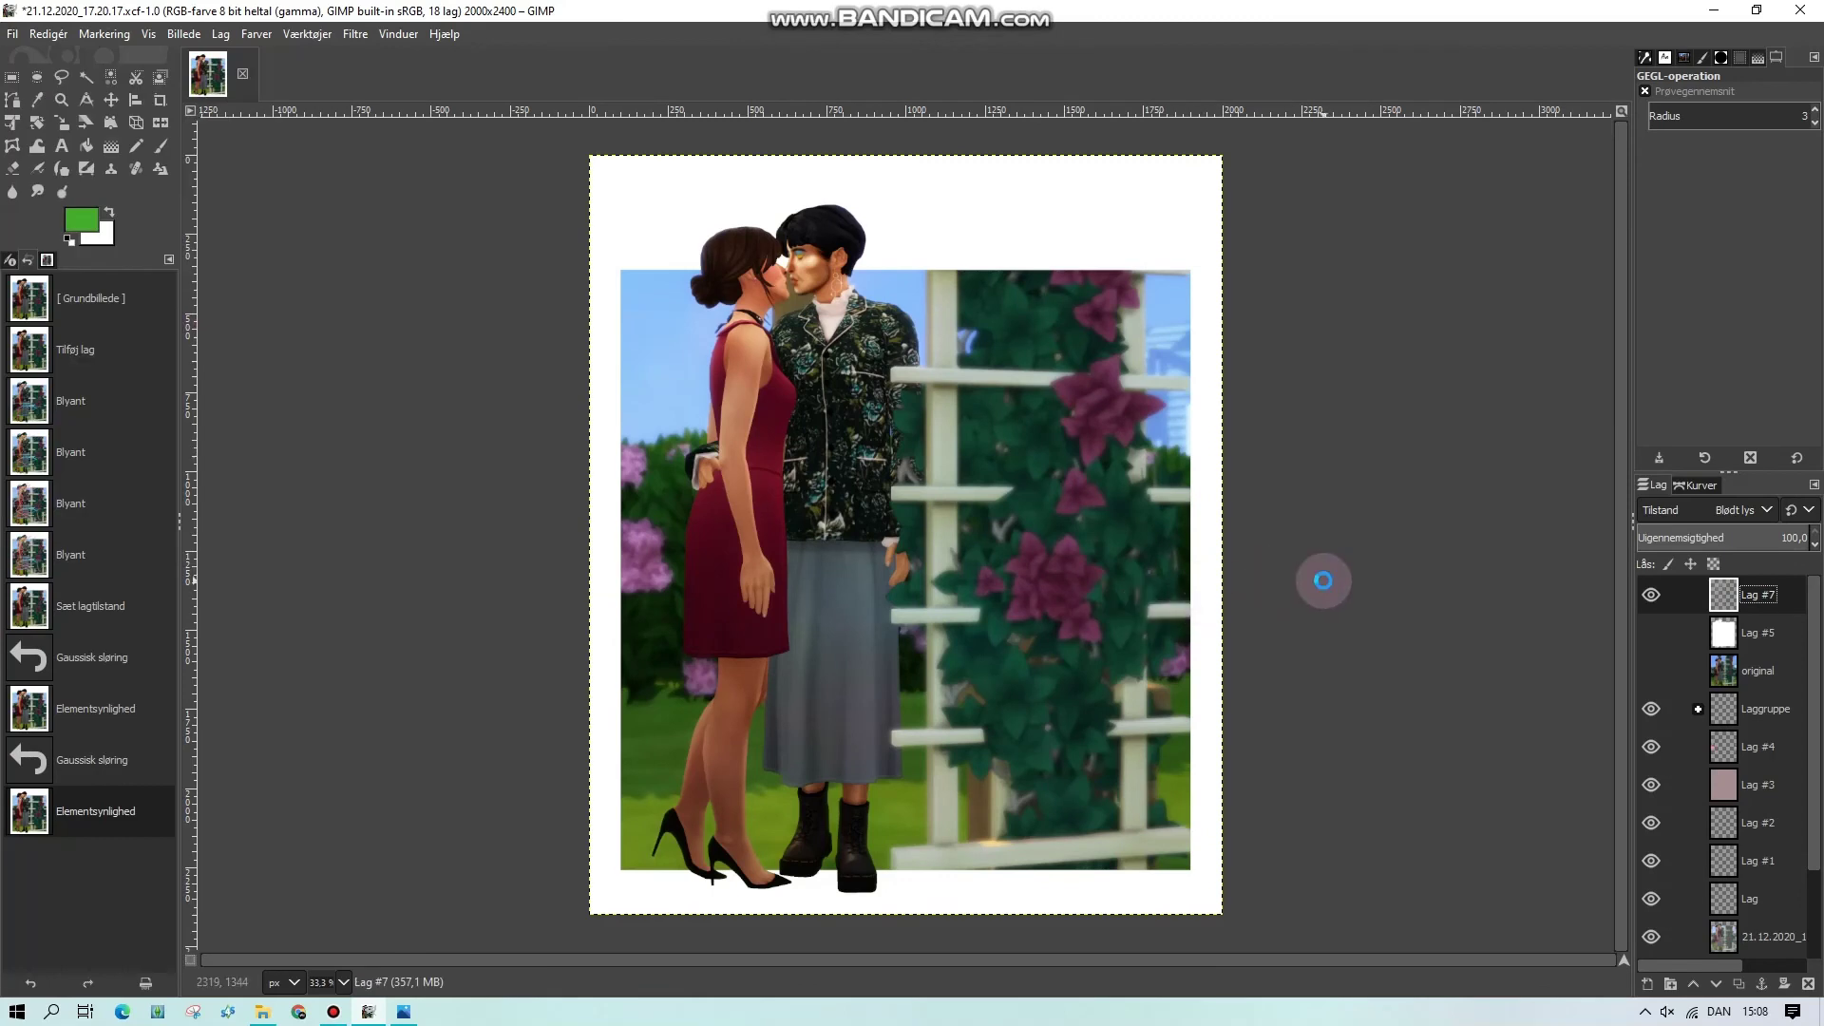
key(ctrl+e)
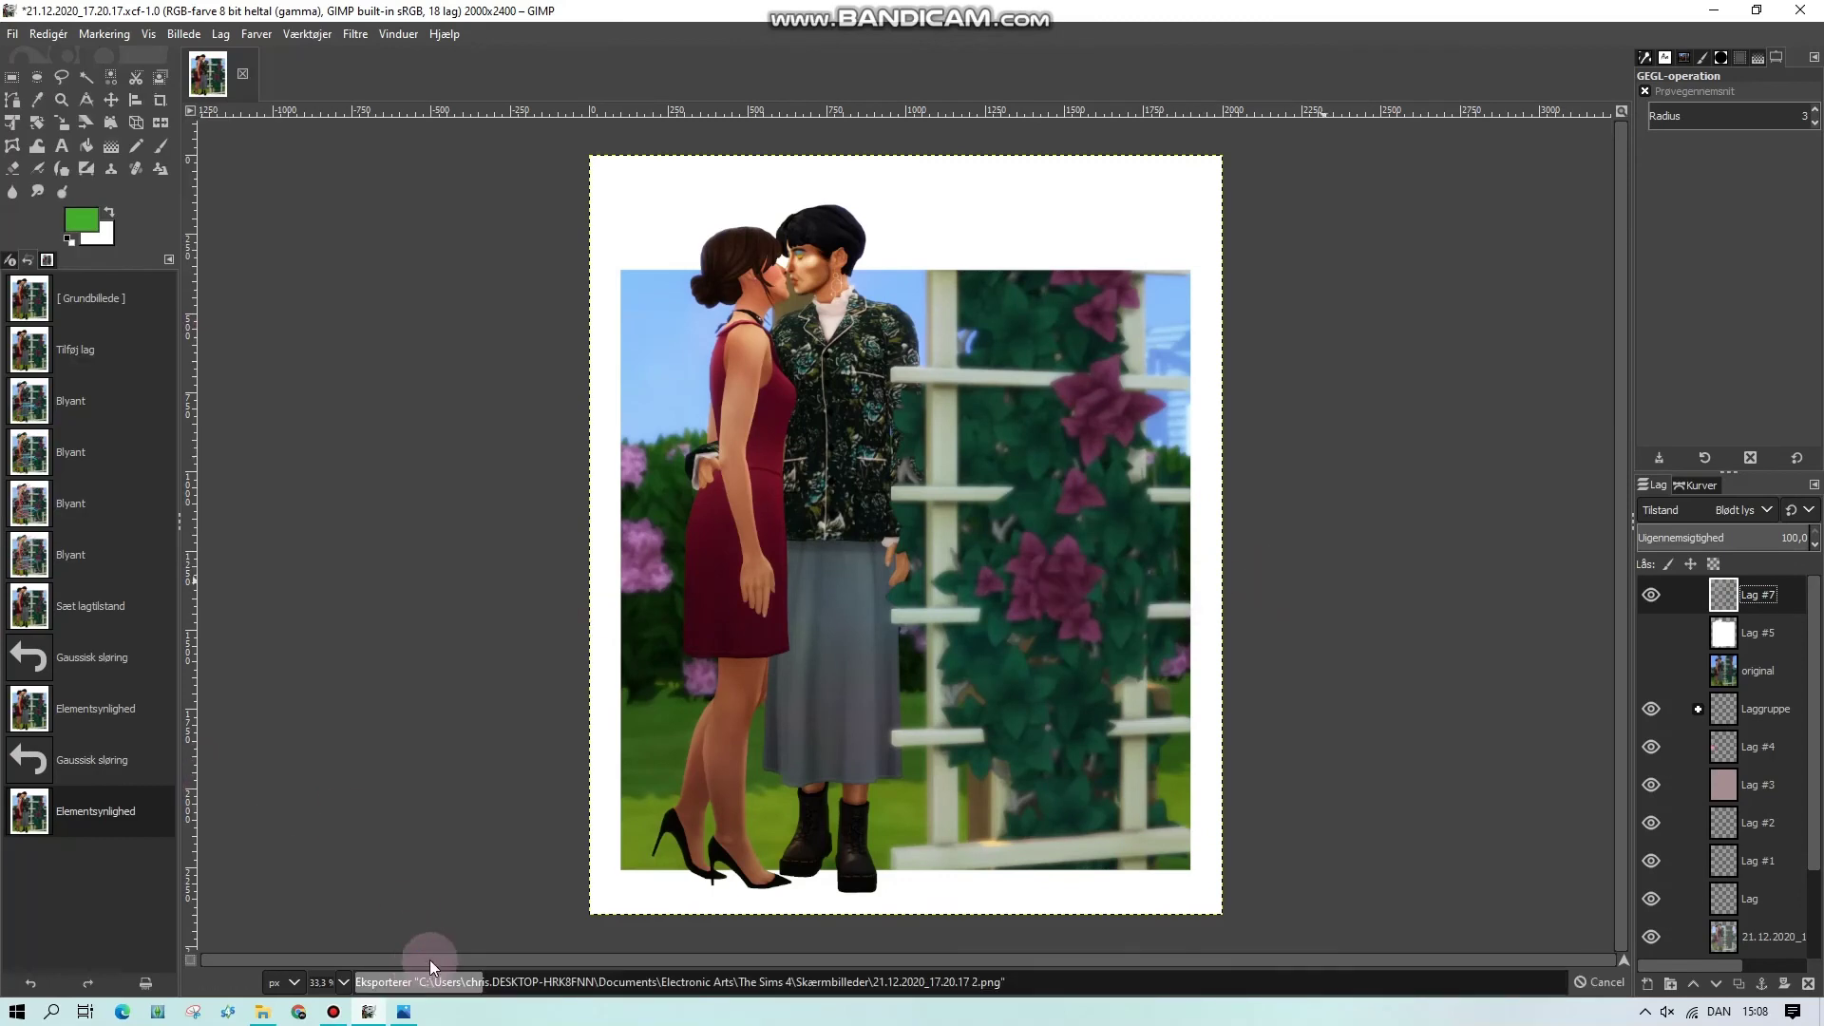
Look over the picture at 50% zoom, from the couple's heads down to their shoes
click(343, 981)
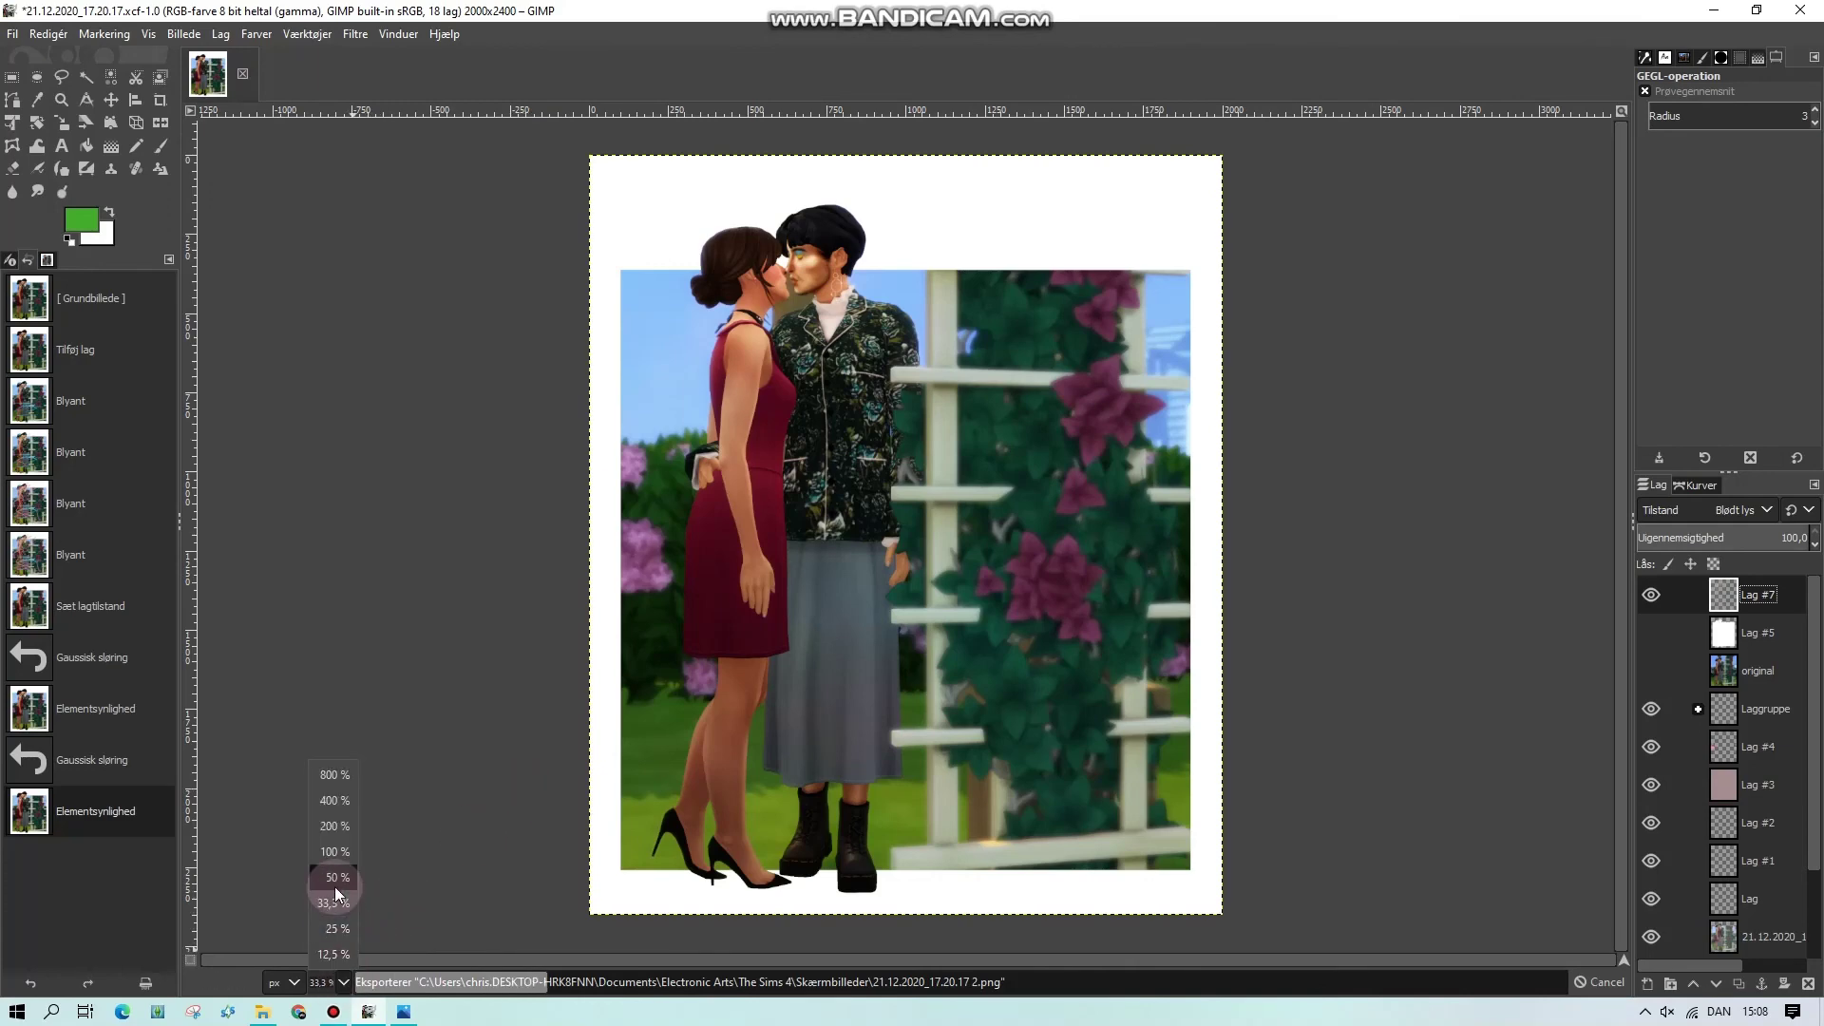
click(334, 883)
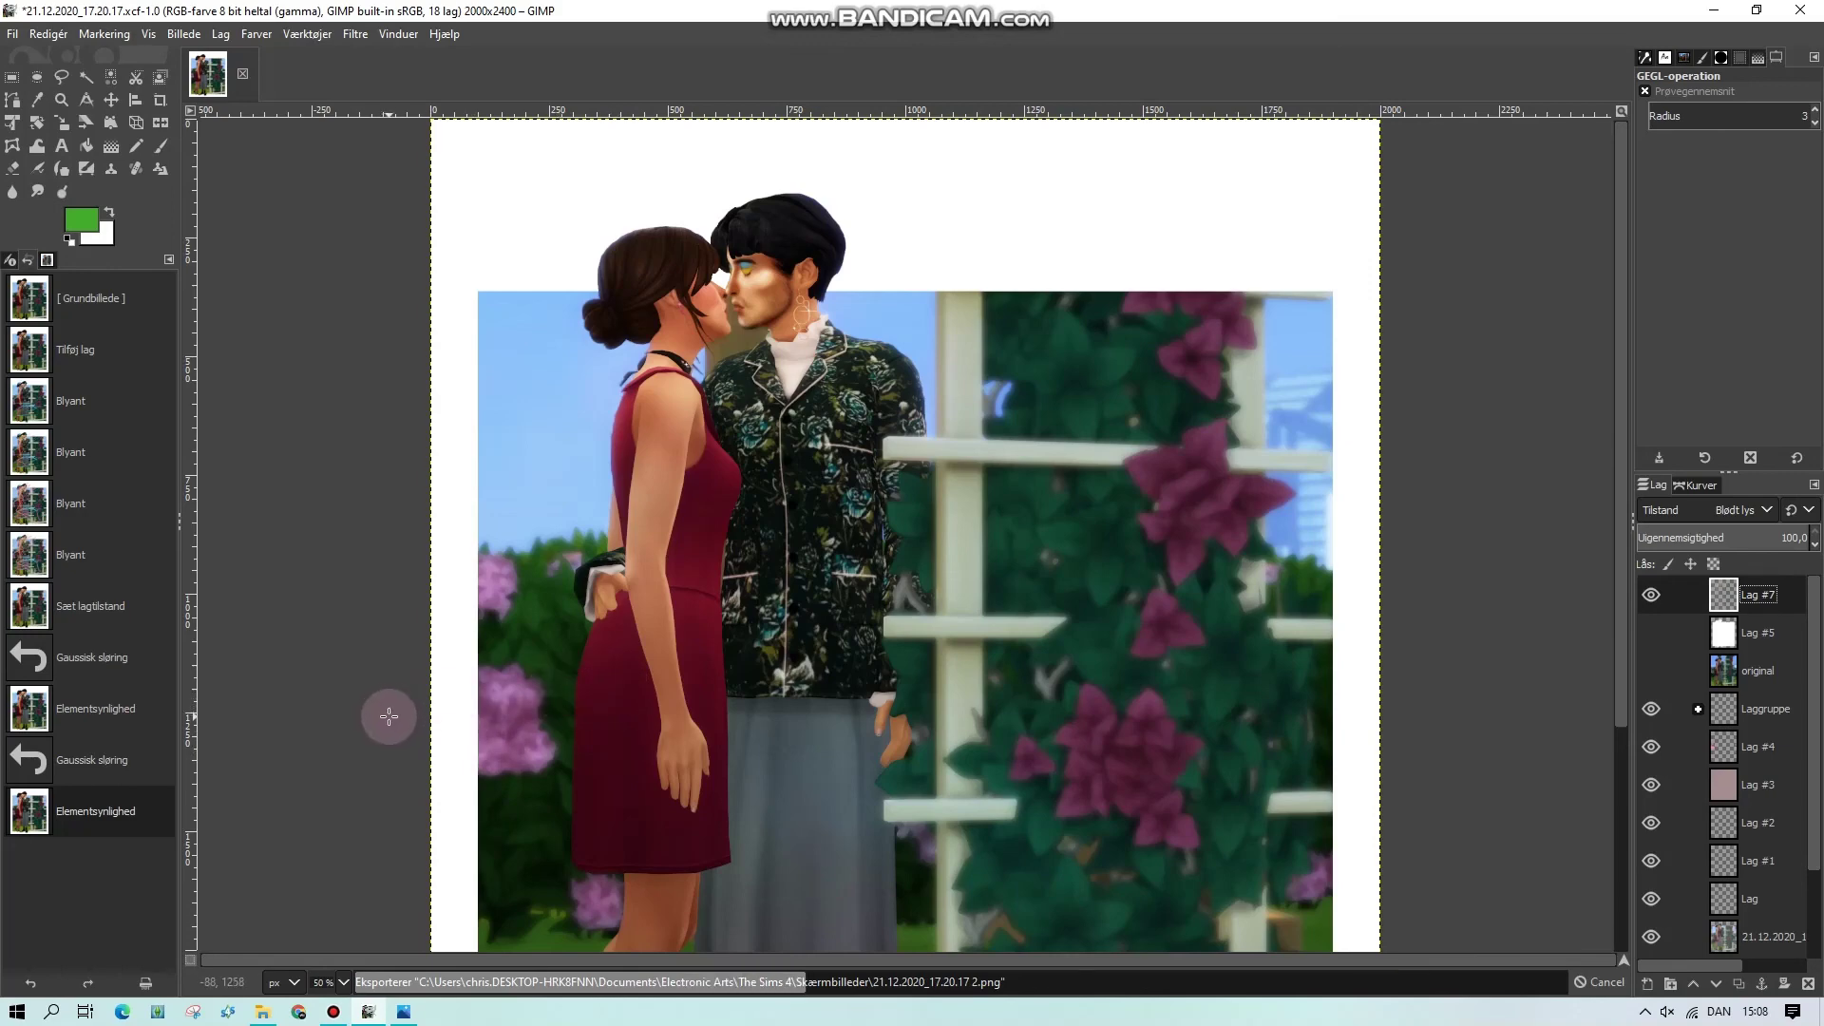
scroll(390, 716, down, 5)
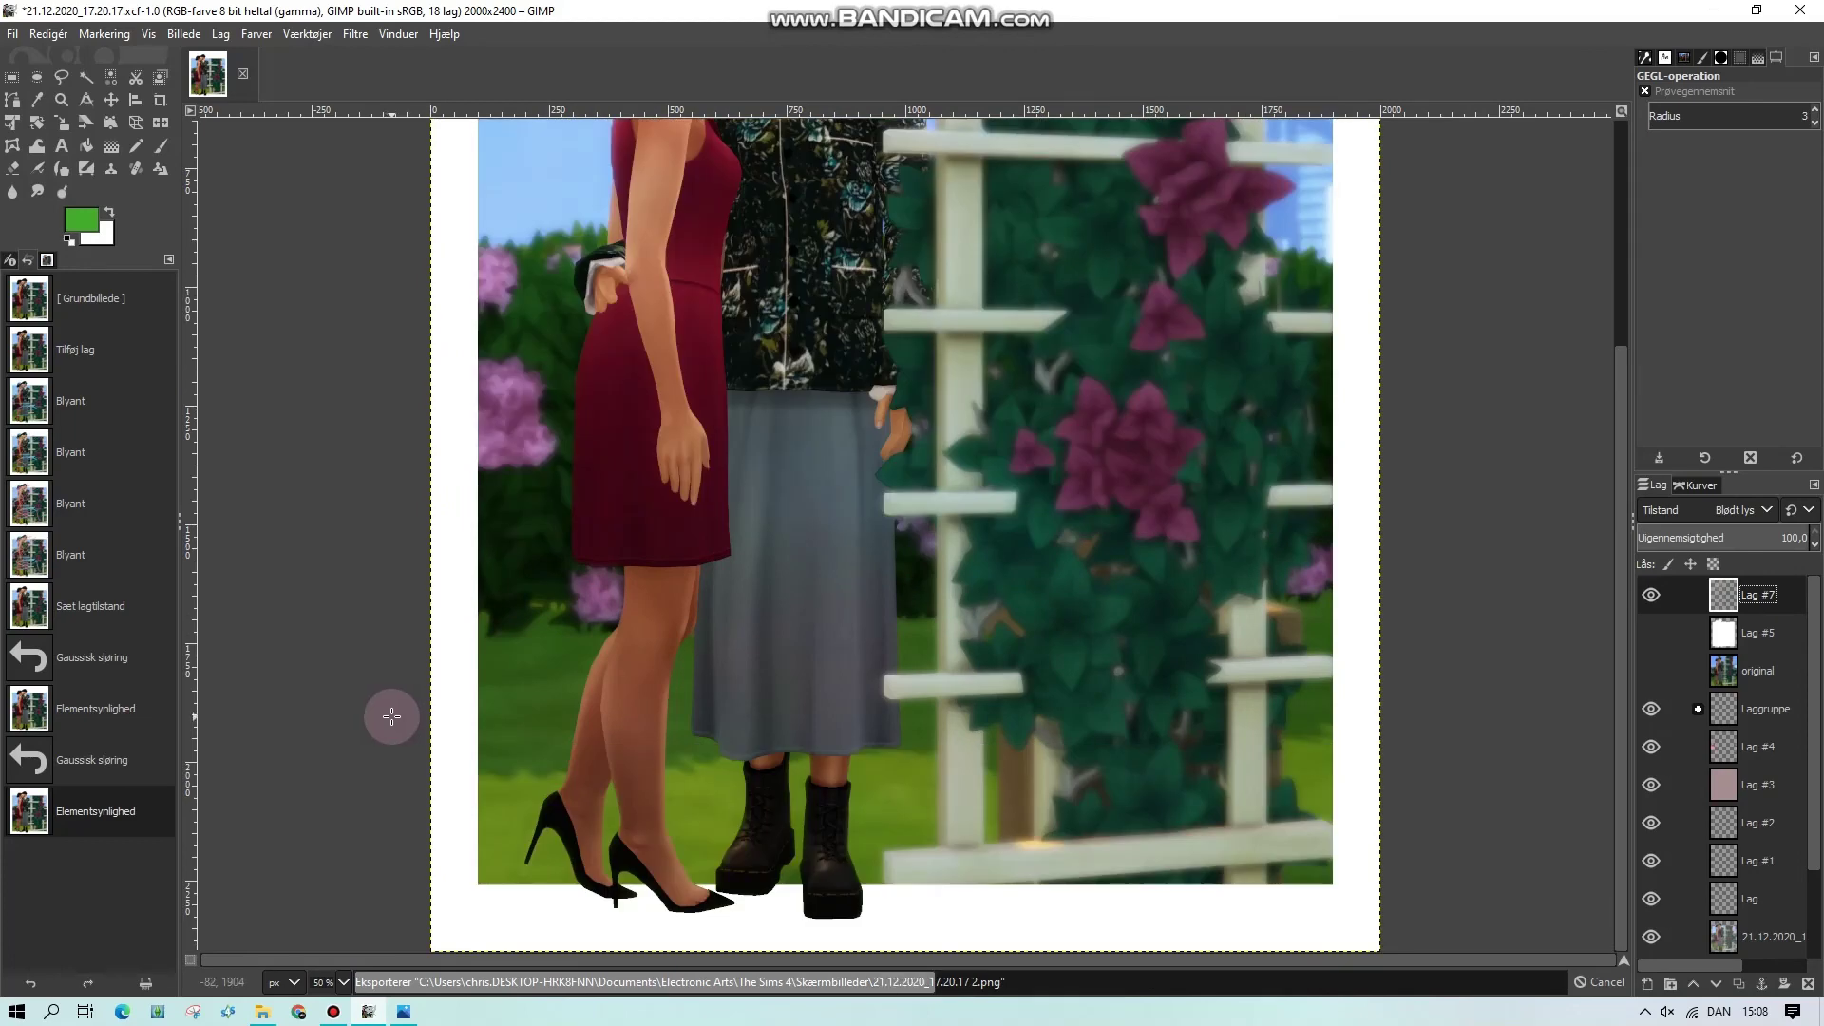
scroll(392, 716, up, 5)
scroll(392, 716, down, 5)
scroll(392, 716, up, 5)
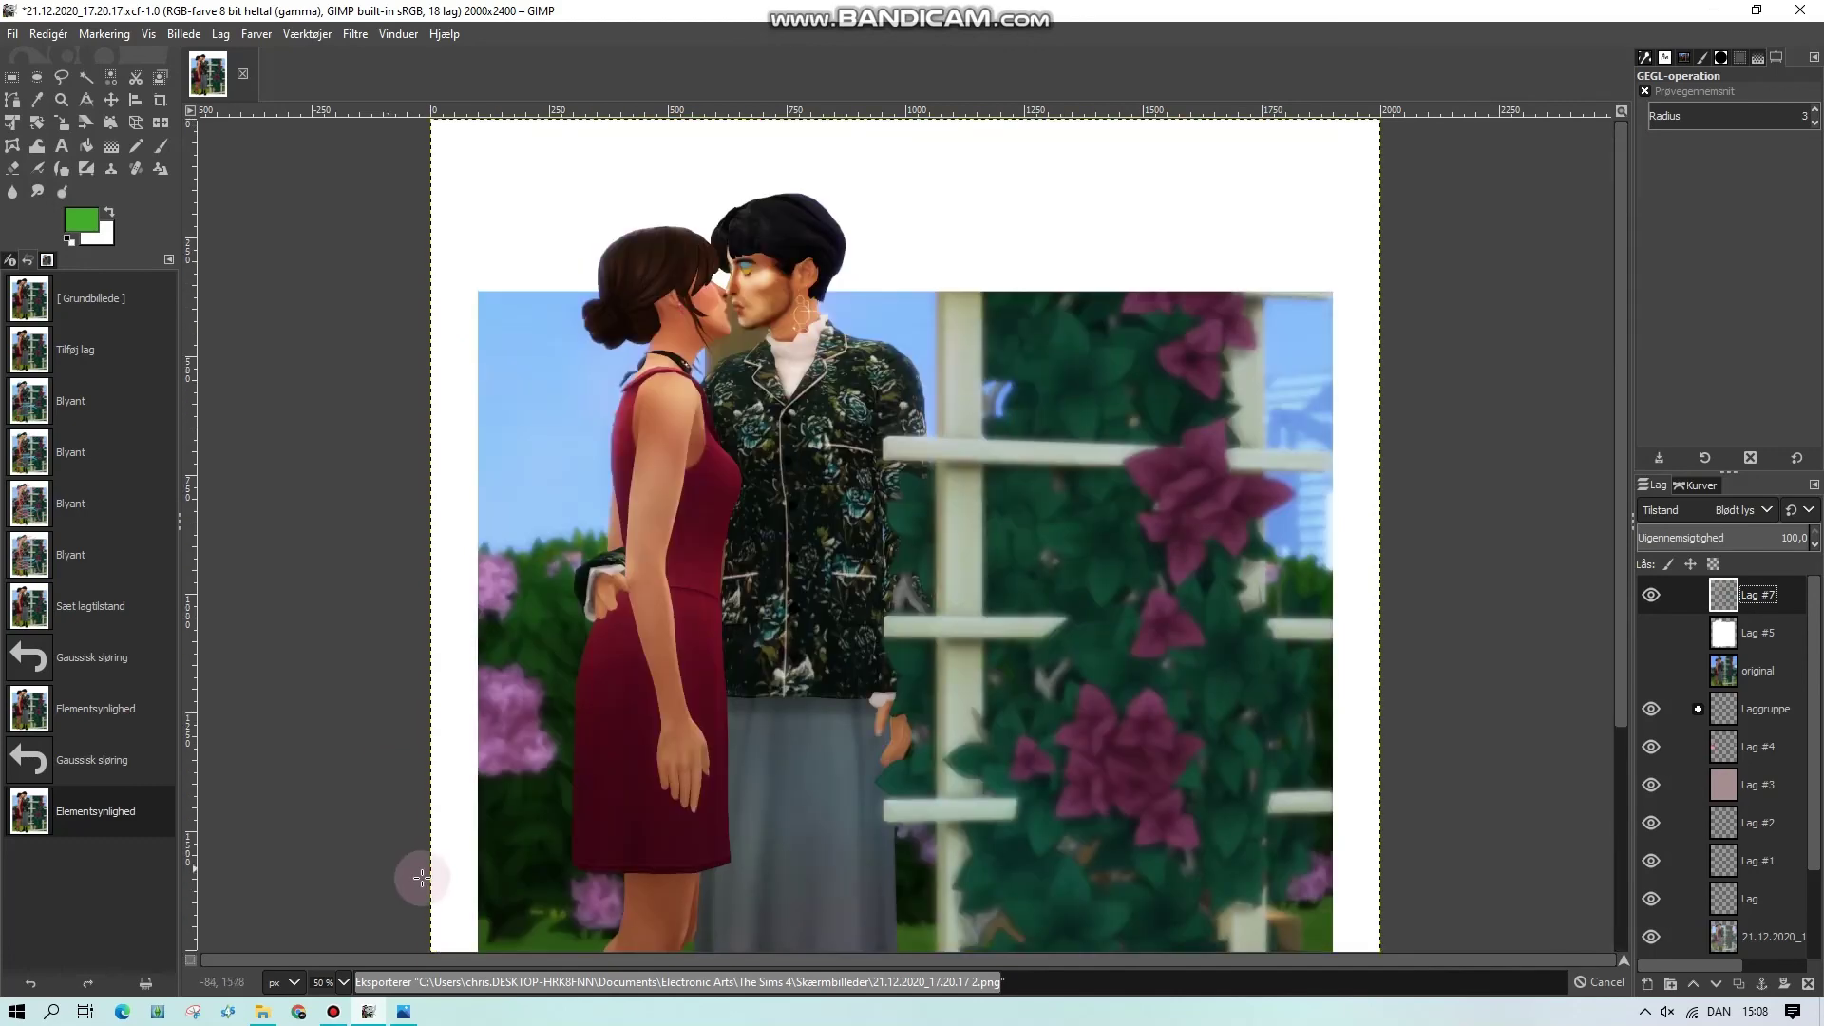
Switch to the Photos viewer to check 21.12.2020_17.20.17 2.png, close it and look over the picture in GIMP again
click(402, 1013)
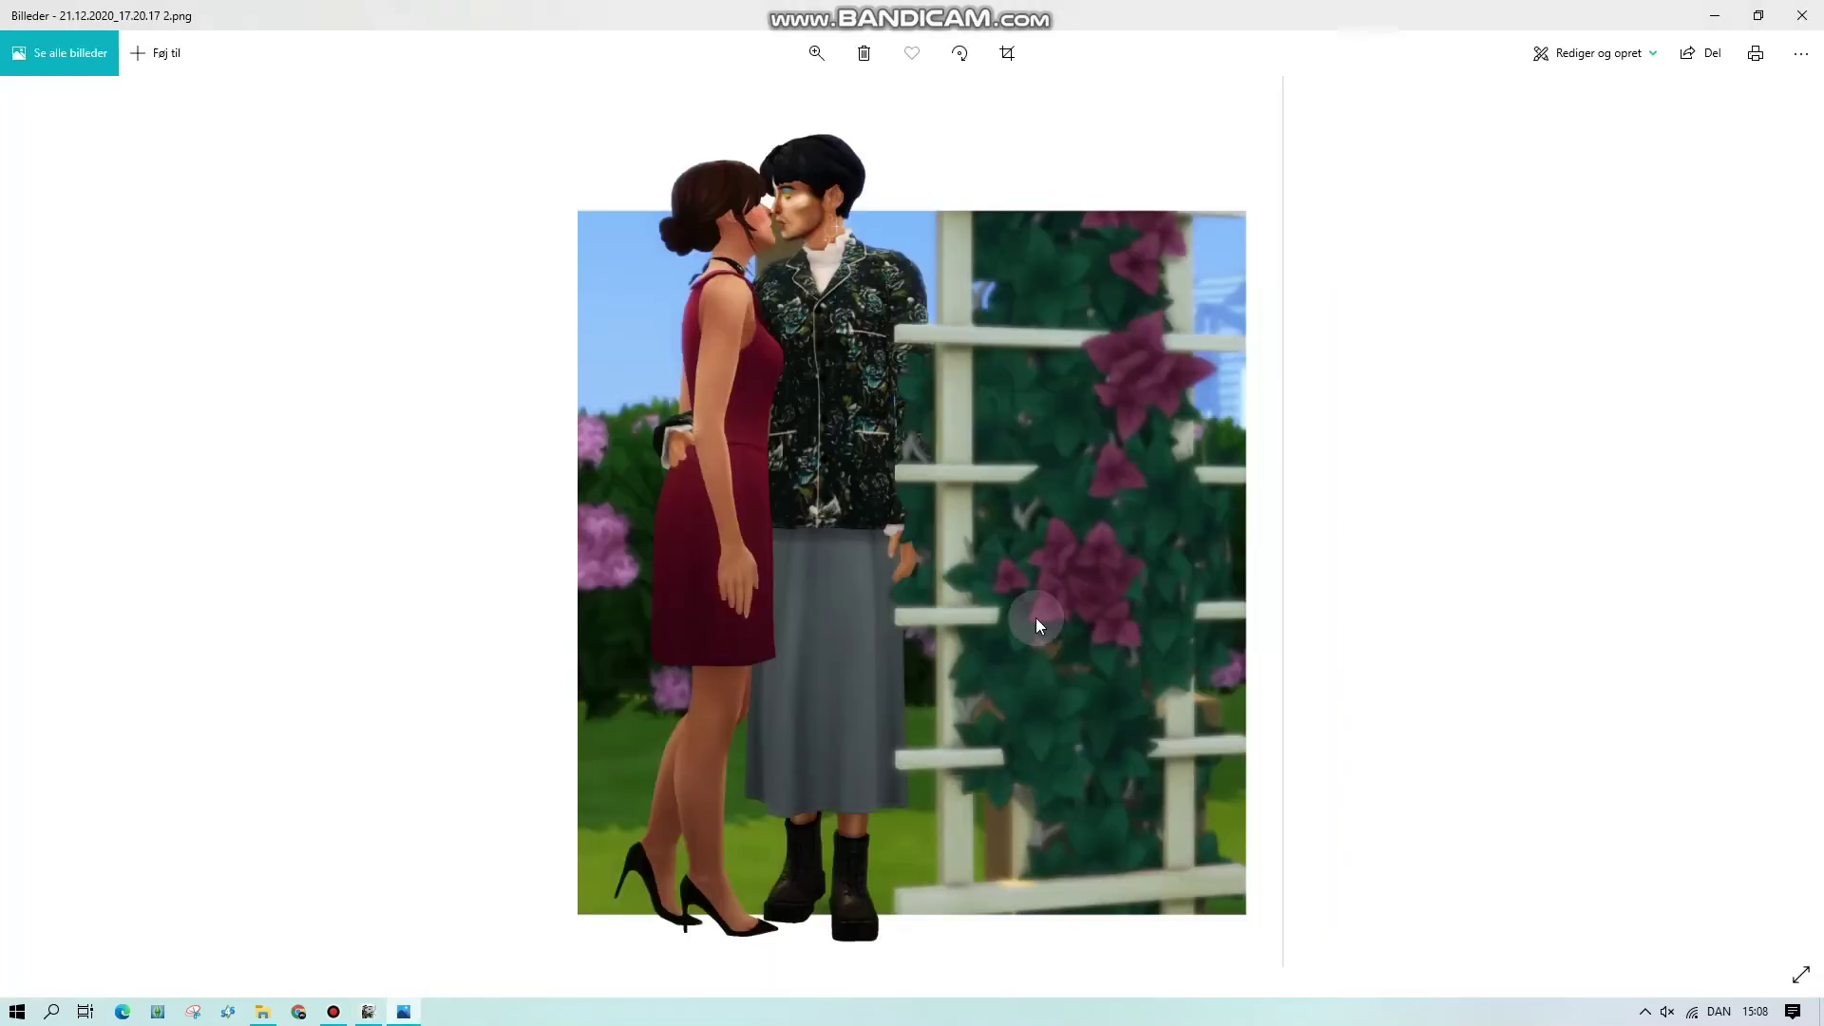
key(Right)
key(Right)
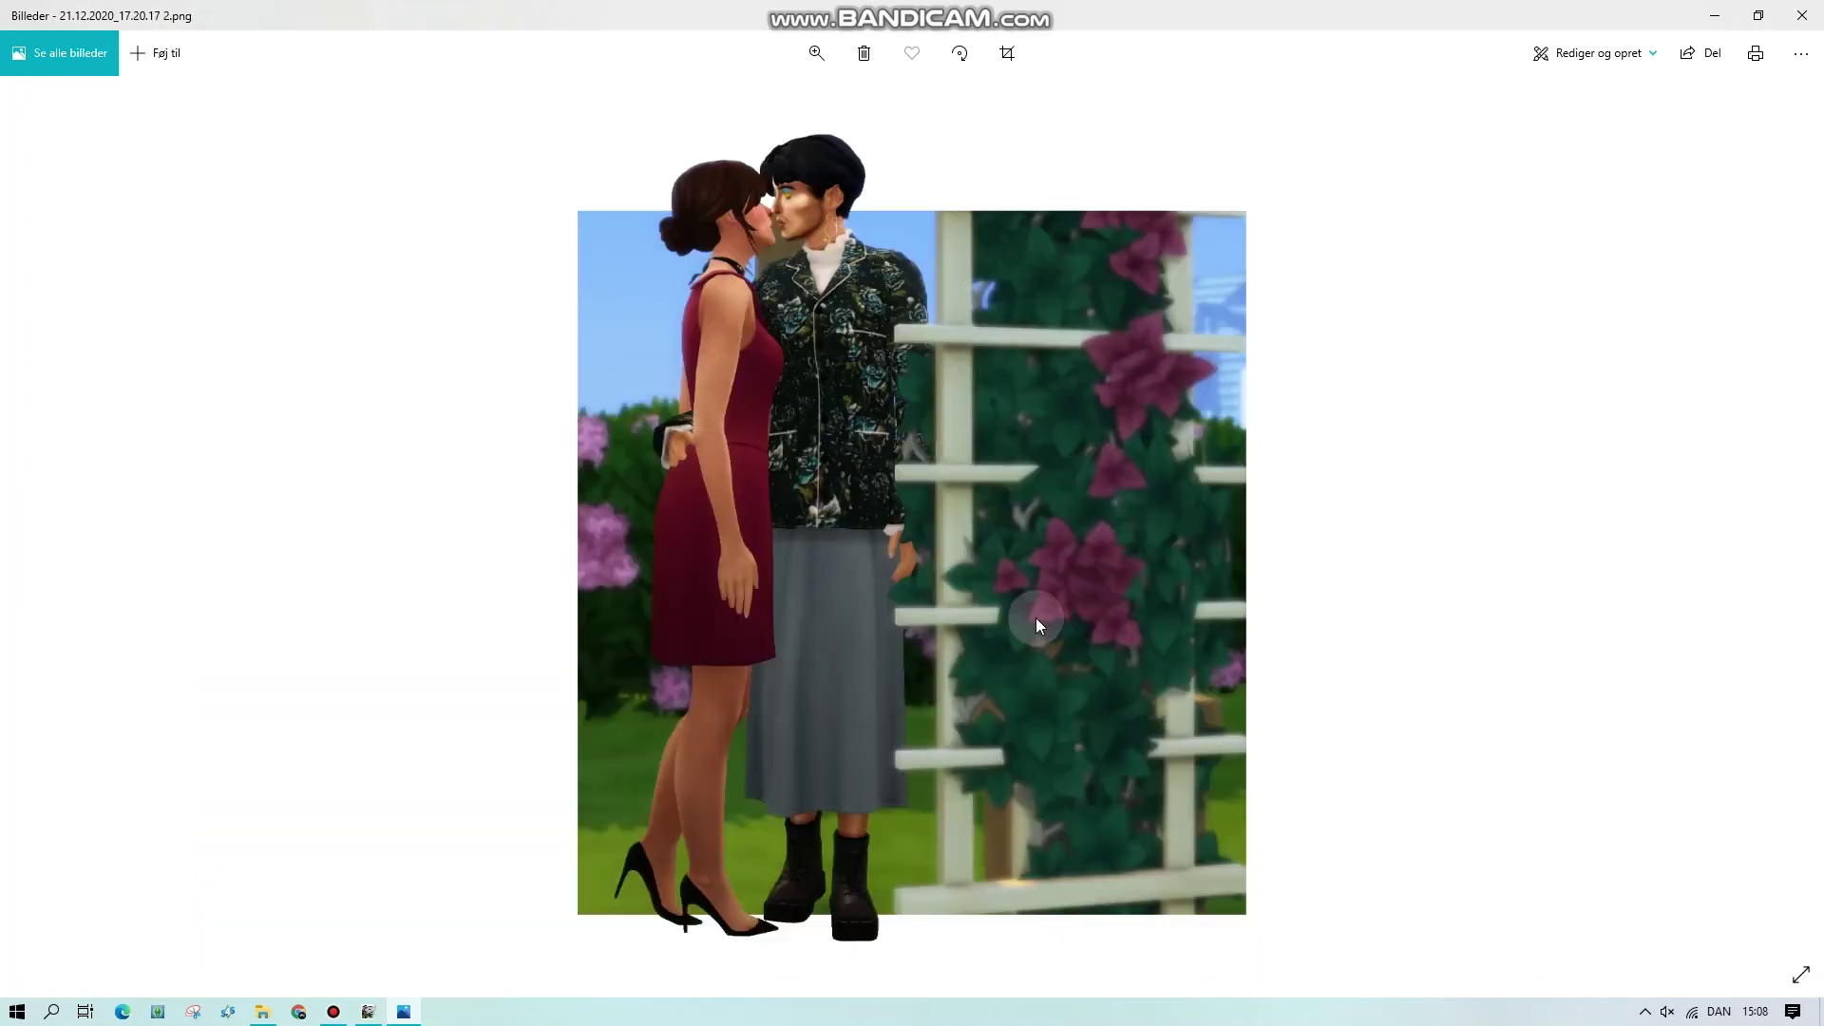
key(alt+F4)
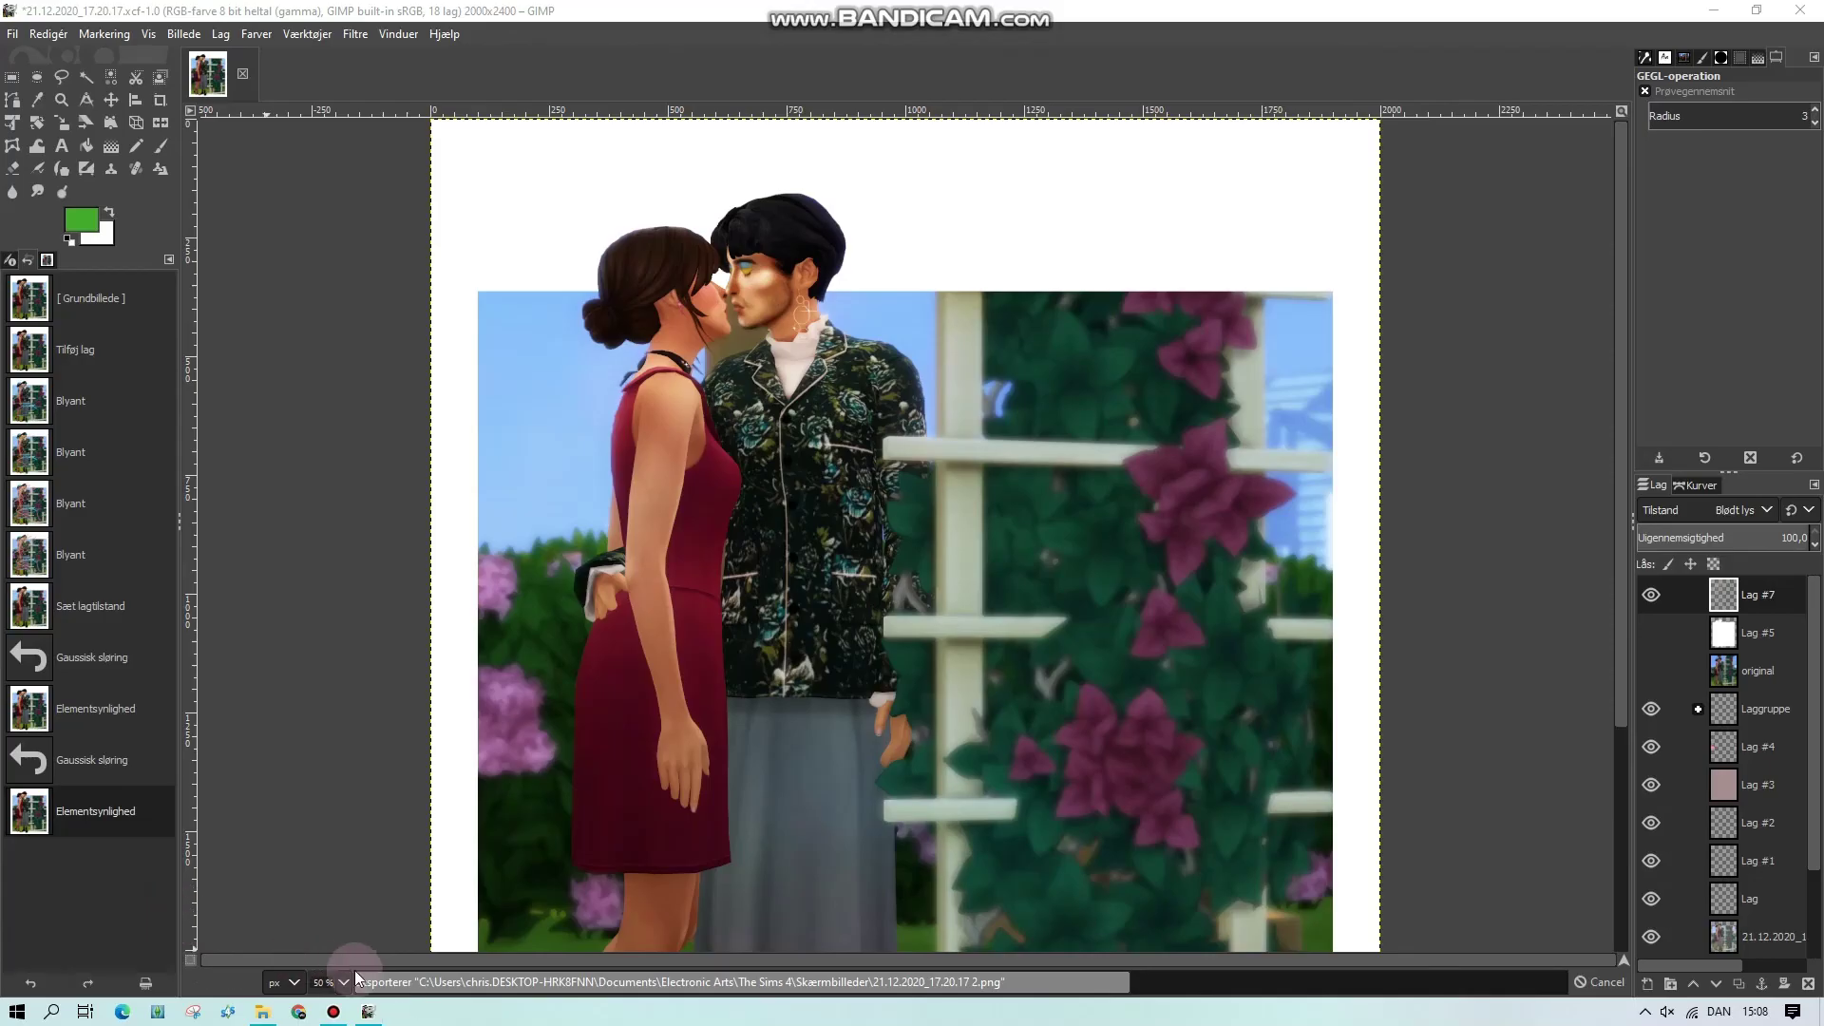
mouse_move(261, 1017)
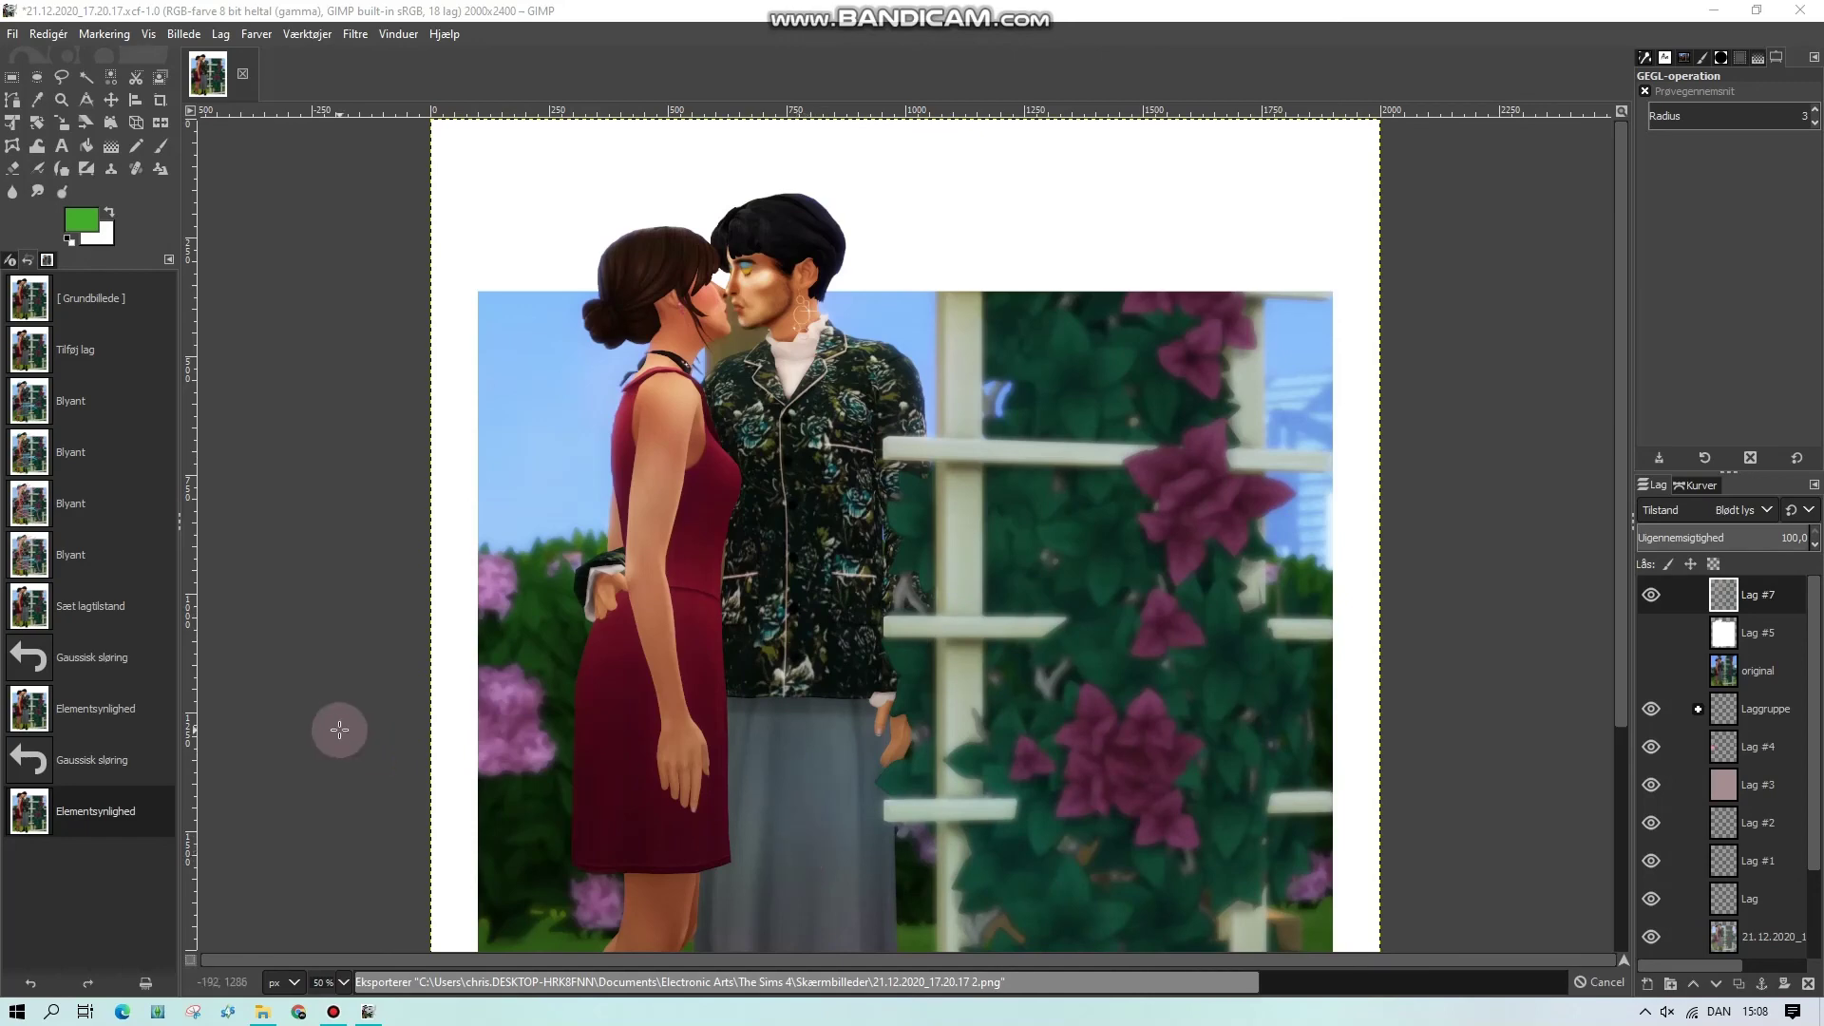
scroll(342, 732, down, 5)
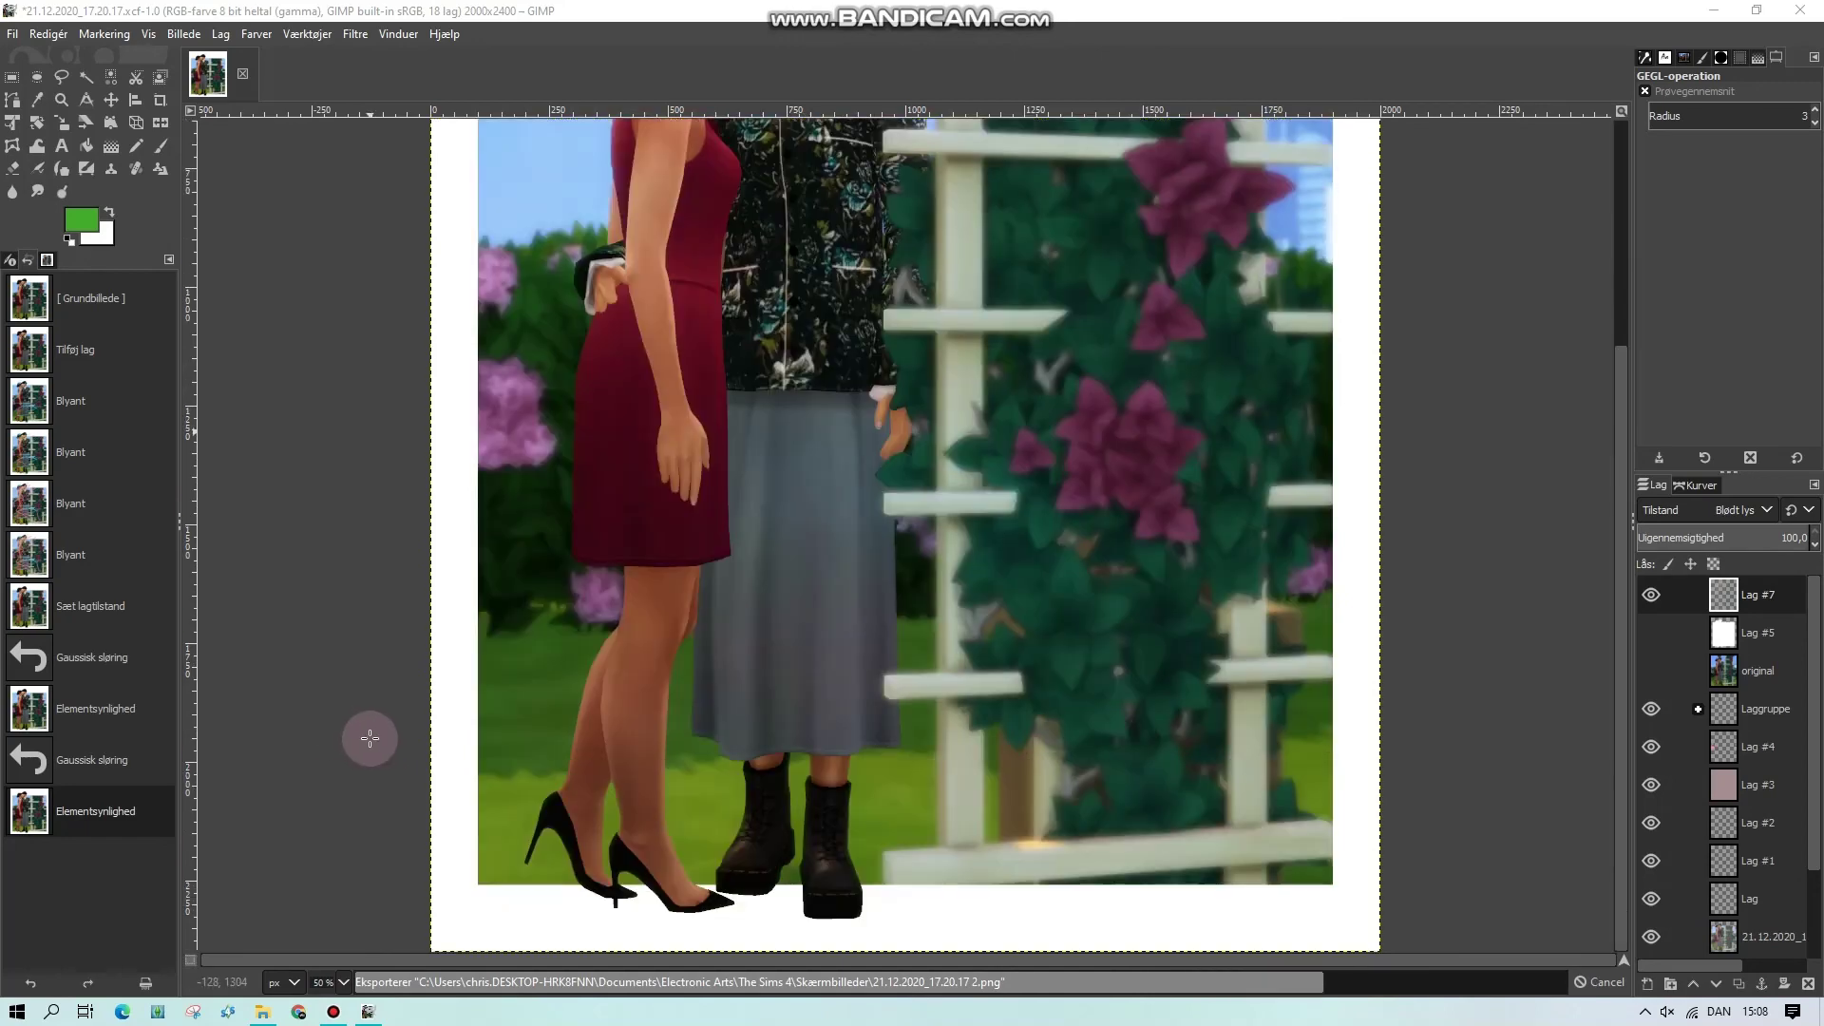
scroll(363, 744, up, 5)
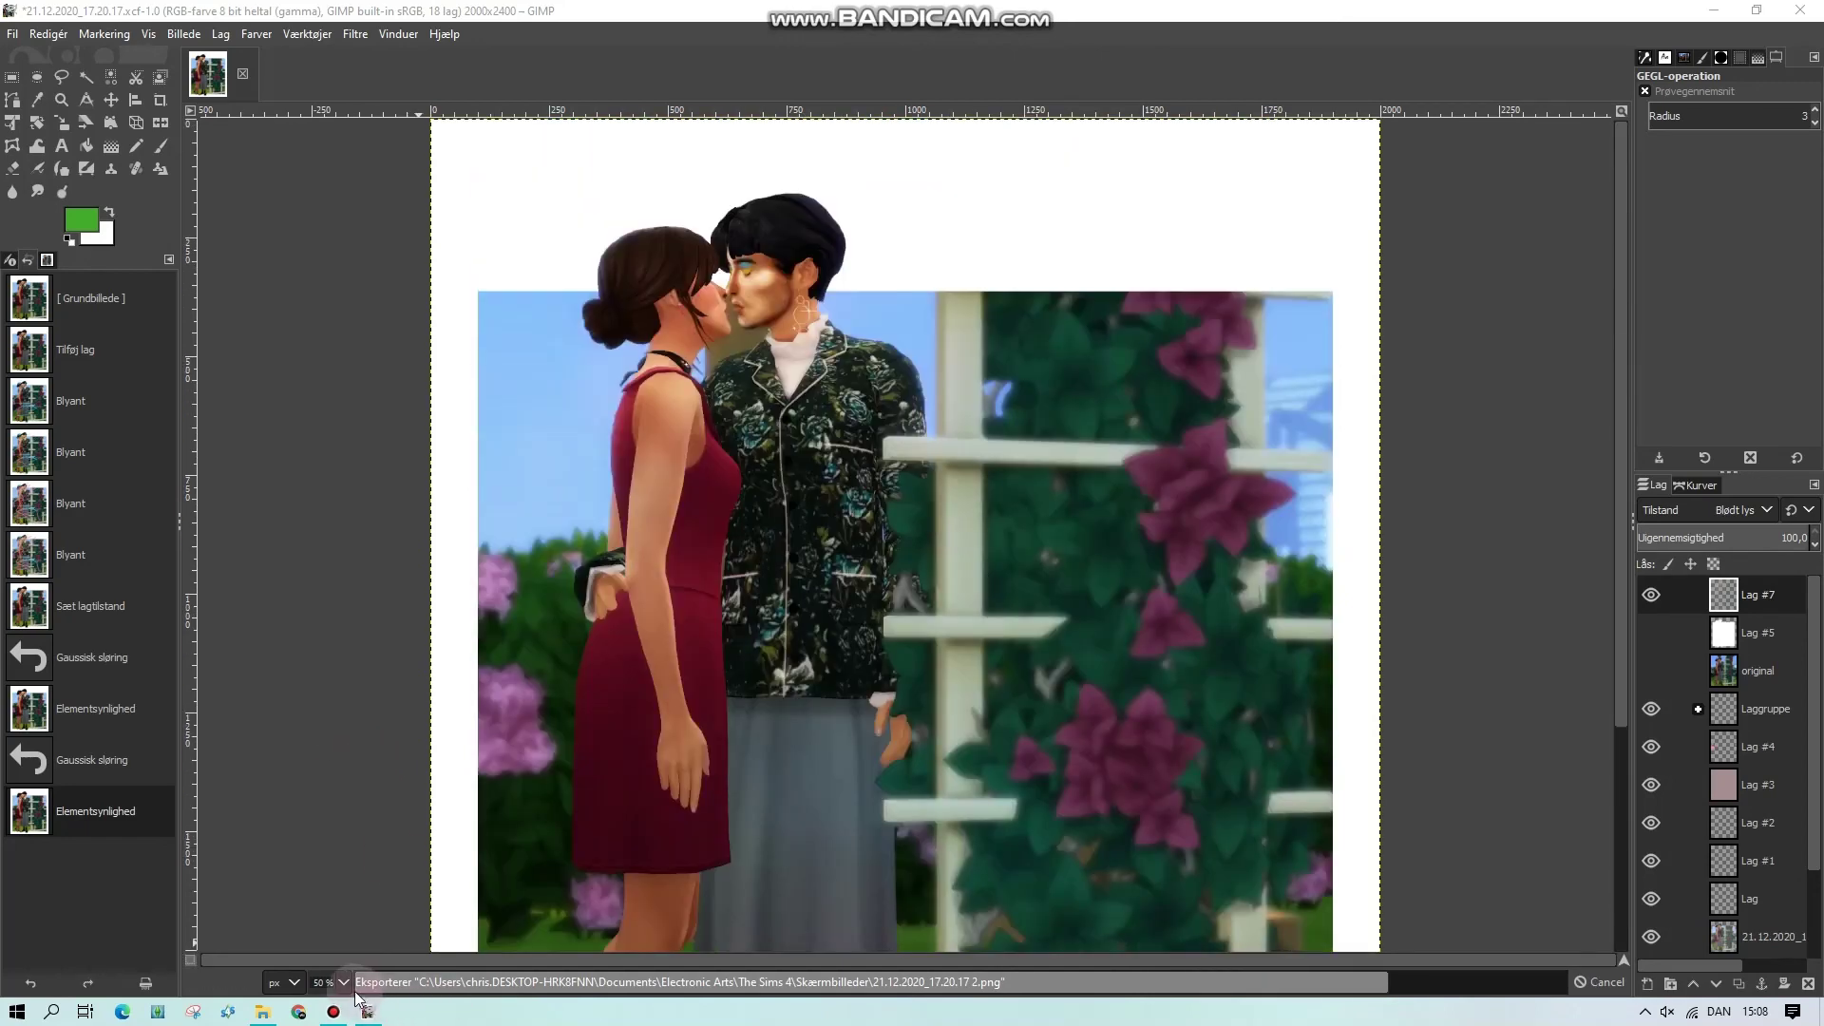
Move the scribble layer Lag #7 down the layer stack to directly below the layer named original
key(1)
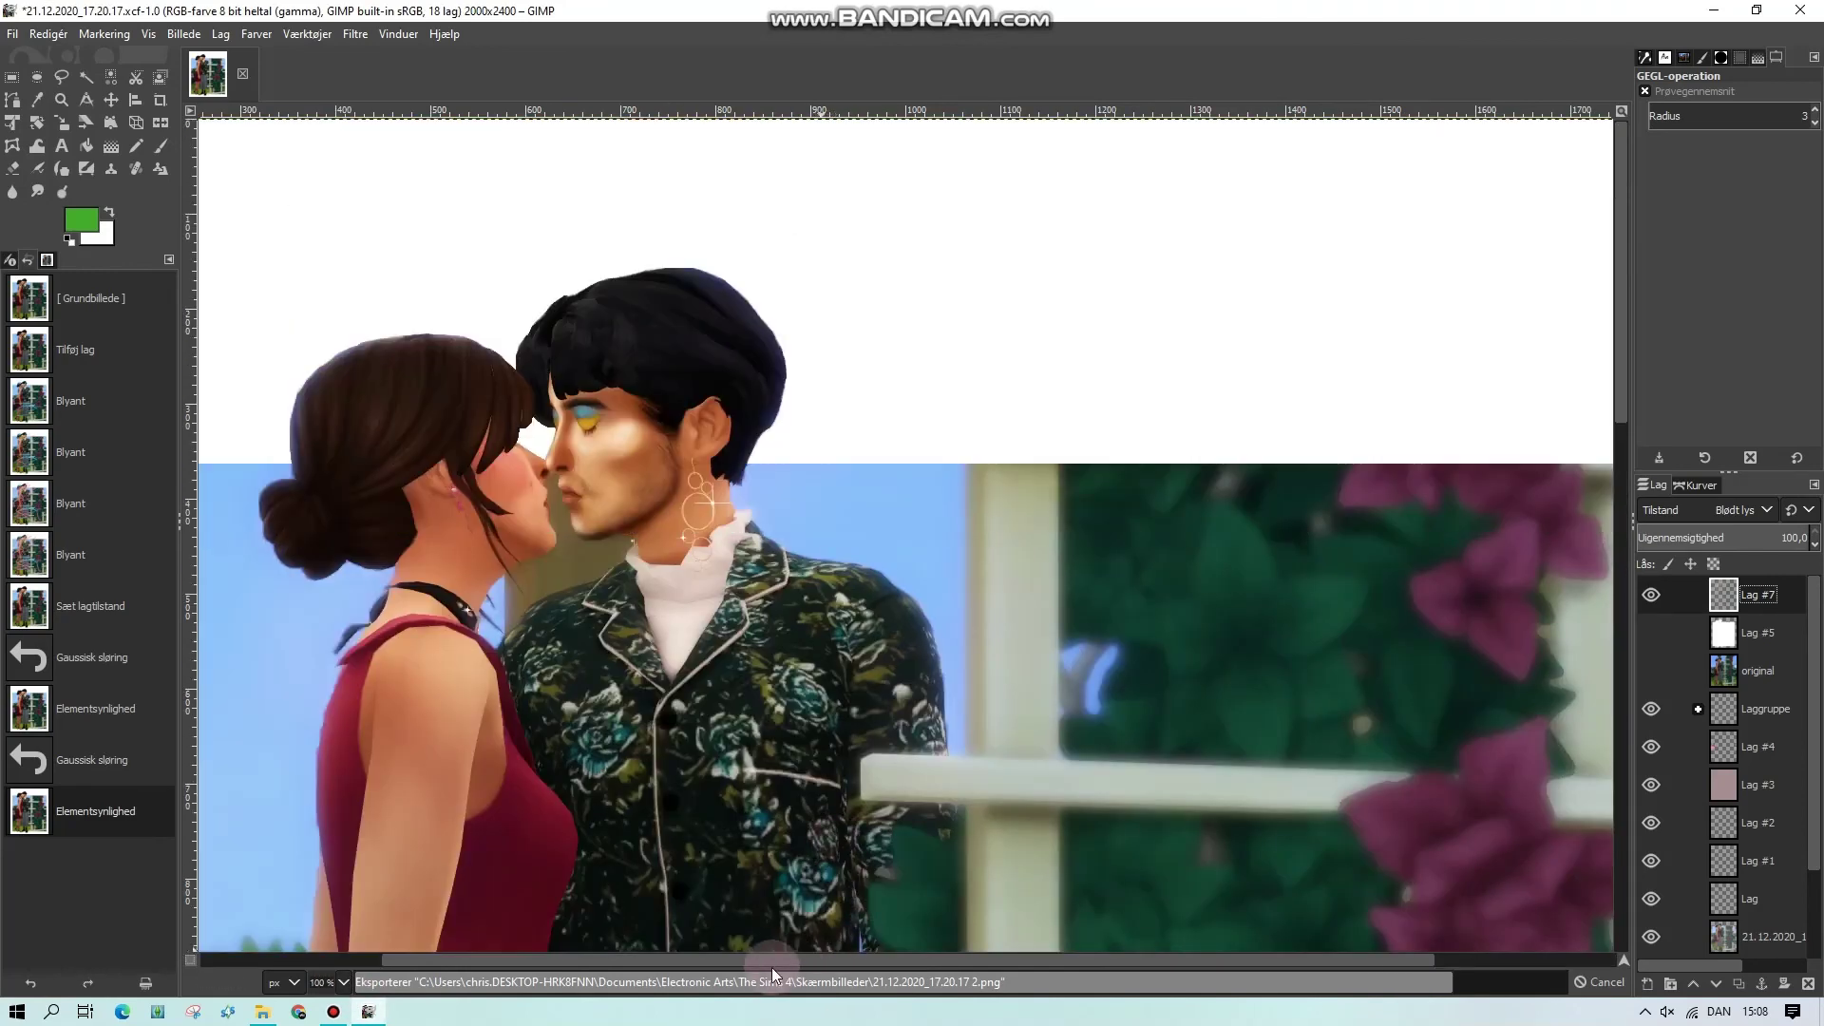
drag(750, 964, 566, 951)
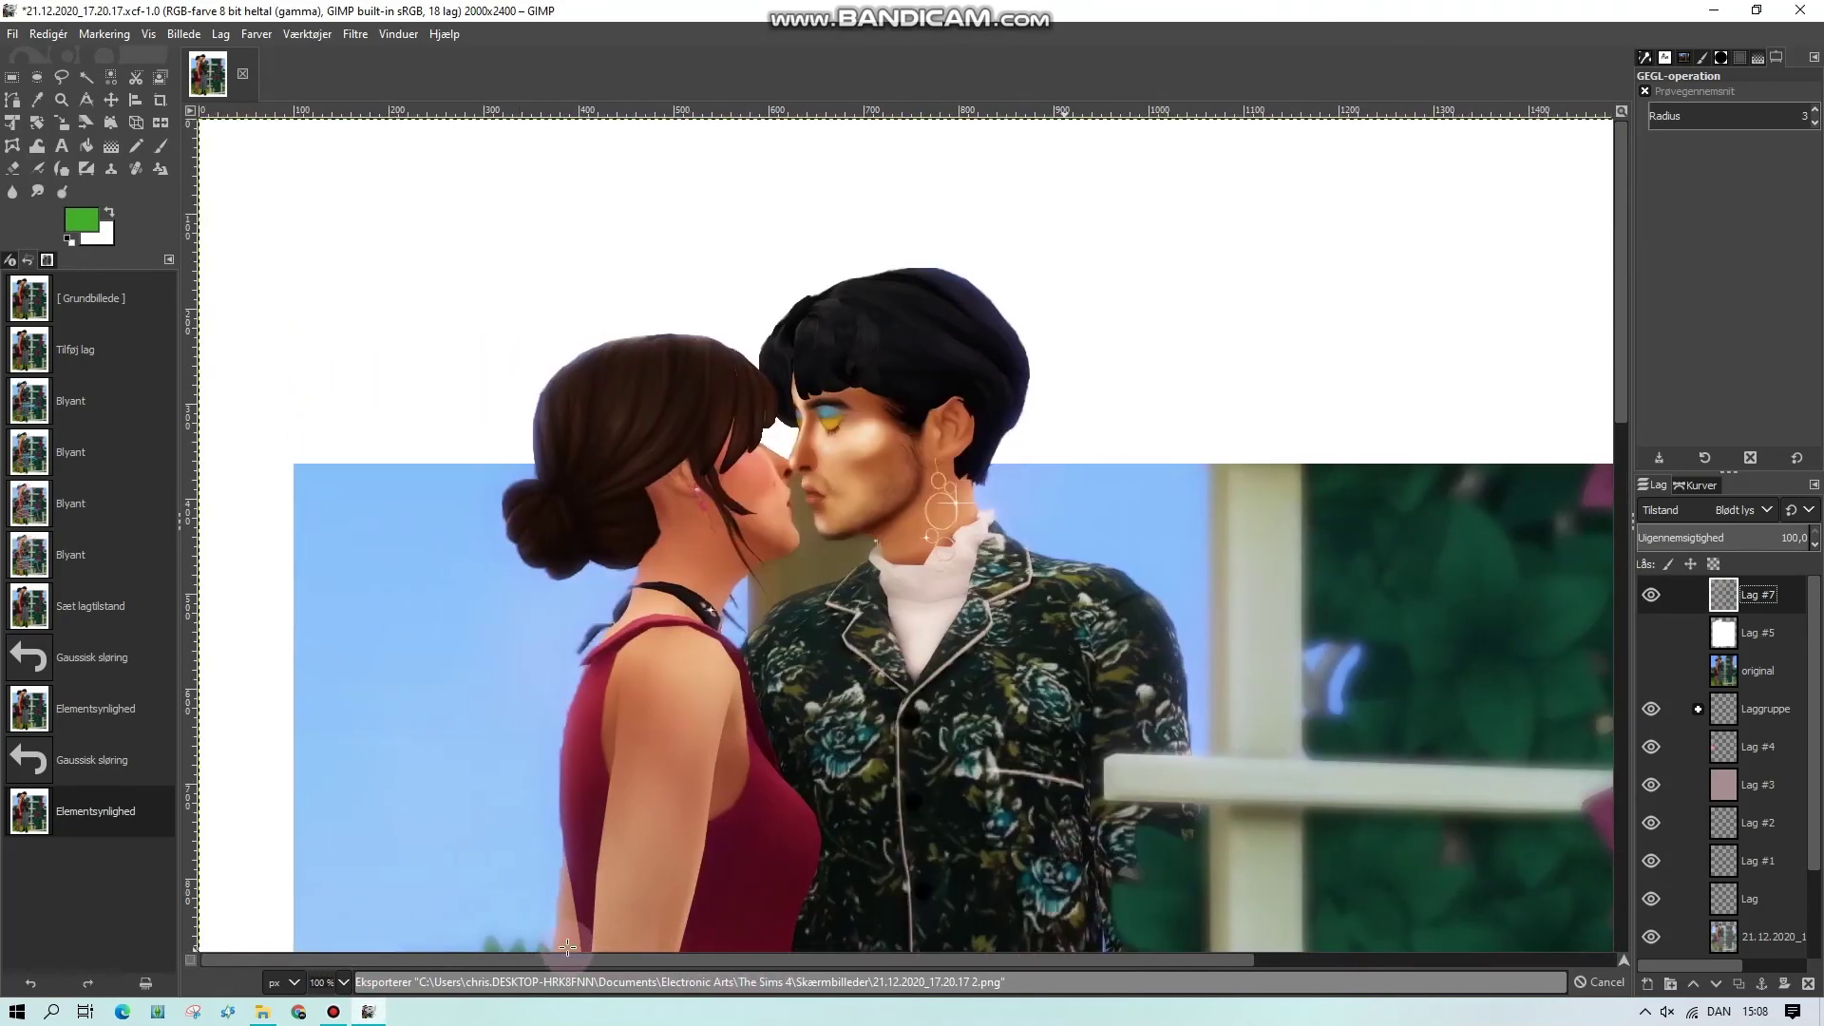
drag(1668, 606, 1774, 692)
Compare the edited picture with the original layer at 100% on the couple's heads, leaving the original hidden
click(1651, 633)
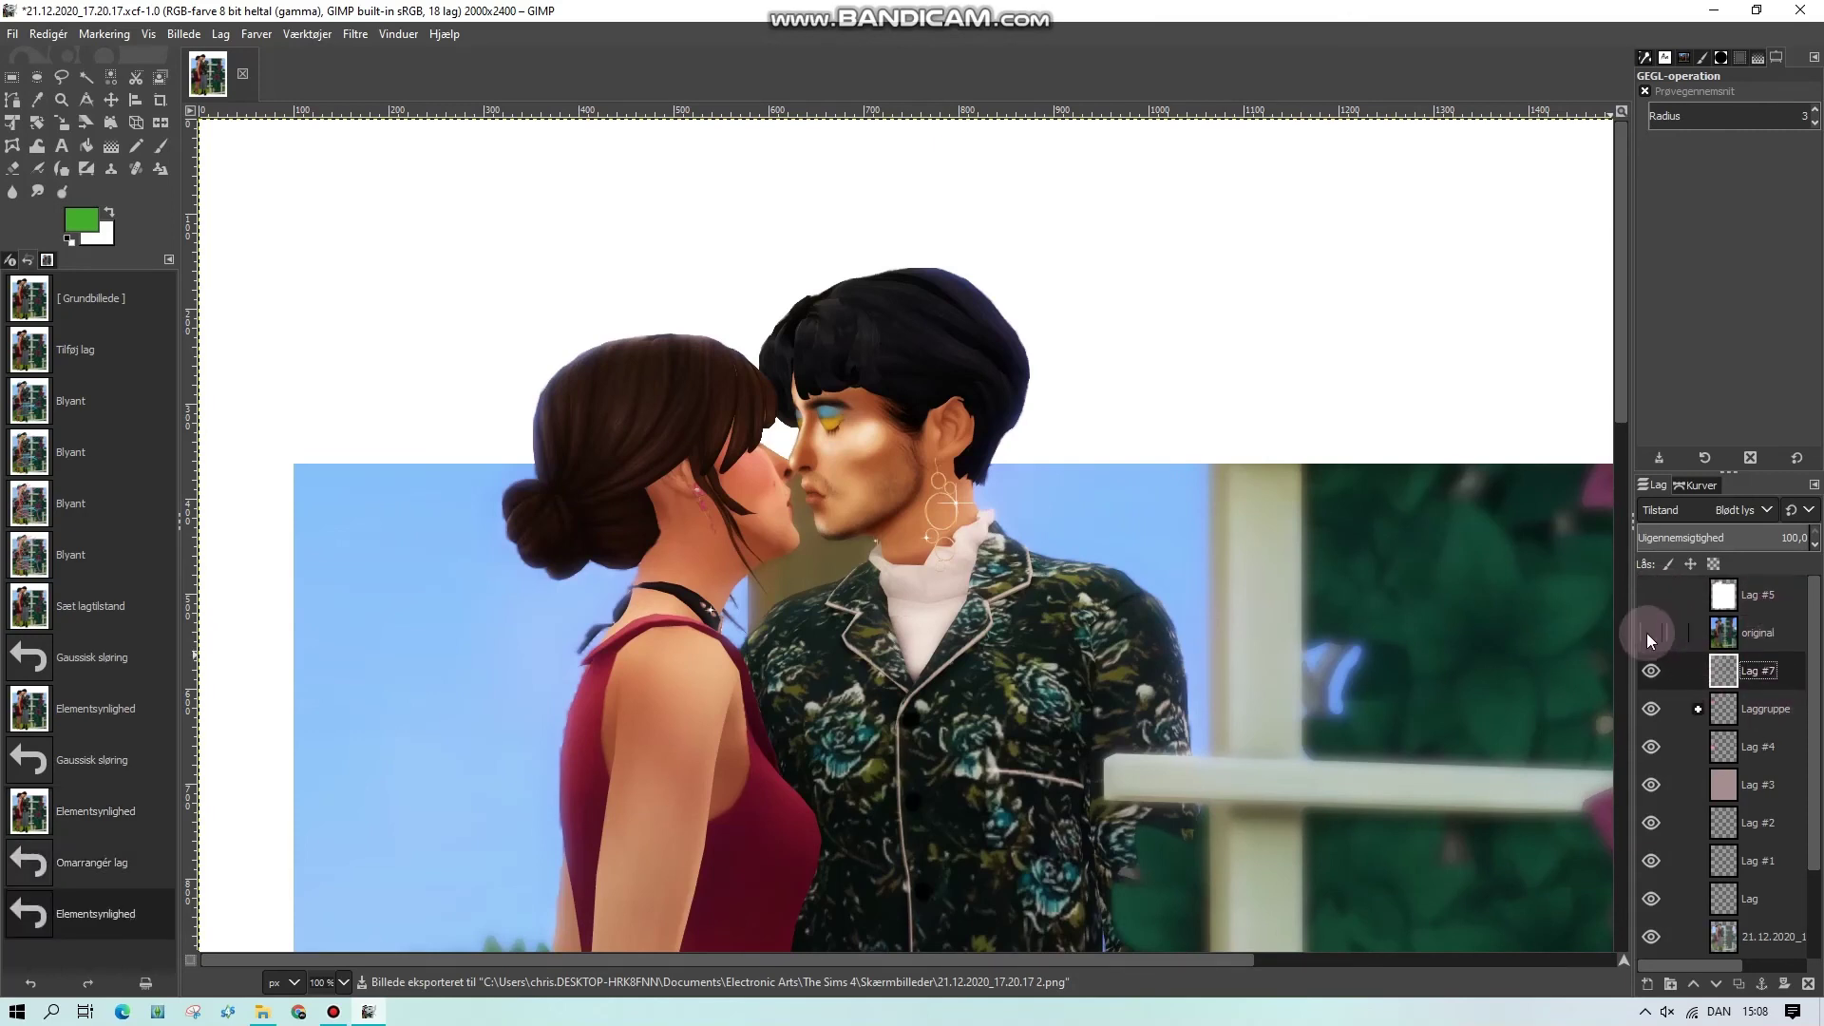
click(1648, 634)
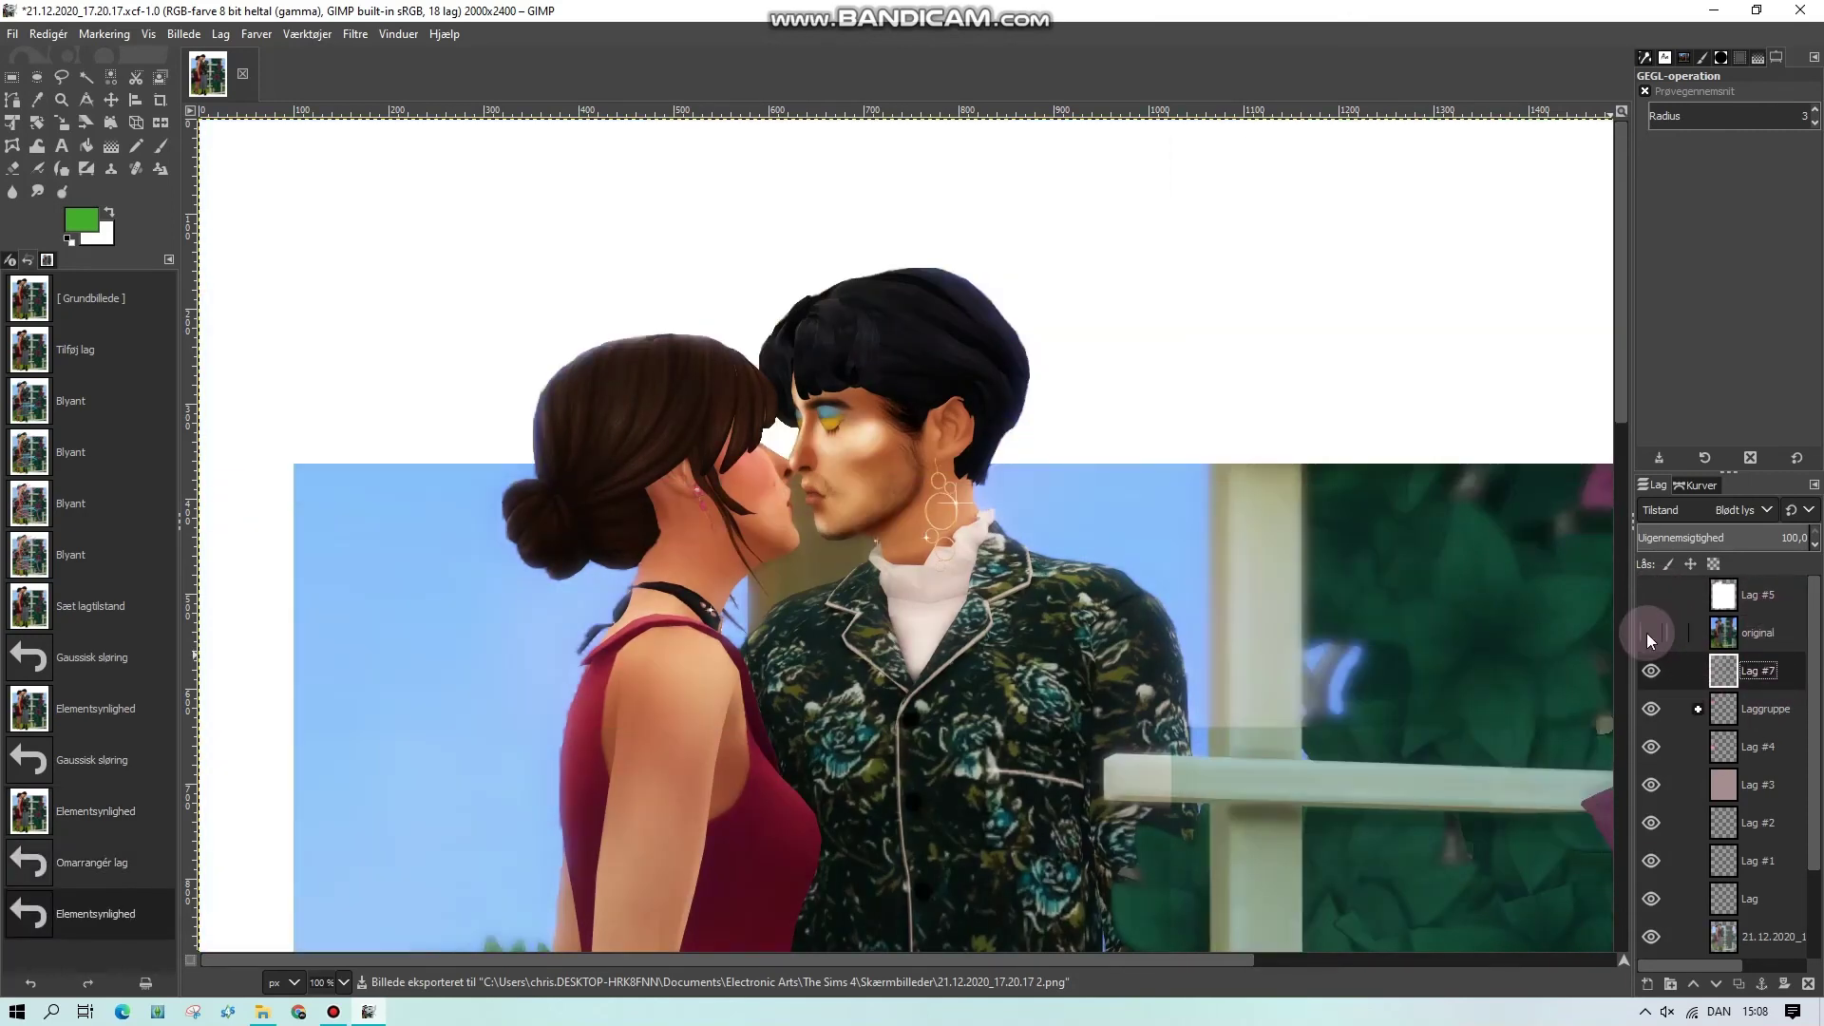
click(1648, 633)
click(1648, 634)
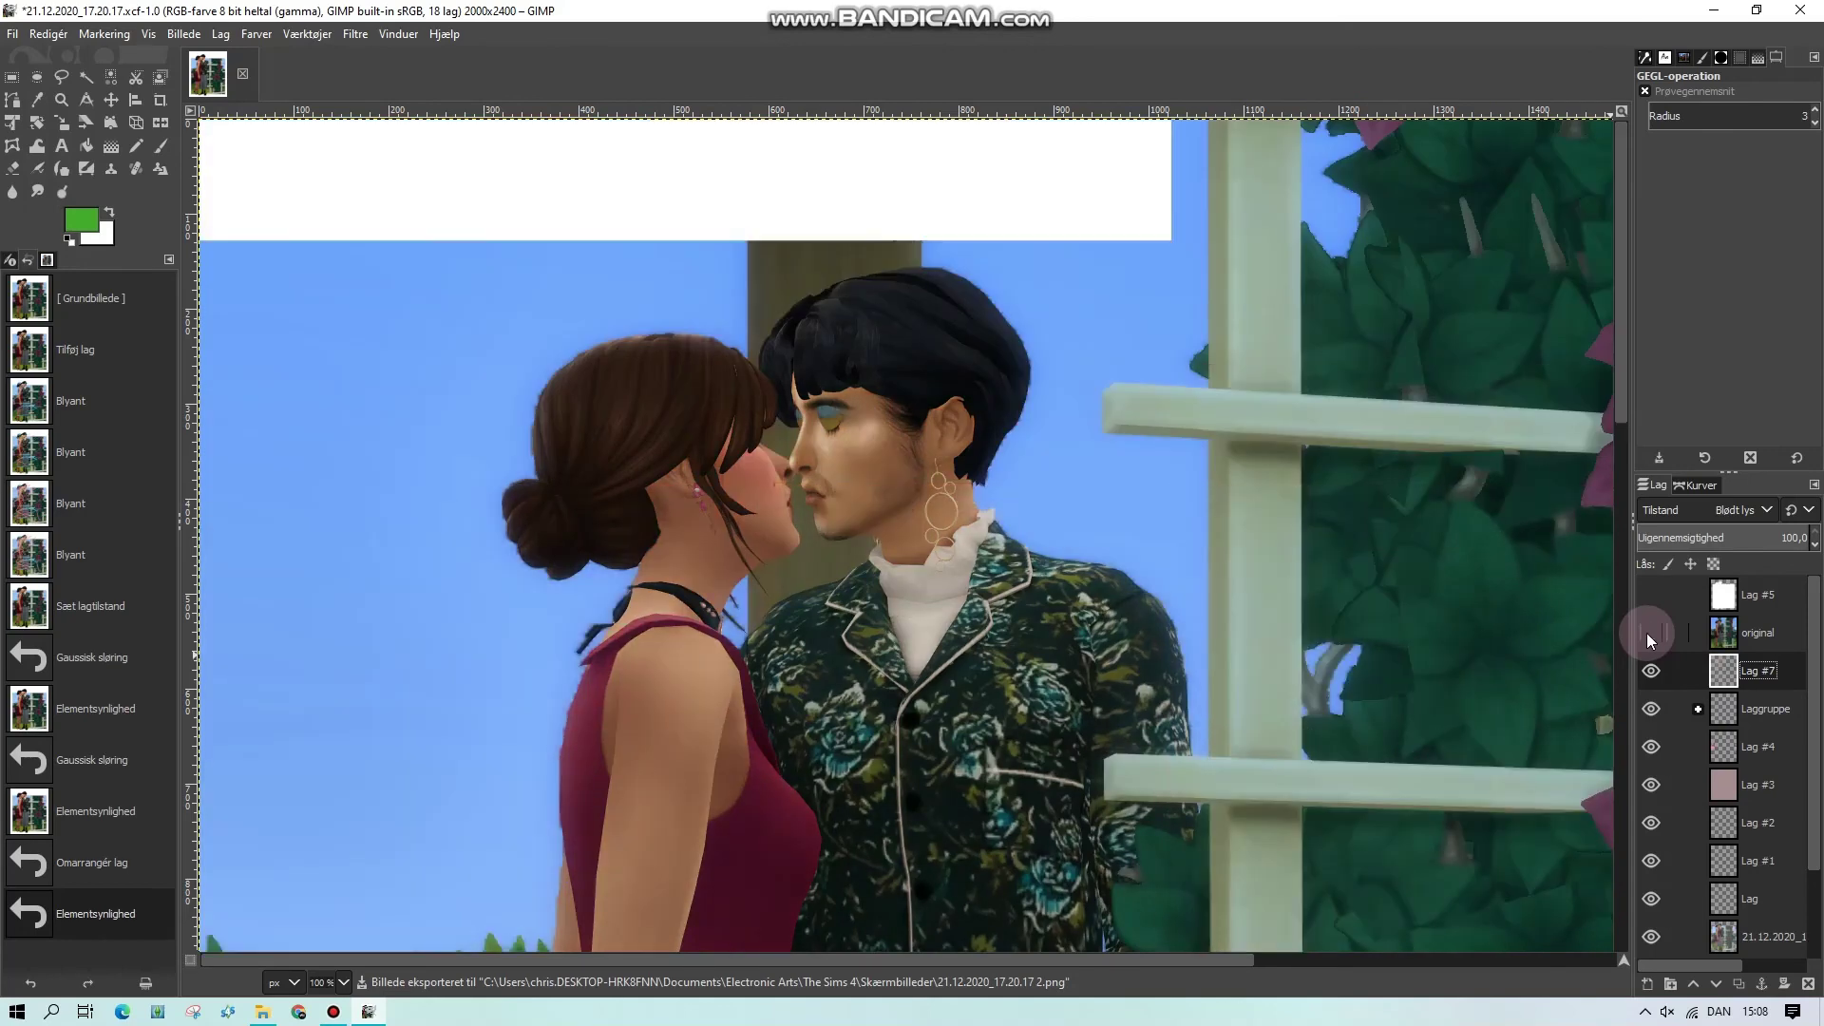
click(1649, 632)
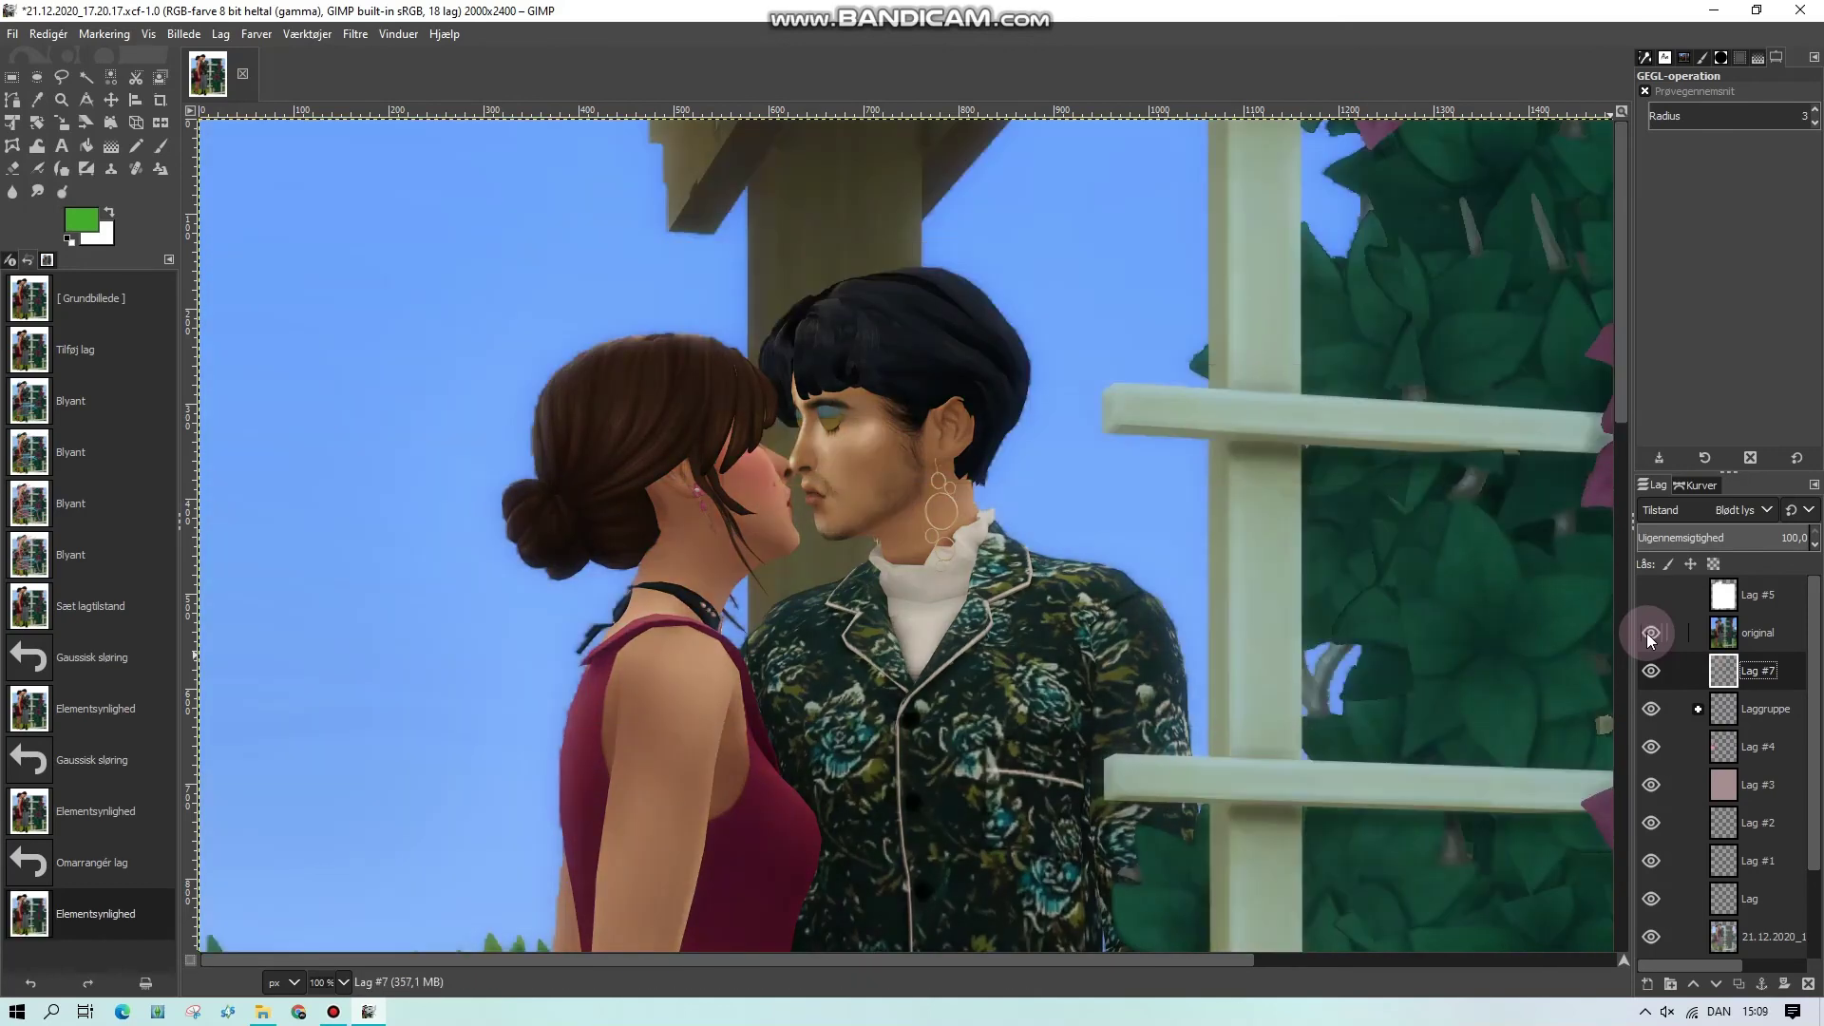
click(1647, 633)
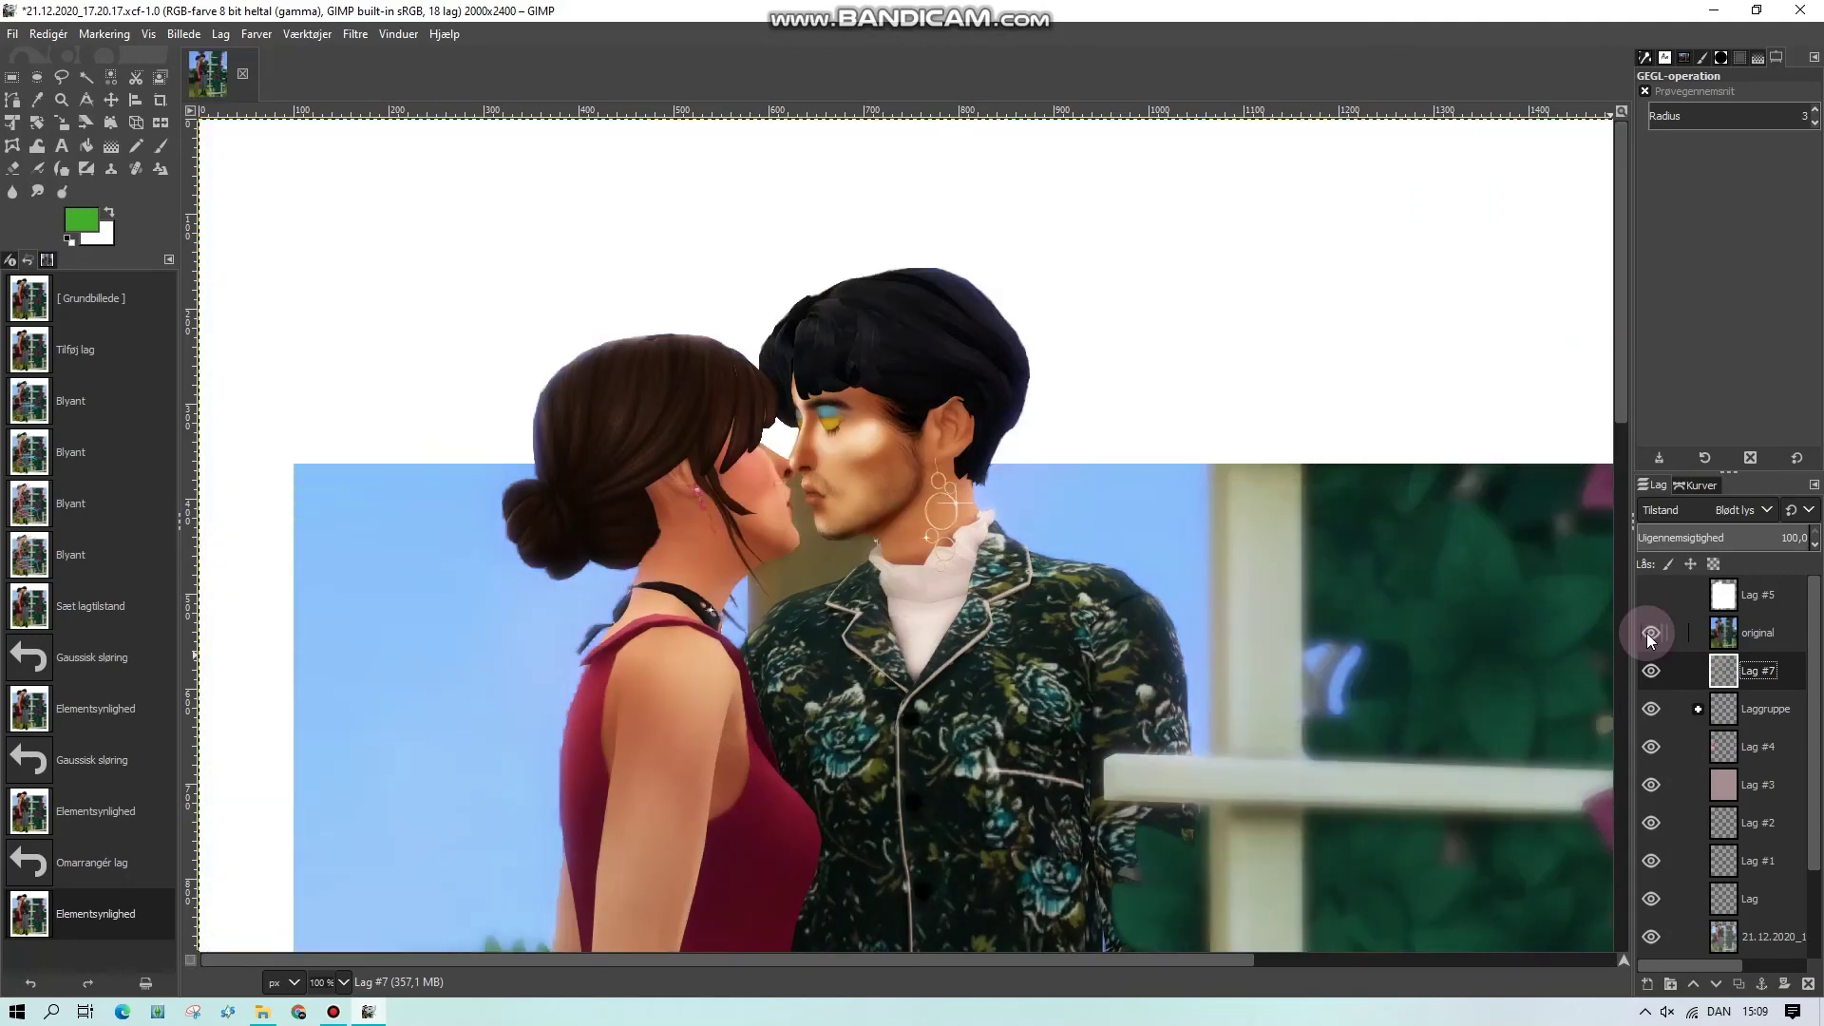
click(1647, 633)
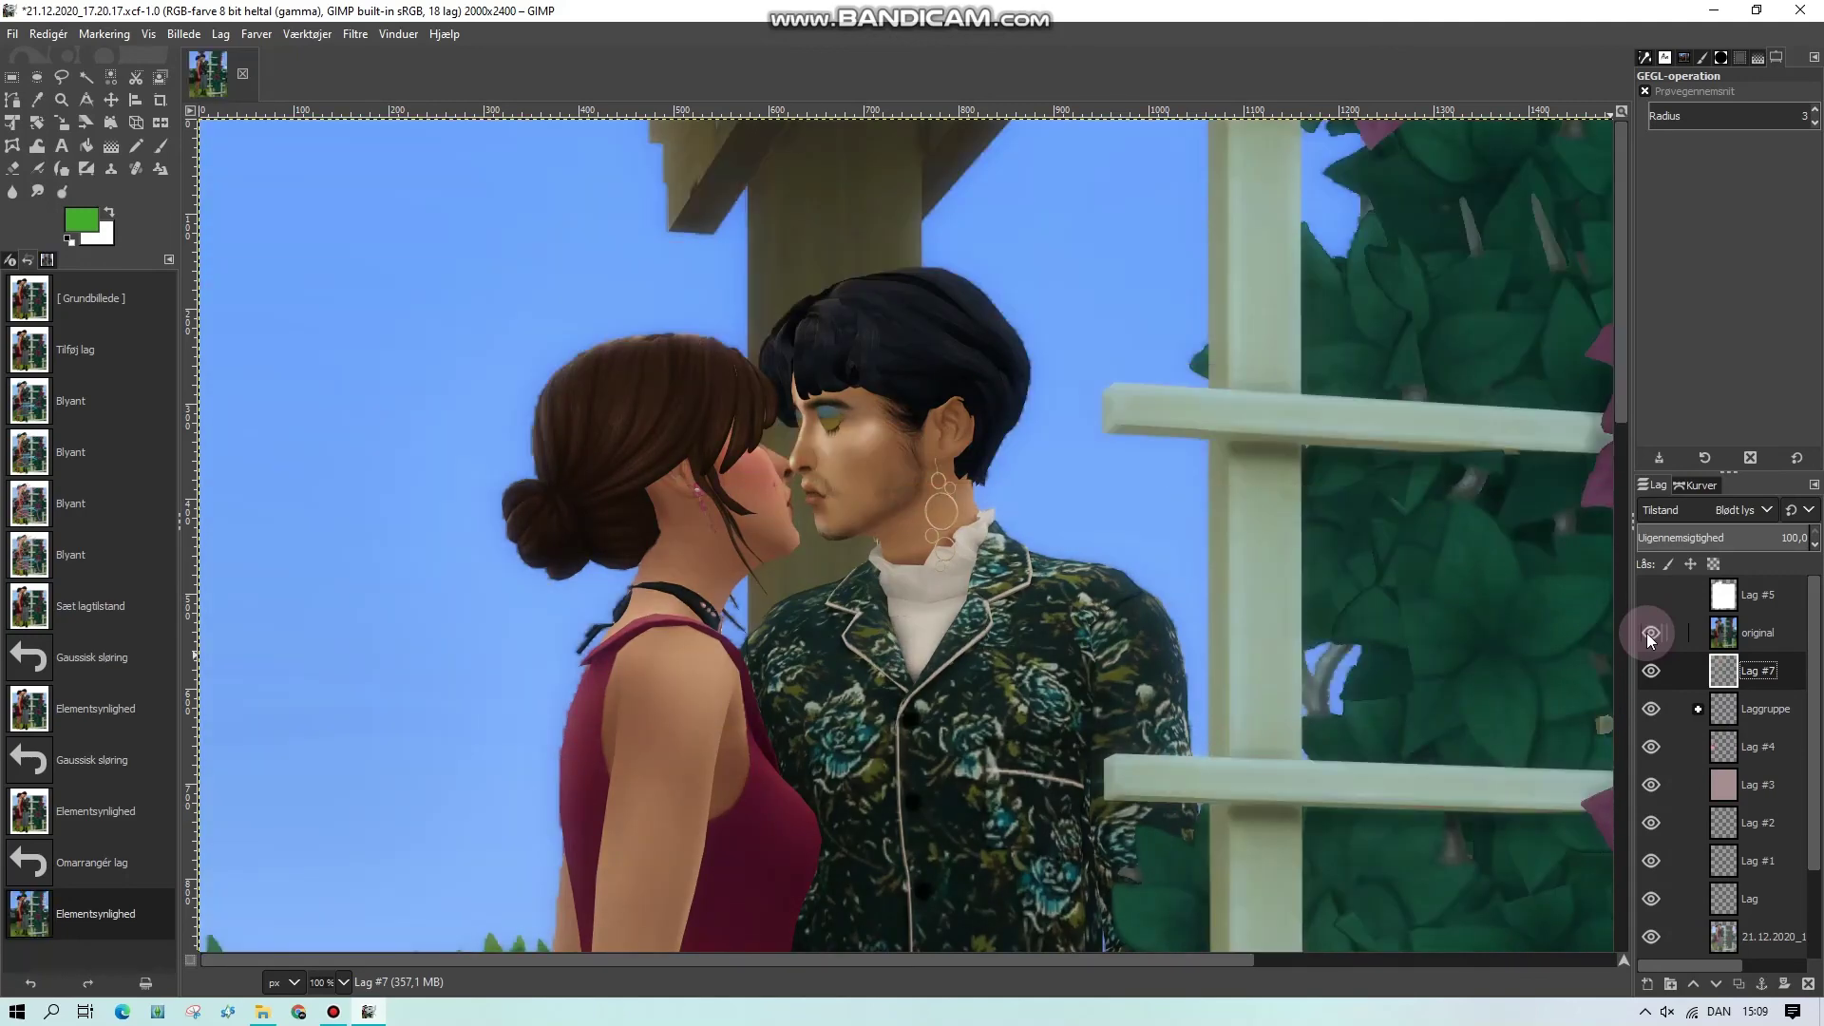
click(1647, 633)
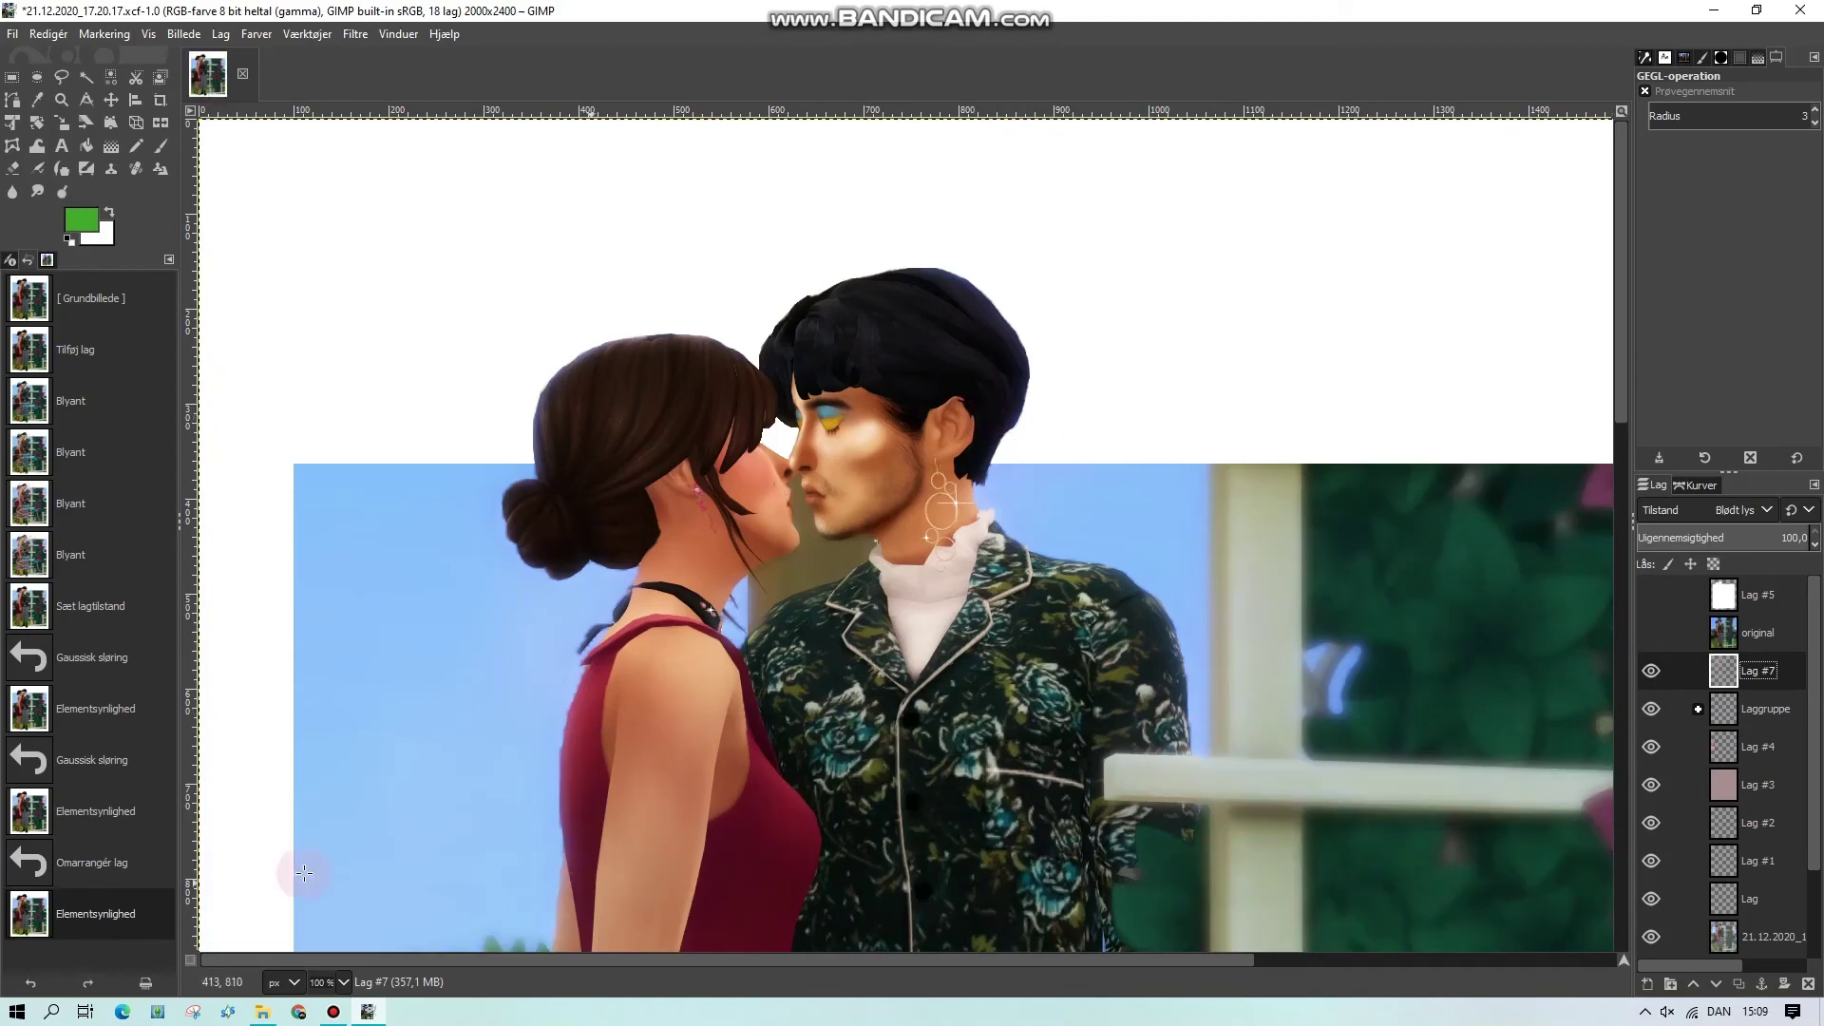
Add a new transparent layer directly above the 21.12.2020_17.20.17.png picture layer, with the man's face in view at 400%
click(343, 982)
click(328, 801)
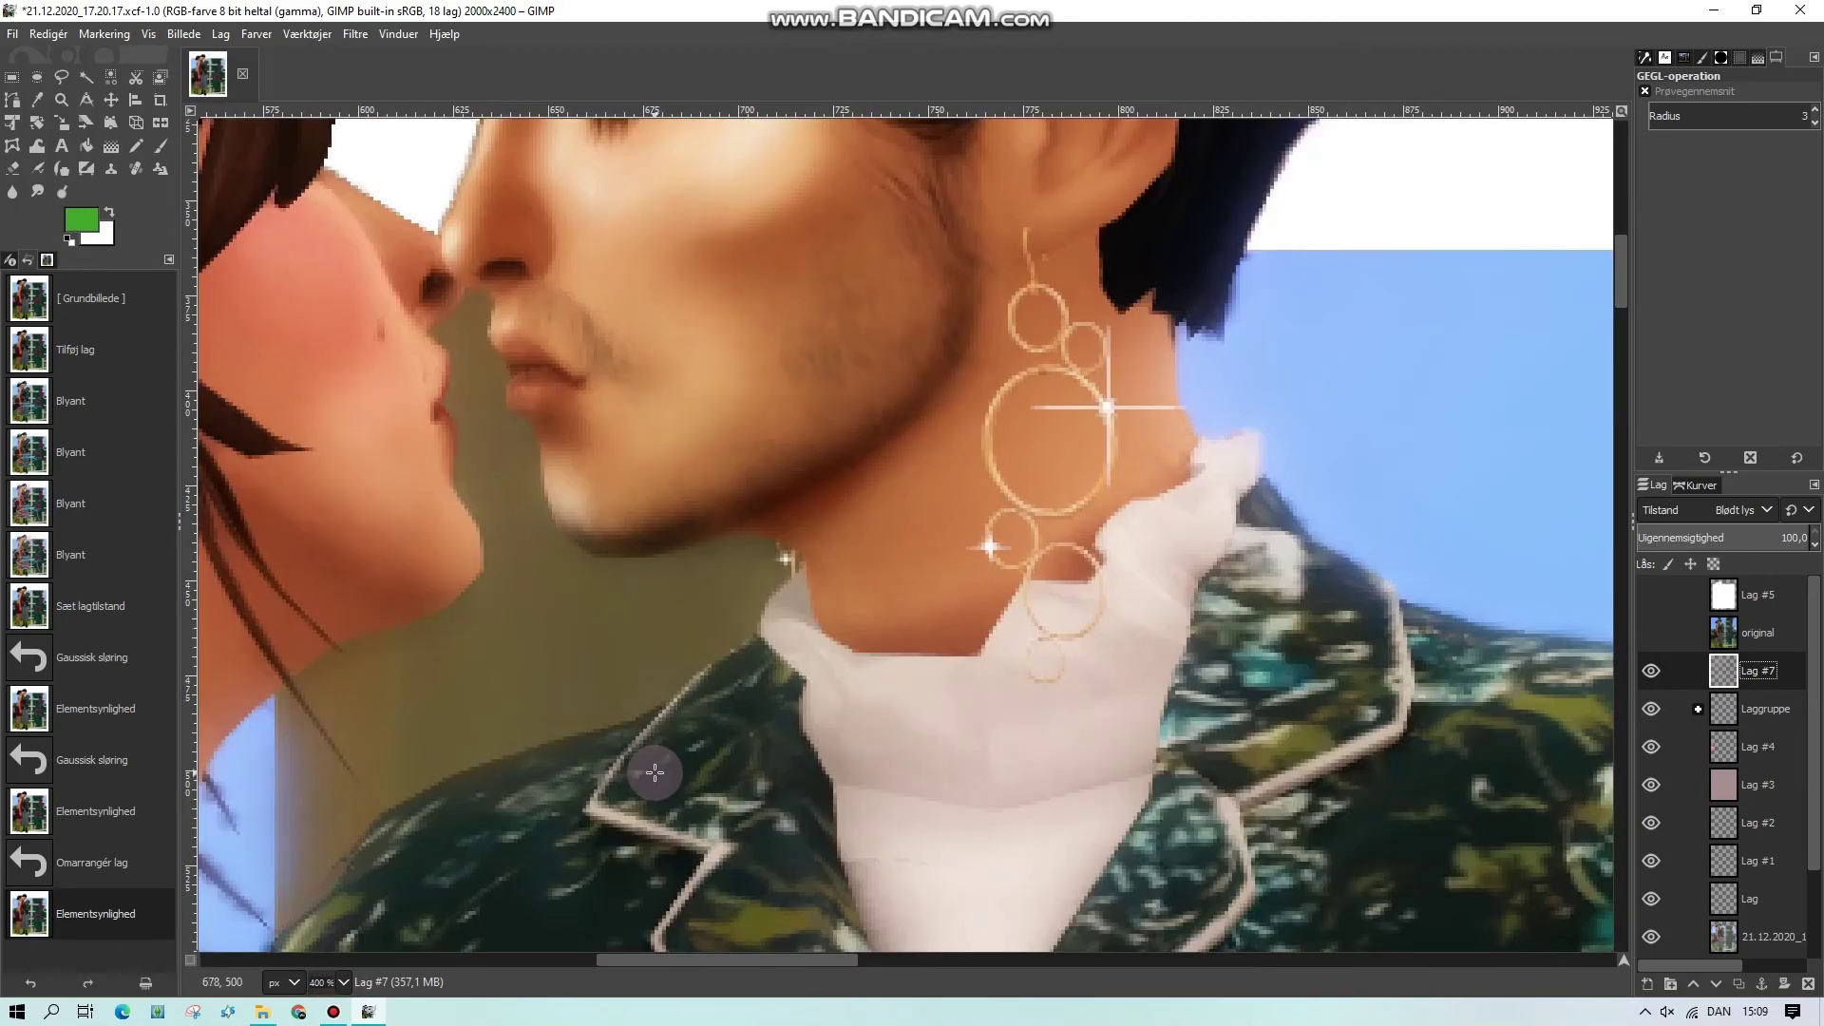
scroll(1239, 584, up, 3)
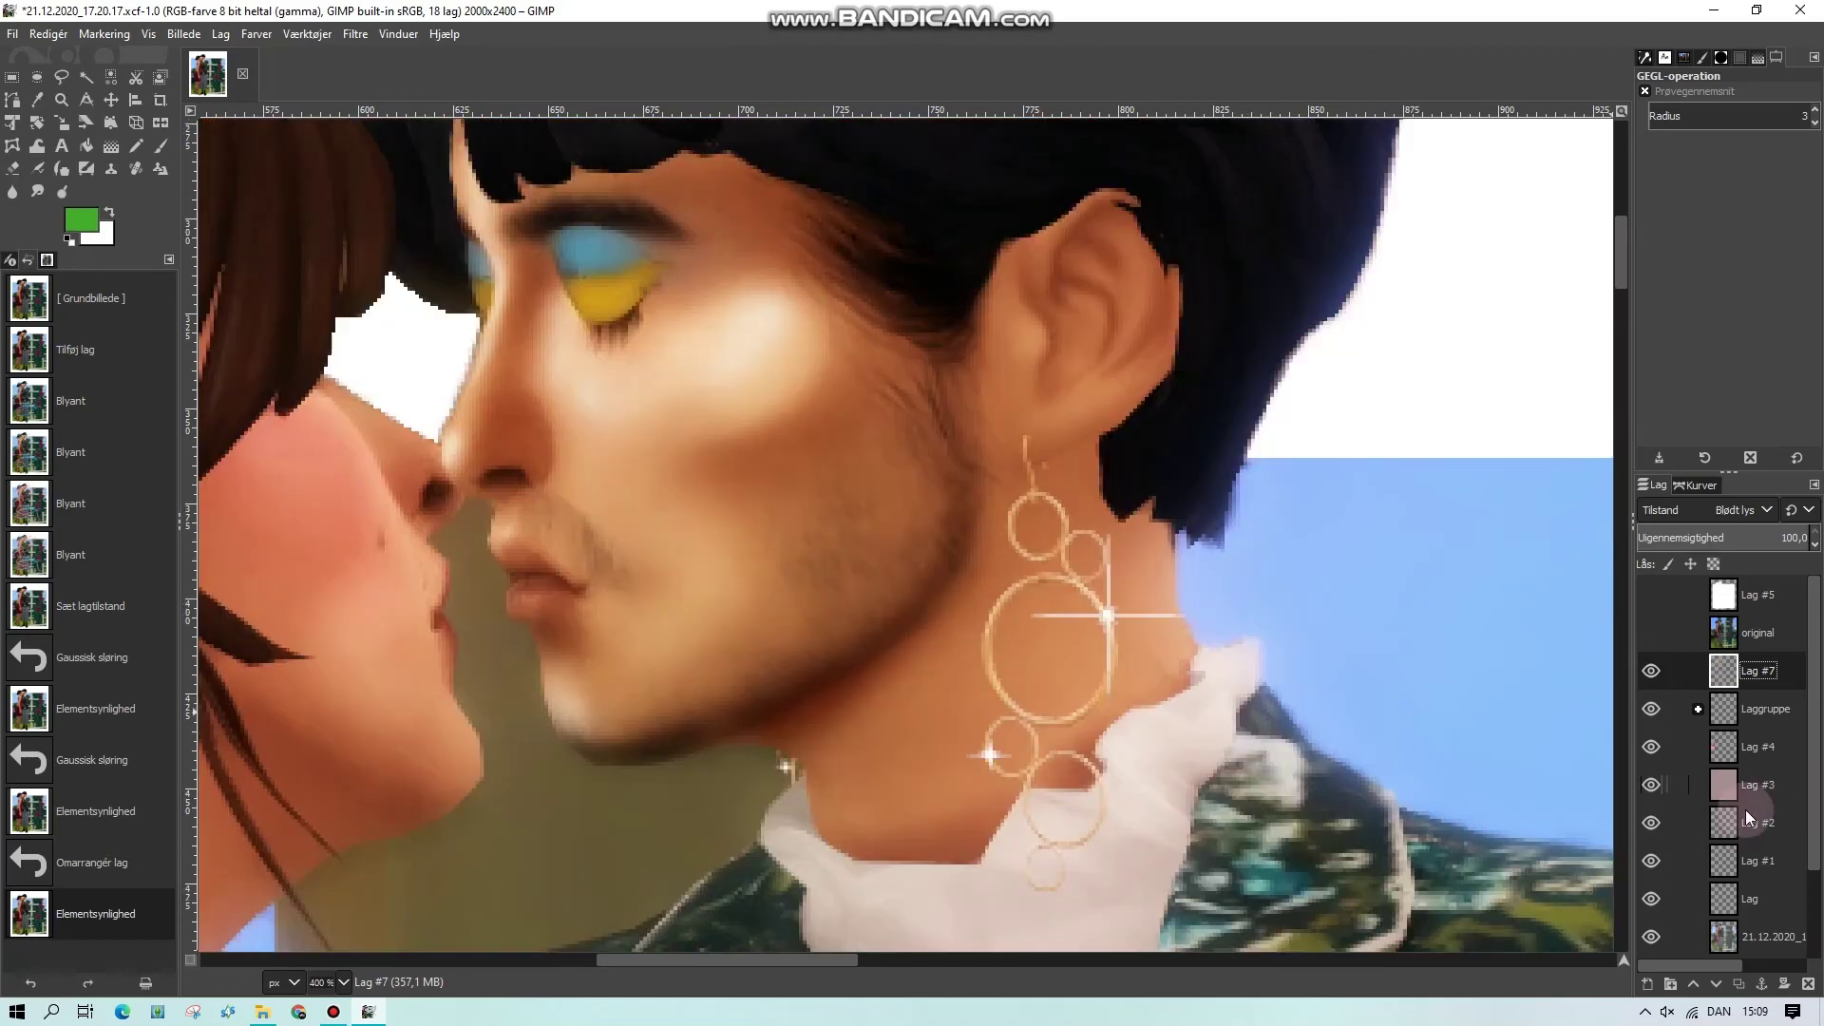
scroll(1746, 810, down, 2)
click(1759, 902)
click(1655, 988)
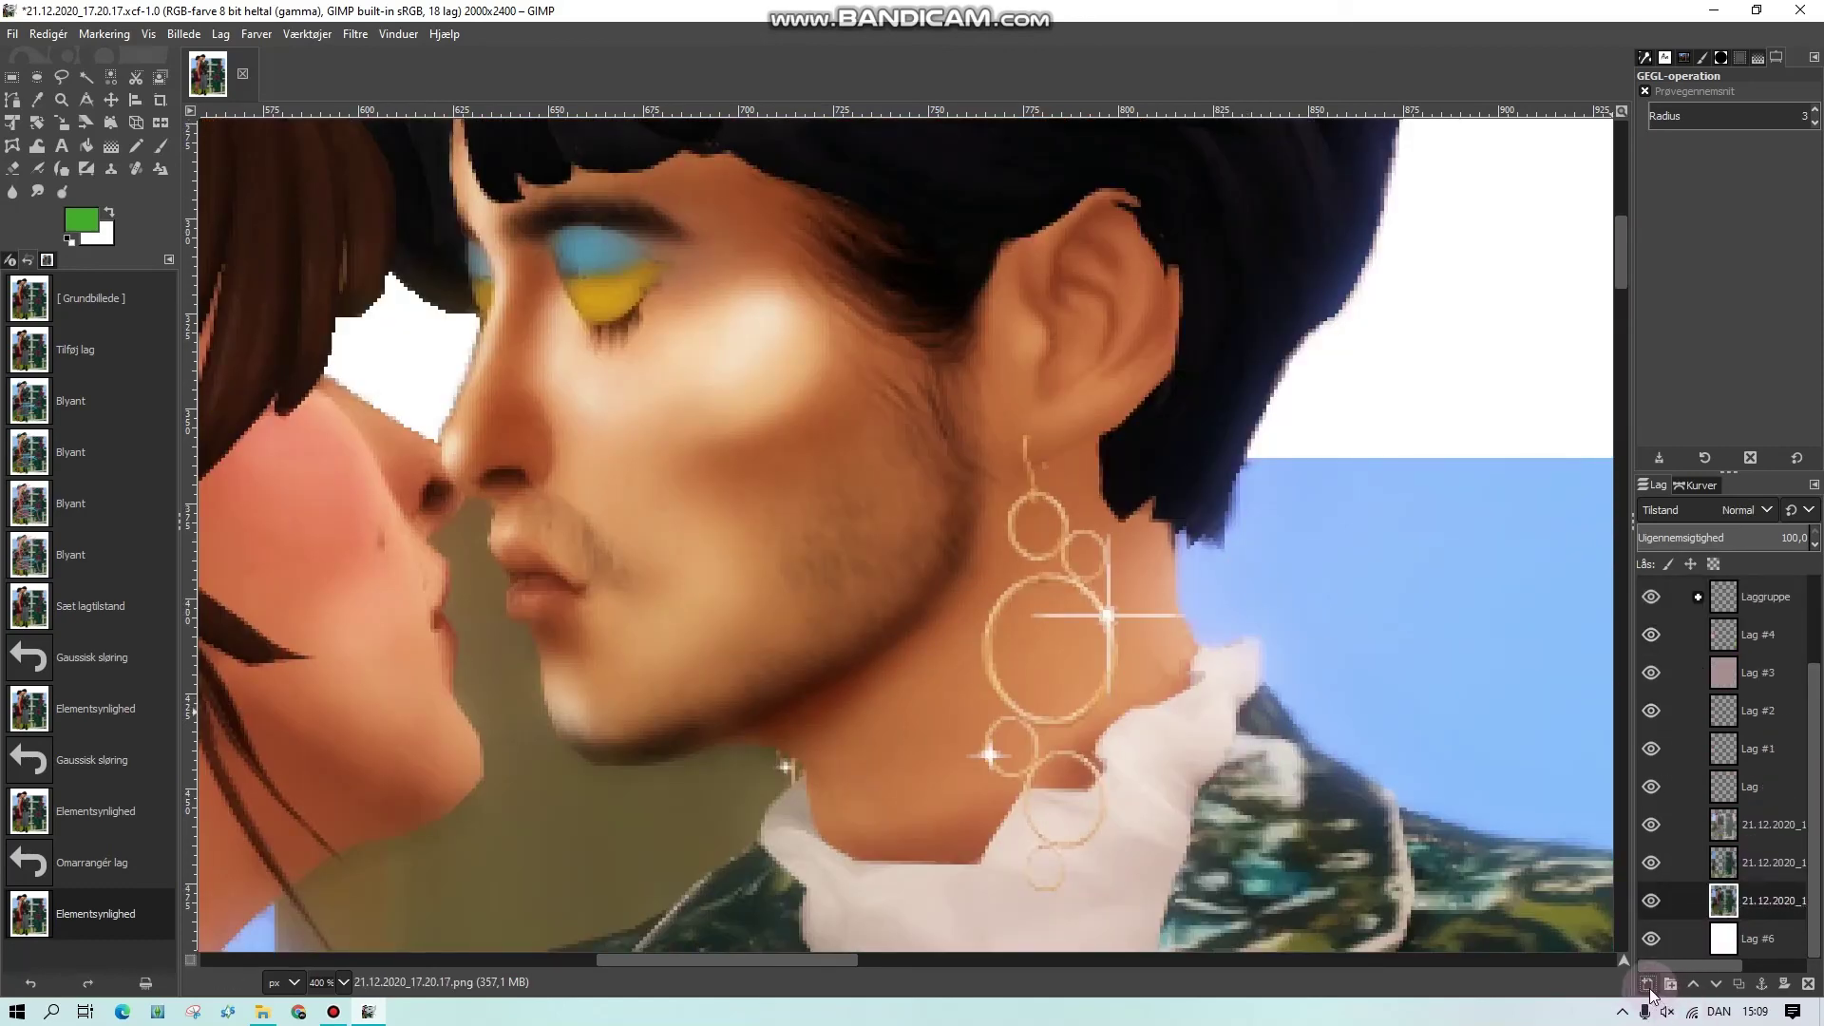
click(1651, 990)
click(1678, 966)
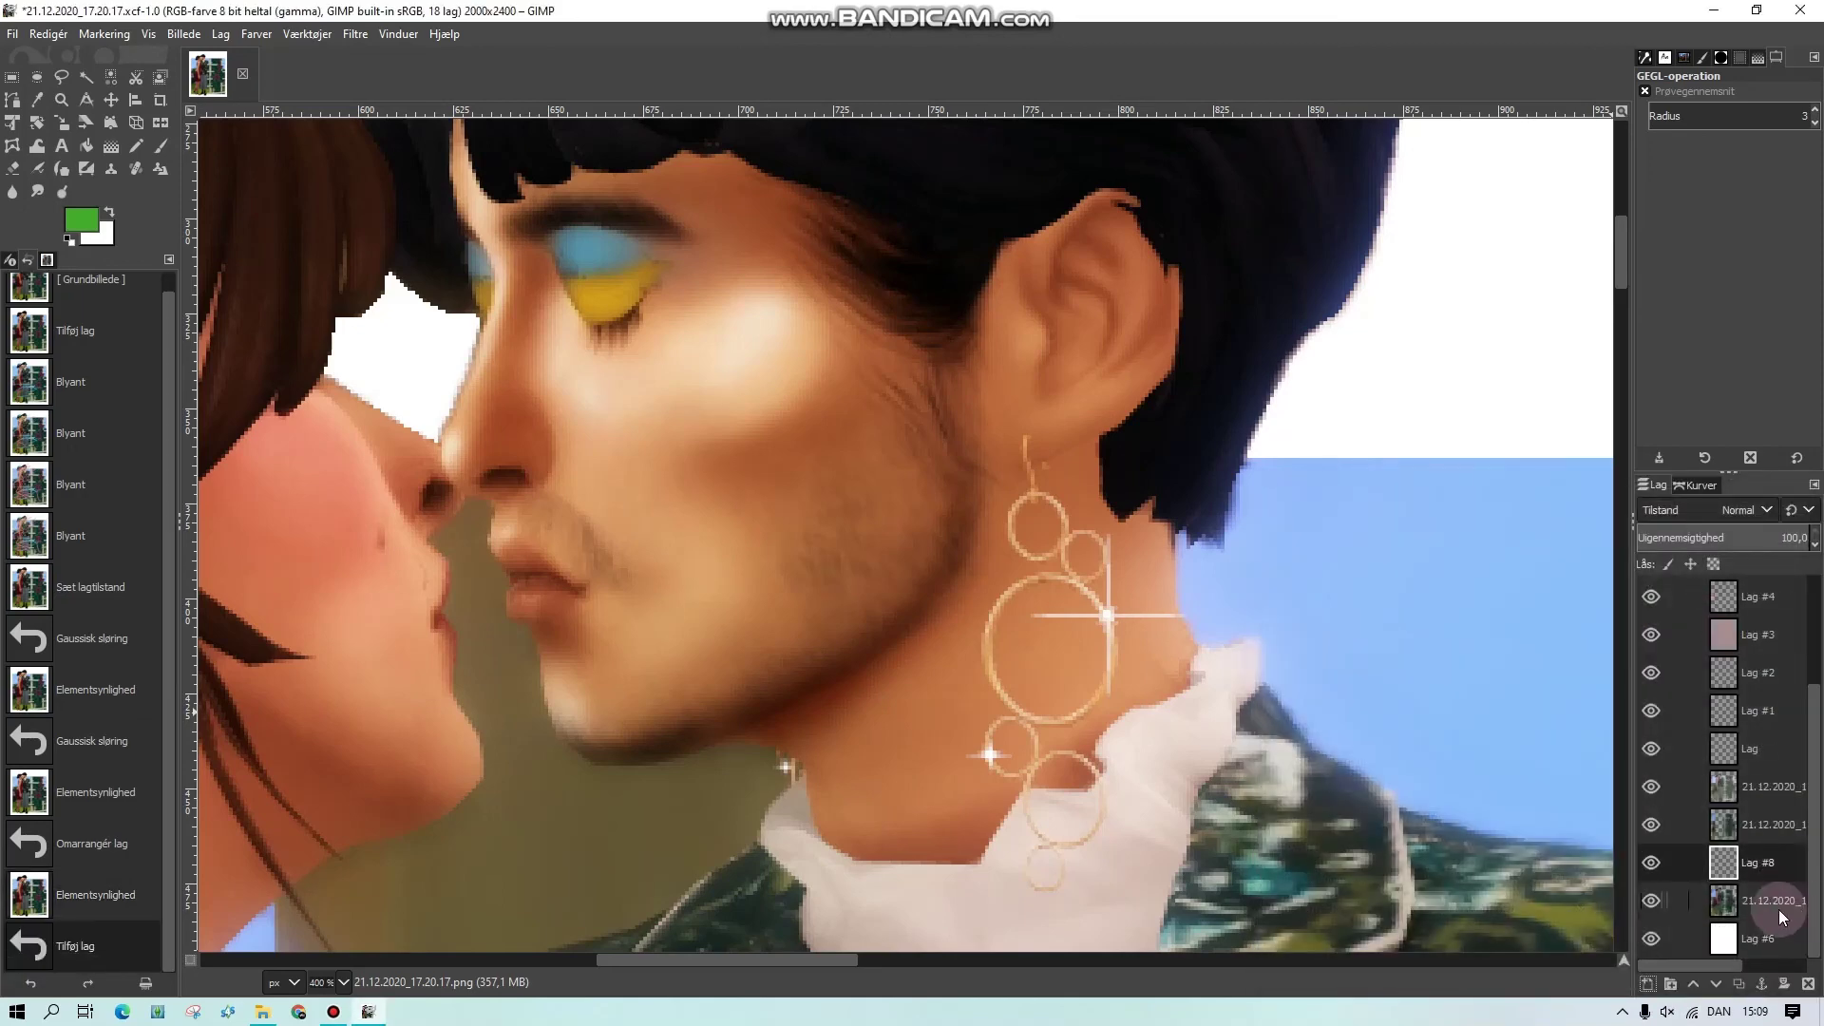
Sample the brown skin tone at the top of the man's ear from the picture layer and make the new layer Lag #8 active
click(1780, 914)
click(38, 99)
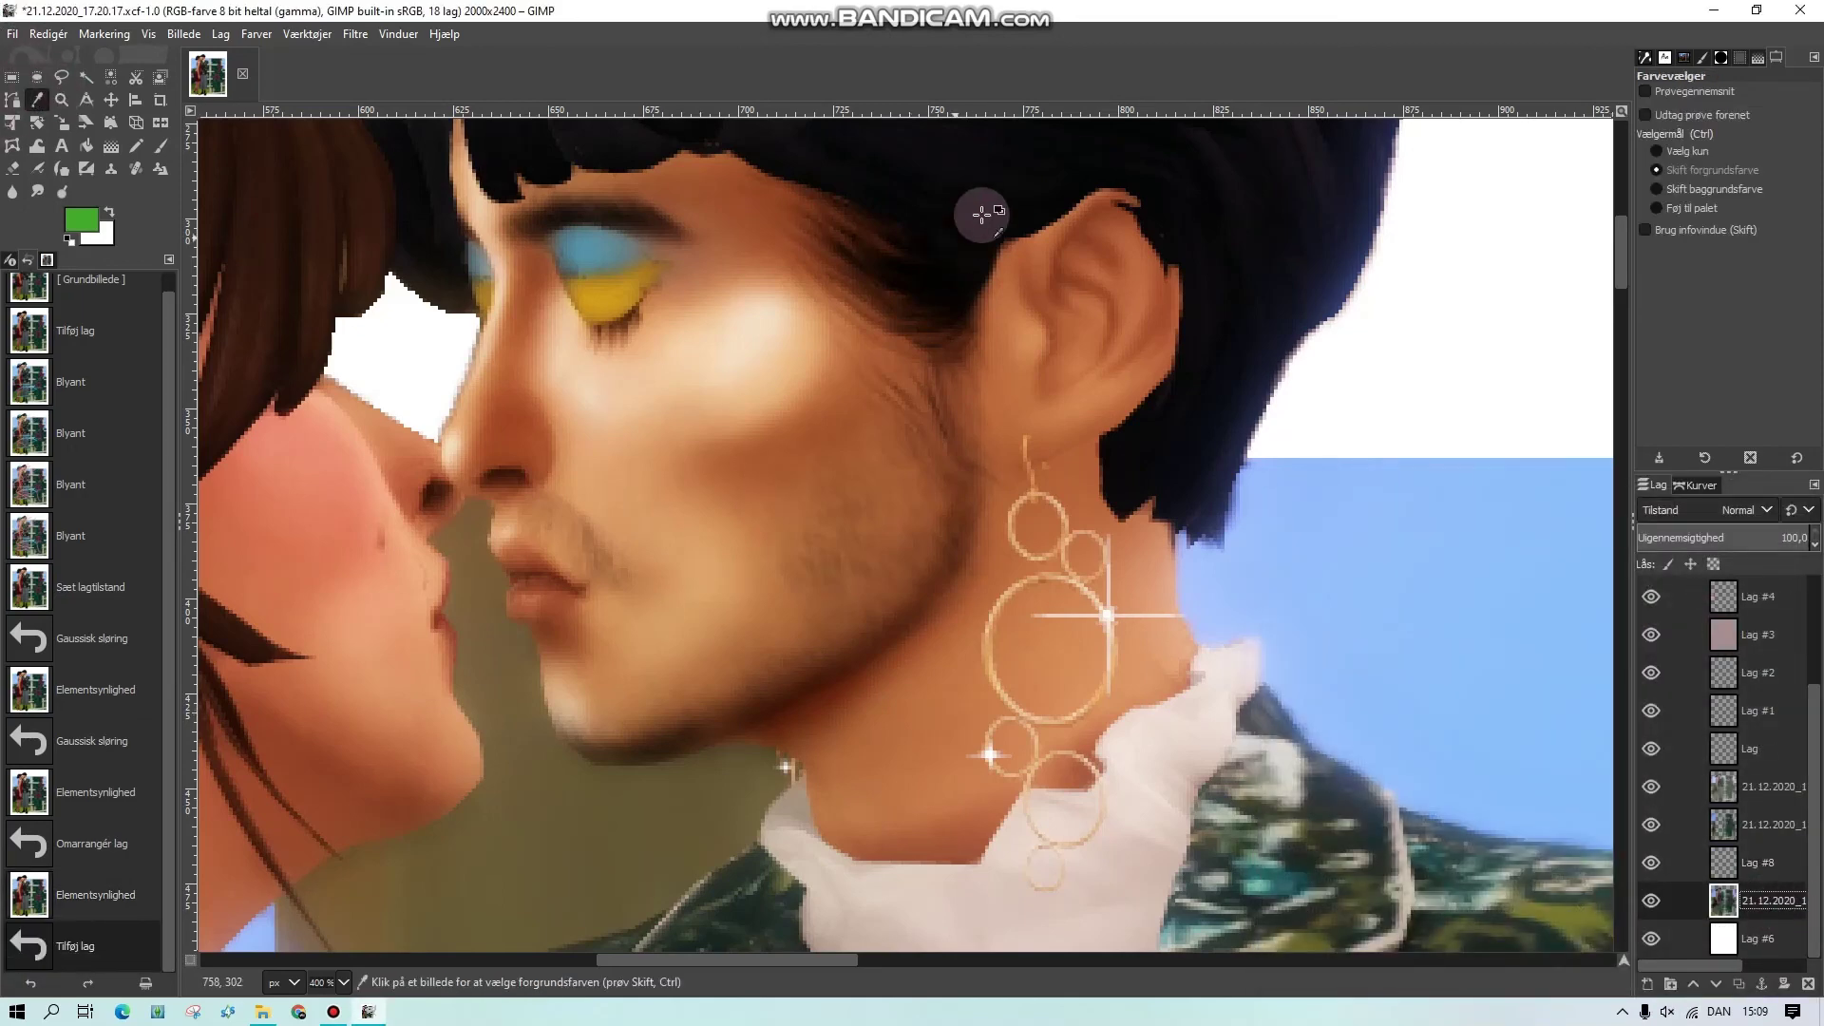
click(1068, 195)
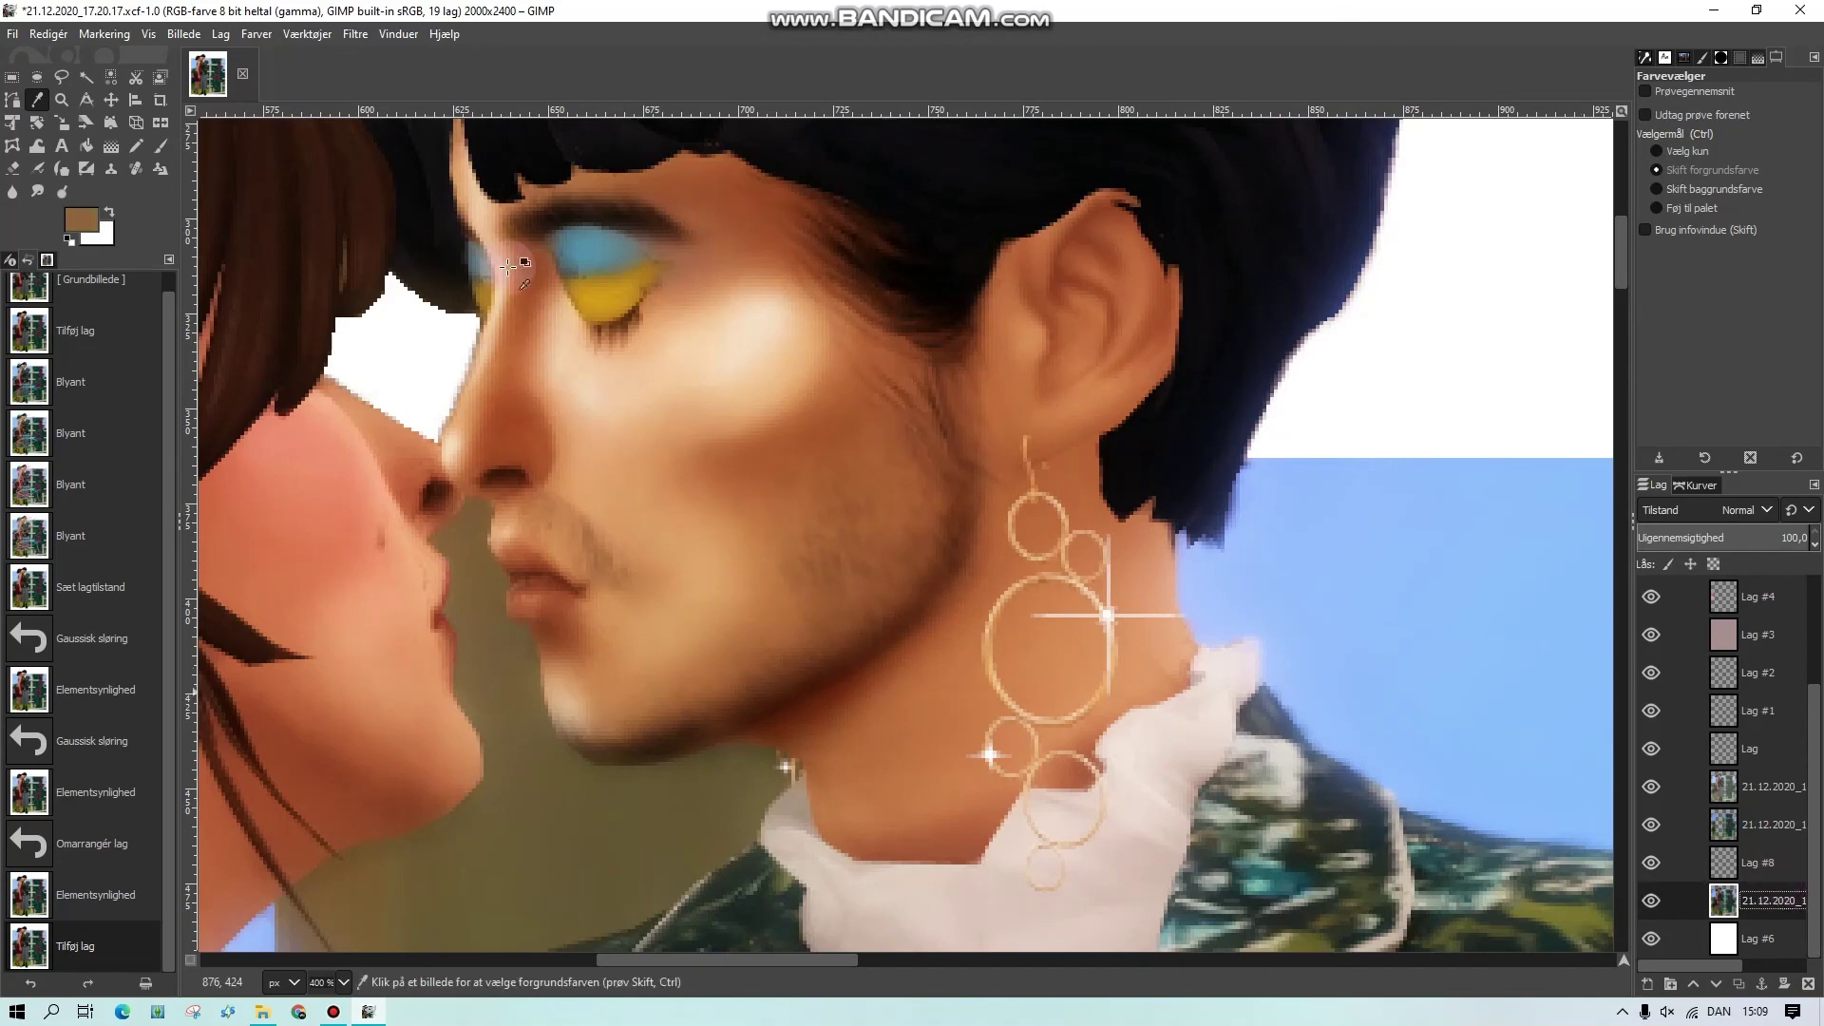
click(1752, 862)
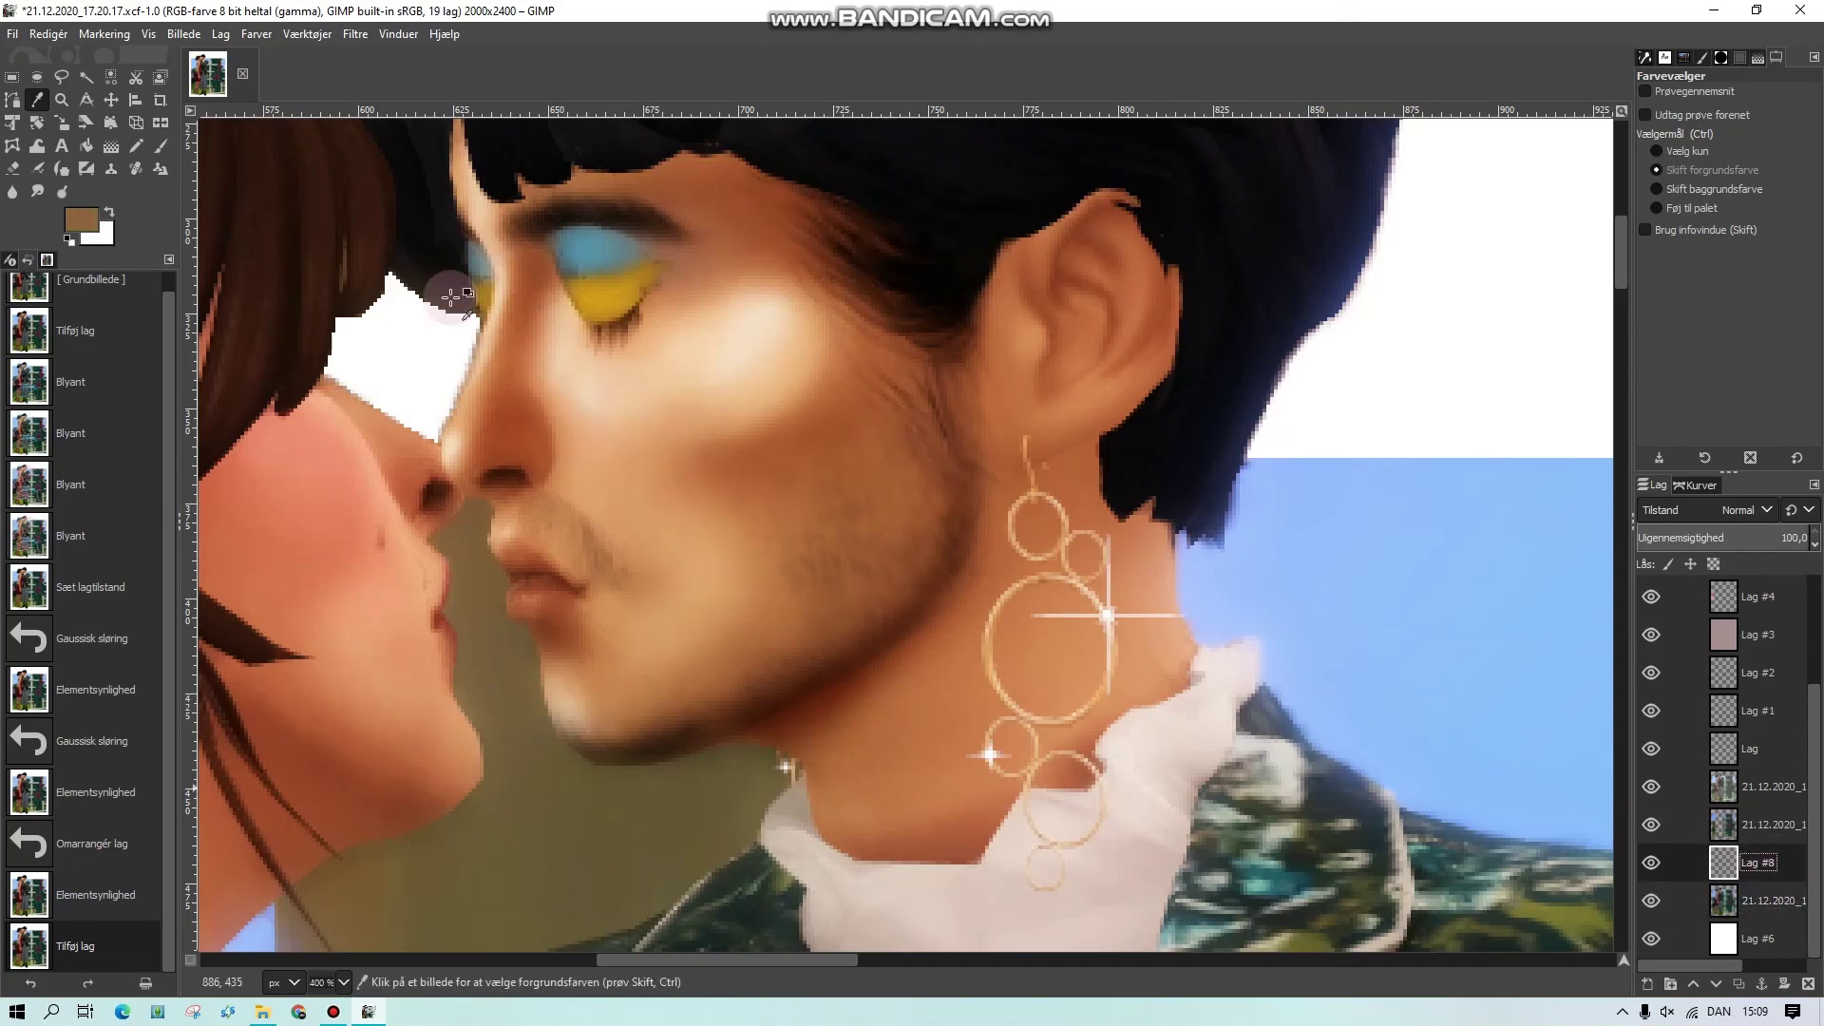
Paint over the dark notch at the ear's upper outer edge with a 5.44 pencil on Lag #8 and bucket-fill the strokes brown
click(138, 149)
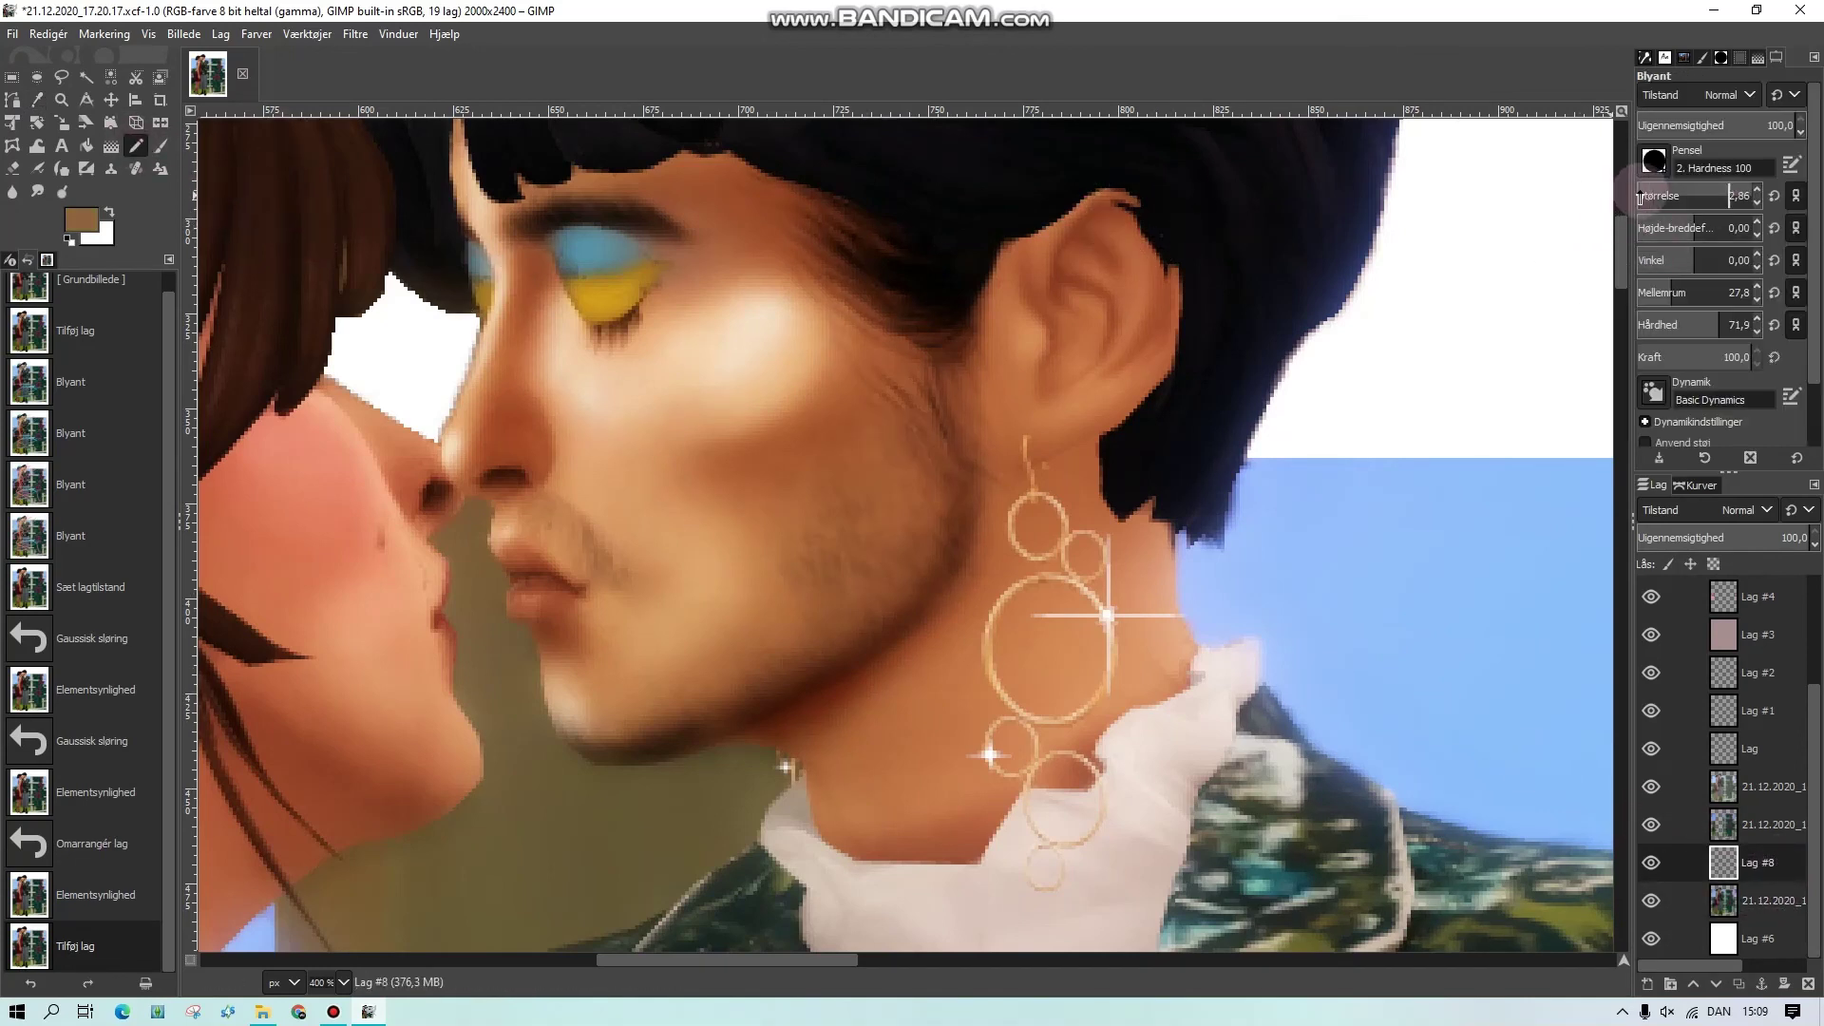
scroll(1639, 196, up, 3)
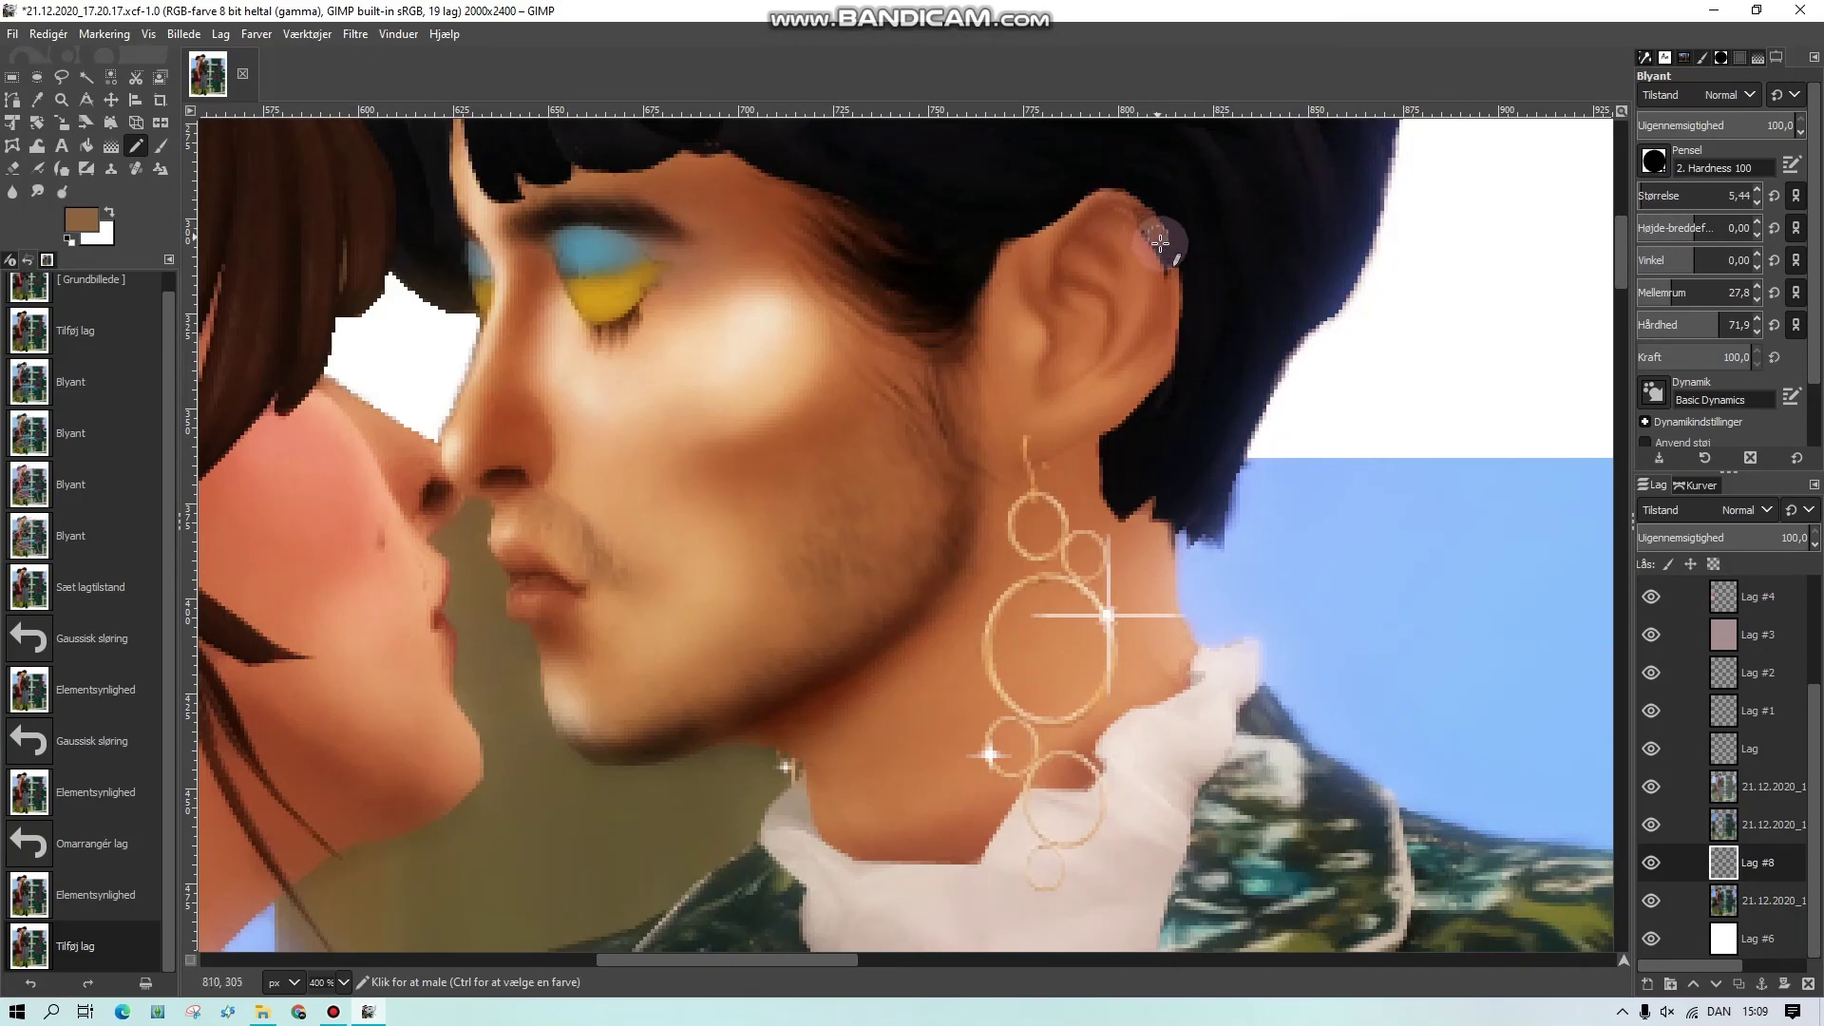
drag(1160, 243, 1163, 266)
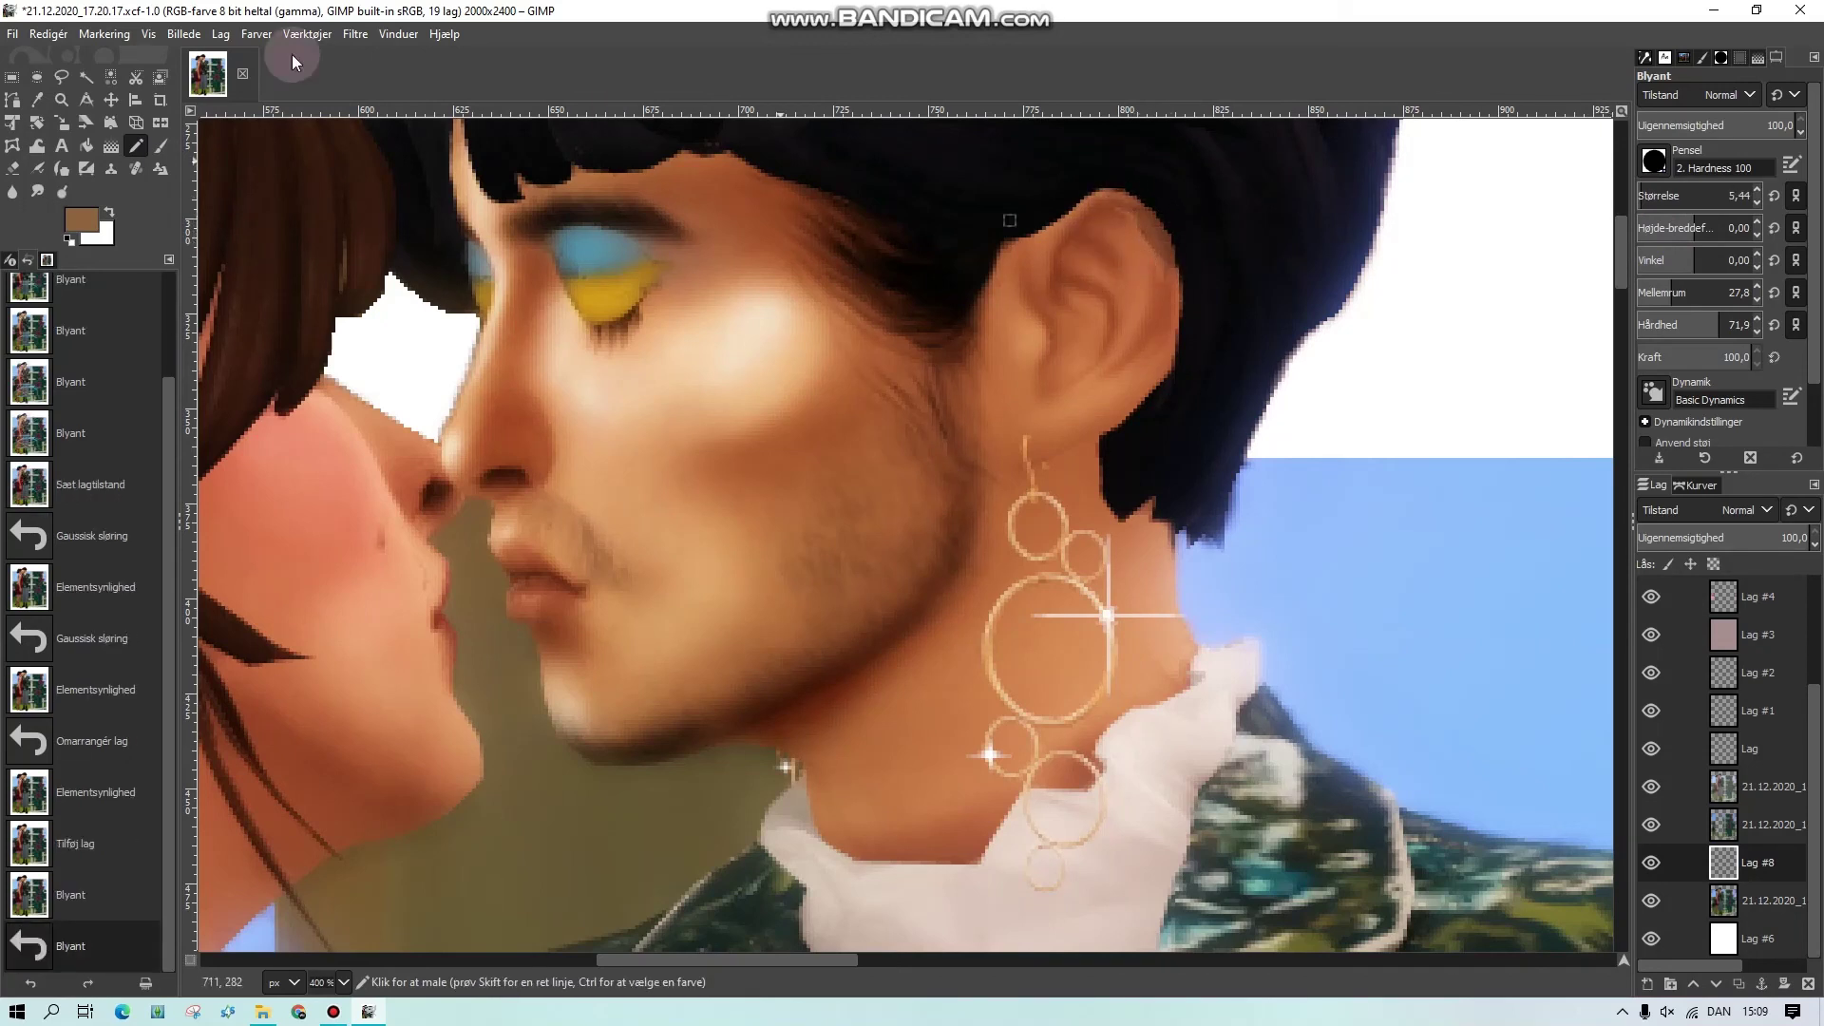
click(85, 146)
click(1152, 233)
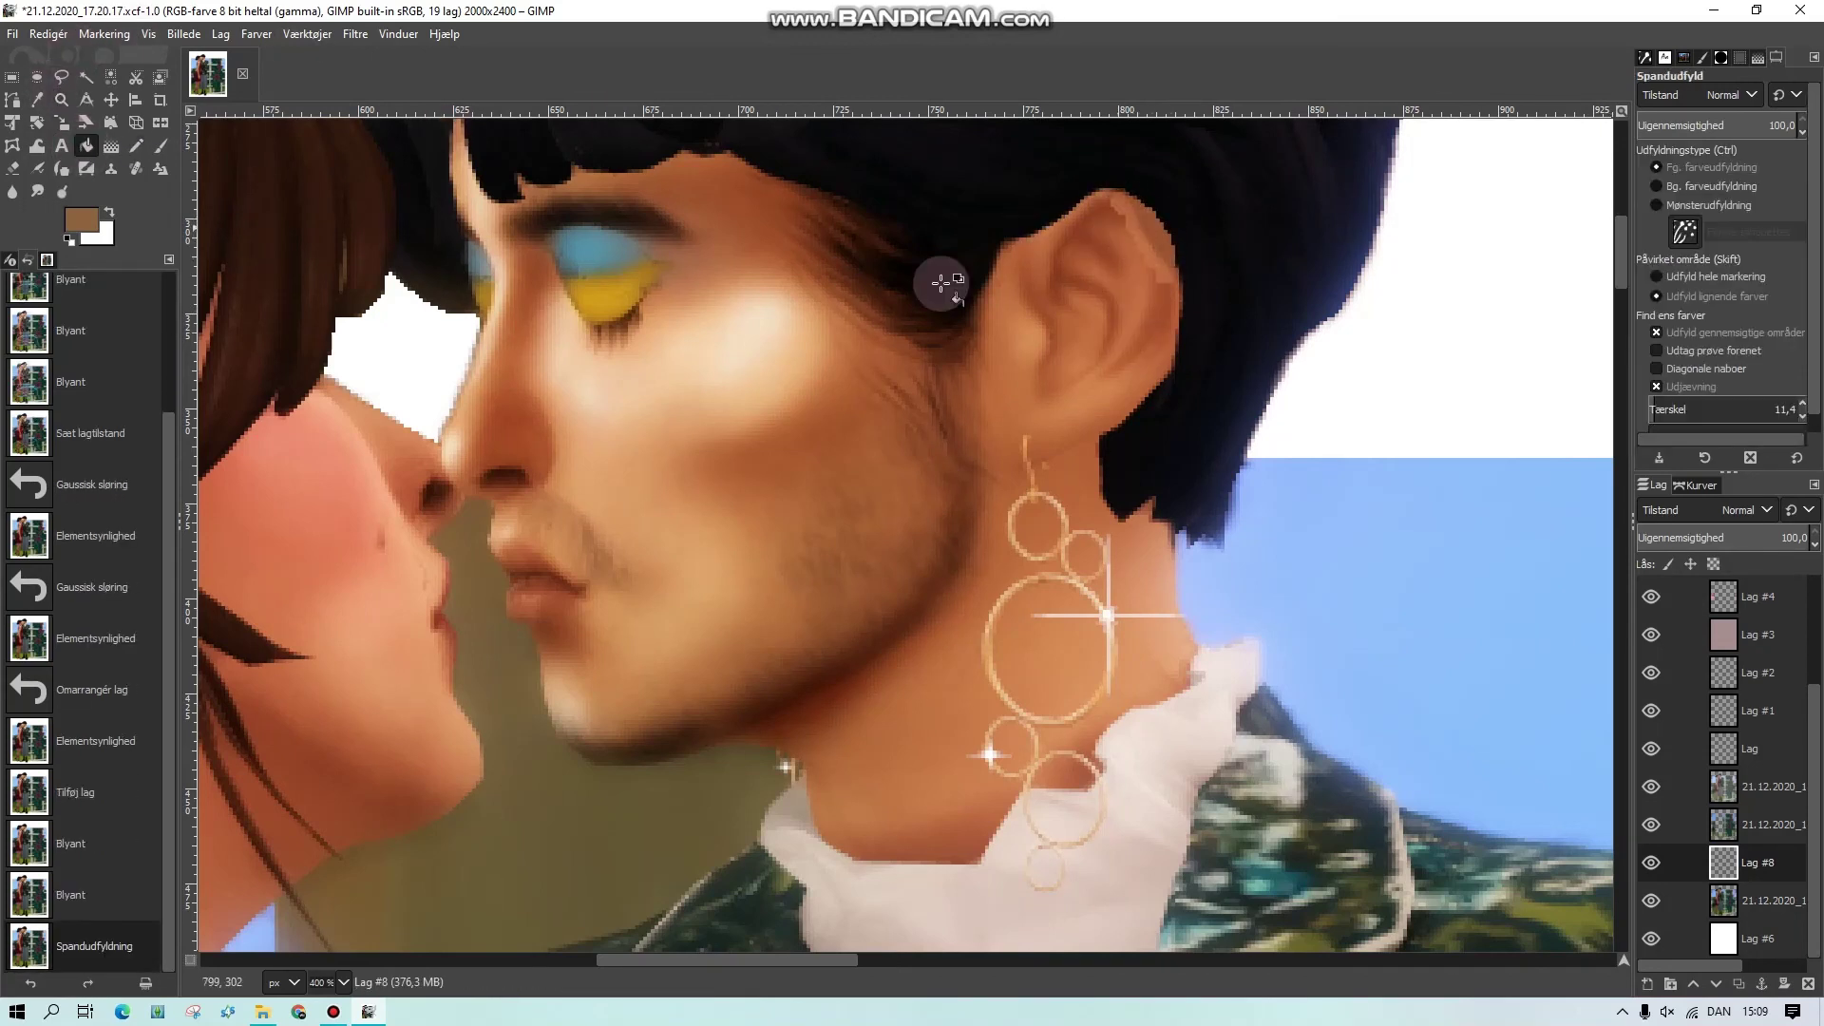
click(1163, 245)
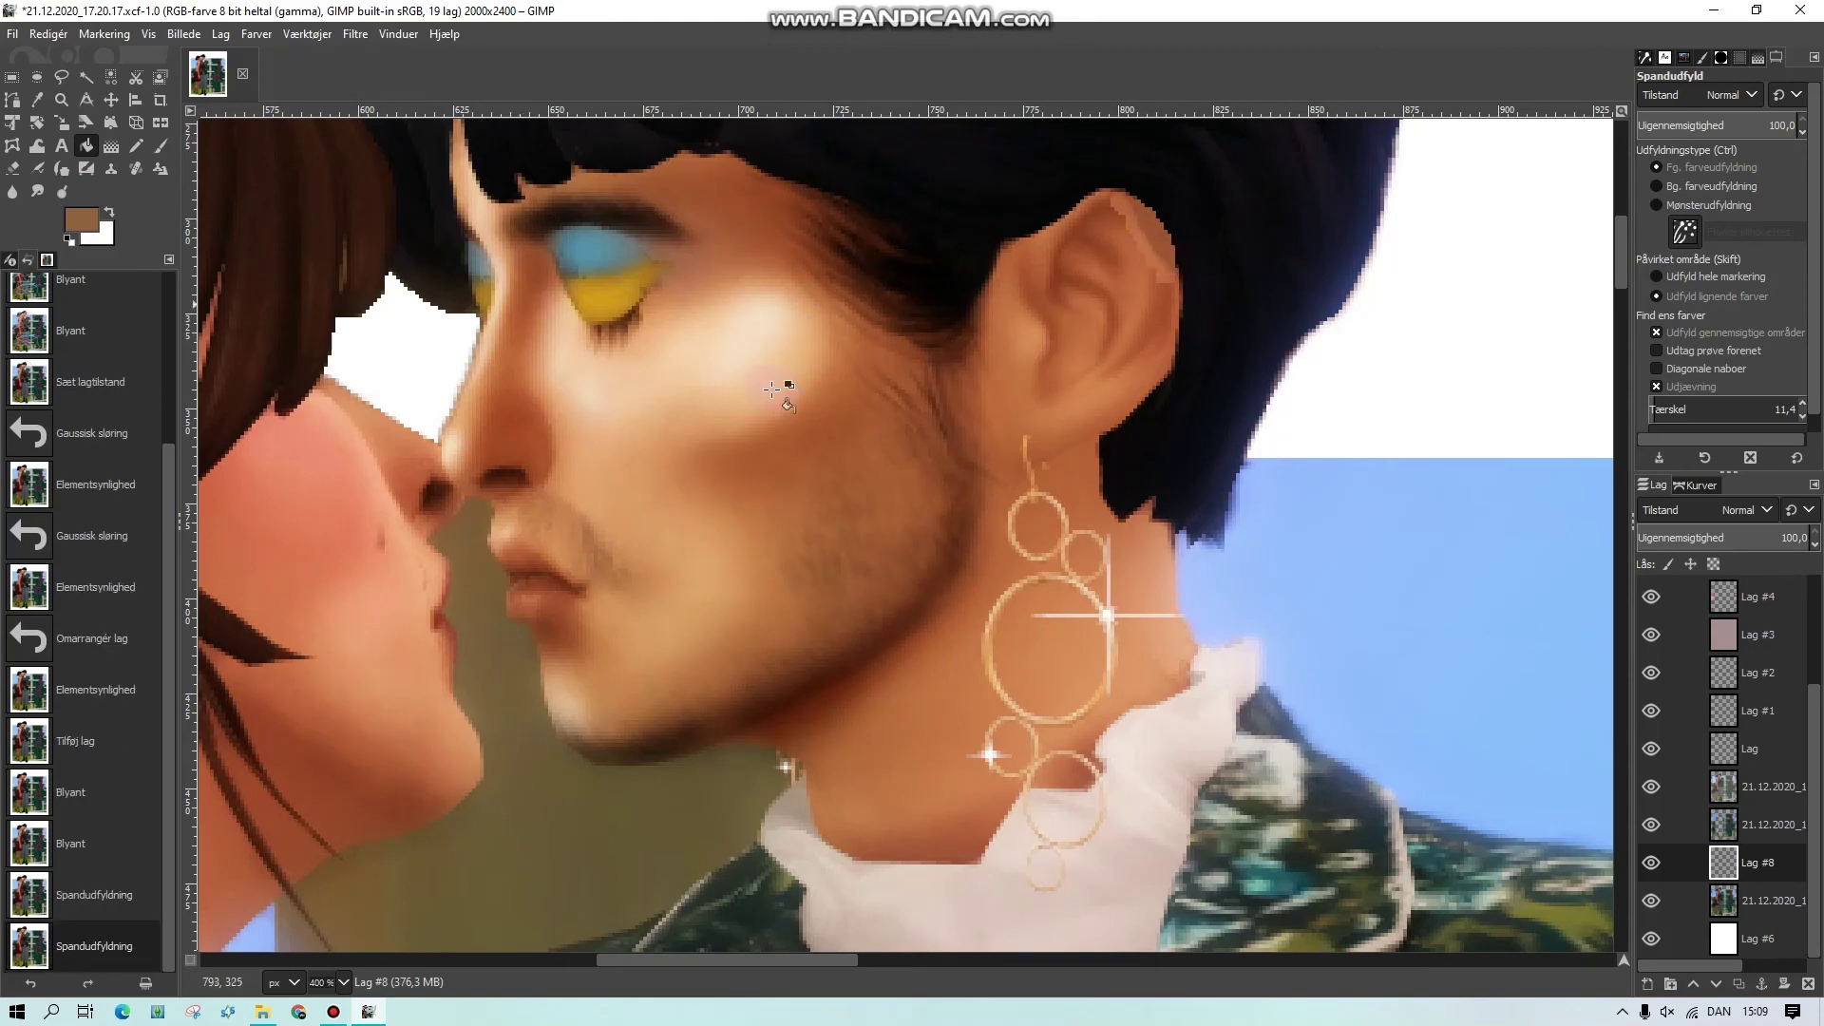
Smudge the painted ear edge on Lag #8 and on the picture layer directly above it to blend the skin
click(37, 190)
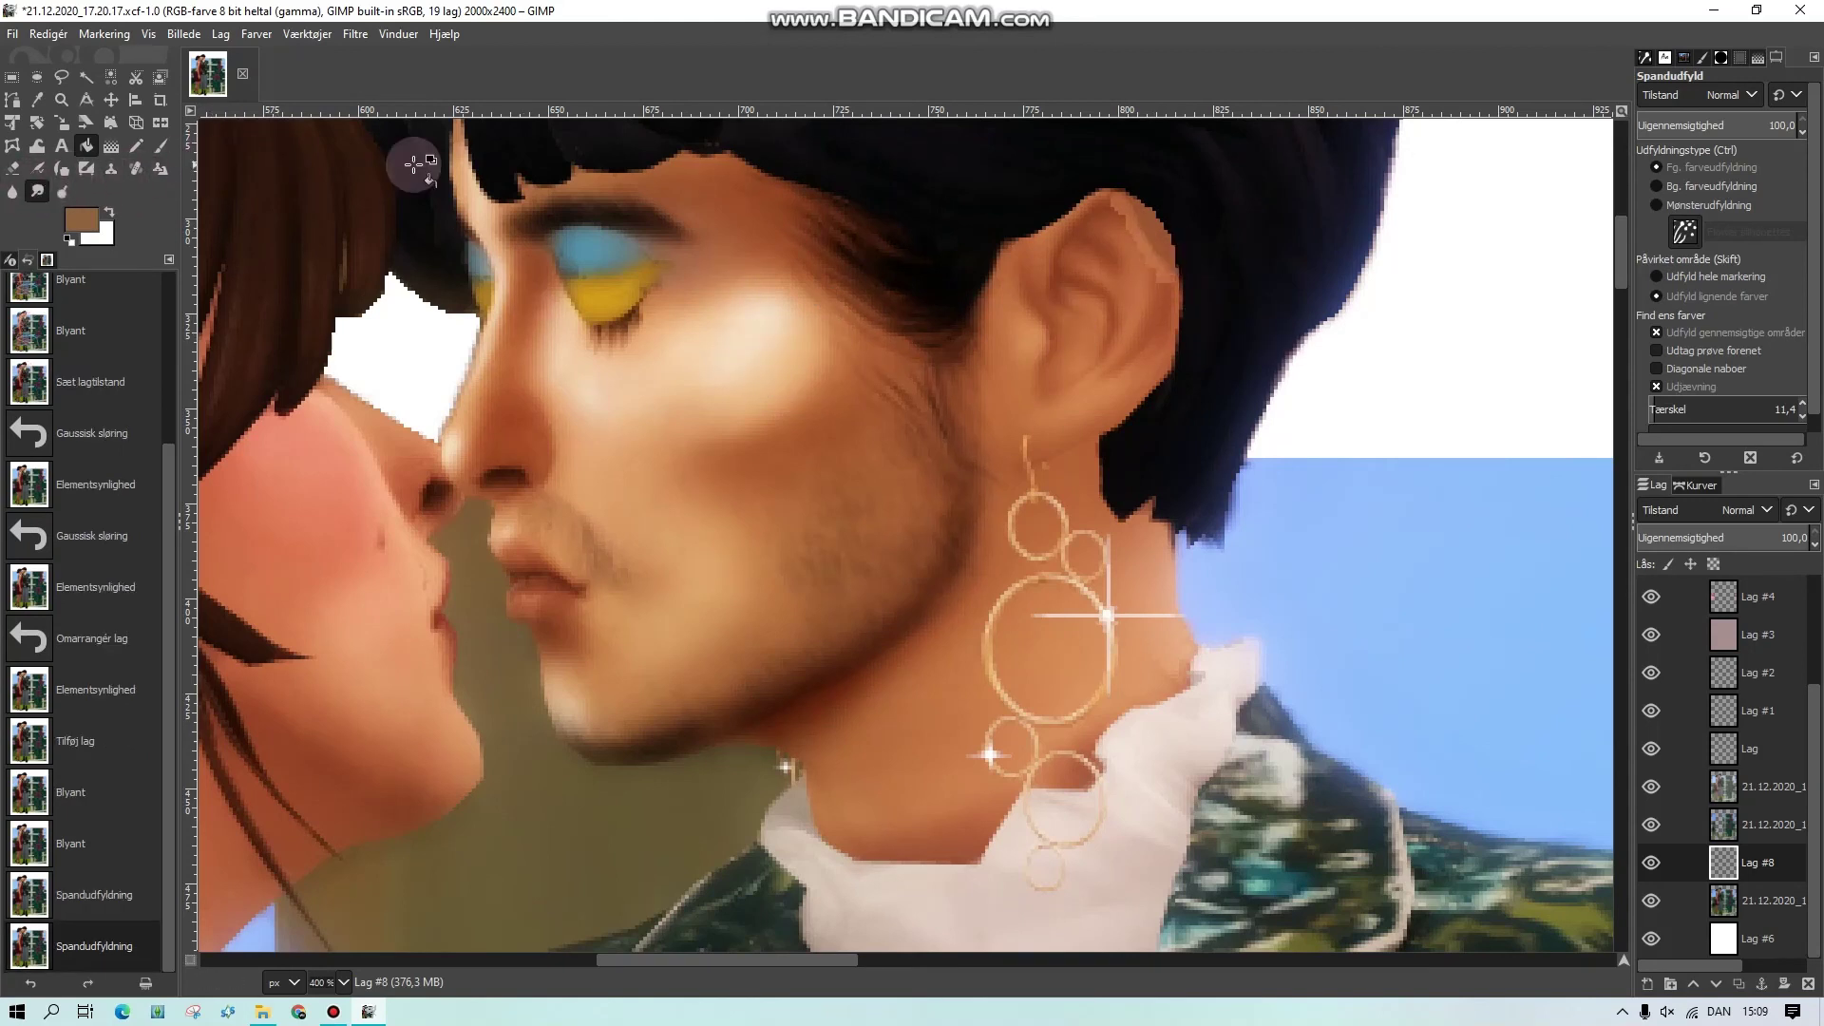
mouse_move(1128, 221)
mouse_down()
mouse_move(1169, 274)
mouse_move(1107, 200)
mouse_move(1122, 203)
mouse_move(1117, 283)
mouse_move(1127, 212)
mouse_move(1107, 196)
mouse_move(1169, 286)
mouse_move(1157, 232)
mouse_up()
click(1761, 823)
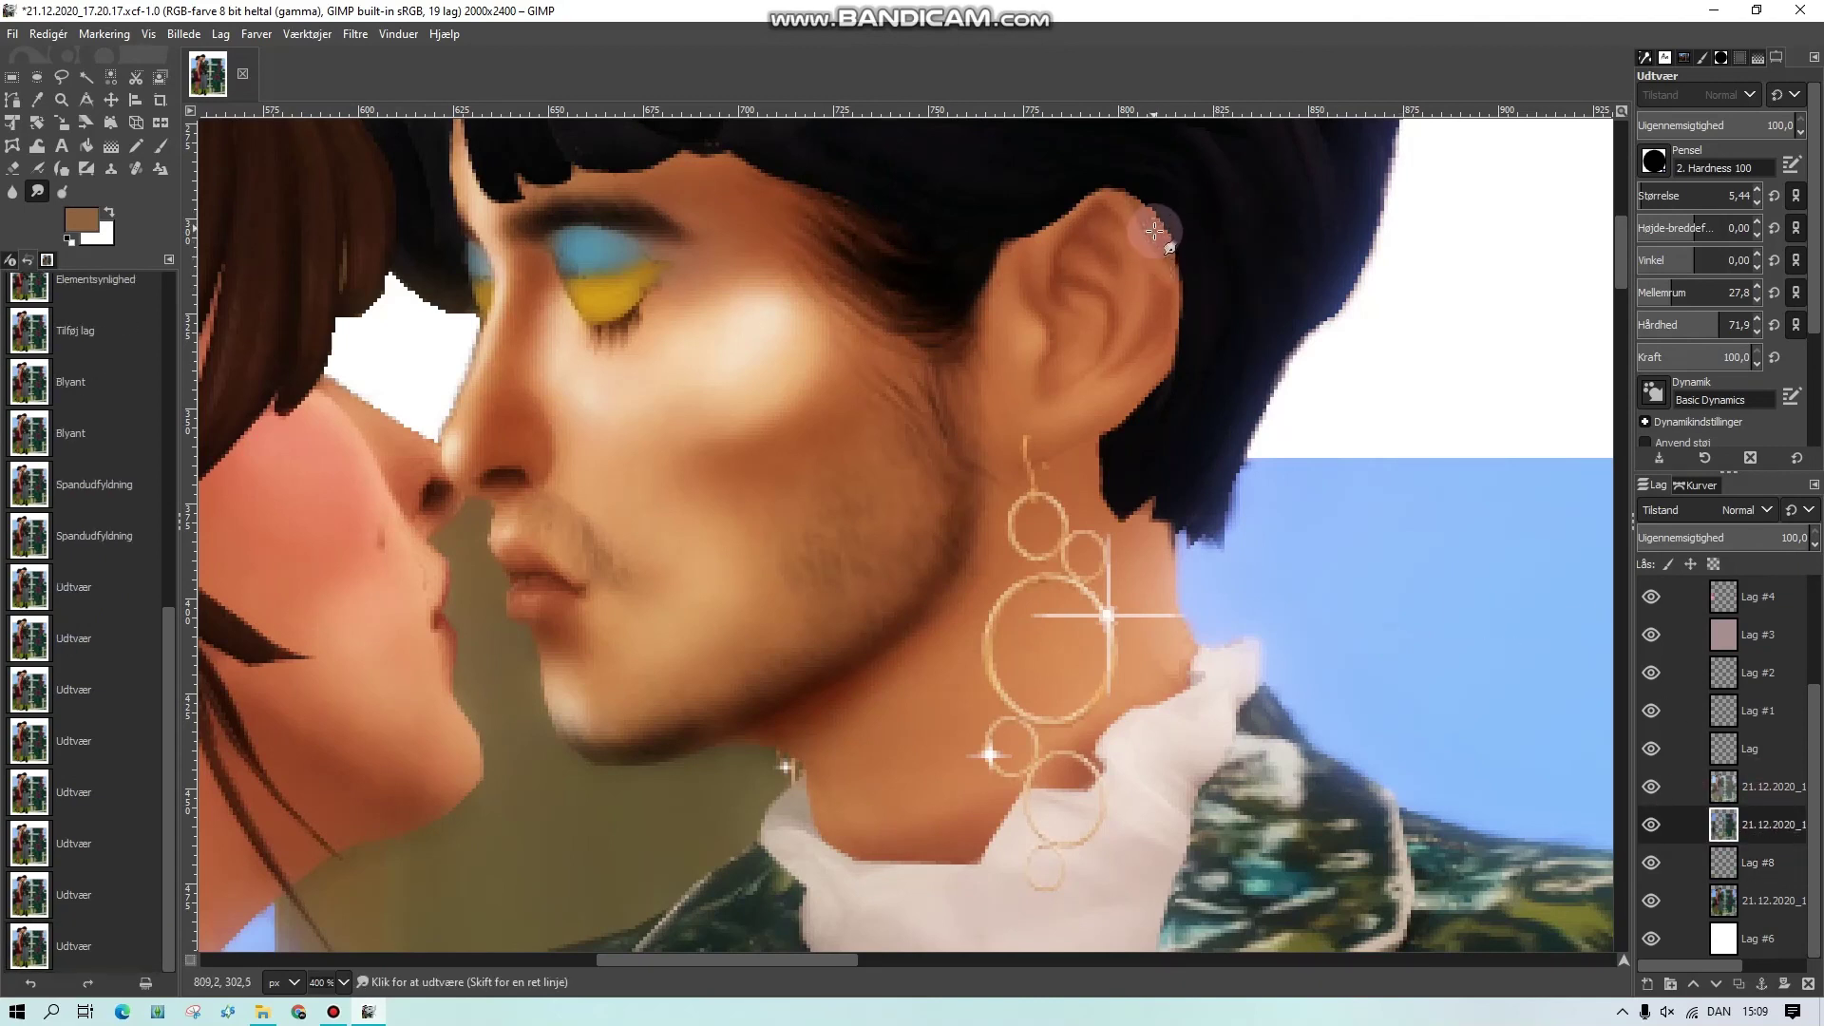
Check the soft-light picture layer's effect by toggling its visibility, and smudge the ear's upper outer edge on that layer
click(1650, 787)
click(1650, 787)
click(1747, 794)
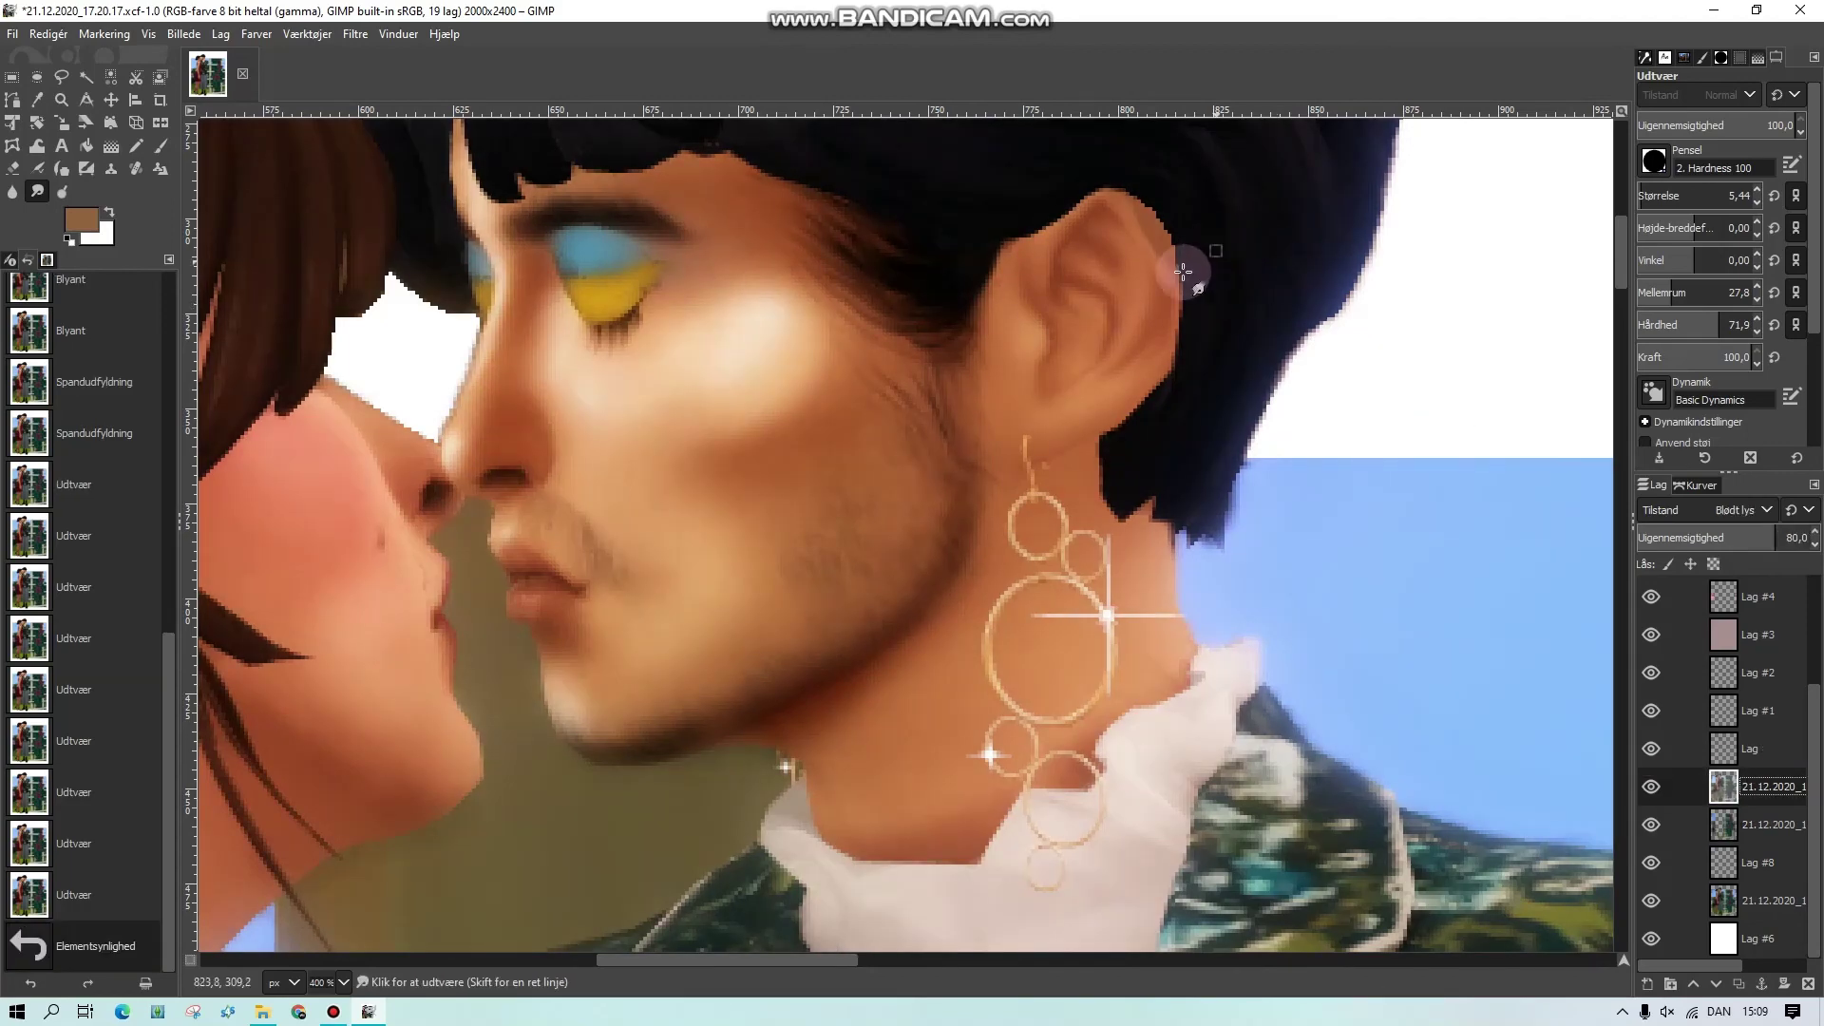
mouse_move(1183, 272)
mouse_down()
mouse_move(1164, 228)
mouse_move(1153, 251)
mouse_move(1166, 214)
mouse_move(1135, 204)
mouse_move(1173, 285)
mouse_move(1150, 233)
mouse_up()
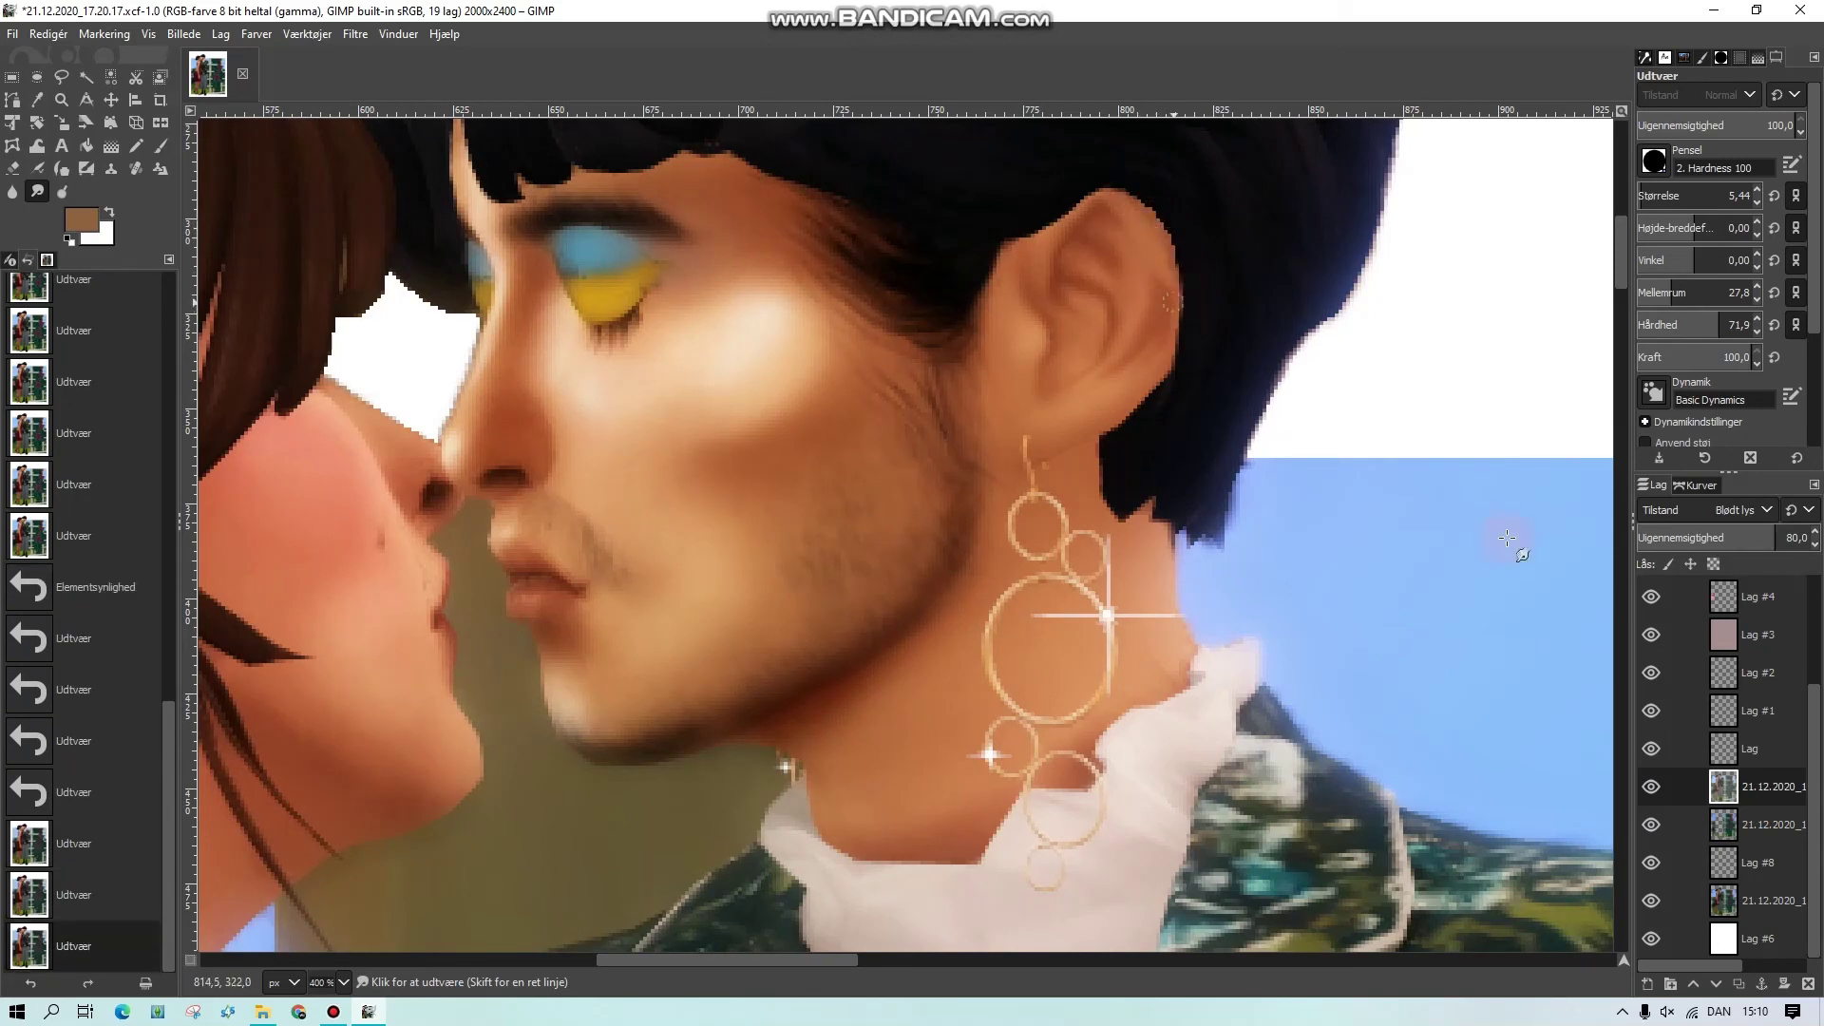
Sample a darker brown from the ear's top on the lower picture layer and pencil it along the ear's edge on Lag #8 at size 1
click(1753, 900)
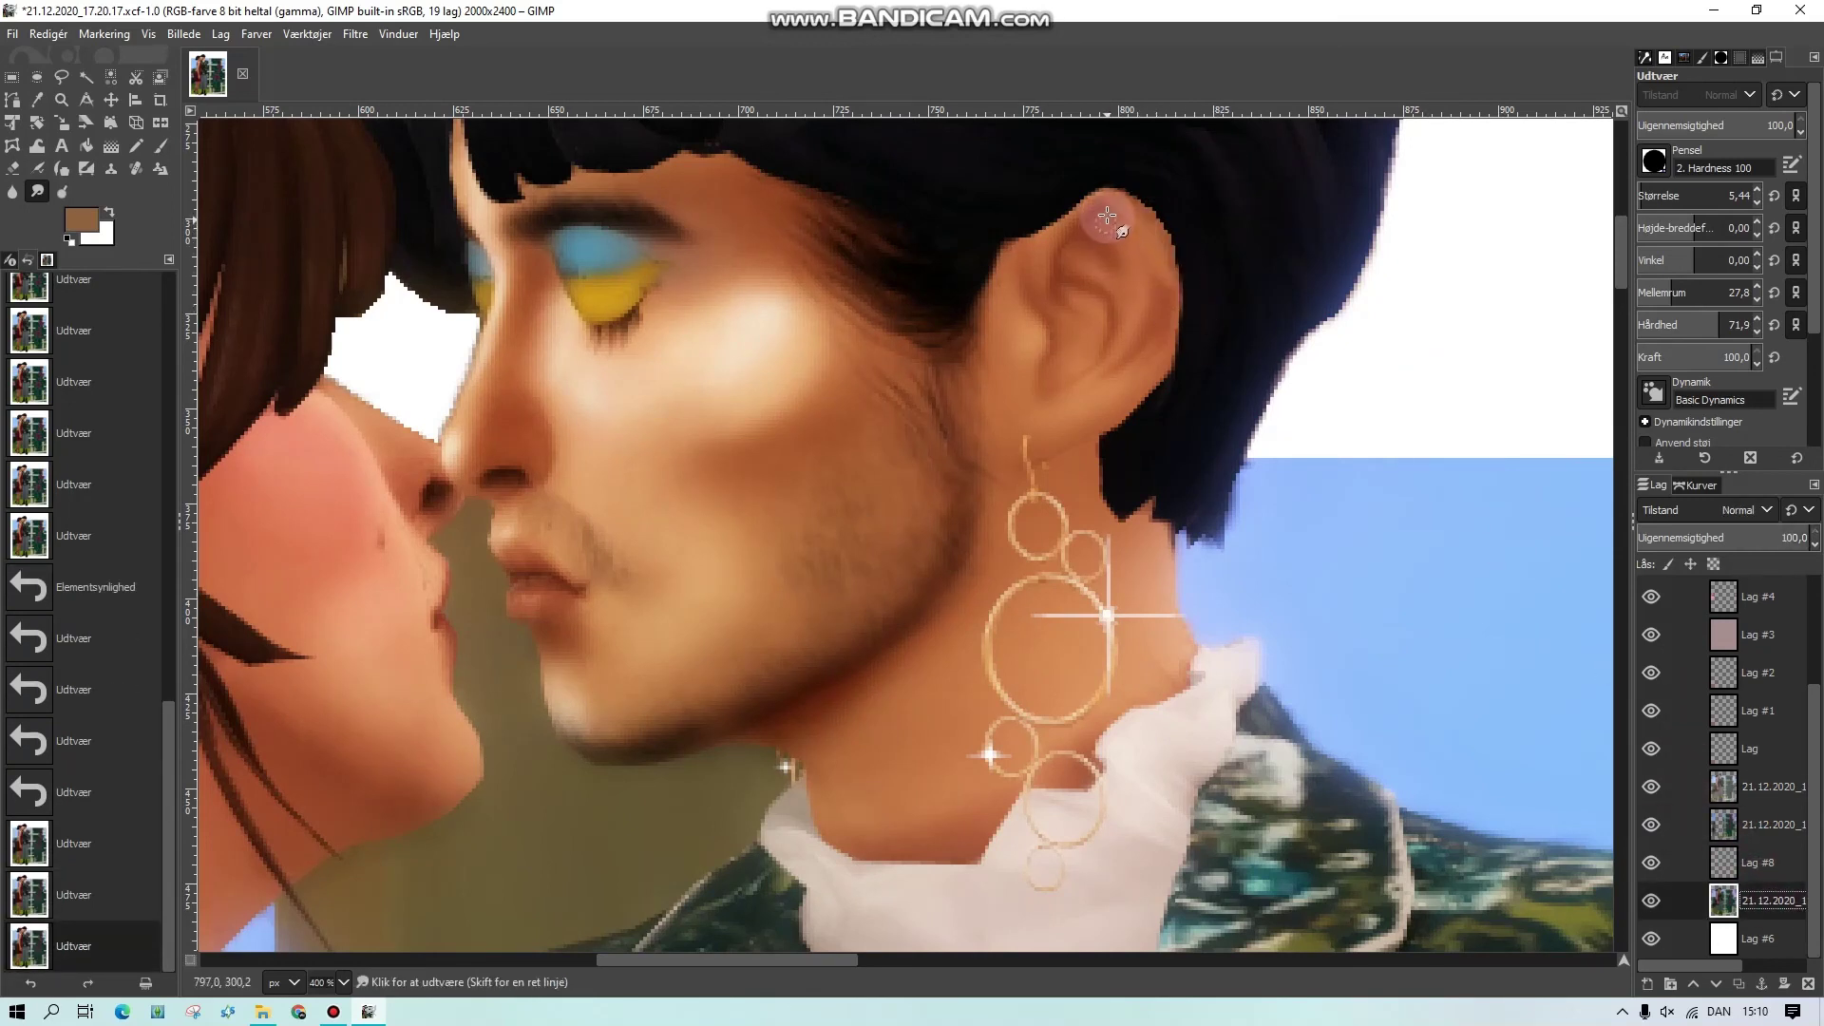
key(o)
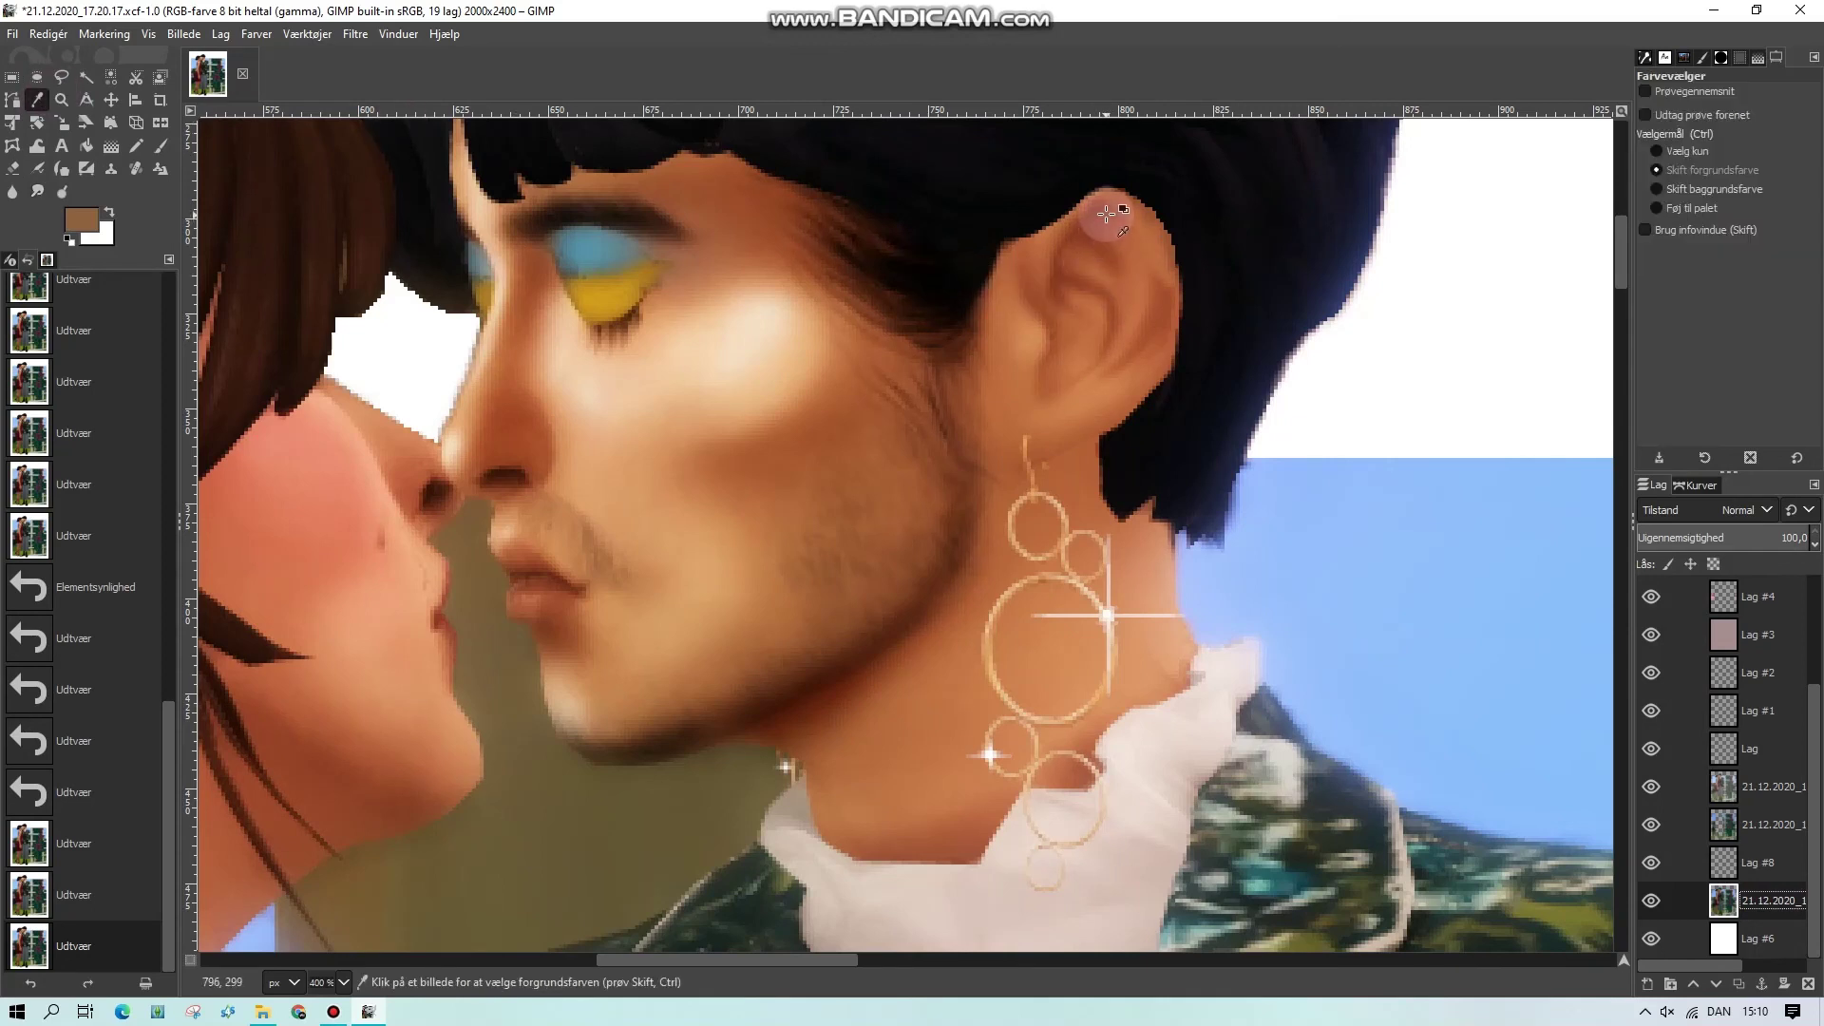
click(1108, 211)
click(136, 145)
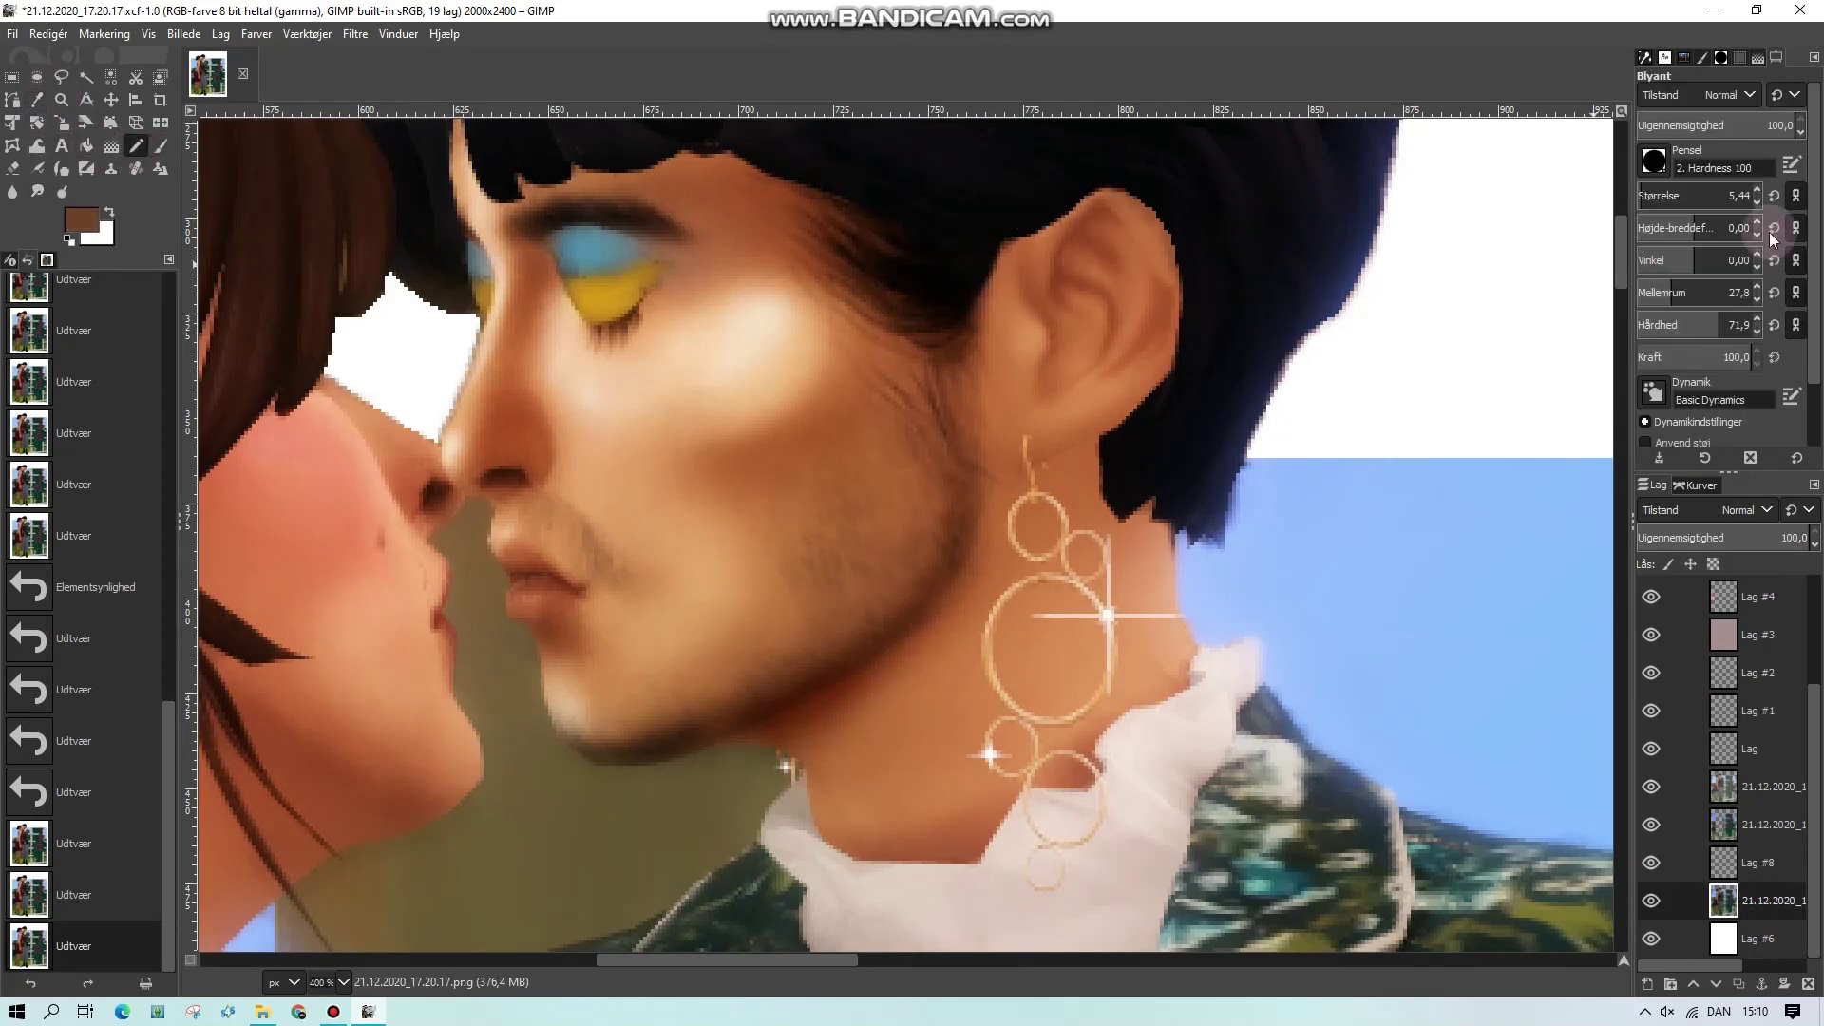
click(1682, 196)
click(1757, 863)
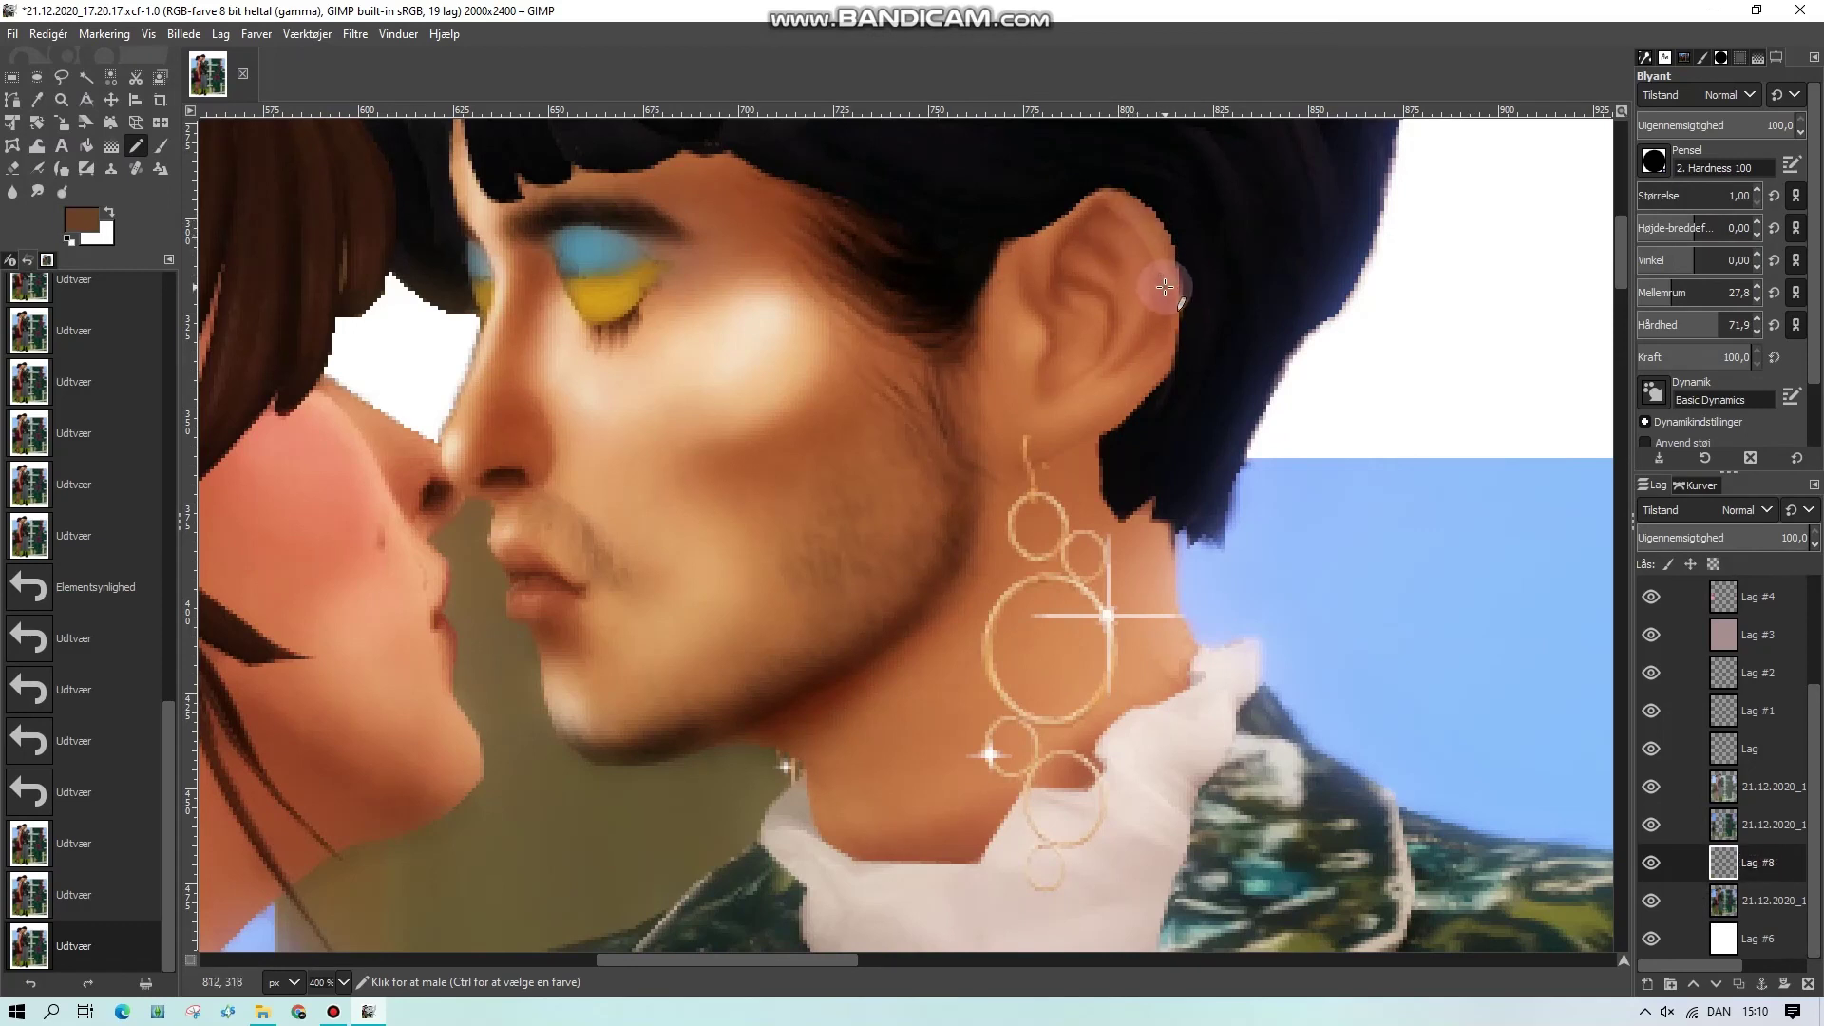
click(963, 671)
Smudge the hair and skin boundary around the ear's upper edge on Lag #8 with the brush size set to 8.86
click(343, 982)
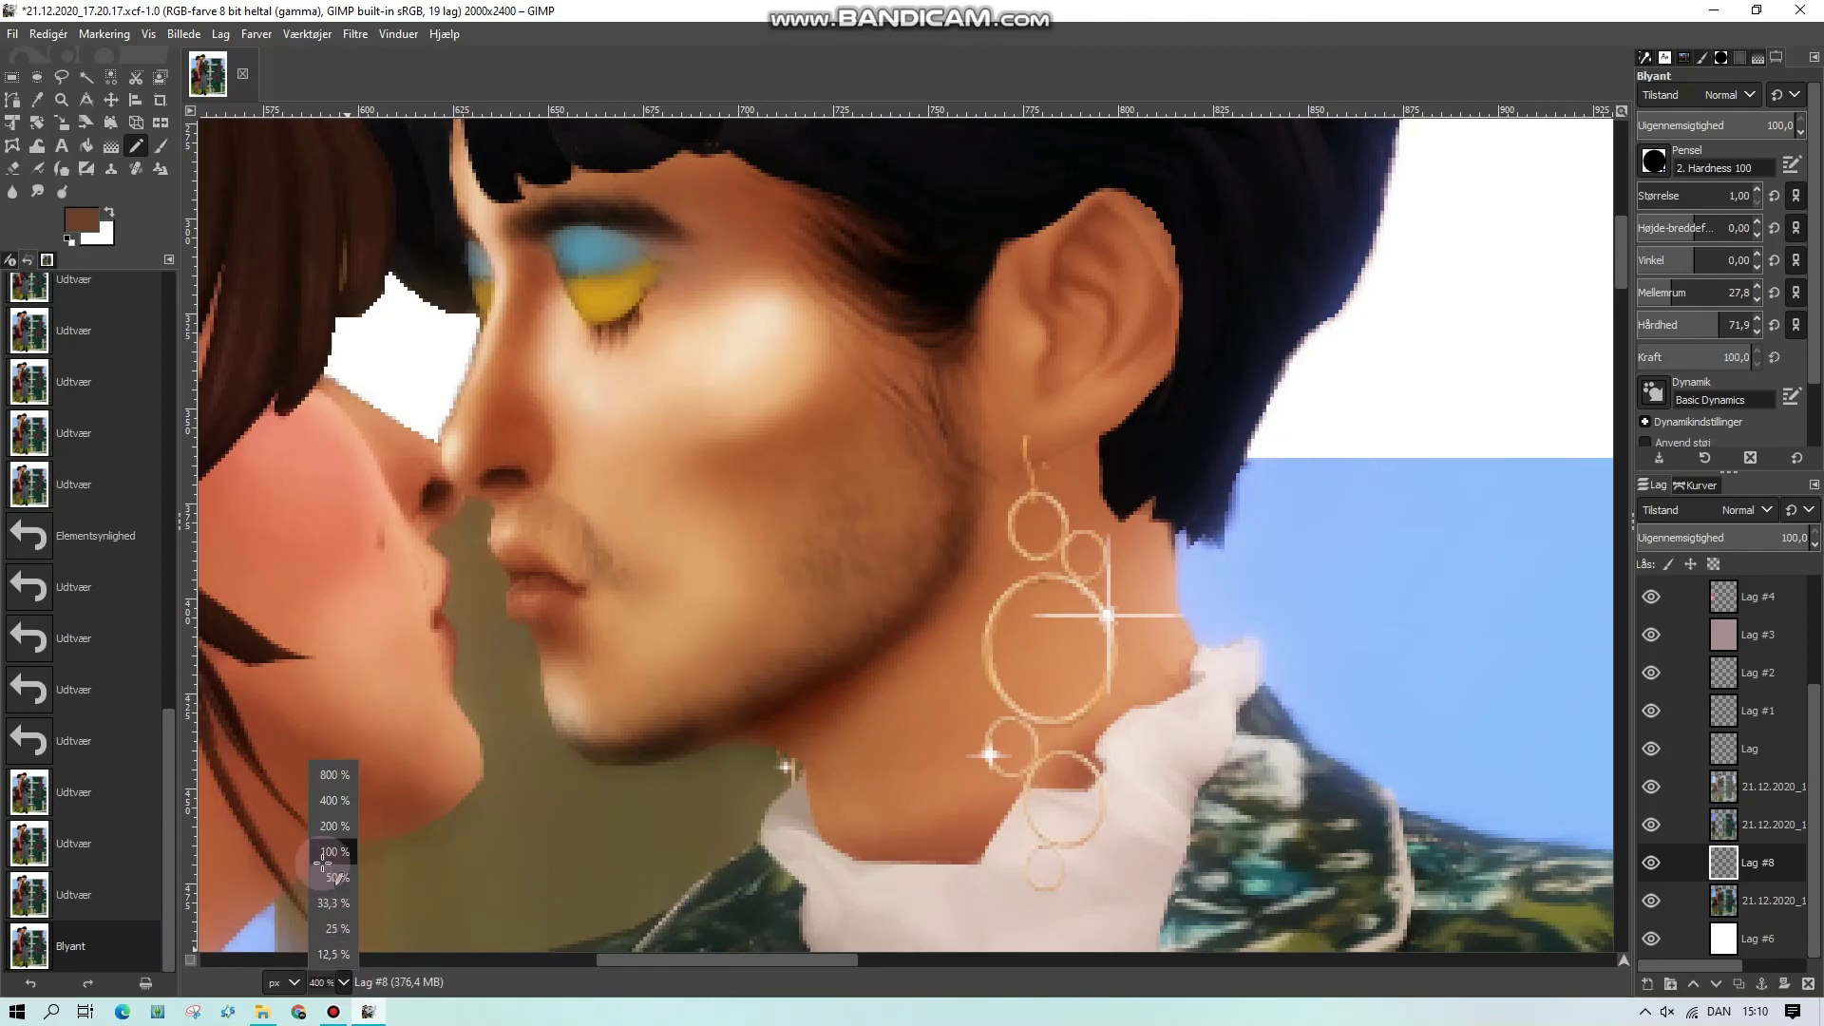
click(326, 862)
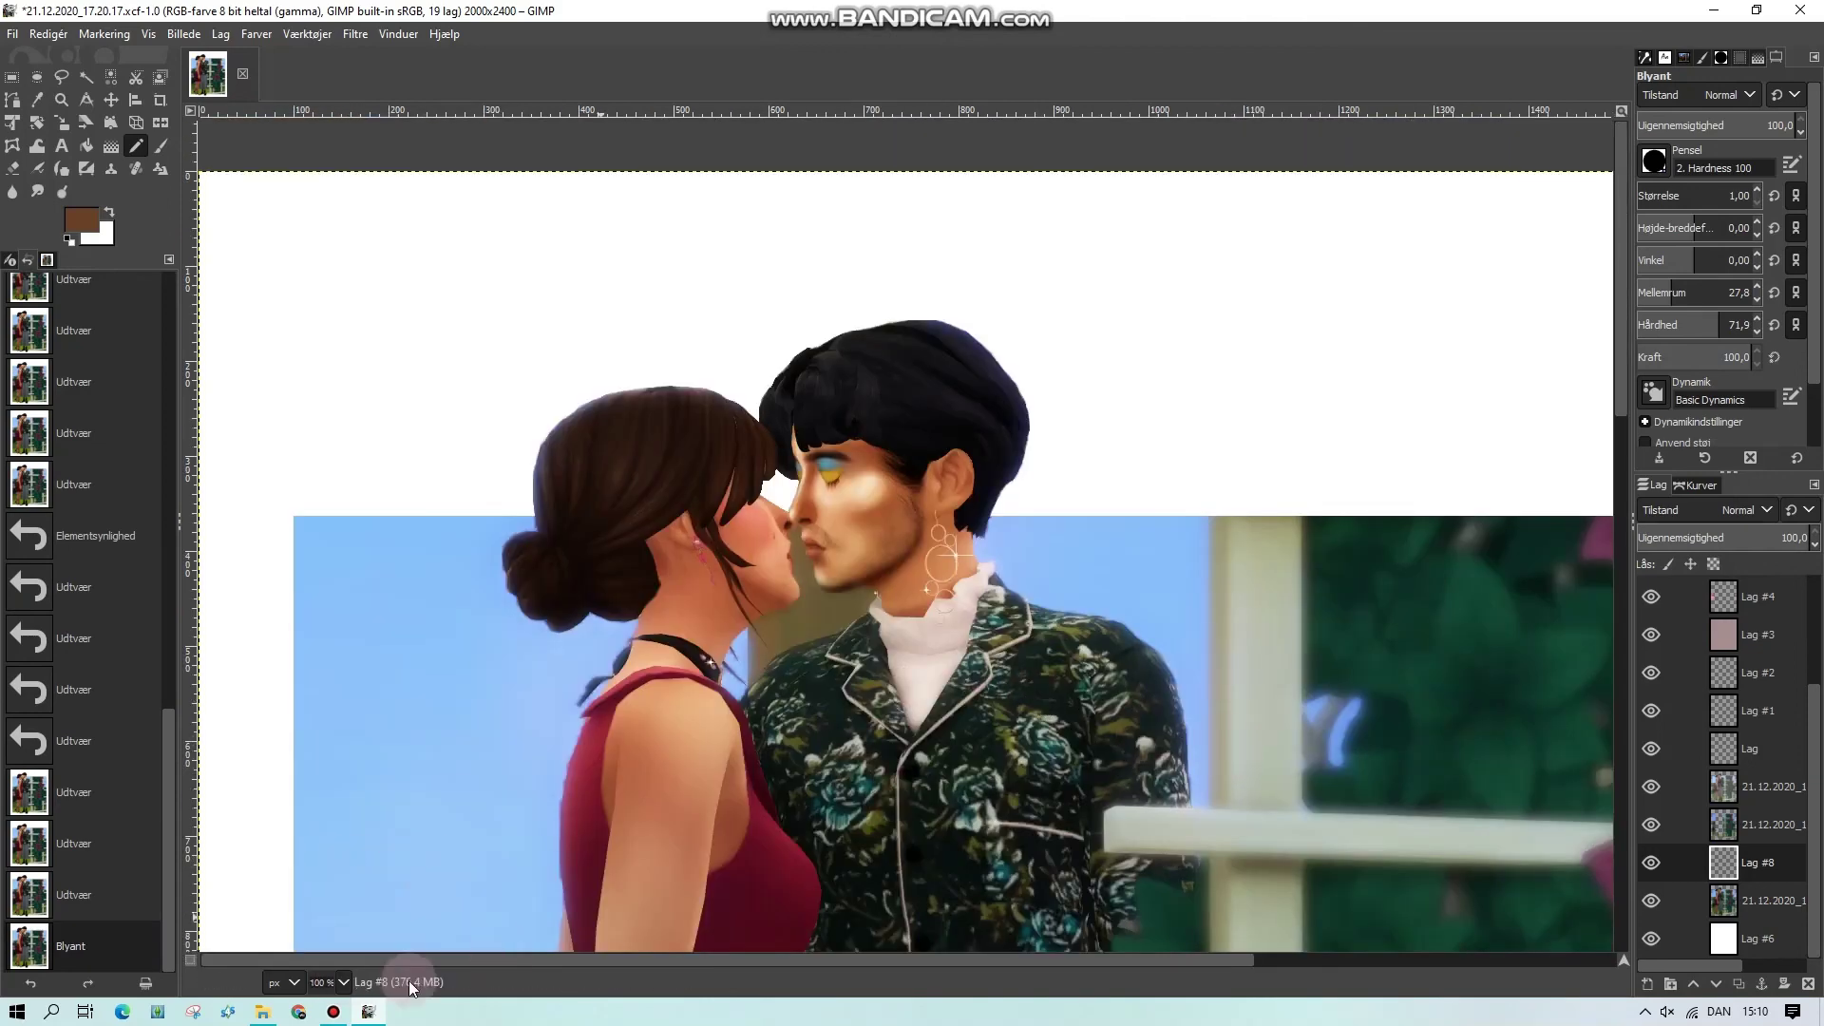
click(343, 983)
click(334, 803)
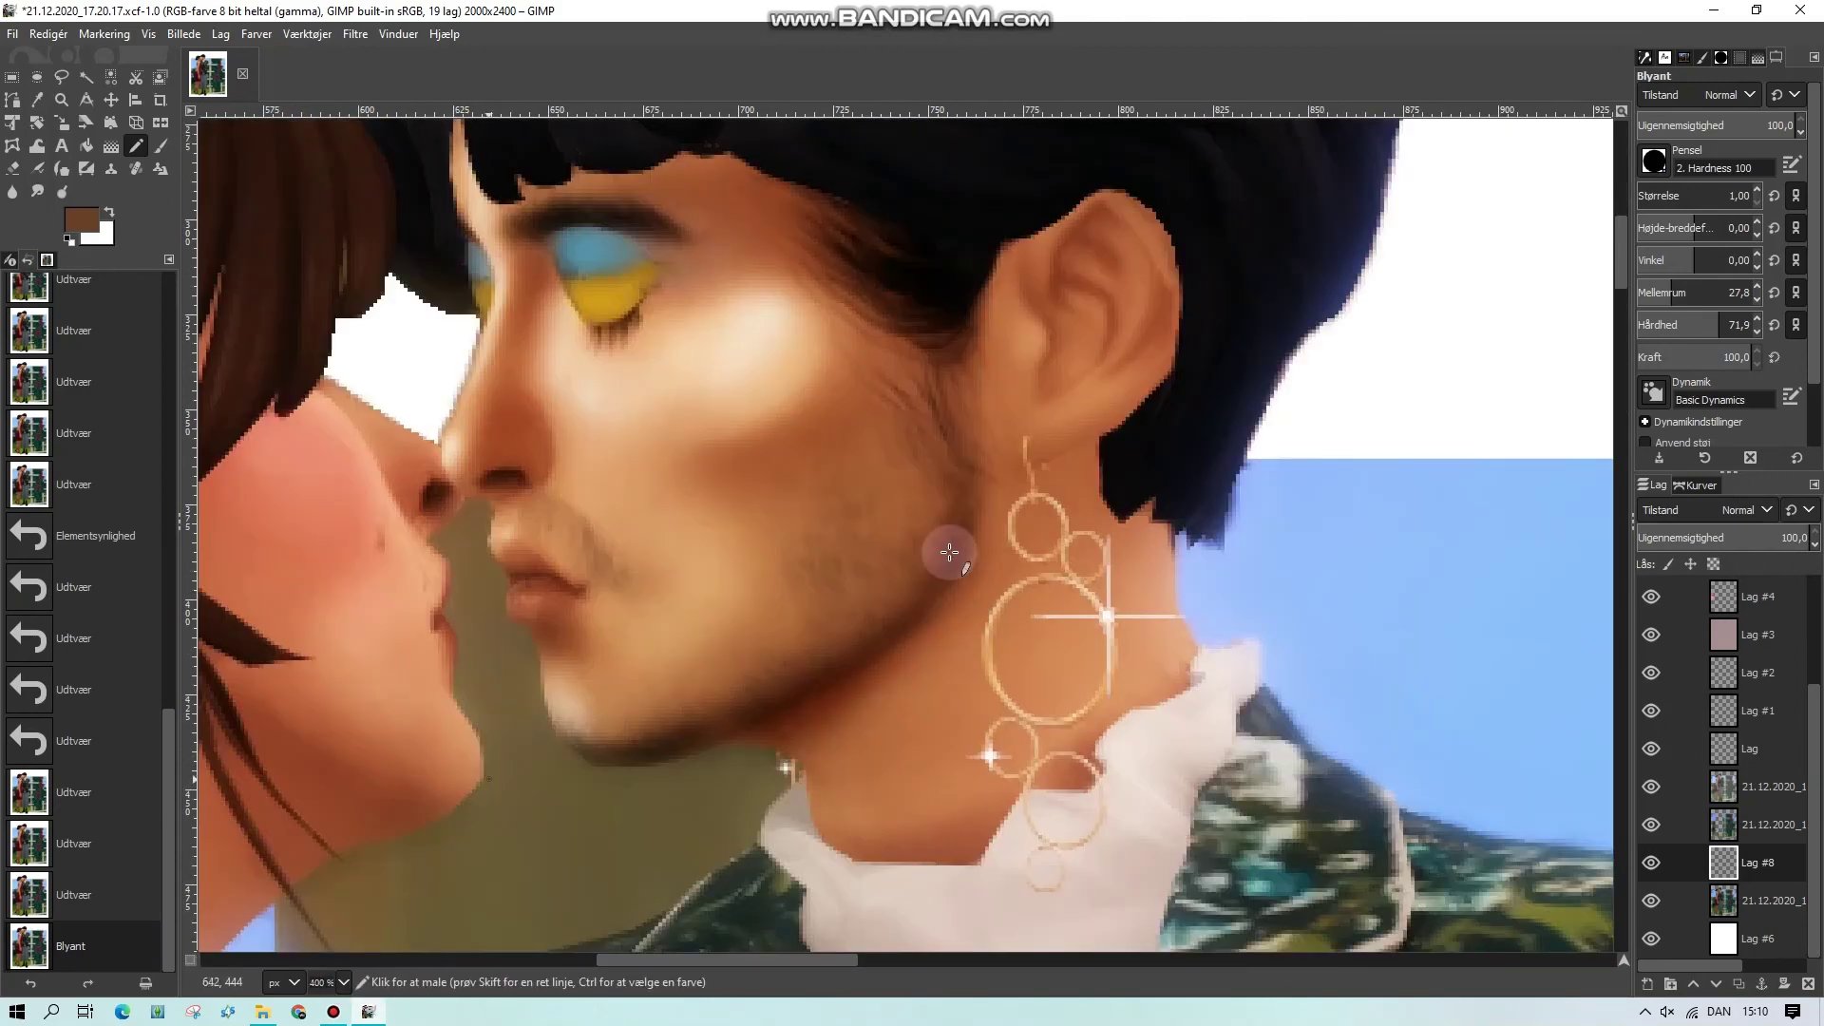
click(43, 192)
drag(1638, 195, 1649, 196)
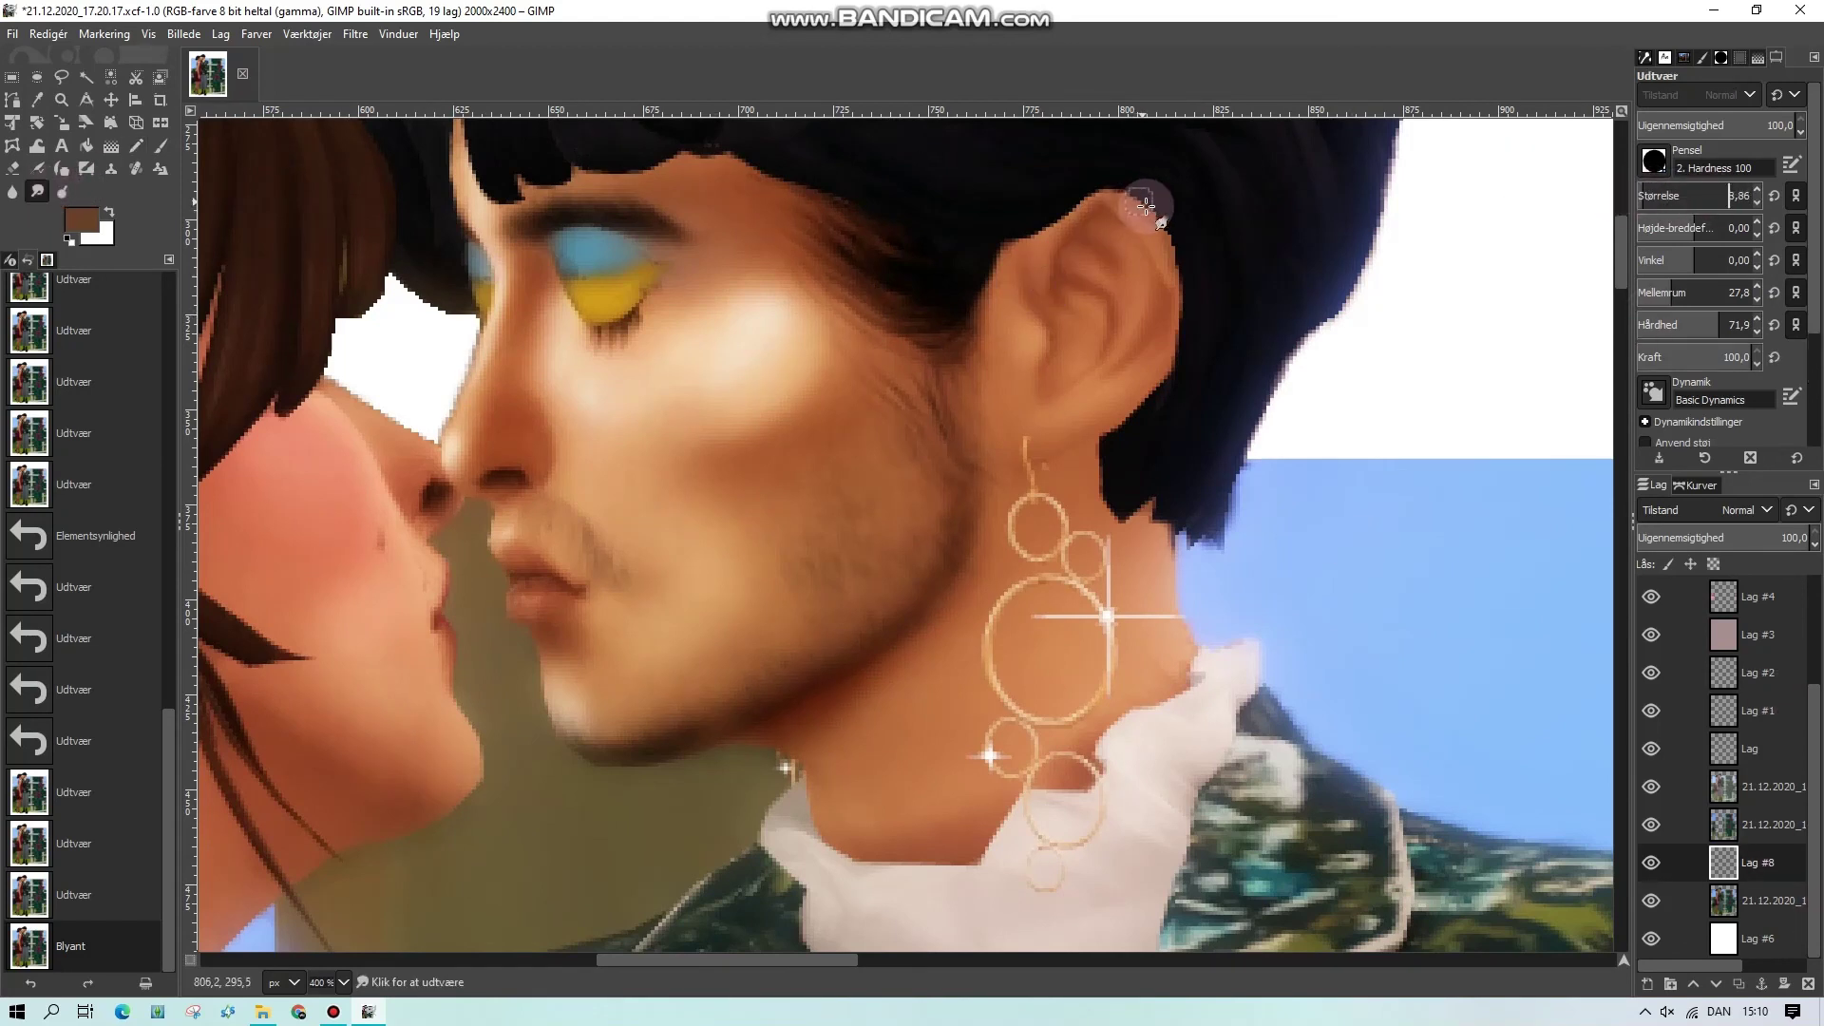
mouse_move(1152, 196)
mouse_down()
mouse_move(1180, 250)
mouse_move(1121, 185)
mouse_up()
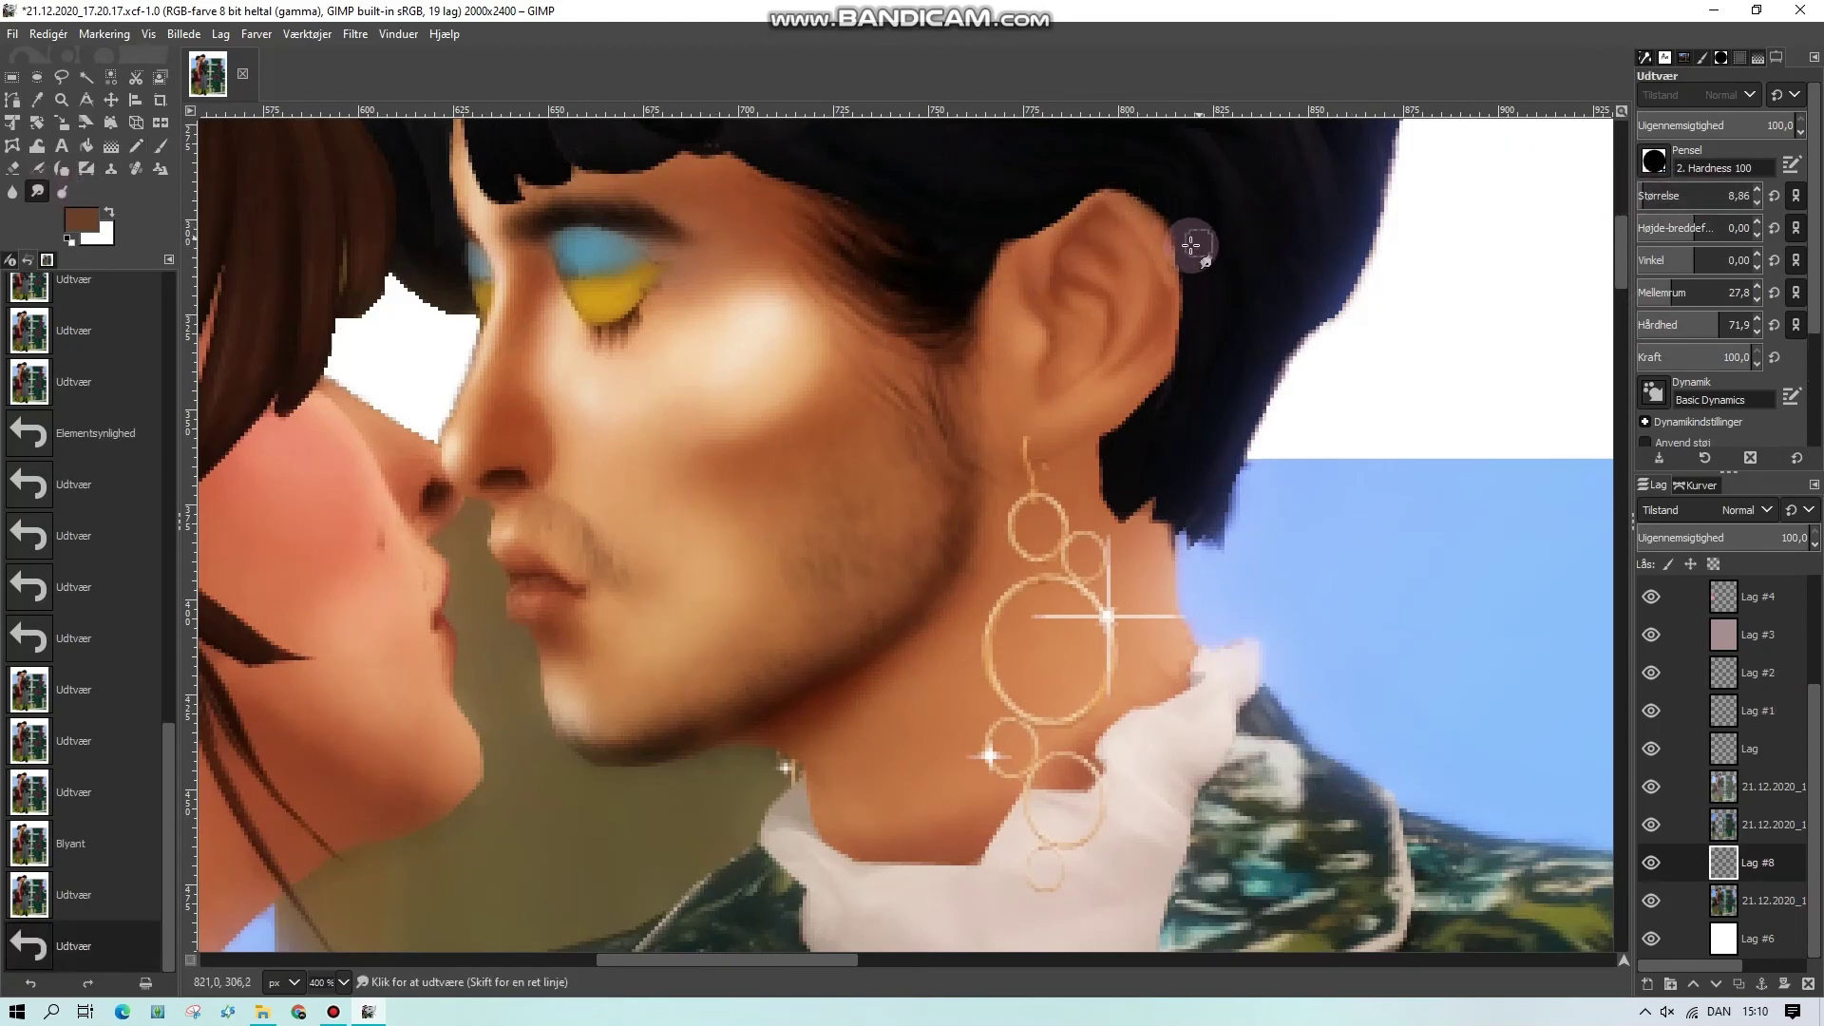
drag(1193, 244, 1193, 285)
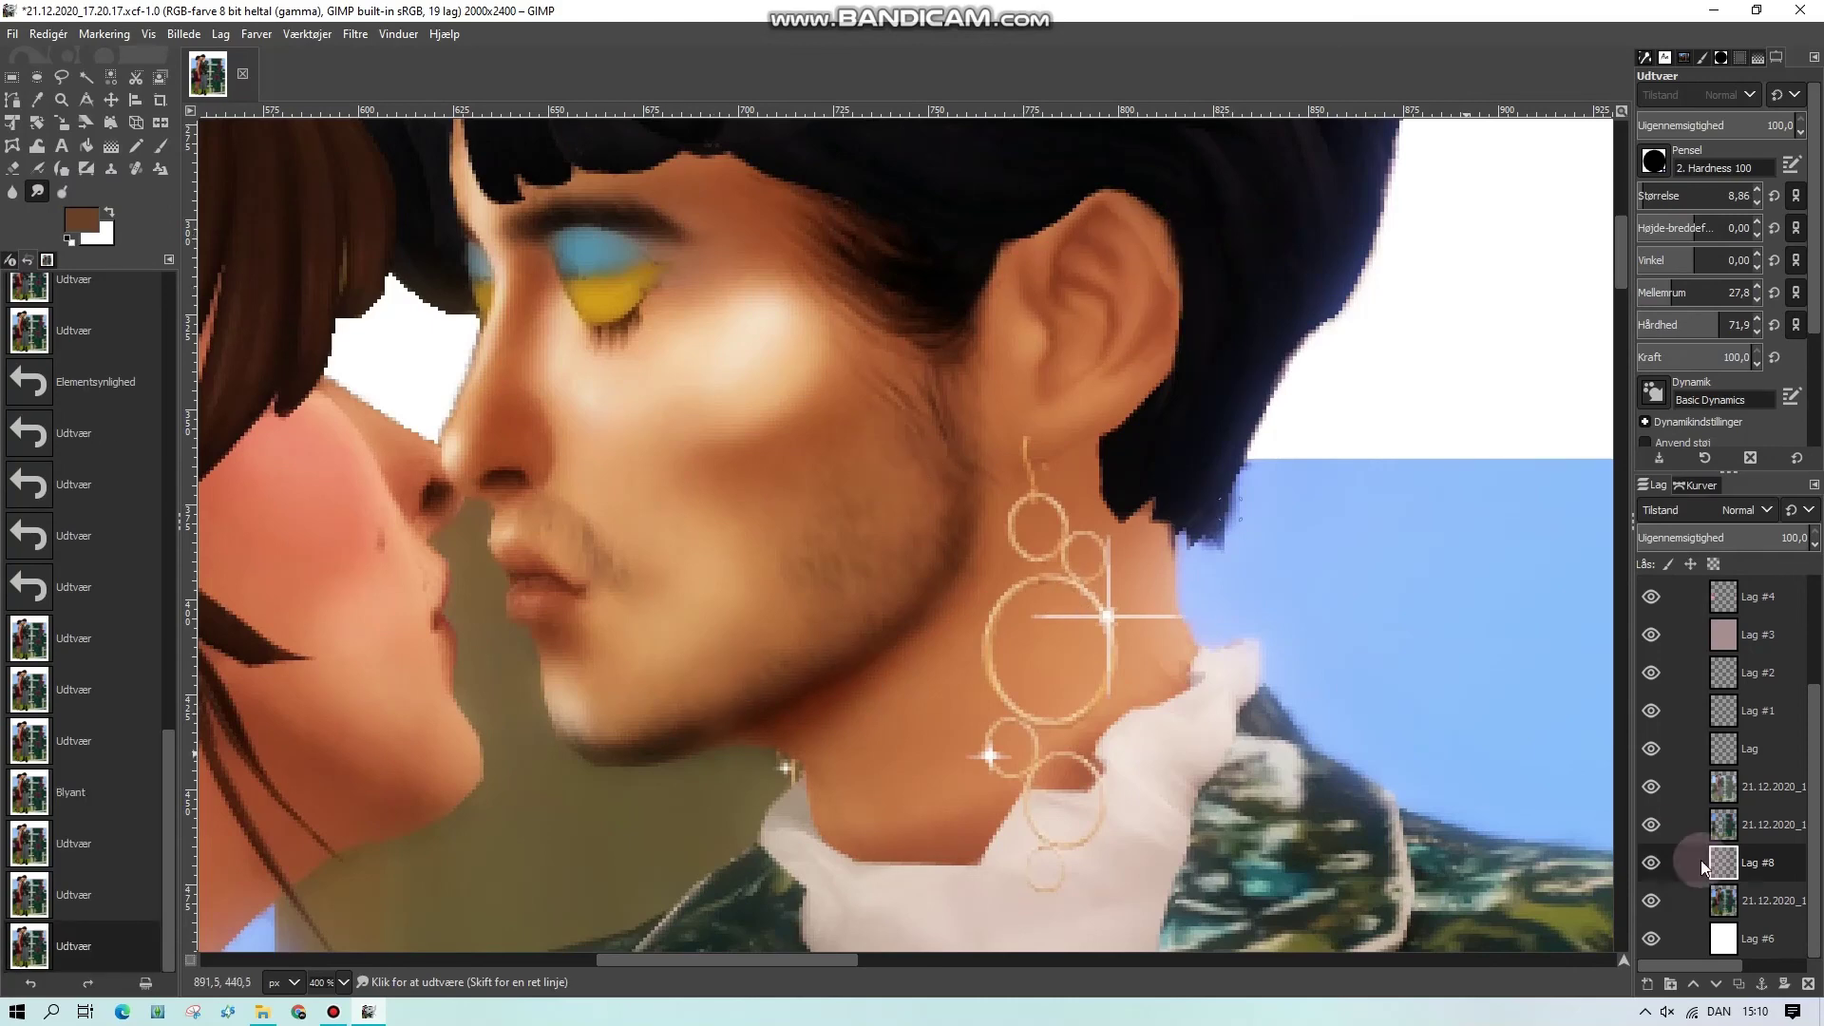
Compare the whole picture with the original layer at 33.3%, leave the original hidden, and save the file 21.12.2020_17.20.17.xcf
click(343, 982)
click(323, 892)
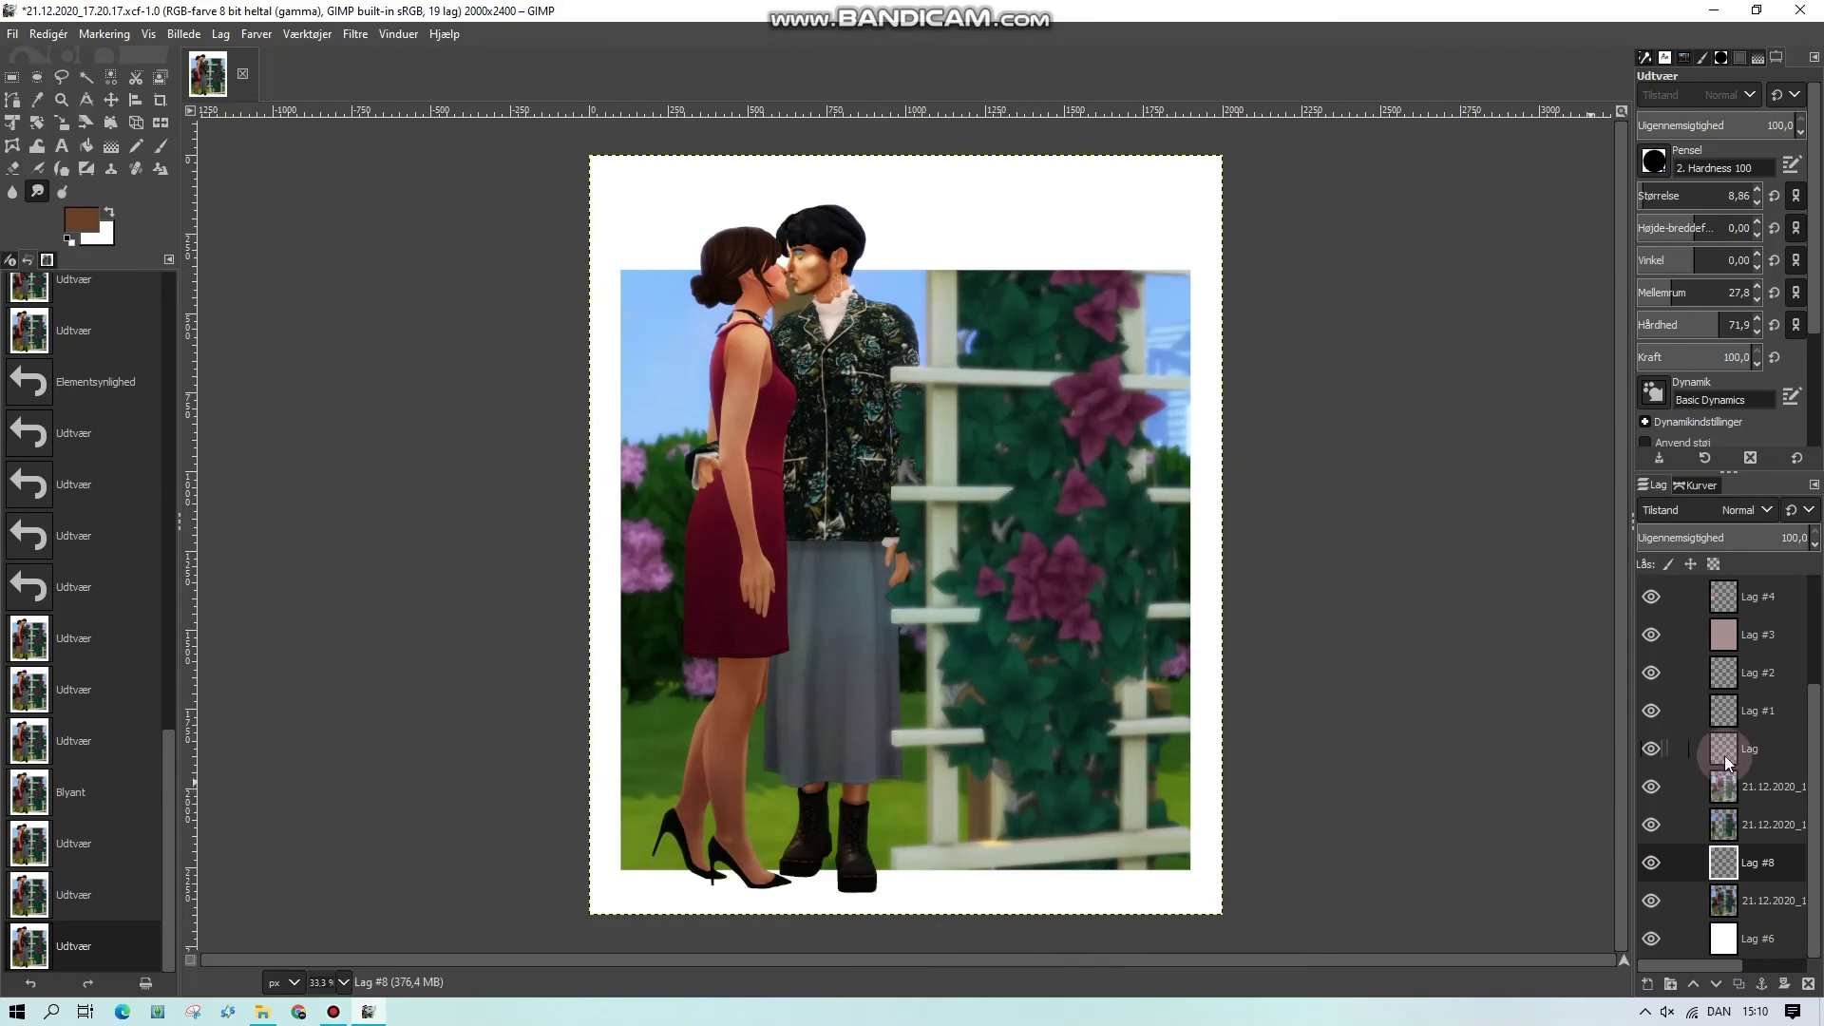
scroll(1679, 715, up, 3)
click(1651, 632)
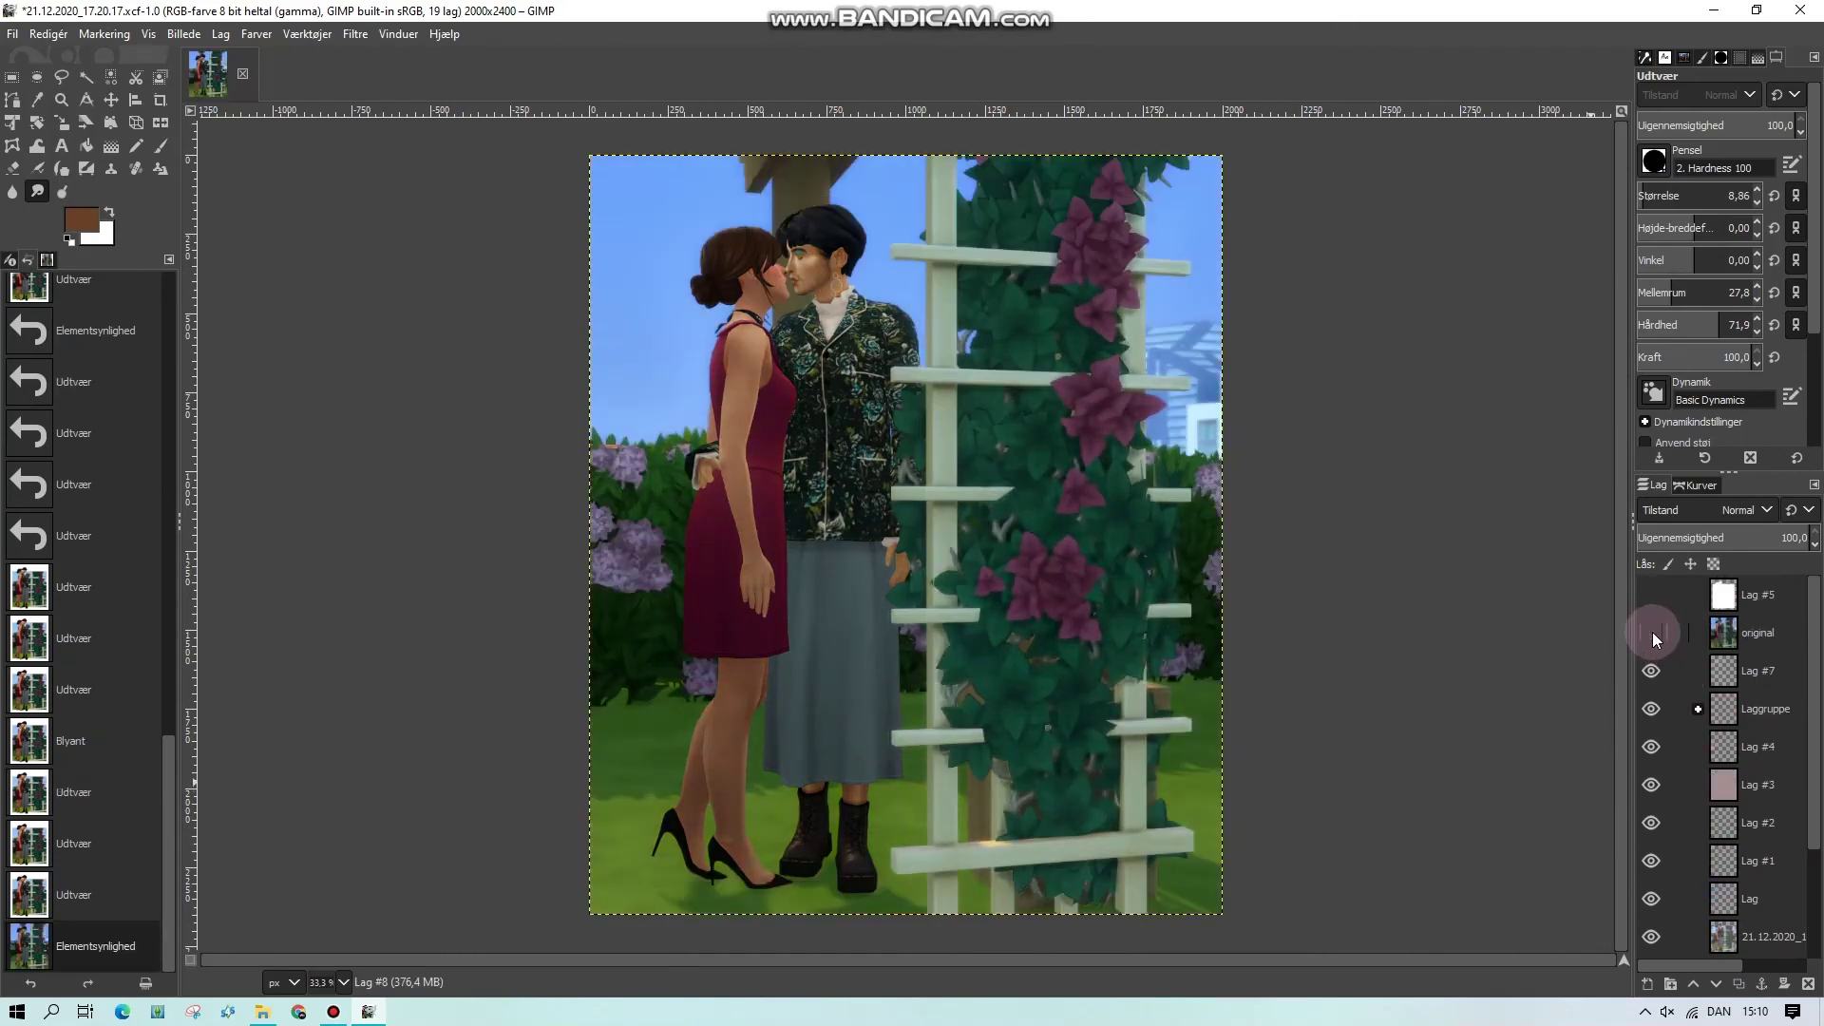
click(1651, 632)
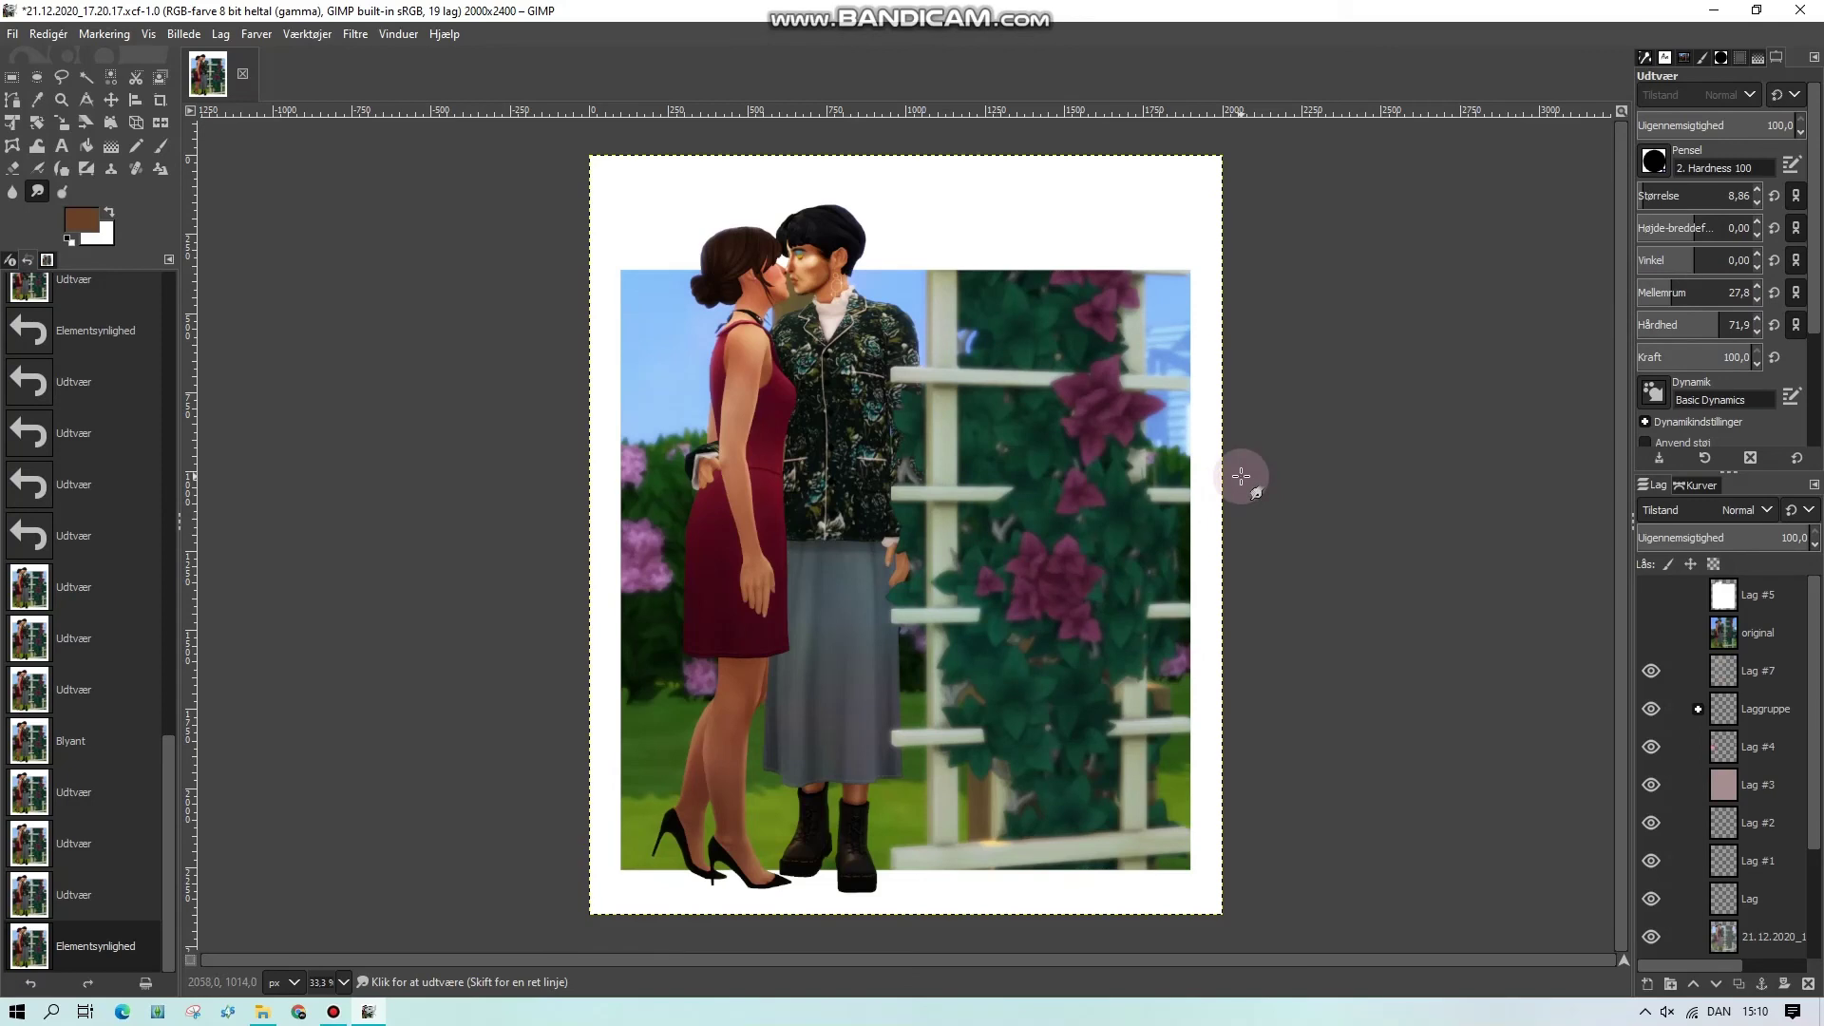
key(ctrl+s)
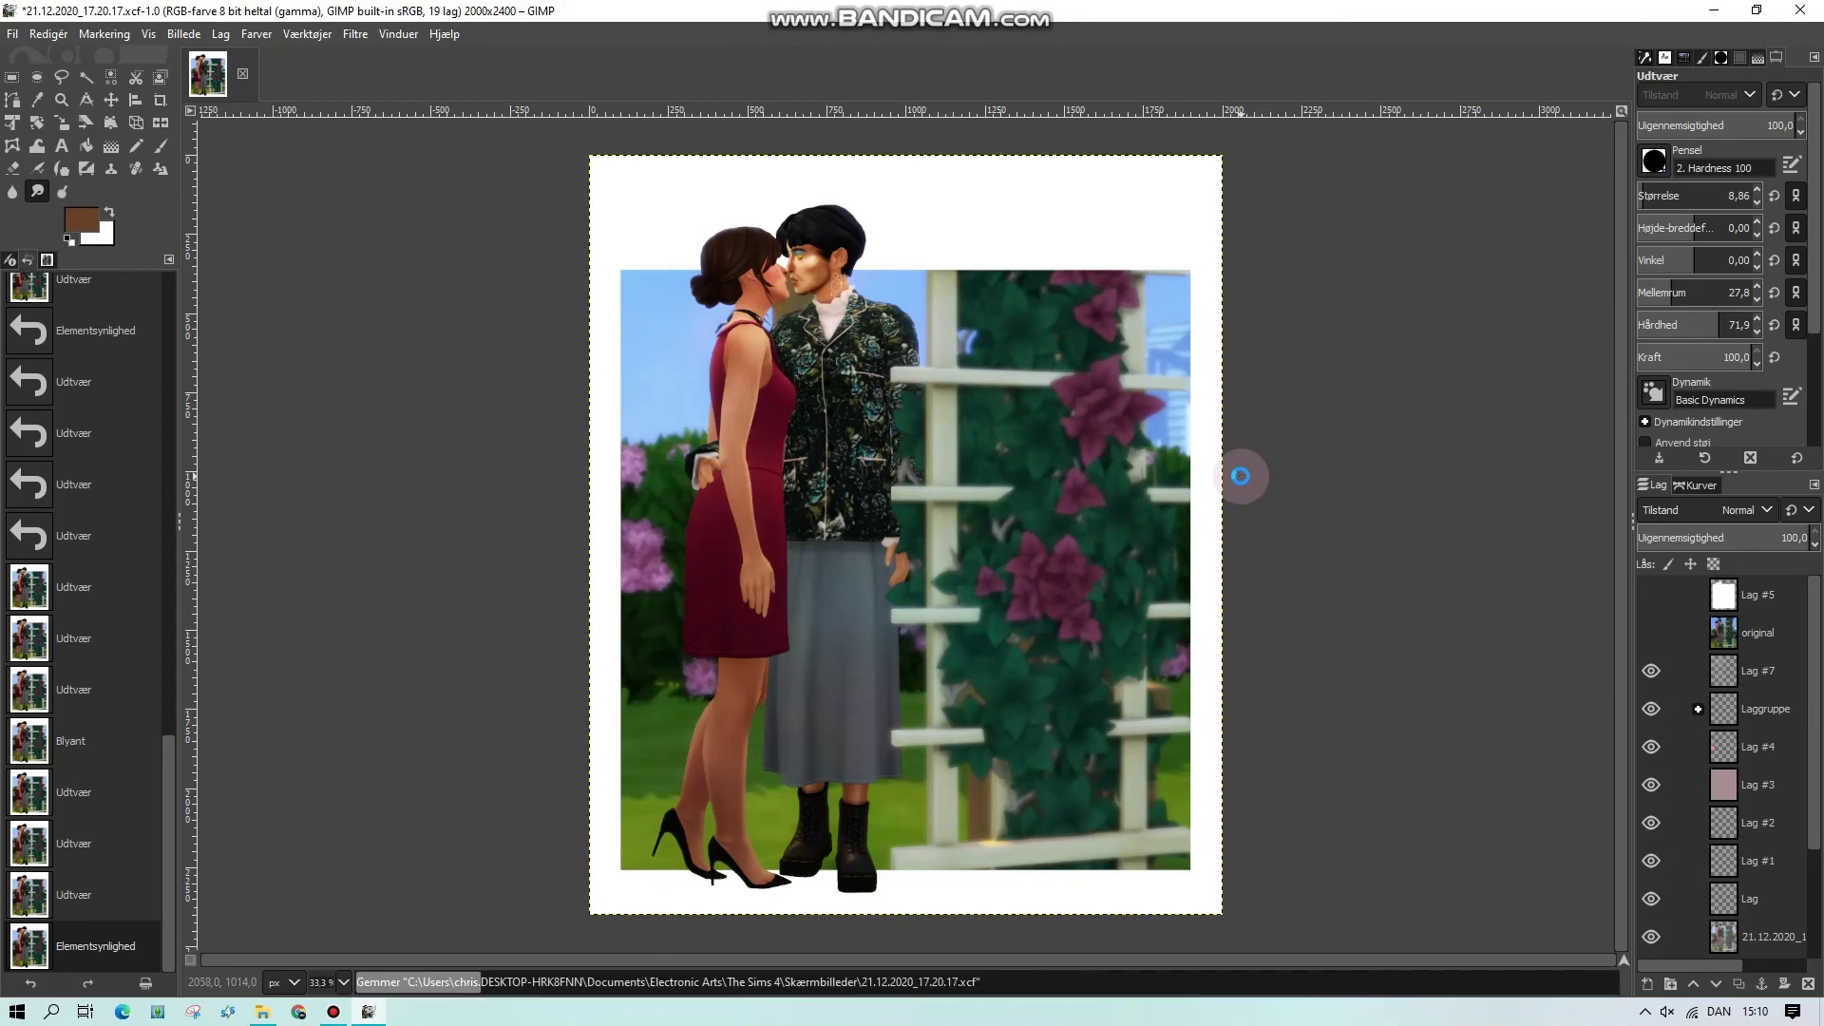